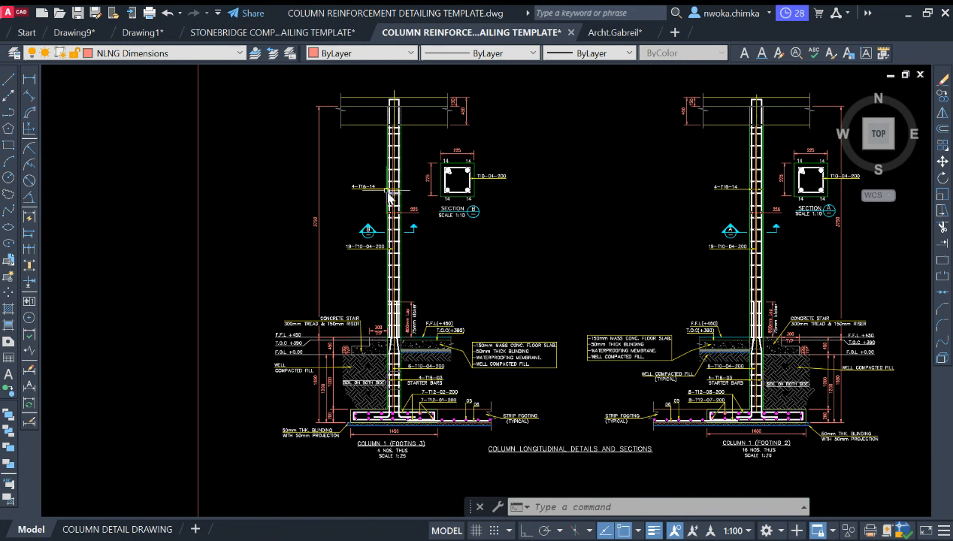
Examine the Column 1 (Footing 3) longitudinal detail, including its column bars, starter bars, footing and Section B
{"action": "scroll", "coordinate": [387, 142], "scroll_direction": "down", "scroll_amount": 3}
{"action": "scroll", "coordinate": [401, 256], "scroll_direction": "up", "scroll_amount": 5}
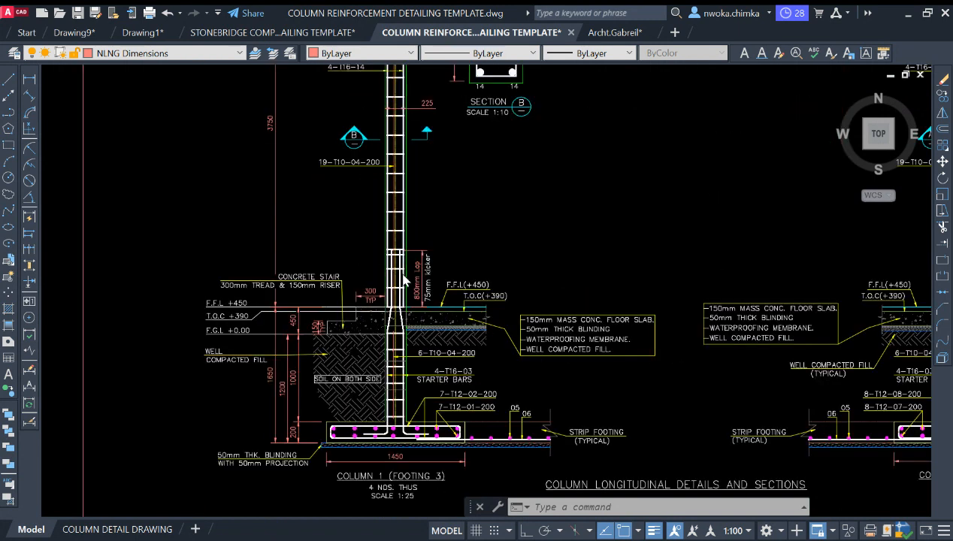
{"action": "scroll", "coordinate": [399, 264], "scroll_direction": "down", "scroll_amount": 2}
{"action": "scroll", "coordinate": [393, 301], "scroll_direction": "down", "scroll_amount": 3}
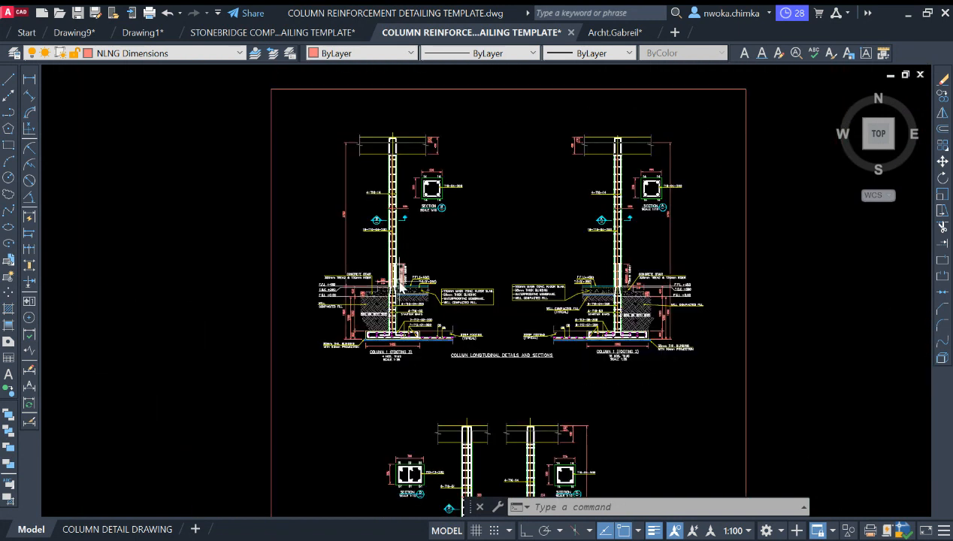
{"action": "scroll", "coordinate": [392, 300], "scroll_direction": "up", "scroll_amount": 6}
{"action": "scroll", "coordinate": [394, 301], "scroll_direction": "down", "scroll_amount": 3}
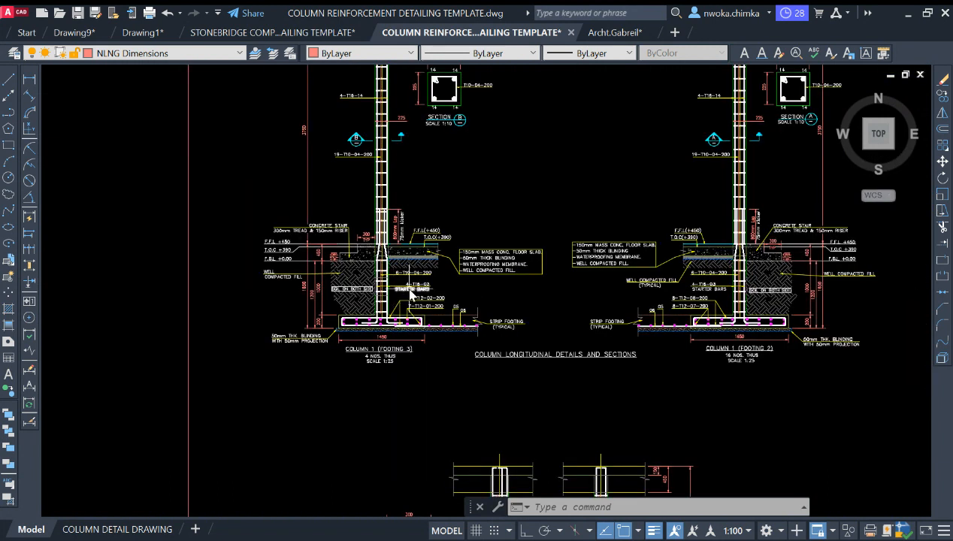
{"action": "scroll", "coordinate": [395, 241], "scroll_direction": "down", "scroll_amount": 3}
{"action": "scroll", "coordinate": [406, 121], "scroll_direction": "up", "scroll_amount": 3}
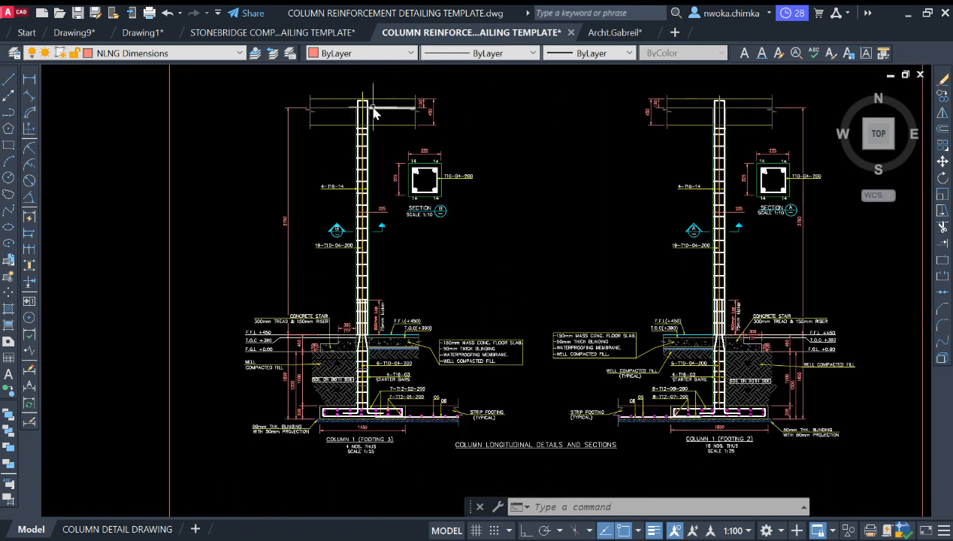
{"action": "scroll", "coordinate": [373, 122], "scroll_direction": "down", "scroll_amount": 2}
Inspect the Column 1 (Footing 2) detail around the footing, starter bars, kicker and floor slab levels
{"action": "scroll", "coordinate": [580, 233], "scroll_direction": "up", "scroll_amount": 5}
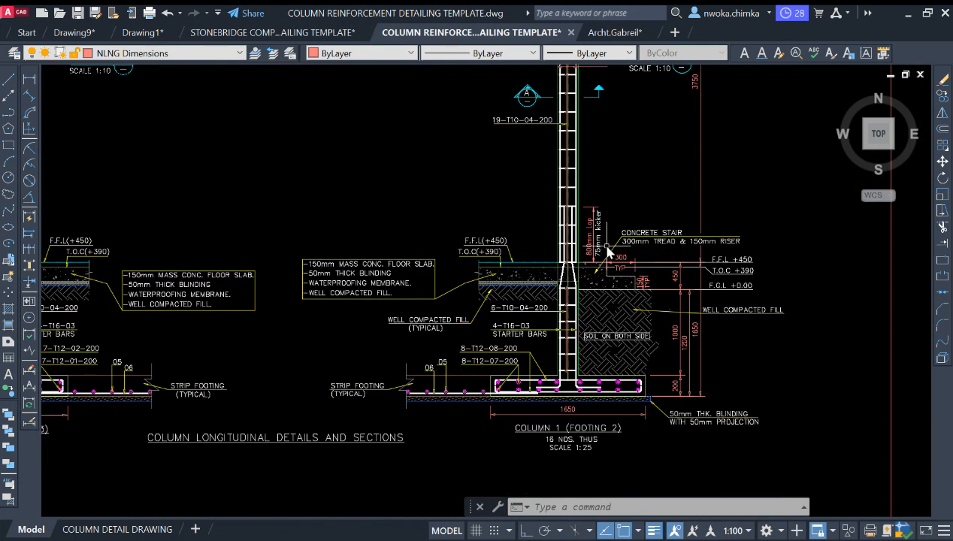
{"action": "scroll", "coordinate": [485, 267], "scroll_direction": "down", "scroll_amount": 3}
{"action": "middle_click_drag", "start_coordinate": [482, 267], "coordinate": [520, 166]}
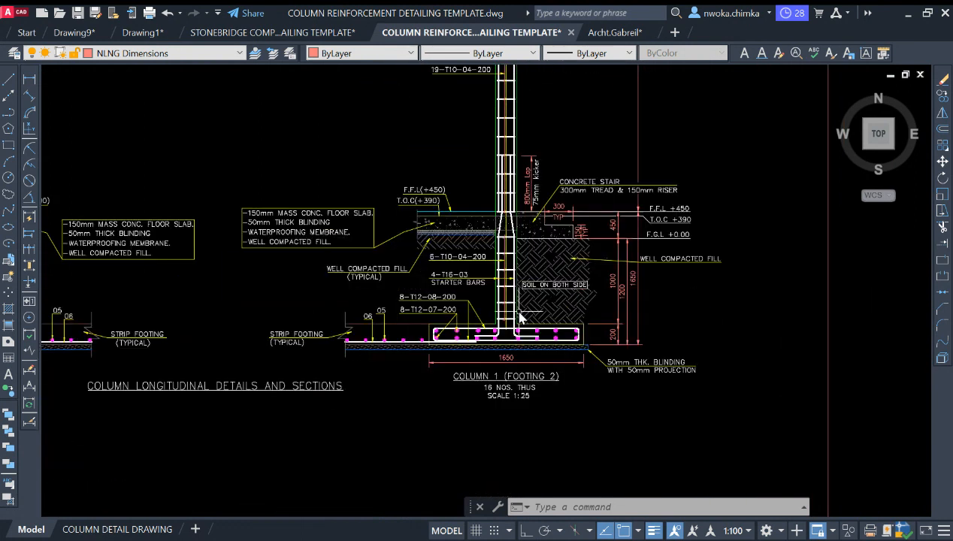
{"action": "scroll", "coordinate": [517, 359], "scroll_direction": "up", "scroll_amount": 2}
{"action": "scroll", "coordinate": [515, 359], "scroll_direction": "down", "scroll_amount": 2}
{"action": "middle_click_drag", "start_coordinate": [496, 264], "coordinate": [495, 305]}
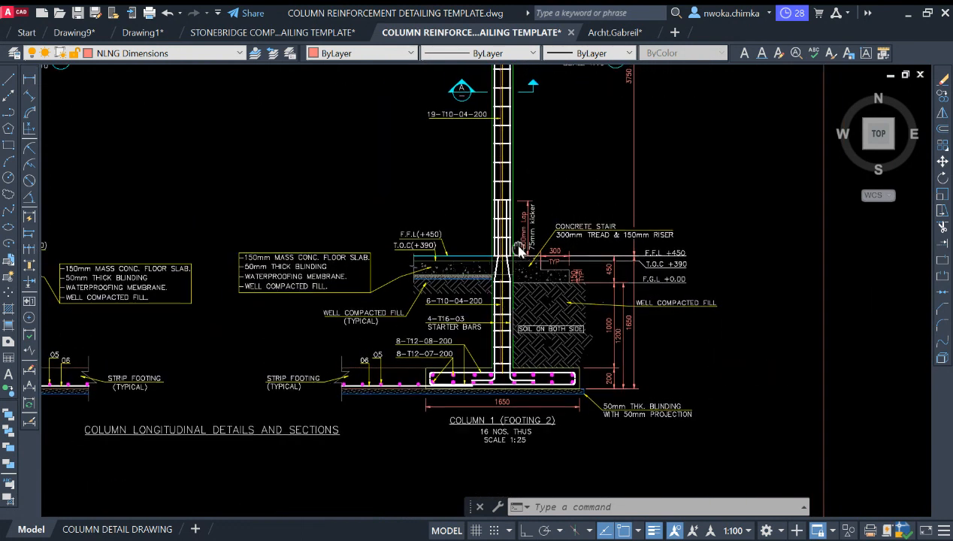
{"action": "scroll", "coordinate": [519, 188], "scroll_direction": "down", "scroll_amount": 2}
{"action": "mouse_move", "coordinate": [510, 136]}
{"action": "middle_mouse_down"}
{"action": "mouse_move", "coordinate": [508, 227]}
{"action": "mouse_move", "coordinate": [533, 144]}
{"action": "middle_mouse_up"}
{"action": "middle_click_drag", "start_coordinate": [199, 212], "coordinate": [278, 197]}
{"action": "scroll", "coordinate": [300, 192], "scroll_direction": "down", "scroll_amount": 2}
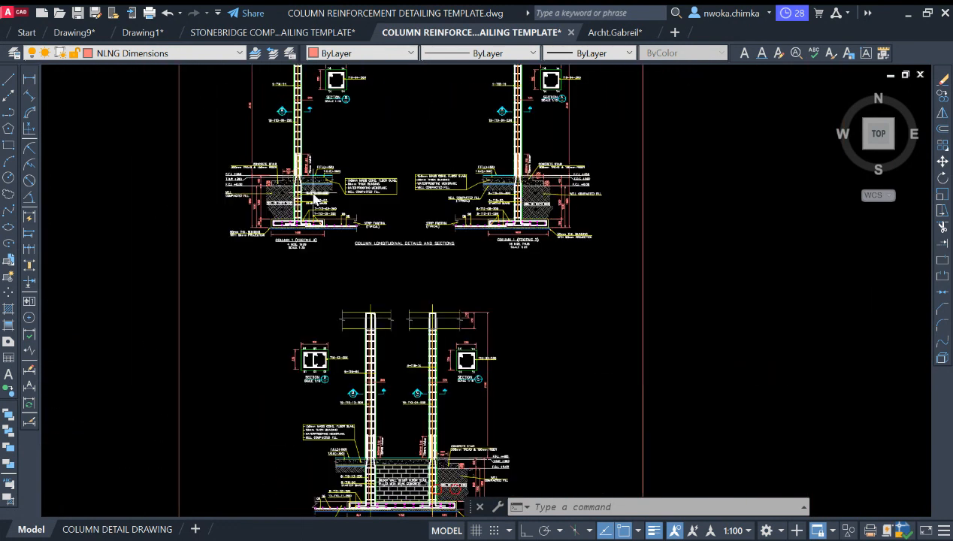
Compare the two upper Column 1 details with the Column 2 (Footing 1) detail below them
{"action": "scroll", "coordinate": [325, 192], "scroll_direction": "up", "scroll_amount": 2}
{"action": "scroll", "coordinate": [315, 192], "scroll_direction": "up", "scroll_amount": 4}
{"action": "scroll", "coordinate": [317, 194], "scroll_direction": "down", "scroll_amount": 4}
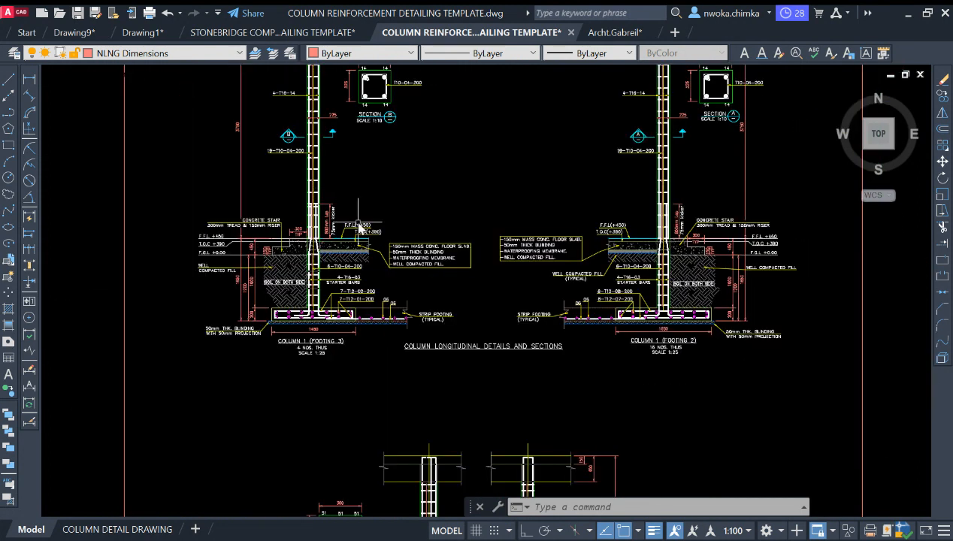
{"action": "middle_click_drag", "start_coordinate": [406, 391], "coordinate": [404, 265]}
{"action": "scroll", "coordinate": [404, 242], "scroll_direction": "up", "scroll_amount": 3}
{"action": "scroll", "coordinate": [404, 242], "scroll_direction": "down", "scroll_amount": 3}
{"action": "scroll", "coordinate": [404, 265], "scroll_direction": "down", "scroll_amount": 3}
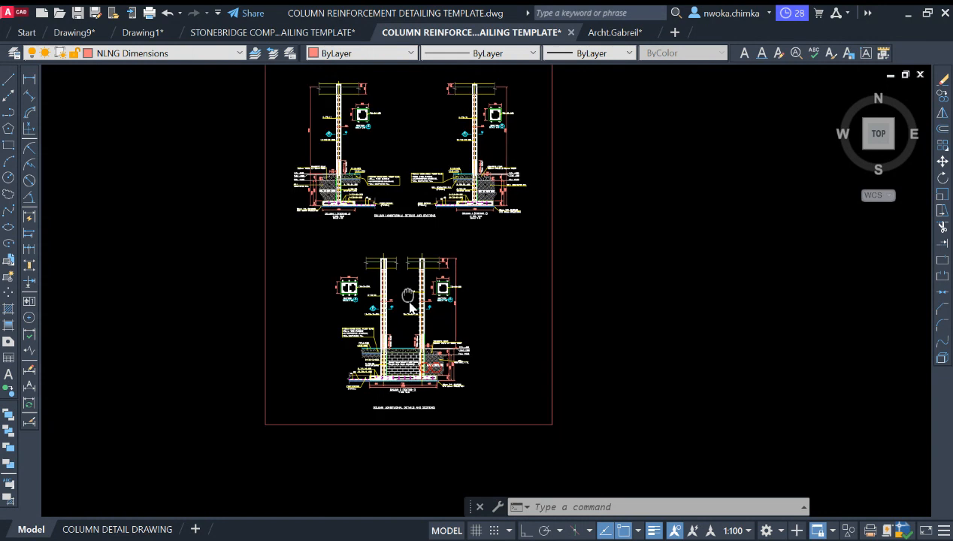
Move the "COLUMN LONGITUDINAL DETAILS AND SECTIONS" title under Column 2 (Footing 1) up, closer to the detail
{"action": "scroll", "coordinate": [406, 328], "scroll_direction": "up", "scroll_amount": 5}
{"action": "scroll", "coordinate": [397, 336], "scroll_direction": "down", "scroll_amount": 2}
{"action": "left_click", "coordinate": [425, 384]}
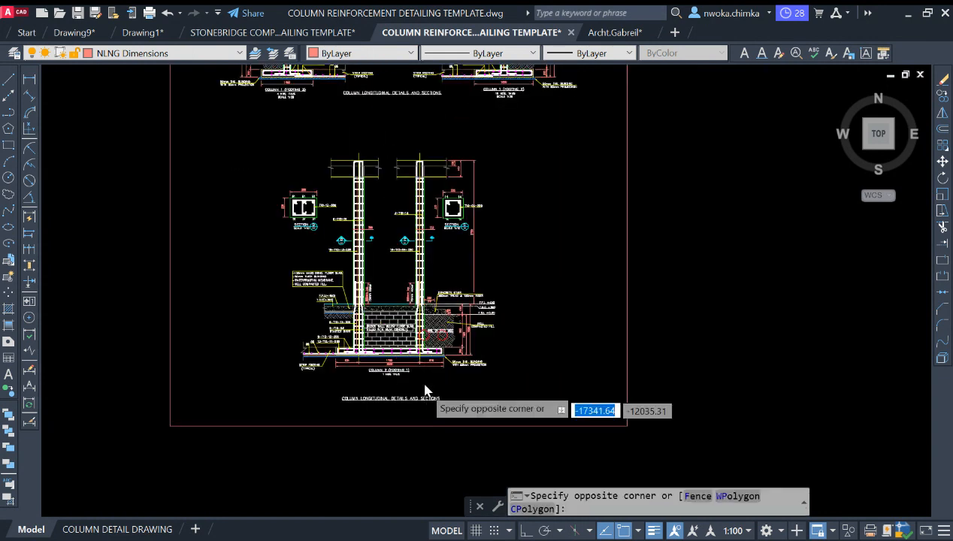
{"action": "left_click", "coordinate": [417, 403]}
{"action": "type", "text": "m"}
{"action": "key", "text": "Return"}
{"action": "scroll", "coordinate": [452, 404], "scroll_direction": "up", "scroll_amount": 4}
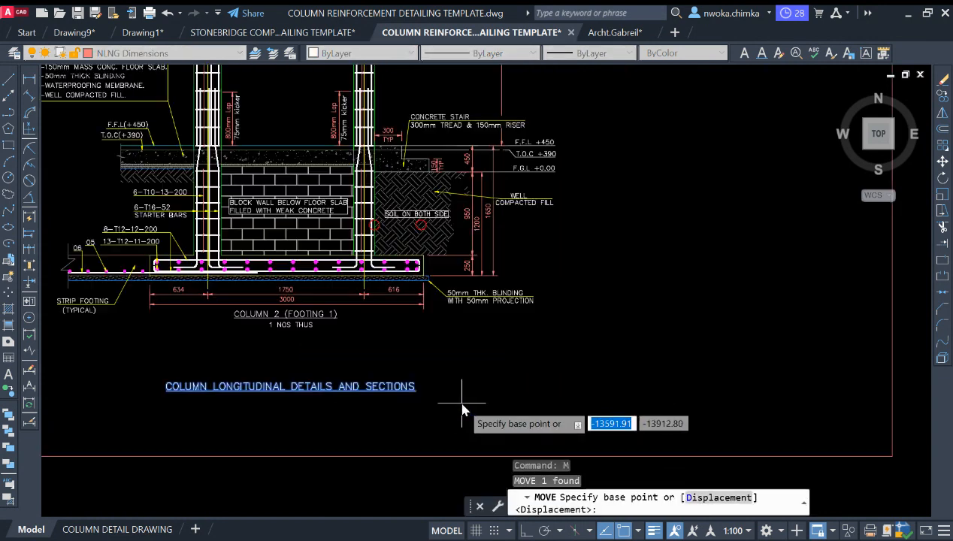
{"action": "left_click", "coordinate": [463, 379]}
{"action": "scroll", "coordinate": [473, 334], "scroll_direction": "down", "scroll_amount": 4}
Examine the Column 2 (Footing 1) detail with Sections C and D, and the Column 1 detail with Section B
{"action": "scroll", "coordinate": [372, 144], "scroll_direction": "up", "scroll_amount": 9}
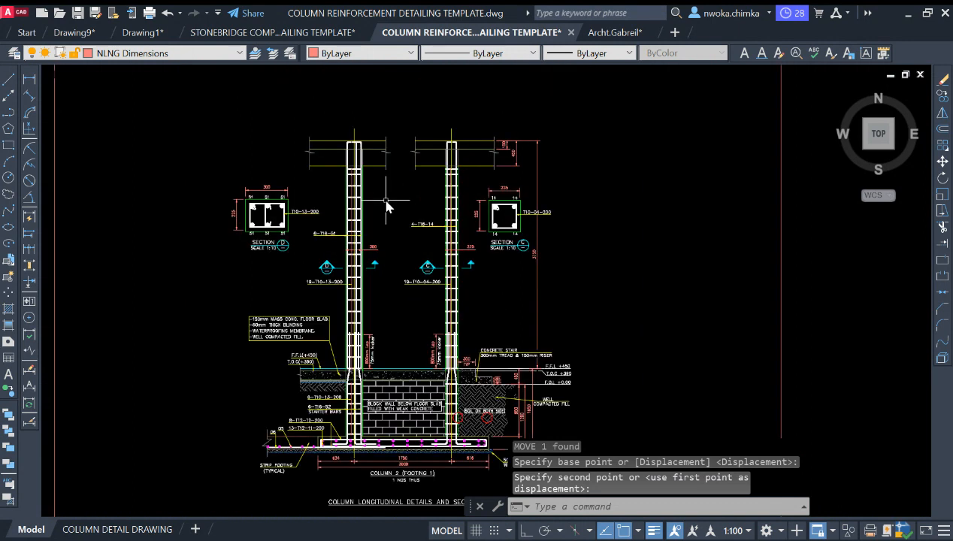
{"action": "scroll", "coordinate": [332, 140], "scroll_direction": "down", "scroll_amount": 8}
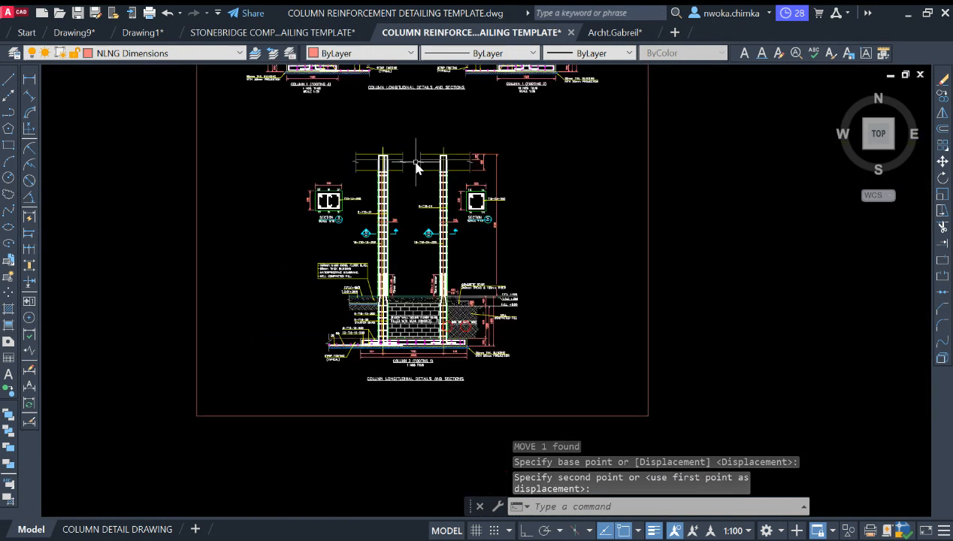
{"action": "left_click", "coordinate": [366, 239]}
{"action": "scroll", "coordinate": [301, 102], "scroll_direction": "up", "scroll_amount": 6}
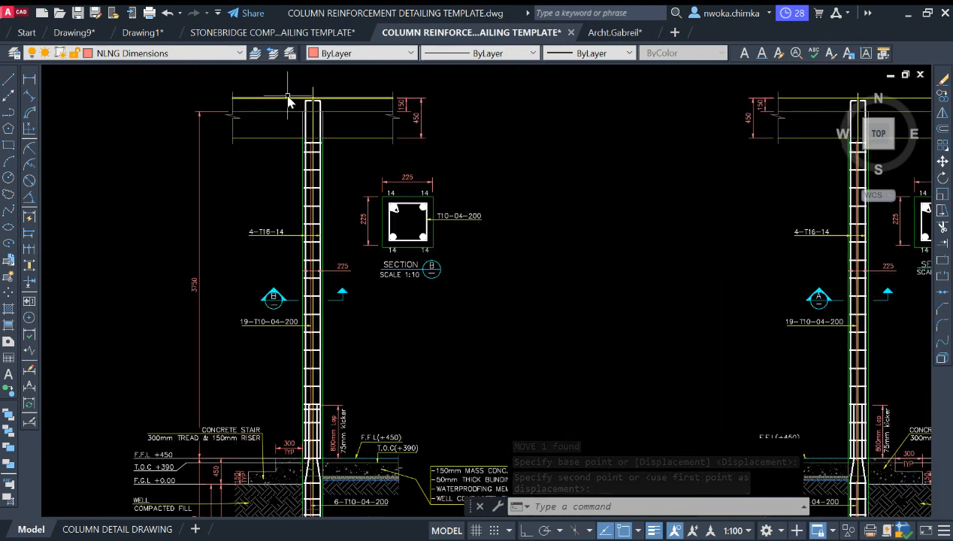
{"action": "scroll", "coordinate": [339, 105], "scroll_direction": "down", "scroll_amount": 3}
{"action": "scroll", "coordinate": [430, 283], "scroll_direction": "down", "scroll_amount": 3}
{"action": "middle_click_drag", "start_coordinate": [430, 283], "coordinate": [391, 200]}
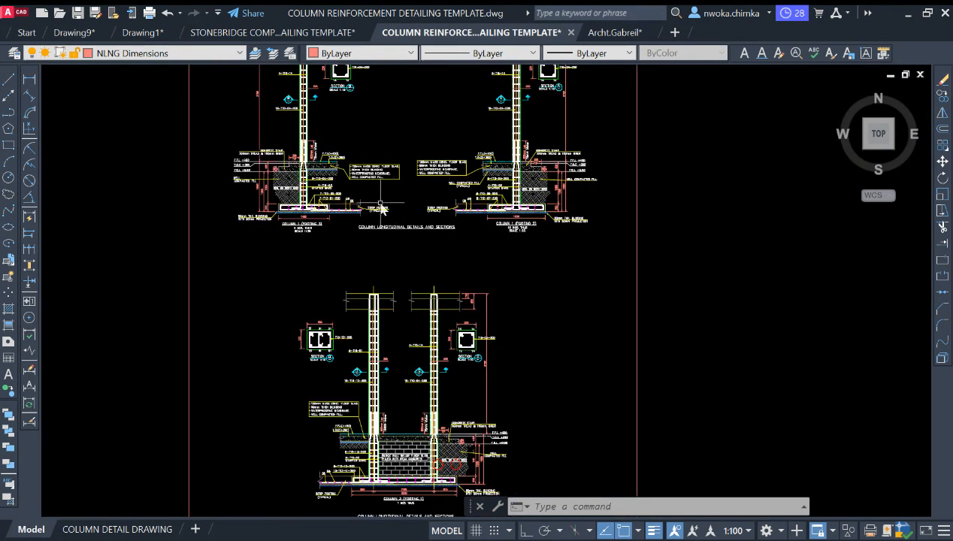
{"action": "scroll", "coordinate": [365, 275], "scroll_direction": "down", "scroll_amount": 2}
{"action": "scroll", "coordinate": [365, 275], "scroll_direction": "up", "scroll_amount": 2}
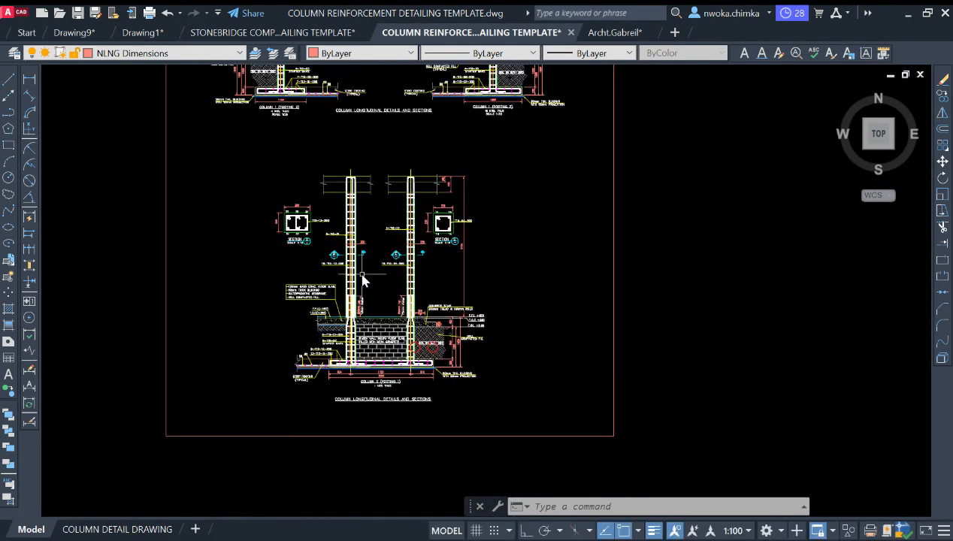
{"action": "scroll", "coordinate": [359, 273], "scroll_direction": "up", "scroll_amount": 4}
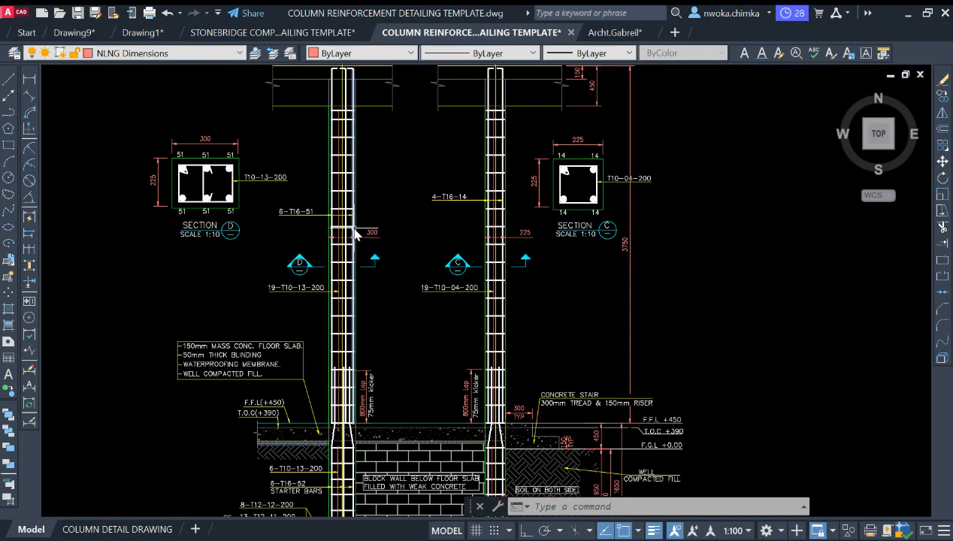
{"action": "scroll", "coordinate": [367, 236], "scroll_direction": "down", "scroll_amount": 4}
{"action": "scroll", "coordinate": [366, 278], "scroll_direction": "up", "scroll_amount": 4}
{"action": "scroll", "coordinate": [369, 275], "scroll_direction": "down", "scroll_amount": 2}
Examine the Column 1 (Footing 2) detail and its Section A within the overall sheet
{"action": "middle_click_drag", "start_coordinate": [442, 207], "coordinate": [437, 344]}
{"action": "middle_click_drag", "start_coordinate": [450, 167], "coordinate": [446, 301]}
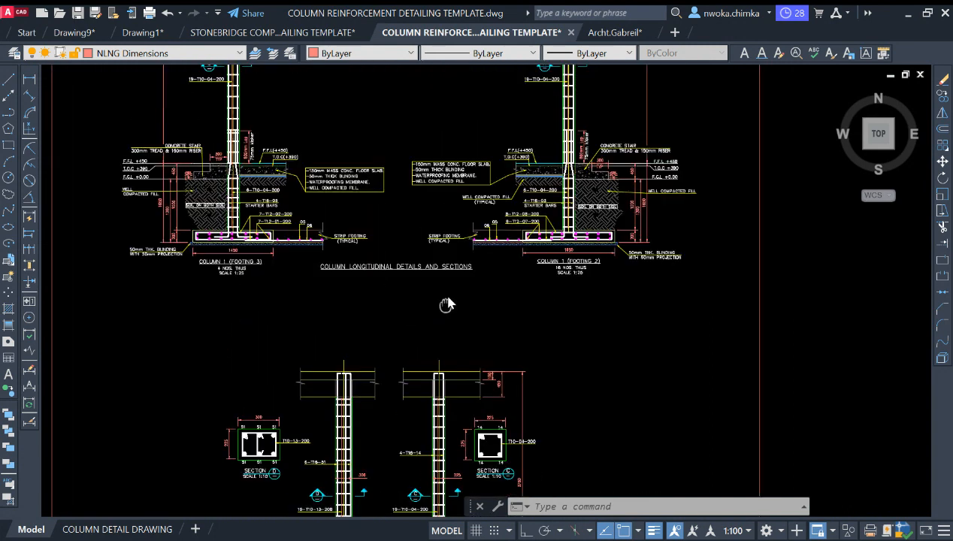
{"action": "mouse_move", "coordinate": [541, 152]}
{"action": "middle_mouse_down"}
{"action": "mouse_move", "coordinate": [506, 256]}
{"action": "mouse_move", "coordinate": [397, 295]}
{"action": "middle_mouse_up"}
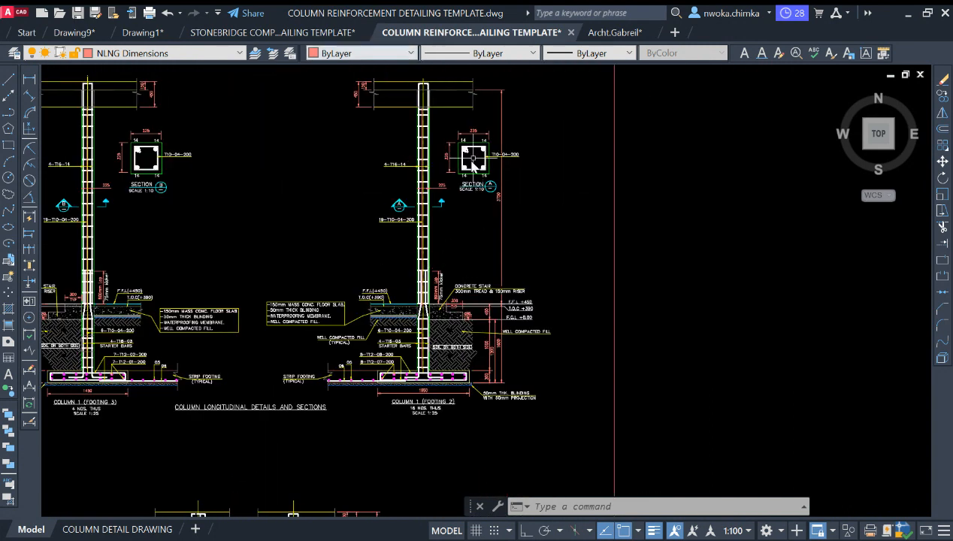
{"action": "scroll", "coordinate": [414, 168], "scroll_direction": "down", "scroll_amount": 2}
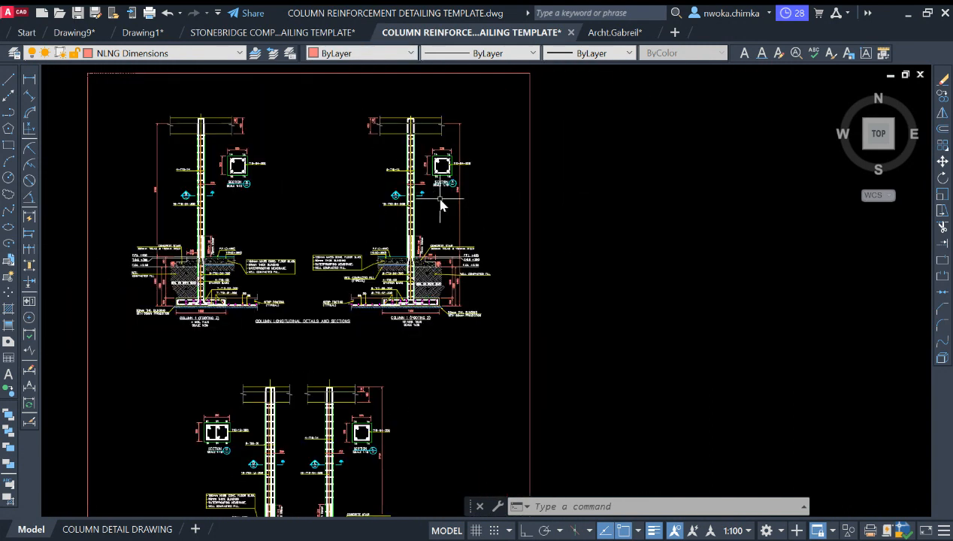
{"action": "middle_click_drag", "start_coordinate": [442, 205], "coordinate": [453, 229]}
{"action": "scroll", "coordinate": [433, 177], "scroll_direction": "up", "scroll_amount": 2}
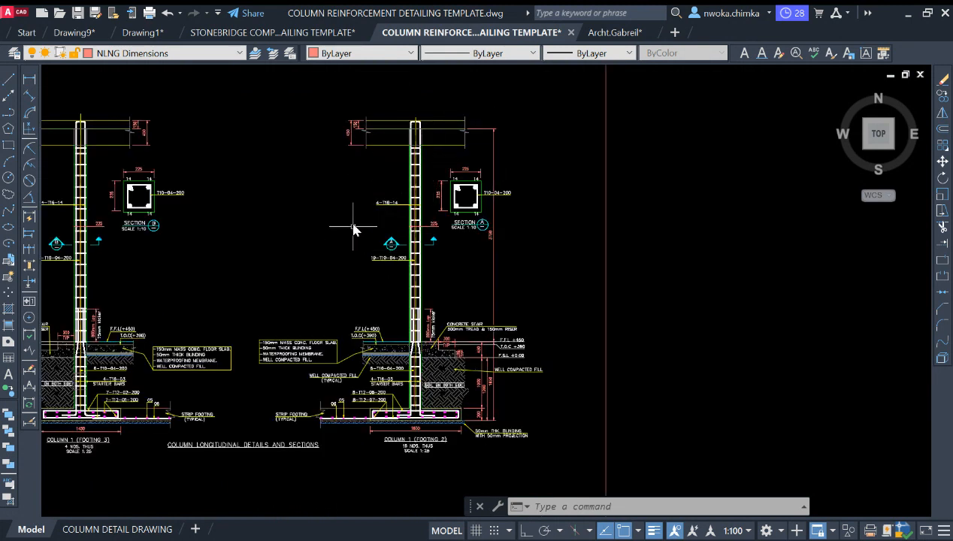
{"action": "scroll", "coordinate": [357, 199], "scroll_direction": "down", "scroll_amount": 3}
{"action": "scroll", "coordinate": [394, 232], "scroll_direction": "up", "scroll_amount": 2}
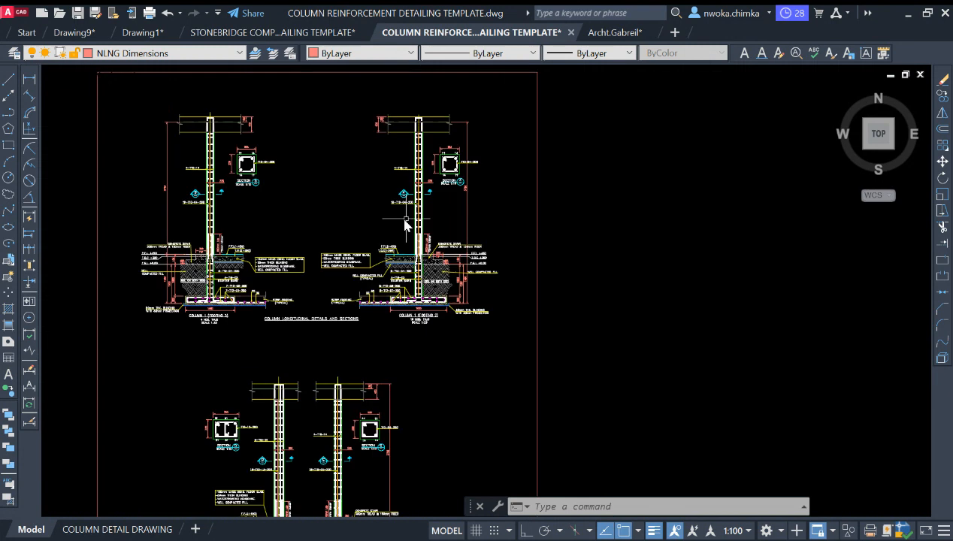
{"action": "middle_click_drag", "start_coordinate": [421, 202], "coordinate": [412, 223]}
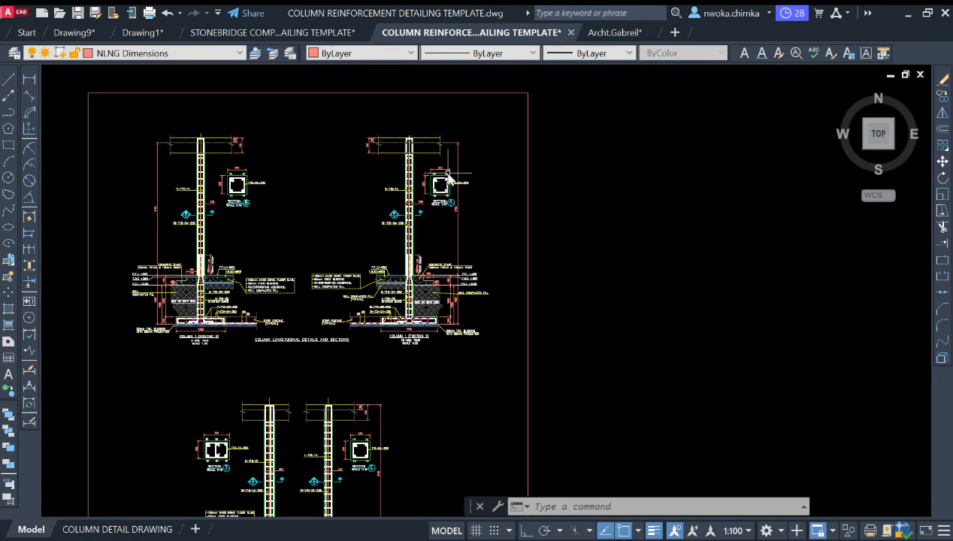
{"action": "scroll", "coordinate": [440, 218], "scroll_direction": "up", "scroll_amount": 4}
{"action": "scroll", "coordinate": [440, 218], "scroll_direction": "down", "scroll_amount": 4}
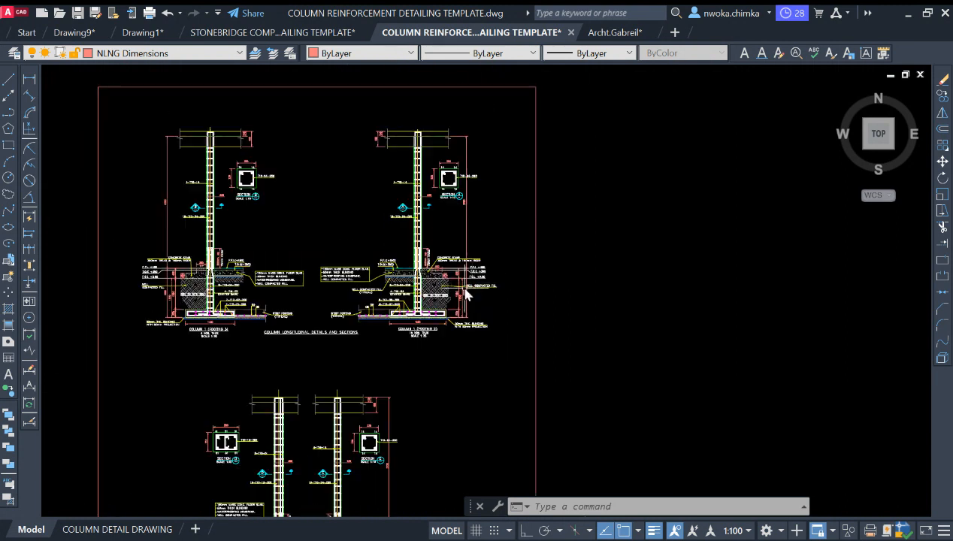
{"action": "scroll", "coordinate": [453, 171], "scroll_direction": "up", "scroll_amount": 2}
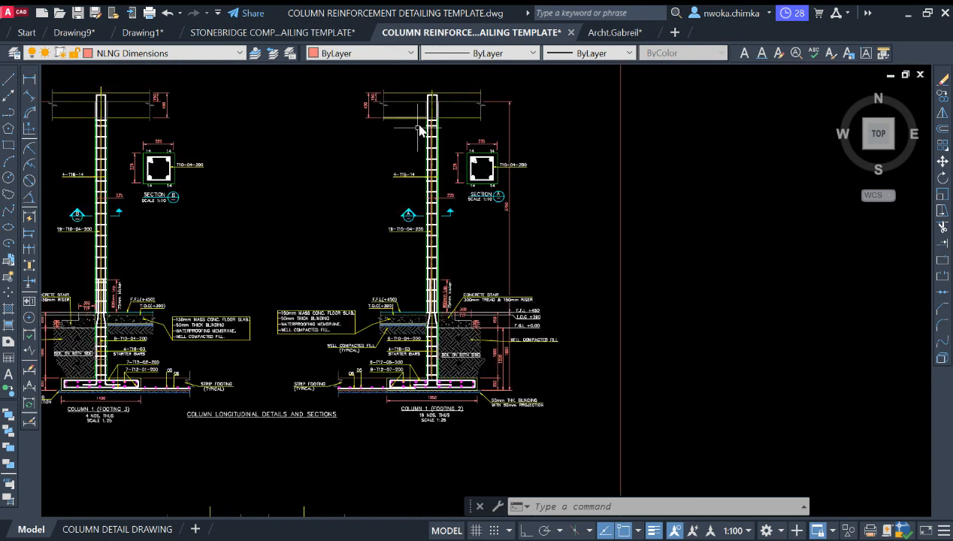
{"action": "scroll", "coordinate": [418, 130], "scroll_direction": "down", "scroll_amount": 2}
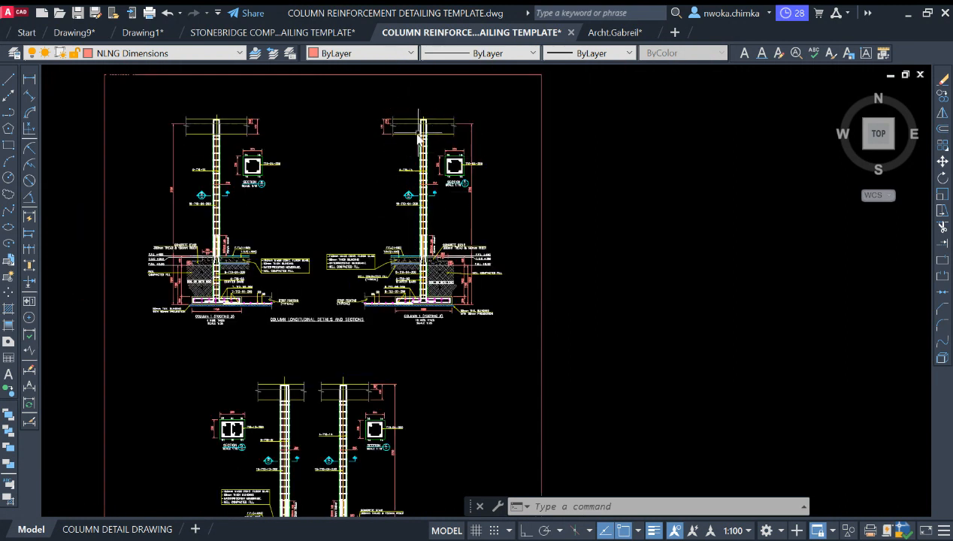
{"action": "scroll", "coordinate": [447, 124], "scroll_direction": "up", "scroll_amount": 2}
{"action": "scroll", "coordinate": [368, 124], "scroll_direction": "down", "scroll_amount": 2}
{"action": "middle_click_drag", "start_coordinate": [384, 106], "coordinate": [394, 126]}
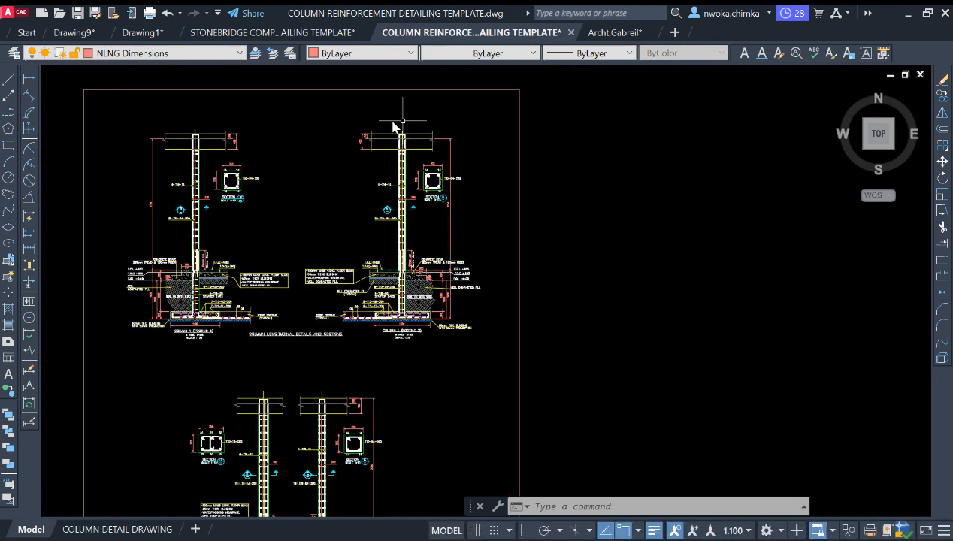
{"action": "scroll", "coordinate": [338, 140], "scroll_direction": "up", "scroll_amount": 2}
{"action": "scroll", "coordinate": [354, 156], "scroll_direction": "down", "scroll_amount": 4}
{"action": "scroll", "coordinate": [372, 209], "scroll_direction": "up", "scroll_amount": 3}
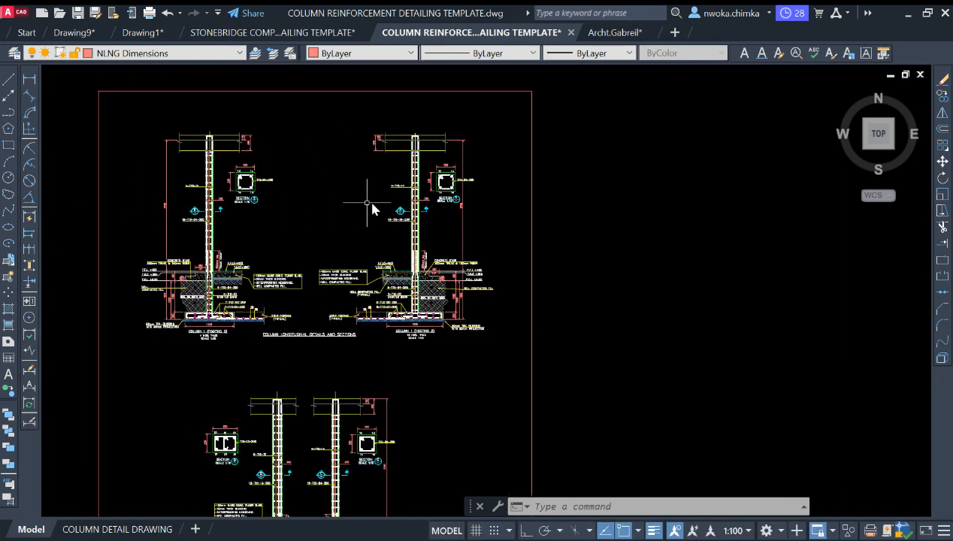
{"action": "scroll", "coordinate": [395, 251], "scroll_direction": "up", "scroll_amount": 2}
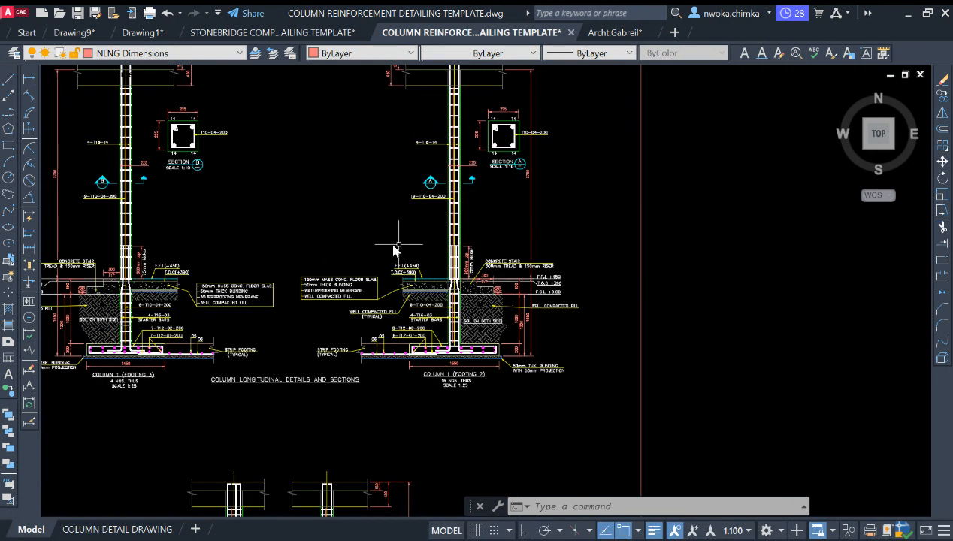
{"action": "scroll", "coordinate": [417, 244], "scroll_direction": "down", "scroll_amount": 3}
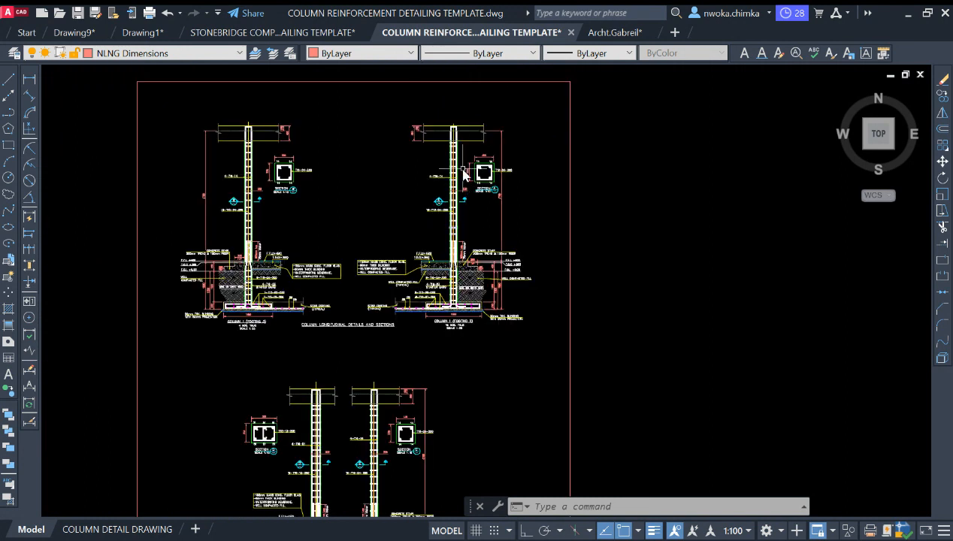
{"action": "scroll", "coordinate": [421, 196], "scroll_direction": "up", "scroll_amount": 3}
{"action": "scroll", "coordinate": [459, 192], "scroll_direction": "down", "scroll_amount": 2}
{"action": "mouse_move", "coordinate": [460, 186]}
{"action": "middle_mouse_down"}
{"action": "mouse_move", "coordinate": [449, 194]}
{"action": "mouse_move", "coordinate": [472, 194]}
{"action": "mouse_move", "coordinate": [391, 209]}
{"action": "middle_mouse_up"}
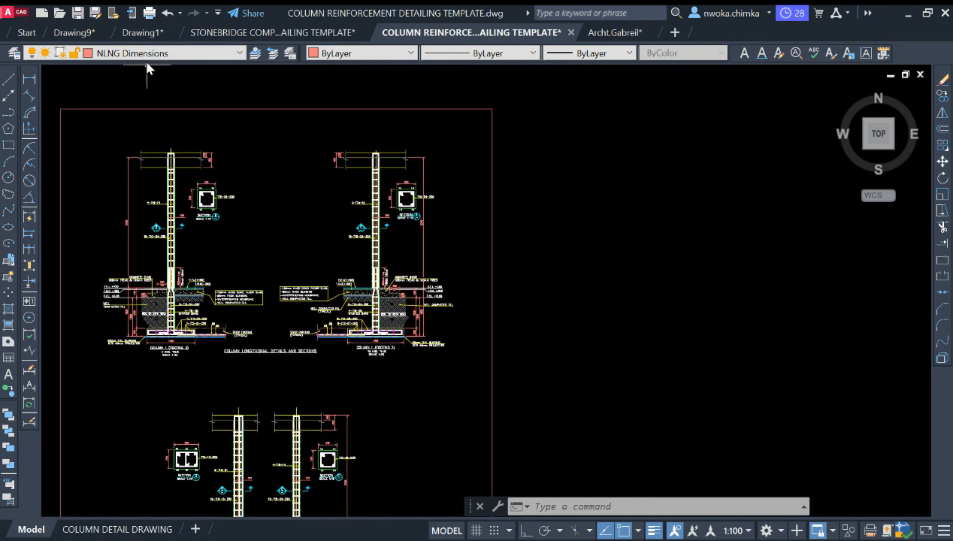
Switch to the Drawing1 drawing and view the footing layout plan on the column grid
{"action": "left_click", "coordinate": [138, 36]}
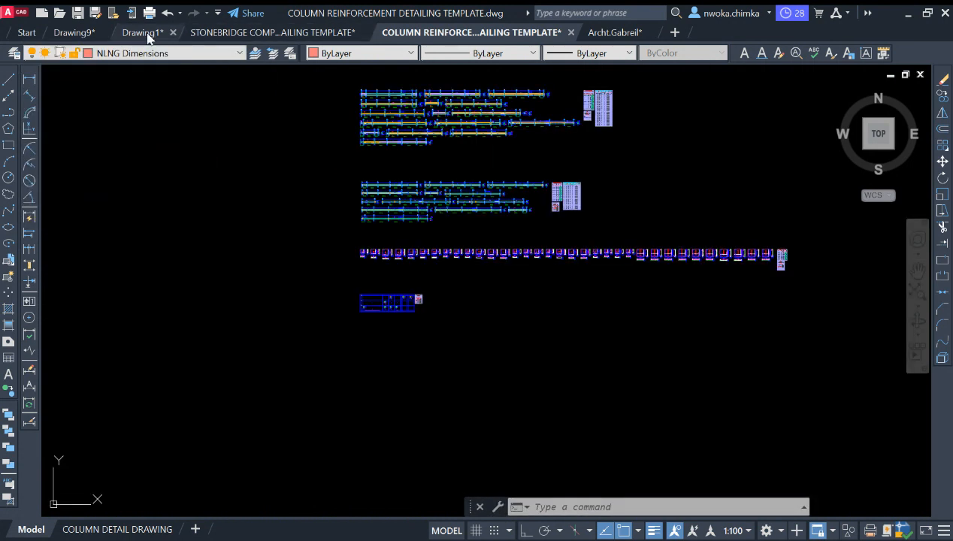
{"action": "scroll", "coordinate": [372, 139], "scroll_direction": "down", "scroll_amount": 2}
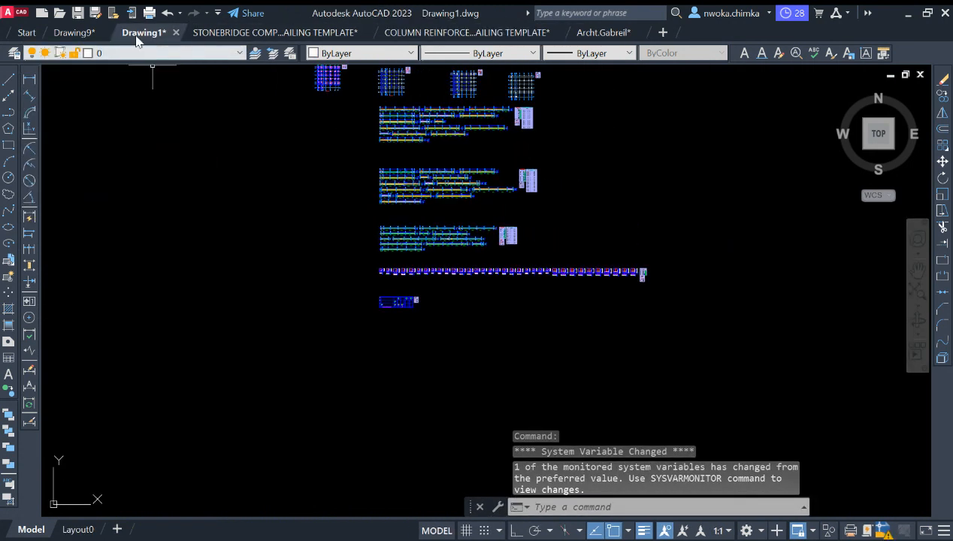
{"action": "scroll", "coordinate": [385, 198], "scroll_direction": "up", "scroll_amount": 8}
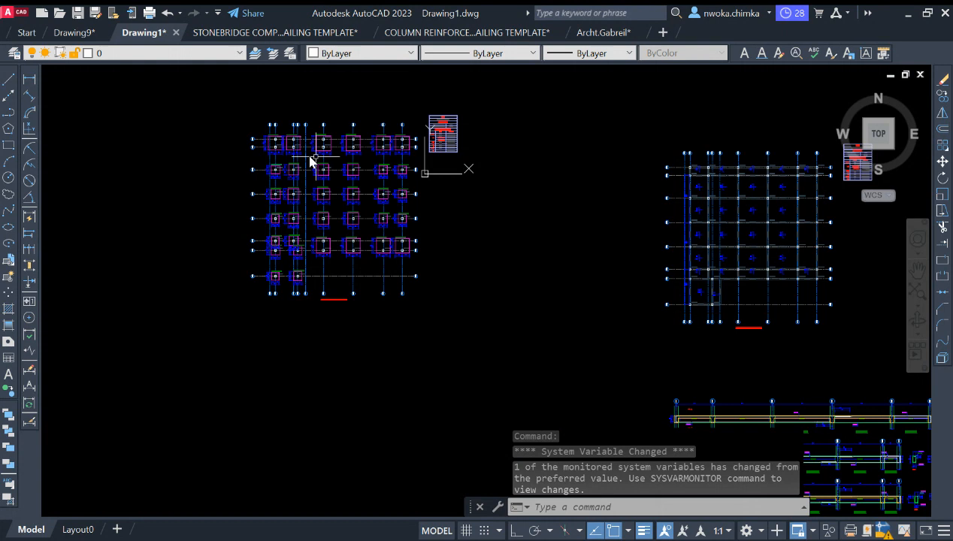
Survey the overall arrangement of the storey layout plans, beam detail groups, footing detail row and column schedule
{"action": "scroll", "coordinate": [310, 159], "scroll_direction": "down", "scroll_amount": 6}
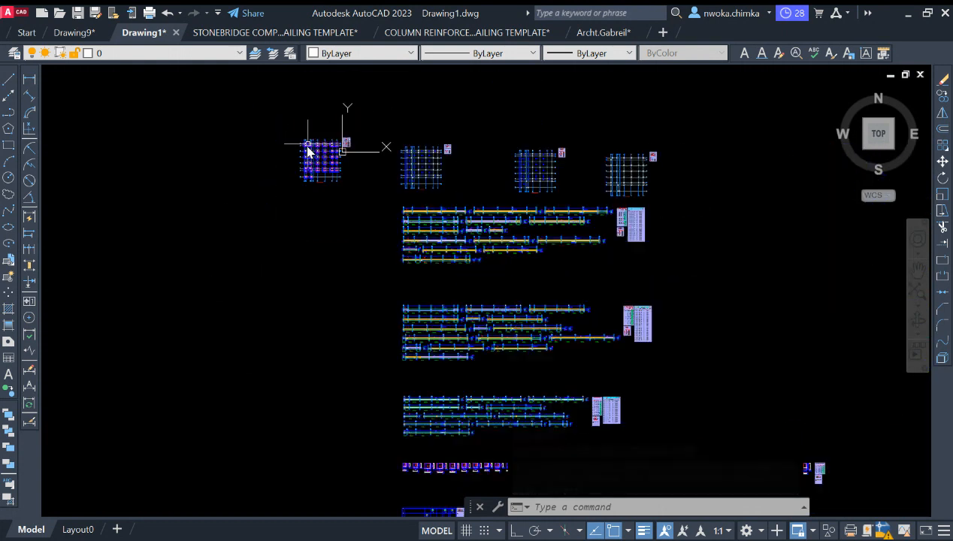
{"action": "scroll", "coordinate": [489, 202], "scroll_direction": "down", "scroll_amount": 2}
{"action": "scroll", "coordinate": [475, 162], "scroll_direction": "up", "scroll_amount": 4}
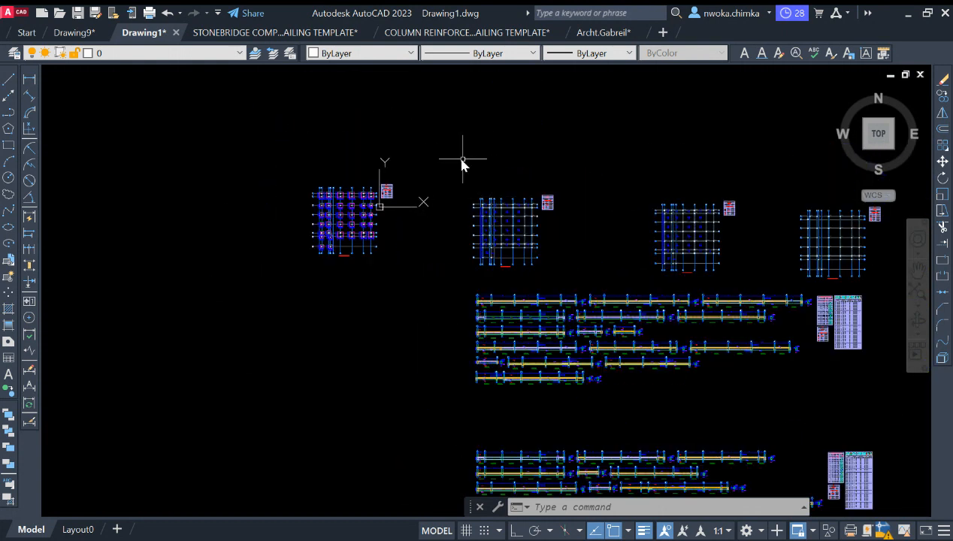
{"action": "scroll", "coordinate": [519, 180], "scroll_direction": "down", "scroll_amount": 3}
{"action": "scroll", "coordinate": [543, 223], "scroll_direction": "up", "scroll_amount": 2}
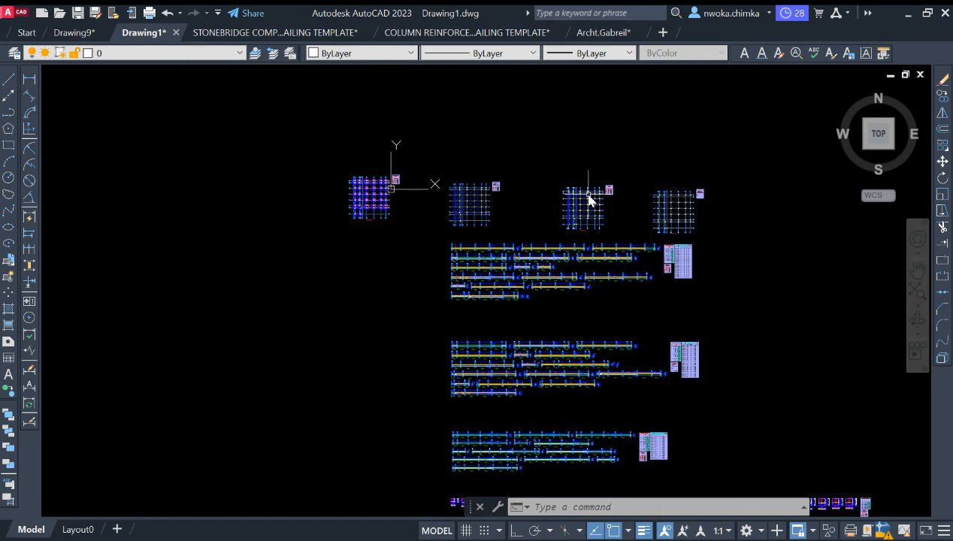
{"action": "scroll", "coordinate": [497, 190], "scroll_direction": "down", "scroll_amount": 2}
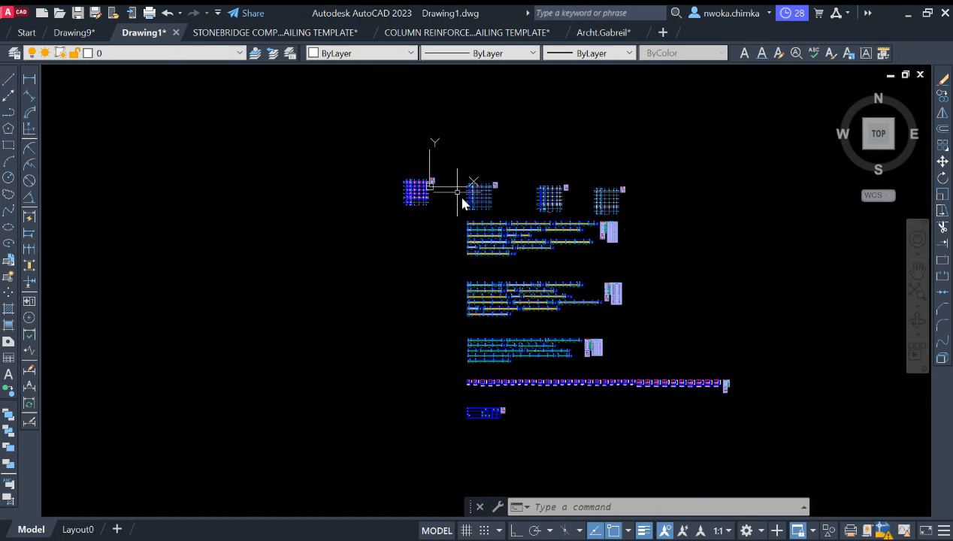
{"action": "scroll", "coordinate": [468, 153], "scroll_direction": "up", "scroll_amount": 2}
{"action": "scroll", "coordinate": [530, 166], "scroll_direction": "down", "scroll_amount": 2}
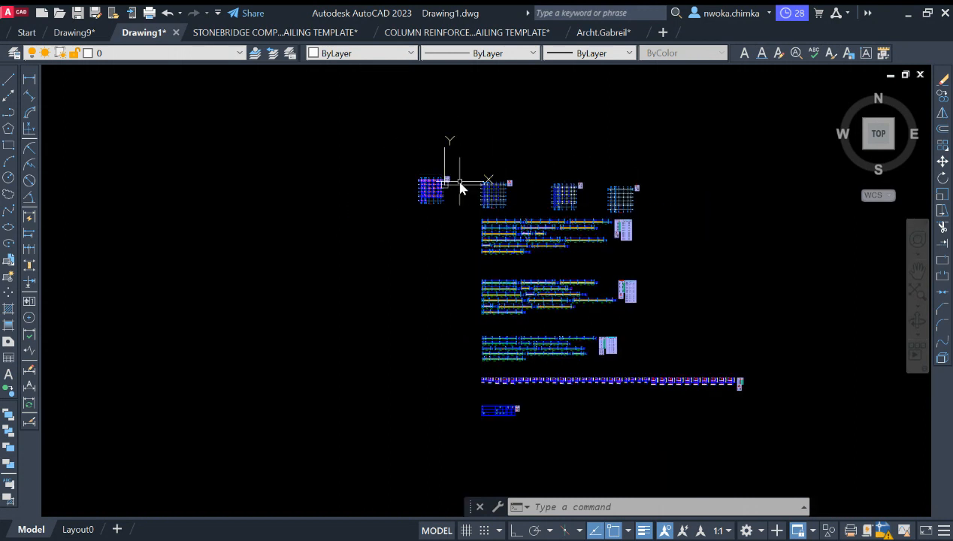
{"action": "scroll", "coordinate": [461, 188], "scroll_direction": "up", "scroll_amount": 1}
{"action": "scroll", "coordinate": [477, 178], "scroll_direction": "down", "scroll_amount": 1}
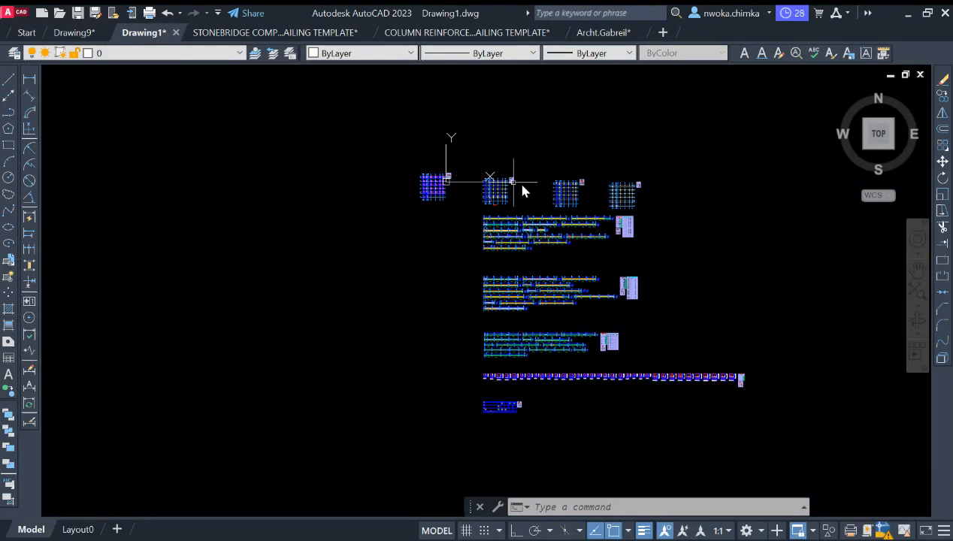
{"action": "scroll", "coordinate": [522, 192], "scroll_direction": "down", "scroll_amount": 1}
{"action": "scroll", "coordinate": [518, 192], "scroll_direction": "up", "scroll_amount": 3}
{"action": "scroll", "coordinate": [498, 213], "scroll_direction": "down", "scroll_amount": 1}
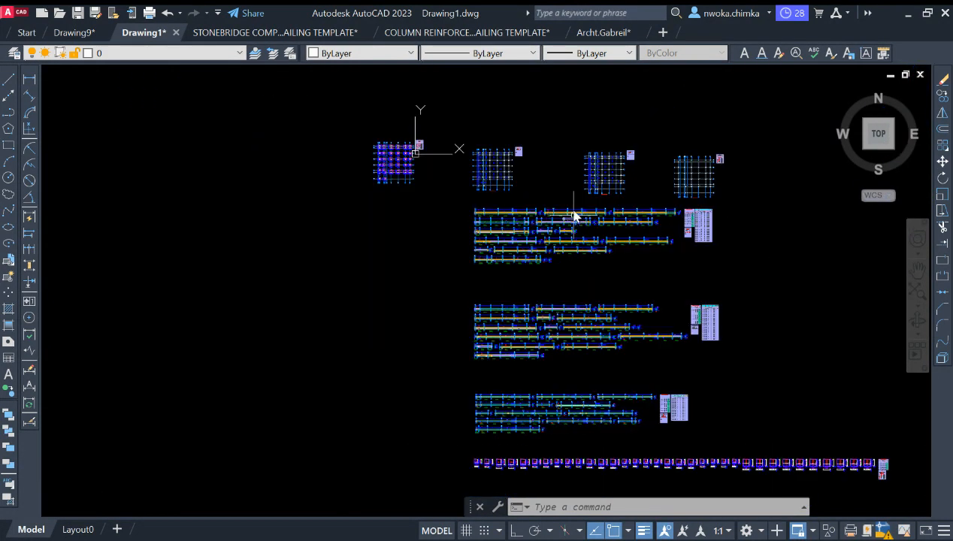
{"action": "scroll", "coordinate": [418, 157], "scroll_direction": "down", "scroll_amount": 2}
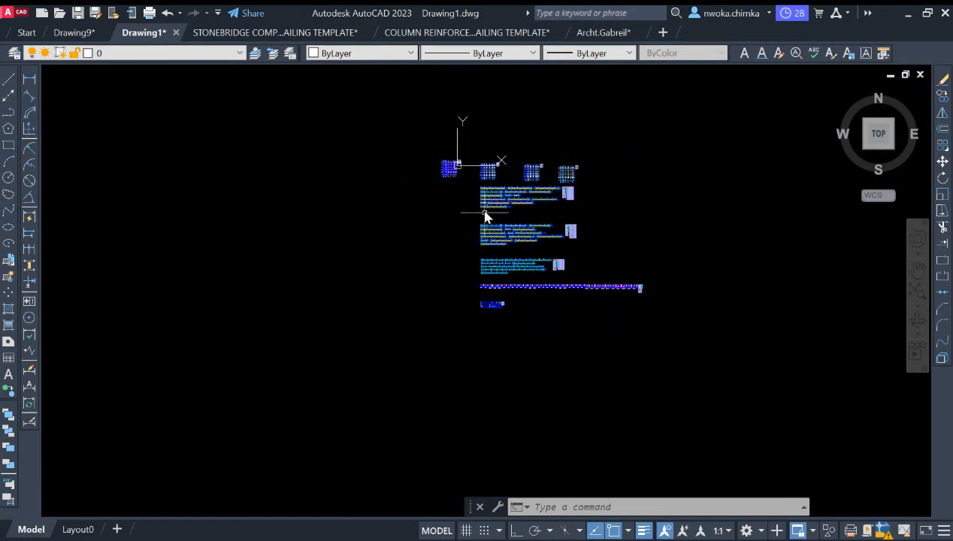
Examine the Storey 1 and Storey 2 layout plans on the column grid
{"action": "scroll", "coordinate": [484, 251], "scroll_direction": "up", "scroll_amount": 2}
{"action": "middle_click_drag", "start_coordinate": [532, 184], "coordinate": [527, 381]}
{"action": "scroll", "coordinate": [485, 251], "scroll_direction": "up", "scroll_amount": 5}
{"action": "scroll", "coordinate": [464, 149], "scroll_direction": "up", "scroll_amount": 5}
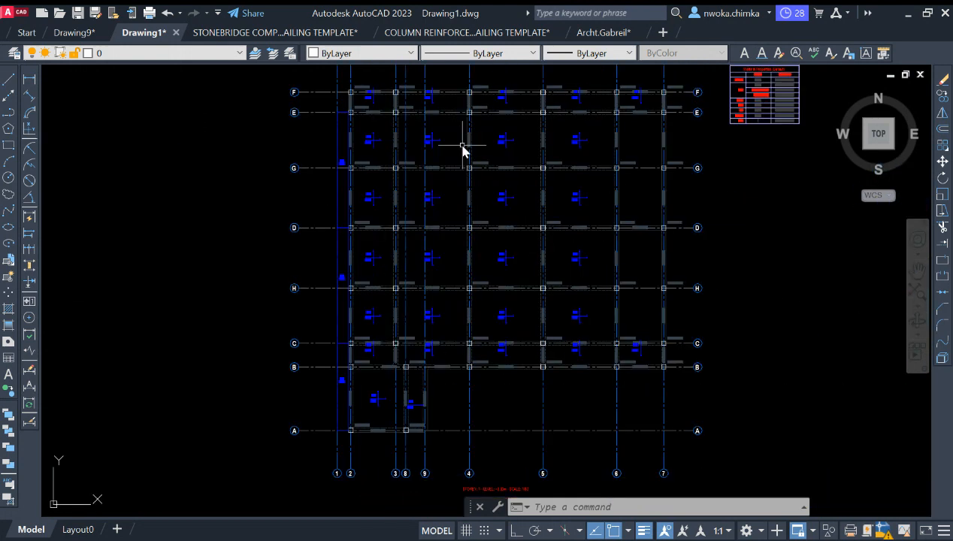
{"action": "scroll", "coordinate": [464, 149], "scroll_direction": "down", "scroll_amount": 4}
{"action": "scroll", "coordinate": [485, 354], "scroll_direction": "up", "scroll_amount": 4}
{"action": "scroll", "coordinate": [230, 313], "scroll_direction": "down", "scroll_amount": 6}
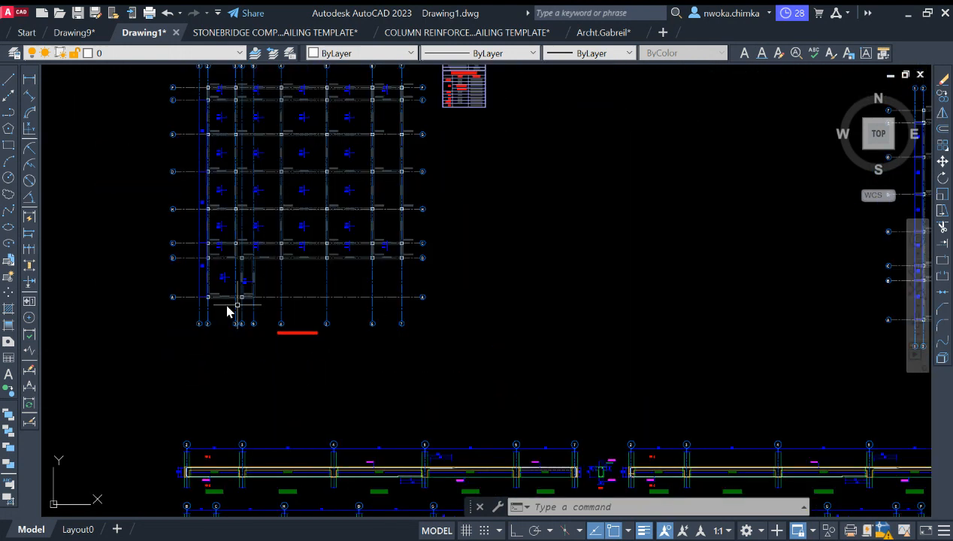
{"action": "scroll", "coordinate": [565, 298], "scroll_direction": "up", "scroll_amount": 3}
{"action": "scroll", "coordinate": [566, 298], "scroll_direction": "up", "scroll_amount": 2}
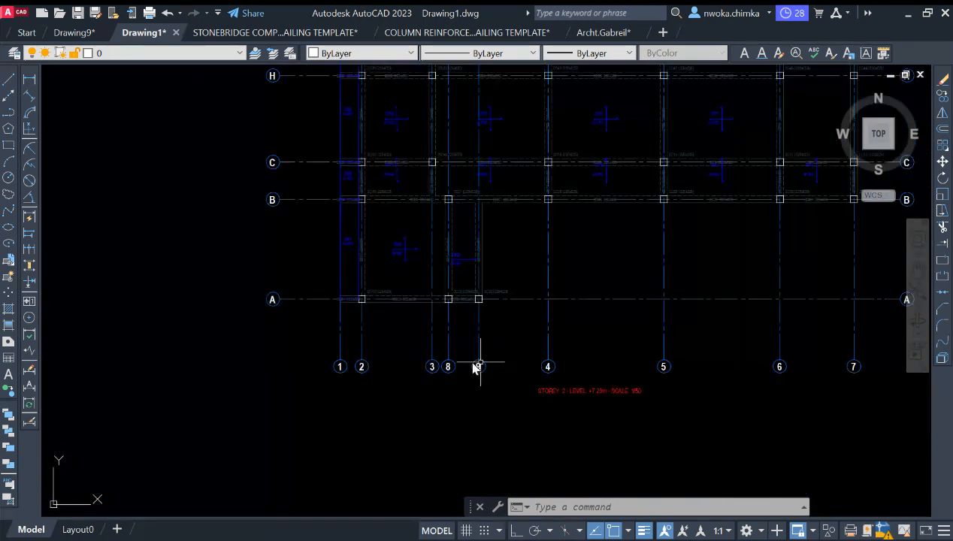
{"action": "scroll", "coordinate": [481, 361], "scroll_direction": "down", "scroll_amount": 4}
{"action": "scroll", "coordinate": [507, 357], "scroll_direction": "up", "scroll_amount": 4}
{"action": "scroll", "coordinate": [498, 248], "scroll_direction": "down", "scroll_amount": 6}
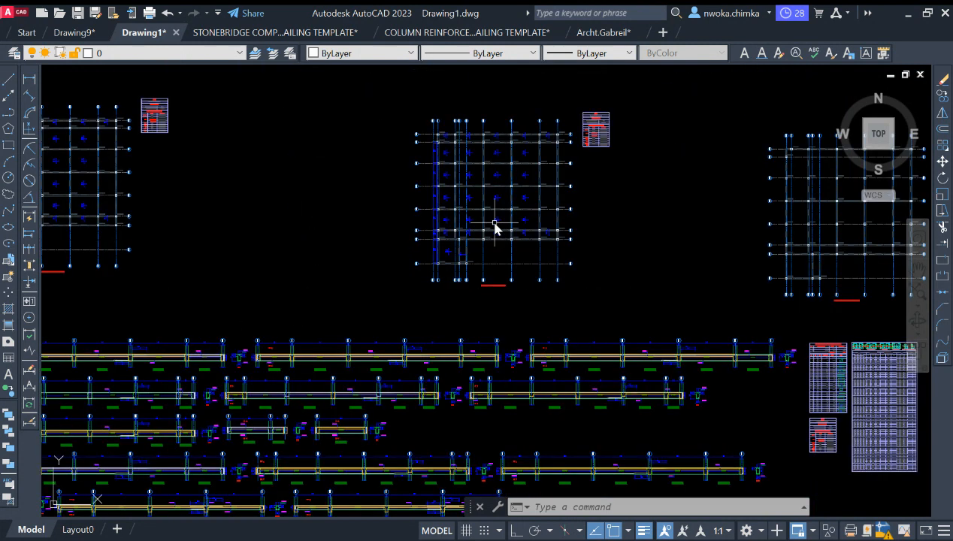
Examine the longitudinal beam details, including beams 1B1, 1B2 and 1B3, within the beam detail groups
{"action": "middle_click_drag", "start_coordinate": [460, 322], "coordinate": [503, 230]}
{"action": "middle_click_drag", "start_coordinate": [314, 257], "coordinate": [565, 237]}
{"action": "scroll", "coordinate": [256, 207], "scroll_direction": "up", "scroll_amount": 5}
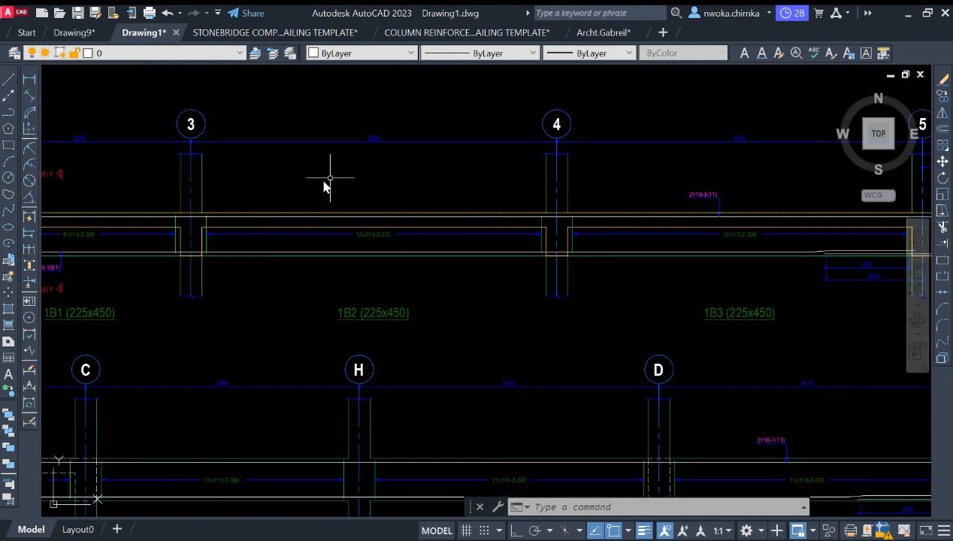
{"action": "scroll", "coordinate": [557, 192], "scroll_direction": "down", "scroll_amount": 6}
{"action": "scroll", "coordinate": [554, 232], "scroll_direction": "down", "scroll_amount": 2}
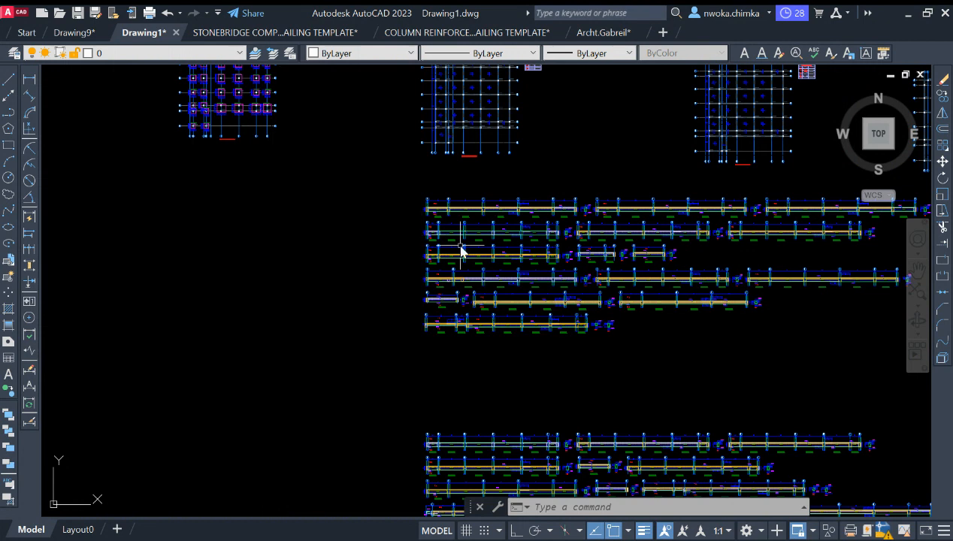
{"action": "middle_click_drag", "start_coordinate": [463, 249], "coordinate": [453, 157]}
{"action": "scroll", "coordinate": [477, 238], "scroll_direction": "down", "scroll_amount": 3}
{"action": "scroll", "coordinate": [524, 197], "scroll_direction": "down", "scroll_amount": 2}
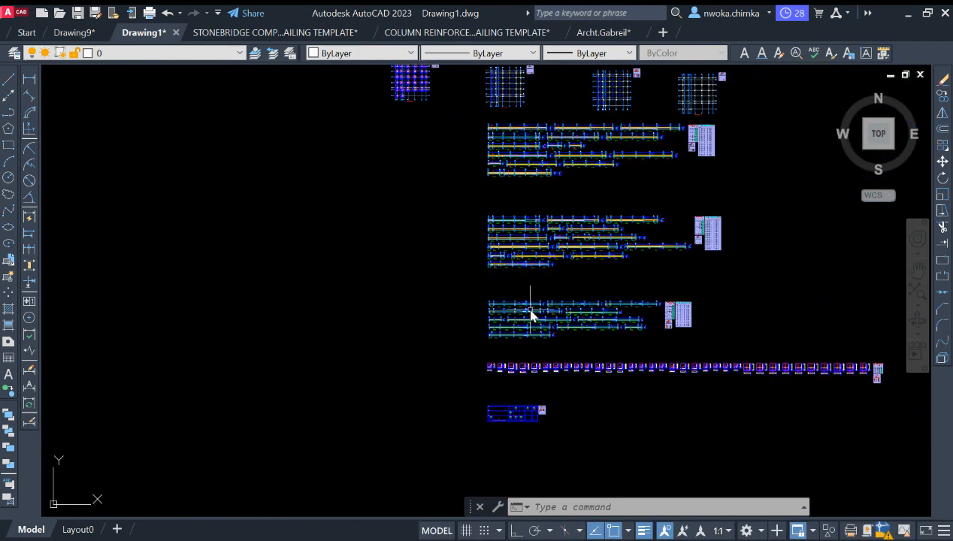
Locate the column schedule below the row of footing details and examine its column reinforcement sections
{"action": "middle_click_drag", "start_coordinate": [530, 312], "coordinate": [492, 289]}
{"action": "scroll", "coordinate": [477, 341], "scroll_direction": "up", "scroll_amount": 2}
{"action": "scroll", "coordinate": [458, 353], "scroll_direction": "up", "scroll_amount": 2}
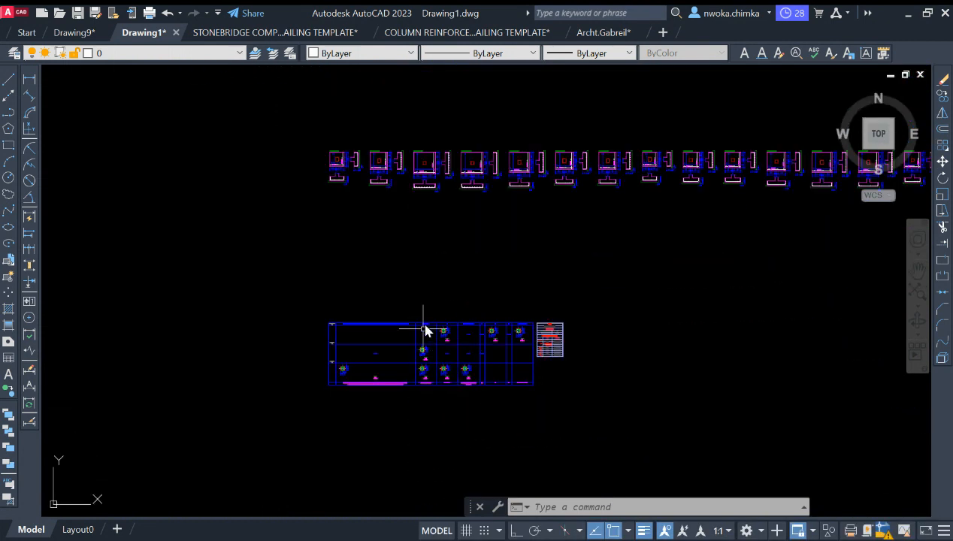
{"action": "scroll", "coordinate": [430, 353], "scroll_direction": "up", "scroll_amount": 4}
{"action": "scroll", "coordinate": [487, 320], "scroll_direction": "up", "scroll_amount": 4}
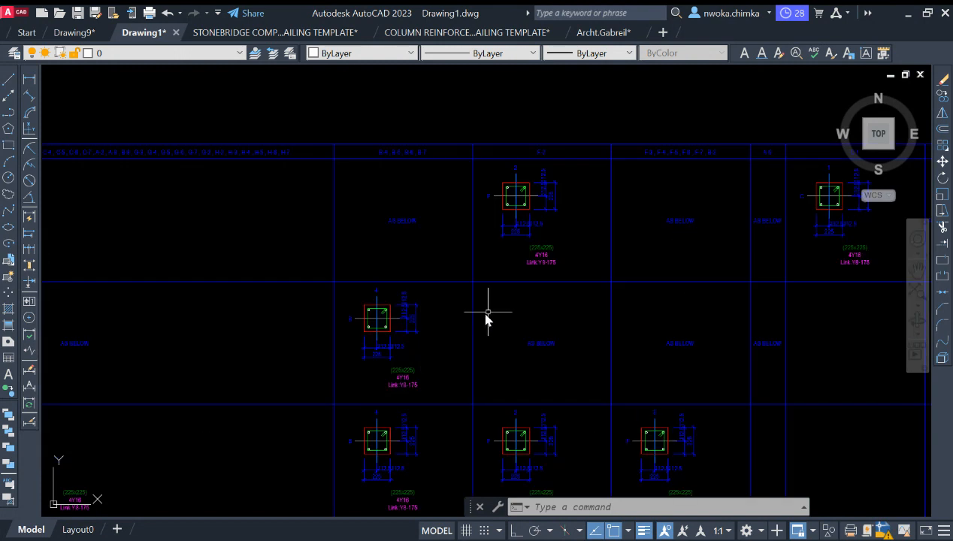
{"action": "scroll", "coordinate": [443, 266], "scroll_direction": "down", "scroll_amount": 6}
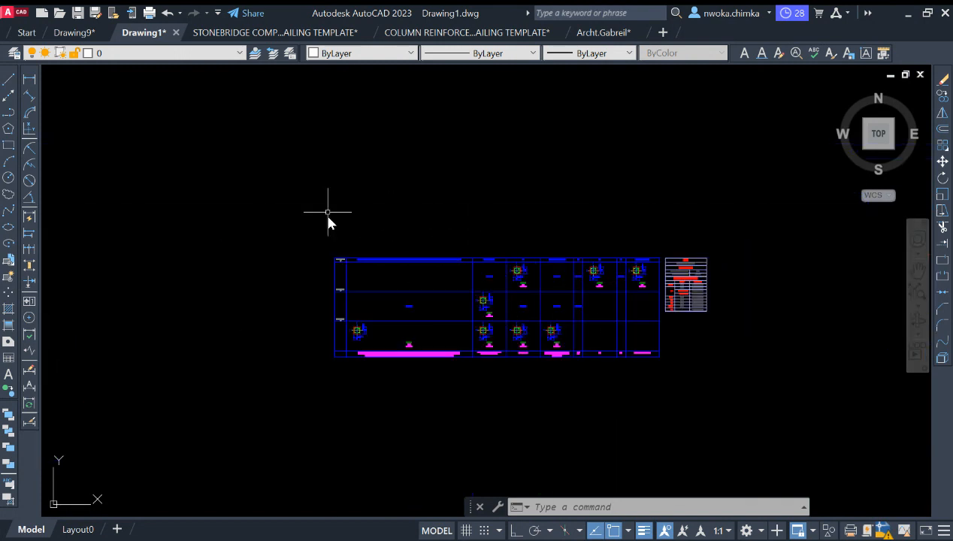
{"action": "scroll", "coordinate": [513, 340], "scroll_direction": "up", "scroll_amount": 4}
{"action": "scroll", "coordinate": [474, 295], "scroll_direction": "down", "scroll_amount": 2}
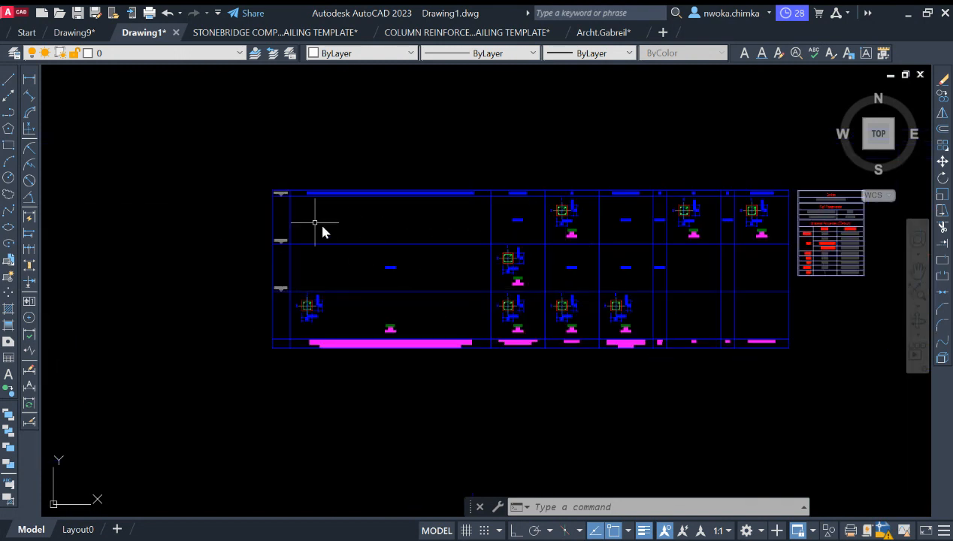
{"action": "scroll", "coordinate": [315, 222], "scroll_direction": "up", "scroll_amount": 5}
{"action": "scroll", "coordinate": [263, 181], "scroll_direction": "down", "scroll_amount": 5}
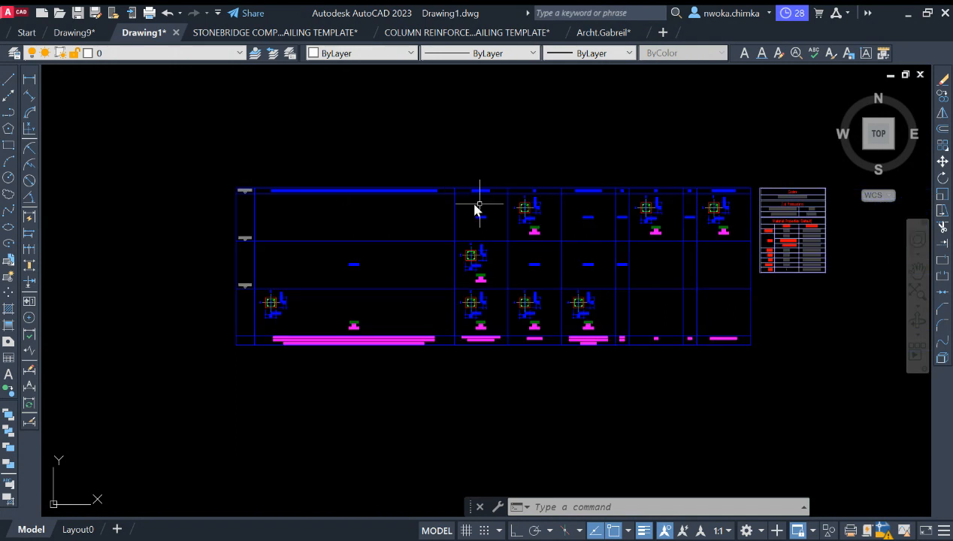
Examine the column schedule's storey levels, grouped column references and the sections assigned to each group
{"action": "scroll", "coordinate": [475, 211], "scroll_direction": "up", "scroll_amount": 5}
{"action": "scroll", "coordinate": [527, 225], "scroll_direction": "down", "scroll_amount": 2}
{"action": "scroll", "coordinate": [263, 167], "scroll_direction": "down", "scroll_amount": 2}
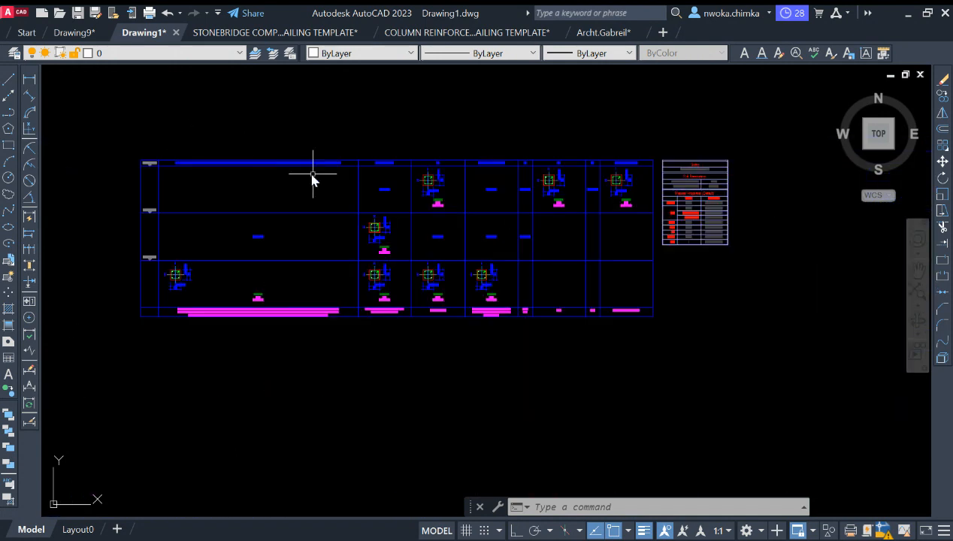
{"action": "scroll", "coordinate": [400, 197], "scroll_direction": "up", "scroll_amount": 4}
{"action": "scroll", "coordinate": [564, 188], "scroll_direction": "down", "scroll_amount": 2}
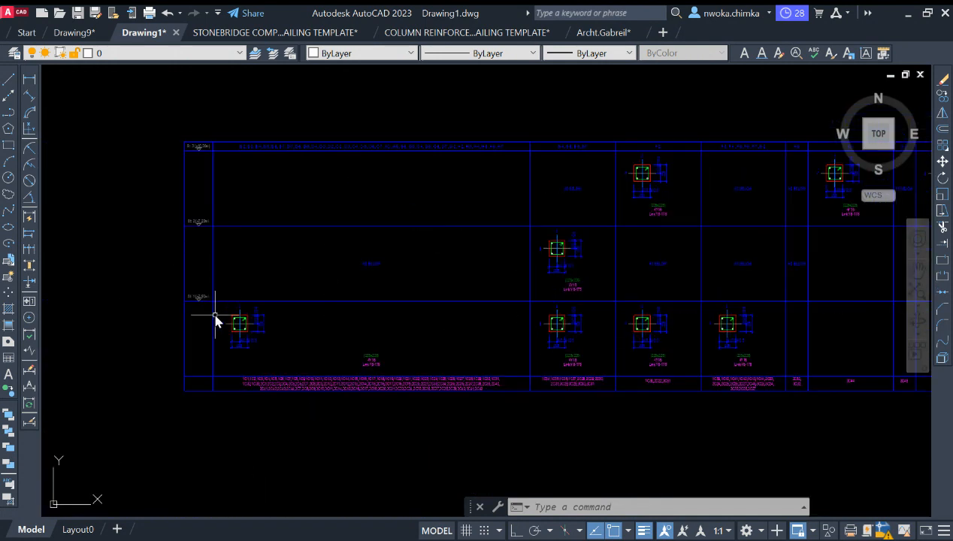
{"action": "scroll", "coordinate": [215, 320], "scroll_direction": "up", "scroll_amount": 5}
{"action": "scroll", "coordinate": [251, 313], "scroll_direction": "down", "scroll_amount": 7}
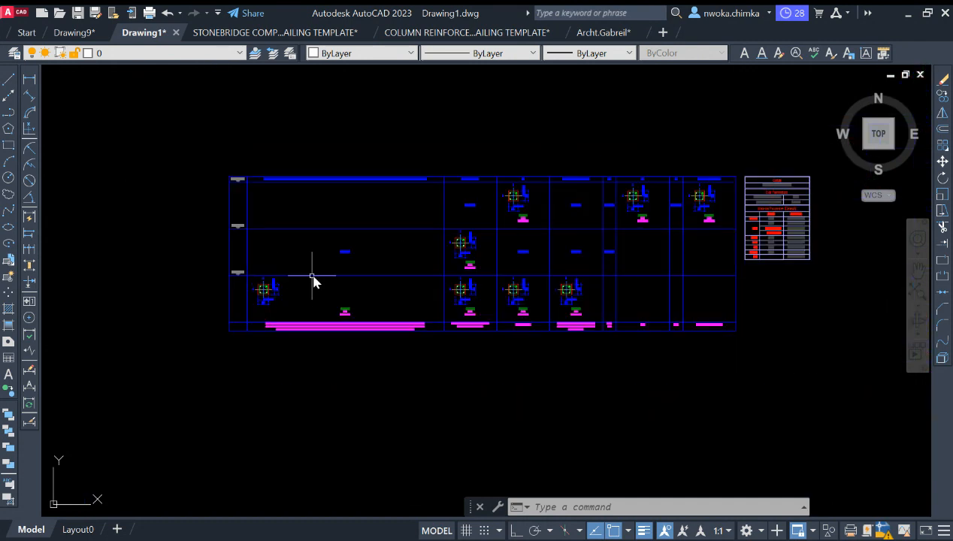
{"action": "middle_click_drag", "start_coordinate": [393, 258], "coordinate": [362, 285]}
{"action": "scroll", "coordinate": [260, 287], "scroll_direction": "up", "scroll_amount": 6}
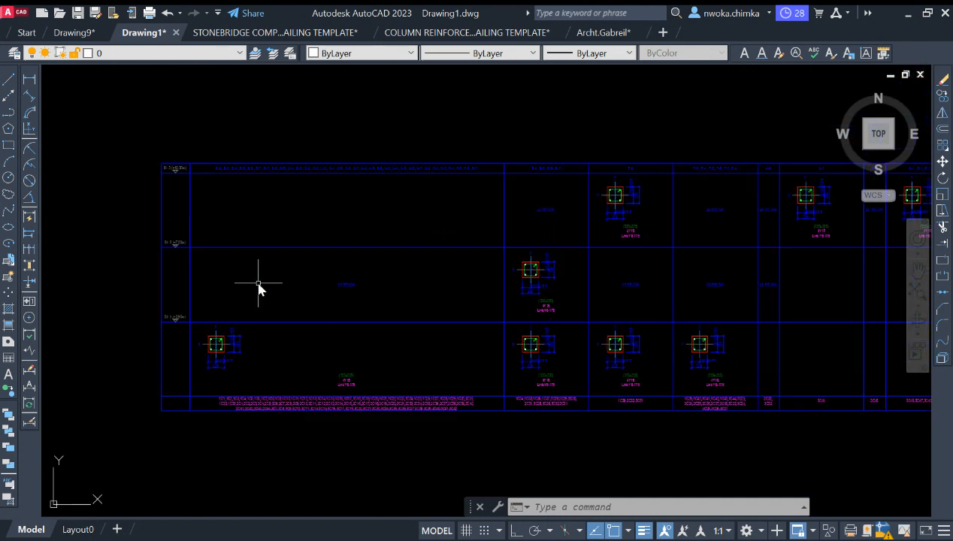
{"action": "scroll", "coordinate": [259, 293], "scroll_direction": "down", "scroll_amount": 4}
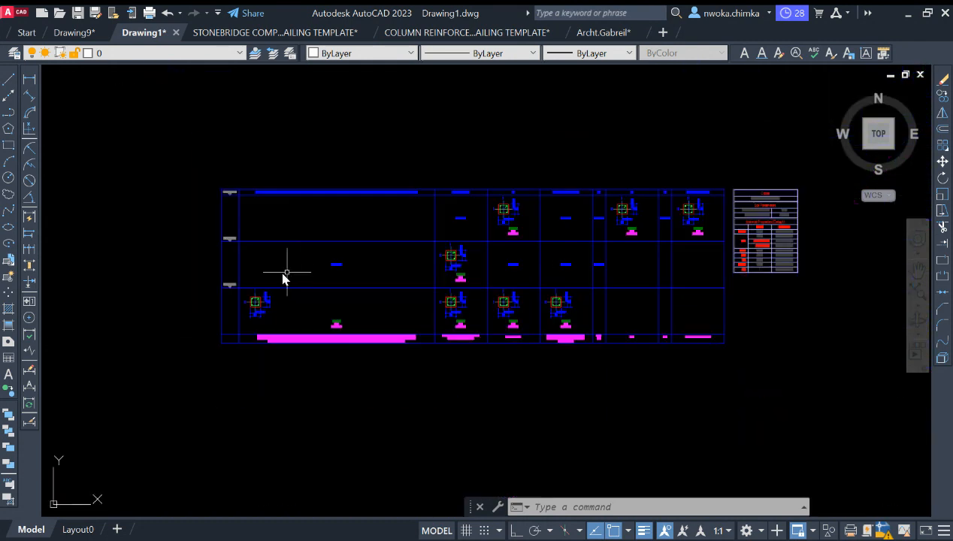
{"action": "scroll", "coordinate": [447, 263], "scroll_direction": "up", "scroll_amount": 2}
{"action": "scroll", "coordinate": [443, 259], "scroll_direction": "down", "scroll_amount": 6}
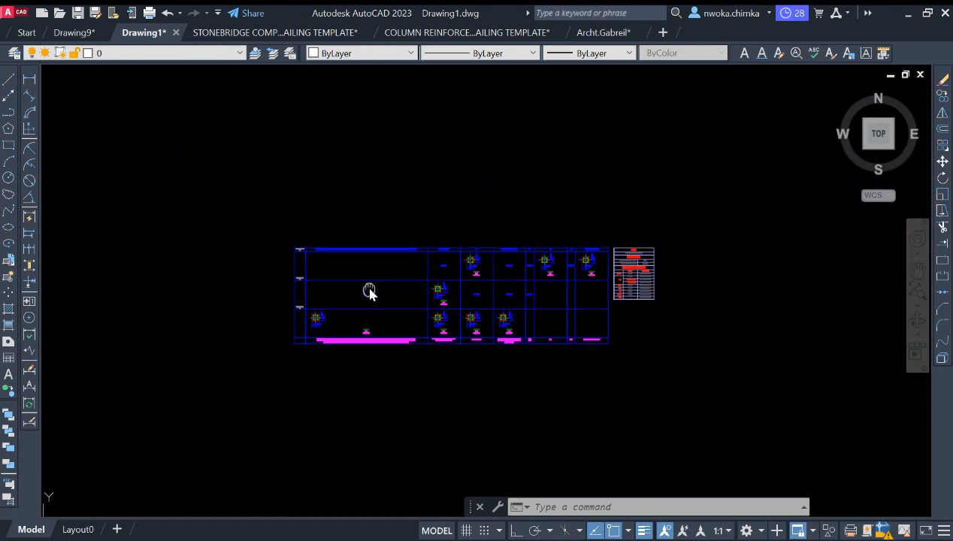
Copy the complete column schedule together with its adjacent information table to the clipboard
{"action": "middle_click_drag", "start_coordinate": [434, 253], "coordinate": [379, 326]}
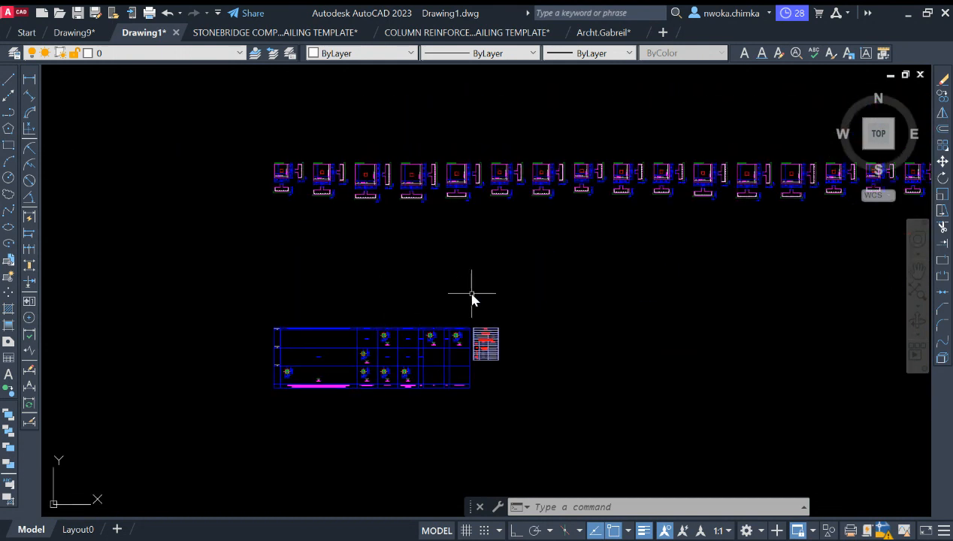
{"action": "scroll", "coordinate": [421, 343], "scroll_direction": "down", "scroll_amount": 2}
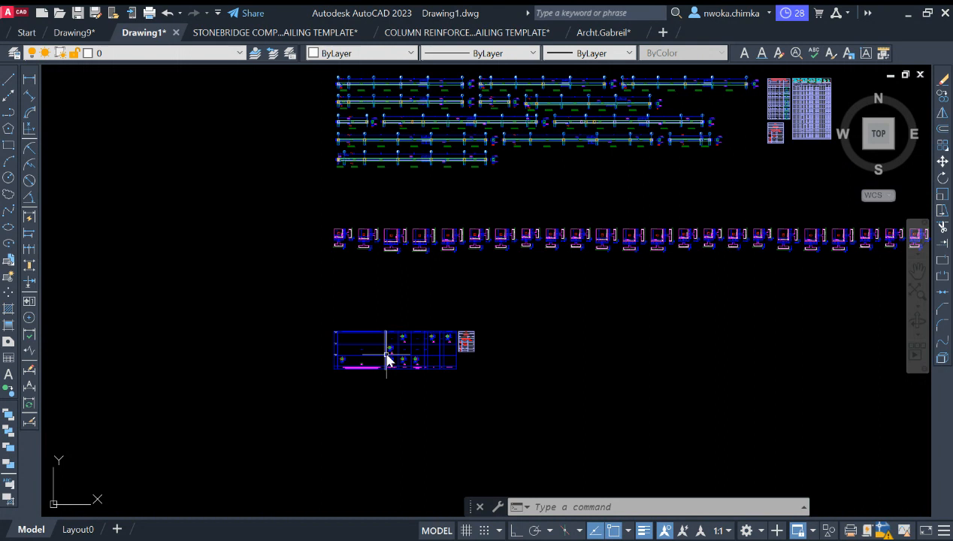
{"action": "middle_click_drag", "start_coordinate": [403, 350], "coordinate": [419, 325]}
{"action": "scroll", "coordinate": [419, 325], "scroll_direction": "up", "scroll_amount": 4}
{"action": "scroll", "coordinate": [557, 278], "scroll_direction": "down", "scroll_amount": 2}
{"action": "scroll", "coordinate": [472, 276], "scroll_direction": "up", "scroll_amount": 2}
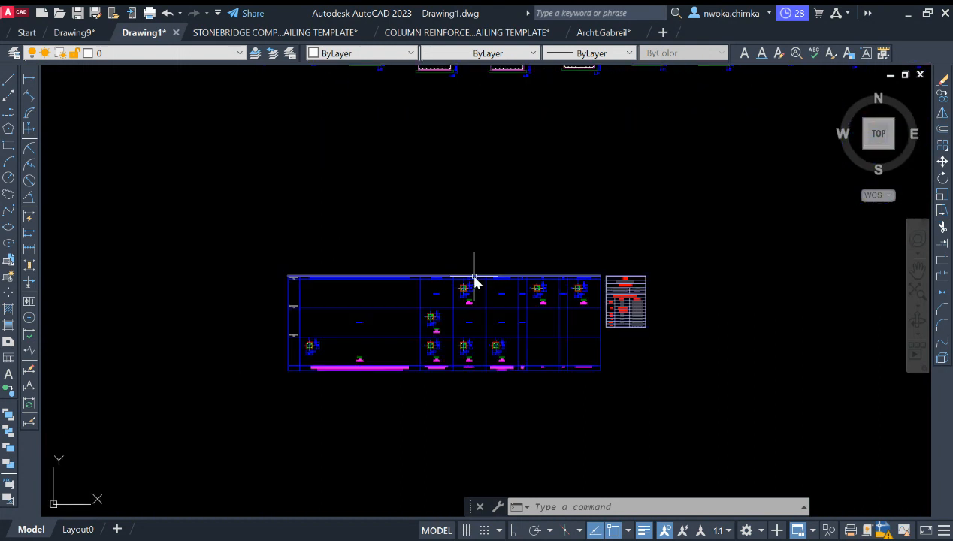
{"action": "scroll", "coordinate": [531, 286], "scroll_direction": "down", "scroll_amount": 2}
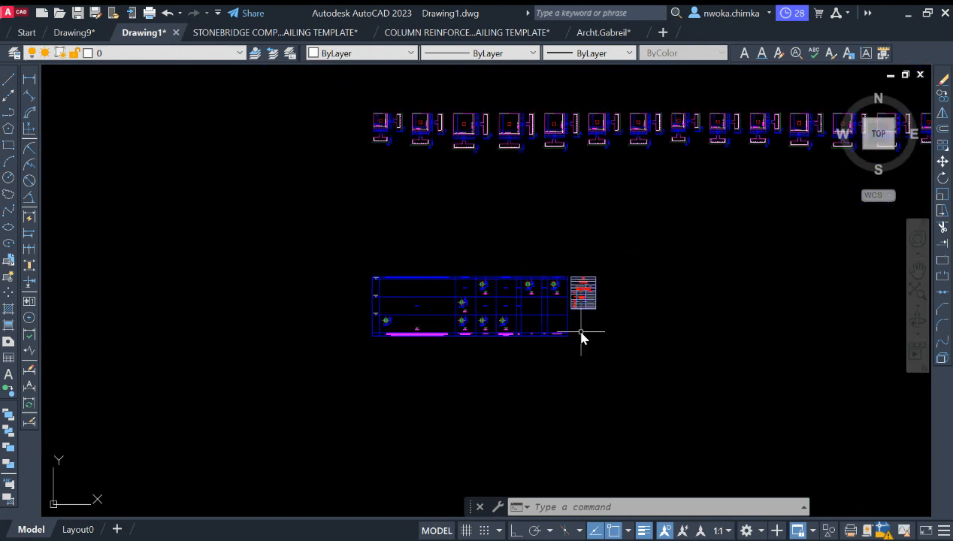
{"action": "left_click", "coordinate": [655, 239]}
{"action": "left_click", "coordinate": [283, 406]}
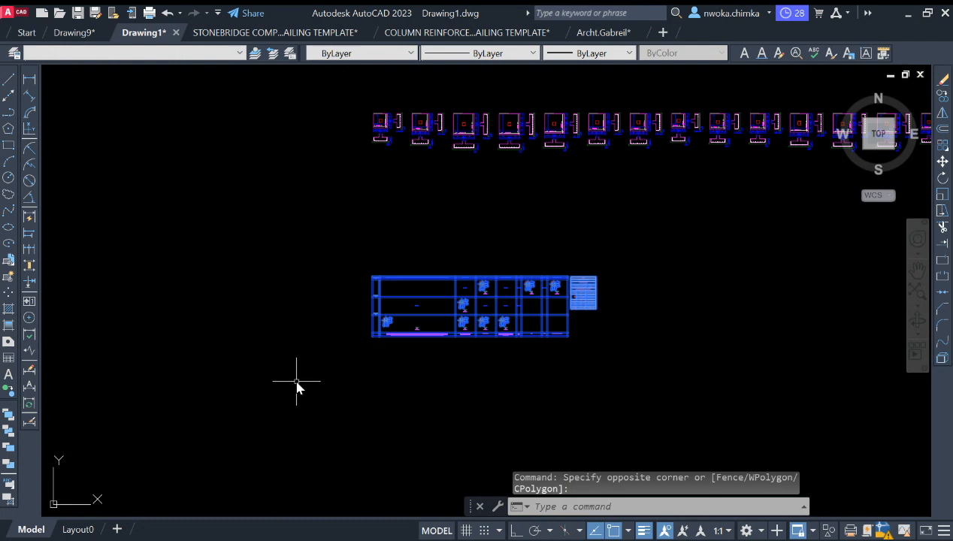
{"action": "key", "text": "ctrl+c"}
{"action": "scroll", "coordinate": [488, 293], "scroll_direction": "up", "scroll_amount": 3}
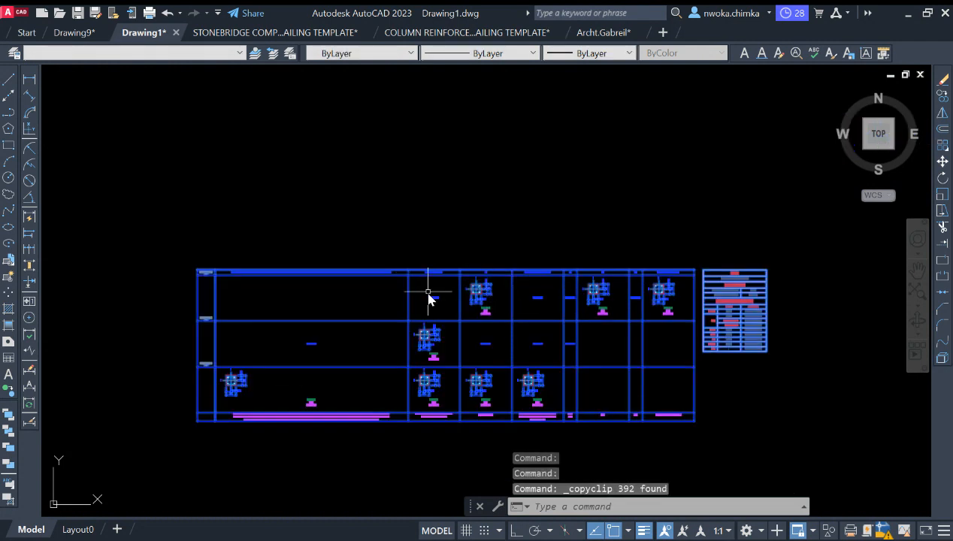
{"action": "key", "text": "Escape"}
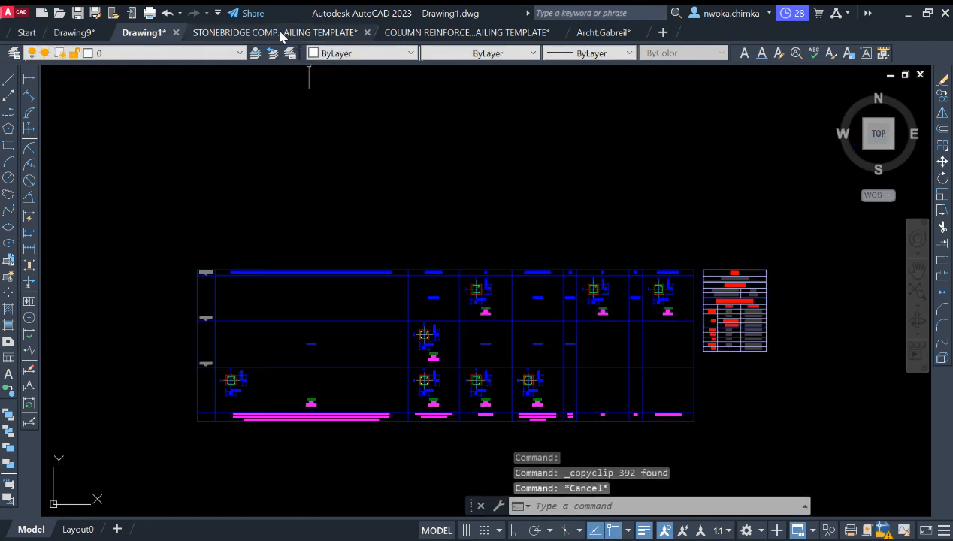
Compare the overall arrangement of drawings in the Stonebridge detailing template with the layouts and details in Drawing1
{"action": "key", "text": "ctrl+Tab"}
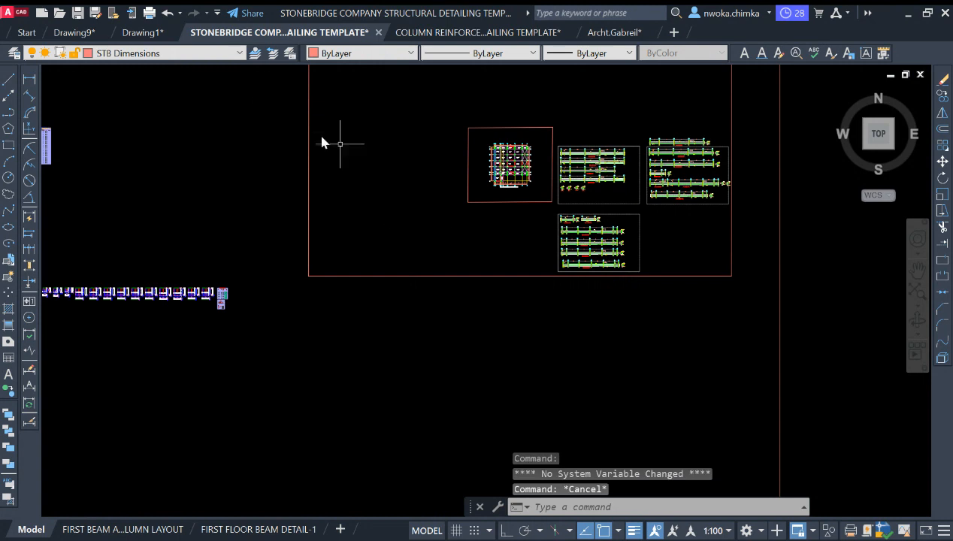
{"action": "scroll", "coordinate": [504, 216], "scroll_direction": "down", "scroll_amount": 2}
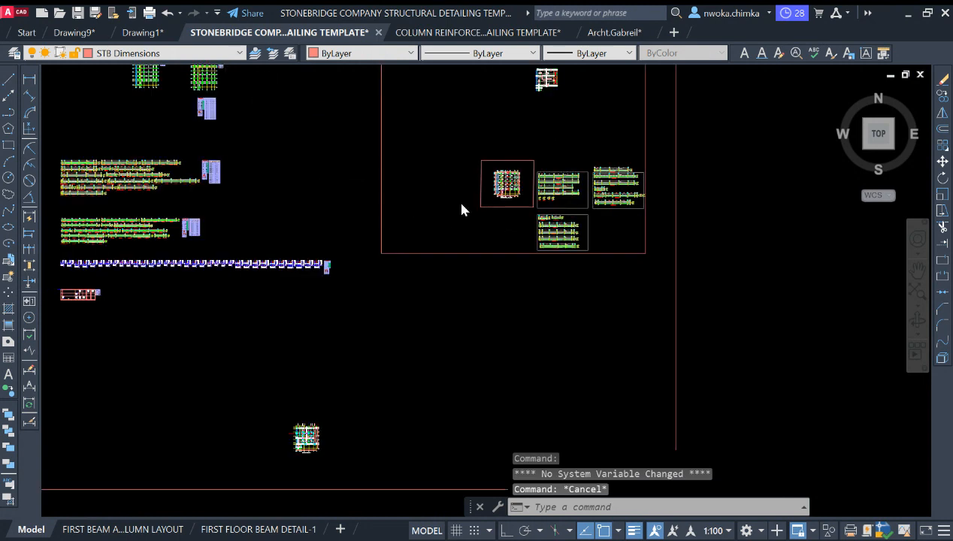
{"action": "scroll", "coordinate": [464, 211], "scroll_direction": "down", "scroll_amount": 2}
{"action": "middle_click_drag", "start_coordinate": [335, 216], "coordinate": [400, 272]}
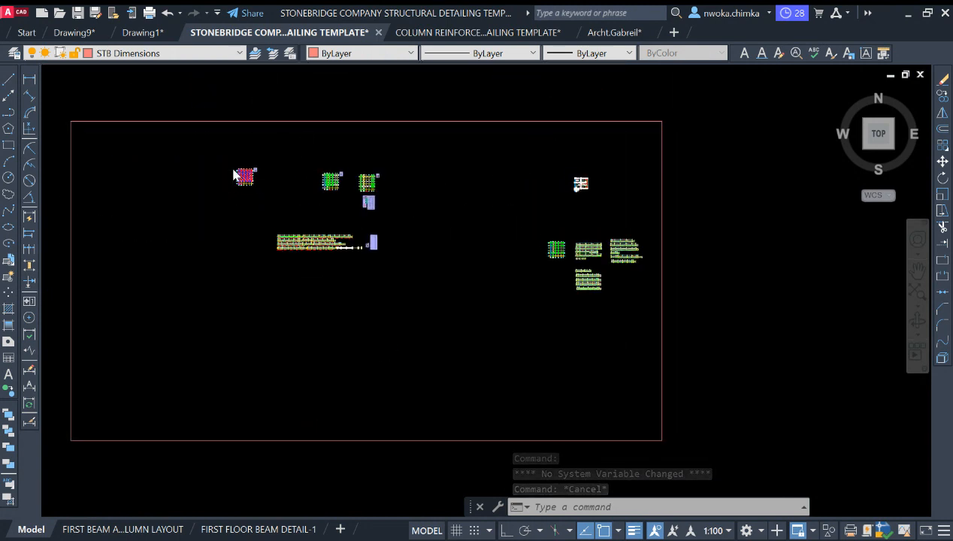
{"action": "scroll", "coordinate": [235, 176], "scroll_direction": "up", "scroll_amount": 2}
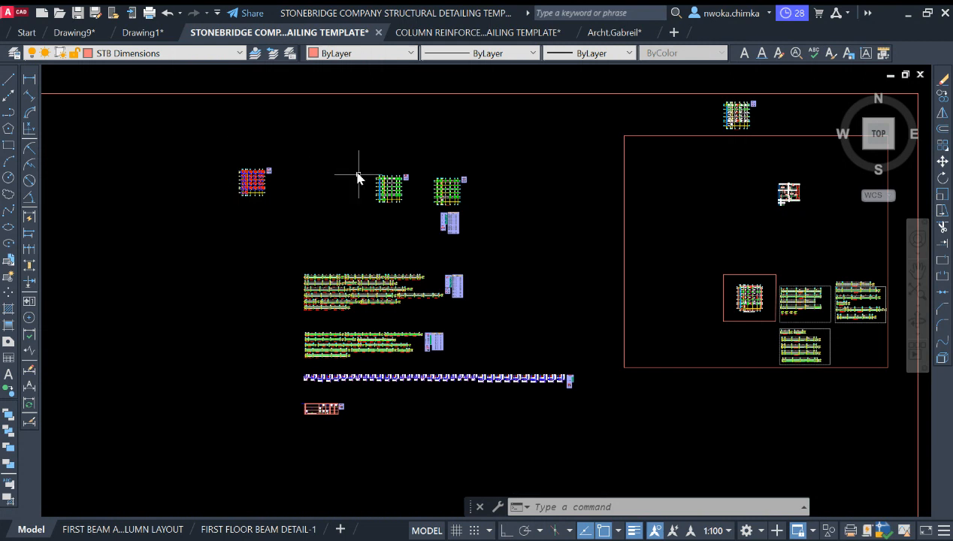
{"action": "left_click", "coordinate": [143, 32]}
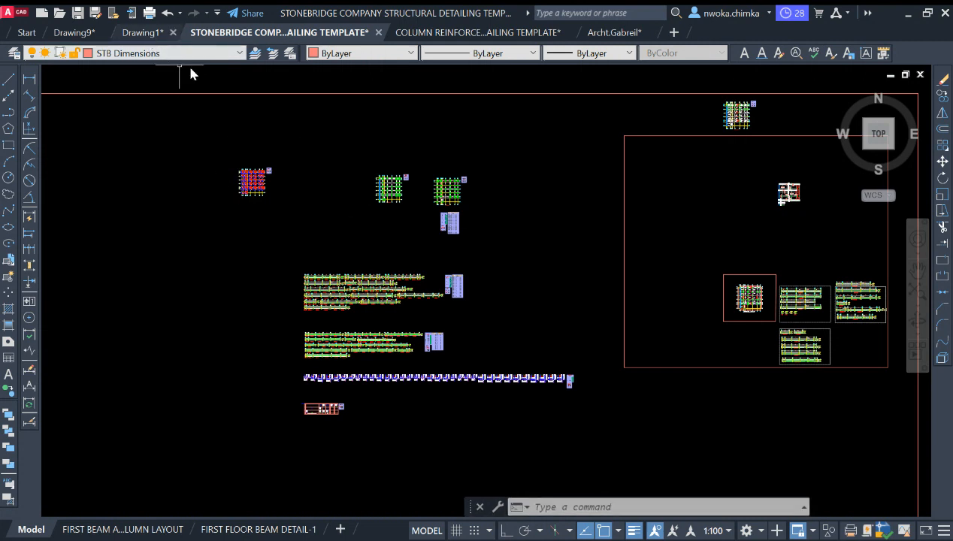
{"action": "scroll", "coordinate": [432, 237], "scroll_direction": "down", "scroll_amount": 5}
{"action": "middle_click_drag", "start_coordinate": [435, 231], "coordinate": [389, 366]}
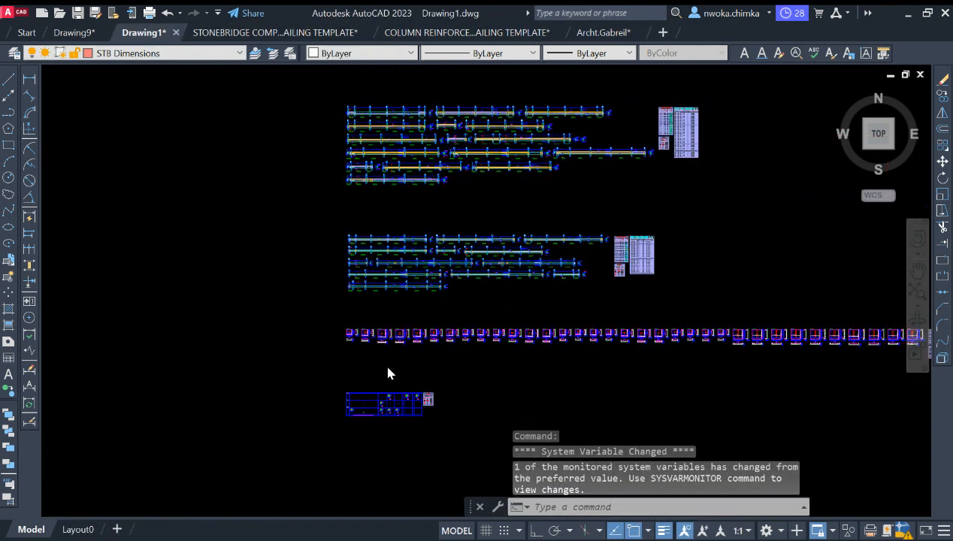
{"action": "scroll", "coordinate": [382, 319], "scroll_direction": "down", "scroll_amount": 2}
{"action": "middle_click_drag", "start_coordinate": [386, 210], "coordinate": [398, 322]}
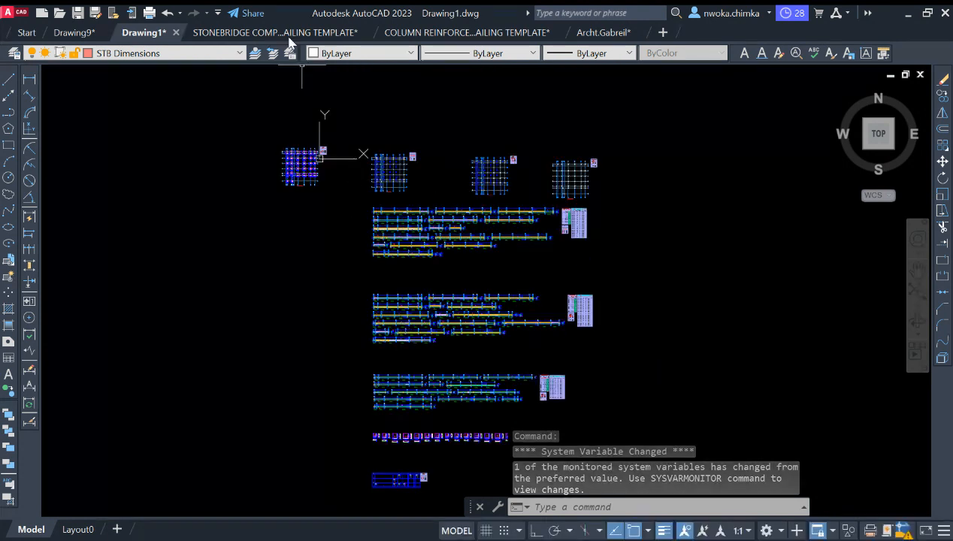
Switch to the Stonebridge detailing template and examine the slab reinforcement layout with its bar and lap dimensions
{"action": "key", "text": "ctrl+Tab"}
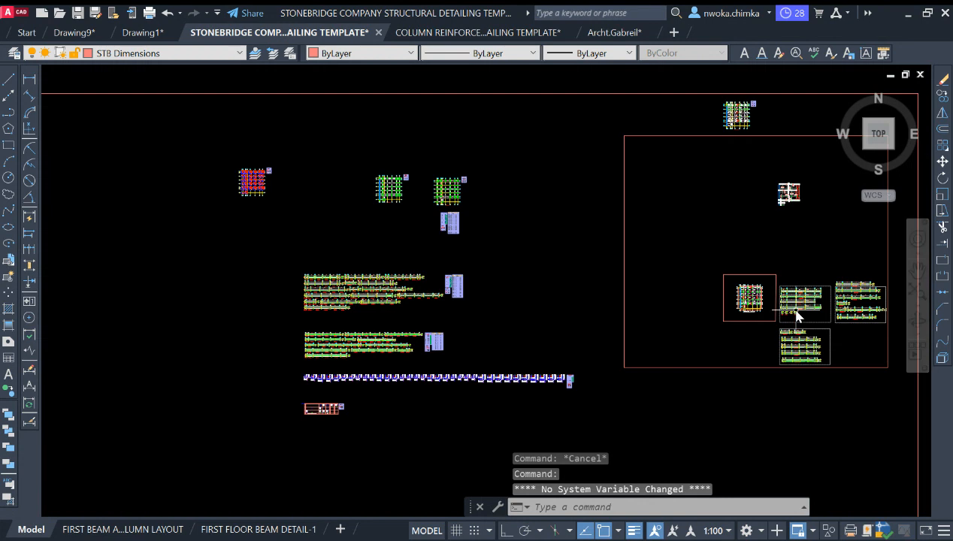
{"action": "middle_click_drag", "start_coordinate": [797, 309], "coordinate": [672, 298]}
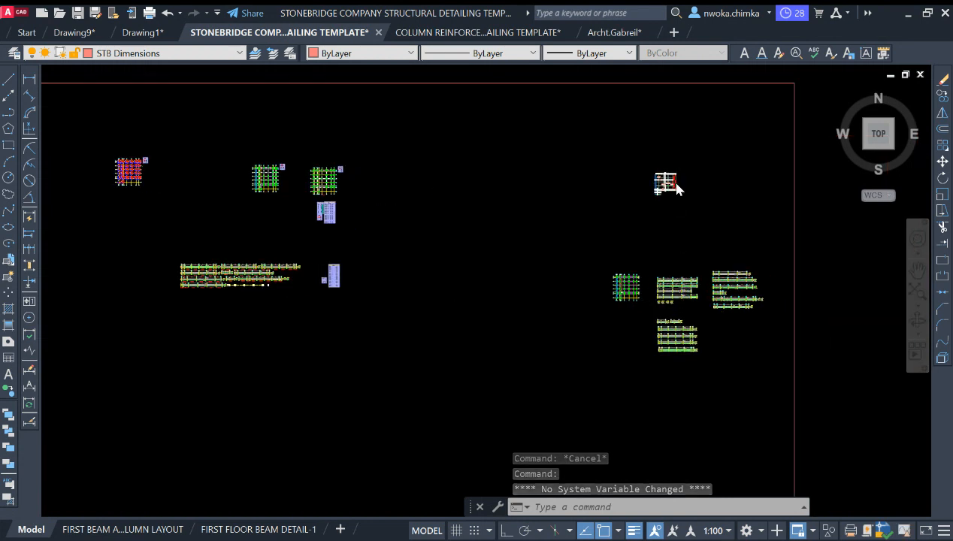
{"action": "scroll", "coordinate": [677, 188], "scroll_direction": "up", "scroll_amount": 8}
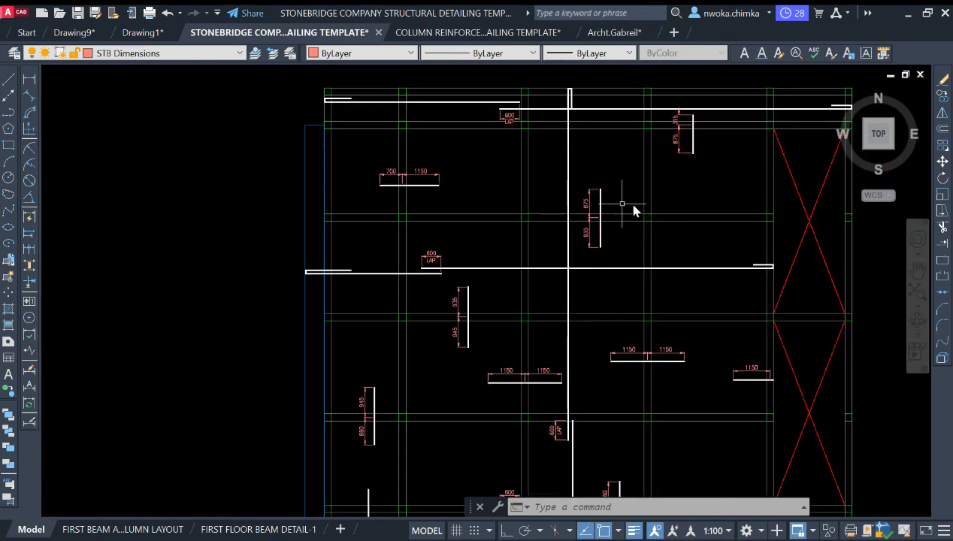
{"action": "scroll", "coordinate": [607, 198], "scroll_direction": "up", "scroll_amount": 2}
{"action": "scroll", "coordinate": [511, 281], "scroll_direction": "down", "scroll_amount": 3}
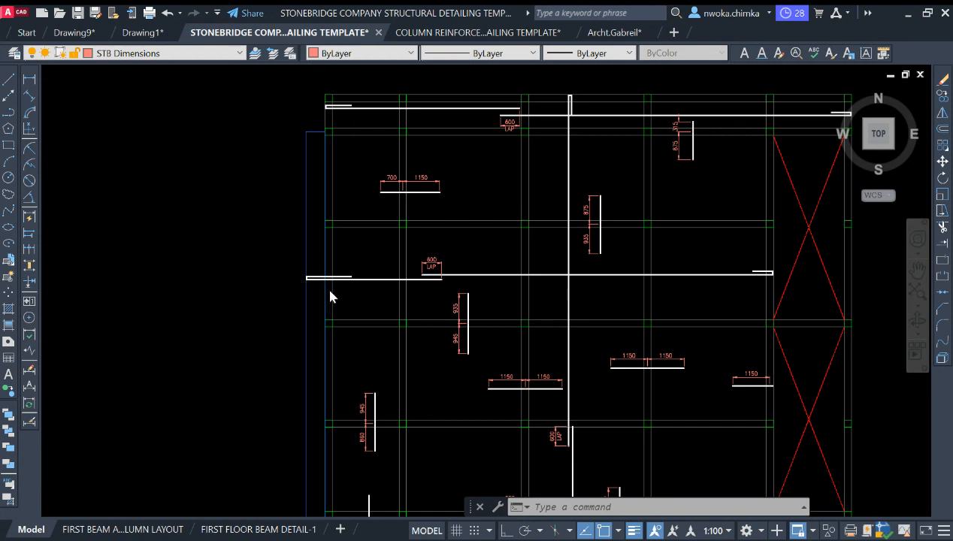
{"action": "scroll", "coordinate": [256, 183], "scroll_direction": "down", "scroll_amount": 2}
Examine the framed longitudinal beam details in the template, including the bar and link labels of BEAM 1 (225 x 450)
{"action": "scroll", "coordinate": [411, 191], "scroll_direction": "down", "scroll_amount": 6}
{"action": "middle_click_drag", "start_coordinate": [440, 324], "coordinate": [446, 152]}
{"action": "scroll", "coordinate": [407, 283], "scroll_direction": "up", "scroll_amount": 2}
{"action": "scroll", "coordinate": [379, 202], "scroll_direction": "up", "scroll_amount": 3}
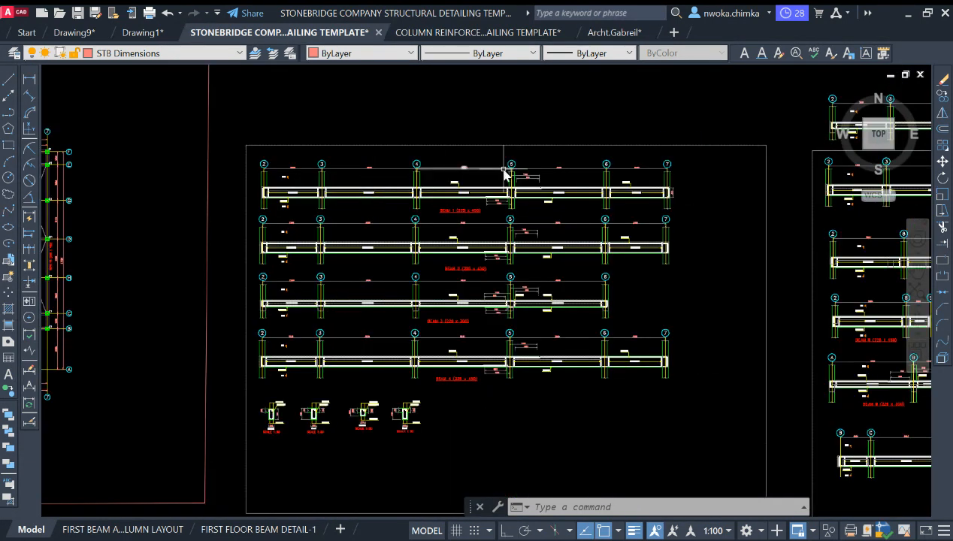
{"action": "scroll", "coordinate": [505, 170], "scroll_direction": "up", "scroll_amount": 2}
{"action": "scroll", "coordinate": [168, 187], "scroll_direction": "up", "scroll_amount": 2}
{"action": "scroll", "coordinate": [169, 186], "scroll_direction": "up", "scroll_amount": 2}
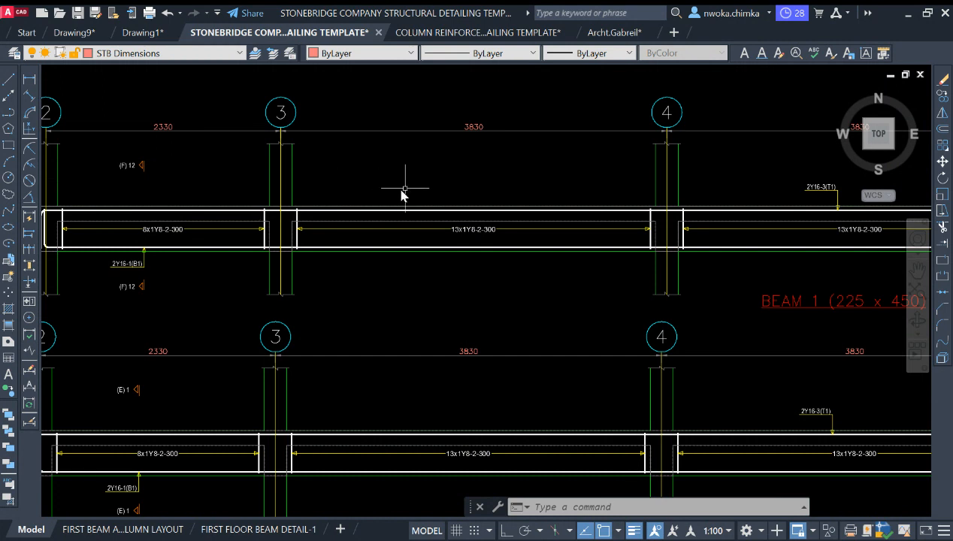
{"action": "scroll", "coordinate": [402, 194], "scroll_direction": "down", "scroll_amount": 3}
{"action": "scroll", "coordinate": [436, 187], "scroll_direction": "down", "scroll_amount": 2}
{"action": "scroll", "coordinate": [543, 244], "scroll_direction": "down", "scroll_amount": 3}
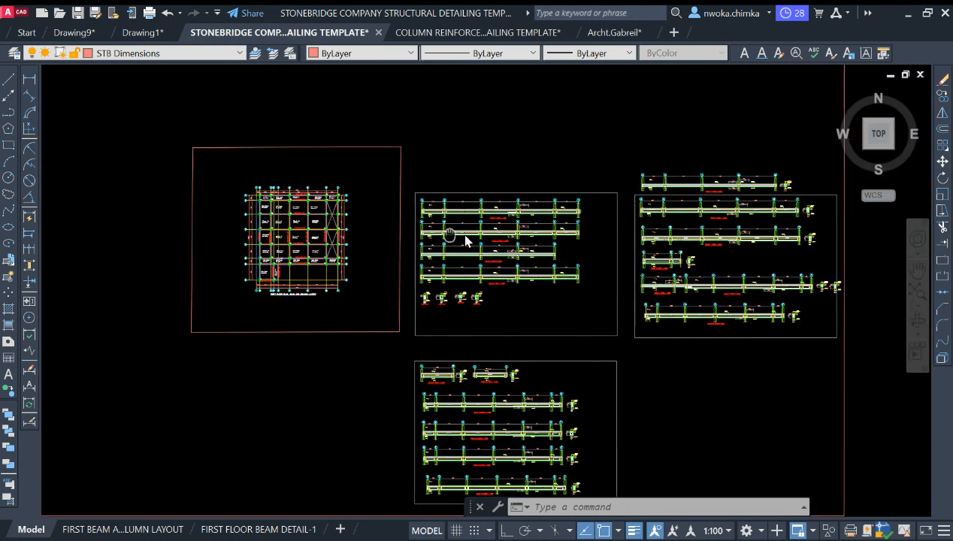
Examine the framed first floor slab, beam and column layout beside the beam details
{"action": "middle_click_drag", "start_coordinate": [449, 236], "coordinate": [602, 232]}
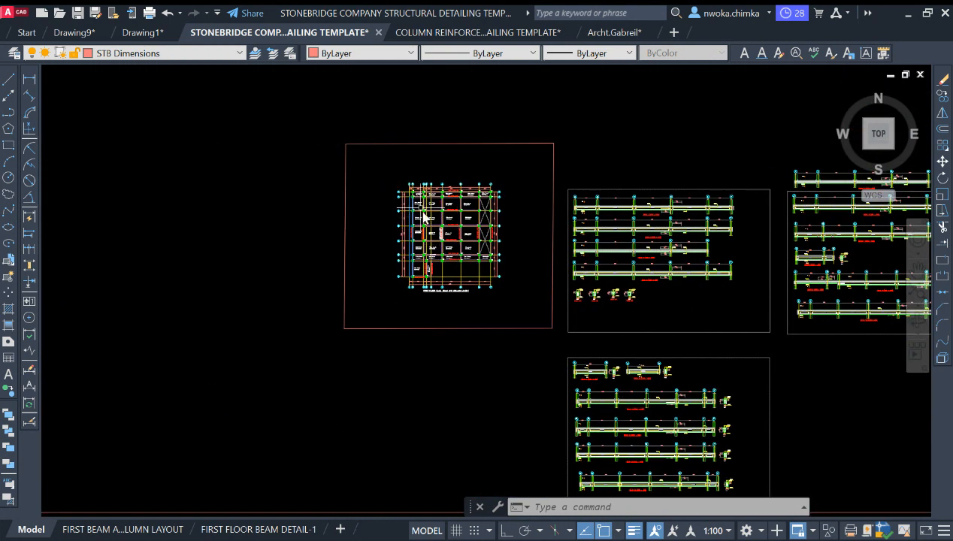
{"action": "scroll", "coordinate": [472, 216], "scroll_direction": "up", "scroll_amount": 2}
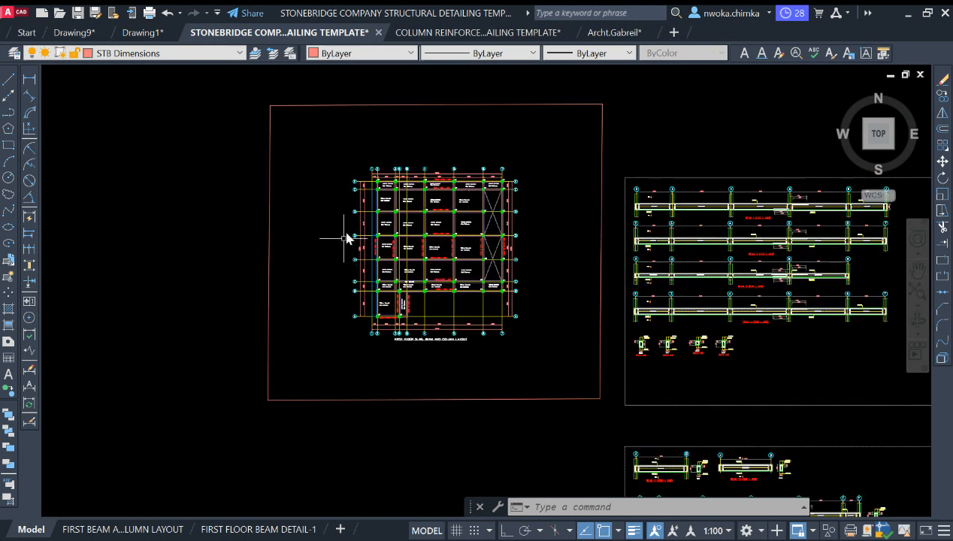
{"action": "scroll", "coordinate": [369, 225], "scroll_direction": "down", "scroll_amount": 2}
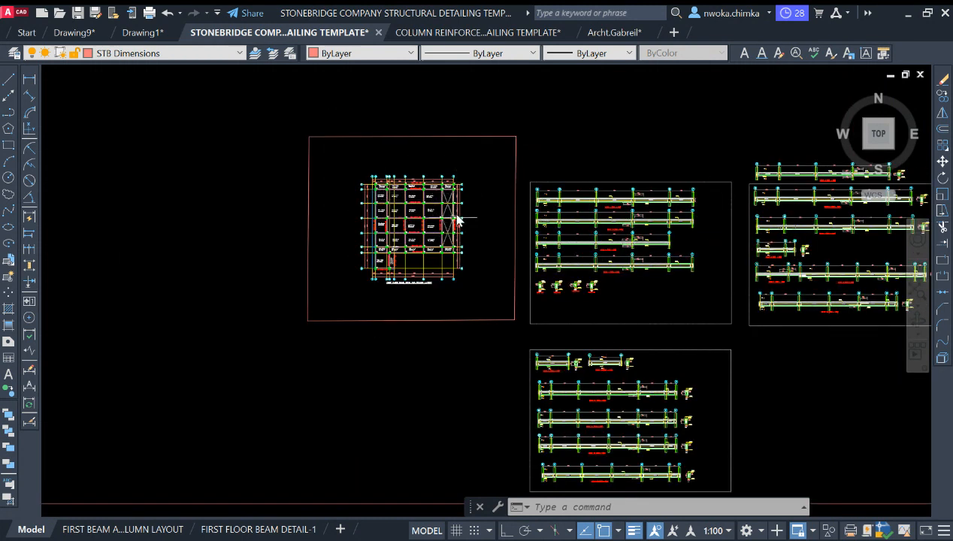
{"action": "scroll", "coordinate": [424, 205], "scroll_direction": "up", "scroll_amount": 2}
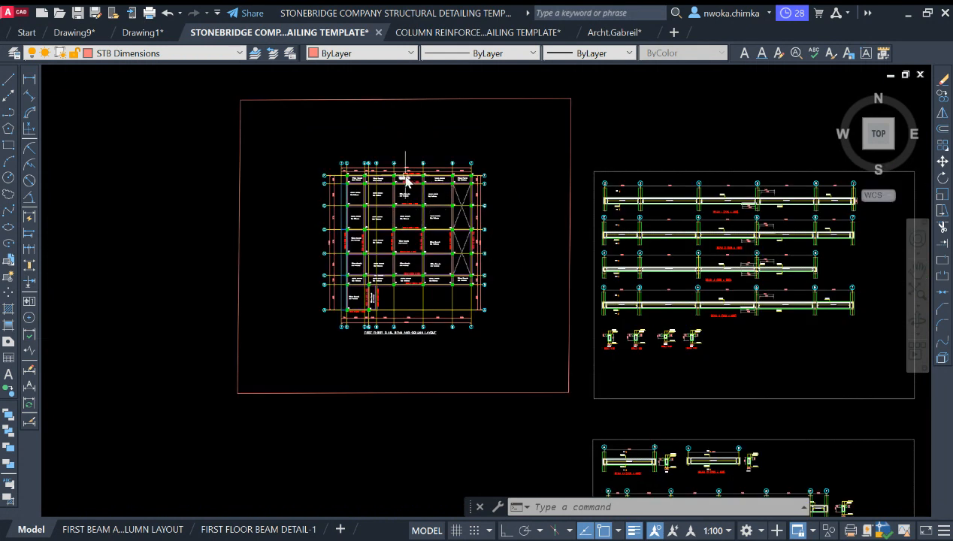
{"action": "scroll", "coordinate": [406, 179], "scroll_direction": "up", "scroll_amount": 2}
{"action": "scroll", "coordinate": [474, 189], "scroll_direction": "down", "scroll_amount": 2}
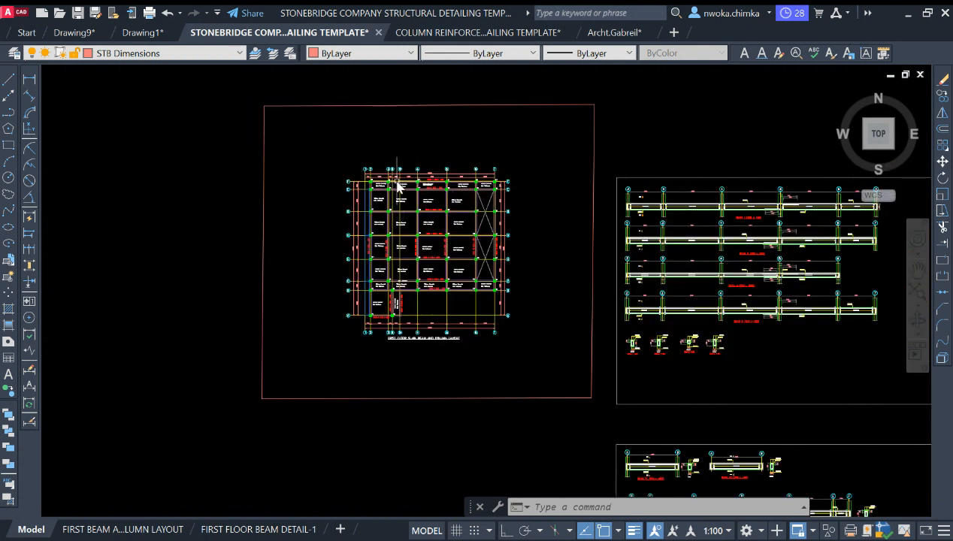
{"action": "scroll", "coordinate": [398, 188], "scroll_direction": "up", "scroll_amount": 2}
{"action": "scroll", "coordinate": [525, 154], "scroll_direction": "down", "scroll_amount": 2}
{"action": "scroll", "coordinate": [481, 148], "scroll_direction": "down", "scroll_amount": 2}
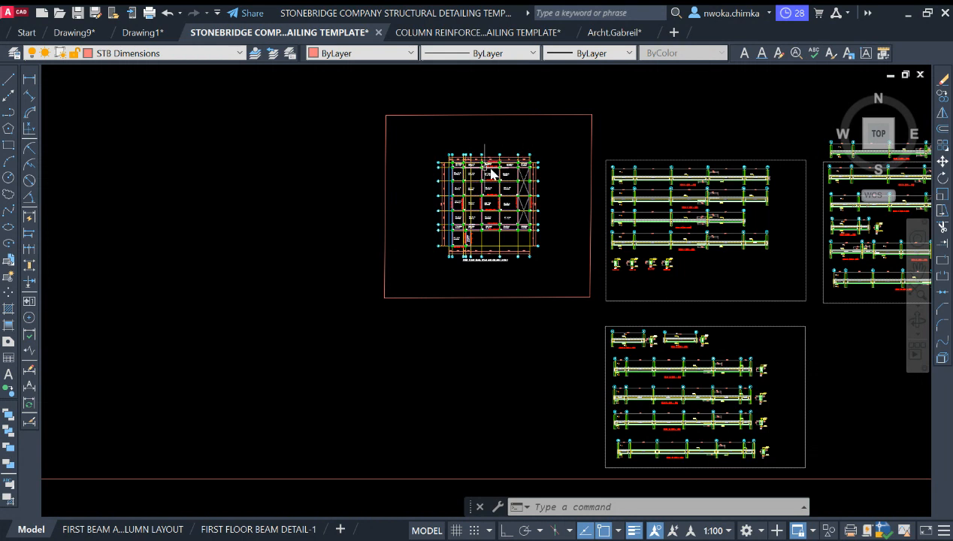
{"action": "scroll", "coordinate": [507, 164], "scroll_direction": "up", "scroll_amount": 3}
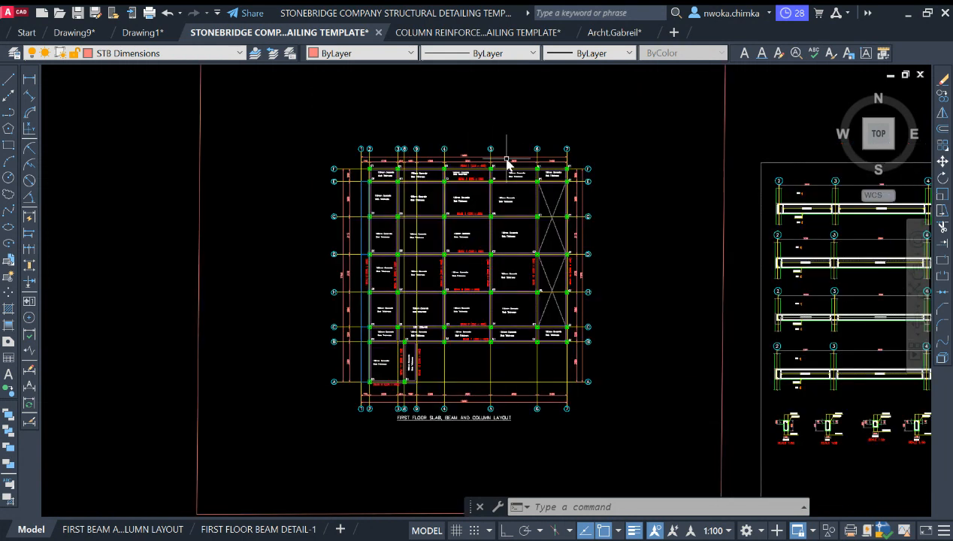
Return to Drawing1 and copy the whole column schedule with its adjacent information table to the clipboard again
{"action": "left_click", "coordinate": [142, 32]}
{"action": "scroll", "coordinate": [424, 227], "scroll_direction": "down", "scroll_amount": 3}
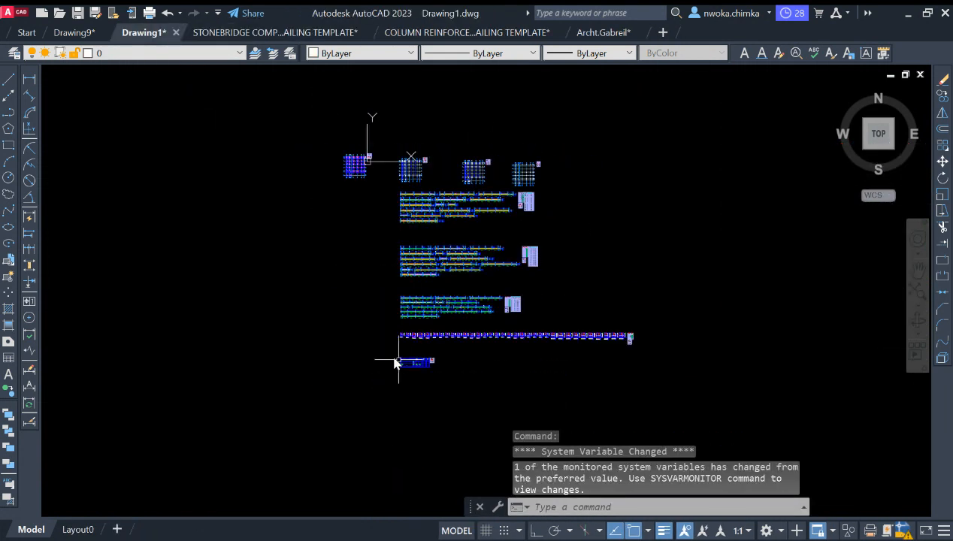
{"action": "scroll", "coordinate": [418, 367], "scroll_direction": "up", "scroll_amount": 8}
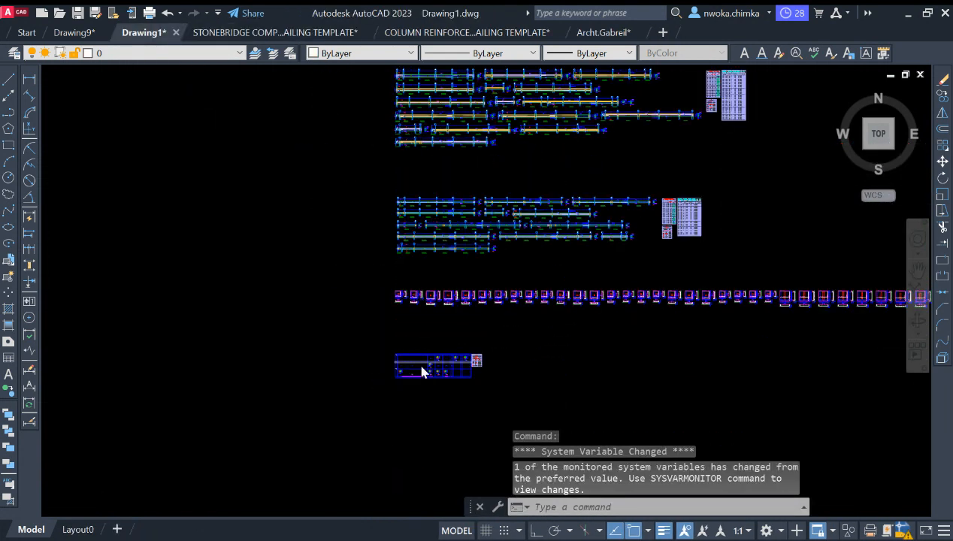
{"action": "scroll", "coordinate": [568, 286], "scroll_direction": "down", "scroll_amount": 2}
{"action": "left_click", "coordinate": [634, 304]}
{"action": "left_click", "coordinate": [305, 392]}
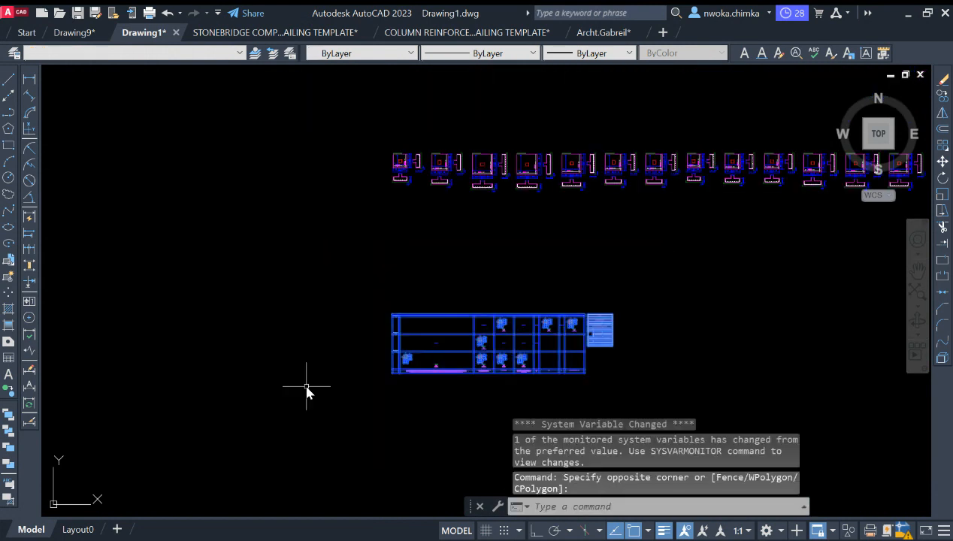
{"action": "key", "text": "ctrl+c"}
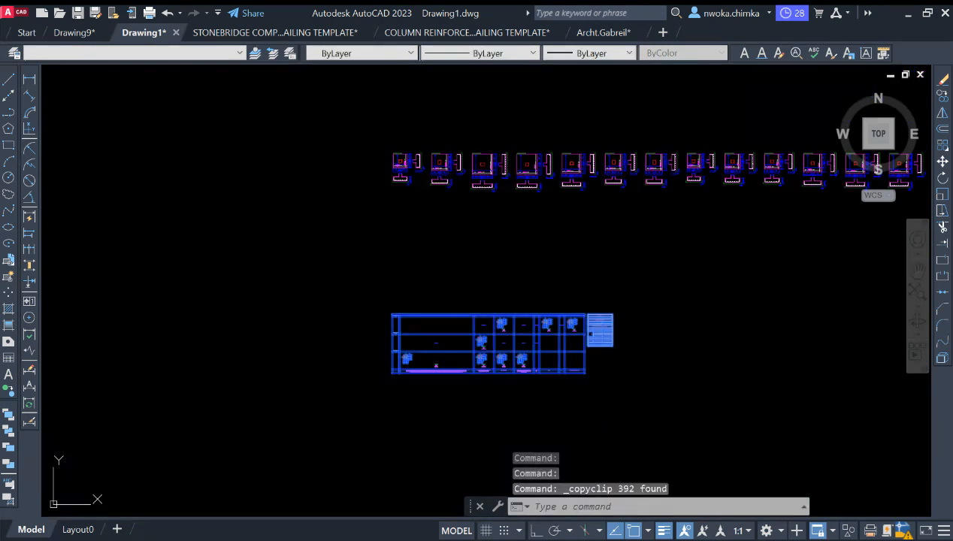
{"action": "right_click", "coordinate": [591, 46]}
{"action": "left_click", "coordinate": [641, 85]}
{"action": "key", "text": "Escape"}
Paste the column schedule and its table into the Stonebridge detailing template, just below the framed first floor layout
{"action": "left_click", "coordinate": [256, 34]}
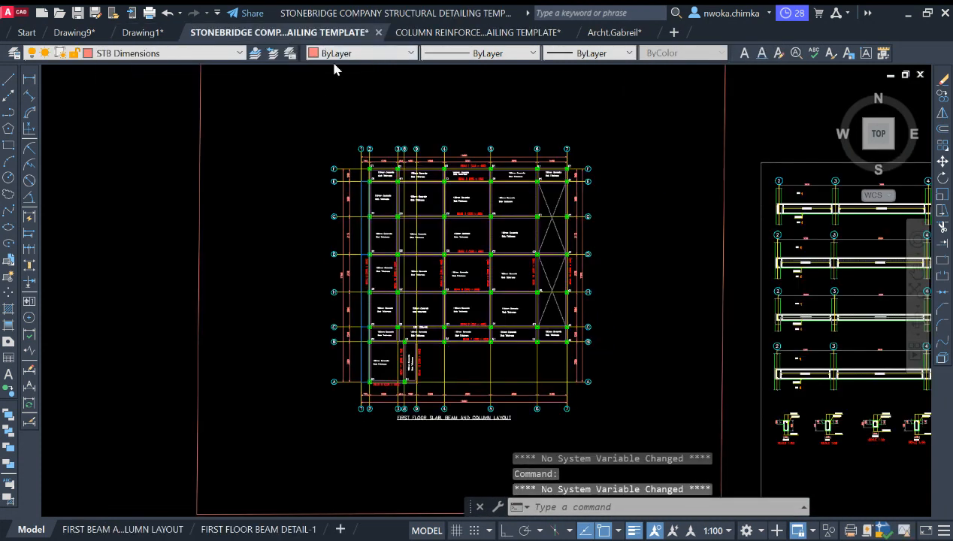
{"action": "scroll", "coordinate": [418, 198], "scroll_direction": "down", "scroll_amount": 4}
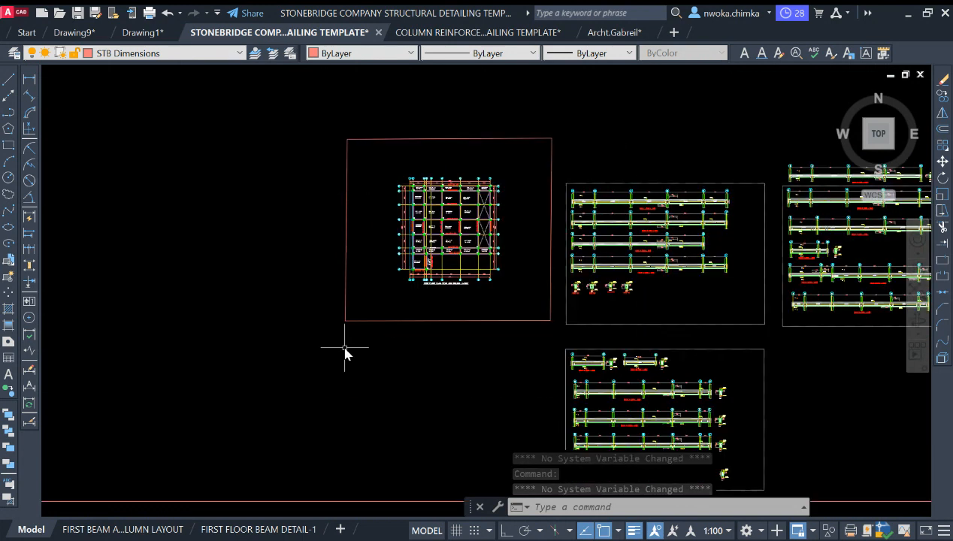
{"action": "right_click", "coordinate": [427, 89]}
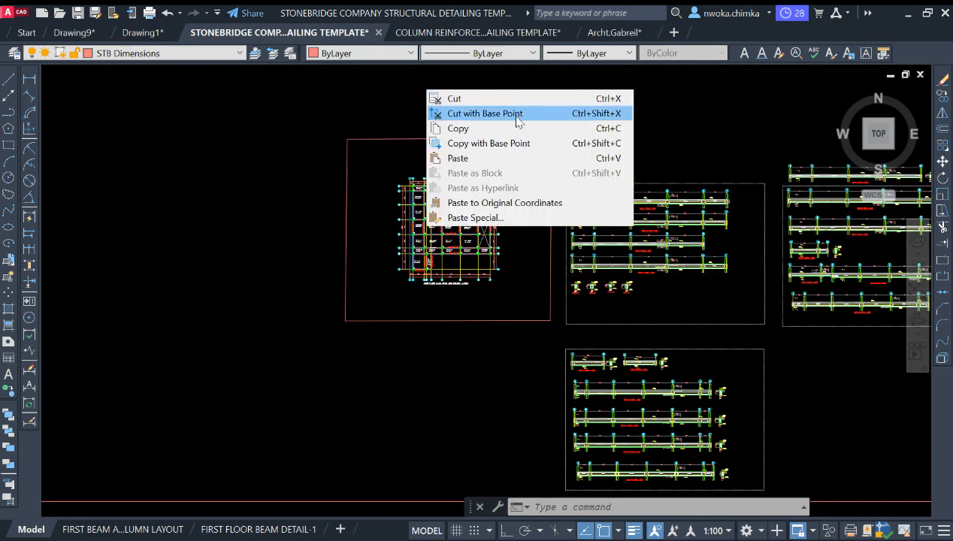
{"action": "left_click", "coordinate": [481, 158]}
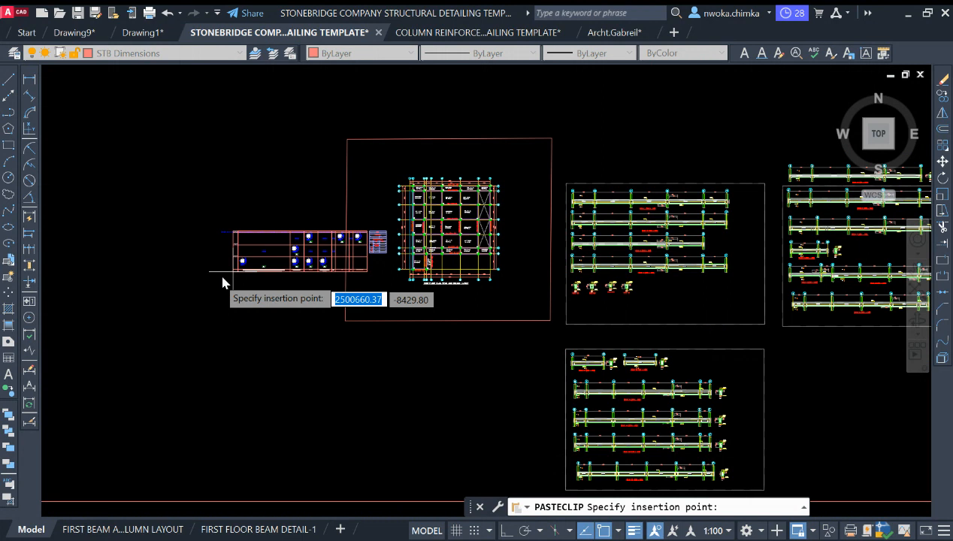
{"action": "left_click", "coordinate": [285, 396]}
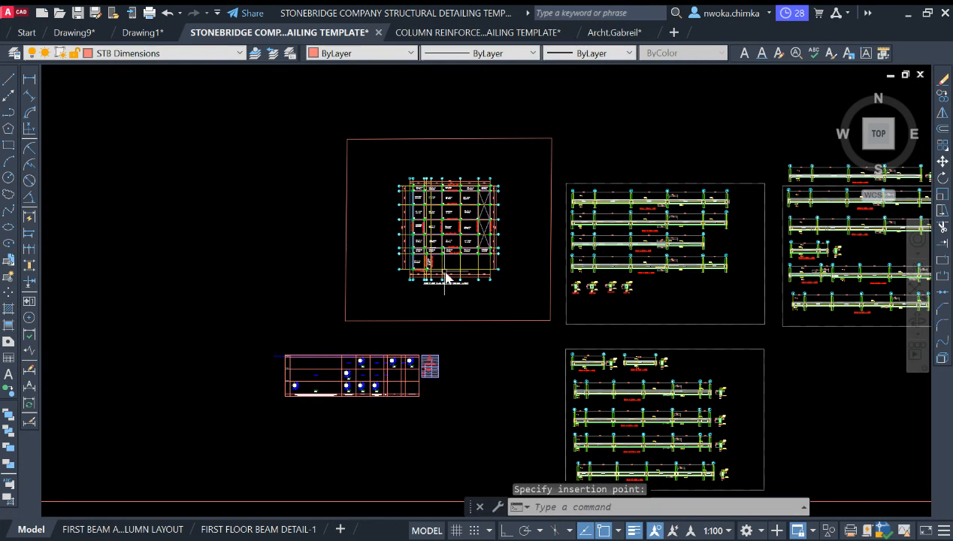
Examine the column labels C1 and C2 at the grid intersections of the first floor slab, beam and column layout
{"action": "scroll", "coordinate": [446, 278], "scroll_direction": "up", "scroll_amount": 4}
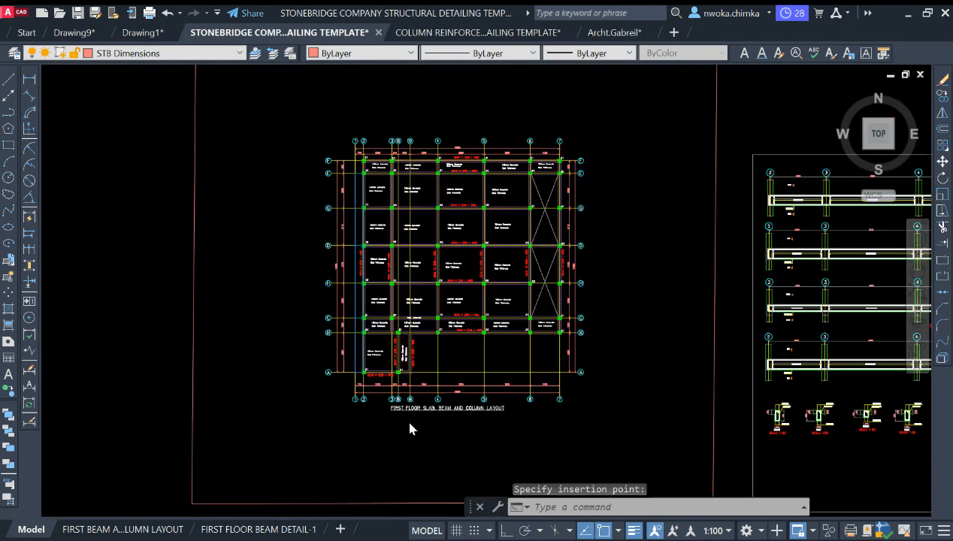
{"action": "scroll", "coordinate": [410, 428], "scroll_direction": "up", "scroll_amount": 3}
{"action": "scroll", "coordinate": [426, 402], "scroll_direction": "up", "scroll_amount": 2}
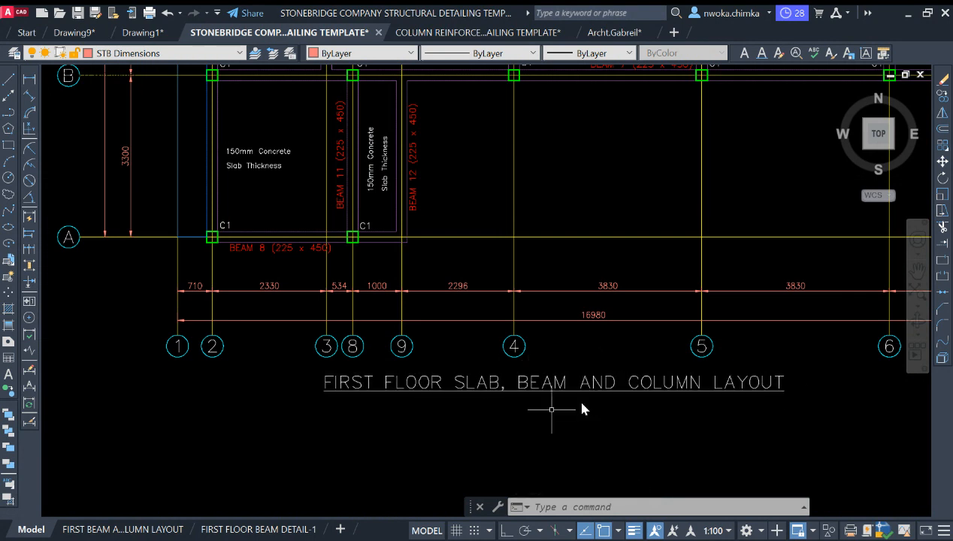
{"action": "scroll", "coordinate": [508, 412], "scroll_direction": "down", "scroll_amount": 4}
{"action": "middle_click_drag", "start_coordinate": [519, 247], "coordinate": [539, 418]}
{"action": "scroll", "coordinate": [464, 185], "scroll_direction": "up", "scroll_amount": 4}
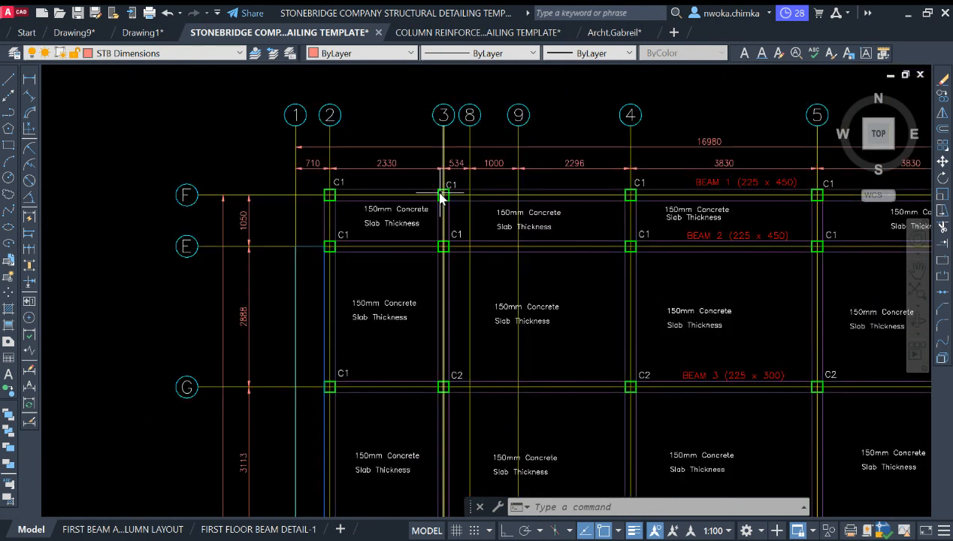
{"action": "scroll", "coordinate": [442, 197], "scroll_direction": "up", "scroll_amount": 2}
{"action": "scroll", "coordinate": [205, 173], "scroll_direction": "up", "scroll_amount": 1}
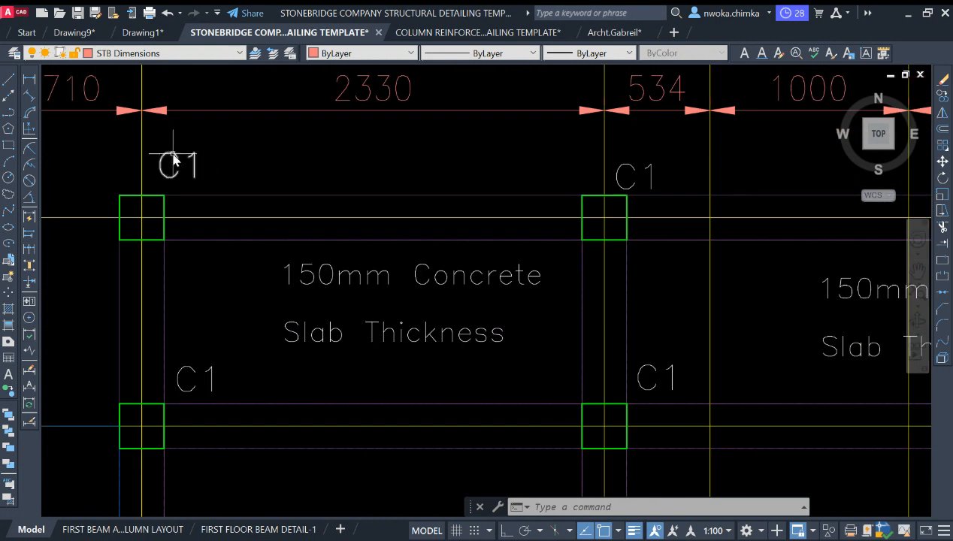
{"action": "scroll", "coordinate": [244, 157], "scroll_direction": "down", "scroll_amount": 3}
{"action": "scroll", "coordinate": [485, 348], "scroll_direction": "up", "scroll_amount": 2}
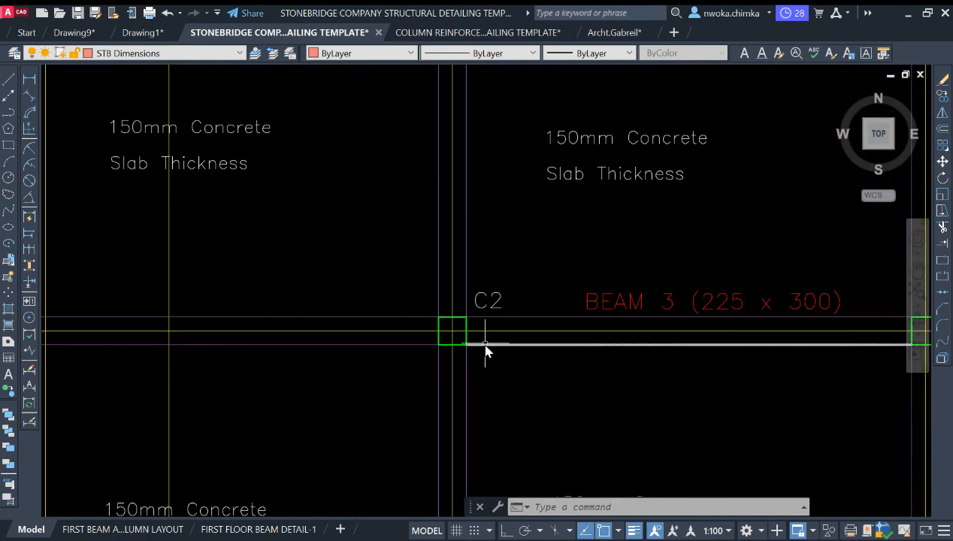
Copy the framed first floor slab, beam and column layout together with the column schedule and its table to the clipboard
{"action": "scroll", "coordinate": [385, 174], "scroll_direction": "down", "scroll_amount": 4}
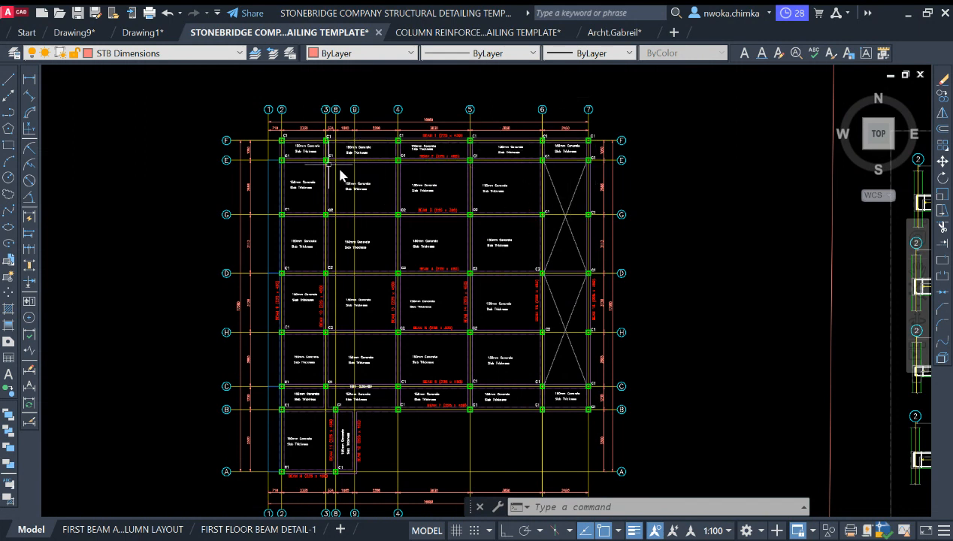
{"action": "scroll", "coordinate": [444, 171], "scroll_direction": "down", "scroll_amount": 4}
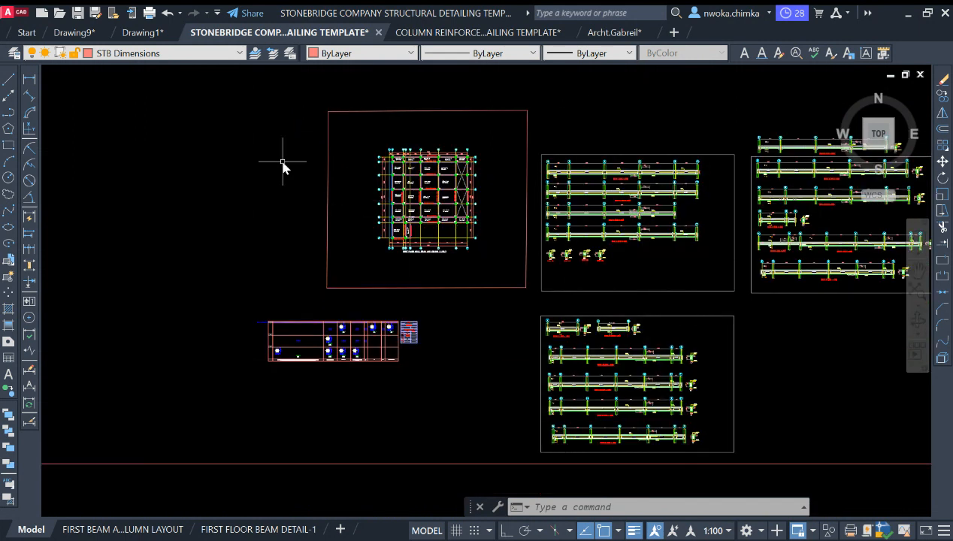
{"action": "scroll", "coordinate": [398, 175], "scroll_direction": "up", "scroll_amount": 2}
{"action": "scroll", "coordinate": [461, 161], "scroll_direction": "down", "scroll_amount": 2}
{"action": "scroll", "coordinate": [439, 174], "scroll_direction": "down", "scroll_amount": 2}
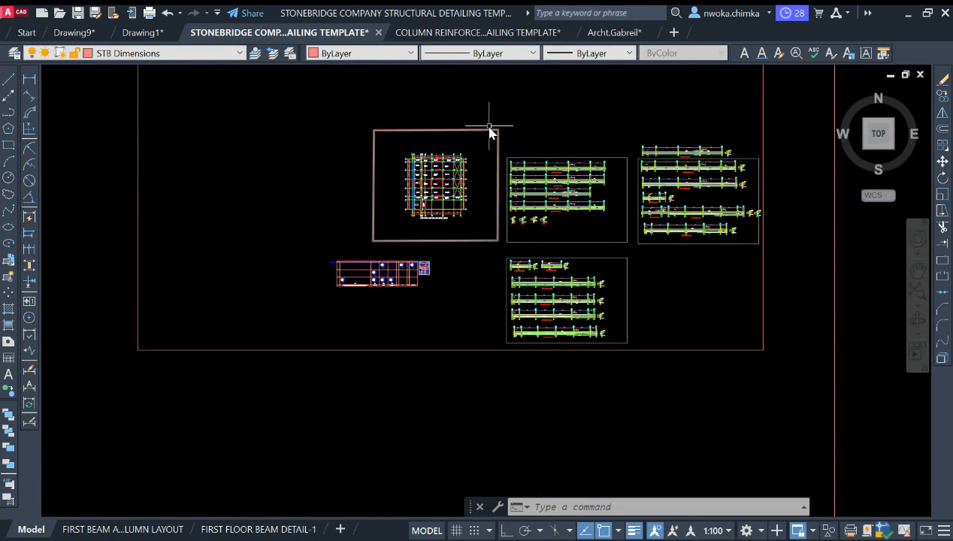
{"action": "left_click", "coordinate": [497, 113]}
{"action": "left_click", "coordinate": [285, 301]}
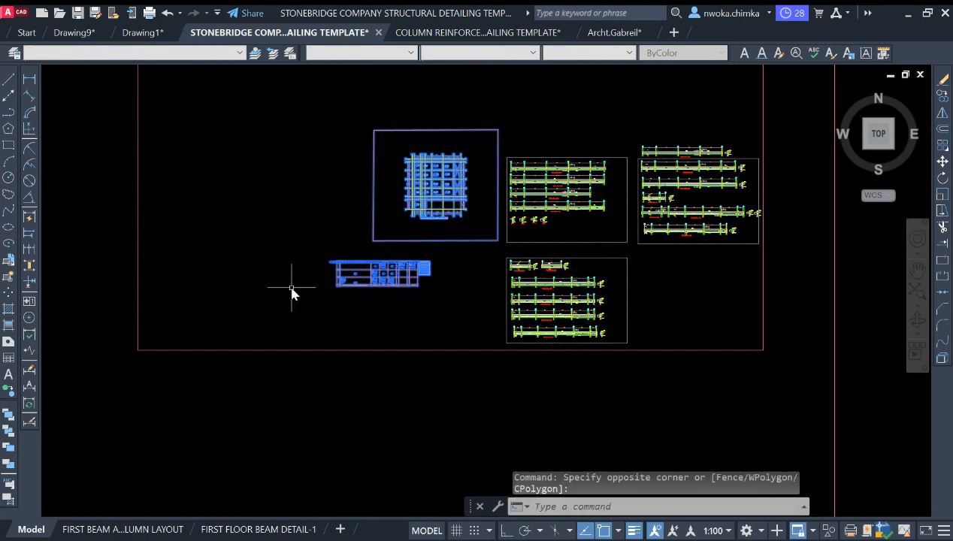
{"action": "key", "text": "ctrl+c"}
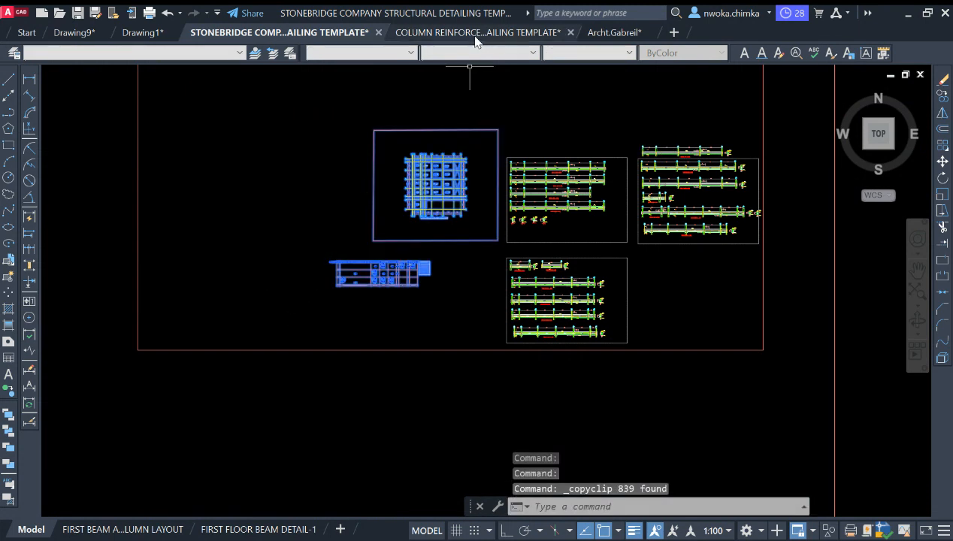
Look over the column details in the column reinforcement detailing template and the Beam 1 to 4 details in the Stonebridge template
{"action": "left_click", "coordinate": [474, 34]}
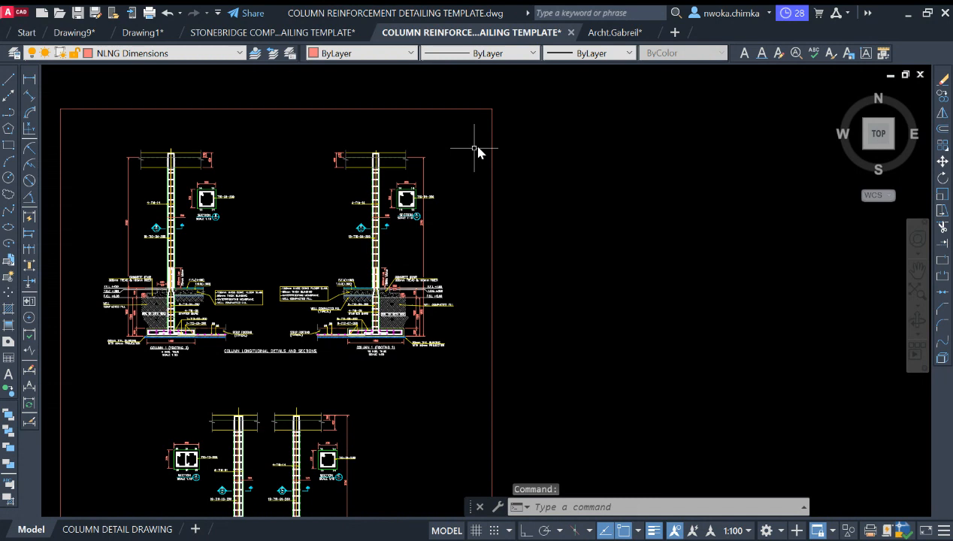
{"action": "left_click", "coordinate": [308, 34]}
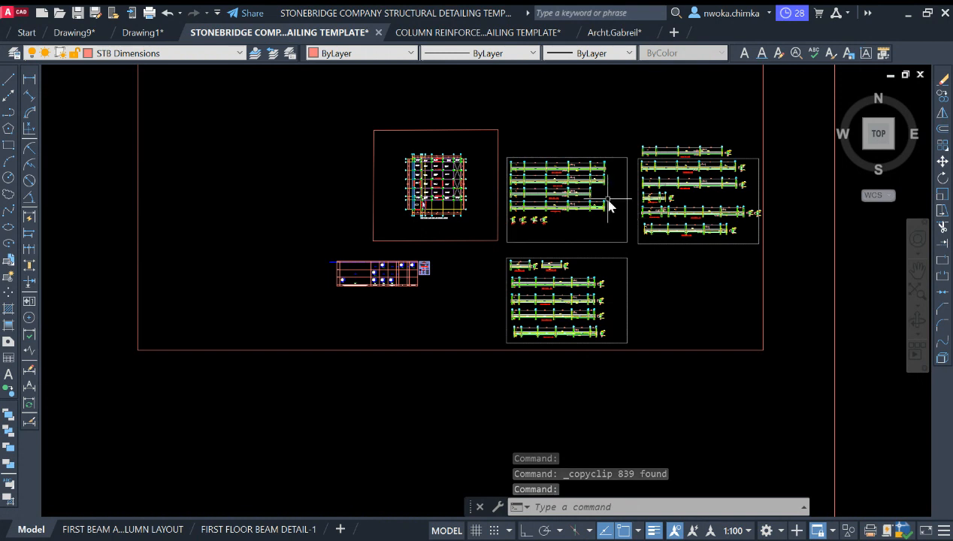
{"action": "scroll", "coordinate": [560, 176], "scroll_direction": "up", "scroll_amount": 4}
{"action": "scroll", "coordinate": [578, 158], "scroll_direction": "up", "scroll_amount": 3}
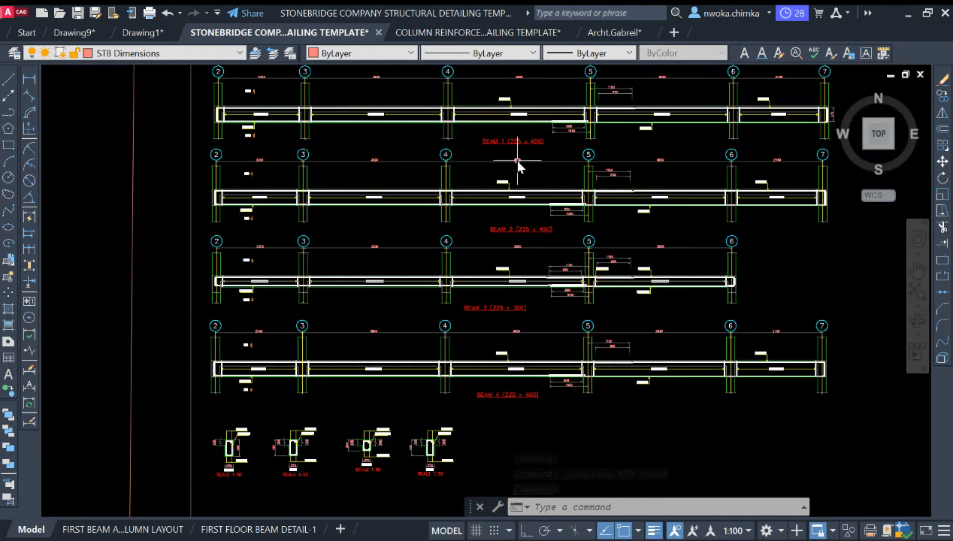
{"action": "mouse_move", "coordinate": [432, 39]}
{"action": "scroll", "coordinate": [522, 139], "scroll_direction": "down", "scroll_amount": 5}
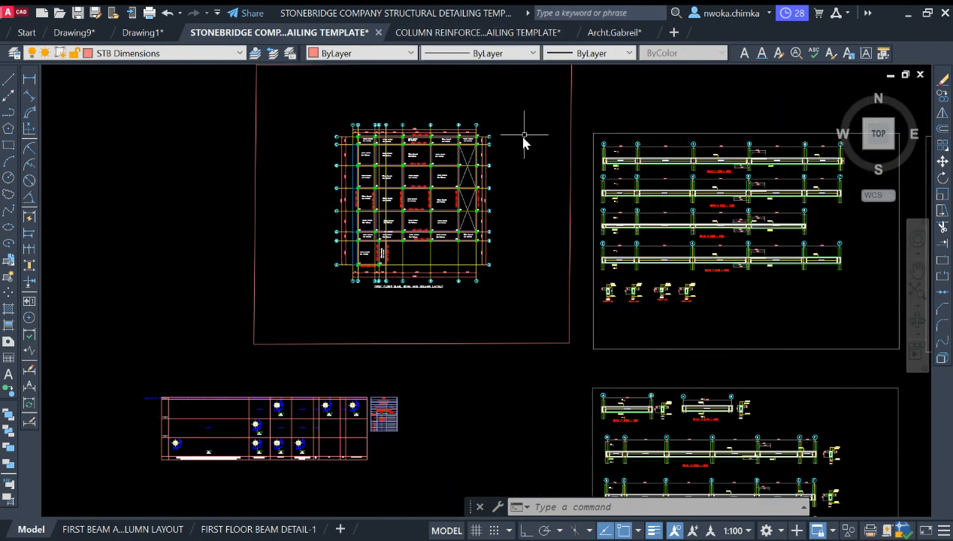
Copy the framed first floor layout, column schedule and adjacent table to the clipboard again and clear the selection
{"action": "left_click", "coordinate": [522, 128]}
{"action": "scroll", "coordinate": [504, 165], "scroll_direction": "down", "scroll_amount": 1}
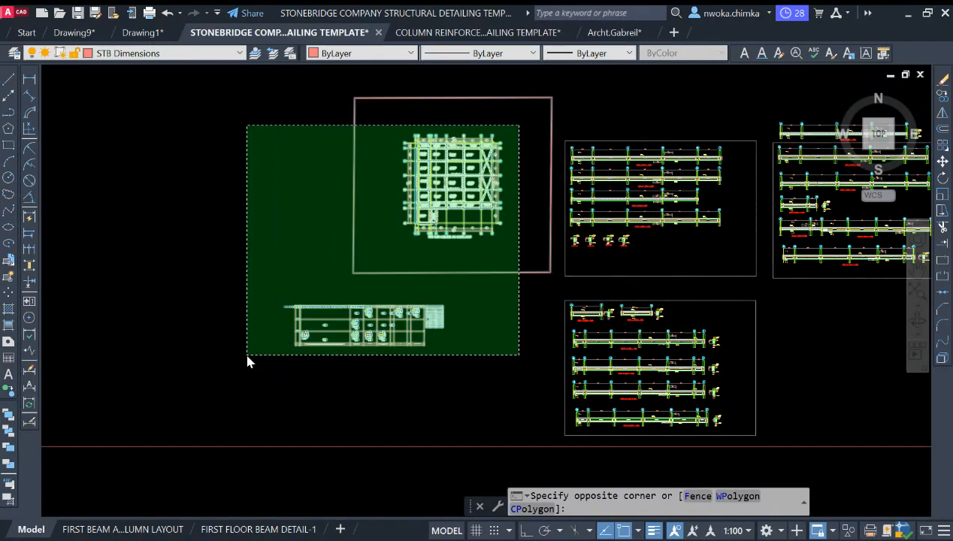
{"action": "left_click", "coordinate": [246, 333]}
{"action": "key", "text": "Escape"}
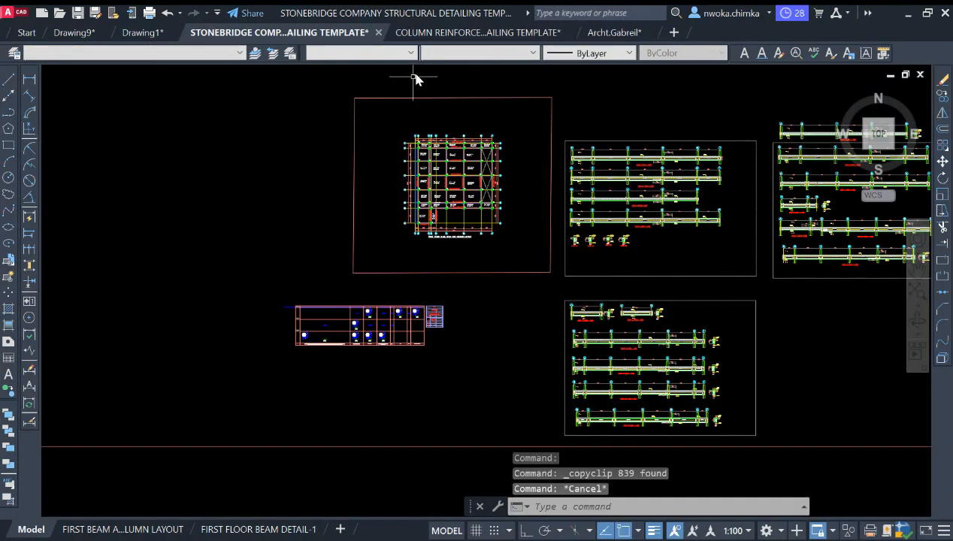
Switch to the column reinforcement detailing template and paste the layout, schedule and table in the empty space beside the framed column details
{"action": "left_click", "coordinate": [451, 33]}
{"action": "scroll", "coordinate": [389, 220], "scroll_direction": "down", "scroll_amount": 4}
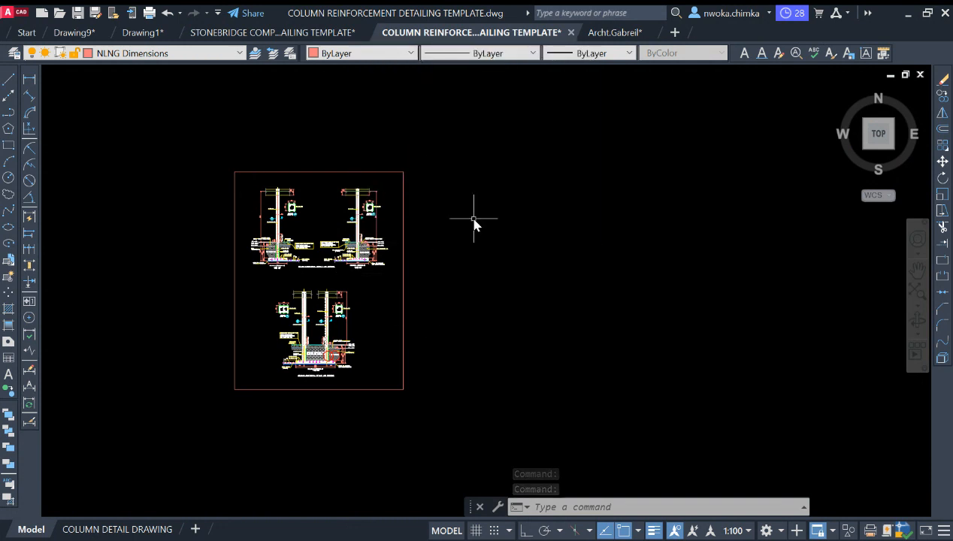
{"action": "key", "text": "ctrl+v"}
{"action": "scroll", "coordinate": [474, 241], "scroll_direction": "down", "scroll_amount": 2}
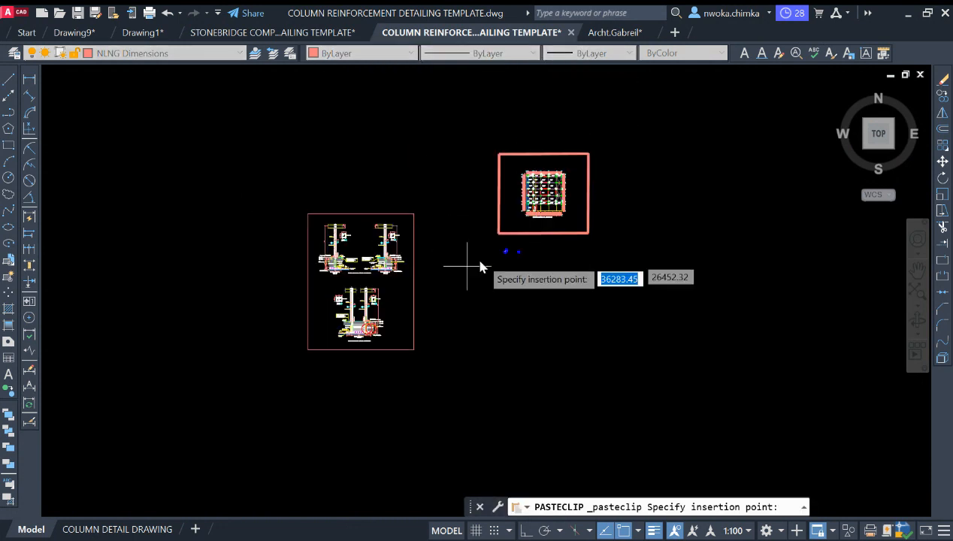
{"action": "left_click", "coordinate": [571, 262]}
{"action": "scroll", "coordinate": [647, 188], "scroll_direction": "up", "scroll_amount": 4}
{"action": "scroll", "coordinate": [584, 178], "scroll_direction": "down", "scroll_amount": 2}
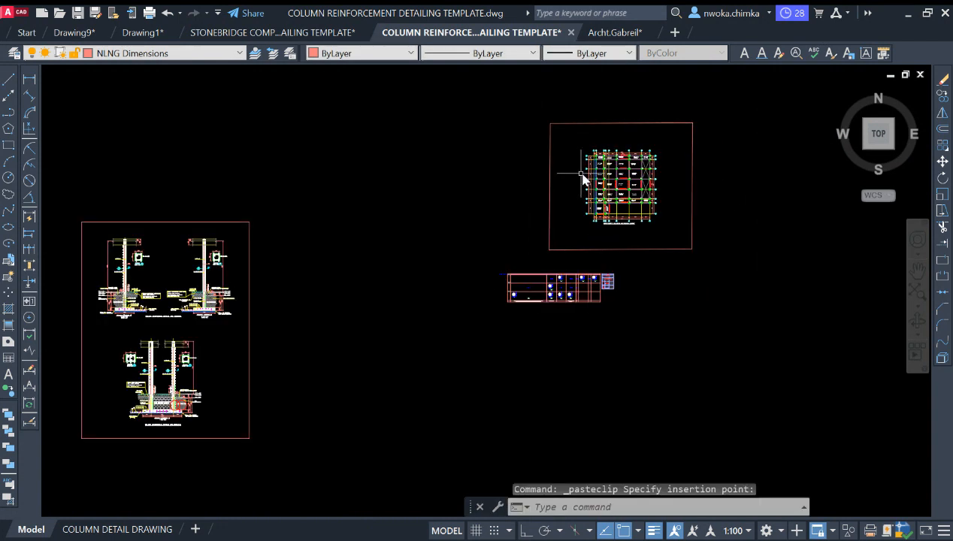
Examine the longitudinal elevation of Column 1 (Footing 3) and its Section B in the framed column details
{"action": "scroll", "coordinate": [142, 297], "scroll_direction": "up", "scroll_amount": 5}
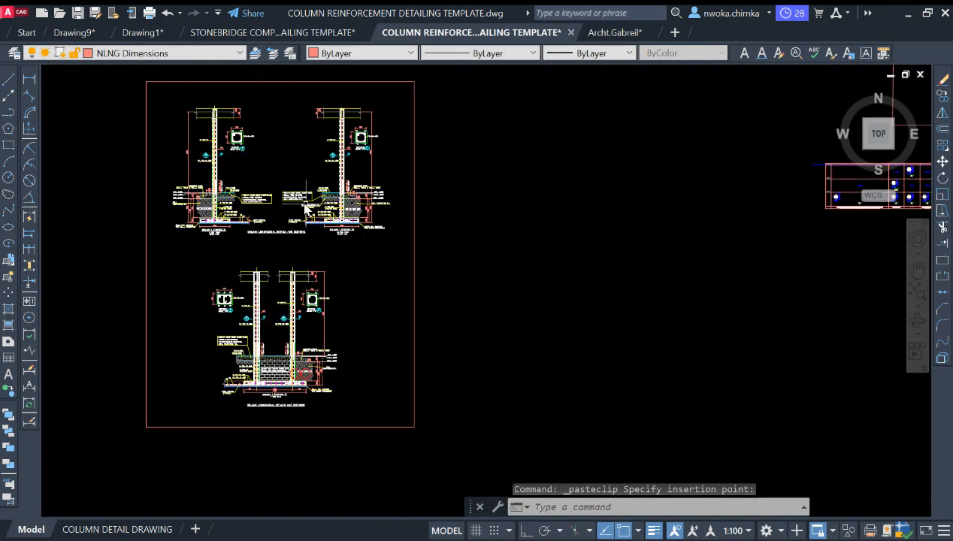
{"action": "scroll", "coordinate": [298, 182], "scroll_direction": "down", "scroll_amount": 3}
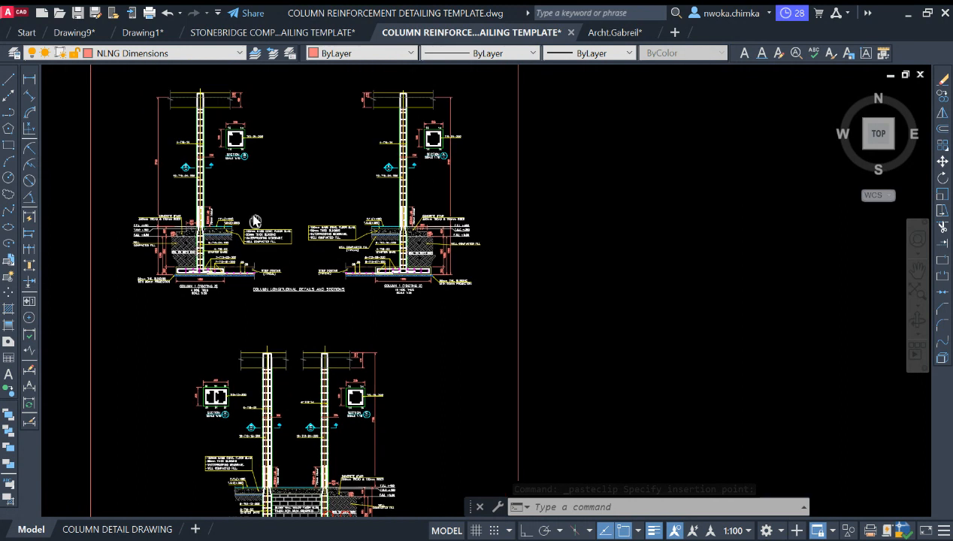
{"action": "middle_click_drag", "start_coordinate": [766, 222], "coordinate": [493, 248]}
{"action": "scroll", "coordinate": [738, 198], "scroll_direction": "down", "scroll_amount": 2}
{"action": "scroll", "coordinate": [311, 247], "scroll_direction": "up", "scroll_amount": 2}
{"action": "scroll", "coordinate": [211, 227], "scroll_direction": "up", "scroll_amount": 5}
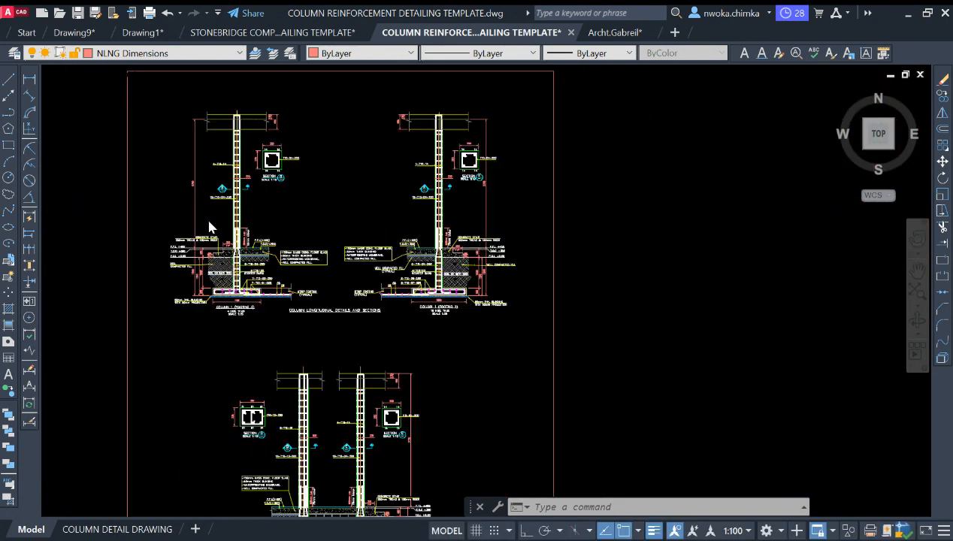
{"action": "scroll", "coordinate": [215, 149], "scroll_direction": "up", "scroll_amount": 2}
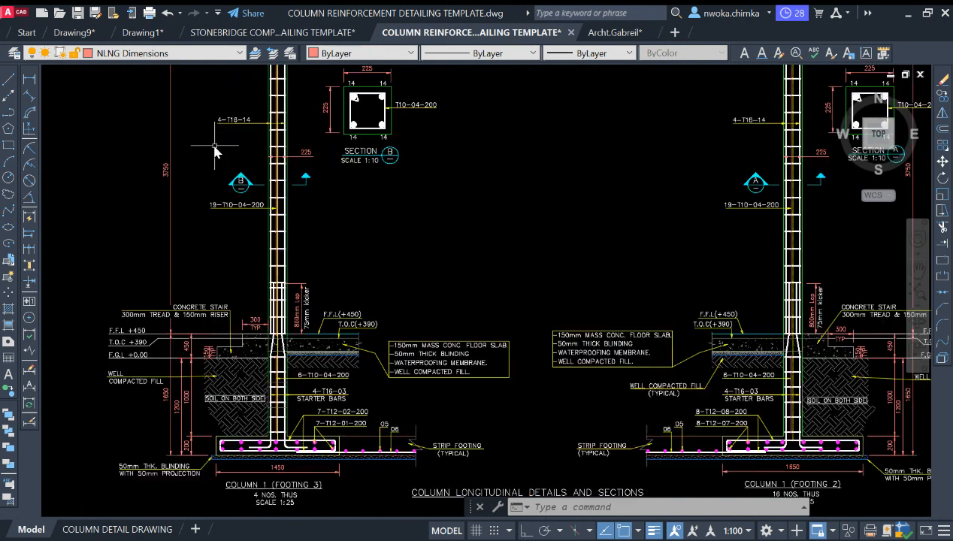
{"action": "middle_click_drag", "start_coordinate": [242, 148], "coordinate": [332, 219]}
{"action": "scroll", "coordinate": [331, 218], "scroll_direction": "down", "scroll_amount": 2}
{"action": "scroll", "coordinate": [349, 160], "scroll_direction": "up", "scroll_amount": 5}
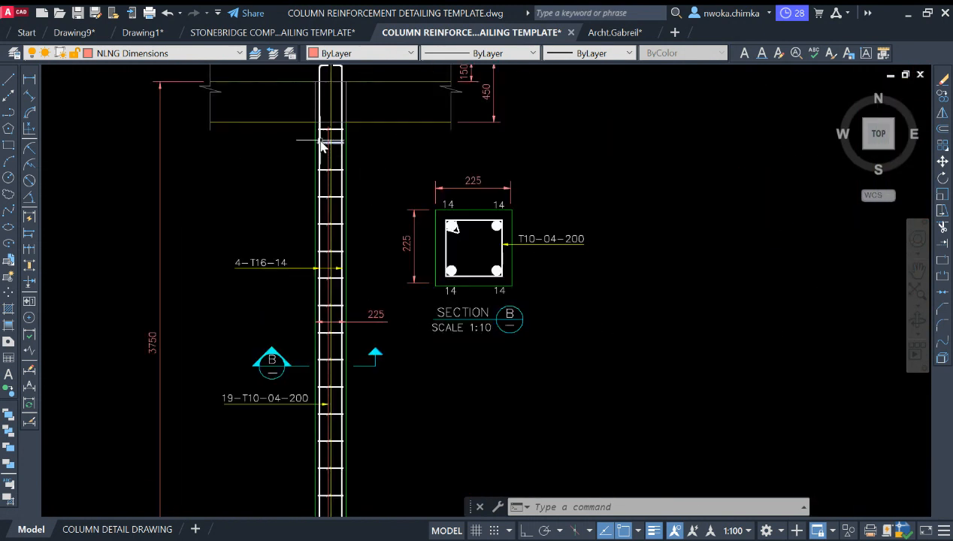
Try erasing two links near the top of the Column 1 (Footing 3) elevation and undo the erasure
{"action": "left_click", "coordinate": [366, 137]}
{"action": "left_click", "coordinate": [355, 232]}
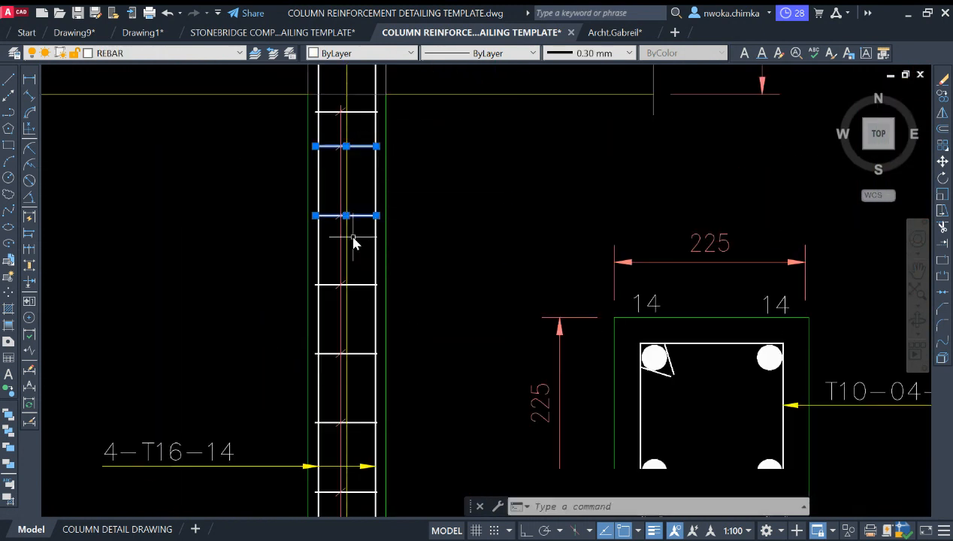
{"action": "key", "text": "Return"}
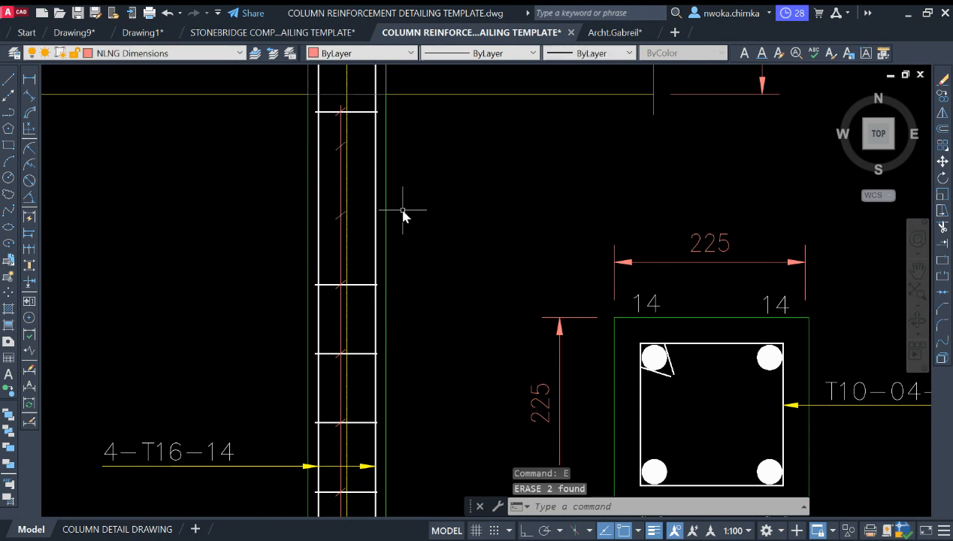
{"action": "key", "text": "ctrl+z"}
Examine the link spacing and kicker lap on Column 1 (Footing 3) and compare it with the other framed column elevations
{"action": "scroll", "coordinate": [400, 206], "scroll_direction": "down", "scroll_amount": 8}
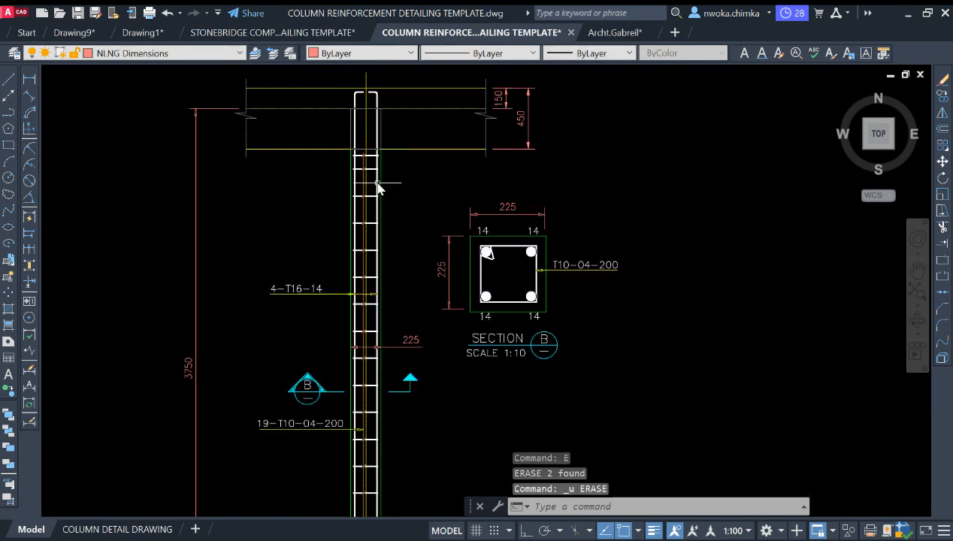
{"action": "scroll", "coordinate": [373, 205], "scroll_direction": "up", "scroll_amount": 4}
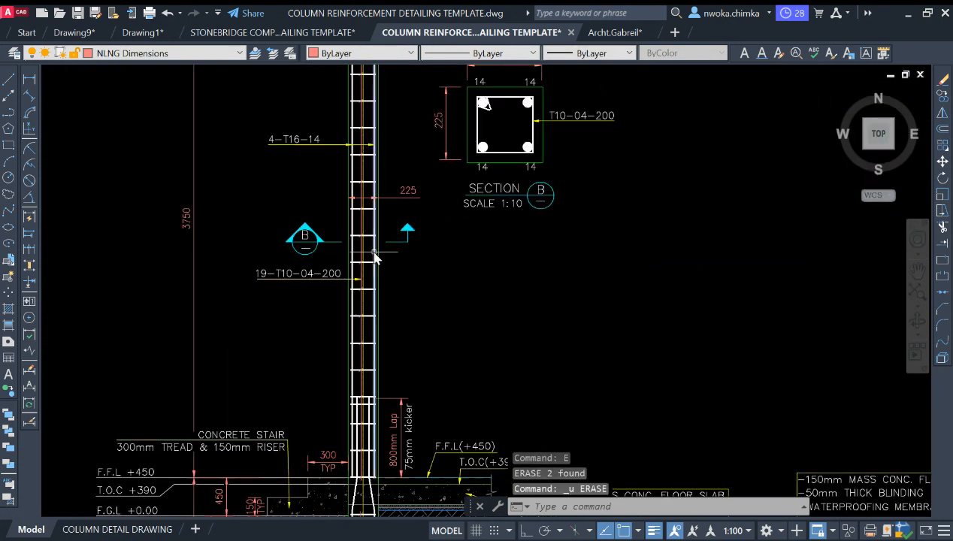
{"action": "scroll", "coordinate": [374, 256], "scroll_direction": "down", "scroll_amount": 7}
{"action": "middle_click_drag", "start_coordinate": [470, 263], "coordinate": [381, 212]}
{"action": "scroll", "coordinate": [272, 163], "scroll_direction": "down", "scroll_amount": 3}
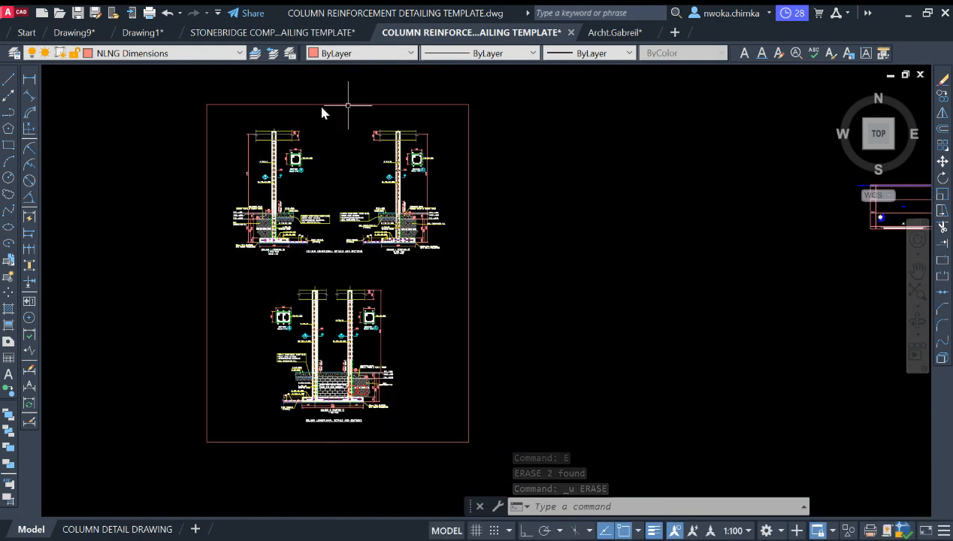
{"action": "scroll", "coordinate": [361, 181], "scroll_direction": "up", "scroll_amount": 3}
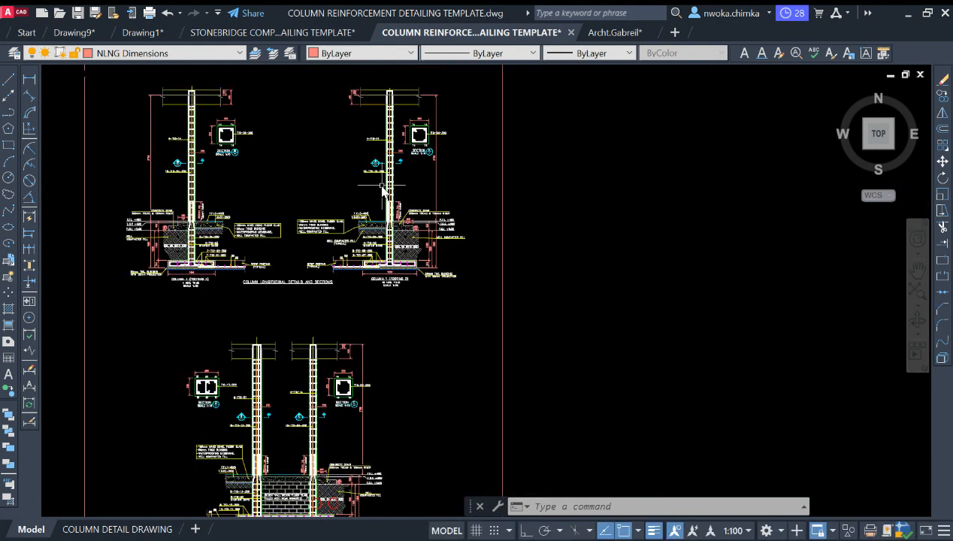
Examine the pasted column schedule's top storey row, including the grid headings and the F-2 column section with its bar notes
{"action": "scroll", "coordinate": [337, 137], "scroll_direction": "down", "scroll_amount": 5}
{"action": "scroll", "coordinate": [348, 189], "scroll_direction": "up", "scroll_amount": 2}
{"action": "middle_click_drag", "start_coordinate": [728, 220], "coordinate": [570, 297]}
{"action": "scroll", "coordinate": [609, 211], "scroll_direction": "up", "scroll_amount": 4}
{"action": "scroll", "coordinate": [533, 242], "scroll_direction": "up", "scroll_amount": 2}
{"action": "scroll", "coordinate": [531, 221], "scroll_direction": "up", "scroll_amount": 2}
{"action": "scroll", "coordinate": [734, 213], "scroll_direction": "down", "scroll_amount": 6}
{"action": "scroll", "coordinate": [615, 266], "scroll_direction": "up", "scroll_amount": 5}
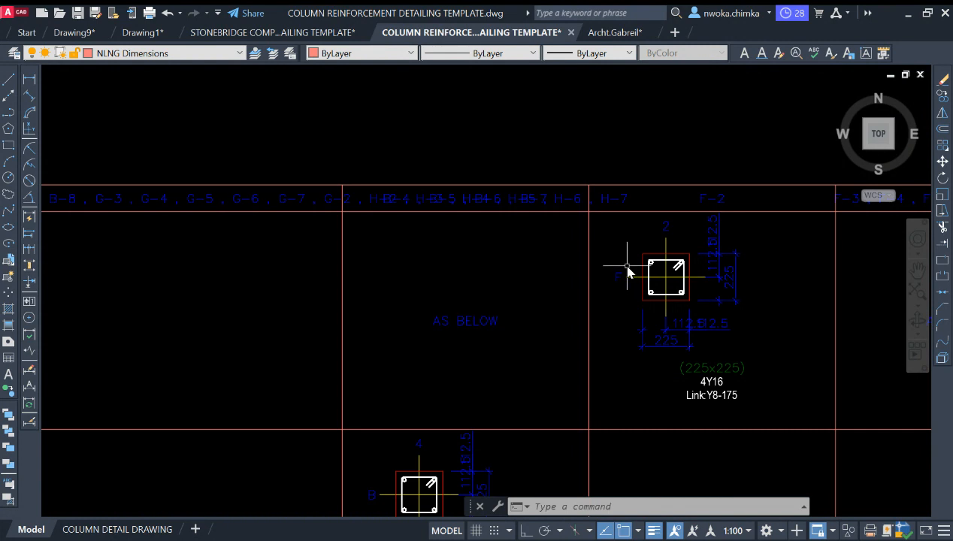
{"action": "scroll", "coordinate": [641, 261], "scroll_direction": "down", "scroll_amount": 5}
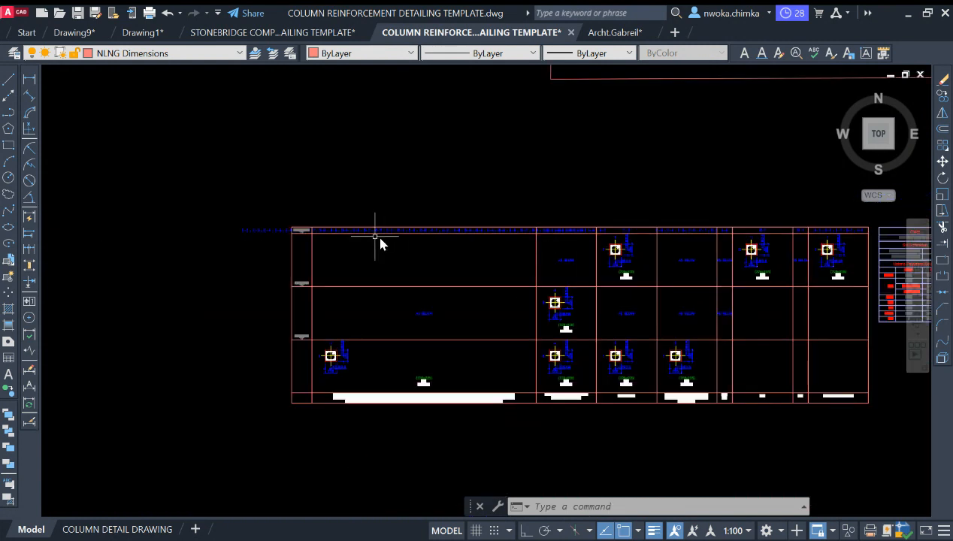
Examine the lowest storey cell of the schedule's first column group for its section, main bars, links and column mark list
{"action": "scroll", "coordinate": [282, 219], "scroll_direction": "up", "scroll_amount": 1}
{"action": "scroll", "coordinate": [316, 301], "scroll_direction": "down", "scroll_amount": 2}
{"action": "scroll", "coordinate": [303, 363], "scroll_direction": "up", "scroll_amount": 6}
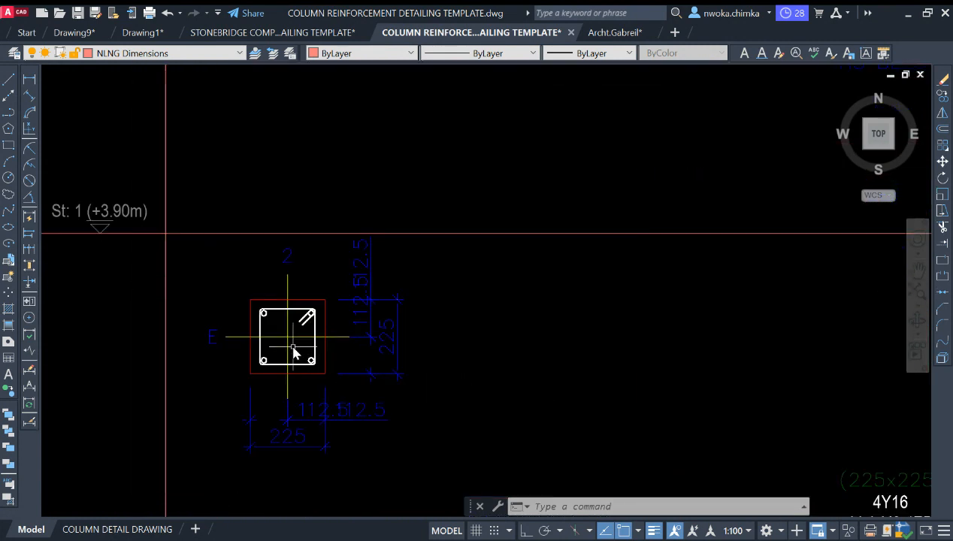
{"action": "scroll", "coordinate": [270, 316], "scroll_direction": "up", "scroll_amount": 2}
{"action": "scroll", "coordinate": [330, 313], "scroll_direction": "down", "scroll_amount": 6}
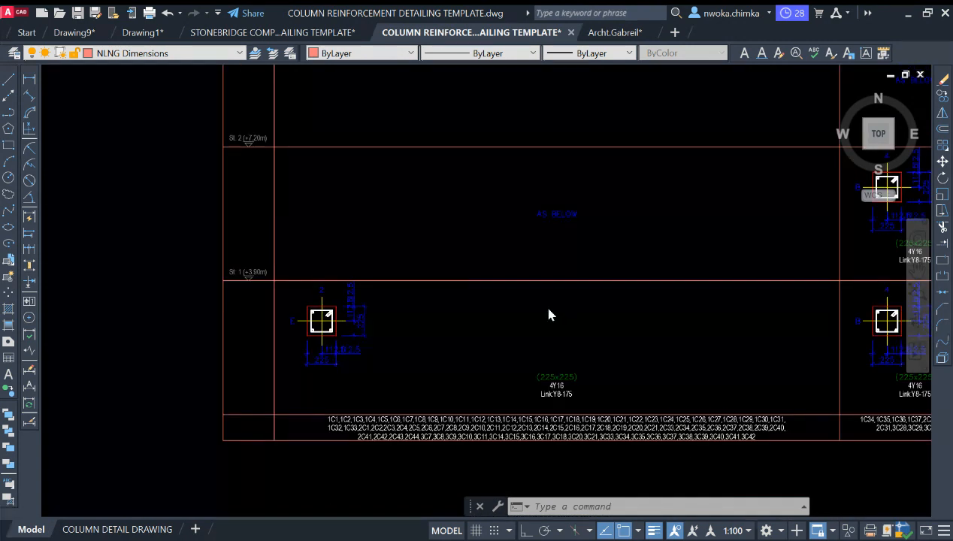
{"action": "scroll", "coordinate": [549, 315], "scroll_direction": "down", "scroll_amount": 2}
{"action": "scroll", "coordinate": [442, 294], "scroll_direction": "up", "scroll_amount": 7}
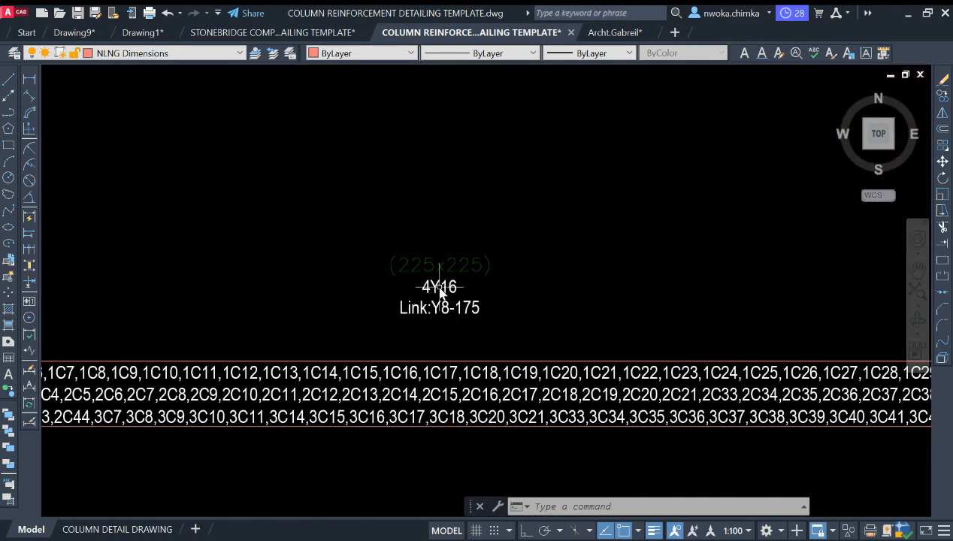
{"action": "scroll", "coordinate": [441, 294], "scroll_direction": "up", "scroll_amount": 1}
{"action": "scroll", "coordinate": [605, 320], "scroll_direction": "down", "scroll_amount": 6}
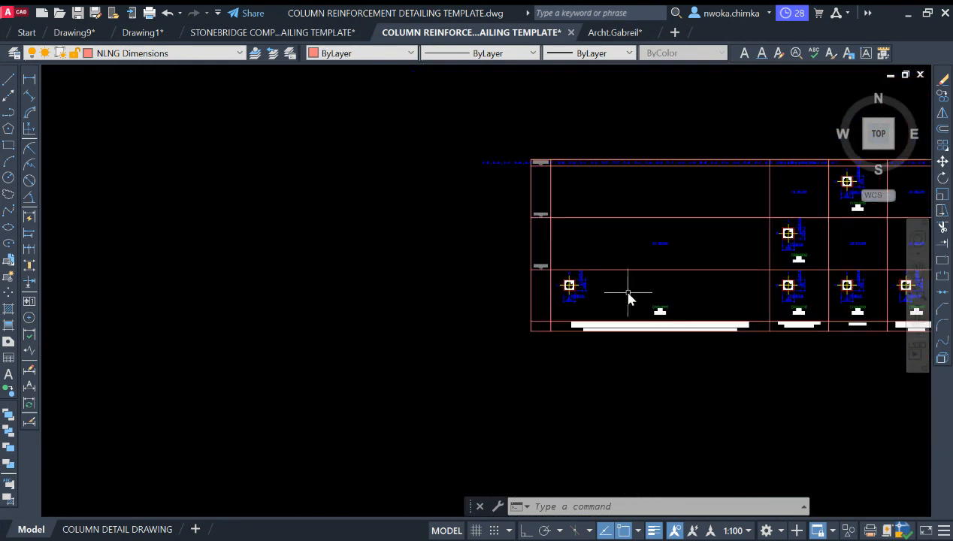
Review the existing Column 1 elevations for Footing 3 and Footing 2 against the pasted column schedule
{"action": "scroll", "coordinate": [560, 292], "scroll_direction": "down", "scroll_amount": 4}
{"action": "middle_click_drag", "start_coordinate": [535, 299], "coordinate": [739, 330]}
{"action": "scroll", "coordinate": [738, 329], "scroll_direction": "down", "scroll_amount": 2}
{"action": "middle_click_drag", "start_coordinate": [283, 278], "coordinate": [432, 201]}
{"action": "scroll", "coordinate": [432, 202], "scroll_direction": "up", "scroll_amount": 4}
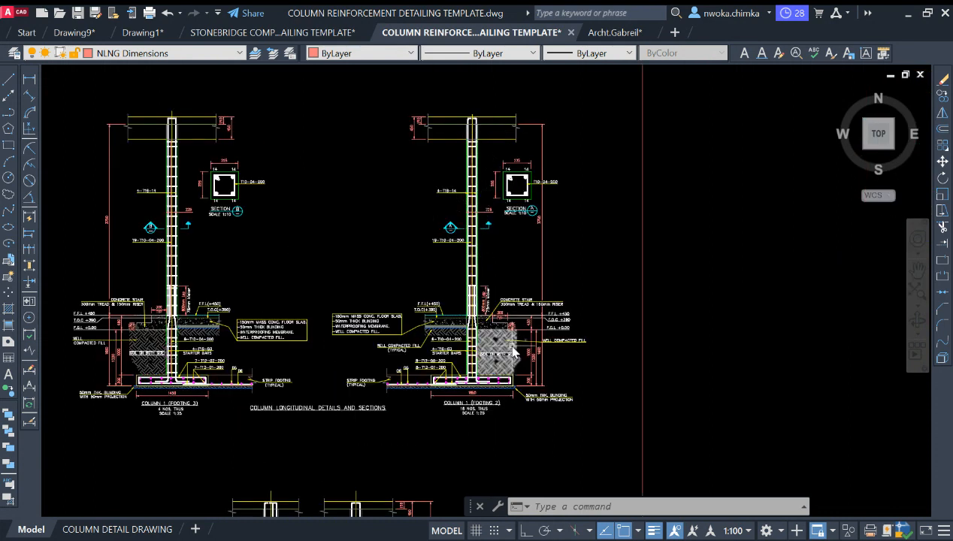
{"action": "scroll", "coordinate": [485, 143], "scroll_direction": "down", "scroll_amount": 4}
{"action": "scroll", "coordinate": [328, 188], "scroll_direction": "down", "scroll_amount": 2}
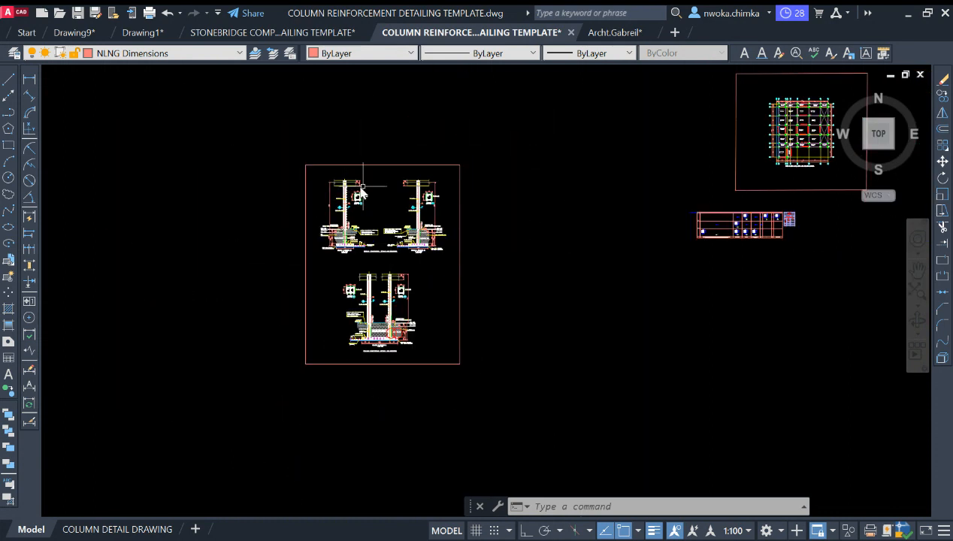
Examine the C1 and C2 column labels along the gridlines of the pasted first floor layout
{"action": "middle_click_drag", "start_coordinate": [674, 195], "coordinate": [475, 226]}
{"action": "scroll", "coordinate": [674, 143], "scroll_direction": "up", "scroll_amount": 2}
{"action": "scroll", "coordinate": [590, 139], "scroll_direction": "up", "scroll_amount": 2}
{"action": "scroll", "coordinate": [512, 123], "scroll_direction": "up", "scroll_amount": 10}
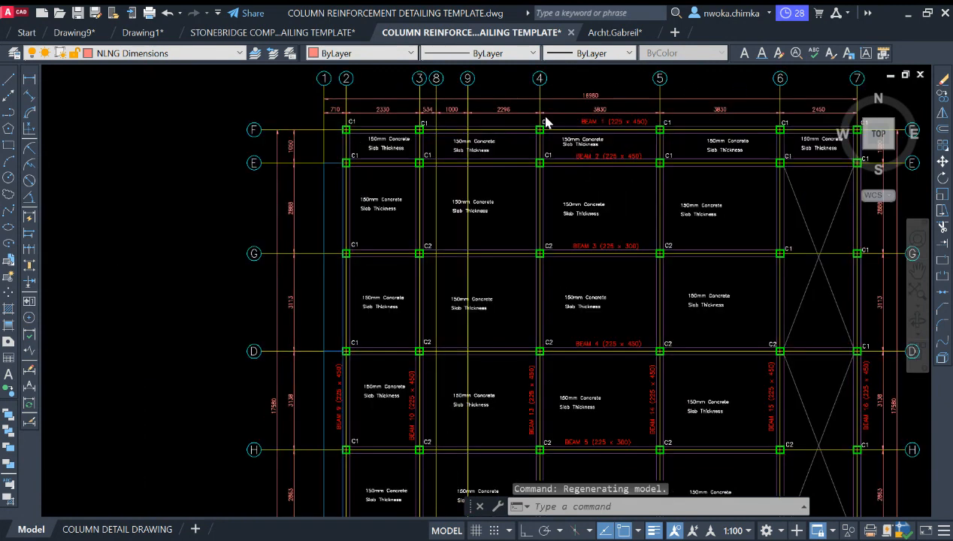
{"action": "scroll", "coordinate": [516, 142], "scroll_direction": "down", "scroll_amount": 7}
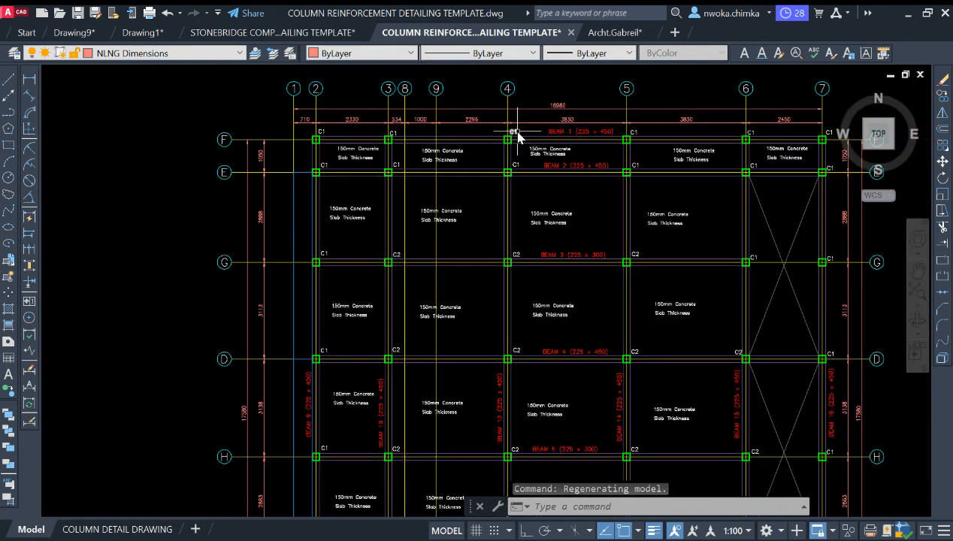
Examine the C1 and C2 column labels along gridline 4 of the first floor layout
{"action": "scroll", "coordinate": [515, 180], "scroll_direction": "up", "scroll_amount": 5}
{"action": "middle_click_drag", "start_coordinate": [536, 181], "coordinate": [545, 323]}
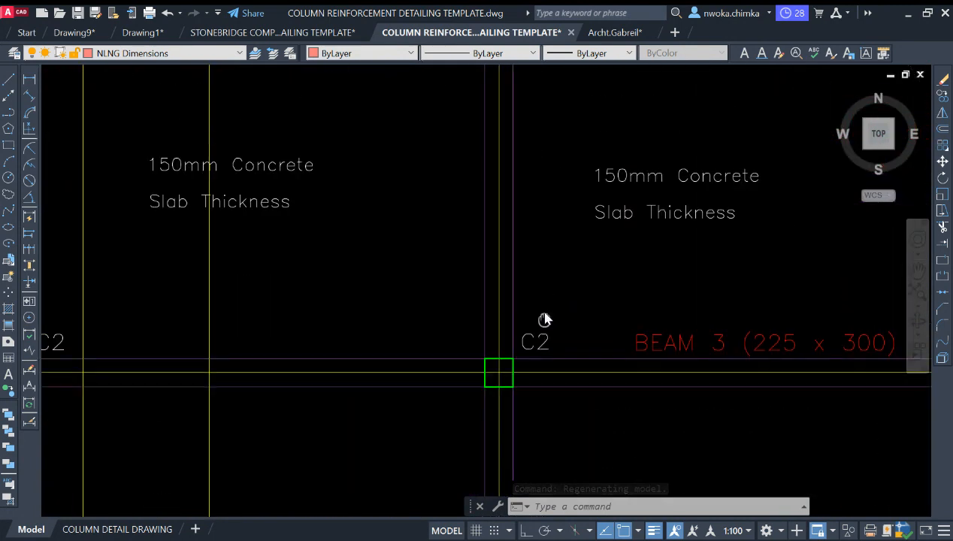
{"action": "scroll", "coordinate": [538, 330], "scroll_direction": "down", "scroll_amount": 6}
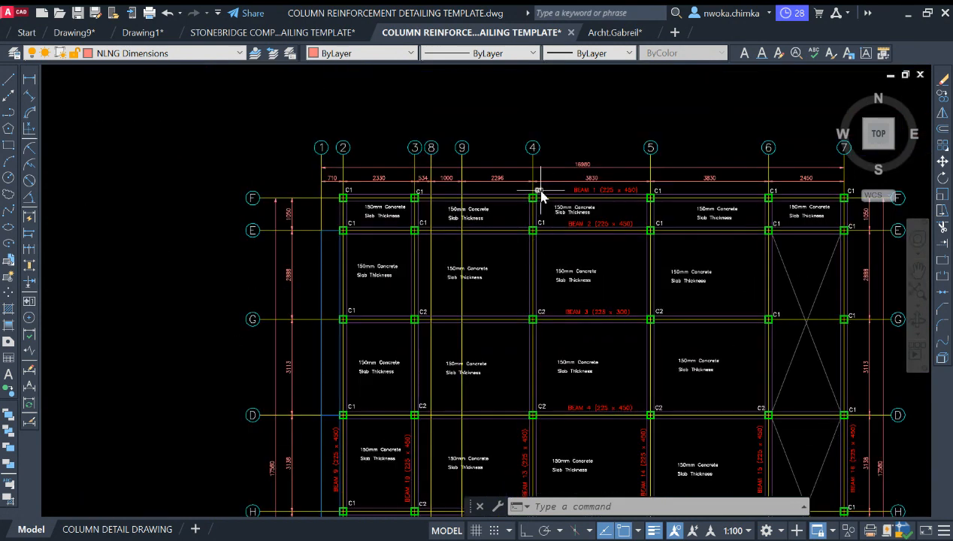
{"action": "scroll", "coordinate": [545, 325], "scroll_direction": "up", "scroll_amount": 5}
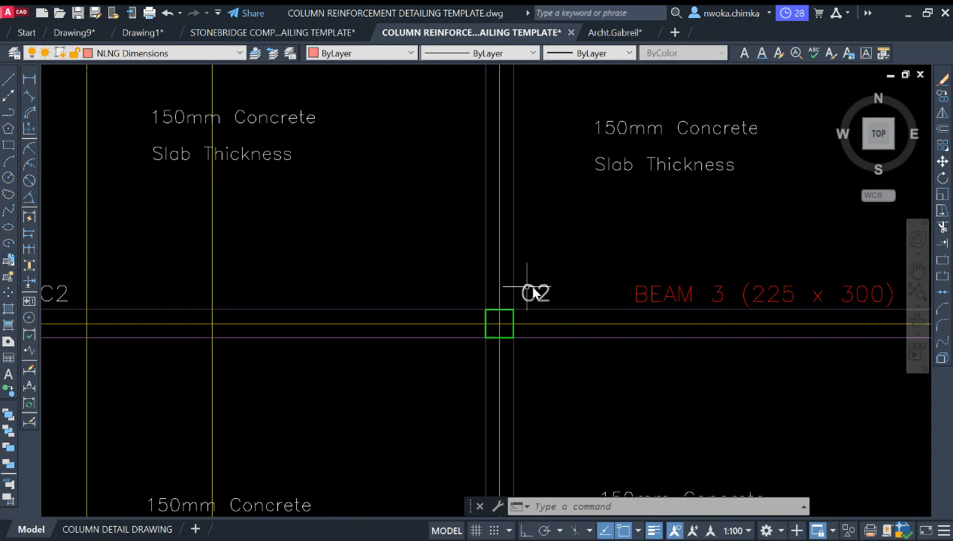
{"action": "scroll", "coordinate": [526, 275], "scroll_direction": "down", "scroll_amount": 4}
{"action": "middle_click_drag", "start_coordinate": [534, 236], "coordinate": [545, 334]}
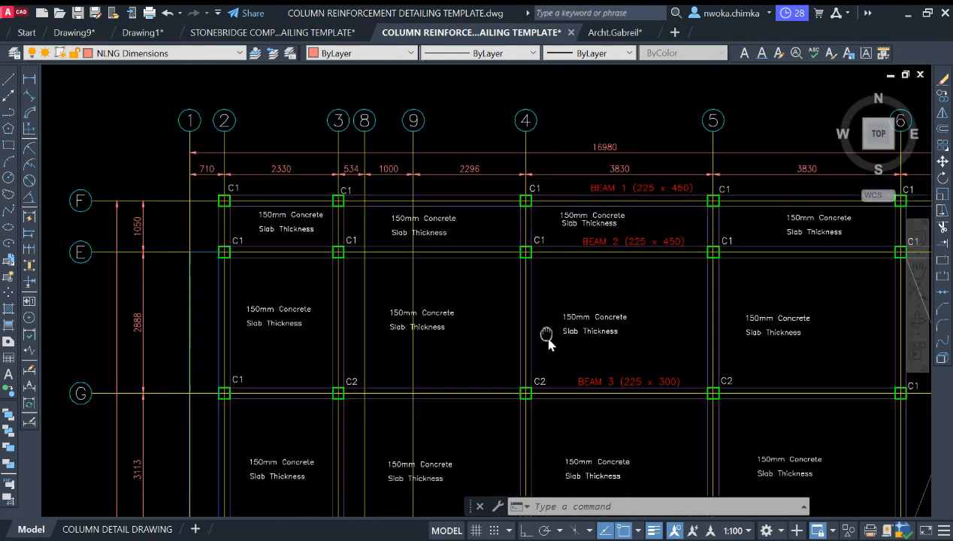
{"action": "scroll", "coordinate": [522, 215], "scroll_direction": "up", "scroll_amount": 4}
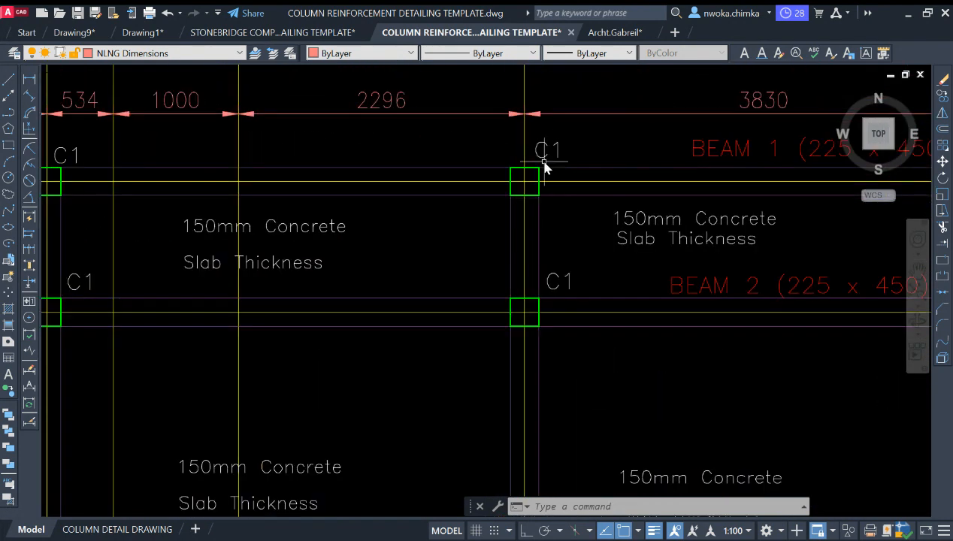
{"action": "scroll", "coordinate": [528, 162], "scroll_direction": "down", "scroll_amount": 6}
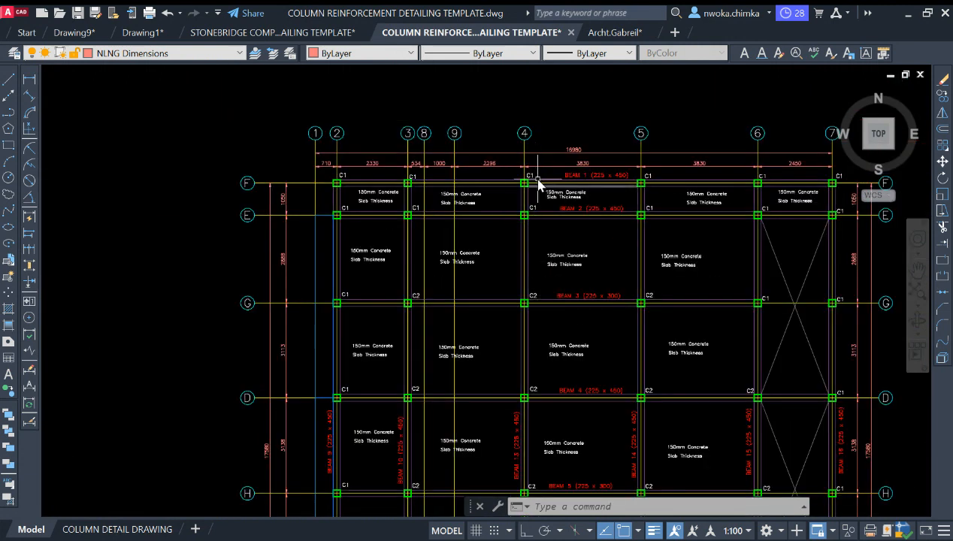
Draw a rectangular frame enclosing both the first floor layout and the column schedule
{"action": "scroll", "coordinate": [531, 193], "scroll_direction": "down", "scroll_amount": 6}
{"action": "middle_click_drag", "start_coordinate": [481, 308], "coordinate": [525, 180]}
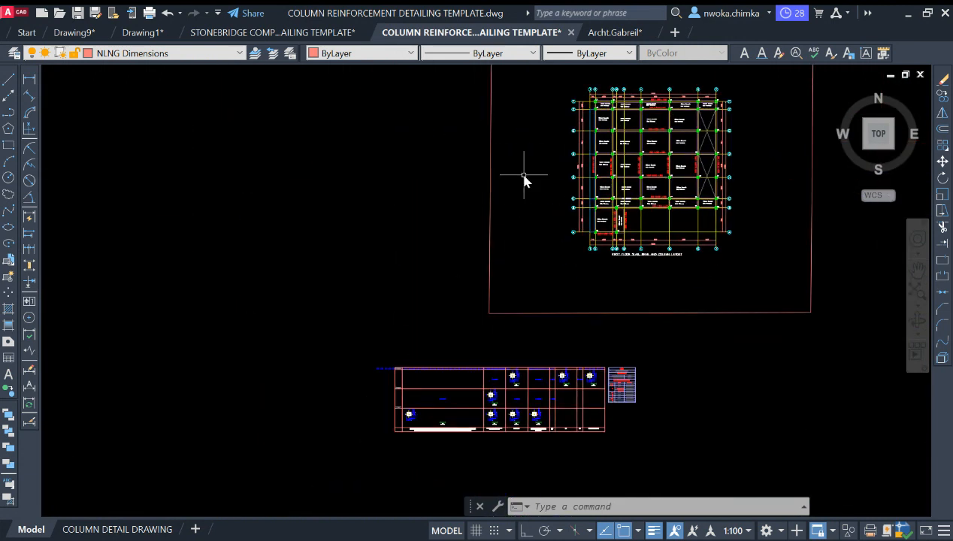
{"action": "scroll", "coordinate": [479, 206], "scroll_direction": "down", "scroll_amount": 1}
{"action": "scroll", "coordinate": [507, 248], "scroll_direction": "down", "scroll_amount": 2}
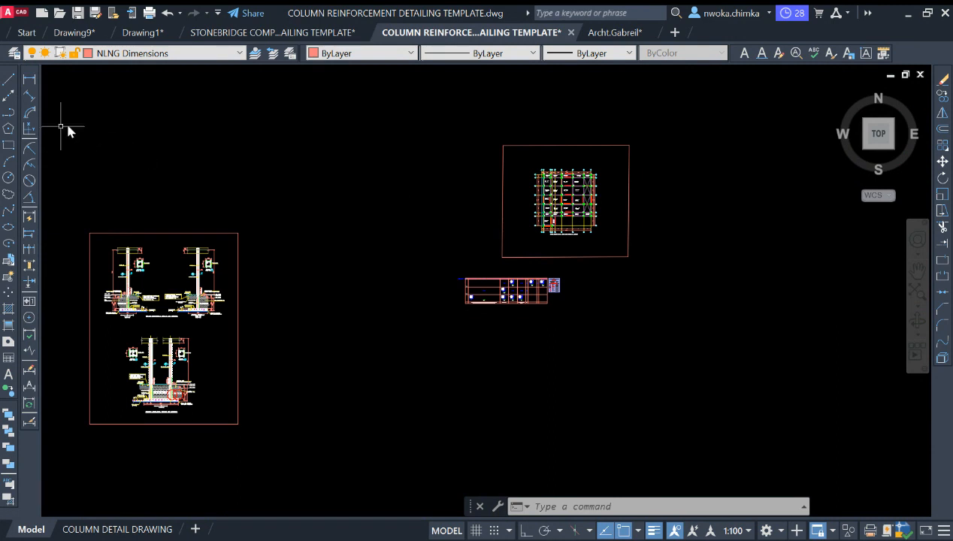
{"action": "left_click", "coordinate": [9, 147]}
{"action": "left_click", "coordinate": [381, 118]}
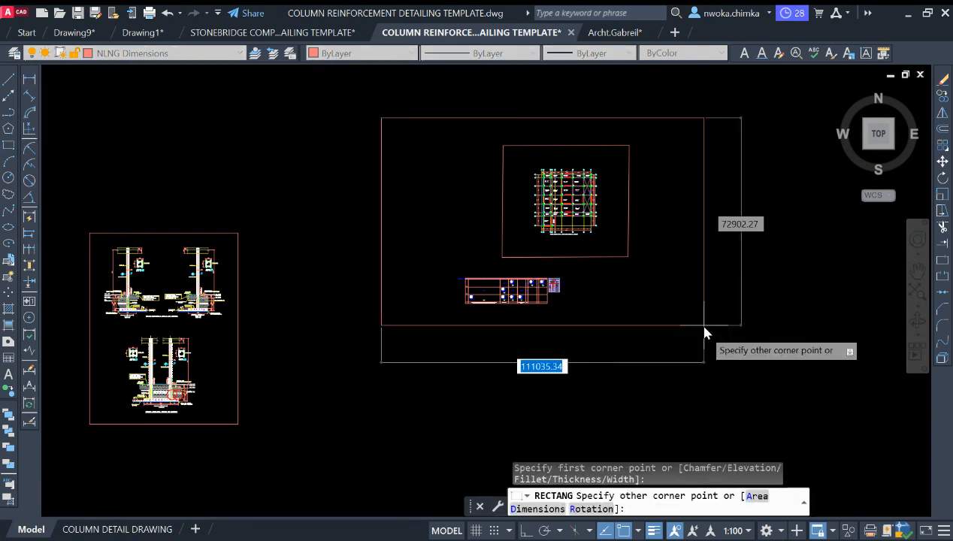
{"action": "left_click", "coordinate": [674, 364]}
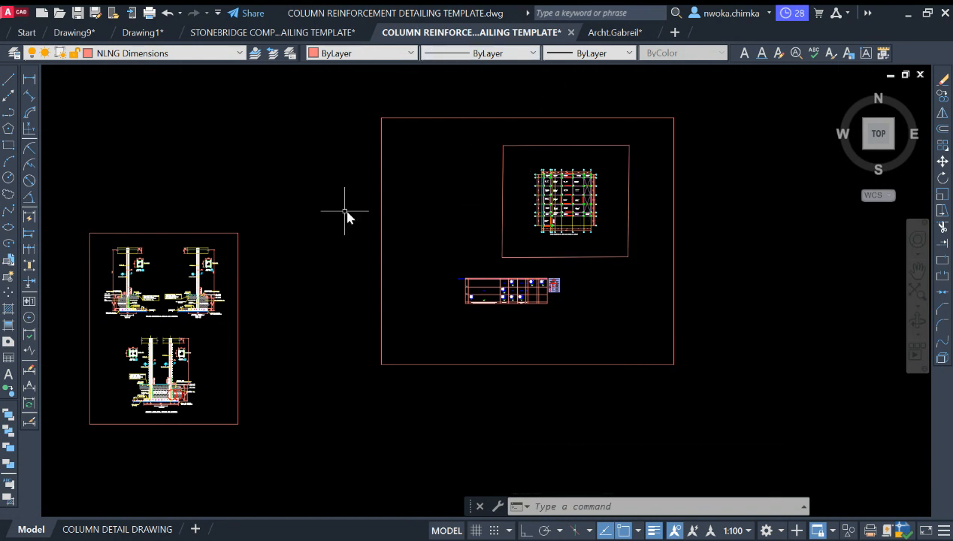
Compare the framed sheet of existing column details with the framed first floor layout and column schedule
{"action": "middle_click_drag", "start_coordinate": [255, 218], "coordinate": [354, 181]}
{"action": "left_click", "coordinate": [298, 196]}
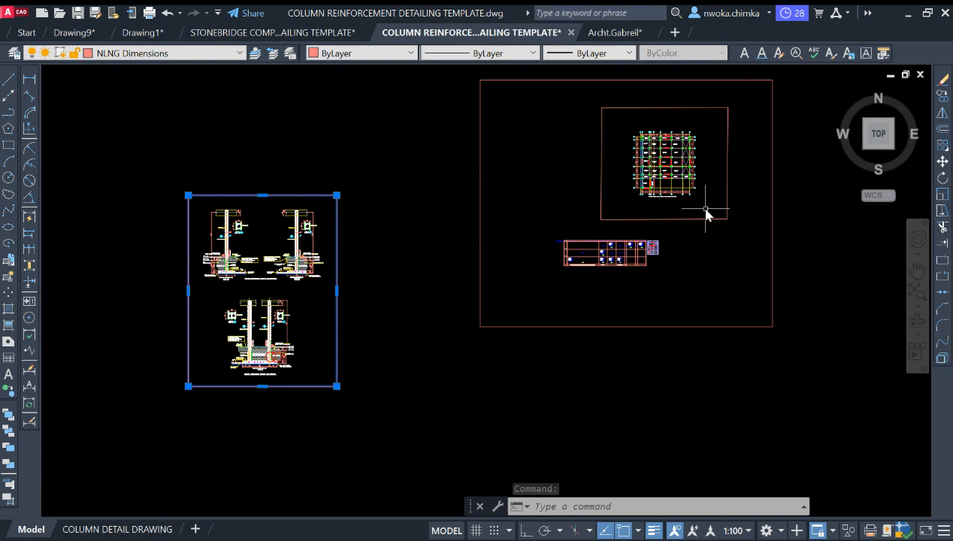
{"action": "scroll", "coordinate": [705, 213], "scroll_direction": "up", "scroll_amount": 8}
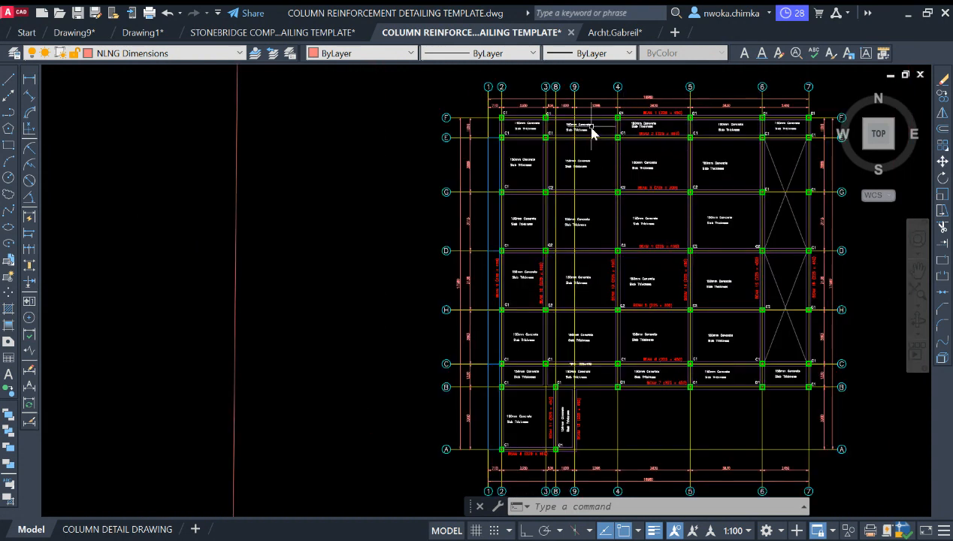
{"action": "scroll", "coordinate": [650, 132], "scroll_direction": "down", "scroll_amount": 5}
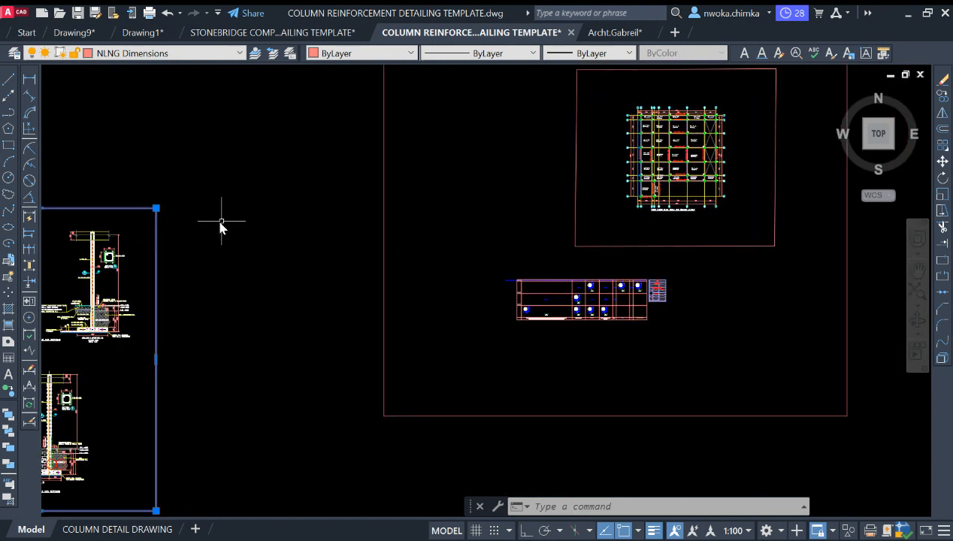
{"action": "middle_click_drag", "start_coordinate": [221, 226], "coordinate": [410, 155]}
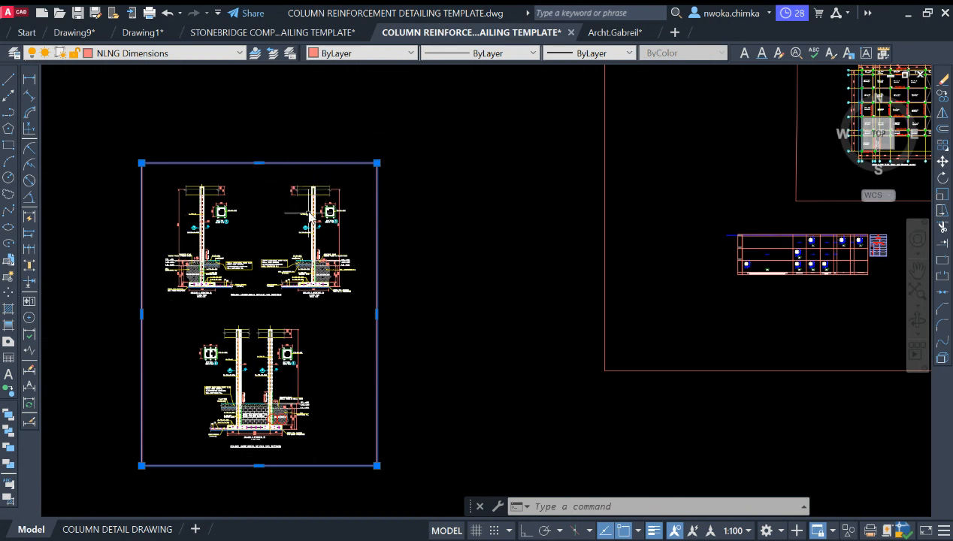
Examine the Column 1 (Footing 2) elevation, including its starter bars, footing bars, strip footing marks and level notes
{"action": "scroll", "coordinate": [310, 216], "scroll_direction": "up", "scroll_amount": 3}
{"action": "scroll", "coordinate": [376, 207], "scroll_direction": "down", "scroll_amount": 5}
{"action": "scroll", "coordinate": [319, 275], "scroll_direction": "up", "scroll_amount": 7}
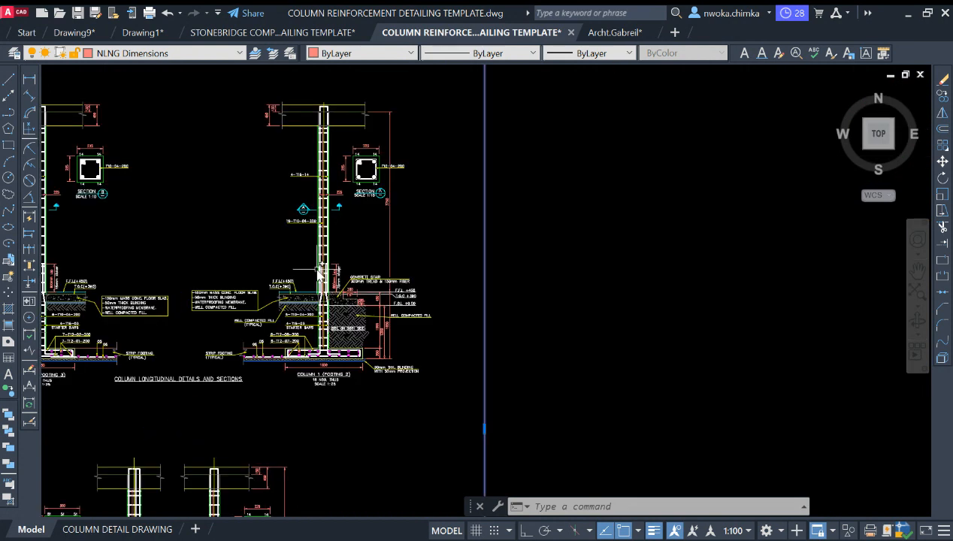
{"action": "scroll", "coordinate": [288, 353], "scroll_direction": "up", "scroll_amount": 2}
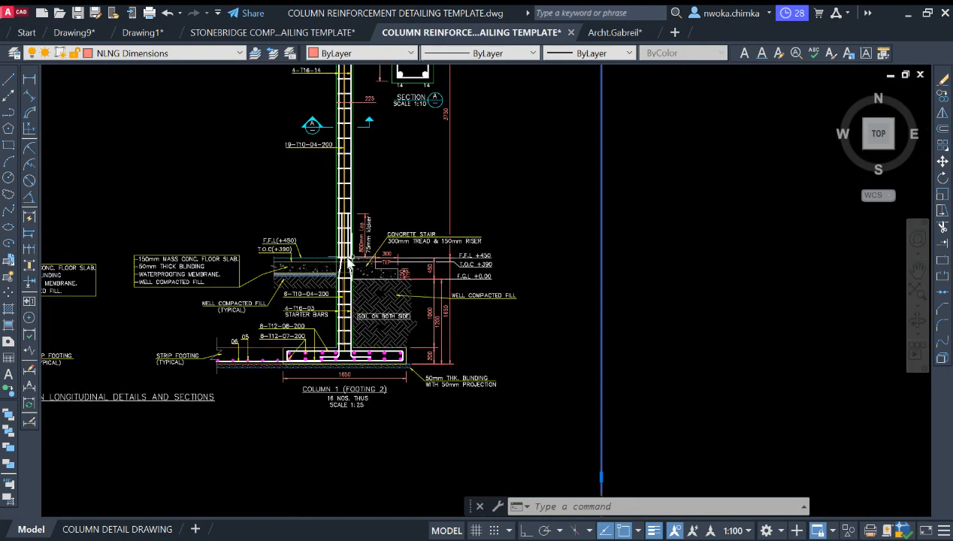
{"action": "scroll", "coordinate": [357, 316], "scroll_direction": "down", "scroll_amount": 3}
{"action": "scroll", "coordinate": [366, 319], "scroll_direction": "up", "scroll_amount": 6}
{"action": "scroll", "coordinate": [316, 294], "scroll_direction": "down", "scroll_amount": 2}
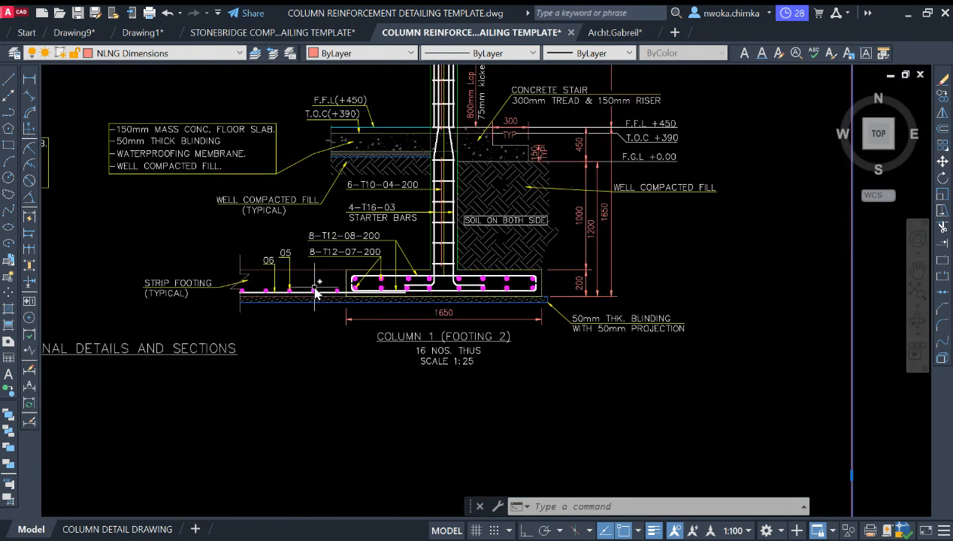
{"action": "scroll", "coordinate": [316, 293], "scroll_direction": "up", "scroll_amount": 2}
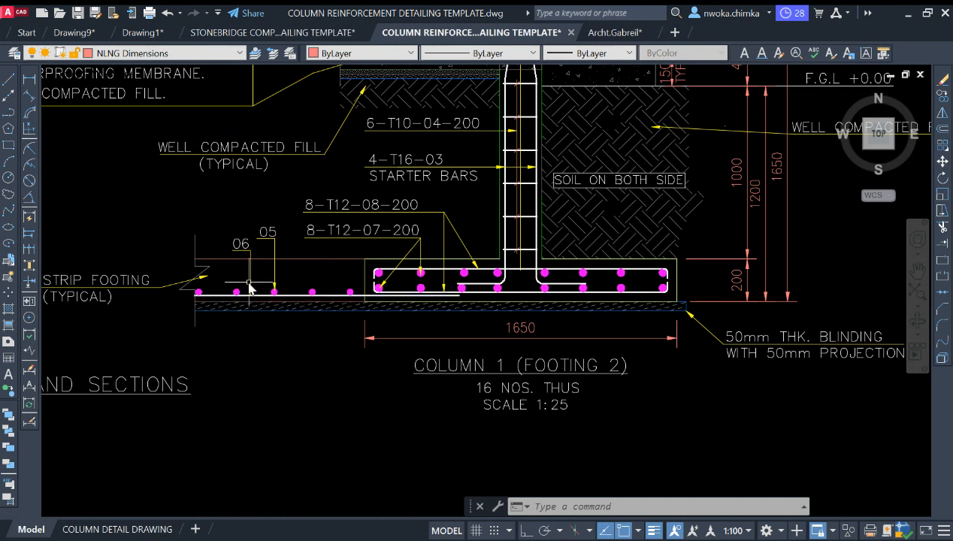
{"action": "scroll", "coordinate": [380, 246], "scroll_direction": "down", "scroll_amount": 6}
{"action": "scroll", "coordinate": [404, 241], "scroll_direction": "up", "scroll_amount": 2}
{"action": "middle_click_drag", "start_coordinate": [403, 239], "coordinate": [395, 261]}
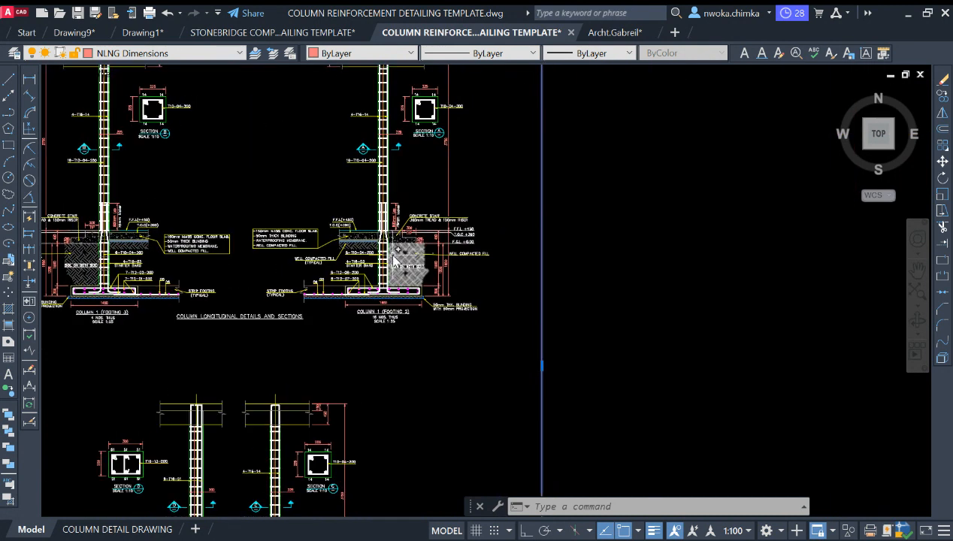
Set the colour of the rectangular frame around the existing column details to red
{"action": "scroll", "coordinate": [398, 240], "scroll_direction": "down", "scroll_amount": 2}
{"action": "key", "text": "Escape"}
{"action": "scroll", "coordinate": [481, 151], "scroll_direction": "down", "scroll_amount": 2}
{"action": "mouse_move", "coordinate": [479, 143]}
{"action": "middle_mouse_down"}
{"action": "mouse_move", "coordinate": [412, 172]}
{"action": "mouse_move", "coordinate": [412, 156]}
{"action": "middle_mouse_up"}
{"action": "left_click", "coordinate": [390, 141]}
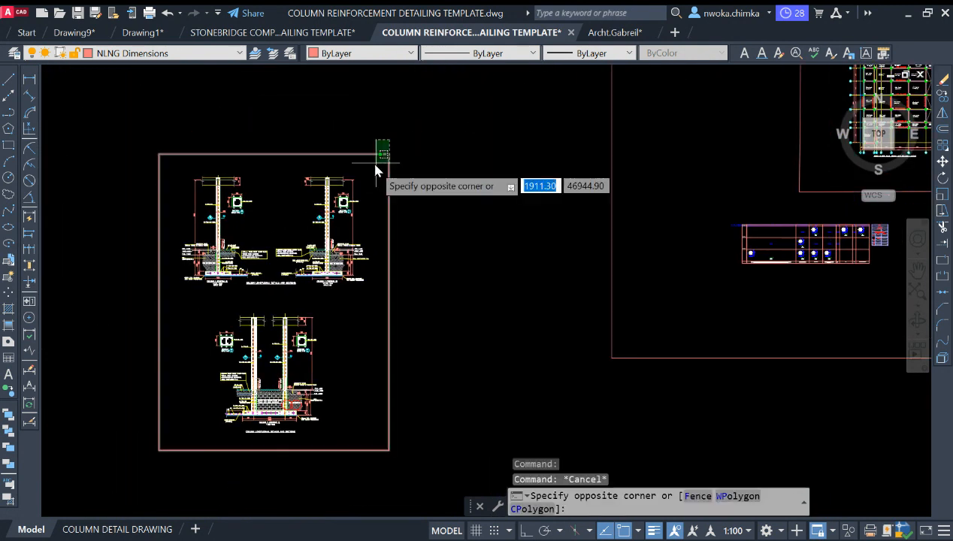
{"action": "left_click", "coordinate": [374, 168]}
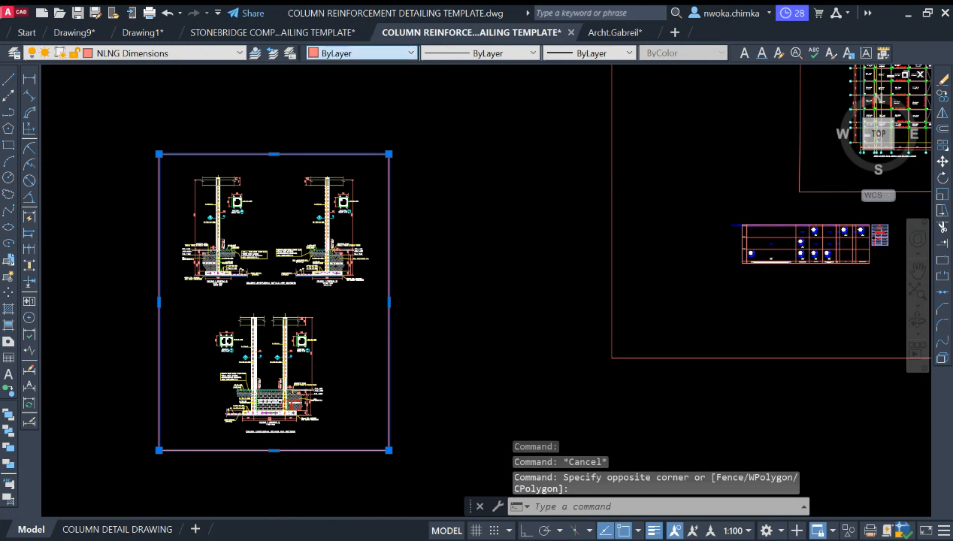
{"action": "key", "text": "Escape"}
Examine the C1 columns along gridlines F and E at the upper edge of the first floor layout
{"action": "scroll", "coordinate": [468, 185], "scroll_direction": "down", "scroll_amount": 5}
{"action": "middle_click_drag", "start_coordinate": [468, 185], "coordinate": [423, 128]}
{"action": "scroll", "coordinate": [508, 171], "scroll_direction": "up", "scroll_amount": 2}
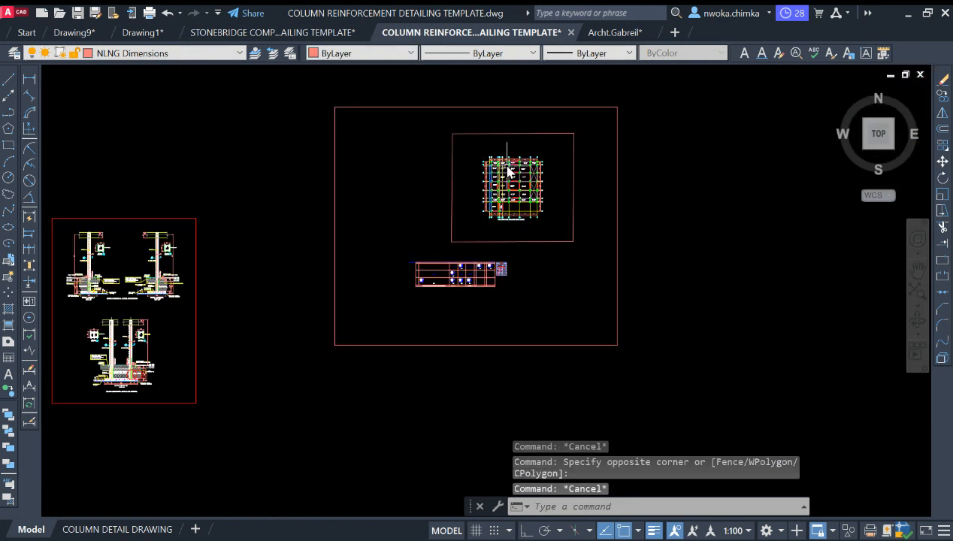
{"action": "middle_click_drag", "start_coordinate": [293, 126], "coordinate": [339, 135]}
{"action": "scroll", "coordinate": [556, 167], "scroll_direction": "up", "scroll_amount": 6}
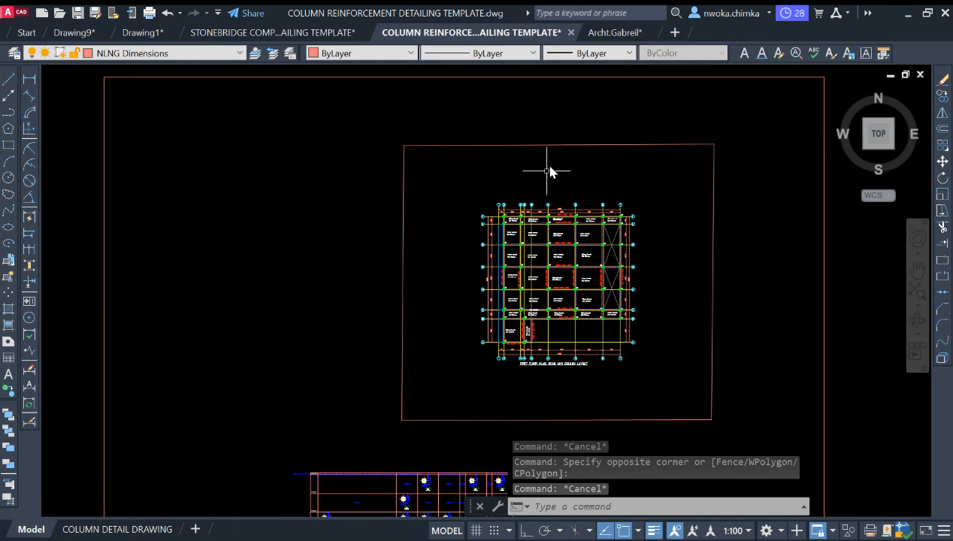
{"action": "scroll", "coordinate": [412, 233], "scroll_direction": "up", "scroll_amount": 2}
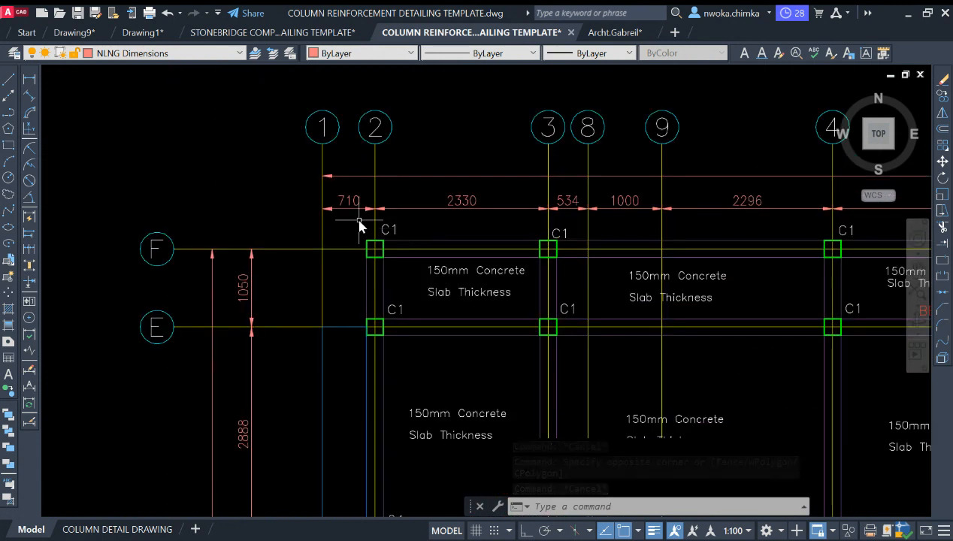
{"action": "scroll", "coordinate": [545, 226], "scroll_direction": "down", "scroll_amount": 4}
{"action": "scroll", "coordinate": [468, 183], "scroll_direction": "up", "scroll_amount": 6}
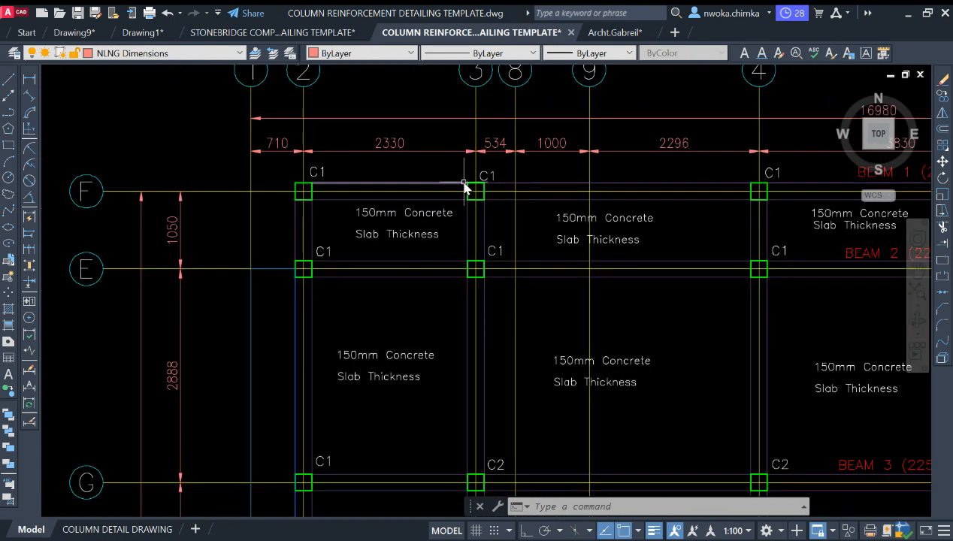
Copy the C1 column at gridlines F and 3 with its label to the empty space below and right of the layout
{"action": "left_click", "coordinate": [455, 157]}
{"action": "left_click", "coordinate": [517, 238]}
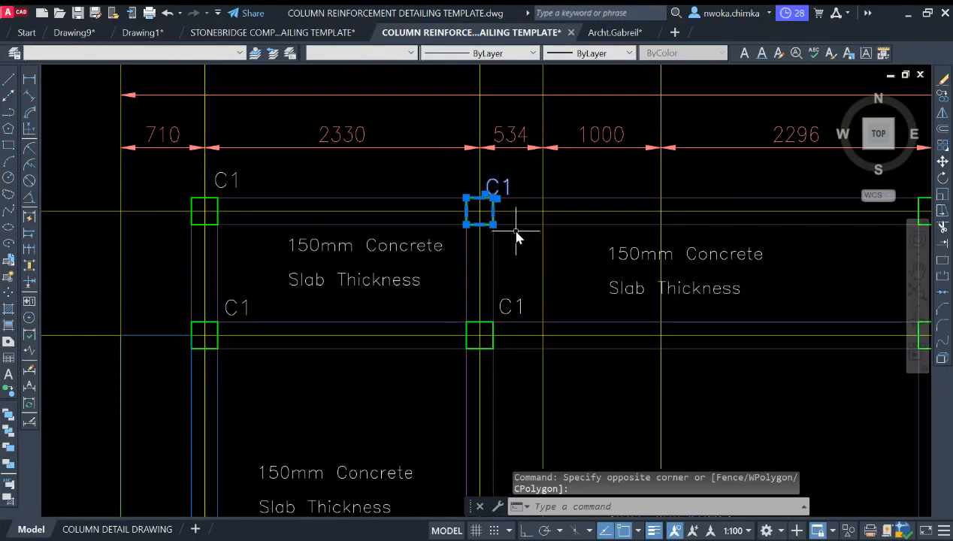
{"action": "type", "text": "co"}
{"action": "key", "text": "Return"}
{"action": "left_click", "coordinate": [480, 211]}
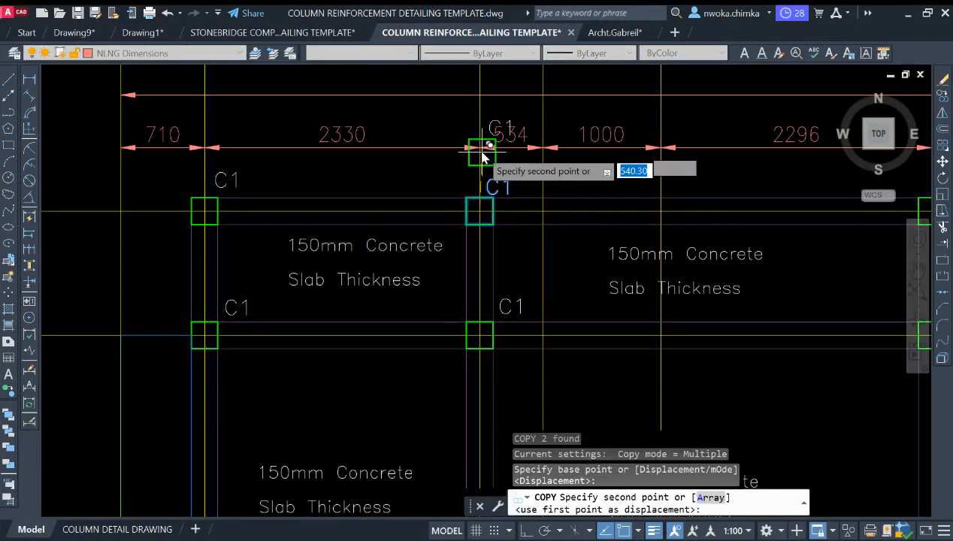
{"action": "scroll", "coordinate": [481, 166], "scroll_direction": "down", "scroll_amount": 5}
{"action": "scroll", "coordinate": [586, 122], "scroll_direction": "down", "scroll_amount": 2}
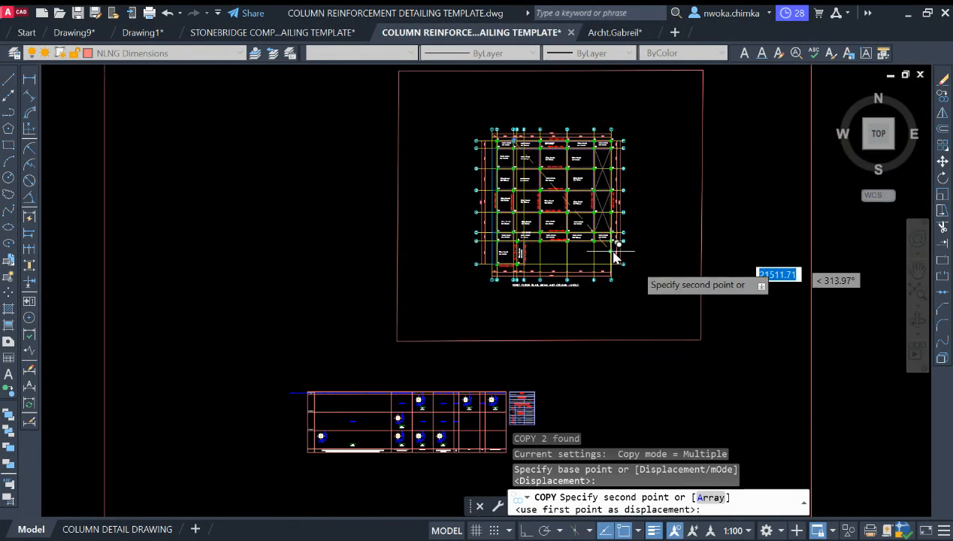
{"action": "scroll", "coordinate": [677, 300], "scroll_direction": "up", "scroll_amount": 2}
{"action": "left_click", "coordinate": [668, 305]}
{"action": "key", "text": "Escape"}
Copy the C2 column at gridlines D and 5 with its label to the right of the isolated C1 copy
{"action": "scroll", "coordinate": [517, 106], "scroll_direction": "up", "scroll_amount": 3}
{"action": "scroll", "coordinate": [441, 238], "scroll_direction": "up", "scroll_amount": 3}
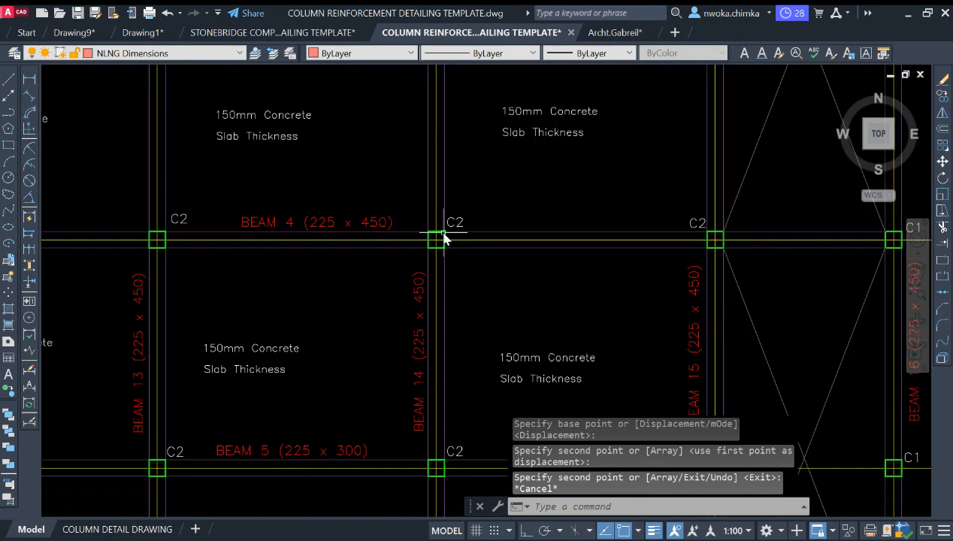
{"action": "scroll", "coordinate": [404, 185], "scroll_direction": "up", "scroll_amount": 2}
{"action": "left_click", "coordinate": [402, 182]}
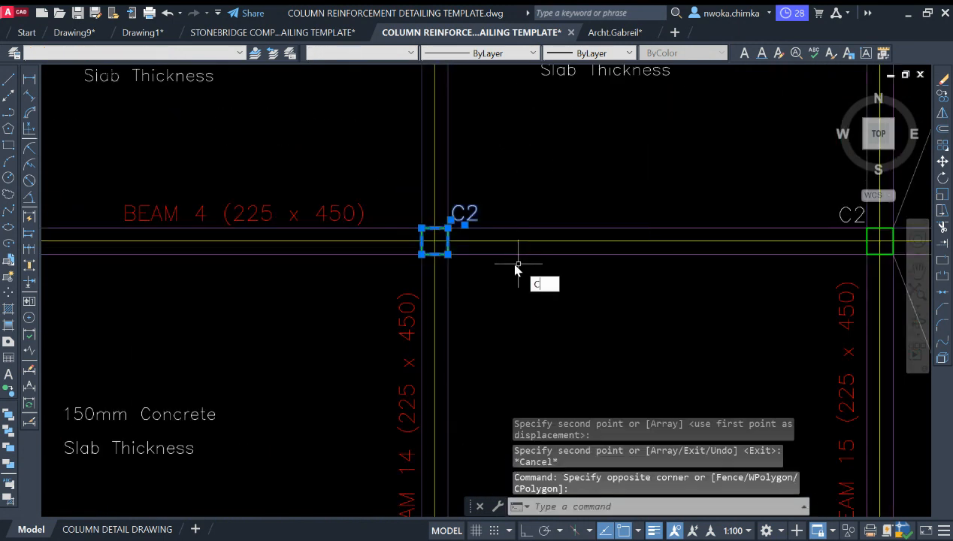
{"action": "key", "text": "Return"}
{"action": "left_click", "coordinate": [436, 241]}
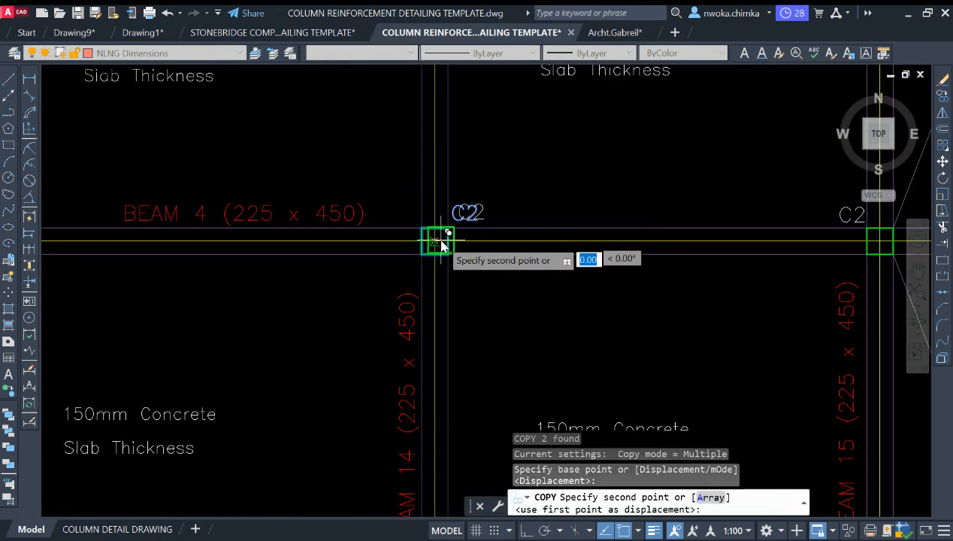
{"action": "scroll", "coordinate": [418, 124], "scroll_direction": "down", "scroll_amount": 3}
{"action": "scroll", "coordinate": [406, 136], "scroll_direction": "down", "scroll_amount": 3}
{"action": "scroll", "coordinate": [505, 149], "scroll_direction": "down", "scroll_amount": 2}
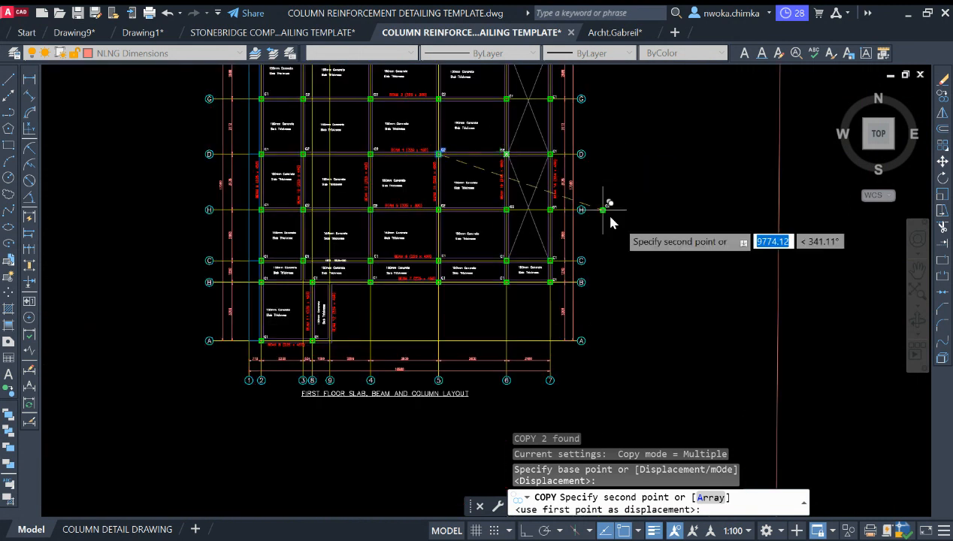
{"action": "scroll", "coordinate": [609, 218], "scroll_direction": "down", "scroll_amount": 2}
{"action": "scroll", "coordinate": [606, 368], "scroll_direction": "up", "scroll_amount": 6}
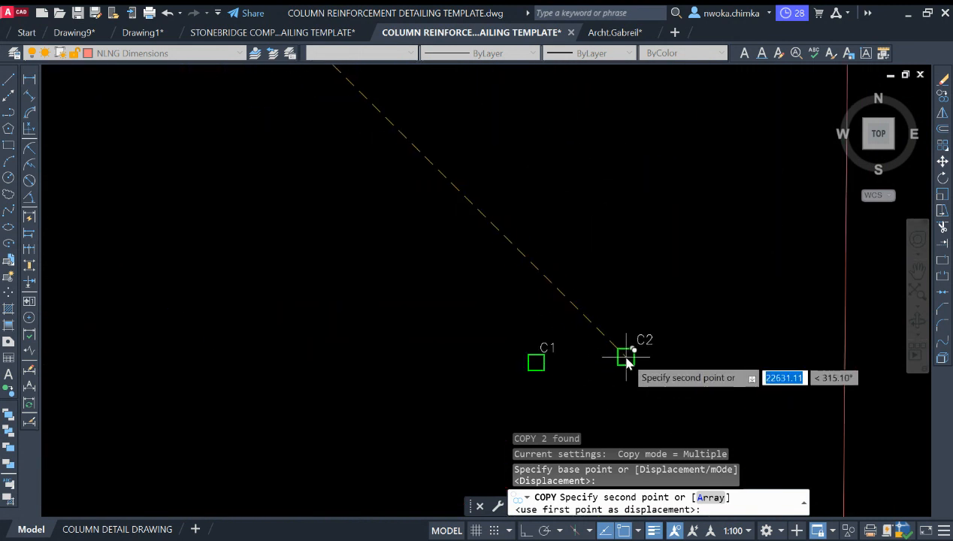
{"action": "left_click", "coordinate": [628, 363]}
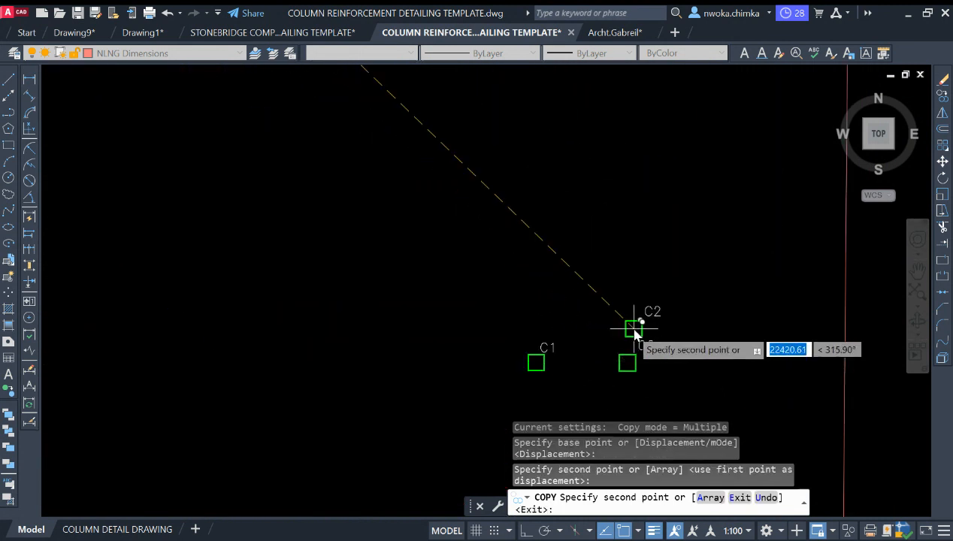
{"action": "key", "text": "Escape"}
{"action": "middle_click_drag", "start_coordinate": [543, 367], "coordinate": [530, 278]}
{"action": "scroll", "coordinate": [529, 277], "scroll_direction": "up", "scroll_amount": 4}
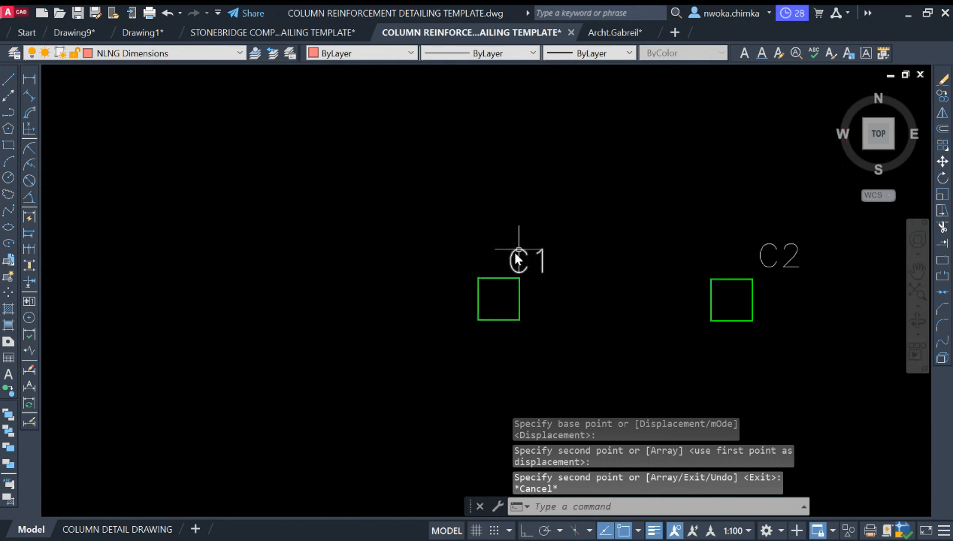
Examine the column marks and the section in the widest column group of the column schedule
{"action": "scroll", "coordinate": [530, 286], "scroll_direction": "down", "scroll_amount": 8}
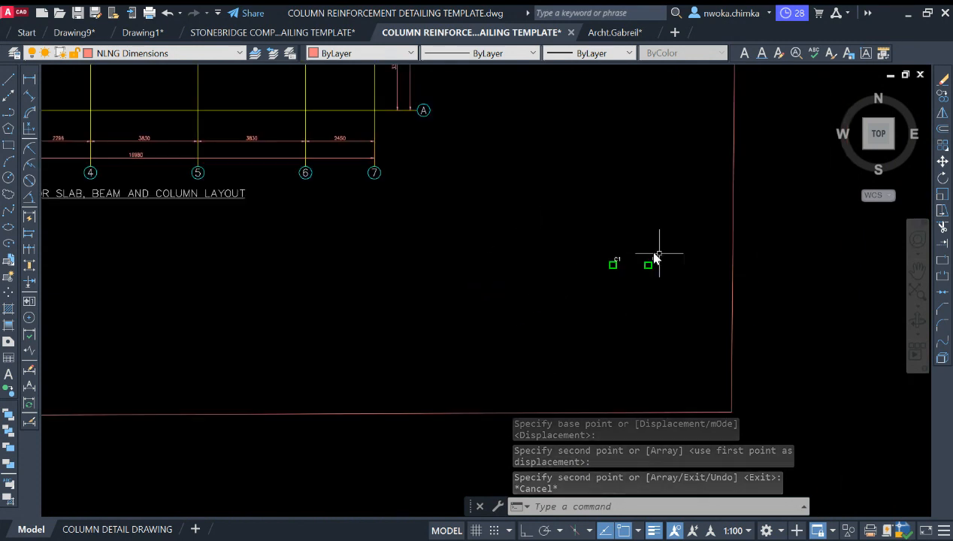
{"action": "scroll", "coordinate": [263, 365], "scroll_direction": "up", "scroll_amount": 12}
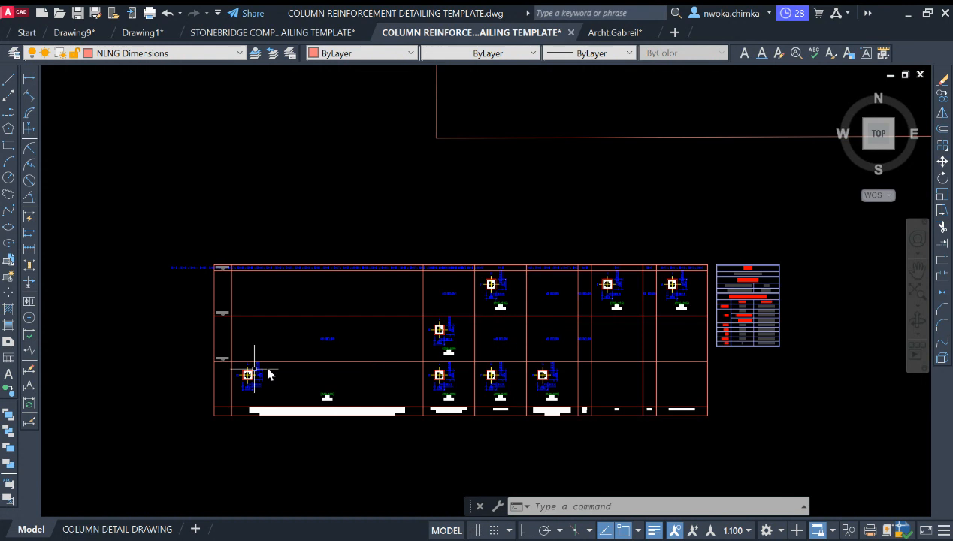
{"action": "scroll", "coordinate": [256, 339], "scroll_direction": "up", "scroll_amount": 5}
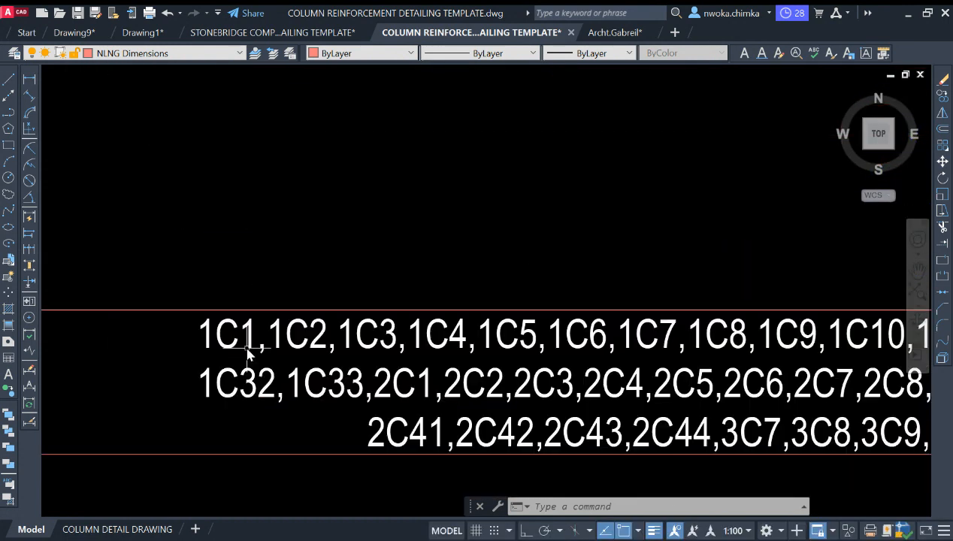
{"action": "scroll", "coordinate": [265, 331], "scroll_direction": "down", "scroll_amount": 4}
{"action": "middle_click_drag", "start_coordinate": [232, 81], "coordinate": [343, 236]}
{"action": "scroll", "coordinate": [264, 183], "scroll_direction": "up", "scroll_amount": 2}
{"action": "scroll", "coordinate": [280, 184], "scroll_direction": "down", "scroll_amount": 2}
{"action": "scroll", "coordinate": [261, 200], "scroll_direction": "up", "scroll_amount": 2}
{"action": "scroll", "coordinate": [353, 210], "scroll_direction": "down", "scroll_amount": 2}
{"action": "scroll", "coordinate": [345, 232], "scroll_direction": "down", "scroll_amount": 1}
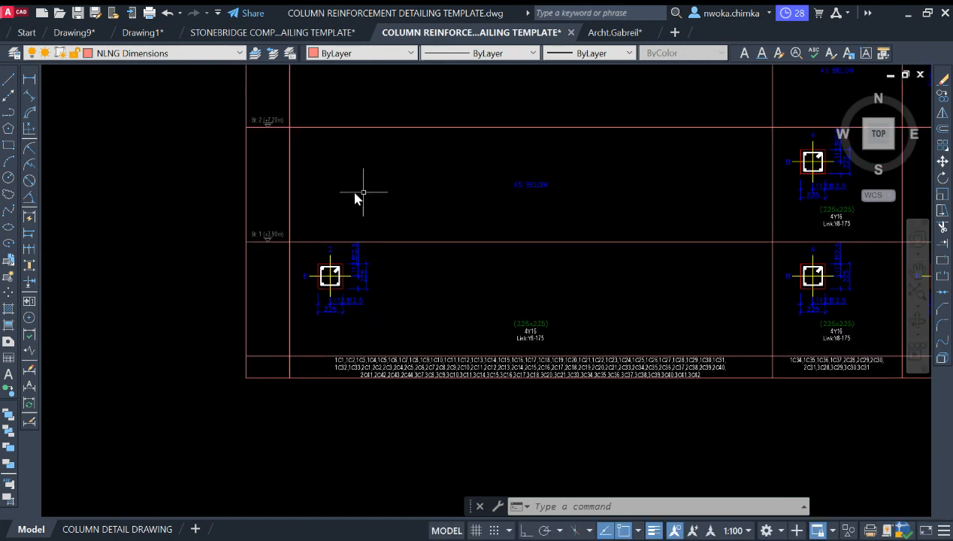
Read the size, main bar and link note of the column group starting with 1C1 in the schedule
{"action": "scroll", "coordinate": [518, 312], "scroll_direction": "up", "scroll_amount": 7}
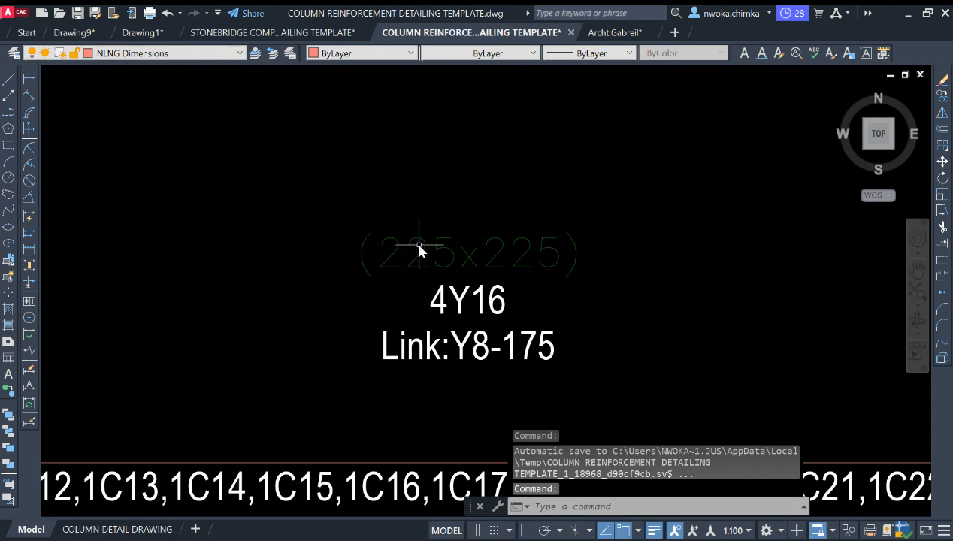
{"action": "scroll", "coordinate": [451, 293], "scroll_direction": "up", "scroll_amount": 2}
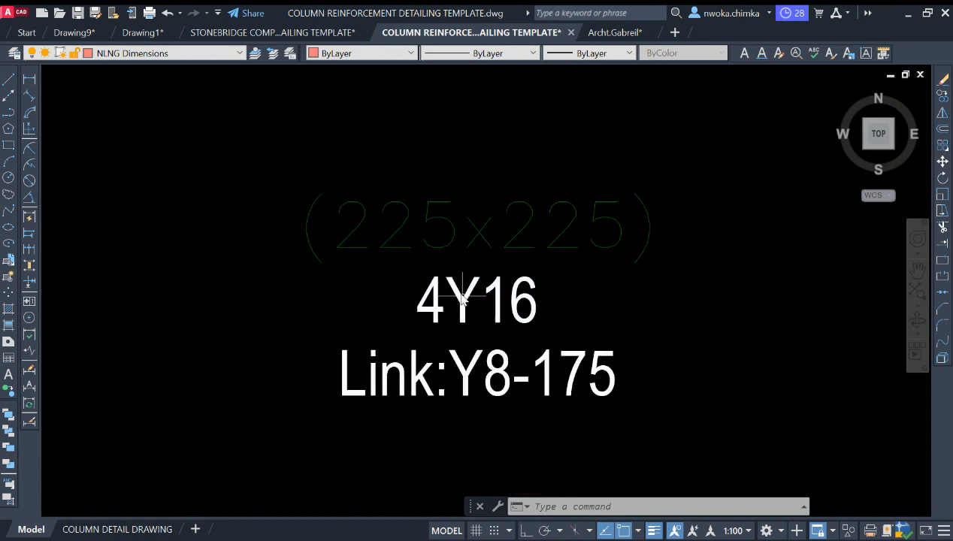
{"action": "scroll", "coordinate": [544, 240], "scroll_direction": "down", "scroll_amount": 2}
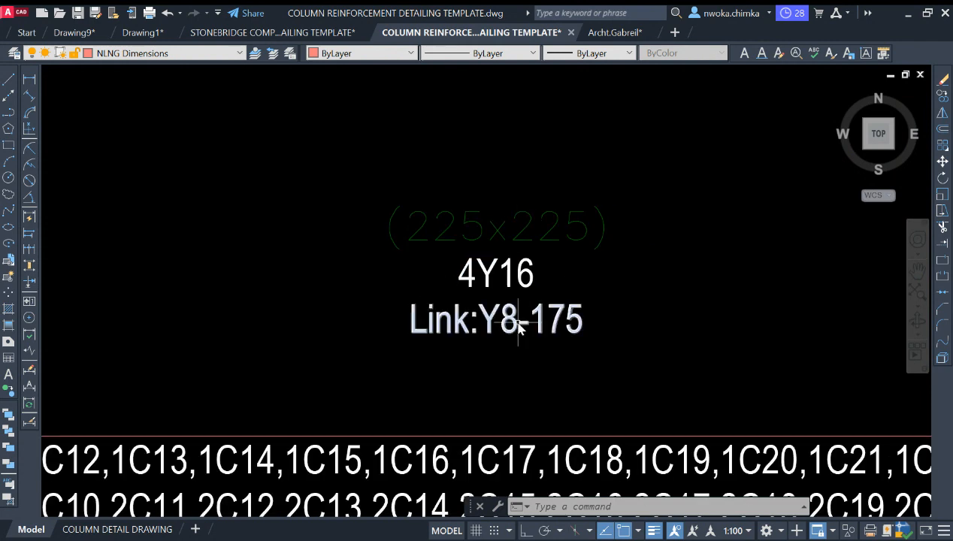
{"action": "middle_click_drag", "start_coordinate": [519, 327], "coordinate": [419, 276]}
{"action": "scroll", "coordinate": [408, 269], "scroll_direction": "up", "scroll_amount": 2}
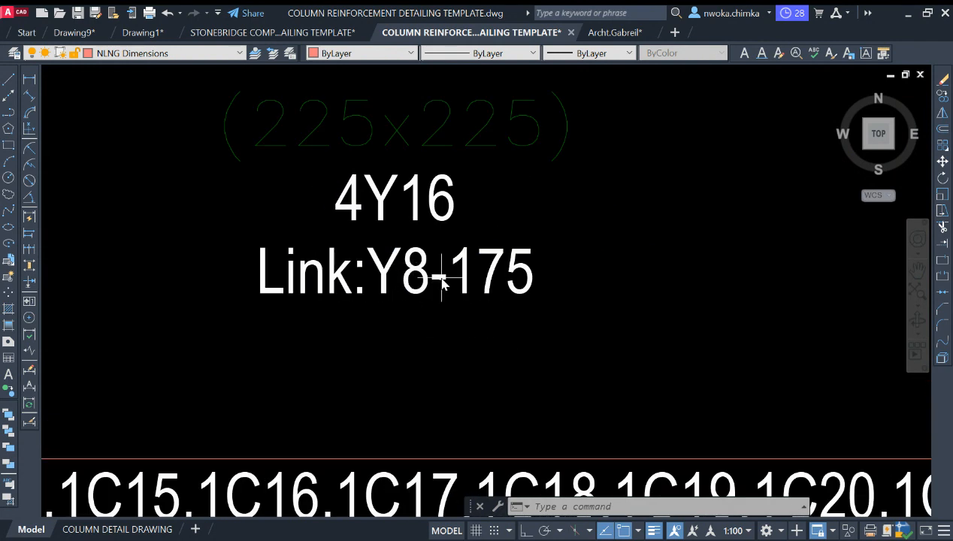
{"action": "scroll", "coordinate": [475, 260], "scroll_direction": "down", "scroll_amount": 10}
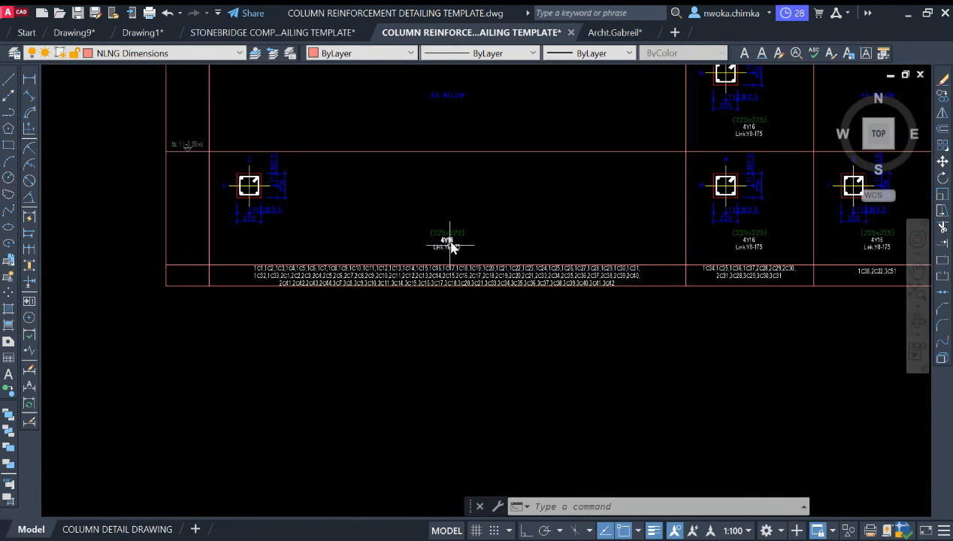
{"action": "middle_click_drag", "start_coordinate": [408, 259], "coordinate": [389, 287]}
{"action": "scroll", "coordinate": [379, 323], "scroll_direction": "up", "scroll_amount": 4}
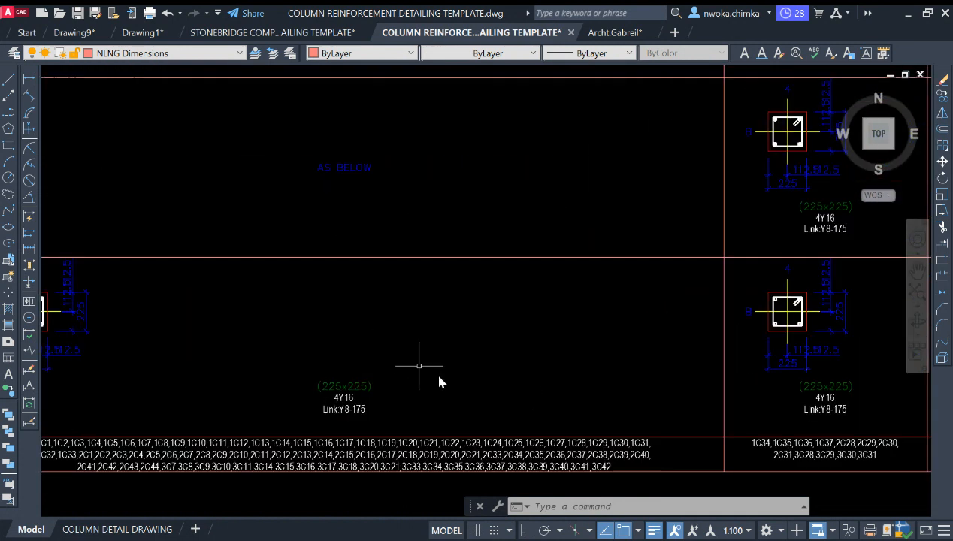
{"action": "scroll", "coordinate": [414, 288], "scroll_direction": "down", "scroll_amount": 5}
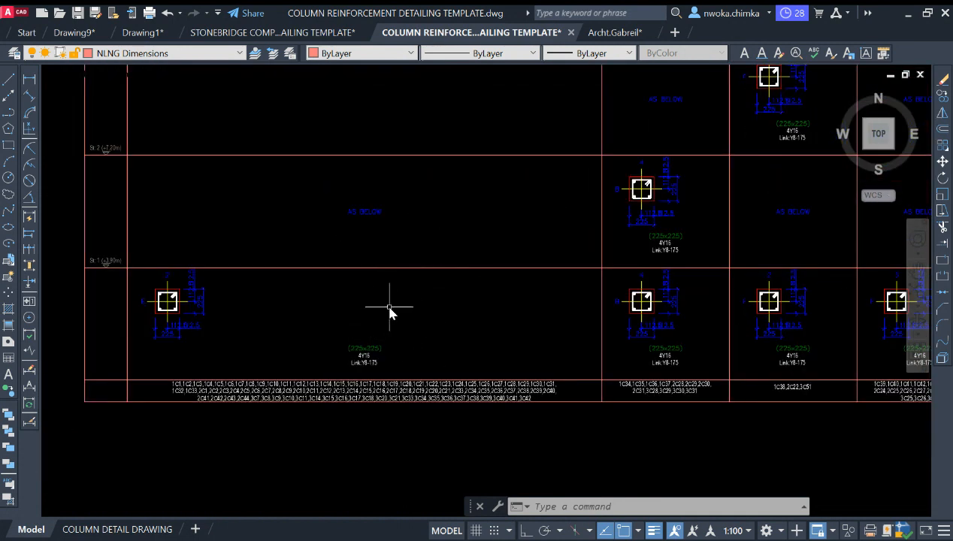
{"action": "scroll", "coordinate": [360, 354], "scroll_direction": "down", "scroll_amount": 2}
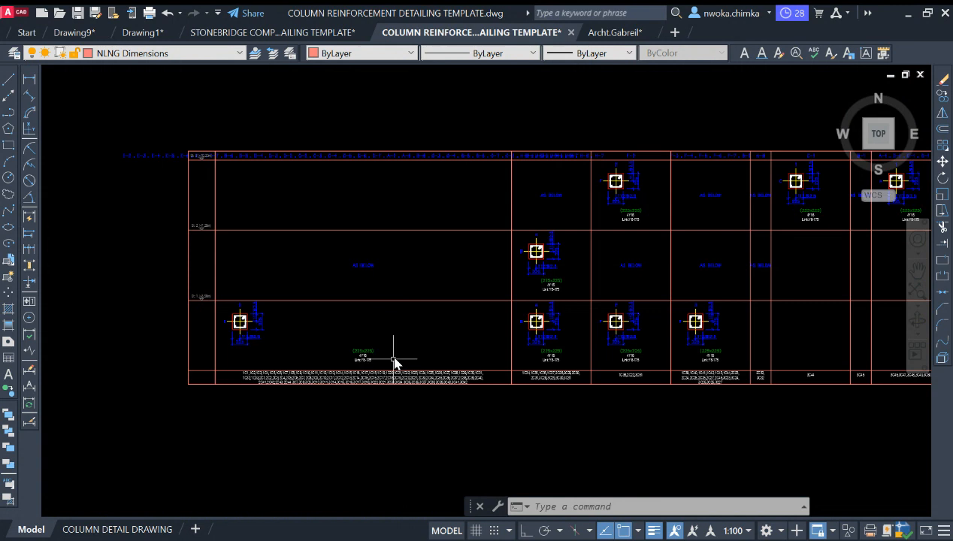
Compare the sheet arrangement, then inspect the column section at gridlines E and 2 in the schedule's lowest storey row
{"action": "scroll", "coordinate": [395, 363], "scroll_direction": "down", "scroll_amount": 6}
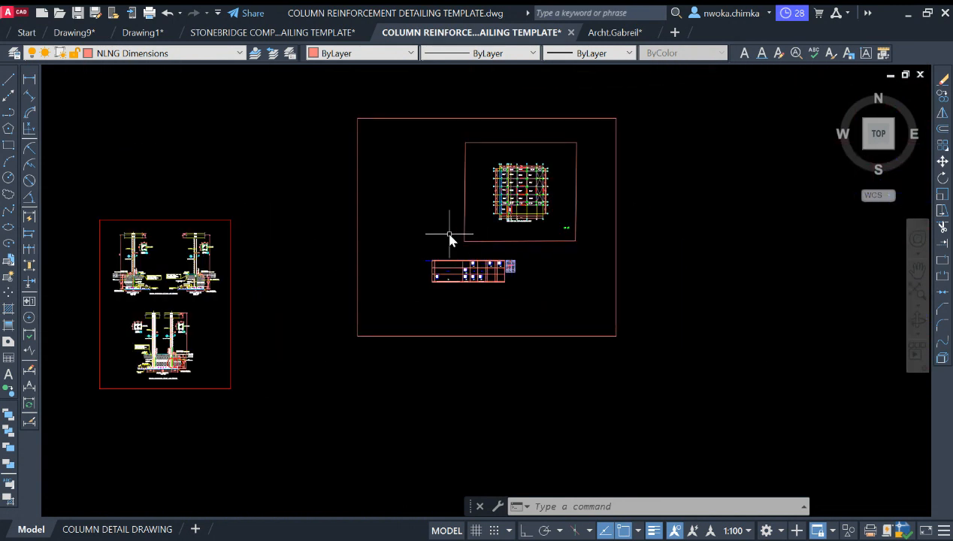
{"action": "middle_click_drag", "start_coordinate": [450, 234], "coordinate": [483, 200]}
{"action": "middle_click_drag", "start_coordinate": [264, 195], "coordinate": [400, 192]}
{"action": "middle_click_drag", "start_coordinate": [385, 236], "coordinate": [304, 241]}
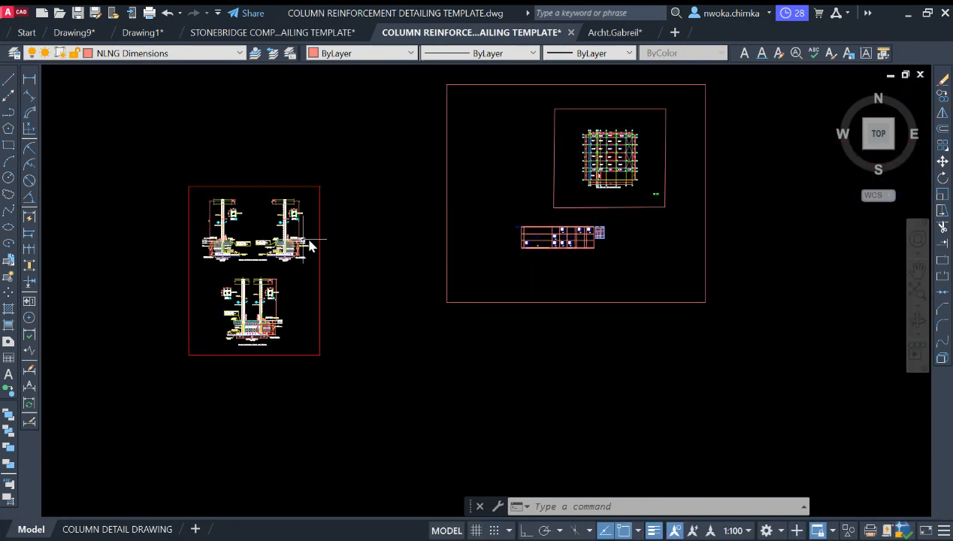
{"action": "scroll", "coordinate": [770, 143], "scroll_direction": "up", "scroll_amount": 2}
{"action": "scroll", "coordinate": [465, 251], "scroll_direction": "up", "scroll_amount": 1}
{"action": "scroll", "coordinate": [540, 238], "scroll_direction": "down", "scroll_amount": 1}
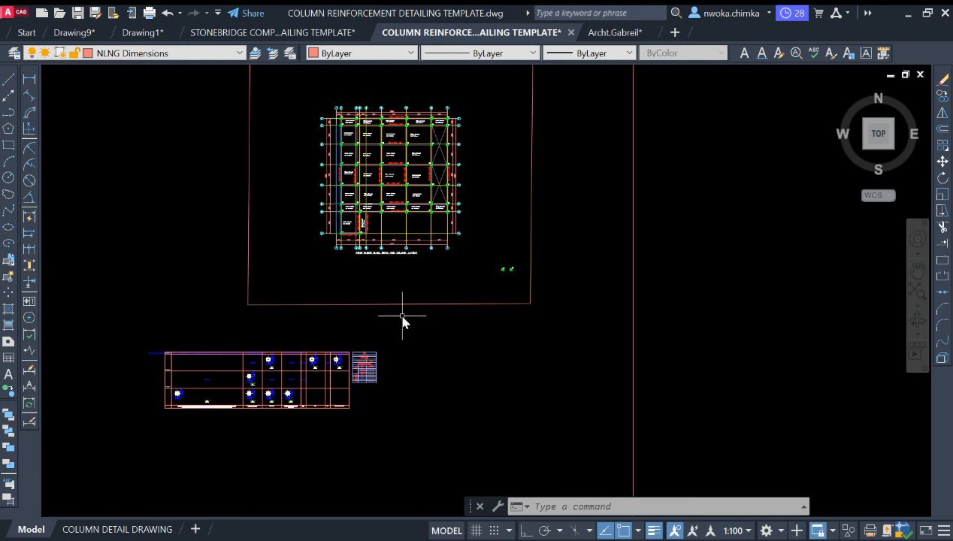
{"action": "middle_click_drag", "start_coordinate": [271, 354], "coordinate": [445, 259]}
{"action": "scroll", "coordinate": [351, 309], "scroll_direction": "up", "scroll_amount": 8}
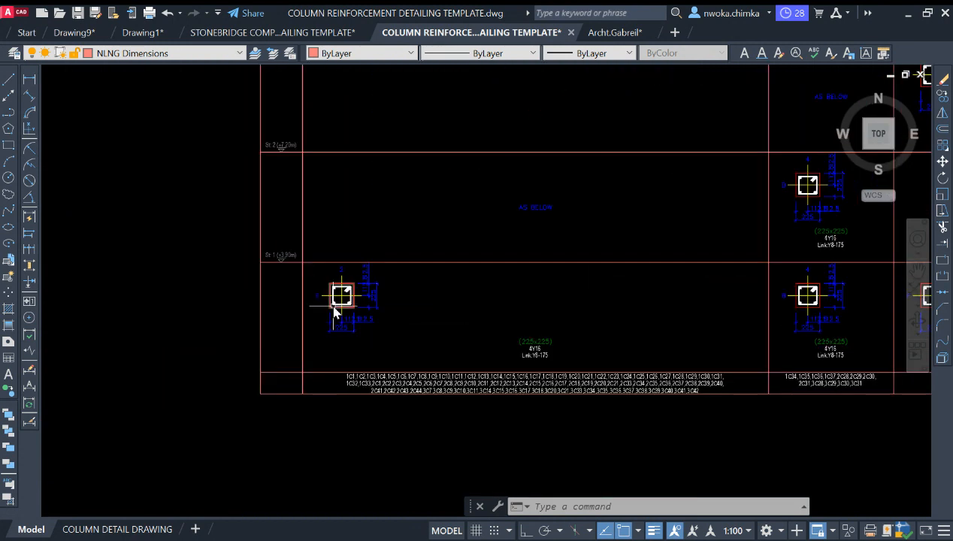
{"action": "scroll", "coordinate": [336, 298], "scroll_direction": "up", "scroll_amount": 3}
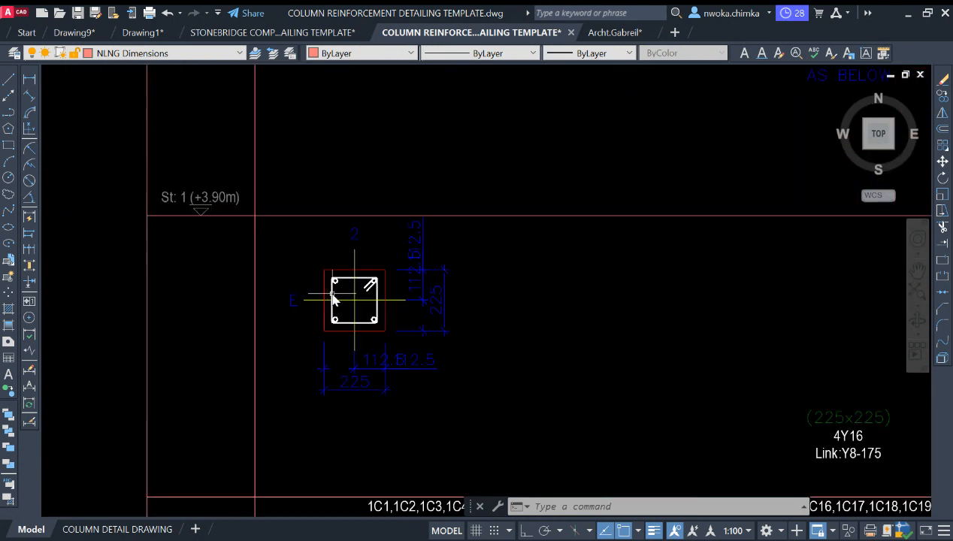
Inspect the footing reinforcement and base width in the template's Column 1 (Footing 2) detail
{"action": "scroll", "coordinate": [348, 288], "scroll_direction": "down", "scroll_amount": 5}
{"action": "scroll", "coordinate": [675, 264], "scroll_direction": "down", "scroll_amount": 3}
{"action": "middle_click_drag", "start_coordinate": [361, 223], "coordinate": [667, 154]}
{"action": "scroll", "coordinate": [667, 154], "scroll_direction": "down", "scroll_amount": 2}
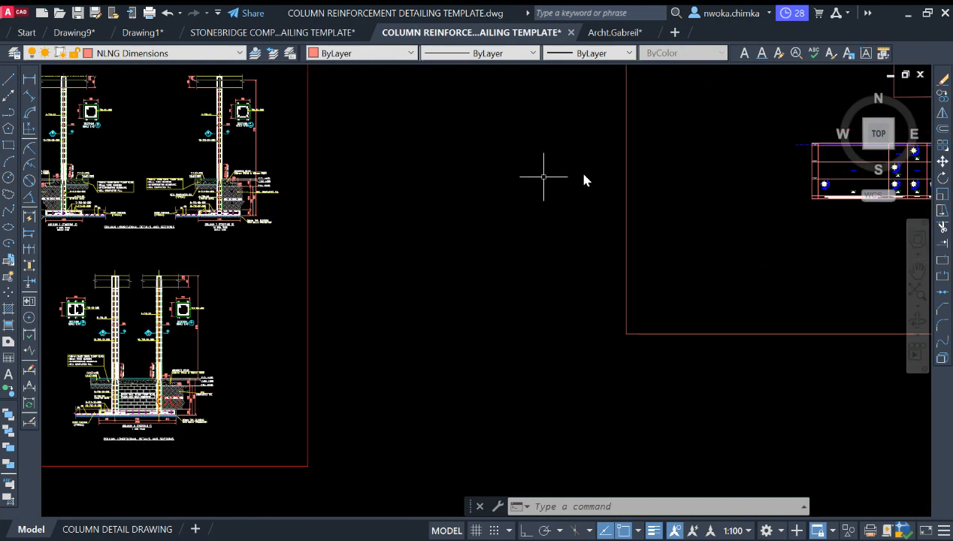
{"action": "middle_click_drag", "start_coordinate": [392, 193], "coordinate": [594, 213]}
{"action": "scroll", "coordinate": [425, 235], "scroll_direction": "up", "scroll_amount": 6}
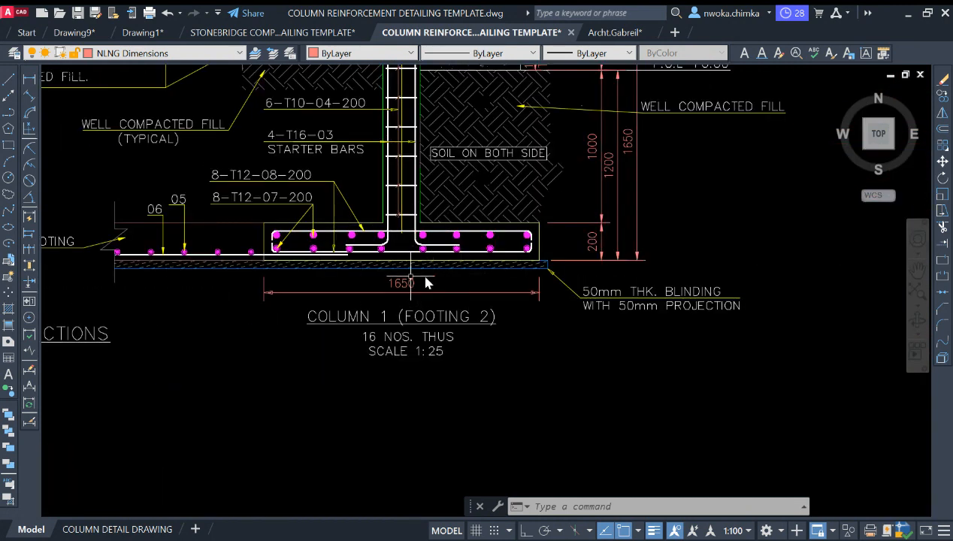
{"action": "scroll", "coordinate": [425, 283], "scroll_direction": "down", "scroll_amount": 3}
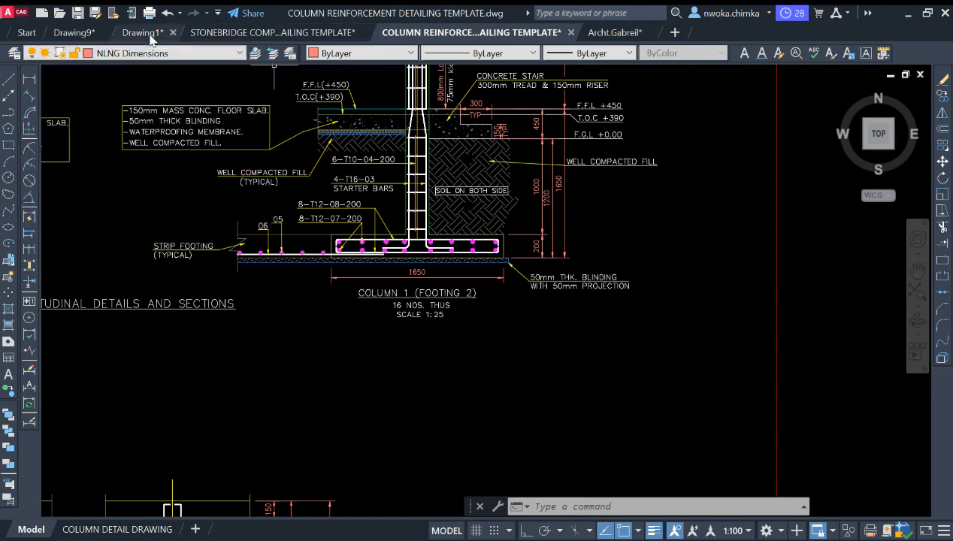
Switch to Drawing1 and examine the footings along gridlines G and D of the foundation layout
{"action": "left_click", "coordinate": [150, 36]}
{"action": "scroll", "coordinate": [548, 316], "scroll_direction": "down", "scroll_amount": 3}
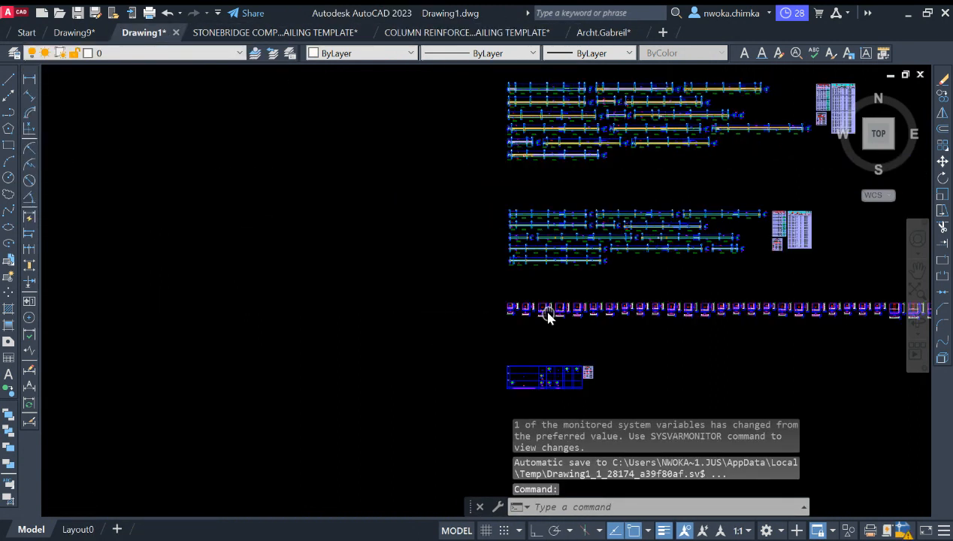
{"action": "scroll", "coordinate": [547, 315], "scroll_direction": "down", "scroll_amount": 2}
{"action": "scroll", "coordinate": [546, 202], "scroll_direction": "up", "scroll_amount": 6}
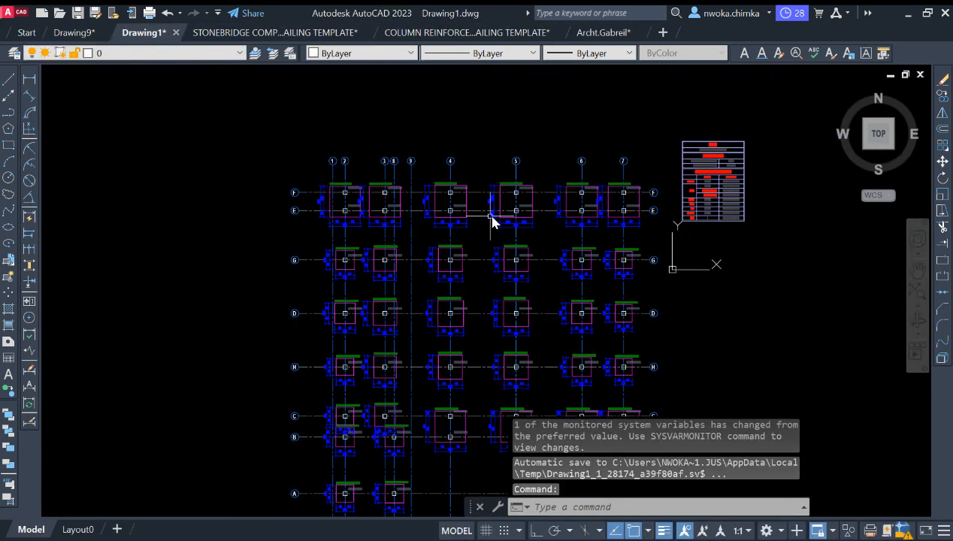
{"action": "middle_click_drag", "start_coordinate": [492, 218], "coordinate": [479, 145]}
{"action": "scroll", "coordinate": [500, 185], "scroll_direction": "up", "scroll_amount": 6}
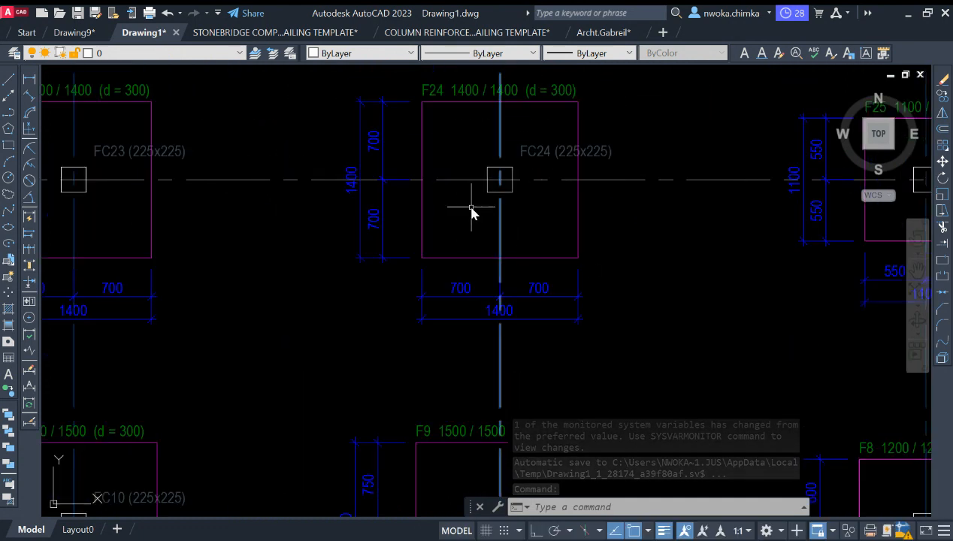
{"action": "scroll", "coordinate": [410, 198], "scroll_direction": "down", "scroll_amount": 6}
{"action": "scroll", "coordinate": [507, 207], "scroll_direction": "up", "scroll_amount": 4}
{"action": "scroll", "coordinate": [507, 211], "scroll_direction": "down", "scroll_amount": 2}
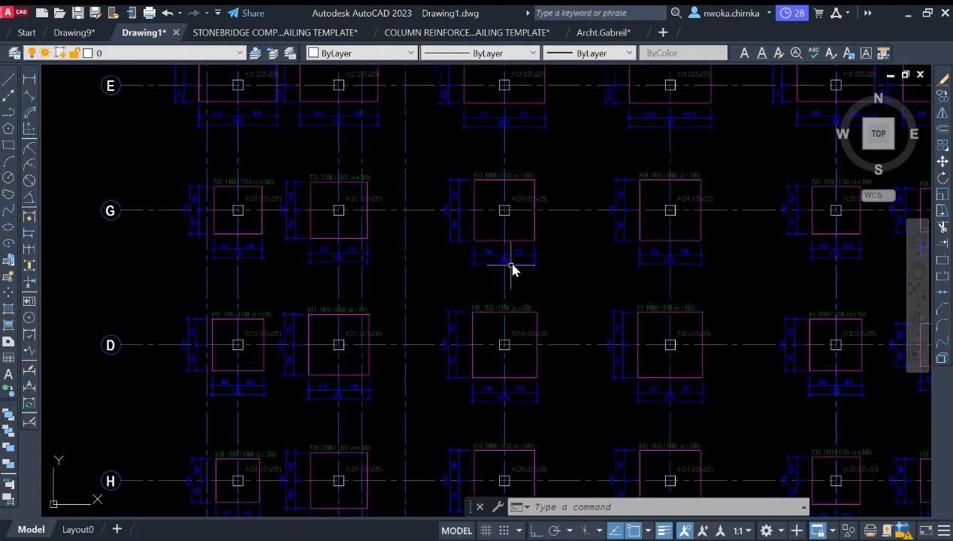
{"action": "scroll", "coordinate": [508, 260], "scroll_direction": "up", "scroll_amount": 6}
{"action": "scroll", "coordinate": [513, 187], "scroll_direction": "down", "scroll_amount": 6}
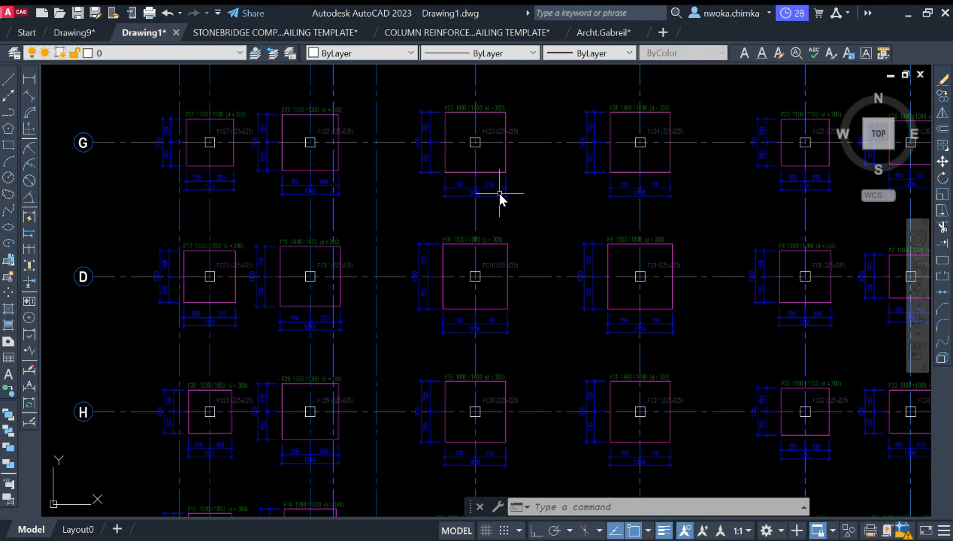
Check the size label, dimensions and column of footing F23 on gridline G
{"action": "scroll", "coordinate": [483, 117], "scroll_direction": "up", "scroll_amount": 4}
{"action": "scroll", "coordinate": [545, 100], "scroll_direction": "down", "scroll_amount": 2}
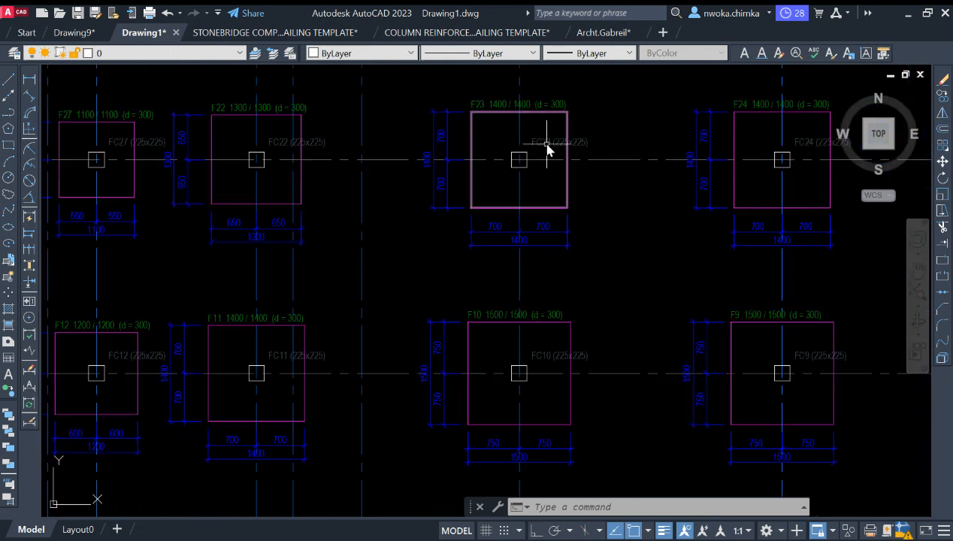
{"action": "scroll", "coordinate": [524, 145], "scroll_direction": "up", "scroll_amount": 2}
{"action": "scroll", "coordinate": [509, 166], "scroll_direction": "up", "scroll_amount": 2}
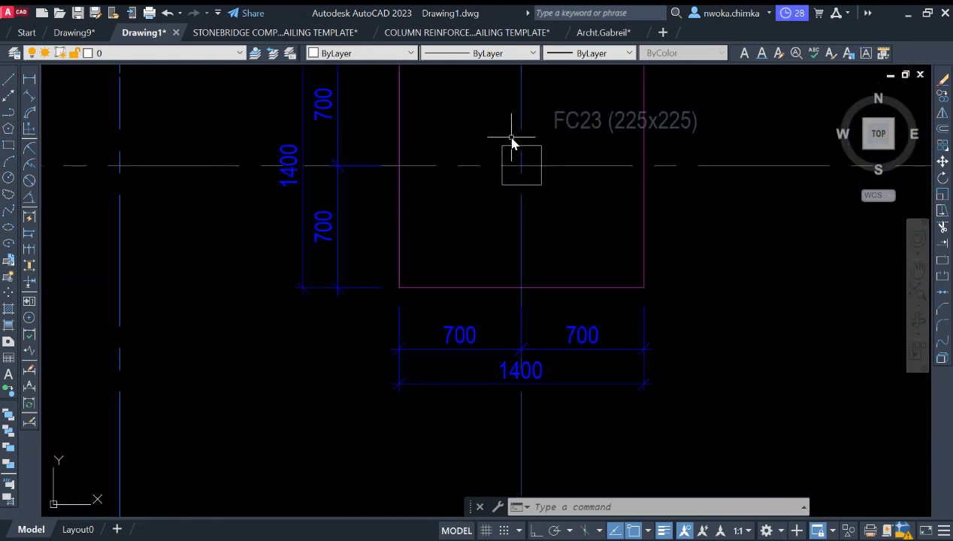
{"action": "scroll", "coordinate": [572, 158], "scroll_direction": "down", "scroll_amount": 4}
{"action": "scroll", "coordinate": [553, 150], "scroll_direction": "up", "scroll_amount": 2}
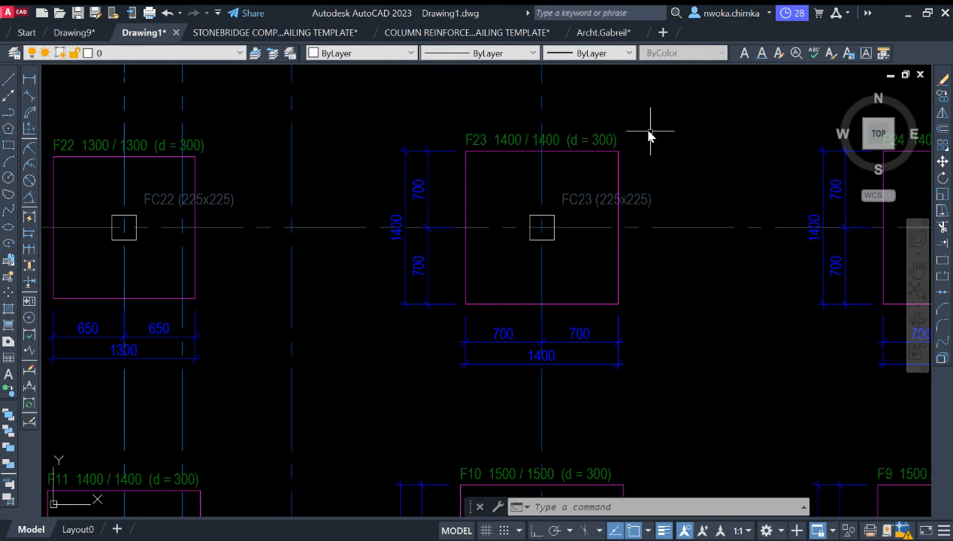
{"action": "scroll", "coordinate": [564, 146], "scroll_direction": "down", "scroll_amount": 2}
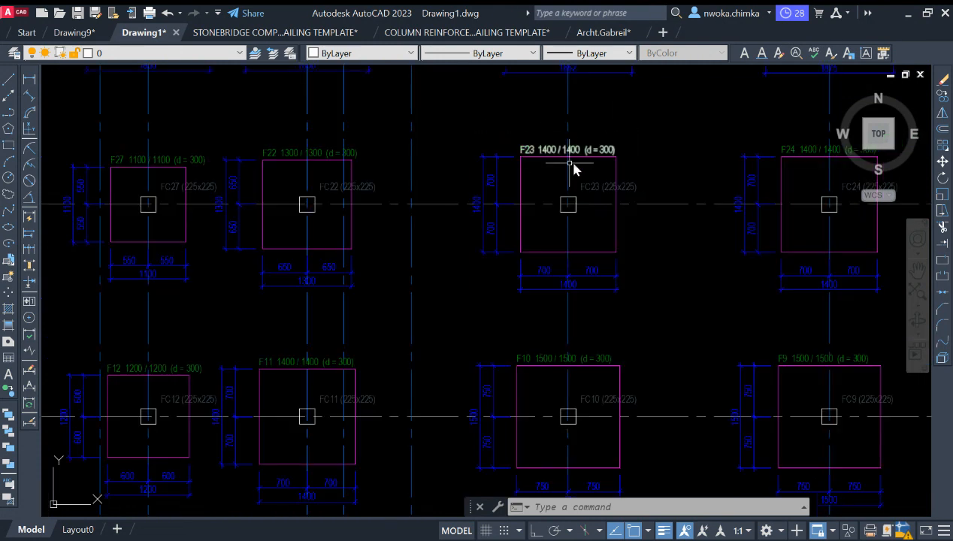
{"action": "scroll", "coordinate": [597, 140], "scroll_direction": "up", "scroll_amount": 4}
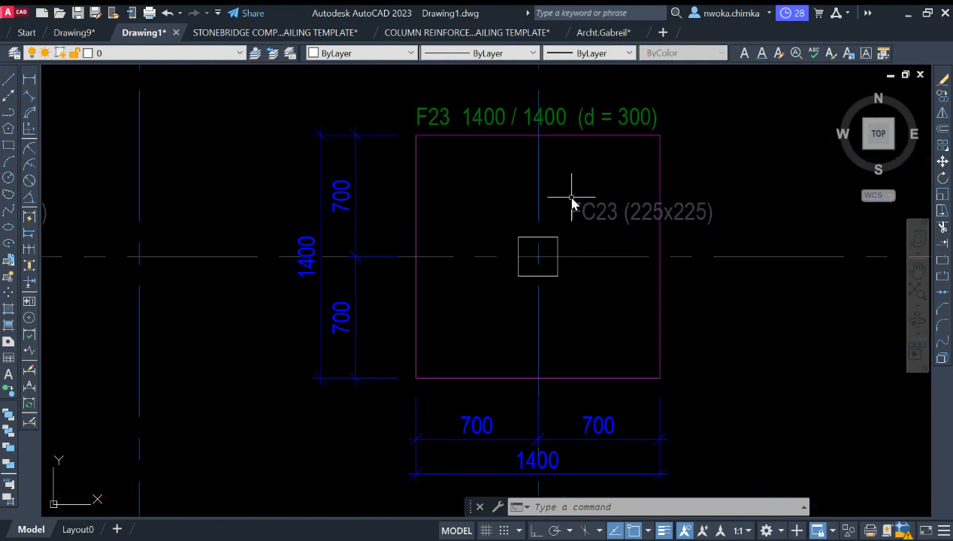
{"action": "scroll", "coordinate": [528, 159], "scroll_direction": "down", "scroll_amount": 4}
{"action": "left_click", "coordinate": [416, 104]}
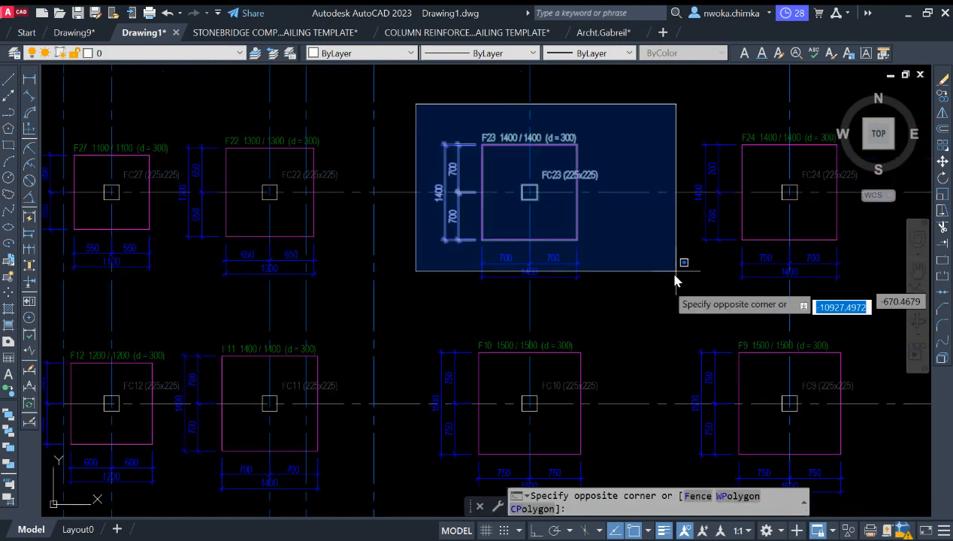
{"action": "key", "text": "Escape"}
Copy footing F9 with its FC9 column, labels and dimensions to the clipboard and switch to the column reinforcement detailing template drawing
{"action": "scroll", "coordinate": [495, 174], "scroll_direction": "down", "scroll_amount": 4}
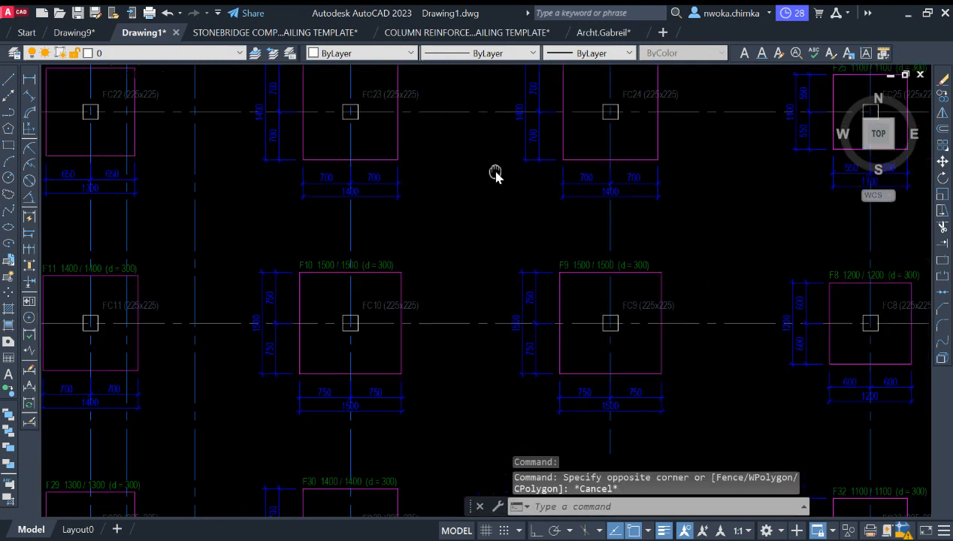
{"action": "scroll", "coordinate": [607, 240], "scroll_direction": "up", "scroll_amount": 4}
{"action": "left_click", "coordinate": [441, 176]}
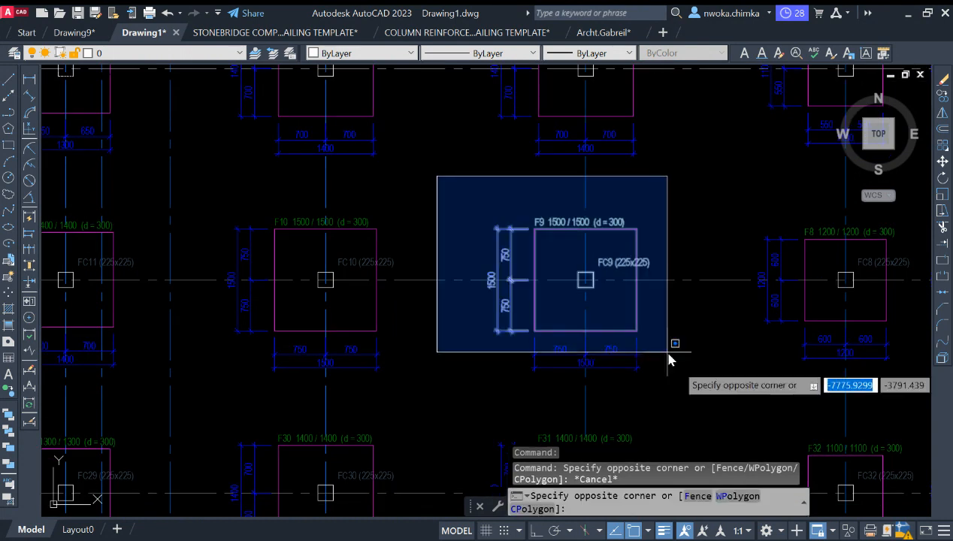
{"action": "left_click", "coordinate": [683, 378]}
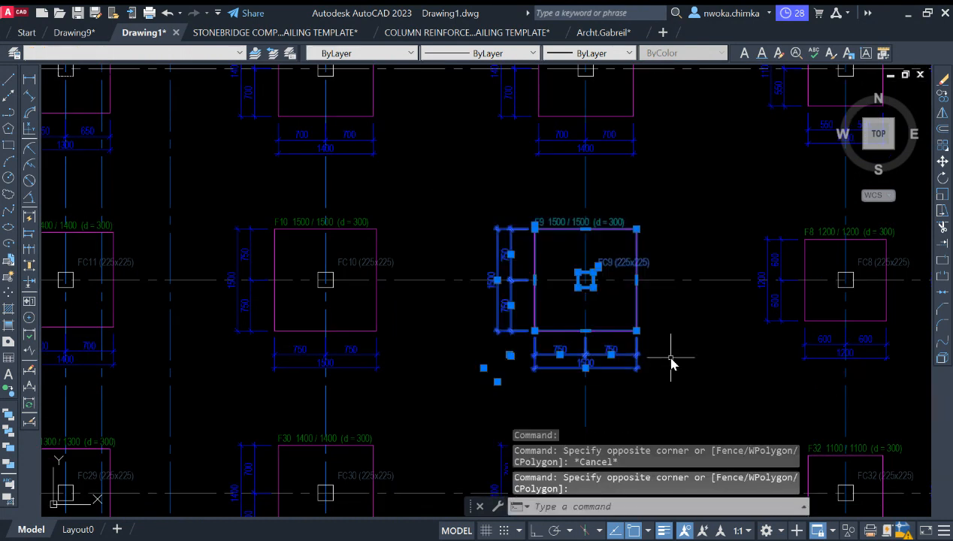
{"action": "key", "text": "ctrl+c"}
{"action": "key", "text": "Escape"}
{"action": "left_click", "coordinate": [467, 33]}
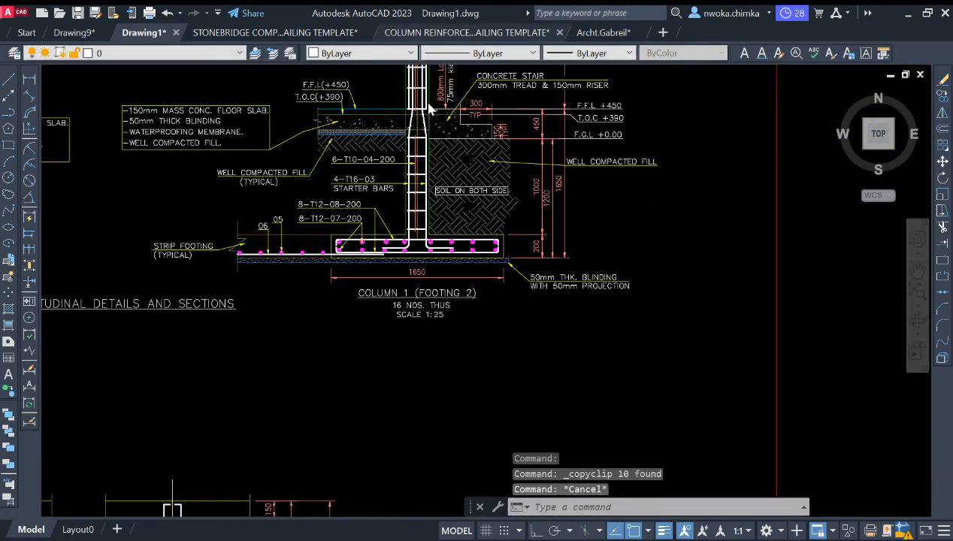
Paste footing F9 with its FC9 column beside the C1 and C2 columns, just outside the floor layout frame
{"action": "scroll", "coordinate": [390, 198], "scroll_direction": "down", "scroll_amount": 5}
{"action": "scroll", "coordinate": [376, 187], "scroll_direction": "down", "scroll_amount": 2}
{"action": "middle_click_drag", "start_coordinate": [482, 166], "coordinate": [338, 234]}
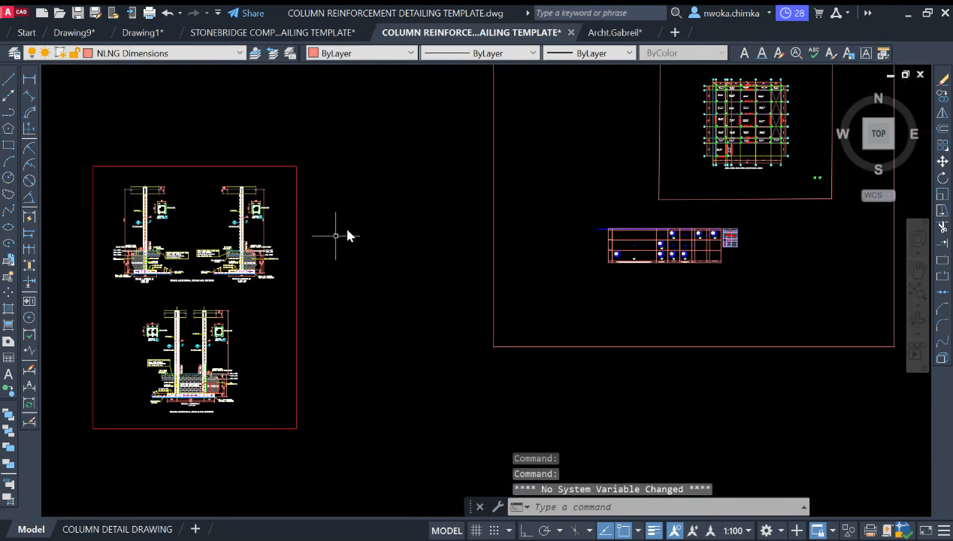
{"action": "scroll", "coordinate": [399, 205], "scroll_direction": "down", "scroll_amount": 2}
{"action": "middle_click_drag", "start_coordinate": [459, 193], "coordinate": [428, 200]}
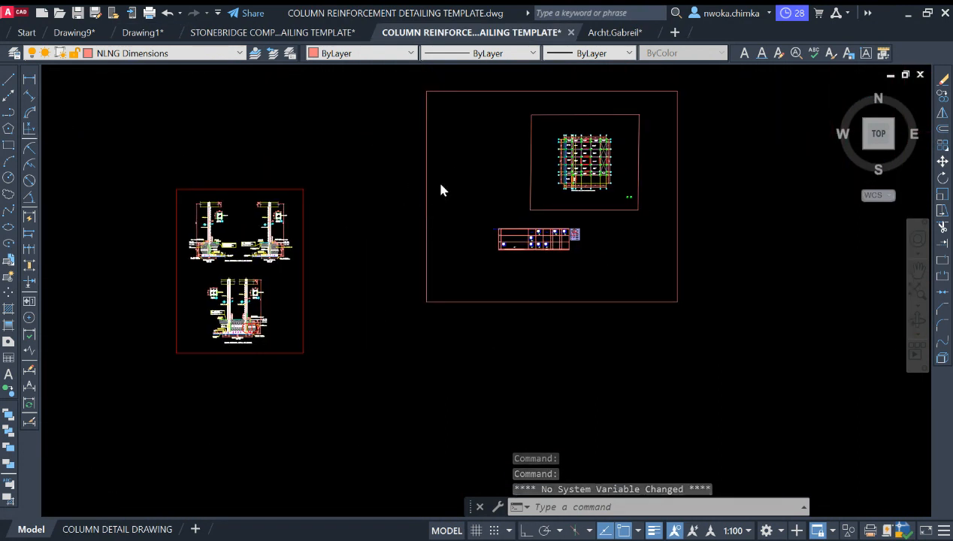
{"action": "key", "text": "ctrl+v"}
{"action": "scroll", "coordinate": [667, 207], "scroll_direction": "up", "scroll_amount": 4}
{"action": "scroll", "coordinate": [648, 188], "scroll_direction": "up", "scroll_amount": 1}
{"action": "left_click", "coordinate": [545, 188]}
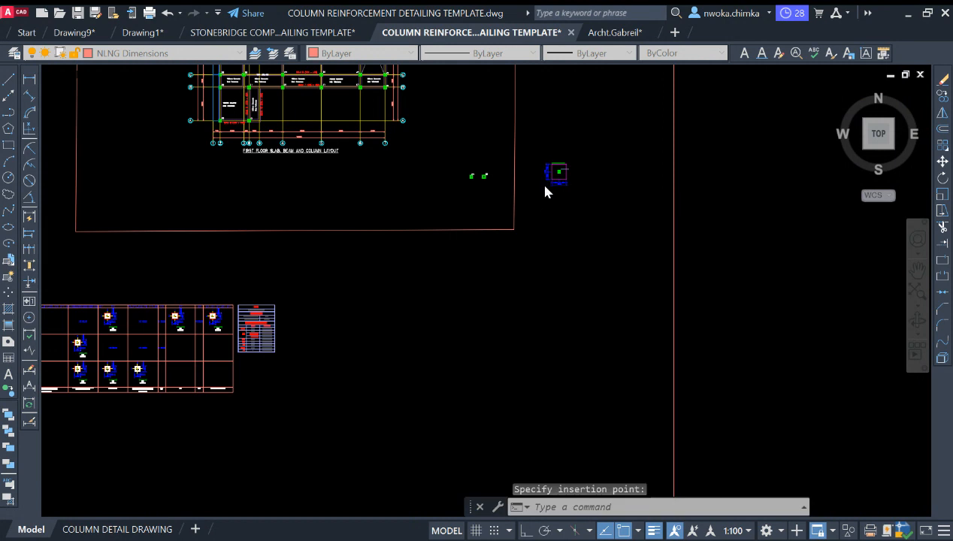
{"action": "scroll", "coordinate": [557, 174], "scroll_direction": "up", "scroll_amount": 5}
{"action": "scroll", "coordinate": [552, 156], "scroll_direction": "up", "scroll_amount": 4}
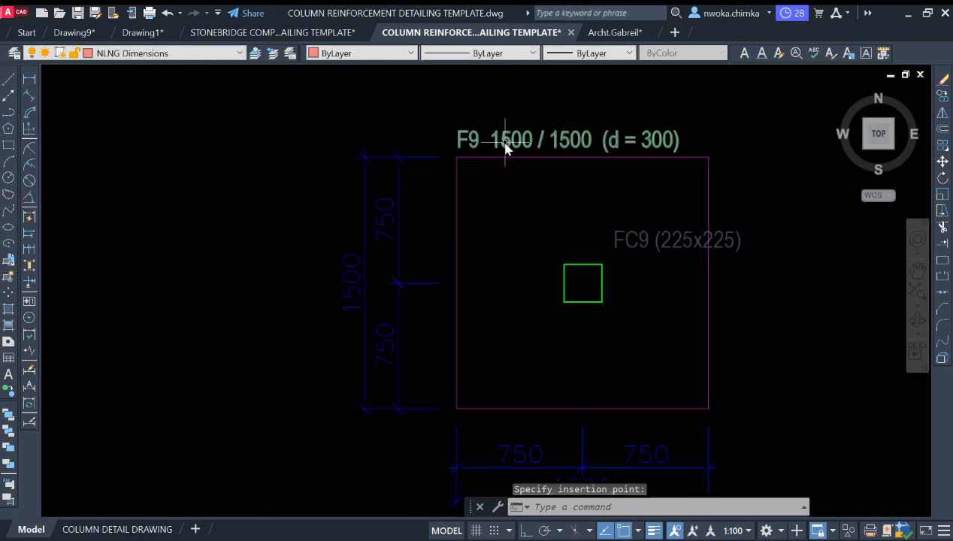
{"action": "scroll", "coordinate": [505, 146], "scroll_direction": "up", "scroll_amount": 2}
{"action": "scroll", "coordinate": [734, 138], "scroll_direction": "down", "scroll_amount": 4}
{"action": "scroll", "coordinate": [500, 138], "scroll_direction": "down", "scroll_amount": 2}
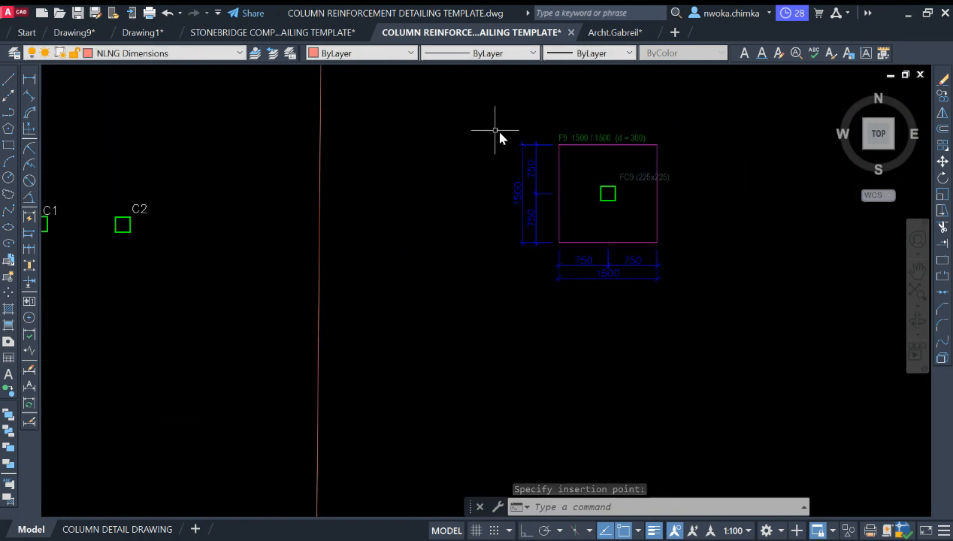
Switch to Drawing1 and find the reinforcement detail of footing F10 in the row of footing details
{"action": "left_click", "coordinate": [175, 35]}
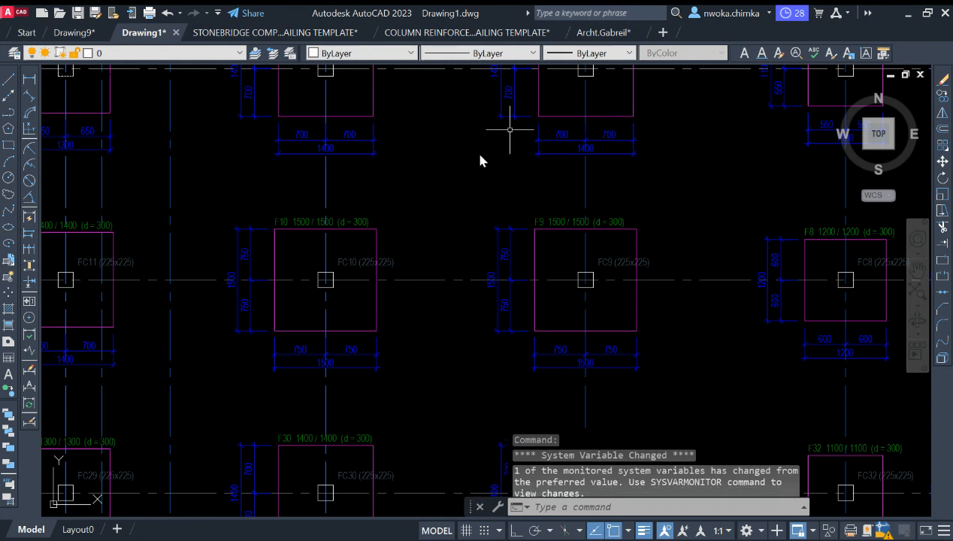
{"action": "scroll", "coordinate": [482, 154], "scroll_direction": "down", "scroll_amount": 5}
{"action": "middle_click_drag", "start_coordinate": [580, 186], "coordinate": [334, 96]}
{"action": "scroll", "coordinate": [372, 121], "scroll_direction": "down", "scroll_amount": 3}
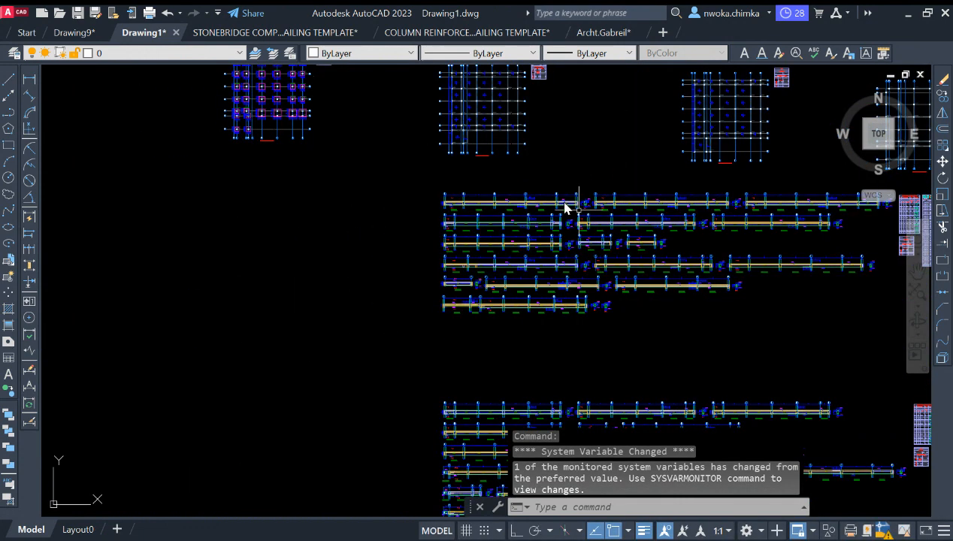
{"action": "middle_click_drag", "start_coordinate": [621, 233], "coordinate": [352, 109]}
{"action": "scroll", "coordinate": [364, 124], "scroll_direction": "down", "scroll_amount": 3}
{"action": "middle_click_drag", "start_coordinate": [450, 86], "coordinate": [362, 55]}
{"action": "scroll", "coordinate": [171, 278], "scroll_direction": "up", "scroll_amount": 14}
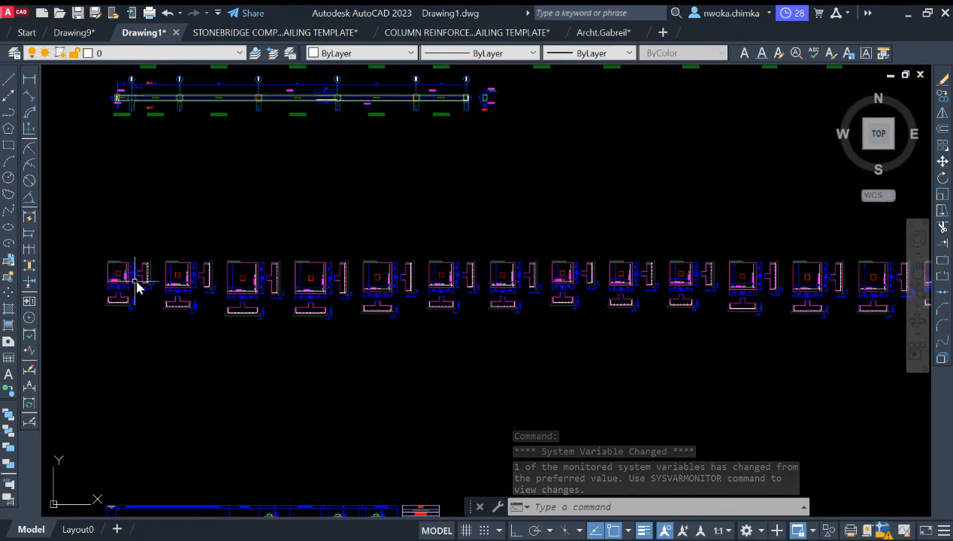
{"action": "middle_click_drag", "start_coordinate": [146, 284], "coordinate": [303, 238]}
{"action": "scroll", "coordinate": [286, 214], "scroll_direction": "down", "scroll_amount": 5}
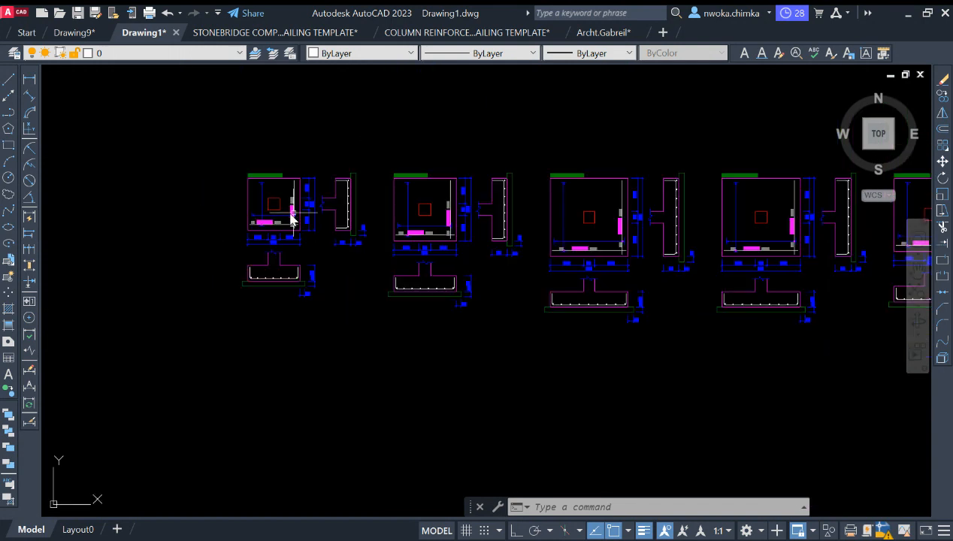
{"action": "scroll", "coordinate": [433, 180], "scroll_direction": "up", "scroll_amount": 7}
{"action": "scroll", "coordinate": [234, 180], "scroll_direction": "down", "scroll_amount": 5}
{"action": "scroll", "coordinate": [440, 194], "scroll_direction": "up", "scroll_amount": 6}
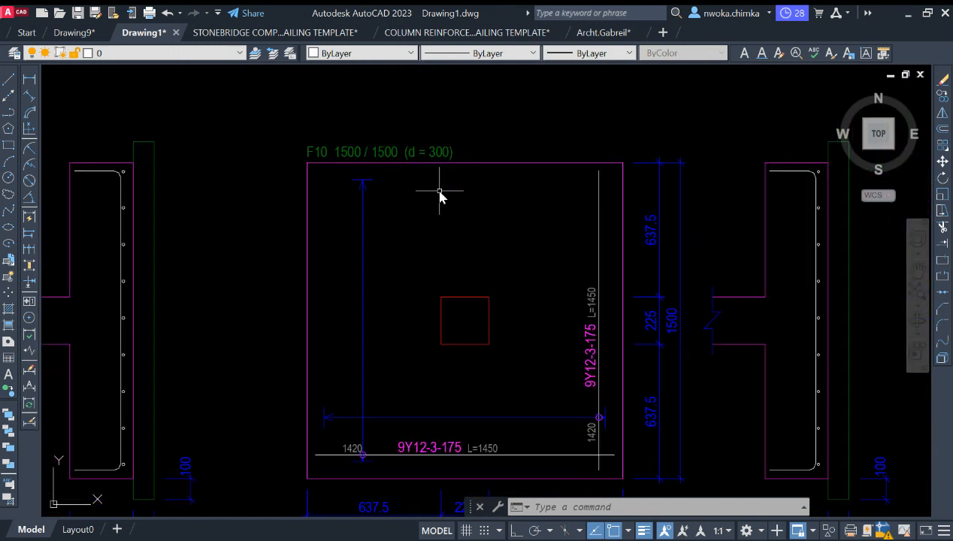
Copy footing F10's reinforcement plan and both sections to the clipboard and switch back to the column reinforcement detailing template
{"action": "scroll", "coordinate": [419, 162], "scroll_direction": "down", "scroll_amount": 4}
{"action": "left_click", "coordinate": [598, 111]}
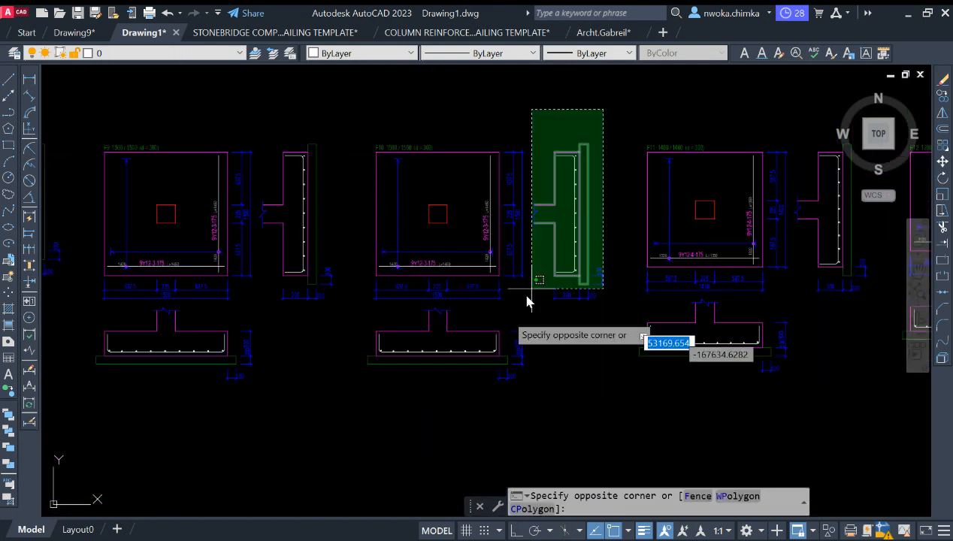
{"action": "left_click", "coordinate": [363, 392]}
{"action": "key", "text": "ctrl+c"}
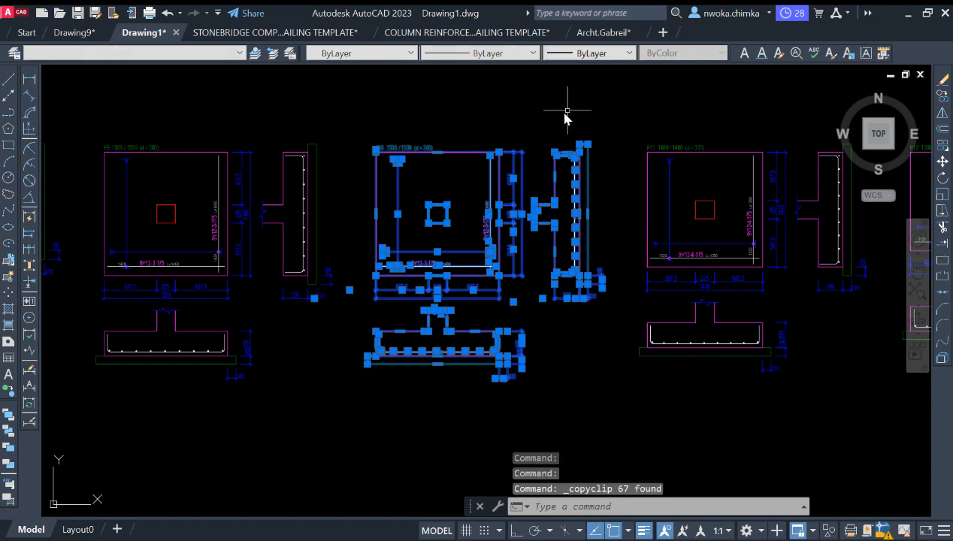
{"action": "key", "text": "Escape"}
{"action": "left_click", "coordinate": [470, 33]}
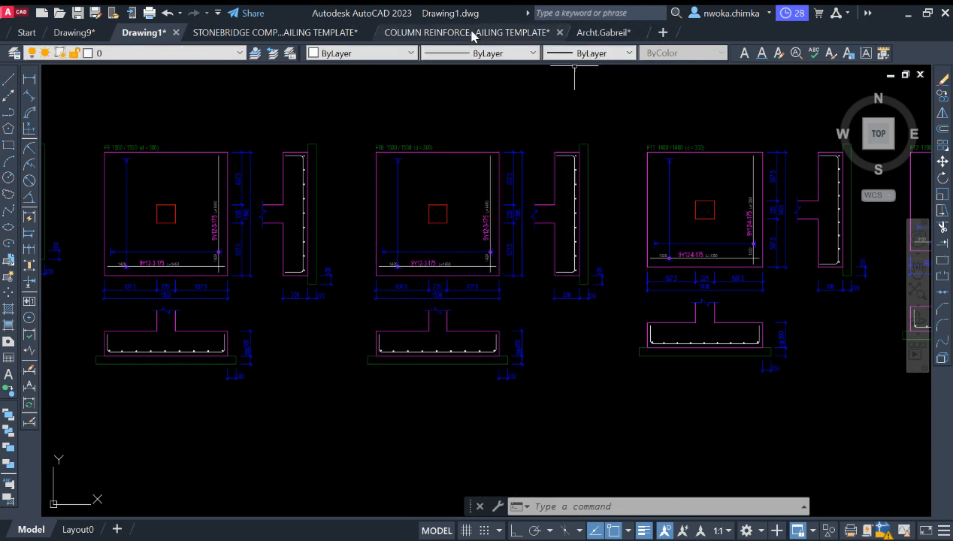
Paste the F10 reinforcement plan and sections beside footing F9 and check their labels and dimensions
{"action": "scroll", "coordinate": [354, 188], "scroll_direction": "down", "scroll_amount": 2}
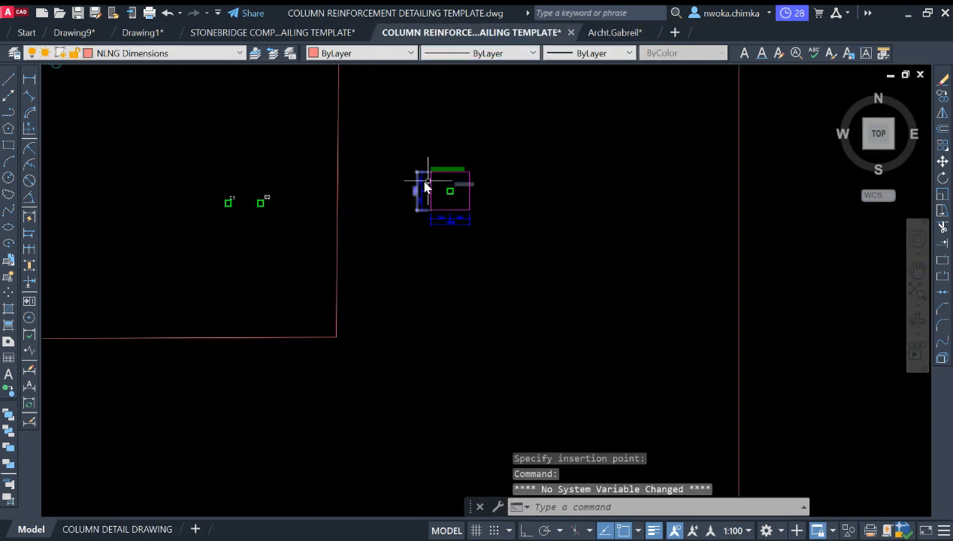
{"action": "key", "text": "ctrl+v"}
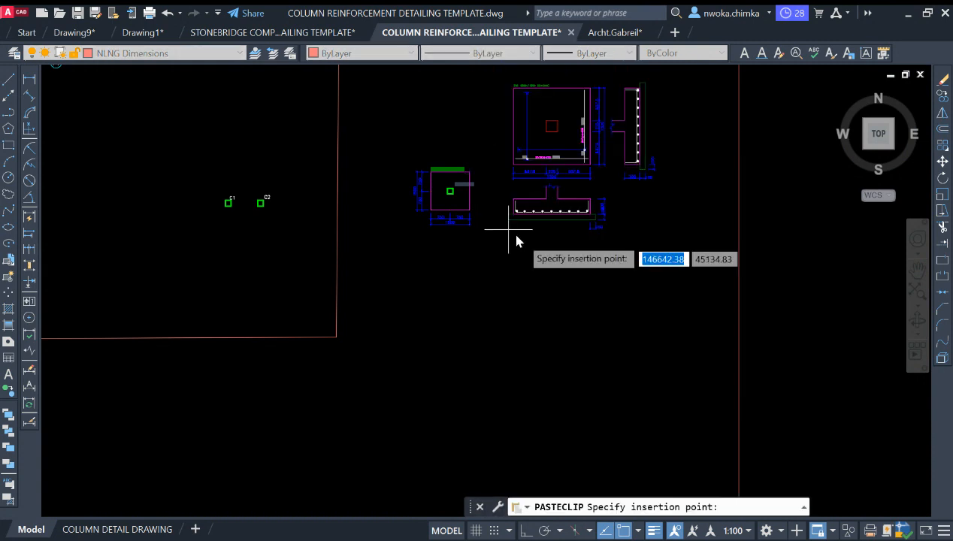
{"action": "left_click", "coordinate": [528, 286]}
{"action": "scroll", "coordinate": [592, 192], "scroll_direction": "down", "scroll_amount": 2}
{"action": "scroll", "coordinate": [598, 205], "scroll_direction": "up", "scroll_amount": 4}
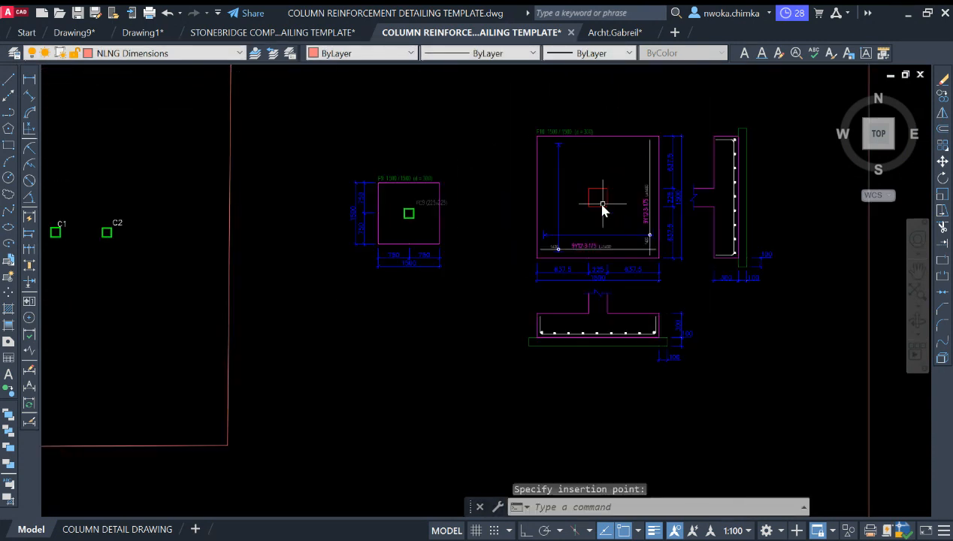
{"action": "scroll", "coordinate": [609, 197], "scroll_direction": "up", "scroll_amount": 2}
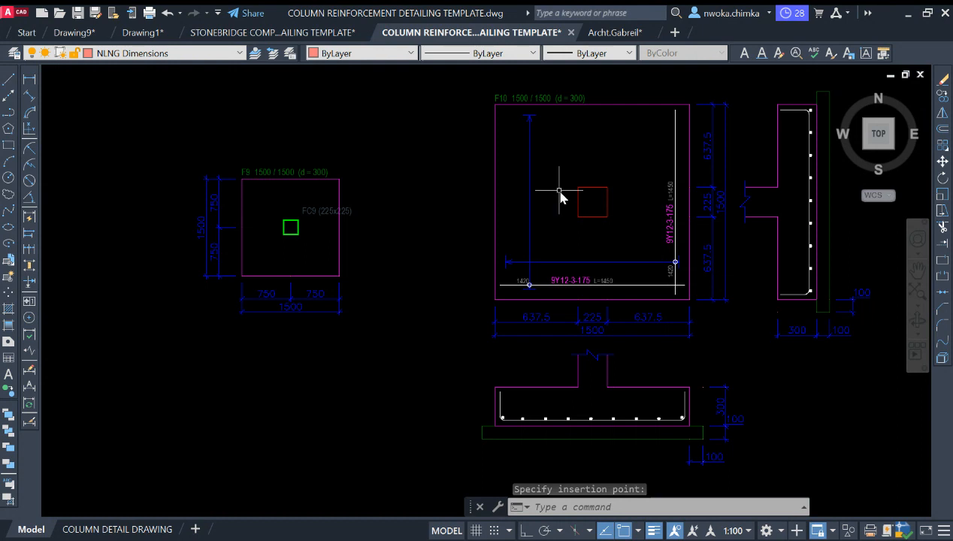
{"action": "scroll", "coordinate": [241, 176], "scroll_direction": "up", "scroll_amount": 2}
{"action": "scroll", "coordinate": [365, 184], "scroll_direction": "down", "scroll_amount": 2}
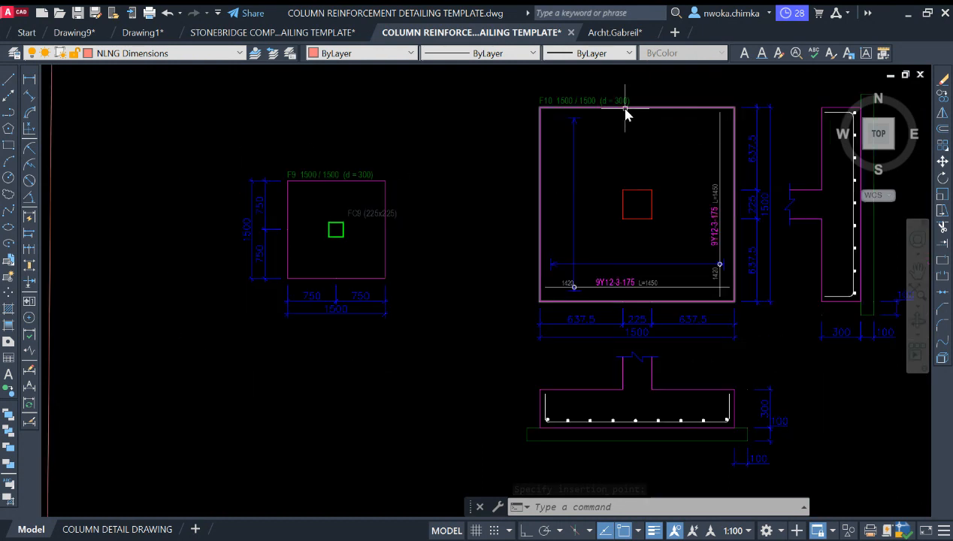
{"action": "scroll", "coordinate": [797, 209], "scroll_direction": "down", "scroll_amount": 3}
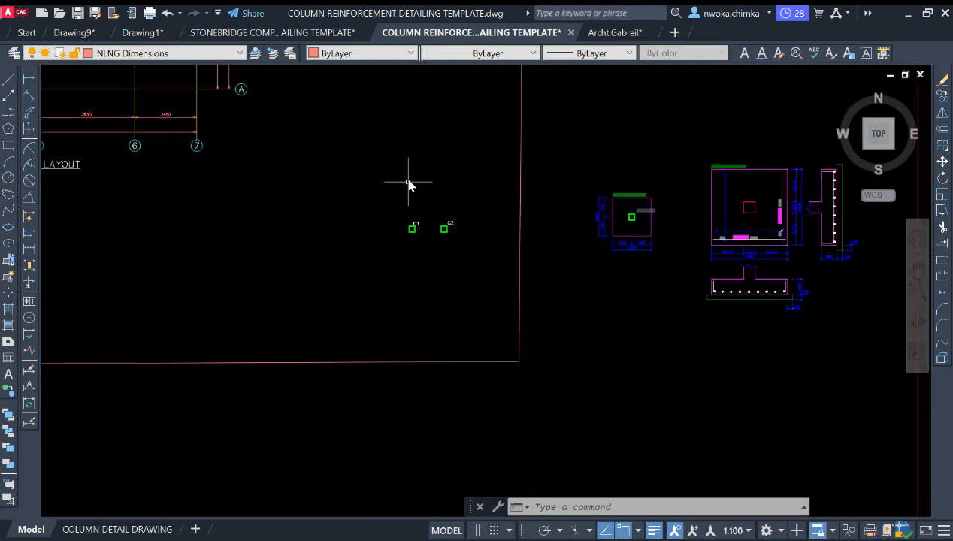
Examine the bars, link and dimensions of the column section at gridlines 2 and E in the column schedule
{"action": "middle_click_drag", "start_coordinate": [405, 180], "coordinate": [736, 335]}
{"action": "scroll", "coordinate": [497, 215], "scroll_direction": "down", "scroll_amount": 3}
{"action": "middle_click_drag", "start_coordinate": [442, 255], "coordinate": [624, 216]}
{"action": "middle_click_drag", "start_coordinate": [424, 364], "coordinate": [441, 232]}
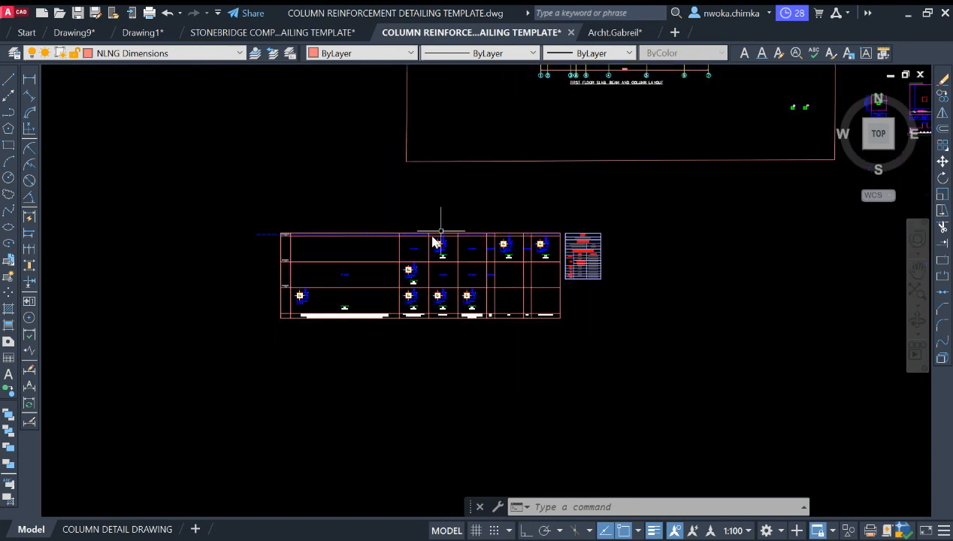
{"action": "scroll", "coordinate": [262, 301], "scroll_direction": "up", "scroll_amount": 4}
{"action": "scroll", "coordinate": [351, 281], "scroll_direction": "up", "scroll_amount": 4}
{"action": "scroll", "coordinate": [353, 269], "scroll_direction": "up", "scroll_amount": 4}
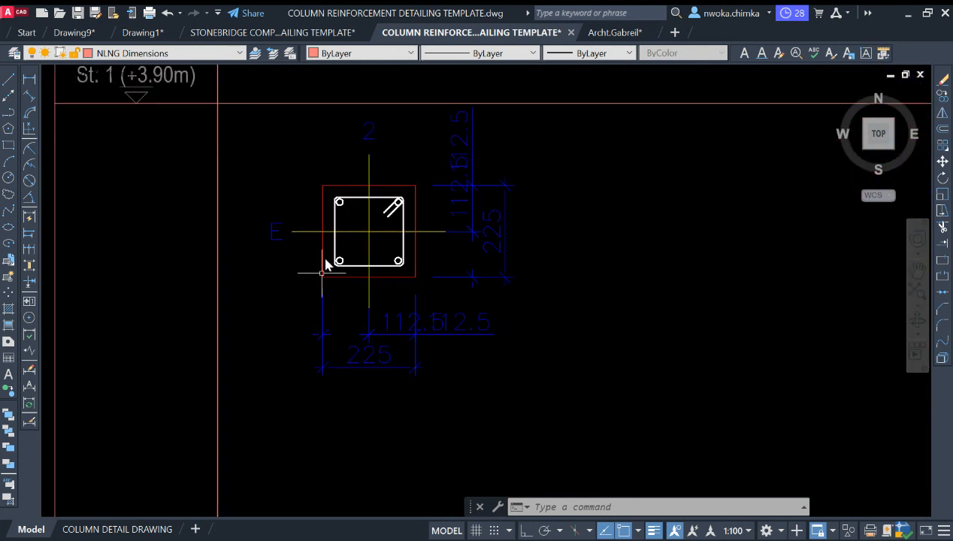
{"action": "scroll", "coordinate": [354, 216], "scroll_direction": "down", "scroll_amount": 4}
{"action": "middle_click_drag", "start_coordinate": [361, 223], "coordinate": [322, 256]}
{"action": "scroll", "coordinate": [358, 249], "scroll_direction": "up", "scroll_amount": 5}
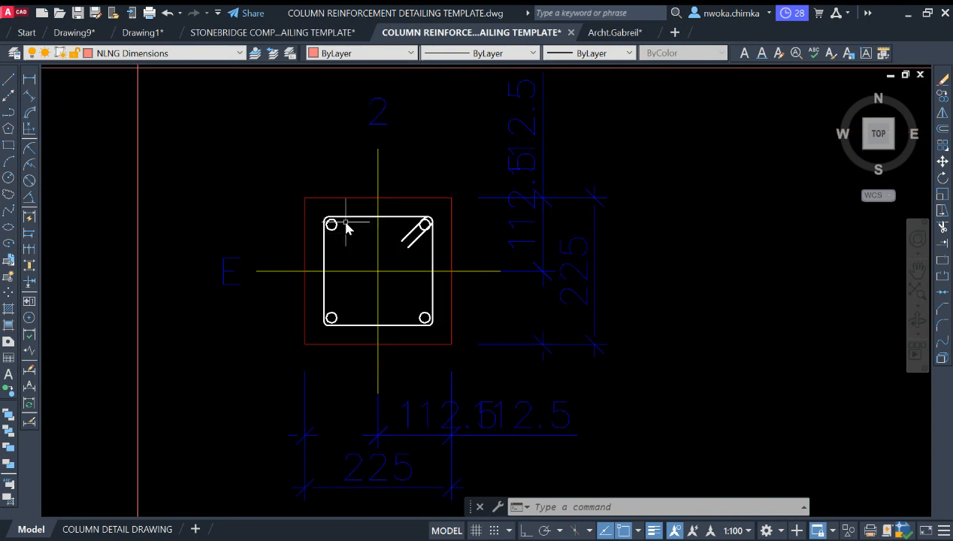
Check the size, main bar and link label of the column in the schedule
{"action": "scroll", "coordinate": [346, 211], "scroll_direction": "down", "scroll_amount": 4}
{"action": "middle_click_drag", "start_coordinate": [871, 349], "coordinate": [602, 296]}
{"action": "scroll", "coordinate": [601, 319], "scroll_direction": "up", "scroll_amount": 4}
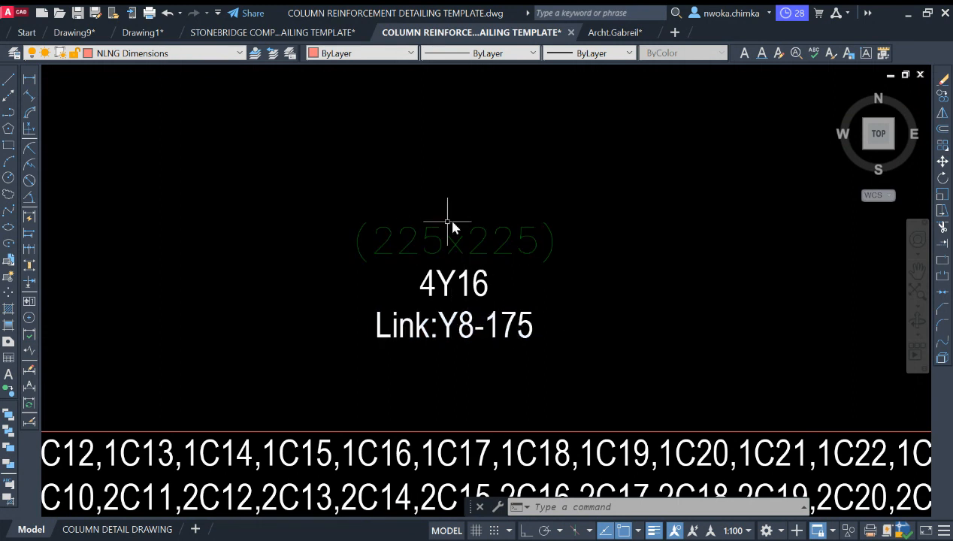
{"action": "scroll", "coordinate": [449, 220], "scroll_direction": "up", "scroll_amount": 2}
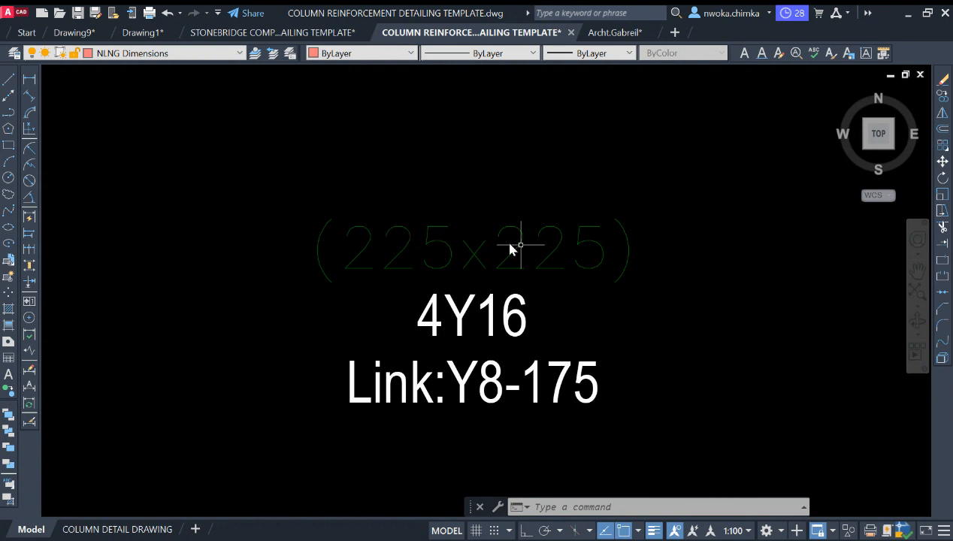
{"action": "scroll", "coordinate": [510, 248], "scroll_direction": "down", "scroll_amount": 8}
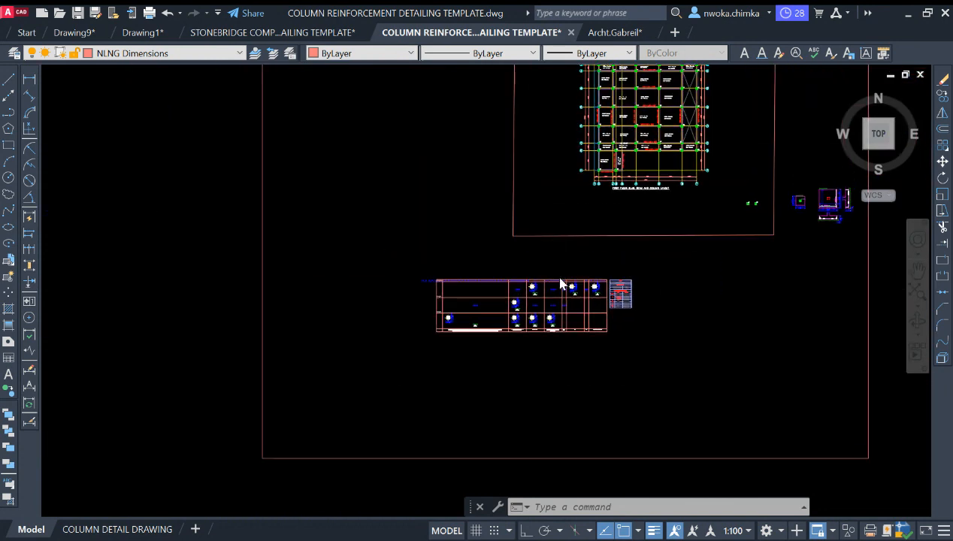
Return to the C1 and C2 columns and make NLNG Columns the current layer
{"action": "middle_click_drag", "start_coordinate": [605, 218], "coordinate": [421, 277]}
{"action": "scroll", "coordinate": [519, 267], "scroll_direction": "up", "scroll_amount": 8}
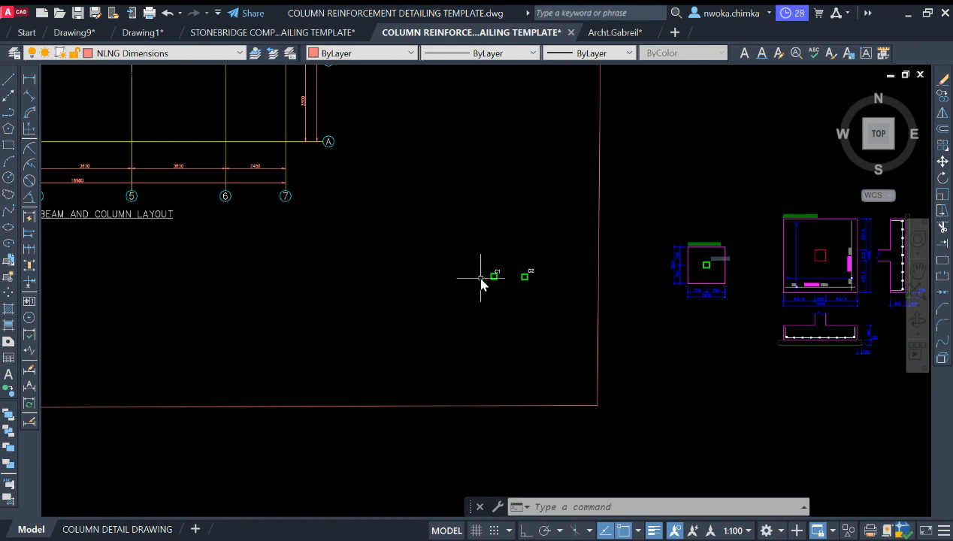
{"action": "middle_click_drag", "start_coordinate": [436, 193], "coordinate": [481, 206]}
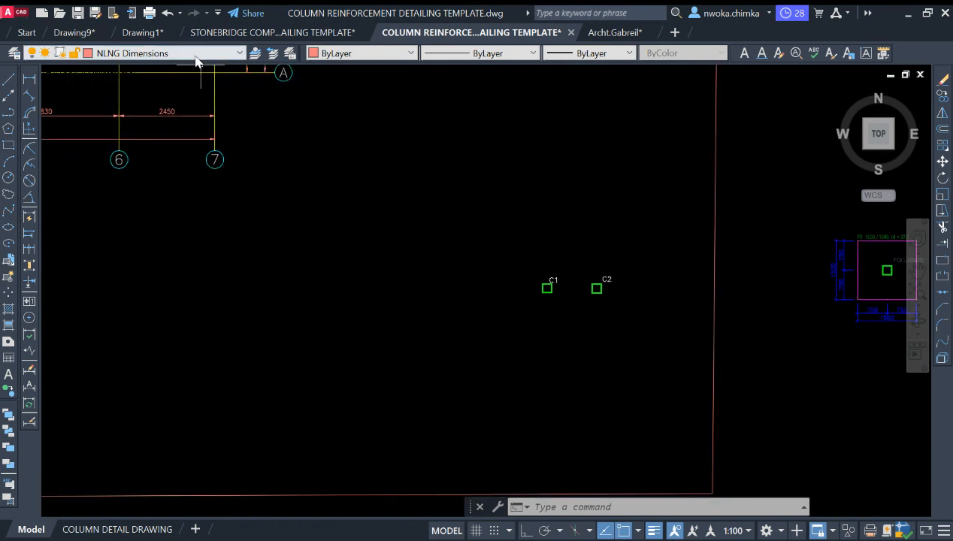
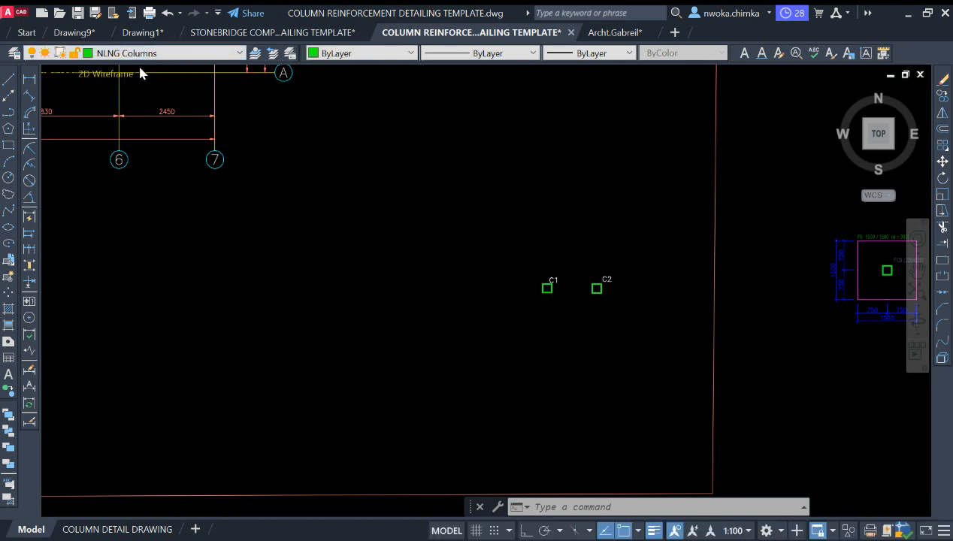
Review the sample column details on the template's detail sheet
{"action": "scroll", "coordinate": [651, 182], "scroll_direction": "down", "scroll_amount": 10}
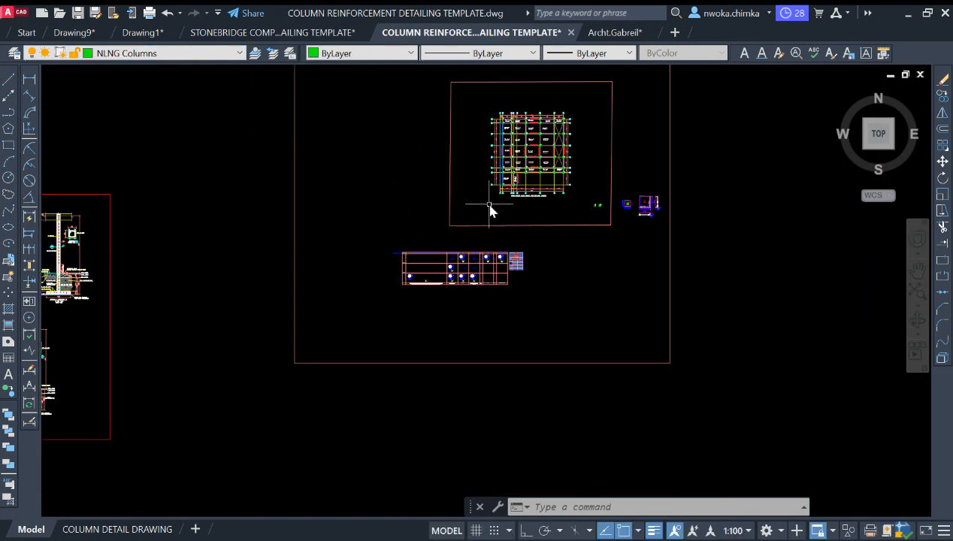
{"action": "mouse_move", "coordinate": [225, 226]}
{"action": "middle_mouse_down"}
{"action": "mouse_move", "coordinate": [549, 218]}
{"action": "mouse_move", "coordinate": [220, 254]}
{"action": "middle_mouse_up"}
{"action": "scroll", "coordinate": [276, 242], "scroll_direction": "up", "scroll_amount": 2}
{"action": "scroll", "coordinate": [297, 256], "scroll_direction": "up", "scroll_amount": 8}
{"action": "scroll", "coordinate": [344, 226], "scroll_direction": "down", "scroll_amount": 7}
{"action": "scroll", "coordinate": [219, 254], "scroll_direction": "down", "scroll_amount": 4}
{"action": "middle_click_drag", "start_coordinate": [556, 246], "coordinate": [173, 262]}
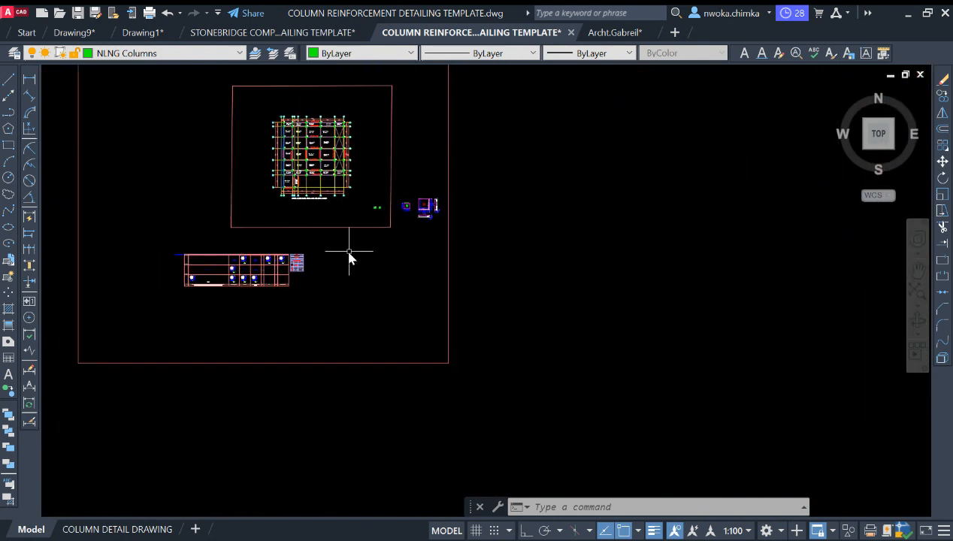
Draw a horizontal construction line across the empty area below the column schedule
{"action": "scroll", "coordinate": [349, 241], "scroll_direction": "up", "scroll_amount": 4}
{"action": "middle_click_drag", "start_coordinate": [405, 318], "coordinate": [424, 191]}
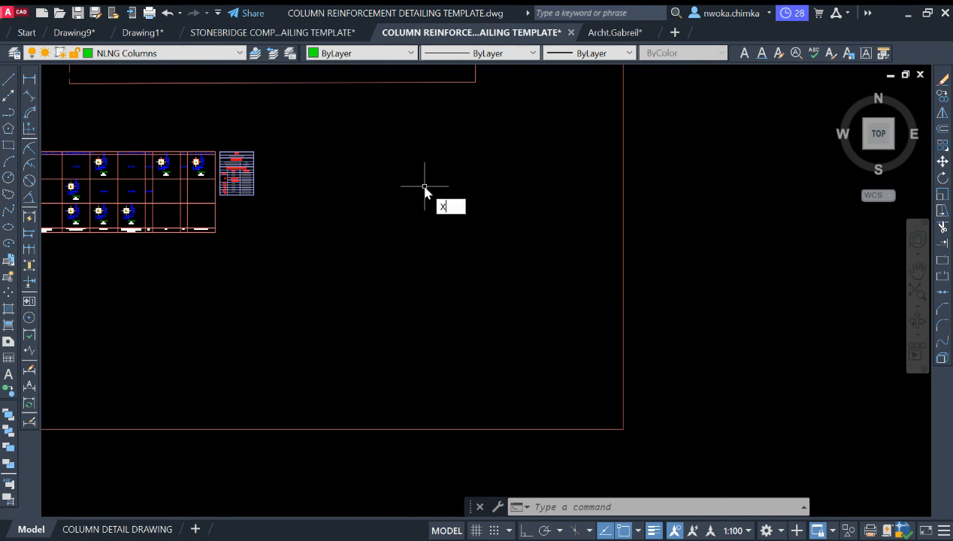
{"action": "key", "text": "Return"}
{"action": "type", "text": "H"}
{"action": "key", "text": "Return"}
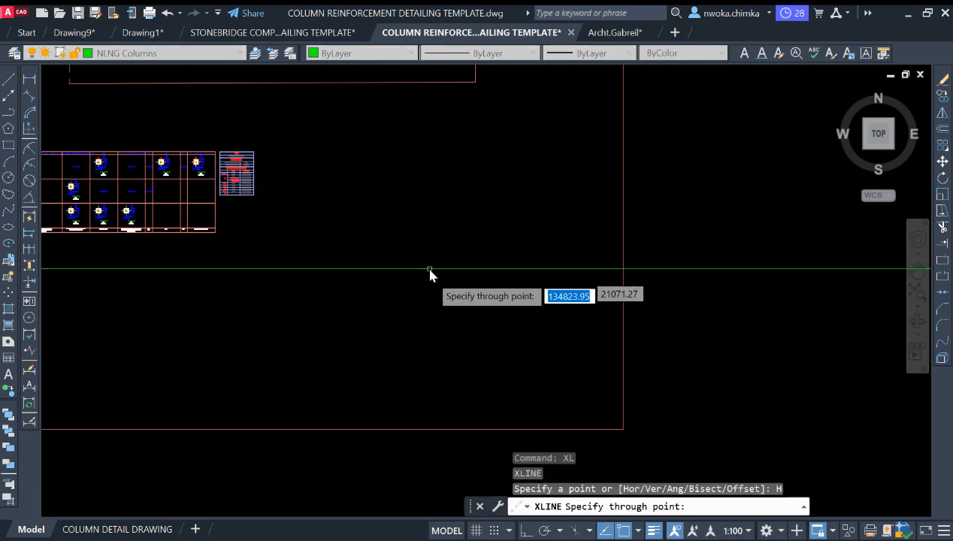
{"action": "left_click", "coordinate": [438, 298]}
{"action": "key", "text": "Escape"}
Draw a vertical construction line crossing the horizontal one in the empty area beyond the column schedule
{"action": "key", "text": "Return"}
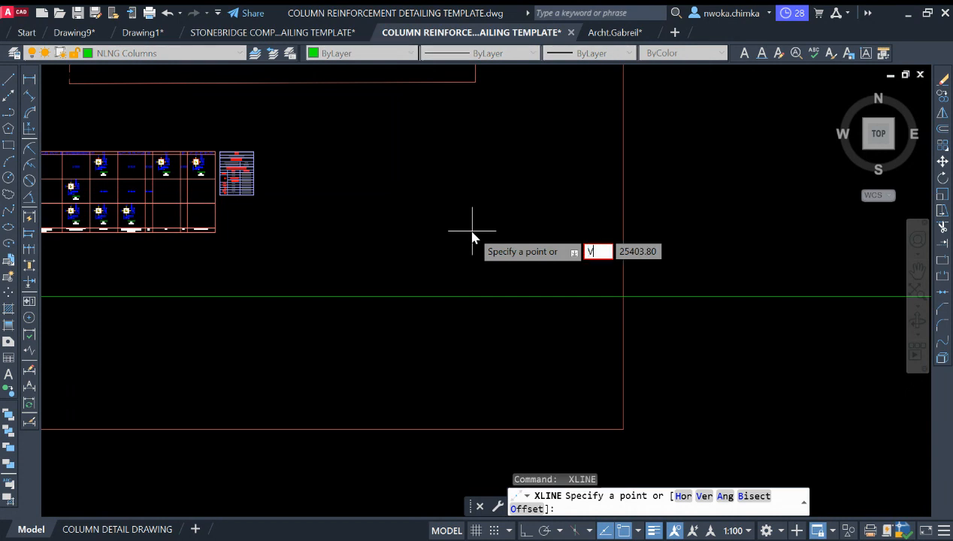
{"action": "type", "text": "V"}
{"action": "key", "text": "Return"}
{"action": "left_click", "coordinate": [394, 284]}
{"action": "scroll", "coordinate": [480, 264], "scroll_direction": "down", "scroll_amount": 2}
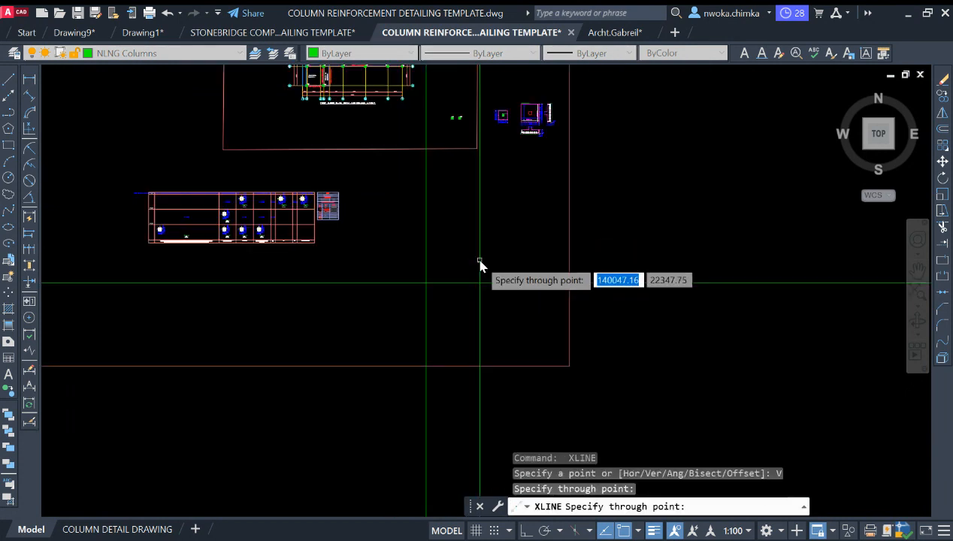
{"action": "key", "text": "Escape"}
{"action": "scroll", "coordinate": [482, 274], "scroll_direction": "up", "scroll_amount": 2}
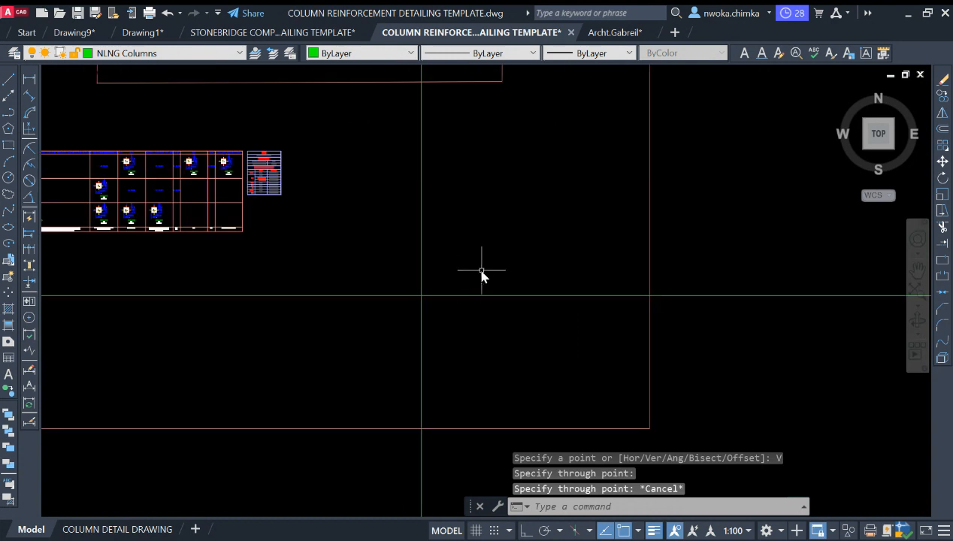
{"action": "left_click", "coordinate": [482, 300]}
{"action": "left_click", "coordinate": [474, 242]}
{"action": "left_click", "coordinate": [482, 236]}
{"action": "left_click", "coordinate": [402, 239]}
{"action": "key", "text": "Escape"}
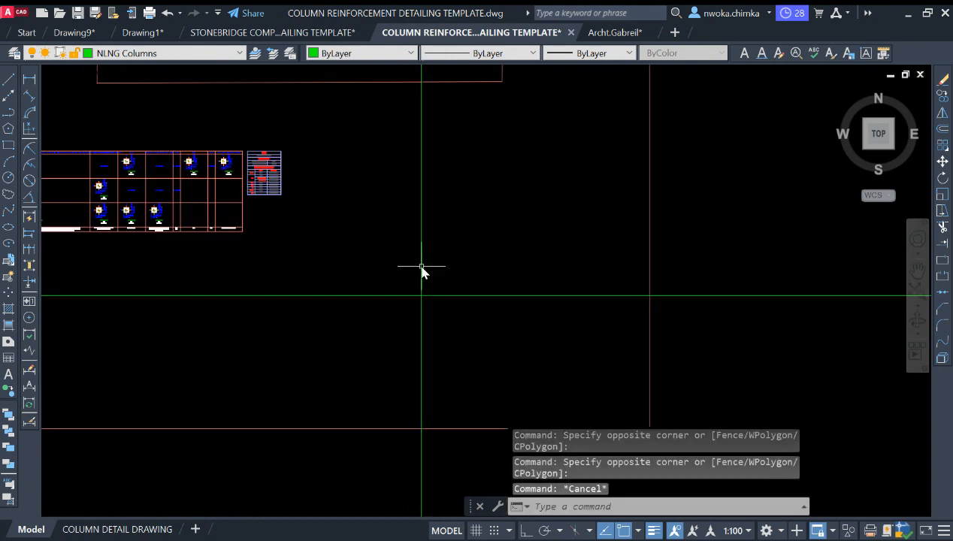
{"action": "middle_click_drag", "start_coordinate": [422, 272], "coordinate": [428, 295]}
{"action": "scroll", "coordinate": [456, 300], "scroll_direction": "up", "scroll_amount": 4}
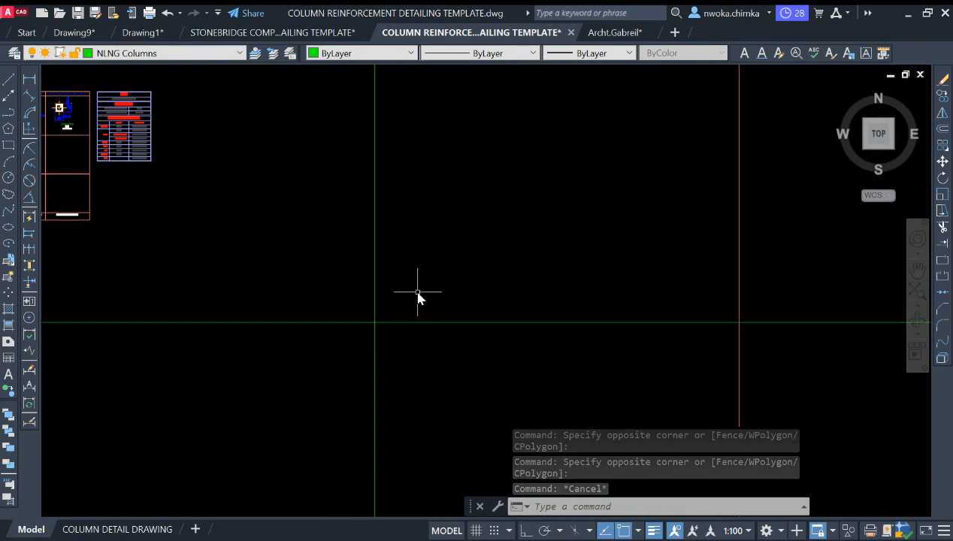
{"action": "type", "text": "o"}
{"action": "key", "text": "Return"}
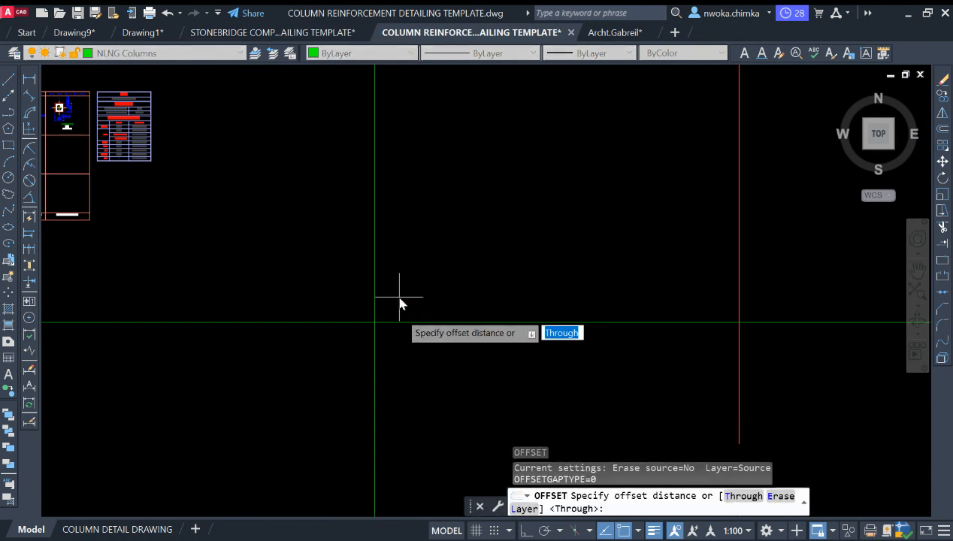
{"action": "key", "text": "Escape"}
Check the depth in footing F9's label and review the plan and sections of footing F10
{"action": "scroll", "coordinate": [408, 301], "scroll_direction": "down", "scroll_amount": 4}
{"action": "middle_click_drag", "start_coordinate": [520, 130], "coordinate": [520, 198]}
{"action": "scroll", "coordinate": [519, 198], "scroll_direction": "up", "scroll_amount": 2}
{"action": "scroll", "coordinate": [520, 203], "scroll_direction": "up", "scroll_amount": 5}
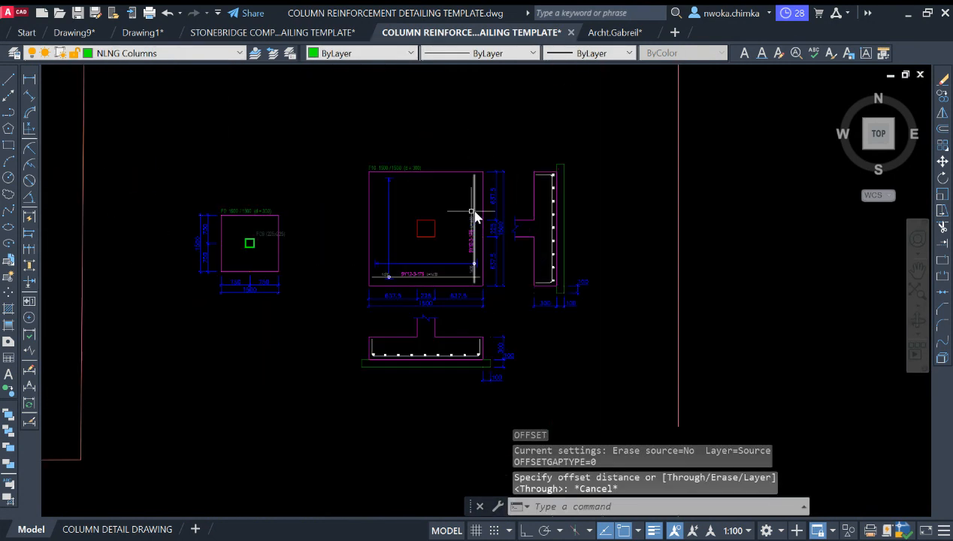
{"action": "scroll", "coordinate": [383, 226], "scroll_direction": "down", "scroll_amount": 2}
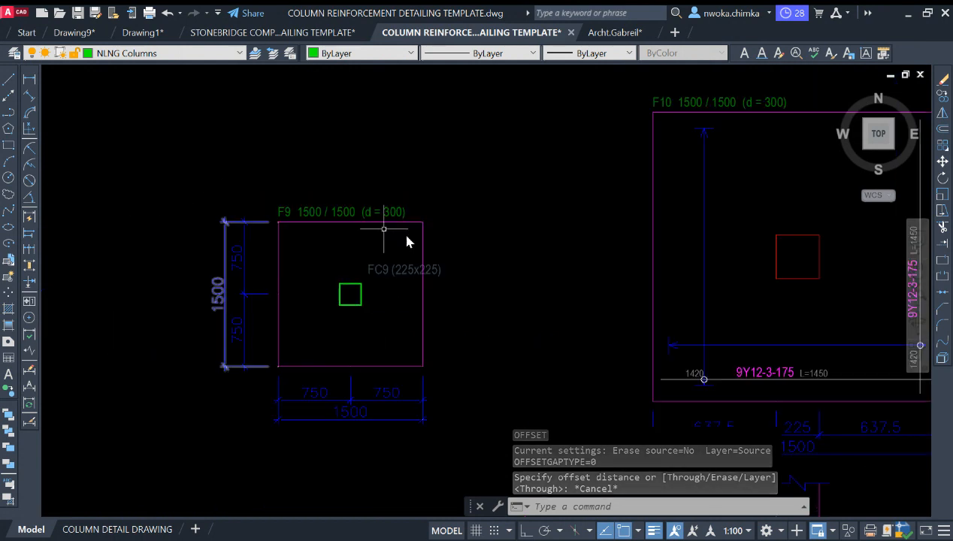
{"action": "scroll", "coordinate": [324, 222], "scroll_direction": "up", "scroll_amount": 2}
{"action": "scroll", "coordinate": [372, 219], "scroll_direction": "up", "scroll_amount": 4}
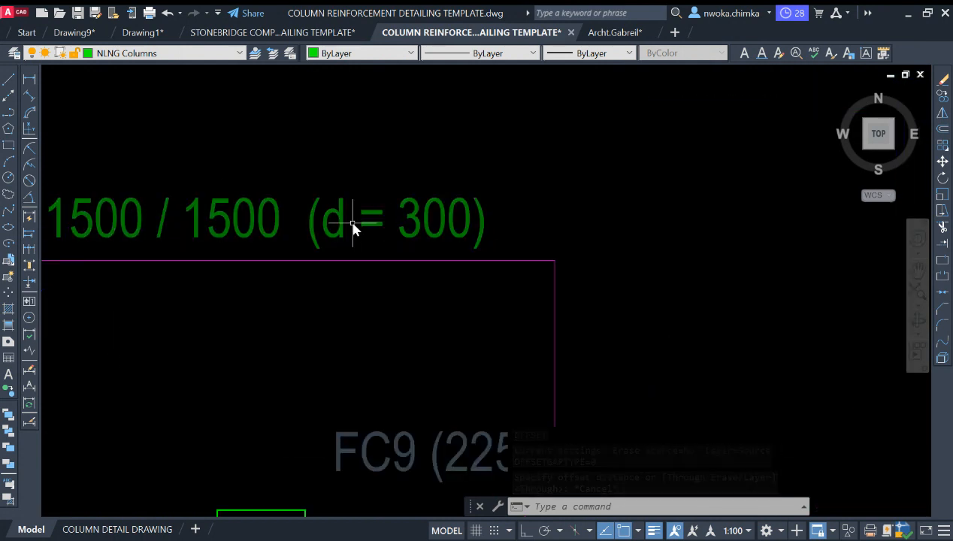
{"action": "scroll", "coordinate": [218, 224], "scroll_direction": "down", "scroll_amount": 2}
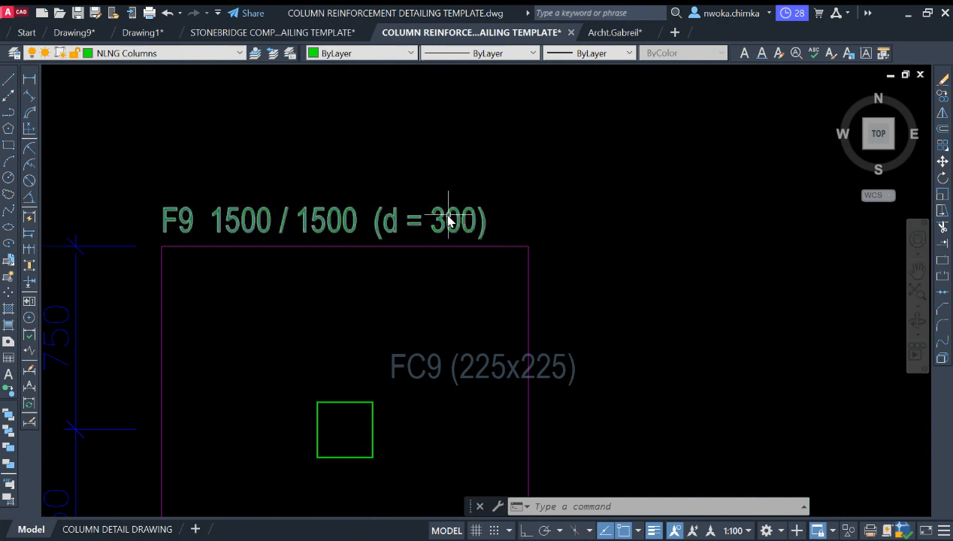
{"action": "scroll", "coordinate": [436, 214], "scroll_direction": "down", "scroll_amount": 6}
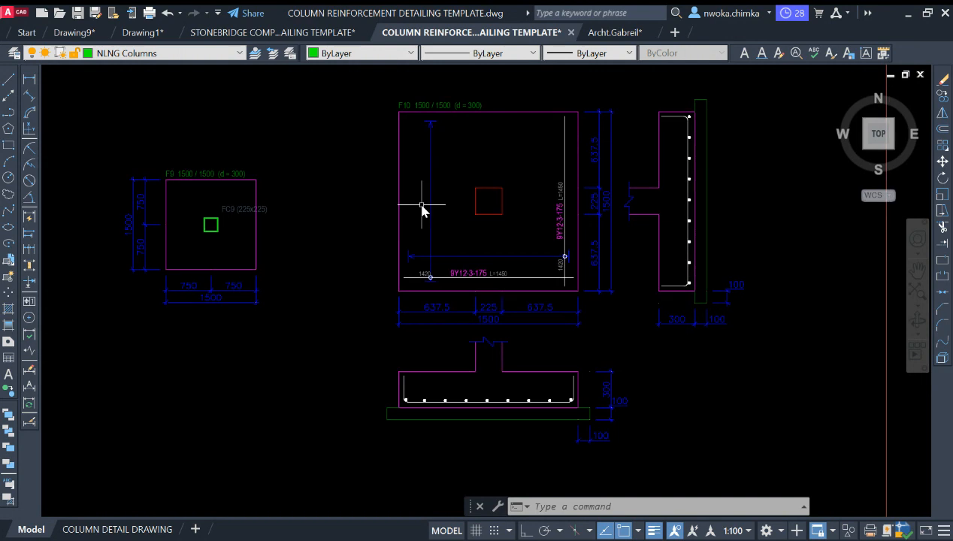
{"action": "scroll", "coordinate": [621, 406], "scroll_direction": "up", "scroll_amount": 4}
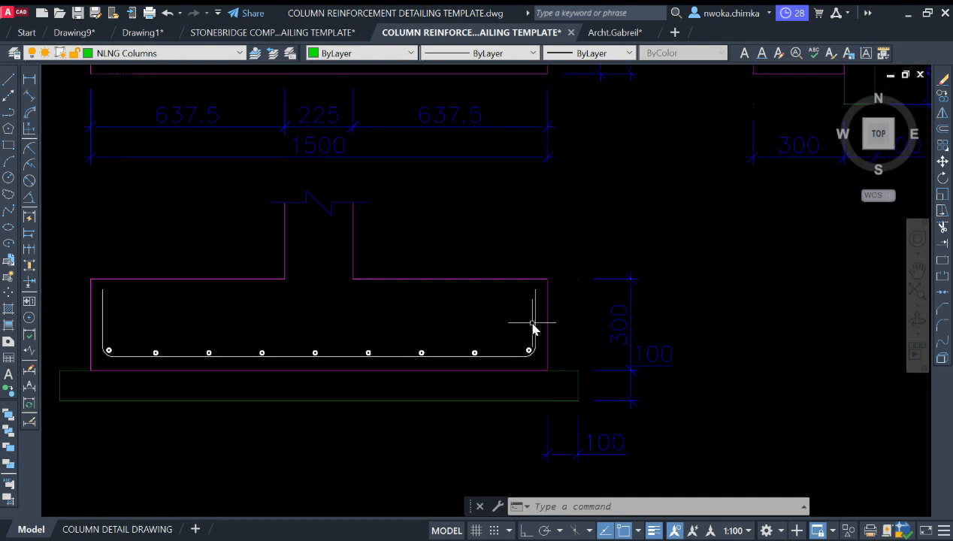
{"action": "scroll", "coordinate": [623, 325], "scroll_direction": "down", "scroll_amount": 10}
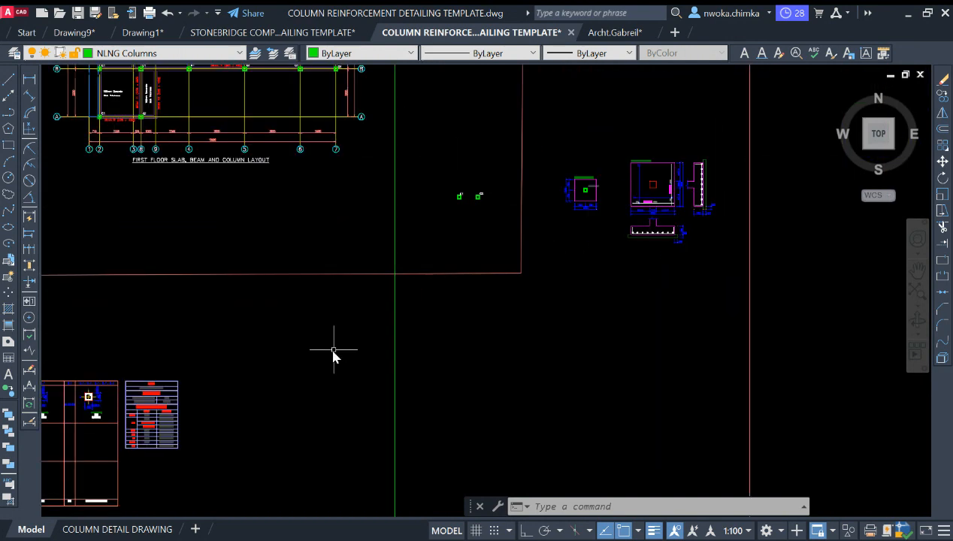
Offset the horizontal construction line 300 upward to mark the footing depth
{"action": "scroll", "coordinate": [599, 282], "scroll_direction": "up", "scroll_amount": 4}
{"action": "middle_click_drag", "start_coordinate": [599, 282], "coordinate": [546, 294]}
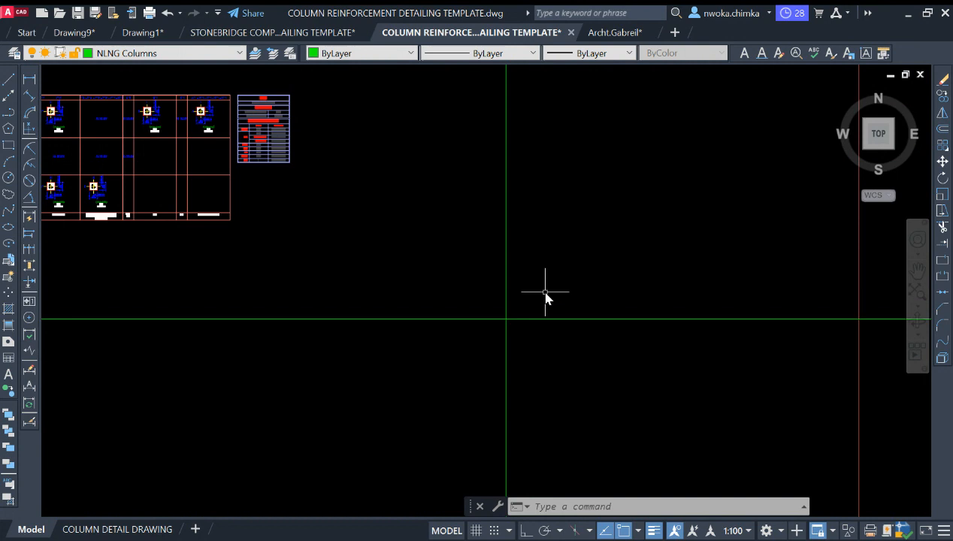
{"action": "key", "text": "Return"}
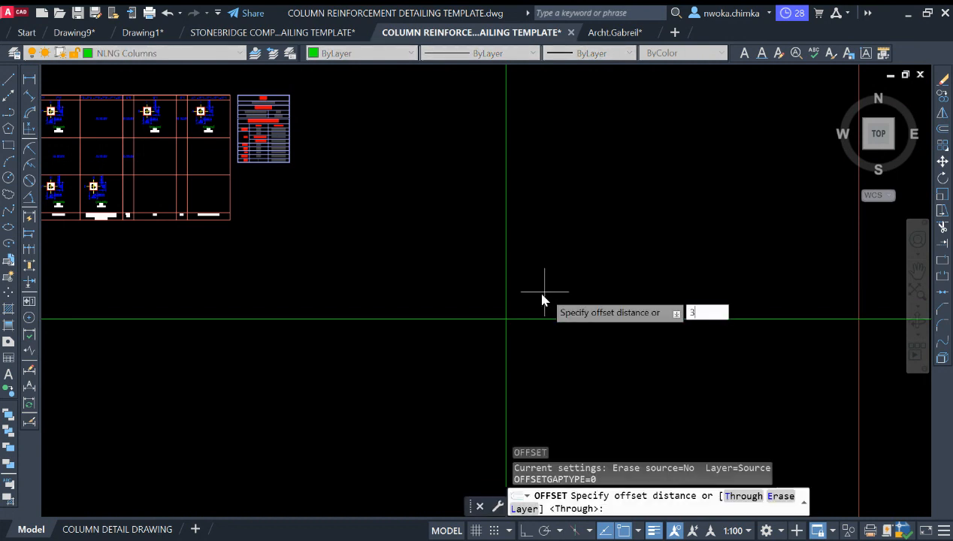
{"action": "key", "text": "Return"}
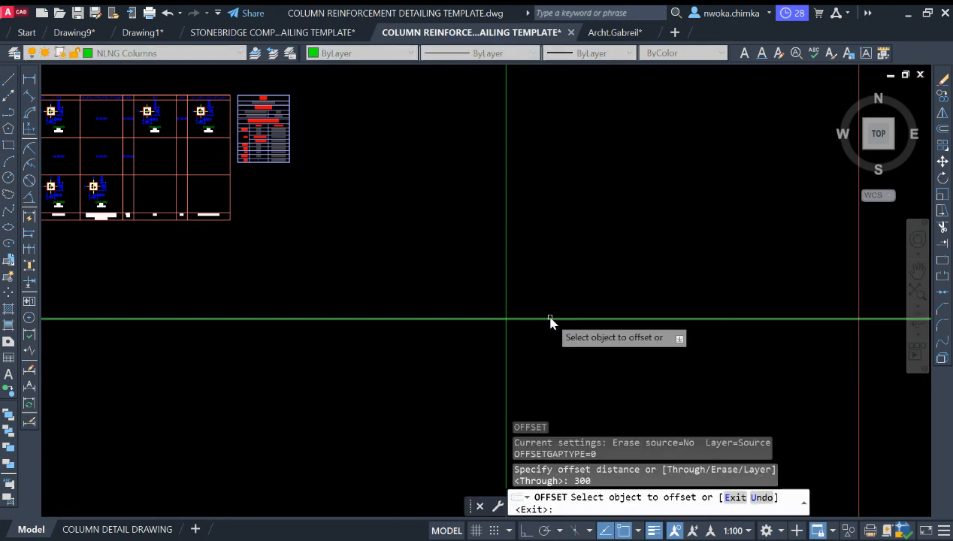
{"action": "left_click", "coordinate": [548, 318]}
{"action": "left_click", "coordinate": [531, 279]}
{"action": "scroll", "coordinate": [519, 320], "scroll_direction": "up", "scroll_amount": 5}
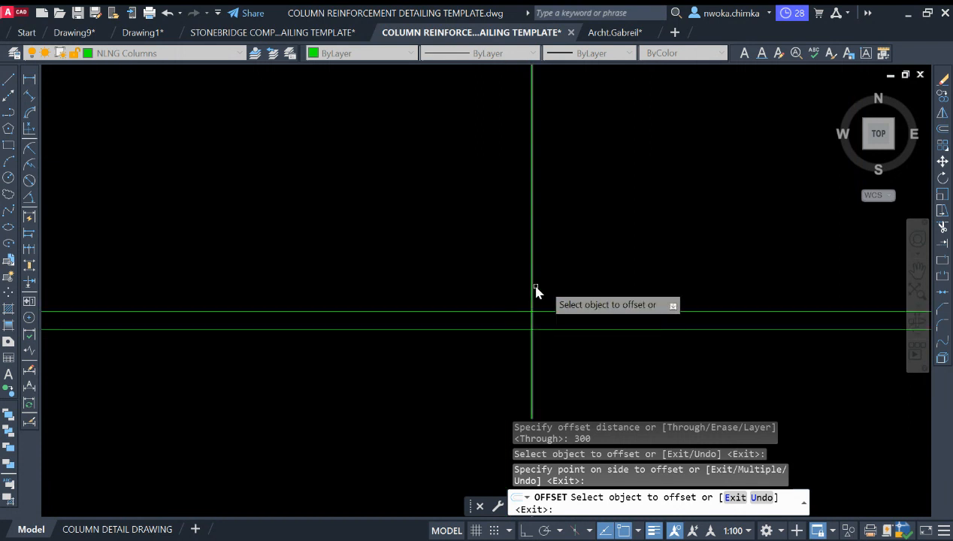
{"action": "key", "text": "Escape"}
Check the plan dimensions in footing F9's label, then return to the construction lines
{"action": "scroll", "coordinate": [391, 255], "scroll_direction": "down", "scroll_amount": 2}
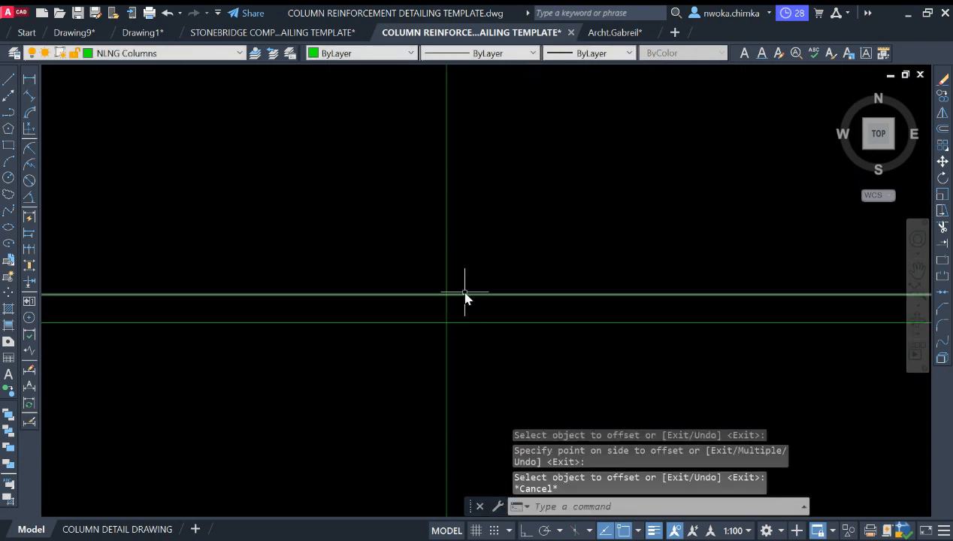
{"action": "scroll", "coordinate": [456, 295], "scroll_direction": "up", "scroll_amount": 2}
{"action": "scroll", "coordinate": [485, 276], "scroll_direction": "down", "scroll_amount": 2}
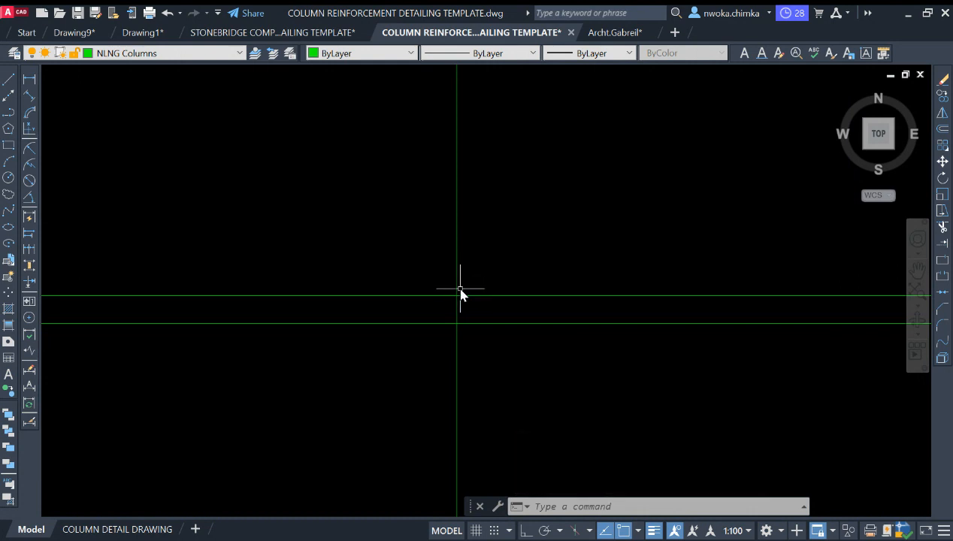
{"action": "scroll", "coordinate": [461, 289], "scroll_direction": "up", "scroll_amount": 2}
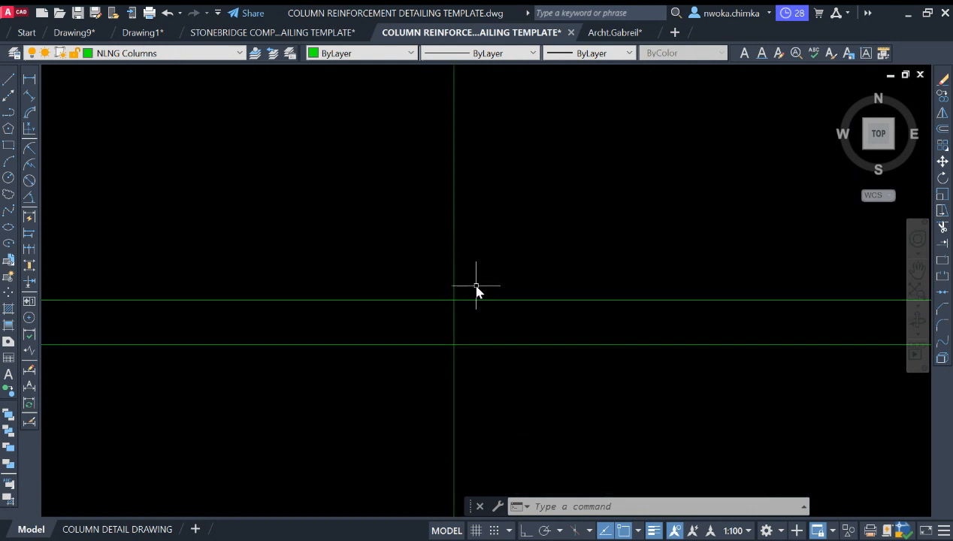
{"action": "scroll", "coordinate": [486, 315], "scroll_direction": "down", "scroll_amount": 2}
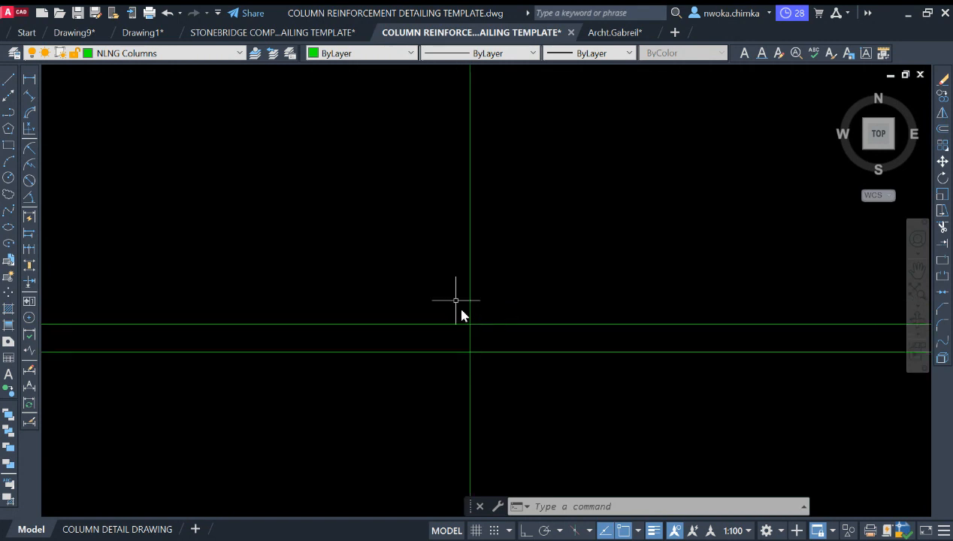
{"action": "scroll", "coordinate": [474, 265], "scroll_direction": "down", "scroll_amount": 7}
{"action": "middle_click_drag", "start_coordinate": [487, 260], "coordinate": [456, 347]}
{"action": "scroll", "coordinate": [485, 263], "scroll_direction": "down", "scroll_amount": 2}
{"action": "scroll", "coordinate": [505, 184], "scroll_direction": "up", "scroll_amount": 7}
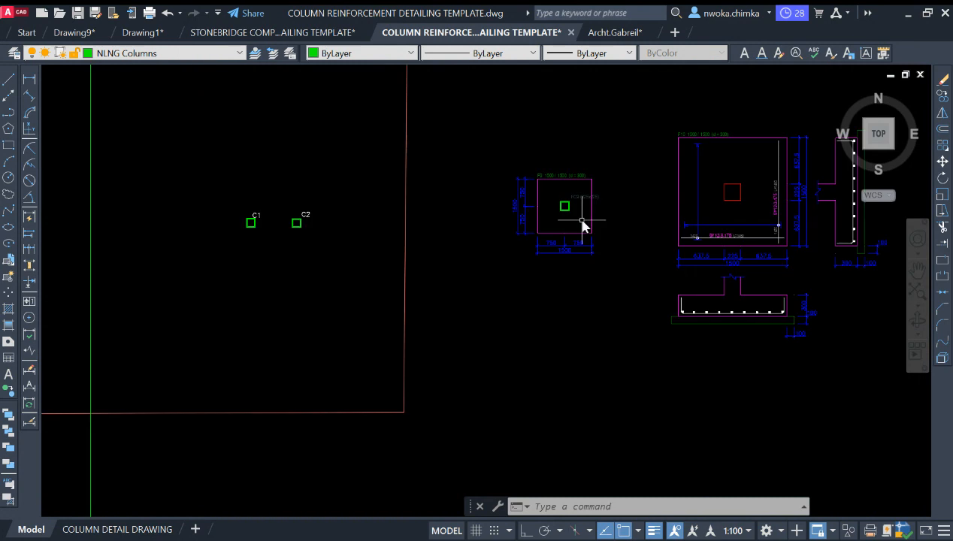
{"action": "scroll", "coordinate": [548, 205], "scroll_direction": "down", "scroll_amount": 3}
{"action": "scroll", "coordinate": [440, 228], "scroll_direction": "up", "scroll_amount": 6}
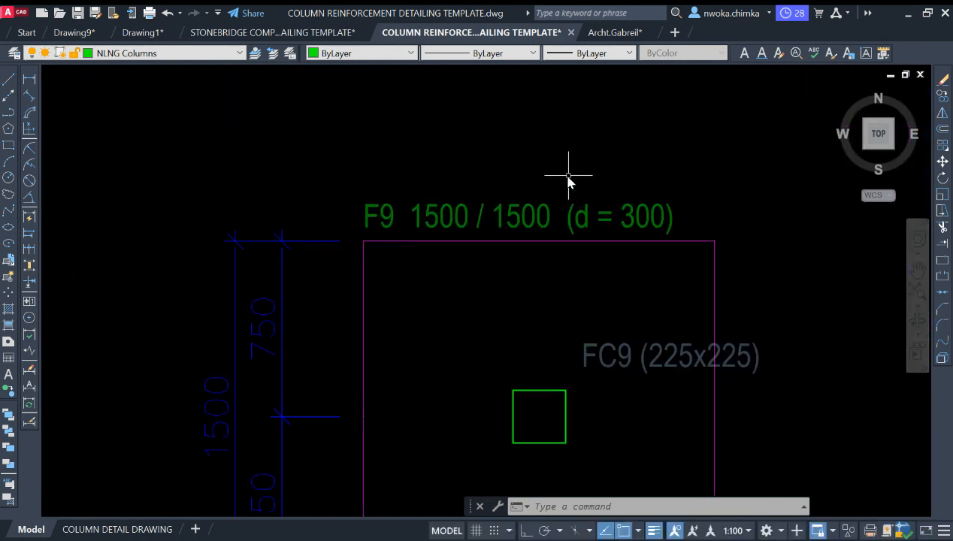
{"action": "scroll", "coordinate": [601, 185], "scroll_direction": "down", "scroll_amount": 10}
{"action": "scroll", "coordinate": [518, 320], "scroll_direction": "up", "scroll_amount": 10}
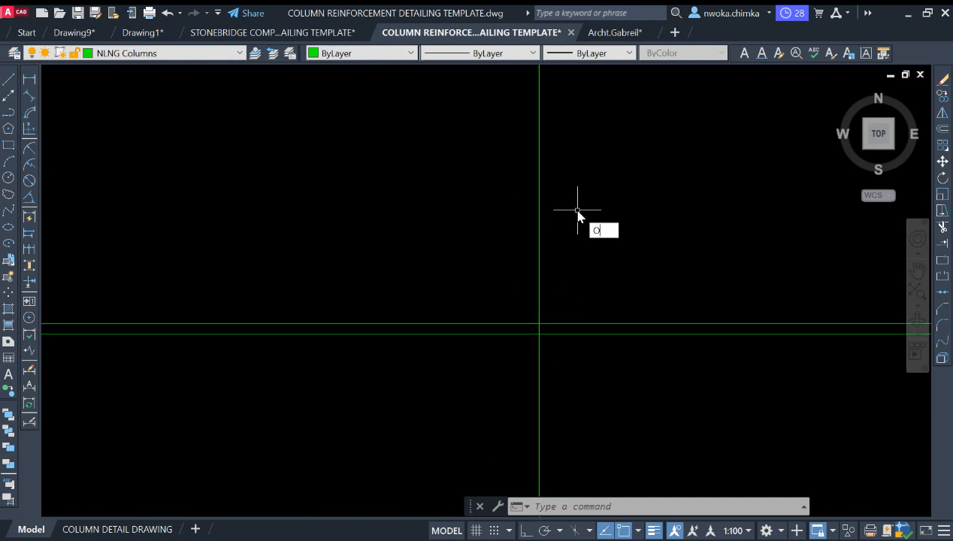
Calculate half of the 1500 footing width with QuickCalc and close the calculator
{"action": "key", "text": "Return"}
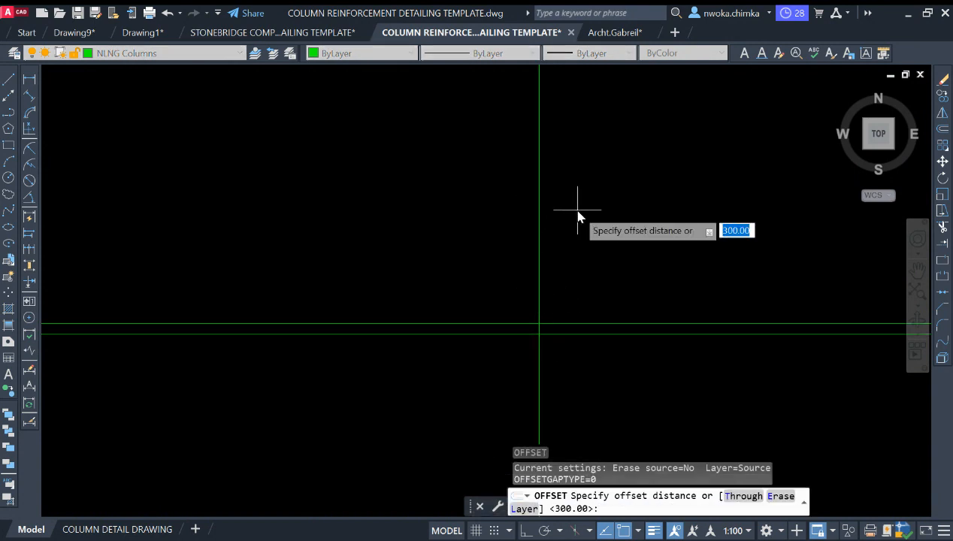
{"action": "key", "text": "Escape"}
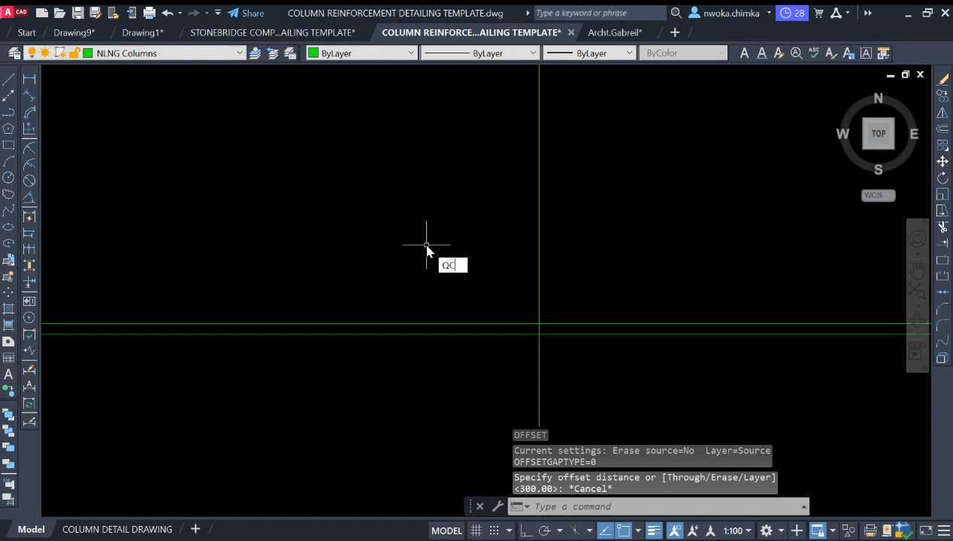
{"action": "type", "text": "QC"}
{"action": "key", "text": "Return"}
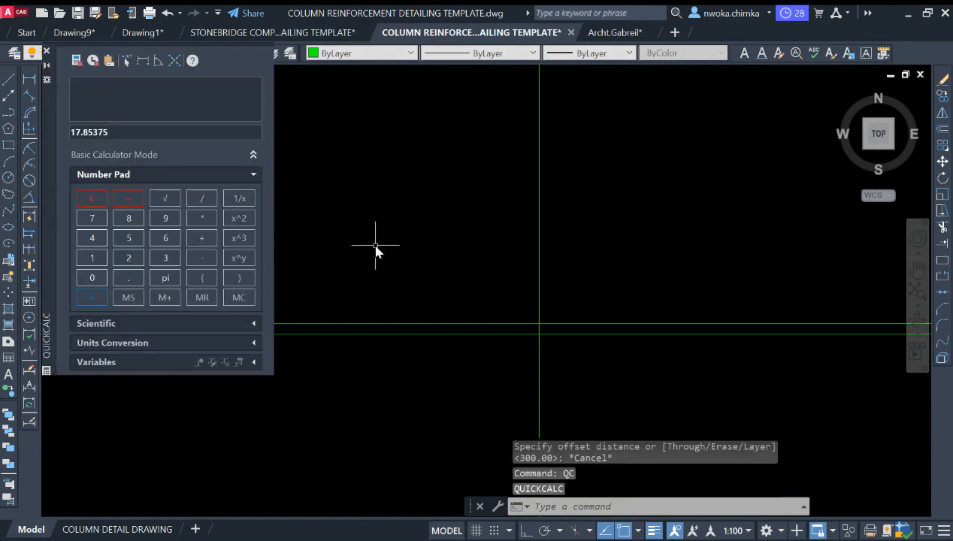
{"action": "left_click", "coordinate": [103, 280]}
{"action": "left_click", "coordinate": [102, 279]}
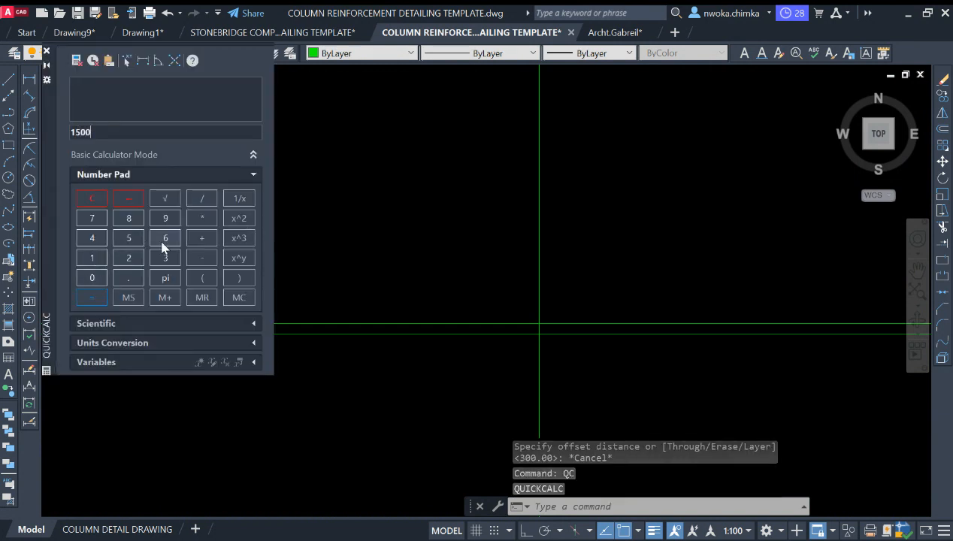
{"action": "left_click", "coordinate": [203, 203]}
{"action": "left_click", "coordinate": [129, 258]}
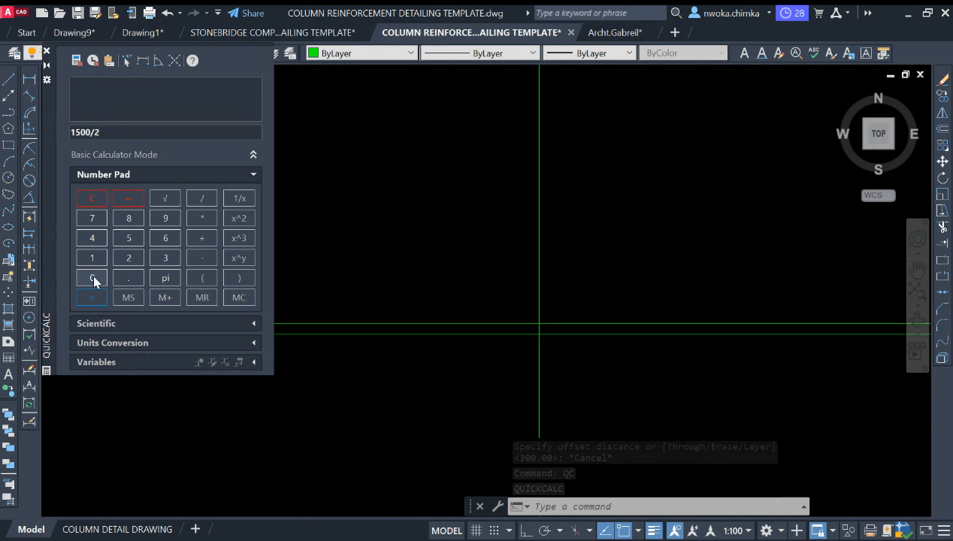
{"action": "left_click", "coordinate": [90, 298]}
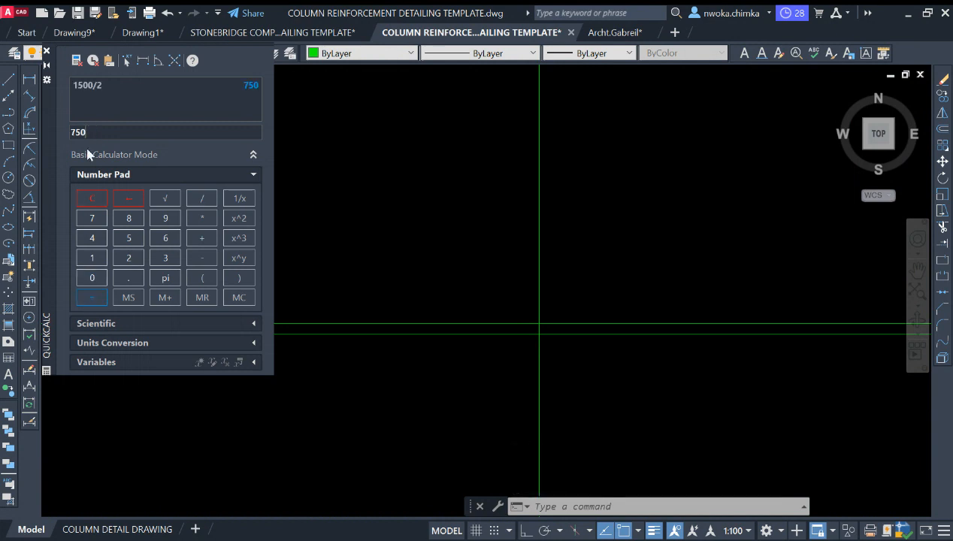
{"action": "left_click", "coordinate": [47, 52]}
Offset the vertical construction line 750 to each side to mark the footing edges
{"action": "scroll", "coordinate": [445, 218], "scroll_direction": "down", "scroll_amount": 1}
{"action": "key", "text": "Return"}
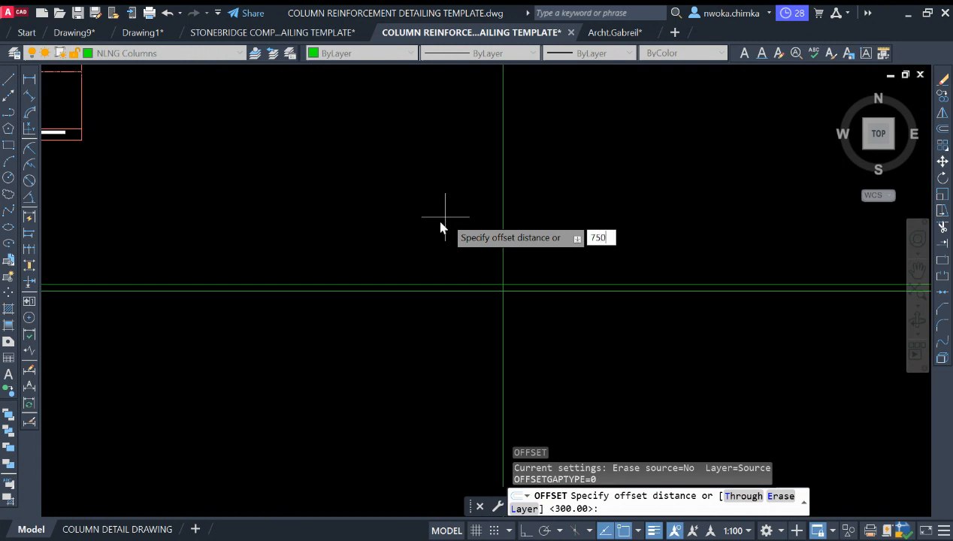
{"action": "key", "text": "Return"}
{"action": "left_click", "coordinate": [502, 213]}
{"action": "left_click", "coordinate": [438, 213]}
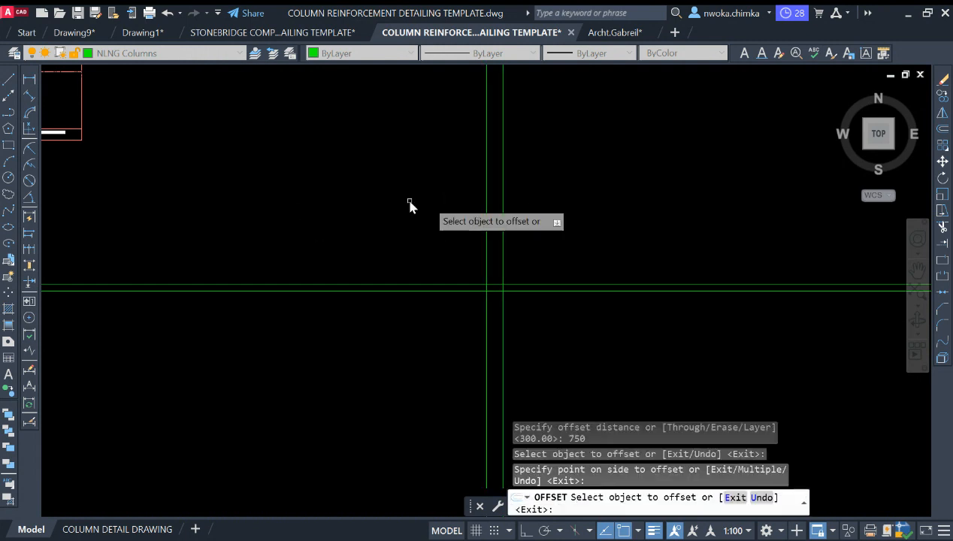
{"action": "left_click", "coordinate": [503, 198]}
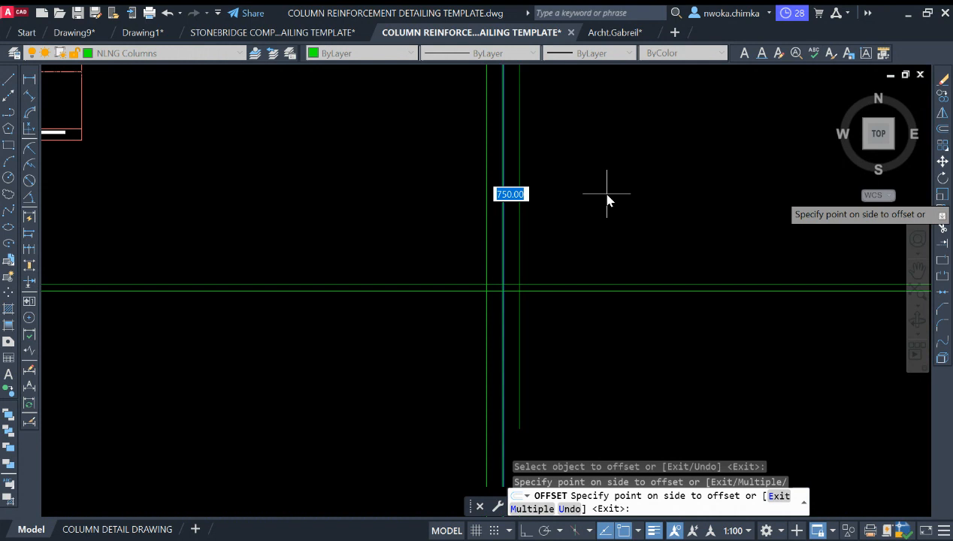
{"action": "left_click", "coordinate": [611, 198]}
{"action": "scroll", "coordinate": [518, 277], "scroll_direction": "up", "scroll_amount": 3}
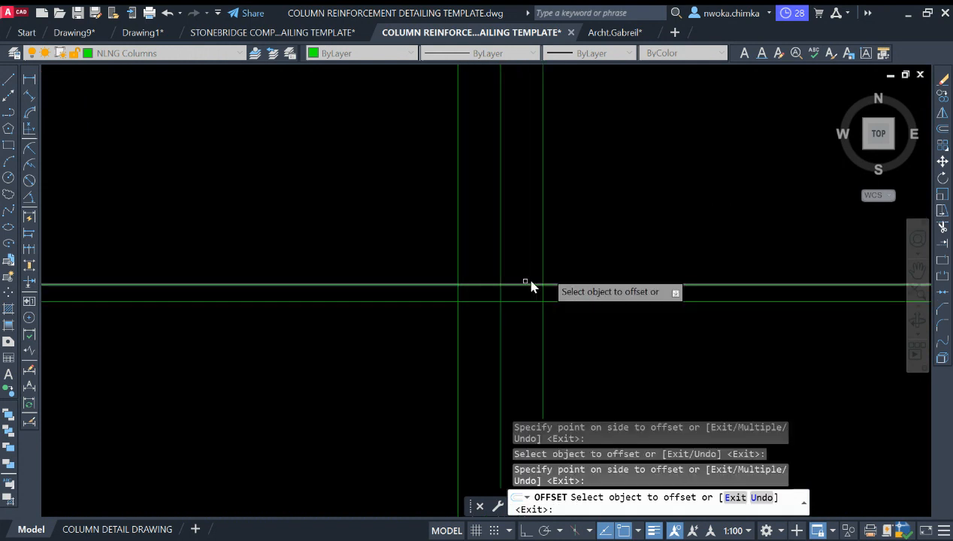
{"action": "key", "text": "Escape"}
Trim both horizontal construction lines outside the two outer vertical lines, using those verticals as cutting edges
{"action": "left_click", "coordinate": [575, 219]}
{"action": "left_click", "coordinate": [530, 230]}
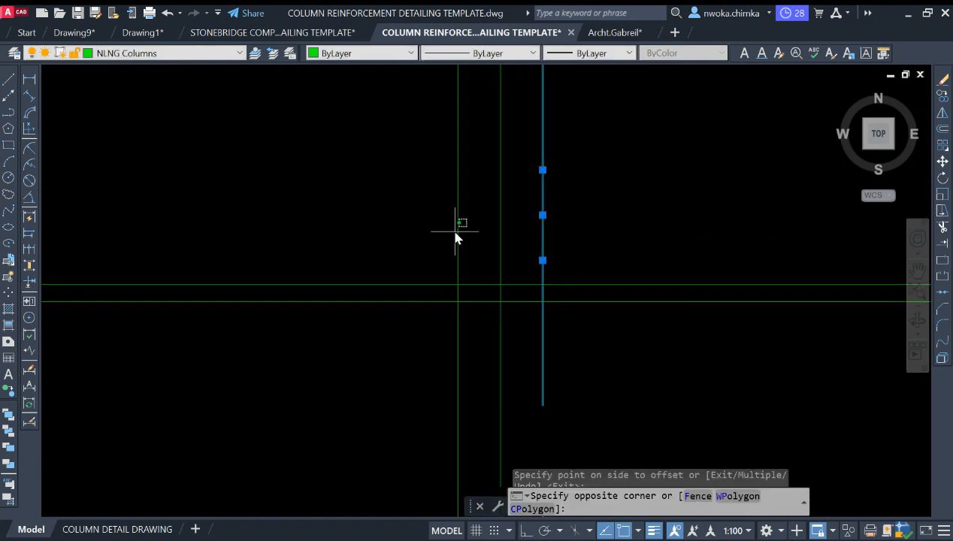
{"action": "left_click", "coordinate": [464, 223]}
{"action": "left_click", "coordinate": [434, 225]}
{"action": "type", "text": "tr"}
{"action": "key", "text": "Return"}
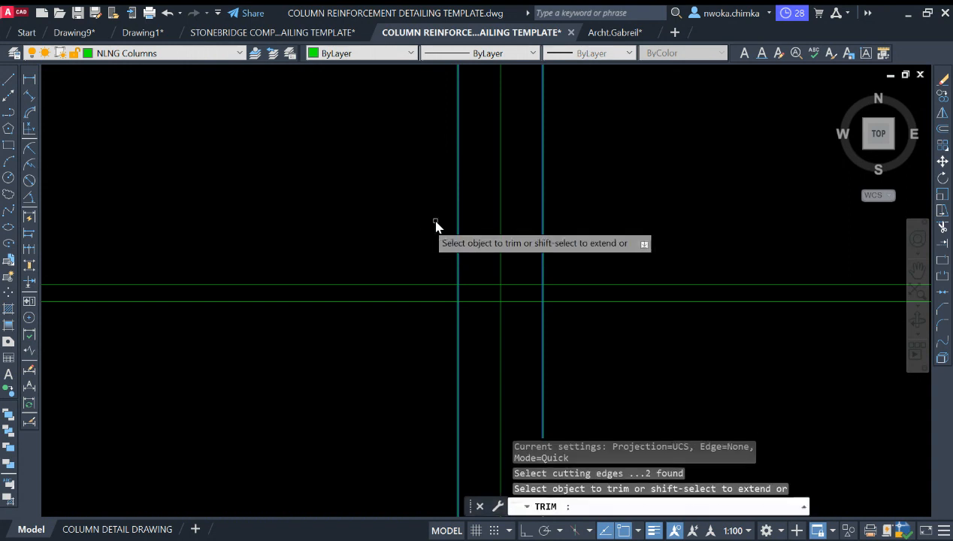
{"action": "left_click", "coordinate": [433, 217]}
{"action": "left_click", "coordinate": [371, 339]}
{"action": "key", "text": "Return"}
{"action": "left_click", "coordinate": [681, 229]}
{"action": "left_click", "coordinate": [663, 331]}
{"action": "key", "text": "Return"}
{"action": "key", "text": "Escape"}
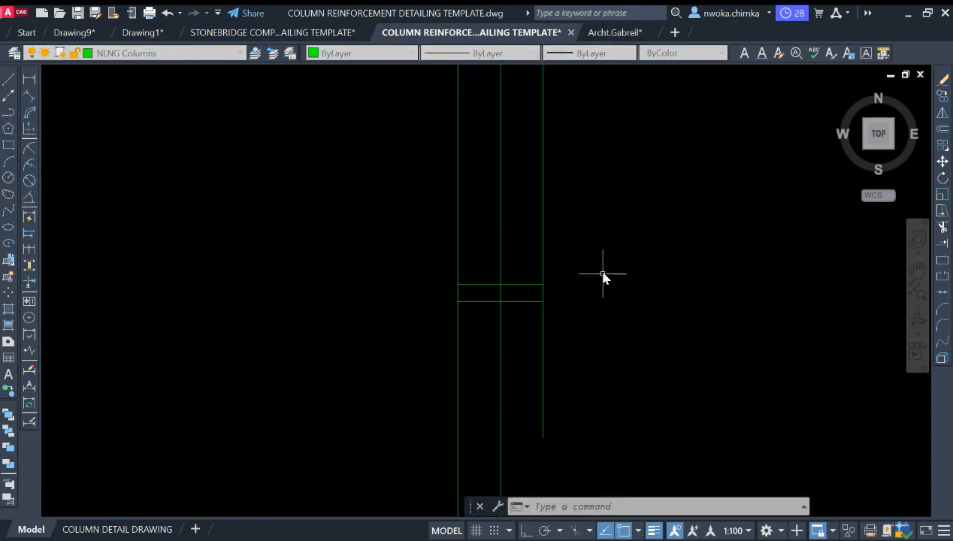
Trim the two outer vertical lines below the lower horizontal line, using that horizontal as the cutting edge
{"action": "left_click", "coordinate": [525, 301]}
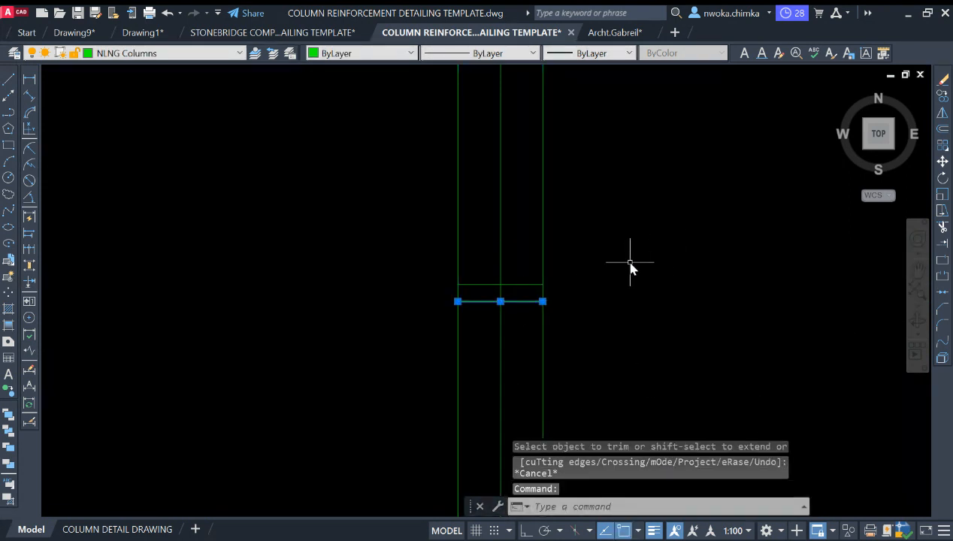
{"action": "key", "text": "Return"}
{"action": "left_click", "coordinate": [533, 349]}
{"action": "left_click", "coordinate": [562, 345]}
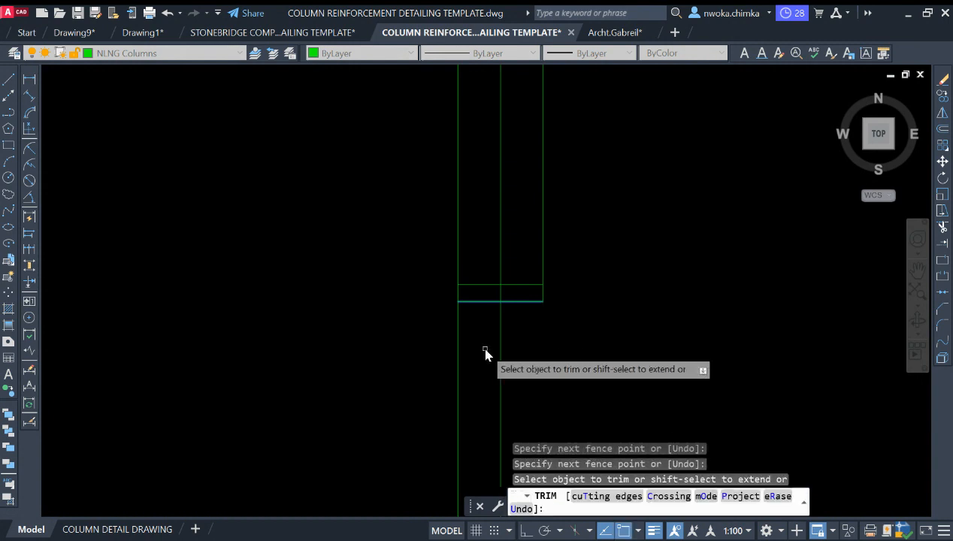
{"action": "left_click", "coordinate": [479, 346]}
{"action": "left_click", "coordinate": [393, 344]}
{"action": "key", "text": "Return"}
{"action": "key", "text": "Escape"}
Trim the two outer vertical lines above the upper horizontal line to close the footing rectangle, keeping the middle vertical
{"action": "middle_click_drag", "start_coordinate": [514, 284], "coordinate": [510, 297]}
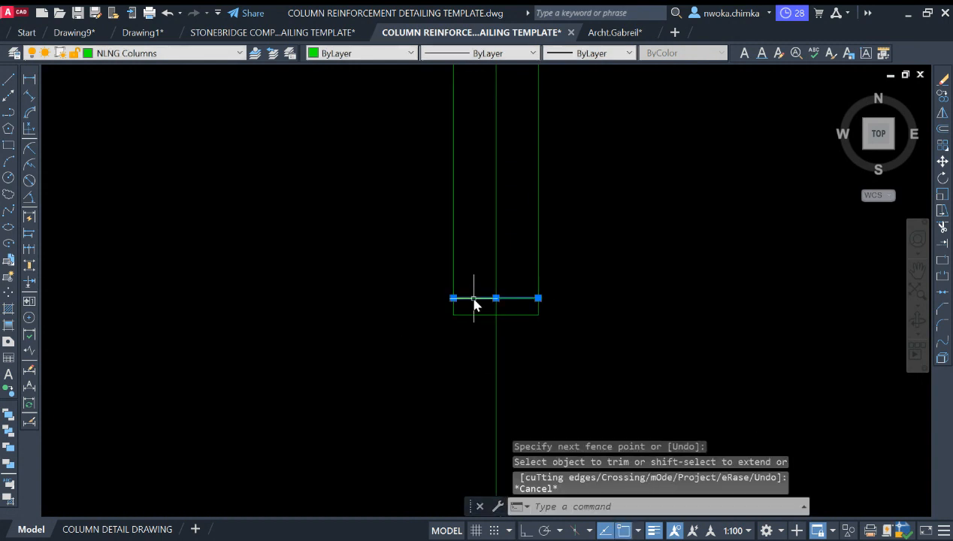
{"action": "key", "text": "Return"}
{"action": "left_click", "coordinate": [553, 265]}
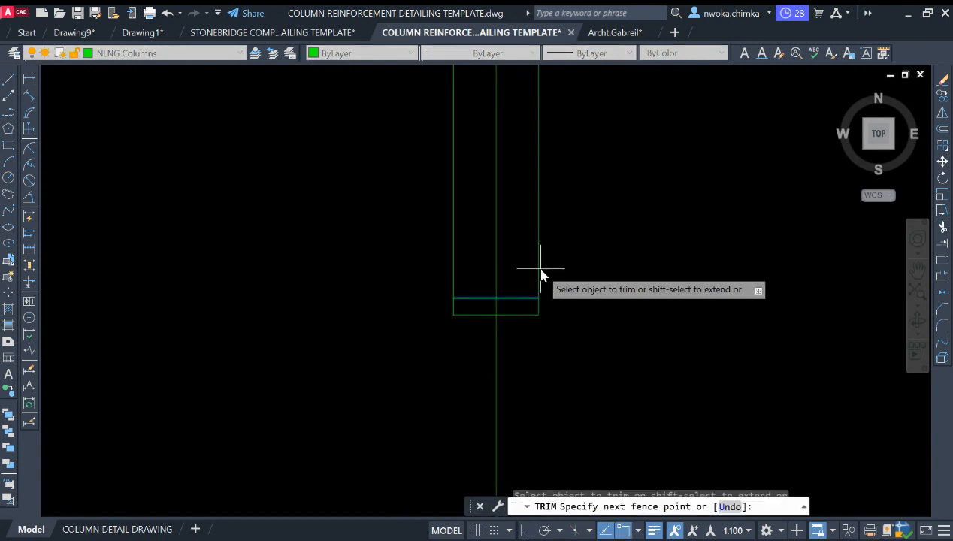
{"action": "left_click", "coordinate": [513, 262]}
{"action": "left_click", "coordinate": [465, 261]}
{"action": "left_click", "coordinate": [422, 265]}
{"action": "key", "text": "Return"}
{"action": "key", "text": "Escape"}
Move the four lines of the footing rectangle from the NLNG Columns layer to the yellow-green layer
{"action": "middle_click_drag", "start_coordinate": [511, 305], "coordinate": [498, 318]}
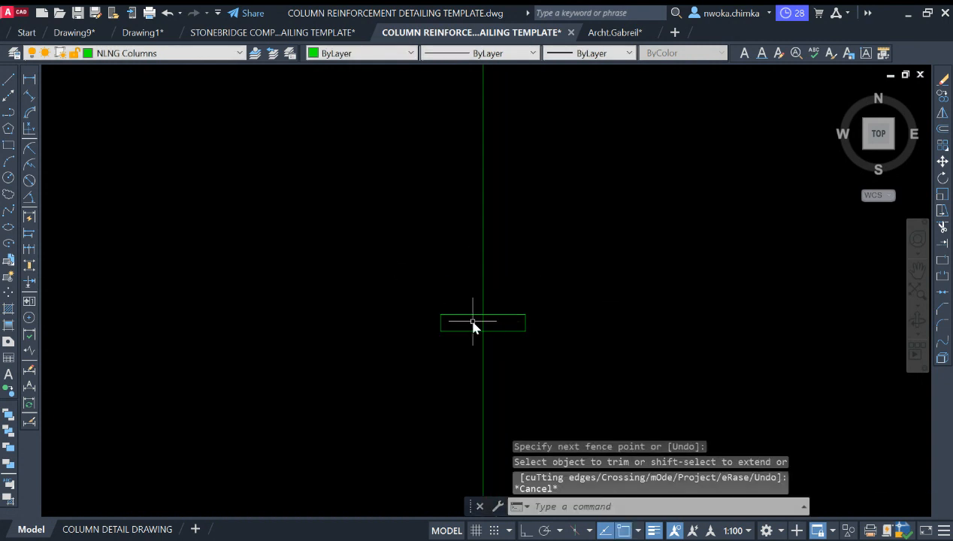
{"action": "scroll", "coordinate": [482, 321], "scroll_direction": "up", "scroll_amount": 4}
{"action": "scroll", "coordinate": [466, 320], "scroll_direction": "down", "scroll_amount": 5}
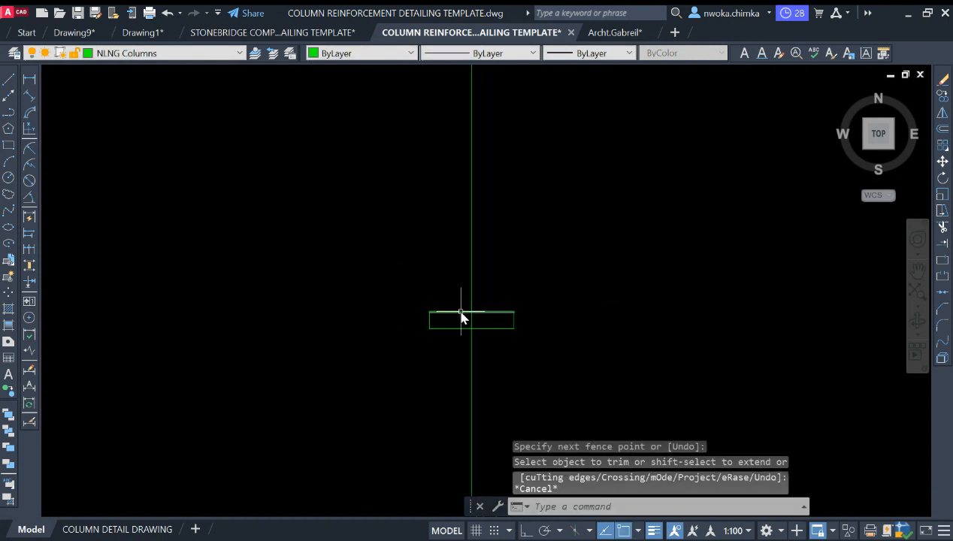
{"action": "scroll", "coordinate": [421, 299], "scroll_direction": "up", "scroll_amount": 3}
{"action": "left_click", "coordinate": [362, 284]}
{"action": "left_click", "coordinate": [598, 357]}
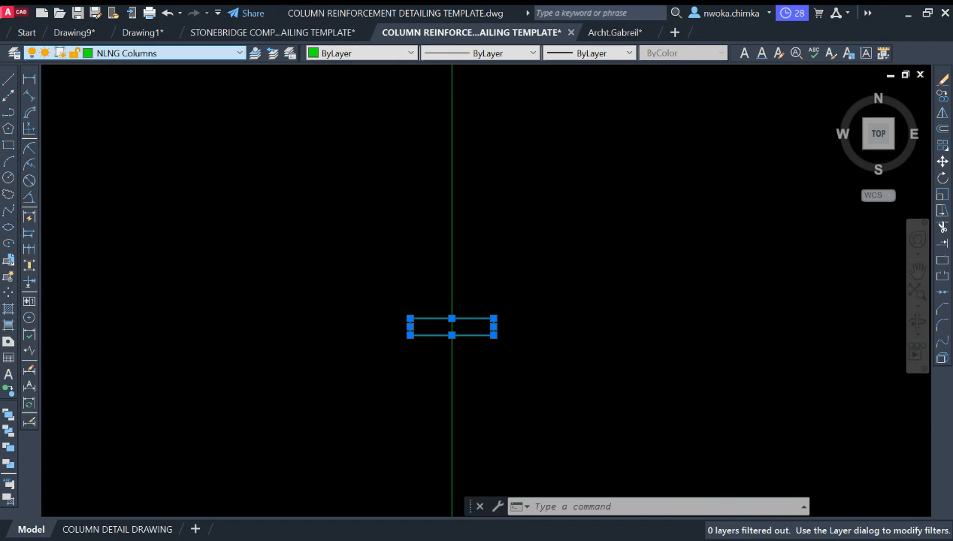
{"action": "left_click", "coordinate": [135, 188]}
{"action": "key", "text": "Escape"}
Move the vertical line through the middle of the footing to the NLNG Centrelines layer
{"action": "scroll", "coordinate": [455, 351], "scroll_direction": "up", "scroll_amount": 2}
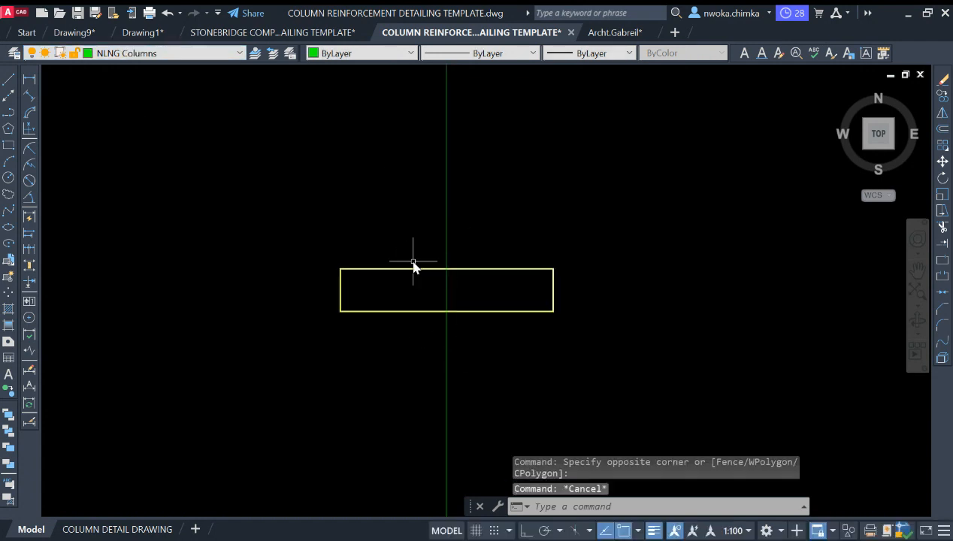
{"action": "scroll", "coordinate": [439, 267], "scroll_direction": "up", "scroll_amount": 2}
{"action": "scroll", "coordinate": [518, 266], "scroll_direction": "down", "scroll_amount": 6}
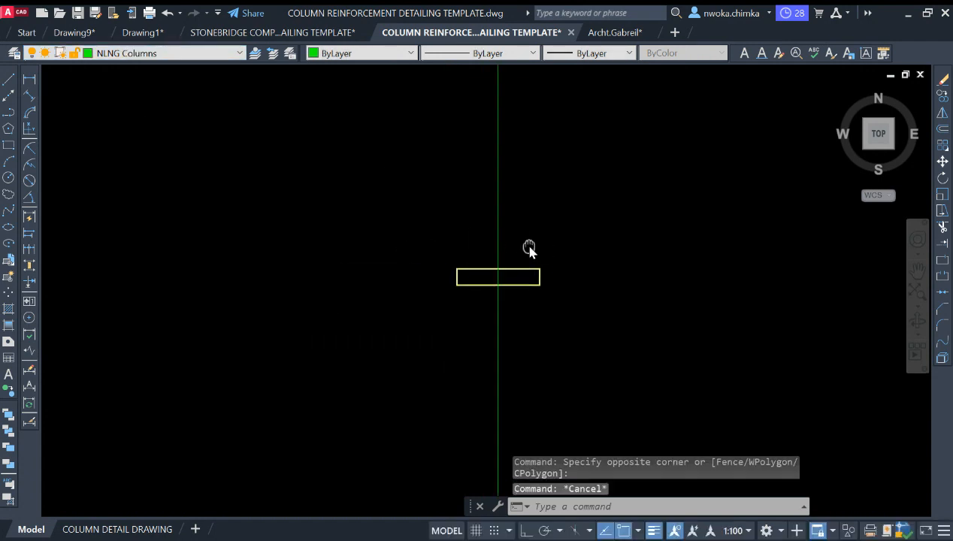
{"action": "middle_click_drag", "start_coordinate": [530, 247], "coordinate": [543, 309]}
{"action": "scroll", "coordinate": [529, 262], "scroll_direction": "down", "scroll_amount": 2}
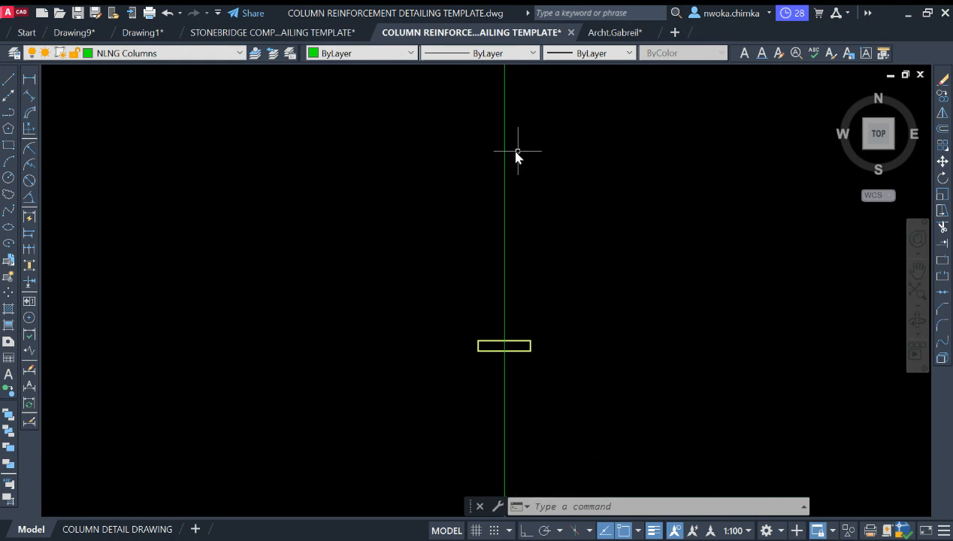
{"action": "left_click", "coordinate": [559, 132]}
{"action": "left_click", "coordinate": [458, 160]}
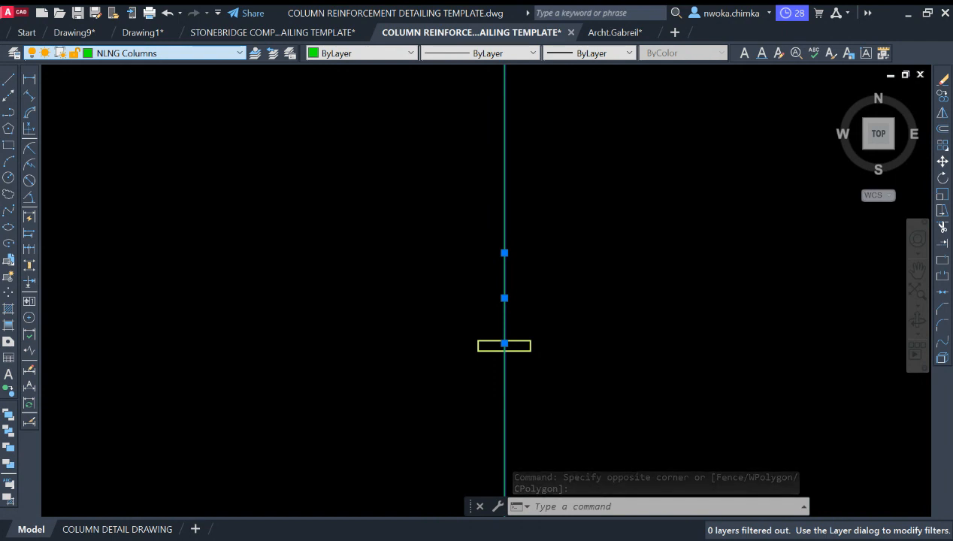
{"action": "left_click", "coordinate": [132, 150]}
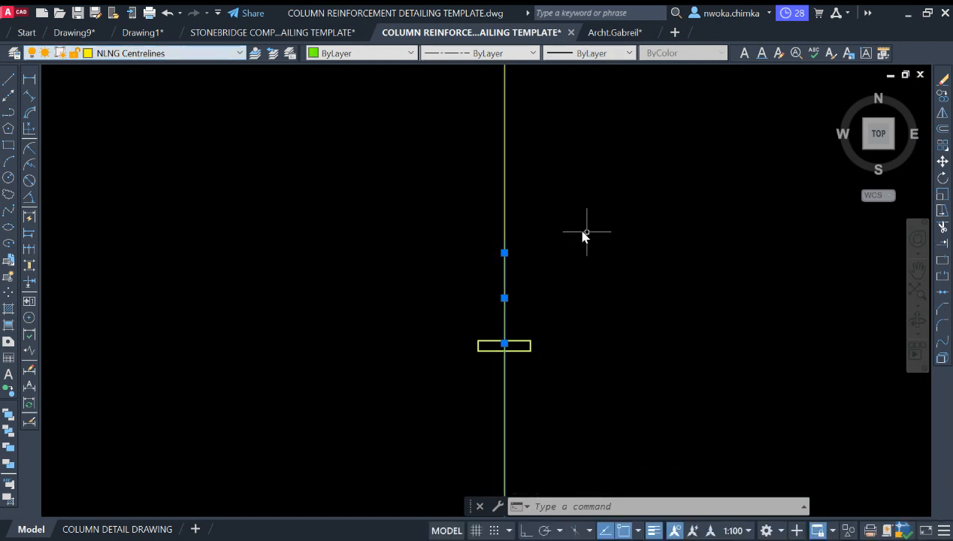
{"action": "key", "text": "Escape"}
Examine the footing outline and its centreline, then check the column size in footing F9's plan
{"action": "scroll", "coordinate": [527, 287], "scroll_direction": "up", "scroll_amount": 4}
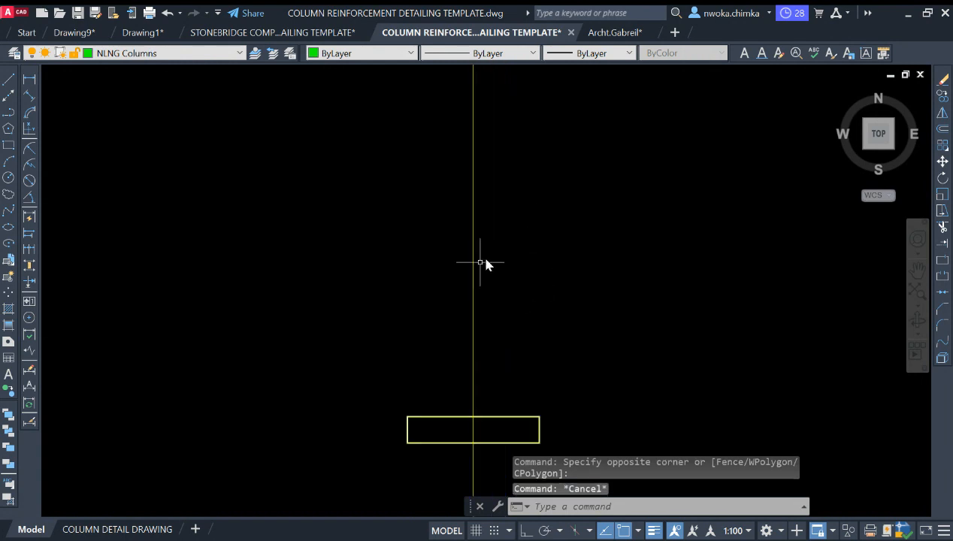
{"action": "scroll", "coordinate": [457, 289], "scroll_direction": "up", "scroll_amount": 5}
{"action": "scroll", "coordinate": [471, 286], "scroll_direction": "down", "scroll_amount": 5}
{"action": "scroll", "coordinate": [538, 286], "scroll_direction": "down", "scroll_amount": 6}
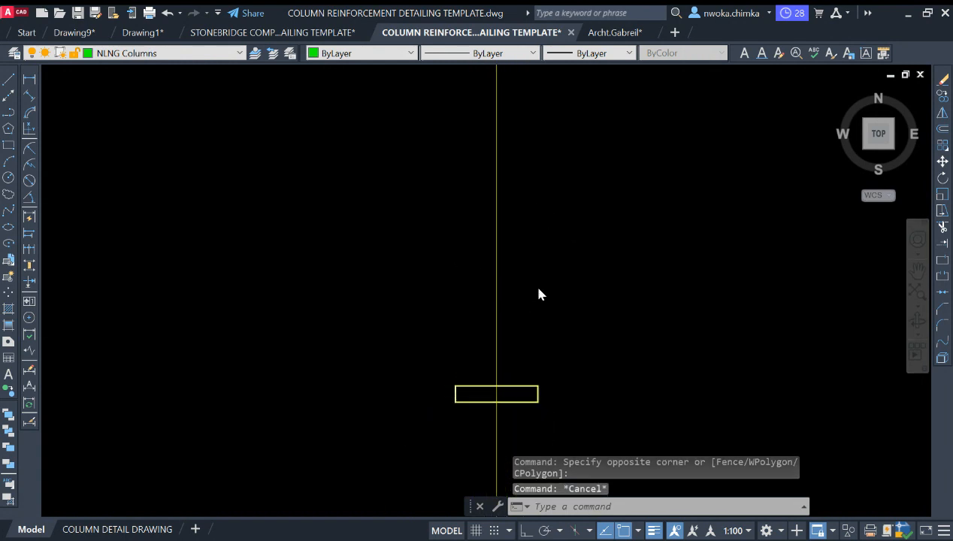
{"action": "scroll", "coordinate": [530, 347], "scroll_direction": "up", "scroll_amount": 8}
{"action": "scroll", "coordinate": [513, 346], "scroll_direction": "up", "scroll_amount": 2}
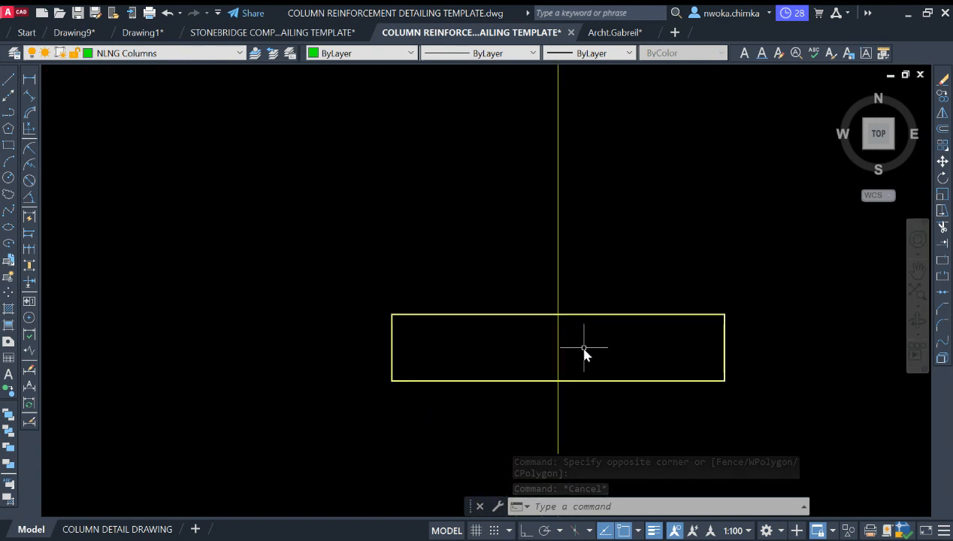
{"action": "scroll", "coordinate": [369, 328], "scroll_direction": "down", "scroll_amount": 2}
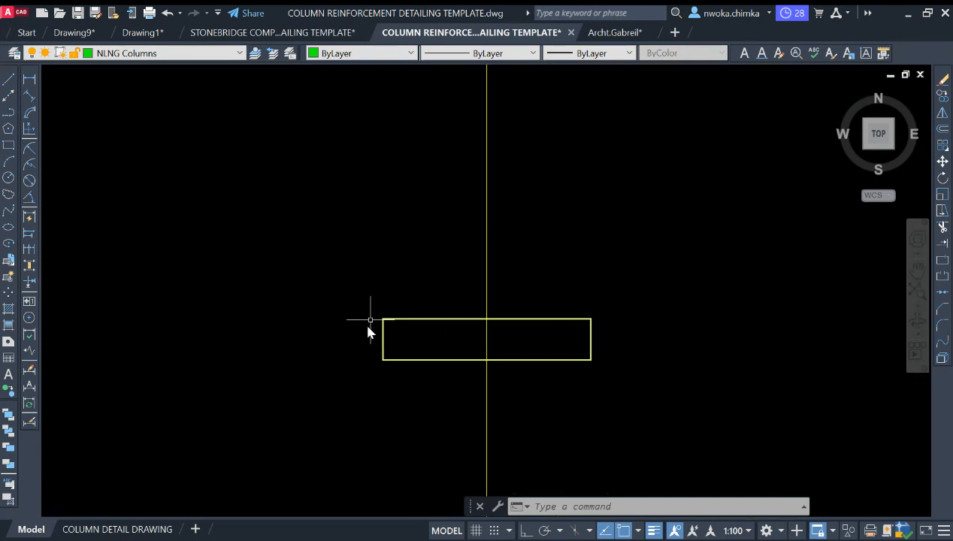
{"action": "scroll", "coordinate": [500, 312], "scroll_direction": "up", "scroll_amount": 1}
{"action": "scroll", "coordinate": [505, 283], "scroll_direction": "down", "scroll_amount": 5}
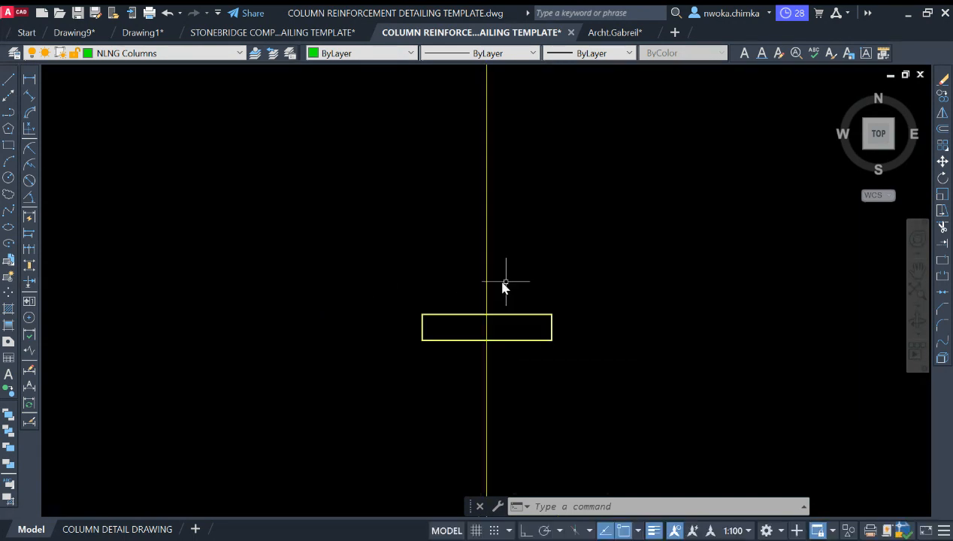
{"action": "scroll", "coordinate": [548, 251], "scroll_direction": "down", "scroll_amount": 1}
{"action": "scroll", "coordinate": [545, 290], "scroll_direction": "up", "scroll_amount": 2}
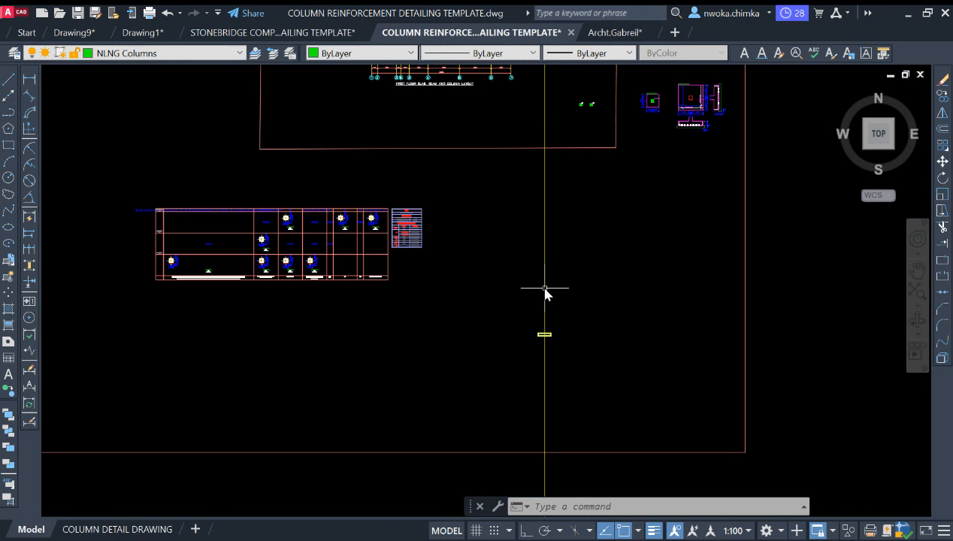
{"action": "scroll", "coordinate": [535, 280], "scroll_direction": "down", "scroll_amount": 3}
{"action": "scroll", "coordinate": [560, 225], "scroll_direction": "up", "scroll_amount": 3}
{"action": "scroll", "coordinate": [654, 244], "scroll_direction": "up", "scroll_amount": 9}
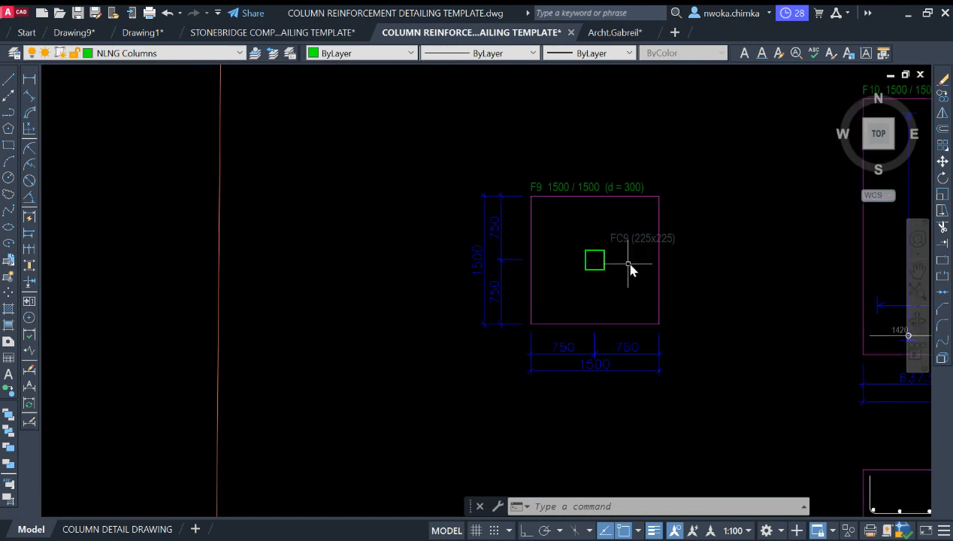
Measure column C2's width and height with temporary linear dimensions, cancelling each before placement
{"action": "scroll", "coordinate": [541, 263], "scroll_direction": "down", "scroll_amount": 9}
{"action": "scroll", "coordinate": [449, 264], "scroll_direction": "up", "scroll_amount": 8}
{"action": "scroll", "coordinate": [342, 287], "scroll_direction": "up", "scroll_amount": 2}
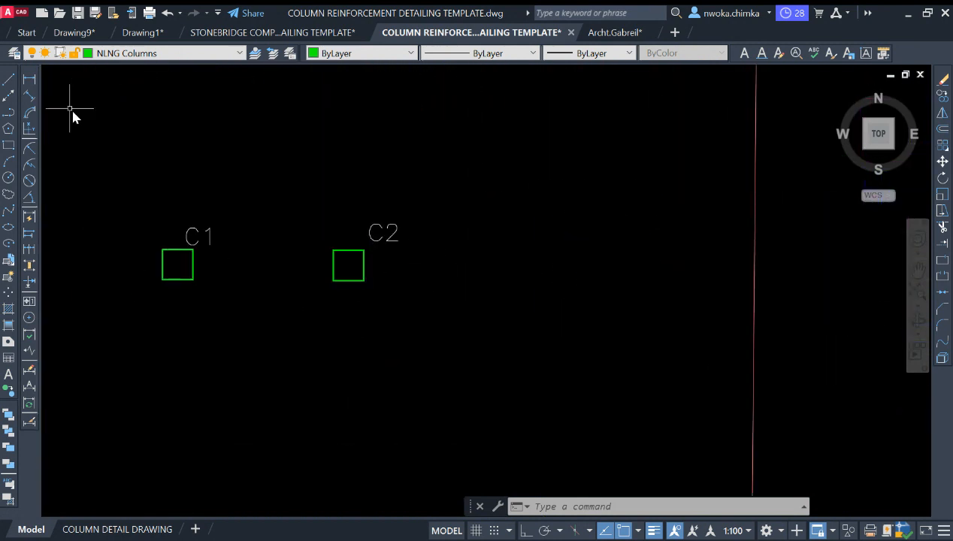
{"action": "left_click", "coordinate": [31, 80]}
{"action": "left_click", "coordinate": [335, 279]}
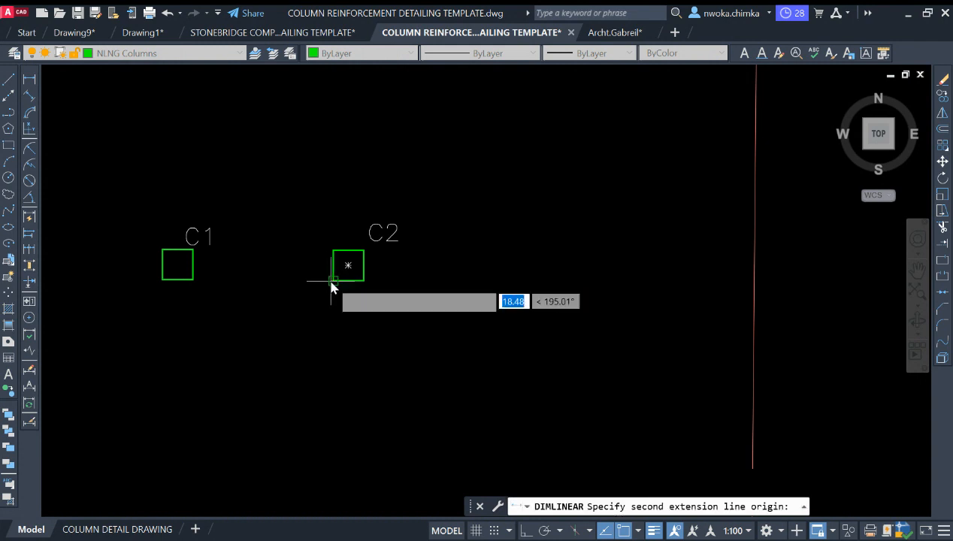
{"action": "left_click", "coordinate": [365, 280]}
{"action": "scroll", "coordinate": [367, 346], "scroll_direction": "up", "scroll_amount": 4}
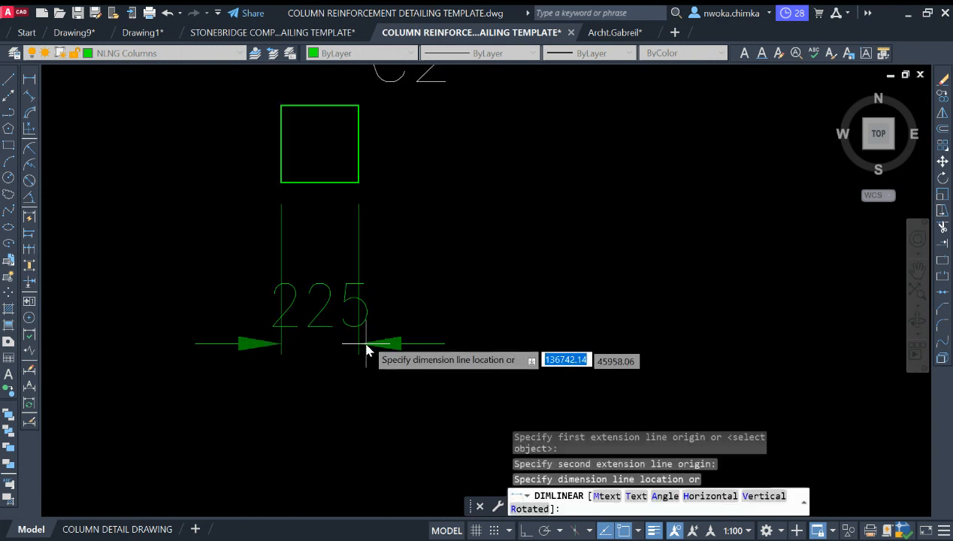
{"action": "key", "text": "Escape"}
{"action": "key", "text": "space"}
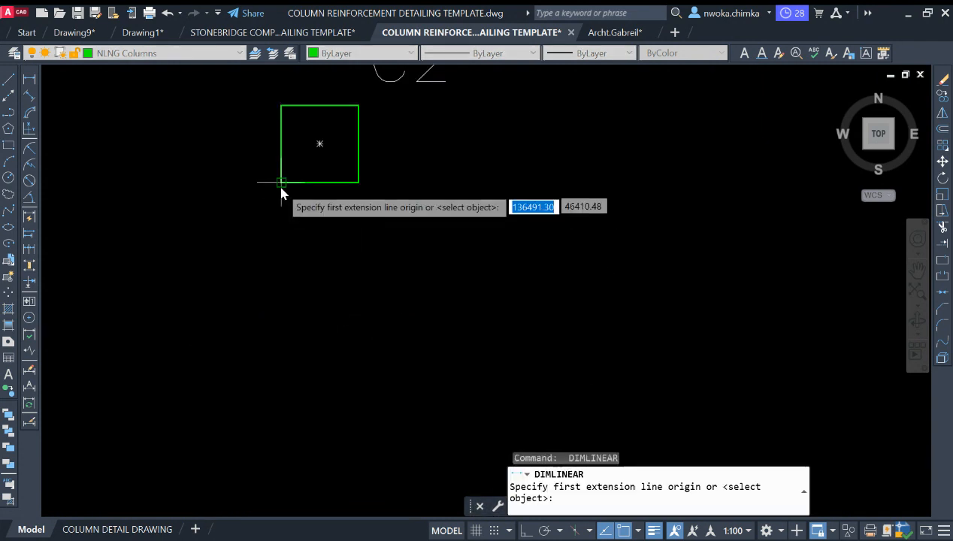
{"action": "left_click", "coordinate": [280, 183]}
{"action": "left_click", "coordinate": [281, 106]}
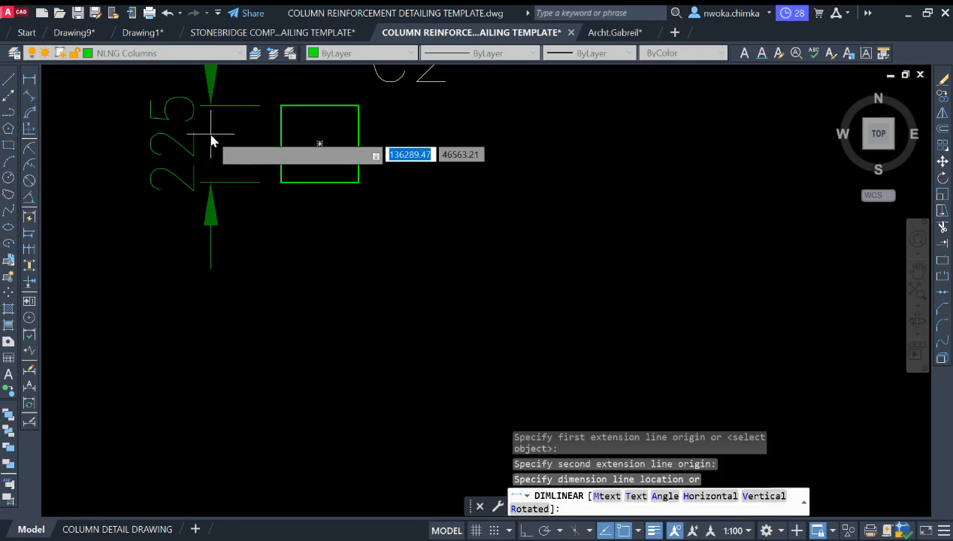
{"action": "key", "text": "Escape"}
Place linear dimensions for column C1's width below it and its height beside it
{"action": "scroll", "coordinate": [295, 190], "scroll_direction": "down", "scroll_amount": 4}
{"action": "scroll", "coordinate": [308, 174], "scroll_direction": "up", "scroll_amount": 2}
{"action": "key", "text": "space"}
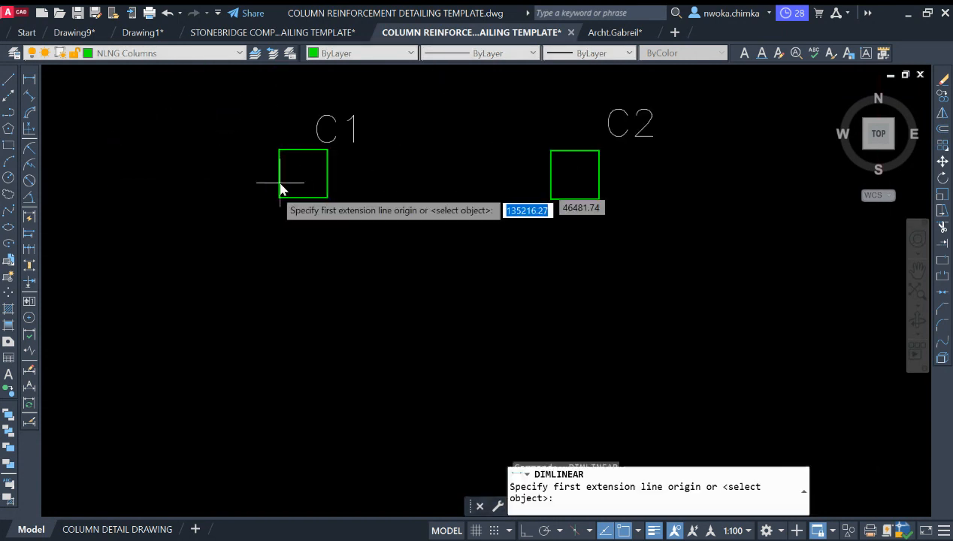
{"action": "left_click", "coordinate": [279, 198]}
{"action": "left_click", "coordinate": [328, 197]}
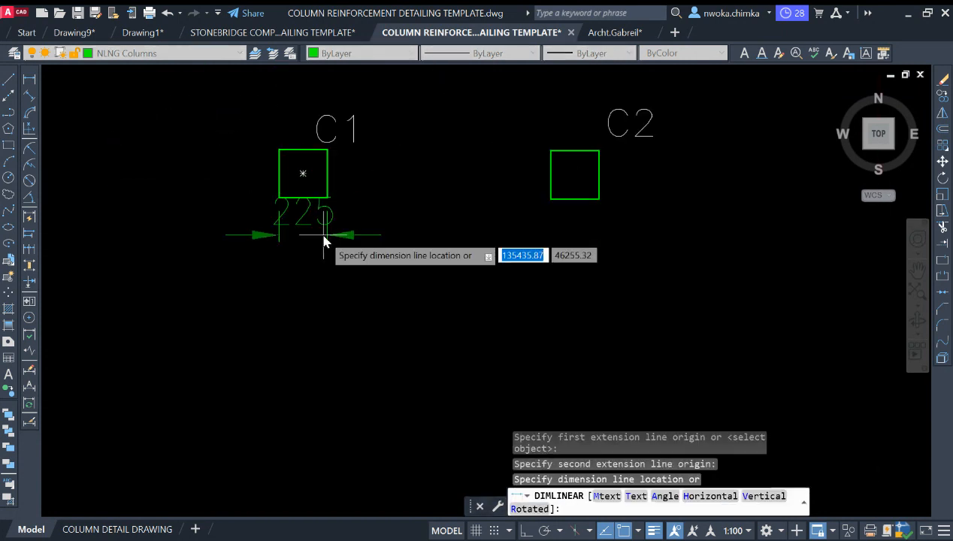
{"action": "left_click", "coordinate": [331, 256]}
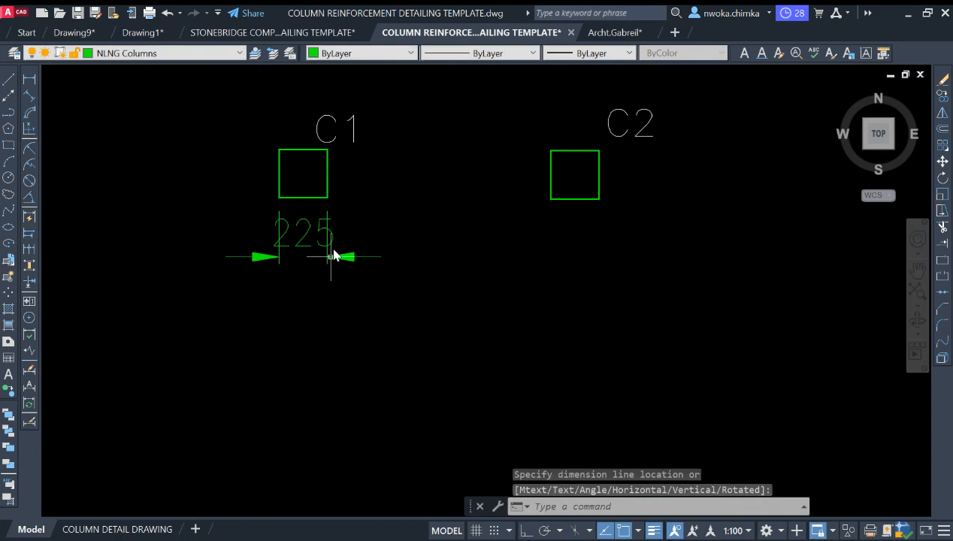
{"action": "key", "text": "space"}
{"action": "left_click", "coordinate": [279, 198]}
{"action": "left_click", "coordinate": [279, 149]}
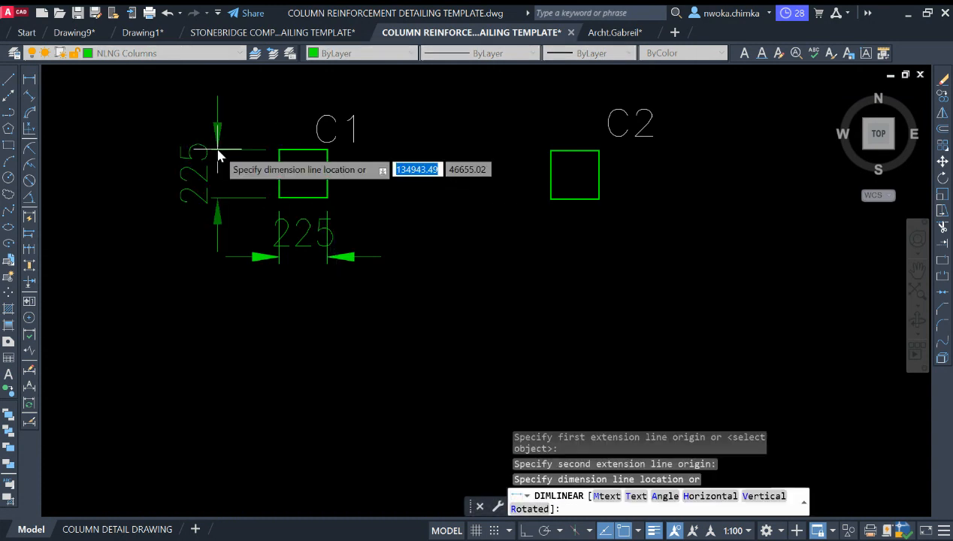
{"action": "left_click", "coordinate": [218, 150]}
{"action": "key", "text": "Escape"}
Erase the two linear dimensions around column C1
{"action": "left_click", "coordinate": [253, 125]}
{"action": "left_click", "coordinate": [218, 218]}
{"action": "left_click", "coordinate": [352, 235]}
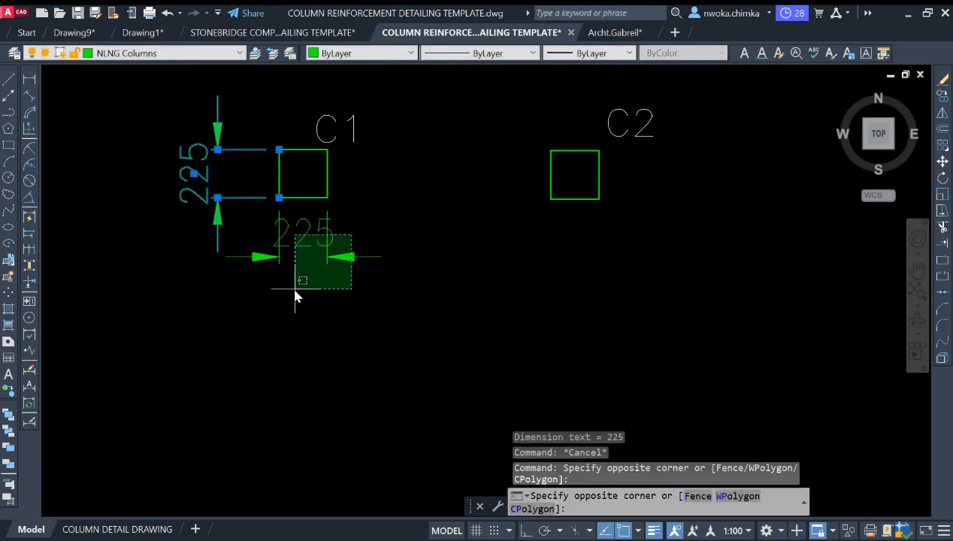
{"action": "left_click", "coordinate": [295, 295]}
{"action": "type", "text": "e"}
{"action": "key", "text": "Return"}
Return to the footing outline and calculate half of the 225 column width with QuickCalc
{"action": "scroll", "coordinate": [485, 171], "scroll_direction": "down", "scroll_amount": 6}
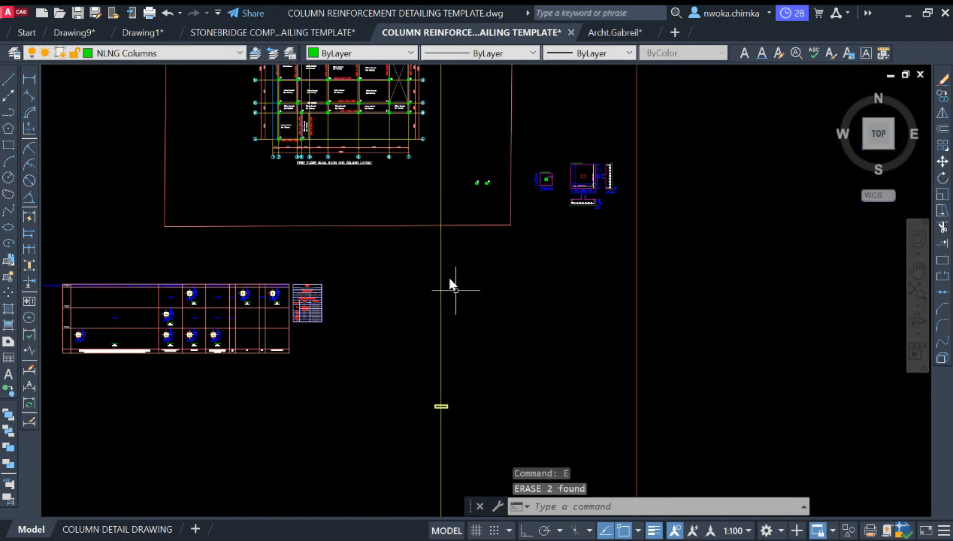
{"action": "middle_click_drag", "start_coordinate": [458, 381], "coordinate": [436, 264]}
{"action": "scroll", "coordinate": [436, 264], "scroll_direction": "up", "scroll_amount": 5}
{"action": "type", "text": "o"}
{"action": "key", "text": "Return"}
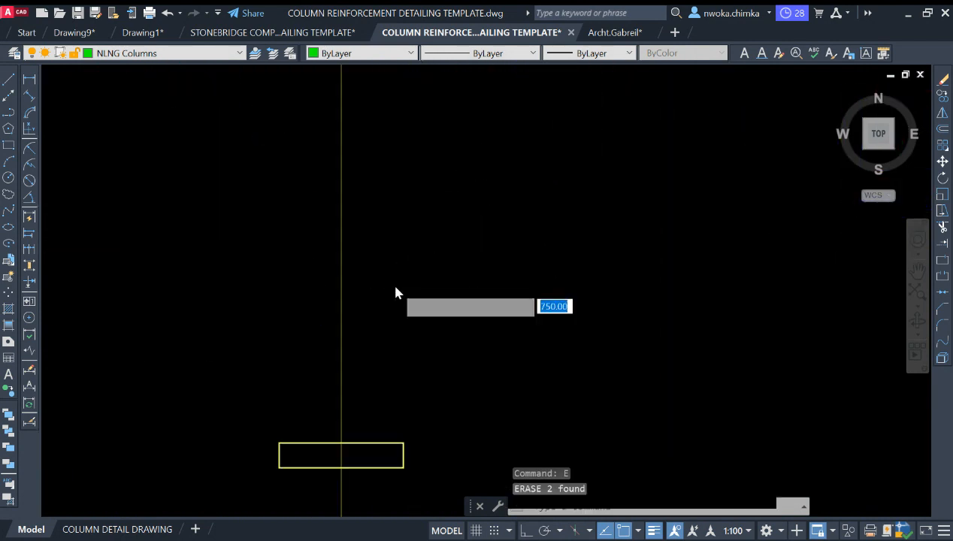
{"action": "key", "text": "Escape"}
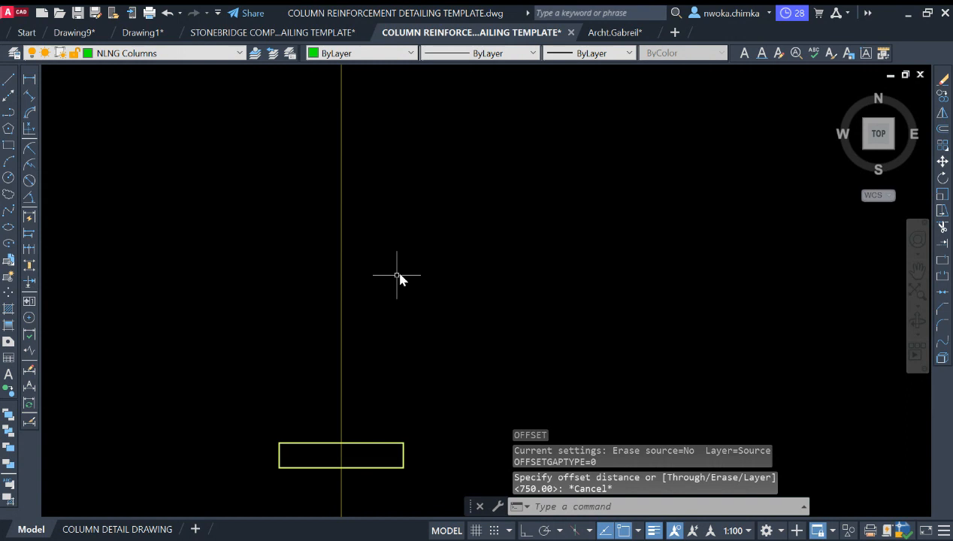
{"action": "type", "text": "QC"}
{"action": "key", "text": "Return"}
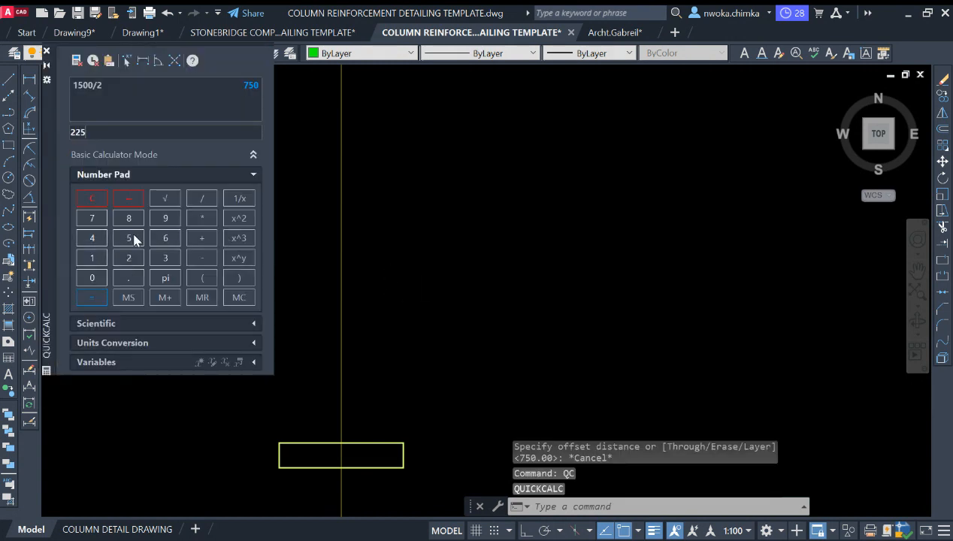
{"action": "left_click", "coordinate": [129, 258]}
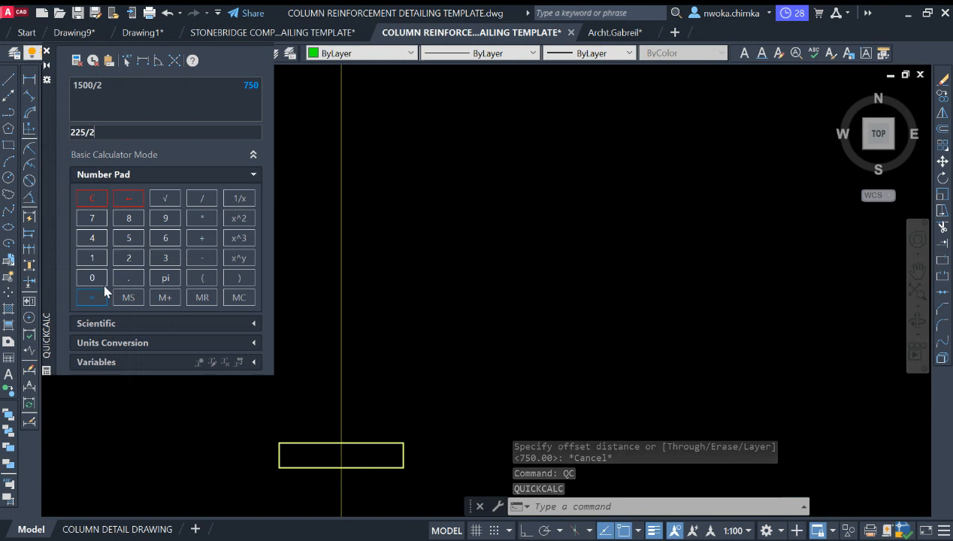
{"action": "left_click", "coordinate": [92, 297]}
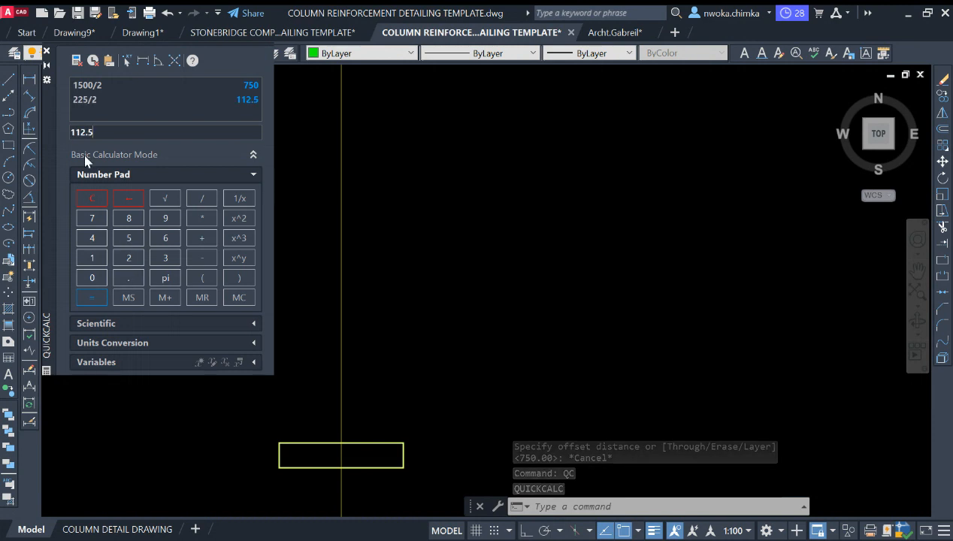
Offset the footing centreline 112.5 to both sides to set out the column faces
{"action": "left_click", "coordinate": [47, 53]}
{"action": "type", "text": "O"}
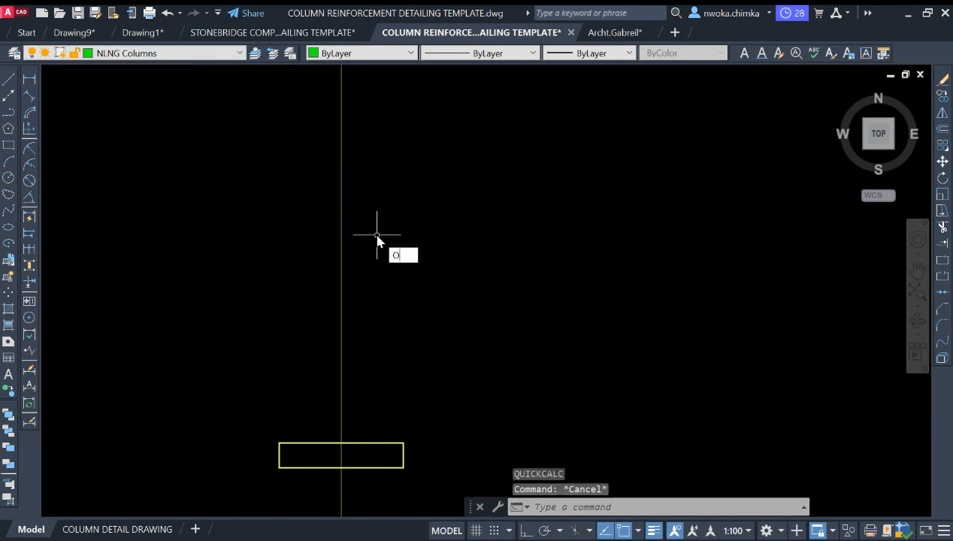
{"action": "key", "text": "Return"}
{"action": "type", "text": "112.5"}
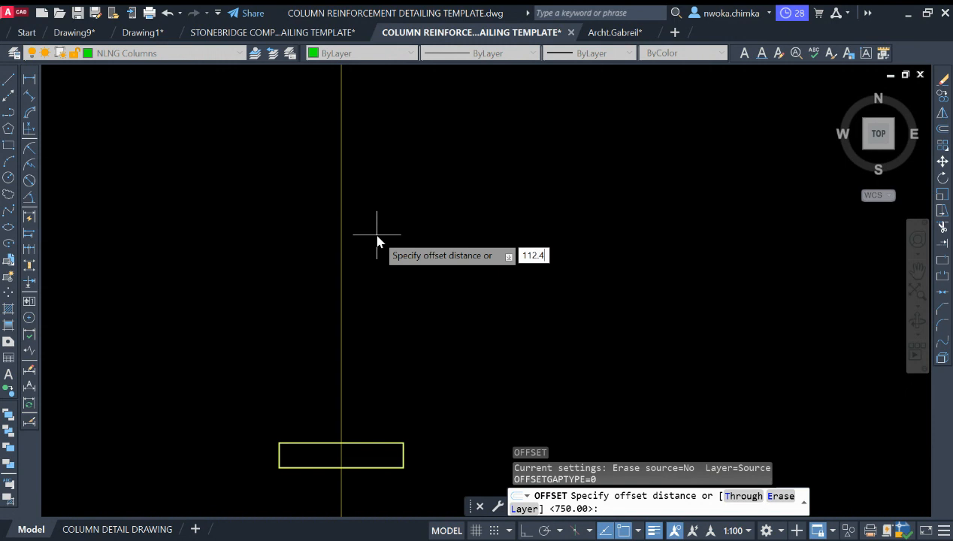
{"action": "key", "text": "Return"}
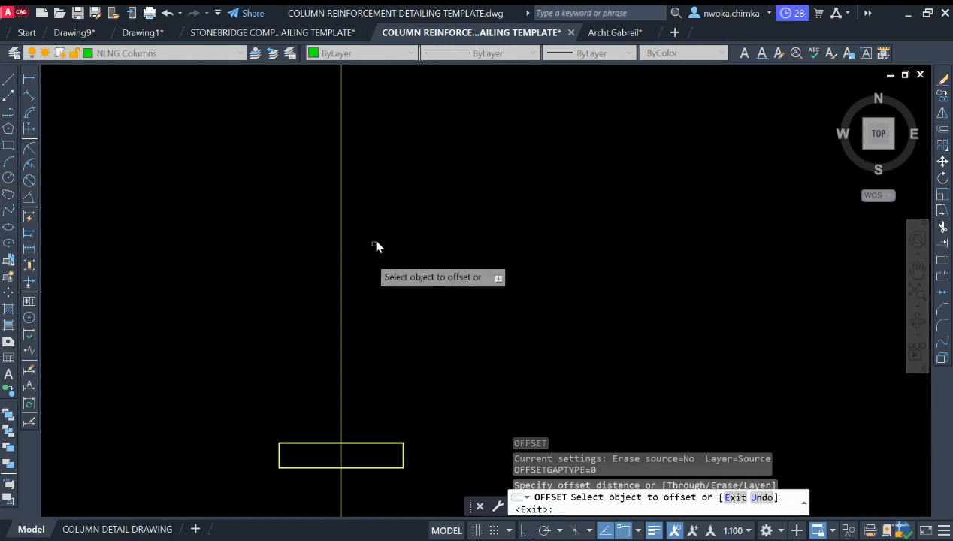
{"action": "middle_click_drag", "start_coordinate": [387, 435], "coordinate": [385, 378]}
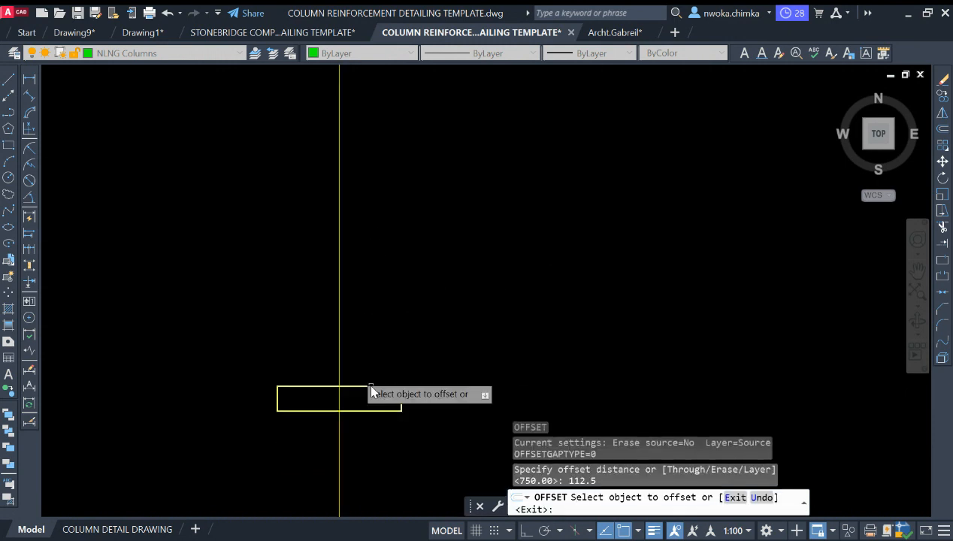
{"action": "left_click", "coordinate": [340, 353]}
{"action": "left_click", "coordinate": [481, 325]}
{"action": "left_click", "coordinate": [340, 361]}
{"action": "left_click", "coordinate": [268, 343]}
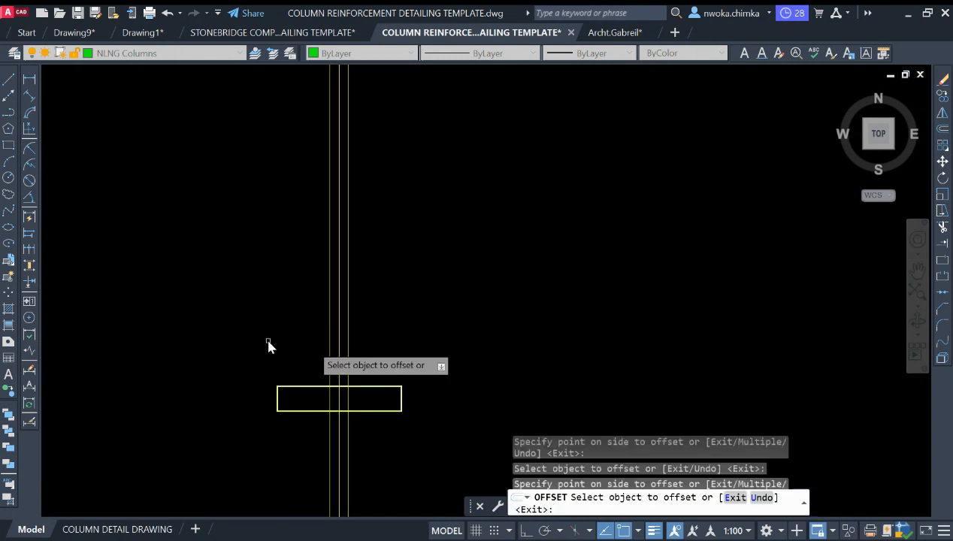
{"action": "key", "text": "Escape"}
Move the two offset lines on either side of the centreline to the NLNG Columns layer
{"action": "scroll", "coordinate": [351, 346], "scroll_direction": "up", "scroll_amount": 4}
{"action": "left_click", "coordinate": [373, 292]}
{"action": "left_click", "coordinate": [332, 329]}
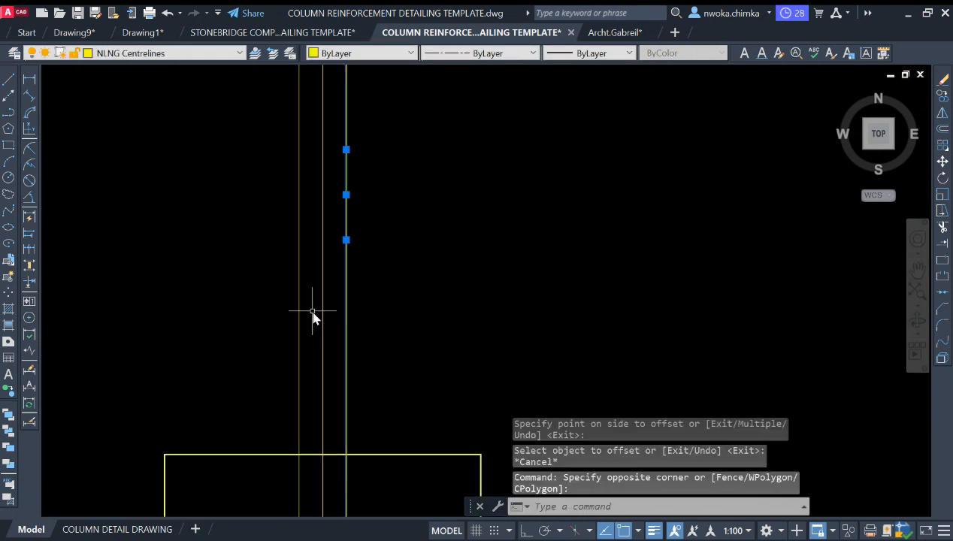
{"action": "left_click", "coordinate": [299, 307]}
{"action": "left_click", "coordinate": [291, 316]}
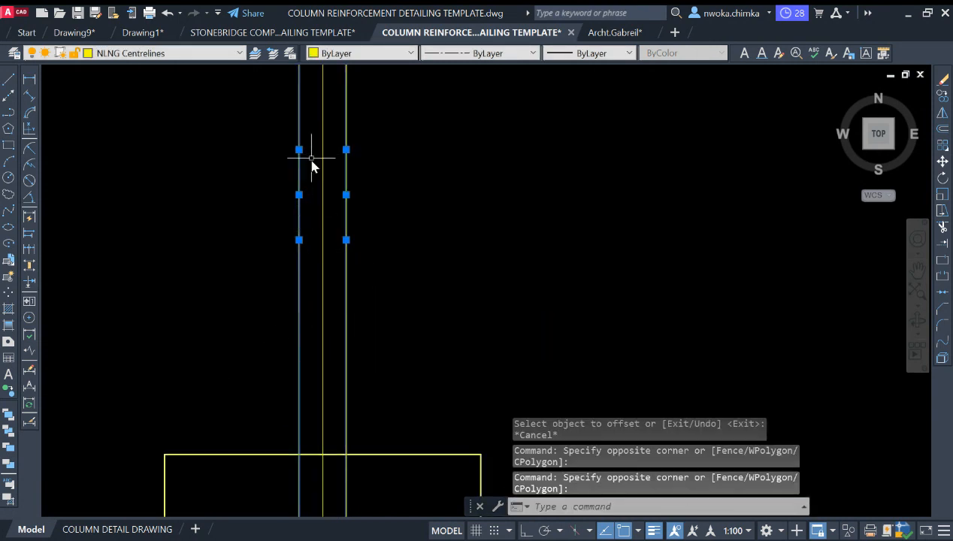
{"action": "left_click", "coordinate": [158, 53]}
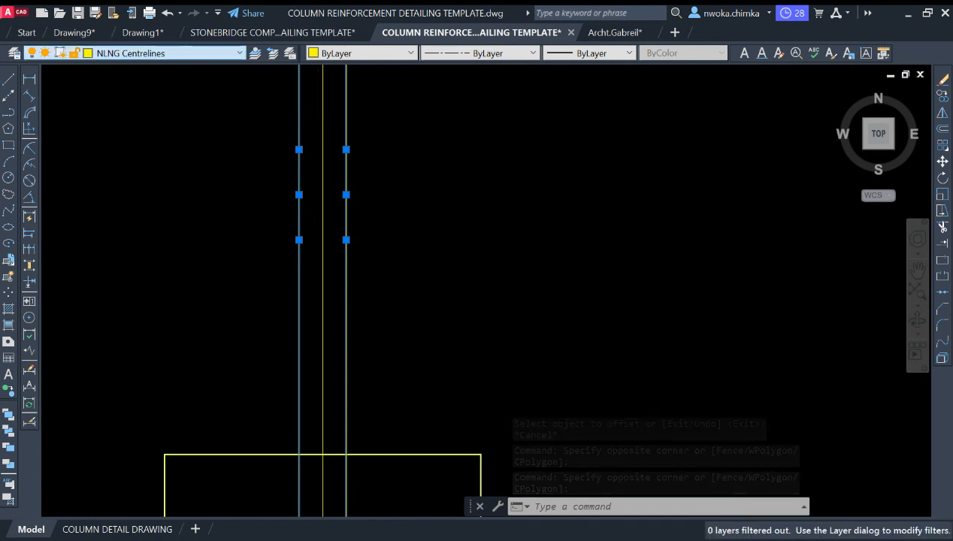
{"action": "left_click", "coordinate": [173, 105]}
{"action": "key", "text": "Escape"}
{"action": "scroll", "coordinate": [485, 208], "scroll_direction": "down", "scroll_amount": 2}
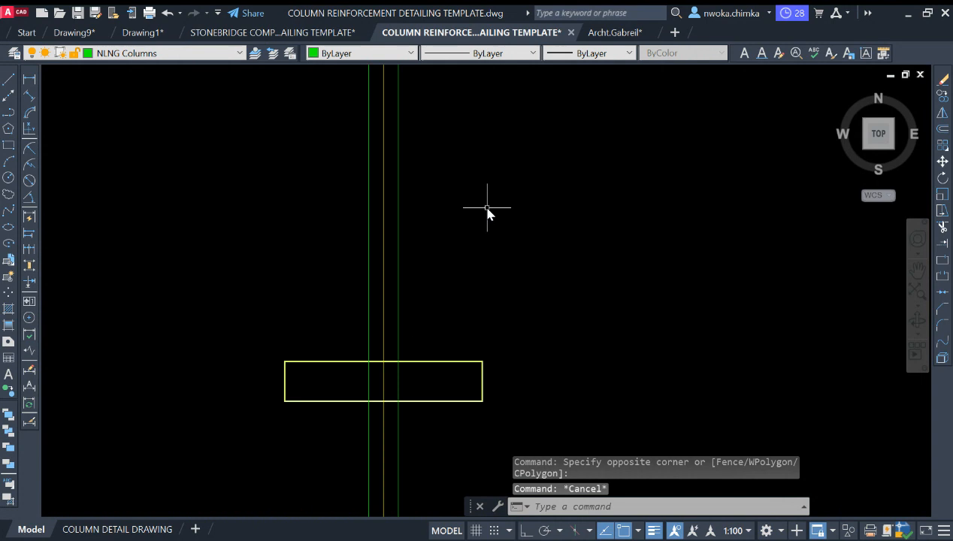
Trim both column face lines below the footing's top edge, using that edge as the cutting edge
{"action": "scroll", "coordinate": [432, 348], "scroll_direction": "up", "scroll_amount": 2}
{"action": "left_click", "coordinate": [479, 315]}
{"action": "left_click", "coordinate": [428, 385]}
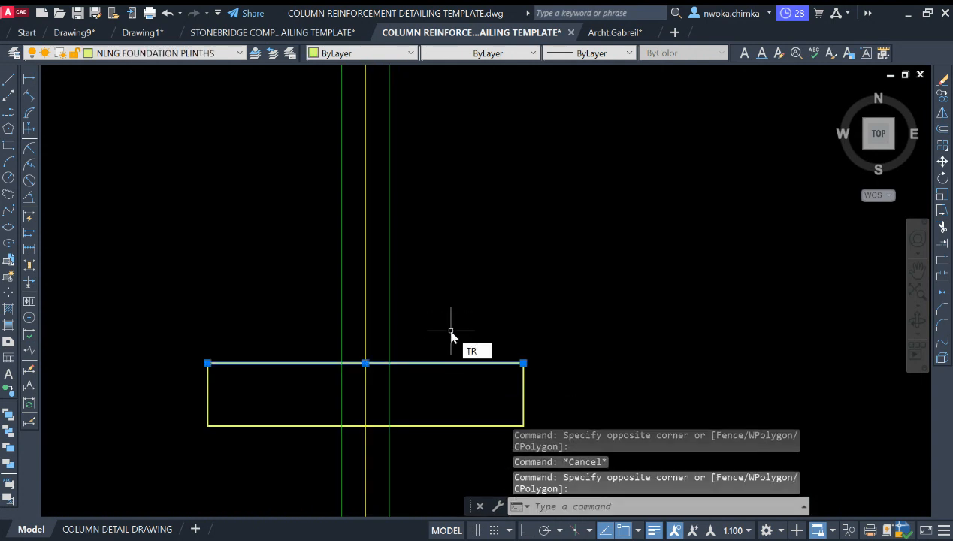
{"action": "key", "text": "Return"}
{"action": "left_click", "coordinate": [389, 391]}
{"action": "left_click", "coordinate": [342, 391]}
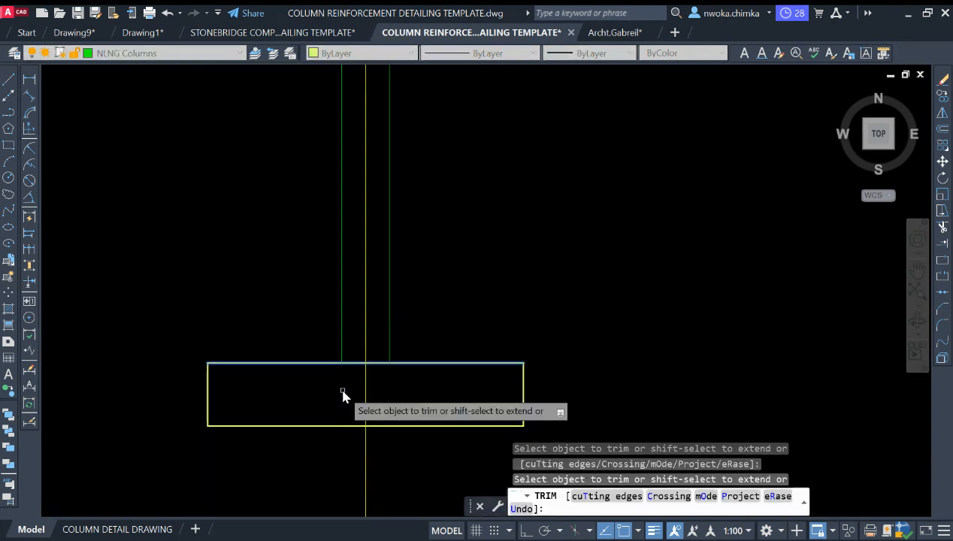
{"action": "key", "text": "Escape"}
Trim away the footing's top edge between the two column faces
{"action": "scroll", "coordinate": [387, 372], "scroll_direction": "down", "scroll_amount": 2}
{"action": "middle_click_drag", "start_coordinate": [409, 353], "coordinate": [438, 354]}
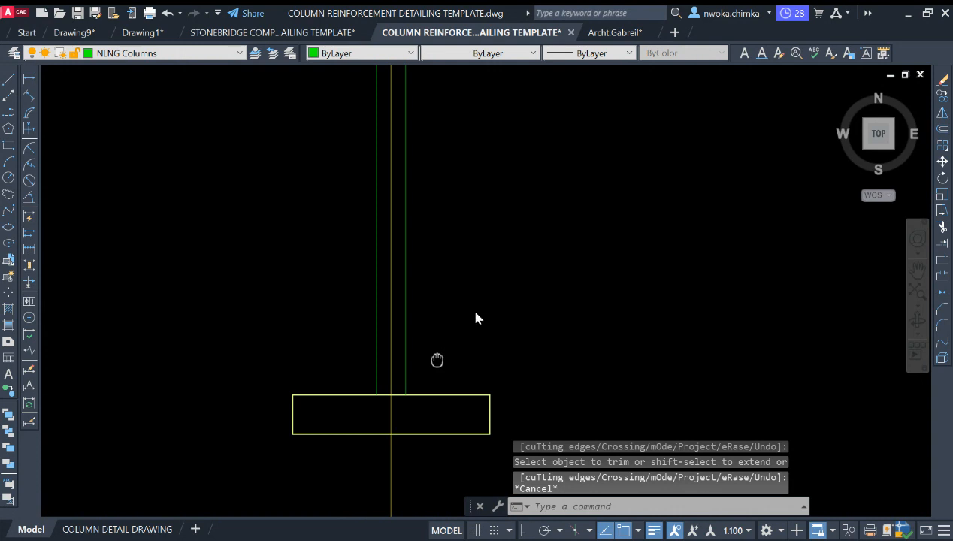
{"action": "scroll", "coordinate": [466, 341], "scroll_direction": "down", "scroll_amount": 1}
{"action": "scroll", "coordinate": [434, 334], "scroll_direction": "up", "scroll_amount": 2}
{"action": "middle_click_drag", "start_coordinate": [423, 414], "coordinate": [438, 348]}
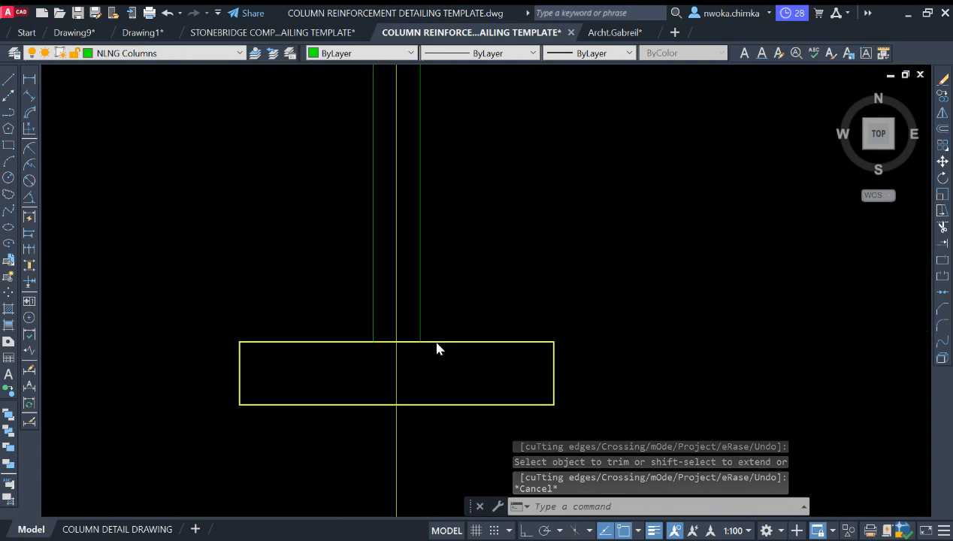
{"action": "type", "text": "TR"}
{"action": "key", "text": "Return"}
{"action": "scroll", "coordinate": [373, 345], "scroll_direction": "up", "scroll_amount": 2}
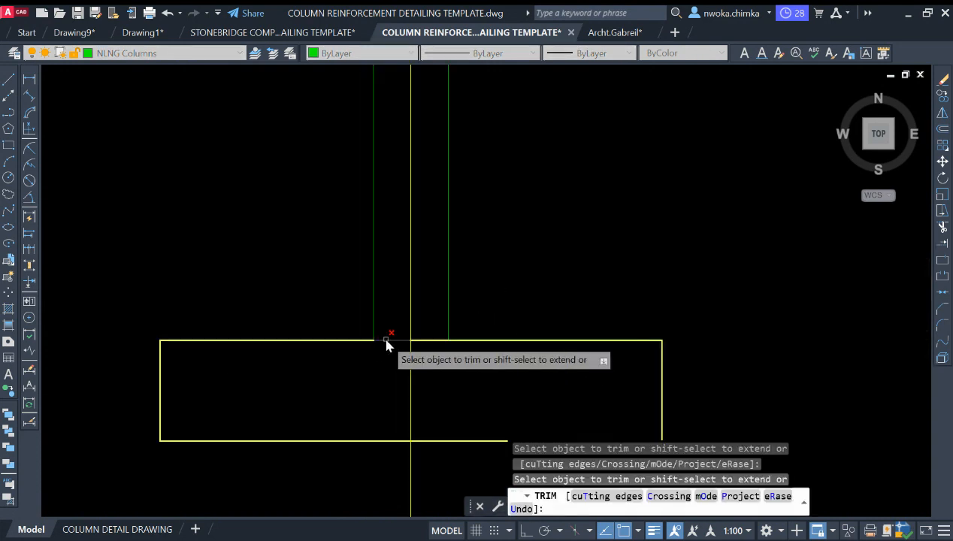
{"action": "left_click", "coordinate": [387, 342]}
{"action": "mouse_move", "coordinate": [427, 339]}
{"action": "left_mouse_down"}
{"action": "mouse_move", "coordinate": [421, 350]}
{"action": "mouse_move", "coordinate": [438, 372]}
{"action": "left_mouse_up"}
{"action": "key", "text": "Escape"}
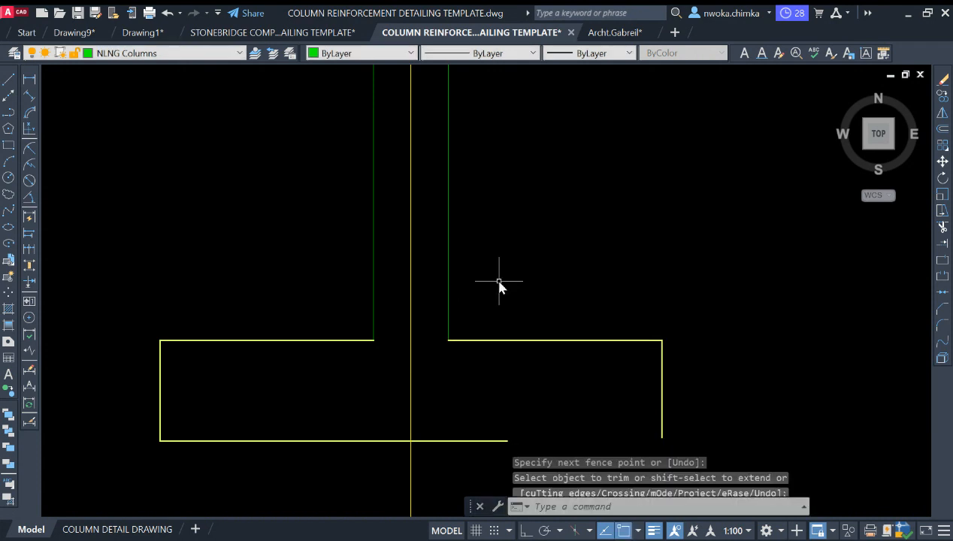
Draw a line across the column base, joining the lower ends of the two column faces
{"action": "type", "text": "l"}
{"action": "key", "text": "Return"}
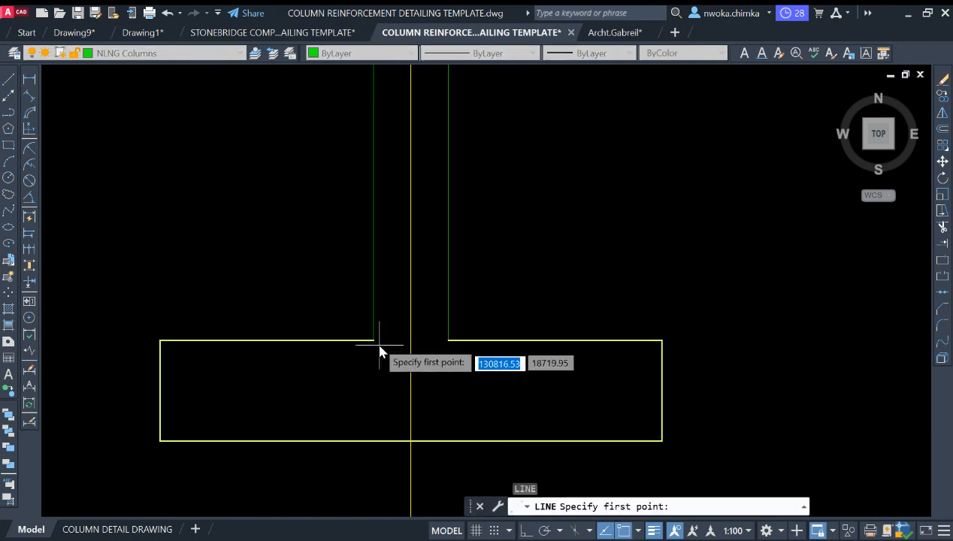
{"action": "left_click", "coordinate": [374, 341]}
{"action": "left_click", "coordinate": [449, 340]}
{"action": "key", "text": "Escape"}
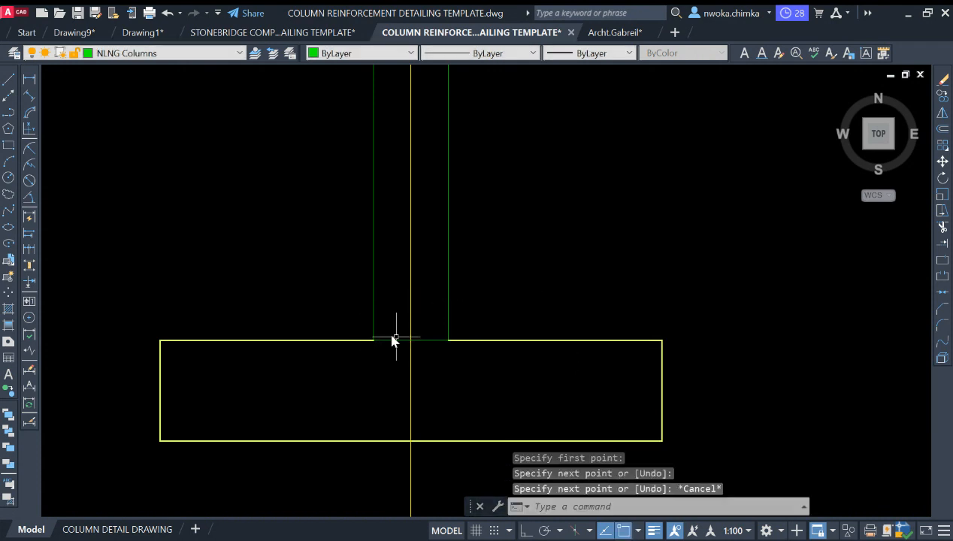
Put the line across the column base on a layer with a dashed linetype
{"action": "left_click_drag", "start_coordinate": [394, 336], "coordinate": [383, 348]}
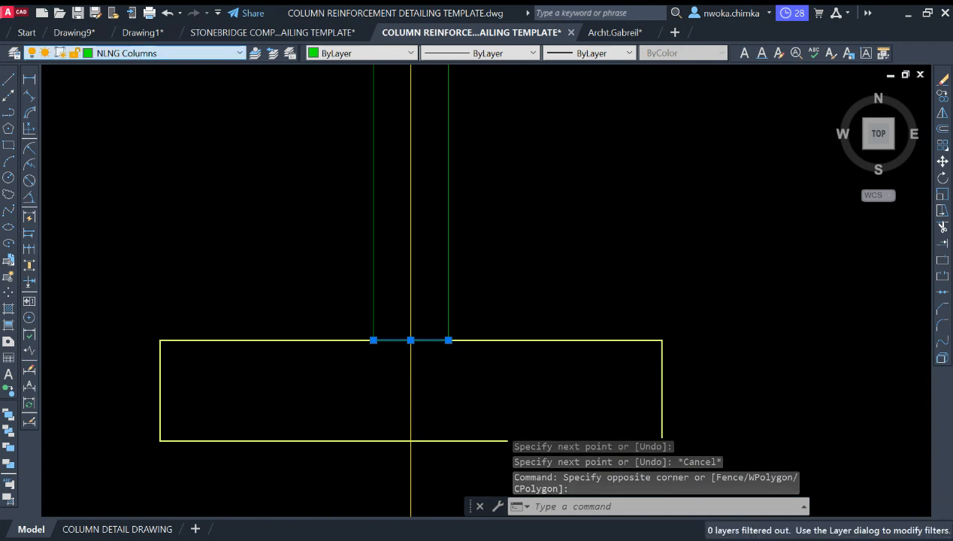
{"action": "key", "text": "Escape"}
{"action": "scroll", "coordinate": [454, 330], "scroll_direction": "up", "scroll_amount": 4}
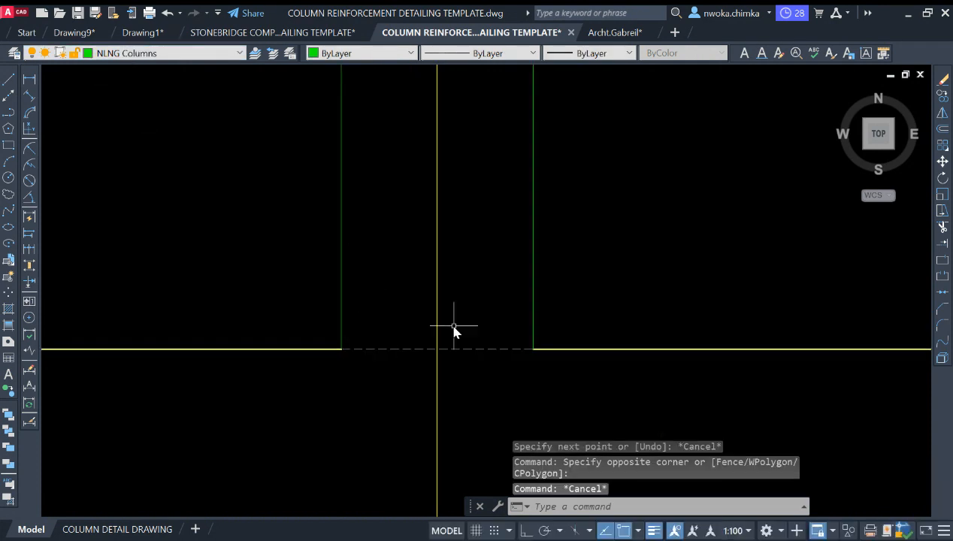
{"action": "scroll", "coordinate": [399, 331], "scroll_direction": "down", "scroll_amount": 2}
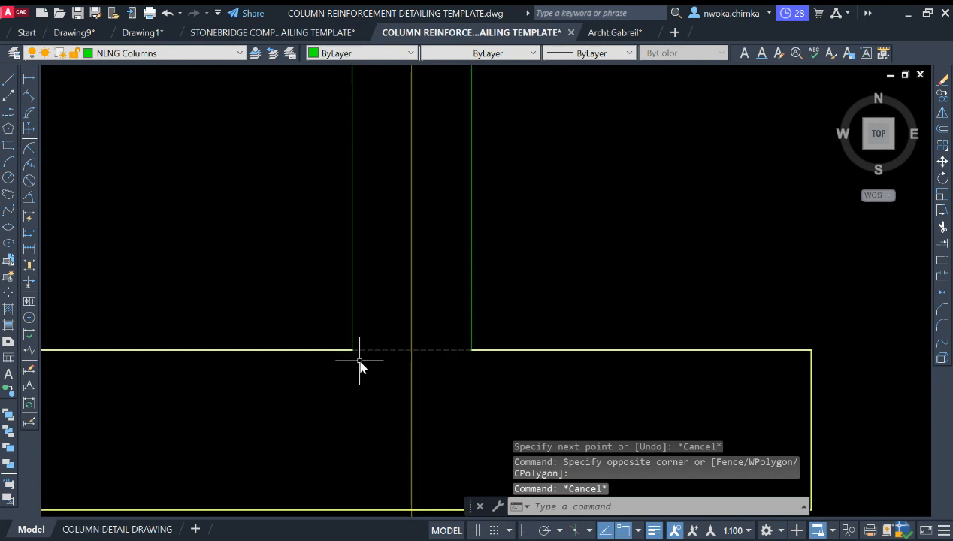
{"action": "scroll", "coordinate": [397, 360], "scroll_direction": "up", "scroll_amount": 2}
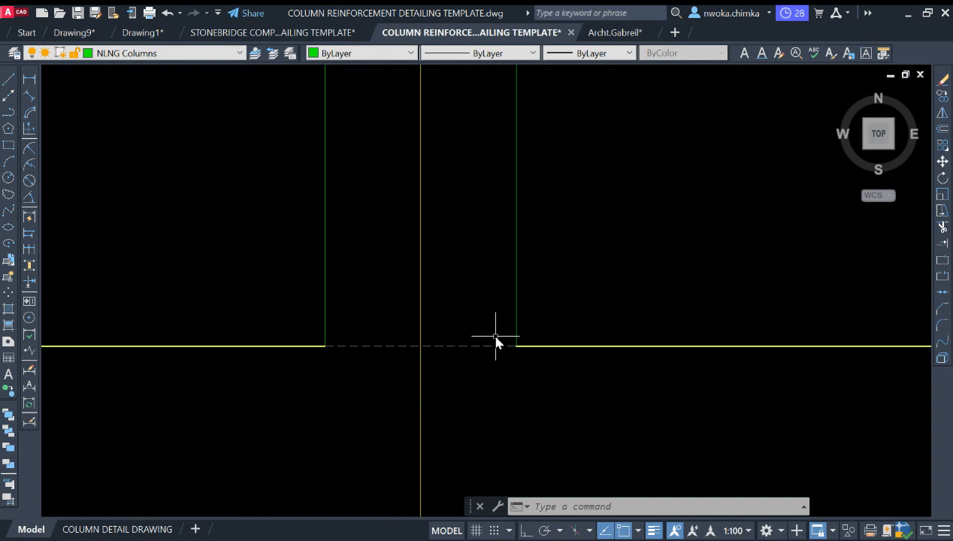
{"action": "scroll", "coordinate": [475, 323], "scroll_direction": "down", "scroll_amount": 6}
{"action": "mouse_move", "coordinate": [500, 320]}
{"action": "middle_mouse_down"}
{"action": "mouse_move", "coordinate": [487, 266]}
{"action": "mouse_move", "coordinate": [466, 275]}
{"action": "middle_mouse_up"}
{"action": "scroll", "coordinate": [482, 315], "scroll_direction": "up", "scroll_amount": 2}
{"action": "middle_click_drag", "start_coordinate": [483, 315], "coordinate": [487, 308]}
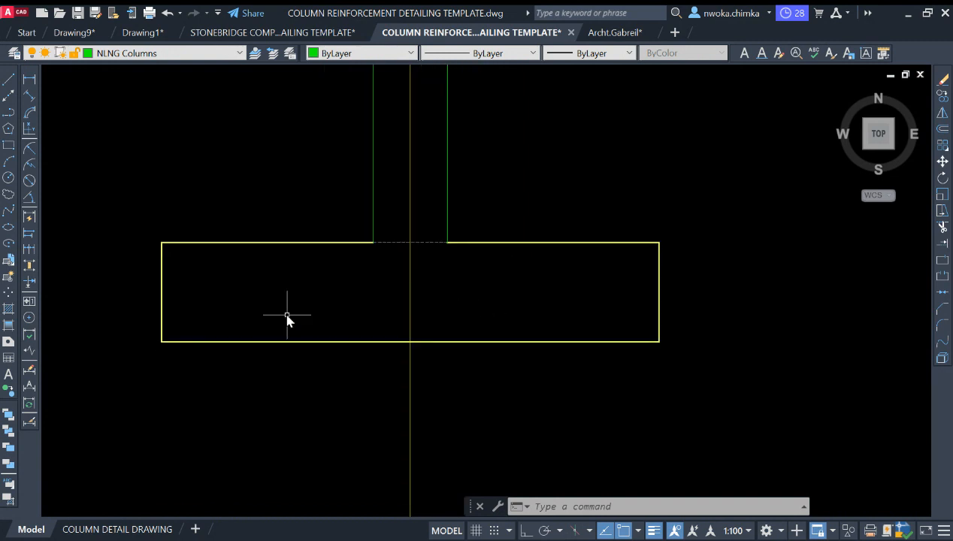
{"action": "scroll", "coordinate": [291, 323], "scroll_direction": "down", "scroll_amount": 2}
{"action": "scroll", "coordinate": [259, 320], "scroll_direction": "up", "scroll_amount": 2}
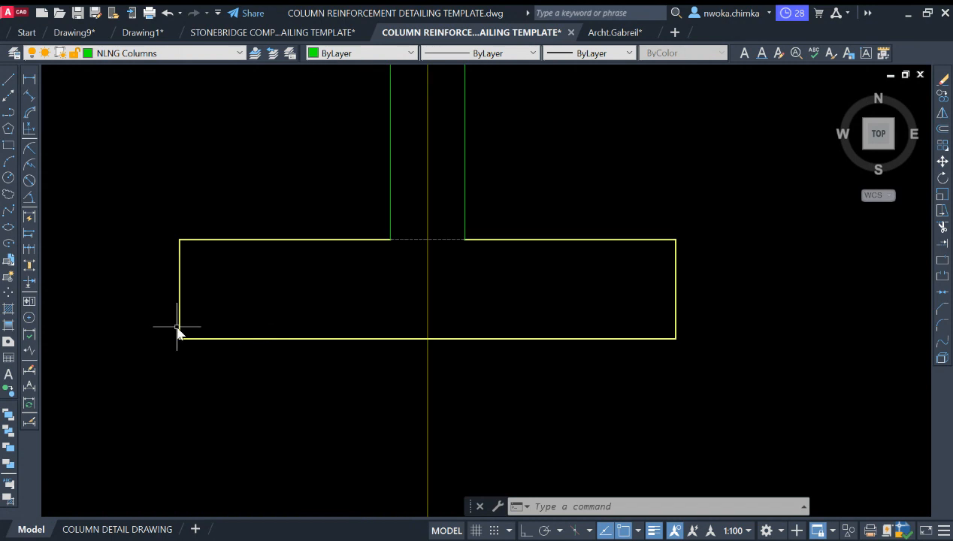
{"action": "scroll", "coordinate": [587, 302], "scroll_direction": "down", "scroll_amount": 2}
{"action": "scroll", "coordinate": [530, 294], "scroll_direction": "down", "scroll_amount": 2}
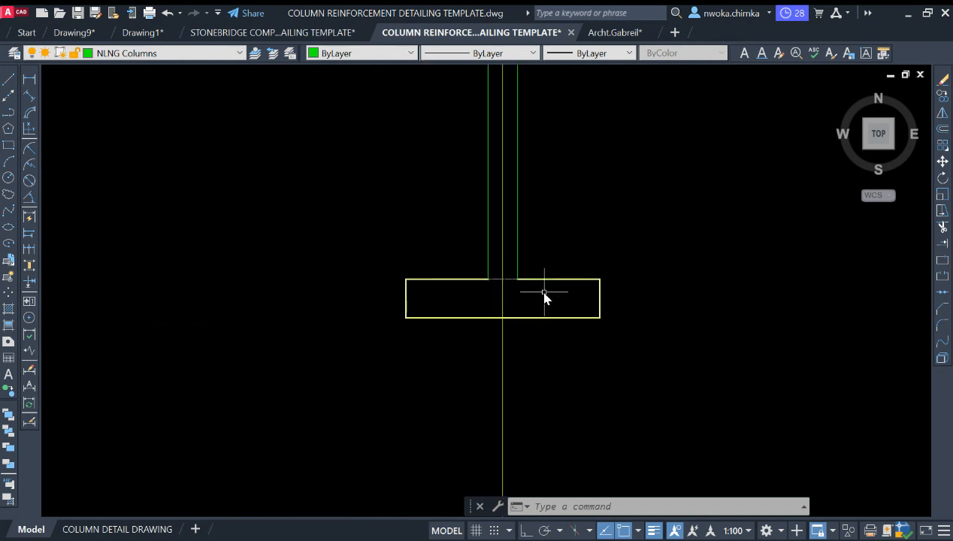
{"action": "middle_click_drag", "start_coordinate": [544, 294], "coordinate": [493, 298]}
{"action": "scroll", "coordinate": [453, 327], "scroll_direction": "up", "scroll_amount": 4}
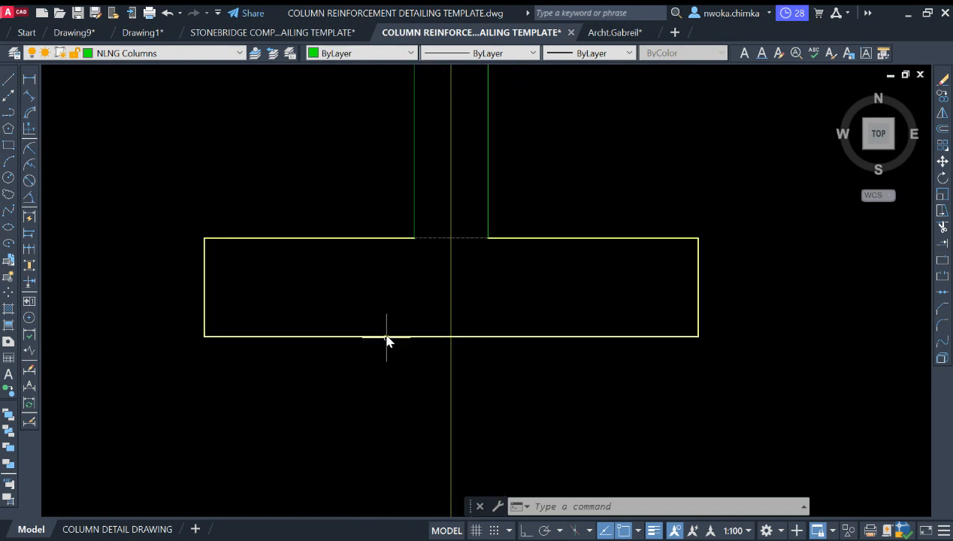
{"action": "scroll", "coordinate": [381, 318], "scroll_direction": "up", "scroll_amount": 2}
{"action": "scroll", "coordinate": [385, 318], "scroll_direction": "down", "scroll_amount": 2}
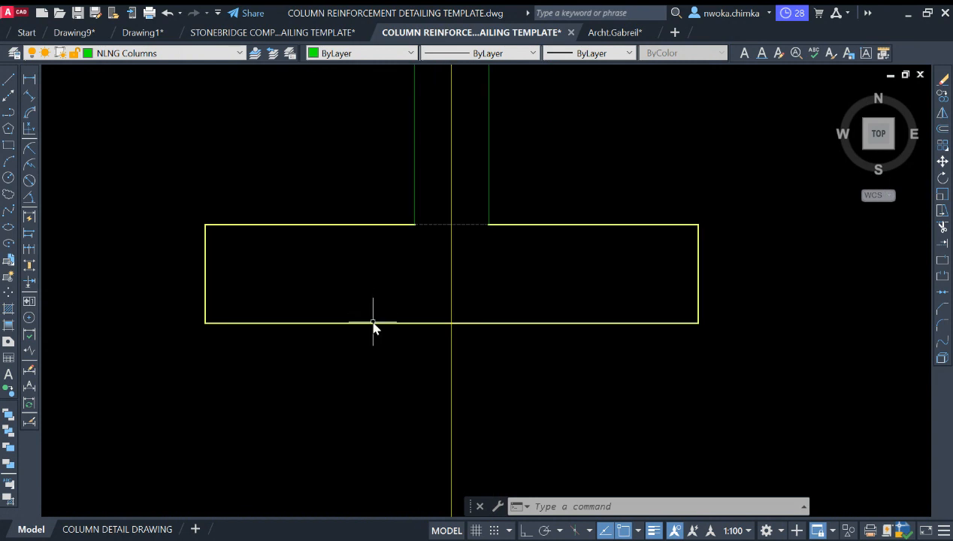
Offset the footing's bottom edge and both side edges 50 inward to set out the concrete cover
{"action": "scroll", "coordinate": [374, 323], "scroll_direction": "up", "scroll_amount": 2}
{"action": "middle_click_drag", "start_coordinate": [384, 313], "coordinate": [387, 326]}
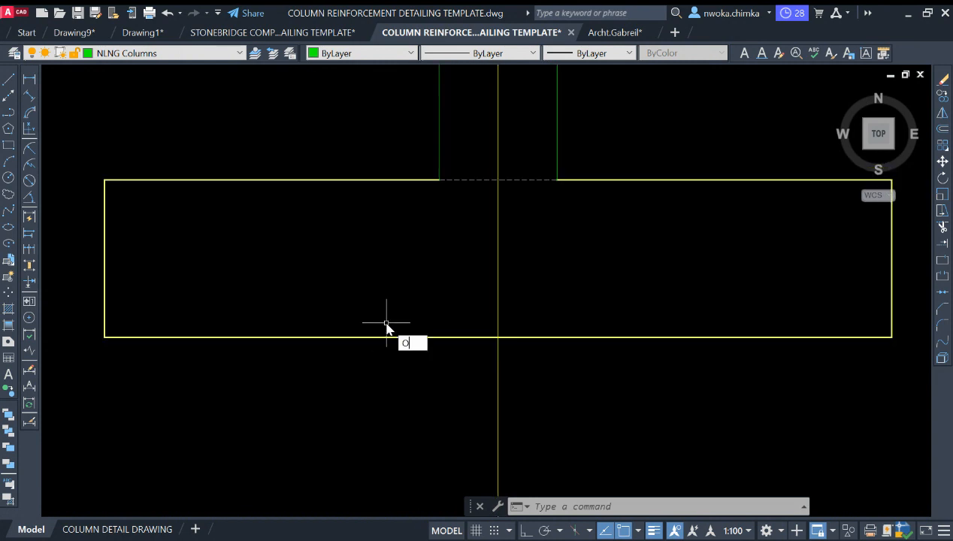
{"action": "key", "text": "Return"}
{"action": "type", "text": "50"}
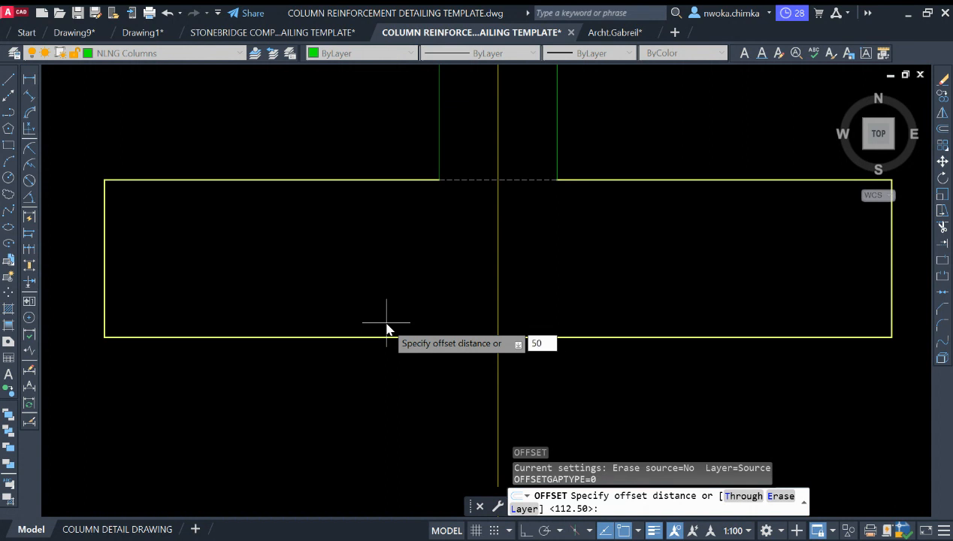
{"action": "key", "text": "Return"}
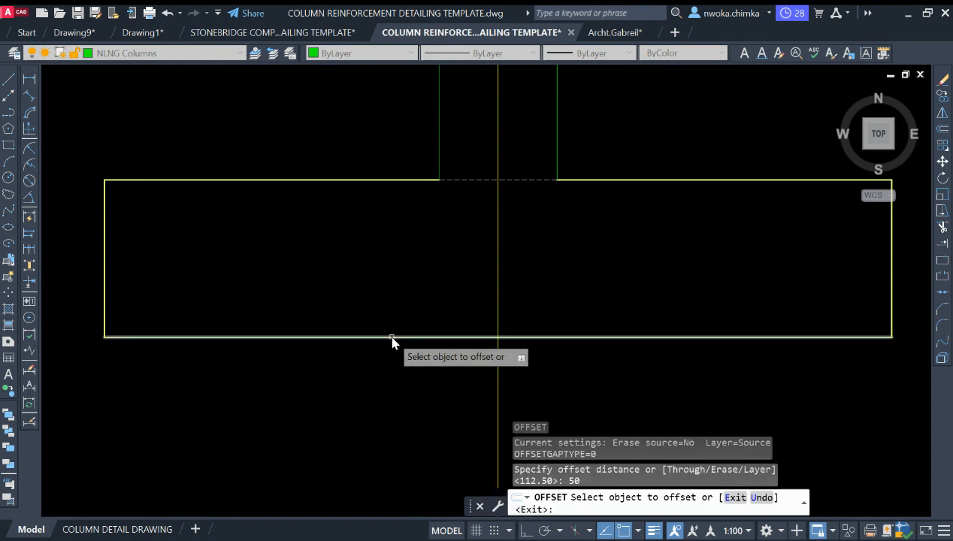
{"action": "left_click", "coordinate": [391, 337]}
{"action": "left_click", "coordinate": [389, 286]}
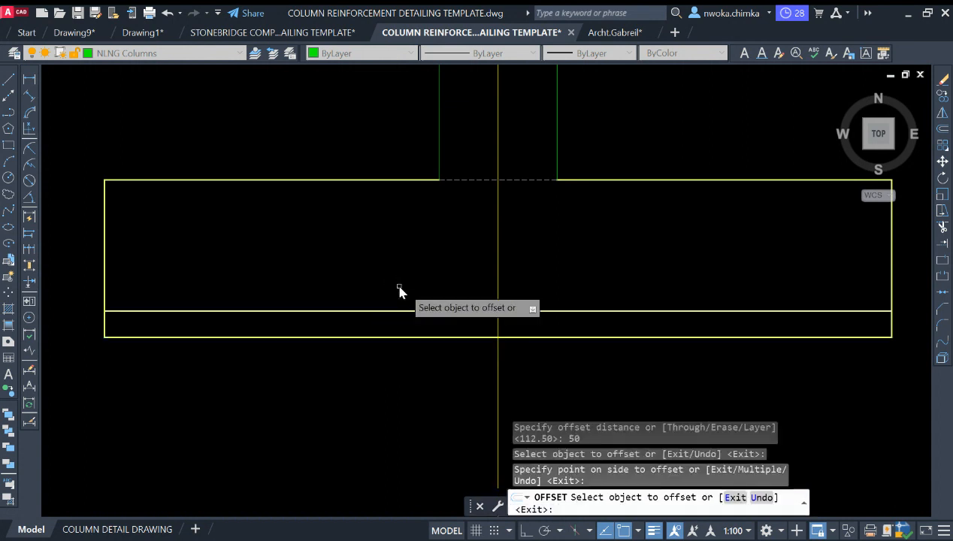
{"action": "left_click", "coordinate": [105, 249]}
{"action": "left_click", "coordinate": [325, 265]}
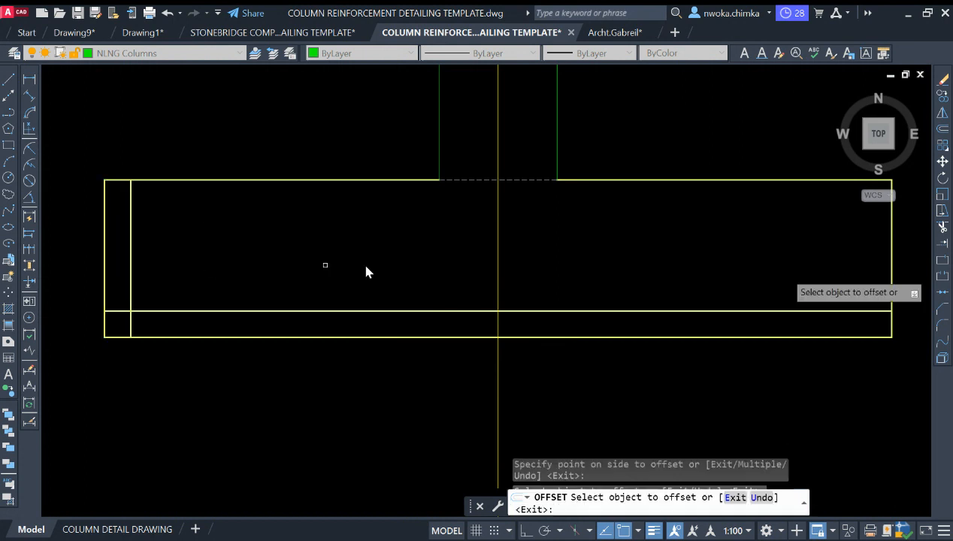
{"action": "left_click", "coordinate": [892, 255]}
{"action": "left_click", "coordinate": [890, 255]}
{"action": "key", "text": "Escape"}
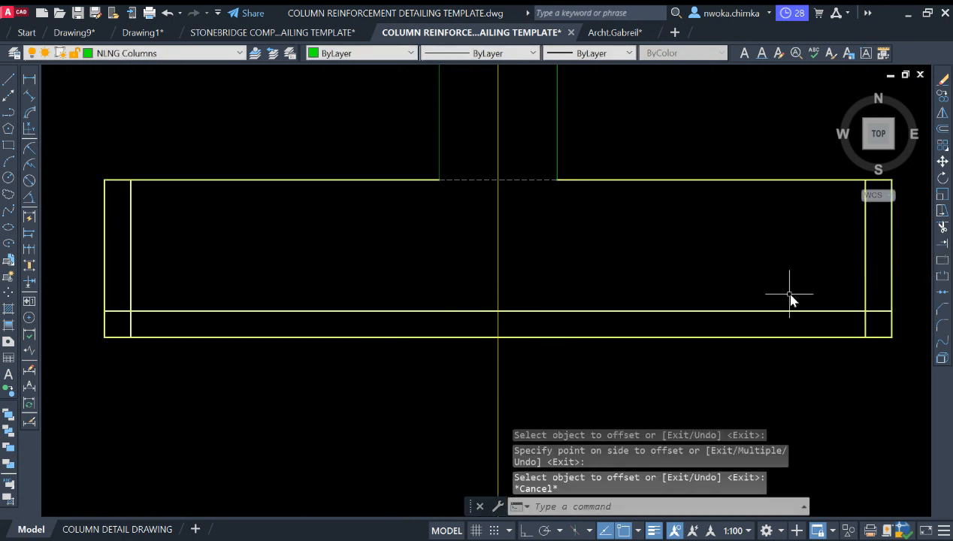
Trim the overlapping ends of the inner offset lines at both lower corners of the footing
{"action": "key", "text": "Return"}
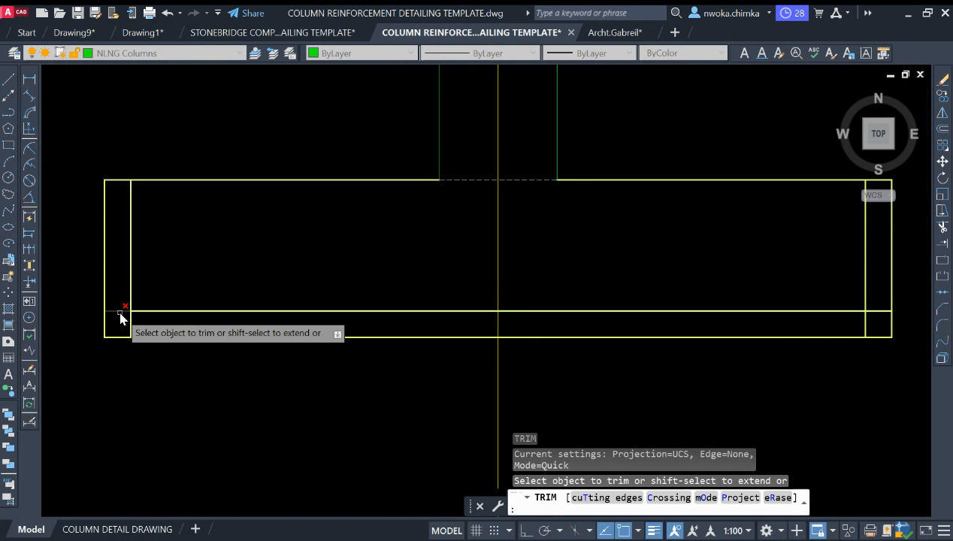
{"action": "left_click_drag", "start_coordinate": [126, 323], "coordinate": [167, 321]}
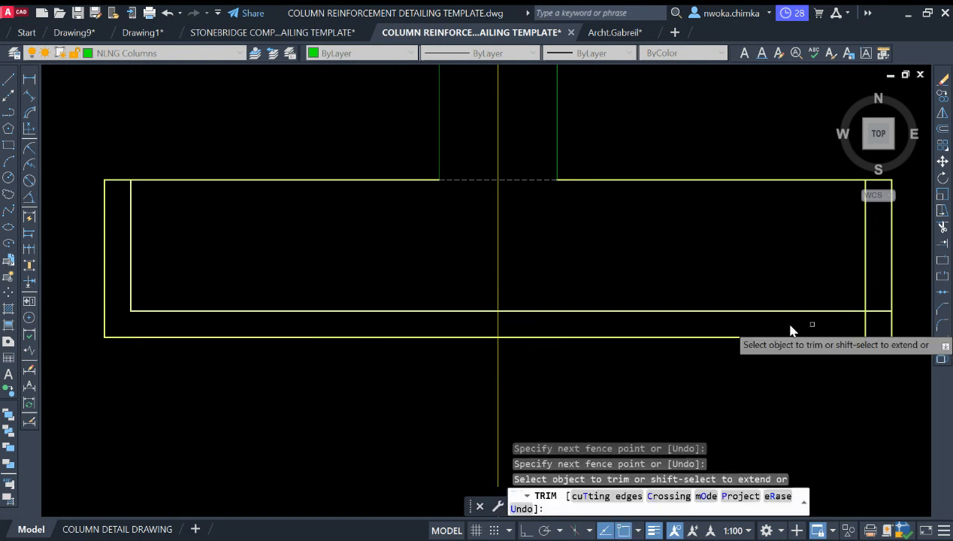
{"action": "left_click", "coordinate": [880, 311]}
{"action": "mouse_move", "coordinate": [874, 326]}
{"action": "left_mouse_down"}
{"action": "mouse_move", "coordinate": [858, 326]}
{"action": "mouse_move", "coordinate": [874, 305]}
{"action": "left_mouse_up"}
{"action": "key", "text": "Escape"}
{"action": "scroll", "coordinate": [647, 356], "scroll_direction": "down", "scroll_amount": 4}
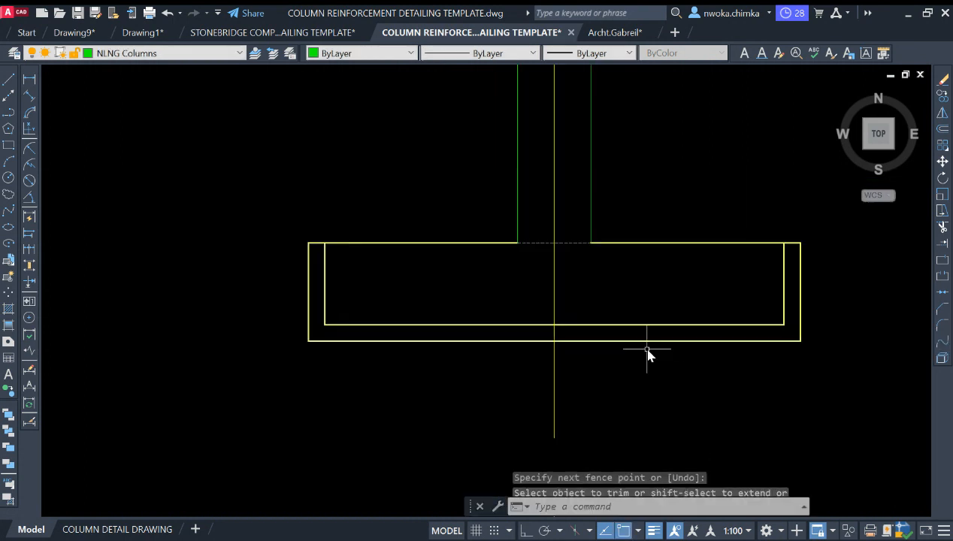
Look over the existing footing plan and section details near the column elevation and return to the footing
{"action": "scroll", "coordinate": [459, 310], "scroll_direction": "up", "scroll_amount": 2}
{"action": "scroll", "coordinate": [364, 297], "scroll_direction": "up", "scroll_amount": 2}
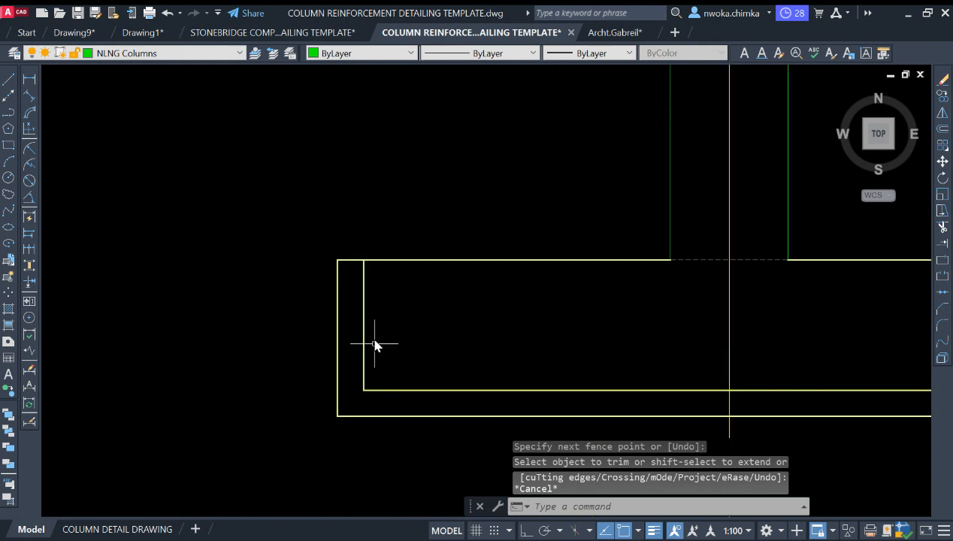
{"action": "scroll", "coordinate": [365, 301], "scroll_direction": "down", "scroll_amount": 10}
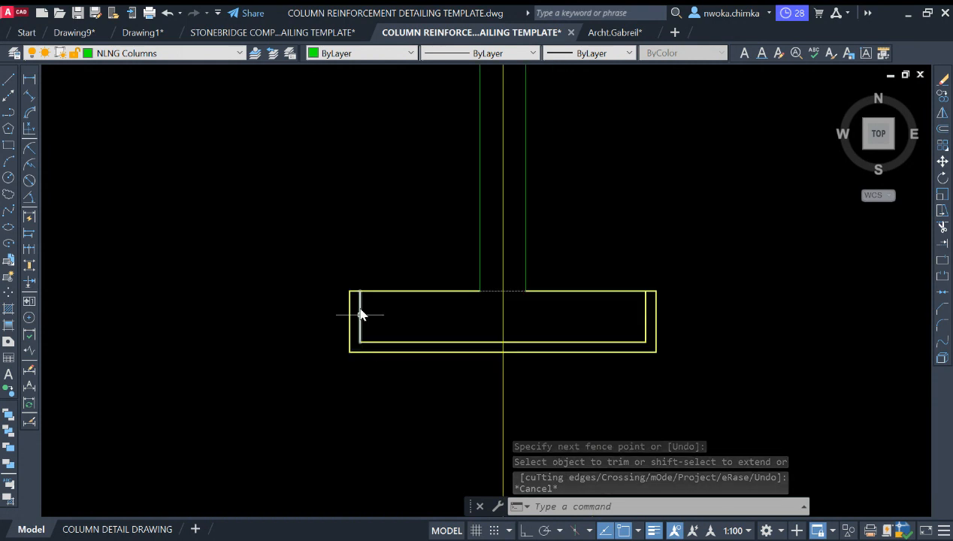
{"action": "middle_click_drag", "start_coordinate": [718, 135], "coordinate": [579, 271]}
{"action": "scroll", "coordinate": [587, 259], "scroll_direction": "down", "scroll_amount": 4}
{"action": "middle_click_drag", "start_coordinate": [666, 140], "coordinate": [577, 275]}
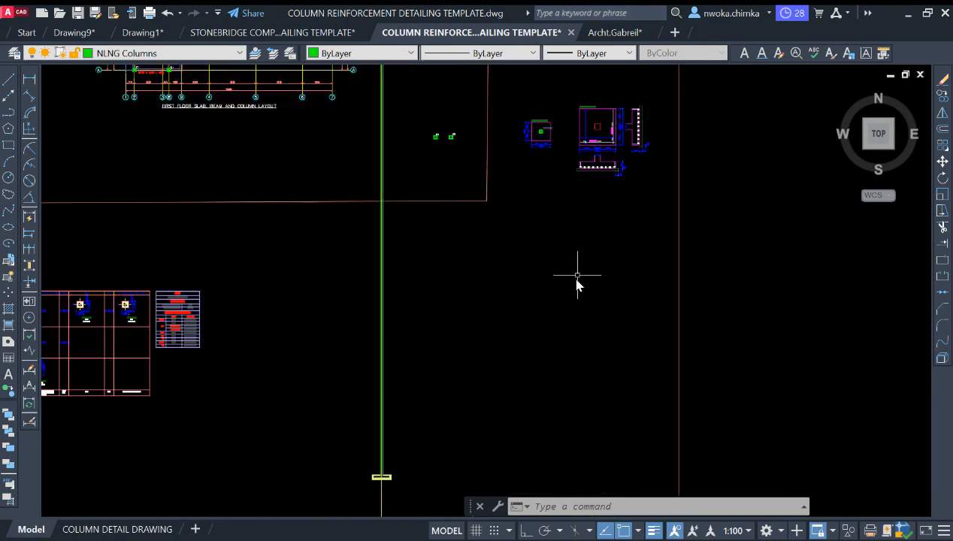
{"action": "scroll", "coordinate": [592, 183], "scroll_direction": "up", "scroll_amount": 6}
{"action": "scroll", "coordinate": [606, 174], "scroll_direction": "down", "scroll_amount": 4}
{"action": "mouse_move", "coordinate": [380, 426]}
{"action": "middle_mouse_down"}
{"action": "mouse_move", "coordinate": [402, 276]}
{"action": "mouse_move", "coordinate": [443, 206]}
{"action": "middle_mouse_up"}
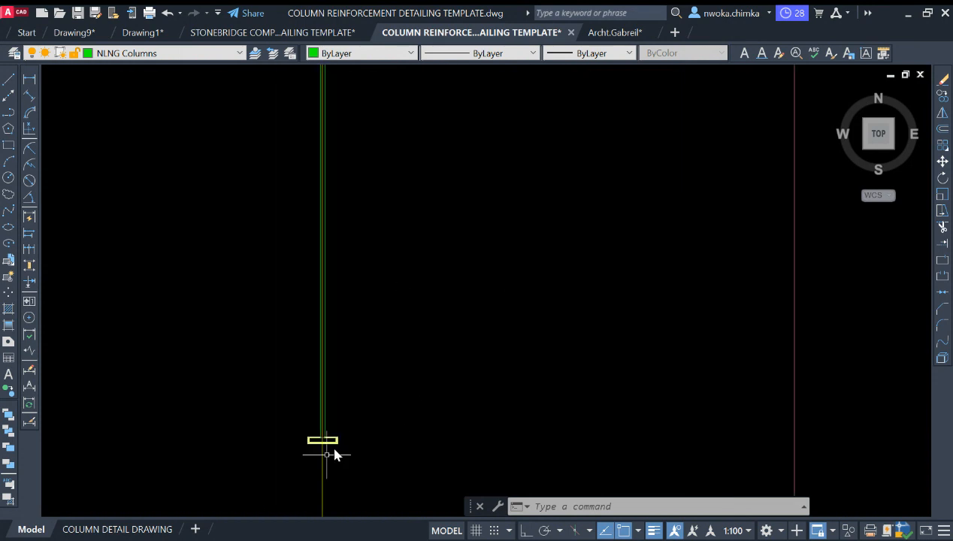
{"action": "middle_click_drag", "start_coordinate": [328, 447], "coordinate": [421, 385]}
{"action": "scroll", "coordinate": [421, 385], "scroll_direction": "up", "scroll_amount": 9}
Measure the footing's overall depth along its right side edge without placing a dimension
{"action": "left_click", "coordinate": [29, 79]}
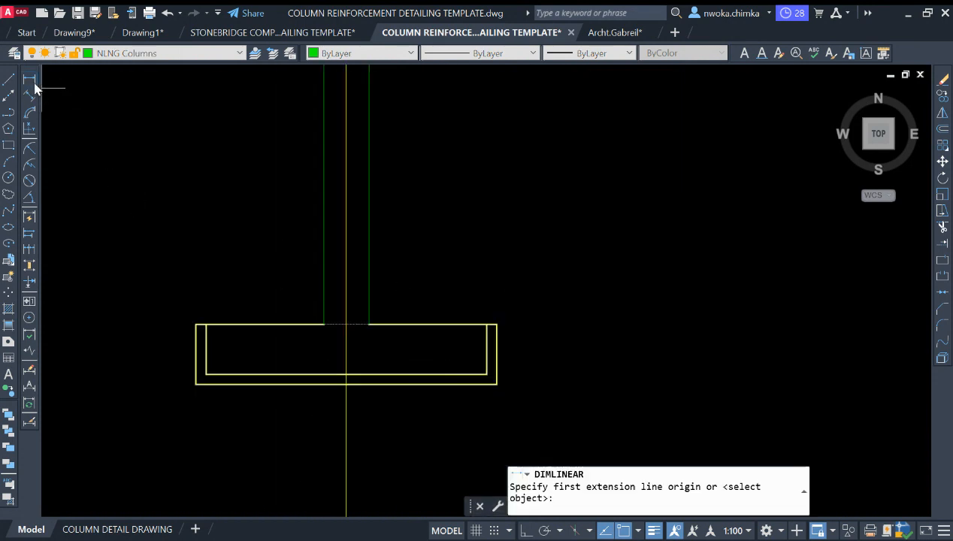
{"action": "scroll", "coordinate": [508, 328], "scroll_direction": "up", "scroll_amount": 3}
{"action": "left_click", "coordinate": [490, 320]}
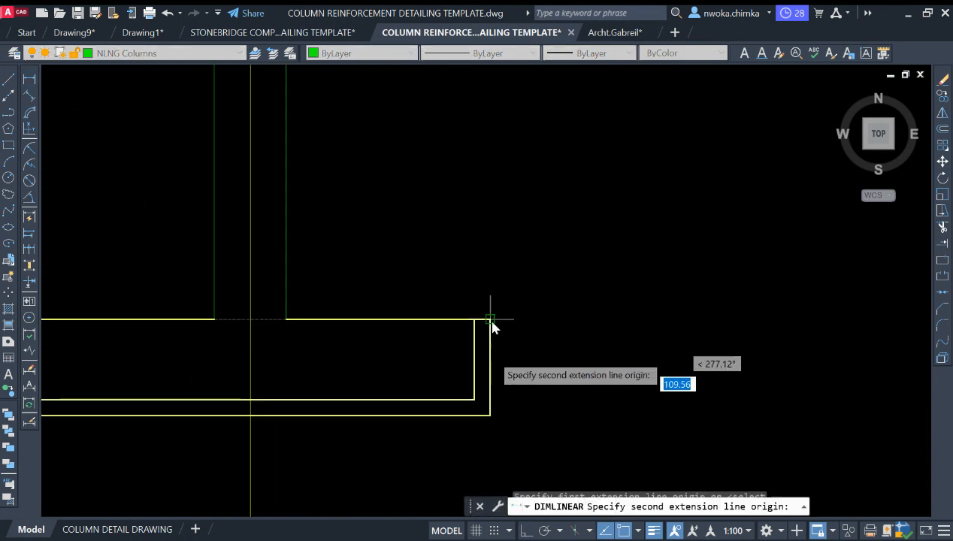
{"action": "left_click", "coordinate": [490, 416]}
{"action": "key", "text": "Escape"}
Offset both segments of the footing's top edge 50 downward to set out the top concrete cover
{"action": "middle_click_drag", "start_coordinate": [621, 377], "coordinate": [644, 321]}
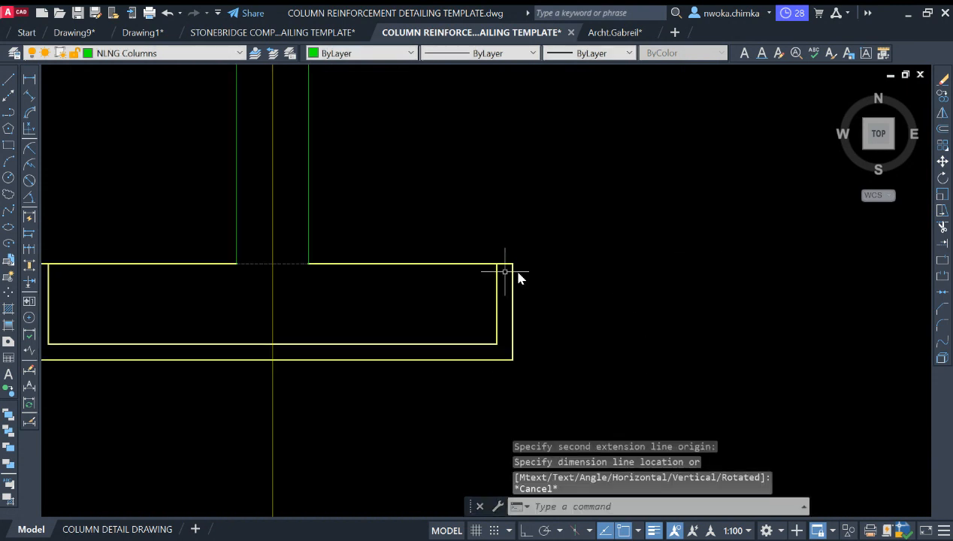
{"action": "middle_click_drag", "start_coordinate": [482, 263], "coordinate": [483, 264]}
{"action": "type", "text": "O"}
{"action": "key", "text": "Return"}
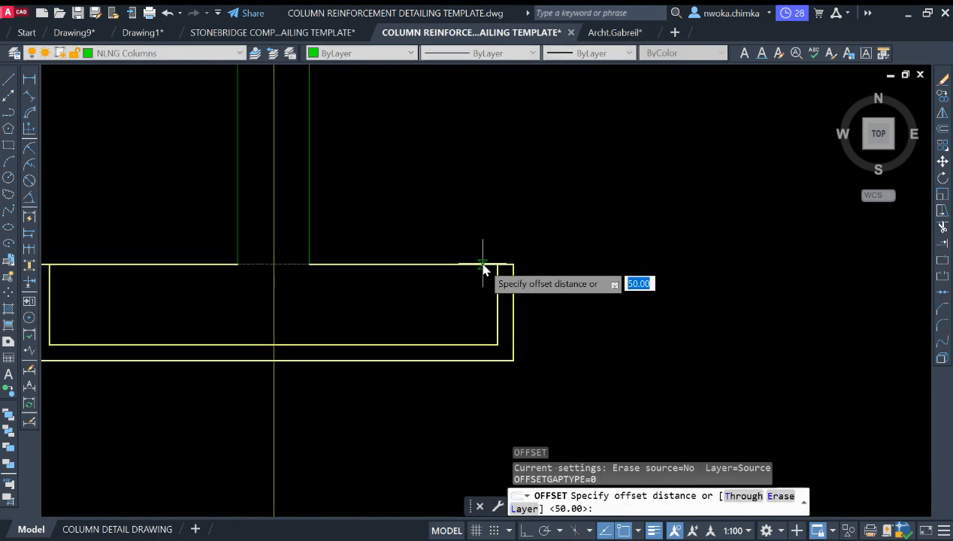
{"action": "key", "text": "Return"}
{"action": "left_click", "coordinate": [475, 266]}
{"action": "left_click", "coordinate": [466, 305]}
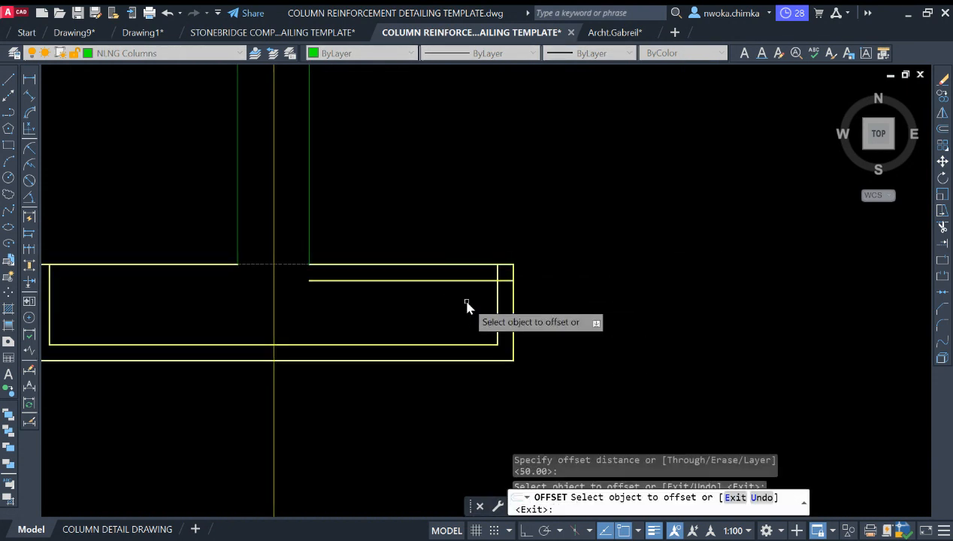
{"action": "left_click", "coordinate": [215, 267]}
{"action": "left_click", "coordinate": [312, 287]}
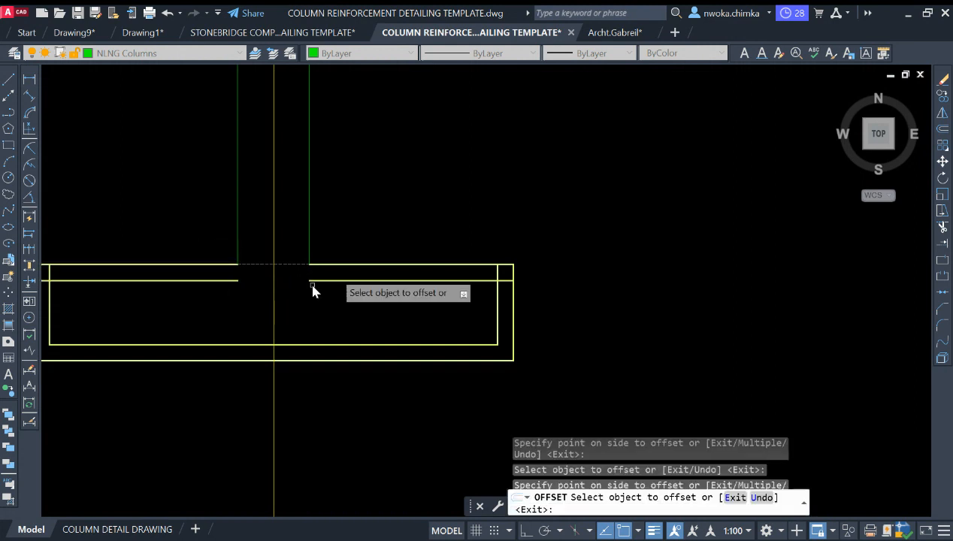
{"action": "middle_click_drag", "start_coordinate": [148, 267], "coordinate": [325, 249]}
{"action": "key", "text": "Escape"}
Measure the vertical distance between the top and bottom cover lines at the footing's left end
{"action": "left_click", "coordinate": [29, 79]}
{"action": "scroll", "coordinate": [213, 266], "scroll_direction": "up", "scroll_amount": 2}
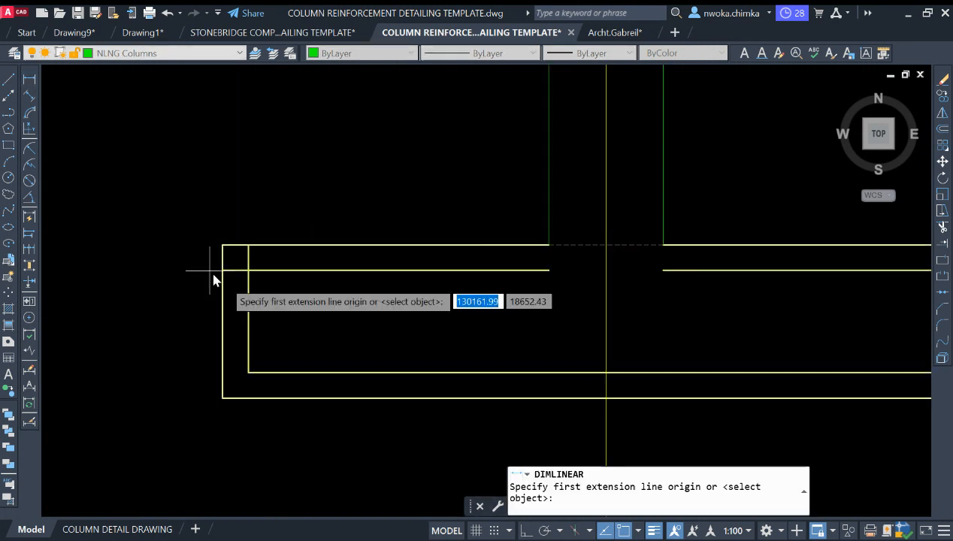
{"action": "left_click", "coordinate": [248, 270]}
{"action": "left_click", "coordinate": [248, 371]}
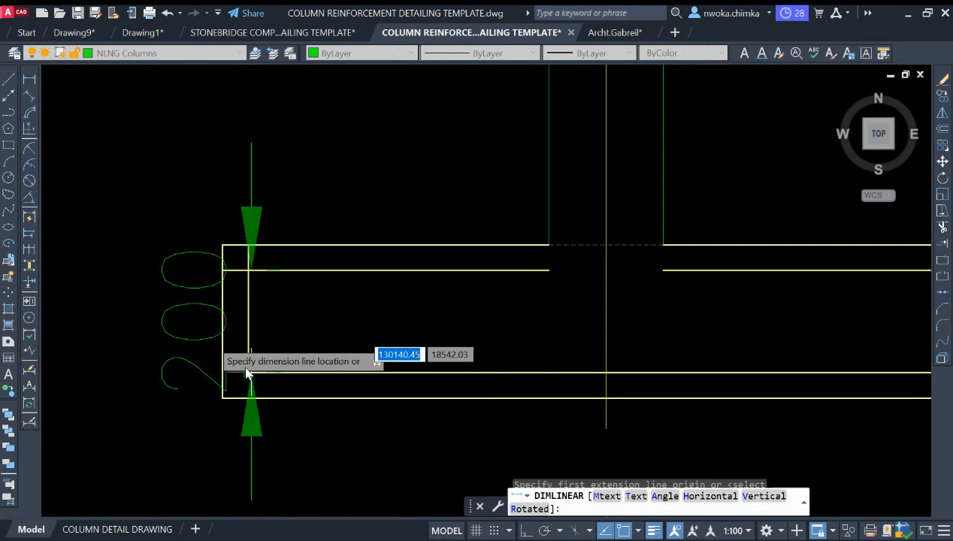
Trim the upper ends of both vertical inner lines of the footing where they pass above the upper horizontal inner lines
{"action": "key", "text": "Escape"}
{"action": "type", "text": "tr"}
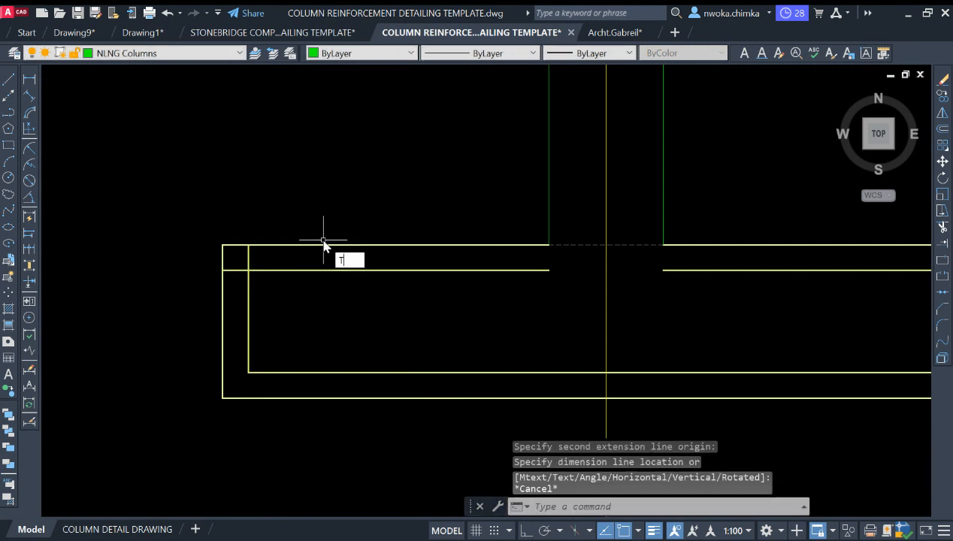
{"action": "key", "text": "Return"}
{"action": "left_click", "coordinate": [248, 257]}
{"action": "scroll", "coordinate": [248, 263], "scroll_direction": "down", "scroll_amount": 4}
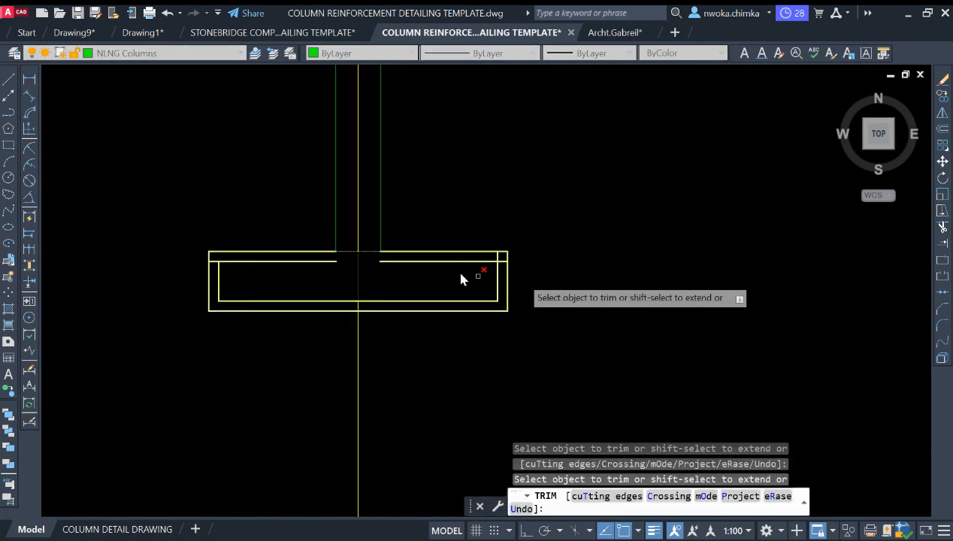
{"action": "scroll", "coordinate": [462, 277], "scroll_direction": "up", "scroll_amount": 4}
{"action": "left_click", "coordinate": [550, 250]}
{"action": "key", "text": "Escape"}
Erase the two upper horizontal inner lines on either side of the column in the footing section
{"action": "left_click", "coordinate": [548, 248]}
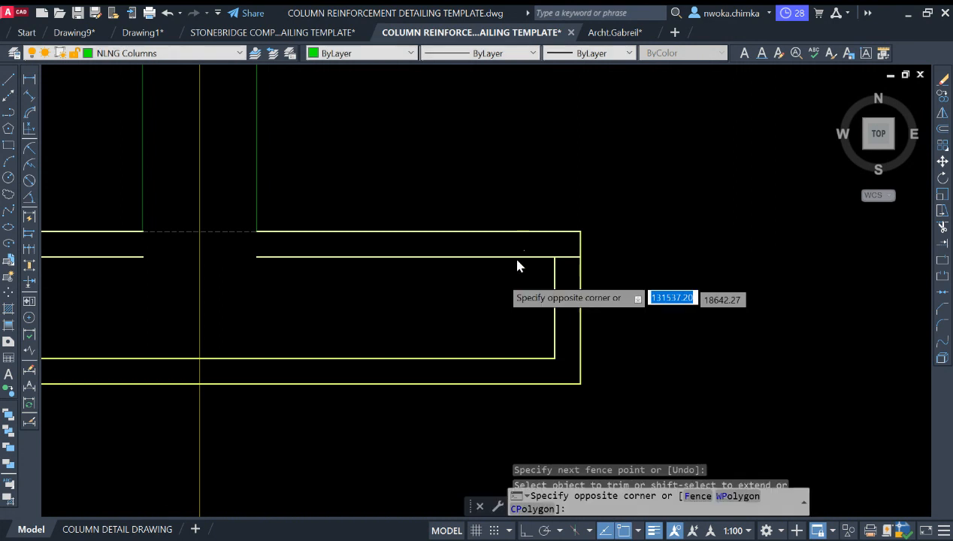
{"action": "left_click", "coordinate": [500, 276]}
{"action": "scroll", "coordinate": [491, 271], "scroll_direction": "down", "scroll_amount": 2}
{"action": "left_click", "coordinate": [297, 264]}
{"action": "left_click", "coordinate": [298, 262]}
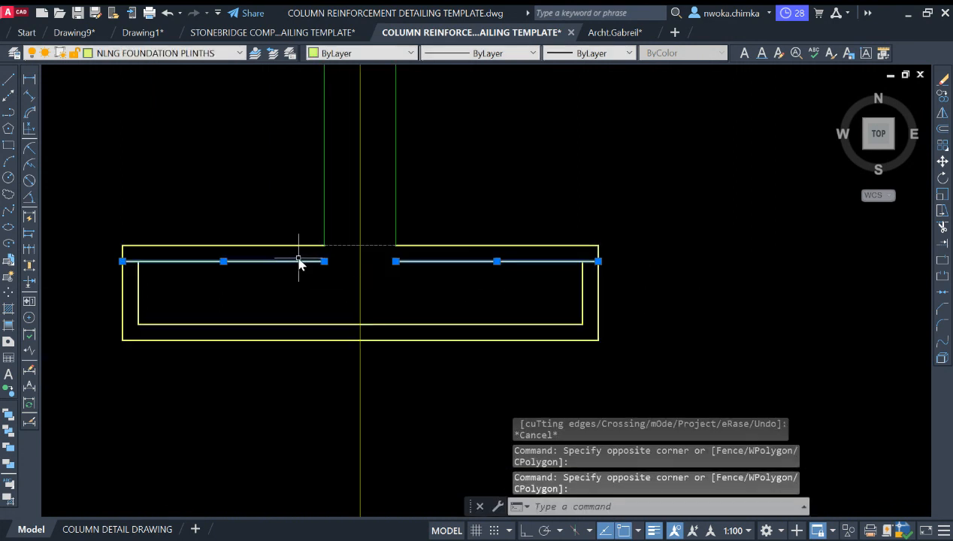
{"action": "type", "text": "e"}
{"action": "key", "text": "Return"}
Put the footing's bottom inner line and its two vertical end lines on the NLNG Rebars layer
{"action": "left_click", "coordinate": [592, 291]}
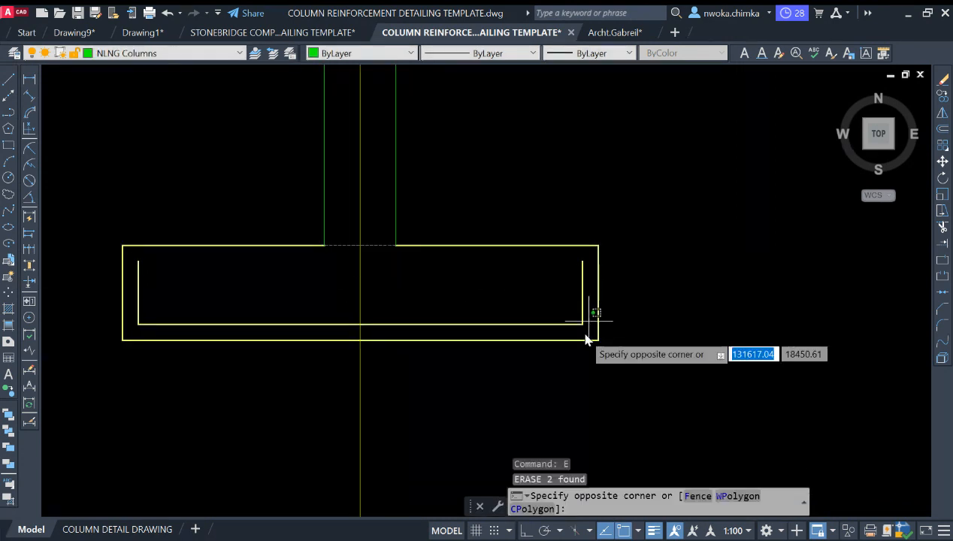
{"action": "left_click", "coordinate": [564, 334]}
{"action": "left_click", "coordinate": [173, 287]}
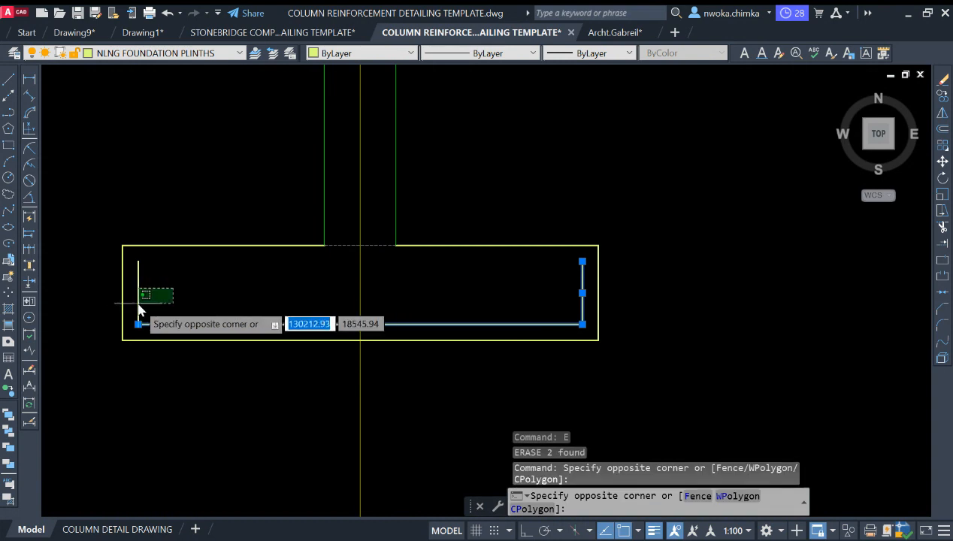
{"action": "left_click", "coordinate": [135, 305]}
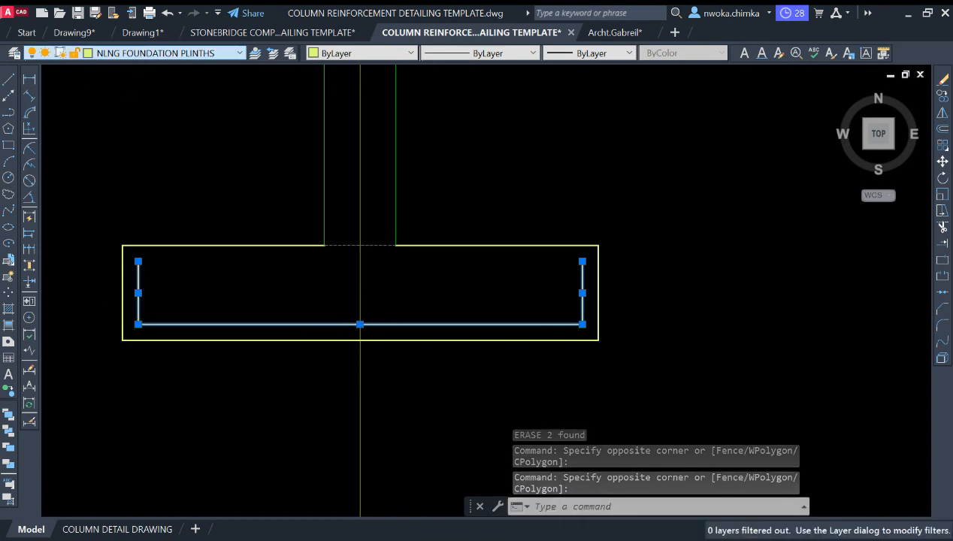
{"action": "left_click", "coordinate": [185, 172]}
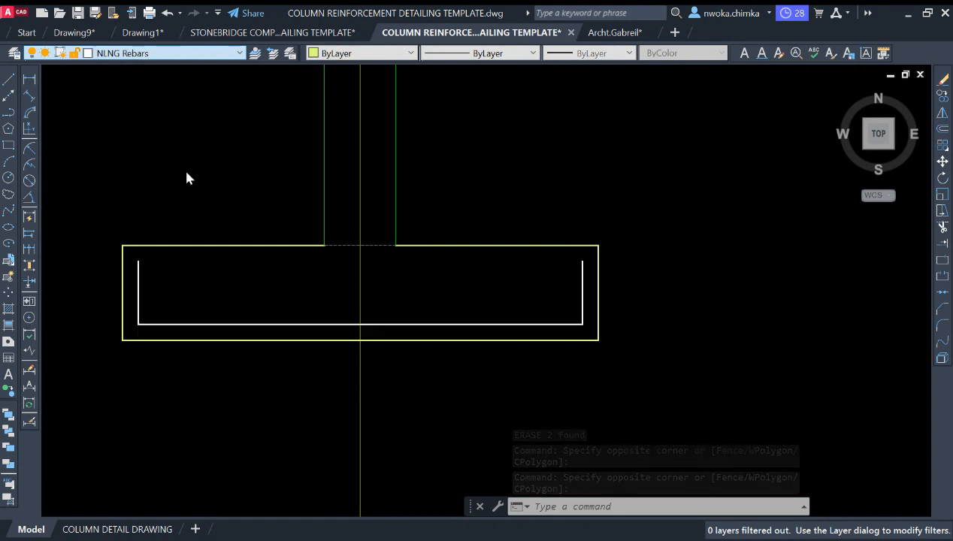
{"action": "key", "text": "Escape"}
Inspect the lower corner where the footing's horizontal rebar line meets its vertical end
{"action": "middle_click_drag", "start_coordinate": [237, 306], "coordinate": [290, 306]}
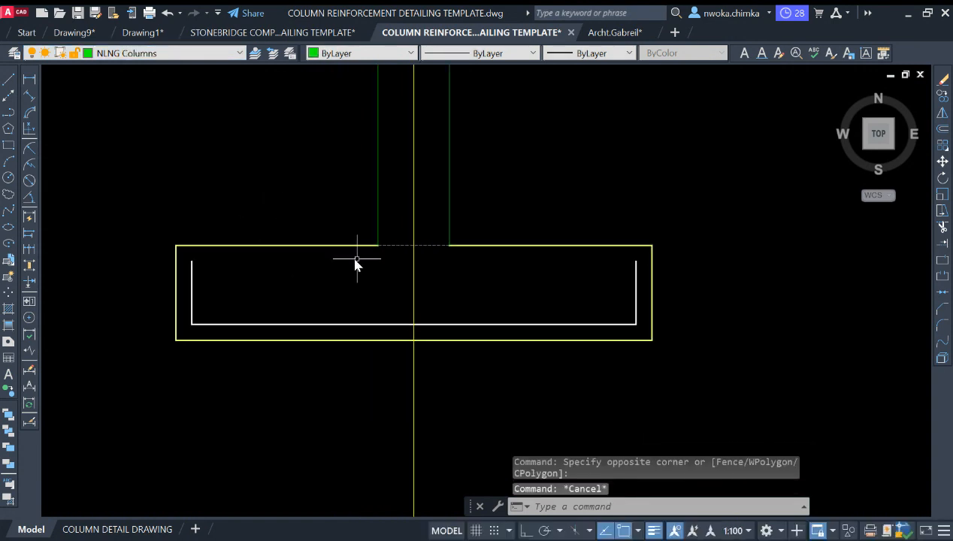
{"action": "middle_click_drag", "start_coordinate": [357, 262], "coordinate": [390, 277]}
{"action": "scroll", "coordinate": [225, 310], "scroll_direction": "up", "scroll_amount": 4}
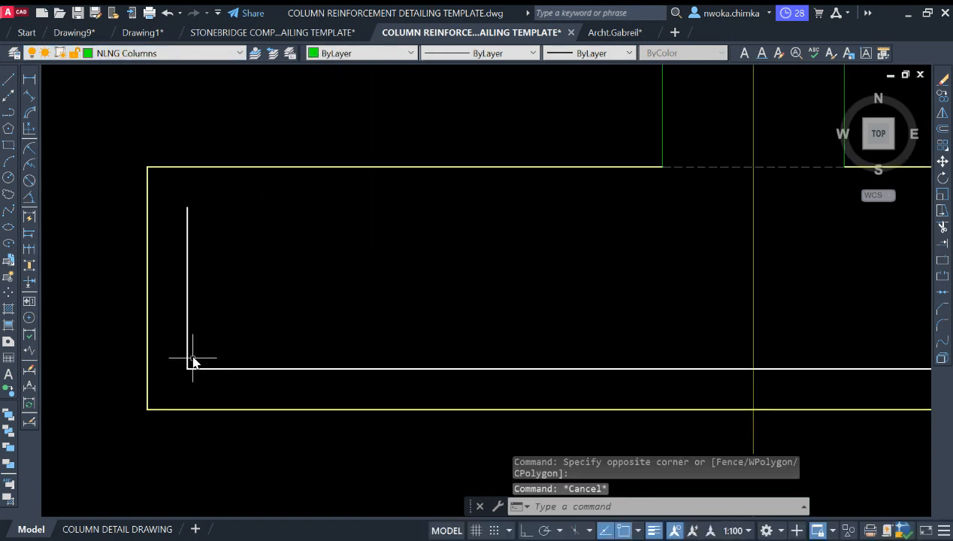
{"action": "scroll", "coordinate": [192, 363], "scroll_direction": "down", "scroll_amount": 3}
{"action": "scroll", "coordinate": [202, 346], "scroll_direction": "up", "scroll_amount": 5}
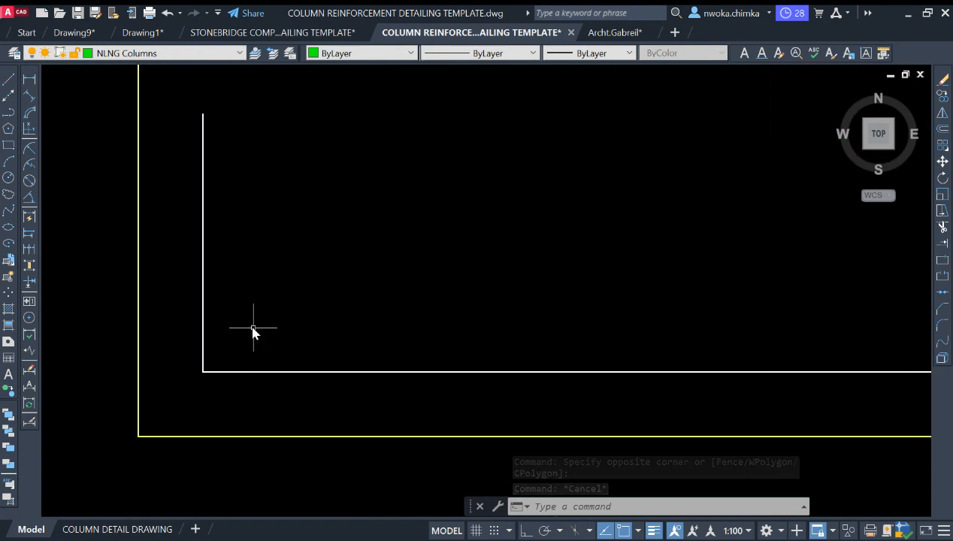
{"action": "scroll", "coordinate": [252, 328], "scroll_direction": "down", "scroll_amount": 4}
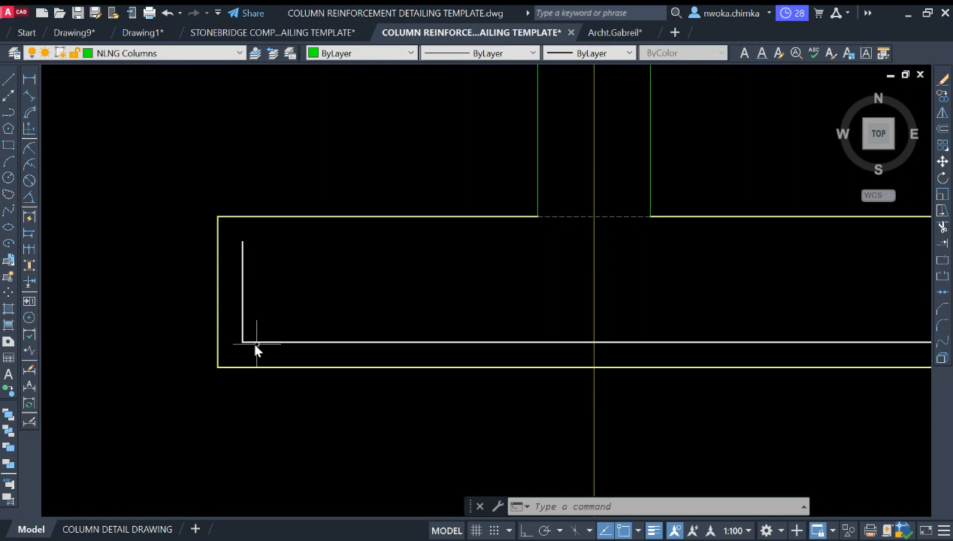
Examine the reference footing detail's plan bar line and the bent bar and bar dots in the section below it
{"action": "scroll", "coordinate": [241, 250], "scroll_direction": "down", "scroll_amount": 10}
{"action": "middle_click_drag", "start_coordinate": [527, 191], "coordinate": [415, 447]}
{"action": "scroll", "coordinate": [564, 304], "scroll_direction": "down", "scroll_amount": 4}
{"action": "middle_click_drag", "start_coordinate": [645, 181], "coordinate": [538, 341]}
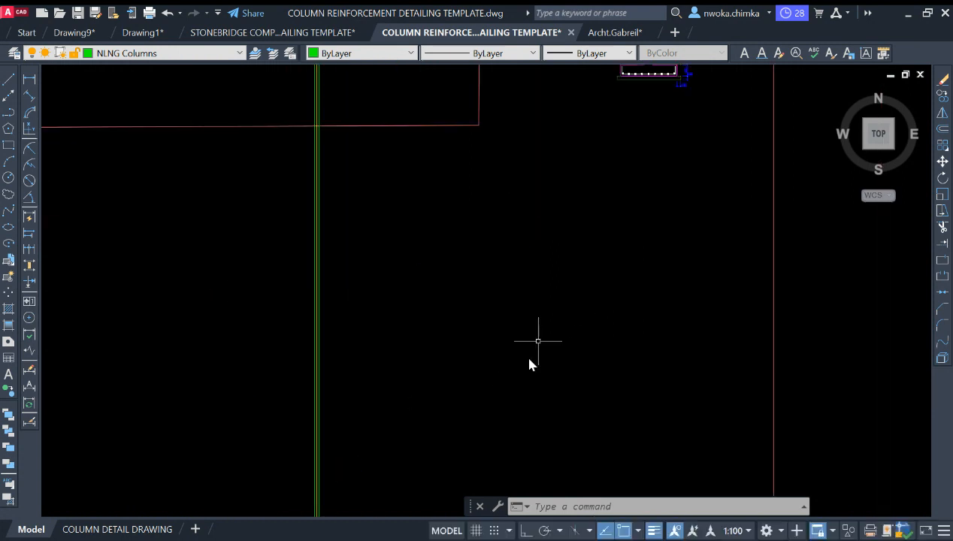
{"action": "scroll", "coordinate": [539, 341], "scroll_direction": "down", "scroll_amount": 5}
{"action": "scroll", "coordinate": [614, 138], "scroll_direction": "up", "scroll_amount": 4}
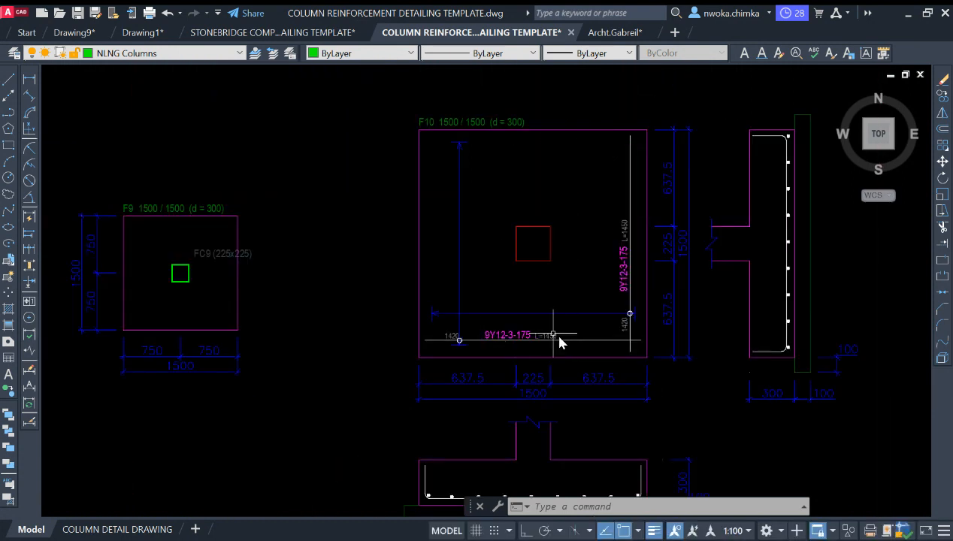
{"action": "scroll", "coordinate": [609, 250], "scroll_direction": "down", "scroll_amount": 2}
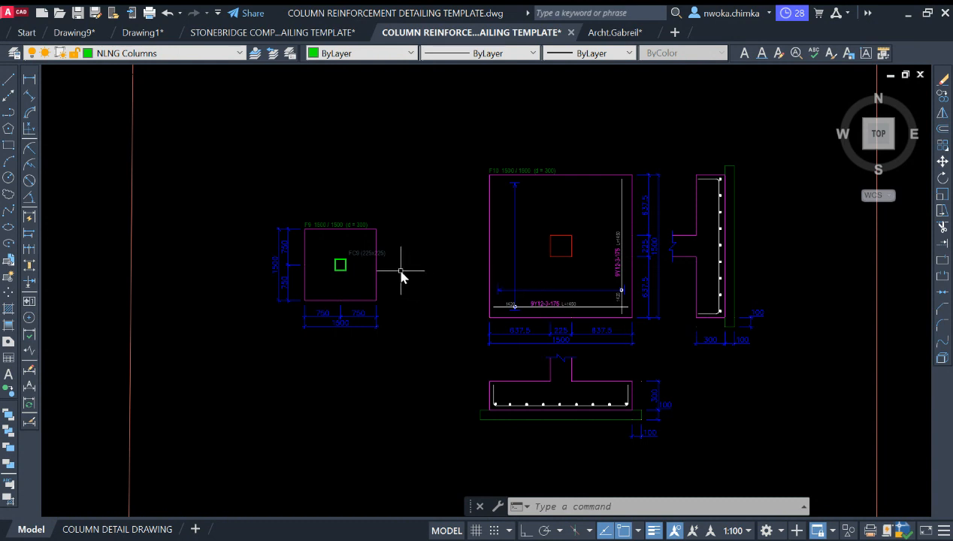
{"action": "scroll", "coordinate": [532, 325], "scroll_direction": "up", "scroll_amount": 4}
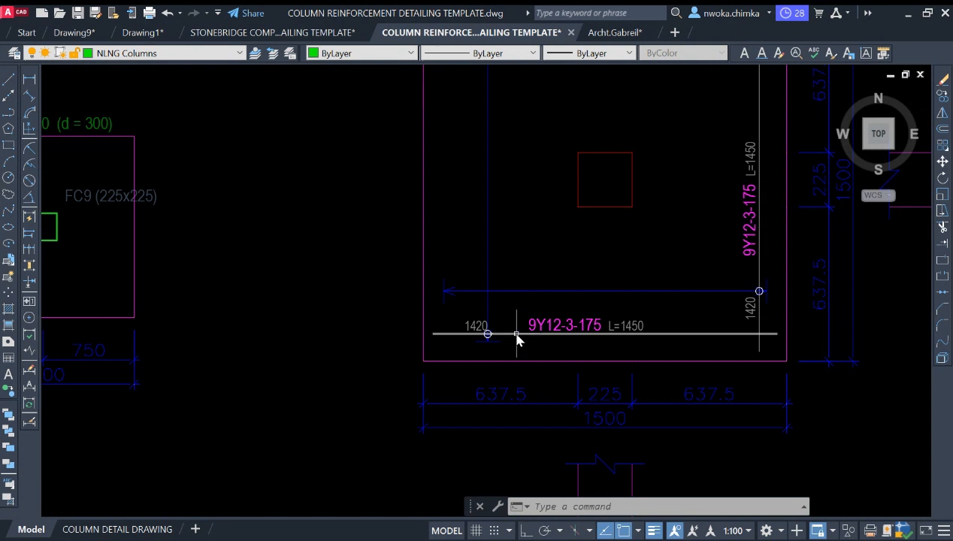
{"action": "left_click", "coordinate": [530, 335]}
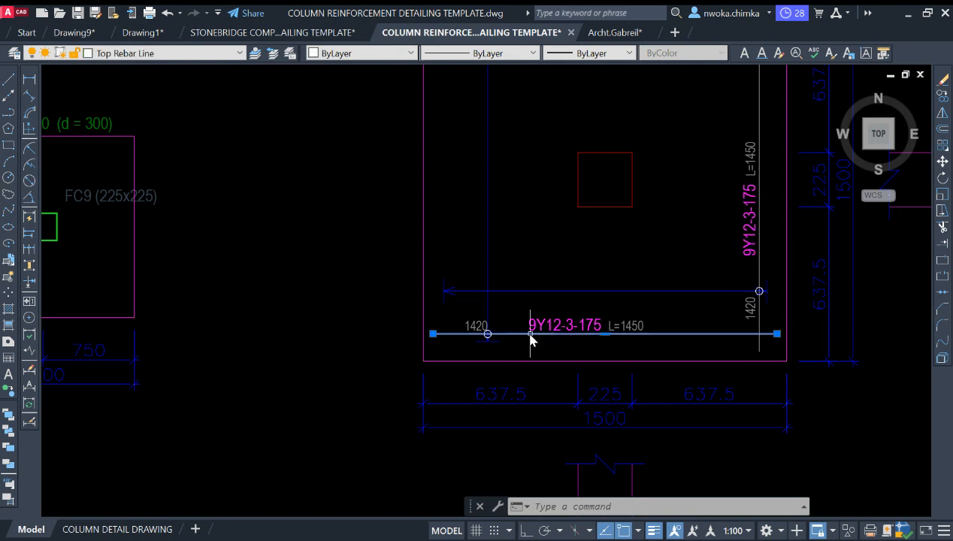
{"action": "key", "text": "Escape"}
{"action": "key", "text": "Escape"}
{"action": "scroll", "coordinate": [530, 340], "scroll_direction": "down", "scroll_amount": 3}
{"action": "scroll", "coordinate": [538, 353], "scroll_direction": "up", "scroll_amount": 5}
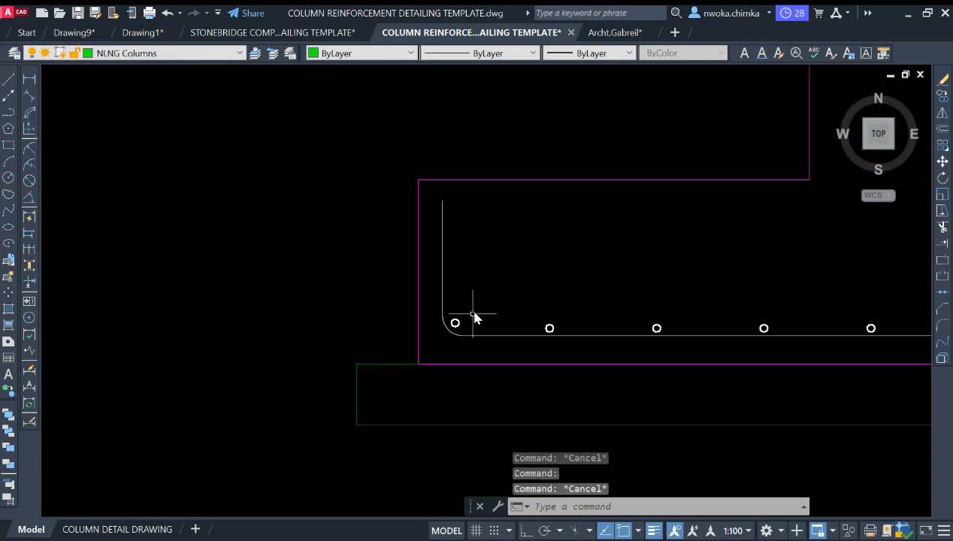
{"action": "scroll", "coordinate": [673, 308], "scroll_direction": "down", "scroll_amount": 4}
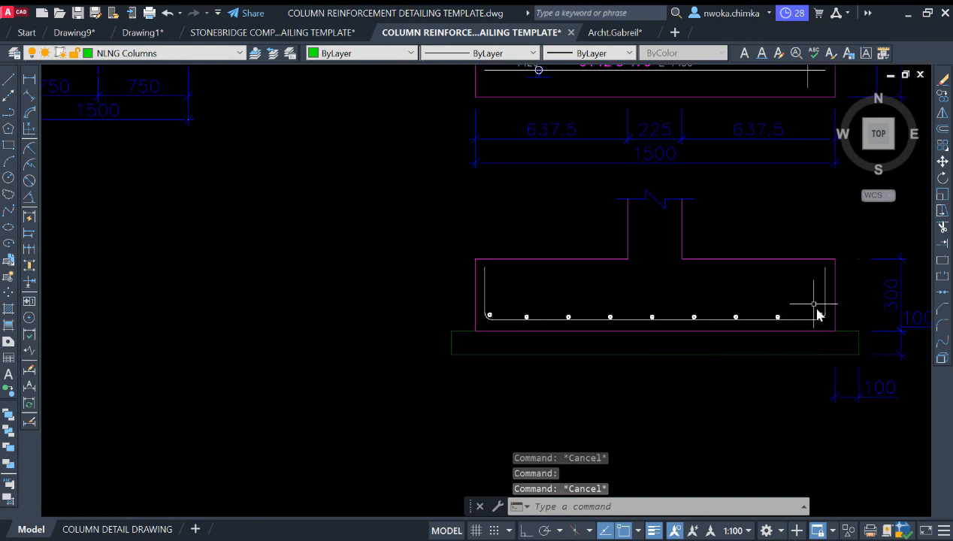
Compare the footing section under the column with the reference footing detail and read the detail's rebar callouts
{"action": "scroll", "coordinate": [782, 278], "scroll_direction": "down", "scroll_amount": 5}
{"action": "scroll", "coordinate": [584, 370], "scroll_direction": "down", "scroll_amount": 3}
{"action": "scroll", "coordinate": [607, 259], "scroll_direction": "up", "scroll_amount": 3}
{"action": "scroll", "coordinate": [615, 331], "scroll_direction": "up", "scroll_amount": 3}
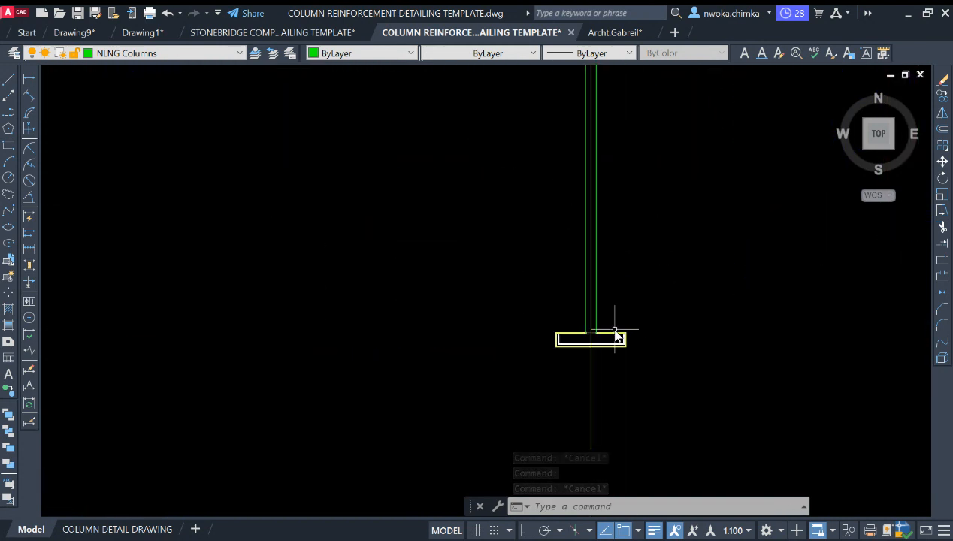
{"action": "scroll", "coordinate": [568, 358], "scroll_direction": "up", "scroll_amount": 2}
{"action": "scroll", "coordinate": [343, 304], "scroll_direction": "down", "scroll_amount": 4}
{"action": "scroll", "coordinate": [398, 292], "scroll_direction": "down", "scroll_amount": 4}
{"action": "middle_click_drag", "start_coordinate": [559, 216], "coordinate": [556, 403]}
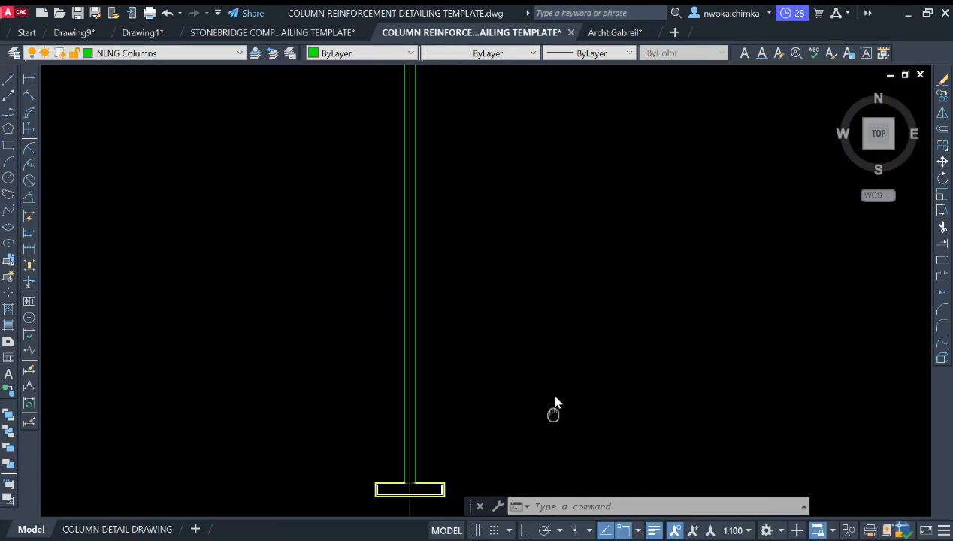
{"action": "scroll", "coordinate": [594, 300], "scroll_direction": "down", "scroll_amount": 4}
{"action": "middle_click_drag", "start_coordinate": [638, 234], "coordinate": [599, 458]}
{"action": "middle_click_drag", "start_coordinate": [673, 284], "coordinate": [634, 410]}
{"action": "scroll", "coordinate": [671, 229], "scroll_direction": "up", "scroll_amount": 2}
{"action": "scroll", "coordinate": [372, 287], "scroll_direction": "up", "scroll_amount": 3}
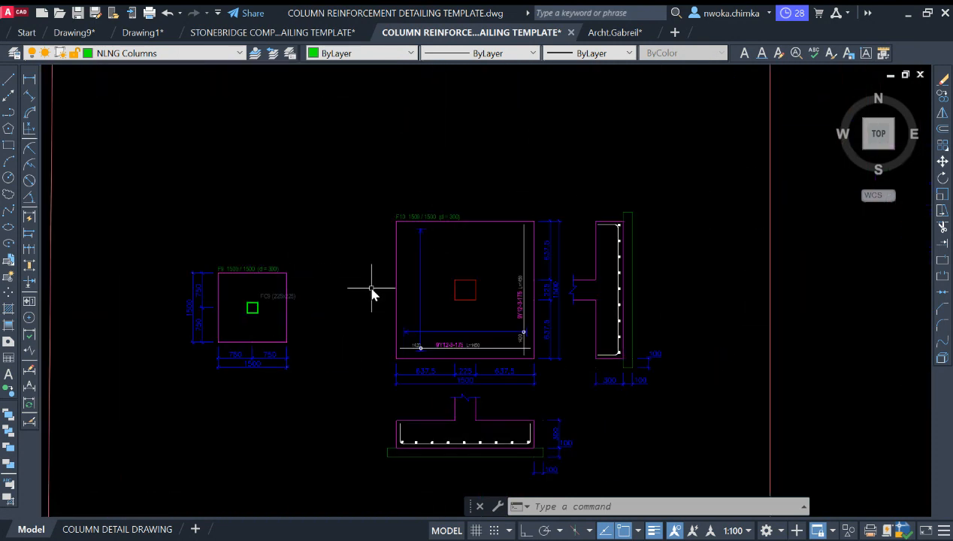
{"action": "scroll", "coordinate": [528, 344], "scroll_direction": "up", "scroll_amount": 2}
{"action": "scroll", "coordinate": [563, 282], "scroll_direction": "up", "scroll_amount": 2}
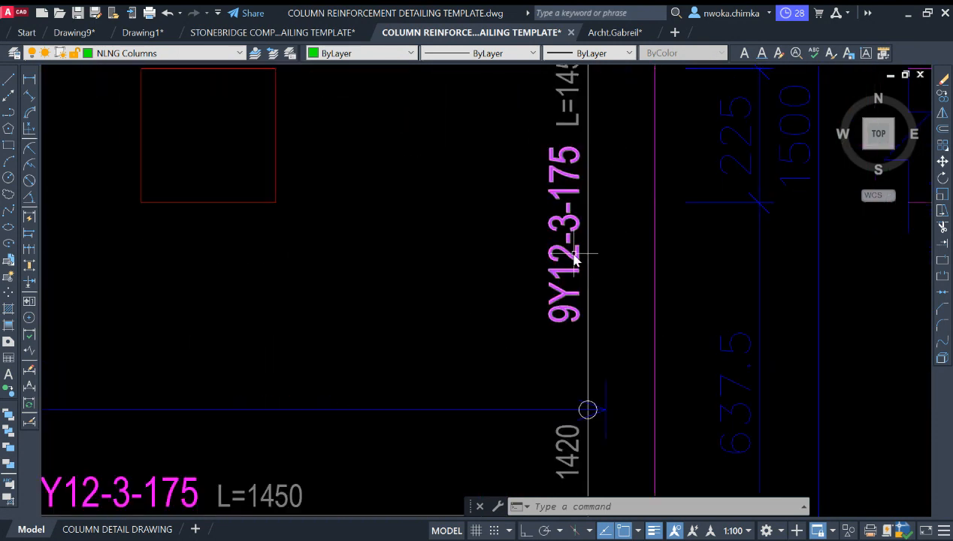
{"action": "scroll", "coordinate": [673, 221], "scroll_direction": "down", "scroll_amount": 7}
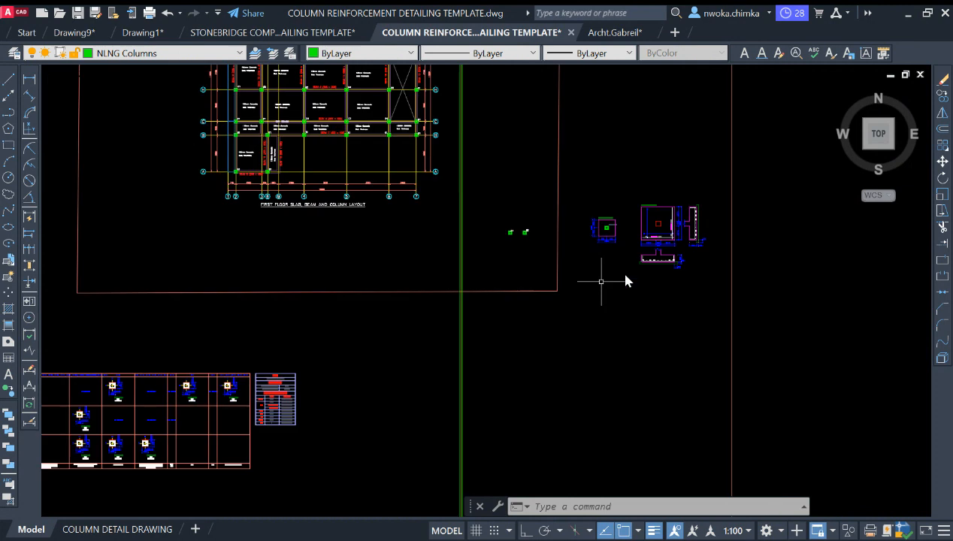
Draw a circle of radius 12 inside the footing section near the rebar's left vertical leg
{"action": "middle_click_drag", "start_coordinate": [386, 400], "coordinate": [638, 178]}
{"action": "scroll", "coordinate": [598, 199], "scroll_direction": "down", "scroll_amount": 1}
{"action": "scroll", "coordinate": [703, 275], "scroll_direction": "up", "scroll_amount": 2}
{"action": "scroll", "coordinate": [642, 320], "scroll_direction": "up", "scroll_amount": 6}
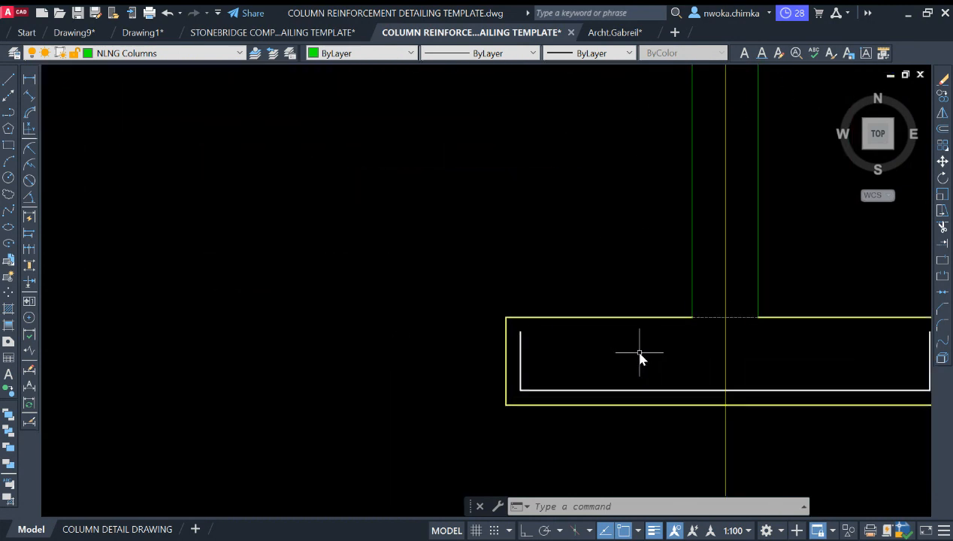
{"action": "middle_click_drag", "start_coordinate": [641, 353], "coordinate": [507, 255]}
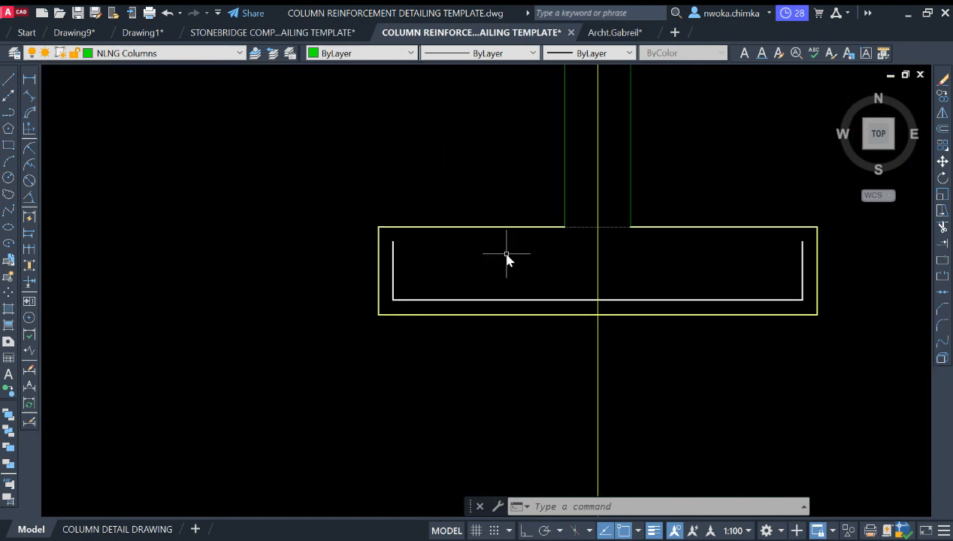
{"action": "left_click", "coordinate": [10, 178]}
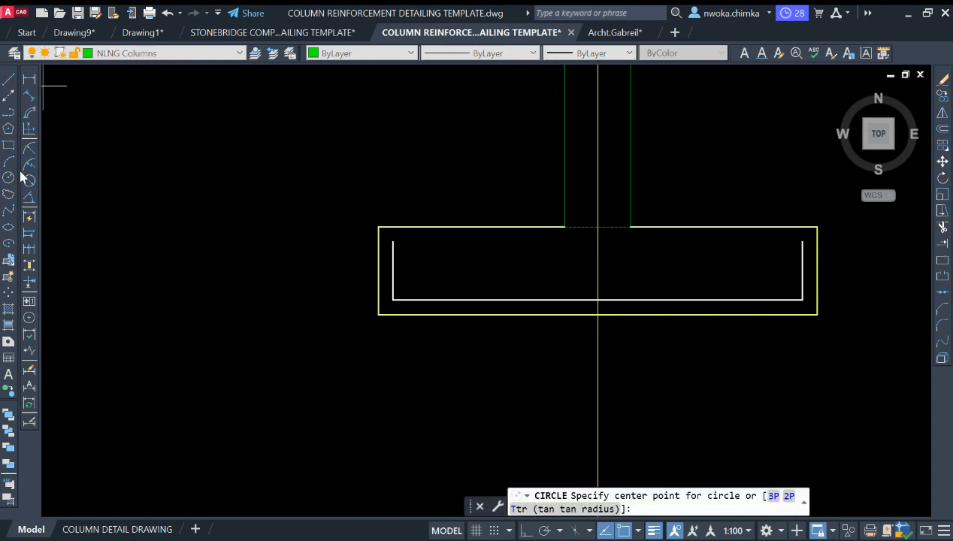
{"action": "left_click", "coordinate": [422, 270]}
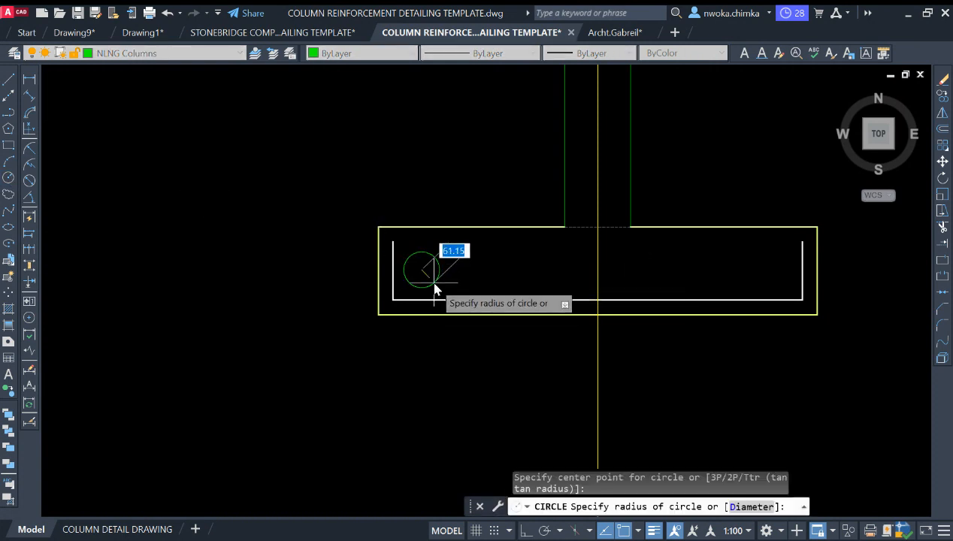
{"action": "type", "text": "12"}
{"action": "key", "text": "Return"}
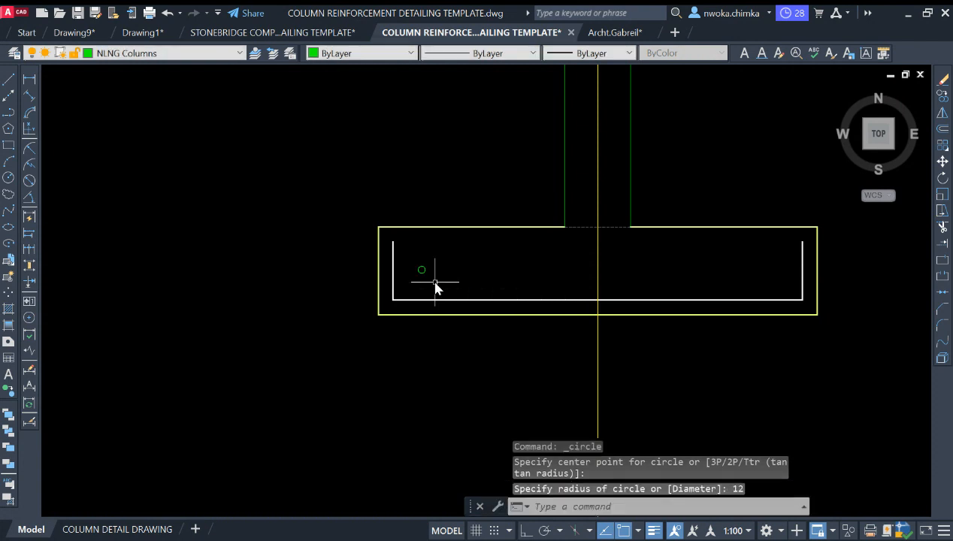
Move the new circle to the NLNG Rebars layer
{"action": "scroll", "coordinate": [435, 283], "scroll_direction": "up", "scroll_amount": 5}
{"action": "left_click", "coordinate": [472, 224]}
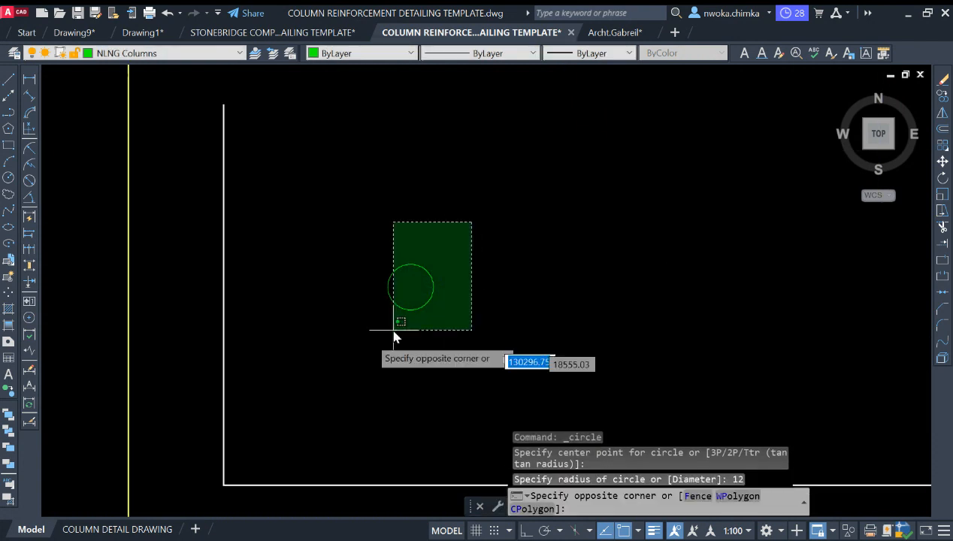
{"action": "left_click", "coordinate": [392, 331]}
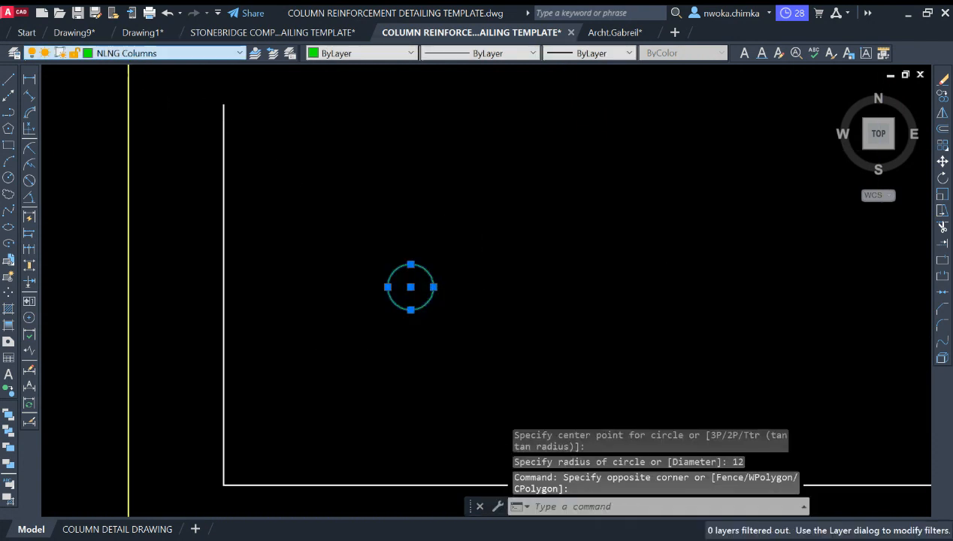
{"action": "key", "text": "Escape"}
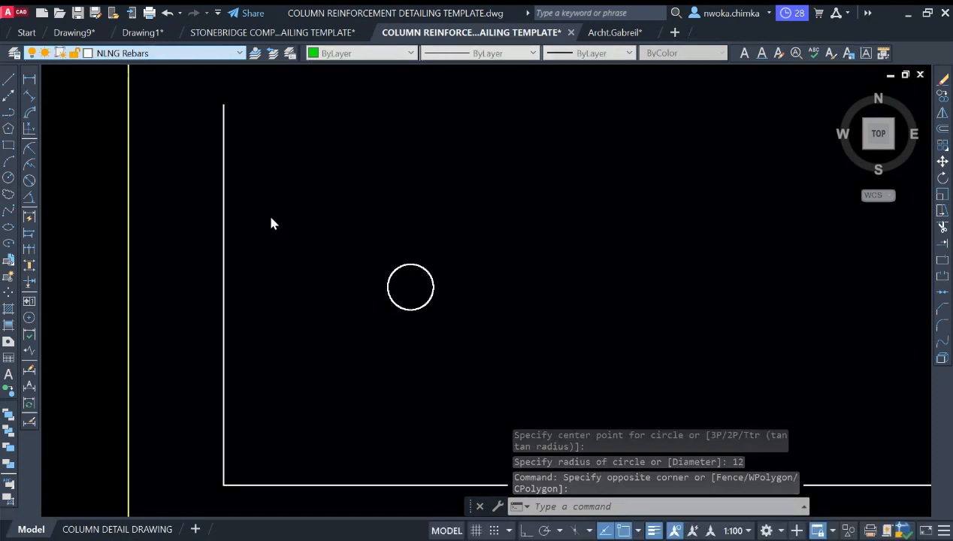
Hatch the inside of the rebar circle with the ANSI31 pattern at scale 1.00 and angle 0
{"action": "scroll", "coordinate": [413, 271], "scroll_direction": "up", "scroll_amount": 2}
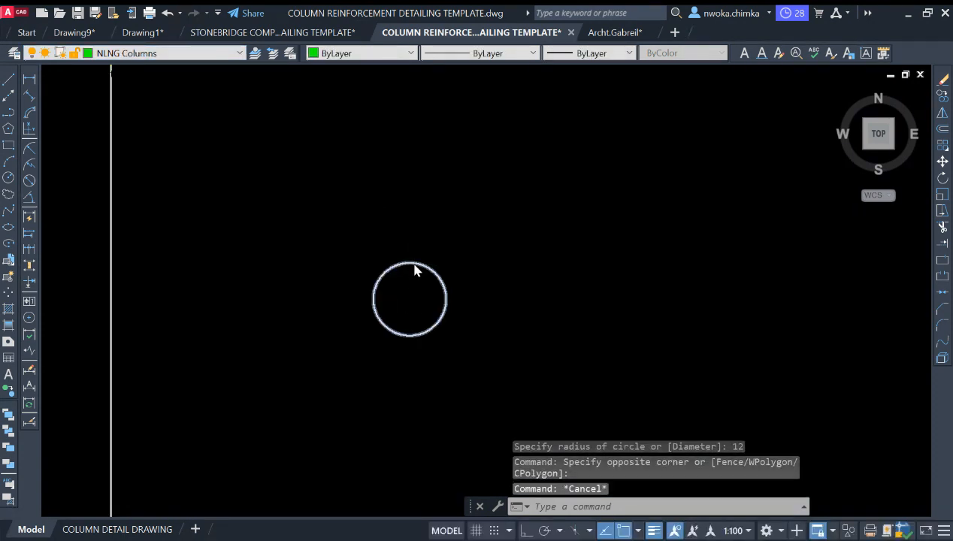
{"action": "type", "text": "h"}
{"action": "key", "text": "Return"}
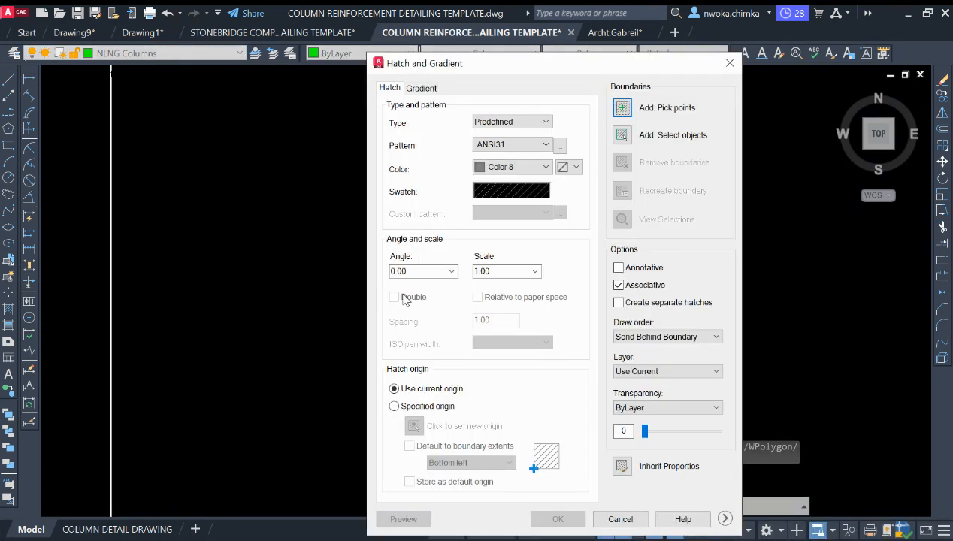
{"action": "left_click", "coordinate": [622, 107]}
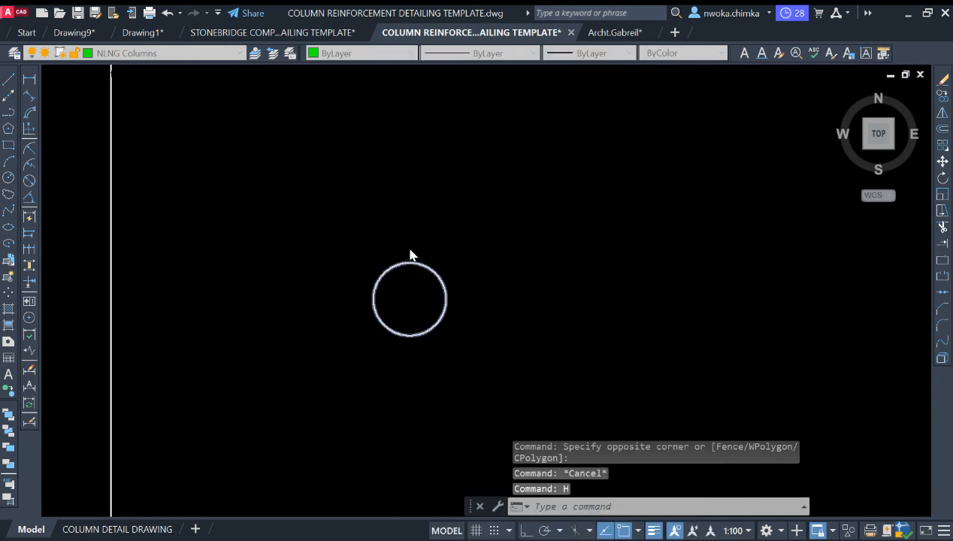
{"action": "left_click", "coordinate": [411, 290]}
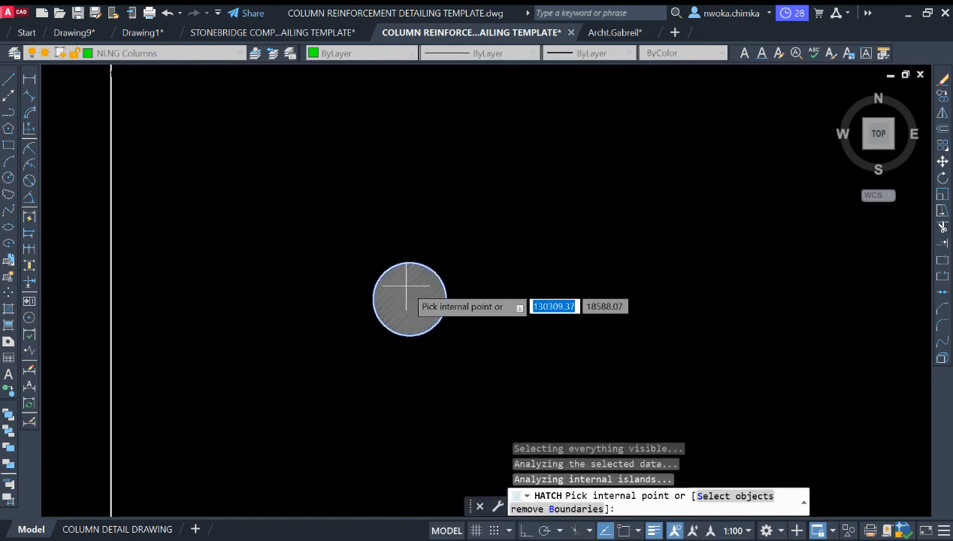
{"action": "key", "text": "Return"}
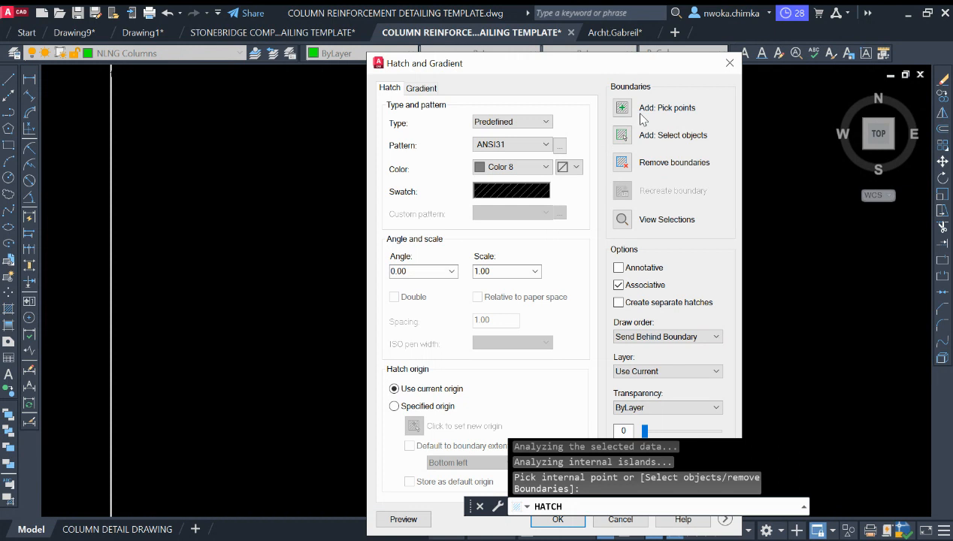
{"action": "mouse_move", "coordinate": [589, 76]}
{"action": "left_mouse_down"}
{"action": "mouse_move", "coordinate": [574, 35]}
{"action": "mouse_move", "coordinate": [447, 29]}
{"action": "left_mouse_up"}
{"action": "left_click", "coordinate": [415, 474]}
Move the circle and its hatch to the NLNG Rebars layer
{"action": "left_click", "coordinate": [330, 226]}
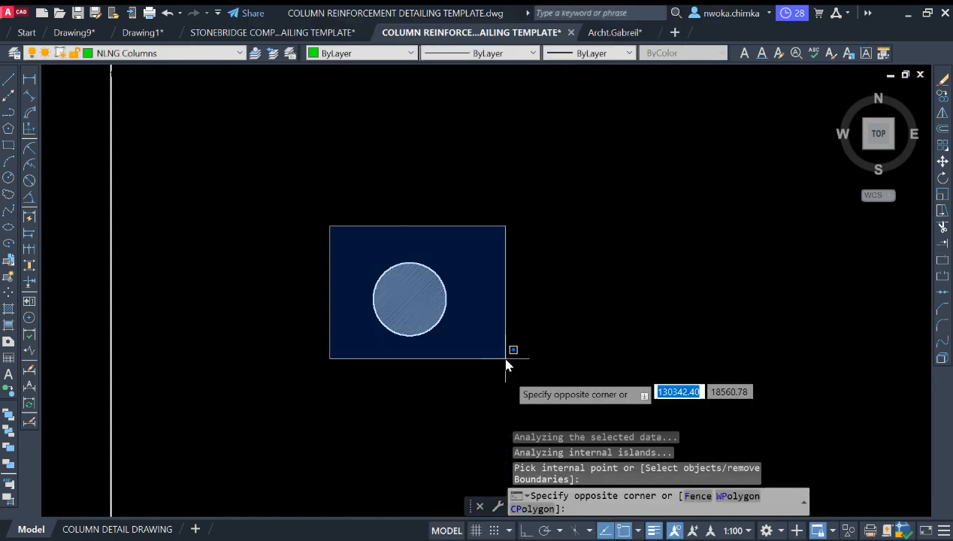
{"action": "left_click", "coordinate": [507, 360]}
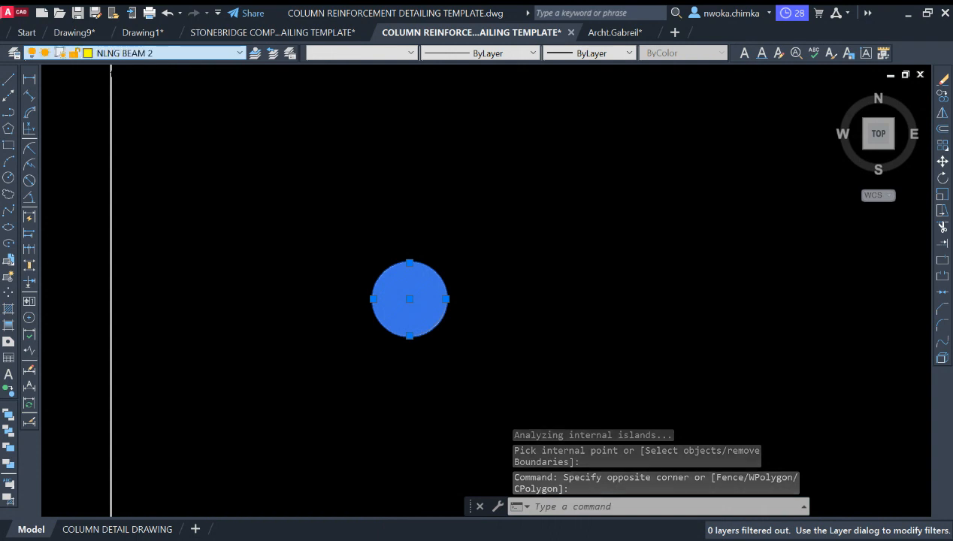
{"action": "key", "text": "Escape"}
Set the color of the circle and its hatch to Magenta
{"action": "left_click", "coordinate": [423, 285]}
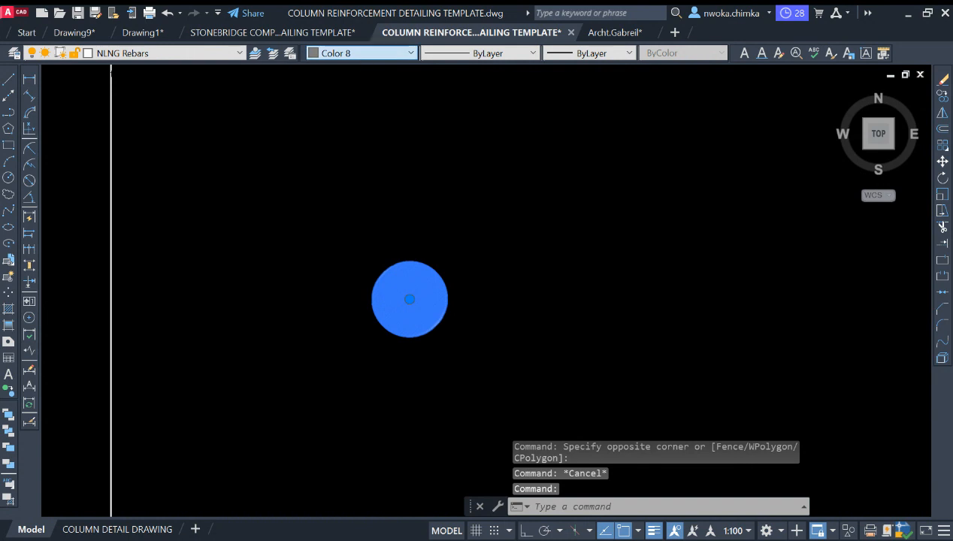
{"action": "key", "text": "Escape"}
{"action": "left_click", "coordinate": [488, 207]}
{"action": "left_click", "coordinate": [361, 272]}
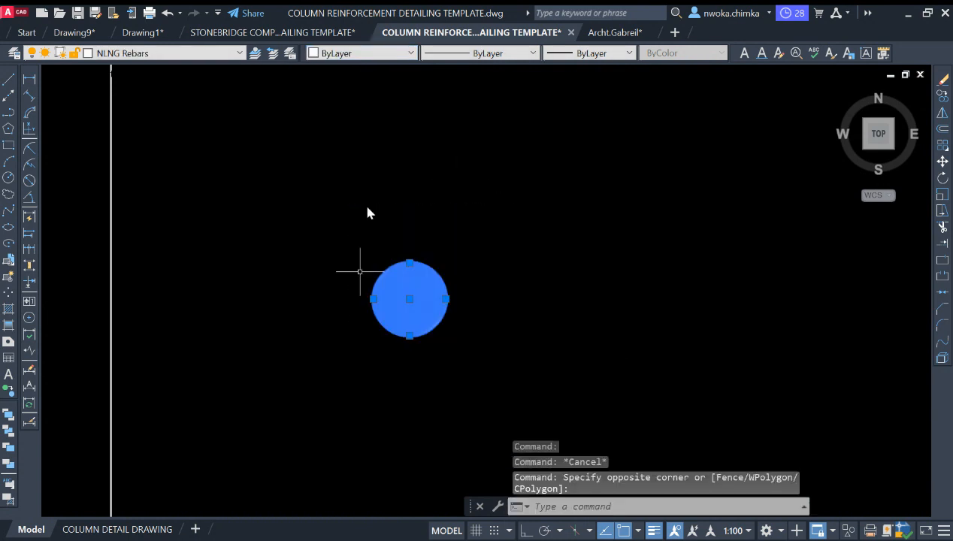
{"action": "left_click", "coordinate": [345, 55]}
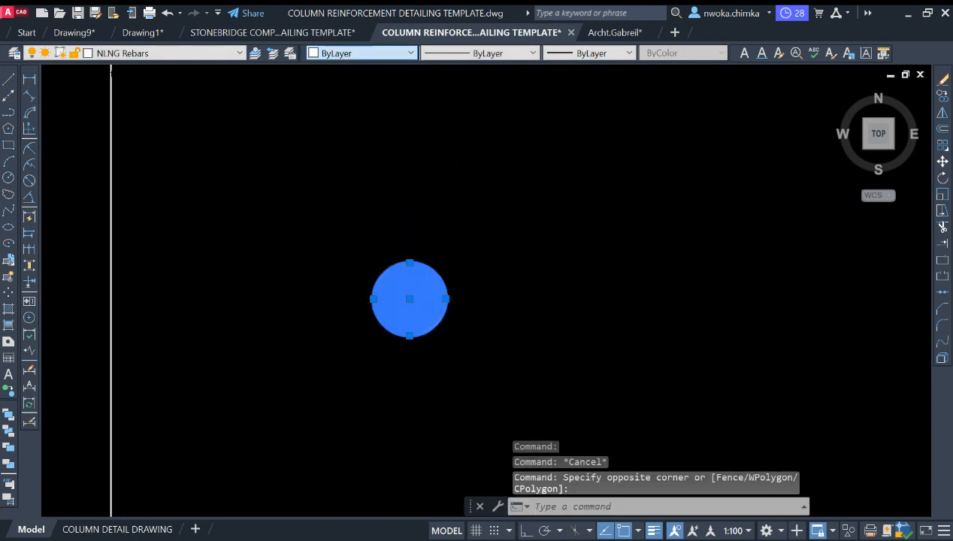
{"action": "left_click", "coordinate": [395, 169]}
{"action": "key", "text": "Escape"}
Define the circle and hatch as a block named REBAR, redefining the existing block of that name
{"action": "left_click", "coordinate": [496, 234]}
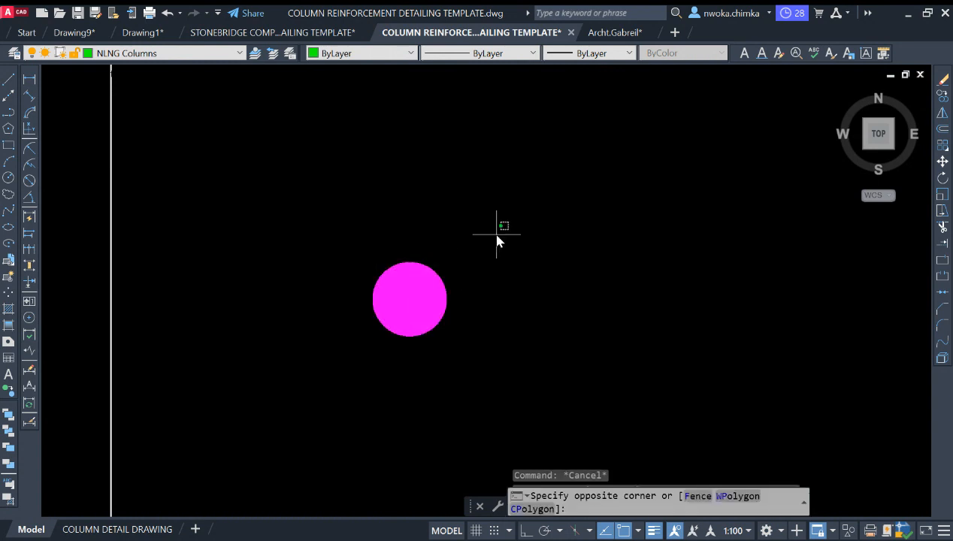
{"action": "left_click", "coordinate": [353, 364]}
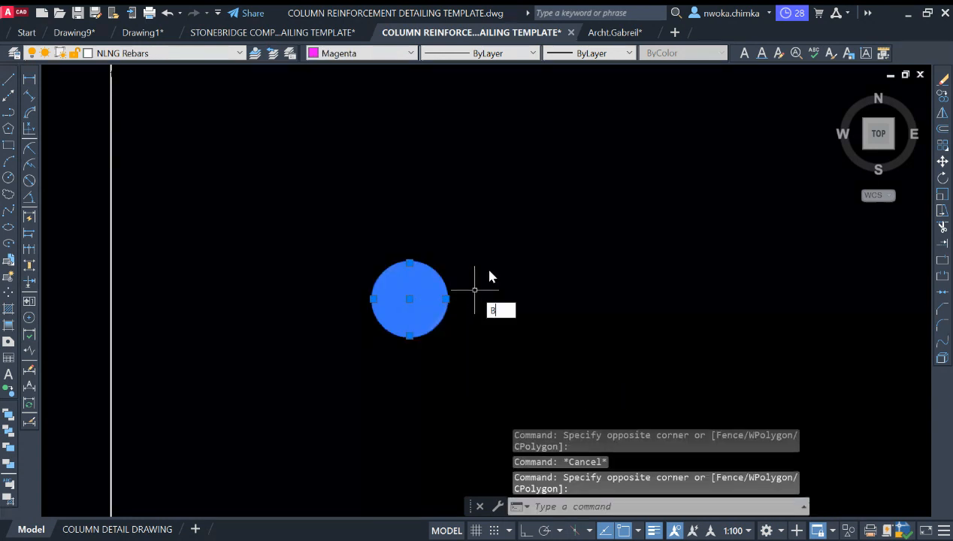
{"action": "key", "text": "Escape"}
{"action": "left_click", "coordinate": [491, 267]}
{"action": "left_click", "coordinate": [325, 404]}
{"action": "key", "text": "Return"}
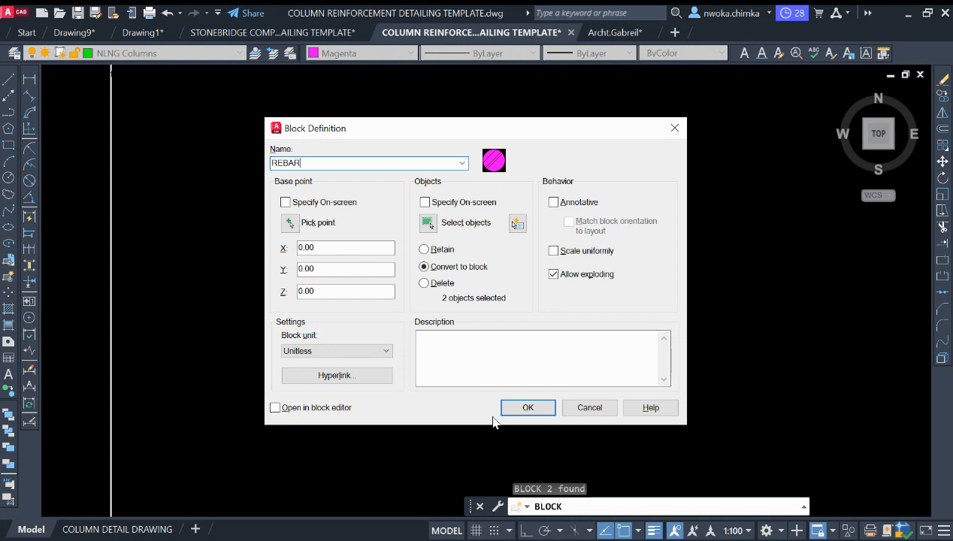
{"action": "left_click", "coordinate": [545, 409]}
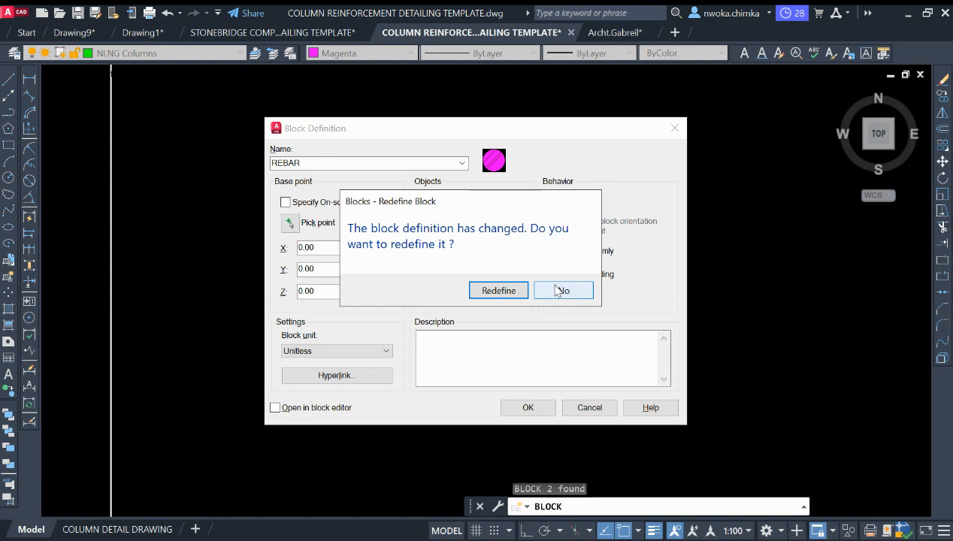
{"action": "left_click", "coordinate": [498, 291]}
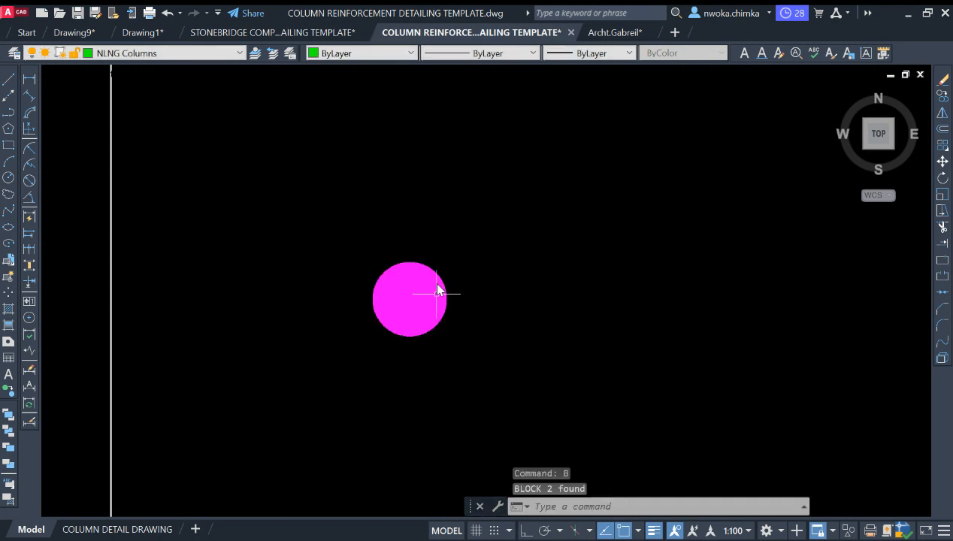
Move the rebar dot by its bottom quadrant onto the horizontal bar, near the footing's lower-left bend
{"action": "scroll", "coordinate": [466, 256], "scroll_direction": "down", "scroll_amount": 3}
{"action": "left_click", "coordinate": [489, 239]}
{"action": "left_click", "coordinate": [425, 315]}
{"action": "type", "text": "M"}
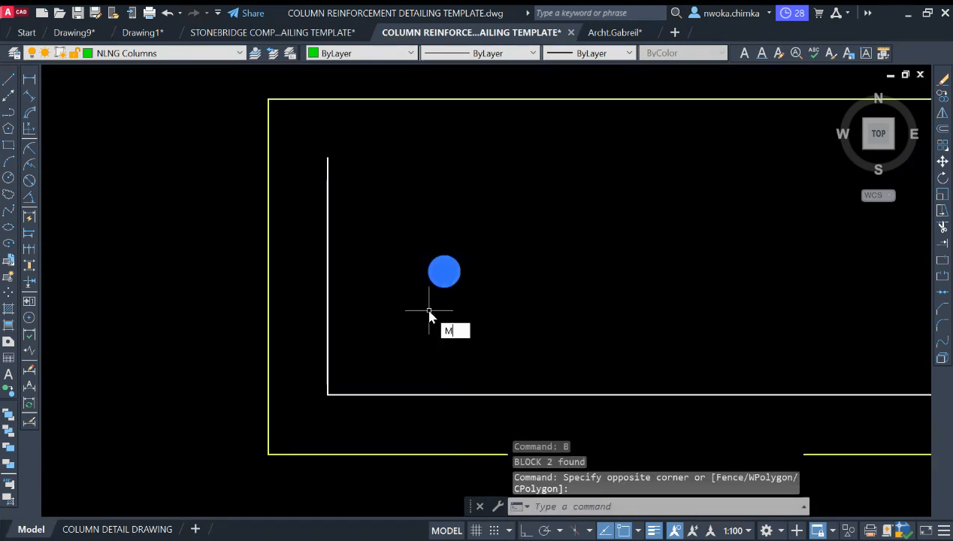
{"action": "key", "text": "Return"}
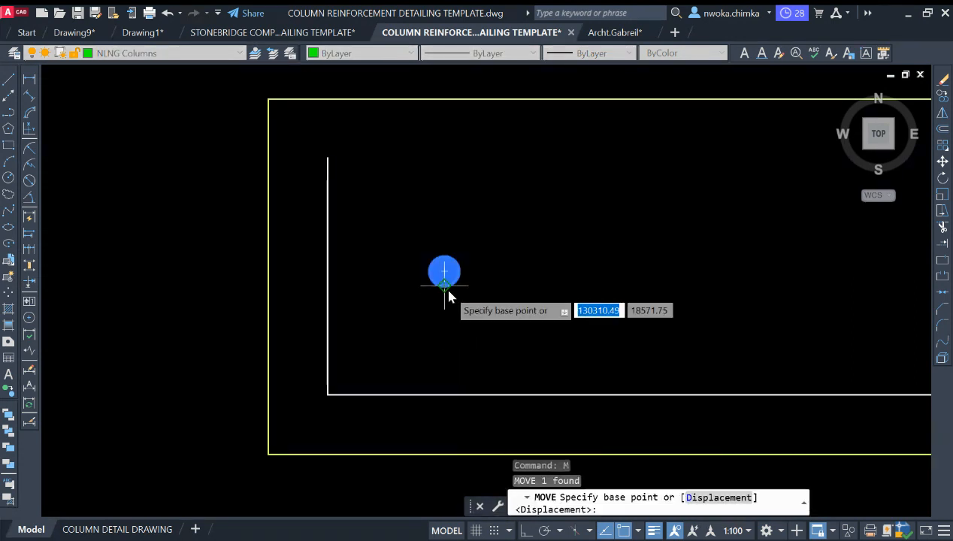
{"action": "left_click", "coordinate": [445, 287]}
{"action": "scroll", "coordinate": [346, 391], "scroll_direction": "up", "scroll_amount": 2}
{"action": "left_click", "coordinate": [346, 392]}
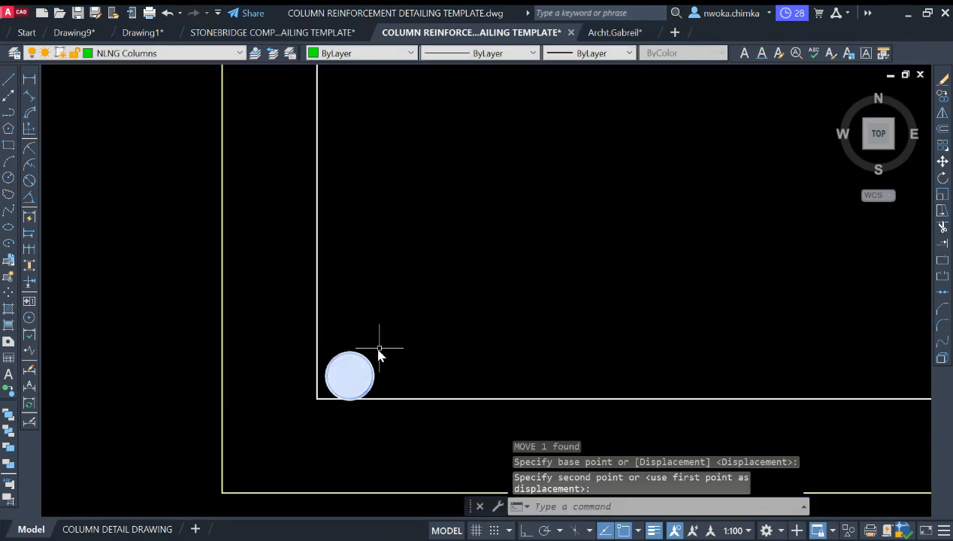
Move the rebar dot by its left quadrant until it touches the bent bar's left vertical leg
{"action": "scroll", "coordinate": [376, 344], "scroll_direction": "up", "scroll_amount": 3}
{"action": "left_click", "coordinate": [354, 380]}
{"action": "left_click", "coordinate": [264, 397]}
{"action": "type", "text": "M"}
{"action": "key", "text": "Return"}
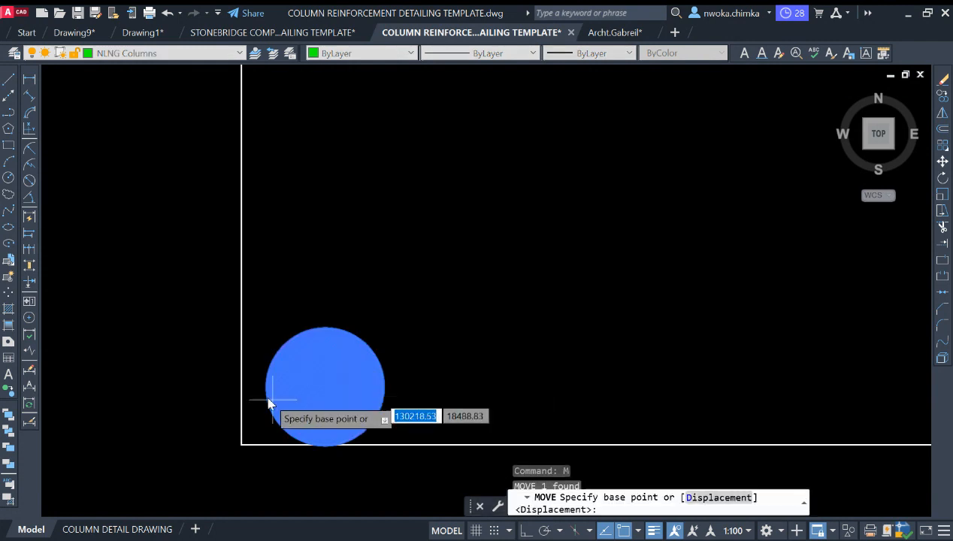
{"action": "left_click", "coordinate": [266, 388]}
{"action": "left_click", "coordinate": [239, 385]}
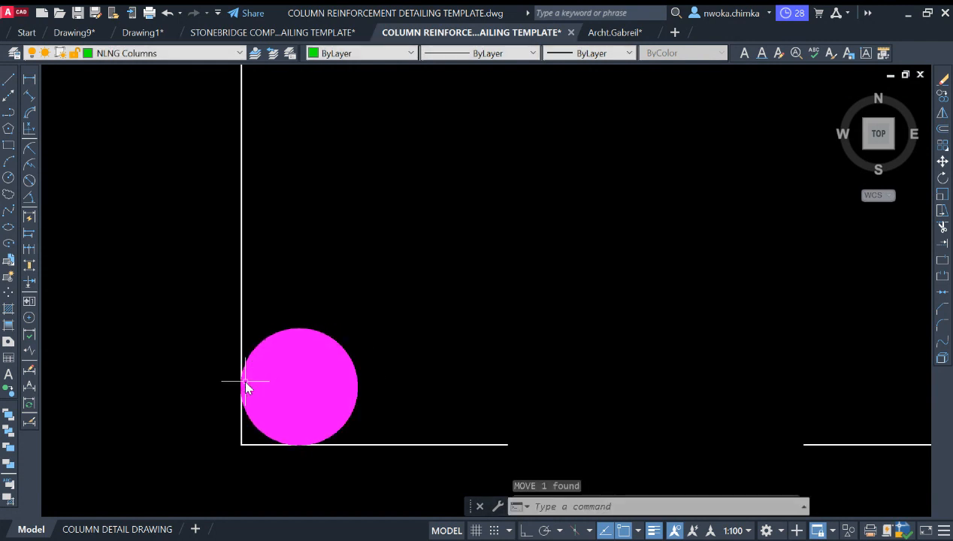
Nudge the rebar dot slightly away from the vertical leg within the bar's corner
{"action": "scroll", "coordinate": [376, 335], "scroll_direction": "down", "scroll_amount": 4}
{"action": "scroll", "coordinate": [355, 348], "scroll_direction": "up", "scroll_amount": 3}
{"action": "left_click", "coordinate": [472, 321]}
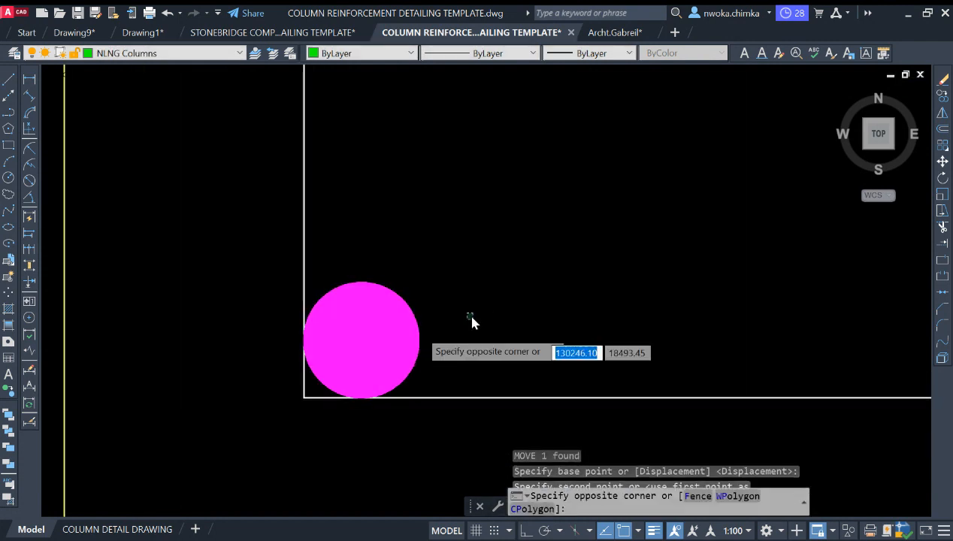
{"action": "type", "text": "M"}
{"action": "scroll", "coordinate": [391, 348], "scroll_direction": "up", "scroll_amount": 2}
{"action": "key", "text": "Return"}
{"action": "left_click", "coordinate": [477, 336]}
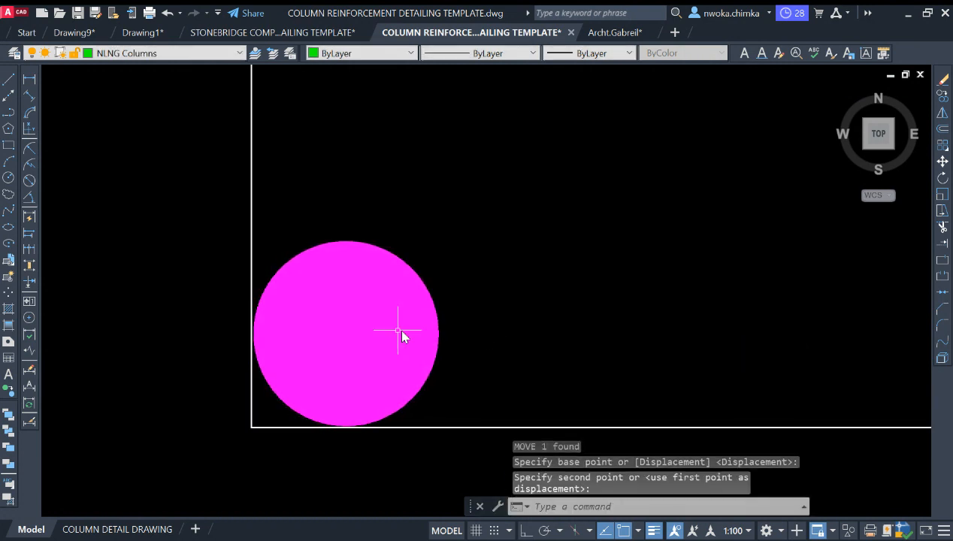
Check the dot's placement in the footing section and read the bar spacing callout in the reference footing detail
{"action": "scroll", "coordinate": [308, 366], "scroll_direction": "down", "scroll_amount": 10}
{"action": "scroll", "coordinate": [288, 376], "scroll_direction": "up", "scroll_amount": 3}
{"action": "scroll", "coordinate": [288, 376], "scroll_direction": "up", "scroll_amount": 3}
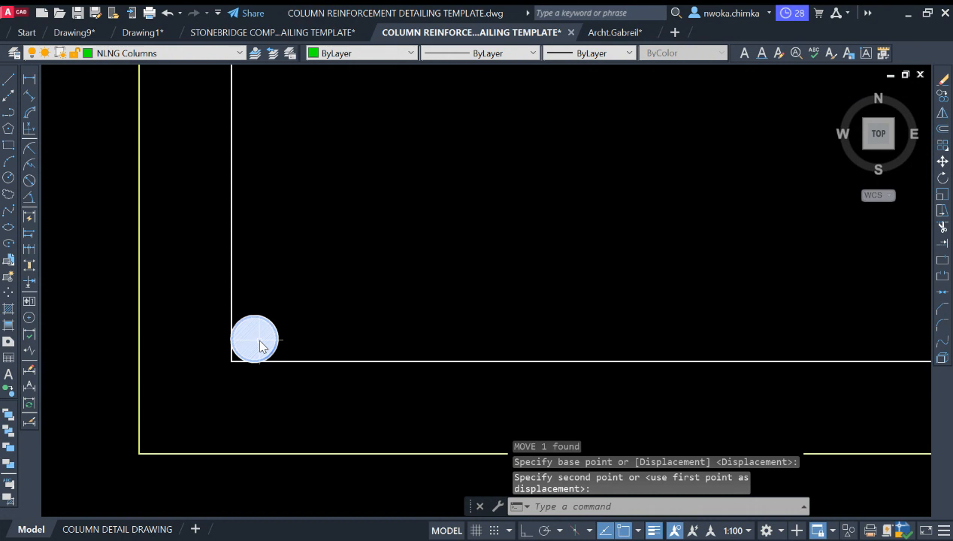
{"action": "scroll", "coordinate": [271, 340], "scroll_direction": "down", "scroll_amount": 3}
{"action": "scroll", "coordinate": [312, 338], "scroll_direction": "down", "scroll_amount": 3}
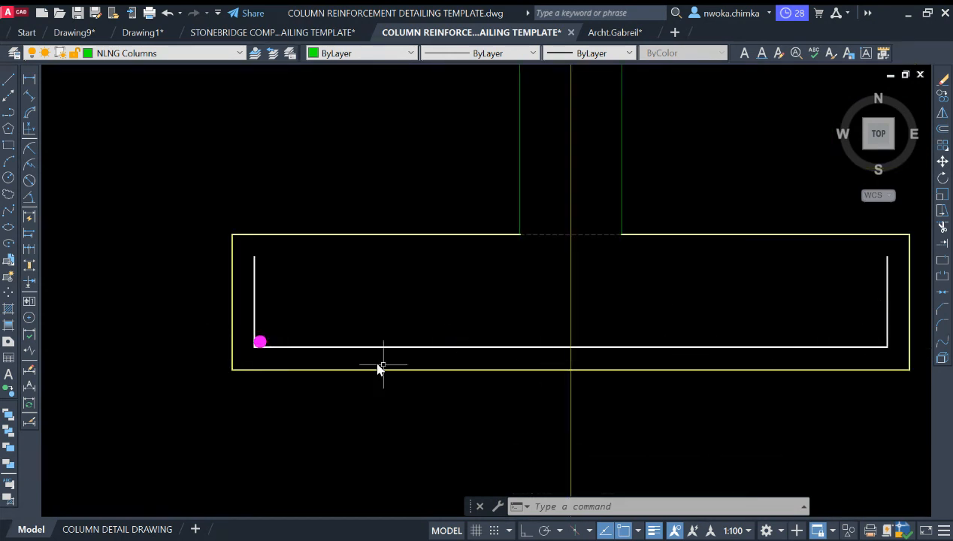
{"action": "scroll", "coordinate": [489, 301], "scroll_direction": "down", "scroll_amount": 6}
{"action": "middle_click_drag", "start_coordinate": [549, 302], "coordinate": [451, 405]}
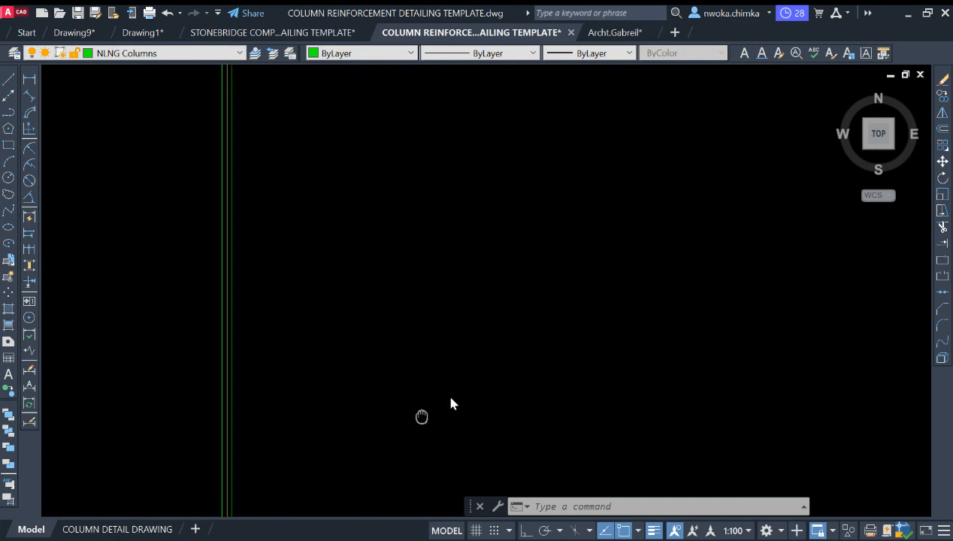
{"action": "scroll", "coordinate": [527, 350], "scroll_direction": "down", "scroll_amount": 8}
{"action": "middle_click_drag", "start_coordinate": [603, 264], "coordinate": [586, 288]}
{"action": "scroll", "coordinate": [595, 202], "scroll_direction": "up", "scroll_amount": 6}
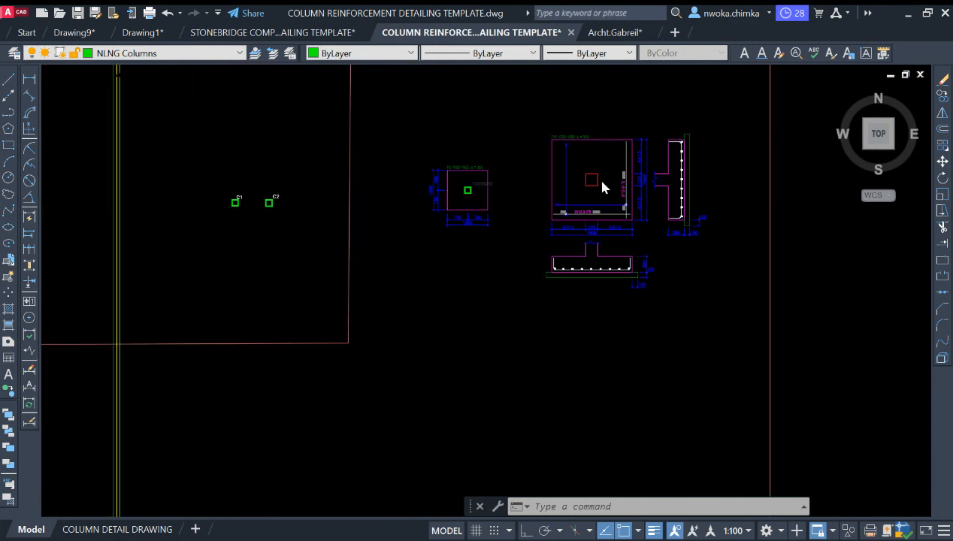
{"action": "scroll", "coordinate": [603, 186], "scroll_direction": "up", "scroll_amount": 8}
{"action": "scroll", "coordinate": [534, 342], "scroll_direction": "up", "scroll_amount": 4}
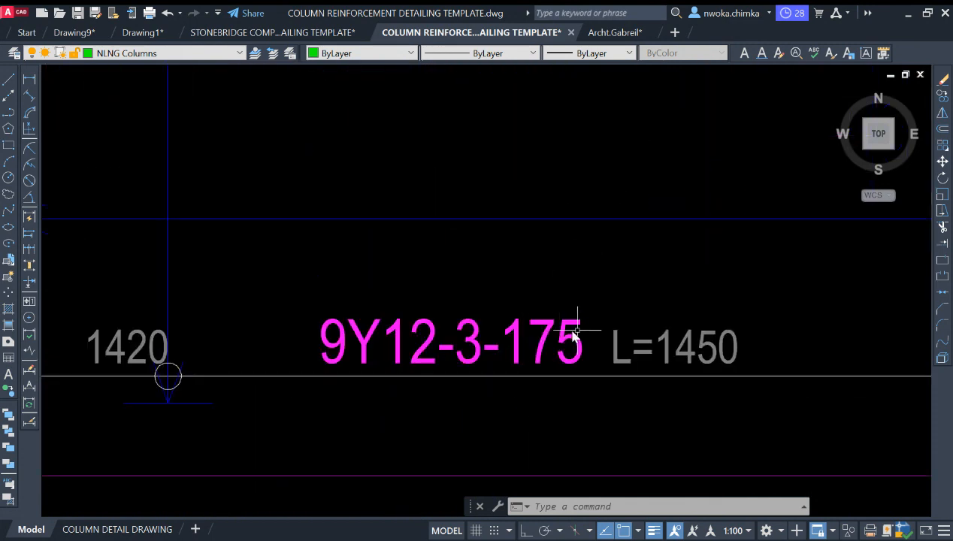
{"action": "scroll", "coordinate": [591, 259], "scroll_direction": "down", "scroll_amount": 12}
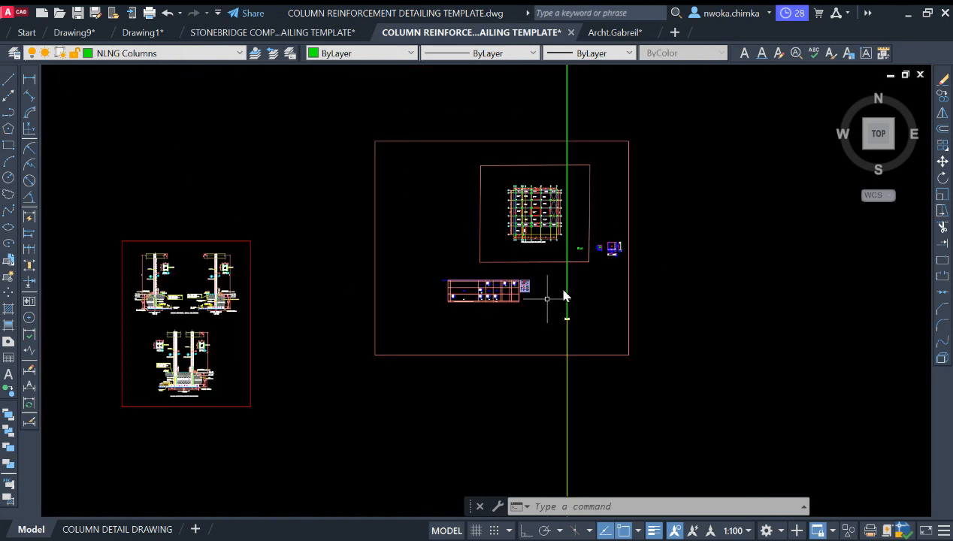
Draw a vertical construction line through the center of the rebar dot in the footing
{"action": "scroll", "coordinate": [566, 297], "scroll_direction": "up", "scroll_amount": 10}
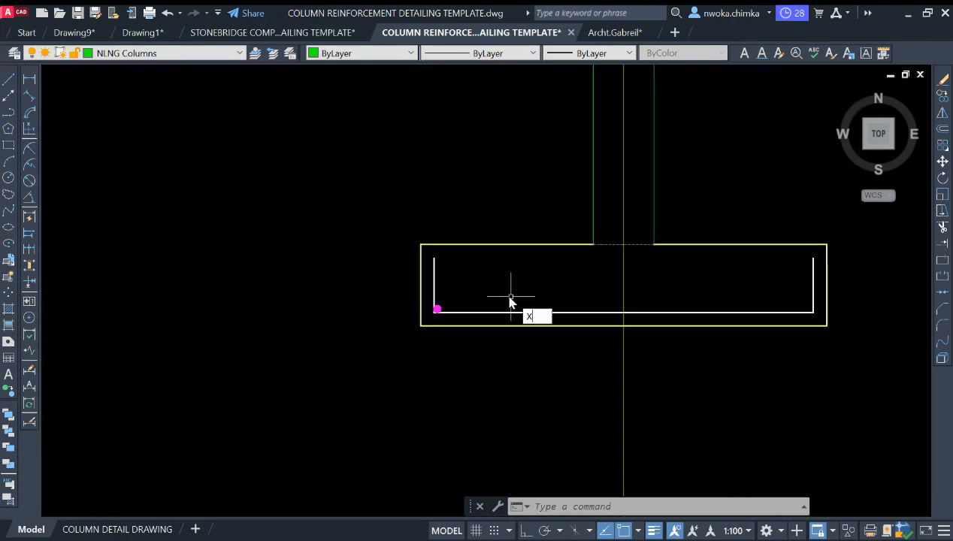
{"action": "type", "text": "l"}
{"action": "key", "text": "Return"}
{"action": "type", "text": "v"}
{"action": "key", "text": "Return"}
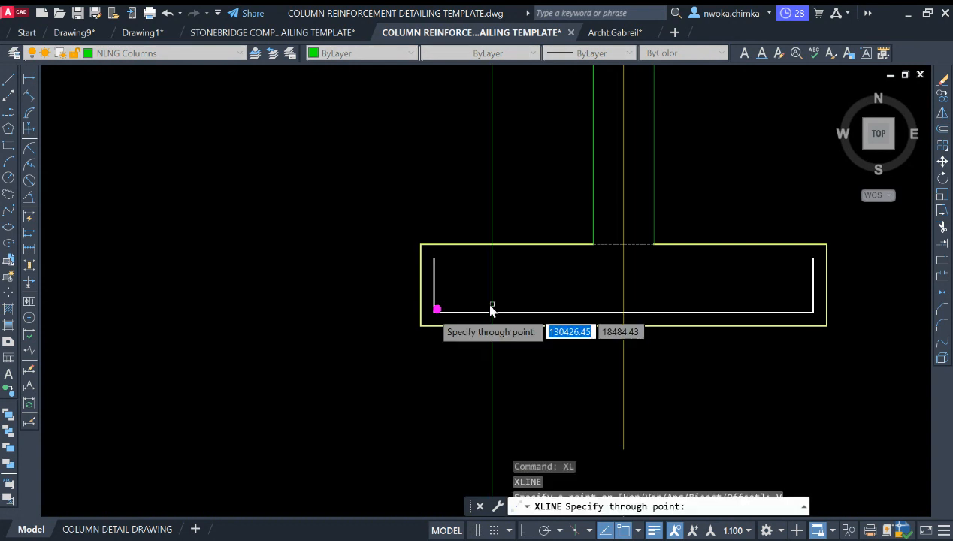
{"action": "scroll", "coordinate": [435, 309], "scroll_direction": "up", "scroll_amount": 4}
{"action": "left_click", "coordinate": [443, 316]}
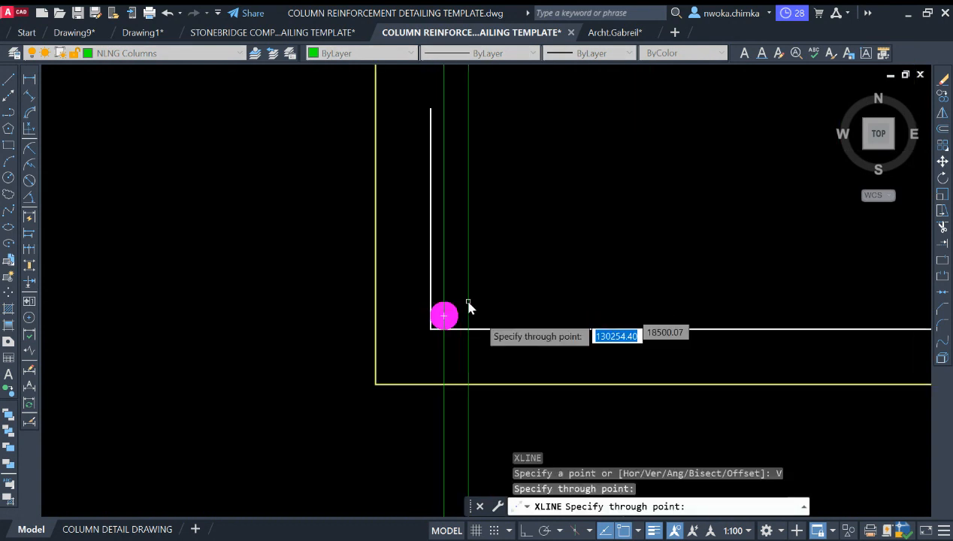
{"action": "key", "text": "Escape"}
Offset the vertical construction line through the rebar dot by 175 to the right
{"action": "type", "text": "o"}
{"action": "key", "text": "Return"}
{"action": "type", "text": "1"}
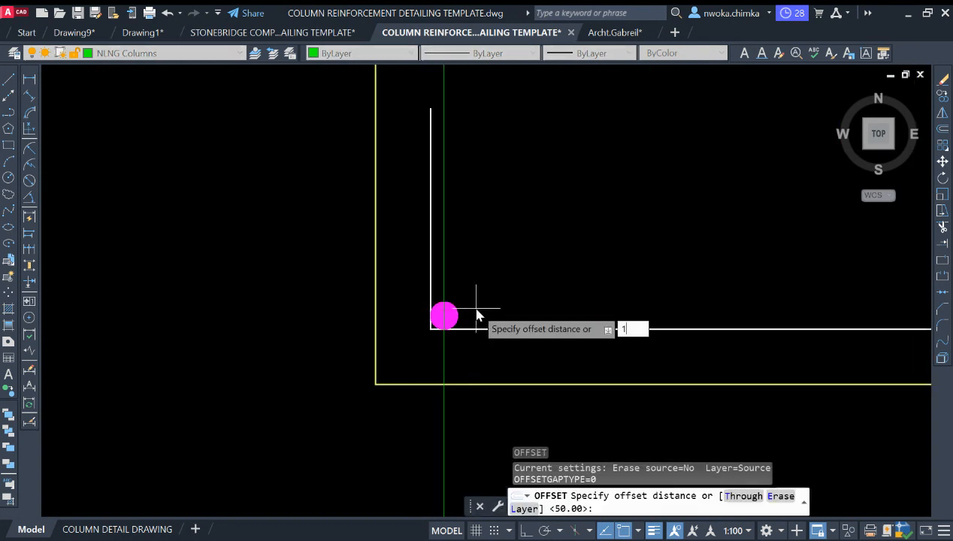
{"action": "type", "text": "75"}
{"action": "key", "text": "Return"}
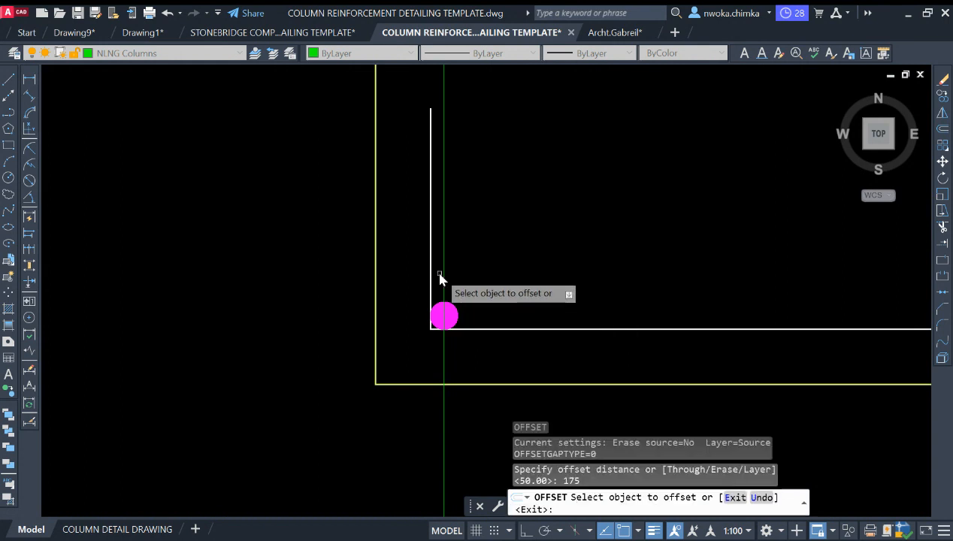
{"action": "left_click", "coordinate": [443, 267]}
{"action": "left_click", "coordinate": [588, 263]}
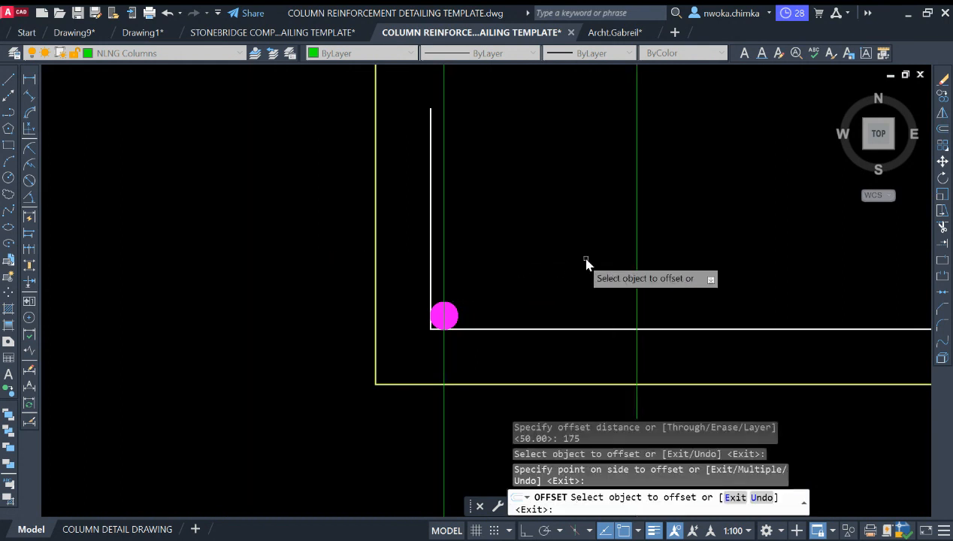
Offset the newest construction line repeatedly at 175 to add three more lines, reaching just past the column's centreline
{"action": "scroll", "coordinate": [432, 260], "scroll_direction": "down", "scroll_amount": 3}
{"action": "left_click", "coordinate": [448, 255]}
{"action": "left_click", "coordinate": [450, 256]}
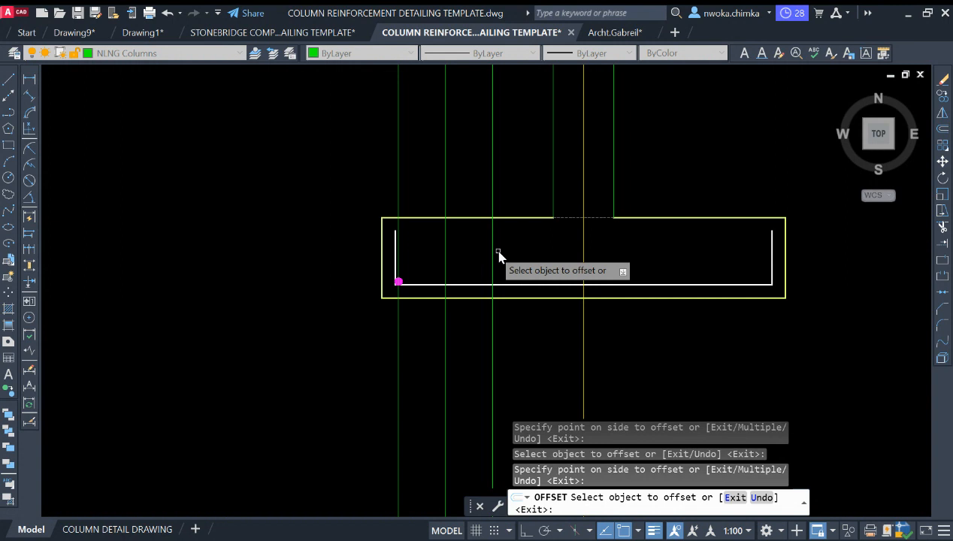
{"action": "left_click", "coordinate": [494, 256]}
{"action": "left_click", "coordinate": [551, 257]}
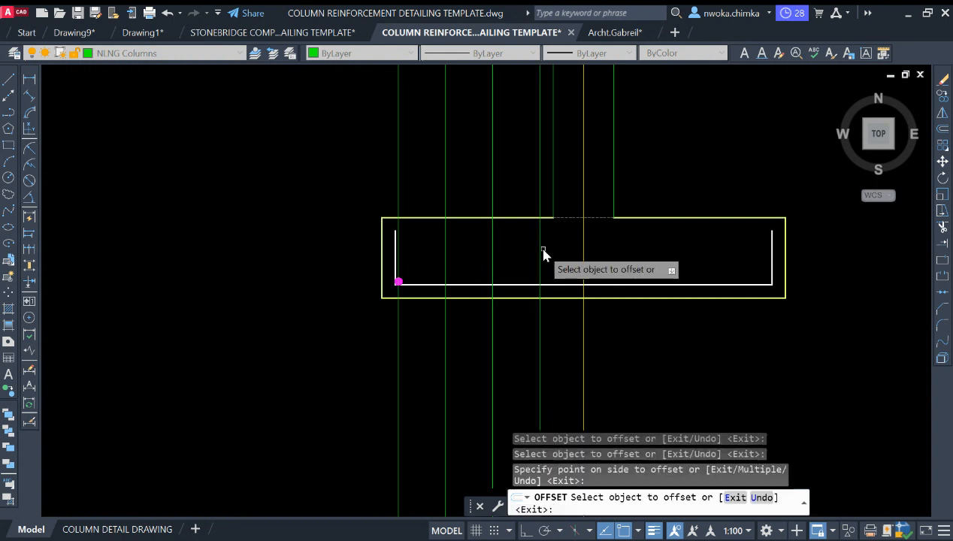
{"action": "left_click", "coordinate": [540, 252]}
{"action": "left_click", "coordinate": [600, 255]}
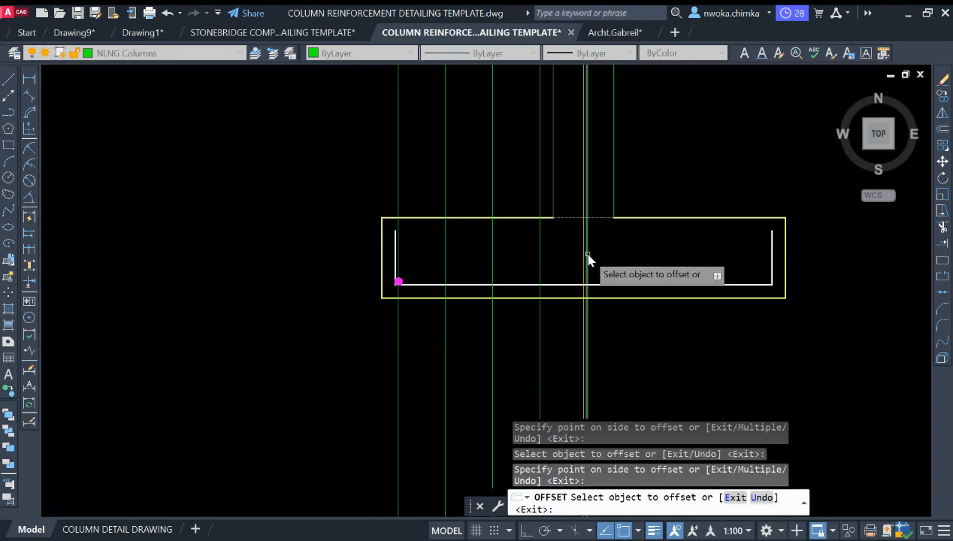
Continue the 175 offsets with four more construction lines up to the bent bar's right vertical leg
{"action": "left_click", "coordinate": [587, 257]}
{"action": "left_click", "coordinate": [639, 268]}
{"action": "scroll", "coordinate": [616, 265], "scroll_direction": "up", "scroll_amount": 2}
{"action": "left_click", "coordinate": [651, 261]}
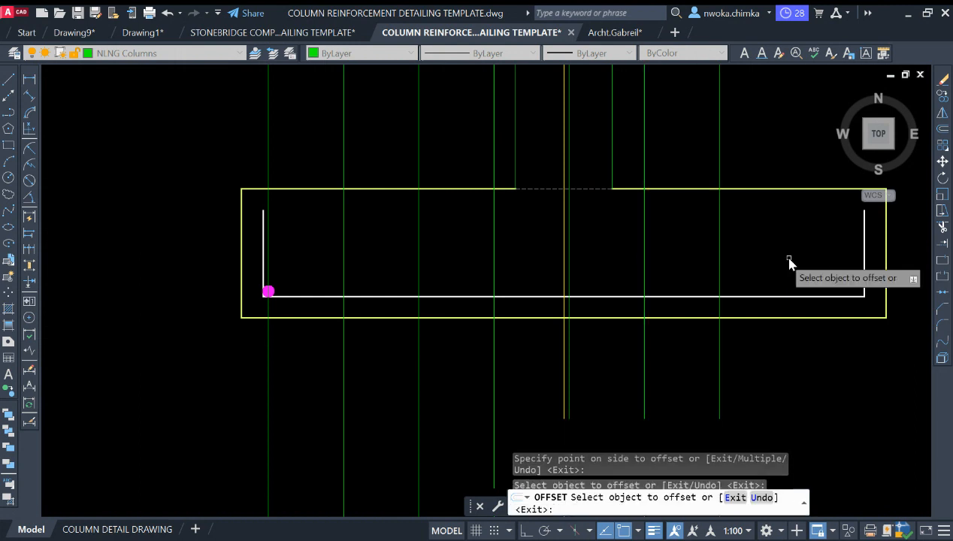
{"action": "middle_click_drag", "start_coordinate": [797, 276], "coordinate": [636, 279]}
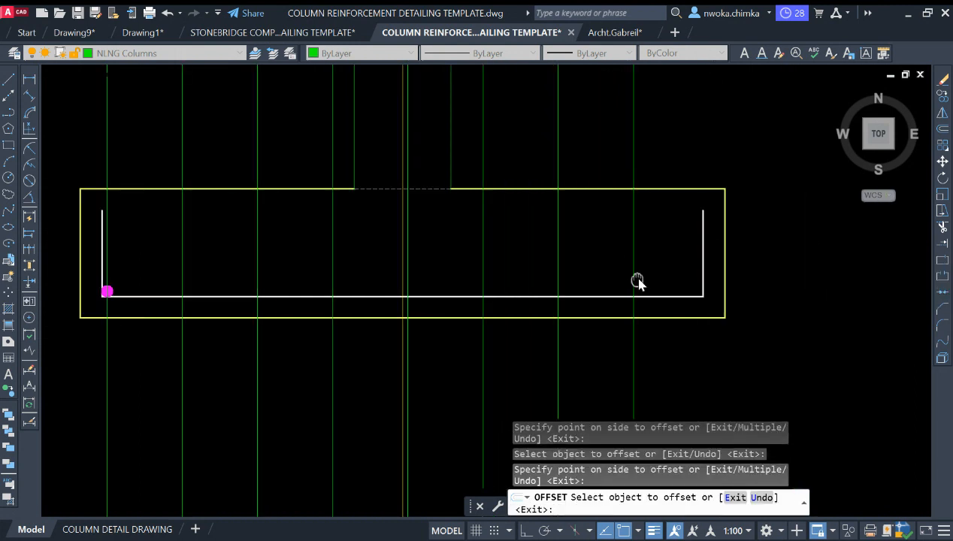
{"action": "left_click", "coordinate": [633, 266]}
{"action": "left_click", "coordinate": [727, 256]}
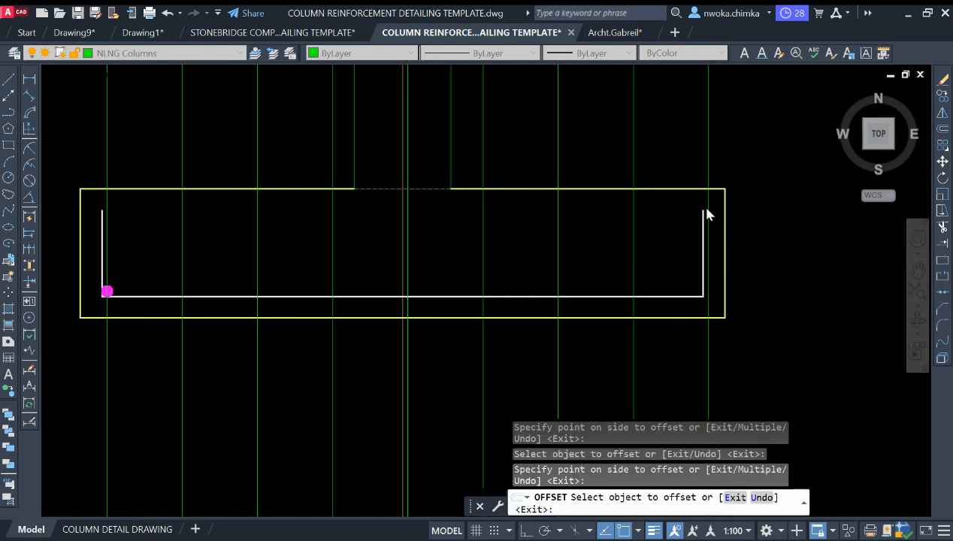
{"action": "key", "text": "Escape"}
Inspect the last construction line beside the bar's right leg and measure the horizontal distance between the two vertical legs
{"action": "scroll", "coordinate": [712, 246], "scroll_direction": "up", "scroll_amount": 1}
{"action": "scroll", "coordinate": [718, 212], "scroll_direction": "down", "scroll_amount": 3}
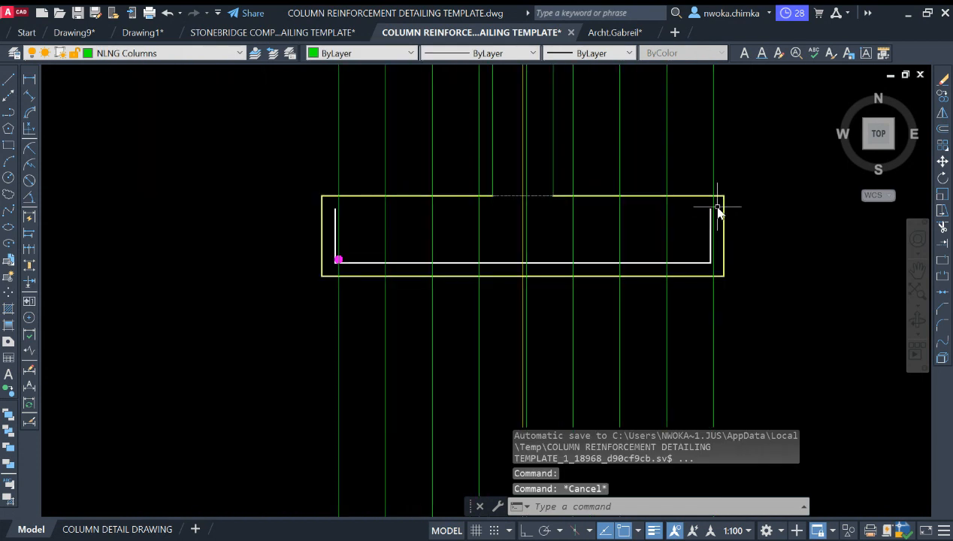
{"action": "scroll", "coordinate": [365, 254], "scroll_direction": "up", "scroll_amount": 2}
{"action": "middle_click_drag", "start_coordinate": [857, 269], "coordinate": [643, 283]}
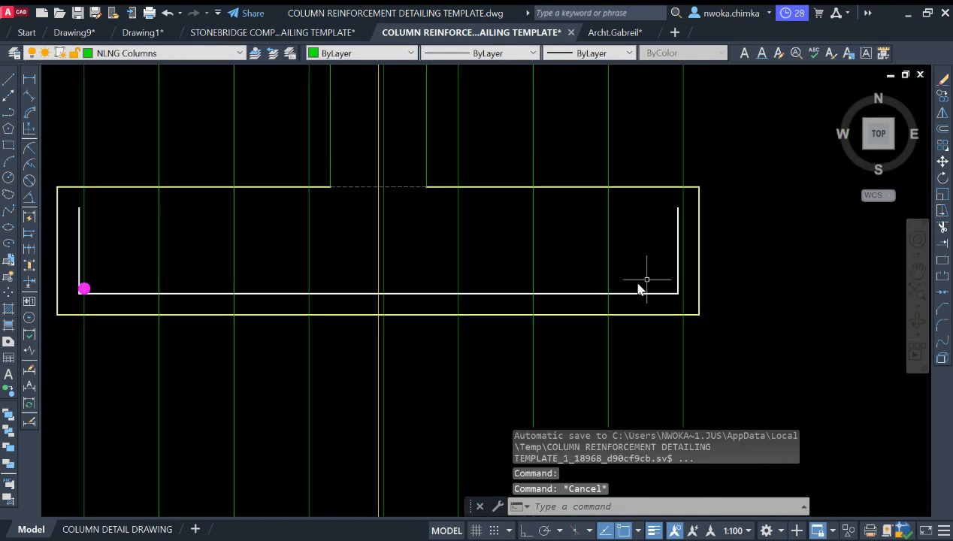
{"action": "scroll", "coordinate": [677, 286], "scroll_direction": "up", "scroll_amount": 2}
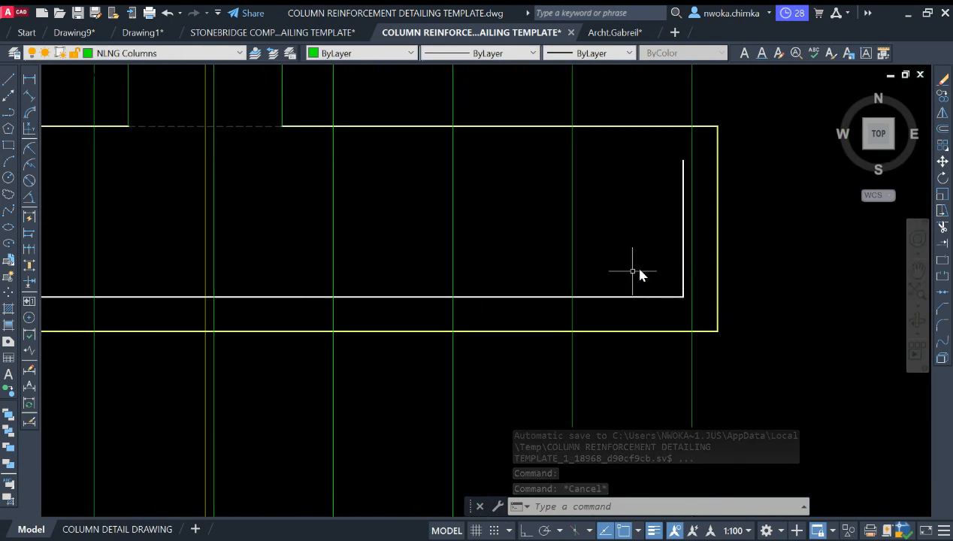
{"action": "scroll", "coordinate": [632, 269], "scroll_direction": "down", "scroll_amount": 2}
{"action": "left_click", "coordinate": [29, 79]}
{"action": "scroll", "coordinate": [456, 243], "scroll_direction": "down", "scroll_amount": 2}
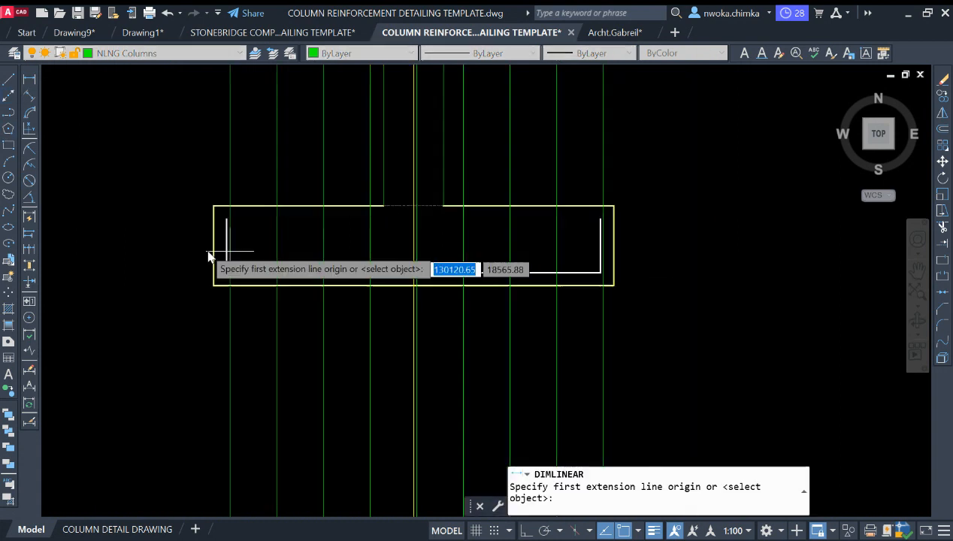
{"action": "scroll", "coordinate": [219, 249], "scroll_direction": "up", "scroll_amount": 2}
{"action": "left_click", "coordinate": [233, 250]}
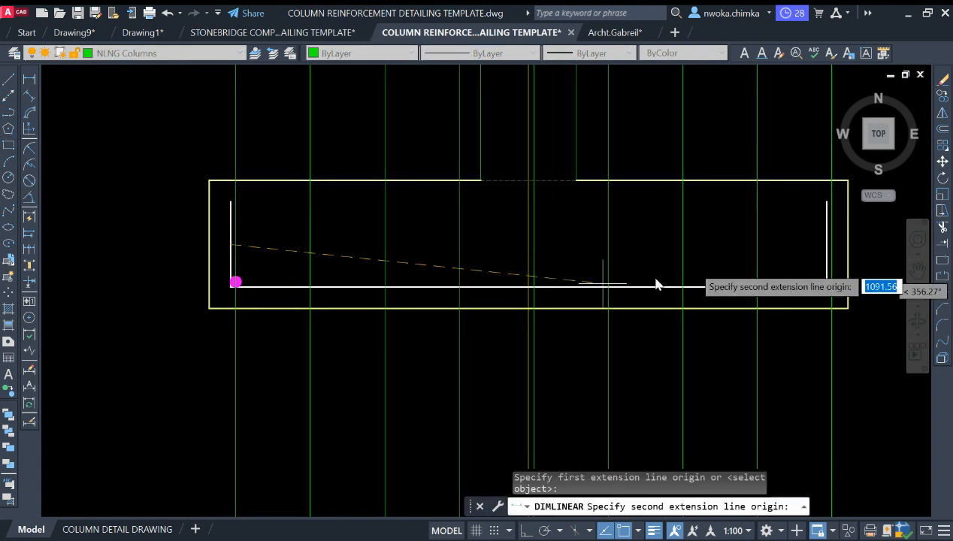
{"action": "left_click", "coordinate": [826, 245]}
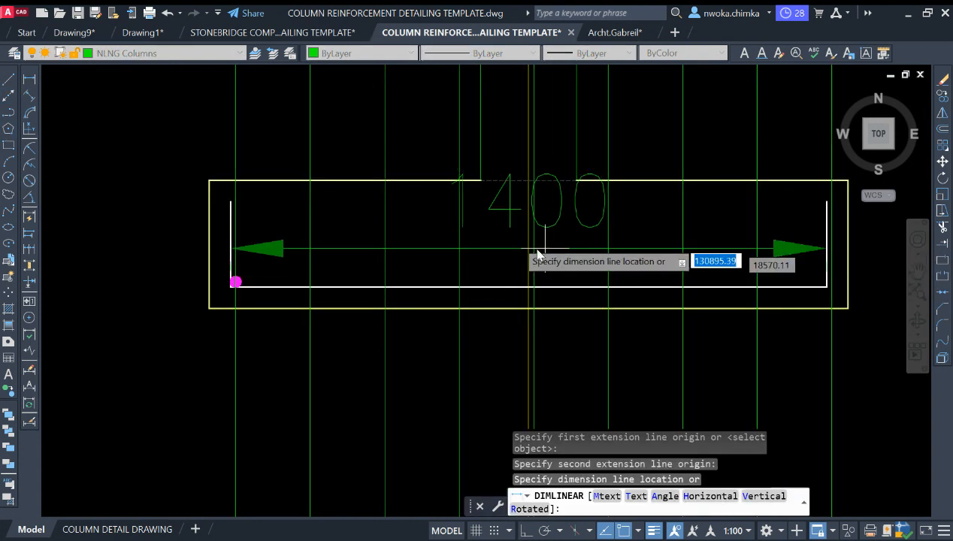
{"action": "key", "text": "Escape"}
Calculate 1400/175 in QuickCalc, then close the calculator
{"action": "type", "text": "Q"}
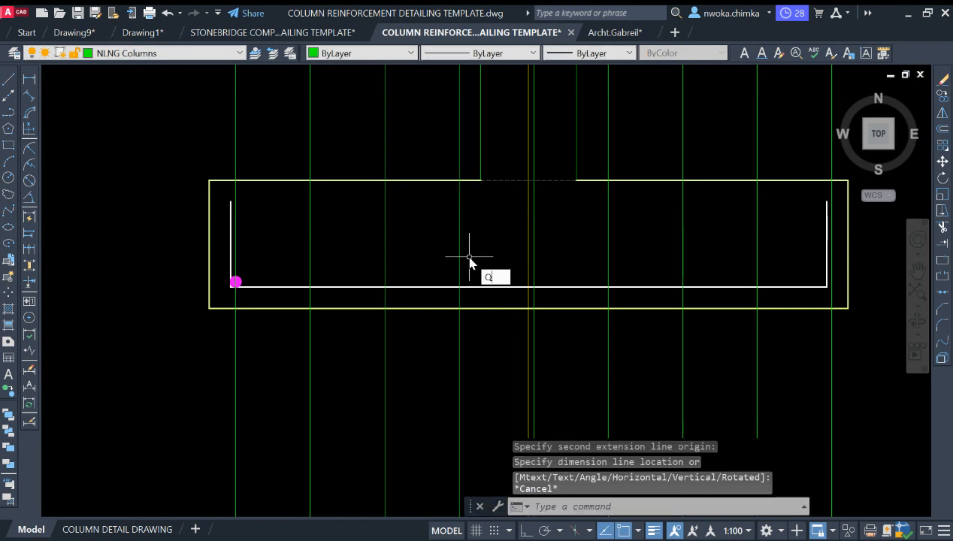
{"action": "type", "text": "C"}
{"action": "key", "text": "Return"}
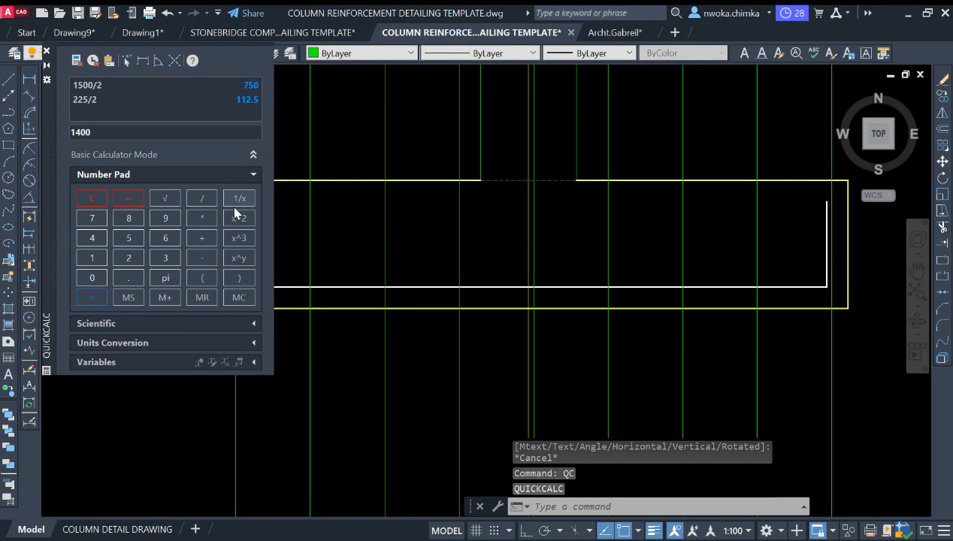
{"action": "type", "text": "/"}
{"action": "left_click", "coordinate": [92, 258]}
{"action": "left_click", "coordinate": [92, 218]}
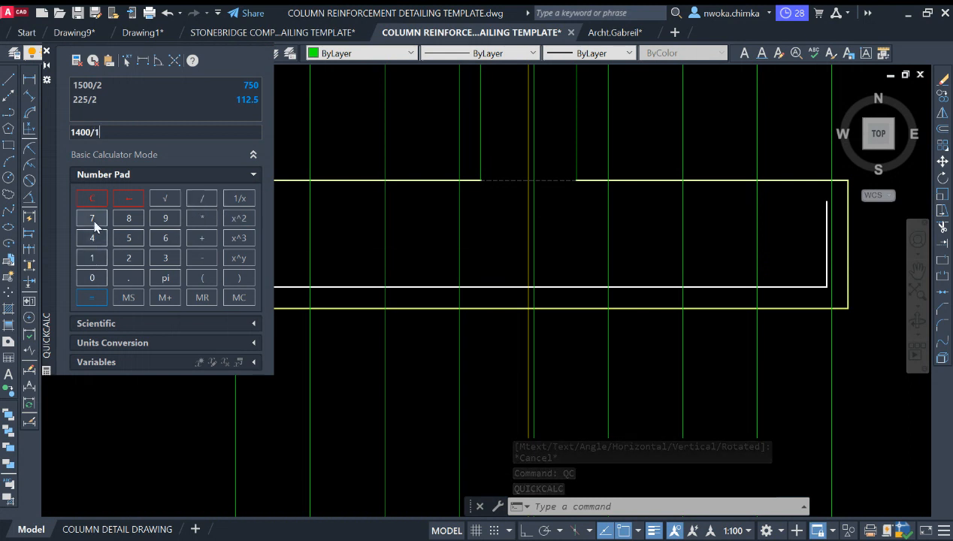
{"action": "left_click", "coordinate": [87, 297]}
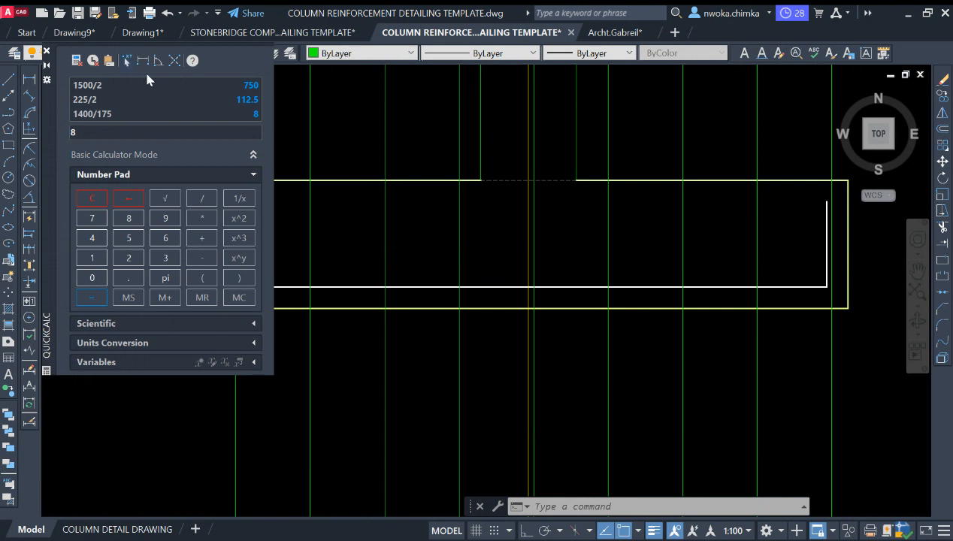
{"action": "left_click", "coordinate": [45, 52]}
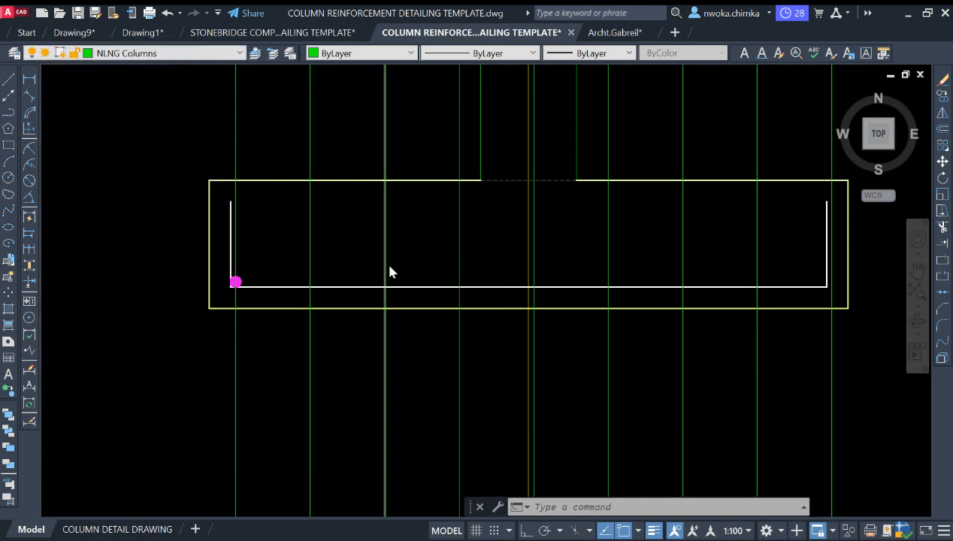
Start copying the rebar dot from its center with Ortho on, placing a copy on the first offset construction line
{"action": "scroll", "coordinate": [430, 267], "scroll_direction": "down", "scroll_amount": 2}
{"action": "scroll", "coordinate": [351, 274], "scroll_direction": "up", "scroll_amount": 4}
{"action": "left_click", "coordinate": [221, 251]}
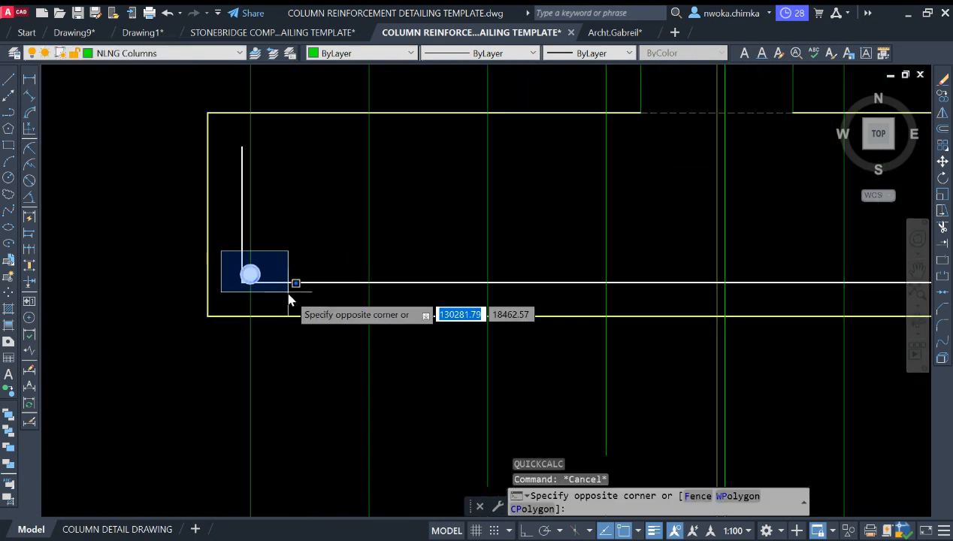
{"action": "key", "text": "Return"}
{"action": "scroll", "coordinate": [222, 270], "scroll_direction": "up", "scroll_amount": 4}
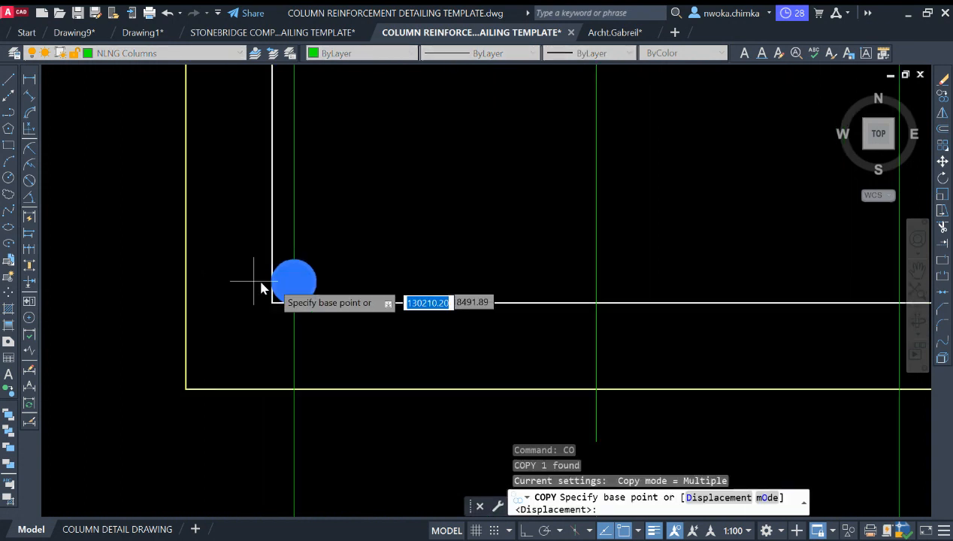
{"action": "left_click", "coordinate": [293, 289]}
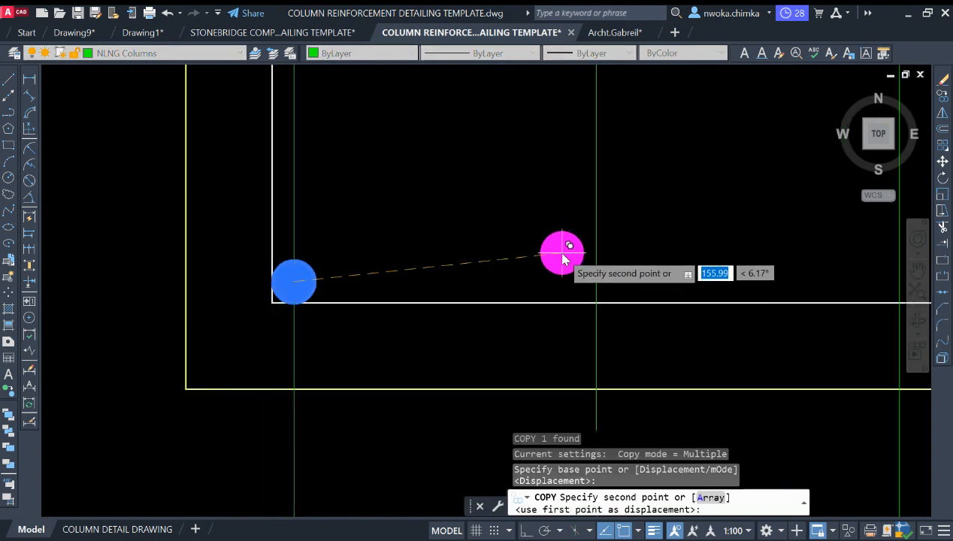
{"action": "key", "text": "F8"}
{"action": "left_click", "coordinate": [607, 283]}
{"action": "scroll", "coordinate": [267, 271], "scroll_direction": "down", "scroll_amount": 2}
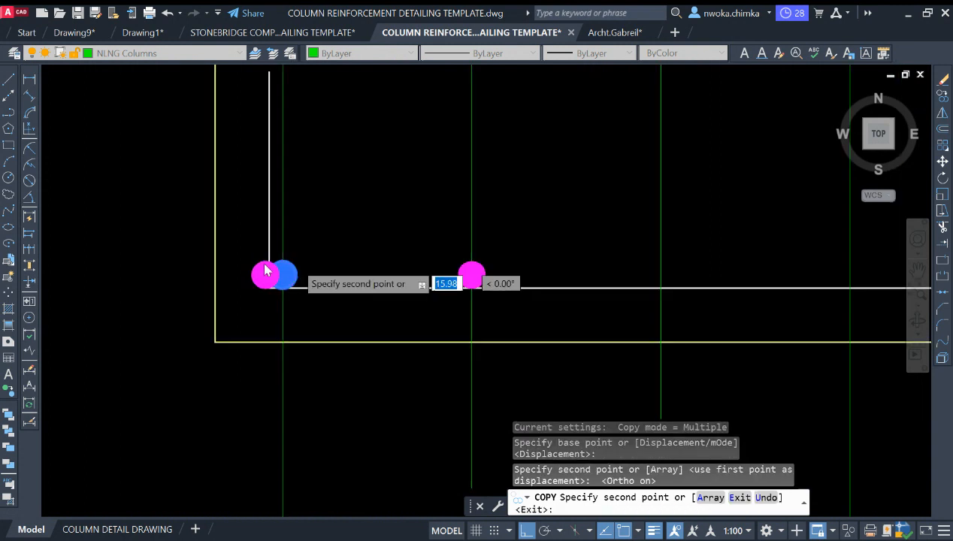
Place rebar dot copies on the second and third offset construction lines along the bottom bar
{"action": "scroll", "coordinate": [482, 283], "scroll_direction": "down", "scroll_amount": 3}
{"action": "scroll", "coordinate": [573, 275], "scroll_direction": "up", "scroll_amount": 3}
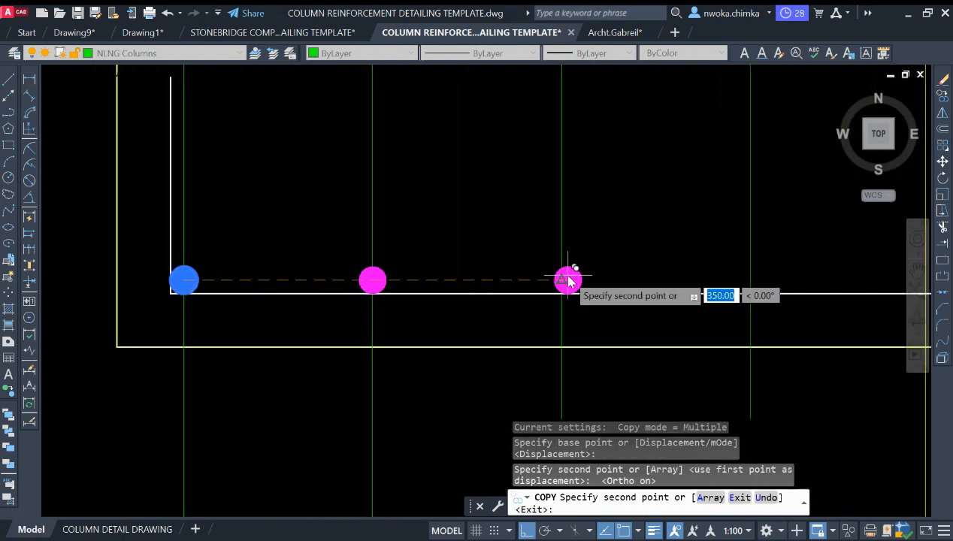
{"action": "left_click", "coordinate": [565, 279]}
{"action": "left_click", "coordinate": [751, 280]}
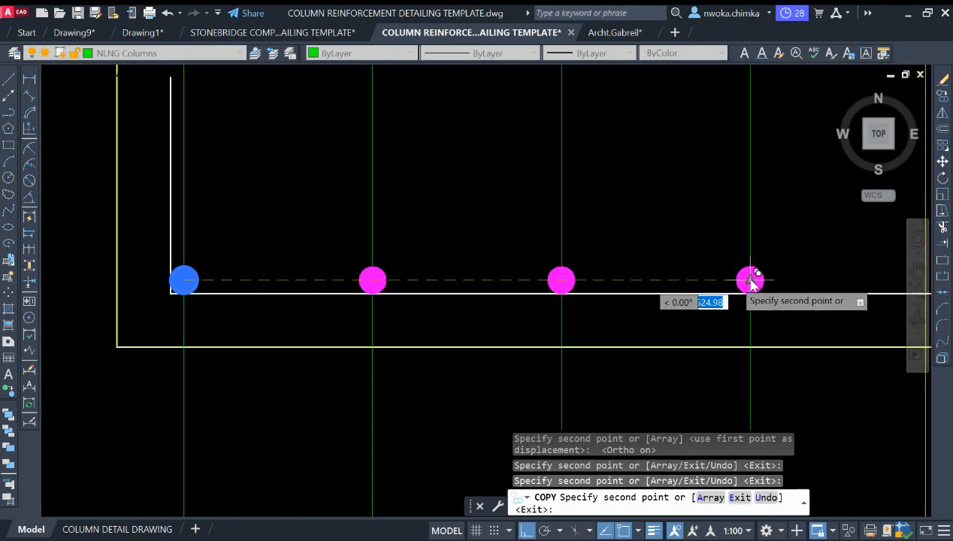
Place rebar dot copies on the fourth through seventh offset construction lines along the bottom bar
{"action": "scroll", "coordinate": [744, 281], "scroll_direction": "down", "scroll_amount": 3}
{"action": "scroll", "coordinate": [661, 281], "scroll_direction": "up", "scroll_amount": 3}
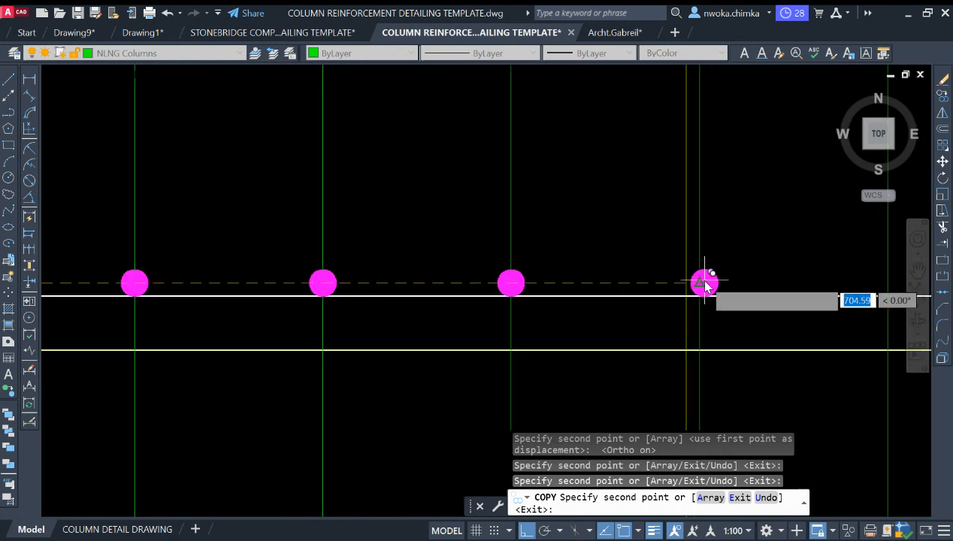
{"action": "left_click", "coordinate": [703, 280]}
{"action": "middle_click_drag", "start_coordinate": [733, 275], "coordinate": [382, 280]}
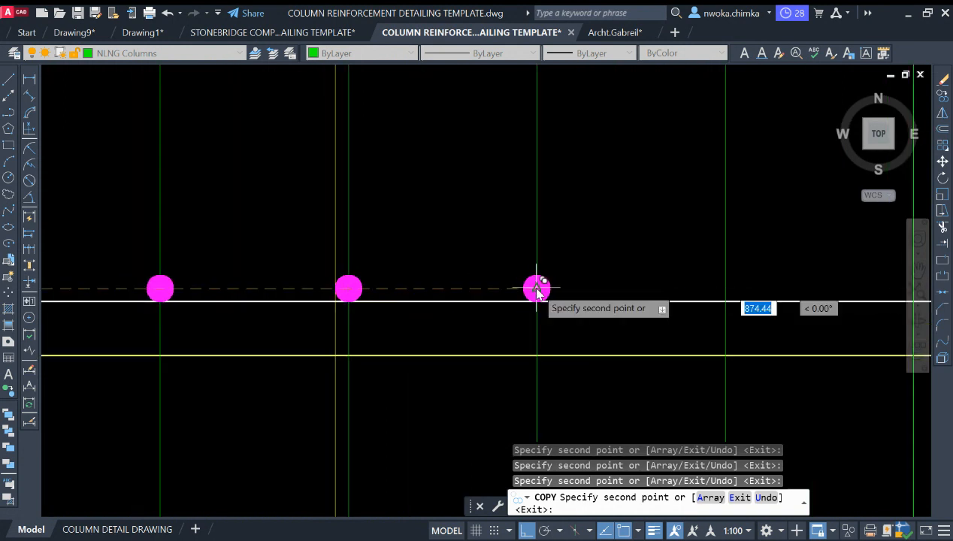
{"action": "left_click", "coordinate": [537, 290]}
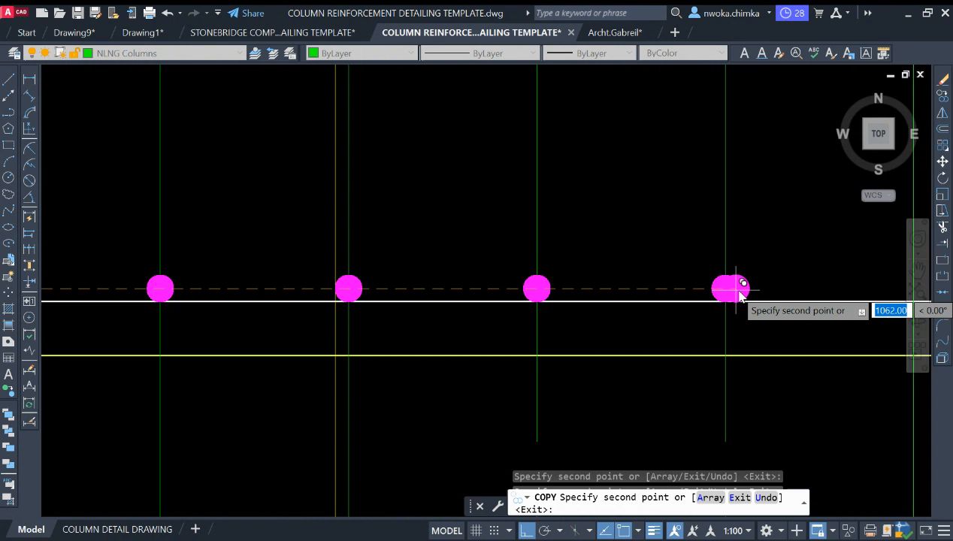
{"action": "middle_click_drag", "start_coordinate": [733, 285], "coordinate": [595, 289]}
{"action": "left_click", "coordinate": [588, 294]}
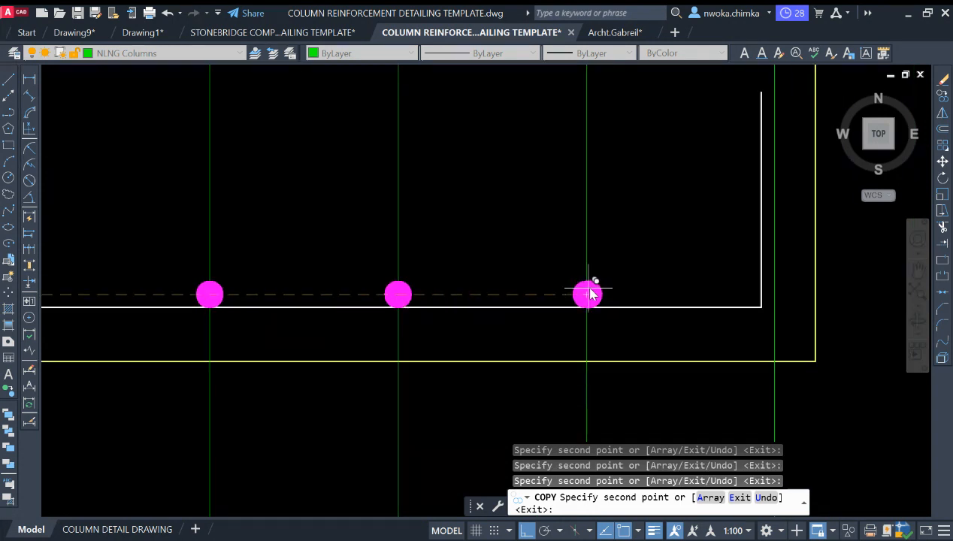
Place the last rebar dot copy inside the bent bar's right corner, beside the vertical leg, and finish copying
{"action": "scroll", "coordinate": [743, 297], "scroll_direction": "down", "scroll_amount": 1}
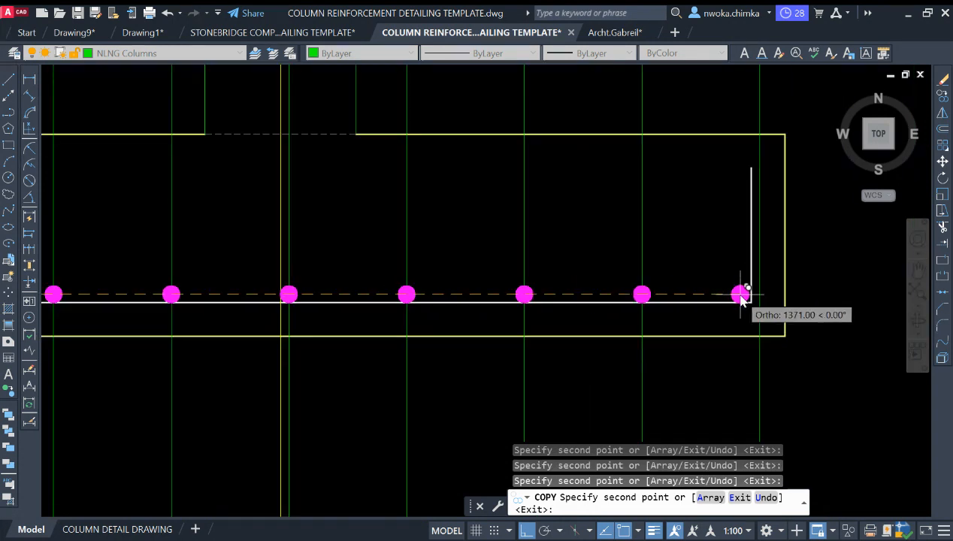
{"action": "scroll", "coordinate": [742, 291], "scroll_direction": "up", "scroll_amount": 2}
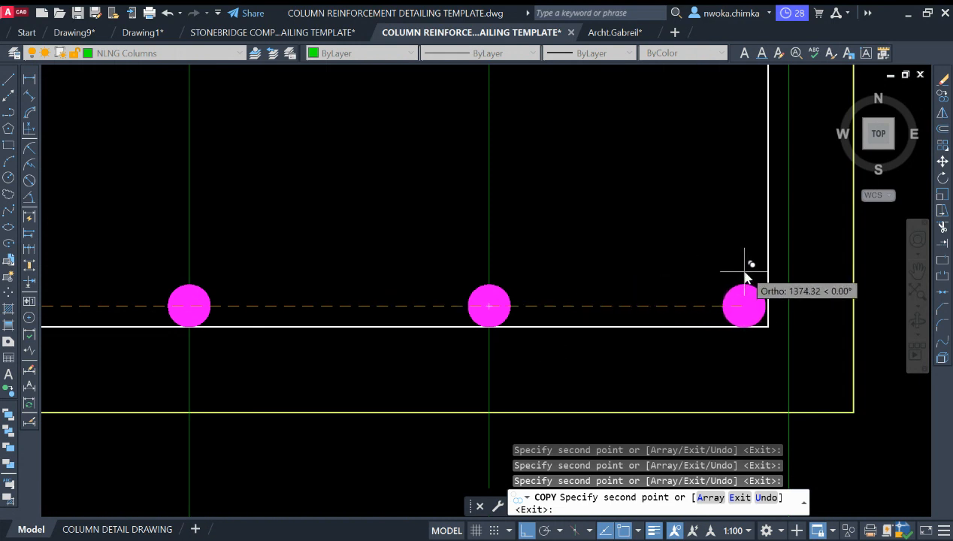
{"action": "key", "text": "Escape"}
Erase the nine vertical construction lines passing through the rebar dots, keeping the column centre line and the column edges
{"action": "scroll", "coordinate": [650, 354], "scroll_direction": "down", "scroll_amount": 6}
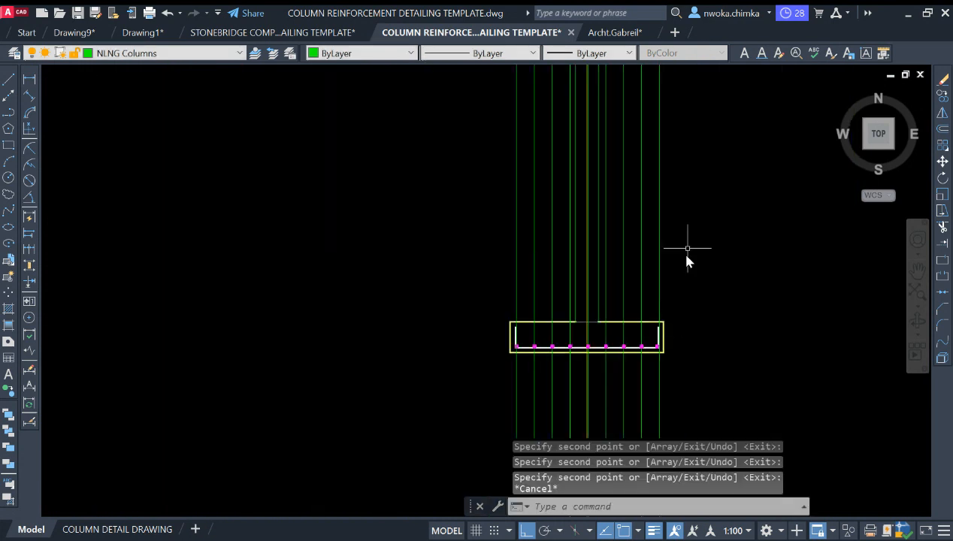
{"action": "scroll", "coordinate": [688, 188], "scroll_direction": "down", "scroll_amount": 1}
{"action": "middle_click_drag", "start_coordinate": [688, 188], "coordinate": [557, 197]}
{"action": "scroll", "coordinate": [540, 376], "scroll_direction": "down", "scroll_amount": 1}
{"action": "scroll", "coordinate": [557, 199], "scroll_direction": "up", "scroll_amount": 8}
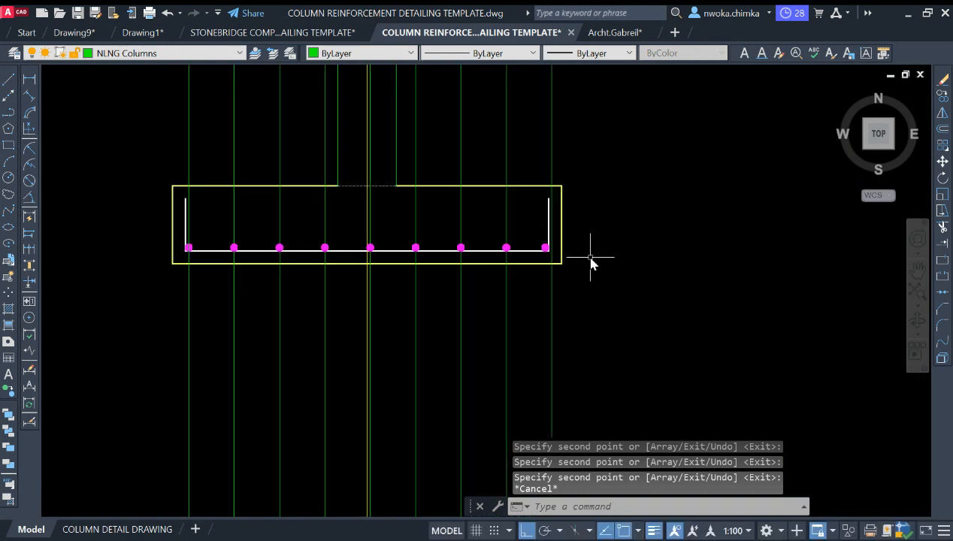
{"action": "left_click", "coordinate": [668, 292]}
{"action": "left_click", "coordinate": [498, 313]}
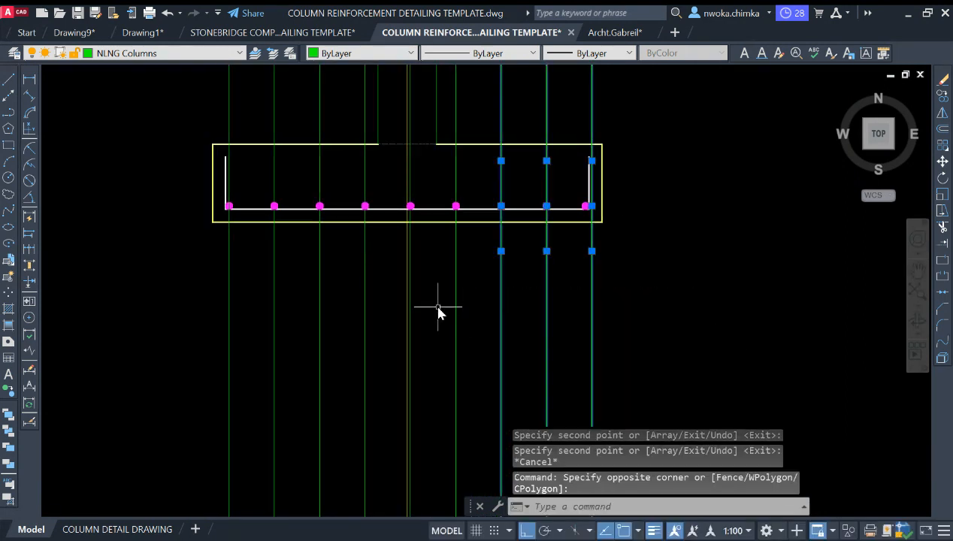
{"action": "left_click", "coordinate": [412, 291]}
{"action": "left_click", "coordinate": [467, 289]}
{"action": "left_click", "coordinate": [462, 289]}
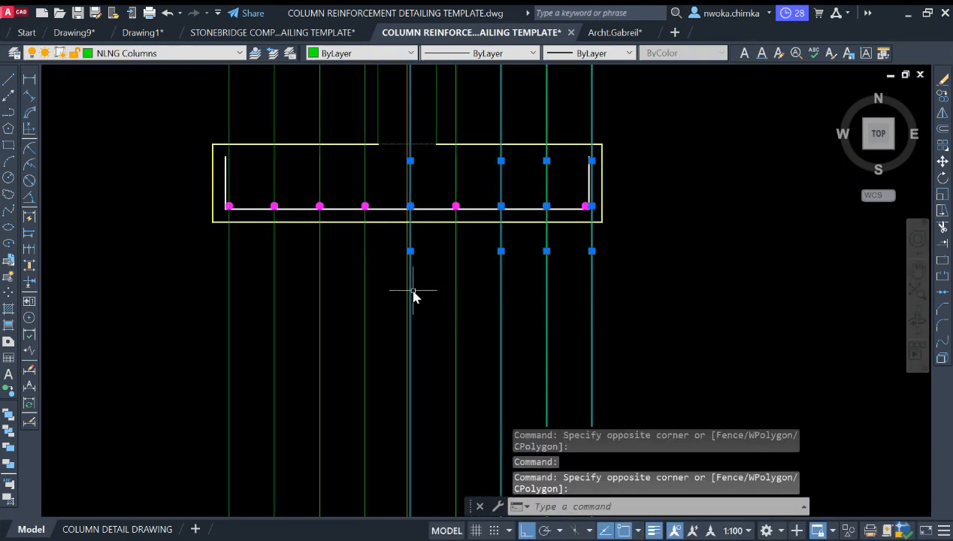
{"action": "left_click", "coordinate": [373, 289]}
{"action": "left_click", "coordinate": [121, 288]}
{"action": "type", "text": "e"}
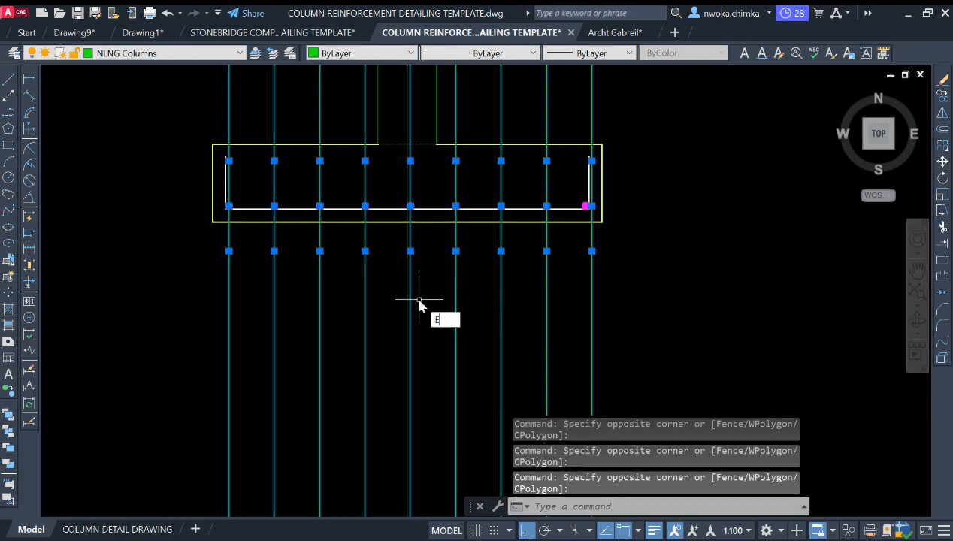
{"action": "key", "text": "Return"}
Examine the bar labels on the F10 footing plan and compare them with the rebar dots in the footing section
{"action": "scroll", "coordinate": [604, 187], "scroll_direction": "up", "scroll_amount": 5}
{"action": "scroll", "coordinate": [628, 207], "scroll_direction": "down", "scroll_amount": 3}
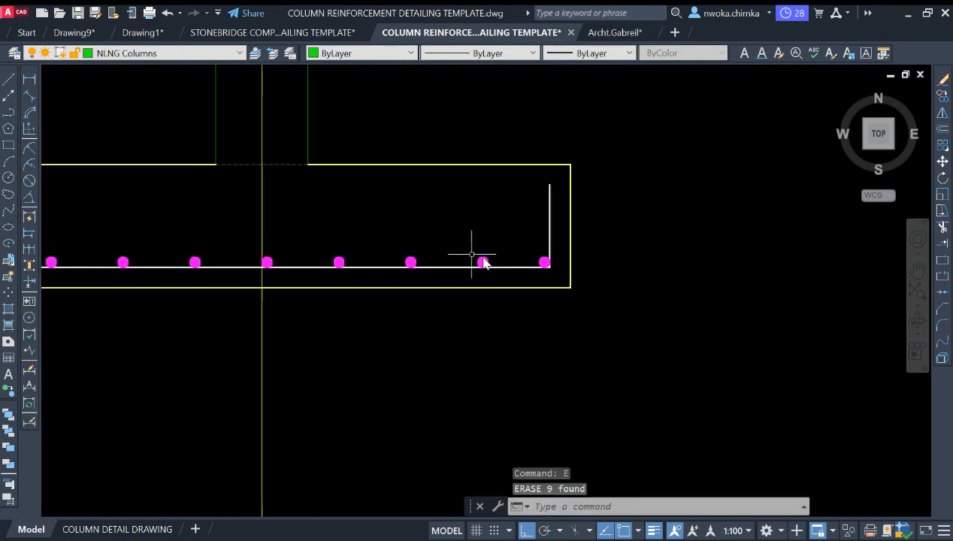
{"action": "middle_click_drag", "start_coordinate": [472, 259], "coordinate": [602, 260]}
{"action": "scroll", "coordinate": [397, 323], "scroll_direction": "down", "scroll_amount": 15}
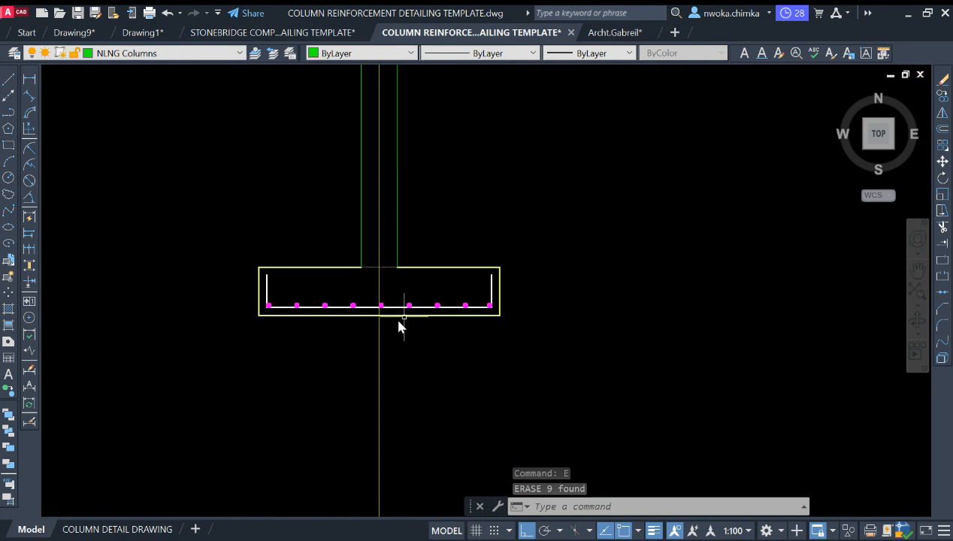
{"action": "scroll", "coordinate": [583, 210], "scroll_direction": "up", "scroll_amount": 10}
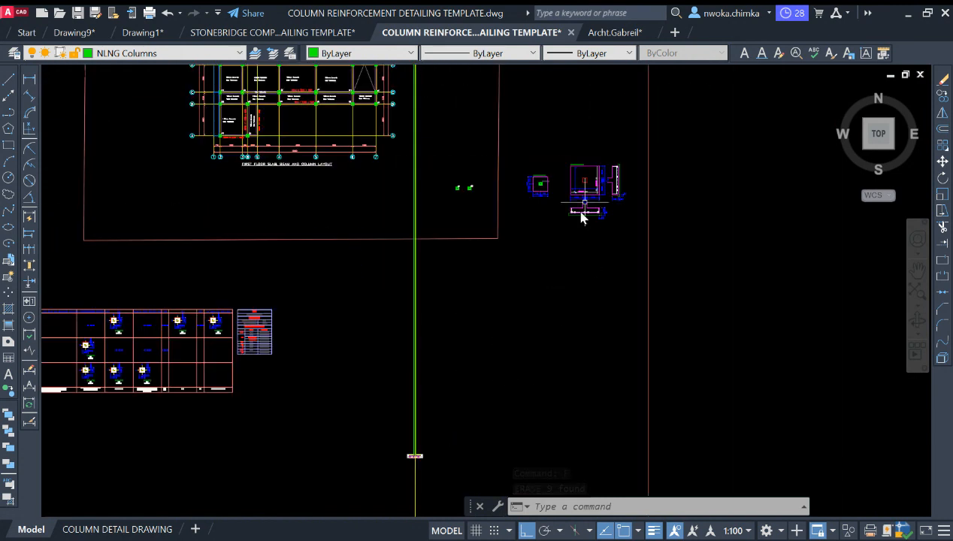
{"action": "scroll", "coordinate": [483, 322], "scroll_direction": "up", "scroll_amount": 4}
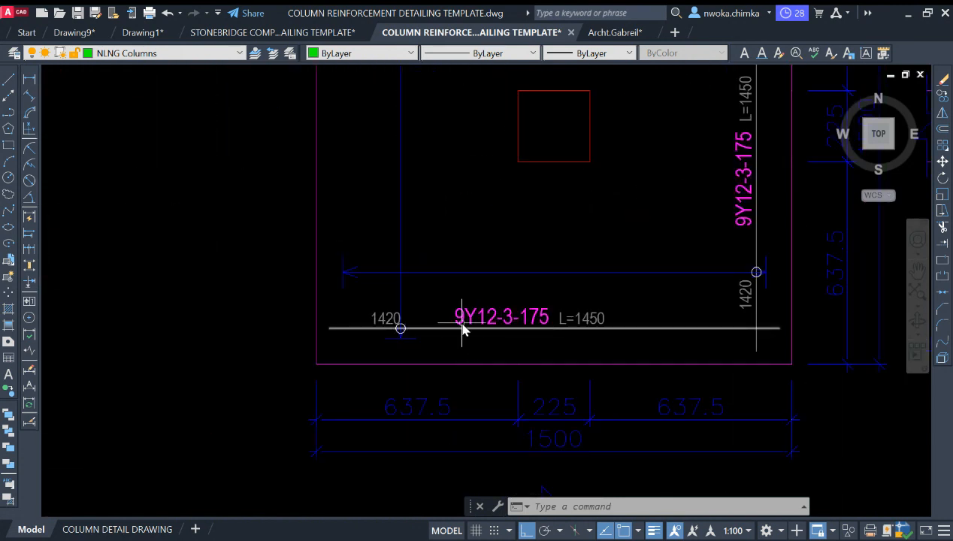
{"action": "scroll", "coordinate": [466, 308], "scroll_direction": "down", "scroll_amount": 2}
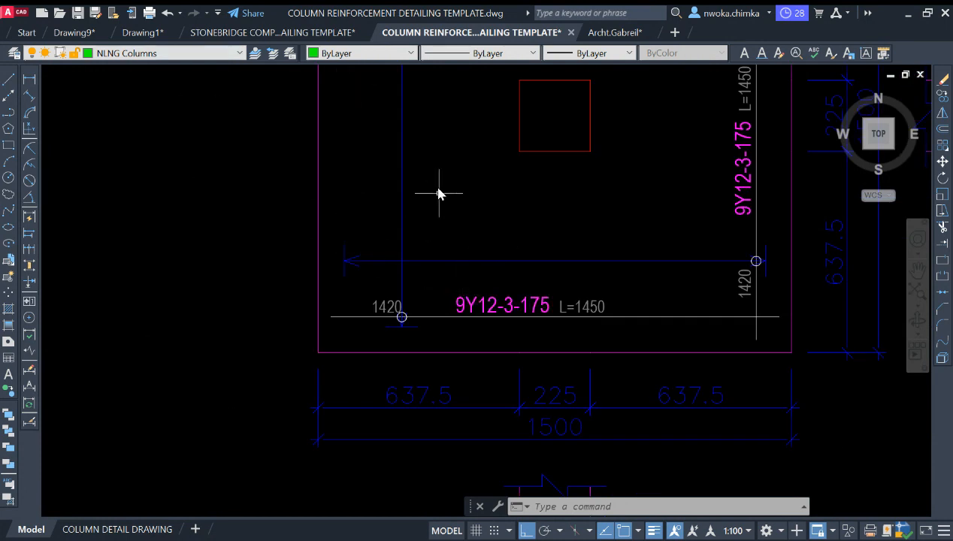
{"action": "scroll", "coordinate": [458, 309], "scroll_direction": "up", "scroll_amount": 6}
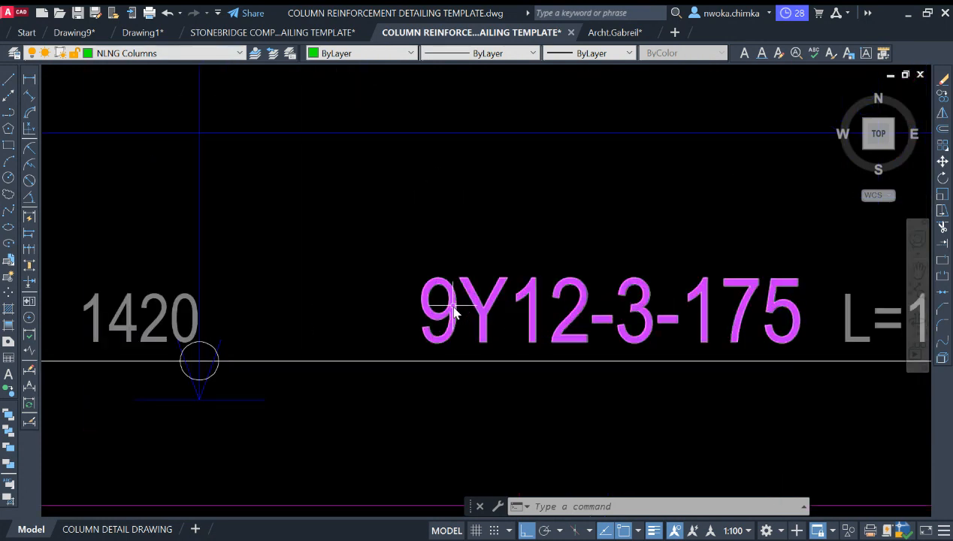
{"action": "scroll", "coordinate": [456, 313], "scroll_direction": "down", "scroll_amount": 6}
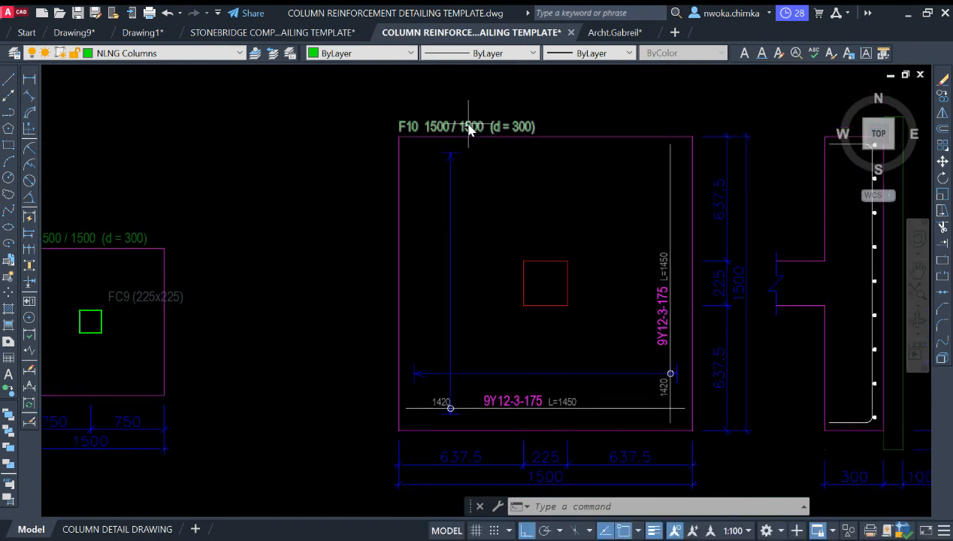
{"action": "middle_click_drag", "start_coordinate": [639, 337], "coordinate": [616, 137]}
{"action": "scroll", "coordinate": [617, 137], "scroll_direction": "down", "scroll_amount": 2}
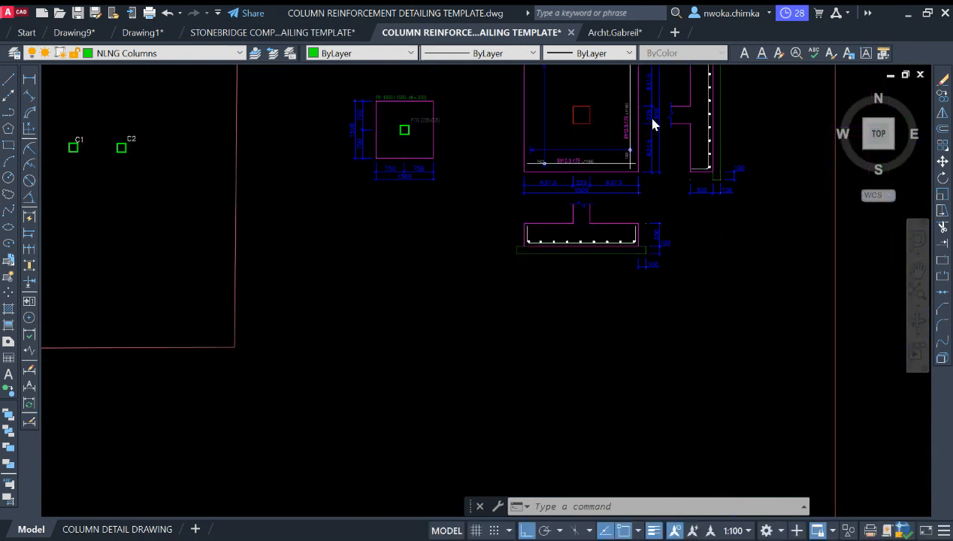
{"action": "scroll", "coordinate": [616, 155], "scroll_direction": "down", "scroll_amount": 3}
{"action": "scroll", "coordinate": [468, 287], "scroll_direction": "up", "scroll_amount": 2}
{"action": "mouse_move", "coordinate": [409, 435]}
{"action": "middle_mouse_down"}
{"action": "mouse_move", "coordinate": [460, 289]}
{"action": "mouse_move", "coordinate": [621, 278]}
{"action": "middle_mouse_up"}
{"action": "scroll", "coordinate": [474, 284], "scroll_direction": "up", "scroll_amount": 12}
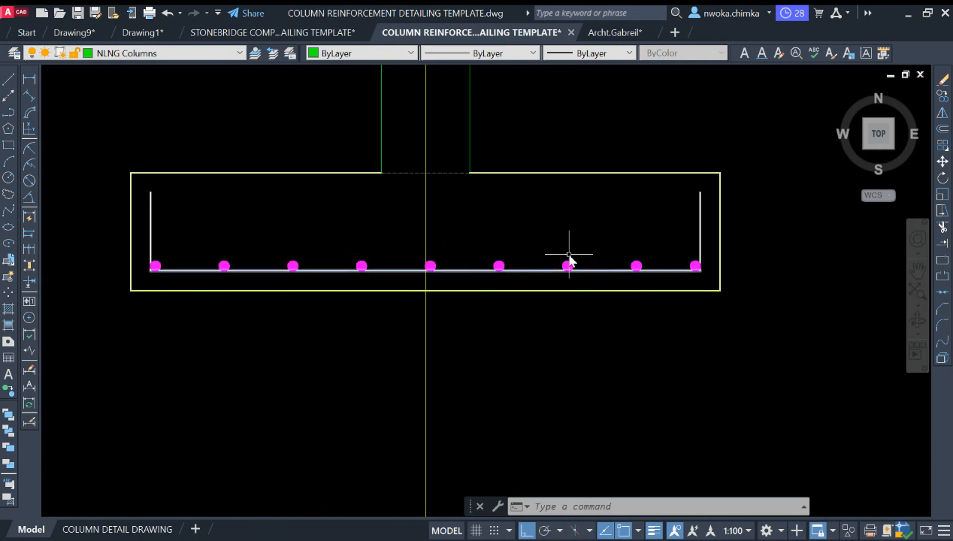
{"action": "middle_click_drag", "start_coordinate": [609, 253], "coordinate": [619, 310]}
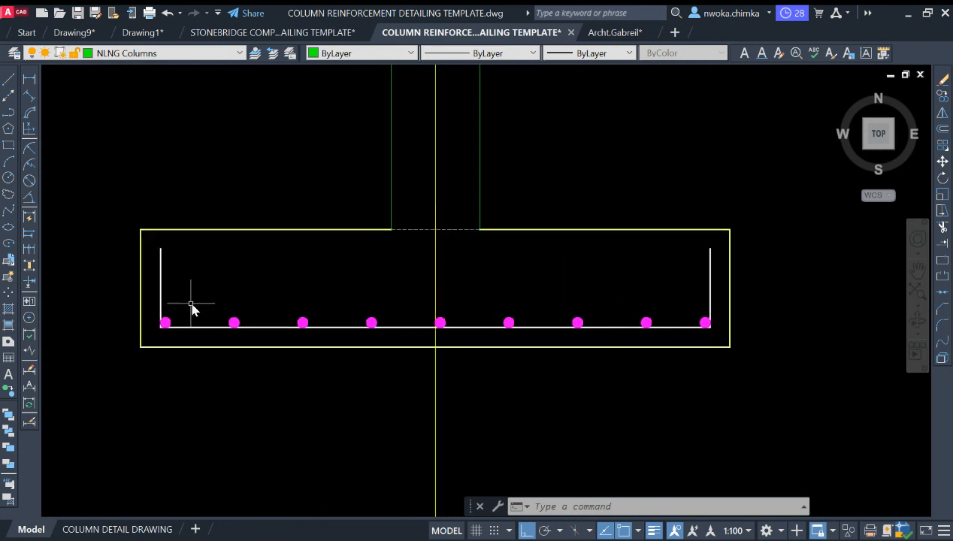
{"action": "scroll", "coordinate": [603, 306], "scroll_direction": "down", "scroll_amount": 2}
{"action": "middle_click_drag", "start_coordinate": [545, 260], "coordinate": [529, 305]}
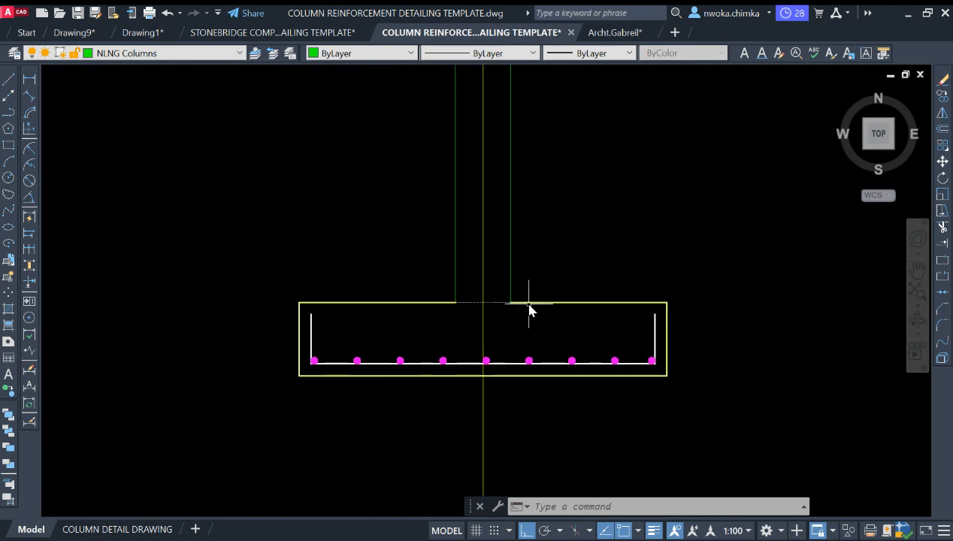
{"action": "scroll", "coordinate": [470, 289], "scroll_direction": "down", "scroll_amount": 2}
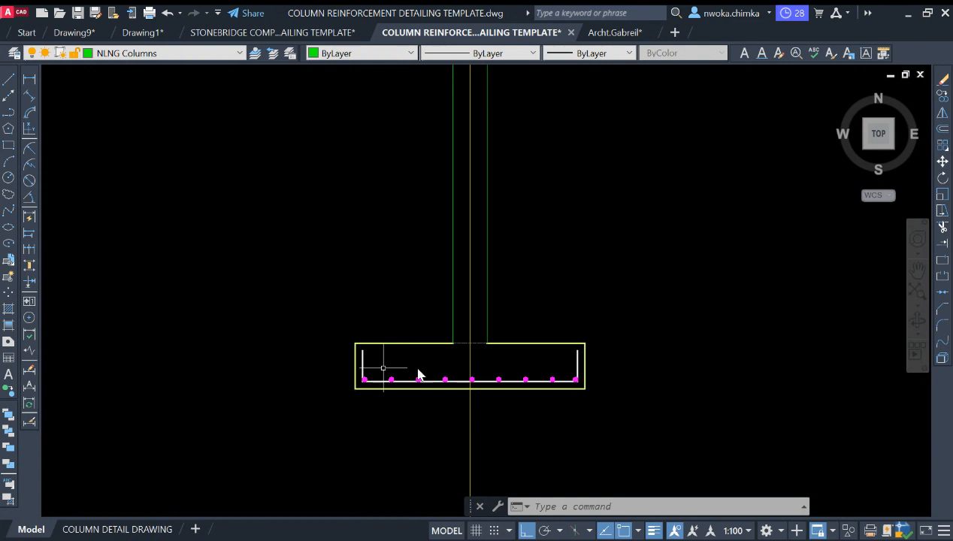
{"action": "middle_click_drag", "start_coordinate": [472, 293], "coordinate": [482, 329]}
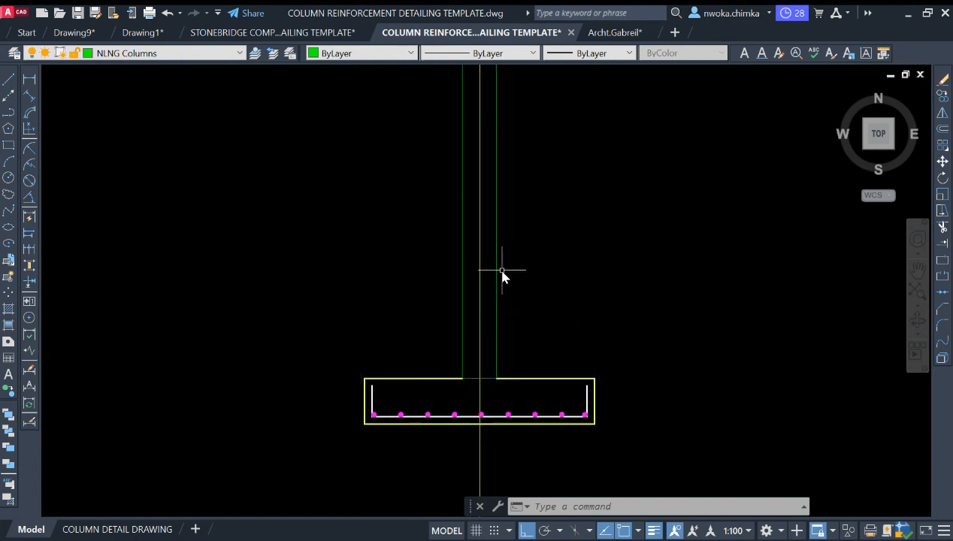
{"action": "middle_click_drag", "start_coordinate": [506, 312], "coordinate": [499, 337]}
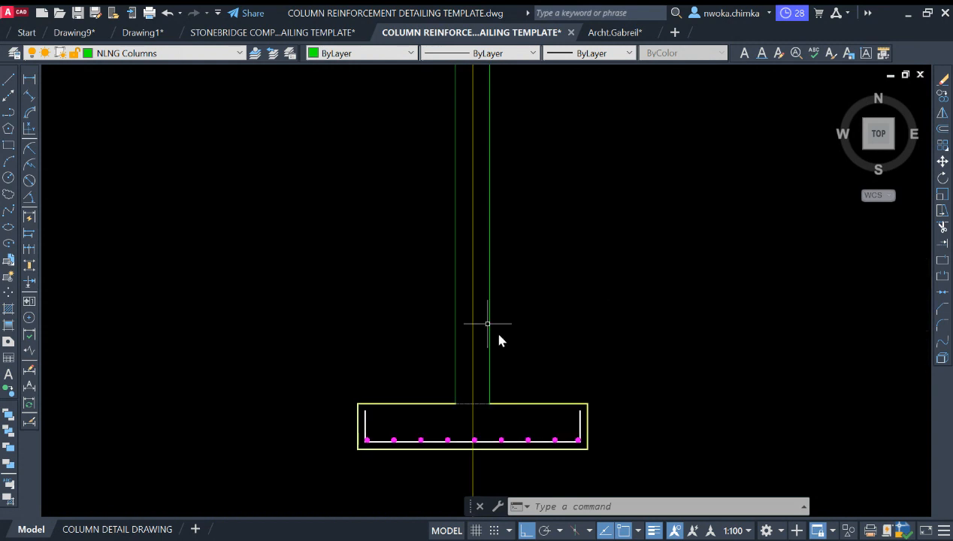
{"action": "scroll", "coordinate": [477, 217], "scroll_direction": "down", "scroll_amount": 2}
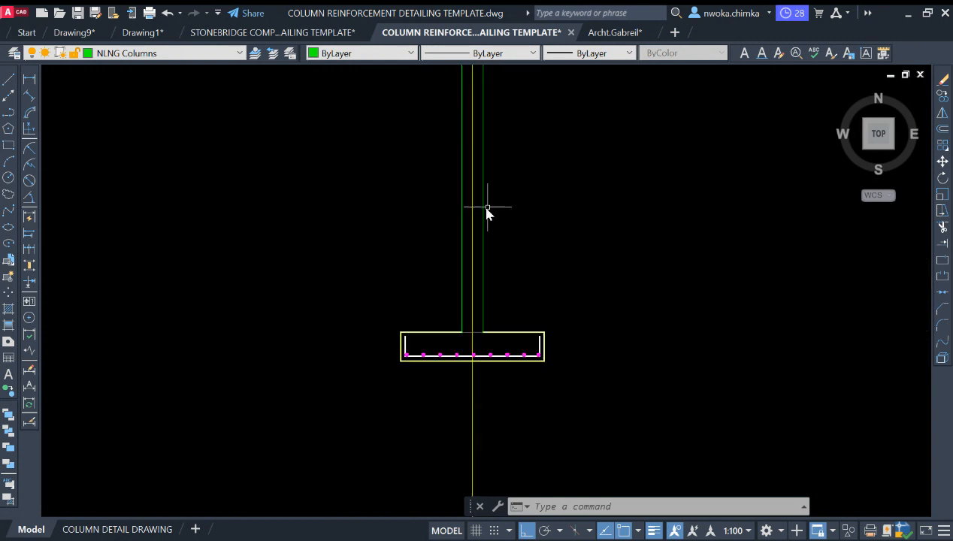
Examine the bar bends, rebar dots and starter bars in the Column 1 (Footing 3) reference detail
{"action": "scroll", "coordinate": [628, 182], "scroll_direction": "down", "scroll_amount": 10}
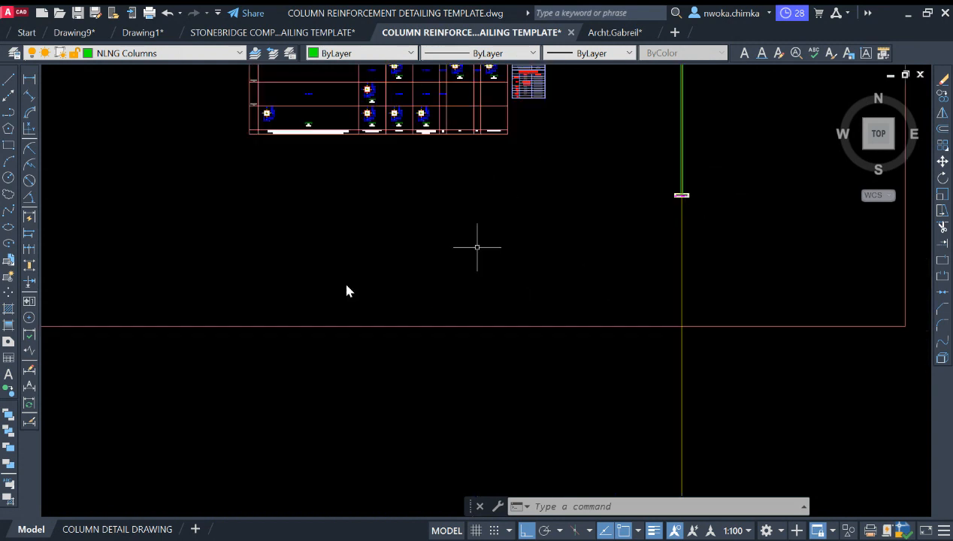
{"action": "scroll", "coordinate": [282, 294], "scroll_direction": "down", "scroll_amount": 2}
{"action": "middle_click_drag", "start_coordinate": [290, 294], "coordinate": [712, 233]}
{"action": "scroll", "coordinate": [712, 233], "scroll_direction": "down", "scroll_amount": 2}
{"action": "scroll", "coordinate": [342, 281], "scroll_direction": "up", "scroll_amount": 10}
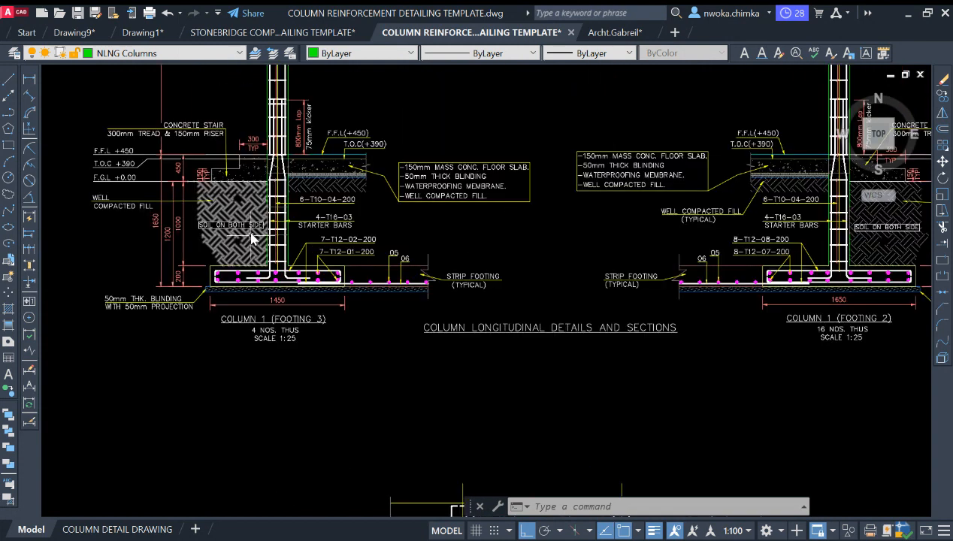
{"action": "middle_click_drag", "start_coordinate": [249, 276], "coordinate": [344, 311]}
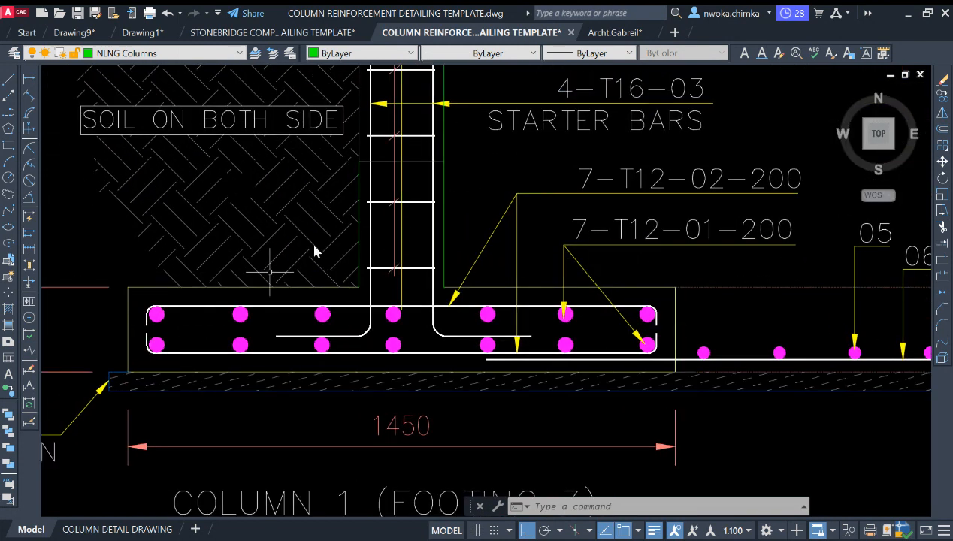
{"action": "scroll", "coordinate": [223, 327], "scroll_direction": "down", "scroll_amount": 2}
{"action": "scroll", "coordinate": [331, 301], "scroll_direction": "up", "scroll_amount": 2}
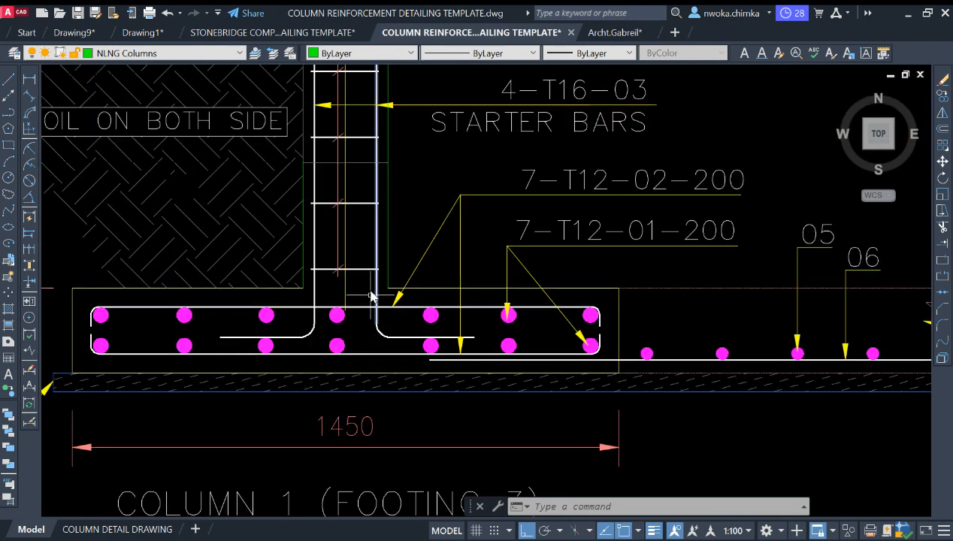
{"action": "scroll", "coordinate": [288, 345], "scroll_direction": "down", "scroll_amount": 10}
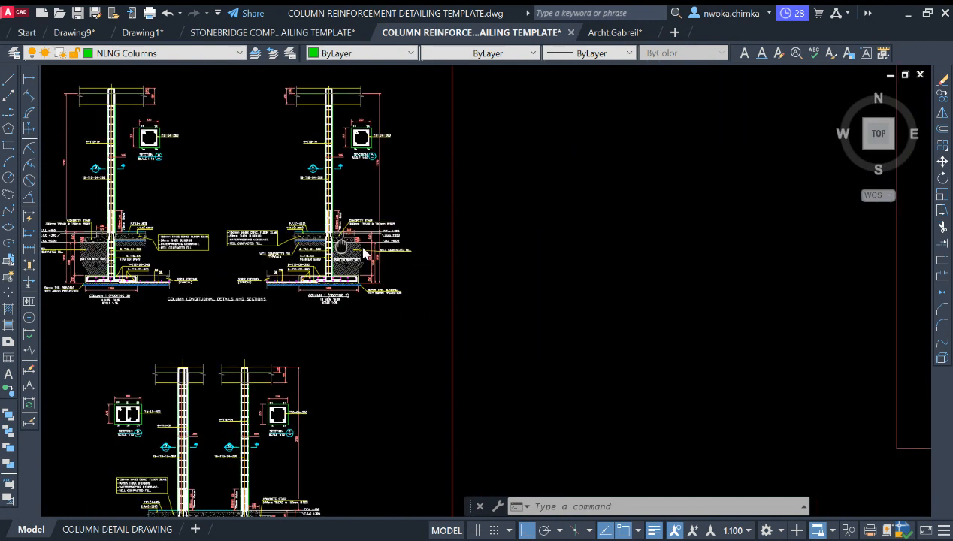
Fillet the left corner of the footing's bent bottom bar with a radius of 12, around the first rebar dot
{"action": "scroll", "coordinate": [434, 298], "scroll_direction": "up", "scroll_amount": 10}
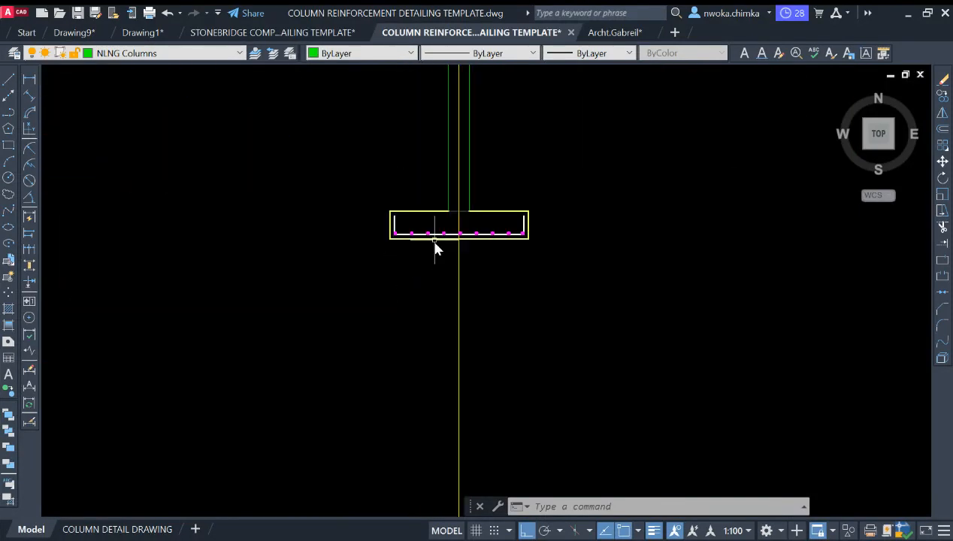
{"action": "scroll", "coordinate": [360, 267], "scroll_direction": "up", "scroll_amount": 2}
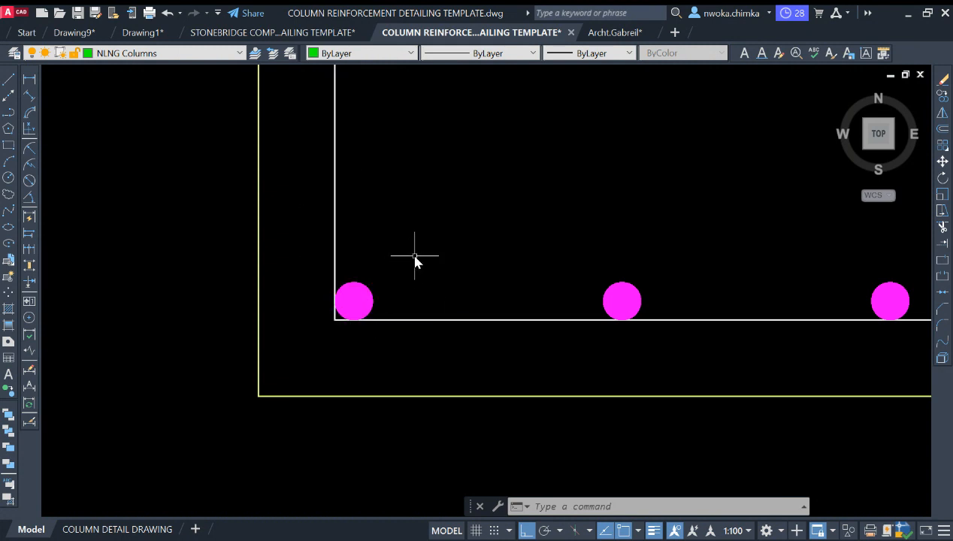
{"action": "key", "text": "Return"}
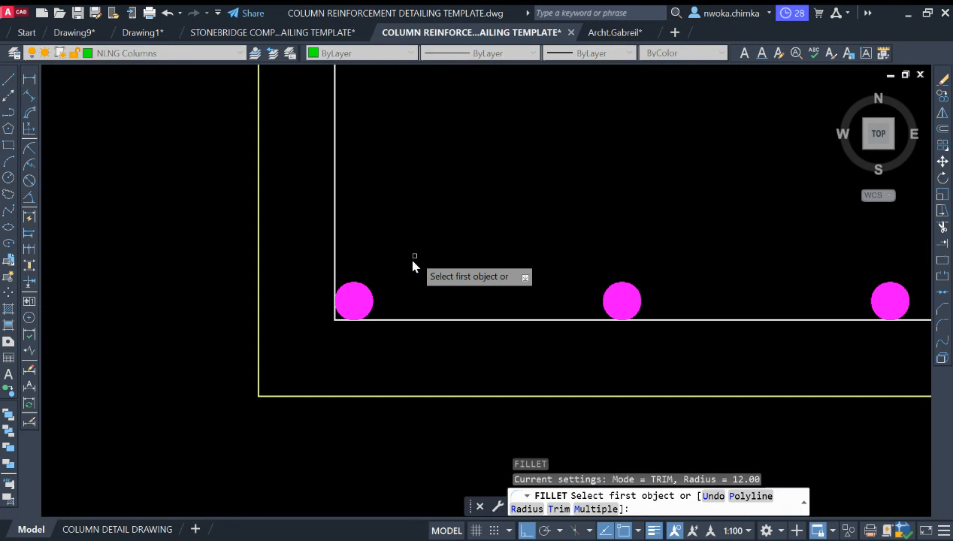
{"action": "type", "text": "R"}
{"action": "key", "text": "Return"}
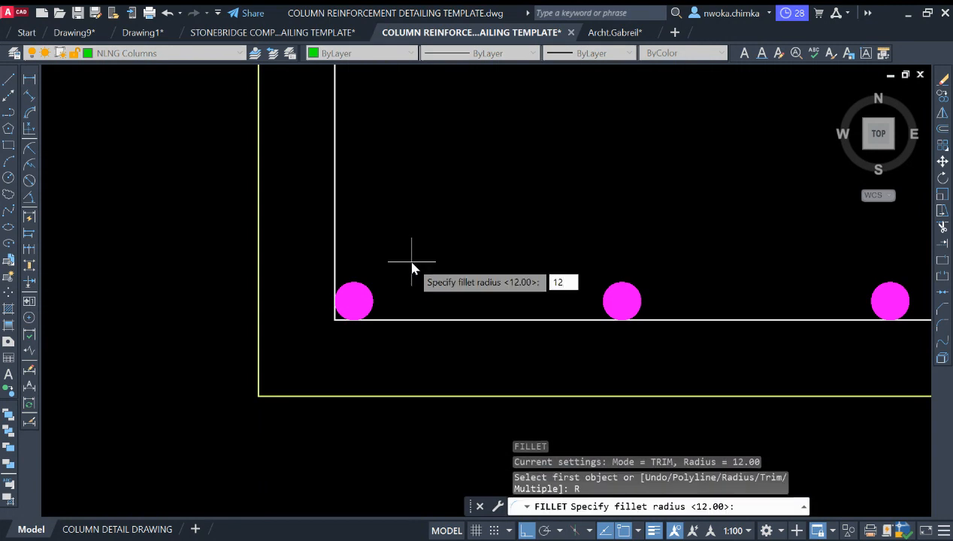
{"action": "key", "text": "Return"}
{"action": "left_click", "coordinate": [334, 265]}
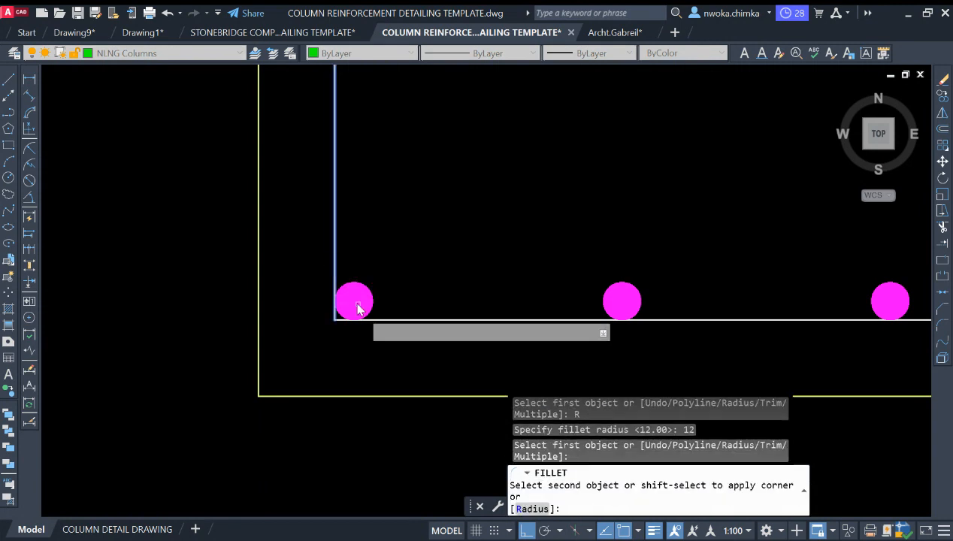
{"action": "left_click", "coordinate": [375, 321]}
{"action": "scroll", "coordinate": [348, 314], "scroll_direction": "up", "scroll_amount": 2}
{"action": "scroll", "coordinate": [347, 314], "scroll_direction": "up", "scroll_amount": 5}
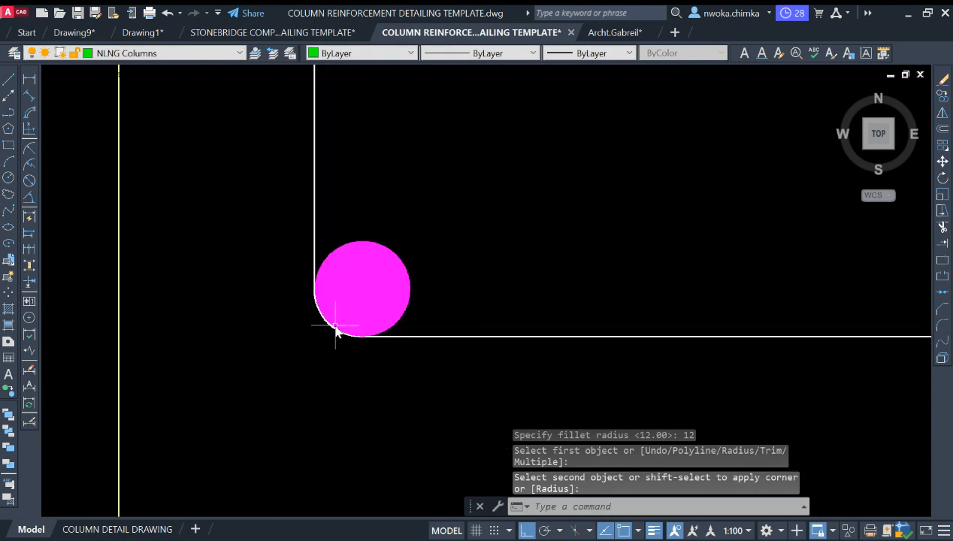
{"action": "scroll", "coordinate": [315, 309], "scroll_direction": "down", "scroll_amount": 10}
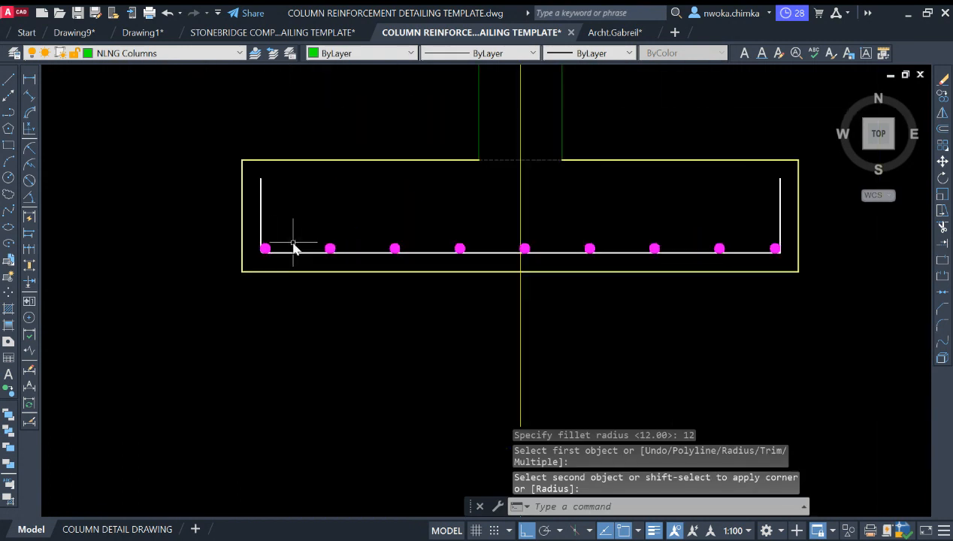
Fillet the right corner of the bent bottom bar around the last rebar dot, using the same radius
{"action": "key", "text": "Return"}
{"action": "scroll", "coordinate": [742, 240], "scroll_direction": "up", "scroll_amount": 4}
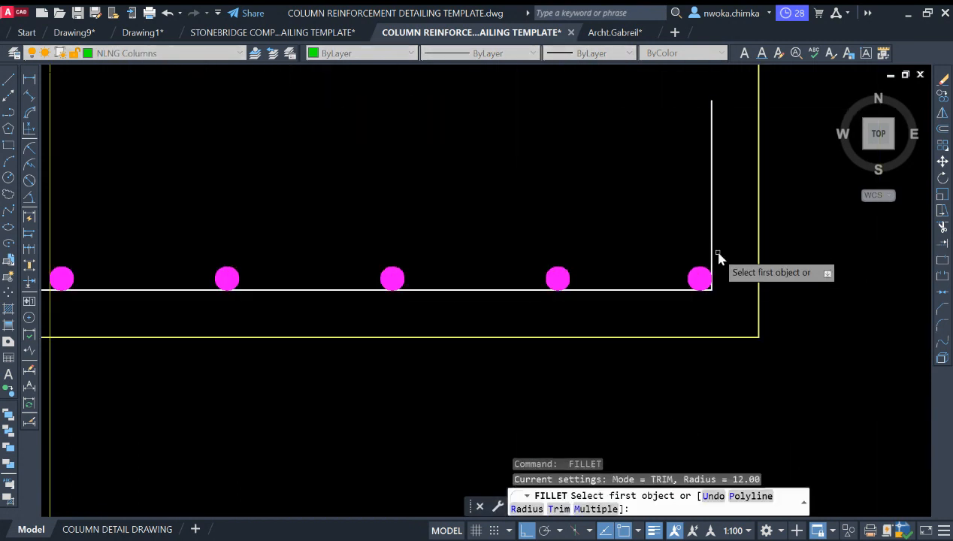
{"action": "left_click", "coordinate": [712, 253]}
{"action": "left_click", "coordinate": [685, 290]}
{"action": "scroll", "coordinate": [707, 289], "scroll_direction": "up", "scroll_amount": 7}
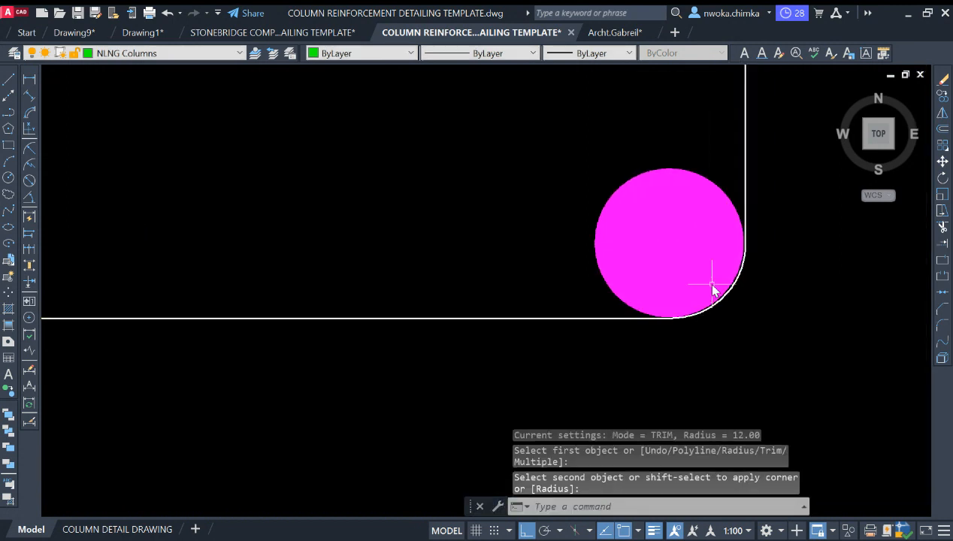
{"action": "scroll", "coordinate": [796, 175], "scroll_direction": "down", "scroll_amount": 4}
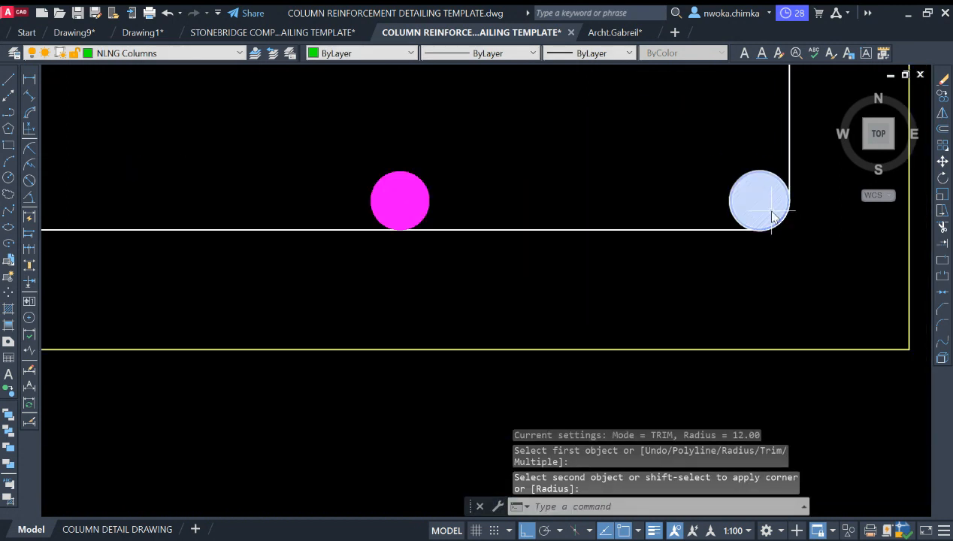
Try erasing the last rebar dot at the bottom bar's right bend, and undo the erasure
{"action": "left_click", "coordinate": [758, 164]}
{"action": "left_click", "coordinate": [729, 194]}
{"action": "type", "text": "E"}
{"action": "key", "text": "Return"}
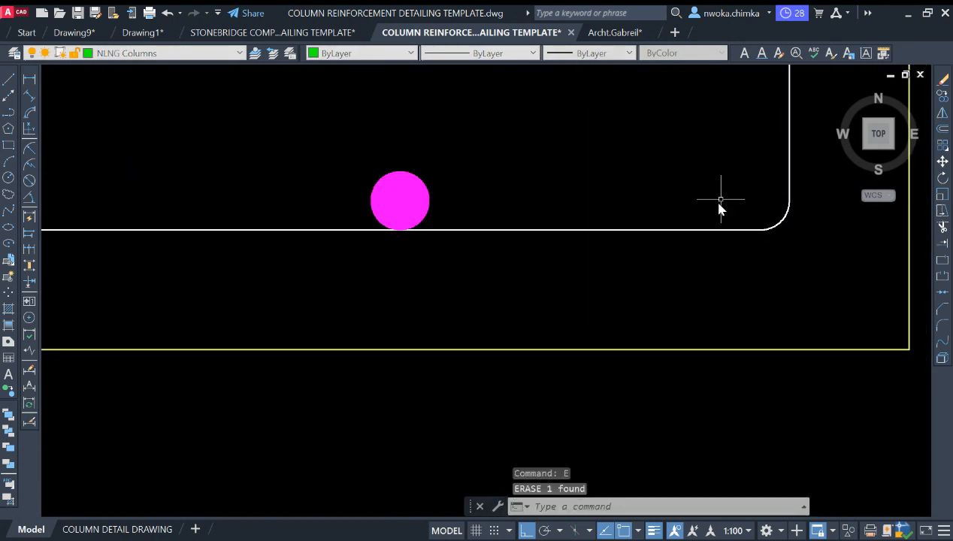
{"action": "scroll", "coordinate": [814, 195], "scroll_direction": "down", "scroll_amount": 3}
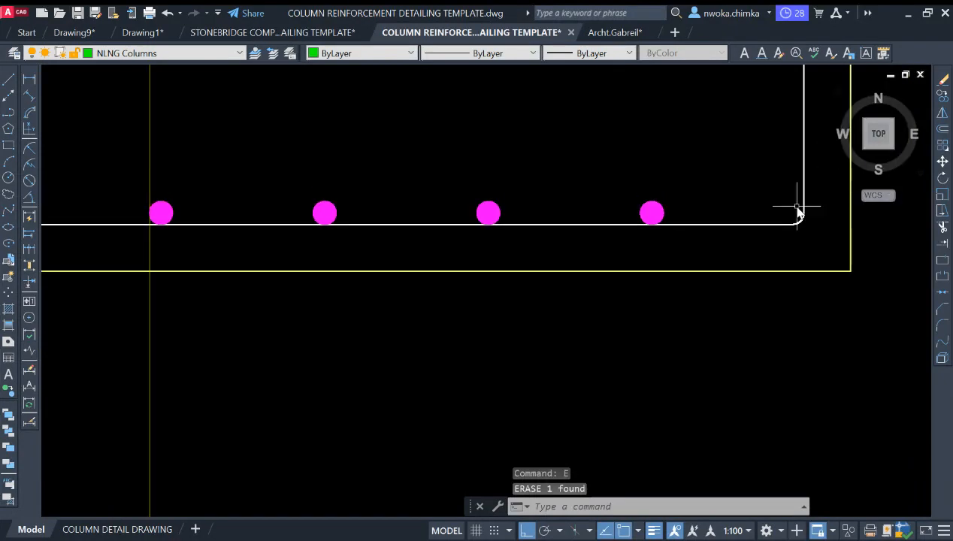
{"action": "key", "text": "ctrl+z"}
{"action": "key", "text": "ctrl+z"}
{"action": "scroll", "coordinate": [797, 213], "scroll_direction": "up", "scroll_amount": 5}
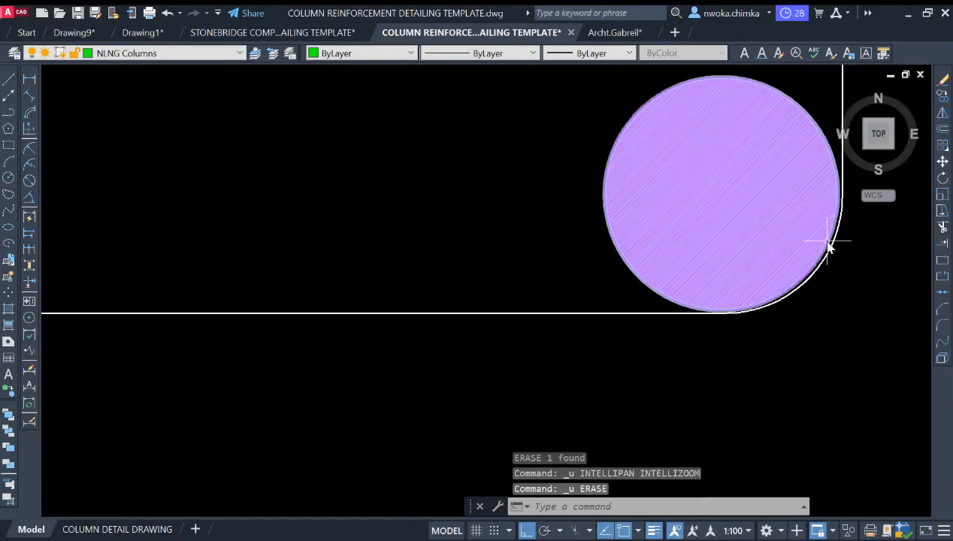
Offset both column edges above the footing inward by 35
{"action": "scroll", "coordinate": [799, 297], "scroll_direction": "down", "scroll_amount": 8}
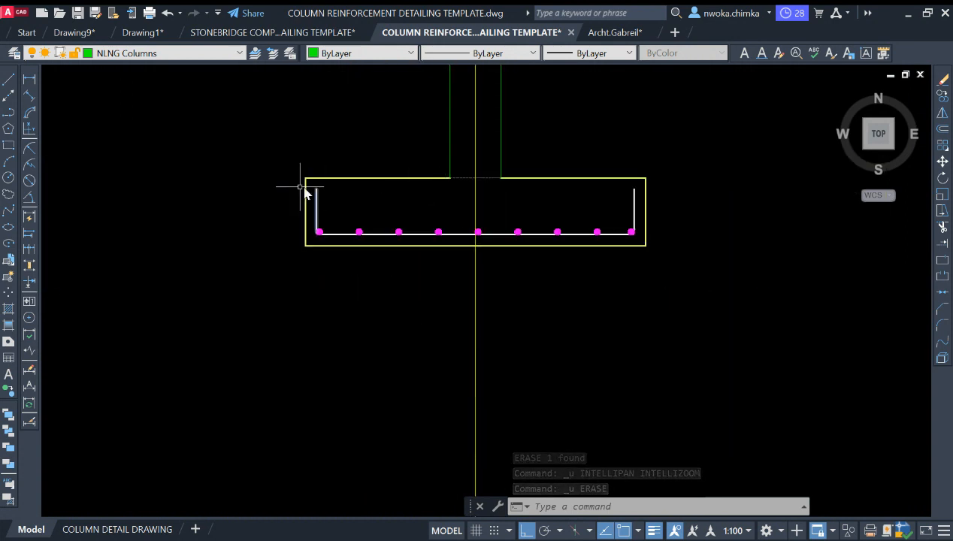
{"action": "scroll", "coordinate": [652, 180], "scroll_direction": "up", "scroll_amount": 2}
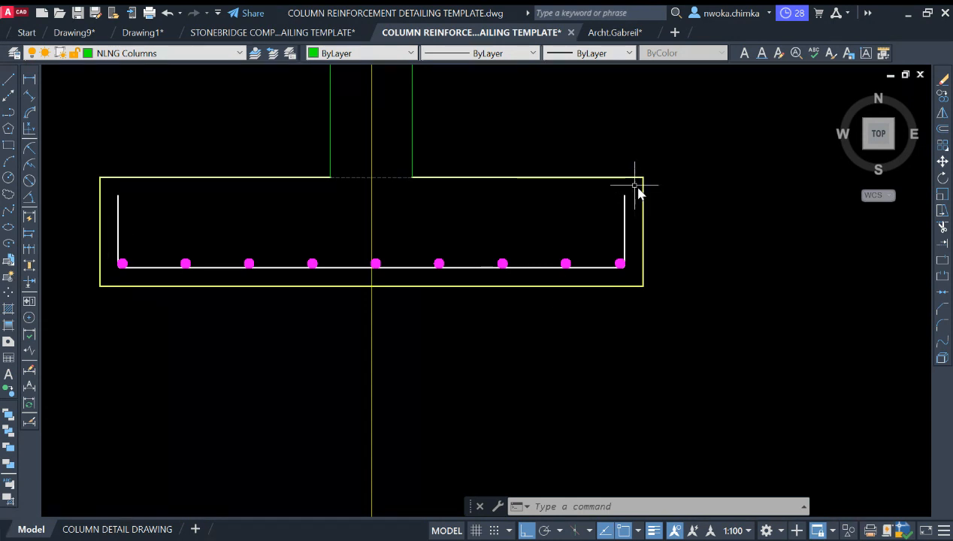
{"action": "scroll", "coordinate": [574, 234], "scroll_direction": "down", "scroll_amount": 2}
{"action": "mouse_move", "coordinate": [442, 76]}
{"action": "middle_mouse_down"}
{"action": "mouse_move", "coordinate": [434, 195]}
{"action": "mouse_move", "coordinate": [450, 243]}
{"action": "middle_mouse_up"}
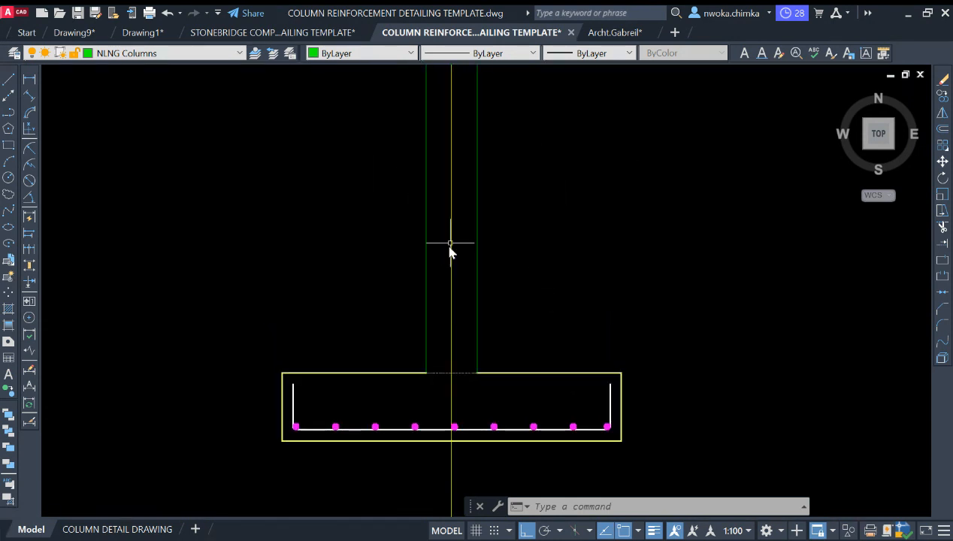
{"action": "scroll", "coordinate": [449, 251], "scroll_direction": "up", "scroll_amount": 4}
{"action": "scroll", "coordinate": [406, 207], "scroll_direction": "down", "scroll_amount": 2}
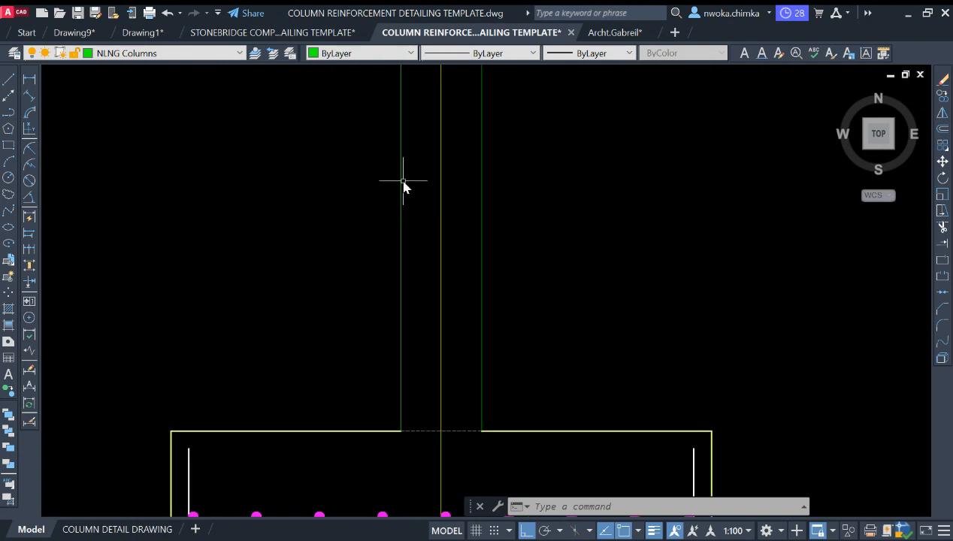
{"action": "middle_click_drag", "start_coordinate": [508, 180], "coordinate": [500, 176]}
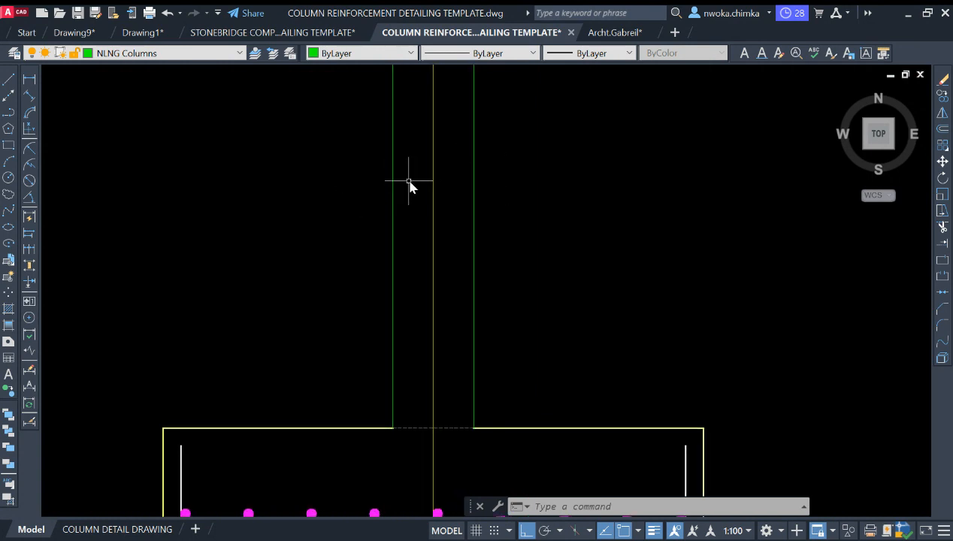
{"action": "scroll", "coordinate": [406, 195], "scroll_direction": "down", "scroll_amount": 2}
{"action": "scroll", "coordinate": [391, 199], "scroll_direction": "up", "scroll_amount": 2}
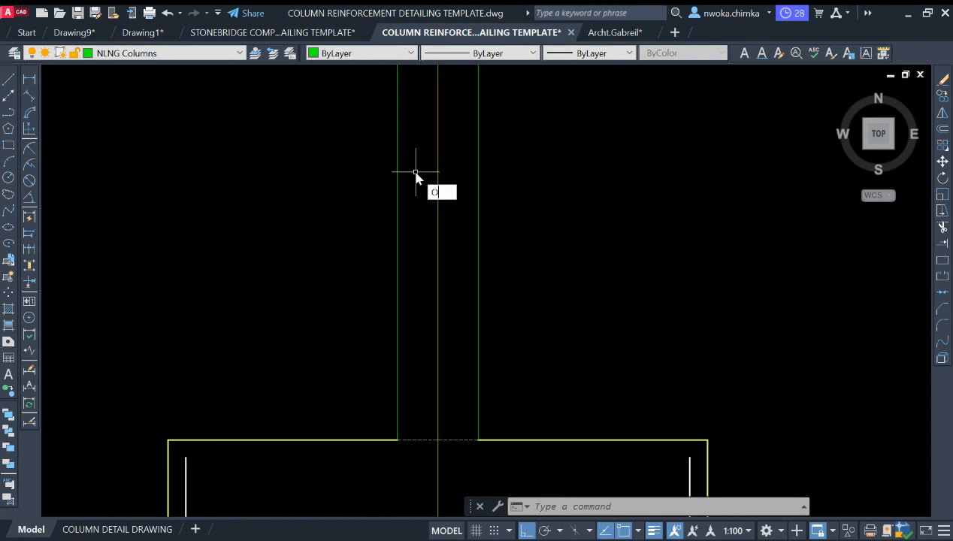
{"action": "key", "text": "Return"}
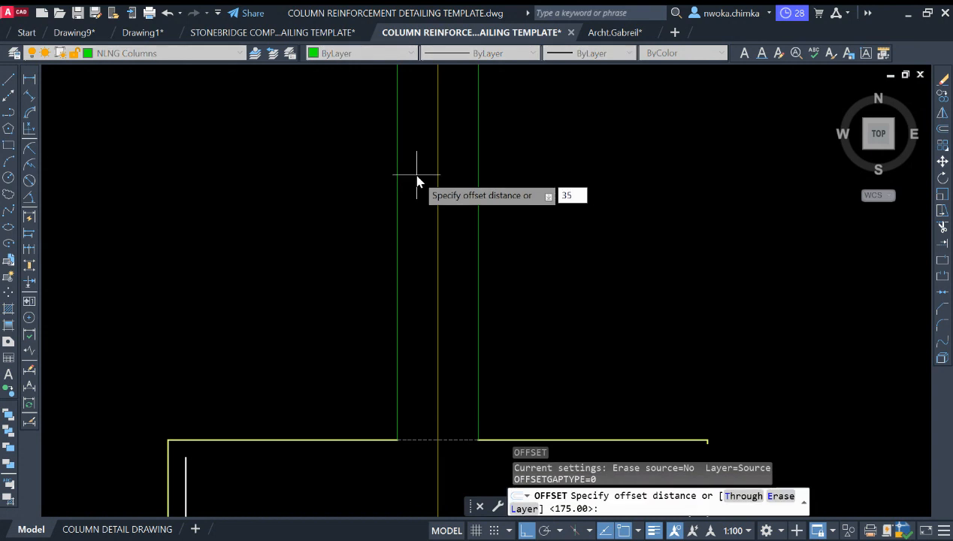
{"action": "key", "text": "Return"}
{"action": "left_click", "coordinate": [397, 216]}
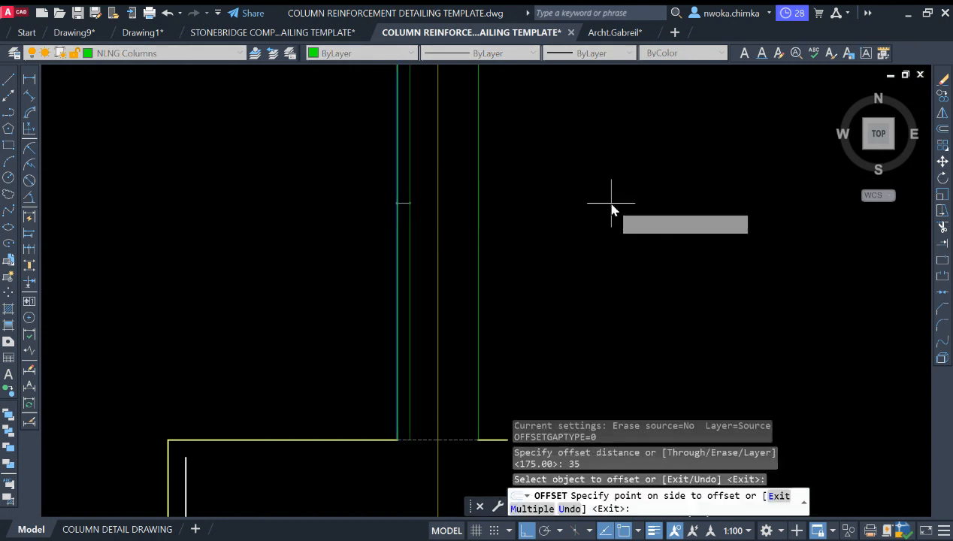
{"action": "left_click", "coordinate": [496, 218]}
{"action": "left_click", "coordinate": [479, 205]}
{"action": "key", "text": "Escape"}
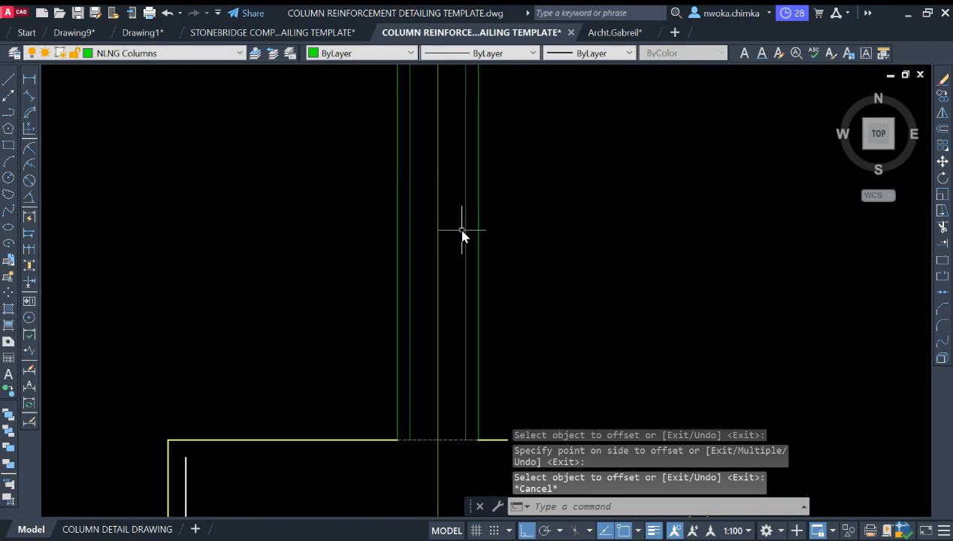
{"action": "scroll", "coordinate": [472, 214], "scroll_direction": "up", "scroll_amount": 2}
{"action": "left_click", "coordinate": [385, 212]}
{"action": "left_click", "coordinate": [384, 216]}
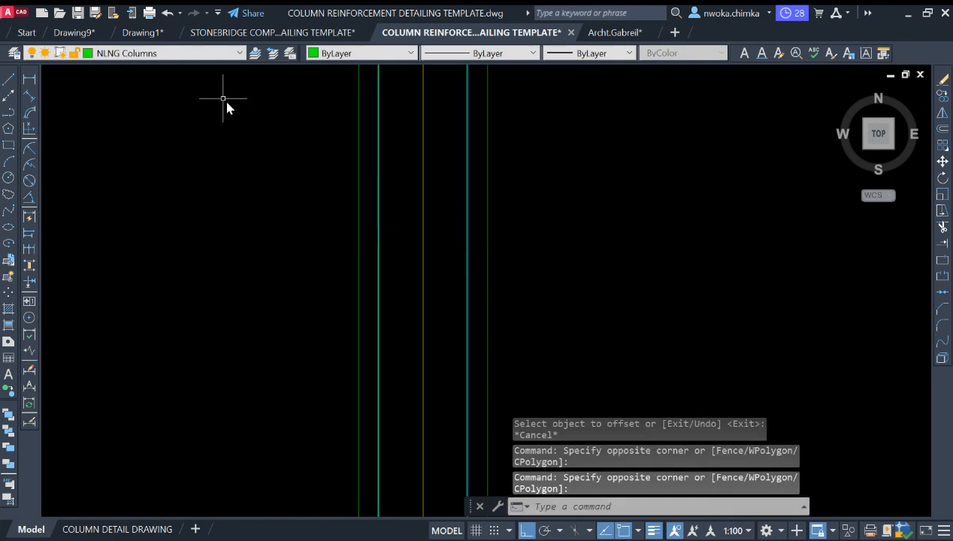
{"action": "key", "text": "Escape"}
{"action": "key", "text": "Escape"}
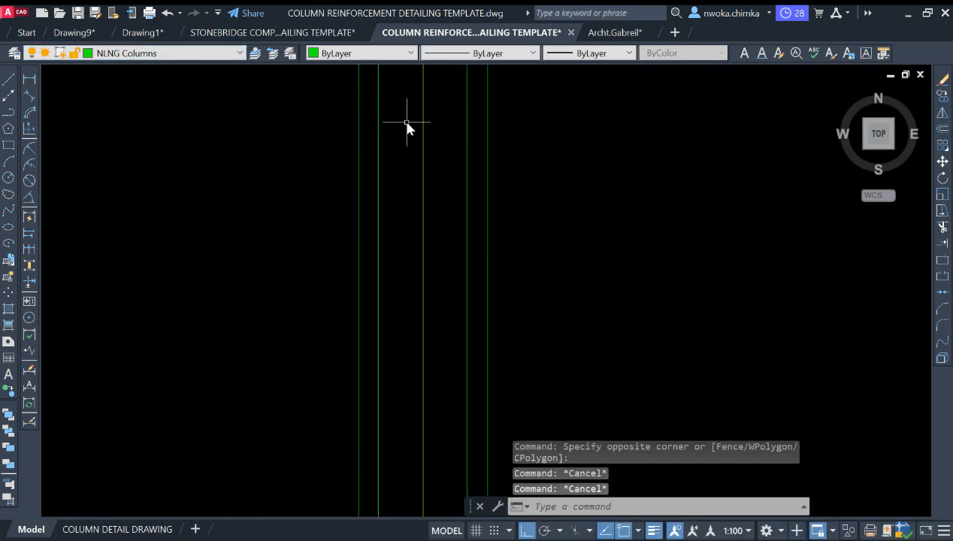
Match the properties of the footing's white bottom bar onto the two offset lines inside the column
{"action": "scroll", "coordinate": [427, 113], "scroll_direction": "down", "scroll_amount": 3}
{"action": "type", "text": "Ma"}
{"action": "key", "text": "Return"}
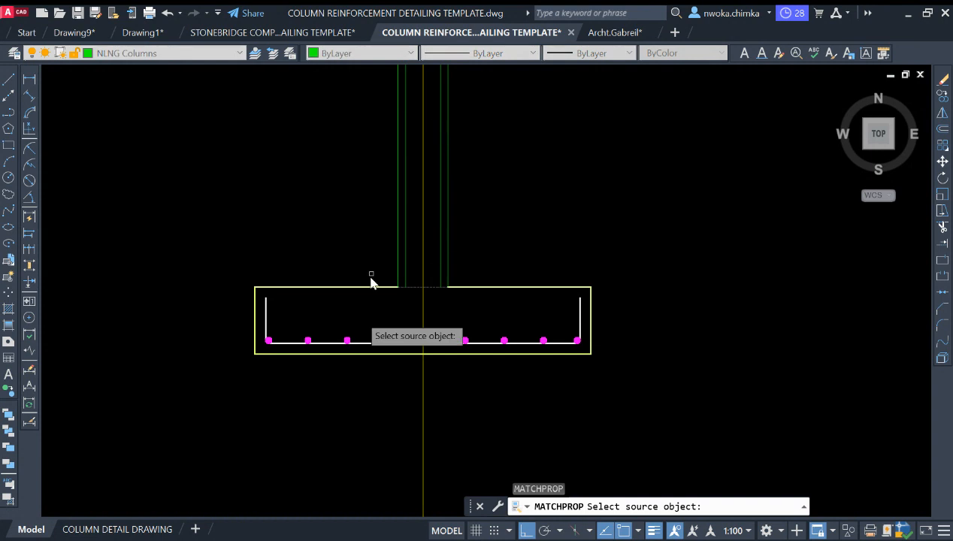
{"action": "scroll", "coordinate": [364, 354], "scroll_direction": "up", "scroll_amount": 3}
{"action": "key", "text": "Escape"}
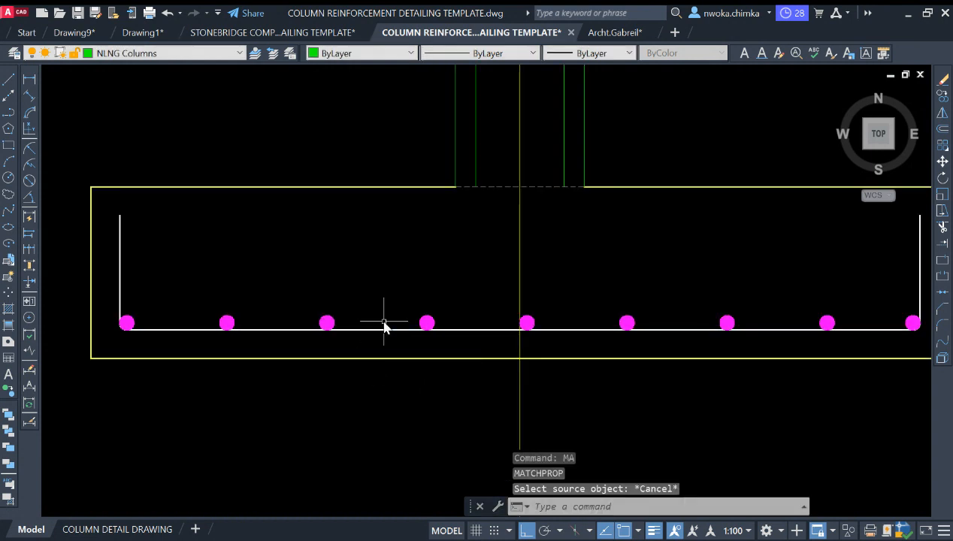
{"action": "key", "text": "Return"}
{"action": "left_click", "coordinate": [381, 329]}
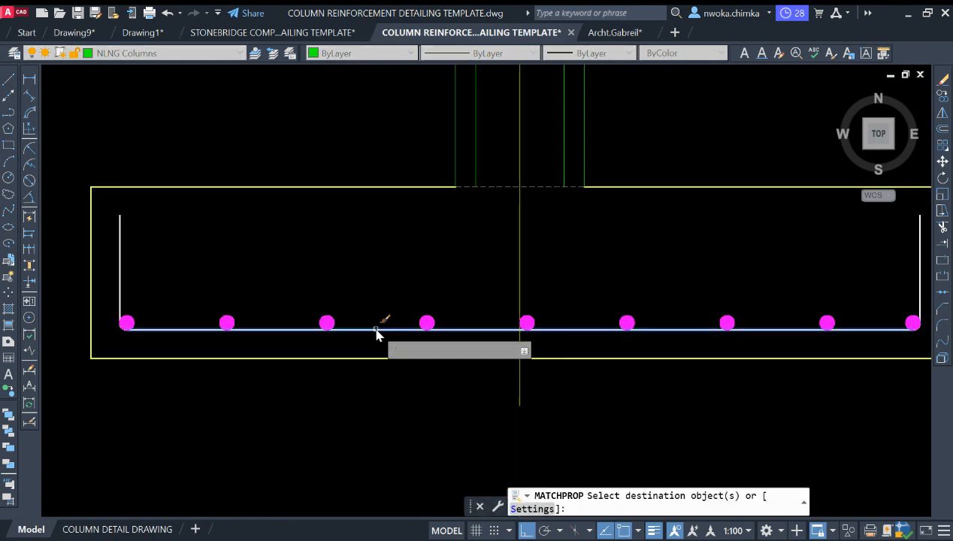
{"action": "middle_click_drag", "start_coordinate": [460, 235], "coordinate": [432, 362]}
{"action": "left_click", "coordinate": [461, 250]}
{"action": "left_click", "coordinate": [447, 258]}
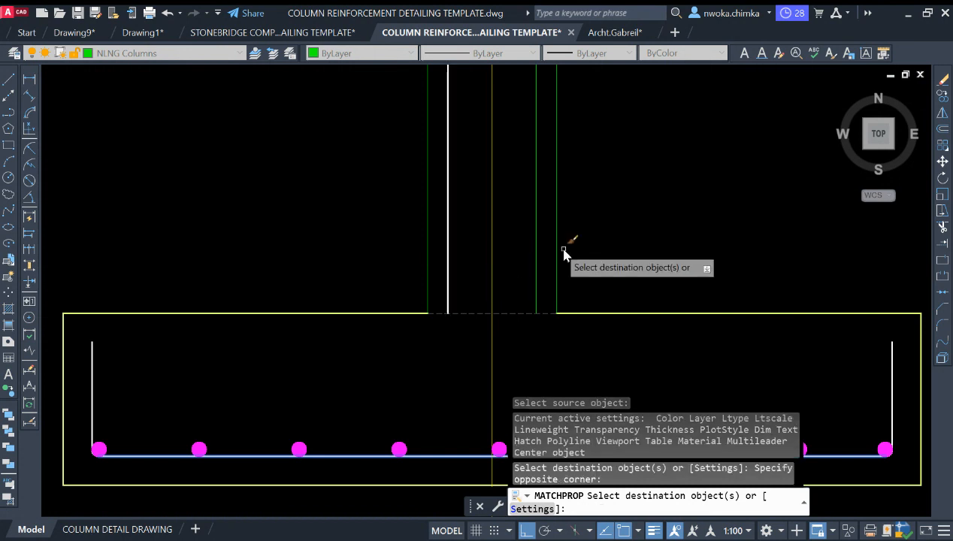
{"action": "left_click", "coordinate": [548, 244]}
{"action": "left_click", "coordinate": [531, 256]}
{"action": "key", "text": "Escape"}
Extend the two white column bars down through the footing to the bottom bar
{"action": "scroll", "coordinate": [547, 253], "scroll_direction": "down", "scroll_amount": 2}
{"action": "scroll", "coordinate": [517, 241], "scroll_direction": "up", "scroll_amount": 4}
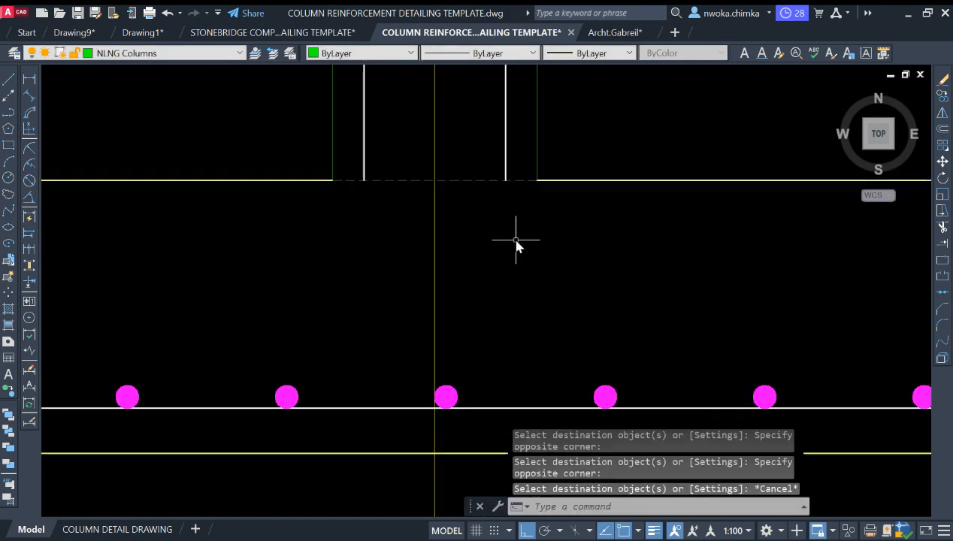
{"action": "scroll", "coordinate": [517, 233], "scroll_direction": "down", "scroll_amount": 2}
{"action": "type", "text": "E"}
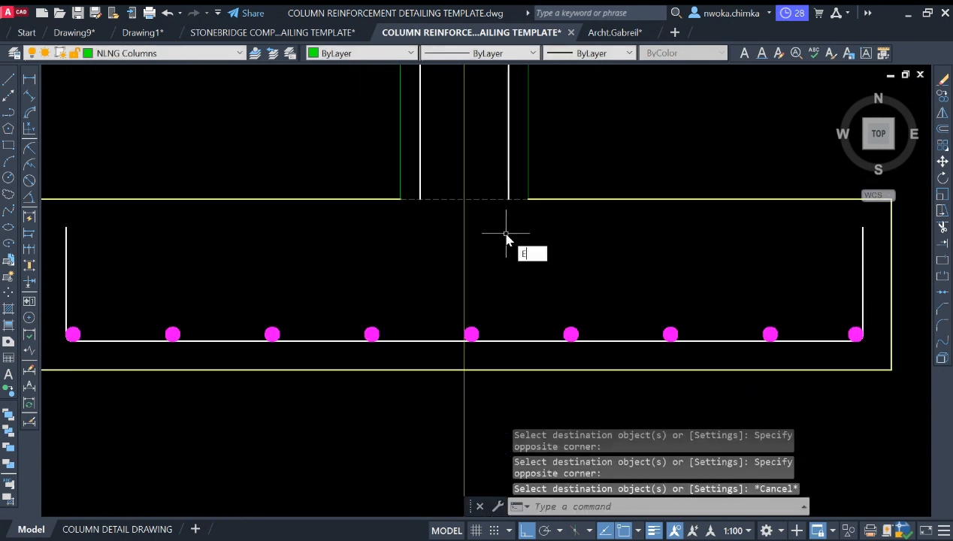
{"action": "type", "text": "X"}
{"action": "key", "text": "Return"}
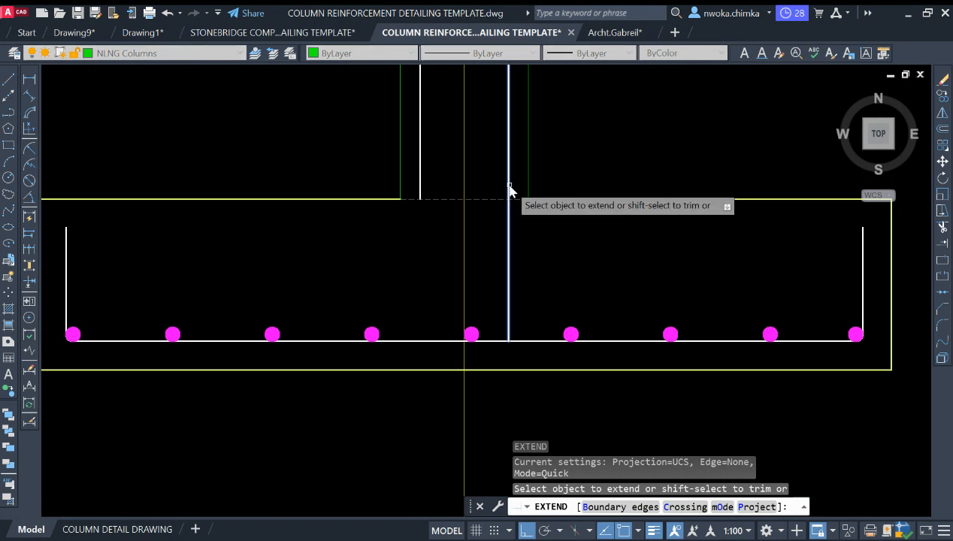
{"action": "left_click", "coordinate": [509, 186]}
{"action": "left_click", "coordinate": [424, 183]}
{"action": "key", "text": "Escape"}
Examine the starter bar bends and footing bars in the Column 1 (Footing 2) reference detail
{"action": "scroll", "coordinate": [656, 257], "scroll_direction": "down", "scroll_amount": 9}
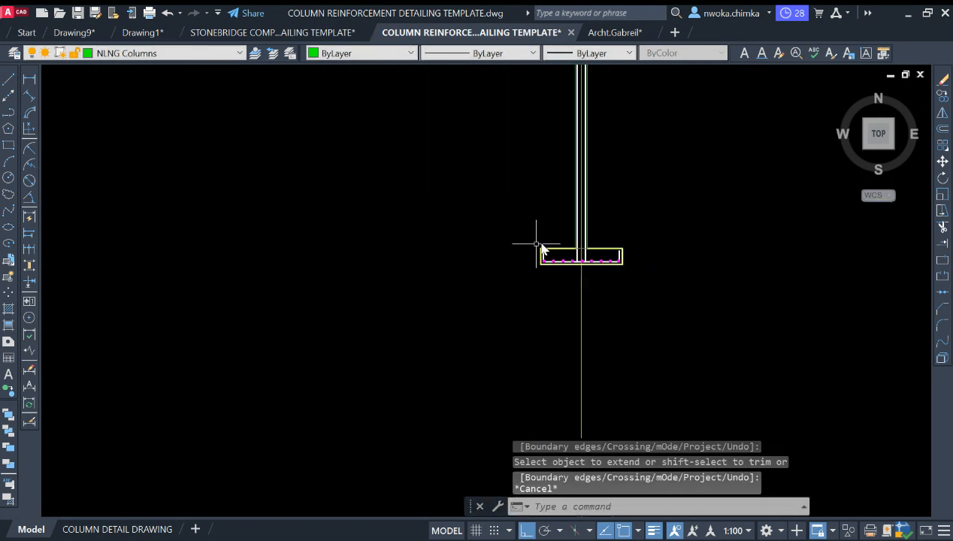
{"action": "scroll", "coordinate": [536, 243], "scroll_direction": "down", "scroll_amount": 4}
{"action": "middle_click_drag", "start_coordinate": [412, 252], "coordinate": [699, 231]}
{"action": "scroll", "coordinate": [647, 234], "scroll_direction": "down", "scroll_amount": 2}
{"action": "scroll", "coordinate": [508, 250], "scroll_direction": "down", "scroll_amount": 4}
{"action": "middle_click_drag", "start_coordinate": [472, 264], "coordinate": [808, 276]}
{"action": "scroll", "coordinate": [763, 274], "scroll_direction": "down", "scroll_amount": 2}
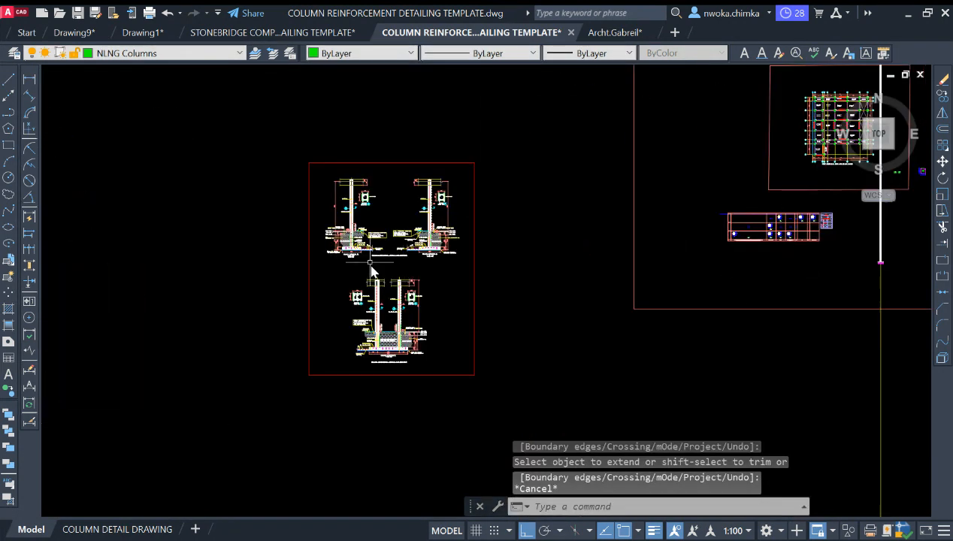
{"action": "scroll", "coordinate": [357, 247], "scroll_direction": "up", "scroll_amount": 4}
{"action": "scroll", "coordinate": [549, 254], "scroll_direction": "up", "scroll_amount": 8}
{"action": "scroll", "coordinate": [432, 291], "scroll_direction": "down", "scroll_amount": 8}
{"action": "mouse_move", "coordinate": [736, 288]}
{"action": "middle_mouse_down"}
{"action": "mouse_move", "coordinate": [406, 237]}
{"action": "mouse_move", "coordinate": [743, 288]}
{"action": "middle_mouse_up"}
{"action": "scroll", "coordinate": [510, 264], "scroll_direction": "down", "scroll_amount": 4}
{"action": "scroll", "coordinate": [511, 256], "scroll_direction": "up", "scroll_amount": 6}
{"action": "scroll", "coordinate": [489, 233], "scroll_direction": "down", "scroll_amount": 4}
{"action": "scroll", "coordinate": [560, 274], "scroll_direction": "down", "scroll_amount": 3}
{"action": "scroll", "coordinate": [334, 269], "scroll_direction": "up", "scroll_amount": 3}
{"action": "scroll", "coordinate": [361, 233], "scroll_direction": "up", "scroll_amount": 2}
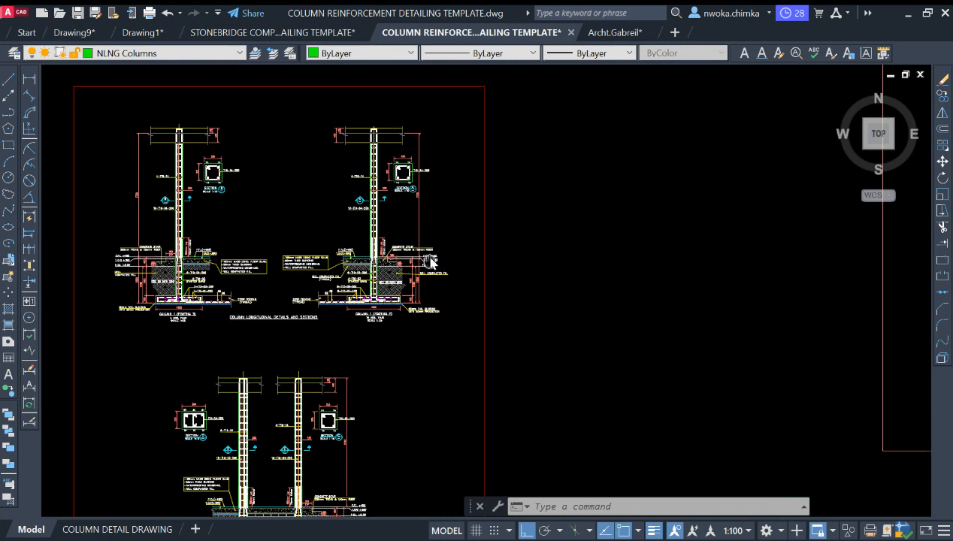
{"action": "scroll", "coordinate": [431, 261], "scroll_direction": "up", "scroll_amount": 7}
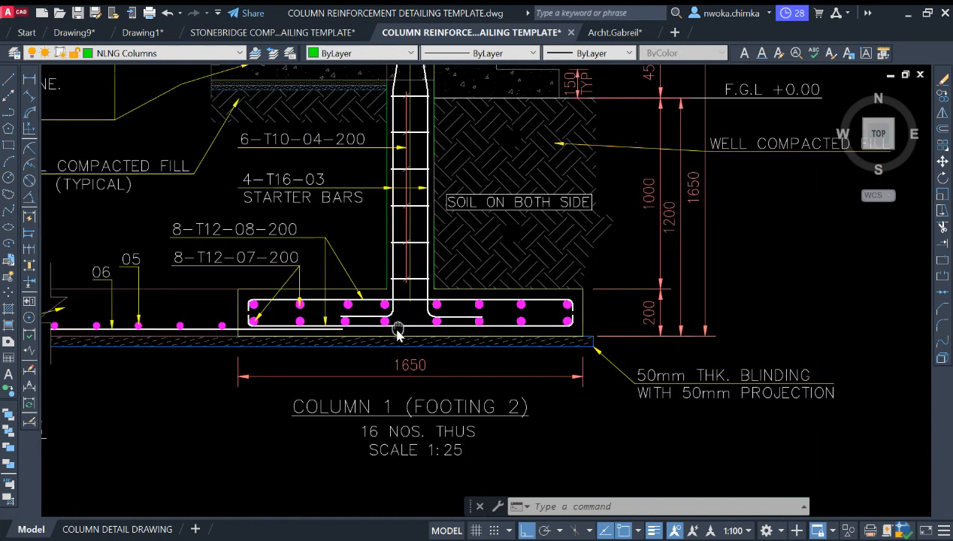
{"action": "scroll", "coordinate": [397, 280], "scroll_direction": "up", "scroll_amount": 2}
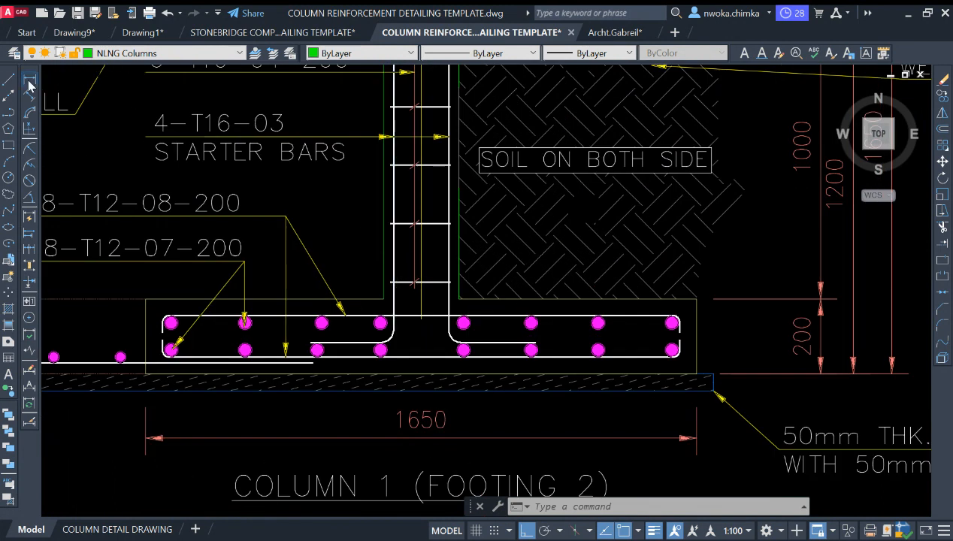
Measure the cover between the column's left face and the starter bar just above the footing in the reference detail
{"action": "left_click", "coordinate": [29, 80]}
{"action": "left_click", "coordinate": [379, 239]}
{"action": "scroll", "coordinate": [387, 244], "scroll_direction": "up", "scroll_amount": 2}
{"action": "left_click", "coordinate": [388, 244]}
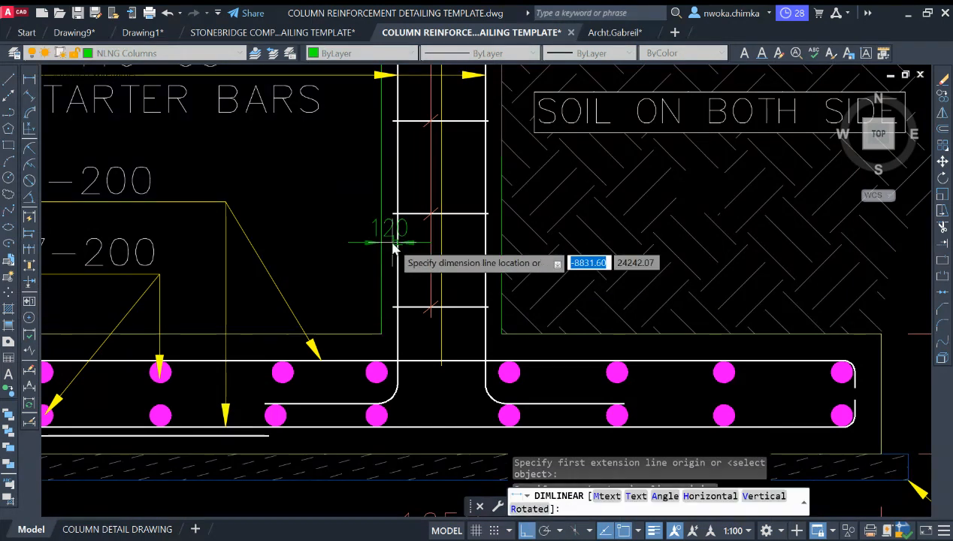
{"action": "key", "text": "Escape"}
{"action": "key", "text": "Return"}
{"action": "scroll", "coordinate": [496, 225], "scroll_direction": "down", "scroll_amount": 2}
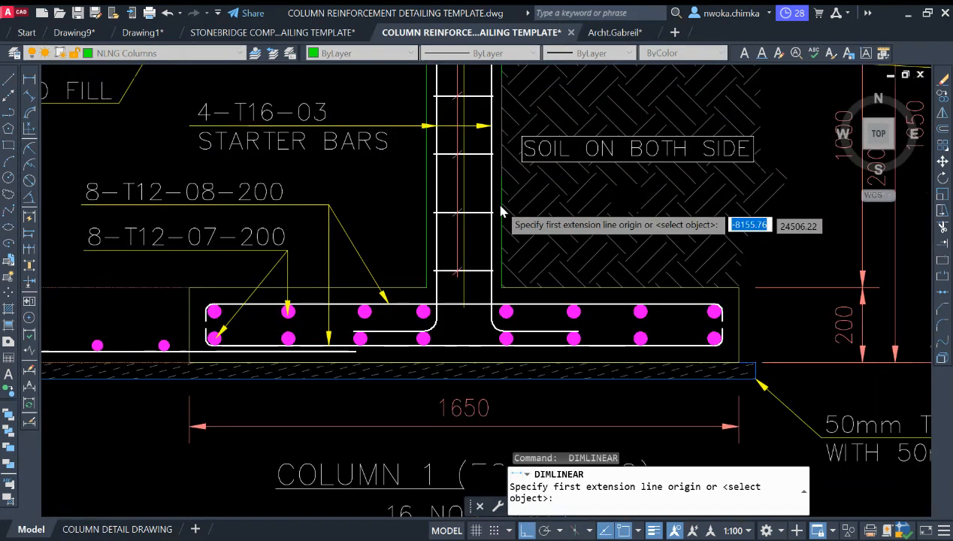
{"action": "scroll", "coordinate": [501, 212], "scroll_direction": "down", "scroll_amount": 2}
{"action": "key", "text": "Escape"}
Examine the starter bars and links between the footing and ground level in the Column 1 (Footing 2) detail
{"action": "scroll", "coordinate": [462, 242], "scroll_direction": "down", "scroll_amount": 2}
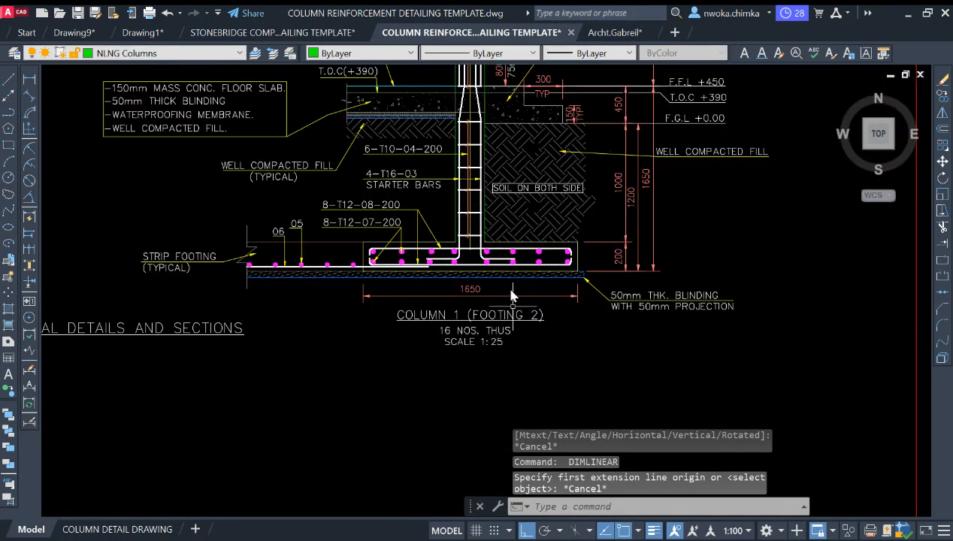
{"action": "scroll", "coordinate": [492, 345], "scroll_direction": "up", "scroll_amount": 4}
{"action": "scroll", "coordinate": [496, 340], "scroll_direction": "down", "scroll_amount": 8}
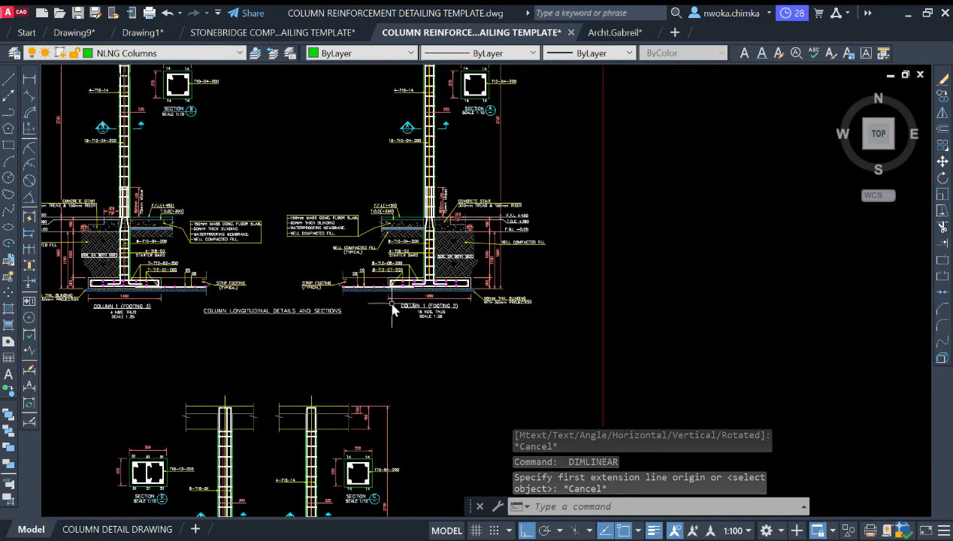
{"action": "scroll", "coordinate": [391, 304], "scroll_direction": "down", "scroll_amount": 7}
{"action": "middle_click_drag", "start_coordinate": [875, 309], "coordinate": [648, 280]}
{"action": "scroll", "coordinate": [612, 278], "scroll_direction": "up", "scroll_amount": 4}
{"action": "scroll", "coordinate": [652, 248], "scroll_direction": "down", "scroll_amount": 2}
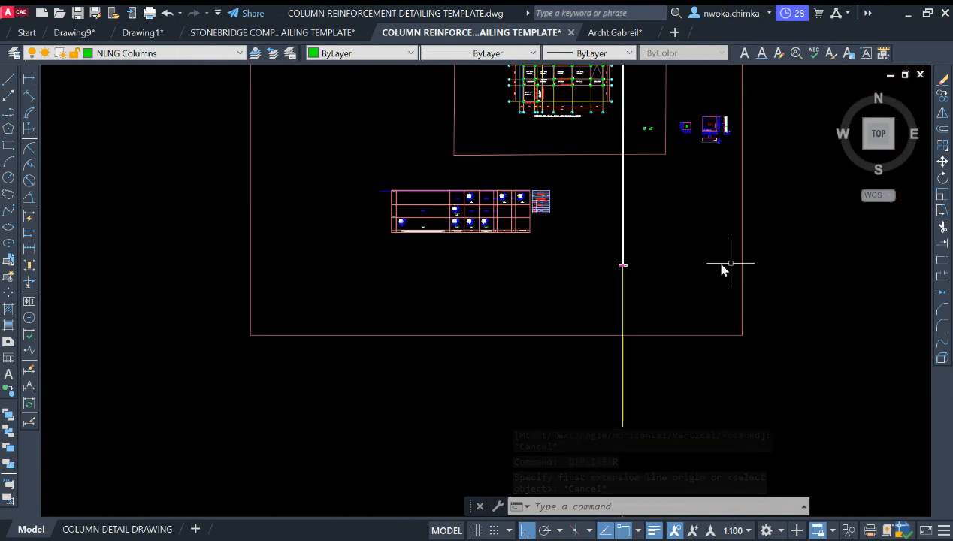
{"action": "scroll", "coordinate": [722, 270], "scroll_direction": "down", "scroll_amount": 2}
{"action": "scroll", "coordinate": [333, 267], "scroll_direction": "up", "scroll_amount": 6}
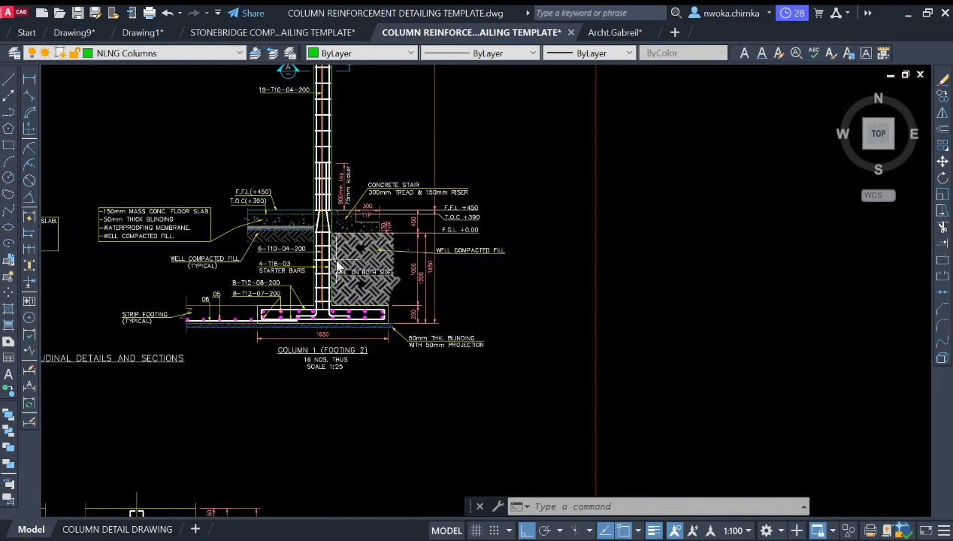
{"action": "scroll", "coordinate": [338, 261], "scroll_direction": "up", "scroll_amount": 6}
{"action": "middle_click_drag", "start_coordinate": [328, 246], "coordinate": [352, 189]}
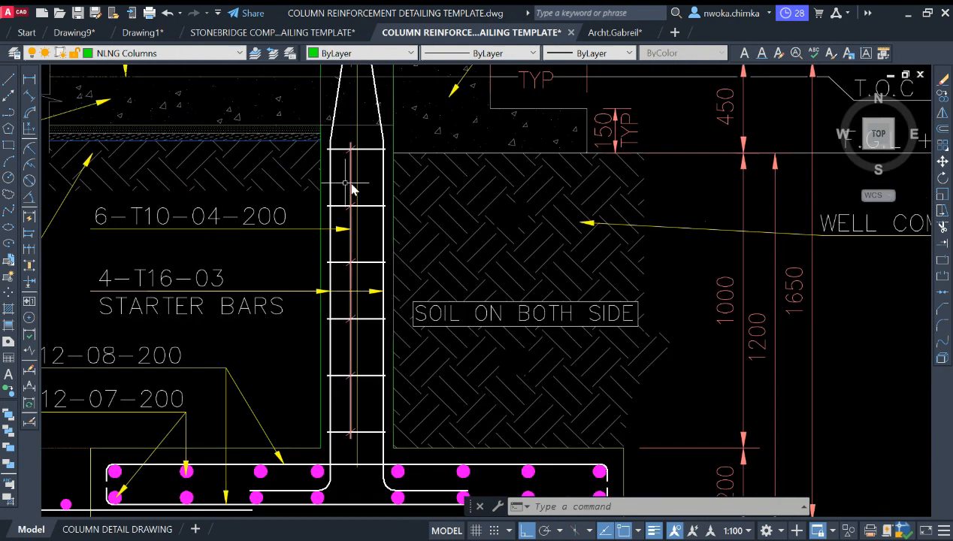
Measure the starter bar's cover from the column's left face again, higher up between the links
{"action": "left_click", "coordinate": [29, 80]}
{"action": "scroll", "coordinate": [319, 195], "scroll_direction": "up", "scroll_amount": 3}
{"action": "left_click", "coordinate": [333, 216]}
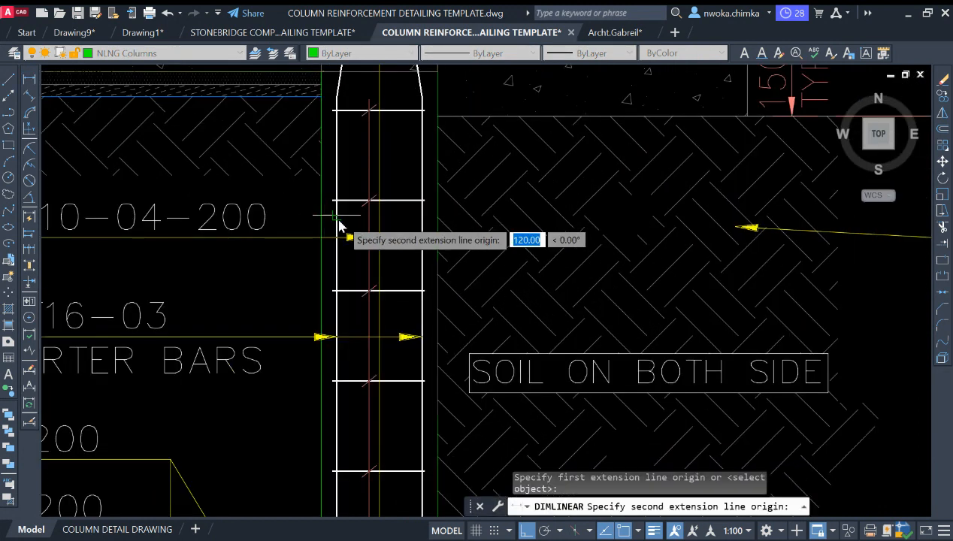
{"action": "left_click", "coordinate": [342, 226]}
{"action": "scroll", "coordinate": [339, 223], "scroll_direction": "up", "scroll_amount": 3}
{"action": "key", "text": "Escape"}
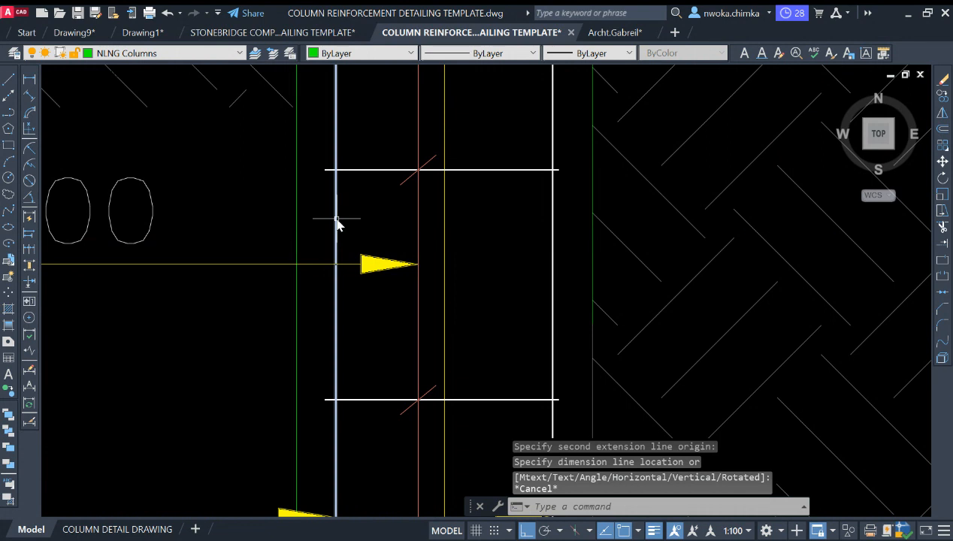
Examine the two starter bars, their links and their bends into the footing in the Column 1 (Footing 2) reference detail
{"action": "scroll", "coordinate": [423, 182], "scroll_direction": "down", "scroll_amount": 5}
{"action": "scroll", "coordinate": [436, 373], "scroll_direction": "up", "scroll_amount": 5}
{"action": "scroll", "coordinate": [449, 352], "scroll_direction": "down", "scroll_amount": 3}
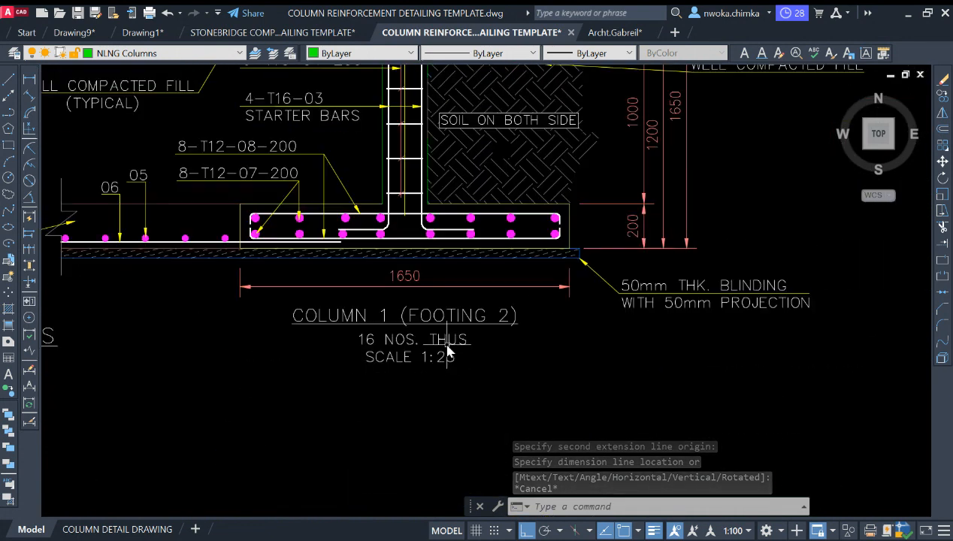
{"action": "scroll", "coordinate": [406, 233], "scroll_direction": "up", "scroll_amount": 2}
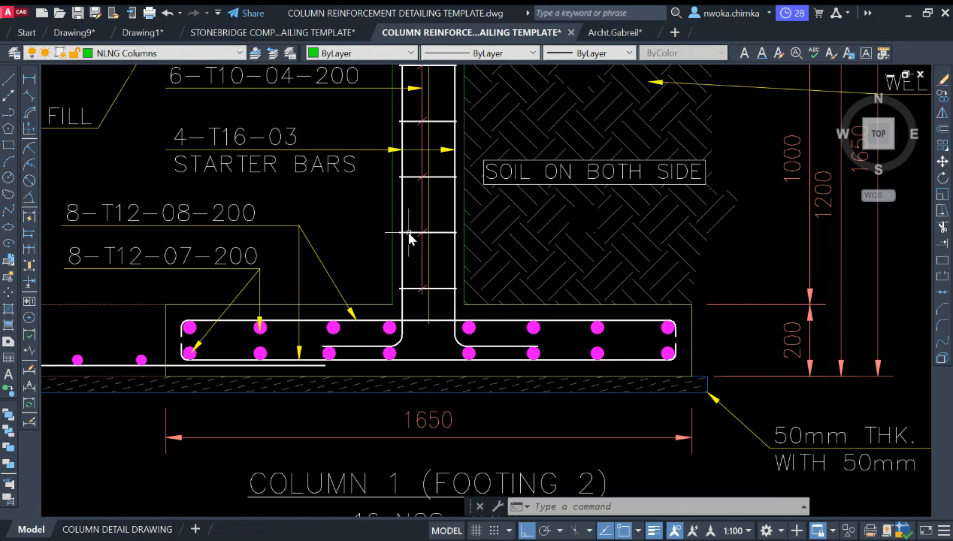
{"action": "scroll", "coordinate": [410, 239], "scroll_direction": "up", "scroll_amount": 2}
{"action": "scroll", "coordinate": [441, 283], "scroll_direction": "down", "scroll_amount": 2}
{"action": "scroll", "coordinate": [378, 263], "scroll_direction": "up", "scroll_amount": 1}
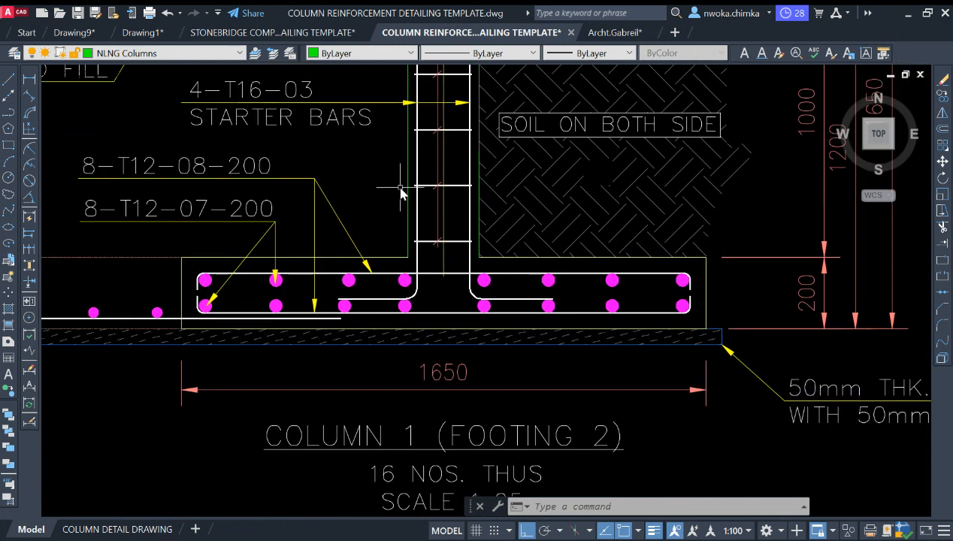
{"action": "left_click", "coordinate": [424, 162]}
{"action": "left_click", "coordinate": [415, 171]}
{"action": "left_click", "coordinate": [470, 163]}
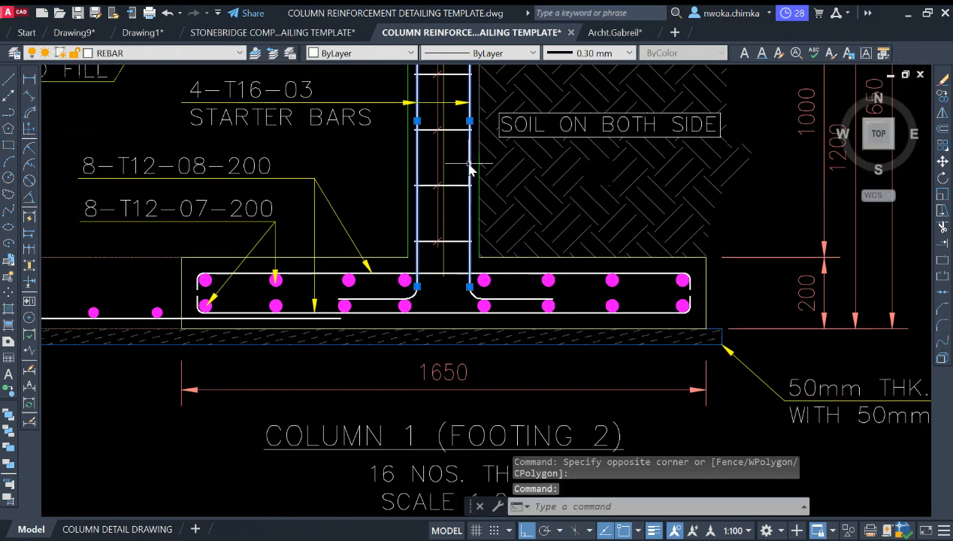
{"action": "key", "text": "Escape"}
{"action": "scroll", "coordinate": [417, 278], "scroll_direction": "up", "scroll_amount": 2}
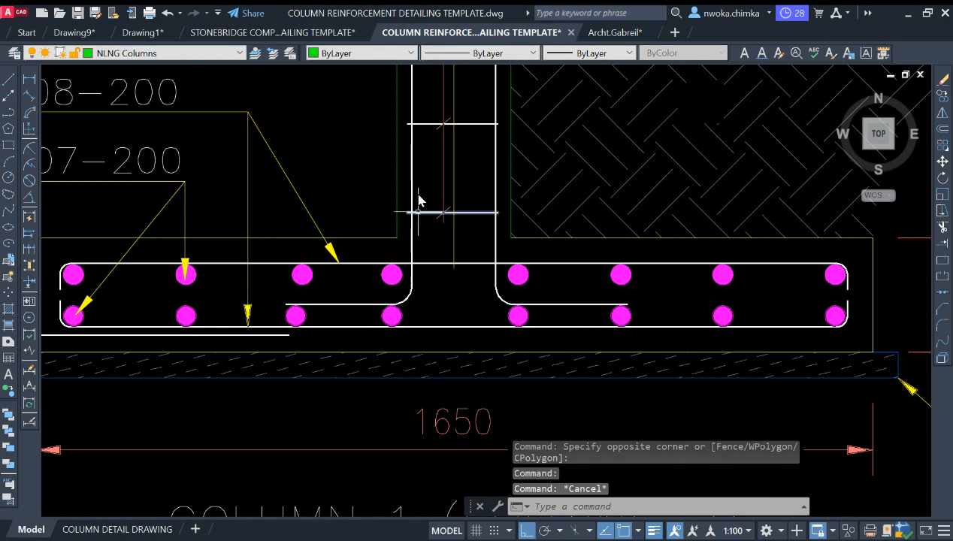
{"action": "scroll", "coordinate": [418, 197], "scroll_direction": "down", "scroll_amount": 8}
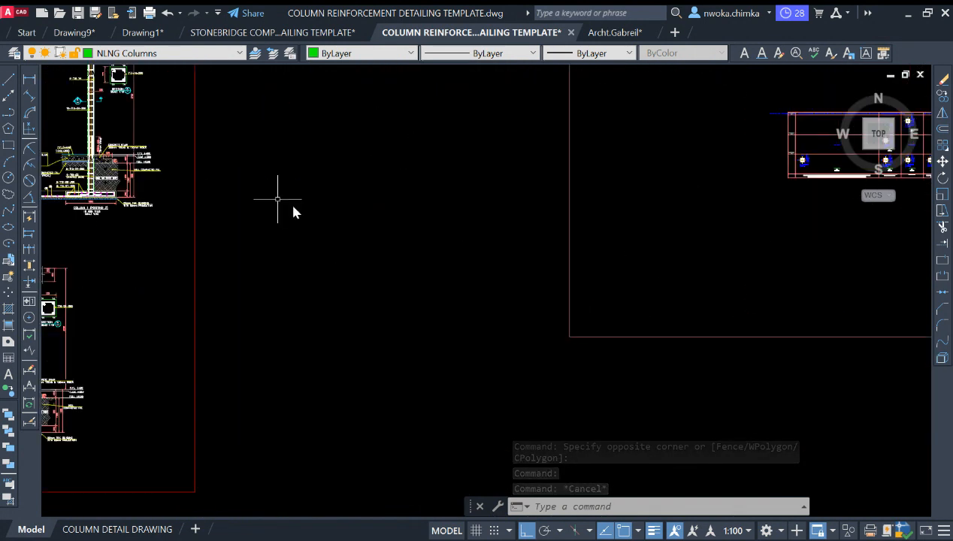
{"action": "scroll", "coordinate": [594, 222], "scroll_direction": "down", "scroll_amount": 2}
{"action": "mouse_move", "coordinate": [842, 235]}
{"action": "middle_mouse_down"}
{"action": "mouse_move", "coordinate": [332, 287]}
{"action": "mouse_move", "coordinate": [402, 301]}
{"action": "middle_mouse_up"}
{"action": "scroll", "coordinate": [456, 262], "scroll_direction": "up", "scroll_amount": 5}
{"action": "scroll", "coordinate": [324, 290], "scroll_direction": "up", "scroll_amount": 9}
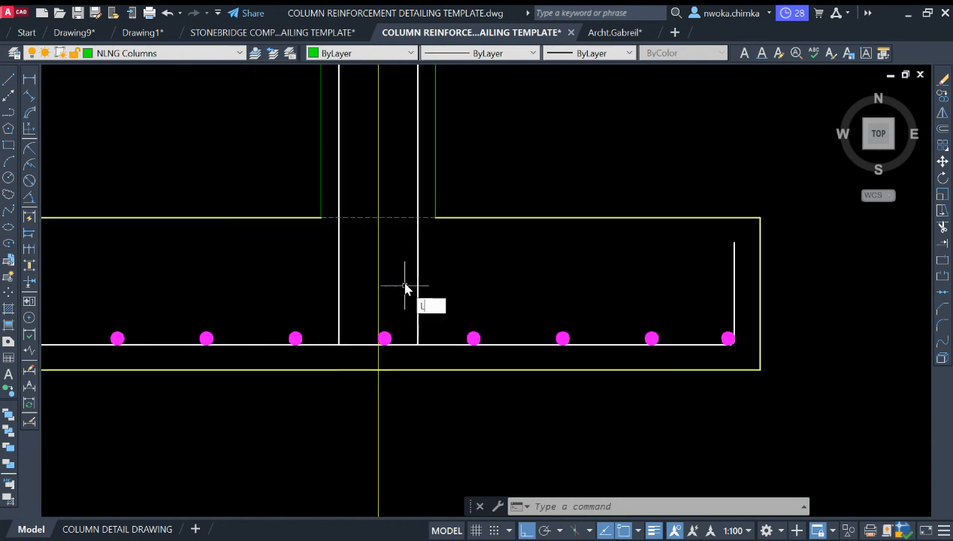
{"action": "key", "text": "Escape"}
{"action": "key", "text": "Escape"}
{"action": "type", "text": "XL"}
{"action": "key", "text": "Return"}
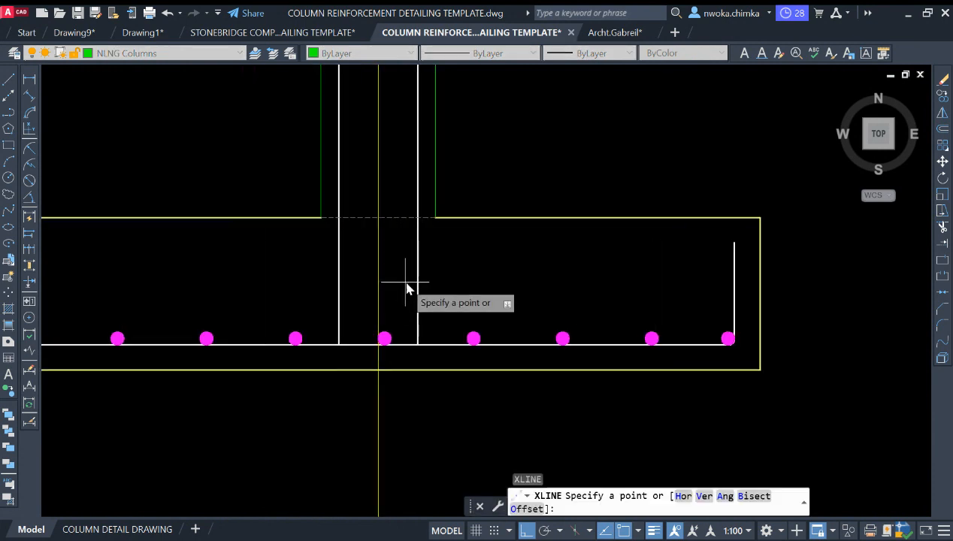
{"action": "type", "text": "H"}
{"action": "key", "text": "Return"}
{"action": "key", "text": "Escape"}
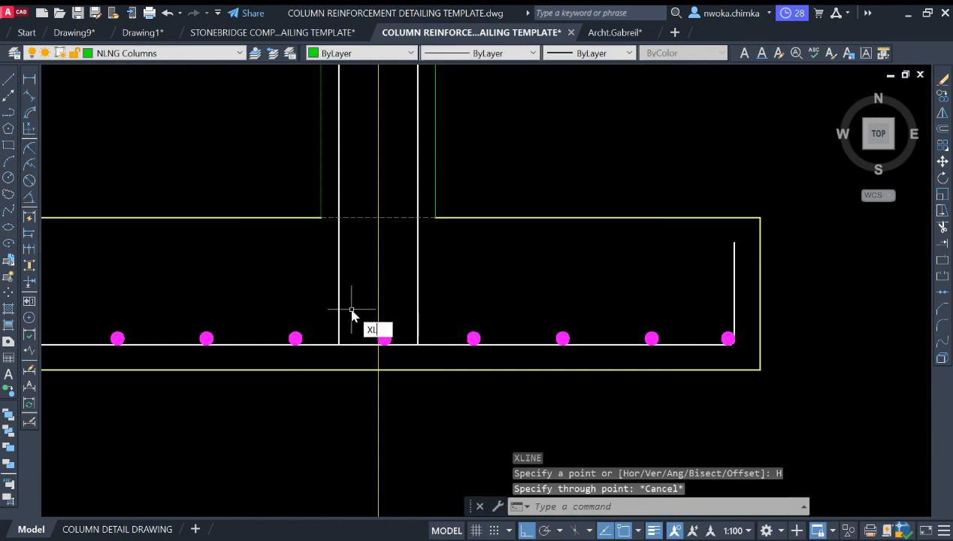
Draw a horizontal construction line touching the tops of the bottom rebar dots in the new footing
{"action": "key", "text": "Return"}
{"action": "type", "text": "H"}
{"action": "key", "text": "Return"}
{"action": "scroll", "coordinate": [312, 331], "scroll_direction": "up", "scroll_amount": 4}
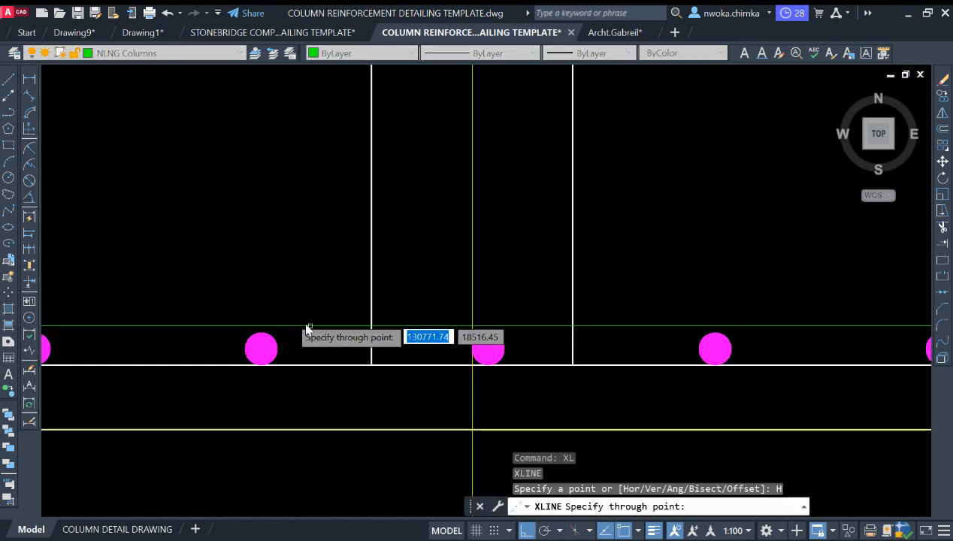
{"action": "left_click", "coordinate": [261, 330]}
{"action": "key", "text": "Escape"}
{"action": "middle_click_drag", "start_coordinate": [372, 291], "coordinate": [430, 315]}
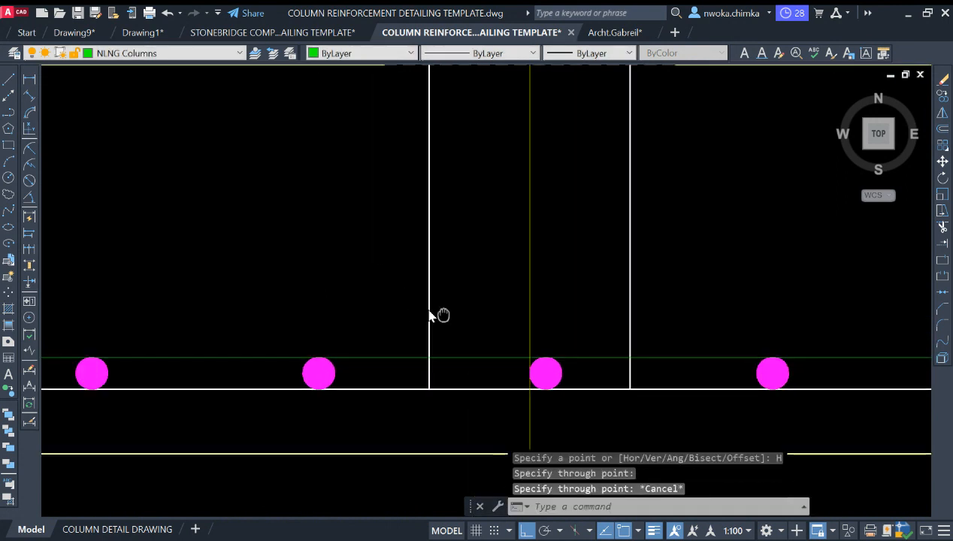
Trim away the part of the horizontal construction line between the two starter bars
{"action": "scroll", "coordinate": [421, 320], "scroll_direction": "down", "scroll_amount": 2}
{"action": "scroll", "coordinate": [410, 323], "scroll_direction": "up", "scroll_amount": 4}
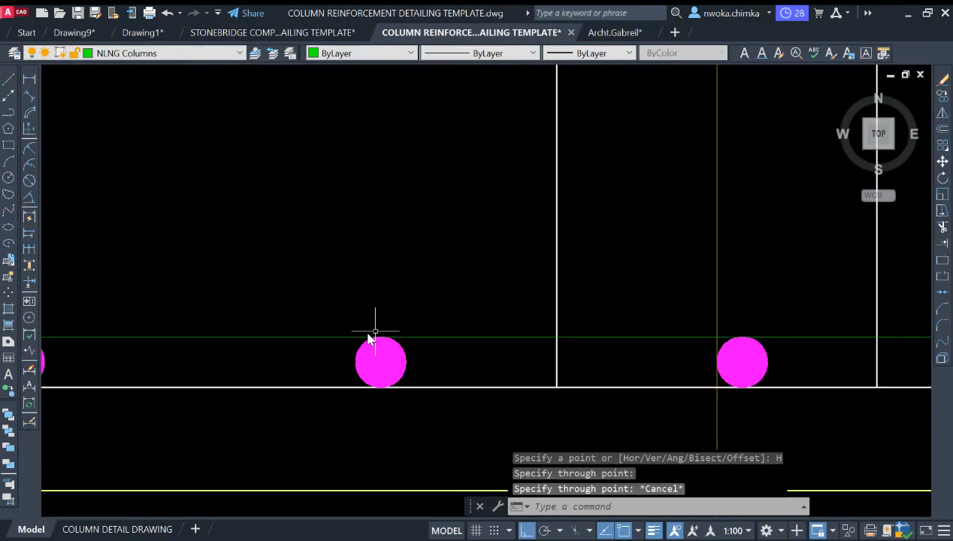
{"action": "scroll", "coordinate": [373, 335], "scroll_direction": "down", "scroll_amount": 2}
{"action": "type", "text": "TR"}
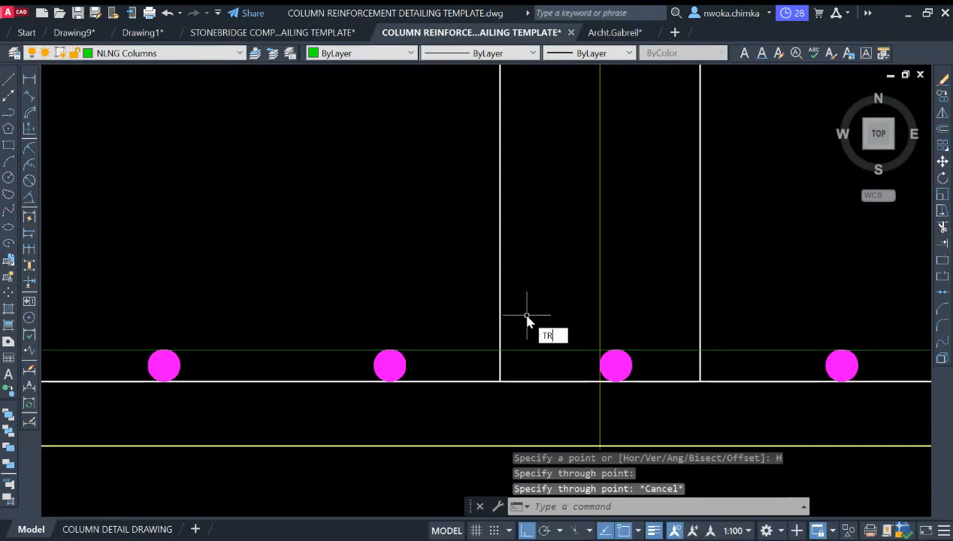
{"action": "key", "text": "Return"}
{"action": "left_click", "coordinate": [545, 350]}
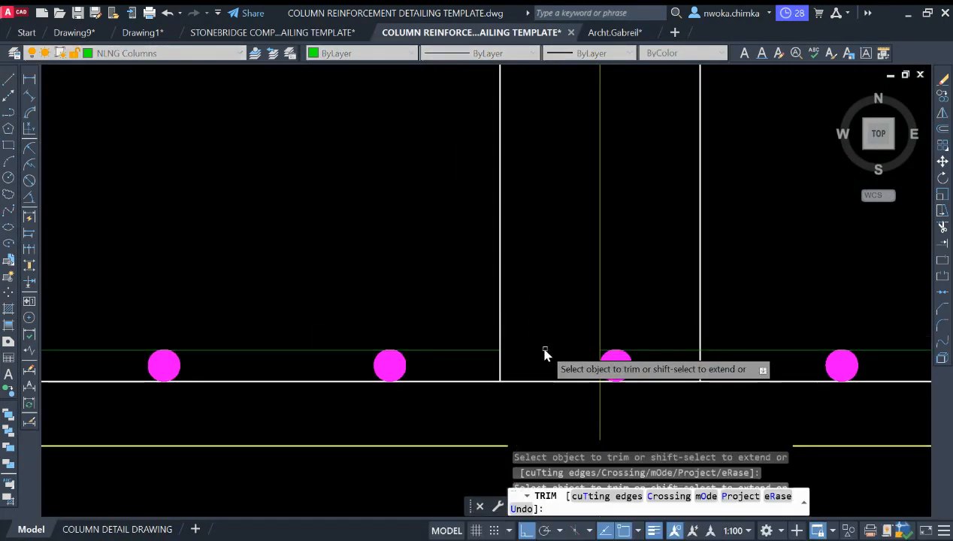
{"action": "scroll", "coordinate": [604, 351], "scroll_direction": "up", "scroll_amount": 2}
{"action": "left_click", "coordinate": [604, 349]}
{"action": "left_click_drag", "start_coordinate": [670, 346], "coordinate": [700, 374]}
{"action": "scroll", "coordinate": [671, 278], "scroll_direction": "down", "scroll_amount": 3}
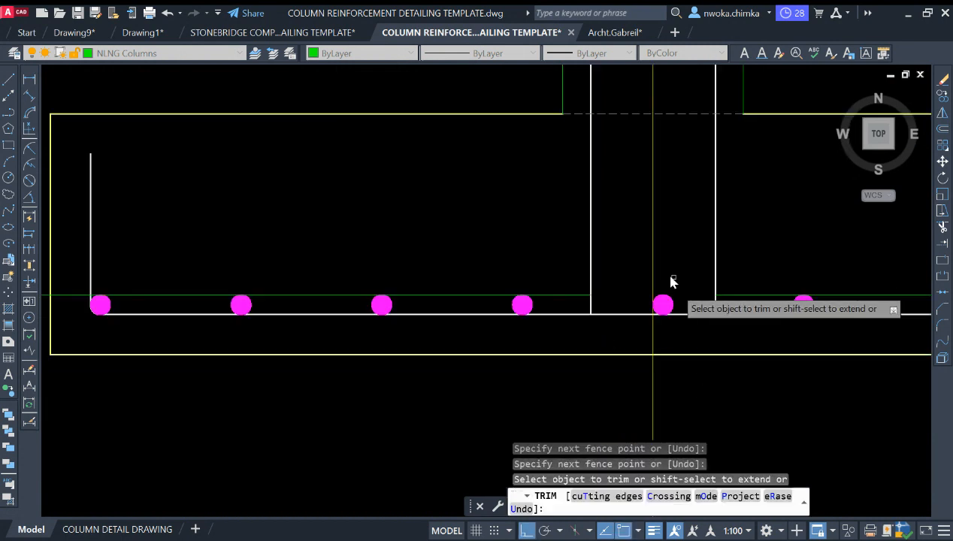
{"action": "key", "text": "Escape"}
Match the properties of the two remaining horizontal line pieces to those of the vertical starter bar
{"action": "type", "text": "MA"}
{"action": "key", "text": "Return"}
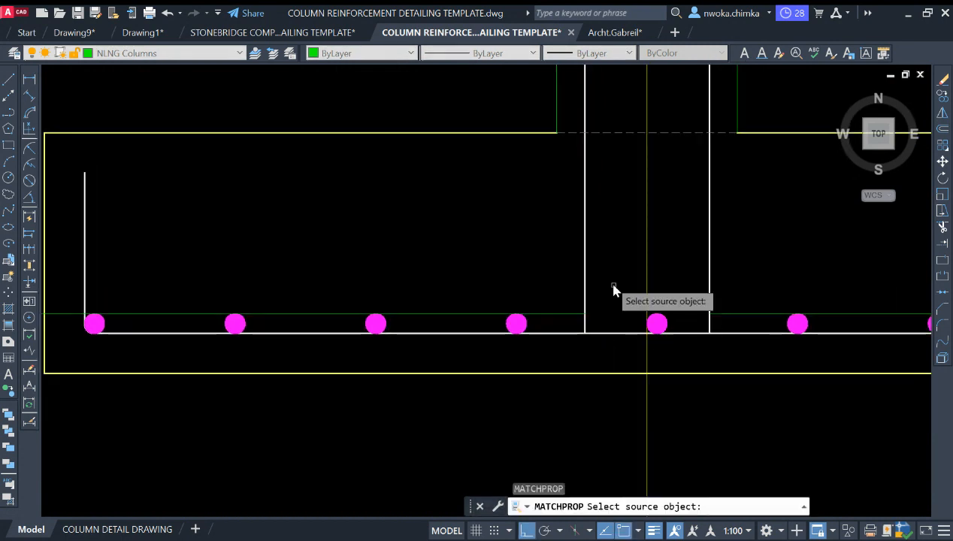
{"action": "left_click", "coordinate": [583, 292]}
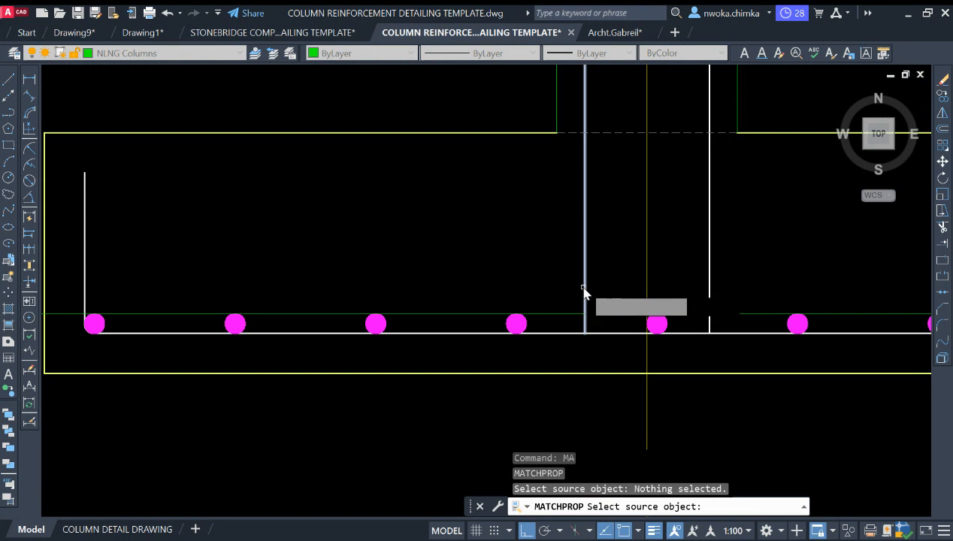
{"action": "left_click", "coordinate": [584, 293]}
{"action": "left_click", "coordinate": [572, 314]}
{"action": "left_click", "coordinate": [726, 315]}
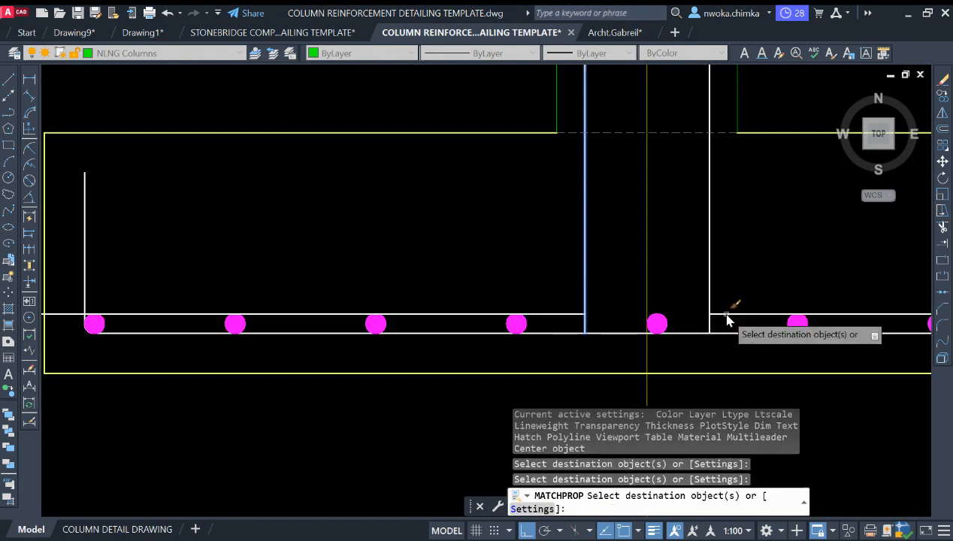
{"action": "key", "text": "Escape"}
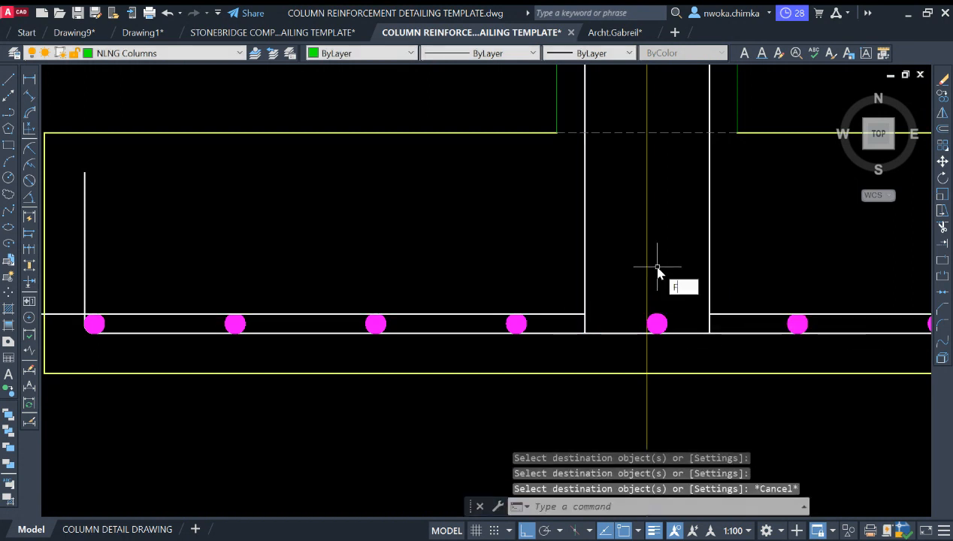
Fillet both starter bars to their outward horizontal legs with a radius of 16
{"action": "type", "text": "F"}
{"action": "key", "text": "Return"}
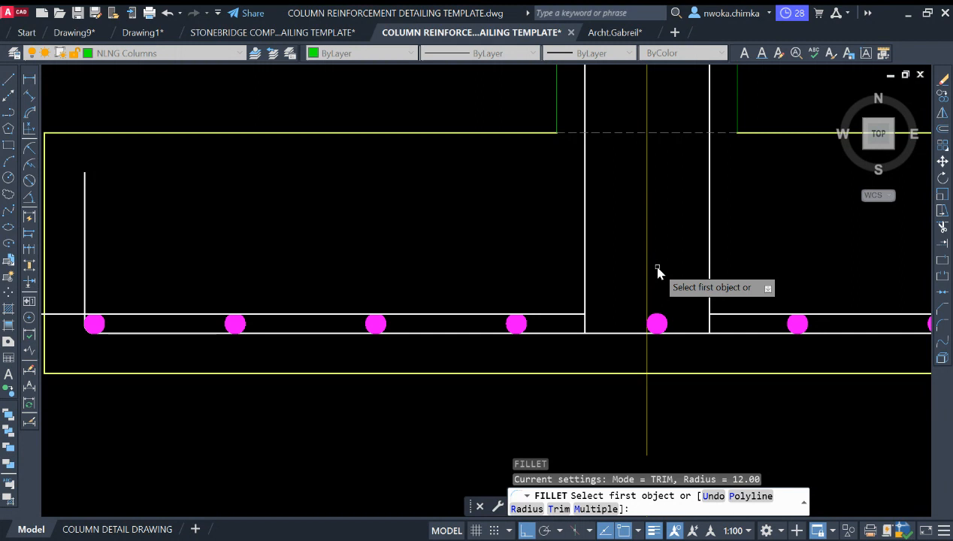
{"action": "type", "text": "R"}
{"action": "key", "text": "Return"}
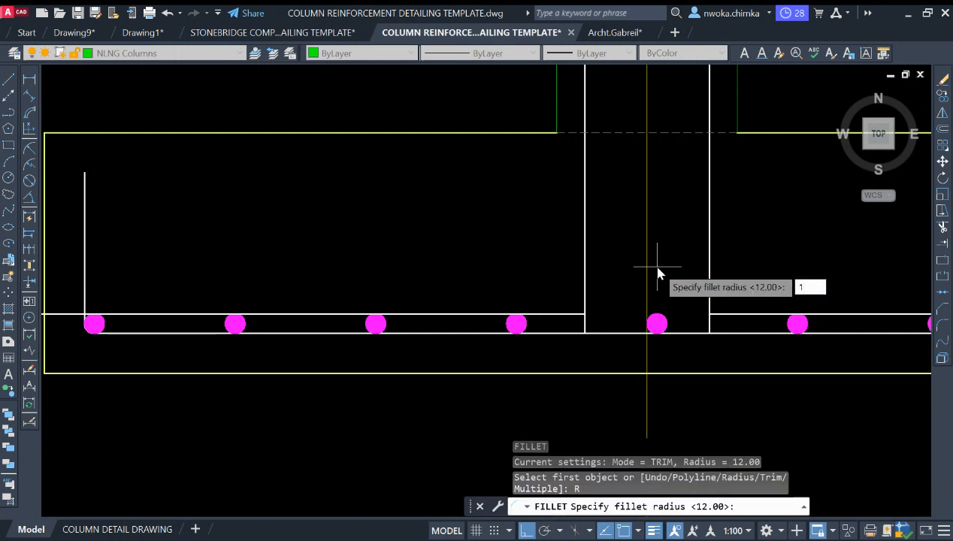
{"action": "type", "text": "16"}
{"action": "key", "text": "Return"}
{"action": "left_click", "coordinate": [585, 304]}
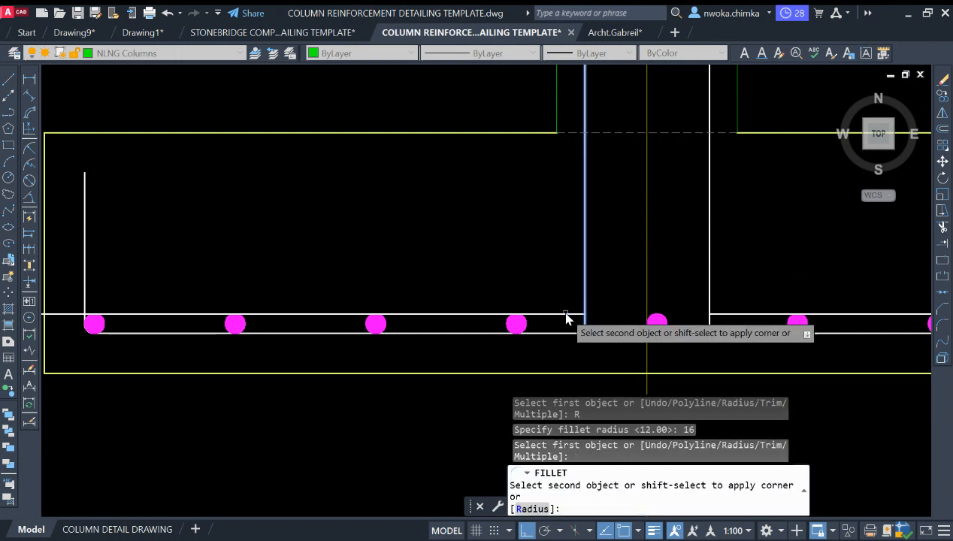
{"action": "left_click", "coordinate": [573, 315]}
{"action": "key", "text": "Return"}
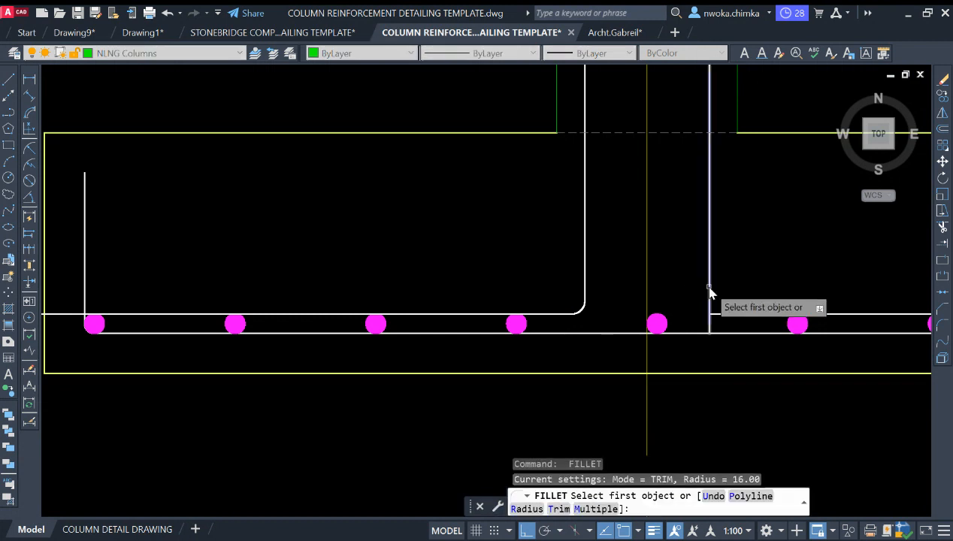
{"action": "left_click", "coordinate": [710, 300]}
{"action": "left_click", "coordinate": [726, 315]}
{"action": "key", "text": "Escape"}
Examine the 225x225 column entry in the column schedule and the bottom bar labels on the footing reinforcement plan
{"action": "scroll", "coordinate": [607, 291], "scroll_direction": "down", "scroll_amount": 2}
{"action": "middle_click_drag", "start_coordinate": [604, 183], "coordinate": [589, 258]}
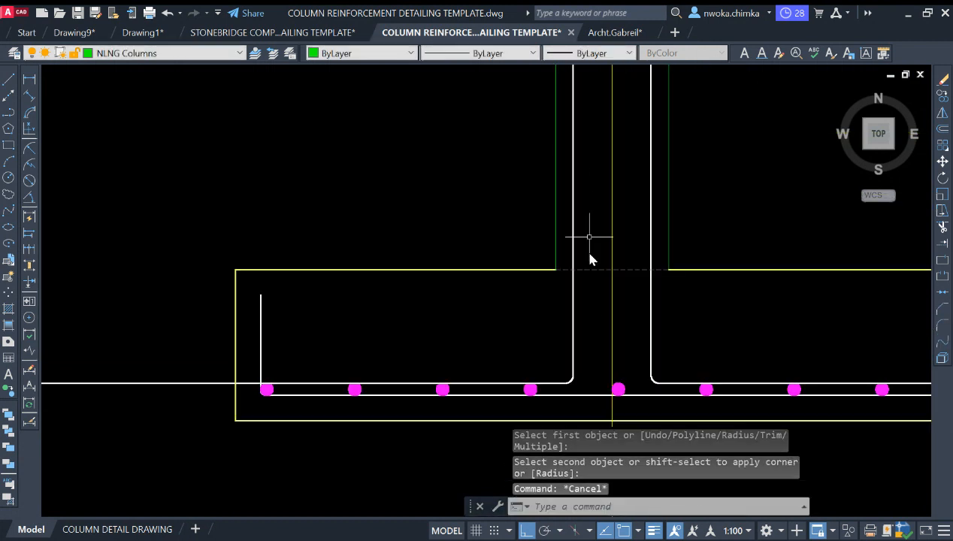
{"action": "scroll", "coordinate": [571, 193], "scroll_direction": "down", "scroll_amount": 6}
{"action": "scroll", "coordinate": [628, 178], "scroll_direction": "down", "scroll_amount": 3}
{"action": "middle_click_drag", "start_coordinate": [630, 177], "coordinate": [520, 369]}
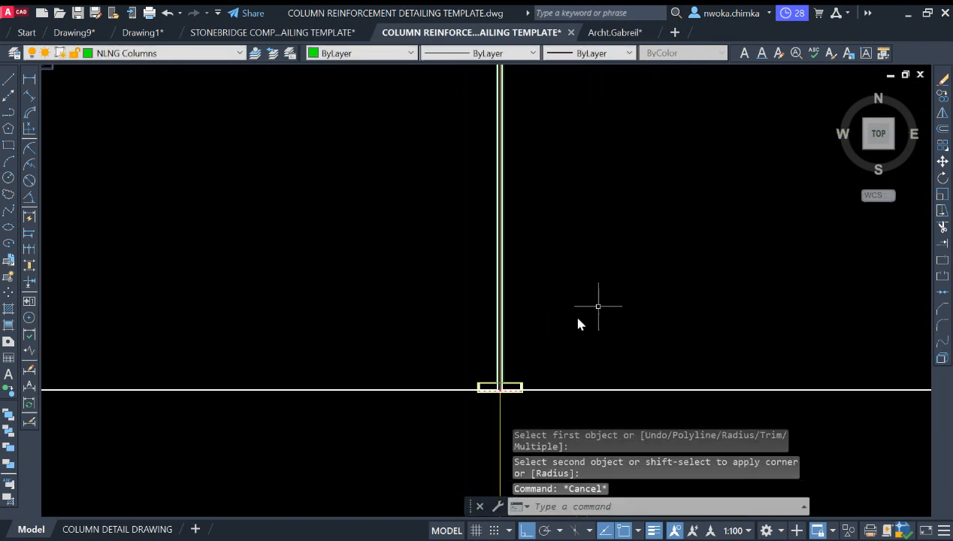
{"action": "middle_click_drag", "start_coordinate": [684, 233], "coordinate": [449, 432]}
{"action": "scroll", "coordinate": [553, 355], "scroll_direction": "down", "scroll_amount": 5}
{"action": "scroll", "coordinate": [483, 206], "scroll_direction": "down", "scroll_amount": 2}
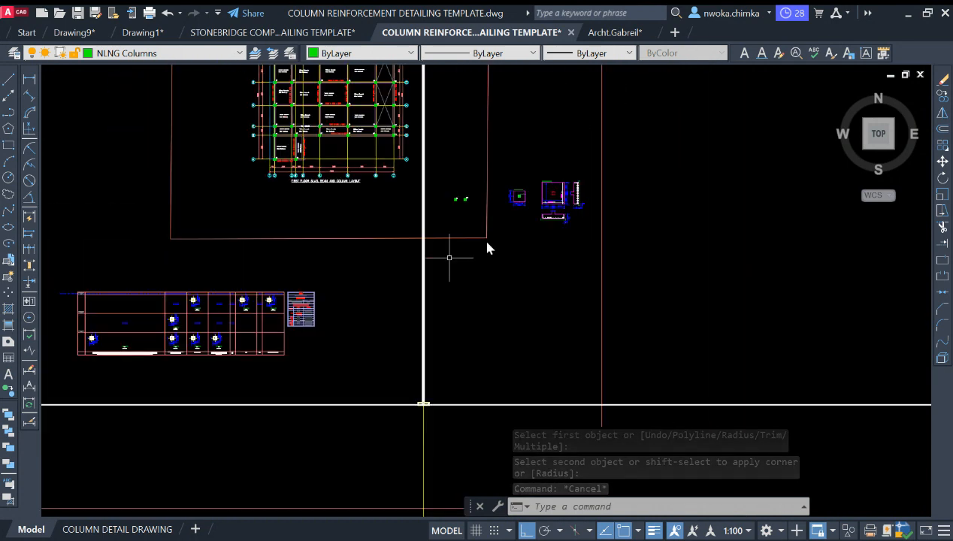
{"action": "scroll", "coordinate": [81, 349], "scroll_direction": "up", "scroll_amount": 2}
{"action": "scroll", "coordinate": [81, 353], "scroll_direction": "up", "scroll_amount": 4}
{"action": "scroll", "coordinate": [354, 346], "scroll_direction": "up", "scroll_amount": 5}
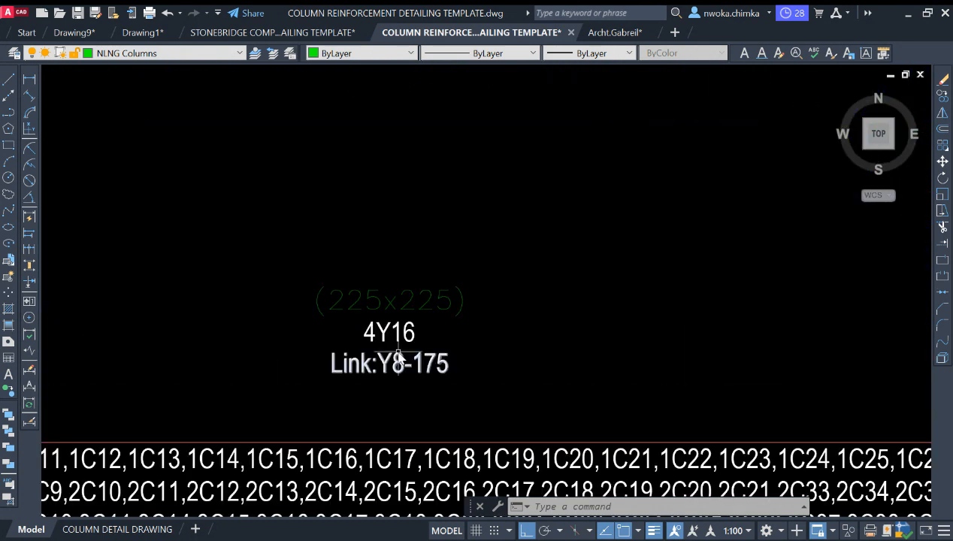
{"action": "scroll", "coordinate": [277, 319], "scroll_direction": "down", "scroll_amount": 8}
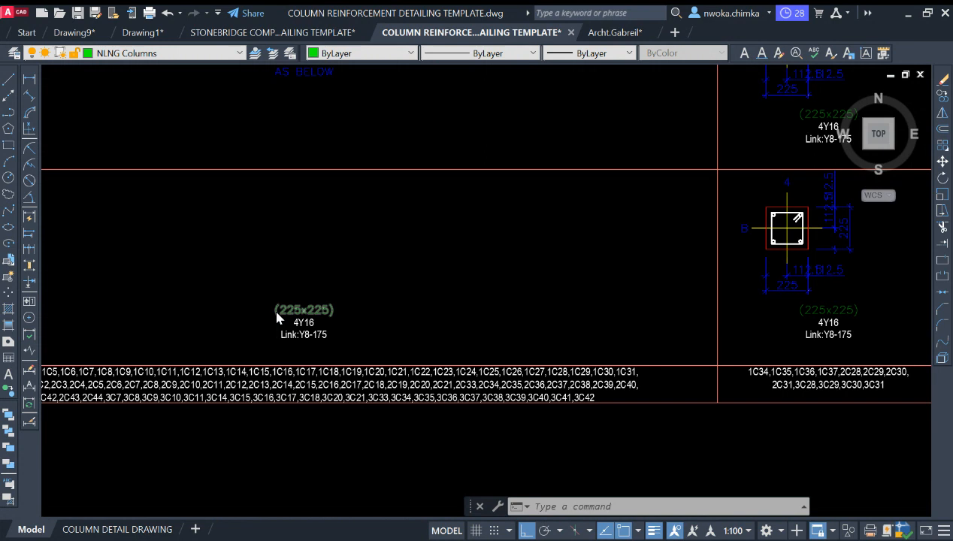
{"action": "middle_click_drag", "start_coordinate": [564, 281], "coordinate": [264, 325]}
{"action": "scroll", "coordinate": [249, 326], "scroll_direction": "down", "scroll_amount": 2}
{"action": "scroll", "coordinate": [553, 203], "scroll_direction": "up", "scroll_amount": 4}
{"action": "scroll", "coordinate": [478, 181], "scroll_direction": "up", "scroll_amount": 4}
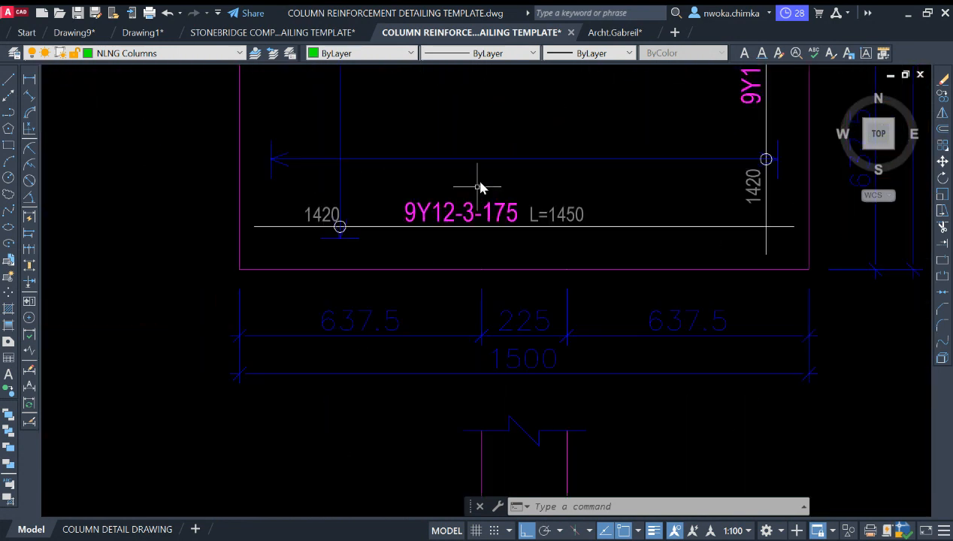
{"action": "scroll", "coordinate": [479, 185], "scroll_direction": "up", "scroll_amount": 1}
{"action": "scroll", "coordinate": [460, 201], "scroll_direction": "down", "scroll_amount": 1}
{"action": "scroll", "coordinate": [587, 170], "scroll_direction": "down", "scroll_amount": 7}
Examine the filleted starter bar legs, end hooks and bottom rebar dots in the new footing section
{"action": "middle_click_drag", "start_coordinate": [336, 380], "coordinate": [504, 323]}
{"action": "scroll", "coordinate": [536, 336], "scroll_direction": "up", "scroll_amount": 10}
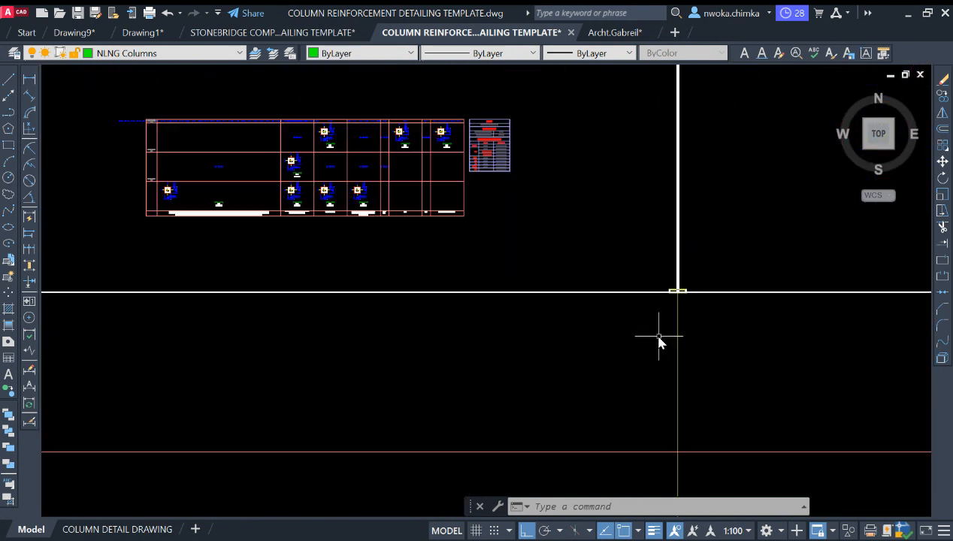
{"action": "middle_click_drag", "start_coordinate": [584, 311], "coordinate": [444, 299]}
{"action": "scroll", "coordinate": [444, 293], "scroll_direction": "up", "scroll_amount": 4}
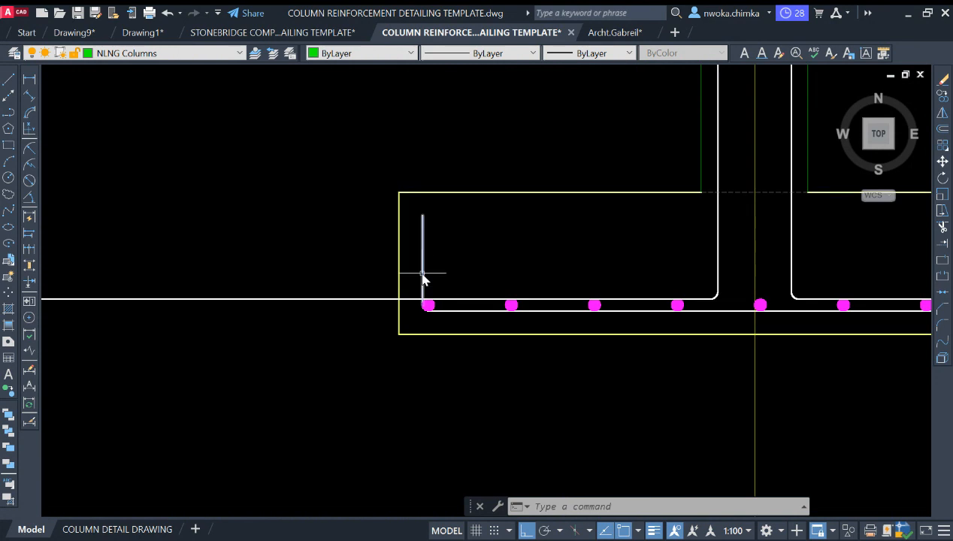
{"action": "scroll", "coordinate": [418, 293], "scroll_direction": "up", "scroll_amount": 4}
{"action": "scroll", "coordinate": [496, 309], "scroll_direction": "down", "scroll_amount": 4}
{"action": "middle_click_drag", "start_coordinate": [615, 292], "coordinate": [476, 317]}
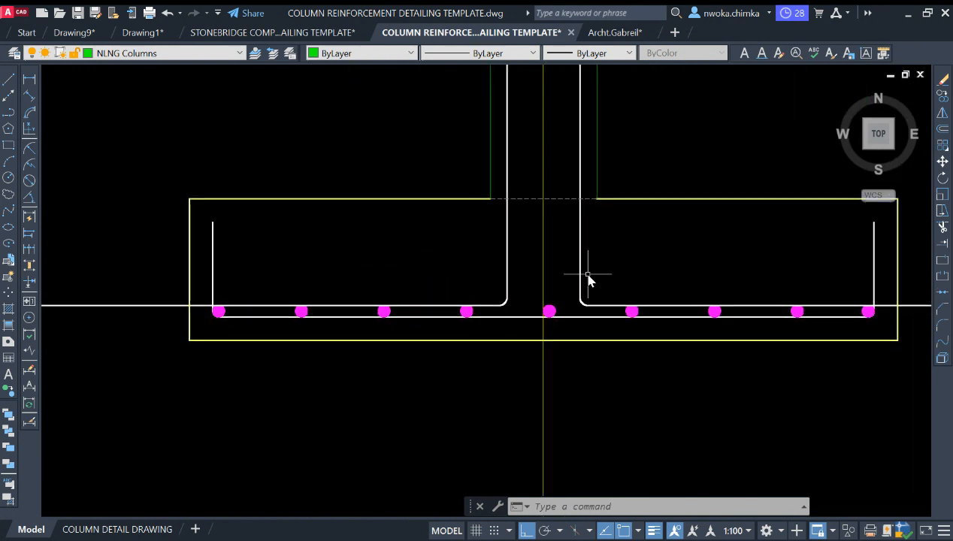
{"action": "scroll", "coordinate": [515, 298], "scroll_direction": "up", "scroll_amount": 4}
{"action": "scroll", "coordinate": [481, 315], "scroll_direction": "down", "scroll_amount": 4}
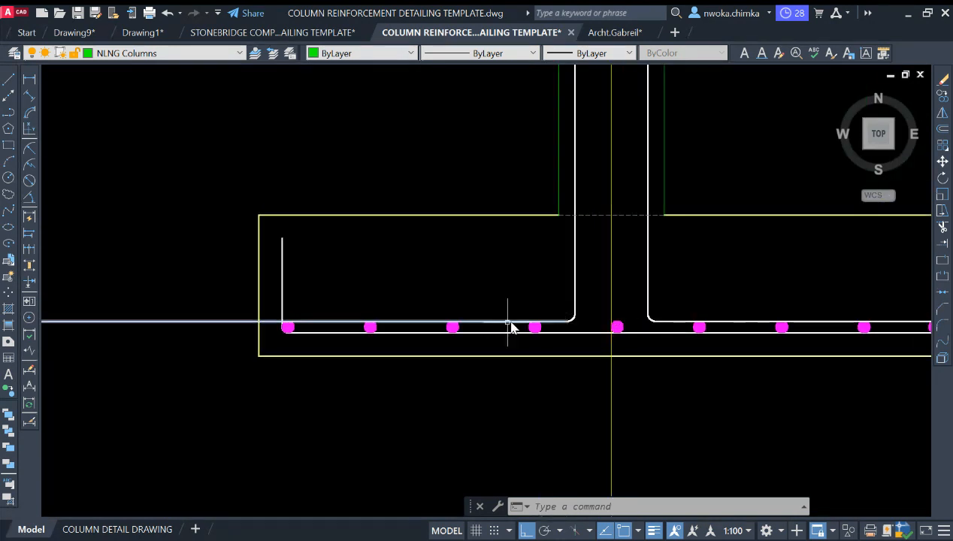
{"action": "scroll", "coordinate": [557, 322], "scroll_direction": "up", "scroll_amount": 2}
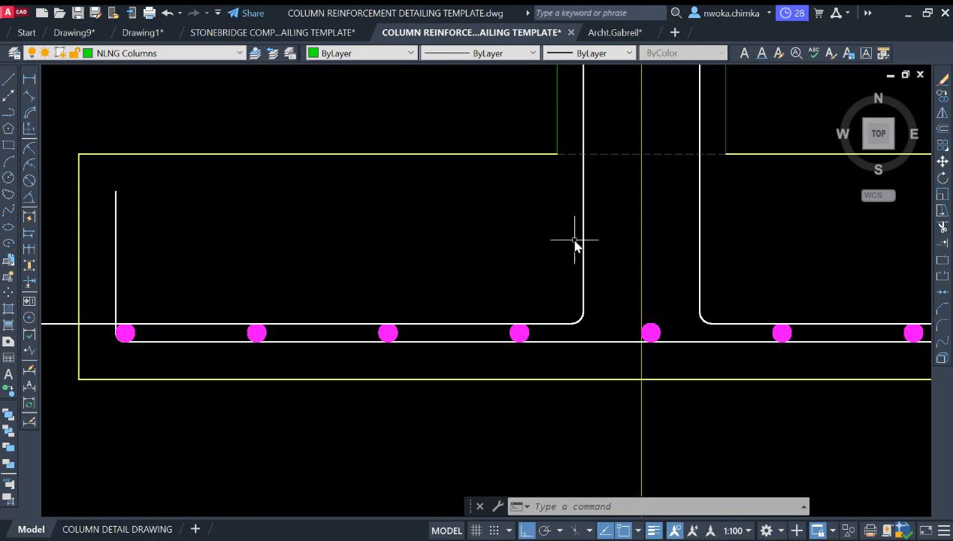
{"action": "scroll", "coordinate": [599, 218], "scroll_direction": "down", "scroll_amount": 2}
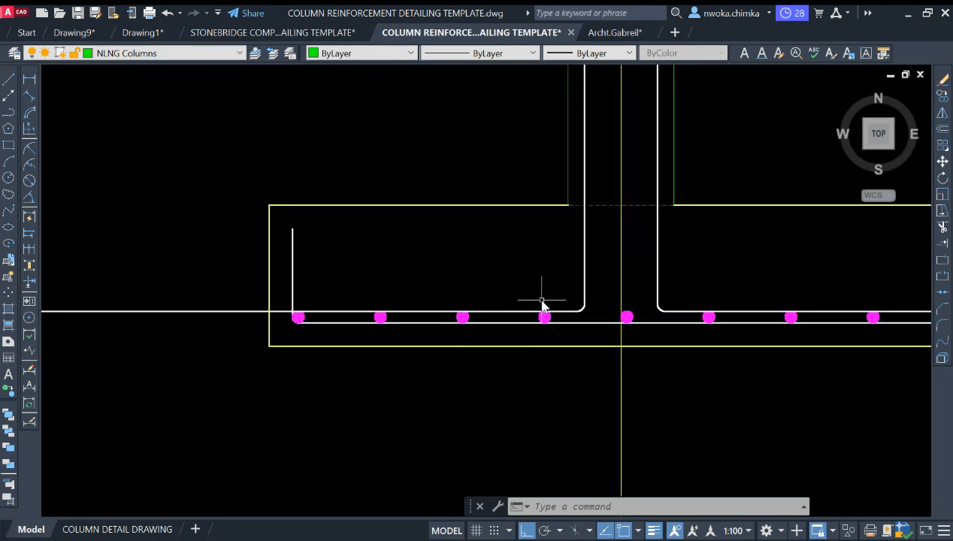
Offset the vertical part of the left starter bar outward by 250 to mark the end of its horizontal leg
{"action": "key", "text": "Return"}
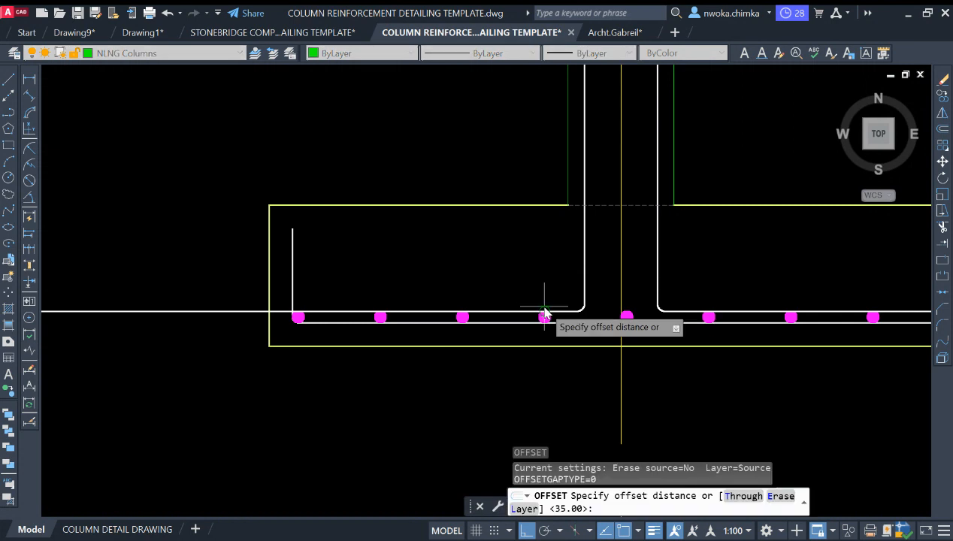
{"action": "key", "text": "Escape"}
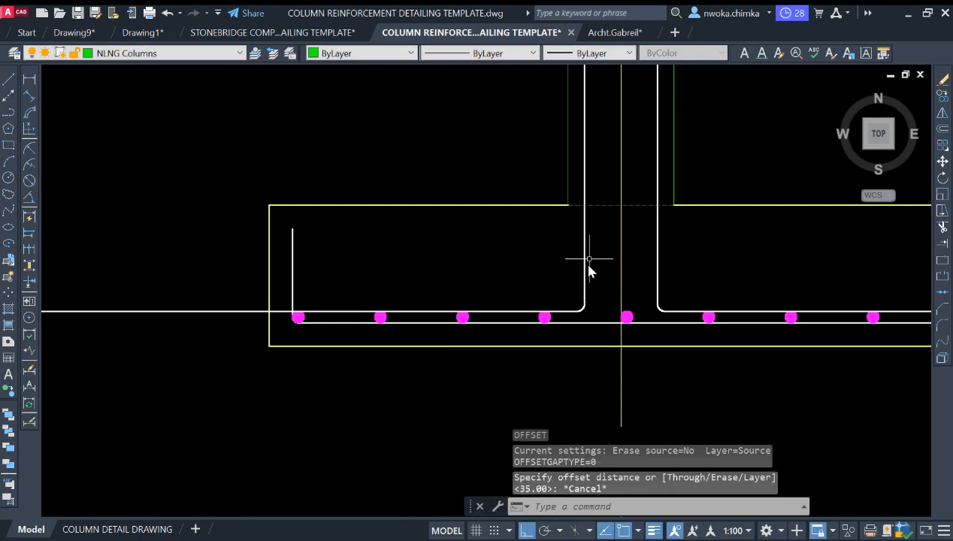
{"action": "scroll", "coordinate": [587, 260], "scroll_direction": "up", "scroll_amount": 2}
{"action": "type", "text": "o"}
{"action": "key", "text": "Return"}
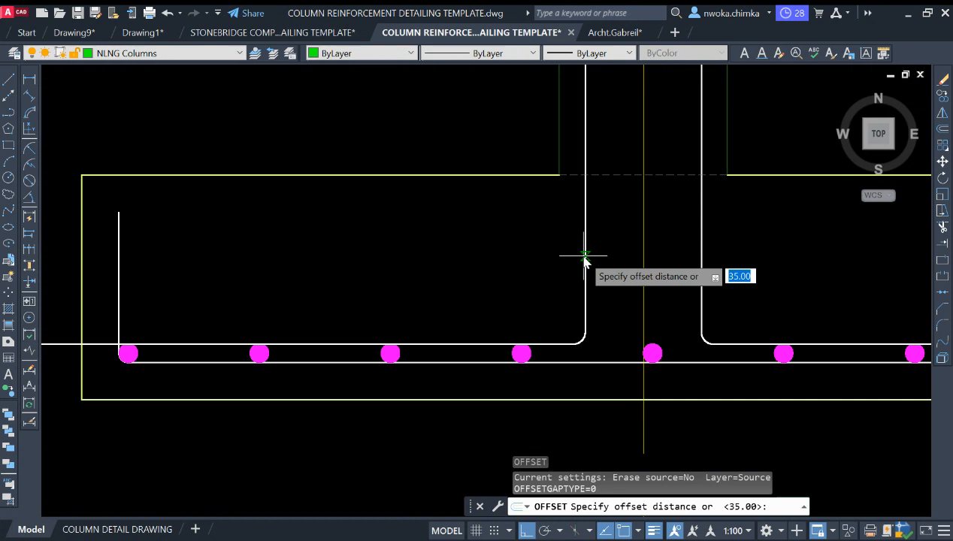
{"action": "key", "text": "Return"}
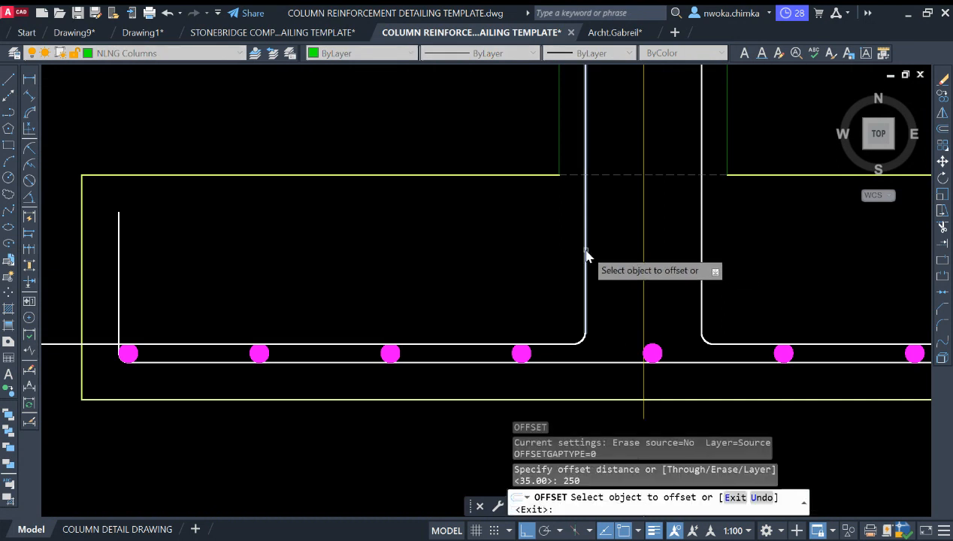
{"action": "left_click", "coordinate": [585, 259]}
{"action": "left_click", "coordinate": [430, 307]}
{"action": "key", "text": "Return"}
{"action": "middle_click_drag", "start_coordinate": [430, 307], "coordinate": [418, 266]}
{"action": "key", "text": "Escape"}
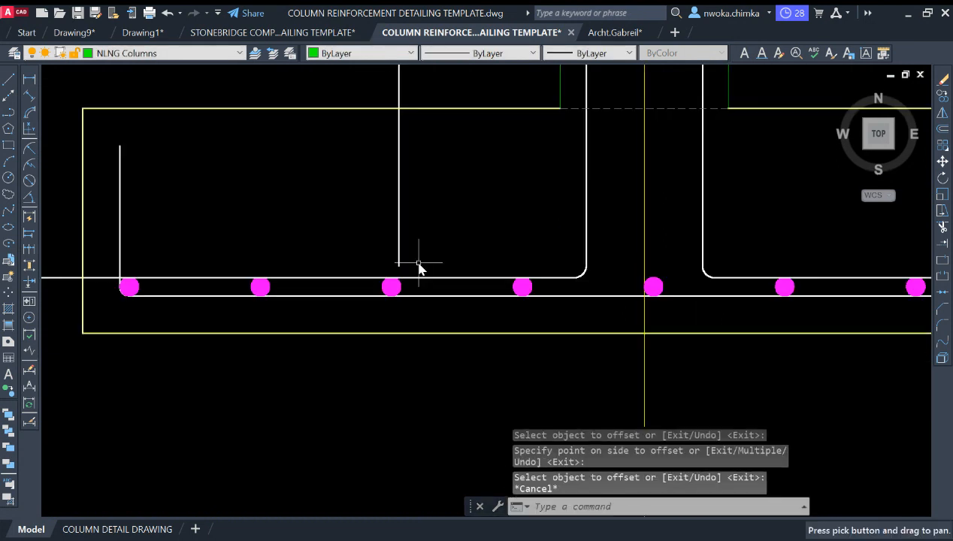
Extend the left offset line down to the starter bar's horizontal leg
{"action": "type", "text": "ex"}
{"action": "key", "text": "Return"}
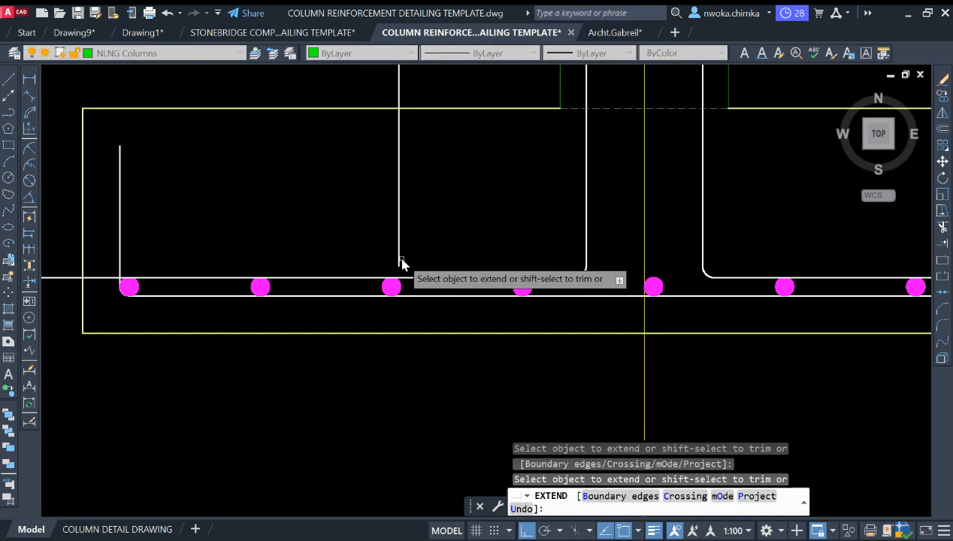
{"action": "left_click", "coordinate": [400, 260]}
{"action": "key", "text": "Escape"}
Trim the left starter bar's horizontal leg back to the offset line, and erase that line
{"action": "left_click", "coordinate": [406, 225]}
{"action": "left_click", "coordinate": [377, 235]}
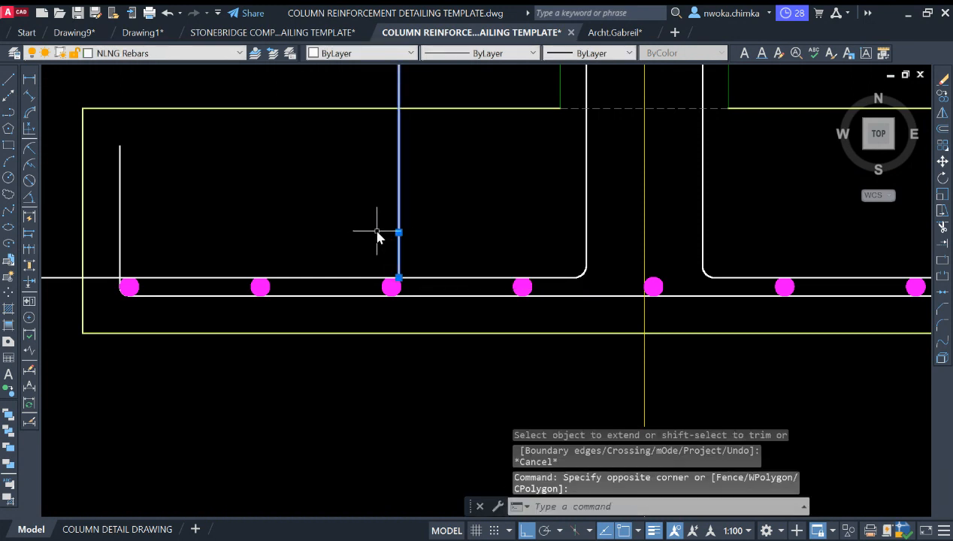
{"action": "key", "text": "Return"}
{"action": "scroll", "coordinate": [378, 235], "scroll_direction": "down", "scroll_amount": 2}
{"action": "left_click", "coordinate": [223, 252]}
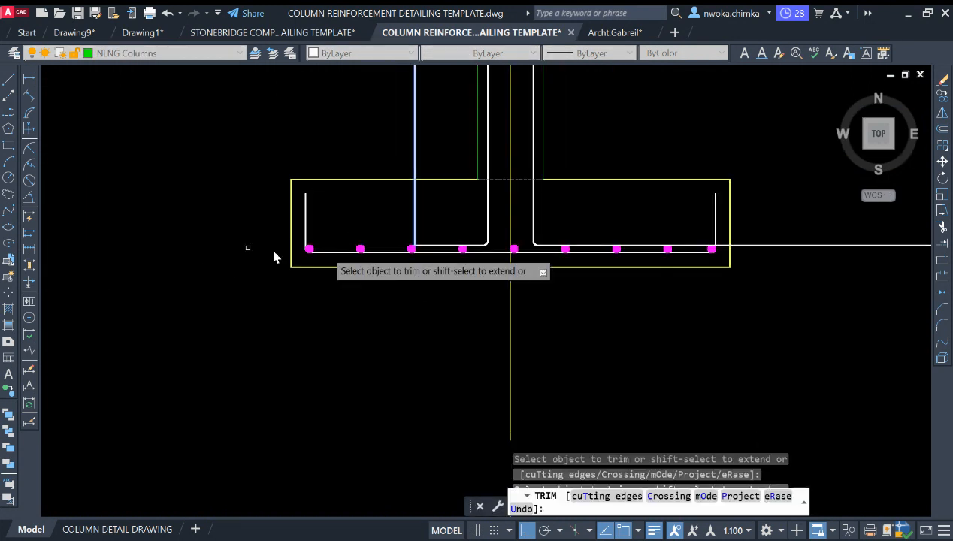
{"action": "scroll", "coordinate": [355, 229], "scroll_direction": "up", "scroll_amount": 2}
{"action": "left_click", "coordinate": [462, 200]}
{"action": "left_click", "coordinate": [392, 205]}
{"action": "type", "text": "e"}
{"action": "key", "text": "Return"}
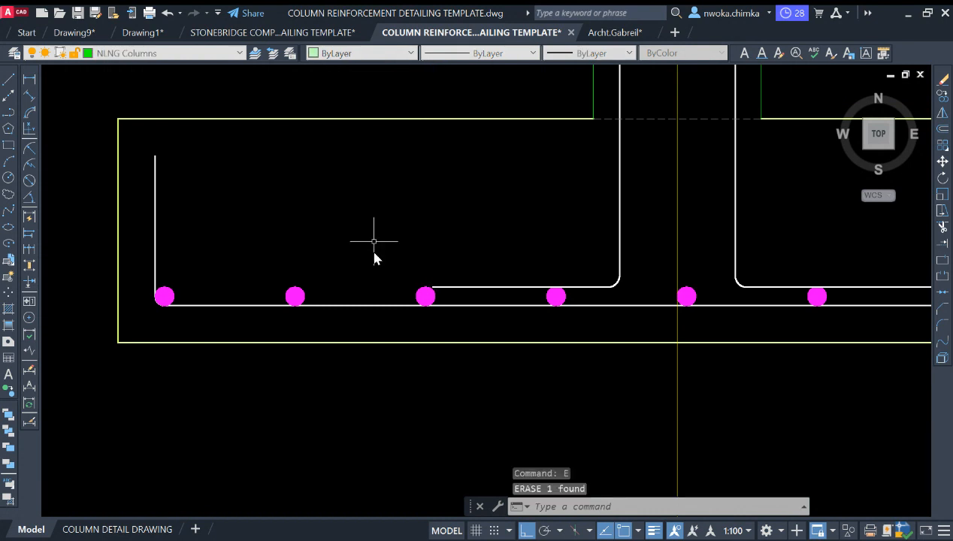
Offset the vertical part of the right starter bar outward by 250 to mark its leg end
{"action": "scroll", "coordinate": [531, 266], "scroll_direction": "down", "scroll_amount": 2}
{"action": "middle_click_drag", "start_coordinate": [601, 218], "coordinate": [494, 240]}
{"action": "scroll", "coordinate": [414, 320], "scroll_direction": "up", "scroll_amount": 2}
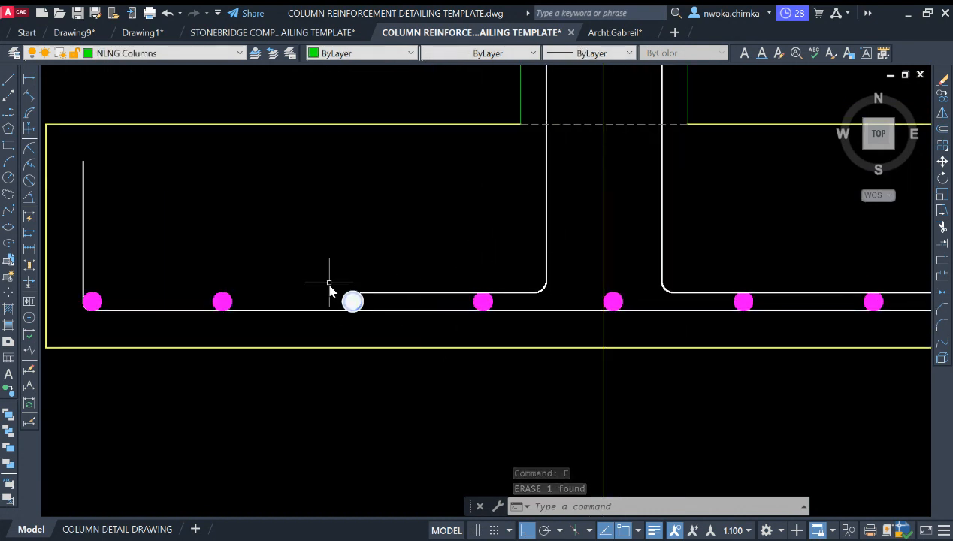
{"action": "scroll", "coordinate": [329, 289], "scroll_direction": "down", "scroll_amount": 3}
{"action": "middle_click_drag", "start_coordinate": [553, 305], "coordinate": [418, 300]}
{"action": "scroll", "coordinate": [345, 290], "scroll_direction": "up", "scroll_amount": 2}
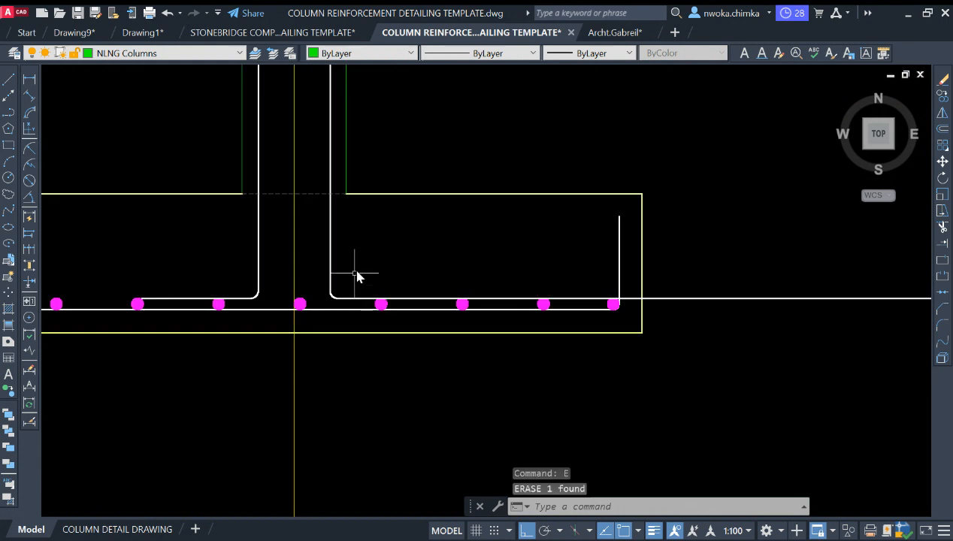
{"action": "type", "text": "o"}
{"action": "key", "text": "Return"}
{"action": "type", "text": "250"}
{"action": "key", "text": "Return"}
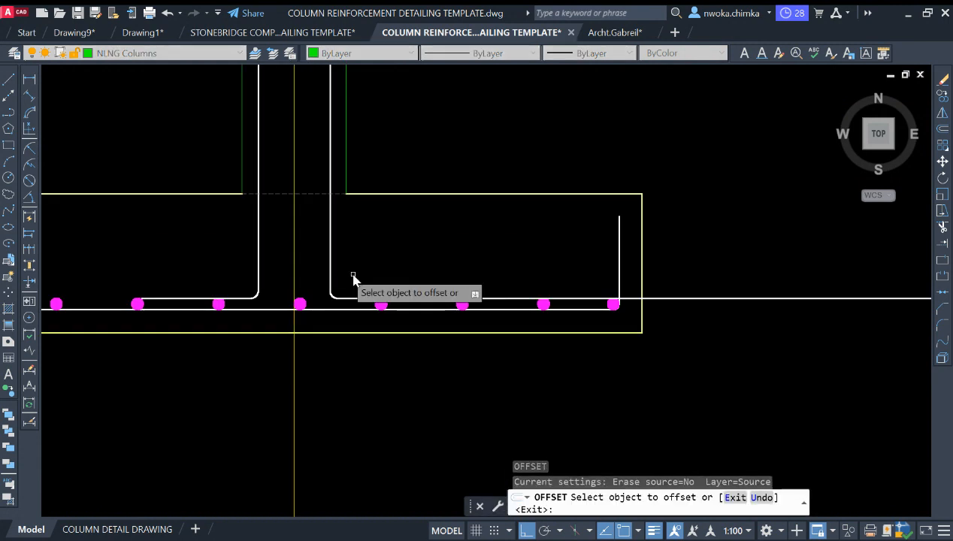
{"action": "left_click", "coordinate": [331, 266]}
{"action": "left_click", "coordinate": [470, 256]}
{"action": "key", "text": "Escape"}
Extend the right offset line down to the starter bar's horizontal leg
{"action": "type", "text": "E"}
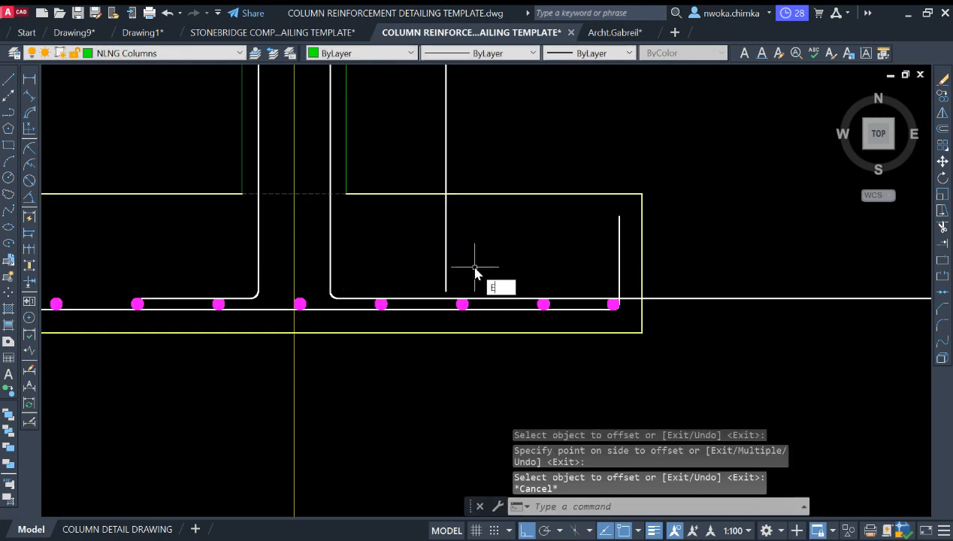
{"action": "key", "text": "Return"}
{"action": "key", "text": "Escape"}
Trim the right starter bar's horizontal leg back to the offset line, and erase that line
{"action": "left_click", "coordinate": [453, 269]}
{"action": "left_click", "coordinate": [440, 255]}
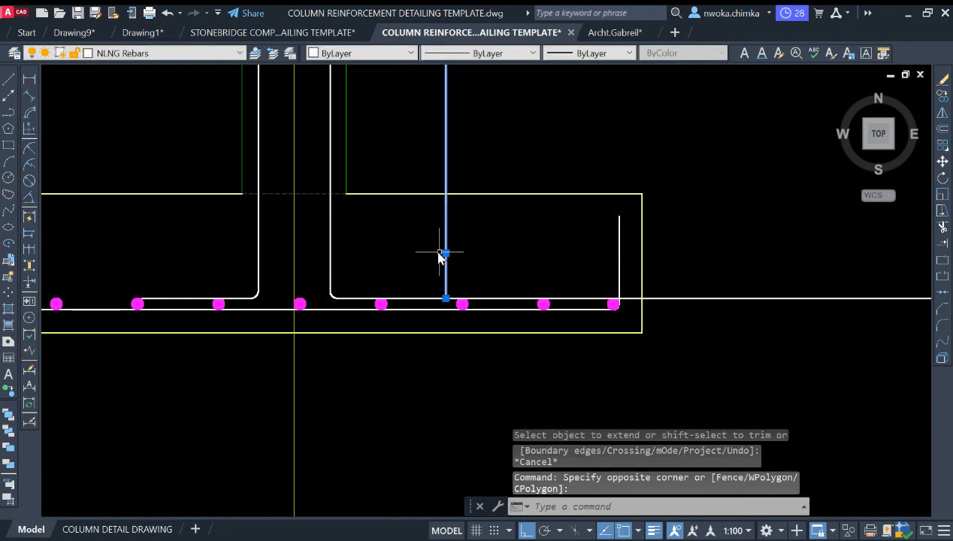
{"action": "key", "text": "Return"}
{"action": "left_click", "coordinate": [511, 292]}
{"action": "left_click", "coordinate": [508, 304]}
{"action": "key", "text": "Escape"}
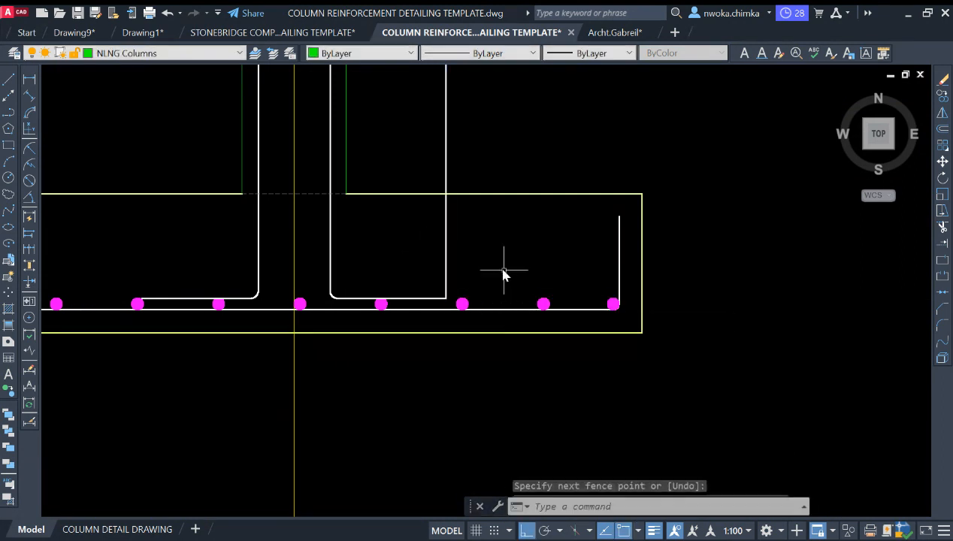
{"action": "left_click", "coordinate": [463, 263]}
{"action": "left_click", "coordinate": [435, 251]}
{"action": "type", "text": "E"}
{"action": "key", "text": "Return"}
Examine the trimmed starter bar legs above the bottom rebar dots in the footing section
{"action": "scroll", "coordinate": [453, 254], "scroll_direction": "down", "scroll_amount": 3}
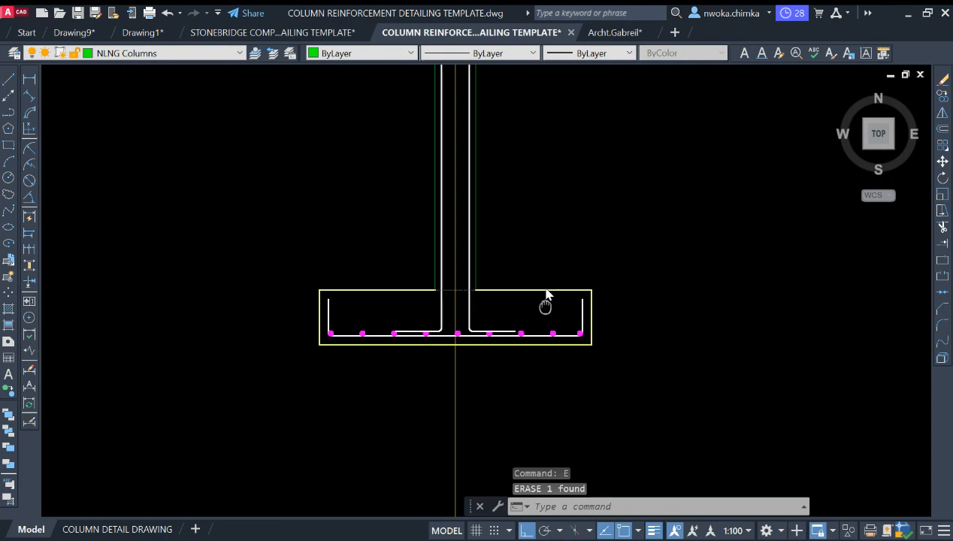
{"action": "scroll", "coordinate": [467, 366], "scroll_direction": "up", "scroll_amount": 2}
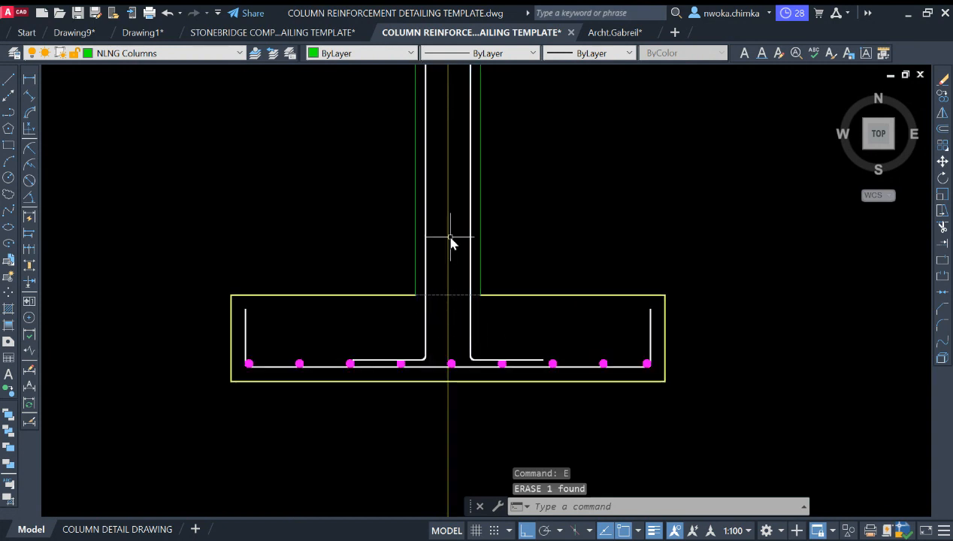
{"action": "scroll", "coordinate": [434, 338], "scroll_direction": "up", "scroll_amount": 4}
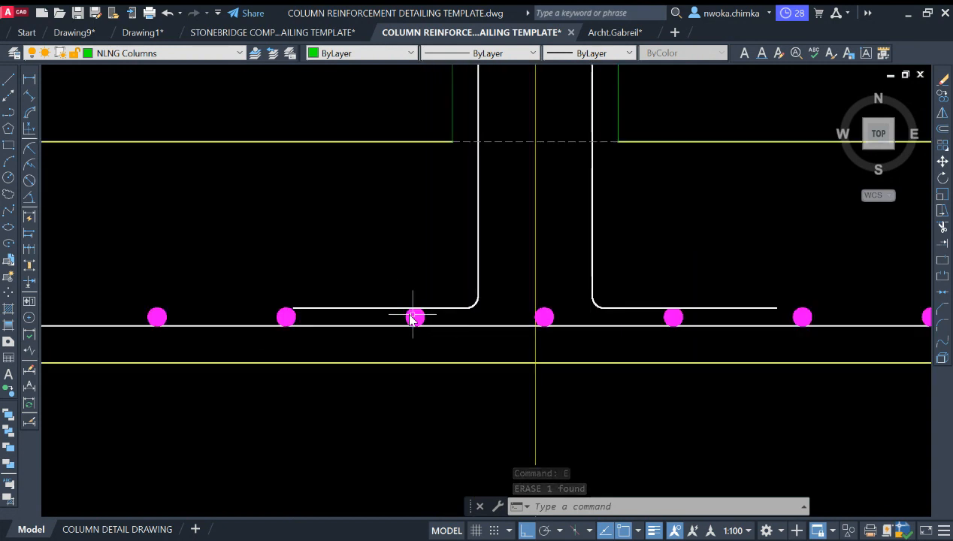
{"action": "scroll", "coordinate": [417, 317], "scroll_direction": "down", "scroll_amount": 2}
{"action": "scroll", "coordinate": [384, 312], "scroll_direction": "up", "scroll_amount": 2}
{"action": "scroll", "coordinate": [419, 319], "scroll_direction": "down", "scroll_amount": 2}
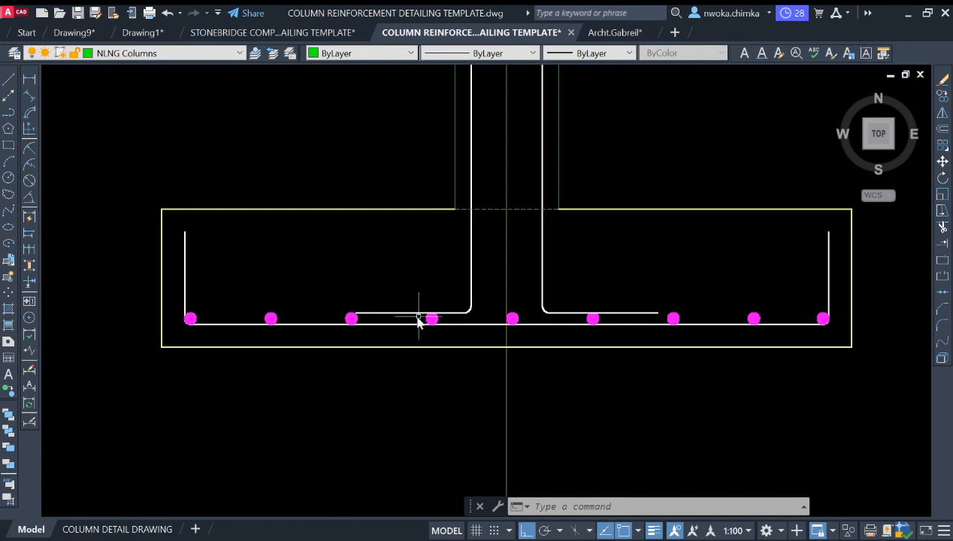
{"action": "scroll", "coordinate": [416, 328], "scroll_direction": "up", "scroll_amount": 5}
{"action": "scroll", "coordinate": [457, 311], "scroll_direction": "down", "scroll_amount": 3}
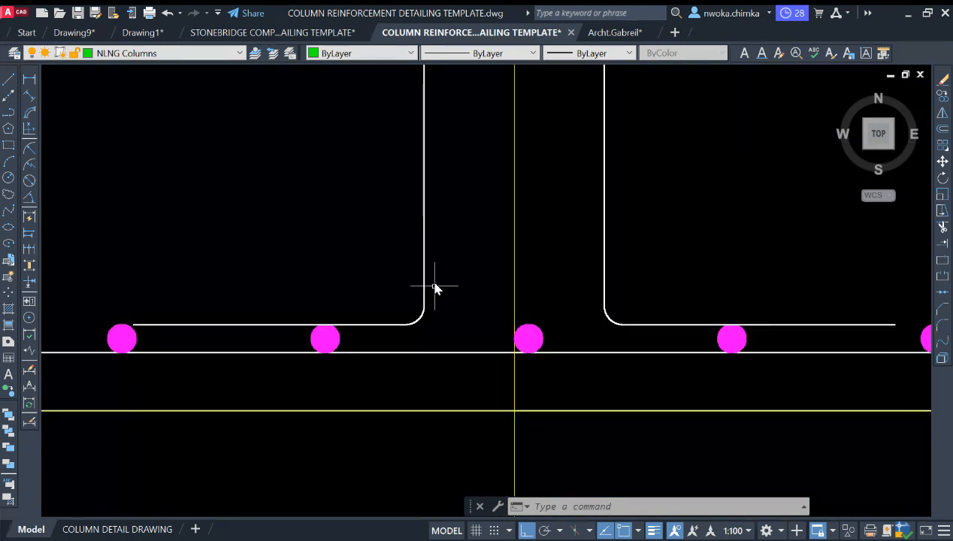
{"action": "scroll", "coordinate": [313, 334], "scroll_direction": "down", "scroll_amount": 3}
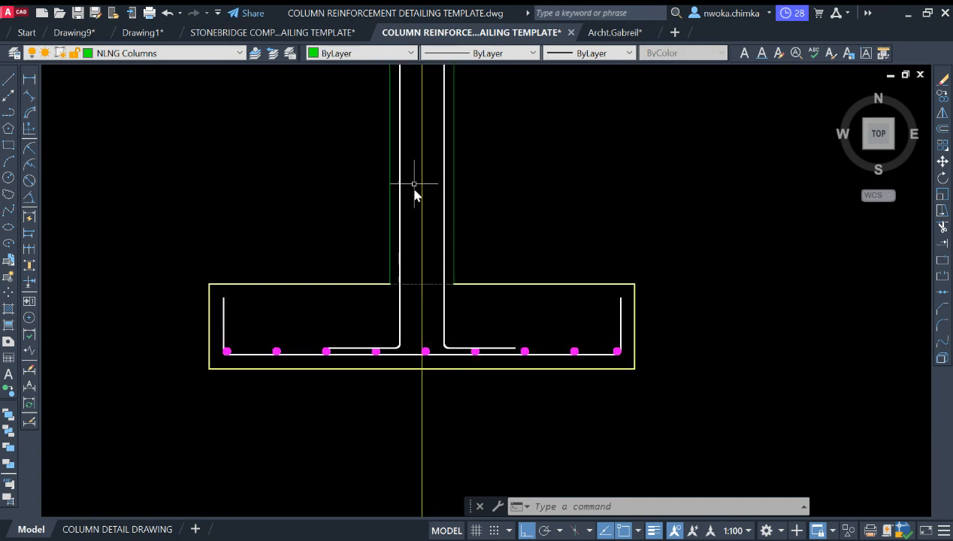
{"action": "middle_click_drag", "start_coordinate": [413, 229], "coordinate": [415, 249]}
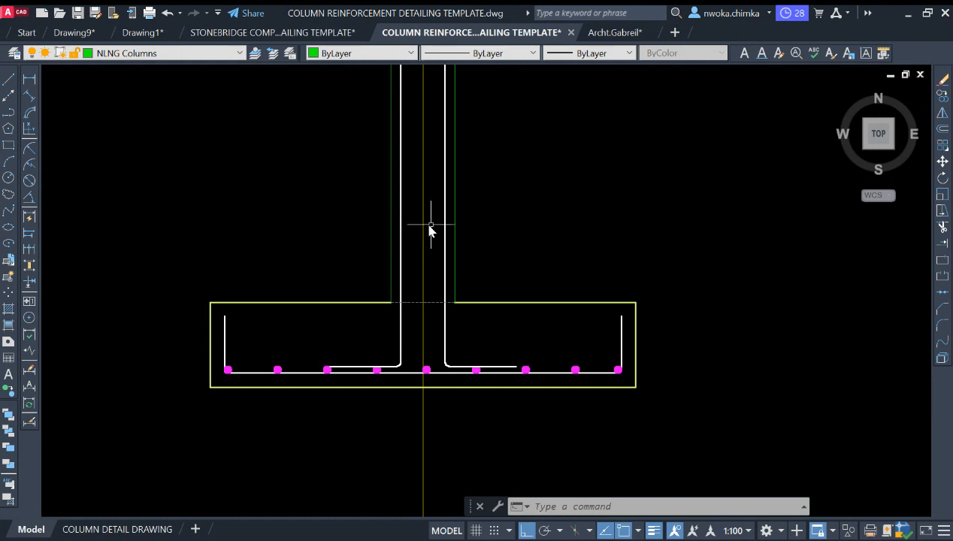
Examine the first floor slab, beam and column layout, the column schedule and the reference details in model space
{"action": "scroll", "coordinate": [451, 235], "scroll_direction": "down", "scroll_amount": 15}
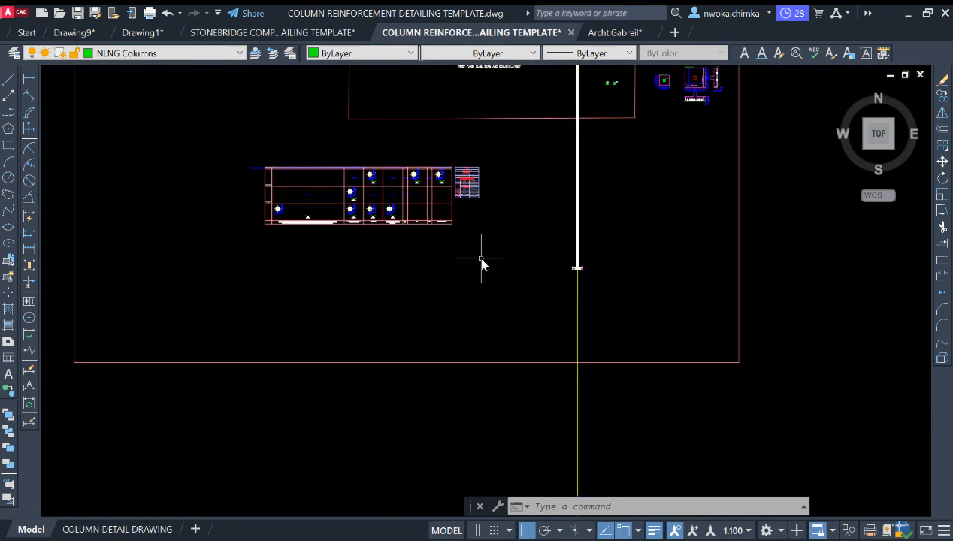
{"action": "scroll", "coordinate": [482, 259], "scroll_direction": "down", "scroll_amount": 2}
{"action": "middle_click_drag", "start_coordinate": [564, 251], "coordinate": [592, 367]}
{"action": "scroll", "coordinate": [628, 144], "scroll_direction": "up", "scroll_amount": 5}
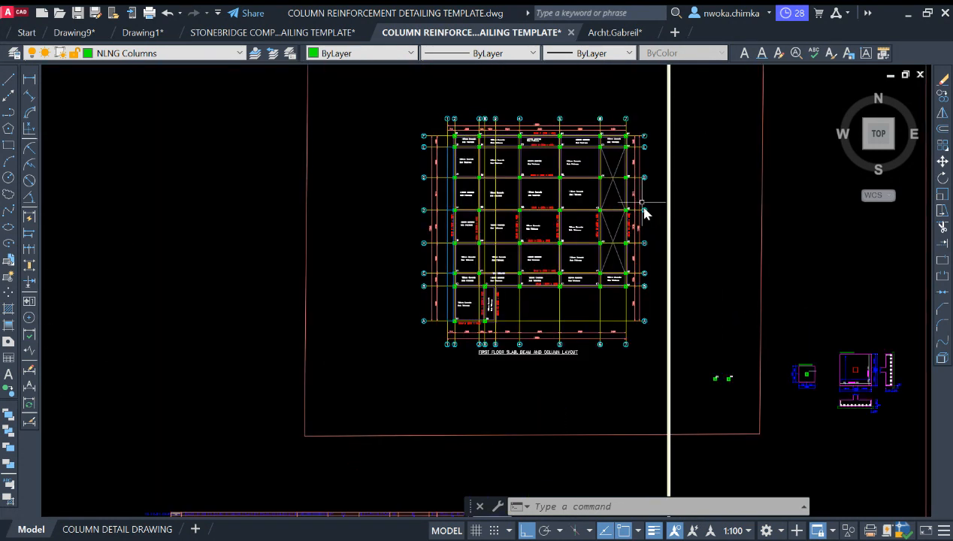
{"action": "scroll", "coordinate": [526, 143], "scroll_direction": "up", "scroll_amount": 2}
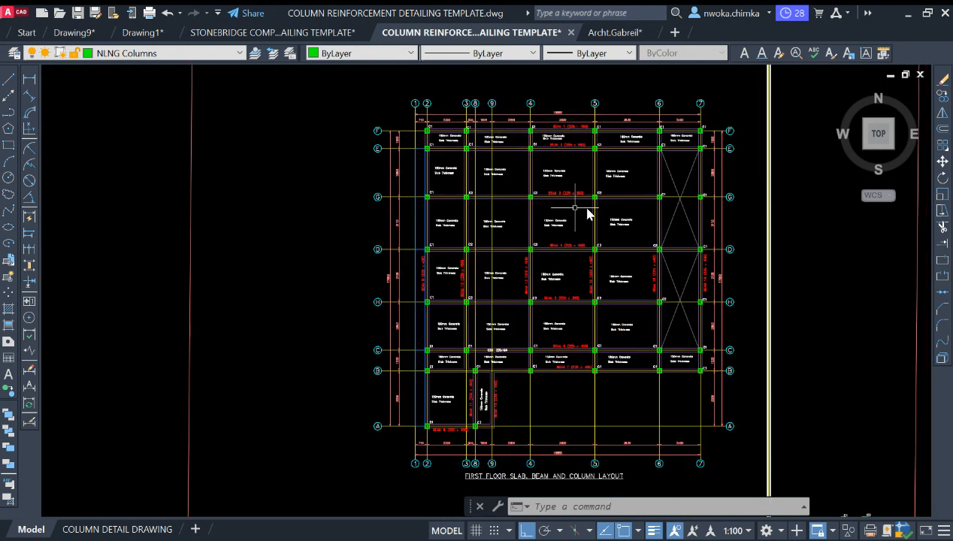
{"action": "middle_click_drag", "start_coordinate": [390, 220], "coordinate": [294, 196]}
{"action": "scroll", "coordinate": [472, 217], "scroll_direction": "down", "scroll_amount": 2}
{"action": "scroll", "coordinate": [510, 205], "scroll_direction": "down", "scroll_amount": 2}
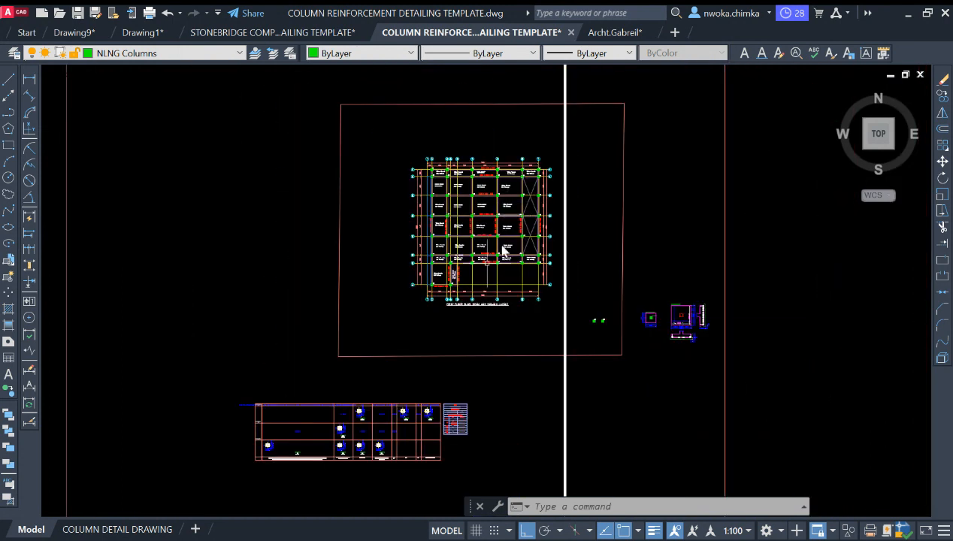
{"action": "middle_click_drag", "start_coordinate": [526, 252], "coordinate": [556, 205]}
{"action": "middle_click_drag", "start_coordinate": [646, 297], "coordinate": [581, 220]}
{"action": "scroll", "coordinate": [535, 376], "scroll_direction": "up", "scroll_amount": 4}
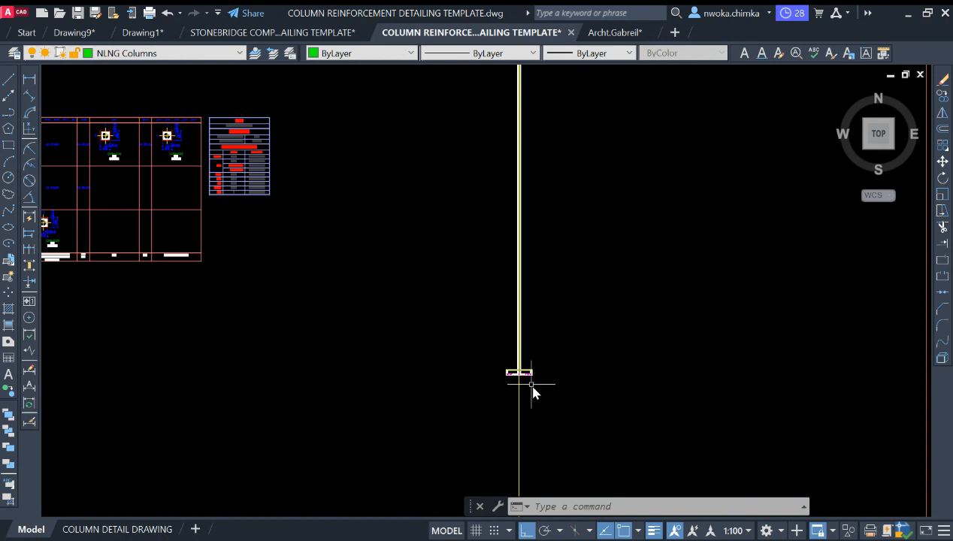
{"action": "scroll", "coordinate": [570, 337], "scroll_direction": "down", "scroll_amount": 4}
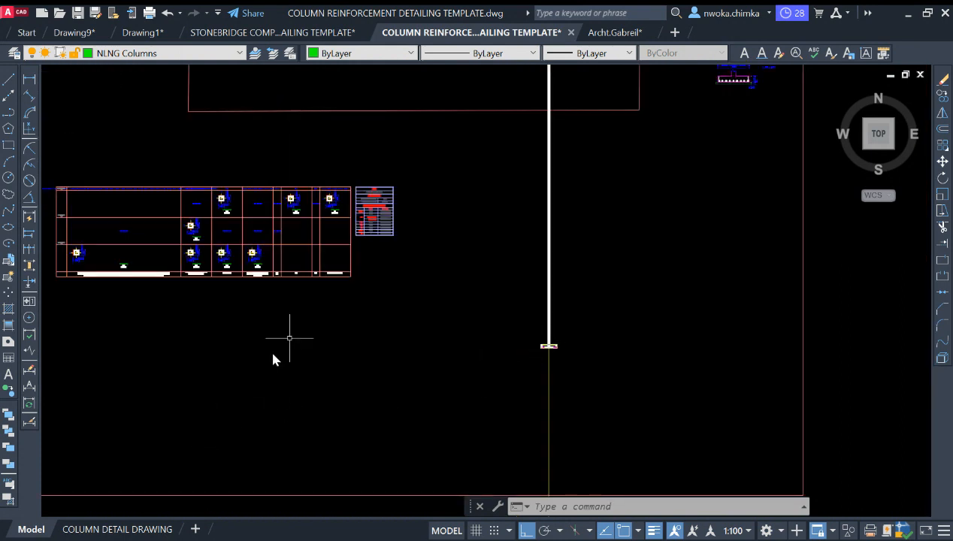
{"action": "scroll", "coordinate": [526, 334], "scroll_direction": "down", "scroll_amount": 2}
{"action": "scroll", "coordinate": [301, 368], "scroll_direction": "down", "scroll_amount": 2}
{"action": "middle_click_drag", "start_coordinate": [277, 367], "coordinate": [442, 310]}
{"action": "scroll", "coordinate": [503, 294], "scroll_direction": "down", "scroll_amount": 2}
{"action": "middle_click_drag", "start_coordinate": [251, 239], "coordinate": [333, 211]}
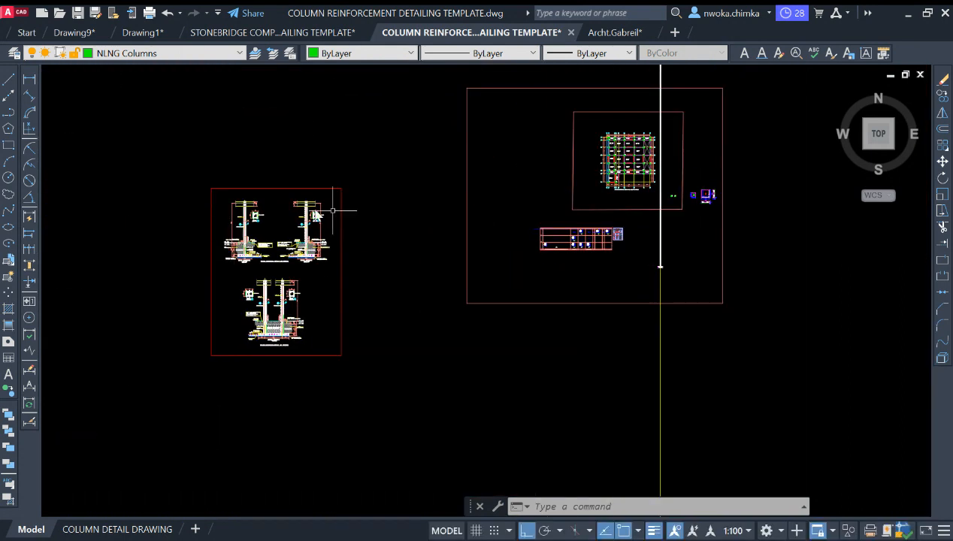
Examine the column longitudinal details and sections on the COLUMN DETAIL DRAWING layout, including the starter bars and column links
{"action": "left_click", "coordinate": [117, 529]}
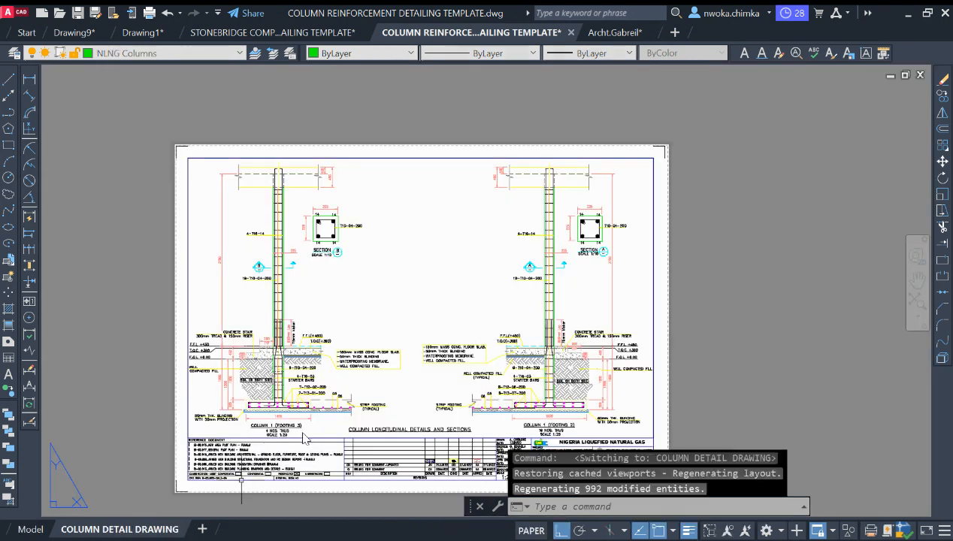
{"action": "middle_click_drag", "start_coordinate": [379, 298], "coordinate": [378, 208]}
{"action": "scroll", "coordinate": [526, 293], "scroll_direction": "up", "scroll_amount": 2}
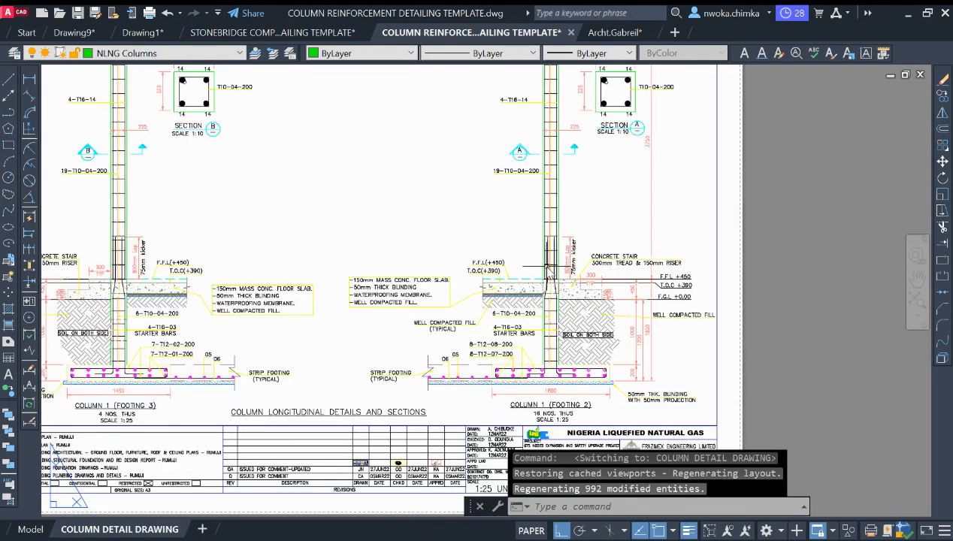
{"action": "scroll", "coordinate": [556, 278], "scroll_direction": "down", "scroll_amount": 4}
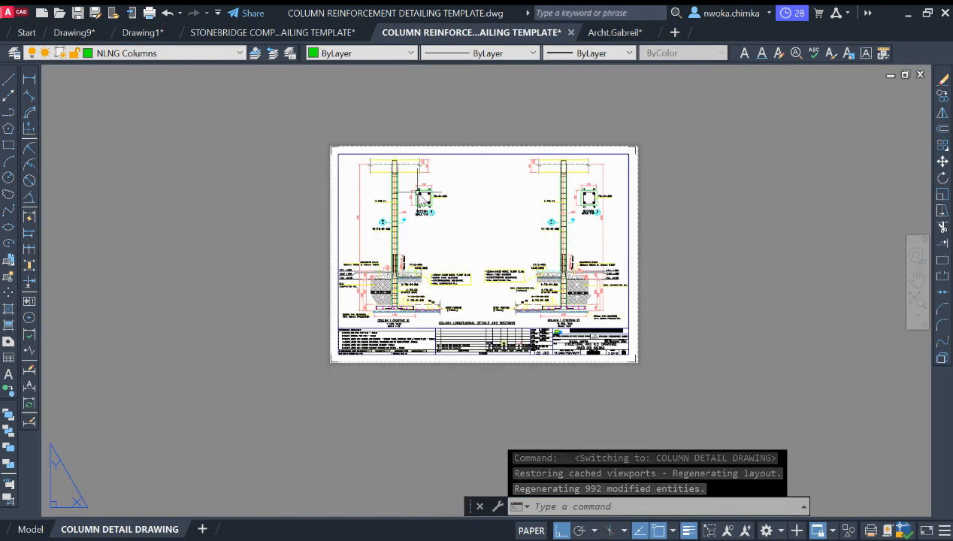
{"action": "scroll", "coordinate": [500, 208], "scroll_direction": "up", "scroll_amount": 2}
{"action": "scroll", "coordinate": [381, 164], "scroll_direction": "down", "scroll_amount": 2}
{"action": "scroll", "coordinate": [433, 220], "scroll_direction": "up", "scroll_amount": 2}
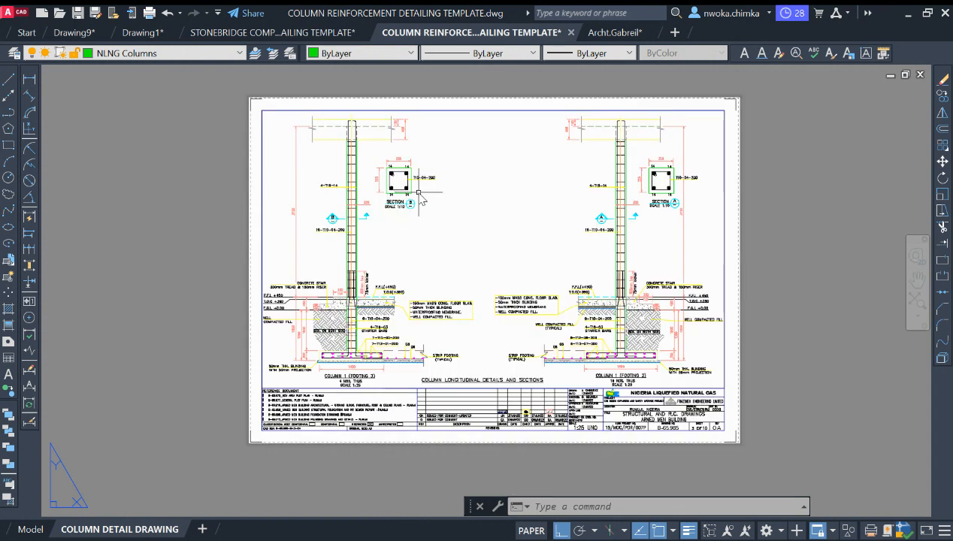
Return to model space and view the junction of the column and footing in the new section
{"action": "left_click", "coordinate": [24, 529]}
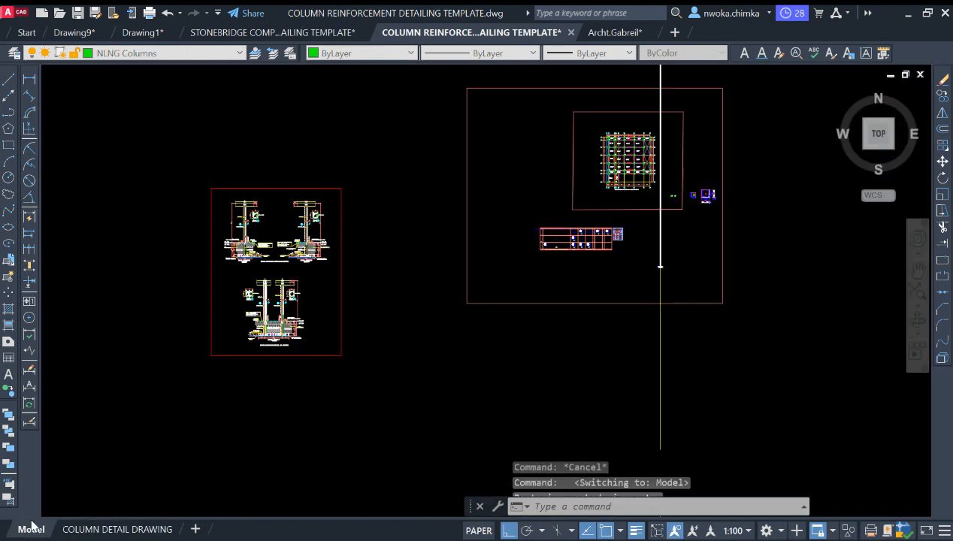
{"action": "scroll", "coordinate": [531, 251], "scroll_direction": "up", "scroll_amount": 5}
{"action": "scroll", "coordinate": [490, 345], "scroll_direction": "up", "scroll_amount": 8}
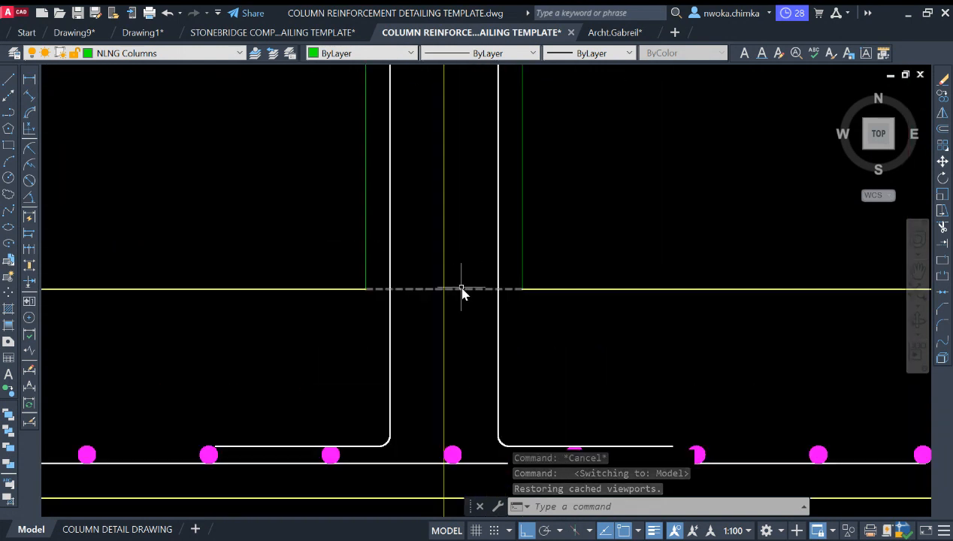
{"action": "scroll", "coordinate": [474, 286], "scroll_direction": "down", "scroll_amount": 3}
{"action": "type", "text": "O"}
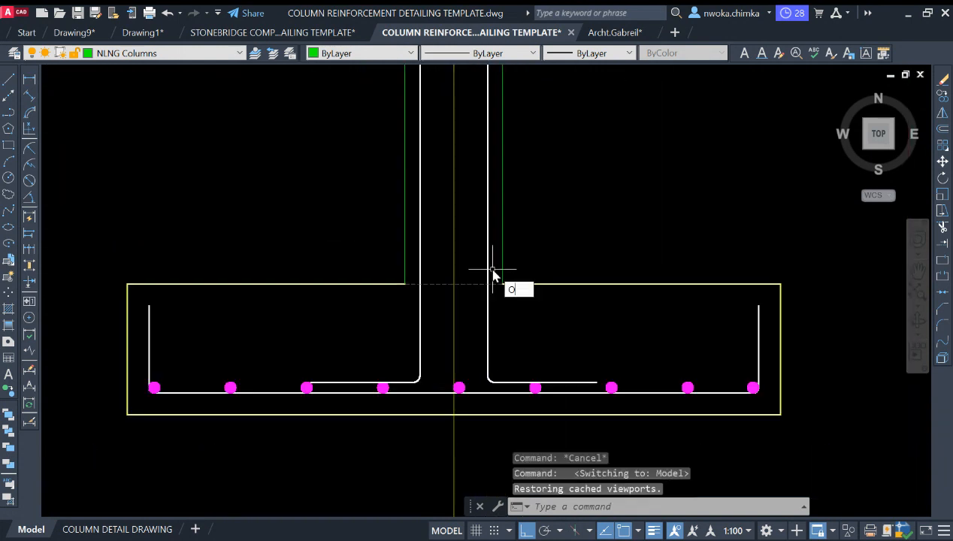
{"action": "key", "text": "Return"}
{"action": "key", "text": "Escape"}
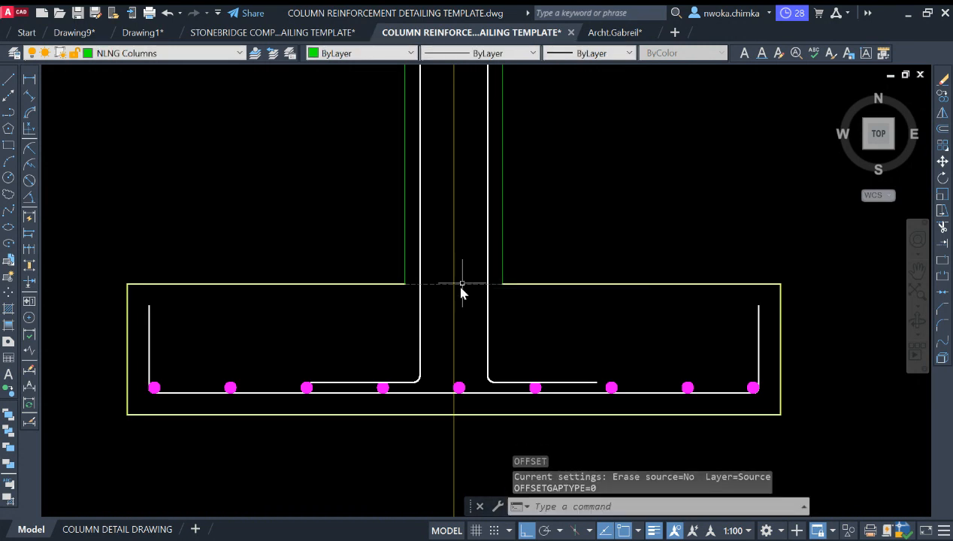
Examine the column schedule's main bar and link callouts for the 225x225 columns in the lowest storey row
{"action": "scroll", "coordinate": [470, 297], "scroll_direction": "down", "scroll_amount": 8}
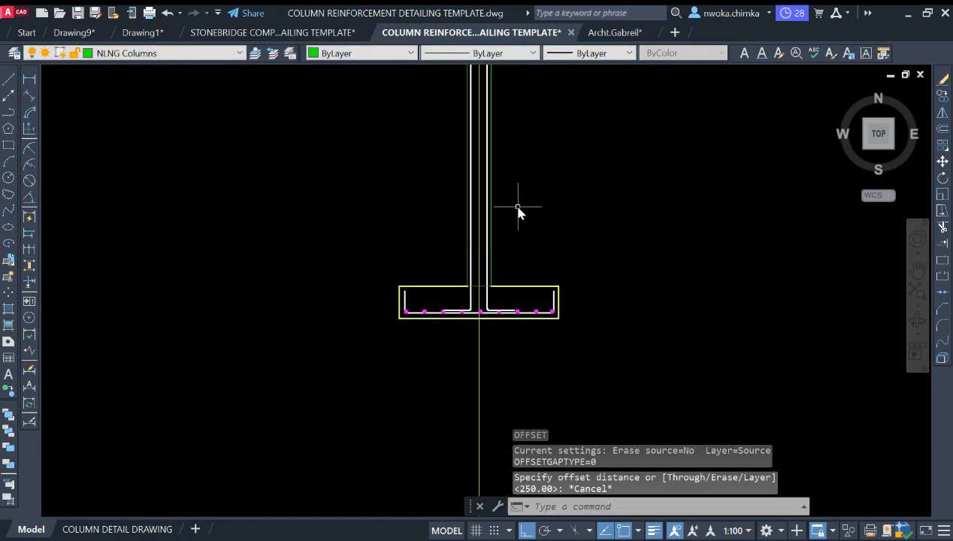
{"action": "scroll", "coordinate": [606, 261], "scroll_direction": "down", "scroll_amount": 6}
{"action": "middle_click_drag", "start_coordinate": [111, 227], "coordinate": [261, 218]}
{"action": "middle_click_drag", "start_coordinate": [149, 202], "coordinate": [499, 275]}
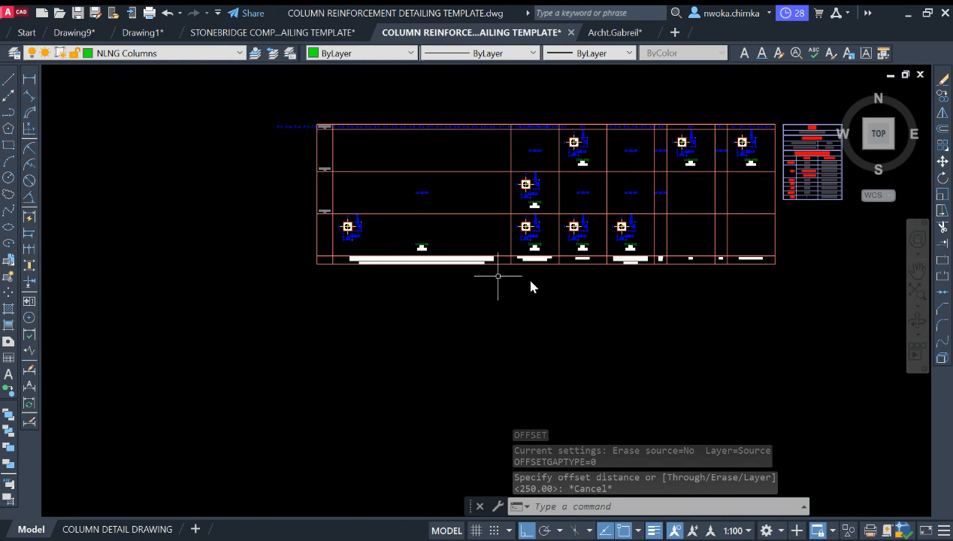
{"action": "scroll", "coordinate": [378, 245], "scroll_direction": "up", "scroll_amount": 2}
{"action": "scroll", "coordinate": [485, 248], "scroll_direction": "up", "scroll_amount": 8}
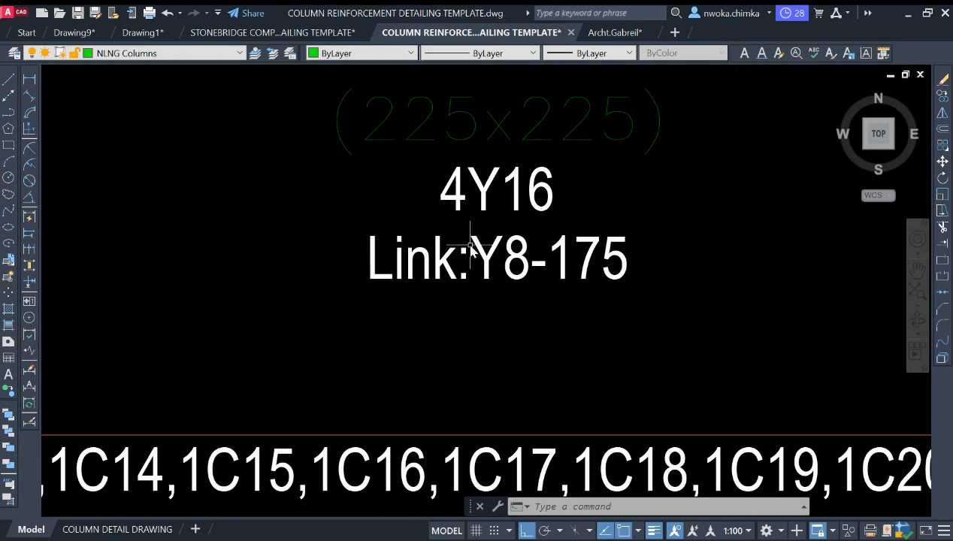
{"action": "scroll", "coordinate": [471, 247], "scroll_direction": "down", "scroll_amount": 8}
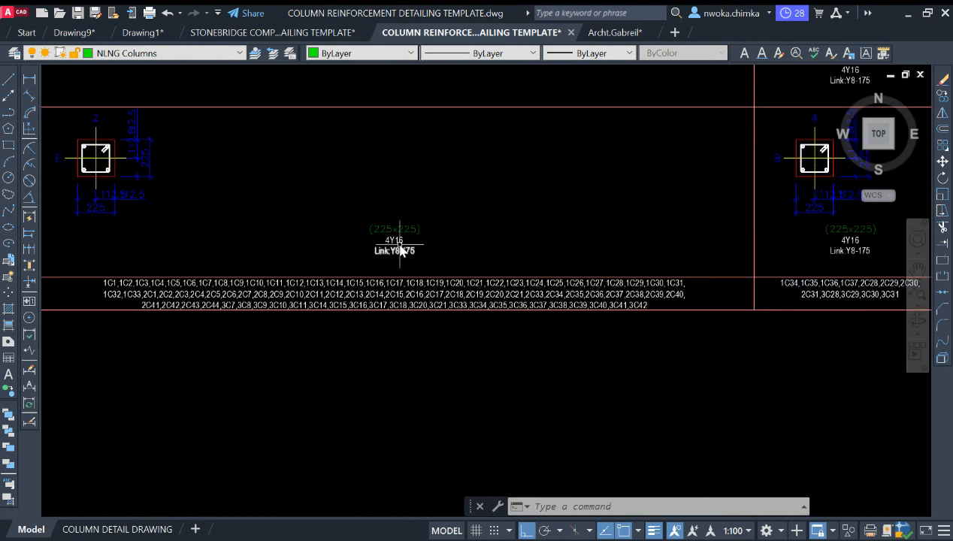
{"action": "scroll", "coordinate": [397, 252], "scroll_direction": "up", "scroll_amount": 10}
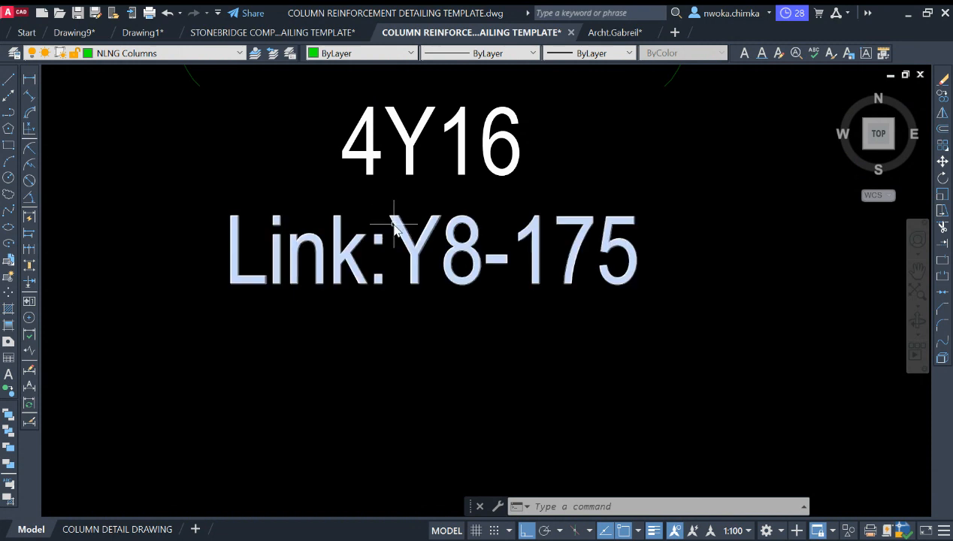
{"action": "scroll", "coordinate": [392, 224], "scroll_direction": "down", "scroll_amount": 2}
{"action": "scroll", "coordinate": [380, 248], "scroll_direction": "down", "scroll_amount": 10}
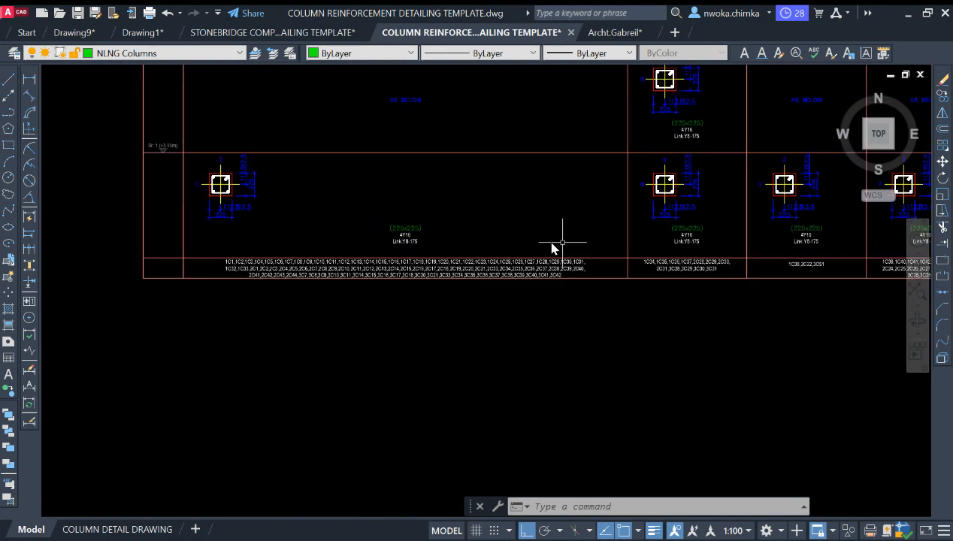
{"action": "scroll", "coordinate": [366, 280], "scroll_direction": "down", "scroll_amount": 3}
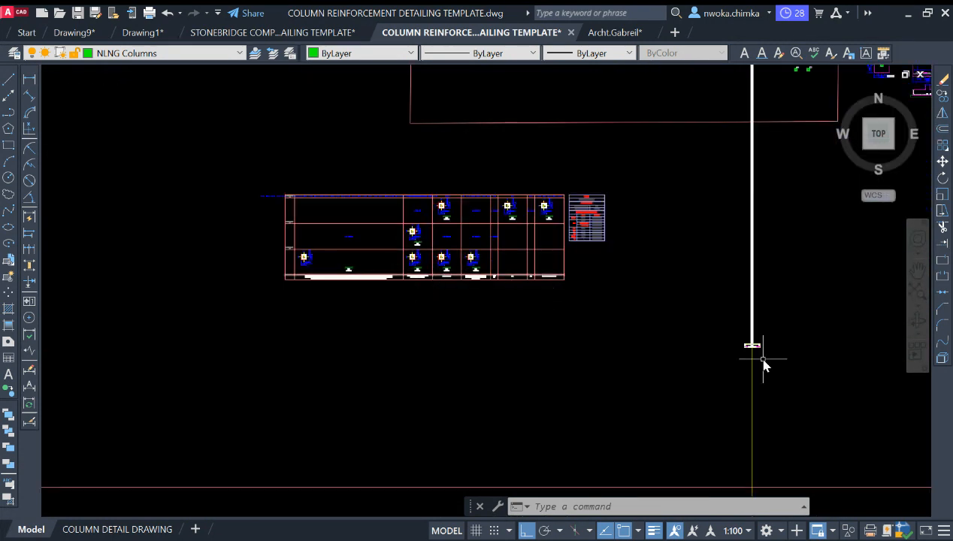
Make NLNG BEAMS the current layer and draw a horizontal construction line through the top edge of the footing
{"action": "scroll", "coordinate": [759, 353], "scroll_direction": "up", "scroll_amount": 7}
{"action": "middle_click_drag", "start_coordinate": [755, 340], "coordinate": [564, 336]}
{"action": "scroll", "coordinate": [526, 323], "scroll_direction": "up", "scroll_amount": 7}
{"action": "middle_click_drag", "start_coordinate": [500, 313], "coordinate": [496, 322]}
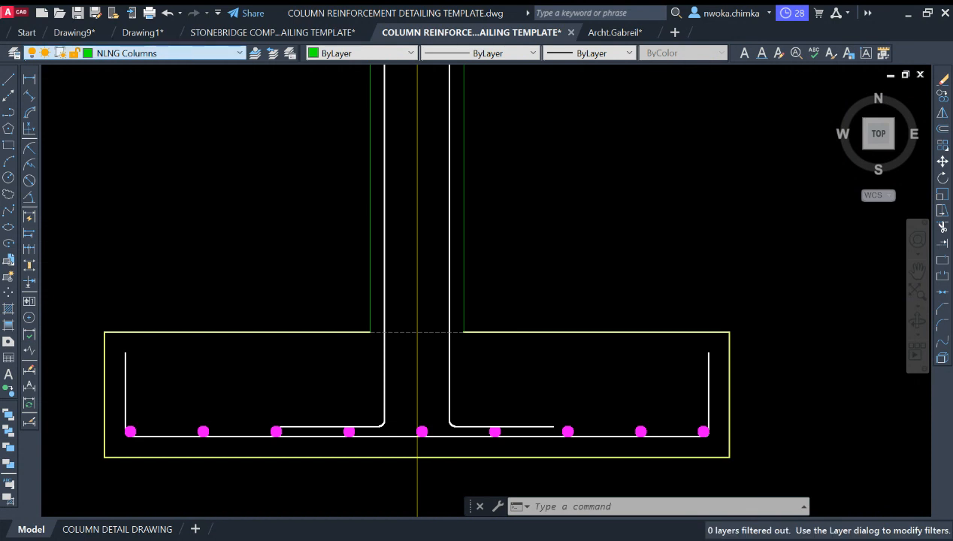
{"action": "left_click", "coordinate": [134, 160]}
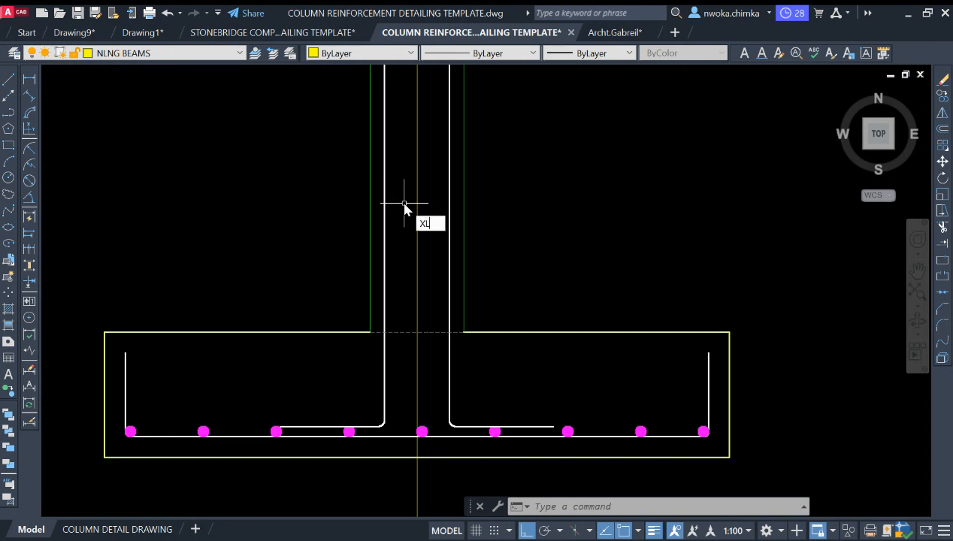
{"action": "key", "text": "Return"}
{"action": "type", "text": "H"}
{"action": "key", "text": "Return"}
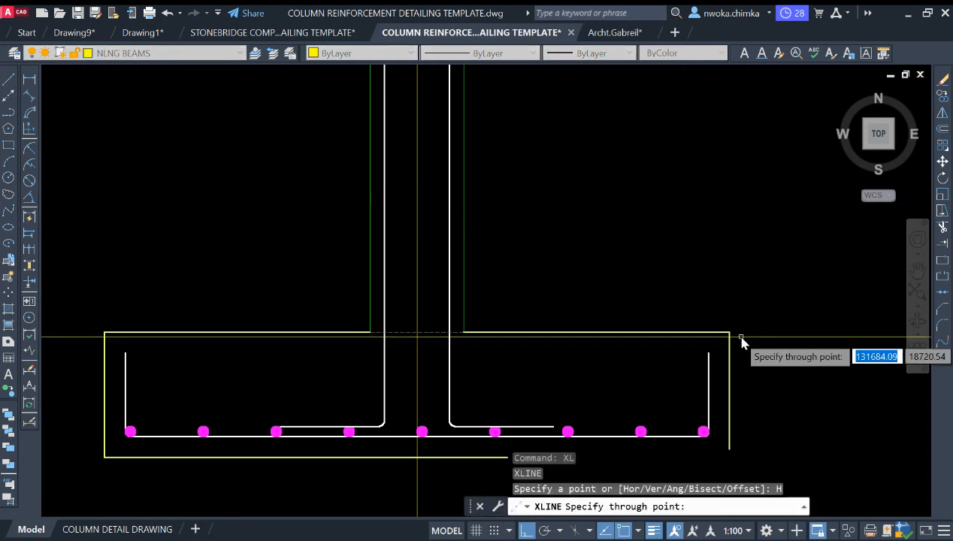
{"action": "left_click", "coordinate": [730, 332]}
{"action": "key", "text": "Escape"}
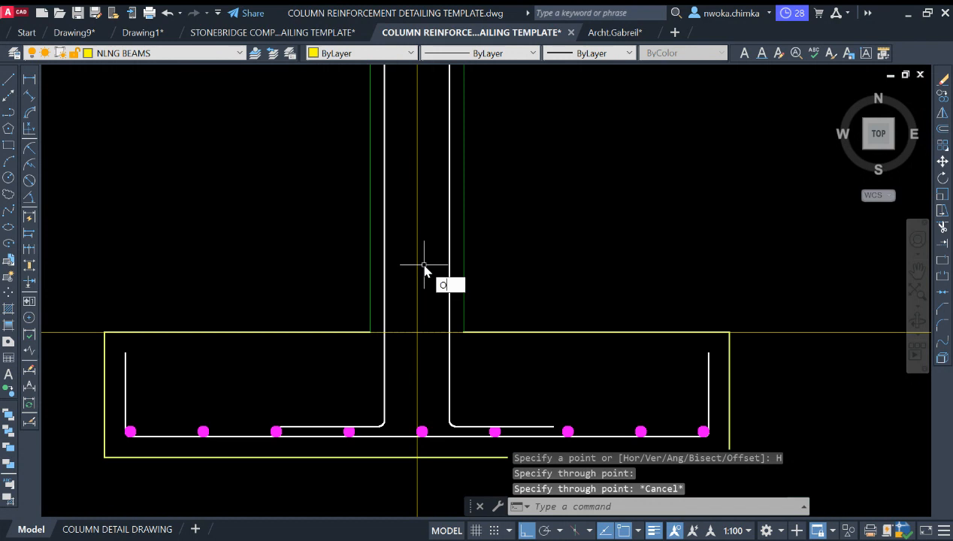
{"action": "type", "text": "o"}
{"action": "key", "text": "Return"}
{"action": "type", "text": "3"}
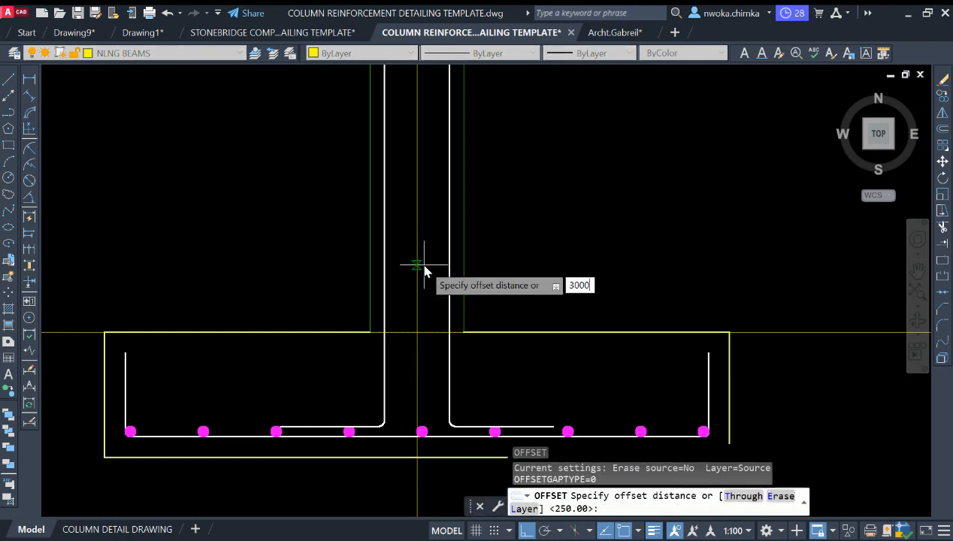
{"action": "type", "text": "000"}
{"action": "key", "text": "Escape"}
Offset the horizontal construction line at the top of the footing upward by 3000
{"action": "key", "text": "Return"}
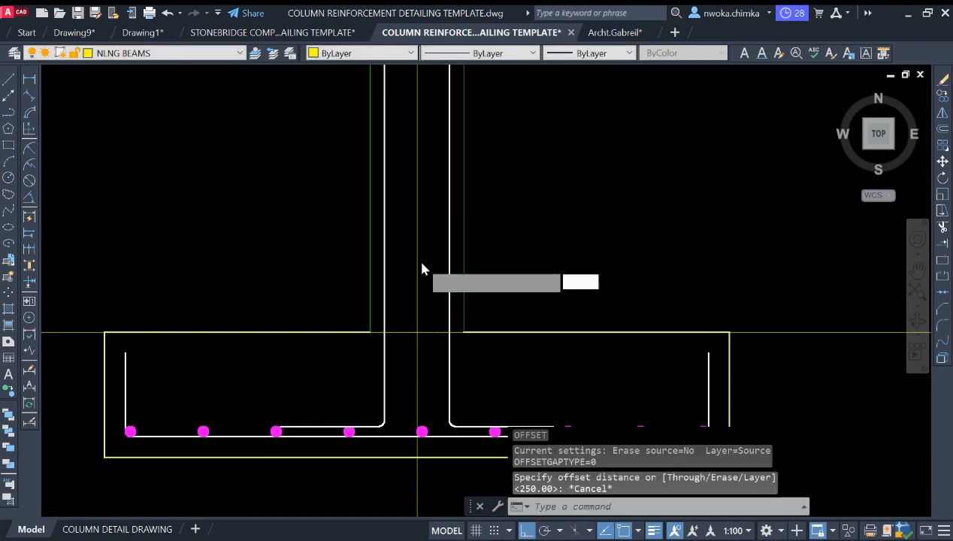
{"action": "type", "text": "2"}
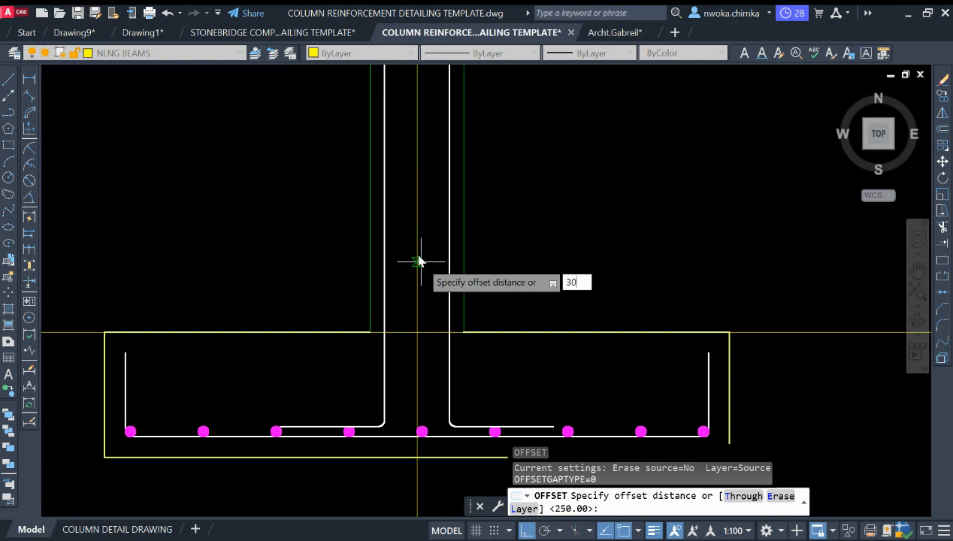
{"action": "key", "text": "Return"}
{"action": "scroll", "coordinate": [432, 292], "scroll_direction": "down", "scroll_amount": 4}
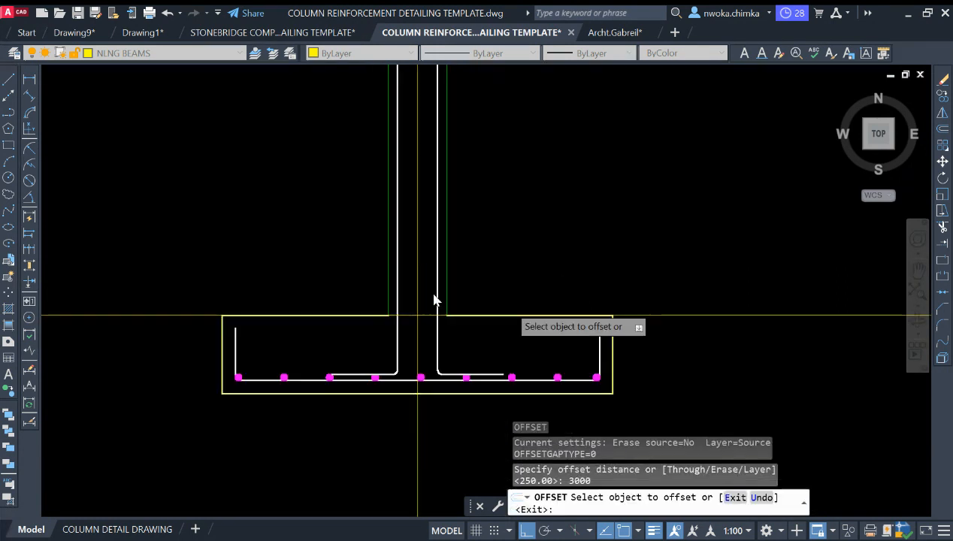
{"action": "left_click", "coordinate": [610, 307]}
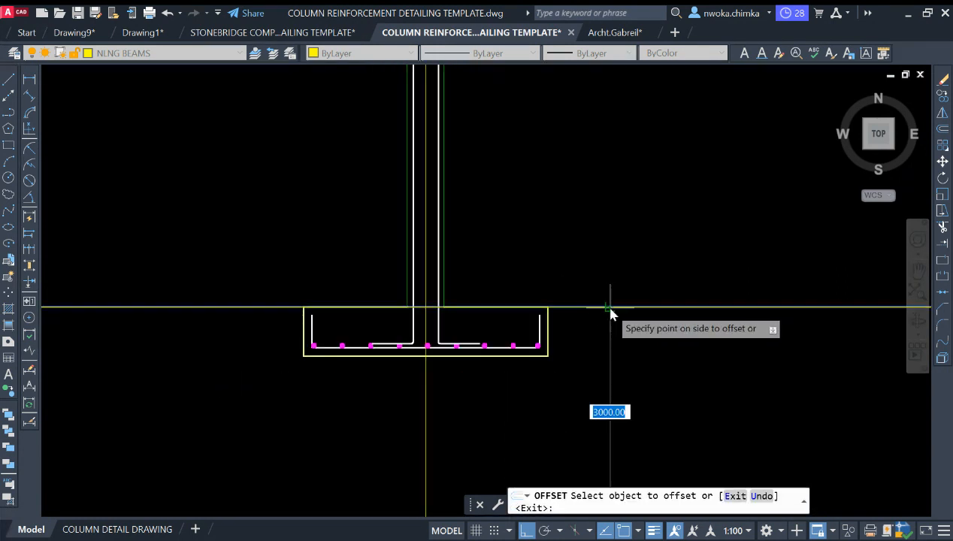
{"action": "left_click", "coordinate": [600, 190]}
{"action": "scroll", "coordinate": [556, 275], "scroll_direction": "down", "scroll_amount": 8}
{"action": "scroll", "coordinate": [540, 227], "scroll_direction": "up", "scroll_amount": 4}
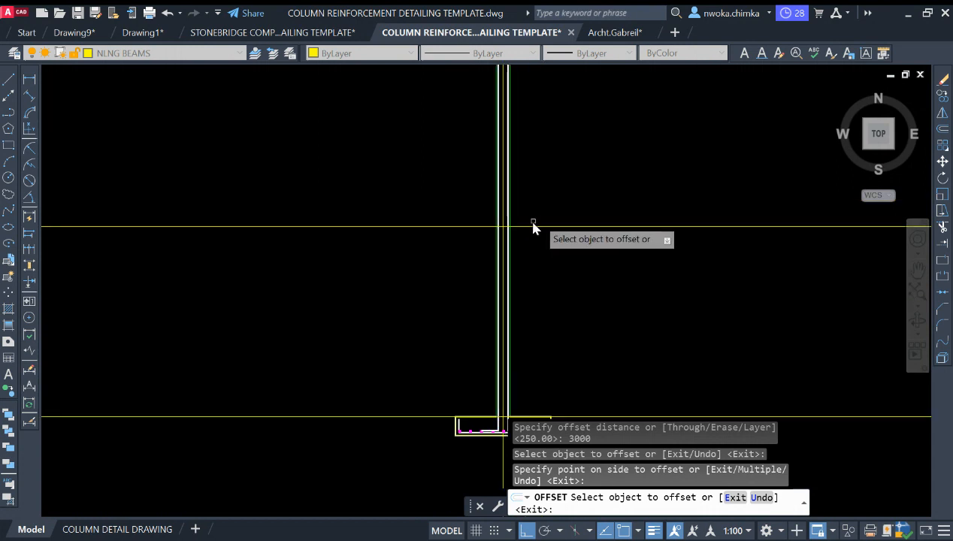
{"action": "scroll", "coordinate": [532, 225], "scroll_direction": "up", "scroll_amount": 2}
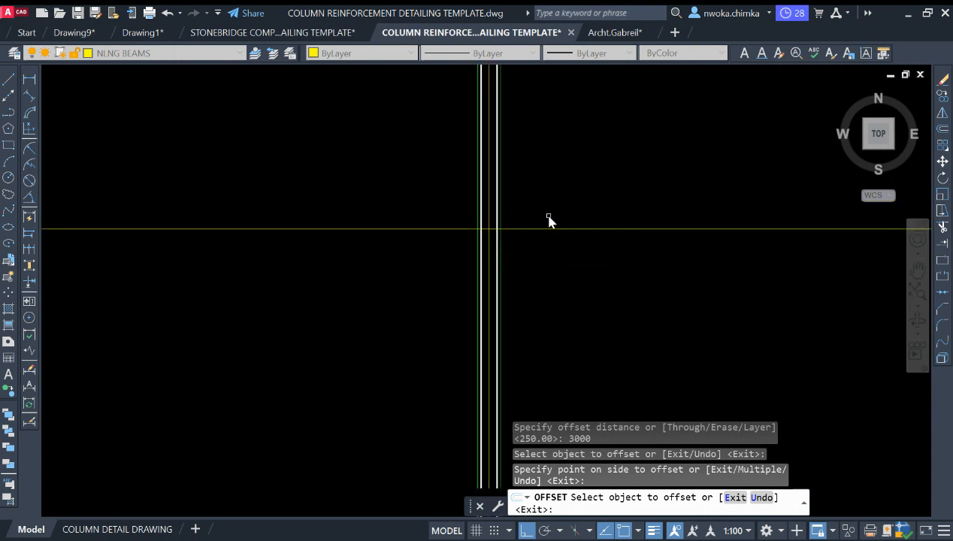
{"action": "key", "text": "Escape"}
{"action": "scroll", "coordinate": [511, 223], "scroll_direction": "up", "scroll_amount": 1}
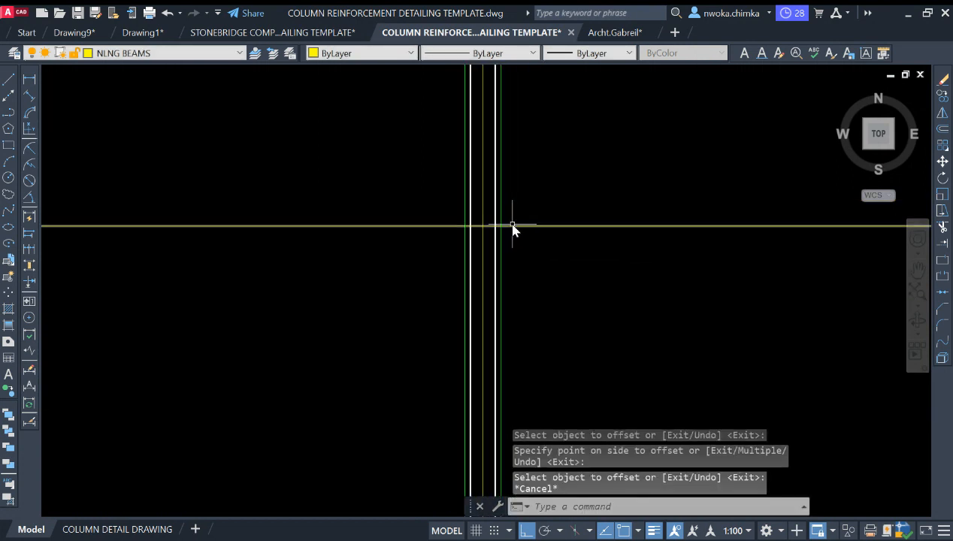
Examine the beam sizes and the concrete slab thickness noted on the first floor slab, beam and column layout
{"action": "scroll", "coordinate": [538, 318], "scroll_direction": "down", "scroll_amount": 3}
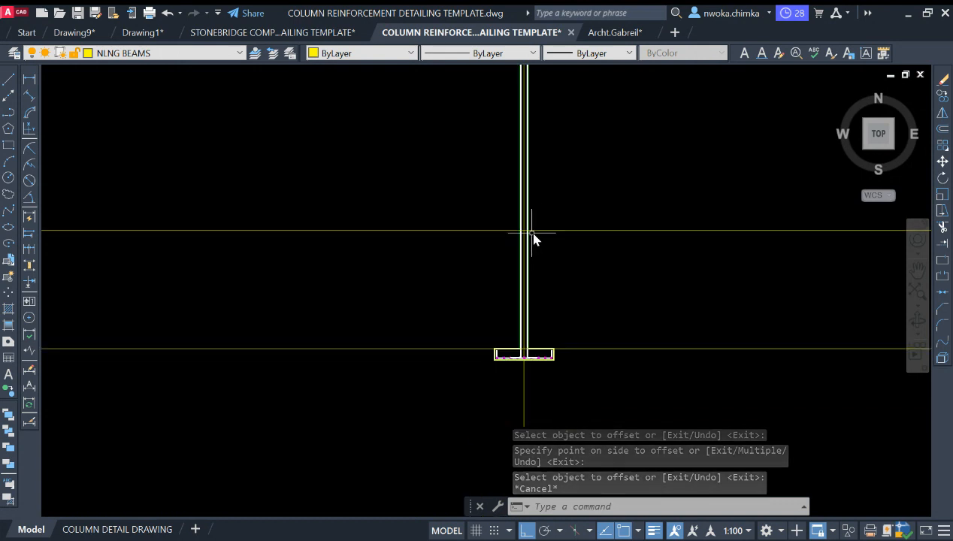
{"action": "scroll", "coordinate": [536, 368], "scroll_direction": "up", "scroll_amount": 1}
{"action": "scroll", "coordinate": [547, 293], "scroll_direction": "down", "scroll_amount": 2}
{"action": "middle_click_drag", "start_coordinate": [546, 293], "coordinate": [590, 389]}
{"action": "scroll", "coordinate": [489, 348], "scroll_direction": "down", "scroll_amount": 2}
{"action": "middle_click_drag", "start_coordinate": [515, 333], "coordinate": [546, 475]}
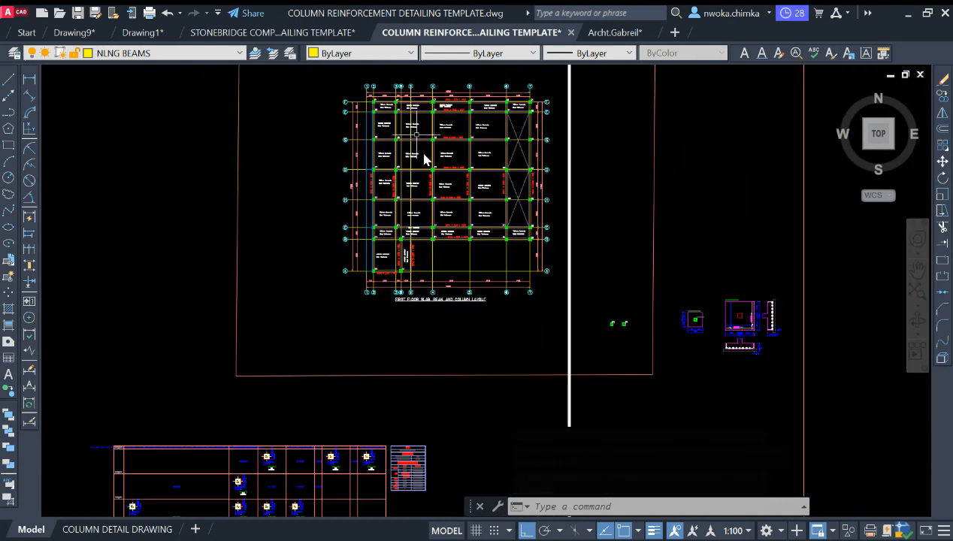
{"action": "scroll", "coordinate": [456, 104], "scroll_direction": "up", "scroll_amount": 6}
{"action": "scroll", "coordinate": [561, 222], "scroll_direction": "up", "scroll_amount": 4}
{"action": "middle_click_drag", "start_coordinate": [628, 295], "coordinate": [619, 387]}
{"action": "scroll", "coordinate": [602, 363], "scroll_direction": "down", "scroll_amount": 2}
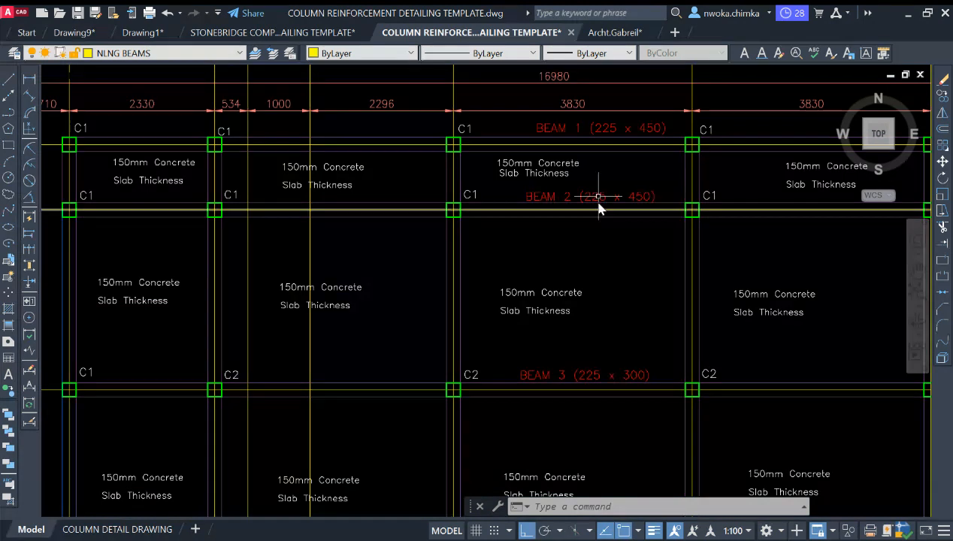
{"action": "middle_click_drag", "start_coordinate": [599, 195], "coordinate": [603, 242]}
{"action": "scroll", "coordinate": [575, 189], "scroll_direction": "up", "scroll_amount": 2}
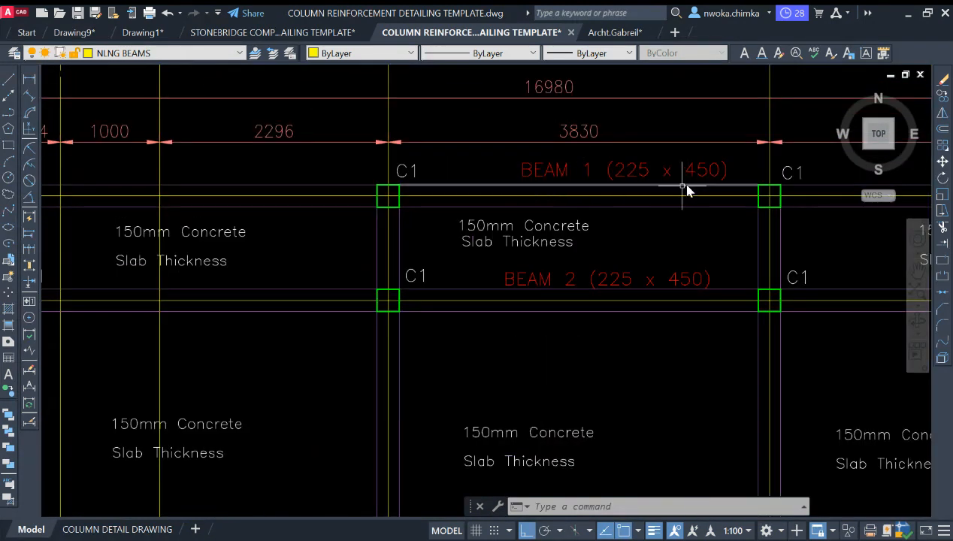
{"action": "scroll", "coordinate": [686, 190], "scroll_direction": "down", "scroll_amount": 4}
{"action": "middle_click_drag", "start_coordinate": [572, 336], "coordinate": [541, 145]}
{"action": "middle_click_drag", "start_coordinate": [509, 286], "coordinate": [537, 162]}
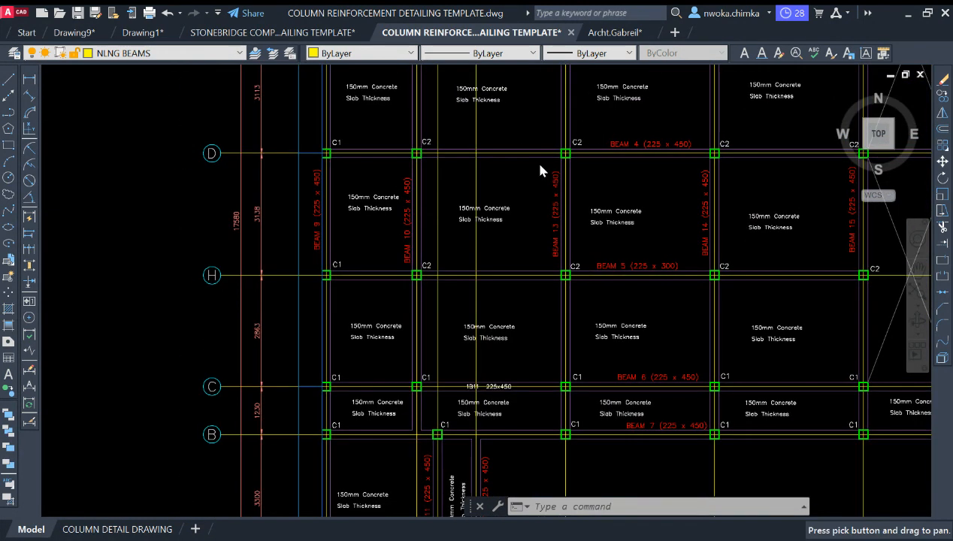
{"action": "scroll", "coordinate": [682, 145], "scroll_direction": "up", "scroll_amount": 6}
{"action": "scroll", "coordinate": [711, 143], "scroll_direction": "up", "scroll_amount": 2}
{"action": "scroll", "coordinate": [649, 143], "scroll_direction": "down", "scroll_amount": 2}
{"action": "middle_click_drag", "start_coordinate": [639, 152], "coordinate": [594, 283]}
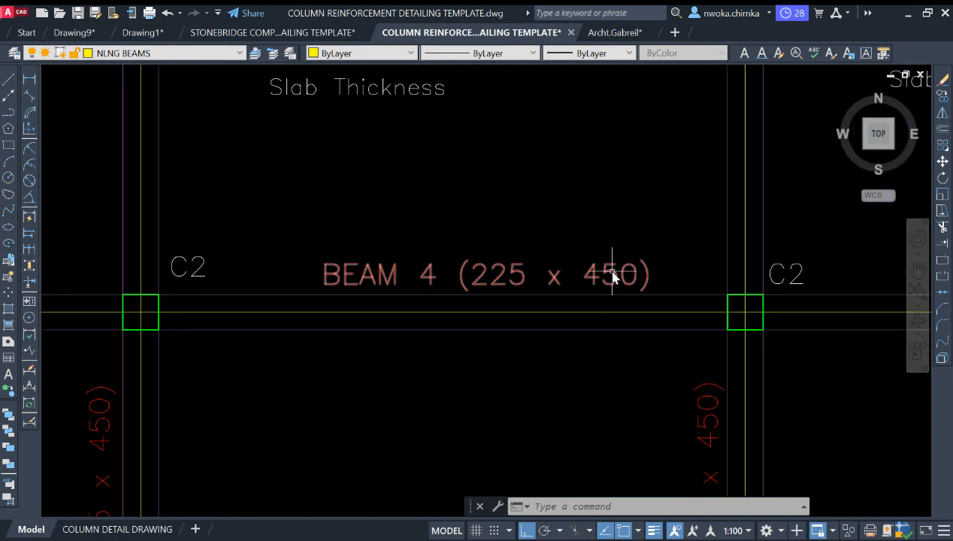
{"action": "scroll", "coordinate": [500, 229], "scroll_direction": "down", "scroll_amount": 4}
{"action": "scroll", "coordinate": [468, 159], "scroll_direction": "up", "scroll_amount": 5}
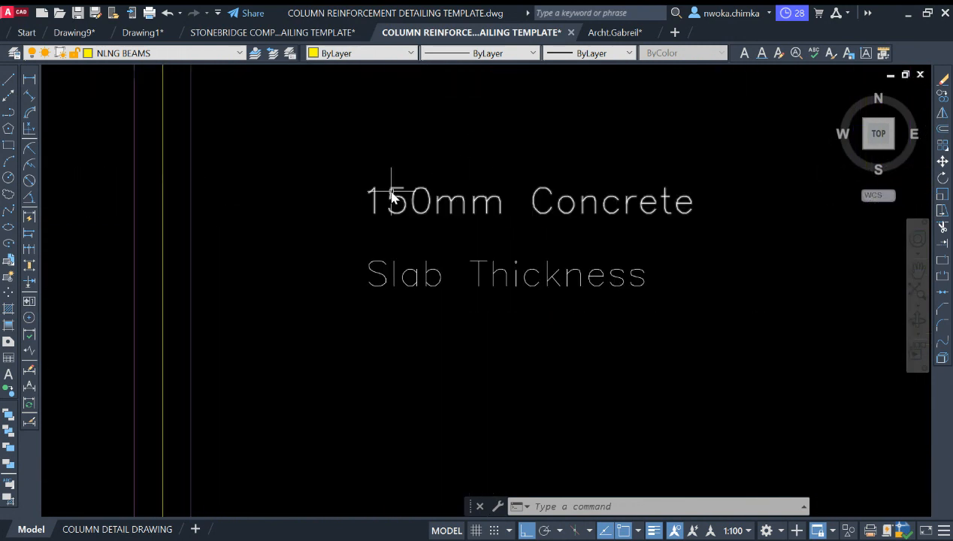
{"action": "scroll", "coordinate": [492, 200], "scroll_direction": "down", "scroll_amount": 8}
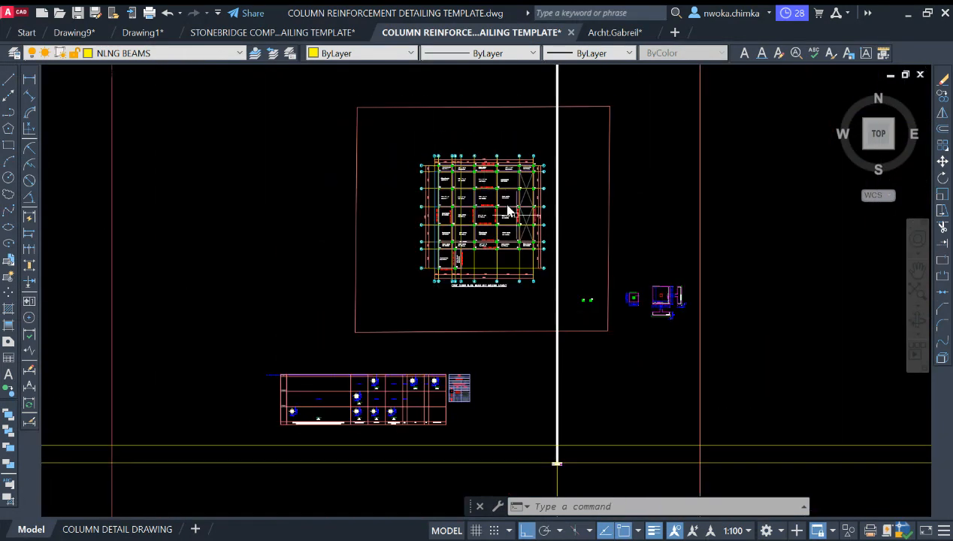
Trim the column outlines, vertical bars and centre line above the upper horizontal construction line
{"action": "scroll", "coordinate": [558, 418], "scroll_direction": "up", "scroll_amount": 10}
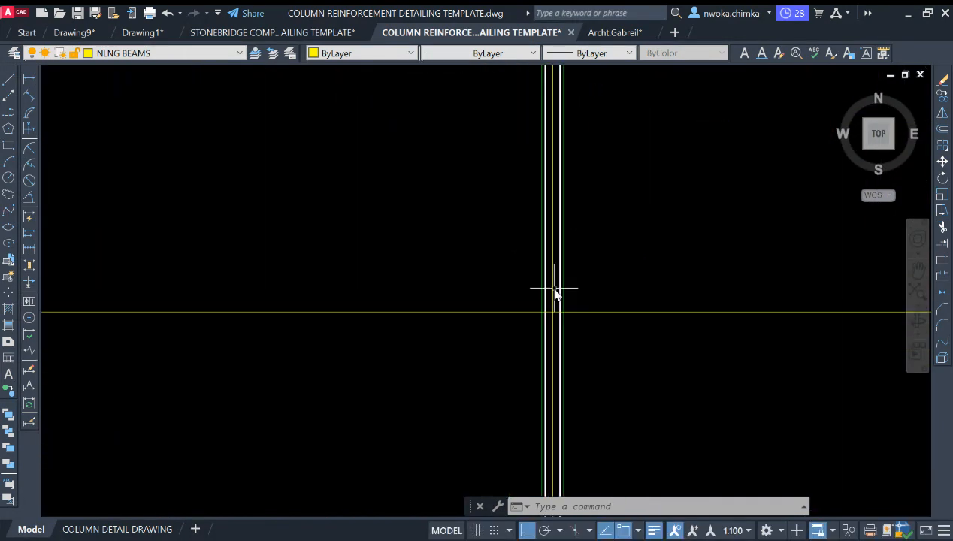
{"action": "scroll", "coordinate": [569, 313], "scroll_direction": "down", "scroll_amount": 3}
{"action": "middle_click_drag", "start_coordinate": [585, 309], "coordinate": [504, 245]}
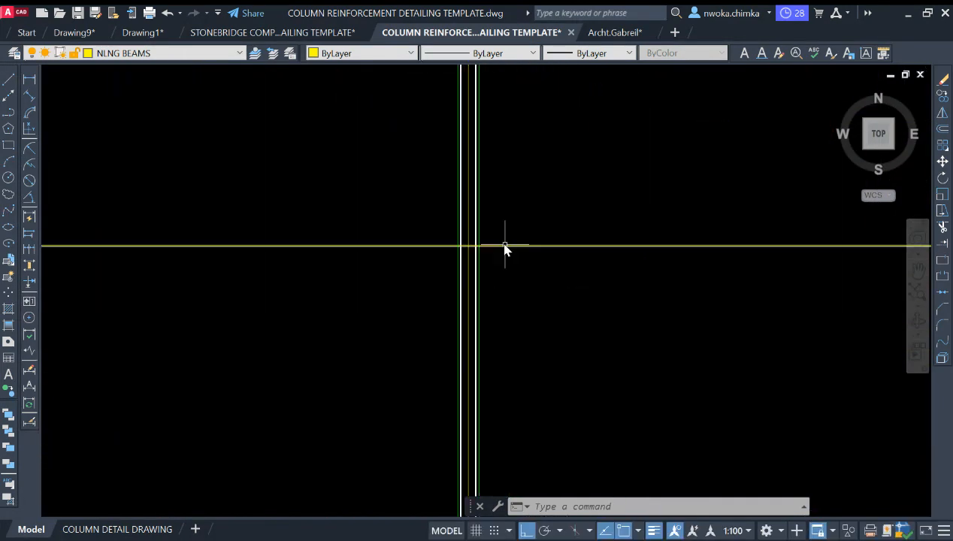
{"action": "scroll", "coordinate": [502, 246], "scroll_direction": "up", "scroll_amount": 3}
{"action": "middle_click_drag", "start_coordinate": [439, 225], "coordinate": [470, 261]}
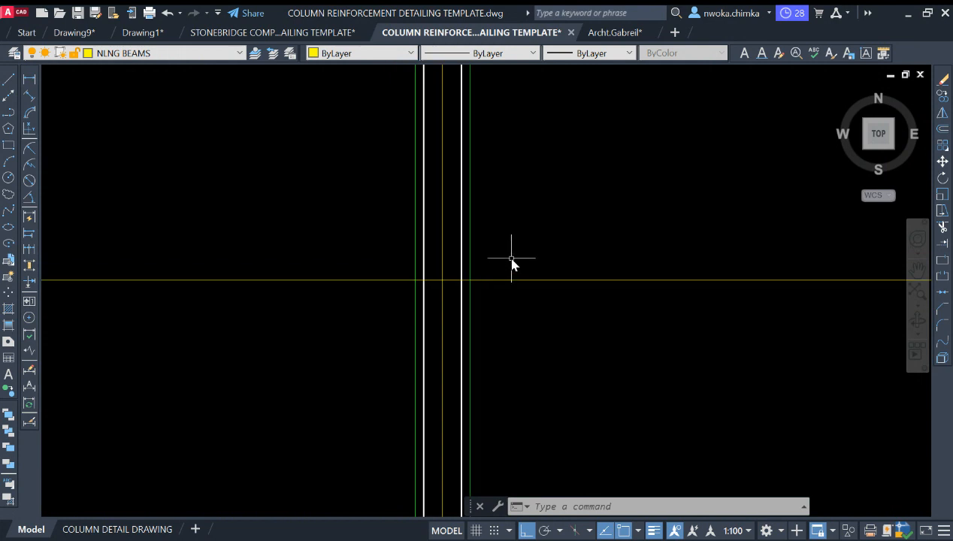
{"action": "key", "text": "Escape"}
{"action": "key", "text": "Escape"}
{"action": "left_click", "coordinate": [568, 251]}
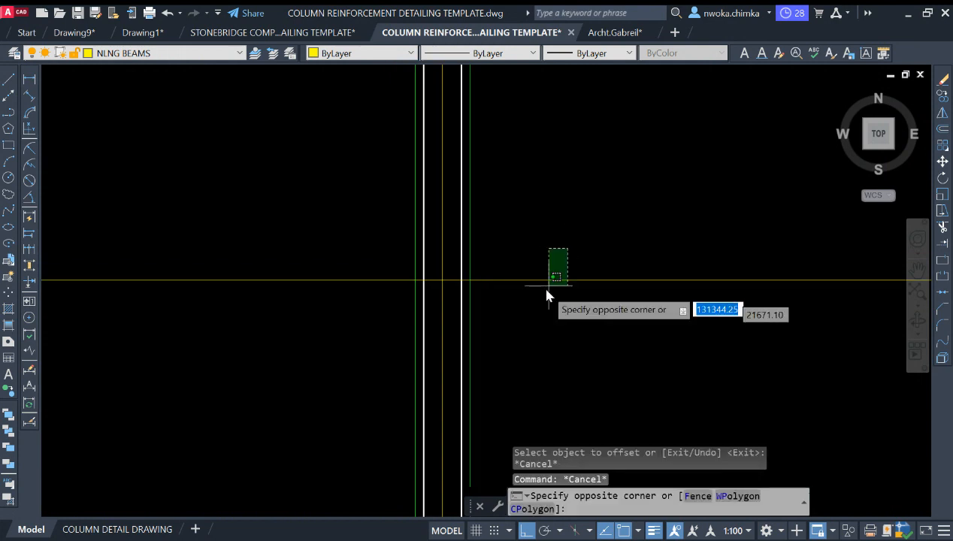
{"action": "left_click", "coordinate": [542, 299]}
{"action": "key", "text": "Return"}
{"action": "left_click", "coordinate": [547, 236]}
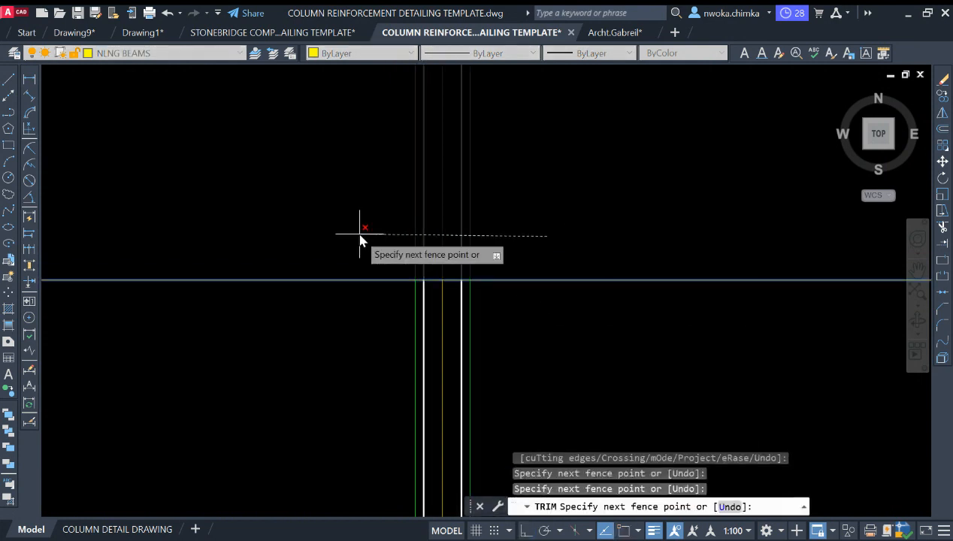
{"action": "left_click", "coordinate": [359, 234]}
{"action": "key", "text": "Escape"}
{"action": "scroll", "coordinate": [518, 215], "scroll_direction": "down", "scroll_amount": 4}
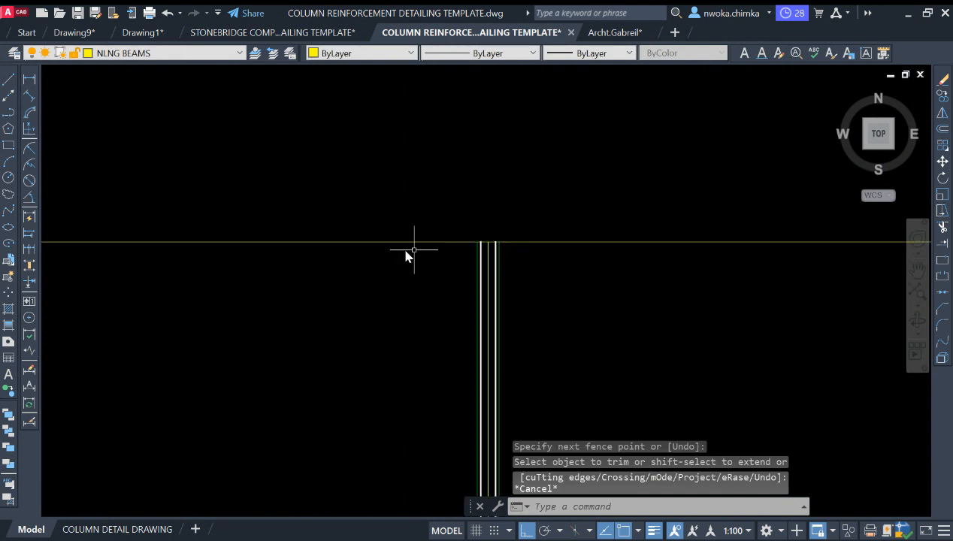
Offset the upper horizontal construction line at the column top downward by 450
{"action": "scroll", "coordinate": [524, 240], "scroll_direction": "down", "scroll_amount": 2}
{"action": "middle_click_drag", "start_coordinate": [525, 240], "coordinate": [470, 200]}
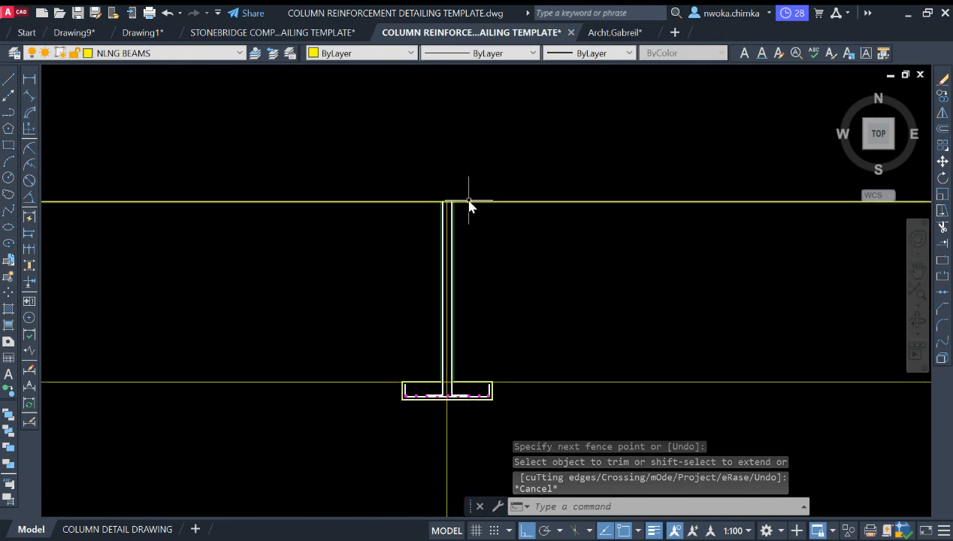
{"action": "scroll", "coordinate": [469, 199], "scroll_direction": "up", "scroll_amount": 2}
{"action": "type", "text": "o"}
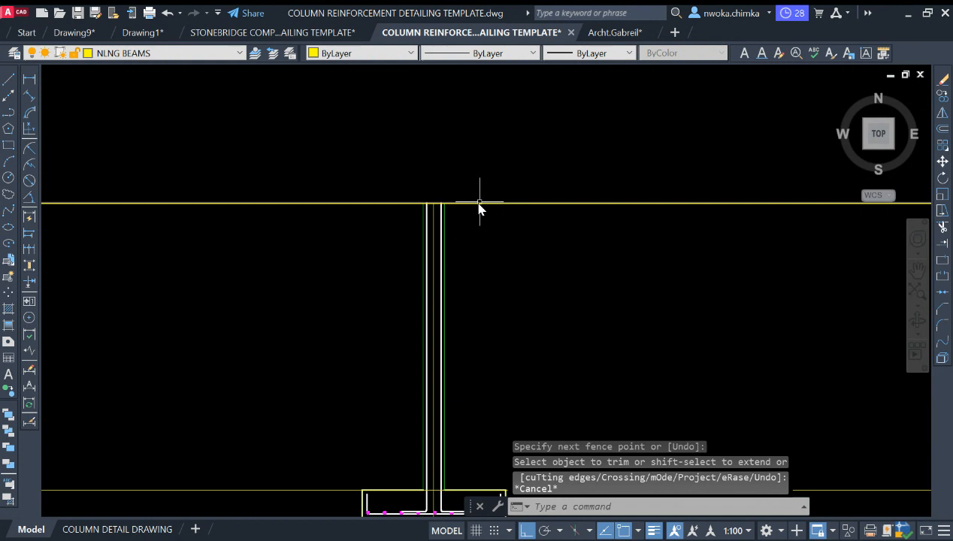
{"action": "key", "text": "Return"}
{"action": "key", "text": "BackSpace"}
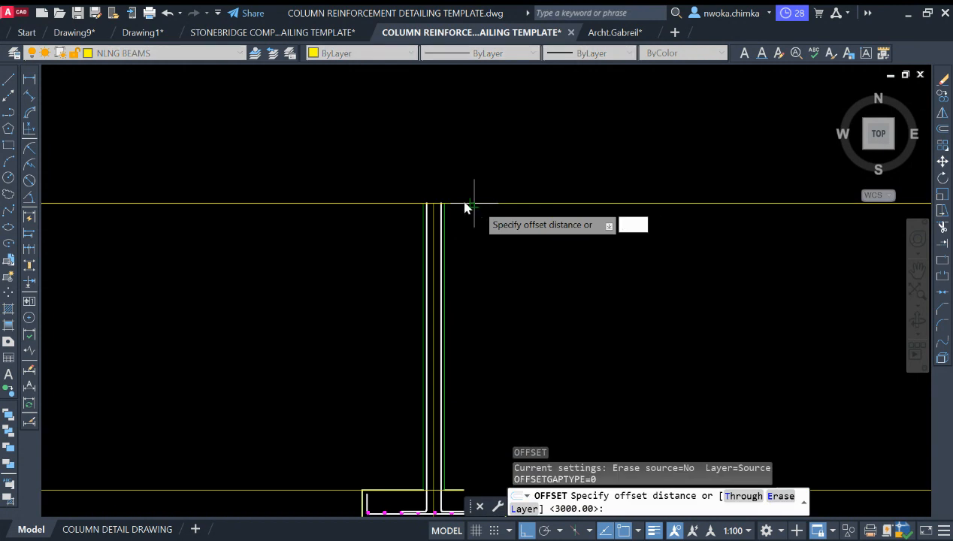
{"action": "key", "text": "Return"}
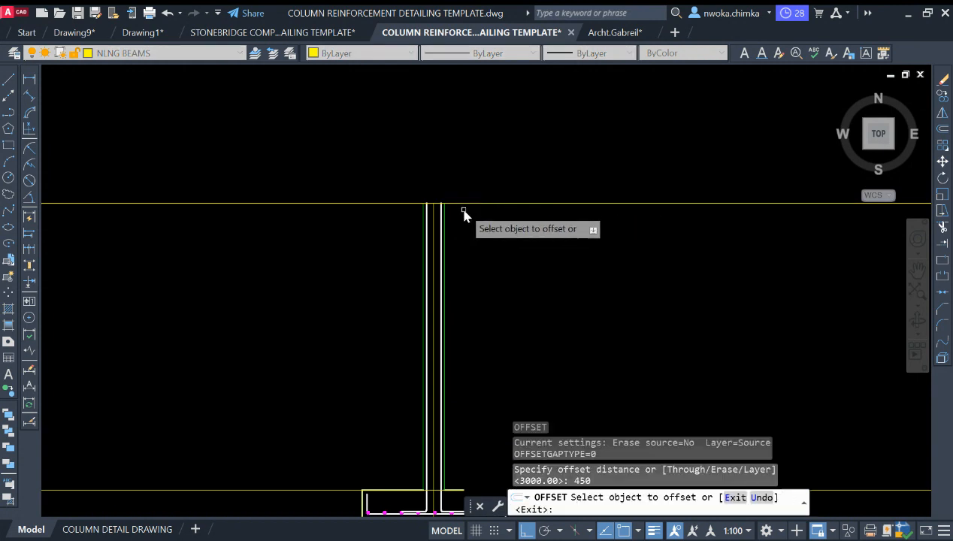
{"action": "left_click", "coordinate": [465, 204]}
{"action": "left_click", "coordinate": [476, 270]}
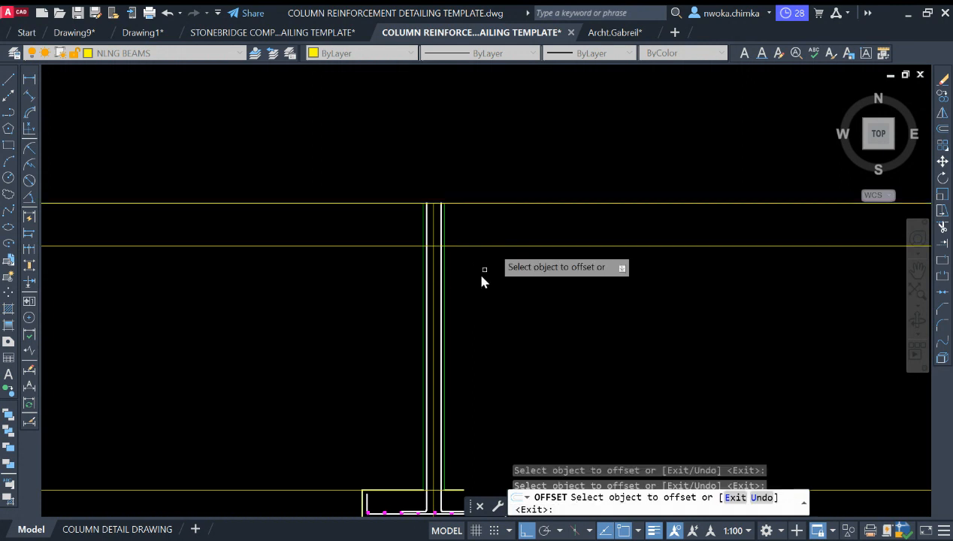
{"action": "key", "text": "Escape"}
Offset the upper horizontal construction line at the column top downward by 150 for the slab thickness
{"action": "middle_click_drag", "start_coordinate": [445, 231], "coordinate": [470, 221]}
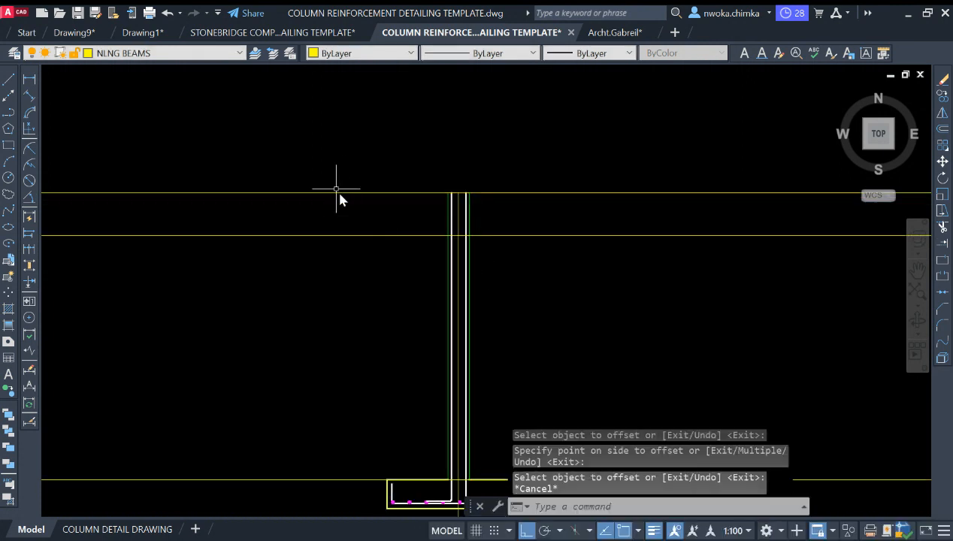
{"action": "scroll", "coordinate": [468, 193], "scroll_direction": "up", "scroll_amount": 2}
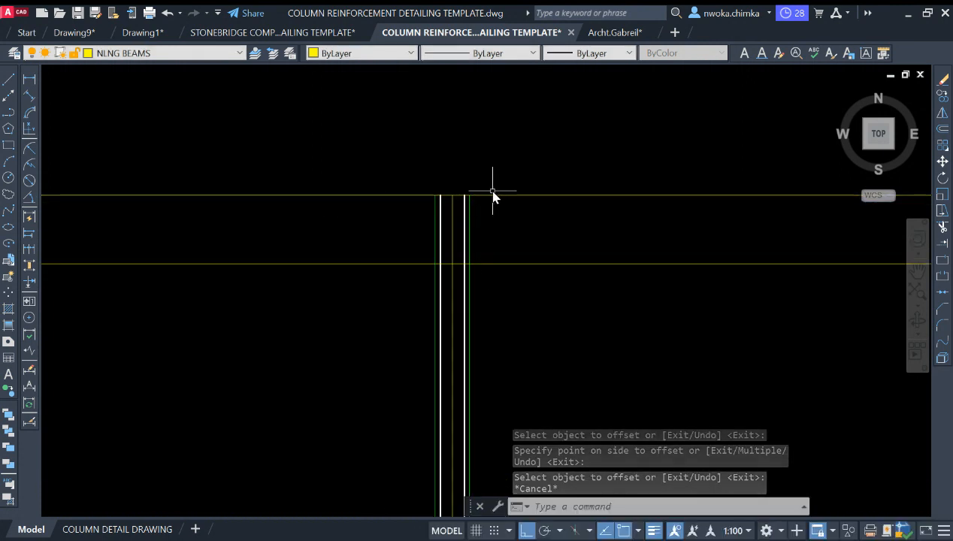
{"action": "type", "text": "O"}
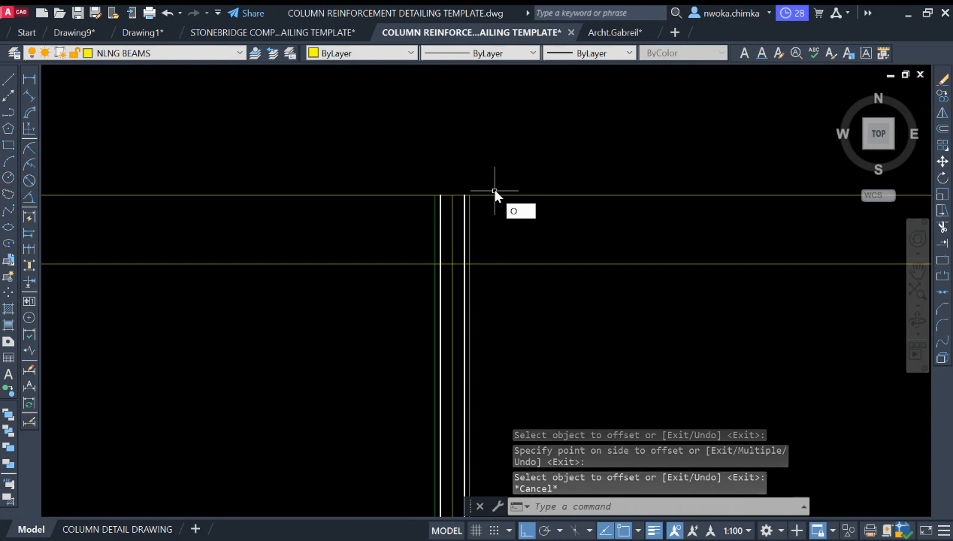
{"action": "key", "text": "Escape"}
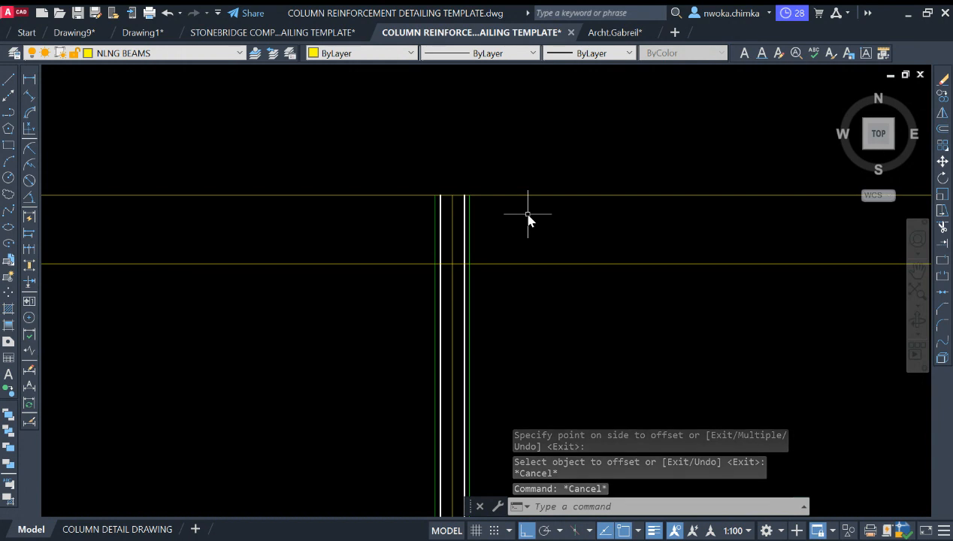
{"action": "type", "text": "O"}
{"action": "key", "text": "Return"}
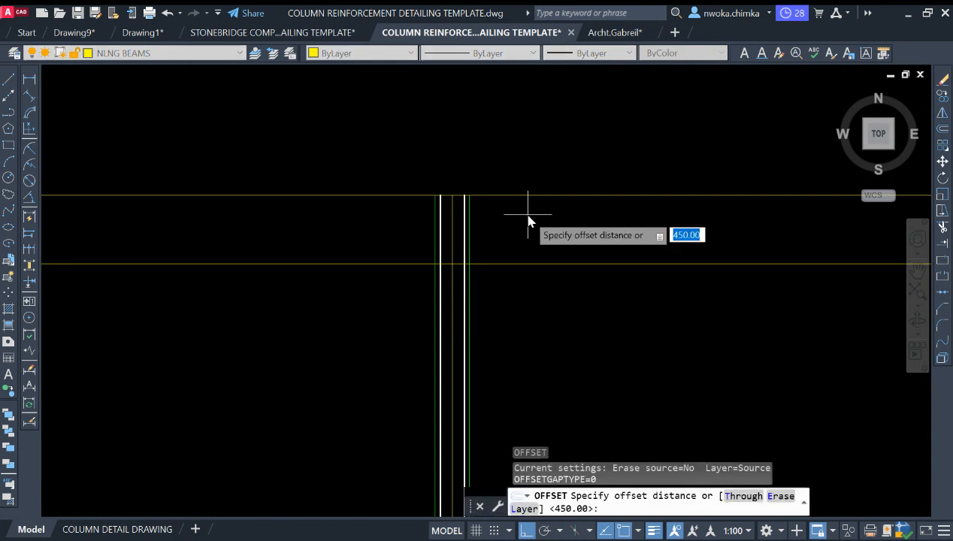
{"action": "key", "text": "Return"}
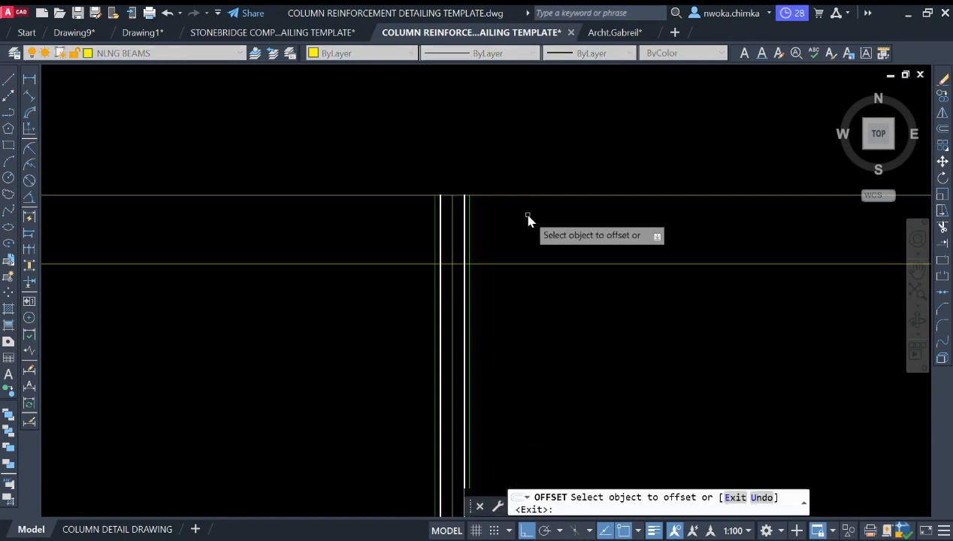
{"action": "left_click", "coordinate": [530, 197]}
{"action": "left_click", "coordinate": [515, 299]}
{"action": "key", "text": "Escape"}
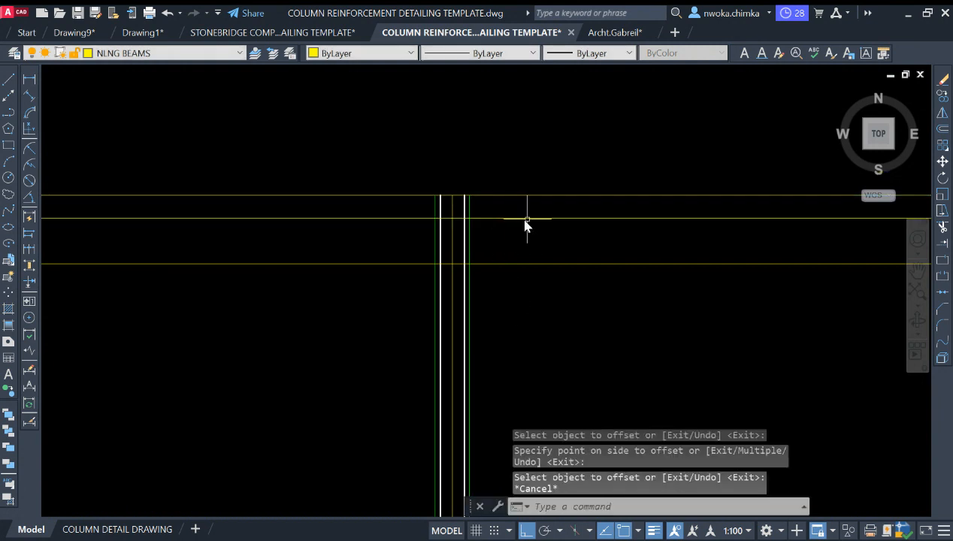
Move the horizontal line 150 below the upper construction line to the NLNG CONCRETE SLAB layer
{"action": "left_click", "coordinate": [547, 202]}
{"action": "left_click", "coordinate": [512, 227]}
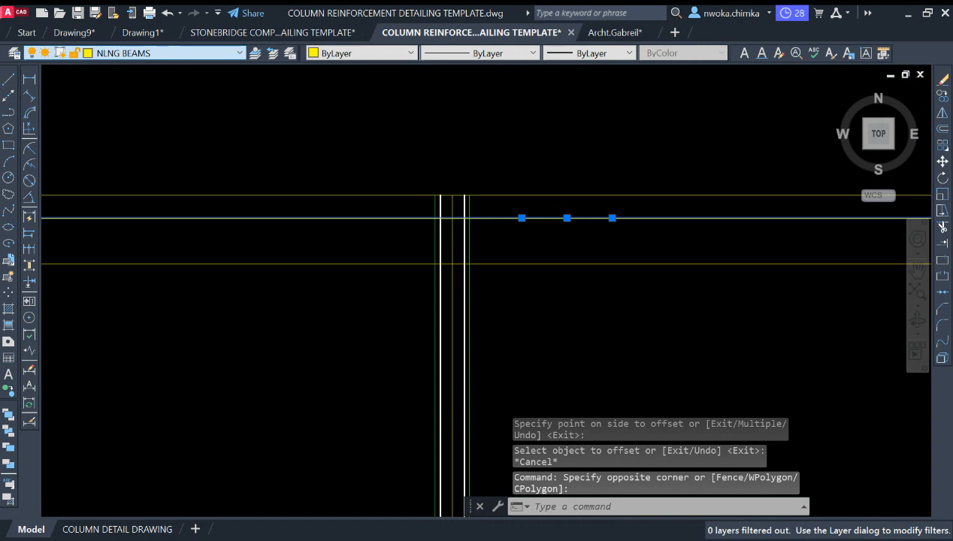
{"action": "left_click", "coordinate": [266, 154]}
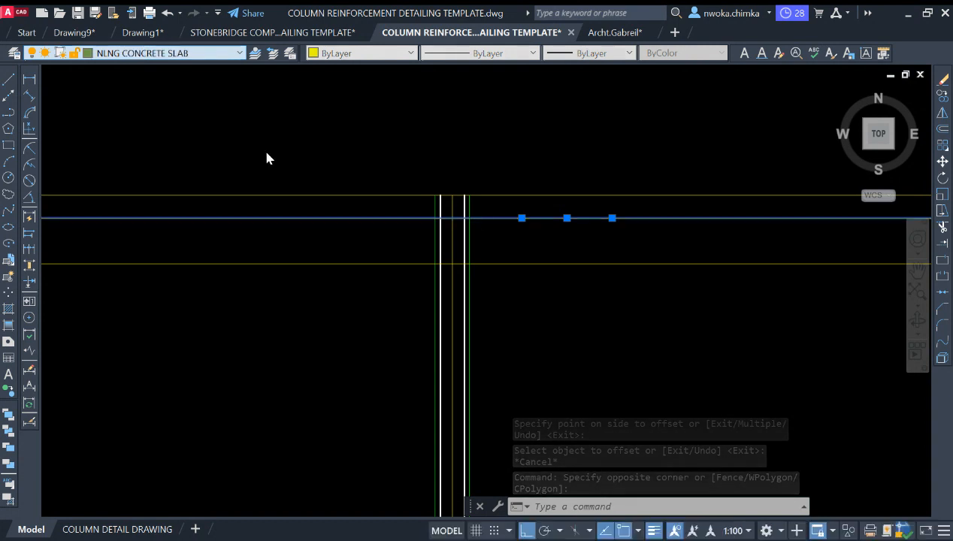
{"action": "key", "text": "Escape"}
{"action": "scroll", "coordinate": [476, 213], "scroll_direction": "up", "scroll_amount": 2}
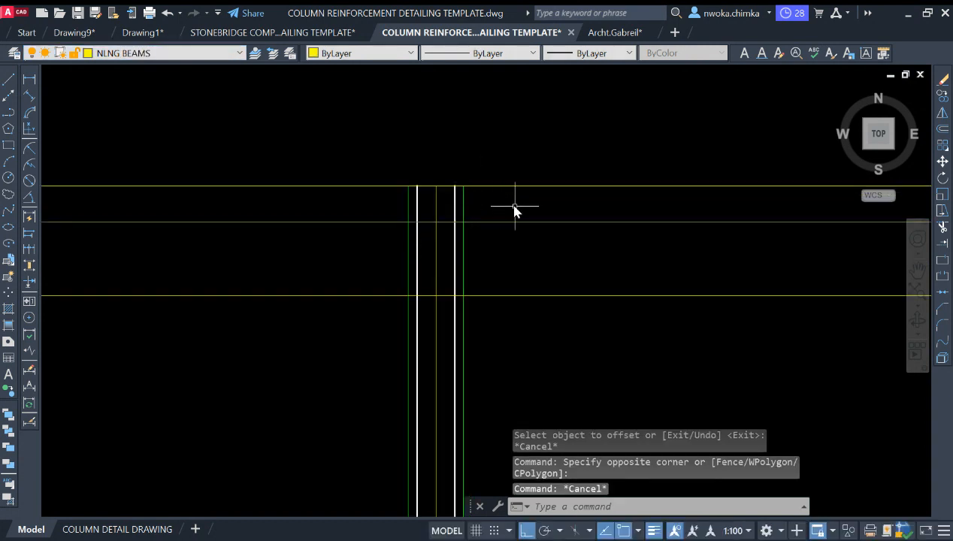
{"action": "scroll", "coordinate": [440, 208], "scroll_direction": "down", "scroll_amount": 2}
{"action": "scroll", "coordinate": [499, 202], "scroll_direction": "up", "scroll_amount": 4}
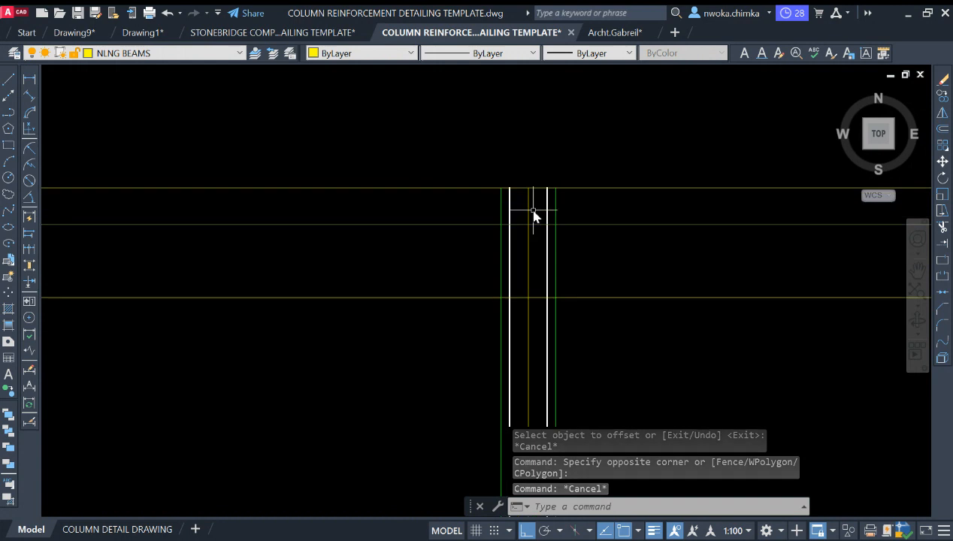
{"action": "scroll", "coordinate": [492, 223], "scroll_direction": "up", "scroll_amount": 2}
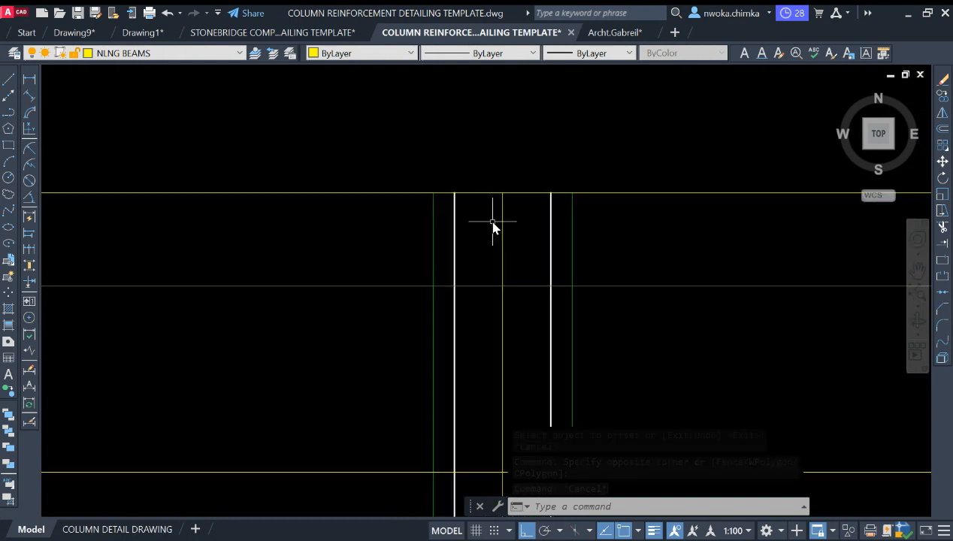
{"action": "middle_click_drag", "start_coordinate": [465, 199], "coordinate": [465, 205]}
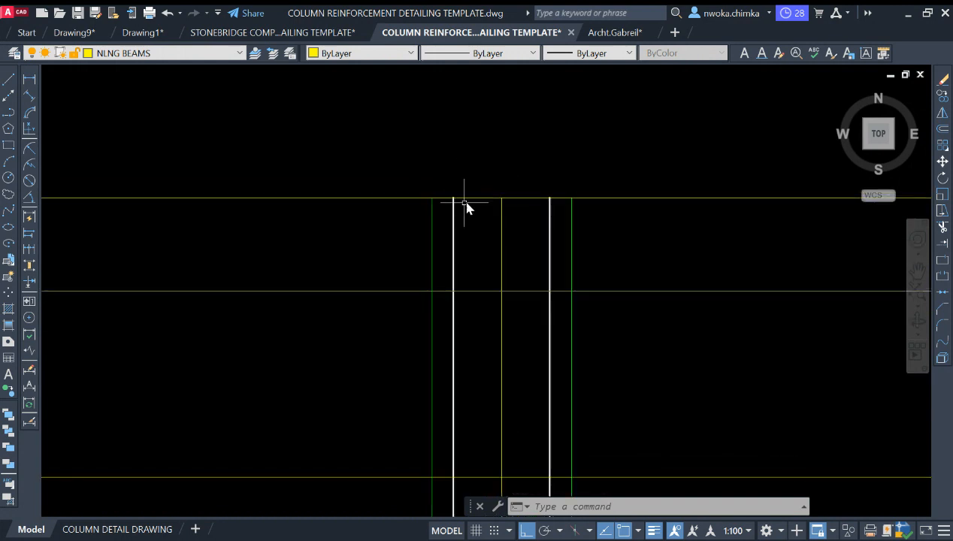
{"action": "left_click", "coordinate": [465, 205]}
{"action": "left_click", "coordinate": [451, 199]}
{"action": "scroll", "coordinate": [466, 198], "scroll_direction": "up", "scroll_amount": 2}
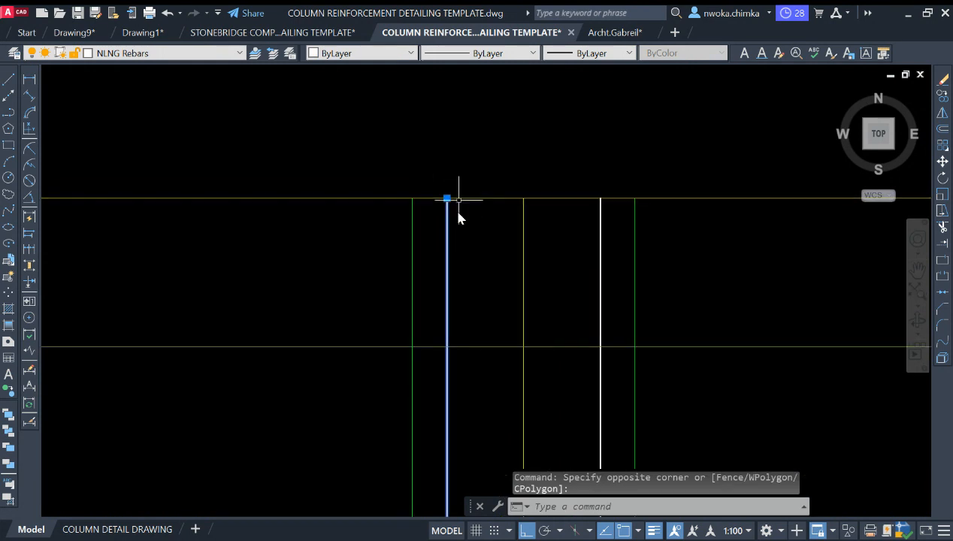
{"action": "middle_click_drag", "start_coordinate": [478, 197], "coordinate": [427, 204]}
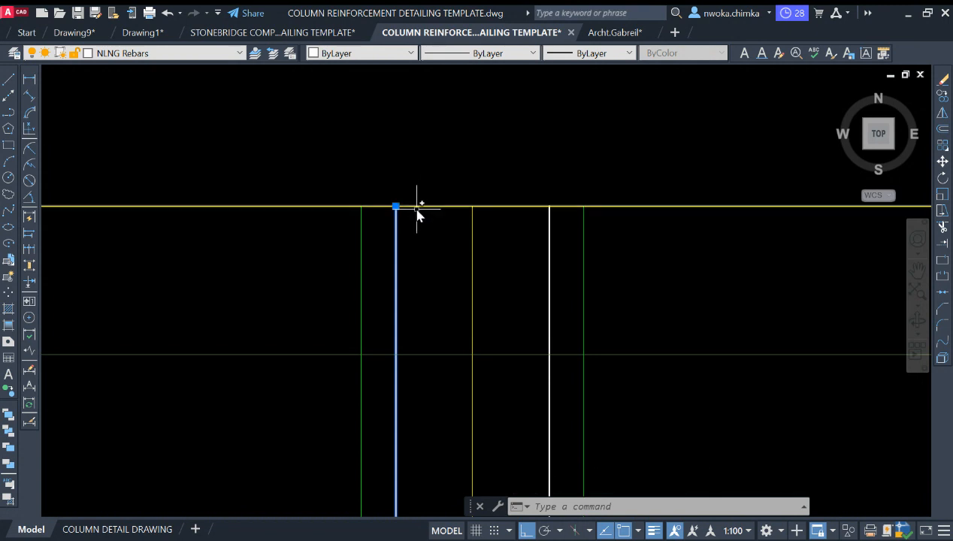
{"action": "key", "text": "Escape"}
Offset the upper horizontal construction line at the column top downward by 25 for the bar cover
{"action": "type", "text": "o"}
{"action": "key", "text": "Return"}
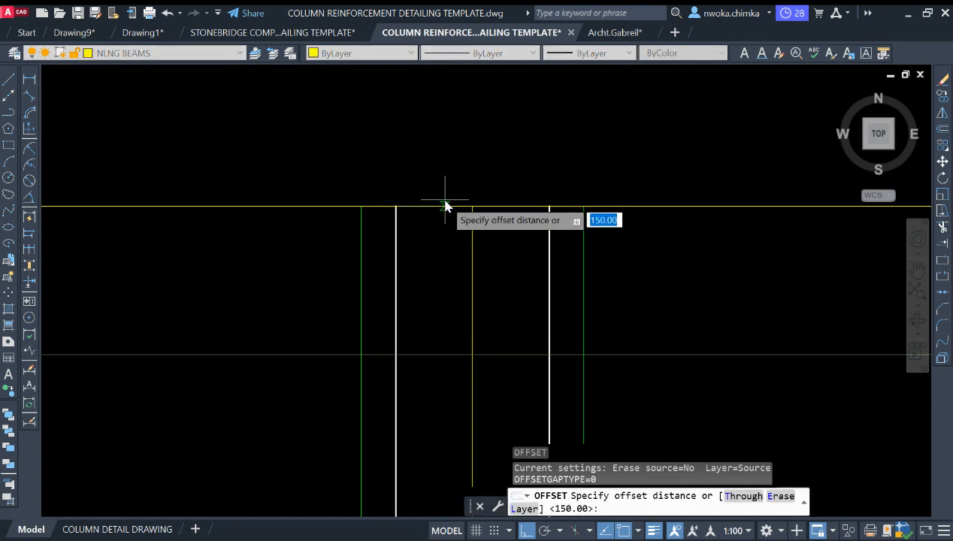
{"action": "scroll", "coordinate": [600, 215], "scroll_direction": "down", "scroll_amount": 1}
{"action": "scroll", "coordinate": [590, 214], "scroll_direction": "down", "scroll_amount": 1}
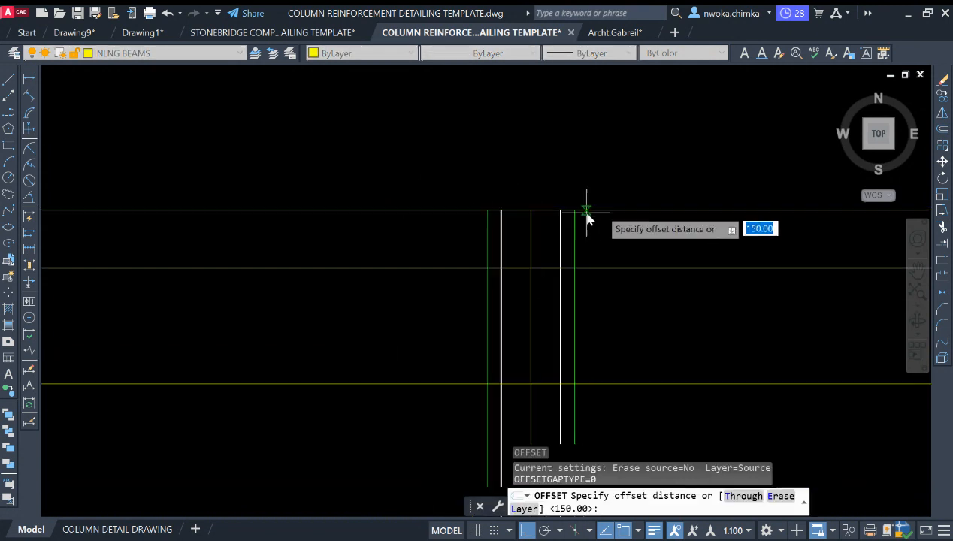
{"action": "scroll", "coordinate": [624, 164], "scroll_direction": "down", "scroll_amount": 1}
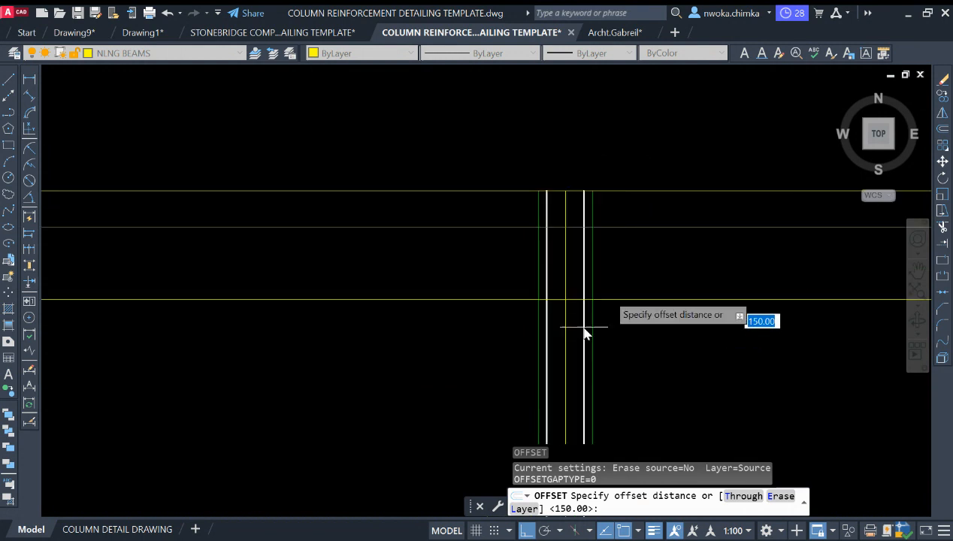
{"action": "middle_click_drag", "start_coordinate": [585, 272], "coordinate": [540, 295]}
{"action": "scroll", "coordinate": [540, 240], "scroll_direction": "up", "scroll_amount": 2}
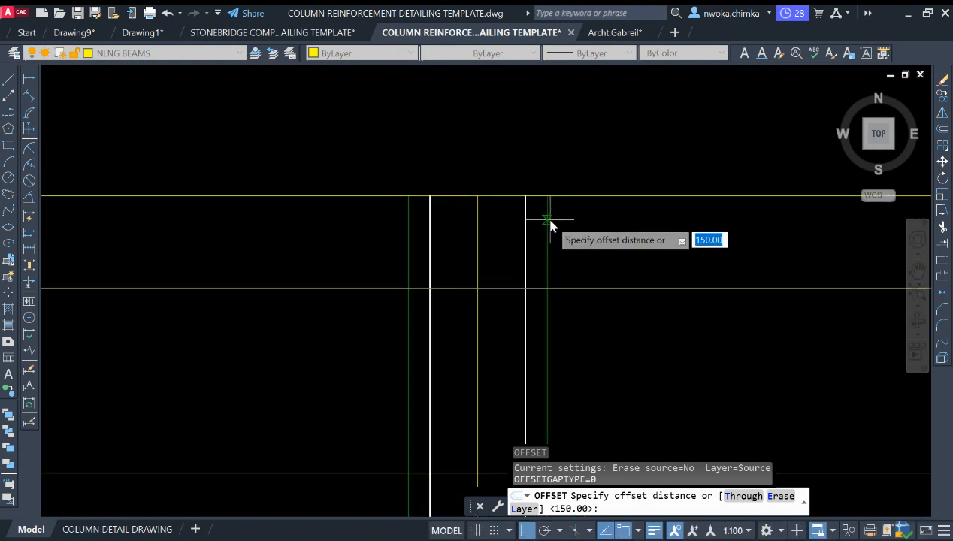
{"action": "type", "text": "2"}
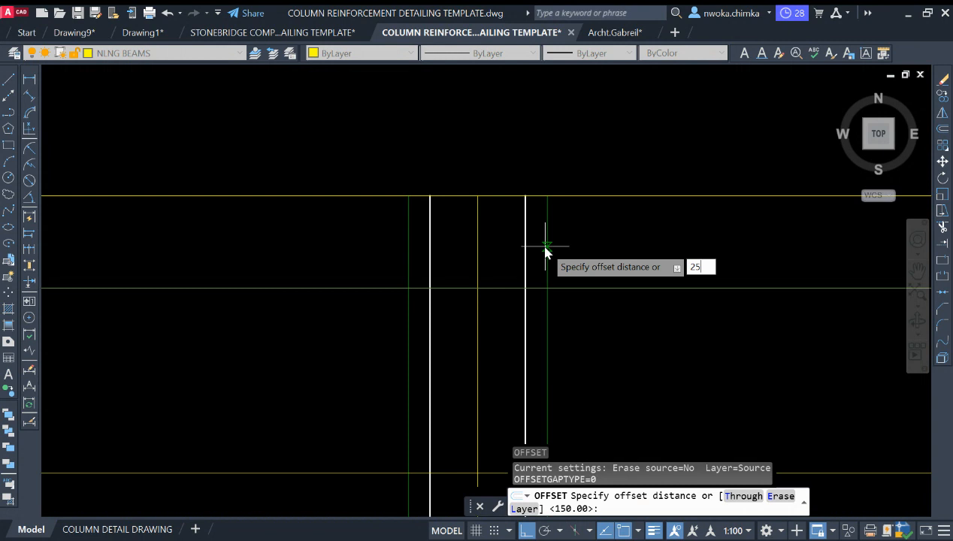
{"action": "type", "text": "5"}
{"action": "key", "text": "Return"}
{"action": "left_click", "coordinate": [572, 196]}
{"action": "left_click", "coordinate": [562, 260]}
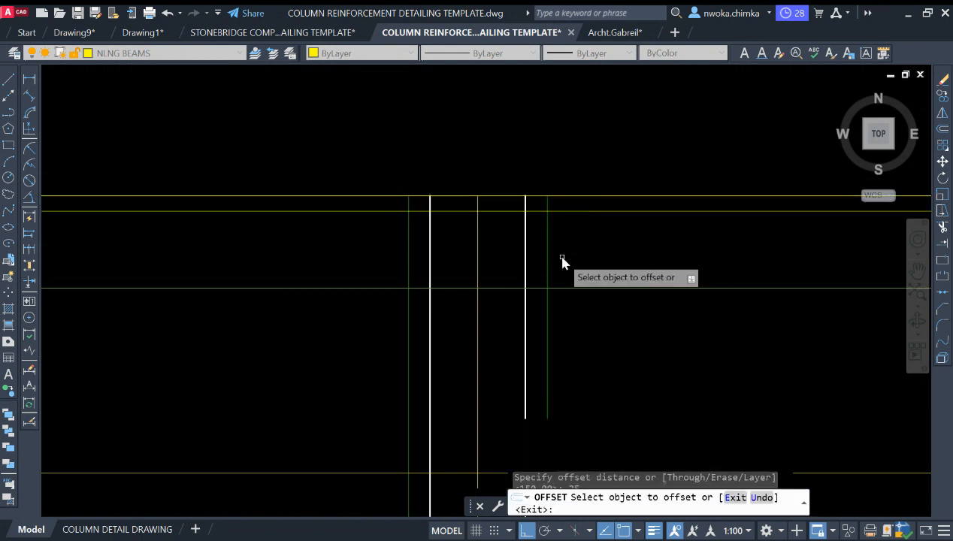
{"action": "key", "text": "Escape"}
Trim the upper ends of both vertical column bars back to the cover line 25 below the top construction line
{"action": "scroll", "coordinate": [517, 211], "scroll_direction": "up", "scroll_amount": 4}
{"action": "middle_click_drag", "start_coordinate": [495, 216], "coordinate": [509, 232]}
{"action": "middle_click_drag", "start_coordinate": [403, 225], "coordinate": [419, 243]}
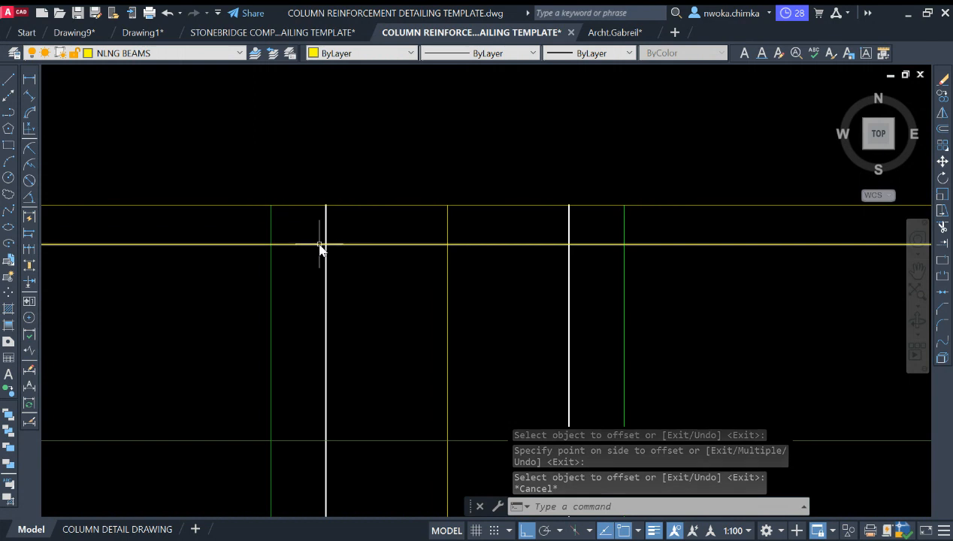
{"action": "type", "text": "TR"}
{"action": "key", "text": "Return"}
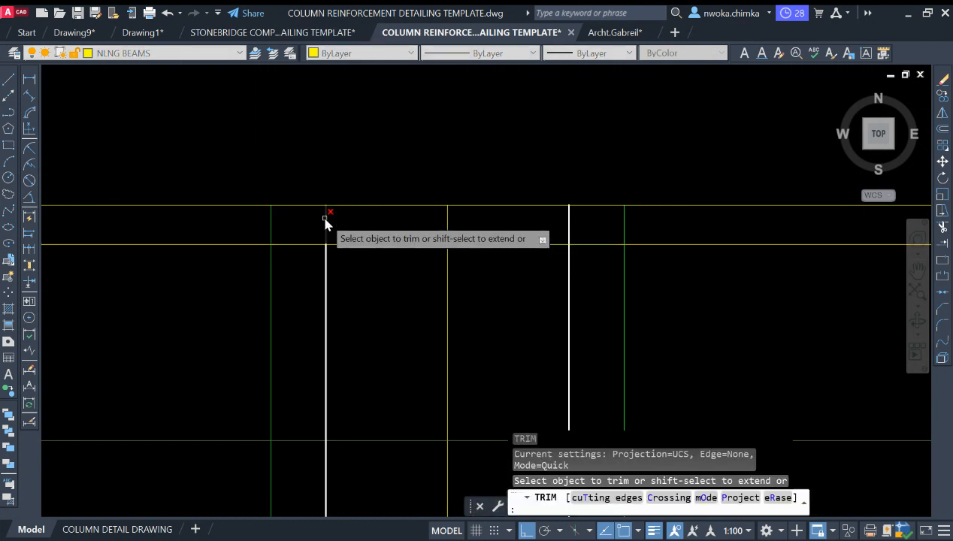
{"action": "left_click", "coordinate": [326, 215]}
{"action": "key", "text": "Escape"}
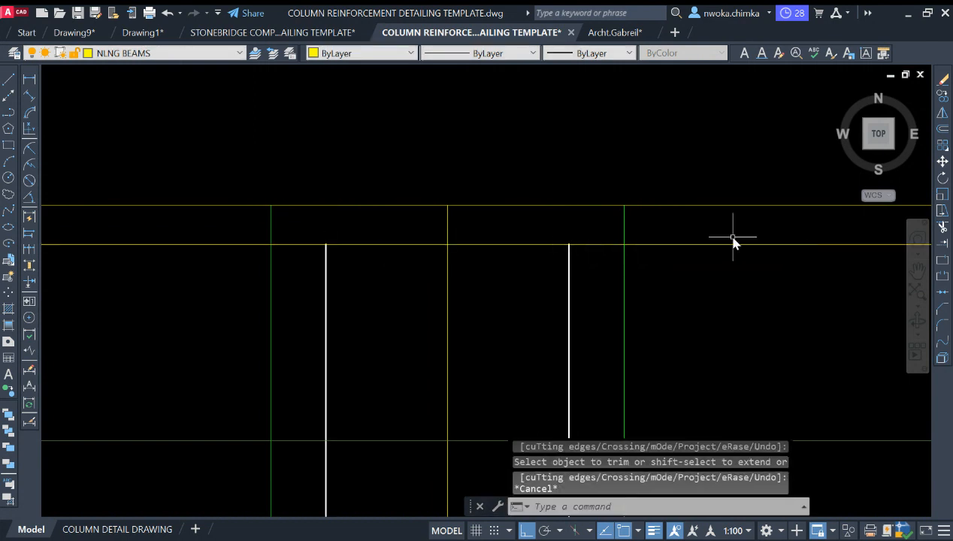
Erase the horizontal cover line 25 below the top construction line
{"action": "left_click", "coordinate": [732, 236]}
{"action": "left_click", "coordinate": [702, 288]}
{"action": "type", "text": "e"}
{"action": "key", "text": "Return"}
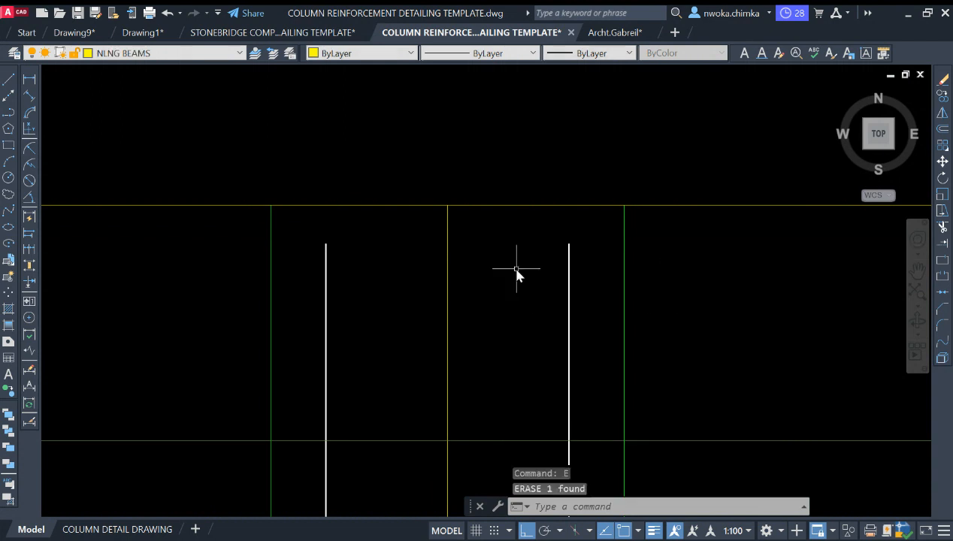
{"action": "left_click", "coordinate": [329, 248]}
{"action": "left_click", "coordinate": [321, 256]}
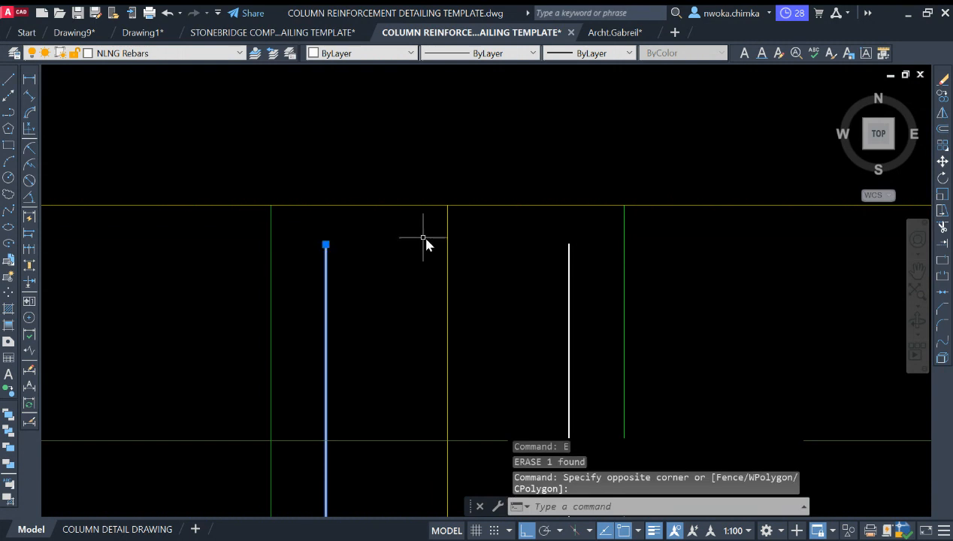
{"action": "scroll", "coordinate": [441, 255], "scroll_direction": "down", "scroll_amount": 2}
{"action": "key", "text": "Escape"}
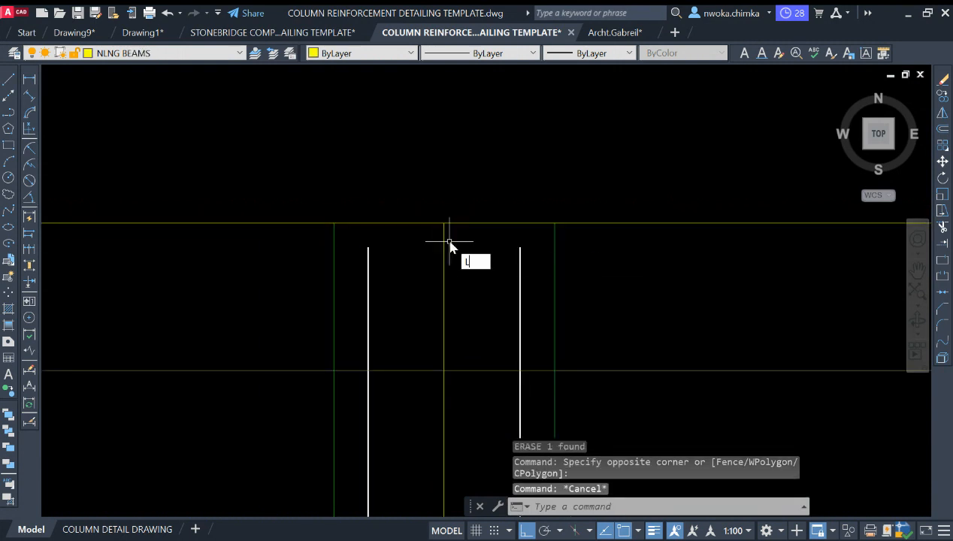
{"action": "key", "text": "Return"}
{"action": "left_click", "coordinate": [367, 249]}
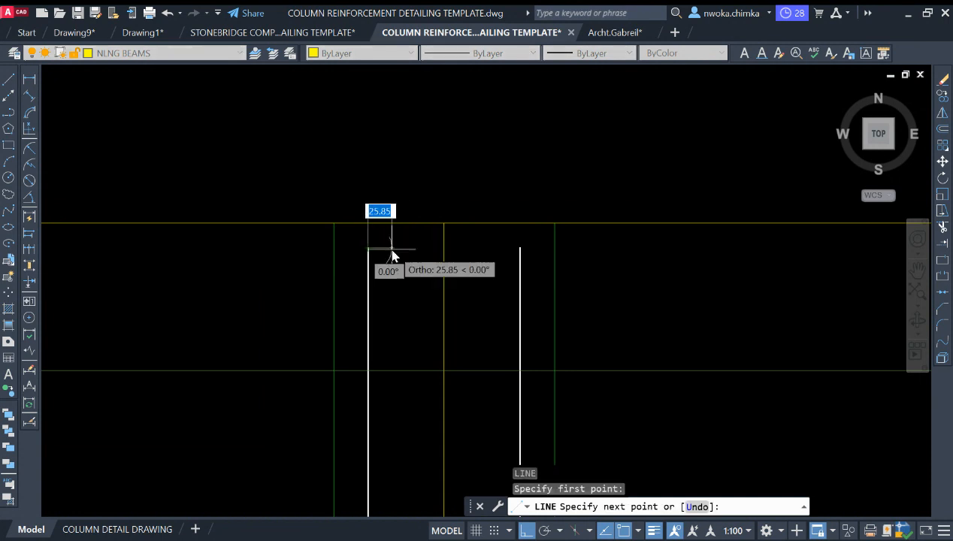
{"action": "scroll", "coordinate": [391, 257], "scroll_direction": "up", "scroll_amount": 2}
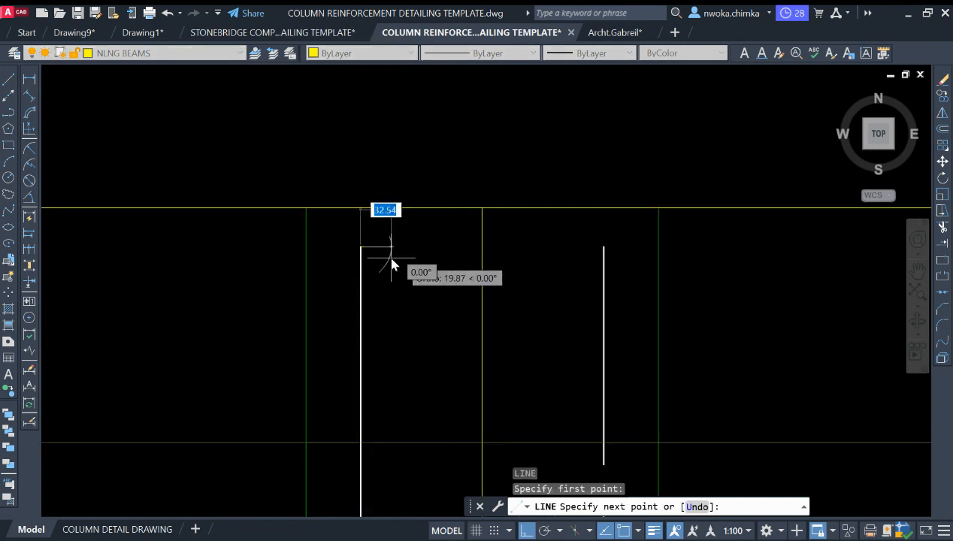
{"action": "key", "text": "Escape"}
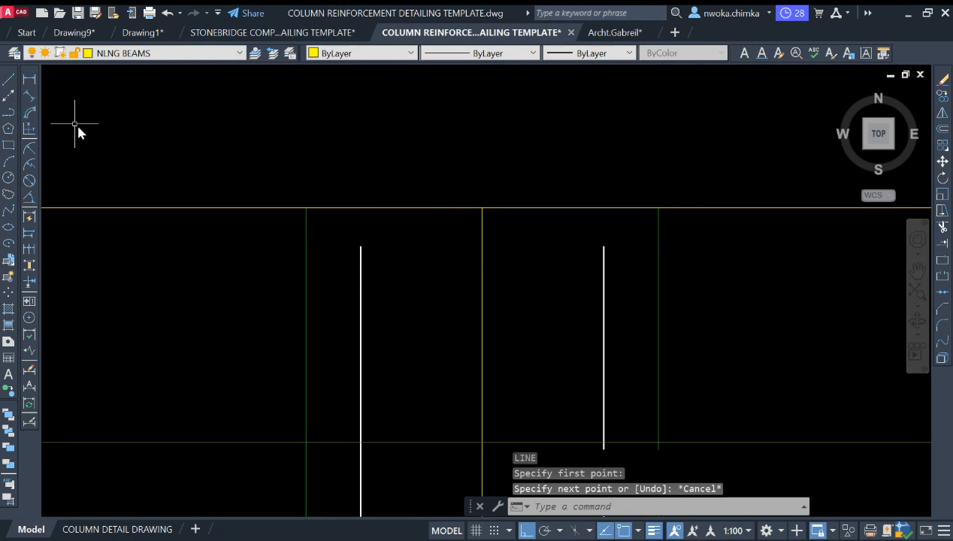
Measure the column's width between its two outer faces with a temporary linear dimension
{"action": "left_click", "coordinate": [30, 78]}
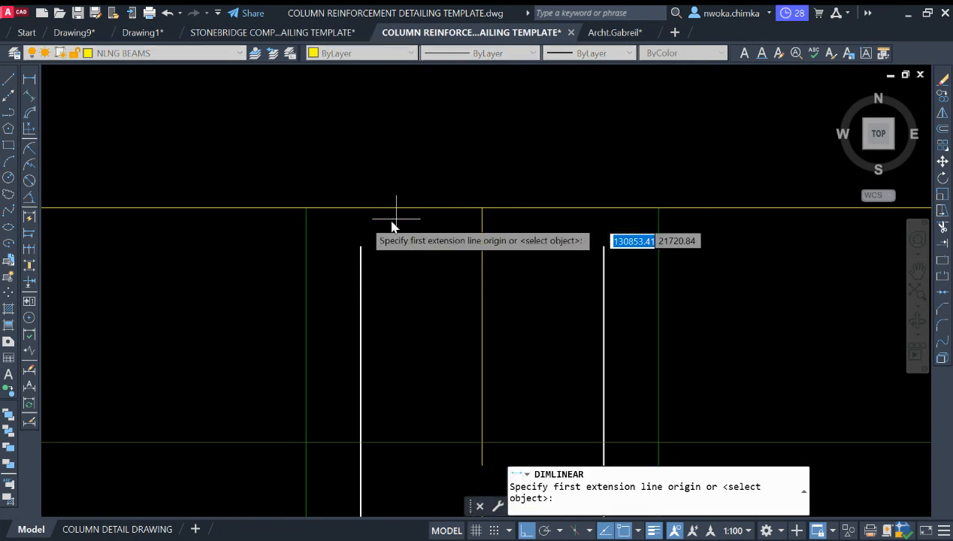
{"action": "left_click", "coordinate": [307, 218]}
{"action": "left_click", "coordinate": [662, 231]}
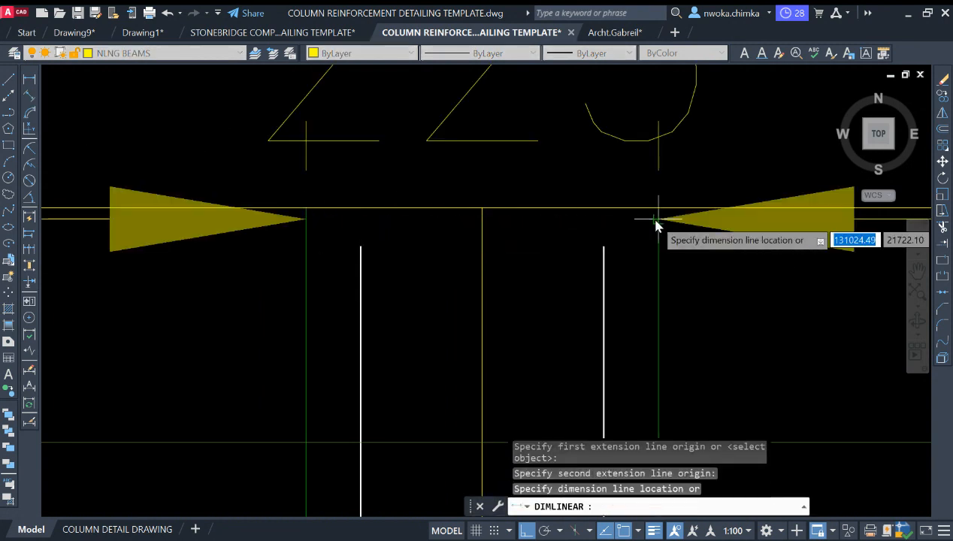
{"action": "scroll", "coordinate": [626, 279], "scroll_direction": "down", "scroll_amount": 4}
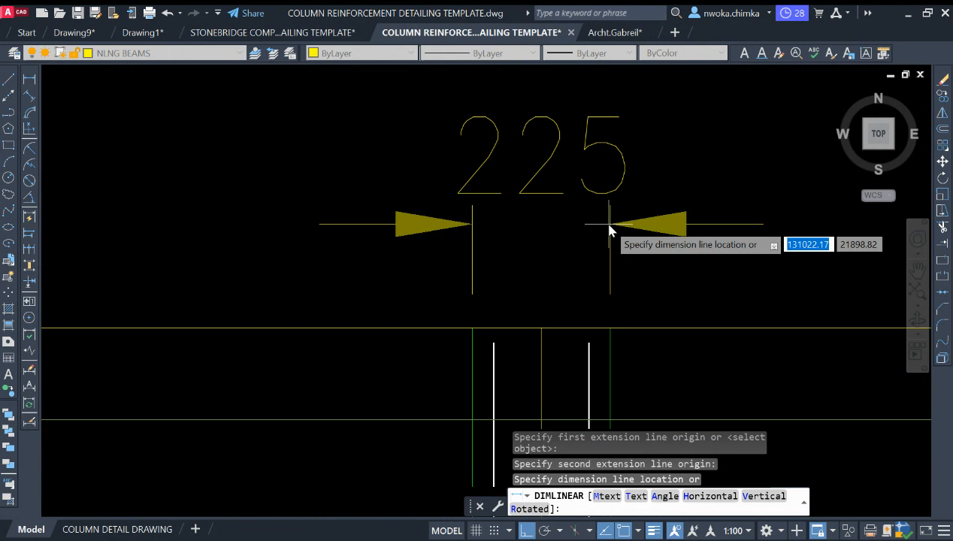
{"action": "key", "text": "Escape"}
{"action": "middle_click_drag", "start_coordinate": [503, 342], "coordinate": [479, 248]}
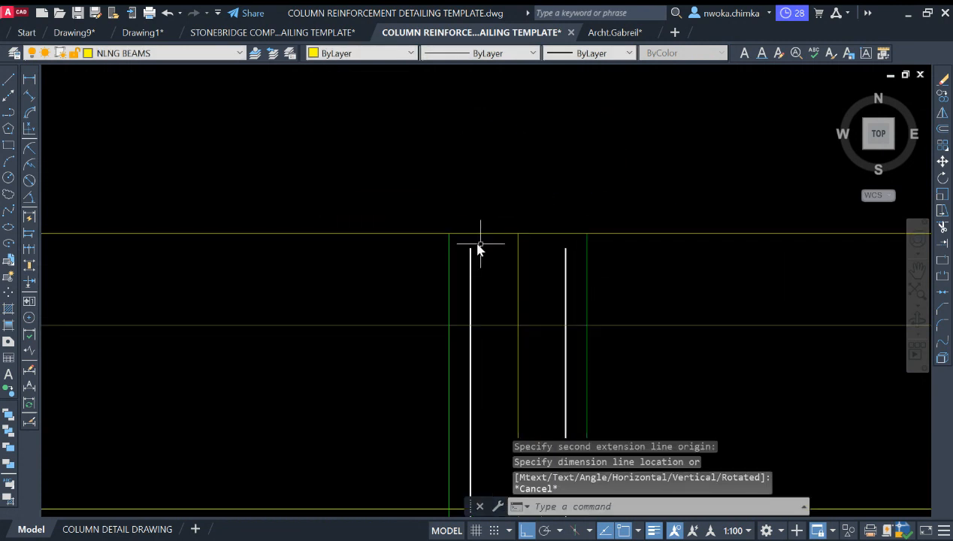
Measure the bar's distance from the column face, and calculate 225-35-35 divided by 2 with the quick calculator
{"action": "key", "text": "Return"}
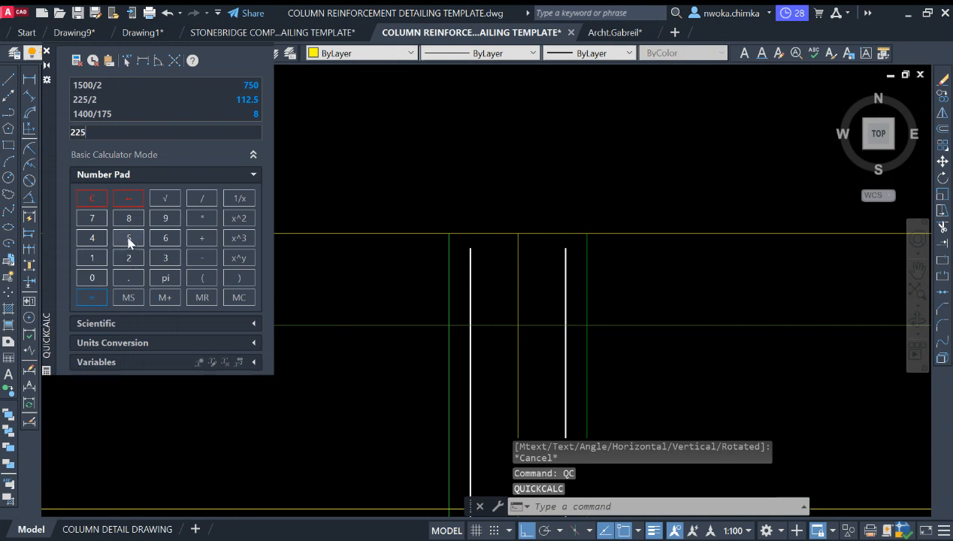
{"action": "left_click", "coordinate": [202, 257]}
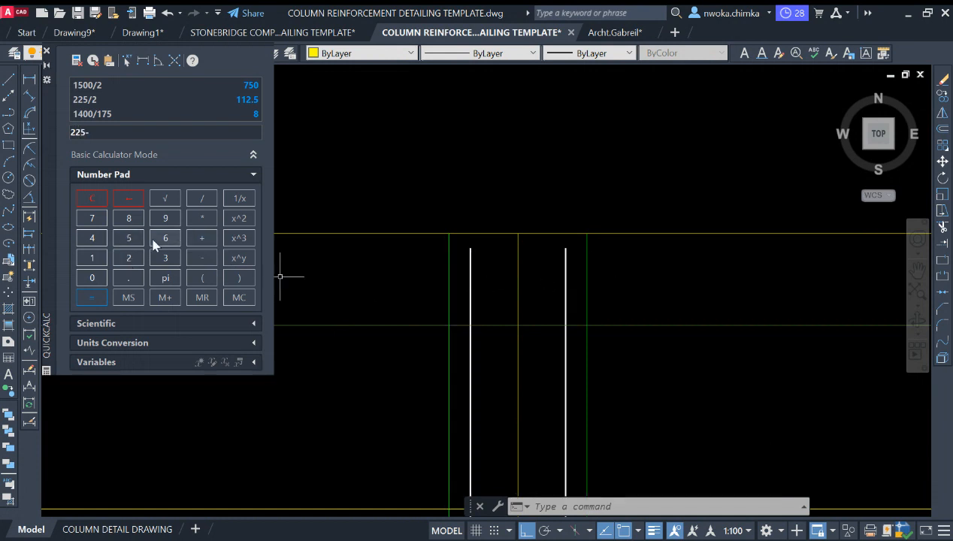
{"action": "left_click", "coordinate": [28, 81]}
{"action": "left_click", "coordinate": [458, 278]}
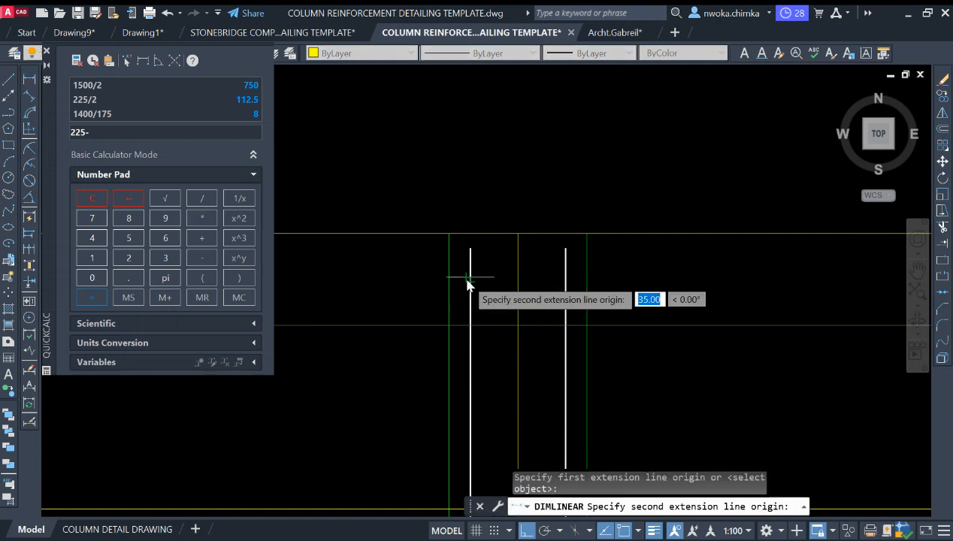
{"action": "left_click", "coordinate": [467, 280]}
{"action": "key", "text": "Escape"}
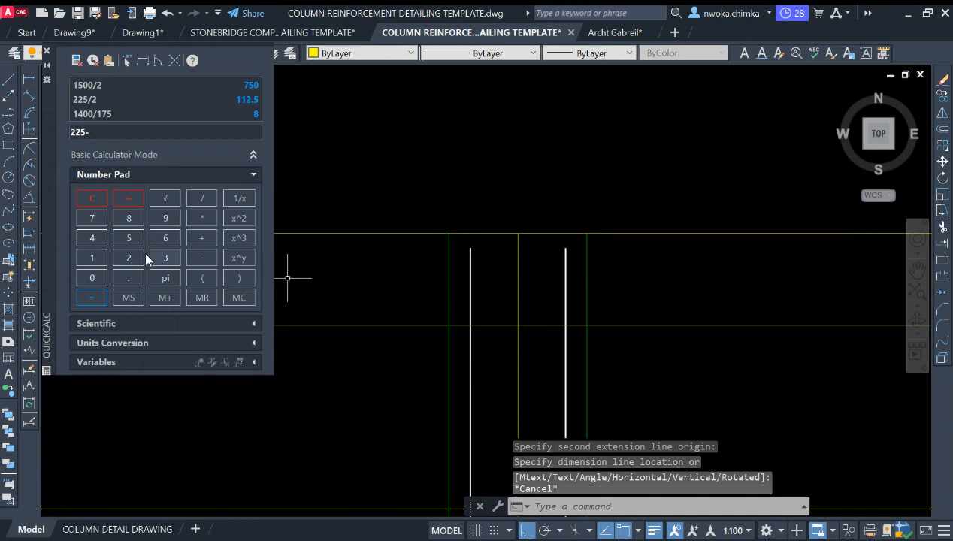
{"action": "left_click", "coordinate": [129, 238]}
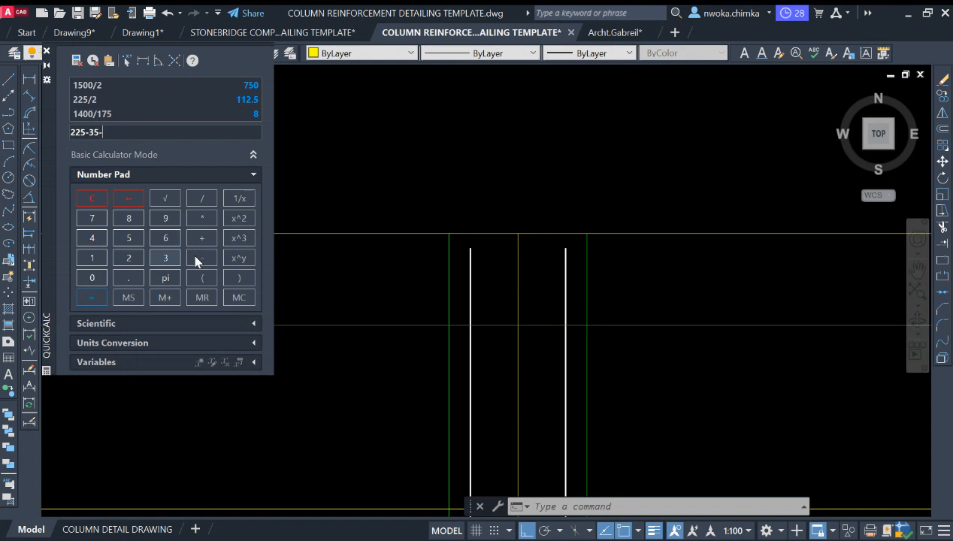
{"action": "left_click", "coordinate": [92, 298]}
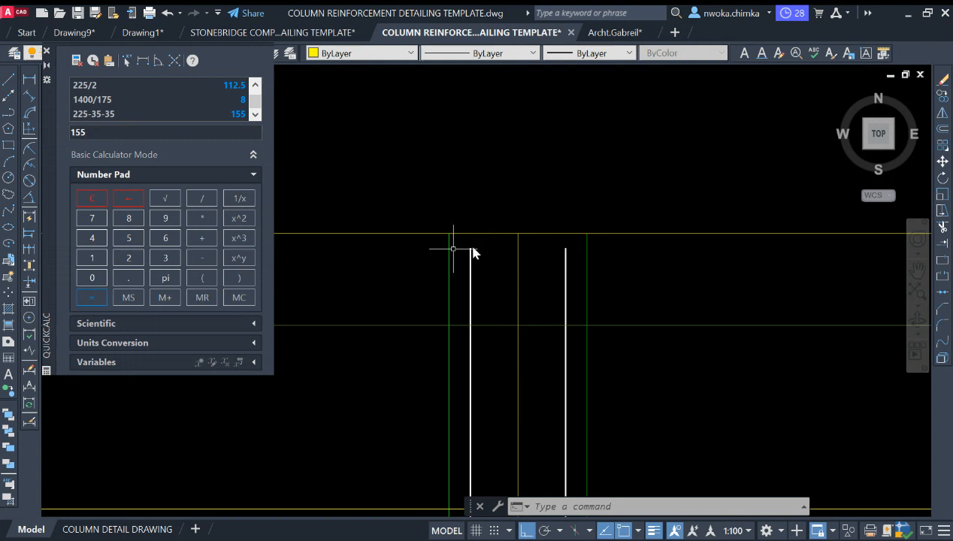
{"action": "left_click", "coordinate": [202, 198]}
{"action": "left_click", "coordinate": [130, 258]}
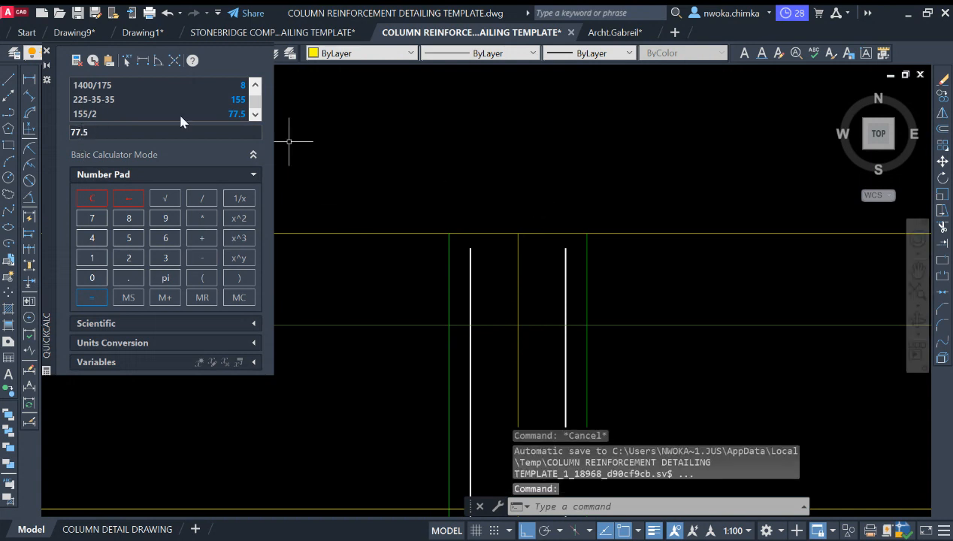
{"action": "key", "text": "Escape"}
{"action": "type", "text": "O"}
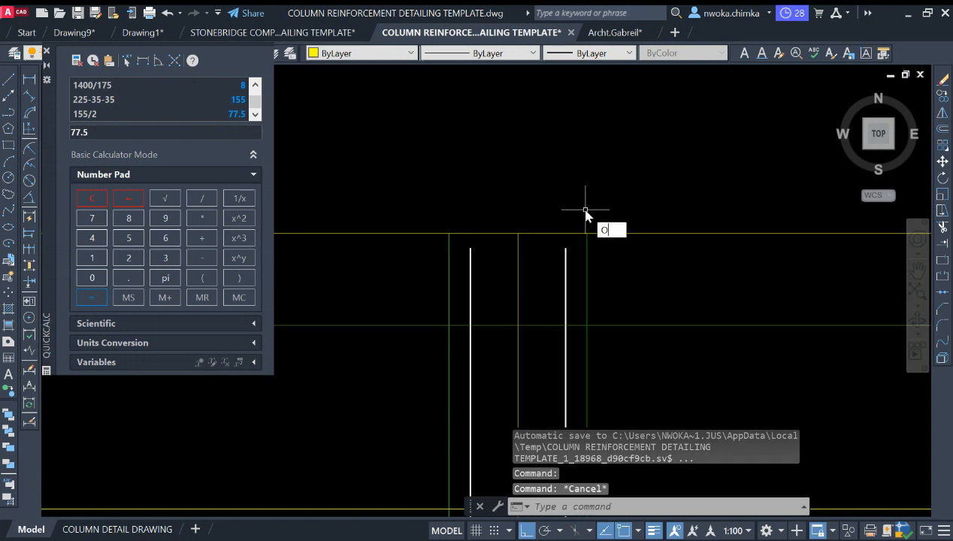
{"action": "key", "text": "Return"}
{"action": "type", "text": "75"}
{"action": "key", "text": "Return"}
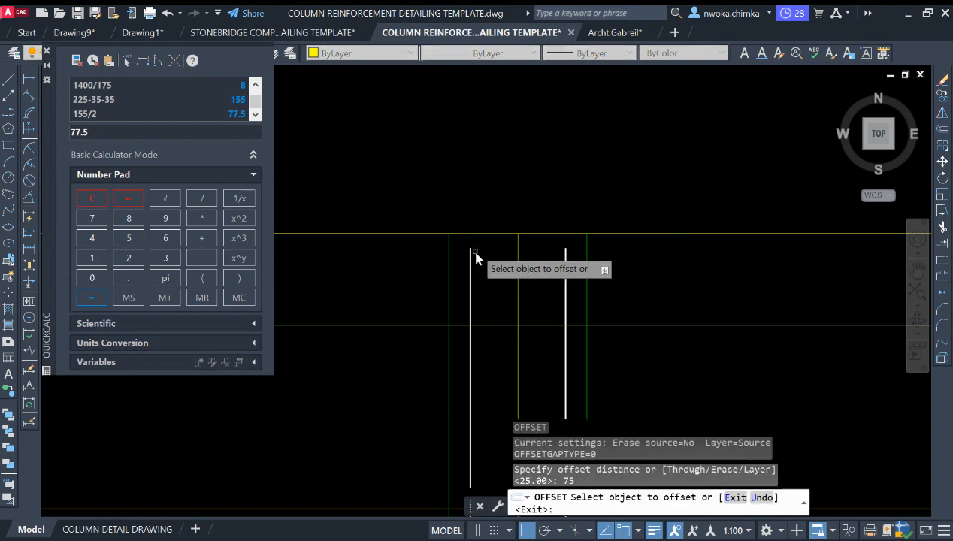
{"action": "key", "text": "Escape"}
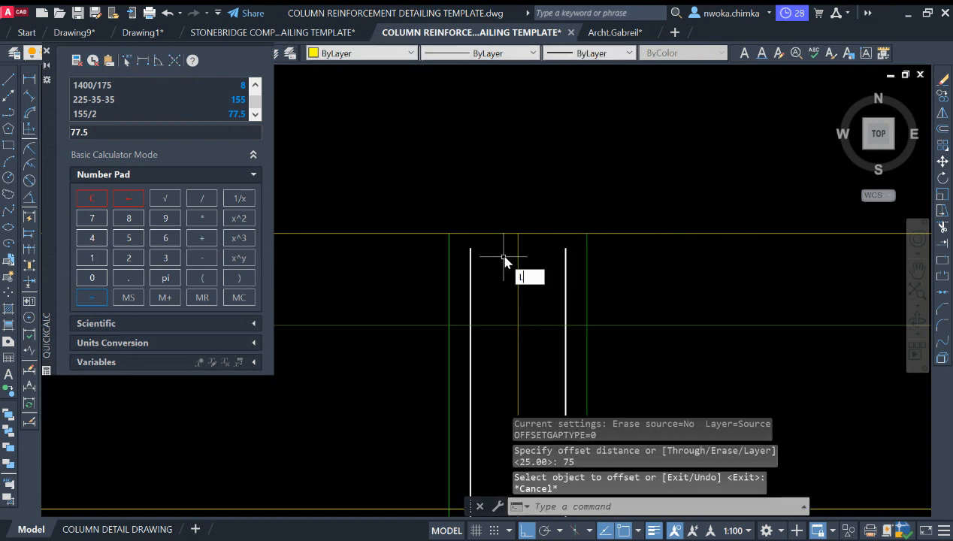
Draw a 75 long horizontal line from the top of the left column bar toward the column centreline
{"action": "key", "text": "Return"}
{"action": "left_click", "coordinate": [472, 249]}
{"action": "scroll", "coordinate": [494, 260], "scroll_direction": "up", "scroll_amount": 2}
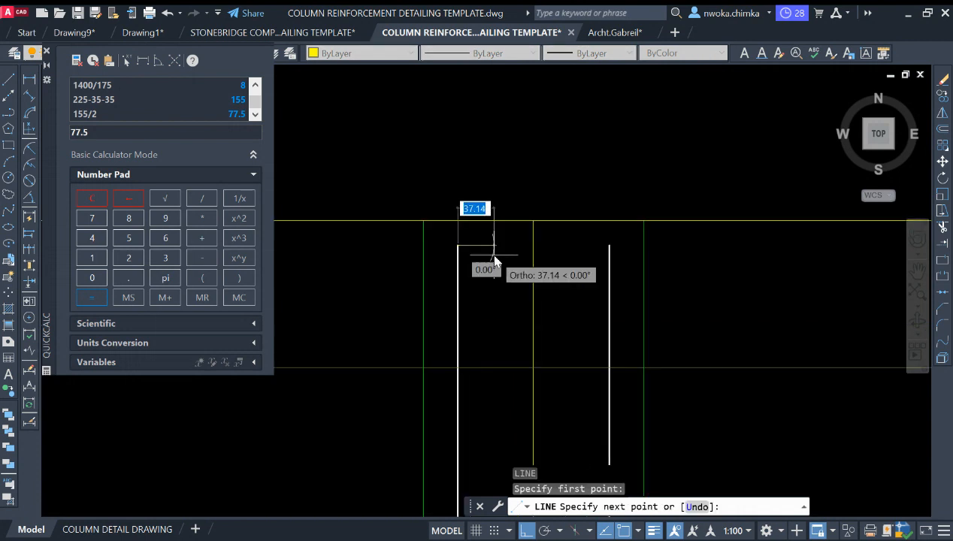
{"action": "type", "text": "5"}
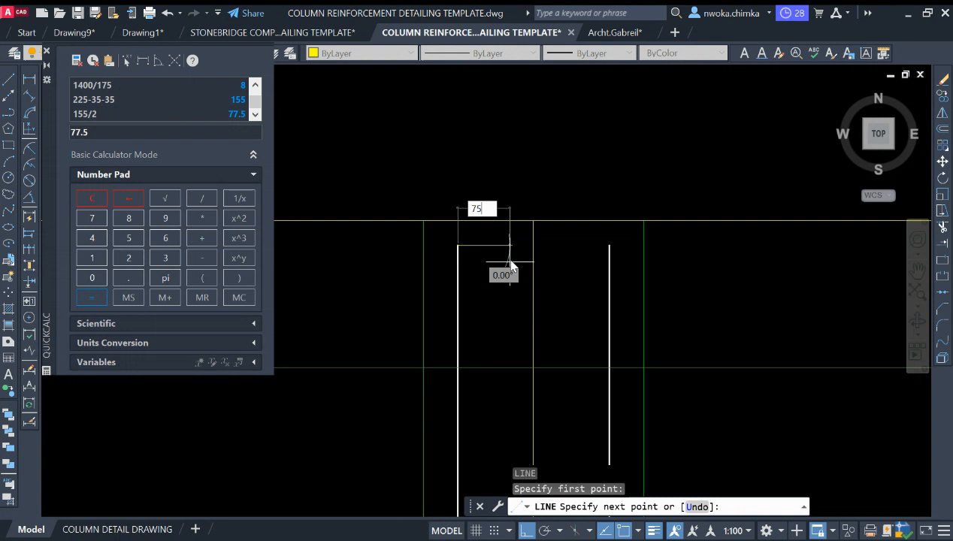
{"action": "key", "text": "Return"}
{"action": "key", "text": "Escape"}
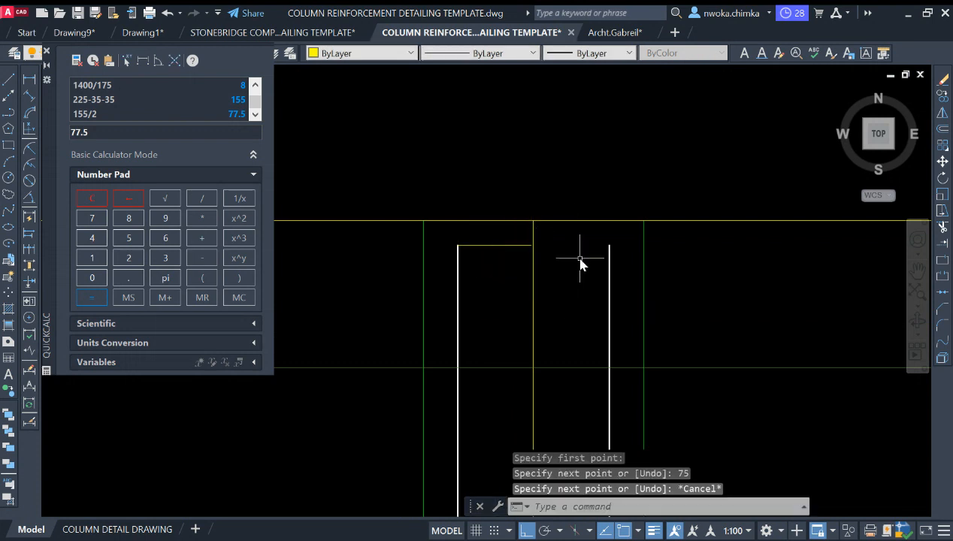
Draw a 75 long horizontal line from the top of the right column bar toward the column centreline
{"action": "key", "text": "Return"}
{"action": "left_click", "coordinate": [609, 245]}
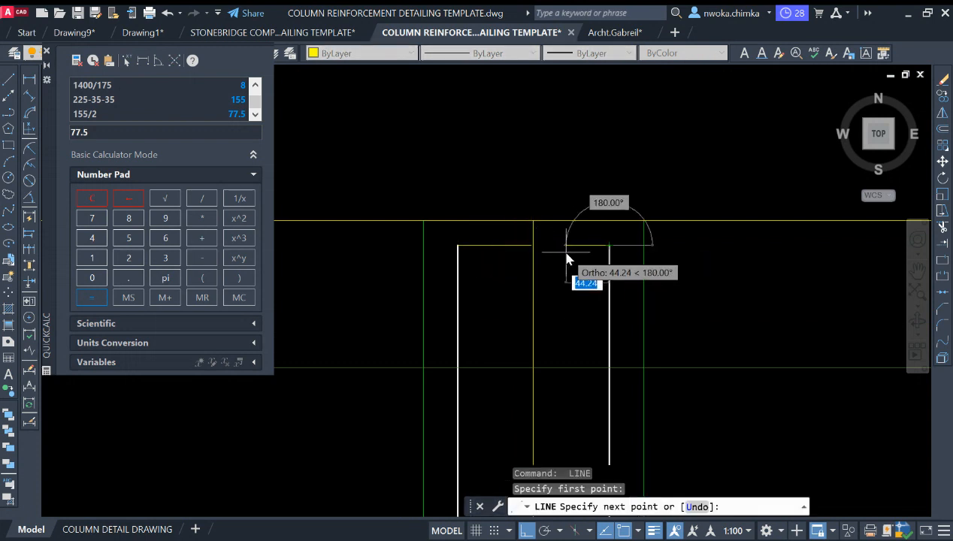
{"action": "type", "text": "75"}
{"action": "key", "text": "Return"}
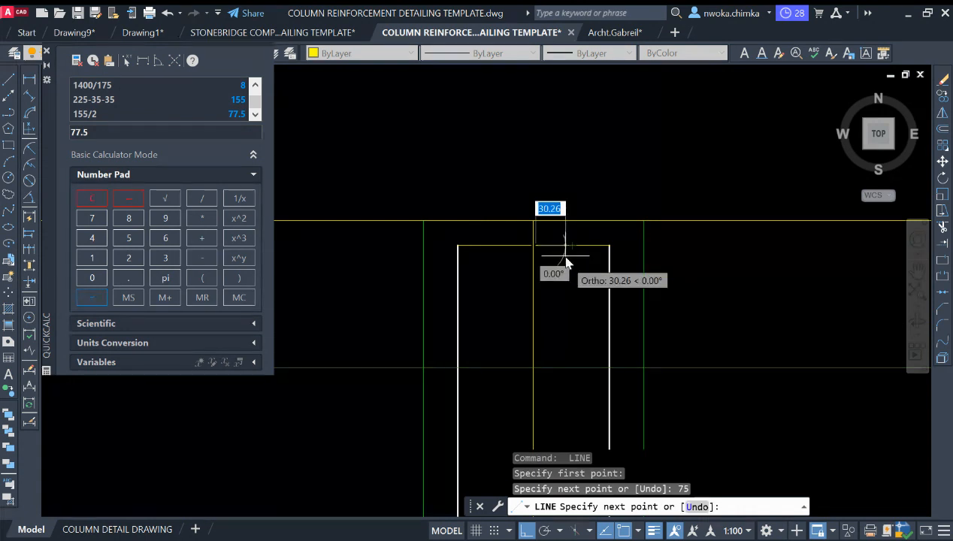
{"action": "key", "text": "Escape"}
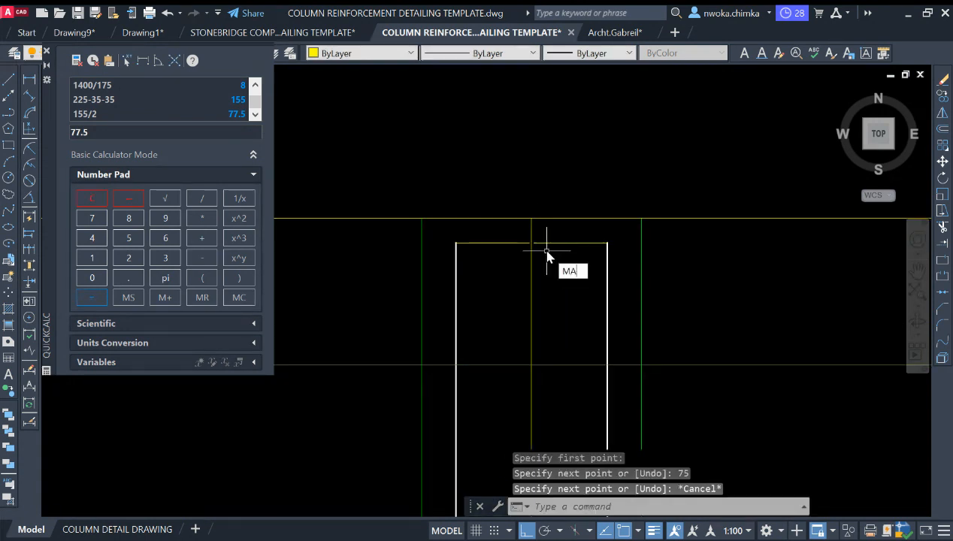
Match the properties of the vertical column bar onto both horizontal bar lines at the top
{"action": "type", "text": "MA"}
{"action": "key", "text": "Return"}
{"action": "left_click", "coordinate": [603, 259]}
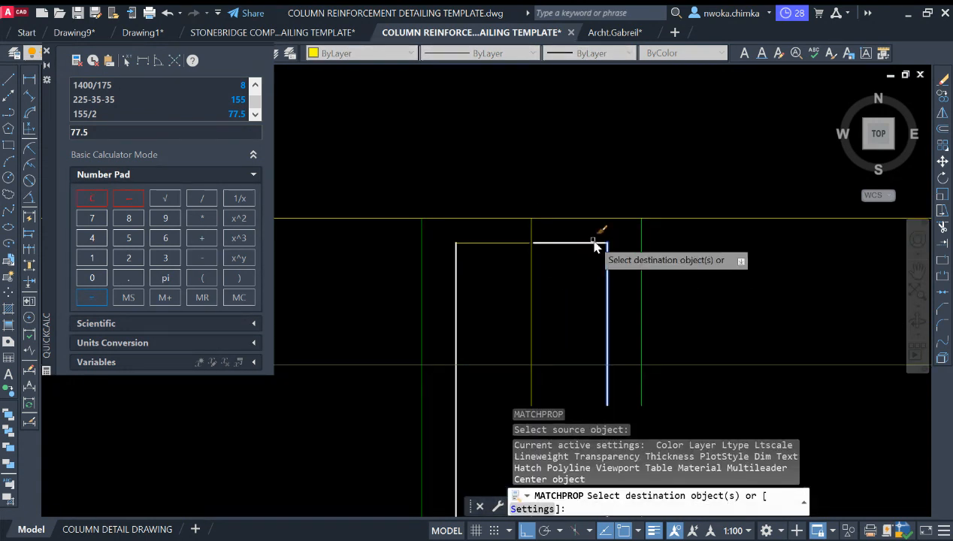
{"action": "left_click", "coordinate": [598, 230]}
{"action": "left_click", "coordinate": [518, 243]}
{"action": "left_click", "coordinate": [519, 239]}
{"action": "left_click", "coordinate": [507, 266]}
{"action": "key", "text": "Escape"}
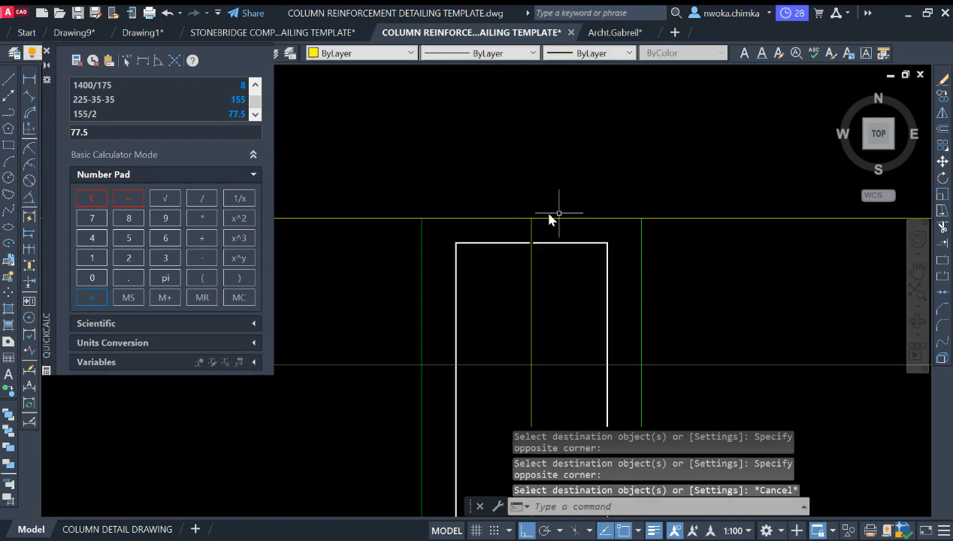
Fillet the corner between the left vertical bar and its horizontal top leg with a radius of 16
{"action": "scroll", "coordinate": [564, 212], "scroll_direction": "down", "scroll_amount": 1}
{"action": "scroll", "coordinate": [516, 228], "scroll_direction": "up", "scroll_amount": 2}
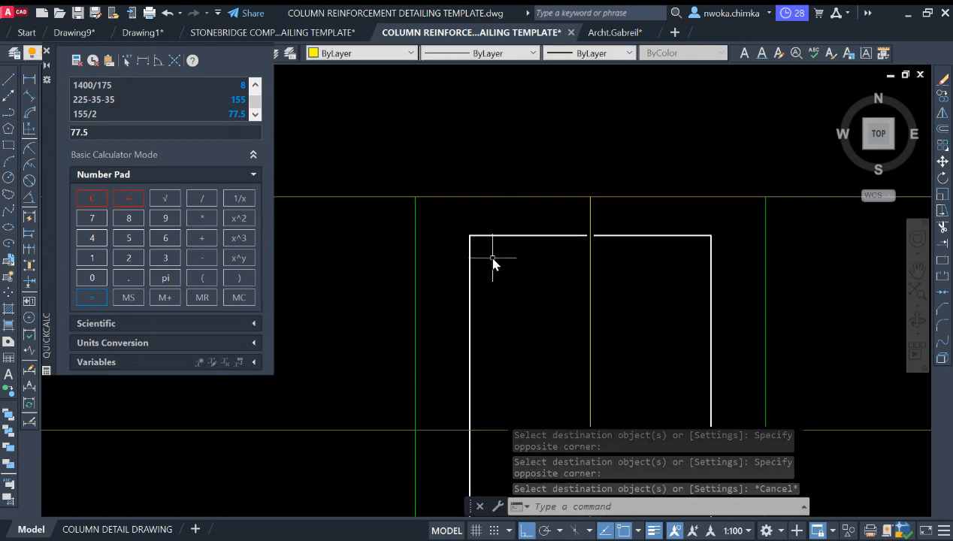
{"action": "type", "text": "f"}
{"action": "key", "text": "Return"}
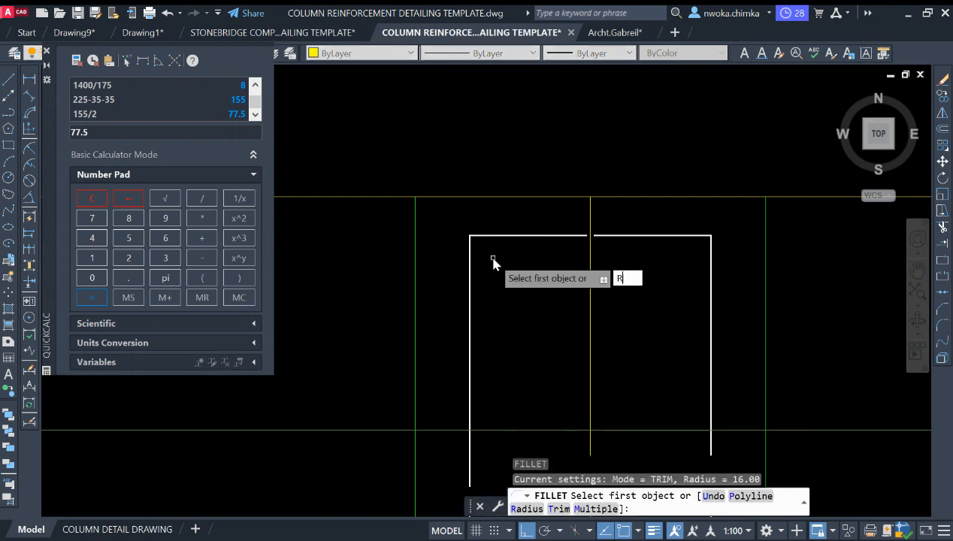
{"action": "type", "text": "r"}
{"action": "key", "text": "Return"}
{"action": "type", "text": "16"}
{"action": "key", "text": "Return"}
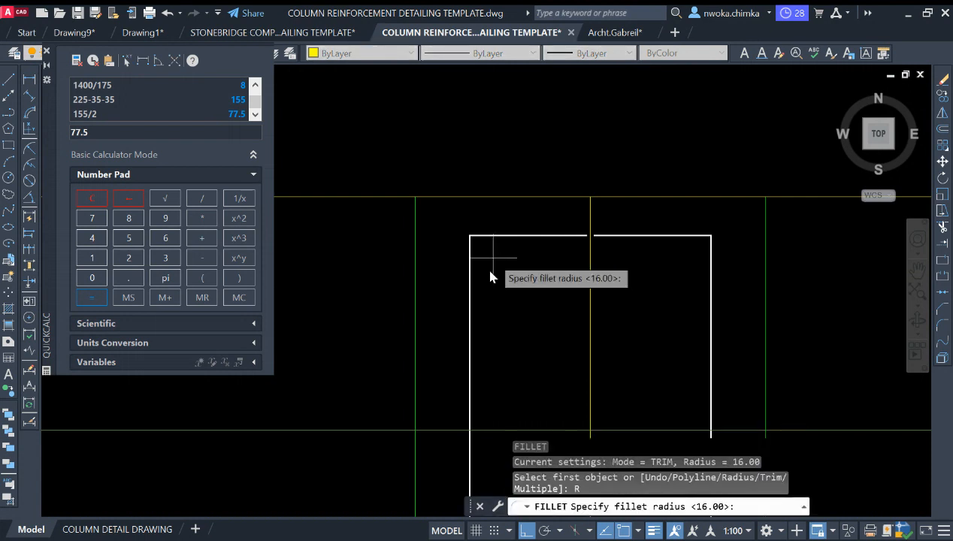
{"action": "left_click", "coordinate": [484, 237]}
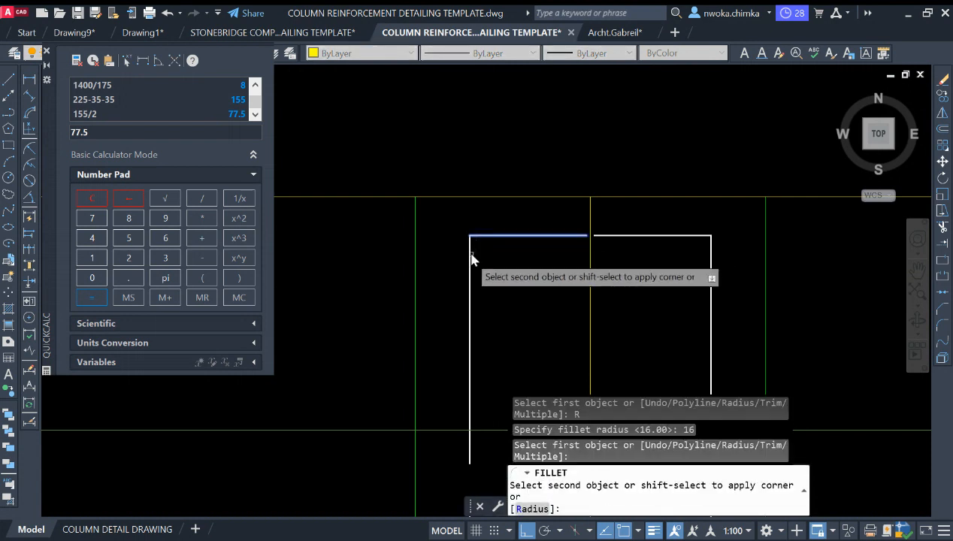
{"action": "left_click", "coordinate": [471, 257]}
Fillet the top corner of the right column bar with the same 16 radius and close the calculator
{"action": "key", "text": "Return"}
{"action": "left_click", "coordinate": [691, 237]}
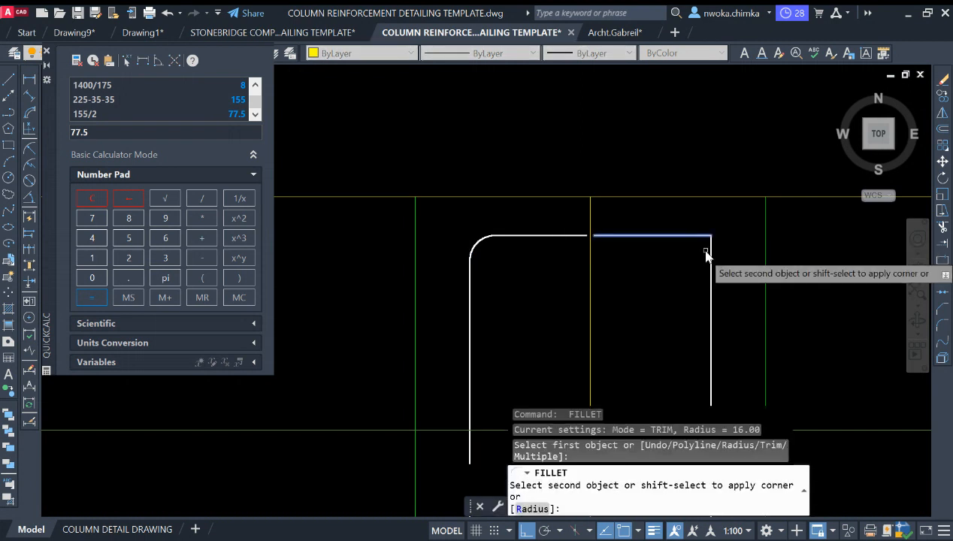
{"action": "left_click", "coordinate": [711, 273]}
{"action": "scroll", "coordinate": [568, 259], "scroll_direction": "down", "scroll_amount": 5}
{"action": "key", "text": "Escape"}
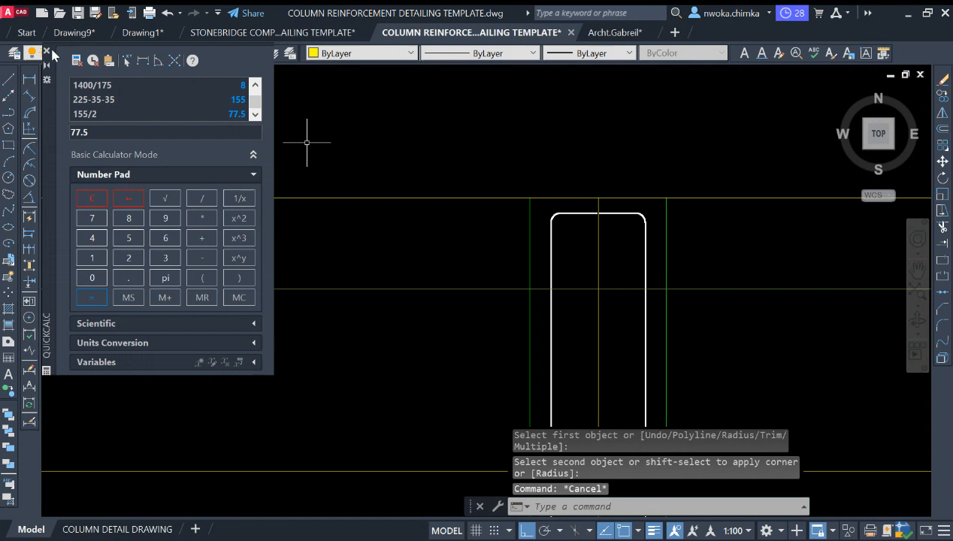
{"action": "left_click", "coordinate": [50, 52]}
Trim the slab soffit line between each column face and the adjacent vertical bar
{"action": "scroll", "coordinate": [496, 218], "scroll_direction": "down", "scroll_amount": 3}
{"action": "middle_click_drag", "start_coordinate": [587, 217], "coordinate": [550, 239]}
{"action": "scroll", "coordinate": [554, 194], "scroll_direction": "down", "scroll_amount": 2}
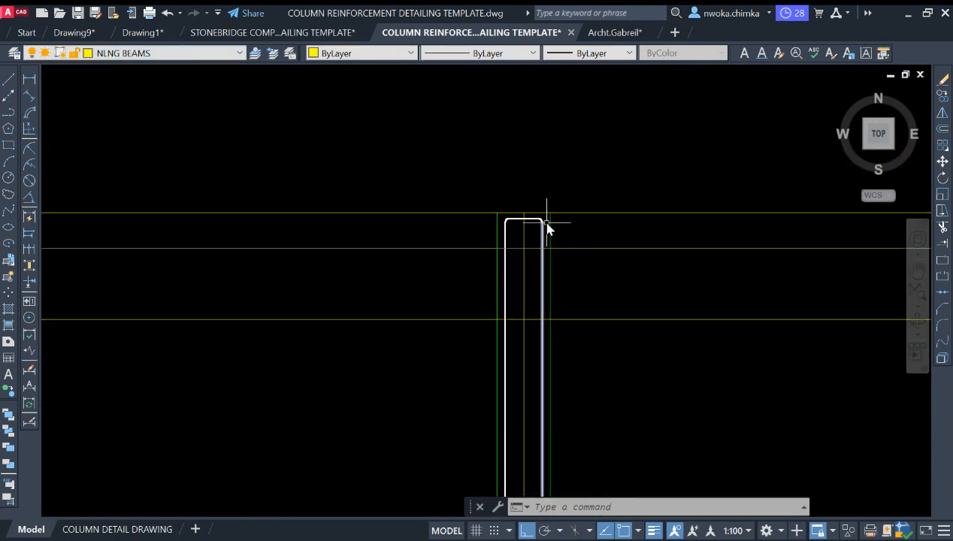
{"action": "scroll", "coordinate": [548, 231], "scroll_direction": "up", "scroll_amount": 2}
{"action": "scroll", "coordinate": [562, 269], "scroll_direction": "down", "scroll_amount": 2}
{"action": "scroll", "coordinate": [559, 272], "scroll_direction": "up", "scroll_amount": 2}
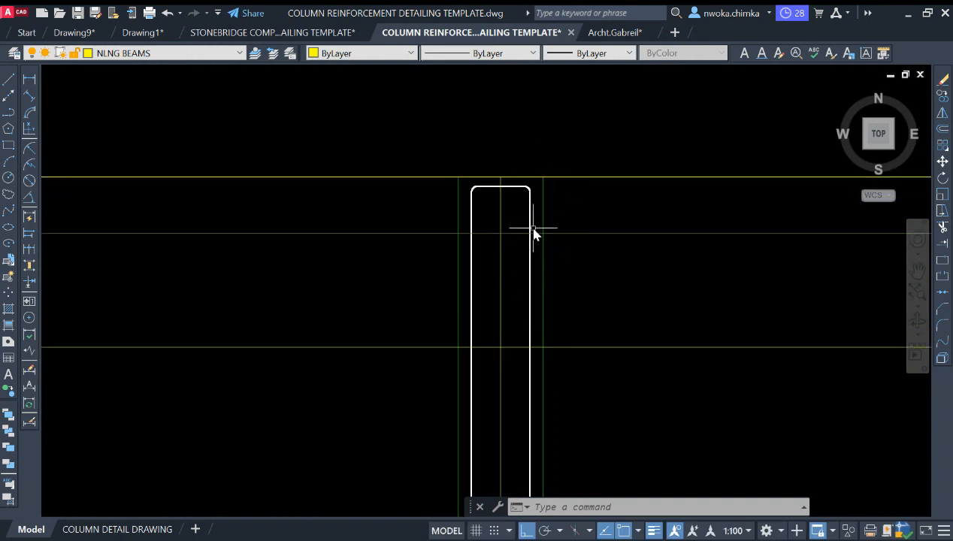
{"action": "scroll", "coordinate": [501, 225], "scroll_direction": "up", "scroll_amount": 2}
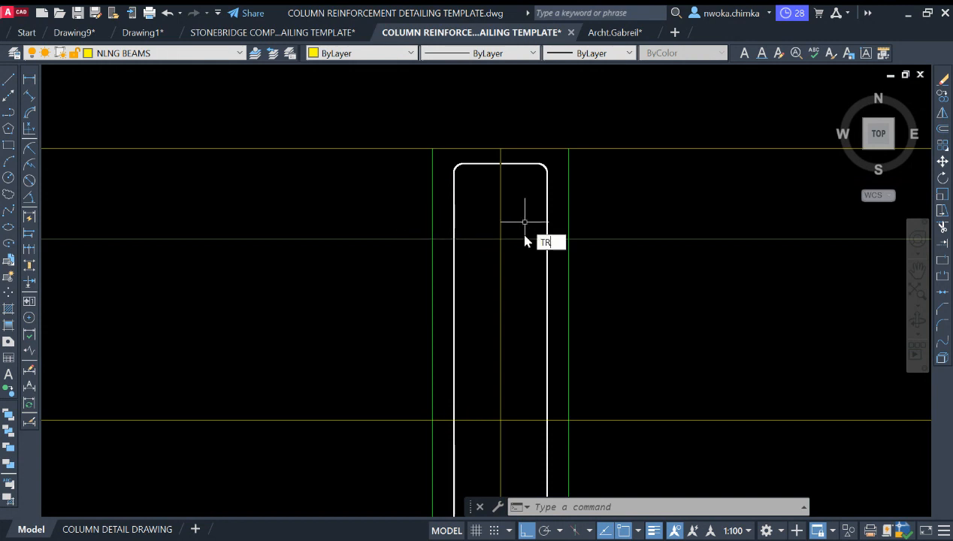
{"action": "key", "text": "Return"}
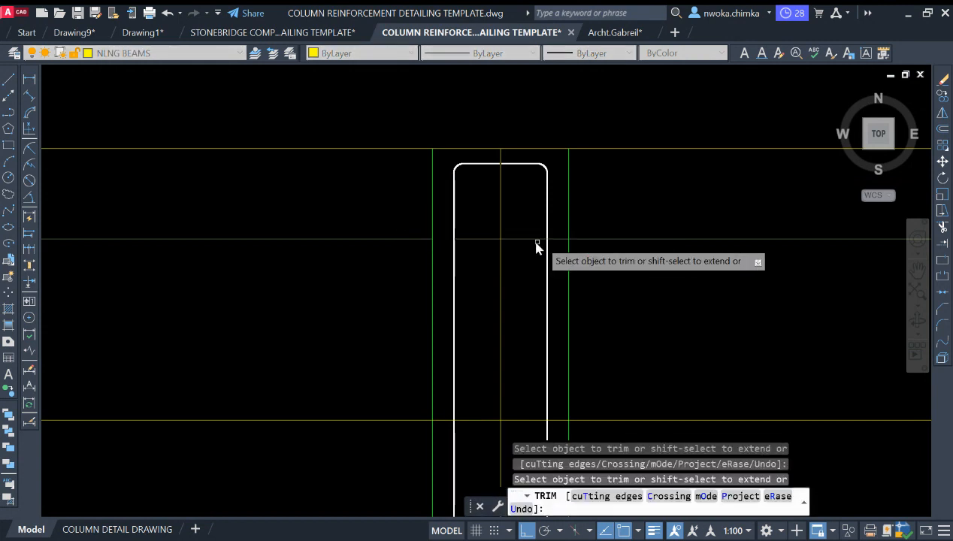
{"action": "key", "text": "Escape"}
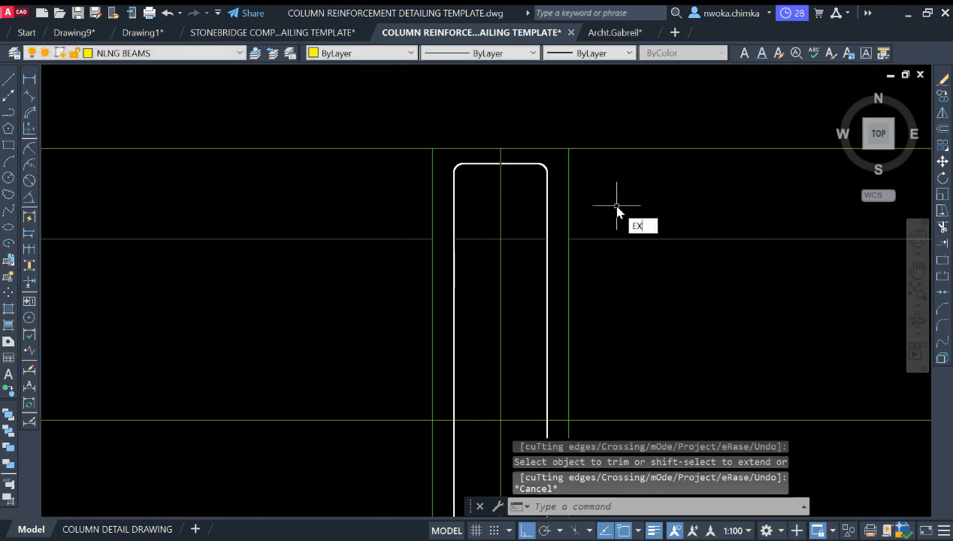
Extend the slab line segment between the bars out to both column faces
{"action": "key", "text": "Return"}
{"action": "left_click", "coordinate": [465, 238]}
{"action": "left_click", "coordinate": [492, 238]}
{"action": "left_click_drag", "start_coordinate": [517, 236], "coordinate": [522, 244]}
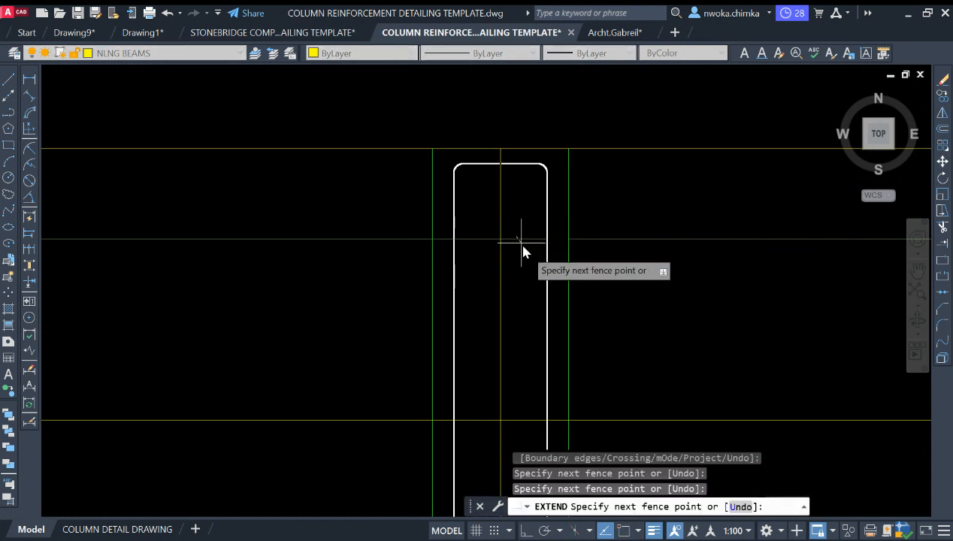
{"action": "key", "text": "Return"}
{"action": "key", "text": "Escape"}
Change the slab line segment between the two column faces to a dashed hidden line
{"action": "left_click", "coordinate": [488, 239]}
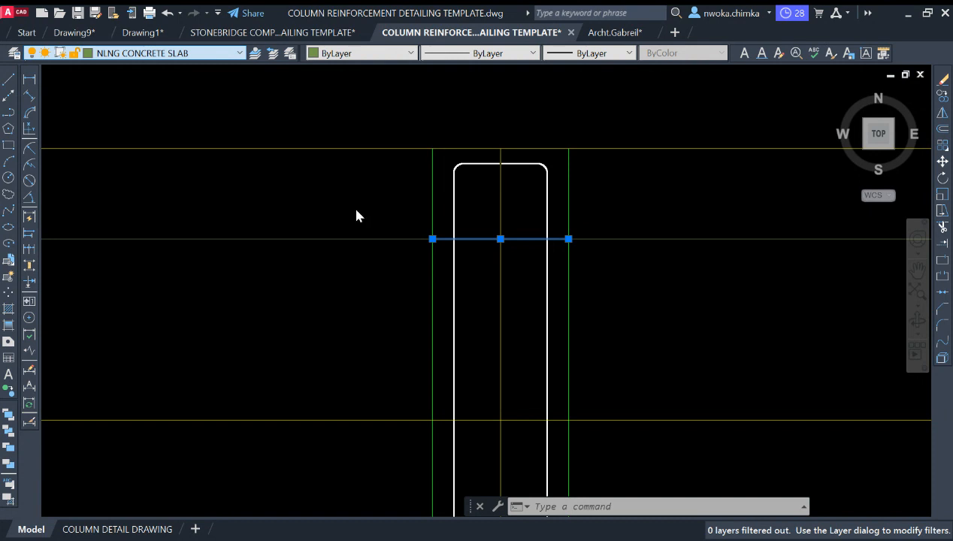
{"action": "key", "text": "Escape"}
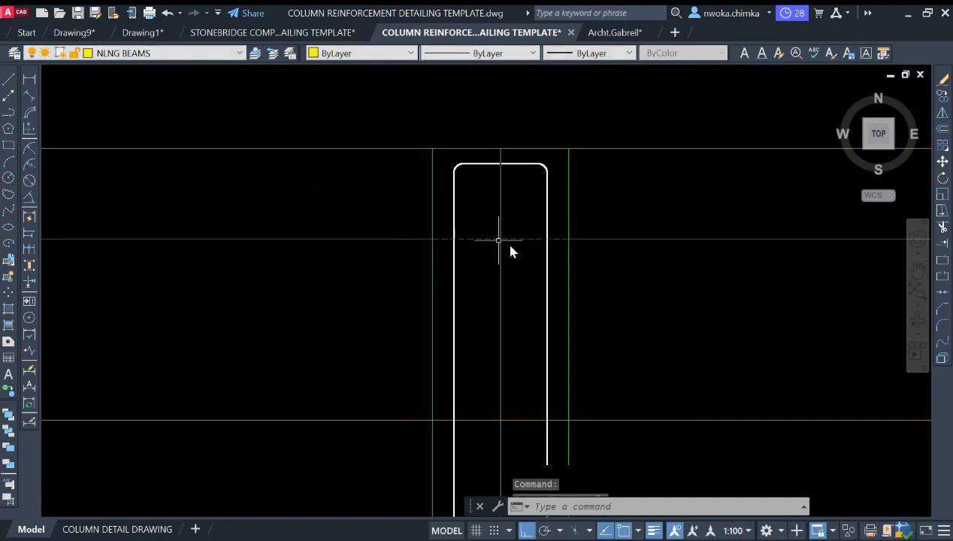
{"action": "key", "text": "Escape"}
Measure the gap between the free ends of the two bent bar legs at the column centreline
{"action": "scroll", "coordinate": [515, 237], "scroll_direction": "down", "scroll_amount": 4}
{"action": "scroll", "coordinate": [512, 234], "scroll_direction": "up", "scroll_amount": 10}
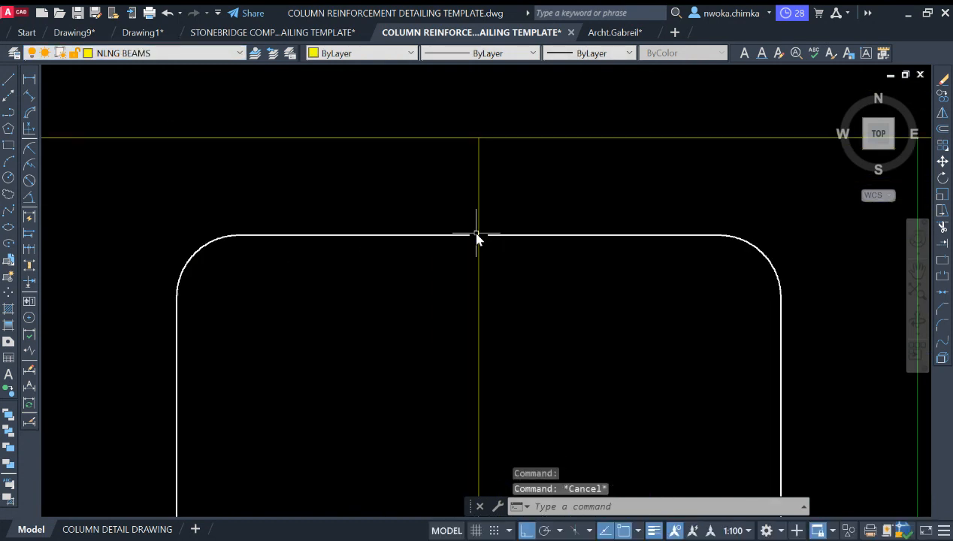
{"action": "scroll", "coordinate": [476, 238], "scroll_direction": "down", "scroll_amount": 4}
{"action": "scroll", "coordinate": [513, 251], "scroll_direction": "up", "scroll_amount": 2}
{"action": "scroll", "coordinate": [483, 237], "scroll_direction": "down", "scroll_amount": 2}
{"action": "scroll", "coordinate": [467, 238], "scroll_direction": "up", "scroll_amount": 4}
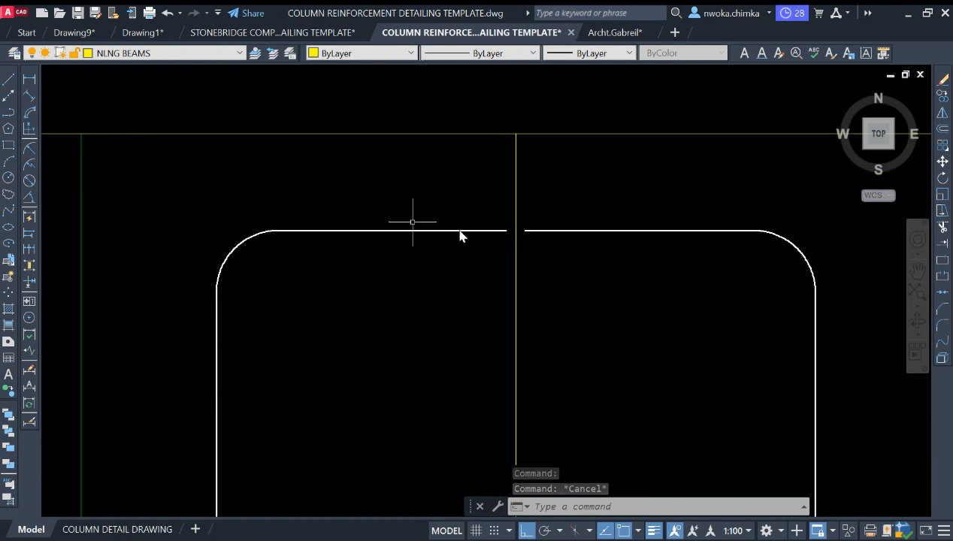
{"action": "left_click", "coordinate": [28, 80]}
{"action": "scroll", "coordinate": [504, 225], "scroll_direction": "up", "scroll_amount": 3}
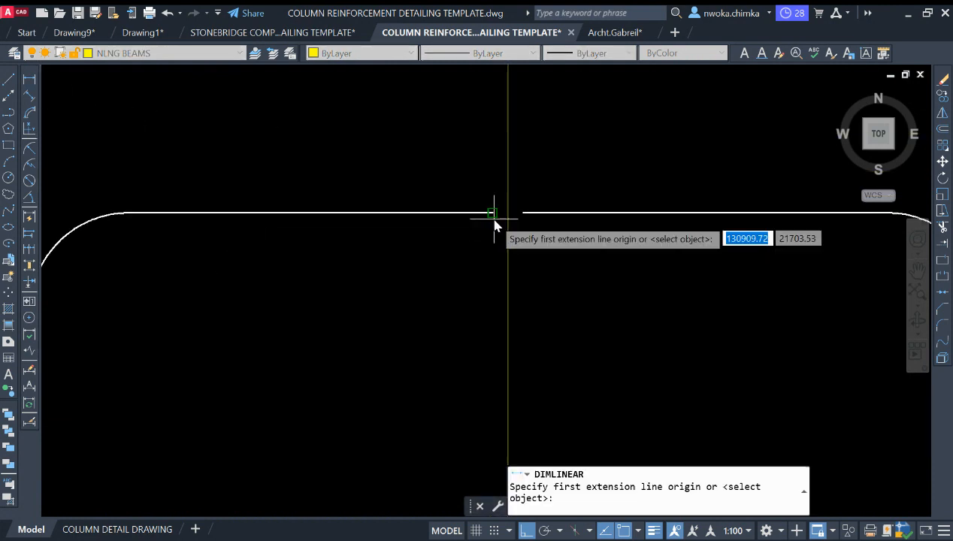
{"action": "left_click", "coordinate": [523, 213]}
{"action": "left_click", "coordinate": [525, 218]}
{"action": "scroll", "coordinate": [524, 222], "scroll_direction": "down", "scroll_amount": 4}
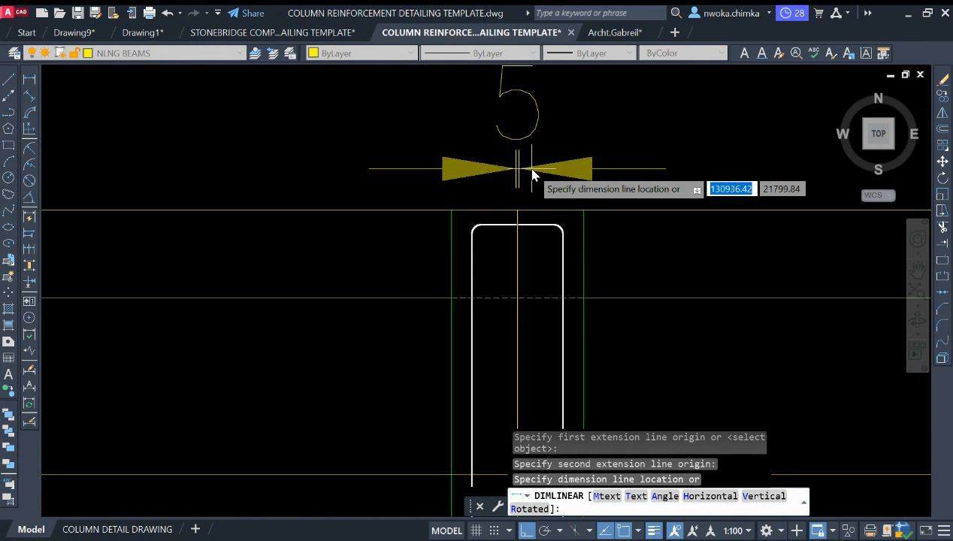
{"action": "key", "text": "Escape"}
{"action": "scroll", "coordinate": [526, 226], "scroll_direction": "up", "scroll_amount": 3}
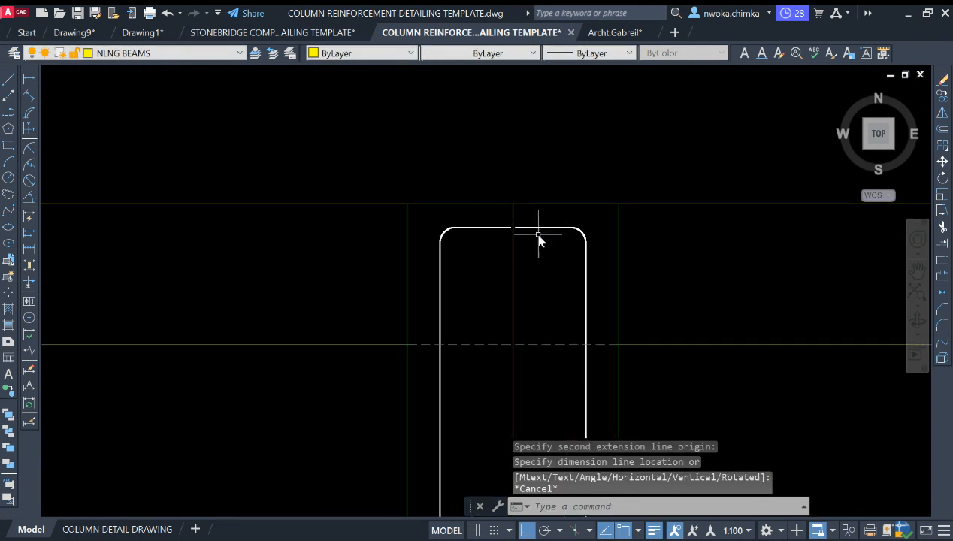
Stretch the bent top of the left column bar downward by 16
{"action": "left_click", "coordinate": [495, 205]}
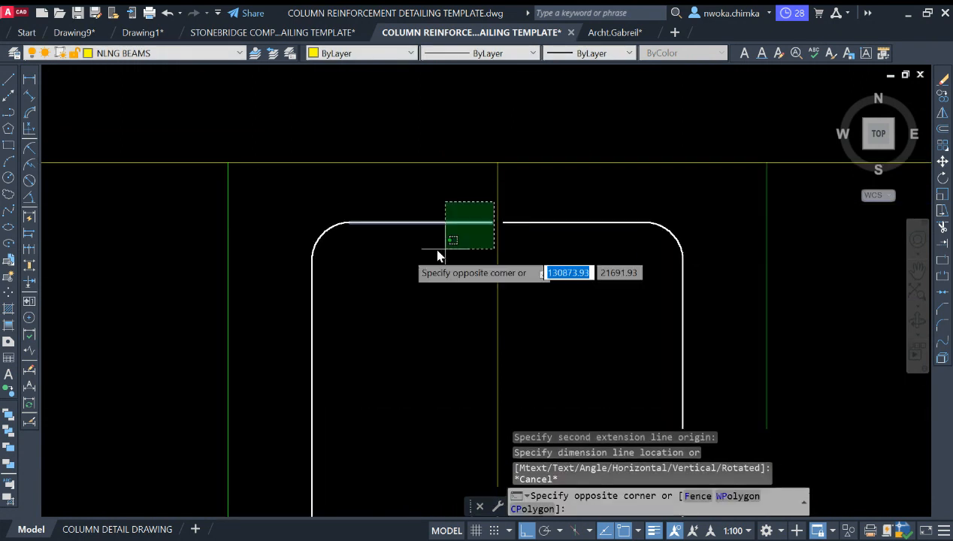
{"action": "left_click", "coordinate": [293, 284]}
{"action": "type", "text": "s"}
{"action": "key", "text": "Return"}
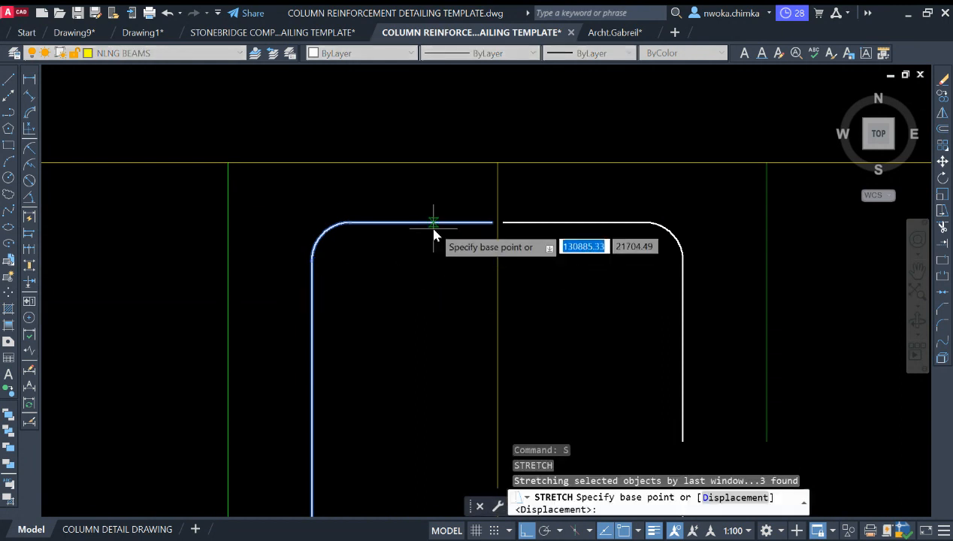
{"action": "left_click", "coordinate": [434, 224]}
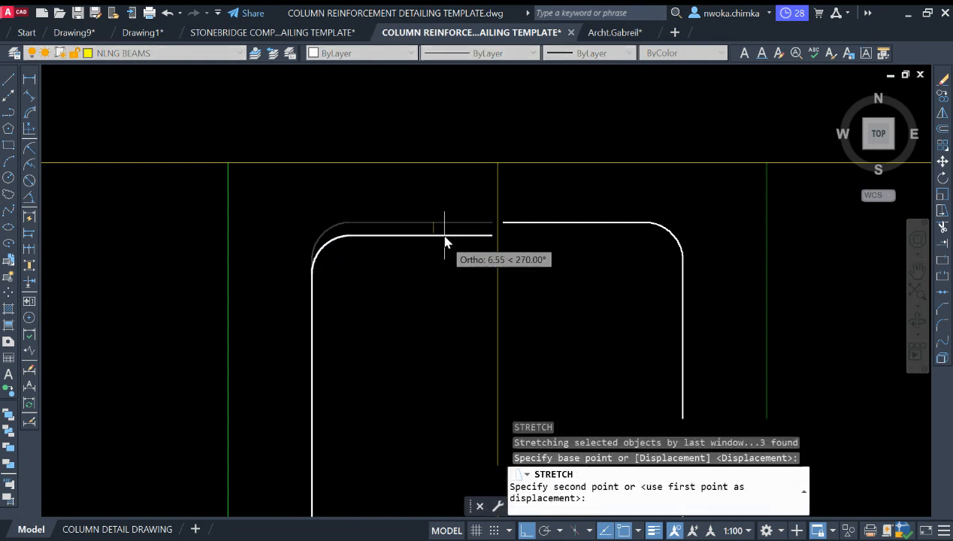
{"action": "type", "text": "16"}
{"action": "key", "text": "Return"}
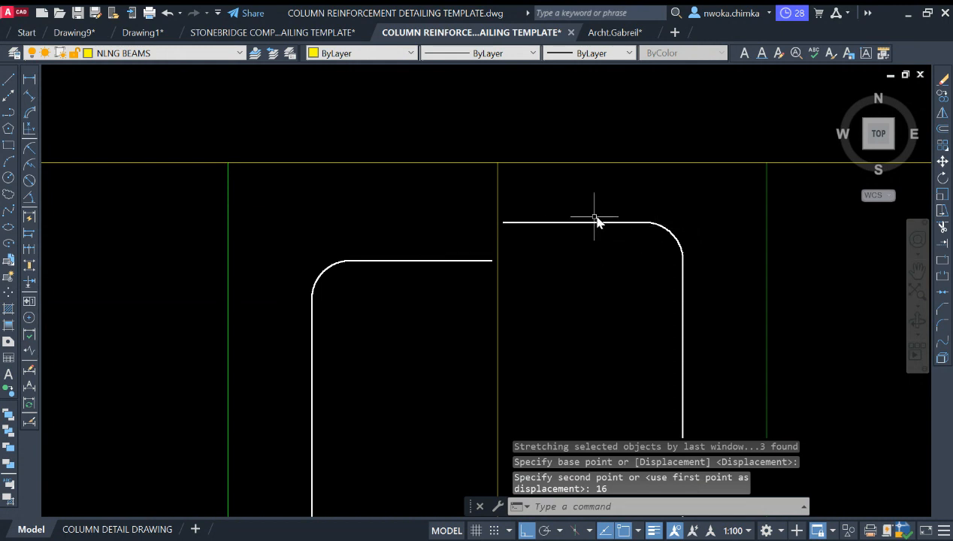
Lengthen the right bar's horizontal top leg by 25 across the column centreline
{"action": "left_click", "coordinate": [570, 222]}
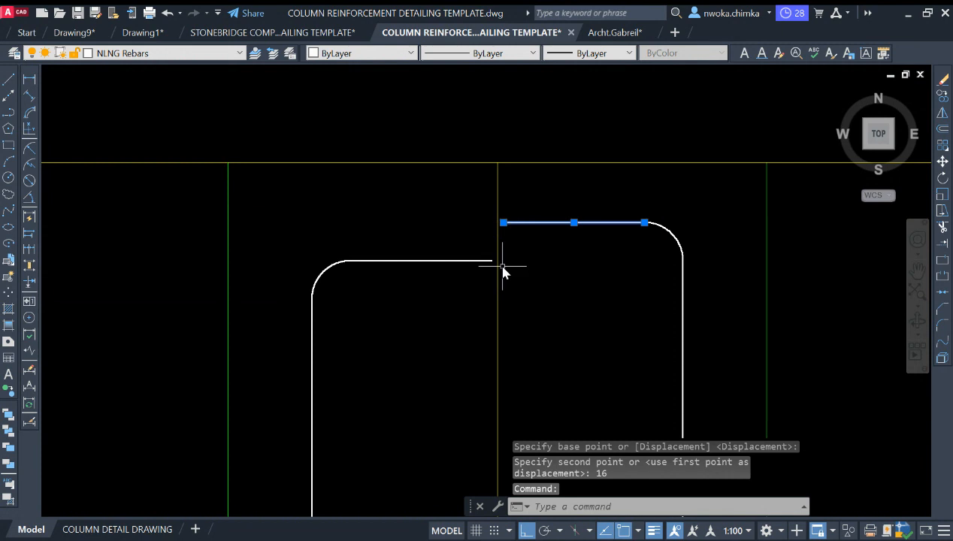
{"action": "left_click", "coordinate": [503, 223]}
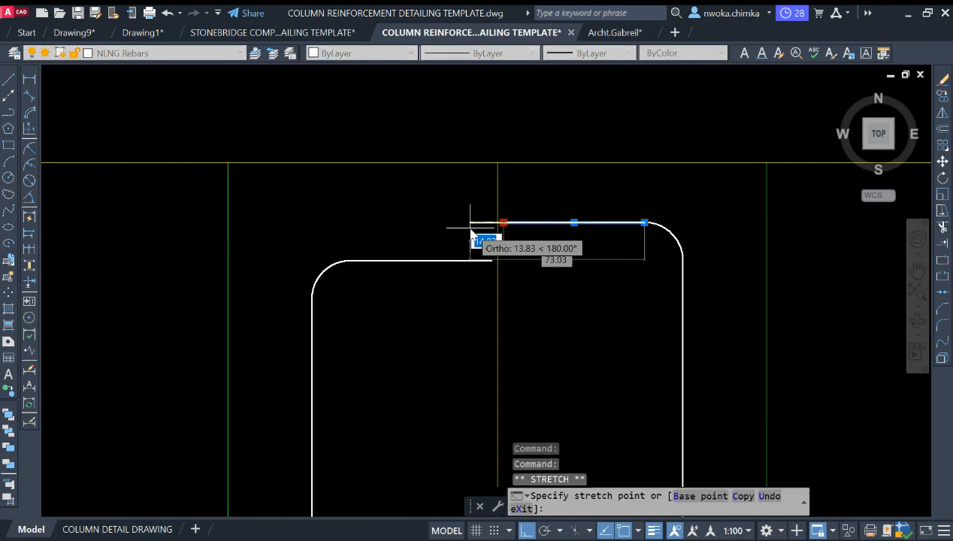
{"action": "type", "text": "2"}
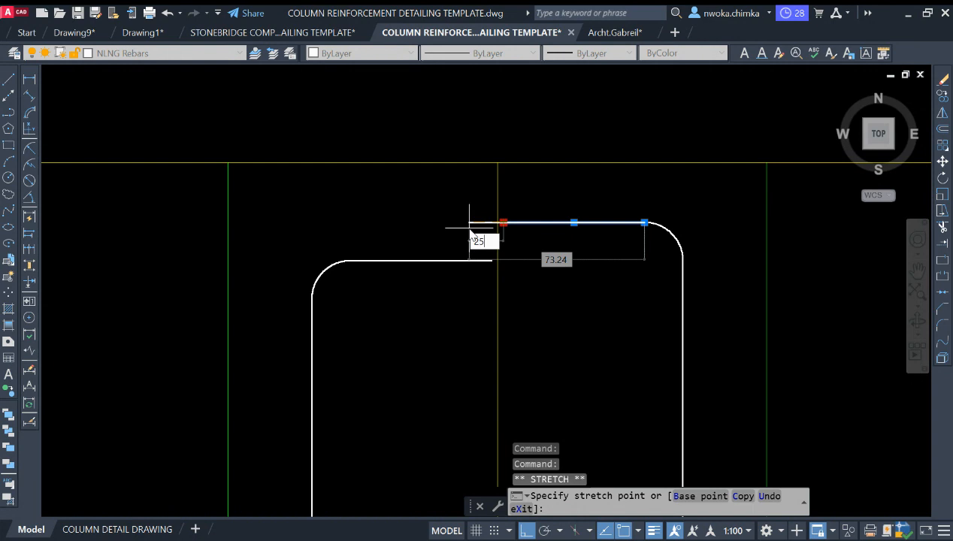
{"action": "type", "text": "5"}
{"action": "key", "text": "Return"}
Lengthen the left bar's horizontal top leg by 25 toward the right bar so the legs overlap
{"action": "left_click", "coordinate": [468, 242]}
{"action": "left_click", "coordinate": [481, 269]}
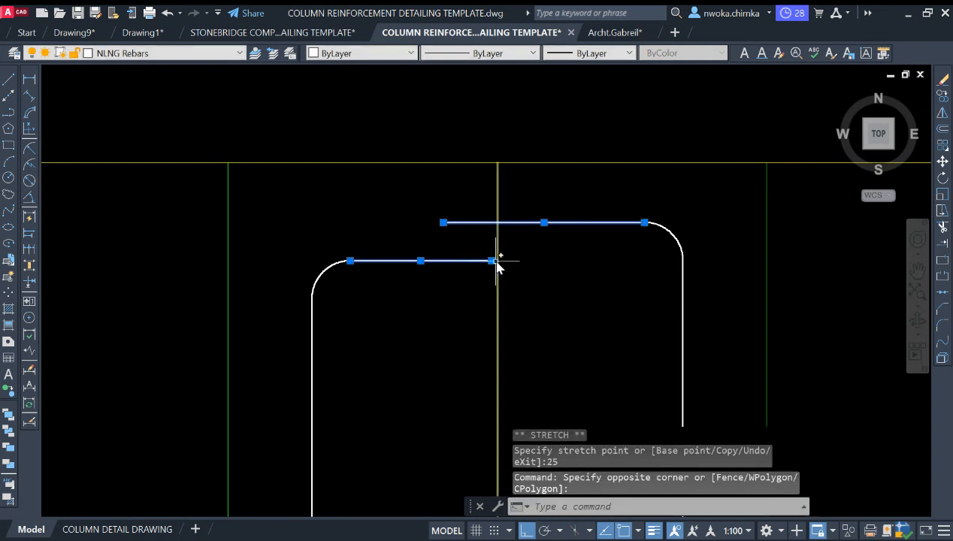
{"action": "left_click", "coordinate": [493, 262]}
{"action": "type", "text": "25"}
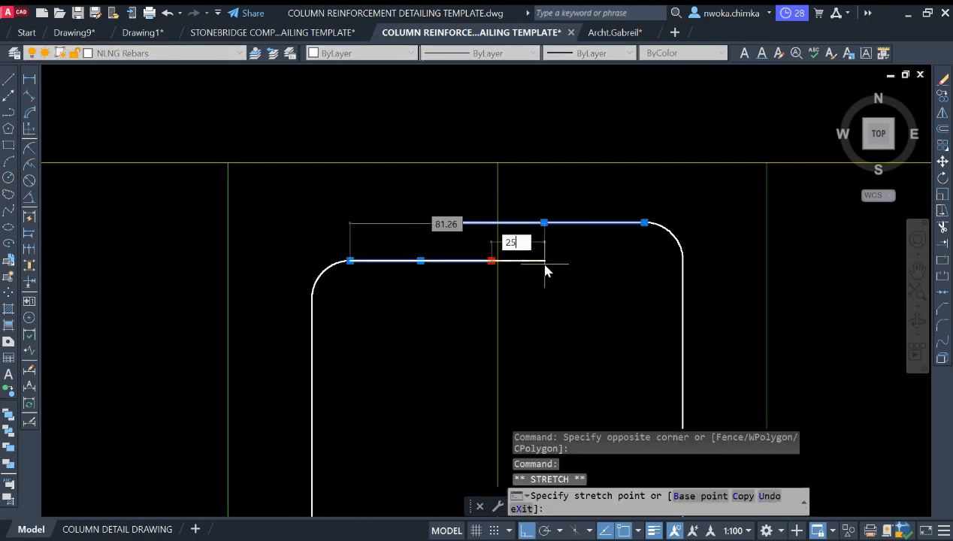
{"action": "key", "text": "Return"}
{"action": "key", "text": "Escape"}
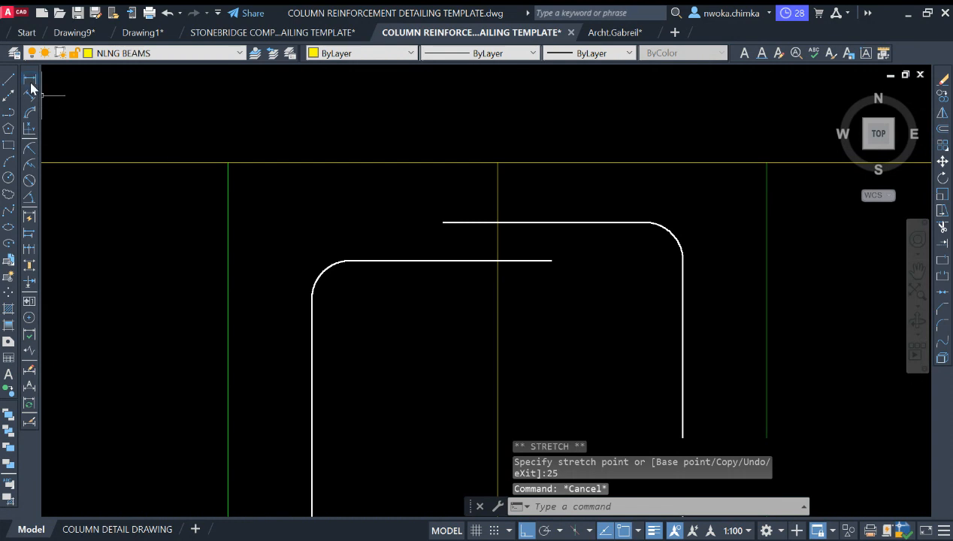
Measure the right bar's horizontal top leg from its free end to the vertical bar
{"action": "left_click", "coordinate": [30, 80]}
{"action": "left_click", "coordinate": [444, 222]}
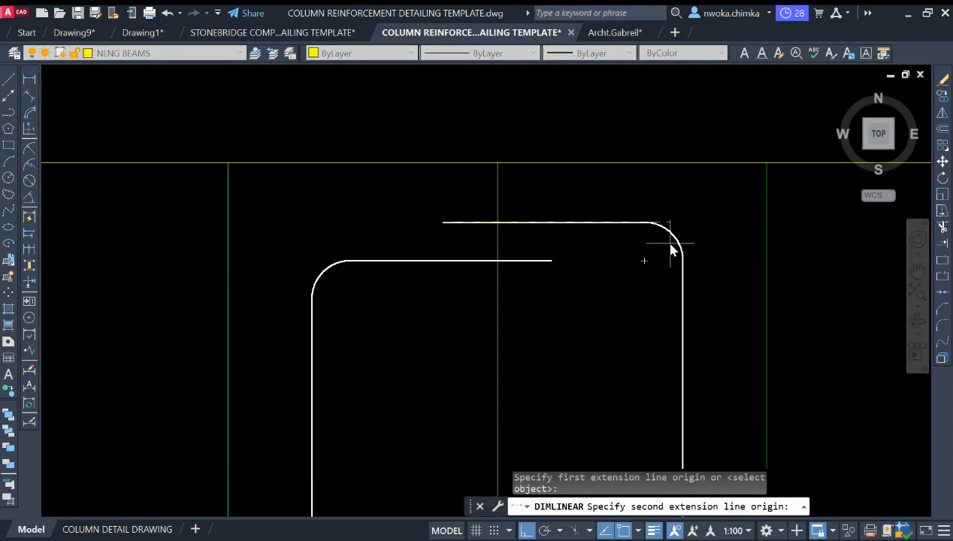
{"action": "left_click", "coordinate": [681, 264]}
{"action": "scroll", "coordinate": [601, 195], "scroll_direction": "down", "scroll_amount": 4}
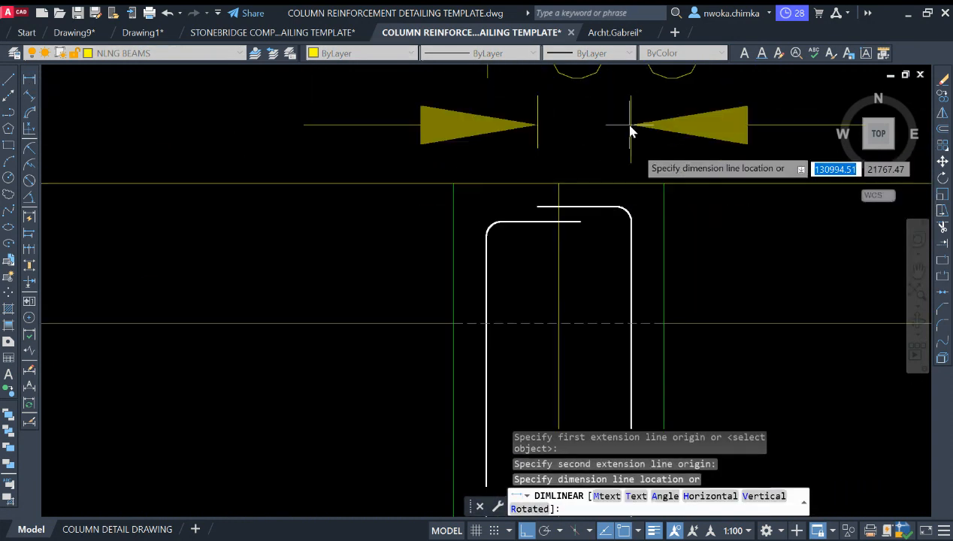
{"action": "scroll", "coordinate": [630, 127], "scroll_direction": "down", "scroll_amount": 2}
{"action": "middle_click_drag", "start_coordinate": [630, 128], "coordinate": [593, 191]}
{"action": "scroll", "coordinate": [631, 291], "scroll_direction": "up", "scroll_amount": 2}
{"action": "key", "text": "Escape"}
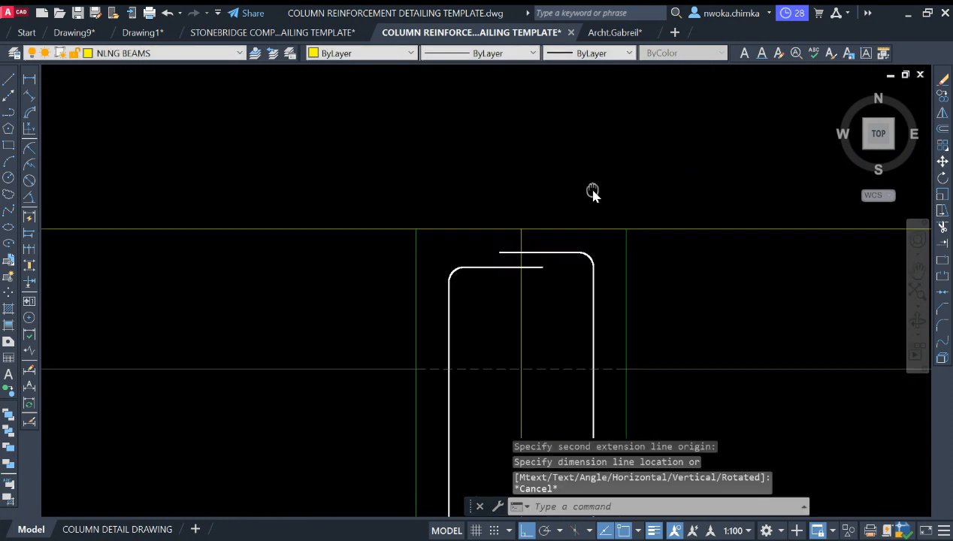
{"action": "scroll", "coordinate": [584, 205], "scroll_direction": "down", "scroll_amount": 1}
{"action": "scroll", "coordinate": [529, 207], "scroll_direction": "up", "scroll_amount": 1}
{"action": "scroll", "coordinate": [540, 201], "scroll_direction": "down", "scroll_amount": 1}
{"action": "scroll", "coordinate": [560, 200], "scroll_direction": "down", "scroll_amount": 1}
{"action": "mouse_move", "coordinate": [592, 269]}
{"action": "middle_mouse_down"}
{"action": "mouse_move", "coordinate": [582, 183]}
{"action": "mouse_move", "coordinate": [553, 174]}
{"action": "mouse_move", "coordinate": [551, 254]}
{"action": "middle_mouse_up"}
{"action": "scroll", "coordinate": [581, 183], "scroll_direction": "down", "scroll_amount": 1}
{"action": "scroll", "coordinate": [558, 199], "scroll_direction": "up", "scroll_amount": 2}
{"action": "scroll", "coordinate": [560, 223], "scroll_direction": "up", "scroll_amount": 2}
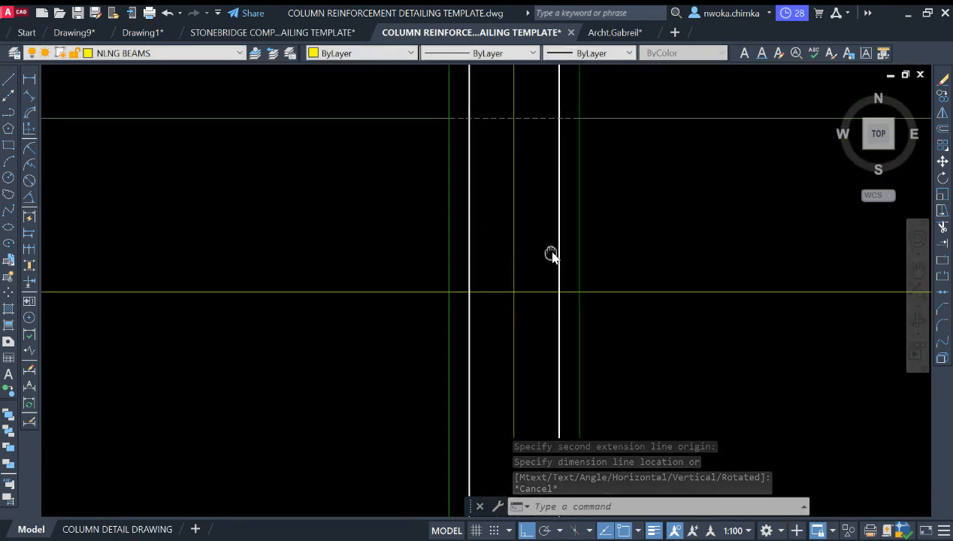
Trim the lower beam line between the column faces and the outer reinforcement bars on both sides
{"action": "scroll", "coordinate": [519, 288], "scroll_direction": "up", "scroll_amount": 2}
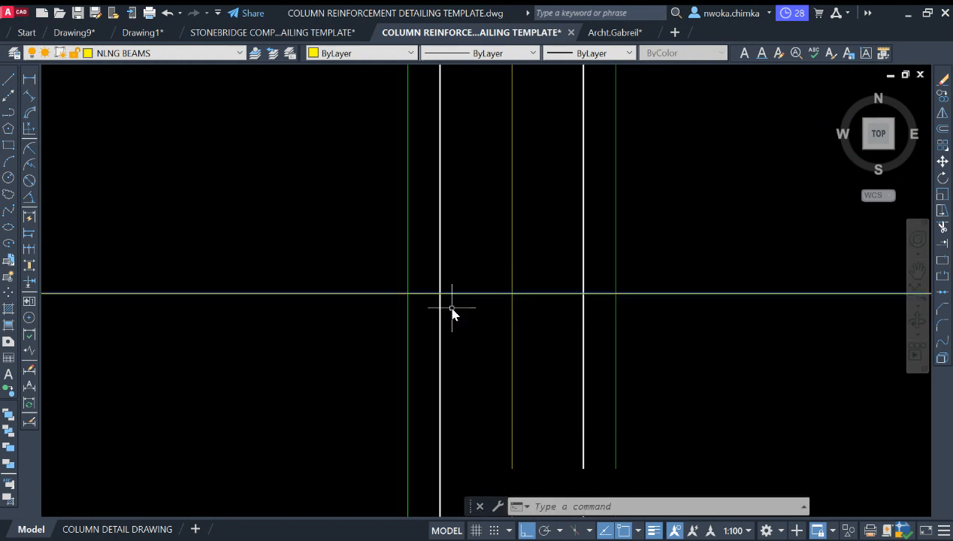
{"action": "key", "text": "Escape"}
{"action": "type", "text": "tr"}
{"action": "key", "text": "Return"}
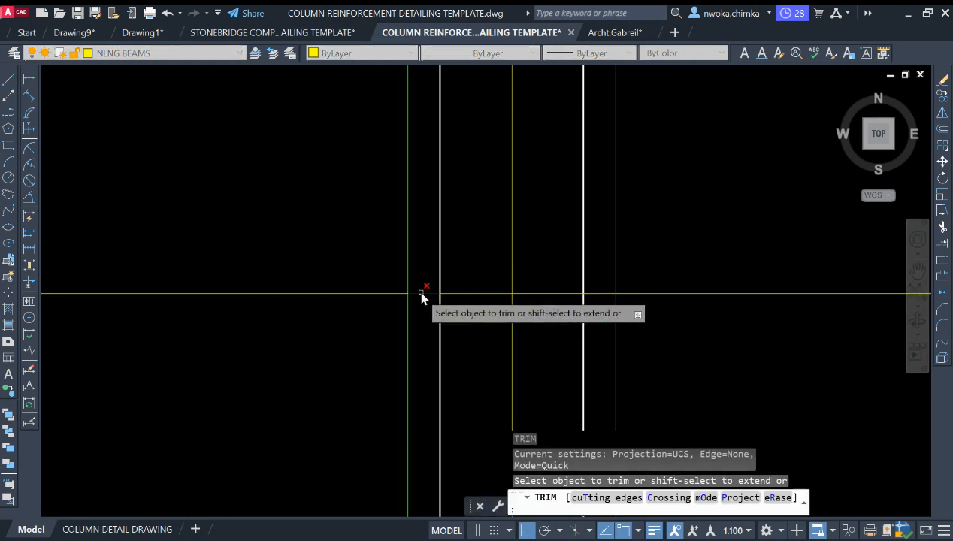
{"action": "left_click", "coordinate": [421, 294]}
{"action": "left_click", "coordinate": [601, 294]}
{"action": "key", "text": "Escape"}
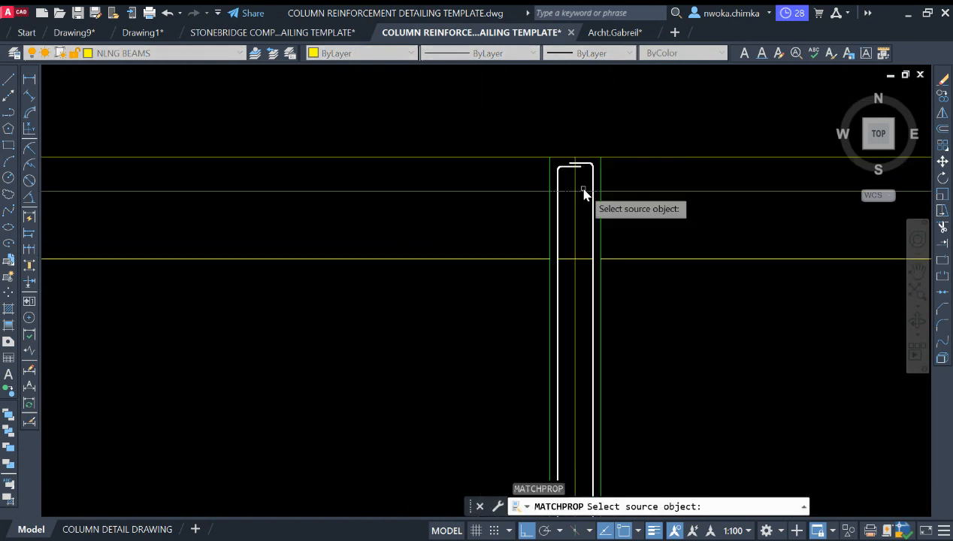
Match the lower beam line segment inside the column to the properties of the dashed slab line above it
{"action": "left_click", "coordinate": [584, 192]}
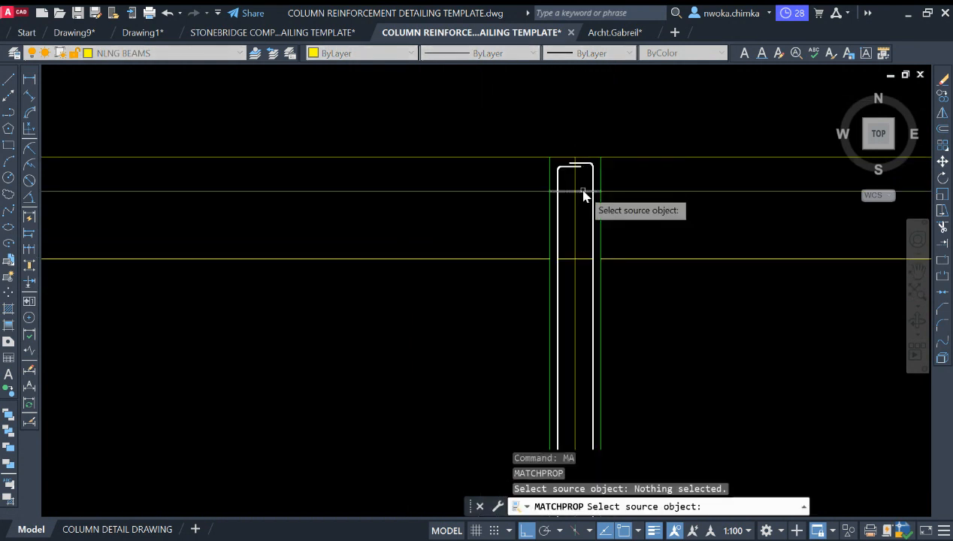
{"action": "left_click", "coordinate": [585, 192]}
{"action": "scroll", "coordinate": [583, 247], "scroll_direction": "up", "scroll_amount": 4}
{"action": "left_click", "coordinate": [583, 264]}
{"action": "left_click", "coordinate": [576, 285]}
{"action": "key", "text": "Escape"}
Extend the dashed lower beam line inside the column out to both column faces
{"action": "type", "text": "ex"}
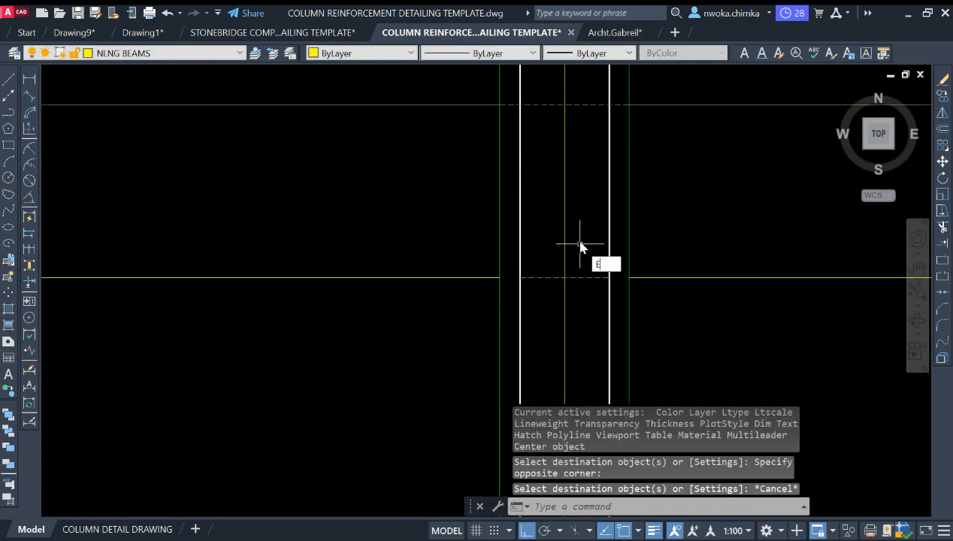
{"action": "key", "text": "Return"}
{"action": "left_click", "coordinate": [530, 278]}
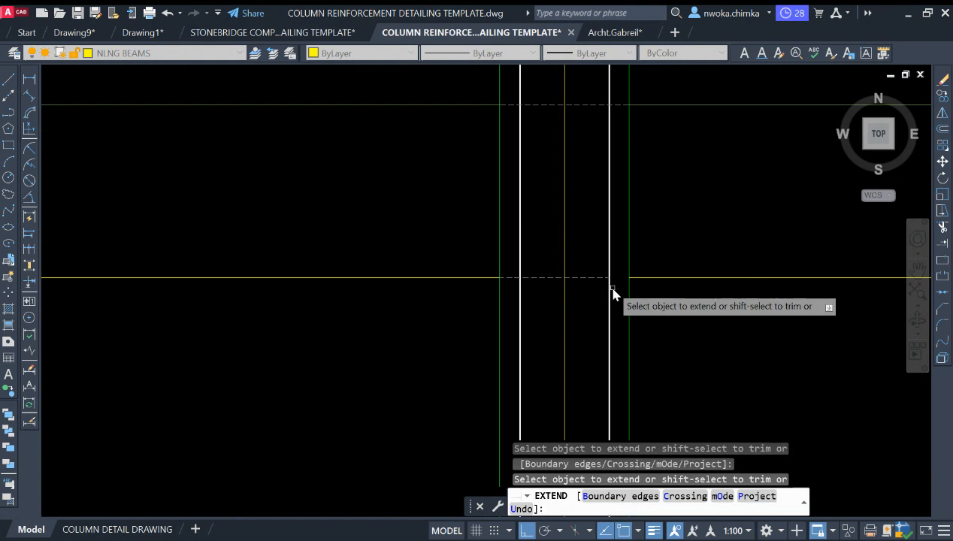
{"action": "key", "text": "Escape"}
{"action": "scroll", "coordinate": [638, 234], "scroll_direction": "down", "scroll_amount": 3}
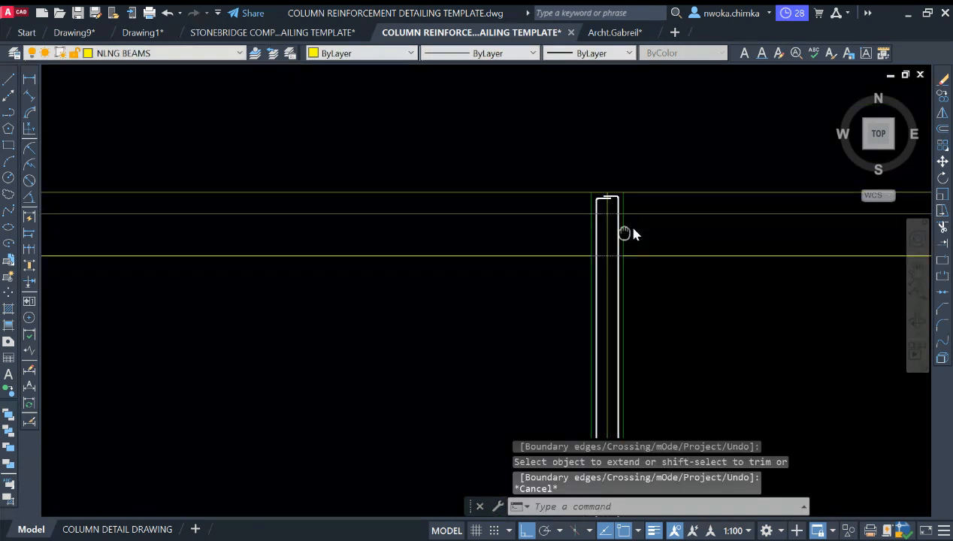
{"action": "scroll", "coordinate": [511, 218], "scroll_direction": "up", "scroll_amount": 2}
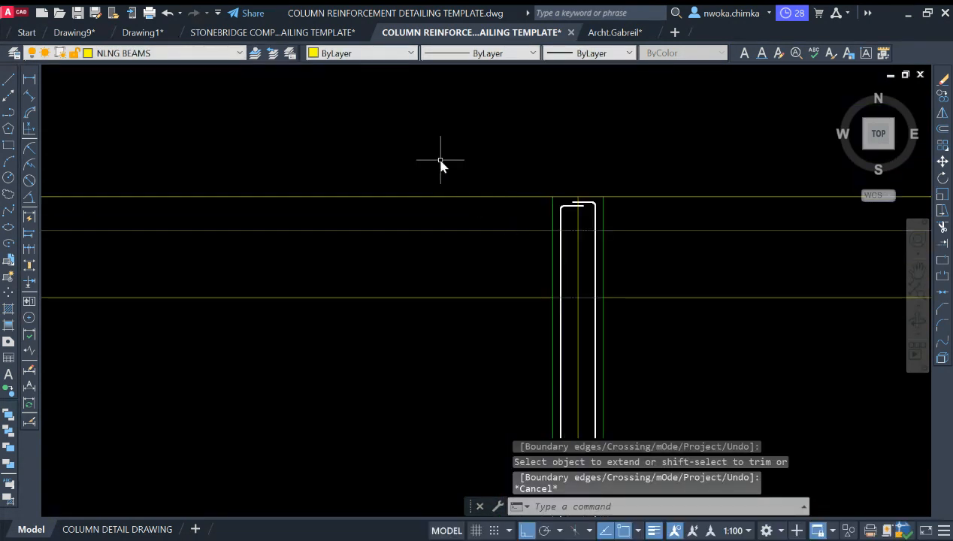
{"action": "scroll", "coordinate": [423, 242], "scroll_direction": "down", "scroll_amount": 2}
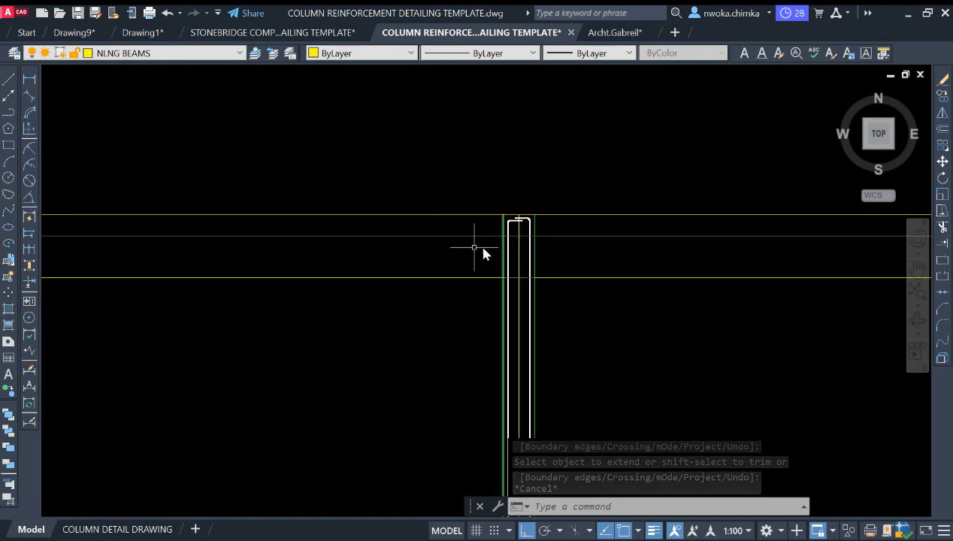
{"action": "scroll", "coordinate": [481, 248], "scroll_direction": "down", "scroll_amount": 2}
{"action": "scroll", "coordinate": [316, 218], "scroll_direction": "up", "scroll_amount": 2}
{"action": "scroll", "coordinate": [439, 222], "scroll_direction": "down", "scroll_amount": 2}
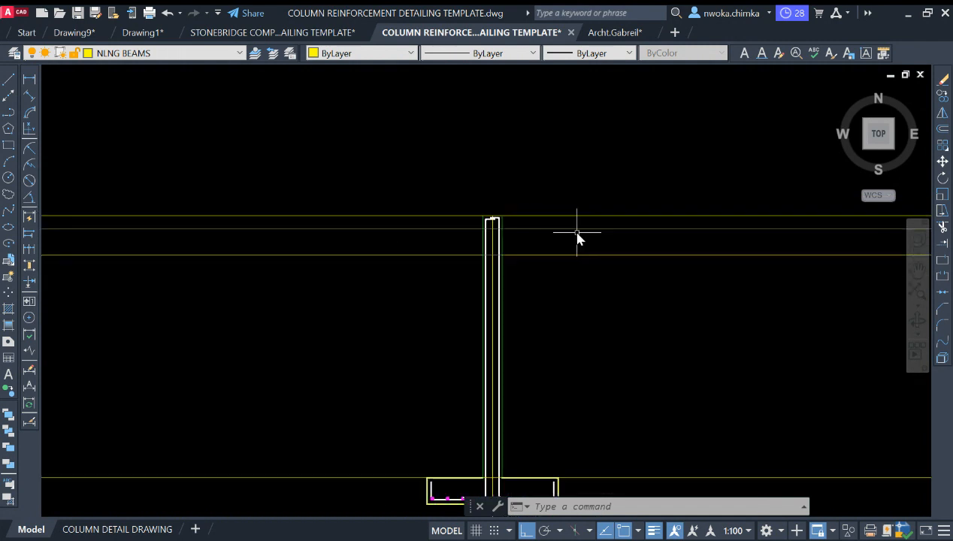
{"action": "scroll", "coordinate": [373, 207], "scroll_direction": "down", "scroll_amount": 5}
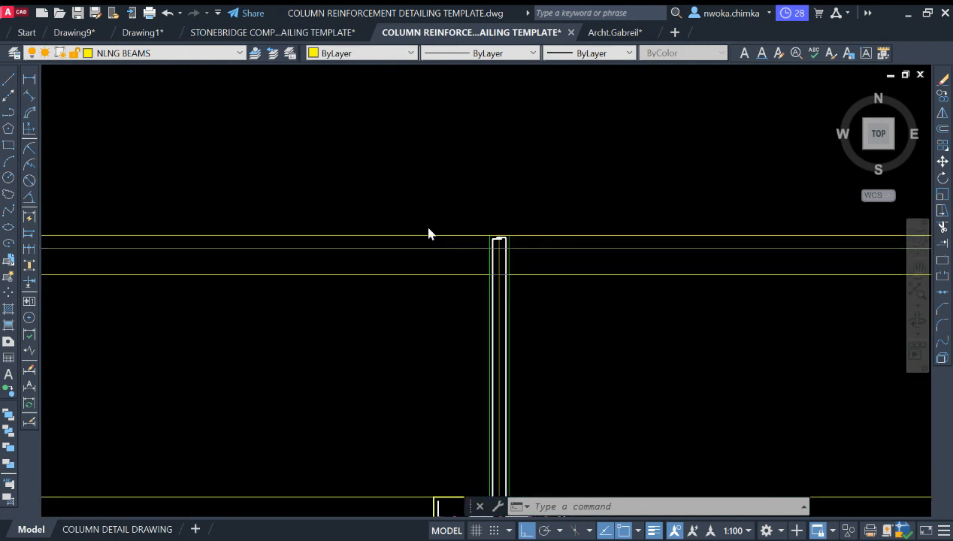
Copy the break line with the 150 and 450 beam dimensions from the finished Section B column detail onto the new column's top beam line
{"action": "middle_click_drag", "start_coordinate": [354, 230], "coordinate": [624, 225]}
{"action": "scroll", "coordinate": [322, 114], "scroll_direction": "up", "scroll_amount": 8}
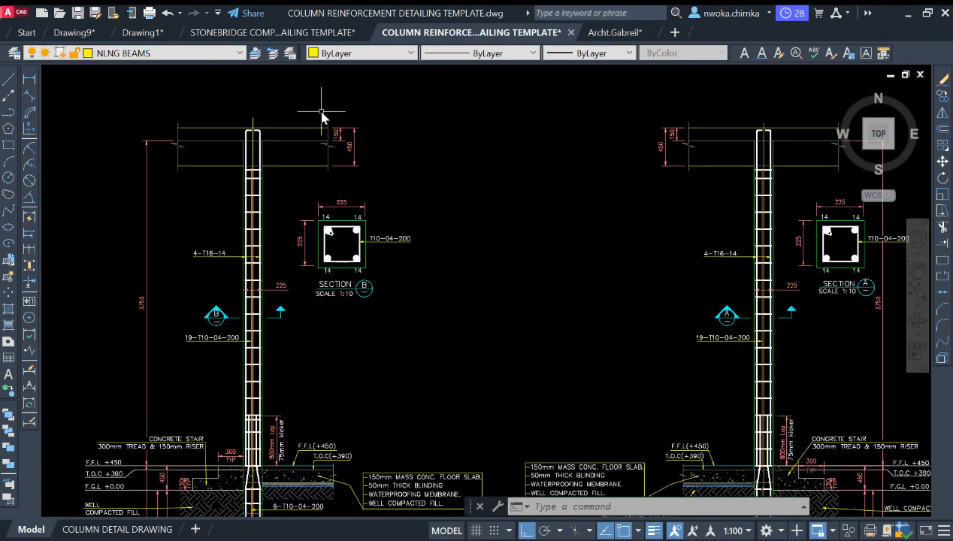
{"action": "scroll", "coordinate": [381, 152], "scroll_direction": "up", "scroll_amount": 2}
{"action": "left_click", "coordinate": [392, 110]}
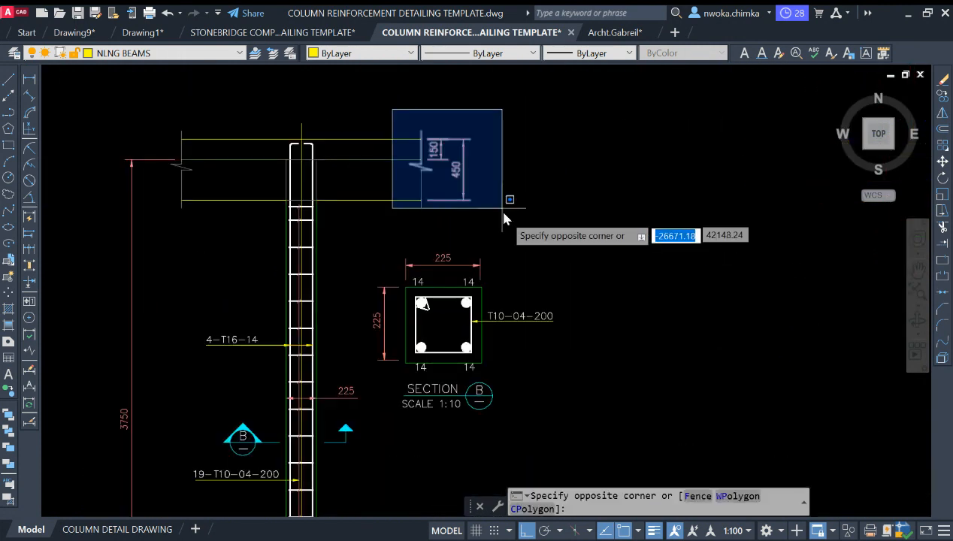
{"action": "left_click", "coordinate": [514, 233]}
{"action": "key", "text": "Return"}
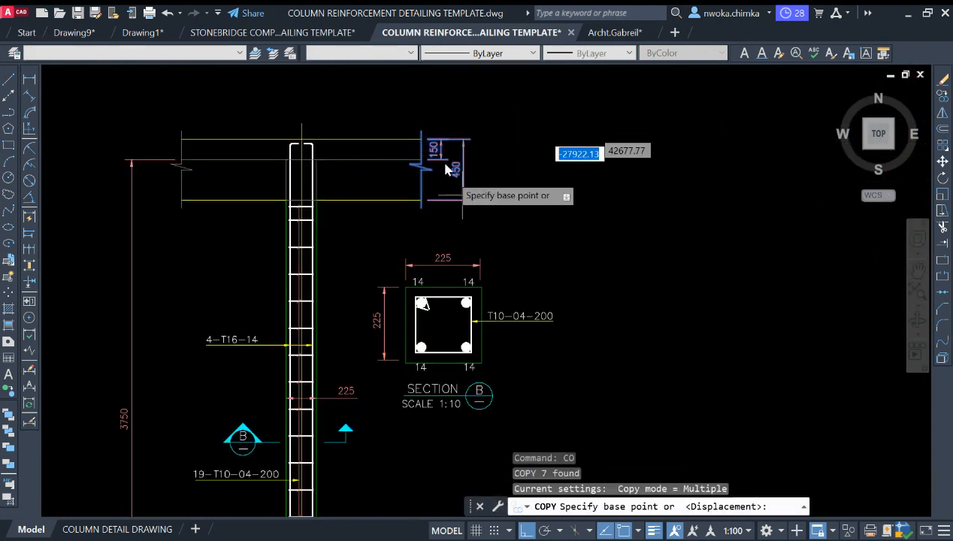
{"action": "scroll", "coordinate": [446, 175], "scroll_direction": "down", "scroll_amount": 5}
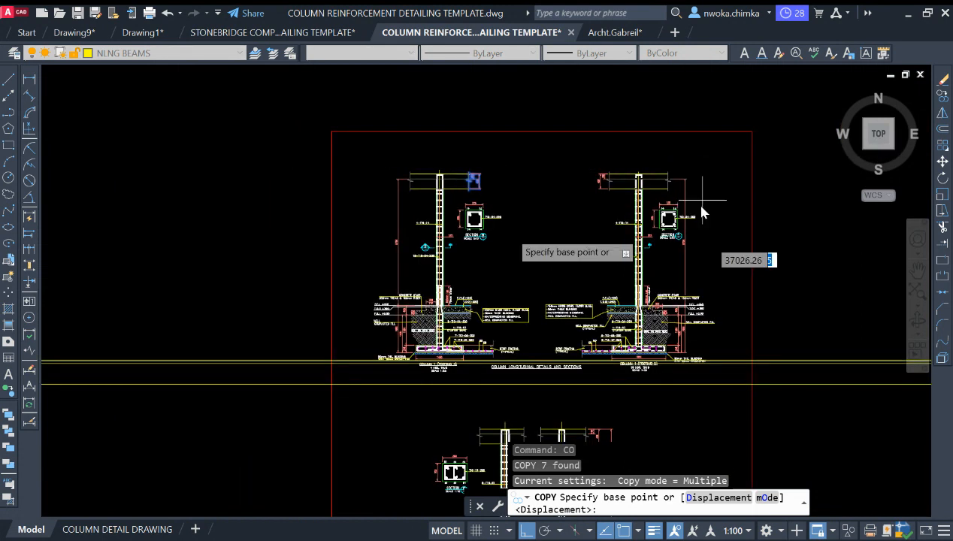
{"action": "scroll", "coordinate": [461, 178], "scroll_direction": "up", "scroll_amount": 8}
{"action": "scroll", "coordinate": [554, 162], "scroll_direction": "up", "scroll_amount": 3}
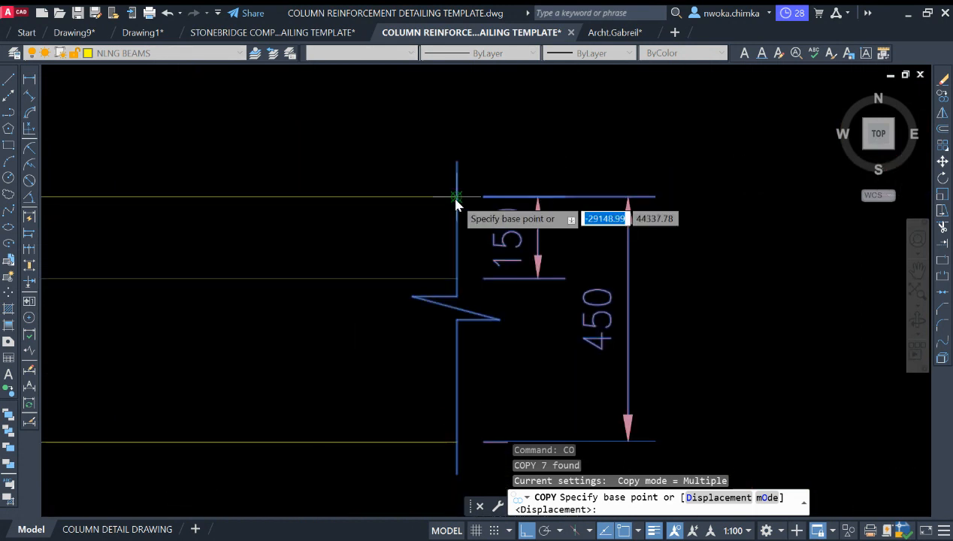
{"action": "left_click", "coordinate": [454, 206]}
{"action": "scroll", "coordinate": [272, 196], "scroll_direction": "down", "scroll_amount": 8}
{"action": "middle_click_drag", "start_coordinate": [468, 215], "coordinate": [144, 214]}
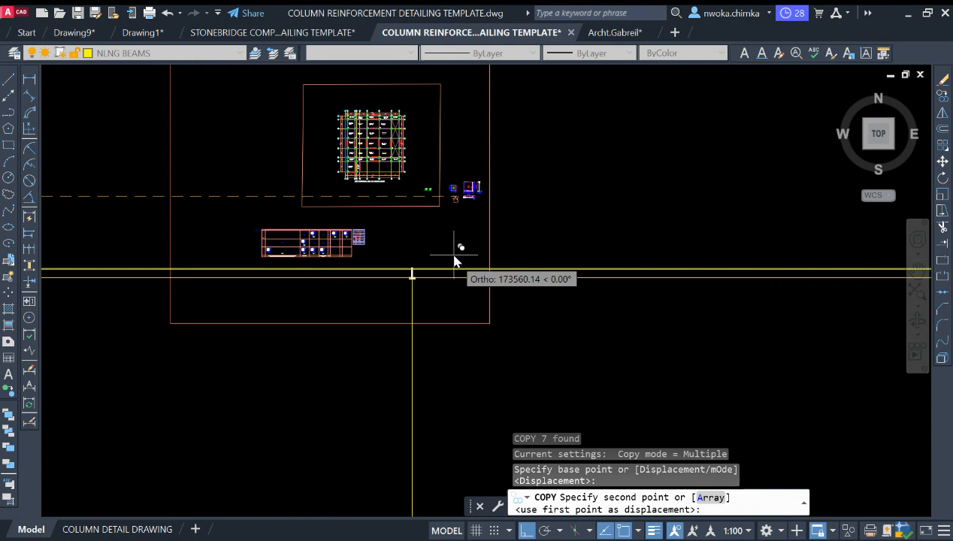
{"action": "scroll", "coordinate": [442, 256], "scroll_direction": "up", "scroll_amount": 9}
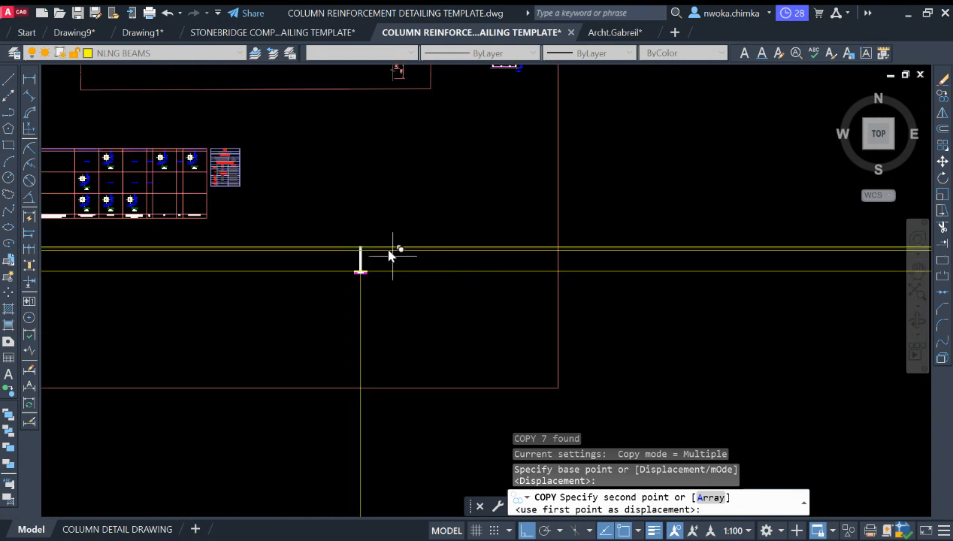
{"action": "left_click", "coordinate": [316, 260]}
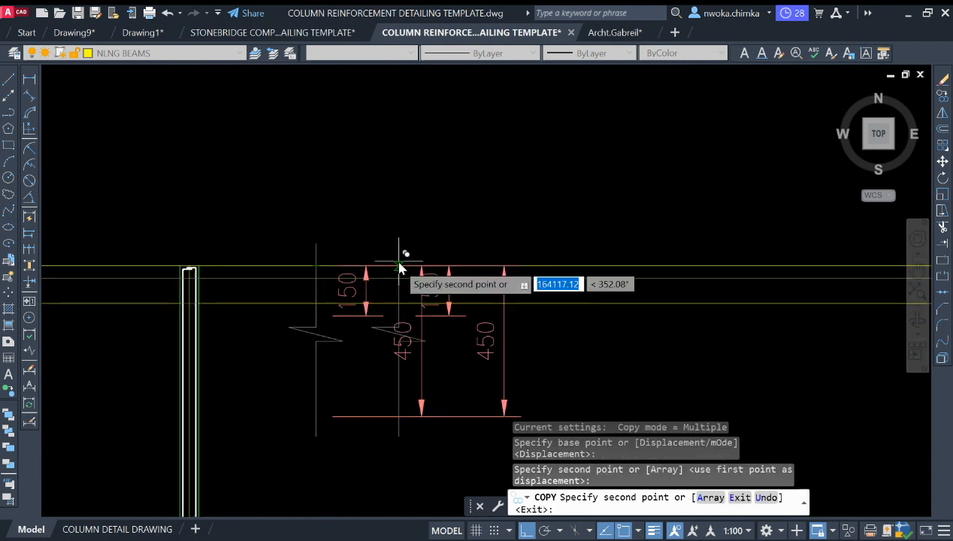
{"action": "key", "text": "Escape"}
Scale the copied break line and dimensions by a factor of 0.25
{"action": "scroll", "coordinate": [429, 167], "scroll_direction": "down", "scroll_amount": 3}
{"action": "left_click", "coordinate": [387, 160]}
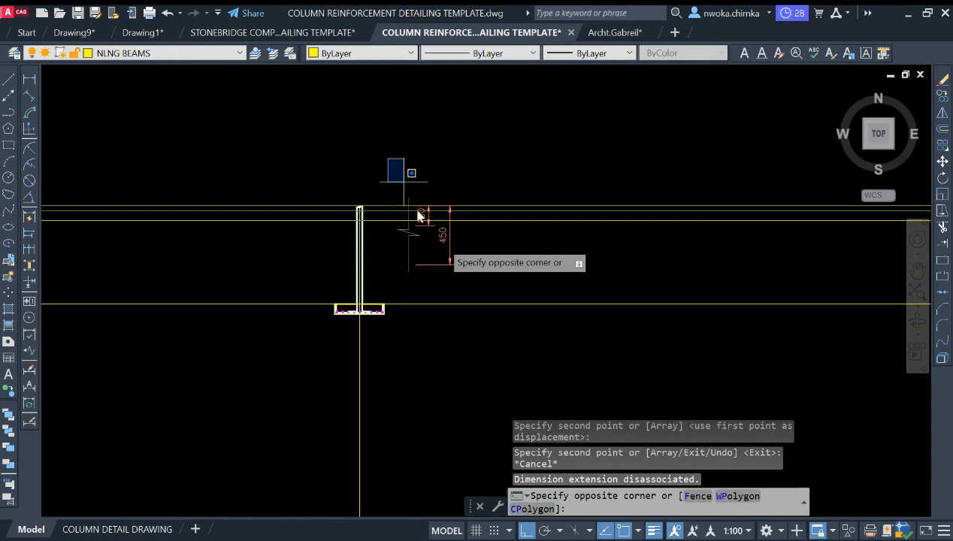
{"action": "left_click", "coordinate": [481, 277]}
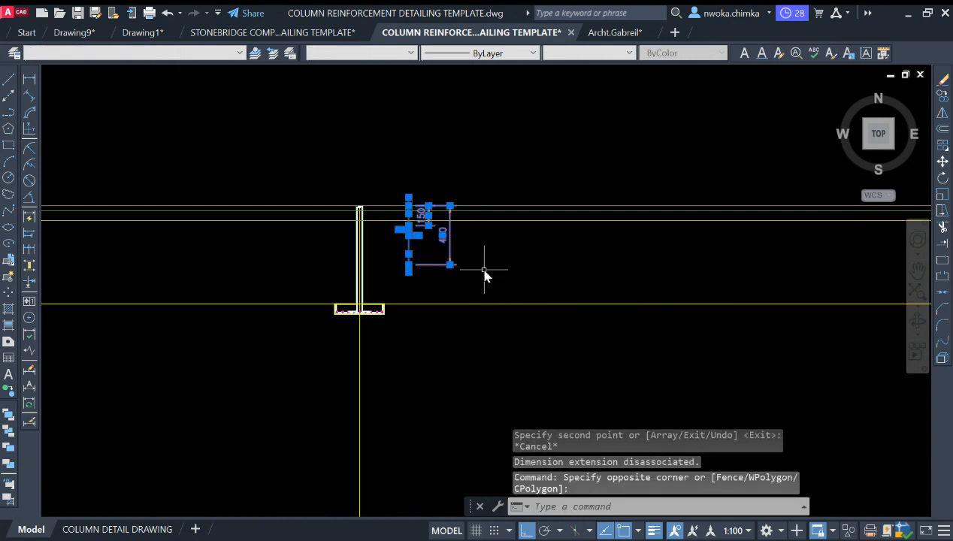
{"action": "type", "text": "sc"}
{"action": "key", "text": "Return"}
{"action": "left_click", "coordinate": [425, 232]}
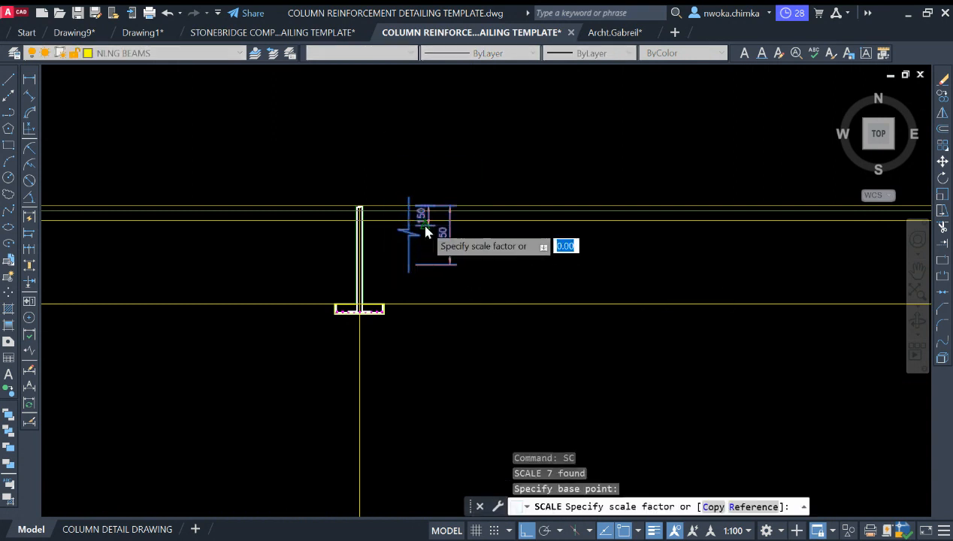
{"action": "type", "text": "0.25"}
{"action": "key", "text": "Return"}
{"action": "scroll", "coordinate": [423, 219], "scroll_direction": "up", "scroll_amount": 5}
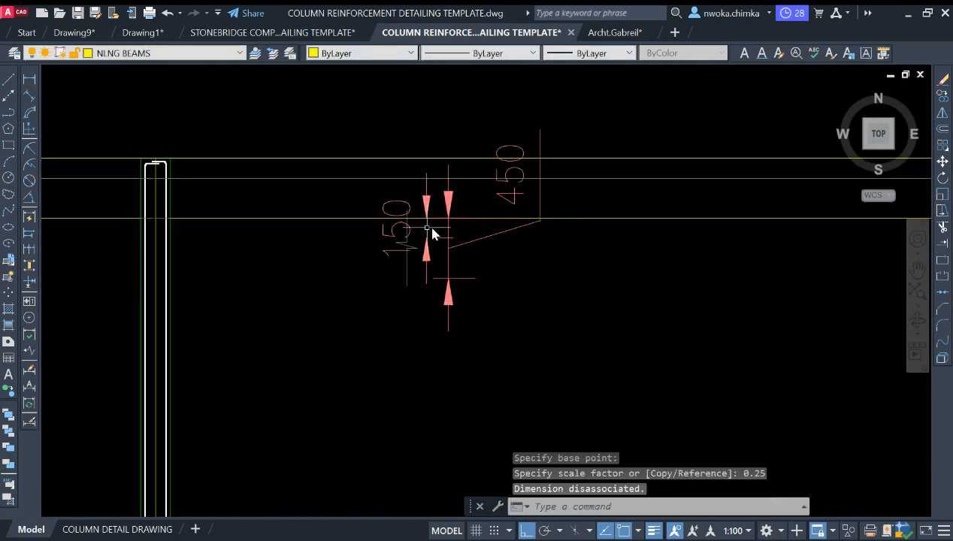
Erase the copied and scaled break line and dimensions beside the new column
{"action": "scroll", "coordinate": [432, 233], "scroll_direction": "down", "scroll_amount": 2}
{"action": "left_click", "coordinate": [392, 148]}
{"action": "left_click", "coordinate": [670, 319]}
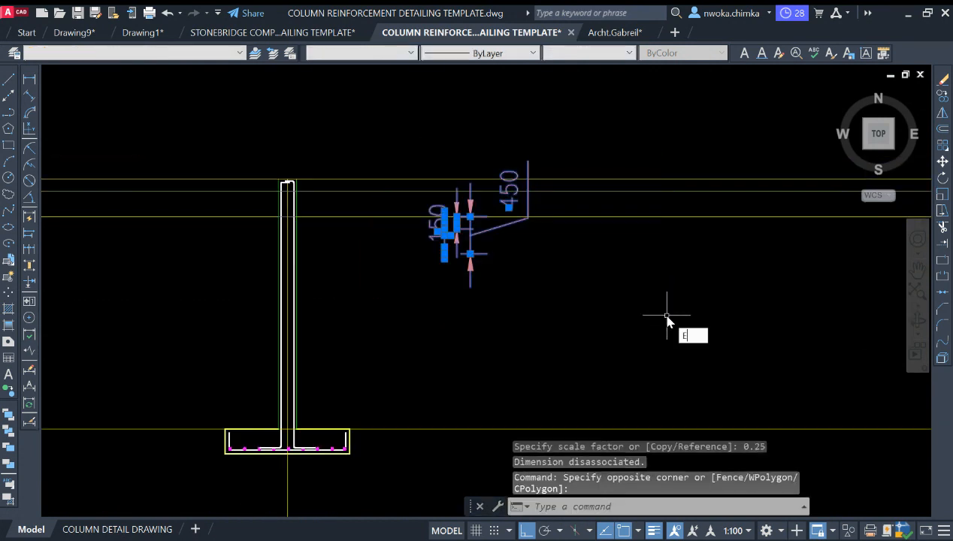
{"action": "type", "text": "e"}
{"action": "key", "text": "Return"}
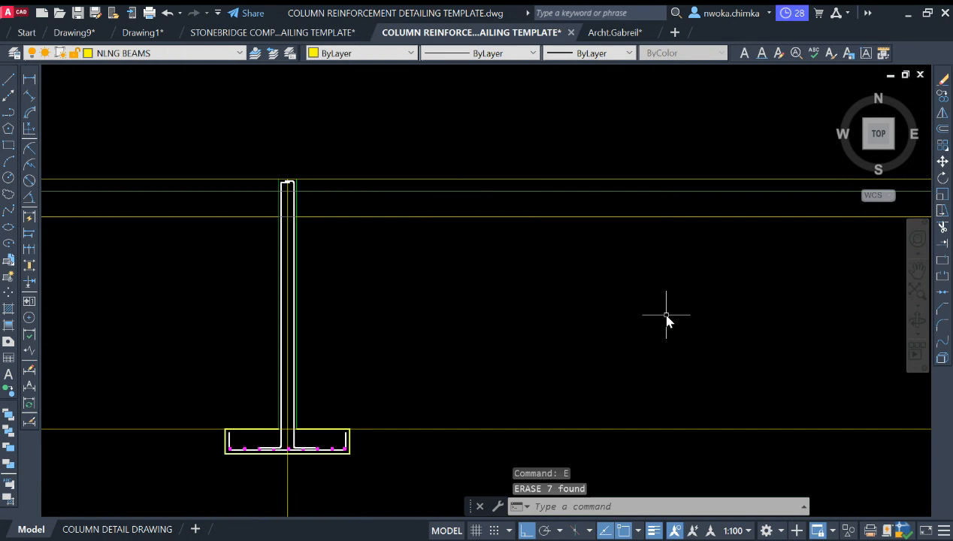
Make NLNG HIDDEN DETAIL the current layer
{"action": "middle_click_drag", "start_coordinate": [439, 205], "coordinate": [477, 211]}
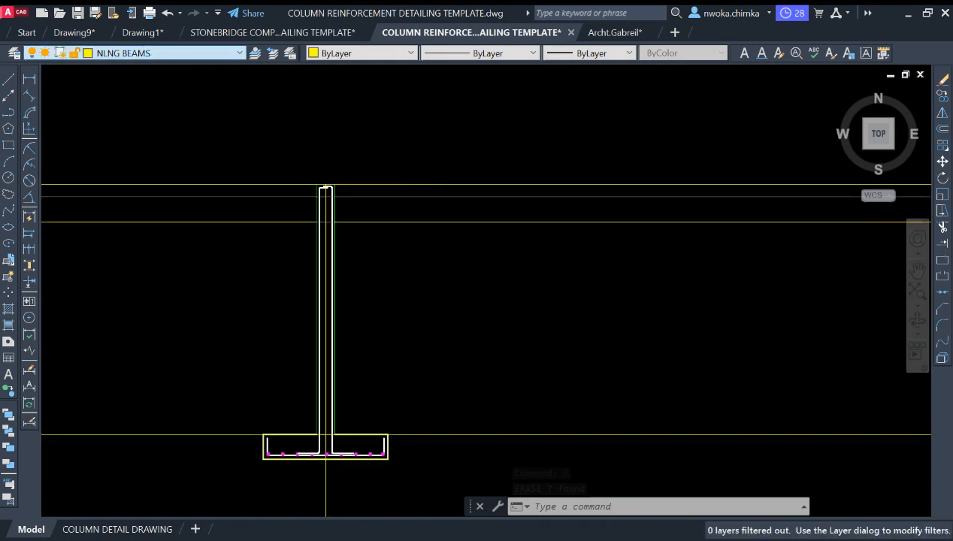
{"action": "left_click", "coordinate": [175, 137]}
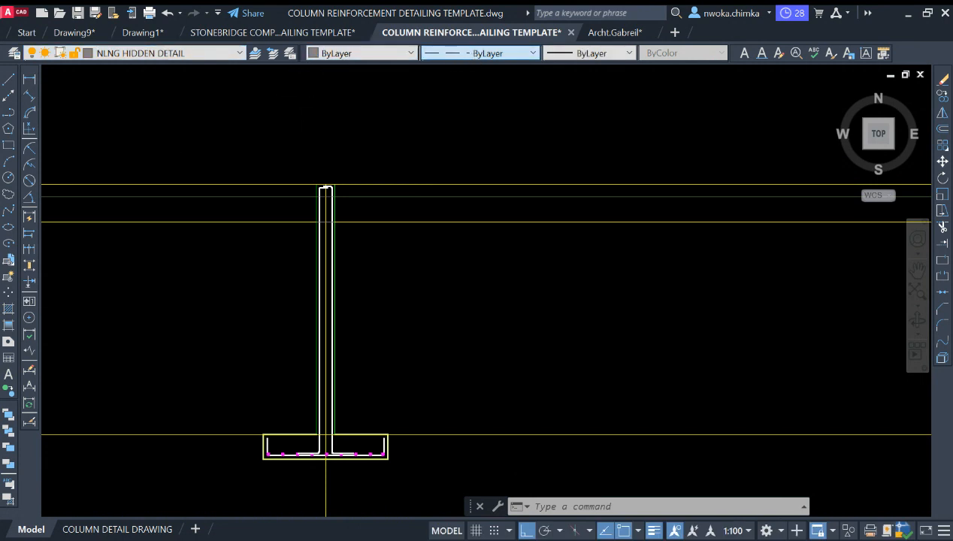
{"action": "left_click", "coordinate": [9, 80]}
{"action": "scroll", "coordinate": [255, 188], "scroll_direction": "up", "scroll_amount": 2}
{"action": "middle_click_drag", "start_coordinate": [273, 196], "coordinate": [362, 170]}
{"action": "scroll", "coordinate": [357, 195], "scroll_direction": "up", "scroll_amount": 2}
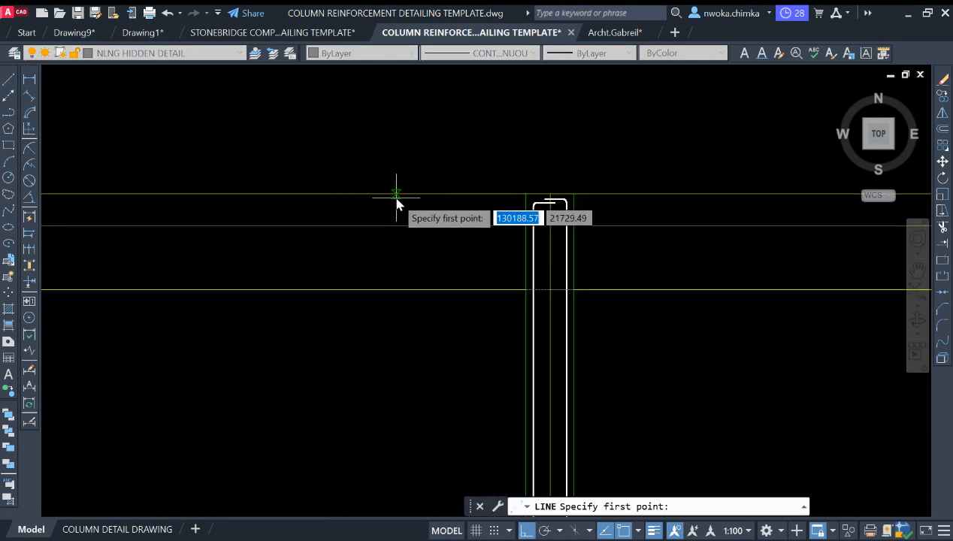
{"action": "key", "text": "Escape"}
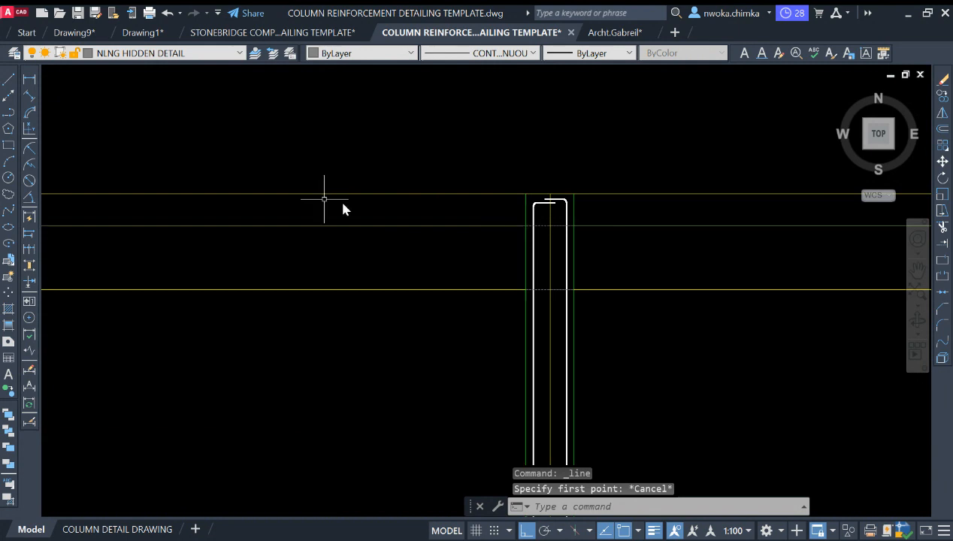
Try to offset the column's left face outward by 2000
{"action": "key", "text": "Return"}
{"action": "type", "text": "2"}
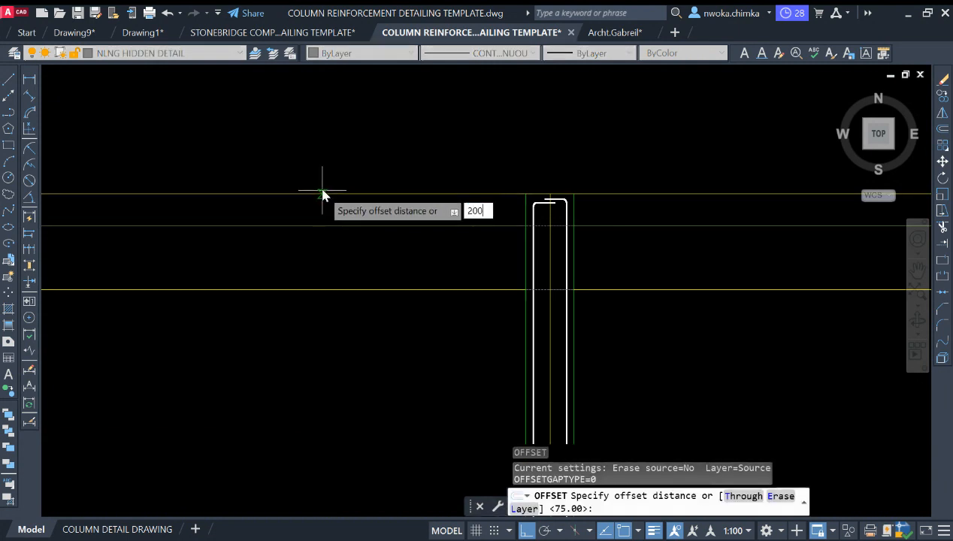
{"action": "type", "text": "00"}
{"action": "key", "text": "Return"}
{"action": "key", "text": "Escape"}
{"action": "key", "text": "Return"}
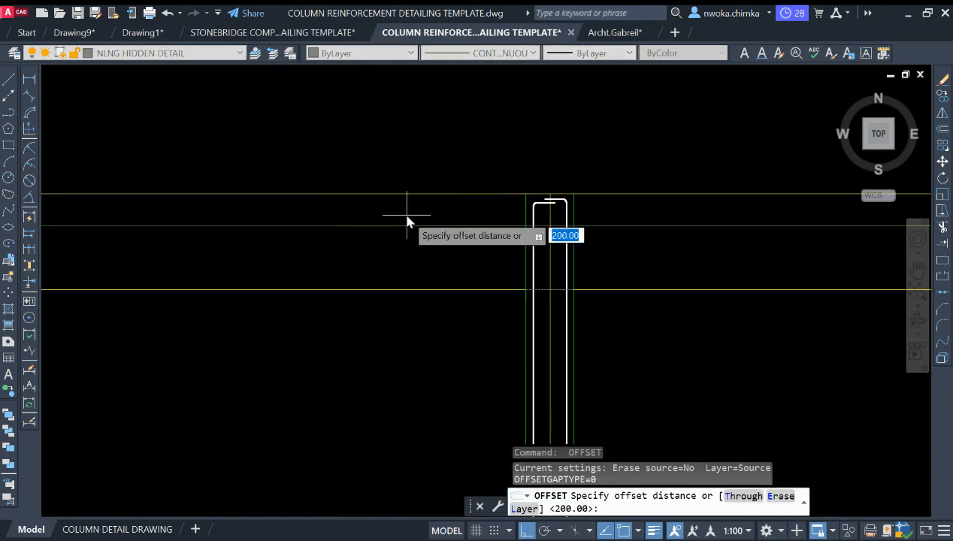
{"action": "type", "text": "2"}
{"action": "key", "text": "Return"}
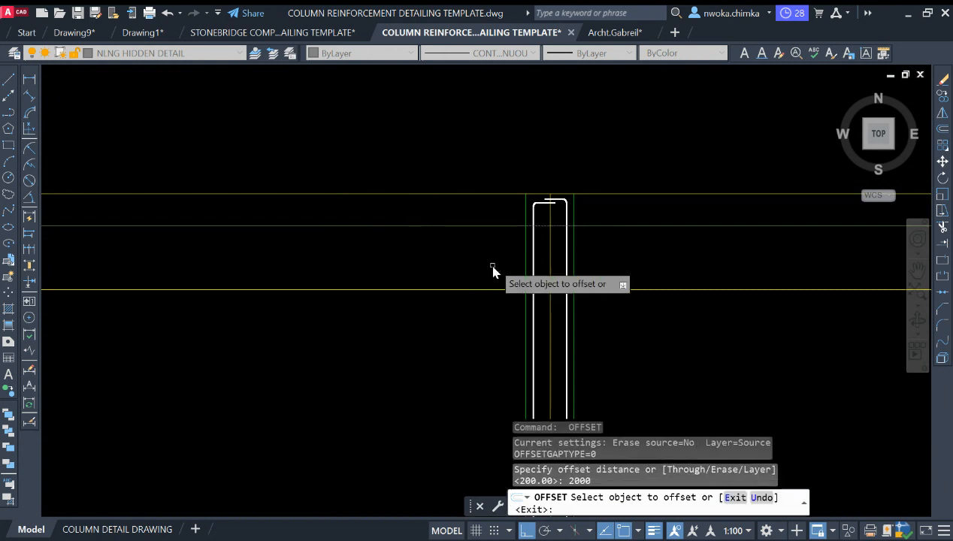
{"action": "left_click", "coordinate": [524, 254]}
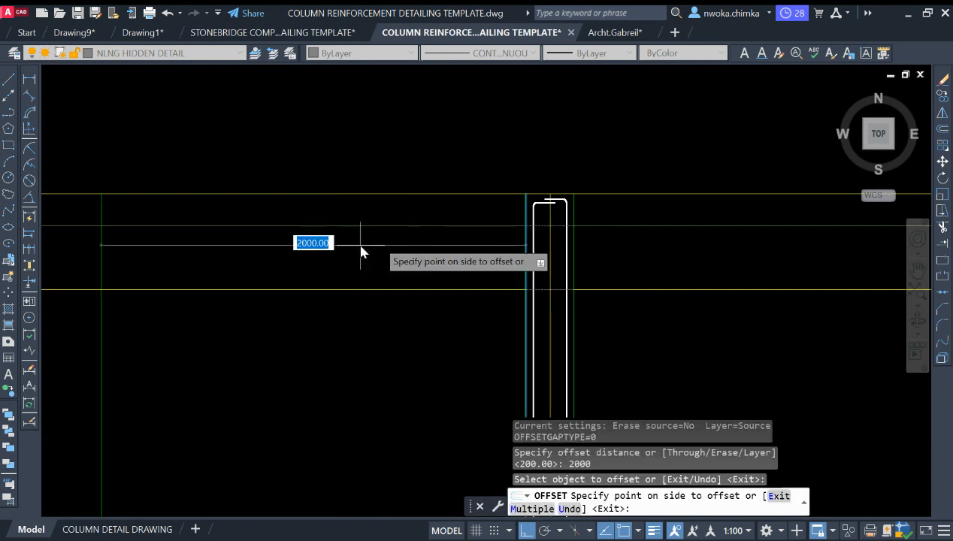
{"action": "scroll", "coordinate": [411, 239], "scroll_direction": "down", "scroll_amount": 4}
{"action": "key", "text": "Escape"}
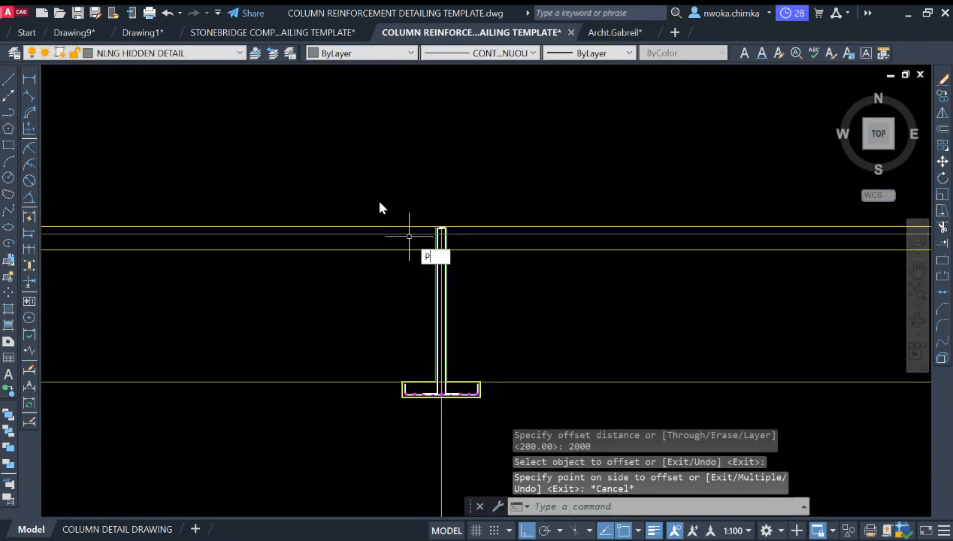
Offset the column's left and right faces outward by 1000 on each side
{"action": "key", "text": "Escape"}
{"action": "key", "text": "Return"}
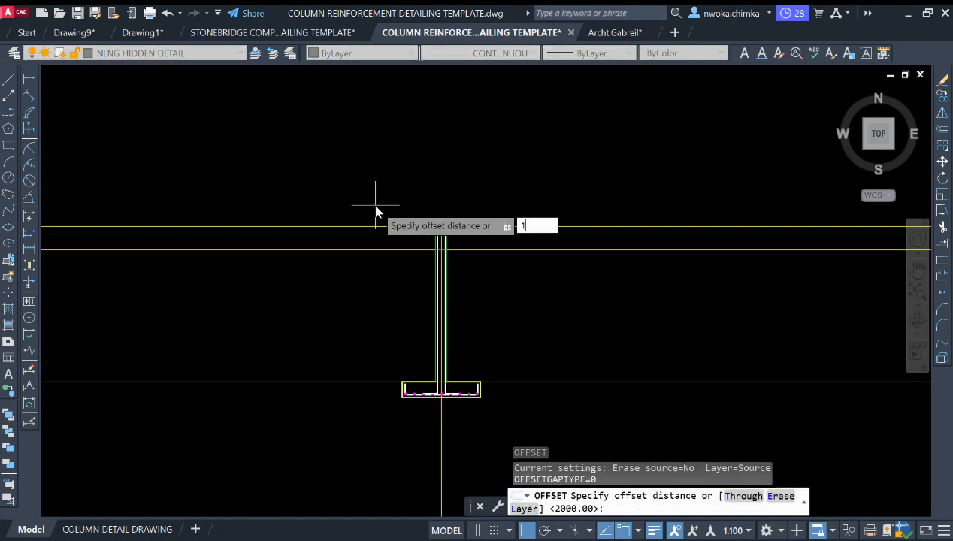
{"action": "key", "text": "Return"}
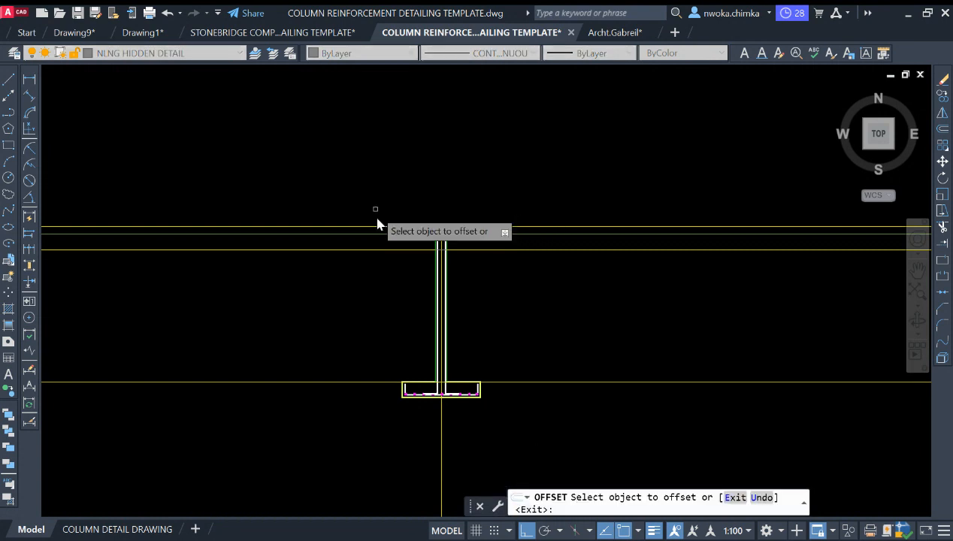
{"action": "scroll", "coordinate": [427, 256], "scroll_direction": "up", "scroll_amount": 3}
{"action": "left_click", "coordinate": [441, 226]}
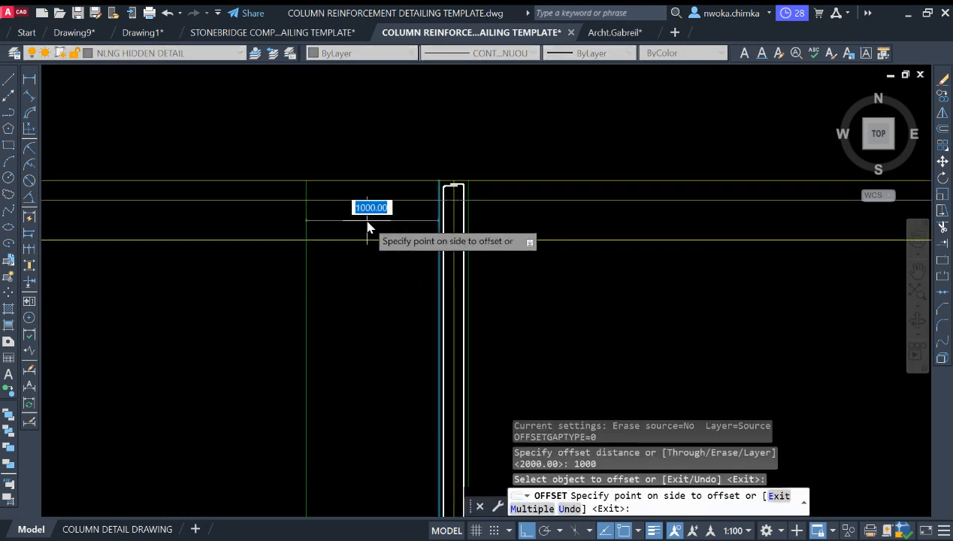
{"action": "left_click", "coordinate": [428, 239]}
{"action": "left_click", "coordinate": [468, 223]}
{"action": "left_click", "coordinate": [595, 244]}
{"action": "key", "text": "Escape"}
{"action": "scroll", "coordinate": [595, 244], "scroll_direction": "down", "scroll_amount": 4}
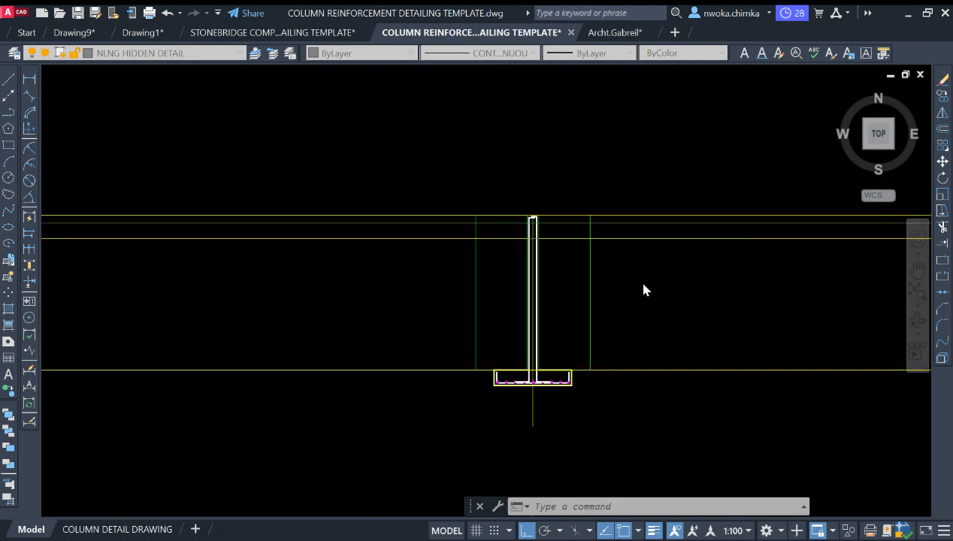
Trim the horizontal beam and slab lines beyond the two offset vertical lines on both sides of the column
{"action": "left_click", "coordinate": [617, 253]}
{"action": "left_click", "coordinate": [571, 271]}
{"action": "left_click", "coordinate": [510, 280]}
{"action": "left_click", "coordinate": [469, 277]}
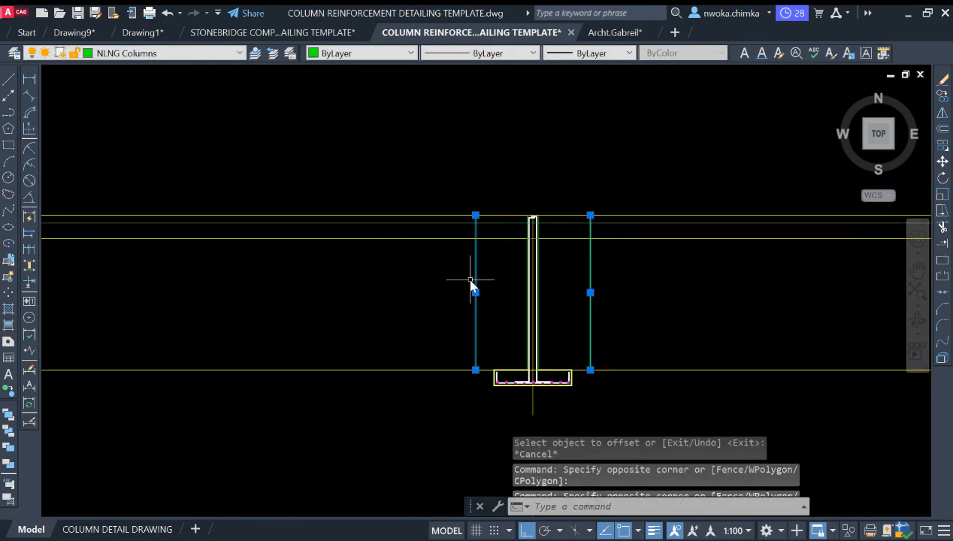
{"action": "key", "text": "space"}
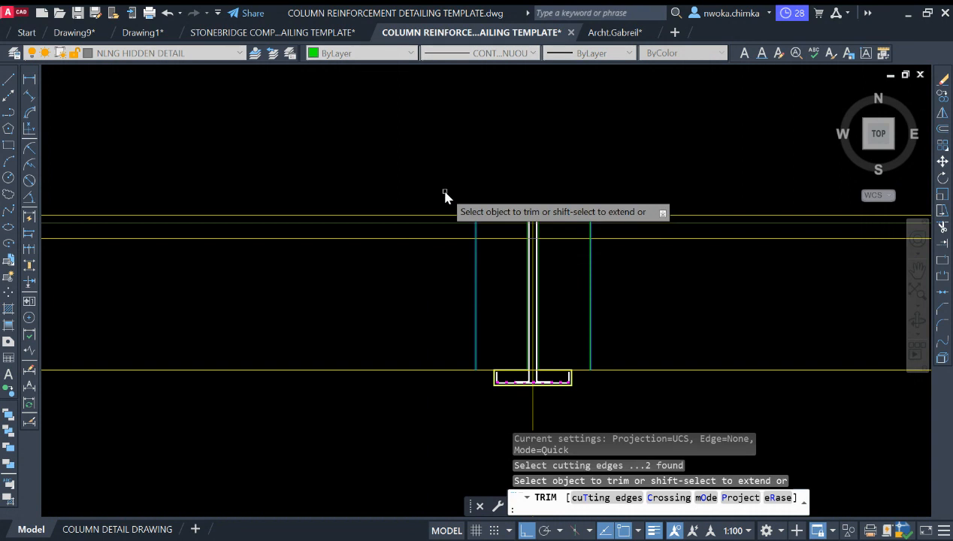
{"action": "left_click", "coordinate": [445, 193]}
{"action": "left_click", "coordinate": [415, 277]}
{"action": "left_click", "coordinate": [645, 189]}
{"action": "left_click", "coordinate": [643, 300]}
{"action": "key", "text": "Escape"}
{"action": "scroll", "coordinate": [613, 257], "scroll_direction": "up", "scroll_amount": 3}
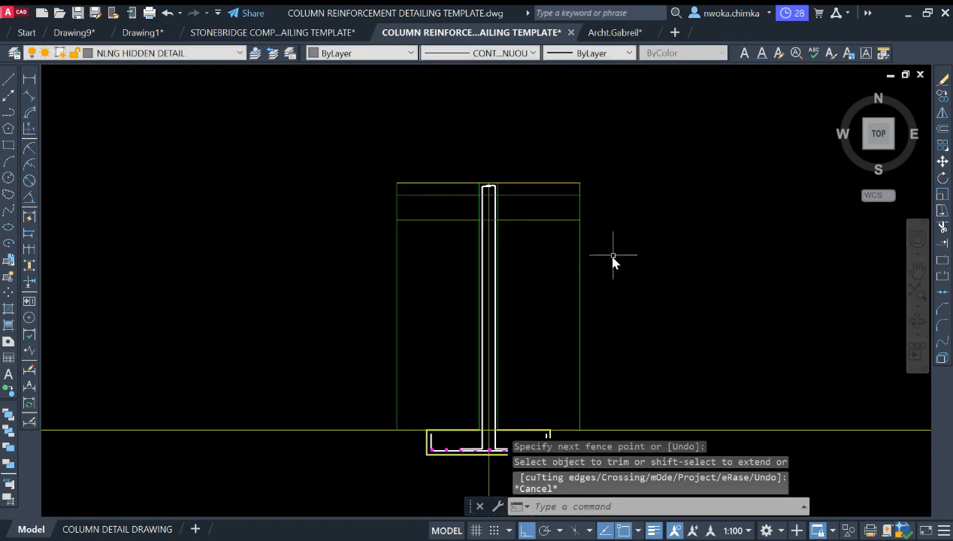
Erase the two offset vertical lines used as cutting edges
{"action": "left_click", "coordinate": [612, 257]}
{"action": "left_click", "coordinate": [575, 264]}
{"action": "left_click", "coordinate": [425, 276]}
{"action": "left_click", "coordinate": [352, 297]}
{"action": "type", "text": "E"}
{"action": "key", "text": "space"}
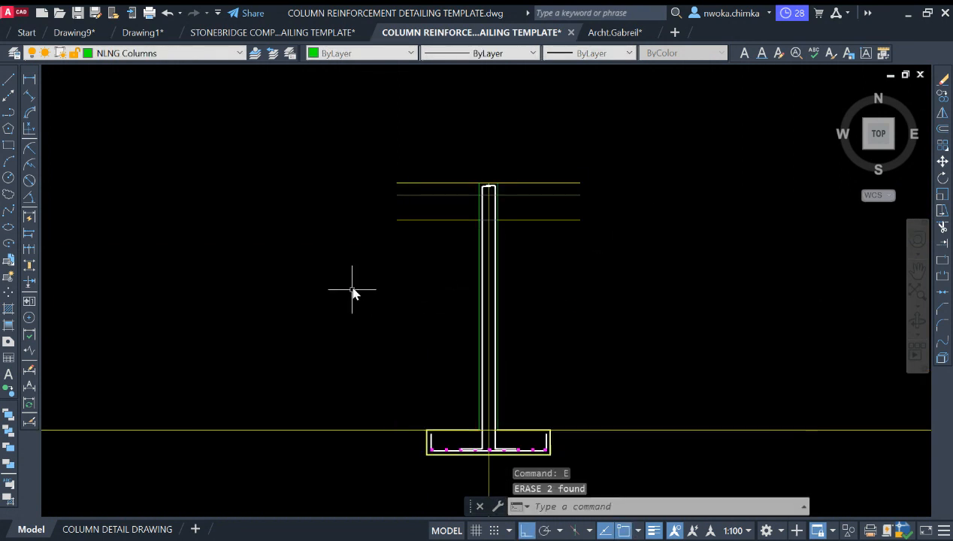
Stretch the right ends of the three beam and slab lines inward toward the column by 500
{"action": "scroll", "coordinate": [572, 191], "scroll_direction": "up", "scroll_amount": 2}
{"action": "left_click", "coordinate": [651, 140]}
{"action": "left_click", "coordinate": [552, 288]}
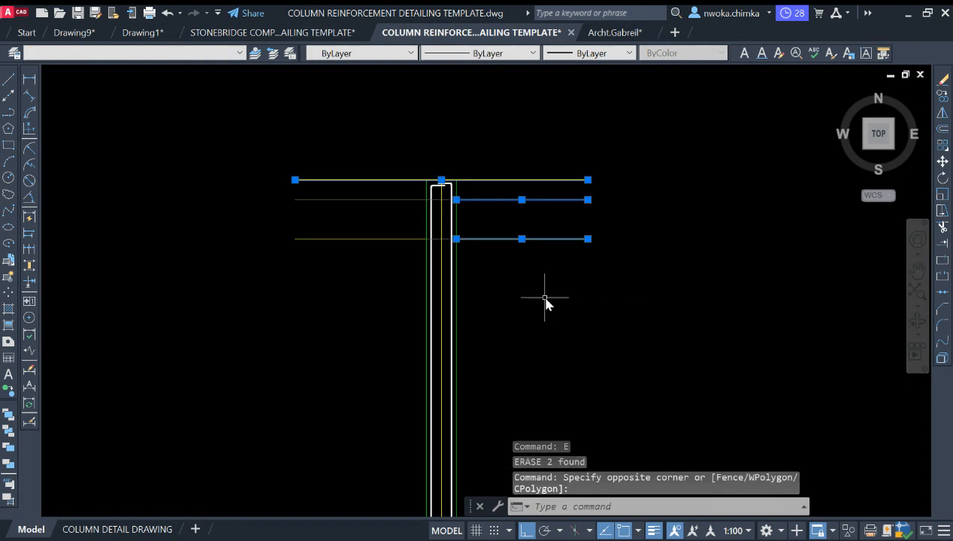
{"action": "type", "text": "S"}
{"action": "key", "text": "space"}
{"action": "left_click", "coordinate": [588, 199]}
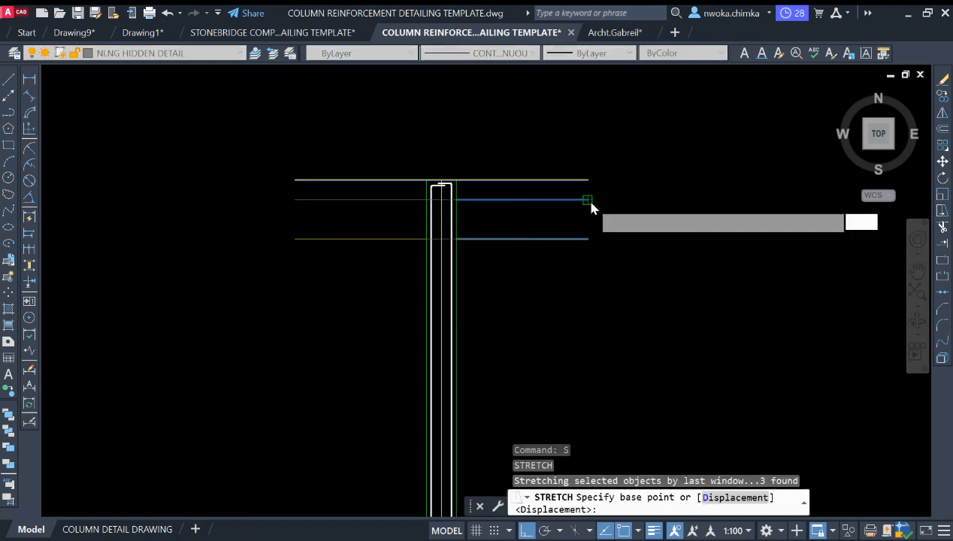
{"action": "type", "text": "50"}
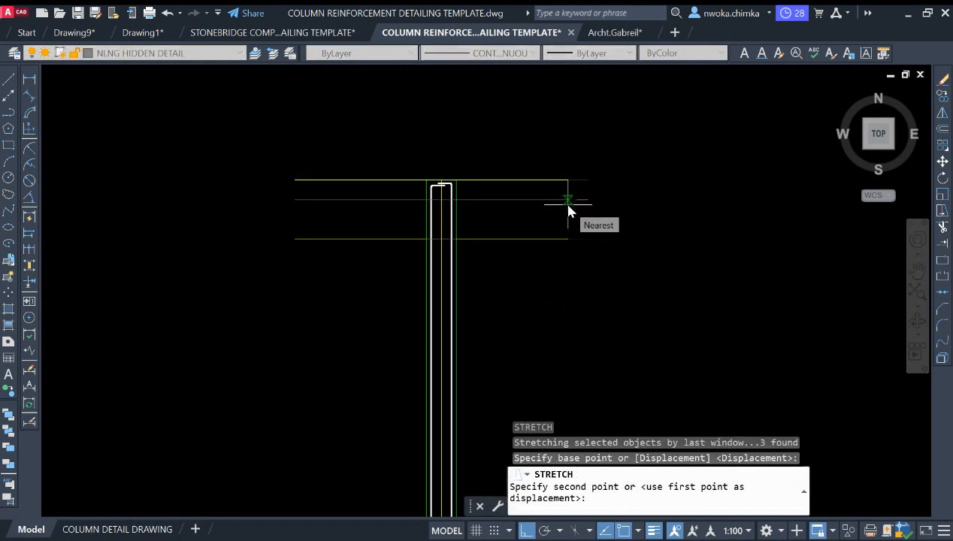
{"action": "key", "text": "Return"}
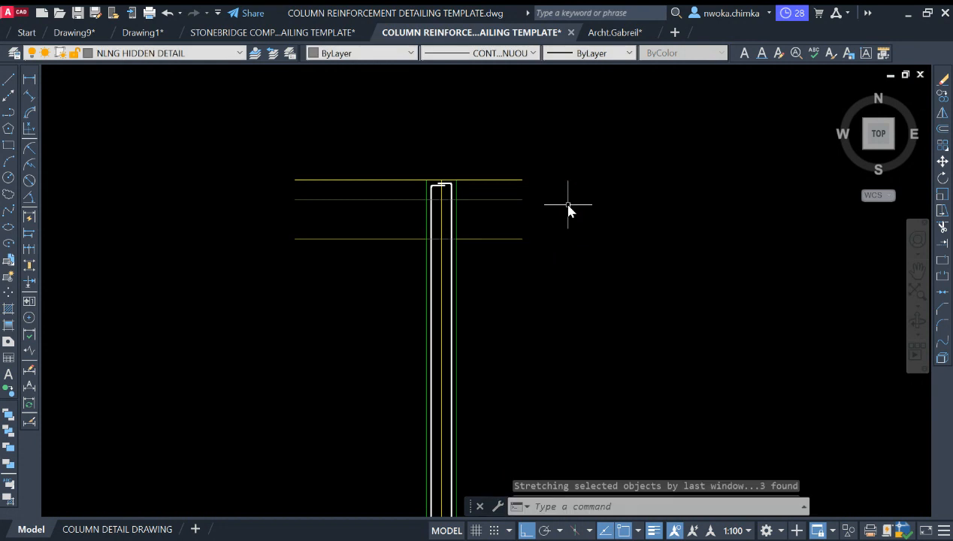
Stretch the left ends of the three beam and slab lines inward toward the column by 500
{"action": "left_click", "coordinate": [346, 145]}
{"action": "left_click", "coordinate": [228, 314]}
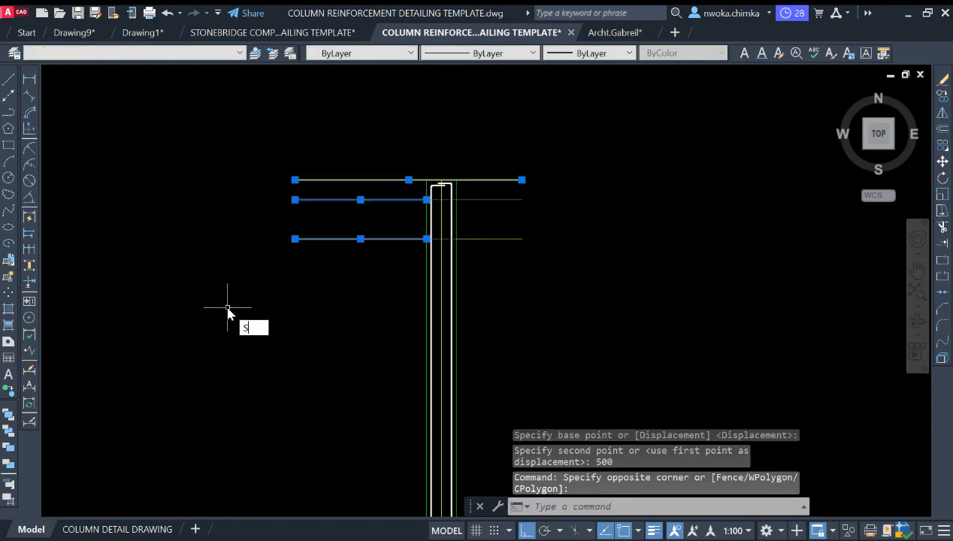
{"action": "key", "text": "Return"}
{"action": "left_click", "coordinate": [294, 199]}
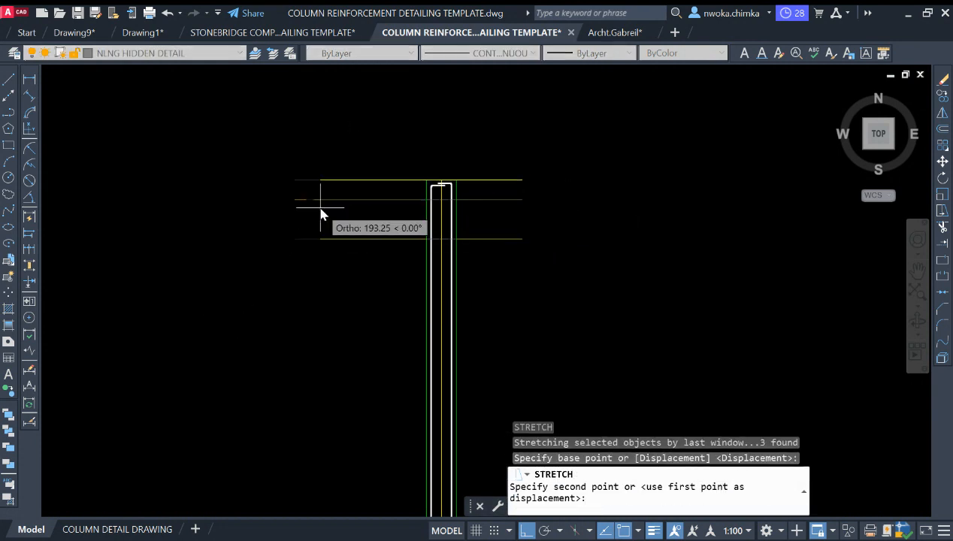
{"action": "type", "text": "500"}
{"action": "key", "text": "Return"}
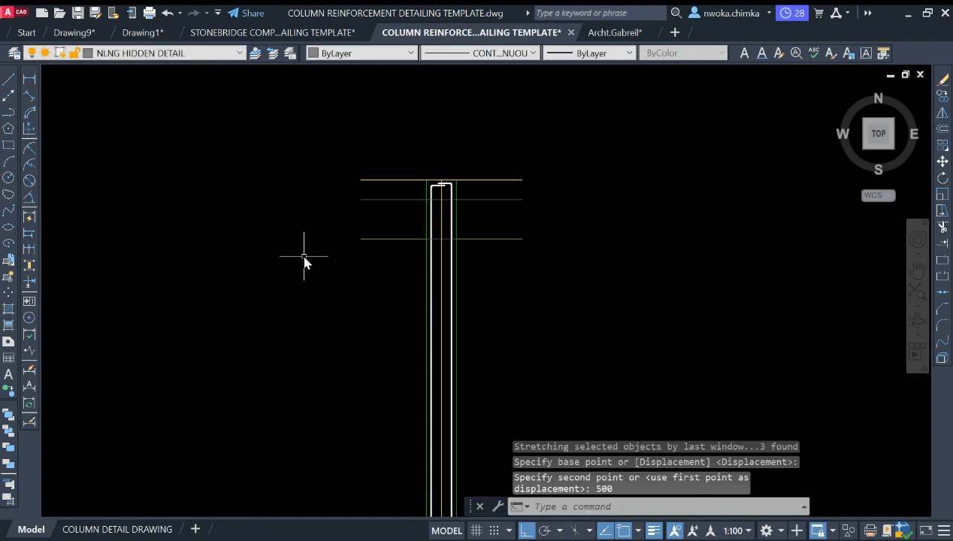
Draw a vertical line about 177 down from the top beam line's left end, followed by a short outward horizontal jog
{"action": "scroll", "coordinate": [406, 192], "scroll_direction": "up", "scroll_amount": 3}
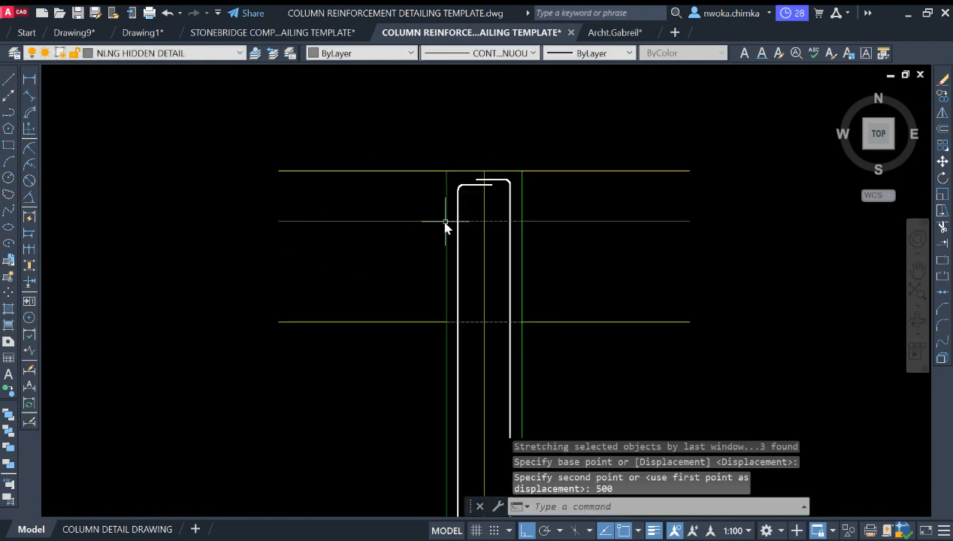
{"action": "scroll", "coordinate": [446, 228], "scroll_direction": "down", "scroll_amount": 2}
{"action": "left_click", "coordinate": [9, 79]}
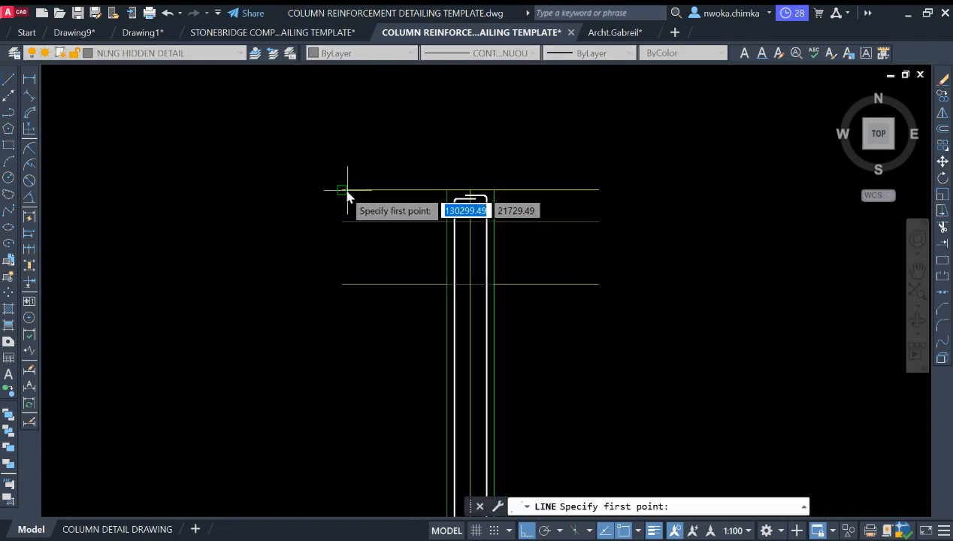
{"action": "scroll", "coordinate": [346, 175], "scroll_direction": "up", "scroll_amount": 2}
{"action": "left_click", "coordinate": [342, 200]}
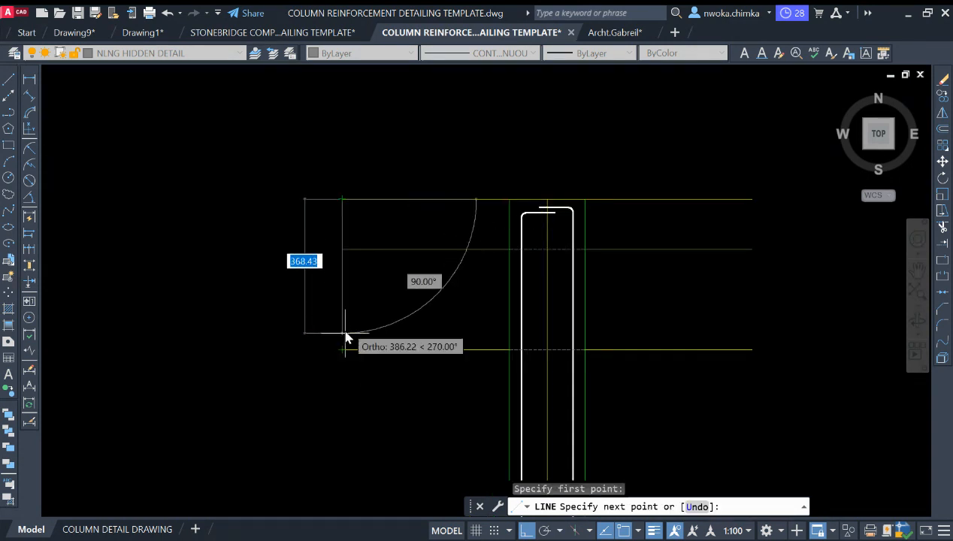
{"action": "scroll", "coordinate": [346, 271], "scroll_direction": "up", "scroll_amount": 2}
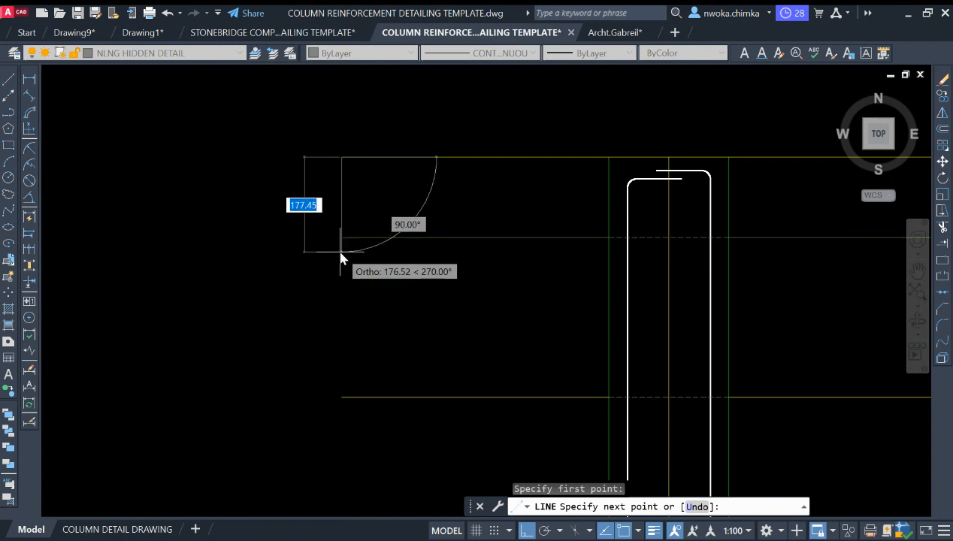
{"action": "left_click", "coordinate": [341, 259]}
{"action": "left_click", "coordinate": [303, 255]}
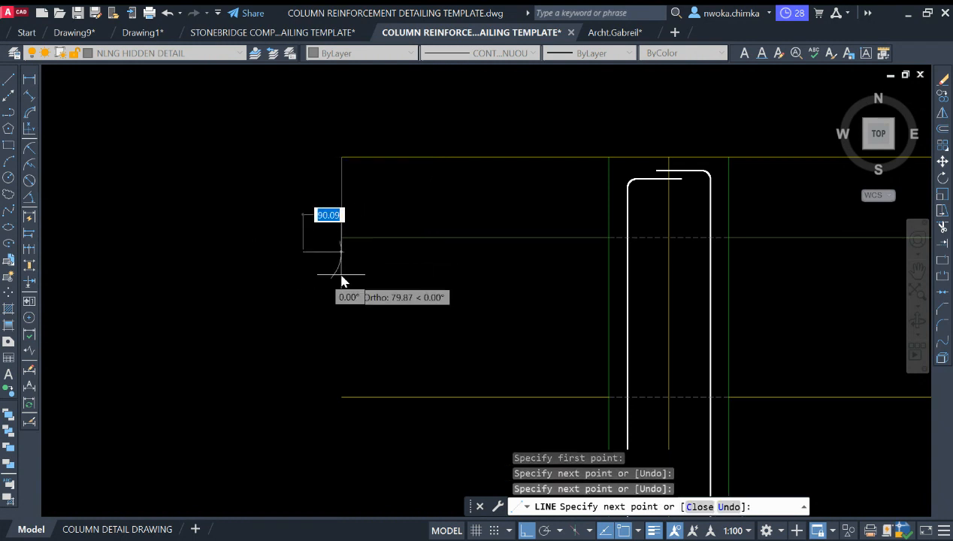
Complete the break line with an inward diagonal, a horizontal return about 125 long and a vertical about 303 past the bottom beam line
{"action": "key", "text": "F8"}
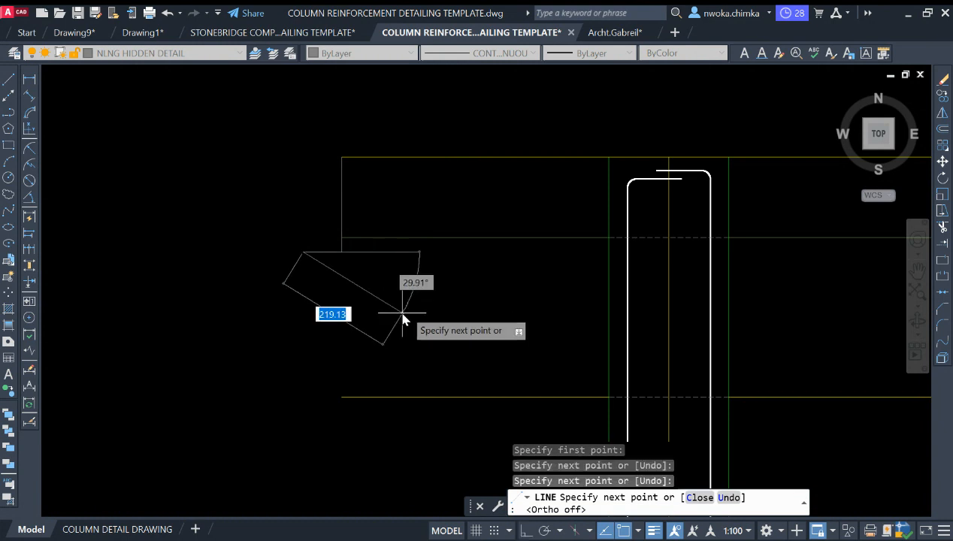
{"action": "left_click", "coordinate": [413, 284]}
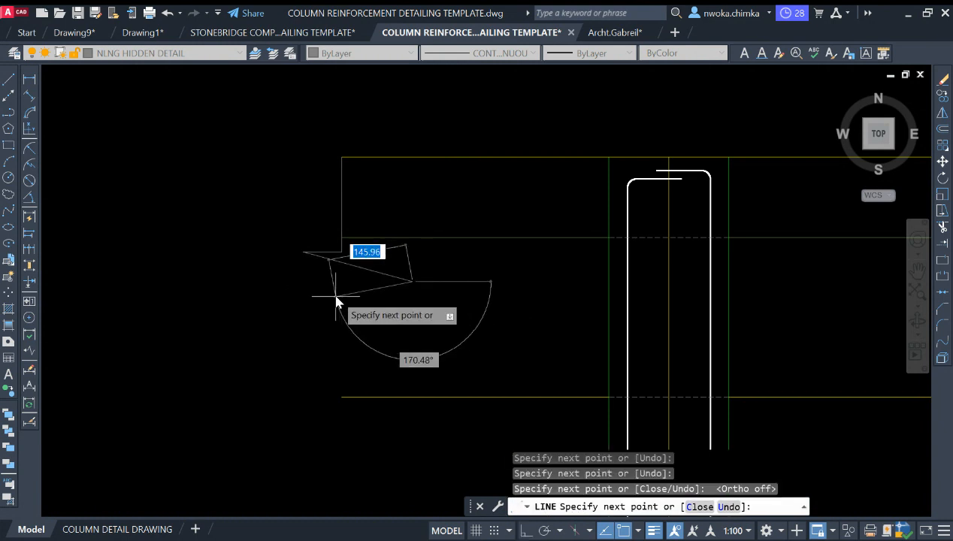
{"action": "key", "text": "F8"}
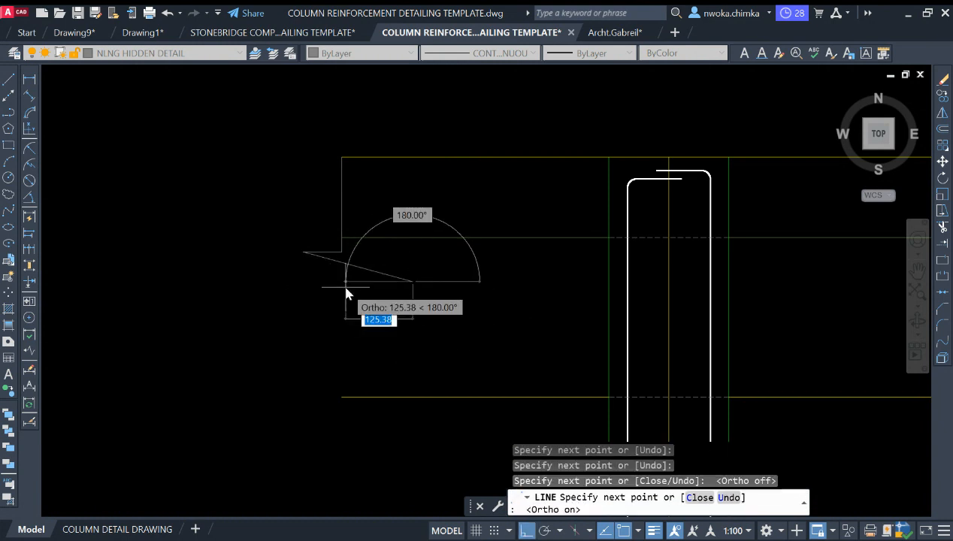
{"action": "left_click", "coordinate": [345, 286]}
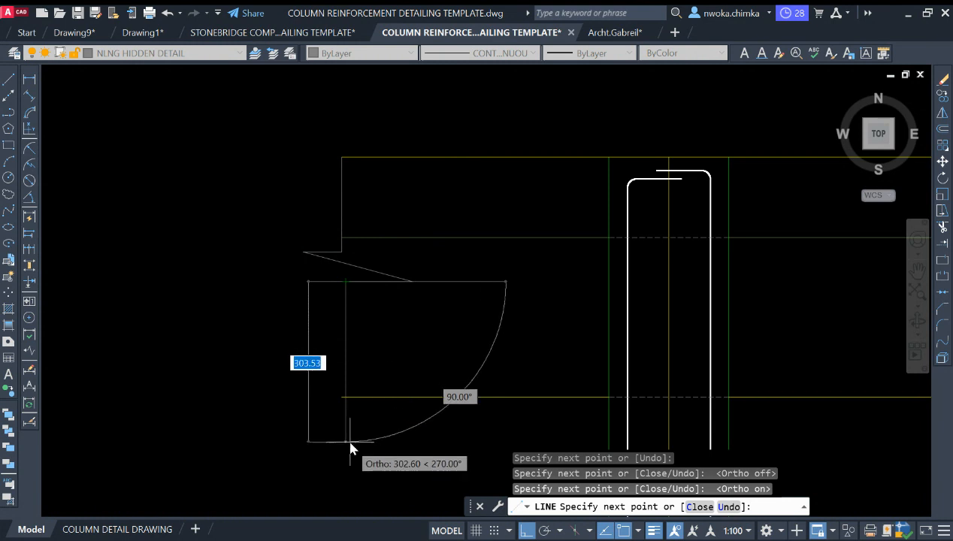
{"action": "left_click", "coordinate": [347, 442]}
{"action": "key", "text": "Escape"}
Trim the bottom beam line's stub that projects beyond the break line's lower vertical segment
{"action": "left_click", "coordinate": [356, 373]}
{"action": "left_click", "coordinate": [355, 372]}
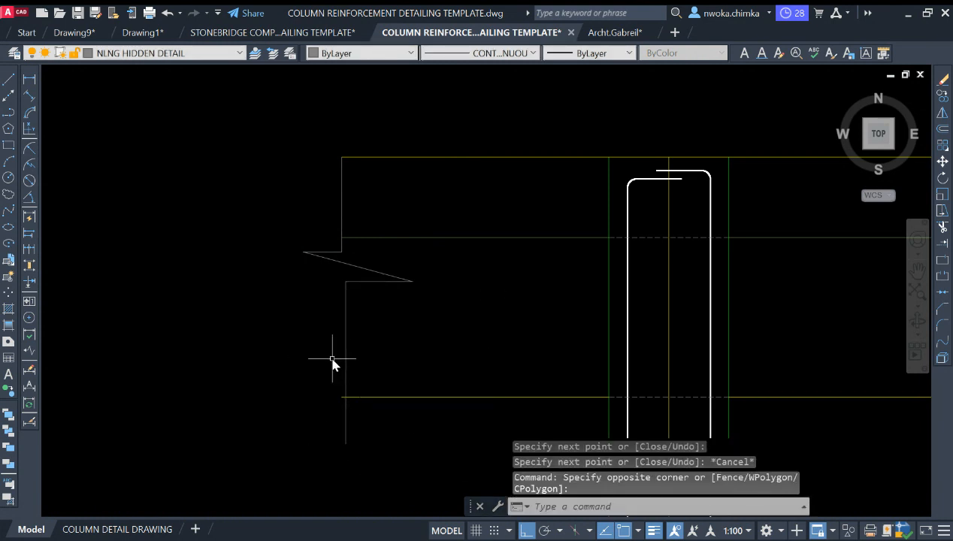
{"action": "left_click", "coordinate": [343, 352]}
{"action": "left_click", "coordinate": [340, 353]}
{"action": "left_click", "coordinate": [314, 351]}
{"action": "left_click", "coordinate": [369, 332]}
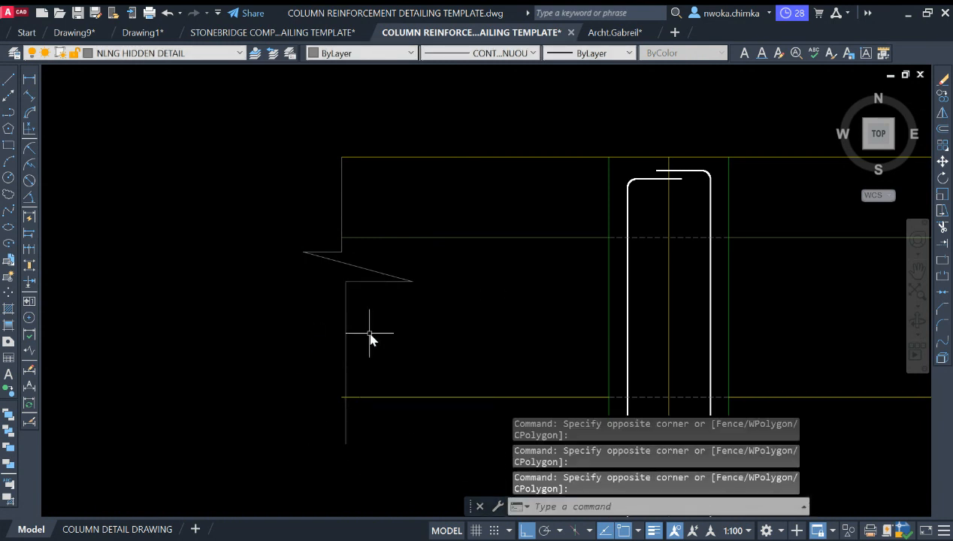
{"action": "left_click", "coordinate": [383, 328]}
{"action": "left_click", "coordinate": [337, 336]}
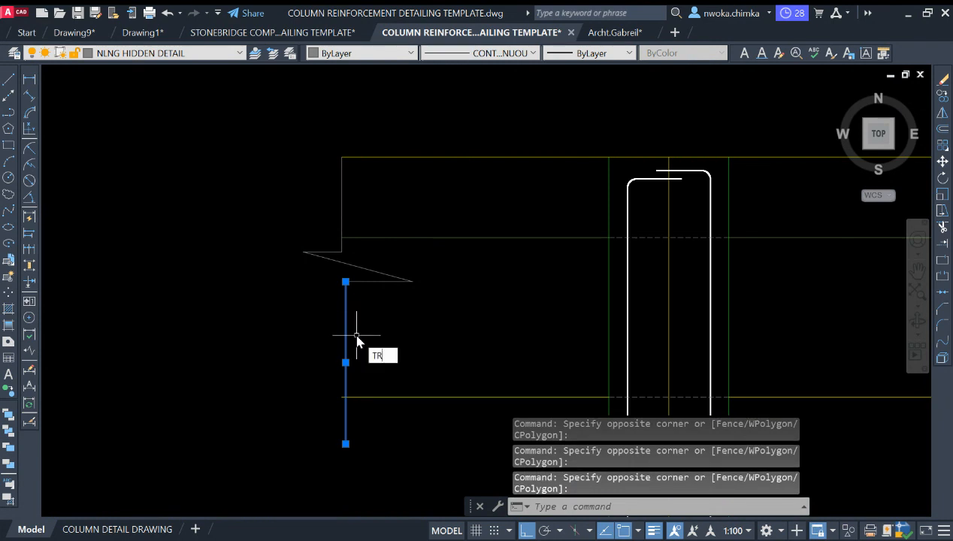
{"action": "key", "text": "Return"}
{"action": "scroll", "coordinate": [346, 397], "scroll_direction": "up", "scroll_amount": 4}
{"action": "left_click", "coordinate": [336, 385]}
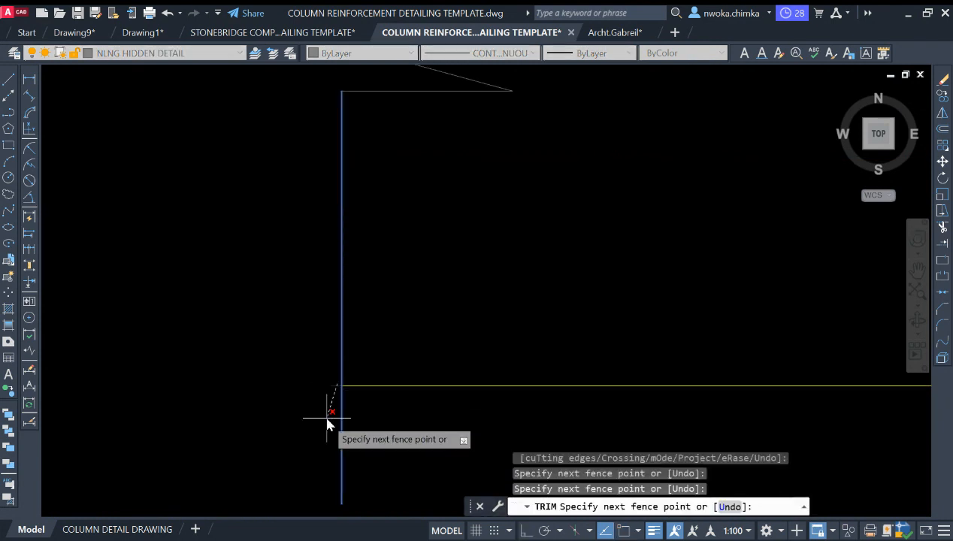
{"action": "key", "text": "Return"}
{"action": "scroll", "coordinate": [329, 423], "scroll_direction": "down", "scroll_amount": 3}
{"action": "key", "text": "Escape"}
Extend the upper end of the left break line slightly above the top beam line
{"action": "left_click", "coordinate": [360, 233]}
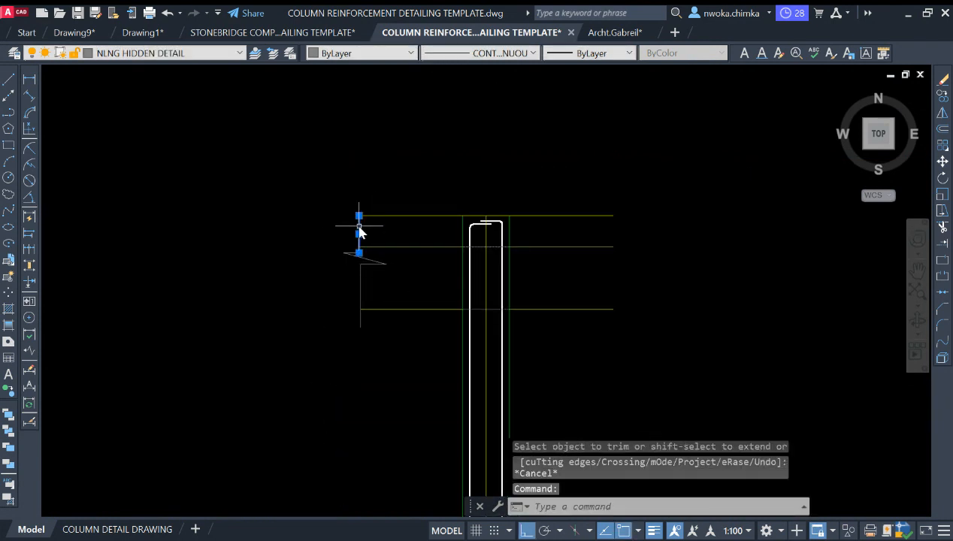
{"action": "left_click", "coordinate": [359, 217]}
{"action": "scroll", "coordinate": [359, 214], "scroll_direction": "up", "scroll_amount": 2}
{"action": "left_click", "coordinate": [362, 207]}
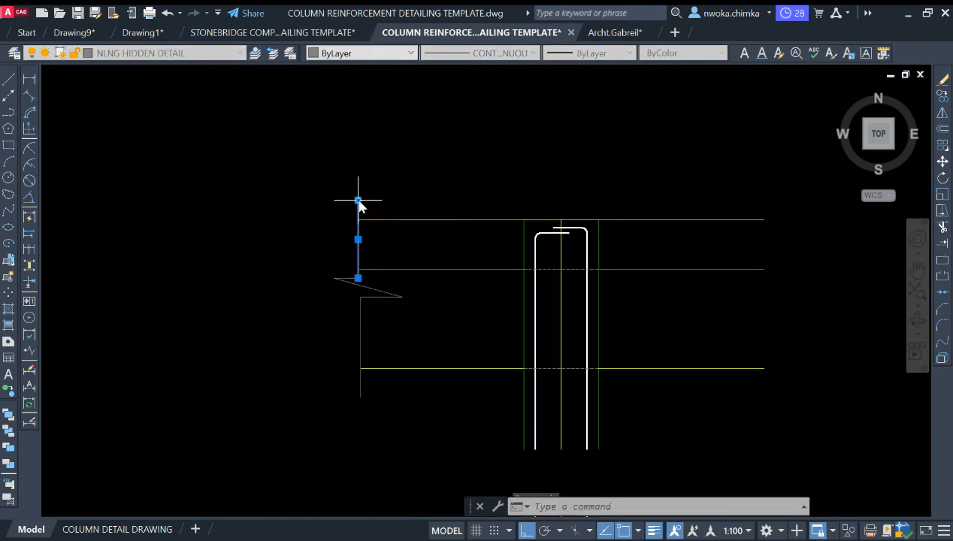
{"action": "left_click", "coordinate": [305, 163]}
{"action": "key", "text": "Escape"}
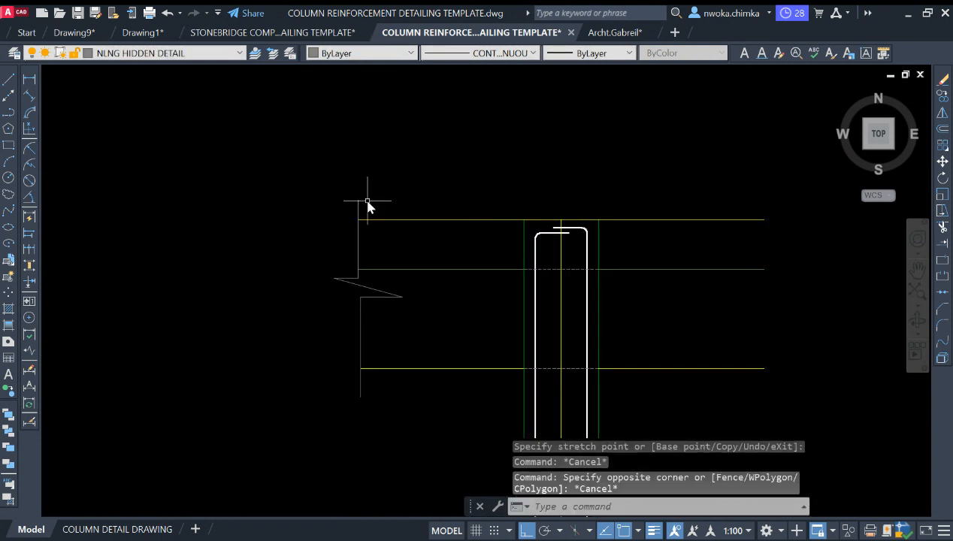
Shorten the break line's lower end so that it projects only slightly below the bottom beam line
{"action": "left_click", "coordinate": [368, 391]}
{"action": "left_click", "coordinate": [359, 399]}
{"action": "scroll", "coordinate": [361, 397], "scroll_direction": "up", "scroll_amount": 2}
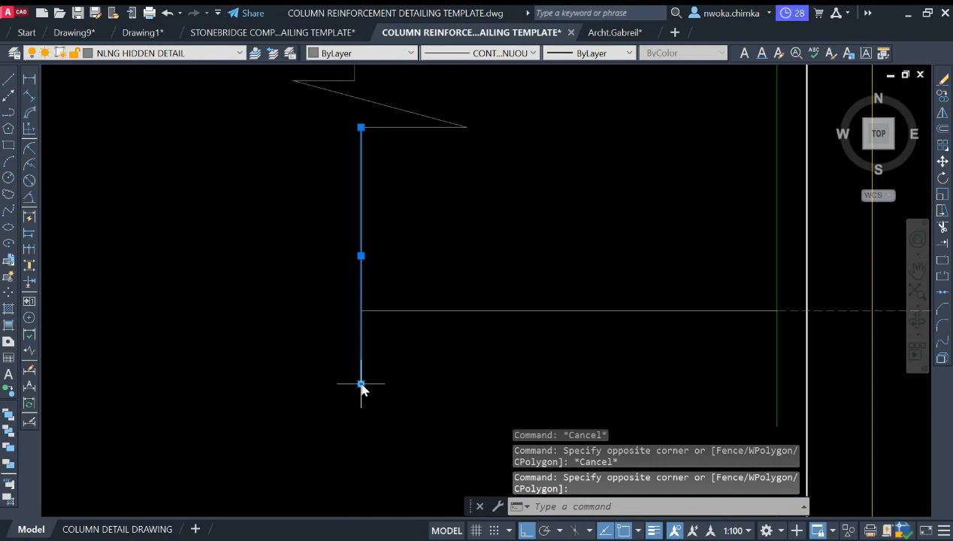
{"action": "left_click", "coordinate": [361, 385]}
{"action": "key", "text": "Escape"}
{"action": "scroll", "coordinate": [362, 374], "scroll_direction": "down", "scroll_amount": 3}
Copy the complete left break line from its junction with the top beam line to the right end of that line
{"action": "left_click", "coordinate": [298, 159]}
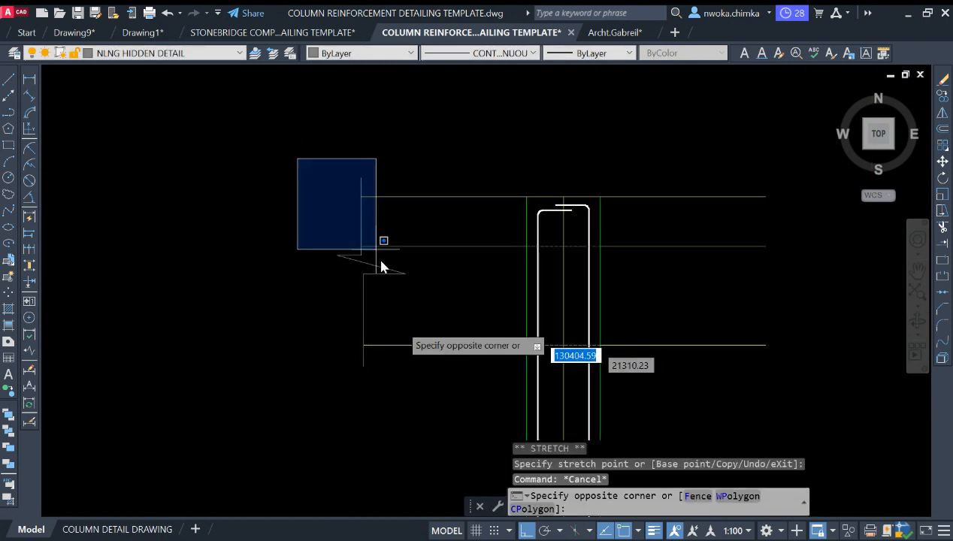
{"action": "left_click", "coordinate": [437, 394]}
{"action": "type", "text": "co"}
{"action": "key", "text": "Return"}
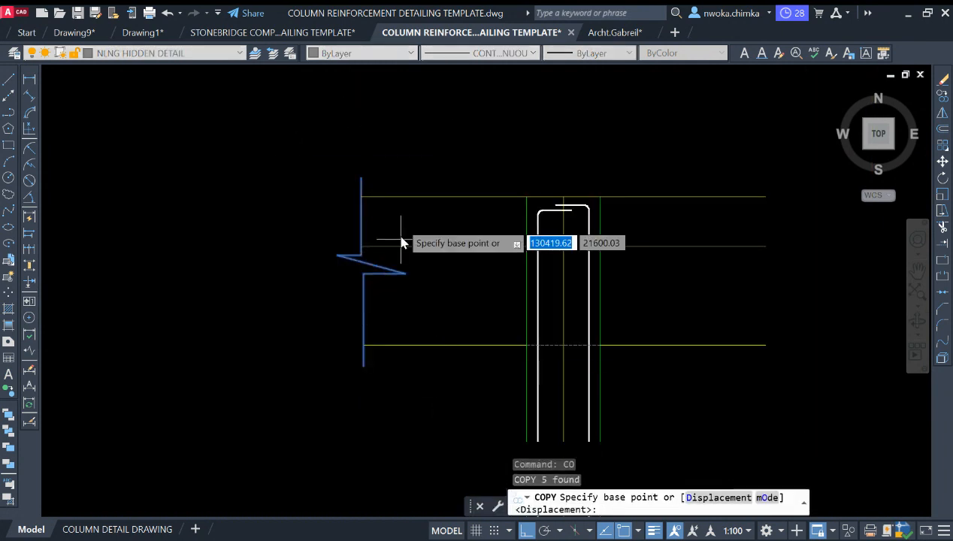
{"action": "left_click", "coordinate": [364, 203]}
{"action": "scroll", "coordinate": [336, 236], "scroll_direction": "down", "scroll_amount": 2}
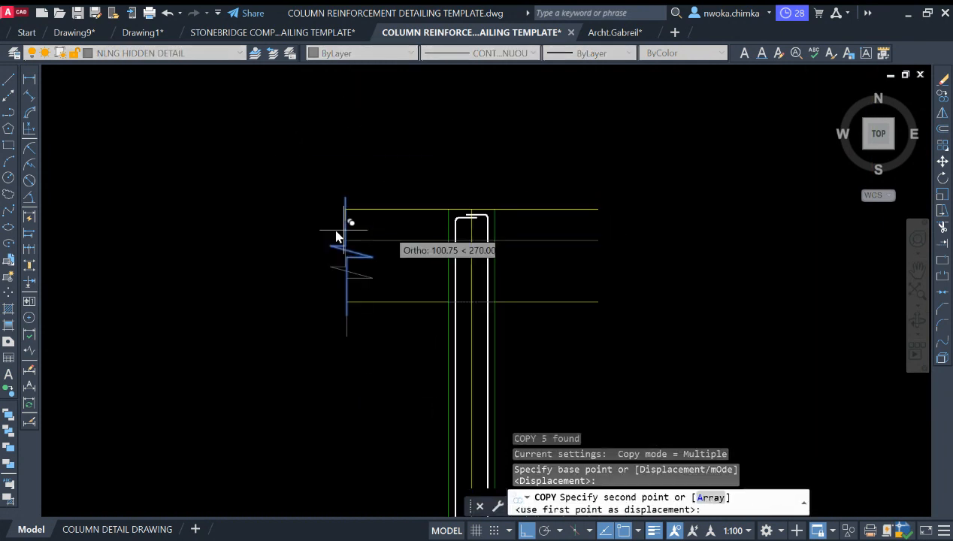
{"action": "left_click", "coordinate": [600, 207]}
{"action": "scroll", "coordinate": [511, 259], "scroll_direction": "down", "scroll_amount": 4}
{"action": "key", "text": "Escape"}
Examine the beam sizes and slab thickness notes around column C1 on grid 4 in the first floor layout, and return to the column elevation
{"action": "scroll", "coordinate": [506, 277], "scroll_direction": "down", "scroll_amount": 3}
{"action": "middle_click_drag", "start_coordinate": [533, 260], "coordinate": [514, 391]}
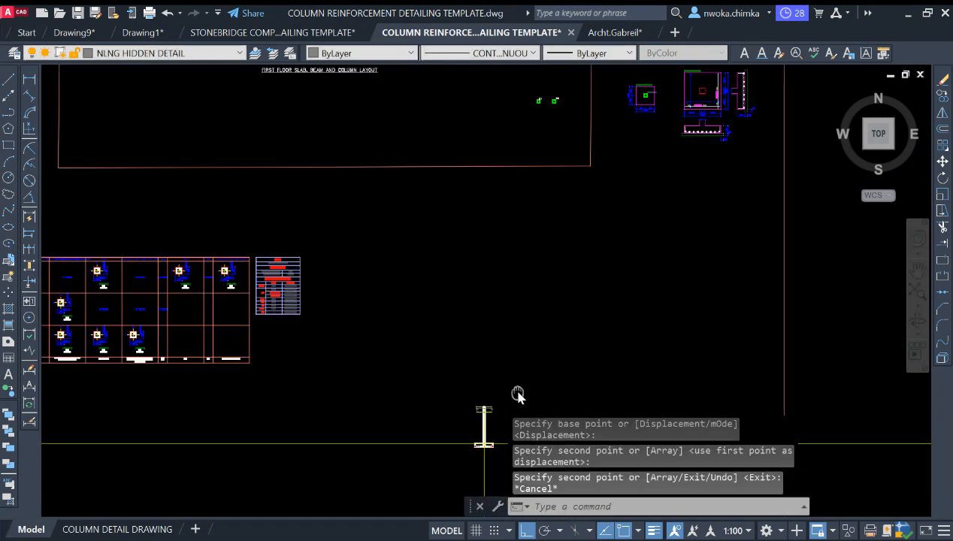
{"action": "scroll", "coordinate": [537, 289], "scroll_direction": "down", "scroll_amount": 2}
{"action": "middle_click_drag", "start_coordinate": [450, 148], "coordinate": [461, 187]}
{"action": "scroll", "coordinate": [458, 120], "scroll_direction": "up", "scroll_amount": 2}
{"action": "scroll", "coordinate": [474, 216], "scroll_direction": "up", "scroll_amount": 2}
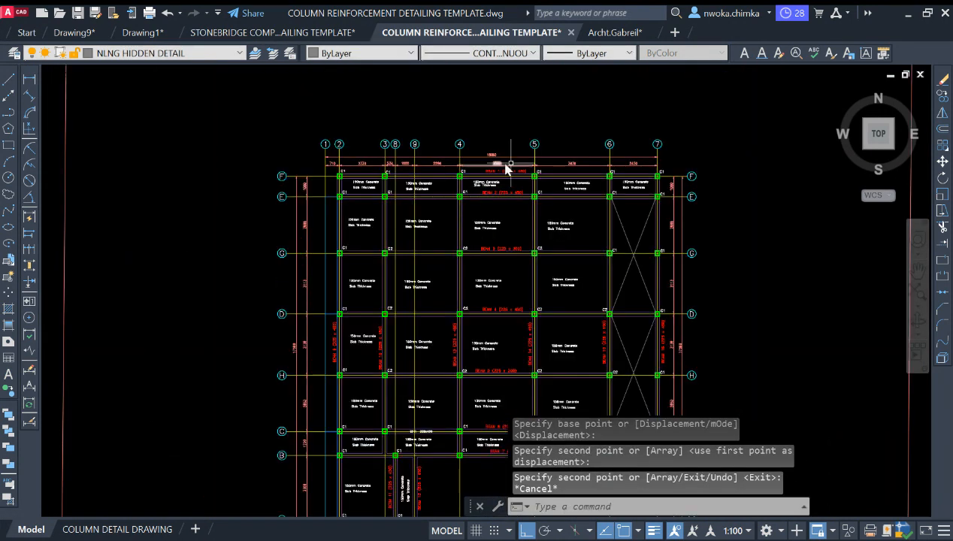
{"action": "scroll", "coordinate": [428, 240], "scroll_direction": "up", "scroll_amount": 8}
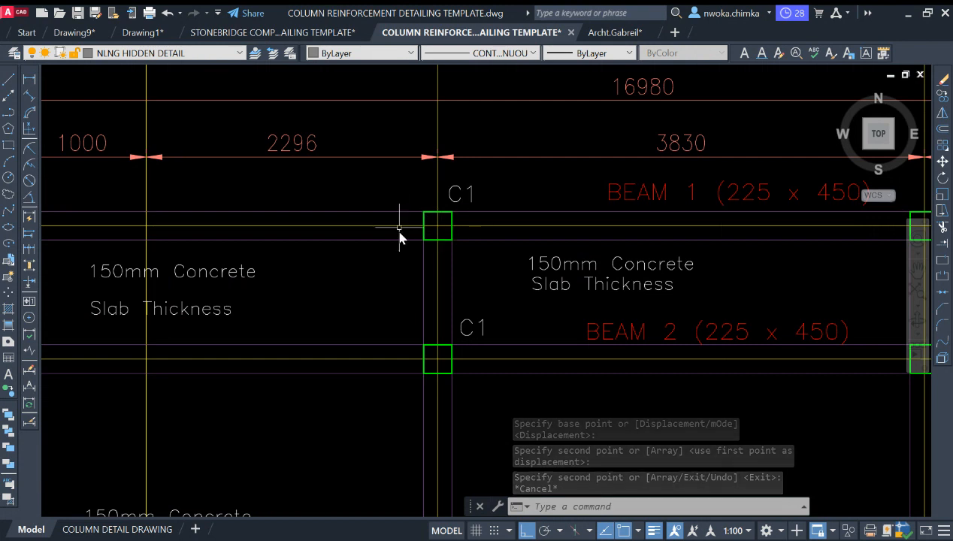
{"action": "scroll", "coordinate": [421, 229], "scroll_direction": "down", "scroll_amount": 2}
{"action": "middle_click_drag", "start_coordinate": [447, 227], "coordinate": [426, 219]}
{"action": "scroll", "coordinate": [443, 225], "scroll_direction": "down", "scroll_amount": 2}
{"action": "scroll", "coordinate": [455, 230], "scroll_direction": "up", "scroll_amount": 4}
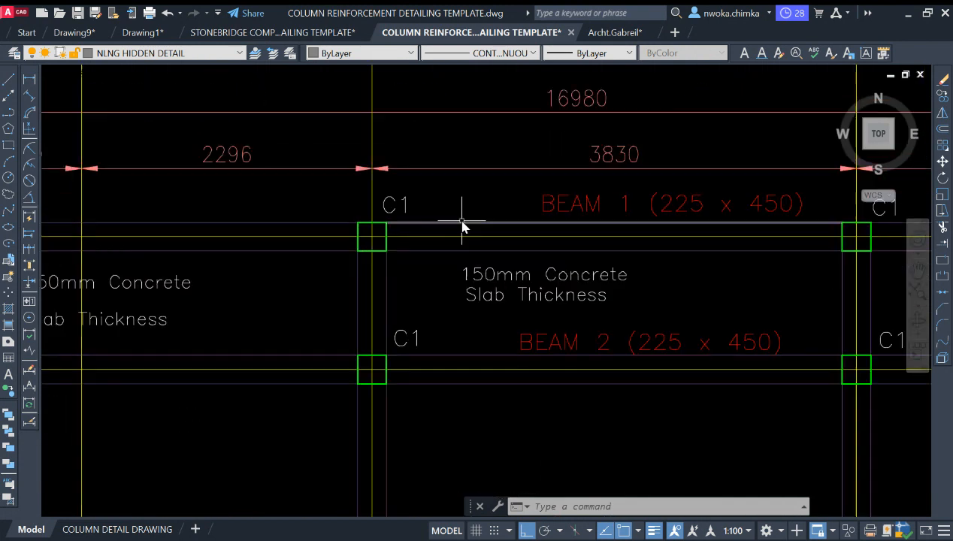
{"action": "scroll", "coordinate": [472, 229], "scroll_direction": "down", "scroll_amount": 4}
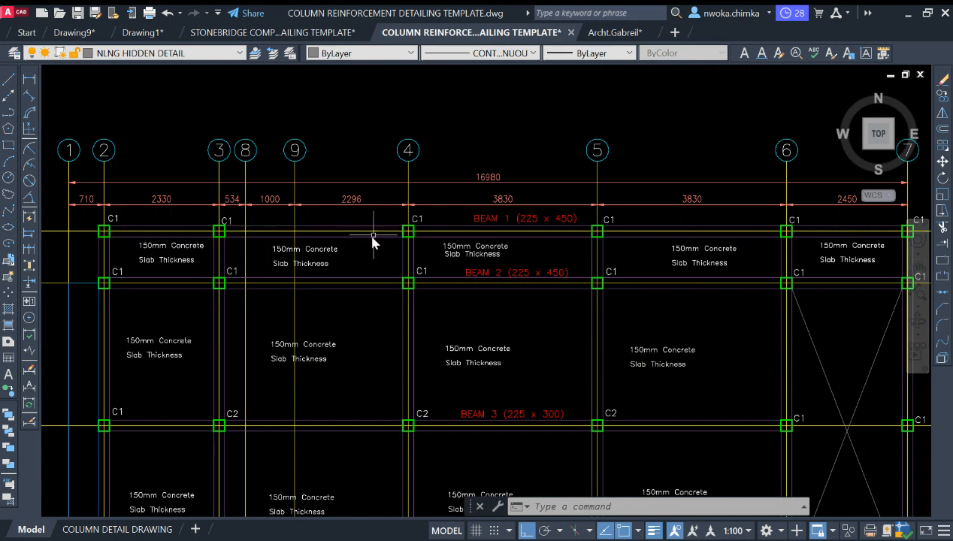
{"action": "scroll", "coordinate": [387, 233], "scroll_direction": "up", "scroll_amount": 2}
{"action": "left_click", "coordinate": [464, 200]}
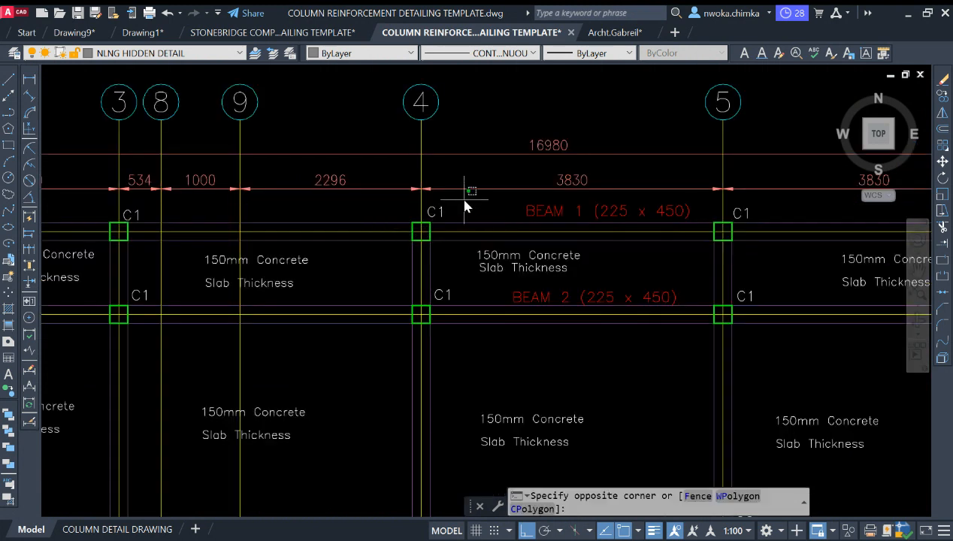
{"action": "left_click", "coordinate": [398, 260]}
{"action": "key", "text": "Escape"}
{"action": "scroll", "coordinate": [421, 225], "scroll_direction": "down", "scroll_amount": 8}
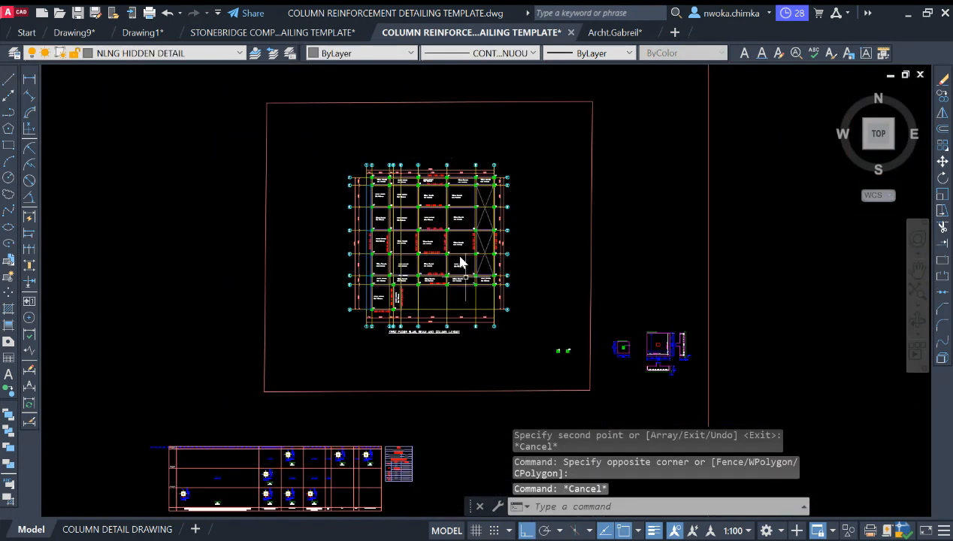
{"action": "middle_click_drag", "start_coordinate": [511, 346], "coordinate": [490, 200]}
{"action": "middle_click_drag", "start_coordinate": [489, 313], "coordinate": [470, 207]}
{"action": "scroll", "coordinate": [470, 312], "scroll_direction": "up", "scroll_amount": 4}
{"action": "scroll", "coordinate": [519, 229], "scroll_direction": "up", "scroll_amount": 7}
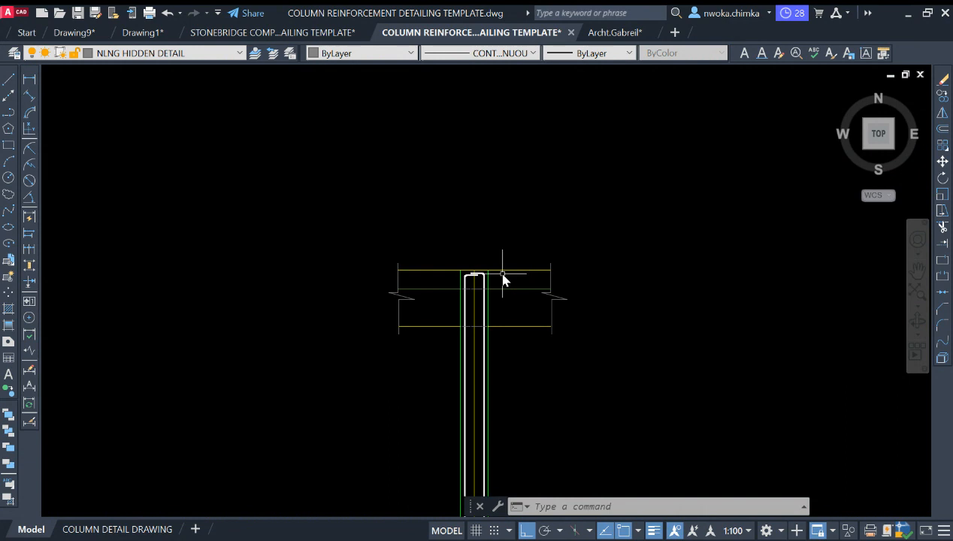
{"action": "scroll", "coordinate": [503, 280], "scroll_direction": "up", "scroll_amount": 5}
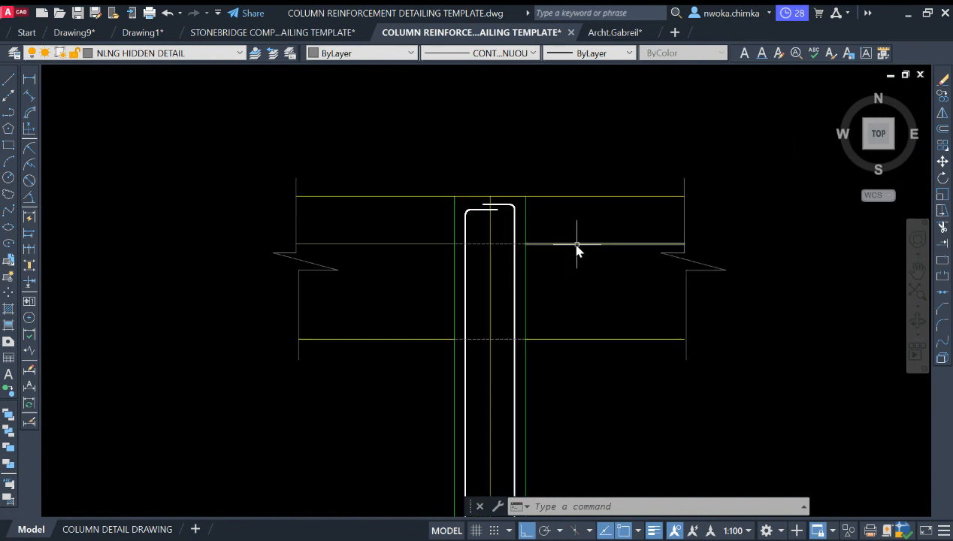
Make NLNG Dimensions the current layer
{"action": "left_click", "coordinate": [596, 233]}
{"action": "key", "text": "Escape"}
{"action": "left_click", "coordinate": [375, 244]}
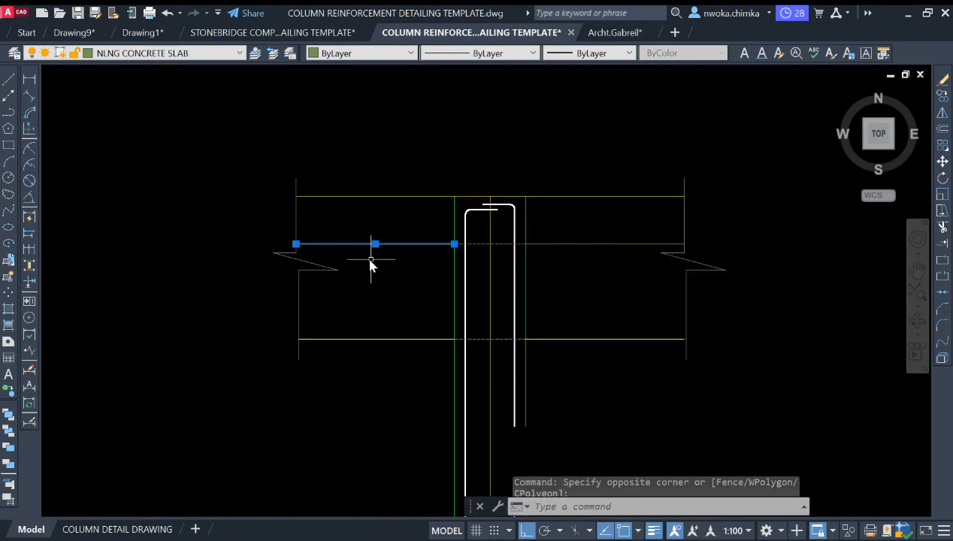
{"action": "key", "text": "Escape"}
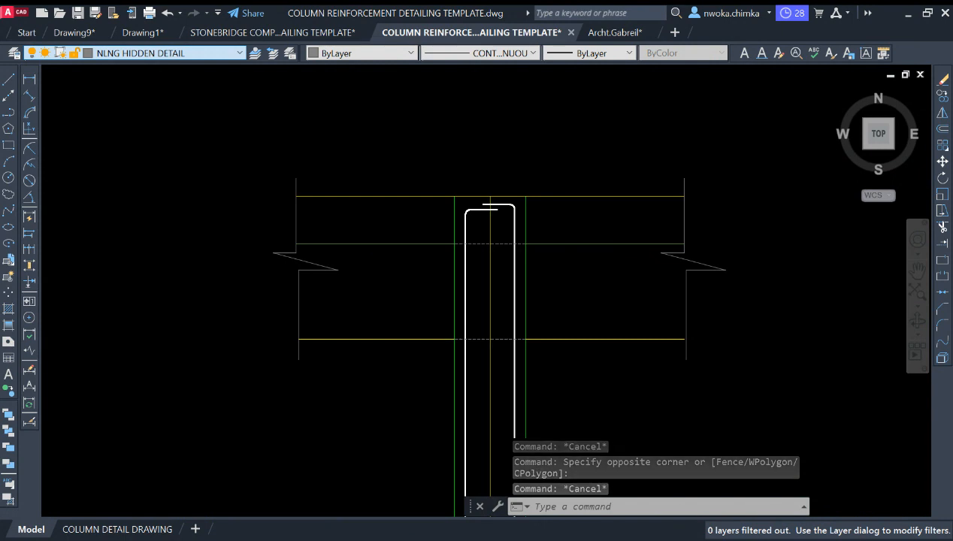
{"action": "left_click", "coordinate": [113, 142]}
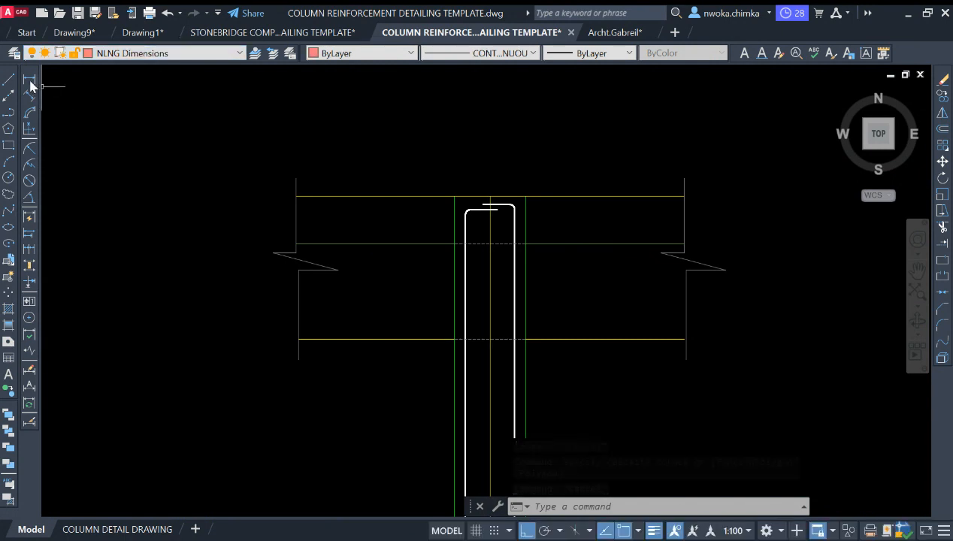
{"action": "left_click", "coordinate": [31, 81]}
{"action": "scroll", "coordinate": [679, 205], "scroll_direction": "up", "scroll_amount": 2}
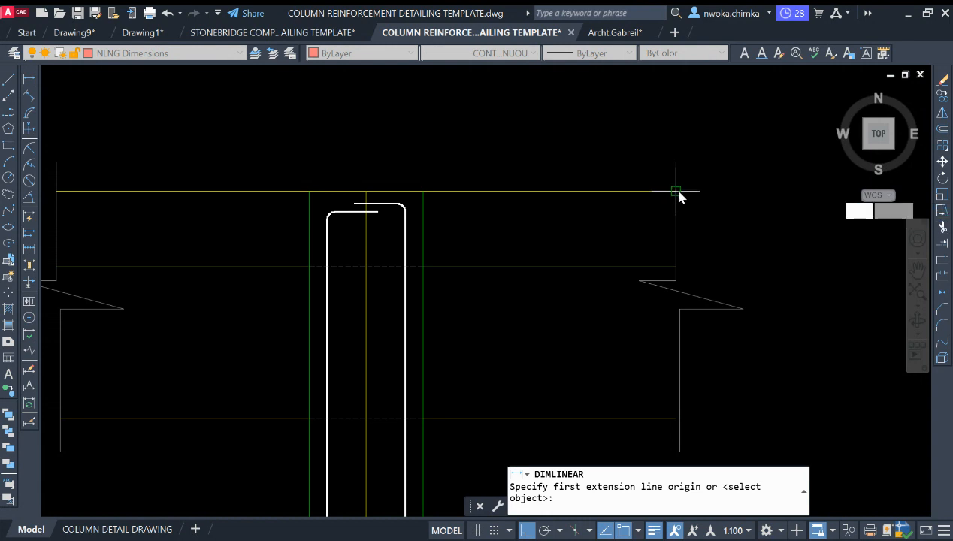
{"action": "left_click", "coordinate": [677, 200]}
{"action": "key", "text": "Escape"}
Extend the right stub of the bottom beam line to the right break line
{"action": "type", "text": "E"}
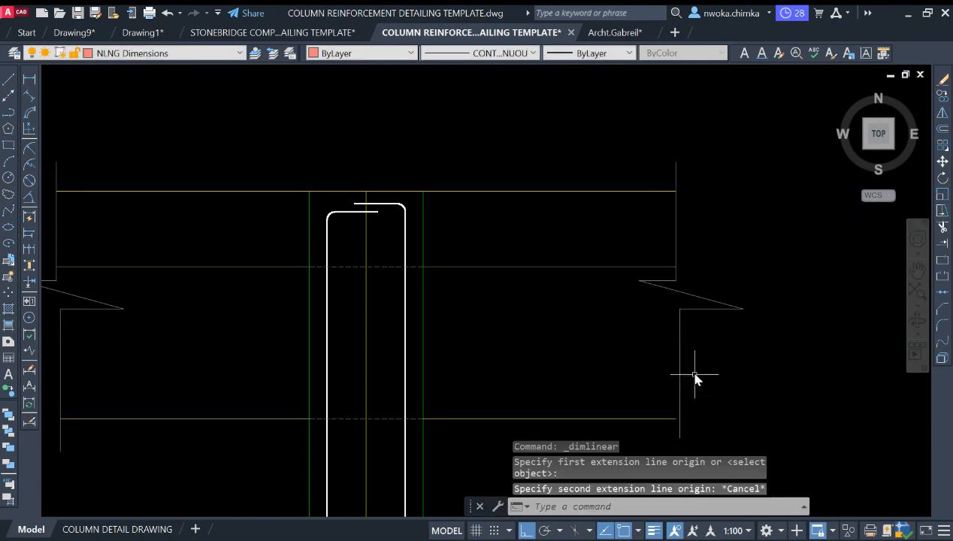
{"action": "key", "text": "Return"}
{"action": "scroll", "coordinate": [724, 233], "scroll_direction": "down", "scroll_amount": 2}
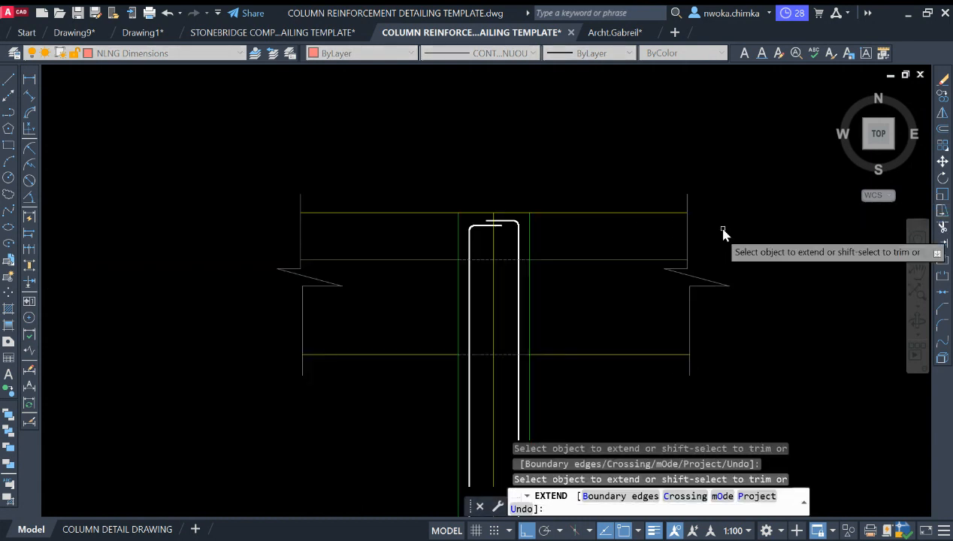
{"action": "key", "text": "Escape"}
Try to dimension the slab thickness vertically at the right break line
{"action": "left_click", "coordinate": [32, 83]}
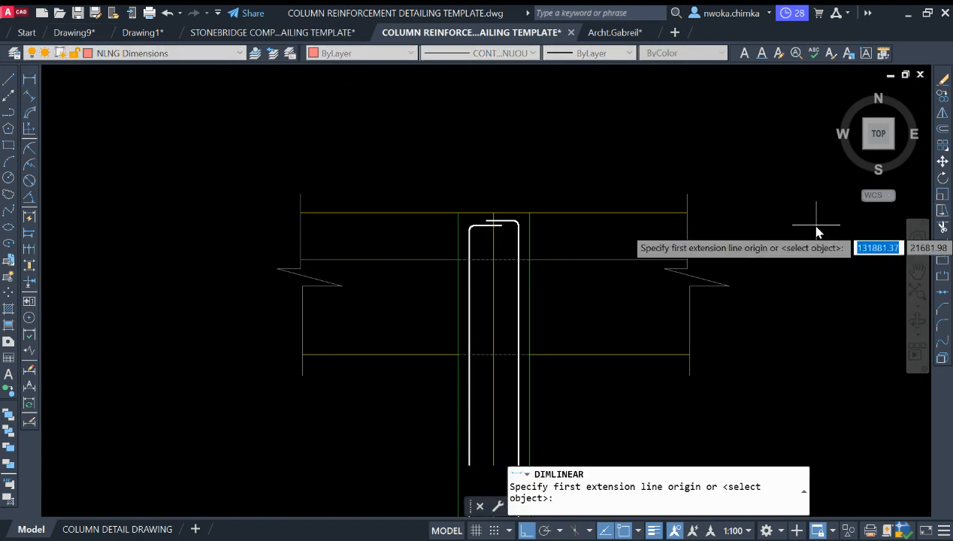
{"action": "left_click", "coordinate": [687, 213]}
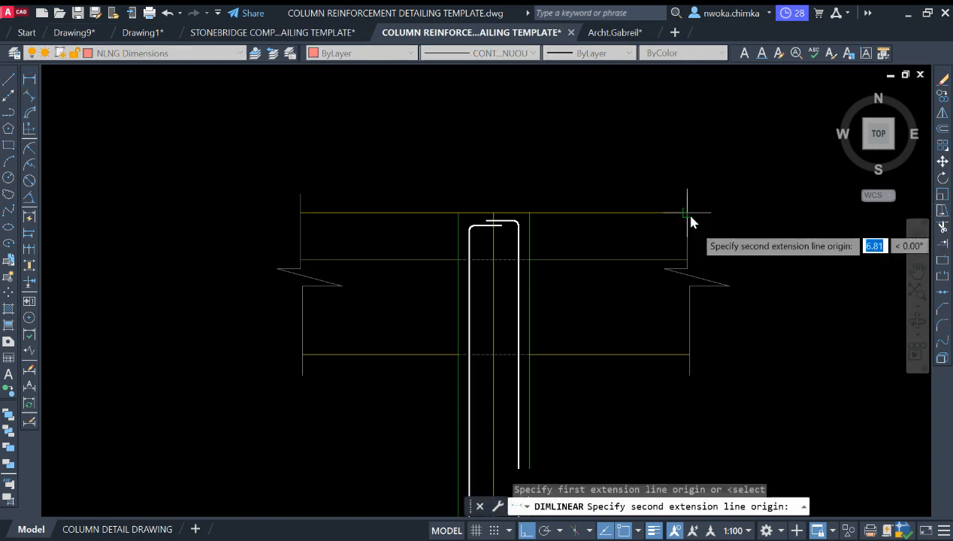
{"action": "left_click", "coordinate": [687, 260]}
{"action": "middle_click_drag", "start_coordinate": [733, 247], "coordinate": [597, 242]}
{"action": "scroll", "coordinate": [609, 220], "scroll_direction": "up", "scroll_amount": 2}
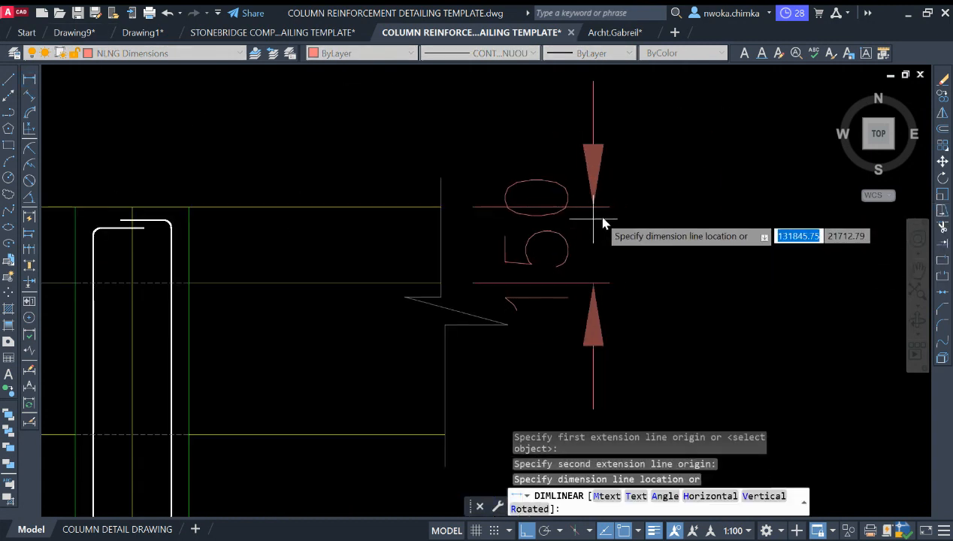
{"action": "key", "text": "Escape"}
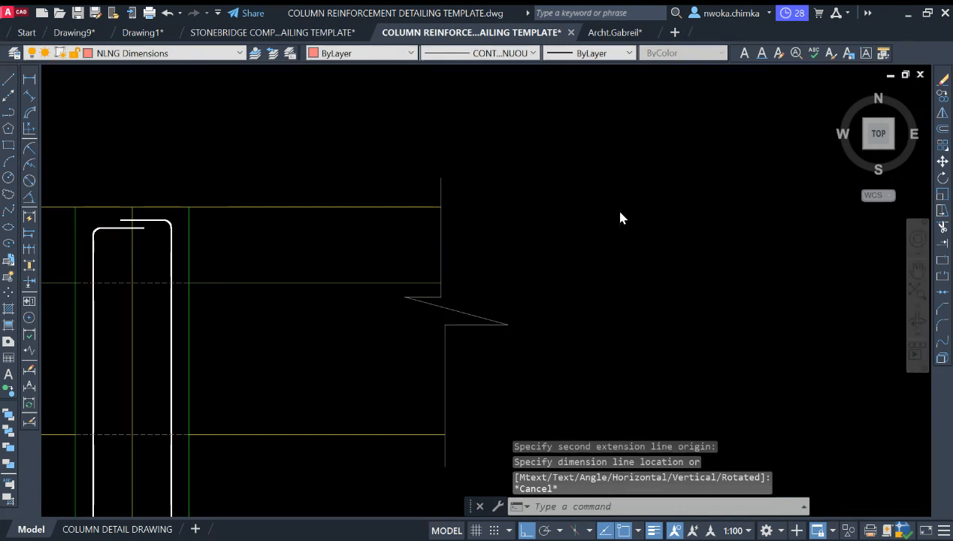
Make NLNG DIM 30 the current dimension style
{"action": "type", "text": "d"}
{"action": "key", "text": "Return"}
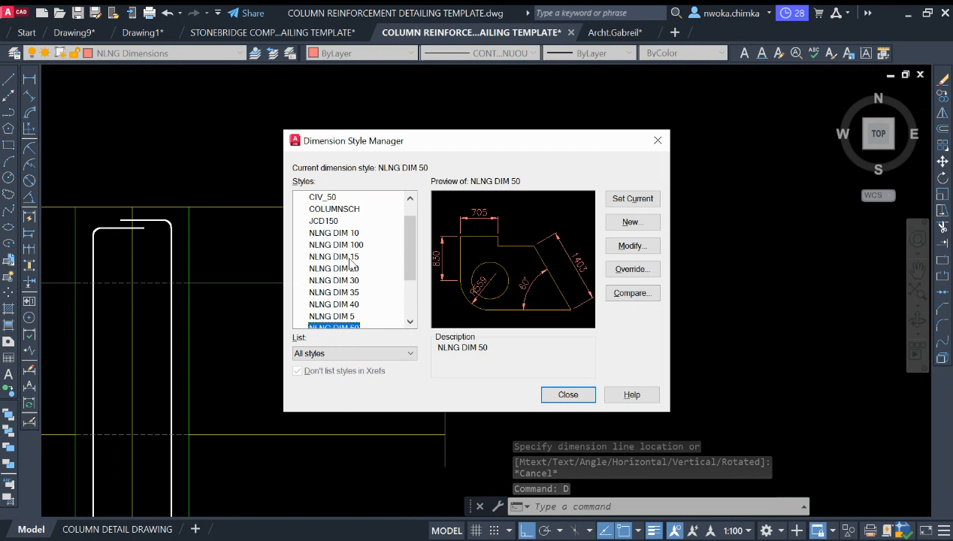
{"action": "scroll", "coordinate": [355, 298], "scroll_direction": "down", "scroll_amount": 1}
{"action": "scroll", "coordinate": [355, 299], "scroll_direction": "up", "scroll_amount": 1}
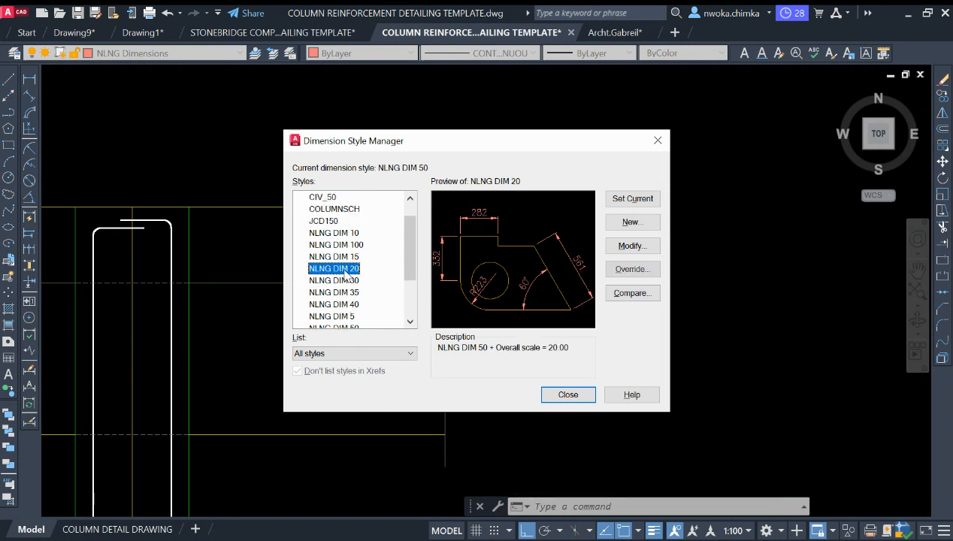
{"action": "left_click", "coordinate": [340, 281]}
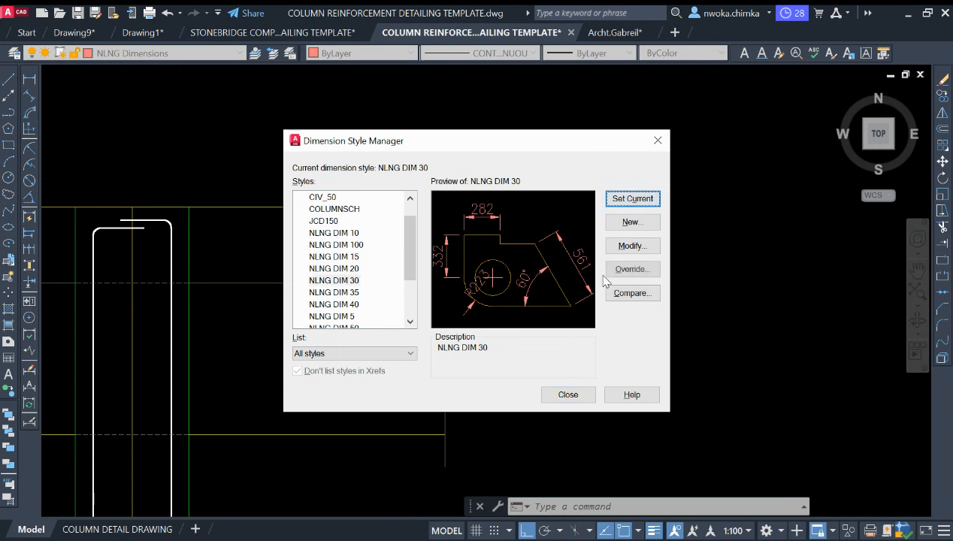
{"action": "left_click", "coordinate": [568, 395]}
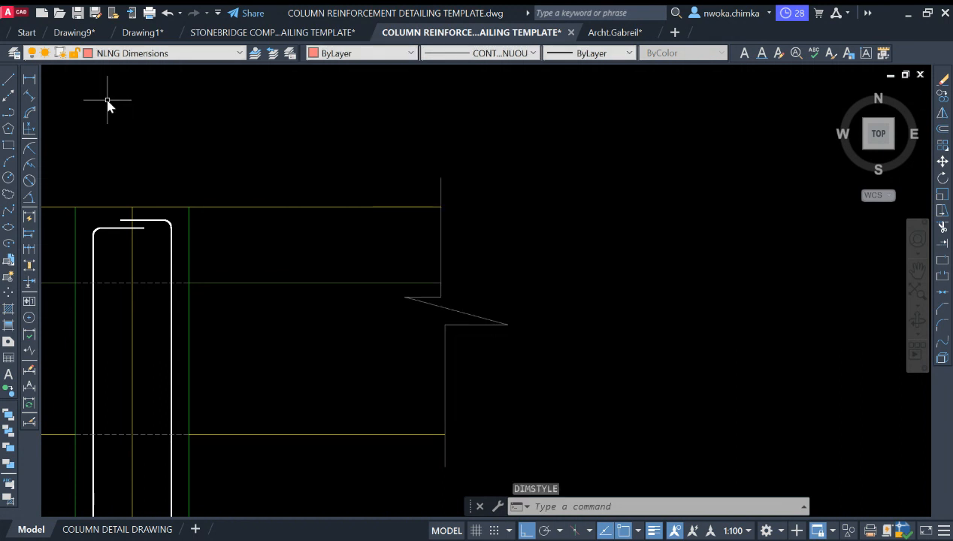
{"action": "left_click", "coordinate": [33, 85]}
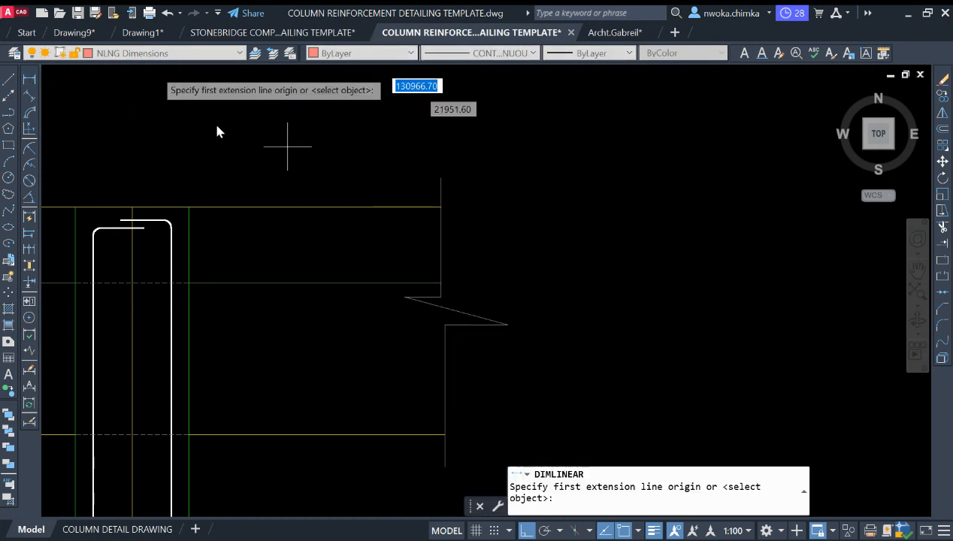
{"action": "left_click", "coordinate": [442, 208]}
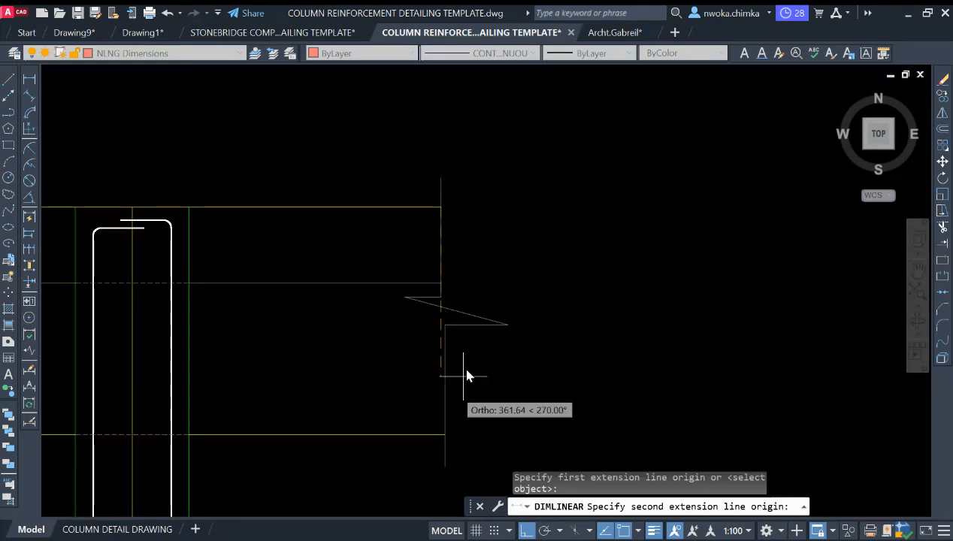
{"action": "left_click", "coordinate": [442, 285]}
{"action": "key", "text": "Escape"}
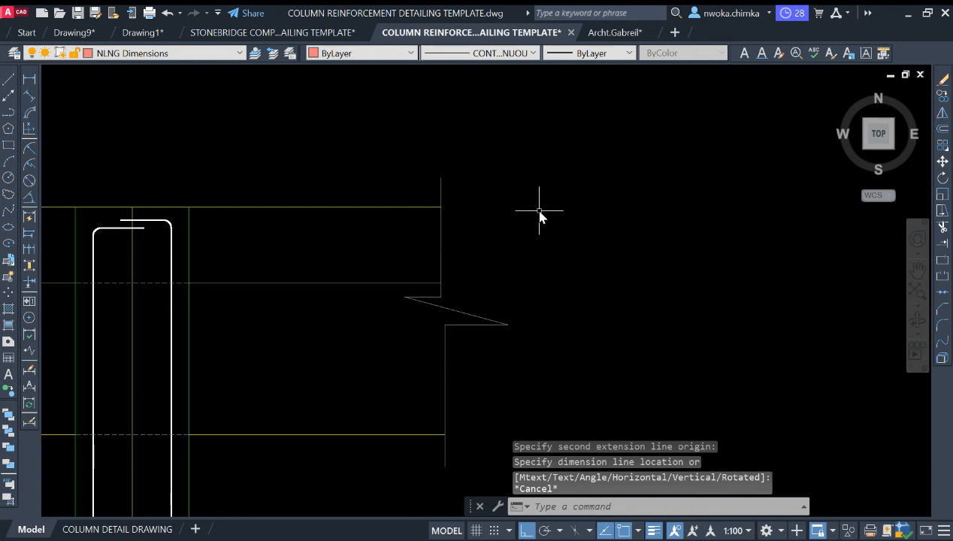
Make NLNG DIM 15 the current dimension style
{"action": "type", "text": "D"}
{"action": "key", "text": "Return"}
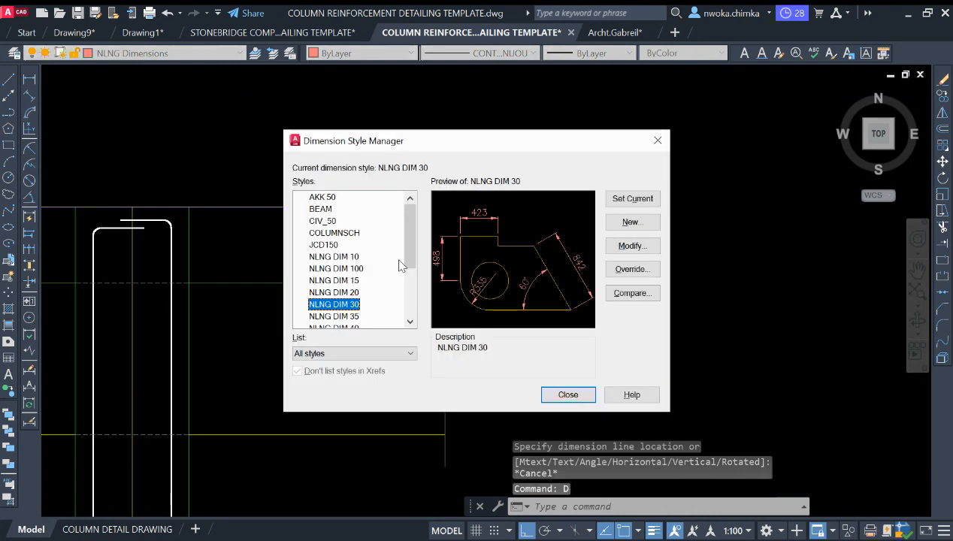
{"action": "left_click", "coordinate": [356, 281]}
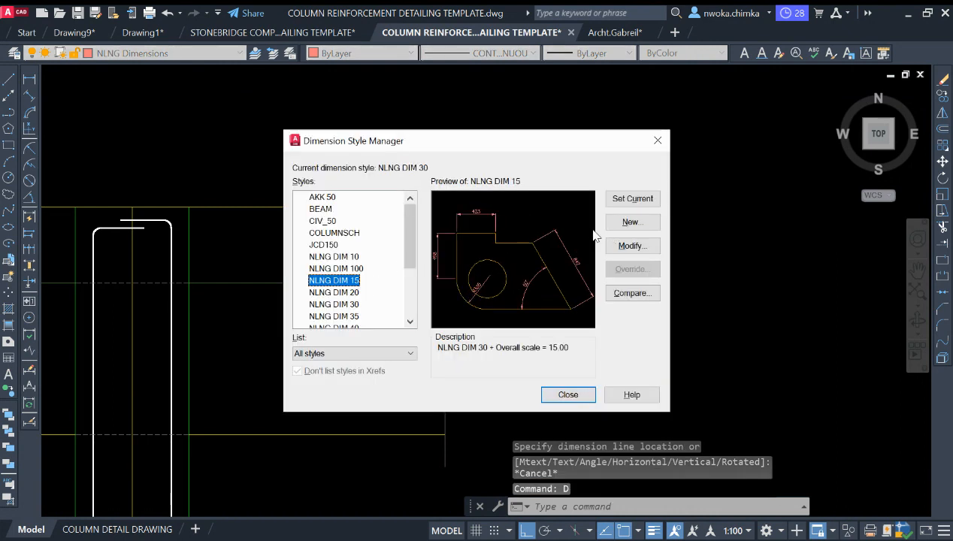
{"action": "left_click", "coordinate": [573, 394]}
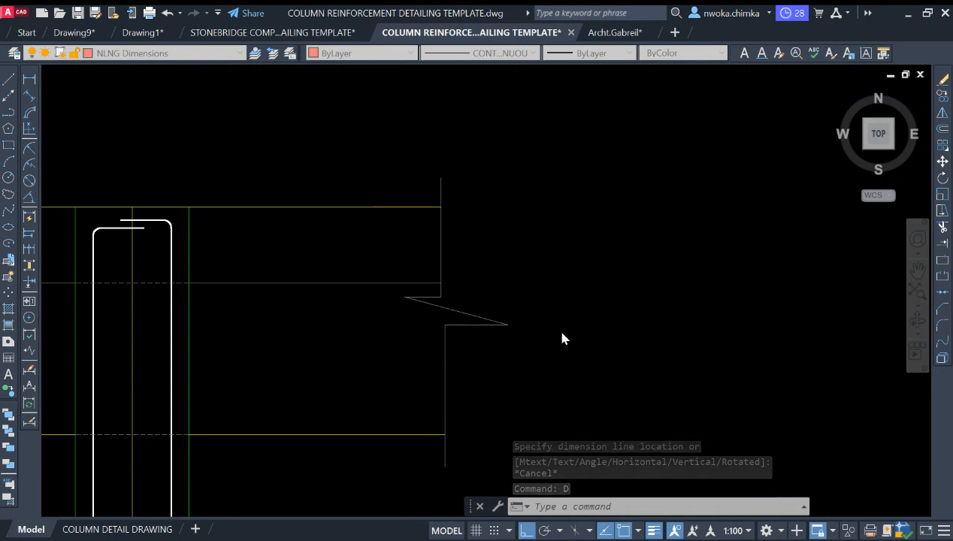
Add a vertical linear dimension of the slab thickness beside the right break line
{"action": "type", "text": "dli"}
{"action": "key", "text": "Return"}
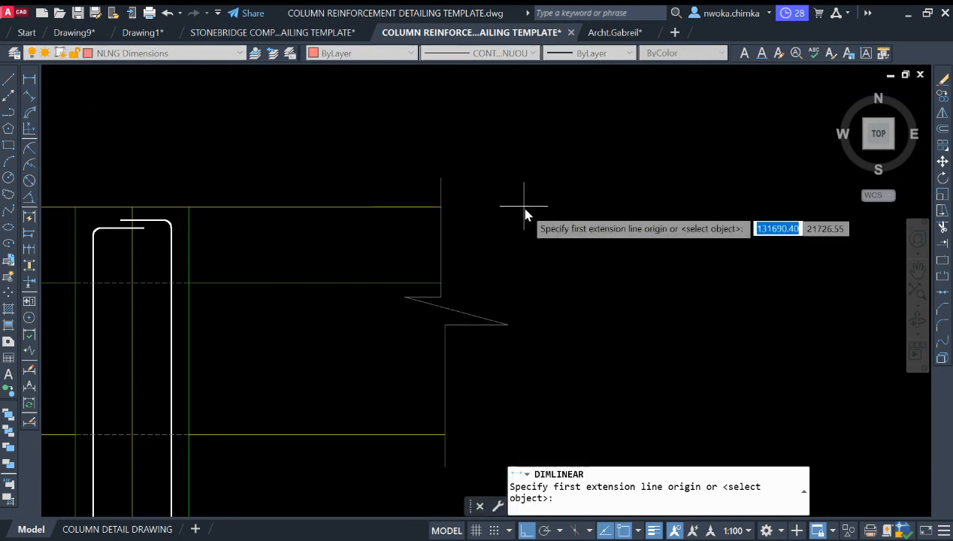
{"action": "left_click", "coordinate": [441, 207]}
{"action": "left_click", "coordinate": [441, 284]}
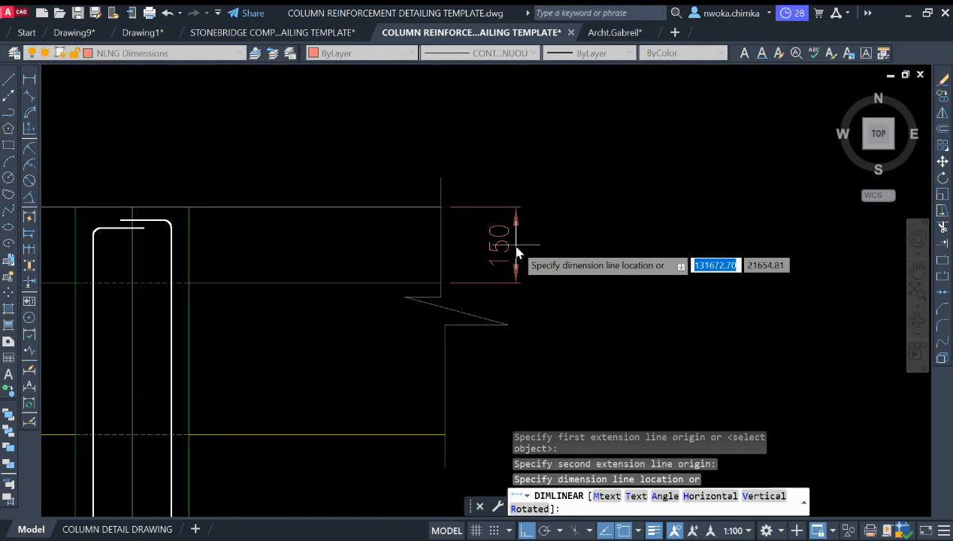
{"action": "scroll", "coordinate": [517, 251], "scroll_direction": "up", "scroll_amount": 2}
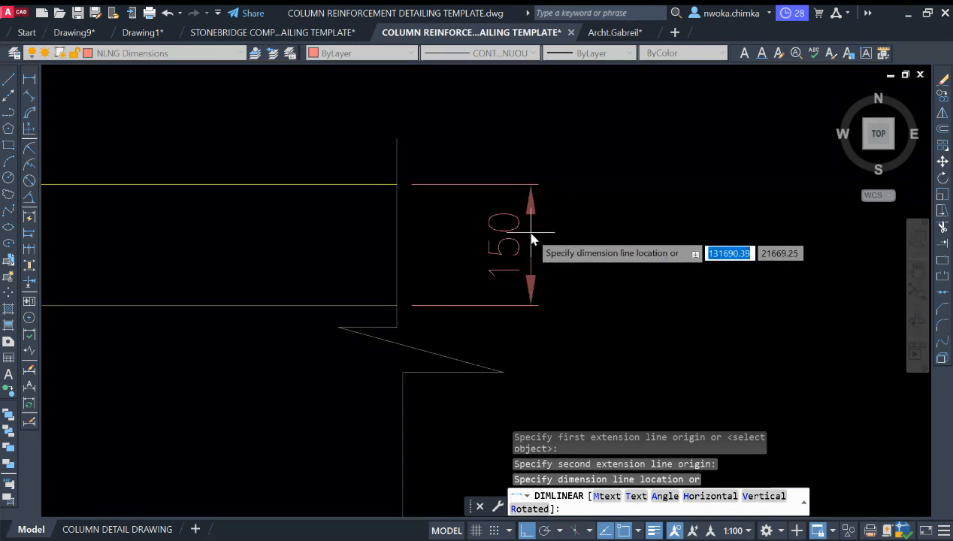
{"action": "left_click", "coordinate": [528, 239]}
{"action": "scroll", "coordinate": [539, 182], "scroll_direction": "down", "scroll_amount": 4}
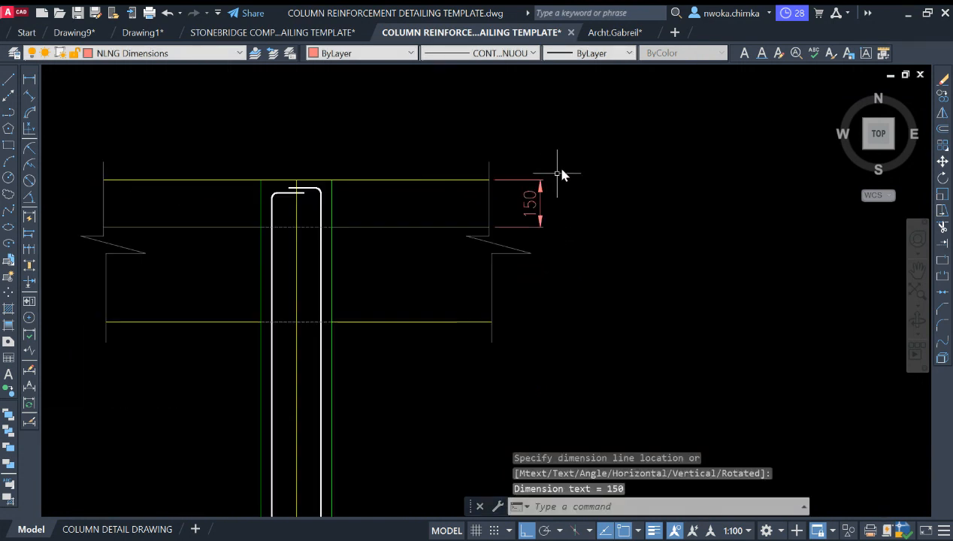
Dimension the full beam depth from slab top to beam soffit, placed outside the slab thickness dimension
{"action": "left_click", "coordinate": [32, 81]}
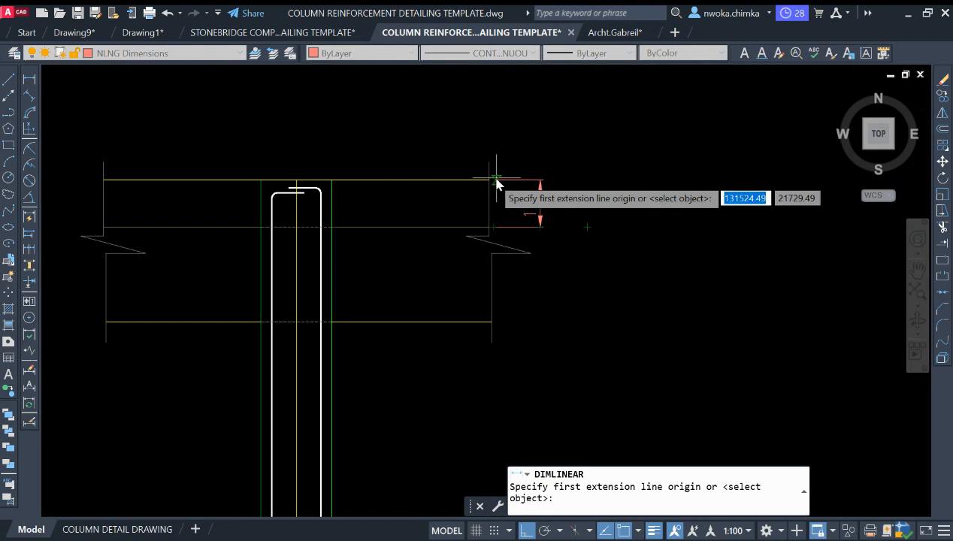
{"action": "left_click", "coordinate": [489, 180]}
{"action": "left_click", "coordinate": [492, 322]}
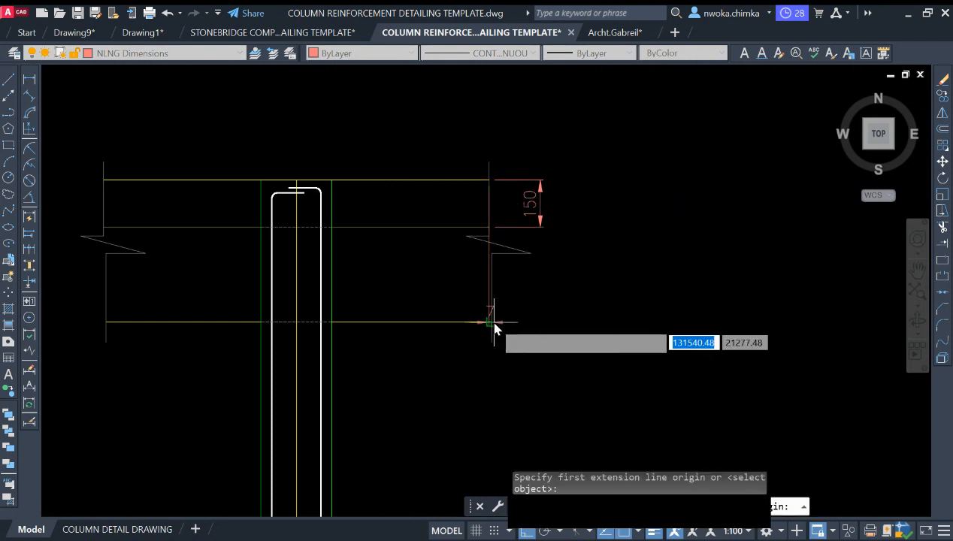
{"action": "left_click", "coordinate": [596, 263]}
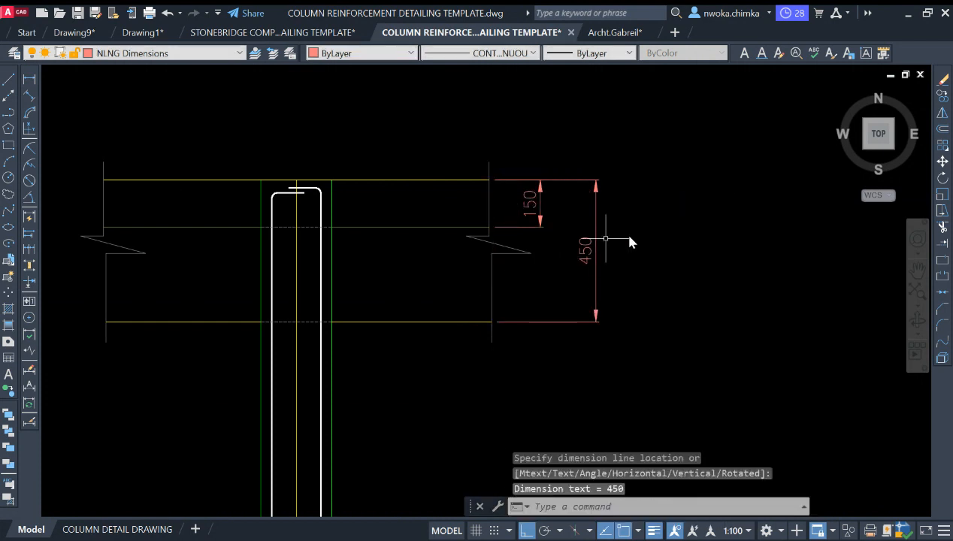
Place a spare vertical linear dimension about 244 mm long in the empty space right of the junction
{"action": "middle_click_drag", "start_coordinate": [648, 225], "coordinate": [571, 226]}
{"action": "left_click", "coordinate": [29, 80]}
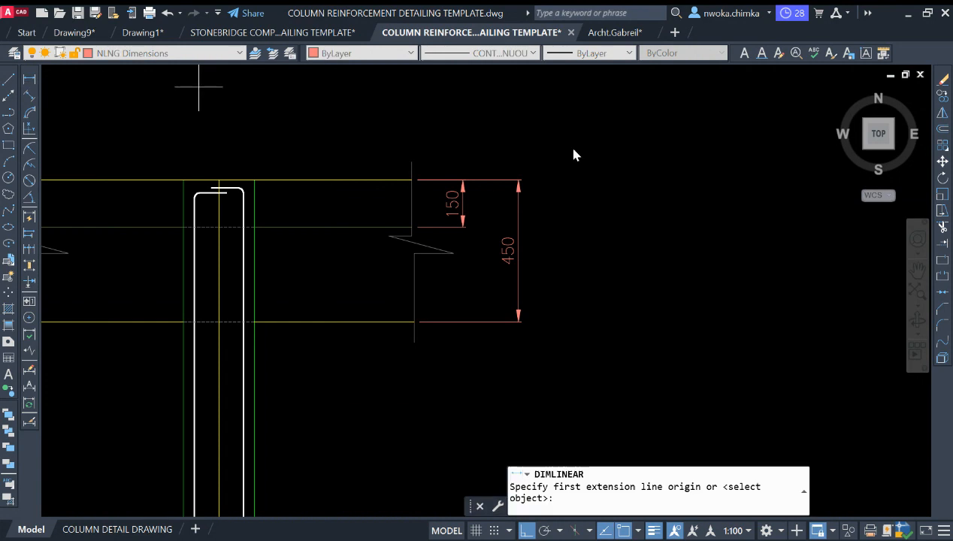
{"action": "middle_click_drag", "start_coordinate": [566, 143], "coordinate": [546, 117]}
{"action": "left_click", "coordinate": [553, 122]}
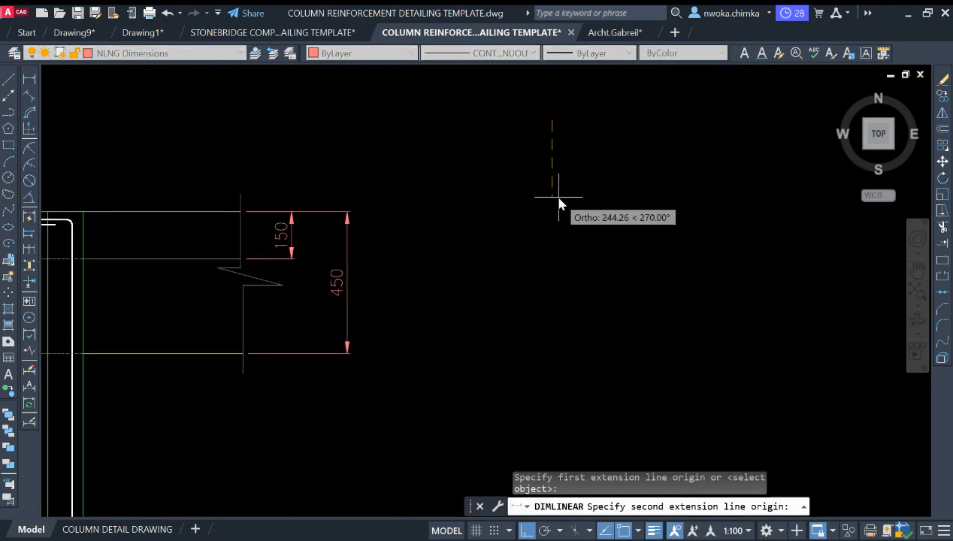
{"action": "left_click", "coordinate": [559, 199]}
{"action": "left_click", "coordinate": [582, 180]}
Explode the spare dimension and erase its lines and arrowheads, keeping only the text
{"action": "left_click", "coordinate": [597, 114]}
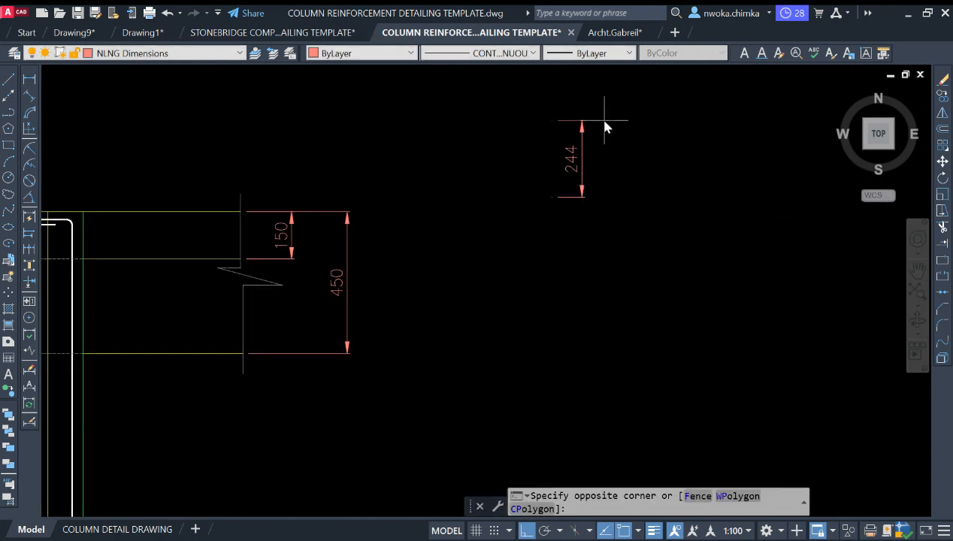
{"action": "left_click", "coordinate": [588, 130]}
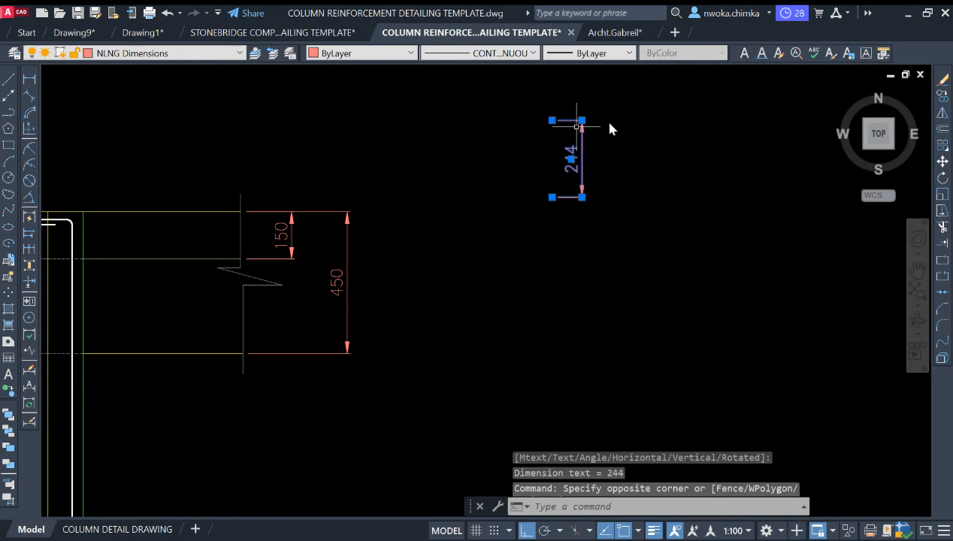
{"action": "left_click", "coordinate": [940, 359]}
{"action": "left_click", "coordinate": [654, 111]}
{"action": "left_click", "coordinate": [574, 146]}
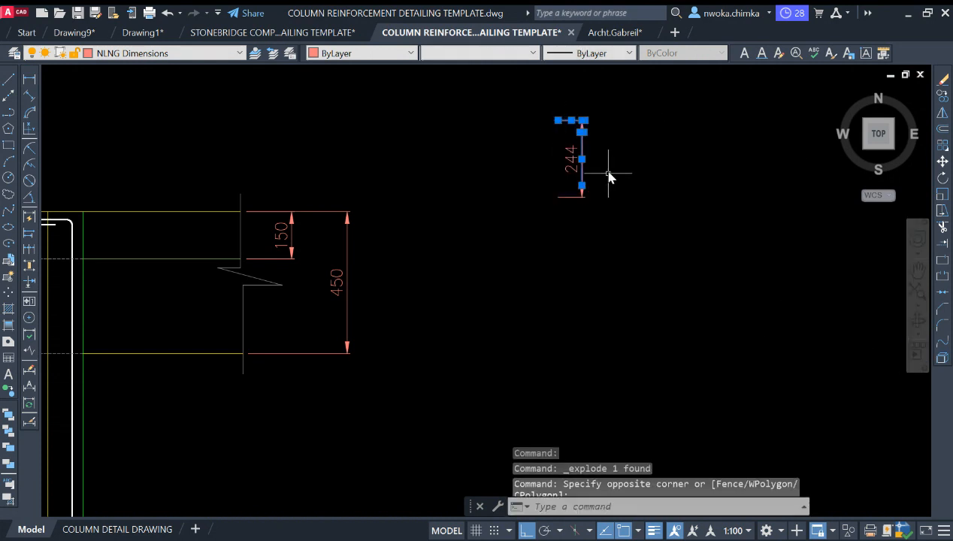
{"action": "left_click", "coordinate": [602, 188]}
{"action": "left_click", "coordinate": [567, 210]}
{"action": "type", "text": "e"}
{"action": "key", "text": "Return"}
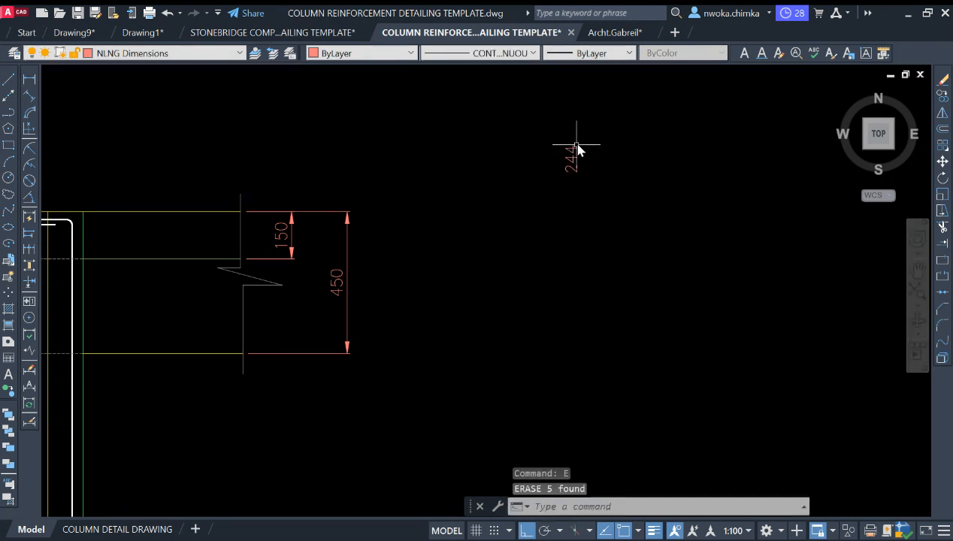
Change the leftover vertical dimension text to SLAB
{"action": "left_click", "coordinate": [577, 147]}
{"action": "key", "text": "Escape"}
{"action": "double_click", "coordinate": [571, 151]}
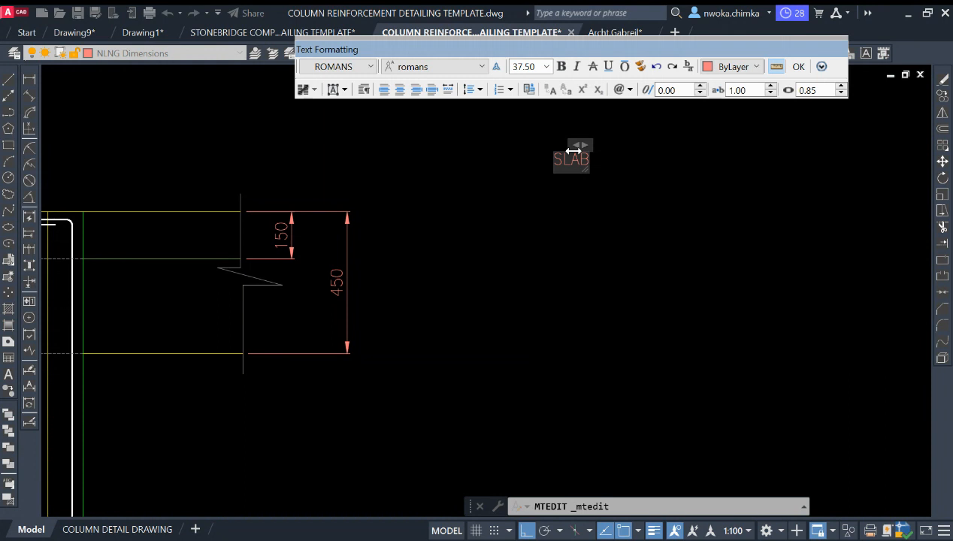
{"action": "left_click", "coordinate": [652, 174]}
Copy the SLAB text next to the slab thickness dimension and again next to the beam depth dimension
{"action": "left_click", "coordinate": [621, 149]}
{"action": "left_click", "coordinate": [543, 190]}
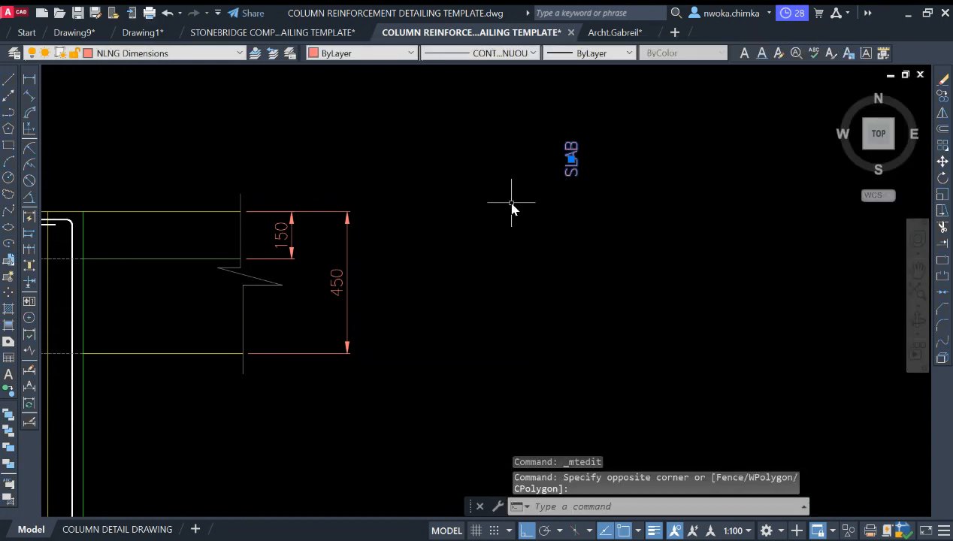
{"action": "type", "text": "co"}
{"action": "key", "text": "Return"}
{"action": "left_click", "coordinate": [578, 175]}
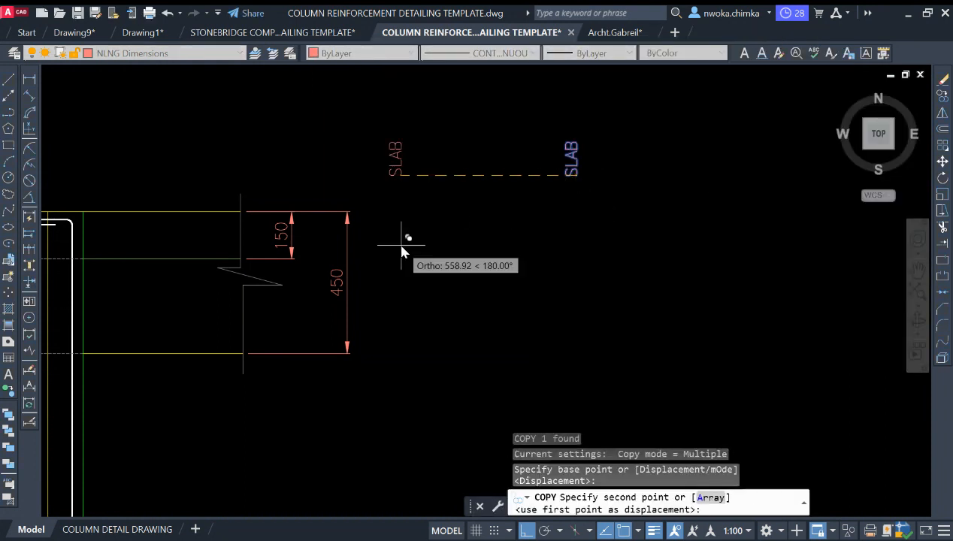
{"action": "key", "text": "F8"}
{"action": "scroll", "coordinate": [312, 248], "scroll_direction": "up", "scroll_amount": 4}
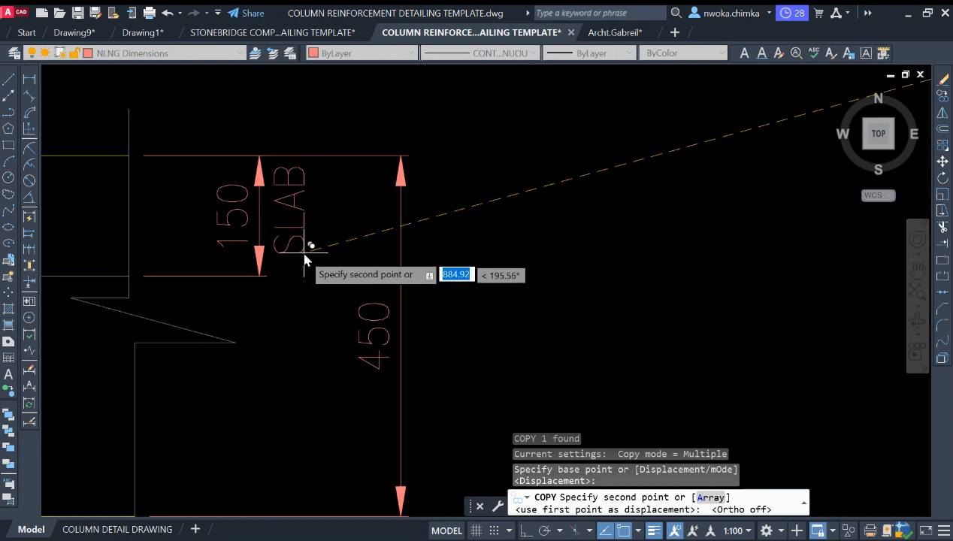
{"action": "left_click", "coordinate": [305, 261]}
{"action": "scroll", "coordinate": [534, 185], "scroll_direction": "down", "scroll_amount": 2}
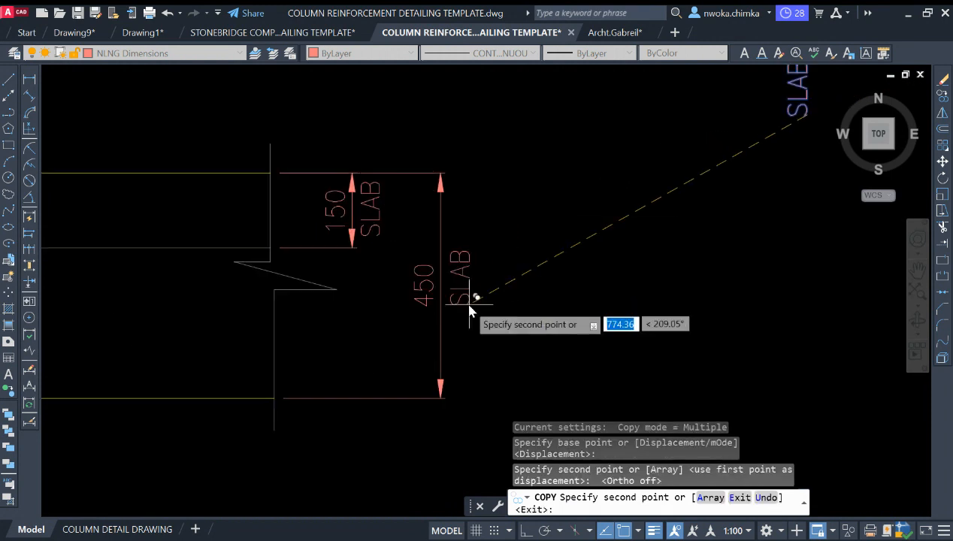
{"action": "key", "text": "Escape"}
Change the copied label beside the beam depth dimension to BEAM
{"action": "double_click", "coordinate": [467, 274]}
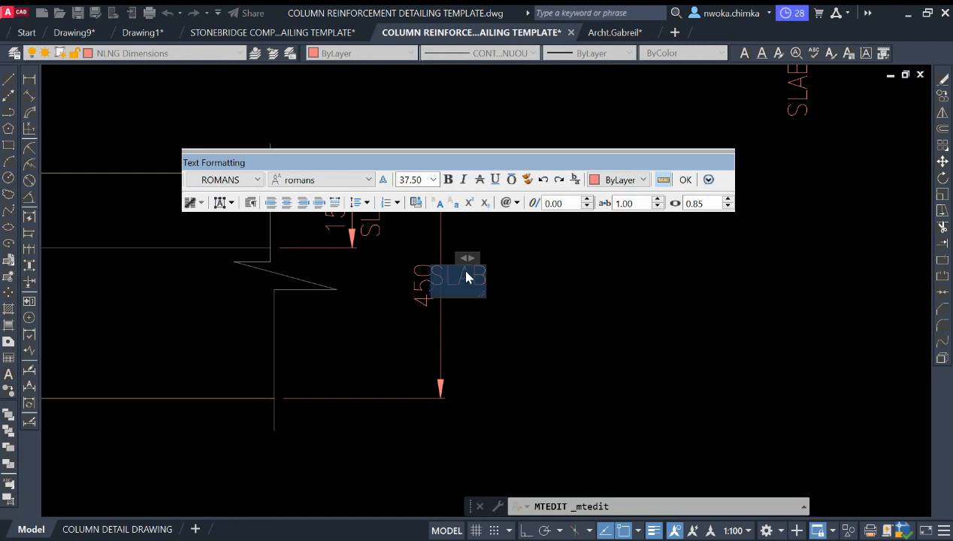
{"action": "type", "text": "BEA"}
{"action": "left_click", "coordinate": [645, 329]}
{"action": "scroll", "coordinate": [625, 288], "scroll_direction": "down", "scroll_amount": 4}
{"action": "key", "text": "Escape"}
Erase the original SLAB text standing in the empty space away from the junction
{"action": "left_click", "coordinate": [759, 175]}
{"action": "left_click", "coordinate": [669, 225]}
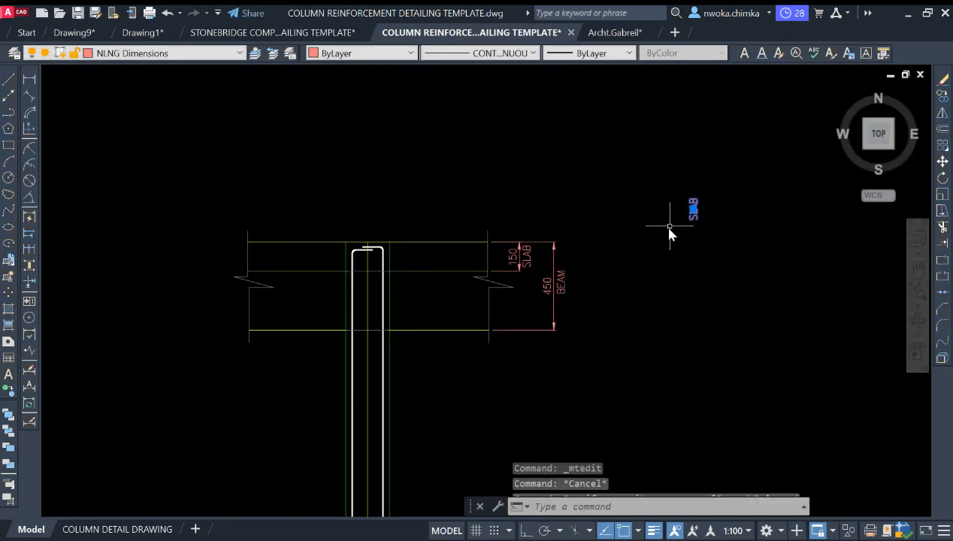
{"action": "key", "text": "BackSpace"}
{"action": "key", "text": "BackSpace"}
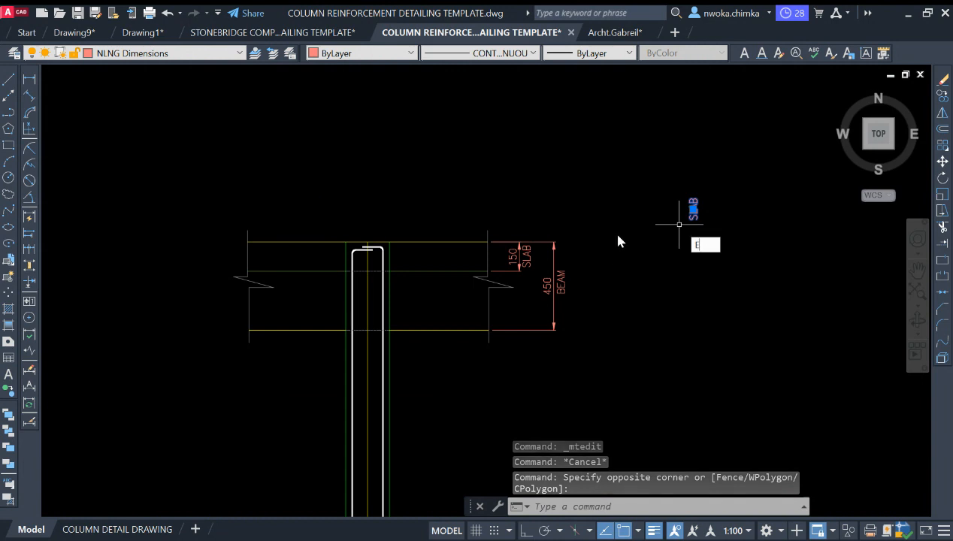
{"action": "key", "text": "e"}
{"action": "key", "text": "Return"}
Stretch the beam depth dimension and its BEAM label horizontally a little closer to the break line, with Ortho on
{"action": "scroll", "coordinate": [590, 236], "scroll_direction": "up", "scroll_amount": 2}
{"action": "left_click", "coordinate": [580, 215]}
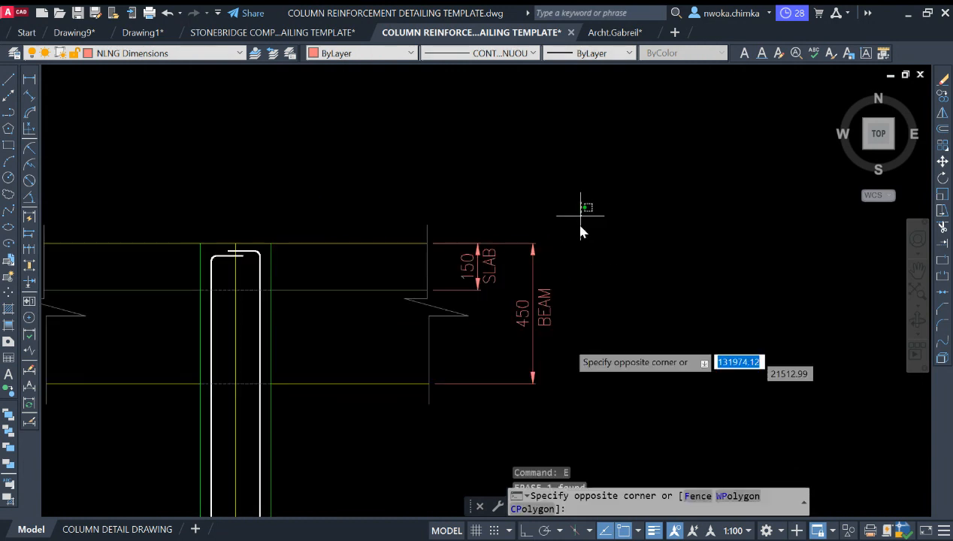
{"action": "left_click", "coordinate": [512, 421]}
{"action": "key", "text": "s"}
{"action": "key", "text": "Return"}
{"action": "scroll", "coordinate": [579, 286], "scroll_direction": "up", "scroll_amount": 2}
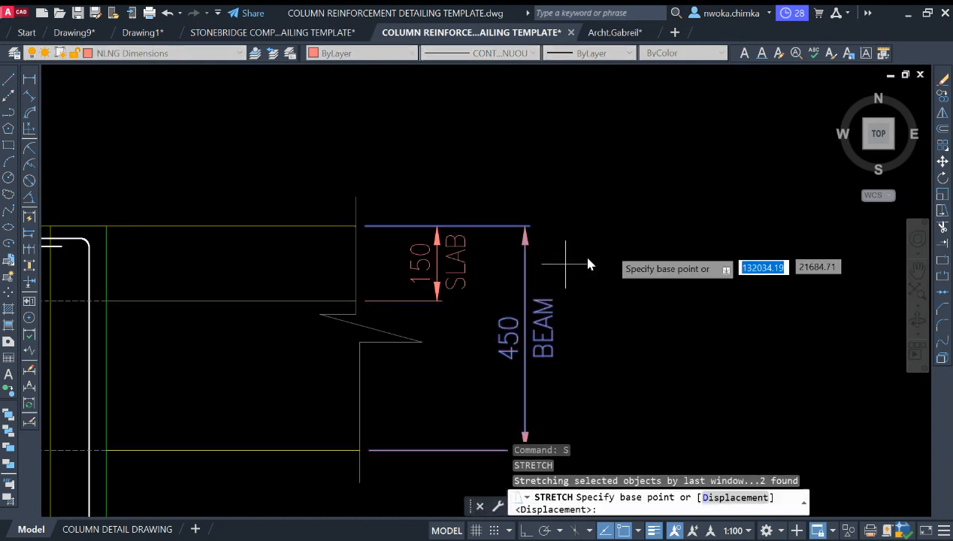
{"action": "left_click", "coordinate": [626, 248]}
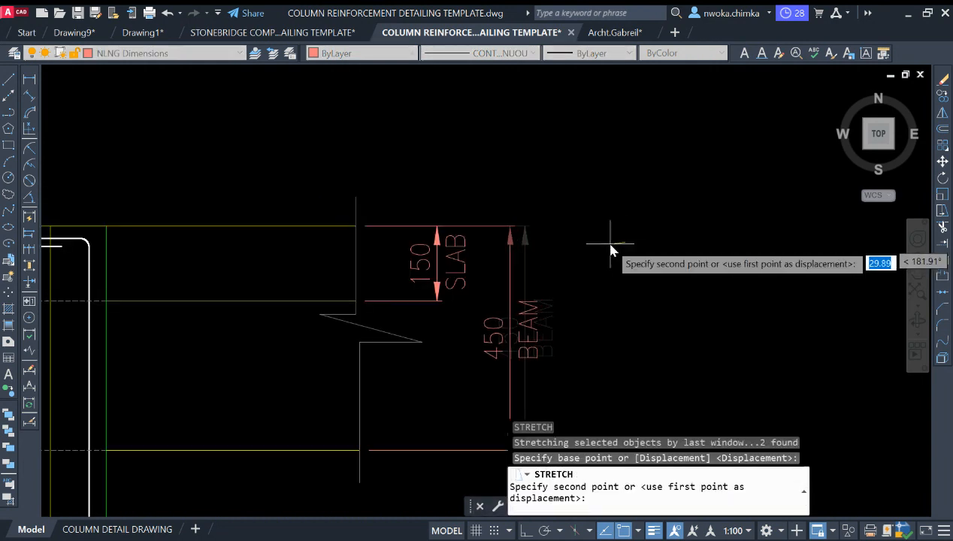
{"action": "key", "text": "F8"}
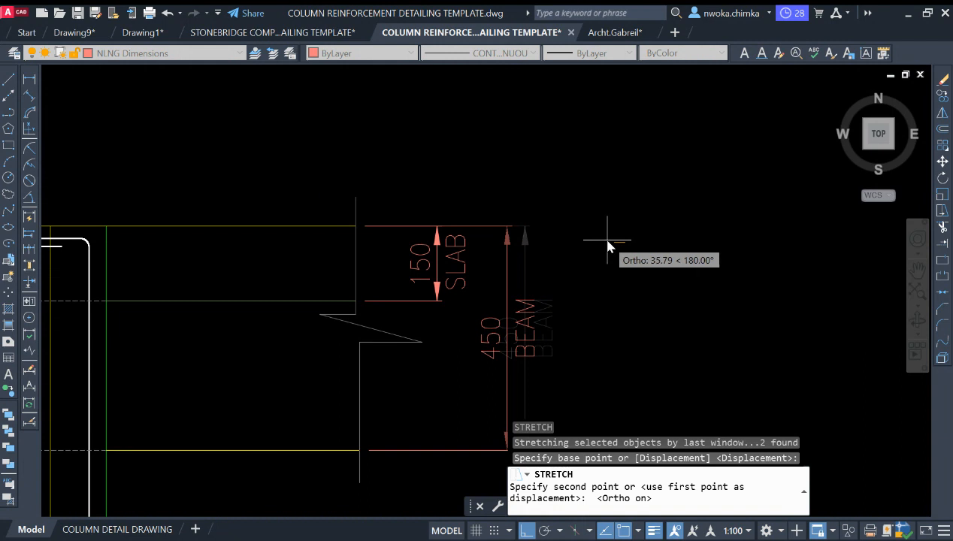
{"action": "left_click", "coordinate": [604, 241]}
Stretch the slab thickness dimension and its SLAB label slightly closer to the break line
{"action": "scroll", "coordinate": [442, 241], "scroll_direction": "up", "scroll_amount": 2}
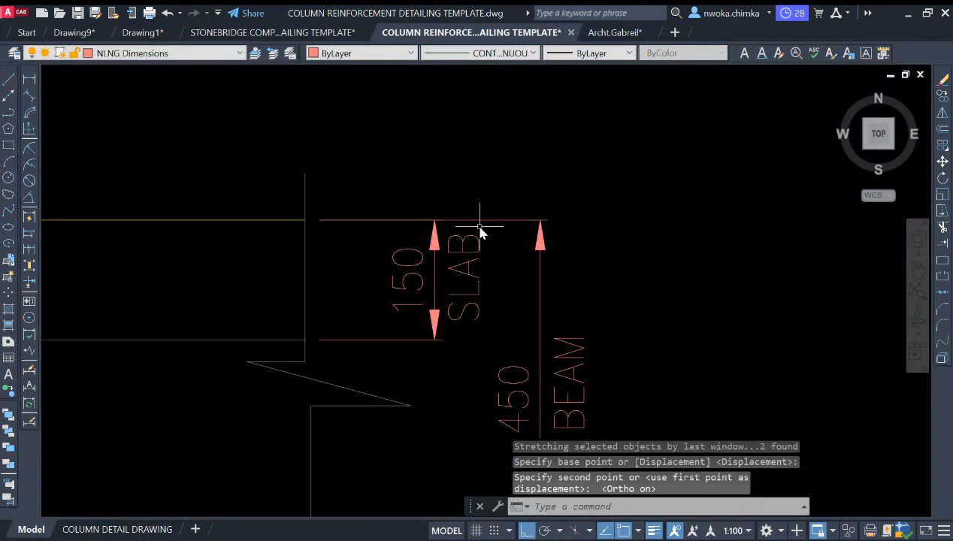
{"action": "left_click", "coordinate": [486, 213]}
{"action": "left_click", "coordinate": [392, 348]}
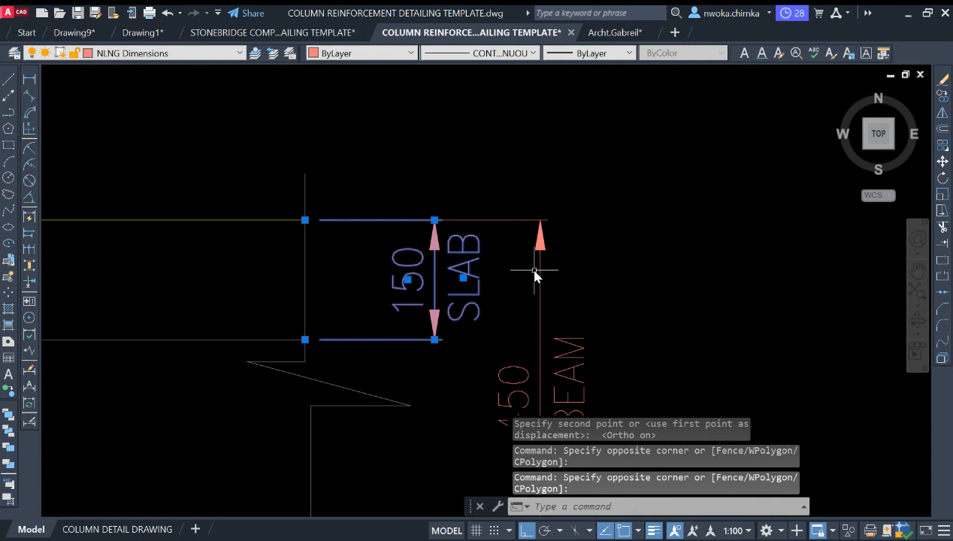
{"action": "type", "text": "s"}
{"action": "key", "text": "Return"}
{"action": "left_click", "coordinate": [524, 217]}
{"action": "left_click", "coordinate": [500, 149]}
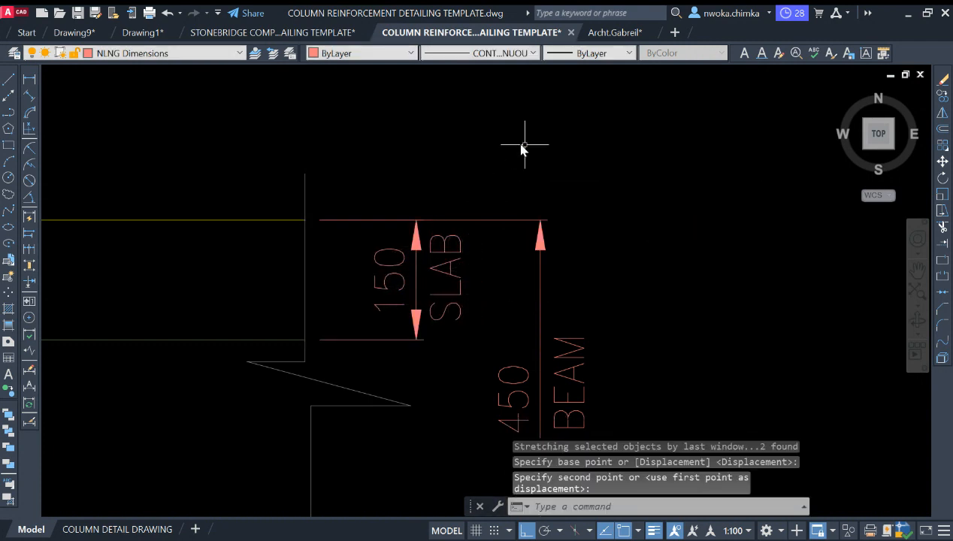
Add a horizontal linear dimension of the column width between its outer faces, just below the beam
{"action": "scroll", "coordinate": [657, 181], "scroll_direction": "down", "scroll_amount": 5}
{"action": "scroll", "coordinate": [590, 182], "scroll_direction": "down", "scroll_amount": 2}
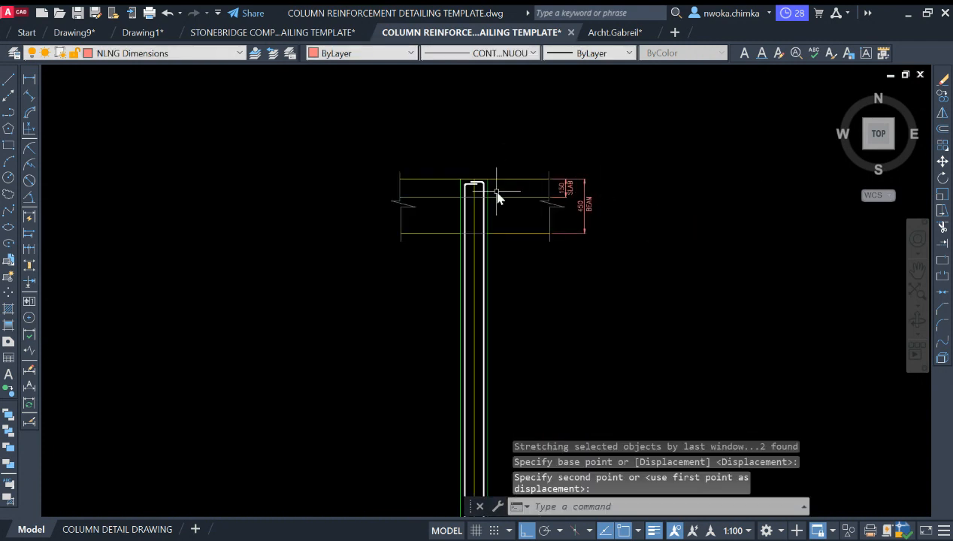
{"action": "scroll", "coordinate": [475, 173], "scroll_direction": "up", "scroll_amount": 4}
{"action": "scroll", "coordinate": [493, 167], "scroll_direction": "down", "scroll_amount": 2}
{"action": "middle_click_drag", "start_coordinate": [529, 241], "coordinate": [486, 154]}
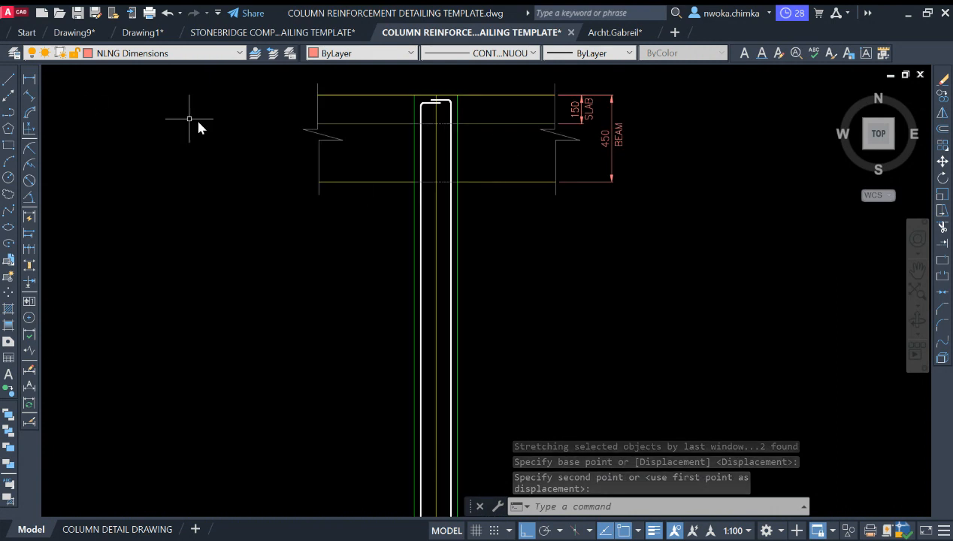
{"action": "left_click", "coordinate": [29, 79]}
{"action": "scroll", "coordinate": [402, 248], "scroll_direction": "up", "scroll_amount": 2}
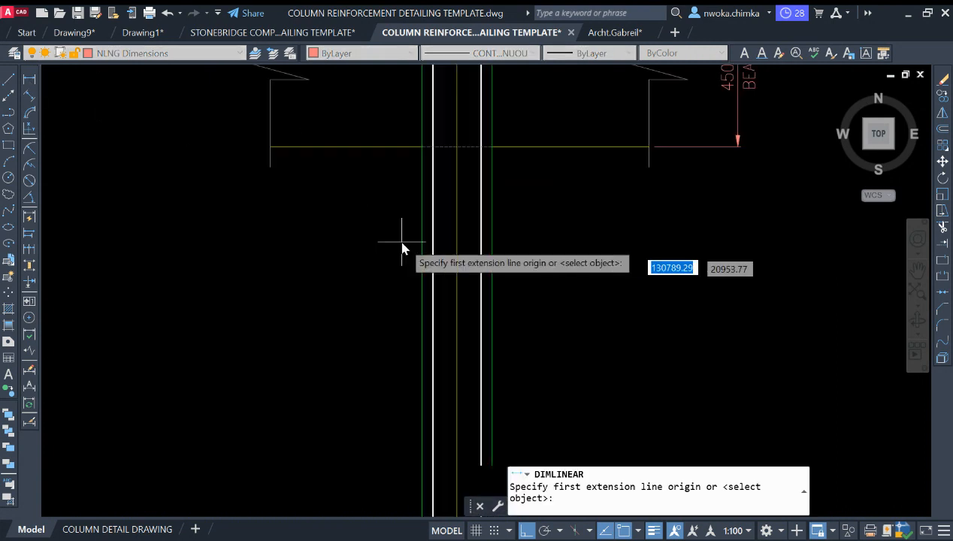
{"action": "middle_click_drag", "start_coordinate": [419, 240], "coordinate": [419, 251]}
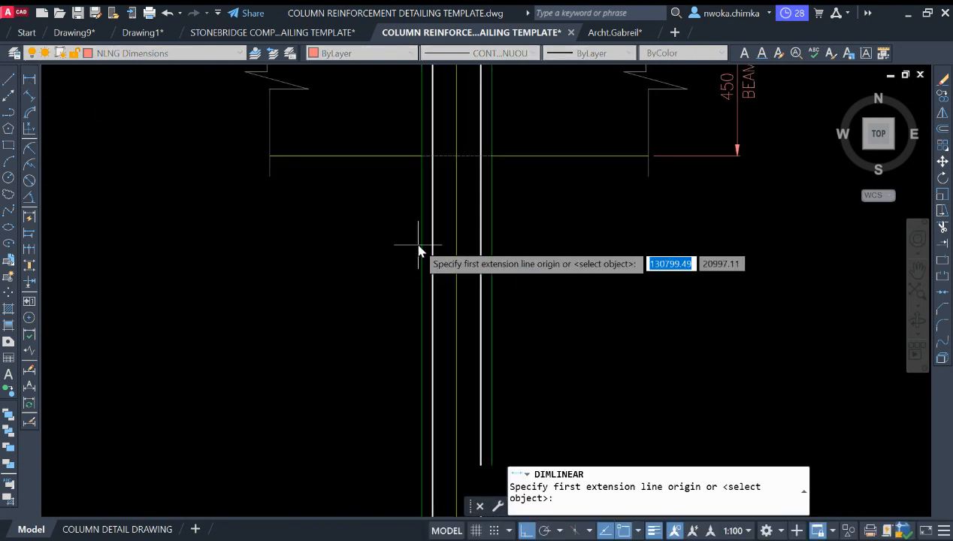
{"action": "left_click", "coordinate": [419, 250]}
{"action": "left_click", "coordinate": [490, 244]}
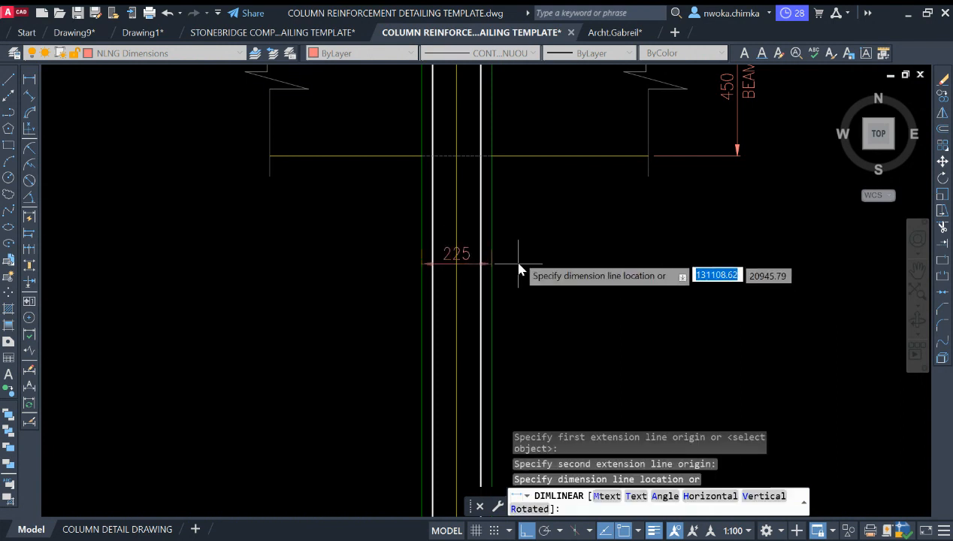
{"action": "left_click", "coordinate": [519, 255]}
Stretch the column width dimension's text horizontally out beyond the column face, just below the beam
{"action": "scroll", "coordinate": [470, 254], "scroll_direction": "up", "scroll_amount": 3}
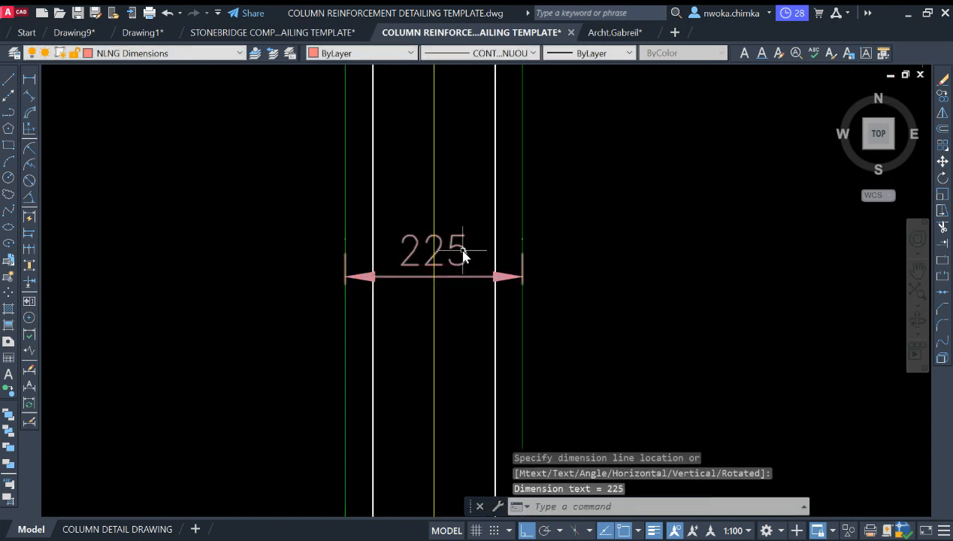
{"action": "left_click", "coordinate": [448, 244]}
{"action": "left_click", "coordinate": [435, 253]}
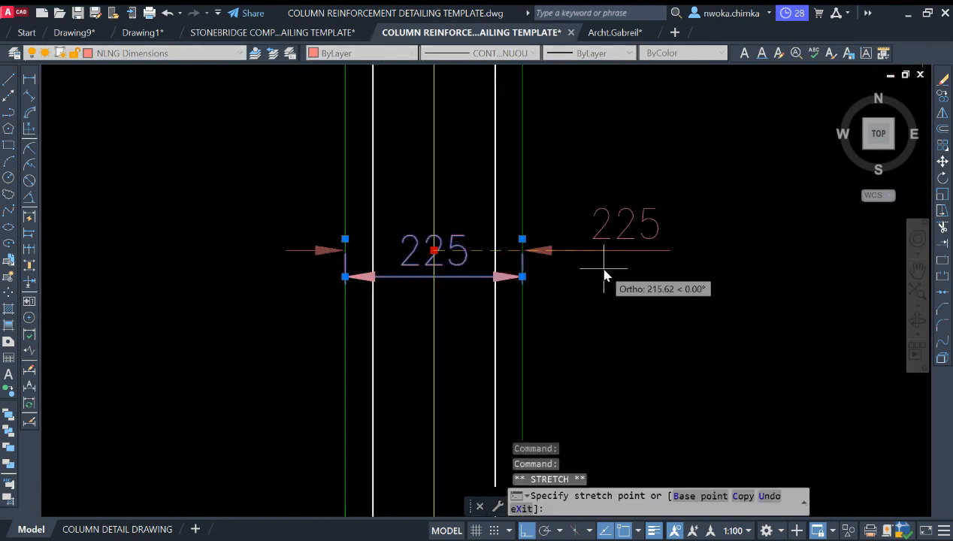
{"action": "scroll", "coordinate": [660, 238], "scroll_direction": "down", "scroll_amount": 5}
{"action": "left_click", "coordinate": [660, 244]}
{"action": "key", "text": "Escape"}
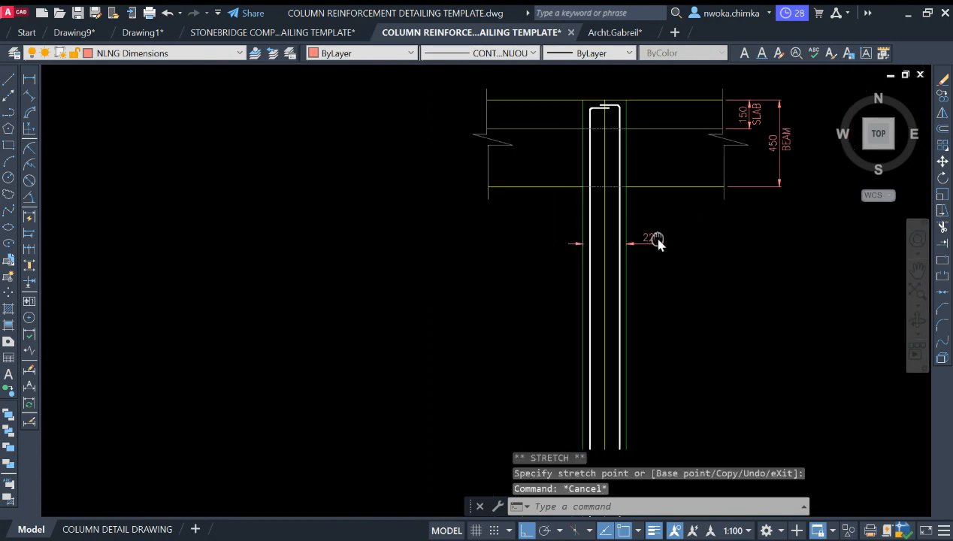
{"action": "scroll", "coordinate": [627, 280], "scroll_direction": "up", "scroll_amount": 2}
{"action": "middle_click_drag", "start_coordinate": [658, 242], "coordinate": [603, 306]}
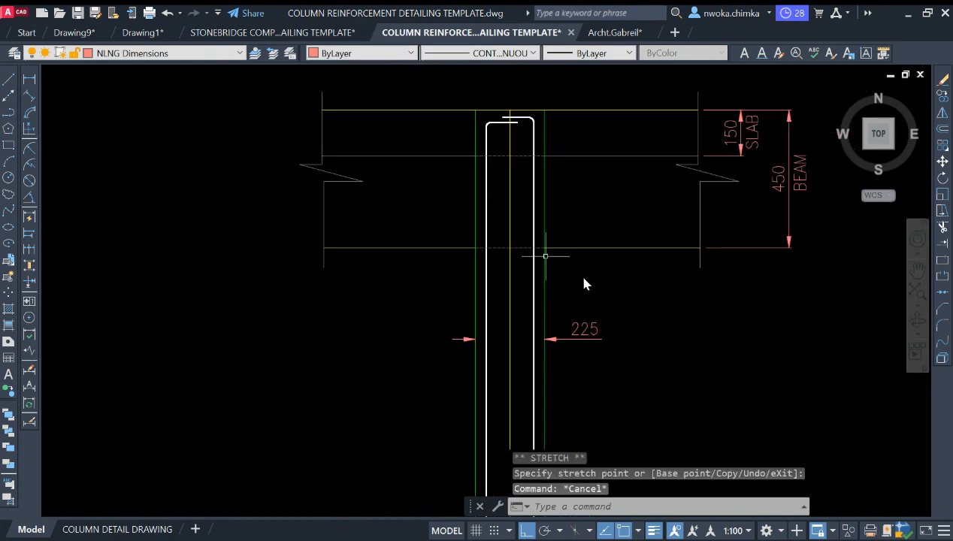
Add a horizontal linear dimension of the column width between its outer faces, just above the slab's top line
{"action": "left_click", "coordinate": [29, 79]}
{"action": "middle_click_drag", "start_coordinate": [450, 155], "coordinate": [411, 272]}
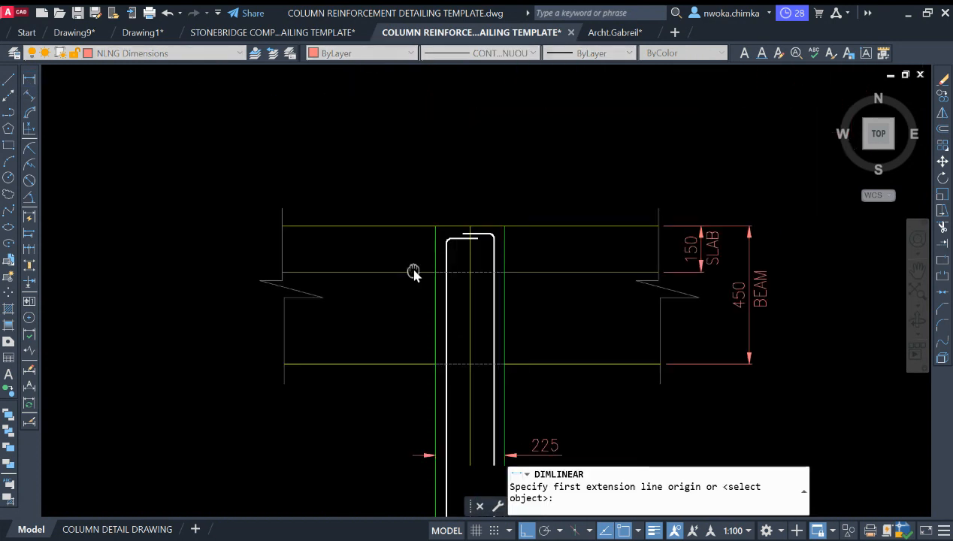
{"action": "left_click", "coordinate": [435, 226]}
{"action": "left_click", "coordinate": [503, 226]}
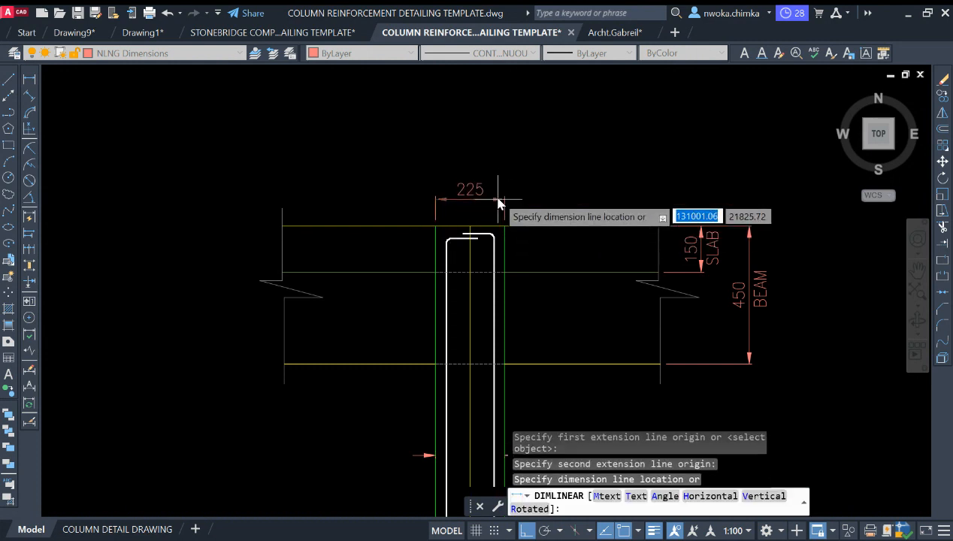
{"action": "left_click", "coordinate": [498, 199]}
Erase the column width dimension placed below the beam
{"action": "scroll", "coordinate": [578, 122], "scroll_direction": "down", "scroll_amount": 3}
{"action": "scroll", "coordinate": [548, 241], "scroll_direction": "up", "scroll_amount": 3}
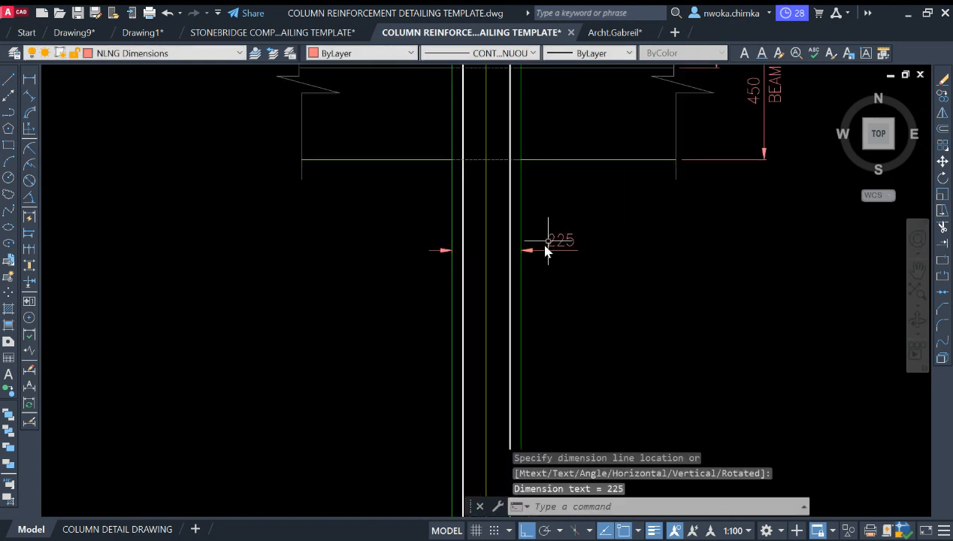
{"action": "left_click", "coordinate": [552, 245]}
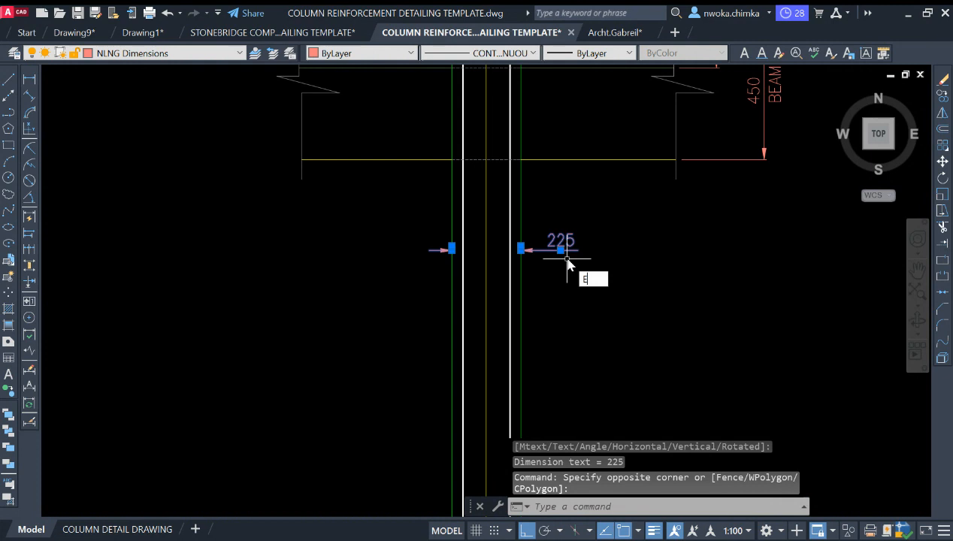
{"action": "key", "text": "Return"}
Stretch the line of the column width dimension slightly higher above the slab's top
{"action": "scroll", "coordinate": [451, 277], "scroll_direction": "down", "scroll_amount": 5}
{"action": "scroll", "coordinate": [472, 123], "scroll_direction": "up", "scroll_amount": 3}
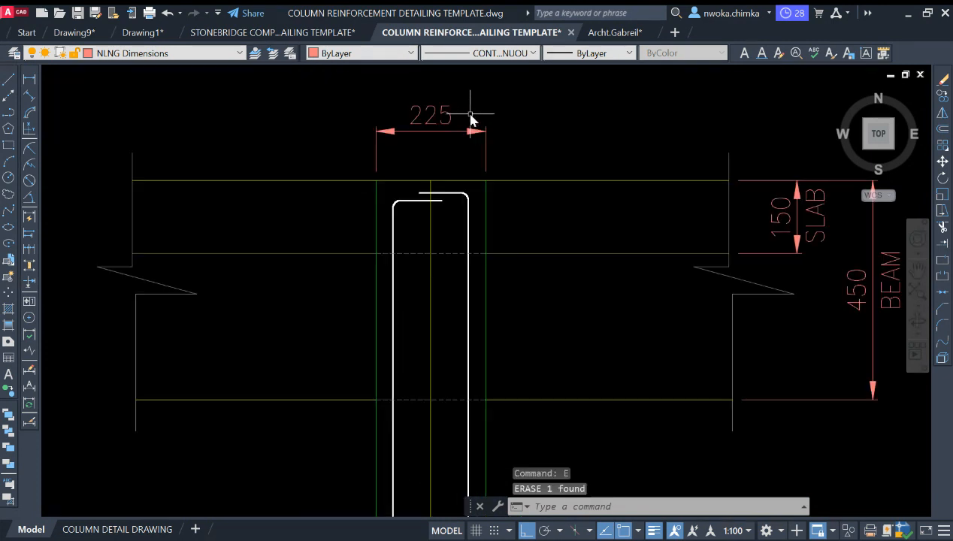
{"action": "scroll", "coordinate": [500, 164], "scroll_direction": "down", "scroll_amount": 3}
{"action": "scroll", "coordinate": [479, 129], "scroll_direction": "up", "scroll_amount": 5}
{"action": "left_click", "coordinate": [570, 239]}
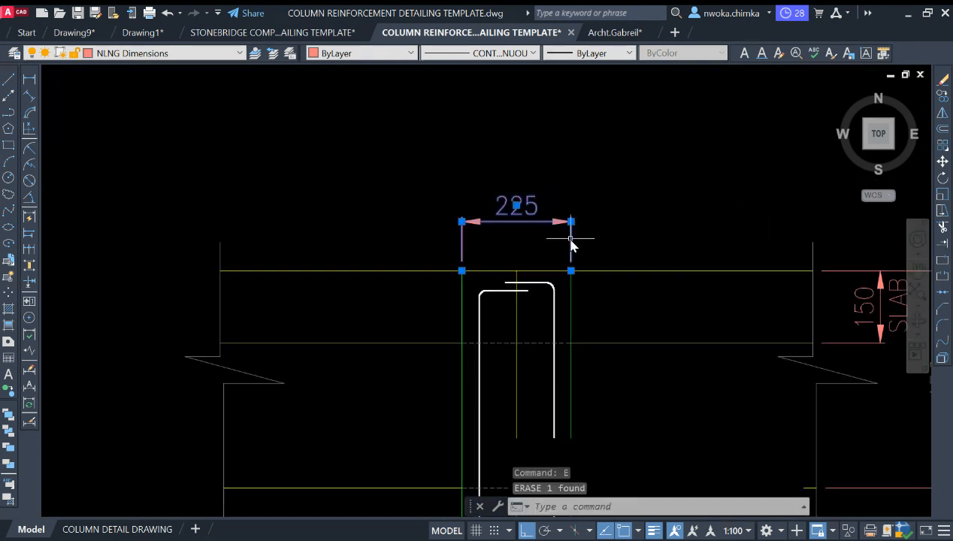
{"action": "left_click", "coordinate": [572, 222]}
{"action": "scroll", "coordinate": [511, 199], "scroll_direction": "down", "scroll_amount": 2}
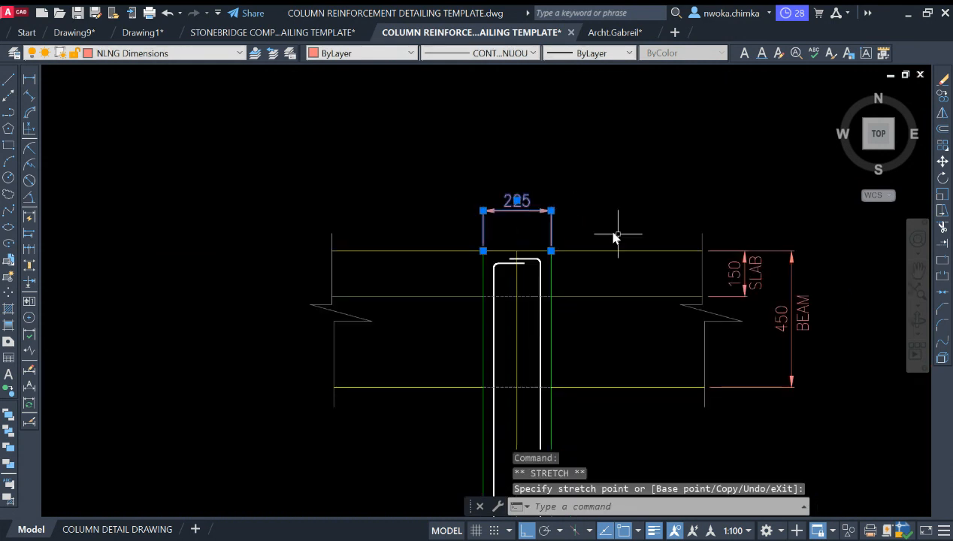
{"action": "scroll", "coordinate": [511, 234], "scroll_direction": "up", "scroll_amount": 2}
{"action": "scroll", "coordinate": [503, 218], "scroll_direction": "down", "scroll_amount": 4}
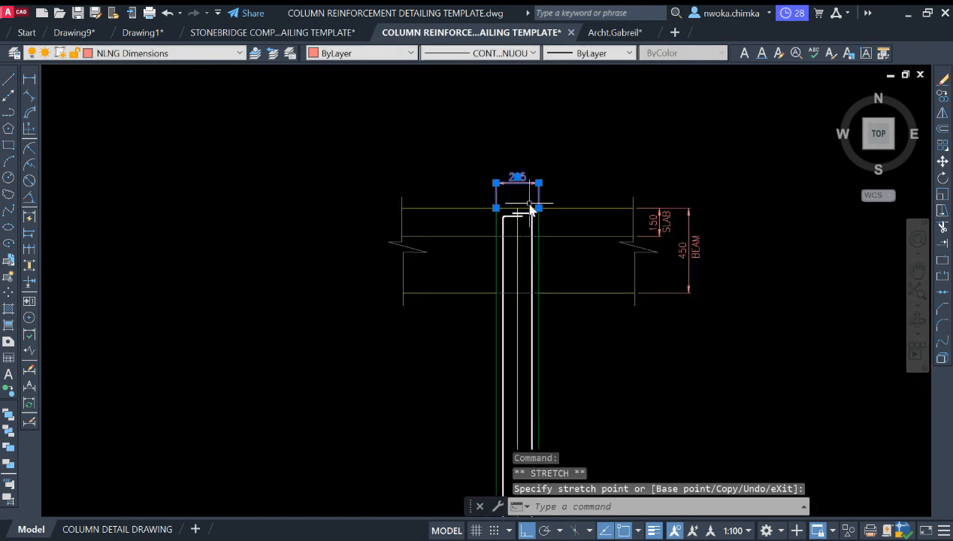
Examine the existing COLUMN 1 (FOOTING 2) detail and neighbouring column sections as a reference for the new elevation
{"action": "scroll", "coordinate": [541, 278], "scroll_direction": "down", "scroll_amount": 4}
{"action": "scroll", "coordinate": [547, 236], "scroll_direction": "down", "scroll_amount": 2}
{"action": "middle_click_drag", "start_coordinate": [560, 290], "coordinate": [546, 146]}
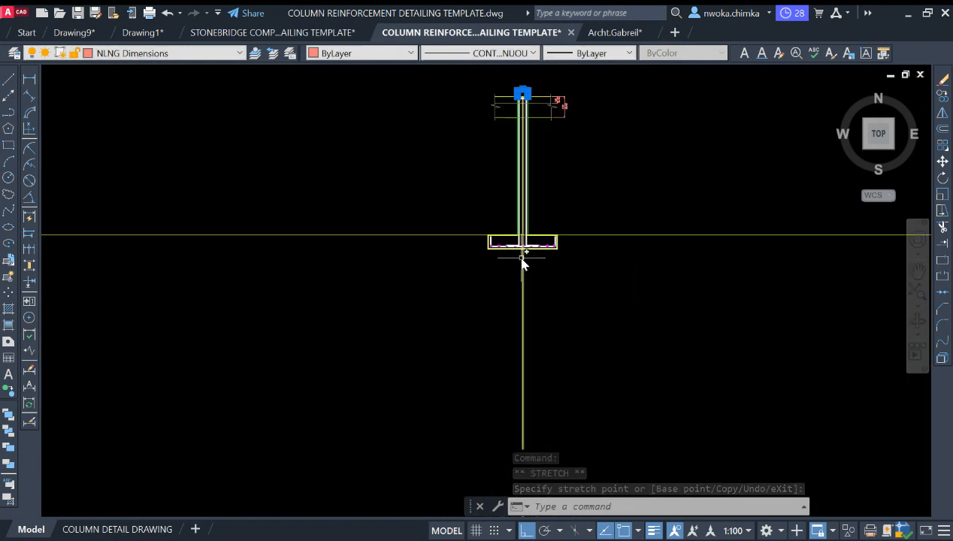
{"action": "scroll", "coordinate": [507, 256], "scroll_direction": "up", "scroll_amount": 6}
{"action": "scroll", "coordinate": [714, 256], "scroll_direction": "down", "scroll_amount": 6}
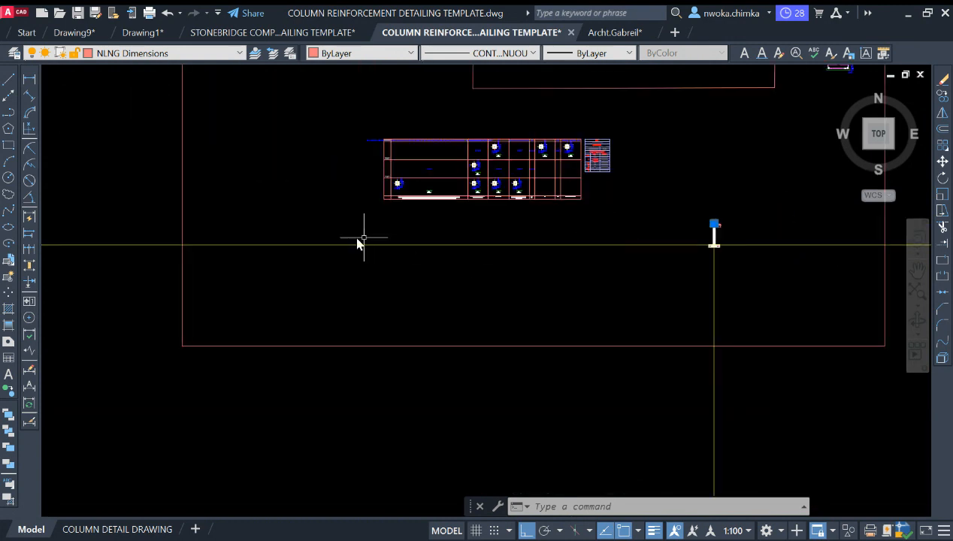
{"action": "scroll", "coordinate": [412, 242], "scroll_direction": "up", "scroll_amount": 5}
{"action": "scroll", "coordinate": [412, 243], "scroll_direction": "up", "scroll_amount": 6}
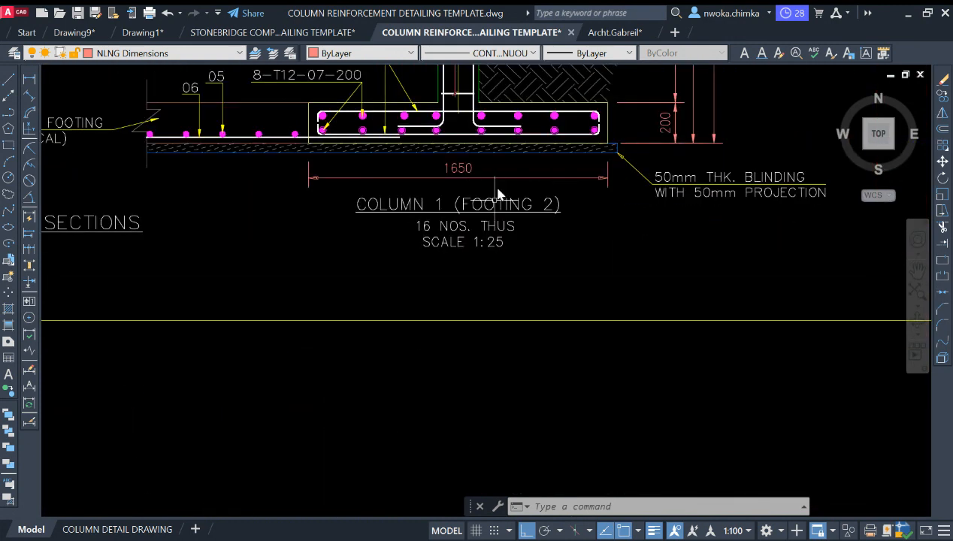
{"action": "scroll", "coordinate": [499, 194], "scroll_direction": "up", "scroll_amount": 2}
{"action": "scroll", "coordinate": [413, 206], "scroll_direction": "down", "scroll_amount": 8}
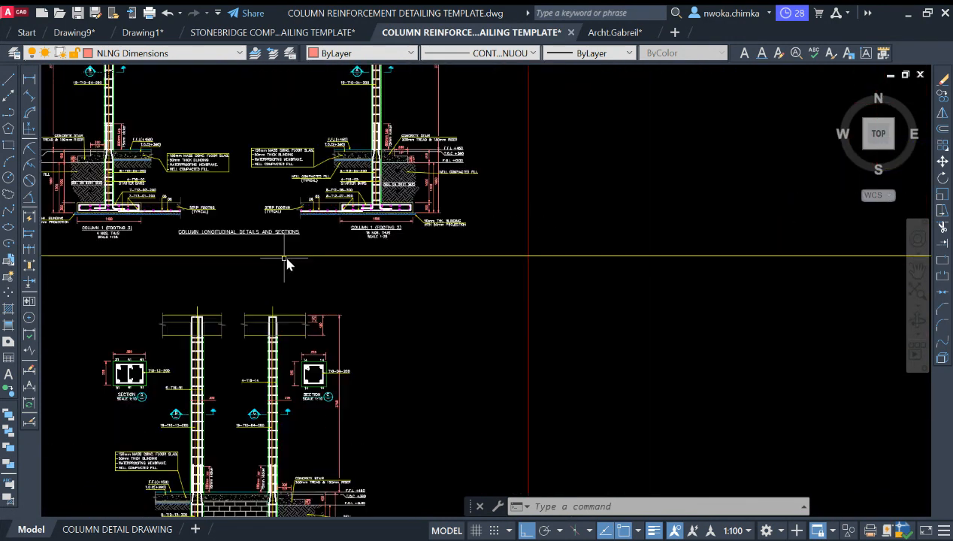
{"action": "scroll", "coordinate": [312, 256], "scroll_direction": "down", "scroll_amount": 7}
{"action": "middle_click_drag", "start_coordinate": [645, 249], "coordinate": [427, 226]}
{"action": "scroll", "coordinate": [348, 229], "scroll_direction": "up", "scroll_amount": 10}
{"action": "key", "text": "Escape"}
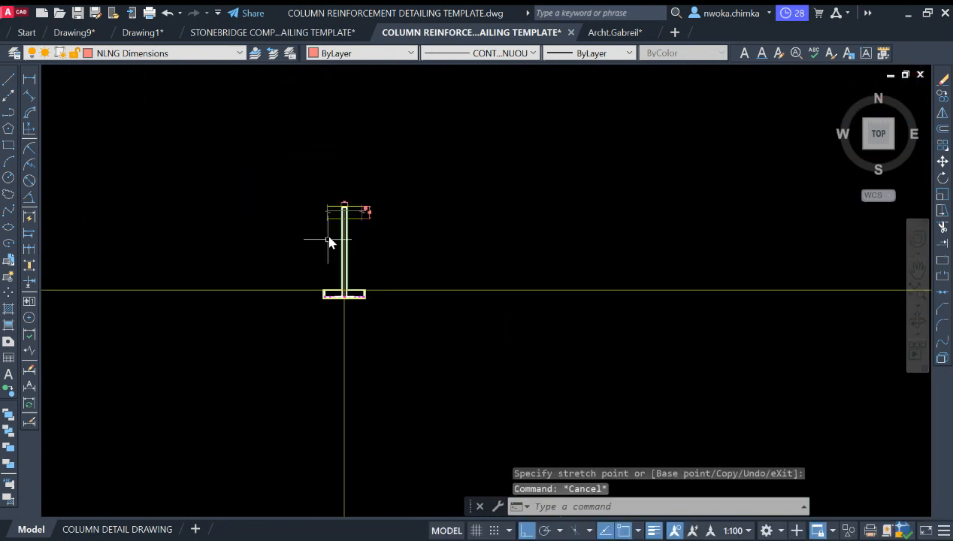
Erase the horizontal construction line running along the top of the footing
{"action": "scroll", "coordinate": [361, 323], "scroll_direction": "up", "scroll_amount": 8}
{"action": "scroll", "coordinate": [572, 300], "scroll_direction": "down", "scroll_amount": 2}
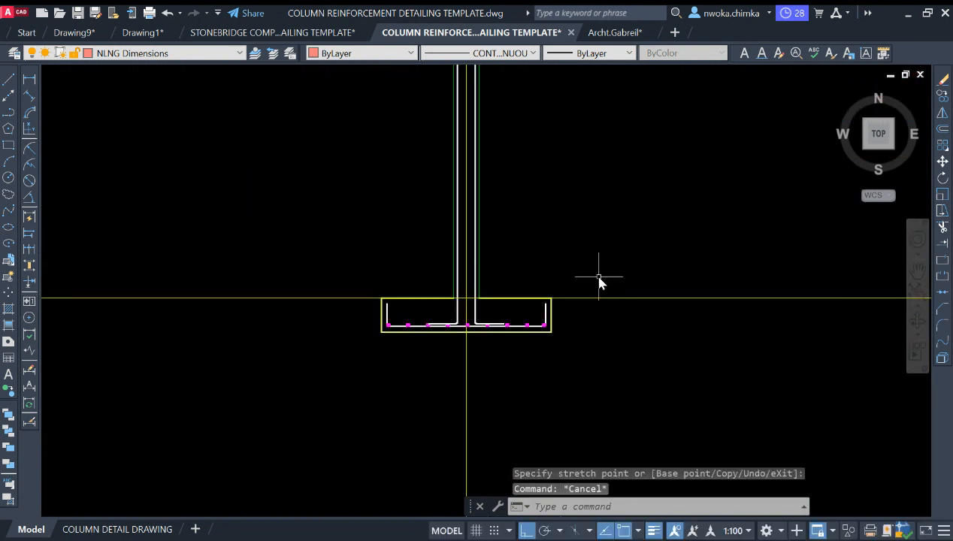
{"action": "left_click", "coordinate": [645, 264]}
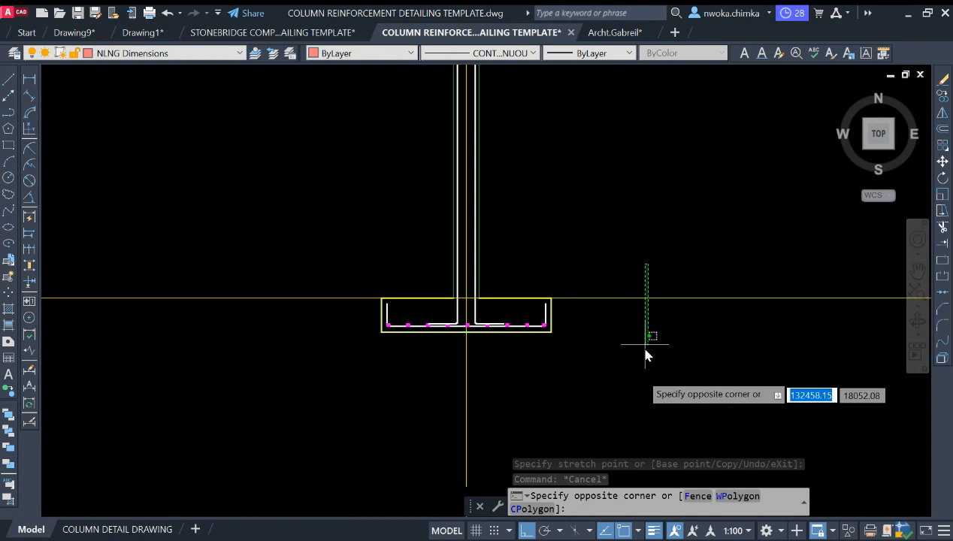
{"action": "left_click", "coordinate": [643, 368]}
{"action": "key", "text": "Return"}
Trim the vertical centre construction line below the footing, using the footing's bottom edge as the cutting edge
{"action": "scroll", "coordinate": [526, 300], "scroll_direction": "down", "scroll_amount": 2}
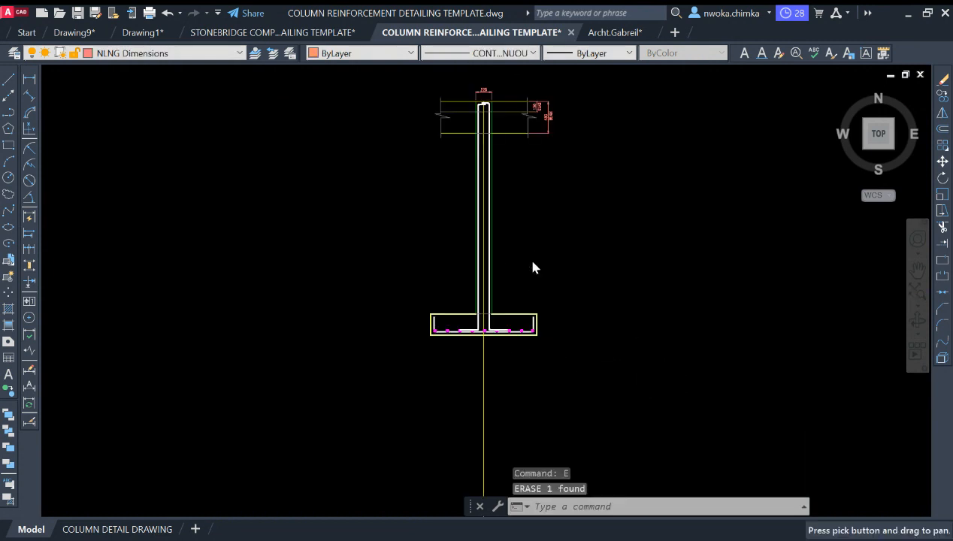
{"action": "scroll", "coordinate": [496, 338], "scroll_direction": "up", "scroll_amount": 8}
{"action": "left_click", "coordinate": [456, 325]}
{"action": "left_click", "coordinate": [440, 313]}
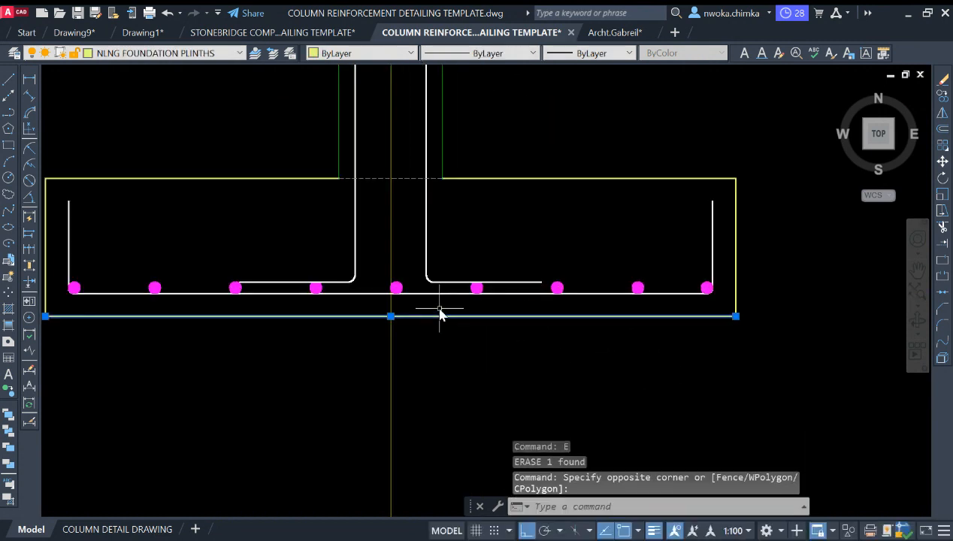
{"action": "key", "text": "Return"}
{"action": "left_click", "coordinate": [425, 360]}
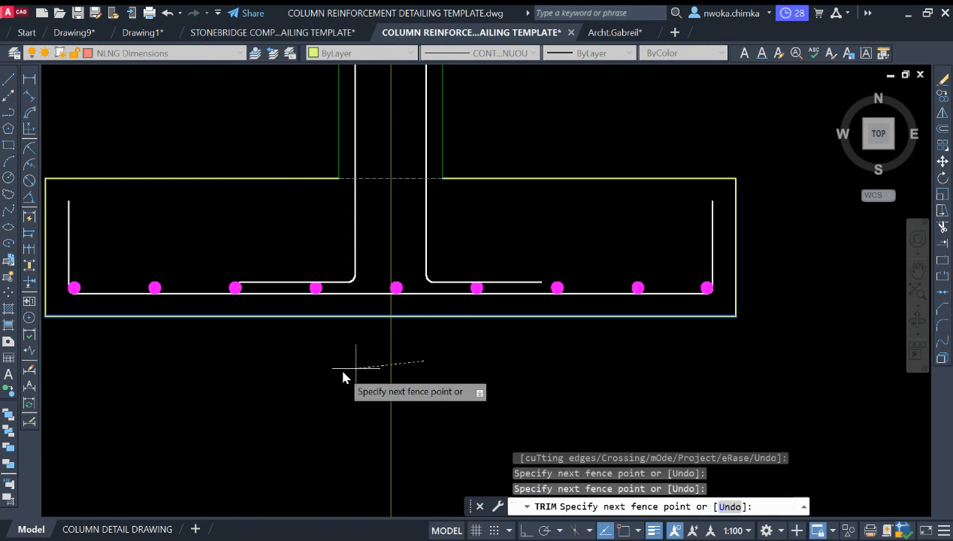
{"action": "left_click", "coordinate": [341, 369]}
{"action": "key", "text": "Escape"}
Inspect the column elevation between the footing and the beam-slab junction
{"action": "scroll", "coordinate": [542, 300], "scroll_direction": "down", "scroll_amount": 4}
{"action": "middle_click_drag", "start_coordinate": [526, 264], "coordinate": [523, 316]}
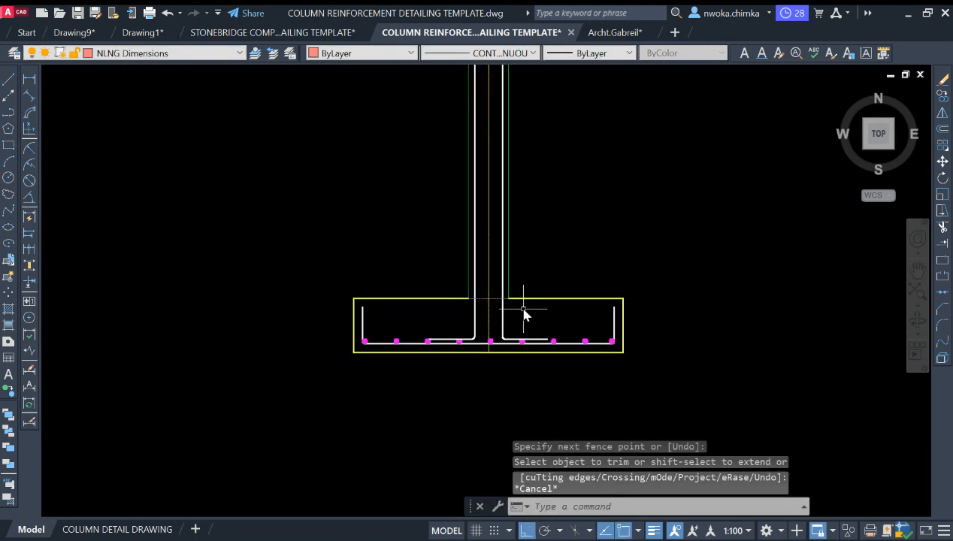
{"action": "scroll", "coordinate": [520, 301], "scroll_direction": "up", "scroll_amount": 2}
{"action": "scroll", "coordinate": [520, 297], "scroll_direction": "down", "scroll_amount": 4}
{"action": "middle_click_drag", "start_coordinate": [472, 224], "coordinate": [492, 247]}
{"action": "scroll", "coordinate": [492, 241], "scroll_direction": "up", "scroll_amount": 2}
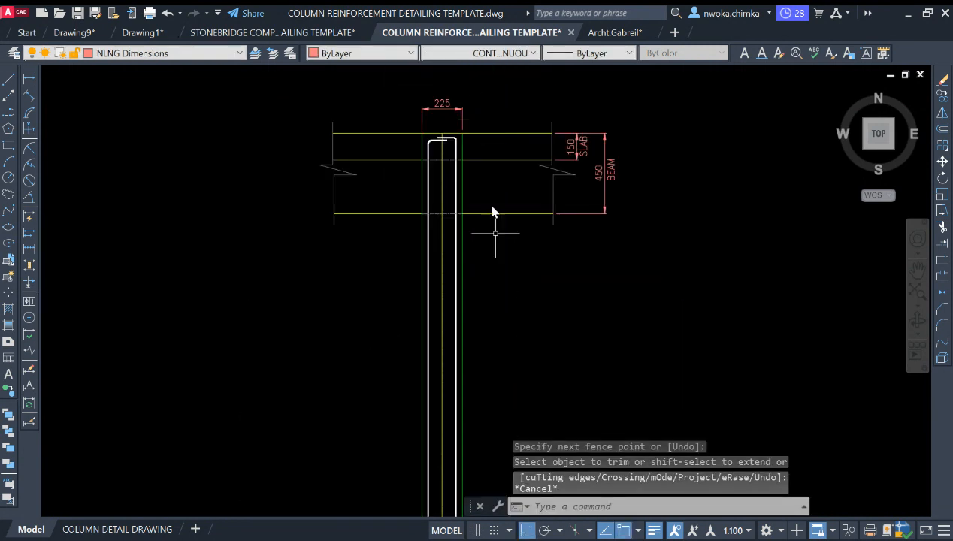
{"action": "scroll", "coordinate": [510, 201], "scroll_direction": "down", "scroll_amount": 2}
{"action": "middle_click_drag", "start_coordinate": [476, 332], "coordinate": [442, 218]}
{"action": "scroll", "coordinate": [428, 361], "scroll_direction": "up", "scroll_amount": 2}
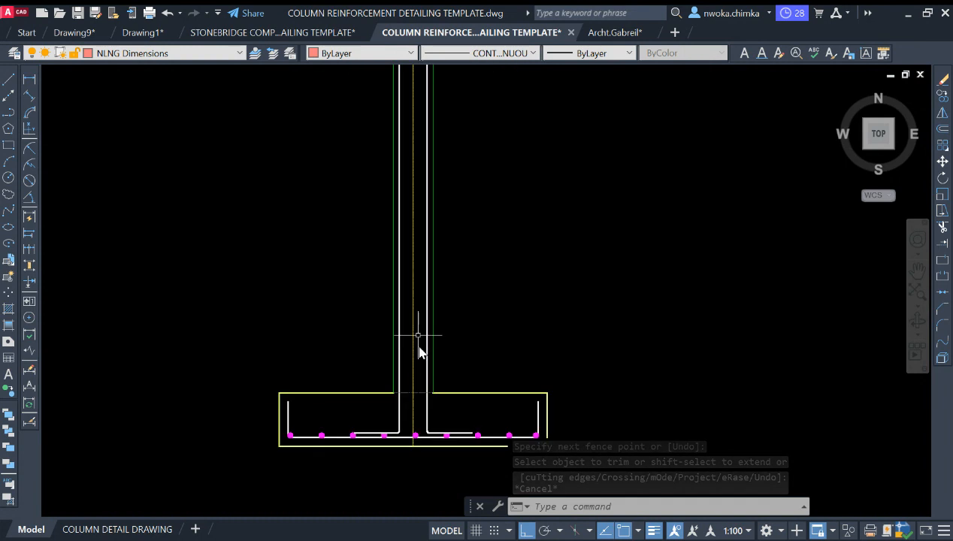
{"action": "middle_click_drag", "start_coordinate": [420, 258], "coordinate": [421, 320]}
{"action": "middle_click_drag", "start_coordinate": [439, 441], "coordinate": [437, 370]}
{"action": "scroll", "coordinate": [420, 385], "scroll_direction": "up", "scroll_amount": 1}
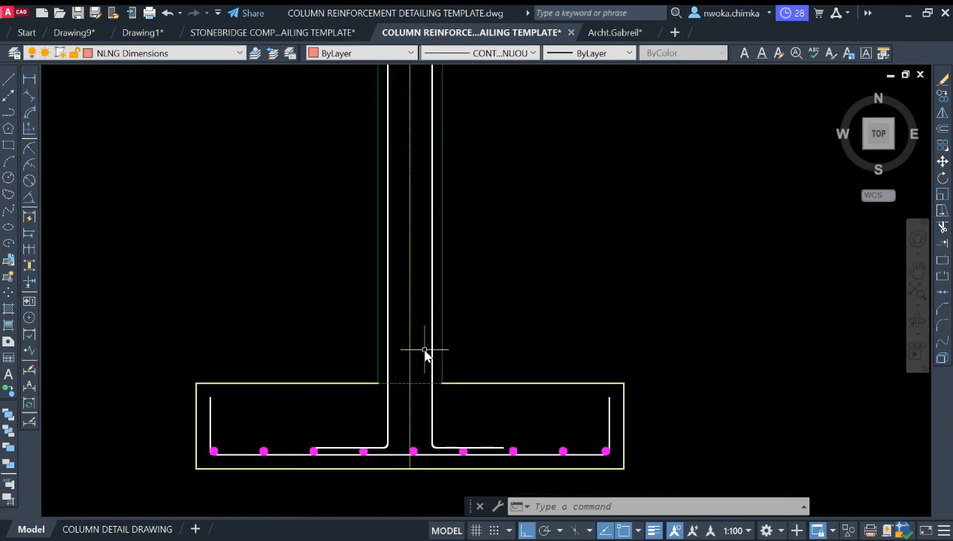
{"action": "scroll", "coordinate": [422, 310], "scroll_direction": "down", "scroll_amount": 2}
{"action": "middle_click_drag", "start_coordinate": [433, 294], "coordinate": [449, 306]}
{"action": "scroll", "coordinate": [457, 310], "scroll_direction": "down", "scroll_amount": 4}
{"action": "middle_click_drag", "start_coordinate": [479, 264], "coordinate": [500, 317]}
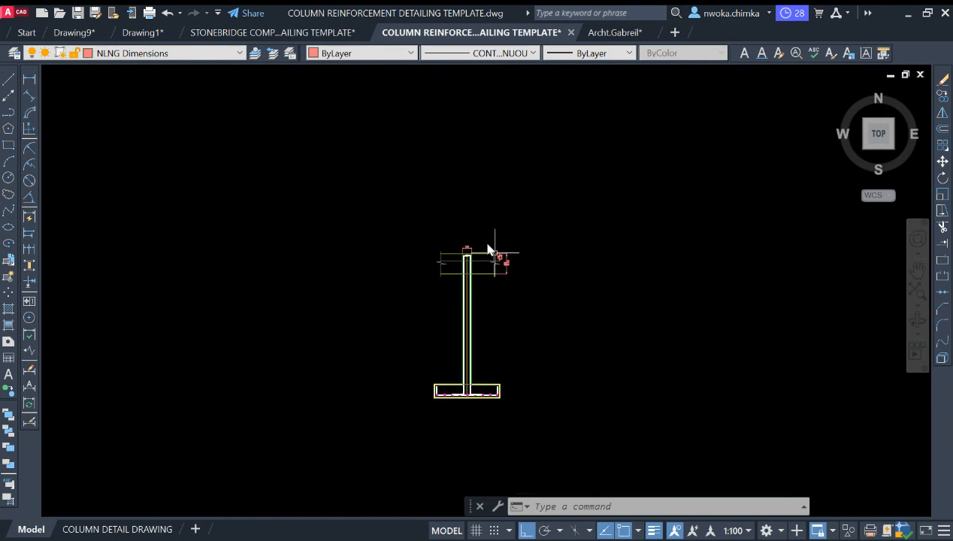
Check the main bar and link specification of the 225x225 column in the column schedule
{"action": "scroll", "coordinate": [490, 244], "scroll_direction": "down", "scroll_amount": 6}
{"action": "middle_click_drag", "start_coordinate": [488, 229], "coordinate": [448, 345]}
{"action": "middle_click_drag", "start_coordinate": [224, 293], "coordinate": [502, 291]}
{"action": "scroll", "coordinate": [214, 307], "scroll_direction": "up", "scroll_amount": 6}
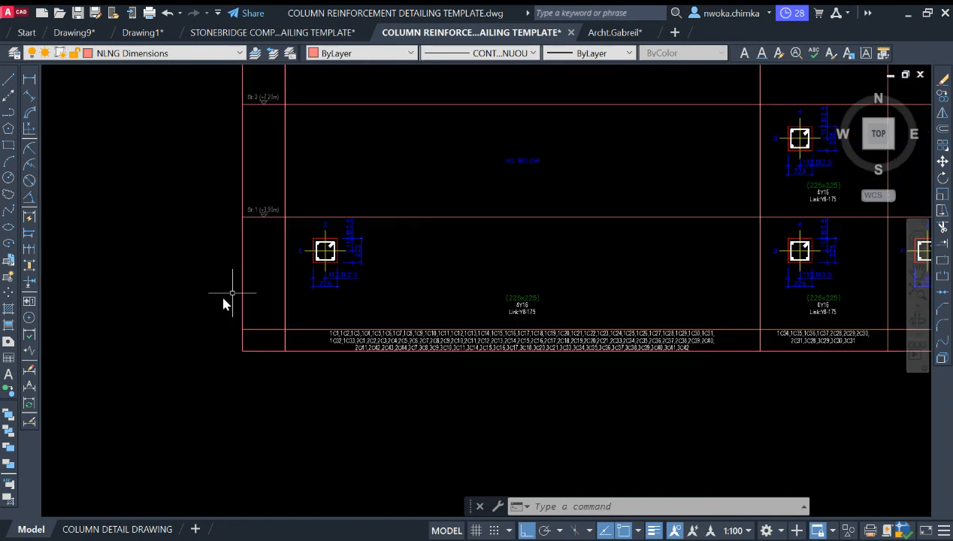
{"action": "scroll", "coordinate": [328, 259], "scroll_direction": "up", "scroll_amount": 2}
{"action": "scroll", "coordinate": [665, 339], "scroll_direction": "up", "scroll_amount": 6}
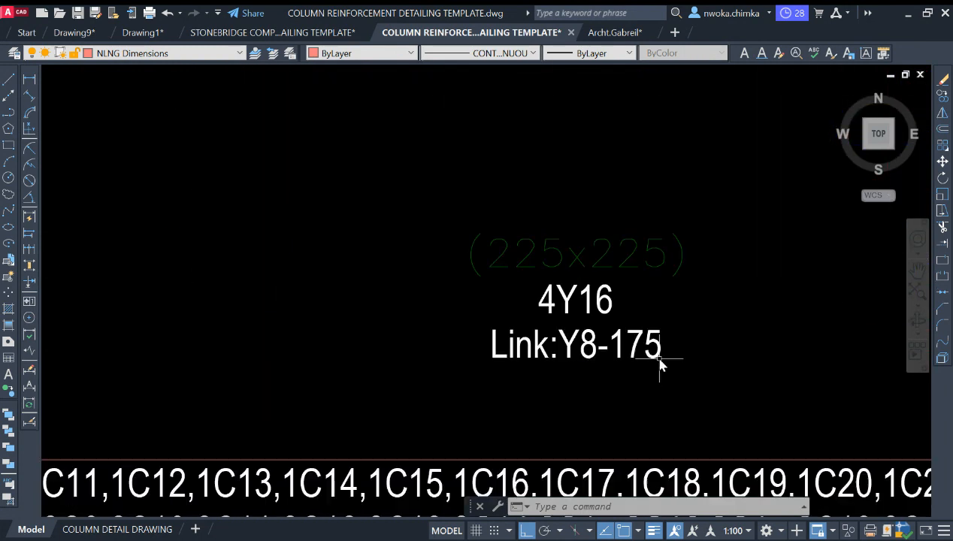
{"action": "scroll", "coordinate": [560, 332], "scroll_direction": "up", "scroll_amount": 3}
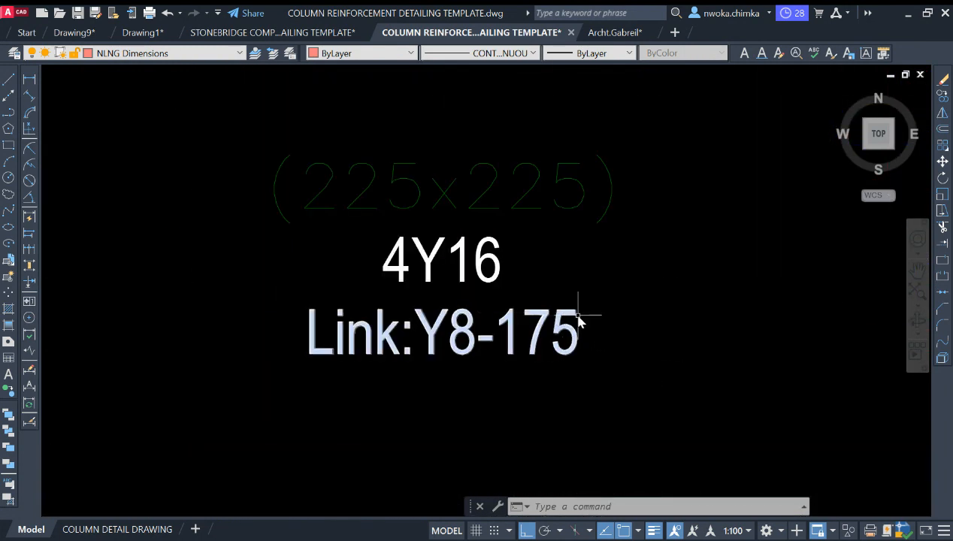
{"action": "scroll", "coordinate": [440, 323], "scroll_direction": "down", "scroll_amount": 10}
{"action": "scroll", "coordinate": [490, 291], "scroll_direction": "up", "scroll_amount": 2}
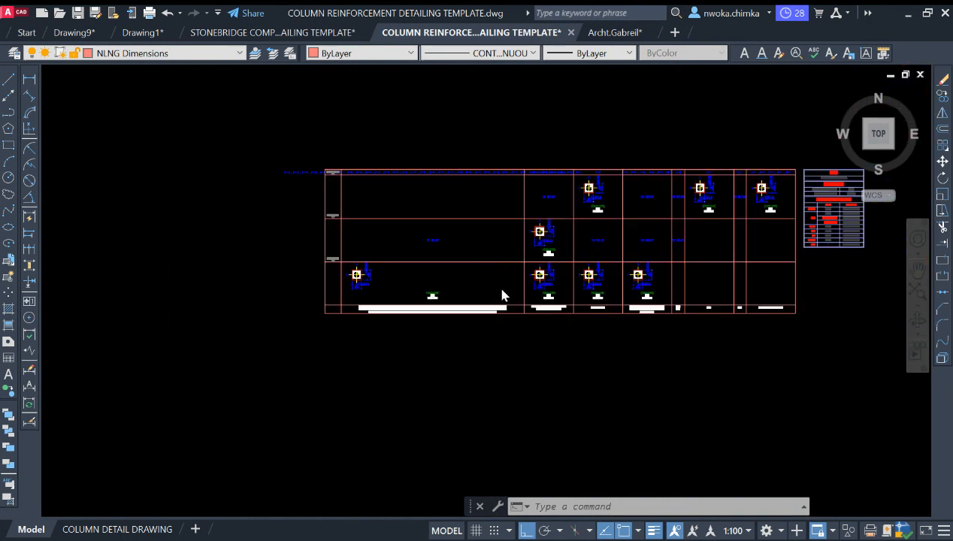
Offset the dashed line across the column base at the footing's top edge upward by 50
{"action": "scroll", "coordinate": [489, 291], "scroll_direction": "down", "scroll_amount": 4}
{"action": "middle_click_drag", "start_coordinate": [709, 336], "coordinate": [484, 316]}
{"action": "scroll", "coordinate": [502, 316], "scroll_direction": "up", "scroll_amount": 10}
{"action": "scroll", "coordinate": [460, 361], "scroll_direction": "up", "scroll_amount": 4}
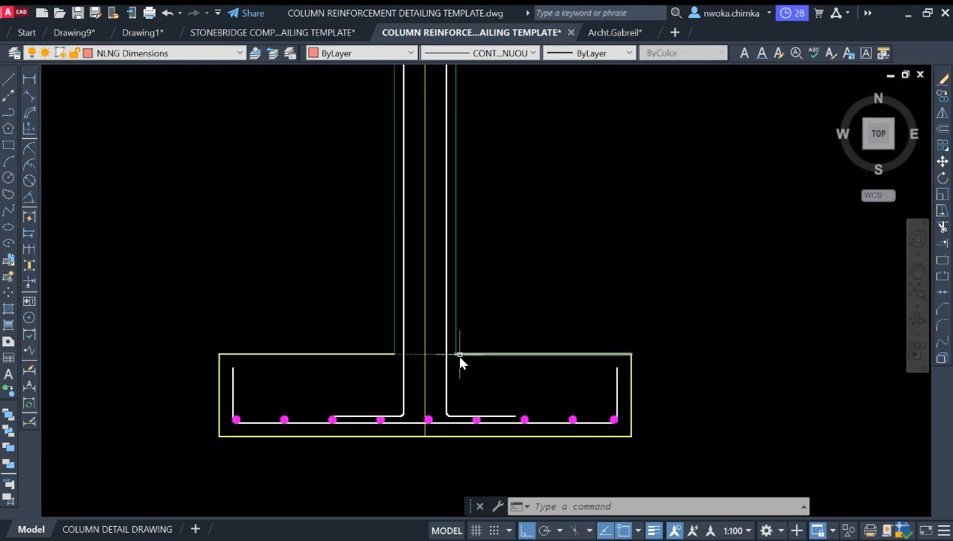
{"action": "key", "text": "Return"}
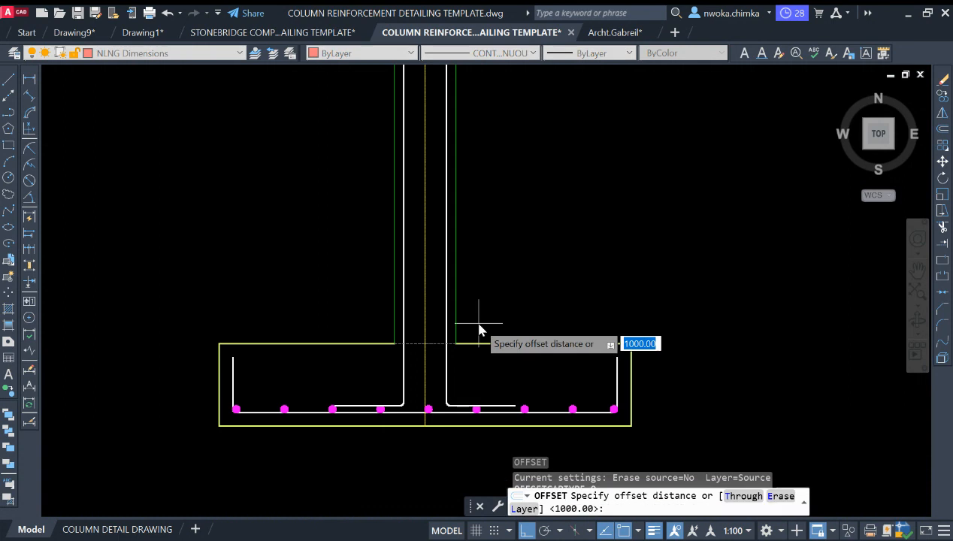
{"action": "scroll", "coordinate": [425, 346], "scroll_direction": "up", "scroll_amount": 4}
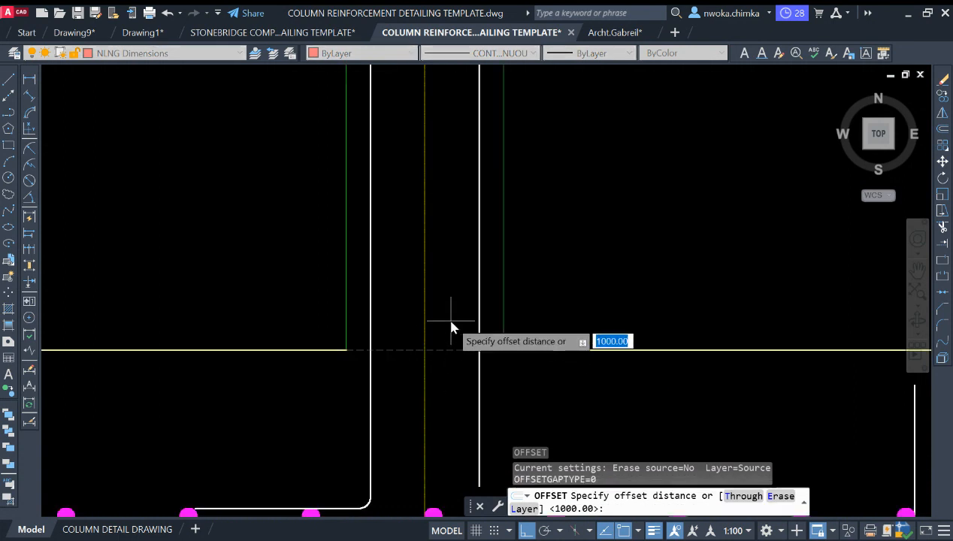
{"action": "type", "text": "50"}
{"action": "key", "text": "Return"}
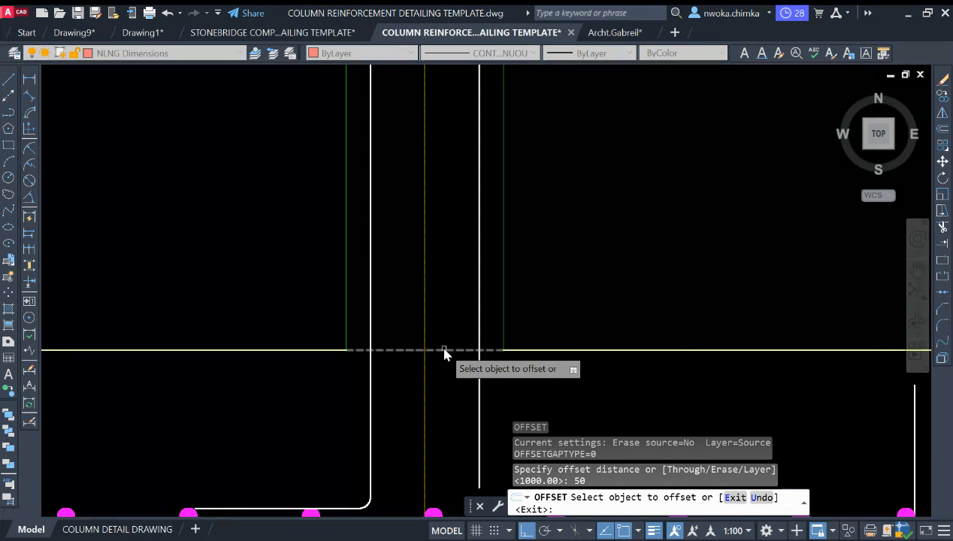
{"action": "left_click", "coordinate": [449, 312]}
{"action": "left_click", "coordinate": [440, 350]}
{"action": "left_click", "coordinate": [467, 306]}
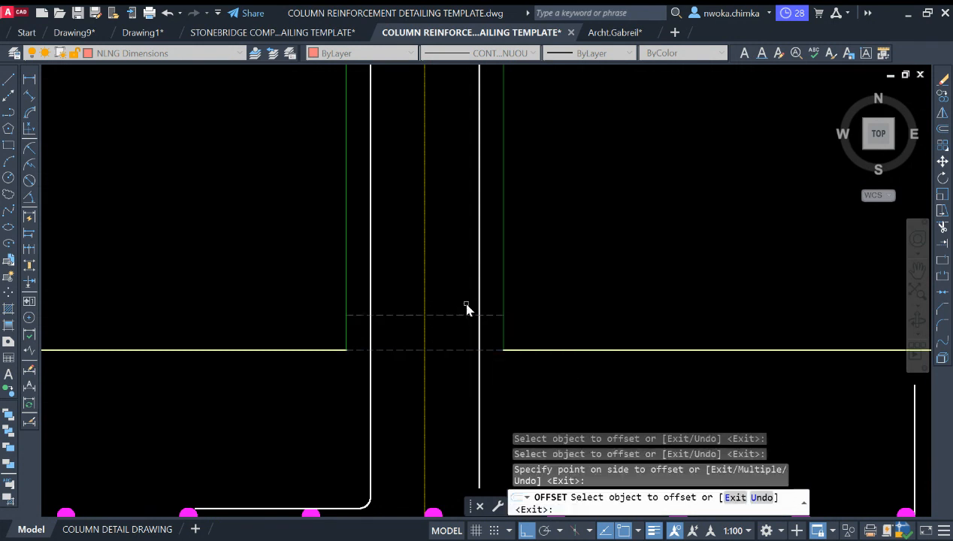
{"action": "key", "text": "Escape"}
Match the properties of the new offset line to those of the column's vertical main bar
{"action": "left_click", "coordinate": [457, 317]}
{"action": "left_click", "coordinate": [427, 299]}
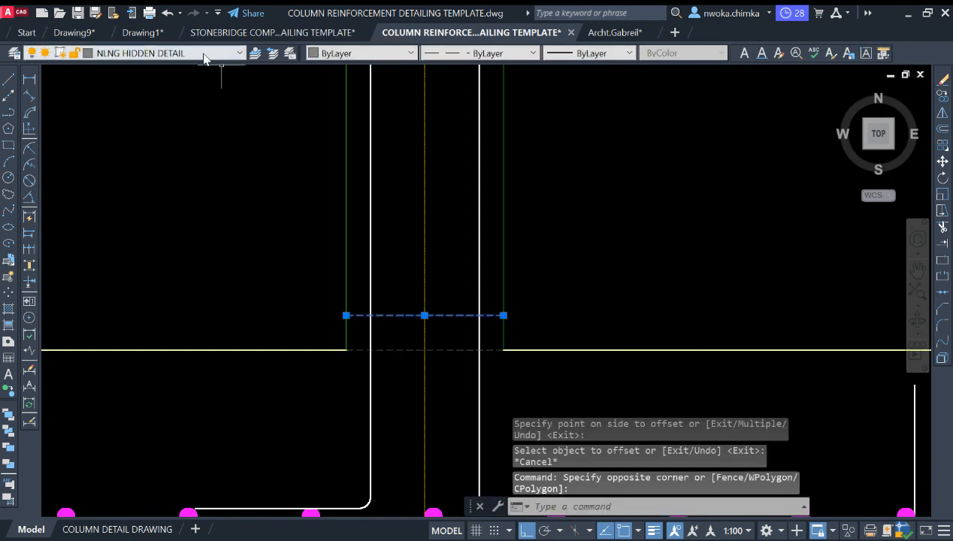
{"action": "key", "text": "Escape"}
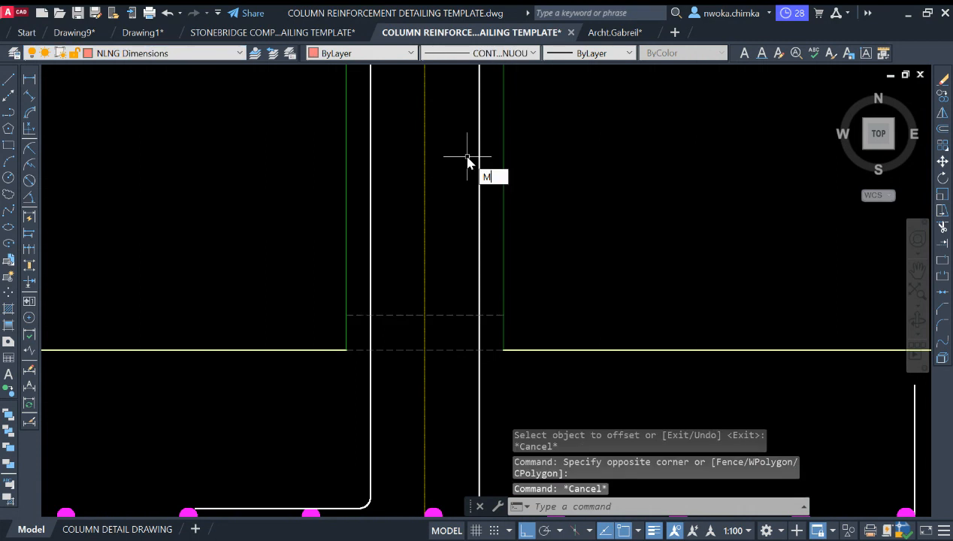
{"action": "type", "text": "MA"}
{"action": "key", "text": "Return"}
{"action": "left_click", "coordinate": [480, 240]}
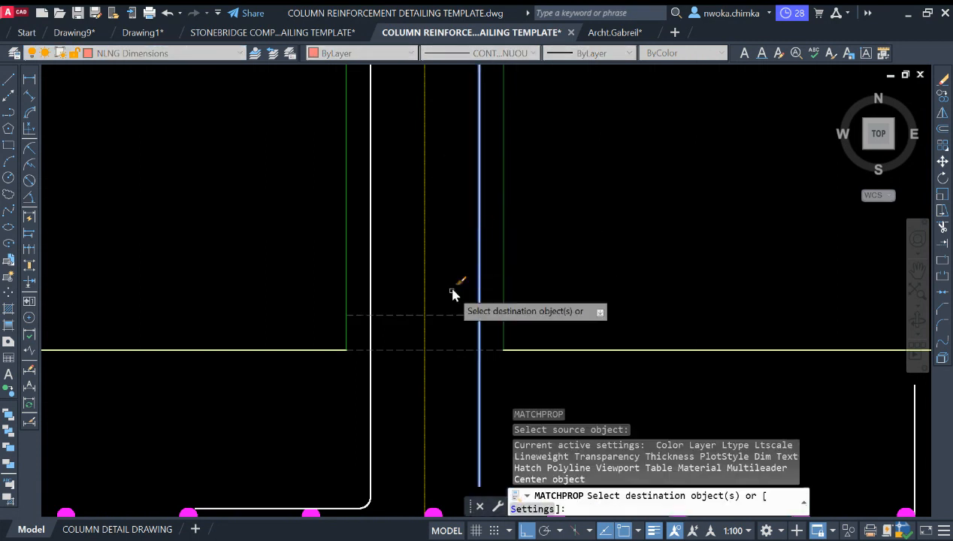
{"action": "left_click", "coordinate": [459, 315]}
{"action": "key", "text": "Return"}
Stretch the left end of the horizontal link line from the column face to the left main bar
{"action": "scroll", "coordinate": [355, 330], "scroll_direction": "up", "scroll_amount": 4}
{"action": "left_click", "coordinate": [359, 285]}
{"action": "left_click", "coordinate": [336, 305]}
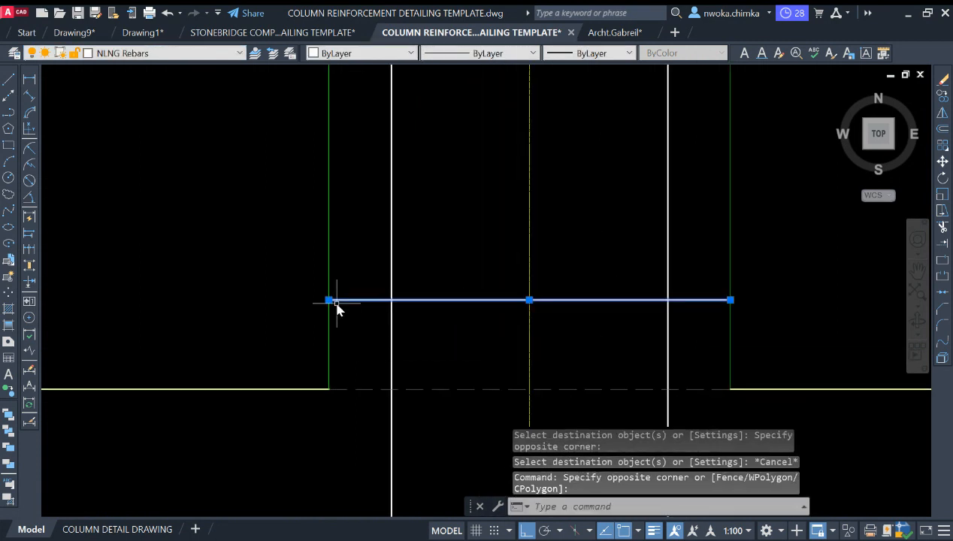
{"action": "scroll", "coordinate": [331, 303], "scroll_direction": "up", "scroll_amount": 2}
{"action": "left_click", "coordinate": [325, 301]}
{"action": "scroll", "coordinate": [385, 301], "scroll_direction": "up", "scroll_amount": 2}
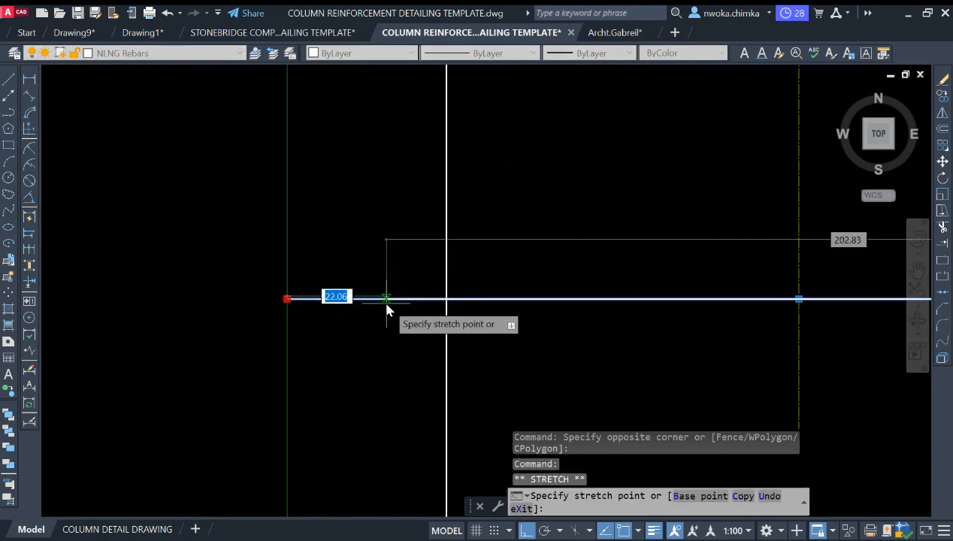
{"action": "left_click", "coordinate": [446, 299]}
Stretch the right end of the horizontal link line from the column face to the right main bar
{"action": "scroll", "coordinate": [390, 298], "scroll_direction": "down", "scroll_amount": 2}
{"action": "scroll", "coordinate": [506, 298], "scroll_direction": "down", "scroll_amount": 4}
{"action": "scroll", "coordinate": [691, 299], "scroll_direction": "up", "scroll_amount": 4}
{"action": "left_click", "coordinate": [686, 298]}
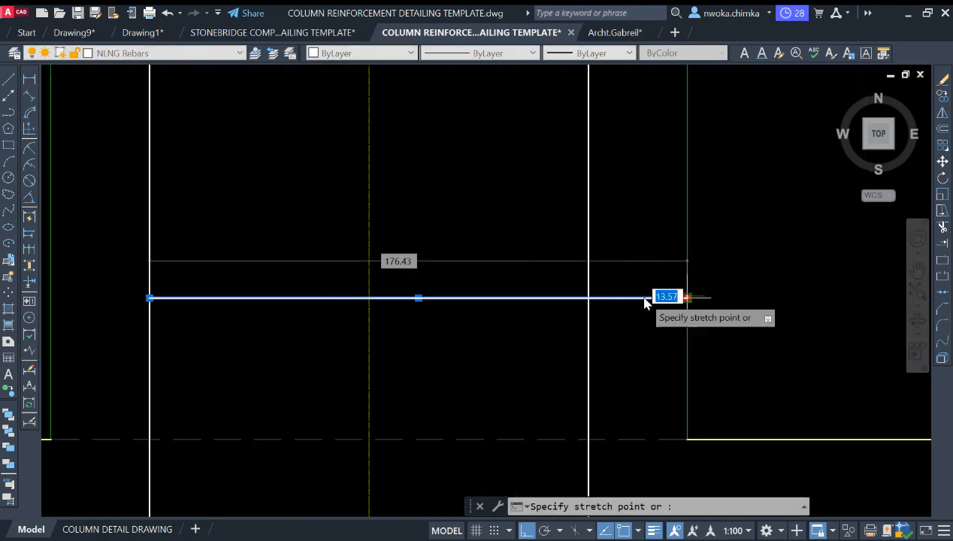
{"action": "left_click", "coordinate": [591, 299]}
{"action": "left_click", "coordinate": [589, 299]}
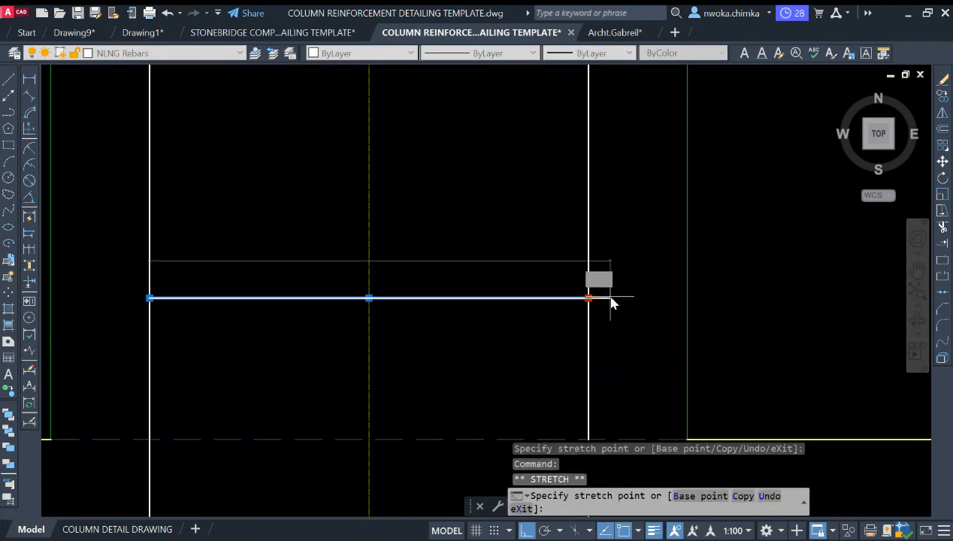
{"action": "key", "text": "Escape"}
{"action": "key", "text": "Escape"}
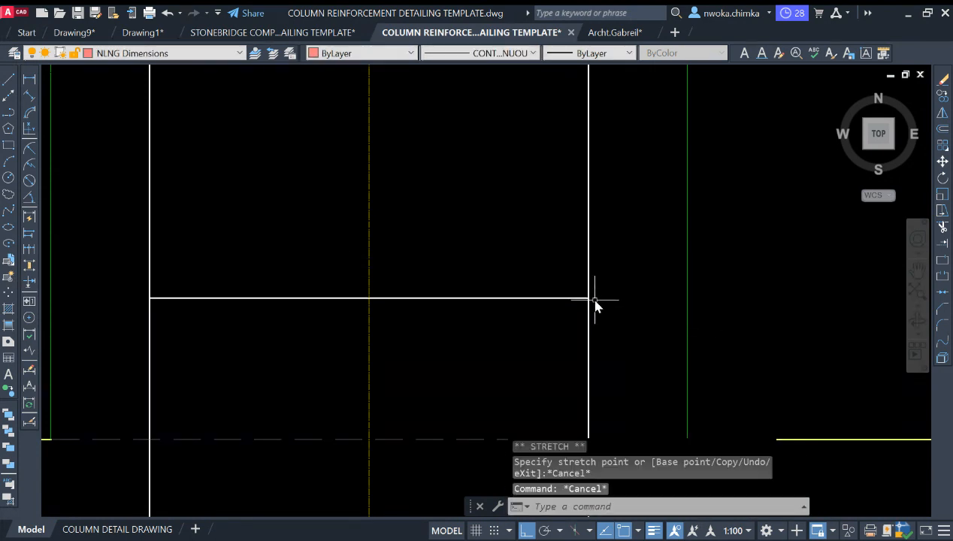
{"action": "left_click", "coordinate": [579, 298]}
{"action": "left_click", "coordinate": [611, 277]}
{"action": "key", "text": "Escape"}
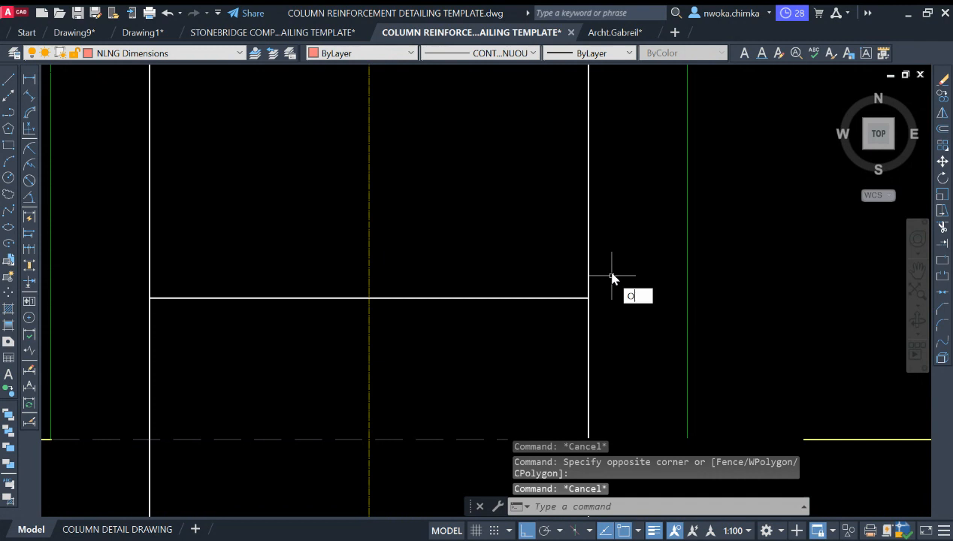
Offset both vertical main bars 10 outward, towards the column faces, as boundary lines for the link
{"action": "key", "text": "Return"}
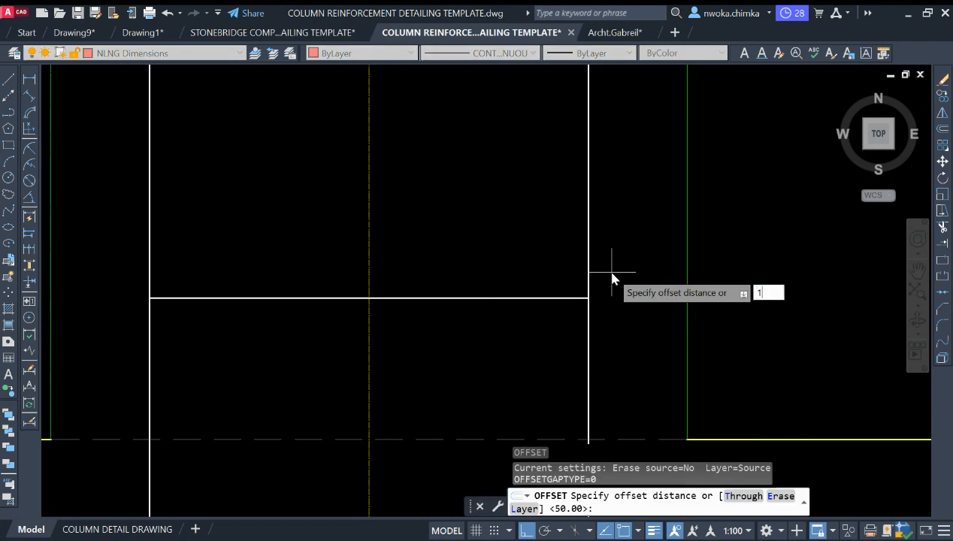
{"action": "key", "text": "Return"}
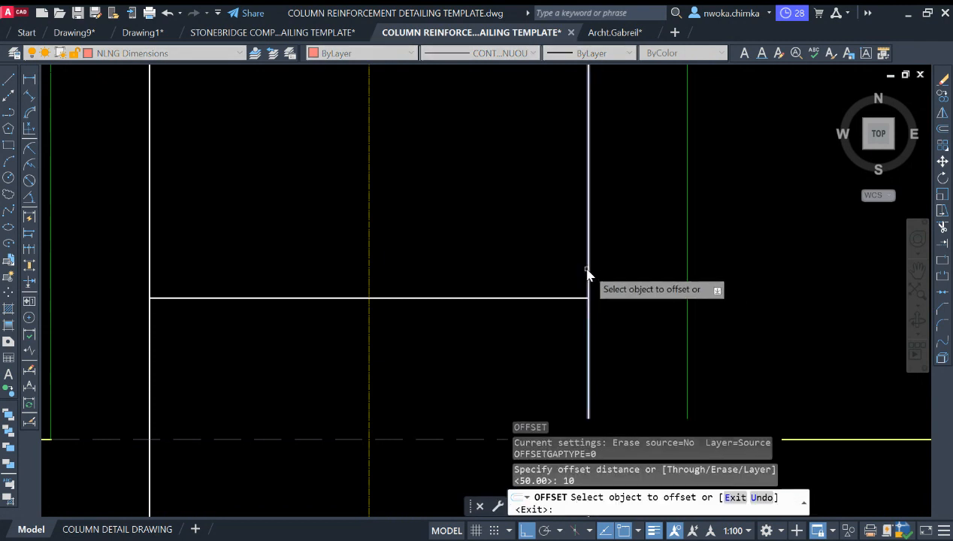
{"action": "left_click", "coordinate": [587, 272]}
{"action": "left_click", "coordinate": [618, 260]}
{"action": "left_click", "coordinate": [247, 297]}
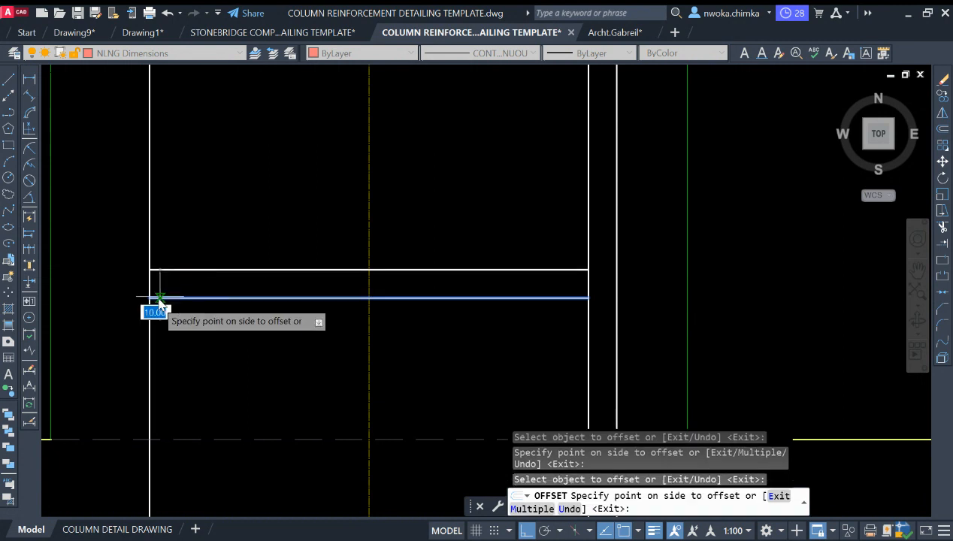
{"action": "key", "text": "Escape"}
{"action": "key", "text": "Return"}
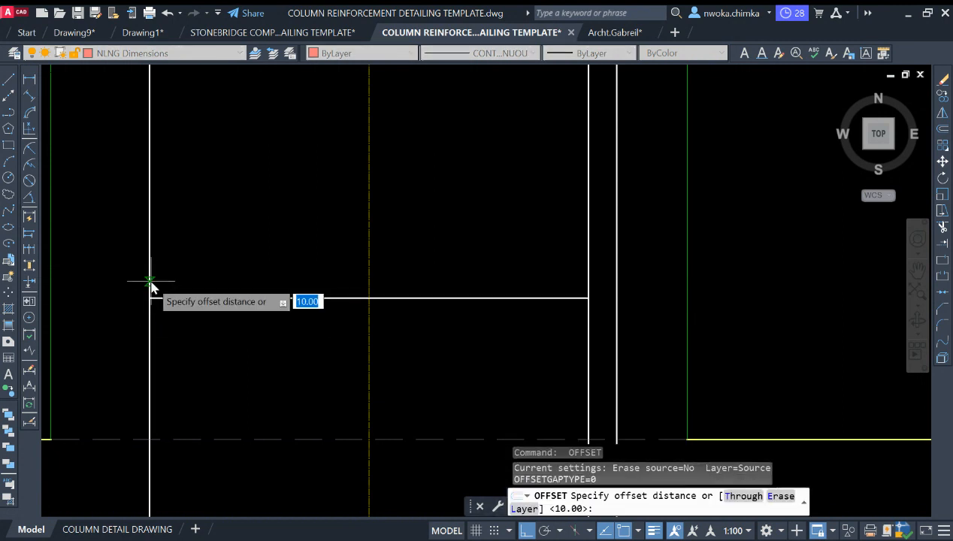
{"action": "key", "text": "Return"}
{"action": "left_click", "coordinate": [149, 281]}
{"action": "left_click", "coordinate": [144, 287]}
{"action": "key", "text": "Escape"}
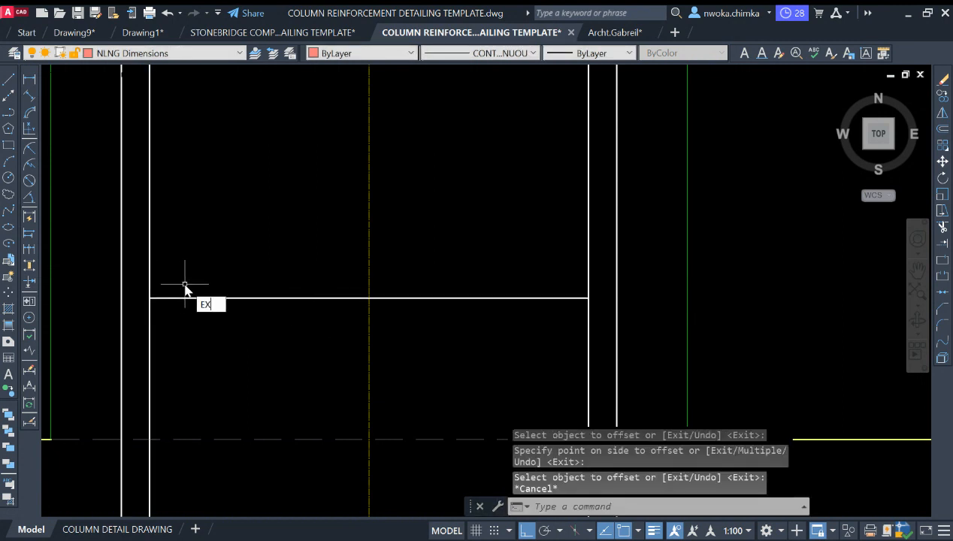
Extend both ends of the horizontal link line to the outer offset lines
{"action": "type", "text": "EX"}
{"action": "key", "text": "Return"}
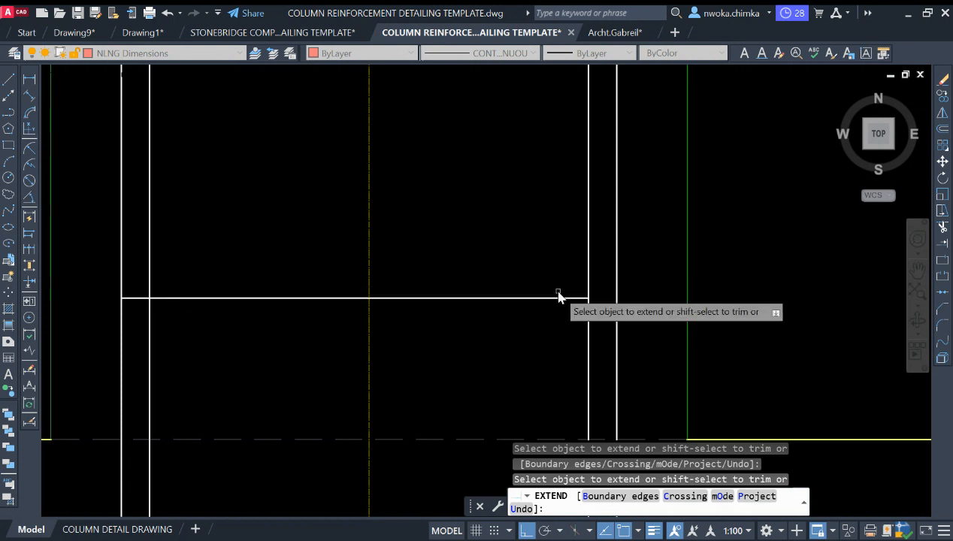
{"action": "left_click", "coordinate": [559, 301]}
Erase the two temporary vertical lines offset outside the main bars
{"action": "left_click", "coordinate": [635, 267]}
{"action": "left_click", "coordinate": [613, 272]}
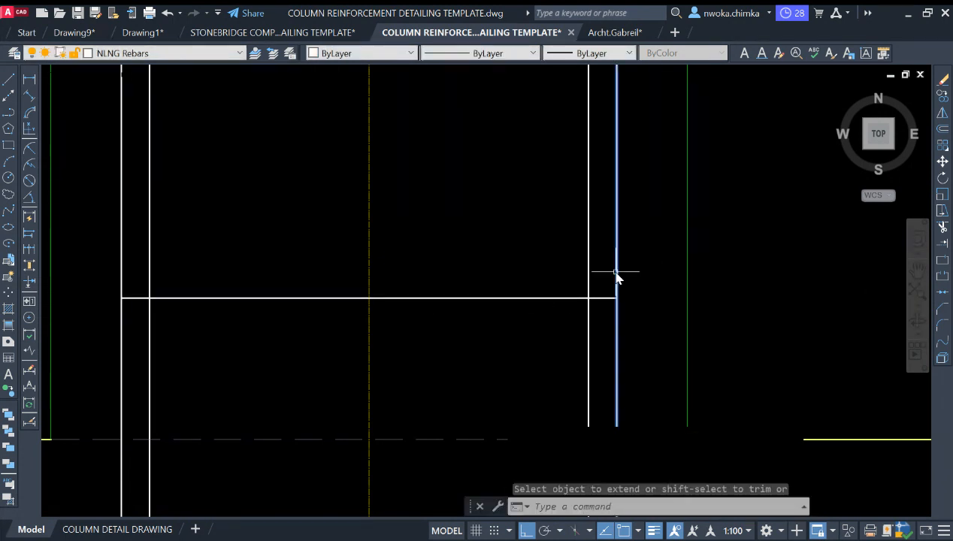
{"action": "left_click", "coordinate": [138, 253]}
{"action": "left_click", "coordinate": [116, 252]}
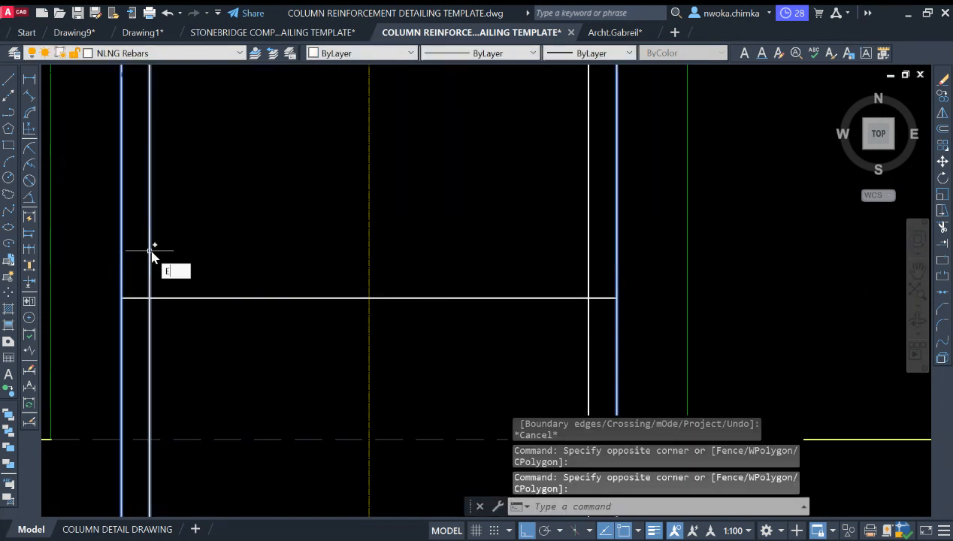
{"action": "type", "text": "E"}
{"action": "key", "text": "Return"}
Check the link spacing specified for the 225x225 column in the column schedule
{"action": "scroll", "coordinate": [256, 277], "scroll_direction": "down", "scroll_amount": 8}
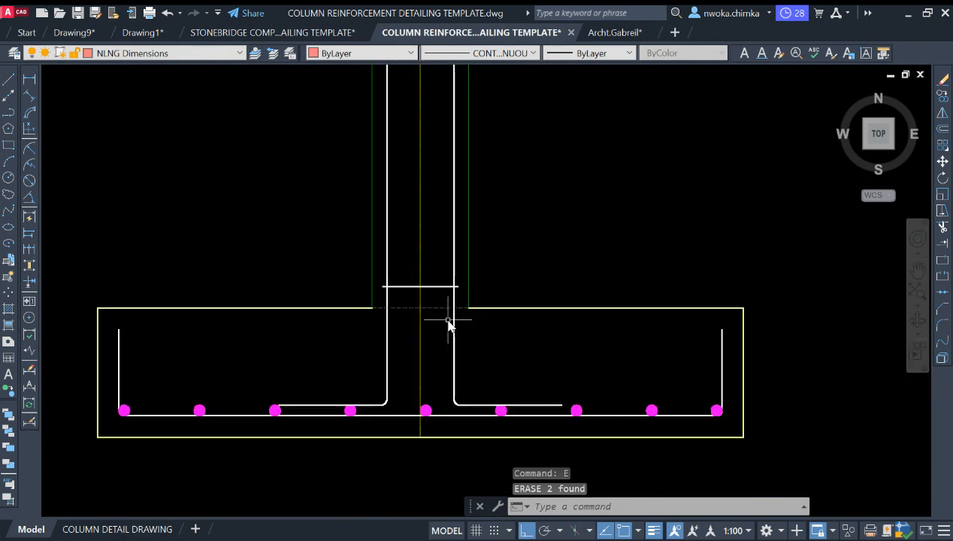
{"action": "scroll", "coordinate": [351, 277], "scroll_direction": "up", "scroll_amount": 4}
{"action": "scroll", "coordinate": [406, 277], "scroll_direction": "down", "scroll_amount": 1}
{"action": "scroll", "coordinate": [390, 242], "scroll_direction": "up", "scroll_amount": 3}
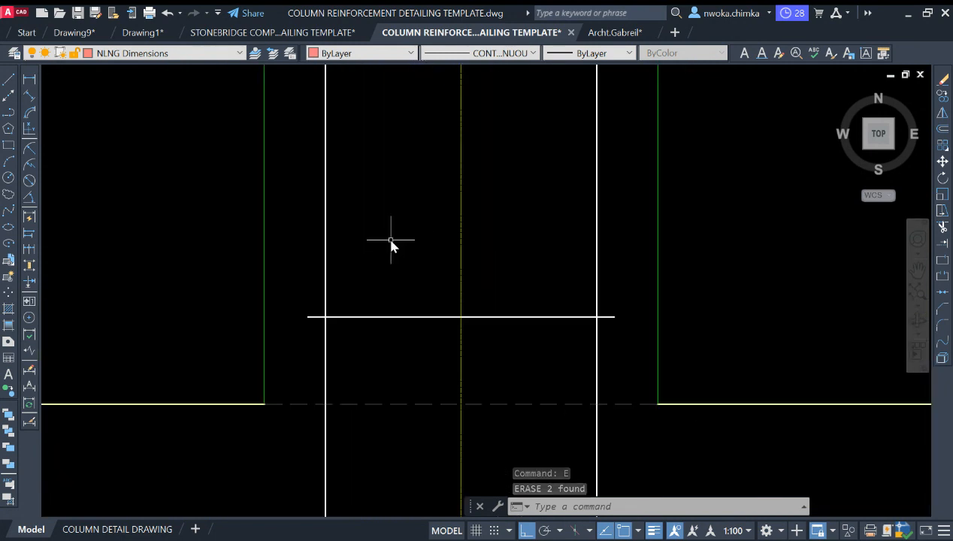
{"action": "middle_click_drag", "start_coordinate": [391, 242], "coordinate": [412, 284]}
{"action": "key", "text": "Return"}
{"action": "scroll", "coordinate": [634, 277], "scroll_direction": "down", "scroll_amount": 8}
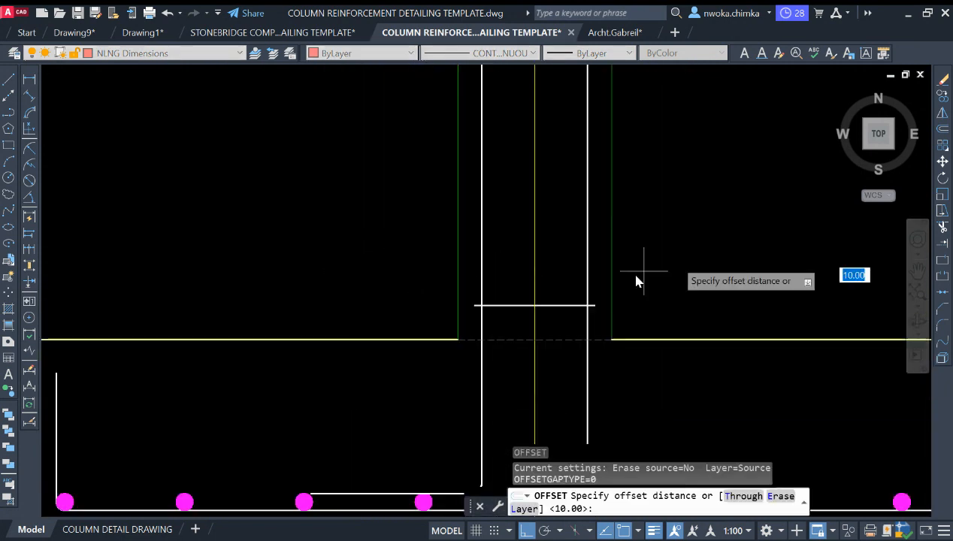
{"action": "middle_click_drag", "start_coordinate": [425, 266], "coordinate": [731, 329]}
{"action": "middle_click_drag", "start_coordinate": [254, 230], "coordinate": [611, 276]}
{"action": "scroll", "coordinate": [431, 256], "scroll_direction": "up", "scroll_amount": 4}
{"action": "scroll", "coordinate": [664, 296], "scroll_direction": "up", "scroll_amount": 2}
{"action": "scroll", "coordinate": [731, 303], "scroll_direction": "up", "scroll_amount": 7}
{"action": "scroll", "coordinate": [277, 244], "scroll_direction": "down", "scroll_amount": 10}
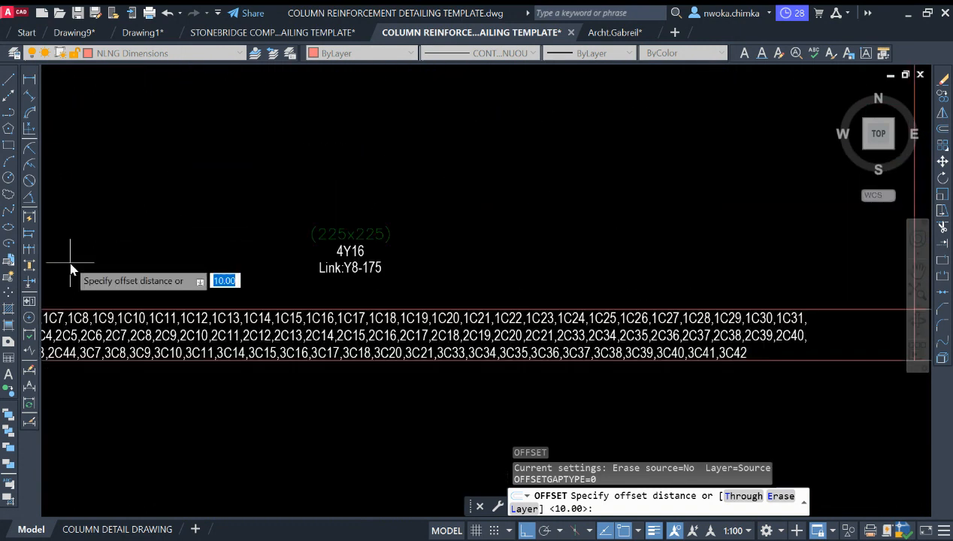
{"action": "scroll", "coordinate": [421, 293], "scroll_direction": "up", "scroll_amount": 5}
{"action": "scroll", "coordinate": [387, 303], "scroll_direction": "up", "scroll_amount": 5}
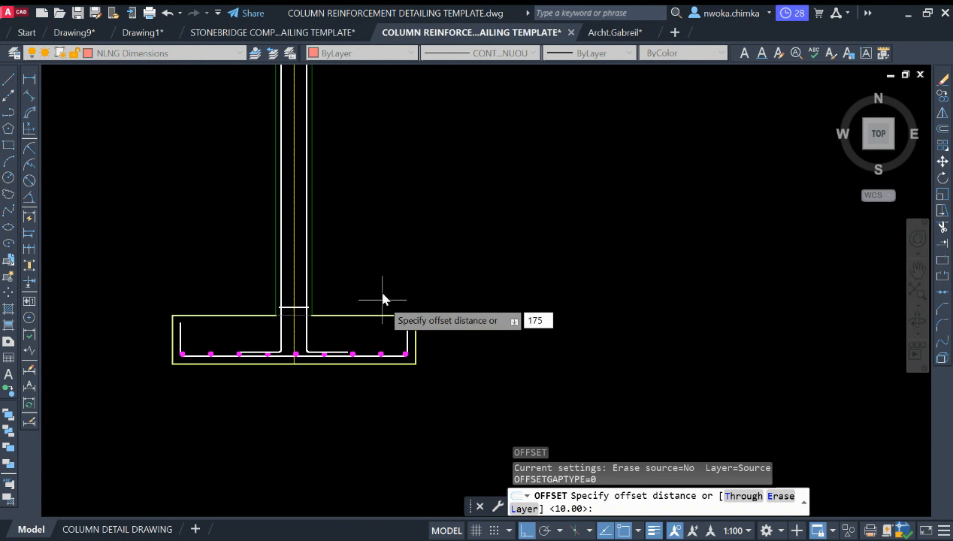
Offset the first link upward at 175 spacing, repeating from each new link to form the lowest links above the footing
{"action": "key", "text": "Return"}
{"action": "scroll", "coordinate": [375, 305], "scroll_direction": "up", "scroll_amount": 4}
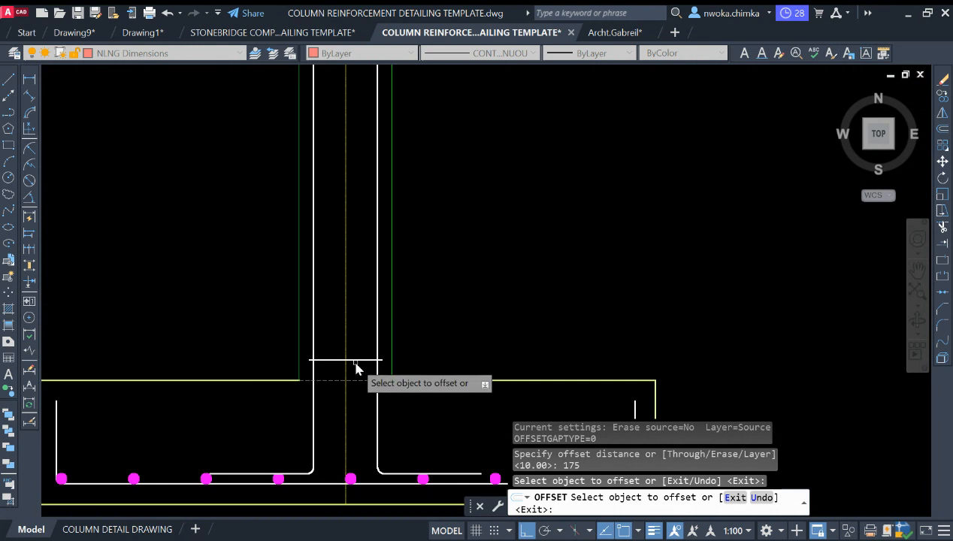
{"action": "left_click", "coordinate": [355, 363]}
{"action": "left_click", "coordinate": [356, 360]}
{"action": "left_click", "coordinate": [358, 299]}
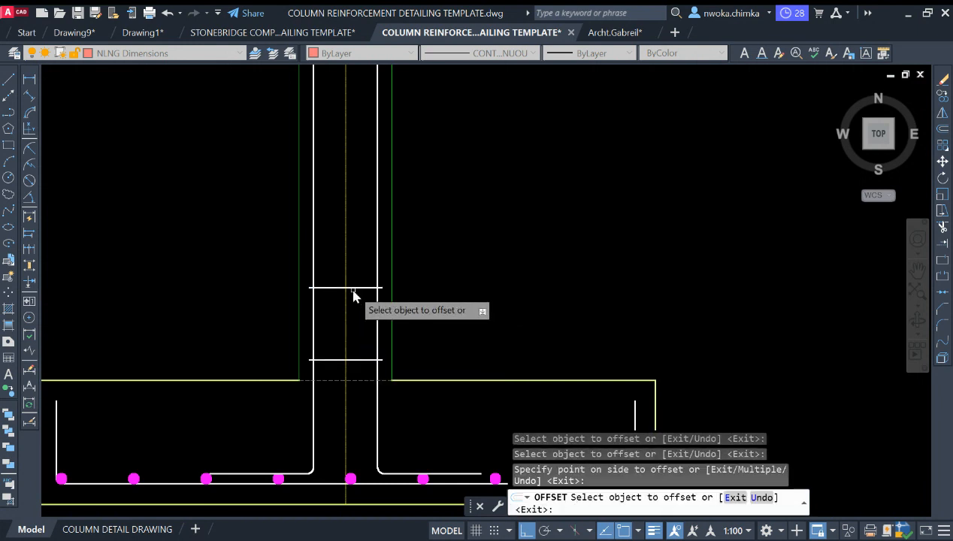
{"action": "left_click", "coordinate": [359, 288]}
{"action": "left_click", "coordinate": [362, 264]}
{"action": "middle_click_drag", "start_coordinate": [372, 257], "coordinate": [396, 416]}
{"action": "left_click", "coordinate": [398, 374]}
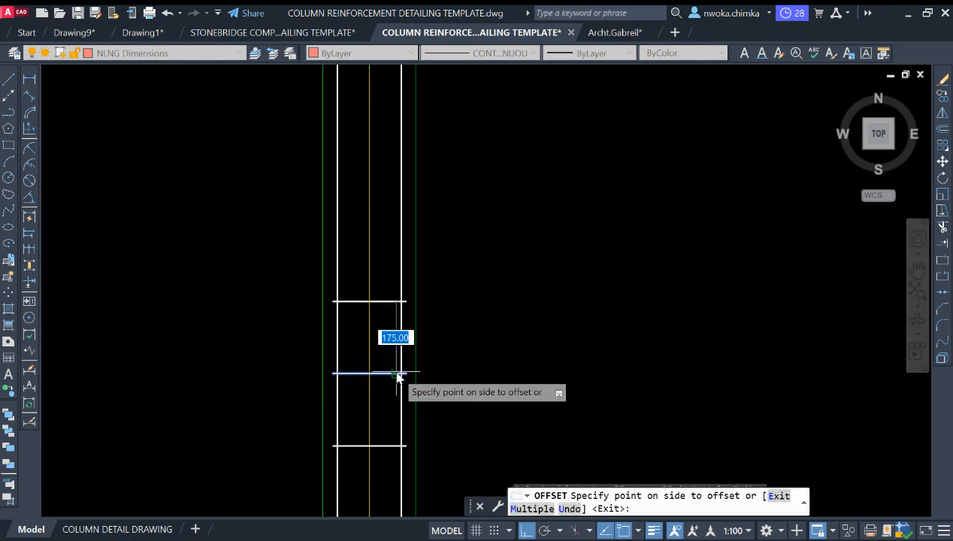
{"action": "left_click", "coordinate": [383, 303]}
{"action": "left_click", "coordinate": [383, 300]}
{"action": "left_click", "coordinate": [382, 297]}
Continue offsetting each topmost link upward at 175 spacing through the lower part of the column shaft
{"action": "scroll", "coordinate": [386, 256], "scroll_direction": "down", "scroll_amount": 2}
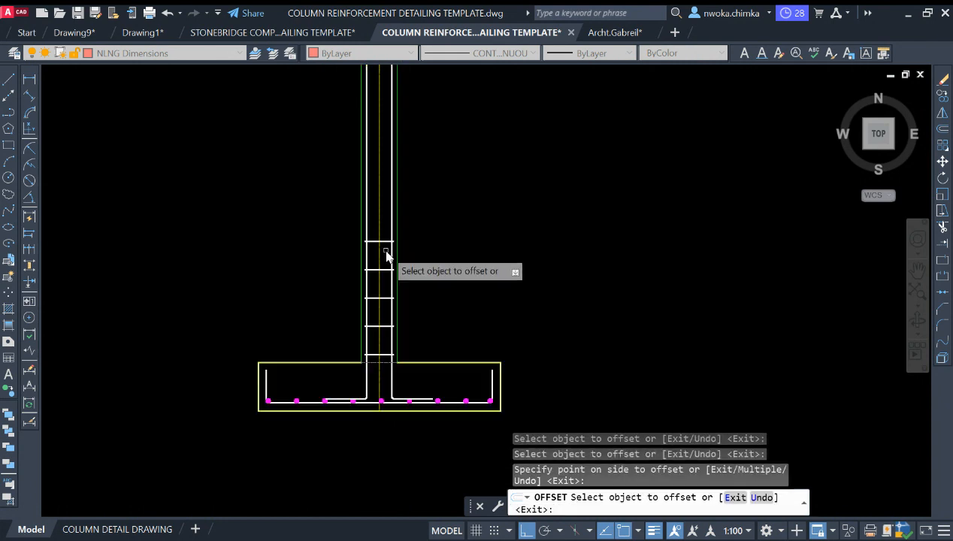
{"action": "left_click", "coordinate": [386, 204]}
{"action": "left_click", "coordinate": [387, 240]}
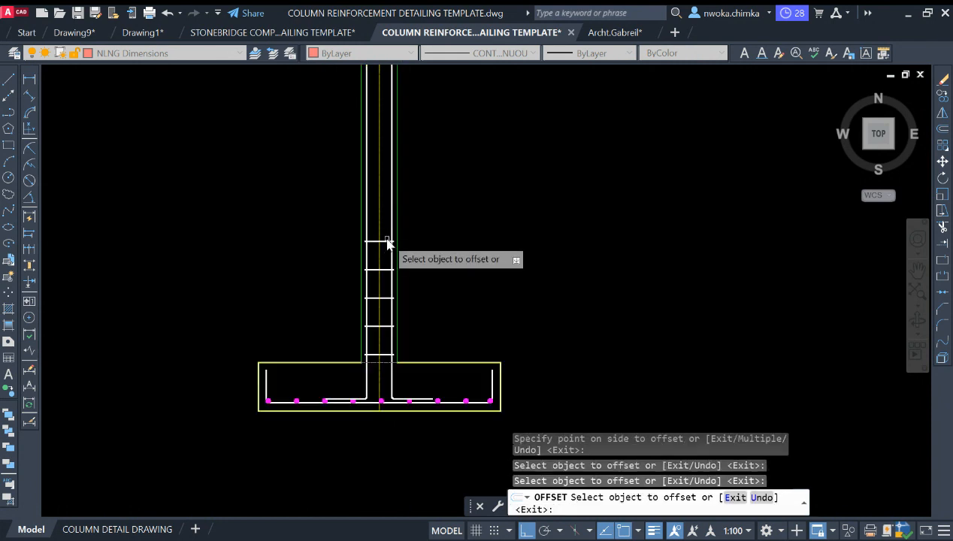
{"action": "left_click", "coordinate": [393, 212]}
{"action": "scroll", "coordinate": [394, 213], "scroll_direction": "up", "scroll_amount": 2}
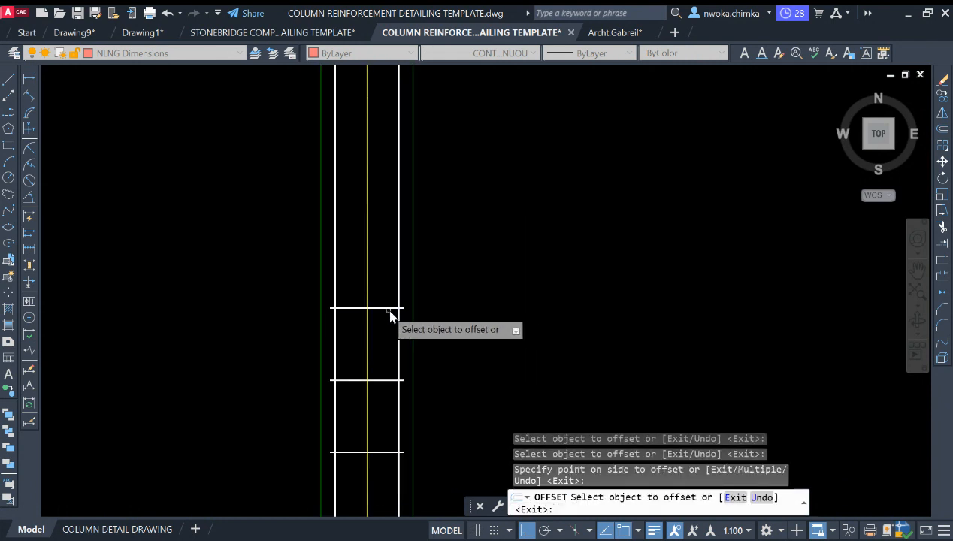
{"action": "left_click", "coordinate": [391, 311]}
{"action": "left_click", "coordinate": [383, 252]}
{"action": "left_click", "coordinate": [383, 238]}
{"action": "left_click", "coordinate": [389, 195]}
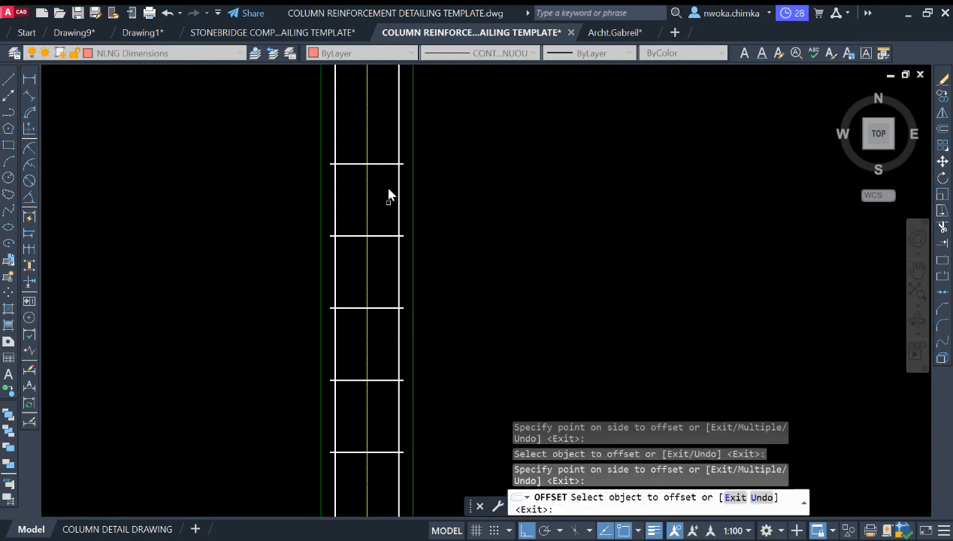
Offset further links upward at 175 spacing through the middle of the column shaft
{"action": "middle_click_drag", "start_coordinate": [389, 196], "coordinate": [399, 282]}
{"action": "scroll", "coordinate": [432, 229], "scroll_direction": "down", "scroll_amount": 6}
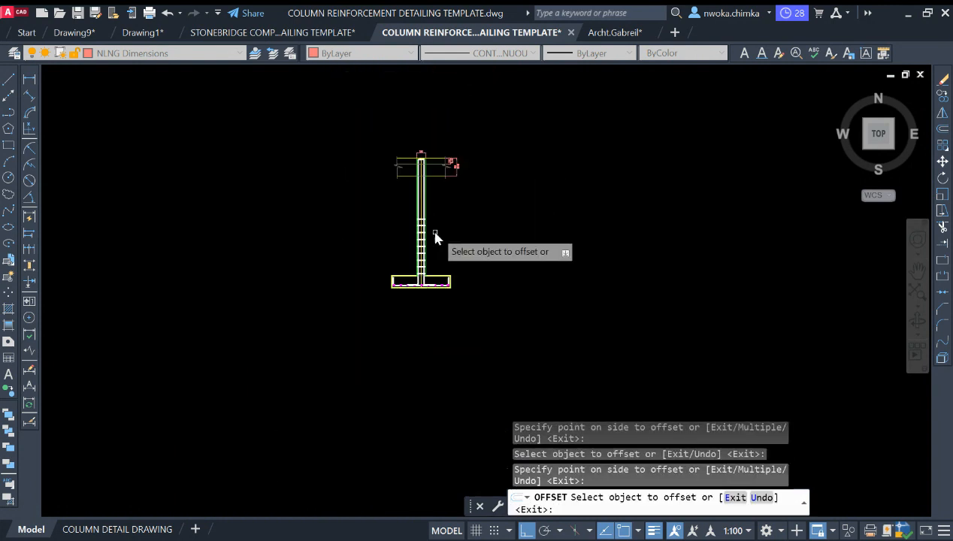
{"action": "scroll", "coordinate": [428, 219], "scroll_direction": "up", "scroll_amount": 4}
{"action": "left_click", "coordinate": [400, 215]}
{"action": "left_click", "coordinate": [399, 196]}
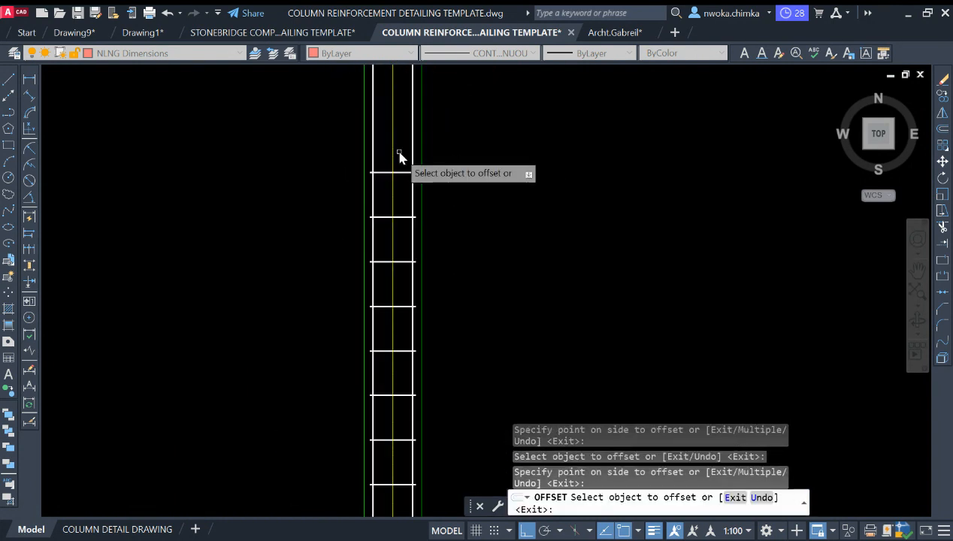
{"action": "middle_click_drag", "start_coordinate": [398, 157], "coordinate": [402, 250]}
{"action": "scroll", "coordinate": [402, 258], "scroll_direction": "up", "scroll_amount": 2}
{"action": "left_click", "coordinate": [403, 266]}
{"action": "left_click", "coordinate": [403, 268]}
{"action": "left_click", "coordinate": [407, 226]}
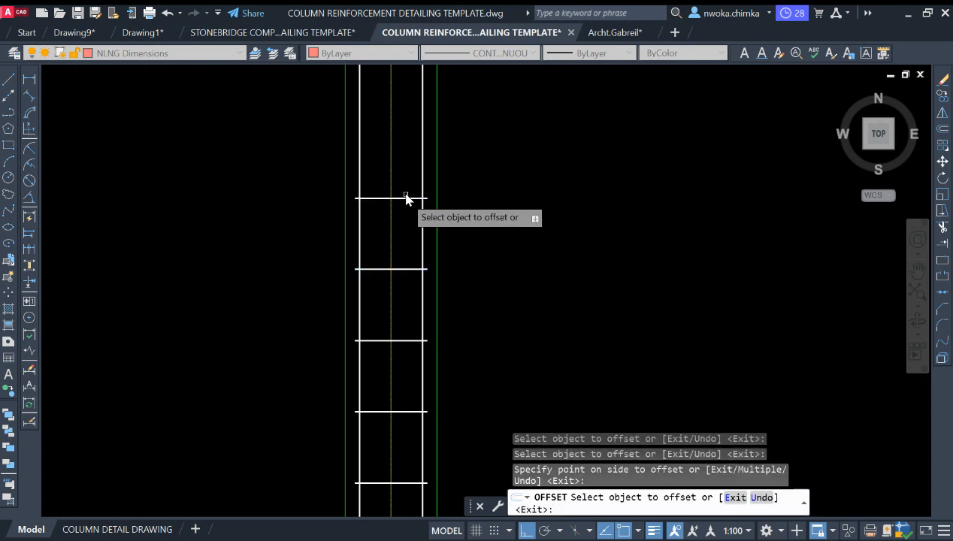
{"action": "left_click", "coordinate": [408, 198]}
{"action": "left_click", "coordinate": [406, 162]}
Complete the 175-spaced links in the upper shaft, ending with a link just below the beam soffit
{"action": "middle_click_drag", "start_coordinate": [406, 162], "coordinate": [410, 333]}
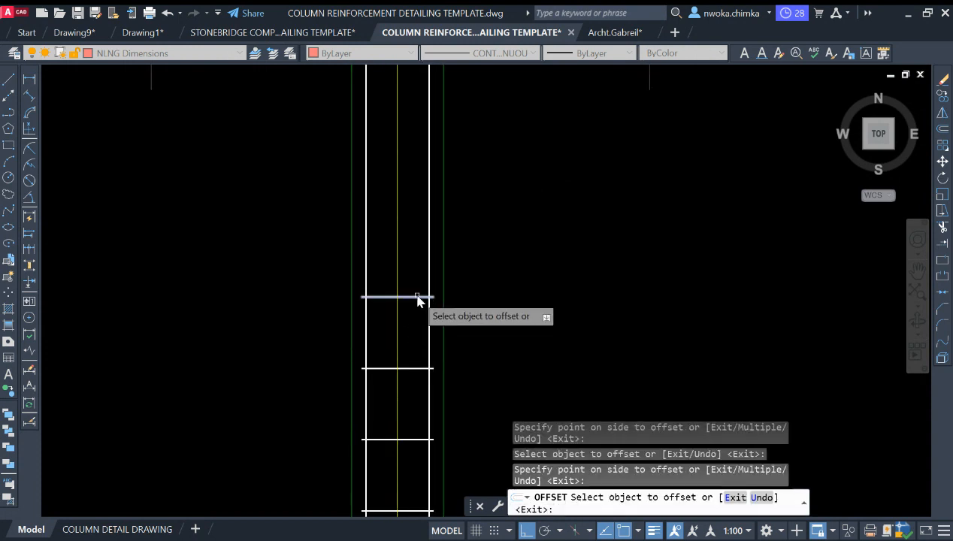
{"action": "left_click", "coordinate": [418, 298]}
{"action": "left_click", "coordinate": [408, 236]}
{"action": "middle_click_drag", "start_coordinate": [408, 236], "coordinate": [416, 329]}
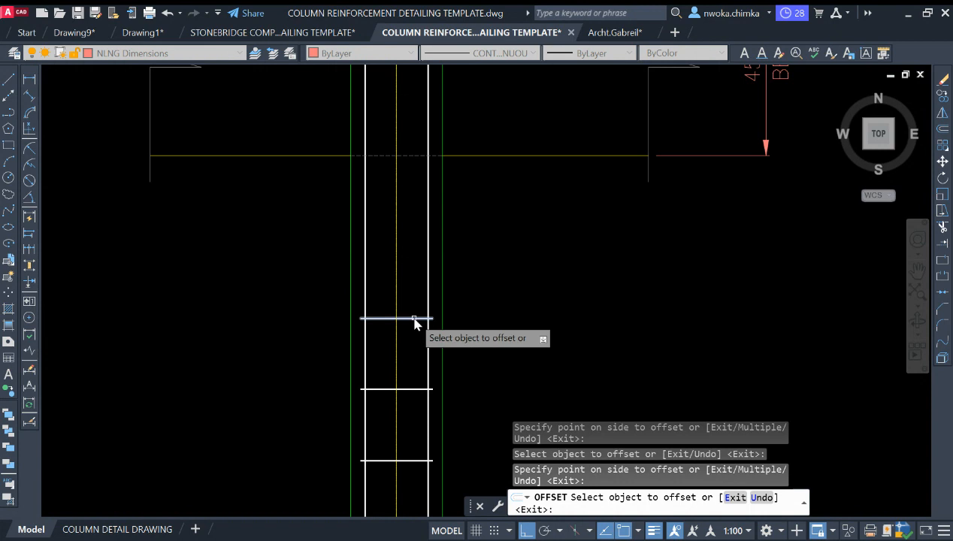
{"action": "left_click", "coordinate": [414, 319]}
{"action": "left_click", "coordinate": [411, 258]}
{"action": "left_click", "coordinate": [413, 248]}
{"action": "left_click", "coordinate": [408, 222]}
{"action": "scroll", "coordinate": [416, 284], "scroll_direction": "down", "scroll_amount": 2}
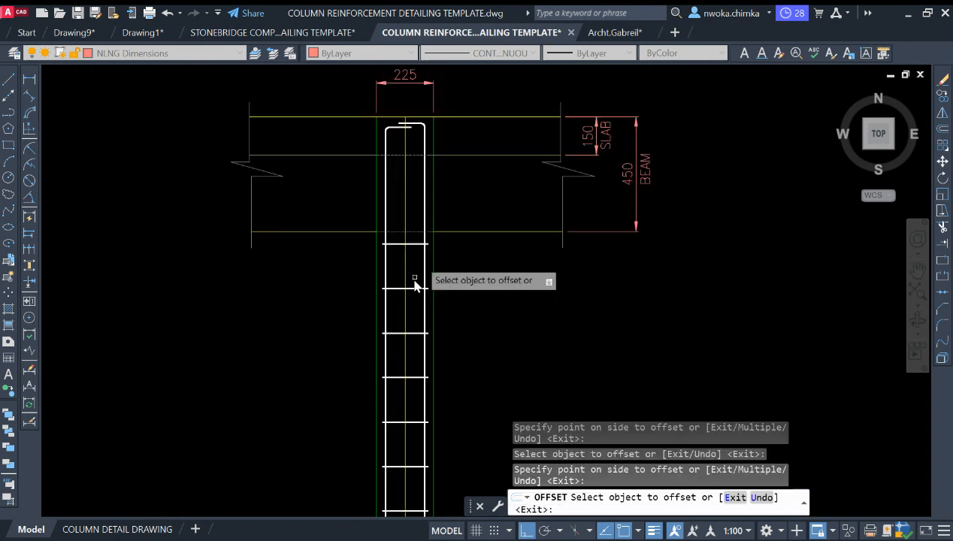
Offset the topmost link upward twice at 175 spacing into the beam depth, up to the slab soffit
{"action": "scroll", "coordinate": [455, 214], "scroll_direction": "down", "scroll_amount": 2}
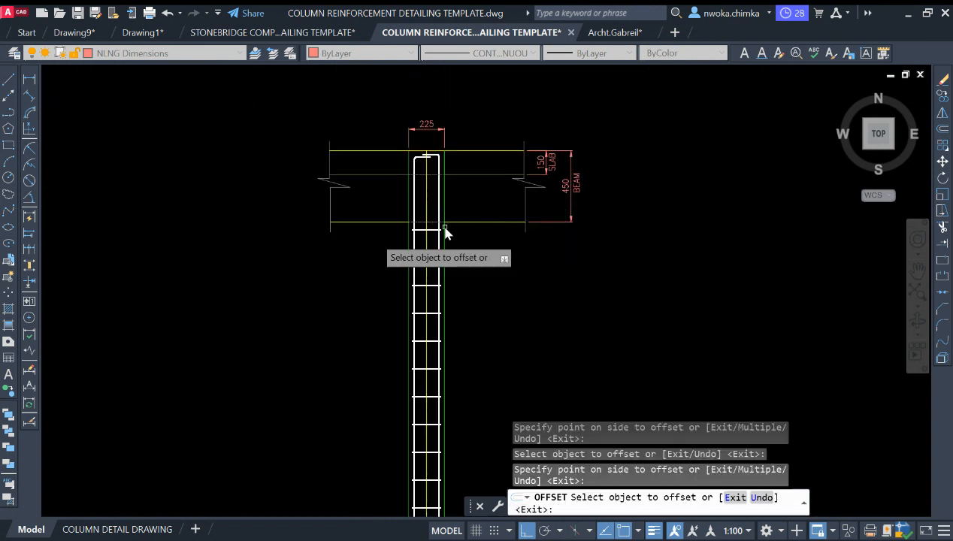
{"action": "scroll", "coordinate": [429, 200], "scroll_direction": "up", "scroll_amount": 2}
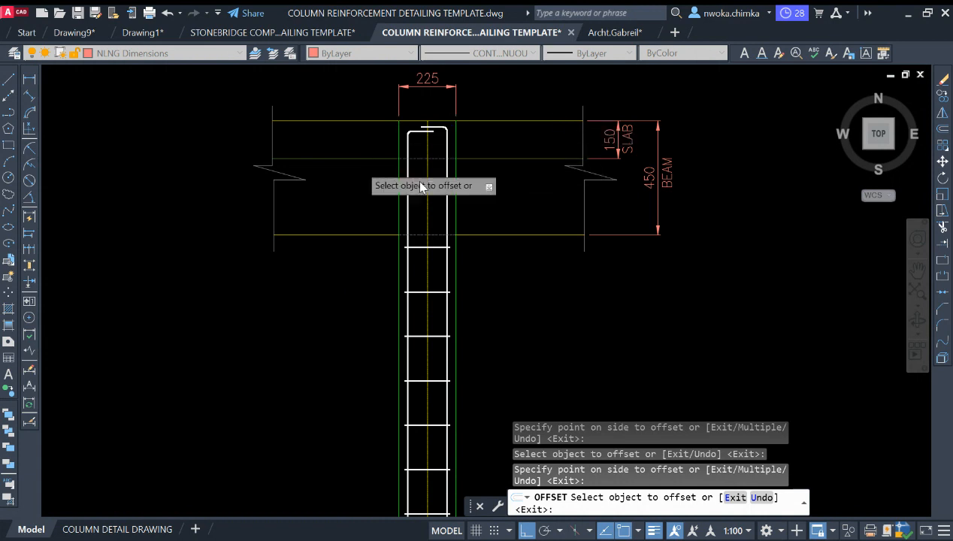
{"action": "scroll", "coordinate": [443, 233], "scroll_direction": "up", "scroll_amount": 2}
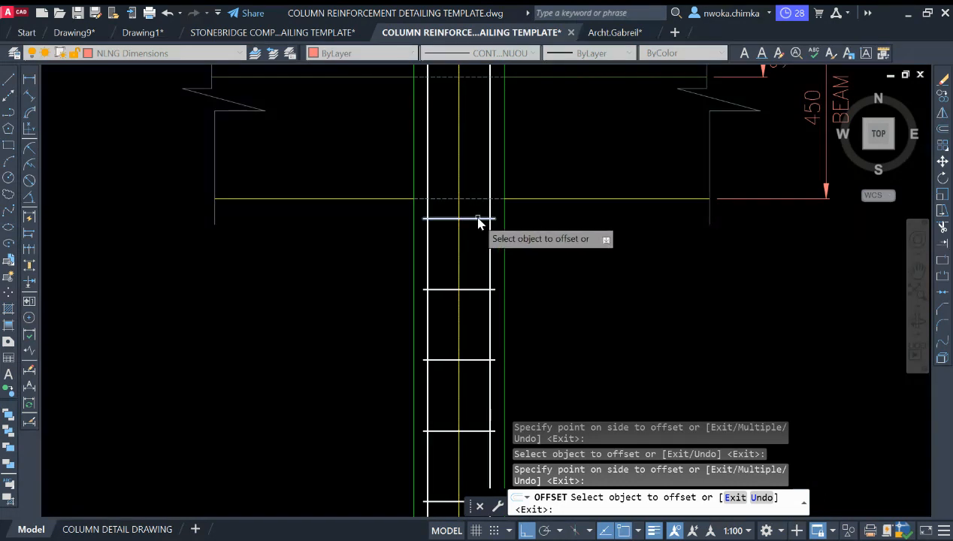
{"action": "left_click", "coordinate": [475, 219]}
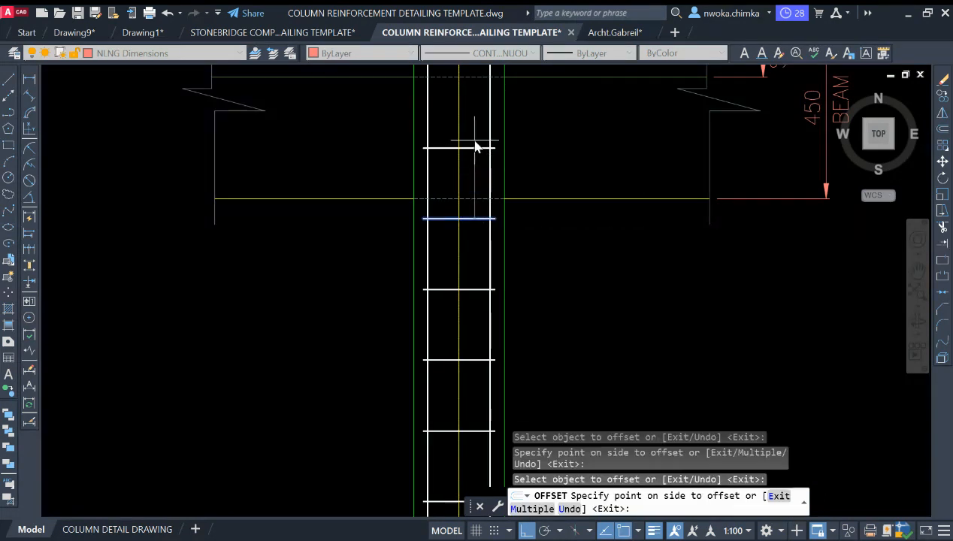
{"action": "middle_click_drag", "start_coordinate": [474, 140], "coordinate": [478, 253]}
{"action": "left_click", "coordinate": [477, 230]}
{"action": "left_click", "coordinate": [478, 260]}
{"action": "left_click", "coordinate": [477, 197]}
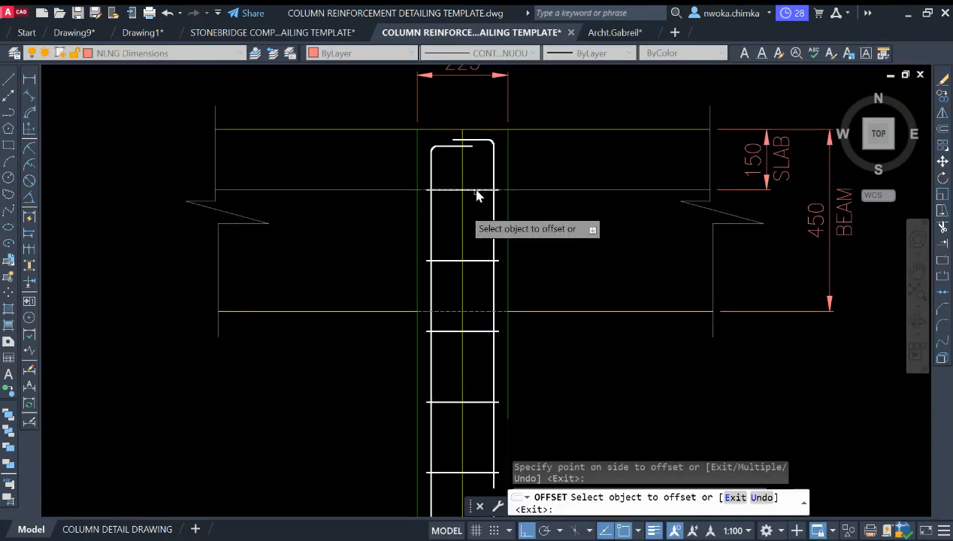
Erase the two links lying inside the beam-slab junction
{"action": "key", "text": "Escape"}
{"action": "left_click", "coordinate": [394, 181]}
{"action": "left_click", "coordinate": [502, 204]}
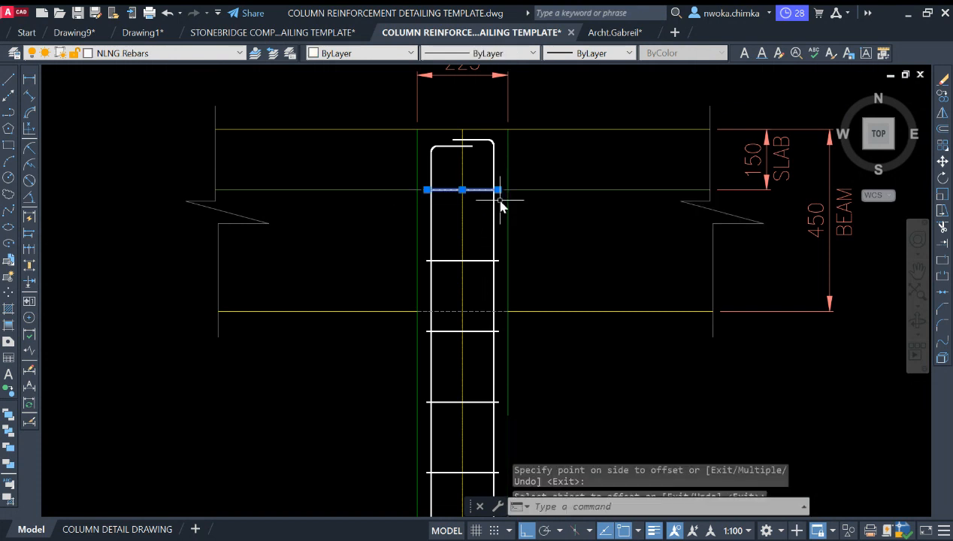
{"action": "left_click", "coordinate": [395, 249]}
{"action": "left_click", "coordinate": [545, 271]}
{"action": "type", "text": "E"}
{"action": "key", "text": "Return"}
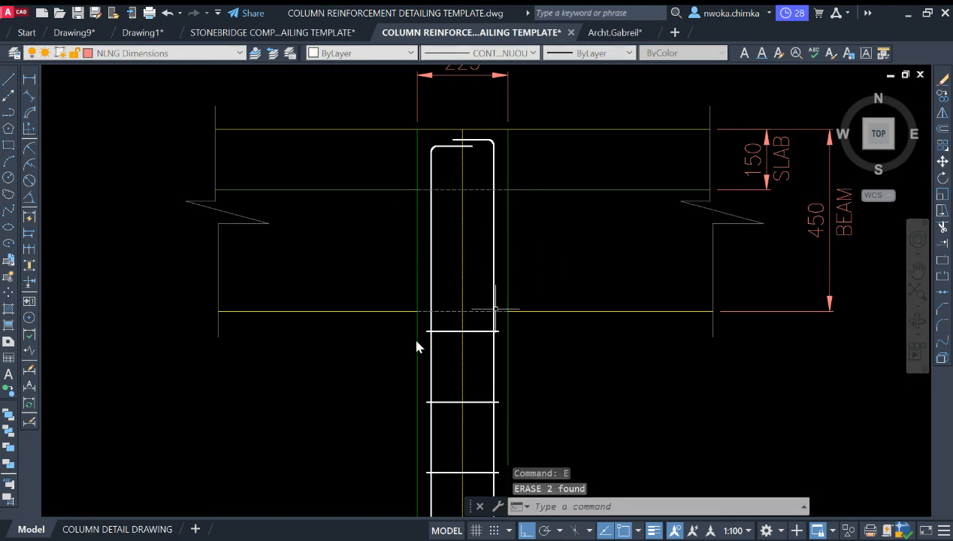
Examine the link arrangement and vertical link indicator line below the beam in the finished reference column detail
{"action": "scroll", "coordinate": [475, 318], "scroll_direction": "down", "scroll_amount": 12}
{"action": "middle_click_drag", "start_coordinate": [516, 296], "coordinate": [693, 226]}
{"action": "scroll", "coordinate": [693, 226], "scroll_direction": "down", "scroll_amount": 4}
{"action": "mouse_move", "coordinate": [376, 237]}
{"action": "middle_mouse_down"}
{"action": "mouse_move", "coordinate": [456, 272]}
{"action": "mouse_move", "coordinate": [696, 281]}
{"action": "middle_mouse_up"}
{"action": "scroll", "coordinate": [696, 281], "scroll_direction": "down", "scroll_amount": 2}
{"action": "scroll", "coordinate": [390, 256], "scroll_direction": "up", "scroll_amount": 10}
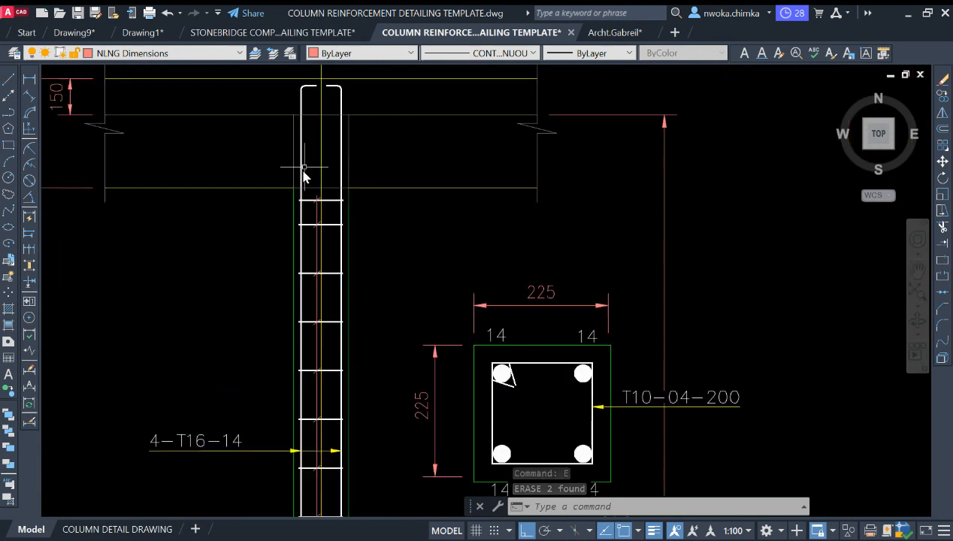
{"action": "scroll", "coordinate": [318, 229], "scroll_direction": "up", "scroll_amount": 4}
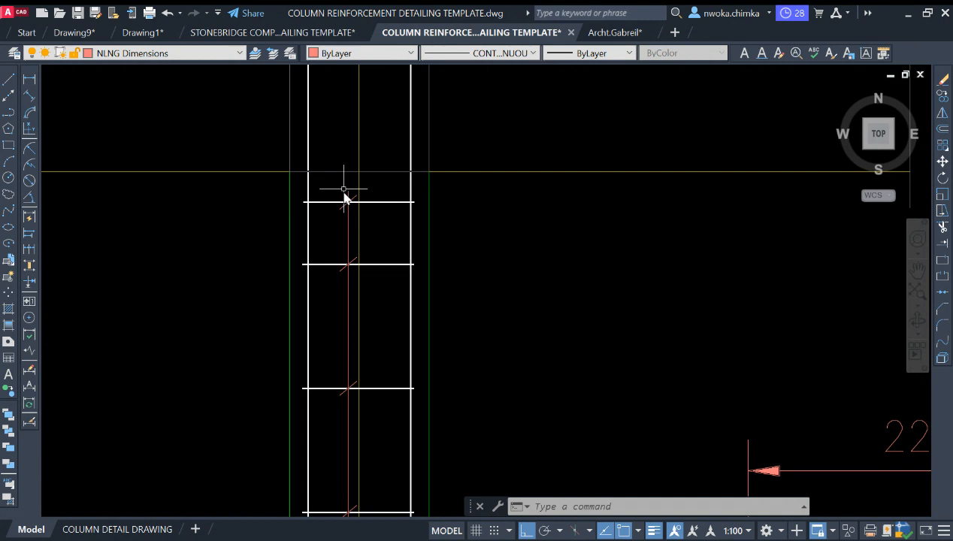
{"action": "scroll", "coordinate": [342, 207], "scroll_direction": "down", "scroll_amount": 15}
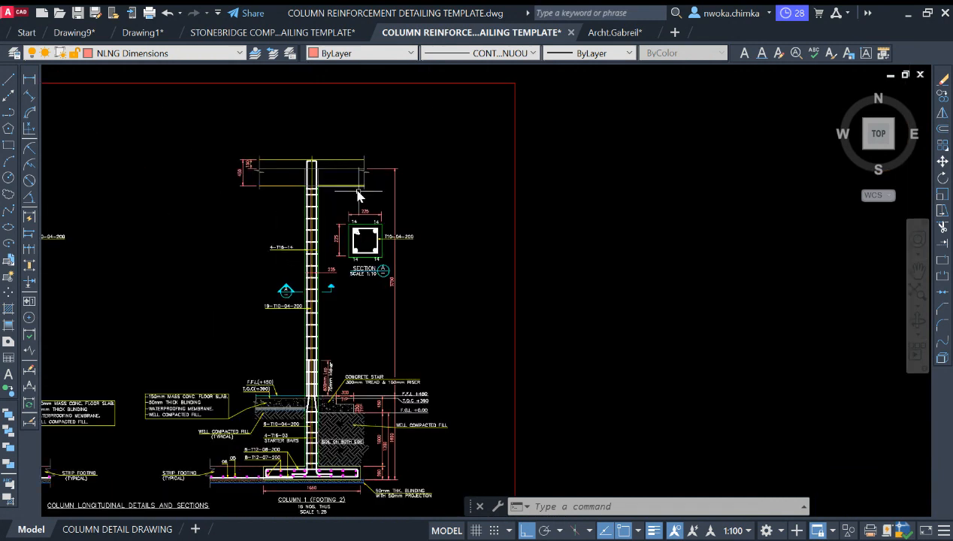
{"action": "scroll", "coordinate": [413, 204], "scroll_direction": "down", "scroll_amount": 2}
{"action": "middle_click_drag", "start_coordinate": [655, 230], "coordinate": [372, 236]}
{"action": "middle_click_drag", "start_coordinate": [573, 203], "coordinate": [419, 216]}
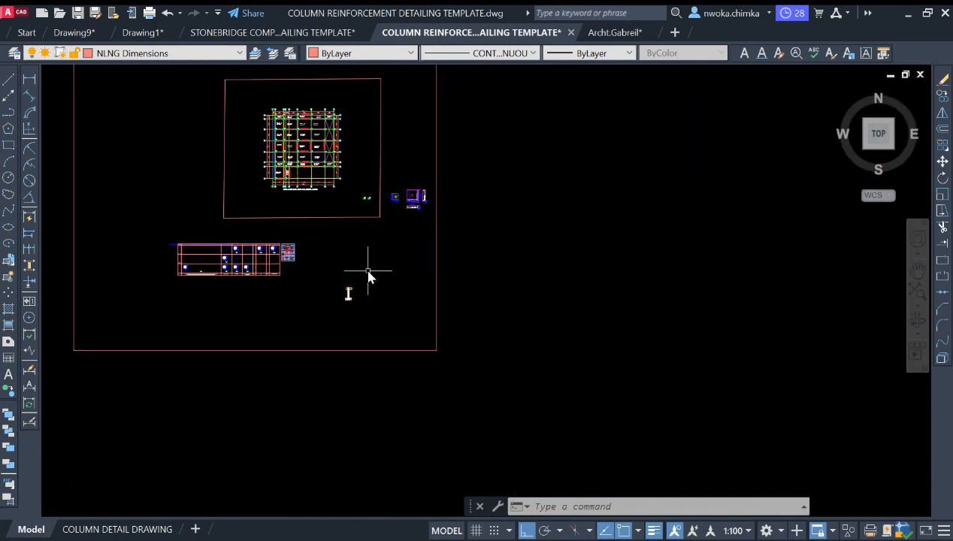
Add a horizontal linear dimension for the footing's overall width below its base
{"action": "scroll", "coordinate": [362, 230], "scroll_direction": "up", "scroll_amount": 16}
{"action": "scroll", "coordinate": [447, 260], "scroll_direction": "down", "scroll_amount": 4}
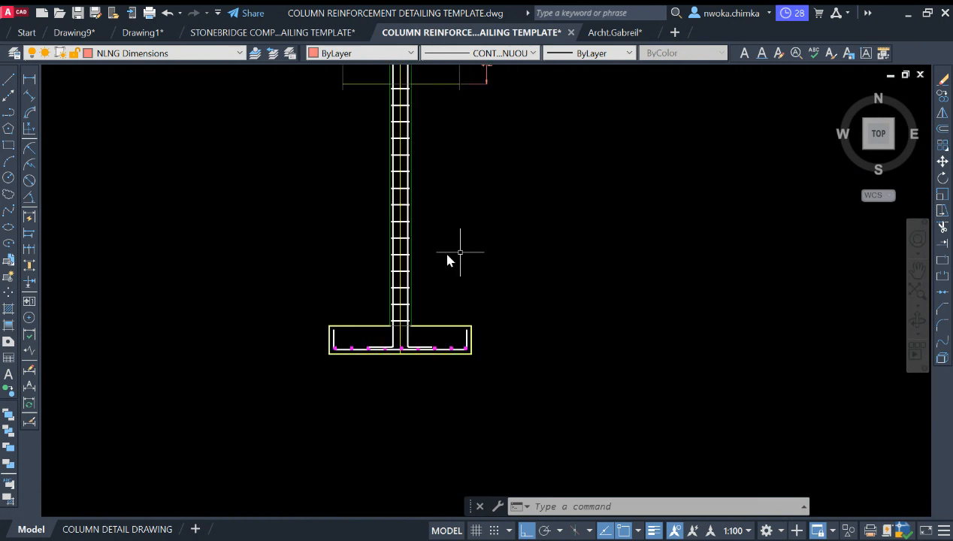
{"action": "middle_click_drag", "start_coordinate": [462, 251], "coordinate": [467, 291]}
{"action": "scroll", "coordinate": [431, 154], "scroll_direction": "up", "scroll_amount": 2}
{"action": "scroll", "coordinate": [446, 219], "scroll_direction": "down", "scroll_amount": 4}
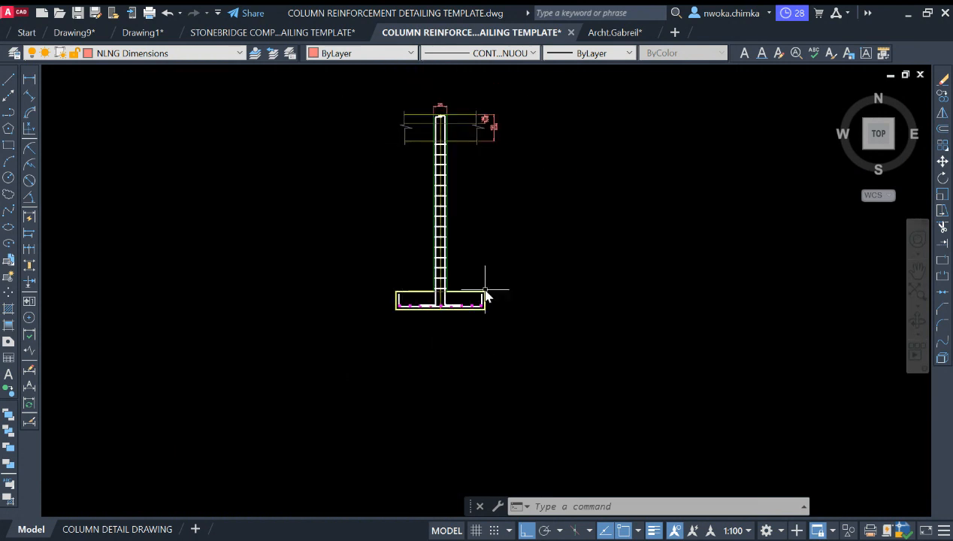
{"action": "scroll", "coordinate": [421, 318], "scroll_direction": "up", "scroll_amount": 2}
{"action": "scroll", "coordinate": [442, 313], "scroll_direction": "up", "scroll_amount": 2}
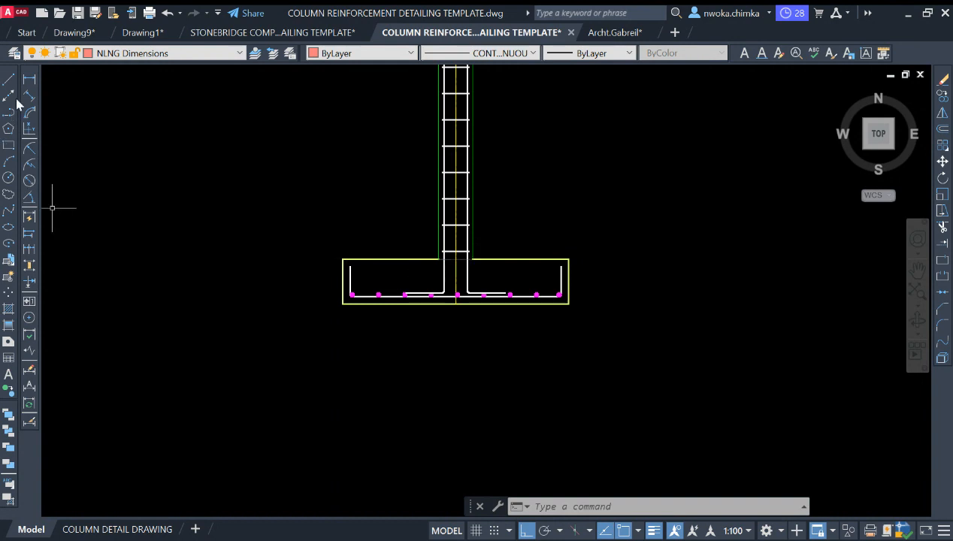
{"action": "left_click", "coordinate": [31, 81]}
{"action": "scroll", "coordinate": [341, 304], "scroll_direction": "up", "scroll_amount": 1}
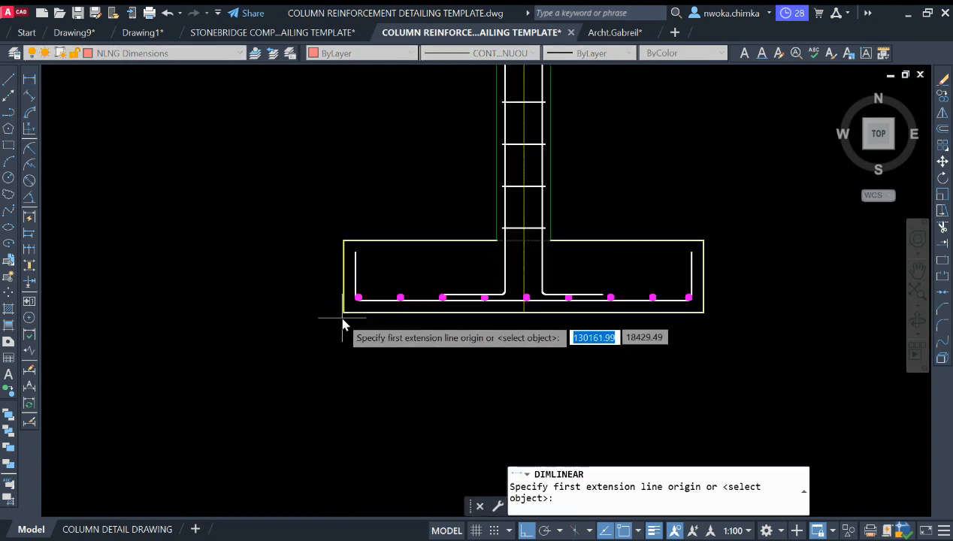
{"action": "left_click", "coordinate": [344, 313]}
{"action": "left_click", "coordinate": [702, 319]}
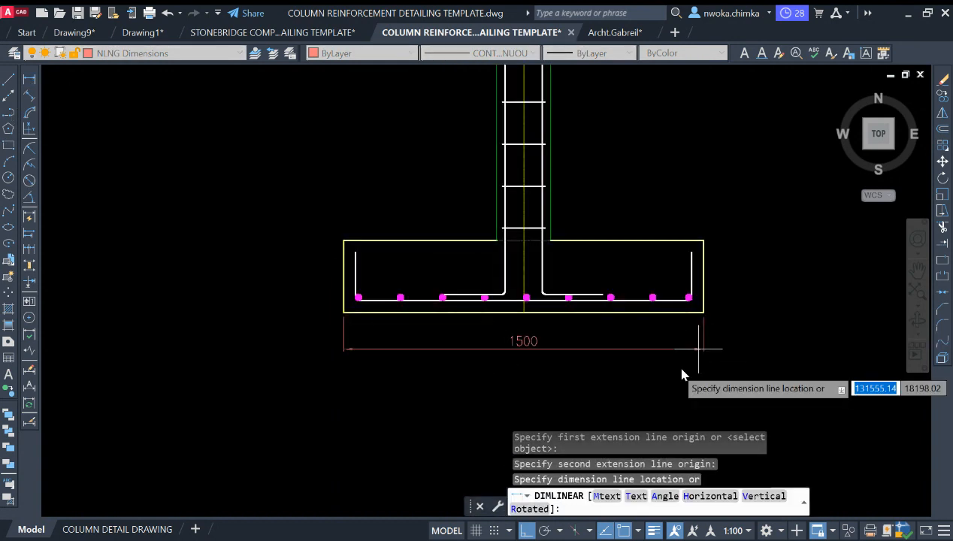
{"action": "left_click", "coordinate": [637, 351]}
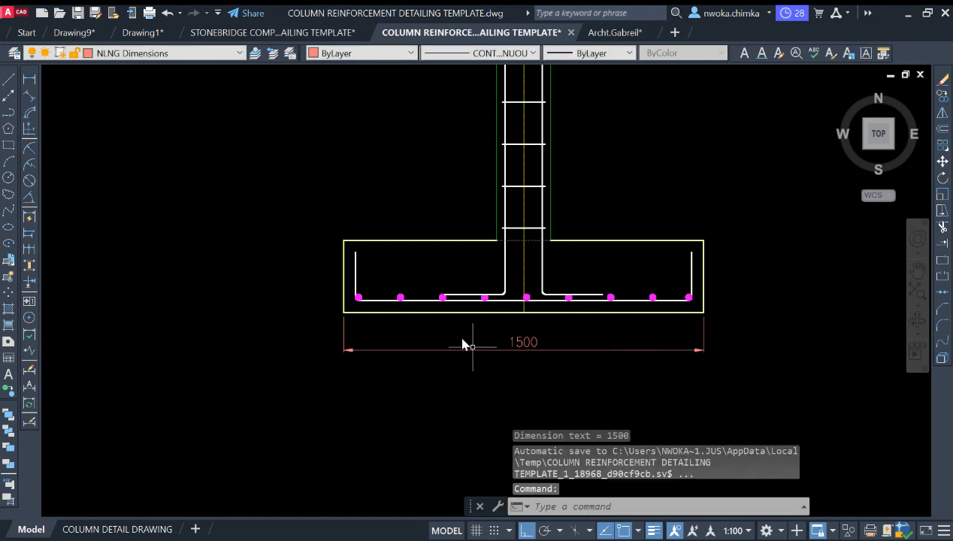
Add a vertical linear dimension for the footing's thickness beside its outer edge
{"action": "key", "text": "Return"}
{"action": "scroll", "coordinate": [574, 276], "scroll_direction": "up", "scroll_amount": 2}
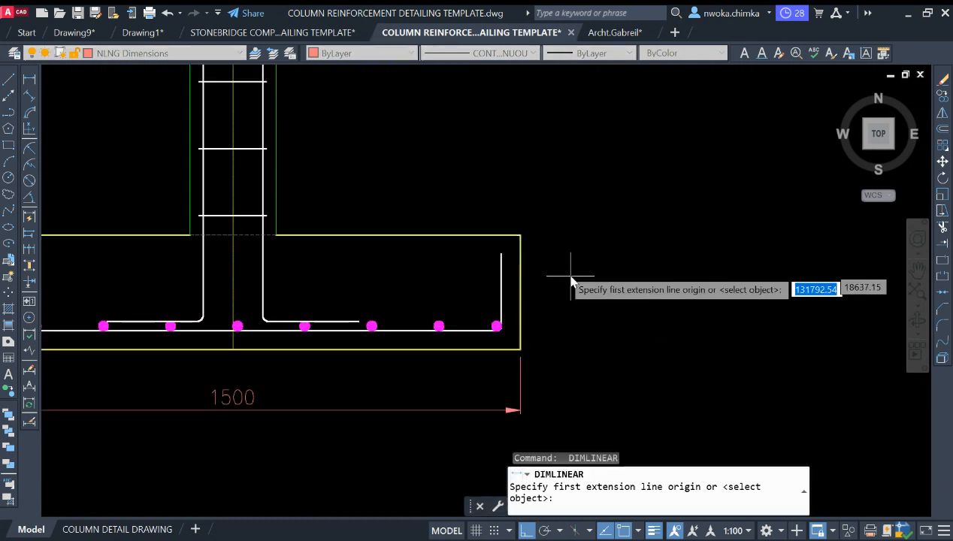
{"action": "left_click", "coordinate": [523, 239]}
{"action": "left_click", "coordinate": [520, 348]}
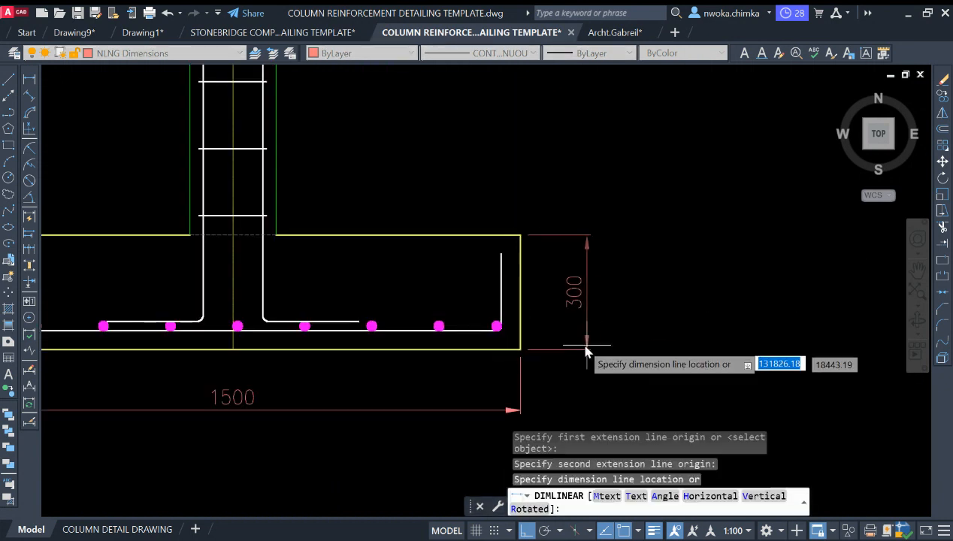
{"action": "left_click", "coordinate": [572, 341]}
Draw a vertical line beside the column centreline from the lowest link above the footing to the topmost link below the beam
{"action": "scroll", "coordinate": [621, 319], "scroll_direction": "down", "scroll_amount": 4}
{"action": "scroll", "coordinate": [623, 307], "scroll_direction": "down", "scroll_amount": 2}
{"action": "middle_click_drag", "start_coordinate": [619, 248], "coordinate": [596, 358]}
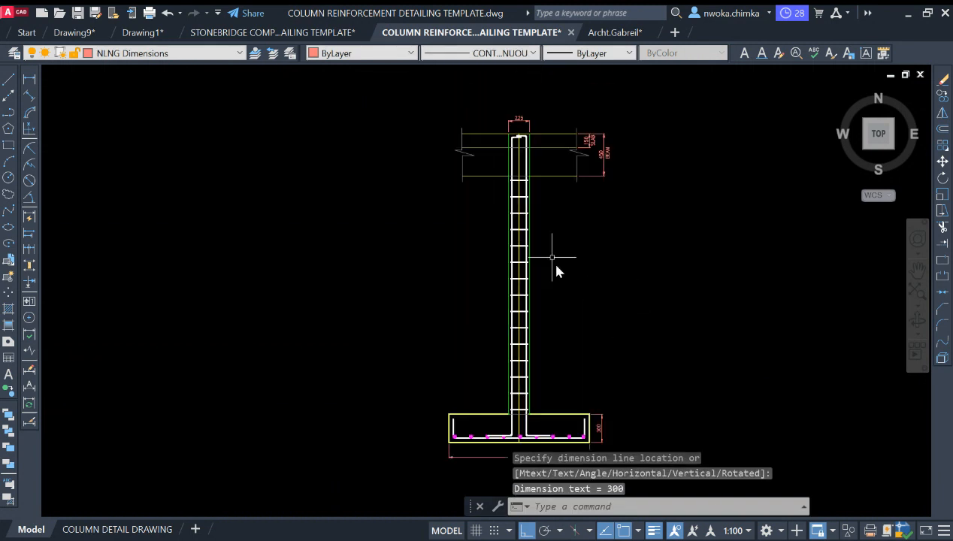
{"action": "middle_click_drag", "start_coordinate": [534, 246], "coordinate": [537, 261]}
{"action": "scroll", "coordinate": [530, 316], "scroll_direction": "up", "scroll_amount": 4}
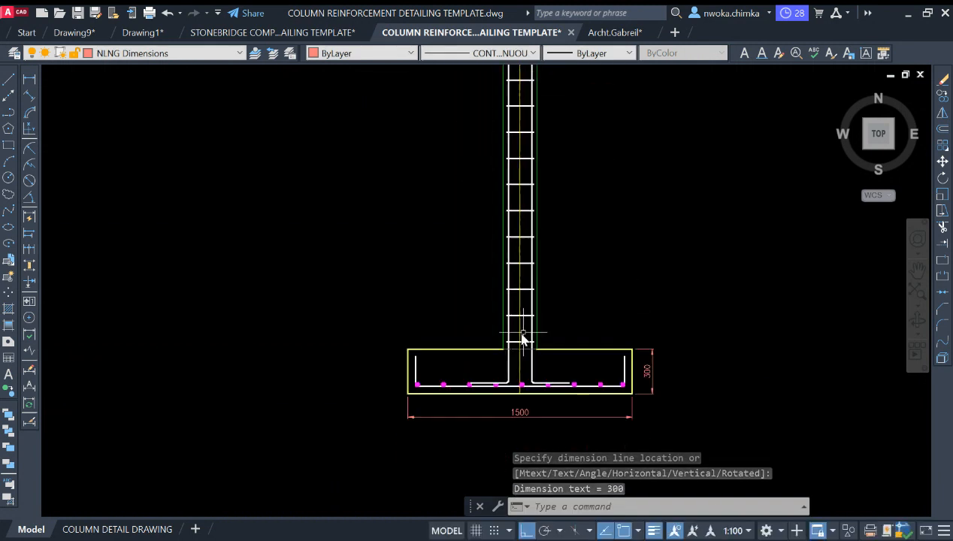
{"action": "scroll", "coordinate": [497, 361], "scroll_direction": "down", "scroll_amount": 2}
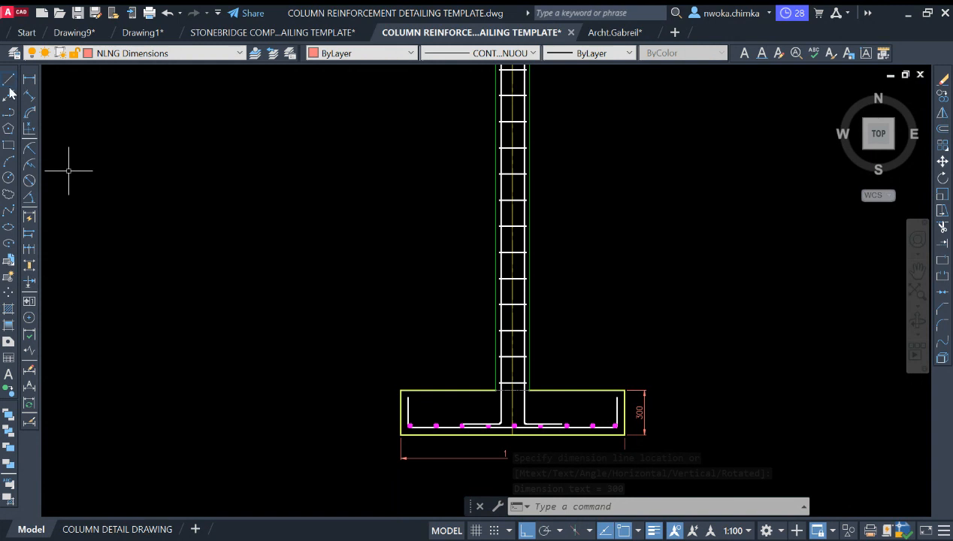
{"action": "scroll", "coordinate": [532, 351], "scroll_direction": "up", "scroll_amount": 2}
{"action": "scroll", "coordinate": [463, 436], "scroll_direction": "up", "scroll_amount": 4}
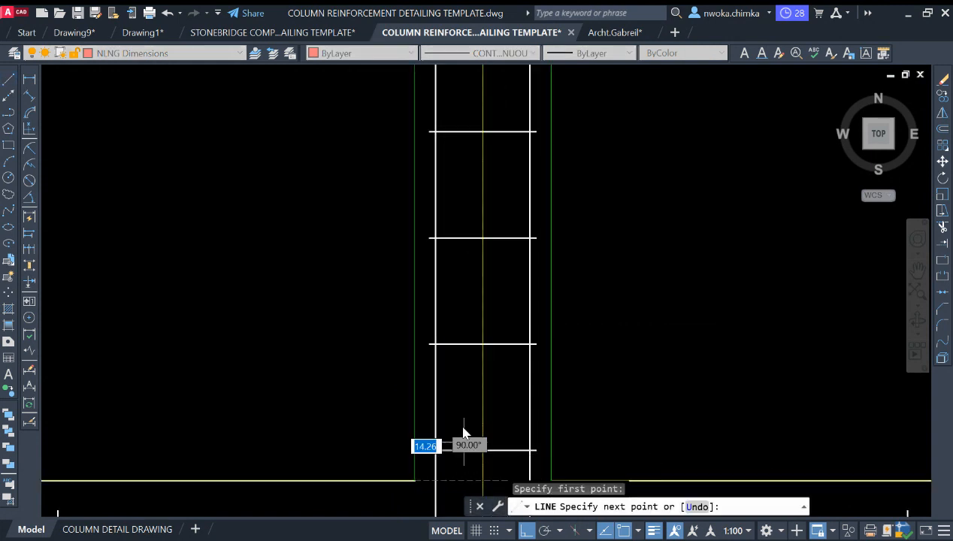
{"action": "scroll", "coordinate": [474, 206], "scroll_direction": "down", "scroll_amount": 2}
{"action": "middle_click_drag", "start_coordinate": [473, 203], "coordinate": [487, 387]}
{"action": "middle_click_drag", "start_coordinate": [492, 169], "coordinate": [486, 295]}
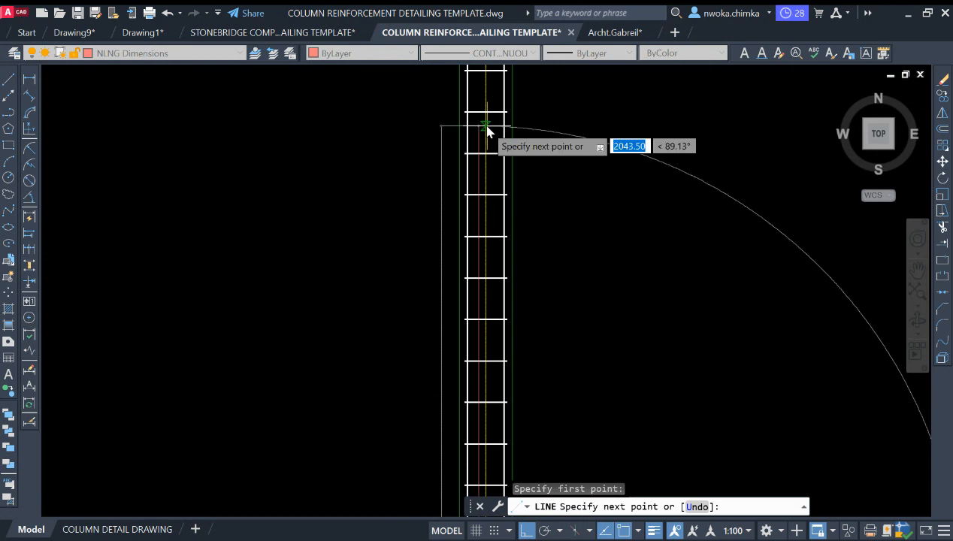
{"action": "scroll", "coordinate": [492, 169], "scroll_direction": "down", "scroll_amount": 2}
{"action": "scroll", "coordinate": [468, 203], "scroll_direction": "up", "scroll_amount": 4}
{"action": "left_click", "coordinate": [464, 200]}
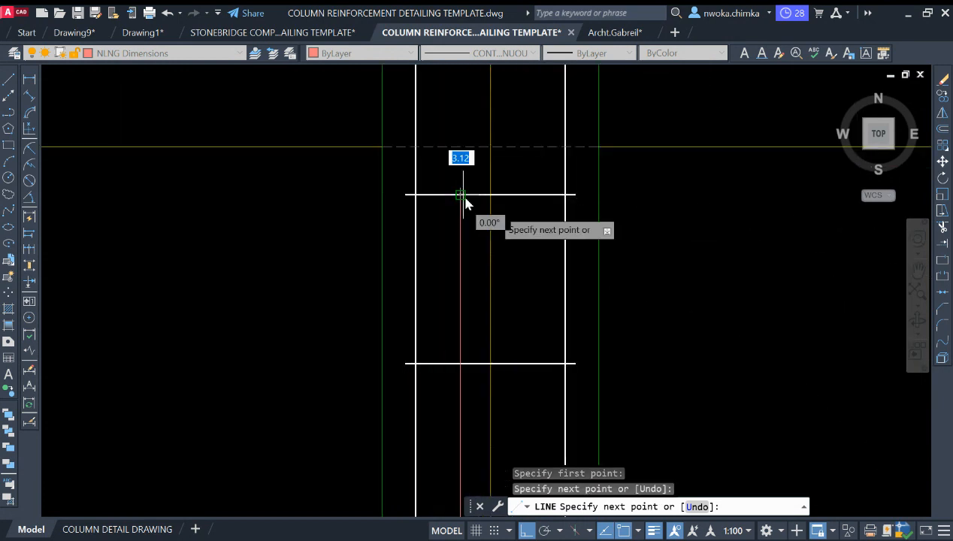
Draw a short diagonal tick about 23 units long, with ortho off, across a link and the vertical indicator line near the column top
{"action": "key", "text": "Escape"}
{"action": "left_click", "coordinate": [11, 80]}
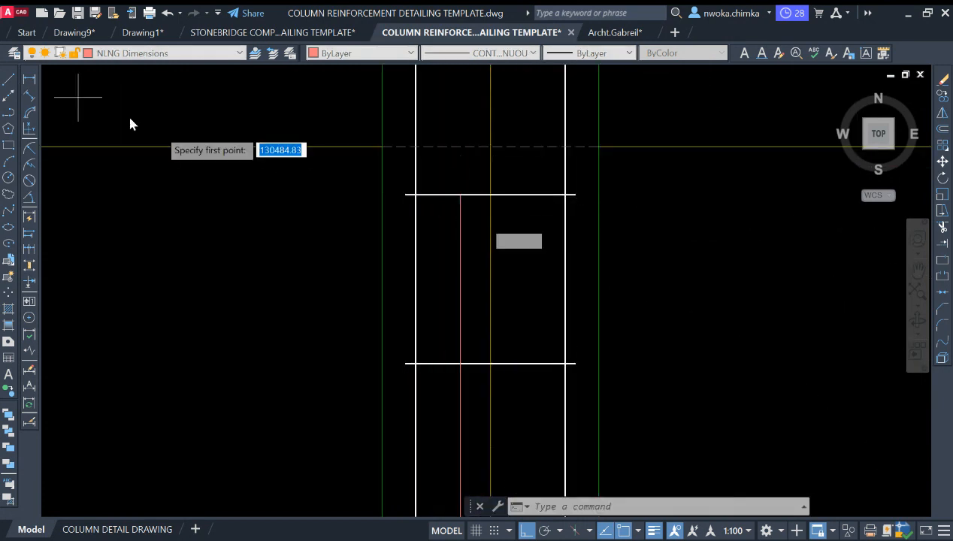
{"action": "scroll", "coordinate": [417, 230], "scroll_direction": "up", "scroll_amount": 2}
{"action": "middle_click_drag", "start_coordinate": [404, 426], "coordinate": [397, 320]}
{"action": "scroll", "coordinate": [409, 316], "scroll_direction": "up", "scroll_amount": 2}
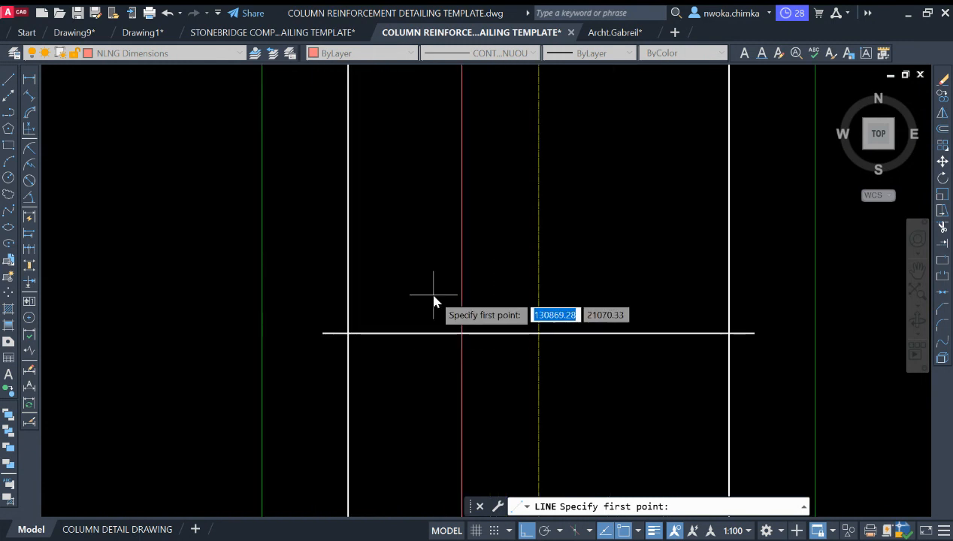
{"action": "key", "text": "F8"}
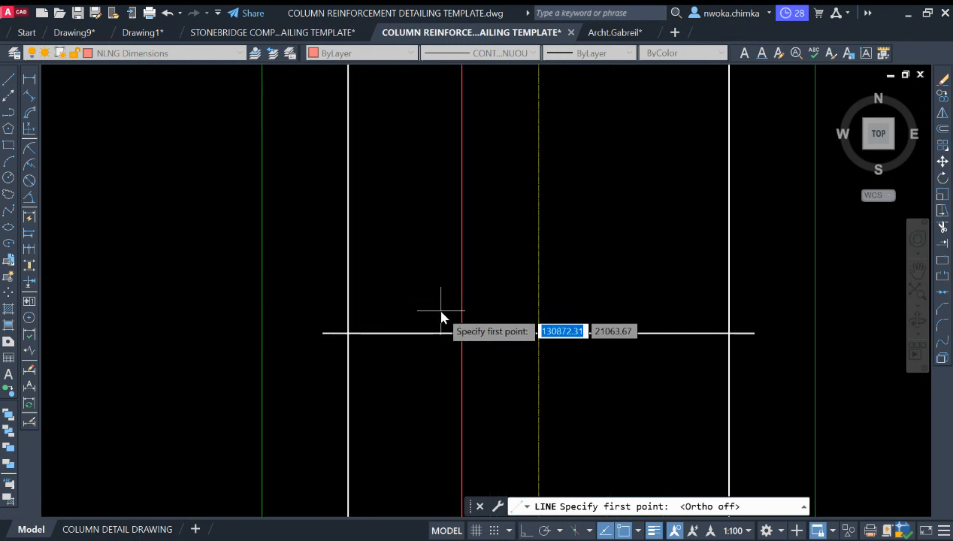
{"action": "left_click", "coordinate": [462, 333]}
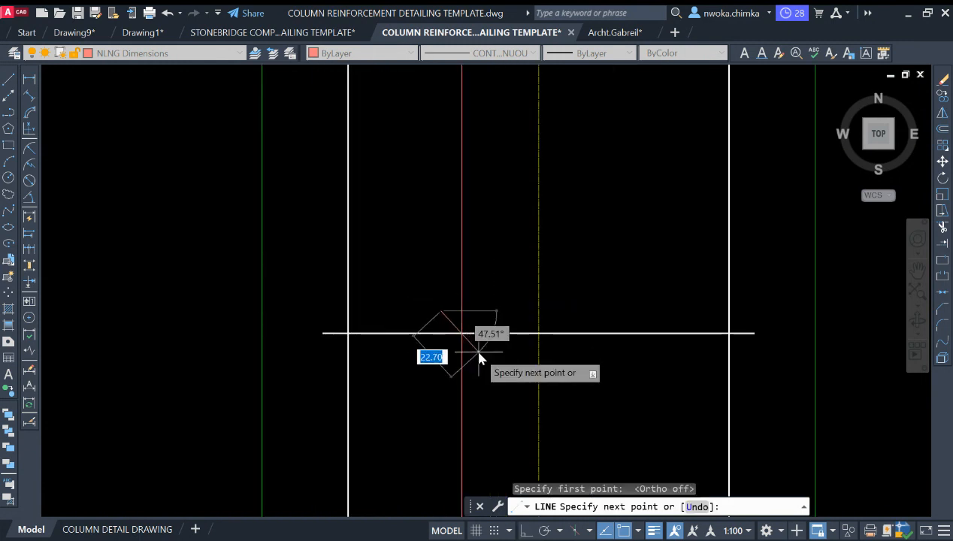
{"action": "left_click", "coordinate": [481, 348]}
{"action": "key", "text": "Escape"}
{"action": "scroll", "coordinate": [485, 350], "scroll_direction": "up", "scroll_amount": 4}
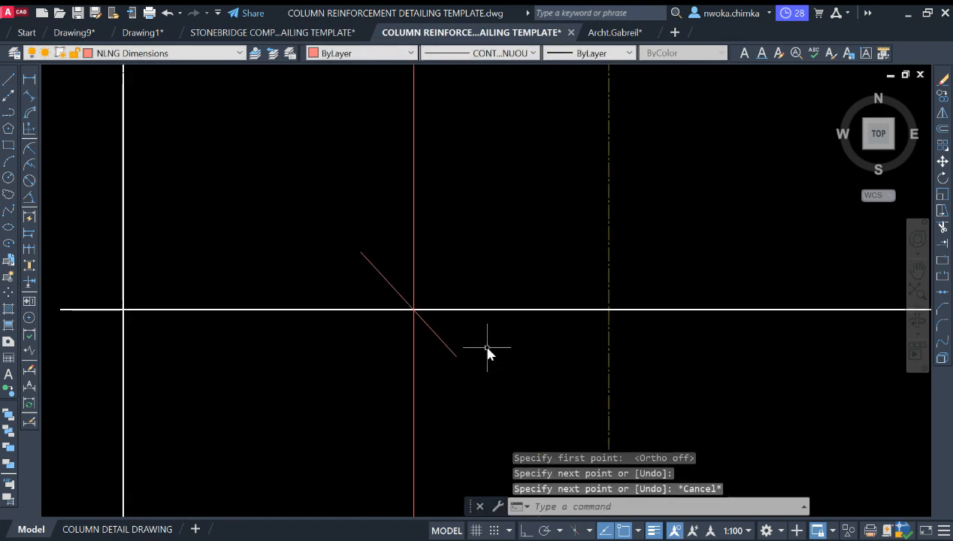
Move the diagonal tick slightly so it crosses exactly at the intersection of the link and the vertical indicator line
{"action": "left_click", "coordinate": [451, 330]}
{"action": "left_click", "coordinate": [396, 331]}
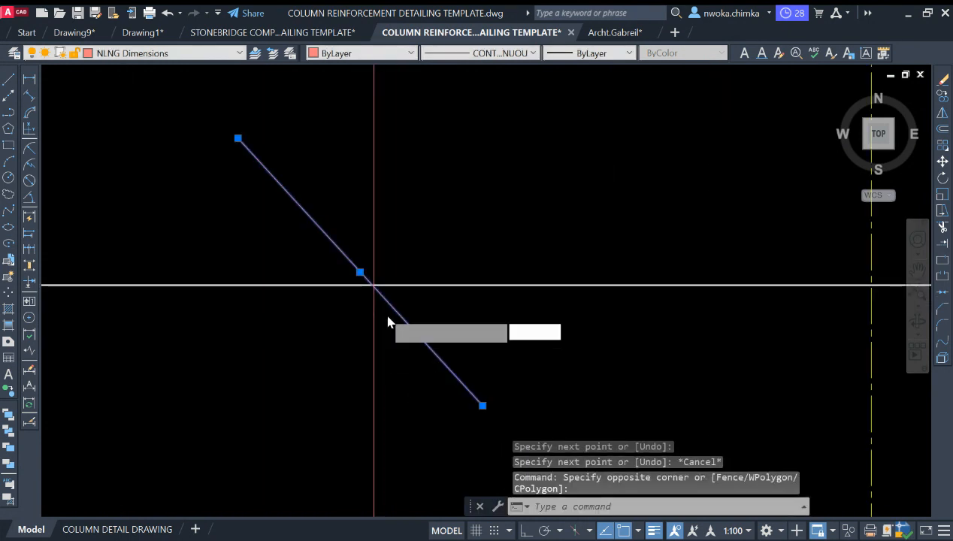
{"action": "type", "text": "m"}
{"action": "key", "text": "Return"}
{"action": "scroll", "coordinate": [379, 301], "scroll_direction": "up", "scroll_amount": 3}
{"action": "left_click", "coordinate": [384, 234]}
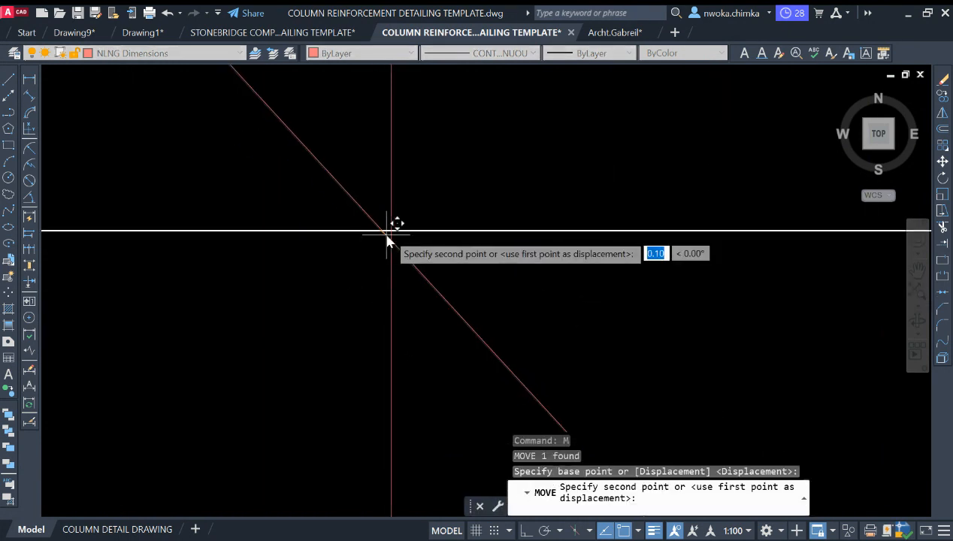
{"action": "left_click", "coordinate": [390, 236]}
{"action": "scroll", "coordinate": [492, 287], "scroll_direction": "down", "scroll_amount": 4}
Copy the diagonal tick from its link intersection to the neighbouring links along the upper part of the indicator line
{"action": "left_click", "coordinate": [494, 290]}
{"action": "left_click", "coordinate": [478, 319]}
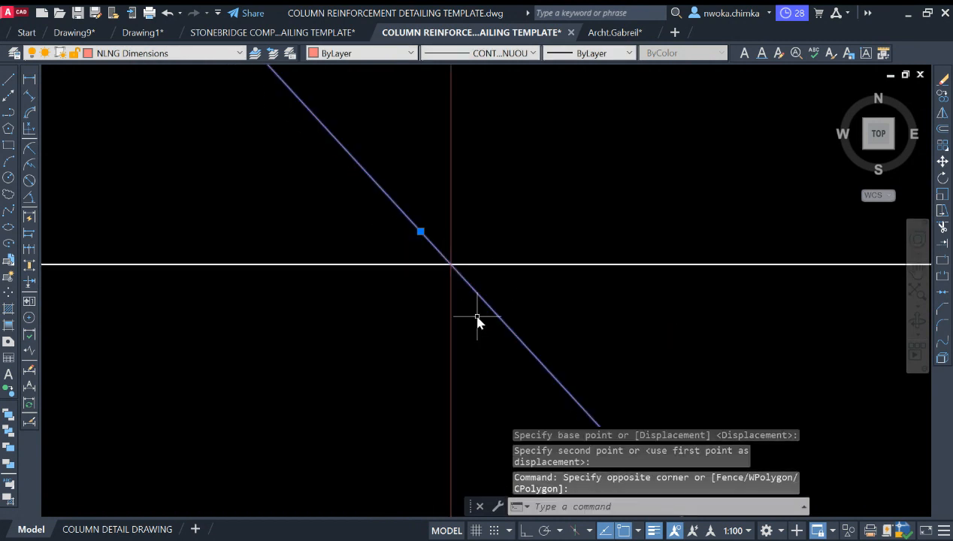
{"action": "type", "text": "co"}
{"action": "key", "text": "Return"}
{"action": "left_click", "coordinate": [451, 264]}
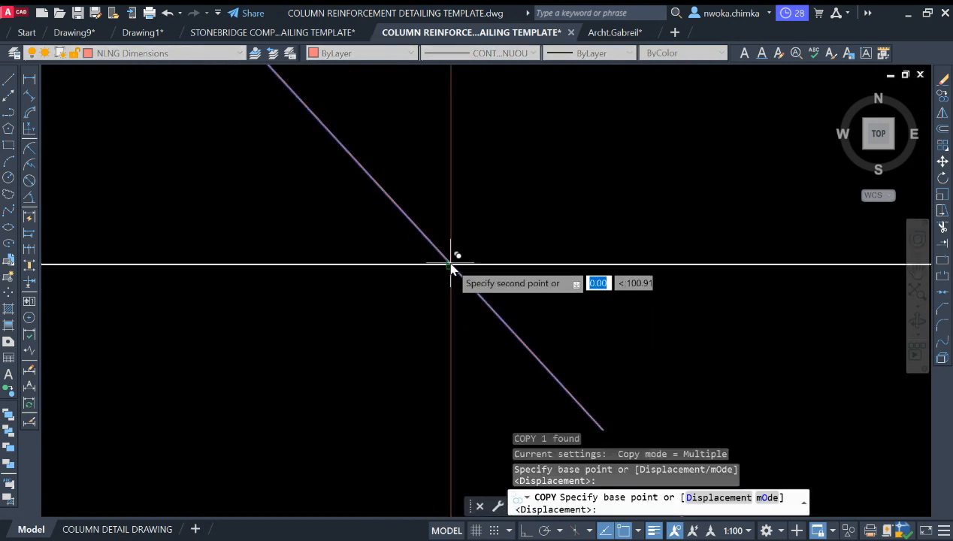
{"action": "scroll", "coordinate": [501, 259], "scroll_direction": "down", "scroll_amount": 8}
{"action": "mouse_move", "coordinate": [535, 202]}
{"action": "middle_mouse_down"}
{"action": "mouse_move", "coordinate": [550, 314]}
{"action": "mouse_move", "coordinate": [545, 359]}
{"action": "mouse_move", "coordinate": [498, 85]}
{"action": "middle_mouse_up"}
{"action": "scroll", "coordinate": [540, 359], "scroll_direction": "down", "scroll_amount": 4}
{"action": "scroll", "coordinate": [545, 359], "scroll_direction": "down", "scroll_amount": 2}
{"action": "scroll", "coordinate": [547, 206], "scroll_direction": "up", "scroll_amount": 2}
{"action": "left_click", "coordinate": [522, 188]}
{"action": "scroll", "coordinate": [526, 196], "scroll_direction": "down", "scroll_amount": 4}
{"action": "scroll", "coordinate": [506, 217], "scroll_direction": "up", "scroll_amount": 2}
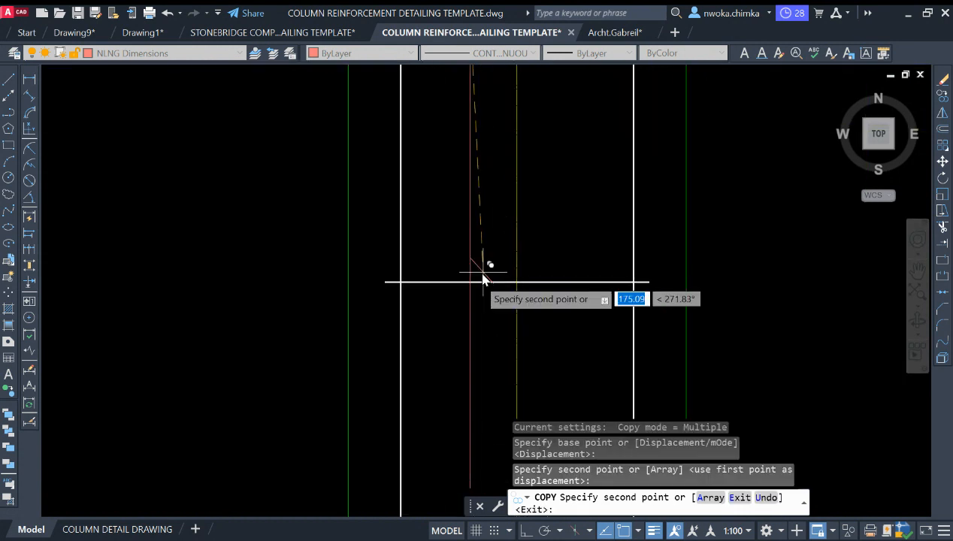
{"action": "left_click", "coordinate": [472, 284]}
{"action": "scroll", "coordinate": [501, 251], "scroll_direction": "down", "scroll_amount": 3}
{"action": "scroll", "coordinate": [481, 221], "scroll_direction": "up", "scroll_amount": 4}
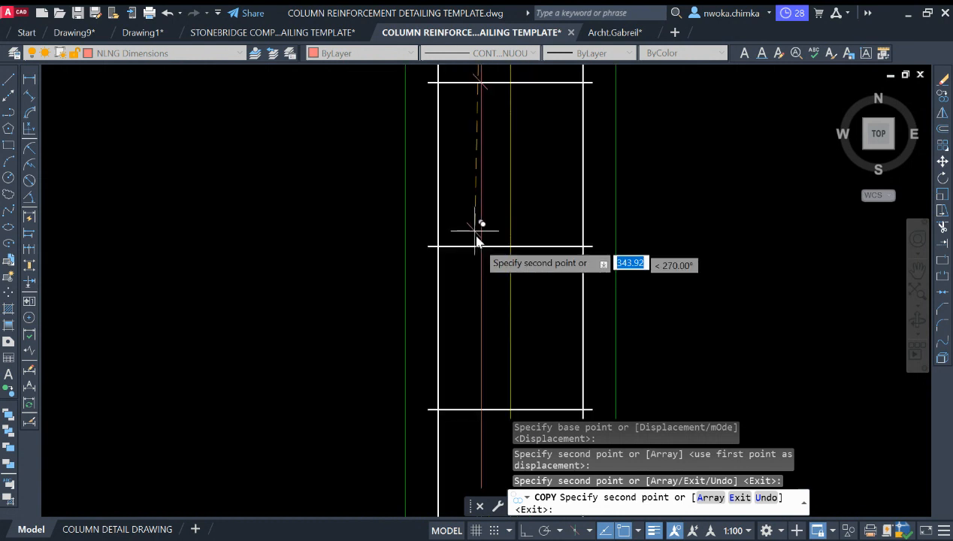
{"action": "left_click", "coordinate": [479, 249]}
Examine the indicator line ticks and the 19-T10-04-200 link label with its leader in the finished reference column detail
{"action": "scroll", "coordinate": [504, 244], "scroll_direction": "down", "scroll_amount": 10}
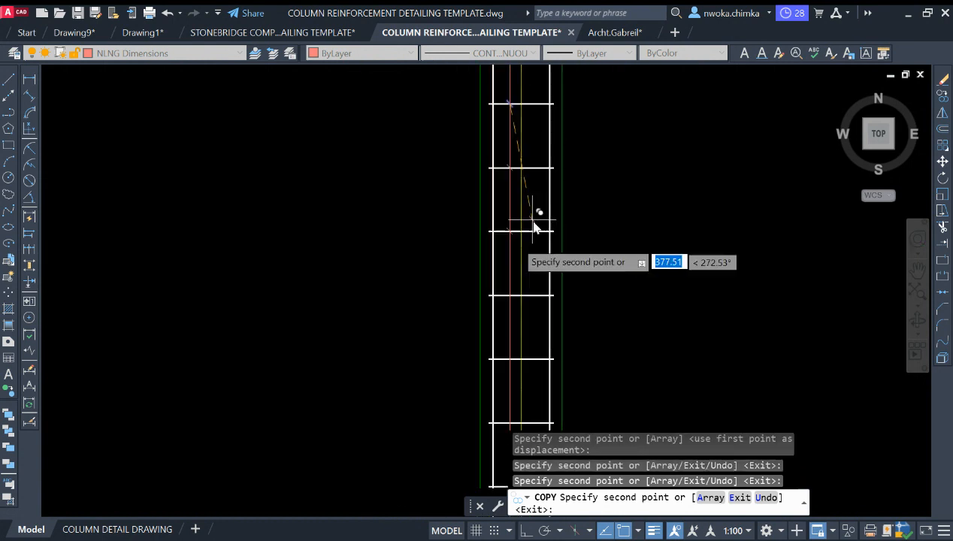
{"action": "scroll", "coordinate": [496, 233], "scroll_direction": "down", "scroll_amount": 4}
{"action": "scroll", "coordinate": [800, 213], "scroll_direction": "down", "scroll_amount": 3}
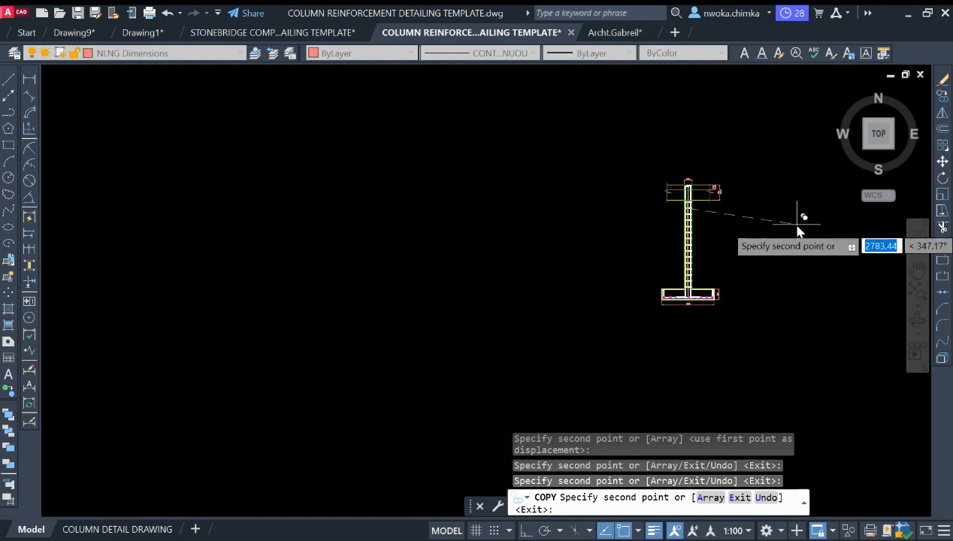
{"action": "middle_click_drag", "start_coordinate": [800, 212], "coordinate": [632, 322]}
{"action": "scroll", "coordinate": [523, 300], "scroll_direction": "down", "scroll_amount": 4}
{"action": "middle_click_drag", "start_coordinate": [329, 299], "coordinate": [561, 292]}
{"action": "middle_click_drag", "start_coordinate": [423, 287], "coordinate": [497, 274]}
{"action": "scroll", "coordinate": [555, 223], "scroll_direction": "up", "scroll_amount": 8}
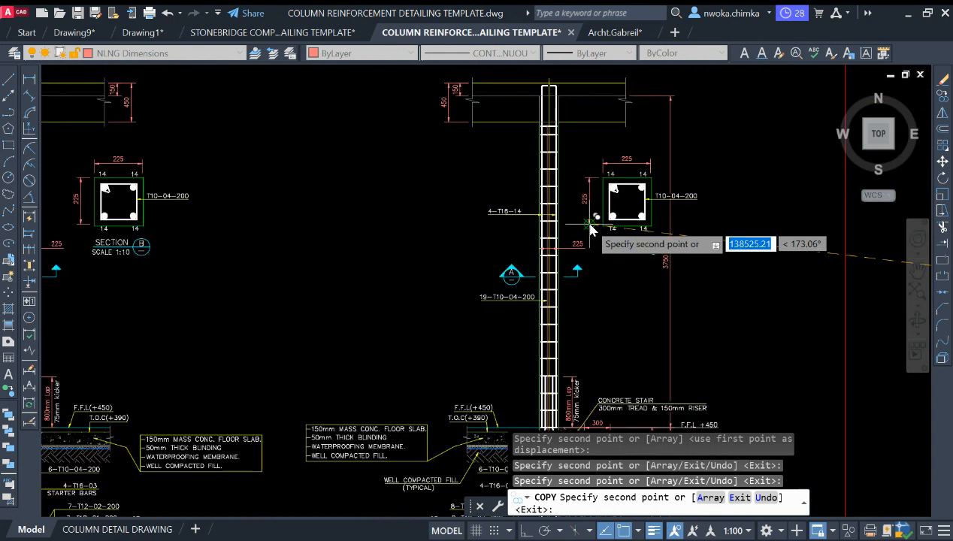
{"action": "scroll", "coordinate": [536, 214], "scroll_direction": "up", "scroll_amount": 4}
{"action": "scroll", "coordinate": [537, 218], "scroll_direction": "down", "scroll_amount": 2}
{"action": "scroll", "coordinate": [540, 315], "scroll_direction": "up", "scroll_amount": 4}
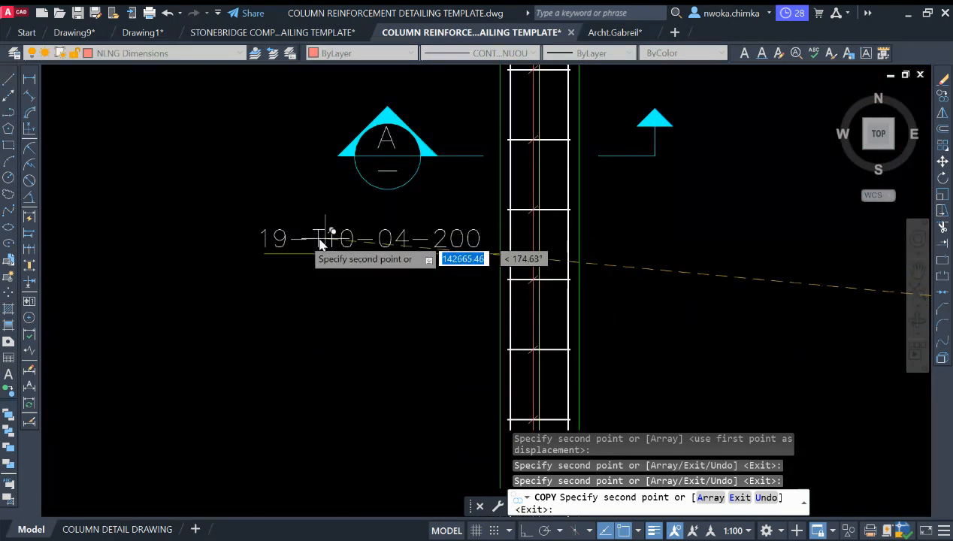
{"action": "scroll", "coordinate": [301, 240], "scroll_direction": "up", "scroll_amount": 2}
{"action": "scroll", "coordinate": [274, 250], "scroll_direction": "up", "scroll_amount": 3}
{"action": "scroll", "coordinate": [354, 245], "scroll_direction": "down", "scroll_amount": 3}
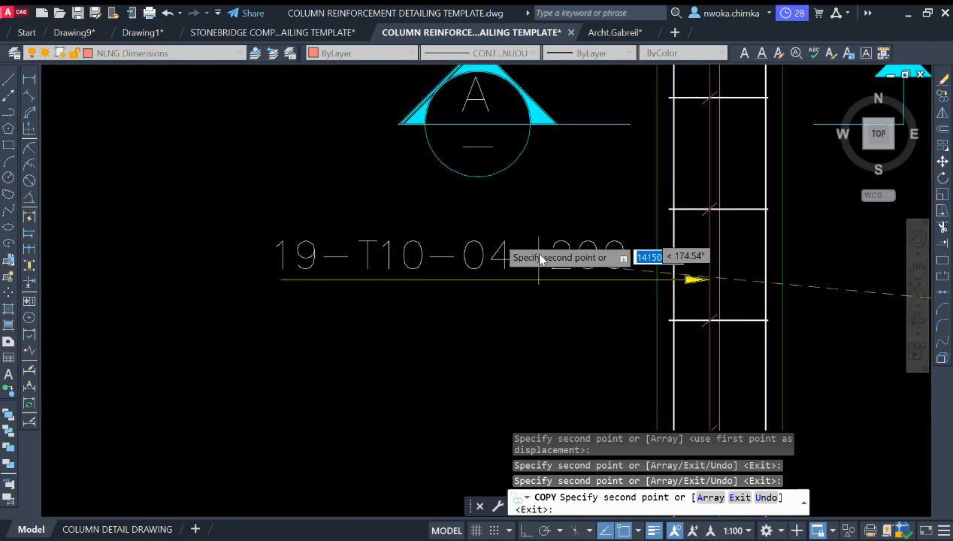
{"action": "scroll", "coordinate": [275, 263], "scroll_direction": "down", "scroll_amount": 6}
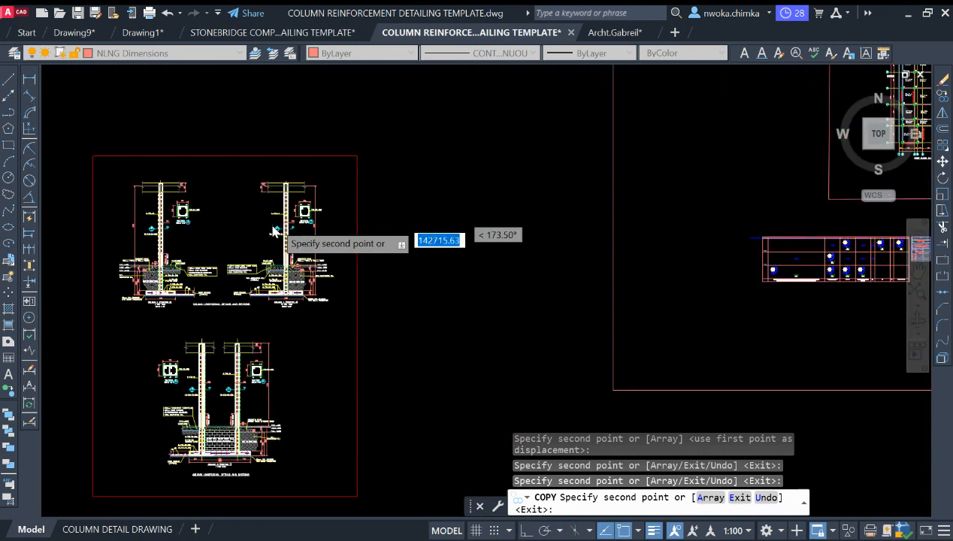
Copy the diagonal tick to every remaining link intersection along the indicator line, down to the lowest link above the footing
{"action": "scroll", "coordinate": [479, 251], "scroll_direction": "up", "scroll_amount": 10}
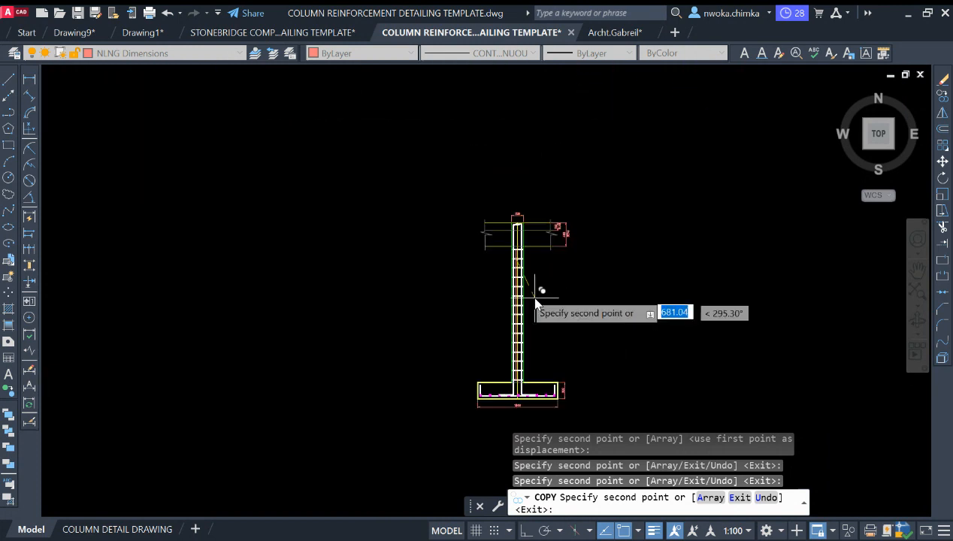
{"action": "scroll", "coordinate": [517, 290], "scroll_direction": "up", "scroll_amount": 8}
{"action": "scroll", "coordinate": [515, 245], "scroll_direction": "down", "scroll_amount": 6}
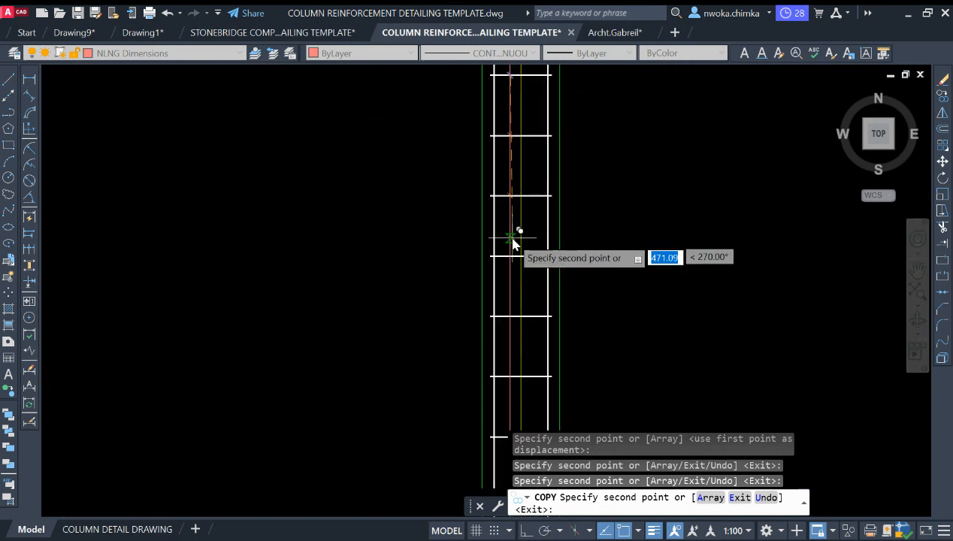
{"action": "scroll", "coordinate": [512, 231], "scroll_direction": "up", "scroll_amount": 4}
{"action": "scroll", "coordinate": [508, 287], "scroll_direction": "up", "scroll_amount": 2}
{"action": "left_click", "coordinate": [512, 305]}
{"action": "scroll", "coordinate": [515, 181], "scroll_direction": "down", "scroll_amount": 4}
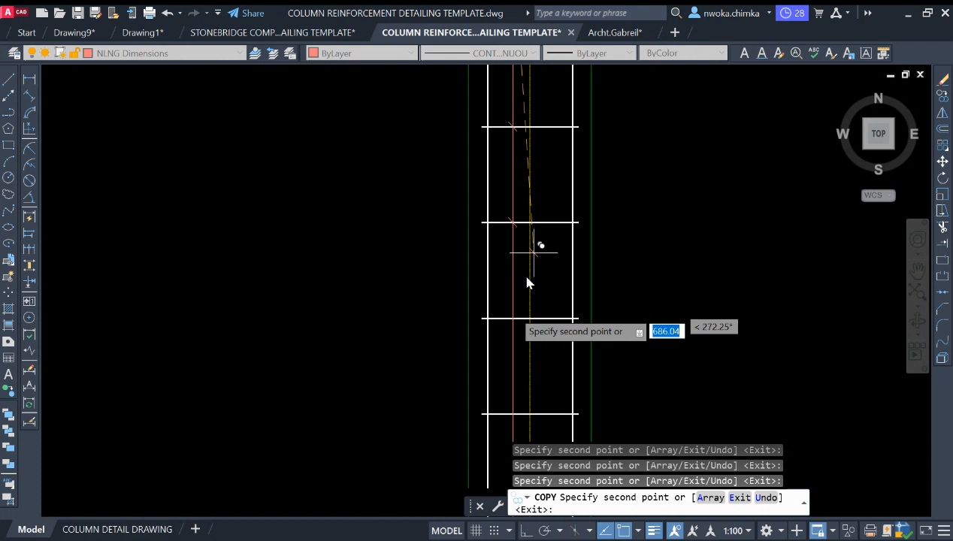
{"action": "scroll", "coordinate": [509, 309], "scroll_direction": "up", "scroll_amount": 6}
{"action": "scroll", "coordinate": [530, 249], "scroll_direction": "down", "scroll_amount": 5}
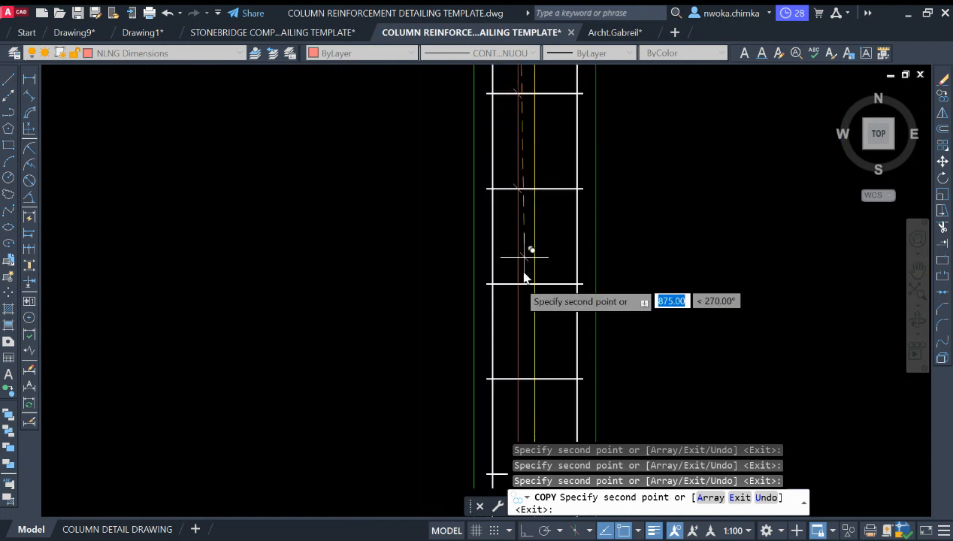
{"action": "scroll", "coordinate": [519, 267], "scroll_direction": "up", "scroll_amount": 3}
{"action": "scroll", "coordinate": [526, 258], "scroll_direction": "down", "scroll_amount": 5}
{"action": "scroll", "coordinate": [530, 248], "scroll_direction": "up", "scroll_amount": 5}
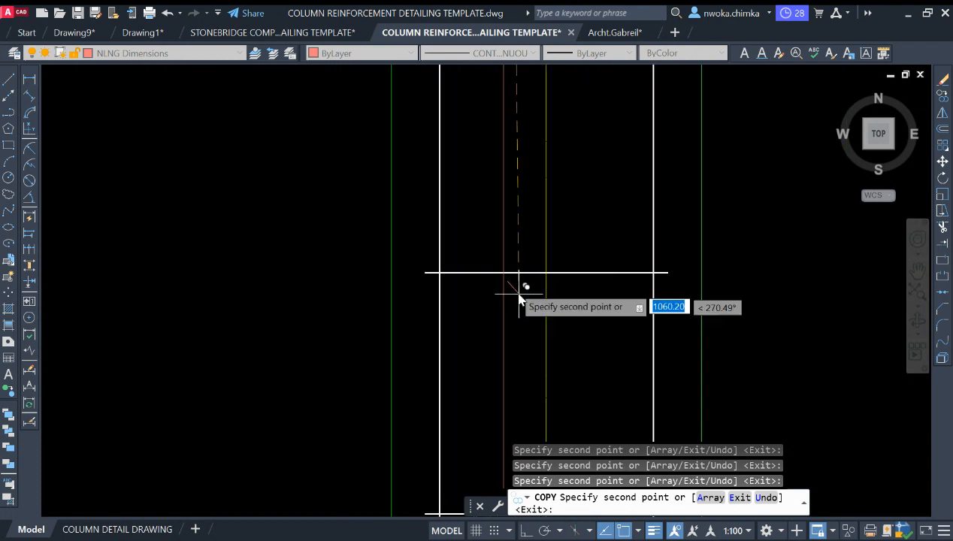
{"action": "scroll", "coordinate": [510, 301], "scroll_direction": "down", "scroll_amount": 5}
{"action": "scroll", "coordinate": [511, 315], "scroll_direction": "up", "scroll_amount": 5}
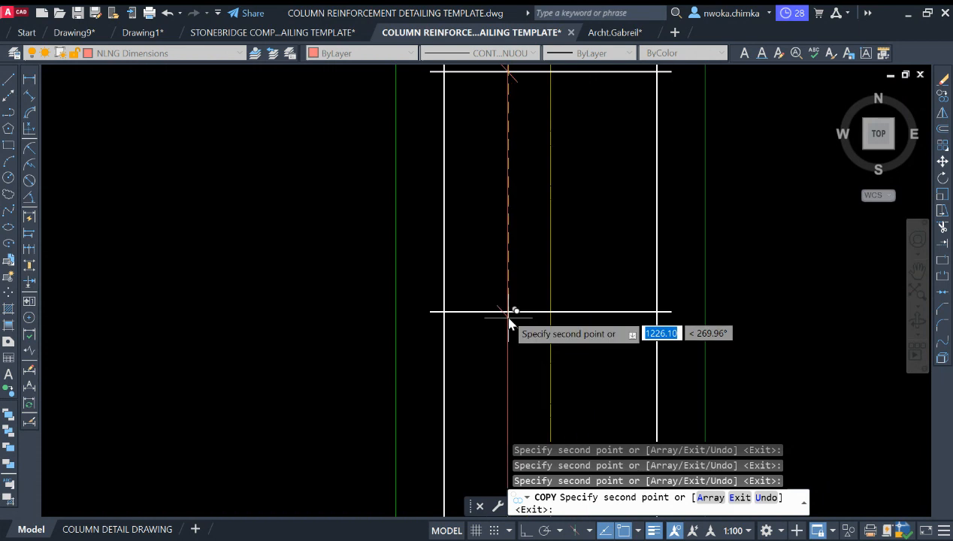
{"action": "scroll", "coordinate": [508, 225], "scroll_direction": "down", "scroll_amount": 5}
{"action": "scroll", "coordinate": [500, 300], "scroll_direction": "up", "scroll_amount": 5}
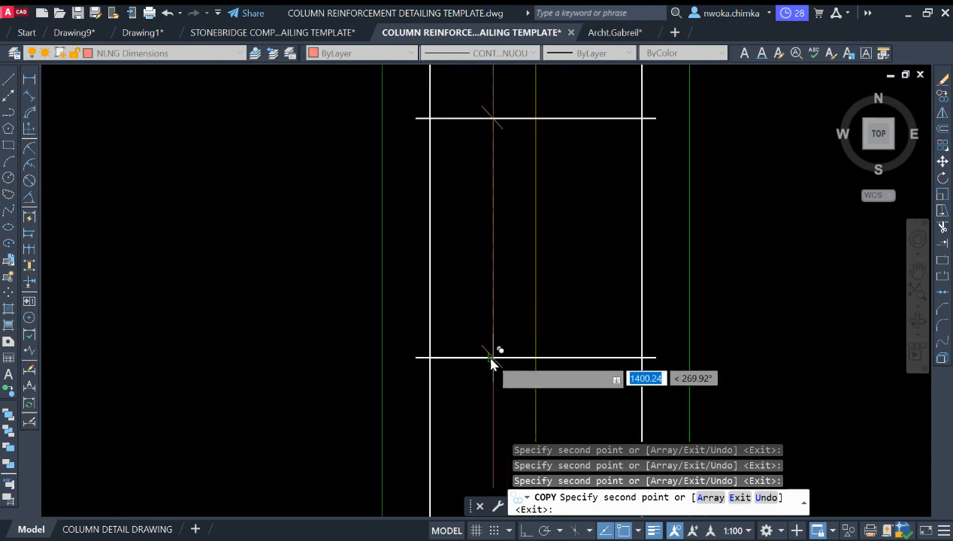
{"action": "scroll", "coordinate": [519, 188], "scroll_direction": "down", "scroll_amount": 5}
{"action": "scroll", "coordinate": [505, 264], "scroll_direction": "up", "scroll_amount": 4}
{"action": "scroll", "coordinate": [504, 188], "scroll_direction": "down", "scroll_amount": 5}
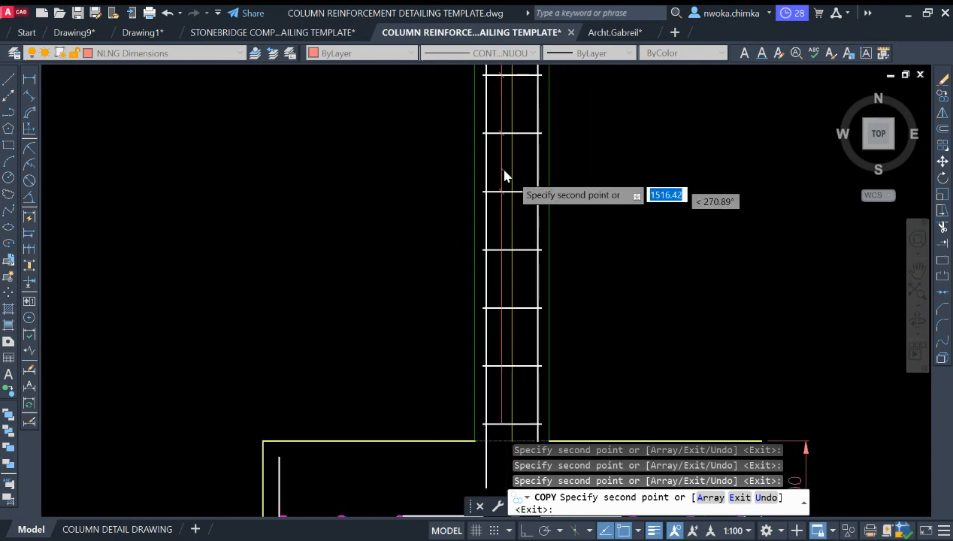
{"action": "scroll", "coordinate": [505, 239], "scroll_direction": "up", "scroll_amount": 2}
{"action": "left_click", "coordinate": [497, 256]}
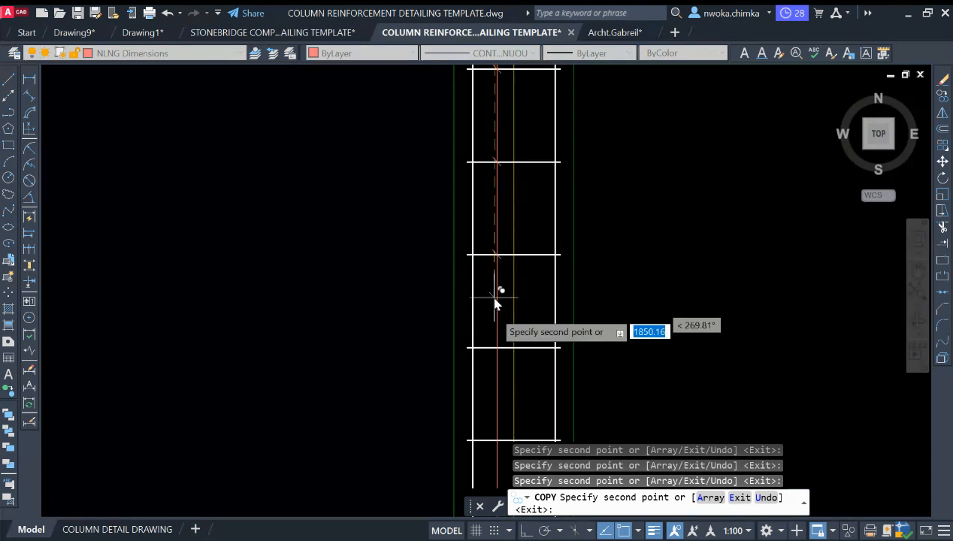
{"action": "left_click", "coordinate": [497, 348]}
{"action": "scroll", "coordinate": [491, 165], "scroll_direction": "down", "scroll_amount": 2}
{"action": "scroll", "coordinate": [491, 167], "scroll_direction": "down", "scroll_amount": 2}
{"action": "scroll", "coordinate": [499, 264], "scroll_direction": "up", "scroll_amount": 2}
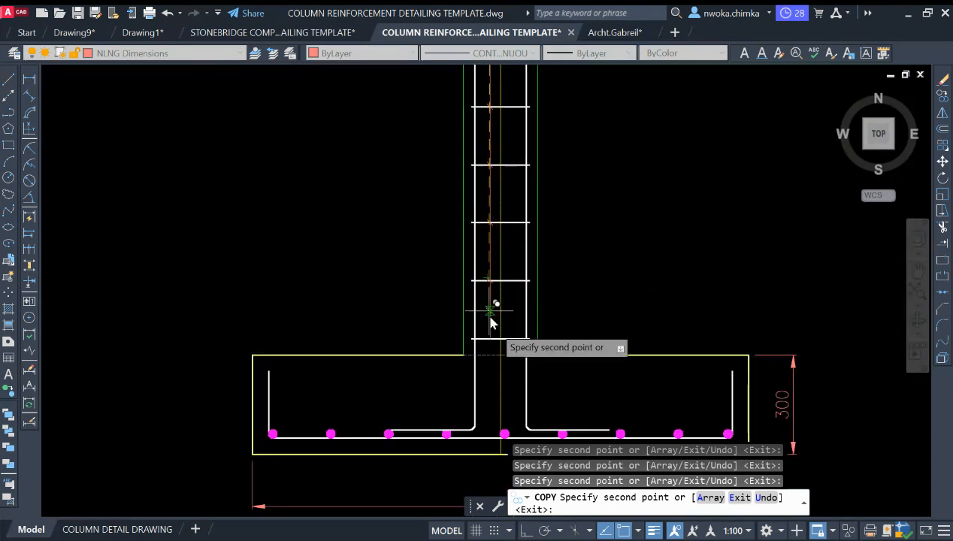
{"action": "scroll", "coordinate": [496, 329], "scroll_direction": "up", "scroll_amount": 2}
{"action": "left_click", "coordinate": [488, 345]}
{"action": "scroll", "coordinate": [565, 344], "scroll_direction": "down", "scroll_amount": 4}
{"action": "key", "text": "Escape"}
Finish copying the ticks and make NLNG Leader Lines the current layer
{"action": "scroll", "coordinate": [618, 278], "scroll_direction": "down", "scroll_amount": 2}
{"action": "middle_click_drag", "start_coordinate": [618, 214], "coordinate": [618, 344]}
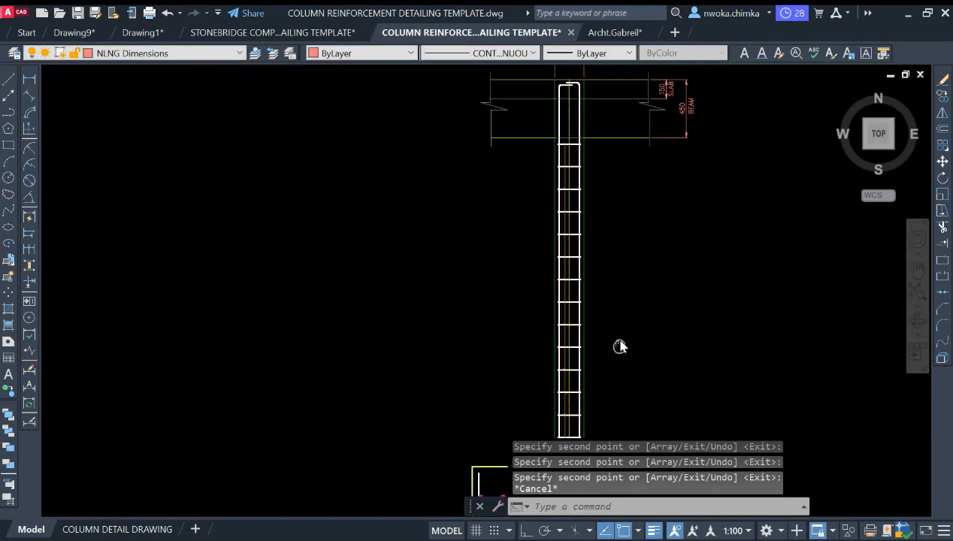
{"action": "middle_click_drag", "start_coordinate": [605, 143], "coordinate": [594, 182]}
{"action": "scroll", "coordinate": [559, 189], "scroll_direction": "up", "scroll_amount": 4}
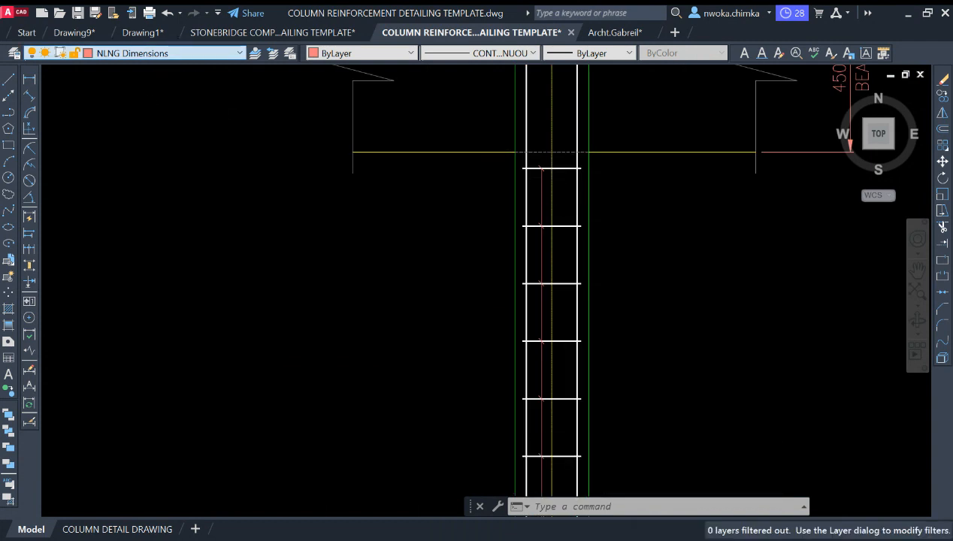
{"action": "left_click", "coordinate": [108, 211]}
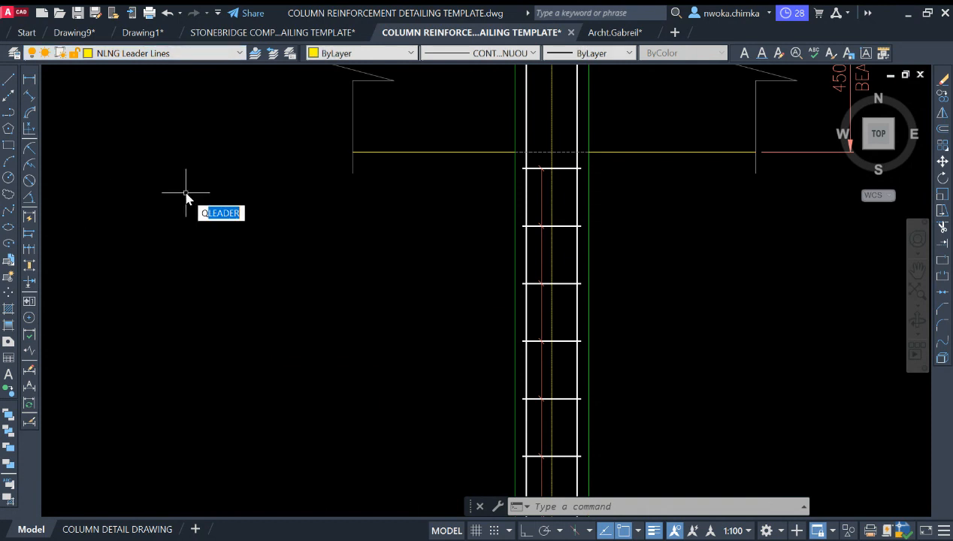
Draw a horizontal quick leader without text, its arrow on the link indicator line midway between two links and its tail outside the column
{"action": "type", "text": "QL"}
{"action": "key", "text": "Return"}
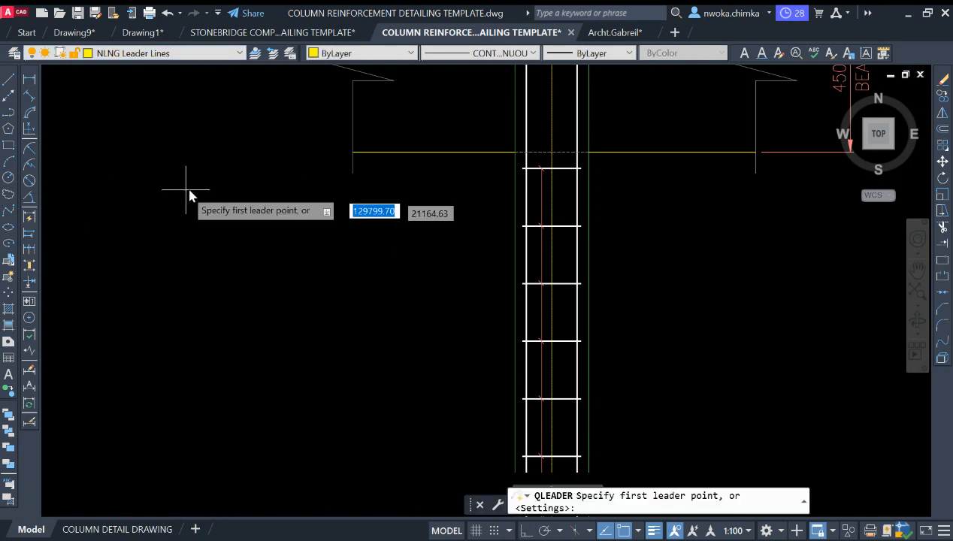
{"action": "scroll", "coordinate": [549, 156], "scroll_direction": "down", "scroll_amount": 4}
{"action": "scroll", "coordinate": [559, 277], "scroll_direction": "up", "scroll_amount": 3}
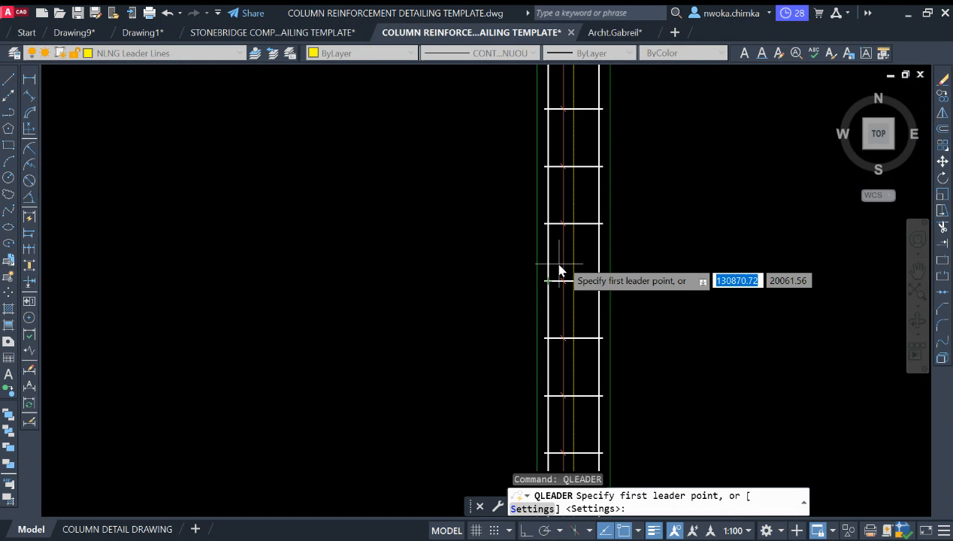
{"action": "scroll", "coordinate": [572, 264], "scroll_direction": "down", "scroll_amount": 3}
{"action": "scroll", "coordinate": [581, 268], "scroll_direction": "up", "scroll_amount": 3}
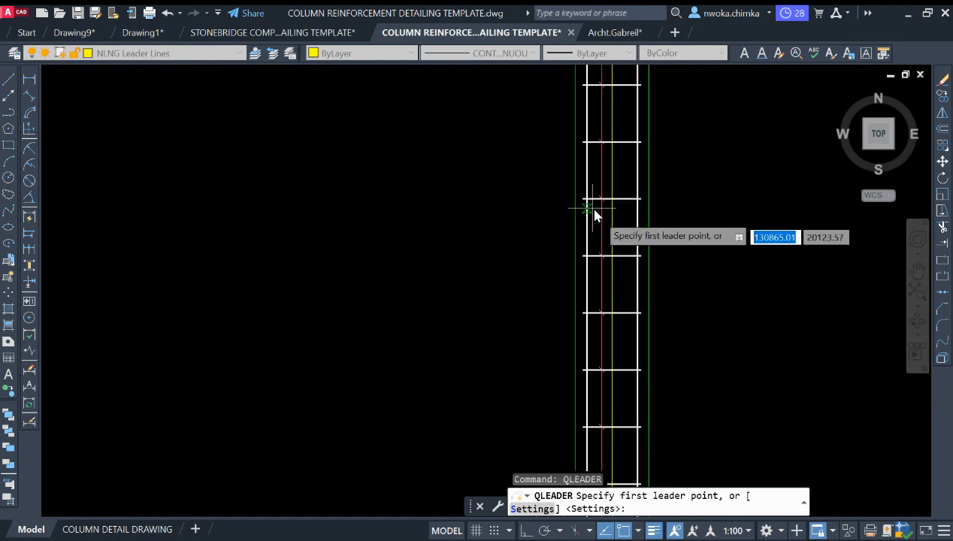
{"action": "scroll", "coordinate": [603, 226], "scroll_direction": "up", "scroll_amount": 2}
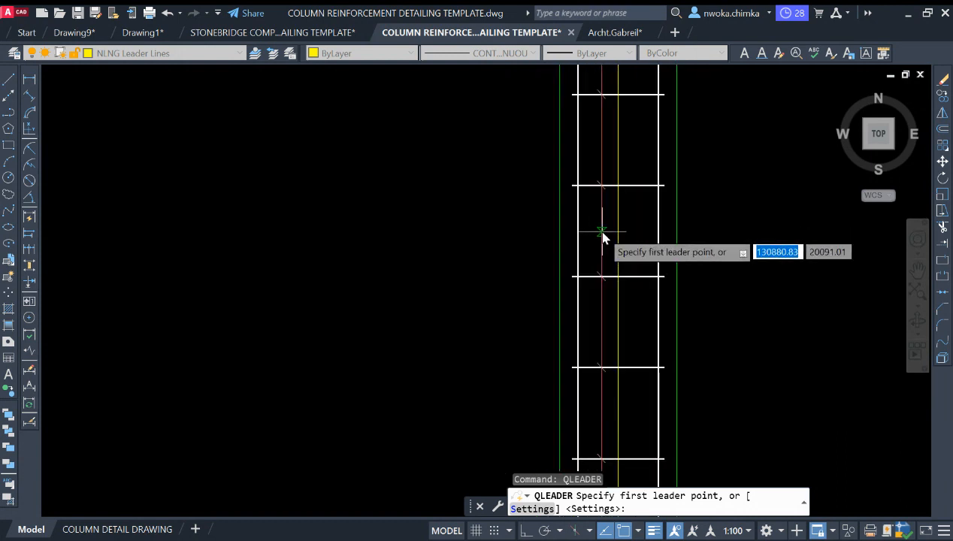
{"action": "left_click", "coordinate": [600, 231]}
{"action": "key", "text": "F8"}
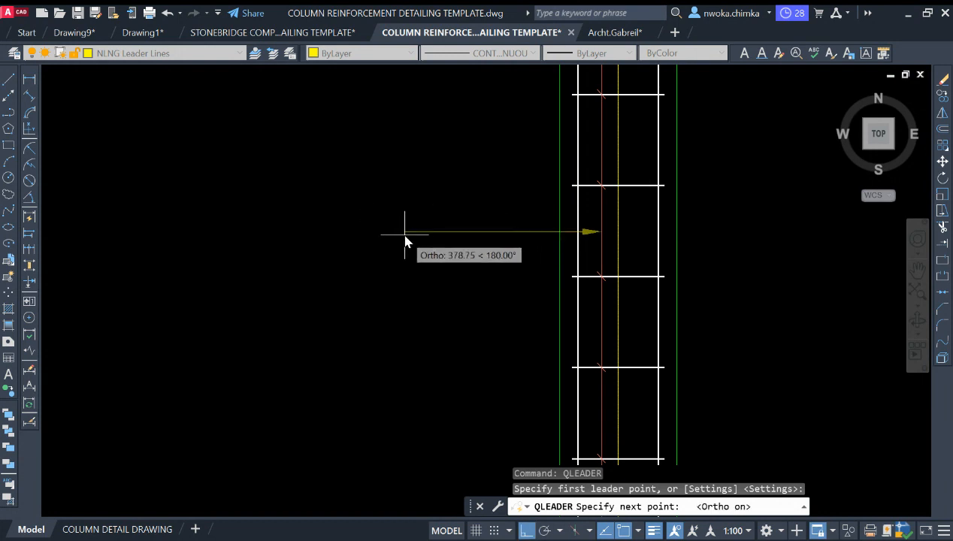
{"action": "key", "text": "Escape"}
{"action": "scroll", "coordinate": [649, 219], "scroll_direction": "down", "scroll_amount": 6}
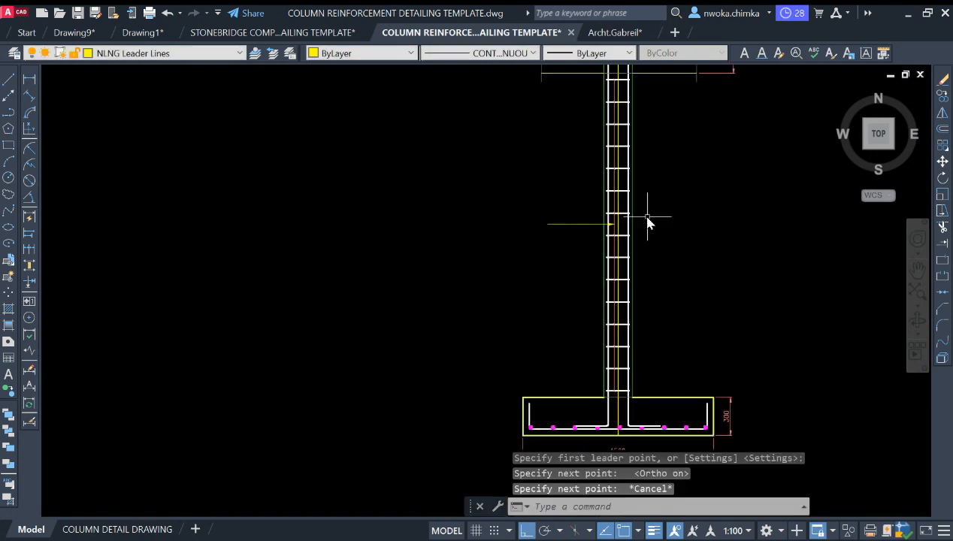
{"action": "scroll", "coordinate": [376, 235], "scroll_direction": "down", "scroll_amount": 2}
{"action": "middle_click_drag", "start_coordinate": [365, 233], "coordinate": [570, 231]}
{"action": "middle_click_drag", "start_coordinate": [725, 240], "coordinate": [411, 241]}
{"action": "scroll", "coordinate": [512, 241], "scroll_direction": "up", "scroll_amount": 4}
{"action": "scroll", "coordinate": [639, 275], "scroll_direction": "up", "scroll_amount": 4}
{"action": "middle_click_drag", "start_coordinate": [594, 245], "coordinate": [434, 252]}
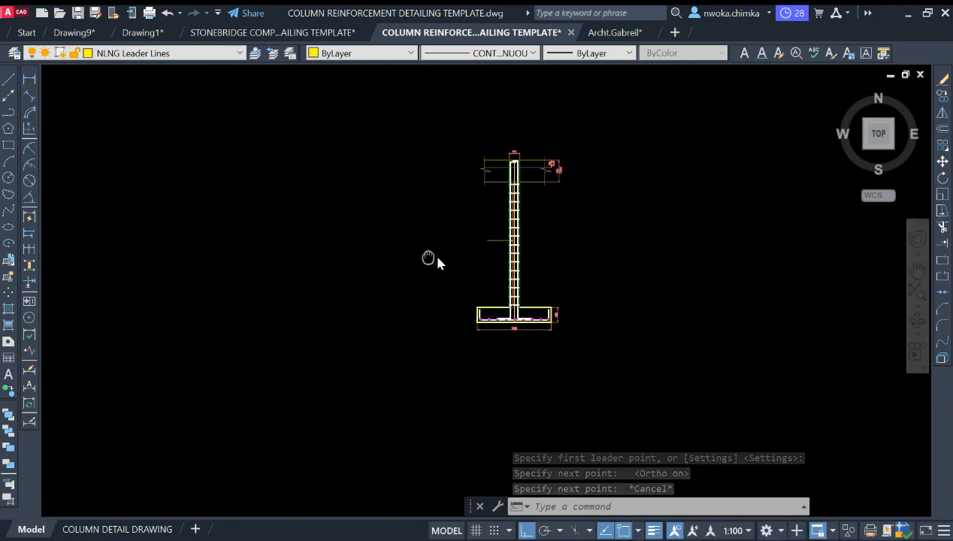
{"action": "left_click", "coordinate": [30, 80]}
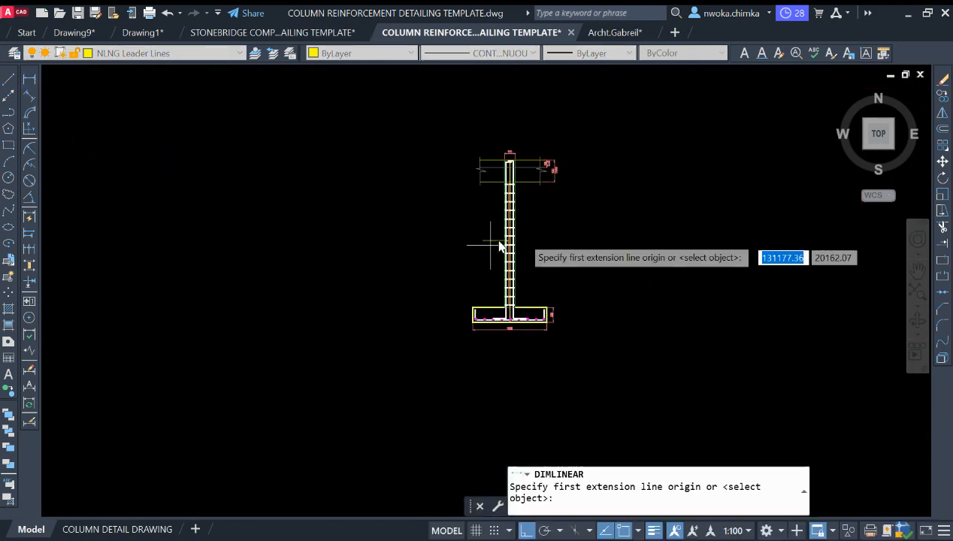
{"action": "scroll", "coordinate": [503, 244], "scroll_direction": "up", "scroll_amount": 4}
{"action": "key", "text": "Escape"}
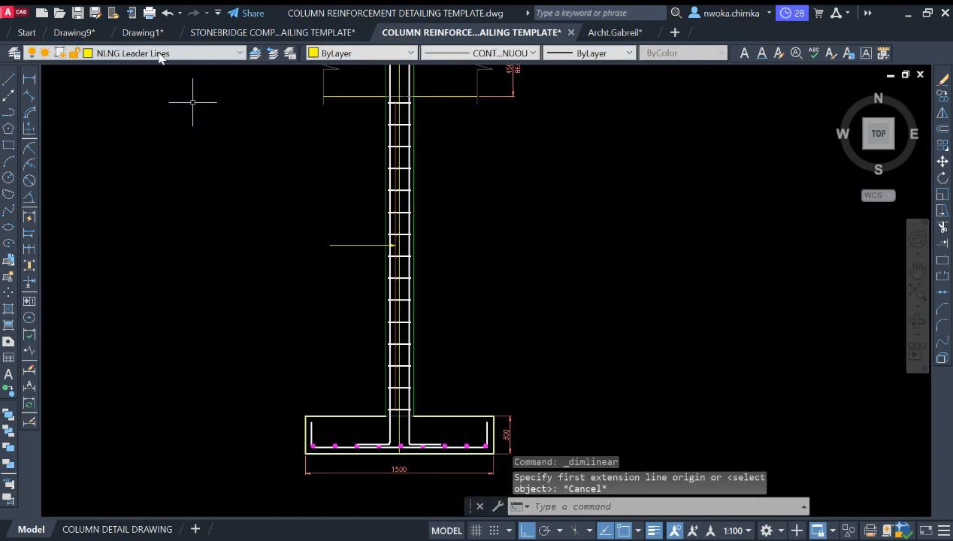
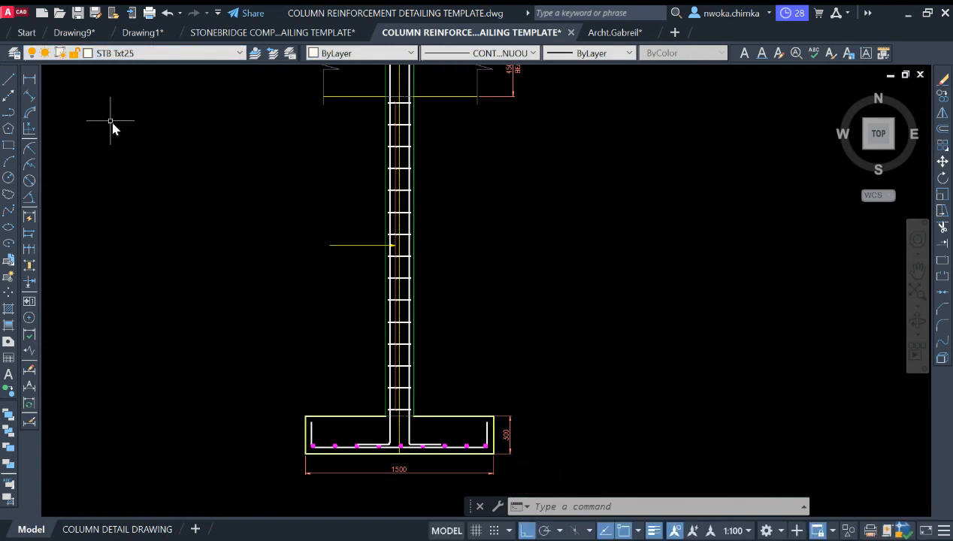
Place a horizontal linear dimension about 625 long in the empty space beside the column on the STB Txt25 layer
{"action": "left_click", "coordinate": [31, 78]}
{"action": "middle_click_drag", "start_coordinate": [332, 228], "coordinate": [407, 231]}
{"action": "left_click", "coordinate": [288, 217]}
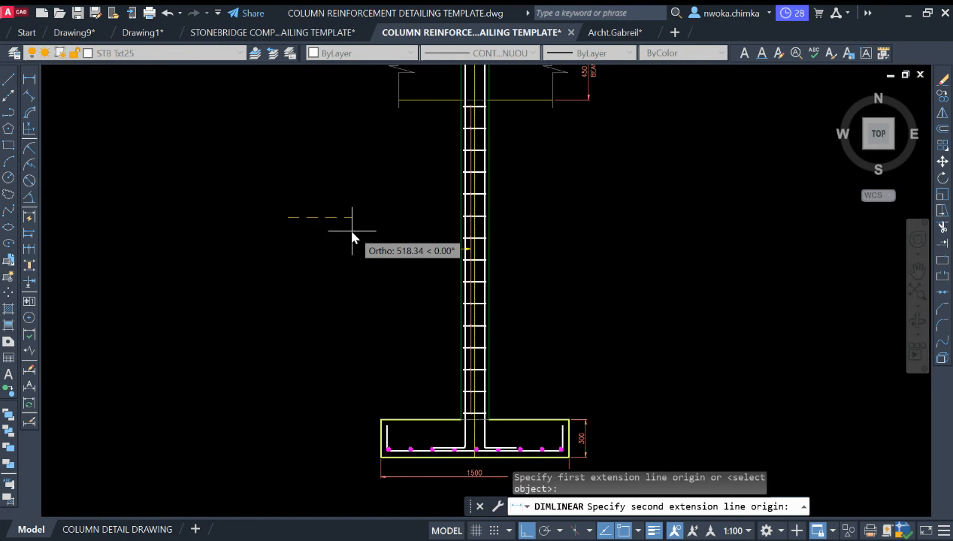
{"action": "left_click", "coordinate": [366, 236]}
{"action": "left_click", "coordinate": [312, 200]}
{"action": "scroll", "coordinate": [313, 197], "scroll_direction": "up", "scroll_amount": 2}
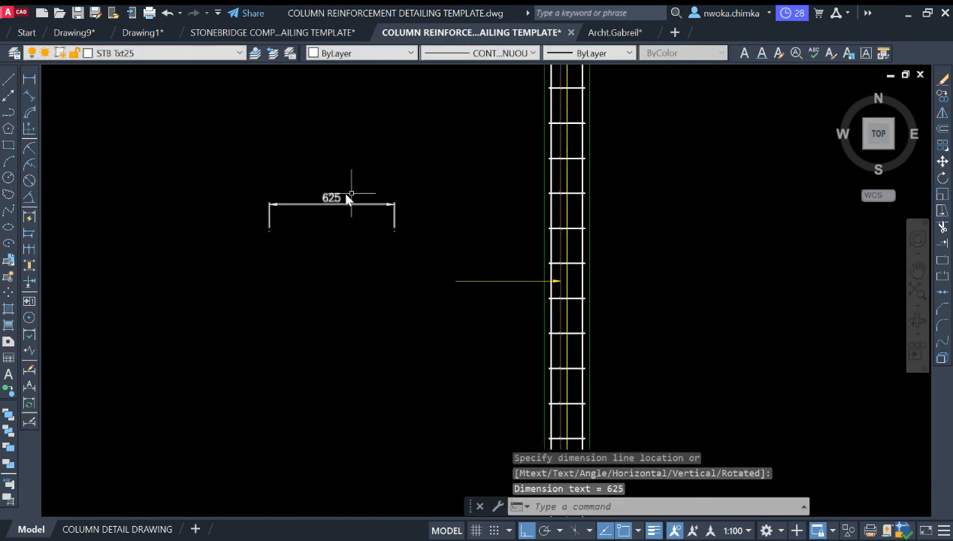
{"action": "scroll", "coordinate": [316, 198], "scroll_direction": "up", "scroll_amount": 2}
Explode the new dimension and erase its lines and arrowheads, keeping only the text
{"action": "left_click", "coordinate": [304, 187]}
{"action": "left_click", "coordinate": [261, 245]}
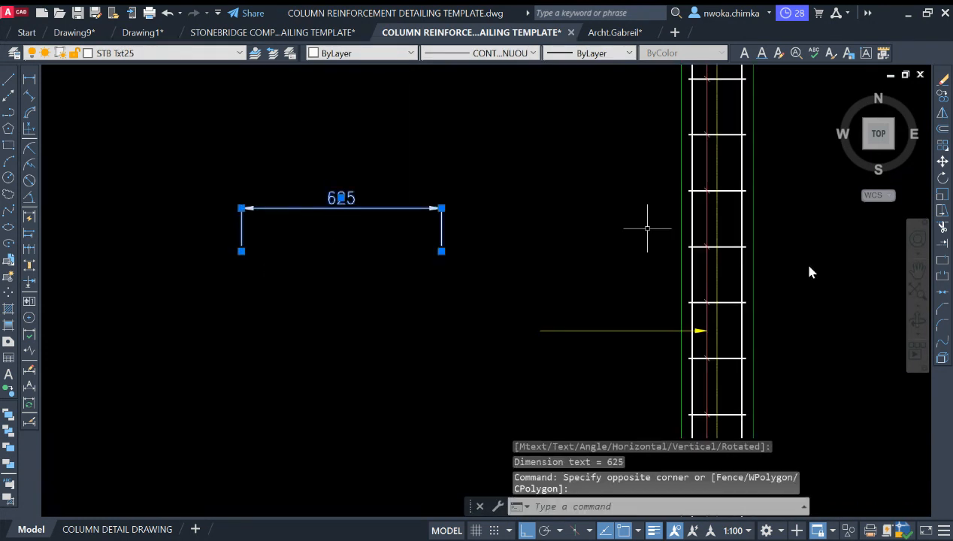
{"action": "left_click", "coordinate": [942, 359]}
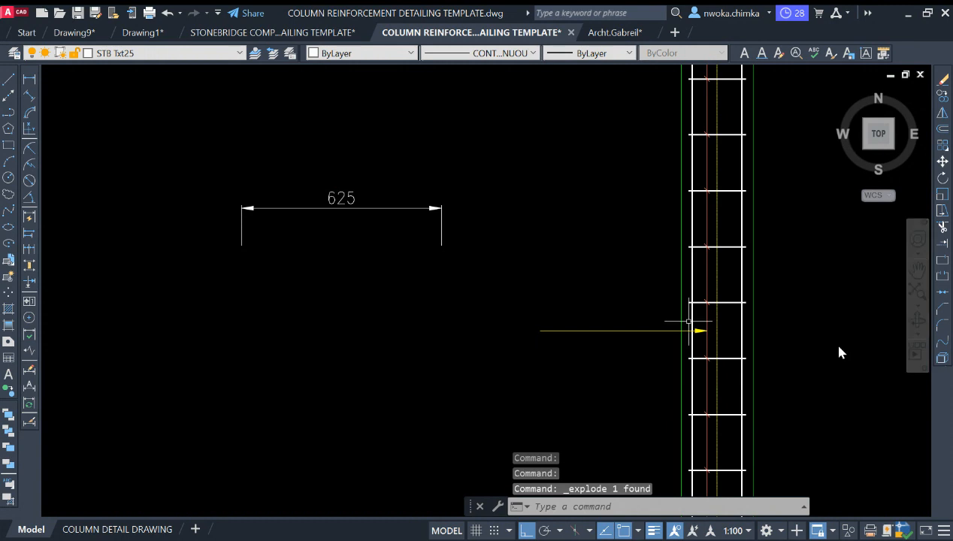
{"action": "left_click", "coordinate": [469, 201]}
{"action": "left_click", "coordinate": [357, 261]}
{"action": "left_click", "coordinate": [255, 204]}
{"action": "left_click", "coordinate": [233, 265]}
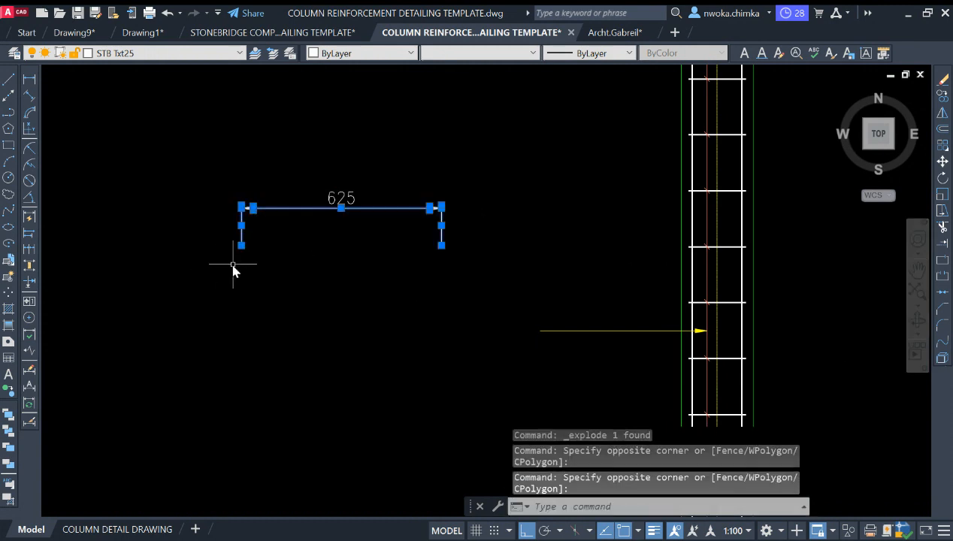
{"action": "key", "text": "Return"}
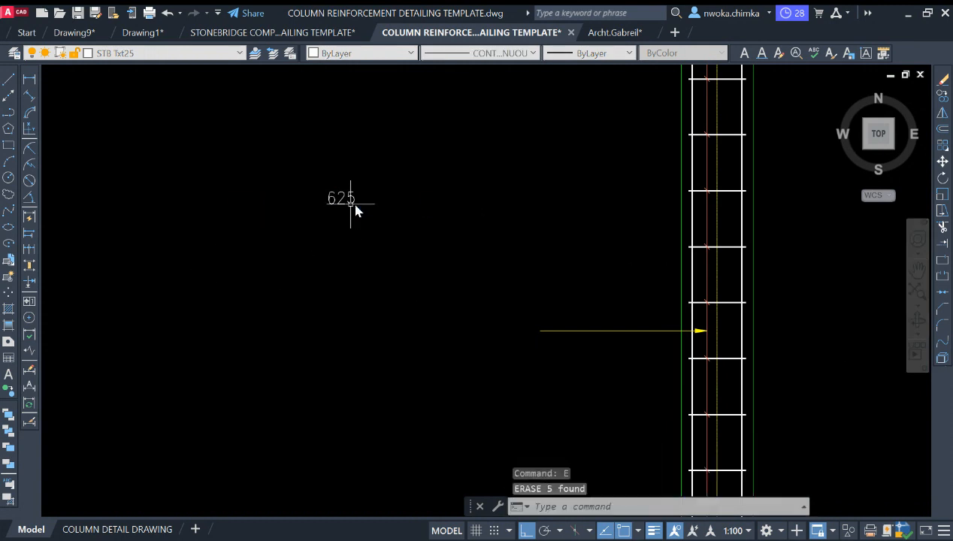
Move the loose dimension text horizontally toward the outer end of the link leader
{"action": "left_click", "coordinate": [355, 200]}
{"action": "key", "text": "Return"}
{"action": "left_click", "coordinate": [326, 233]}
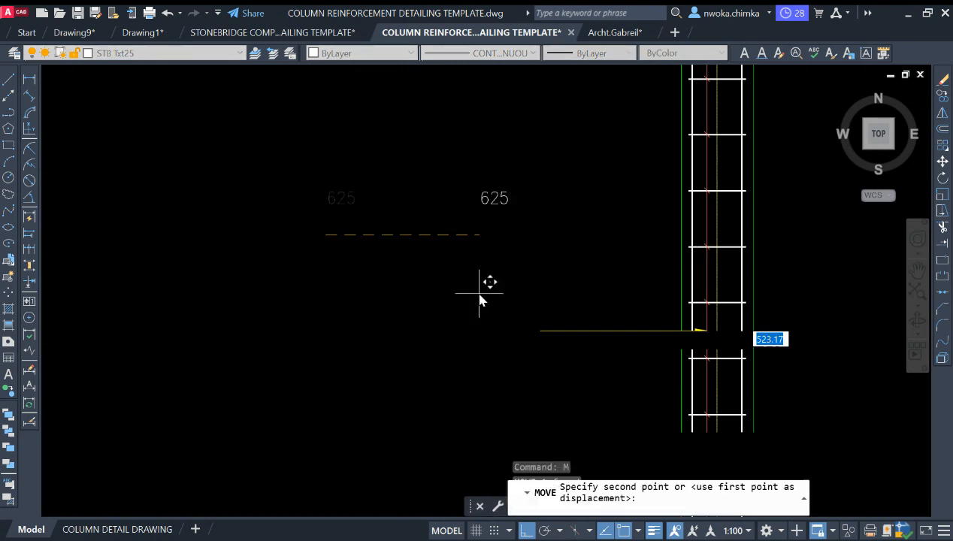
{"action": "left_click", "coordinate": [511, 341]}
{"action": "scroll", "coordinate": [524, 197], "scroll_direction": "up", "scroll_amount": 2}
Move the loose text down so it sits just above the tail of the link leader
{"action": "left_click", "coordinate": [546, 190]}
{"action": "left_click", "coordinate": [513, 213]}
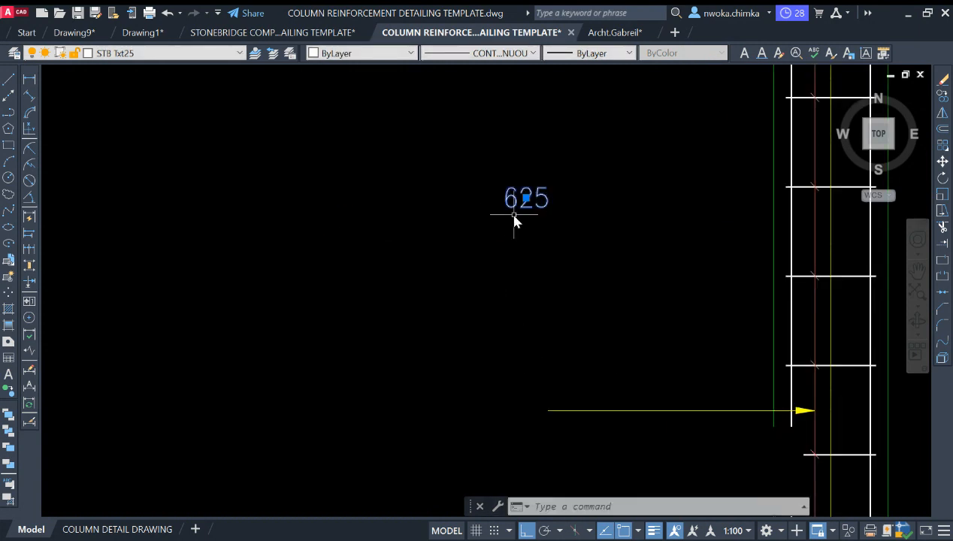
{"action": "type", "text": "m"}
{"action": "key", "text": "Return"}
{"action": "left_click", "coordinate": [526, 199]}
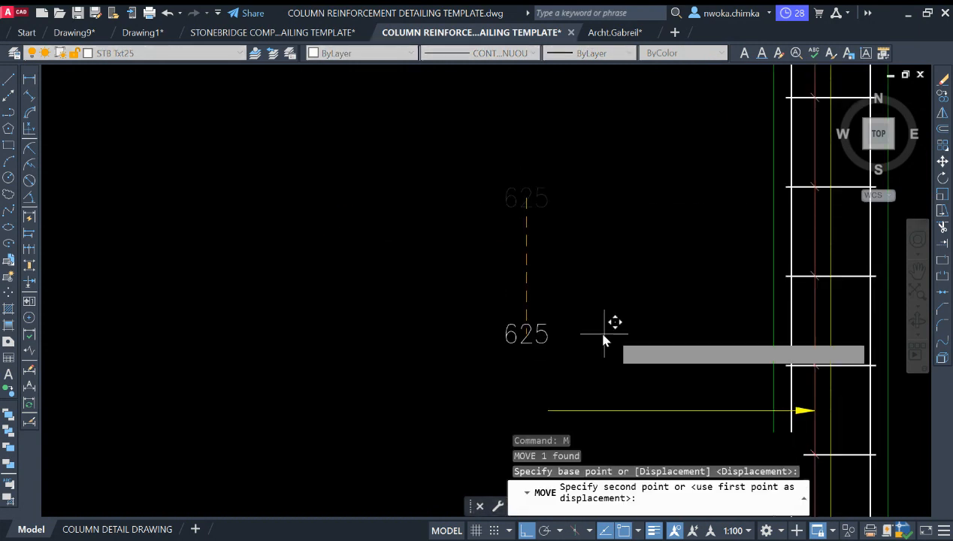
{"action": "key", "text": "F8"}
{"action": "scroll", "coordinate": [554, 230], "scroll_direction": "down", "scroll_amount": 1}
{"action": "scroll", "coordinate": [549, 292], "scroll_direction": "up", "scroll_amount": 2}
{"action": "left_click", "coordinate": [547, 303]}
{"action": "double_click", "coordinate": [546, 301]}
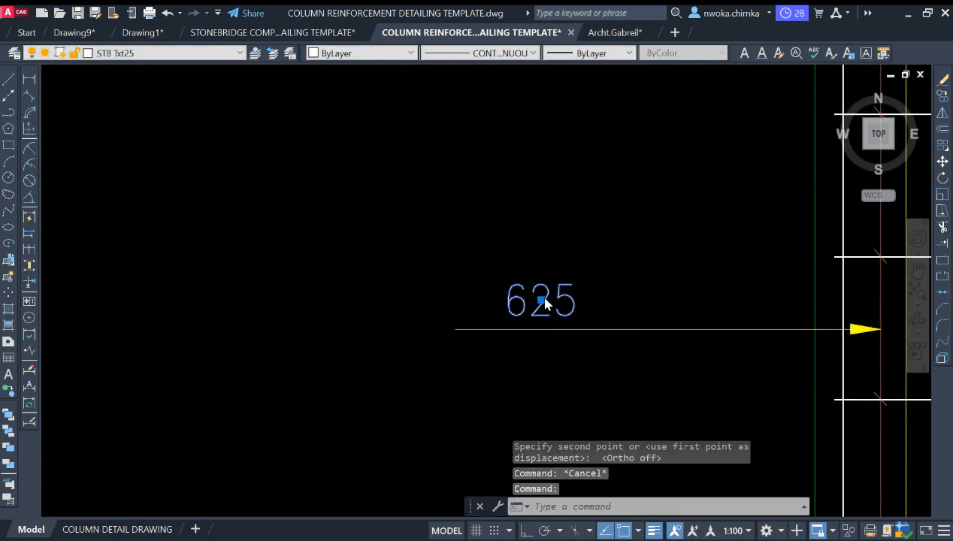
{"action": "left_click_drag", "start_coordinate": [511, 301], "coordinate": [561, 308]}
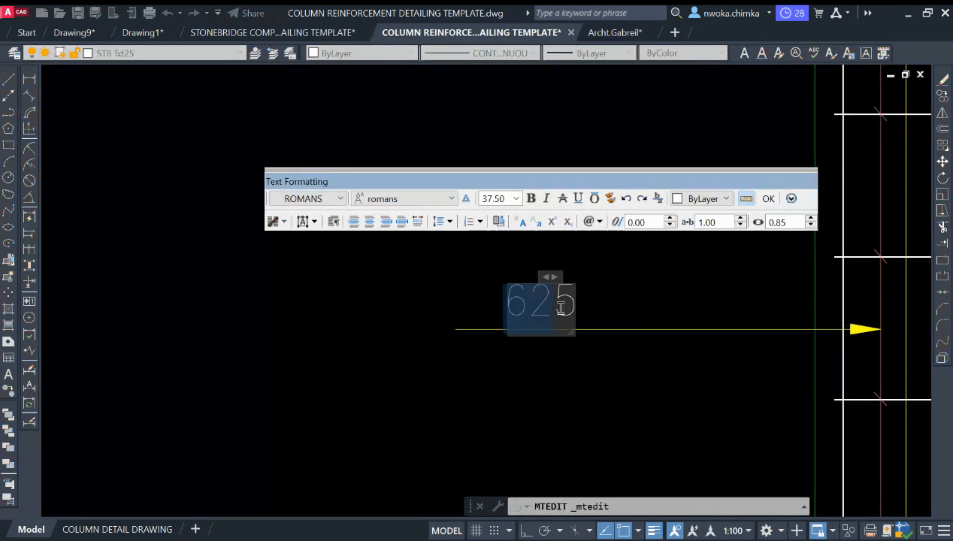
{"action": "scroll", "coordinate": [529, 306], "scroll_direction": "down", "scroll_amount": 2}
{"action": "scroll", "coordinate": [660, 301], "scroll_direction": "down", "scroll_amount": 1}
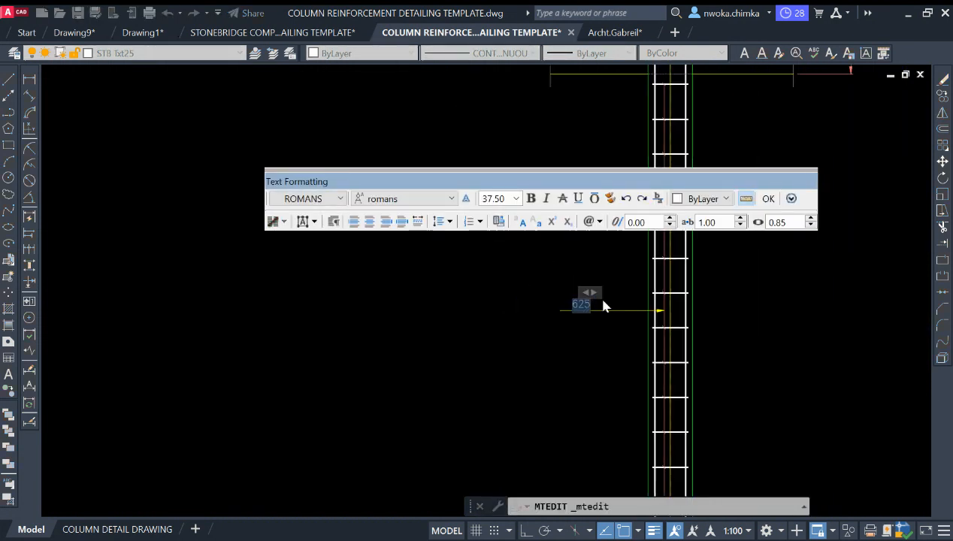
{"action": "left_click", "coordinate": [601, 306]}
Select the column links one after another from below the beam down to the footing to count them
{"action": "mouse_move", "coordinate": [599, 313]}
{"action": "middle_mouse_down"}
{"action": "mouse_move", "coordinate": [564, 345]}
{"action": "mouse_move", "coordinate": [493, 325]}
{"action": "middle_mouse_up"}
{"action": "scroll", "coordinate": [570, 149], "scroll_direction": "down", "scroll_amount": 4}
{"action": "scroll", "coordinate": [560, 172], "scroll_direction": "up", "scroll_amount": 4}
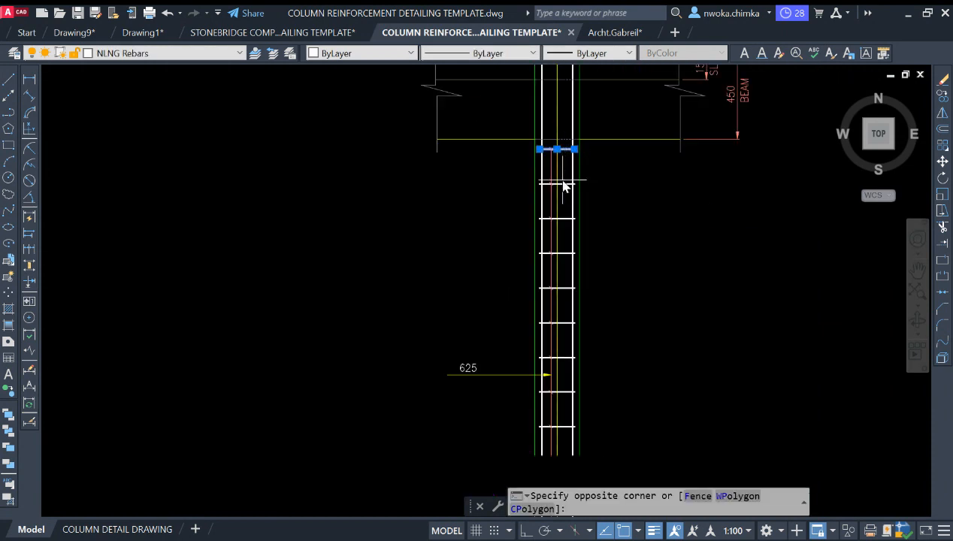
{"action": "left_click", "coordinate": [561, 191]}
{"action": "left_click", "coordinate": [531, 179]}
{"action": "left_click", "coordinate": [580, 189]}
{"action": "left_click", "coordinate": [526, 213]}
{"action": "left_click", "coordinate": [591, 230]}
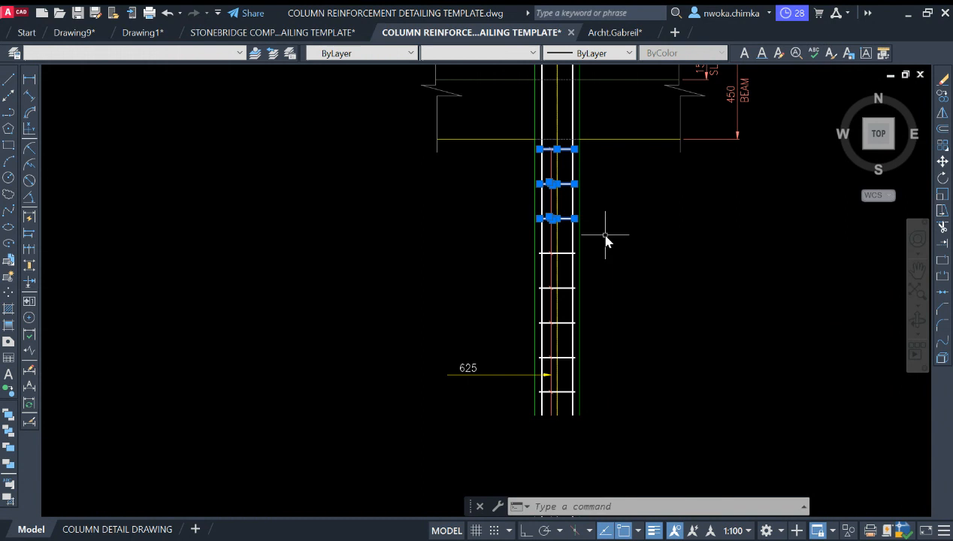
{"action": "left_click", "coordinate": [513, 243]}
{"action": "left_click", "coordinate": [598, 277]}
{"action": "middle_click_drag", "start_coordinate": [607, 289], "coordinate": [584, 214]}
{"action": "left_click", "coordinate": [486, 189]}
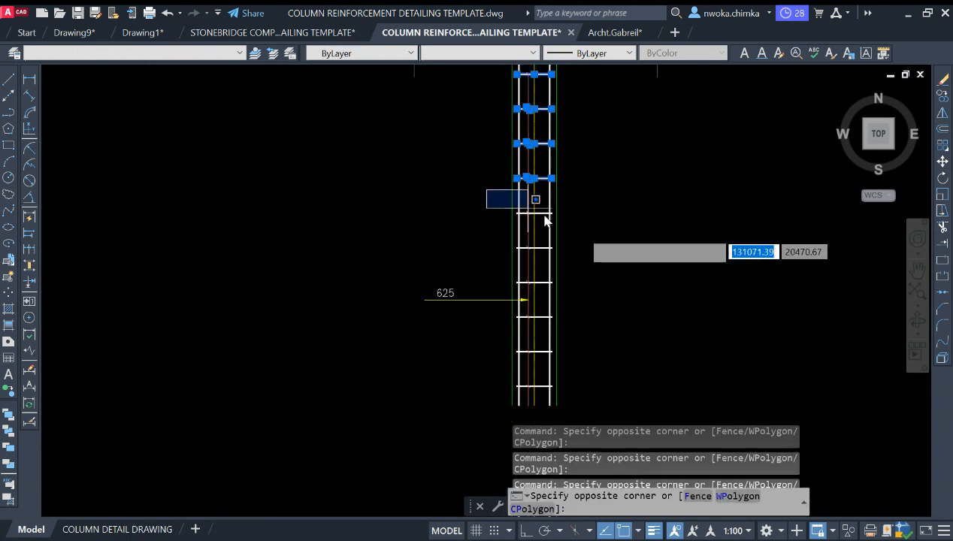
{"action": "left_click", "coordinate": [556, 226]}
{"action": "left_click", "coordinate": [504, 238]}
{"action": "left_click", "coordinate": [601, 263]}
{"action": "left_click", "coordinate": [500, 272]}
{"action": "left_click", "coordinate": [565, 290]}
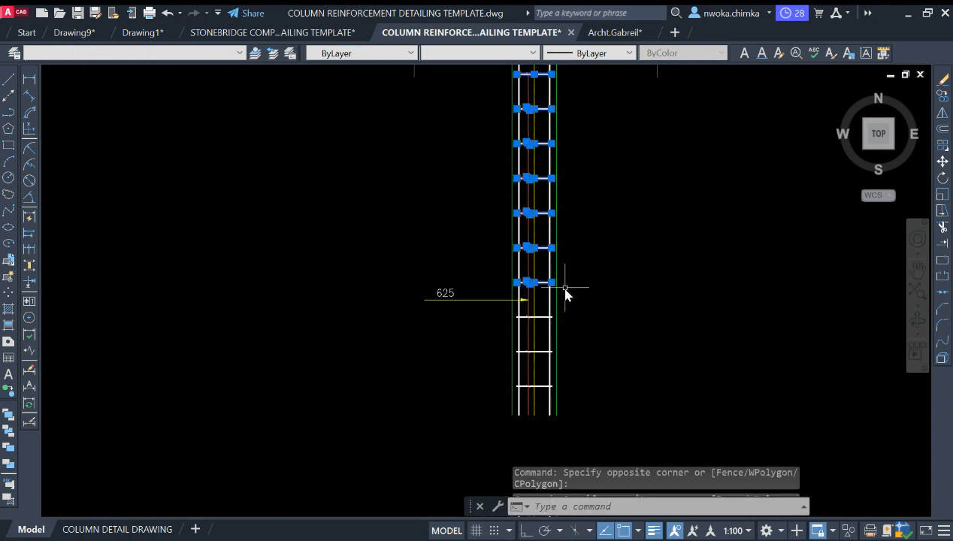
{"action": "left_click", "coordinate": [502, 311]}
{"action": "left_click", "coordinate": [583, 334]}
{"action": "middle_click_drag", "start_coordinate": [582, 334], "coordinate": [561, 228]}
{"action": "left_click", "coordinate": [490, 224]}
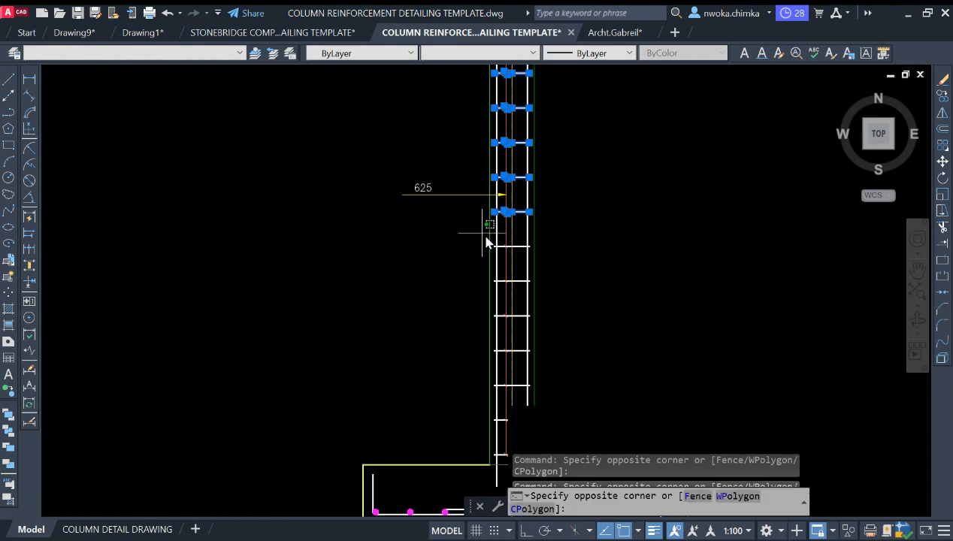
{"action": "left_click", "coordinate": [555, 256]}
{"action": "left_click", "coordinate": [468, 270]}
{"action": "left_click", "coordinate": [541, 294]}
{"action": "left_click", "coordinate": [463, 312]}
{"action": "left_click", "coordinate": [556, 325]}
{"action": "left_click", "coordinate": [477, 344]}
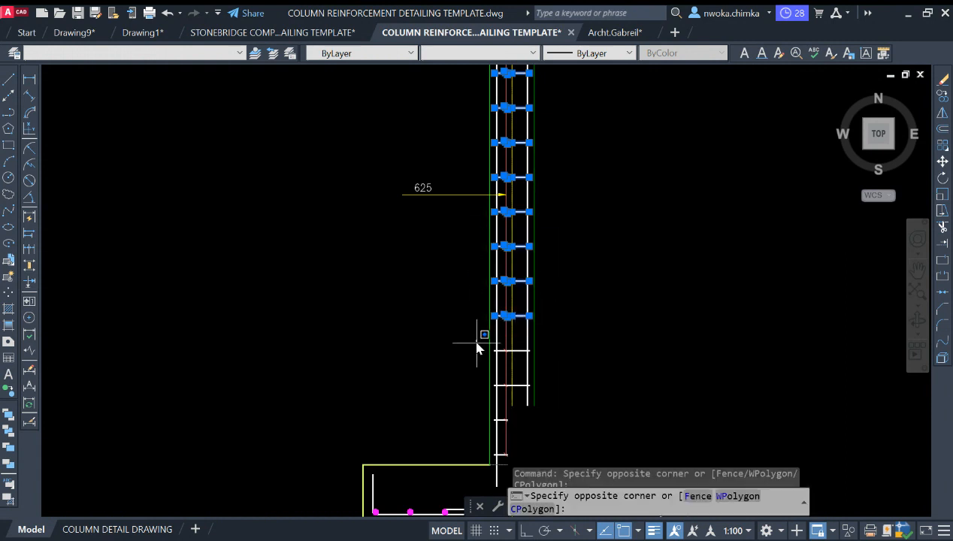
{"action": "left_click", "coordinate": [557, 366]}
{"action": "left_click", "coordinate": [464, 370]}
{"action": "left_click", "coordinate": [567, 400]}
{"action": "middle_click_drag", "start_coordinate": [569, 401], "coordinate": [535, 273]}
{"action": "left_click", "coordinate": [452, 279]}
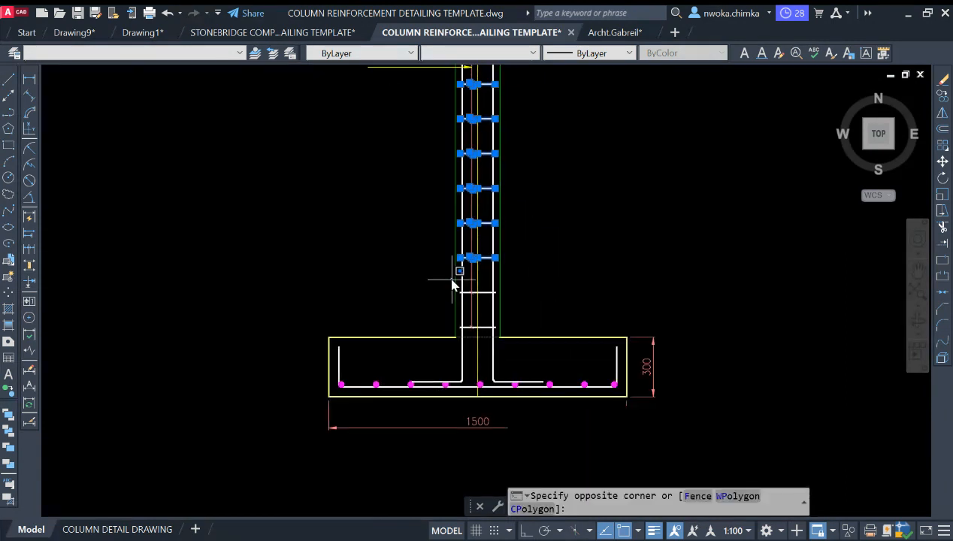
{"action": "left_click", "coordinate": [556, 333]}
{"action": "left_click", "coordinate": [459, 315]}
{"action": "left_click", "coordinate": [517, 333]}
Check the selected links along the column from footing to beam, and clear the selection
{"action": "scroll", "coordinate": [517, 330], "scroll_direction": "down", "scroll_amount": 2}
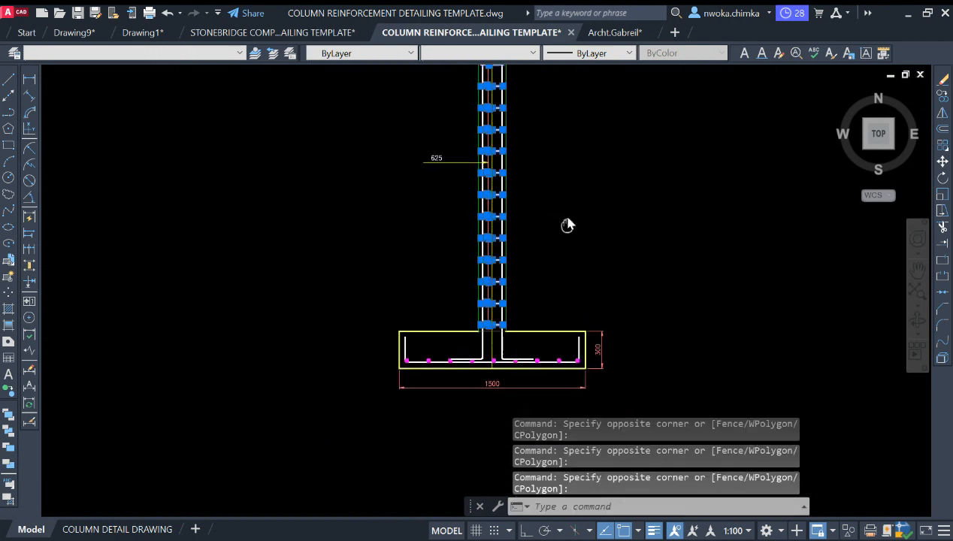
{"action": "middle_click_drag", "start_coordinate": [568, 224], "coordinate": [554, 224]}
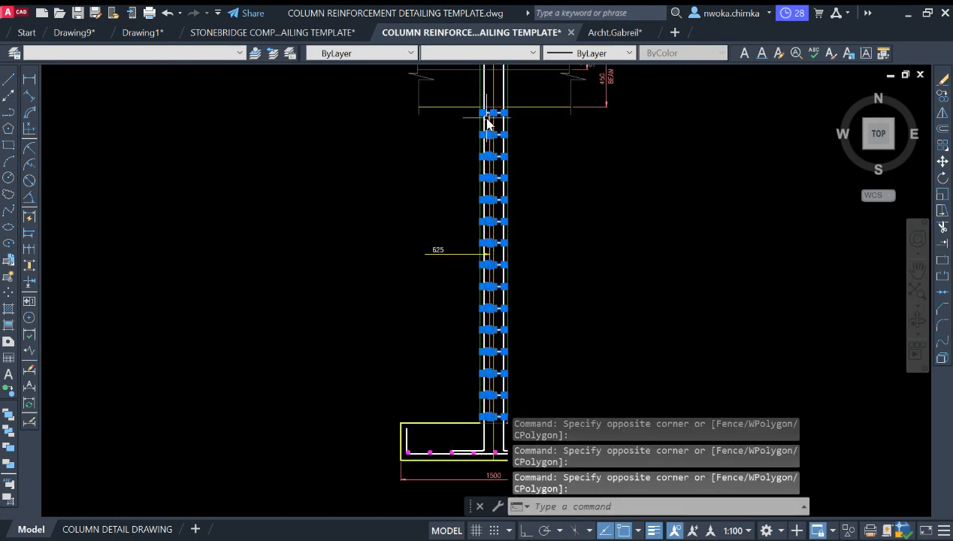
{"action": "scroll", "coordinate": [487, 120], "scroll_direction": "up", "scroll_amount": 3}
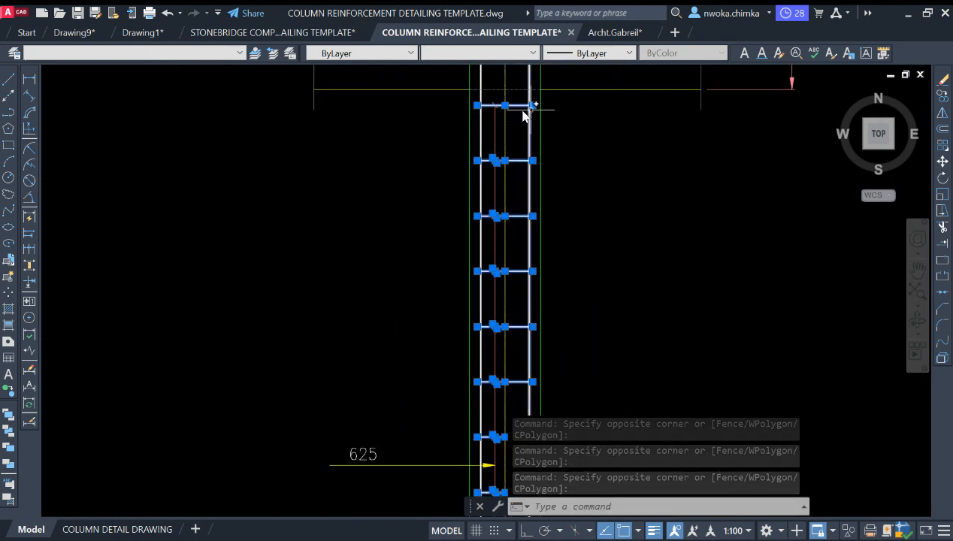
{"action": "scroll", "coordinate": [542, 117], "scroll_direction": "down", "scroll_amount": 3}
{"action": "scroll", "coordinate": [530, 103], "scroll_direction": "down", "scroll_amount": 1}
{"action": "scroll", "coordinate": [549, 111], "scroll_direction": "up", "scroll_amount": 4}
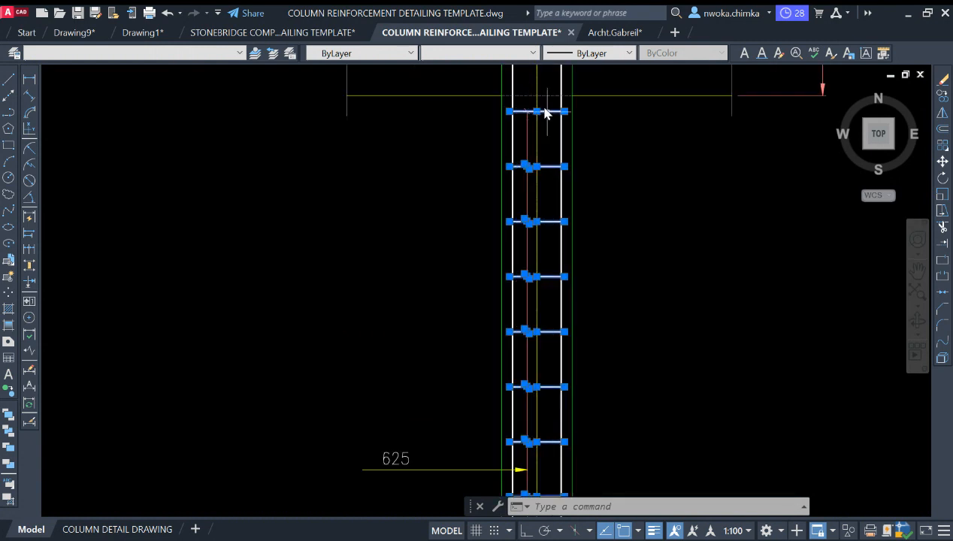
{"action": "scroll", "coordinate": [531, 140], "scroll_direction": "down", "scroll_amount": 4}
{"action": "scroll", "coordinate": [498, 248], "scroll_direction": "up", "scroll_amount": 3}
{"action": "key", "text": "Escape"}
{"action": "scroll", "coordinate": [487, 256], "scroll_direction": "up", "scroll_amount": 1}
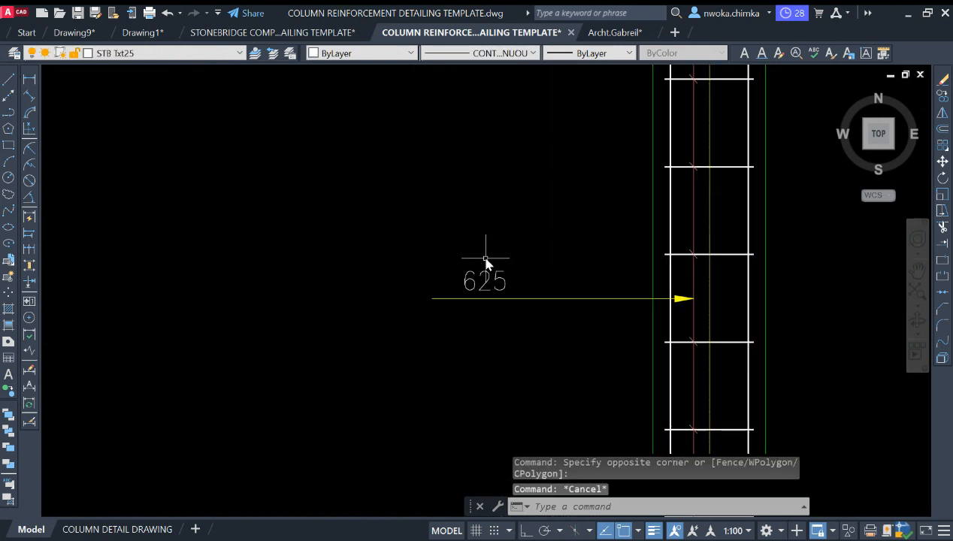
Replace the loose dimension text above the link leader with 16-Y, leaving the text open for editing
{"action": "left_click", "coordinate": [498, 276]}
{"action": "double_click", "coordinate": [499, 282]}
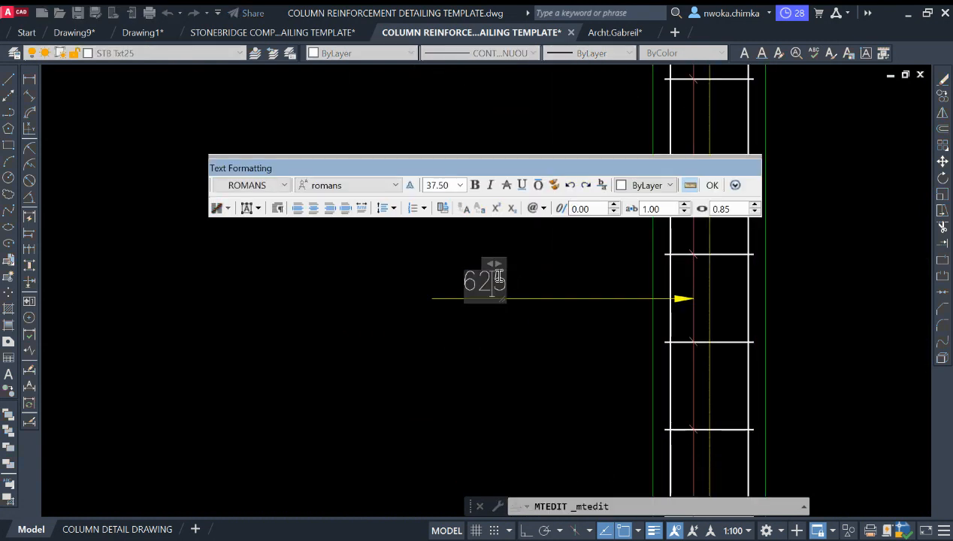
{"action": "key", "text": "BackSpace"}
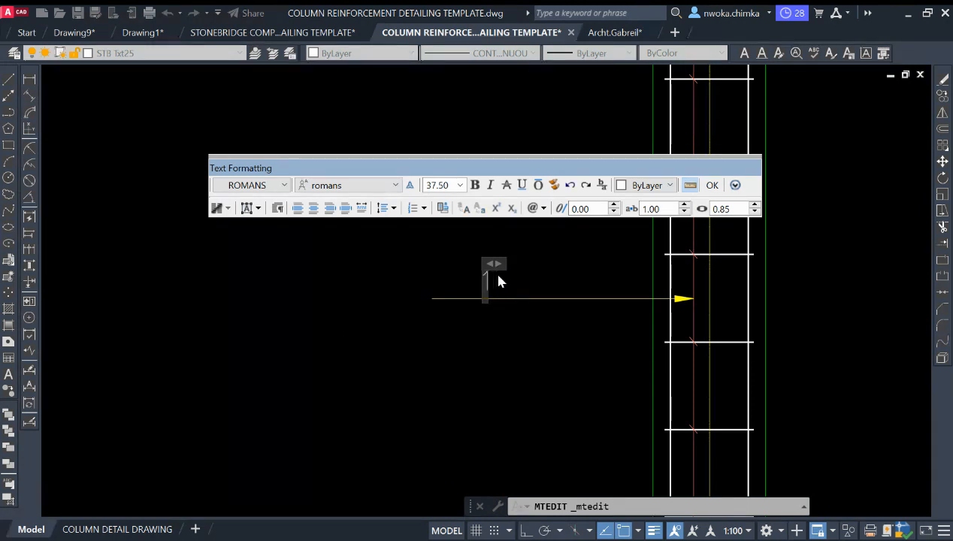
{"action": "type", "text": "16-Y"}
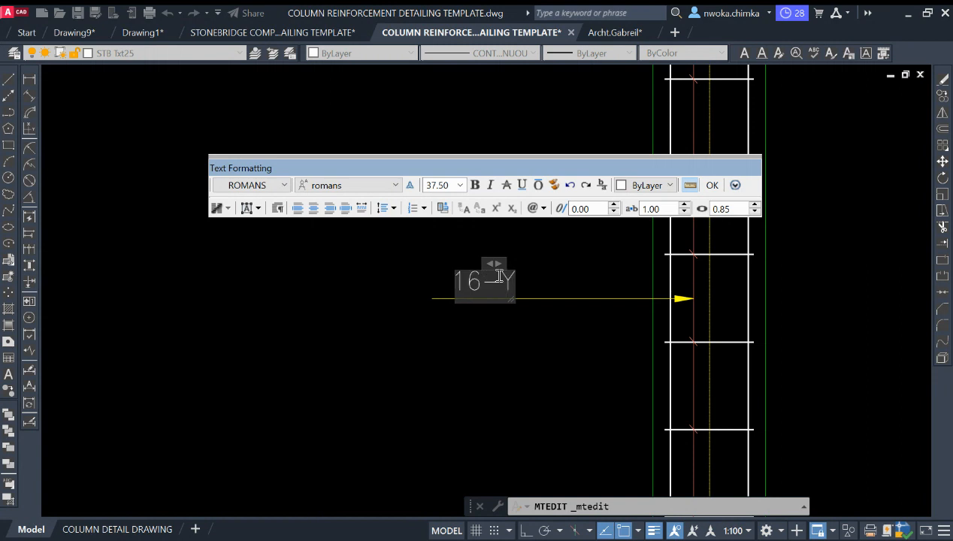
Look up the link bar diameter and spacing in the column schedule's 225x225 entry, and return to the link label
{"action": "scroll", "coordinate": [580, 304], "scroll_direction": "down", "scroll_amount": 8}
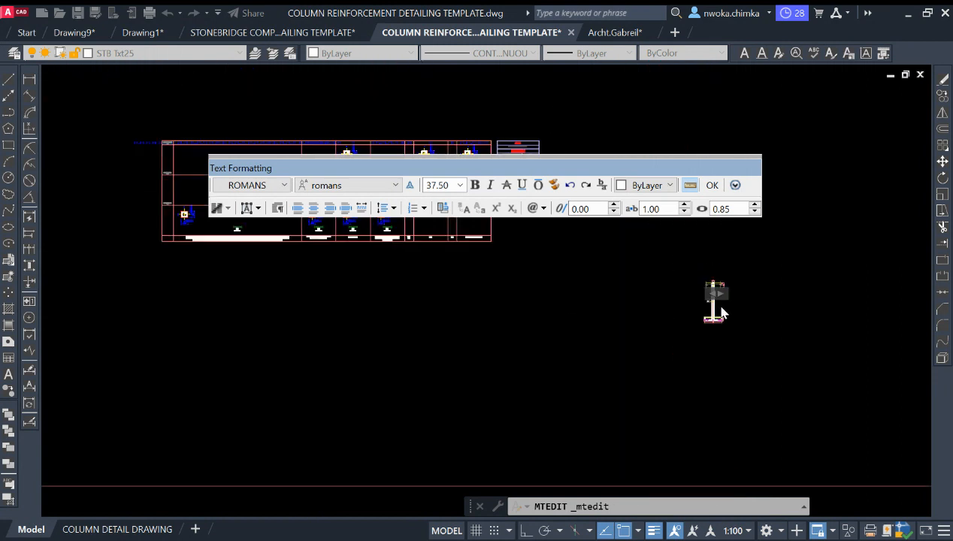
{"action": "scroll", "coordinate": [188, 213], "scroll_direction": "up", "scroll_amount": 8}
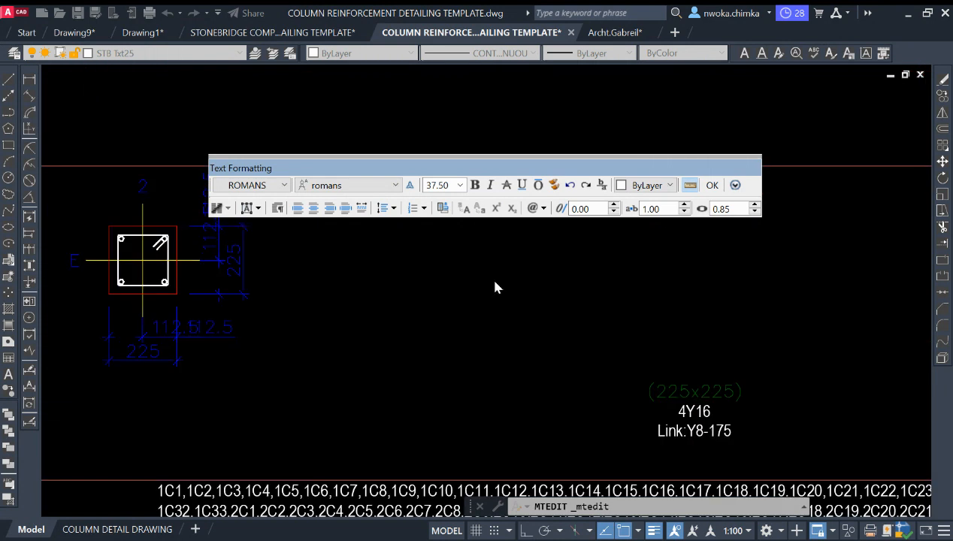
{"action": "scroll", "coordinate": [553, 312], "scroll_direction": "down", "scroll_amount": 2}
{"action": "scroll", "coordinate": [643, 399], "scroll_direction": "up", "scroll_amount": 5}
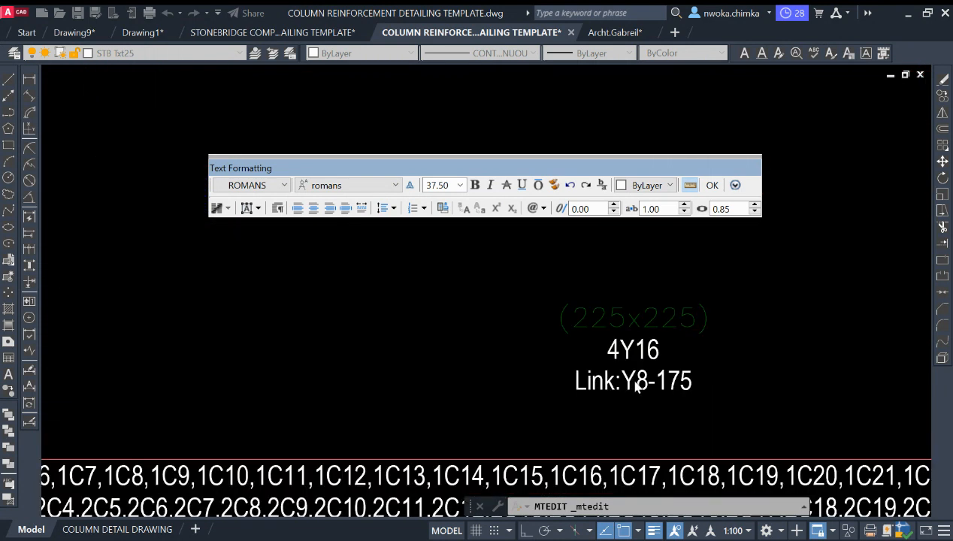
{"action": "scroll", "coordinate": [366, 390], "scroll_direction": "down", "scroll_amount": 8}
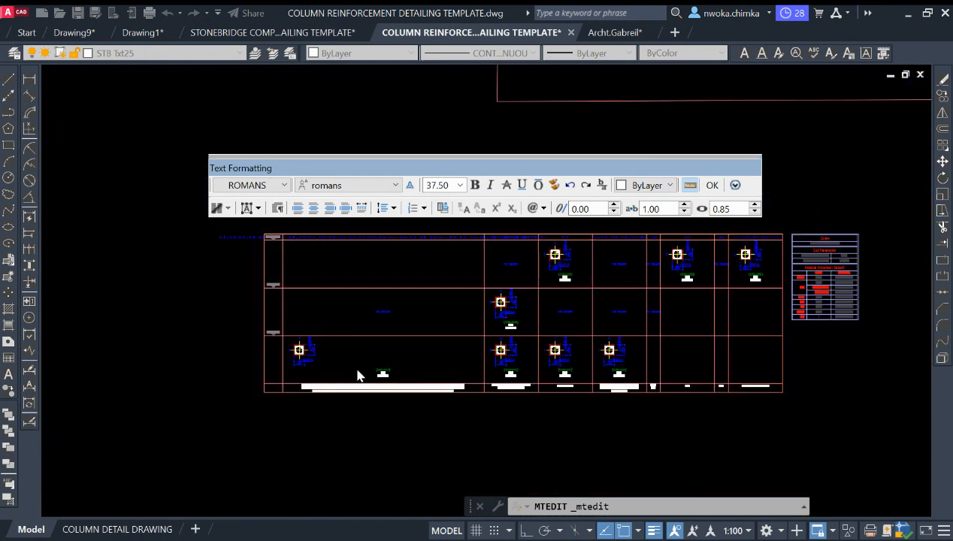
{"action": "scroll", "coordinate": [618, 404], "scroll_direction": "up", "scroll_amount": 3}
{"action": "scroll", "coordinate": [618, 404], "scroll_direction": "up", "scroll_amount": 4}
{"action": "scroll", "coordinate": [570, 336], "scroll_direction": "up", "scroll_amount": 6}
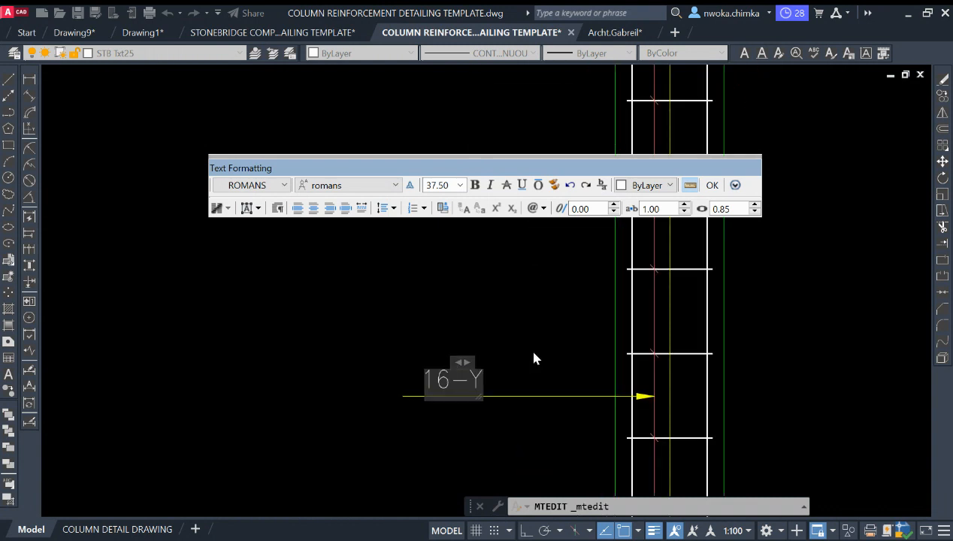
Complete the link label so it reads 16-Y8-03-175
{"action": "type", "text": "8-"}
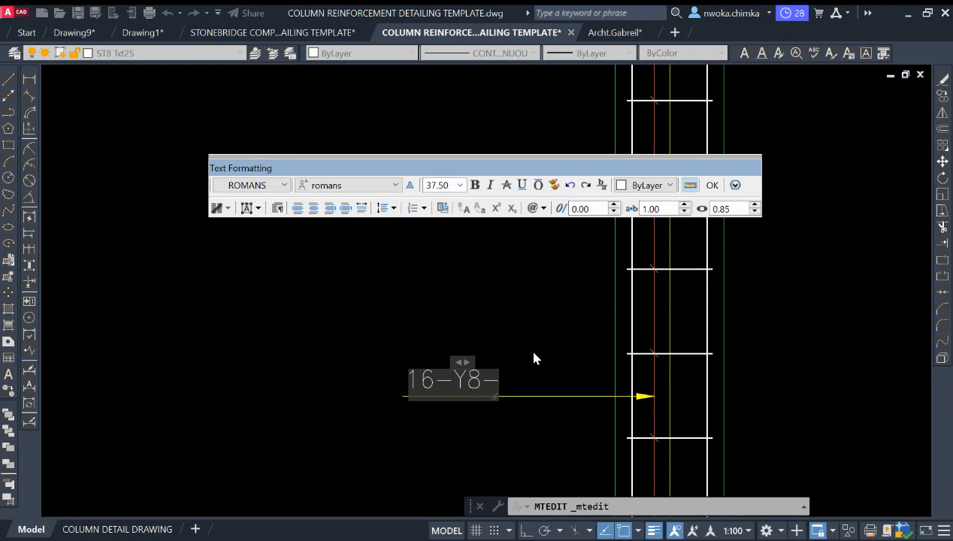
{"action": "type", "text": "02"}
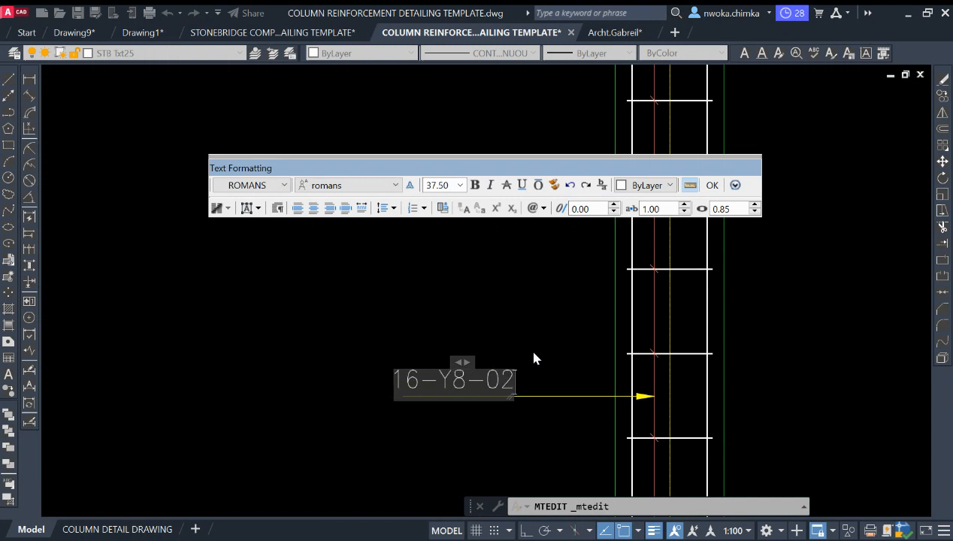
{"action": "key", "text": "BackSpace"}
{"action": "type", "text": "3-175"}
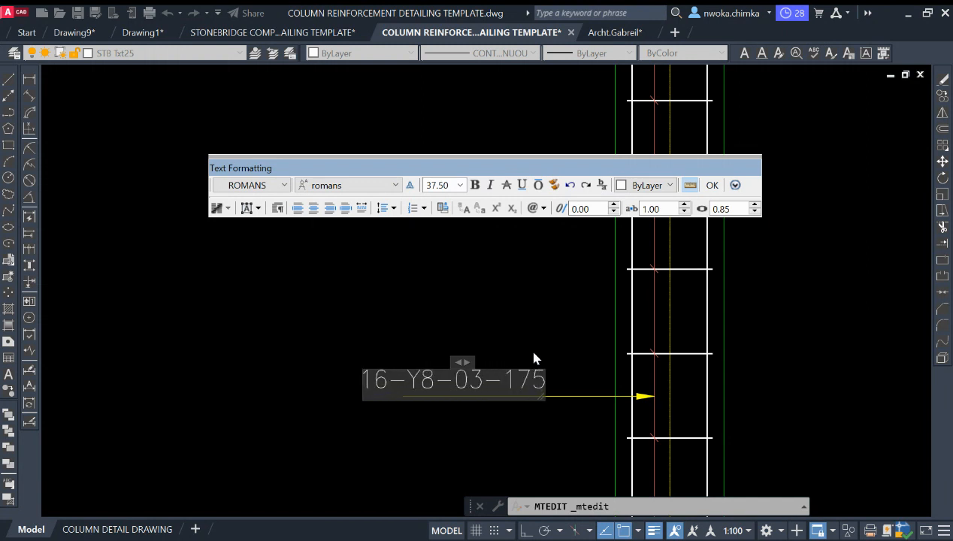
{"action": "left_click", "coordinate": [521, 314]}
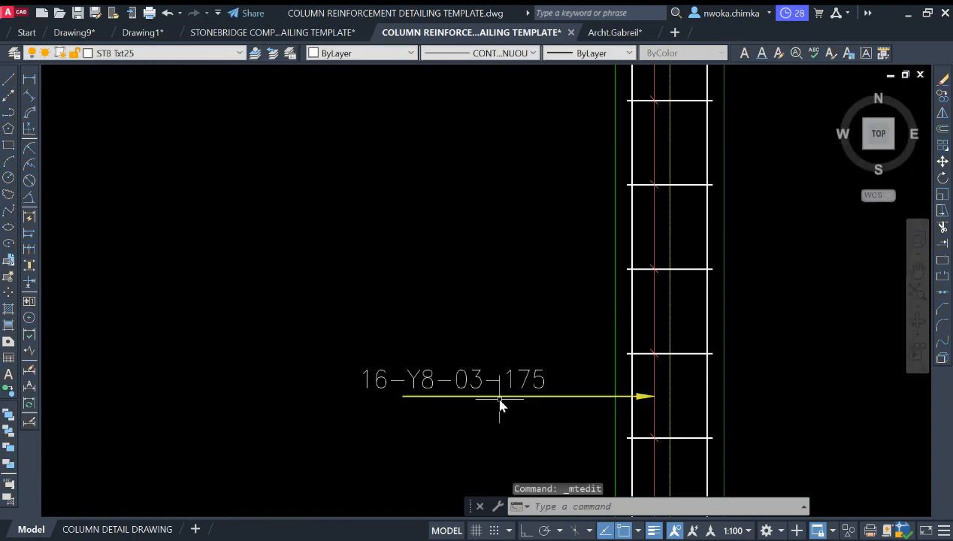
Move the link label toward the column so its start lines up with the tail of the leader
{"action": "left_click", "coordinate": [524, 369]}
{"action": "left_click", "coordinate": [524, 370]}
{"action": "type", "text": "m"}
{"action": "key", "text": "Return"}
{"action": "left_click", "coordinate": [406, 289]}
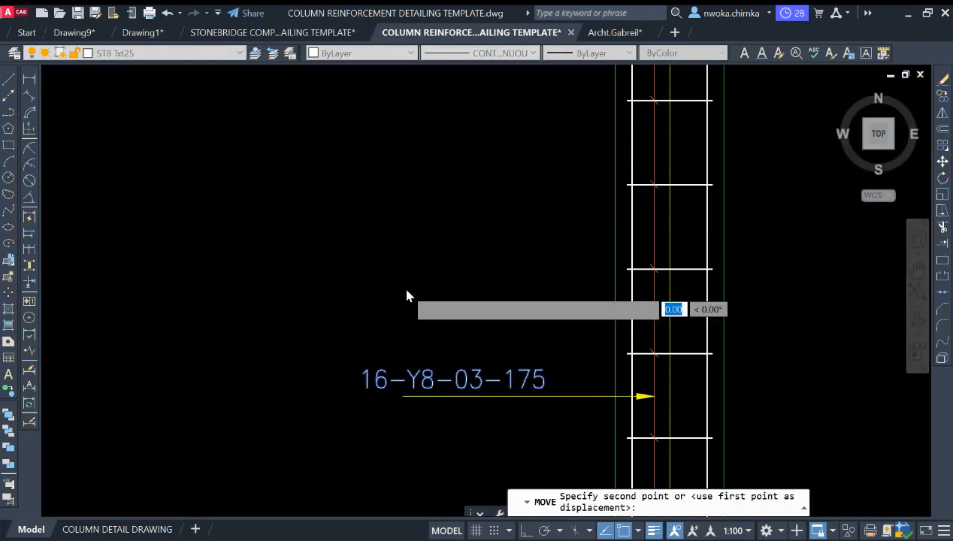
{"action": "left_click", "coordinate": [447, 293]}
{"action": "scroll", "coordinate": [526, 327], "scroll_direction": "down", "scroll_amount": 2}
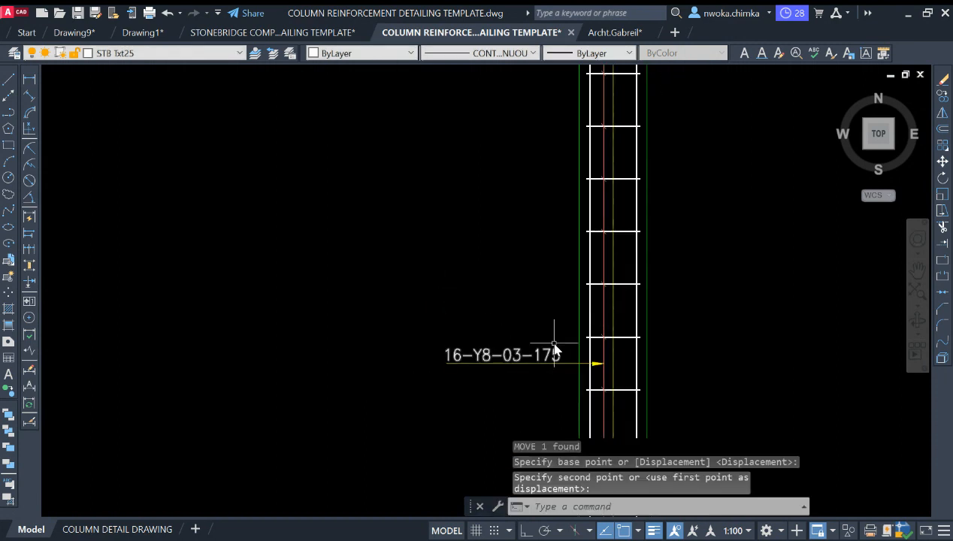
Examine the label's leader, the vertical link indicator line and one of its diagonal ticks by selecting each
{"action": "scroll", "coordinate": [639, 384], "scroll_direction": "up", "scroll_amount": 5}
{"action": "scroll", "coordinate": [552, 369], "scroll_direction": "down", "scroll_amount": 2}
{"action": "left_click", "coordinate": [536, 367]}
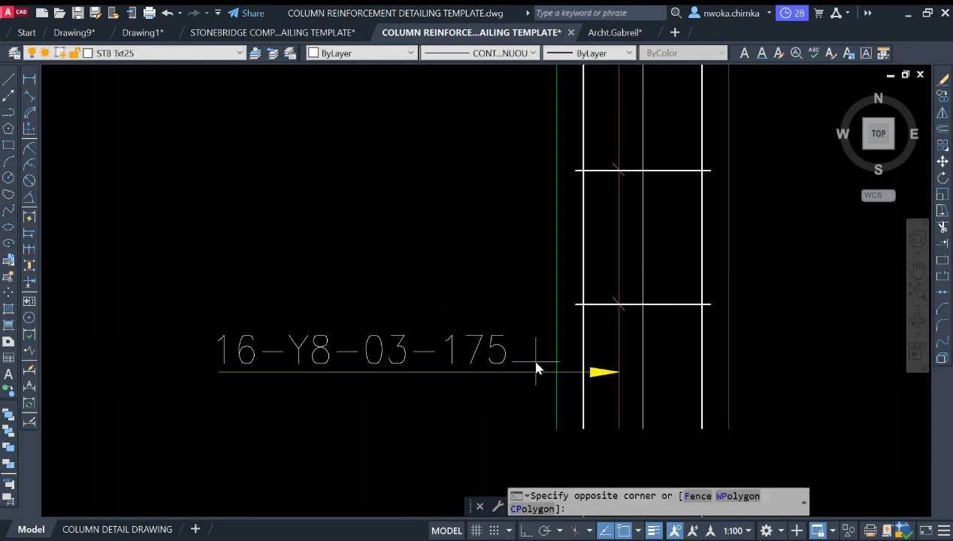
{"action": "left_click", "coordinate": [538, 375]}
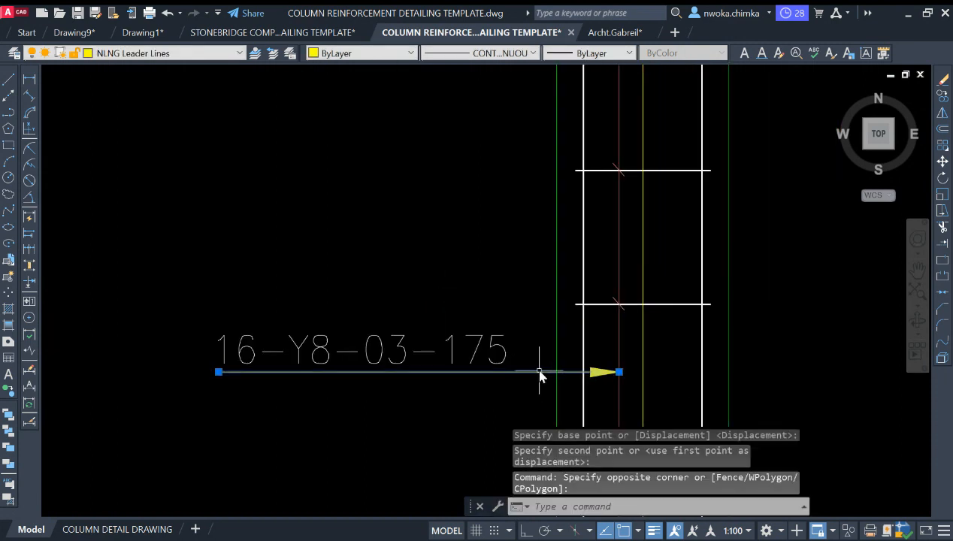
{"action": "key", "text": "Escape"}
{"action": "left_click", "coordinate": [619, 341]}
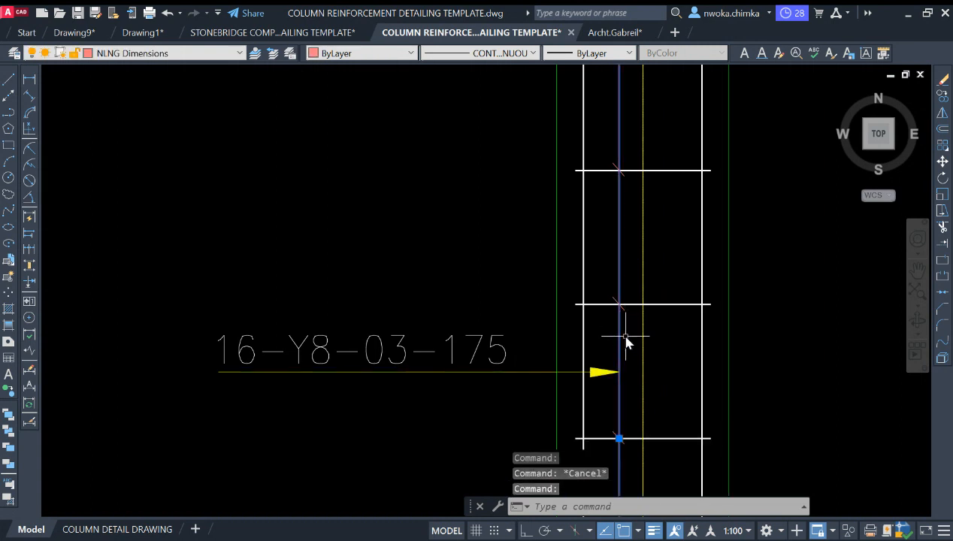
{"action": "scroll", "coordinate": [626, 331], "scroll_direction": "up", "scroll_amount": 2}
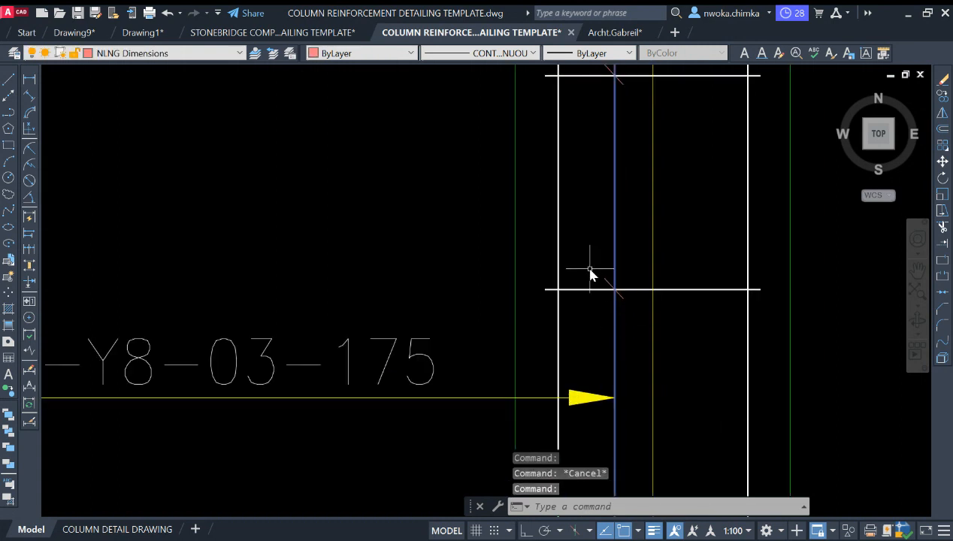
{"action": "key", "text": "Escape"}
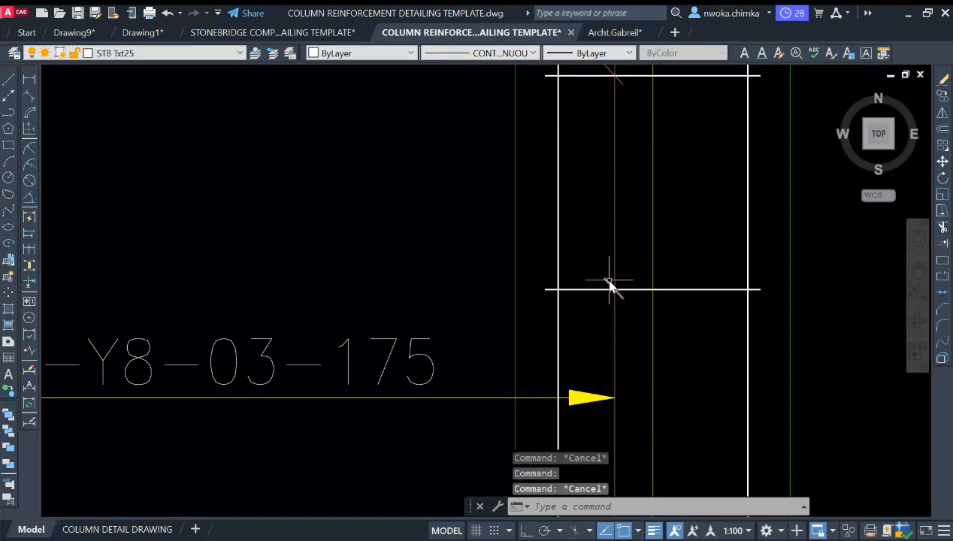
{"action": "left_click", "coordinate": [609, 284]}
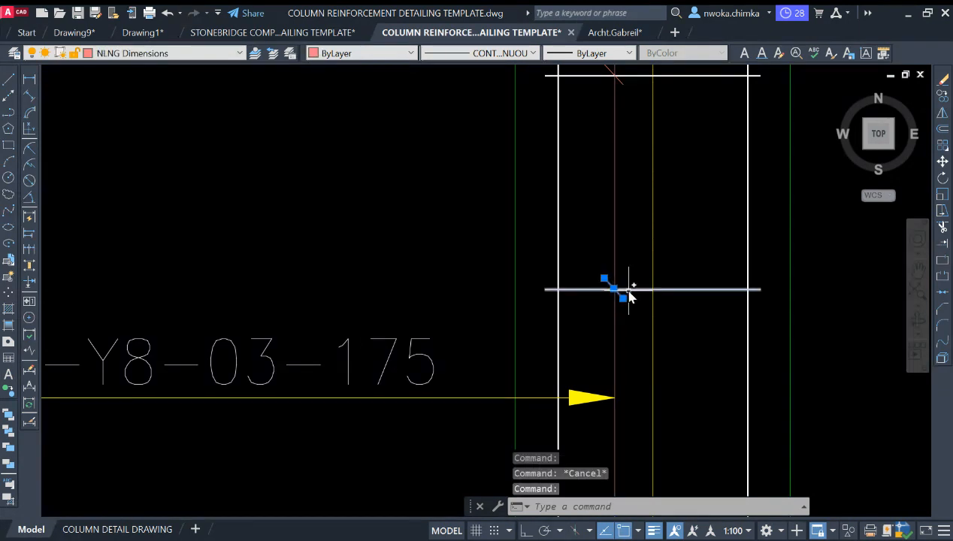
{"action": "key", "text": "Escape"}
Examine the link label with its leader and review the links along the column up to the beam
{"action": "scroll", "coordinate": [642, 327], "scroll_direction": "down", "scroll_amount": 3}
{"action": "left_click", "coordinate": [557, 297]}
{"action": "left_click", "coordinate": [515, 381]}
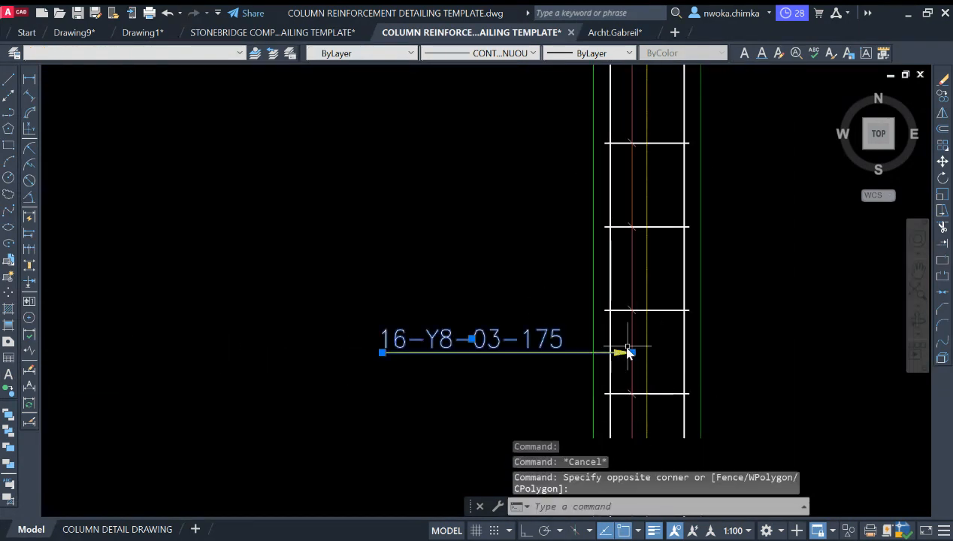
{"action": "key", "text": "Escape"}
{"action": "middle_click_drag", "start_coordinate": [633, 331], "coordinate": [624, 397]}
{"action": "scroll", "coordinate": [623, 385], "scroll_direction": "down", "scroll_amount": 2}
{"action": "middle_click_drag", "start_coordinate": [630, 94], "coordinate": [635, 214]}
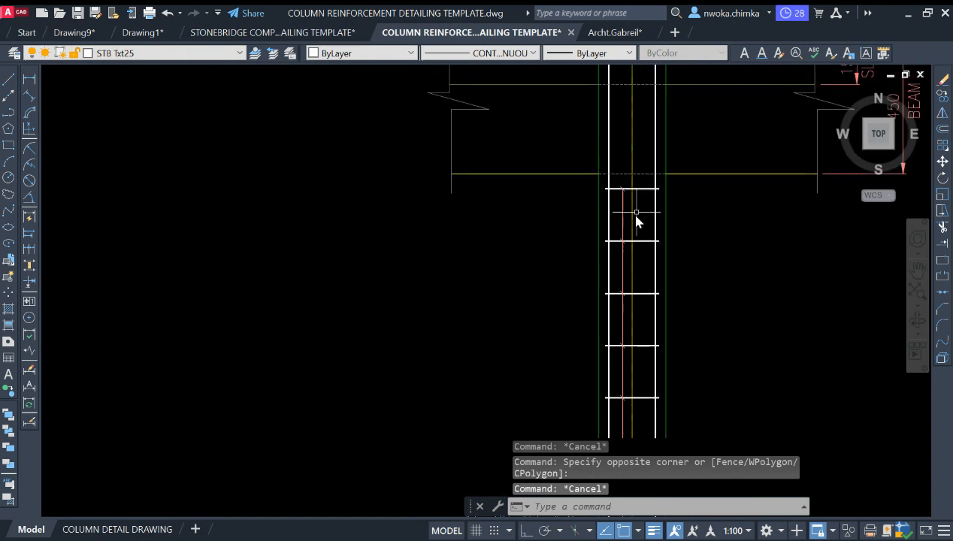
{"action": "middle_click_drag", "start_coordinate": [640, 300], "coordinate": [640, 230]}
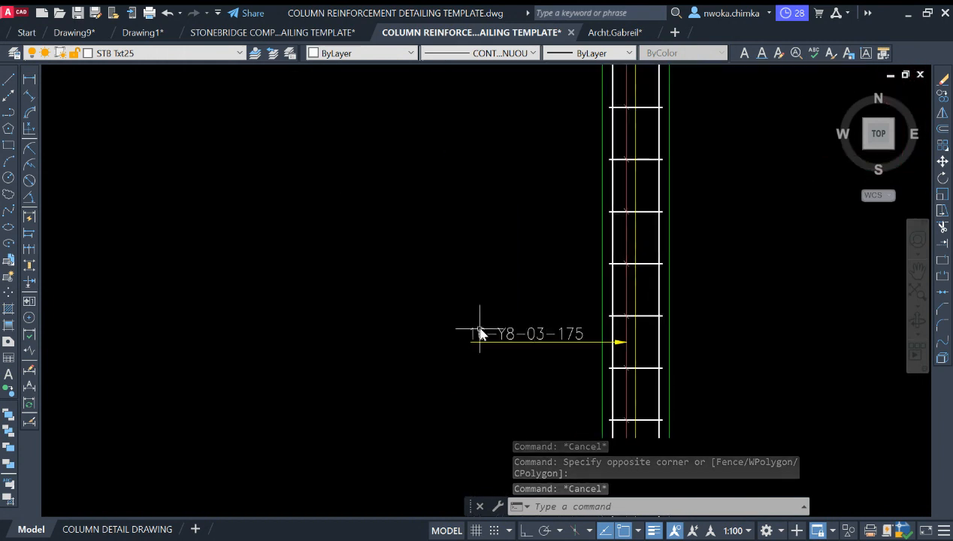
Change the link count in the column's link label so the text reads 15-Y8-03-175
{"action": "scroll", "coordinate": [481, 334], "scroll_direction": "up", "scroll_amount": 2}
{"action": "scroll", "coordinate": [517, 319], "scroll_direction": "down", "scroll_amount": 4}
{"action": "middle_click_drag", "start_coordinate": [538, 306], "coordinate": [532, 341]}
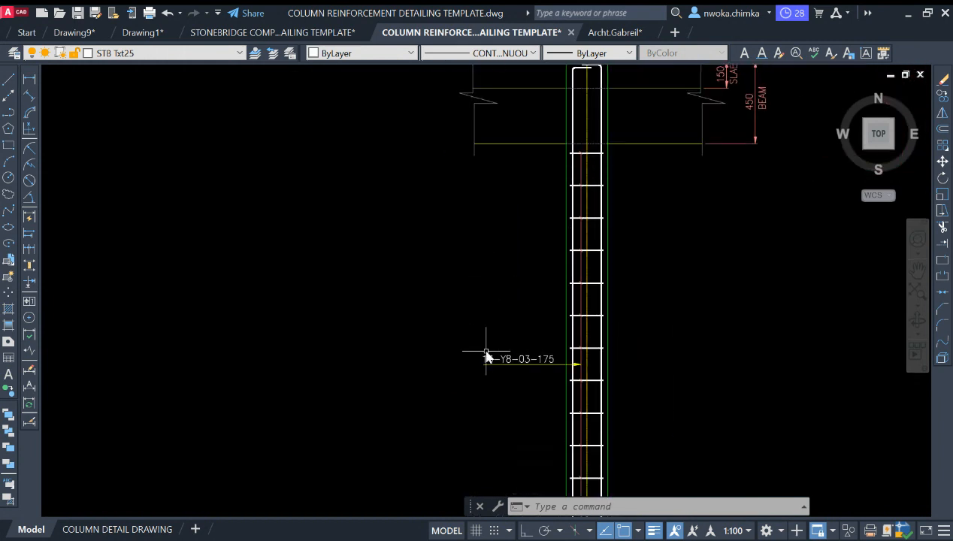
{"action": "scroll", "coordinate": [484, 359], "scroll_direction": "up", "scroll_amount": 3}
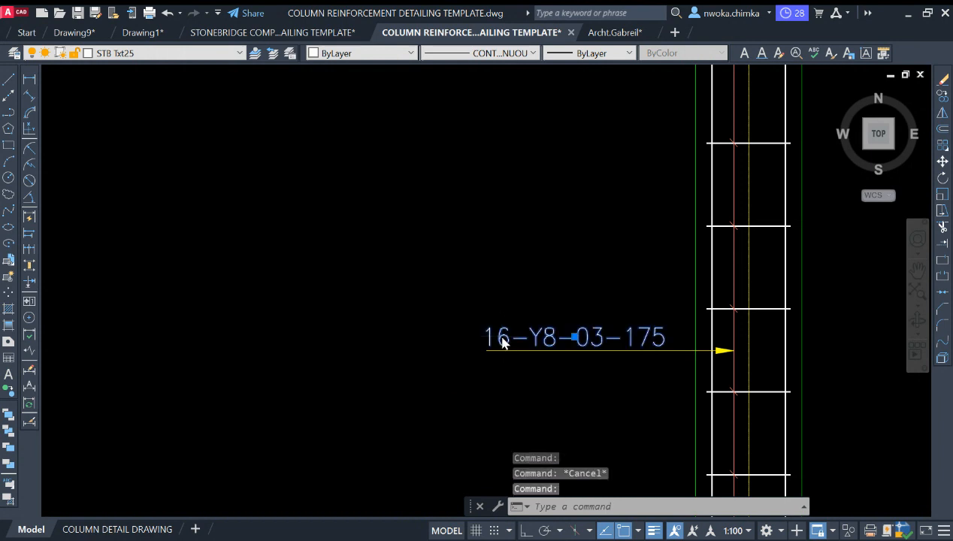
{"action": "double_click", "coordinate": [503, 340]}
{"action": "left_click_drag", "start_coordinate": [510, 338], "coordinate": [503, 342]}
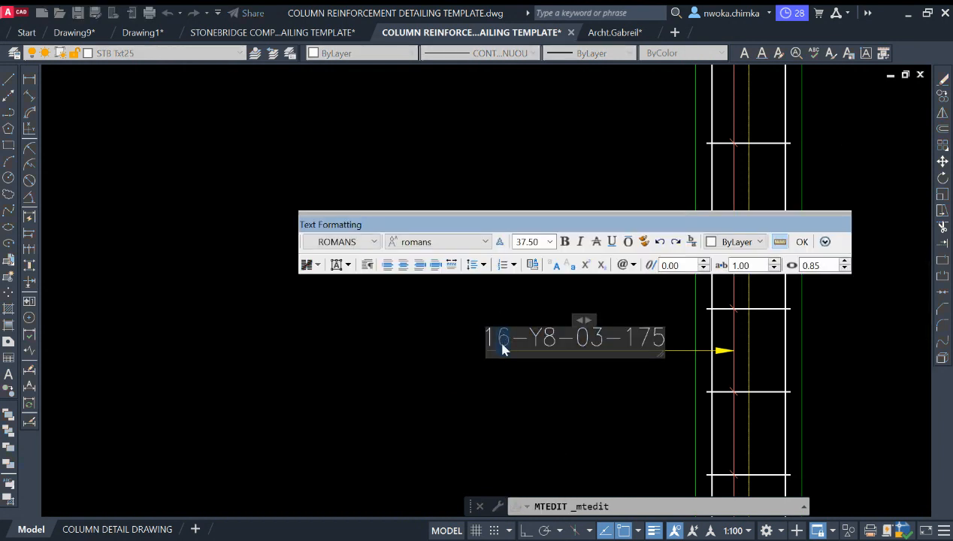
{"action": "type", "text": "5"}
{"action": "left_click", "coordinate": [503, 406]}
{"action": "key", "text": "Escape"}
Count the column links from the beam soffit down to just above the link label by selecting them in succession
{"action": "scroll", "coordinate": [452, 332], "scroll_direction": "down", "scroll_amount": 3}
{"action": "middle_click_drag", "start_coordinate": [561, 239], "coordinate": [510, 325]}
{"action": "scroll", "coordinate": [475, 212], "scroll_direction": "up", "scroll_amount": 3}
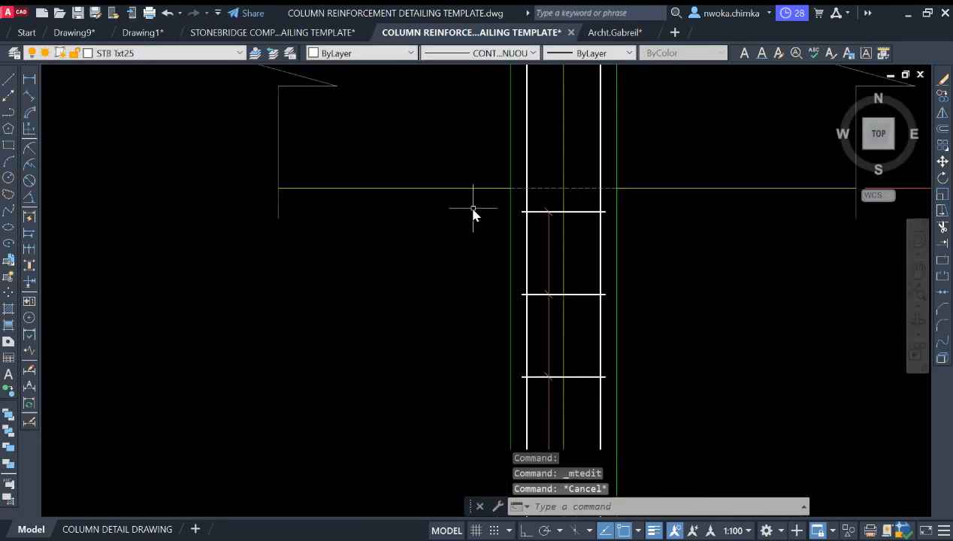
{"action": "left_click", "coordinate": [474, 209]}
{"action": "left_click", "coordinate": [635, 241]}
{"action": "left_click", "coordinate": [479, 261]}
{"action": "left_click", "coordinate": [641, 328]}
{"action": "left_click", "coordinate": [501, 346]}
{"action": "left_click", "coordinate": [645, 400]}
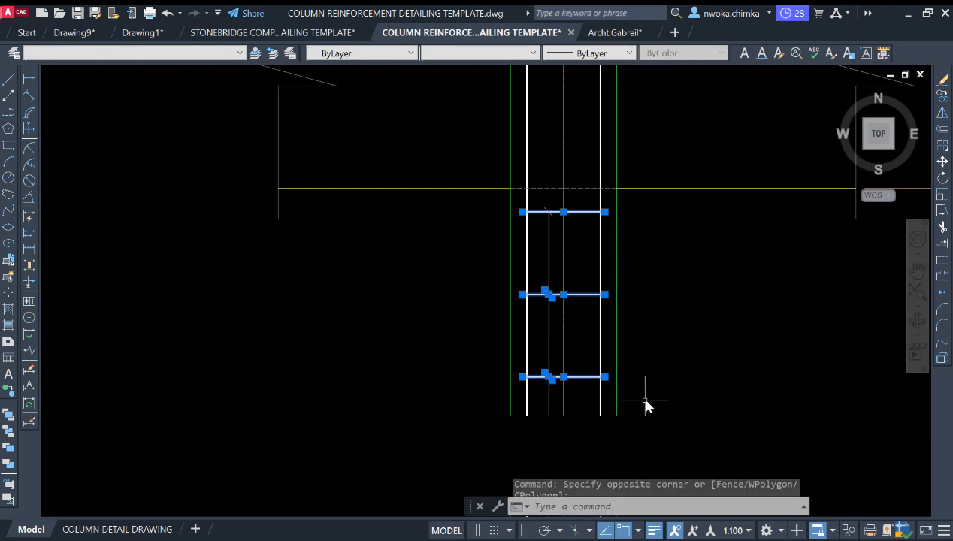
{"action": "middle_click_drag", "start_coordinate": [614, 350], "coordinate": [558, 147]}
{"action": "left_click", "coordinate": [424, 192]}
{"action": "left_click", "coordinate": [565, 288]}
{"action": "left_click", "coordinate": [397, 307]}
{"action": "left_click", "coordinate": [562, 357]}
{"action": "middle_click_drag", "start_coordinate": [554, 326], "coordinate": [524, 264]}
{"action": "left_click", "coordinate": [385, 221]}
{"action": "left_click", "coordinate": [618, 308]}
{"action": "left_click", "coordinate": [387, 331]}
{"action": "left_click", "coordinate": [530, 370]}
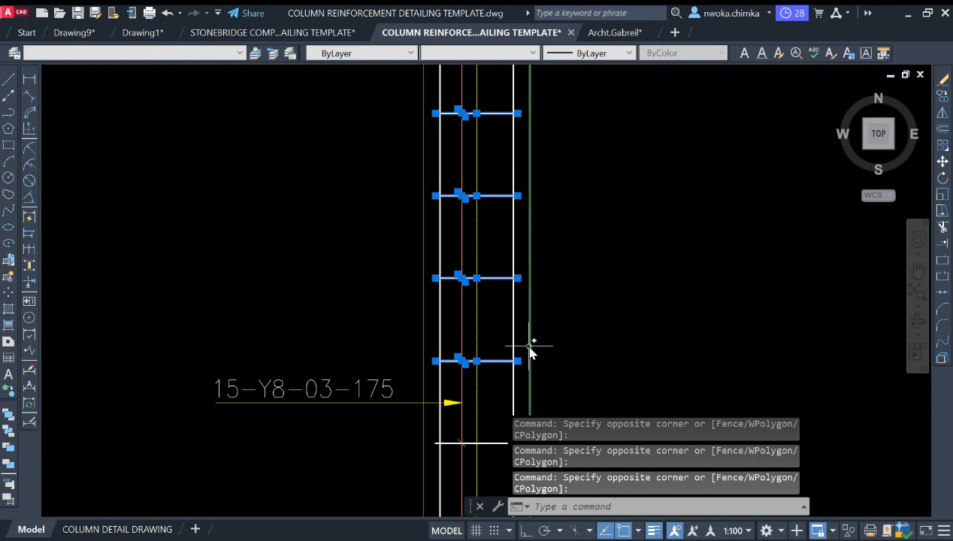
Continue selecting the links from the label down to the top of the footing to finish the count, and clear the selection
{"action": "middle_click_drag", "start_coordinate": [530, 352], "coordinate": [520, 151]}
{"action": "left_click", "coordinate": [383, 213]}
{"action": "left_click", "coordinate": [503, 251]}
{"action": "left_click", "coordinate": [388, 316]}
{"action": "left_click", "coordinate": [577, 361]}
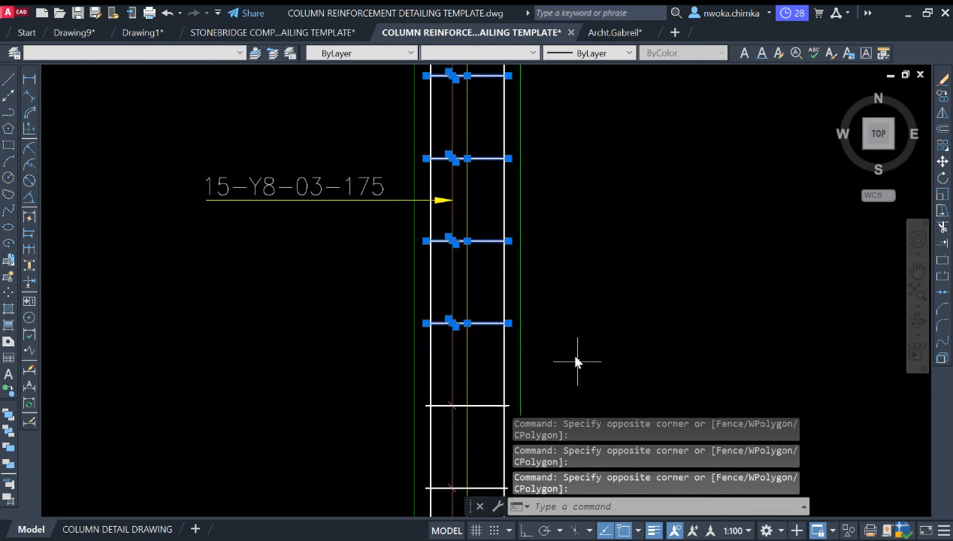
{"action": "scroll", "coordinate": [578, 362], "scroll_direction": "down", "scroll_amount": 3}
{"action": "left_click", "coordinate": [487, 293]}
{"action": "left_click", "coordinate": [548, 321]}
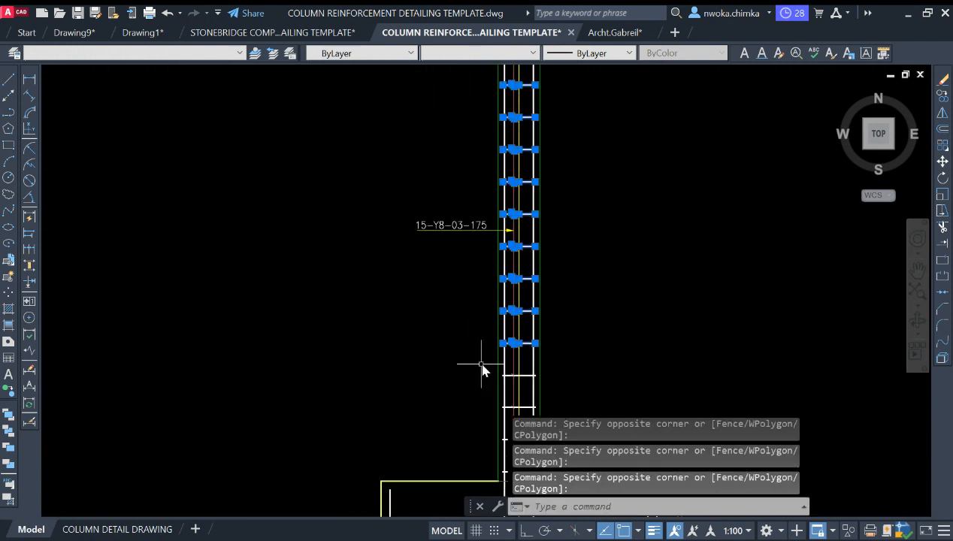
{"action": "left_click", "coordinate": [481, 365]}
{"action": "left_click", "coordinate": [565, 413]}
{"action": "middle_click_drag", "start_coordinate": [565, 413], "coordinate": [514, 320]}
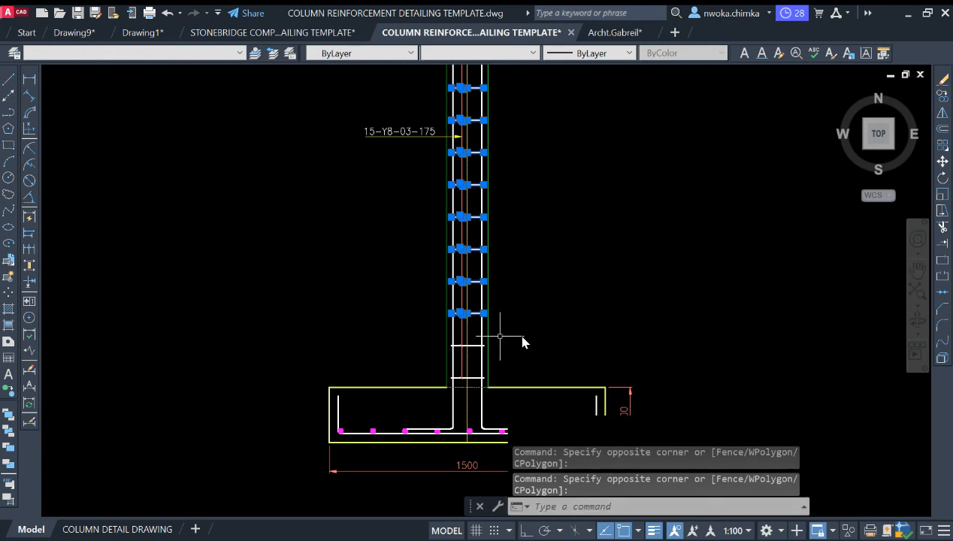
{"action": "left_click", "coordinate": [433, 341]}
{"action": "left_click", "coordinate": [544, 356]}
{"action": "left_click", "coordinate": [448, 376]}
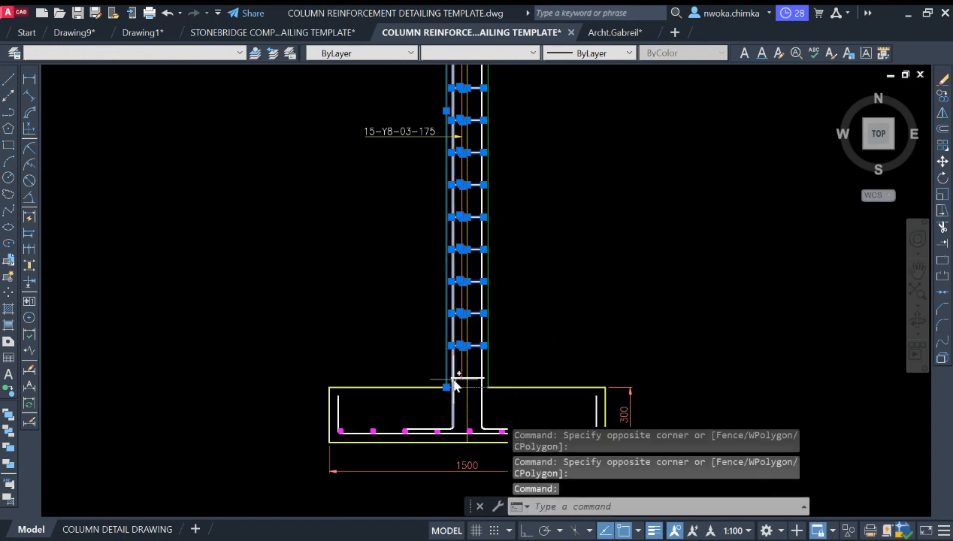
{"action": "left_click", "coordinate": [462, 378]}
{"action": "scroll", "coordinate": [477, 382], "scroll_direction": "up", "scroll_amount": 2}
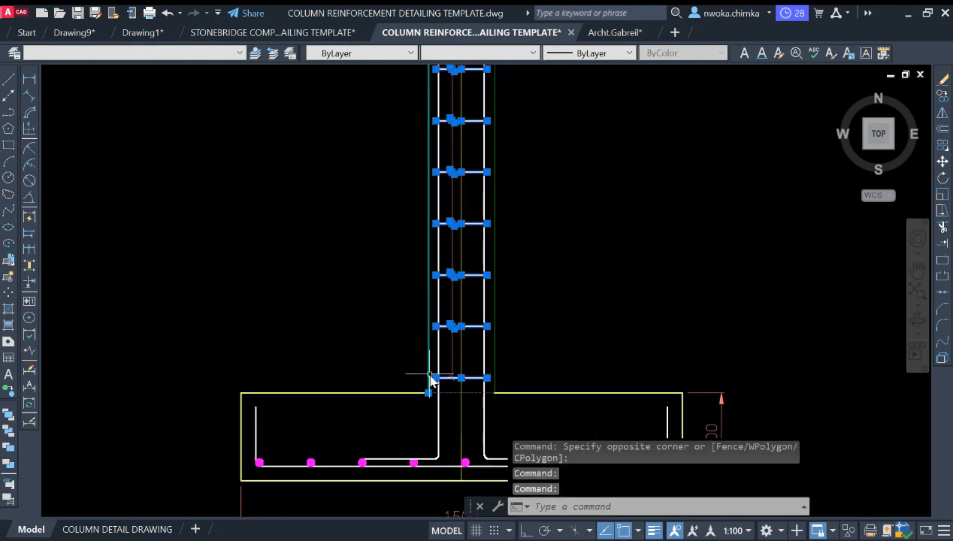
{"action": "scroll", "coordinate": [490, 330], "scroll_direction": "down", "scroll_amount": 4}
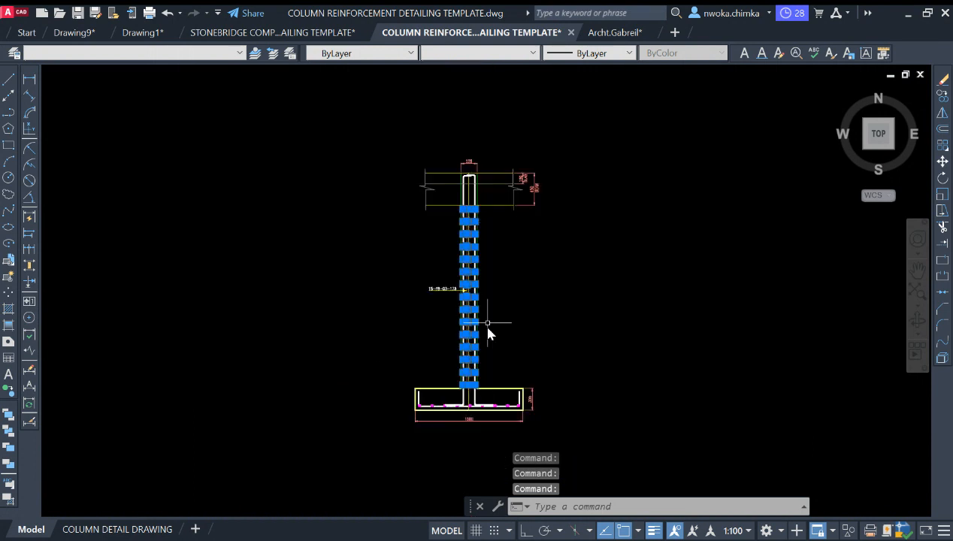
{"action": "key", "text": "Escape"}
Compare the link label on the elevation with the bar and link callouts of the 225x225 column in the column schedule
{"action": "scroll", "coordinate": [435, 293], "scroll_direction": "up", "scroll_amount": 7}
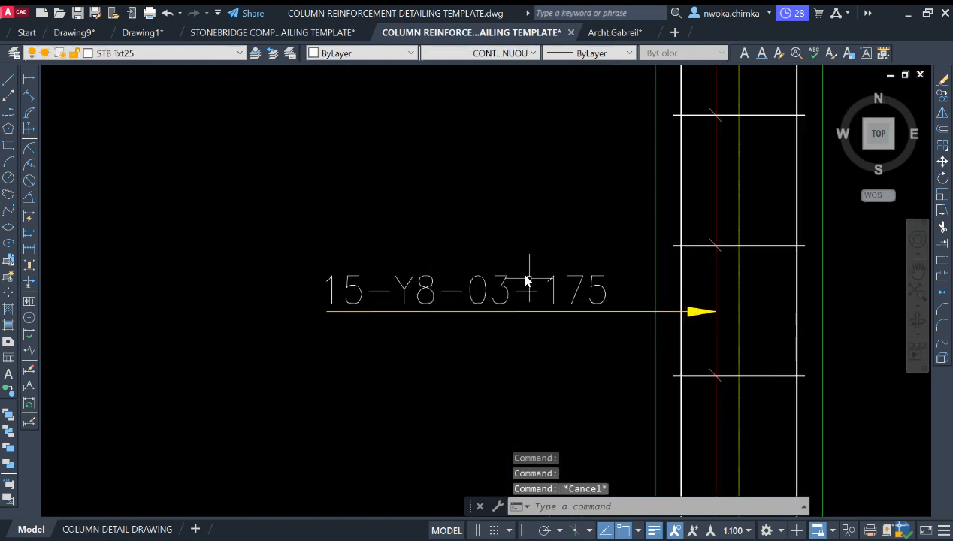
{"action": "scroll", "coordinate": [496, 286], "scroll_direction": "down", "scroll_amount": 2}
{"action": "scroll", "coordinate": [355, 315], "scroll_direction": "up", "scroll_amount": 2}
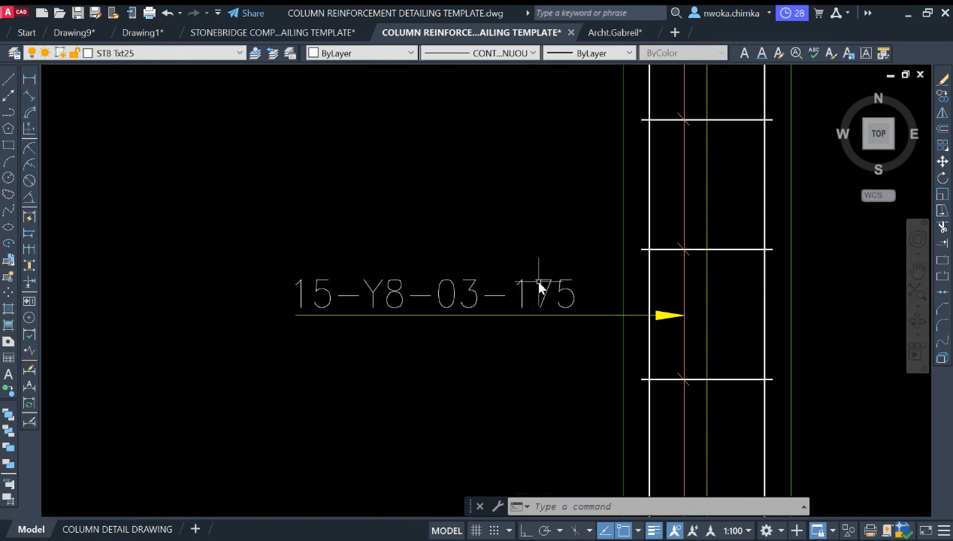
{"action": "scroll", "coordinate": [591, 295], "scroll_direction": "down", "scroll_amount": 6}
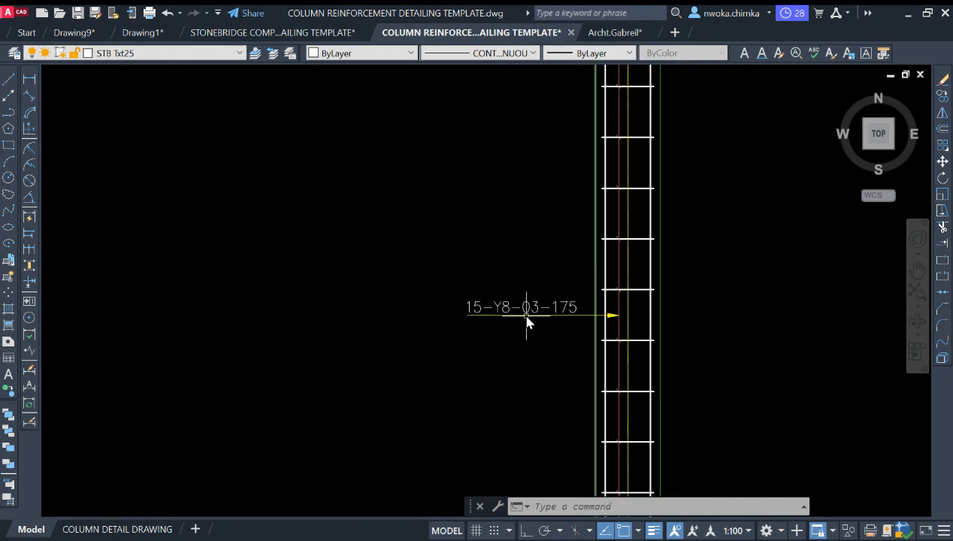
{"action": "middle_click_drag", "start_coordinate": [590, 290], "coordinate": [575, 258]}
{"action": "scroll", "coordinate": [699, 319], "scroll_direction": "down", "scroll_amount": 7}
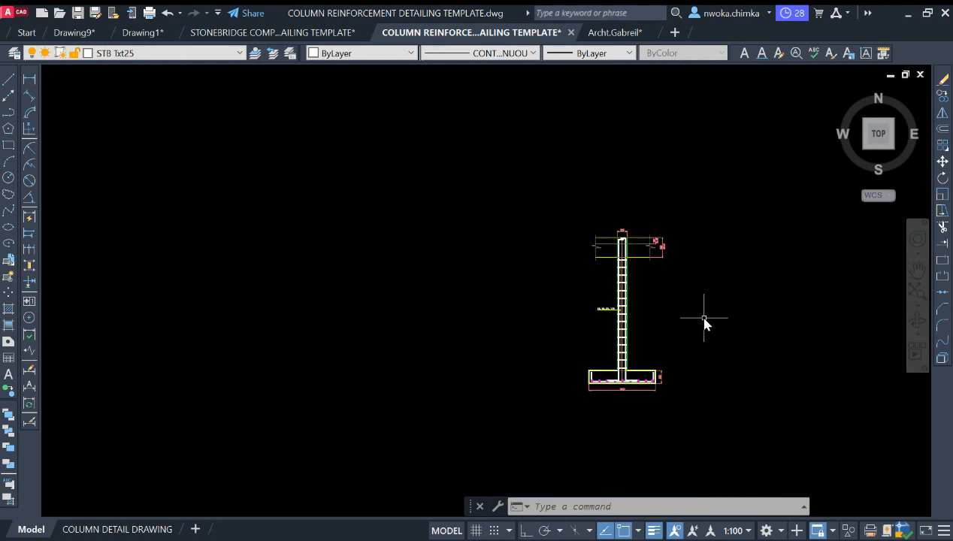
{"action": "middle_click_drag", "start_coordinate": [504, 328], "coordinate": [723, 328]}
{"action": "scroll", "coordinate": [652, 326], "scroll_direction": "down", "scroll_amount": 2}
{"action": "mouse_move", "coordinate": [394, 283]}
{"action": "middle_mouse_down"}
{"action": "mouse_move", "coordinate": [662, 327]}
{"action": "mouse_move", "coordinate": [697, 342]}
{"action": "middle_mouse_up"}
{"action": "scroll", "coordinate": [296, 253], "scroll_direction": "up", "scroll_amount": 4}
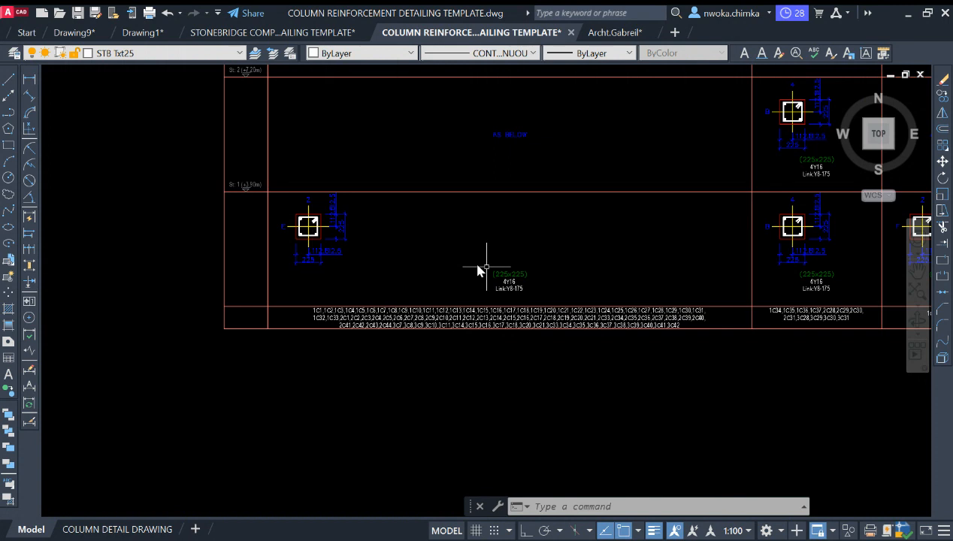
{"action": "scroll", "coordinate": [511, 278], "scroll_direction": "up", "scroll_amount": 8}
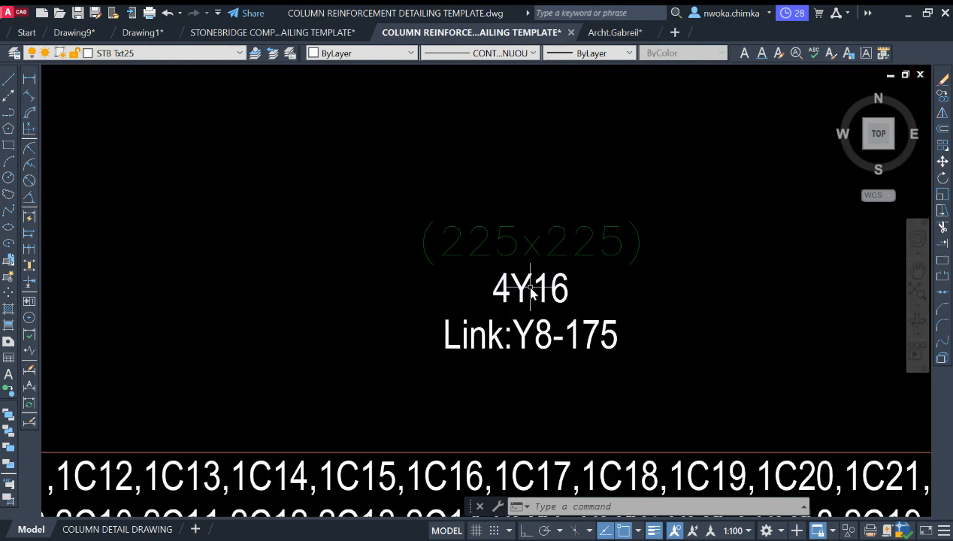
{"action": "scroll", "coordinate": [477, 296], "scroll_direction": "down", "scroll_amount": 8}
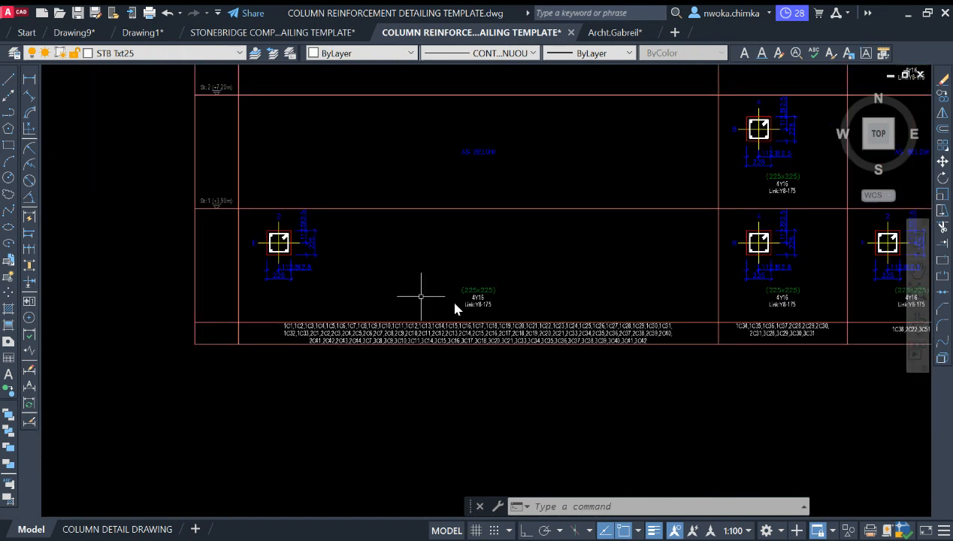
{"action": "scroll", "coordinate": [300, 246], "scroll_direction": "up", "scroll_amount": 2}
{"action": "middle_click_drag", "start_coordinate": [301, 245], "coordinate": [440, 287]}
{"action": "scroll", "coordinate": [451, 285], "scroll_direction": "up", "scroll_amount": 3}
{"action": "scroll", "coordinate": [398, 251], "scroll_direction": "down", "scroll_amount": 8}
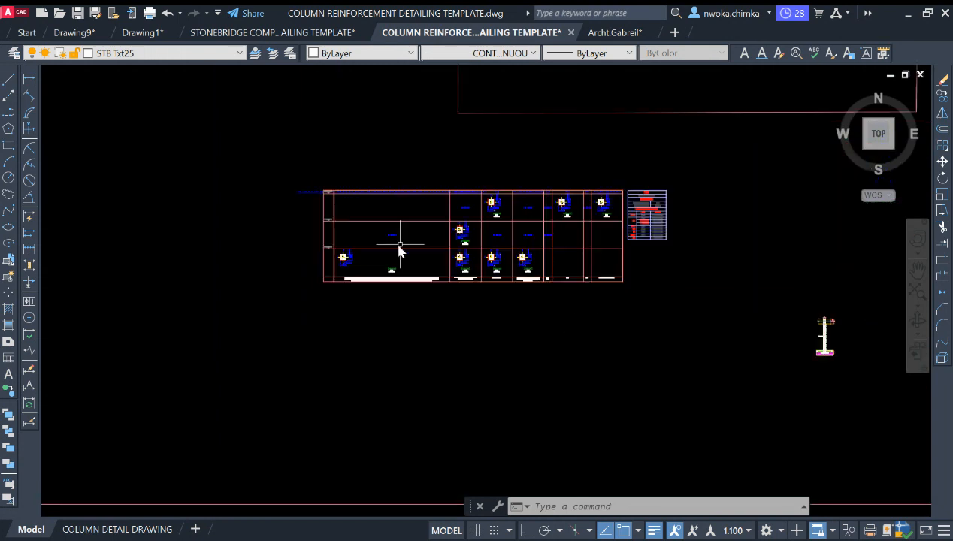
Return to the column elevation and make NLNG Leader Lines the current layer
{"action": "scroll", "coordinate": [555, 265], "scroll_direction": "up", "scroll_amount": 6}
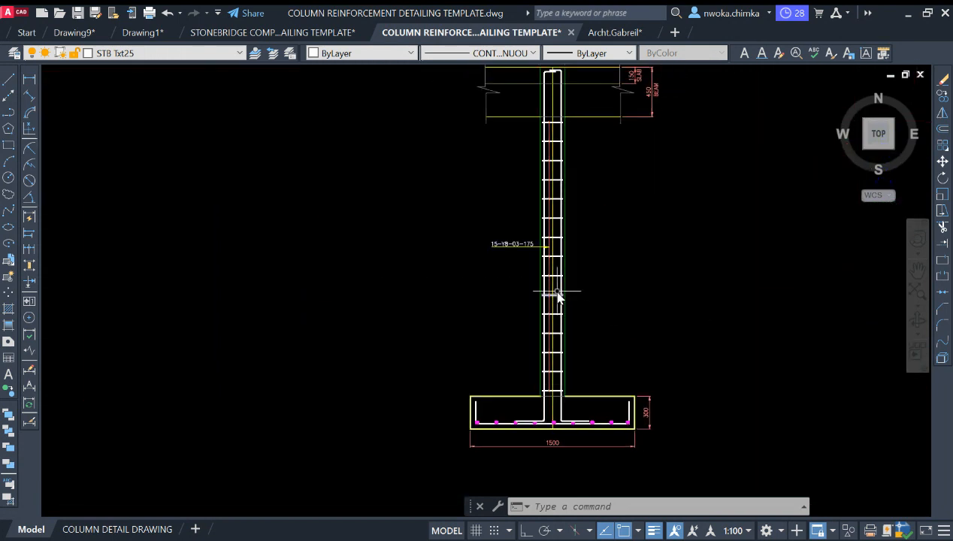
{"action": "left_click", "coordinate": [146, 56]}
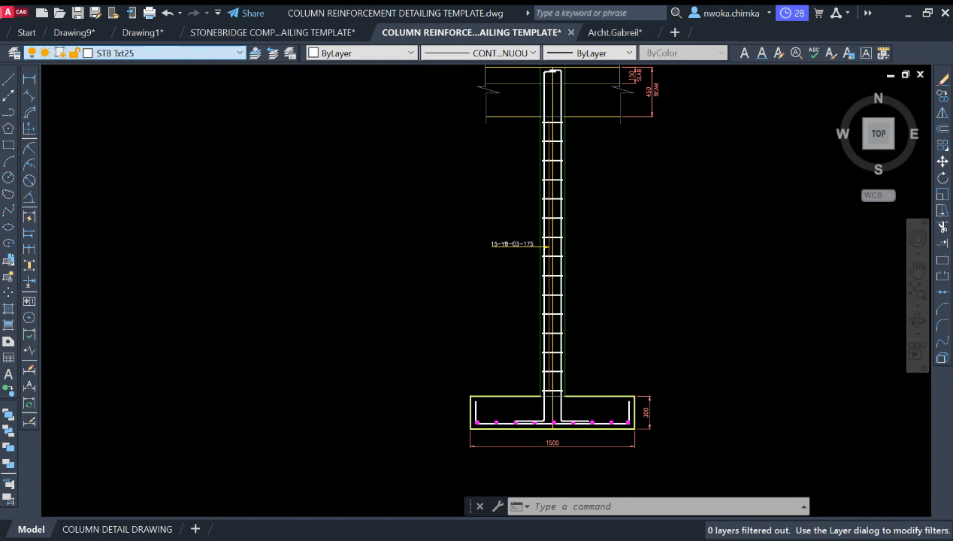
{"action": "left_click", "coordinate": [142, 154]}
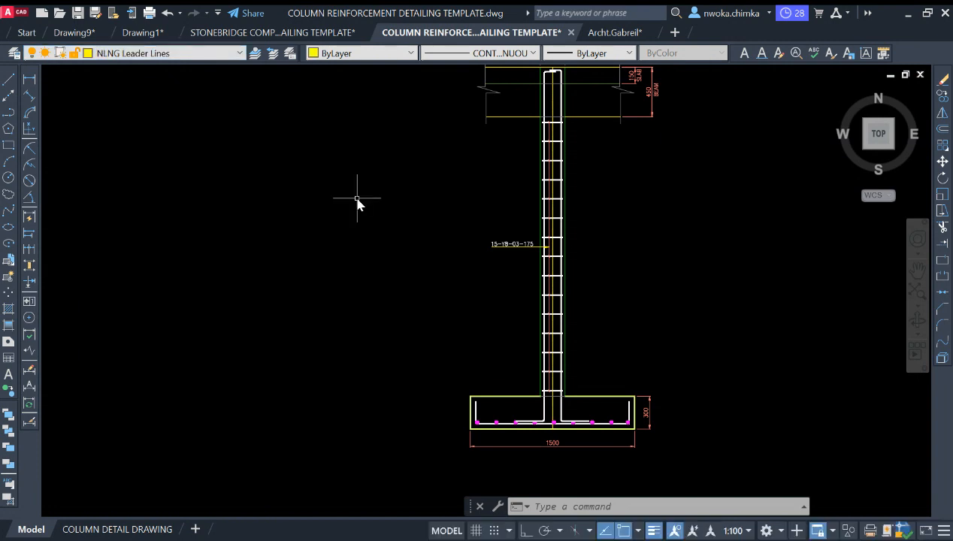
Draw a horizontal quick leader with Ortho on, pointing at the column's left main bar above the link label and extending outward to the left
{"action": "key", "text": "Return"}
{"action": "scroll", "coordinate": [543, 277], "scroll_direction": "up", "scroll_amount": 5}
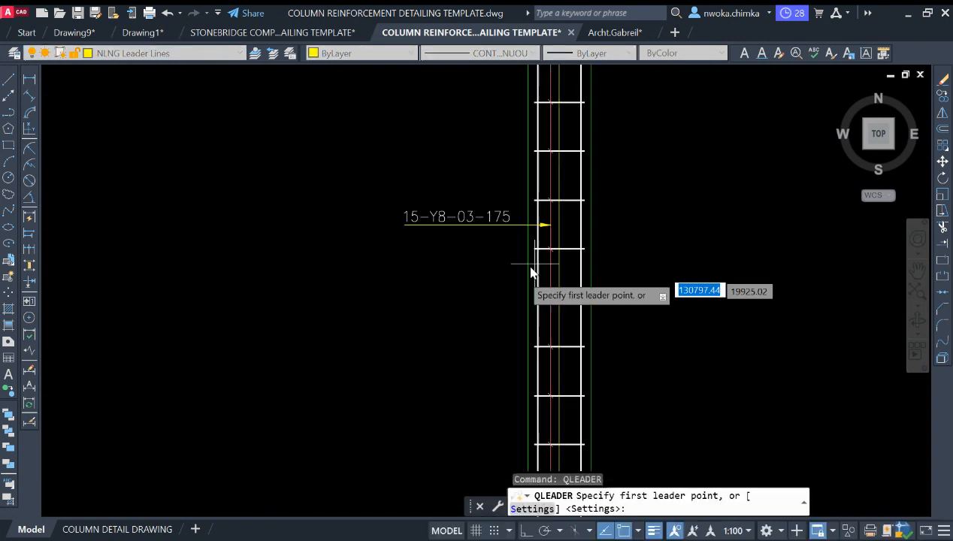
{"action": "scroll", "coordinate": [546, 279], "scroll_direction": "up", "scroll_amount": 2}
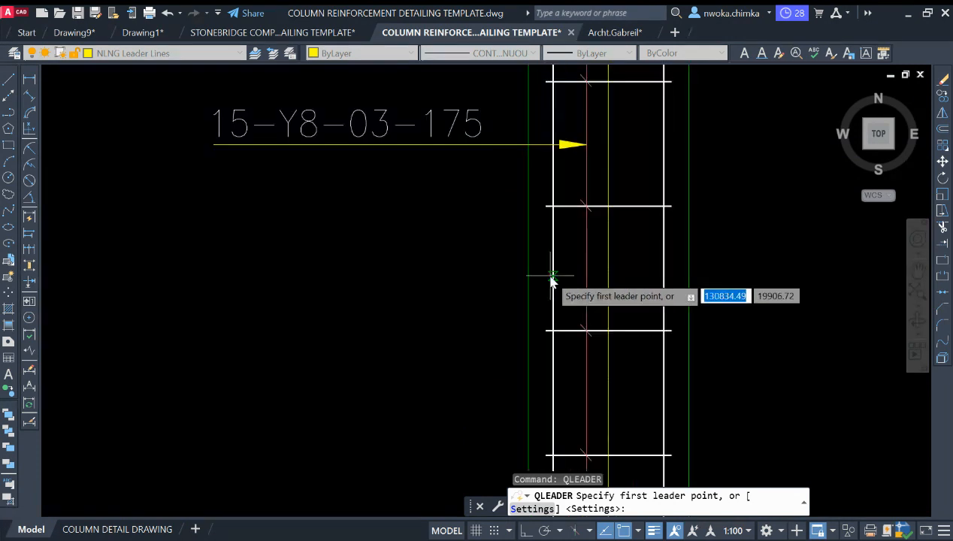
{"action": "scroll", "coordinate": [553, 282], "scroll_direction": "down", "scroll_amount": 6}
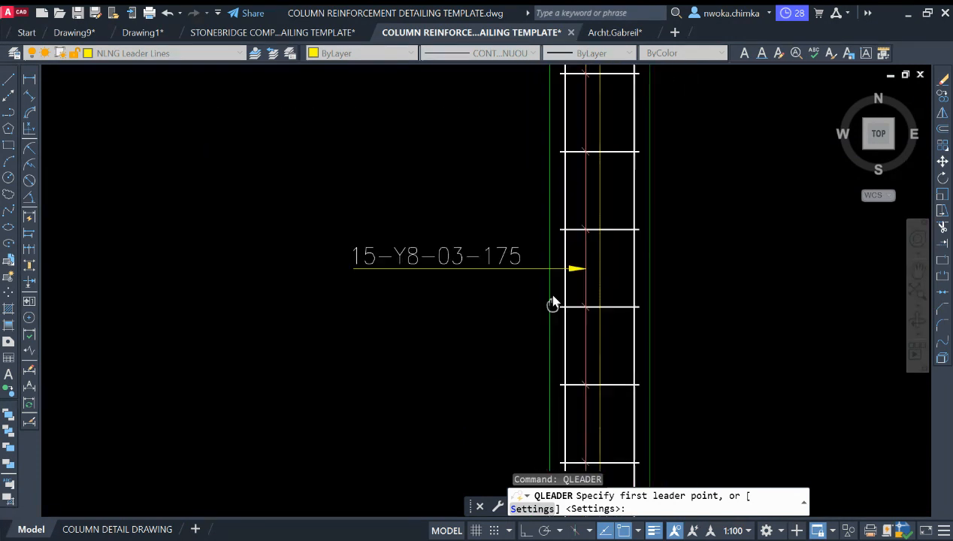
{"action": "scroll", "coordinate": [565, 195], "scroll_direction": "down", "scroll_amount": 3}
{"action": "scroll", "coordinate": [571, 183], "scroll_direction": "up", "scroll_amount": 9}
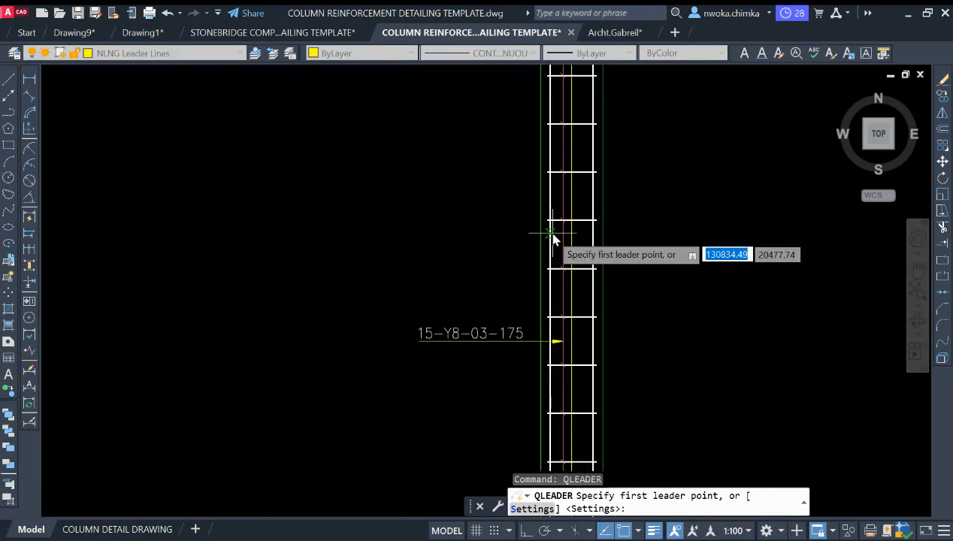
{"action": "scroll", "coordinate": [551, 240], "scroll_direction": "down", "scroll_amount": 2}
{"action": "left_click", "coordinate": [548, 237]}
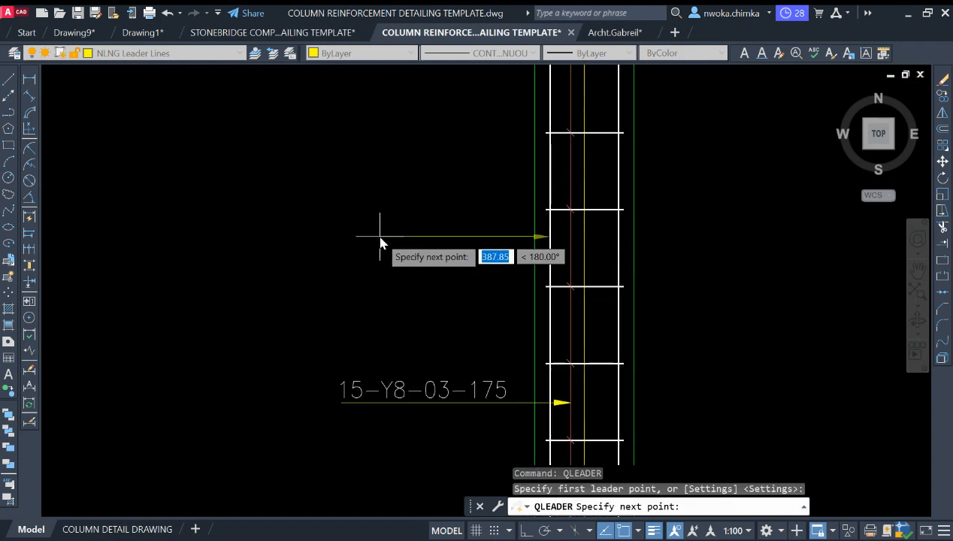
{"action": "key", "text": "F8"}
{"action": "key", "text": "Escape"}
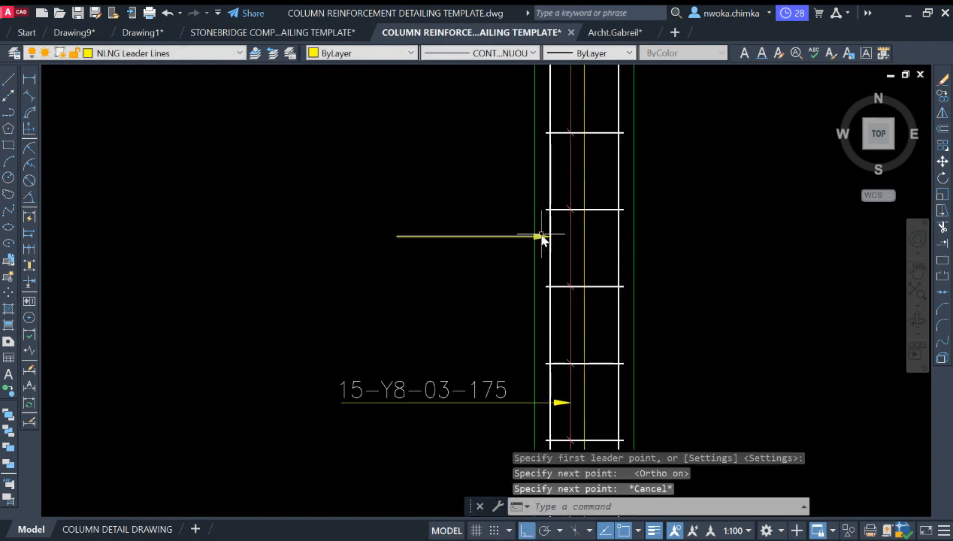
{"action": "key", "text": "Return"}
{"action": "scroll", "coordinate": [548, 237], "scroll_direction": "up", "scroll_amount": 4}
{"action": "scroll", "coordinate": [549, 225], "scroll_direction": "down", "scroll_amount": 2}
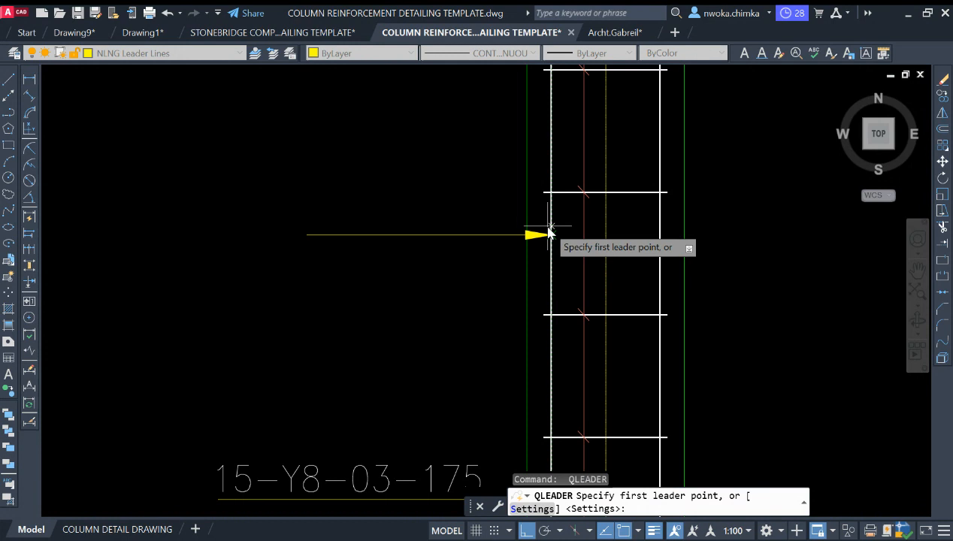
{"action": "scroll", "coordinate": [550, 226], "scroll_direction": "down", "scroll_amount": 2}
{"action": "key", "text": "Escape"}
{"action": "left_click", "coordinate": [621, 236]}
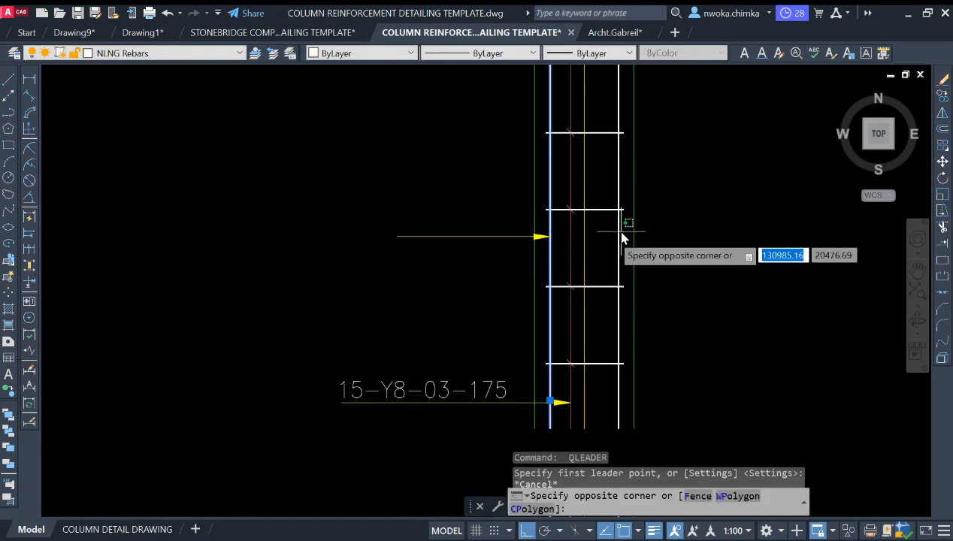
{"action": "key", "text": "Escape"}
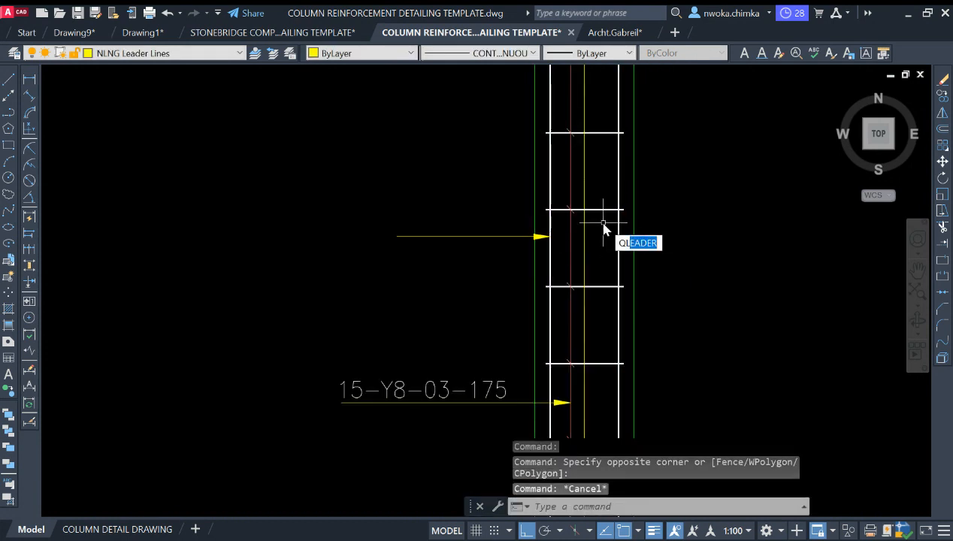
Draw a second horizontal quick leader pointing at the column's right main bar, running back in line over the existing leader to the left bar
{"action": "type", "text": "ql"}
{"action": "key", "text": "Return"}
{"action": "scroll", "coordinate": [548, 238], "scroll_direction": "up", "scroll_amount": 2}
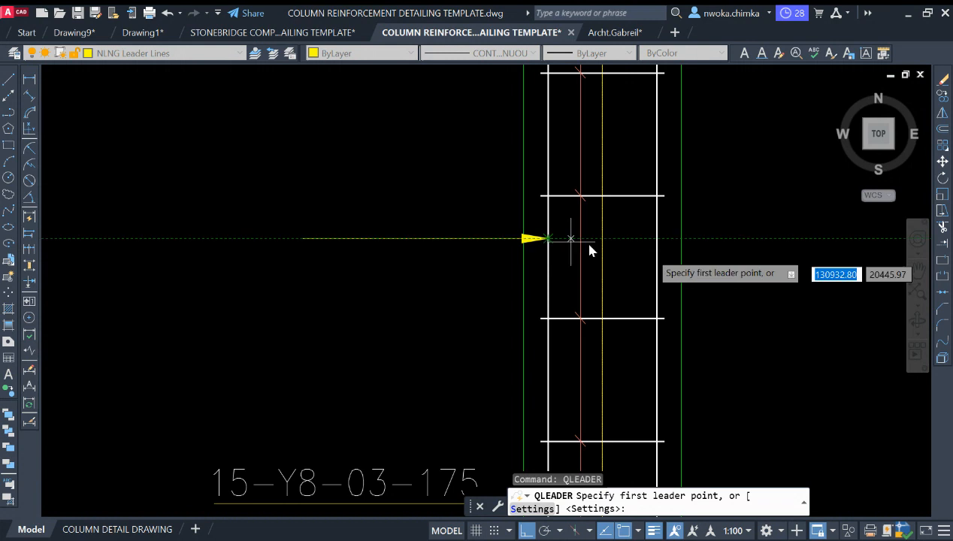
{"action": "left_click", "coordinate": [657, 239]}
{"action": "scroll", "coordinate": [480, 251], "scroll_direction": "up", "scroll_amount": 2}
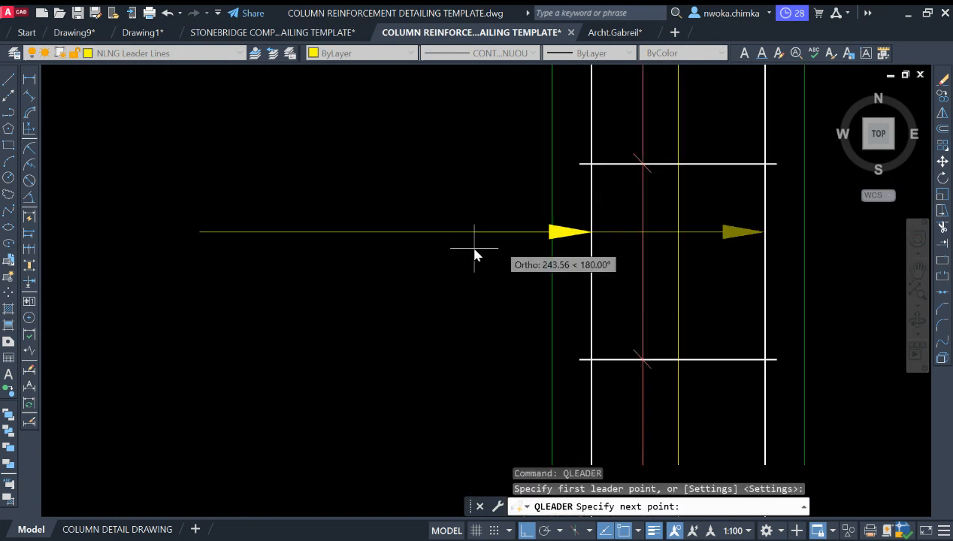
{"action": "left_click", "coordinate": [451, 233]}
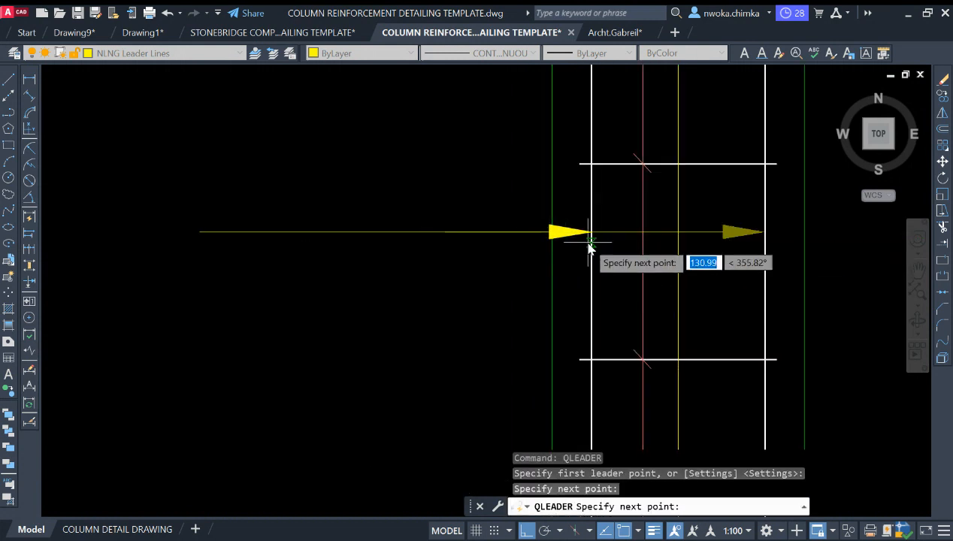
{"action": "key", "text": "Escape"}
{"action": "scroll", "coordinate": [602, 233], "scroll_direction": "down", "scroll_amount": 4}
{"action": "scroll", "coordinate": [644, 220], "scroll_direction": "up", "scroll_amount": 4}
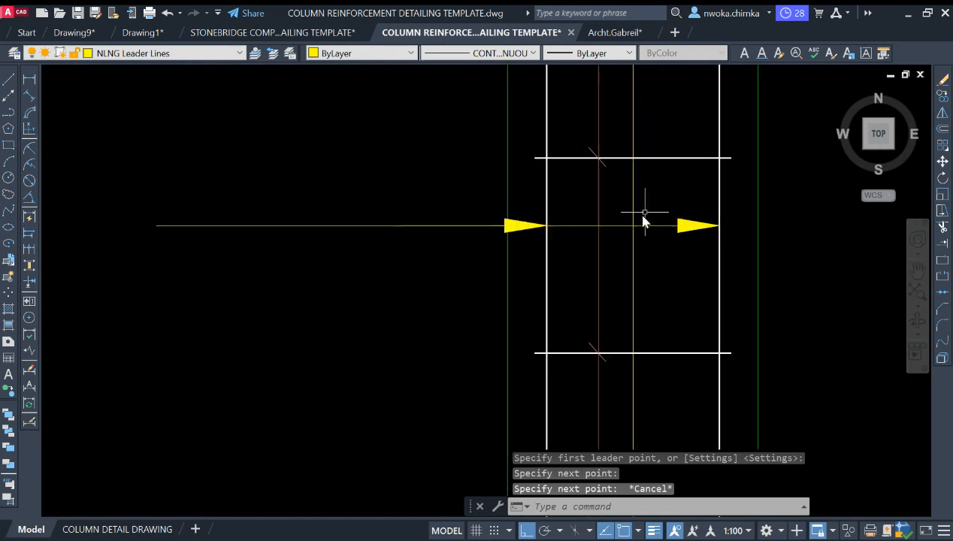
{"action": "scroll", "coordinate": [591, 237], "scroll_direction": "down", "scroll_amount": 5}
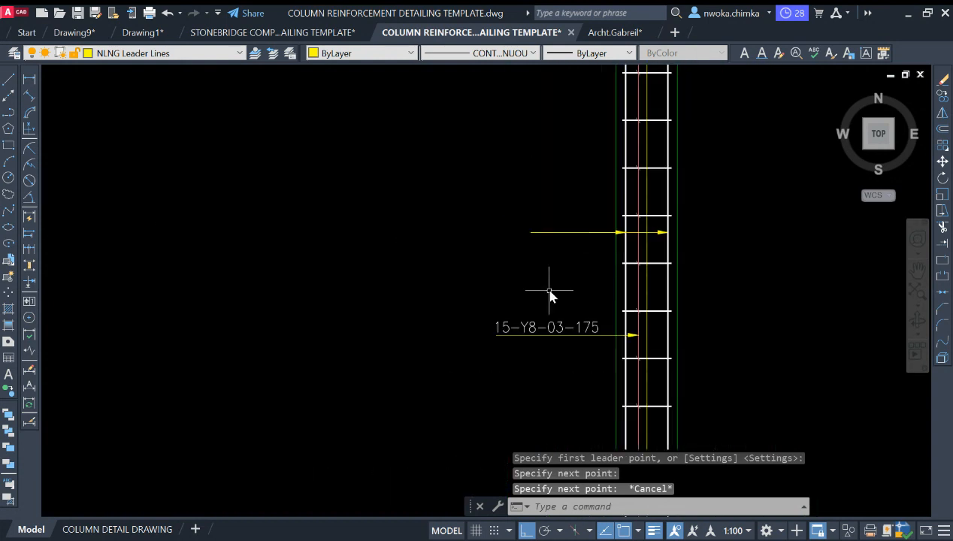
Copy the link label 15-Y8-03-175 straight up to sit just above the main bar leader line
{"action": "left_click", "coordinate": [529, 328]}
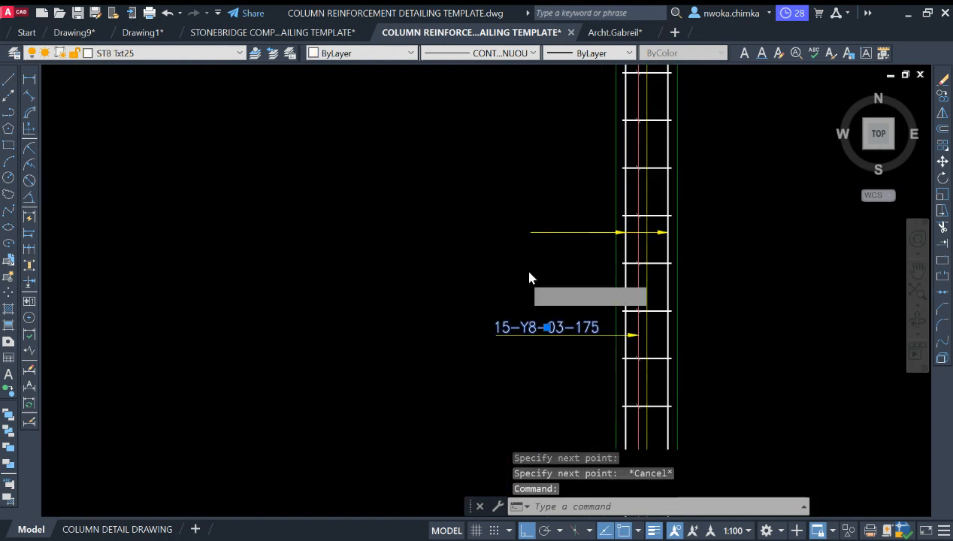
{"action": "type", "text": "co"}
{"action": "key", "text": "space"}
{"action": "left_click", "coordinate": [487, 328]}
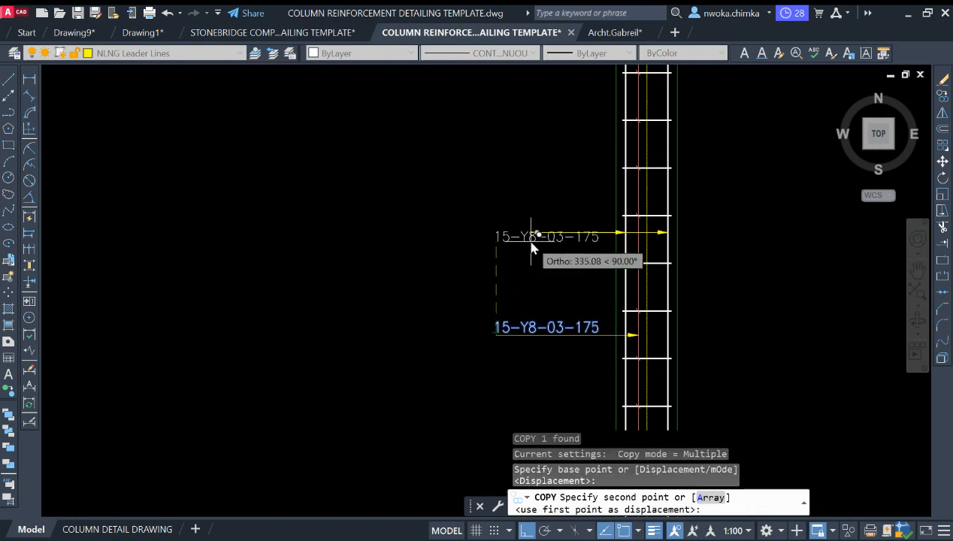
{"action": "left_click", "coordinate": [517, 216]}
{"action": "key", "text": "Escape"}
{"action": "scroll", "coordinate": [571, 218], "scroll_direction": "up", "scroll_amount": 3}
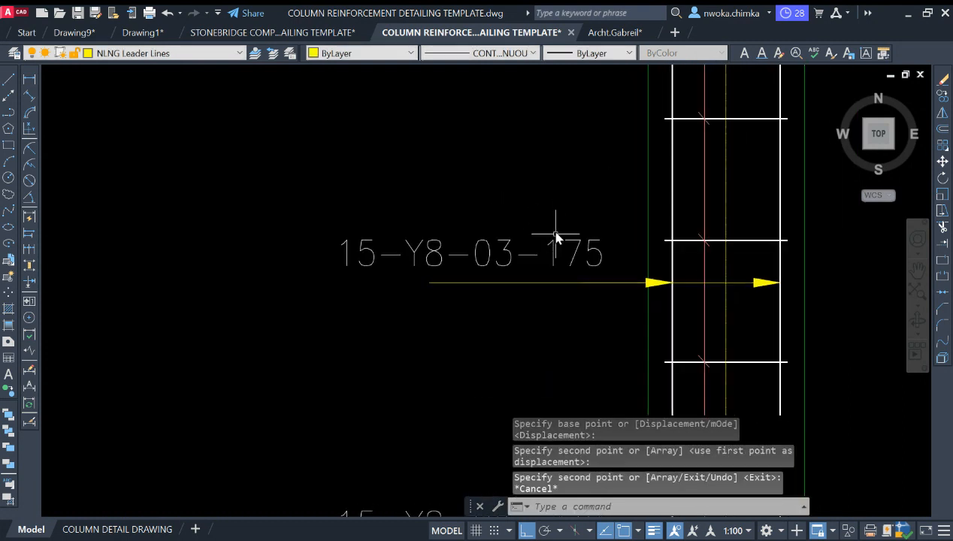
Change the copied label above the main bar leader to read 4-Y16-02
{"action": "left_click", "coordinate": [554, 246]}
{"action": "double_click", "coordinate": [554, 247]}
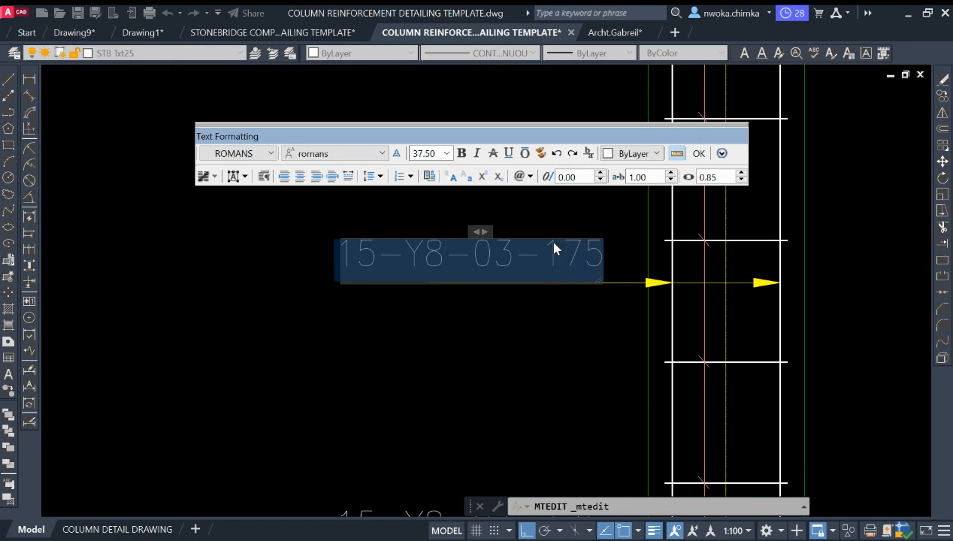
{"action": "key", "text": "BackSpace"}
{"action": "type", "text": "4-"}
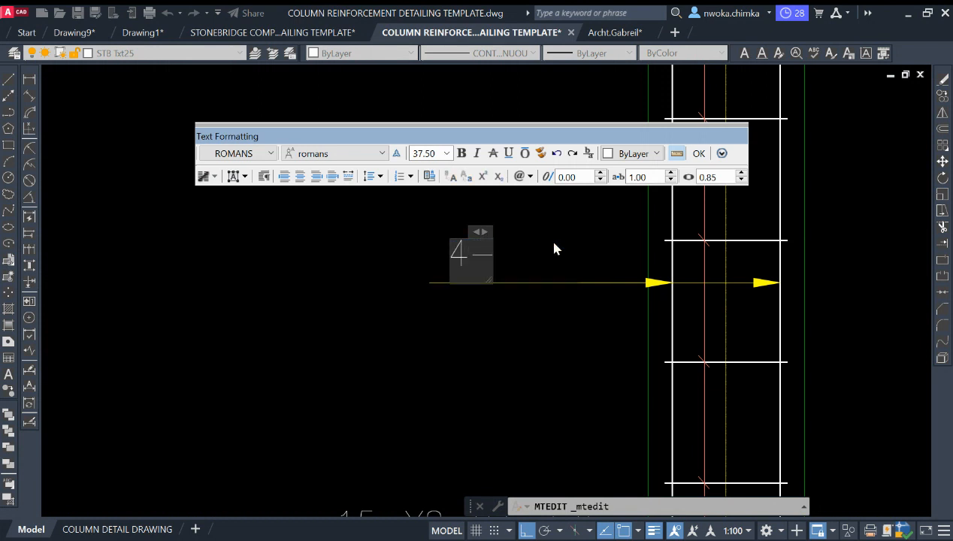
{"action": "type", "text": "Y16"}
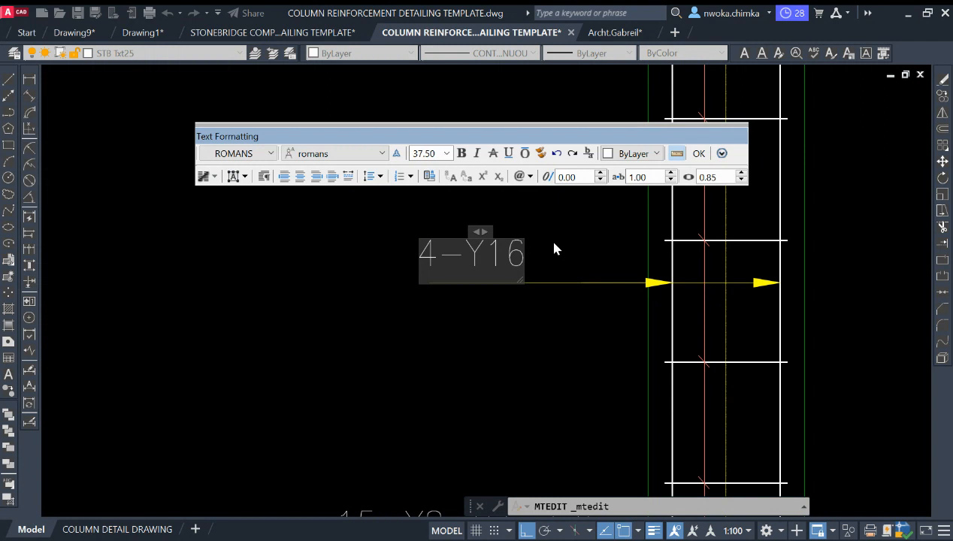
{"action": "type", "text": "-"}
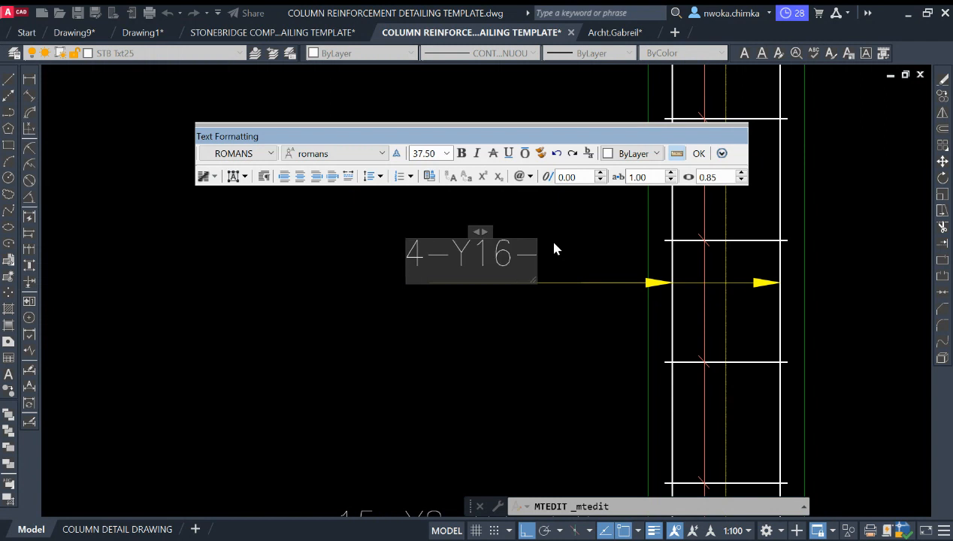
{"action": "type", "text": "02"}
{"action": "key", "text": "Escape"}
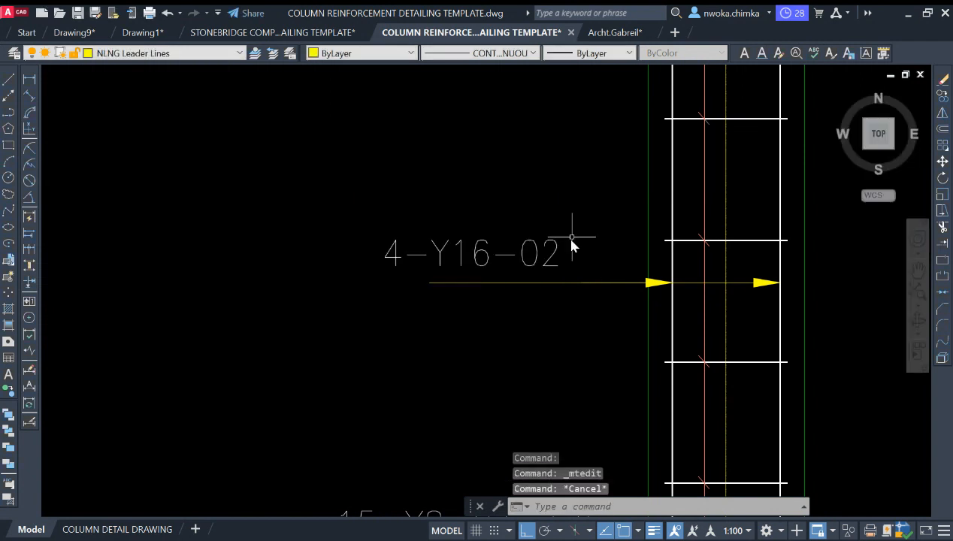
Move the 4-Y16-02 label right and slightly down, with Ortho off, so it sits just above its leader line
{"action": "left_click", "coordinate": [543, 248]}
{"action": "left_click", "coordinate": [547, 257]}
{"action": "type", "text": "m"}
{"action": "key", "text": "Return"}
{"action": "left_click", "coordinate": [447, 153]}
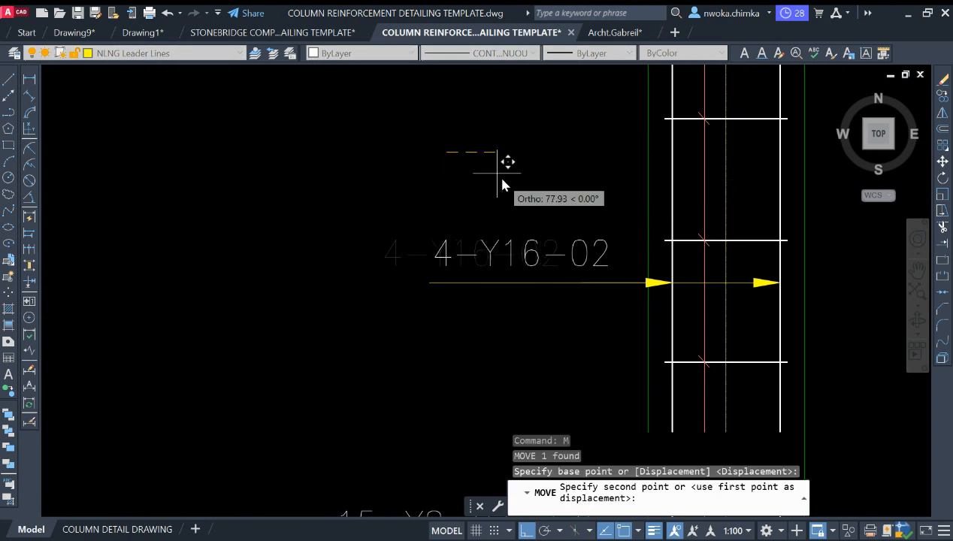
{"action": "key", "text": "F9"}
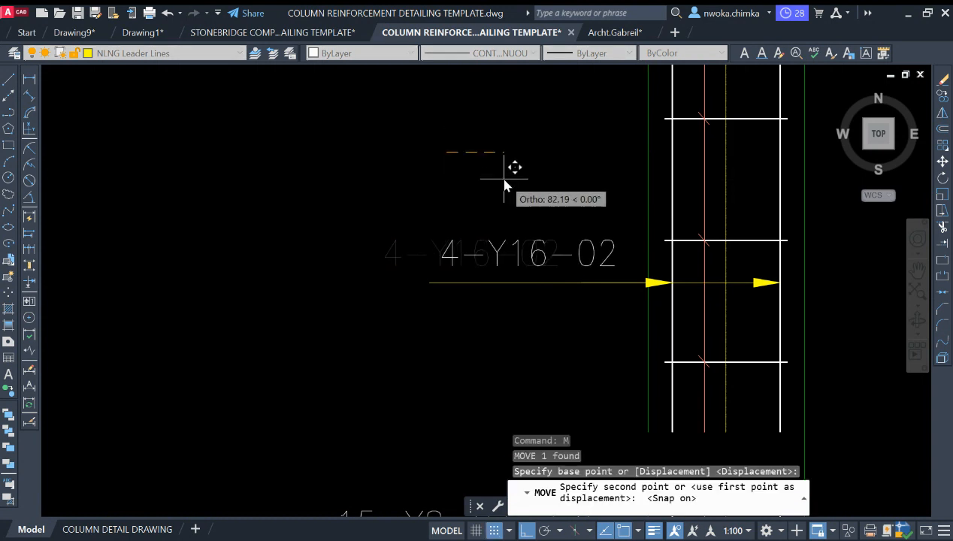
{"action": "key", "text": "F8"}
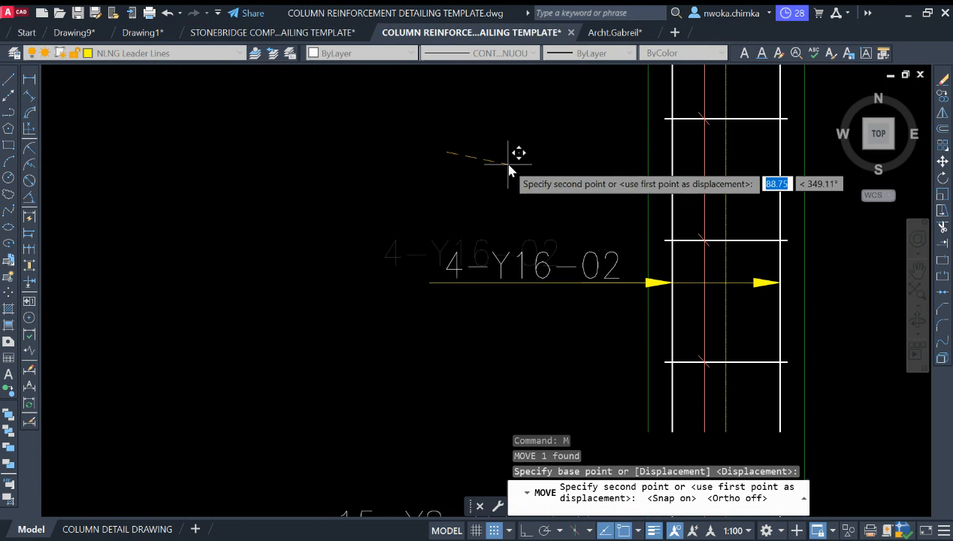
{"action": "left_click", "coordinate": [510, 167]}
Nudge the 4-Y16-02 label slightly left so its first character lines up with the tail of its leader
{"action": "scroll", "coordinate": [558, 241], "scroll_direction": "up", "scroll_amount": 2}
{"action": "left_click", "coordinate": [594, 221]}
{"action": "left_click", "coordinate": [516, 254]}
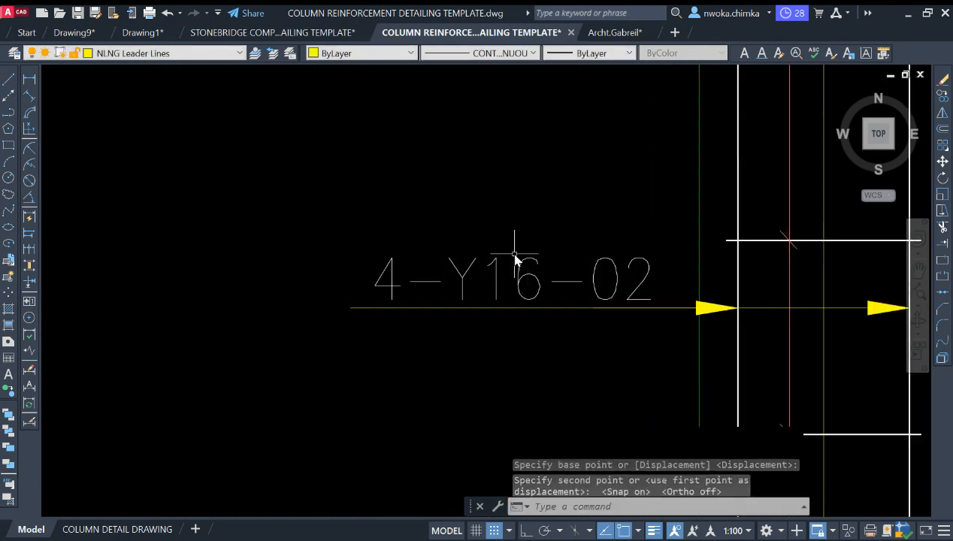
{"action": "left_click", "coordinate": [524, 243]}
{"action": "left_click", "coordinate": [520, 274]}
{"action": "type", "text": "m"}
{"action": "key", "text": "Return"}
{"action": "left_click", "coordinate": [533, 197]}
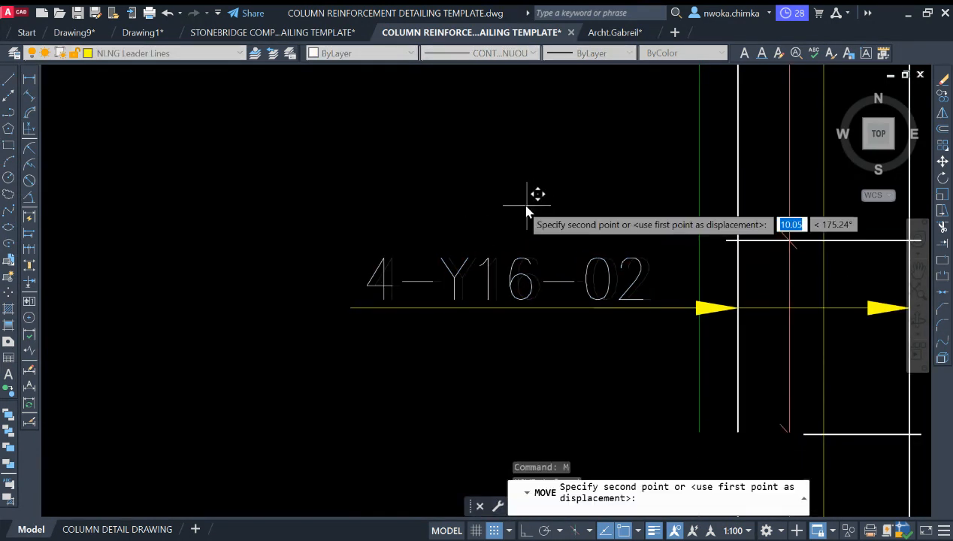
{"action": "scroll", "coordinate": [558, 255], "scroll_direction": "down", "scroll_amount": 3}
{"action": "scroll", "coordinate": [550, 271], "scroll_direction": "down", "scroll_amount": 3}
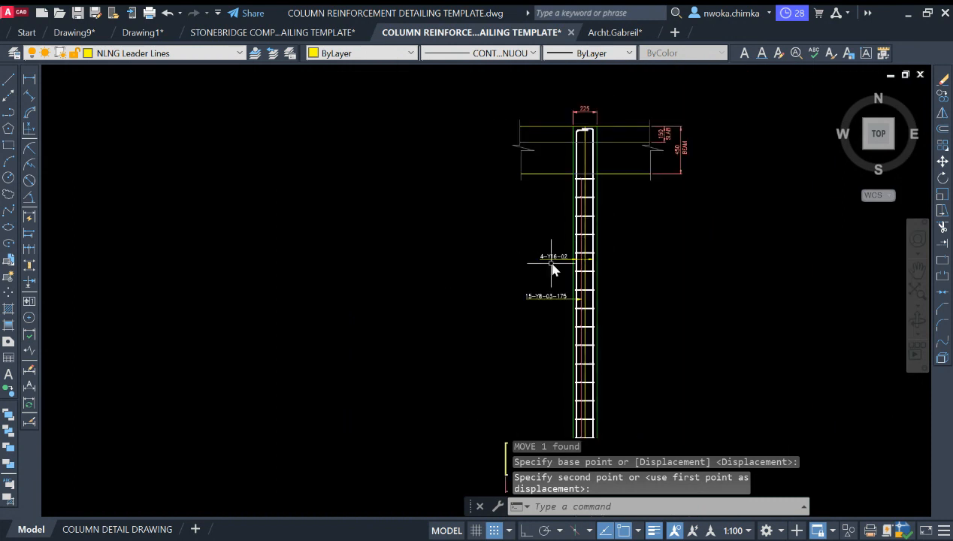
Highlight the two vertical column bars that the 4-Y16-02 leader points to, and check the label against them
{"action": "scroll", "coordinate": [553, 254], "scroll_direction": "up", "scroll_amount": 5}
{"action": "middle_click_drag", "start_coordinate": [552, 248], "coordinate": [451, 276]}
{"action": "scroll", "coordinate": [451, 276], "scroll_direction": "up", "scroll_amount": 2}
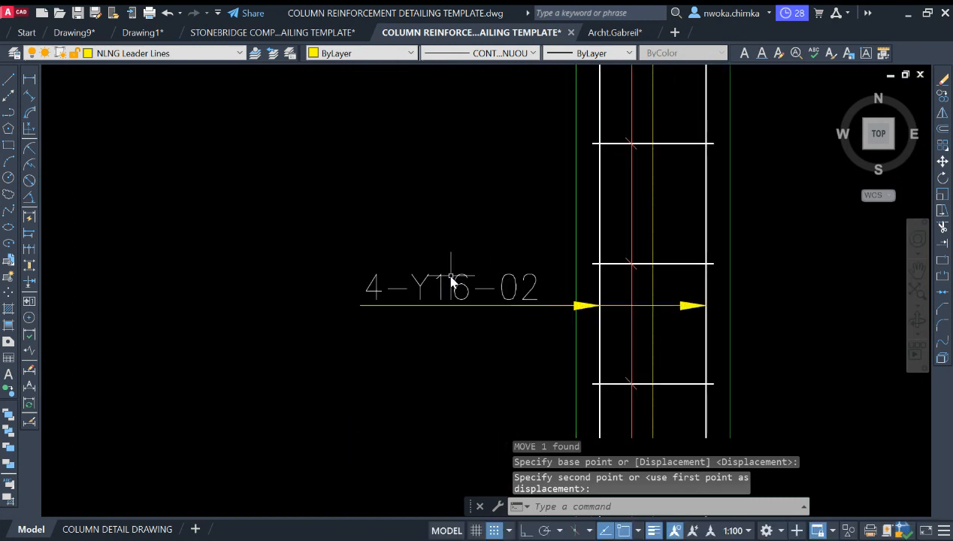
{"action": "left_click", "coordinate": [615, 272]}
{"action": "left_click", "coordinate": [593, 287]}
{"action": "left_click", "coordinate": [715, 287]}
{"action": "left_click", "coordinate": [699, 278]}
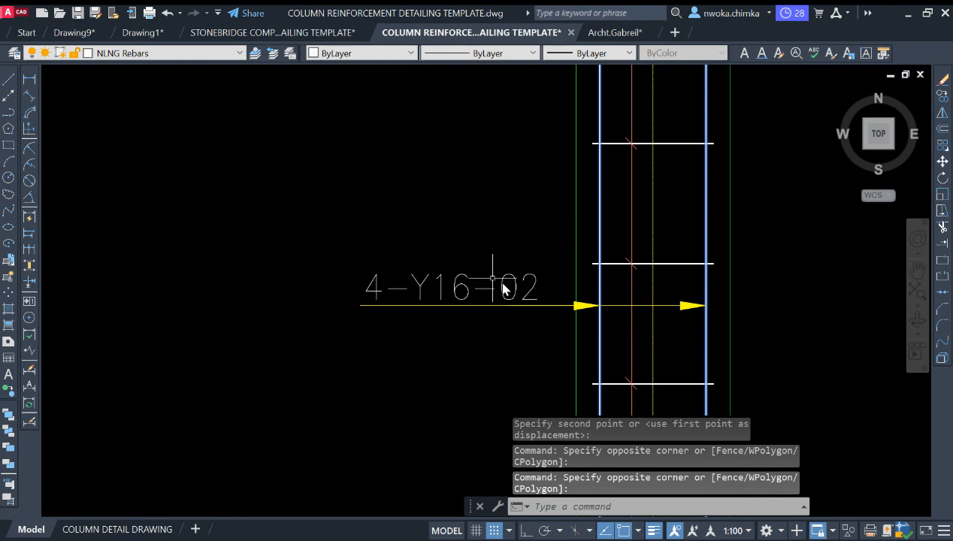
{"action": "scroll", "coordinate": [503, 289], "scroll_direction": "down", "scroll_amount": 3}
{"action": "key", "text": "Escape"}
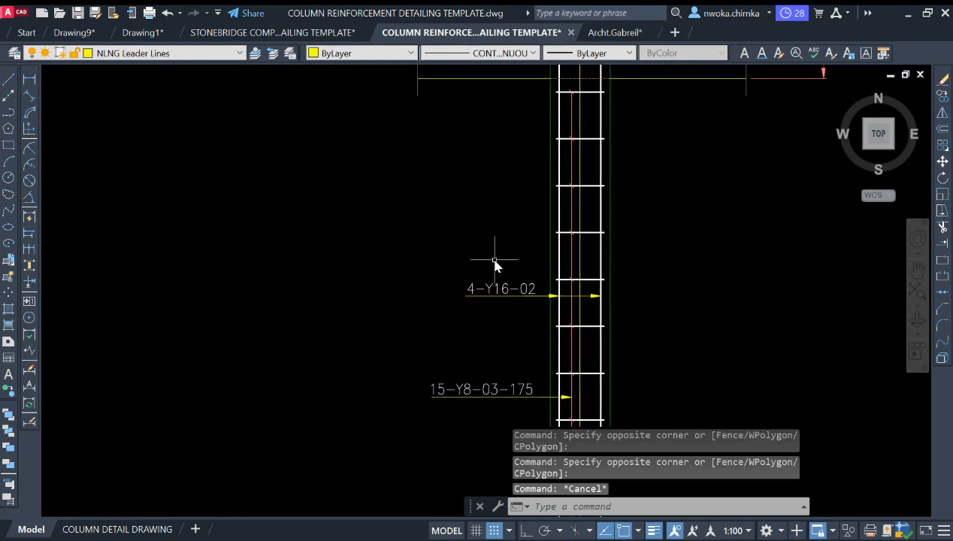
{"action": "scroll", "coordinate": [514, 297], "scroll_direction": "up", "scroll_amount": 2}
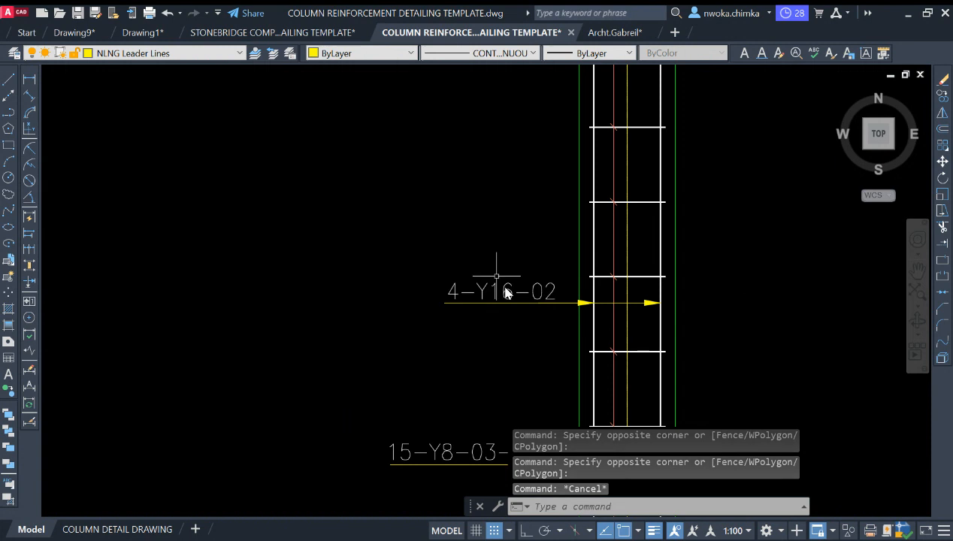
{"action": "scroll", "coordinate": [443, 284], "scroll_direction": "up", "scroll_amount": 2}
{"action": "scroll", "coordinate": [458, 280], "scroll_direction": "down", "scroll_amount": 2}
{"action": "scroll", "coordinate": [461, 296], "scroll_direction": "up", "scroll_amount": 2}
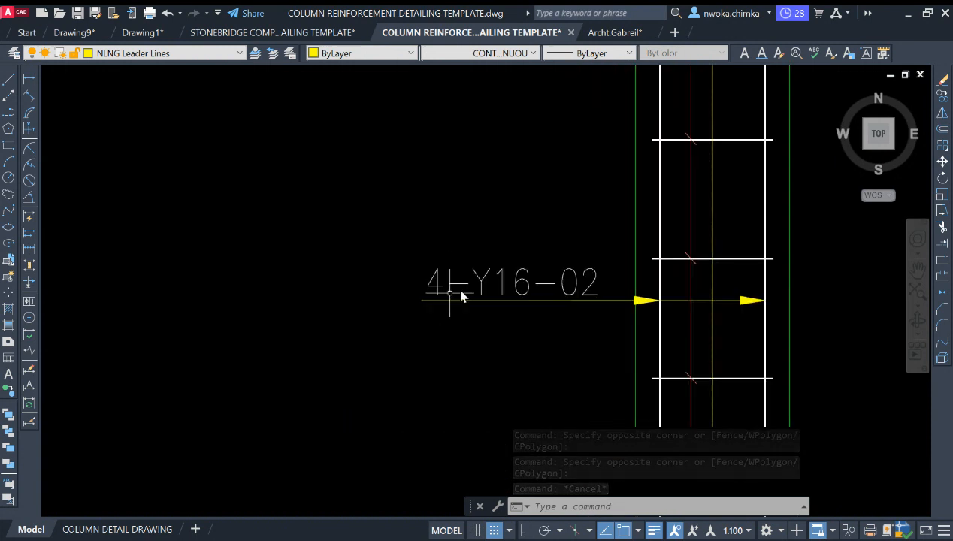
Examine the first 225x225 column section in the column schedule, highlighting its four corner bars
{"action": "scroll", "coordinate": [696, 275], "scroll_direction": "down", "scroll_amount": 8}
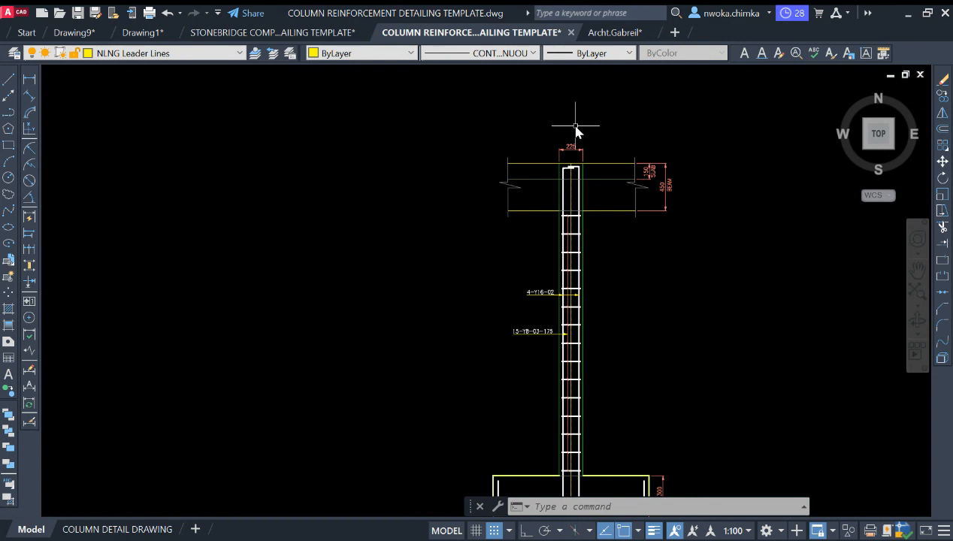
{"action": "scroll", "coordinate": [576, 130], "scroll_direction": "down", "scroll_amount": 2}
{"action": "middle_click_drag", "start_coordinate": [618, 266], "coordinate": [570, 313]}
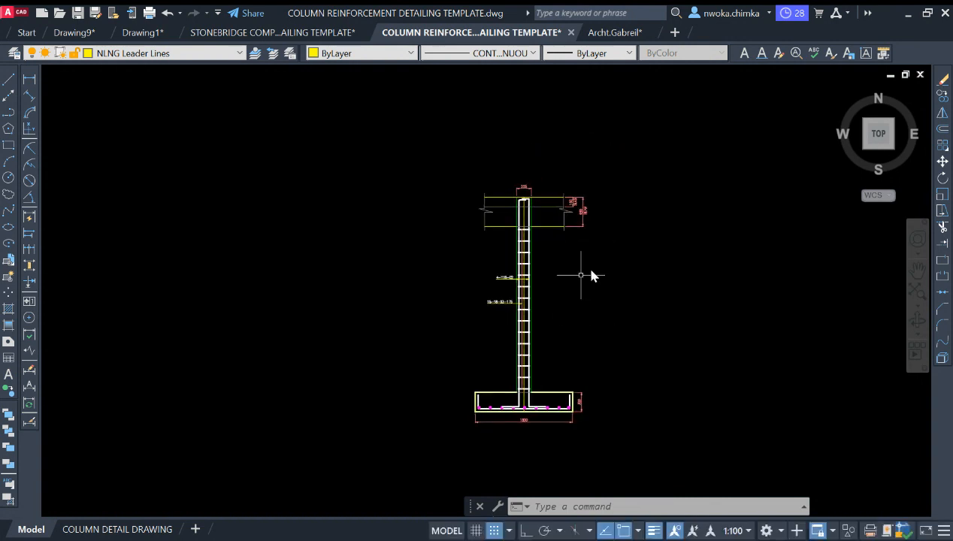
{"action": "scroll", "coordinate": [634, 274], "scroll_direction": "down", "scroll_amount": 6}
{"action": "middle_click_drag", "start_coordinate": [246, 231], "coordinate": [695, 296]}
{"action": "scroll", "coordinate": [341, 231], "scroll_direction": "up", "scroll_amount": 10}
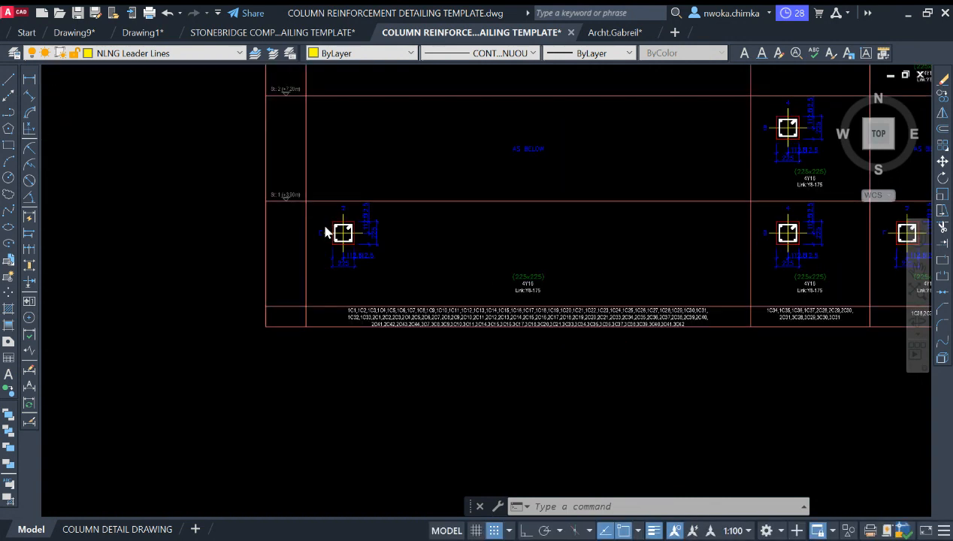
{"action": "scroll", "coordinate": [339, 218], "scroll_direction": "up", "scroll_amount": 4}
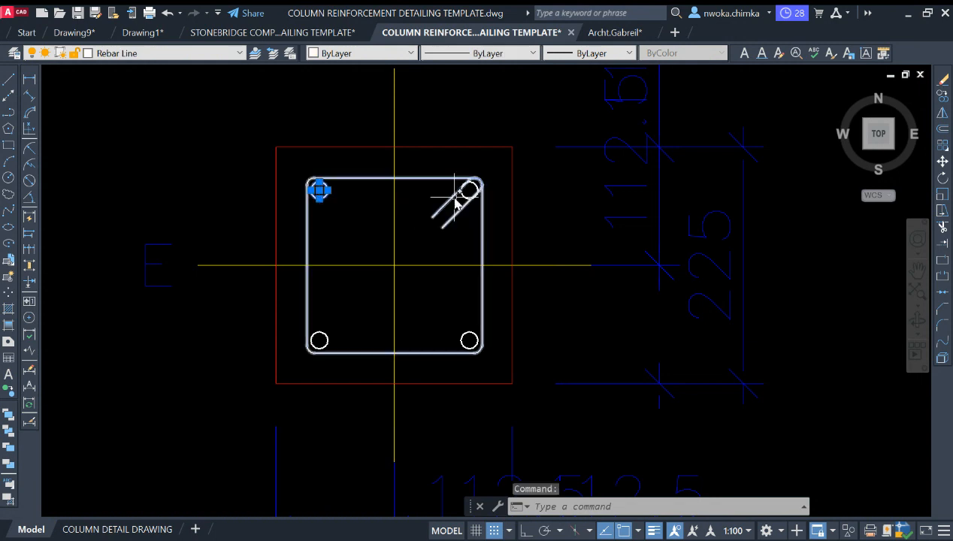
{"action": "left_click", "coordinate": [459, 336]}
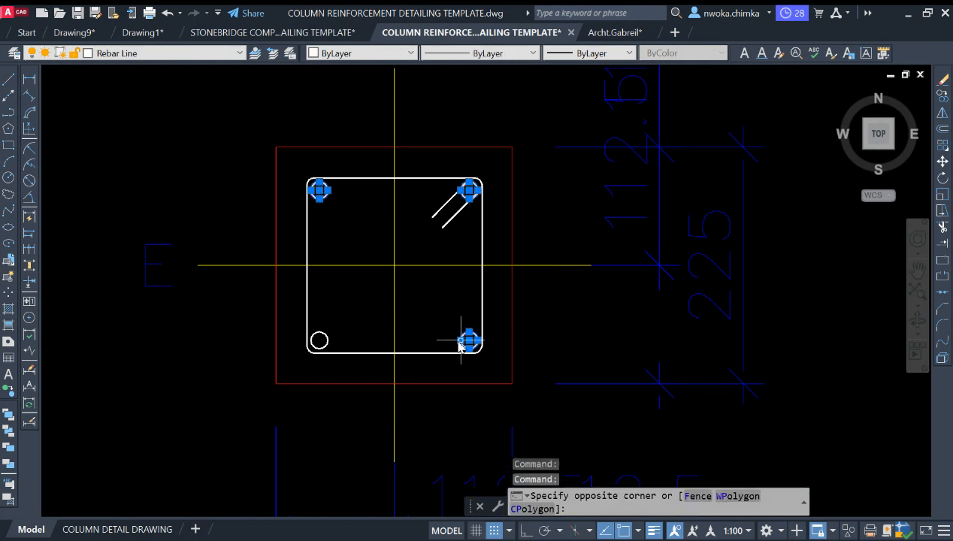
{"action": "left_click", "coordinate": [326, 335]}
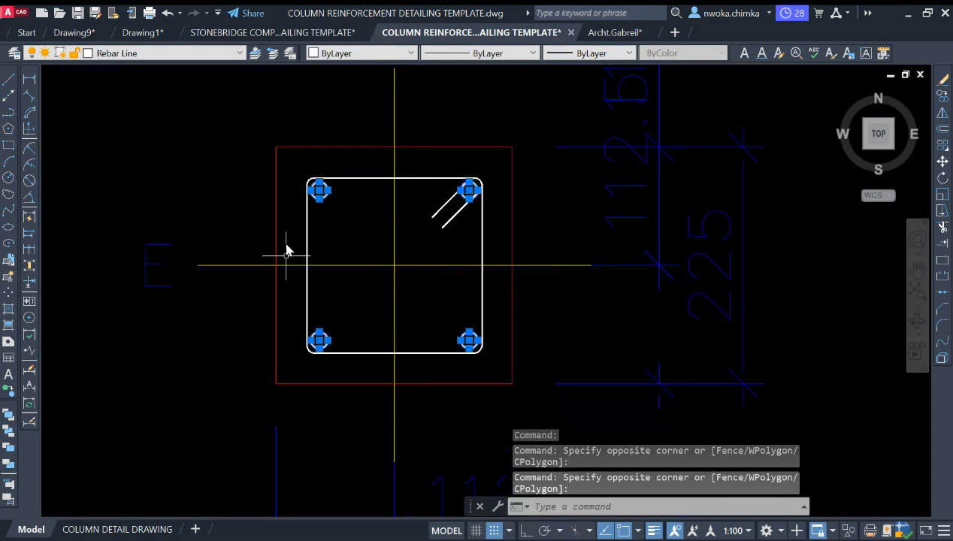
{"action": "scroll", "coordinate": [390, 182], "scroll_direction": "down", "scroll_amount": 2}
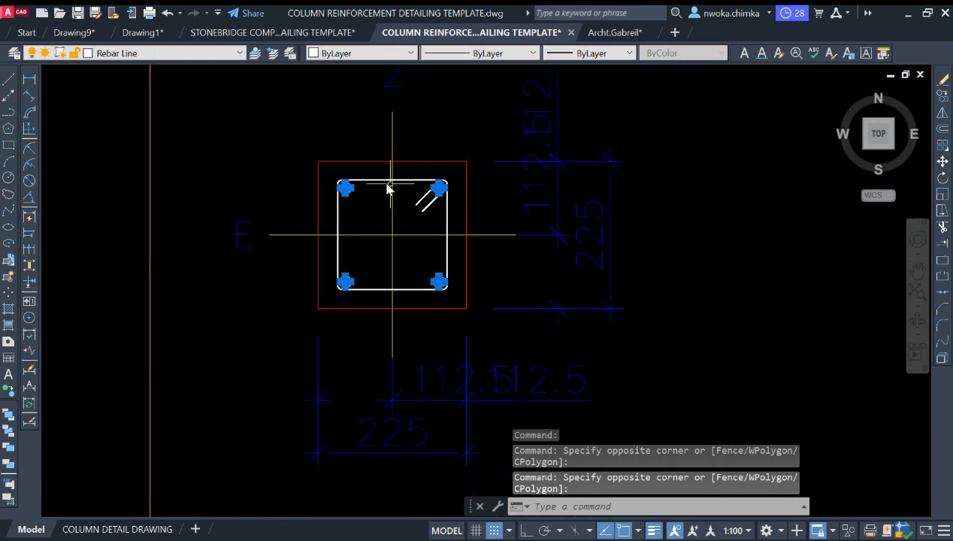
{"action": "key", "text": "Escape"}
Draw a text-free quick leader from the footing's bottom bar near its left end, about 370 up and 154 left, with Ortho on
{"action": "scroll", "coordinate": [455, 187], "scroll_direction": "down", "scroll_amount": 8}
{"action": "middle_click_drag", "start_coordinate": [667, 222], "coordinate": [268, 213]}
{"action": "scroll", "coordinate": [587, 189], "scroll_direction": "down", "scroll_amount": 4}
{"action": "scroll", "coordinate": [268, 213], "scroll_direction": "down", "scroll_amount": 2}
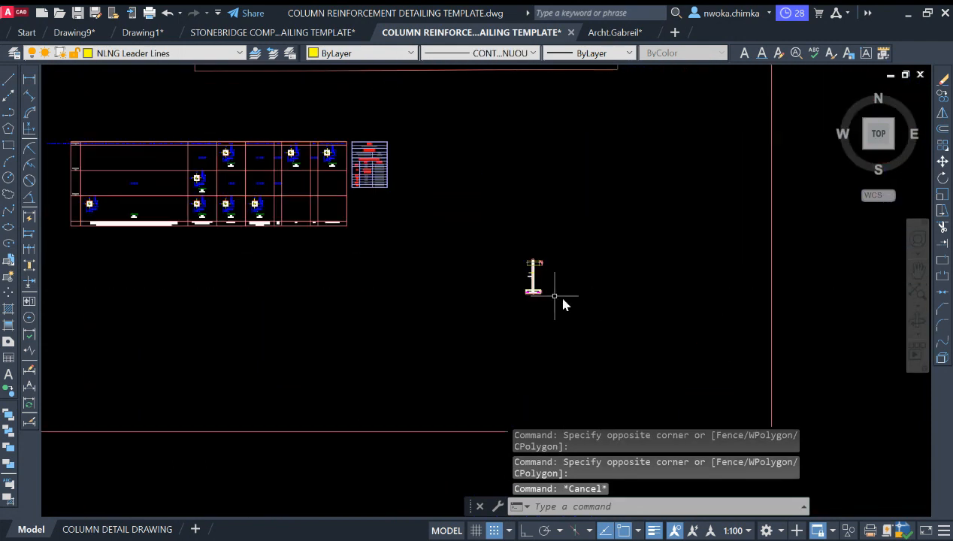
{"action": "scroll", "coordinate": [536, 278], "scroll_direction": "up", "scroll_amount": 10}
{"action": "middle_click_drag", "start_coordinate": [510, 338], "coordinate": [505, 250]}
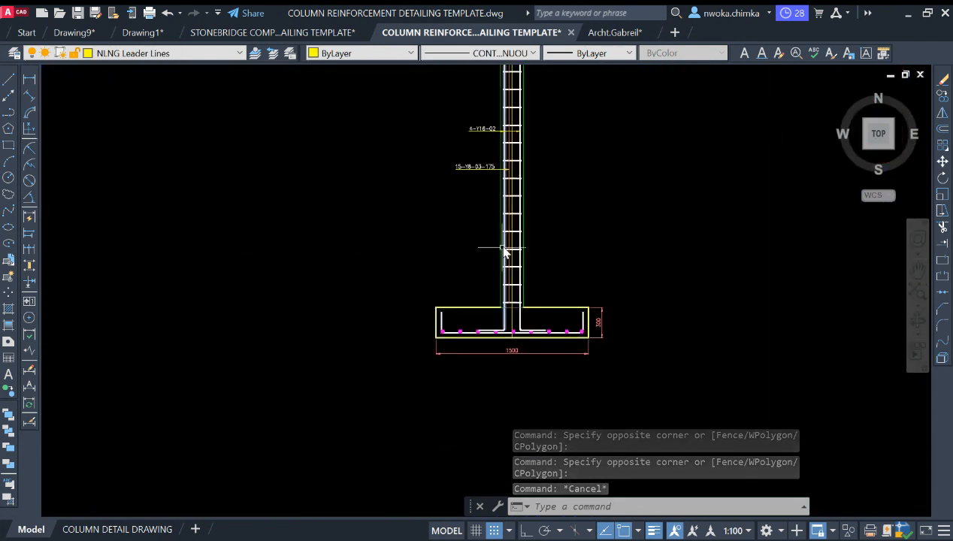
{"action": "scroll", "coordinate": [451, 345], "scroll_direction": "up", "scroll_amount": 5}
{"action": "middle_click_drag", "start_coordinate": [473, 306], "coordinate": [475, 324]}
{"action": "scroll", "coordinate": [479, 323], "scroll_direction": "up", "scroll_amount": 2}
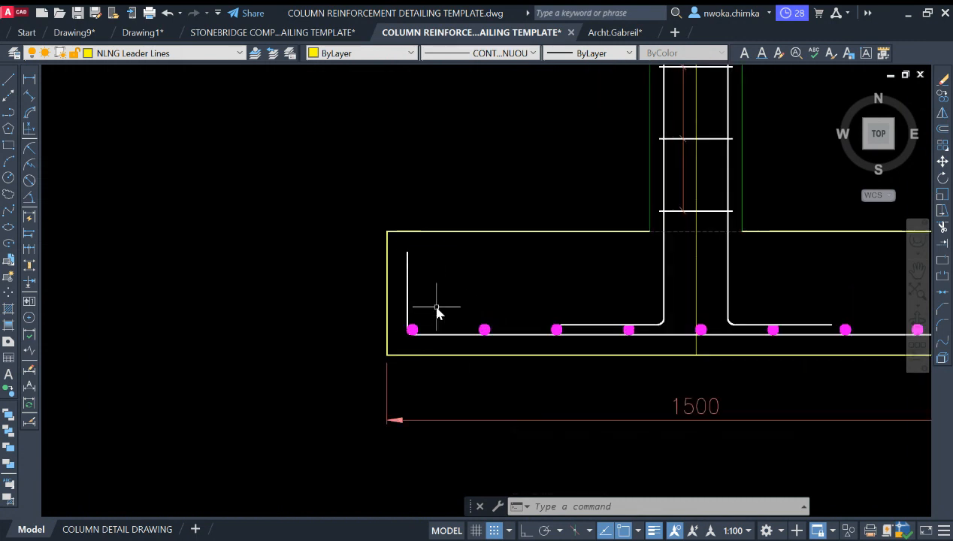
{"action": "middle_click_drag", "start_coordinate": [468, 240], "coordinate": [473, 285]}
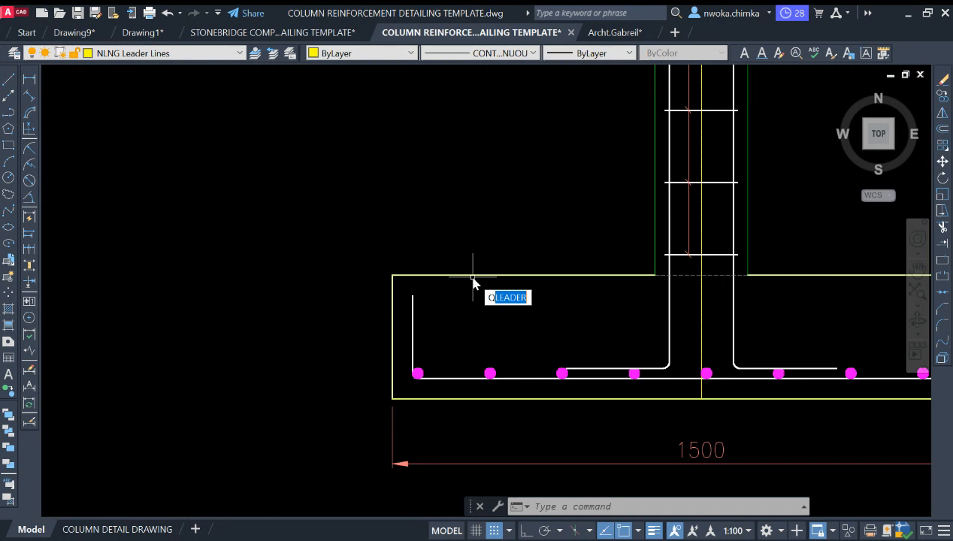
{"action": "key", "text": "space"}
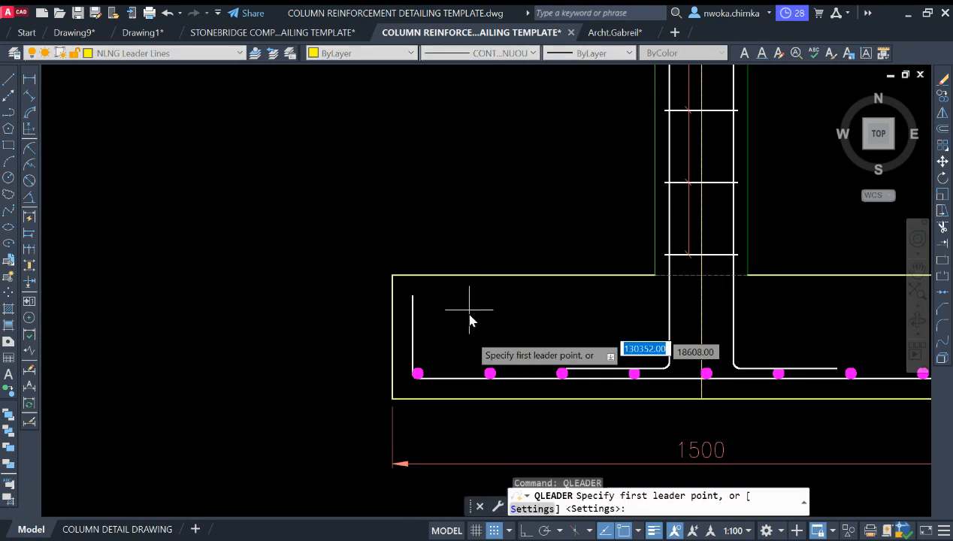
{"action": "left_click", "coordinate": [456, 384]}
{"action": "key", "text": "F8"}
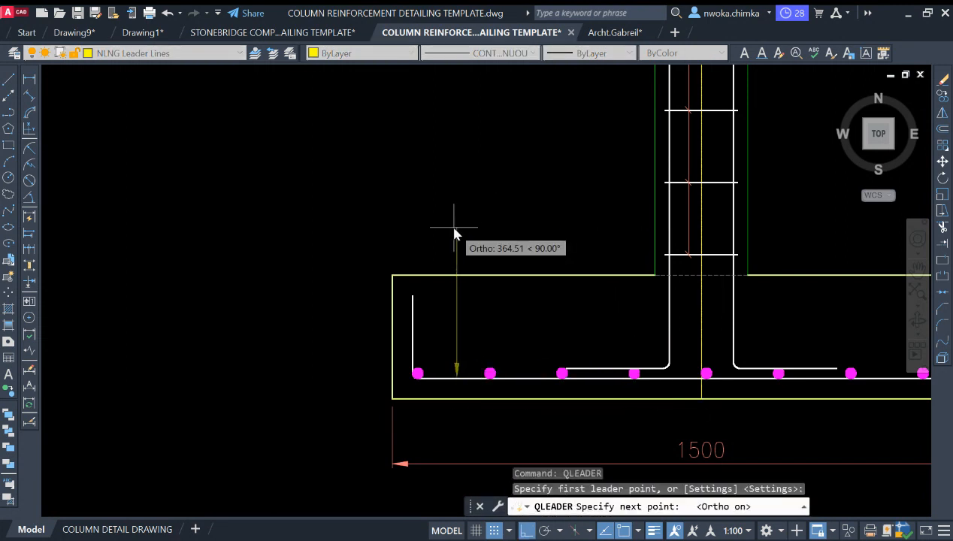
{"action": "left_click", "coordinate": [455, 222]}
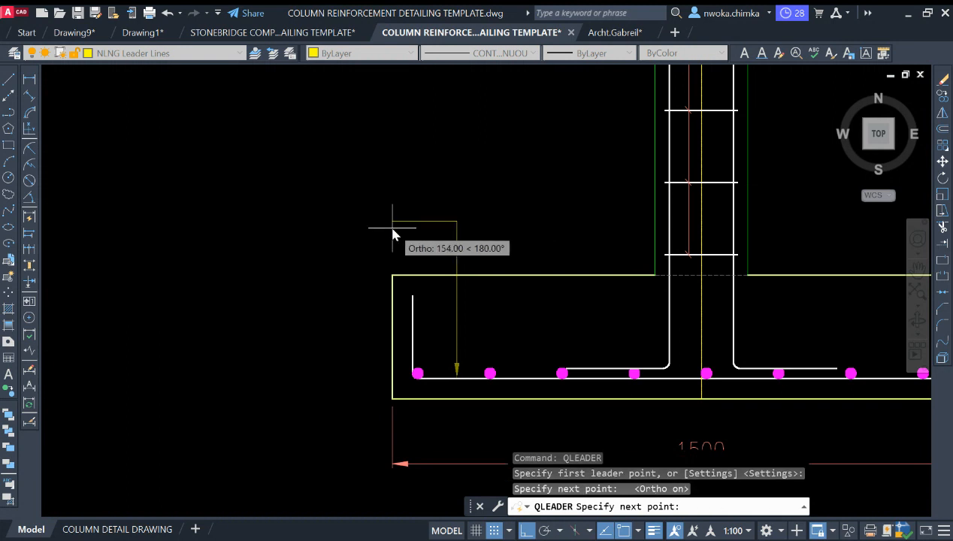
{"action": "left_click", "coordinate": [394, 234]}
{"action": "key", "text": "Escape"}
{"action": "scroll", "coordinate": [510, 197], "scroll_direction": "down", "scroll_amount": 8}
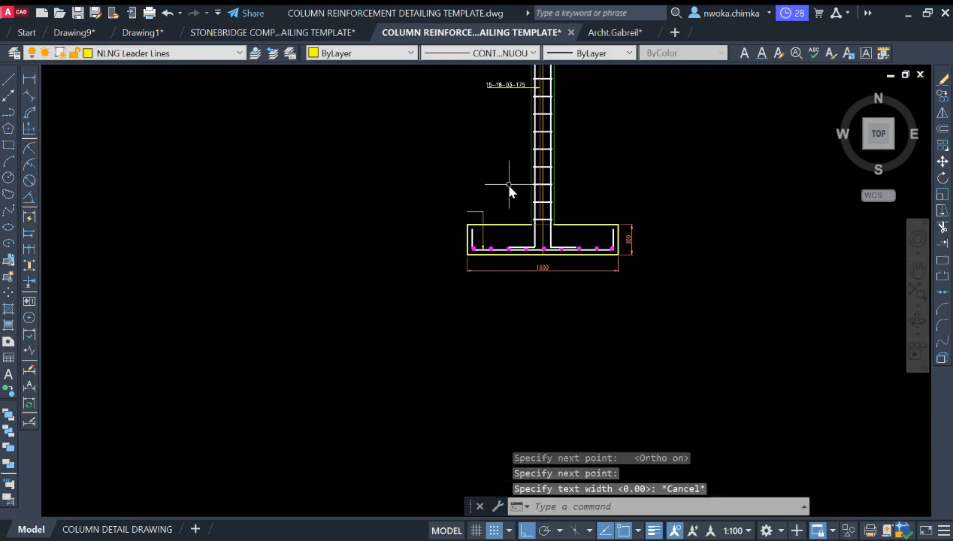
Copy the 4-Y16-02 label from the column to just above the footing leader's horizontal line, with Ortho off
{"action": "scroll", "coordinate": [508, 175], "scroll_direction": "up", "scroll_amount": 4}
{"action": "left_click", "coordinate": [517, 130]}
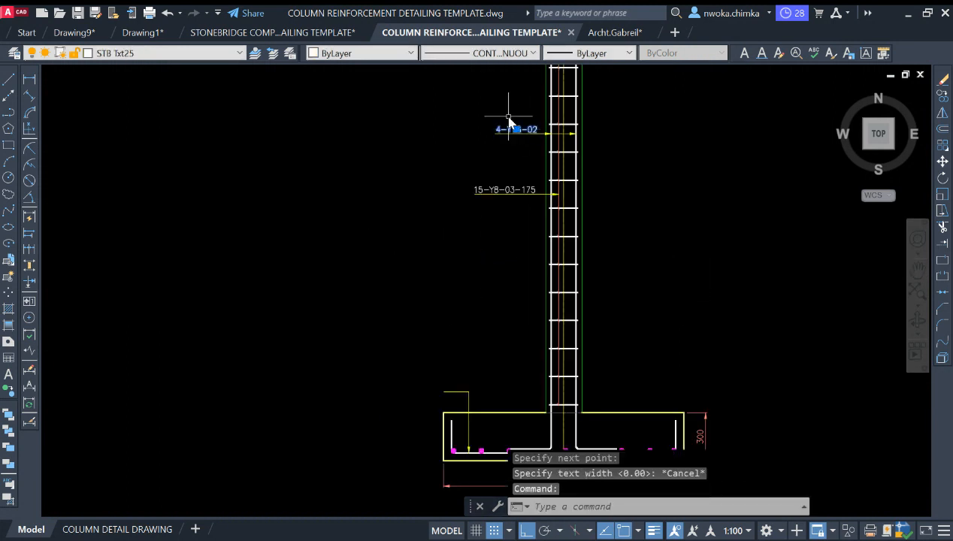
{"action": "type", "text": "CO"}
{"action": "key", "text": "Return"}
{"action": "left_click", "coordinate": [512, 133]}
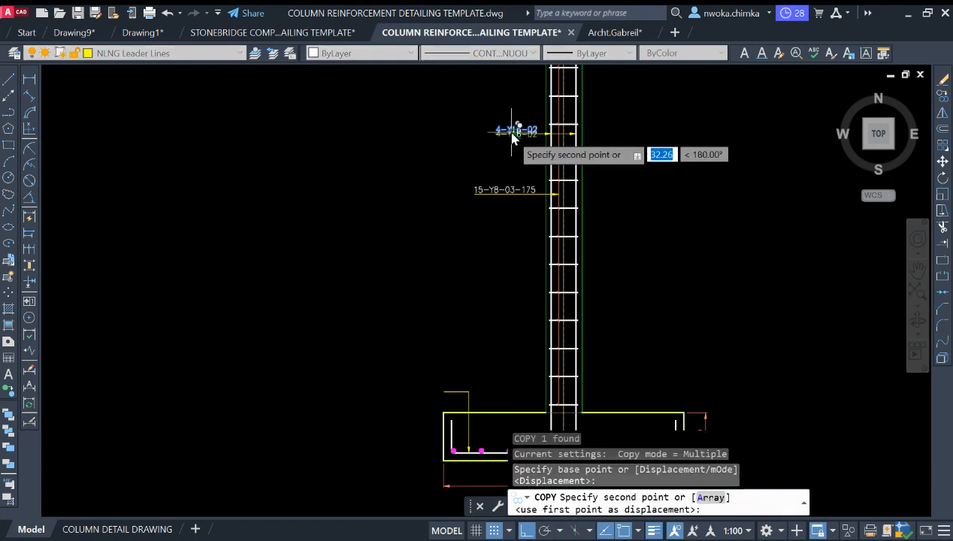
{"action": "scroll", "coordinate": [459, 370], "scroll_direction": "up", "scroll_amount": 2}
{"action": "key", "text": "F8"}
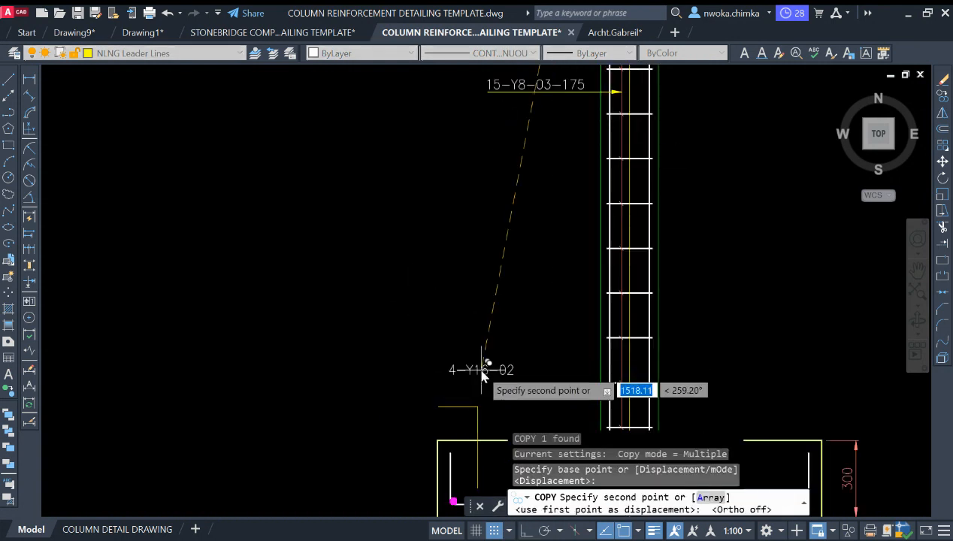
{"action": "scroll", "coordinate": [485, 373], "scroll_direction": "up", "scroll_amount": 2}
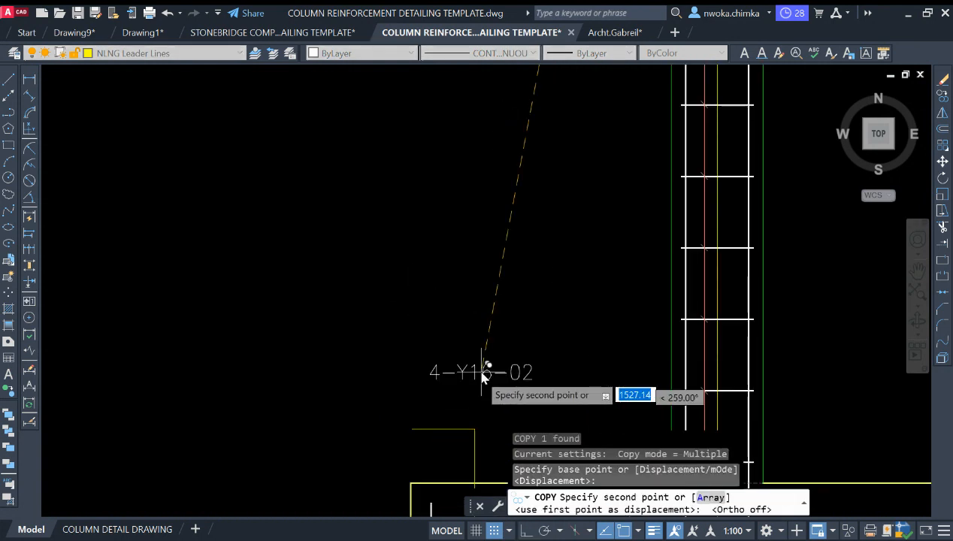
{"action": "left_click", "coordinate": [468, 415]}
{"action": "key", "text": "Escape"}
Move the copied label left so its text ends near the bend of the footing leader
{"action": "scroll", "coordinate": [500, 289], "scroll_direction": "down", "scroll_amount": 4}
{"action": "scroll", "coordinate": [468, 331], "scroll_direction": "up", "scroll_amount": 2}
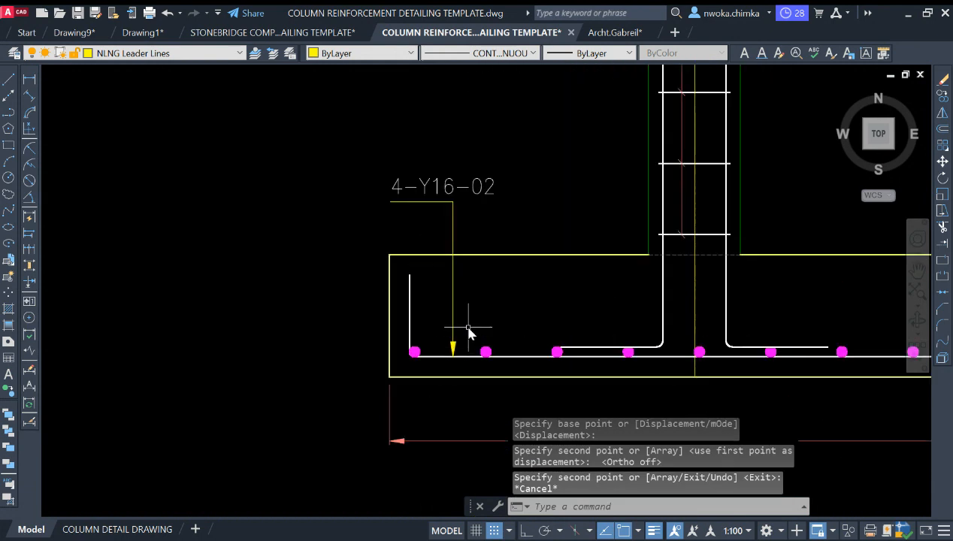
{"action": "middle_click_drag", "start_coordinate": [548, 280], "coordinate": [586, 366]}
{"action": "left_click", "coordinate": [559, 263]}
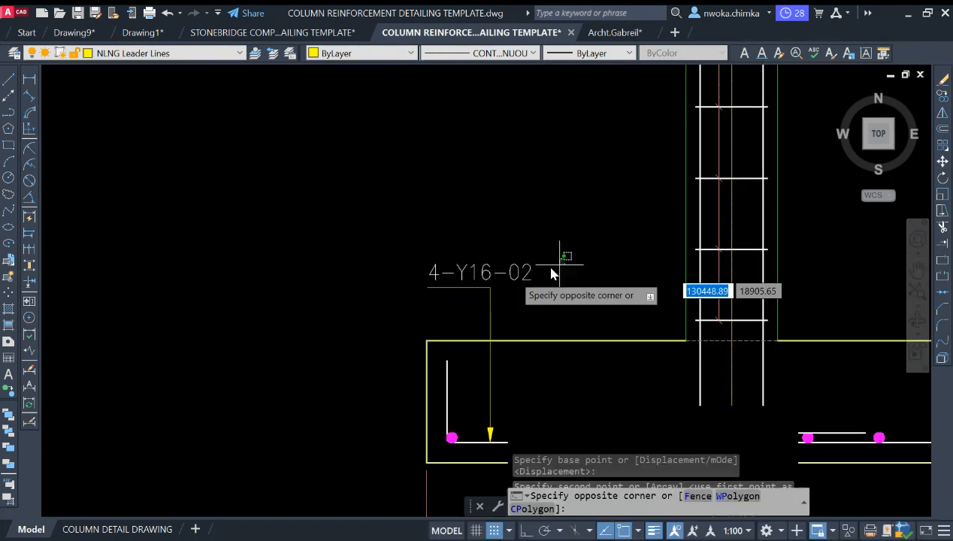
{"action": "left_click", "coordinate": [528, 276]}
{"action": "type", "text": "M"}
{"action": "key", "text": "Return"}
{"action": "left_click", "coordinate": [581, 225]}
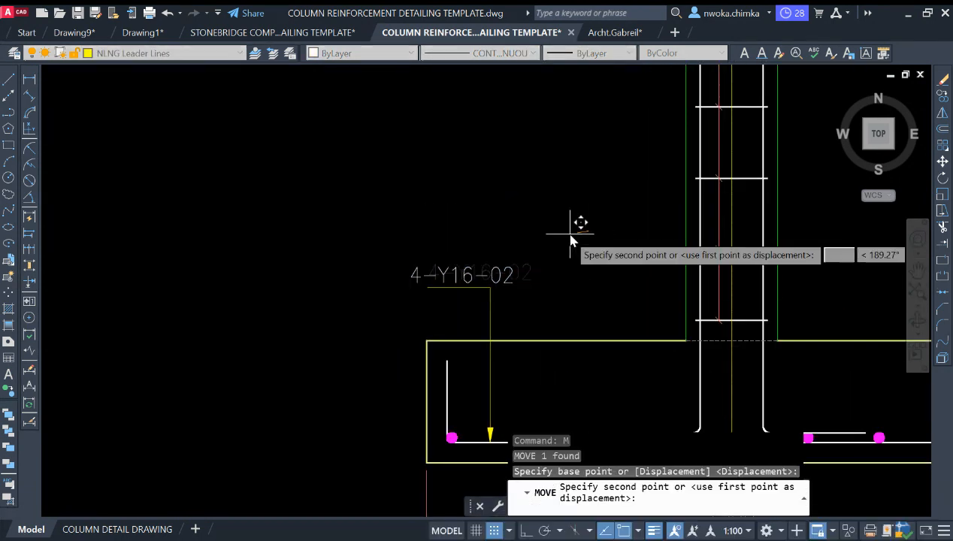
{"action": "left_click", "coordinate": [544, 234]}
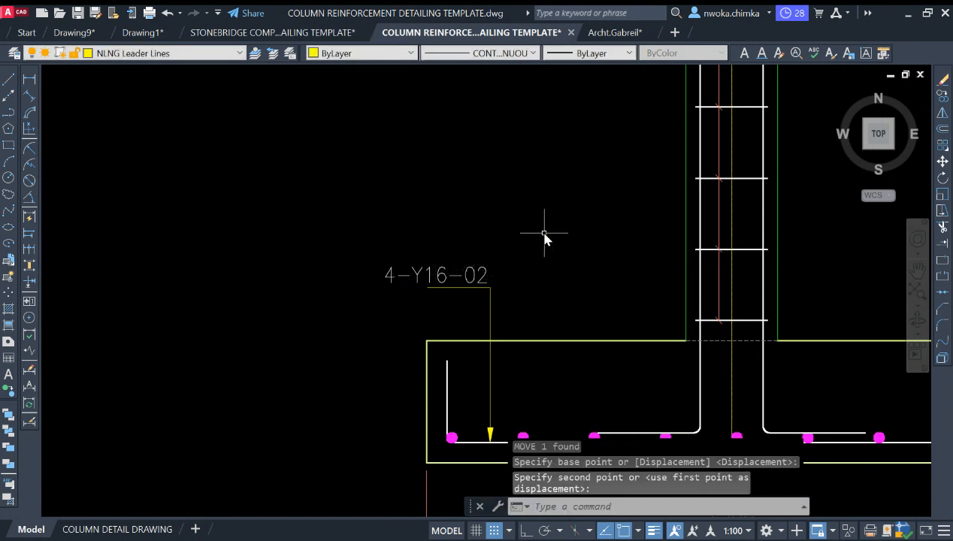
Shorten the copied 4-Y16-02 label above the footing leader to read only 02
{"action": "double_click", "coordinate": [445, 277]}
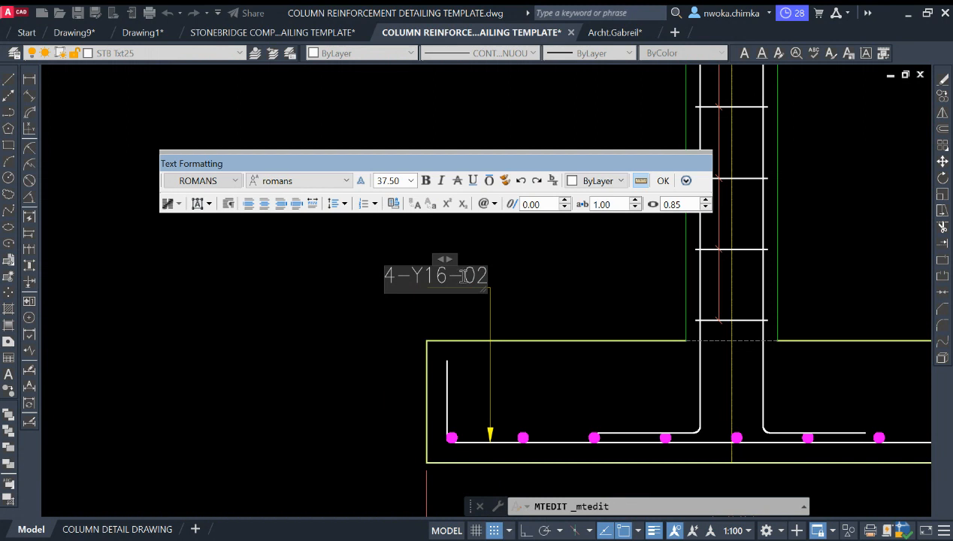
{"action": "key", "text": "Delete"}
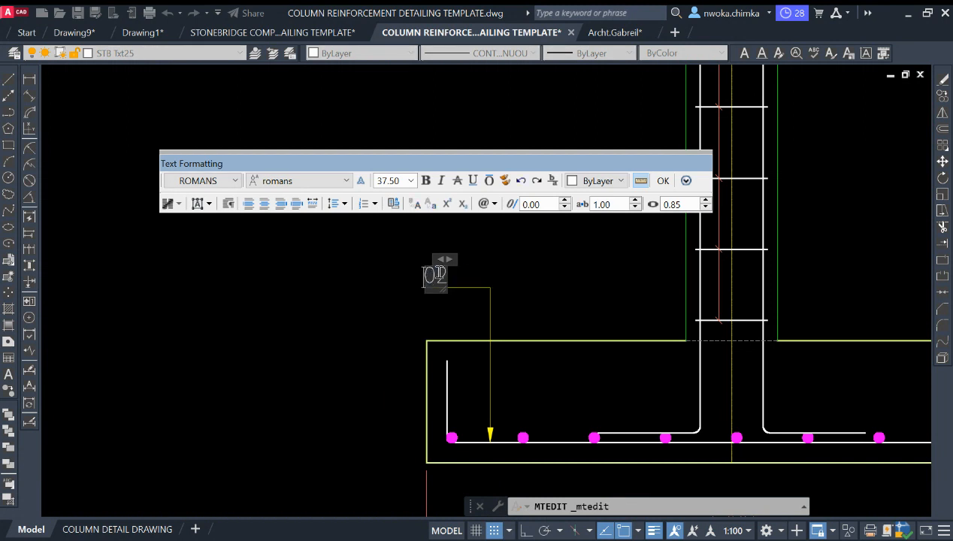
{"action": "key", "text": "Escape"}
Move the shortened 02 label right so it sits beside the bend of the footing leader
{"action": "left_click", "coordinate": [474, 288]}
{"action": "left_click", "coordinate": [442, 273]}
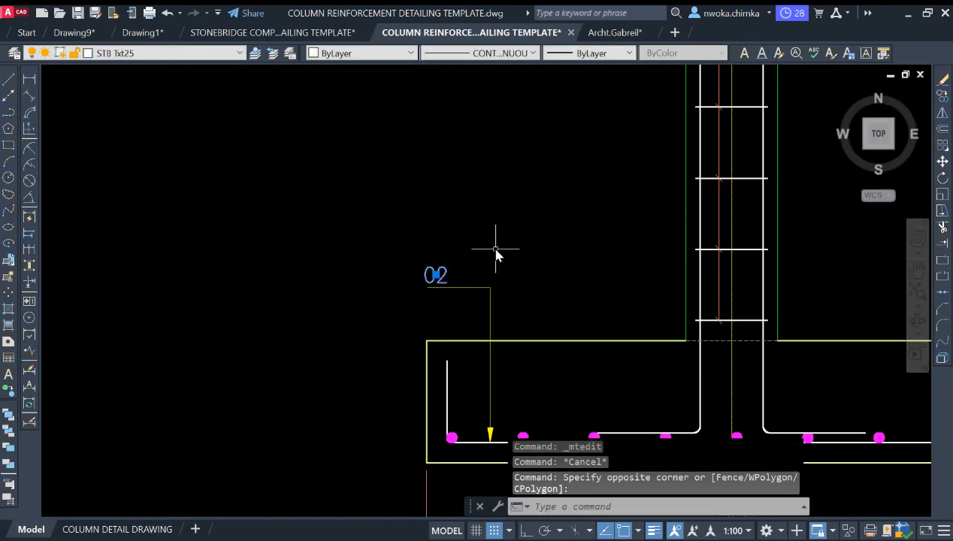
{"action": "type", "text": "m"}
{"action": "key", "text": "Return"}
{"action": "left_click", "coordinate": [500, 247]}
{"action": "left_click", "coordinate": [534, 243]}
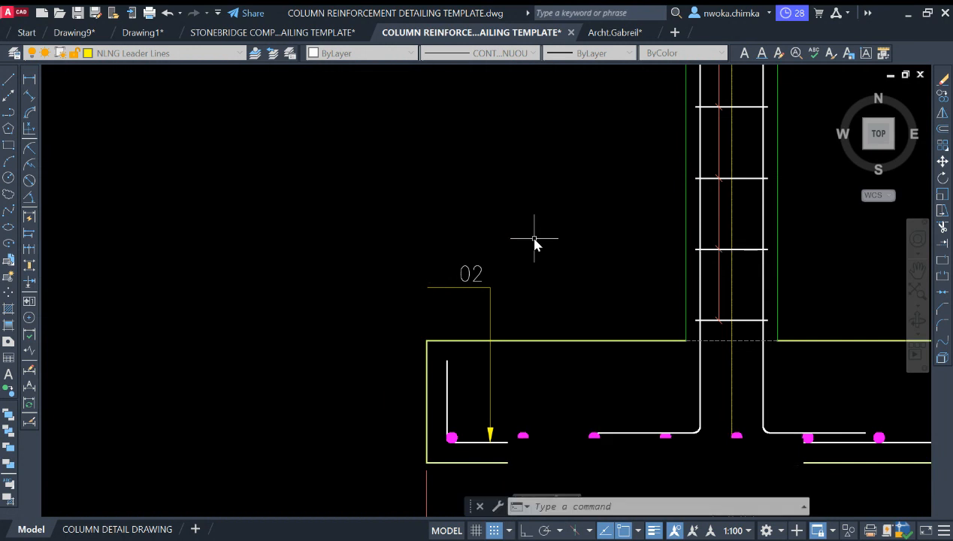
Change the footing leader's bar-mark label to 01
{"action": "scroll", "coordinate": [557, 251], "scroll_direction": "down", "scroll_amount": 4}
{"action": "scroll", "coordinate": [589, 205], "scroll_direction": "up", "scroll_amount": 2}
{"action": "scroll", "coordinate": [587, 203], "scroll_direction": "up", "scroll_amount": 4}
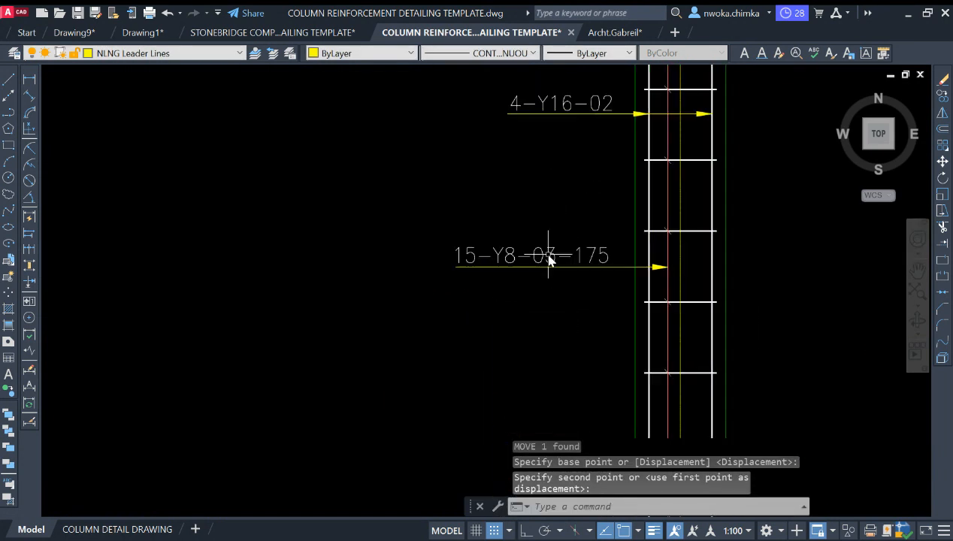
{"action": "scroll", "coordinate": [599, 116], "scroll_direction": "down", "scroll_amount": 5}
{"action": "scroll", "coordinate": [518, 259], "scroll_direction": "up", "scroll_amount": 6}
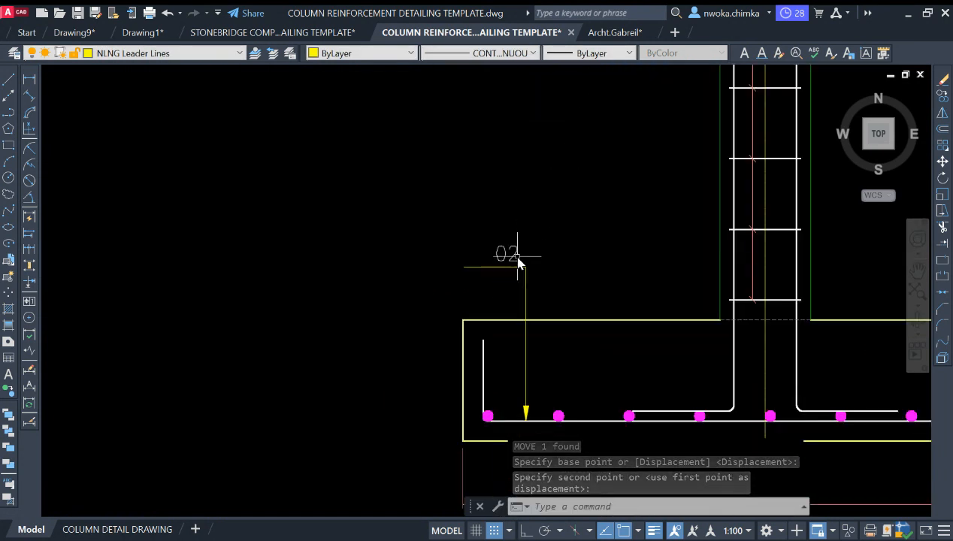
{"action": "key", "text": "Escape"}
{"action": "double_click", "coordinate": [517, 257]}
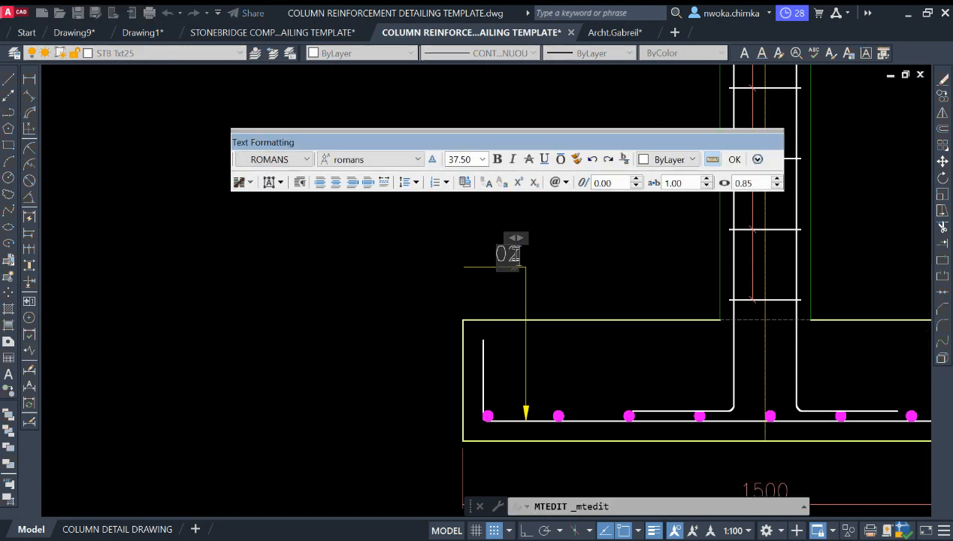
{"action": "left_click", "coordinate": [566, 281]}
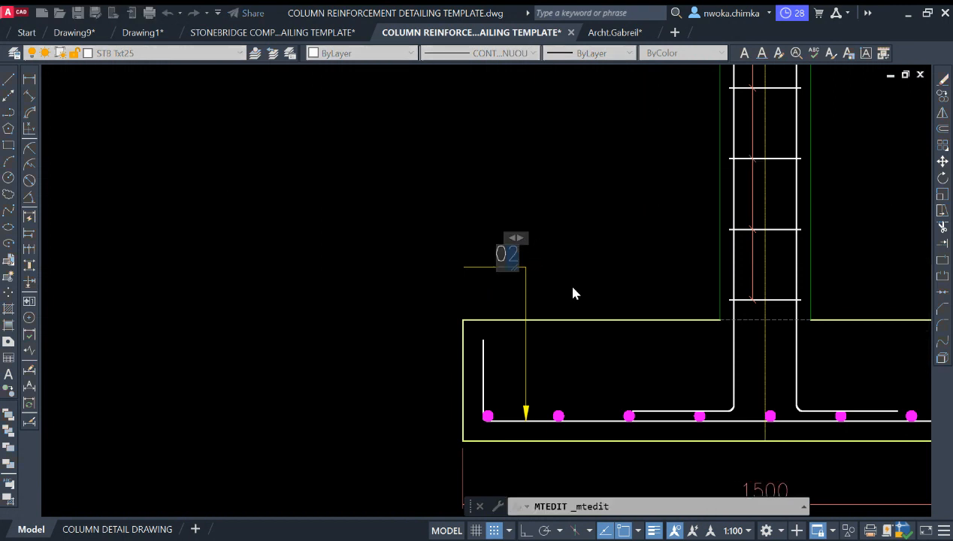
{"action": "double_click", "coordinate": [514, 260]}
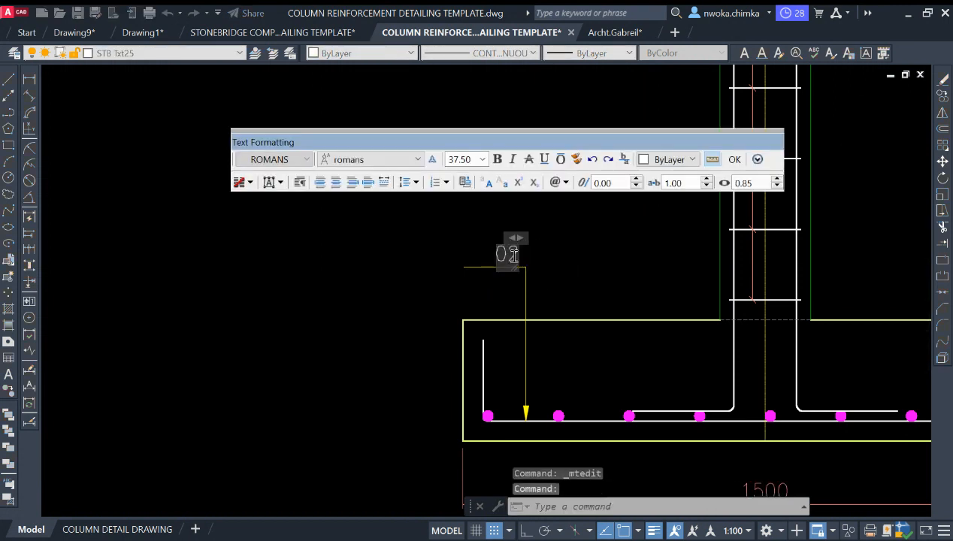
{"action": "type", "text": "01"}
{"action": "left_click", "coordinate": [592, 258]}
Shorten the footing leader's horizontal line to about half its length so it fits under the 01 label
{"action": "scroll", "coordinate": [476, 254], "scroll_direction": "up", "scroll_amount": 2}
{"action": "left_click", "coordinate": [485, 251]}
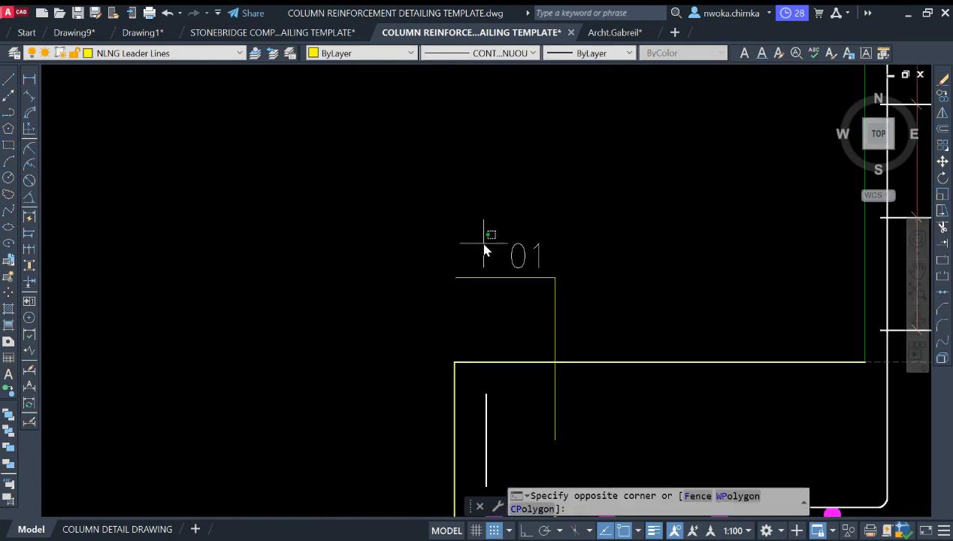
{"action": "left_click", "coordinate": [455, 278]}
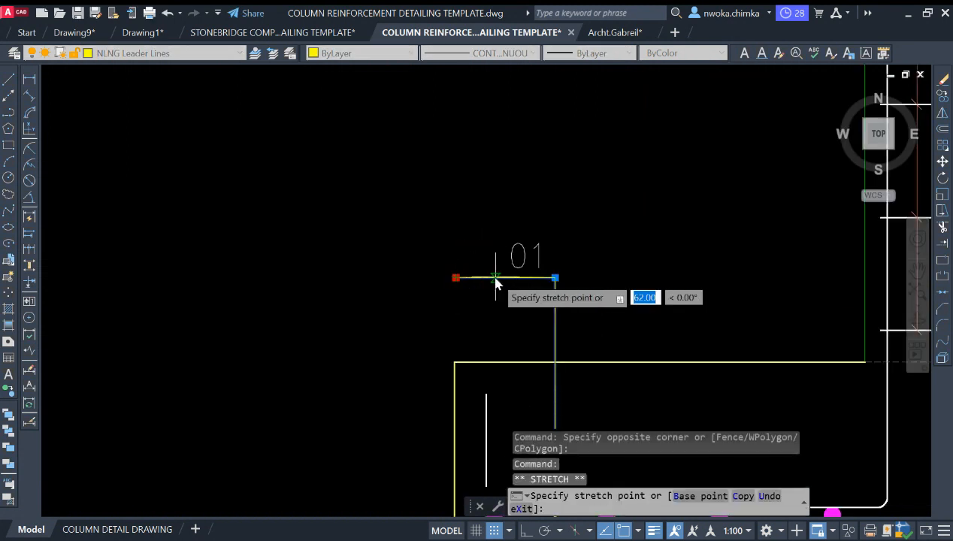
{"action": "left_click", "coordinate": [506, 282]}
{"action": "key", "text": "Escape"}
Stretch the leader's upper end and its 01 label about 70 straight down towards the footing, with Ortho on
{"action": "scroll", "coordinate": [568, 247], "scroll_direction": "down", "scroll_amount": 2}
{"action": "left_click", "coordinate": [613, 225]}
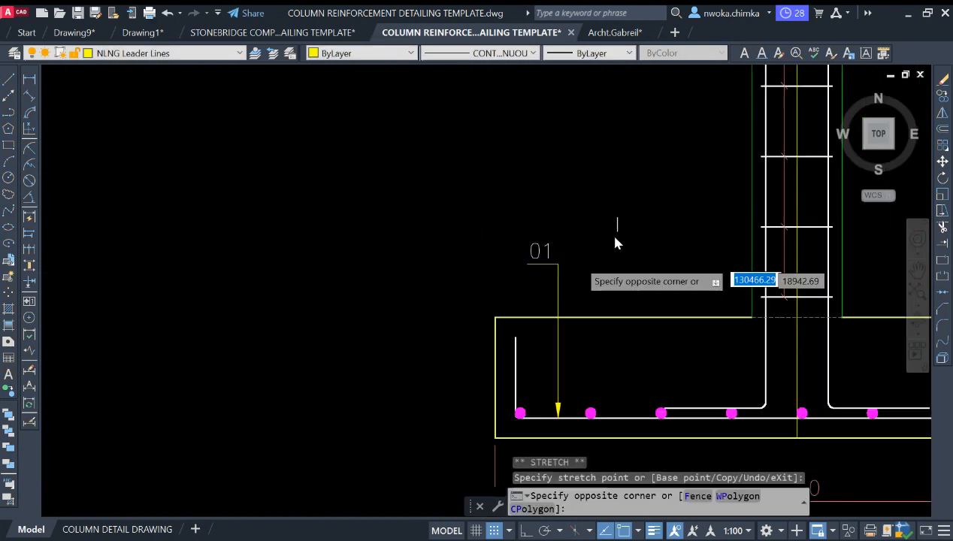
{"action": "left_click", "coordinate": [492, 288]}
{"action": "type", "text": "s"}
{"action": "key", "text": "Return"}
{"action": "left_click", "coordinate": [617, 231]}
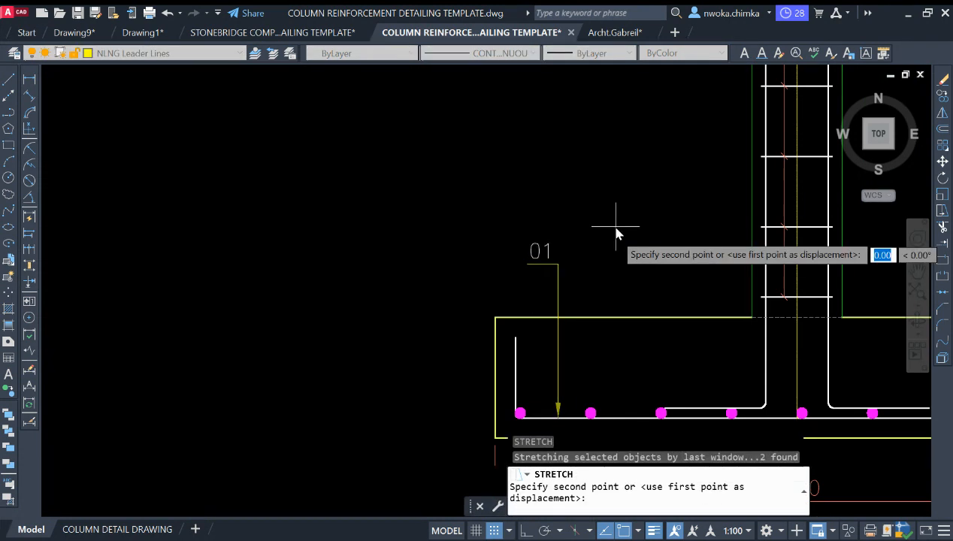
{"action": "key", "text": "F8"}
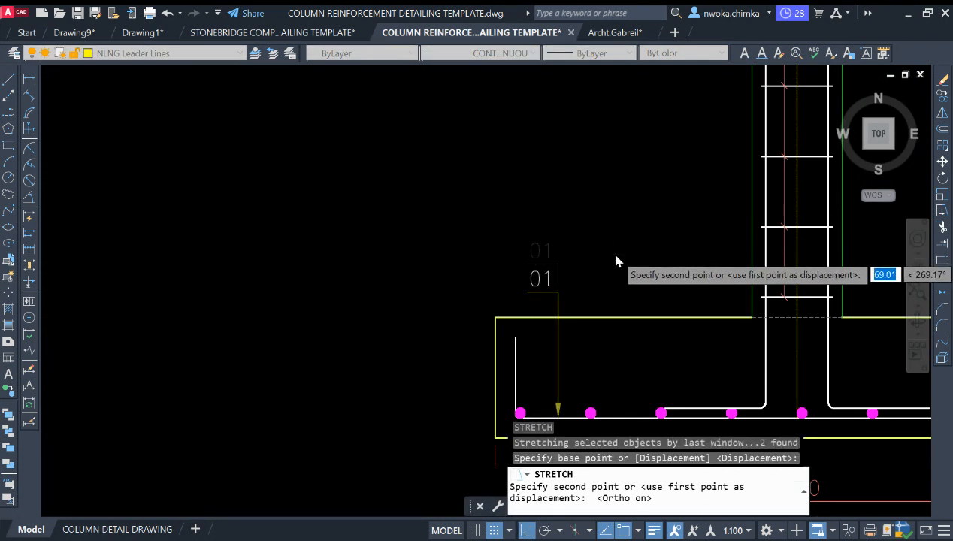
{"action": "left_click", "coordinate": [616, 265]}
Move the 01 label and its leader a short distance left towards the footing's left edge
{"action": "middle_click_drag", "start_coordinate": [558, 251], "coordinate": [481, 251]}
{"action": "scroll", "coordinate": [472, 316], "scroll_direction": "up", "scroll_amount": 2}
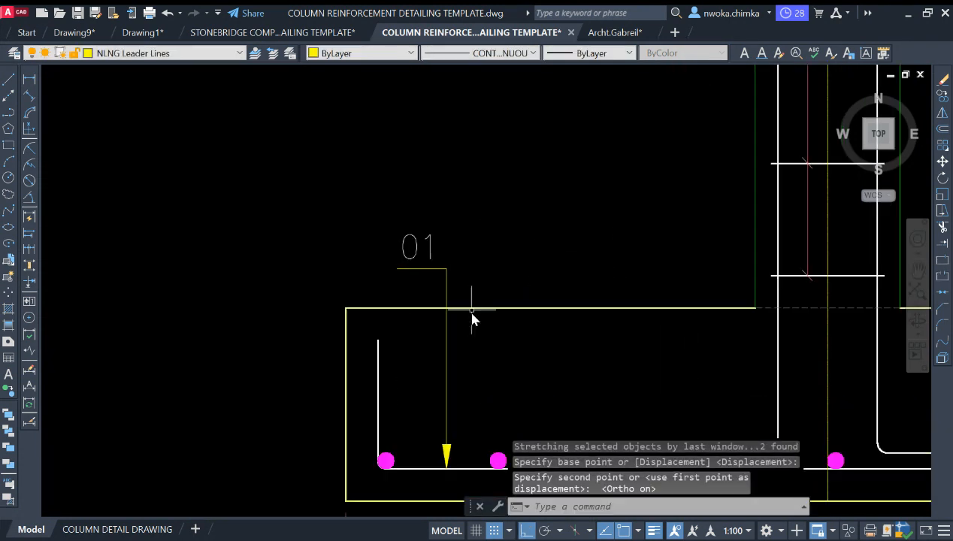
{"action": "left_click", "coordinate": [497, 229]}
{"action": "left_click", "coordinate": [397, 271]}
{"action": "type", "text": "m"}
{"action": "key", "text": "Return"}
{"action": "left_click", "coordinate": [569, 225]}
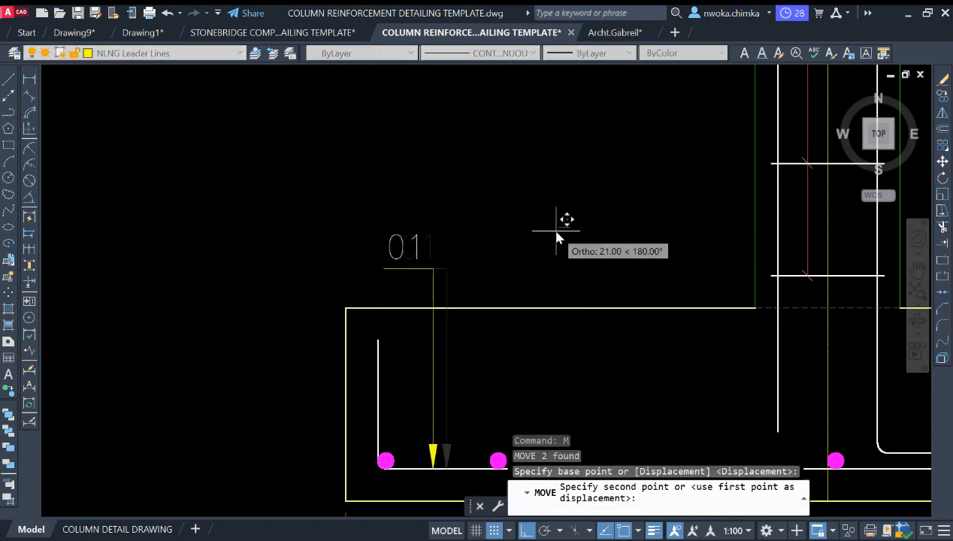
{"action": "left_click", "coordinate": [551, 235]}
Copy the 01 label and its leader so the arrowhead points at the top of the second footing bar dot from the left
{"action": "middle_click_drag", "start_coordinate": [509, 248], "coordinate": [521, 221]}
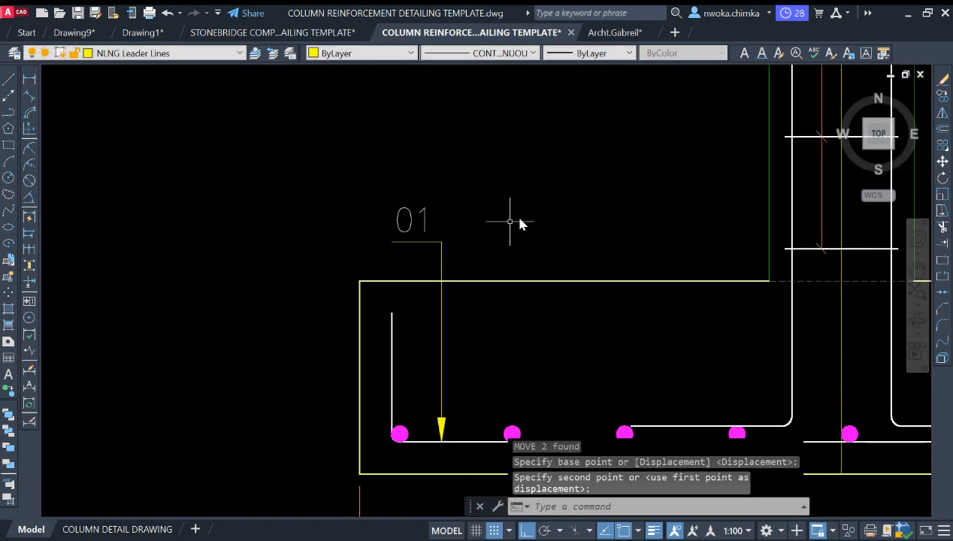
{"action": "left_click", "coordinate": [482, 229]}
{"action": "key", "text": "Escape"}
{"action": "left_click", "coordinate": [526, 171]}
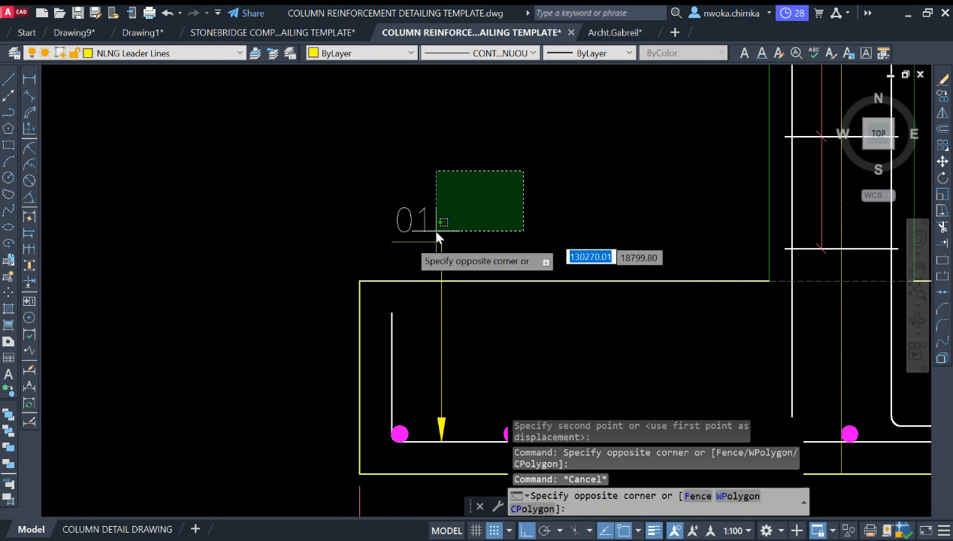
{"action": "left_click", "coordinate": [409, 240]}
{"action": "type", "text": "co"}
{"action": "key", "text": "Return"}
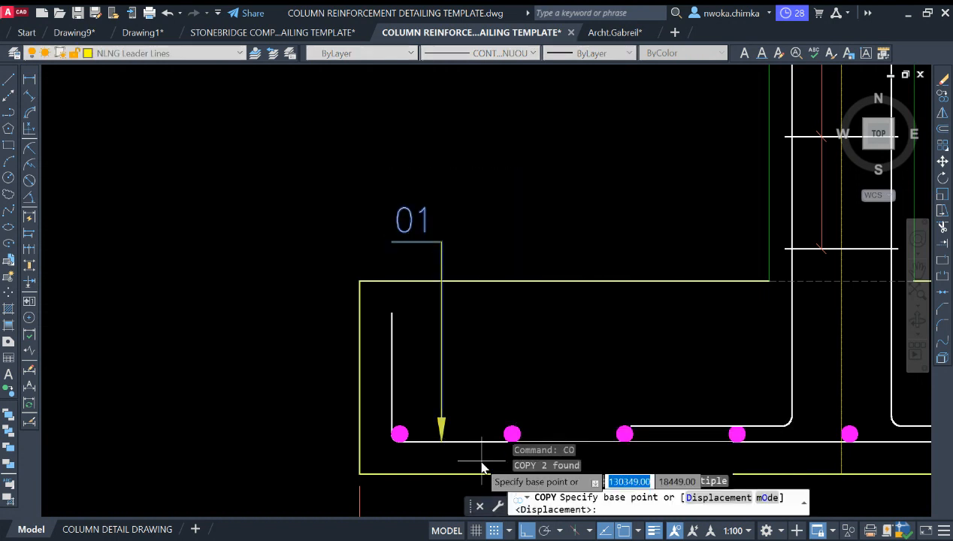
{"action": "left_click", "coordinate": [441, 439]}
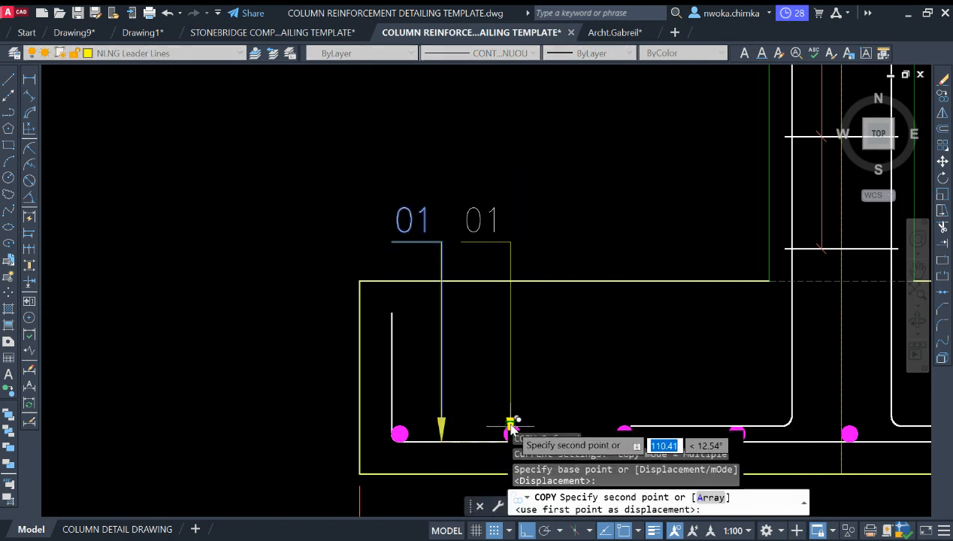
{"action": "left_click", "coordinate": [513, 416]}
{"action": "key", "text": "Escape"}
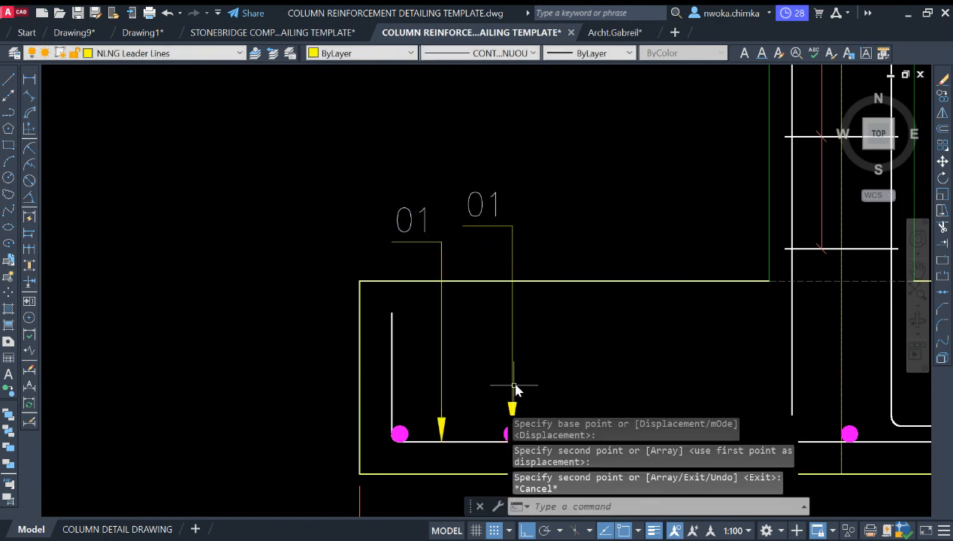
Stretch the copied leader's upper end and label about 60 straight up, above the first 01 label
{"action": "scroll", "coordinate": [491, 444], "scroll_direction": "up", "scroll_amount": 3}
{"action": "middle_click_drag", "start_coordinate": [485, 444], "coordinate": [487, 333]}
{"action": "middle_click_drag", "start_coordinate": [537, 304], "coordinate": [566, 451]}
{"action": "middle_click_drag", "start_coordinate": [569, 244], "coordinate": [587, 392]}
{"action": "scroll", "coordinate": [577, 361], "scroll_direction": "down", "scroll_amount": 3}
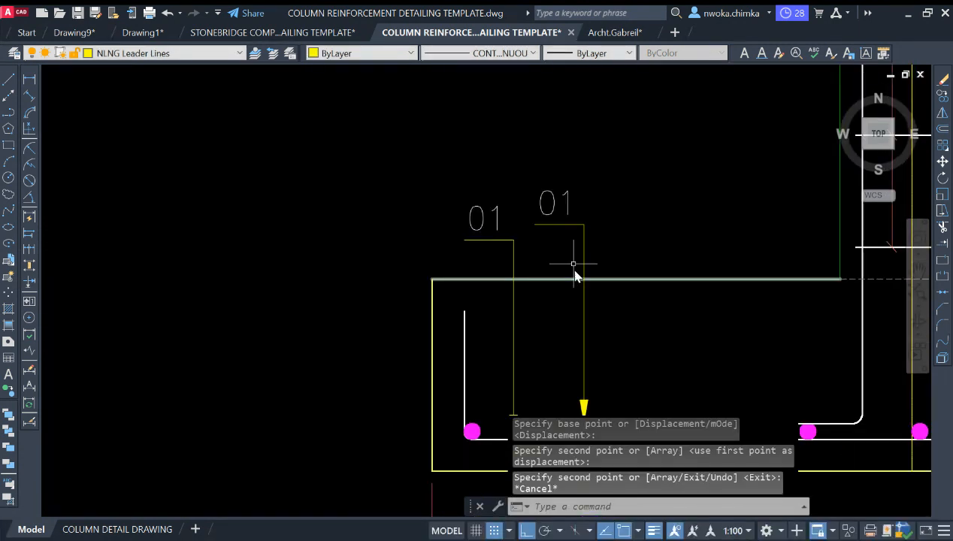
{"action": "left_click", "coordinate": [612, 188]}
{"action": "left_click", "coordinate": [541, 244]}
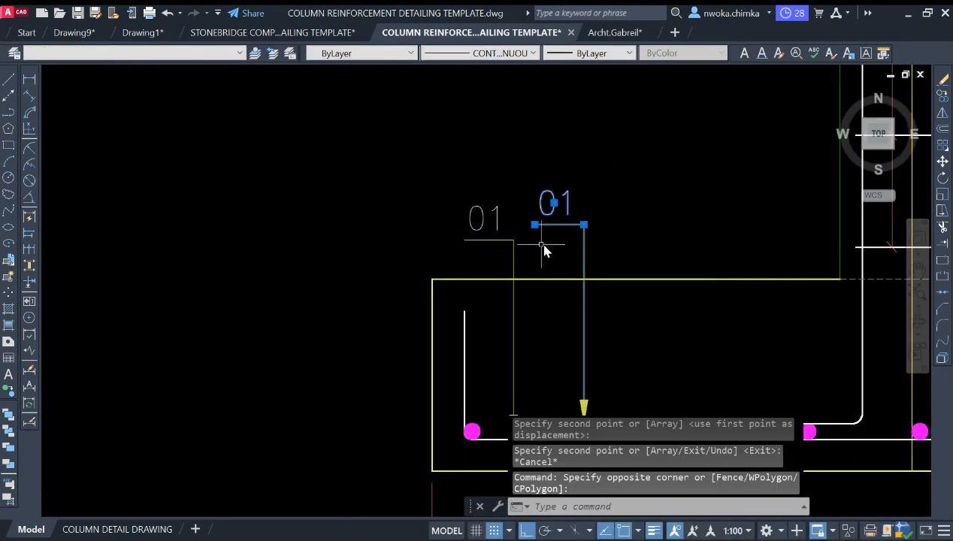
{"action": "type", "text": "s"}
{"action": "key", "text": "Return"}
{"action": "left_click", "coordinate": [643, 251]}
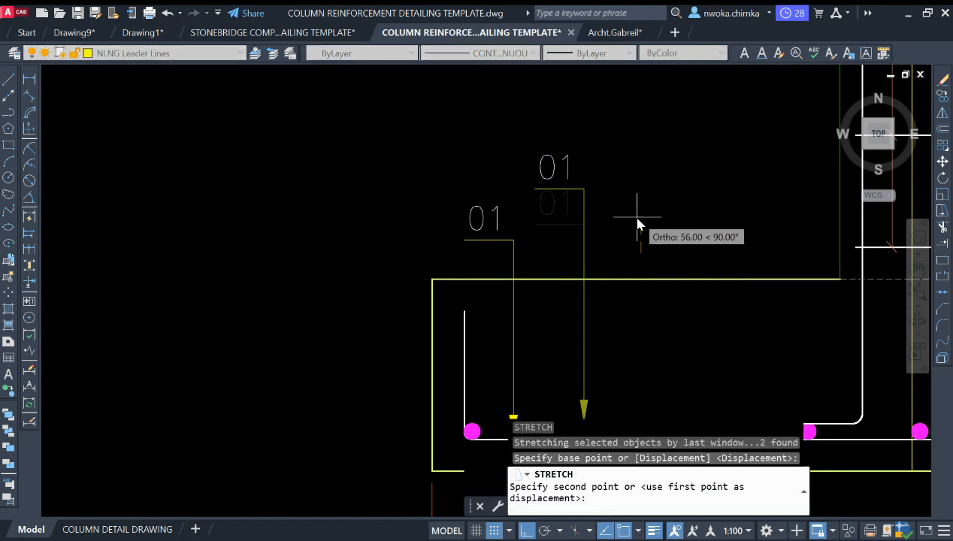
{"action": "left_click", "coordinate": [636, 218]}
Change the copied leader's bar-mark label to 04
{"action": "scroll", "coordinate": [591, 160], "scroll_direction": "up", "scroll_amount": 2}
{"action": "left_click", "coordinate": [588, 159]}
{"action": "left_click", "coordinate": [535, 172]}
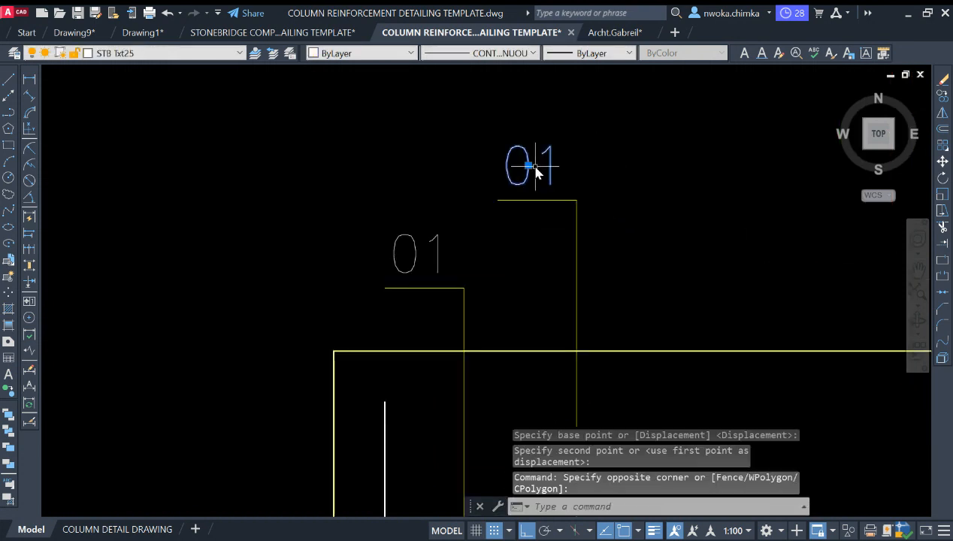
{"action": "double_click", "coordinate": [529, 160]}
{"action": "left_click_drag", "start_coordinate": [532, 161], "coordinate": [546, 163]}
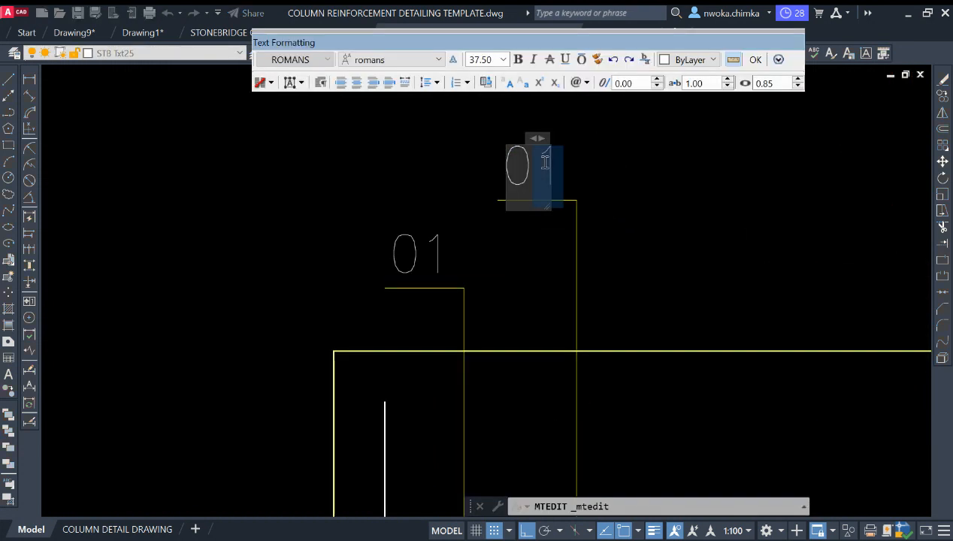
{"action": "type", "text": "4"}
{"action": "left_click", "coordinate": [528, 233]}
{"action": "scroll", "coordinate": [564, 180], "scroll_direction": "down", "scroll_amount": 4}
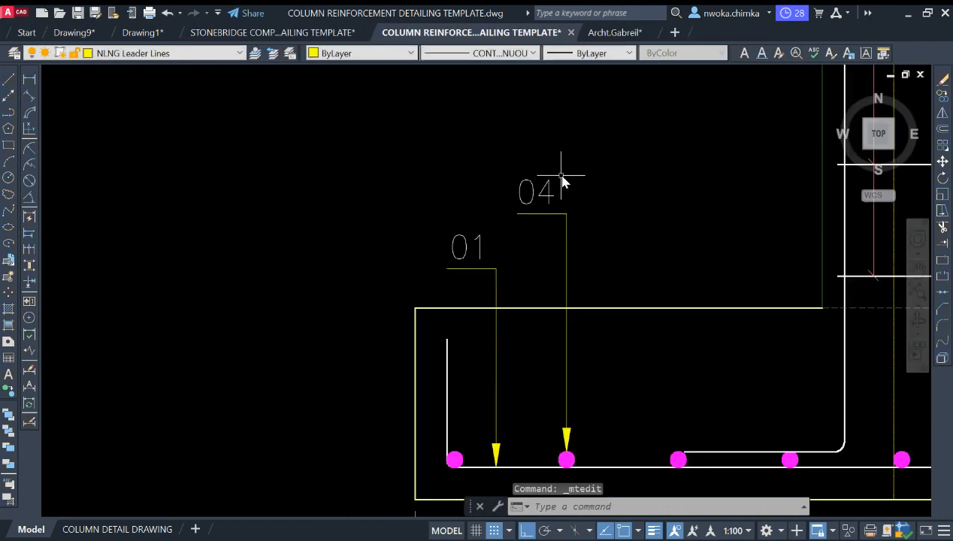
Examine the bar-mark labels along the column and at the footing, comparing them with the bars they point to
{"action": "scroll", "coordinate": [573, 212], "scroll_direction": "down", "scroll_amount": 2}
{"action": "middle_click_drag", "start_coordinate": [543, 259], "coordinate": [542, 386]}
{"action": "scroll", "coordinate": [515, 435], "scroll_direction": "up", "scroll_amount": 4}
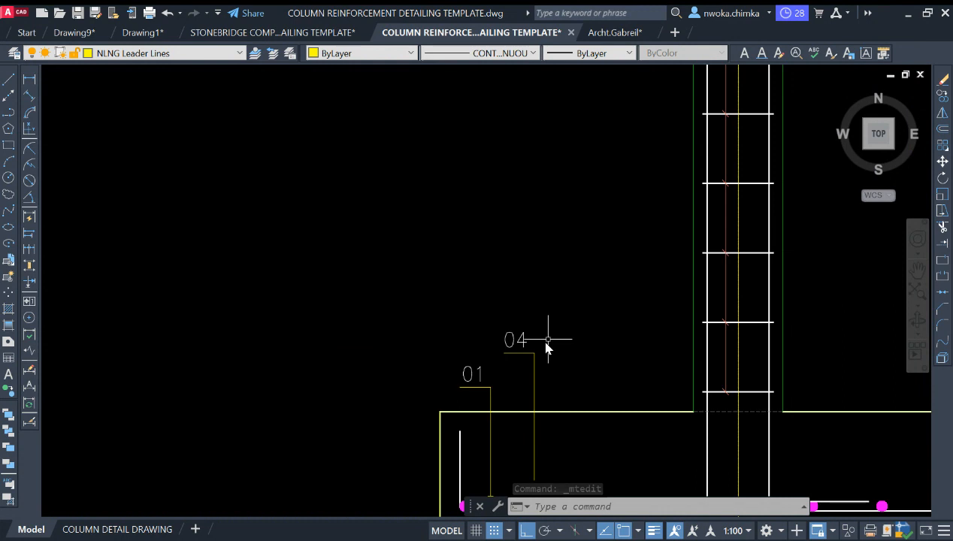
{"action": "scroll", "coordinate": [547, 339], "scroll_direction": "down", "scroll_amount": 2}
{"action": "middle_click_drag", "start_coordinate": [568, 283], "coordinate": [553, 473]}
{"action": "scroll", "coordinate": [605, 138], "scroll_direction": "up", "scroll_amount": 4}
{"action": "scroll", "coordinate": [606, 143], "scroll_direction": "down", "scroll_amount": 4}
{"action": "scroll", "coordinate": [578, 229], "scroll_direction": "up", "scroll_amount": 2}
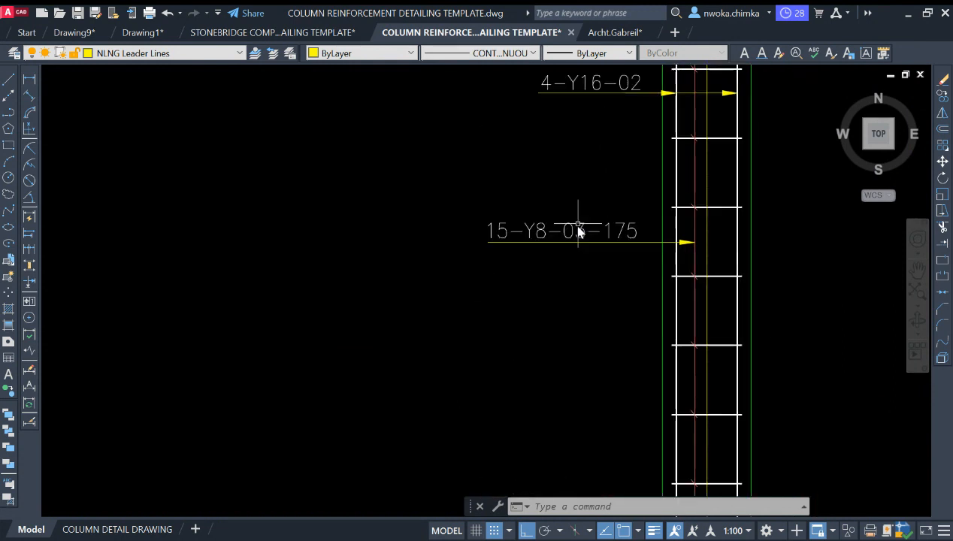
{"action": "scroll", "coordinate": [578, 232], "scroll_direction": "down", "scroll_amount": 4}
{"action": "middle_click_drag", "start_coordinate": [557, 331], "coordinate": [555, 319]}
{"action": "scroll", "coordinate": [536, 379], "scroll_direction": "up", "scroll_amount": 5}
{"action": "scroll", "coordinate": [544, 361], "scroll_direction": "down", "scroll_amount": 5}
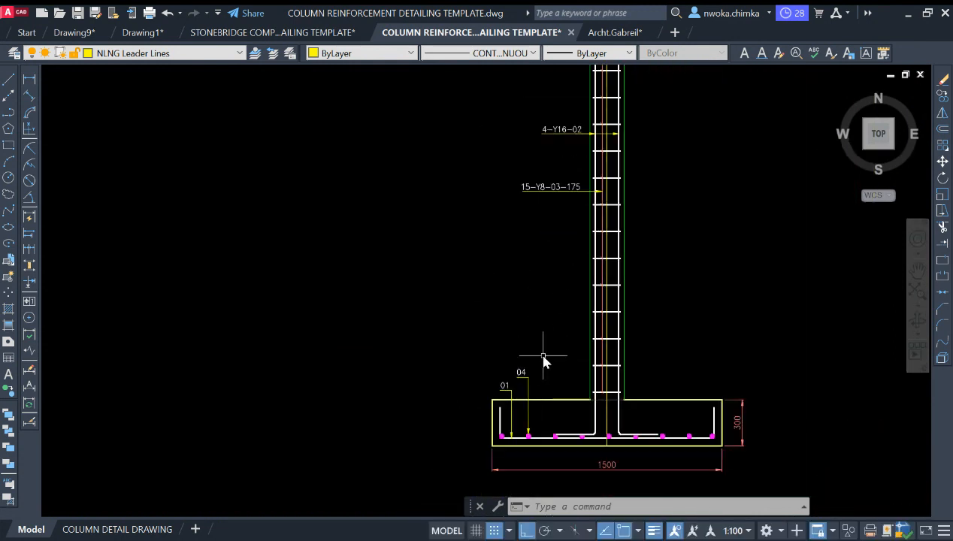
{"action": "scroll", "coordinate": [620, 398], "scroll_direction": "up", "scroll_amount": 2}
{"action": "middle_click_drag", "start_coordinate": [632, 397], "coordinate": [601, 362]}
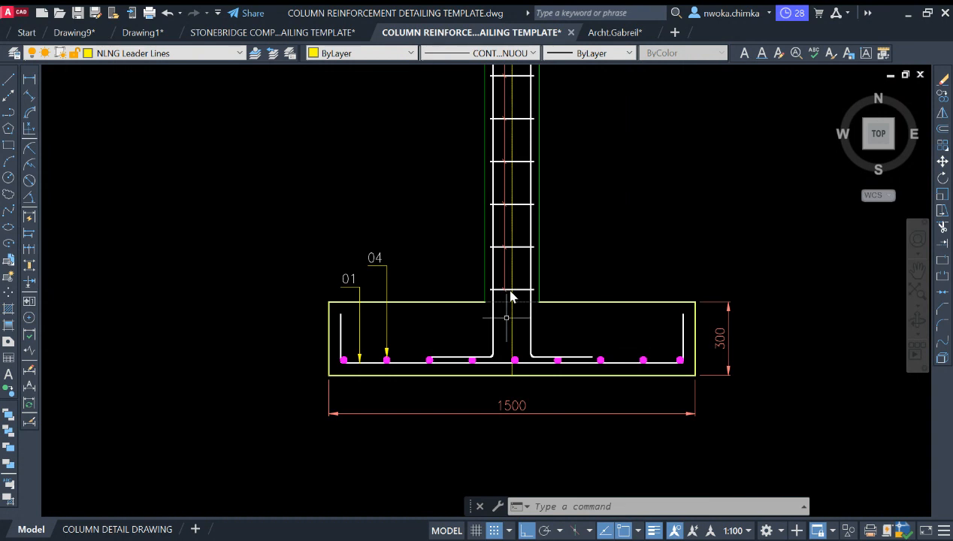
{"action": "scroll", "coordinate": [526, 316], "scroll_direction": "down", "scroll_amount": 2}
{"action": "scroll", "coordinate": [534, 385], "scroll_direction": "up", "scroll_amount": 4}
{"action": "middle_click_drag", "start_coordinate": [421, 379], "coordinate": [435, 363]}
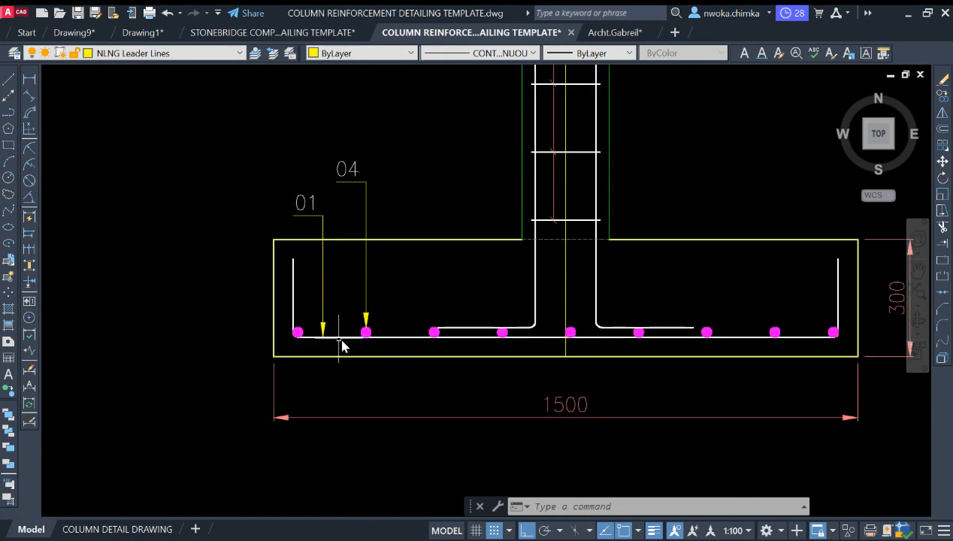
Copy the 04 label freehand beneath each of the nine bar dots along the bottom of the footing
{"action": "scroll", "coordinate": [342, 346], "scroll_direction": "up", "scroll_amount": 4}
{"action": "scroll", "coordinate": [408, 325], "scroll_direction": "down", "scroll_amount": 2}
{"action": "middle_click_drag", "start_coordinate": [398, 87], "coordinate": [399, 165]}
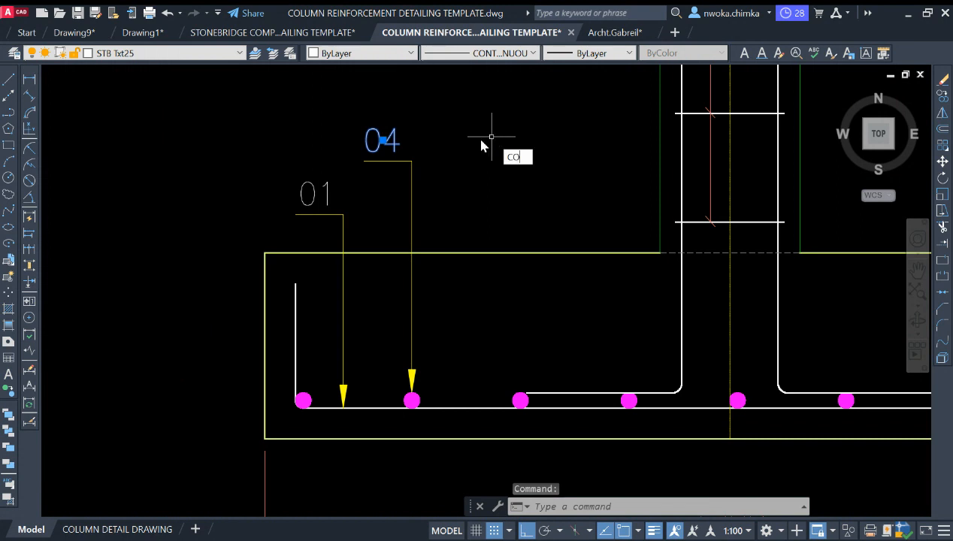
{"action": "key", "text": "Return"}
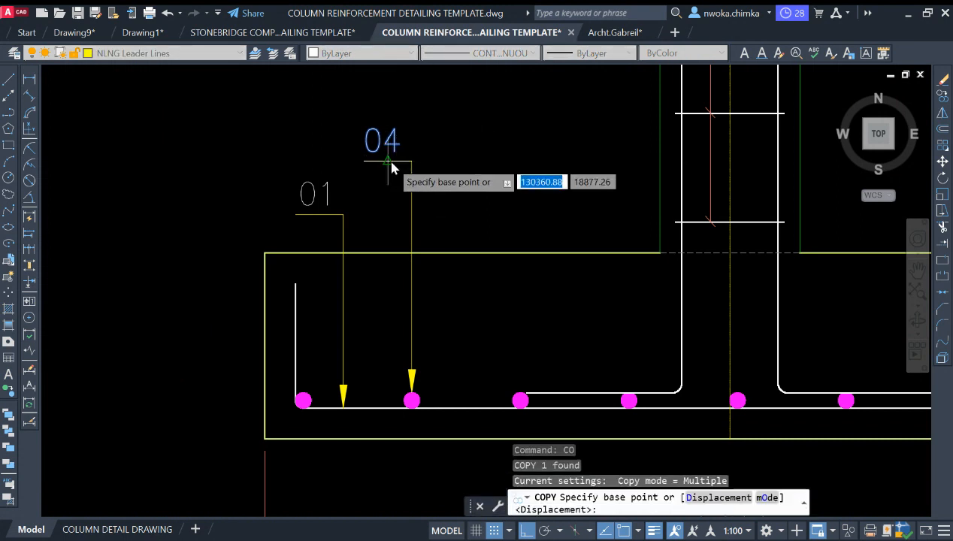
{"action": "left_click", "coordinate": [391, 166]}
{"action": "middle_click_drag", "start_coordinate": [348, 485], "coordinate": [352, 396]}
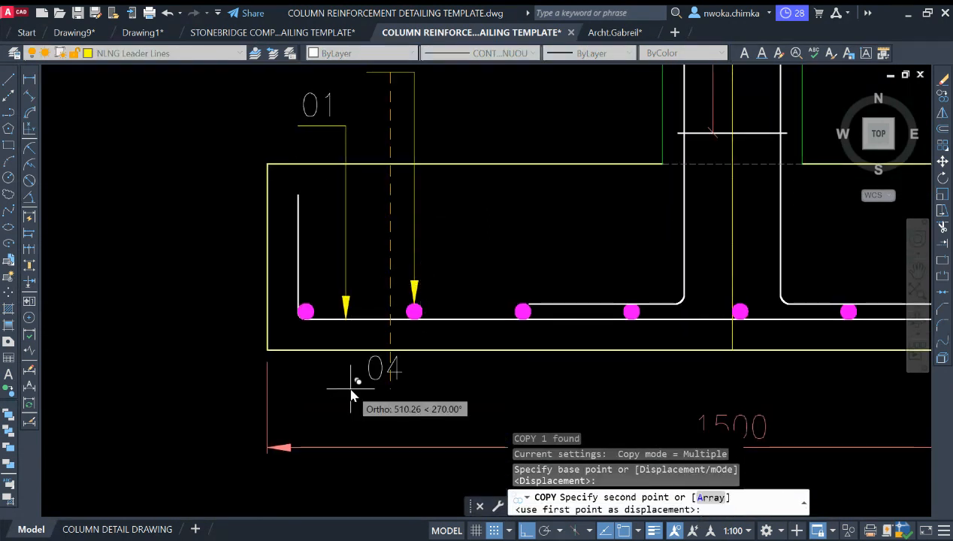
{"action": "key", "text": "F8"}
{"action": "scroll", "coordinate": [325, 384], "scroll_direction": "up", "scroll_amount": 2}
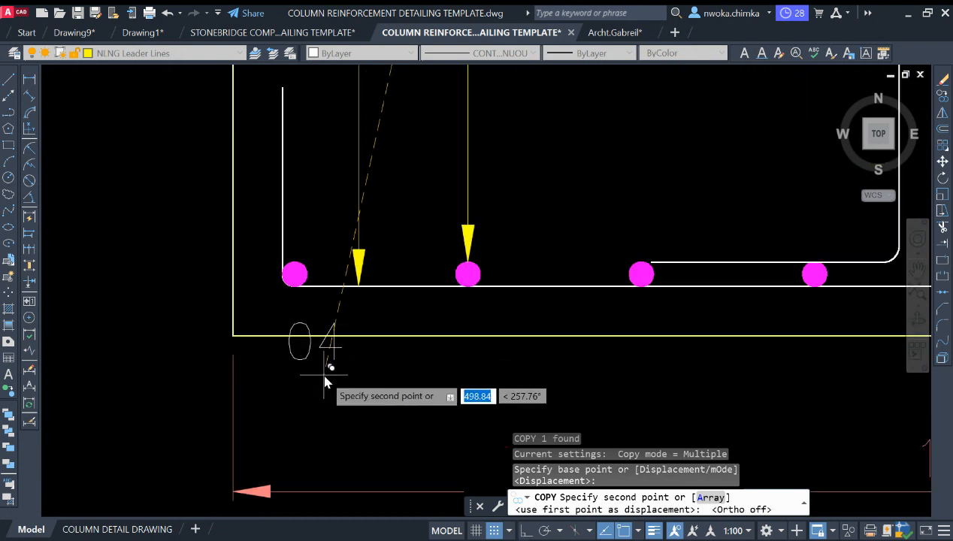
{"action": "left_click", "coordinate": [313, 396]}
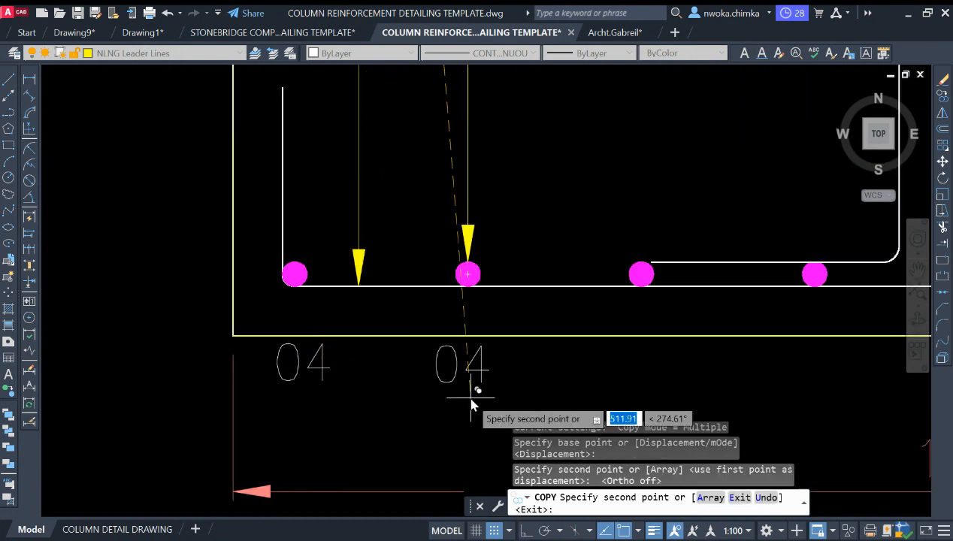
{"action": "left_click", "coordinate": [474, 397]}
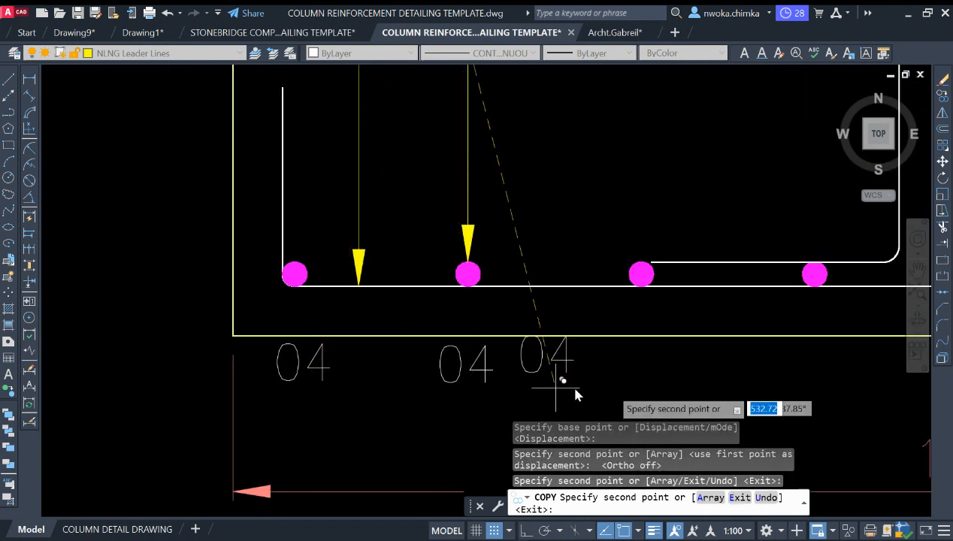
{"action": "left_click", "coordinate": [651, 396]}
{"action": "middle_click_drag", "start_coordinate": [678, 368], "coordinate": [564, 351]}
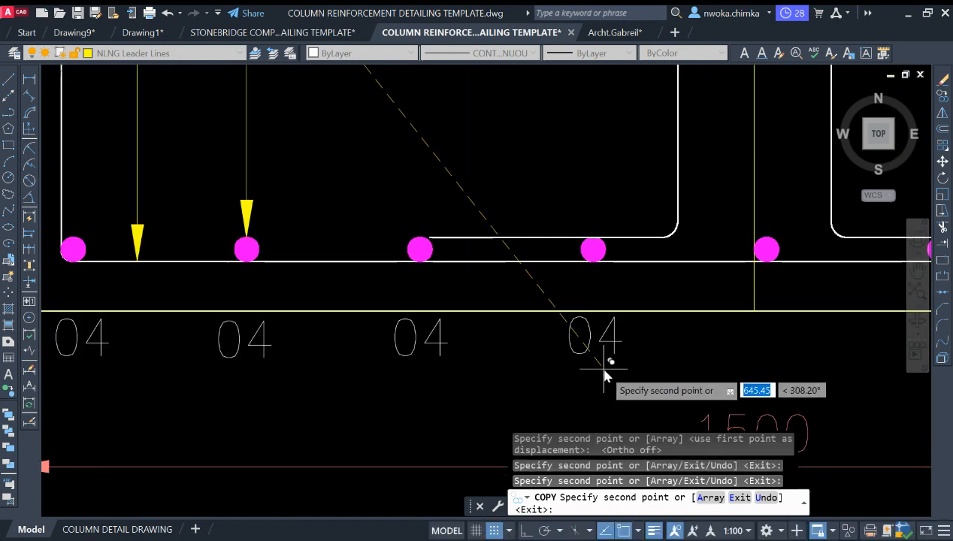
{"action": "left_click", "coordinate": [605, 370]}
{"action": "middle_click_drag", "start_coordinate": [777, 381], "coordinate": [640, 382]}
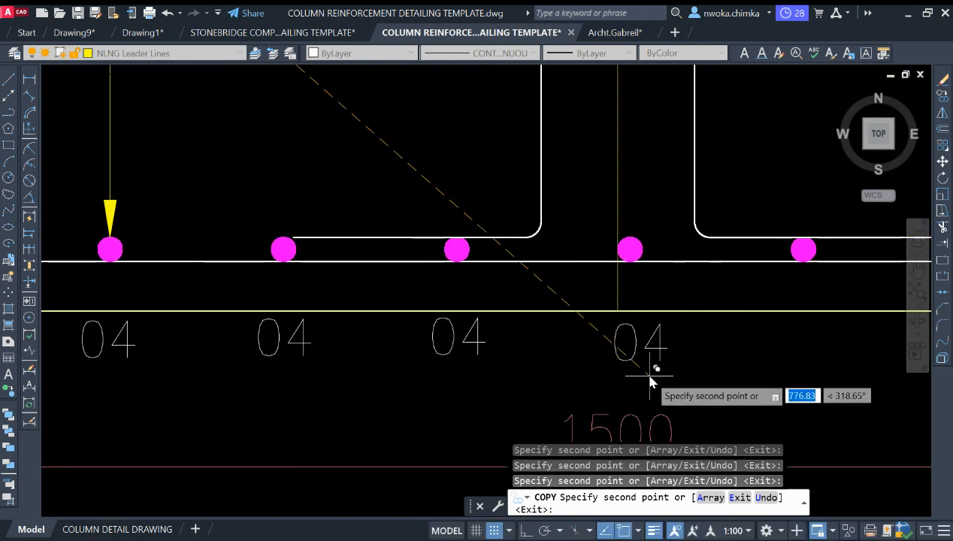
{"action": "left_click", "coordinate": [649, 382]}
{"action": "middle_click_drag", "start_coordinate": [788, 385], "coordinate": [647, 376]}
{"action": "left_click", "coordinate": [661, 376]}
{"action": "middle_click_drag", "start_coordinate": [731, 373], "coordinate": [545, 370]}
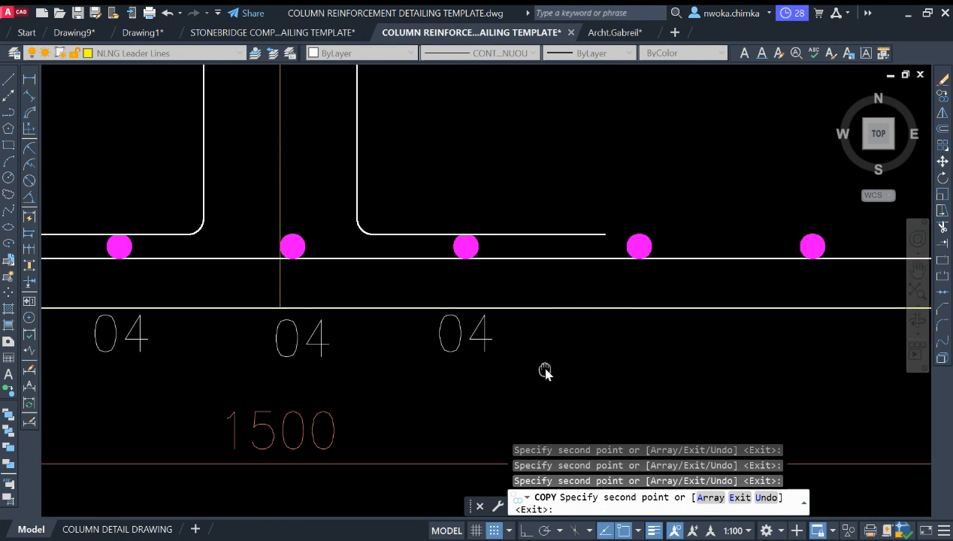
{"action": "left_click", "coordinate": [660, 376]}
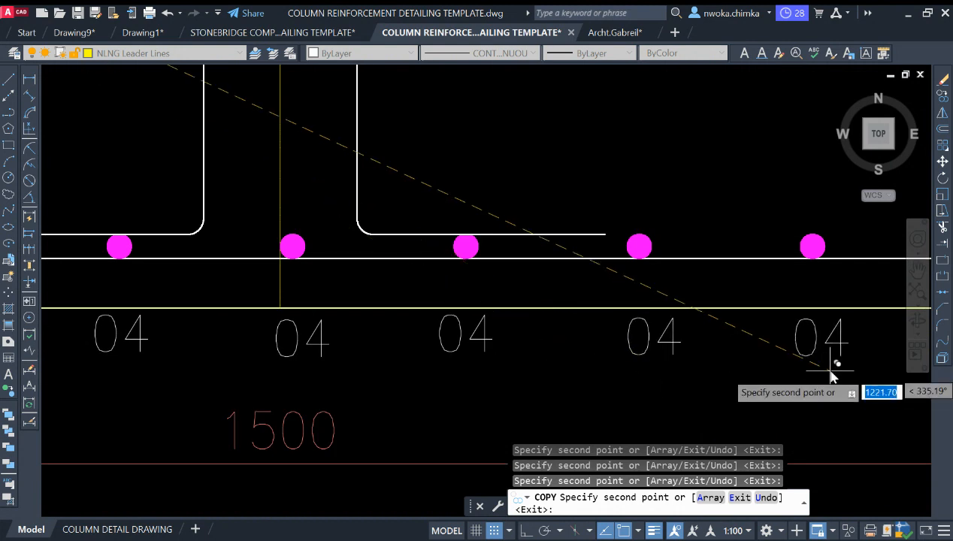
{"action": "left_click", "coordinate": [830, 381]}
{"action": "middle_click_drag", "start_coordinate": [865, 369], "coordinate": [539, 346]}
{"action": "scroll", "coordinate": [636, 336], "scroll_direction": "down", "scroll_amount": 5}
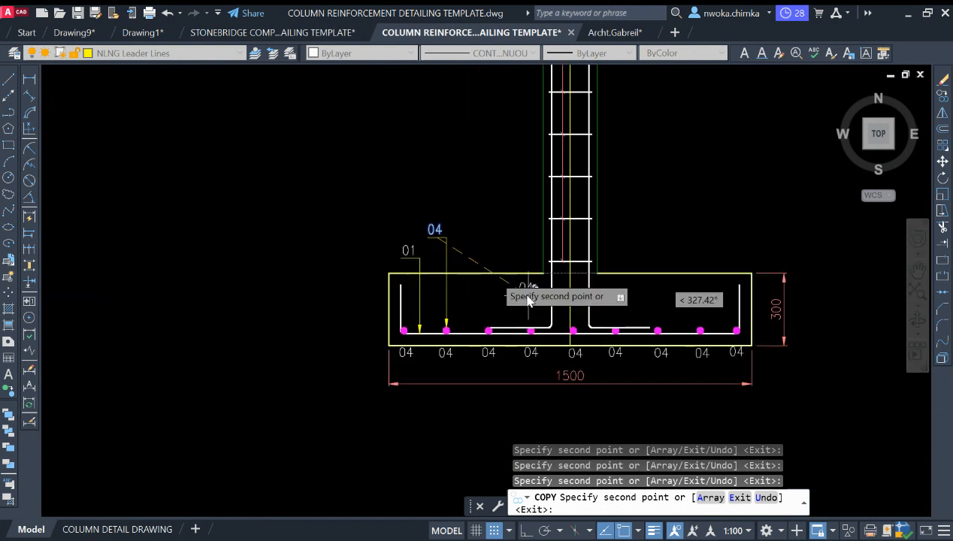
{"action": "key", "text": "Escape"}
Erase the original 04 label above the footing together with its leader
{"action": "scroll", "coordinate": [468, 207], "scroll_direction": "up", "scroll_amount": 6}
{"action": "left_click", "coordinate": [468, 203]}
{"action": "type", "text": "e"}
{"action": "key", "text": "Return"}
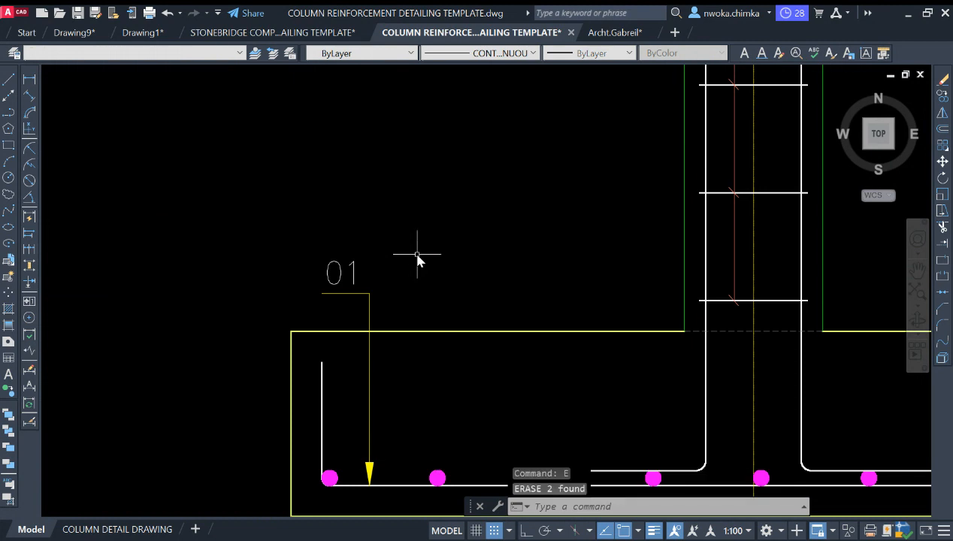
{"action": "scroll", "coordinate": [423, 260], "scroll_direction": "down", "scroll_amount": 3}
{"action": "middle_click_drag", "start_coordinate": [447, 272], "coordinate": [507, 385]}
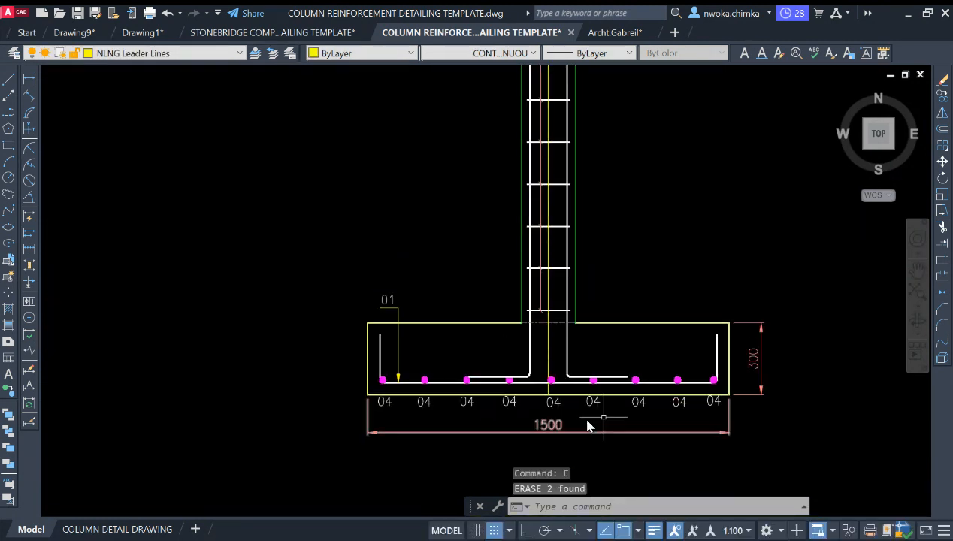
Examine the 04 labels under the footing bars, the column bar marks and the existing dimensions of the whole detail
{"action": "scroll", "coordinate": [502, 410], "scroll_direction": "up", "scroll_amount": 4}
{"action": "scroll", "coordinate": [583, 394], "scroll_direction": "down", "scroll_amount": 2}
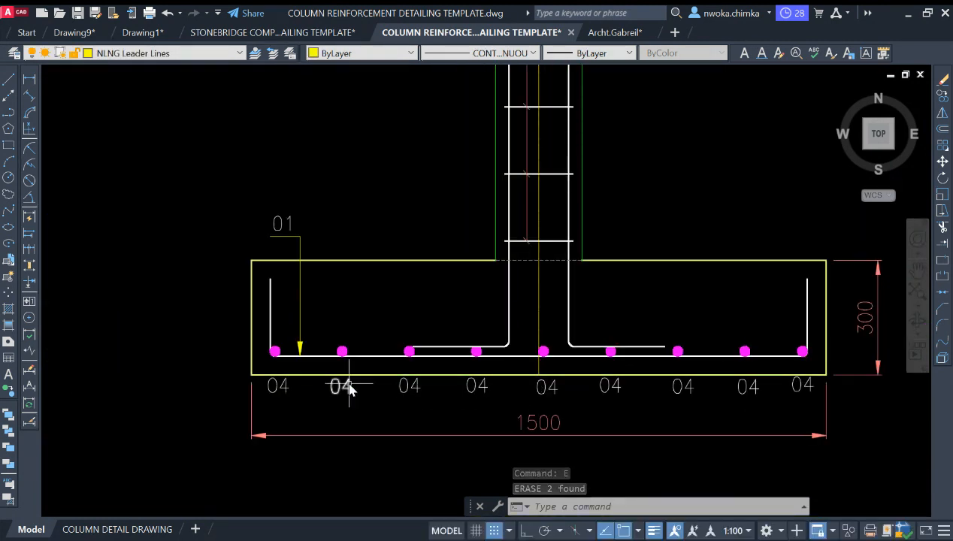
{"action": "scroll", "coordinate": [500, 352], "scroll_direction": "down", "scroll_amount": 6}
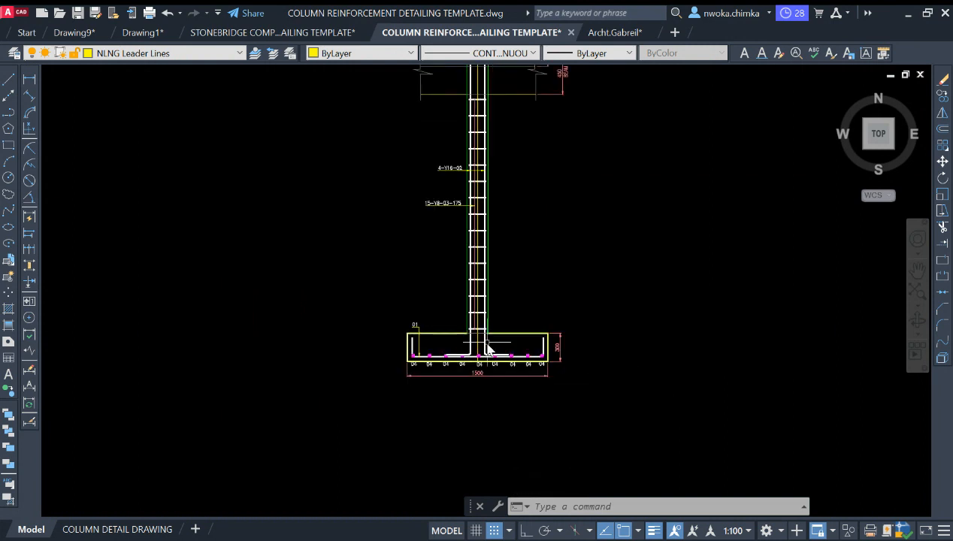
{"action": "mouse_move", "coordinate": [488, 343]}
{"action": "middle_mouse_down"}
{"action": "mouse_move", "coordinate": [486, 399]}
{"action": "mouse_move", "coordinate": [483, 358]}
{"action": "middle_mouse_up"}
{"action": "scroll", "coordinate": [516, 259], "scroll_direction": "down", "scroll_amount": 2}
{"action": "scroll", "coordinate": [475, 319], "scroll_direction": "up", "scroll_amount": 2}
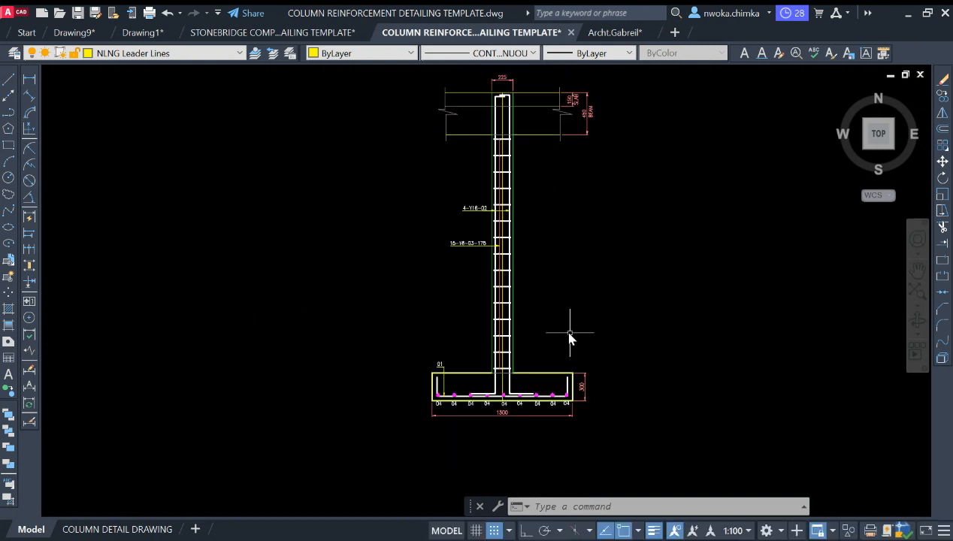
{"action": "scroll", "coordinate": [538, 341], "scroll_direction": "up", "scroll_amount": 2}
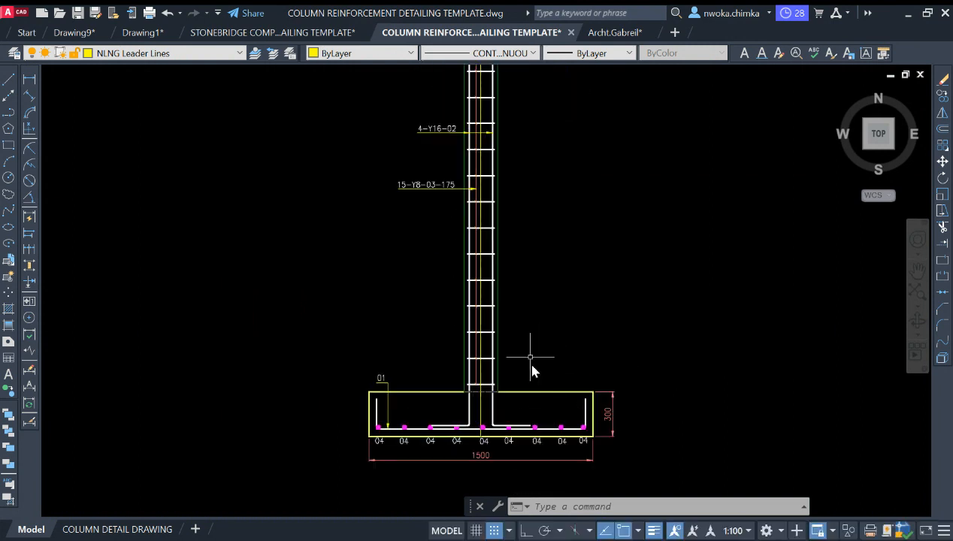
{"action": "scroll", "coordinate": [521, 256], "scroll_direction": "down", "scroll_amount": 3}
{"action": "scroll", "coordinate": [529, 256], "scroll_direction": "up", "scroll_amount": 1}
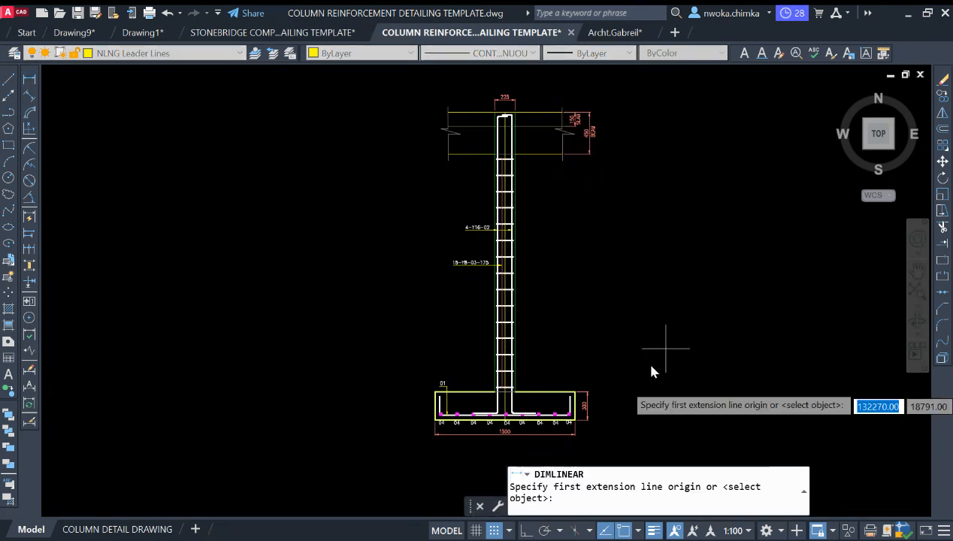
{"action": "middle_click_drag", "start_coordinate": [558, 349], "coordinate": [559, 324]}
{"action": "key", "text": "Escape"}
{"action": "scroll", "coordinate": [548, 366], "scroll_direction": "up", "scroll_amount": 2}
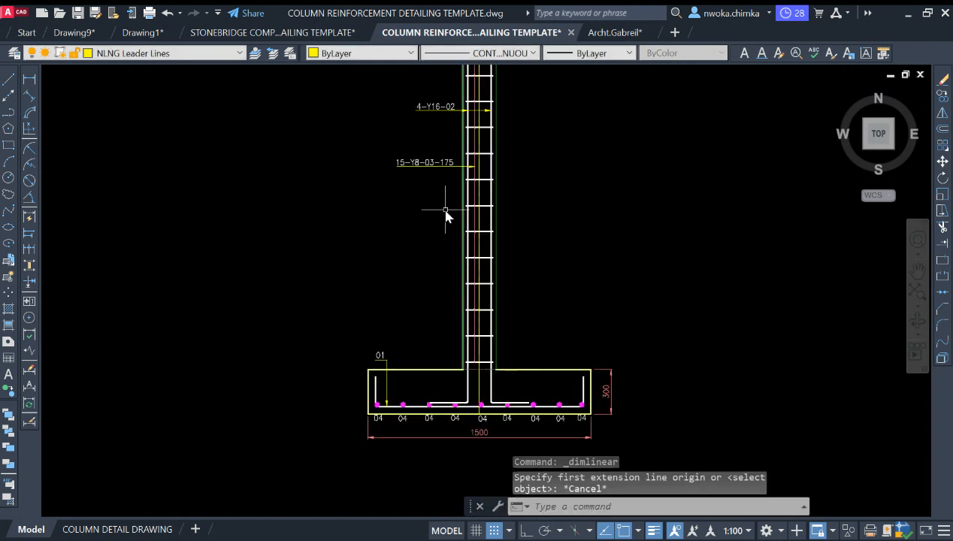
{"action": "scroll", "coordinate": [541, 366], "scroll_direction": "down", "scroll_amount": 2}
{"action": "scroll", "coordinate": [546, 358], "scroll_direction": "up", "scroll_amount": 4}
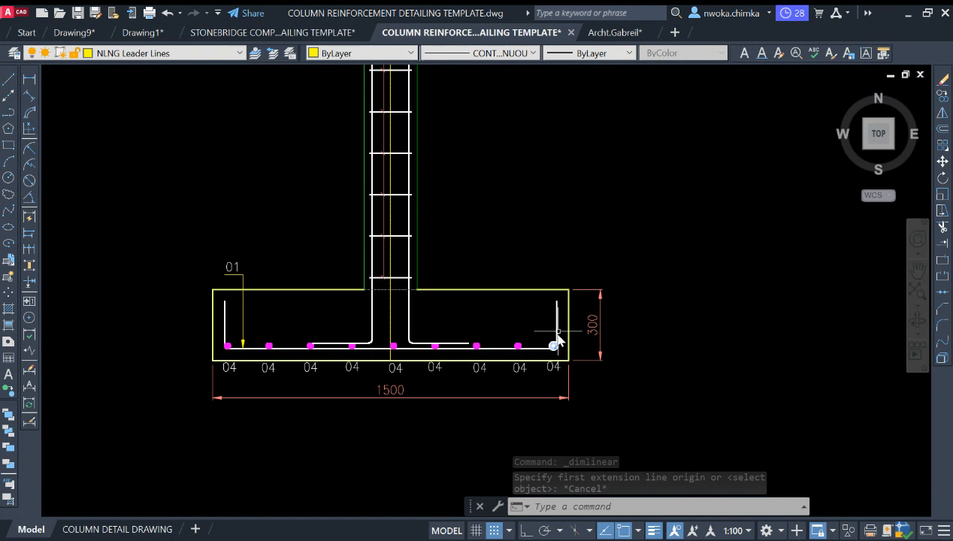
{"action": "scroll", "coordinate": [598, 316], "scroll_direction": "down", "scroll_amount": 2}
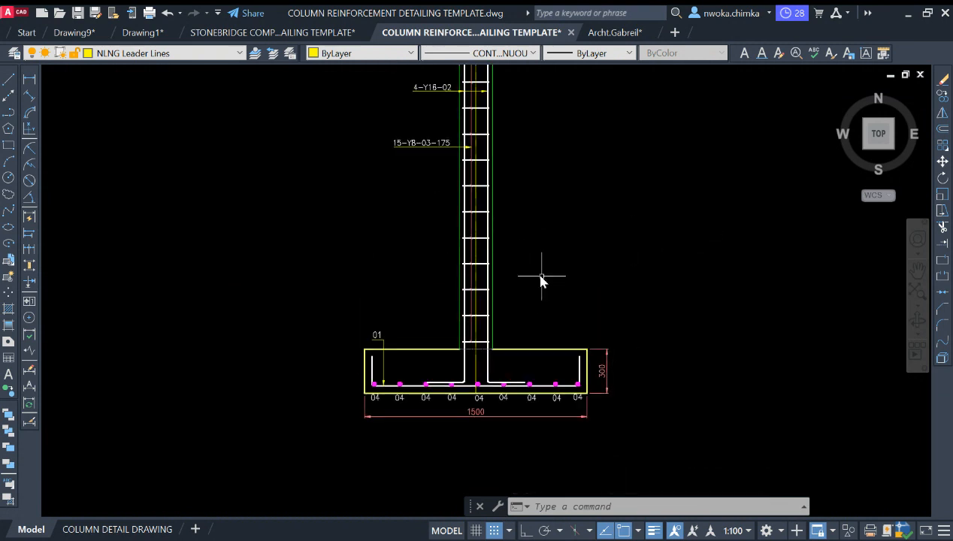
{"action": "scroll", "coordinate": [542, 278], "scroll_direction": "down", "scroll_amount": 2}
{"action": "scroll", "coordinate": [560, 267], "scroll_direction": "down", "scroll_amount": 1}
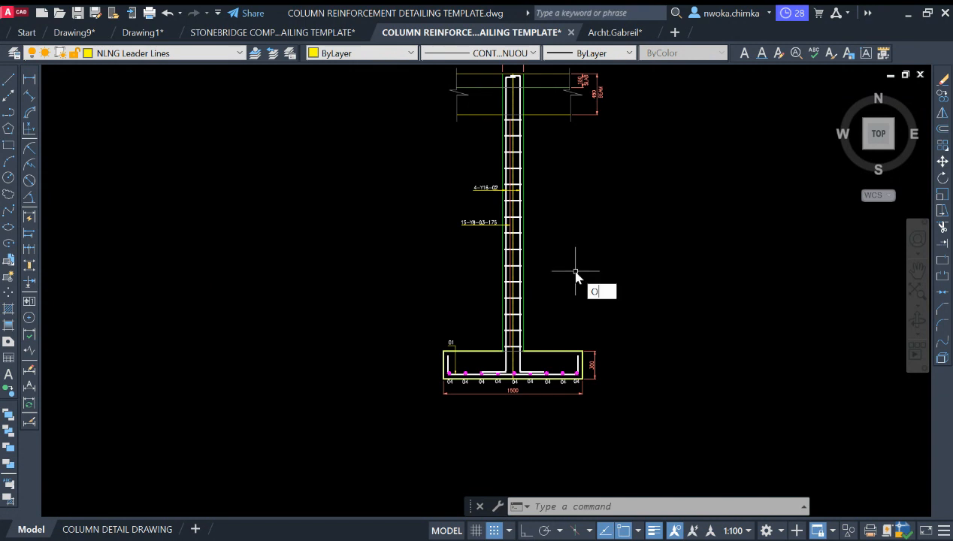
{"action": "key", "text": "Return"}
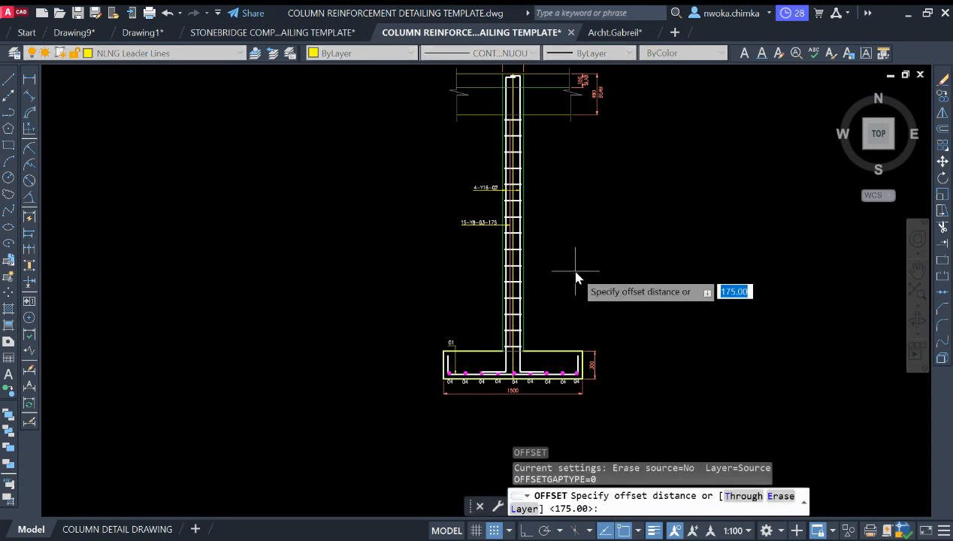
{"action": "key", "text": "Escape"}
{"action": "key", "text": "Return"}
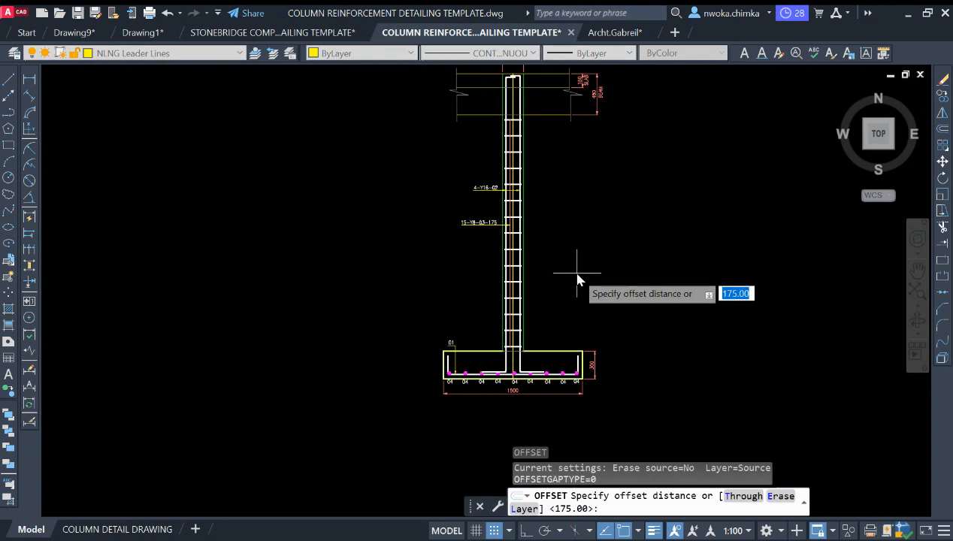
{"action": "mouse_move", "coordinate": [577, 279]}
{"action": "middle_mouse_down"}
{"action": "mouse_move", "coordinate": [569, 227]}
{"action": "mouse_move", "coordinate": [570, 293]}
{"action": "middle_mouse_up"}
{"action": "key", "text": "Escape"}
{"action": "scroll", "coordinate": [571, 295], "scroll_direction": "down", "scroll_amount": 2}
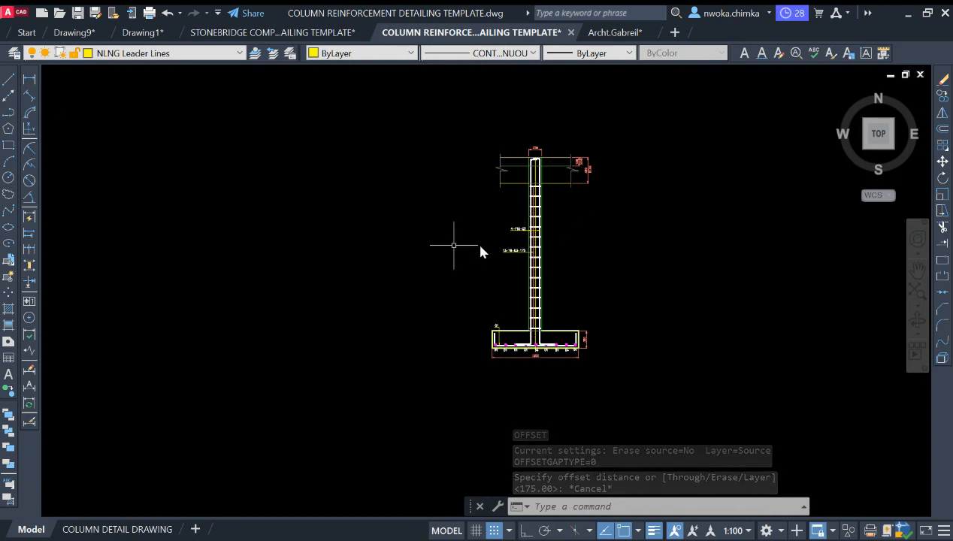
{"action": "left_click", "coordinate": [30, 78]}
{"action": "scroll", "coordinate": [594, 218], "scroll_direction": "up", "scroll_amount": 4}
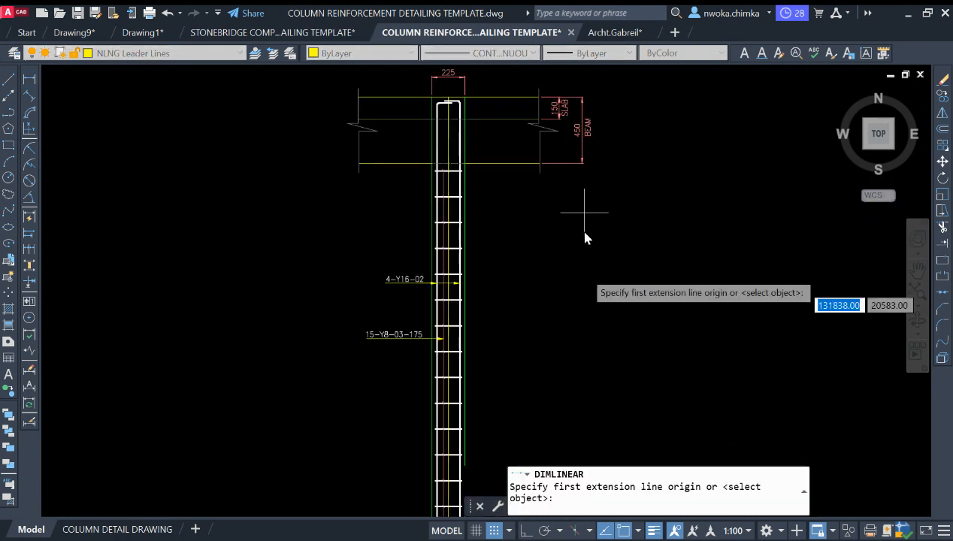
{"action": "scroll", "coordinate": [561, 321], "scroll_direction": "down", "scroll_amount": 3}
{"action": "scroll", "coordinate": [557, 395], "scroll_direction": "up", "scroll_amount": 5}
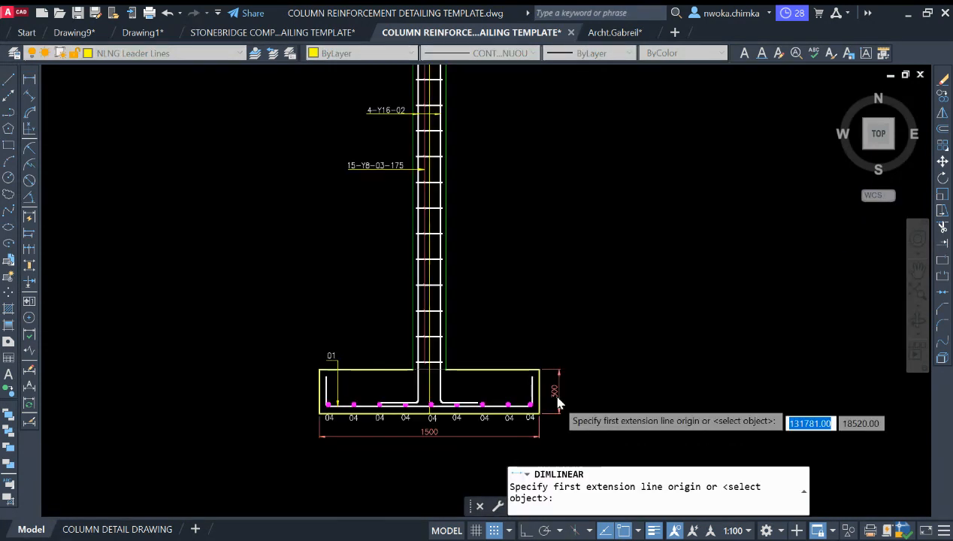
{"action": "left_click", "coordinate": [530, 424]}
{"action": "scroll", "coordinate": [542, 406], "scroll_direction": "down", "scroll_amount": 4}
{"action": "key", "text": "Escape"}
Add a vertical linear dimension from the footing's top right corner to the top of the slab, placed right of the column
{"action": "key", "text": "Return"}
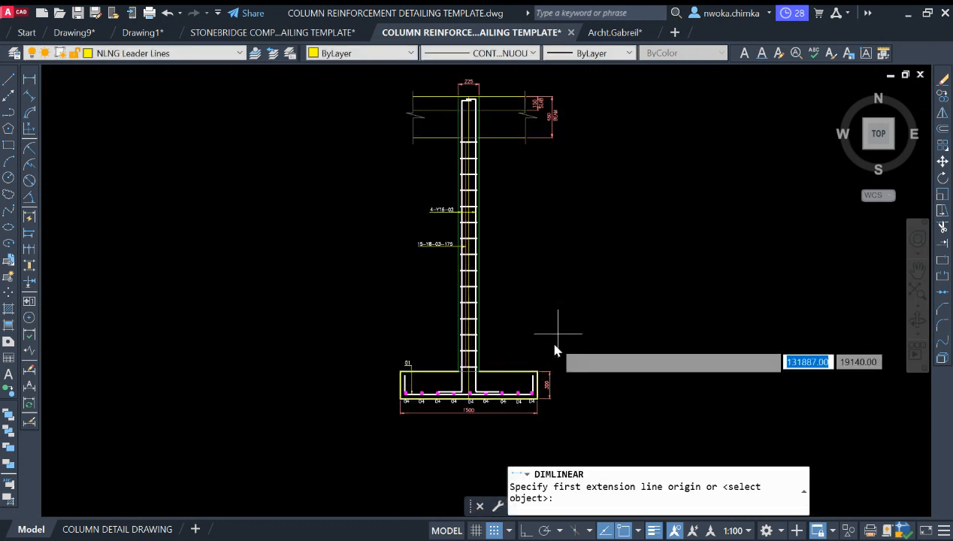
{"action": "scroll", "coordinate": [555, 346], "scroll_direction": "up", "scroll_amount": 3}
{"action": "left_click", "coordinate": [537, 380]}
{"action": "scroll", "coordinate": [551, 315], "scroll_direction": "down", "scroll_amount": 3}
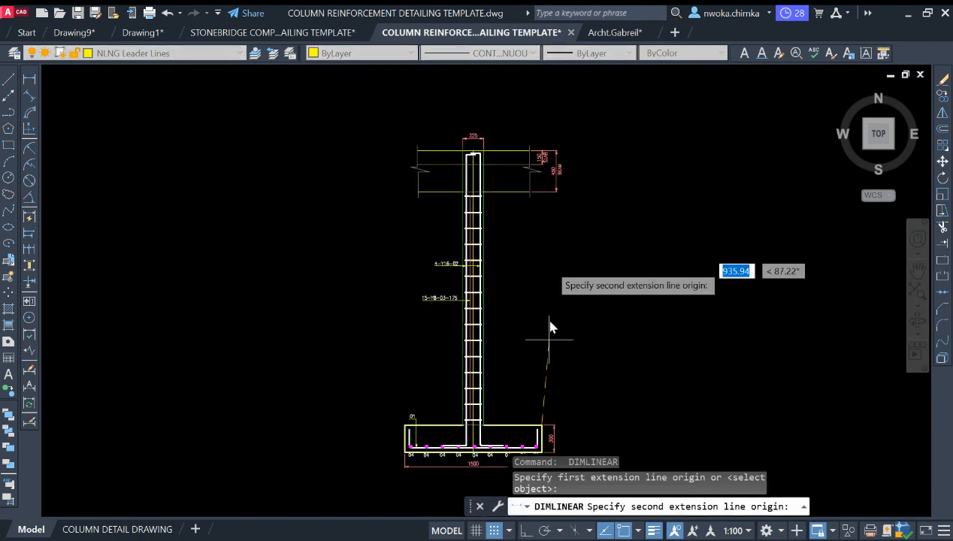
{"action": "scroll", "coordinate": [541, 173], "scroll_direction": "up", "scroll_amount": 2}
{"action": "left_click", "coordinate": [525, 138]}
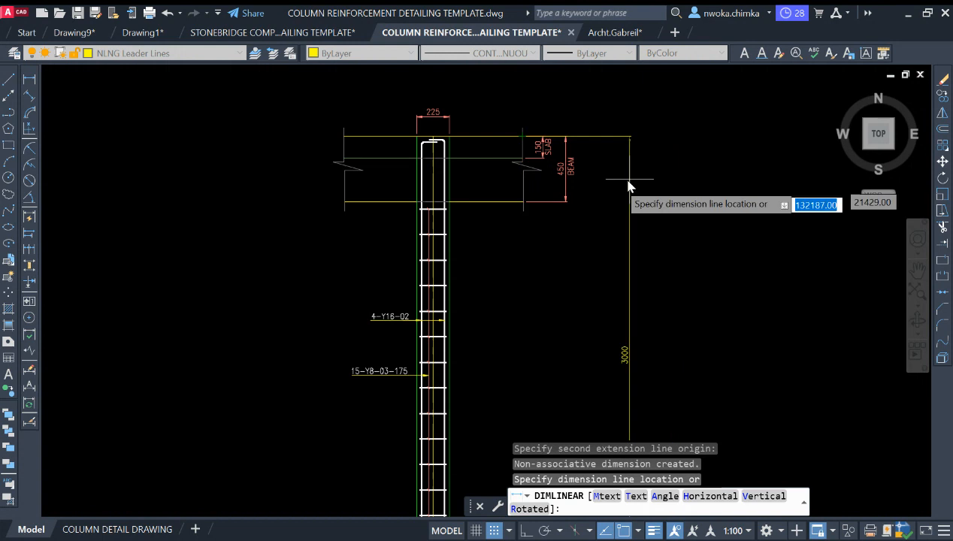
{"action": "middle_click_drag", "start_coordinate": [629, 186], "coordinate": [623, 87]}
{"action": "left_click", "coordinate": [608, 241]}
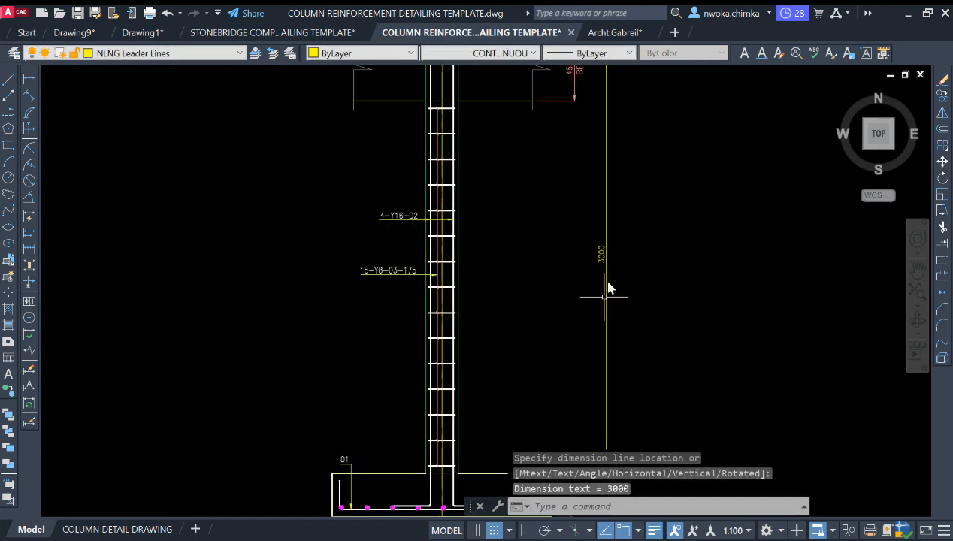
Erase the vertical height dimension placed right of the column
{"action": "scroll", "coordinate": [609, 288], "scroll_direction": "down", "scroll_amount": 3}
{"action": "scroll", "coordinate": [602, 350], "scroll_direction": "up", "scroll_amount": 3}
{"action": "middle_click_drag", "start_coordinate": [605, 324], "coordinate": [608, 329]}
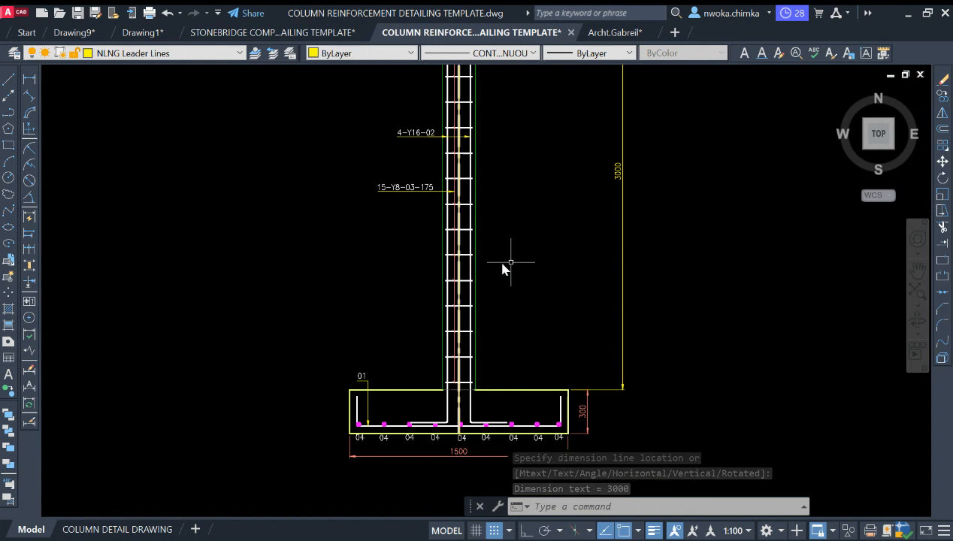
{"action": "middle_click_drag", "start_coordinate": [511, 270], "coordinate": [523, 255]}
{"action": "left_click", "coordinate": [659, 180]}
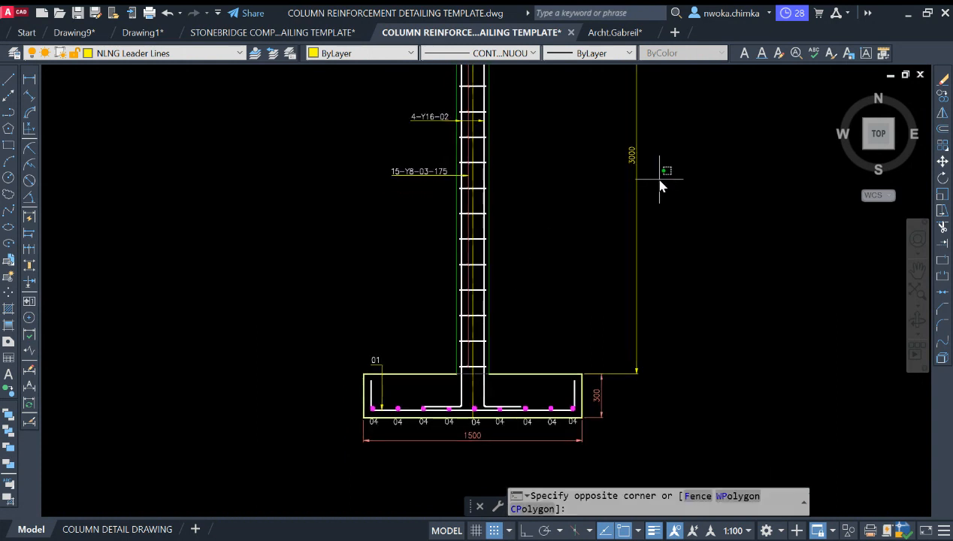
{"action": "key", "text": "Escape"}
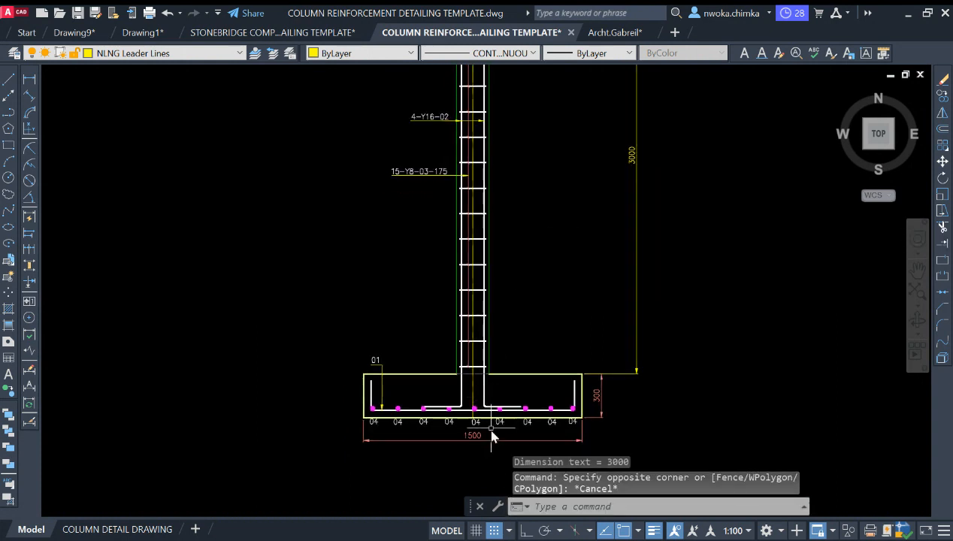
{"action": "left_click", "coordinate": [639, 175]}
{"action": "left_click", "coordinate": [598, 208]}
{"action": "type", "text": "E"}
{"action": "key", "text": "Return"}
{"action": "scroll", "coordinate": [607, 207], "scroll_direction": "down", "scroll_amount": 4}
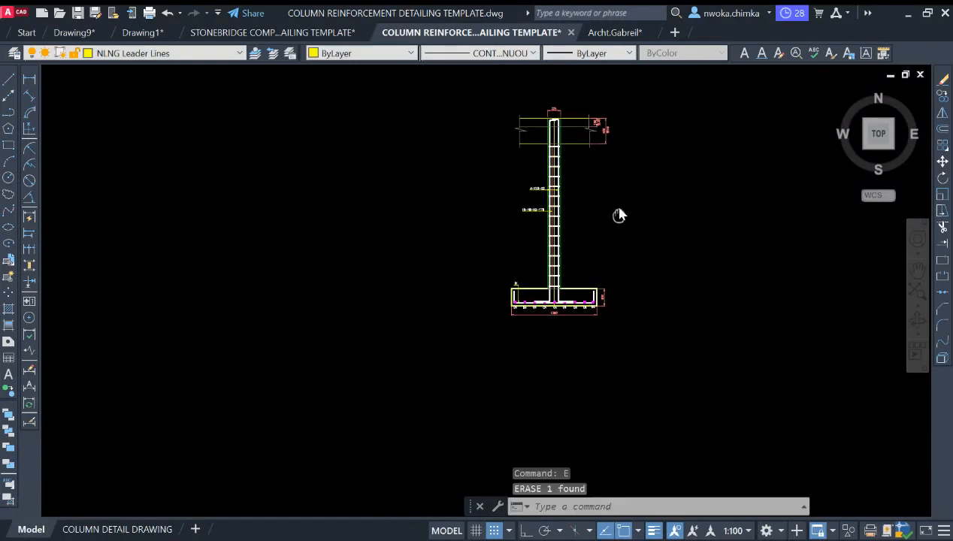
{"action": "scroll", "coordinate": [624, 285], "scroll_direction": "up", "scroll_amount": 3}
{"action": "scroll", "coordinate": [515, 289], "scroll_direction": "down", "scroll_amount": 1}
{"action": "scroll", "coordinate": [553, 219], "scroll_direction": "up", "scroll_amount": 4}
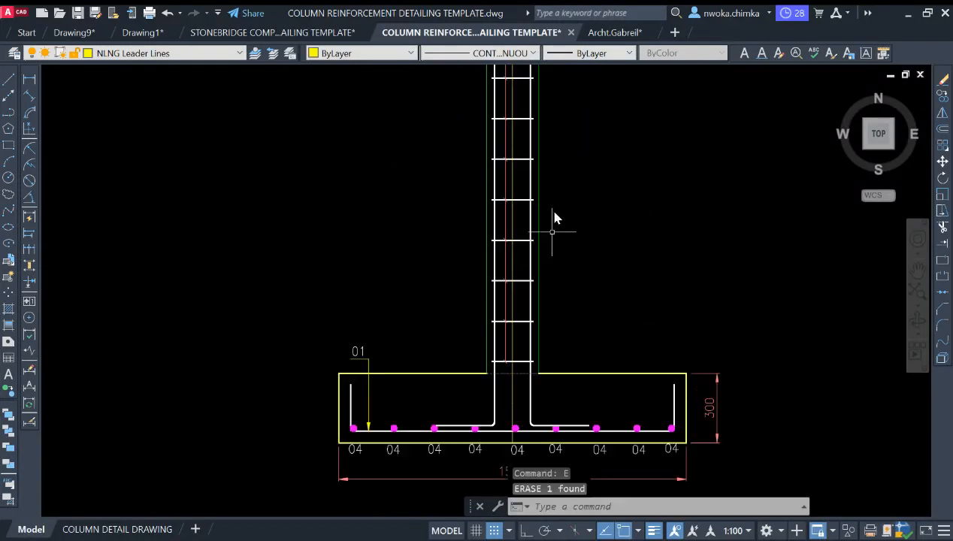
{"action": "scroll", "coordinate": [583, 249], "scroll_direction": "down", "scroll_amount": 4}
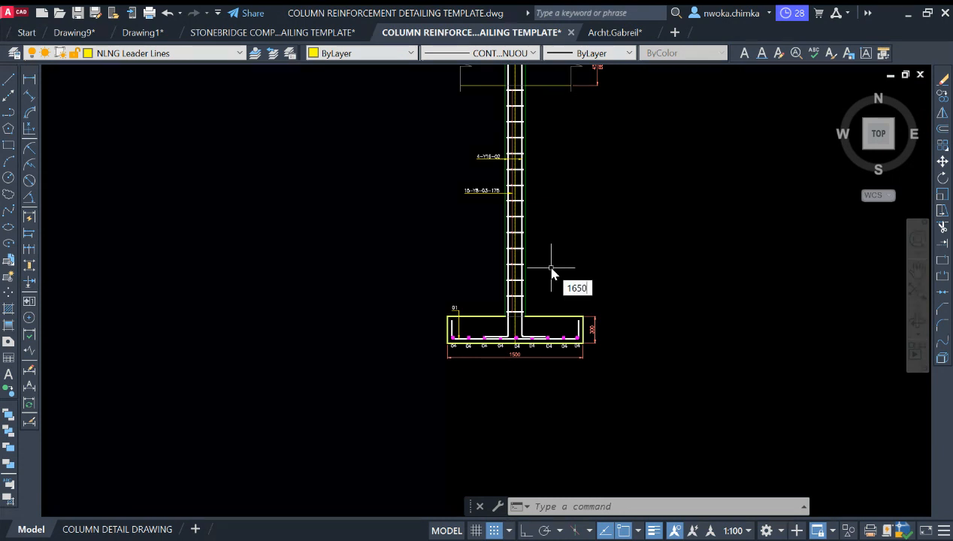
{"action": "key", "text": "Escape"}
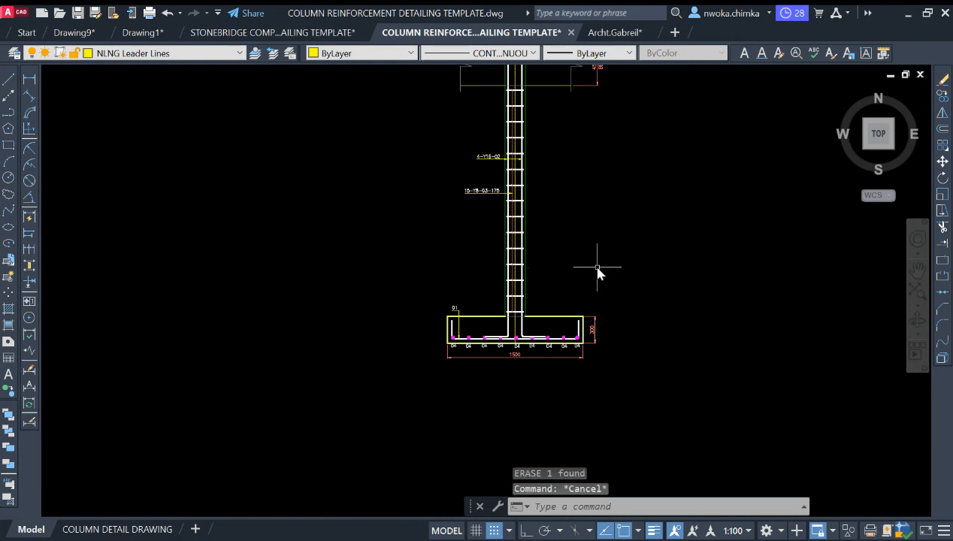
Draw a horizontal construction line through the top right corner of the footing
{"action": "middle_click_drag", "start_coordinate": [597, 267], "coordinate": [591, 281]}
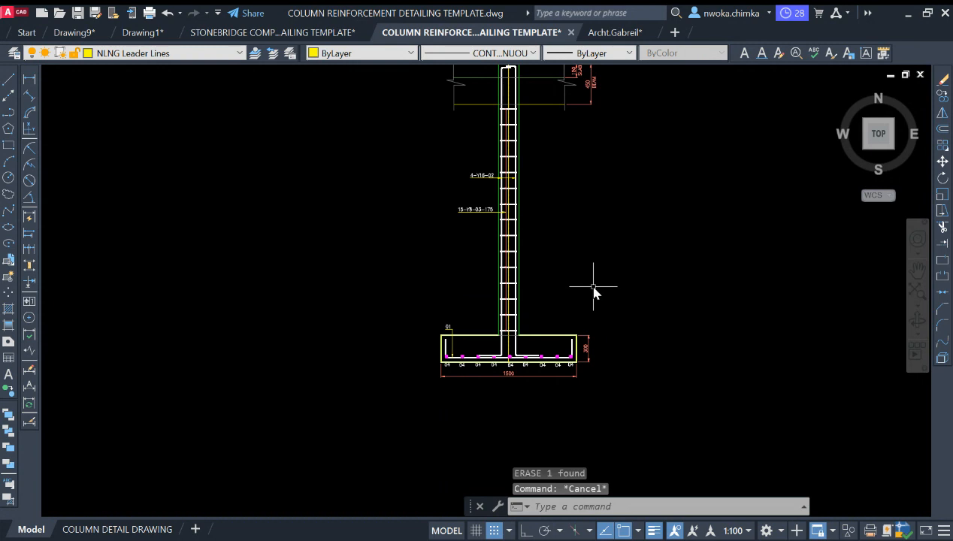
{"action": "scroll", "coordinate": [557, 336], "scroll_direction": "up", "scroll_amount": 2}
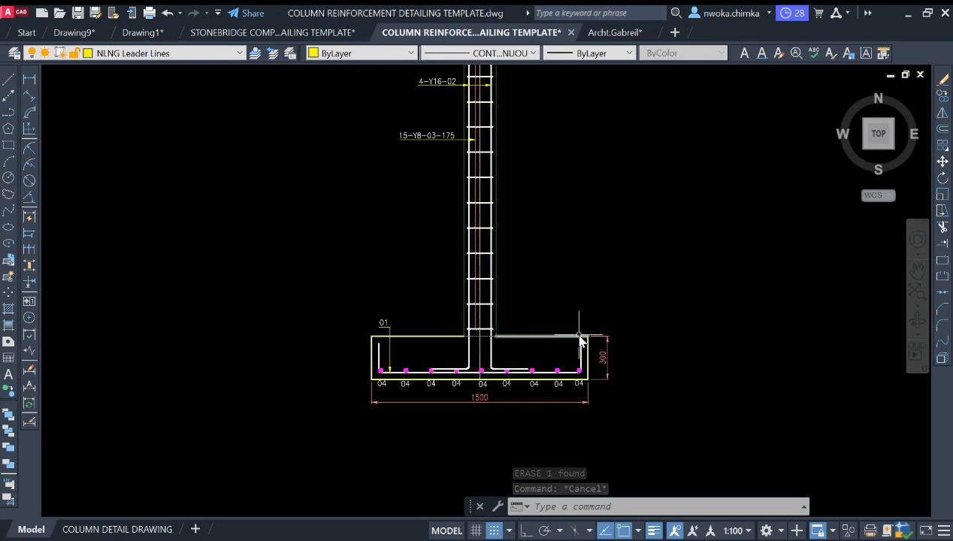
{"action": "key", "text": "Return"}
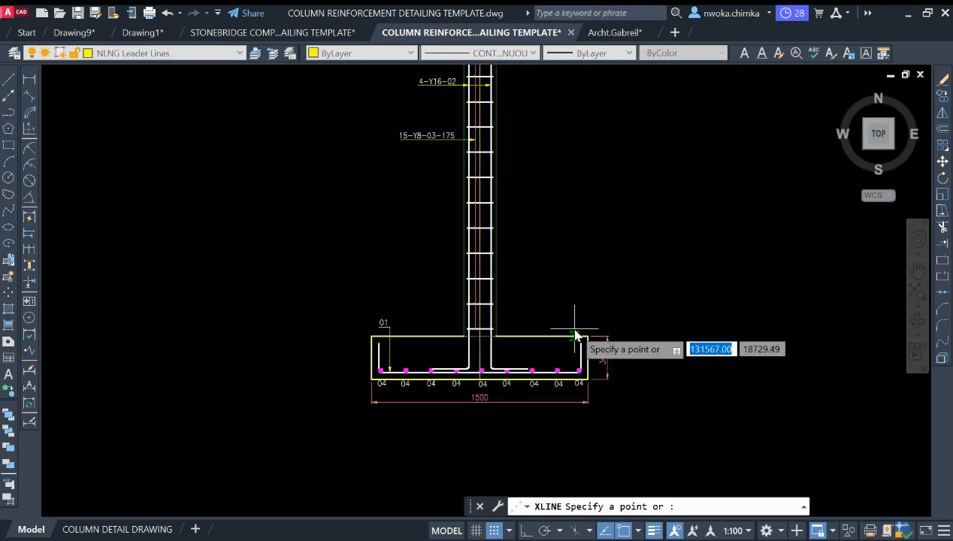
{"action": "type", "text": "H"}
{"action": "key", "text": "Return"}
{"action": "scroll", "coordinate": [580, 336], "scroll_direction": "up", "scroll_amount": 3}
{"action": "left_click", "coordinate": [589, 342]}
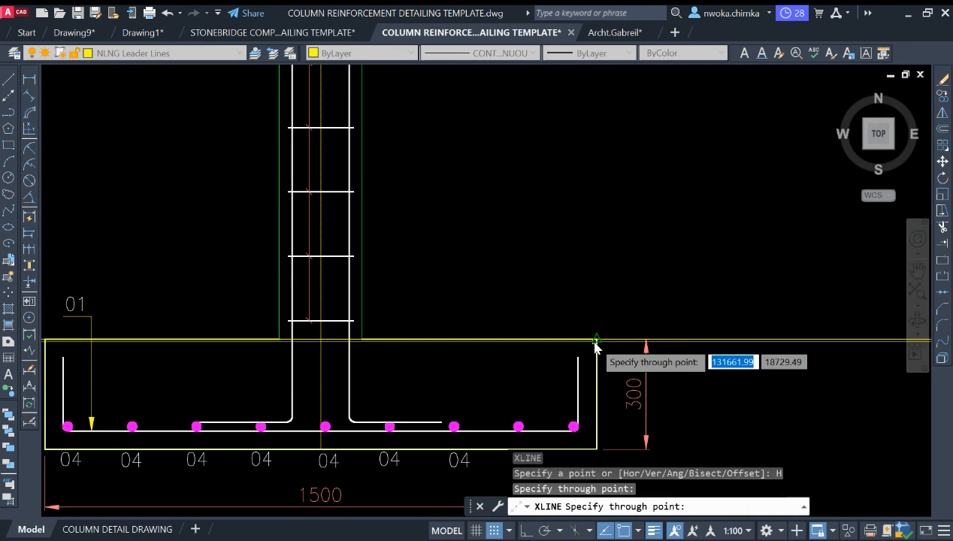
{"action": "scroll", "coordinate": [639, 259], "scroll_direction": "down", "scroll_amount": 3}
{"action": "key", "text": "Escape"}
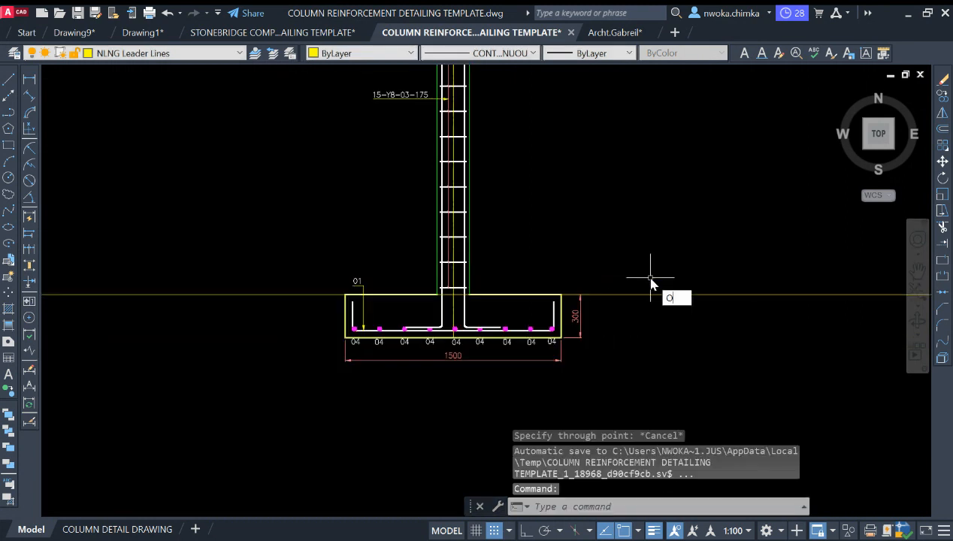
Offset the horizontal construction line 1650 downwards
{"action": "key", "text": "Return"}
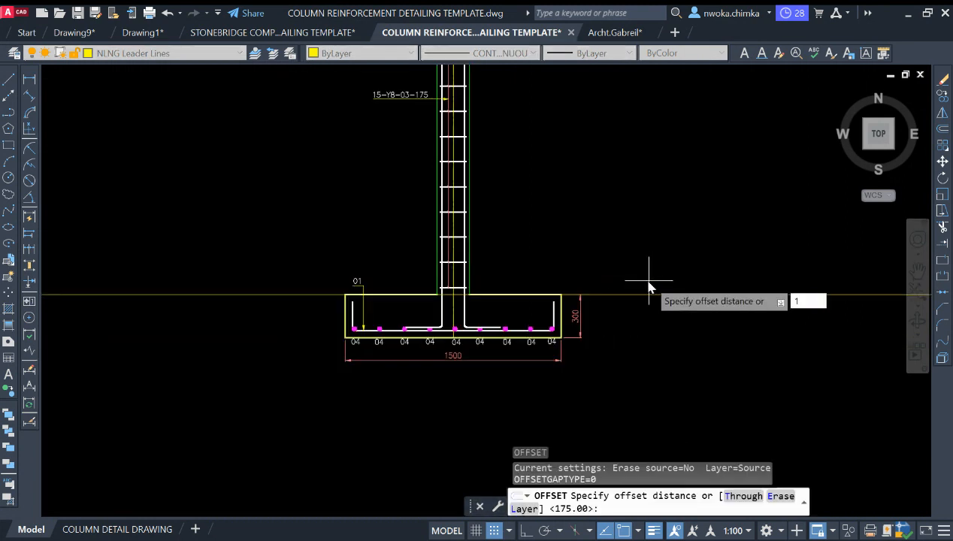
{"action": "key", "text": "Return"}
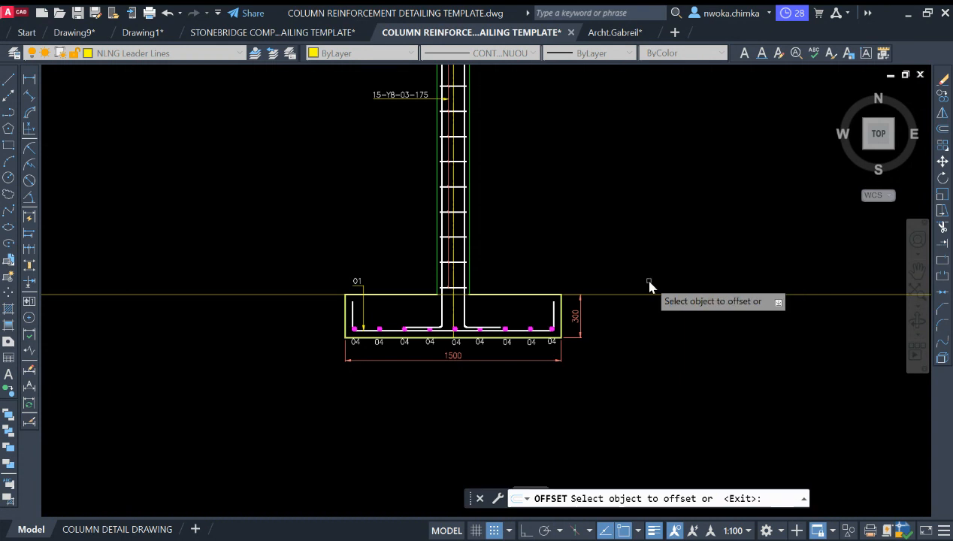
{"action": "left_click", "coordinate": [638, 300]}
{"action": "middle_click_drag", "start_coordinate": [638, 312], "coordinate": [623, 187]}
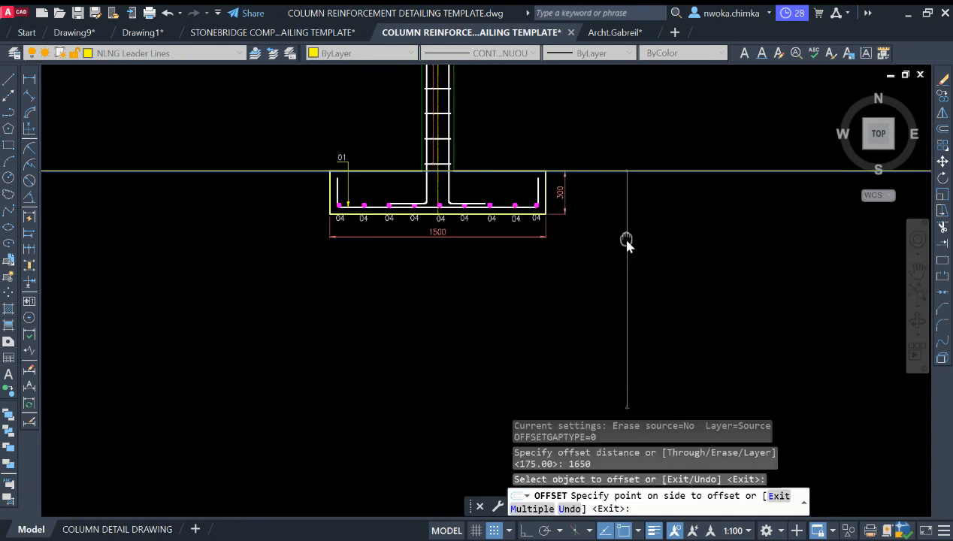
{"action": "left_click", "coordinate": [653, 333]}
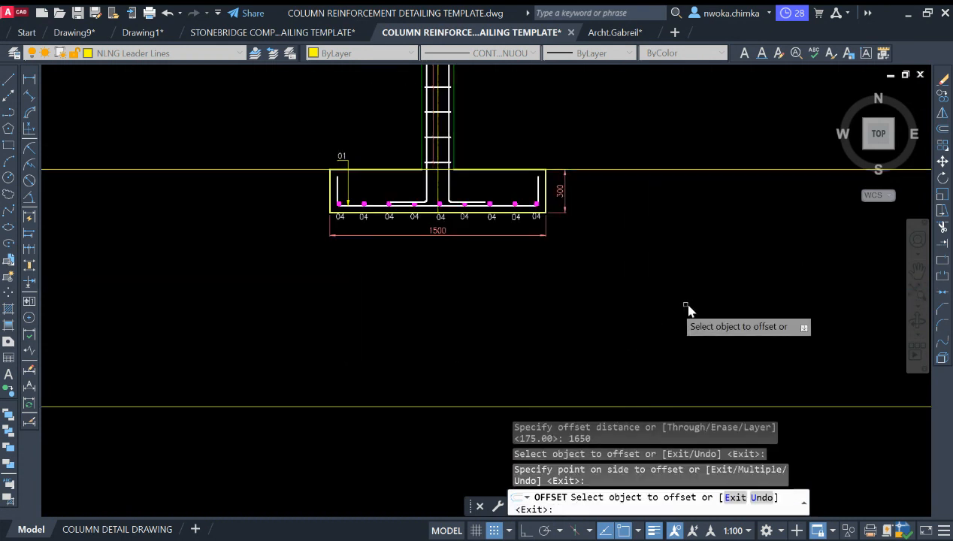
{"action": "key", "text": "Escape"}
Move the footing with its bars, labels, dimensions and lowest column link straight down onto the lower construction line
{"action": "scroll", "coordinate": [353, 177], "scroll_direction": "up", "scroll_amount": 2}
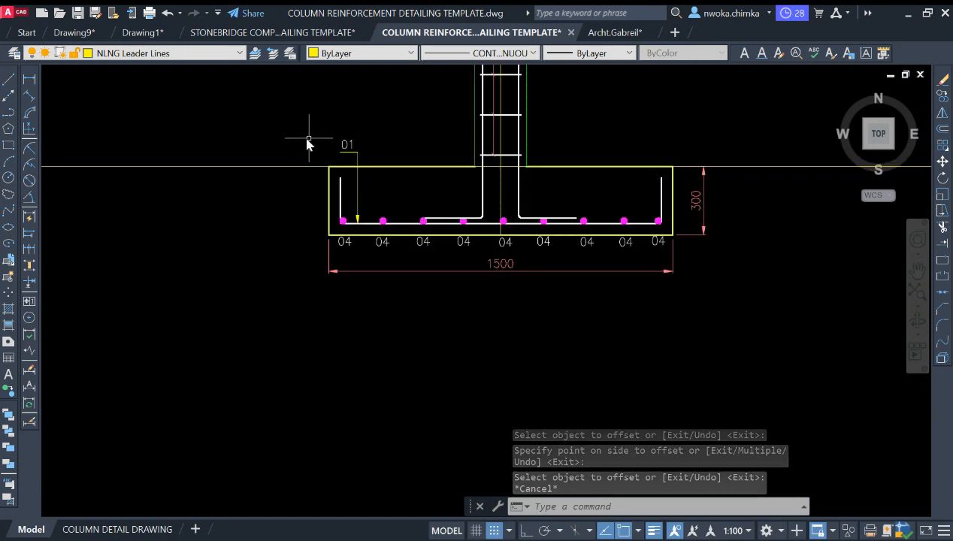
{"action": "left_click", "coordinate": [283, 139]}
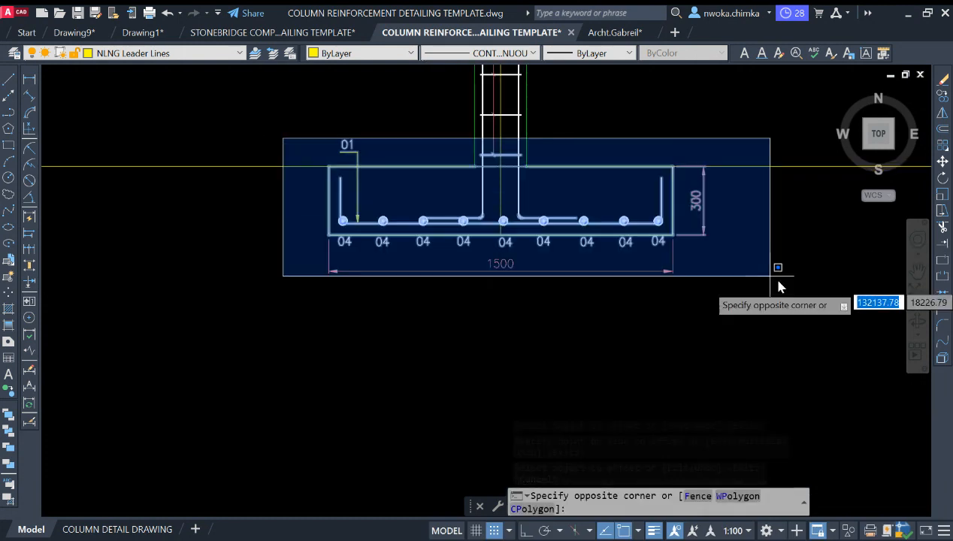
{"action": "left_click", "coordinate": [823, 303]}
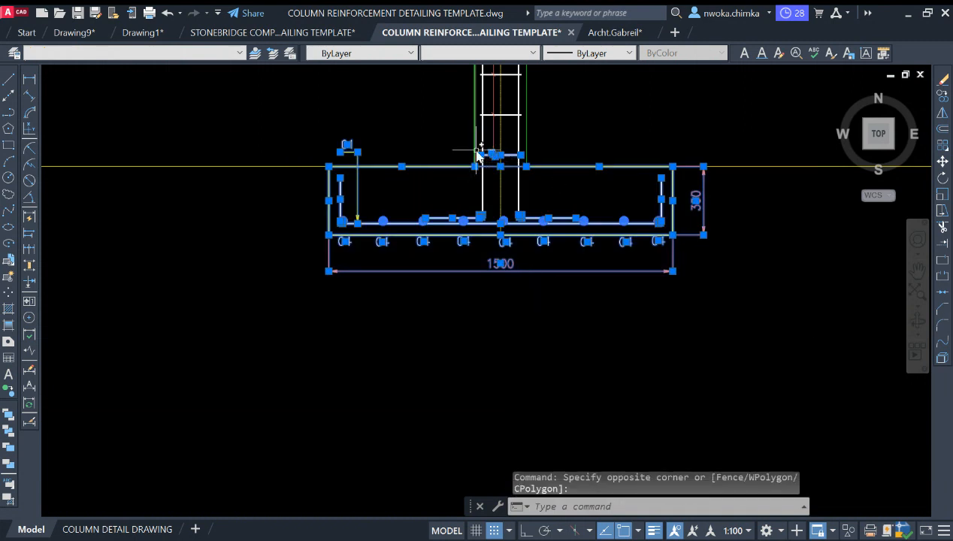
{"action": "scroll", "coordinate": [517, 162], "scroll_direction": "up", "scroll_amount": 6}
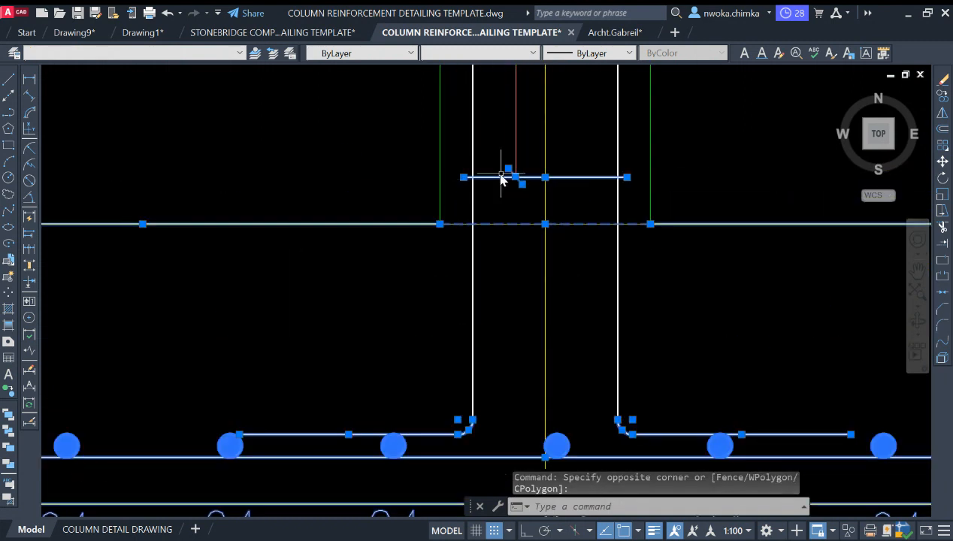
{"action": "scroll", "coordinate": [516, 175], "scroll_direction": "down", "scroll_amount": 4}
{"action": "scroll", "coordinate": [516, 175], "scroll_direction": "up", "scroll_amount": 4}
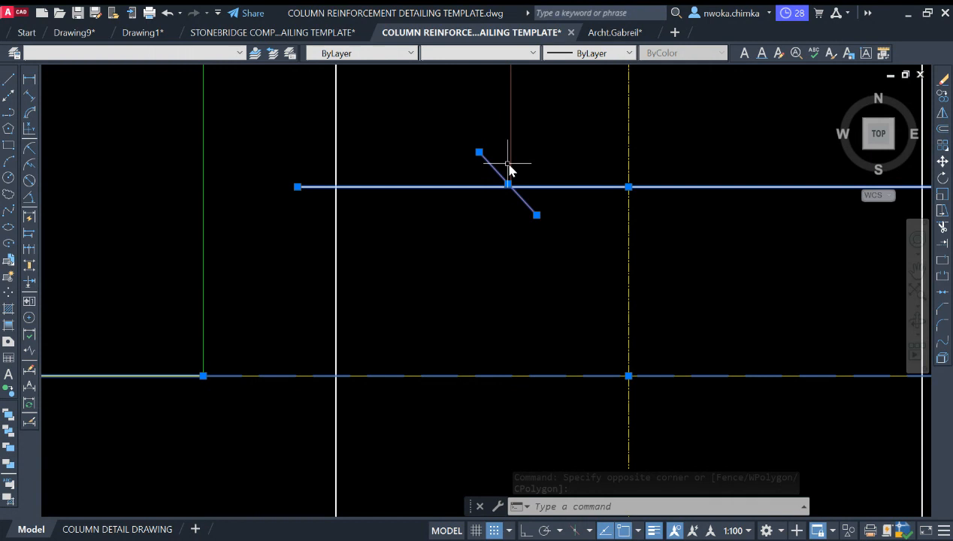
{"action": "scroll", "coordinate": [430, 160], "scroll_direction": "down", "scroll_amount": 8}
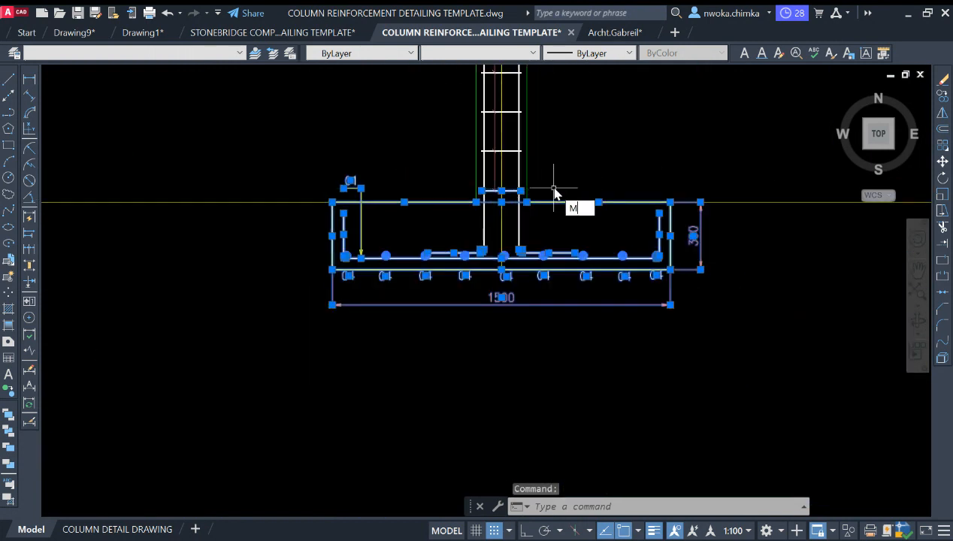
{"action": "key", "text": "Return"}
{"action": "scroll", "coordinate": [556, 180], "scroll_direction": "down", "scroll_amount": 2}
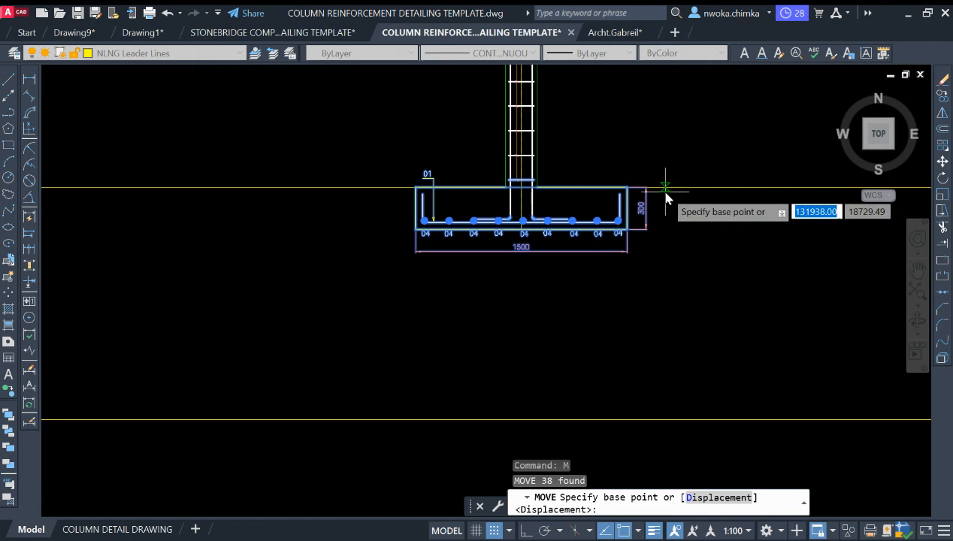
{"action": "left_click", "coordinate": [666, 186]}
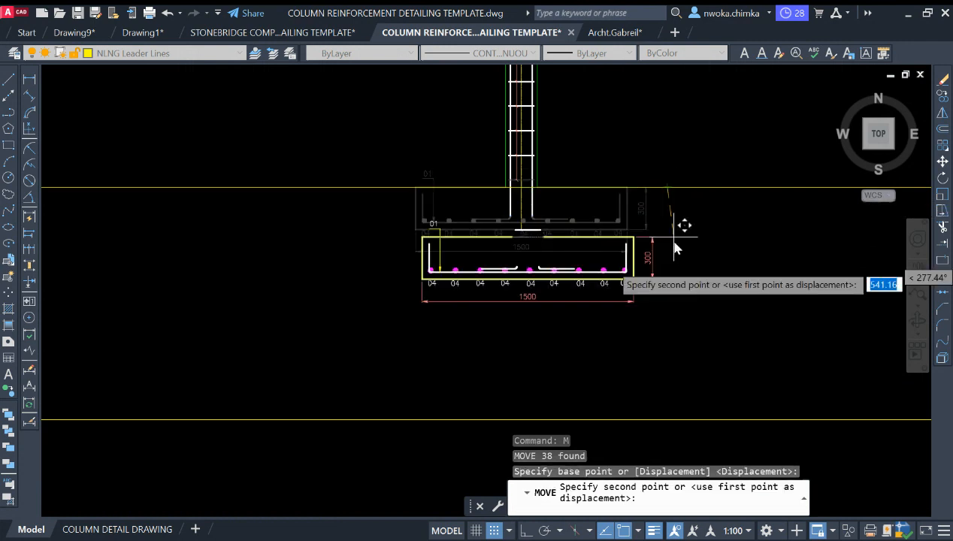
{"action": "middle_click_drag", "start_coordinate": [677, 225], "coordinate": [657, 145]}
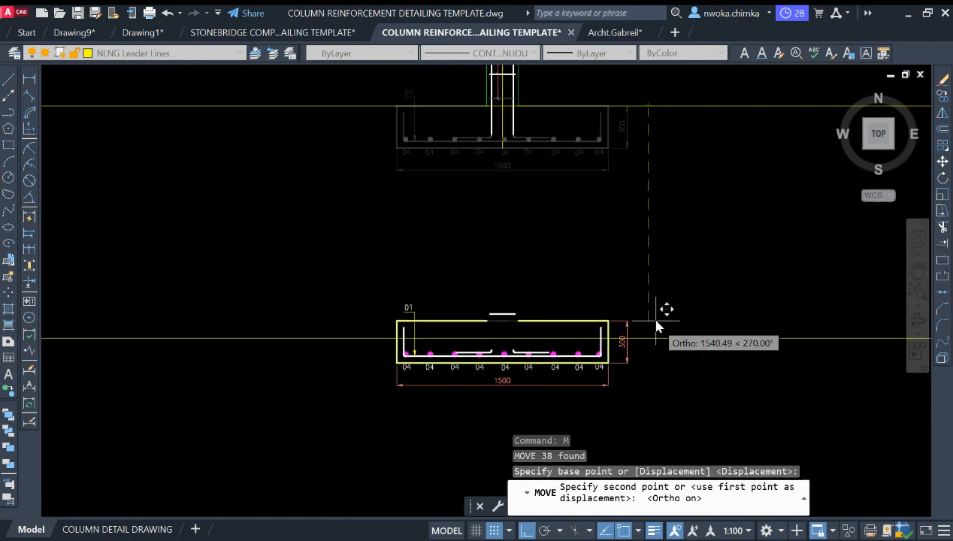
{"action": "left_click", "coordinate": [649, 342]}
{"action": "scroll", "coordinate": [610, 241], "scroll_direction": "down", "scroll_amount": 2}
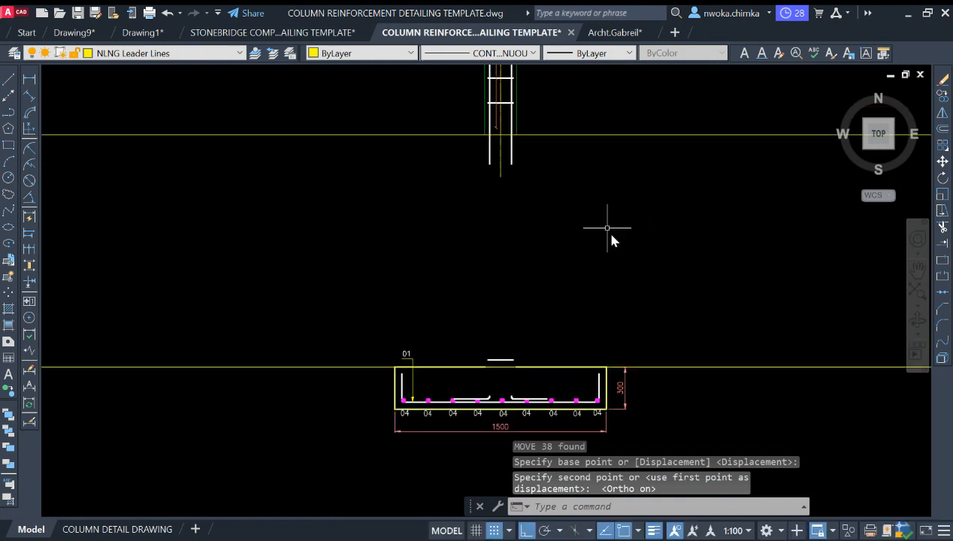
Examine the lap, kicker, starter bars, floor levels and foundation depth dimensions in the finished column 1 reference detail
{"action": "mouse_move", "coordinate": [524, 141]}
{"action": "middle_mouse_down"}
{"action": "mouse_move", "coordinate": [585, 249]}
{"action": "mouse_move", "coordinate": [556, 294]}
{"action": "middle_mouse_up"}
{"action": "scroll", "coordinate": [555, 294], "scroll_direction": "down", "scroll_amount": 2}
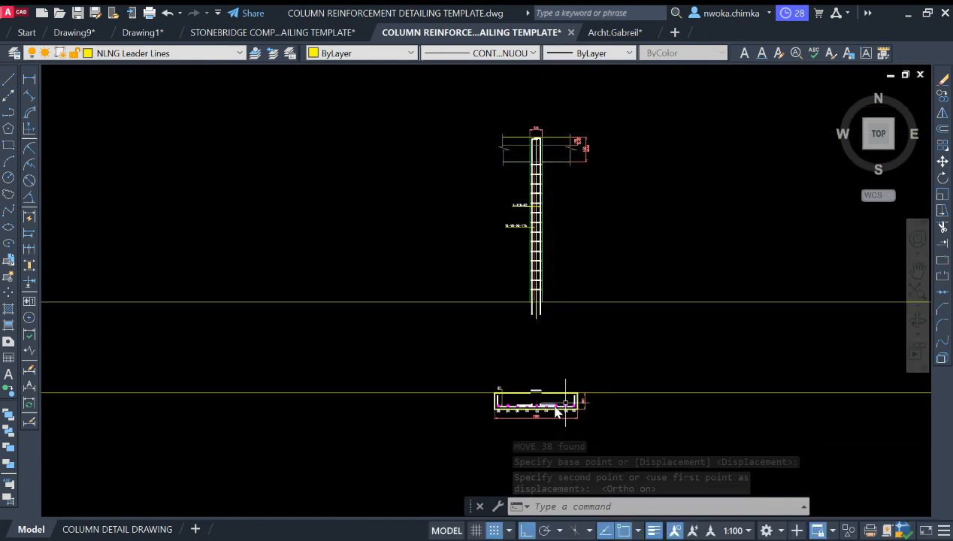
{"action": "scroll", "coordinate": [534, 335], "scroll_direction": "down", "scroll_amount": 2}
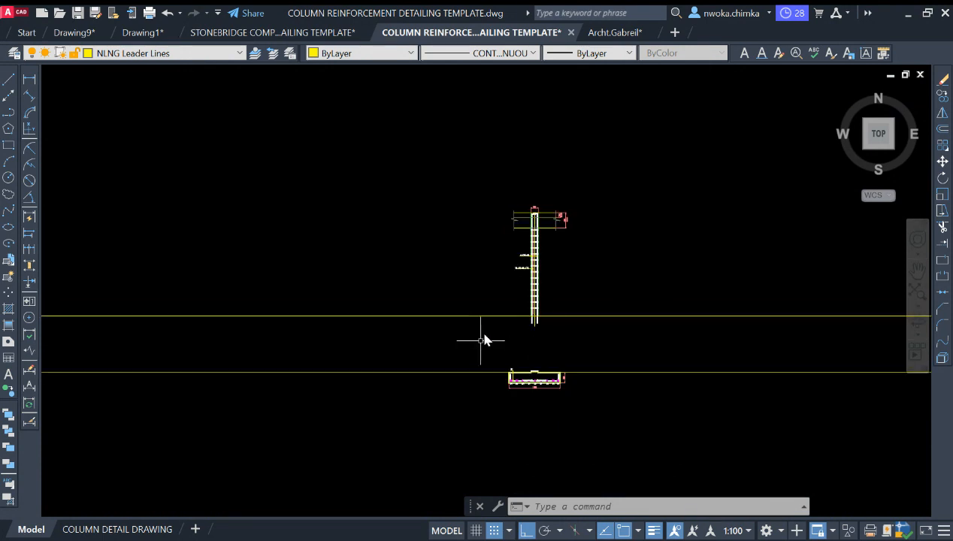
{"action": "scroll", "coordinate": [564, 349], "scroll_direction": "down", "scroll_amount": 6}
{"action": "scroll", "coordinate": [179, 367], "scroll_direction": "down", "scroll_amount": 4}
{"action": "middle_click_drag", "start_coordinate": [237, 353], "coordinate": [836, 325]}
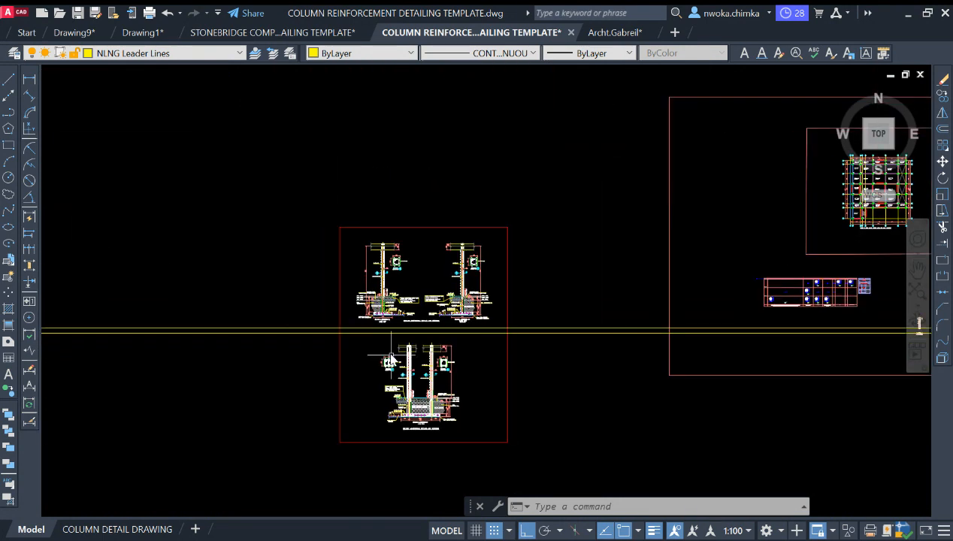
{"action": "scroll", "coordinate": [464, 291], "scroll_direction": "up", "scroll_amount": 6}
{"action": "scroll", "coordinate": [451, 233], "scroll_direction": "up", "scroll_amount": 4}
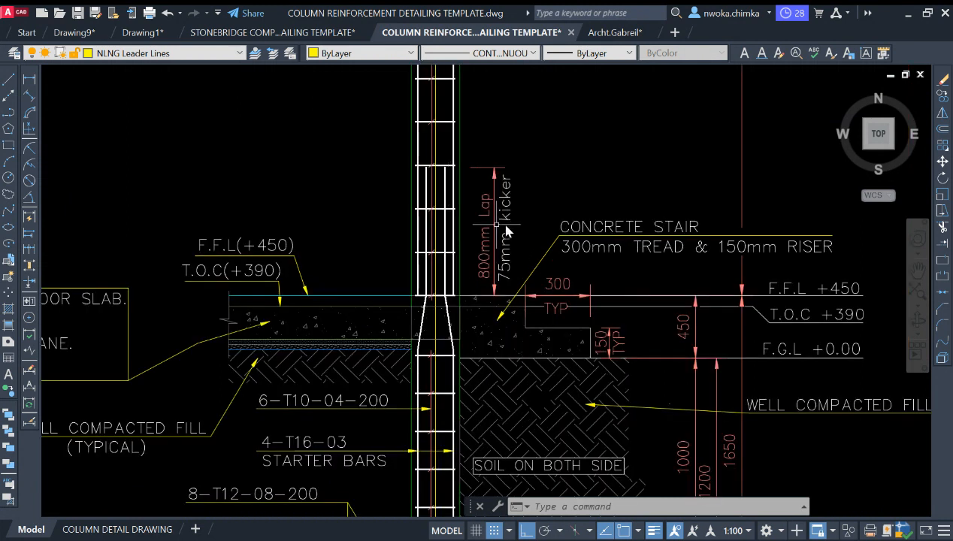
{"action": "scroll", "coordinate": [444, 199], "scroll_direction": "down", "scroll_amount": 3}
{"action": "scroll", "coordinate": [478, 258], "scroll_direction": "up", "scroll_amount": 5}
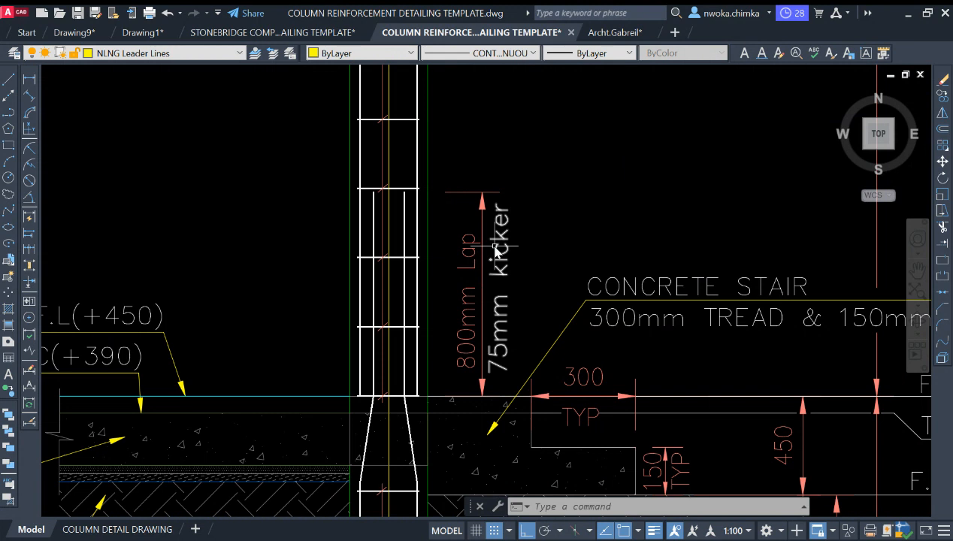
{"action": "scroll", "coordinate": [494, 246], "scroll_direction": "down", "scroll_amount": 2}
{"action": "scroll", "coordinate": [489, 265], "scroll_direction": "up", "scroll_amount": 2}
{"action": "scroll", "coordinate": [487, 246], "scroll_direction": "down", "scroll_amount": 2}
{"action": "middle_click_drag", "start_coordinate": [444, 305], "coordinate": [458, 214]}
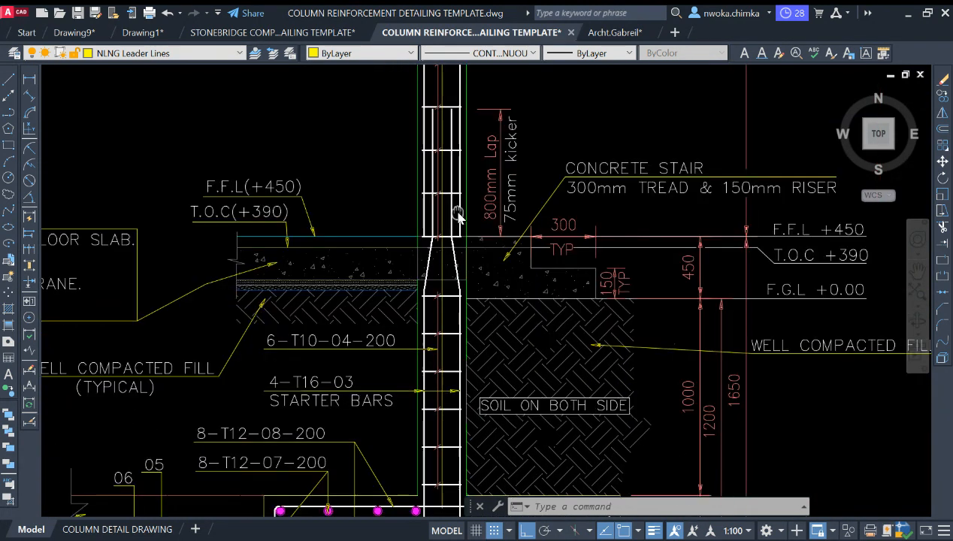
{"action": "scroll", "coordinate": [466, 360], "scroll_direction": "down", "scroll_amount": 2}
{"action": "middle_click_drag", "start_coordinate": [450, 364], "coordinate": [459, 440]}
{"action": "scroll", "coordinate": [462, 237], "scroll_direction": "up", "scroll_amount": 2}
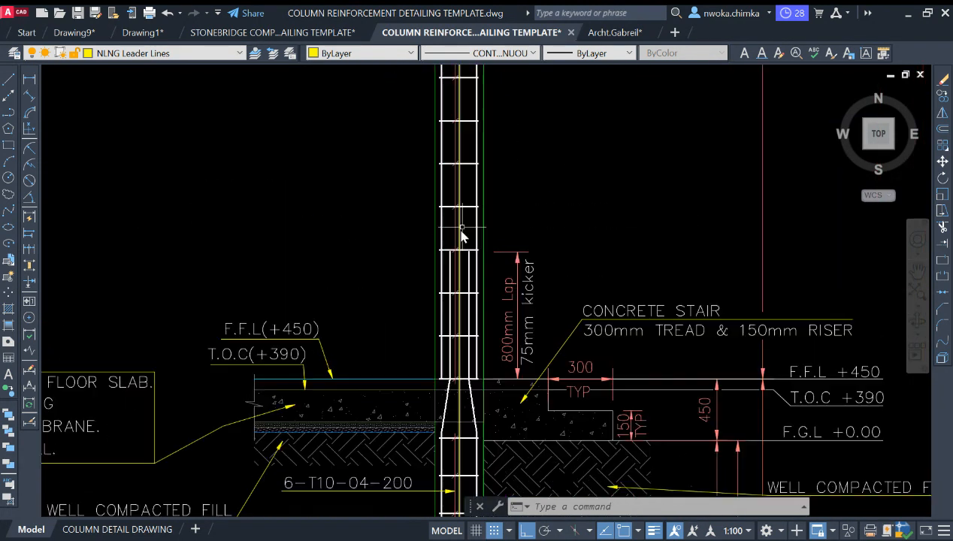
{"action": "scroll", "coordinate": [459, 256], "scroll_direction": "down", "scroll_amount": 3}
{"action": "middle_click_drag", "start_coordinate": [466, 345], "coordinate": [463, 229]}
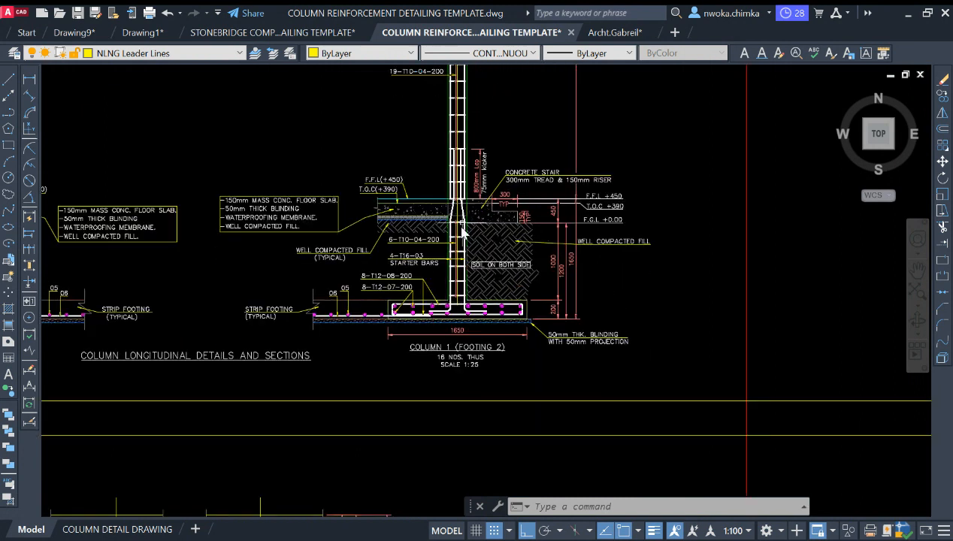
{"action": "scroll", "coordinate": [466, 165], "scroll_direction": "up", "scroll_amount": 4}
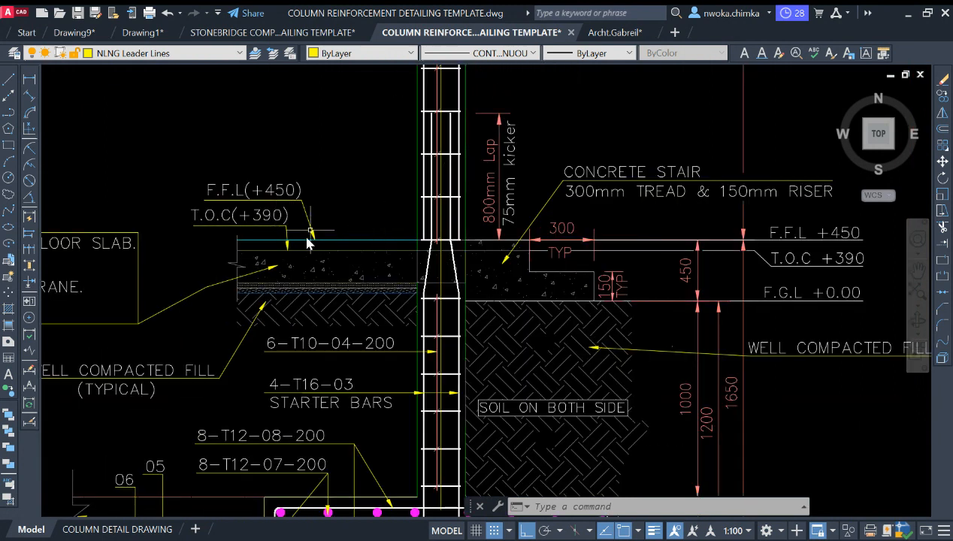
{"action": "scroll", "coordinate": [414, 218], "scroll_direction": "down", "scroll_amount": 4}
{"action": "scroll", "coordinate": [373, 291], "scroll_direction": "down", "scroll_amount": 2}
{"action": "scroll", "coordinate": [425, 289], "scroll_direction": "down", "scroll_amount": 6}
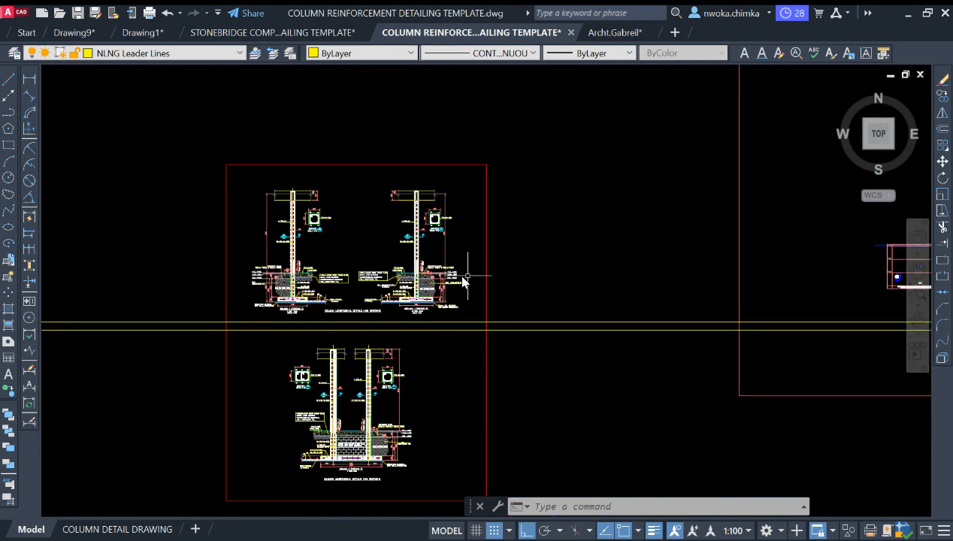
Extend both column edge lines down to the construction line at the top of the lowered footing
{"action": "middle_click_drag", "start_coordinate": [694, 279], "coordinate": [542, 232]}
{"action": "scroll", "coordinate": [541, 235], "scroll_direction": "down", "scroll_amount": 2}
{"action": "scroll", "coordinate": [440, 277], "scroll_direction": "up", "scroll_amount": 8}
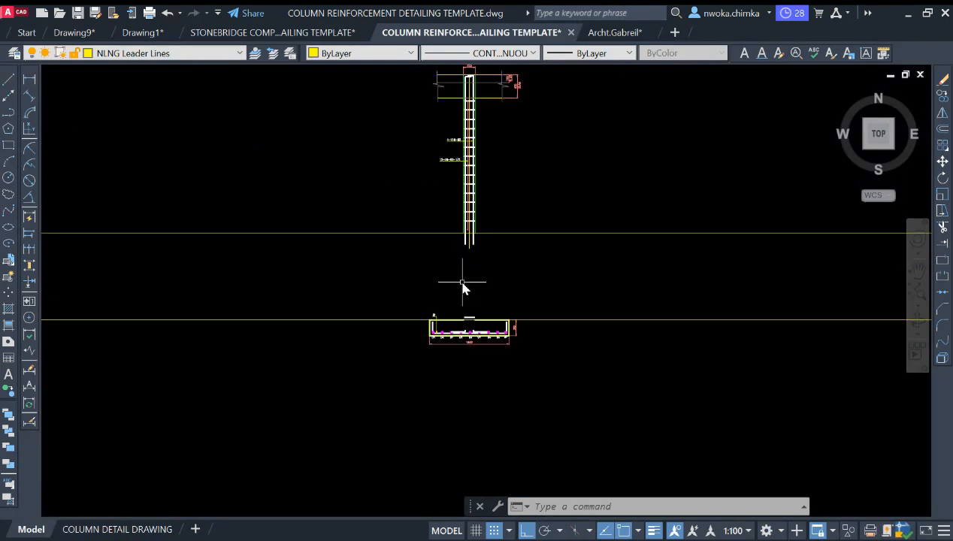
{"action": "middle_click_drag", "start_coordinate": [464, 282], "coordinate": [482, 287]}
{"action": "scroll", "coordinate": [484, 267], "scroll_direction": "up", "scroll_amount": 5}
{"action": "scroll", "coordinate": [492, 247], "scroll_direction": "down", "scroll_amount": 2}
{"action": "scroll", "coordinate": [499, 250], "scroll_direction": "up", "scroll_amount": 2}
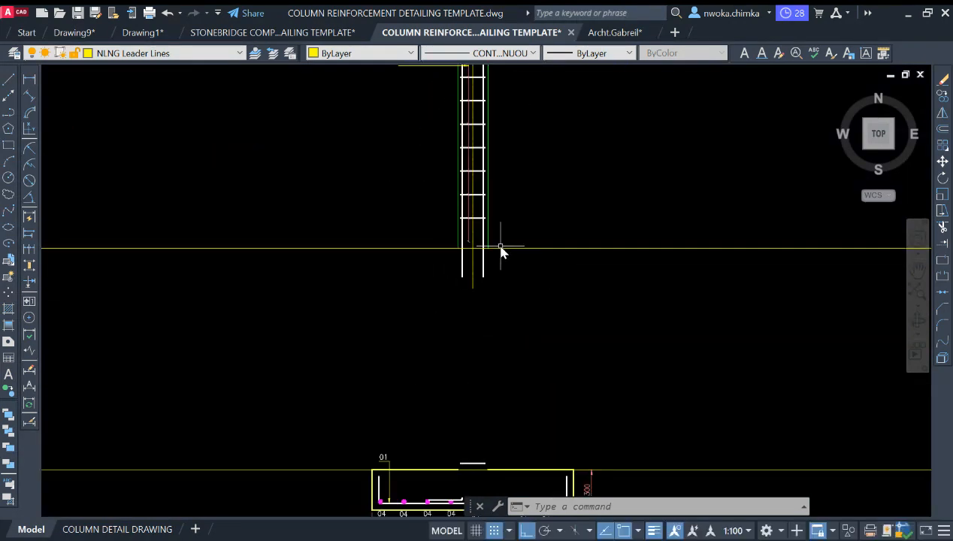
{"action": "key", "text": "Return"}
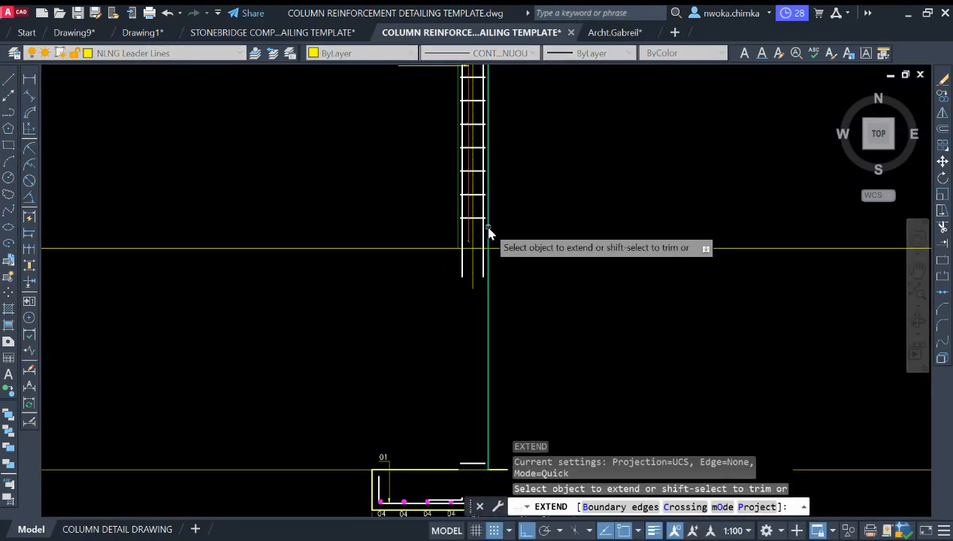
{"action": "left_click", "coordinate": [472, 249]}
{"action": "left_click", "coordinate": [457, 243]}
{"action": "scroll", "coordinate": [492, 229], "scroll_direction": "down", "scroll_amount": 2}
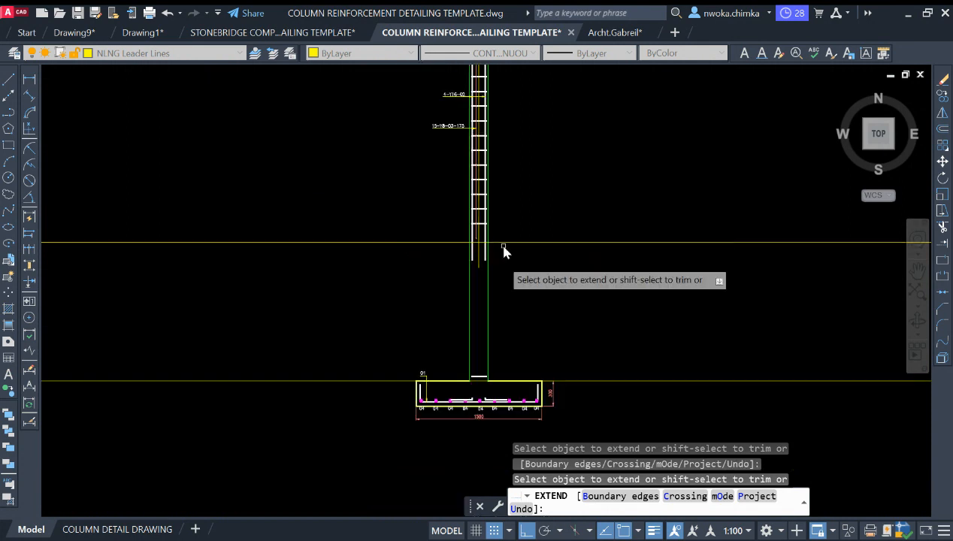
{"action": "middle_click_drag", "start_coordinate": [497, 274], "coordinate": [503, 251]}
{"action": "scroll", "coordinate": [485, 237], "scroll_direction": "up", "scroll_amount": 2}
{"action": "scroll", "coordinate": [501, 252], "scroll_direction": "down", "scroll_amount": 2}
{"action": "scroll", "coordinate": [497, 266], "scroll_direction": "up", "scroll_amount": 3}
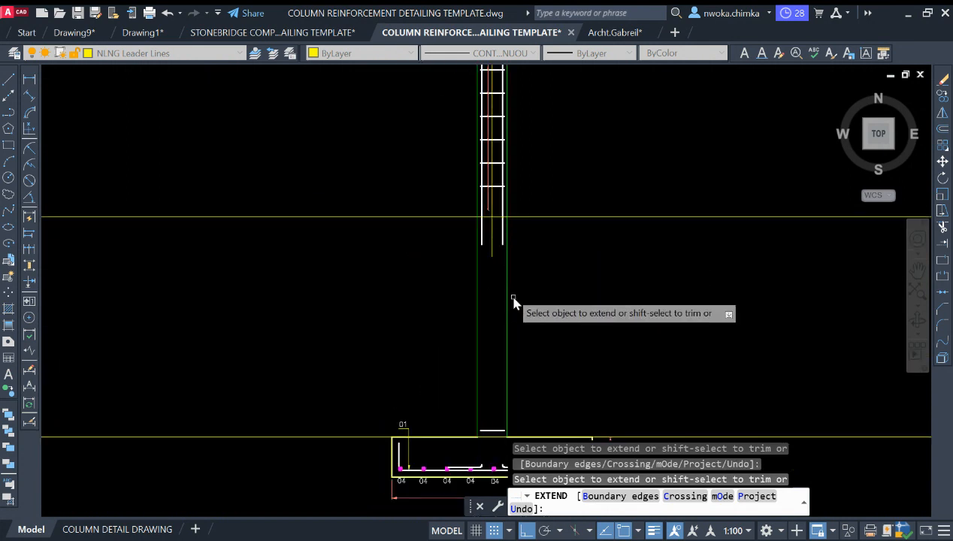
{"action": "scroll", "coordinate": [505, 317], "scroll_direction": "down", "scroll_amount": 3}
{"action": "key", "text": "Escape"}
{"action": "mouse_move", "coordinate": [502, 311]}
{"action": "middle_mouse_down"}
{"action": "mouse_move", "coordinate": [510, 358]}
{"action": "mouse_move", "coordinate": [483, 300]}
{"action": "middle_mouse_up"}
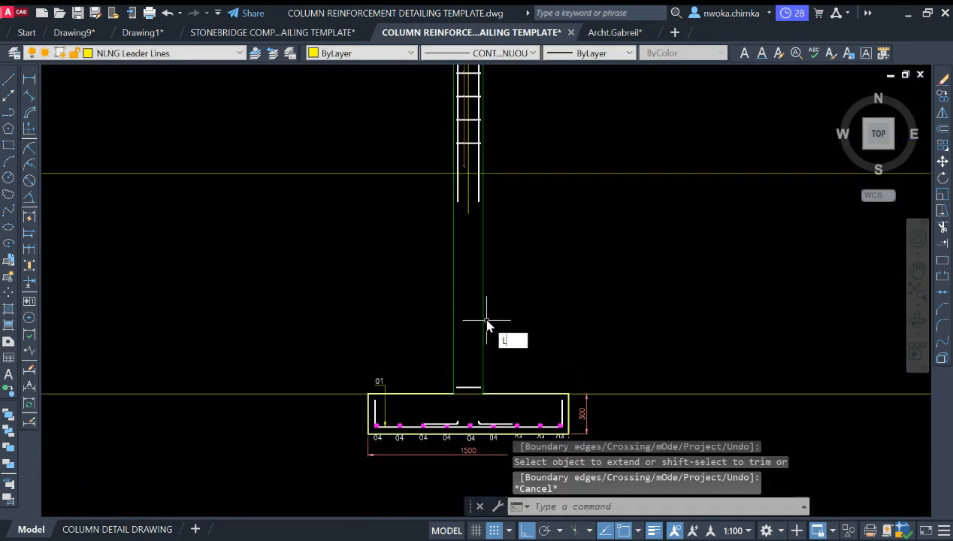
{"action": "key", "text": "Return"}
{"action": "scroll", "coordinate": [468, 406], "scroll_direction": "up", "scroll_amount": 2}
{"action": "scroll", "coordinate": [449, 432], "scroll_direction": "up", "scroll_amount": 4}
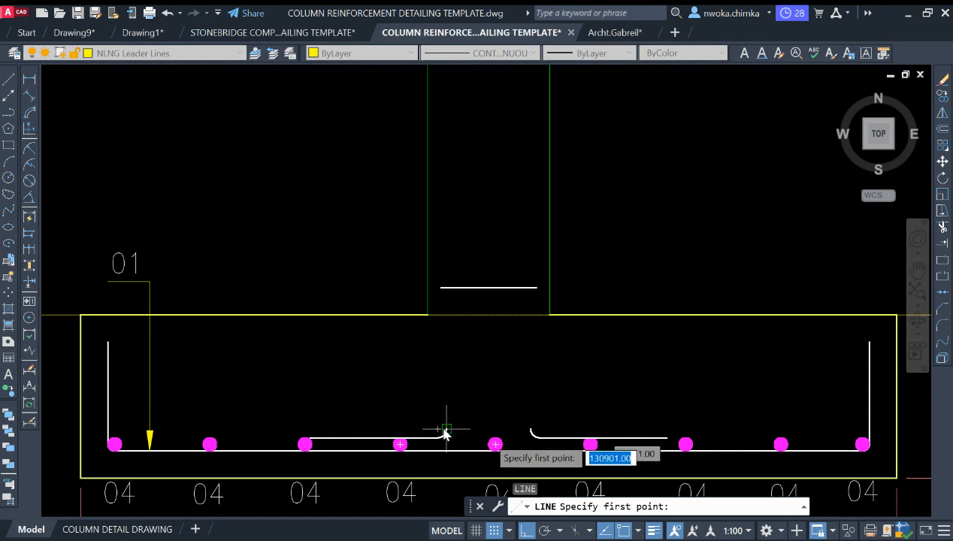
{"action": "scroll", "coordinate": [457, 427], "scroll_direction": "up", "scroll_amount": 2}
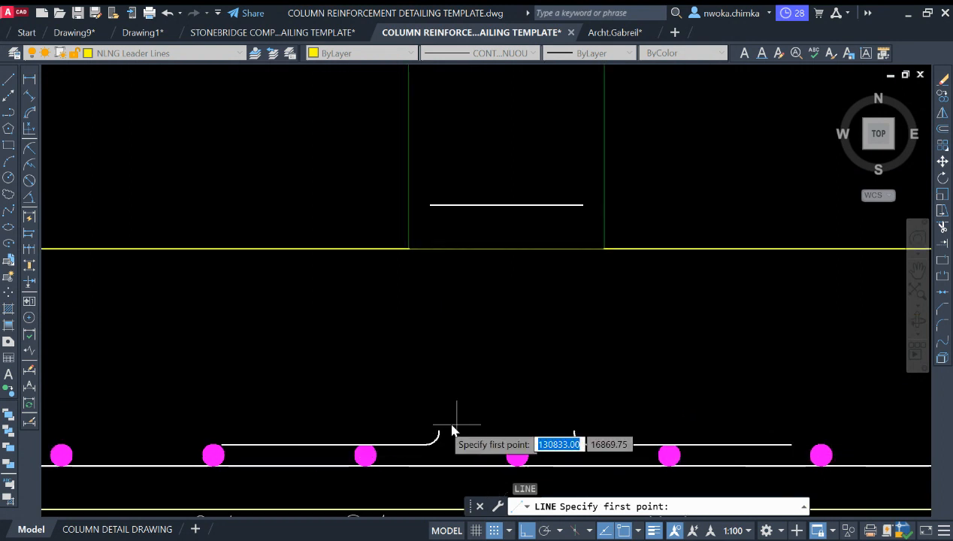
{"action": "key", "text": "Escape"}
{"action": "left_click", "coordinate": [333, 423]}
{"action": "left_click", "coordinate": [310, 451]}
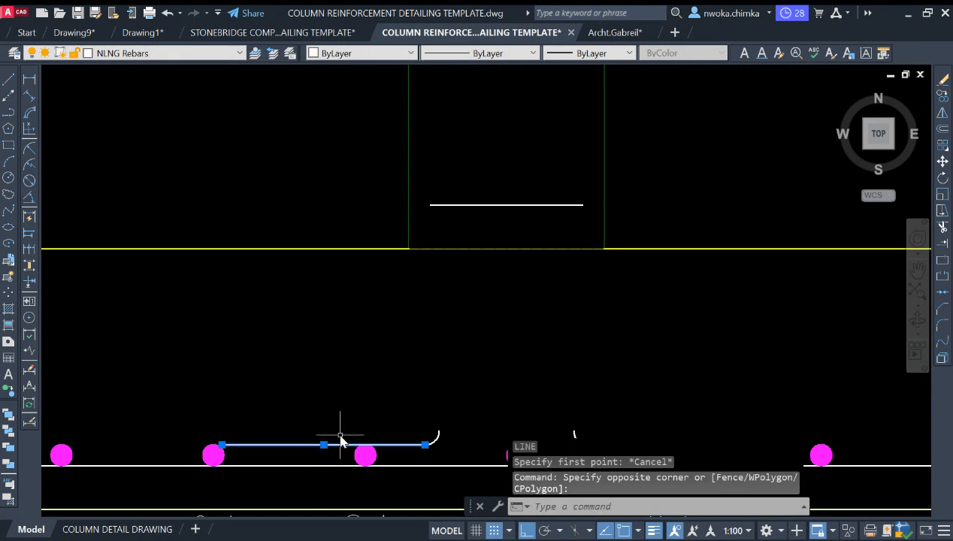
{"action": "scroll", "coordinate": [368, 410], "scroll_direction": "down", "scroll_amount": 3}
{"action": "scroll", "coordinate": [482, 419], "scroll_direction": "up", "scroll_amount": 3}
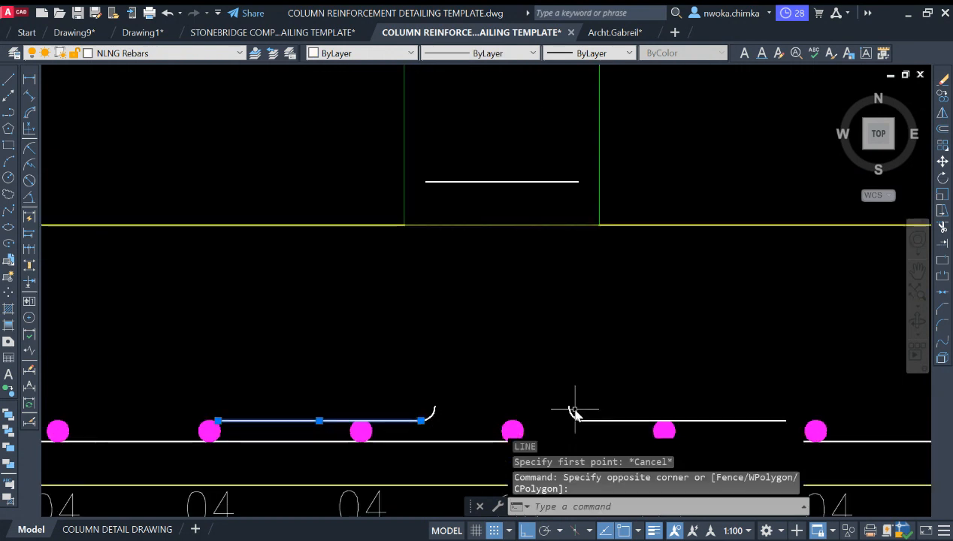
{"action": "scroll", "coordinate": [574, 412], "scroll_direction": "down", "scroll_amount": 2}
{"action": "scroll", "coordinate": [528, 500], "scroll_direction": "down", "scroll_amount": 4}
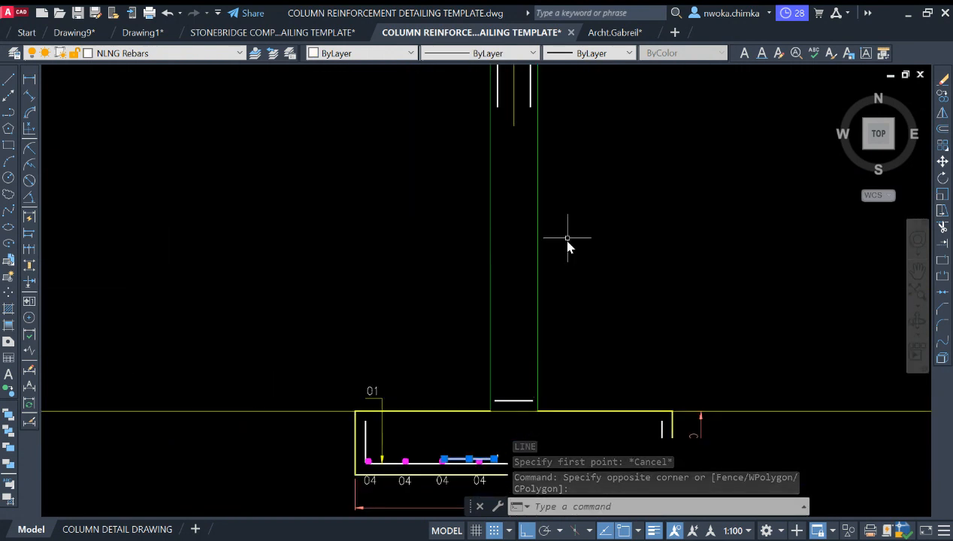
{"action": "middle_click_drag", "start_coordinate": [568, 239], "coordinate": [538, 382]}
{"action": "middle_click_drag", "start_coordinate": [508, 327], "coordinate": [508, 278]}
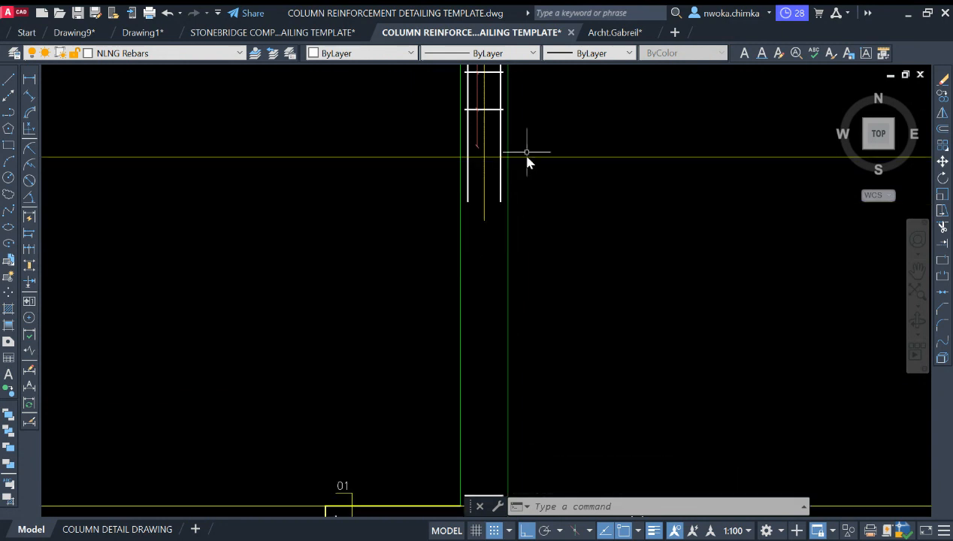
{"action": "scroll", "coordinate": [508, 160], "scroll_direction": "down", "scroll_amount": 2}
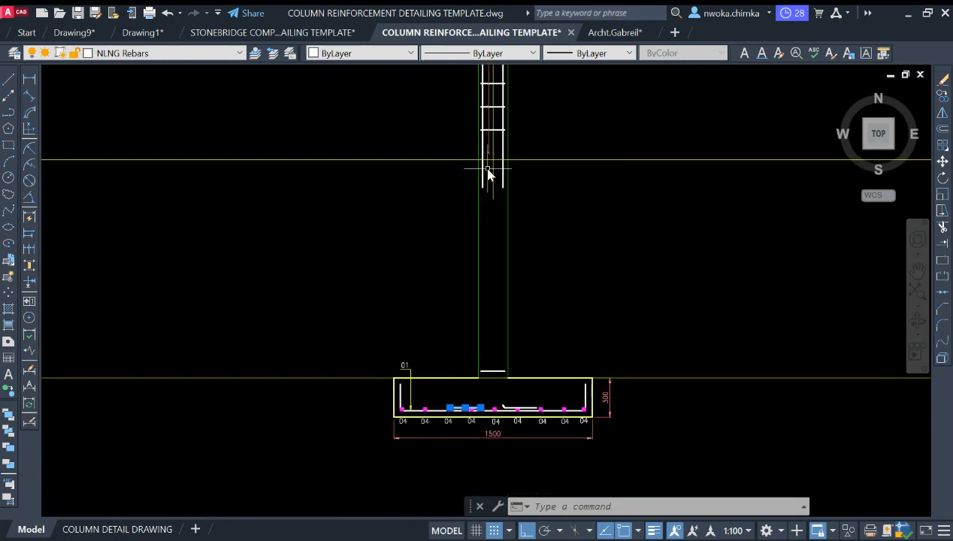
{"action": "key", "text": "Escape"}
Draw a vertical line about 1650 long from the left starter bar's bend up to the lower end of the left column bar
{"action": "key", "text": "Return"}
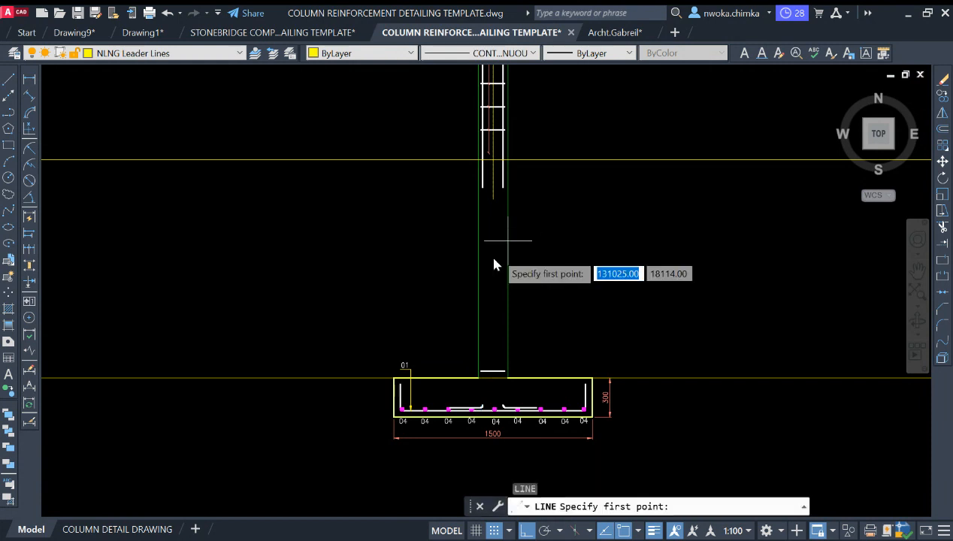
{"action": "scroll", "coordinate": [473, 392], "scroll_direction": "up", "scroll_amount": 4}
{"action": "left_click", "coordinate": [493, 431]}
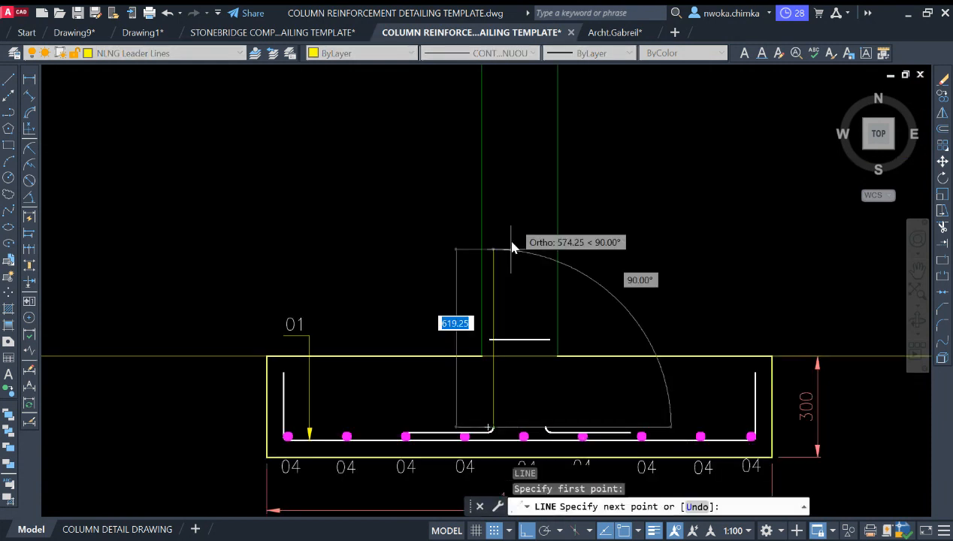
{"action": "scroll", "coordinate": [506, 351], "scroll_direction": "down", "scroll_amount": 3}
{"action": "scroll", "coordinate": [511, 248], "scroll_direction": "up", "scroll_amount": 4}
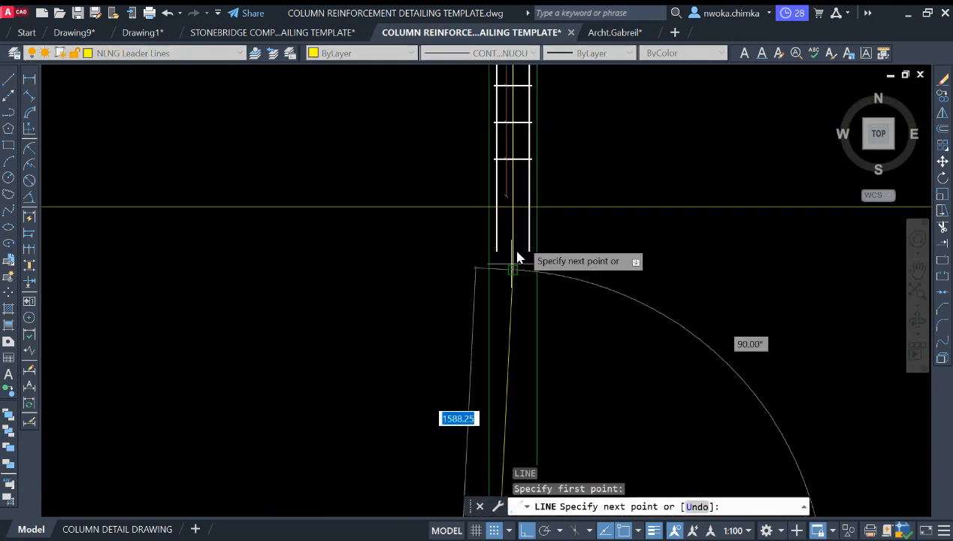
{"action": "scroll", "coordinate": [494, 188], "scroll_direction": "down", "scroll_amount": 1}
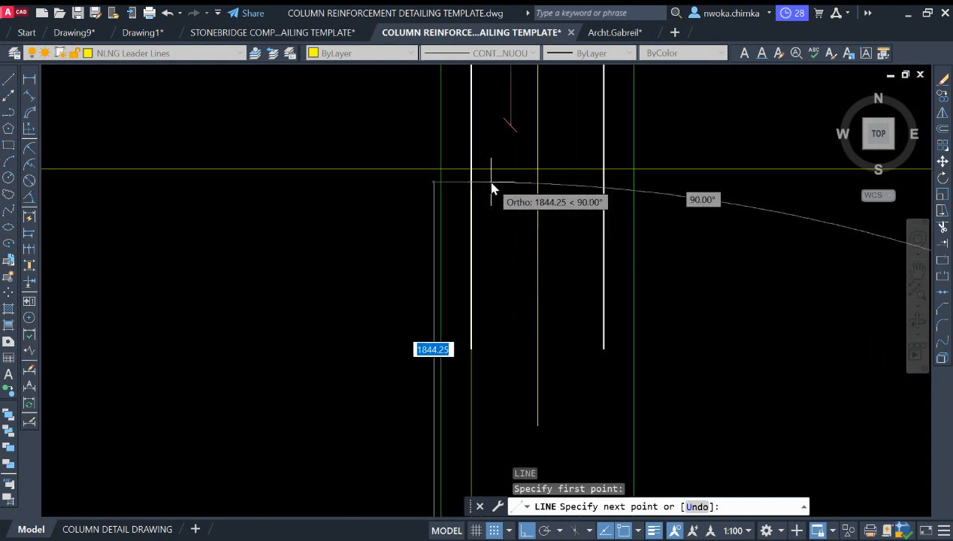
{"action": "scroll", "coordinate": [489, 191], "scroll_direction": "up", "scroll_amount": 3}
{"action": "scroll", "coordinate": [479, 357], "scroll_direction": "up", "scroll_amount": 4}
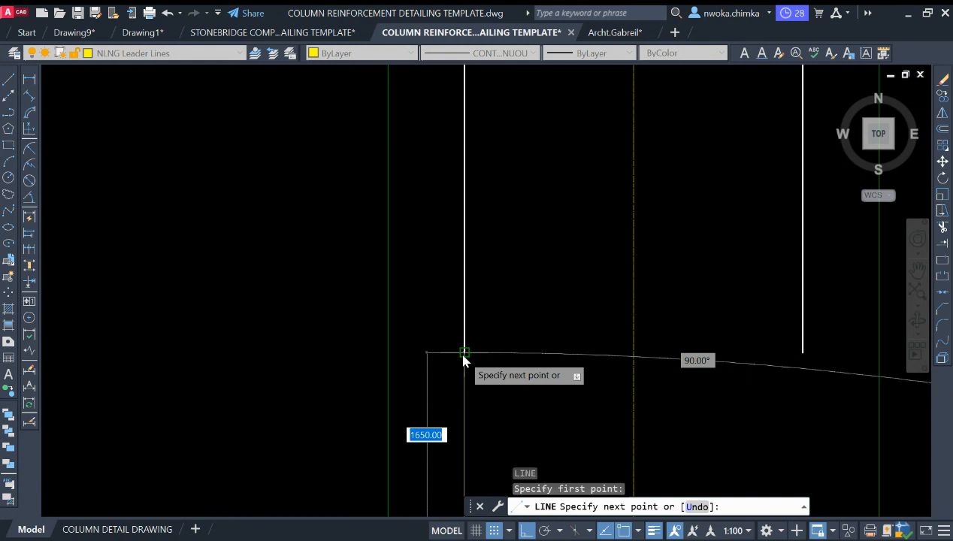
{"action": "left_click", "coordinate": [465, 353]}
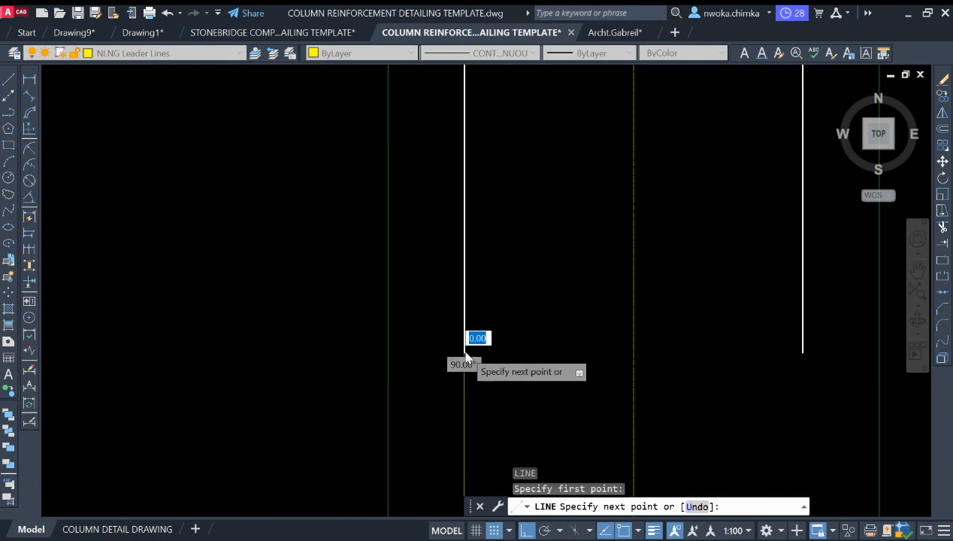
{"action": "key", "text": "Escape"}
Offset the upper horizontal construction line 75 upwards
{"action": "scroll", "coordinate": [485, 192], "scroll_direction": "down", "scroll_amount": 4}
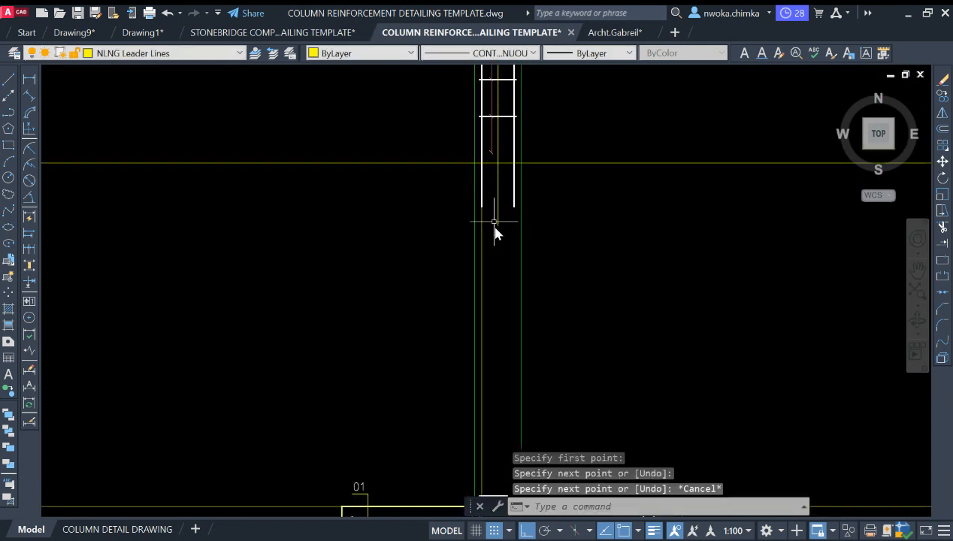
{"action": "scroll", "coordinate": [494, 230], "scroll_direction": "up", "scroll_amount": 1}
{"action": "scroll", "coordinate": [476, 220], "scroll_direction": "down", "scroll_amount": 1}
{"action": "scroll", "coordinate": [478, 241], "scroll_direction": "down", "scroll_amount": 1}
{"action": "scroll", "coordinate": [478, 340], "scroll_direction": "up", "scroll_amount": 1}
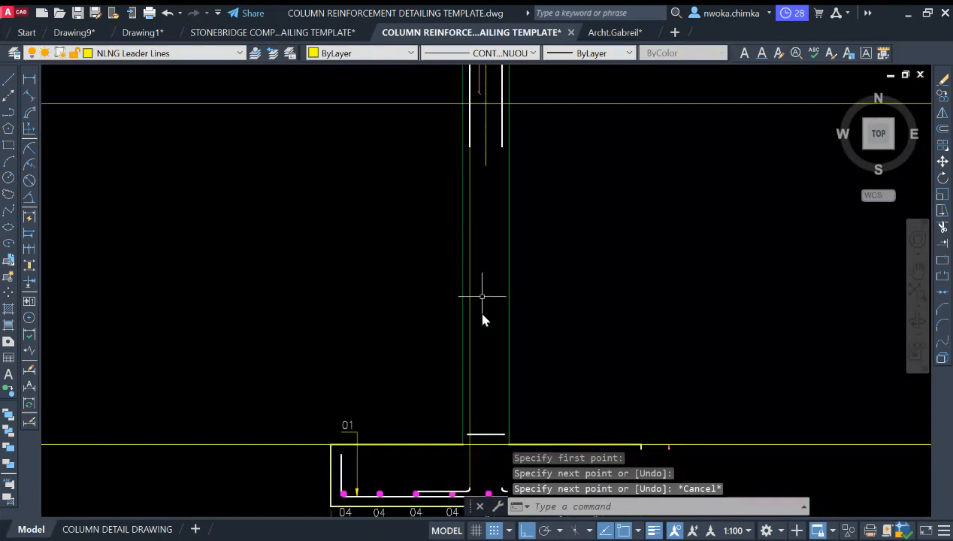
{"action": "middle_click_drag", "start_coordinate": [479, 271], "coordinate": [478, 284]}
{"action": "scroll", "coordinate": [477, 165], "scroll_direction": "up", "scroll_amount": 1}
{"action": "middle_click_drag", "start_coordinate": [479, 164], "coordinate": [473, 186]}
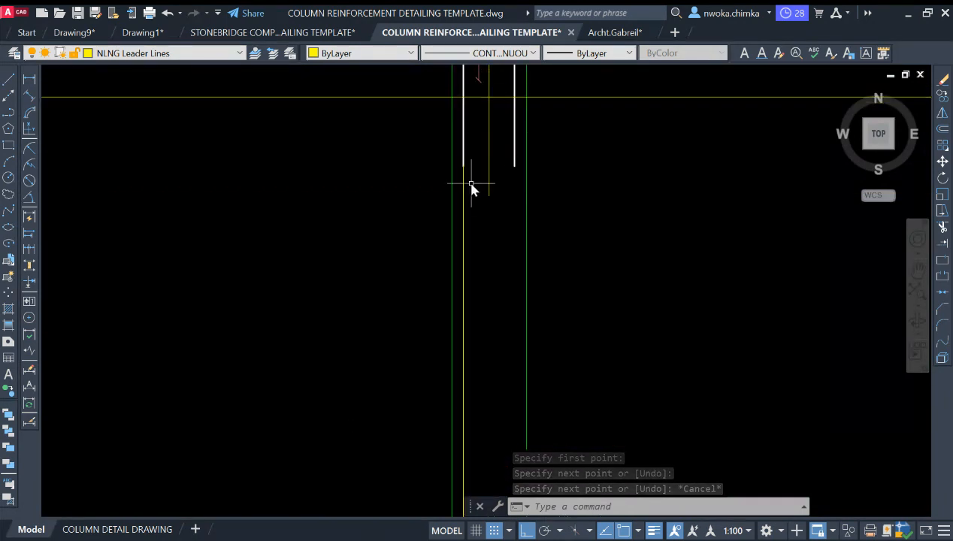
{"action": "middle_click_drag", "start_coordinate": [514, 188], "coordinate": [503, 244]}
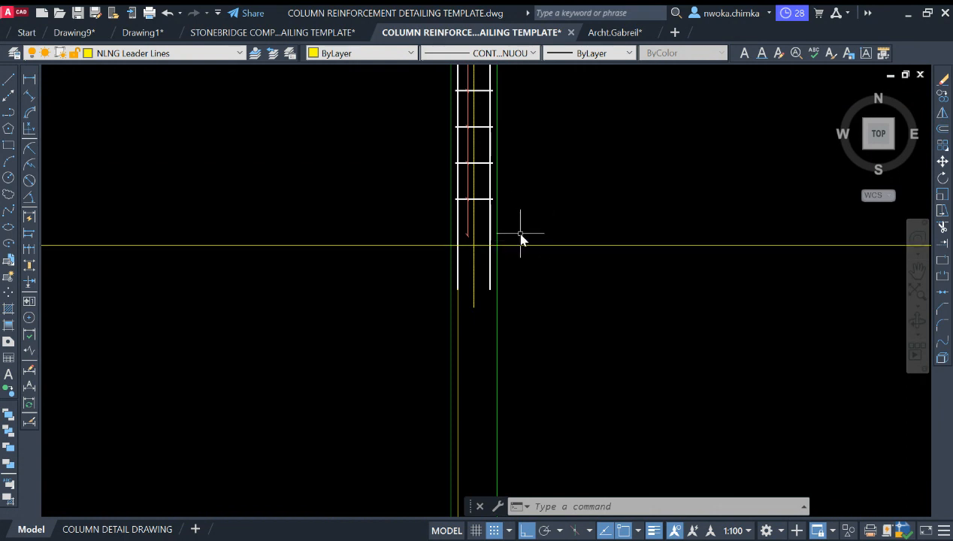
{"action": "key", "text": "Return"}
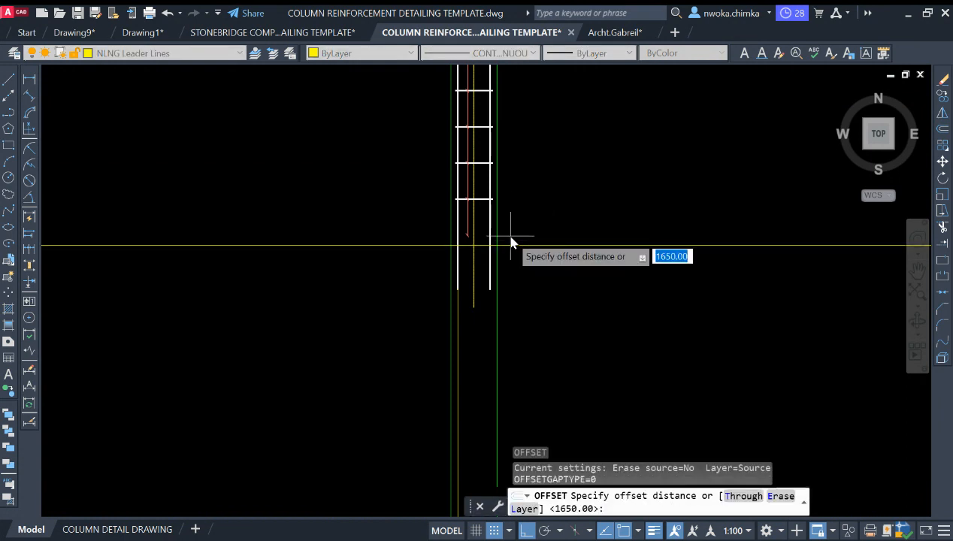
{"action": "type", "text": "75"}
{"action": "key", "text": "Return"}
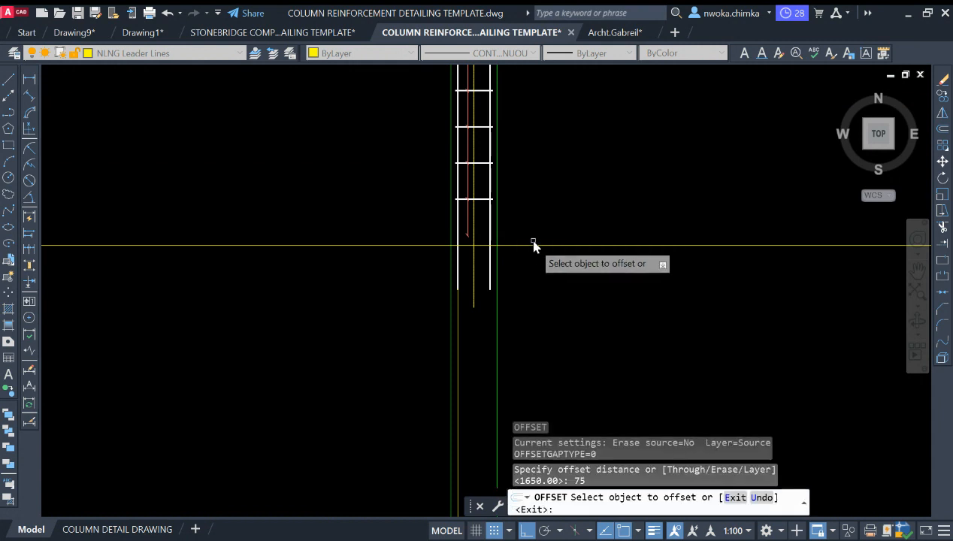
{"action": "left_click", "coordinate": [531, 246]}
{"action": "left_click", "coordinate": [539, 209]}
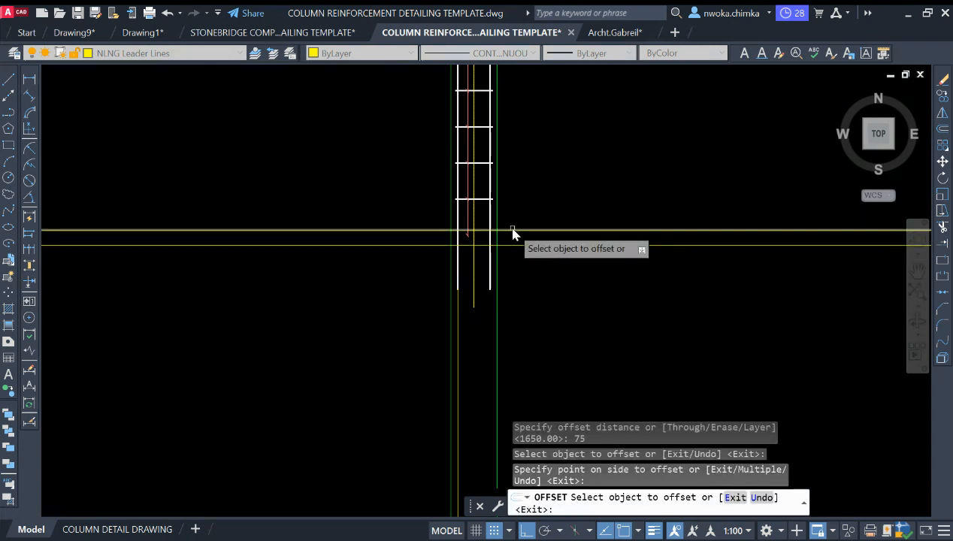
{"action": "scroll", "coordinate": [511, 232], "scroll_direction": "up", "scroll_amount": 2}
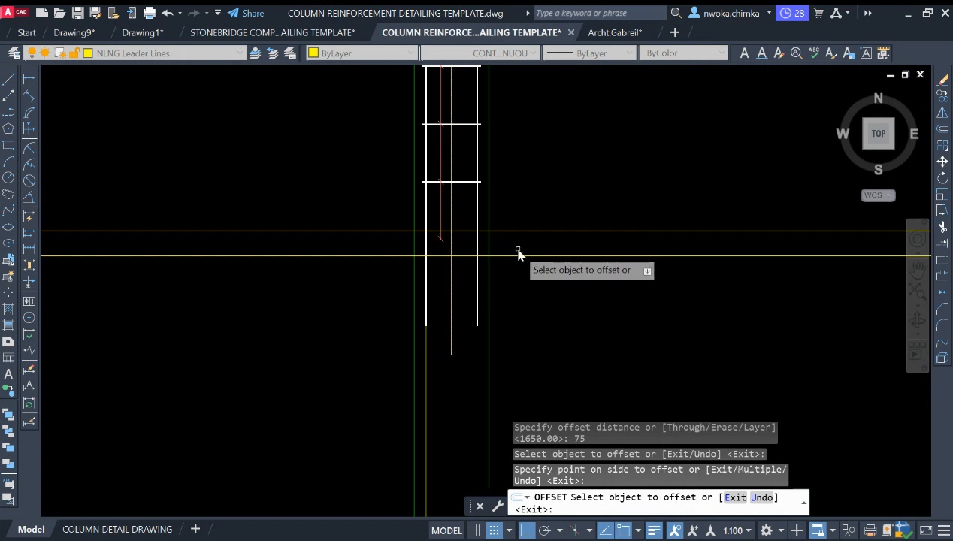
{"action": "key", "text": "Escape"}
{"action": "scroll", "coordinate": [497, 263], "scroll_direction": "up", "scroll_amount": 3}
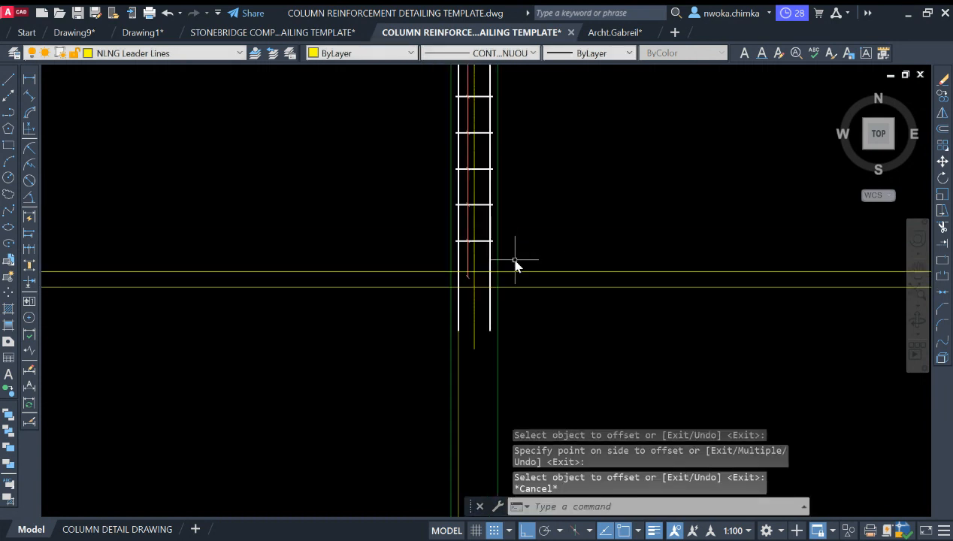
{"action": "scroll", "coordinate": [477, 284], "scroll_direction": "up", "scroll_amount": 2}
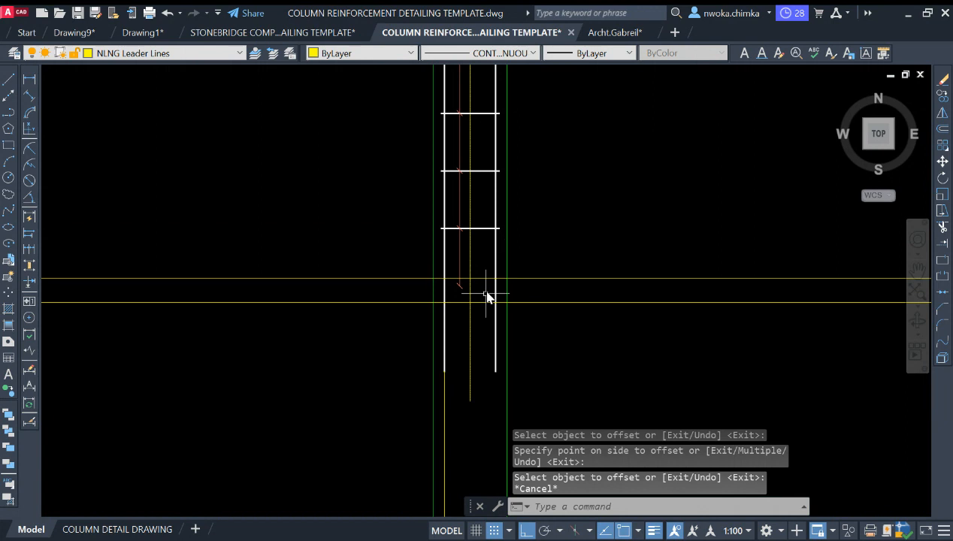
{"action": "scroll", "coordinate": [487, 297], "scroll_direction": "down", "scroll_amount": 1}
{"action": "type", "text": "l"}
{"action": "key", "text": "Return"}
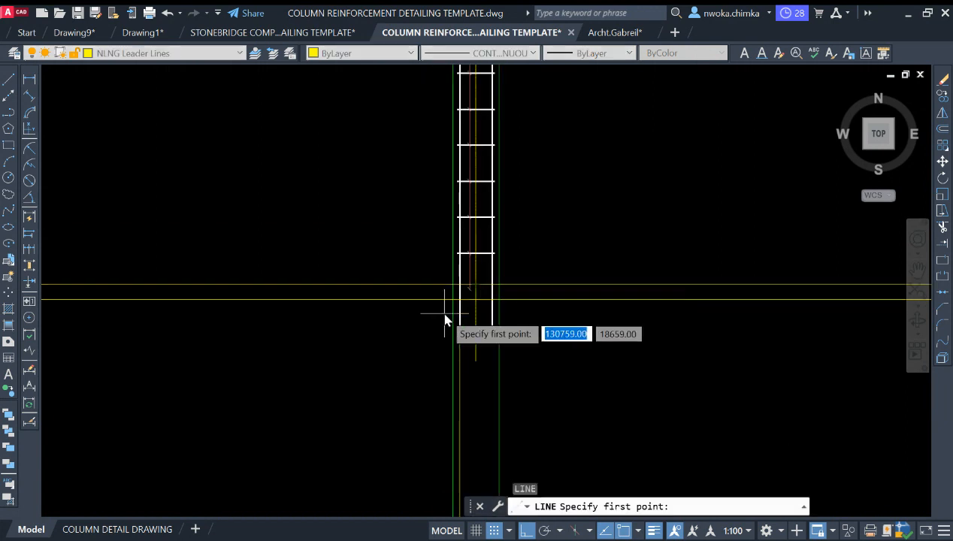
{"action": "scroll", "coordinate": [445, 319], "scroll_direction": "up", "scroll_amount": 1}
{"action": "key", "text": "Escape"}
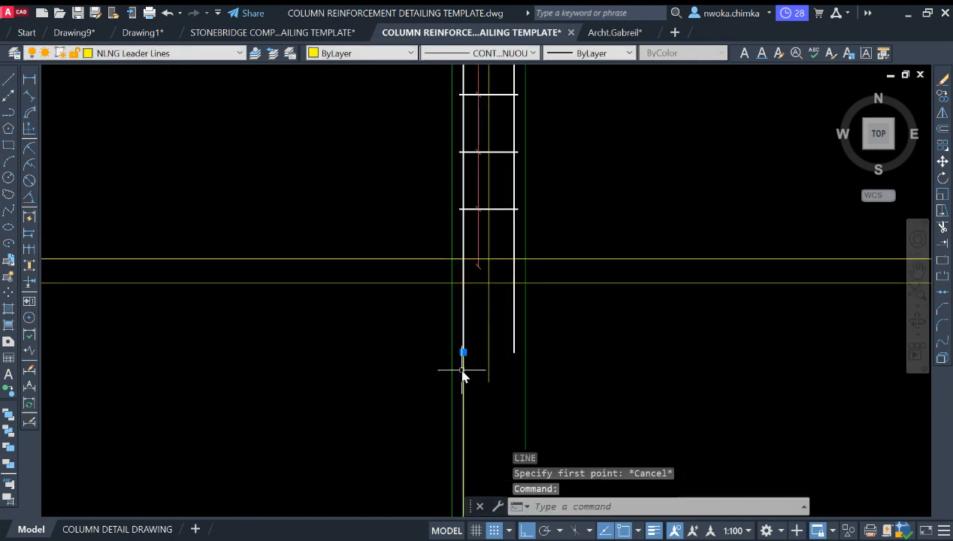
Stretch the upper end of the left vertical starter bar line up to the offset construction line
{"action": "left_click", "coordinate": [463, 352]}
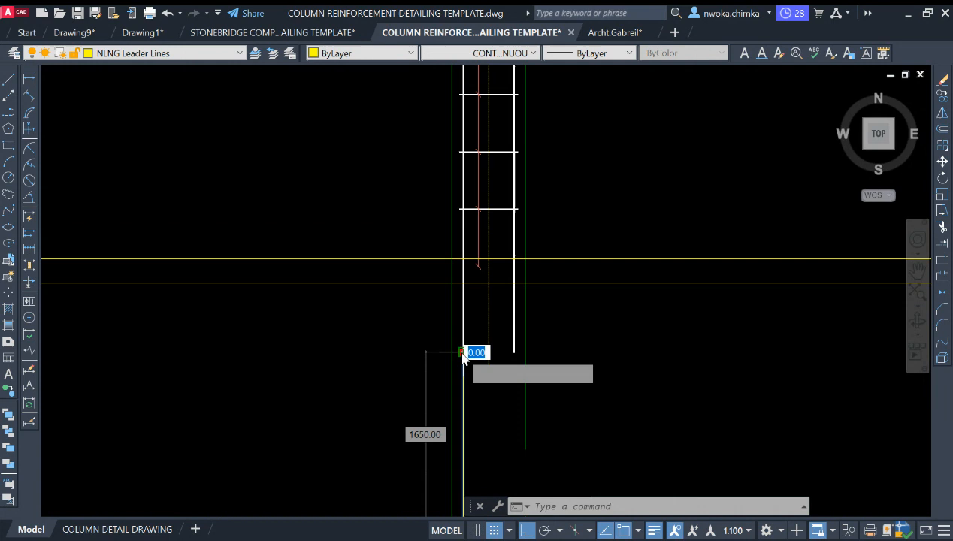
{"action": "scroll", "coordinate": [464, 265], "scroll_direction": "up", "scroll_amount": 1}
{"action": "left_click", "coordinate": [462, 260]}
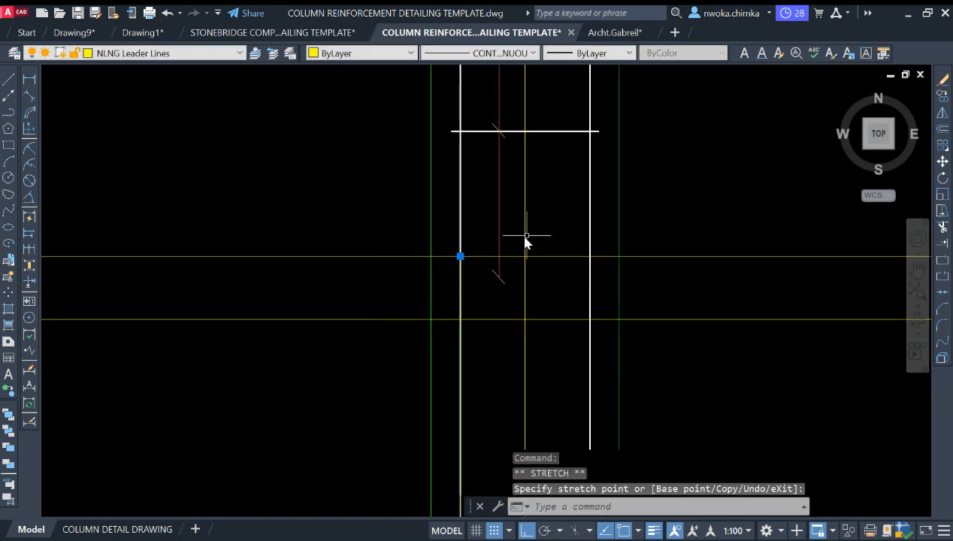
{"action": "scroll", "coordinate": [537, 226], "scroll_direction": "down", "scroll_amount": 5}
{"action": "scroll", "coordinate": [532, 366], "scroll_direction": "up", "scroll_amount": 3}
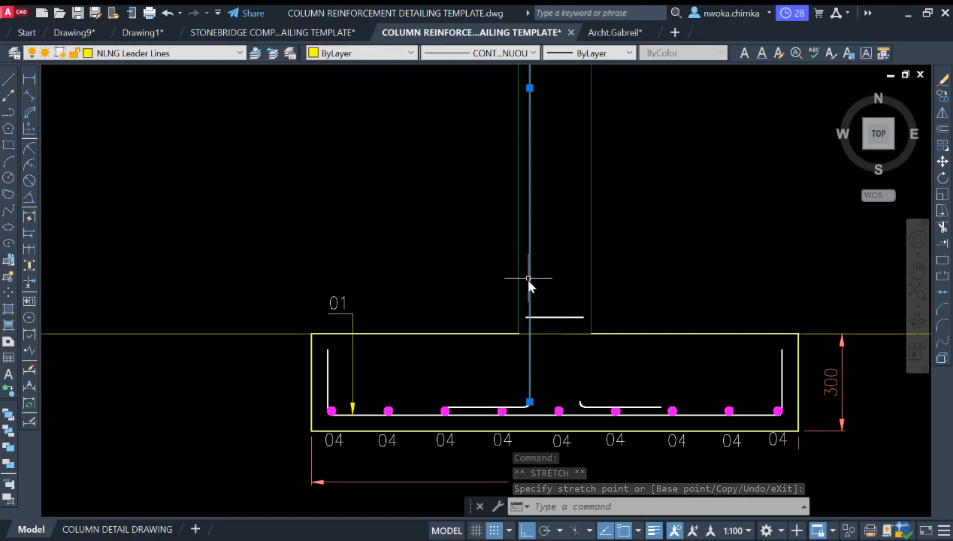
{"action": "scroll", "coordinate": [530, 279], "scroll_direction": "down", "scroll_amount": 2}
{"action": "middle_click_drag", "start_coordinate": [531, 233], "coordinate": [539, 384]}
{"action": "middle_click_drag", "start_coordinate": [544, 225], "coordinate": [552, 316]}
{"action": "scroll", "coordinate": [544, 230], "scroll_direction": "up", "scroll_amount": 1}
{"action": "scroll", "coordinate": [559, 214], "scroll_direction": "up", "scroll_amount": 1}
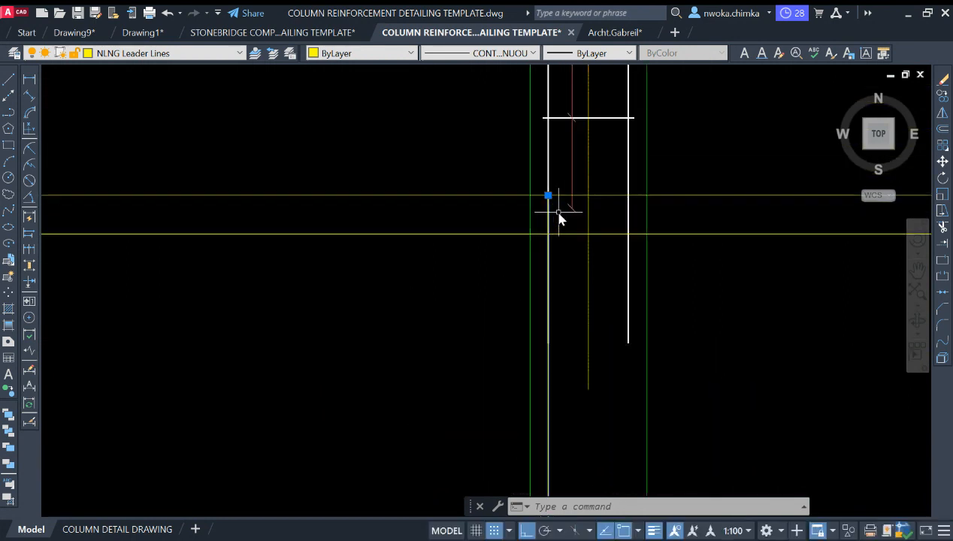
{"action": "scroll", "coordinate": [547, 201], "scroll_direction": "down", "scroll_amount": 2}
{"action": "scroll", "coordinate": [547, 231], "scroll_direction": "up", "scroll_amount": 1}
{"action": "scroll", "coordinate": [546, 238], "scroll_direction": "up", "scroll_amount": 2}
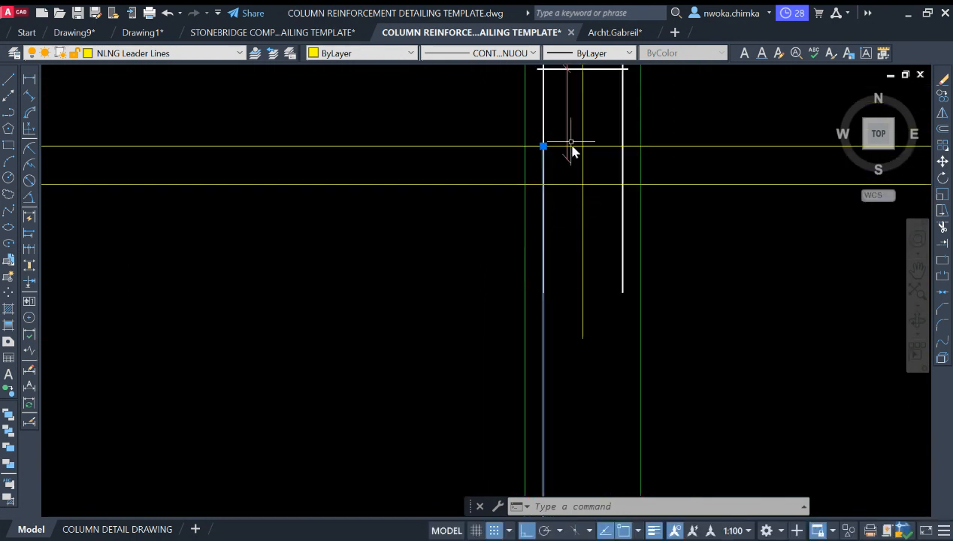
{"action": "key", "text": "Escape"}
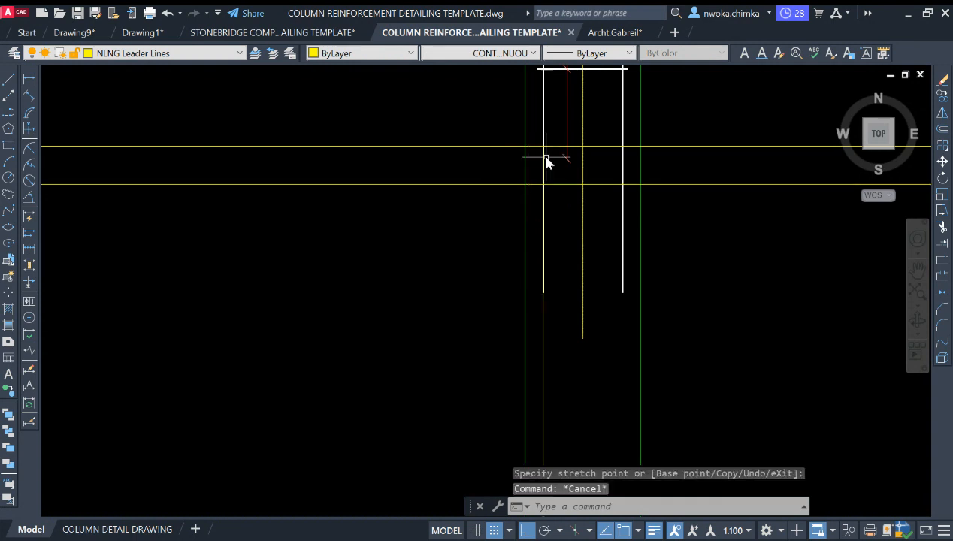
{"action": "mouse_move", "coordinate": [677, 148]}
{"action": "middle_mouse_down"}
{"action": "mouse_move", "coordinate": [554, 191]}
{"action": "mouse_move", "coordinate": [533, 225]}
{"action": "middle_mouse_up"}
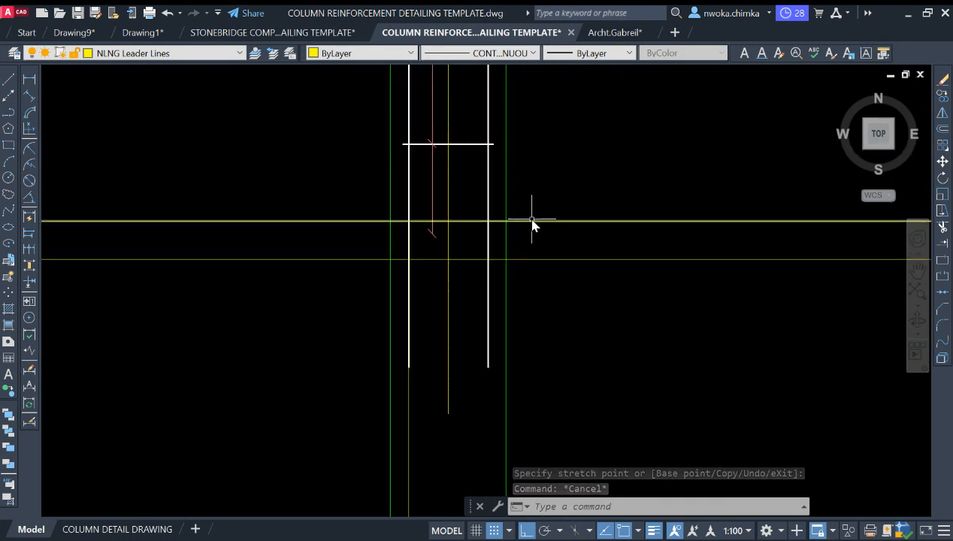
{"action": "type", "text": "o"}
{"action": "key", "text": "Return"}
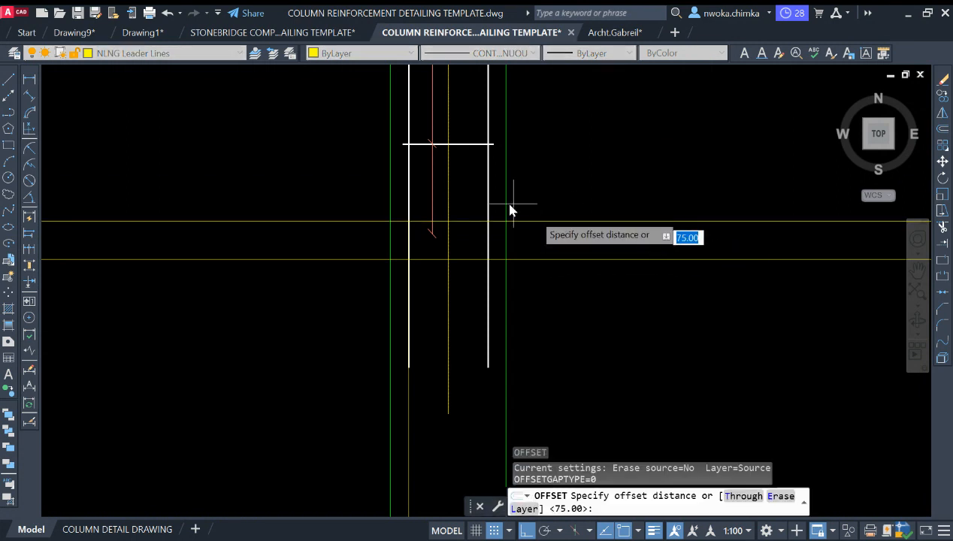
{"action": "key", "text": "Escape"}
Examine the right main column bar along its full height and the 4-Y16-02 bar callout
{"action": "left_click", "coordinate": [500, 150]}
{"action": "left_click", "coordinate": [477, 170]}
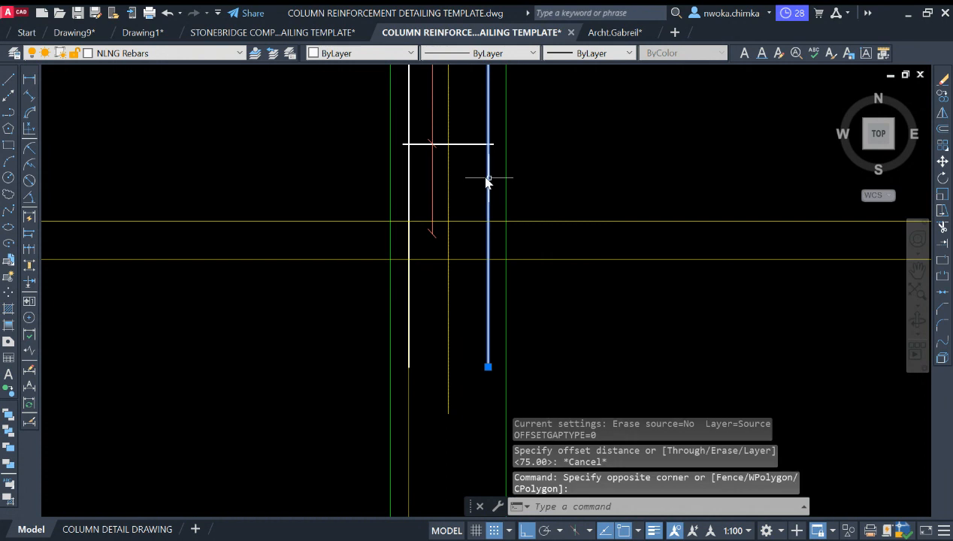
{"action": "scroll", "coordinate": [565, 233], "scroll_direction": "down", "scroll_amount": 6}
{"action": "middle_click_drag", "start_coordinate": [565, 186], "coordinate": [569, 473]}
{"action": "scroll", "coordinate": [500, 298], "scroll_direction": "up", "scroll_amount": 4}
{"action": "scroll", "coordinate": [543, 323], "scroll_direction": "down", "scroll_amount": 4}
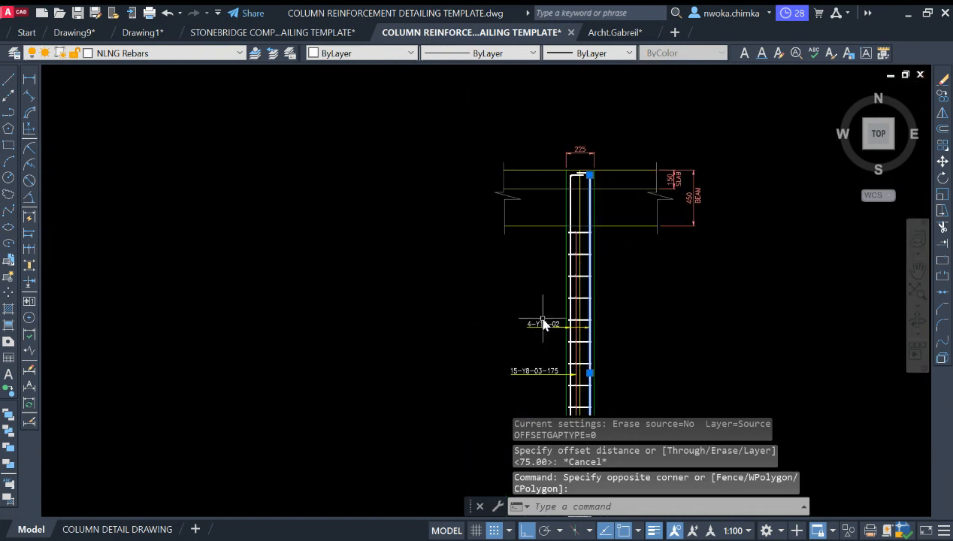
{"action": "middle_click_drag", "start_coordinate": [543, 324], "coordinate": [490, 220]}
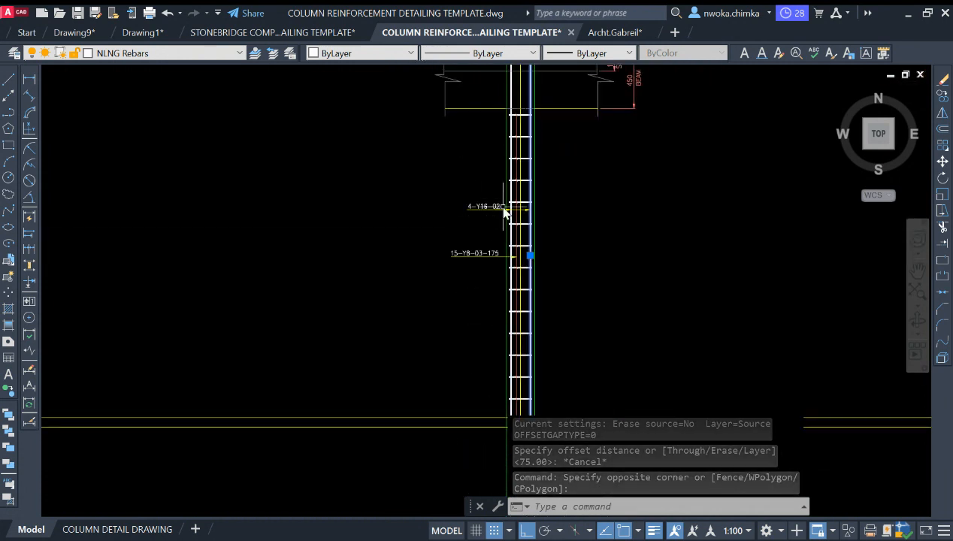
{"action": "scroll", "coordinate": [466, 211], "scroll_direction": "down", "scroll_amount": 2}
{"action": "scroll", "coordinate": [483, 207], "scroll_direction": "up", "scroll_amount": 2}
{"action": "middle_click_drag", "start_coordinate": [521, 311], "coordinate": [524, 192]}
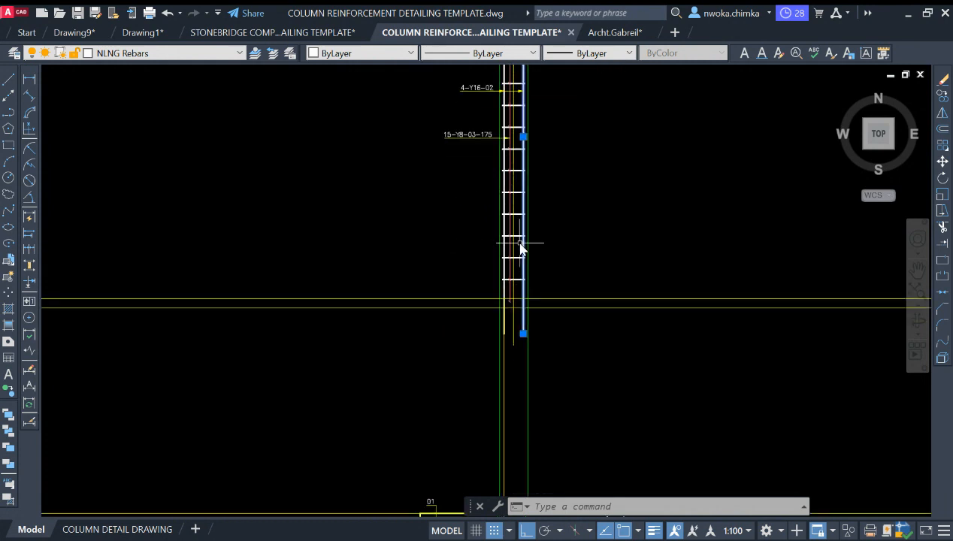
{"action": "middle_click_drag", "start_coordinate": [522, 249], "coordinate": [527, 268]}
{"action": "scroll", "coordinate": [496, 123], "scroll_direction": "up", "scroll_amount": 2}
{"action": "middle_click_drag", "start_coordinate": [494, 107], "coordinate": [487, 182]}
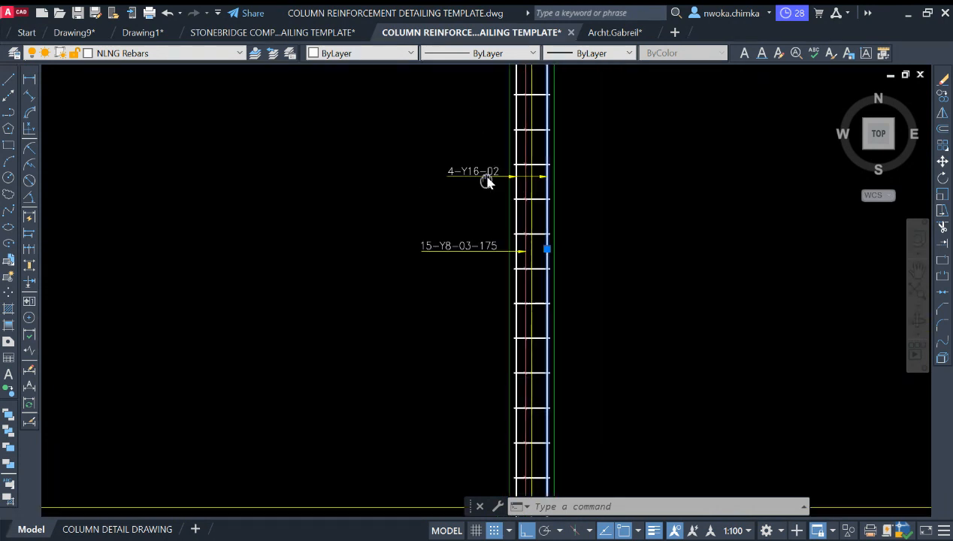
{"action": "scroll", "coordinate": [488, 182], "scroll_direction": "up", "scroll_amount": 4}
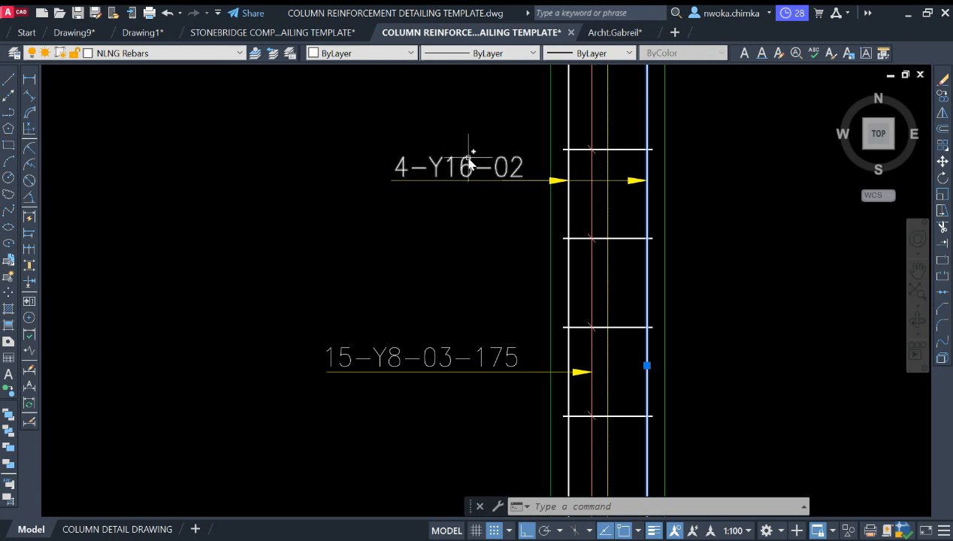
{"action": "left_click", "coordinate": [469, 161]}
{"action": "key", "text": "Escape"}
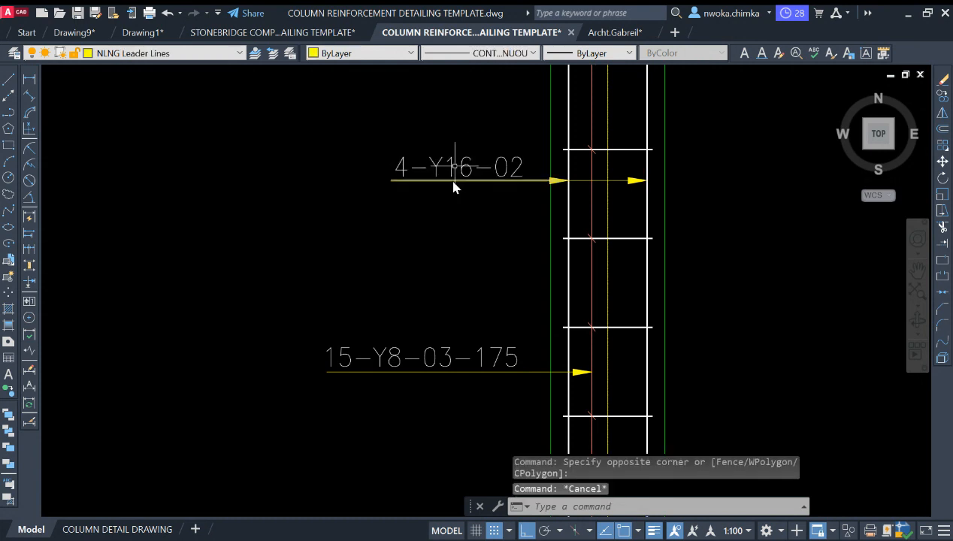
Calculate the lap length as 50*16 in the quick calculator and close it
{"action": "key", "text": "Return"}
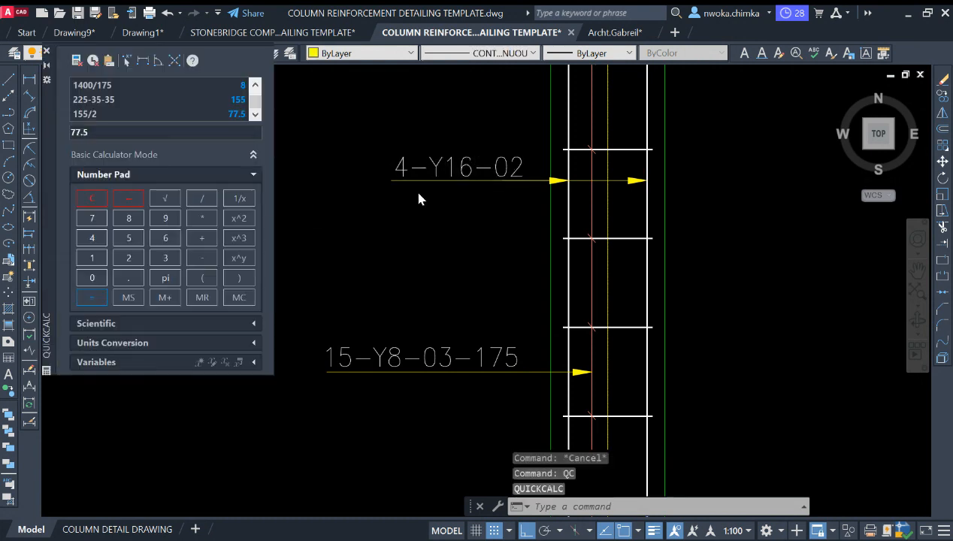
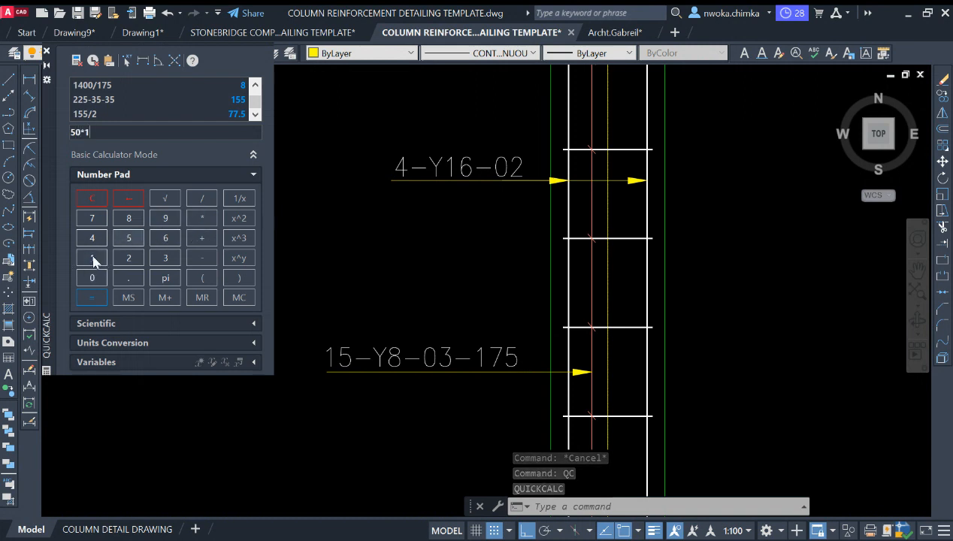
{"action": "left_click", "coordinate": [93, 296]}
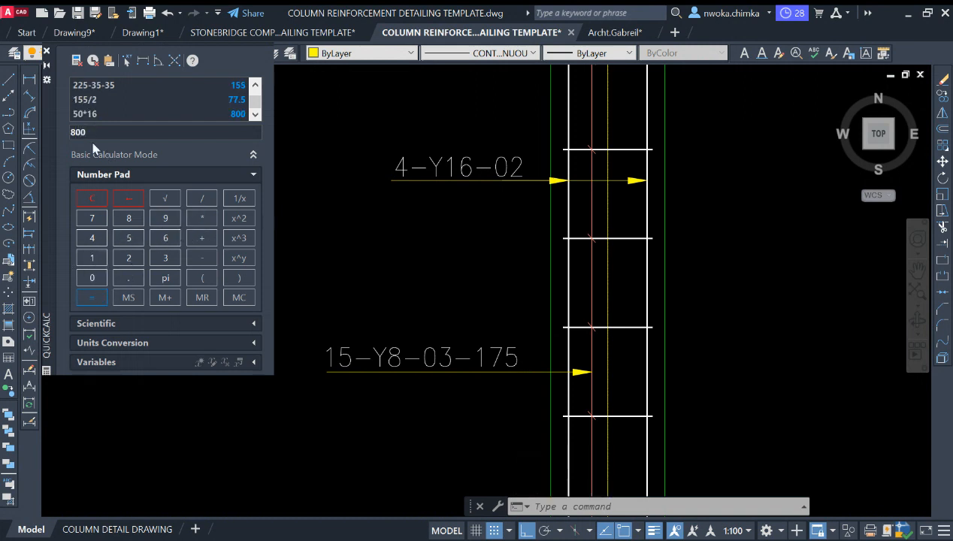
{"action": "left_click", "coordinate": [46, 52]}
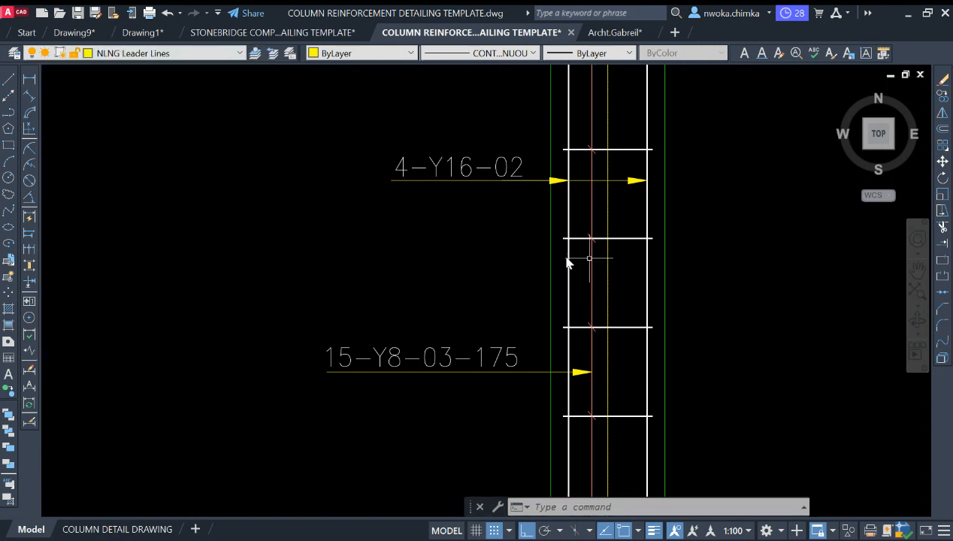
Offset the lower of the two horizontal construction lines near the column bars' lower ends 800 upwards
{"action": "scroll", "coordinate": [571, 259], "scroll_direction": "down", "scroll_amount": 6}
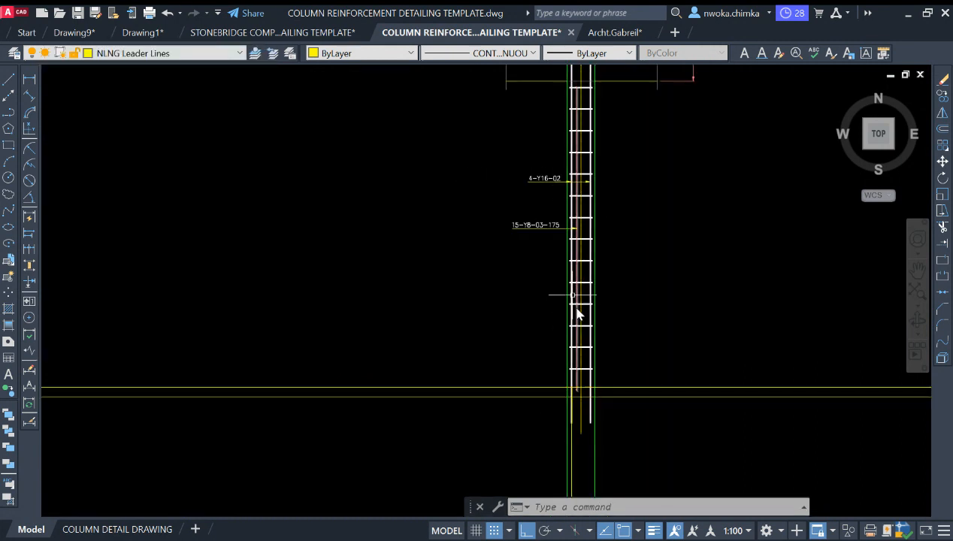
{"action": "scroll", "coordinate": [542, 253], "scroll_direction": "up", "scroll_amount": 5}
{"action": "mouse_move", "coordinate": [588, 317]}
{"action": "middle_mouse_down"}
{"action": "mouse_move", "coordinate": [538, 253]}
{"action": "mouse_move", "coordinate": [543, 197]}
{"action": "middle_mouse_up"}
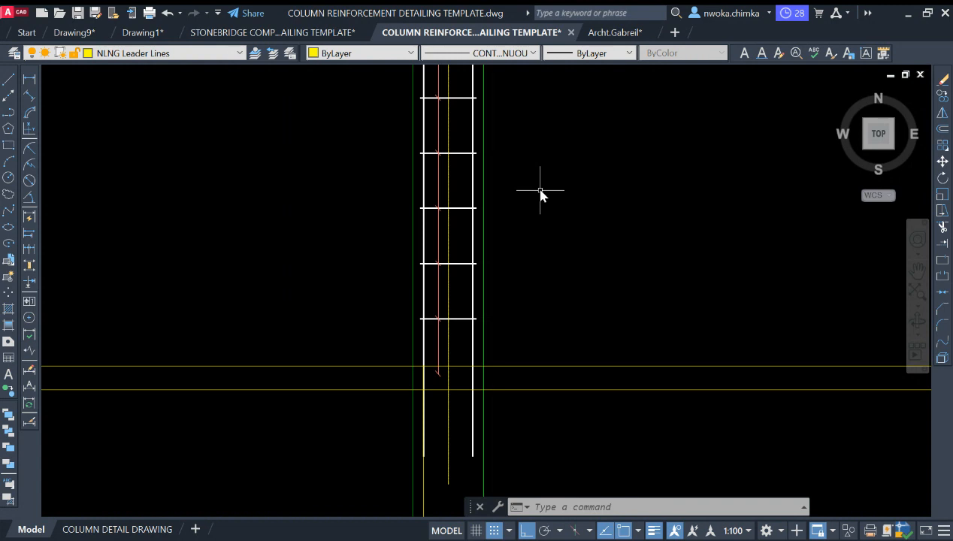
{"action": "type", "text": "o"}
{"action": "key", "text": "Return"}
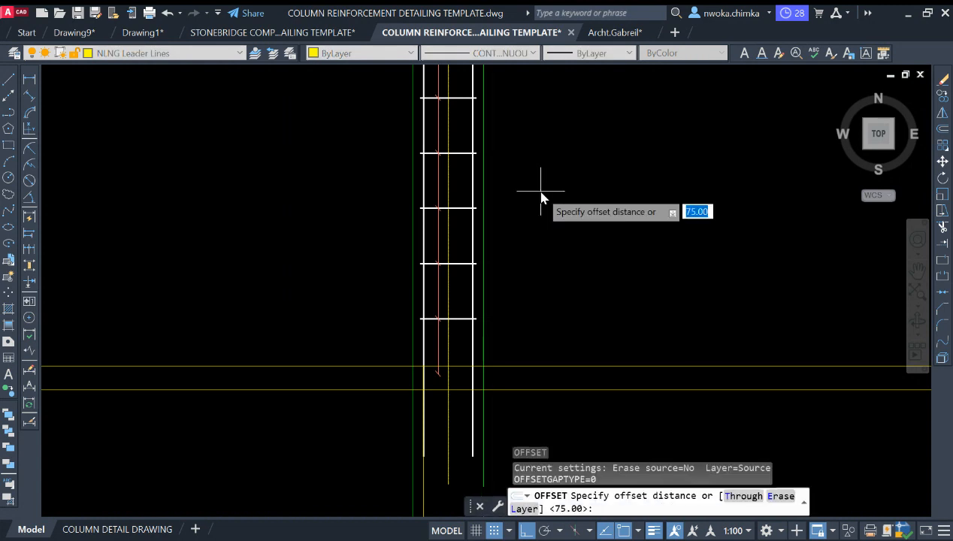
{"action": "type", "text": "800"}
{"action": "key", "text": "Return"}
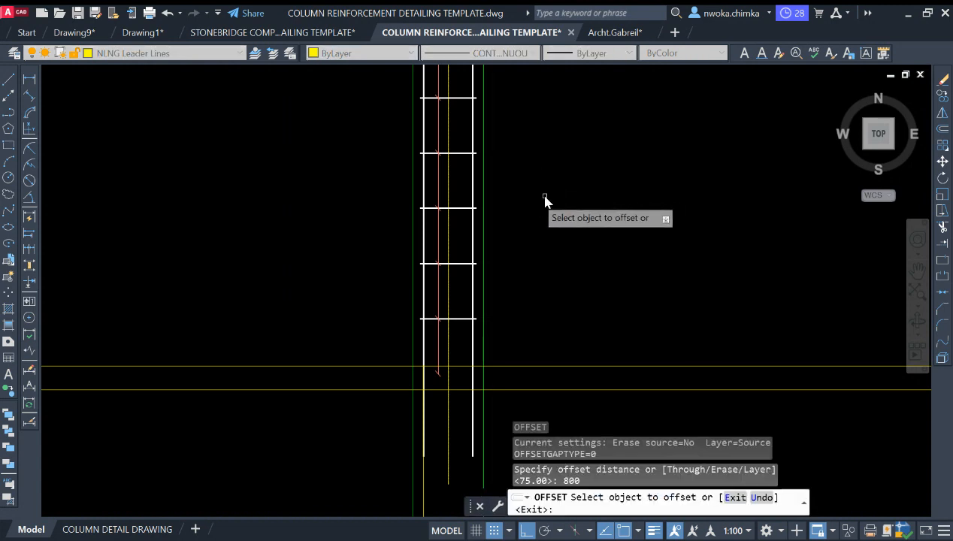
{"action": "left_click", "coordinate": [522, 390]}
{"action": "left_click", "coordinate": [528, 309]}
{"action": "scroll", "coordinate": [562, 284], "scroll_direction": "down", "scroll_amount": 4}
{"action": "key", "text": "Escape"}
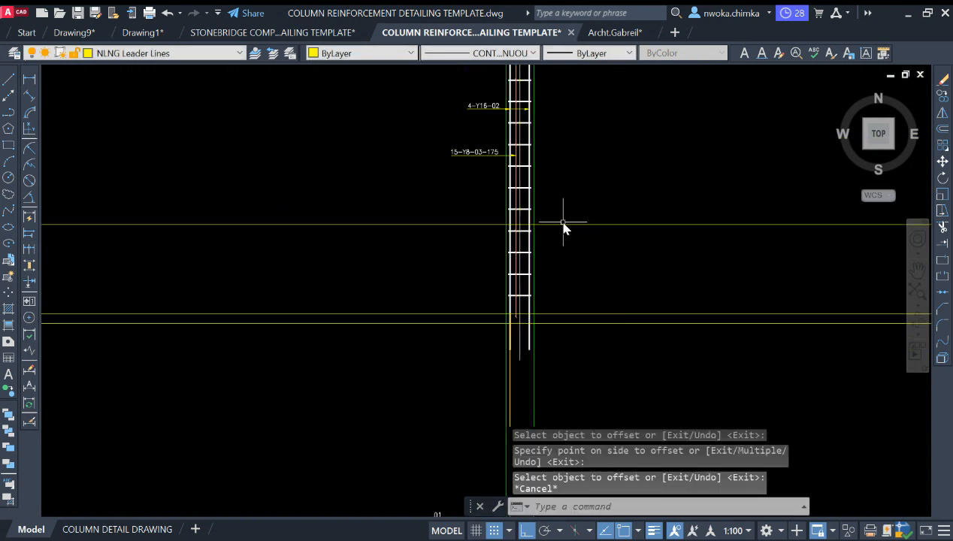
Examine the lap zone between the 800 offset line and the upper end of the left starter bar line
{"action": "left_click", "coordinate": [590, 213]}
{"action": "left_click", "coordinate": [579, 241]}
{"action": "middle_click_drag", "start_coordinate": [579, 241], "coordinate": [515, 227]}
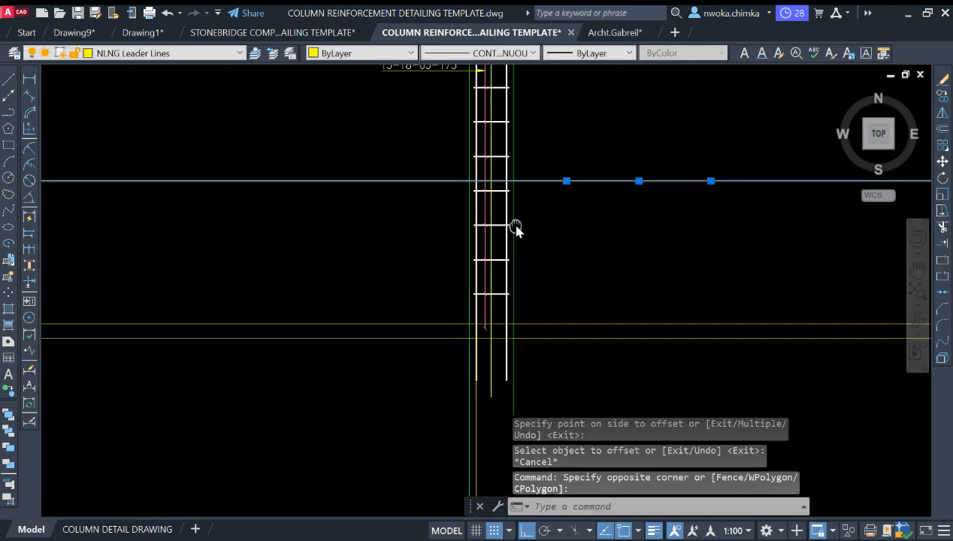
{"action": "key", "text": "Escape"}
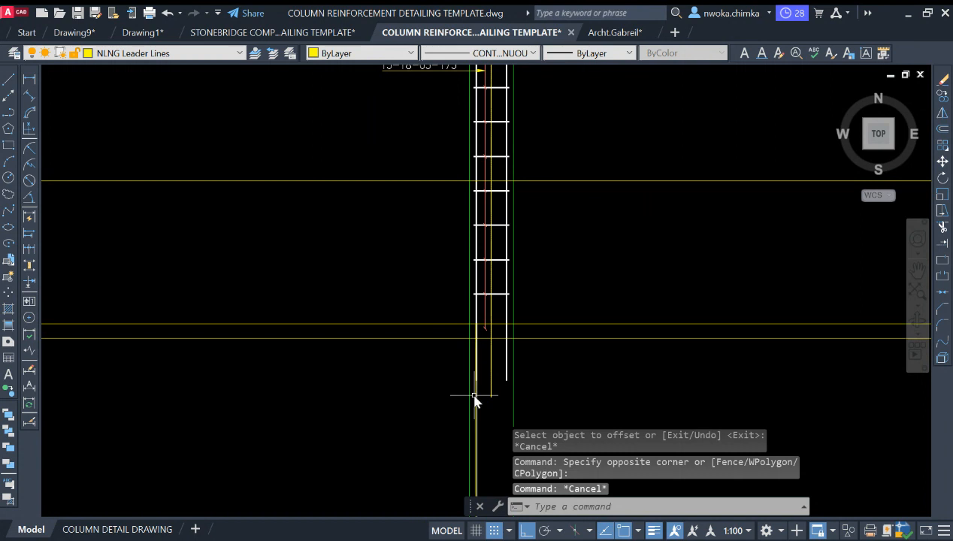
{"action": "left_click", "coordinate": [475, 396]}
{"action": "scroll", "coordinate": [487, 336], "scroll_direction": "up", "scroll_amount": 2}
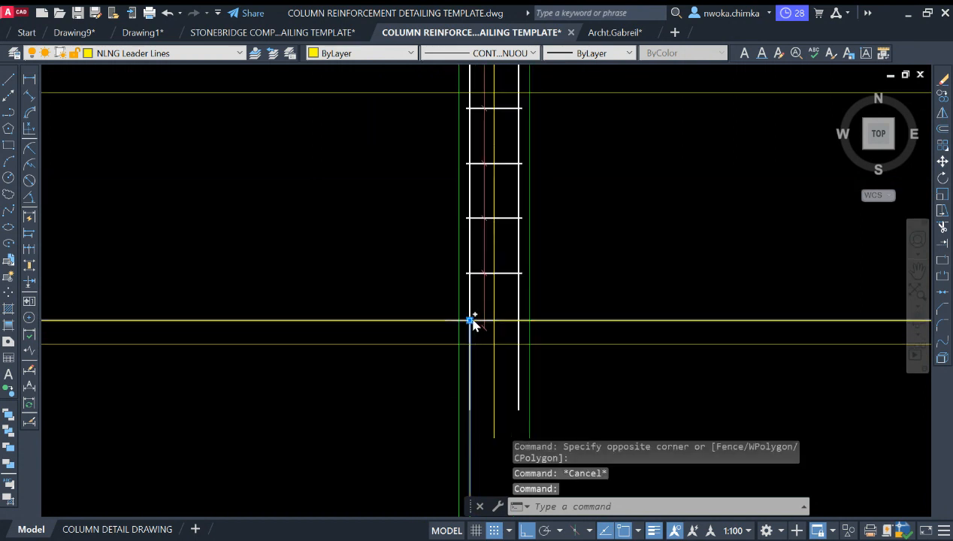
{"action": "key", "text": "Escape"}
{"action": "scroll", "coordinate": [548, 277], "scroll_direction": "down", "scroll_amount": 2}
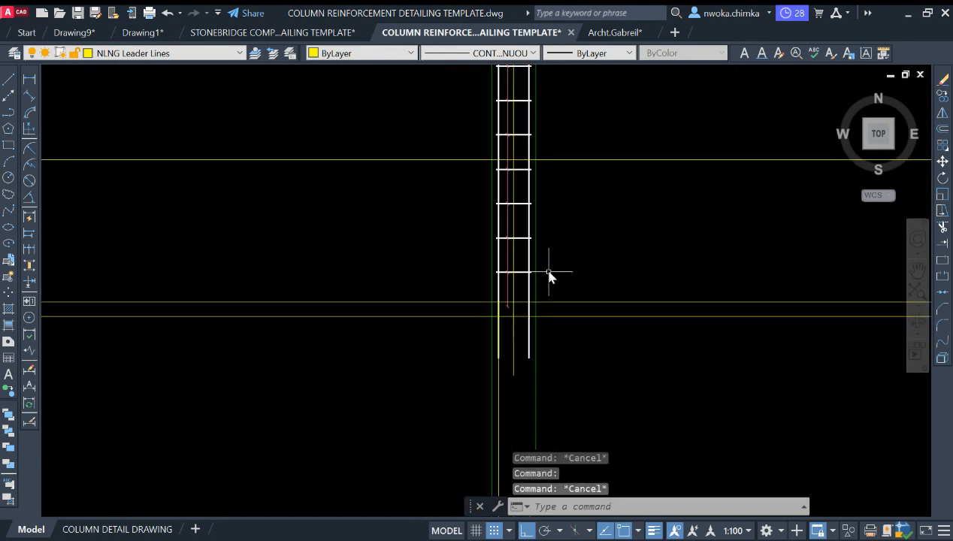
{"action": "scroll", "coordinate": [504, 188], "scroll_direction": "up", "scroll_amount": 4}
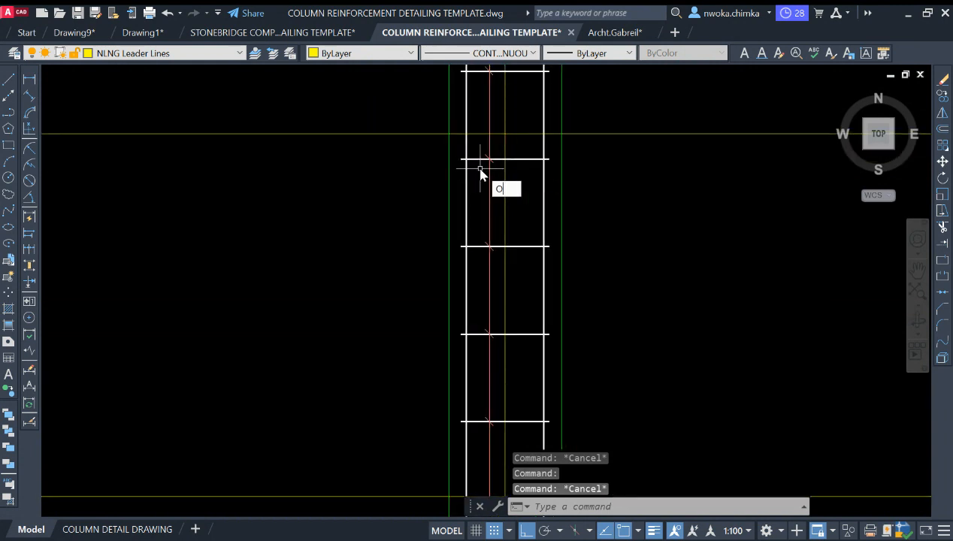
{"action": "key", "text": "Escape"}
{"action": "scroll", "coordinate": [466, 149], "scroll_direction": "up", "scroll_amount": 2}
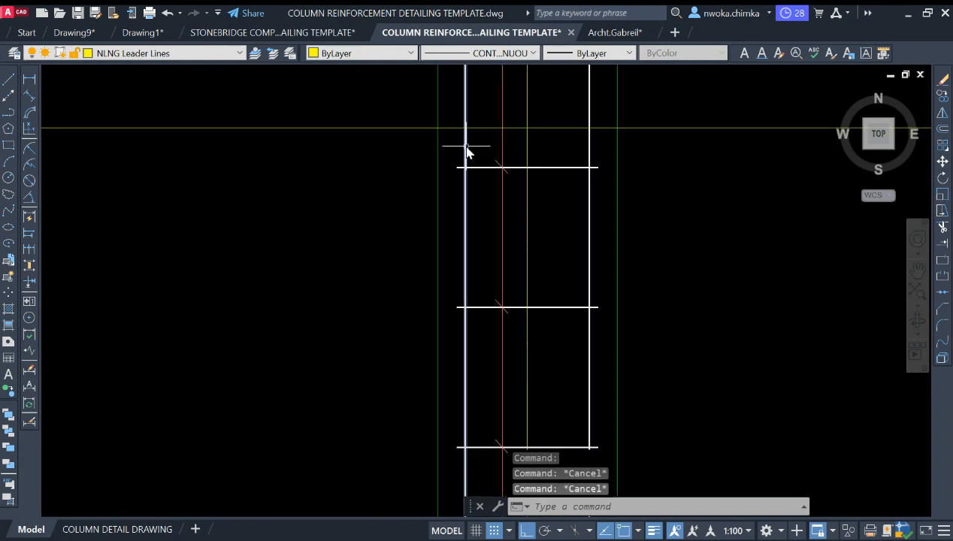
{"action": "scroll", "coordinate": [481, 146], "scroll_direction": "down", "scroll_amount": 5}
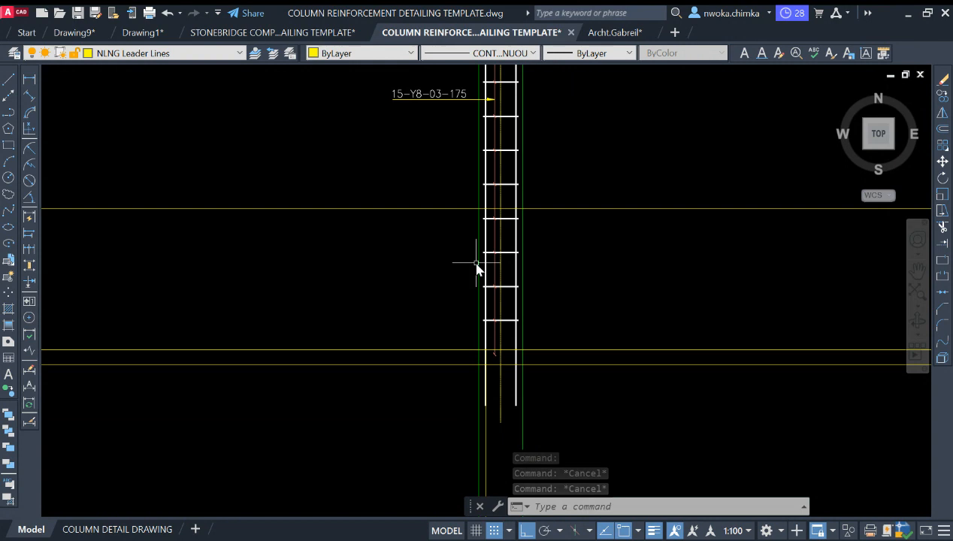
Offset the left and right main column bars 16 inwards to form the lapped starter bars
{"action": "scroll", "coordinate": [496, 280], "scroll_direction": "up", "scroll_amount": 2}
{"action": "type", "text": "O"}
{"action": "key", "text": "Return"}
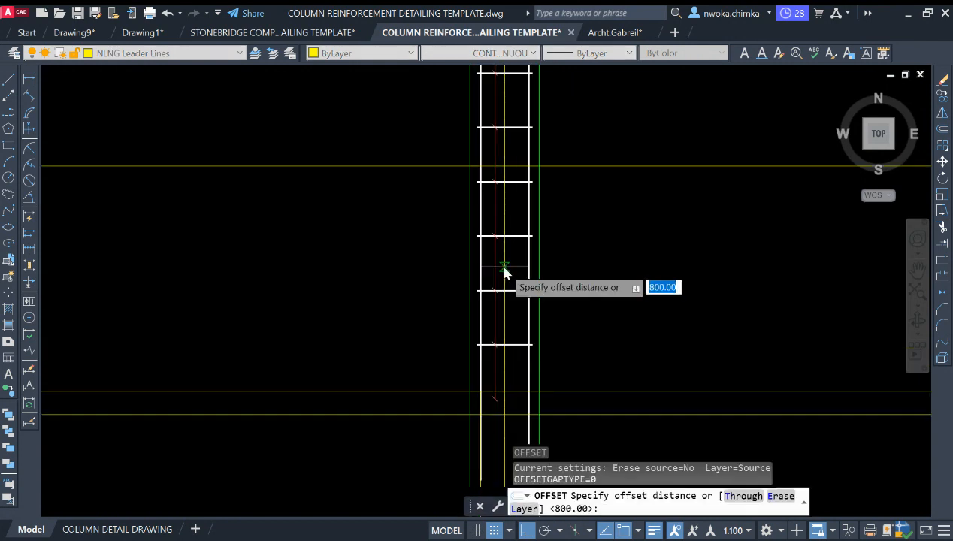
{"action": "type", "text": "16"}
{"action": "key", "text": "Return"}
{"action": "scroll", "coordinate": [479, 205], "scroll_direction": "up", "scroll_amount": 2}
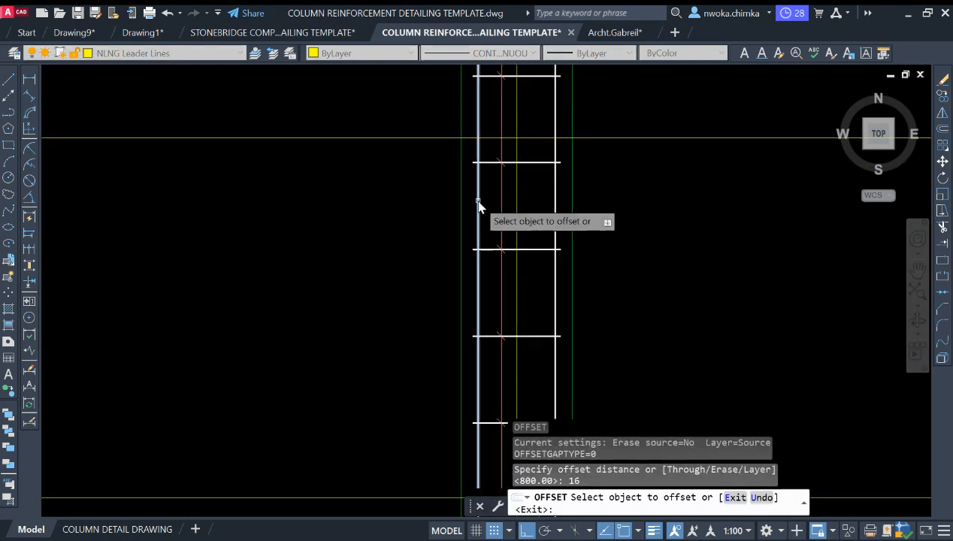
{"action": "left_click", "coordinate": [478, 204]}
{"action": "left_click", "coordinate": [492, 200]}
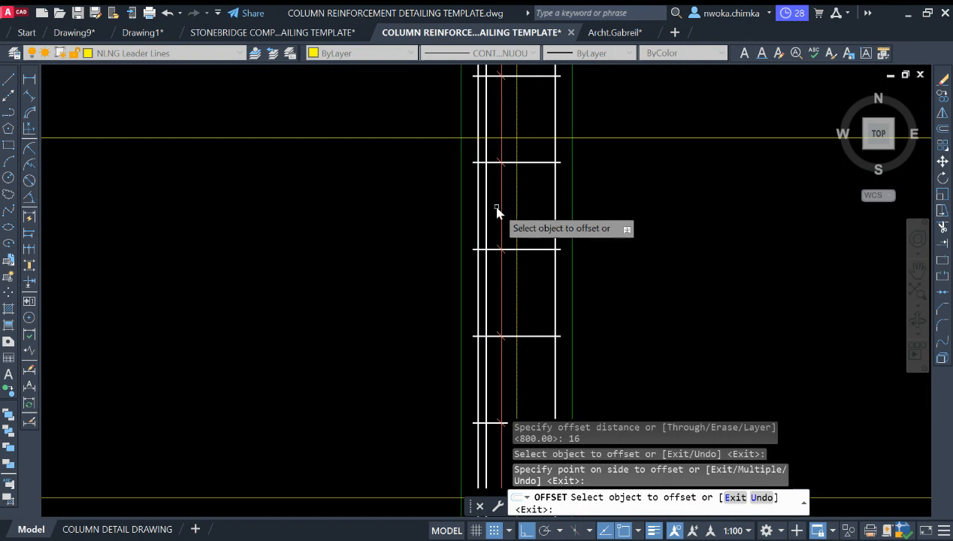
{"action": "left_click", "coordinate": [557, 206]}
{"action": "left_click", "coordinate": [544, 209]}
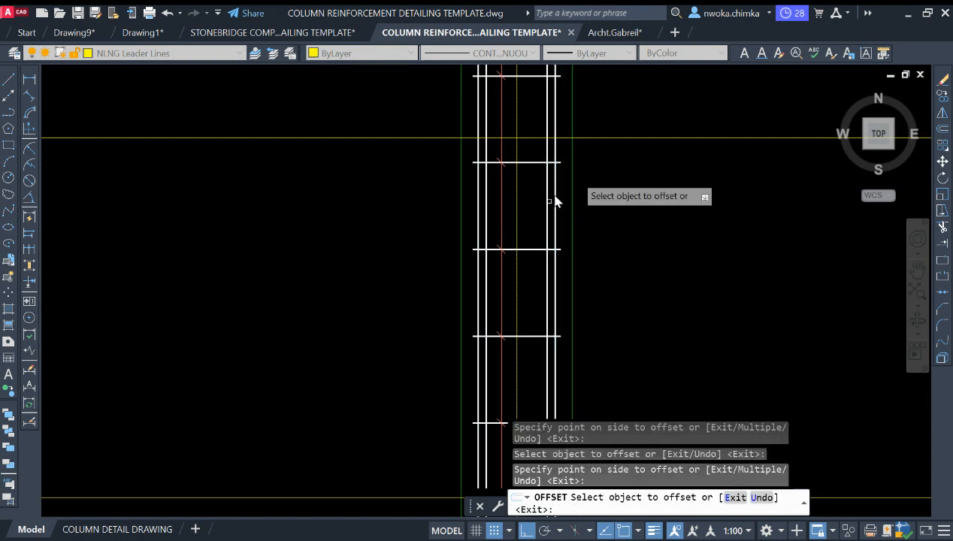
{"action": "key", "text": "Escape"}
Trim both inner offset bars above the upper horizontal construction line, using that line as the cutting edge
{"action": "left_click", "coordinate": [668, 117]}
{"action": "left_click", "coordinate": [624, 170]}
{"action": "scroll", "coordinate": [632, 172], "scroll_direction": "down", "scroll_amount": 4}
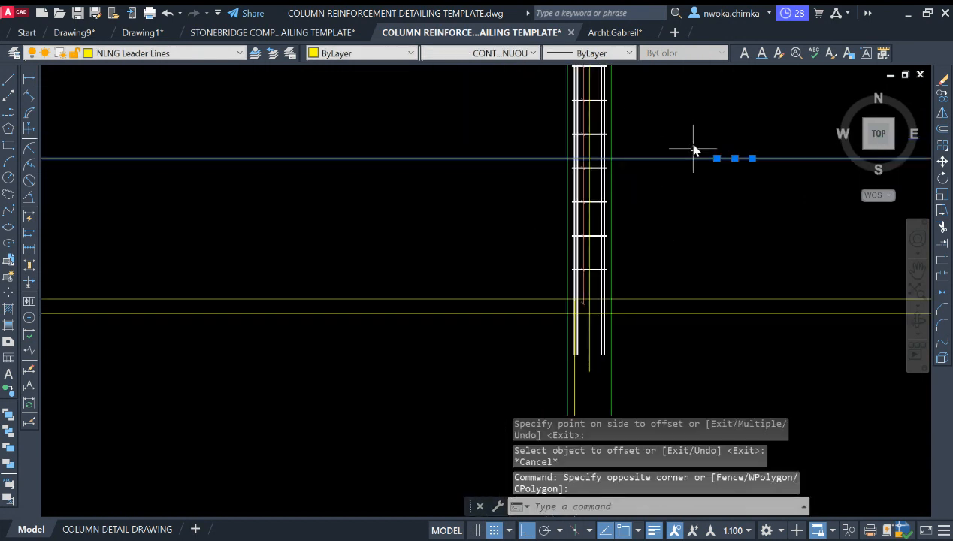
{"action": "middle_click_drag", "start_coordinate": [693, 149], "coordinate": [677, 174]}
{"action": "type", "text": "tr"}
{"action": "key", "text": "Return"}
{"action": "scroll", "coordinate": [601, 162], "scroll_direction": "up", "scroll_amount": 4}
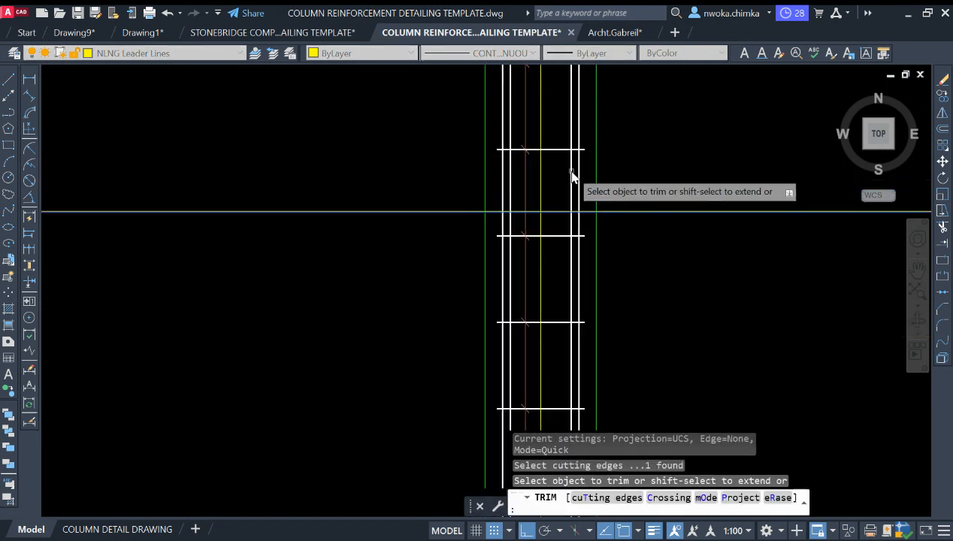
{"action": "scroll", "coordinate": [571, 177], "scroll_direction": "up", "scroll_amount": 2}
{"action": "left_click", "coordinate": [573, 184]}
{"action": "left_click", "coordinate": [474, 201]}
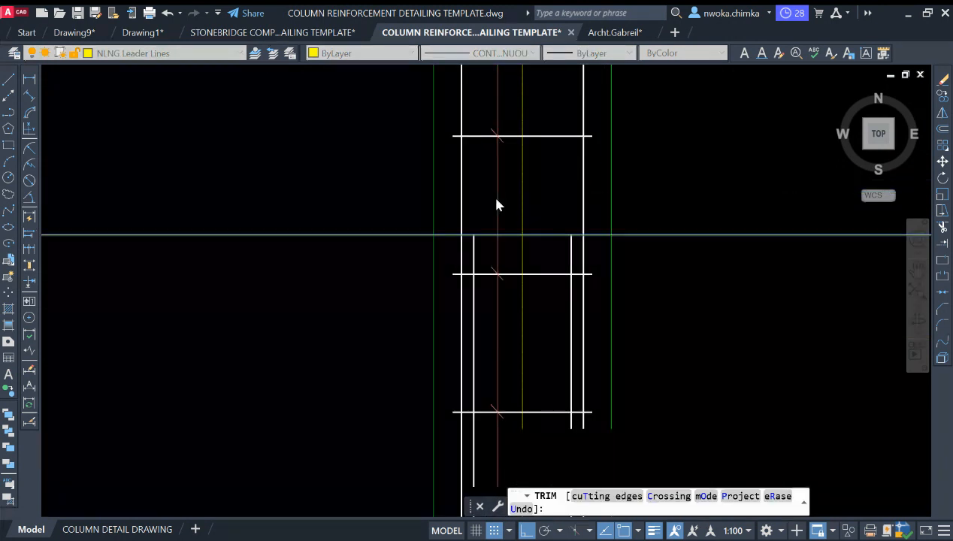
{"action": "scroll", "coordinate": [496, 204], "scroll_direction": "down", "scroll_amount": 3}
{"action": "key", "text": "Escape"}
{"action": "scroll", "coordinate": [505, 219], "scroll_direction": "up", "scroll_amount": 3}
{"action": "scroll", "coordinate": [719, 195], "scroll_direction": "down", "scroll_amount": 3}
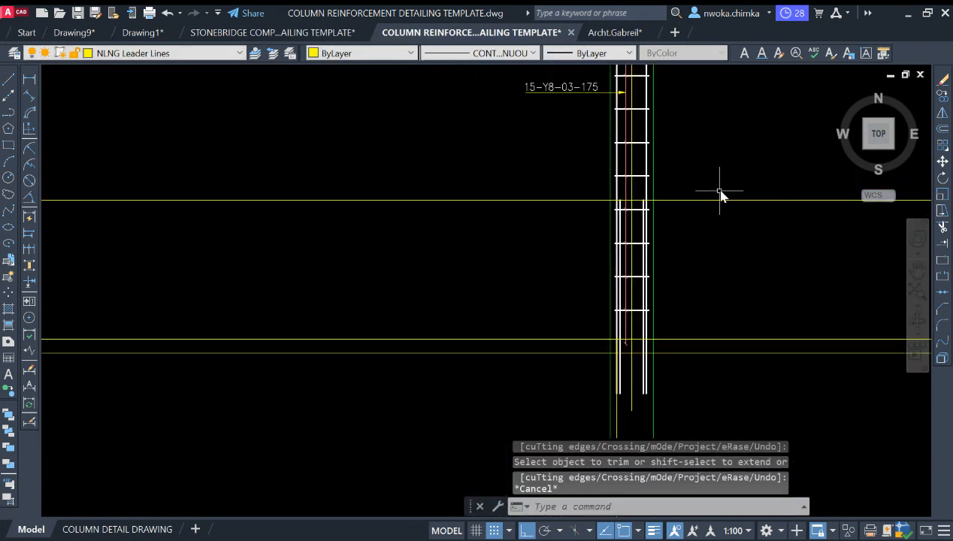
Examine the two inner starter bars of the finished reference column detail, from the 800mm lap zone down to the footing
{"action": "scroll", "coordinate": [628, 225], "scroll_direction": "down", "scroll_amount": 2}
{"action": "scroll", "coordinate": [723, 238], "scroll_direction": "down", "scroll_amount": 4}
{"action": "scroll", "coordinate": [364, 194], "scroll_direction": "up", "scroll_amount": 6}
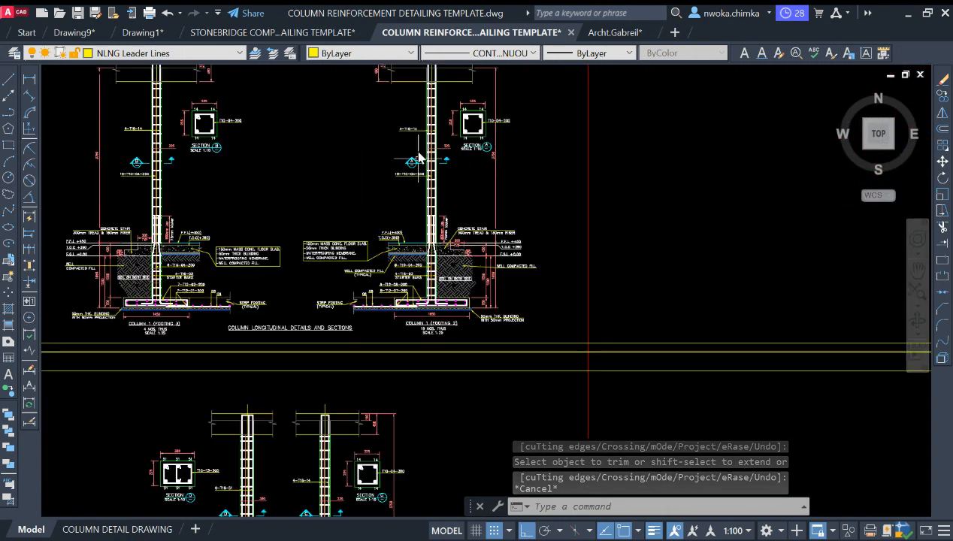
{"action": "scroll", "coordinate": [427, 156], "scroll_direction": "down", "scroll_amount": 1}
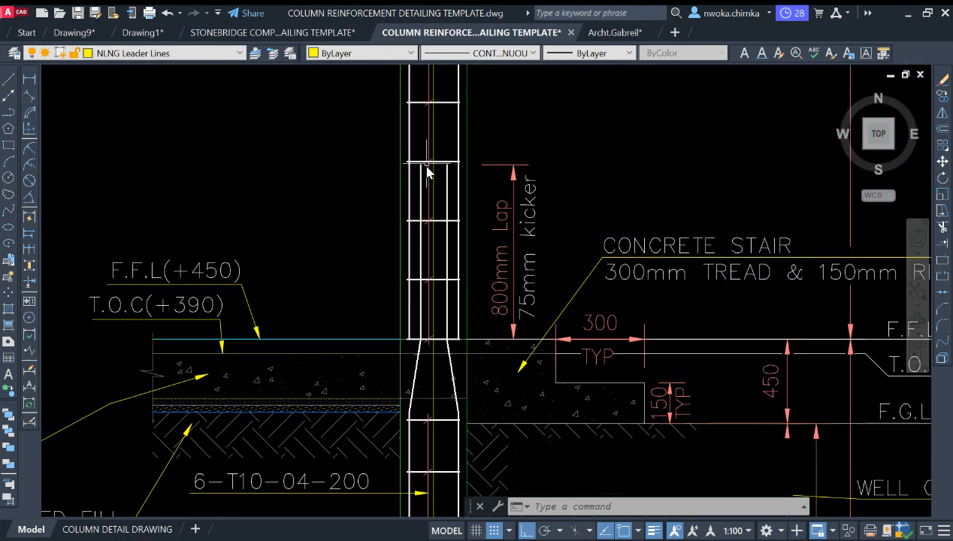
{"action": "scroll", "coordinate": [428, 163], "scroll_direction": "up", "scroll_amount": 2}
{"action": "left_click", "coordinate": [419, 182]}
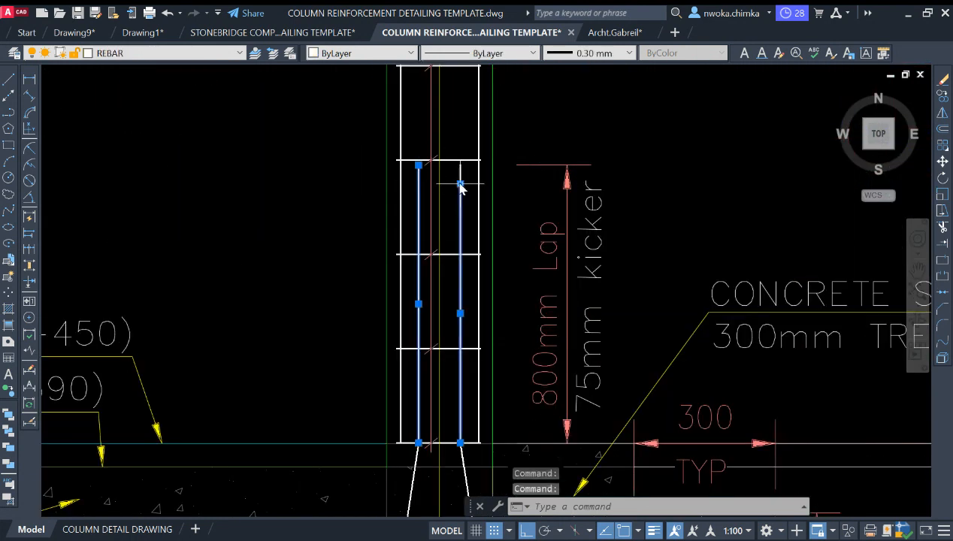
{"action": "scroll", "coordinate": [461, 186], "scroll_direction": "down", "scroll_amount": 8}
{"action": "scroll", "coordinate": [473, 398], "scroll_direction": "up", "scroll_amount": 2}
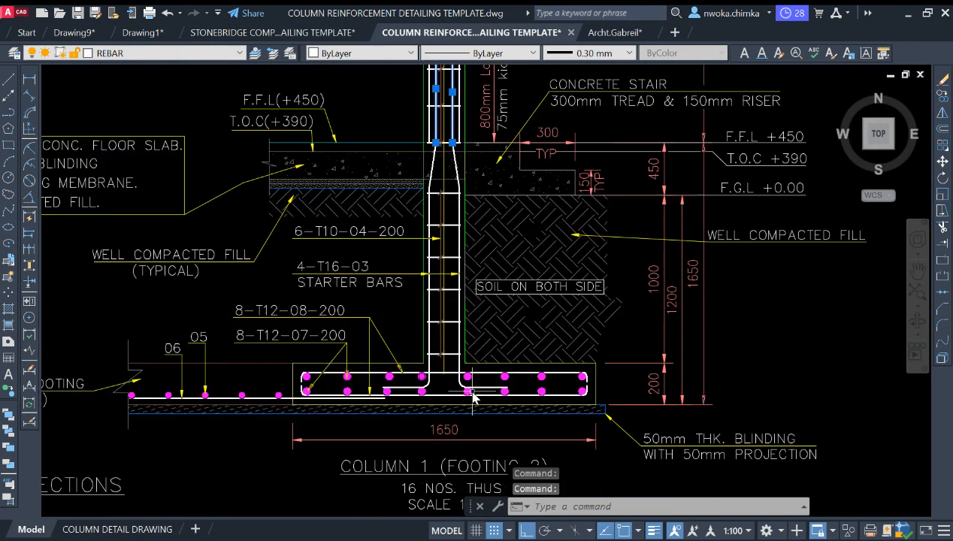
{"action": "scroll", "coordinate": [473, 392], "scroll_direction": "up", "scroll_amount": 2}
{"action": "middle_click_drag", "start_coordinate": [437, 218], "coordinate": [469, 509]}
{"action": "middle_click_drag", "start_coordinate": [472, 296], "coordinate": [474, 333]}
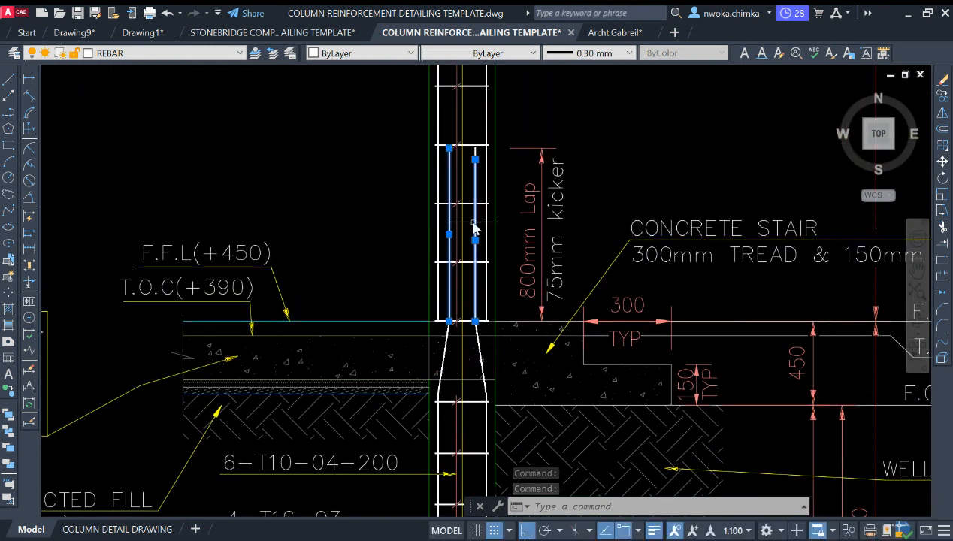
Highlight the outer main bars and a link in the reference detail's 800mm lap zone to study the lap arrangement
{"action": "left_click", "coordinate": [484, 221]}
{"action": "left_click", "coordinate": [480, 228]}
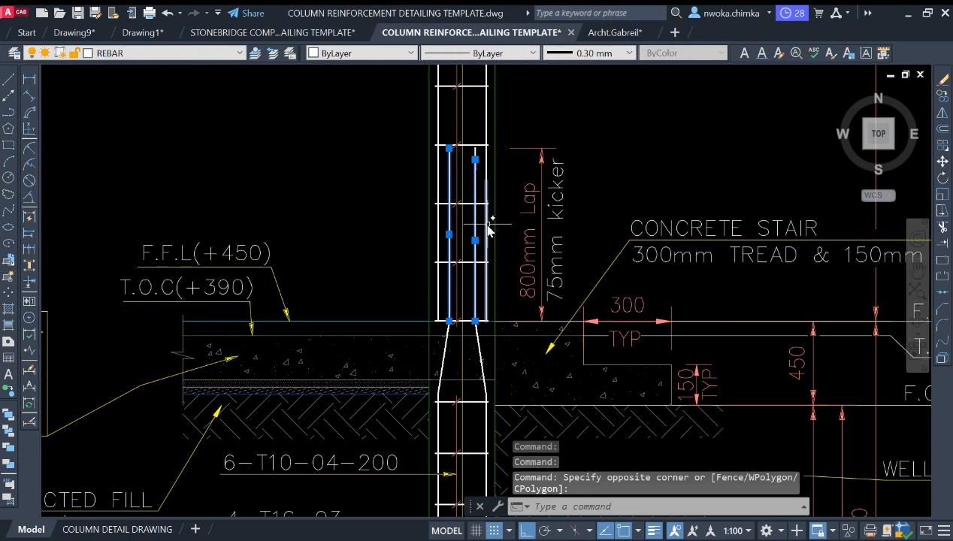
{"action": "left_click", "coordinate": [438, 233]}
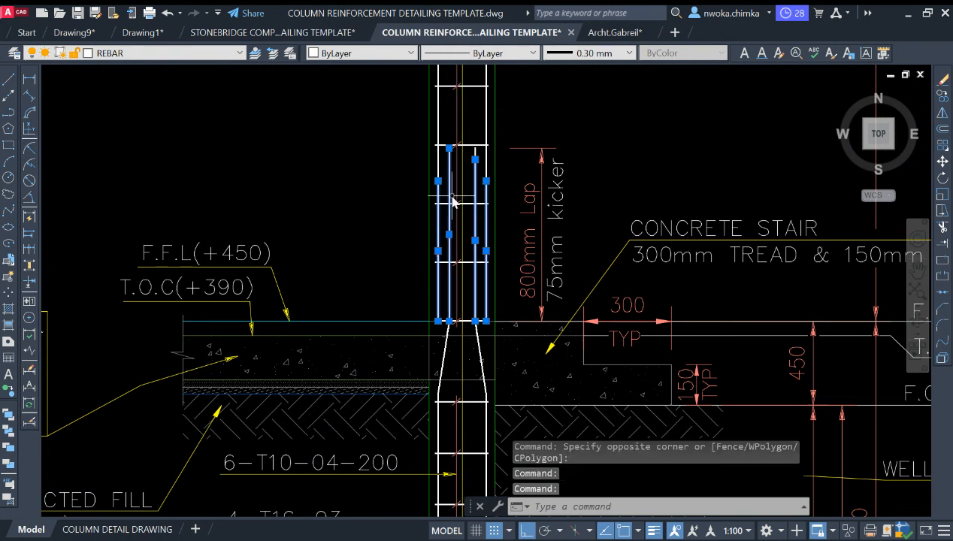
{"action": "scroll", "coordinate": [447, 203], "scroll_direction": "up", "scroll_amount": 2}
{"action": "left_click", "coordinate": [400, 186]}
{"action": "left_click", "coordinate": [502, 210]}
{"action": "scroll", "coordinate": [472, 219], "scroll_direction": "down", "scroll_amount": 4}
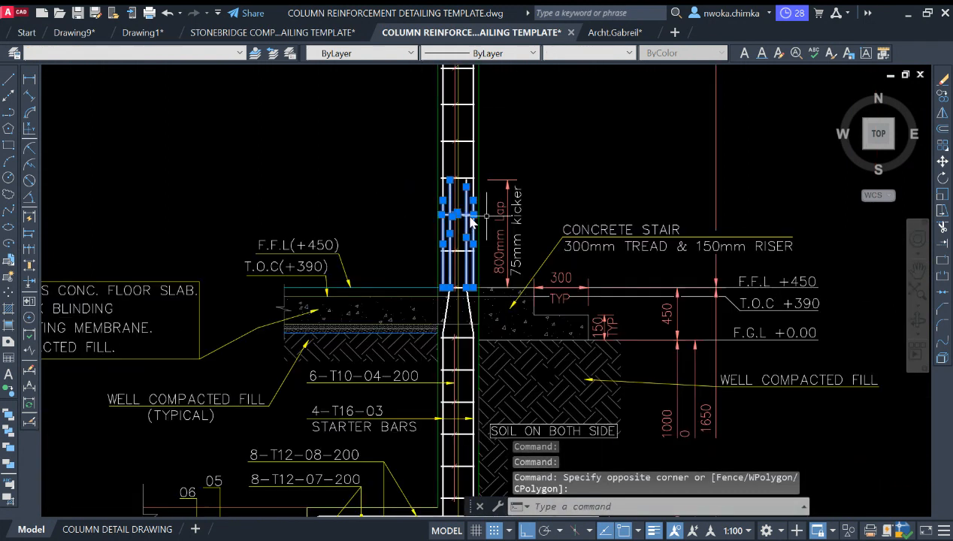
{"action": "scroll", "coordinate": [509, 203], "scroll_direction": "up", "scroll_amount": 1}
{"action": "scroll", "coordinate": [495, 212], "scroll_direction": "down", "scroll_amount": 5}
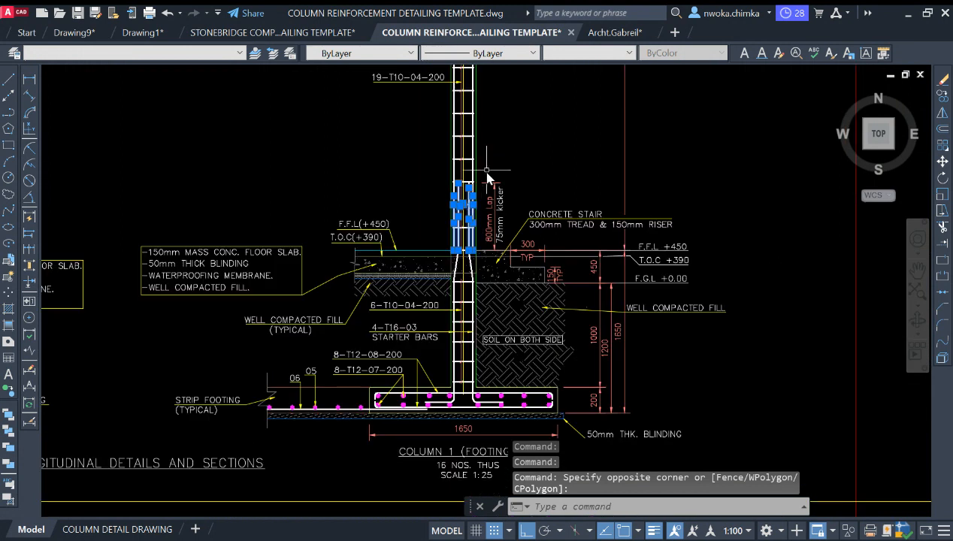
Examine the reference detail's F.F.L and T.O.C levels, floor slab and concrete stair around the starter bar crank, and clear the selection
{"action": "scroll", "coordinate": [436, 233], "scroll_direction": "up", "scroll_amount": 6}
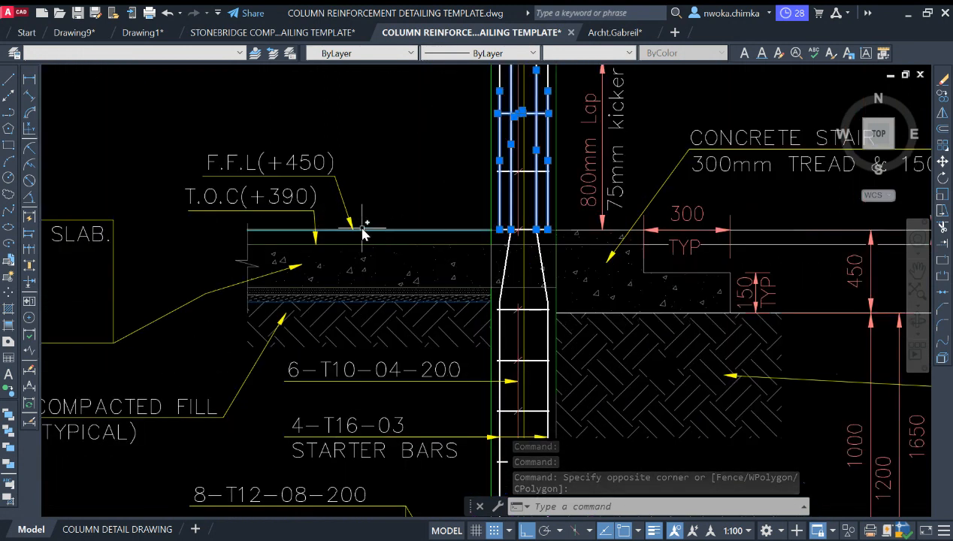
{"action": "scroll", "coordinate": [376, 234], "scroll_direction": "down", "scroll_amount": 2}
{"action": "scroll", "coordinate": [323, 215], "scroll_direction": "up", "scroll_amount": 3}
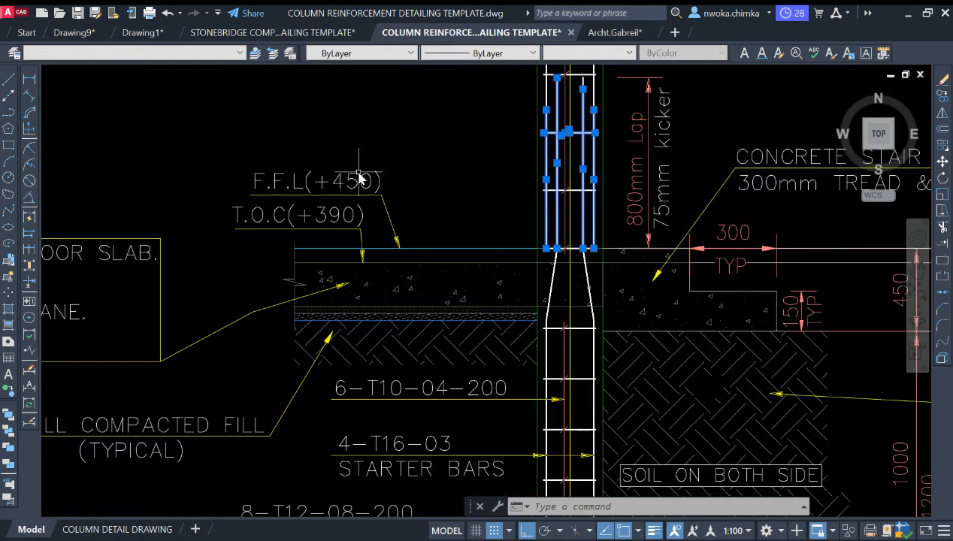
{"action": "scroll", "coordinate": [278, 216], "scroll_direction": "down", "scroll_amount": 3}
{"action": "scroll", "coordinate": [423, 219], "scroll_direction": "up", "scroll_amount": 5}
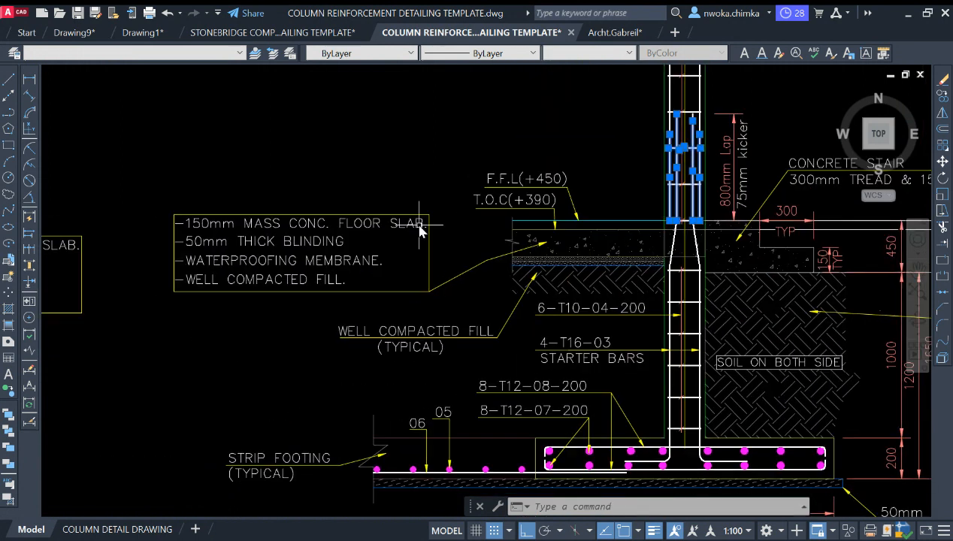
{"action": "scroll", "coordinate": [445, 218], "scroll_direction": "down", "scroll_amount": 3}
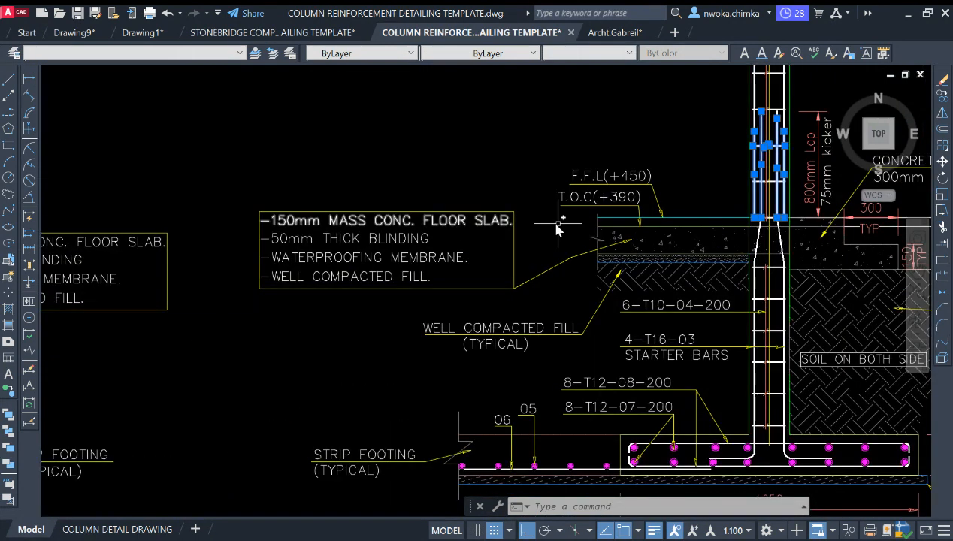
{"action": "scroll", "coordinate": [334, 297], "scroll_direction": "up", "scroll_amount": 1}
{"action": "scroll", "coordinate": [503, 304], "scroll_direction": "down", "scroll_amount": 2}
{"action": "scroll", "coordinate": [549, 323], "scroll_direction": "up", "scroll_amount": 5}
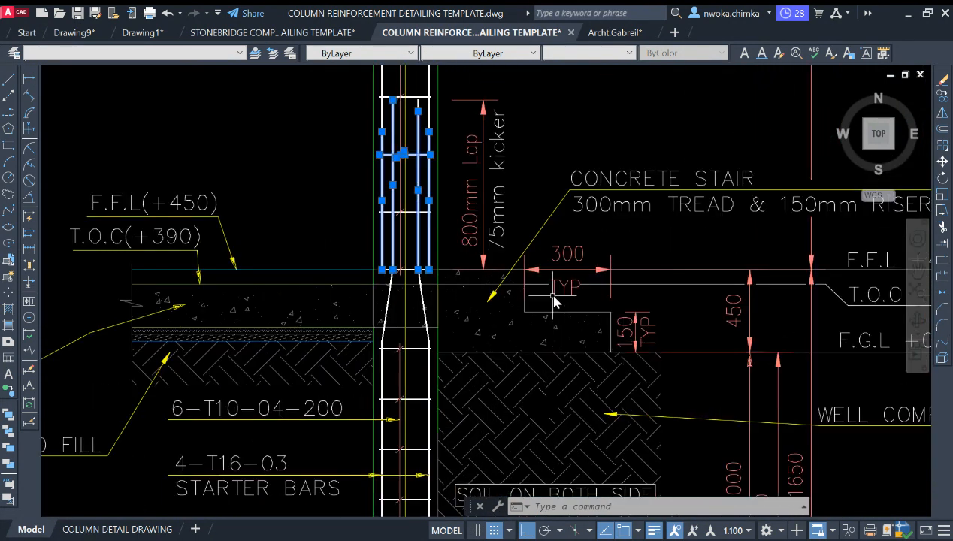
{"action": "scroll", "coordinate": [325, 226], "scroll_direction": "down", "scroll_amount": 1}
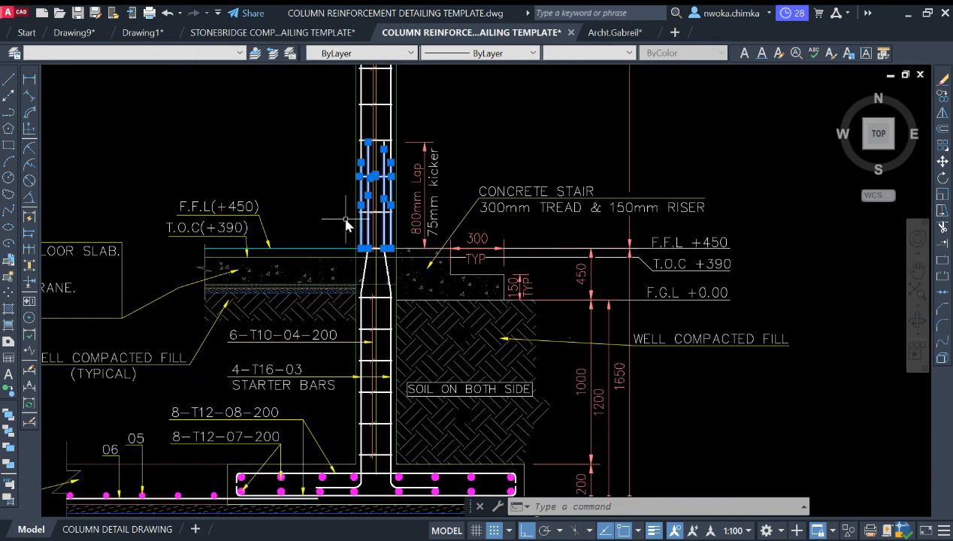
{"action": "scroll", "coordinate": [461, 246], "scroll_direction": "down", "scroll_amount": 7}
{"action": "key", "text": "Escape"}
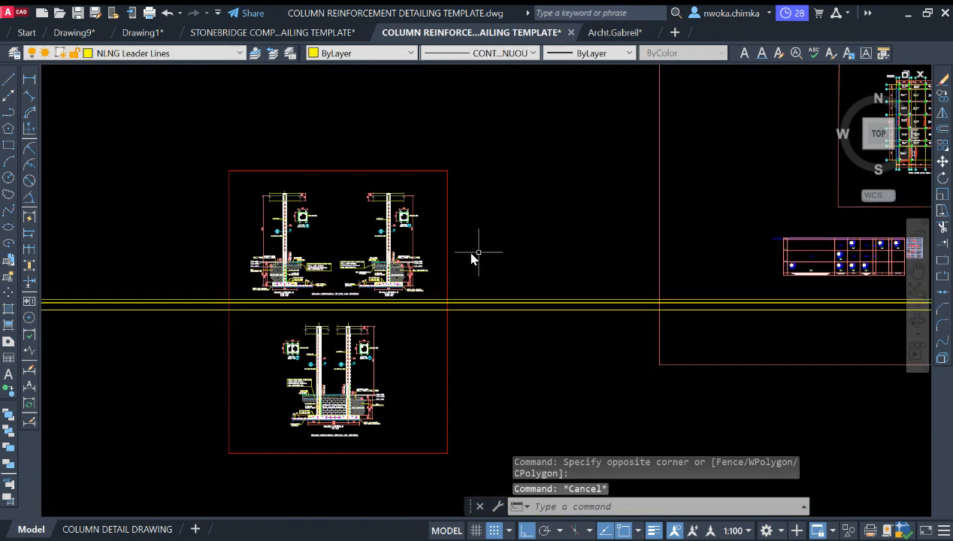
Inspect the lap zone and the lower bar ends in the column detail being drawn, around the two slab-level construction lines
{"action": "middle_click_drag", "start_coordinate": [556, 261], "coordinate": [323, 253]}
{"action": "scroll", "coordinate": [496, 246], "scroll_direction": "down", "scroll_amount": 3}
{"action": "scroll", "coordinate": [629, 279], "scroll_direction": "up", "scroll_amount": 5}
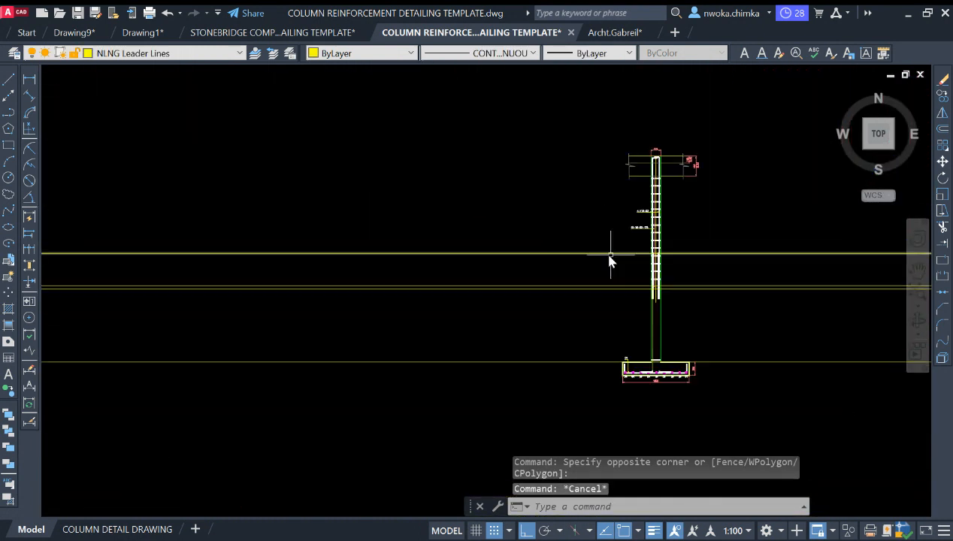
{"action": "scroll", "coordinate": [611, 260], "scroll_direction": "up", "scroll_amount": 3}
{"action": "scroll", "coordinate": [573, 240], "scroll_direction": "up", "scroll_amount": 8}
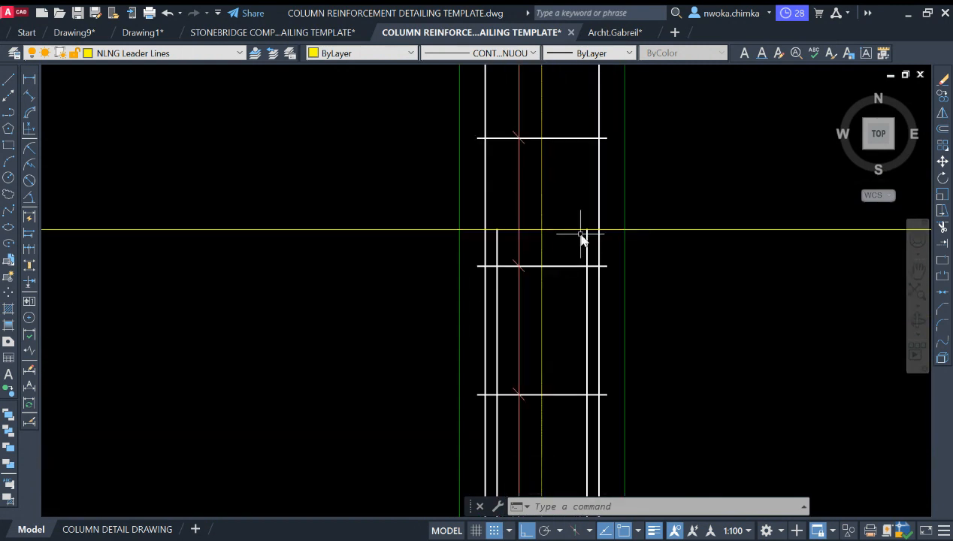
{"action": "scroll", "coordinate": [572, 234], "scroll_direction": "down", "scroll_amount": 6}
{"action": "scroll", "coordinate": [509, 230], "scroll_direction": "up", "scroll_amount": 2}
{"action": "middle_click_drag", "start_coordinate": [470, 392], "coordinate": [467, 323]}
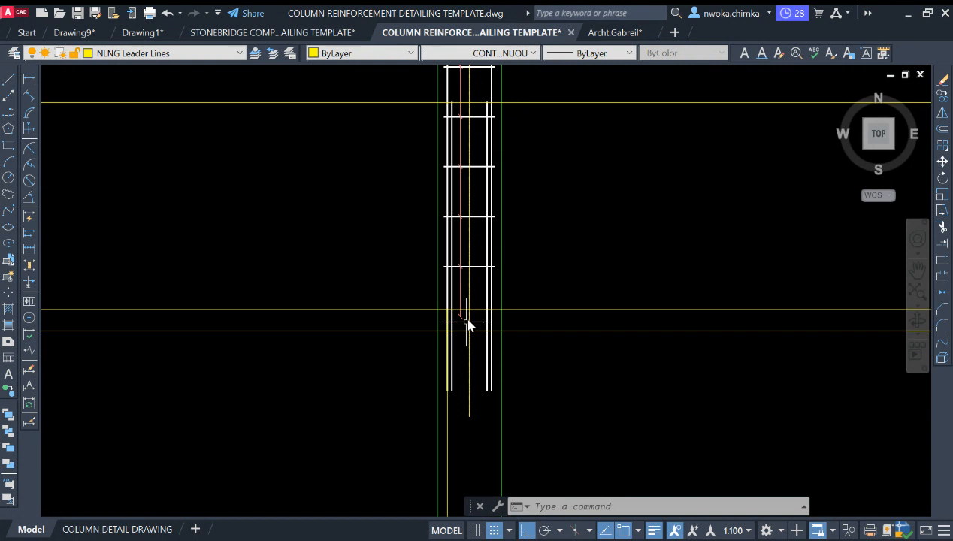
{"action": "scroll", "coordinate": [532, 265], "scroll_direction": "down", "scroll_amount": 2}
{"action": "scroll", "coordinate": [511, 315], "scroll_direction": "up", "scroll_amount": 4}
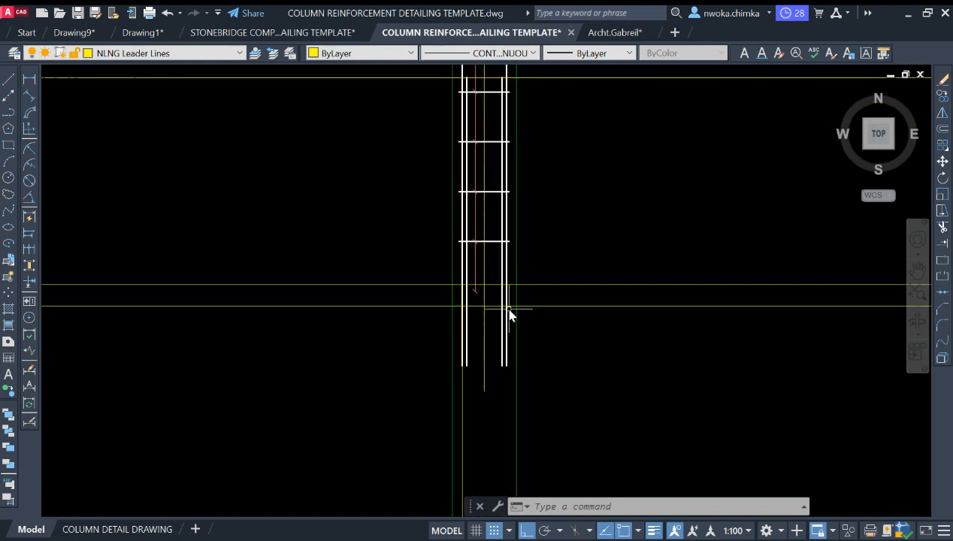
{"action": "scroll", "coordinate": [466, 278], "scroll_direction": "up", "scroll_amount": 2}
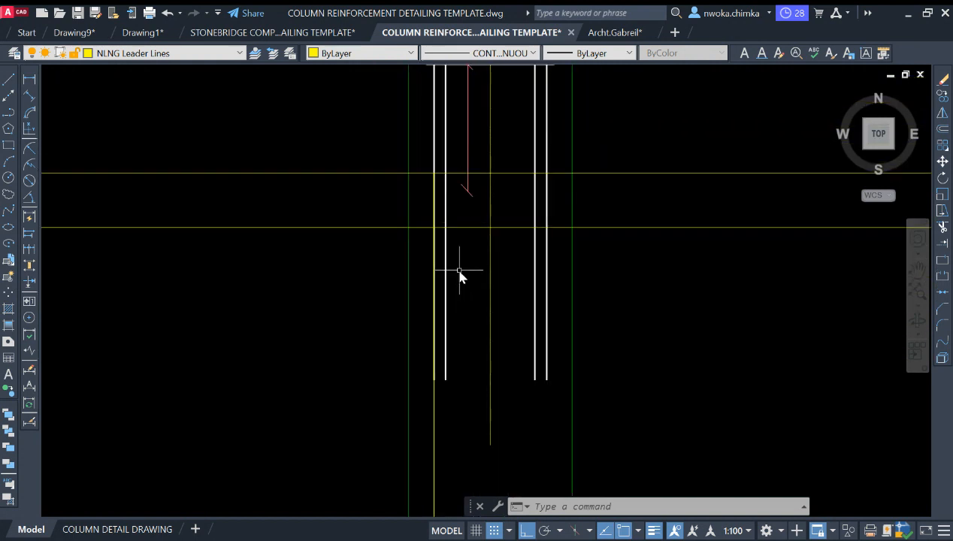
{"action": "scroll", "coordinate": [466, 305], "scroll_direction": "down", "scroll_amount": 4}
Draw a sloped line from the left outer bar at the lower construction line to the left inner bar at the upper one
{"action": "key", "text": "Return"}
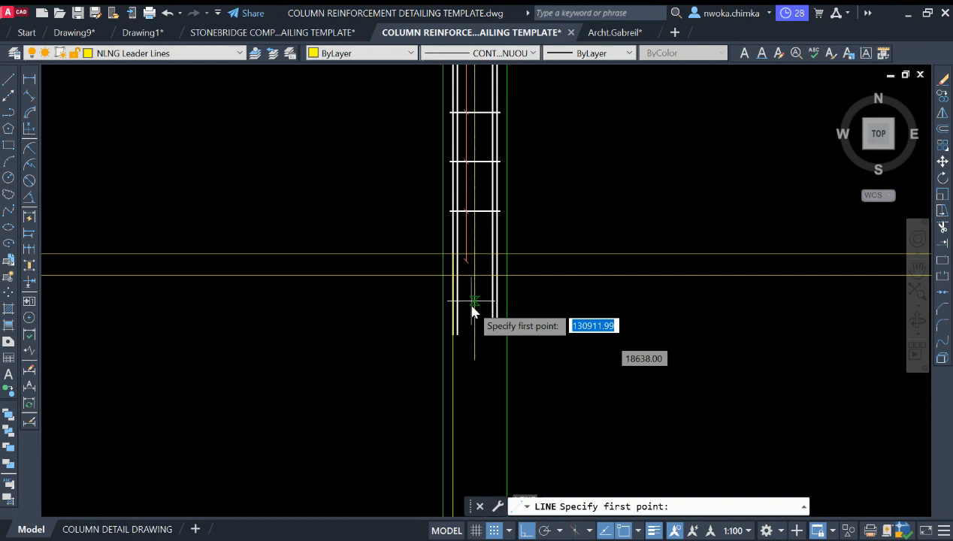
{"action": "scroll", "coordinate": [465, 300], "scroll_direction": "up", "scroll_amount": 4}
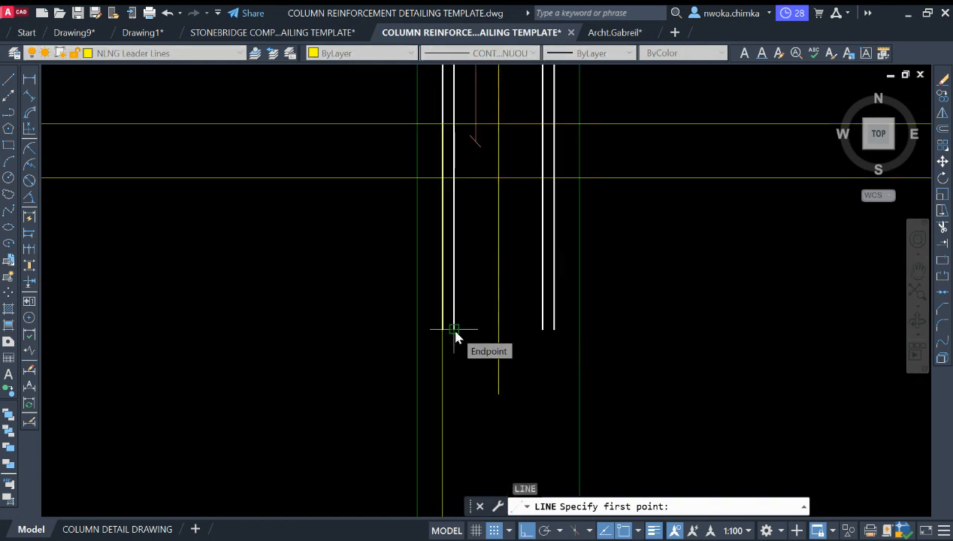
{"action": "scroll", "coordinate": [463, 129], "scroll_direction": "up", "scroll_amount": 2}
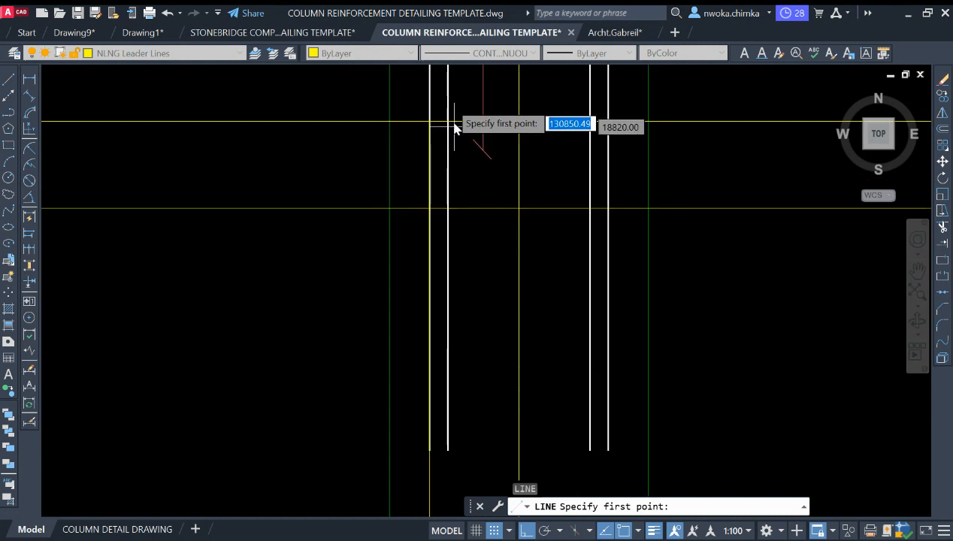
{"action": "scroll", "coordinate": [448, 116], "scroll_direction": "up", "scroll_amount": 2}
{"action": "scroll", "coordinate": [471, 251], "scroll_direction": "down", "scroll_amount": 2}
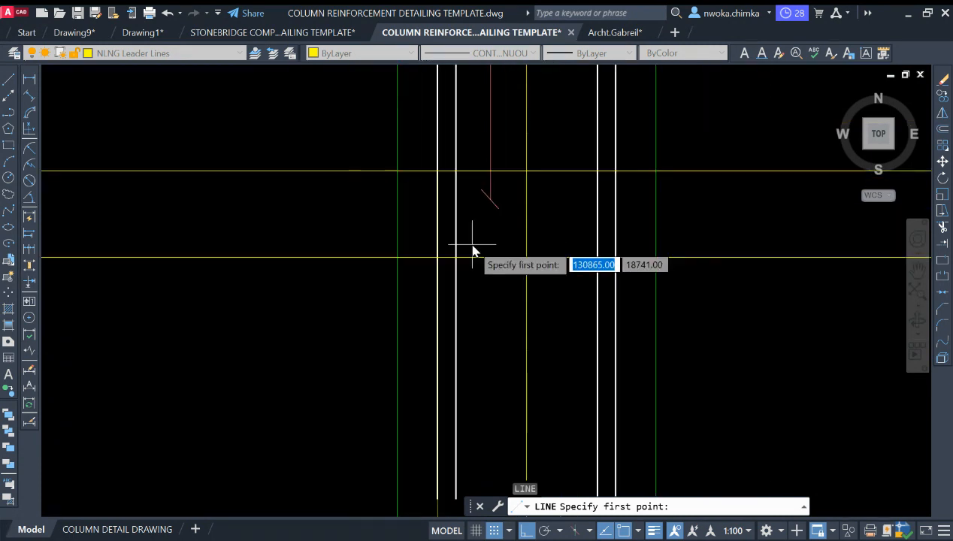
{"action": "scroll", "coordinate": [462, 259], "scroll_direction": "up", "scroll_amount": 2}
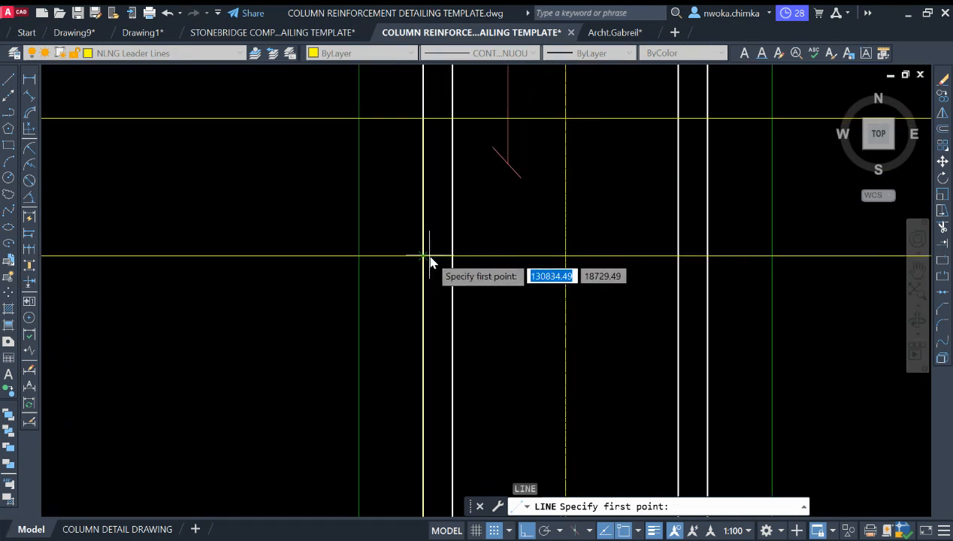
{"action": "left_click", "coordinate": [424, 256]}
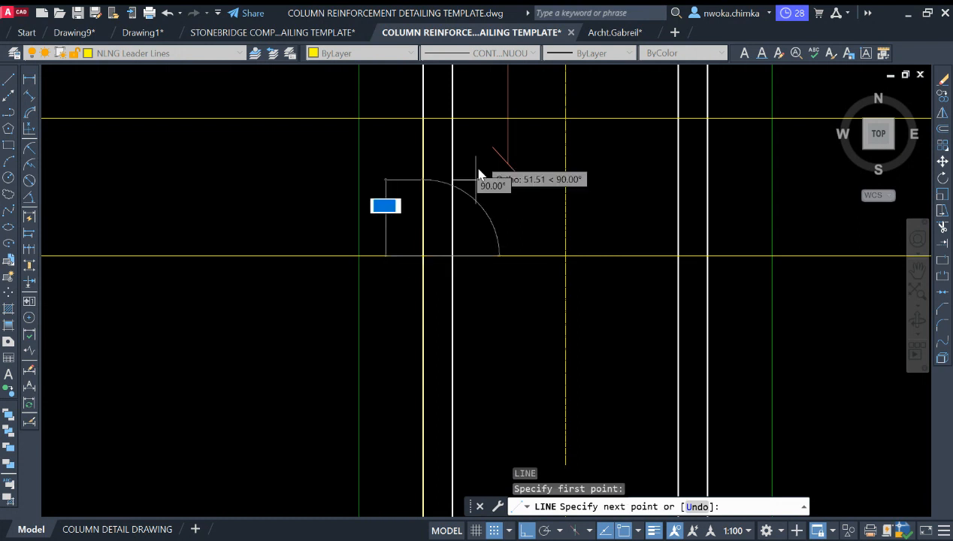
{"action": "left_click", "coordinate": [452, 119]}
{"action": "key", "text": "Escape"}
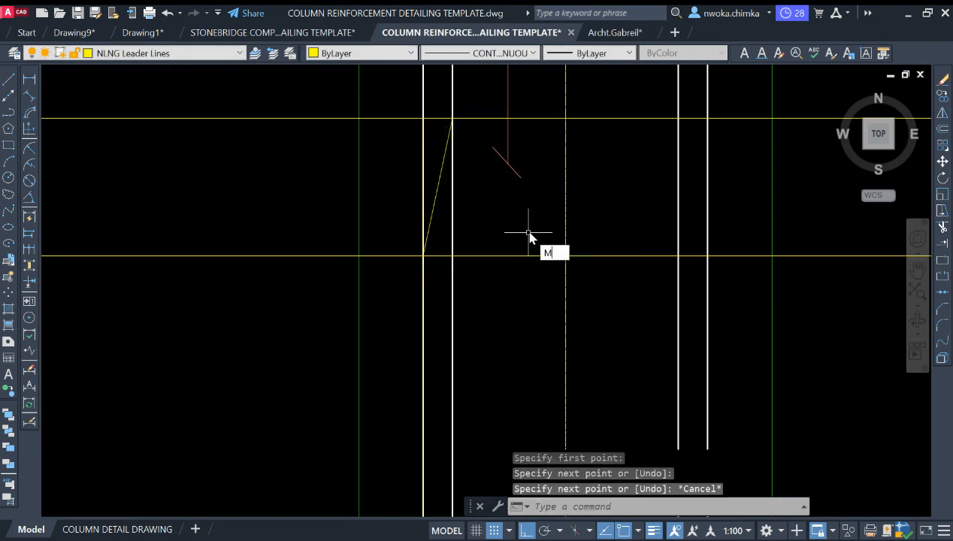
Match the sloped crank line's properties to those of the left inner starter bar
{"action": "type", "text": "MA"}
{"action": "key", "text": "Return"}
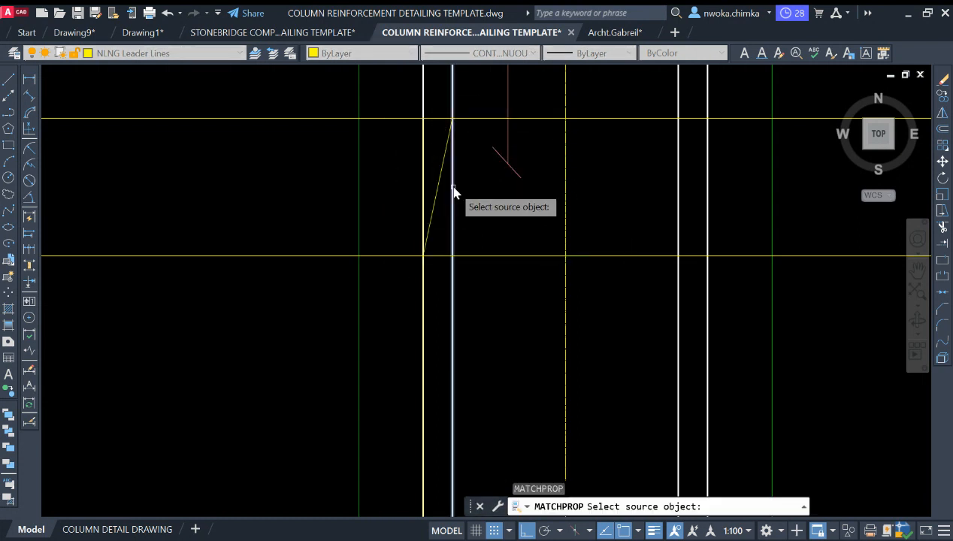
{"action": "left_click", "coordinate": [452, 189]}
{"action": "left_click", "coordinate": [440, 181]}
{"action": "key", "text": "Escape"}
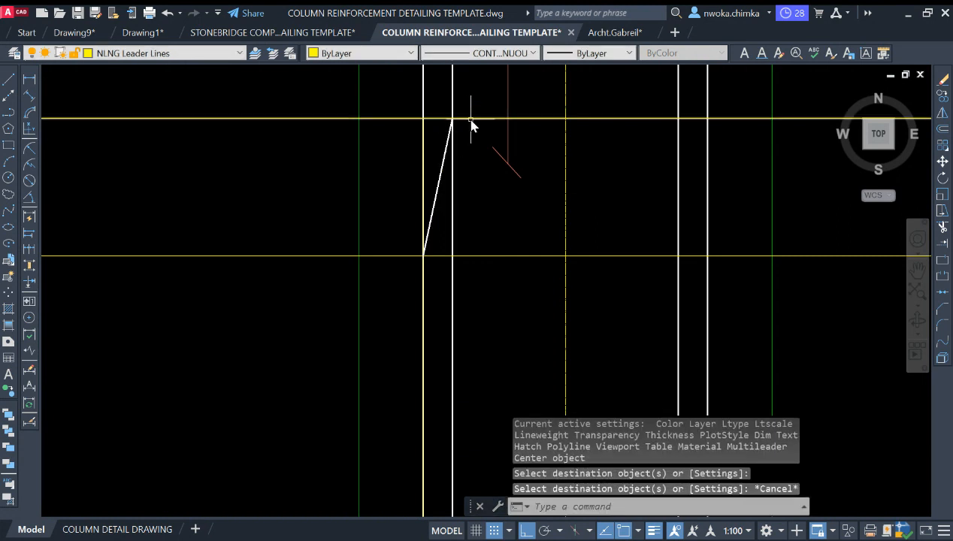
Try to trim both inner starter bars below the upper slab-level construction line, using that line as the cutting edge
{"action": "scroll", "coordinate": [509, 154], "scroll_direction": "down", "scroll_amount": 1}
{"action": "scroll", "coordinate": [517, 135], "scroll_direction": "down", "scroll_amount": 4}
{"action": "mouse_move", "coordinate": [613, 127]}
{"action": "middle_mouse_down"}
{"action": "mouse_move", "coordinate": [612, 170]}
{"action": "mouse_move", "coordinate": [565, 192]}
{"action": "middle_mouse_up"}
{"action": "scroll", "coordinate": [573, 158], "scroll_direction": "down", "scroll_amount": 2}
{"action": "type", "text": "TR"}
{"action": "key", "text": "Return"}
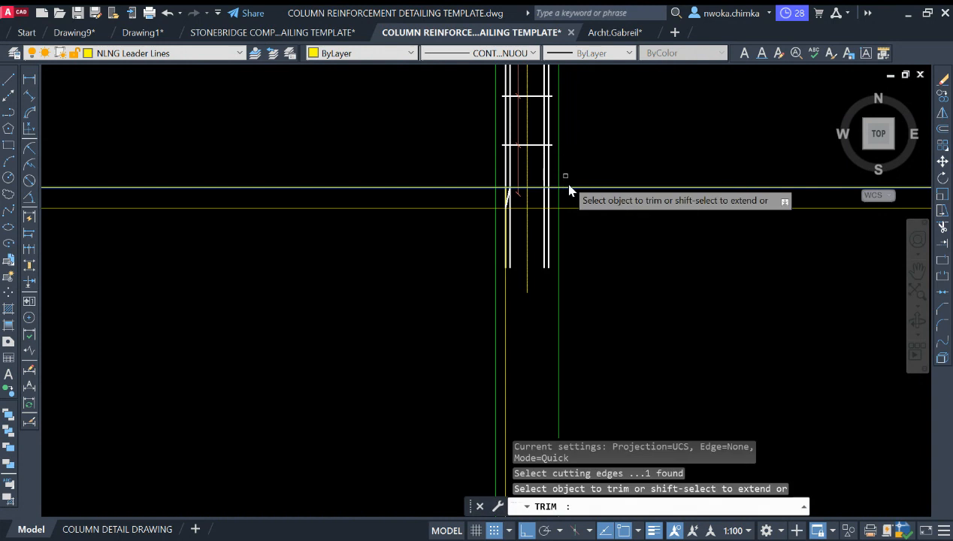
{"action": "scroll", "coordinate": [508, 238], "scroll_direction": "up", "scroll_amount": 2}
{"action": "left_click", "coordinate": [513, 225]}
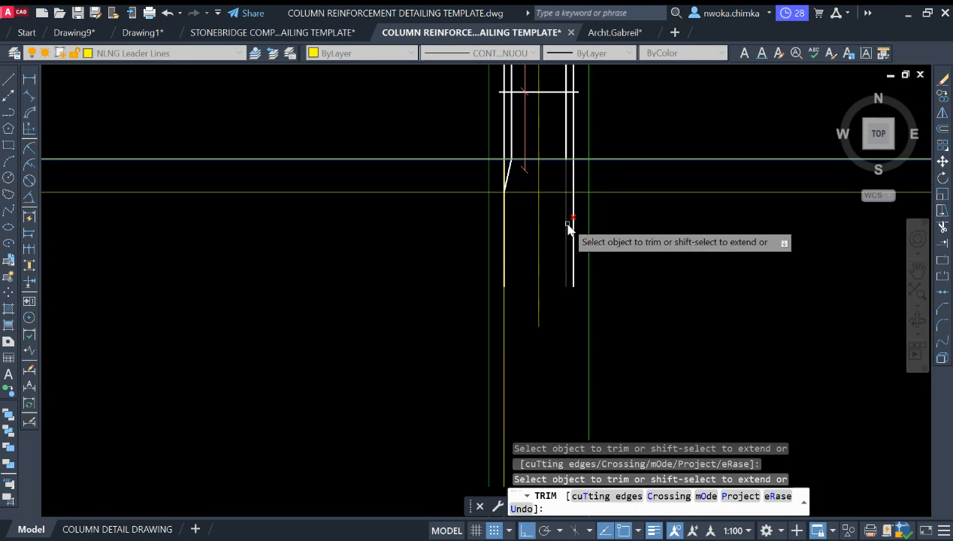
{"action": "key", "text": "Escape"}
Undo the trim of the two inner starter bars
{"action": "scroll", "coordinate": [511, 177], "scroll_direction": "up", "scroll_amount": 2}
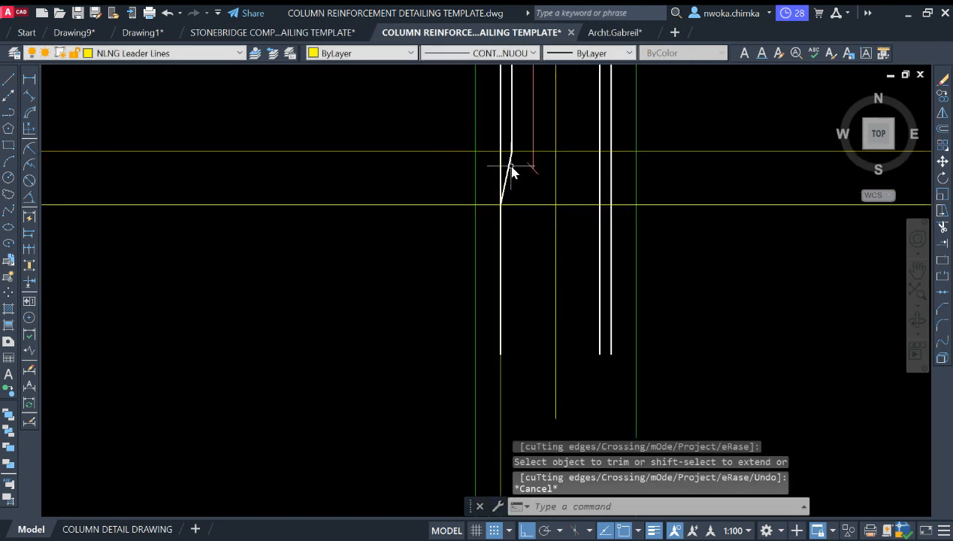
{"action": "key", "text": "ctrl+z"}
{"action": "key", "text": "ctrl+z"}
Trim the left inner starter bar below the crank, using the left sloped crank line as the cutting edge
{"action": "scroll", "coordinate": [511, 211], "scroll_direction": "up", "scroll_amount": 3}
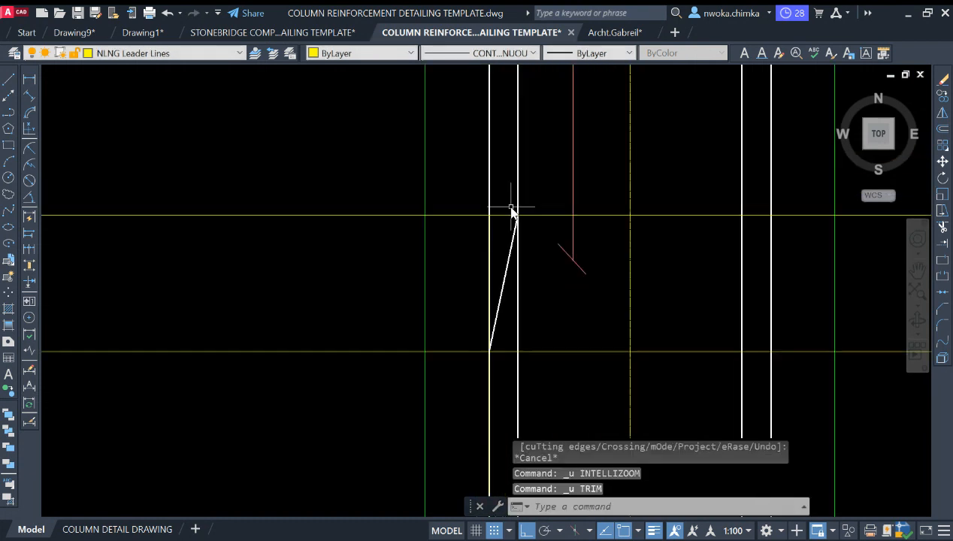
{"action": "left_click", "coordinate": [510, 258]}
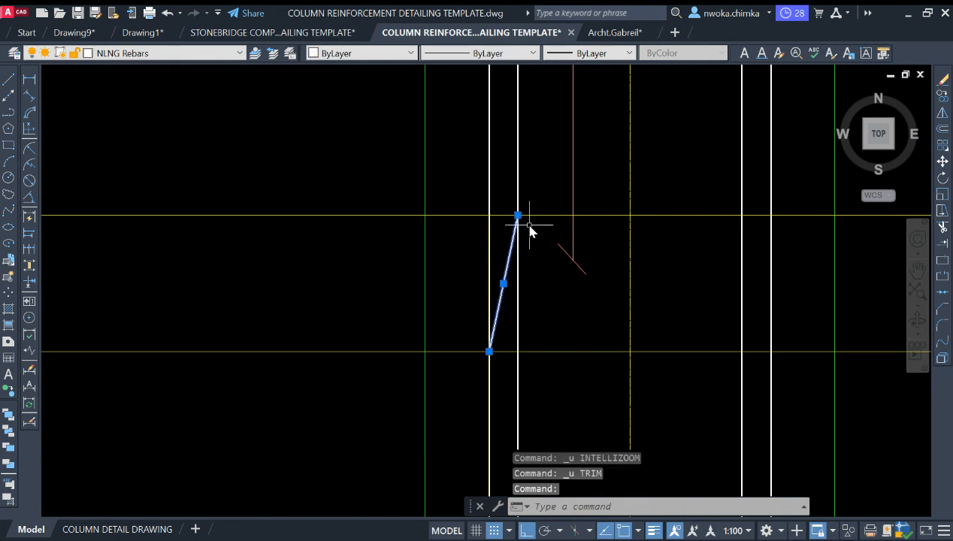
{"action": "scroll", "coordinate": [530, 231], "scroll_direction": "down", "scroll_amount": 4}
{"action": "scroll", "coordinate": [543, 217], "scroll_direction": "up", "scroll_amount": 6}
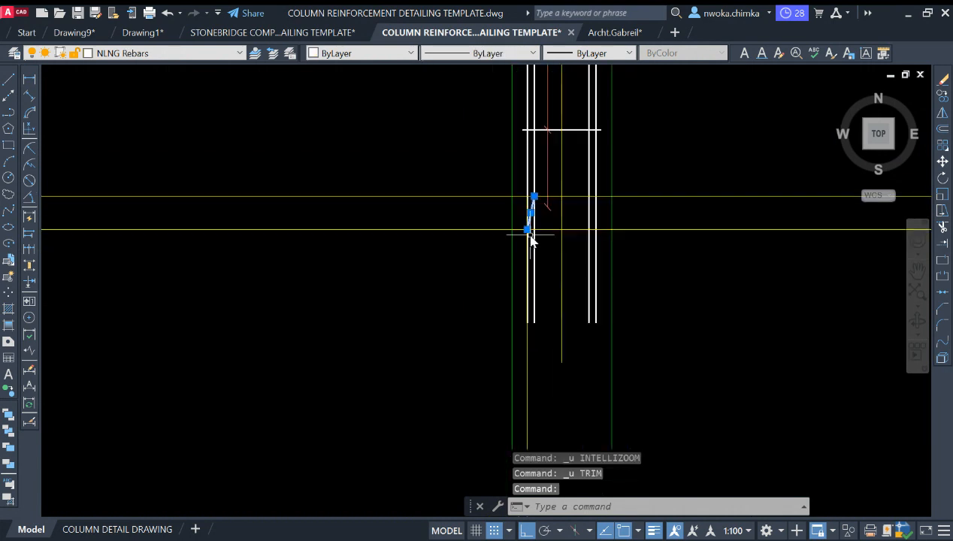
{"action": "key", "text": "Escape"}
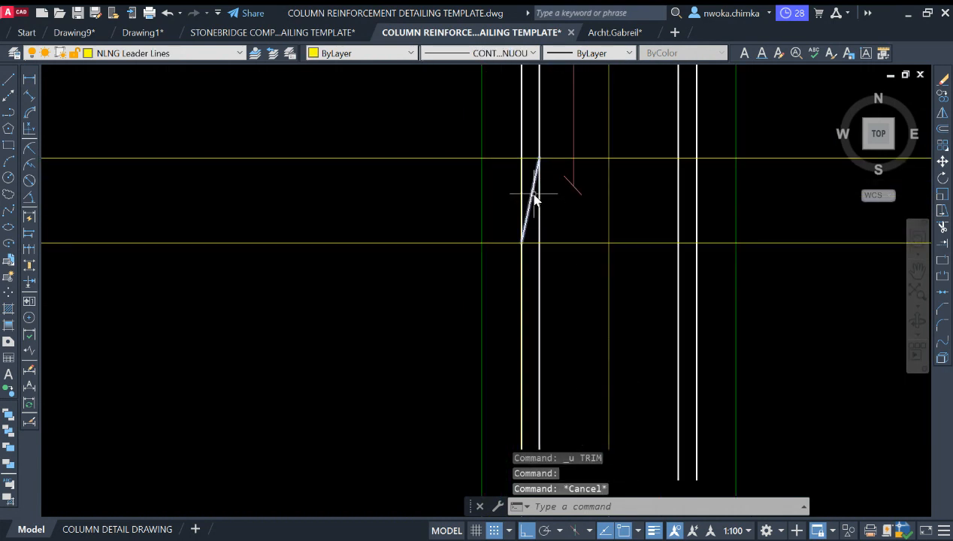
{"action": "key", "text": "Return"}
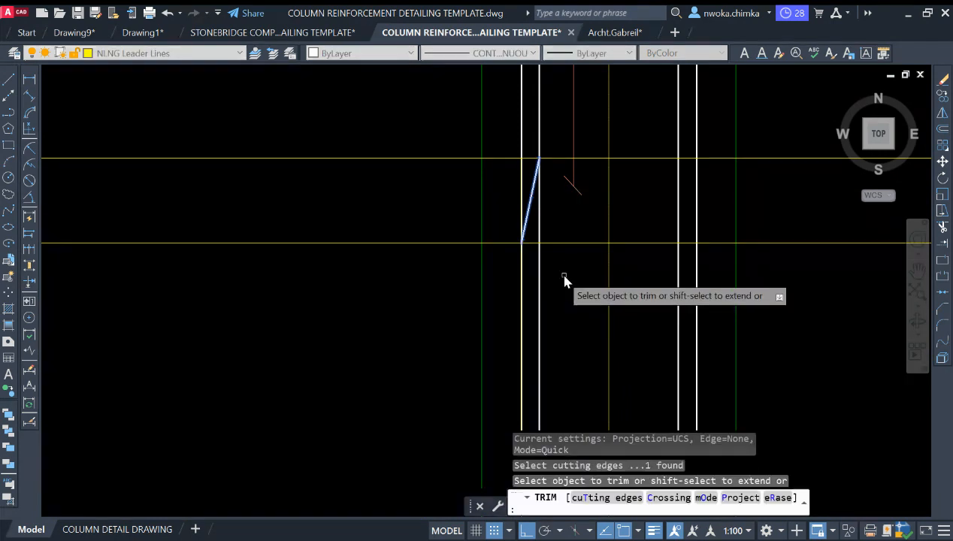
{"action": "left_click", "coordinate": [540, 264]}
{"action": "scroll", "coordinate": [549, 250], "scroll_direction": "down", "scroll_amount": 4}
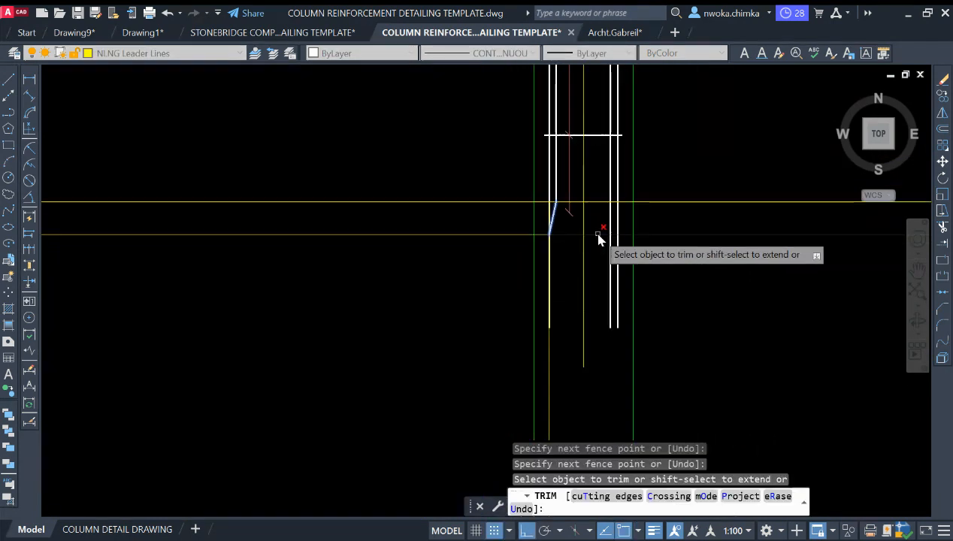
{"action": "scroll", "coordinate": [594, 233], "scroll_direction": "up", "scroll_amount": 4}
{"action": "key", "text": "Escape"}
Draw a sloped line from the right inner bar at the upper construction line to the right outer bar at the lower one
{"action": "left_click", "coordinate": [484, 199]}
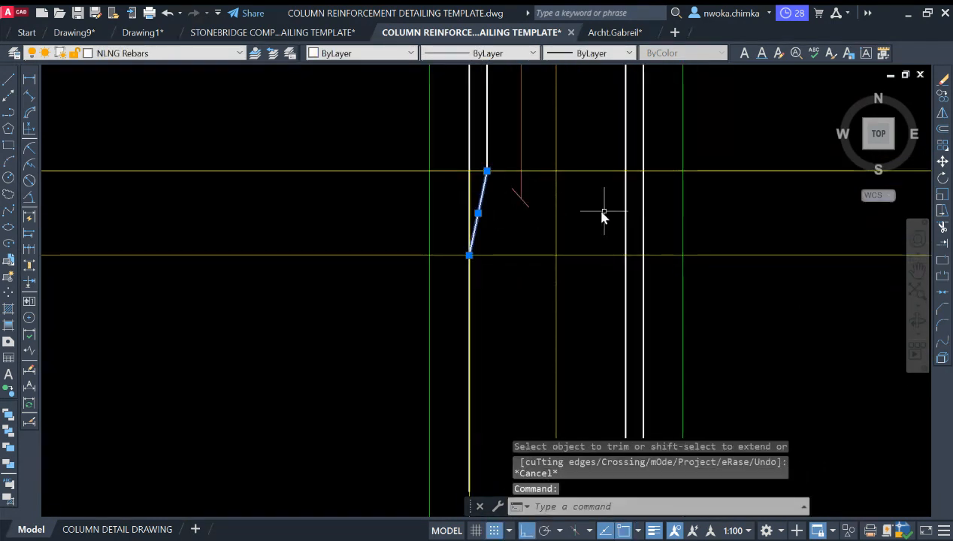
{"action": "key", "text": "Escape"}
{"action": "type", "text": "l"}
{"action": "key", "text": "Return"}
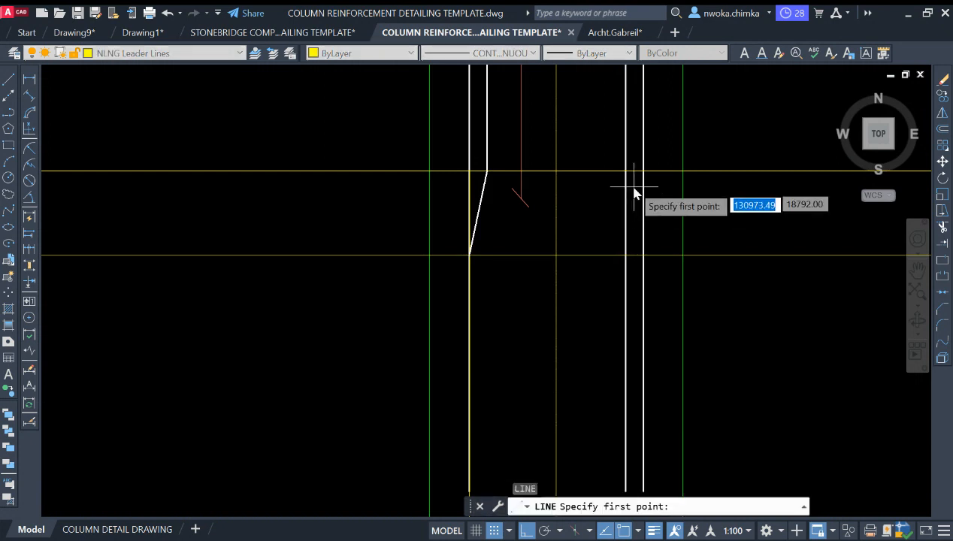
{"action": "left_click", "coordinate": [627, 172]}
{"action": "left_click", "coordinate": [649, 256]}
{"action": "key", "text": "Escape"}
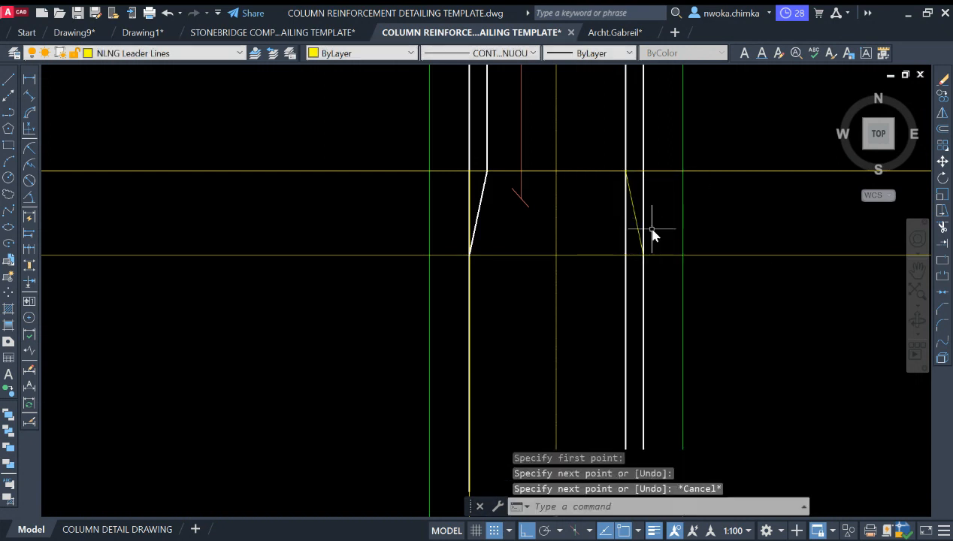
Match the right sloped crank line's properties to those of the right outer bar
{"action": "type", "text": "MA"}
{"action": "key", "text": "Return"}
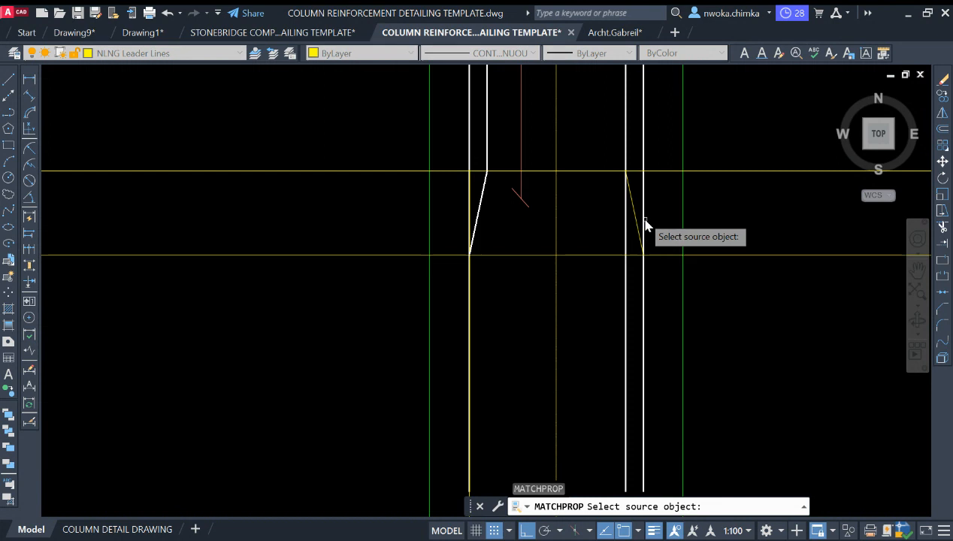
{"action": "left_click", "coordinate": [640, 217]}
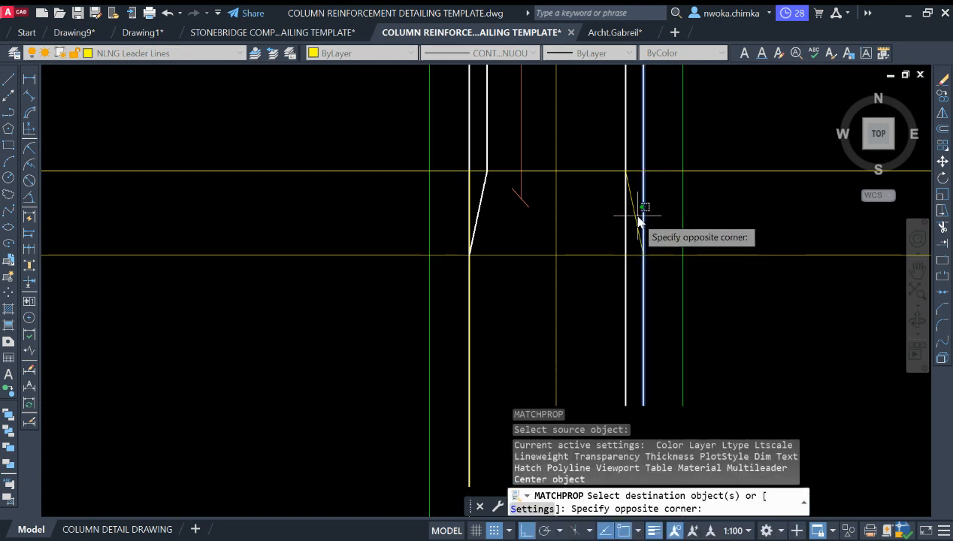
{"action": "left_click", "coordinate": [638, 220]}
{"action": "key", "text": "Escape"}
Trim the right inner starter bar below the crank, using the right sloped crank line as the cutting edge
{"action": "left_click", "coordinate": [636, 222]}
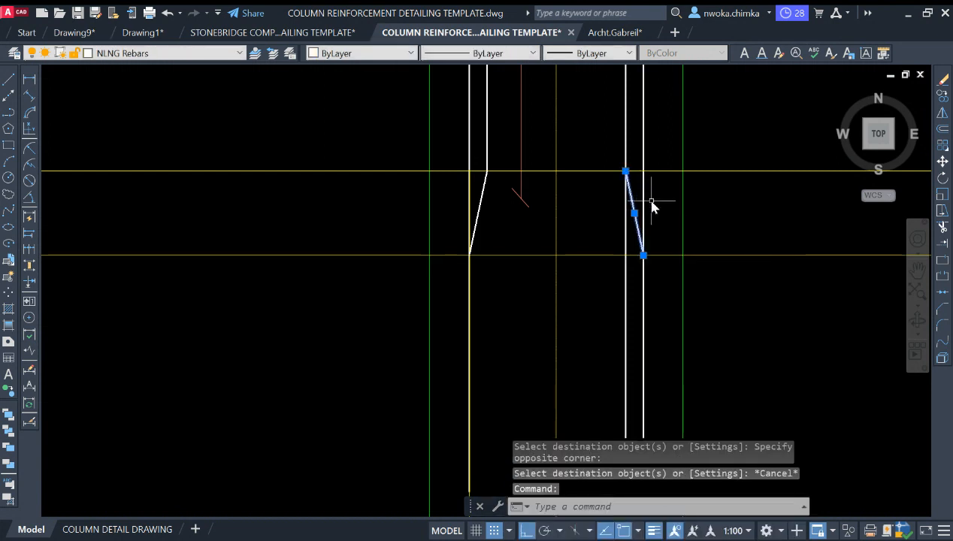
{"action": "key", "text": "Return"}
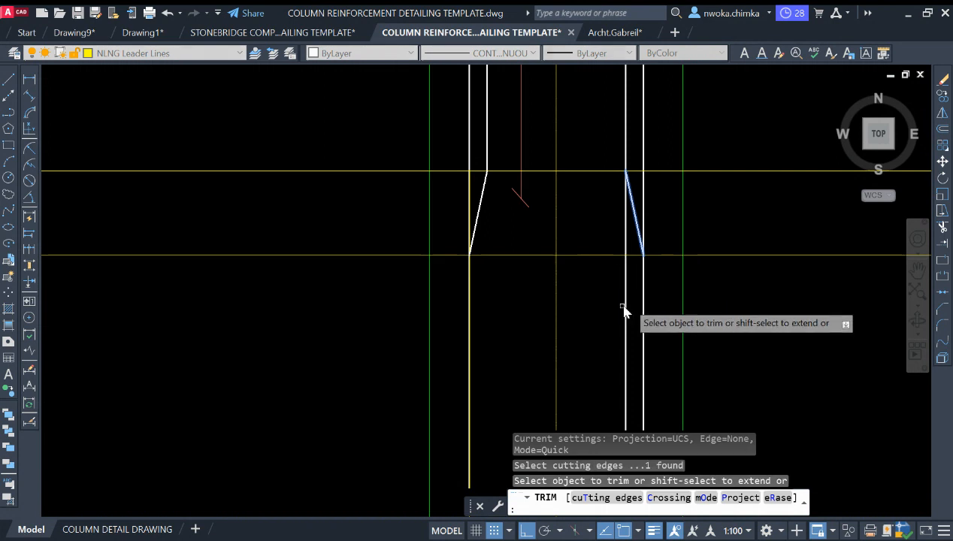
{"action": "scroll", "coordinate": [630, 260], "scroll_direction": "down", "scroll_amount": 2}
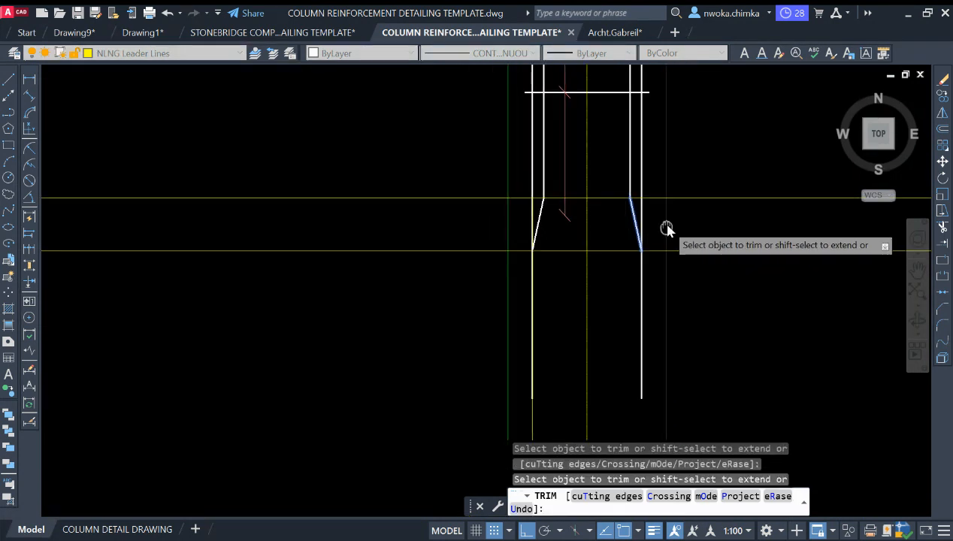
{"action": "key", "text": "Escape"}
Trim the left and right outer bars between the two horizontal construction lines at the cranks
{"action": "scroll", "coordinate": [575, 223], "scroll_direction": "up", "scroll_amount": 4}
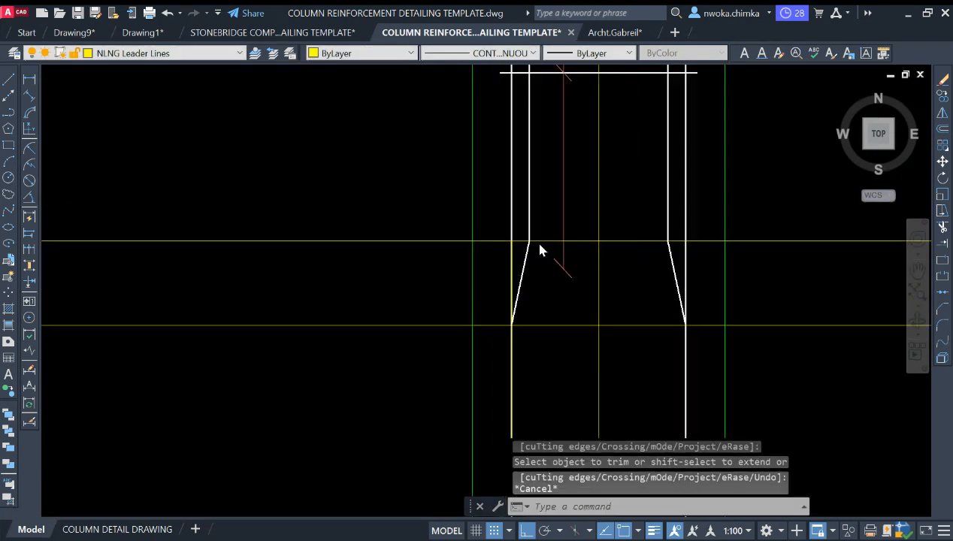
{"action": "key", "text": "space"}
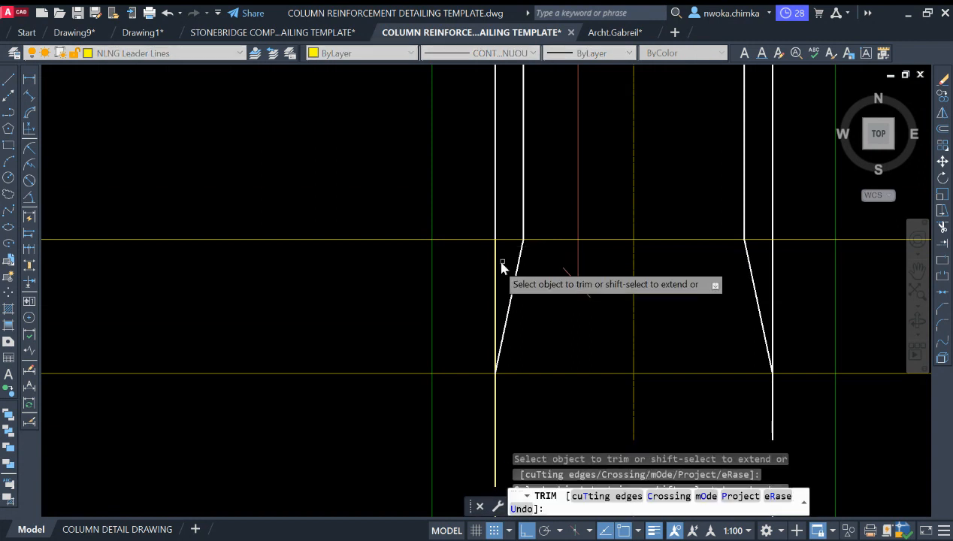
{"action": "left_click", "coordinate": [497, 265]}
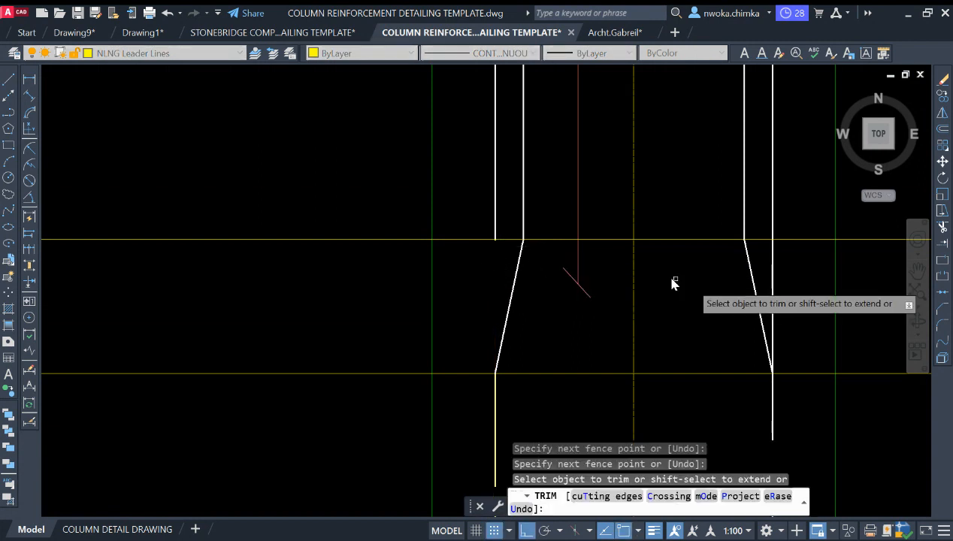
{"action": "scroll", "coordinate": [645, 277], "scroll_direction": "down", "scroll_amount": 4}
{"action": "key", "text": "Escape"}
{"action": "scroll", "coordinate": [571, 202], "scroll_direction": "up", "scroll_amount": 2}
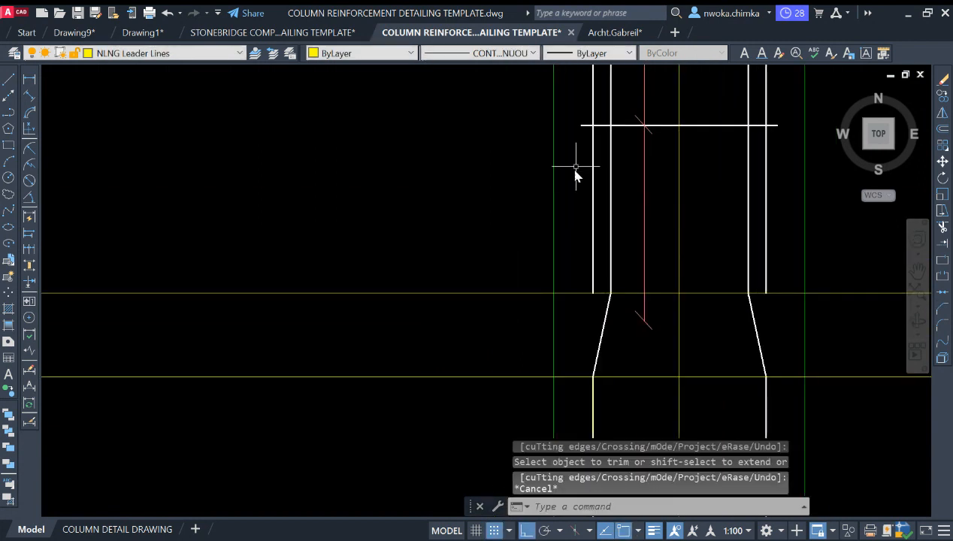
{"action": "left_click", "coordinate": [575, 166]}
{"action": "left_click", "coordinate": [600, 281]}
{"action": "left_click", "coordinate": [597, 274]}
{"action": "scroll", "coordinate": [597, 278], "scroll_direction": "down", "scroll_amount": 3}
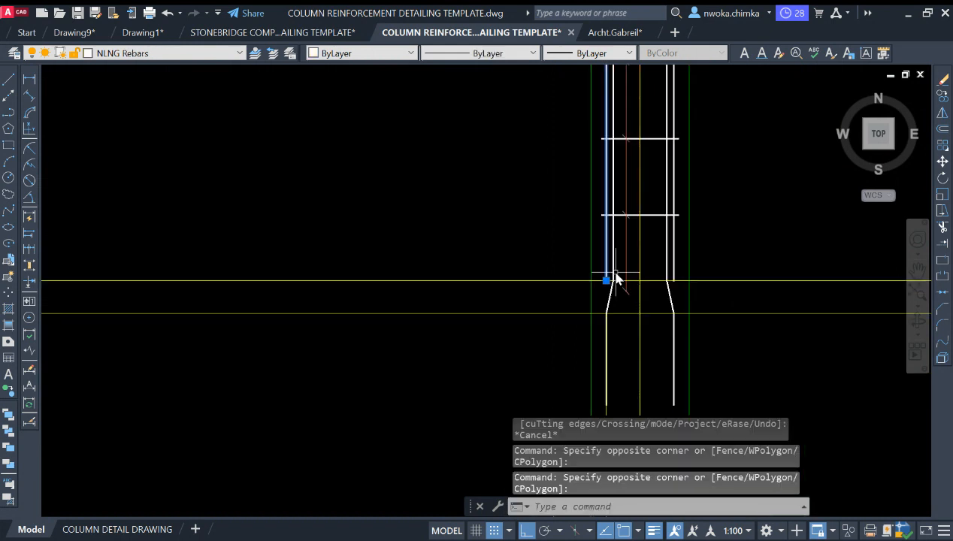
{"action": "key", "text": "Escape"}
{"action": "scroll", "coordinate": [635, 285], "scroll_direction": "up", "scroll_amount": 2}
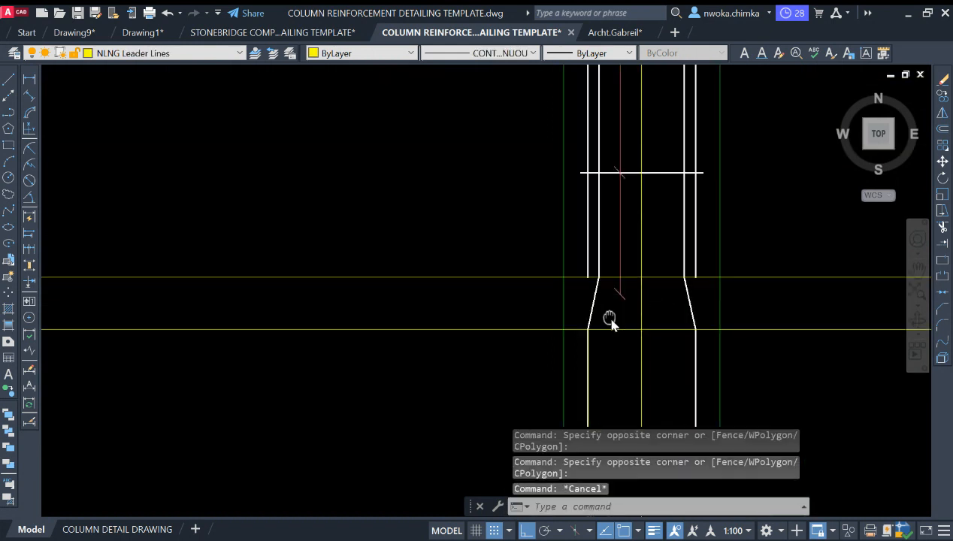
Erase the vertical construction line that runs along the left outer bar down to the footing
{"action": "scroll", "coordinate": [611, 319], "scroll_direction": "down", "scroll_amount": 5}
{"action": "scroll", "coordinate": [579, 248], "scroll_direction": "up", "scroll_amount": 2}
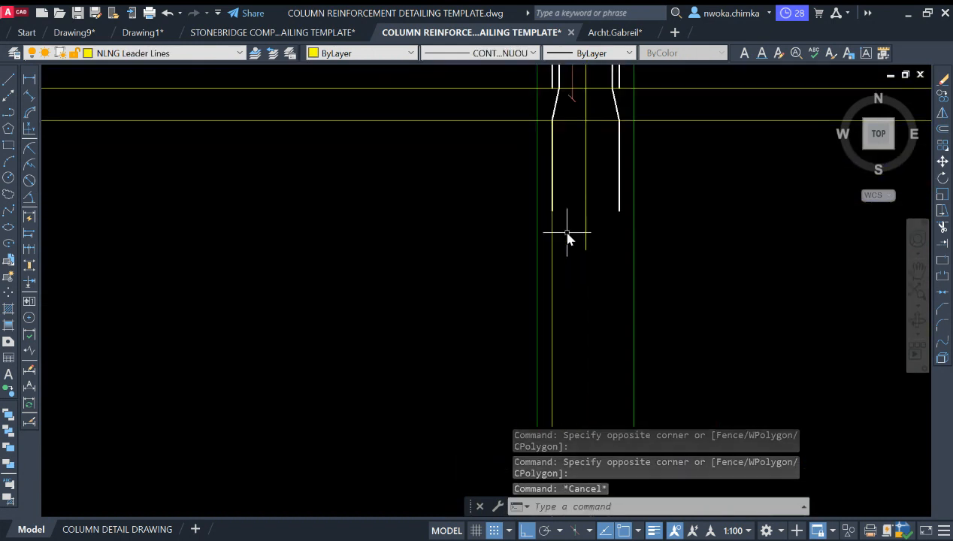
{"action": "left_click", "coordinate": [554, 243]}
{"action": "scroll", "coordinate": [582, 228], "scroll_direction": "down", "scroll_amount": 4}
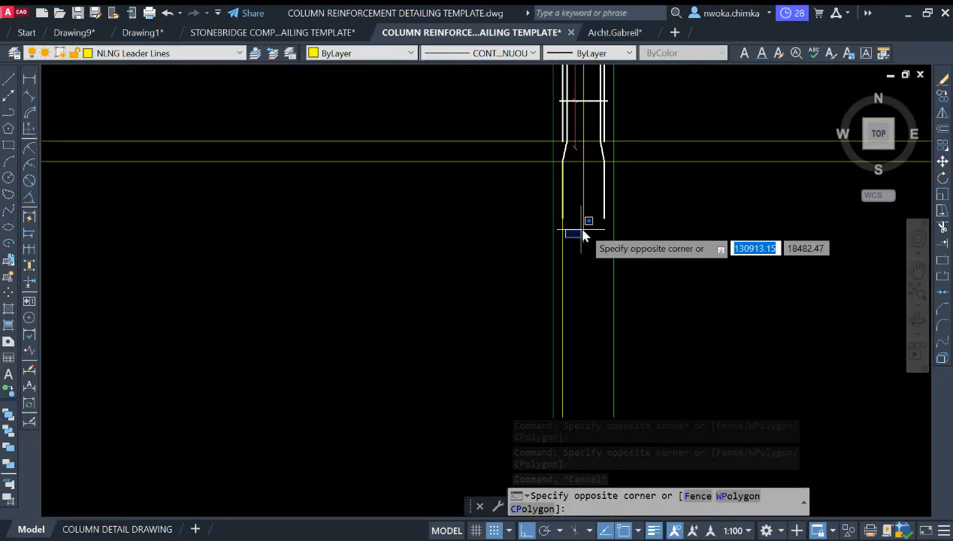
{"action": "scroll", "coordinate": [567, 257], "scroll_direction": "up", "scroll_amount": 4}
{"action": "key", "text": "Escape"}
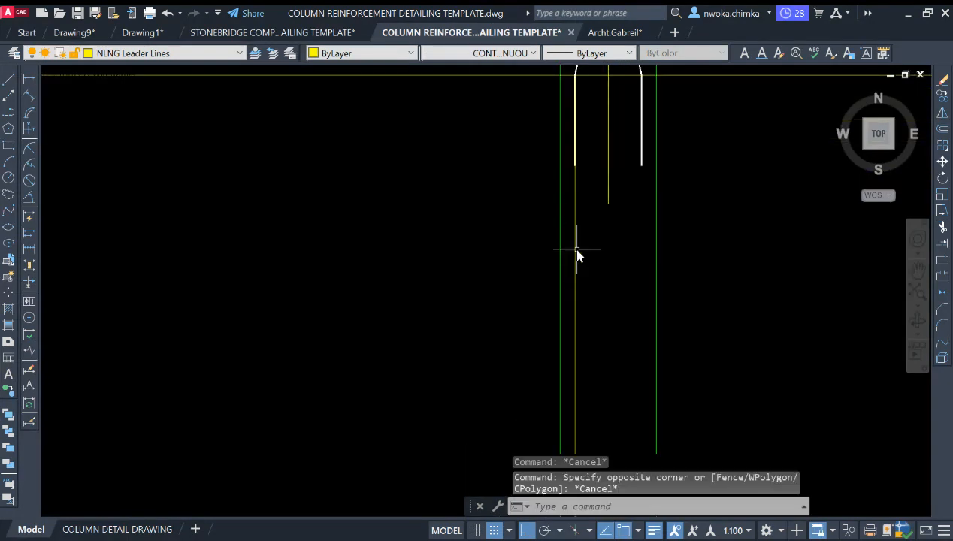
{"action": "left_click", "coordinate": [574, 252]}
{"action": "type", "text": "E"}
{"action": "key", "text": "Return"}
{"action": "scroll", "coordinate": [586, 248], "scroll_direction": "down", "scroll_amount": 5}
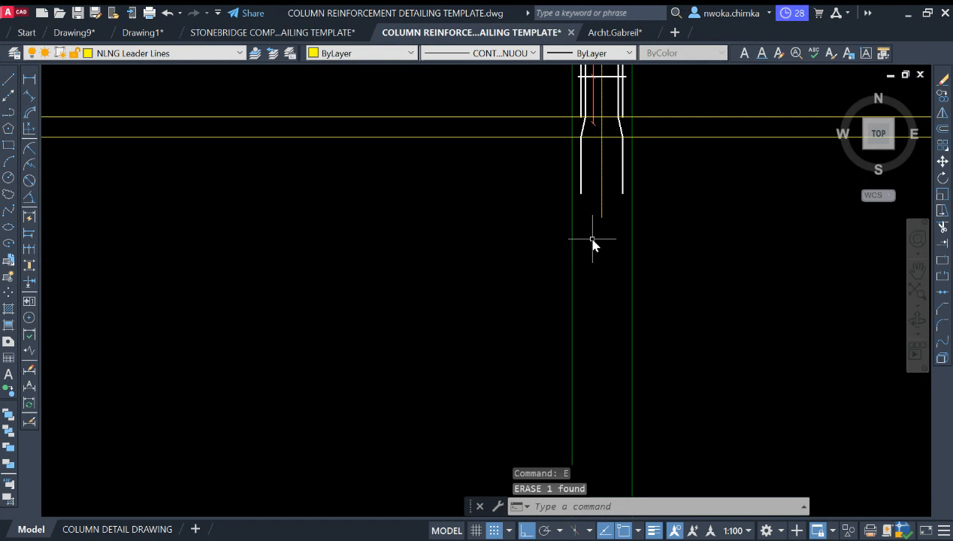
Extend both outer starter bars below the cranks down to the bend arcs in the footing
{"action": "scroll", "coordinate": [549, 272], "scroll_direction": "up", "scroll_amount": 5}
{"action": "left_click", "coordinate": [617, 291]}
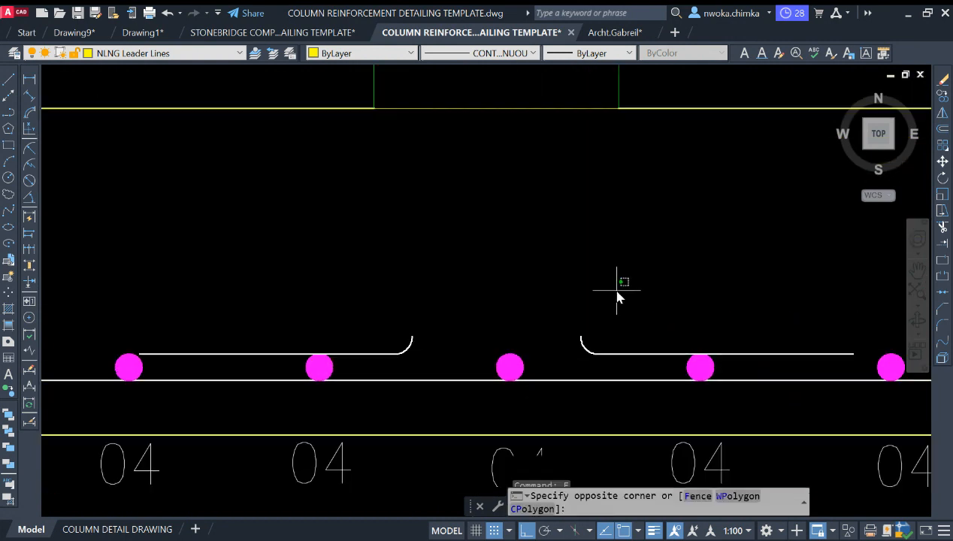
{"action": "left_click", "coordinate": [384, 348]}
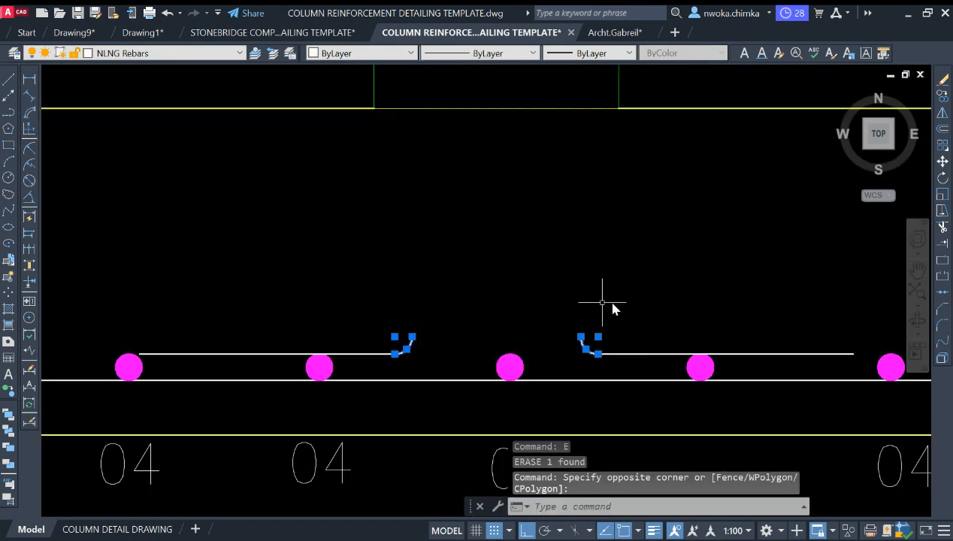
{"action": "key", "text": "Return"}
{"action": "scroll", "coordinate": [582, 323], "scroll_direction": "down", "scroll_amount": 6}
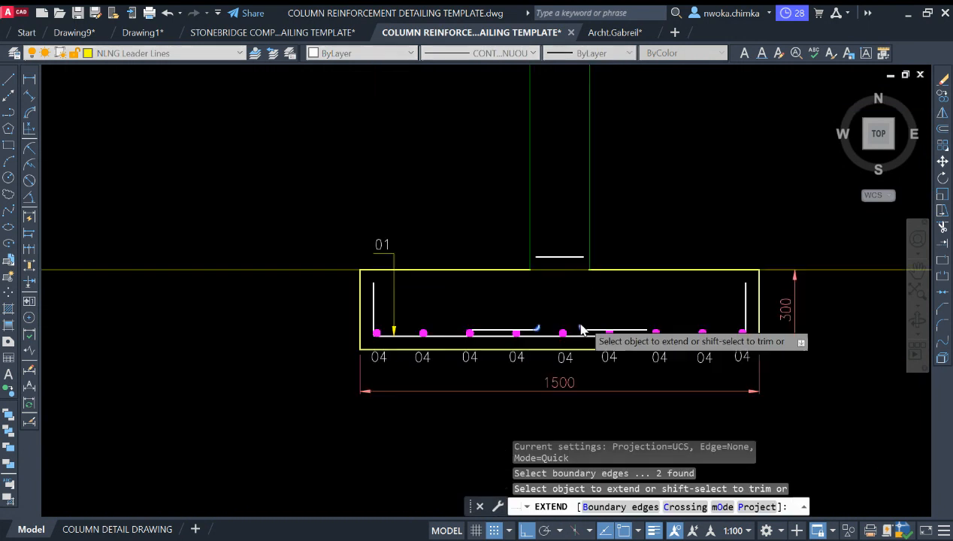
{"action": "middle_click_drag", "start_coordinate": [606, 224], "coordinate": [600, 422]}
{"action": "scroll", "coordinate": [600, 420], "scroll_direction": "down", "scroll_amount": 2}
{"action": "scroll", "coordinate": [592, 201], "scroll_direction": "up", "scroll_amount": 2}
{"action": "left_click", "coordinate": [572, 214]}
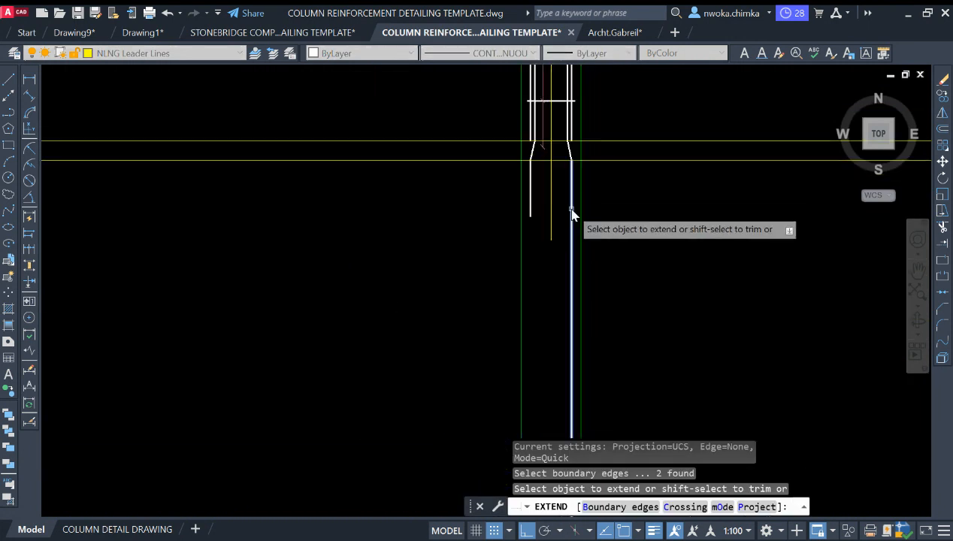
{"action": "left_click", "coordinate": [531, 214]}
{"action": "key", "text": "Escape"}
{"action": "scroll", "coordinate": [591, 294], "scroll_direction": "down", "scroll_amount": 4}
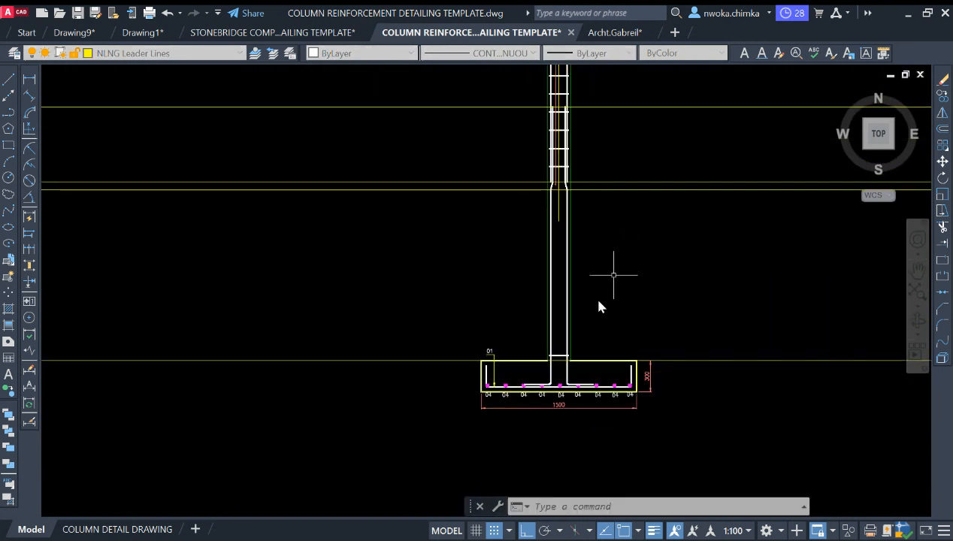
Examine the two starter bars from their bends in the footing up through the cranks and the lap zone
{"action": "scroll", "coordinate": [589, 366], "scroll_direction": "up", "scroll_amount": 4}
{"action": "scroll", "coordinate": [610, 398], "scroll_direction": "up", "scroll_amount": 2}
{"action": "left_click", "coordinate": [569, 378]}
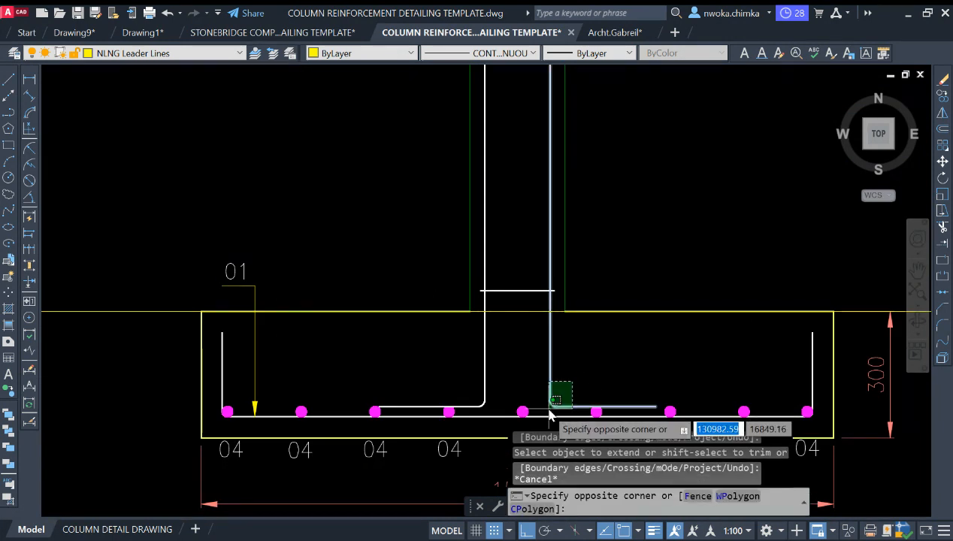
{"action": "left_click", "coordinate": [551, 404]}
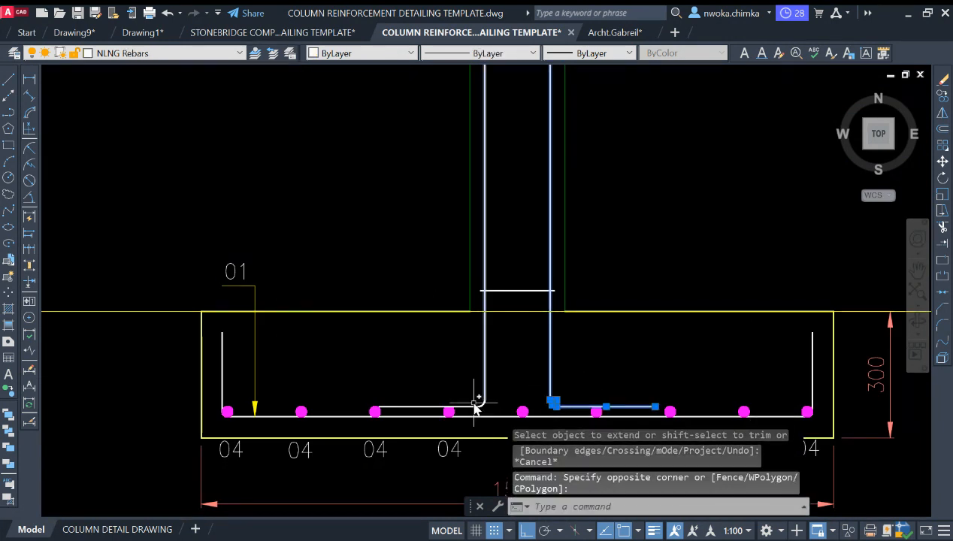
{"action": "left_click", "coordinate": [496, 368]}
{"action": "left_click", "coordinate": [474, 416]}
{"action": "scroll", "coordinate": [557, 356], "scroll_direction": "down", "scroll_amount": 4}
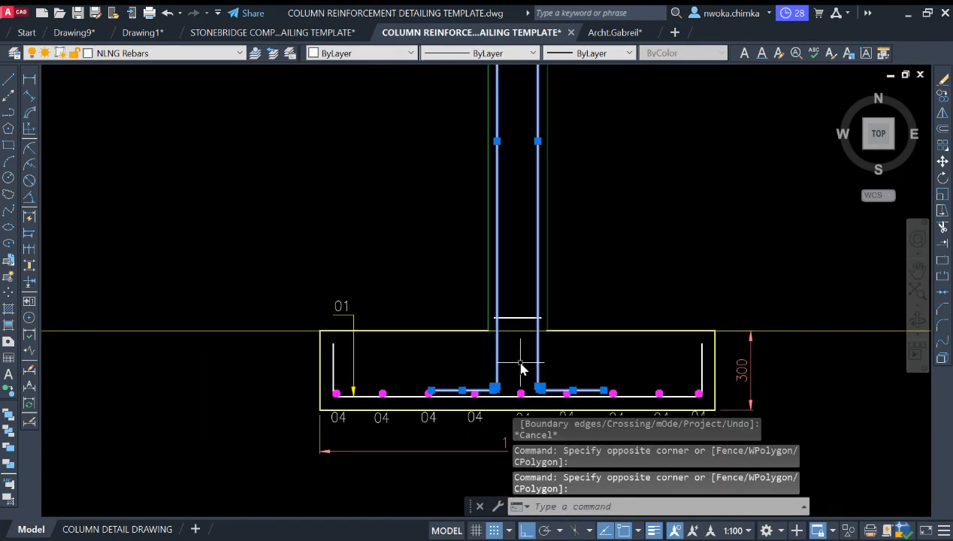
{"action": "scroll", "coordinate": [539, 274], "scroll_direction": "up", "scroll_amount": 4}
{"action": "scroll", "coordinate": [553, 286], "scroll_direction": "up", "scroll_amount": 1}
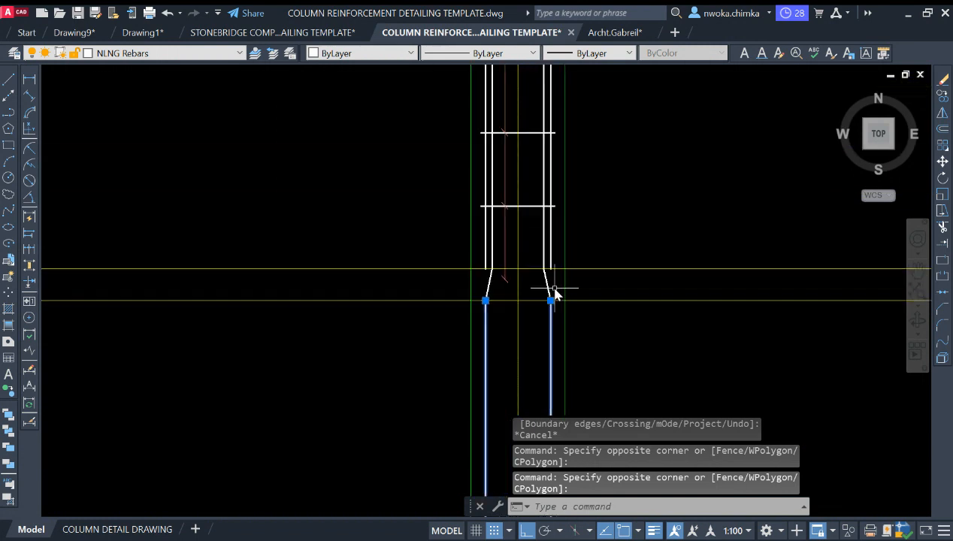
{"action": "scroll", "coordinate": [567, 292], "scroll_direction": "down", "scroll_amount": 3}
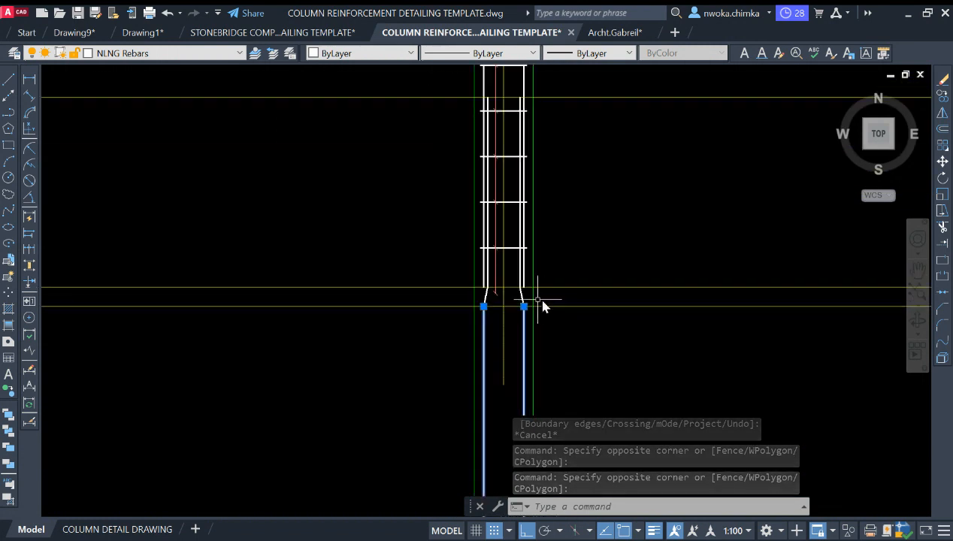
{"action": "scroll", "coordinate": [544, 304], "scroll_direction": "up", "scroll_amount": 1}
{"action": "scroll", "coordinate": [547, 307], "scroll_direction": "down", "scroll_amount": 3}
{"action": "scroll", "coordinate": [541, 303], "scroll_direction": "up", "scroll_amount": 3}
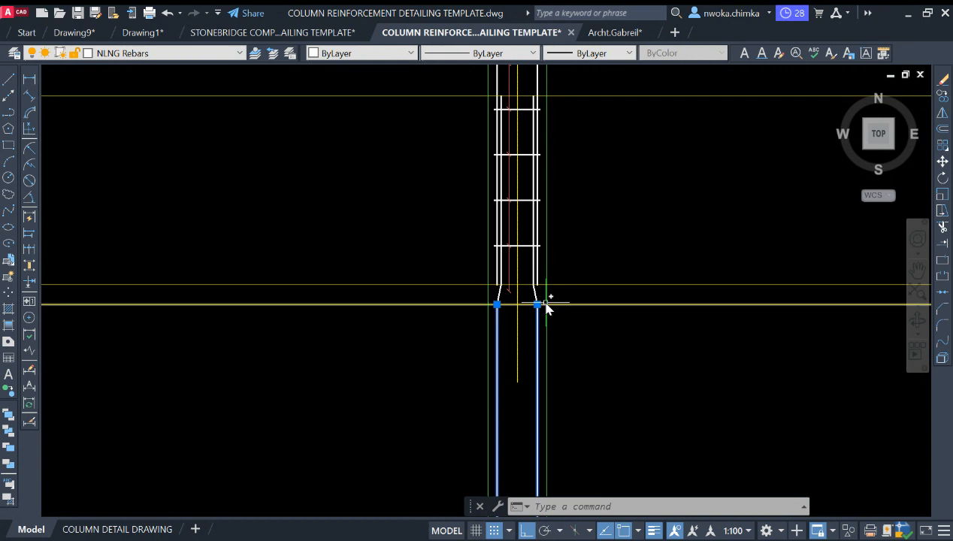
{"action": "scroll", "coordinate": [548, 307], "scroll_direction": "up", "scroll_amount": 1}
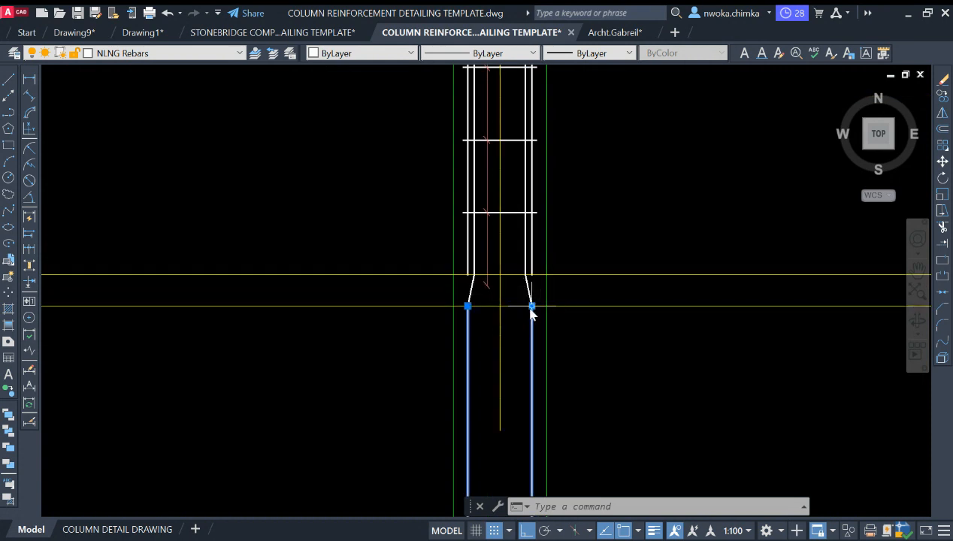
{"action": "middle_click_drag", "start_coordinate": [527, 294], "coordinate": [532, 351]}
{"action": "scroll", "coordinate": [530, 256], "scroll_direction": "down", "scroll_amount": 1}
{"action": "middle_click_drag", "start_coordinate": [528, 220], "coordinate": [532, 260]}
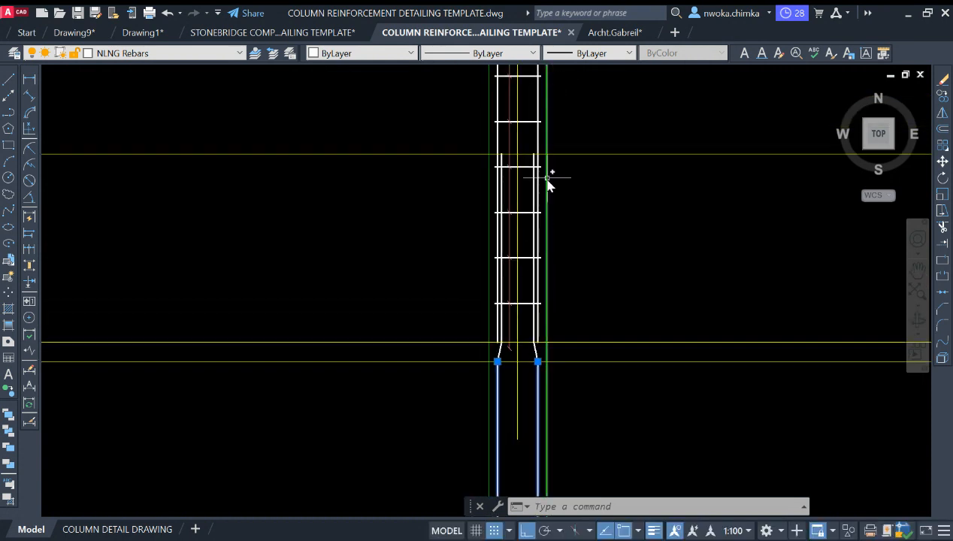
{"action": "scroll", "coordinate": [535, 342], "scroll_direction": "up", "scroll_amount": 2}
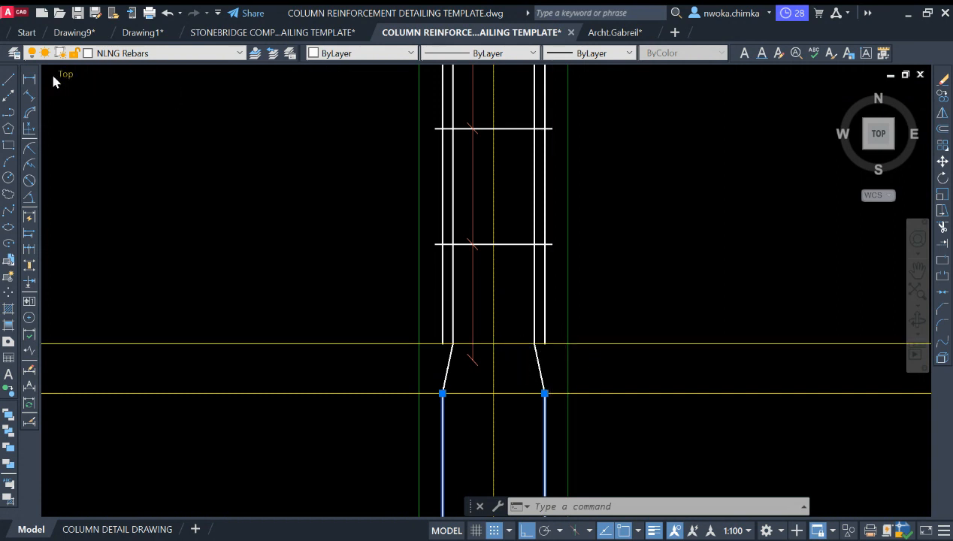
{"action": "key", "text": "Return"}
{"action": "left_click", "coordinate": [569, 345]}
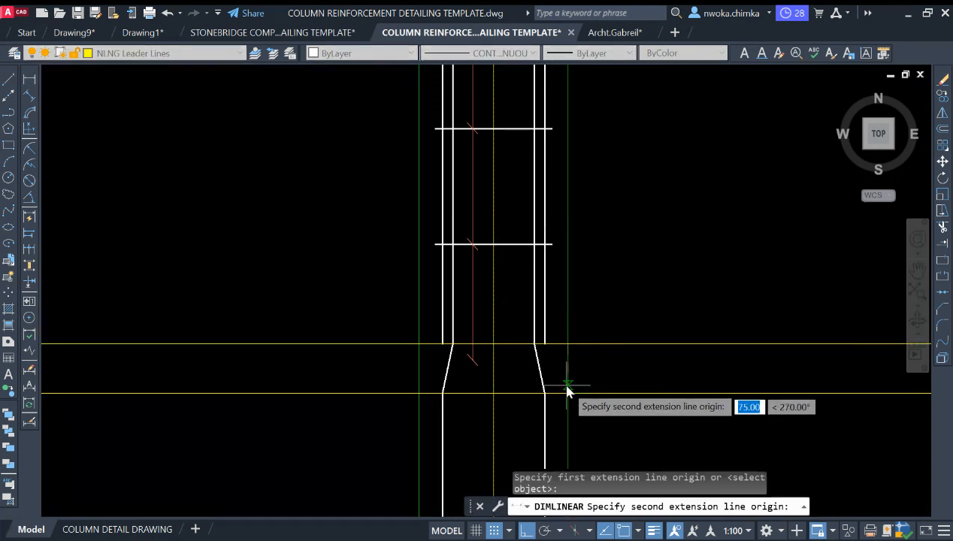
{"action": "left_click", "coordinate": [569, 393]}
{"action": "key", "text": "Escape"}
{"action": "scroll", "coordinate": [547, 393], "scroll_direction": "up", "scroll_amount": 1}
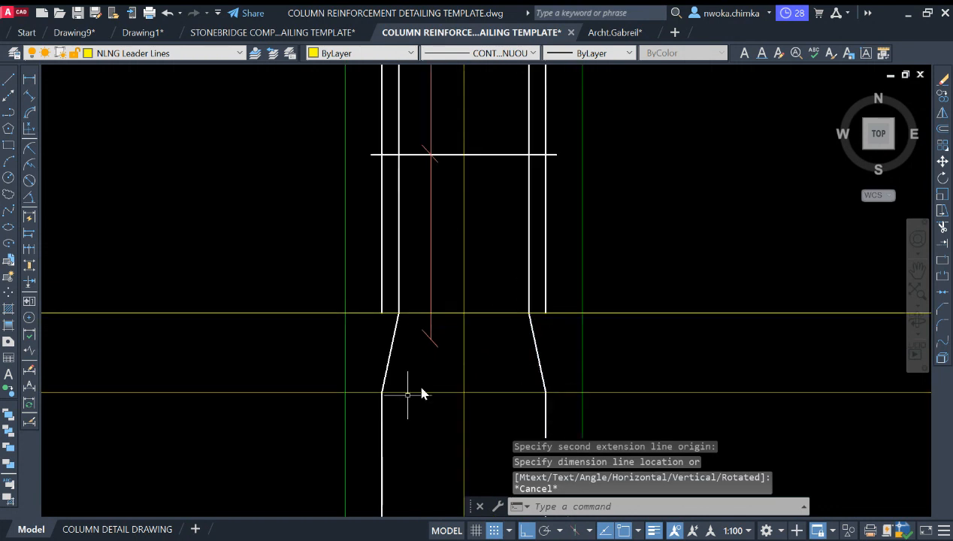
{"action": "scroll", "coordinate": [500, 187], "scroll_direction": "down", "scroll_amount": 6}
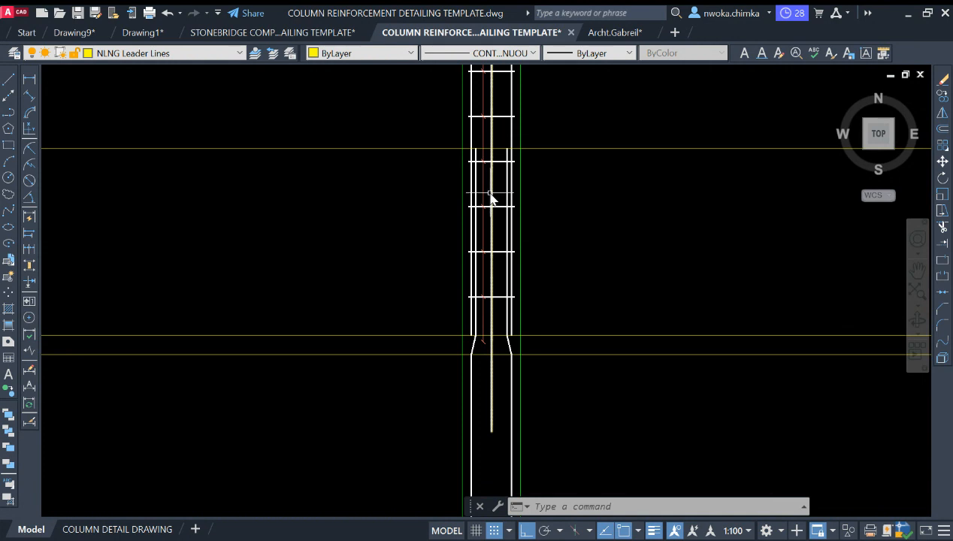
{"action": "scroll", "coordinate": [492, 214], "scroll_direction": "down", "scroll_amount": 1}
{"action": "middle_click_drag", "start_coordinate": [498, 239], "coordinate": [515, 262]}
{"action": "scroll", "coordinate": [547, 329], "scroll_direction": "up", "scroll_amount": 2}
{"action": "left_click", "coordinate": [559, 338]}
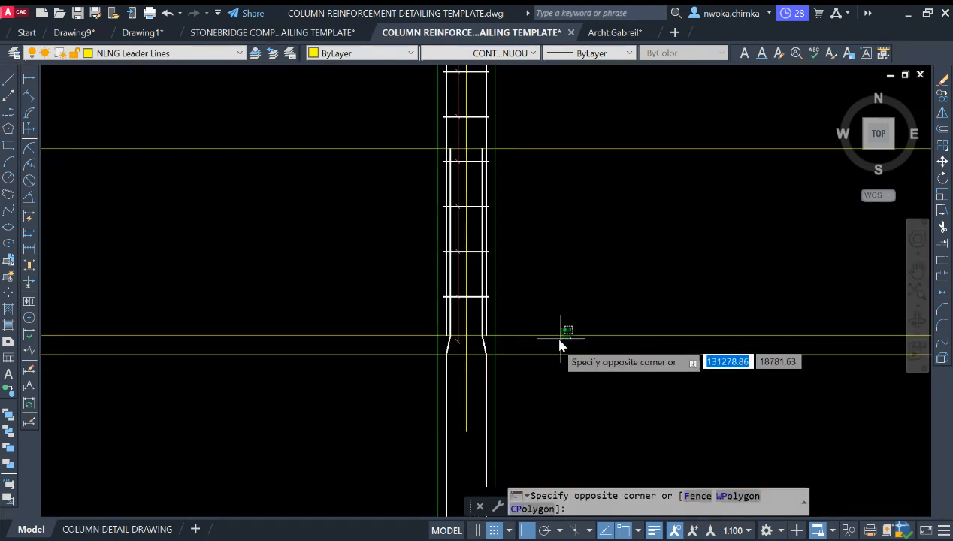
{"action": "left_click", "coordinate": [559, 328]}
{"action": "scroll", "coordinate": [526, 326], "scroll_direction": "up", "scroll_amount": 2}
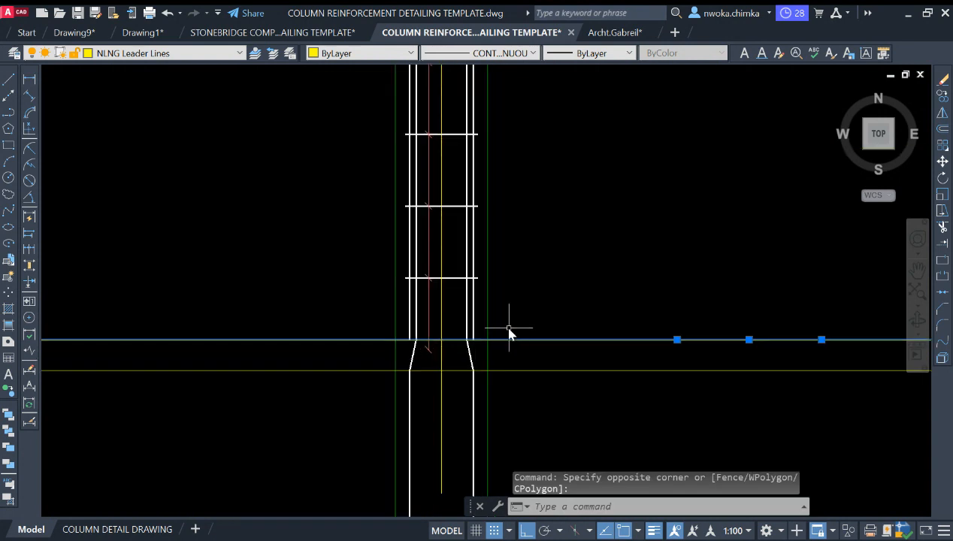
{"action": "key", "text": "Escape"}
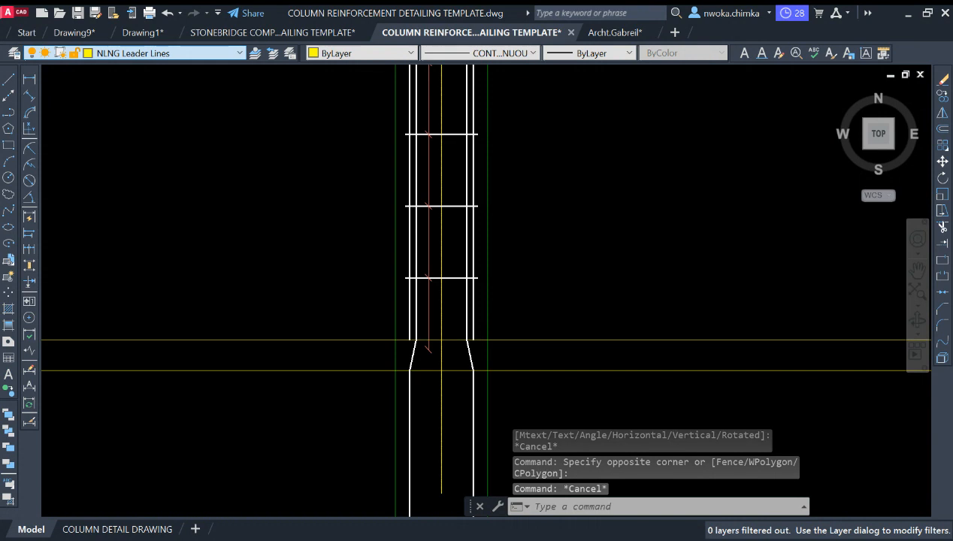
Add a vertical linear dimension between the two horizontal construction lines at the cranks, just right of the column
{"action": "left_click", "coordinate": [29, 78]}
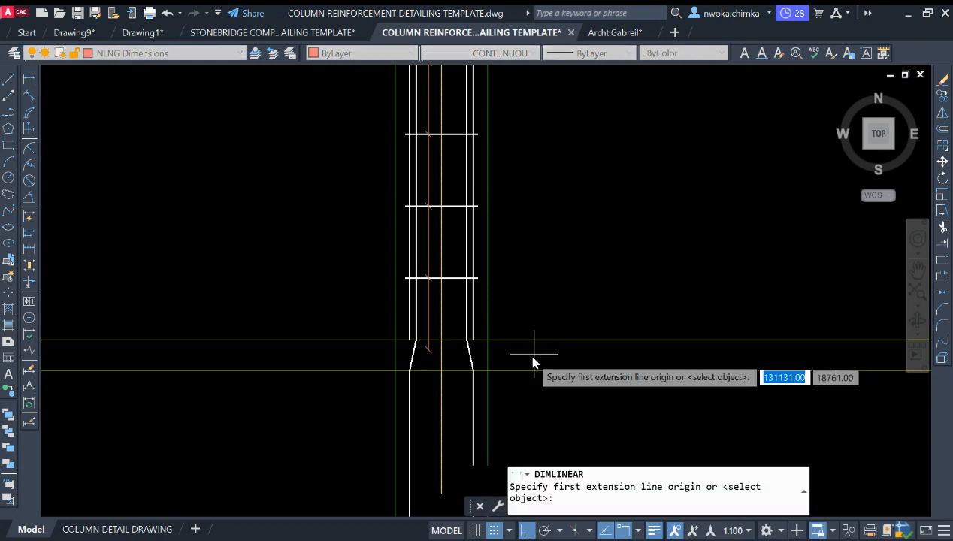
{"action": "scroll", "coordinate": [545, 370], "scroll_direction": "down", "scroll_amount": 2}
{"action": "left_click", "coordinate": [548, 371]}
{"action": "left_click", "coordinate": [546, 352]}
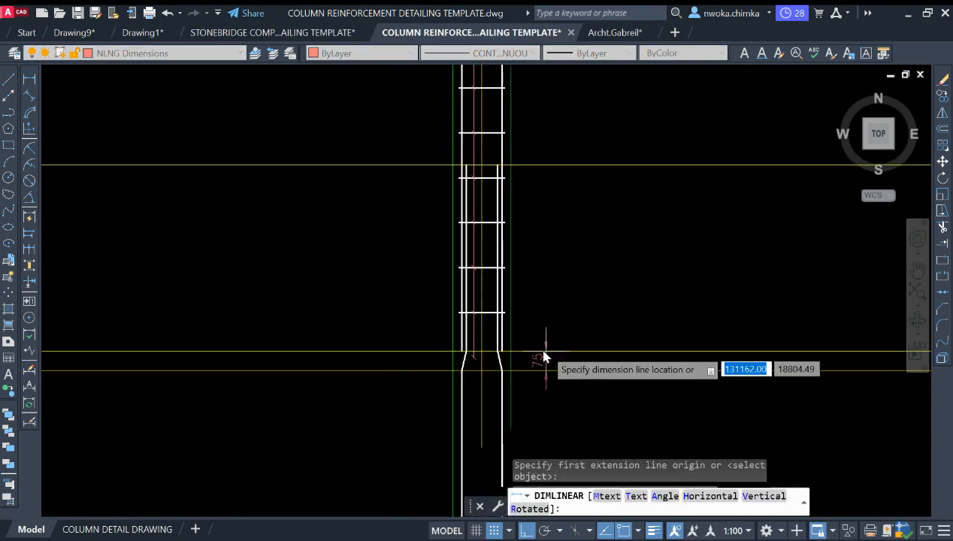
{"action": "left_click", "coordinate": [545, 357]}
Move the crank dimension's text up above the upper construction line
{"action": "scroll", "coordinate": [546, 357], "scroll_direction": "up", "scroll_amount": 2}
{"action": "left_click", "coordinate": [547, 346]}
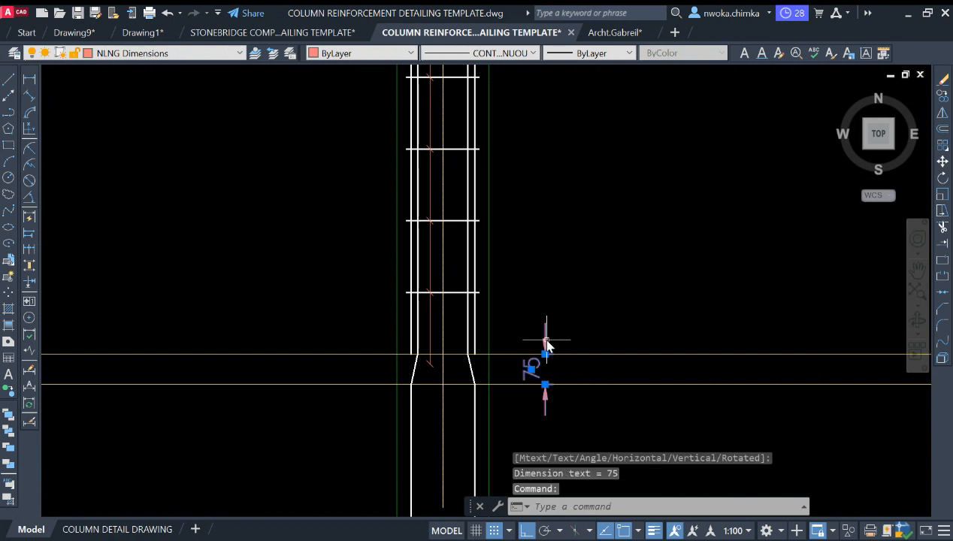
{"action": "left_click", "coordinate": [532, 368]}
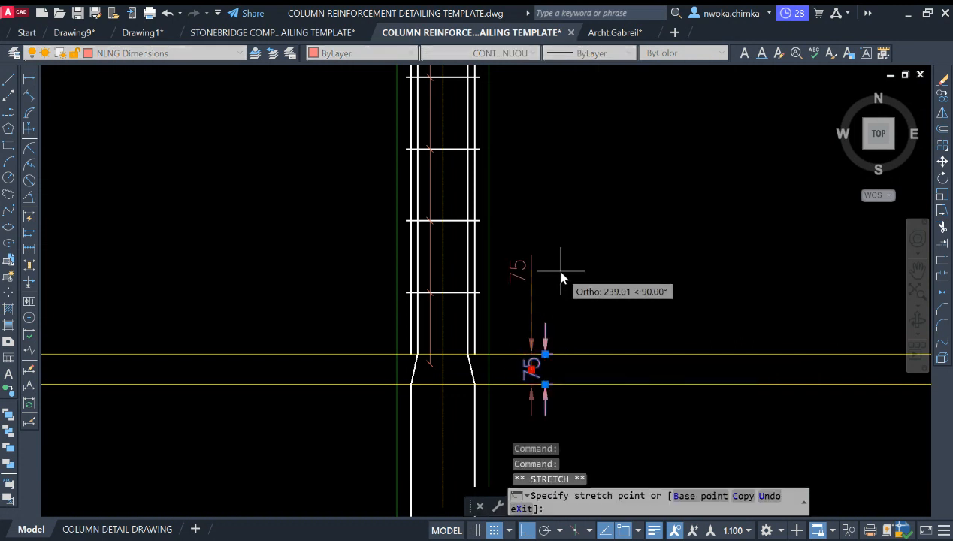
{"action": "left_click", "coordinate": [560, 272]}
{"action": "key", "text": "Escape"}
Change the crank dimension's text to "75mm kicker"
{"action": "scroll", "coordinate": [532, 271], "scroll_direction": "up", "scroll_amount": 2}
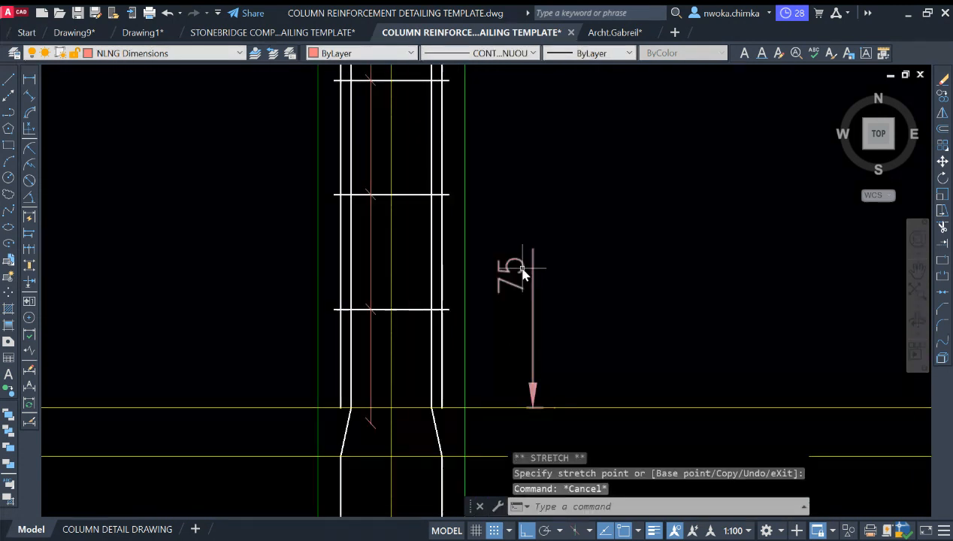
{"action": "double_click", "coordinate": [520, 263]}
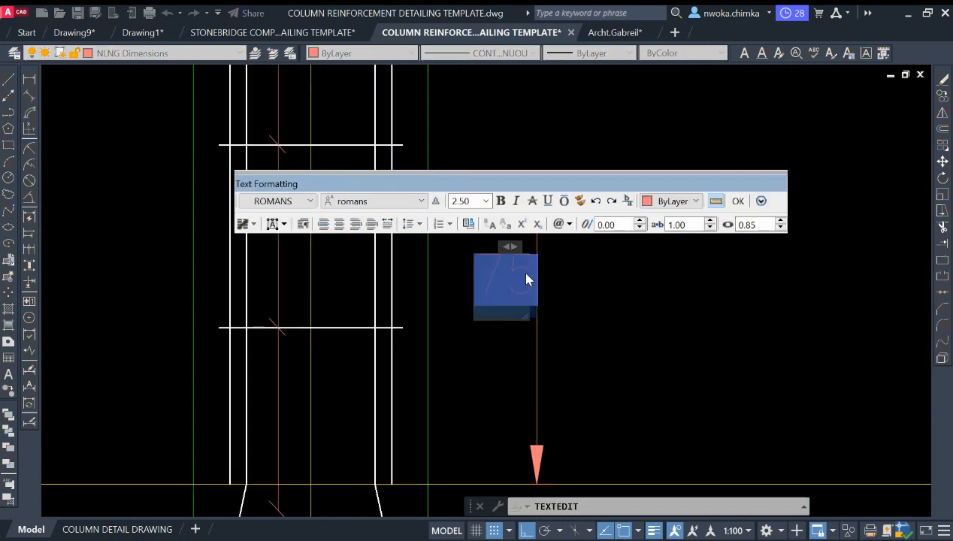
{"action": "left_click", "coordinate": [526, 279]}
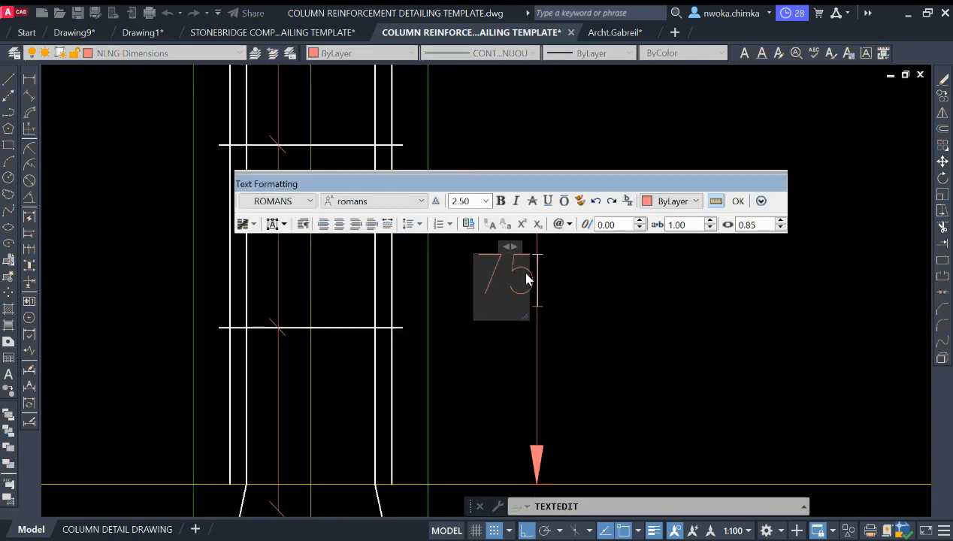
{"action": "type", "text": "mm "}
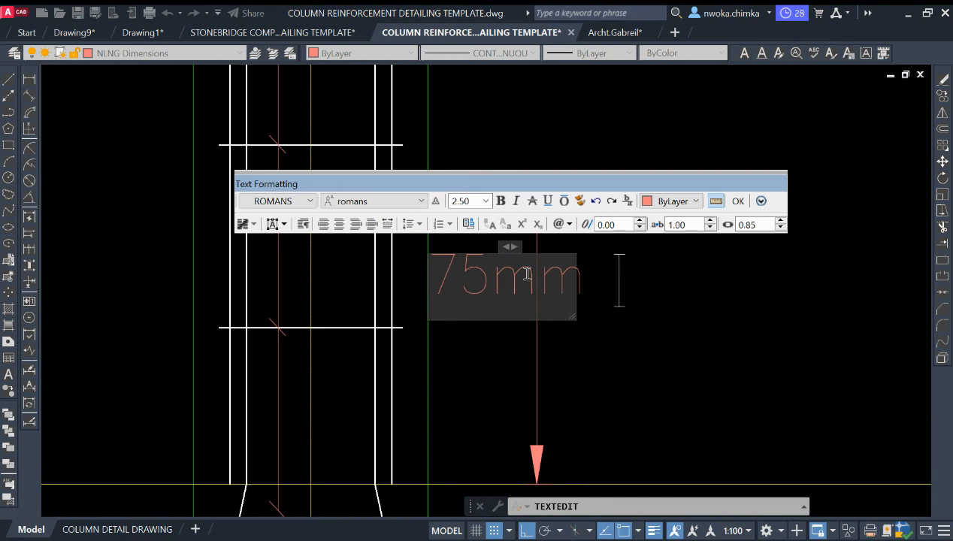
{"action": "type", "text": "ki"}
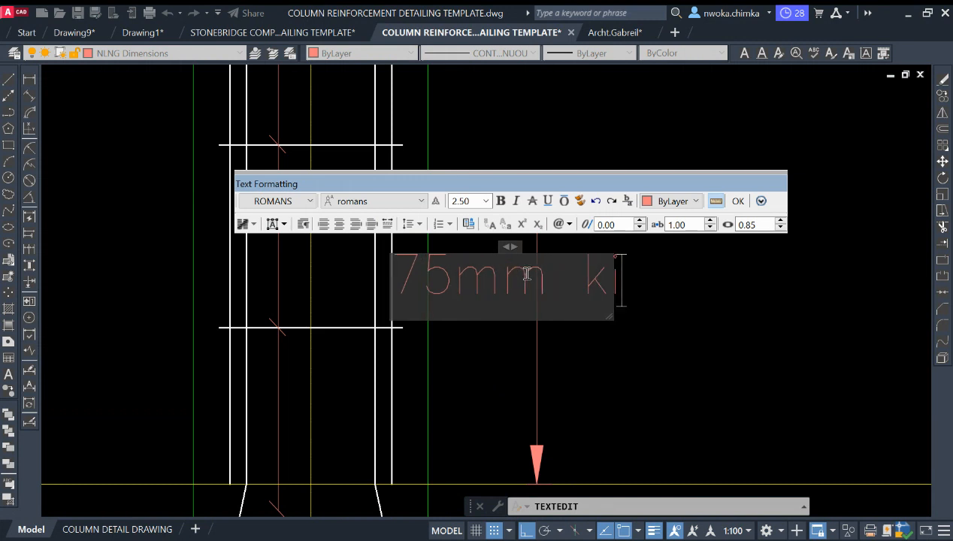
{"action": "type", "text": "c"}
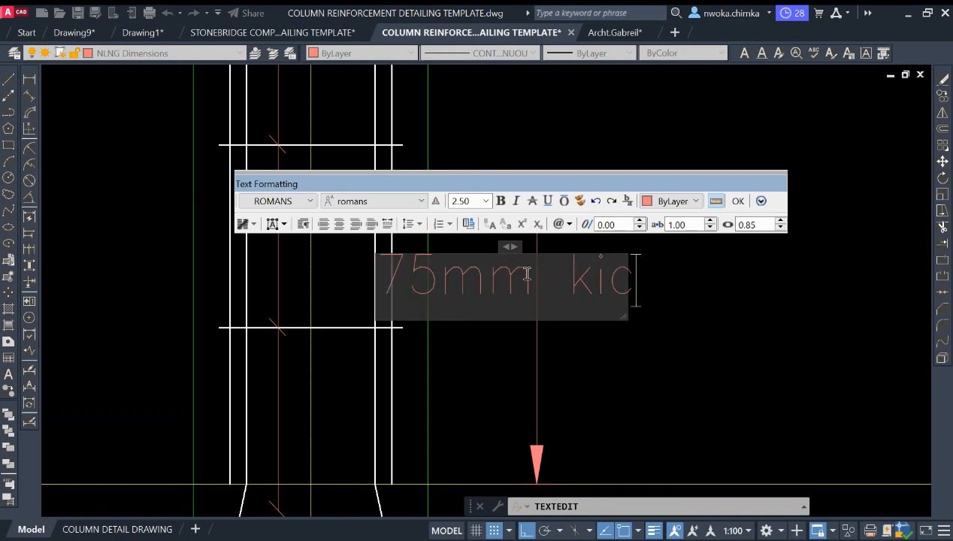
{"action": "type", "text": "ker"}
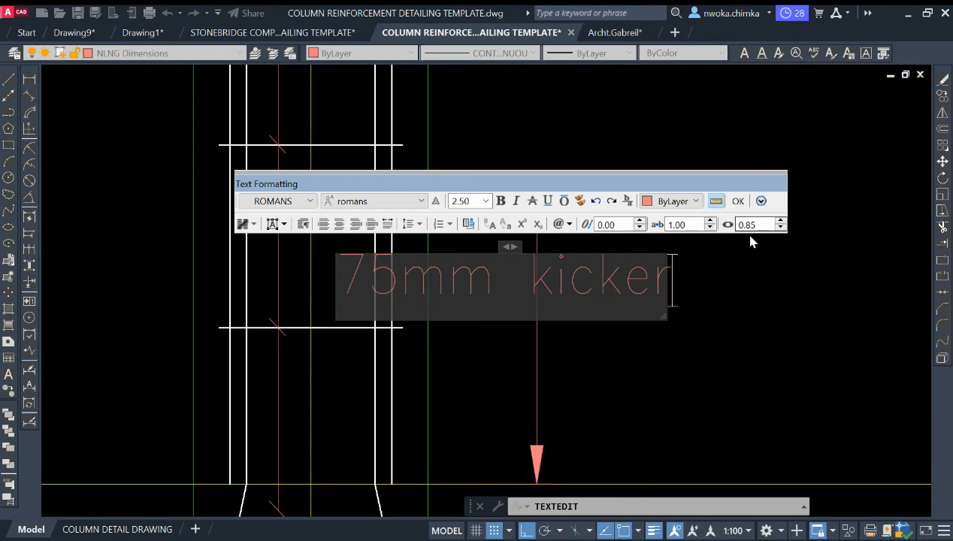
{"action": "left_click", "coordinate": [739, 205]}
{"action": "scroll", "coordinate": [617, 272], "scroll_direction": "down", "scroll_amount": 4}
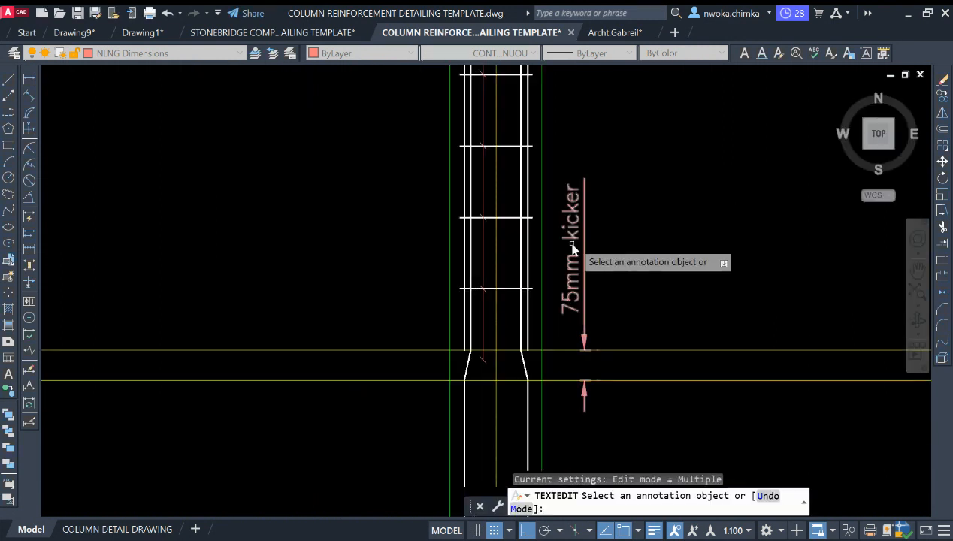
{"action": "scroll", "coordinate": [579, 391], "scroll_direction": "up", "scroll_amount": 2}
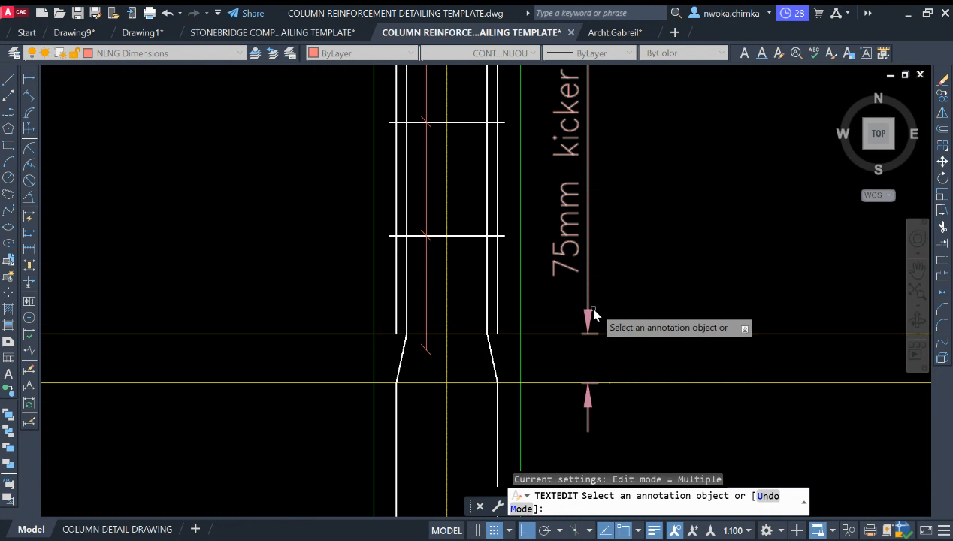
{"action": "key", "text": "Escape"}
Stretch both extension line origins of the kicker dimension to the column's right edge
{"action": "left_click", "coordinate": [588, 297]}
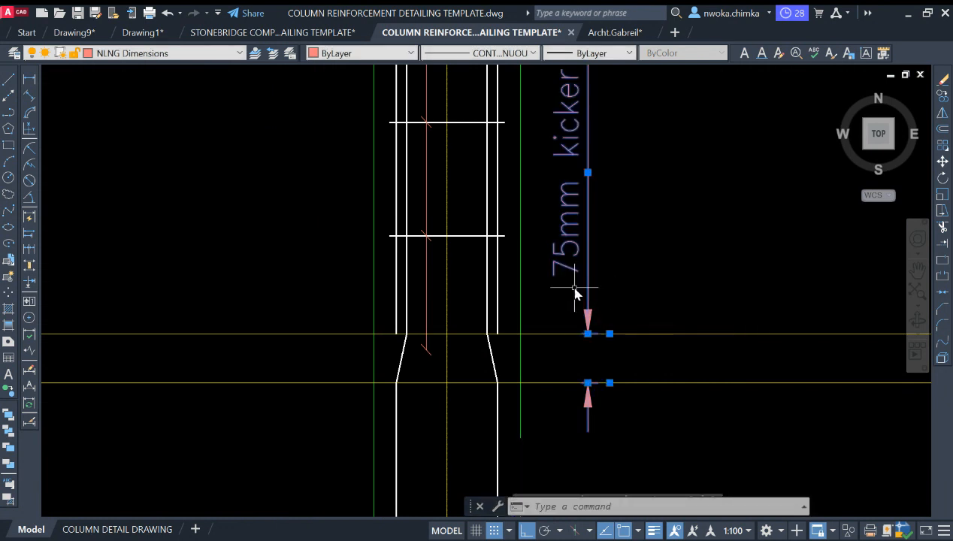
{"action": "left_click", "coordinate": [579, 333]}
{"action": "left_click", "coordinate": [610, 334]}
{"action": "left_click", "coordinate": [610, 333]}
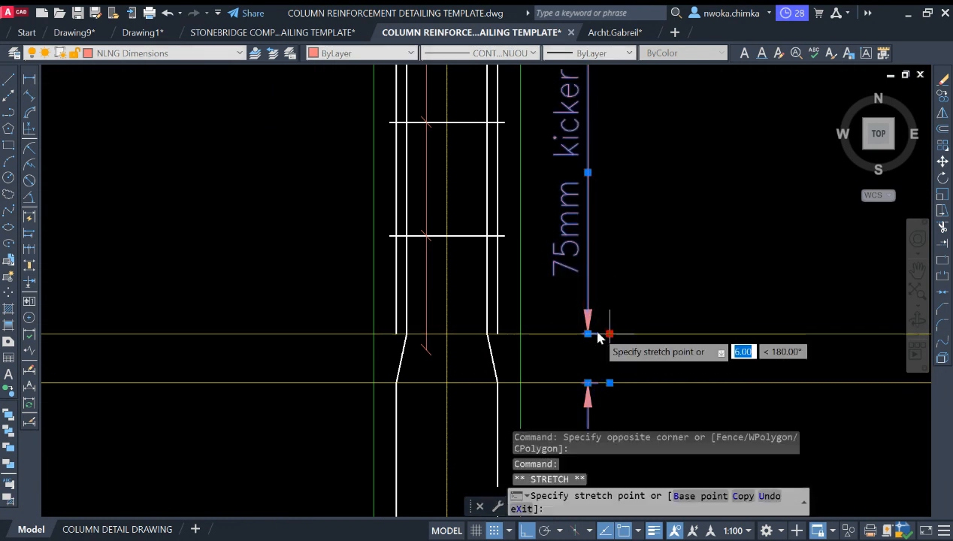
{"action": "left_click", "coordinate": [520, 334]}
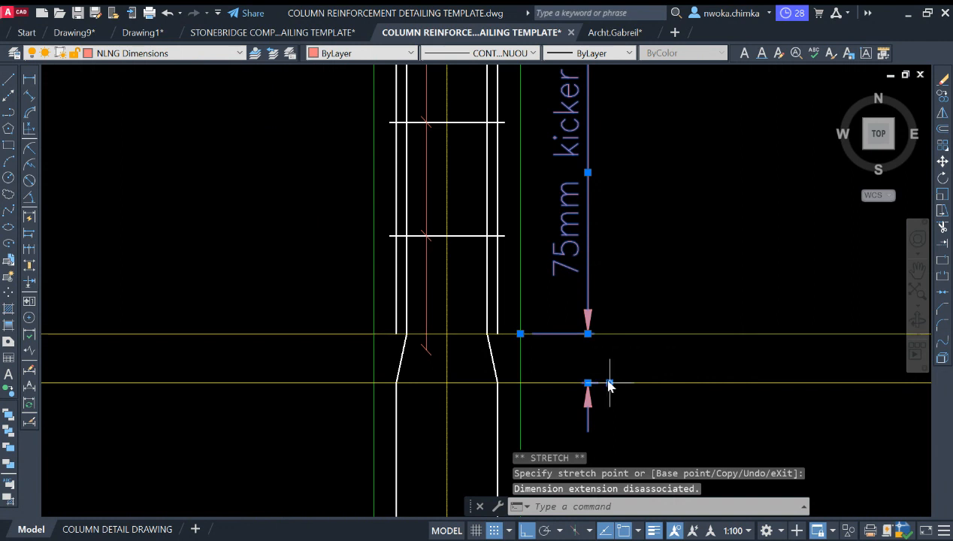
{"action": "left_click", "coordinate": [520, 384]}
{"action": "key", "text": "Escape"}
Add a vertical linear dimension from the lower crank line to the top of the starter bars, outside the kicker dimension
{"action": "scroll", "coordinate": [565, 344], "scroll_direction": "down", "scroll_amount": 4}
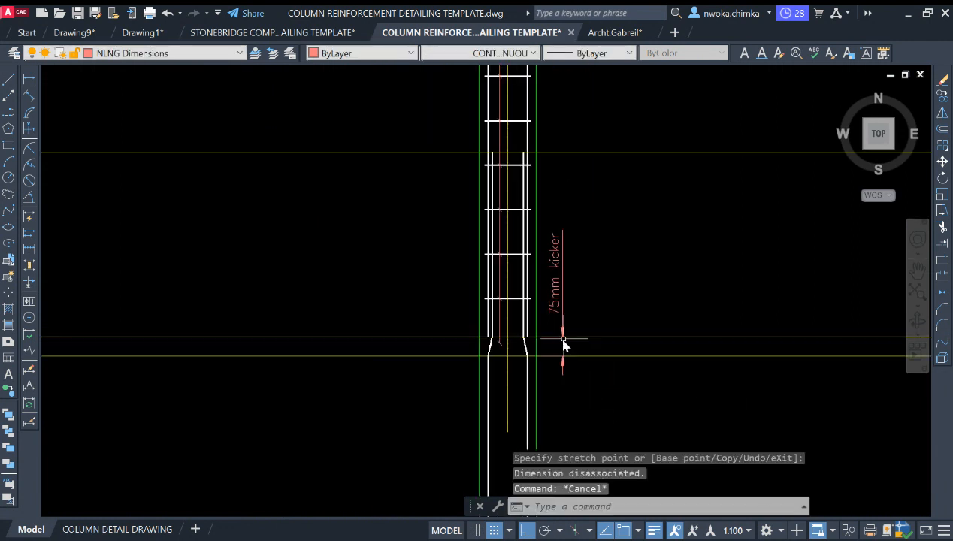
{"action": "middle_click_drag", "start_coordinate": [558, 267], "coordinate": [487, 269]}
{"action": "left_click", "coordinate": [31, 81]}
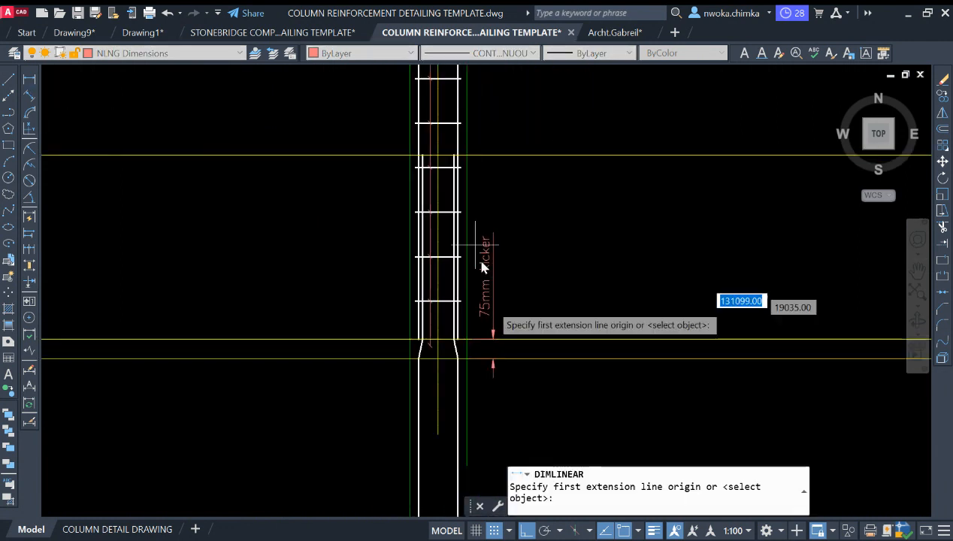
{"action": "scroll", "coordinate": [490, 346], "scroll_direction": "up", "scroll_amount": 2}
{"action": "middle_click_drag", "start_coordinate": [451, 340], "coordinate": [498, 342]}
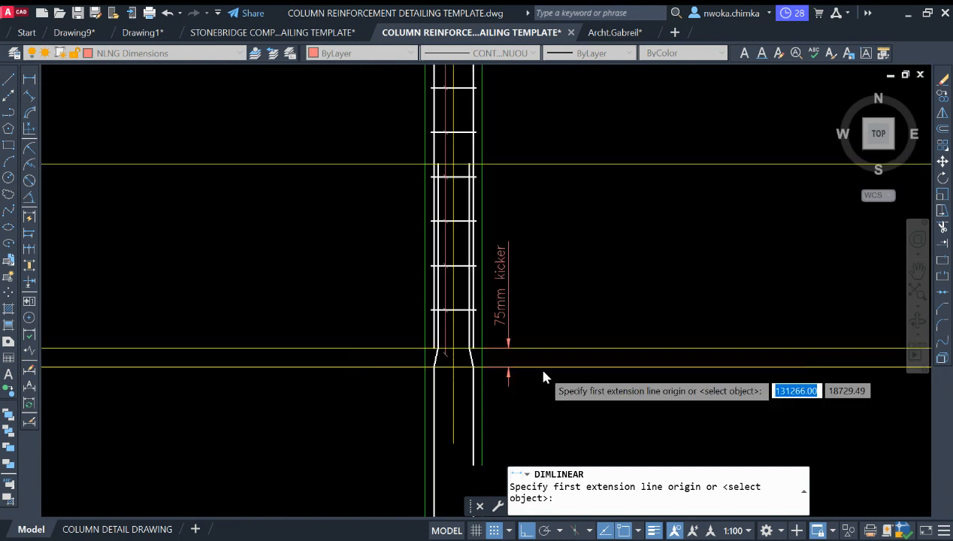
{"action": "left_click", "coordinate": [498, 370]}
{"action": "scroll", "coordinate": [559, 327], "scroll_direction": "down", "scroll_amount": 3}
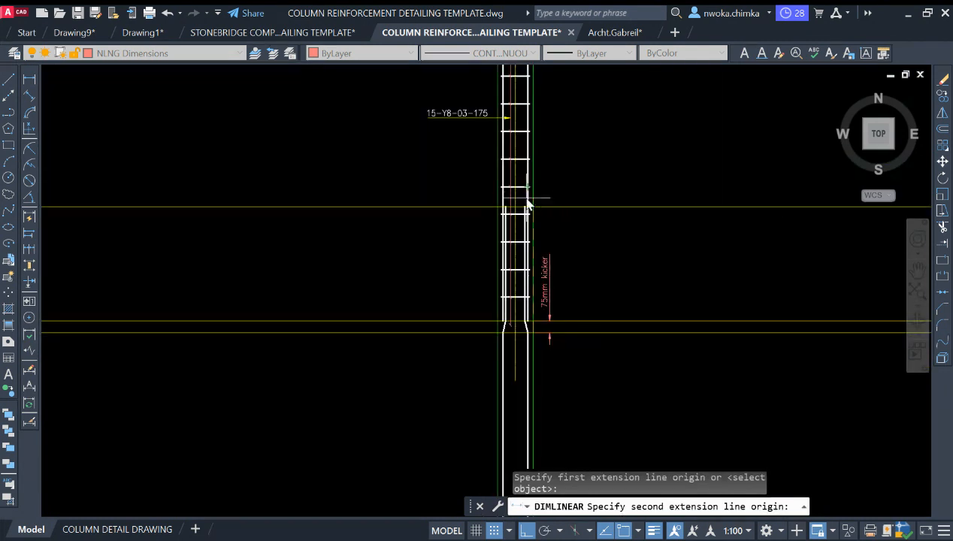
{"action": "scroll", "coordinate": [528, 207], "scroll_direction": "up", "scroll_amount": 3}
{"action": "left_click", "coordinate": [531, 207]}
{"action": "scroll", "coordinate": [532, 207], "scroll_direction": "down", "scroll_amount": 2}
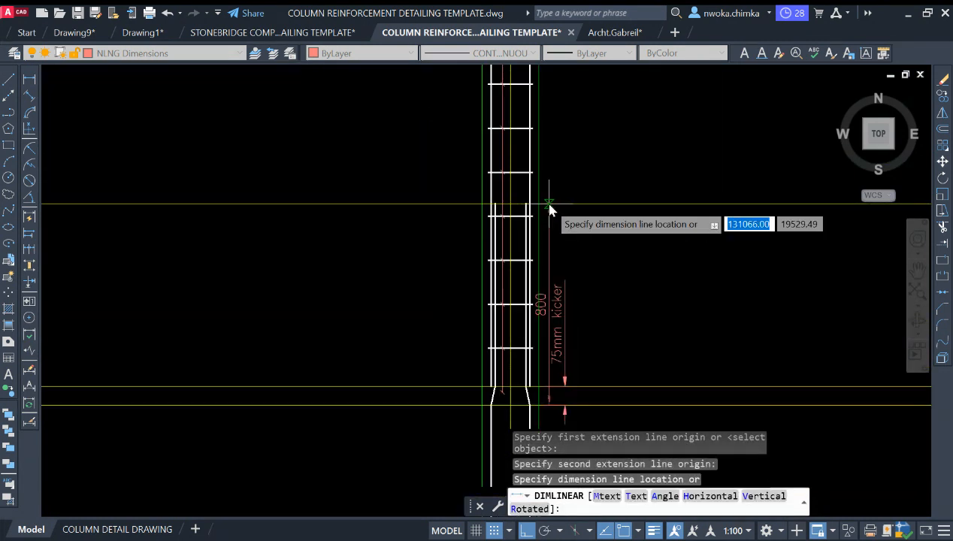
{"action": "middle_click_drag", "start_coordinate": [589, 251], "coordinate": [558, 215]}
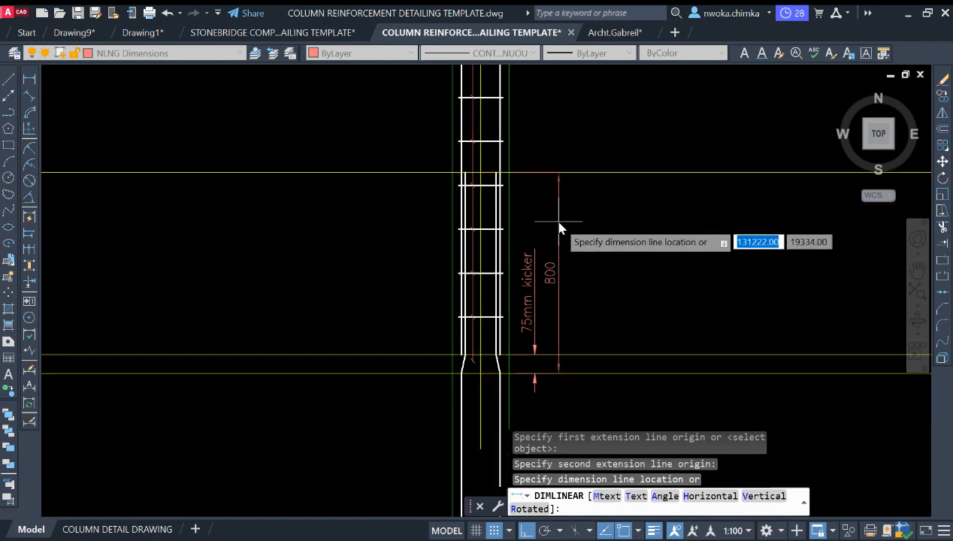
{"action": "left_click", "coordinate": [561, 218]}
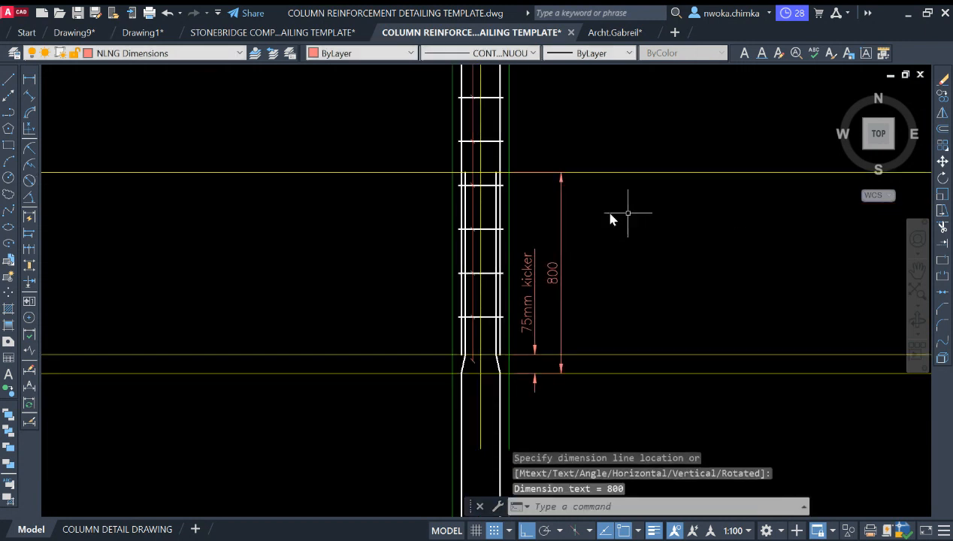
{"action": "left_click", "coordinate": [32, 85]}
{"action": "key", "text": "Escape"}
Copy the SLAB label from the slab dimension to beside the 800 dimension line
{"action": "scroll", "coordinate": [527, 242], "scroll_direction": "down", "scroll_amount": 3}
{"action": "scroll", "coordinate": [548, 162], "scroll_direction": "up", "scroll_amount": 3}
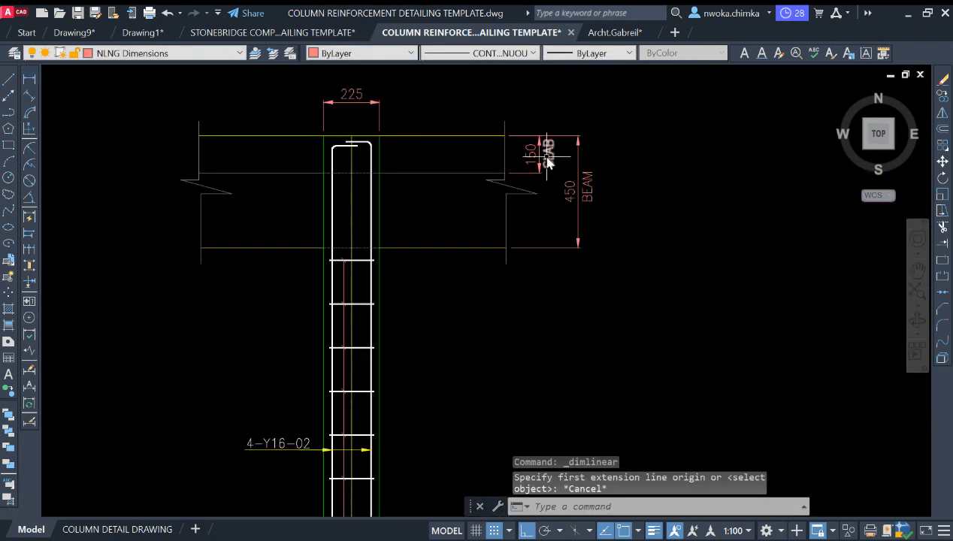
{"action": "key", "text": "Return"}
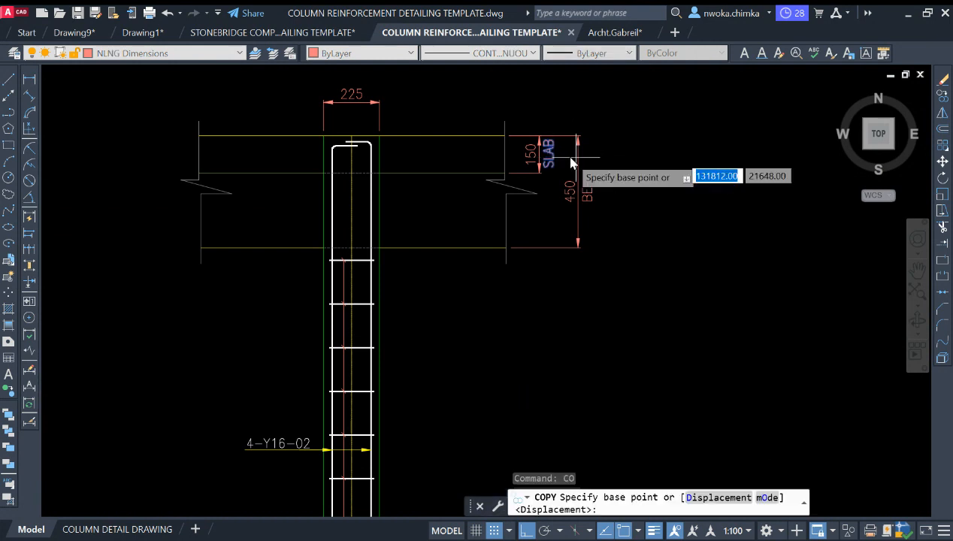
{"action": "scroll", "coordinate": [570, 157], "scroll_direction": "up", "scroll_amount": 2}
{"action": "left_click", "coordinate": [539, 149]}
{"action": "scroll", "coordinate": [550, 120], "scroll_direction": "down", "scroll_amount": 4}
{"action": "middle_click_drag", "start_coordinate": [548, 367], "coordinate": [493, 230]}
{"action": "scroll", "coordinate": [493, 229], "scroll_direction": "up", "scroll_amount": 2}
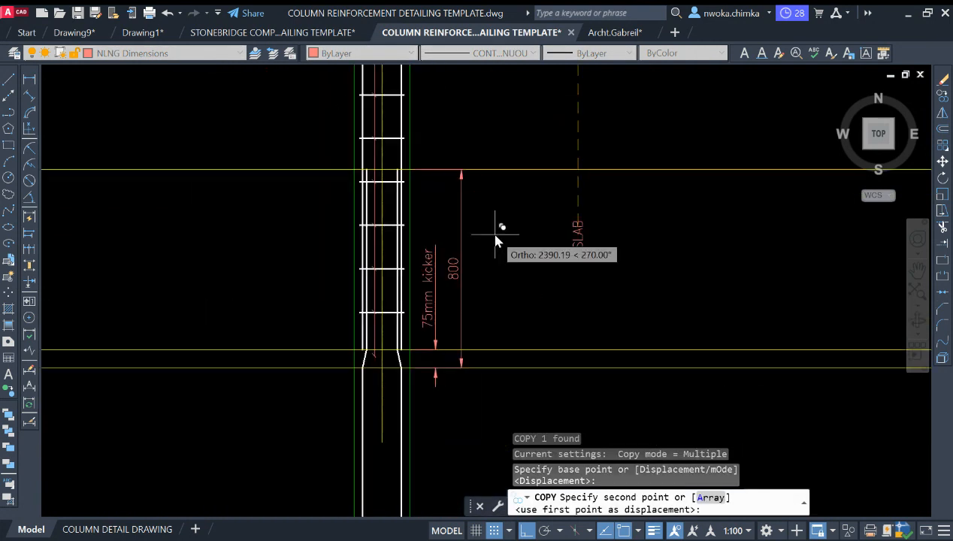
{"action": "scroll", "coordinate": [493, 229], "scroll_direction": "up", "scroll_amount": 2}
{"action": "key", "text": "F8"}
{"action": "scroll", "coordinate": [466, 256], "scroll_direction": "up", "scroll_amount": 2}
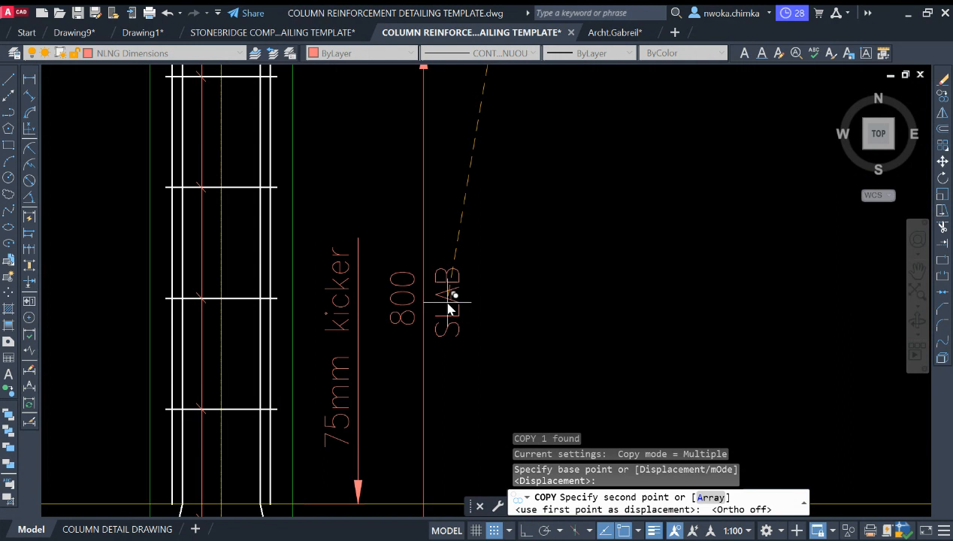
{"action": "left_click", "coordinate": [448, 305]}
{"action": "key", "text": "Escape"}
Change the copied label's text to "LAPPING"
{"action": "double_click", "coordinate": [451, 299]}
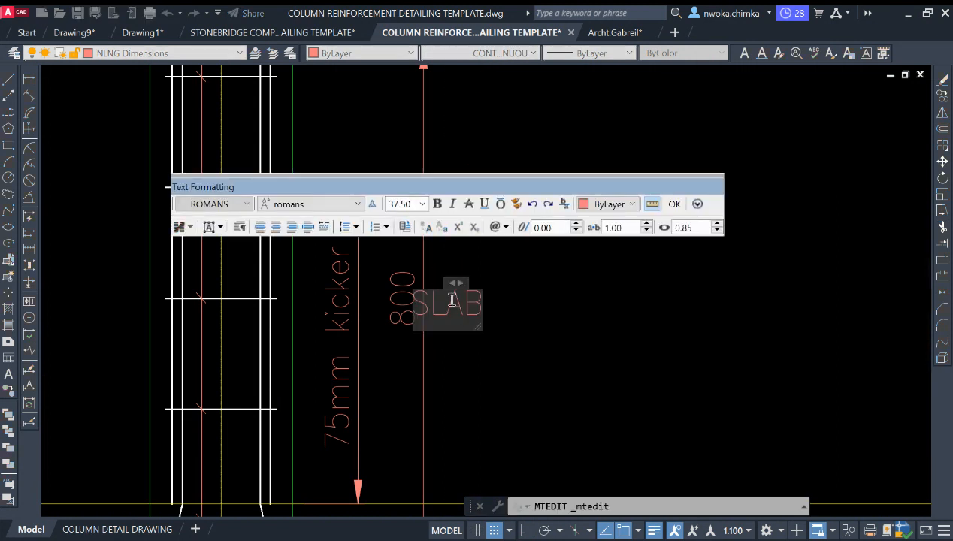
{"action": "double_click", "coordinate": [451, 299]}
{"action": "key", "text": "Delete"}
{"action": "type", "text": "app"}
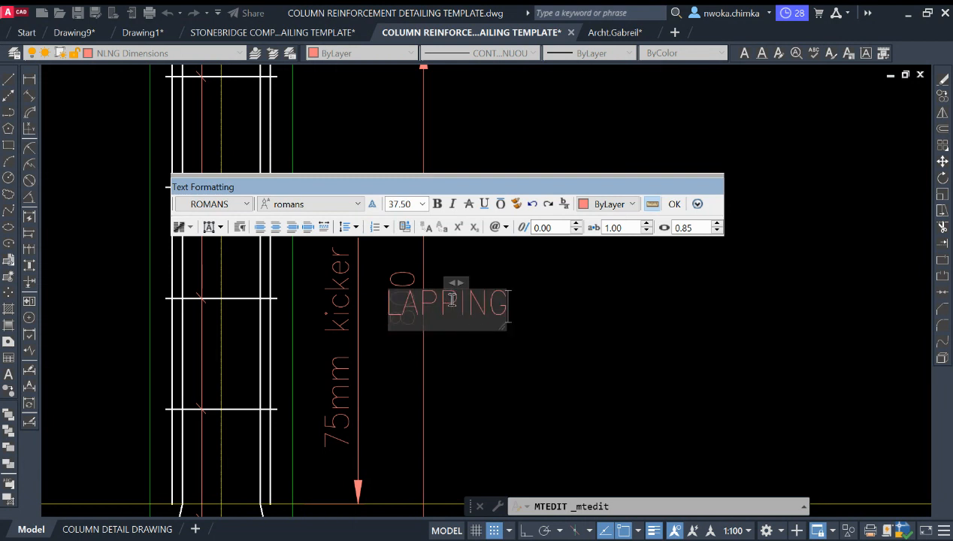
{"action": "left_click", "coordinate": [686, 304]}
{"action": "scroll", "coordinate": [526, 169], "scroll_direction": "down", "scroll_amount": 2}
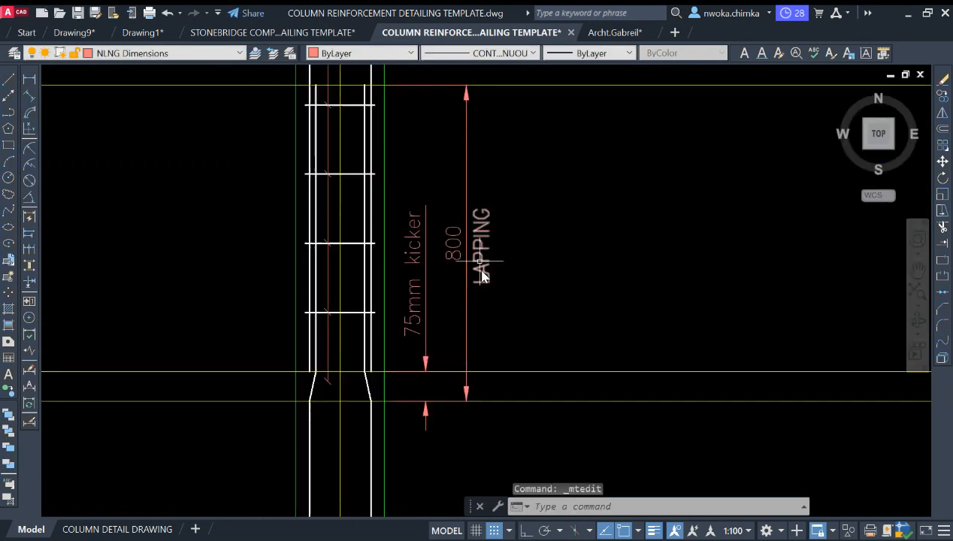
Shorten the label beside the 800 dimension to "LAP"
{"action": "scroll", "coordinate": [481, 255], "scroll_direction": "up", "scroll_amount": 2}
{"action": "left_click", "coordinate": [481, 219]}
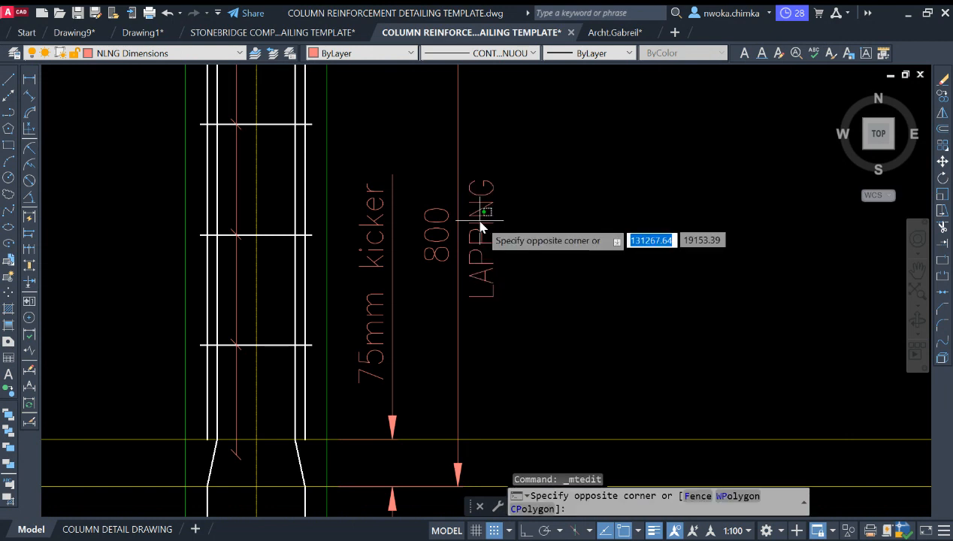
{"action": "key", "text": "Escape"}
{"action": "left_click", "coordinate": [481, 215]}
{"action": "double_click", "coordinate": [481, 218]}
{"action": "left_click_drag", "start_coordinate": [481, 239], "coordinate": [529, 239]}
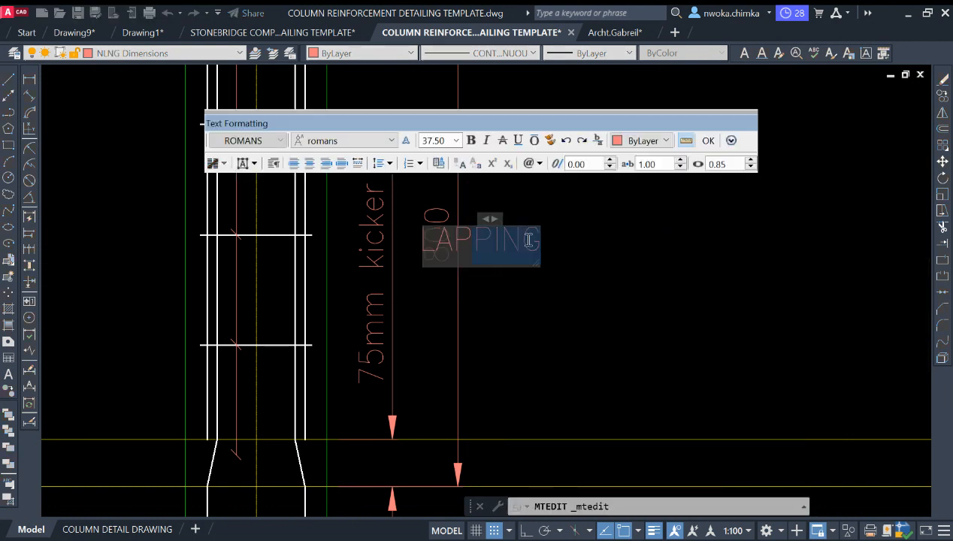
{"action": "key", "text": "BackSpace"}
{"action": "left_click", "coordinate": [619, 250]}
{"action": "key", "text": "Escape"}
Erase the horizontal construction line at the top of the 800 lap dimension
{"action": "scroll", "coordinate": [572, 218], "scroll_direction": "down", "scroll_amount": 4}
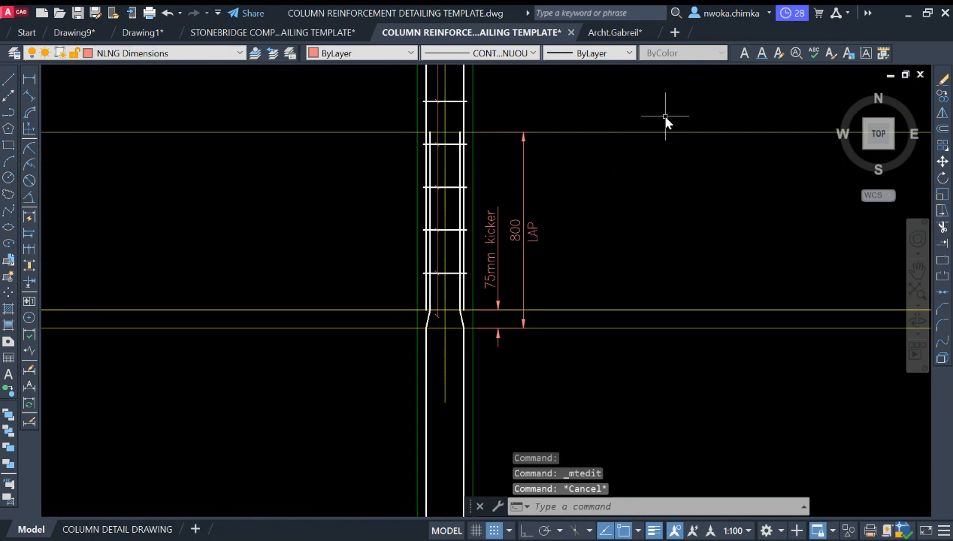
{"action": "middle_click_drag", "start_coordinate": [659, 143], "coordinate": [649, 228]}
{"action": "left_click", "coordinate": [719, 196]}
{"action": "left_click", "coordinate": [705, 236]}
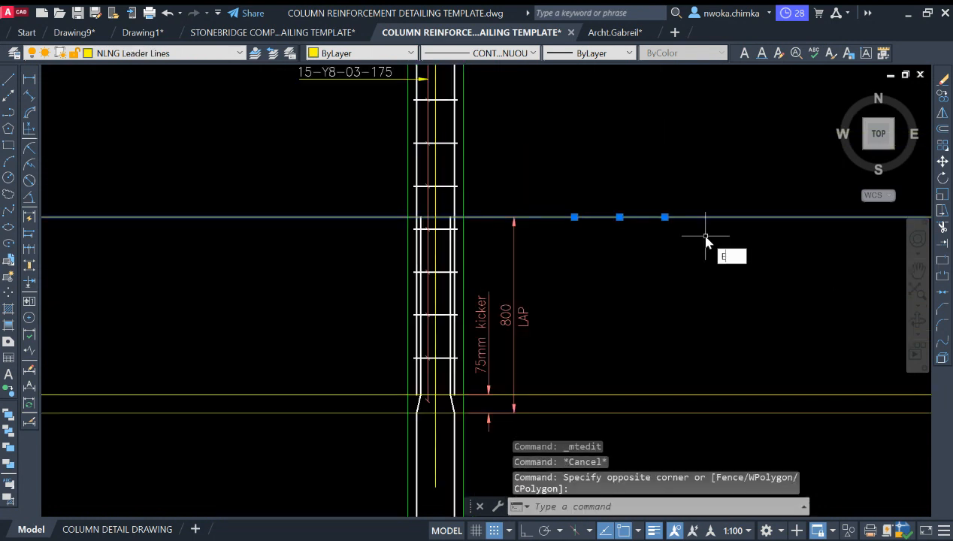
{"action": "key", "text": "Return"}
Erase the upper of the two horizontal construction lines at the bar cranks
{"action": "scroll", "coordinate": [653, 207], "scroll_direction": "down", "scroll_amount": 2}
{"action": "scroll", "coordinate": [649, 279], "scroll_direction": "up", "scroll_amount": 3}
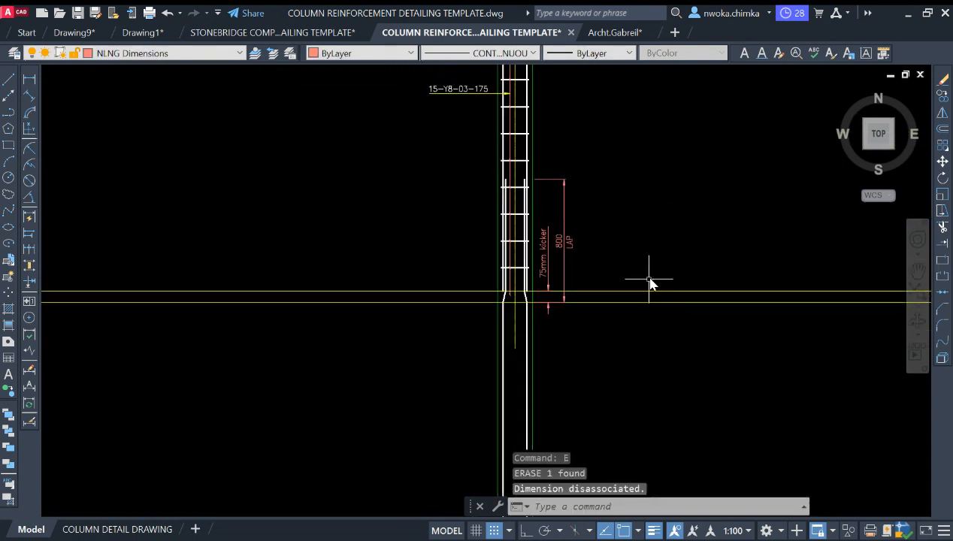
{"action": "left_click", "coordinate": [610, 277]}
{"action": "left_click", "coordinate": [602, 301]}
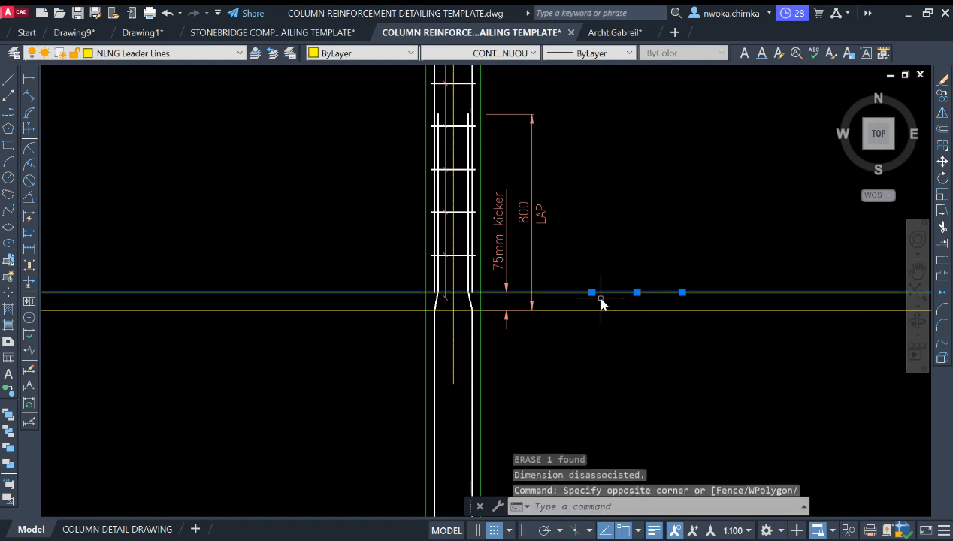
{"action": "type", "text": "e"}
{"action": "key", "text": "Return"}
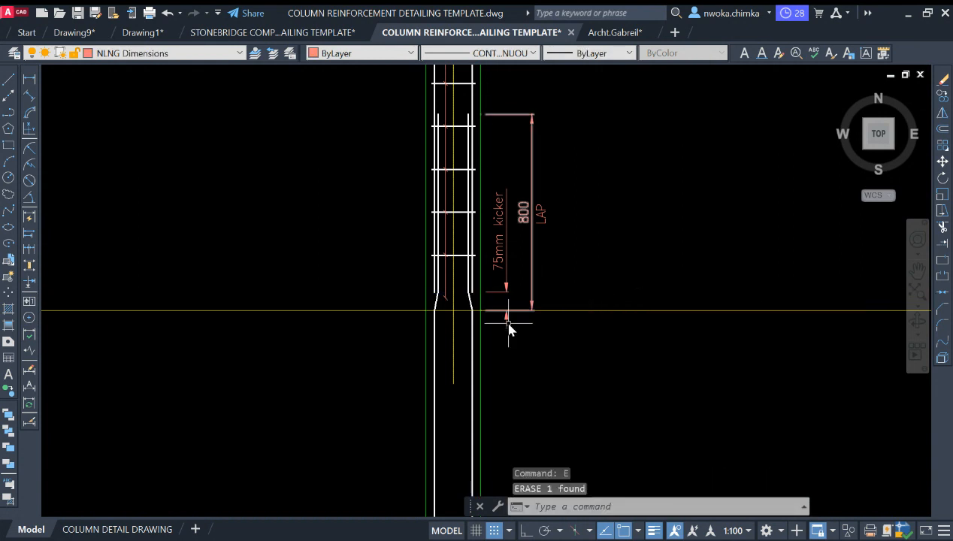
{"action": "scroll", "coordinate": [508, 329], "scroll_direction": "up", "scroll_amount": 4}
{"action": "scroll", "coordinate": [599, 302], "scroll_direction": "down", "scroll_amount": 4}
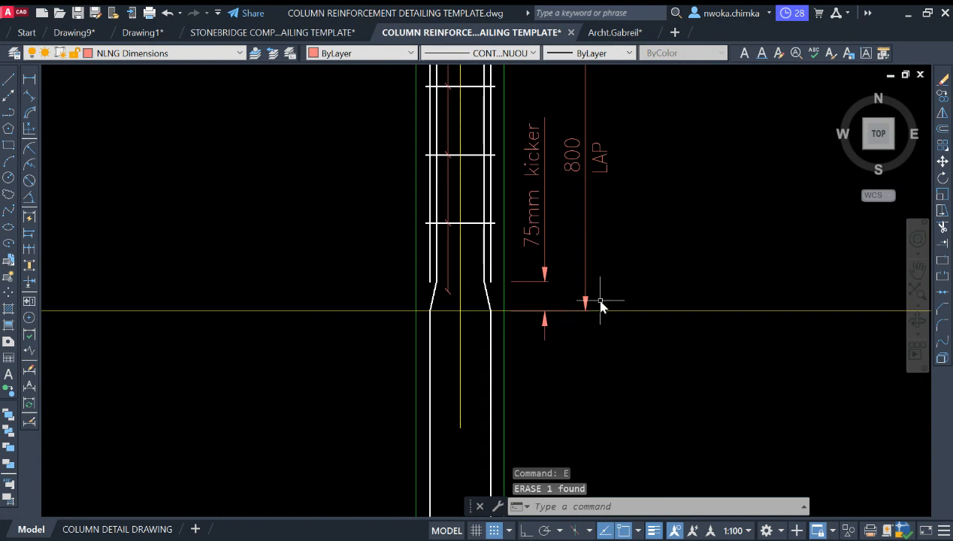
{"action": "left_click", "coordinate": [667, 311]}
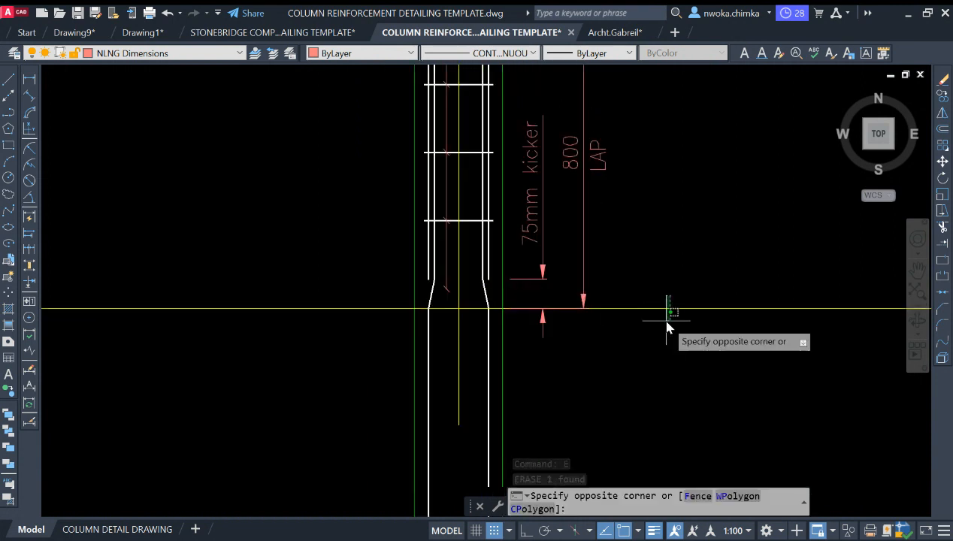
{"action": "left_click", "coordinate": [659, 299]}
{"action": "scroll", "coordinate": [660, 298], "scroll_direction": "down", "scroll_amount": 2}
{"action": "key", "text": "Escape"}
{"action": "scroll", "coordinate": [589, 276], "scroll_direction": "down", "scroll_amount": 3}
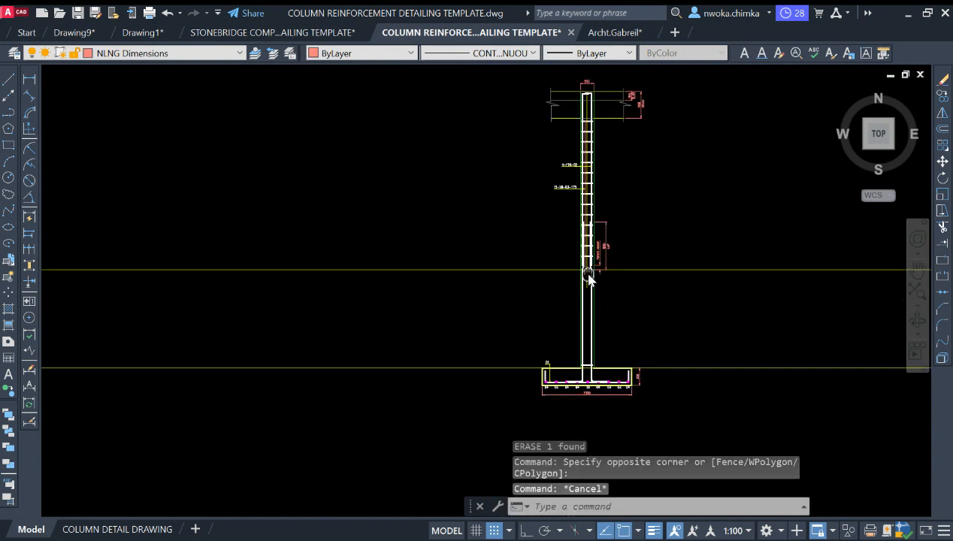
Stretch the column centreline's lower end straight down into the footing, just above its bottom edge
{"action": "scroll", "coordinate": [570, 257], "scroll_direction": "up", "scroll_amount": 3}
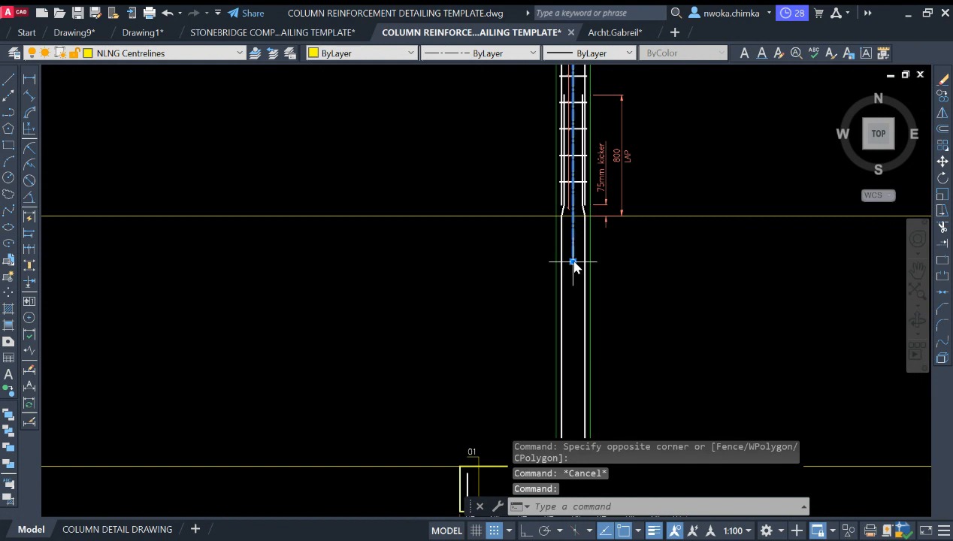
{"action": "left_click", "coordinate": [573, 262]}
{"action": "scroll", "coordinate": [570, 215], "scroll_direction": "down", "scroll_amount": 2}
{"action": "scroll", "coordinate": [575, 334], "scroll_direction": "up", "scroll_amount": 4}
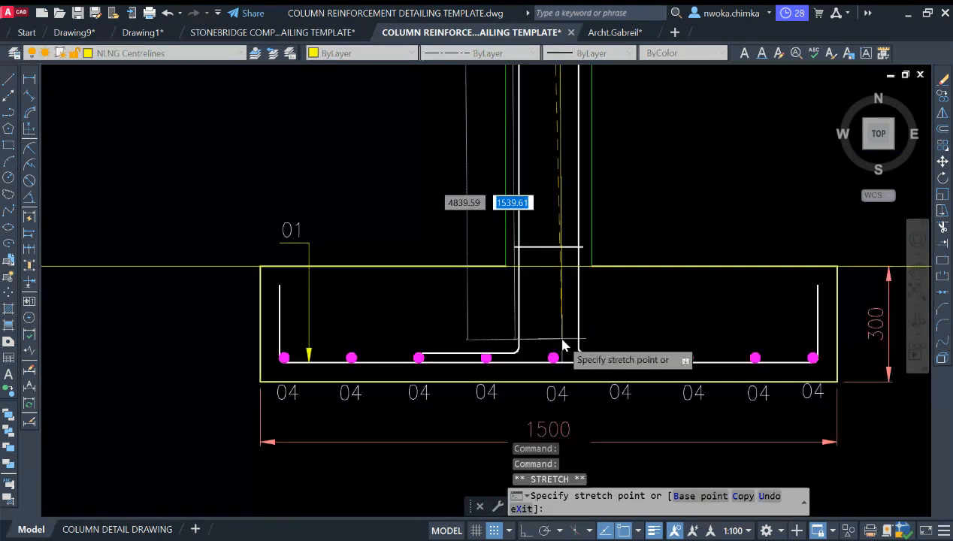
{"action": "key", "text": "F8"}
{"action": "scroll", "coordinate": [560, 331], "scroll_direction": "down", "scroll_amount": 2}
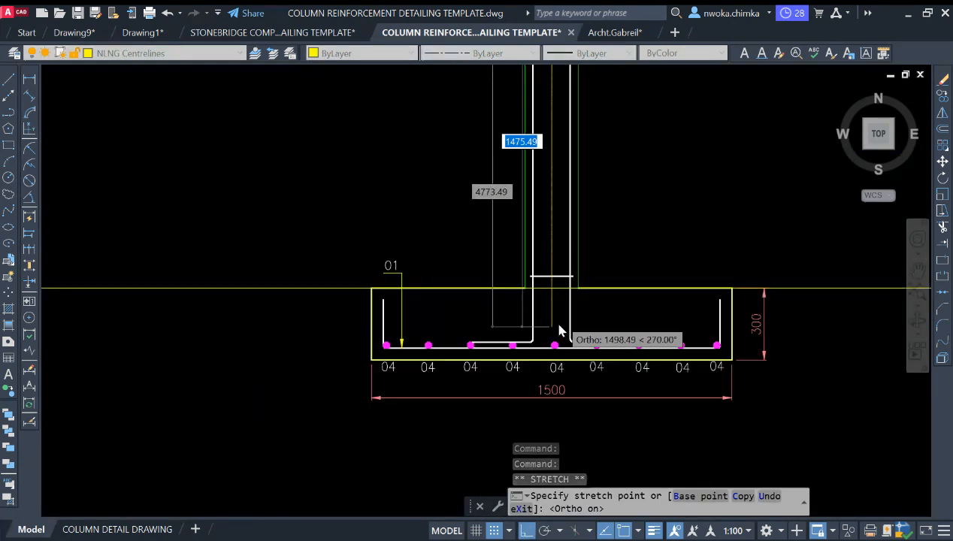
{"action": "scroll", "coordinate": [568, 372], "scroll_direction": "up", "scroll_amount": 2}
{"action": "scroll", "coordinate": [557, 346], "scroll_direction": "up", "scroll_amount": 2}
{"action": "left_click", "coordinate": [541, 350]}
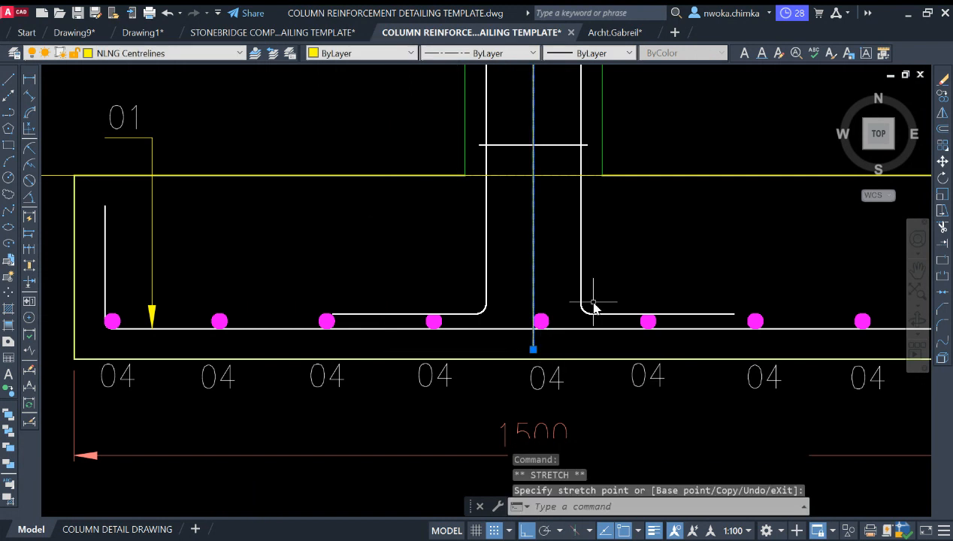
{"action": "key", "text": "Escape"}
Erase the horizontal construction line running along the top of the footing
{"action": "scroll", "coordinate": [584, 280], "scroll_direction": "down", "scroll_amount": 2}
{"action": "middle_click_drag", "start_coordinate": [589, 247], "coordinate": [574, 351]}
{"action": "scroll", "coordinate": [575, 352], "scroll_direction": "down", "scroll_amount": 2}
{"action": "middle_click_drag", "start_coordinate": [578, 317], "coordinate": [573, 361]}
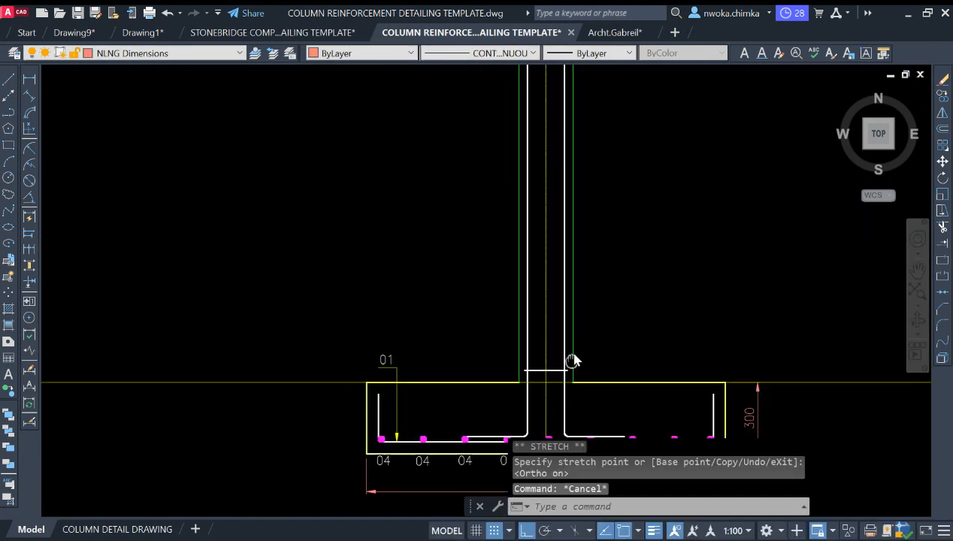
{"action": "scroll", "coordinate": [549, 395], "scroll_direction": "up", "scroll_amount": 4}
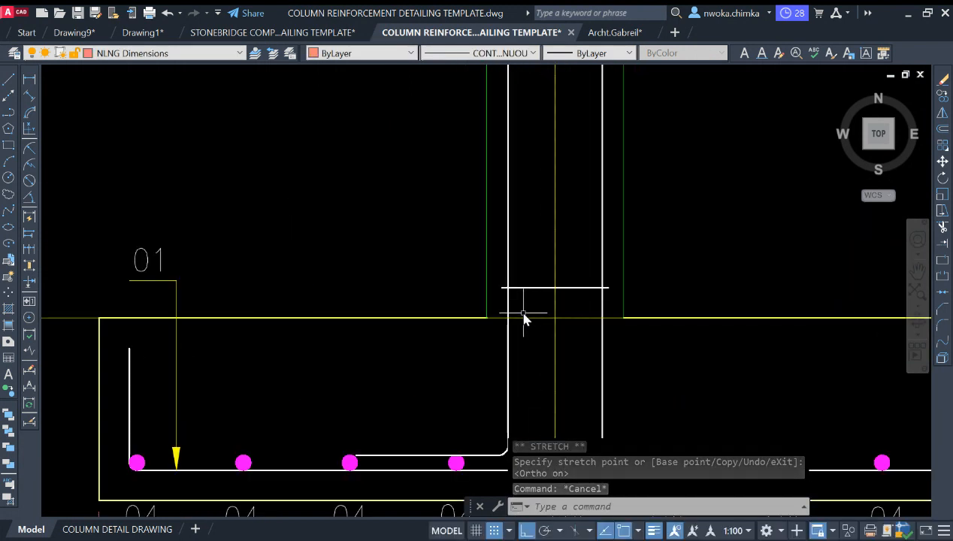
{"action": "scroll", "coordinate": [556, 304], "scroll_direction": "down", "scroll_amount": 5}
{"action": "scroll", "coordinate": [646, 322], "scroll_direction": "down", "scroll_amount": 4}
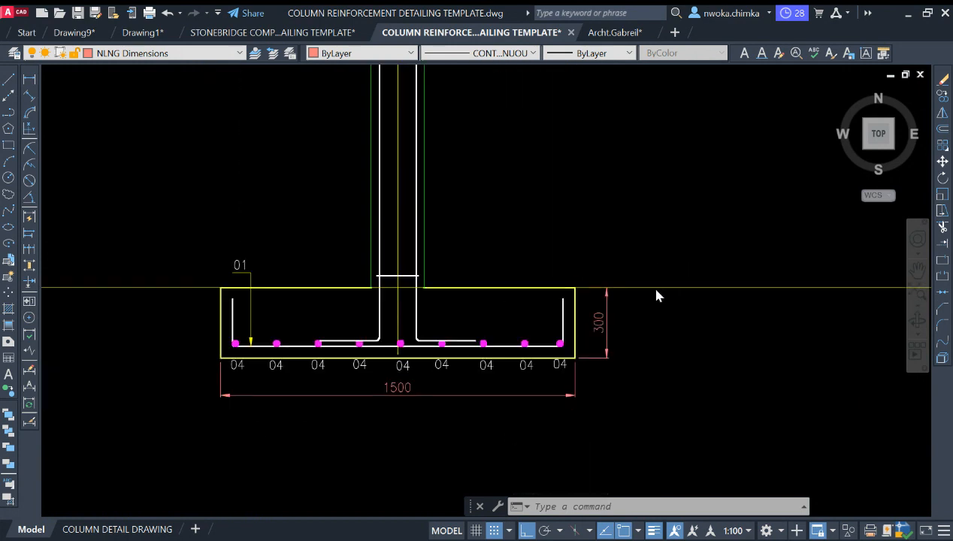
{"action": "left_click", "coordinate": [684, 355]}
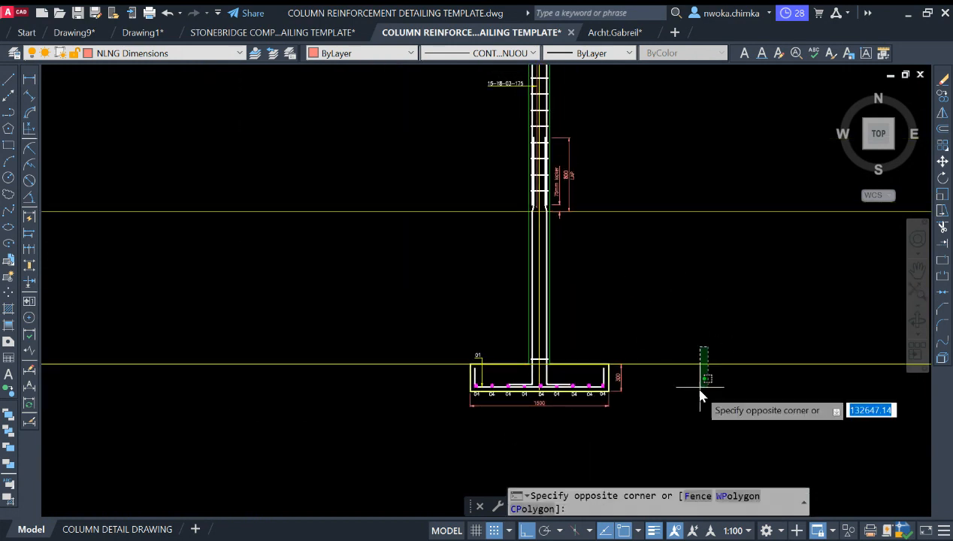
{"action": "left_click", "coordinate": [700, 390]}
{"action": "key", "text": "Return"}
Offset the link just above the footing upward by 175, repeating from each new link to make three copies
{"action": "scroll", "coordinate": [527, 359], "scroll_direction": "up", "scroll_amount": 3}
{"action": "middle_click_drag", "start_coordinate": [611, 369], "coordinate": [571, 393]}
{"action": "scroll", "coordinate": [570, 393], "scroll_direction": "down", "scroll_amount": 1}
{"action": "scroll", "coordinate": [556, 216], "scroll_direction": "down", "scroll_amount": 1}
{"action": "middle_click_drag", "start_coordinate": [553, 220], "coordinate": [553, 290]}
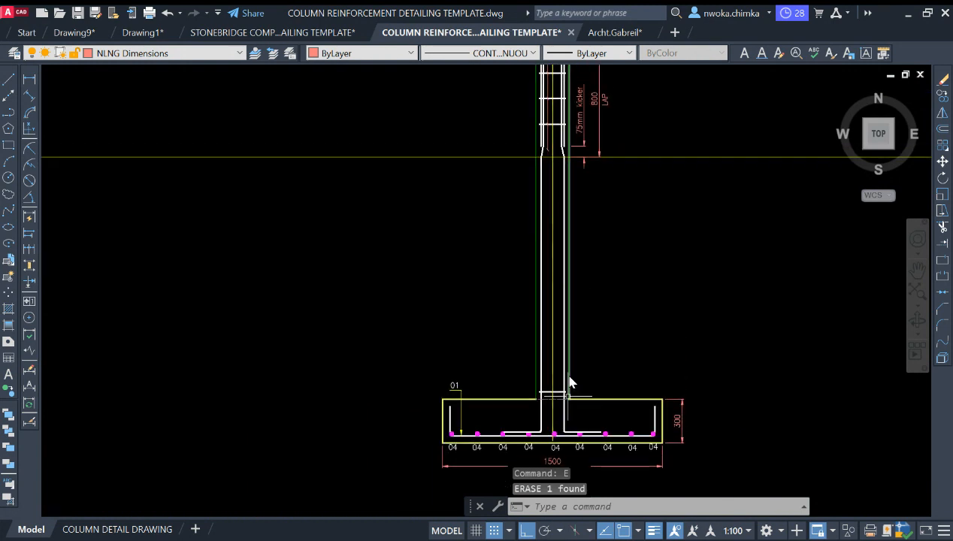
{"action": "scroll", "coordinate": [569, 382], "scroll_direction": "up", "scroll_amount": 2}
{"action": "scroll", "coordinate": [557, 388], "scroll_direction": "down", "scroll_amount": 2}
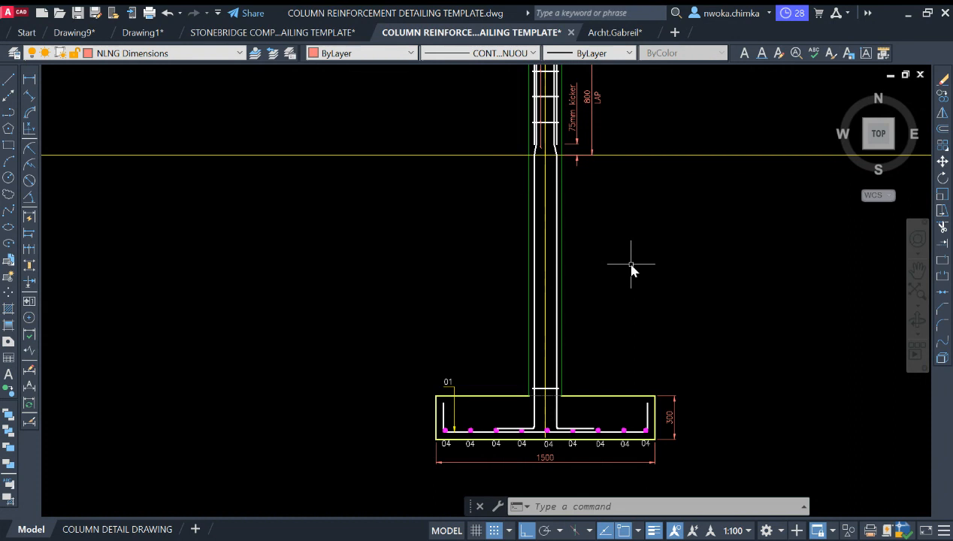
{"action": "key", "text": "Return"}
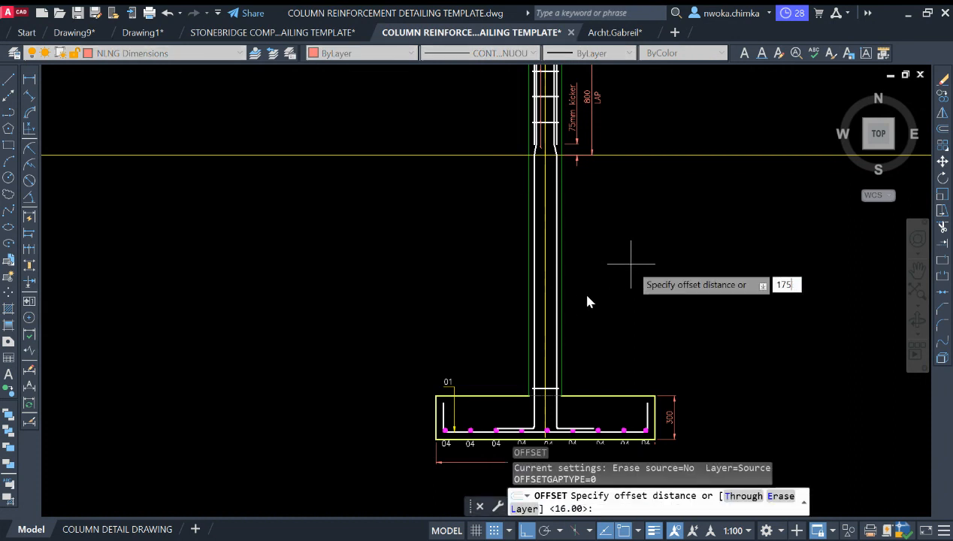
{"action": "type", "text": "175"}
{"action": "key", "text": "Return"}
{"action": "scroll", "coordinate": [744, 271], "scroll_direction": "down", "scroll_amount": 4}
{"action": "scroll", "coordinate": [451, 211], "scroll_direction": "up", "scroll_amount": 4}
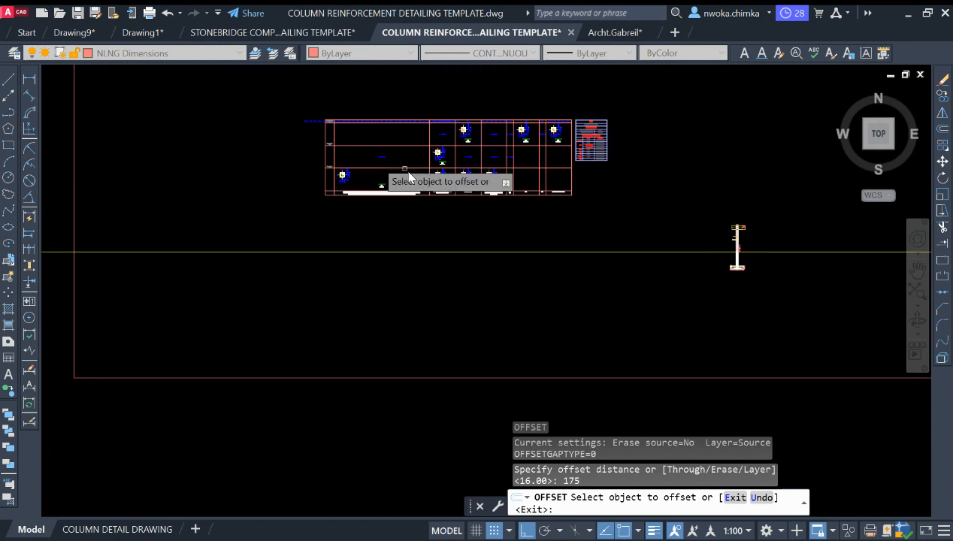
{"action": "scroll", "coordinate": [497, 249], "scroll_direction": "up", "scroll_amount": 3}
{"action": "scroll", "coordinate": [366, 208], "scroll_direction": "down", "scroll_amount": 7}
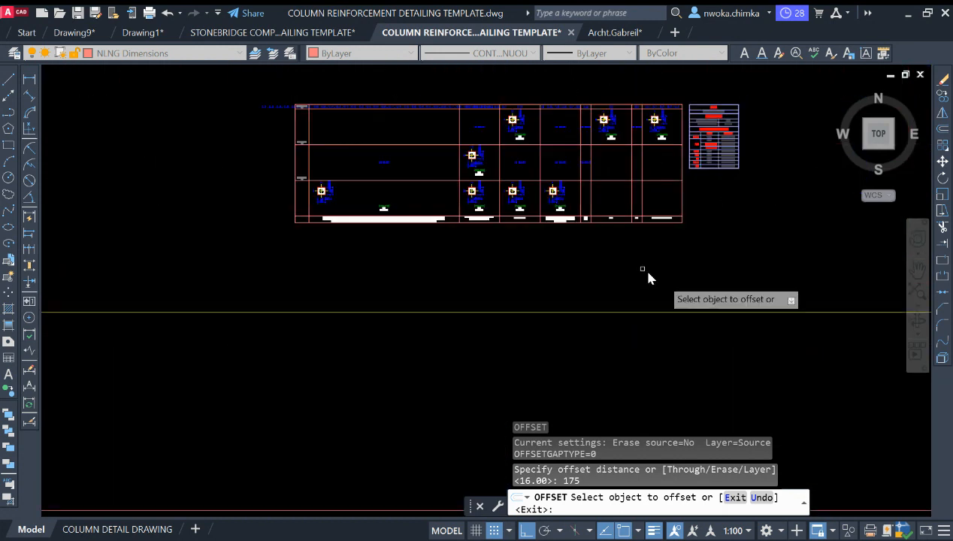
{"action": "scroll", "coordinate": [658, 233], "scroll_direction": "up", "scroll_amount": 8}
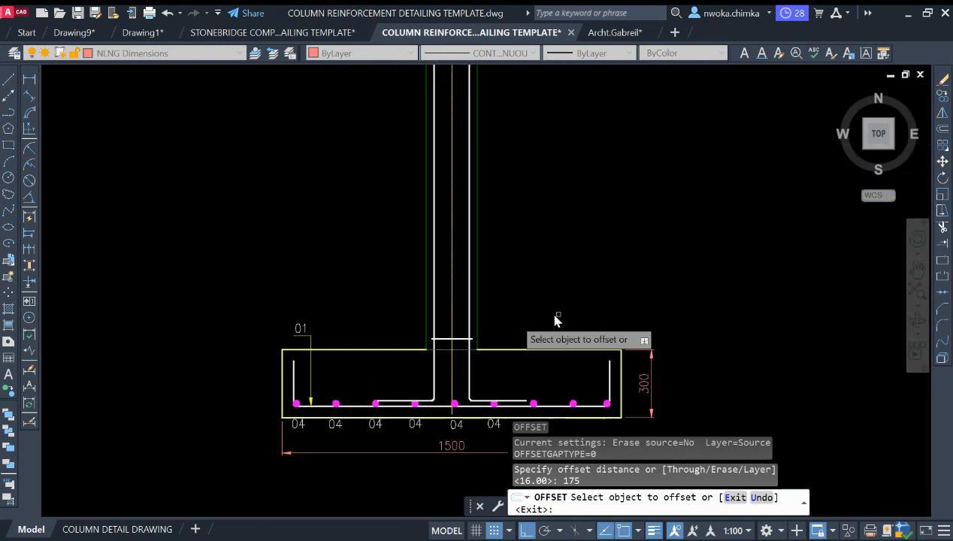
{"action": "left_click", "coordinate": [462, 343]}
{"action": "left_click", "coordinate": [458, 284]}
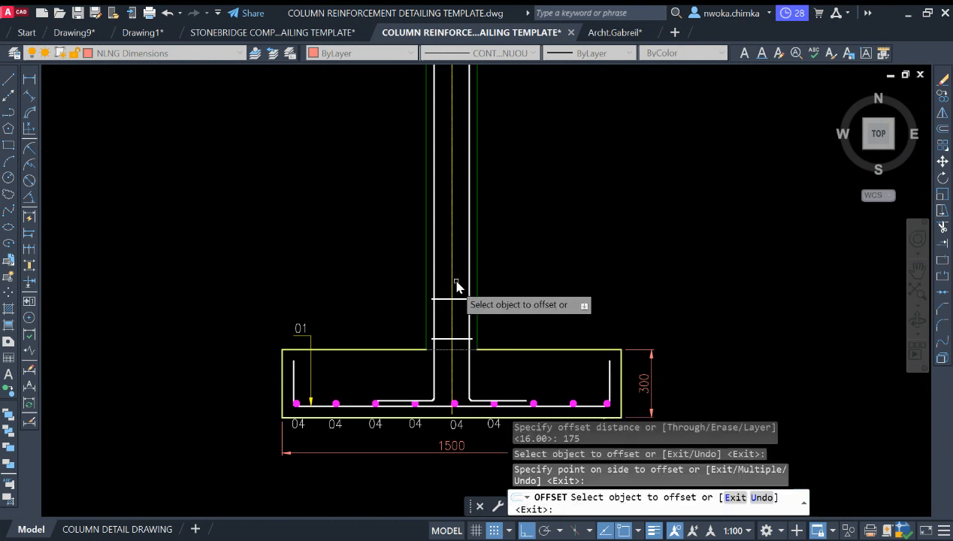
{"action": "left_click", "coordinate": [462, 300]}
{"action": "left_click", "coordinate": [467, 234]}
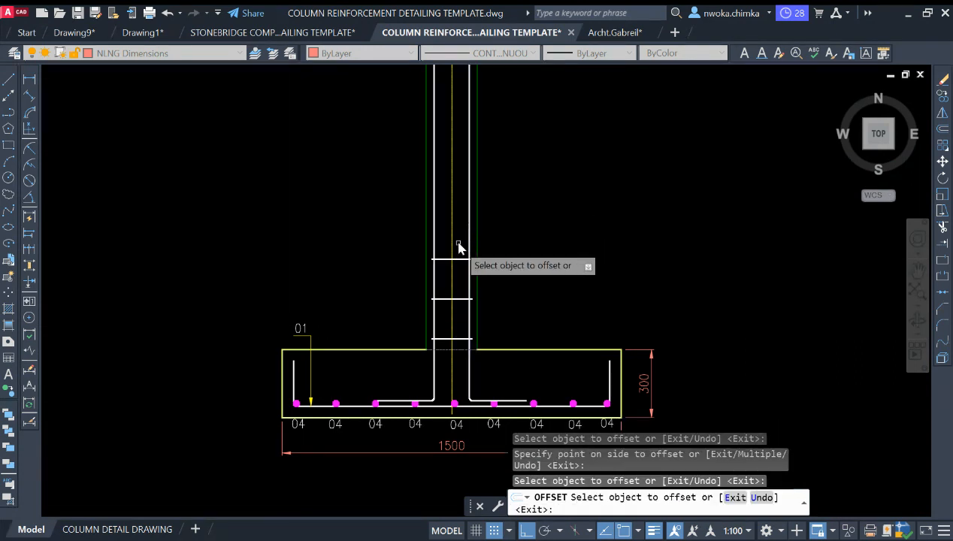
{"action": "left_click", "coordinate": [462, 259]}
{"action": "left_click", "coordinate": [461, 197]}
Continue offsetting the topmost new link upward at 175, adding six more links until just below the horizontal line at the bar cranks
{"action": "middle_click_drag", "start_coordinate": [504, 182], "coordinate": [527, 262]}
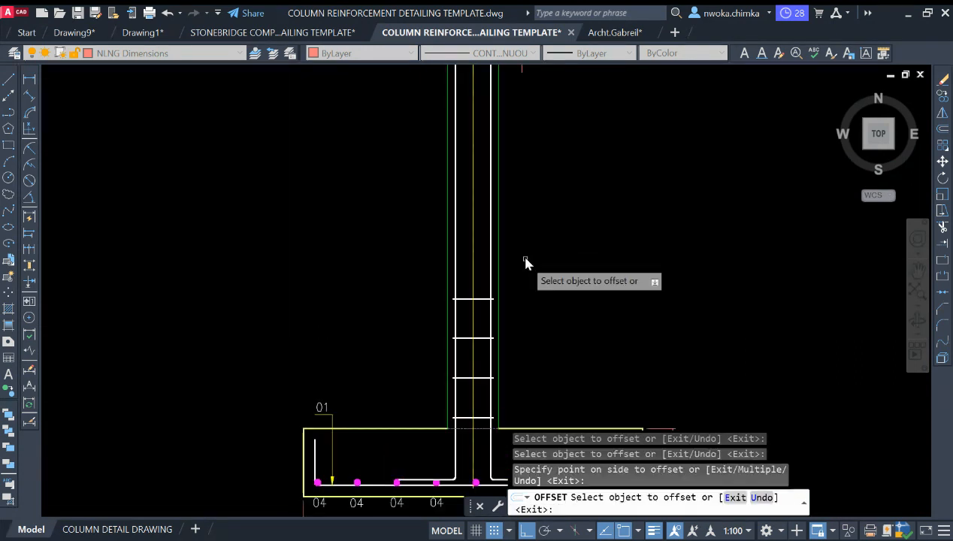
{"action": "left_click", "coordinate": [480, 260]}
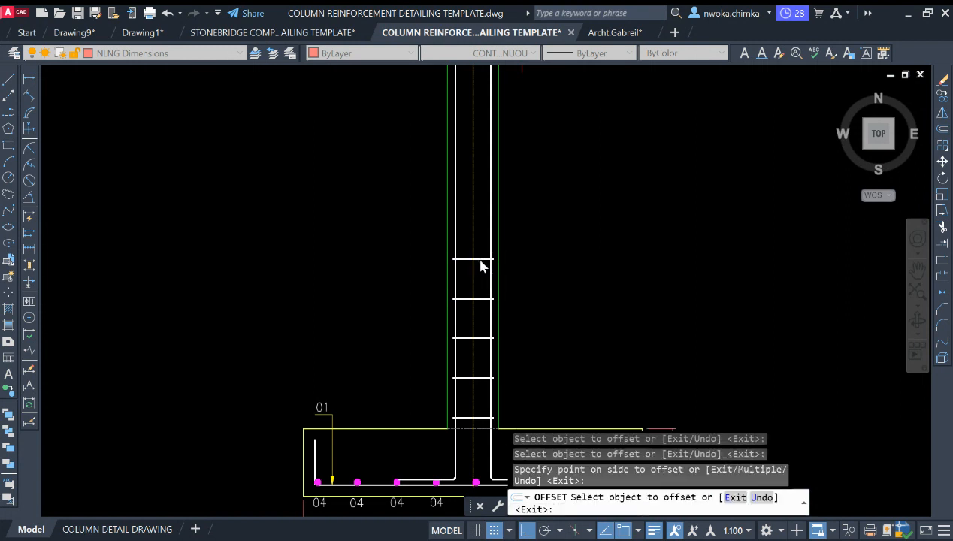
{"action": "middle_click_drag", "start_coordinate": [482, 257], "coordinate": [486, 327]}
{"action": "left_click", "coordinate": [485, 296]}
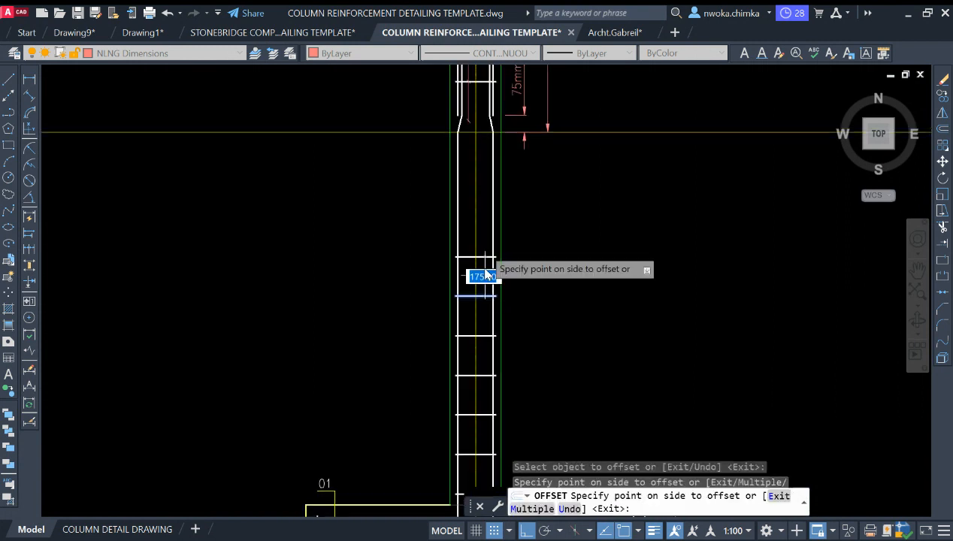
{"action": "left_click", "coordinate": [485, 260]}
{"action": "left_click", "coordinate": [484, 257]}
{"action": "left_click", "coordinate": [478, 224]}
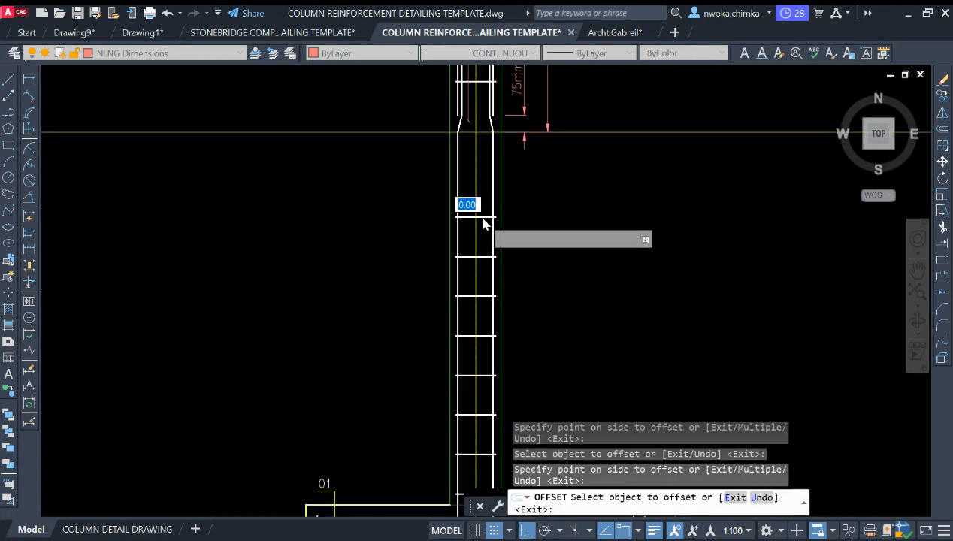
{"action": "left_click", "coordinate": [485, 219]}
{"action": "left_click", "coordinate": [502, 163]}
{"action": "scroll", "coordinate": [505, 167], "scroll_direction": "up", "scroll_amount": 4}
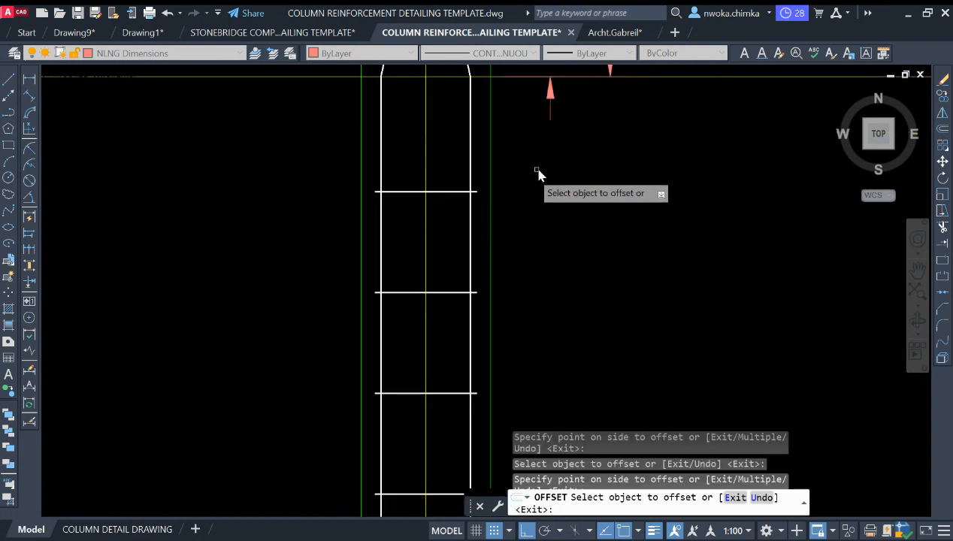
{"action": "left_click", "coordinate": [459, 193]}
{"action": "left_click", "coordinate": [462, 131]}
{"action": "scroll", "coordinate": [503, 217], "scroll_direction": "down", "scroll_amount": 3}
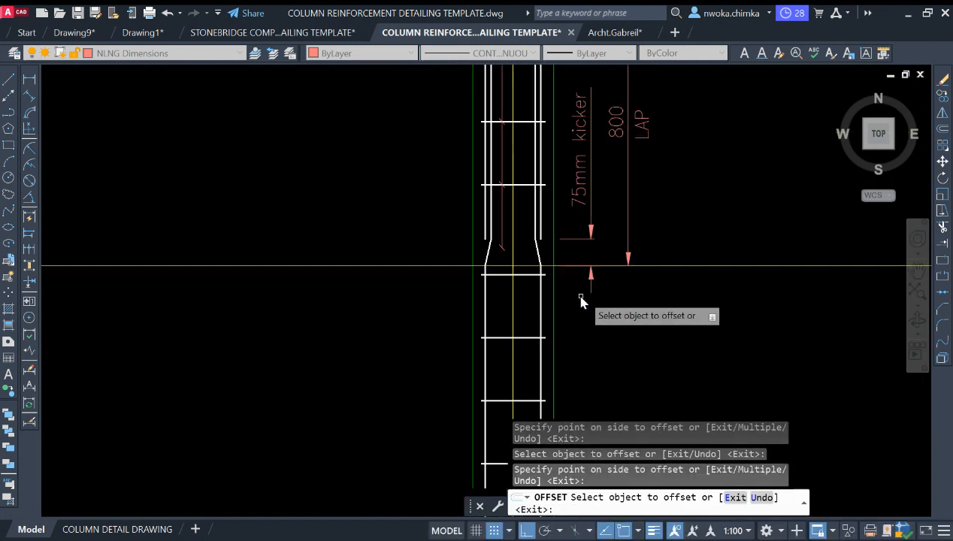
Offset the lowest link in the lap zone downward by 175 to add a link at the bar cranks
{"action": "scroll", "coordinate": [584, 290], "scroll_direction": "down", "scroll_amount": 2}
{"action": "scroll", "coordinate": [567, 259], "scroll_direction": "up", "scroll_amount": 4}
{"action": "scroll", "coordinate": [583, 282], "scroll_direction": "down", "scroll_amount": 4}
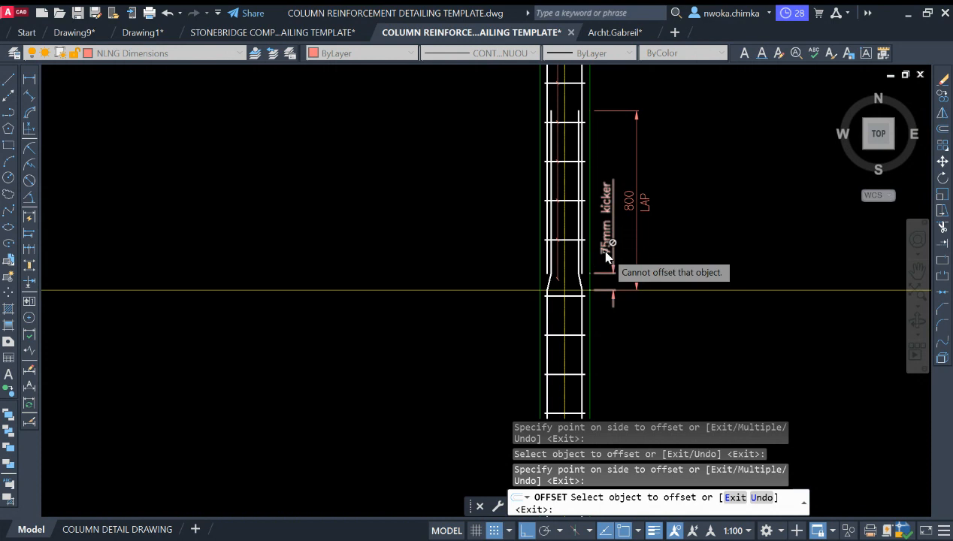
{"action": "scroll", "coordinate": [634, 272], "scroll_direction": "down", "scroll_amount": 3}
{"action": "scroll", "coordinate": [585, 341], "scroll_direction": "up", "scroll_amount": 3}
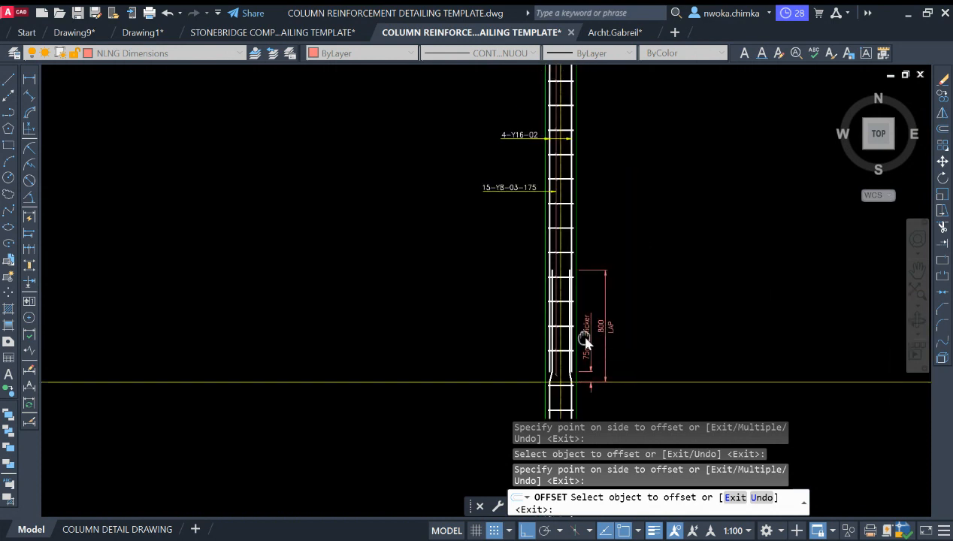
{"action": "scroll", "coordinate": [548, 282], "scroll_direction": "up", "scroll_amount": 2}
{"action": "left_click", "coordinate": [551, 286]}
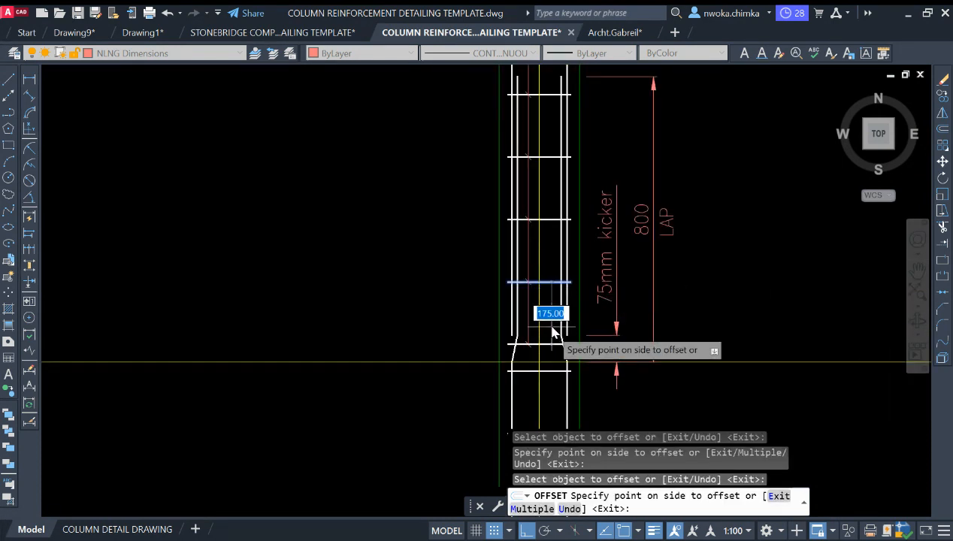
{"action": "left_click", "coordinate": [619, 294]}
{"action": "key", "text": "Escape"}
Offset the horizontal construction line at the bar cranks downward by 150
{"action": "scroll", "coordinate": [624, 301], "scroll_direction": "down", "scroll_amount": 4}
{"action": "scroll", "coordinate": [552, 248], "scroll_direction": "up", "scroll_amount": 3}
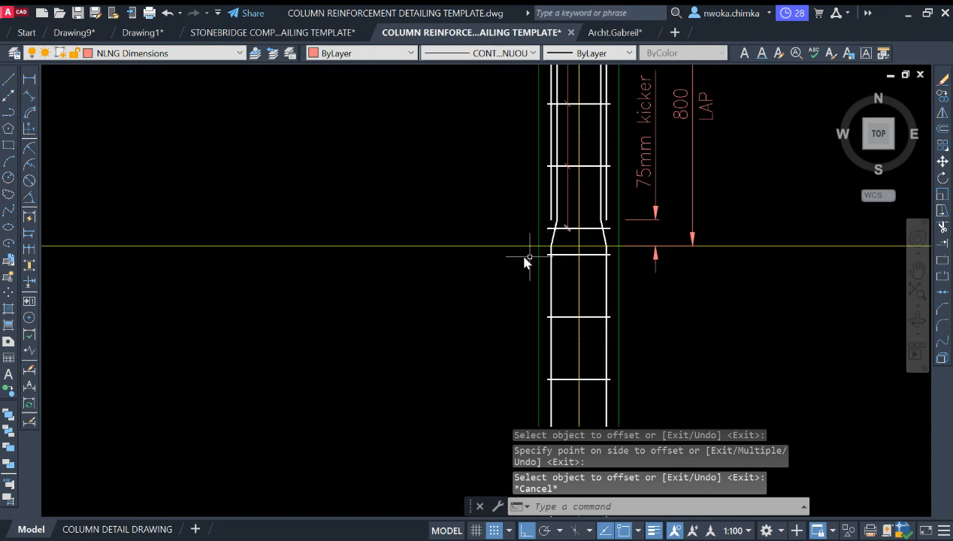
{"action": "scroll", "coordinate": [563, 239], "scroll_direction": "down", "scroll_amount": 5}
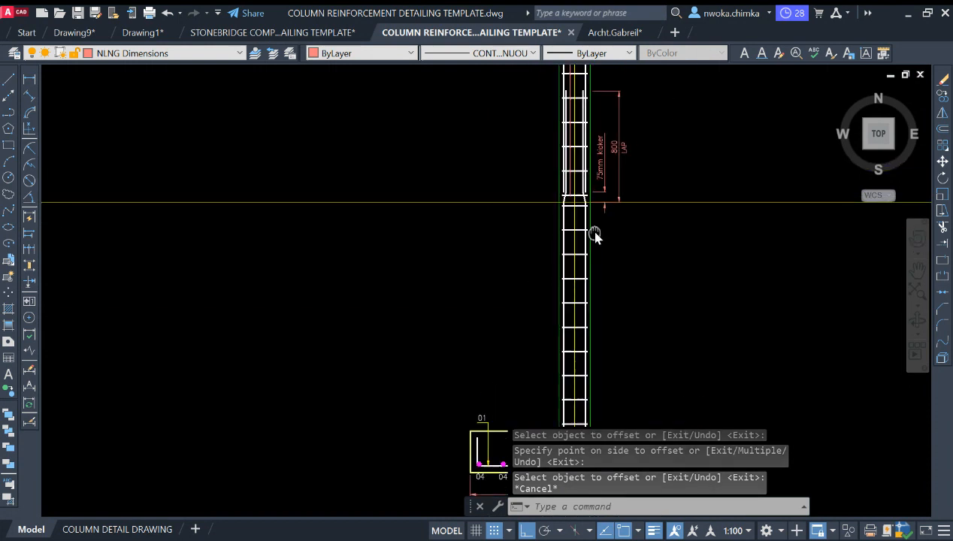
{"action": "scroll", "coordinate": [556, 202], "scroll_direction": "up", "scroll_amount": 4}
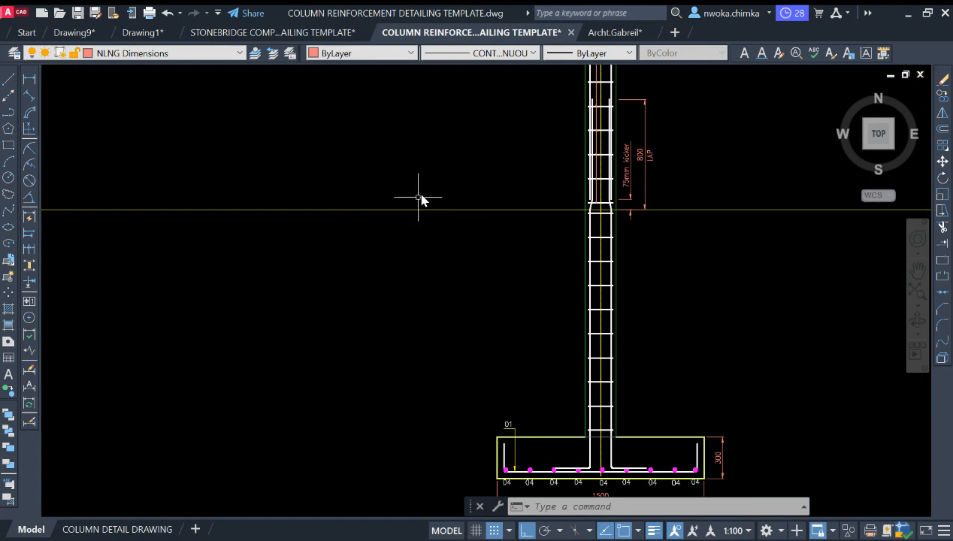
{"action": "scroll", "coordinate": [481, 188], "scroll_direction": "down", "scroll_amount": 2}
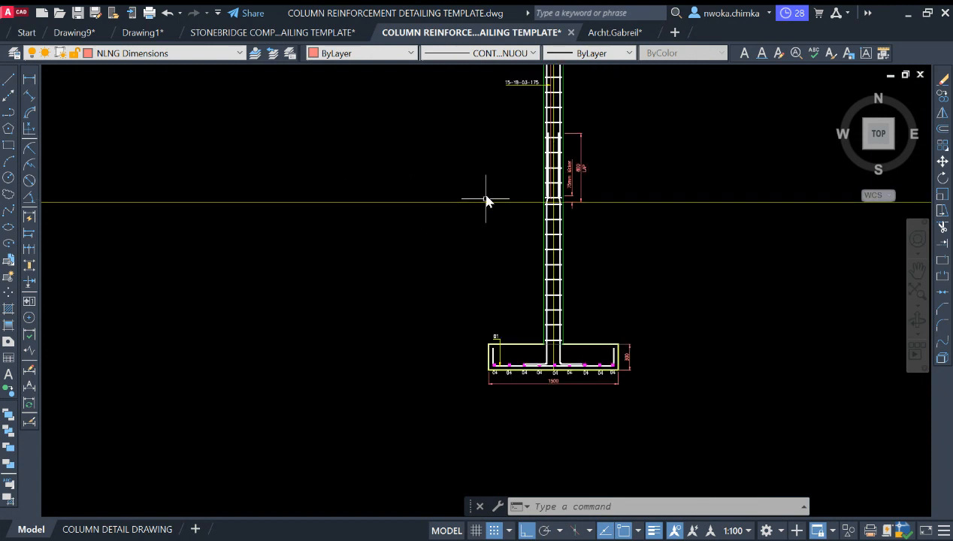
{"action": "key", "text": "Return"}
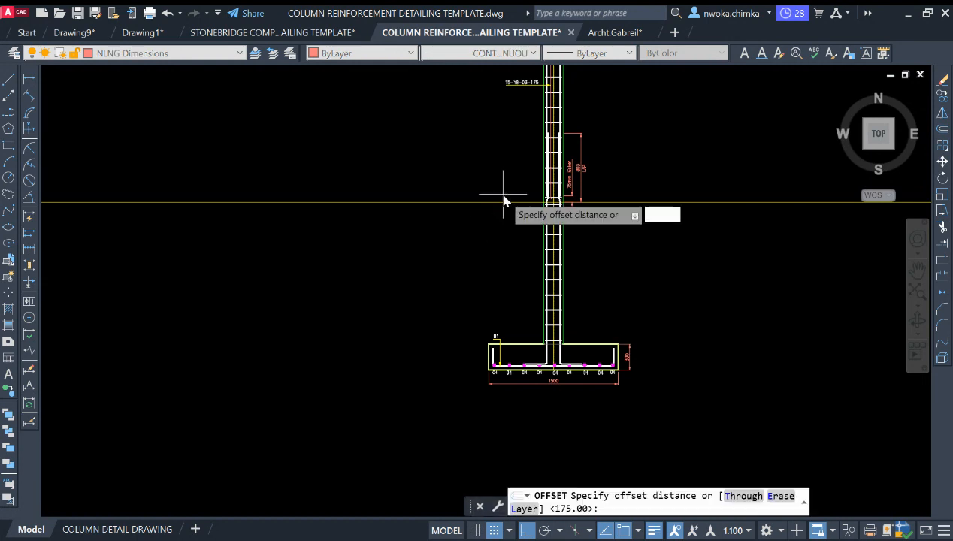
{"action": "key", "text": "Return"}
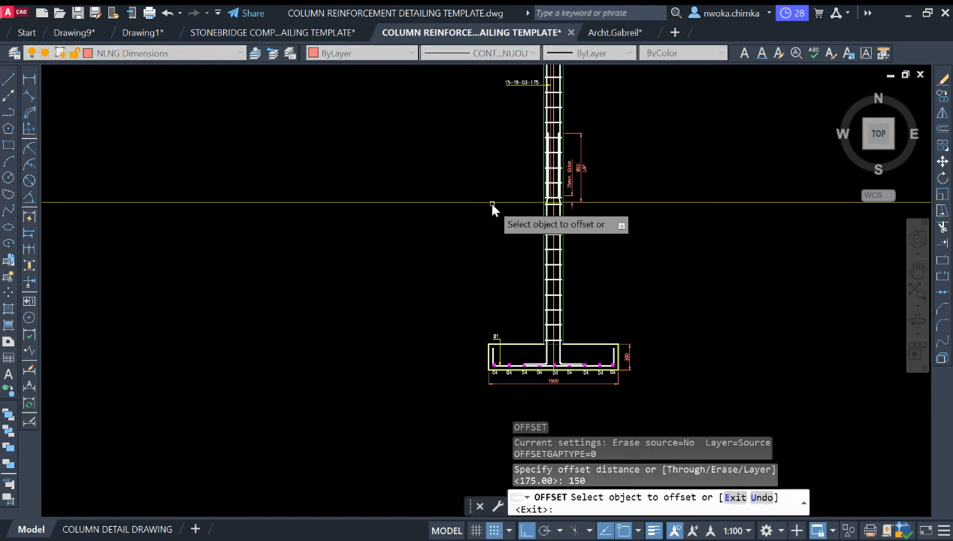
{"action": "left_click", "coordinate": [494, 203]}
{"action": "left_click", "coordinate": [498, 292]}
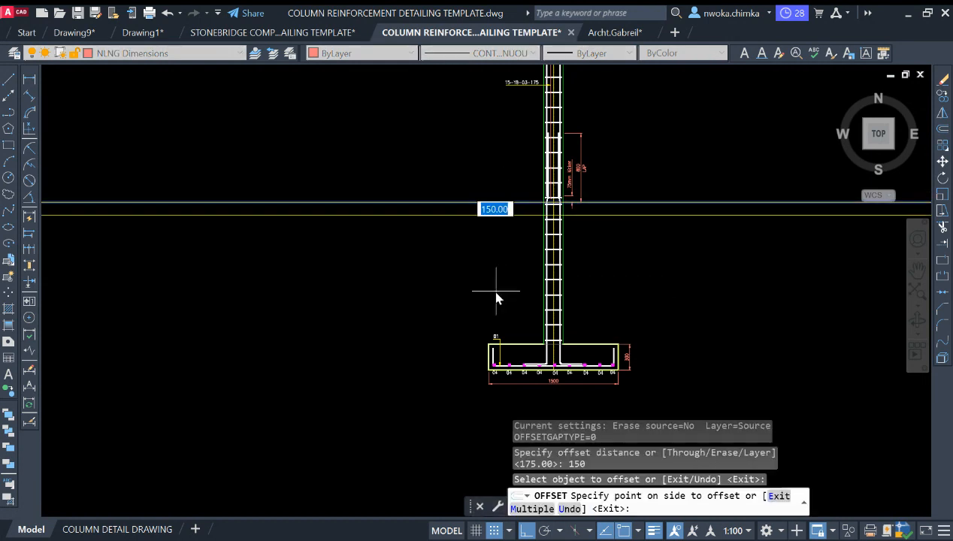
{"action": "key", "text": "Escape"}
Trim both horizontal construction lines where they run beyond the column's right face
{"action": "scroll", "coordinate": [526, 188], "scroll_direction": "up", "scroll_amount": 5}
{"action": "middle_click_drag", "start_coordinate": [674, 257], "coordinate": [579, 261]}
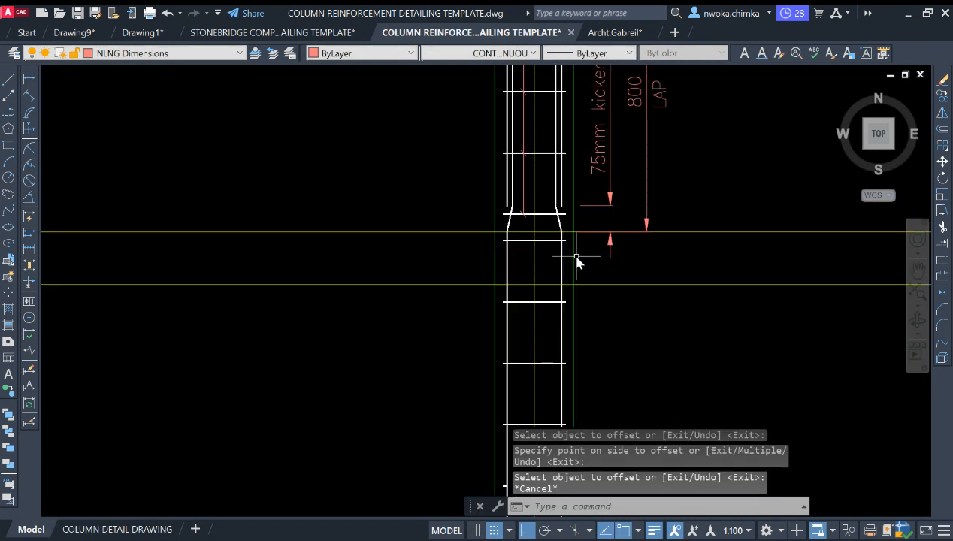
{"action": "left_click", "coordinate": [575, 260]}
{"action": "type", "text": "TR"}
{"action": "key", "text": "Return"}
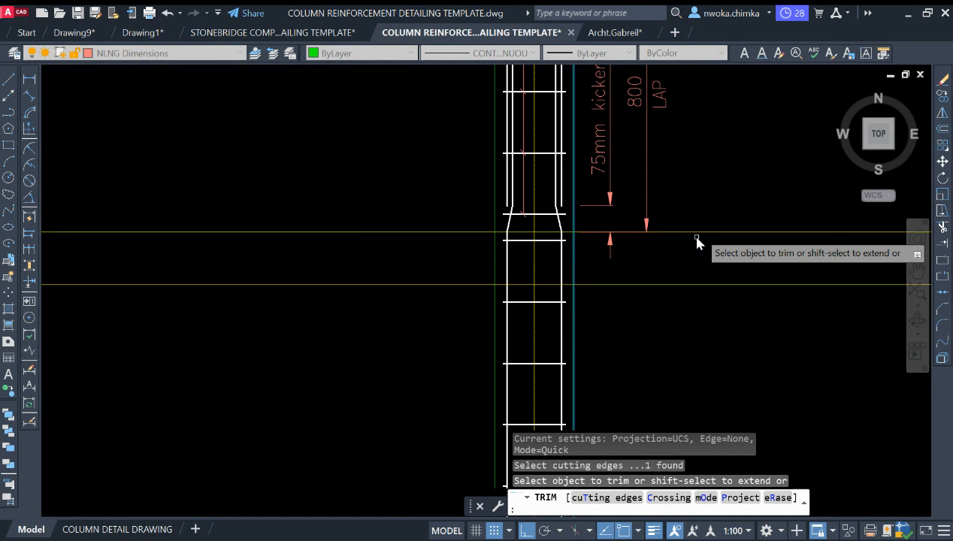
{"action": "left_click", "coordinate": [703, 233]}
{"action": "left_click", "coordinate": [688, 284]}
{"action": "key", "text": "Return"}
{"action": "key", "text": "Return"}
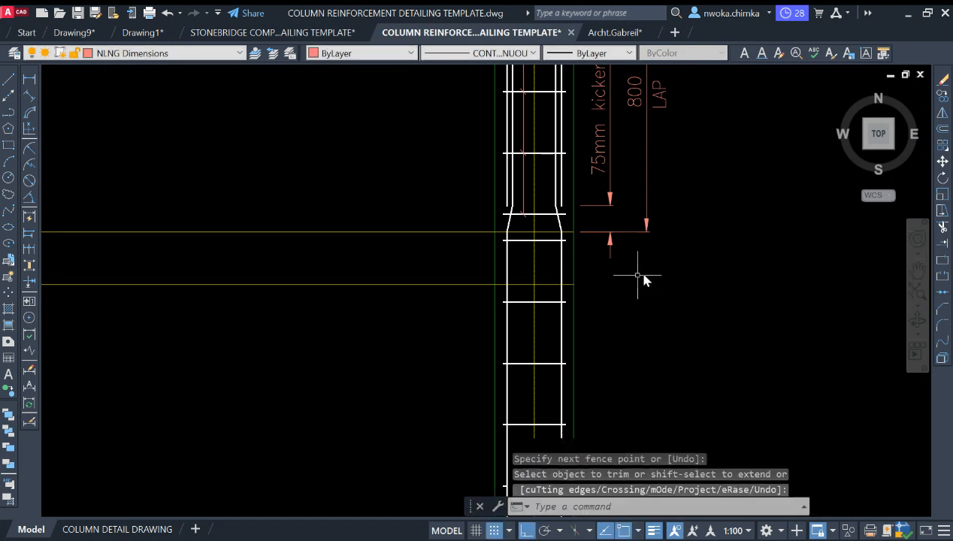
{"action": "key", "text": "Escape"}
Trim the short segments of both horizontal lines between the column's left face and its left main bar
{"action": "scroll", "coordinate": [517, 289], "scroll_direction": "up", "scroll_amount": 4}
{"action": "type", "text": "TR"}
{"action": "key", "text": "Return"}
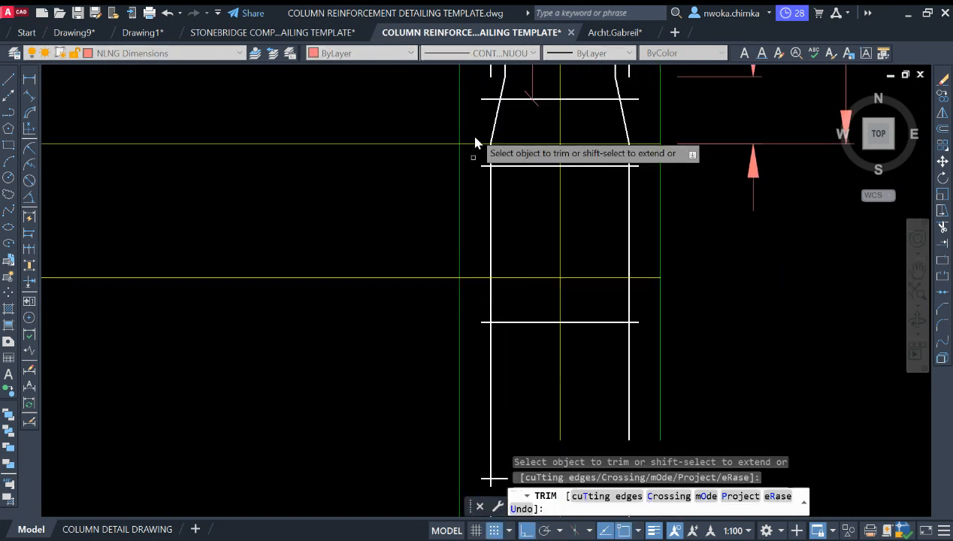
{"action": "left_click", "coordinate": [474, 143]}
{"action": "left_click", "coordinate": [461, 278]}
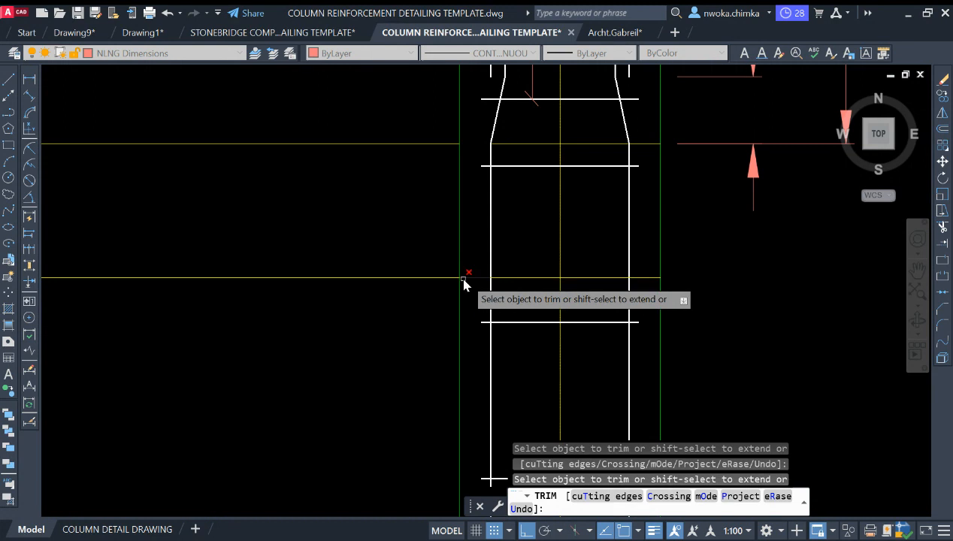
{"action": "key", "text": "Escape"}
Extend the horizontal line segments inside the column to its left face
{"action": "middle_click_drag", "start_coordinate": [548, 204], "coordinate": [545, 223]}
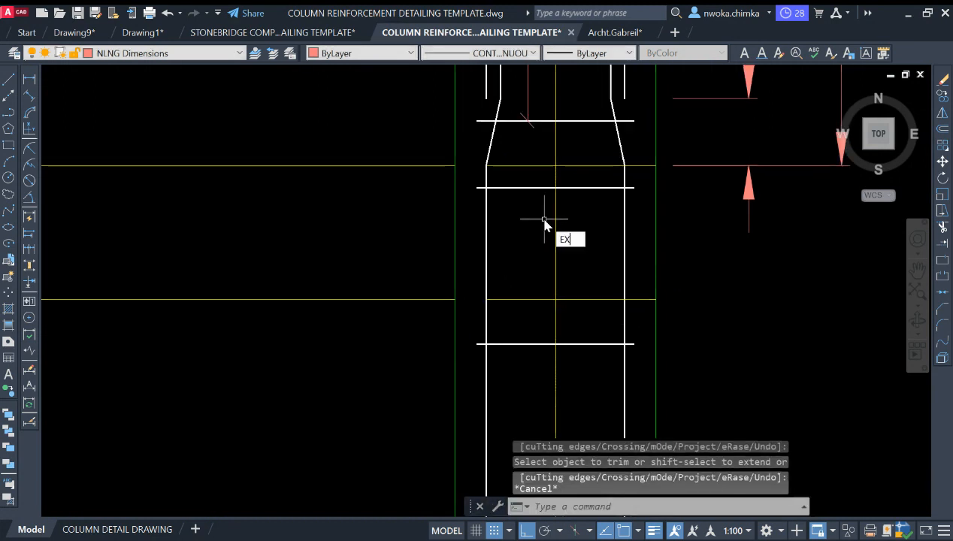
{"action": "type", "text": "EX"}
{"action": "key", "text": "Return"}
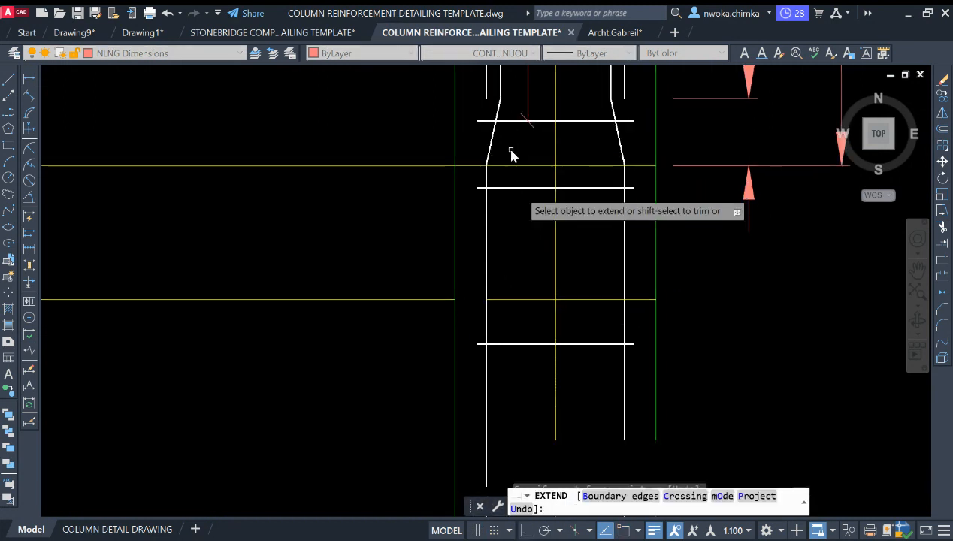
Extend the lower slab line inside the column to the column's left face
{"action": "left_click", "coordinate": [530, 265]}
{"action": "left_click", "coordinate": [515, 311]}
{"action": "key", "text": "Escape"}
Move the two slab-line segments that cross the column to the NLNG HIDDEN DETAIL layer
{"action": "left_click", "coordinate": [529, 276]}
{"action": "left_click", "coordinate": [512, 326]}
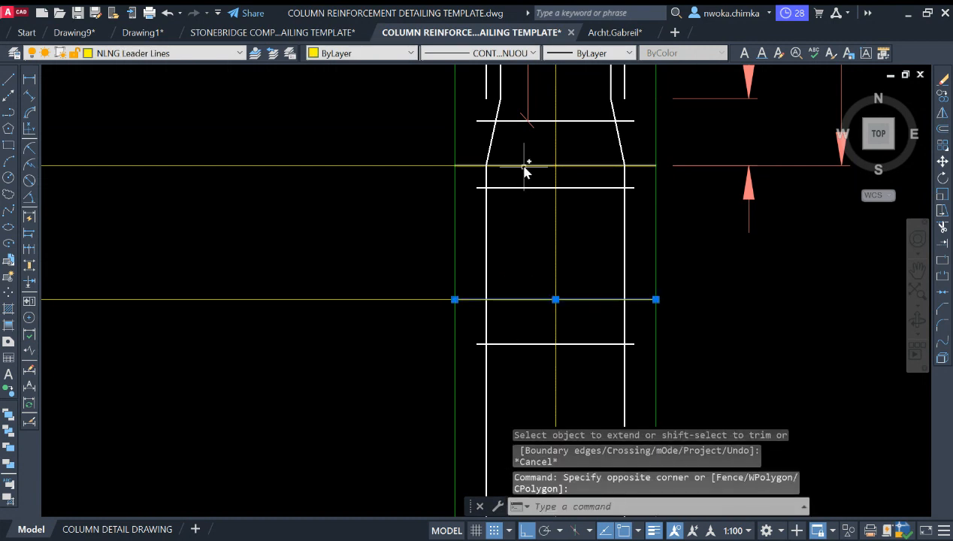
{"action": "left_click", "coordinate": [525, 166]}
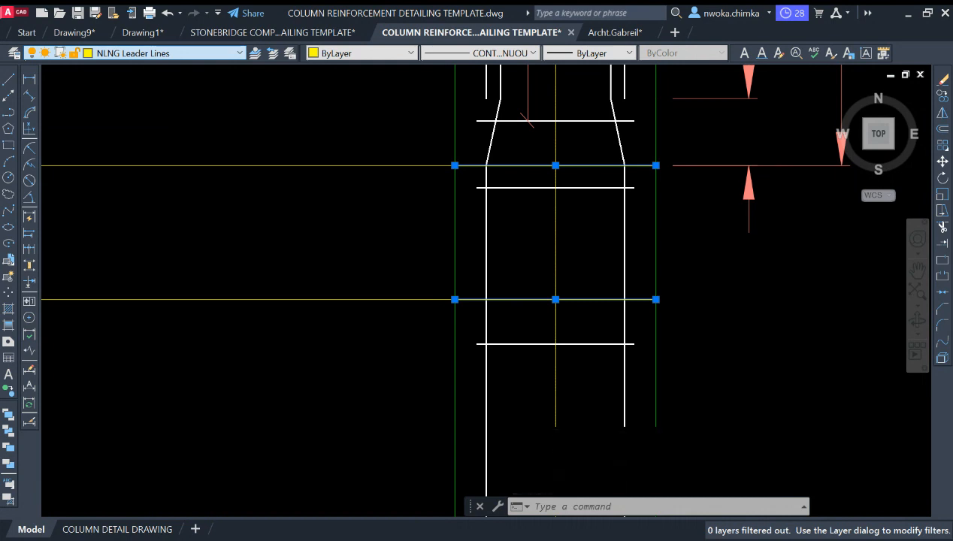
{"action": "left_click", "coordinate": [143, 180]}
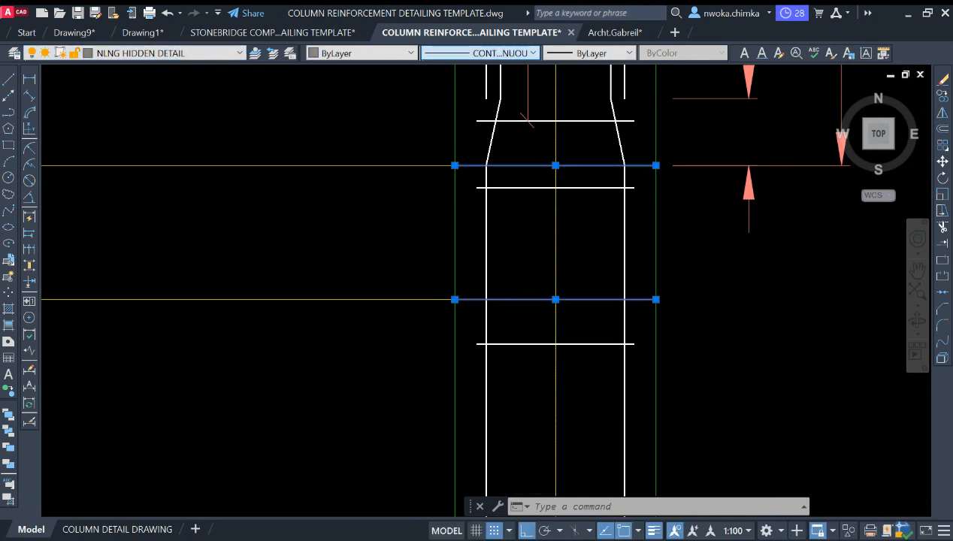
{"action": "key", "text": "Escape"}
Start a break line left of the column by drawing a vertical leg across the upper slab line
{"action": "scroll", "coordinate": [641, 183], "scroll_direction": "down", "scroll_amount": 3}
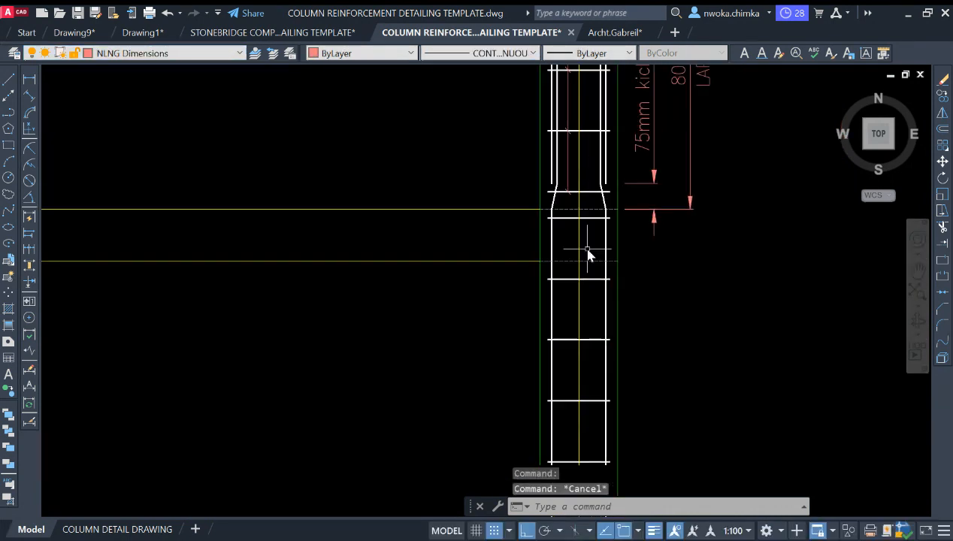
{"action": "scroll", "coordinate": [612, 191], "scroll_direction": "down", "scroll_amount": 6}
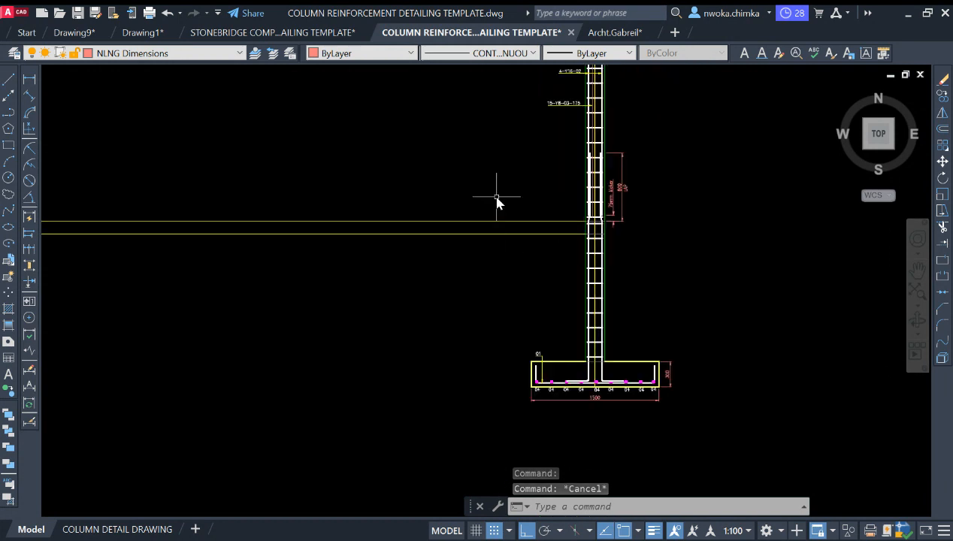
{"action": "scroll", "coordinate": [499, 213], "scroll_direction": "down", "scroll_amount": 2}
{"action": "middle_click_drag", "start_coordinate": [497, 238], "coordinate": [527, 272]}
{"action": "scroll", "coordinate": [547, 282], "scroll_direction": "up", "scroll_amount": 2}
{"action": "scroll", "coordinate": [543, 283], "scroll_direction": "down", "scroll_amount": 2}
{"action": "type", "text": "l"}
{"action": "key", "text": "Return"}
{"action": "scroll", "coordinate": [500, 272], "scroll_direction": "up", "scroll_amount": 2}
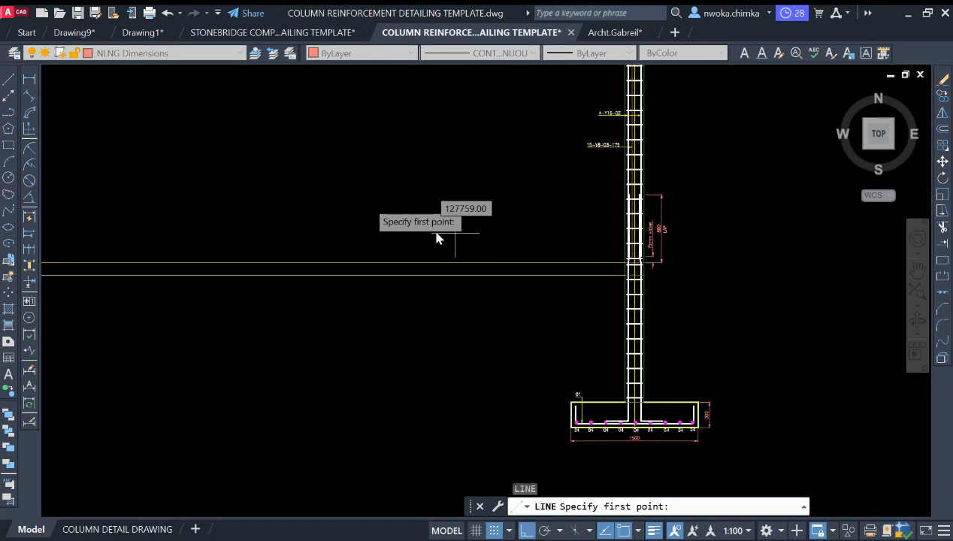
{"action": "key", "text": "Escape"}
{"action": "key", "text": "Return"}
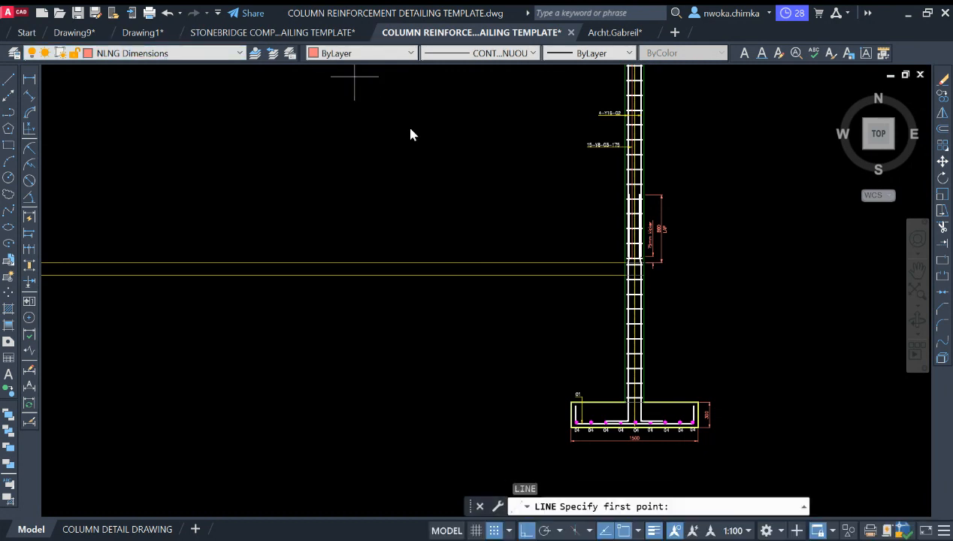
{"action": "scroll", "coordinate": [579, 263], "scroll_direction": "up", "scroll_amount": 3}
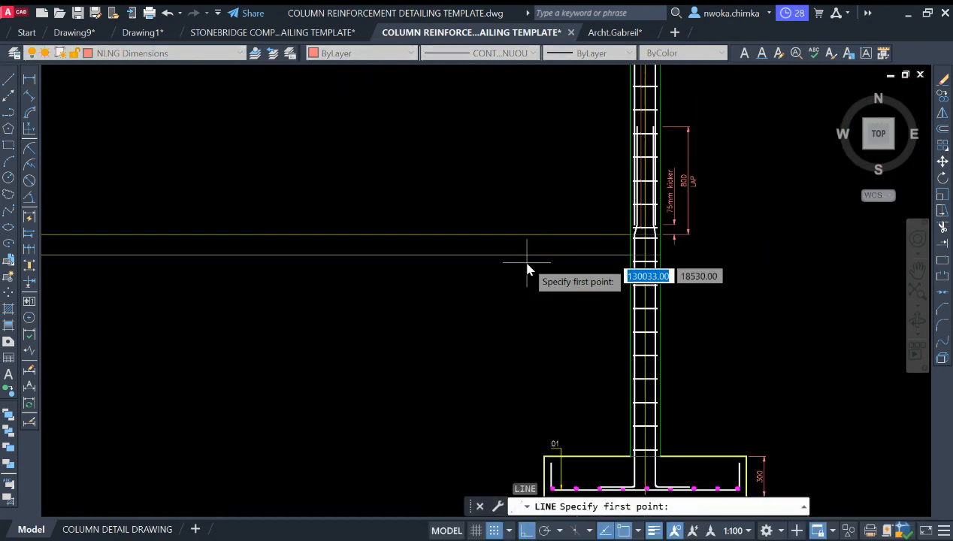
{"action": "scroll", "coordinate": [522, 243], "scroll_direction": "up", "scroll_amount": 1}
{"action": "scroll", "coordinate": [523, 243], "scroll_direction": "up", "scroll_amount": 2}
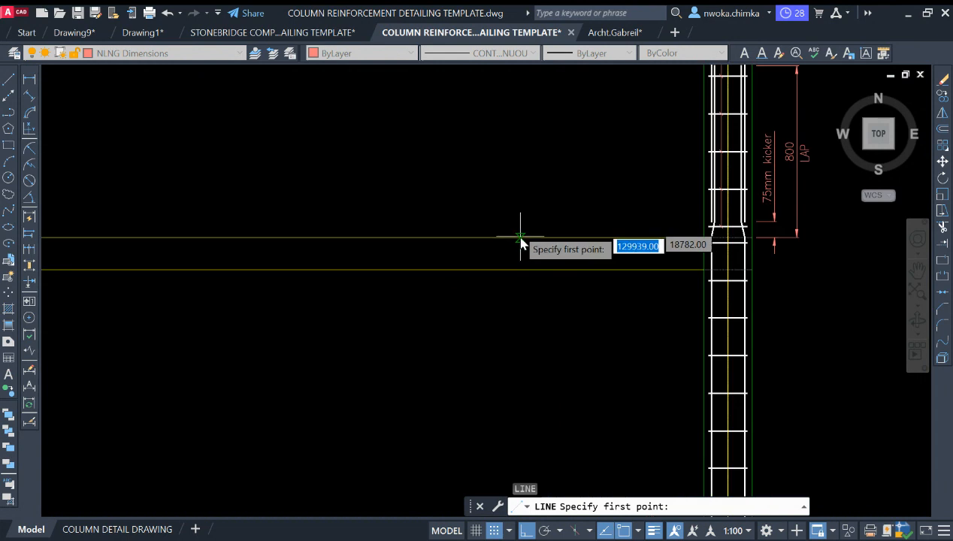
{"action": "left_click", "coordinate": [515, 218]}
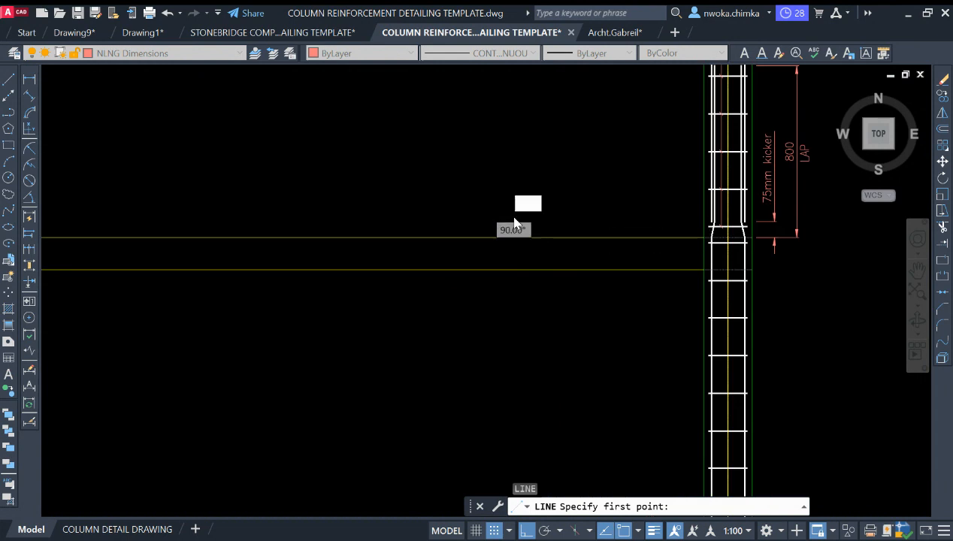
{"action": "scroll", "coordinate": [517, 251], "scroll_direction": "up", "scroll_amount": 2}
{"action": "key", "text": "Return"}
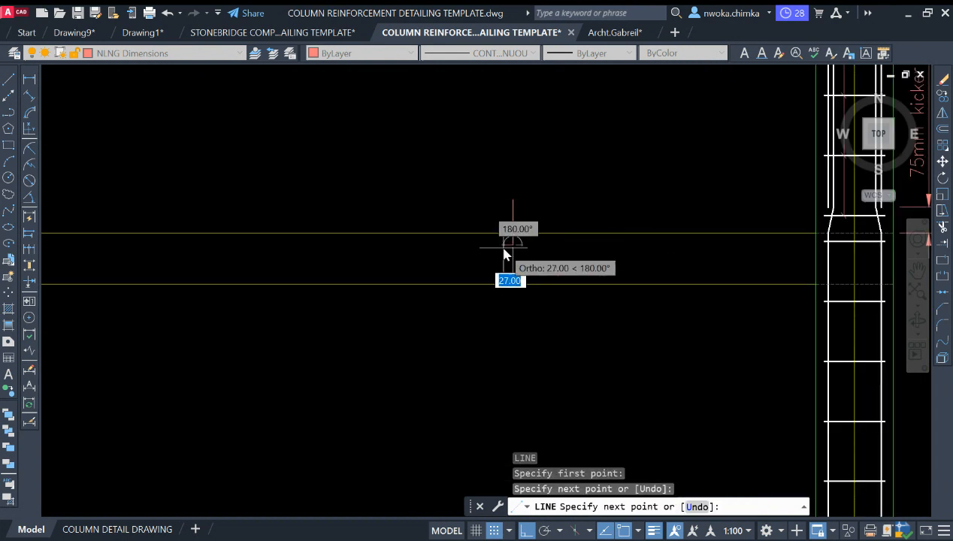
Continue the break line with a zigzag between the slab lines and a lower vertical leg of about 102 mm across the bottom line
{"action": "scroll", "coordinate": [505, 249], "scroll_direction": "up", "scroll_amount": 2}
{"action": "left_click", "coordinate": [492, 248]}
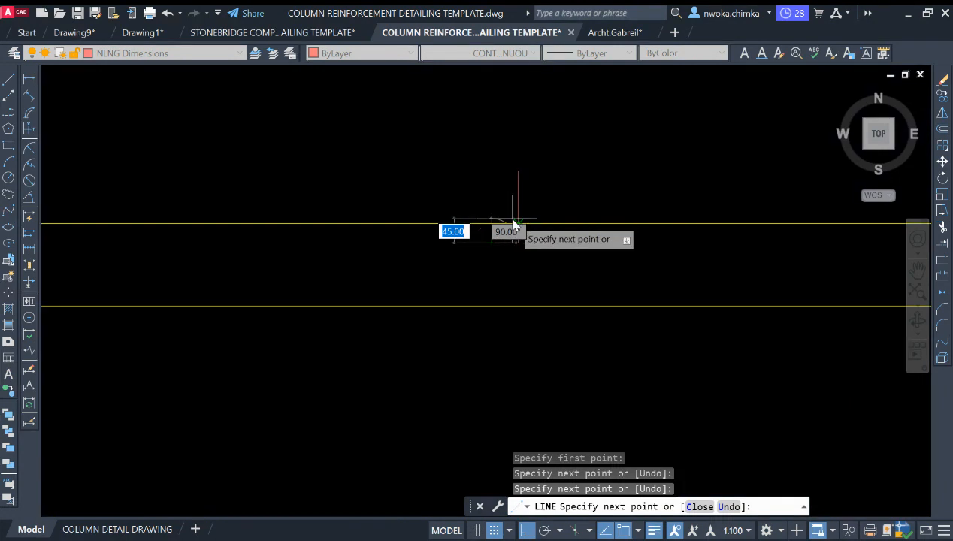
{"action": "scroll", "coordinate": [494, 266], "scroll_direction": "up", "scroll_amount": 2}
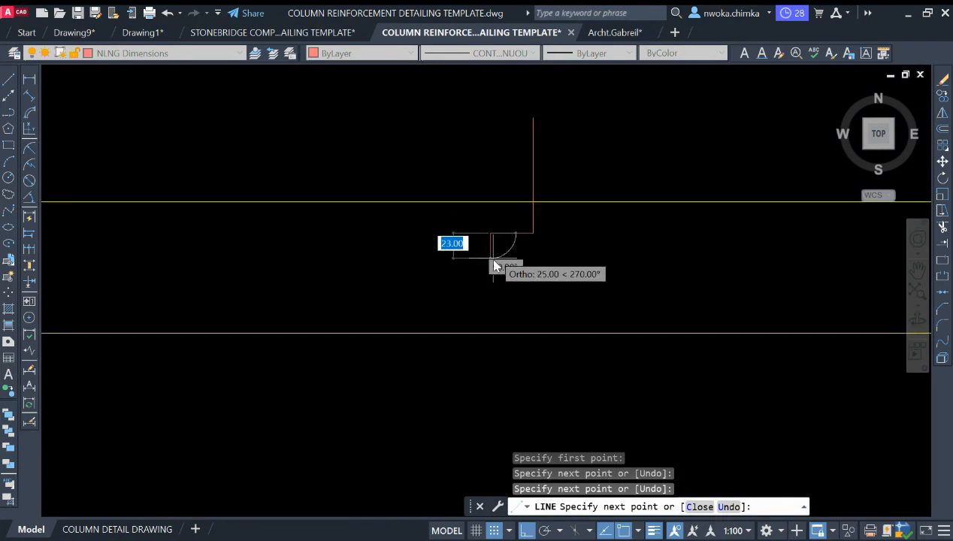
{"action": "key", "text": "F8"}
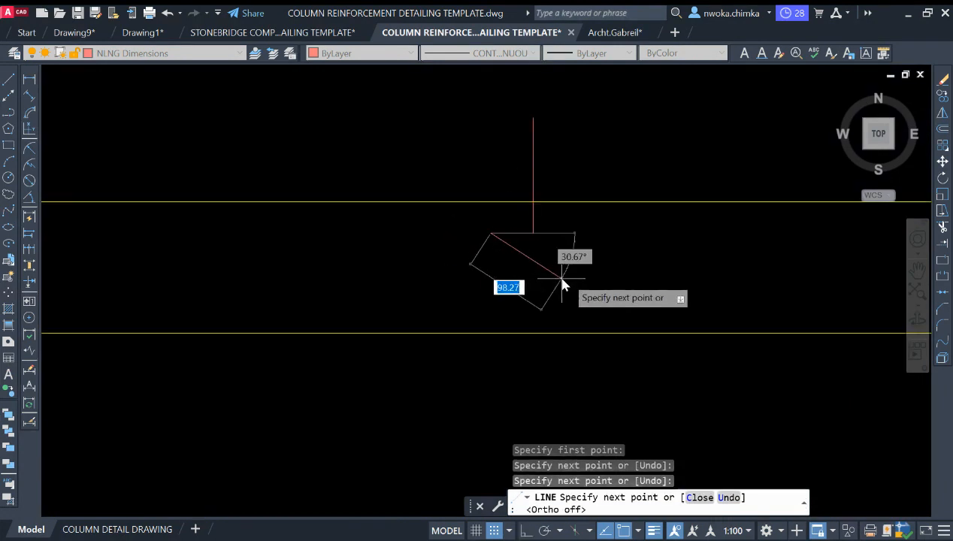
{"action": "left_click", "coordinate": [556, 266]}
{"action": "key", "text": "F8"}
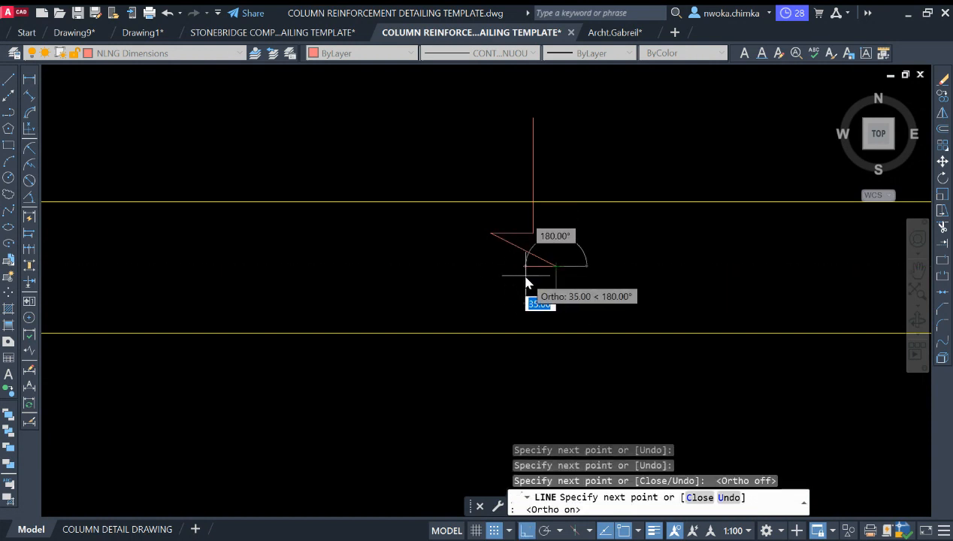
{"action": "left_click", "coordinate": [528, 282]}
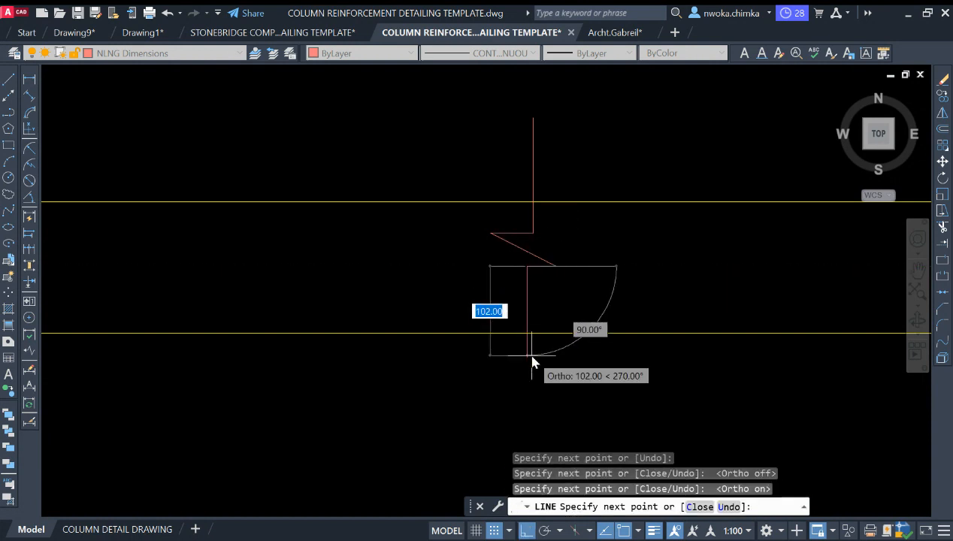
{"action": "left_click", "coordinate": [533, 364]}
{"action": "key", "text": "Escape"}
Shorten the break line's upper vertical leg to its midpoint
{"action": "left_click", "coordinate": [591, 129]}
{"action": "left_click", "coordinate": [517, 132]}
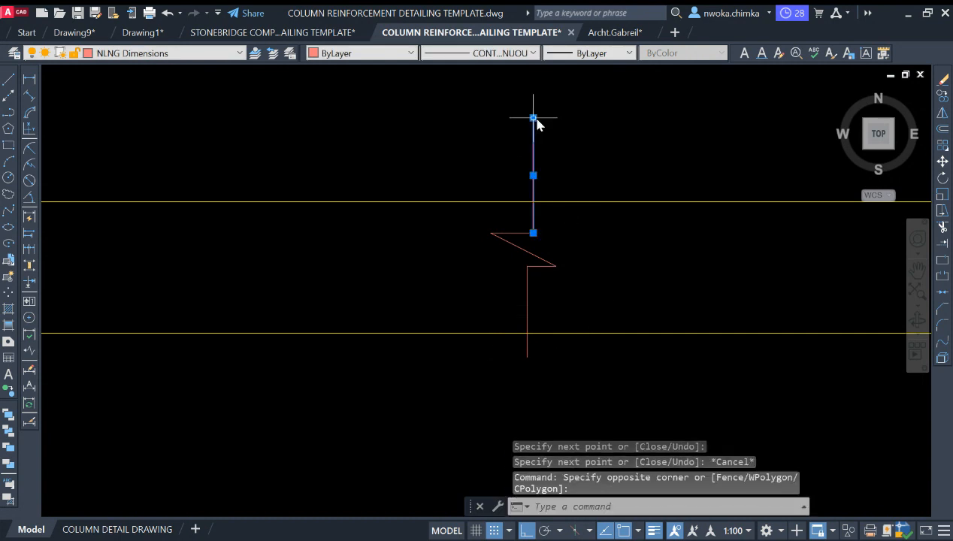
{"action": "left_click", "coordinate": [533, 118]}
{"action": "left_click", "coordinate": [535, 177]}
{"action": "key", "text": "Escape"}
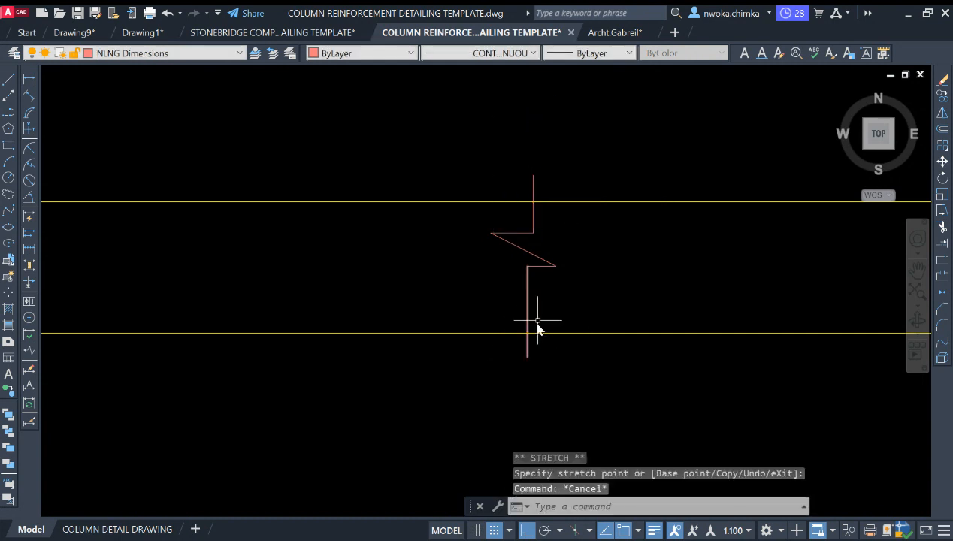
Move the whole break line slightly down so it sits more centrally across the two slab lines
{"action": "left_click", "coordinate": [464, 144]}
{"action": "left_click", "coordinate": [602, 393]}
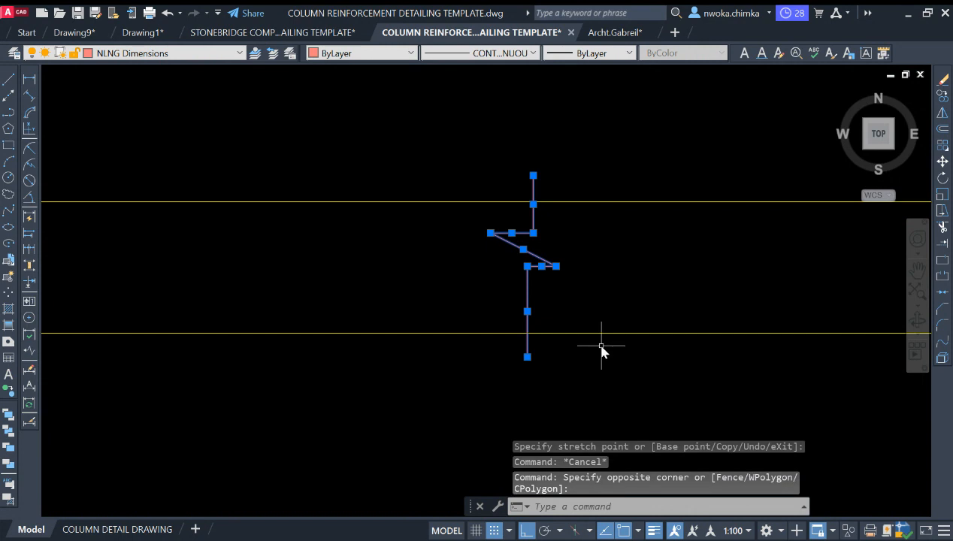
{"action": "type", "text": "m"}
{"action": "key", "text": "Return"}
{"action": "left_click", "coordinate": [631, 261]}
{"action": "left_click", "coordinate": [628, 268]}
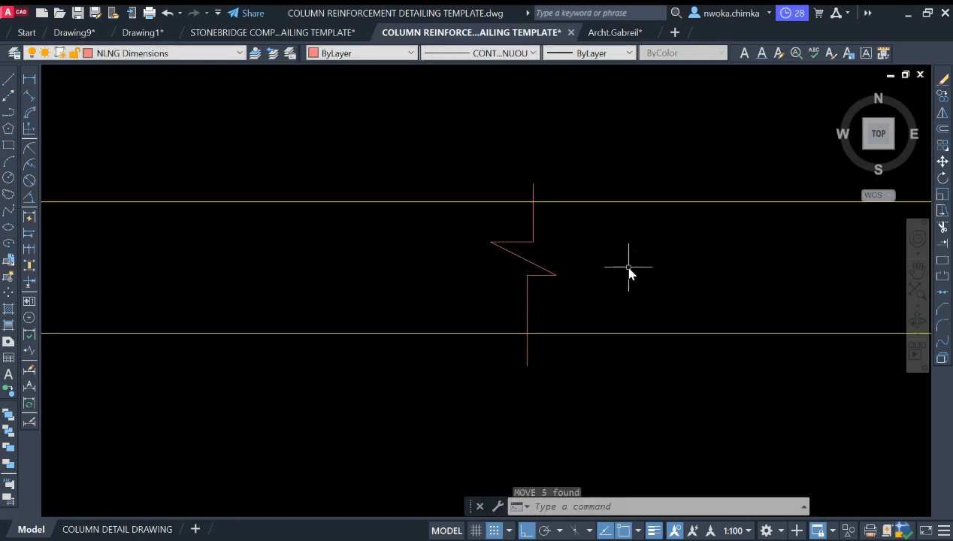
Stretch the upper end of the break line's top leg slightly upwards above the slab line
{"action": "left_click", "coordinate": [577, 192]}
{"action": "left_click", "coordinate": [530, 187]}
{"action": "left_click", "coordinate": [533, 184]}
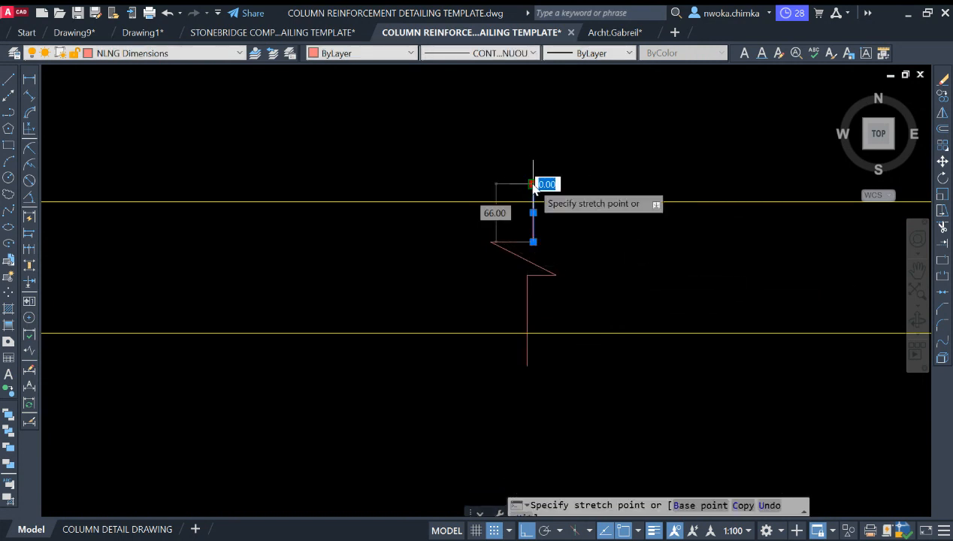
{"action": "left_click", "coordinate": [533, 168]}
{"action": "key", "text": "Escape"}
Trim both slab lines on the left of the break line, using the break line as the cutting edge
{"action": "left_click", "coordinate": [462, 136]}
{"action": "left_click", "coordinate": [579, 322]}
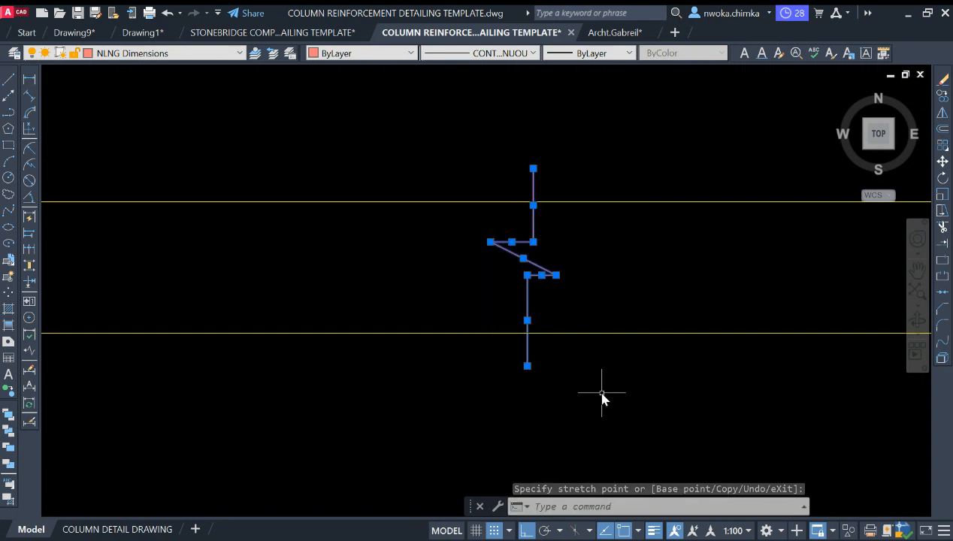
{"action": "type", "text": "TR"}
{"action": "key", "text": "Return"}
{"action": "left_click", "coordinate": [471, 157]}
{"action": "left_click", "coordinate": [447, 292]}
{"action": "key", "text": "Return"}
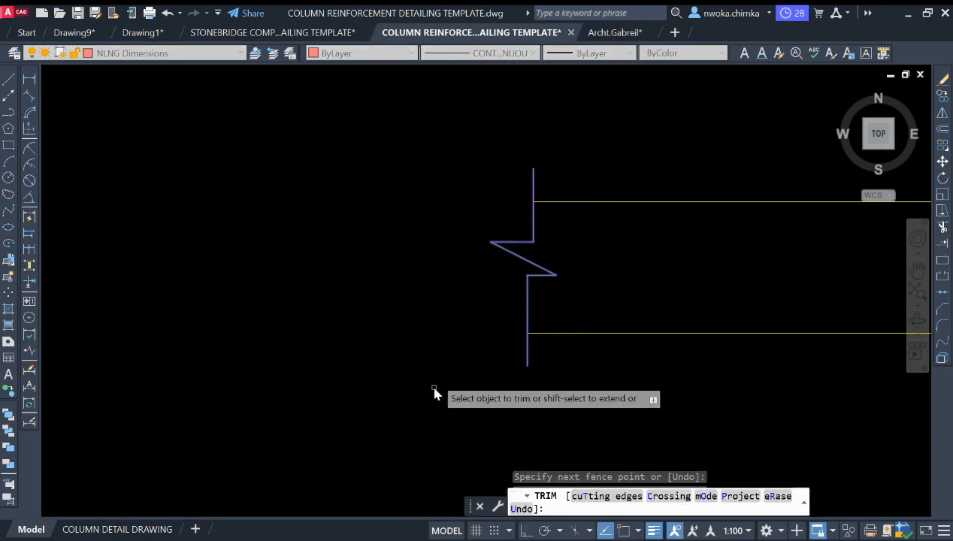
{"action": "key", "text": "Escape"}
Match the new break line's properties to those of the existing break line at the top of the column elevation
{"action": "scroll", "coordinate": [504, 185], "scroll_direction": "down", "scroll_amount": 8}
{"action": "scroll", "coordinate": [511, 211], "scroll_direction": "down", "scroll_amount": 3}
{"action": "scroll", "coordinate": [355, 134], "scroll_direction": "up", "scroll_amount": 3}
{"action": "left_click", "coordinate": [376, 134]}
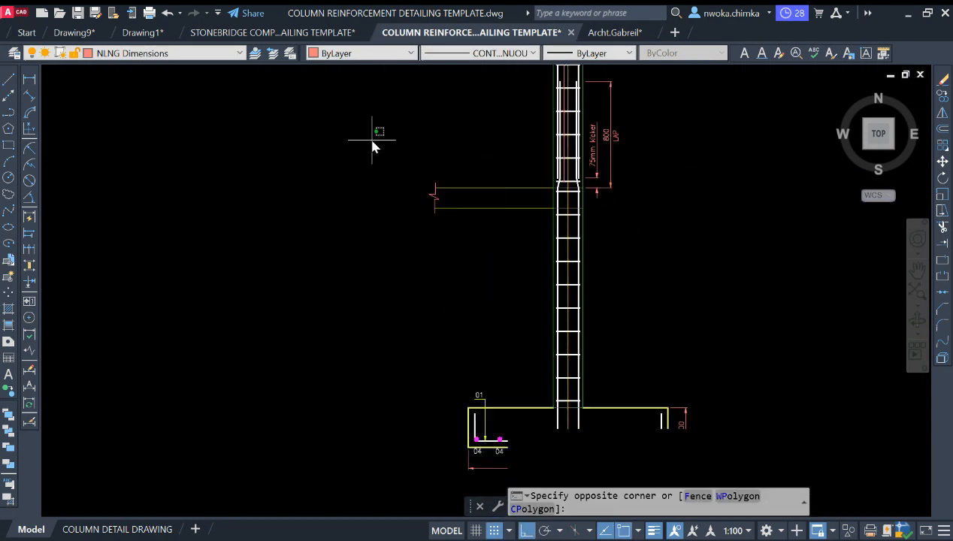
{"action": "key", "text": "Escape"}
{"action": "key", "text": "Return"}
{"action": "scroll", "coordinate": [436, 192], "scroll_direction": "down", "scroll_amount": 3}
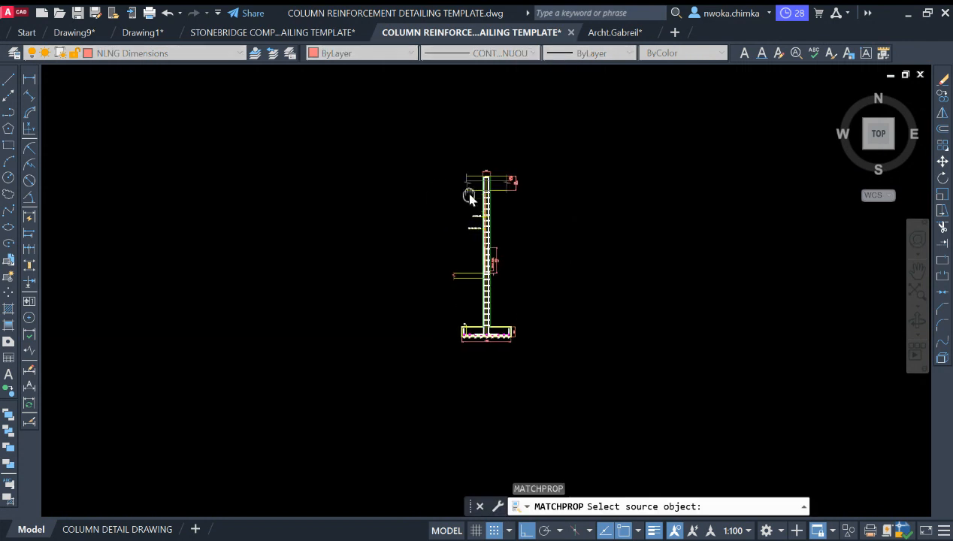
{"action": "scroll", "coordinate": [468, 191], "scroll_direction": "up", "scroll_amount": 3}
{"action": "left_click", "coordinate": [467, 179]}
{"action": "scroll", "coordinate": [469, 189], "scroll_direction": "down", "scroll_amount": 3}
{"action": "scroll", "coordinate": [410, 272], "scroll_direction": "up", "scroll_amount": 4}
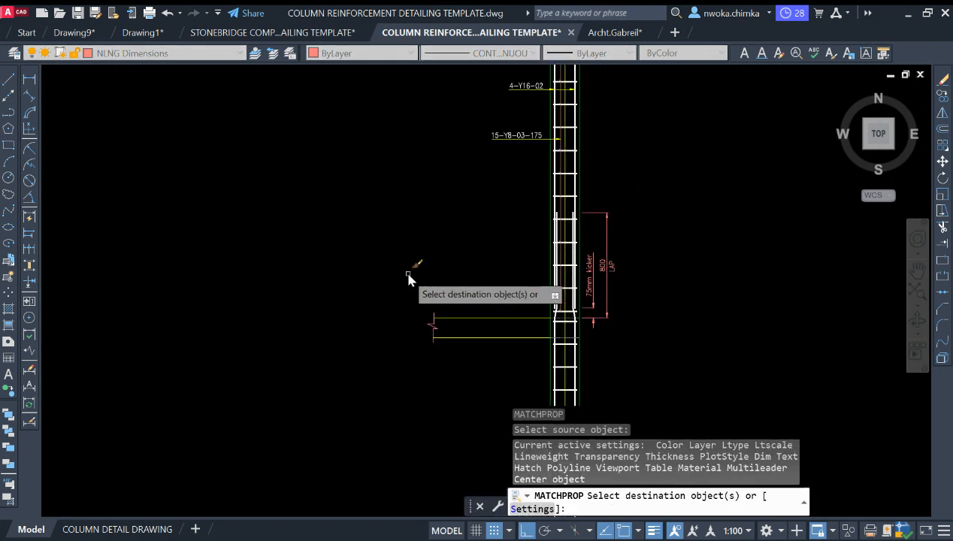
{"action": "left_click", "coordinate": [472, 398]}
{"action": "key", "text": "Escape"}
Compare the new slab and column junction with the ground floor slab build-up and level labels in the reference column detail
{"action": "scroll", "coordinate": [517, 246], "scroll_direction": "down", "scroll_amount": 3}
{"action": "scroll", "coordinate": [517, 279], "scroll_direction": "up", "scroll_amount": 5}
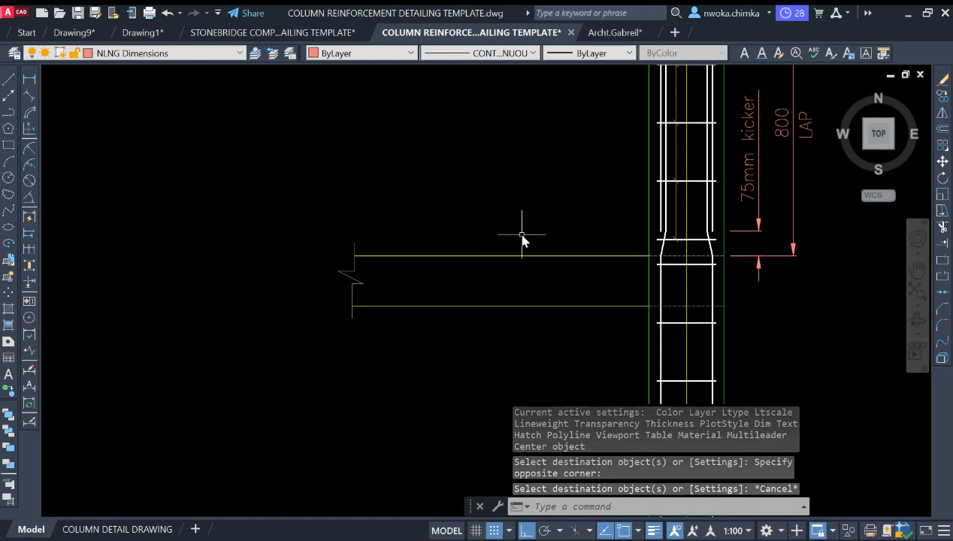
{"action": "scroll", "coordinate": [594, 240], "scroll_direction": "down", "scroll_amount": 3}
{"action": "scroll", "coordinate": [541, 261], "scroll_direction": "up", "scroll_amount": 3}
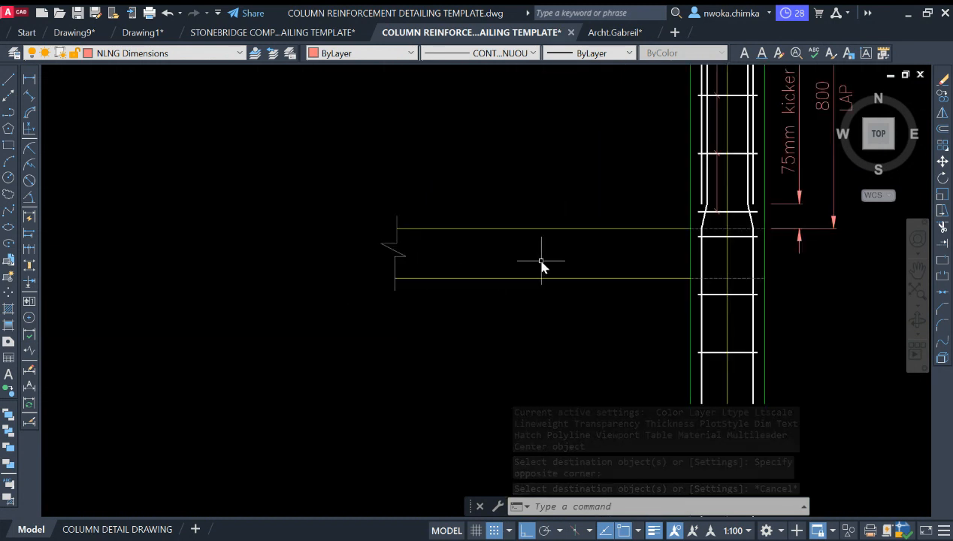
{"action": "scroll", "coordinate": [541, 261], "scroll_direction": "up", "scroll_amount": 2}
{"action": "middle_click_drag", "start_coordinate": [579, 241], "coordinate": [532, 247]}
{"action": "scroll", "coordinate": [519, 274], "scroll_direction": "down", "scroll_amount": 2}
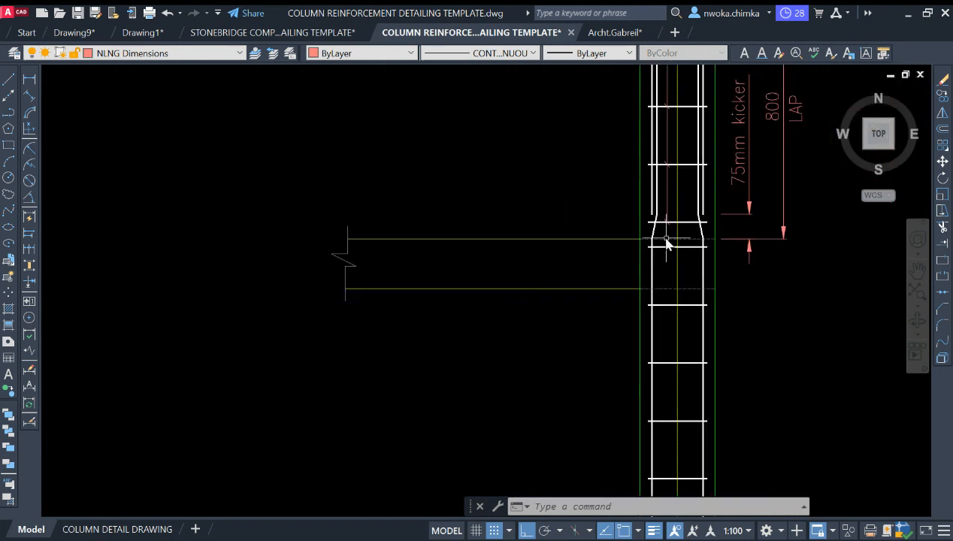
{"action": "scroll", "coordinate": [664, 237], "scroll_direction": "down", "scroll_amount": 9}
{"action": "scroll", "coordinate": [736, 243], "scroll_direction": "down", "scroll_amount": 4}
{"action": "middle_click_drag", "start_coordinate": [451, 235], "coordinate": [647, 274]}
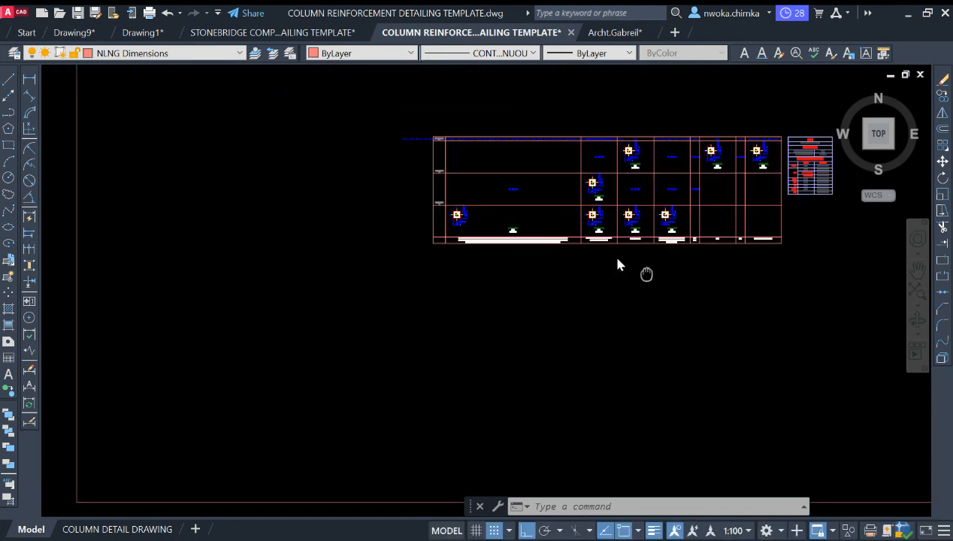
{"action": "scroll", "coordinate": [508, 240], "scroll_direction": "down", "scroll_amount": 4}
{"action": "middle_click_drag", "start_coordinate": [316, 204], "coordinate": [765, 273]}
{"action": "scroll", "coordinate": [460, 277], "scroll_direction": "up", "scroll_amount": 6}
{"action": "scroll", "coordinate": [542, 293], "scroll_direction": "up", "scroll_amount": 3}
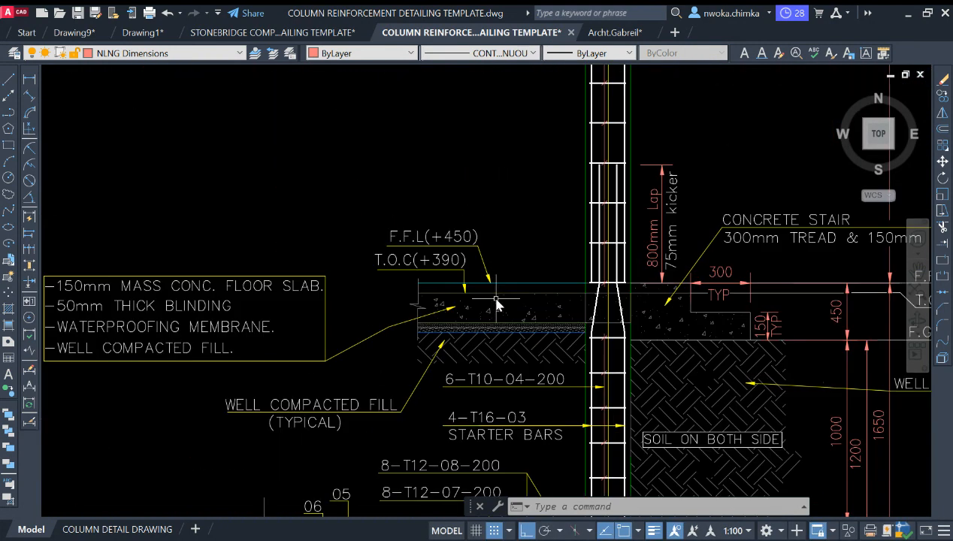
{"action": "scroll", "coordinate": [496, 303], "scroll_direction": "up", "scroll_amount": 2}
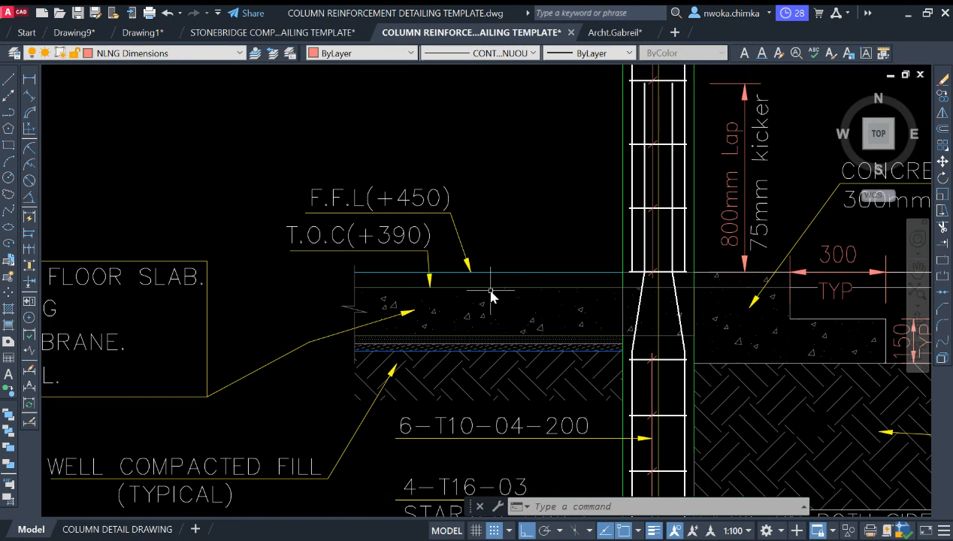
{"action": "scroll", "coordinate": [491, 296], "scroll_direction": "down", "scroll_amount": 12}
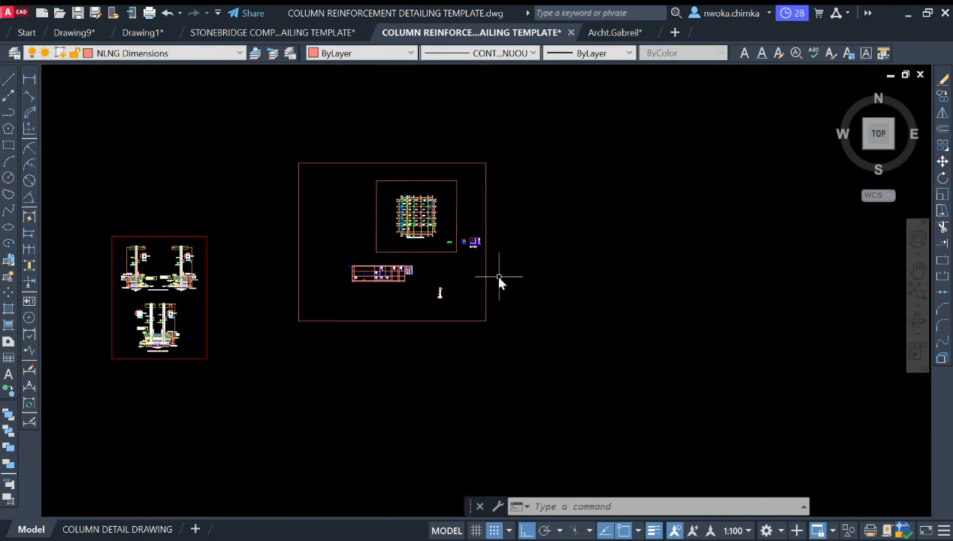
{"action": "scroll", "coordinate": [500, 282], "scroll_direction": "up", "scroll_amount": 12}
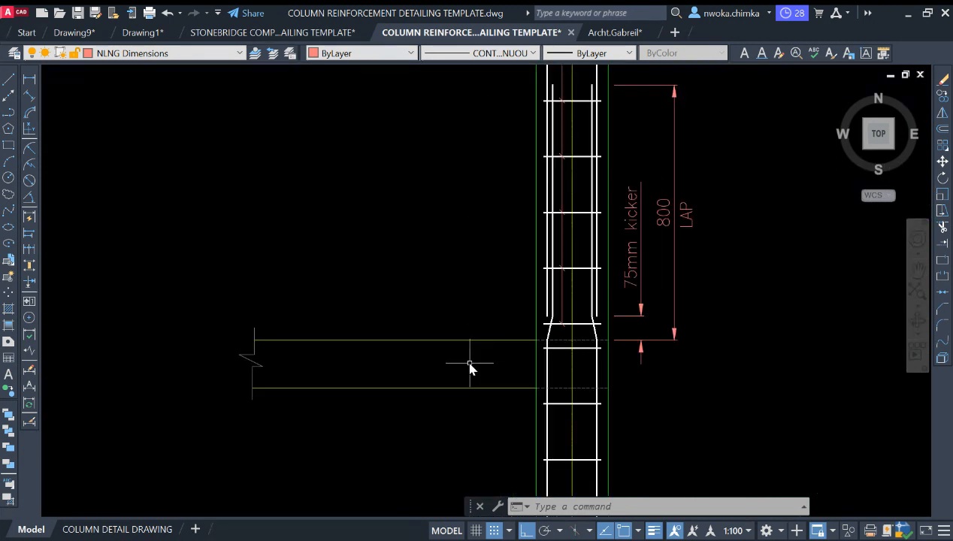
{"action": "scroll", "coordinate": [470, 366], "scroll_direction": "up", "scroll_amount": 2}
{"action": "middle_click_drag", "start_coordinate": [470, 366], "coordinate": [464, 285]}
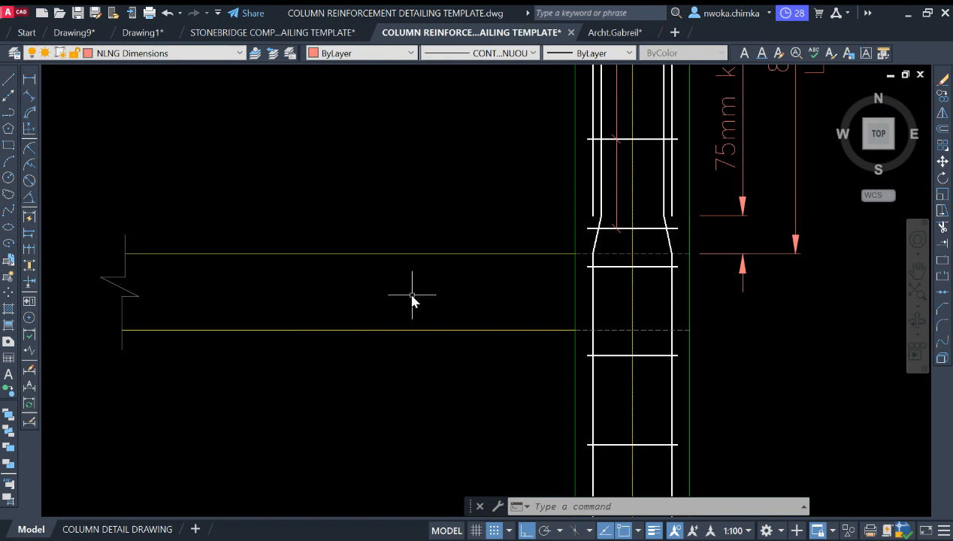
Hatch the ground floor slab between the break line and the column face with the AR-CONC pattern at scale 1.00
{"action": "type", "text": "h"}
{"action": "key", "text": "Return"}
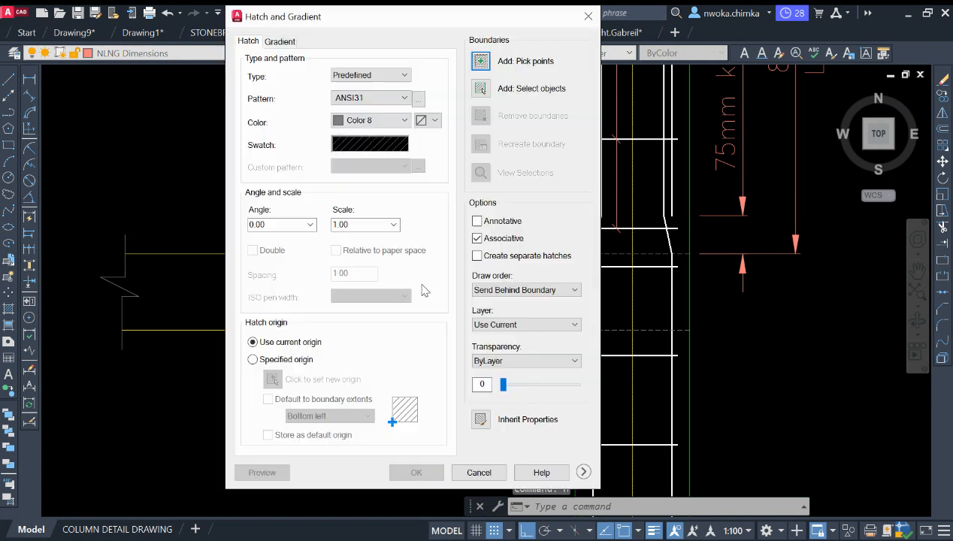
{"action": "left_click", "coordinate": [419, 98]}
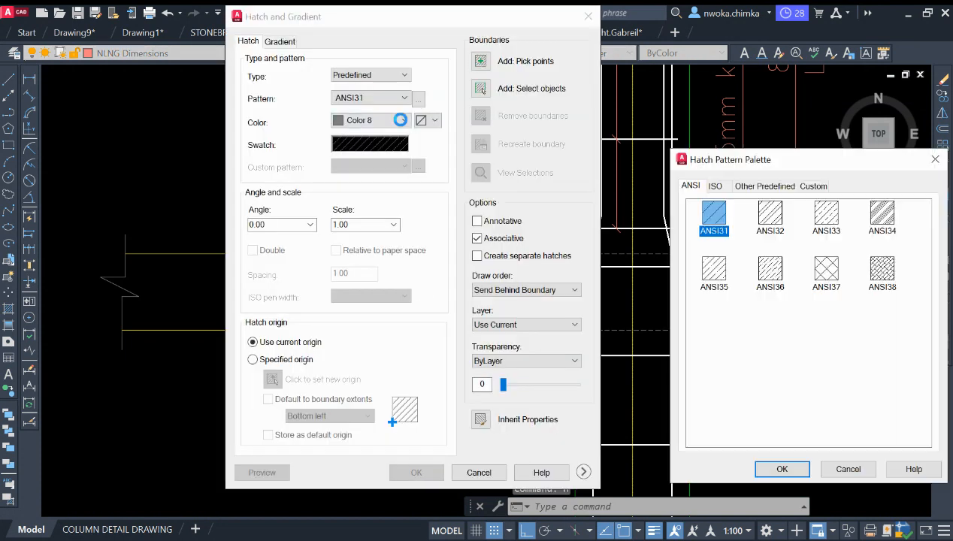
{"action": "left_click", "coordinate": [761, 186]}
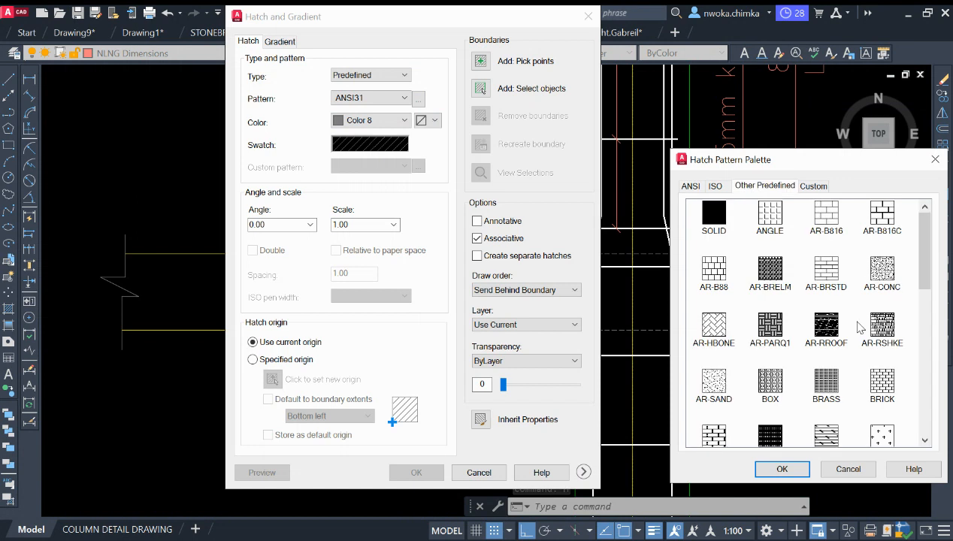
{"action": "scroll", "coordinate": [861, 327], "scroll_direction": "down", "scroll_amount": 2}
{"action": "scroll", "coordinate": [880, 265], "scroll_direction": "up", "scroll_amount": 2}
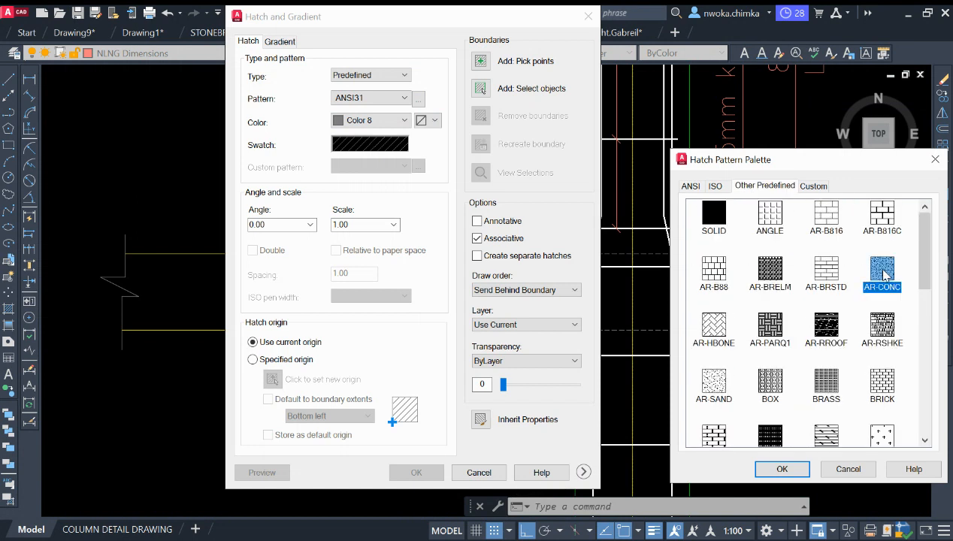
{"action": "left_click", "coordinate": [793, 467]}
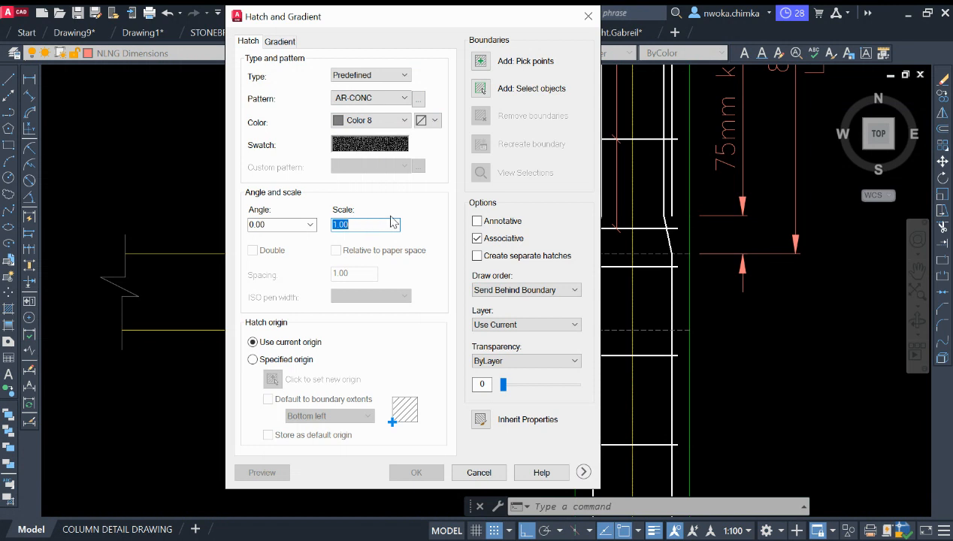
{"action": "left_click", "coordinate": [481, 66]}
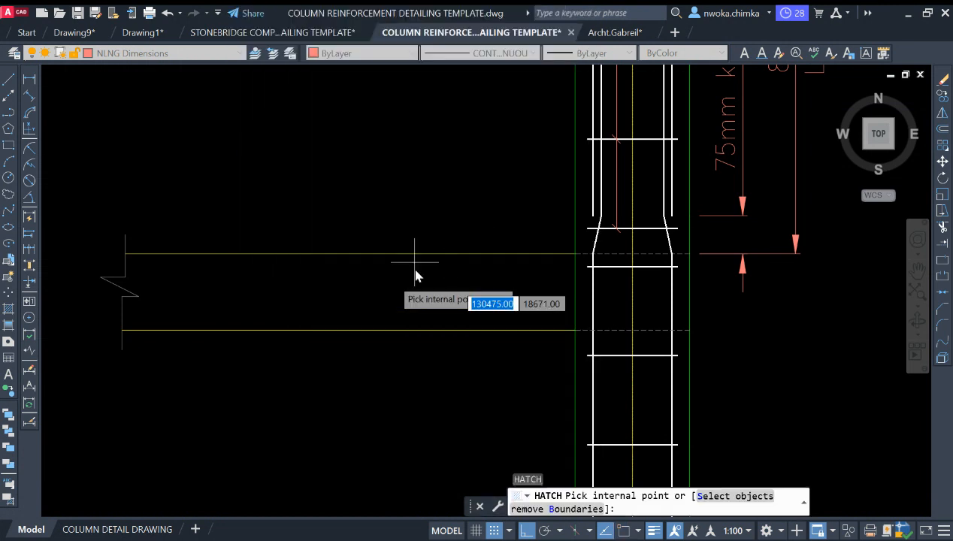
{"action": "left_click", "coordinate": [415, 271]}
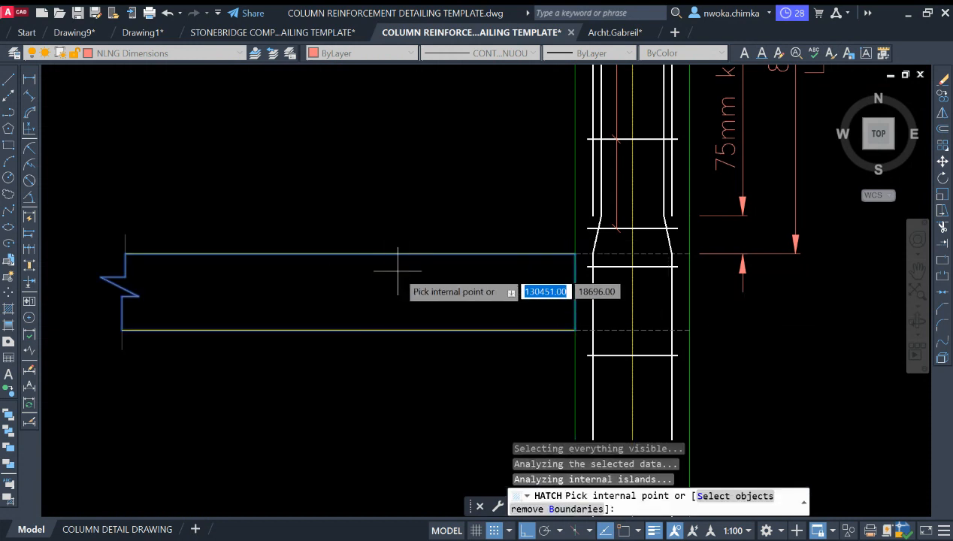
{"action": "key", "text": "Return"}
{"action": "left_click", "coordinate": [416, 472]}
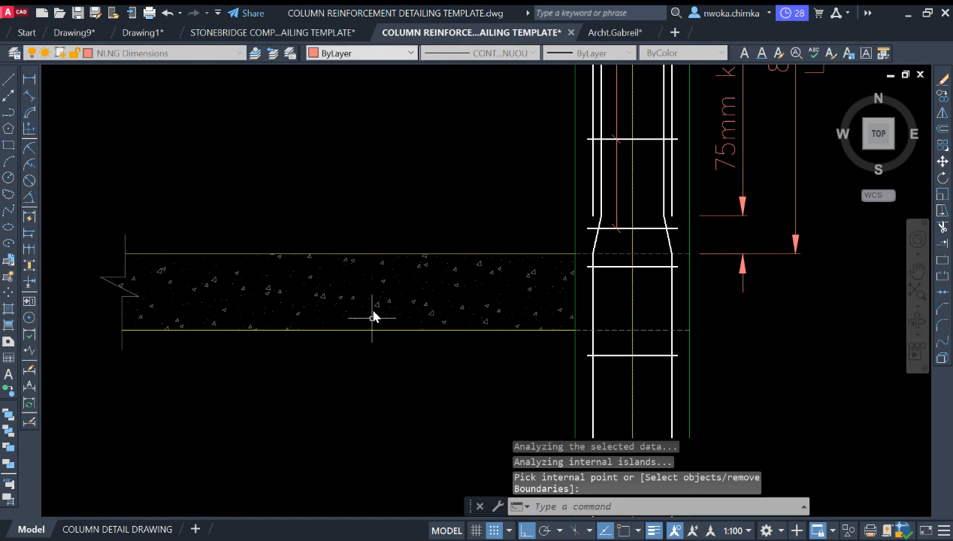
Inspect the concrete hatch in the slab and its junction with the column, down to the footing
{"action": "scroll", "coordinate": [421, 281], "scroll_direction": "down", "scroll_amount": 2}
{"action": "scroll", "coordinate": [431, 281], "scroll_direction": "up", "scroll_amount": 4}
{"action": "scroll", "coordinate": [519, 270], "scroll_direction": "down", "scroll_amount": 4}
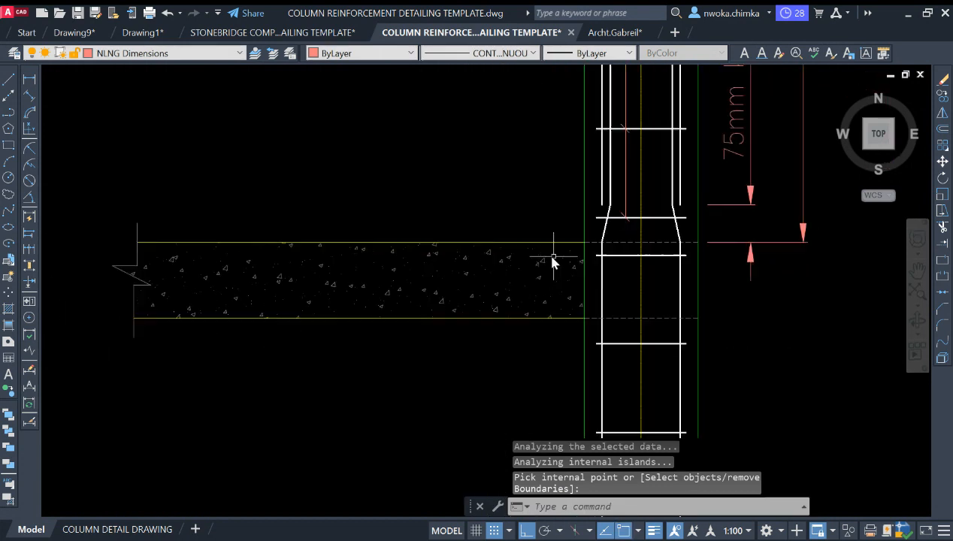
{"action": "scroll", "coordinate": [489, 266], "scroll_direction": "up", "scroll_amount": 2}
{"action": "scroll", "coordinate": [451, 279], "scroll_direction": "down", "scroll_amount": 2}
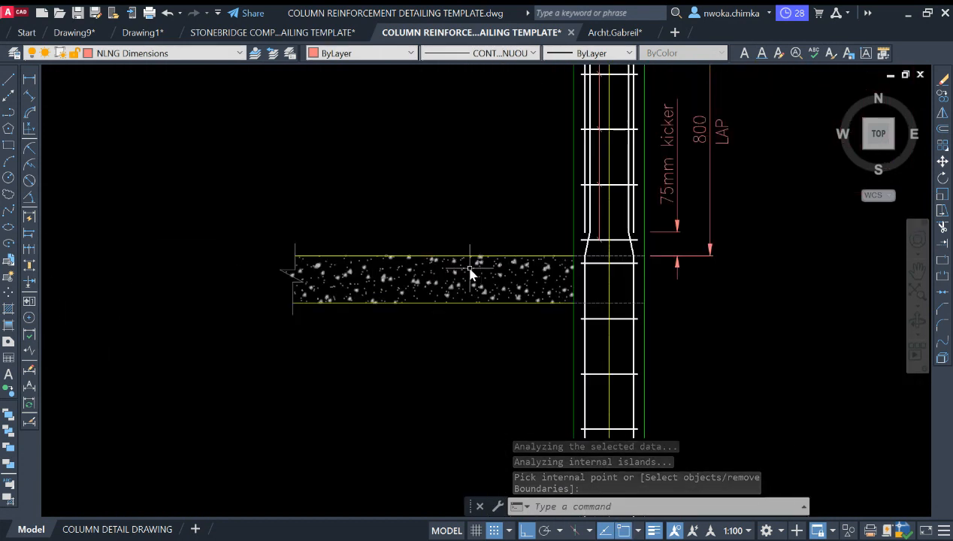
{"action": "scroll", "coordinate": [444, 267], "scroll_direction": "up", "scroll_amount": 2}
{"action": "scroll", "coordinate": [522, 258], "scroll_direction": "down", "scroll_amount": 2}
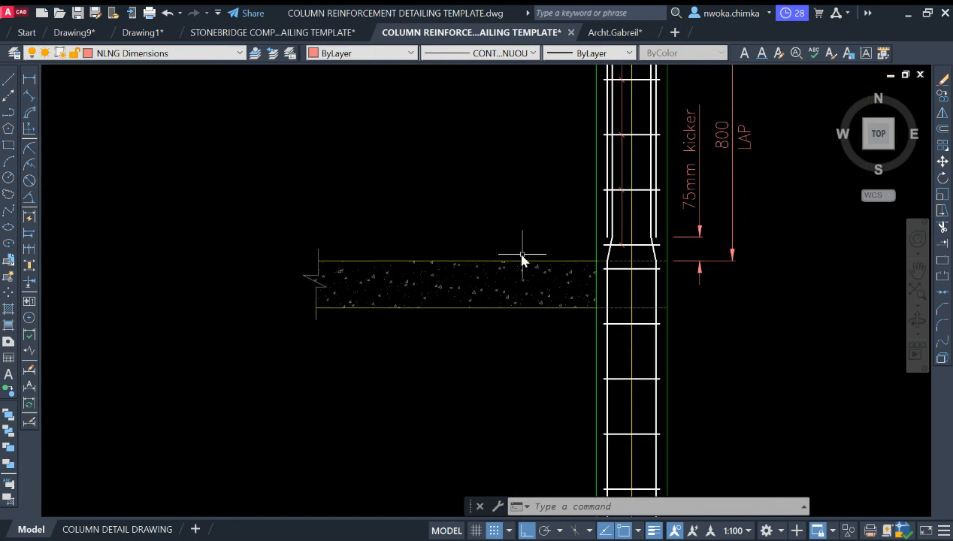
{"action": "scroll", "coordinate": [458, 263], "scroll_direction": "up", "scroll_amount": 3}
{"action": "scroll", "coordinate": [464, 253], "scroll_direction": "down", "scroll_amount": 4}
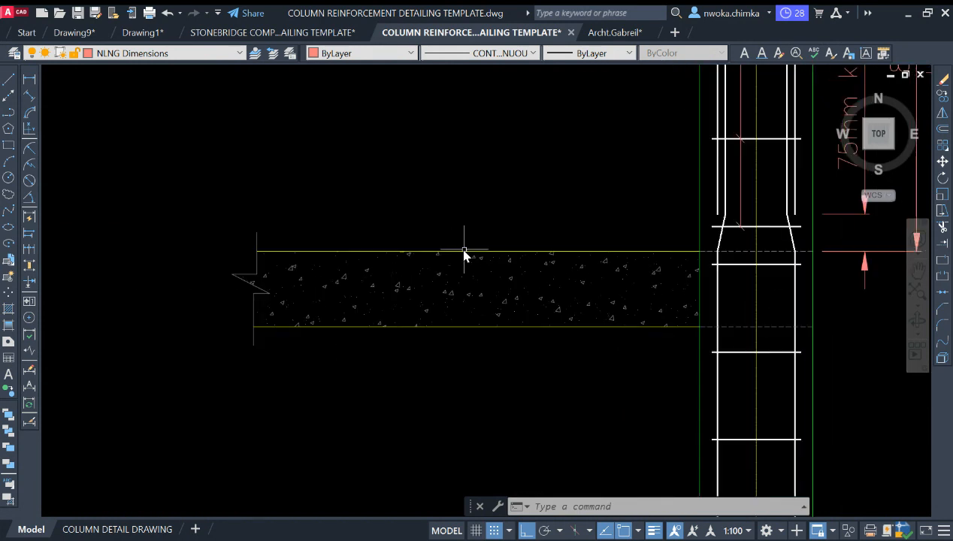
{"action": "scroll", "coordinate": [481, 248], "scroll_direction": "up", "scroll_amount": 2}
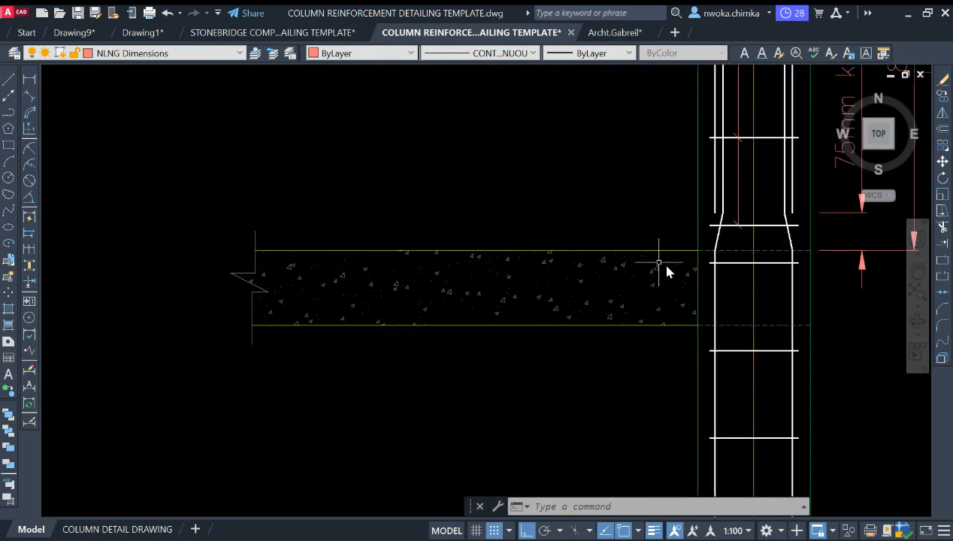
{"action": "scroll", "coordinate": [572, 254], "scroll_direction": "down", "scroll_amount": 2}
{"action": "scroll", "coordinate": [451, 257], "scroll_direction": "up", "scroll_amount": 2}
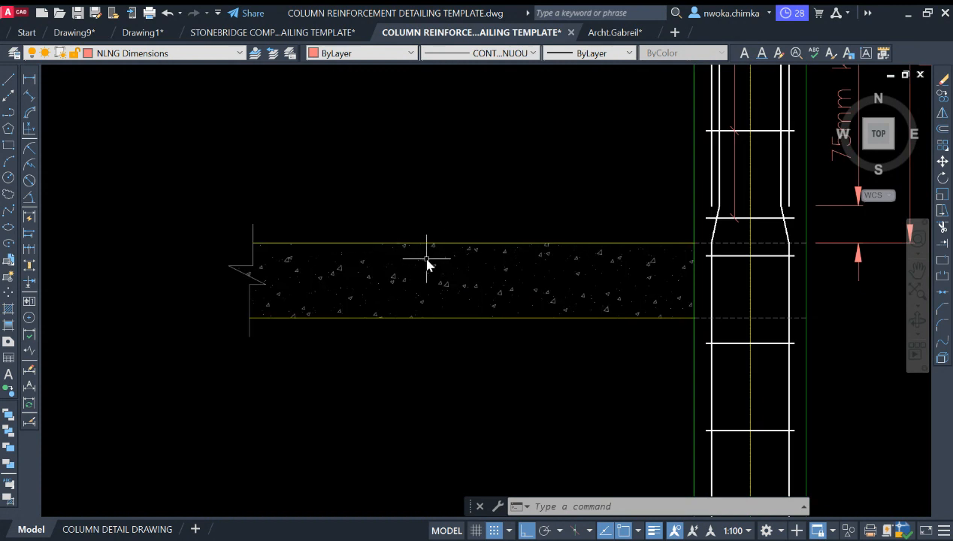
{"action": "scroll", "coordinate": [409, 238], "scroll_direction": "up", "scroll_amount": 2}
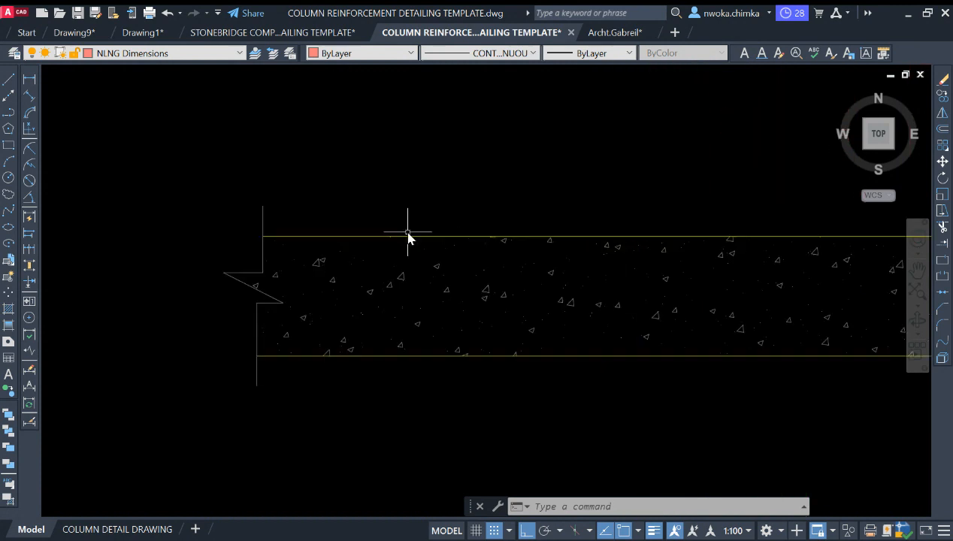
{"action": "scroll", "coordinate": [547, 252], "scroll_direction": "down", "scroll_amount": 5}
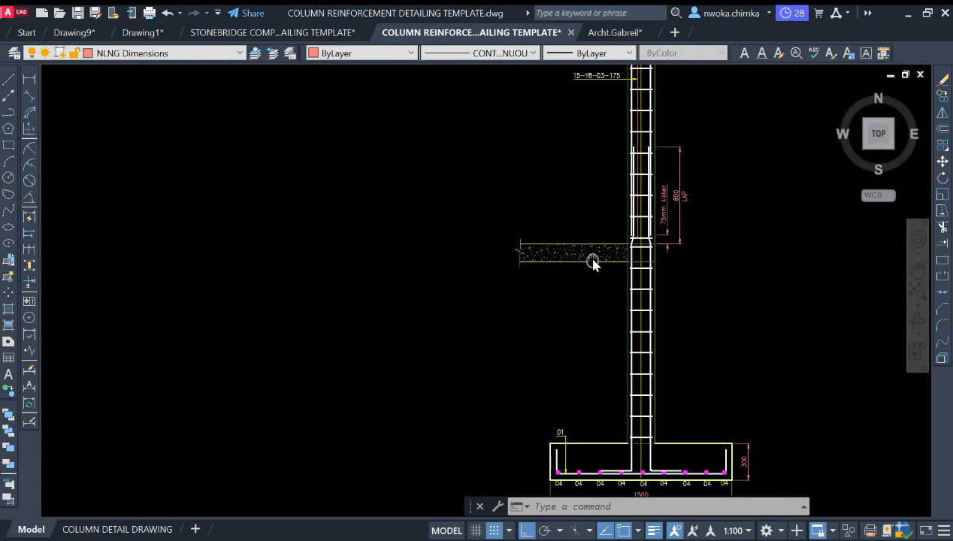
{"action": "scroll", "coordinate": [594, 259], "scroll_direction": "up", "scroll_amount": 4}
{"action": "scroll", "coordinate": [531, 267], "scroll_direction": "up", "scroll_amount": 1}
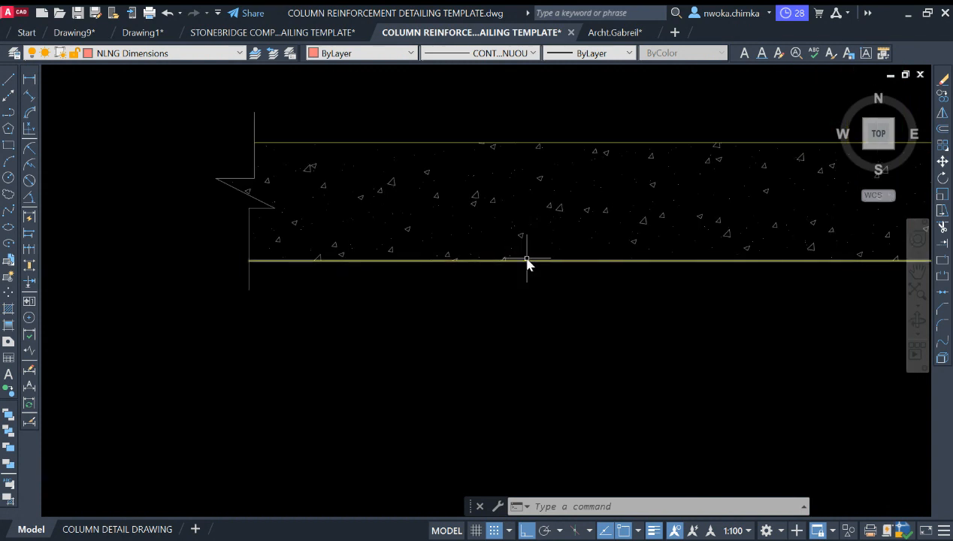
{"action": "scroll", "coordinate": [529, 271], "scroll_direction": "down", "scroll_amount": 2}
{"action": "scroll", "coordinate": [526, 256], "scroll_direction": "down", "scroll_amount": 2}
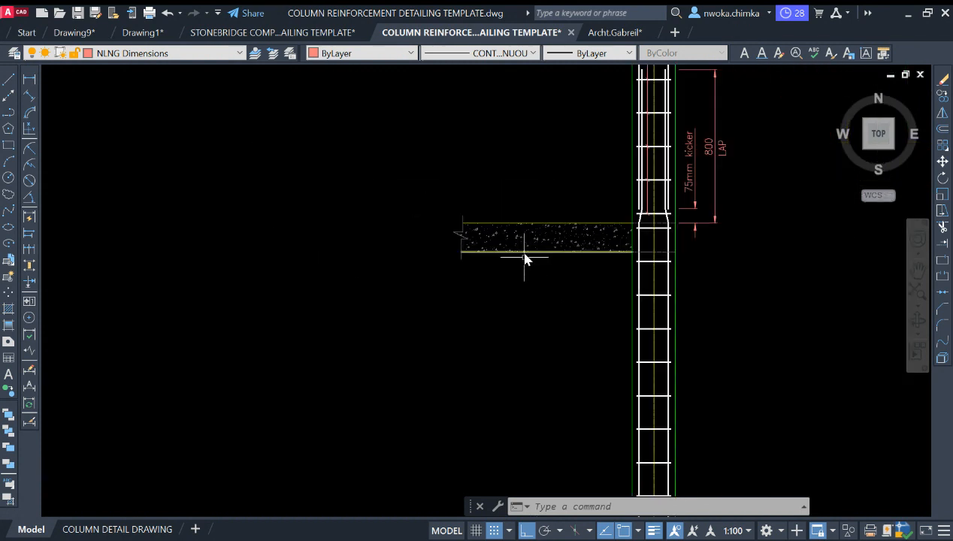
{"action": "scroll", "coordinate": [536, 257], "scroll_direction": "up", "scroll_amount": 2}
{"action": "scroll", "coordinate": [543, 251], "scroll_direction": "down", "scroll_amount": 2}
{"action": "scroll", "coordinate": [524, 252], "scroll_direction": "up", "scroll_amount": 2}
{"action": "scroll", "coordinate": [539, 241], "scroll_direction": "up", "scroll_amount": 2}
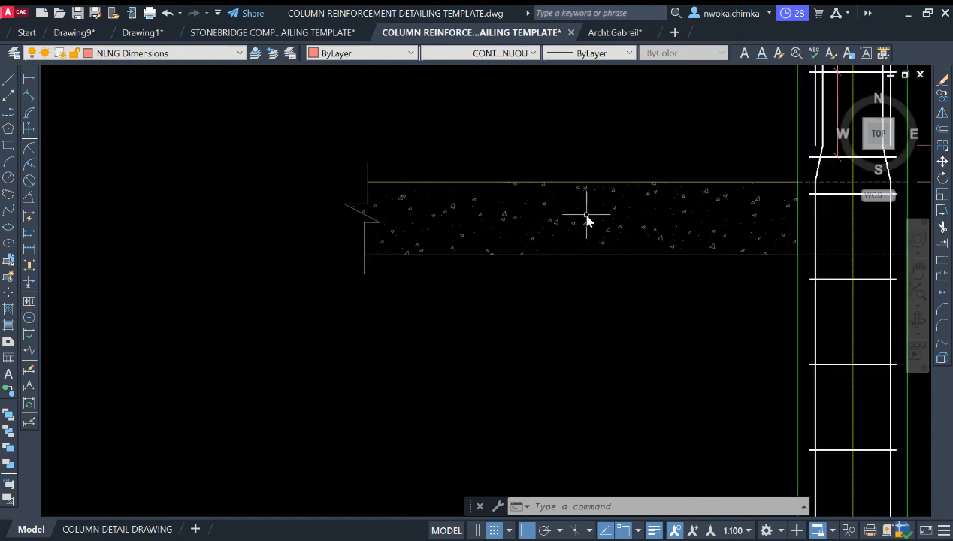
{"action": "scroll", "coordinate": [587, 221], "scroll_direction": "down", "scroll_amount": 5}
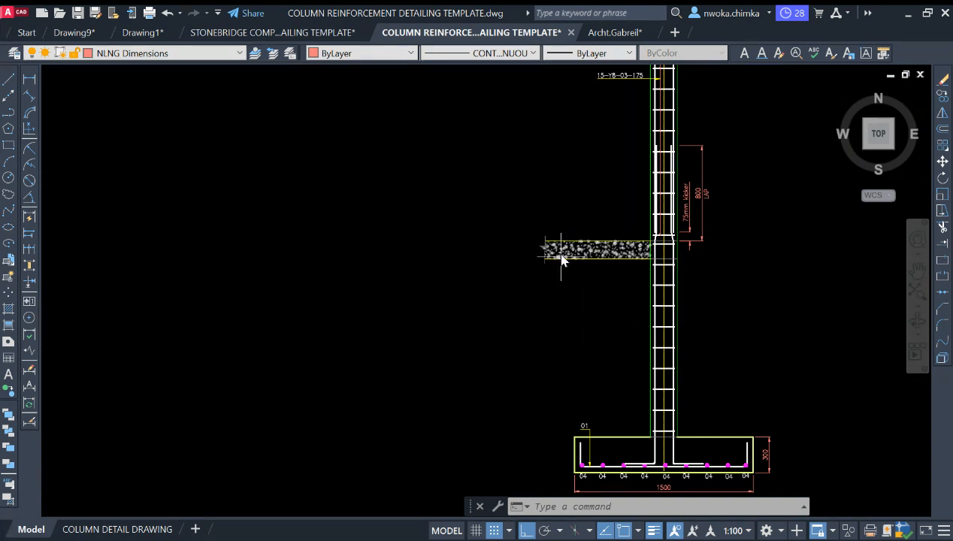
{"action": "scroll", "coordinate": [594, 266], "scroll_direction": "up", "scroll_amount": 4}
{"action": "scroll", "coordinate": [616, 202], "scroll_direction": "down", "scroll_amount": 4}
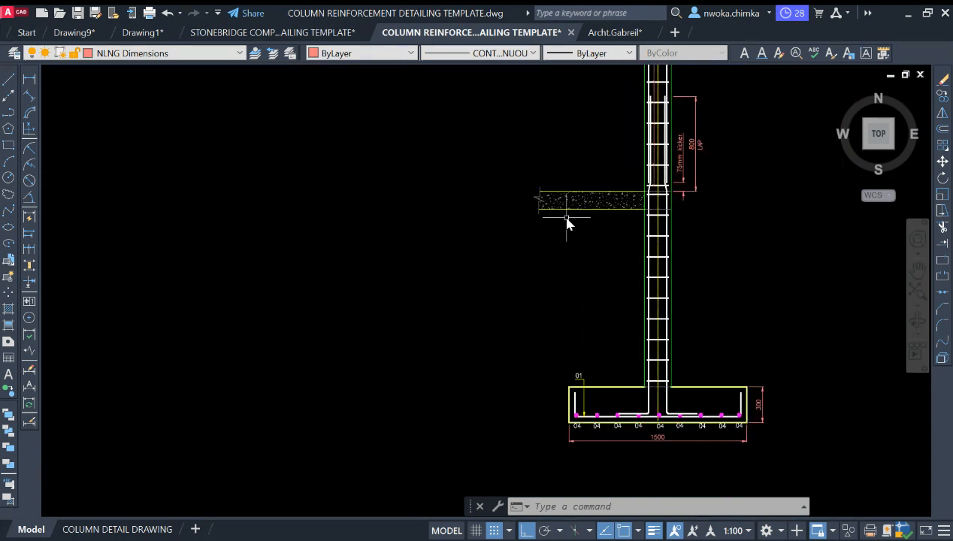
{"action": "scroll", "coordinate": [634, 325], "scroll_direction": "up", "scroll_amount": 2}
{"action": "scroll", "coordinate": [637, 263], "scroll_direction": "down", "scroll_amount": 2}
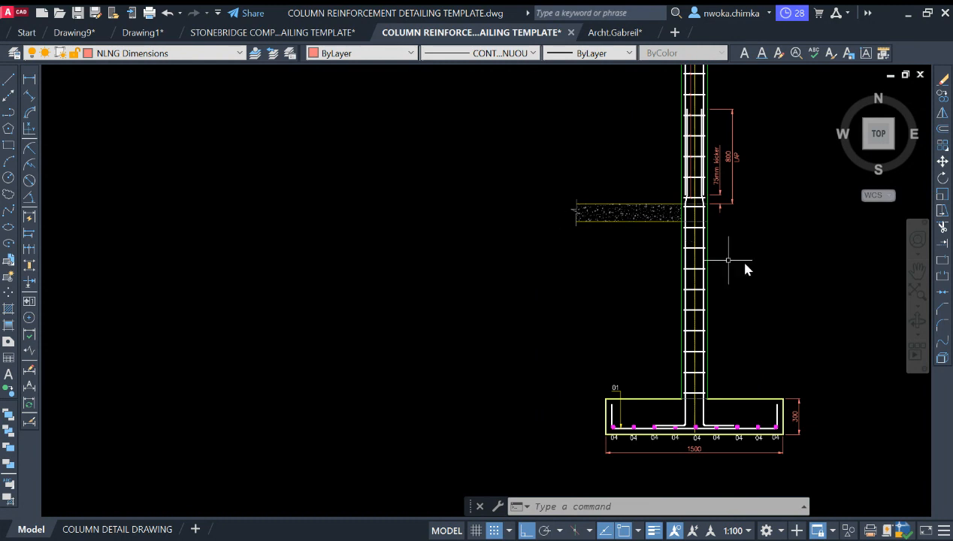
{"action": "scroll", "coordinate": [624, 218], "scroll_direction": "up", "scroll_amount": 4}
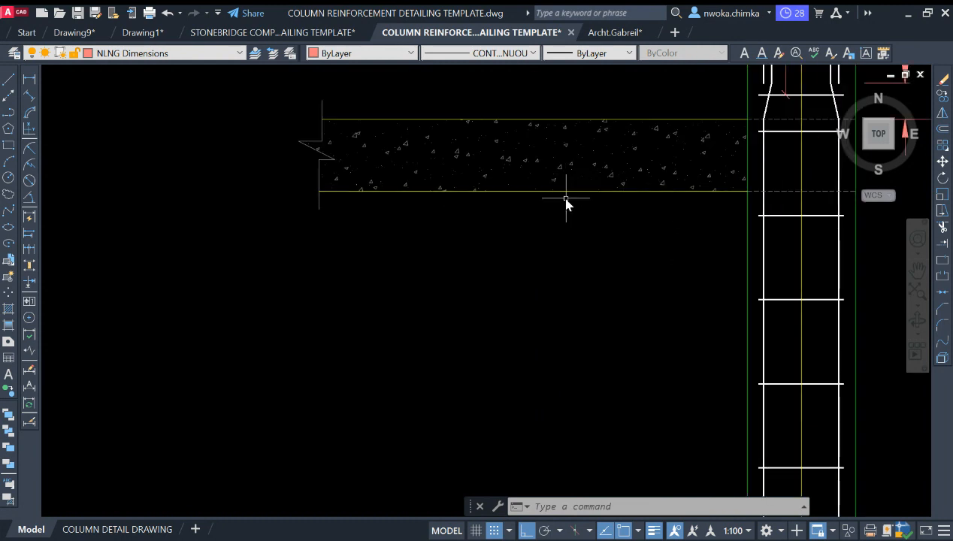
{"action": "type", "text": "o"}
{"action": "key", "text": "Return"}
{"action": "key", "text": "Escape"}
Read the floor build-up note and examine the layers hatched beneath the ground floor slab in the reference column detail
{"action": "scroll", "coordinate": [797, 207], "scroll_direction": "down", "scroll_amount": 4}
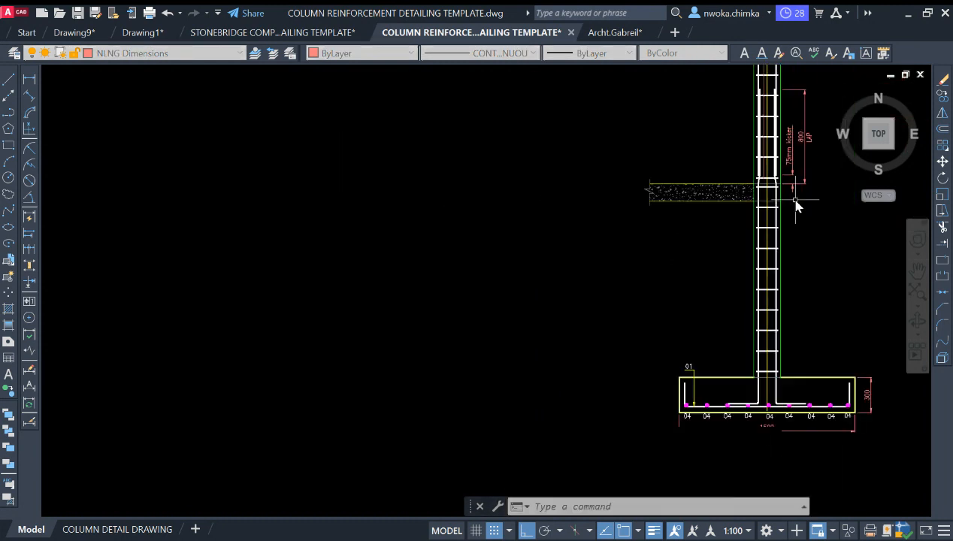
{"action": "scroll", "coordinate": [778, 201], "scroll_direction": "down", "scroll_amount": 8}
{"action": "middle_click_drag", "start_coordinate": [328, 135], "coordinate": [624, 260]}
{"action": "scroll", "coordinate": [623, 260], "scroll_direction": "down", "scroll_amount": 4}
{"action": "middle_click_drag", "start_coordinate": [560, 229], "coordinate": [869, 252]}
{"action": "middle_click_drag", "start_coordinate": [184, 222], "coordinate": [588, 225]}
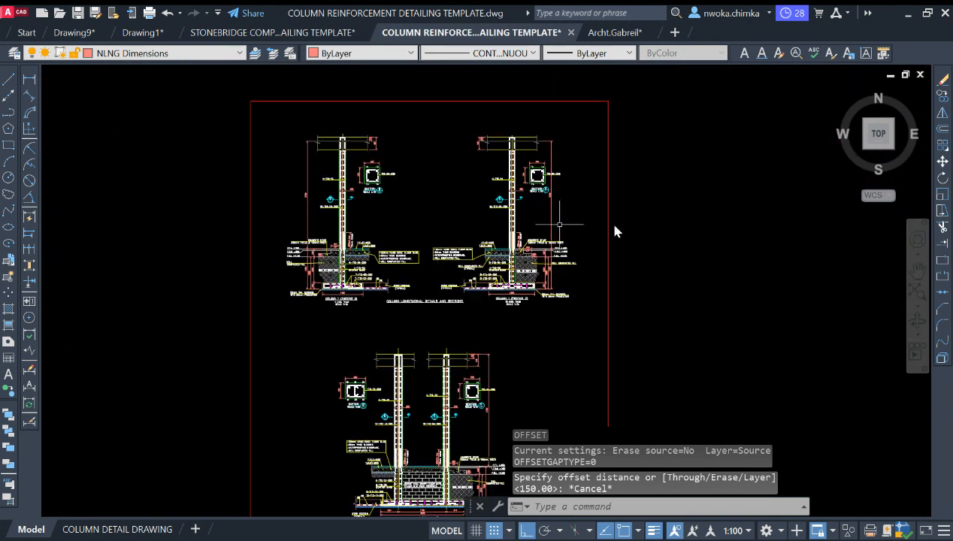
{"action": "scroll", "coordinate": [526, 215], "scroll_direction": "up", "scroll_amount": 12}
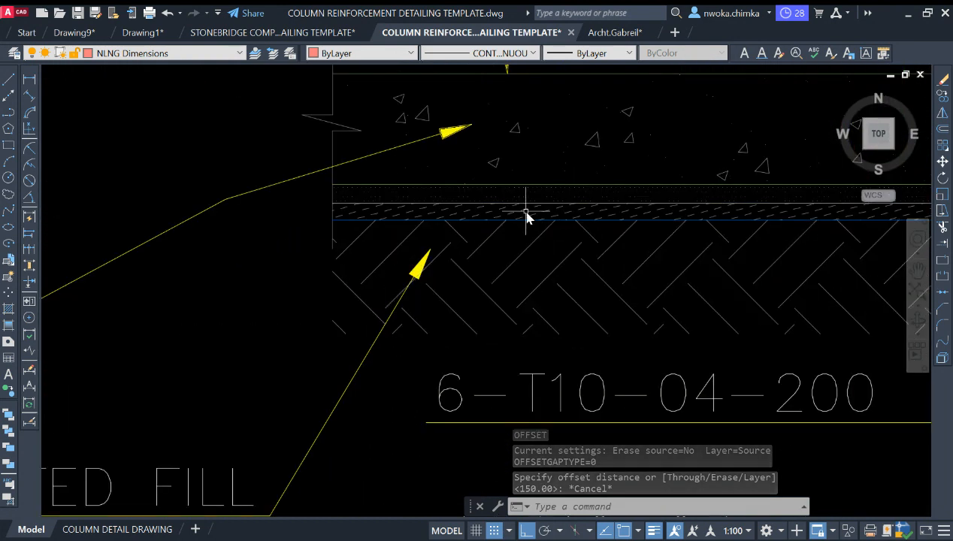
{"action": "scroll", "coordinate": [527, 216], "scroll_direction": "down", "scroll_amount": 1}
{"action": "scroll", "coordinate": [587, 215], "scroll_direction": "down", "scroll_amount": 1}
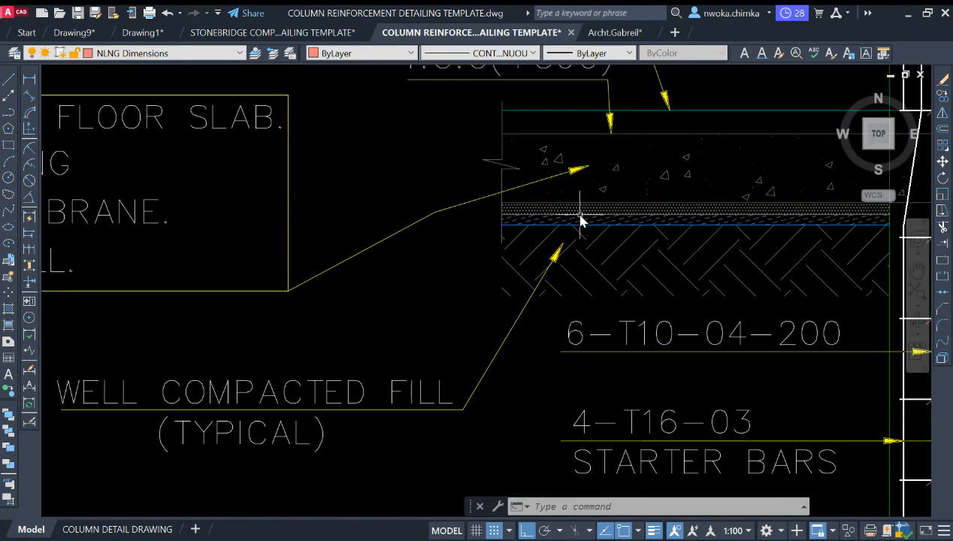
{"action": "middle_click_drag", "start_coordinate": [586, 219], "coordinate": [857, 223]}
{"action": "middle_click_drag", "start_coordinate": [310, 224], "coordinate": [712, 251]}
{"action": "middle_click_drag", "start_coordinate": [554, 206], "coordinate": [448, 209]}
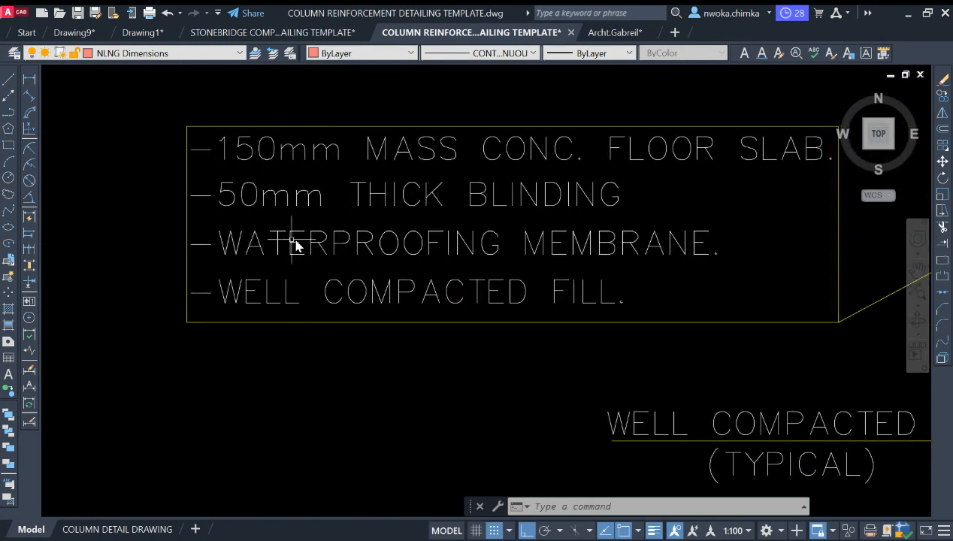
{"action": "scroll", "coordinate": [289, 244], "scroll_direction": "down", "scroll_amount": 2}
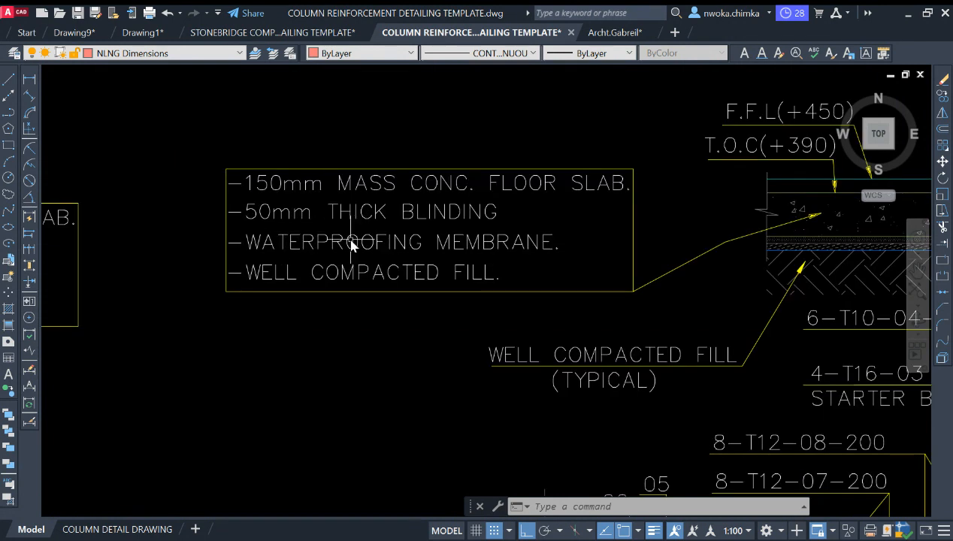
{"action": "scroll", "coordinate": [345, 268], "scroll_direction": "down", "scroll_amount": 2}
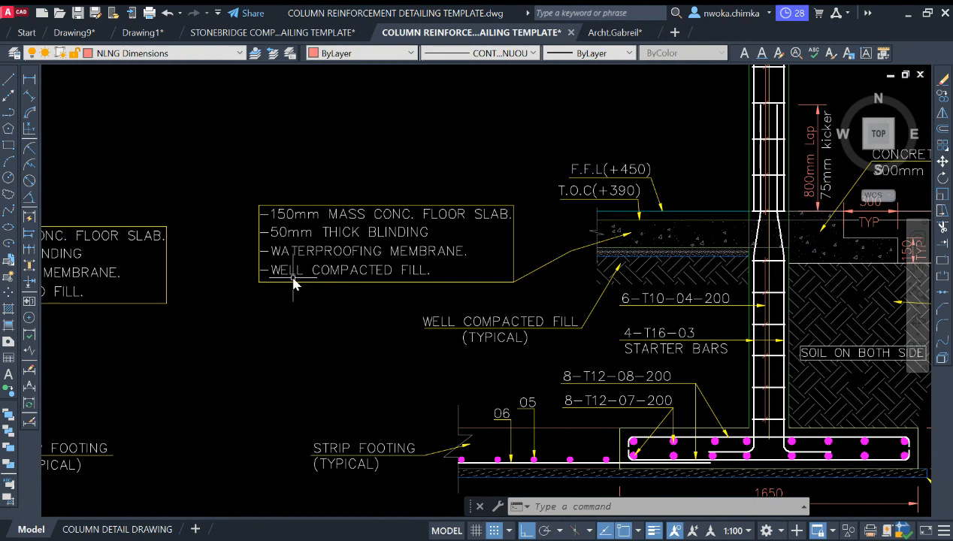
Look over the column detail sheet, then return to the hatched ground floor slab beside the new column
{"action": "scroll", "coordinate": [510, 228], "scroll_direction": "down", "scroll_amount": 6}
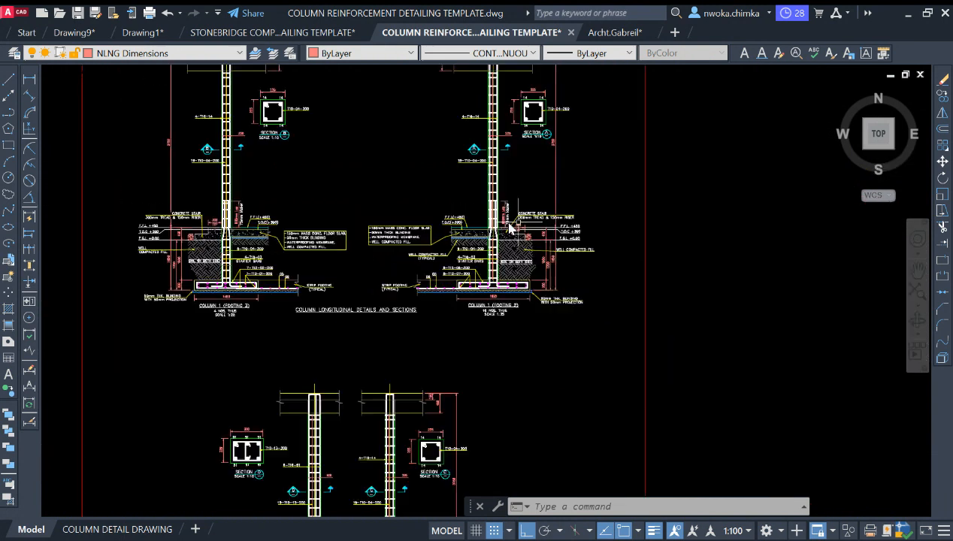
{"action": "scroll", "coordinate": [437, 231], "scroll_direction": "up", "scroll_amount": 6}
{"action": "scroll", "coordinate": [436, 231], "scroll_direction": "down", "scroll_amount": 4}
{"action": "scroll", "coordinate": [516, 235], "scroll_direction": "down", "scroll_amount": 2}
{"action": "middle_click_drag", "start_coordinate": [513, 238], "coordinate": [213, 228]}
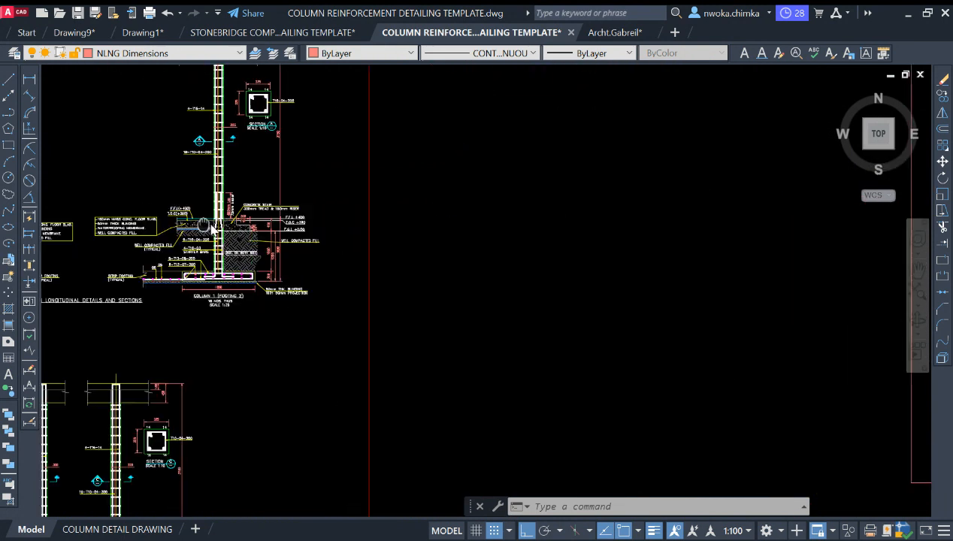
{"action": "scroll", "coordinate": [394, 215], "scroll_direction": "down", "scroll_amount": 6}
{"action": "middle_click_drag", "start_coordinate": [611, 217], "coordinate": [517, 218]}
{"action": "scroll", "coordinate": [550, 155], "scroll_direction": "up", "scroll_amount": 4}
{"action": "scroll", "coordinate": [541, 223], "scroll_direction": "down", "scroll_amount": 4}
{"action": "middle_click_drag", "start_coordinate": [648, 262], "coordinate": [526, 257]}
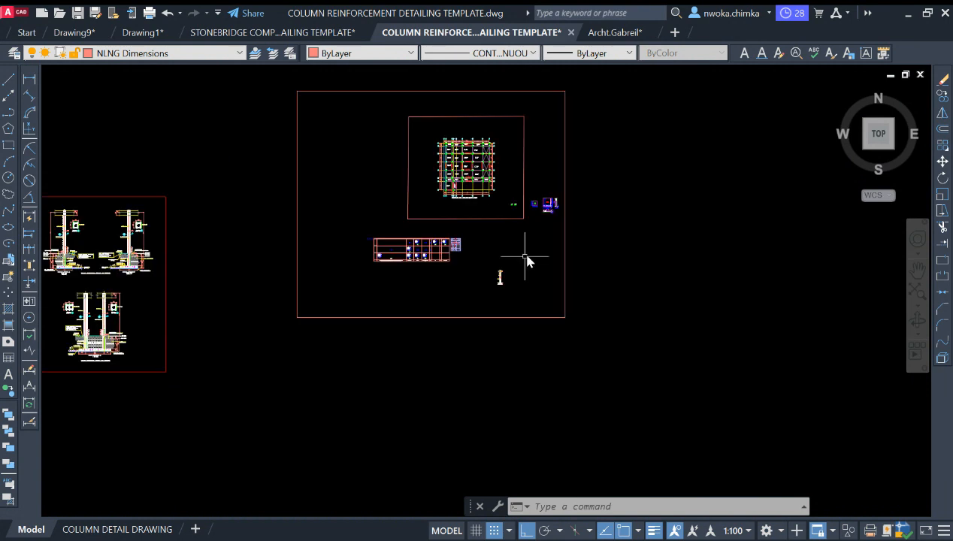
{"action": "scroll", "coordinate": [526, 260], "scroll_direction": "up", "scroll_amount": 10}
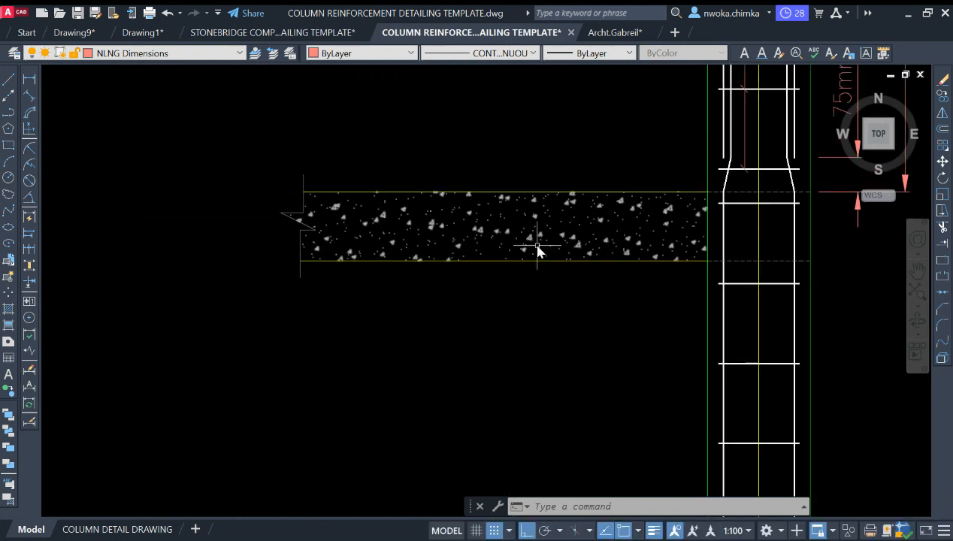
{"action": "type", "text": "o"}
{"action": "key", "text": "Return"}
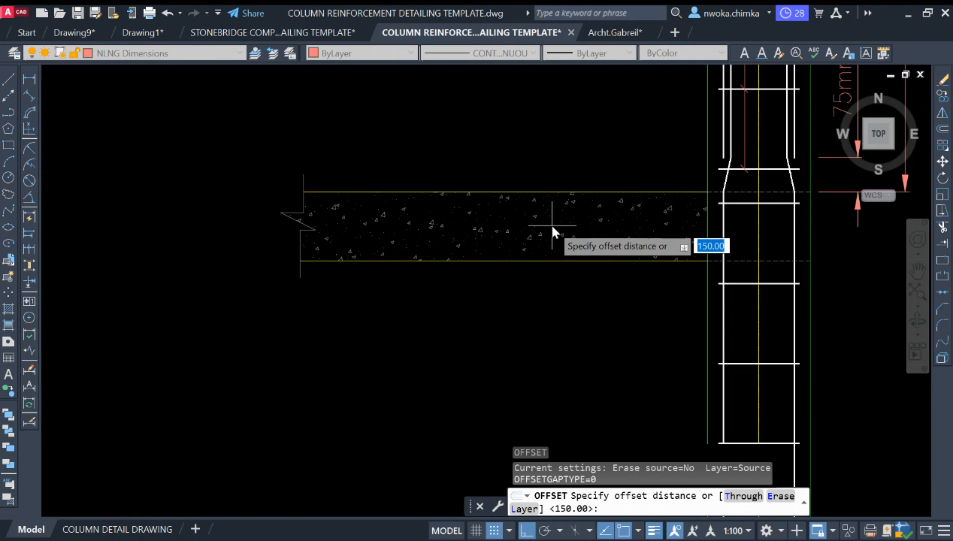
{"action": "key", "text": "Escape"}
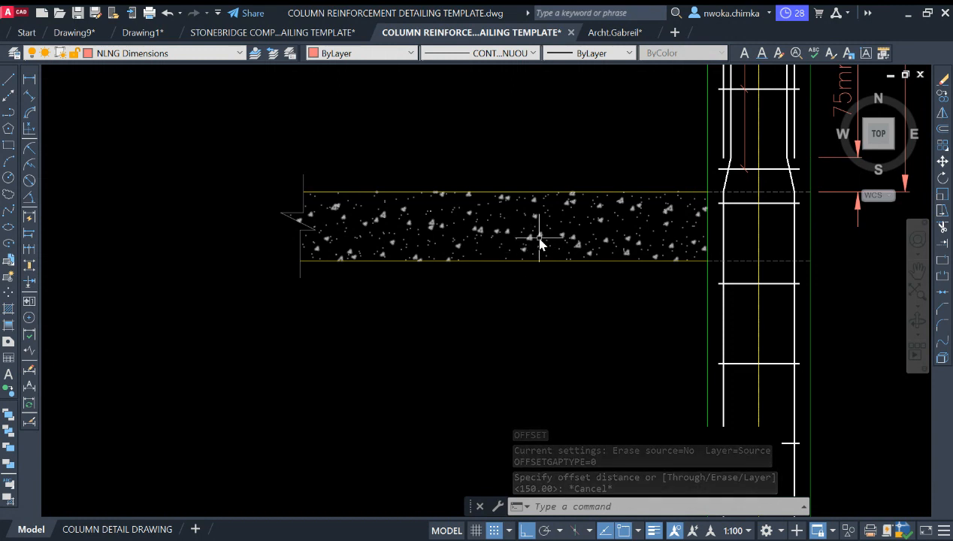
{"action": "type", "text": "O"}
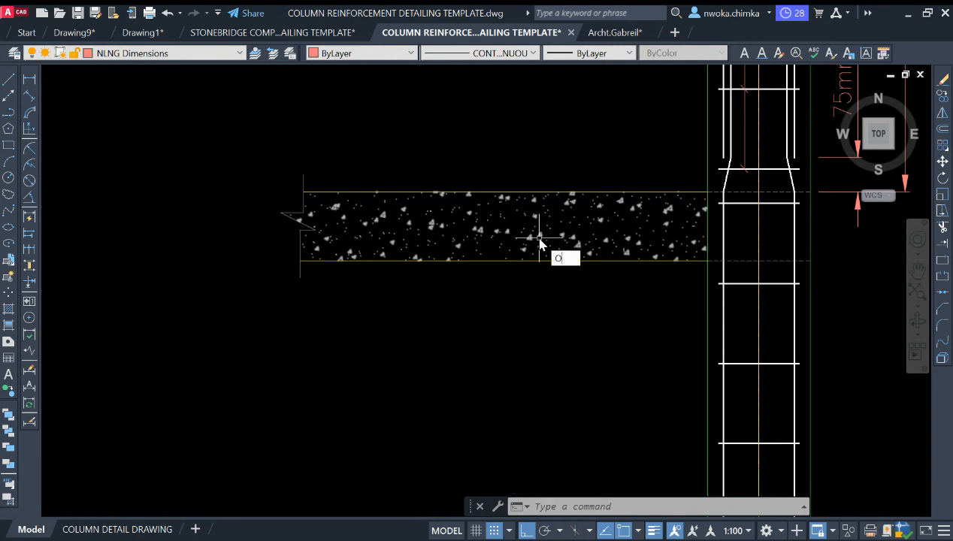
{"action": "key", "text": "Return"}
{"action": "type", "text": "3"}
{"action": "key", "text": "Return"}
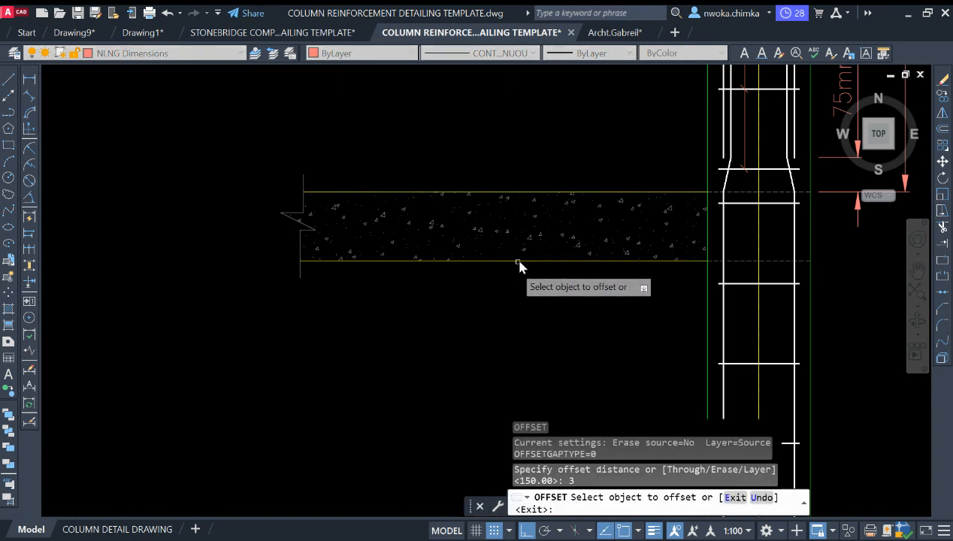
{"action": "left_click", "coordinate": [517, 261]}
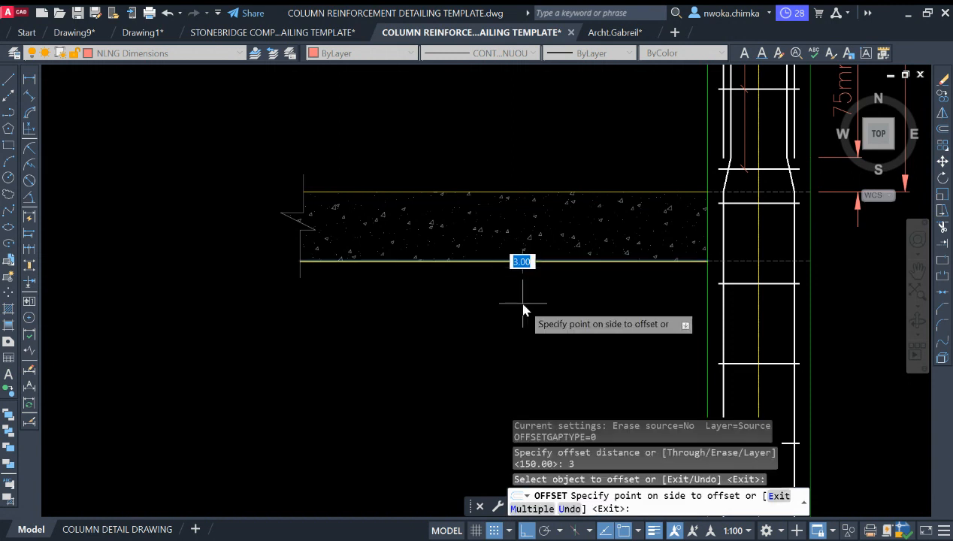
{"action": "scroll", "coordinate": [489, 254], "scroll_direction": "up", "scroll_amount": 4}
{"action": "key", "text": "Escape"}
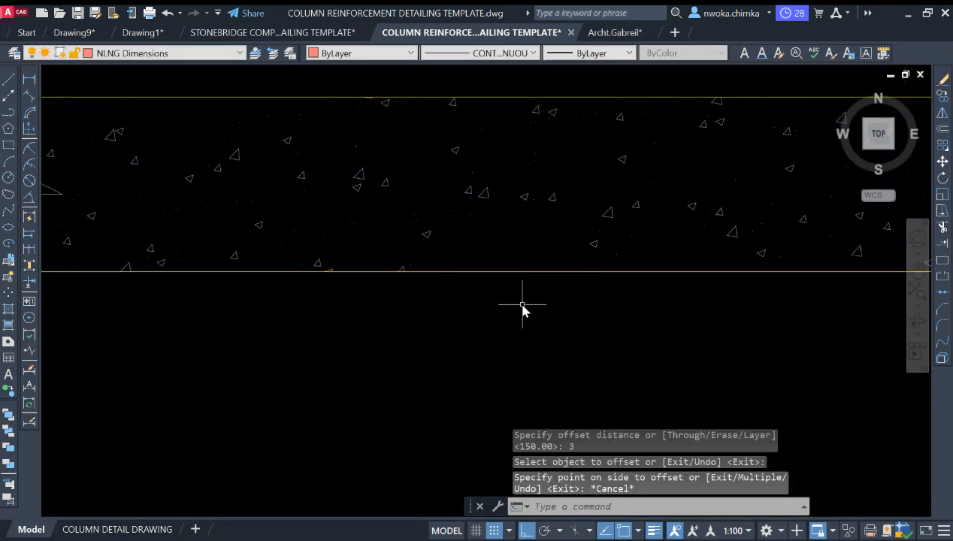
Offset the ground floor slab's bottom line 5 mm downward to form the thin membrane layer
{"action": "key", "text": "Return"}
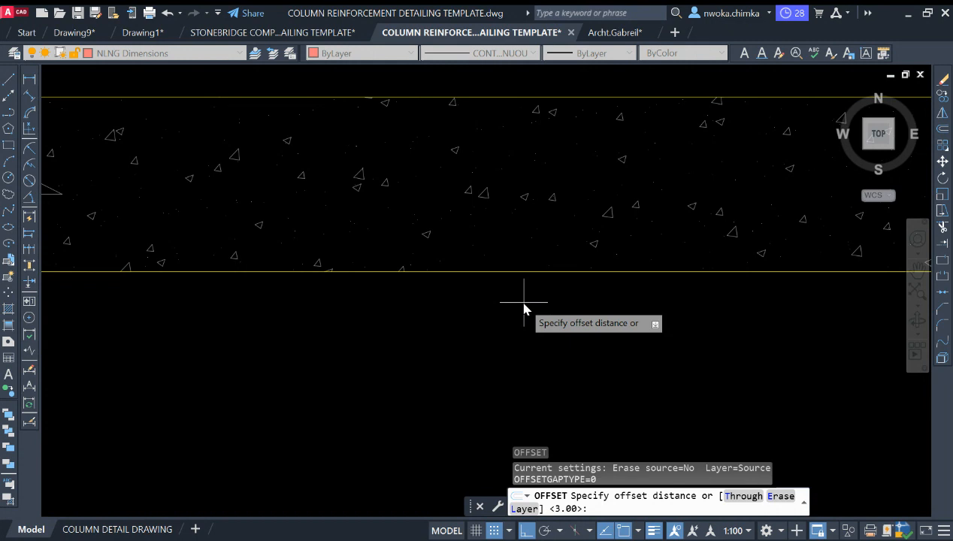
{"action": "type", "text": "5"}
{"action": "key", "text": "Return"}
{"action": "left_click", "coordinate": [534, 272]}
{"action": "left_click", "coordinate": [526, 339]}
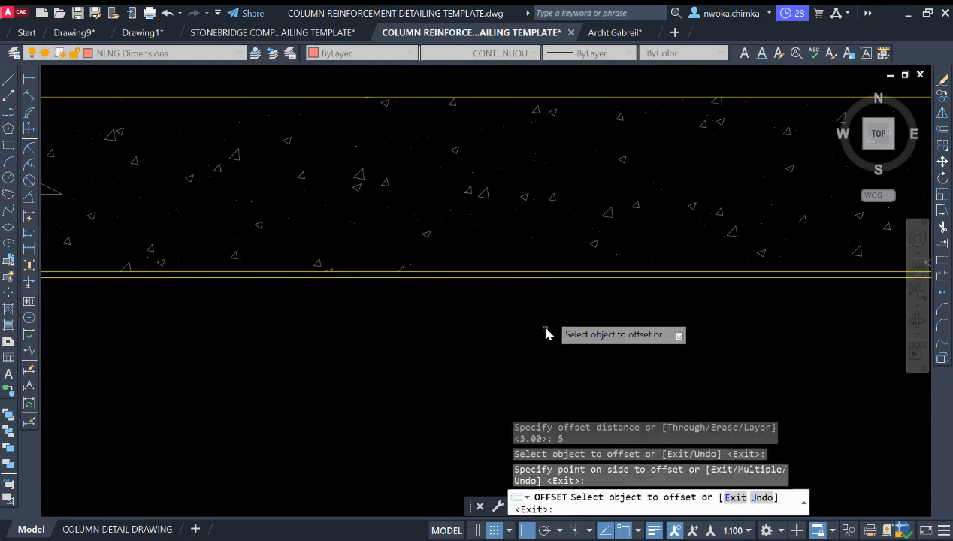
{"action": "key", "text": "Escape"}
Offset the membrane line 50 mm downward to form the bottom of the blinding layer
{"action": "scroll", "coordinate": [564, 278], "scroll_direction": "down", "scroll_amount": 4}
{"action": "scroll", "coordinate": [557, 259], "scroll_direction": "up", "scroll_amount": 4}
{"action": "type", "text": "O"}
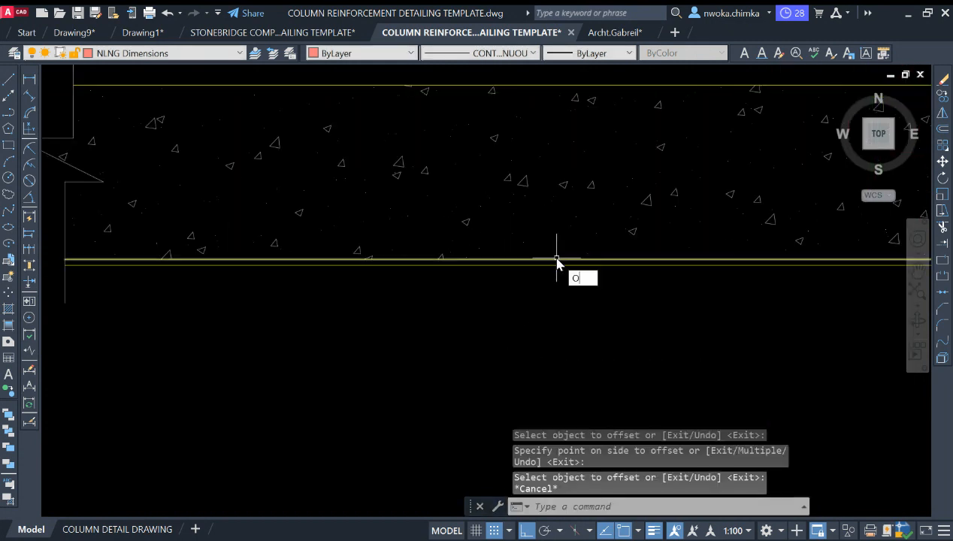
{"action": "key", "text": "Return"}
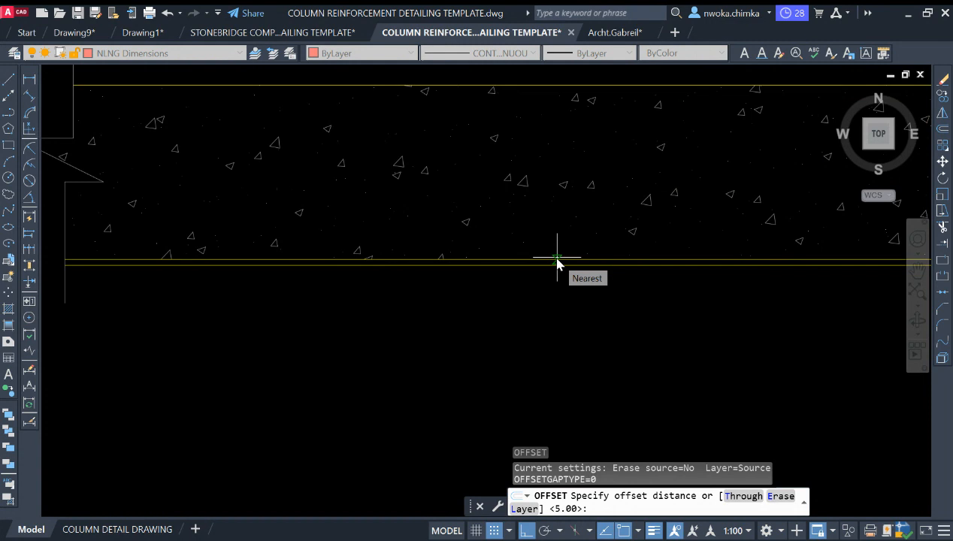
{"action": "type", "text": "50"}
{"action": "key", "text": "Return"}
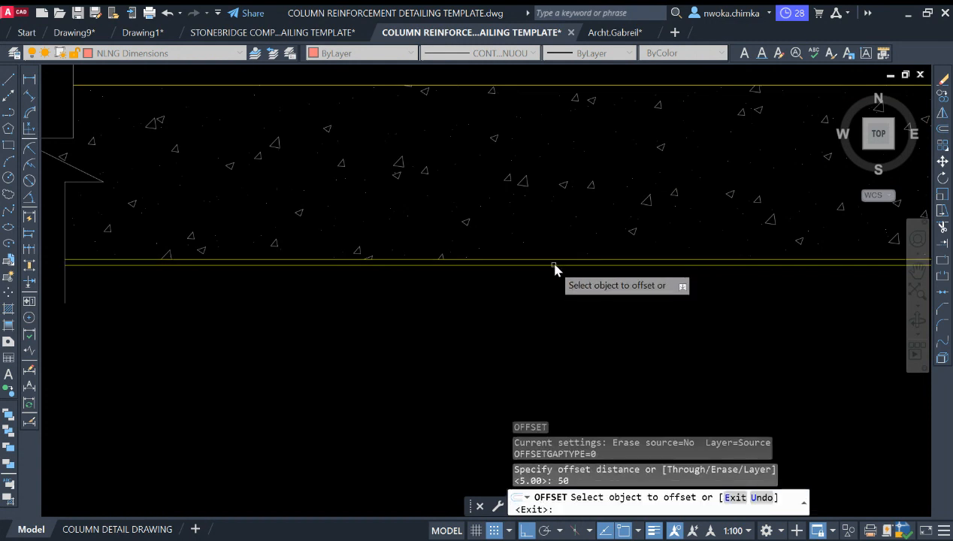
{"action": "left_click", "coordinate": [556, 262]}
{"action": "left_click", "coordinate": [563, 330]}
{"action": "scroll", "coordinate": [564, 300], "scroll_direction": "down", "scroll_amount": 2}
{"action": "scroll", "coordinate": [218, 313], "scroll_direction": "up", "scroll_amount": 2}
{"action": "key", "text": "Escape"}
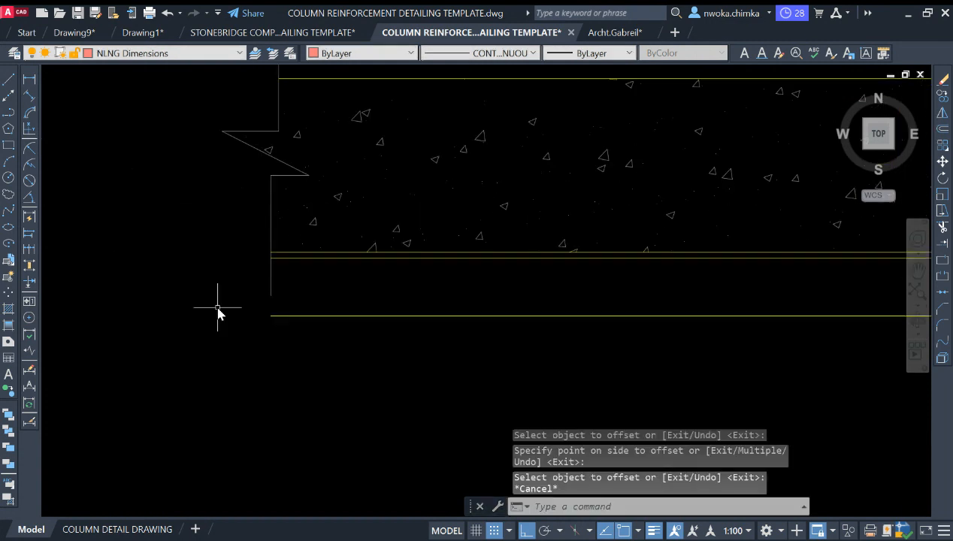
Stretch the lower end of the slab's break line down past the bottom line of the blinding
{"action": "left_click", "coordinate": [302, 287]}
{"action": "left_click", "coordinate": [256, 297]}
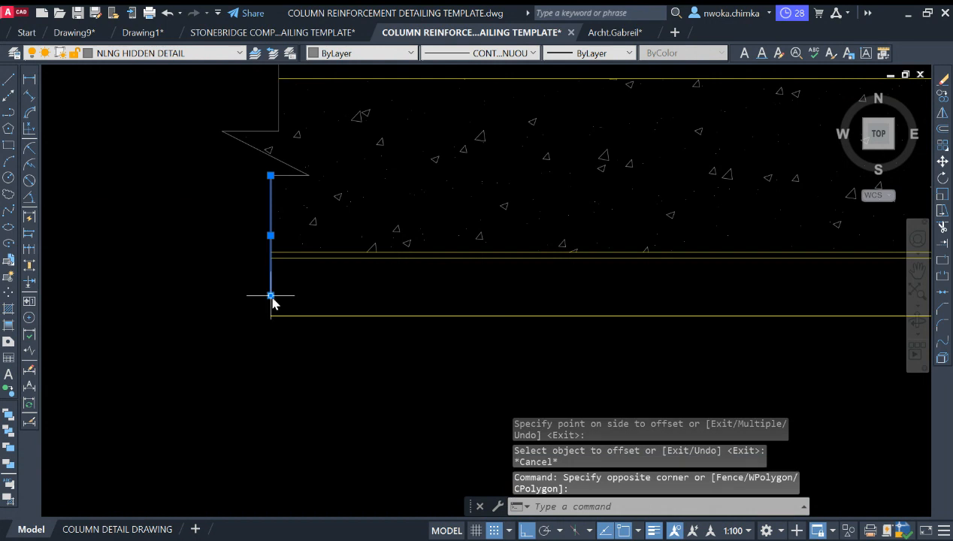
{"action": "left_click", "coordinate": [272, 296]}
{"action": "left_click", "coordinate": [274, 339]}
{"action": "key", "text": "Escape"}
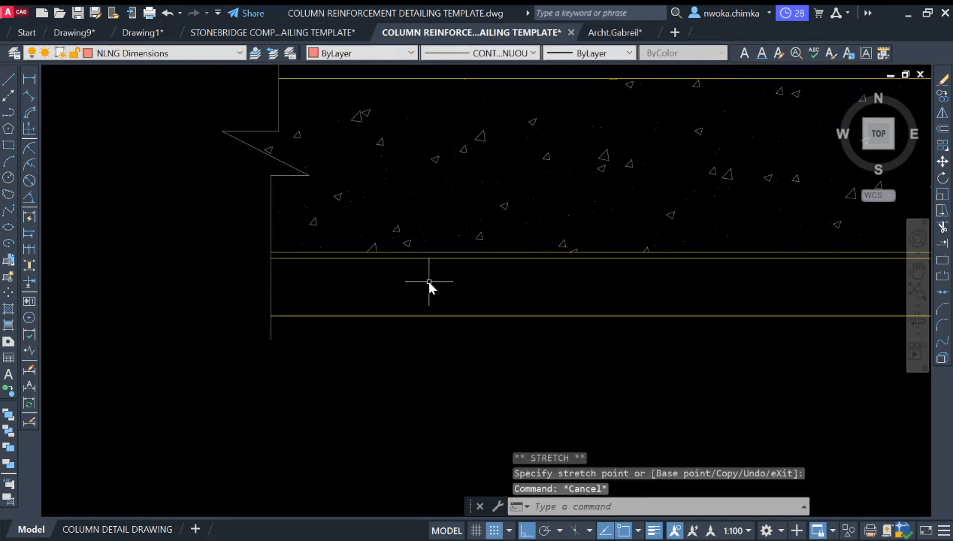
Move the bottom line of the blinding to the NLNG BLINDING layer and set its linetype to ByLayer
{"action": "left_click", "coordinate": [429, 287]}
{"action": "left_click", "coordinate": [402, 361]}
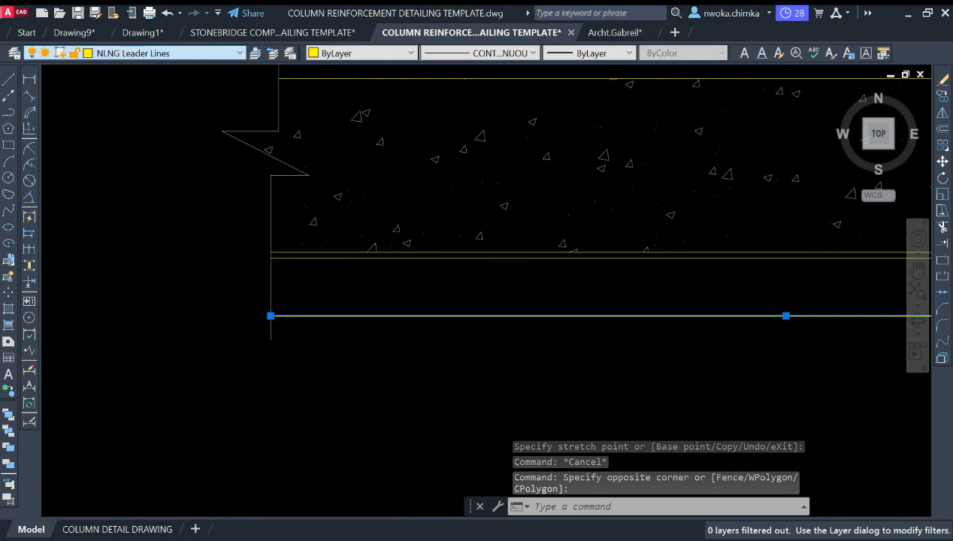
{"action": "left_click", "coordinate": [129, 120]}
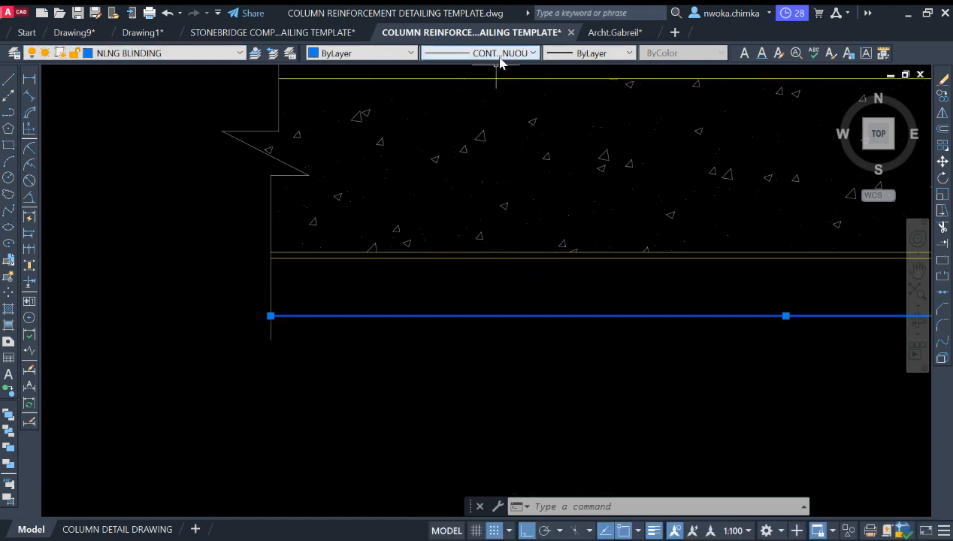
{"action": "scroll", "coordinate": [474, 271], "scroll_direction": "up", "scroll_amount": 2}
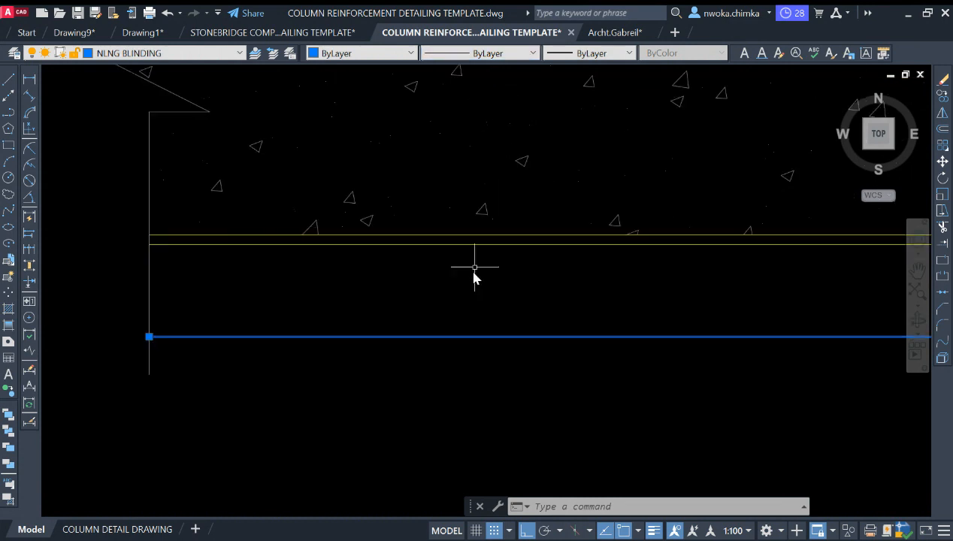
{"action": "key", "text": "Escape"}
Change the membrane line just beneath the slab to a cyan layer
{"action": "left_click", "coordinate": [477, 245]}
{"action": "left_click", "coordinate": [204, 54]}
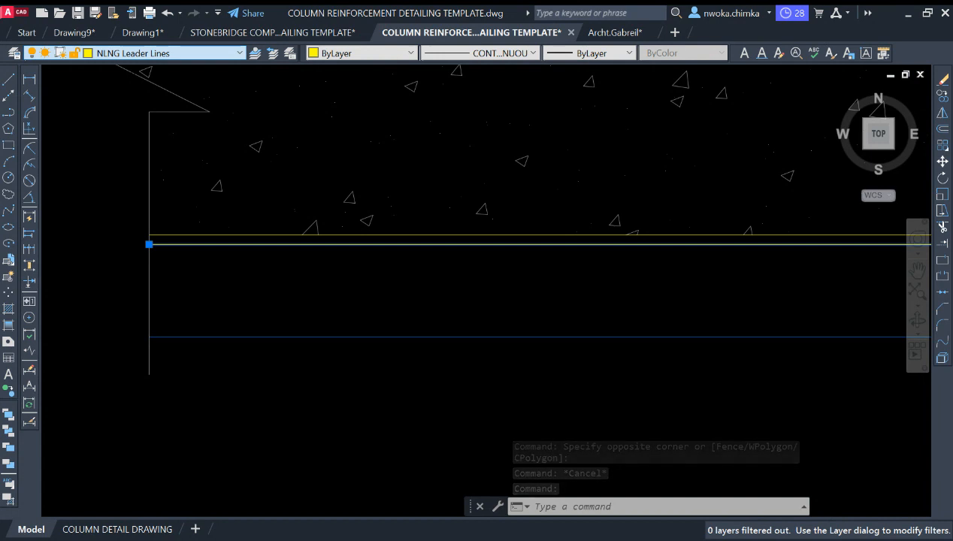
{"action": "left_click", "coordinate": [126, 405]}
{"action": "key", "text": "Escape"}
Start a hatch for the blinding layer and choose the predefined DASH pattern
{"action": "scroll", "coordinate": [452, 167], "scroll_direction": "down", "scroll_amount": 4}
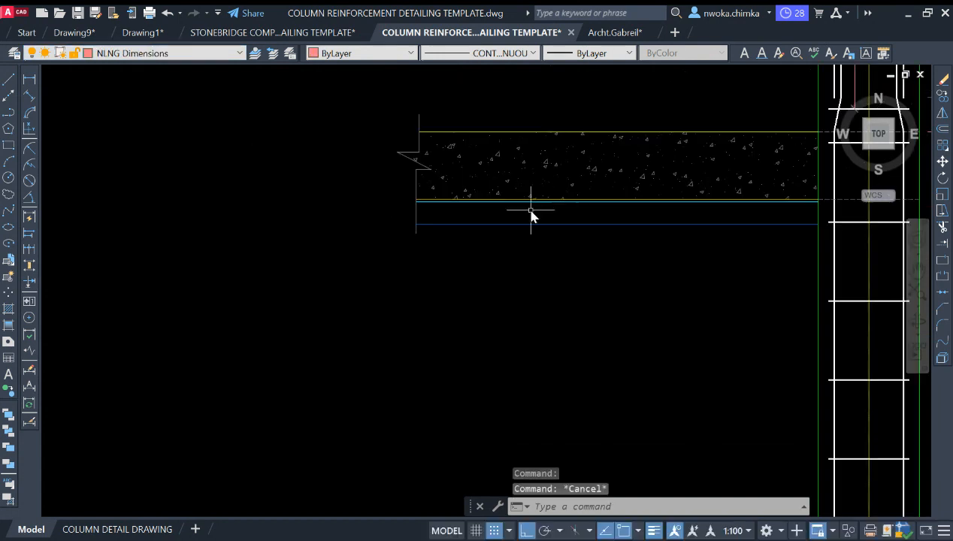
{"action": "scroll", "coordinate": [531, 213], "scroll_direction": "up", "scroll_amount": 2}
{"action": "scroll", "coordinate": [548, 234], "scroll_direction": "up", "scroll_amount": 2}
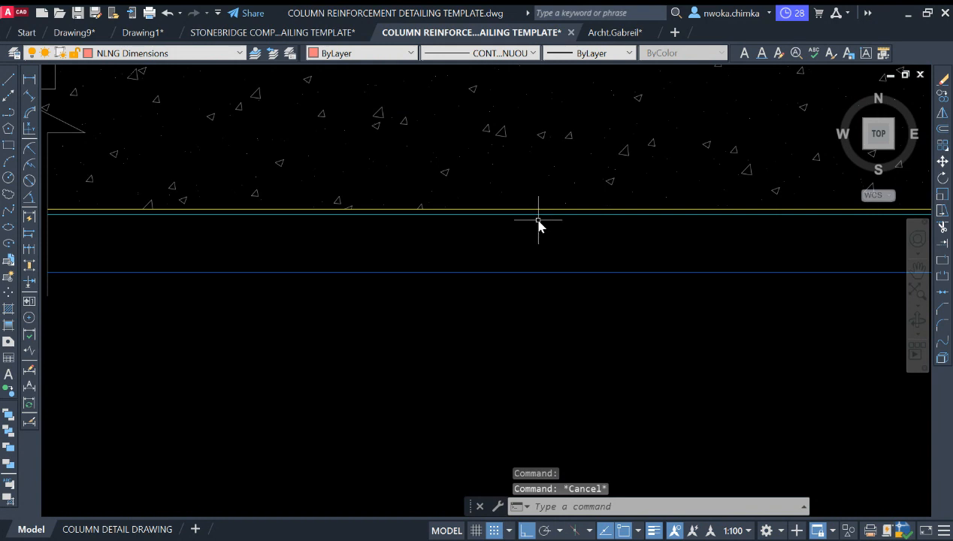
{"action": "scroll", "coordinate": [538, 223], "scroll_direction": "down", "scroll_amount": 2}
{"action": "middle_click_drag", "start_coordinate": [582, 245], "coordinate": [562, 249]}
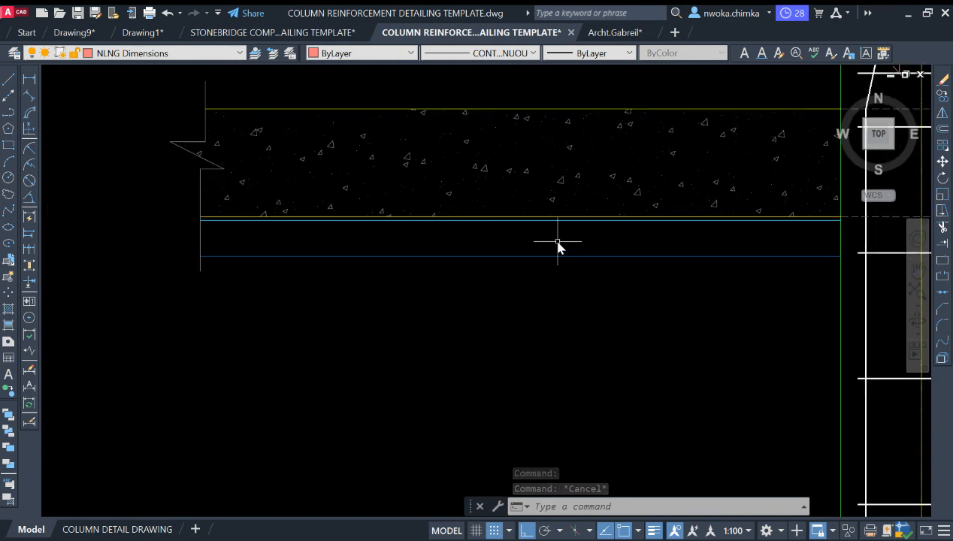
{"action": "type", "text": "Hh"}
{"action": "key", "text": "Return"}
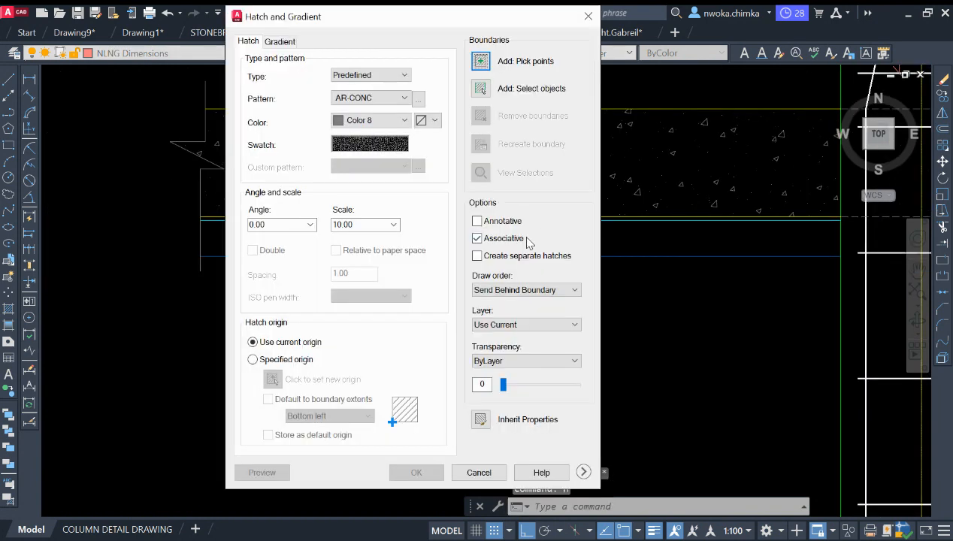
{"action": "left_click", "coordinate": [418, 98]}
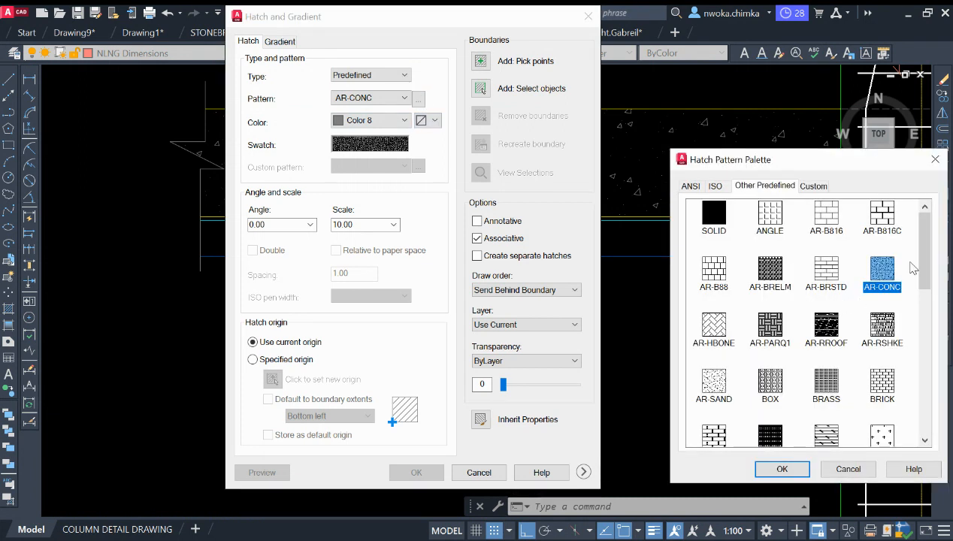
{"action": "scroll", "coordinate": [911, 267], "scroll_direction": "down", "scroll_amount": 5}
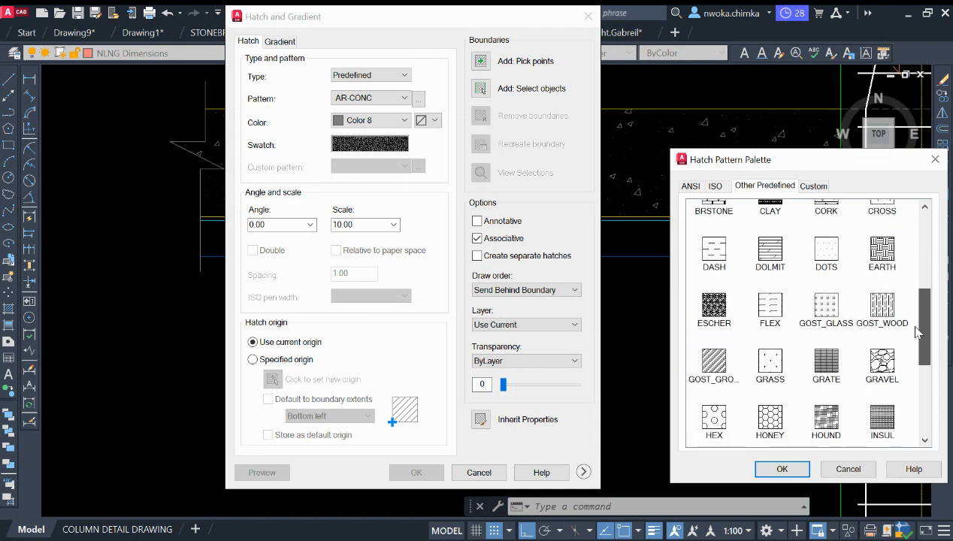
{"action": "scroll", "coordinate": [917, 331], "scroll_direction": "down", "scroll_amount": 3}
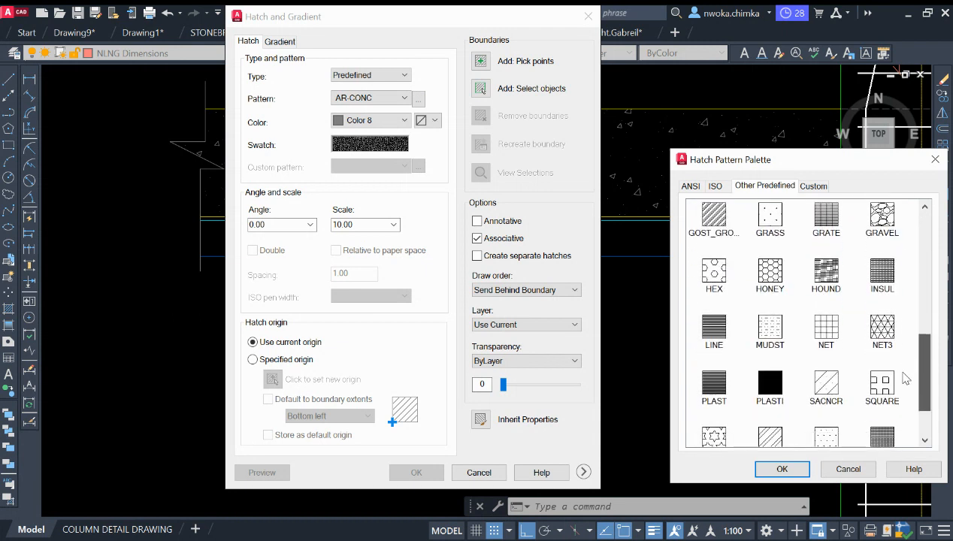
{"action": "scroll", "coordinate": [906, 379], "scroll_direction": "down", "scroll_amount": 2}
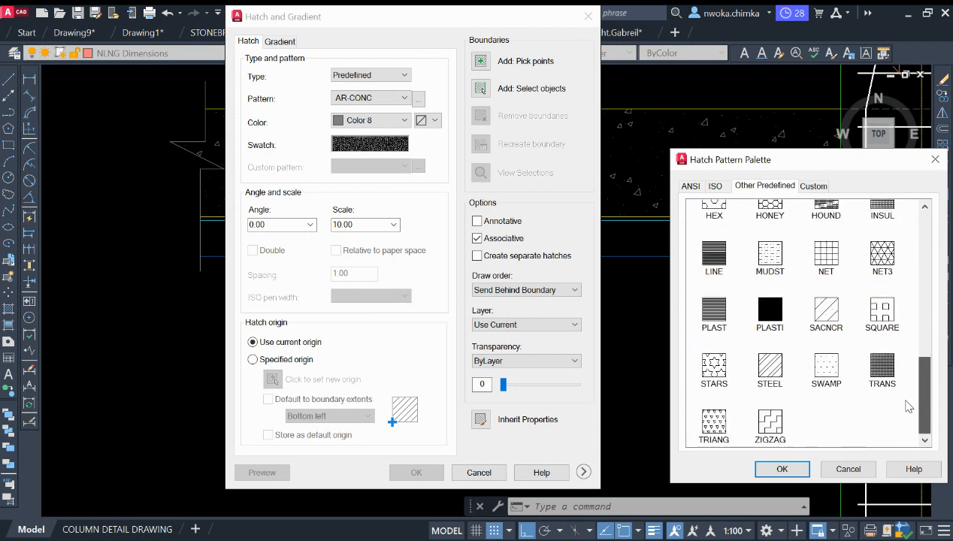
{"action": "scroll", "coordinate": [908, 333], "scroll_direction": "up", "scroll_amount": 1}
{"action": "left_click", "coordinate": [887, 250]}
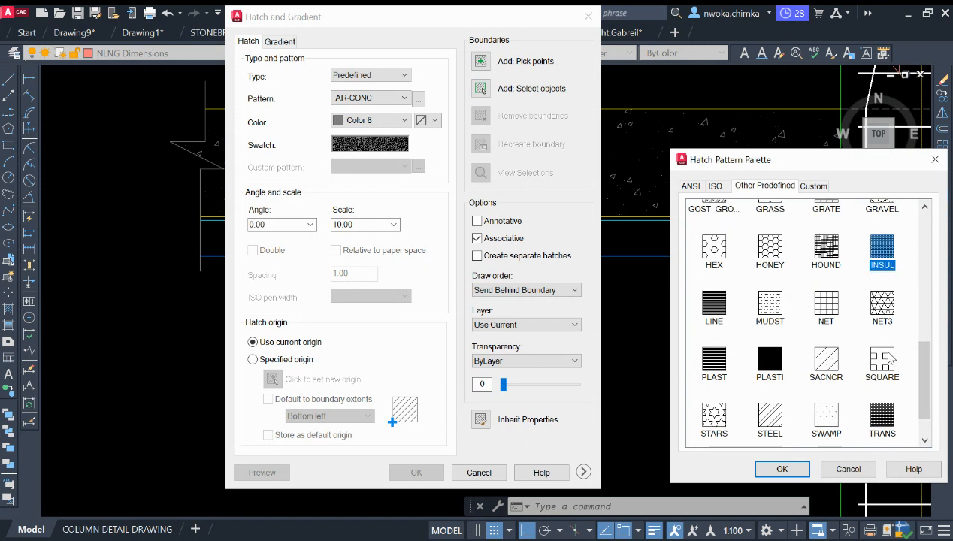
{"action": "scroll", "coordinate": [881, 275], "scroll_direction": "up", "scroll_amount": 1}
{"action": "scroll", "coordinate": [863, 302], "scroll_direction": "up", "scroll_amount": 1}
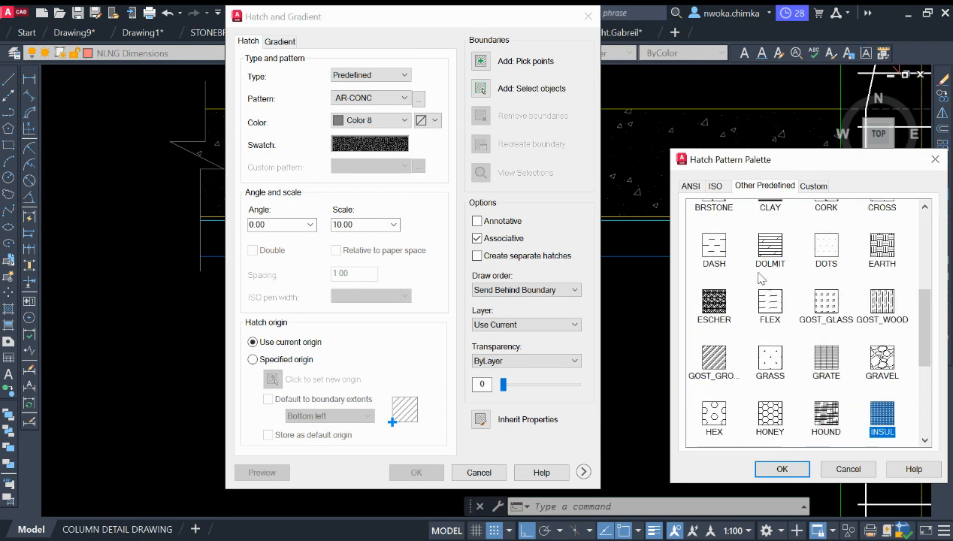
{"action": "scroll", "coordinate": [761, 279], "scroll_direction": "up", "scroll_amount": 1}
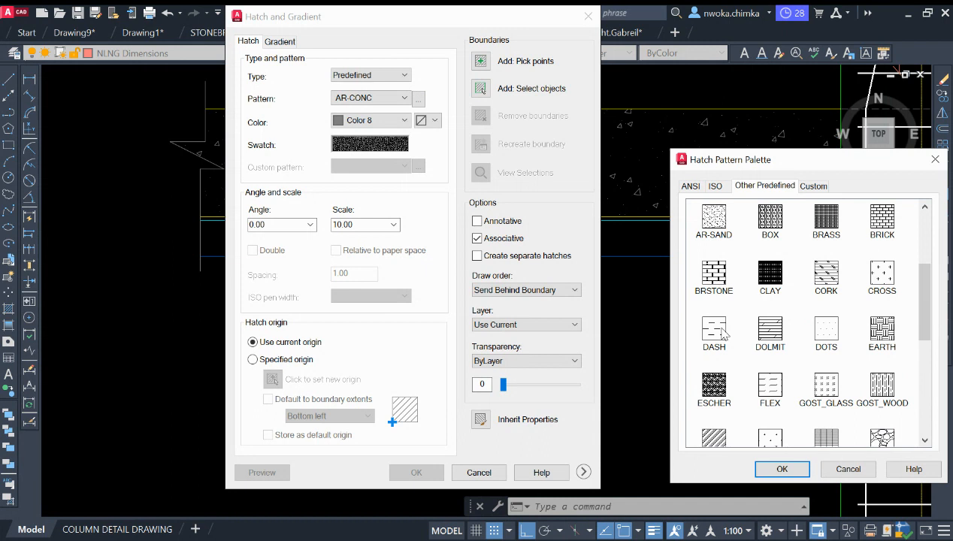
{"action": "scroll", "coordinate": [724, 336], "scroll_direction": "up", "scroll_amount": 1}
{"action": "left_click", "coordinate": [711, 414]}
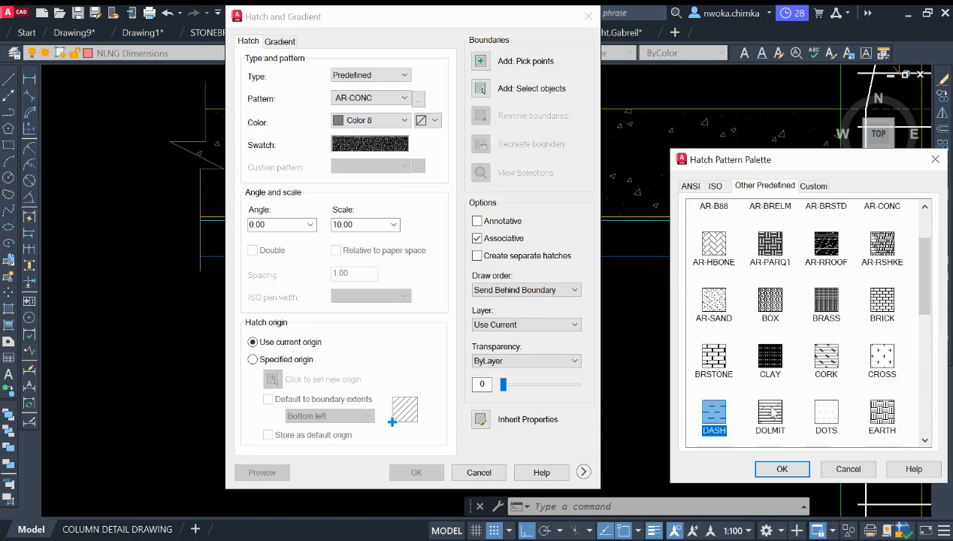
{"action": "left_click", "coordinate": [782, 469]}
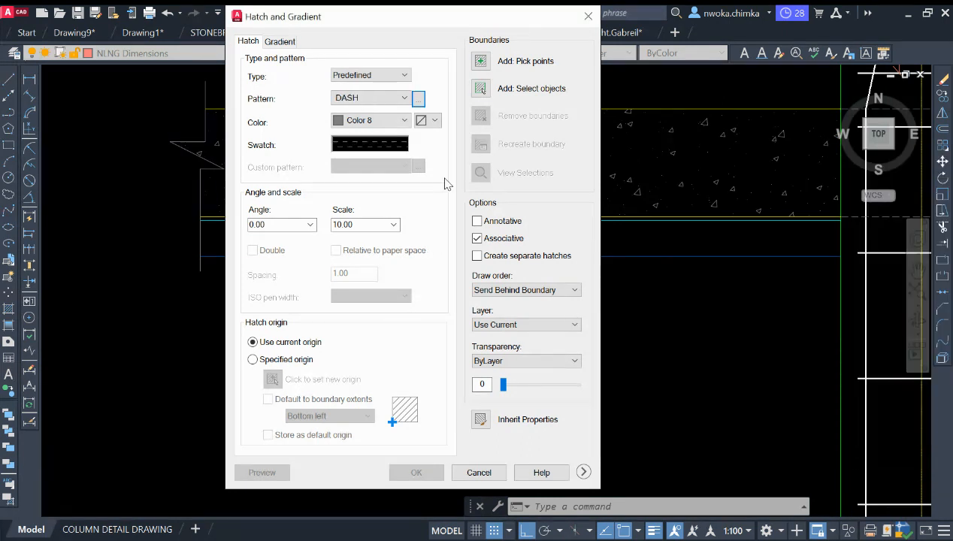
Fill the blinding strip between the membrane line and the blinding's bottom line with the hatch
{"action": "left_click", "coordinate": [483, 65]}
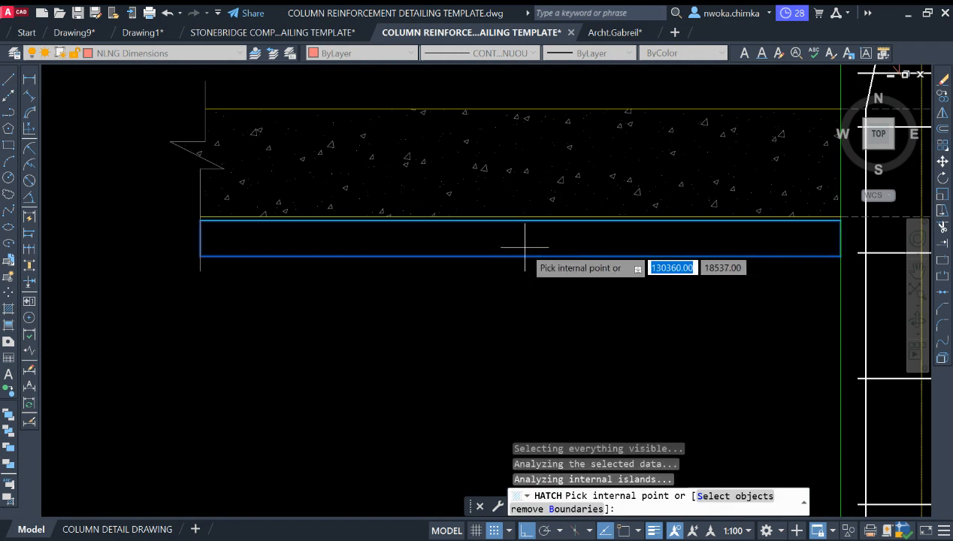
{"action": "key", "text": "Return"}
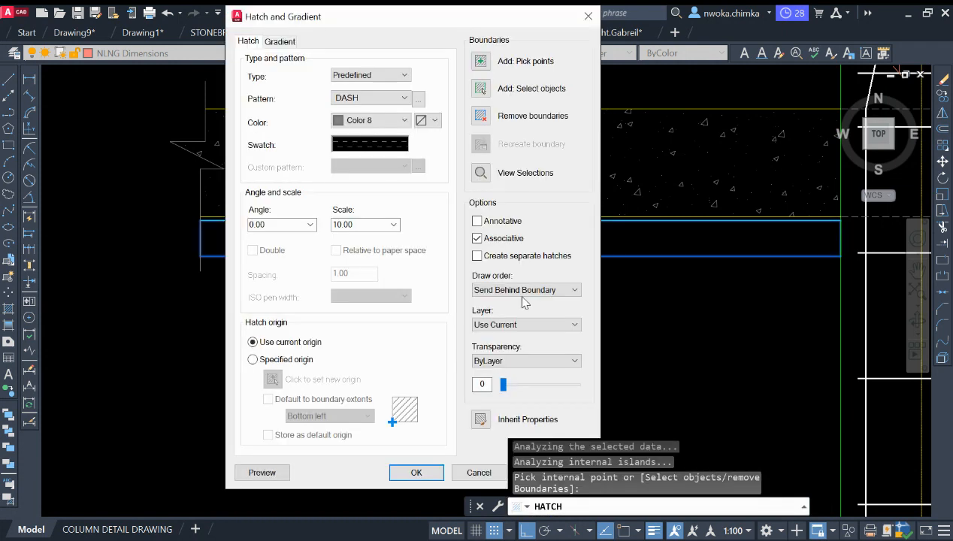
{"action": "left_click", "coordinate": [431, 475]}
Set the scale of the blinding hatch to 50
{"action": "scroll", "coordinate": [539, 259], "scroll_direction": "up", "scroll_amount": 3}
{"action": "left_click", "coordinate": [487, 218]}
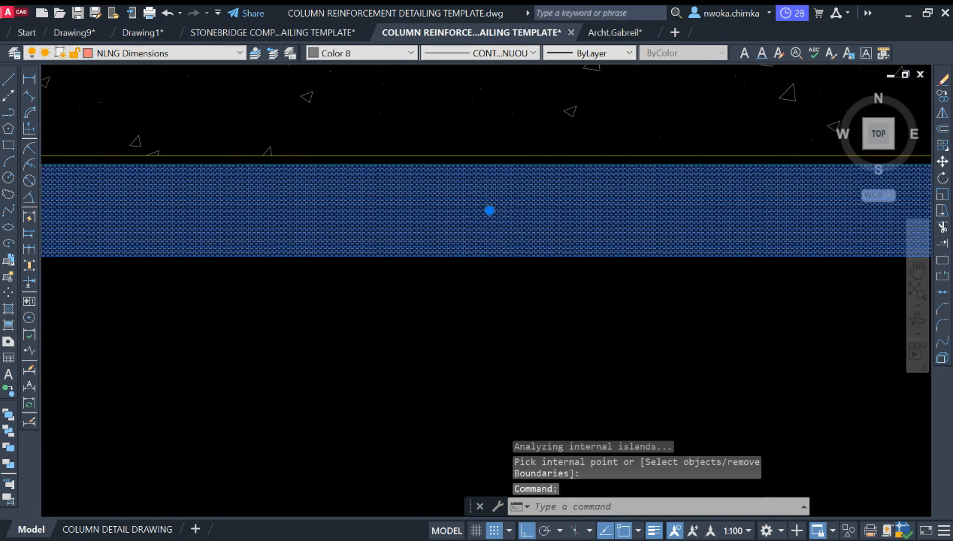
{"action": "double_click", "coordinate": [420, 221]}
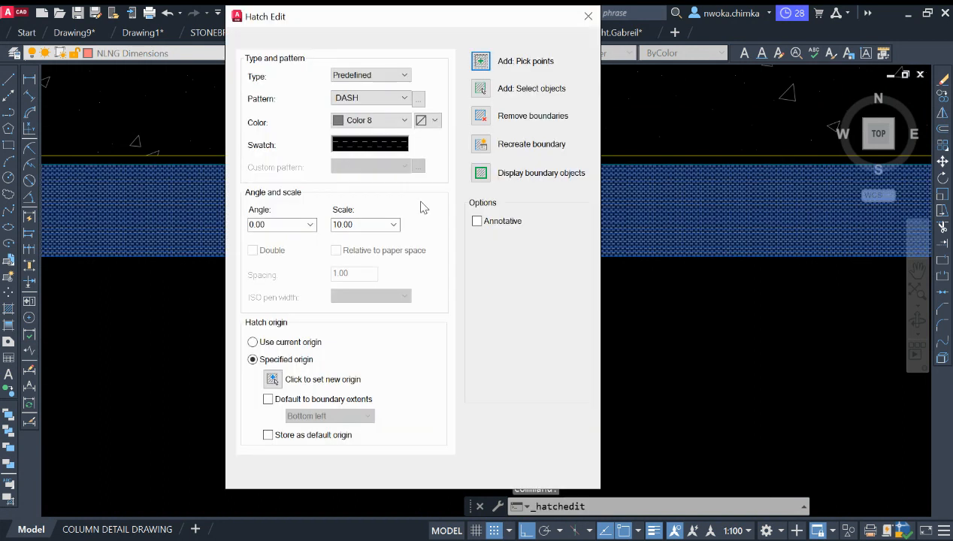
{"action": "double_click", "coordinate": [374, 224]}
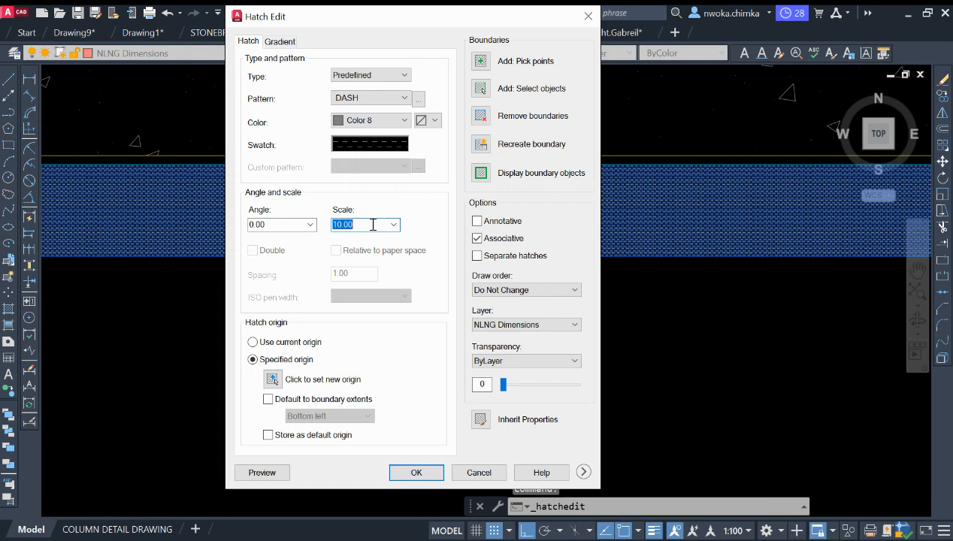
{"action": "type", "text": "50"}
{"action": "left_click", "coordinate": [261, 472]}
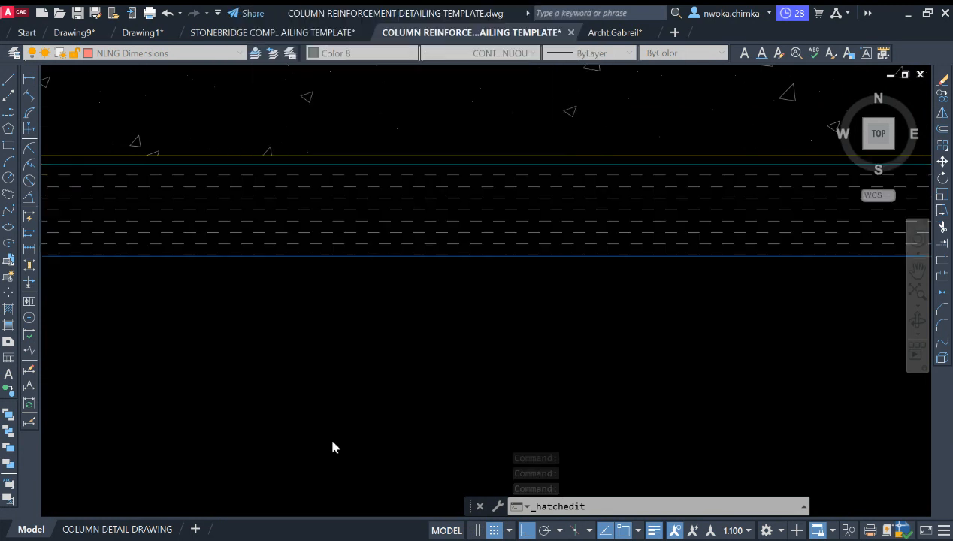
{"action": "scroll", "coordinate": [707, 254], "scroll_direction": "down", "scroll_amount": 3}
{"action": "scroll", "coordinate": [707, 252], "scroll_direction": "up", "scroll_amount": 2}
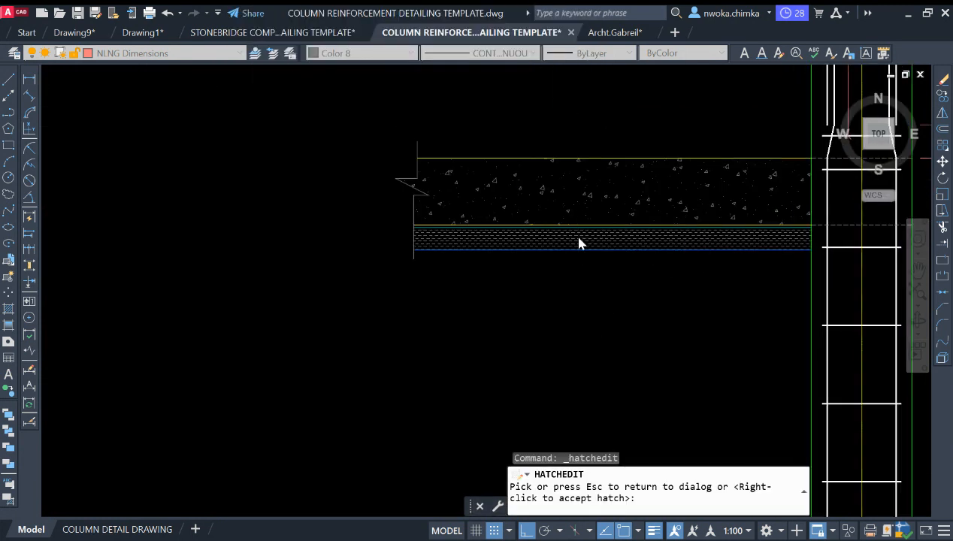
{"action": "right_click", "coordinate": [579, 243]}
Set the angle of the blinding hatch to 45 degrees
{"action": "scroll", "coordinate": [621, 254], "scroll_direction": "up", "scroll_amount": 4}
{"action": "left_click", "coordinate": [601, 229]}
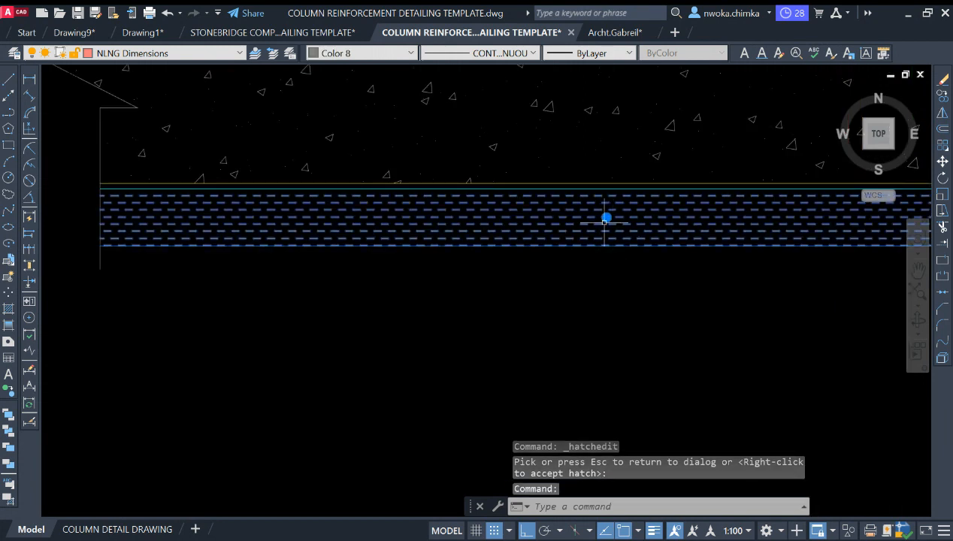
{"action": "double_click", "coordinate": [571, 243]}
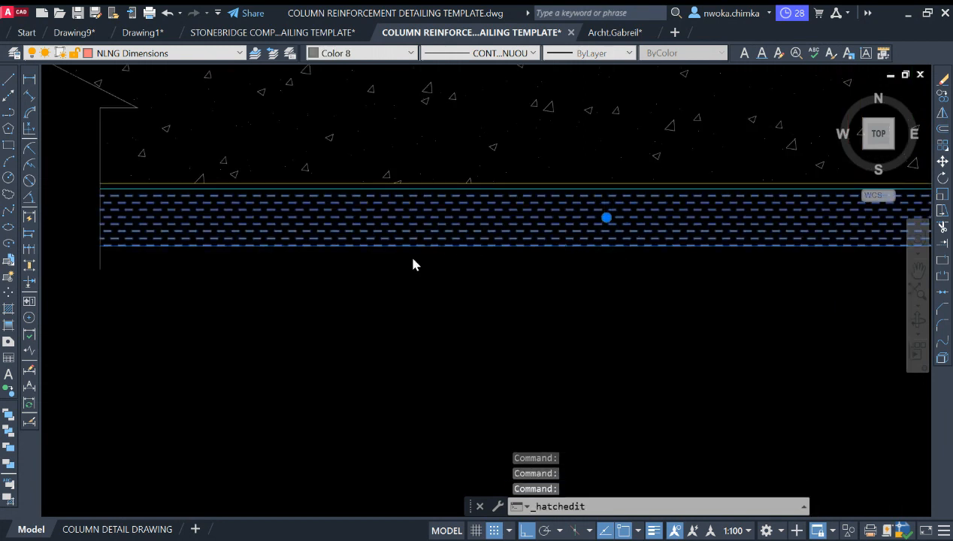
{"action": "double_click", "coordinate": [293, 226]}
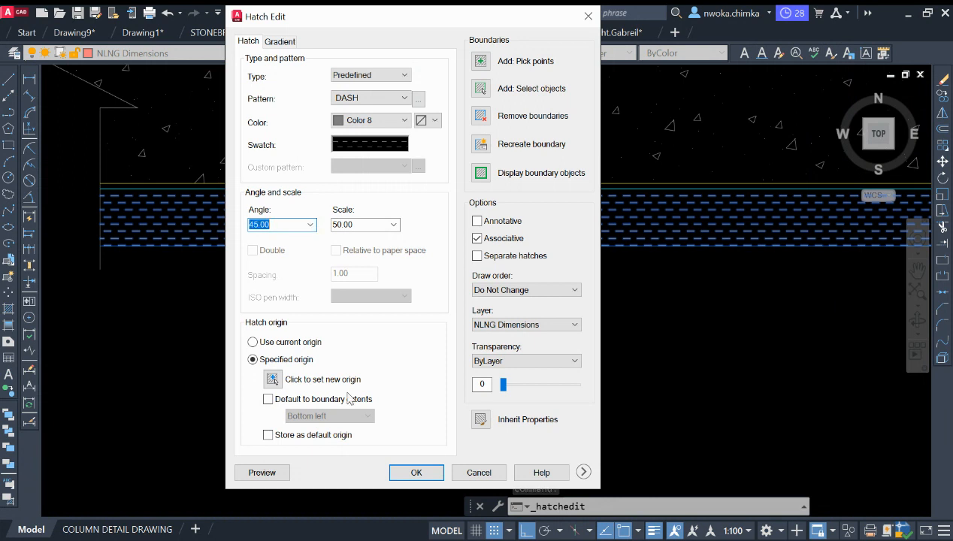
{"action": "left_click", "coordinate": [274, 472]}
{"action": "right_click", "coordinate": [496, 302]}
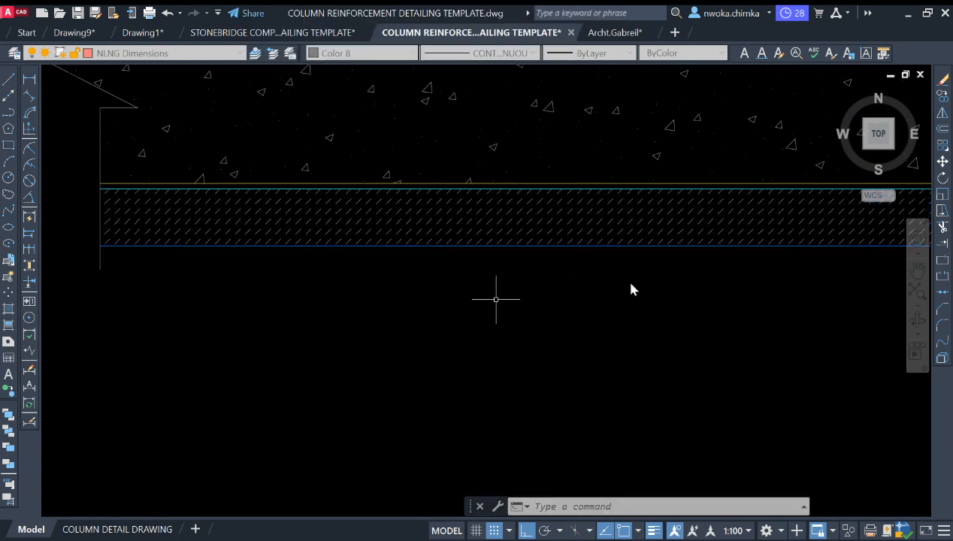
Move the blinding hatch to the NLNG BLINDING layer
{"action": "scroll", "coordinate": [513, 255], "scroll_direction": "down", "scroll_amount": 4}
{"action": "scroll", "coordinate": [574, 242], "scroll_direction": "up", "scroll_amount": 4}
{"action": "left_click", "coordinate": [549, 250]}
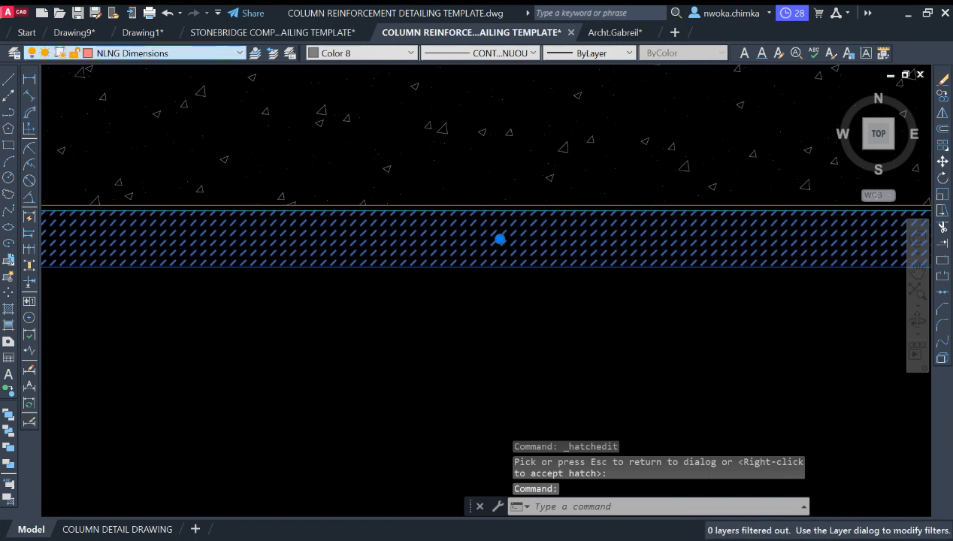
{"action": "key", "text": "Escape"}
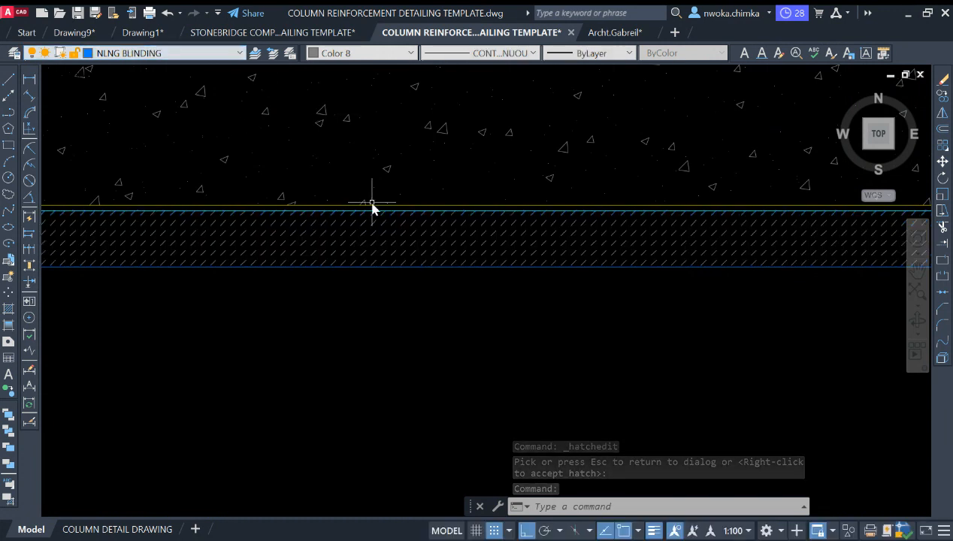
Examine the slab, membrane and blinding layers and the column below them down to the footing
{"action": "scroll", "coordinate": [481, 260], "scroll_direction": "down", "scroll_amount": 4}
{"action": "scroll", "coordinate": [484, 271], "scroll_direction": "down", "scroll_amount": 2}
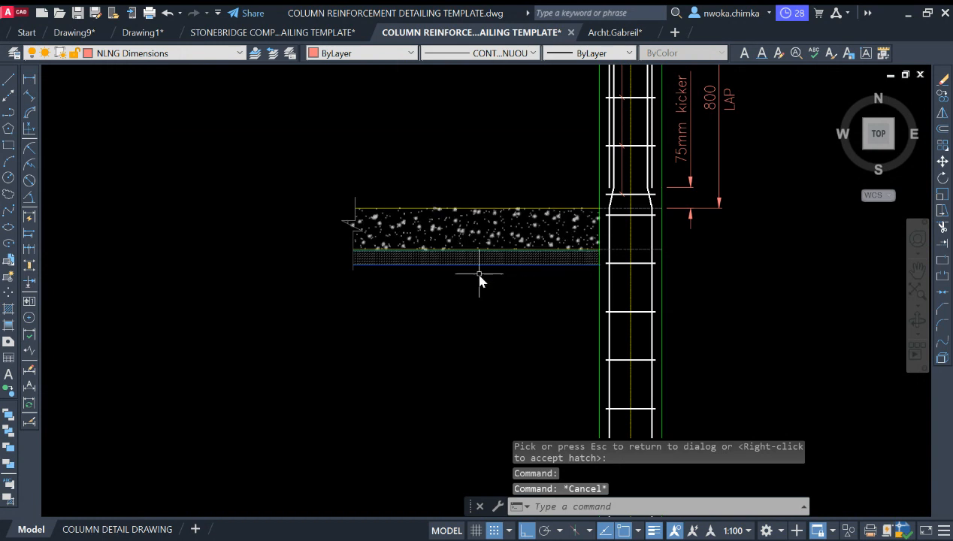
{"action": "scroll", "coordinate": [481, 255], "scroll_direction": "up", "scroll_amount": 2}
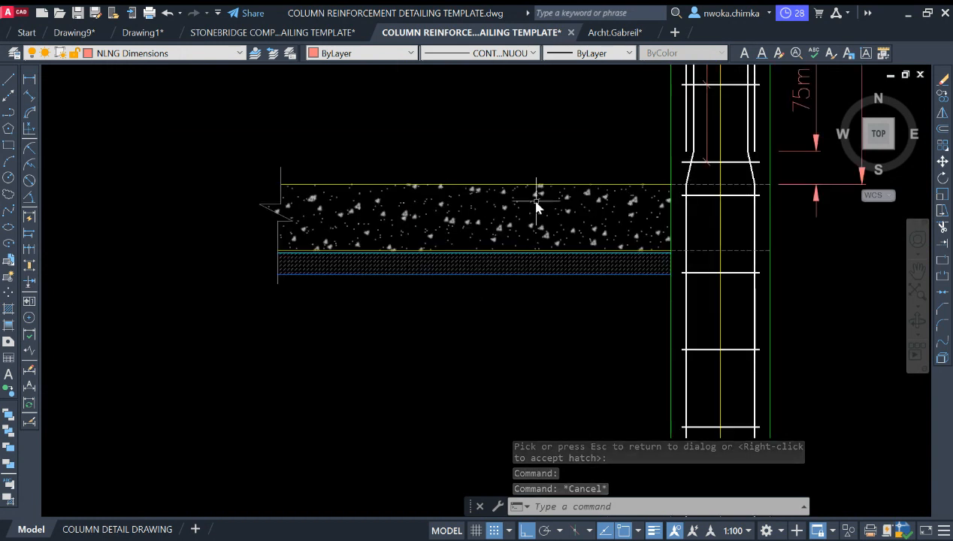
{"action": "scroll", "coordinate": [460, 224], "scroll_direction": "up", "scroll_amount": 10}
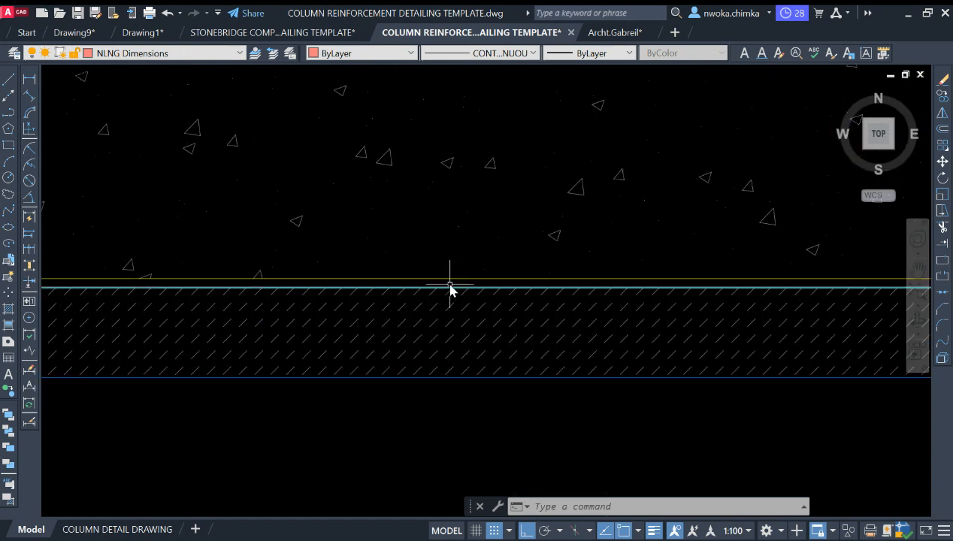
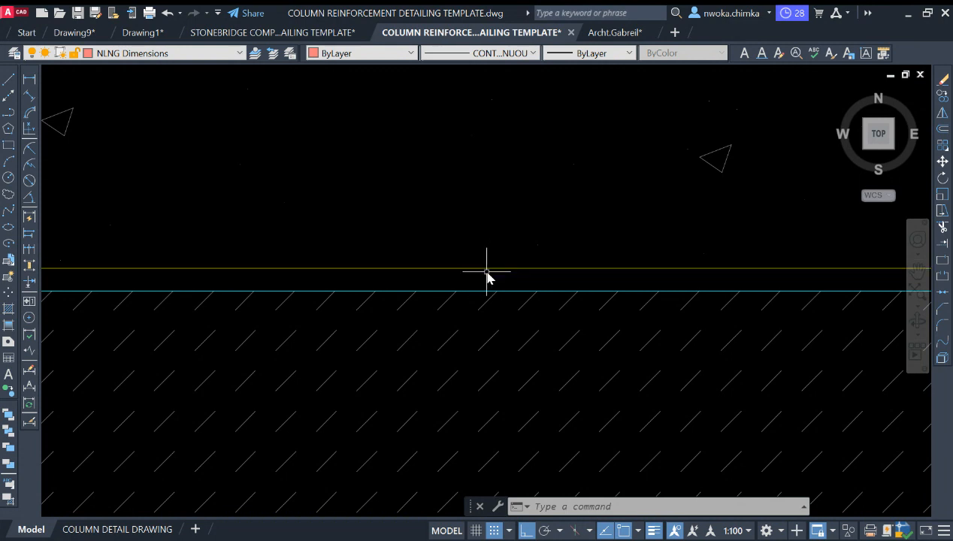
{"action": "scroll", "coordinate": [487, 272], "scroll_direction": "down", "scroll_amount": 3}
{"action": "scroll", "coordinate": [415, 301], "scroll_direction": "down", "scroll_amount": 4}
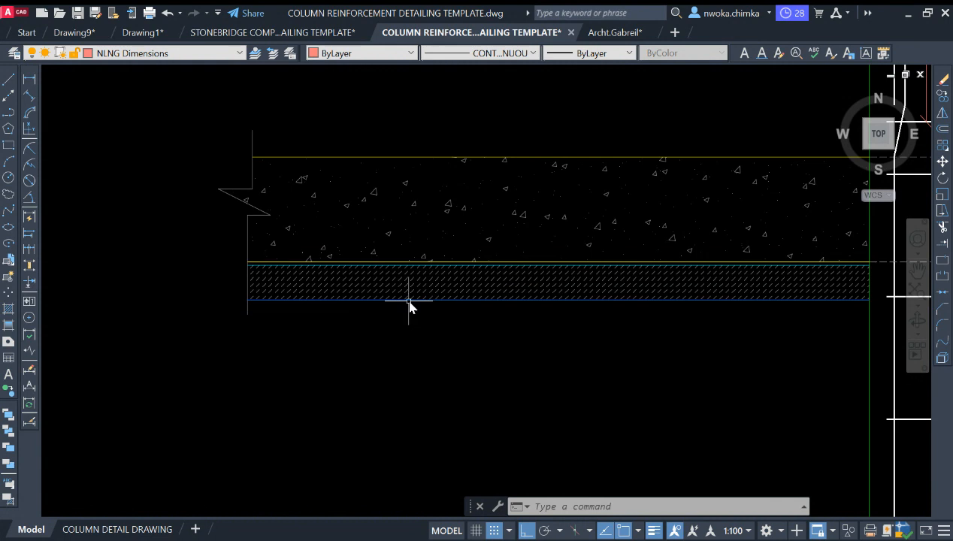
{"action": "scroll", "coordinate": [476, 271], "scroll_direction": "down", "scroll_amount": 5}
{"action": "middle_click_drag", "start_coordinate": [523, 284], "coordinate": [564, 146]}
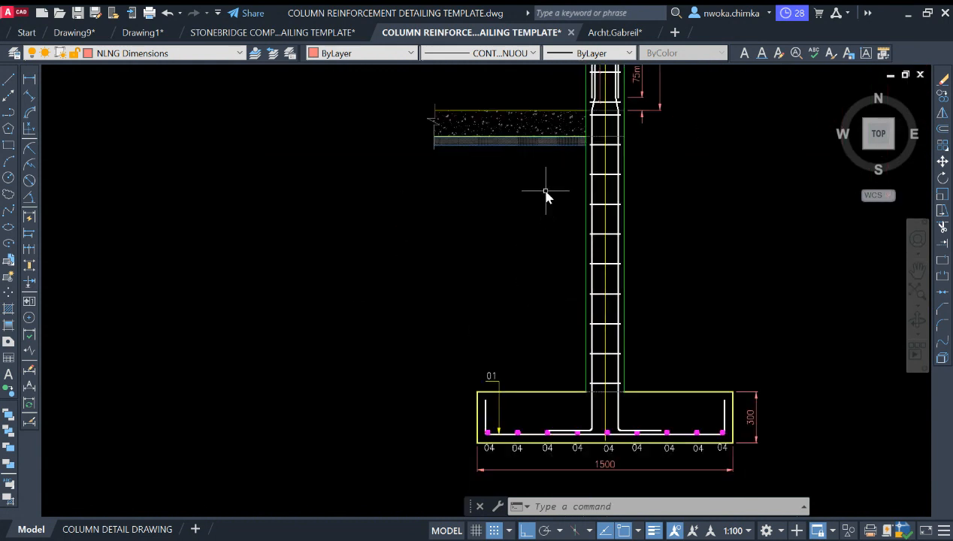
With Ortho off, draw a wavy spline from the footing's upper left corner up to the left end of the blinding's underside
{"action": "middle_click_drag", "start_coordinate": [547, 197], "coordinate": [536, 233]}
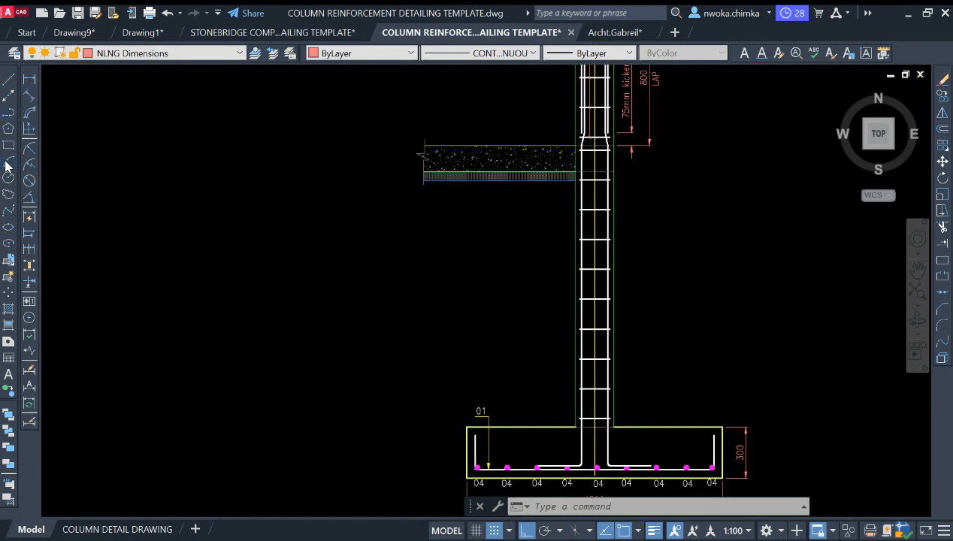
{"action": "left_click", "coordinate": [10, 214]}
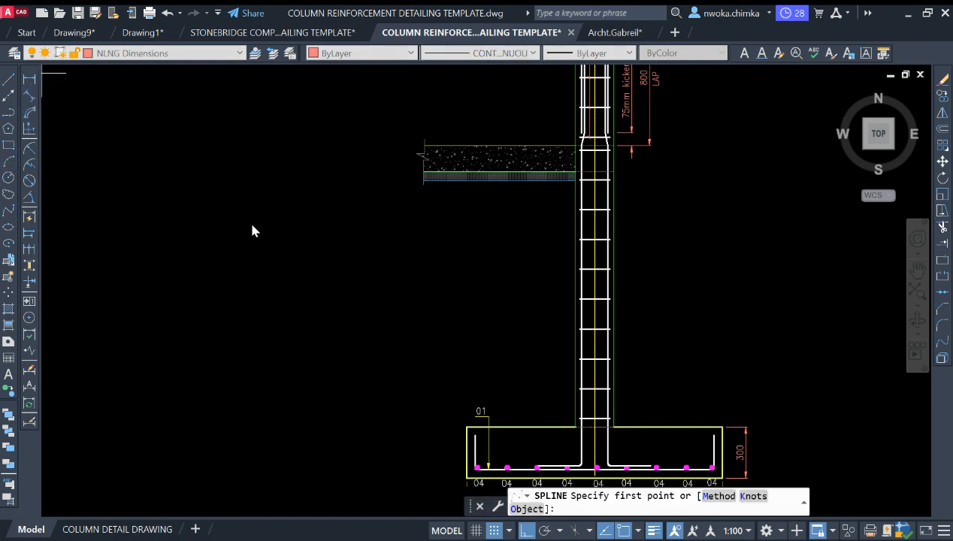
{"action": "scroll", "coordinate": [530, 422], "scroll_direction": "up", "scroll_amount": 2}
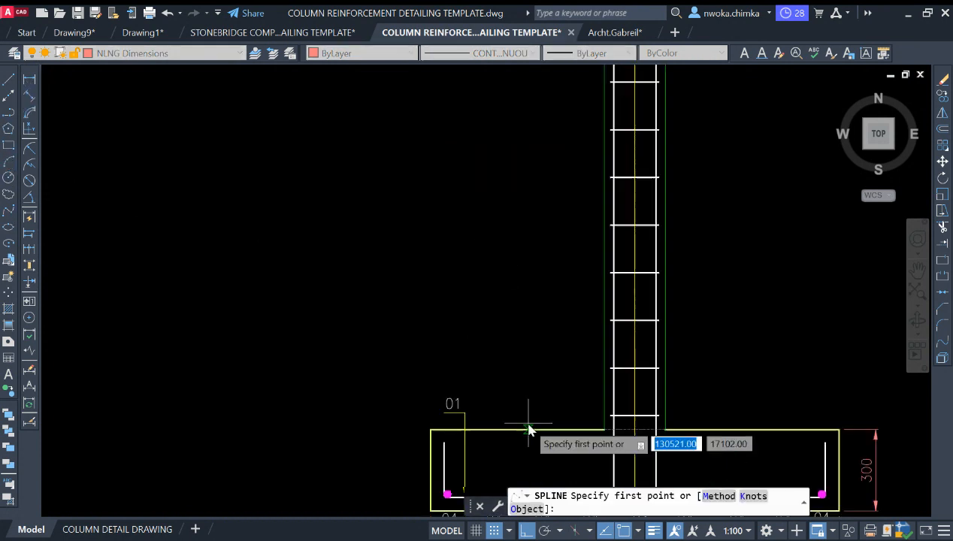
{"action": "scroll", "coordinate": [432, 431], "scroll_direction": "up", "scroll_amount": 2}
{"action": "left_click", "coordinate": [428, 433]}
{"action": "scroll", "coordinate": [469, 394], "scroll_direction": "down", "scroll_amount": 2}
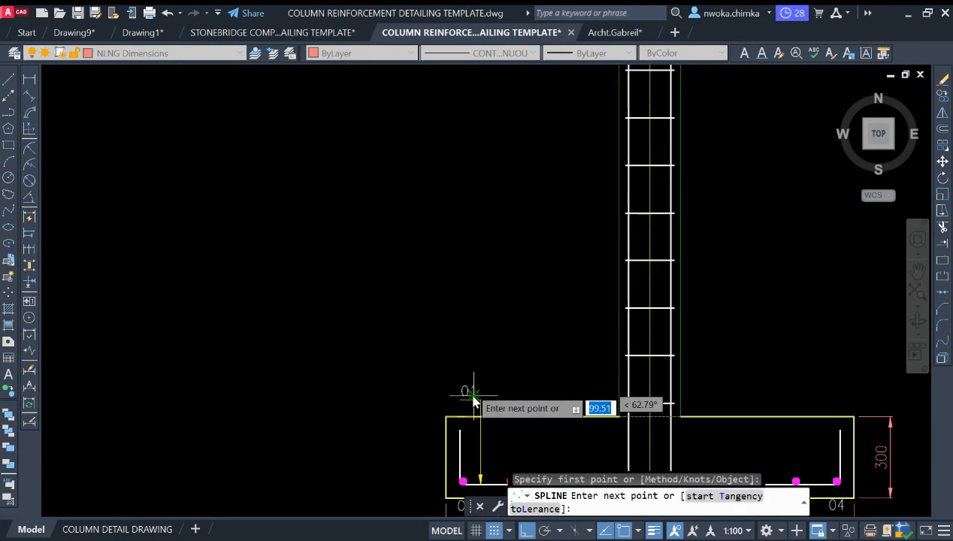
{"action": "scroll", "coordinate": [462, 376], "scroll_direction": "down", "scroll_amount": 2}
{"action": "key", "text": "F8"}
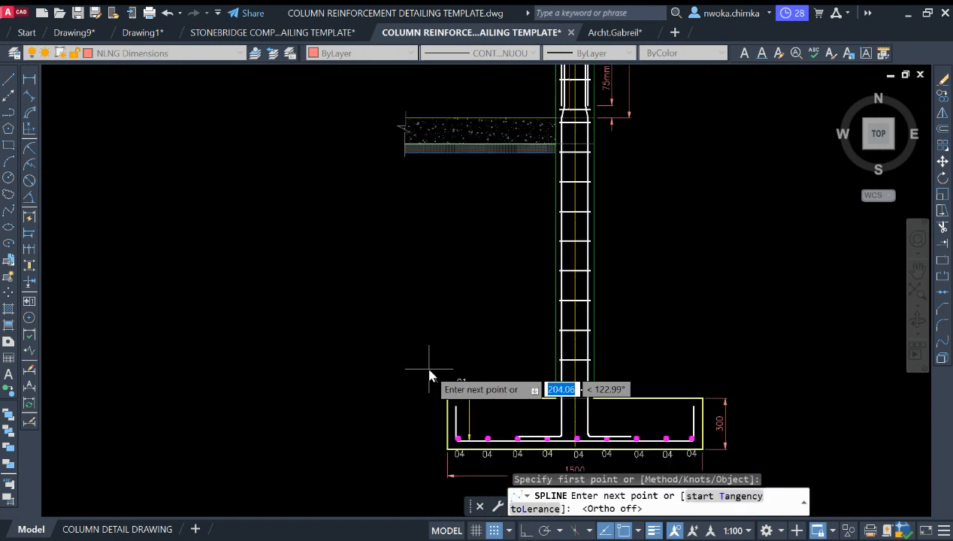
{"action": "left_click", "coordinate": [427, 362]}
{"action": "left_click", "coordinate": [430, 312]}
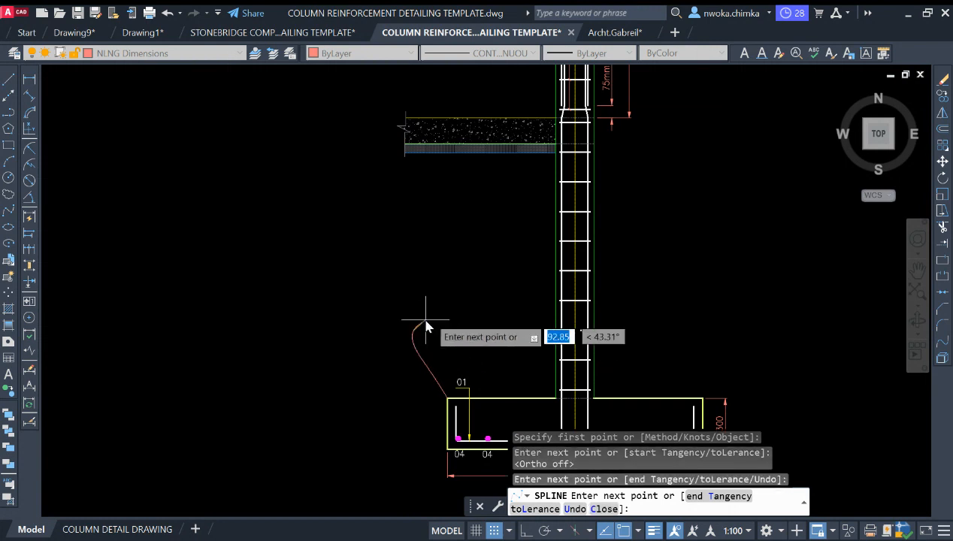
{"action": "left_click", "coordinate": [431, 309]}
{"action": "left_click", "coordinate": [400, 295]}
{"action": "left_click", "coordinate": [410, 257]}
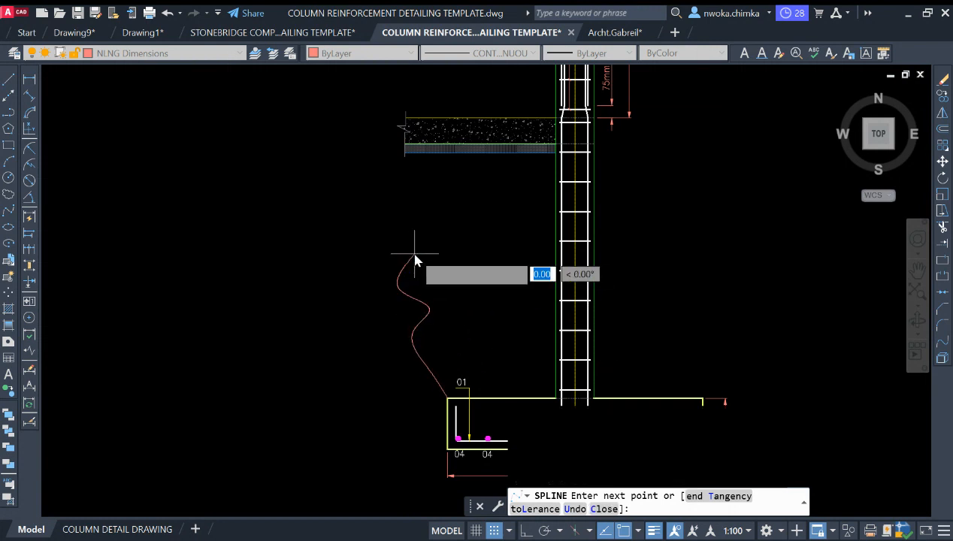
{"action": "left_click", "coordinate": [417, 211]}
{"action": "left_click", "coordinate": [396, 188]}
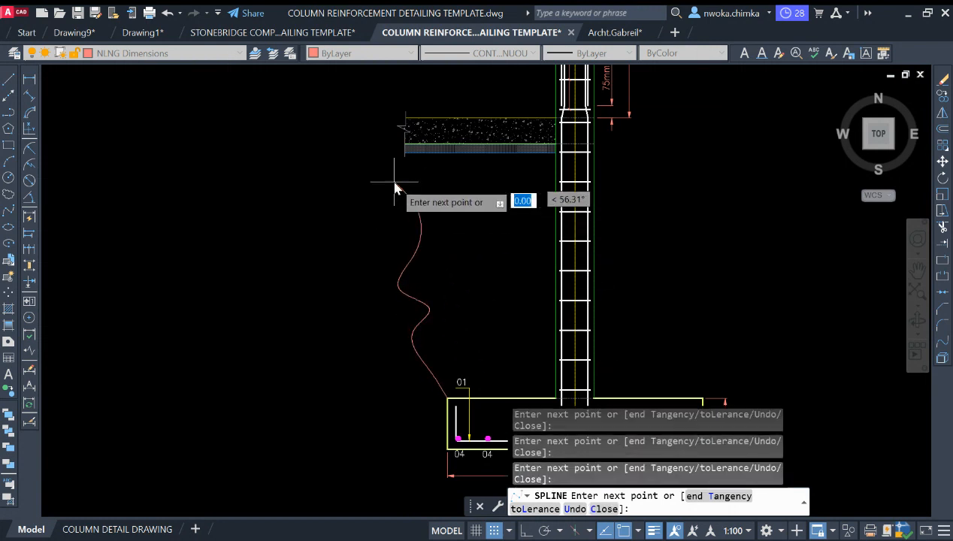
{"action": "scroll", "coordinate": [411, 164], "scroll_direction": "up", "scroll_amount": 2}
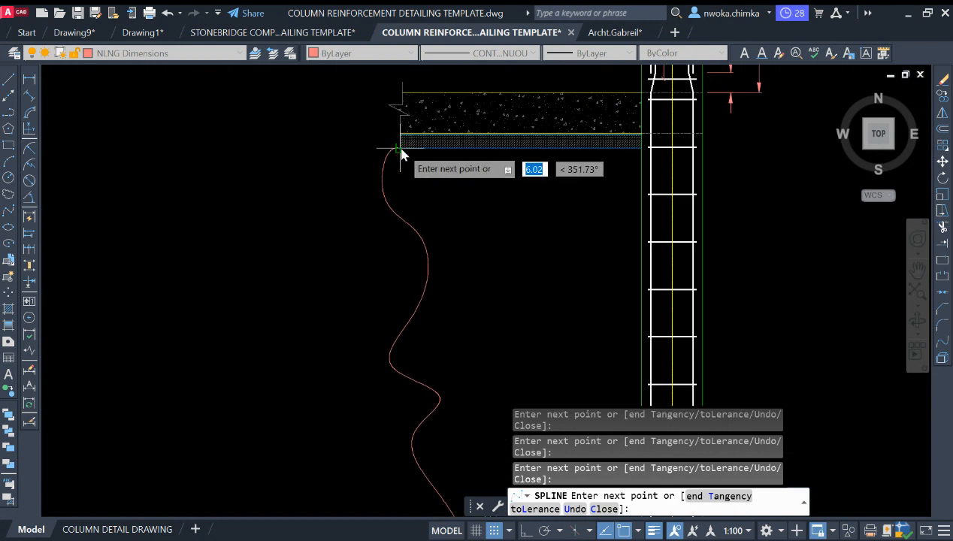
{"action": "key", "text": "Return"}
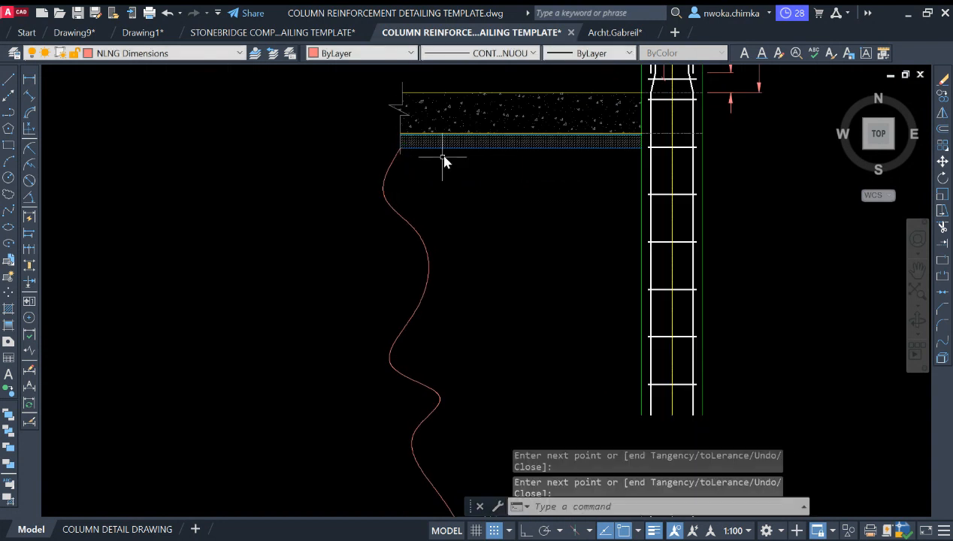
Make NLNG HIDDEN DETAIL the current layer and set up a new hatch with the EARTH pattern
{"action": "scroll", "coordinate": [489, 180], "scroll_direction": "down", "scroll_amount": 4}
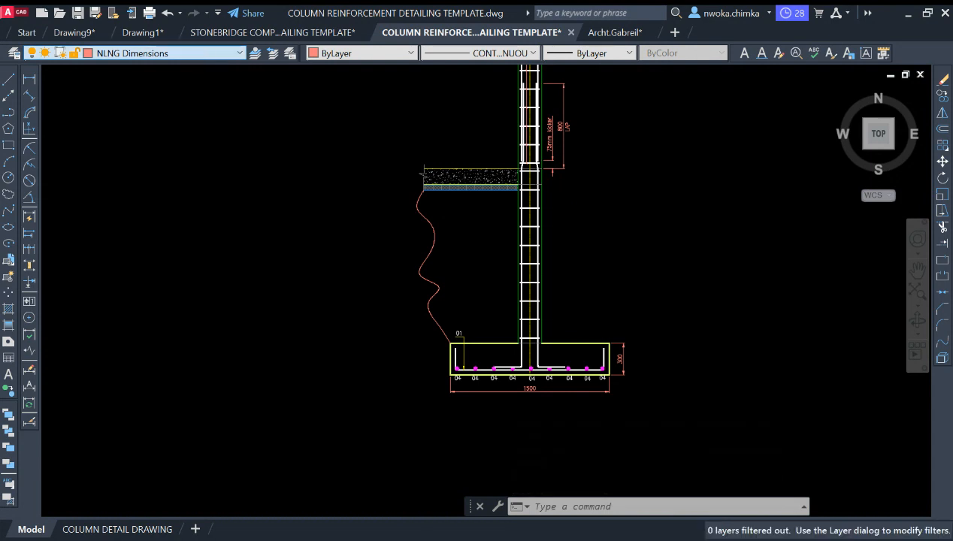
{"action": "left_click", "coordinate": [141, 142]}
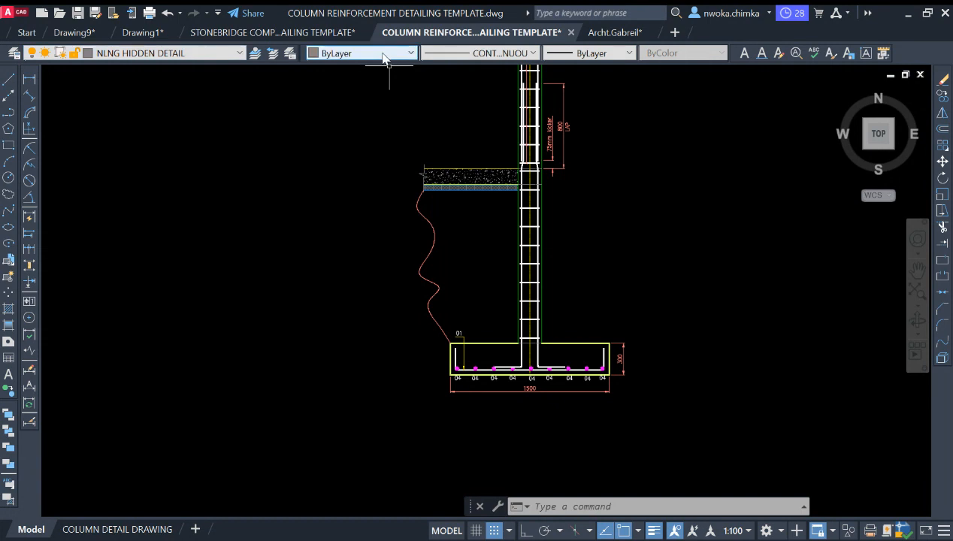
{"action": "scroll", "coordinate": [470, 261], "scroll_direction": "up", "scroll_amount": 2}
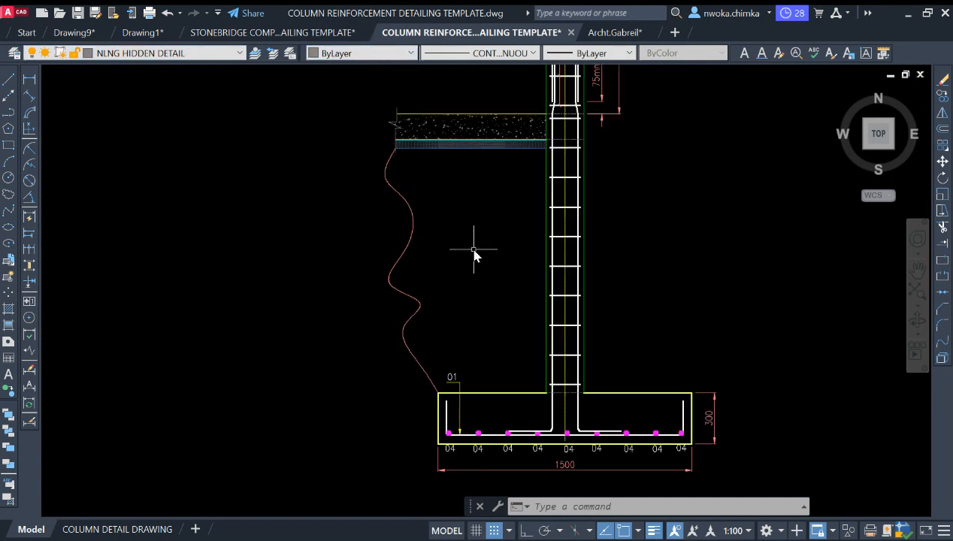
{"action": "type", "text": "h"}
{"action": "key", "text": "Return"}
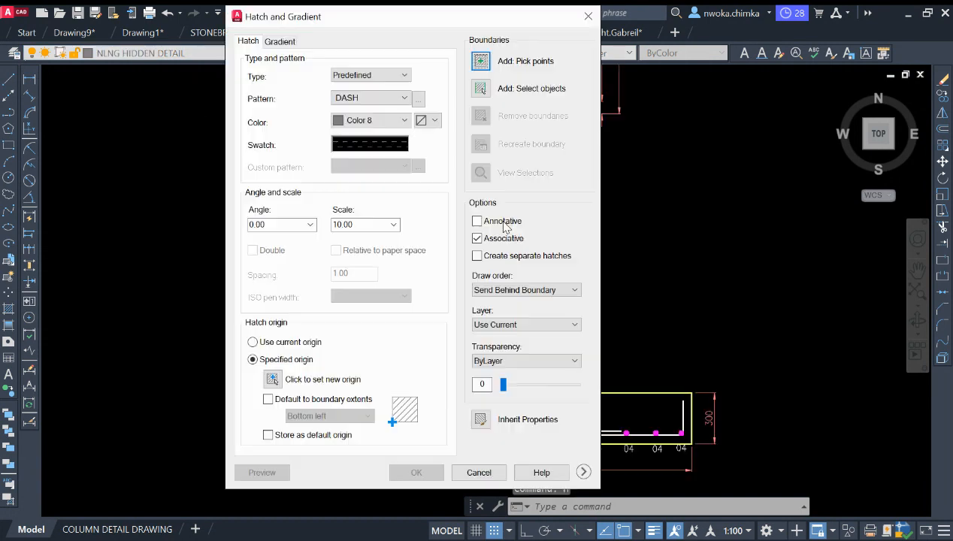
{"action": "left_click", "coordinate": [419, 98]}
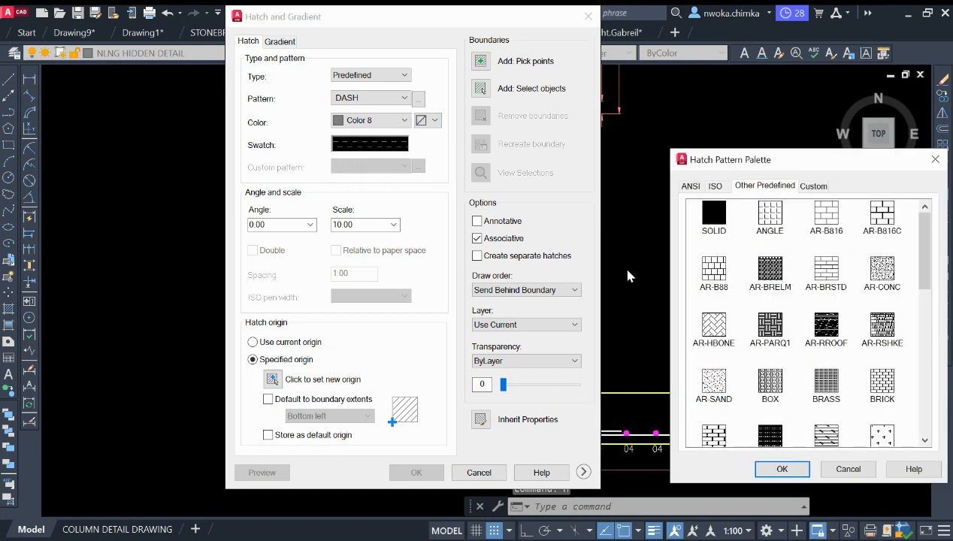
{"action": "scroll", "coordinate": [879, 302], "scroll_direction": "down", "scroll_amount": 3}
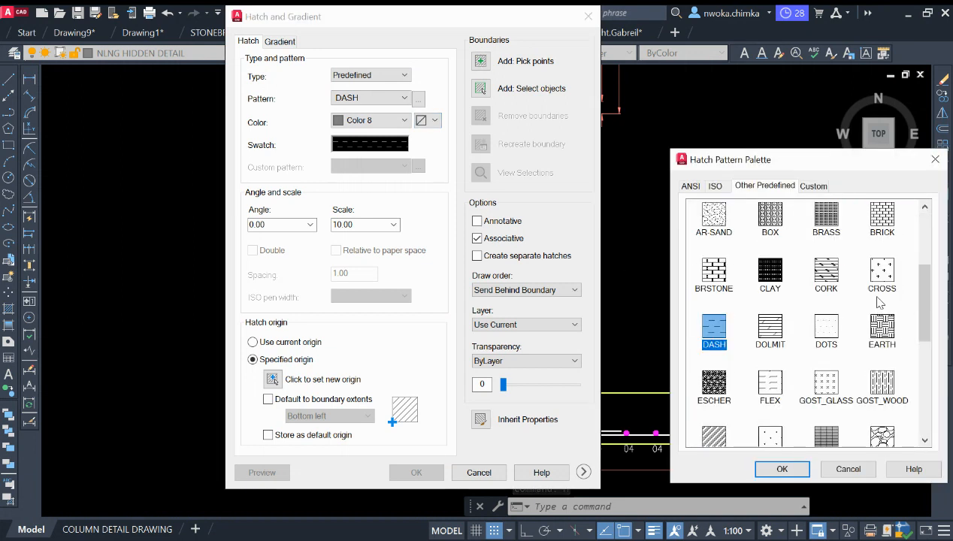
{"action": "left_click", "coordinate": [782, 469]}
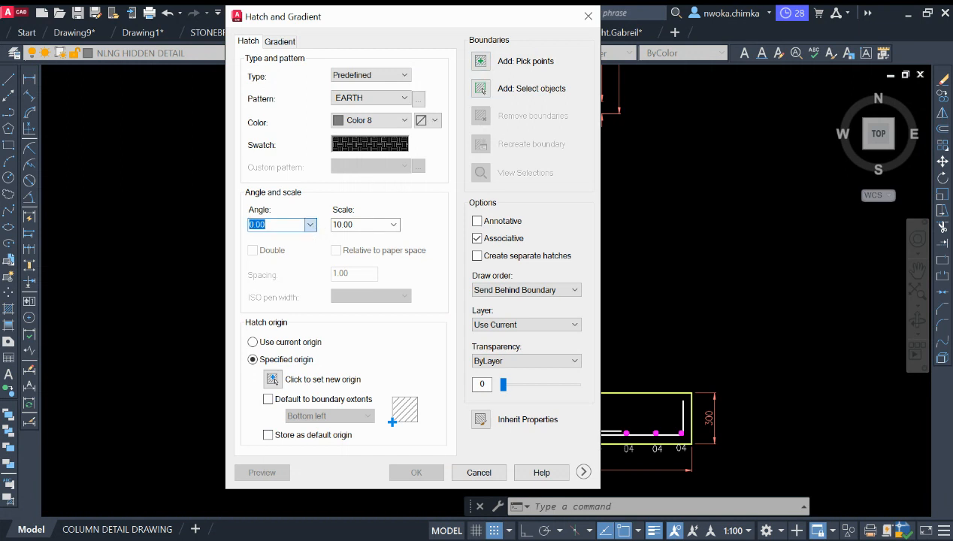
Set the hatch angle to 45 degrees and preview it in the area between blinding, spline, column and footing
{"action": "left_click", "coordinate": [480, 63]}
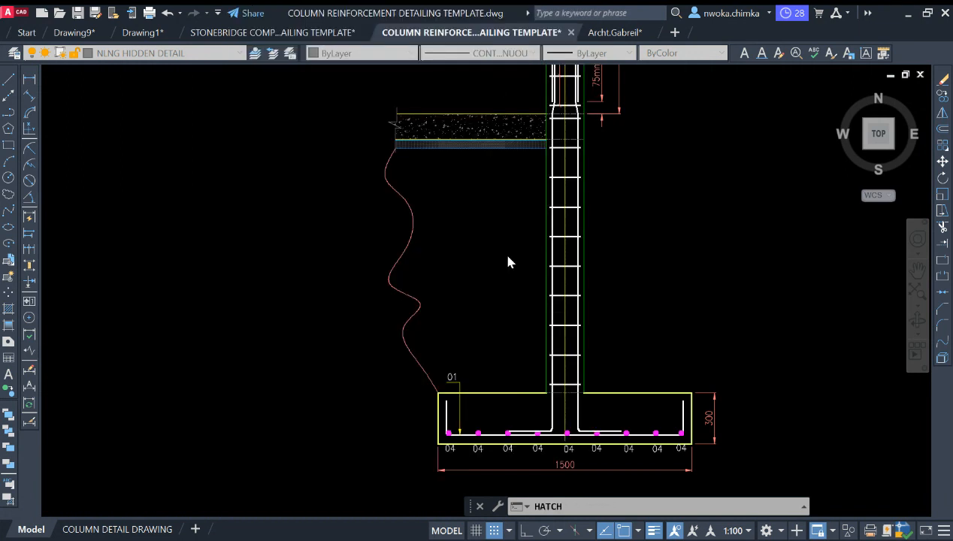
{"action": "left_click", "coordinate": [470, 220]}
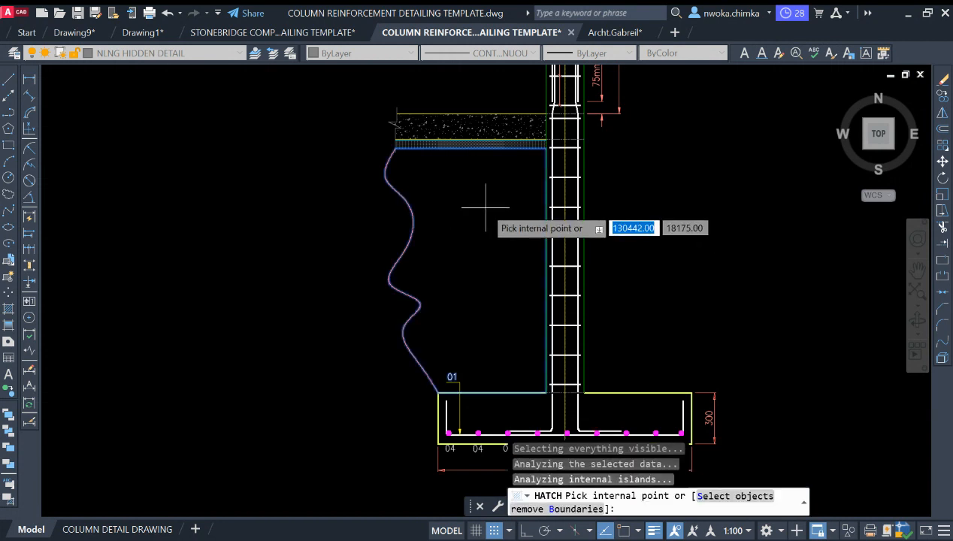
{"action": "key", "text": "Return"}
{"action": "left_click", "coordinate": [263, 473]}
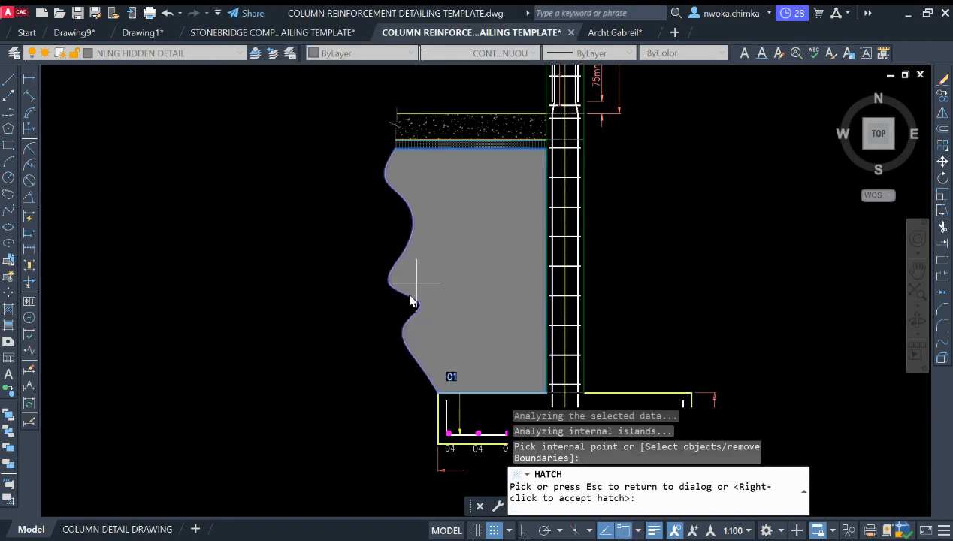
{"action": "scroll", "coordinate": [478, 199], "scroll_direction": "up", "scroll_amount": 3}
{"action": "scroll", "coordinate": [479, 199], "scroll_direction": "down", "scroll_amount": 3}
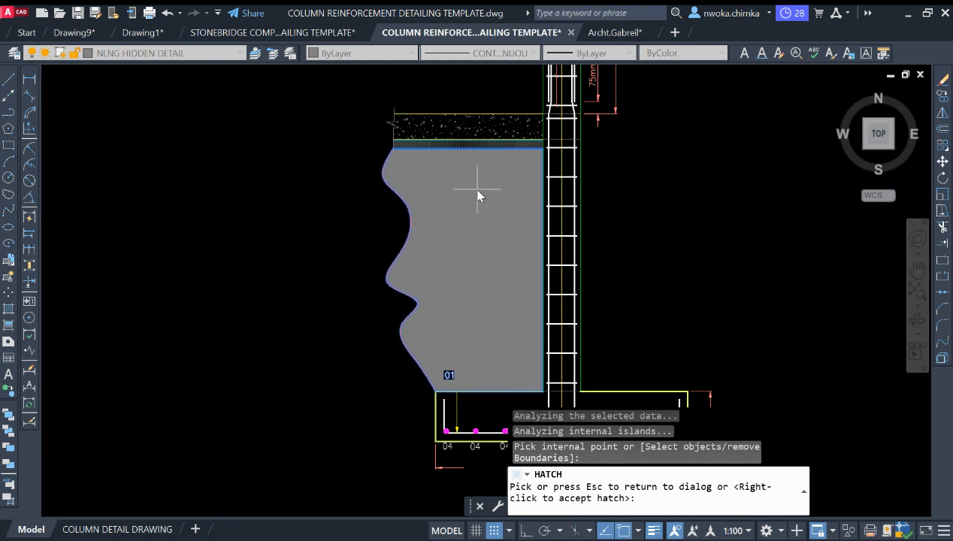
Try larger scales for the EARTH fill hatch, up to 100, and preview each one
{"action": "key", "text": "Escape"}
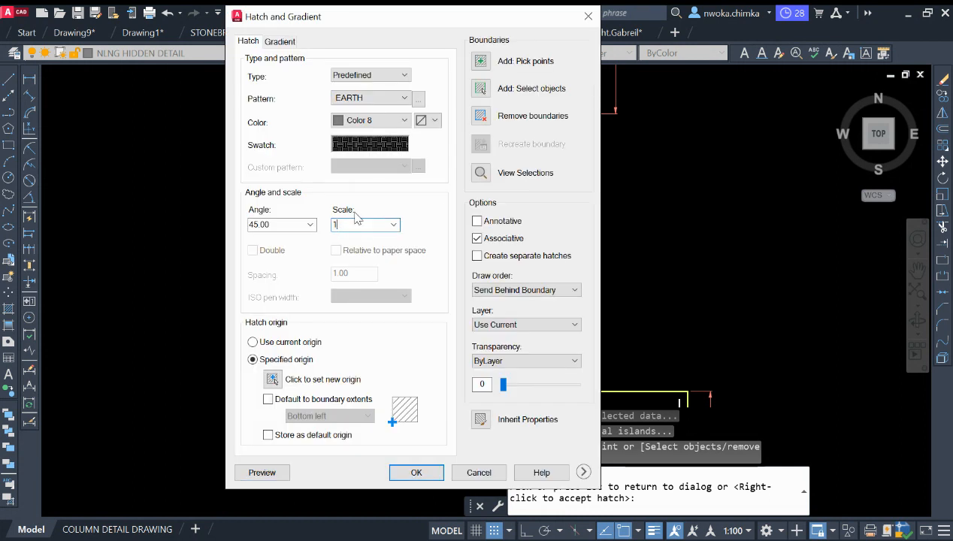
{"action": "left_click", "coordinate": [263, 473]}
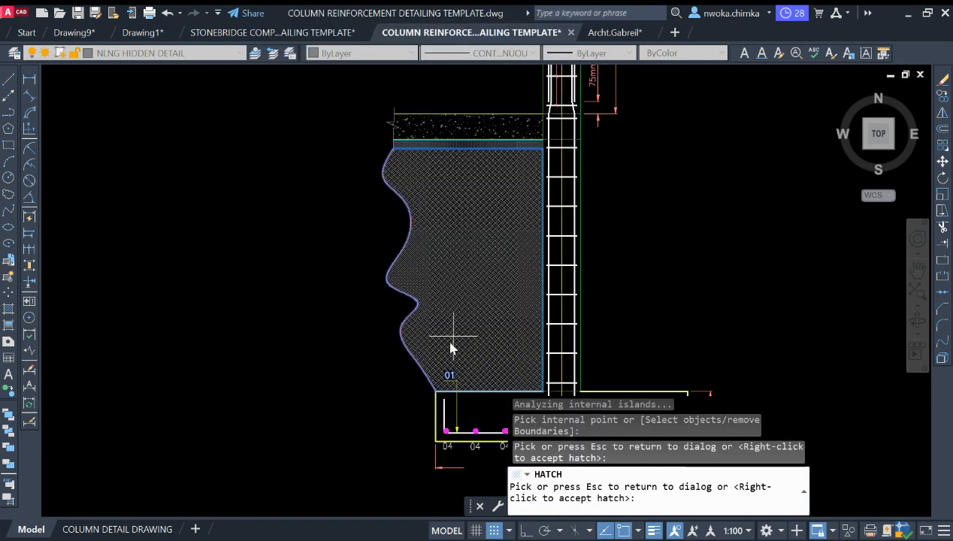
{"action": "scroll", "coordinate": [470, 240], "scroll_direction": "up", "scroll_amount": 4}
{"action": "key", "text": "Escape"}
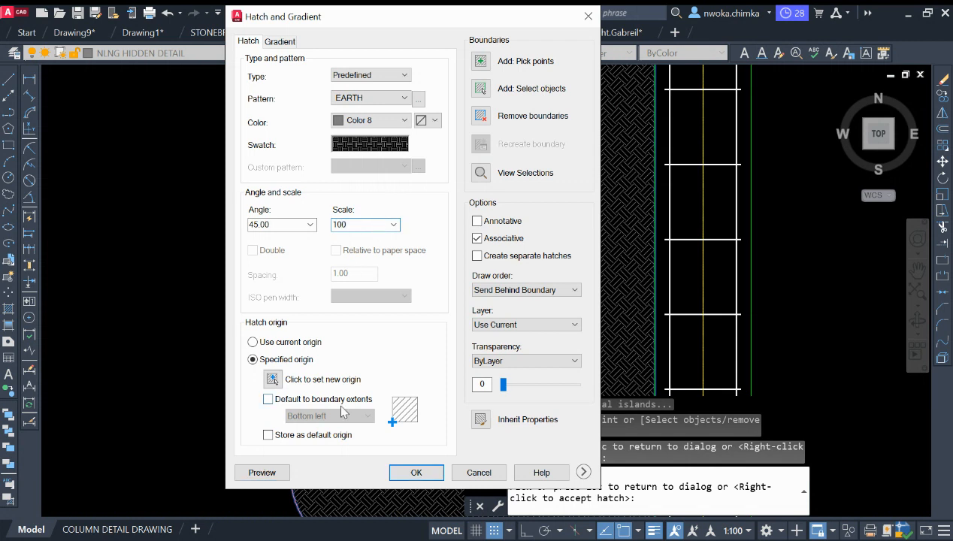
{"action": "left_click", "coordinate": [263, 473]}
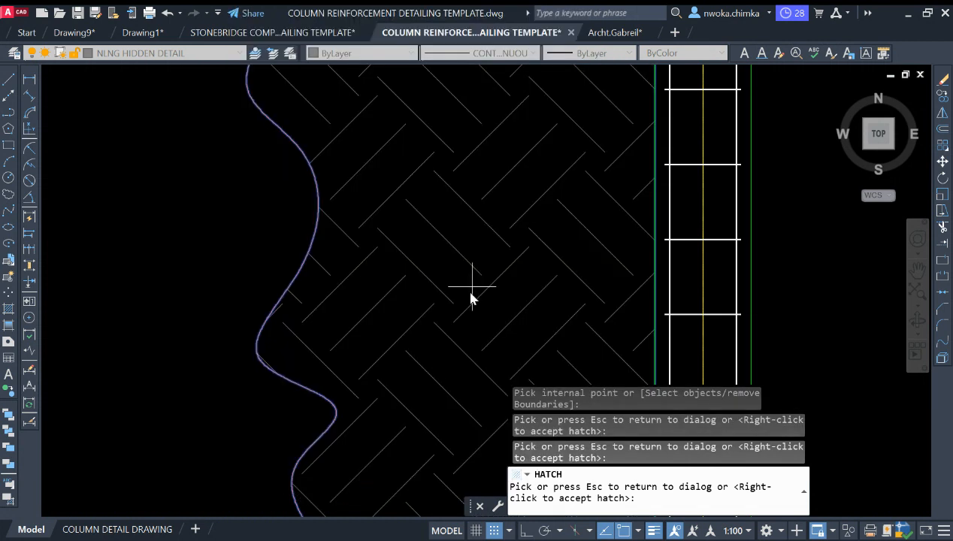
{"action": "scroll", "coordinate": [497, 255], "scroll_direction": "down", "scroll_amount": 4}
Reduce the EARTH hatch scale below 100, preview the fill and accept the hatch
{"action": "key", "text": "Escape"}
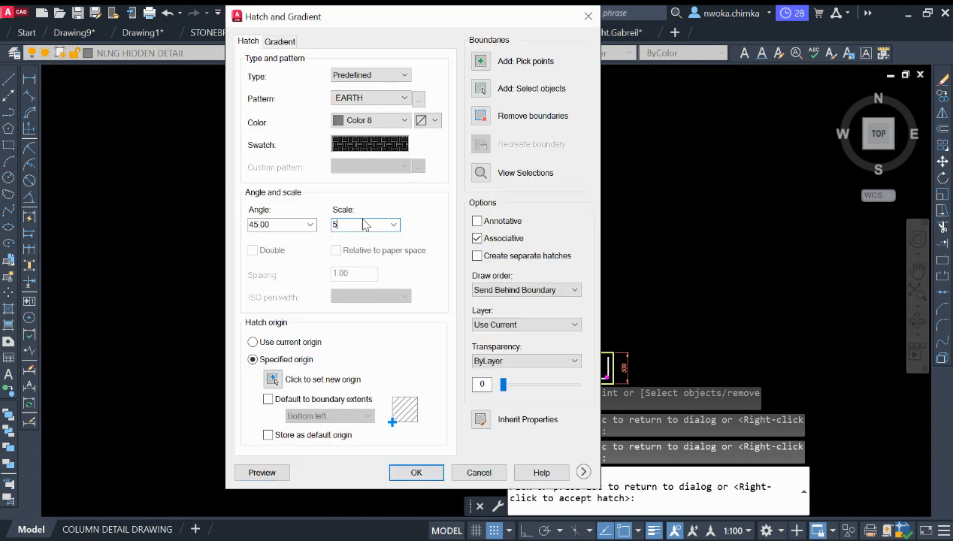
{"action": "left_click", "coordinate": [286, 472]}
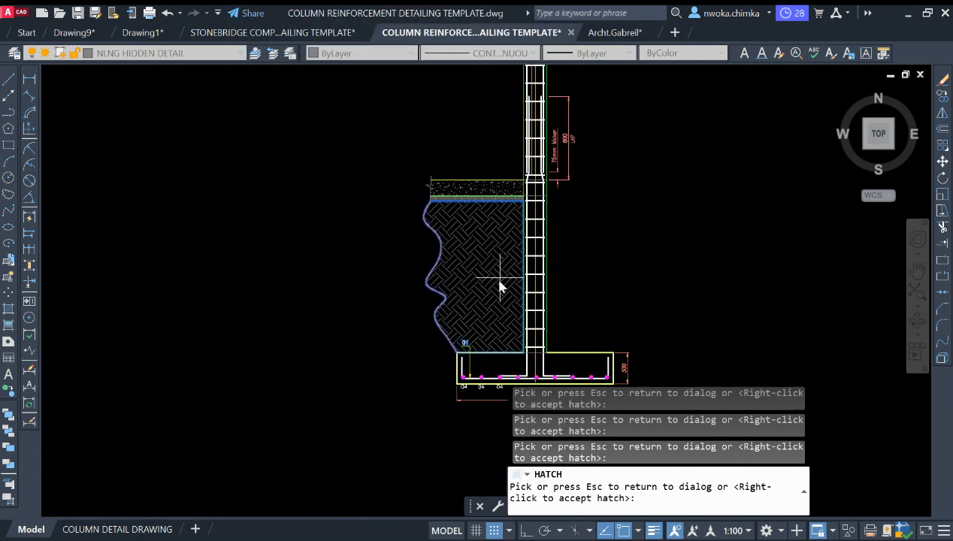
{"action": "scroll", "coordinate": [502, 271], "scroll_direction": "down", "scroll_amount": 2}
{"action": "scroll", "coordinate": [507, 255], "scroll_direction": "up", "scroll_amount": 2}
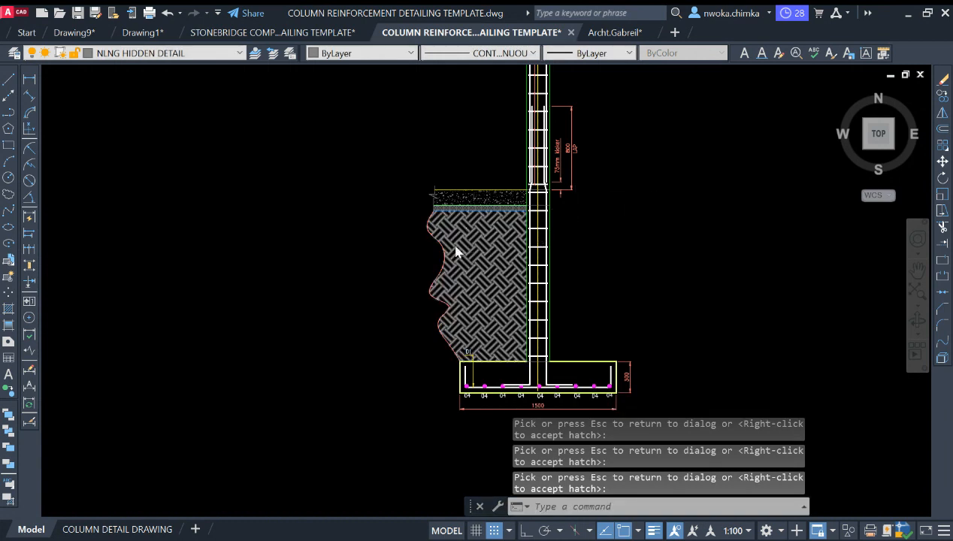
{"action": "scroll", "coordinate": [427, 246], "scroll_direction": "up", "scroll_amount": 3}
{"action": "right_click", "coordinate": [418, 248]}
Erase the wavy spline along the outer edge of the fill hatch
{"action": "left_click", "coordinate": [419, 248]}
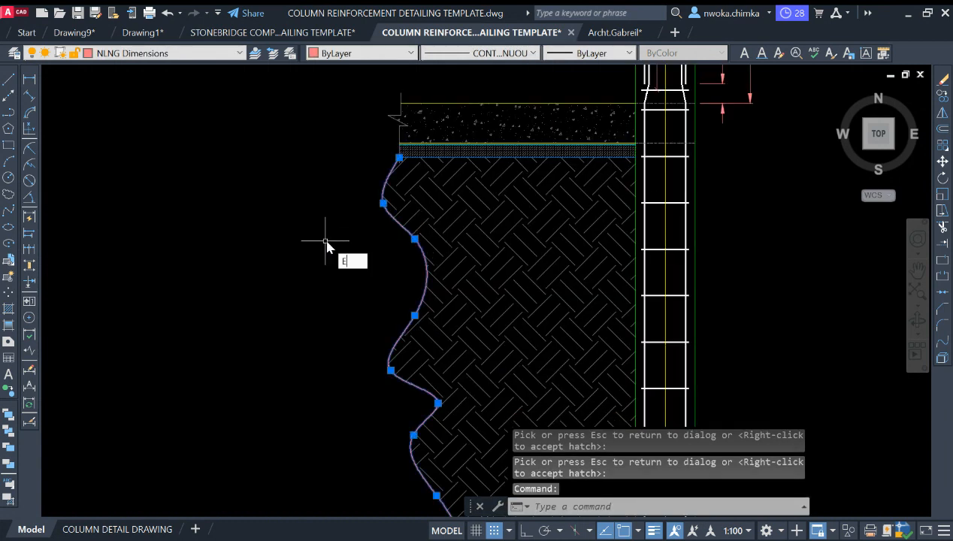
{"action": "key", "text": "Return"}
{"action": "scroll", "coordinate": [411, 230], "scroll_direction": "down", "scroll_amount": 5}
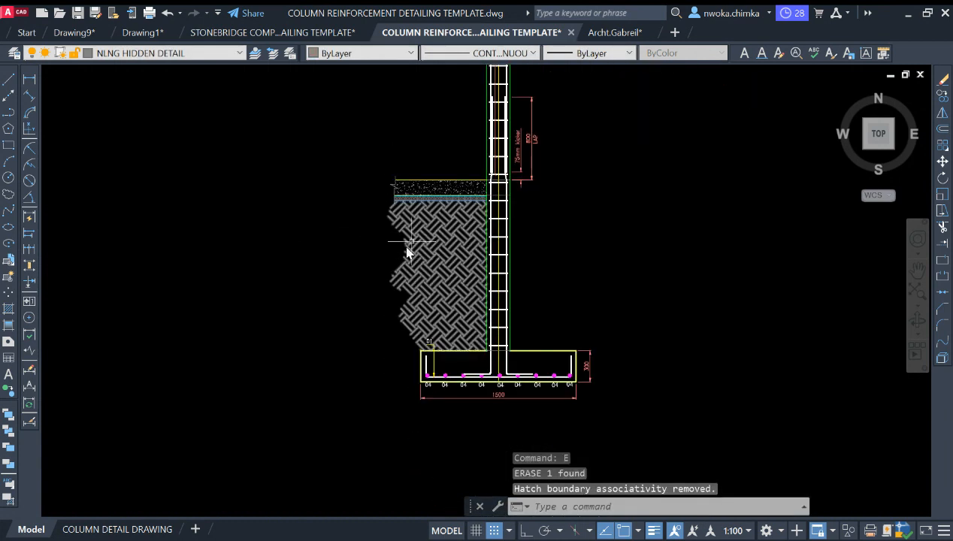
{"action": "scroll", "coordinate": [474, 248], "scroll_direction": "down", "scroll_amount": 2}
{"action": "scroll", "coordinate": [494, 202], "scroll_direction": "up", "scroll_amount": 4}
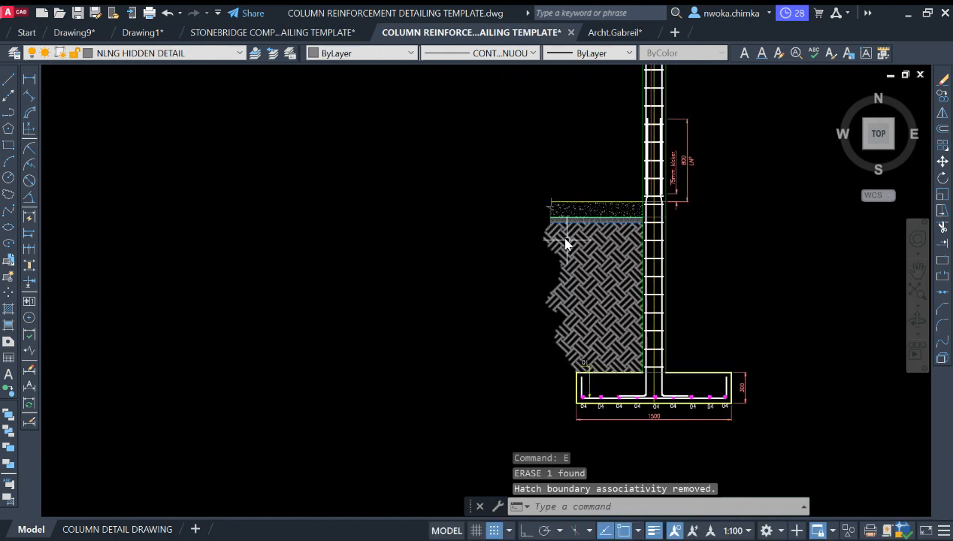
{"action": "type", "text": "Q"}
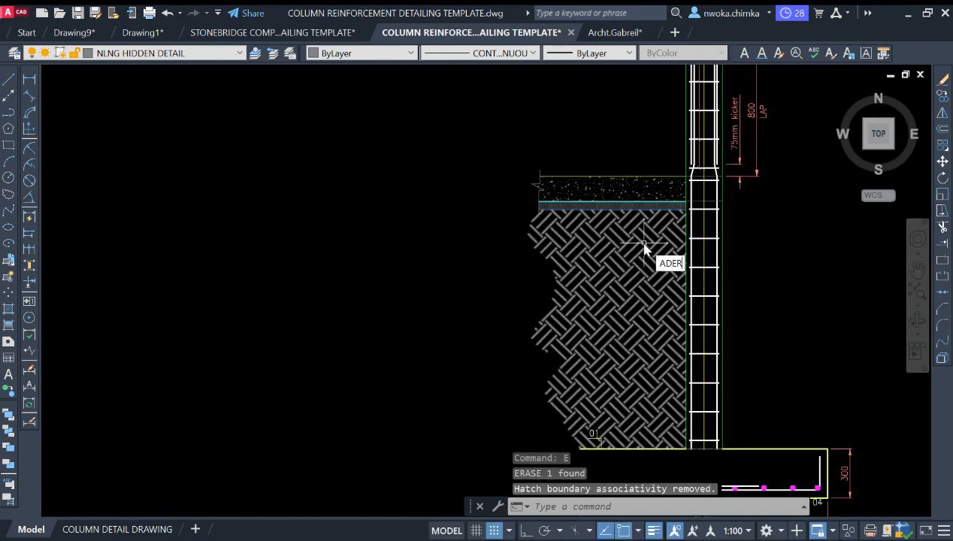
{"action": "type", "text": "LEADER"}
{"action": "key", "text": "Return"}
{"action": "scroll", "coordinate": [584, 279], "scroll_direction": "up", "scroll_amount": 2}
{"action": "left_click", "coordinate": [593, 273]}
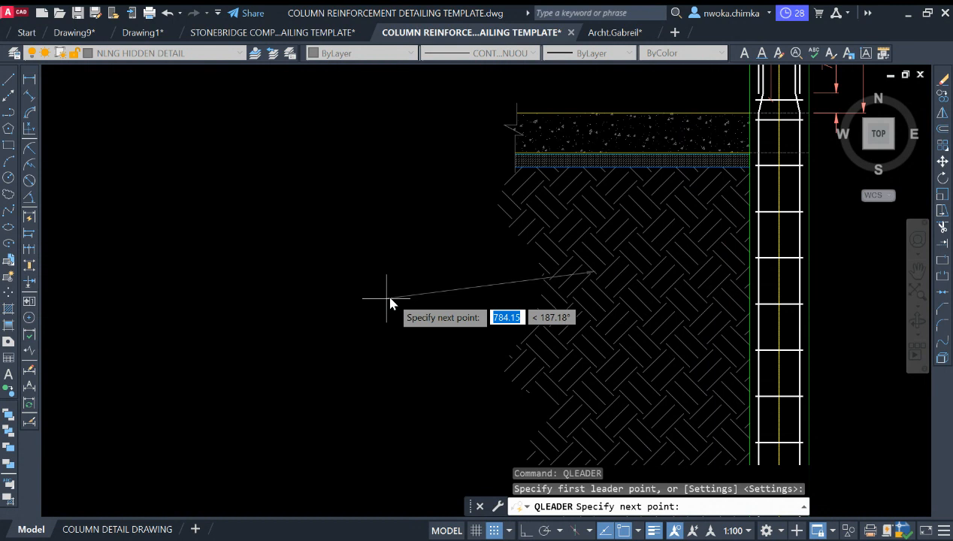
{"action": "key", "text": "Escape"}
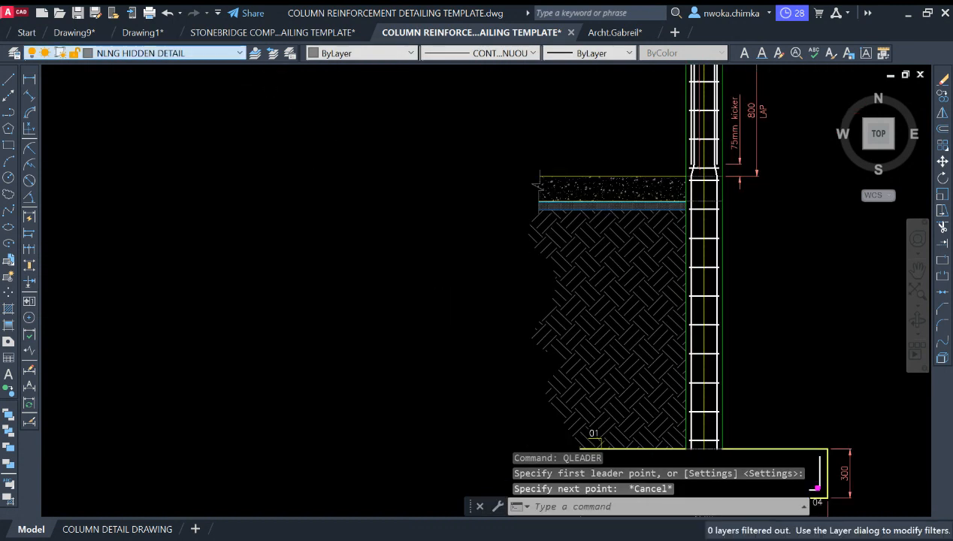
Make NLNG Leader Lines the current layer
{"action": "left_click", "coordinate": [136, 140]}
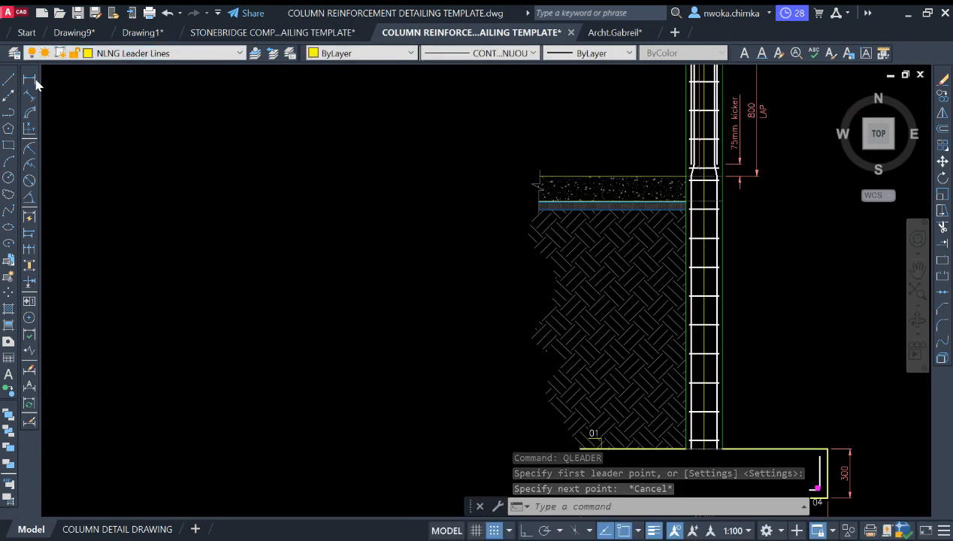
Draw a horizontal quick leader with its arrowhead inside the earth fill hatch and its tail outside, without annotation text
{"action": "type", "text": "A"}
{"action": "key", "text": "Escape"}
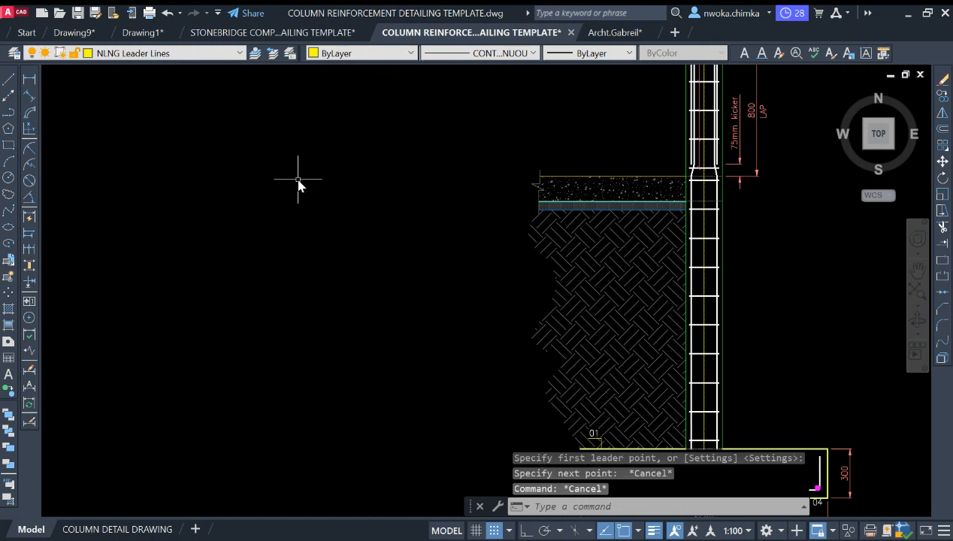
{"action": "type", "text": "QLEADER"}
{"action": "key", "text": "Return"}
{"action": "left_click", "coordinate": [592, 290]}
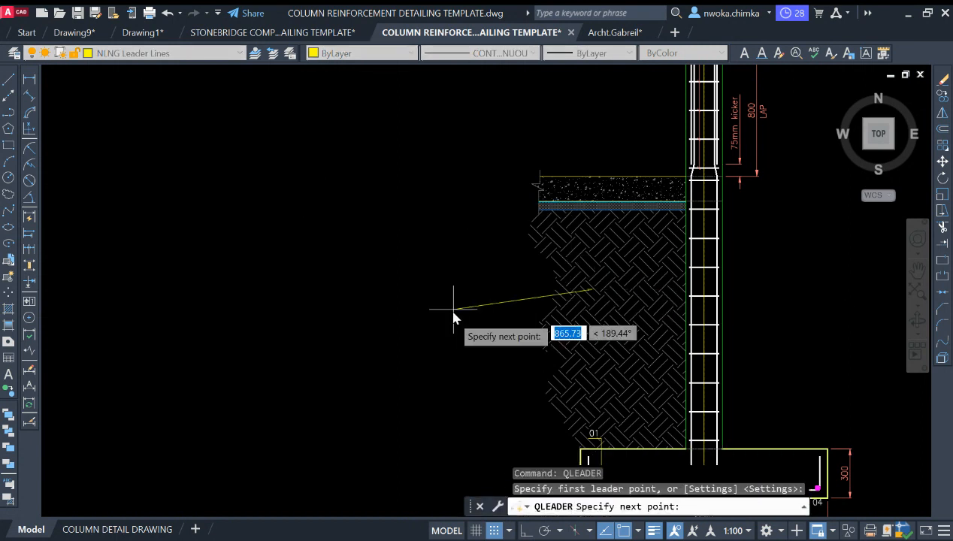
{"action": "key", "text": "F8"}
{"action": "scroll", "coordinate": [499, 288], "scroll_direction": "up", "scroll_amount": 2}
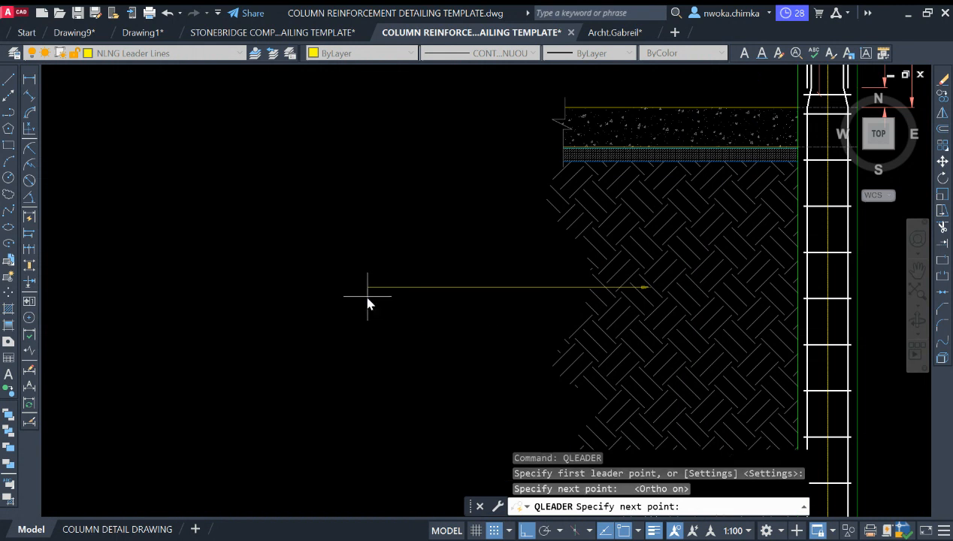
{"action": "key", "text": "Escape"}
Copy the 15-Y8-03-175 label from the column's link leader onto the tail of the fill leader
{"action": "scroll", "coordinate": [366, 303], "scroll_direction": "down", "scroll_amount": 5}
{"action": "scroll", "coordinate": [559, 153], "scroll_direction": "up", "scroll_amount": 5}
{"action": "left_click", "coordinate": [553, 141]}
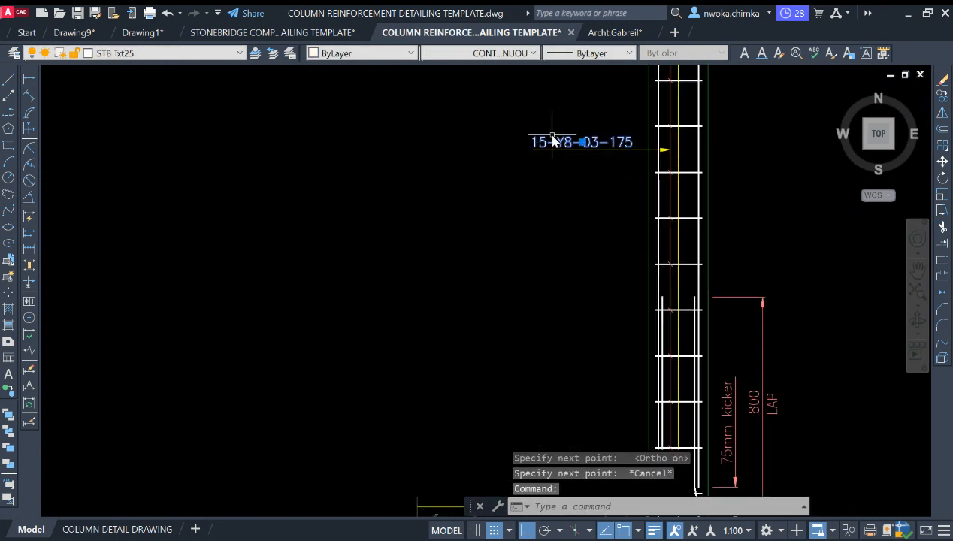
{"action": "type", "text": "co"}
{"action": "key", "text": "Return"}
{"action": "left_click", "coordinate": [533, 148]}
{"action": "scroll", "coordinate": [551, 113], "scroll_direction": "down", "scroll_amount": 4}
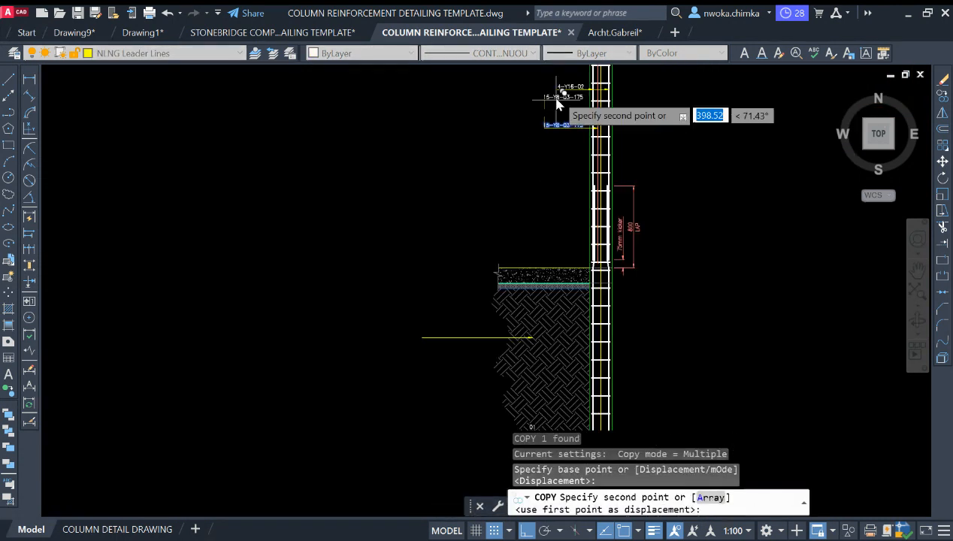
{"action": "key", "text": "F8"}
{"action": "scroll", "coordinate": [426, 331], "scroll_direction": "up", "scroll_amount": 5}
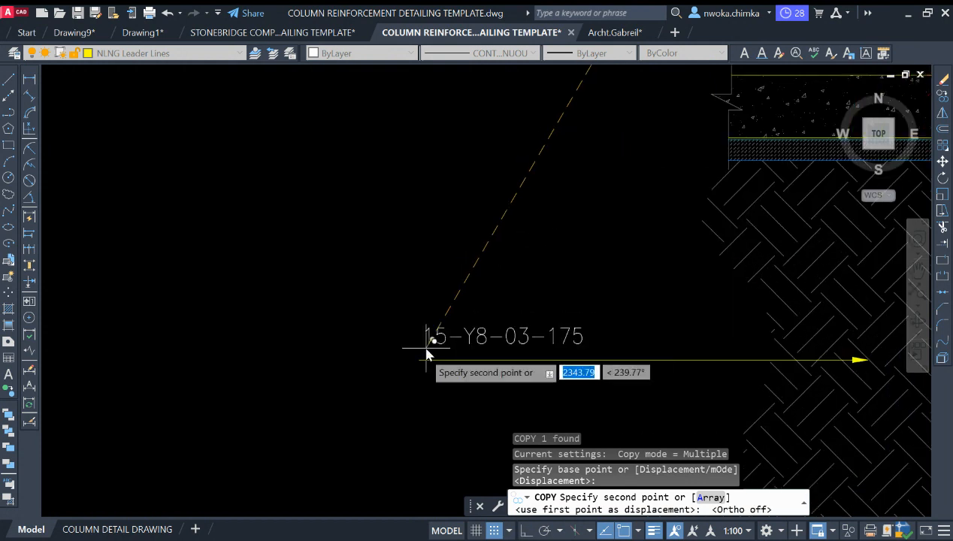
{"action": "left_click", "coordinate": [421, 363]}
{"action": "key", "text": "Escape"}
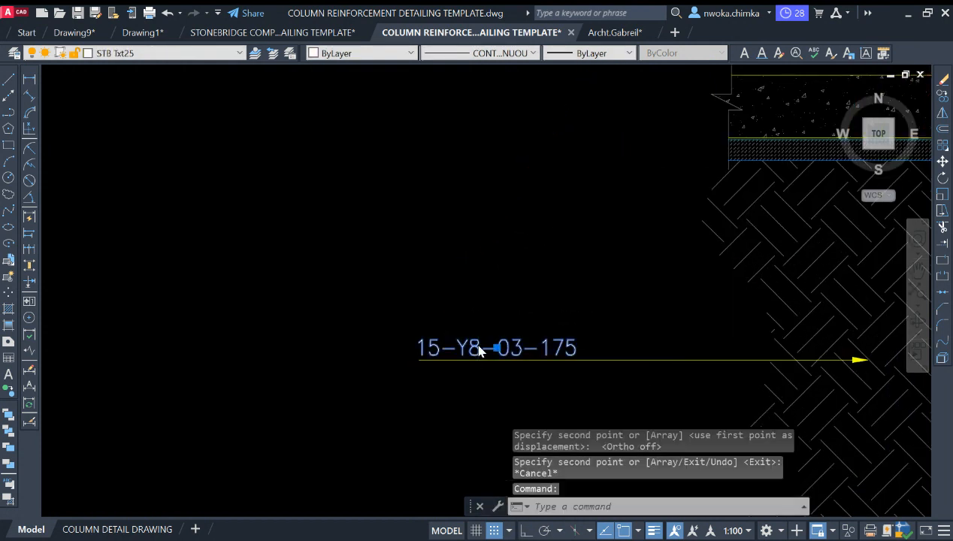
Replace the copied label's text with WELL COMPACTED FILL
{"action": "double_click", "coordinate": [483, 348]}
{"action": "key", "text": "ctrl+a"}
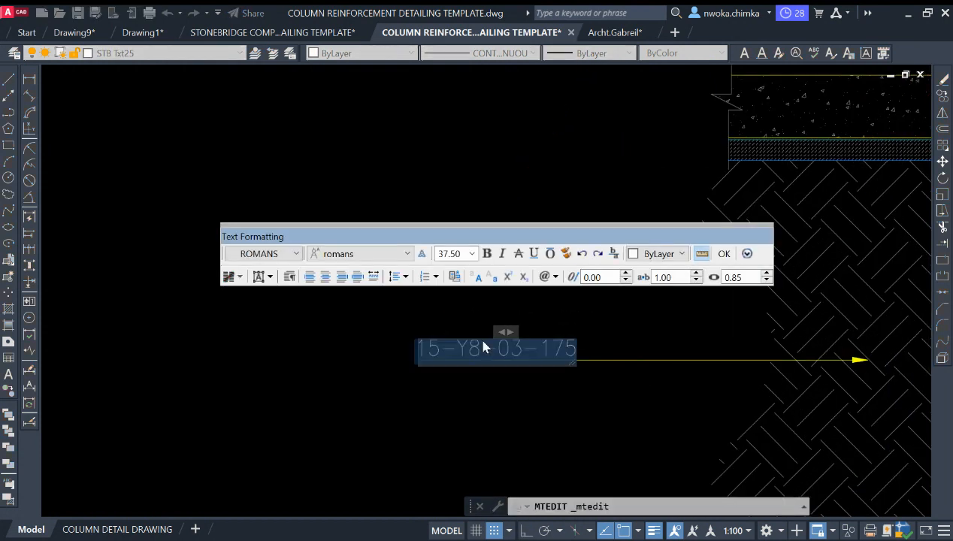
{"action": "type", "text": "WELL COMPACTED FILL"}
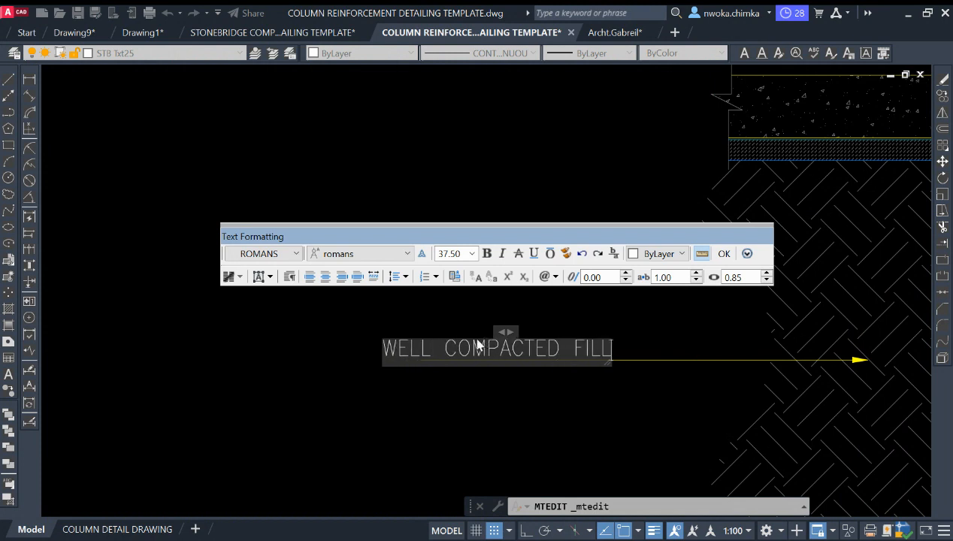
{"action": "left_click", "coordinate": [621, 418]}
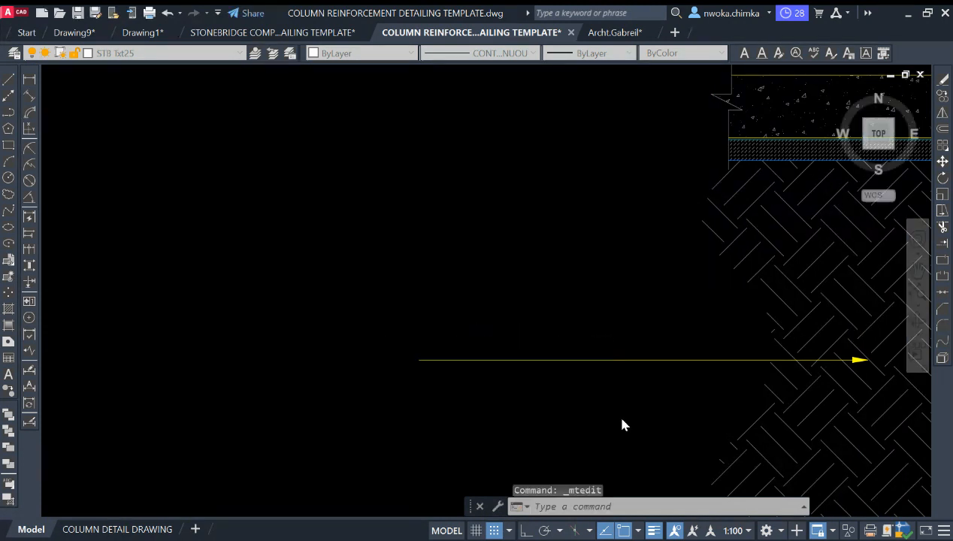
Move the WELL COMPACTED FILL label along its leader towards the arrowhead, keeping it just above the line
{"action": "left_click", "coordinate": [613, 320]}
{"action": "left_click", "coordinate": [578, 337]}
{"action": "left_click", "coordinate": [573, 343]}
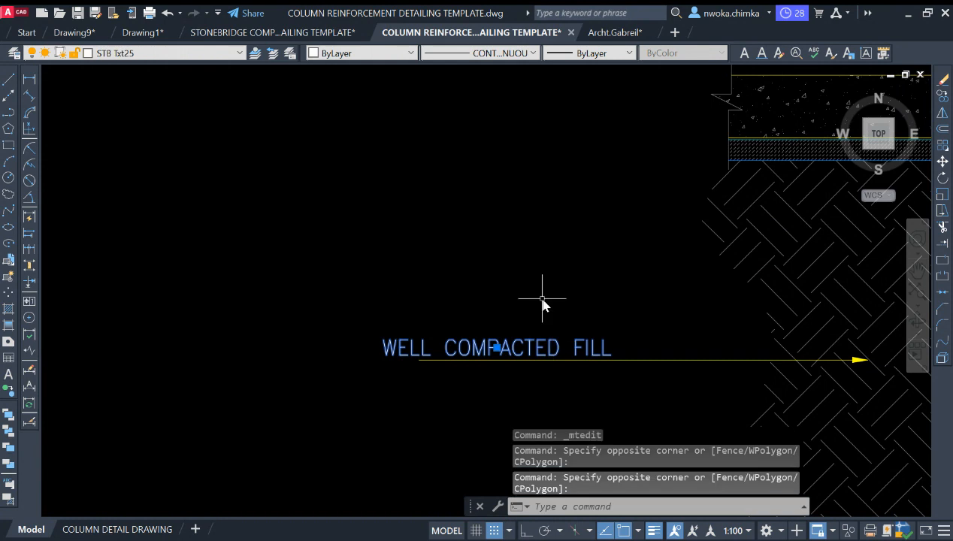
{"action": "type", "text": "M"}
{"action": "key", "text": "Return"}
{"action": "left_click", "coordinate": [453, 237]}
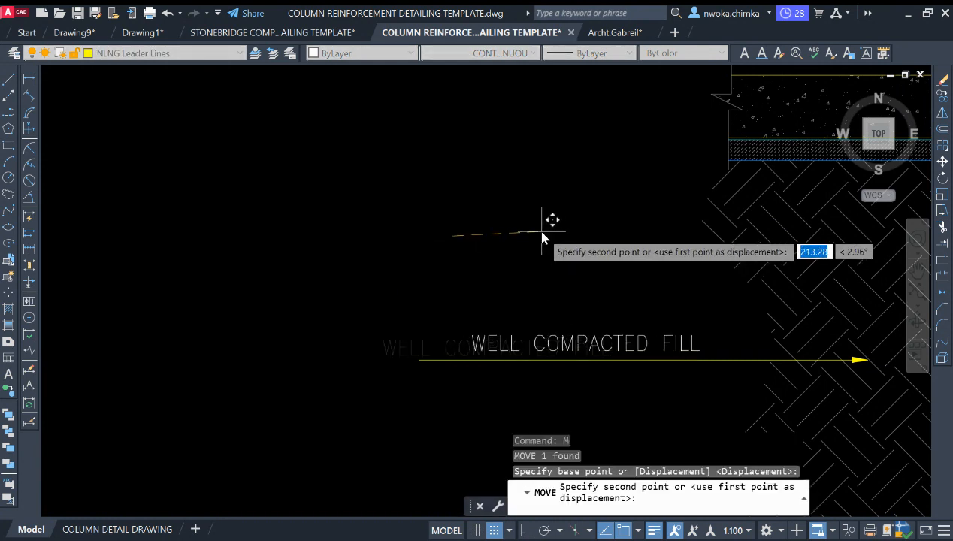
{"action": "left_click", "coordinate": [547, 236]}
Shorten the fill leader by stretching its tail to the start of the WELL COMPACTED FILL label
{"action": "left_click", "coordinate": [472, 293]}
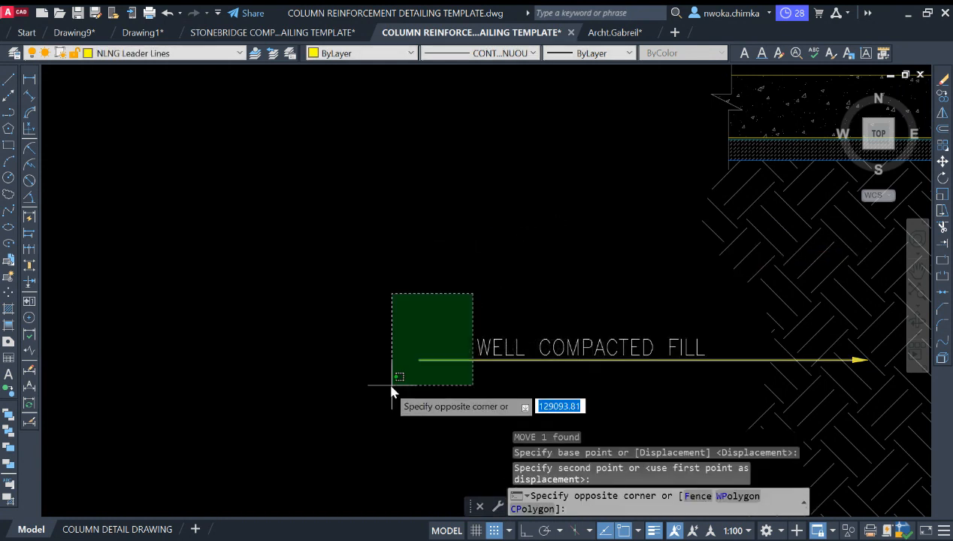
{"action": "left_click", "coordinate": [412, 371]}
{"action": "left_click", "coordinate": [419, 360]}
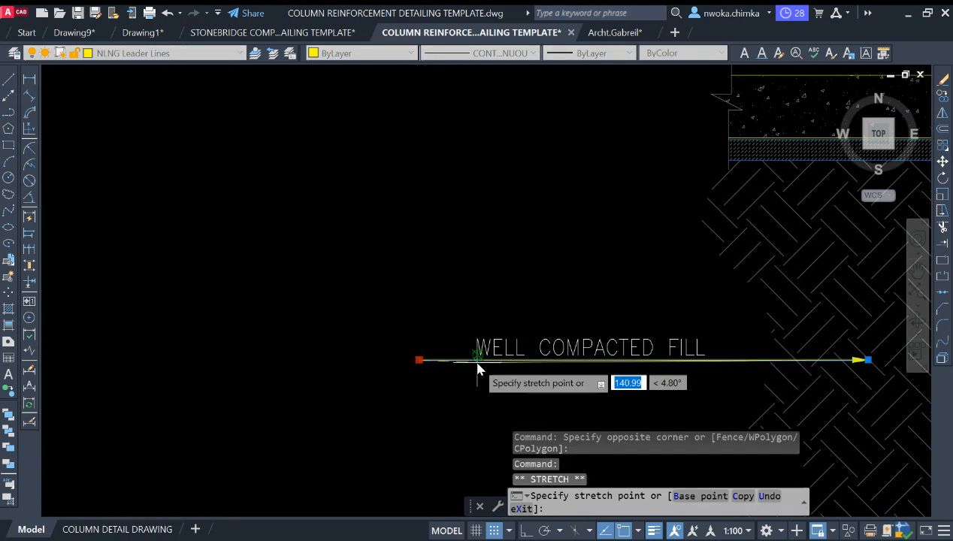
{"action": "left_click", "coordinate": [477, 360]}
{"action": "key", "text": "Escape"}
Examine how the floor slab layers are annotated on the existing column and footing detail
{"action": "scroll", "coordinate": [578, 293], "scroll_direction": "down", "scroll_amount": 4}
{"action": "middle_click_drag", "start_coordinate": [649, 244], "coordinate": [619, 330]}
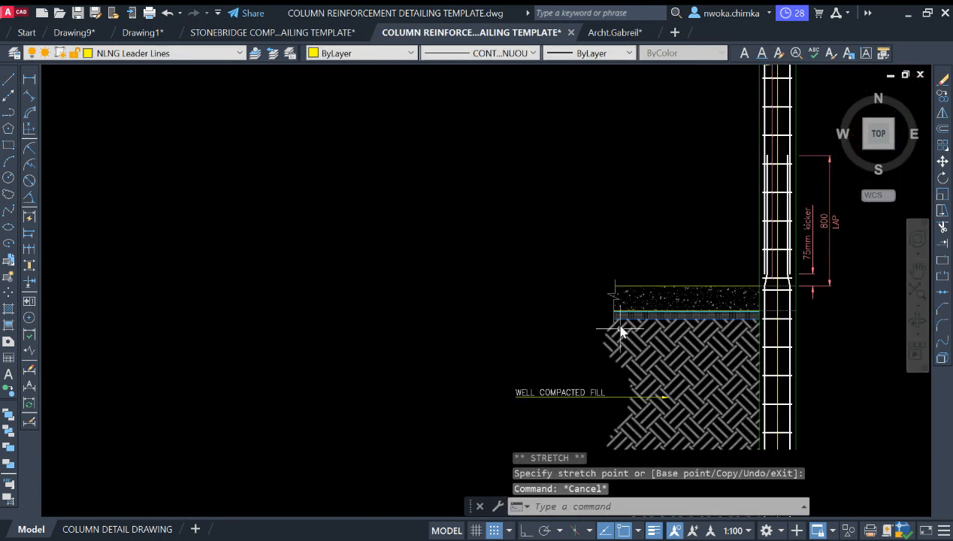
{"action": "scroll", "coordinate": [670, 296], "scroll_direction": "up", "scroll_amount": 4}
{"action": "middle_click_drag", "start_coordinate": [653, 262], "coordinate": [574, 279]}
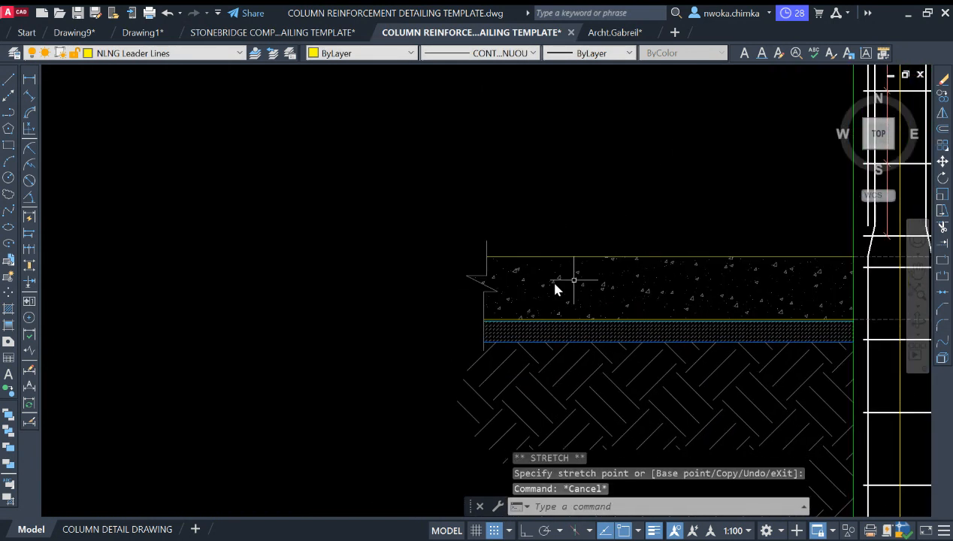
{"action": "scroll", "coordinate": [604, 274], "scroll_direction": "up", "scroll_amount": 2}
{"action": "scroll", "coordinate": [548, 346], "scroll_direction": "down", "scroll_amount": 10}
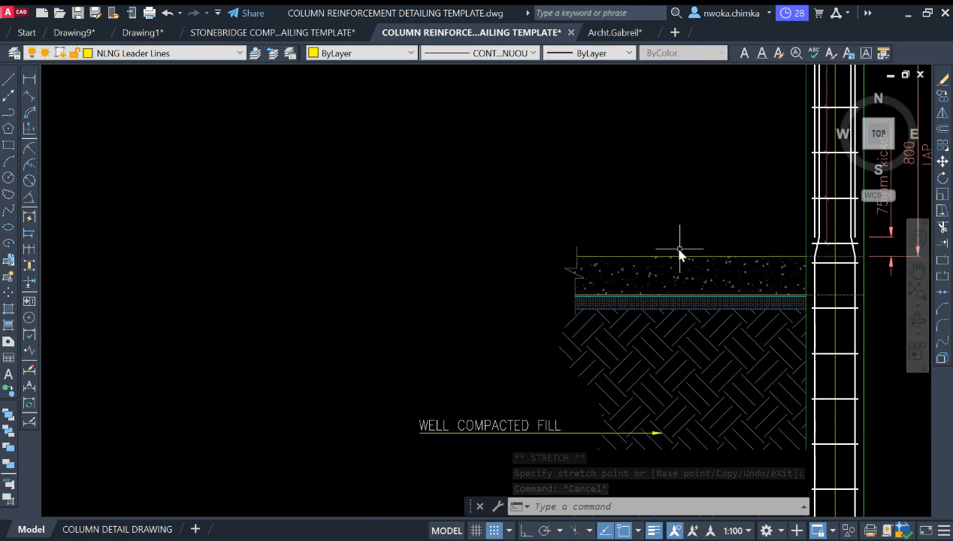
{"action": "middle_click_drag", "start_coordinate": [475, 244], "coordinate": [815, 291]}
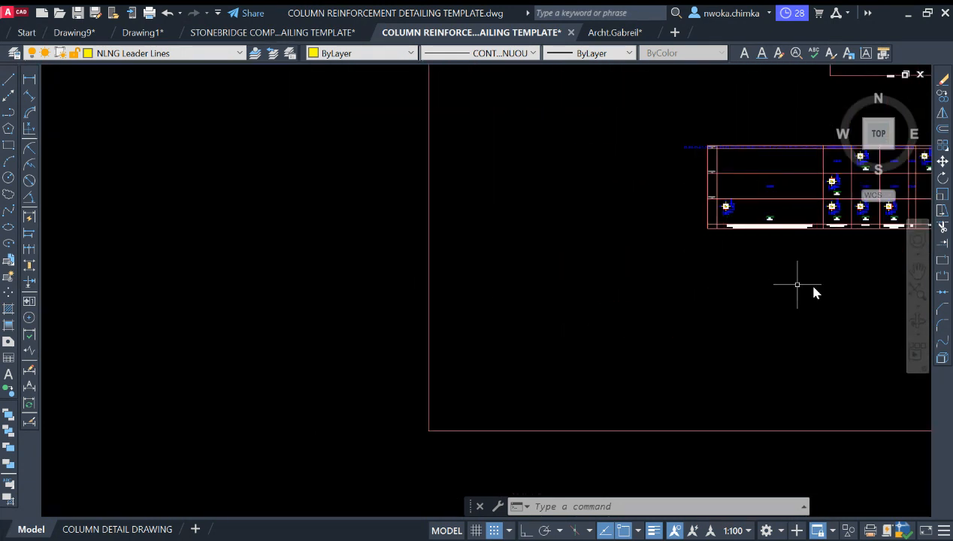
{"action": "scroll", "coordinate": [538, 266], "scroll_direction": "up", "scroll_amount": 4}
{"action": "scroll", "coordinate": [325, 280], "scroll_direction": "up", "scroll_amount": 4}
{"action": "scroll", "coordinate": [511, 258], "scroll_direction": "up", "scroll_amount": 2}
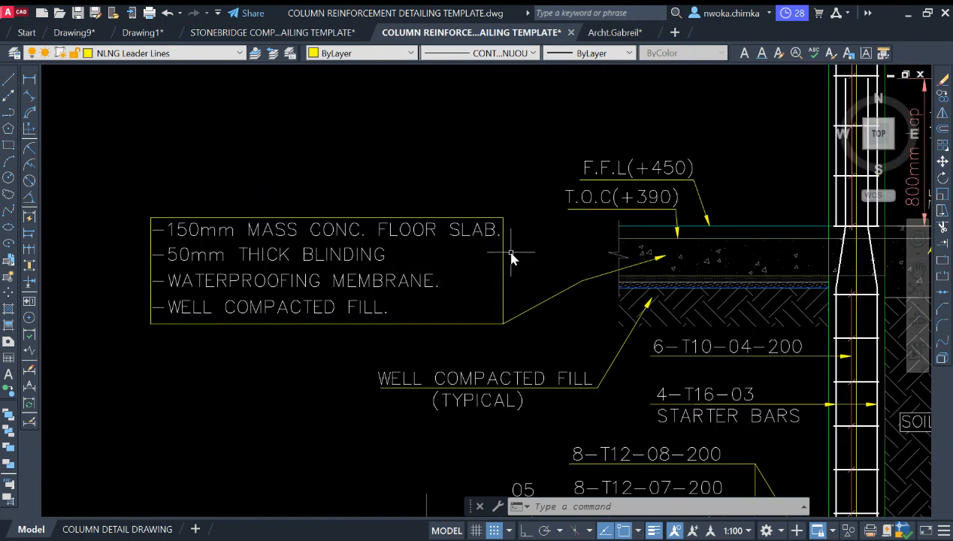
Copy the boxed floor slab, blinding, membrane and fill notes with their leader from the existing detail to beside the new column elevation
{"action": "left_click", "coordinate": [517, 205]}
{"action": "left_click", "coordinate": [120, 345]}
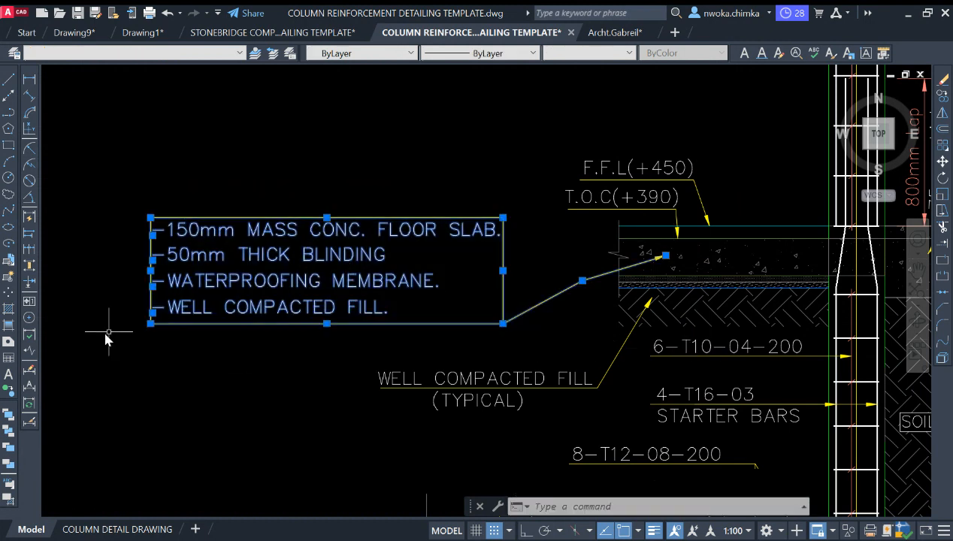
{"action": "key", "text": "space"}
{"action": "left_click", "coordinate": [319, 282]}
{"action": "scroll", "coordinate": [203, 244], "scroll_direction": "down", "scroll_amount": 14}
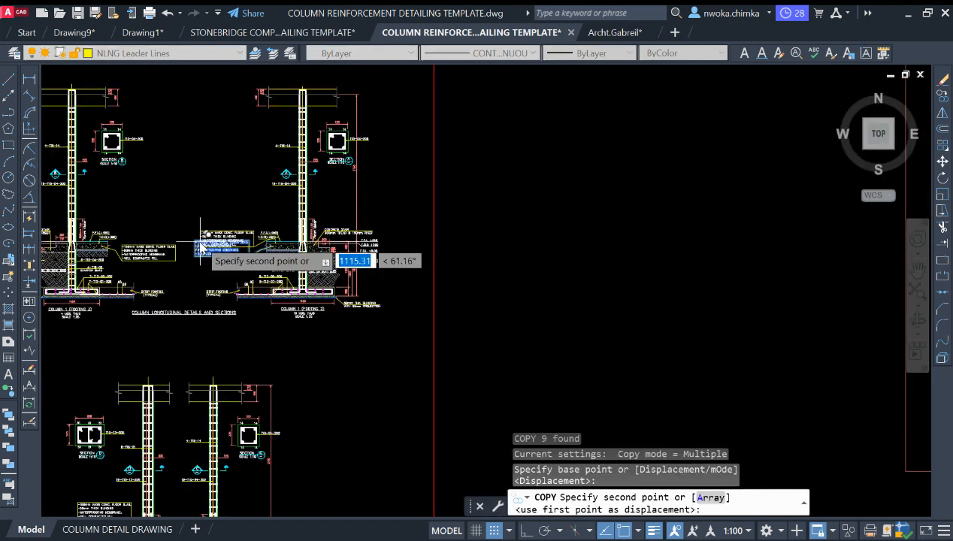
{"action": "scroll", "coordinate": [388, 244], "scroll_direction": "up", "scroll_amount": 2}
{"action": "scroll", "coordinate": [388, 243], "scroll_direction": "up", "scroll_amount": 1}
{"action": "scroll", "coordinate": [513, 265], "scroll_direction": "up", "scroll_amount": 5}
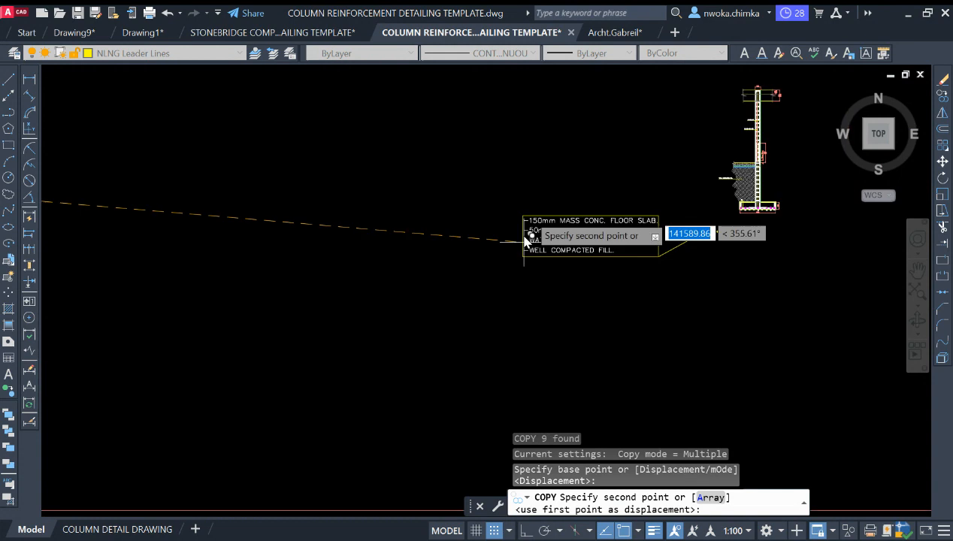
{"action": "middle_click_drag", "start_coordinate": [504, 218], "coordinate": [421, 287]}
{"action": "scroll", "coordinate": [397, 241], "scroll_direction": "up", "scroll_amount": 2}
{"action": "left_click", "coordinate": [240, 214]}
{"action": "scroll", "coordinate": [248, 218], "scroll_direction": "down", "scroll_amount": 4}
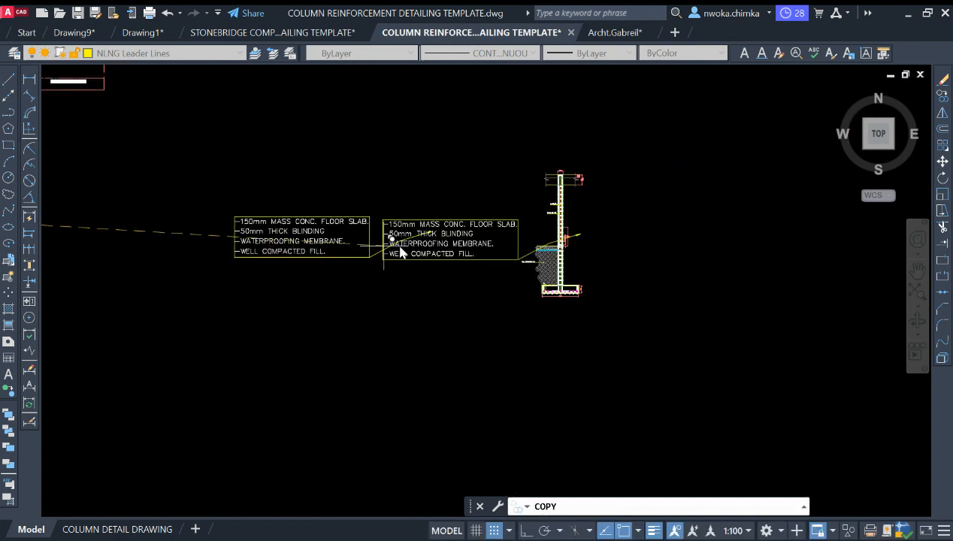
{"action": "key", "text": "Escape"}
Match the four copied layer notes to the properties of the WELL COMPACTED FILL label
{"action": "scroll", "coordinate": [421, 233], "scroll_direction": "up", "scroll_amount": 2}
{"action": "middle_click_drag", "start_coordinate": [367, 223], "coordinate": [432, 205]}
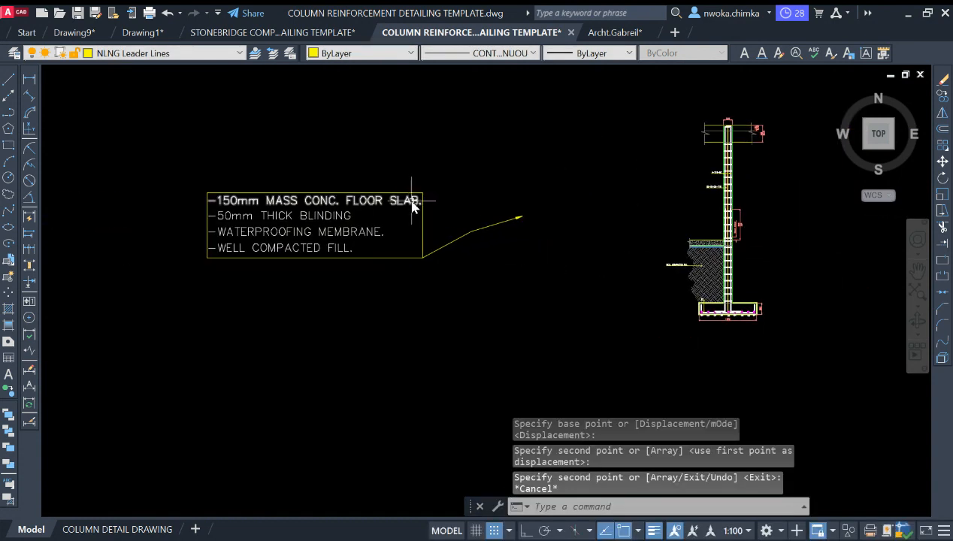
{"action": "type", "text": "MA"}
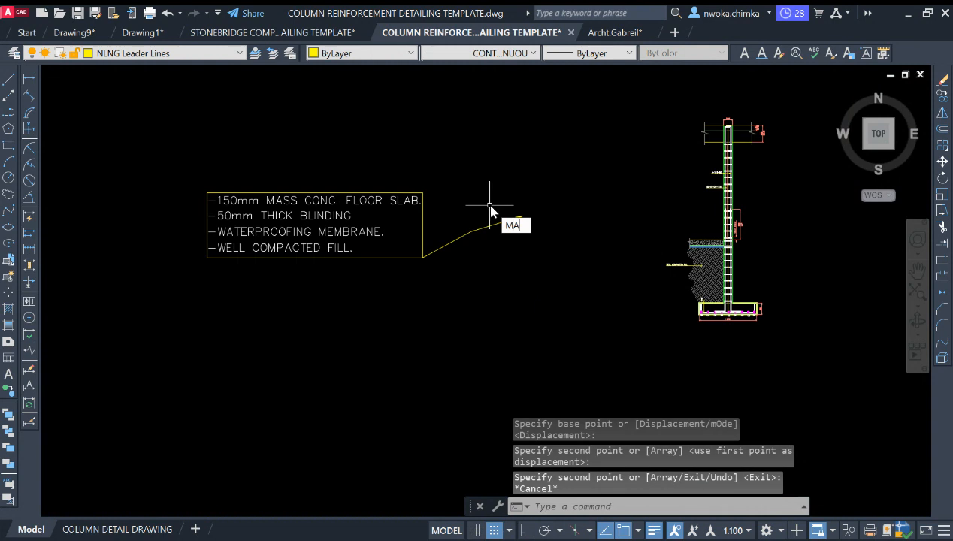
{"action": "key", "text": "Return"}
{"action": "scroll", "coordinate": [760, 276], "scroll_direction": "up", "scroll_amount": 2}
{"action": "scroll", "coordinate": [647, 259], "scroll_direction": "up", "scroll_amount": 2}
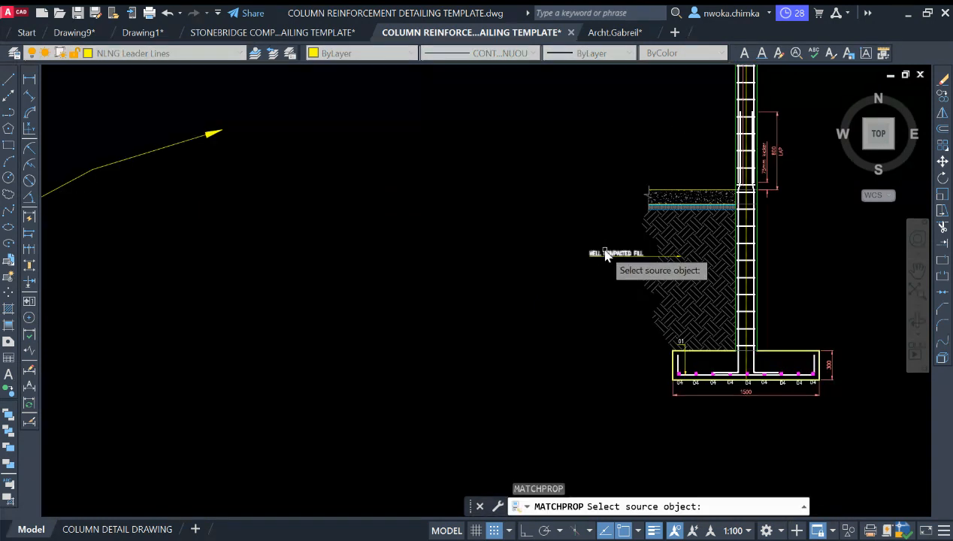
{"action": "left_click", "coordinate": [606, 254]}
{"action": "scroll", "coordinate": [606, 254], "scroll_direction": "down", "scroll_amount": 4}
{"action": "scroll", "coordinate": [248, 180], "scroll_direction": "up", "scroll_amount": 3}
{"action": "left_click", "coordinate": [228, 143]}
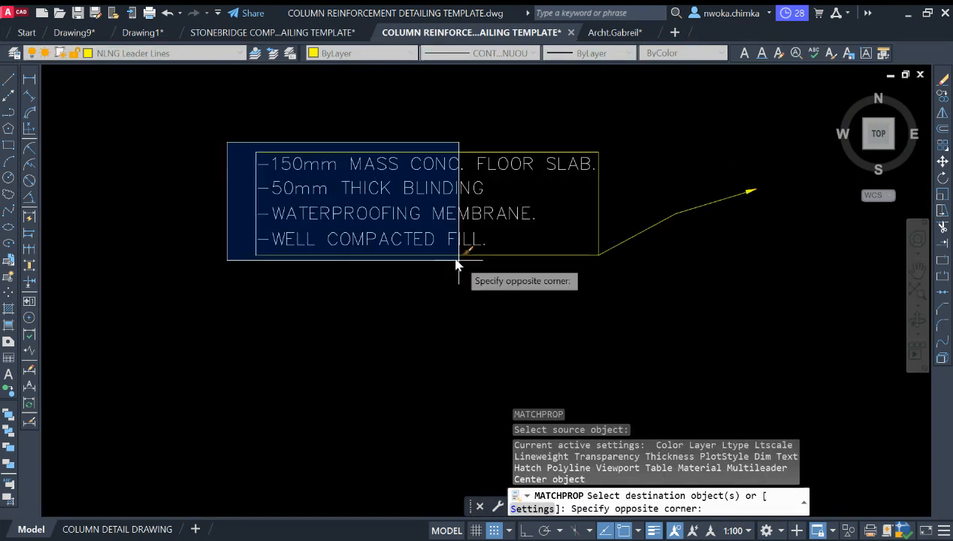
{"action": "left_click", "coordinate": [598, 272]}
{"action": "key", "text": "Escape"}
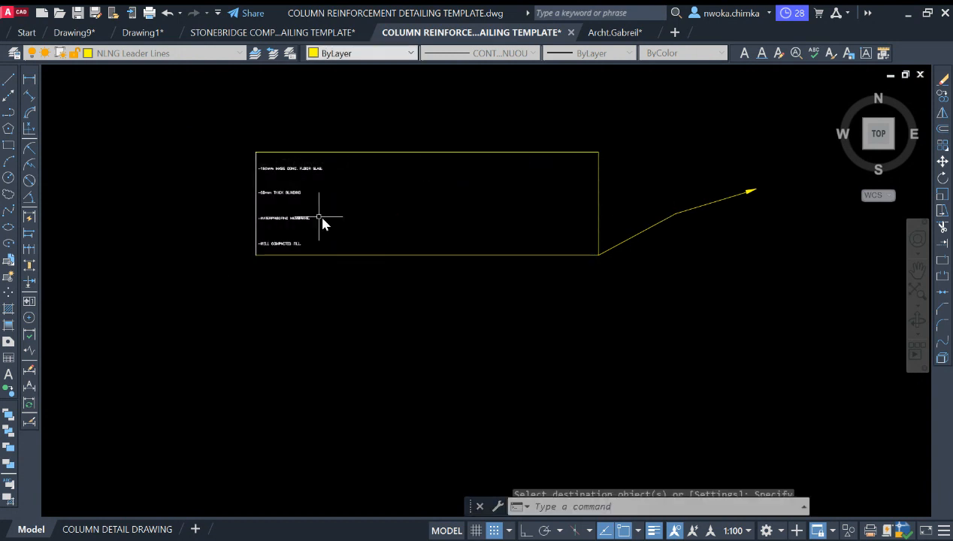
Match the note box's side edge to the properties of its upper edge
{"action": "scroll", "coordinate": [318, 213], "scroll_direction": "up", "scroll_amount": 4}
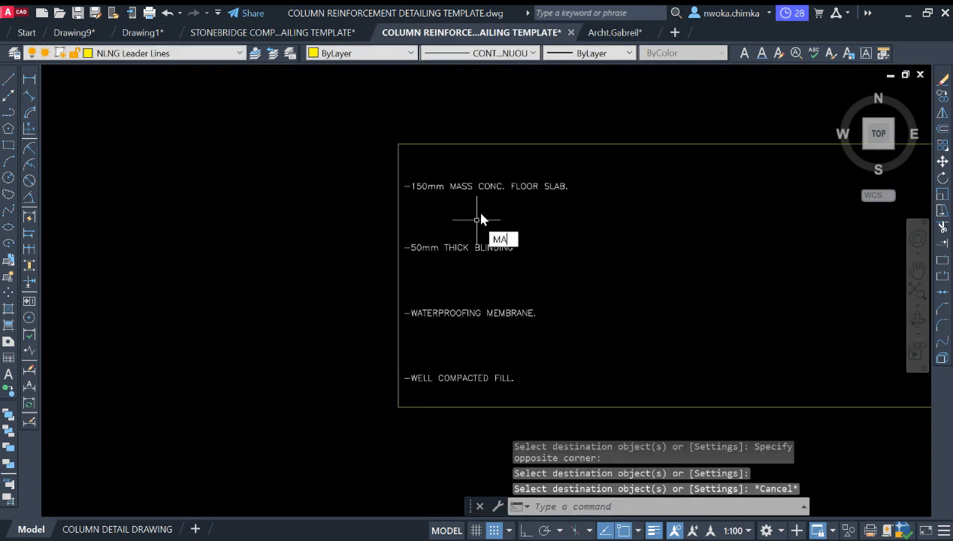
{"action": "key", "text": "space"}
{"action": "left_click", "coordinate": [494, 144]}
{"action": "left_click", "coordinate": [404, 162]}
{"action": "left_click", "coordinate": [376, 213]}
{"action": "key", "text": "Escape"}
{"action": "scroll", "coordinate": [442, 201], "scroll_direction": "up", "scroll_amount": 2}
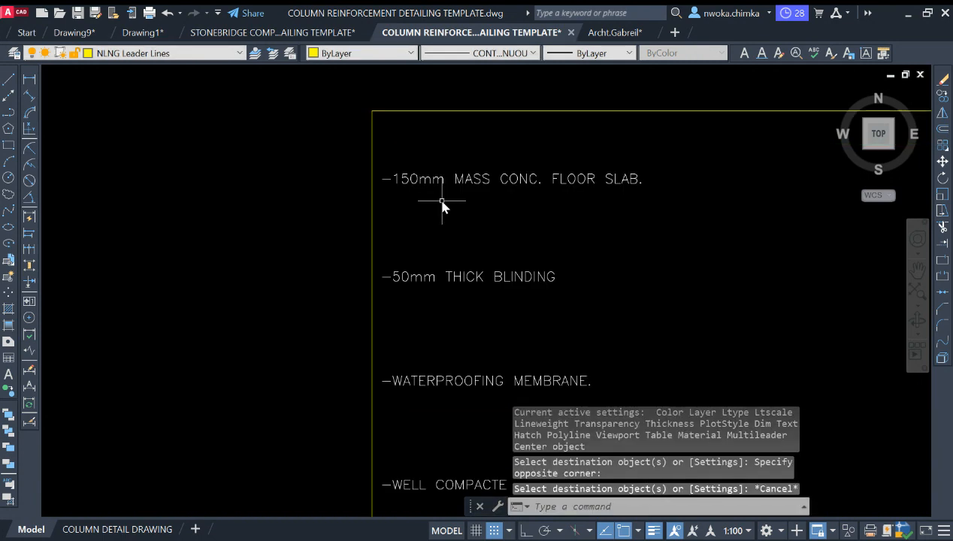
Move the 150mm MASS CONC. FLOOR SLAB note straight up to just beneath the box's upper edge
{"action": "left_click", "coordinate": [442, 202]}
{"action": "left_click", "coordinate": [419, 219]}
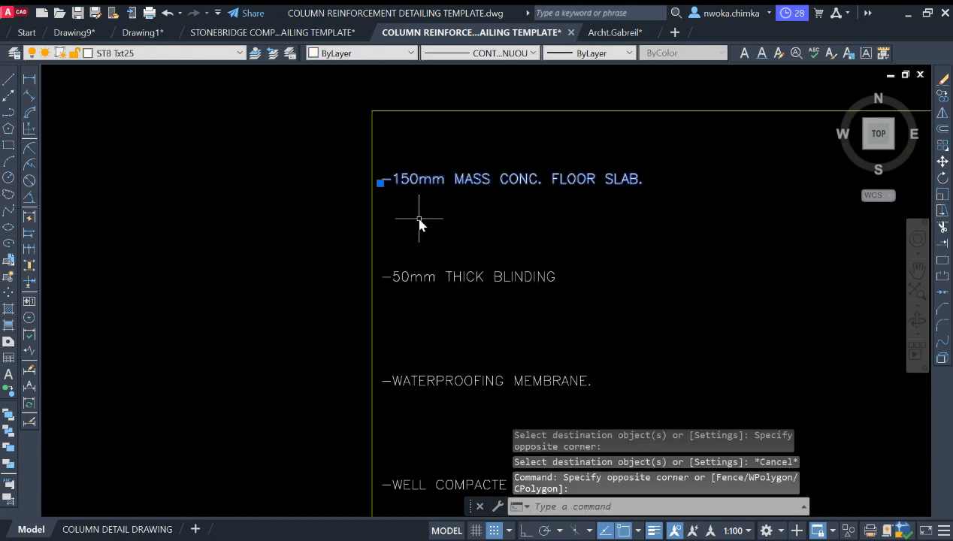
{"action": "type", "text": "m"}
{"action": "key", "text": "space"}
{"action": "left_click", "coordinate": [654, 267]}
{"action": "key", "text": "F8"}
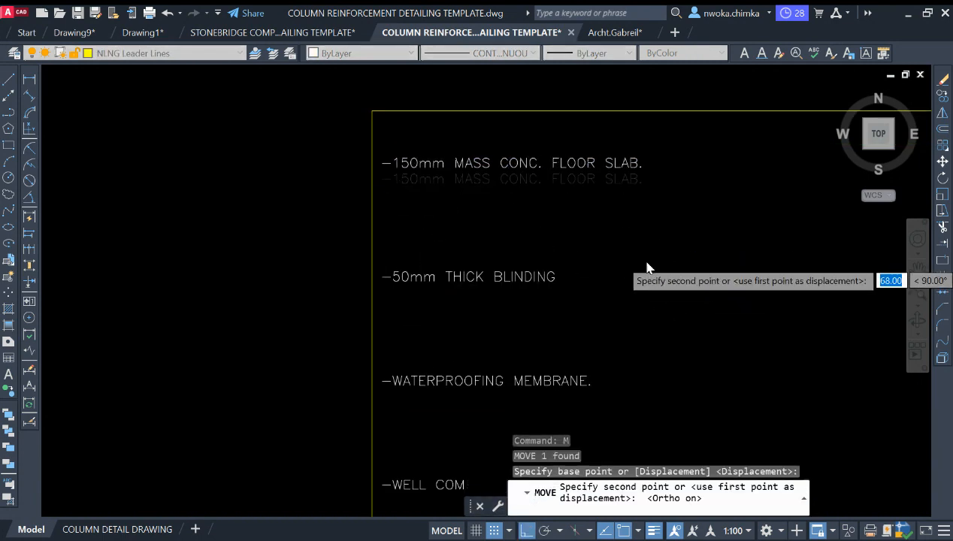
{"action": "left_click", "coordinate": [639, 218]}
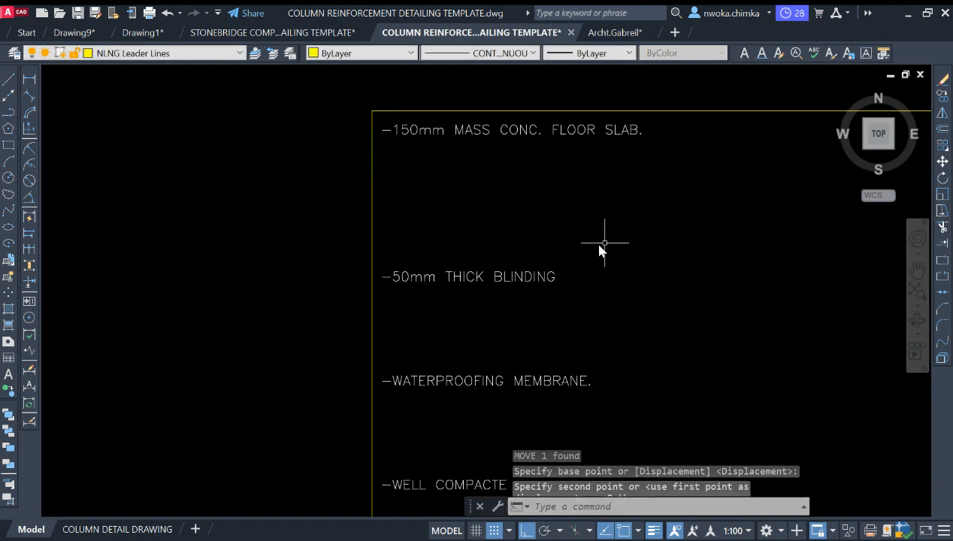
{"action": "left_click", "coordinate": [599, 248]}
{"action": "left_click", "coordinate": [489, 320]}
{"action": "type", "text": "m"}
{"action": "key", "text": "space"}
{"action": "left_click", "coordinate": [670, 299]}
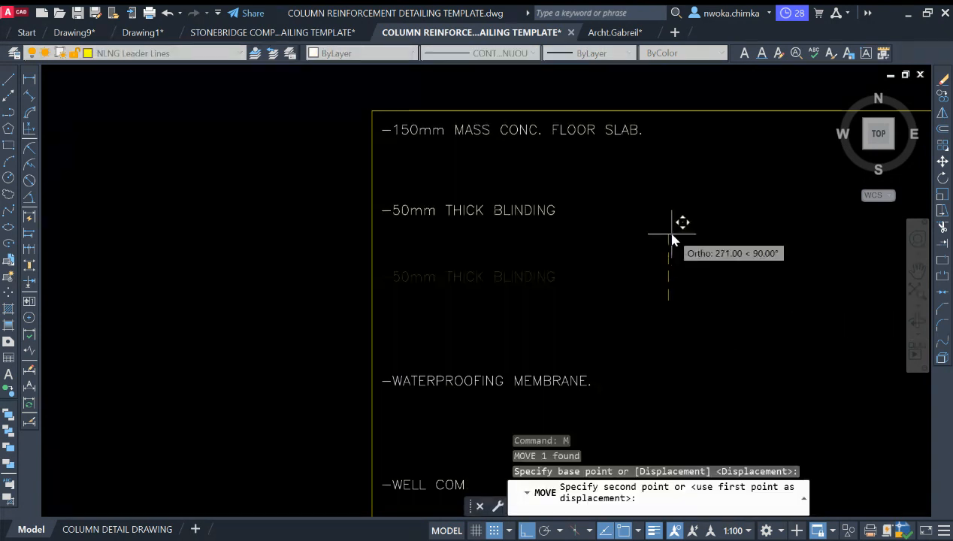
{"action": "key", "text": "Escape"}
Move the WATERPROOFING MEMBRANE note straight up to directly beneath the 150mm MASS CONC. FLOOR SLAB note
{"action": "left_click", "coordinate": [627, 313]}
{"action": "left_click", "coordinate": [565, 386]}
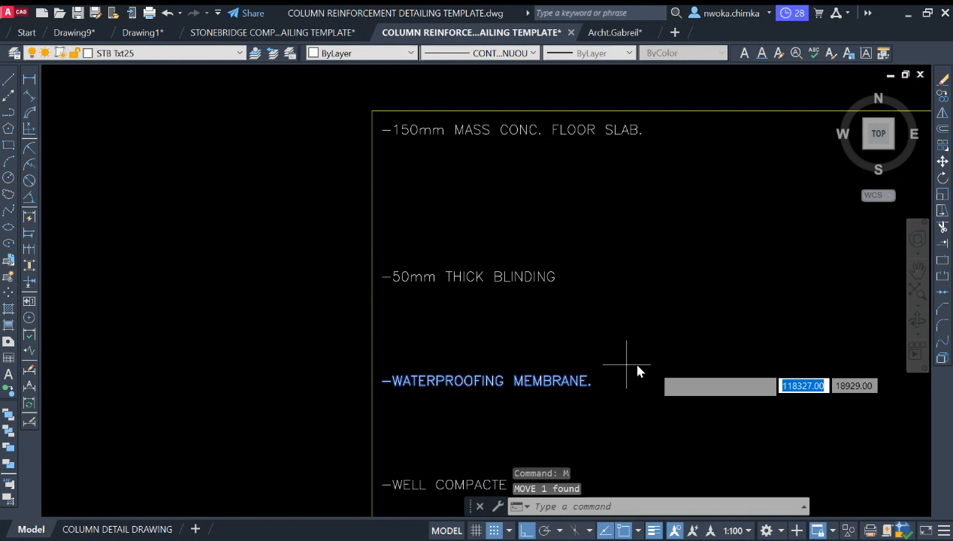
{"action": "left_click", "coordinate": [688, 363]}
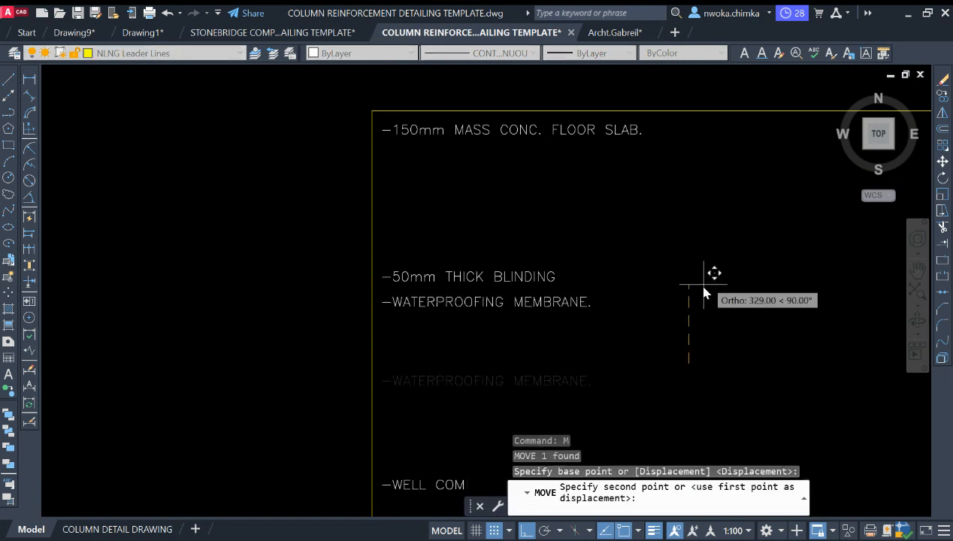
{"action": "left_click", "coordinate": [715, 134]}
Move the 50mm THICK BLINDING note straight up to directly beneath the WATERPROOFING MEMBRANE note
{"action": "left_click", "coordinate": [622, 215]}
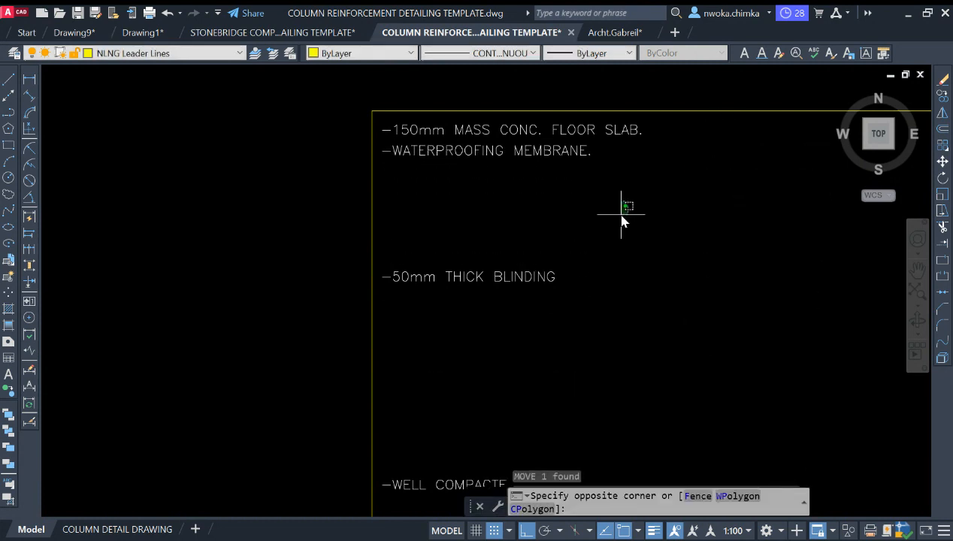
{"action": "left_click", "coordinate": [491, 316]}
{"action": "key", "text": "Return"}
{"action": "left_click", "coordinate": [671, 350]}
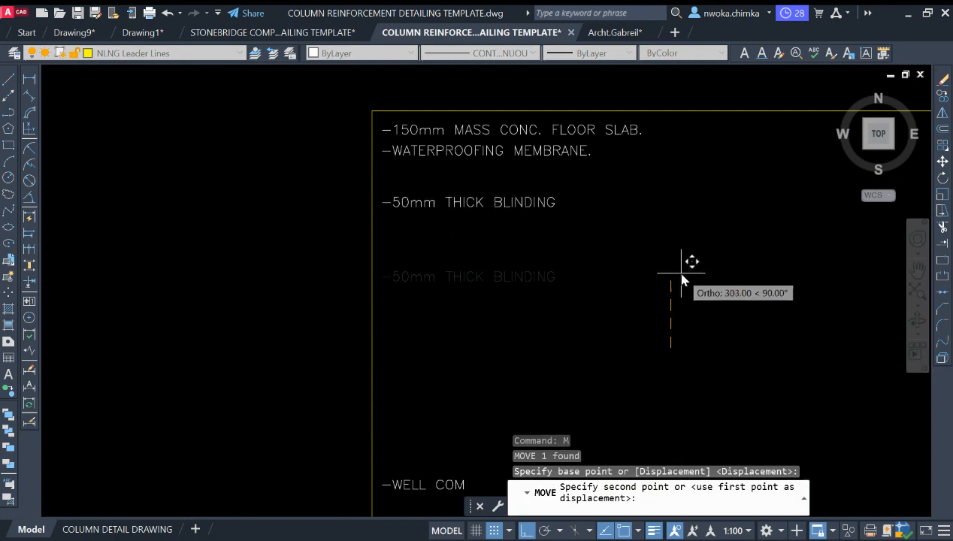
{"action": "left_click", "coordinate": [687, 243]}
Move the WELL COMPACTED FILL note inside the box straight up beneath the 50mm THICK BLINDING note, with object snap off
{"action": "scroll", "coordinate": [578, 195], "scroll_direction": "down", "scroll_amount": 1}
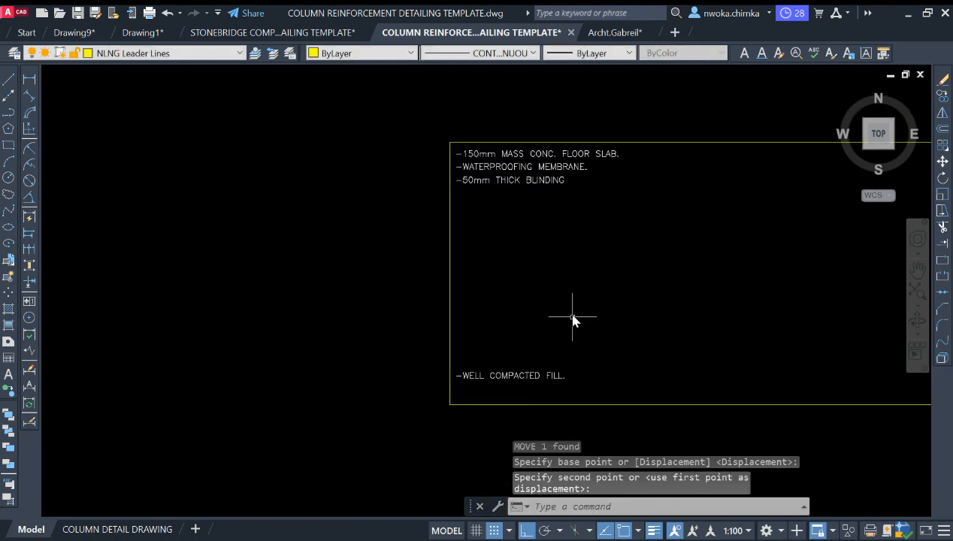
{"action": "left_click", "coordinate": [565, 351]}
{"action": "left_click", "coordinate": [545, 380]}
{"action": "type", "text": "m"}
{"action": "key", "text": "Return"}
{"action": "left_click", "coordinate": [680, 323]}
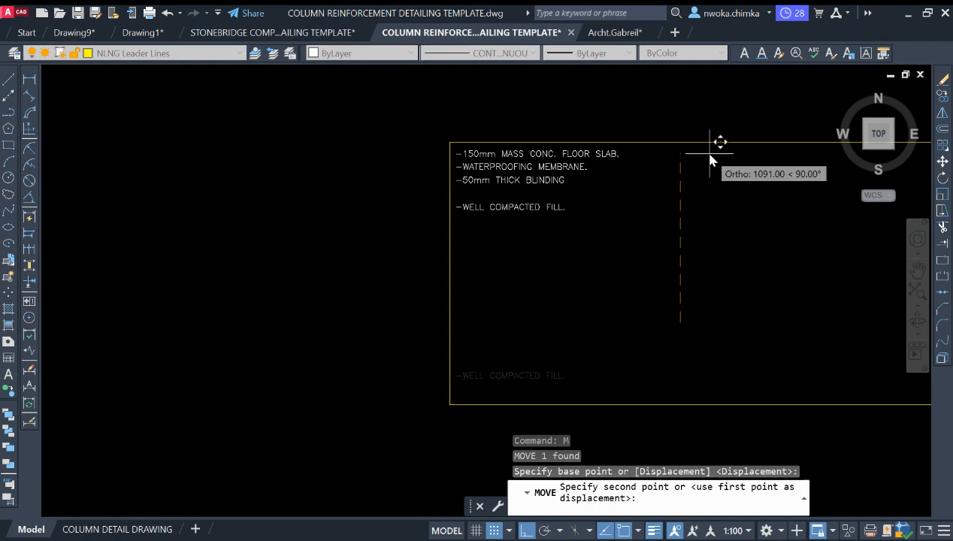
{"action": "scroll", "coordinate": [711, 129], "scroll_direction": "up", "scroll_amount": 2}
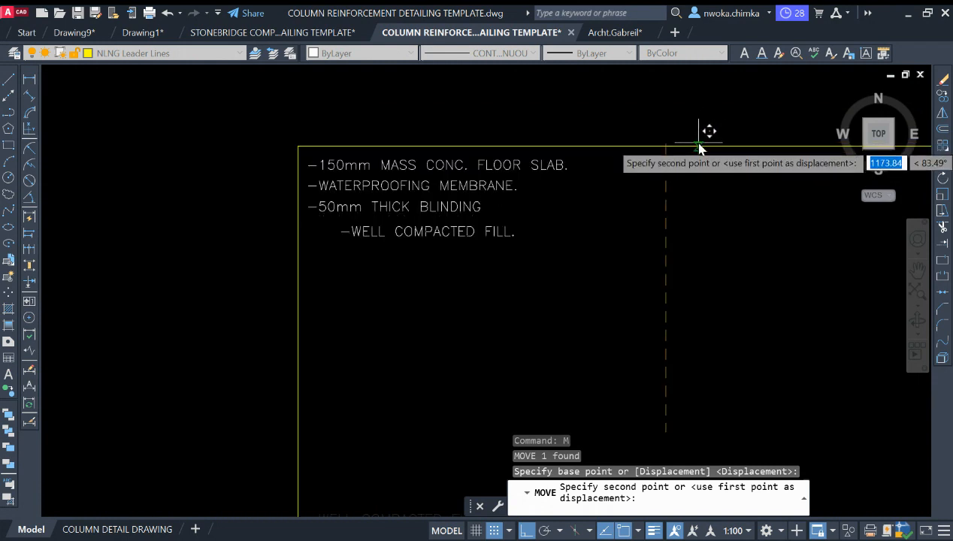
{"action": "key", "text": "F3"}
{"action": "left_click", "coordinate": [701, 136]}
Erase the copied leader attached to the lower corner of the note box
{"action": "scroll", "coordinate": [585, 185], "scroll_direction": "down", "scroll_amount": 3}
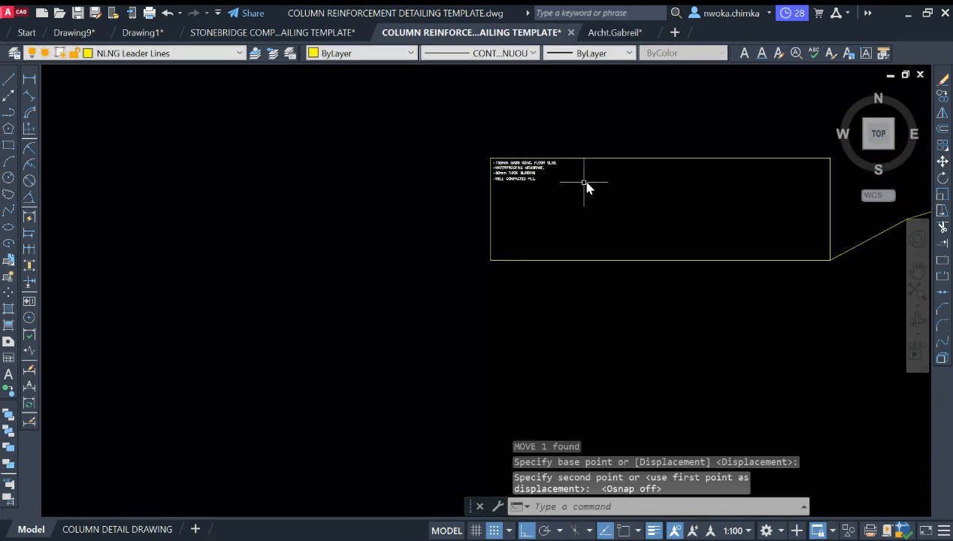
{"action": "middle_click_drag", "start_coordinate": [676, 210], "coordinate": [562, 217]}
{"action": "left_click", "coordinate": [740, 218]}
{"action": "left_click", "coordinate": [703, 285]}
{"action": "type", "text": "e"}
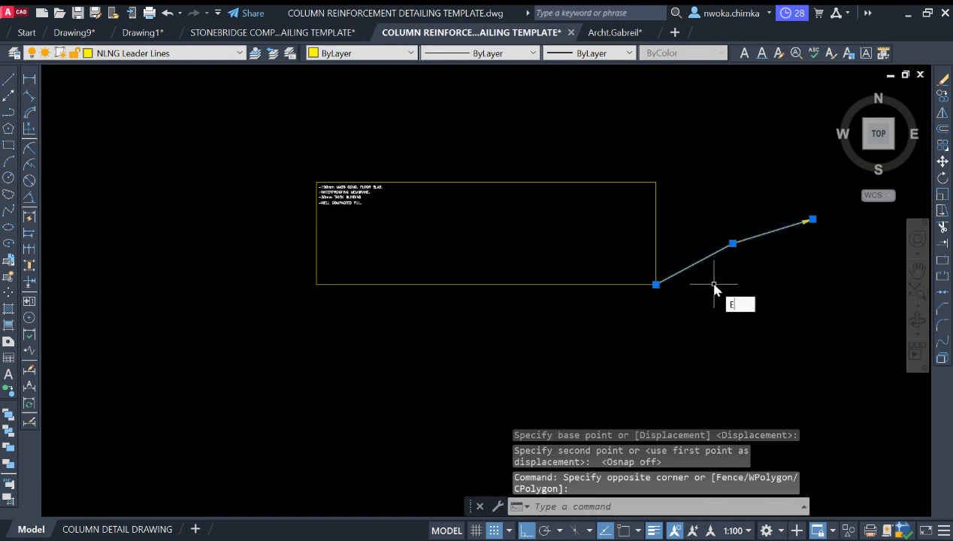
{"action": "key", "text": "Return"}
Stretch the lower edge of the note box up by about 1235 units to just below the last note
{"action": "left_click", "coordinate": [706, 242]}
{"action": "left_click", "coordinate": [198, 354]}
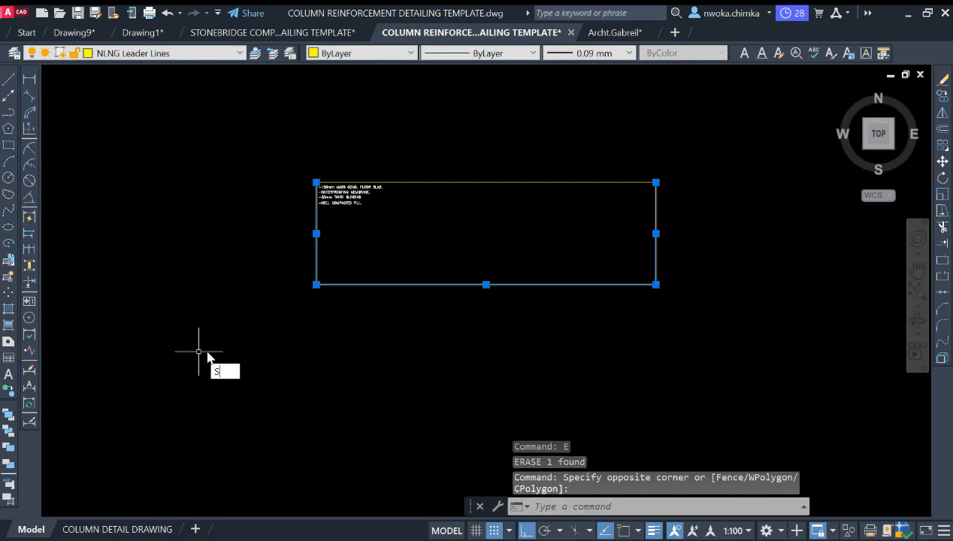
{"action": "key", "text": "Return"}
{"action": "left_click", "coordinate": [331, 414]}
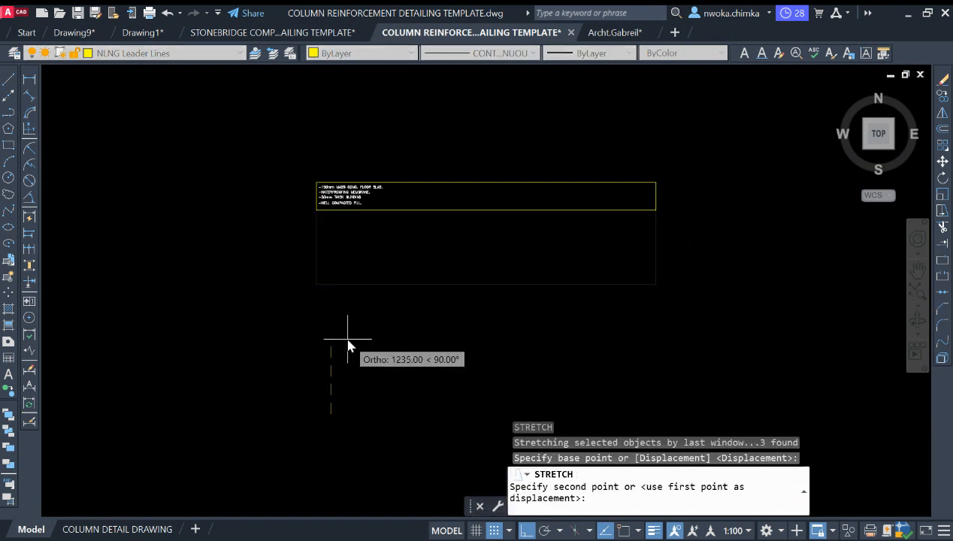
{"action": "left_click", "coordinate": [348, 339]}
Stretch the right edge of the note box inward by about 4439 units to just beyond the longest note
{"action": "left_click", "coordinate": [691, 151]}
{"action": "left_click", "coordinate": [574, 279]}
{"action": "type", "text": "s"}
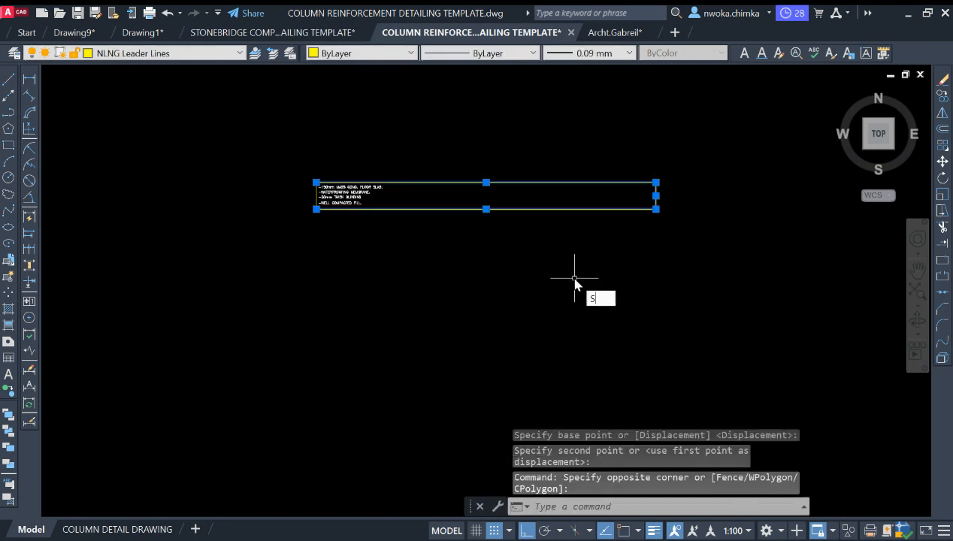
{"action": "key", "text": "Return"}
{"action": "left_click", "coordinate": [684, 329]}
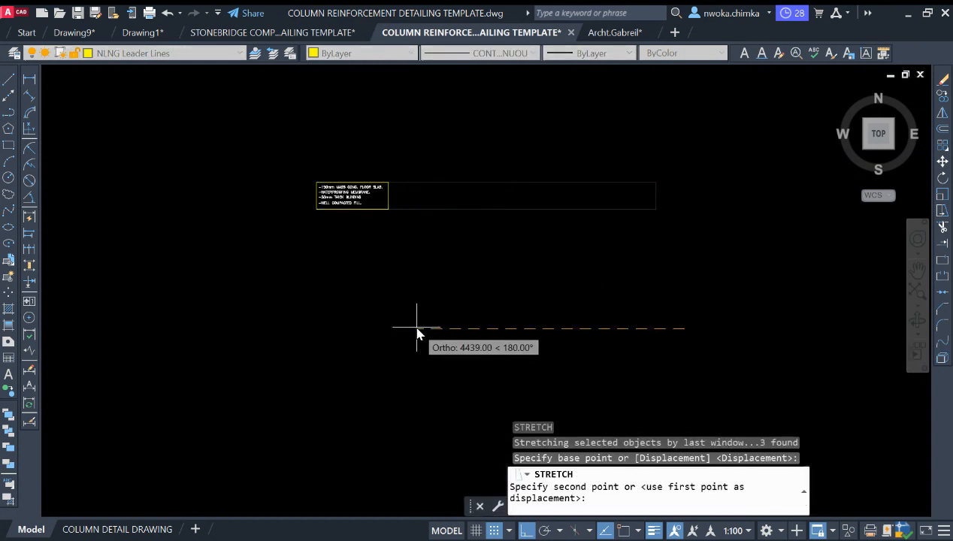
{"action": "left_click", "coordinate": [416, 331]}
Stretch the note box's lower edge slightly further up to tighten the gap under the last note
{"action": "scroll", "coordinate": [519, 226], "scroll_direction": "up", "scroll_amount": 5}
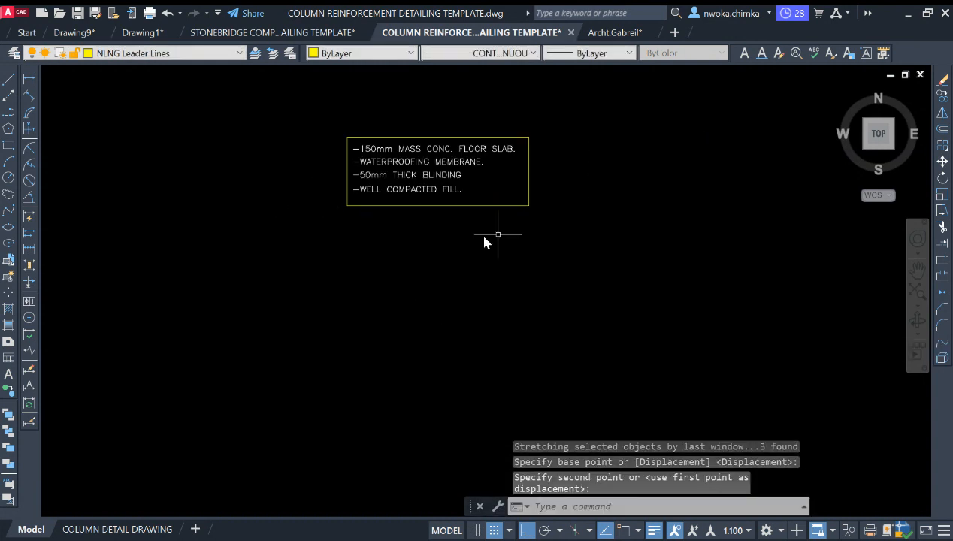
{"action": "left_click", "coordinate": [547, 196]}
{"action": "left_click", "coordinate": [370, 261]}
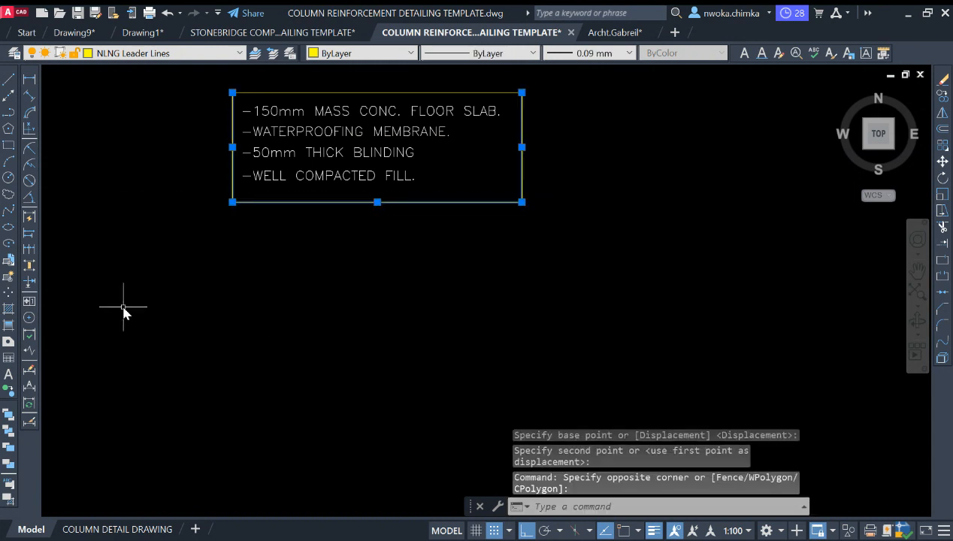
{"action": "key", "text": "space"}
{"action": "left_click", "coordinate": [312, 355]}
{"action": "left_click", "coordinate": [313, 345]}
Move the note box with its four notes, ortho off, to just above the broken end of the floor slab beside the column
{"action": "scroll", "coordinate": [469, 261], "scroll_direction": "down", "scroll_amount": 2}
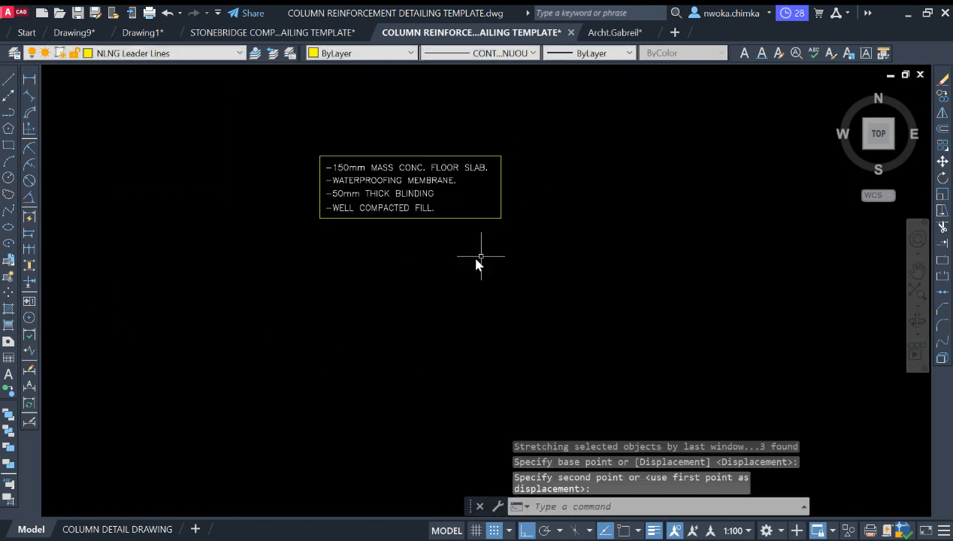
{"action": "left_click", "coordinate": [567, 129]}
{"action": "left_click", "coordinate": [218, 339]}
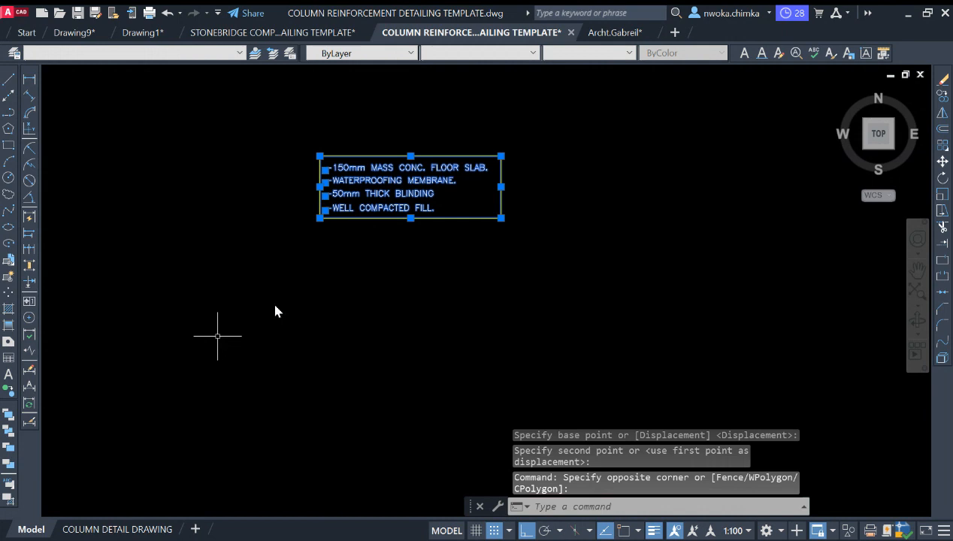
{"action": "type", "text": "m"}
{"action": "key", "text": "space"}
{"action": "left_click", "coordinate": [336, 238]}
{"action": "scroll", "coordinate": [278, 308], "scroll_direction": "down", "scroll_amount": 4}
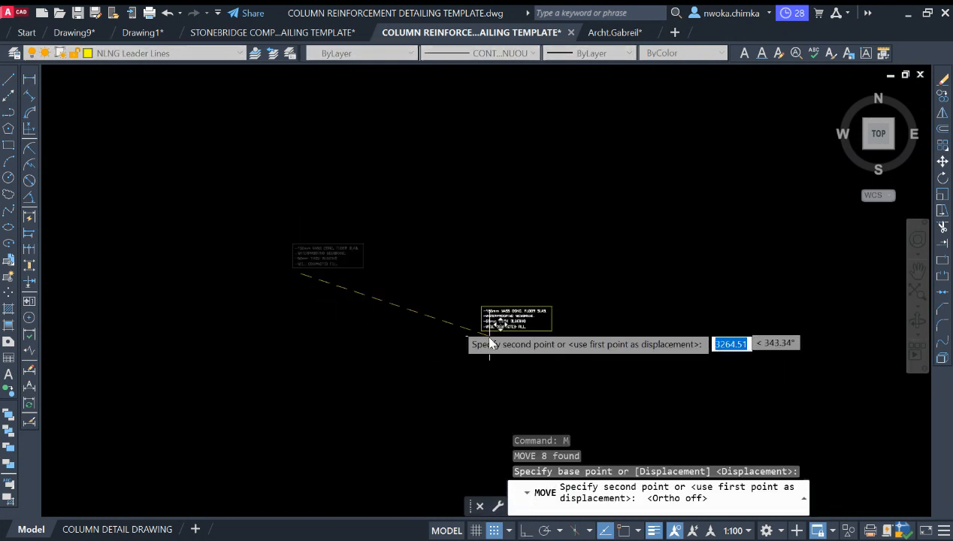
{"action": "scroll", "coordinate": [490, 336], "scroll_direction": "down", "scroll_amount": 1}
{"action": "middle_click_drag", "start_coordinate": [592, 317], "coordinate": [453, 297]}
{"action": "scroll", "coordinate": [707, 307], "scroll_direction": "up", "scroll_amount": 2}
{"action": "scroll", "coordinate": [598, 328], "scroll_direction": "up", "scroll_amount": 1}
{"action": "middle_click_drag", "start_coordinate": [598, 329], "coordinate": [572, 321]}
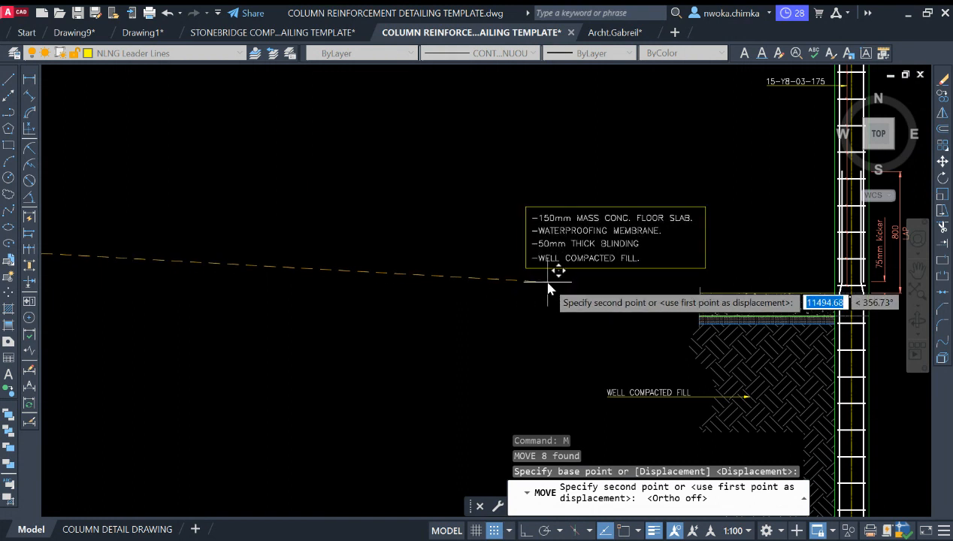
{"action": "key", "text": "Escape"}
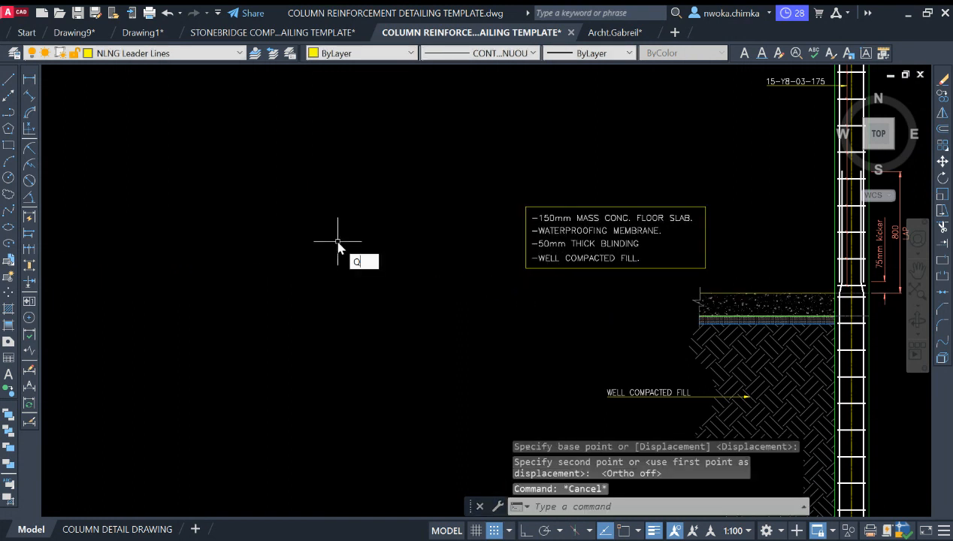
Draw a quick leader without text from the concrete floor slab, bending once, to the right edge of the note box
{"action": "type", "text": "QL"}
{"action": "key", "text": "Return"}
{"action": "scroll", "coordinate": [677, 316], "scroll_direction": "up", "scroll_amount": 5}
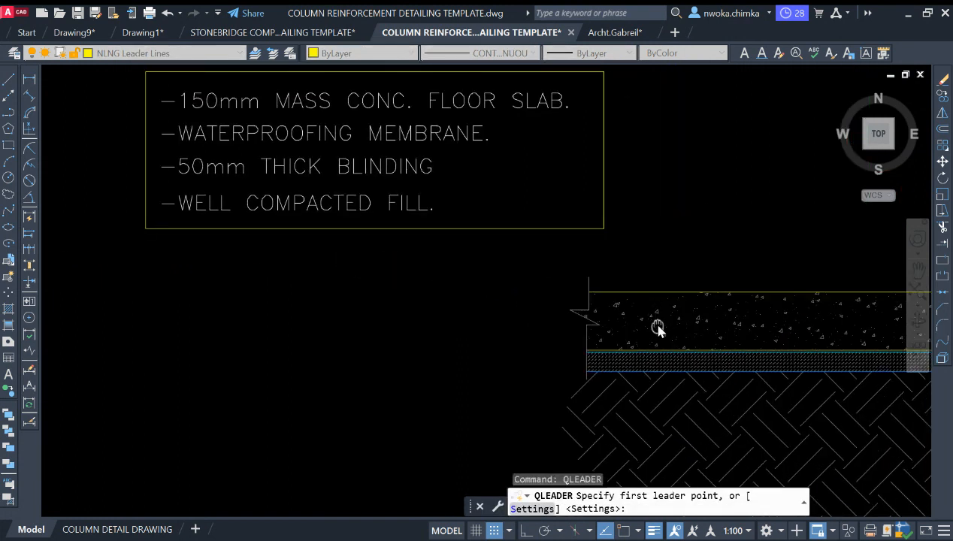
{"action": "scroll", "coordinate": [656, 335], "scroll_direction": "down", "scroll_amount": 5}
{"action": "scroll", "coordinate": [684, 344], "scroll_direction": "up", "scroll_amount": 3}
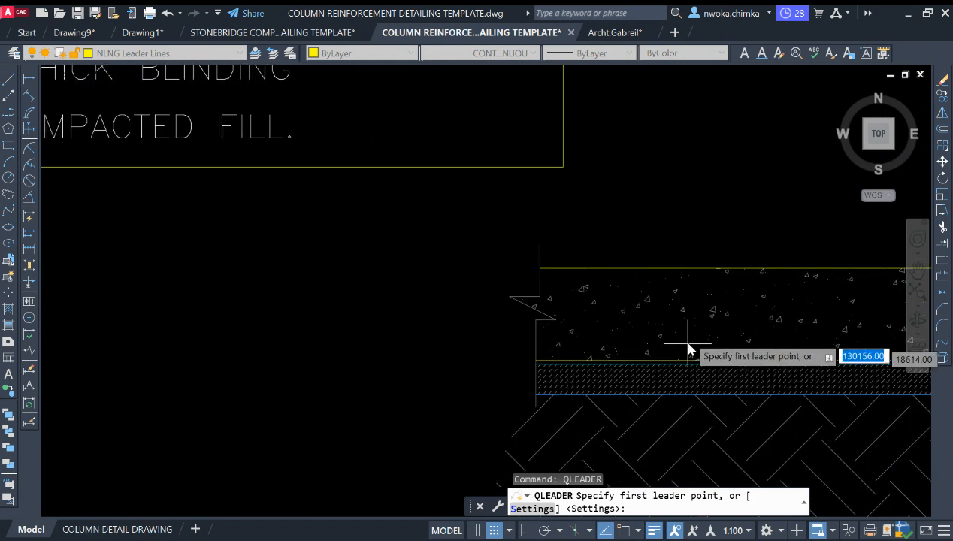
{"action": "left_click", "coordinate": [678, 311]}
{"action": "middle_click_drag", "start_coordinate": [595, 194], "coordinate": [628, 305]}
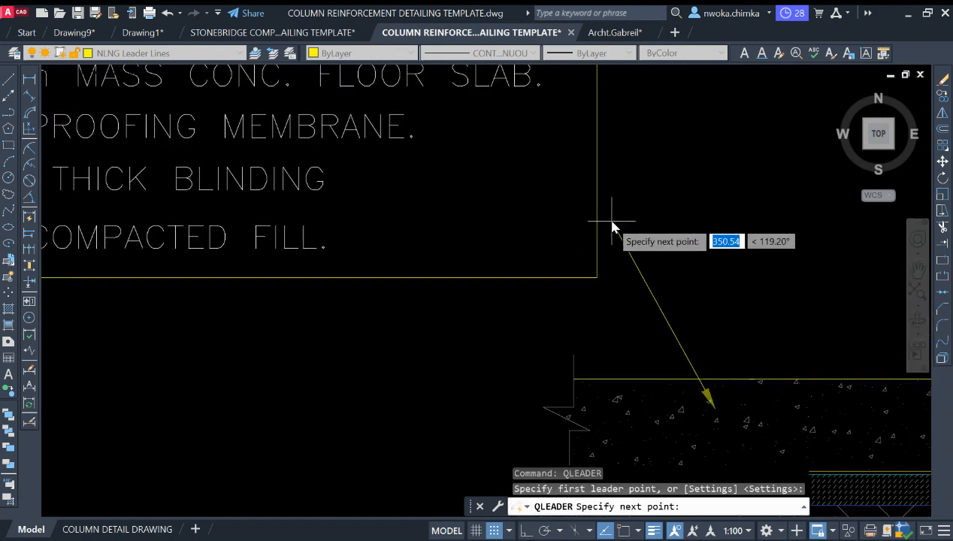
{"action": "scroll", "coordinate": [632, 251], "scroll_direction": "down", "scroll_amount": 2}
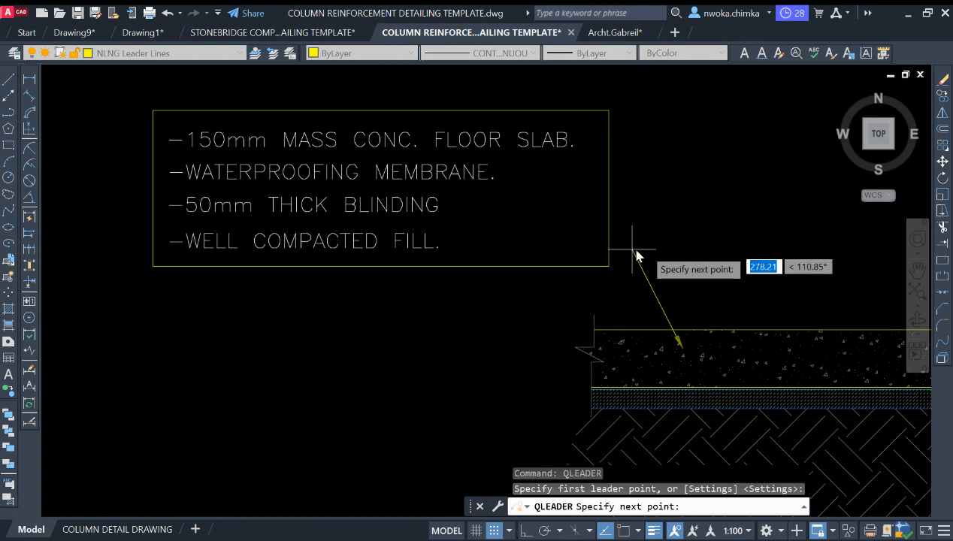
{"action": "left_click", "coordinate": [712, 216]}
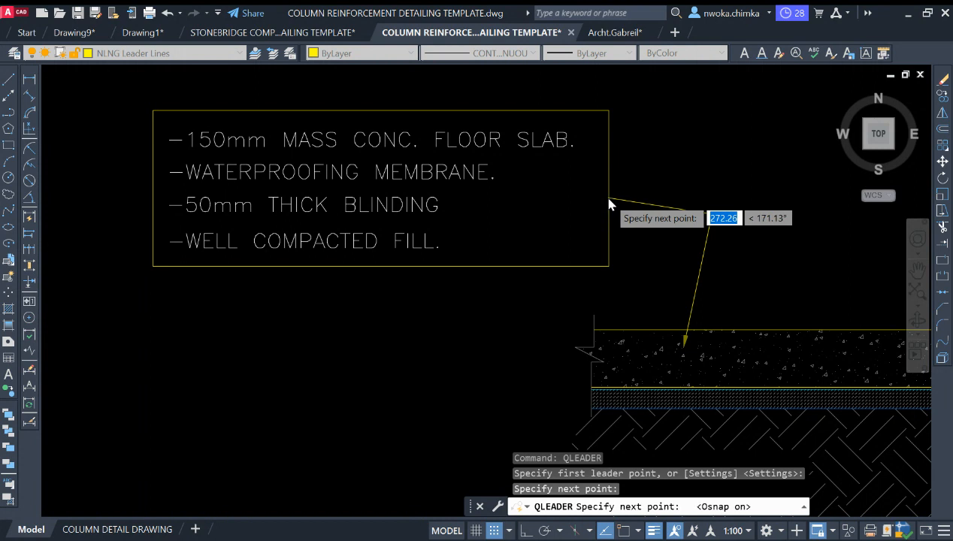
Examine the boxed layer notes and their leader against the floor slab, membrane, blinding and fill layers in the elevation
{"action": "scroll", "coordinate": [618, 210], "scroll_direction": "down", "scroll_amount": 3}
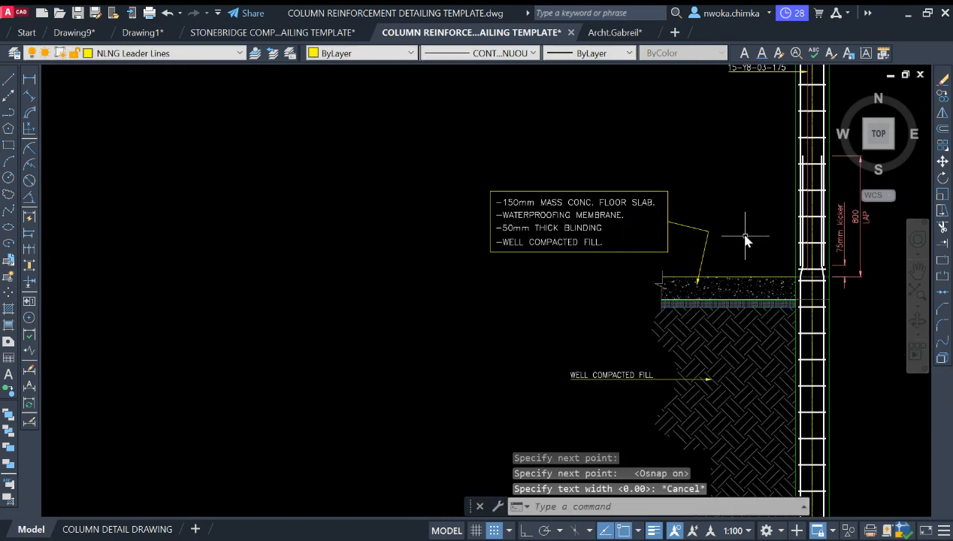
{"action": "scroll", "coordinate": [745, 239], "scroll_direction": "up", "scroll_amount": 3}
{"action": "scroll", "coordinate": [731, 241], "scroll_direction": "down", "scroll_amount": 3}
{"action": "scroll", "coordinate": [604, 243], "scroll_direction": "up", "scroll_amount": 2}
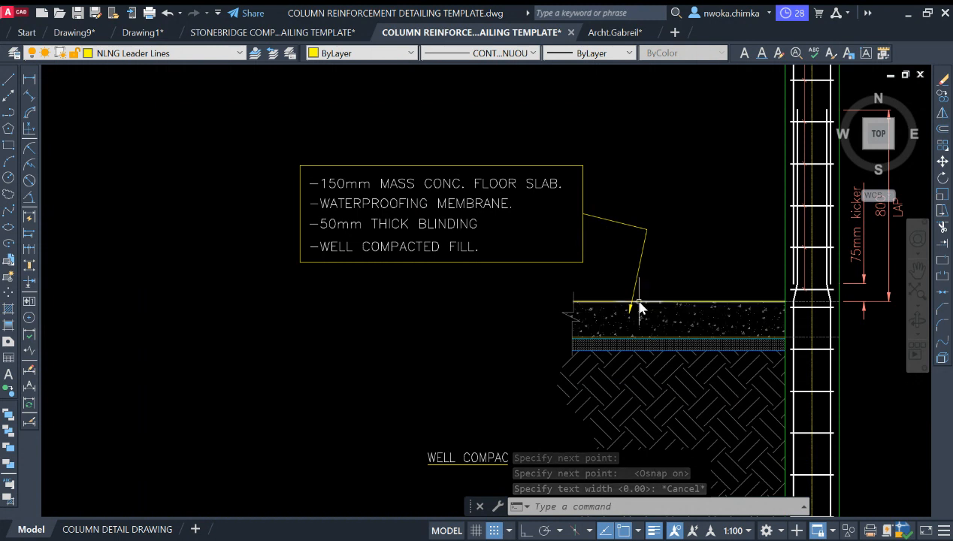
{"action": "scroll", "coordinate": [361, 192], "scroll_direction": "up", "scroll_amount": 3}
{"action": "scroll", "coordinate": [300, 197], "scroll_direction": "down", "scroll_amount": 3}
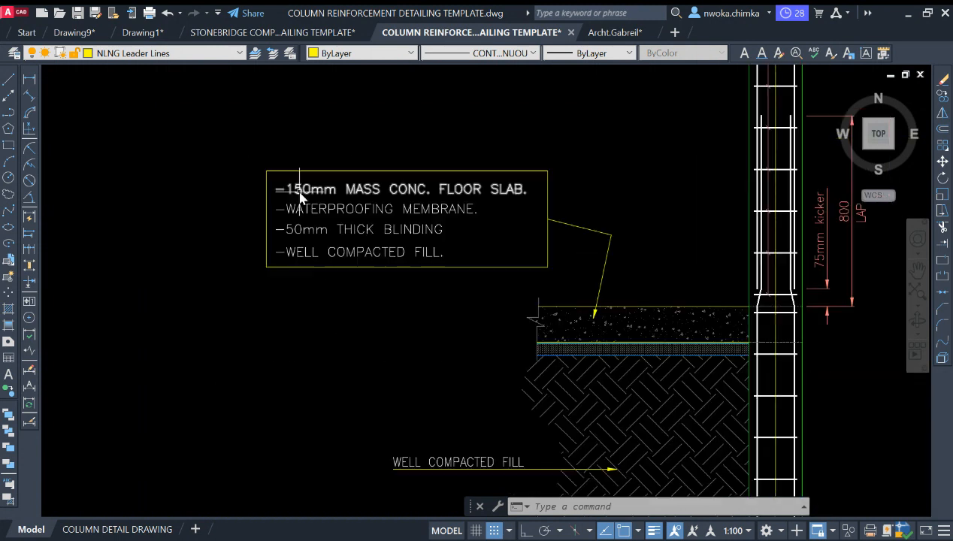
{"action": "scroll", "coordinate": [431, 194], "scroll_direction": "up", "scroll_amount": 2}
{"action": "scroll", "coordinate": [569, 192], "scroll_direction": "down", "scroll_amount": 2}
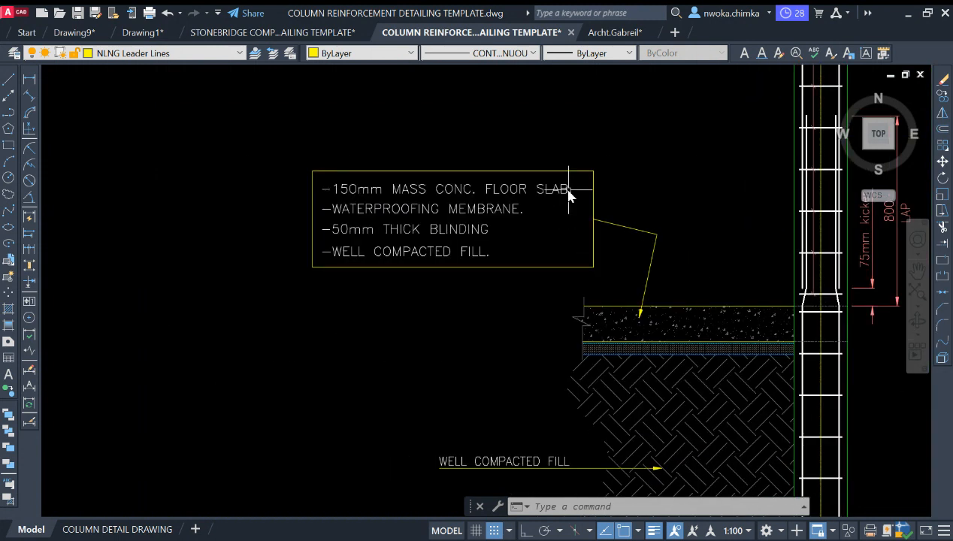
{"action": "scroll", "coordinate": [658, 323], "scroll_direction": "up", "scroll_amount": 2}
{"action": "scroll", "coordinate": [673, 325], "scroll_direction": "down", "scroll_amount": 2}
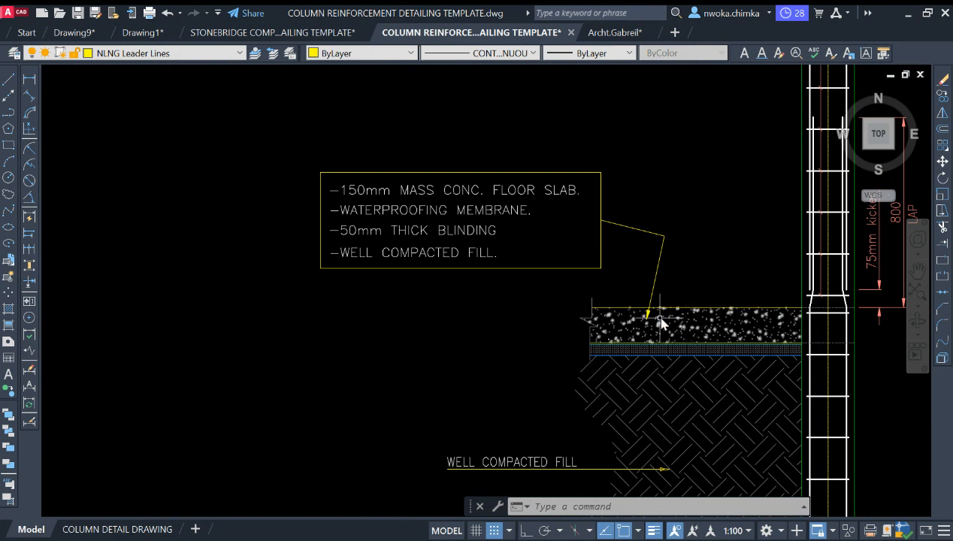
{"action": "scroll", "coordinate": [661, 323], "scroll_direction": "up", "scroll_amount": 2}
{"action": "scroll", "coordinate": [351, 191], "scroll_direction": "down", "scroll_amount": 2}
{"action": "scroll", "coordinate": [362, 194], "scroll_direction": "up", "scroll_amount": 4}
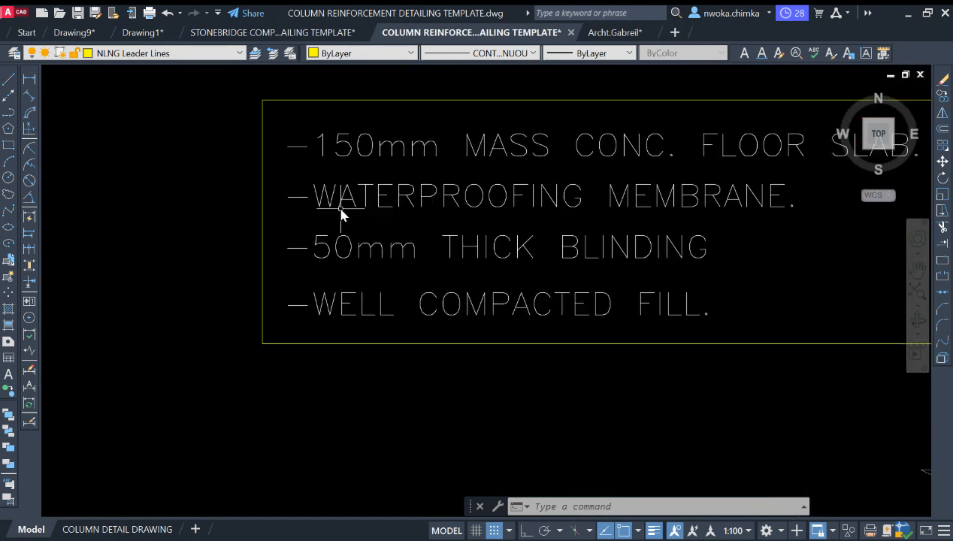
{"action": "scroll", "coordinate": [342, 216], "scroll_direction": "down", "scroll_amount": 2}
{"action": "scroll", "coordinate": [463, 197], "scroll_direction": "down", "scroll_amount": 2}
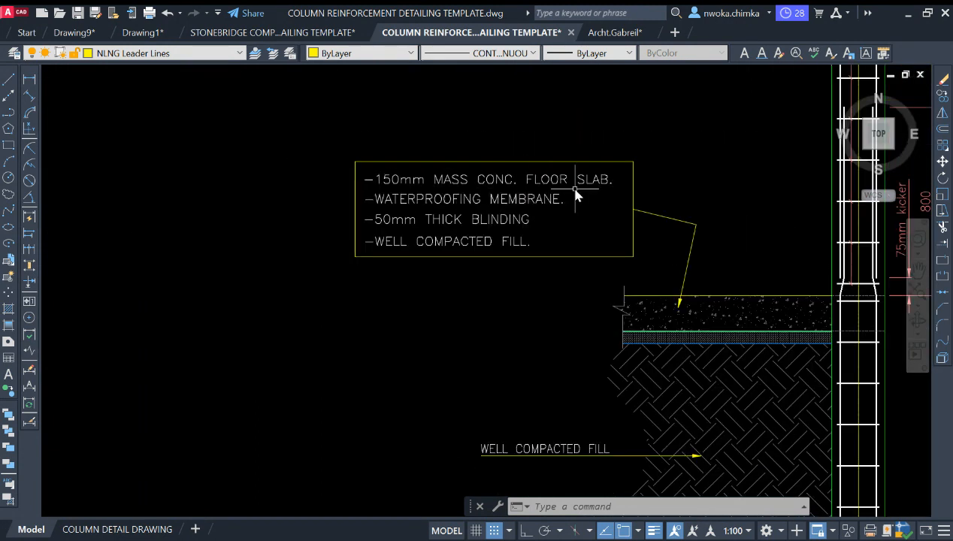
{"action": "scroll", "coordinate": [527, 194], "scroll_direction": "up", "scroll_amount": 2}
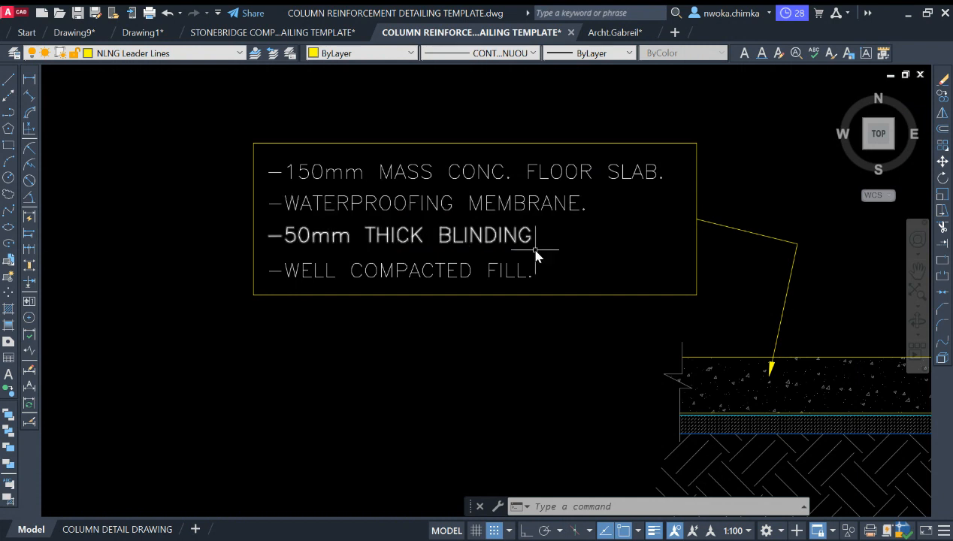
{"action": "scroll", "coordinate": [409, 232], "scroll_direction": "down", "scroll_amount": 2}
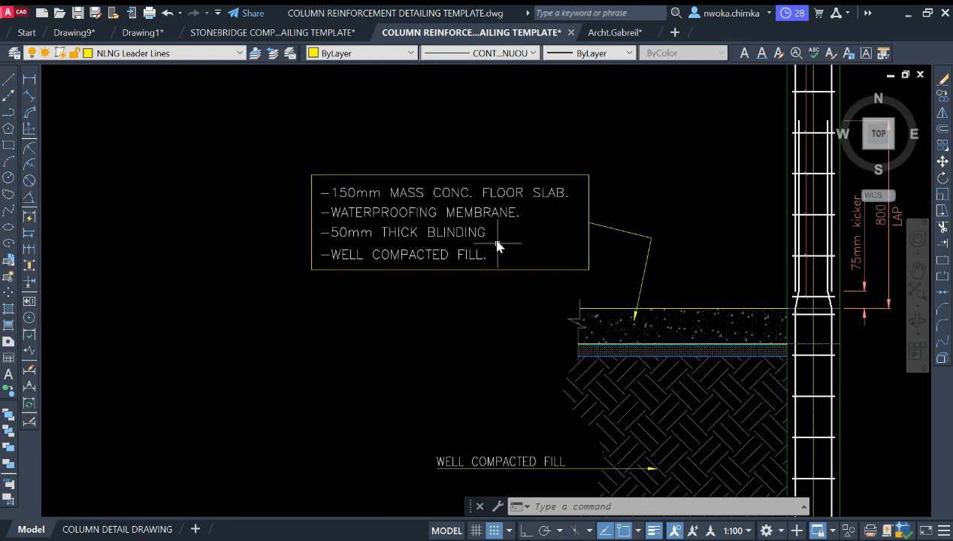
{"action": "scroll", "coordinate": [359, 240], "scroll_direction": "up", "scroll_amount": 2}
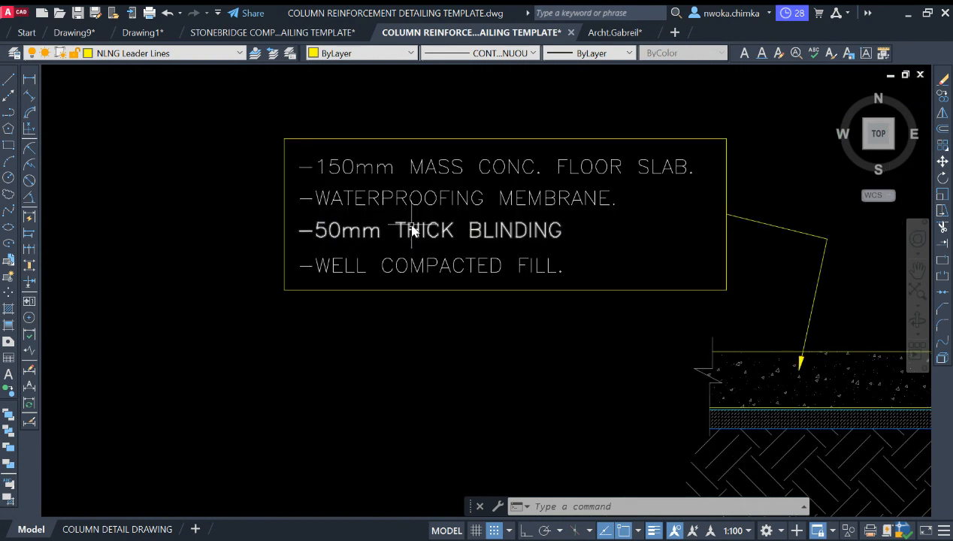
Stretch the WELL COMPACTED FILL leader and its text straight left, ortho on, so its end lines up with the note box's left edge
{"action": "scroll", "coordinate": [489, 241], "scroll_direction": "down", "scroll_amount": 3}
{"action": "scroll", "coordinate": [421, 256], "scroll_direction": "up", "scroll_amount": 3}
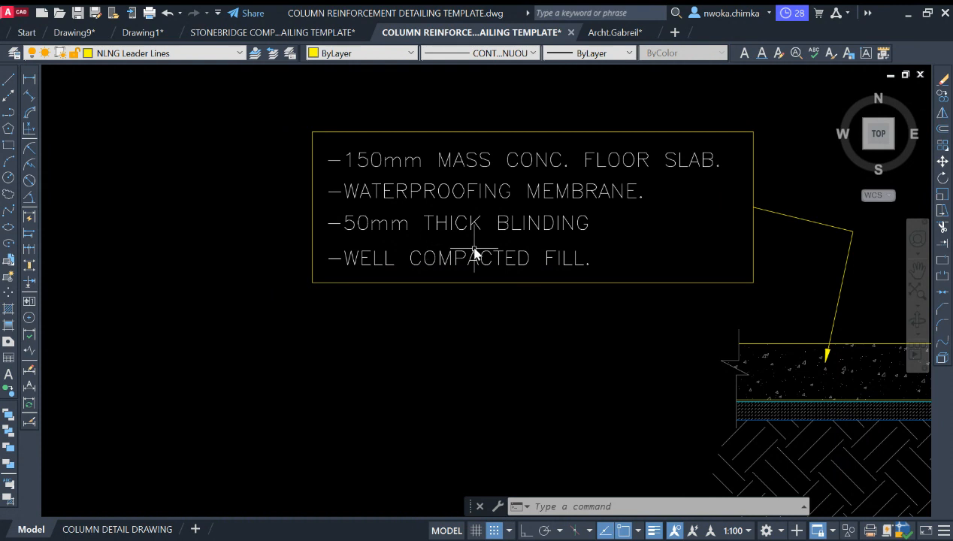
{"action": "scroll", "coordinate": [379, 258], "scroll_direction": "down", "scroll_amount": 2}
{"action": "middle_click_drag", "start_coordinate": [712, 418], "coordinate": [679, 351]}
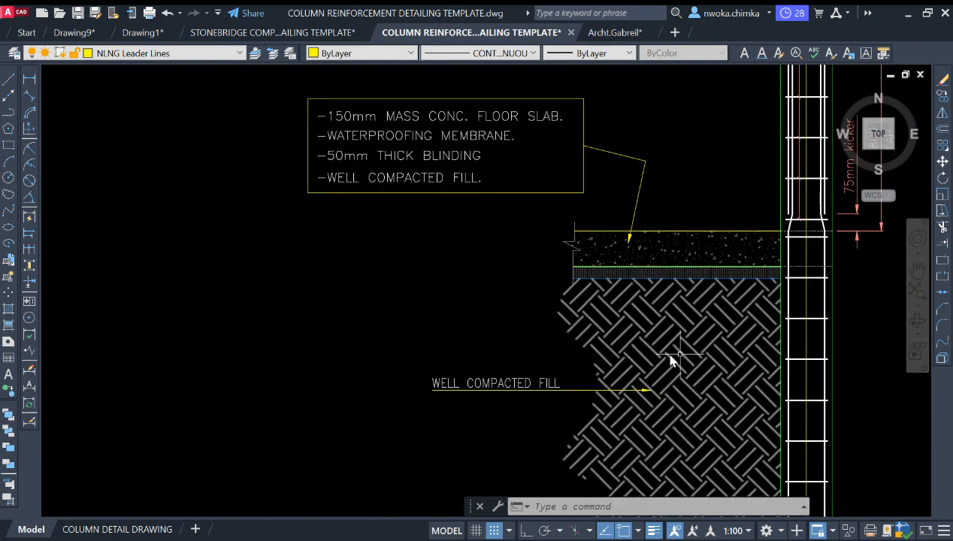
{"action": "scroll", "coordinate": [575, 286], "scroll_direction": "down", "scroll_amount": 4}
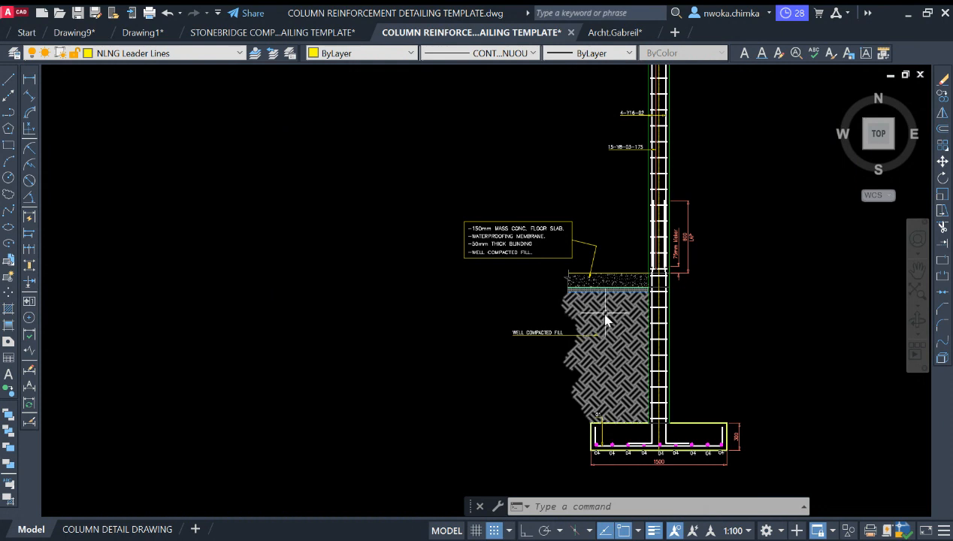
{"action": "scroll", "coordinate": [572, 330], "scroll_direction": "up", "scroll_amount": 2}
{"action": "scroll", "coordinate": [611, 306], "scroll_direction": "up", "scroll_amount": 4}
{"action": "left_click", "coordinate": [615, 269]}
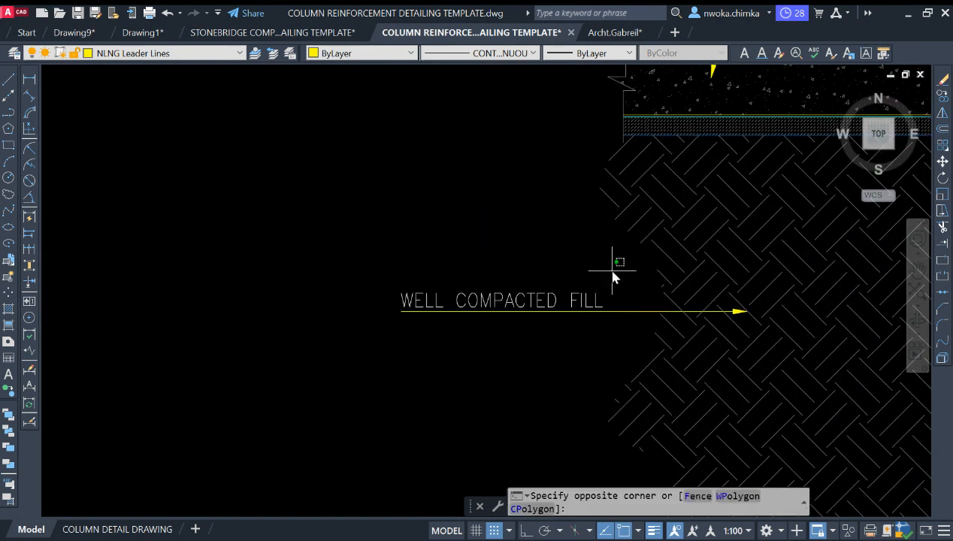
{"action": "left_click", "coordinate": [466, 368]}
{"action": "key", "text": "Return"}
{"action": "left_click", "coordinate": [564, 369]}
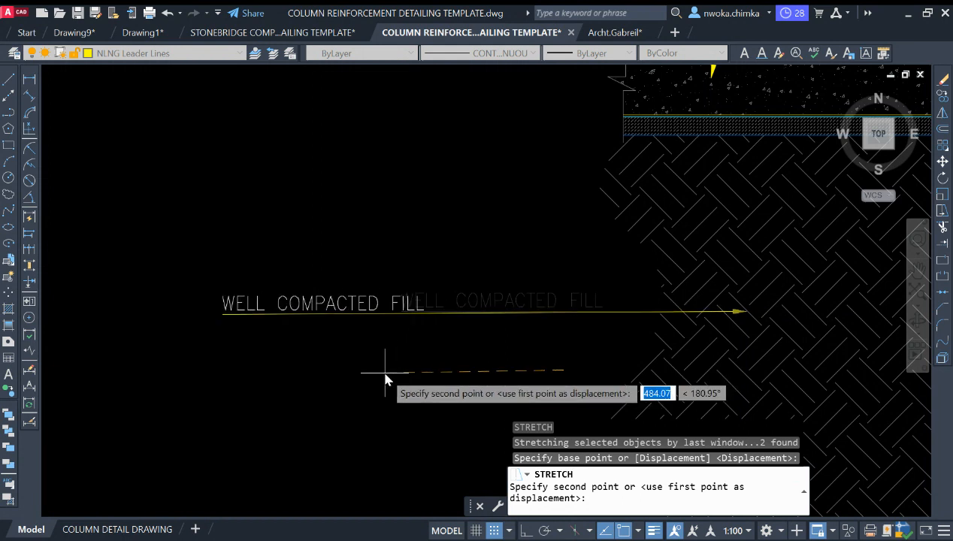
{"action": "key", "text": "F8"}
{"action": "left_click", "coordinate": [376, 379]}
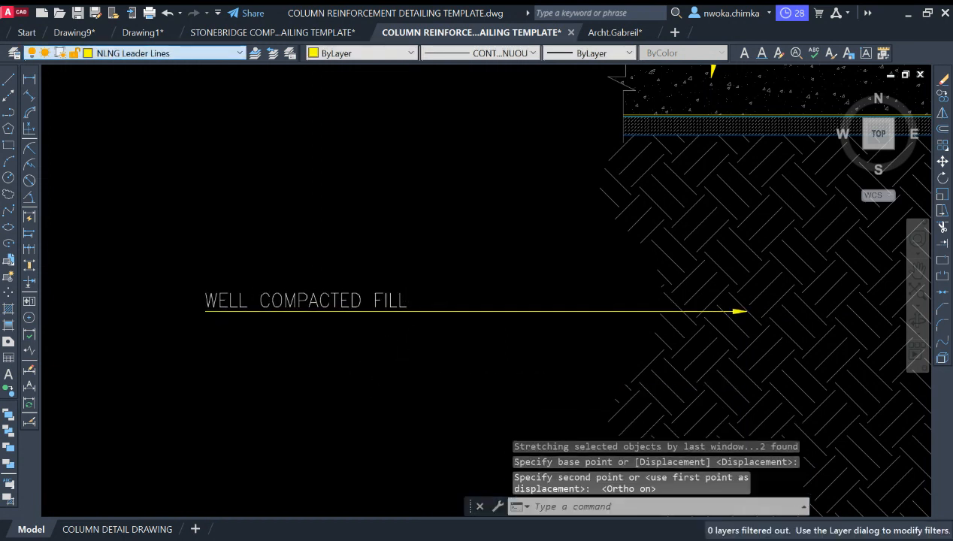
Set NLNG Dimensions as the current layer and add a vertical linear dimension for the footing's thickness on its left side
{"action": "left_click", "coordinate": [143, 137]}
{"action": "scroll", "coordinate": [466, 224], "scroll_direction": "down", "scroll_amount": 4}
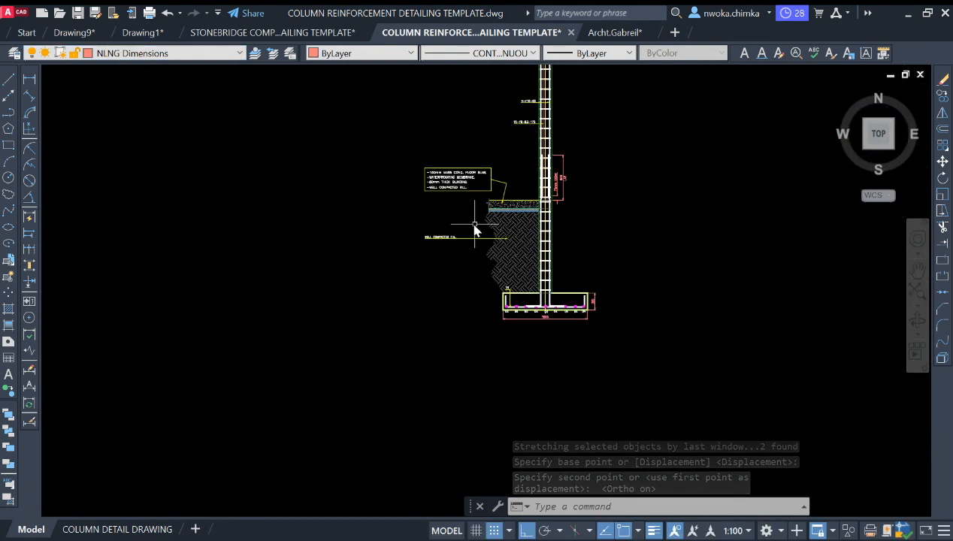
{"action": "middle_click_drag", "start_coordinate": [473, 226], "coordinate": [470, 241]}
{"action": "left_click", "coordinate": [29, 78]}
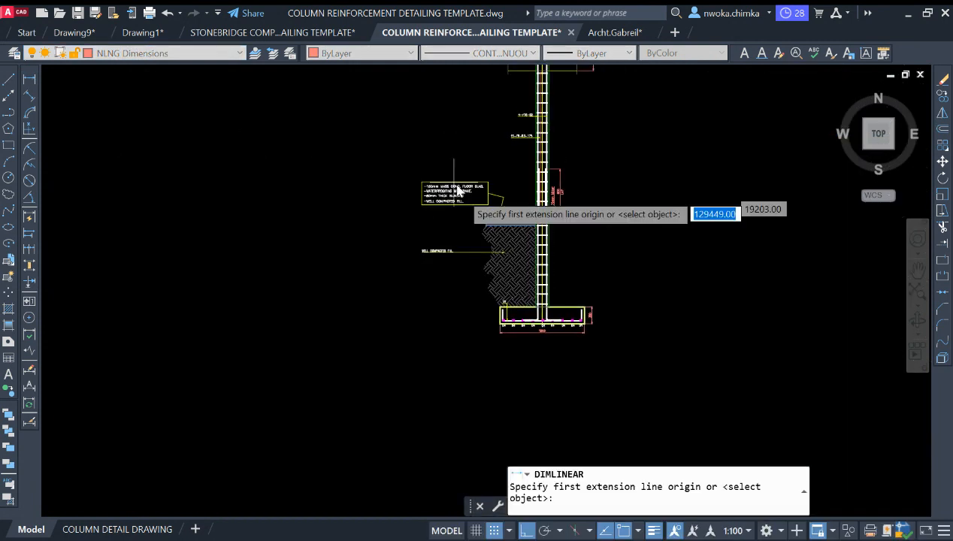
{"action": "scroll", "coordinate": [501, 328], "scroll_direction": "up", "scroll_amount": 10}
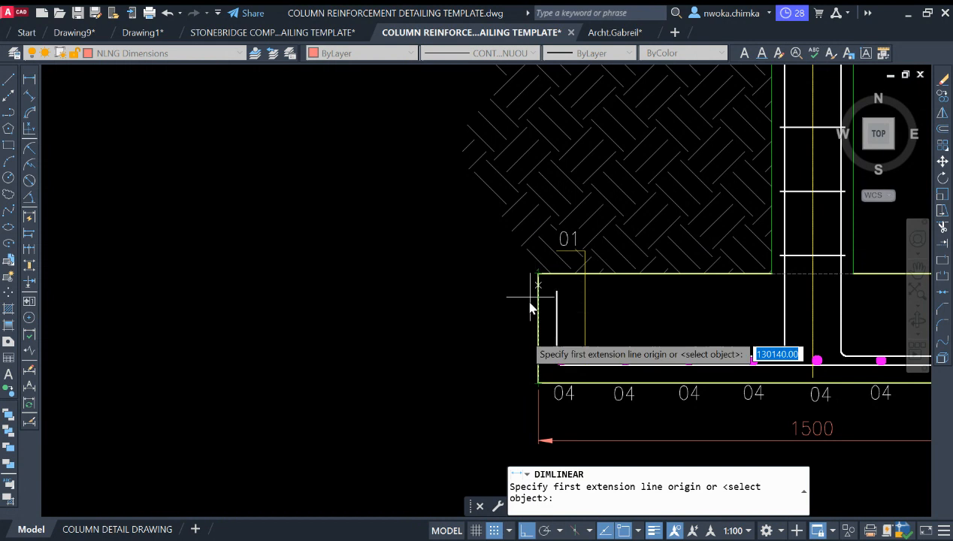
{"action": "scroll", "coordinate": [535, 379], "scroll_direction": "down", "scroll_amount": 2}
{"action": "scroll", "coordinate": [538, 386], "scroll_direction": "up", "scroll_amount": 2}
{"action": "scroll", "coordinate": [538, 381], "scroll_direction": "up", "scroll_amount": 2}
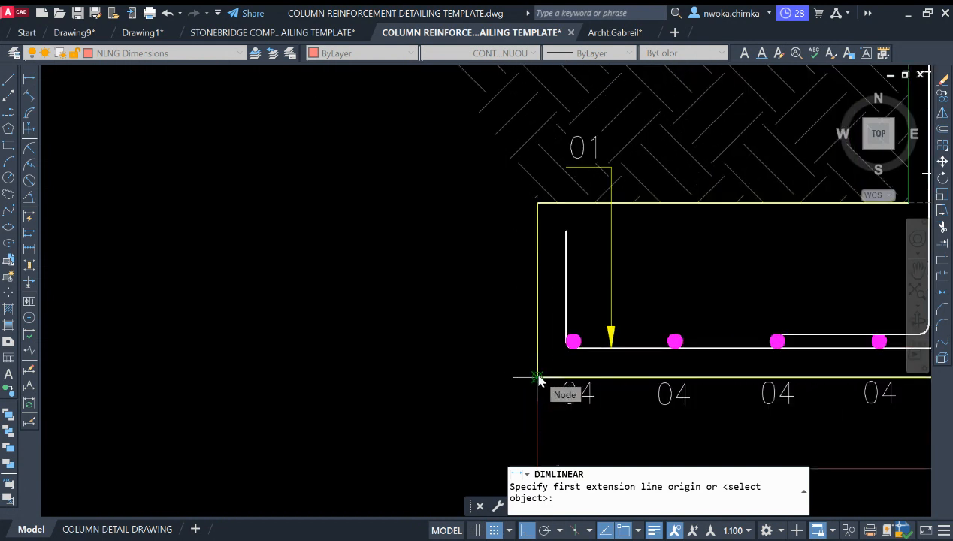
{"action": "scroll", "coordinate": [519, 380], "scroll_direction": "up", "scroll_amount": 2}
{"action": "left_click", "coordinate": [556, 380]}
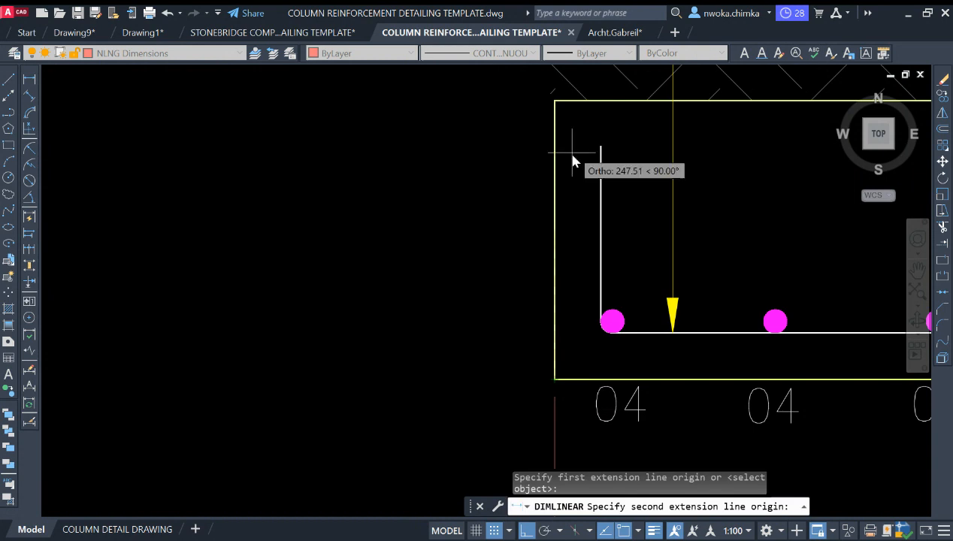
{"action": "left_click", "coordinate": [556, 102]}
{"action": "scroll", "coordinate": [563, 237], "scroll_direction": "down", "scroll_amount": 4}
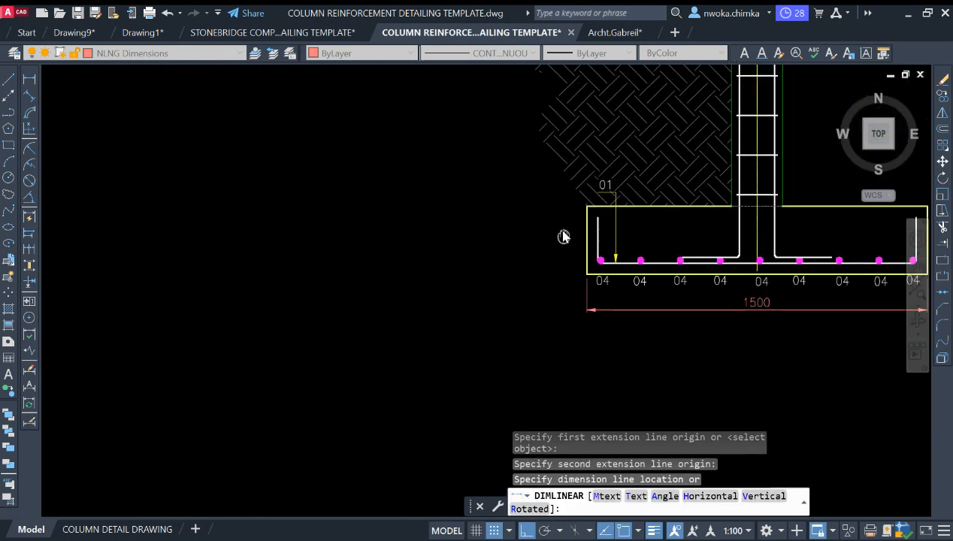
{"action": "scroll", "coordinate": [564, 237], "scroll_direction": "down", "scroll_amount": 4}
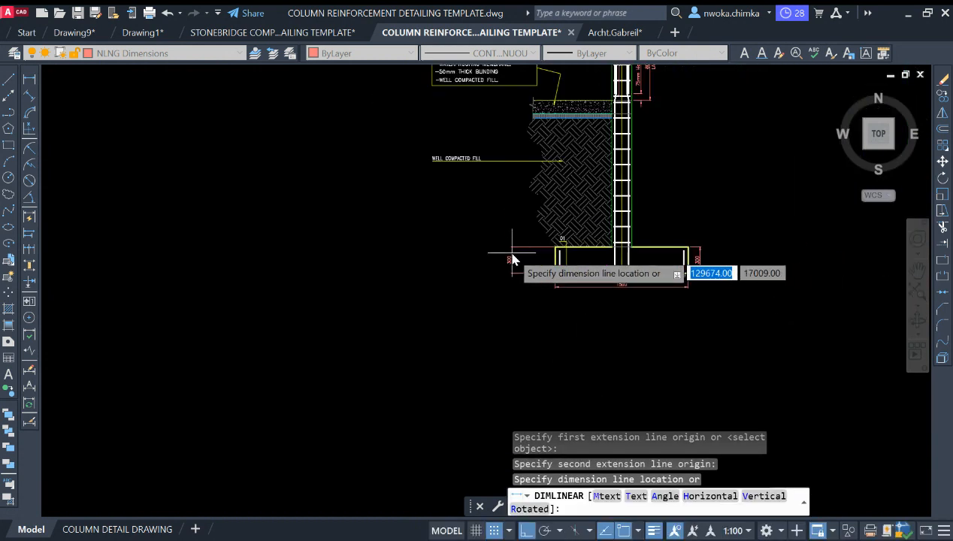
{"action": "left_click", "coordinate": [519, 258]}
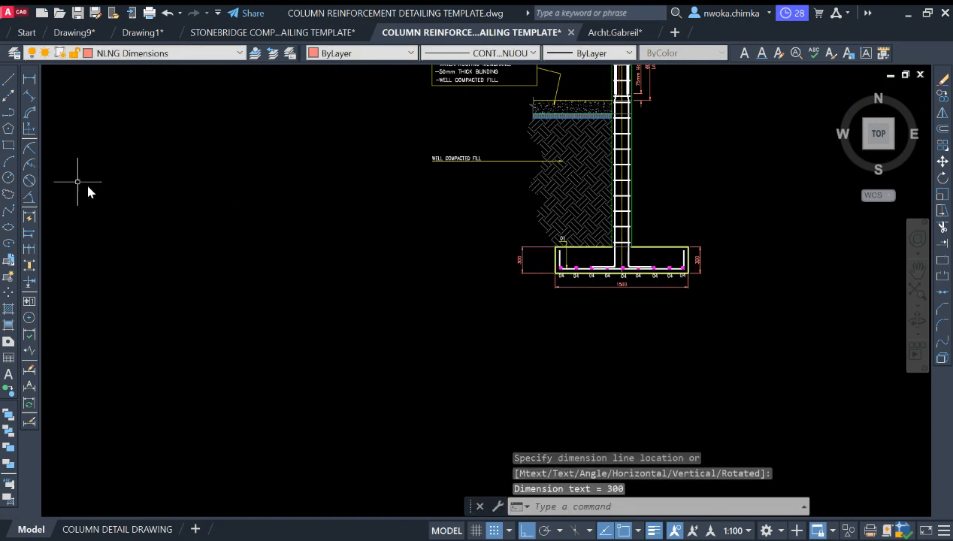
Continue the footing thickness dimension upward to the underside of the concrete floor slab and on to the slab's top
{"action": "left_click", "coordinate": [28, 254]}
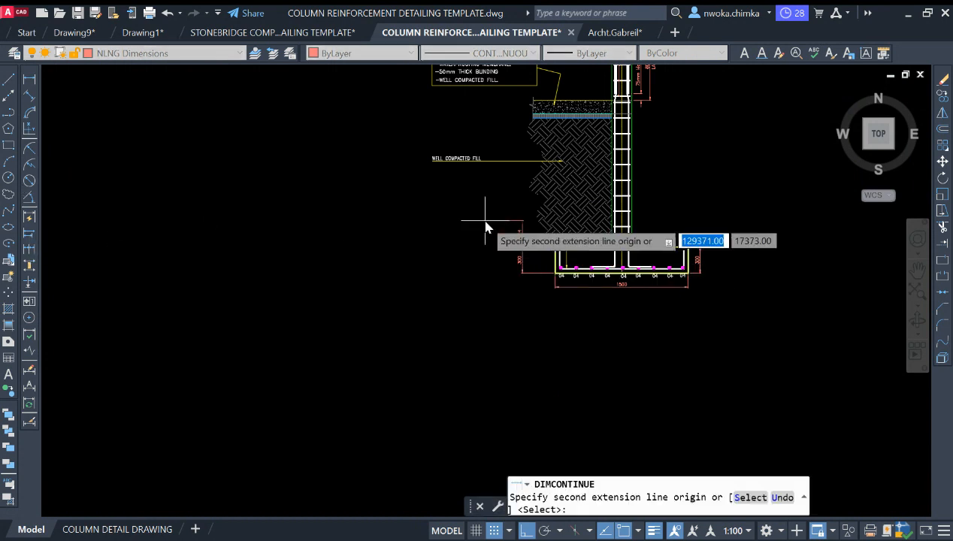
{"action": "key", "text": "Escape"}
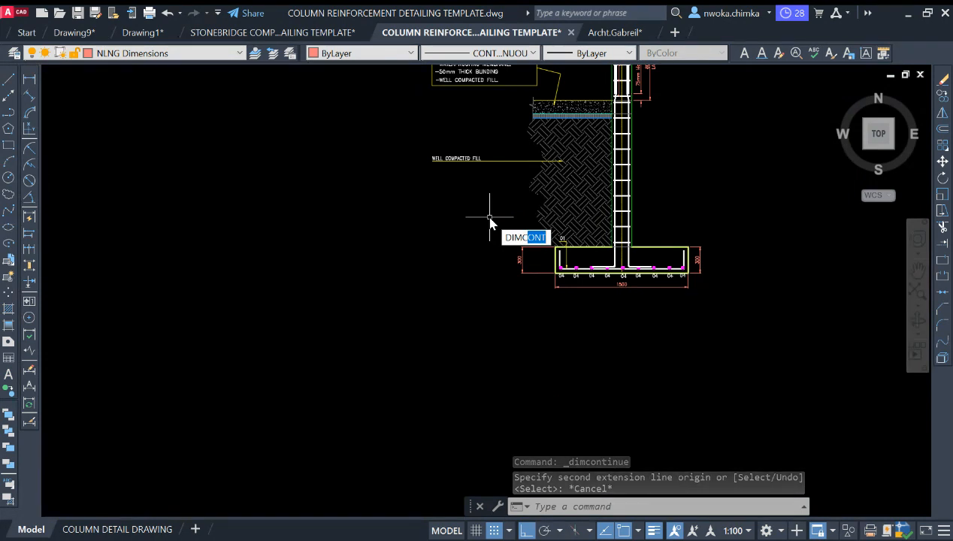
{"action": "key", "text": "Return"}
{"action": "scroll", "coordinate": [515, 341], "scroll_direction": "up", "scroll_amount": 3}
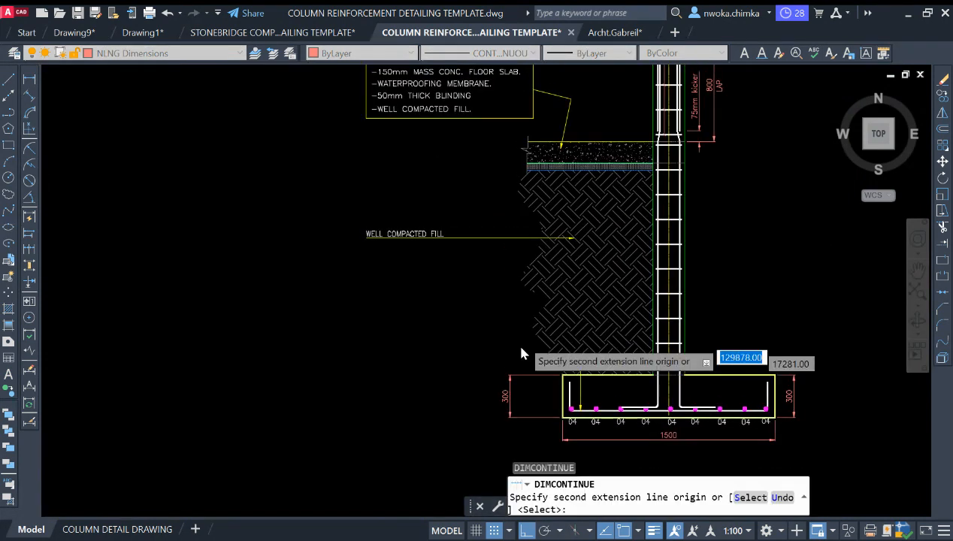
{"action": "scroll", "coordinate": [530, 214], "scroll_direction": "up", "scroll_amount": 4}
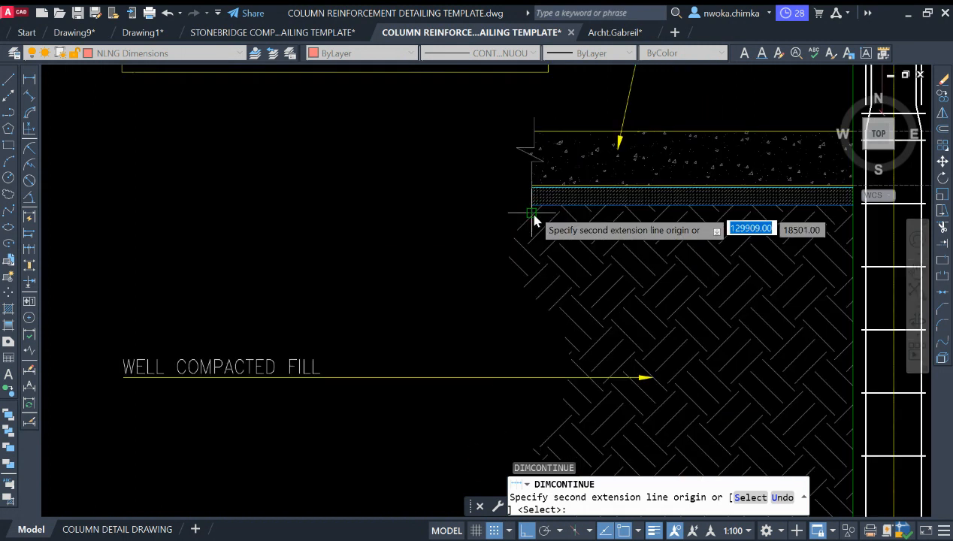
{"action": "scroll", "coordinate": [526, 210], "scroll_direction": "up", "scroll_amount": 3}
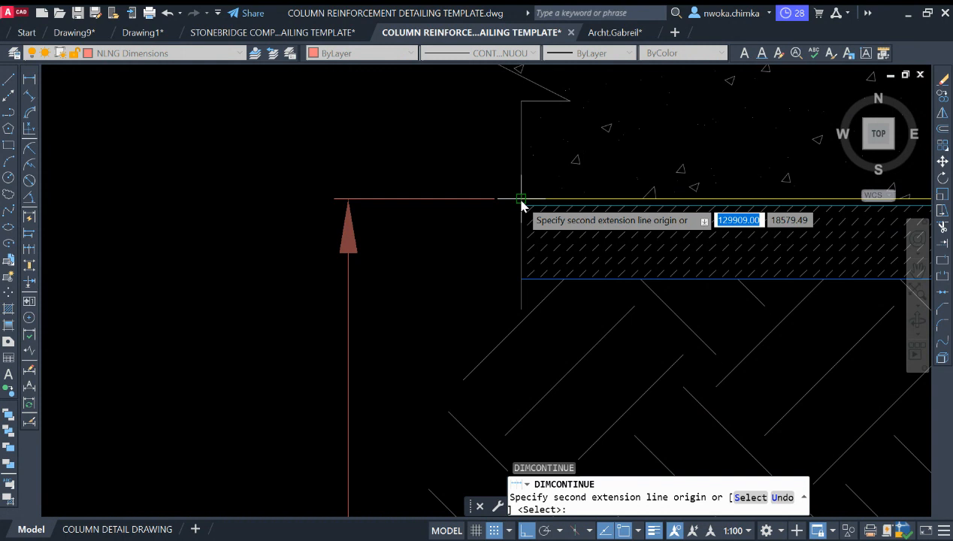
{"action": "left_click", "coordinate": [521, 205]}
{"action": "scroll", "coordinate": [458, 257], "scroll_direction": "down", "scroll_amount": 2}
{"action": "left_click", "coordinate": [487, 160]}
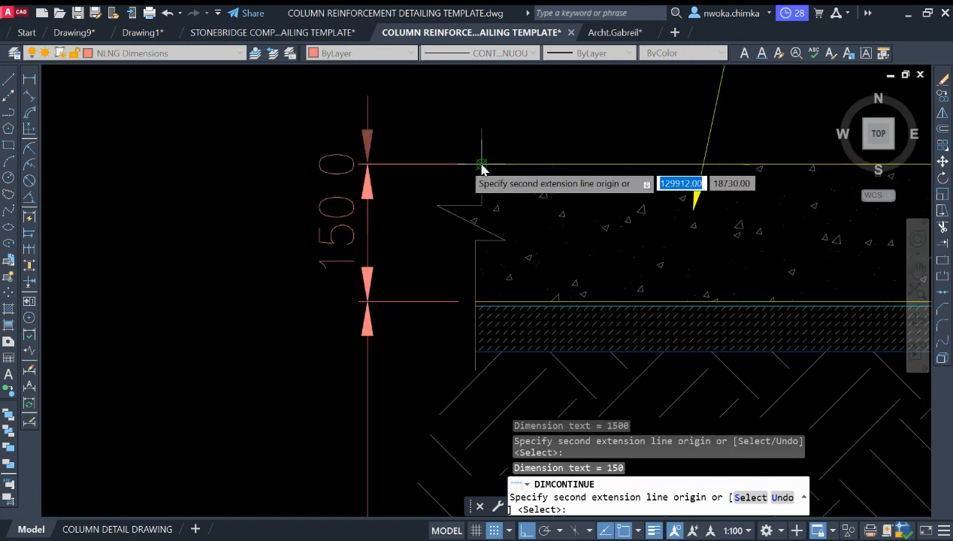
{"action": "key", "text": "Escape"}
{"action": "scroll", "coordinate": [408, 201], "scroll_direction": "down", "scroll_amount": 3}
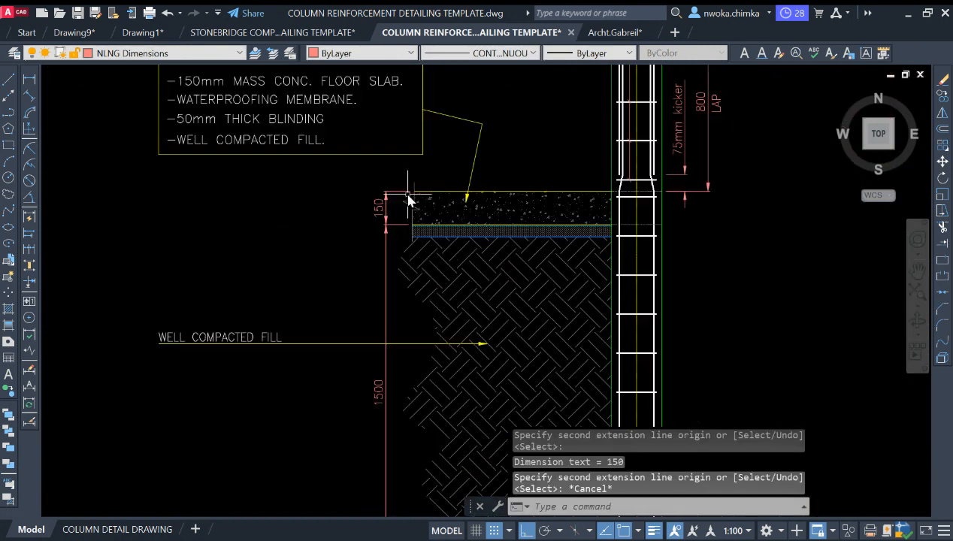
Add a vertical linear dimension from the footing's top to the floor slab's top, placed outside the continued dimension chain
{"action": "left_click", "coordinate": [33, 81]}
{"action": "scroll", "coordinate": [394, 360], "scroll_direction": "down", "scroll_amount": 2}
{"action": "scroll", "coordinate": [425, 409], "scroll_direction": "up", "scroll_amount": 4}
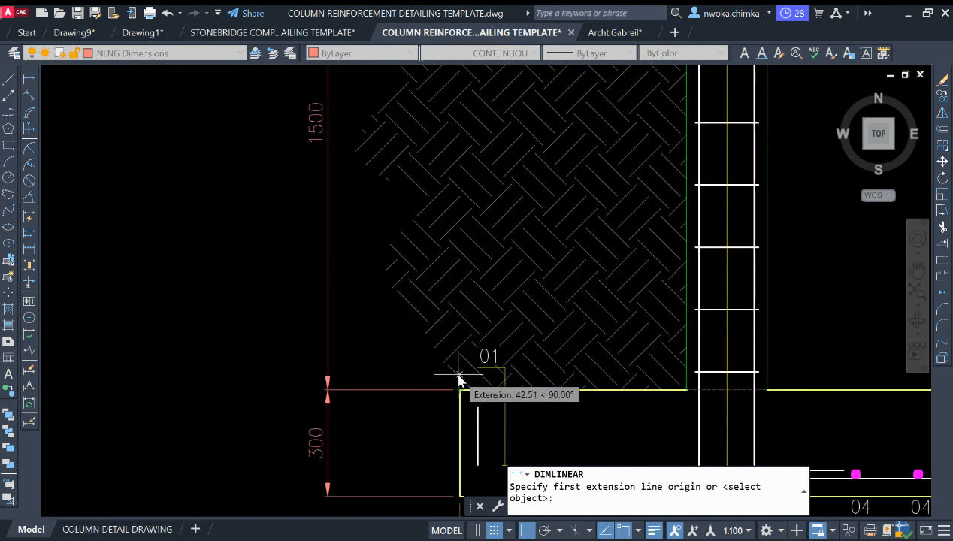
{"action": "left_click", "coordinate": [459, 389]}
{"action": "scroll", "coordinate": [462, 391], "scroll_direction": "down", "scroll_amount": 3}
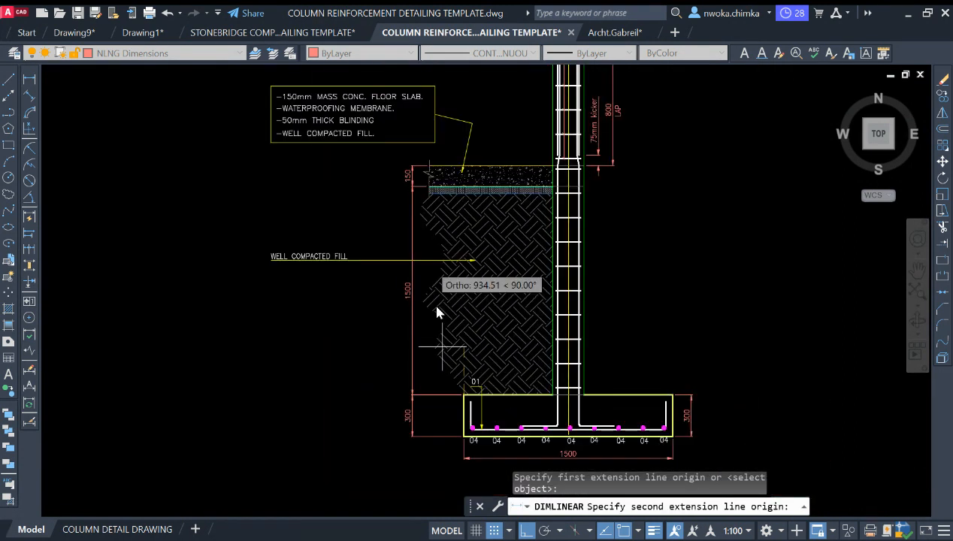
{"action": "scroll", "coordinate": [447, 158], "scroll_direction": "up", "scroll_amount": 4}
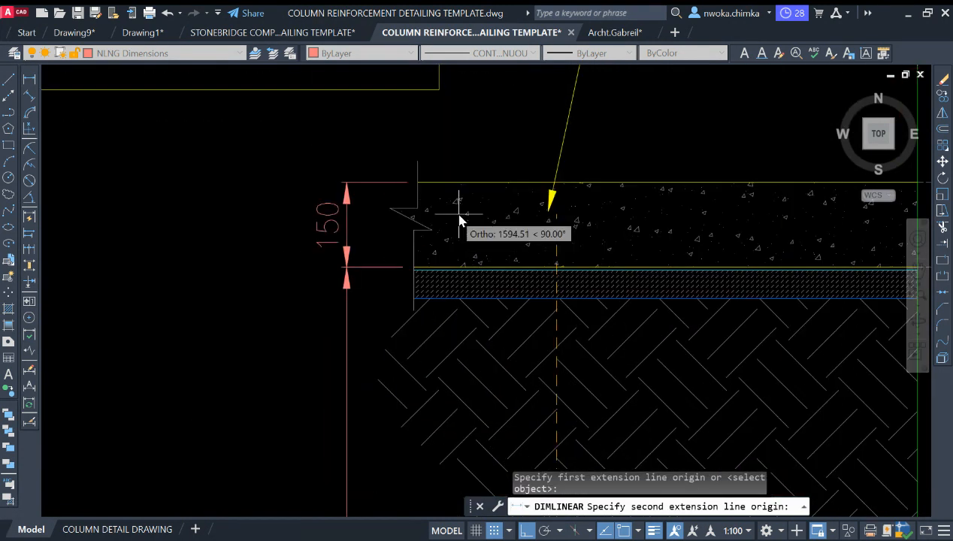
{"action": "scroll", "coordinate": [423, 185], "scroll_direction": "down", "scroll_amount": 3}
{"action": "left_click", "coordinate": [423, 183]}
{"action": "scroll", "coordinate": [409, 191], "scroll_direction": "down", "scroll_amount": 1}
{"action": "scroll", "coordinate": [396, 205], "scroll_direction": "up", "scroll_amount": 1}
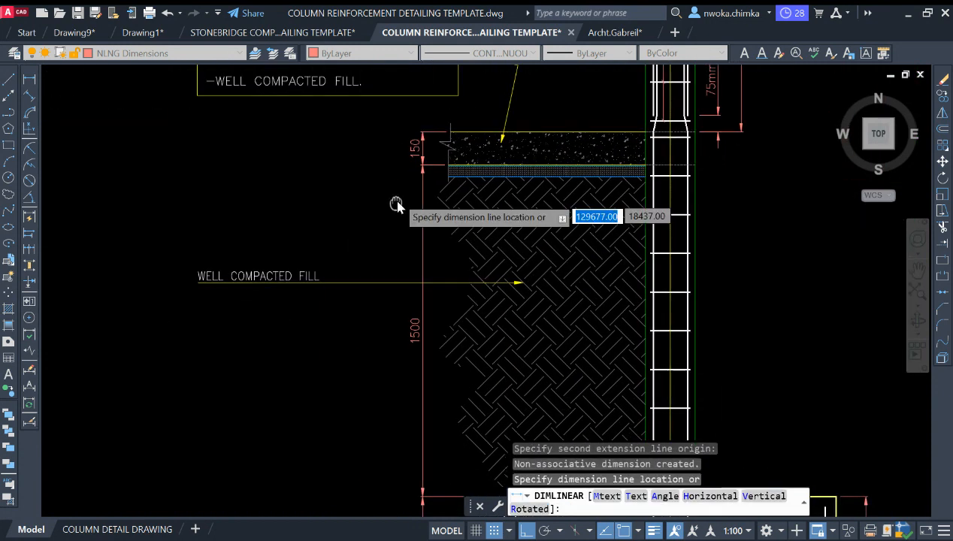
{"action": "left_click", "coordinate": [385, 211]}
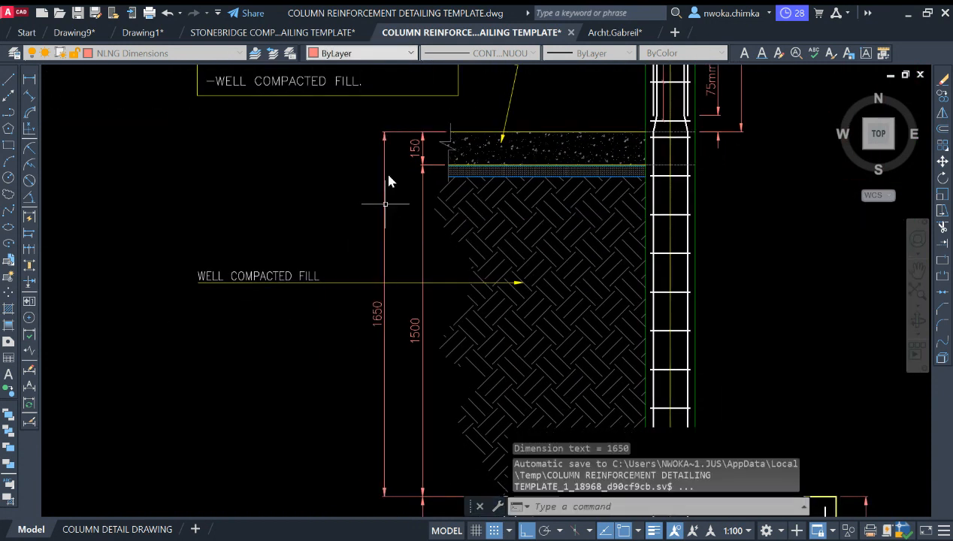
{"action": "scroll", "coordinate": [390, 181], "scroll_direction": "down", "scroll_amount": 2}
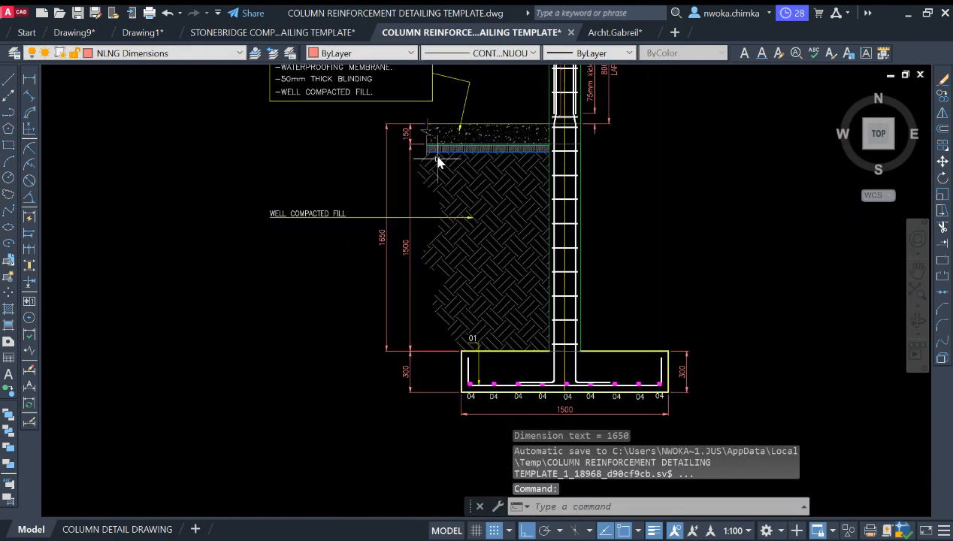
{"action": "left_click", "coordinate": [33, 82]}
{"action": "scroll", "coordinate": [398, 392], "scroll_direction": "up", "scroll_amount": 2}
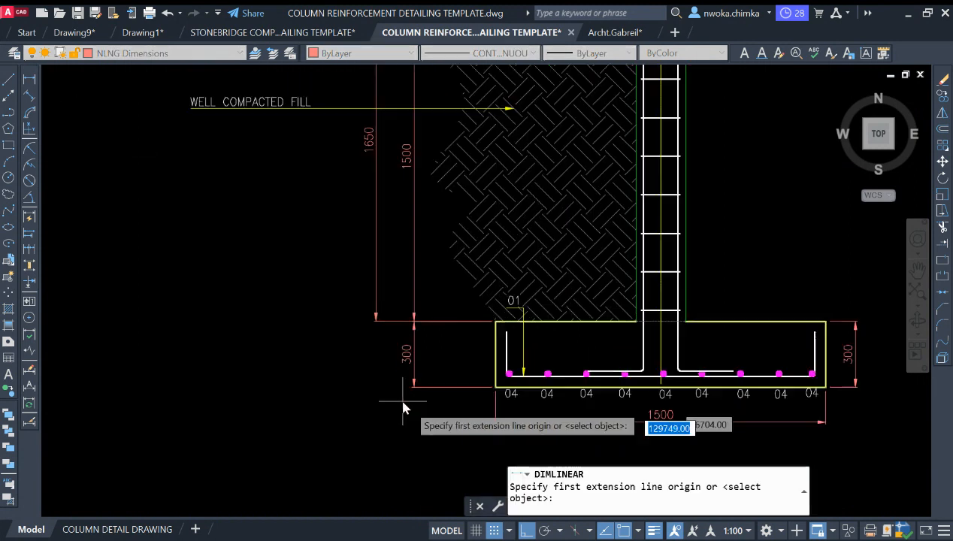
{"action": "left_click", "coordinate": [497, 389]}
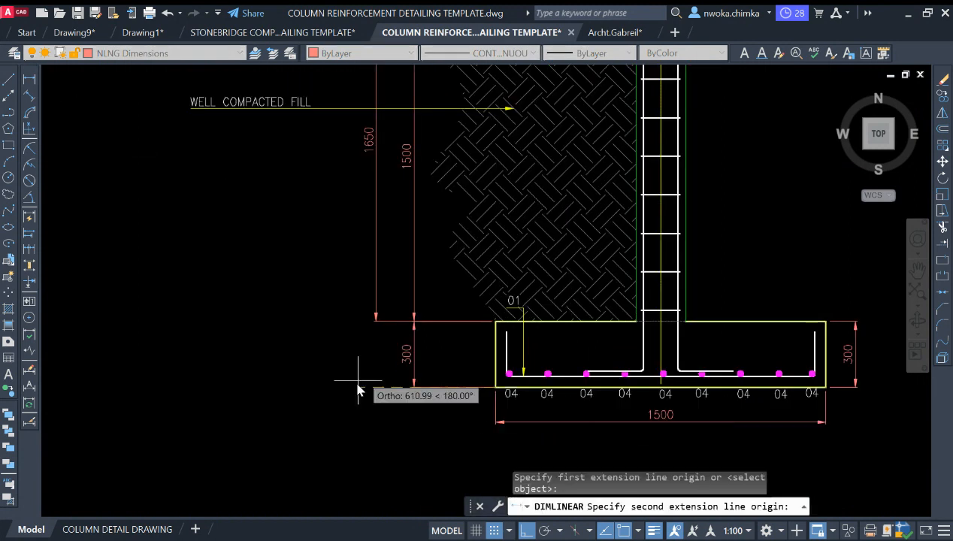
{"action": "scroll", "coordinate": [413, 332], "scroll_direction": "down", "scroll_amount": 2}
{"action": "scroll", "coordinate": [432, 167], "scroll_direction": "up", "scroll_amount": 2}
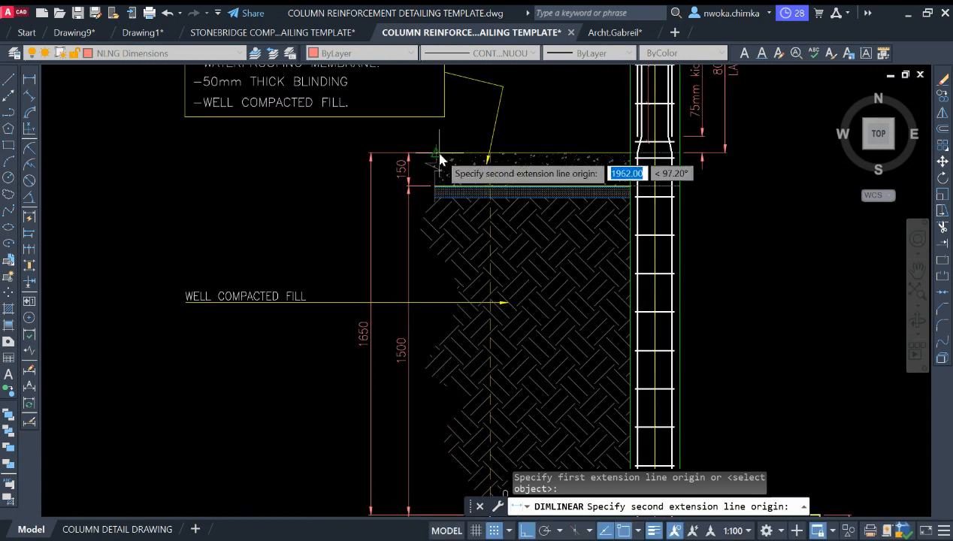
{"action": "left_click", "coordinate": [436, 155]}
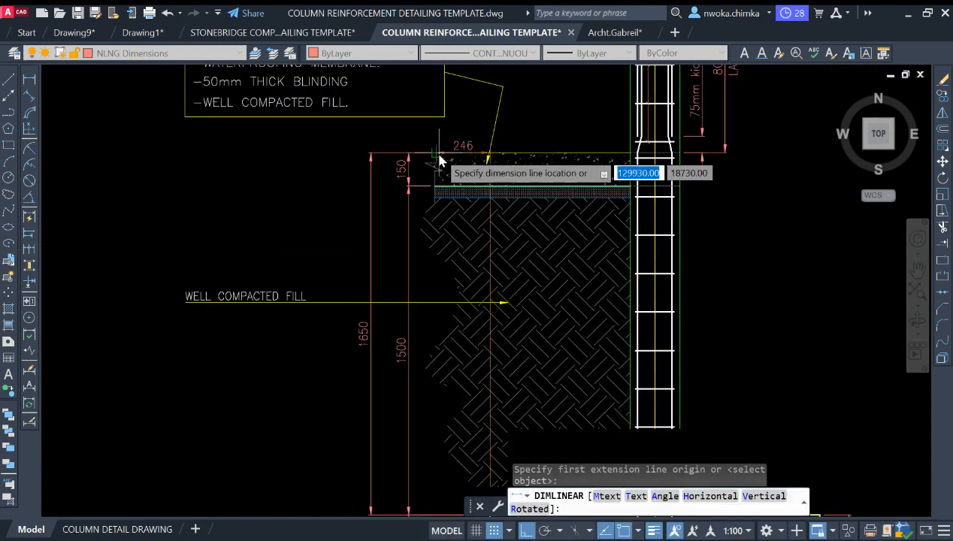
{"action": "left_click", "coordinate": [360, 205]}
Add an overall vertical linear dimension from the footing's underside to the floor slab's top, placed outside the two existing dimension lines
{"action": "key", "text": "Return"}
{"action": "scroll", "coordinate": [407, 134], "scroll_direction": "down", "scroll_amount": 2}
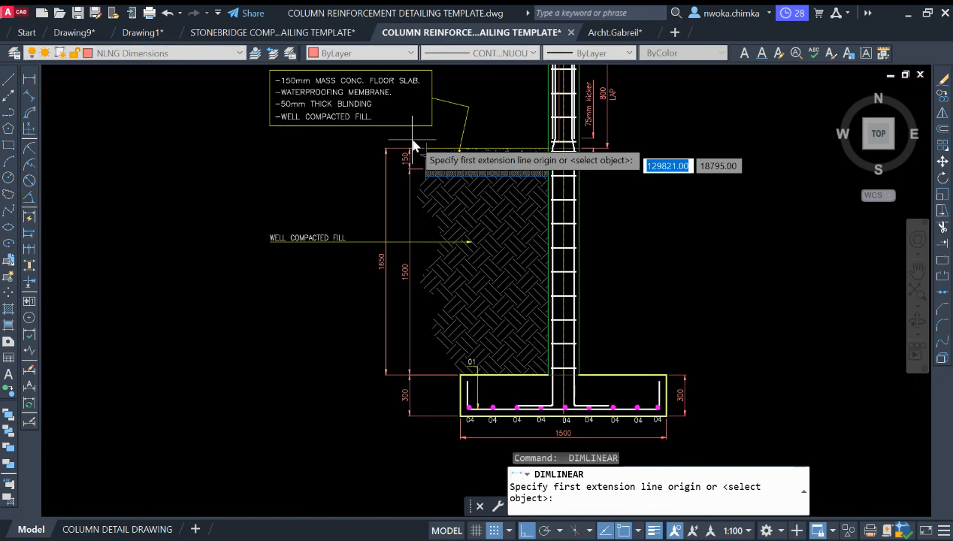
{"action": "scroll", "coordinate": [470, 396], "scroll_direction": "up", "scroll_amount": 3}
{"action": "scroll", "coordinate": [470, 396], "scroll_direction": "up", "scroll_amount": 2}
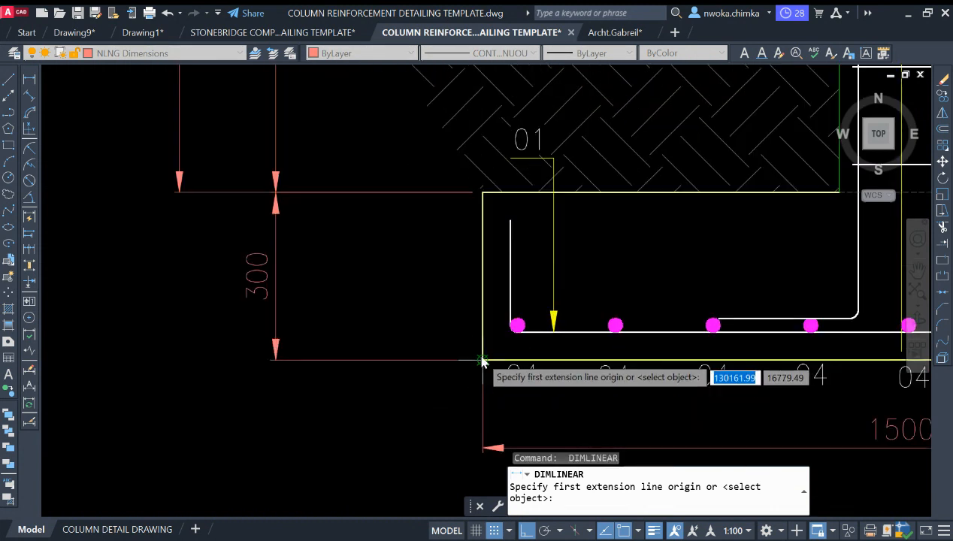
{"action": "left_click", "coordinate": [485, 361]}
{"action": "scroll", "coordinate": [446, 372], "scroll_direction": "down", "scroll_amount": 5}
{"action": "scroll", "coordinate": [436, 215], "scroll_direction": "down", "scroll_amount": 1}
{"action": "scroll", "coordinate": [464, 213], "scroll_direction": "up", "scroll_amount": 6}
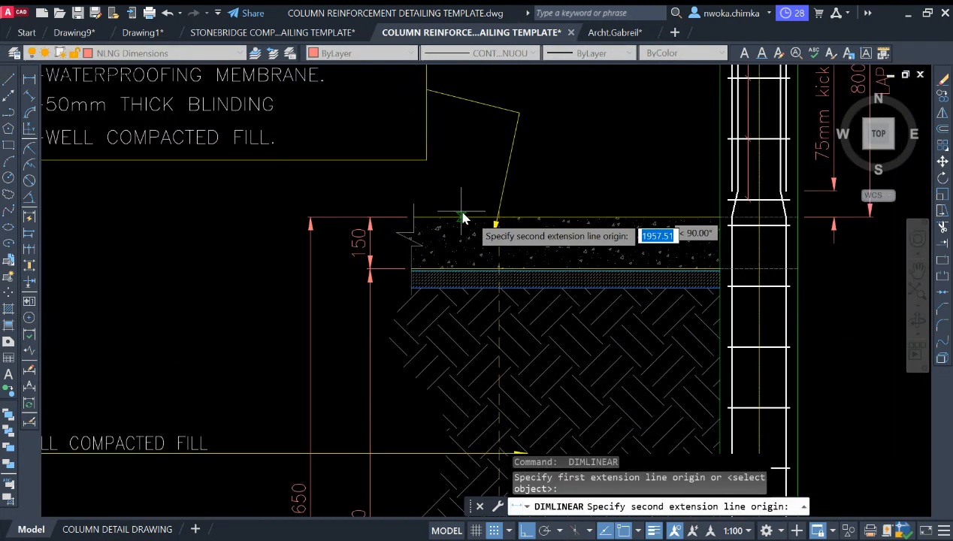
{"action": "left_click", "coordinate": [524, 223]}
{"action": "scroll", "coordinate": [524, 218], "scroll_direction": "down", "scroll_amount": 4}
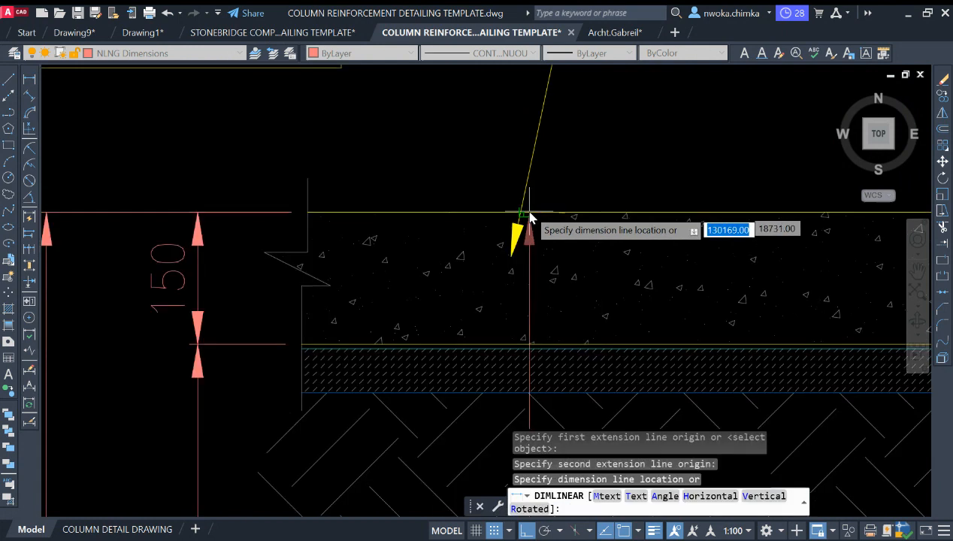
{"action": "scroll", "coordinate": [423, 248], "scroll_direction": "up", "scroll_amount": 2}
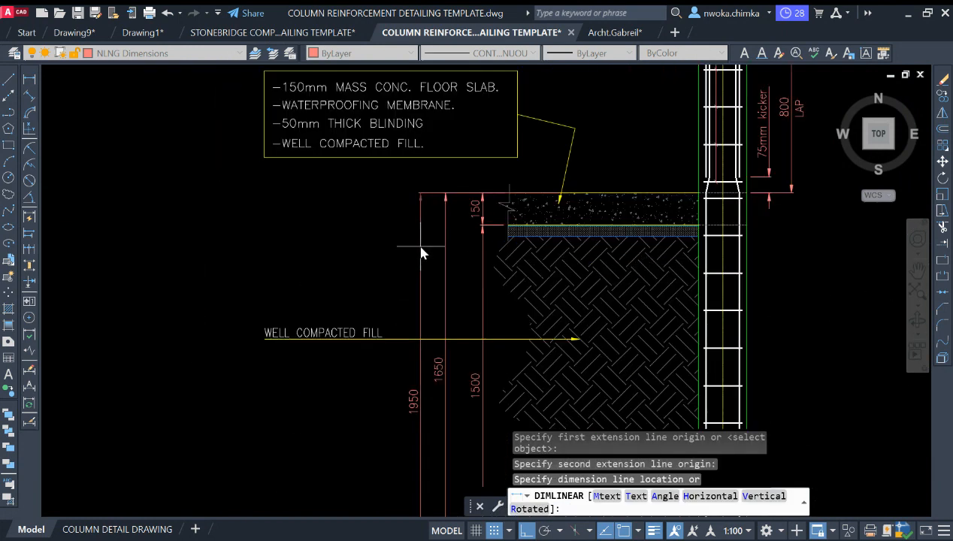
{"action": "left_click", "coordinate": [421, 252]}
{"action": "scroll", "coordinate": [421, 198], "scroll_direction": "down", "scroll_amount": 2}
{"action": "mouse_move", "coordinate": [442, 412]}
{"action": "middle_mouse_down"}
{"action": "mouse_move", "coordinate": [430, 332]}
{"action": "mouse_move", "coordinate": [440, 335]}
{"action": "middle_mouse_up"}
{"action": "scroll", "coordinate": [423, 368], "scroll_direction": "up", "scroll_amount": 2}
{"action": "scroll", "coordinate": [430, 341], "scroll_direction": "down", "scroll_amount": 2}
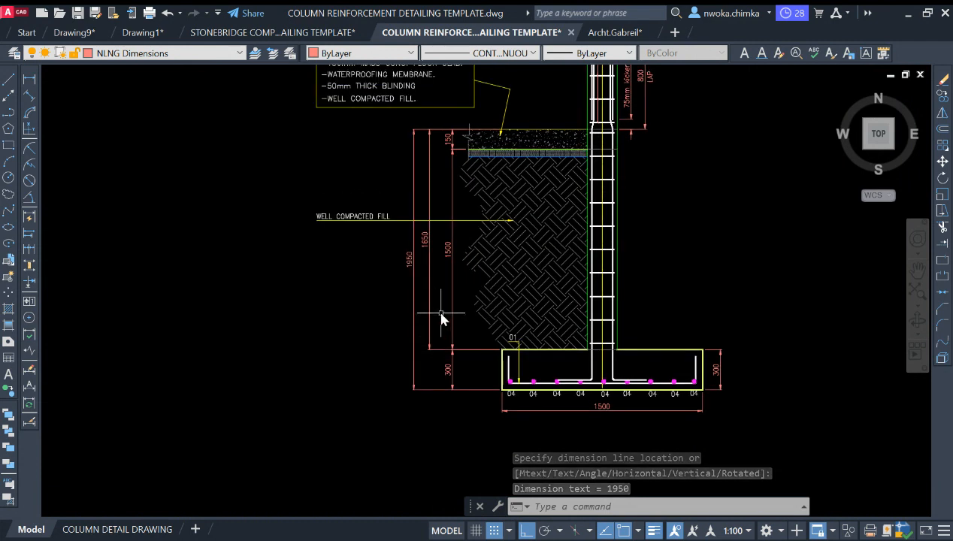
Mirror the compacted fill hatch about the column's vertical centreline, keeping the original hatch
{"action": "middle_click_drag", "start_coordinate": [471, 240], "coordinate": [469, 265]}
{"action": "middle_click_drag", "start_coordinate": [467, 220], "coordinate": [467, 246]}
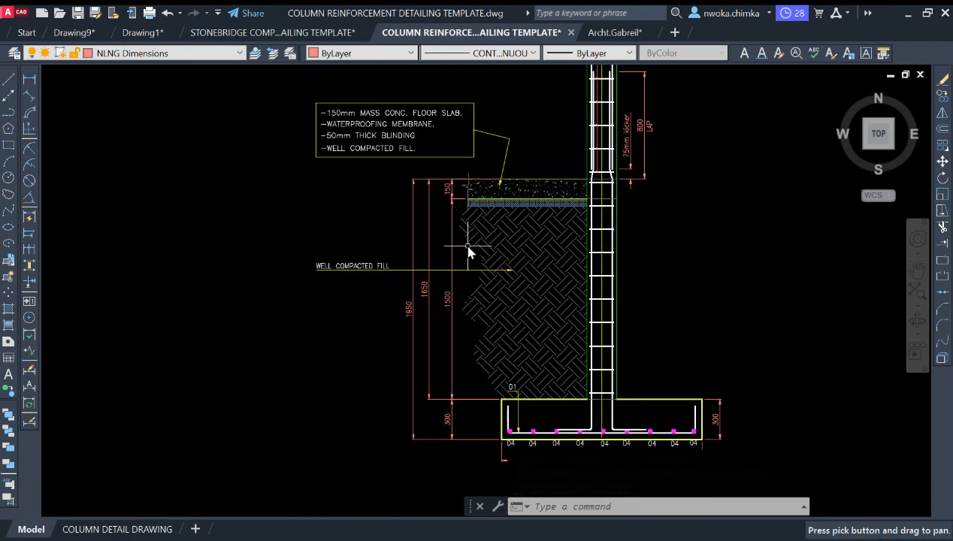
{"action": "scroll", "coordinate": [501, 195], "scroll_direction": "up", "scroll_amount": 2}
{"action": "middle_click_drag", "start_coordinate": [501, 197], "coordinate": [482, 239]}
{"action": "scroll", "coordinate": [610, 245], "scroll_direction": "down", "scroll_amount": 2}
{"action": "middle_click_drag", "start_coordinate": [636, 253], "coordinate": [566, 235]}
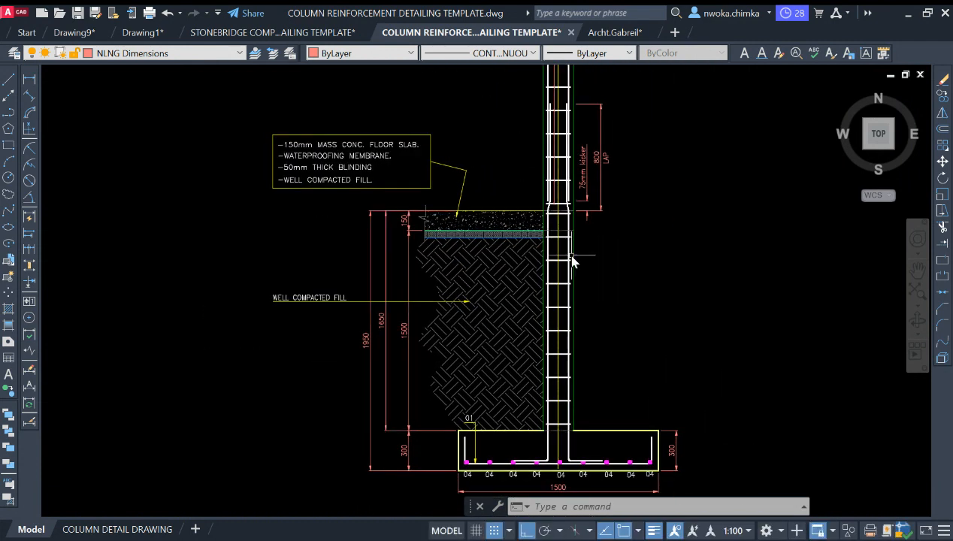
{"action": "left_click", "coordinate": [524, 266]}
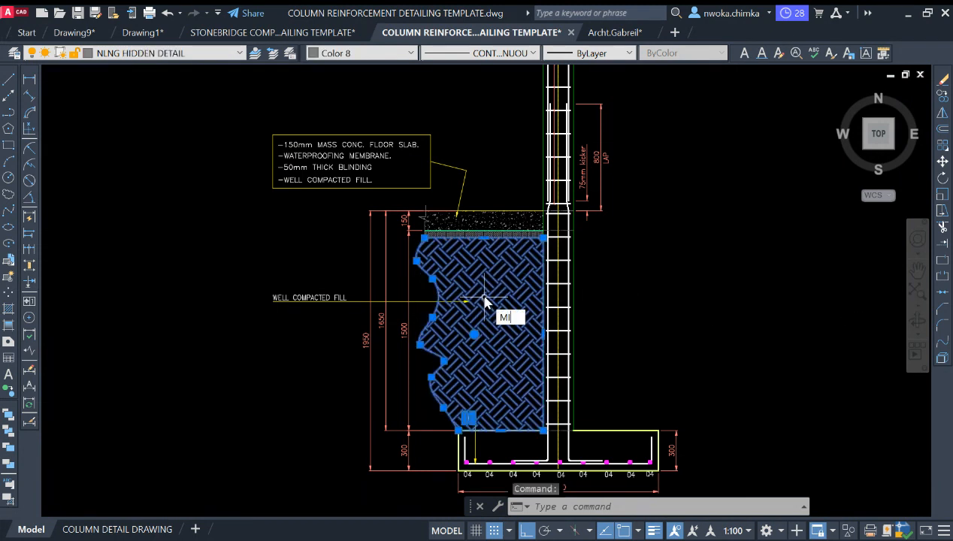
{"action": "type", "text": "MI"}
{"action": "key", "text": "Return"}
{"action": "scroll", "coordinate": [584, 290], "scroll_direction": "up", "scroll_amount": 4}
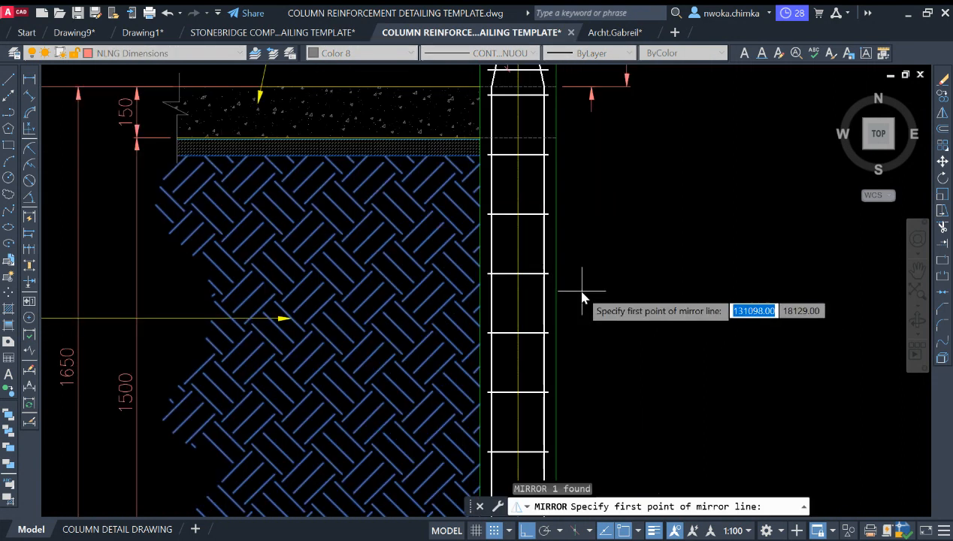
{"action": "left_click", "coordinate": [520, 275]}
{"action": "left_click", "coordinate": [528, 246]}
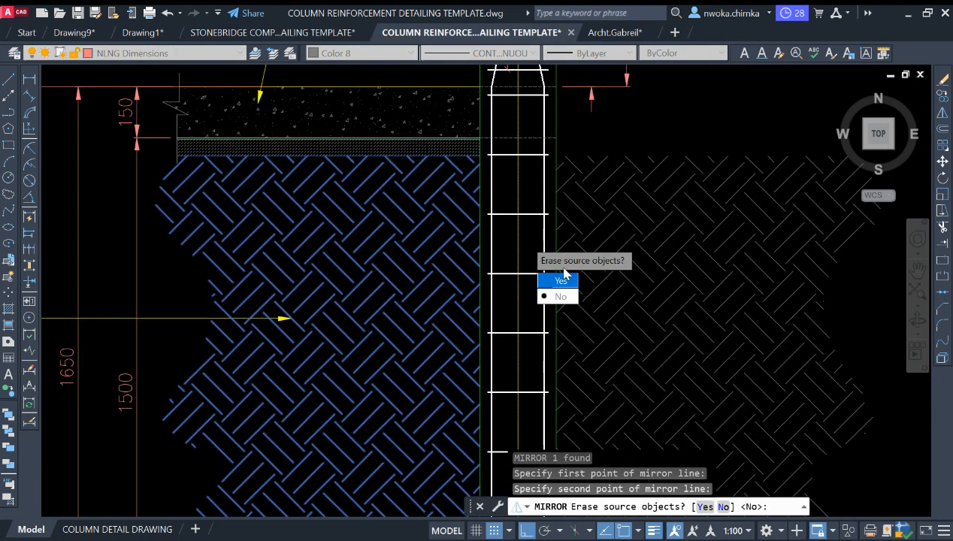
{"action": "left_click", "coordinate": [563, 296]}
{"action": "scroll", "coordinate": [554, 222], "scroll_direction": "down", "scroll_amount": 4}
{"action": "mouse_move", "coordinate": [619, 247]}
{"action": "middle_mouse_down"}
{"action": "mouse_move", "coordinate": [588, 273]}
{"action": "mouse_move", "coordinate": [578, 265]}
{"action": "middle_mouse_up"}
{"action": "scroll", "coordinate": [569, 223], "scroll_direction": "up", "scroll_amount": 2}
{"action": "middle_click_drag", "start_coordinate": [570, 223], "coordinate": [534, 242]}
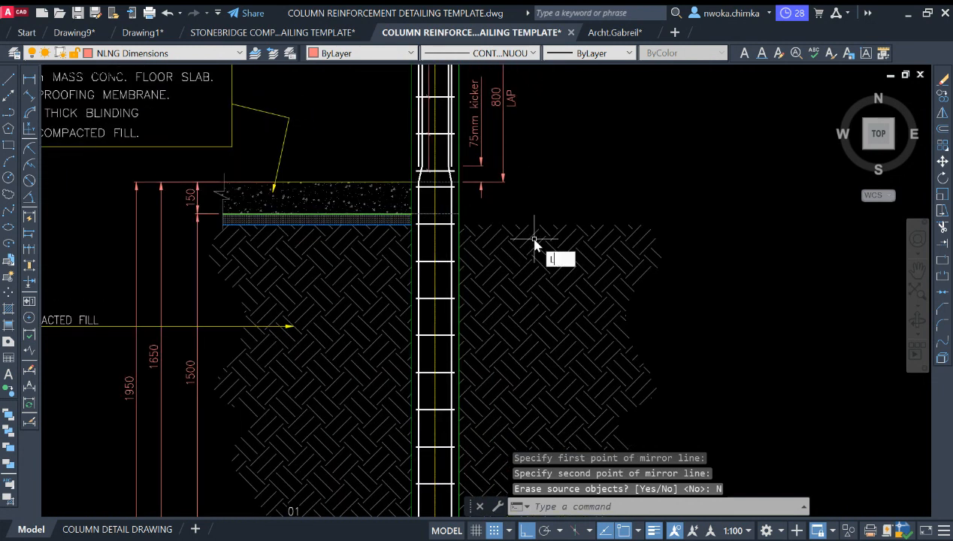
{"action": "key", "text": "Return"}
{"action": "scroll", "coordinate": [446, 192], "scroll_direction": "up", "scroll_amount": 5}
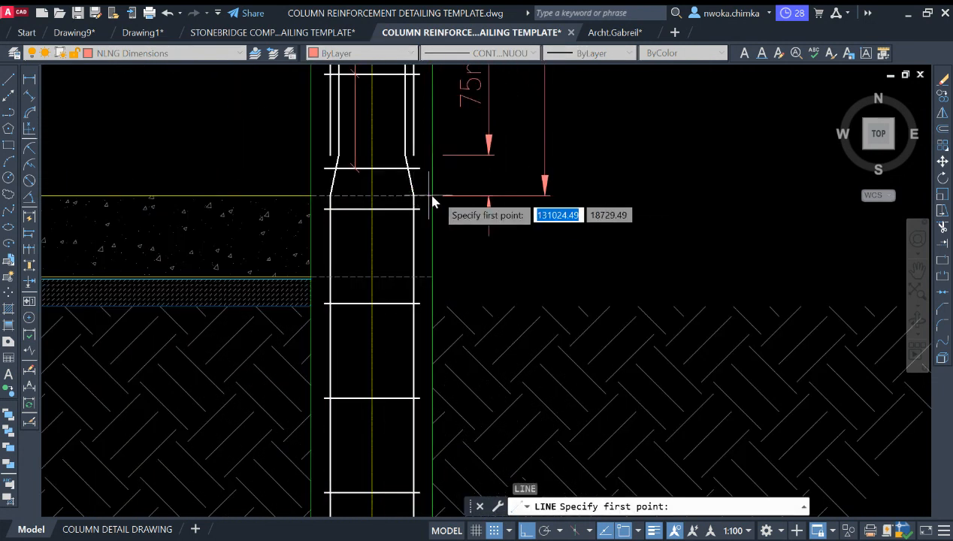
{"action": "scroll", "coordinate": [428, 203], "scroll_direction": "down", "scroll_amount": 4}
{"action": "scroll", "coordinate": [432, 203], "scroll_direction": "up", "scroll_amount": 4}
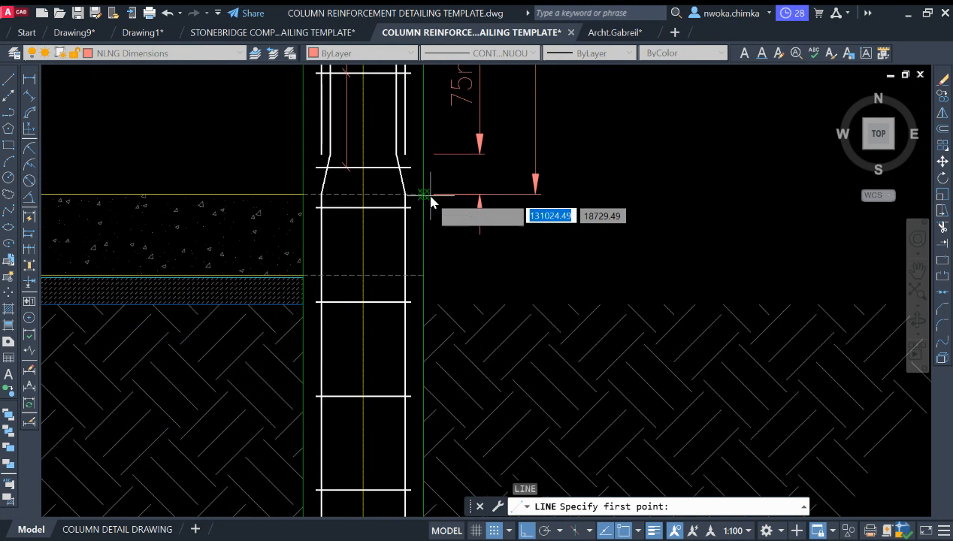
{"action": "left_click", "coordinate": [413, 197]}
{"action": "scroll", "coordinate": [413, 197], "scroll_direction": "down", "scroll_amount": 3}
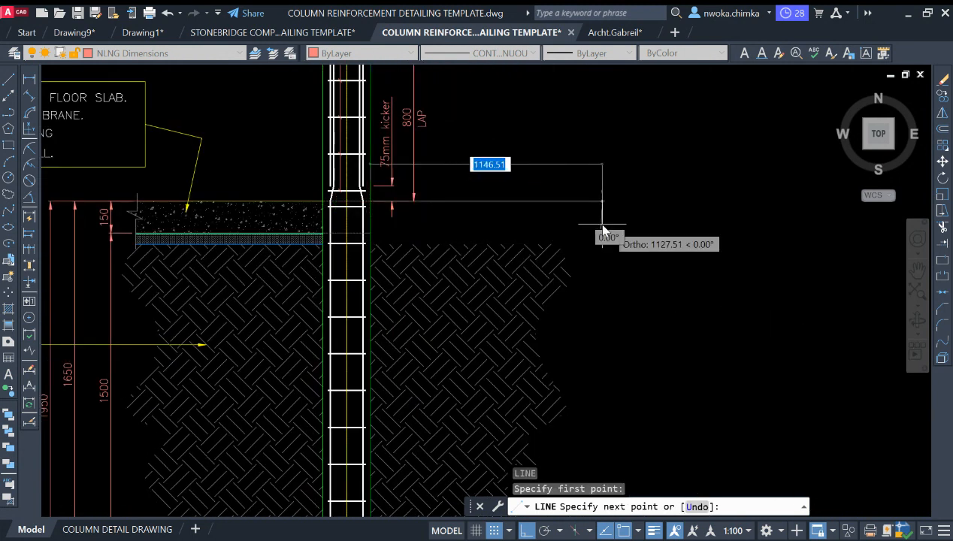
{"action": "key", "text": "Escape"}
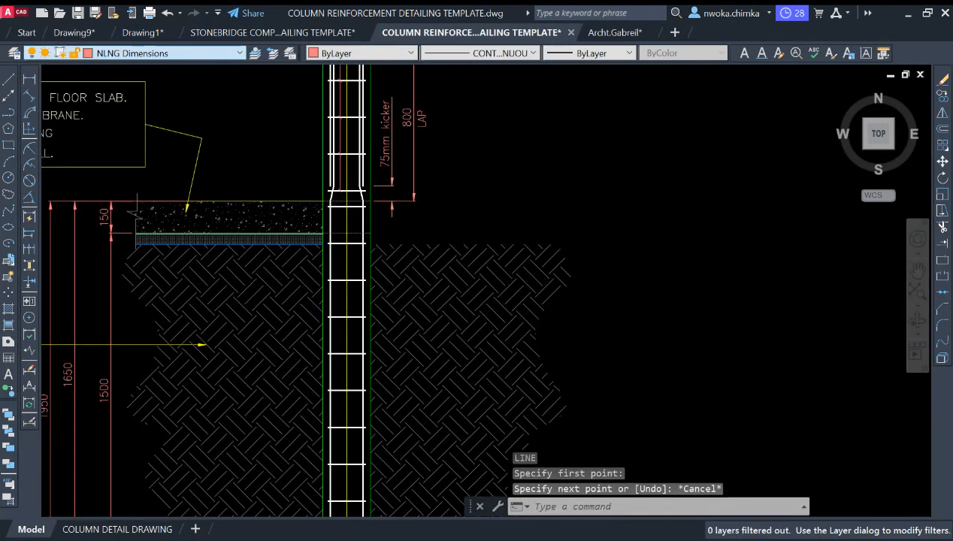
Set STB Txt25 as the current layer and draw a horizontal line about 1300 mm long rightward from the column's right face at slab-top level
{"action": "left_click", "coordinate": [72, 282]}
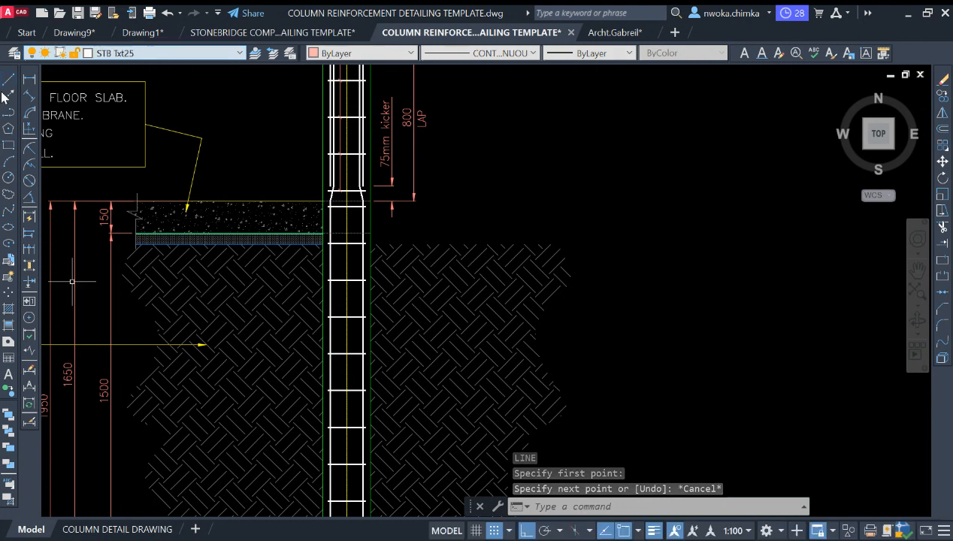
{"action": "scroll", "coordinate": [402, 204], "scroll_direction": "up", "scroll_amount": 3}
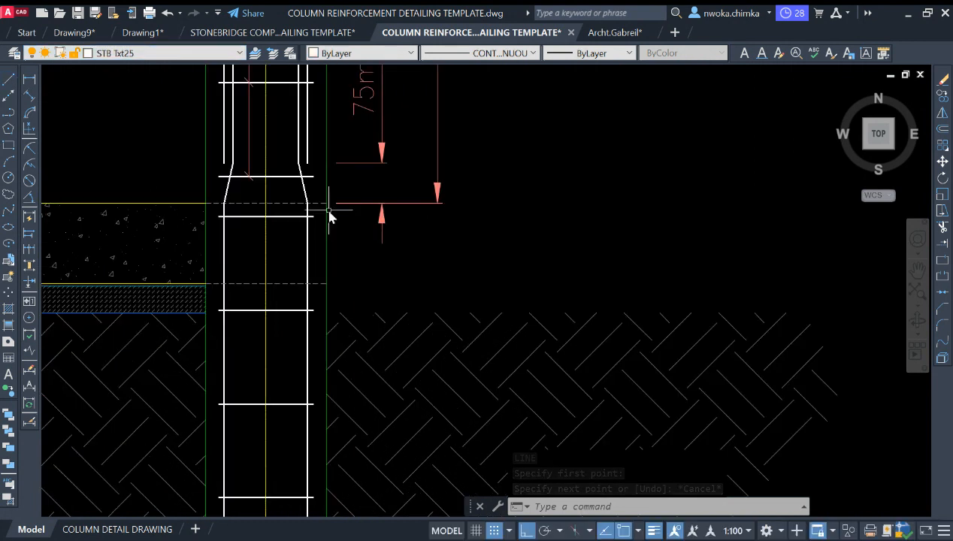
{"action": "type", "text": "l"}
{"action": "key", "text": "Return"}
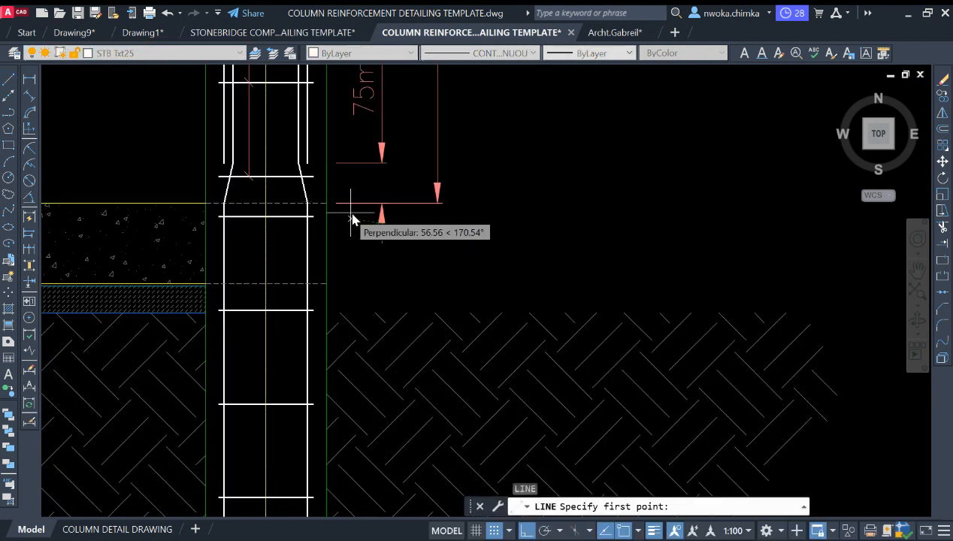
{"action": "left_click", "coordinate": [330, 208]}
{"action": "scroll", "coordinate": [296, 214], "scroll_direction": "down", "scroll_amount": 3}
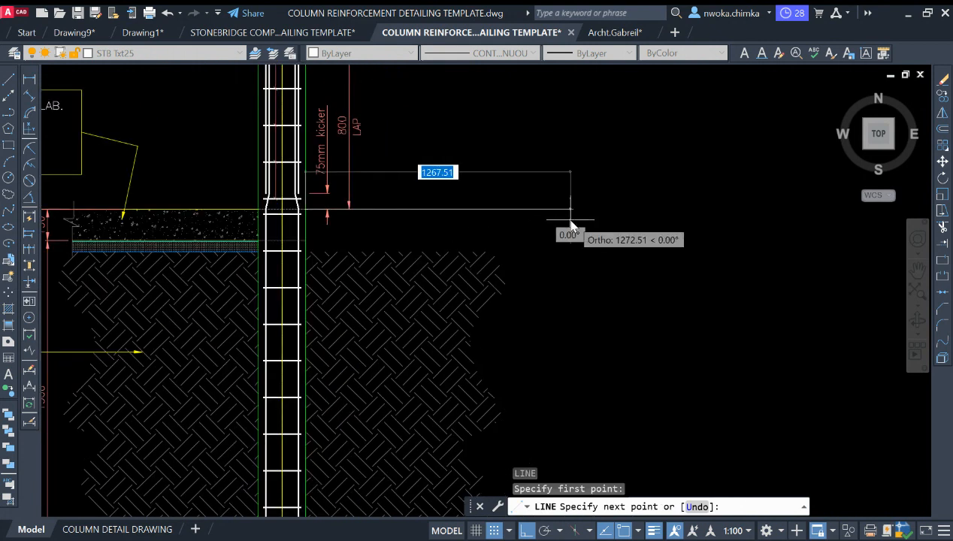
{"action": "left_click", "coordinate": [585, 218]}
{"action": "key", "text": "Escape"}
{"action": "key", "text": "Return"}
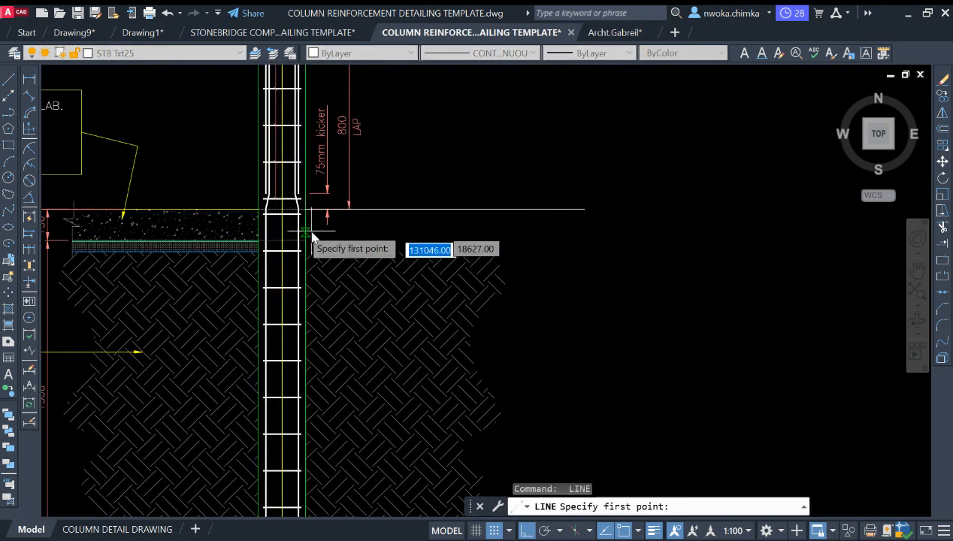
{"action": "scroll", "coordinate": [475, 252], "scroll_direction": "up", "scroll_amount": 4}
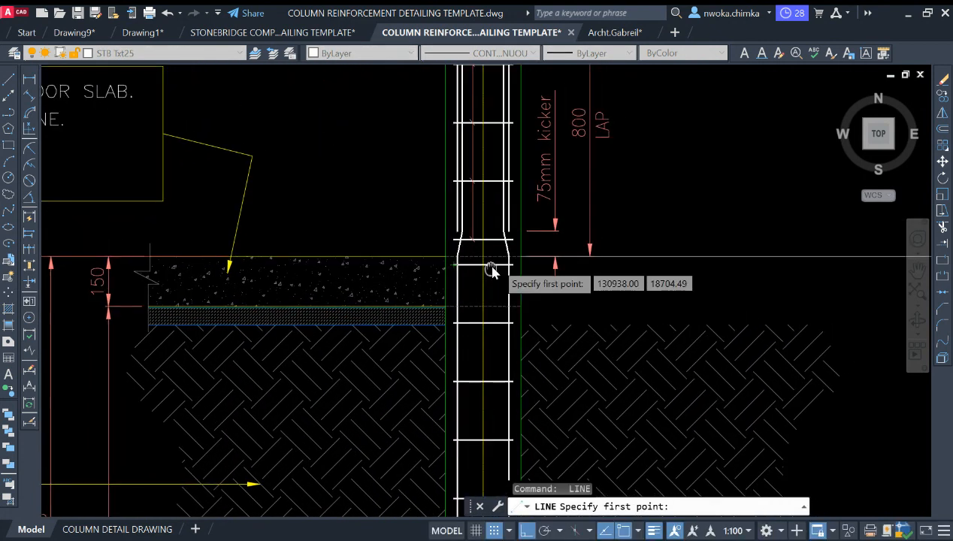
{"action": "middle_click_drag", "start_coordinate": [490, 270], "coordinate": [488, 273]}
{"action": "key", "text": "Escape"}
{"action": "scroll", "coordinate": [346, 244], "scroll_direction": "down", "scroll_amount": 2}
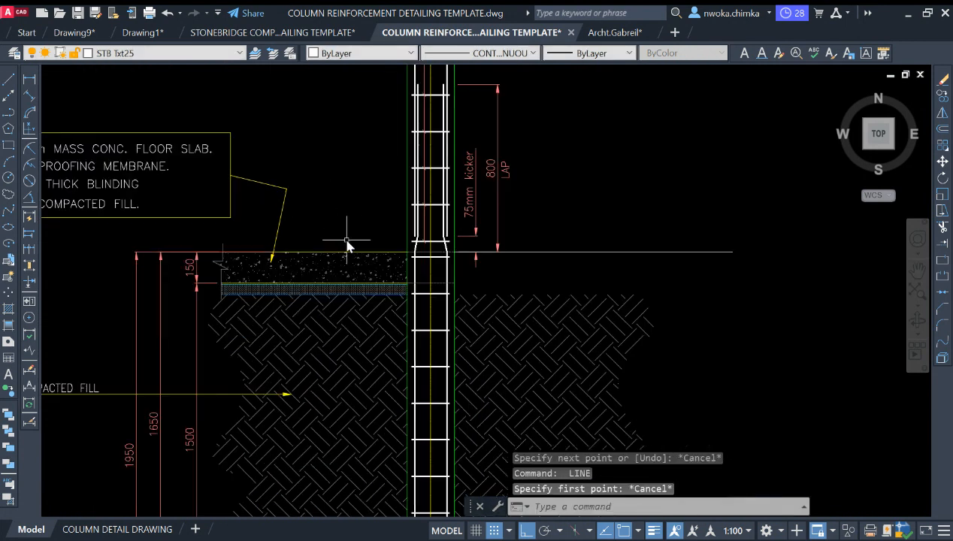
{"action": "scroll", "coordinate": [568, 238], "scroll_direction": "down", "scroll_amount": 3}
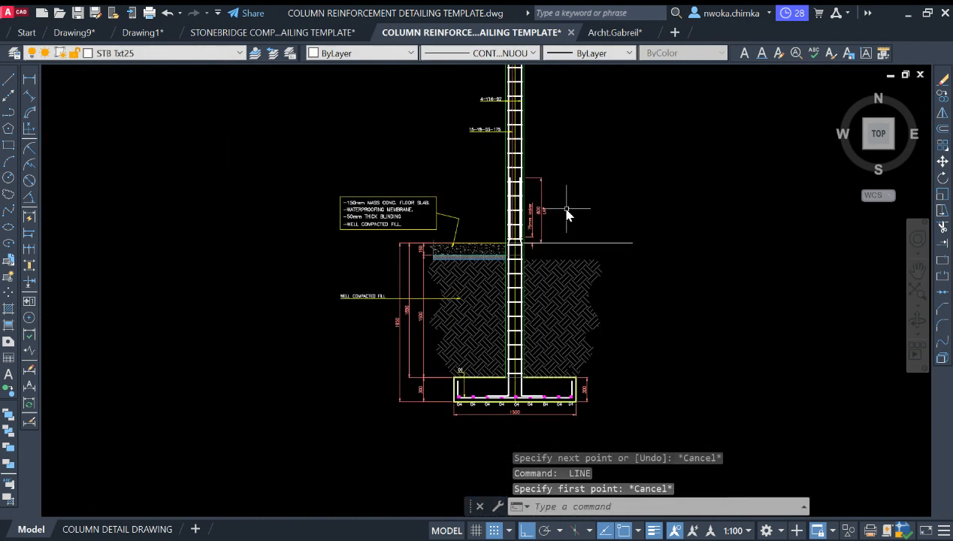
{"action": "scroll", "coordinate": [583, 230], "scroll_direction": "down", "scroll_amount": 1}
{"action": "scroll", "coordinate": [579, 239], "scroll_direction": "up", "scroll_amount": 3}
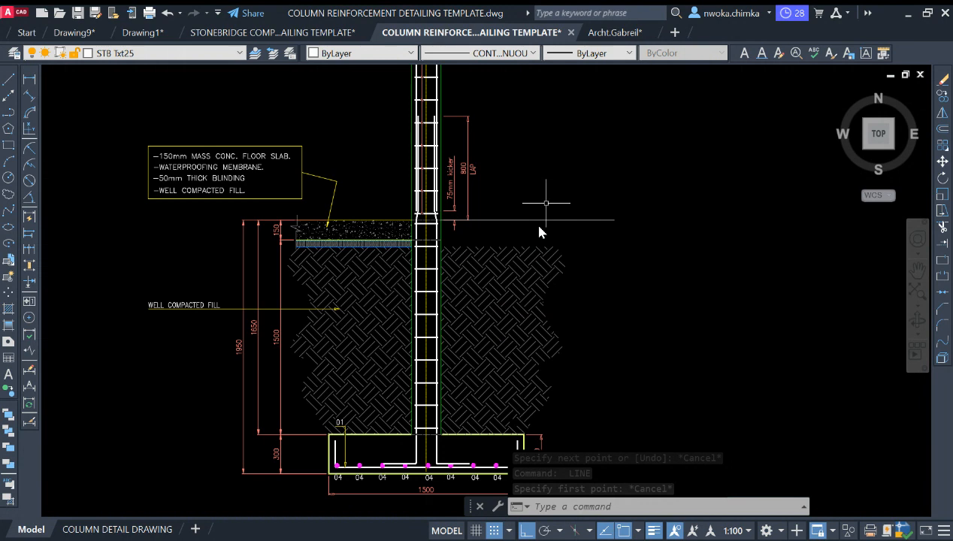
{"action": "scroll", "coordinate": [539, 227], "scroll_direction": "down", "scroll_amount": 2}
{"action": "scroll", "coordinate": [602, 215], "scroll_direction": "up", "scroll_amount": 4}
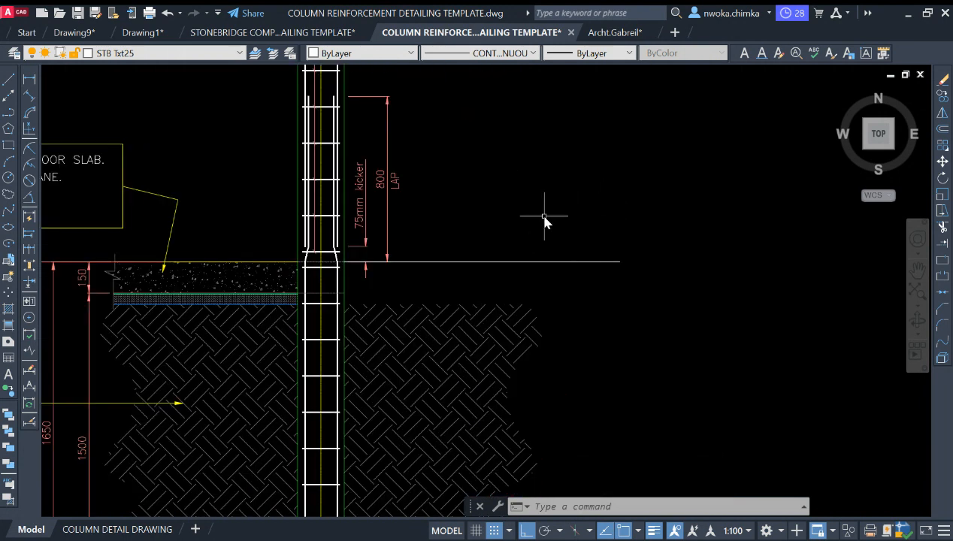
{"action": "scroll", "coordinate": [553, 237], "scroll_direction": "down", "scroll_amount": 1}
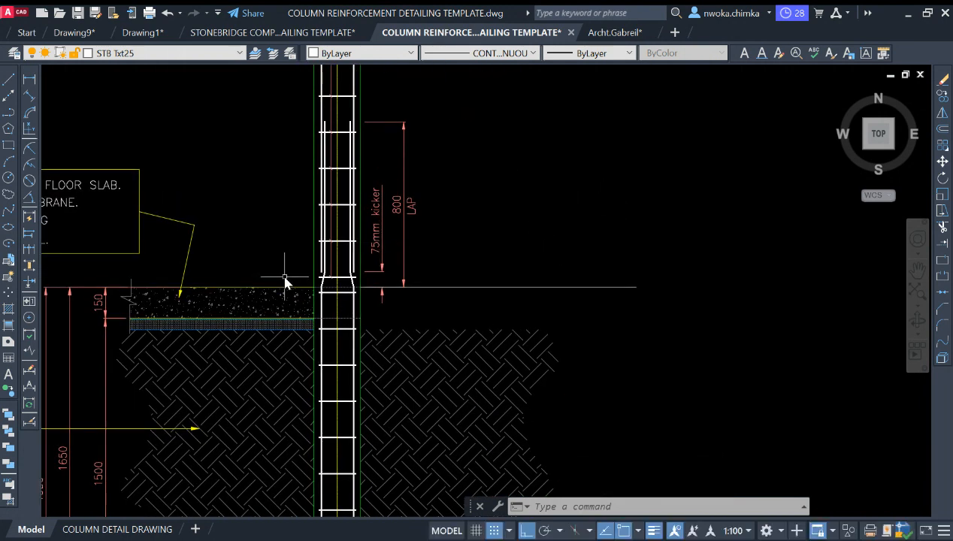
{"action": "scroll", "coordinate": [285, 289], "scroll_direction": "up", "scroll_amount": 2}
{"action": "key", "text": "Escape"}
{"action": "key", "text": "Escape"}
{"action": "scroll", "coordinate": [560, 230], "scroll_direction": "down", "scroll_amount": 1}
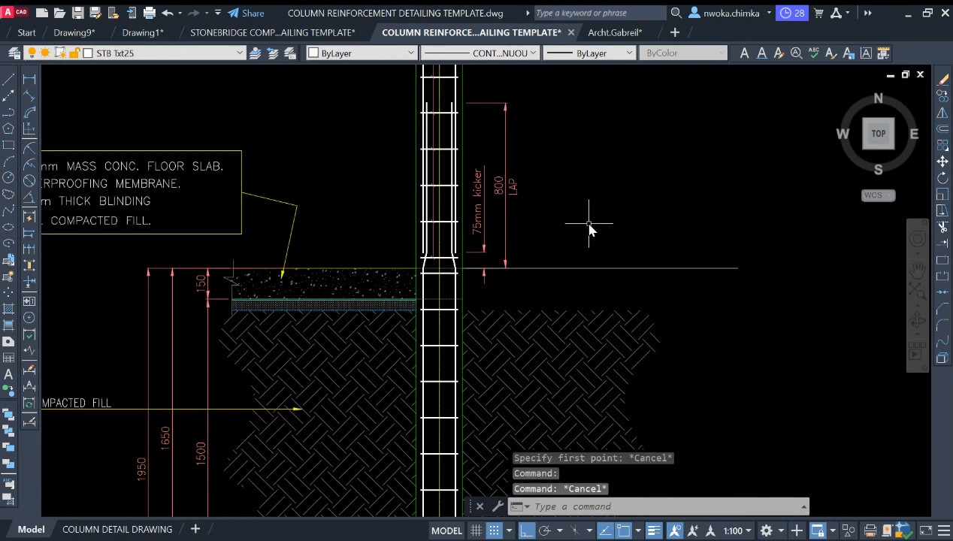
{"action": "scroll", "coordinate": [557, 256], "scroll_direction": "up", "scroll_amount": 2}
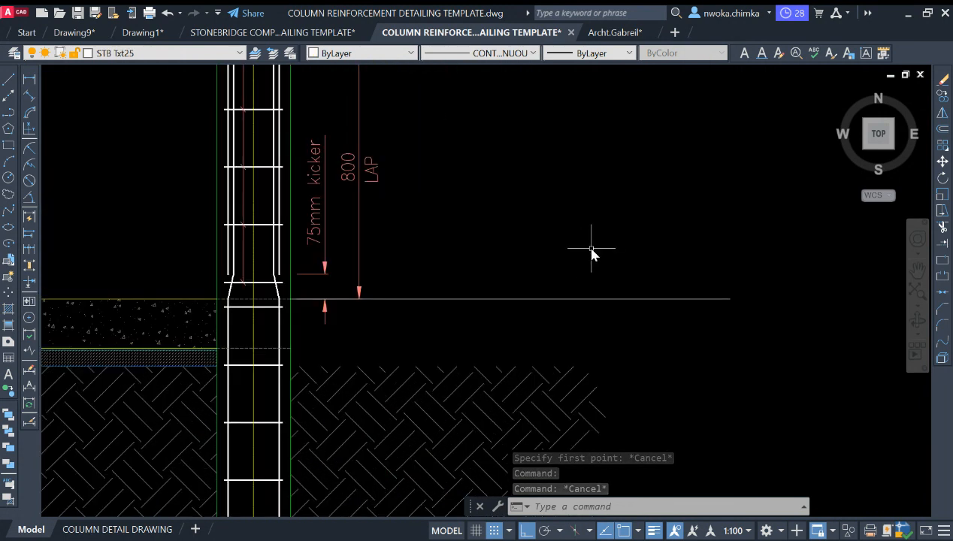
Copy the WELL COMPACTED FILL text from its leader to just above the horizontal level line on the column's right side
{"action": "scroll", "coordinate": [603, 249], "scroll_direction": "down", "scroll_amount": 3}
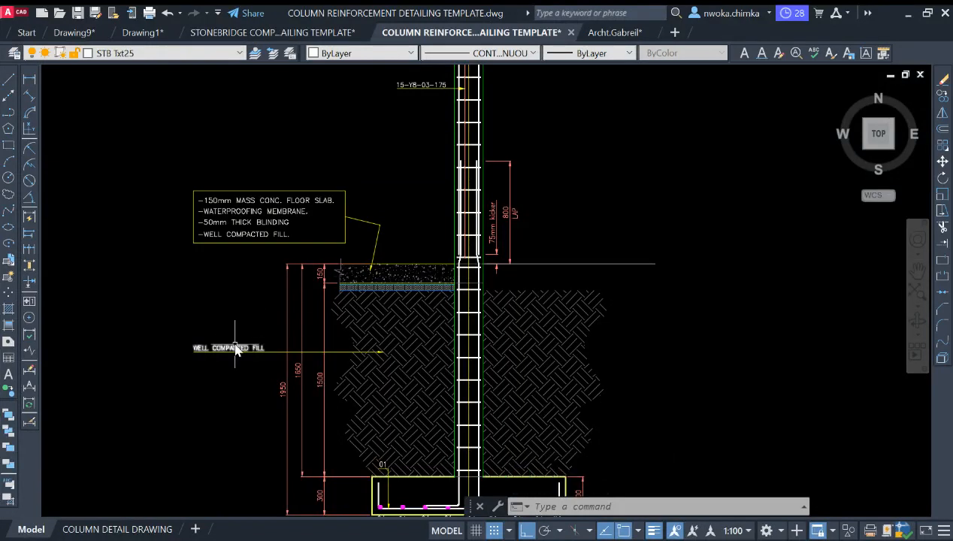
{"action": "key", "text": "Return"}
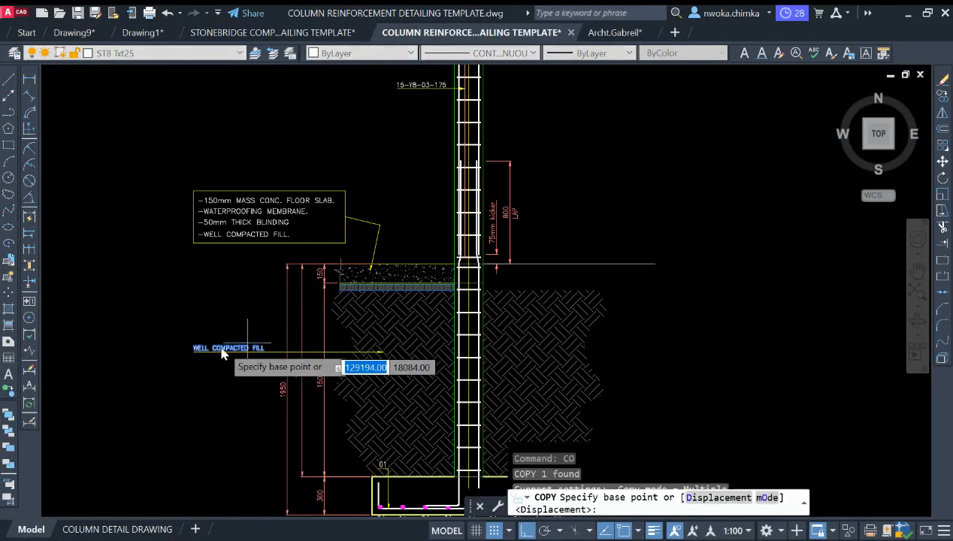
{"action": "scroll", "coordinate": [214, 351], "scroll_direction": "up", "scroll_amount": 2}
{"action": "left_click", "coordinate": [190, 349]}
{"action": "scroll", "coordinate": [190, 350], "scroll_direction": "down", "scroll_amount": 2}
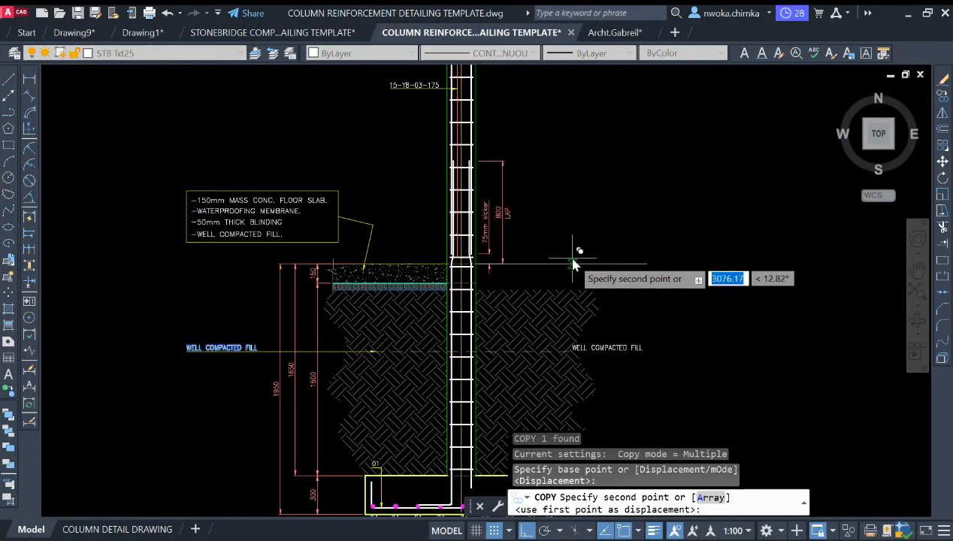
{"action": "left_click", "coordinate": [574, 260]}
{"action": "key", "text": "Escape"}
Replace the copied text above the slab-top level line with "T.O.C +390"
{"action": "scroll", "coordinate": [631, 255], "scroll_direction": "up", "scroll_amount": 5}
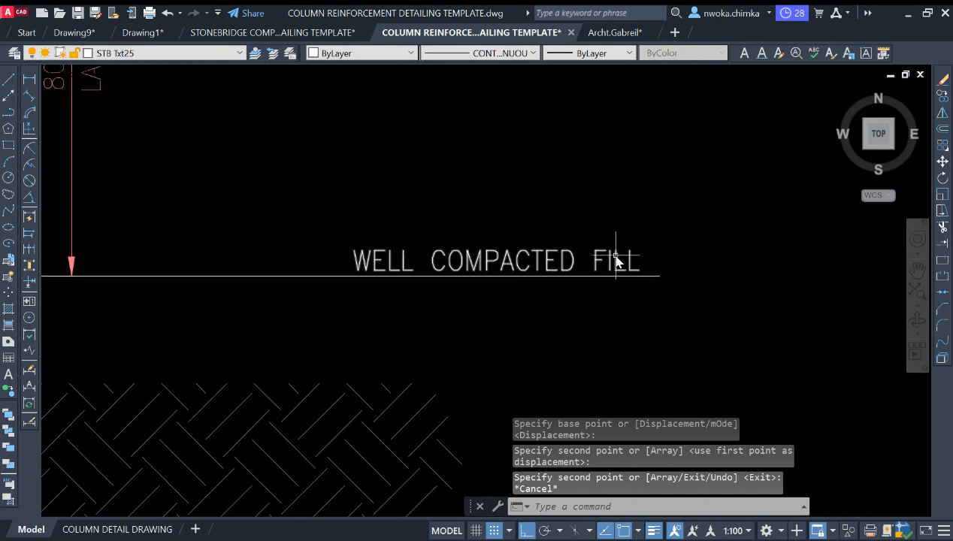
{"action": "double_click", "coordinate": [616, 259]}
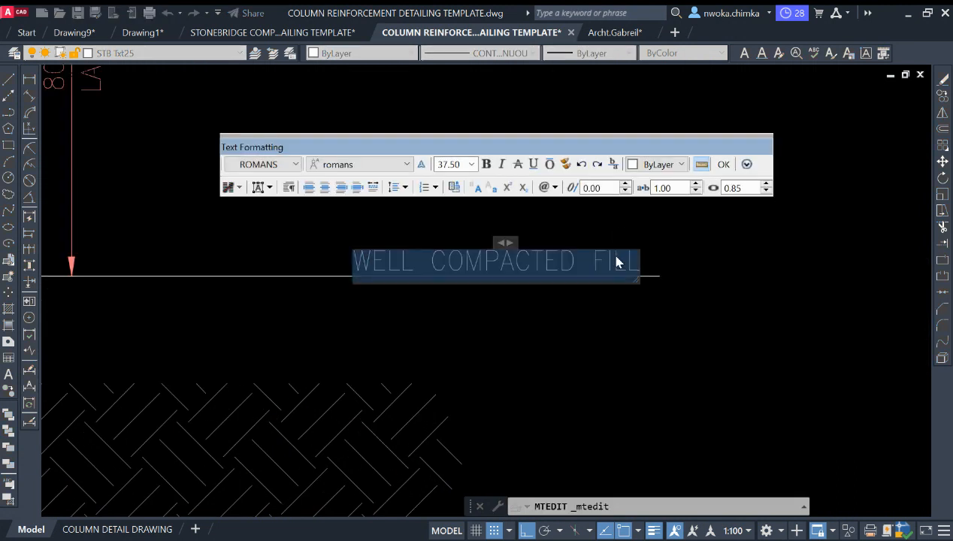
{"action": "key", "text": "BackSpace"}
{"action": "type", "text": "T."}
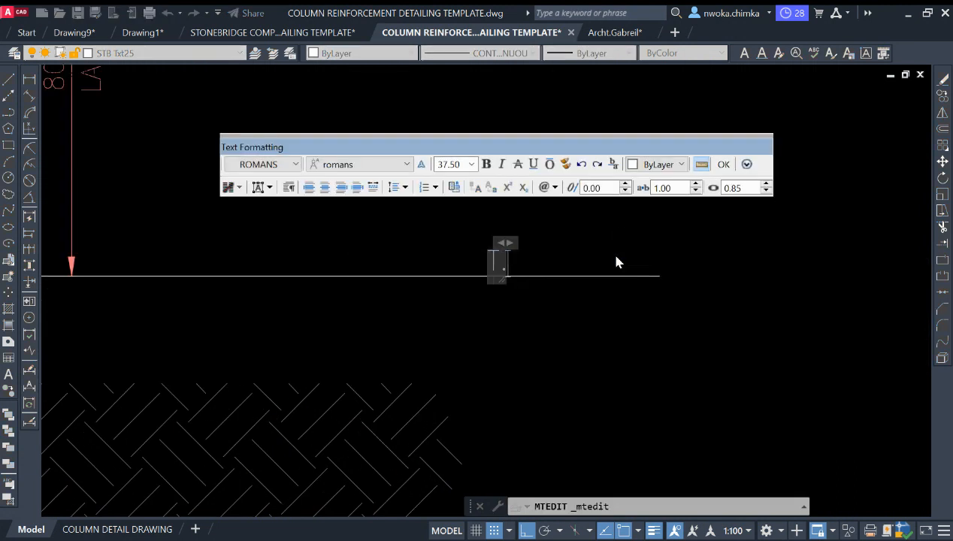
{"action": "type", "text": "O.C +390"}
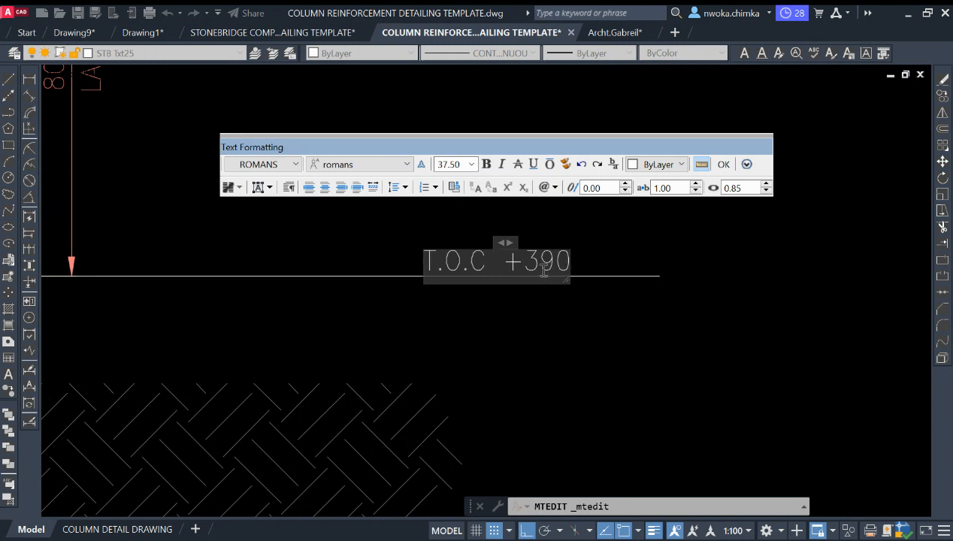
{"action": "key", "text": "Escape"}
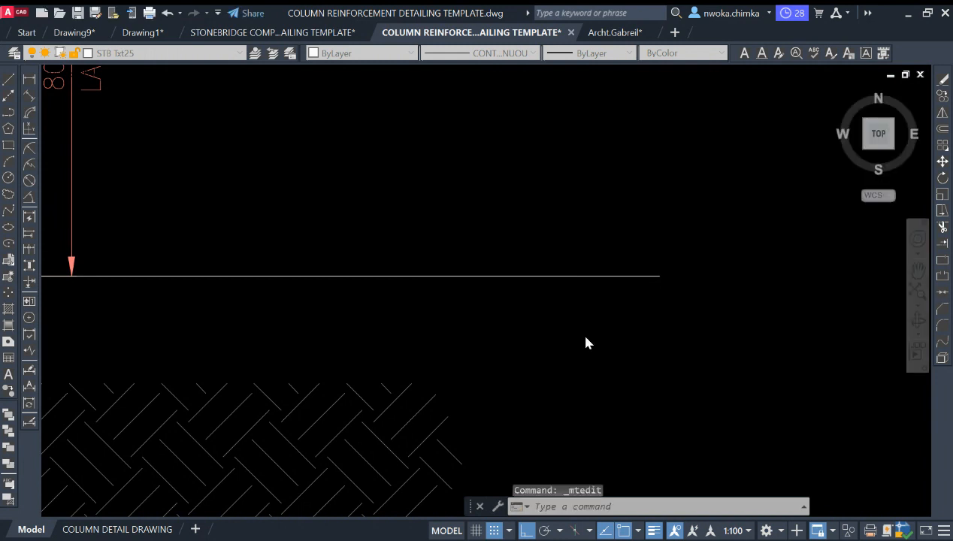
Move the T.O.C +390 label horizontally about 140 mm toward the outer end of its level line
{"action": "left_click", "coordinate": [608, 218]}
{"action": "left_click", "coordinate": [536, 263]}
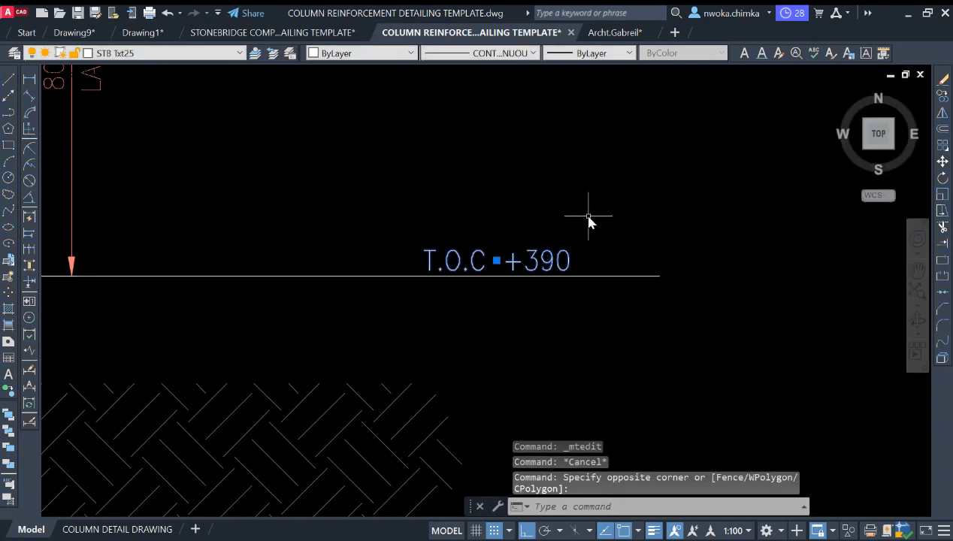
{"action": "type", "text": "m"}
{"action": "key", "text": "Return"}
{"action": "left_click", "coordinate": [574, 201]}
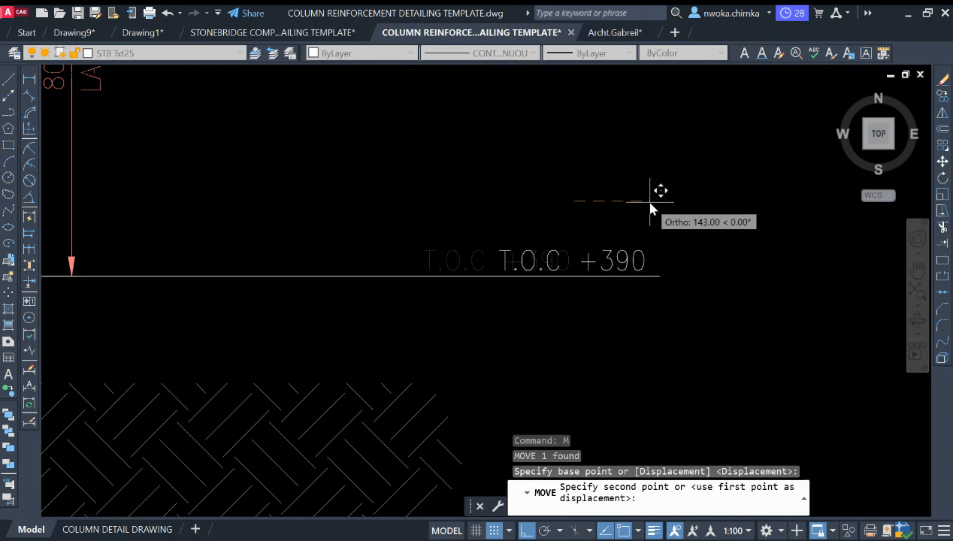
{"action": "left_click", "coordinate": [647, 199]}
{"action": "scroll", "coordinate": [621, 167], "scroll_direction": "down", "scroll_amount": 4}
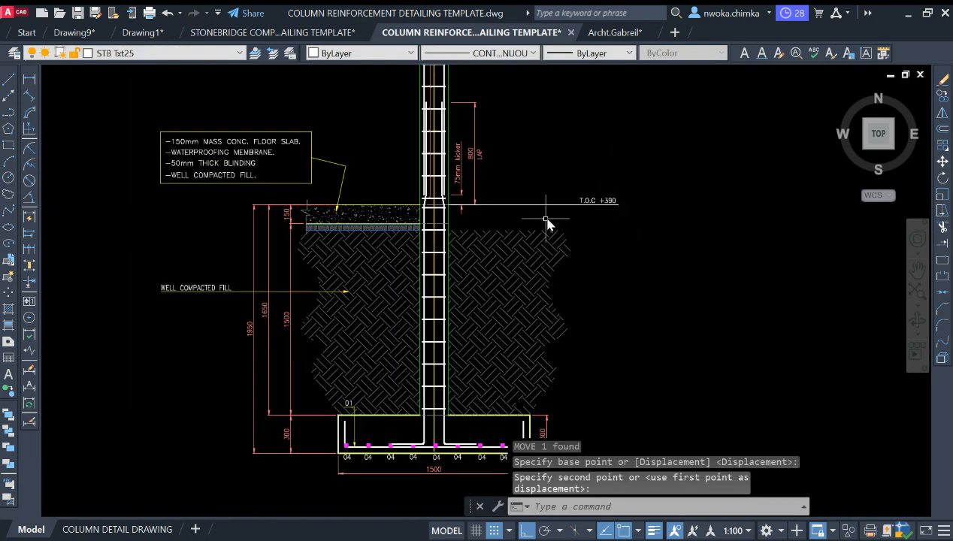
Copy the level line and its T.O.C label straight down to the floor slab's underside at the column's right face
{"action": "scroll", "coordinate": [549, 203], "scroll_direction": "up", "scroll_amount": 5}
{"action": "middle_click_drag", "start_coordinate": [600, 195], "coordinate": [592, 206]}
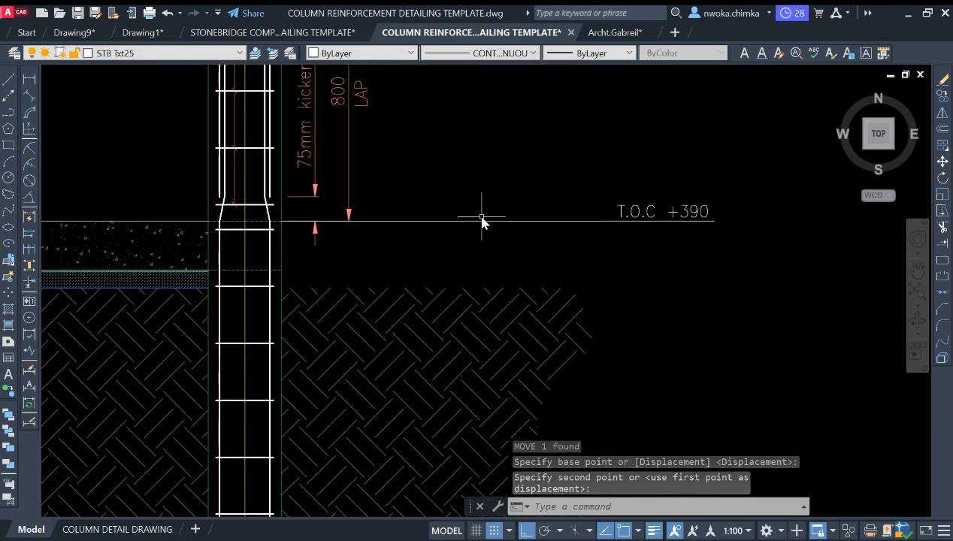
{"action": "left_click", "coordinate": [526, 209]}
{"action": "left_click", "coordinate": [521, 237]}
{"action": "left_click", "coordinate": [624, 213]}
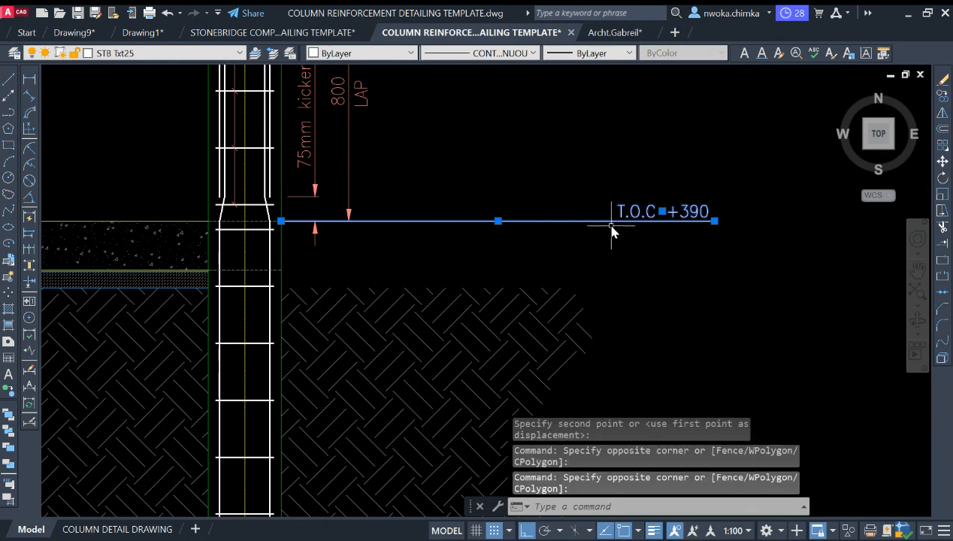
{"action": "type", "text": "o"}
{"action": "key", "text": "Return"}
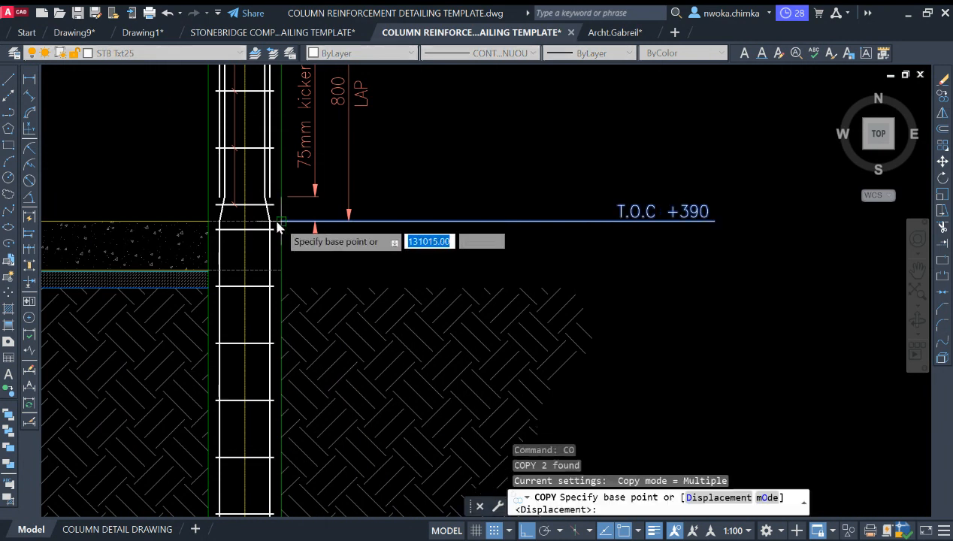
{"action": "left_click", "coordinate": [281, 222]}
{"action": "left_click", "coordinate": [287, 269]}
{"action": "key", "text": "Escape"}
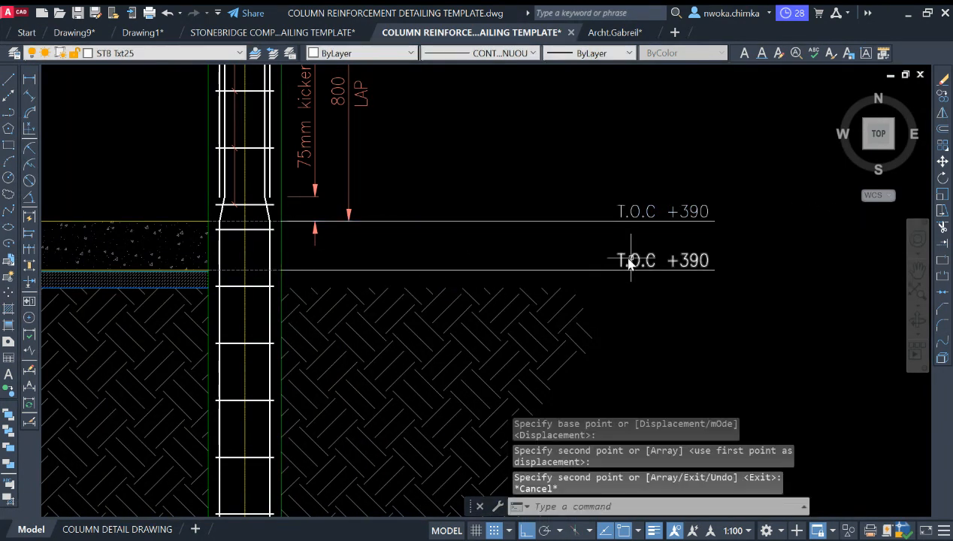
Change the copied label on the lower level line to "F.G.L +0.0"
{"action": "scroll", "coordinate": [642, 261], "scroll_direction": "up", "scroll_amount": 2}
{"action": "double_click", "coordinate": [643, 262]}
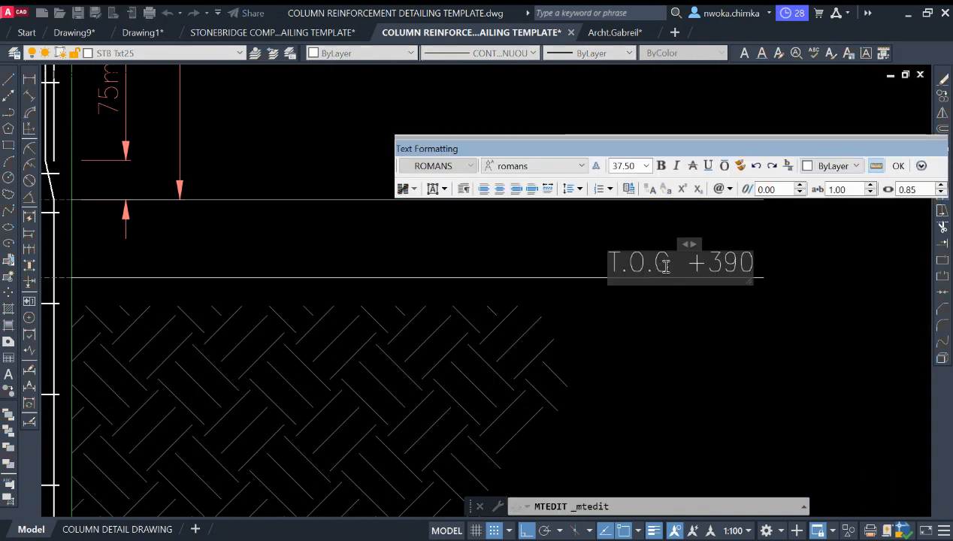
{"action": "left_click_drag", "start_coordinate": [667, 263], "coordinate": [624, 265]}
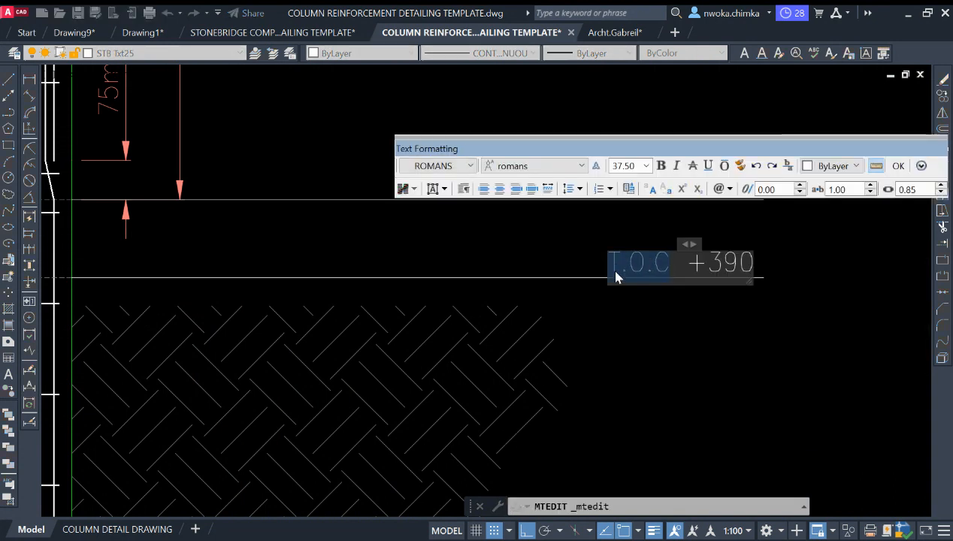
{"action": "type", "text": "F.G.L"}
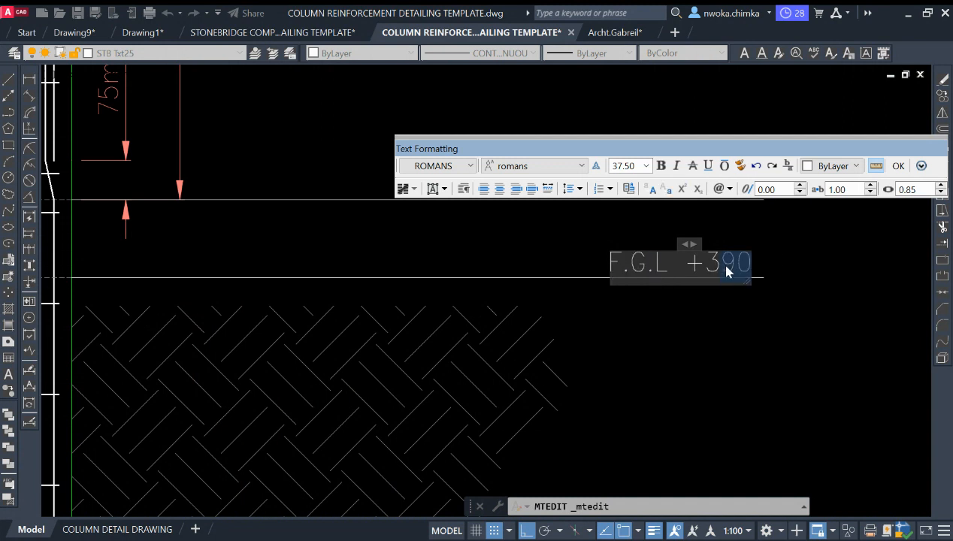
{"action": "left_click_drag", "start_coordinate": [705, 265], "coordinate": [752, 256]}
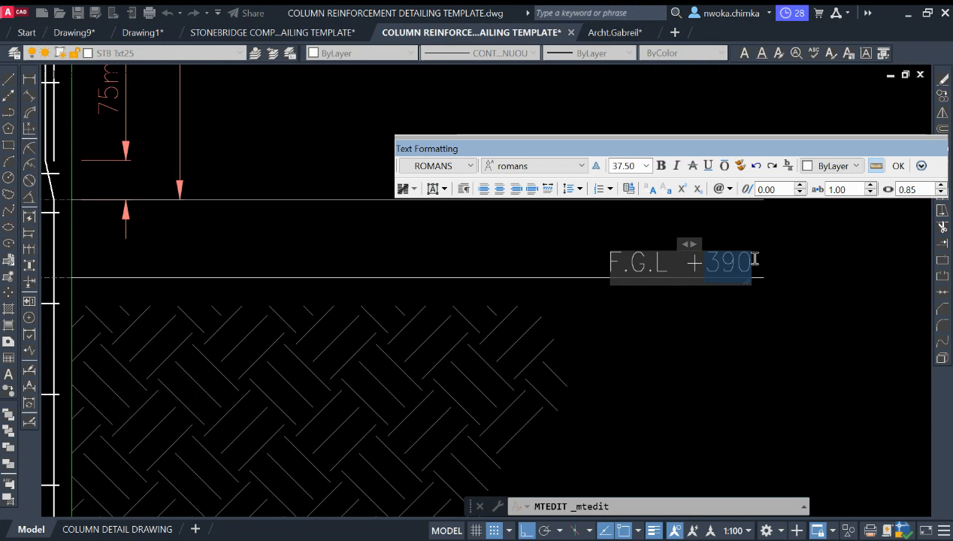
{"action": "type", "text": "0"}
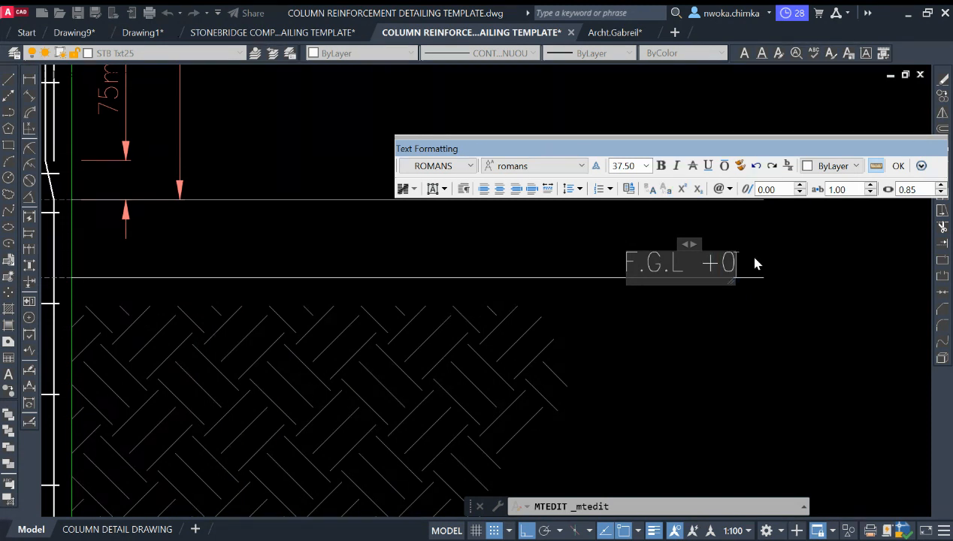
{"action": "type", "text": ".0"}
{"action": "left_click", "coordinate": [785, 277]}
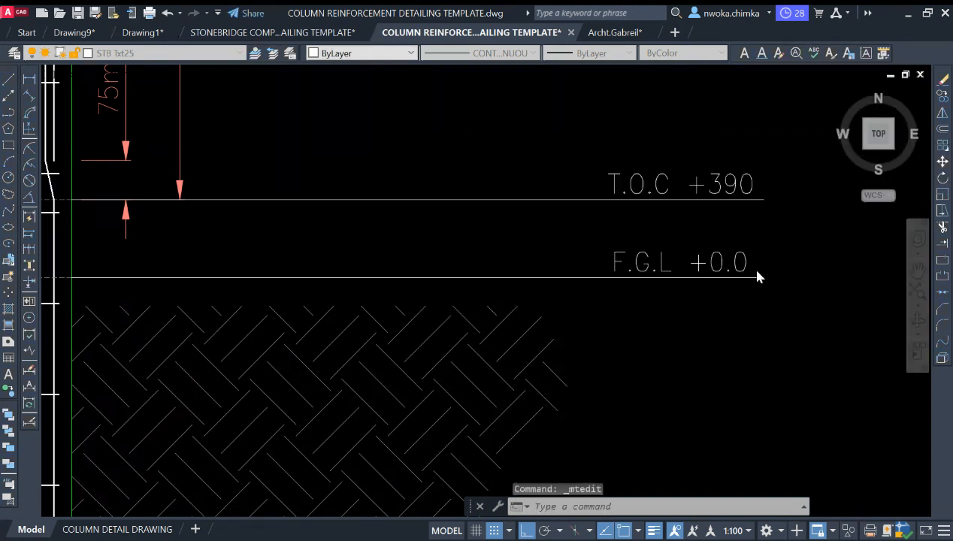
Move the F.G.L +0.0 label slightly outward so it sits at the end of its level line
{"action": "left_click", "coordinate": [707, 265]}
{"action": "type", "text": "m"}
{"action": "key", "text": "Return"}
{"action": "left_click", "coordinate": [758, 231]}
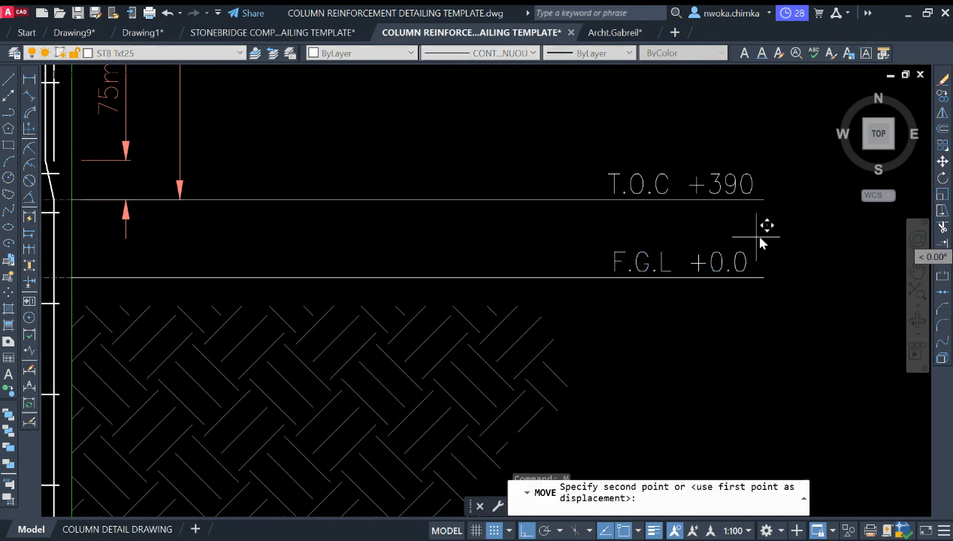
{"action": "scroll", "coordinate": [634, 259], "scroll_direction": "down", "scroll_amount": 4}
{"action": "scroll", "coordinate": [654, 237], "scroll_direction": "up", "scroll_amount": 3}
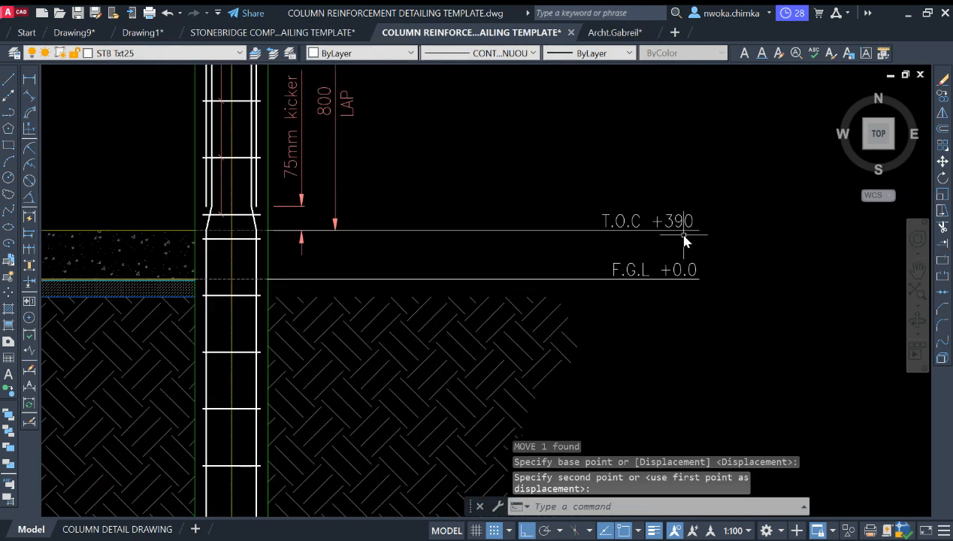
Move the T.O.C +390 label about 8 mm outward to line up with the end of the F.G.L label
{"action": "scroll", "coordinate": [696, 256], "scroll_direction": "up", "scroll_amount": 4}
{"action": "left_click", "coordinate": [720, 209]}
{"action": "left_click", "coordinate": [669, 206]}
{"action": "type", "text": "m"}
{"action": "key", "text": "Return"}
{"action": "left_click", "coordinate": [675, 150]}
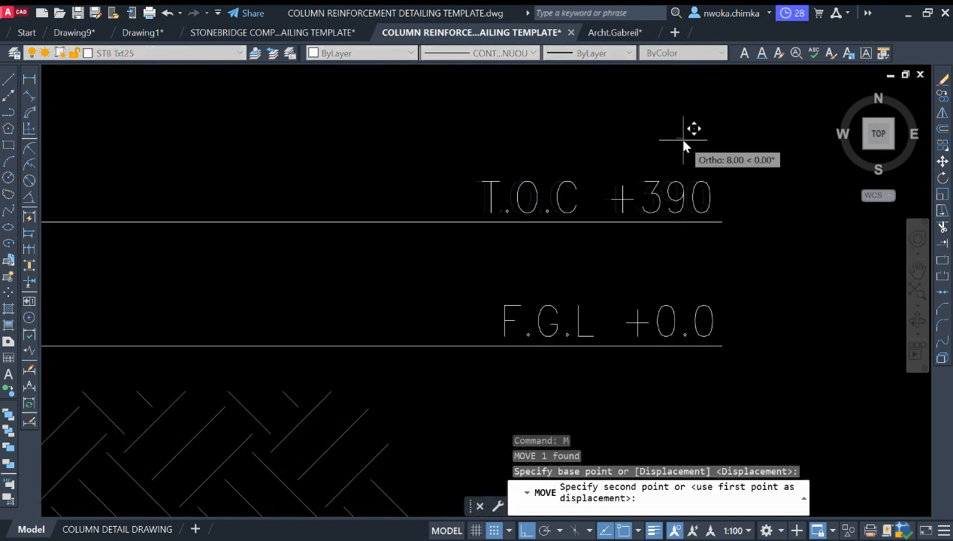
{"action": "scroll", "coordinate": [639, 226], "scroll_direction": "down", "scroll_amount": 3}
Shorten the upper extension lines of the two outer vertical dimensions back to the floor slab's break line
{"action": "middle_click_drag", "start_coordinate": [583, 242], "coordinate": [671, 244]}
{"action": "middle_click_drag", "start_coordinate": [73, 248], "coordinate": [269, 270]}
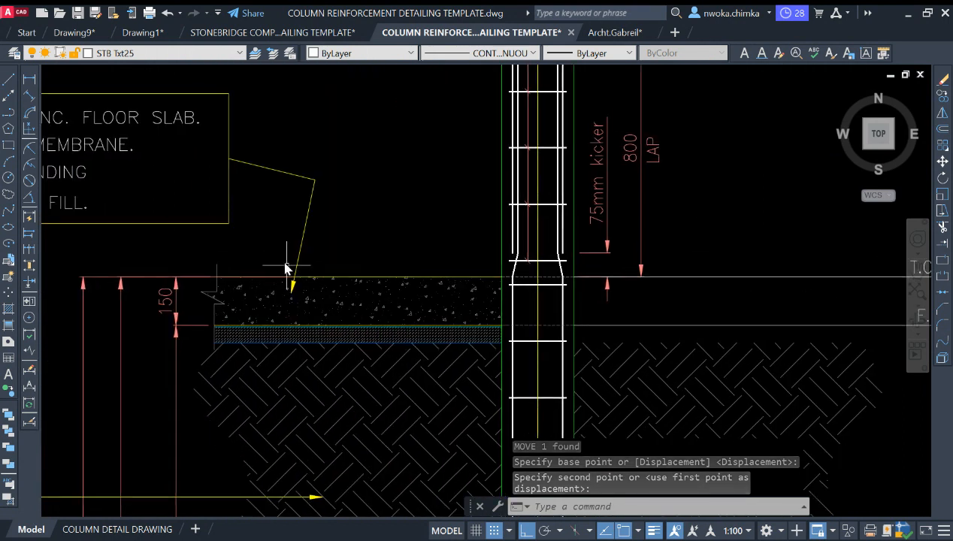
{"action": "scroll", "coordinate": [287, 266], "scroll_direction": "up", "scroll_amount": 2}
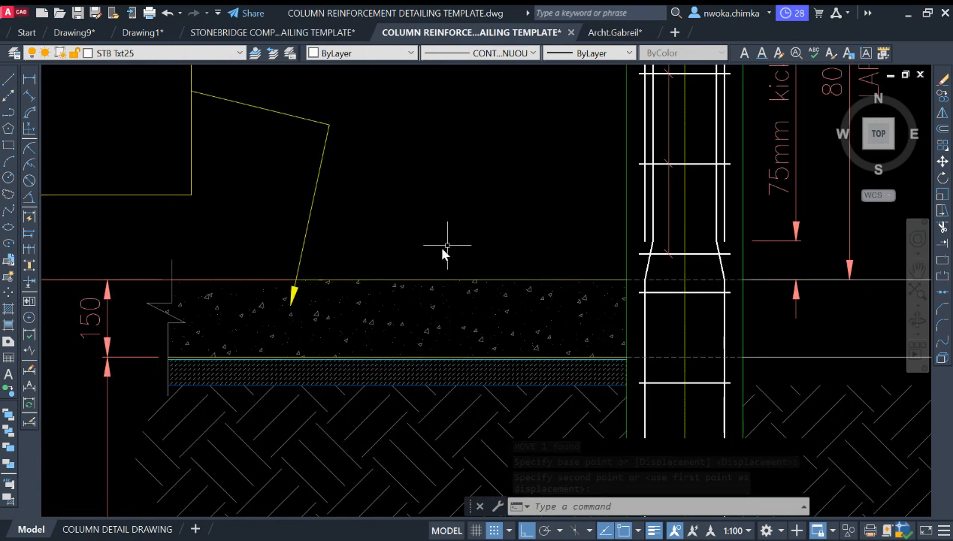
{"action": "middle_click_drag", "start_coordinate": [469, 251], "coordinate": [602, 237]}
{"action": "left_click", "coordinate": [202, 266]}
{"action": "left_click", "coordinate": [387, 268]}
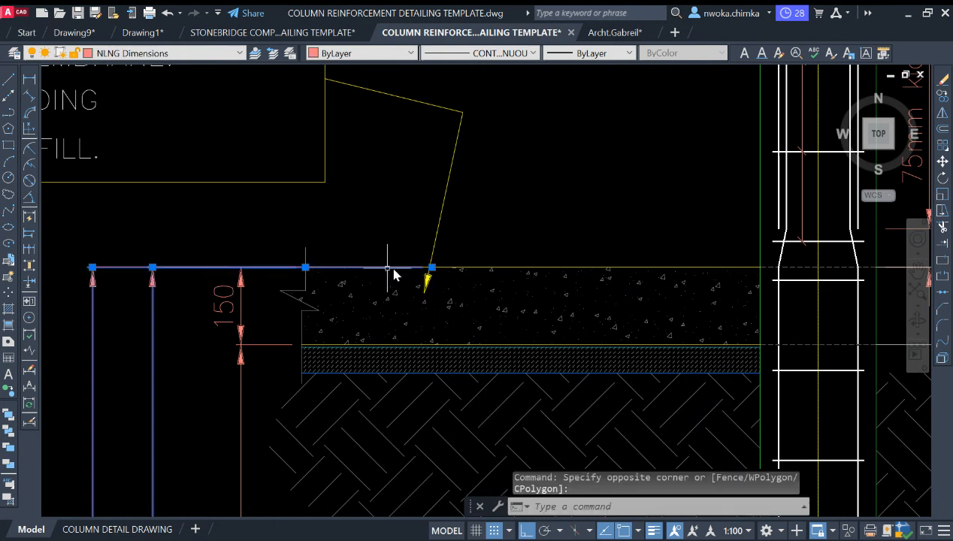
{"action": "left_click", "coordinate": [431, 268]}
{"action": "left_click", "coordinate": [308, 266]}
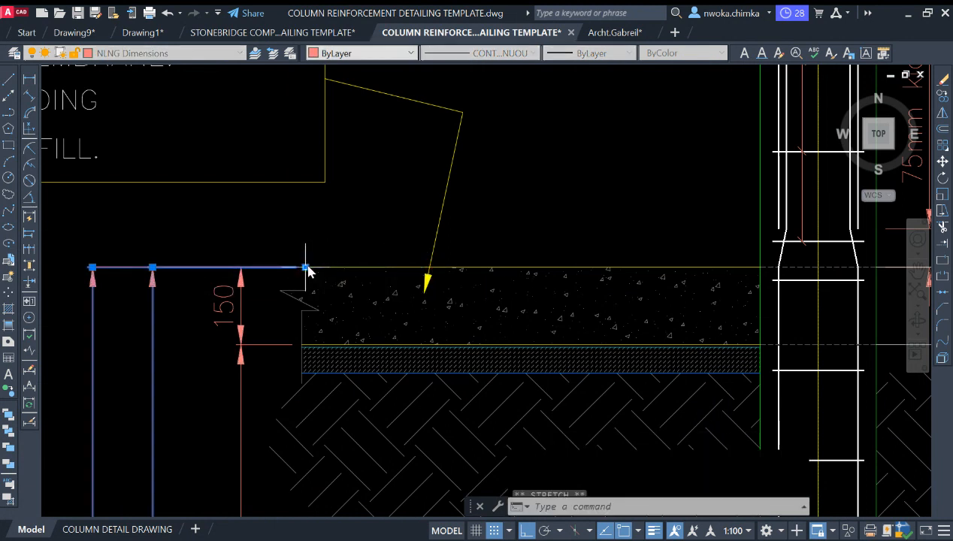
{"action": "key", "text": "Escape"}
Calculate 450-390 with the quick calculator, and close it
{"action": "scroll", "coordinate": [344, 255], "scroll_direction": "down", "scroll_amount": 3}
{"action": "middle_click_drag", "start_coordinate": [426, 239], "coordinate": [377, 261]}
{"action": "scroll", "coordinate": [732, 265], "scroll_direction": "up", "scroll_amount": 2}
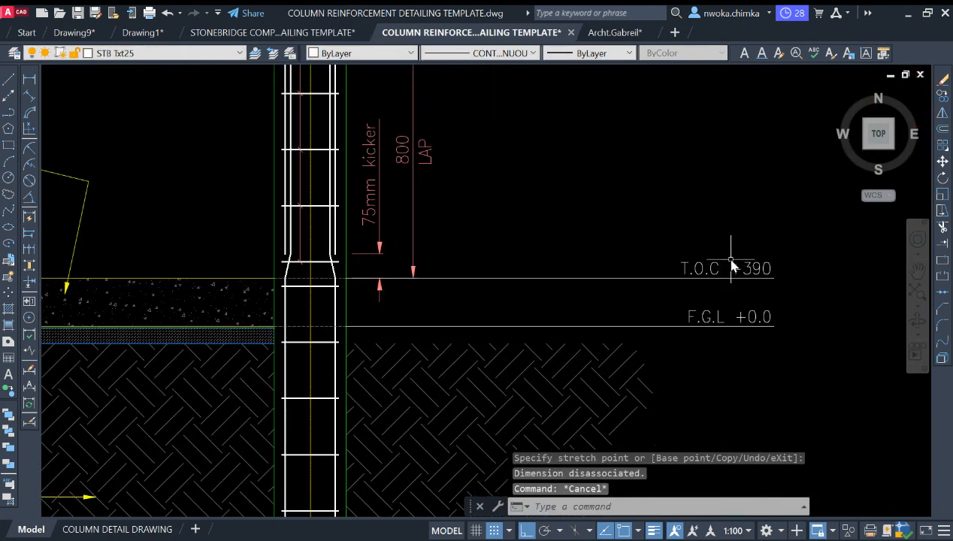
{"action": "middle_click_drag", "start_coordinate": [728, 273], "coordinate": [744, 268]}
{"action": "type", "text": "A"}
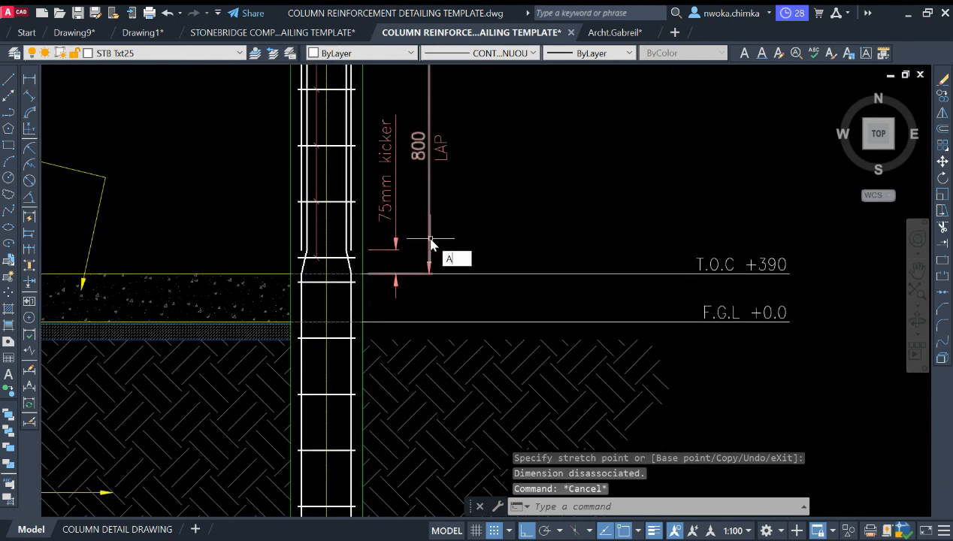
{"action": "key", "text": "Escape"}
{"action": "type", "text": "Q"}
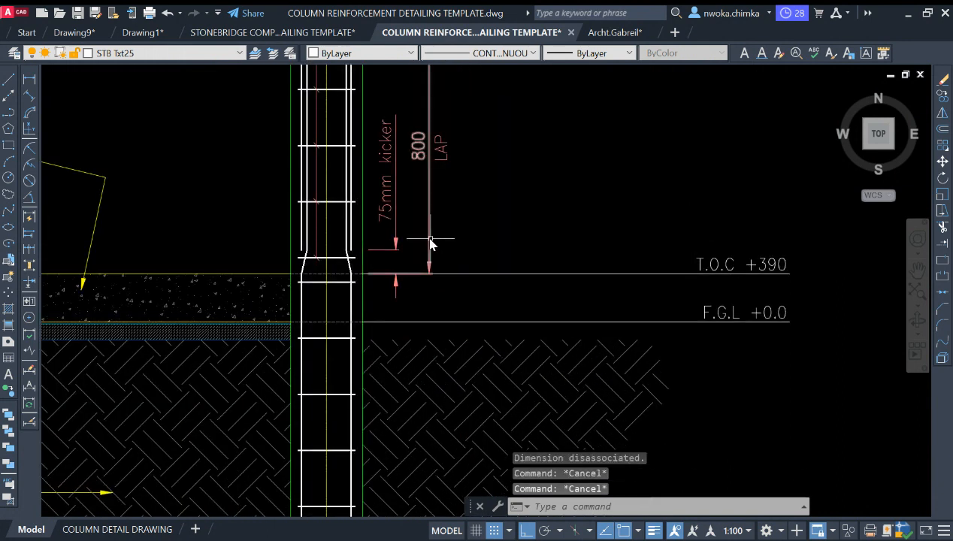
{"action": "type", "text": "C"}
{"action": "key", "text": "Return"}
{"action": "left_click", "coordinate": [96, 239]}
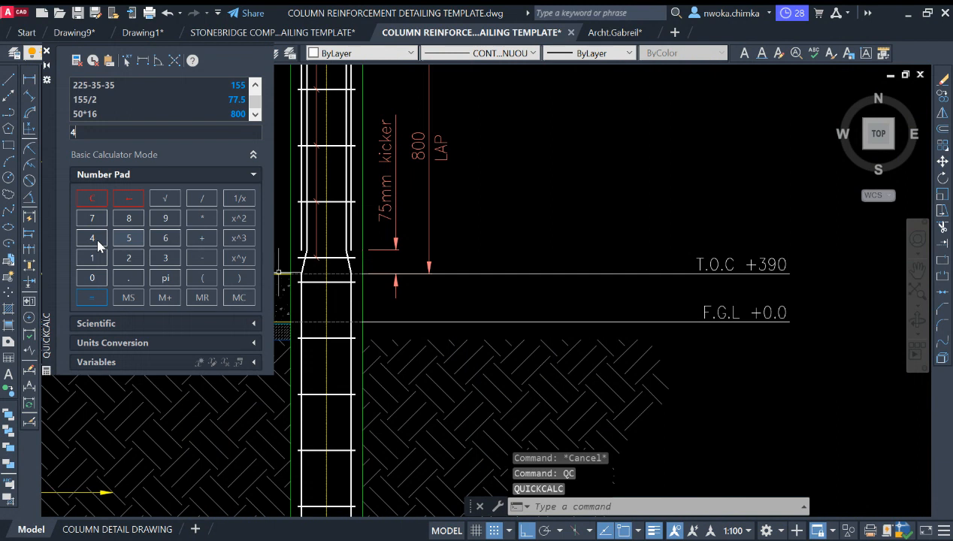
{"action": "left_click", "coordinate": [199, 257]}
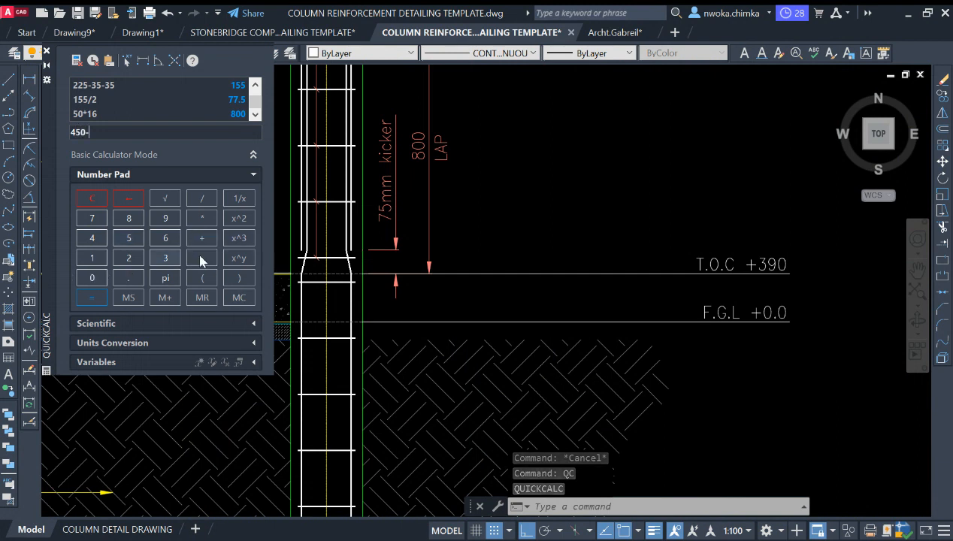
{"action": "left_click", "coordinate": [165, 257]}
{"action": "left_click", "coordinate": [160, 219]}
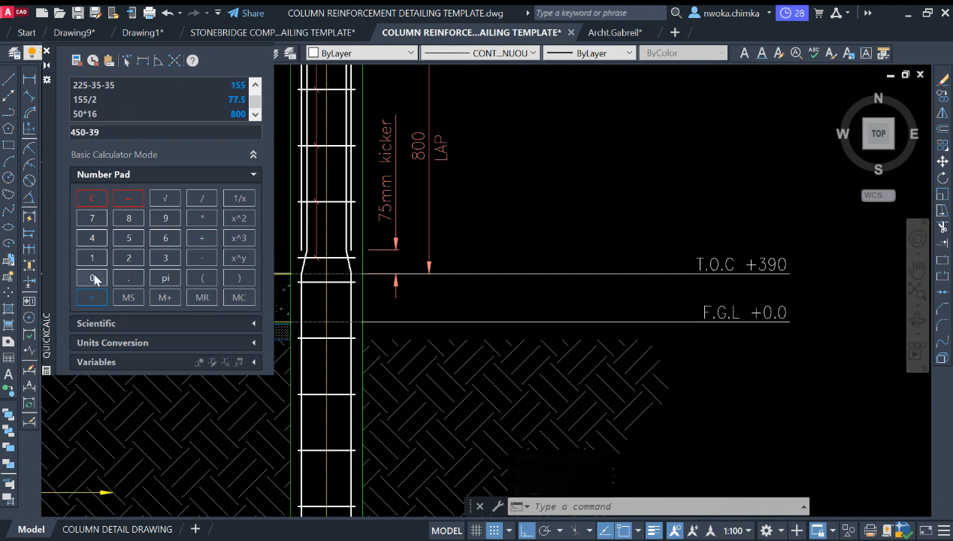
{"action": "left_click", "coordinate": [93, 298]}
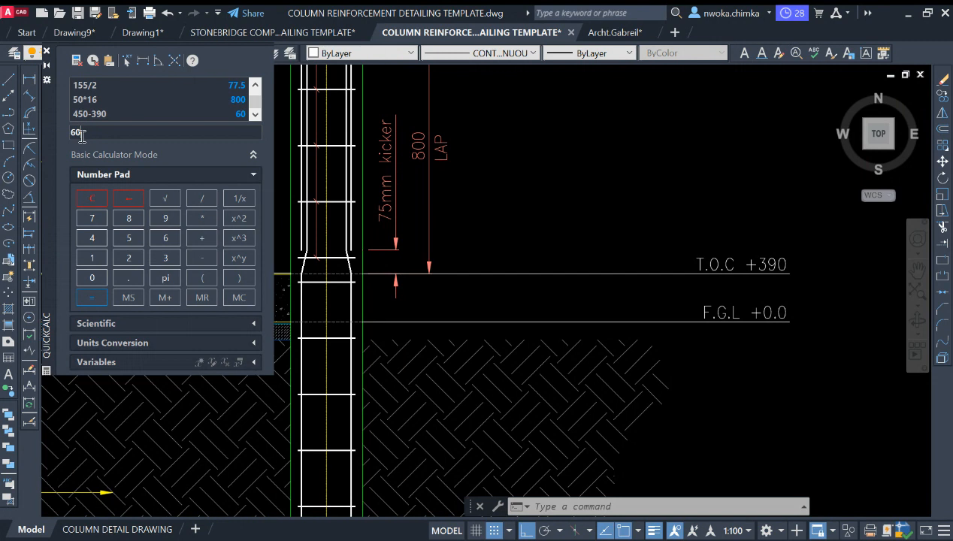
{"action": "left_click", "coordinate": [46, 51]}
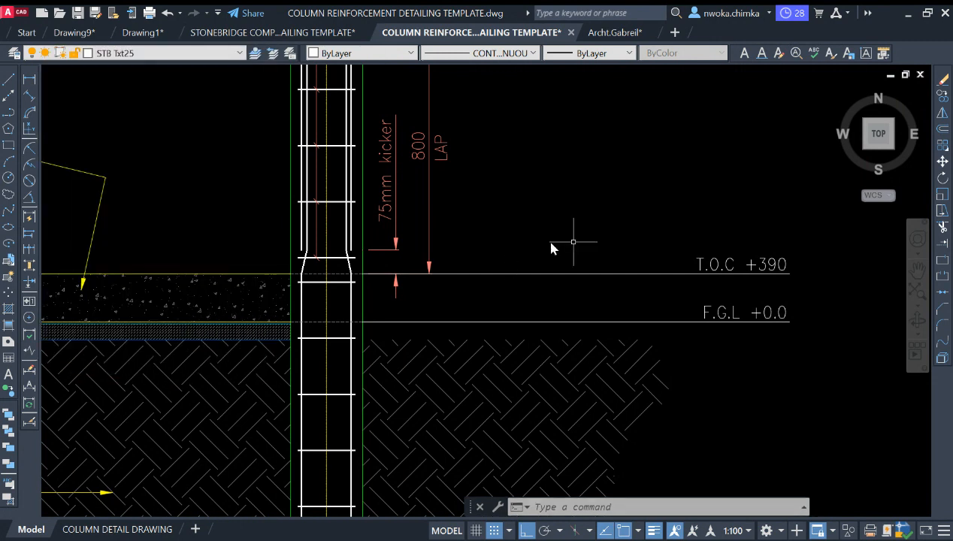
Offset the floor slab's top line 60 mm upward
{"action": "scroll", "coordinate": [519, 256], "scroll_direction": "down", "scroll_amount": 2}
{"action": "type", "text": "o"}
{"action": "key", "text": "Return"}
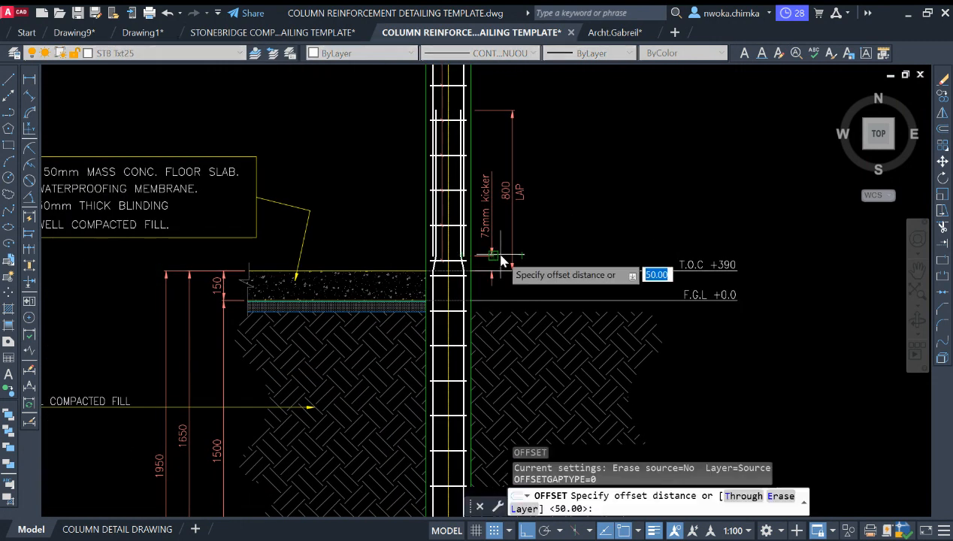
{"action": "type", "text": "60"}
{"action": "key", "text": "Return"}
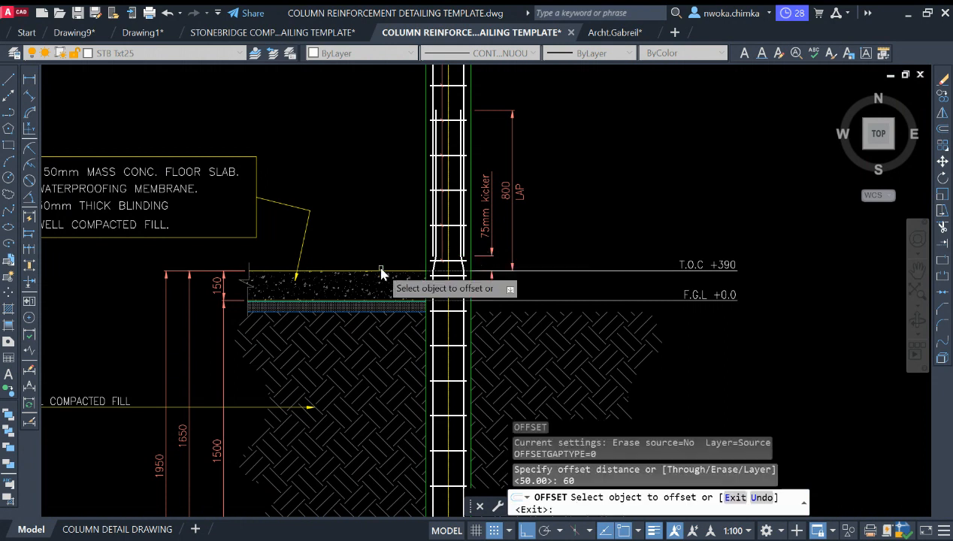
{"action": "left_click", "coordinate": [383, 271]}
{"action": "left_click", "coordinate": [388, 251]}
{"action": "key", "text": "Escape"}
Stretch the upper end of the slab's break line to slightly above the offset line
{"action": "scroll", "coordinate": [294, 266], "scroll_direction": "up", "scroll_amount": 3}
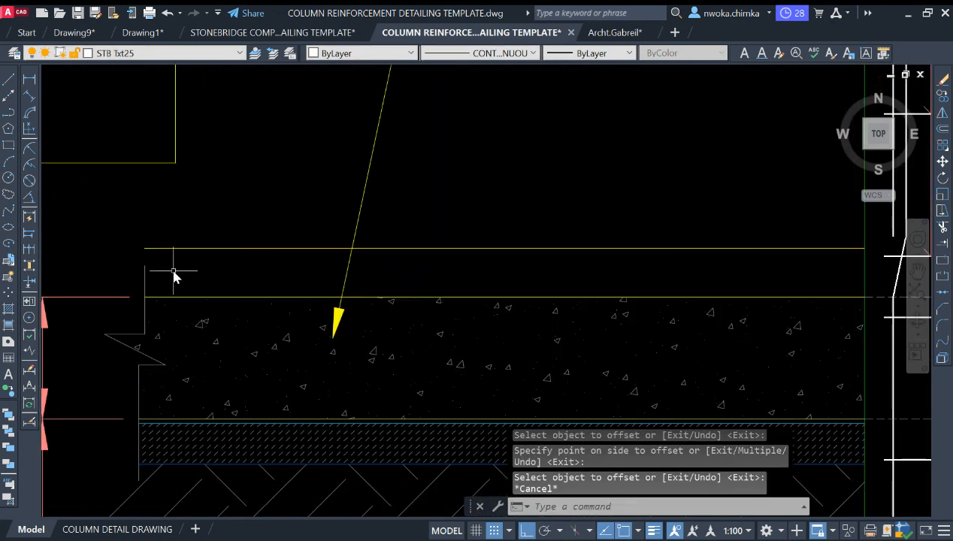
{"action": "left_click", "coordinate": [173, 271]}
{"action": "left_click", "coordinate": [126, 267]}
{"action": "left_click", "coordinate": [144, 266]}
{"action": "left_click", "coordinate": [145, 226]}
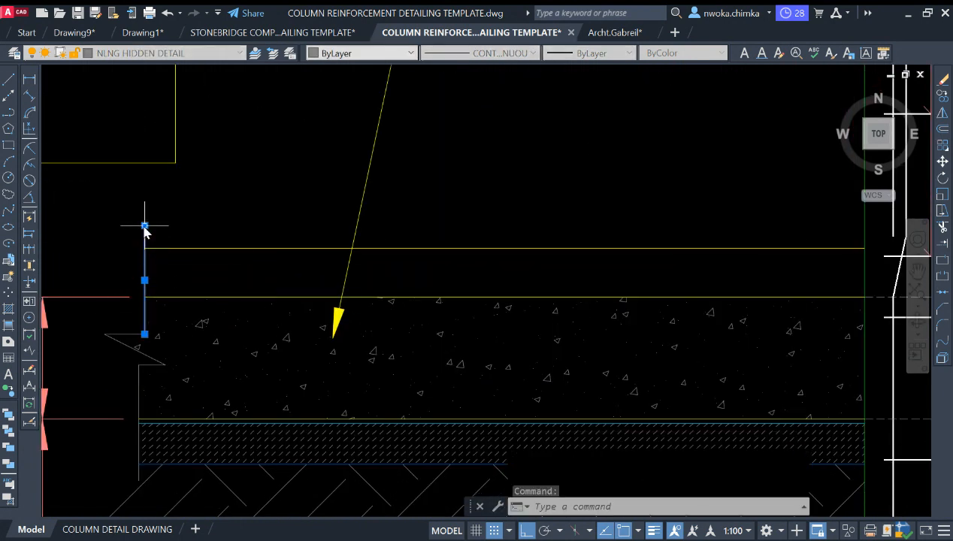
{"action": "key", "text": "Escape"}
Put the offset line above the slab on the Utilities layer and give it a dashed linetype
{"action": "scroll", "coordinate": [187, 256], "scroll_direction": "down", "scroll_amount": 3}
{"action": "middle_click_drag", "start_coordinate": [418, 241], "coordinate": [348, 243]}
{"action": "scroll", "coordinate": [374, 255], "scroll_direction": "up", "scroll_amount": 5}
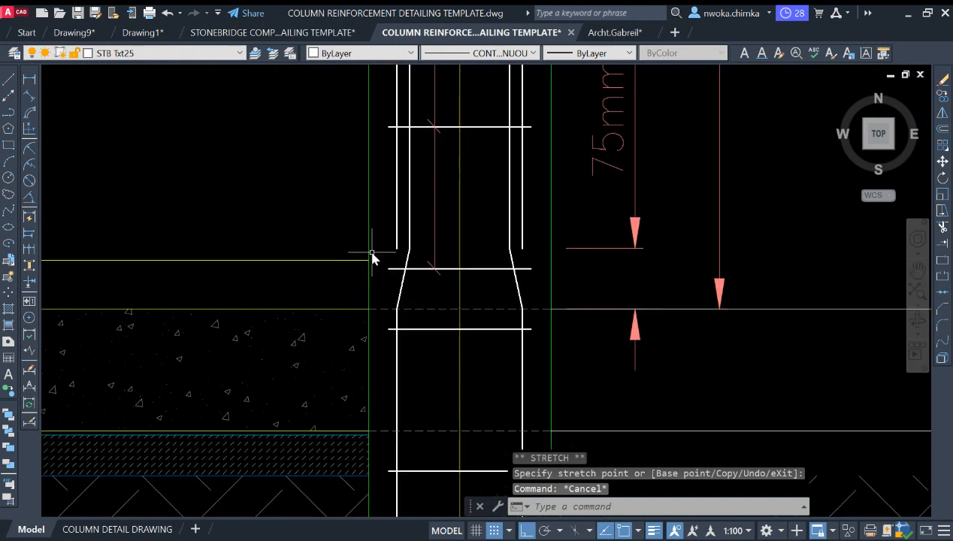
{"action": "left_click", "coordinate": [412, 230]}
{"action": "left_click", "coordinate": [370, 283]}
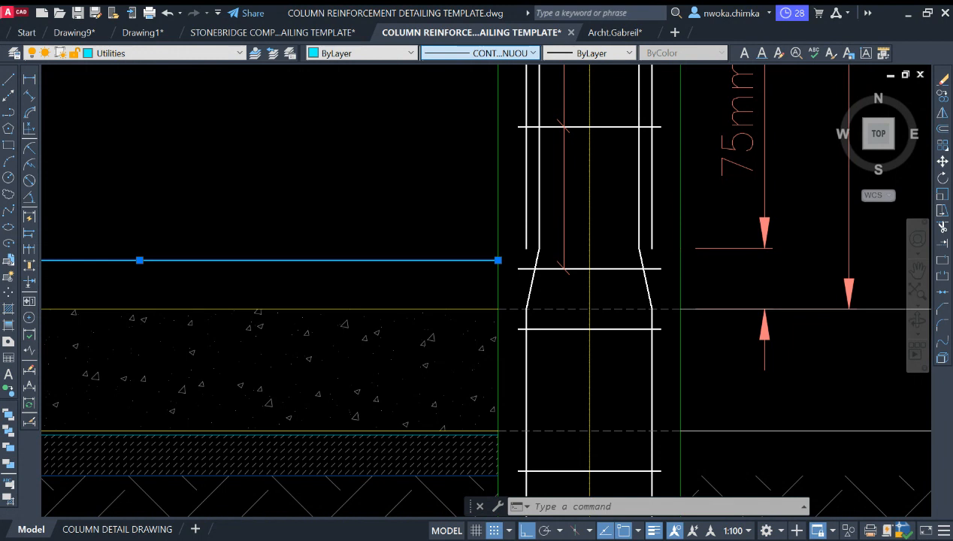
{"action": "left_click", "coordinate": [474, 99]}
{"action": "key", "text": "Escape"}
Copy the hidden line across the column at the slab's top up to the level of the dashed line
{"action": "scroll", "coordinate": [383, 213], "scroll_direction": "down", "scroll_amount": 5}
{"action": "middle_click_drag", "start_coordinate": [479, 205], "coordinate": [435, 205]}
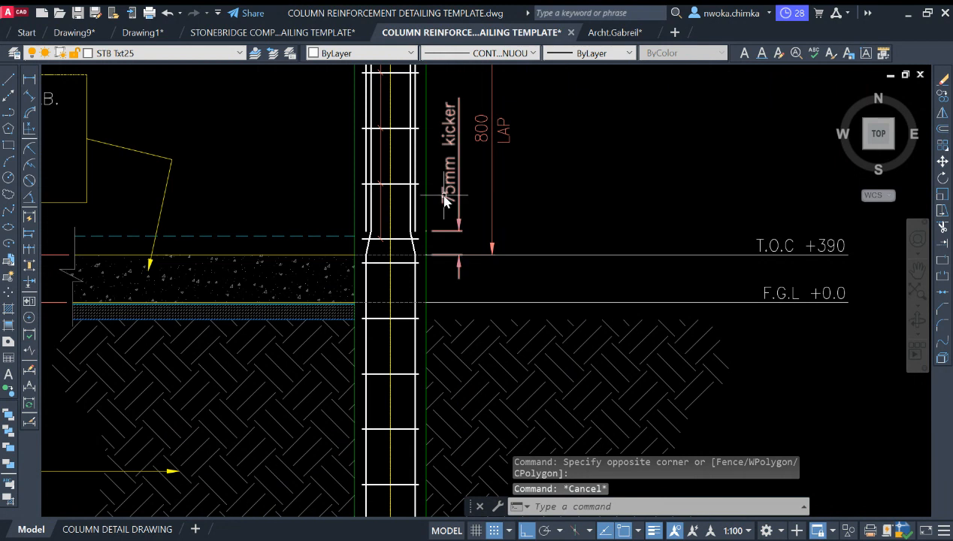
{"action": "scroll", "coordinate": [400, 248], "scroll_direction": "up", "scroll_amount": 2}
{"action": "left_click", "coordinate": [367, 263]}
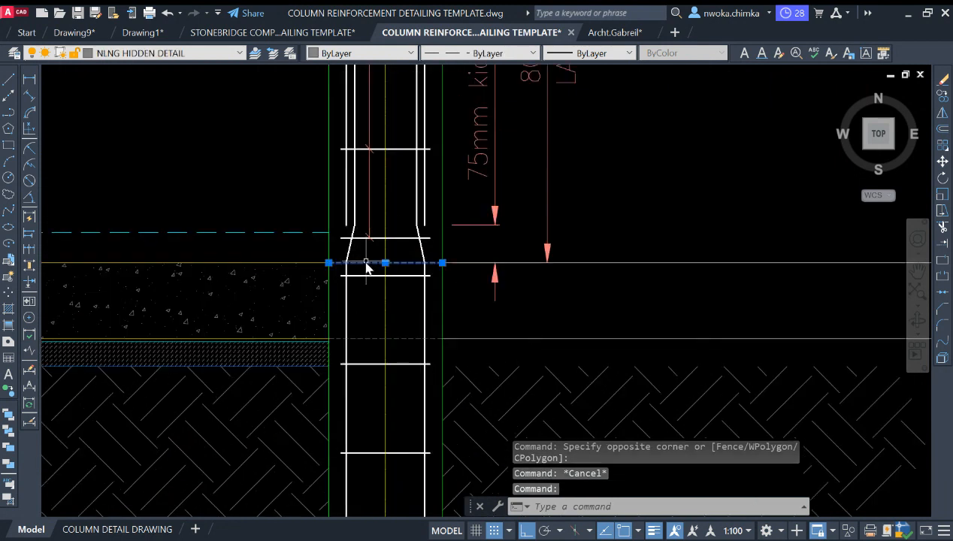
{"action": "type", "text": "o"}
{"action": "key", "text": "Return"}
{"action": "scroll", "coordinate": [351, 259], "scroll_direction": "up", "scroll_amount": 2}
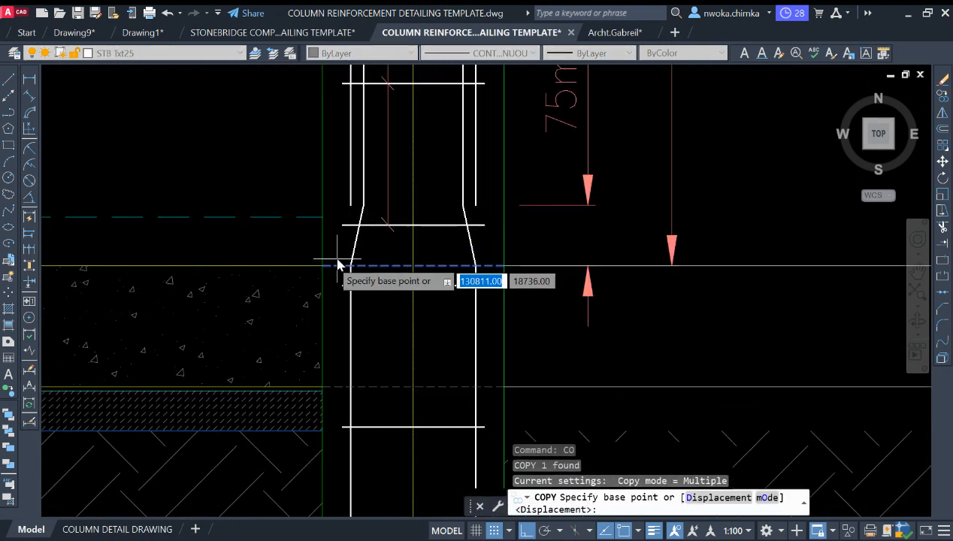
{"action": "left_click", "coordinate": [323, 266]}
{"action": "left_click", "coordinate": [324, 218]}
{"action": "key", "text": "Escape"}
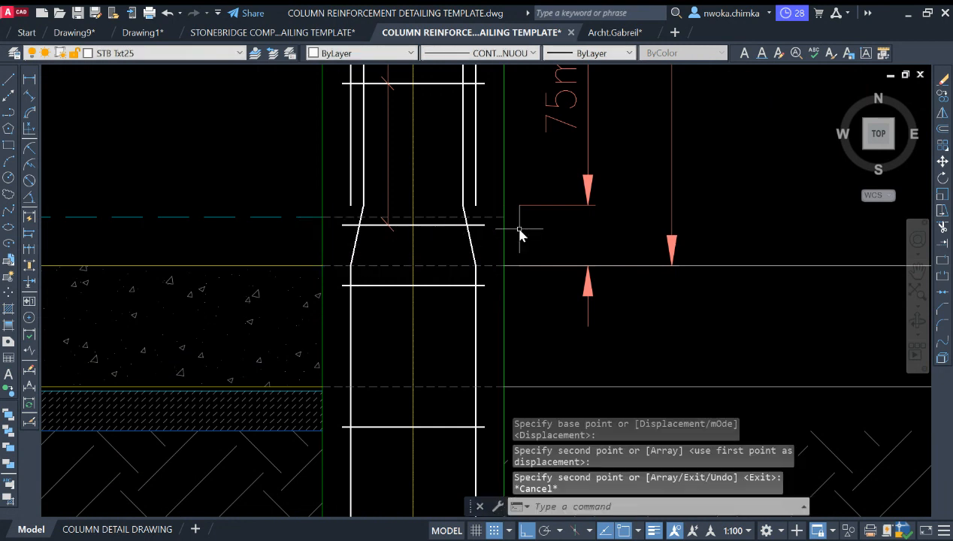
{"action": "scroll", "coordinate": [521, 222], "scroll_direction": "down", "scroll_amount": 2}
{"action": "middle_click_drag", "start_coordinate": [521, 222], "coordinate": [442, 242]}
{"action": "key", "text": "Return"}
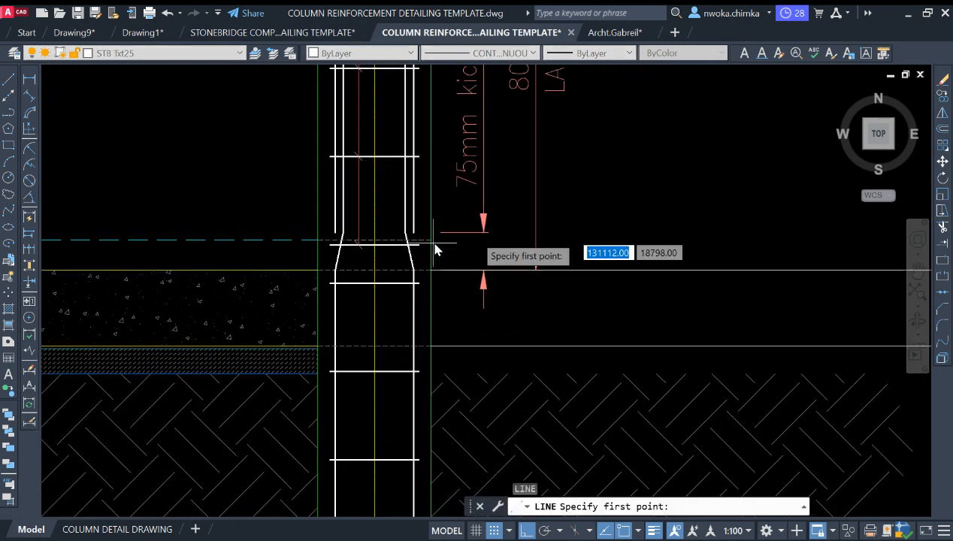
{"action": "key", "text": "Escape"}
Copy the T.O.C +390 level line and its label up to the dashed line's level at the column face
{"action": "scroll", "coordinate": [511, 220], "scroll_direction": "down", "scroll_amount": 2}
{"action": "middle_click_drag", "start_coordinate": [748, 222], "coordinate": [688, 237]}
{"action": "left_click", "coordinate": [758, 241]}
{"action": "left_click", "coordinate": [714, 273]}
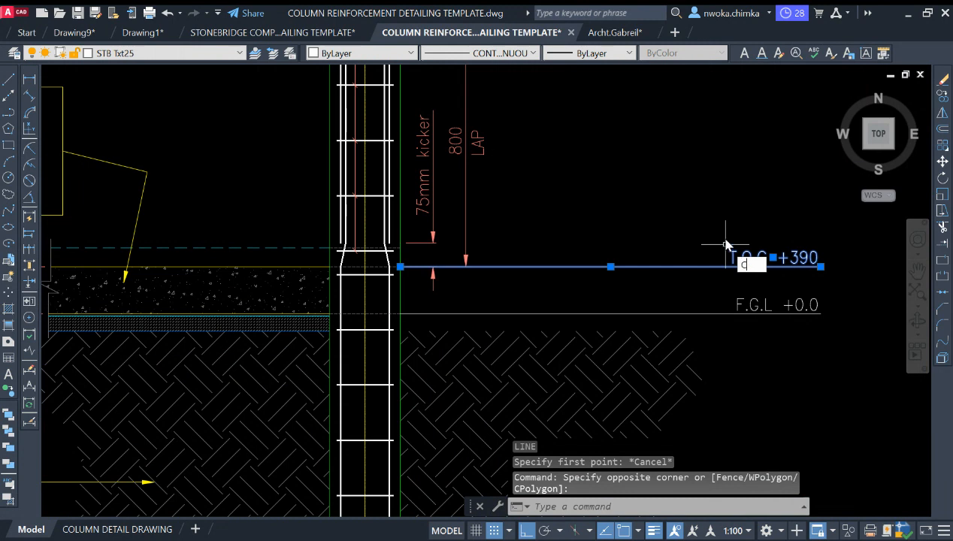
{"action": "type", "text": "co"}
{"action": "key", "text": "Return"}
{"action": "scroll", "coordinate": [451, 271], "scroll_direction": "up", "scroll_amount": 2}
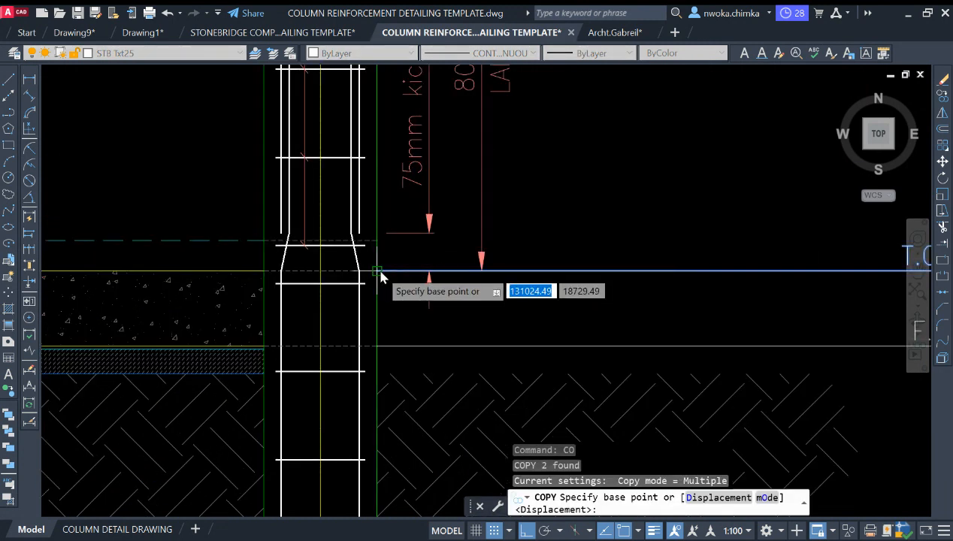
{"action": "left_click", "coordinate": [378, 269]}
{"action": "left_click", "coordinate": [525, 277]}
{"action": "key", "text": "Escape"}
{"action": "scroll", "coordinate": [596, 268], "scroll_direction": "down", "scroll_amount": 3}
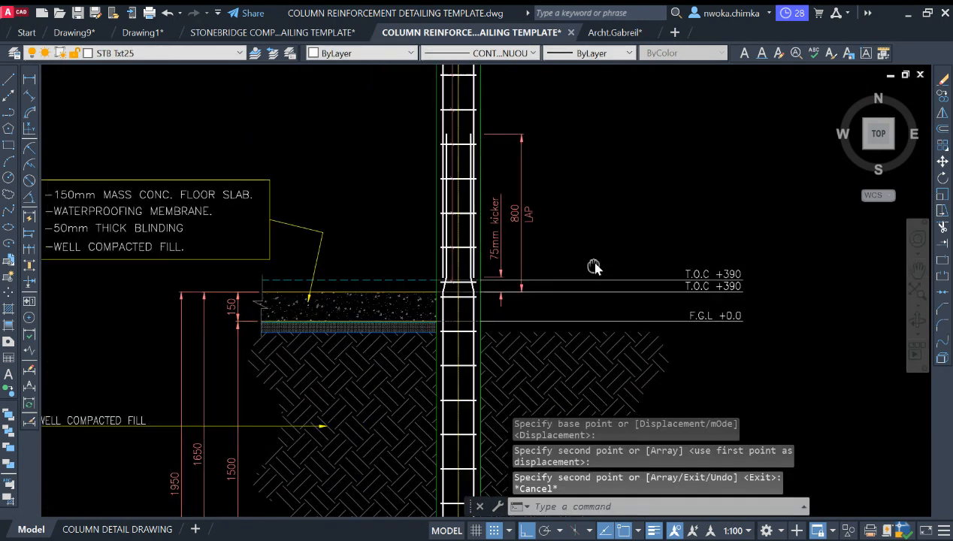
{"action": "scroll", "coordinate": [537, 260], "scroll_direction": "up", "scroll_amount": 2}
{"action": "middle_click_drag", "start_coordinate": [528, 242], "coordinate": [526, 257]}
{"action": "left_click", "coordinate": [535, 198]}
{"action": "left_click", "coordinate": [489, 225]}
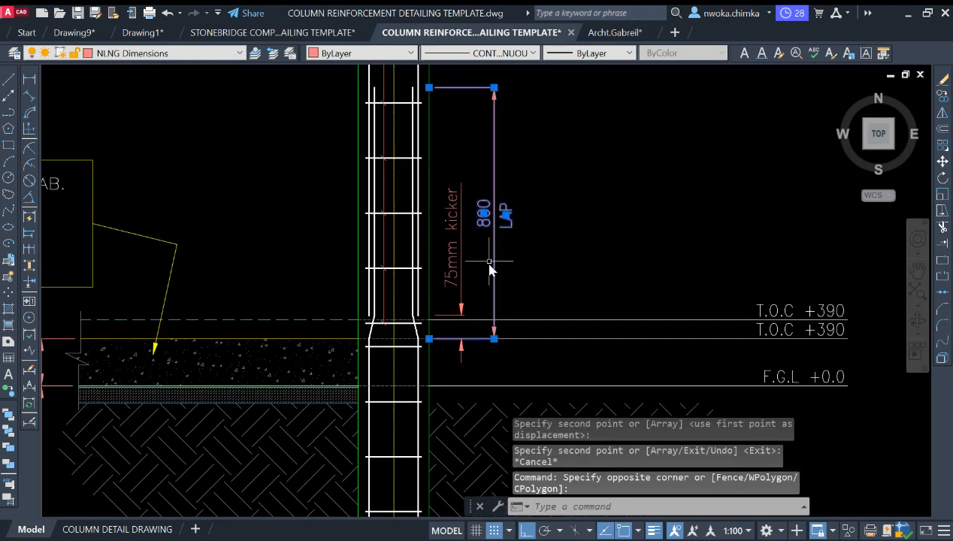
{"action": "scroll", "coordinate": [494, 293], "scroll_direction": "up", "scroll_amount": 2}
{"action": "key", "text": "Escape"}
{"action": "scroll", "coordinate": [515, 323], "scroll_direction": "down", "scroll_amount": 3}
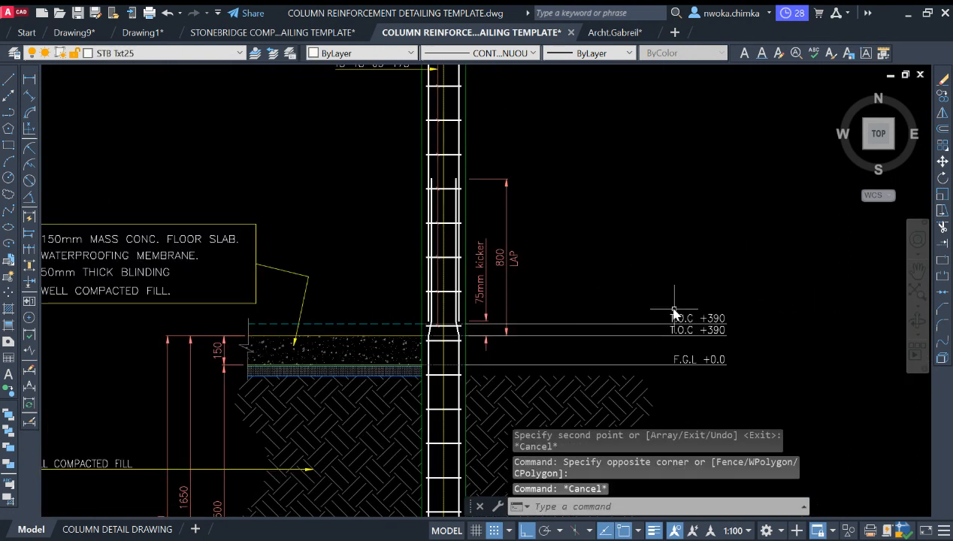
Change the upper copied level label to F.F.L +450
{"action": "scroll", "coordinate": [653, 291], "scroll_direction": "up", "scroll_amount": 3}
{"action": "scroll", "coordinate": [662, 297], "scroll_direction": "down", "scroll_amount": 2}
{"action": "scroll", "coordinate": [711, 292], "scroll_direction": "up", "scroll_amount": 3}
{"action": "scroll", "coordinate": [630, 311], "scroll_direction": "down", "scroll_amount": 2}
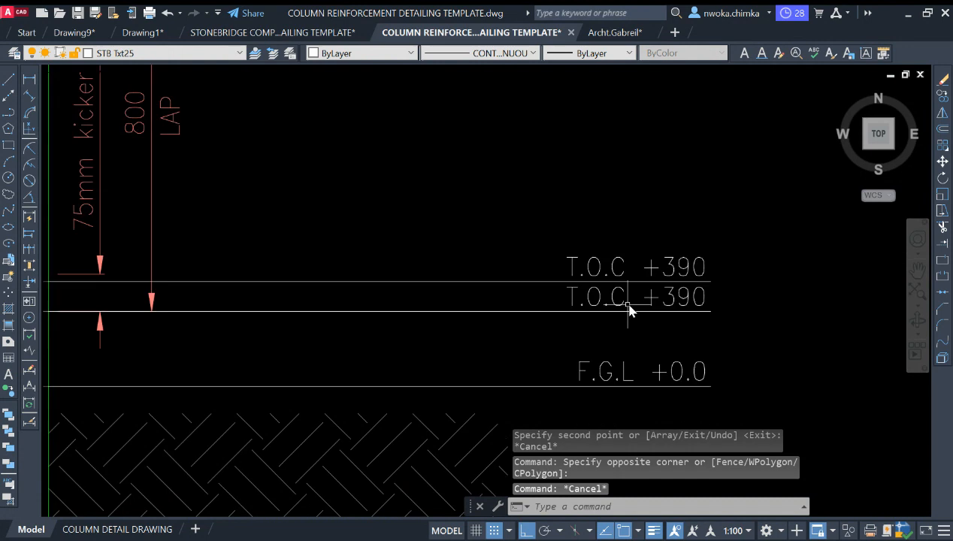
{"action": "left_click", "coordinate": [599, 266]}
{"action": "double_click", "coordinate": [599, 266]}
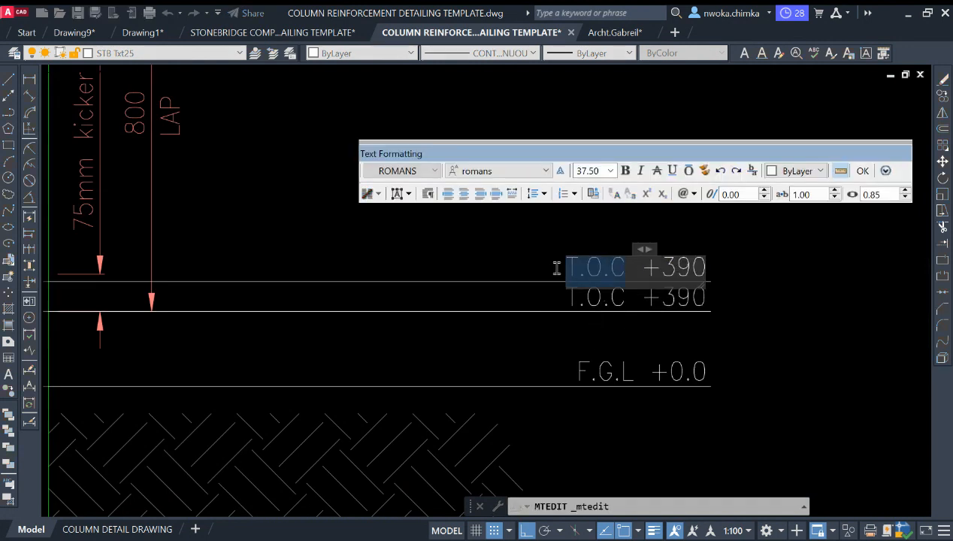
{"action": "type", "text": "FF"}
{"action": "key", "text": "BackSpace"}
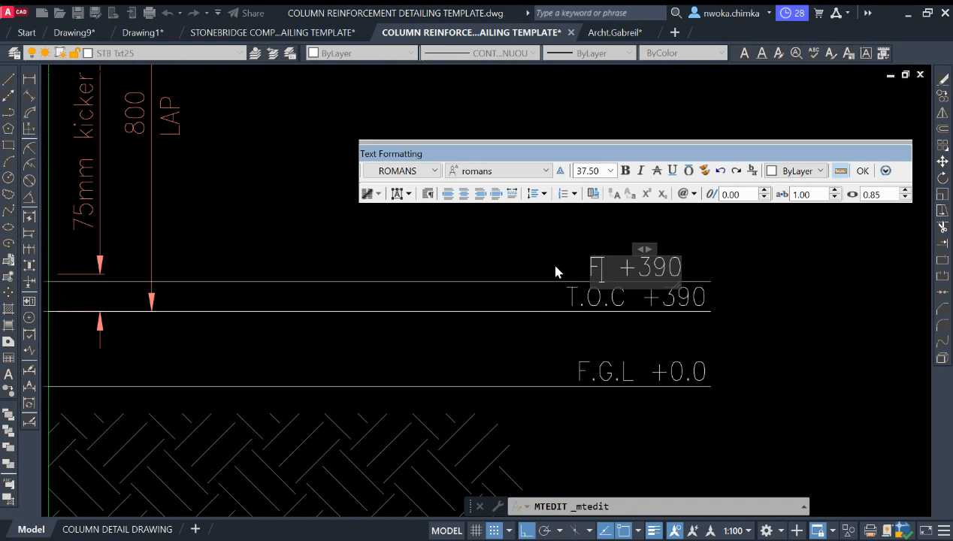
{"action": "type", "text": ".F.L"}
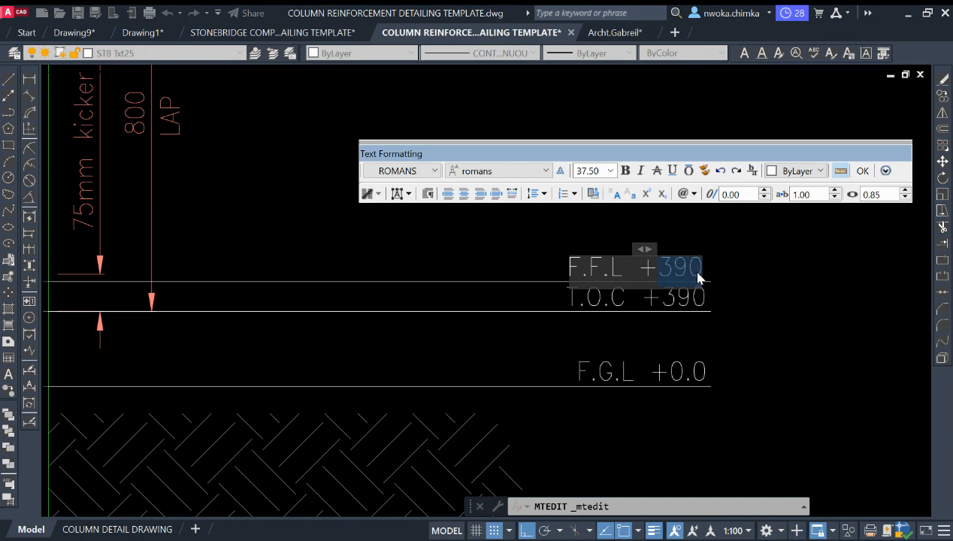
{"action": "type", "text": "450"}
{"action": "left_click", "coordinate": [745, 267]}
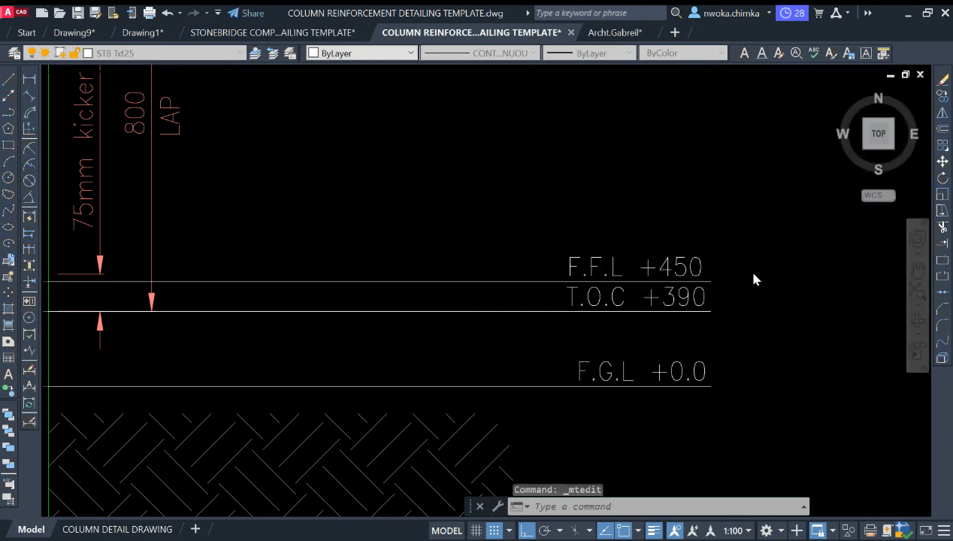
{"action": "key", "text": "Escape"}
Examine the spacing of the F.F.L, T.O.C and F.G.L level lines and their labels
{"action": "scroll", "coordinate": [706, 267], "scroll_direction": "down", "scroll_amount": 3}
{"action": "middle_click_drag", "start_coordinate": [485, 249], "coordinate": [624, 276]}
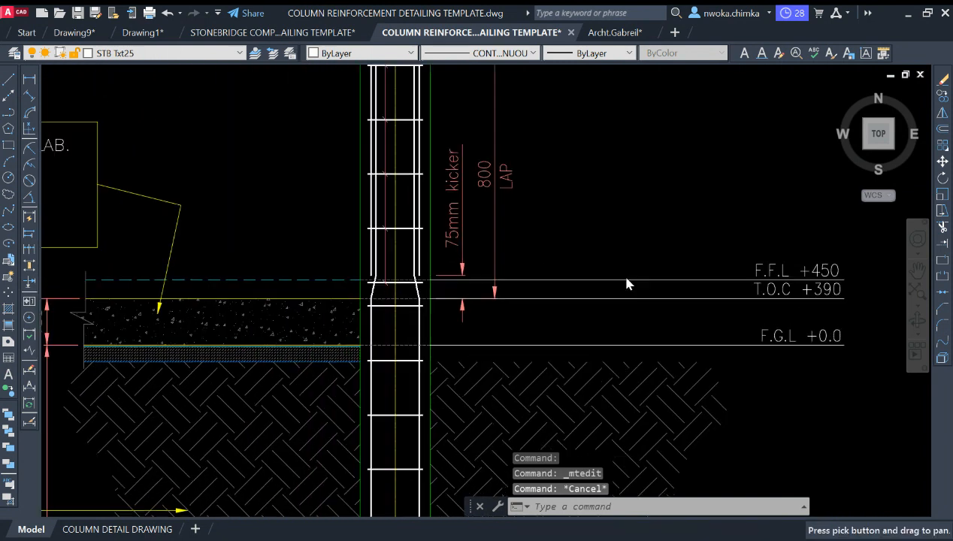
{"action": "middle_click_drag", "start_coordinate": [687, 299], "coordinate": [618, 289]}
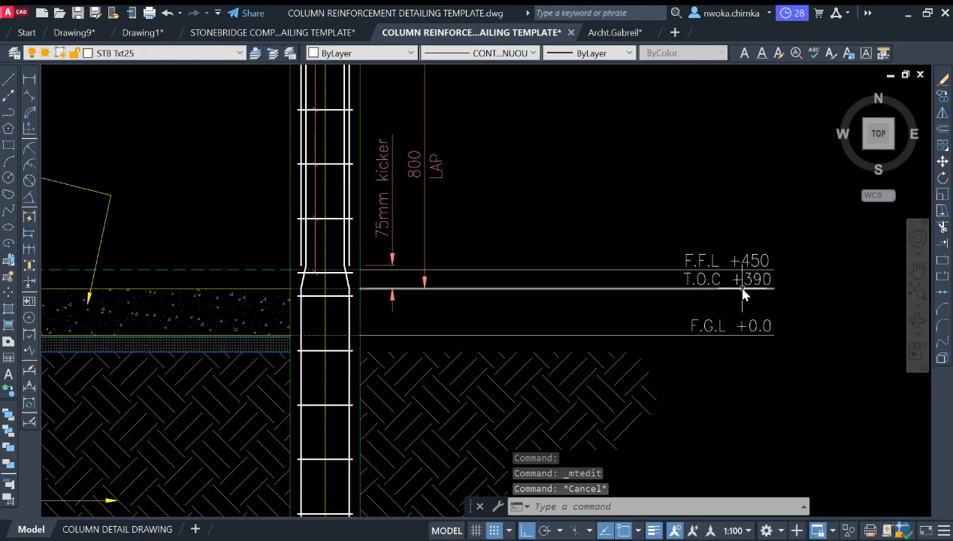
{"action": "mouse_move", "coordinate": [730, 289]}
{"action": "middle_mouse_down"}
{"action": "mouse_move", "coordinate": [722, 289]}
{"action": "mouse_move", "coordinate": [775, 291]}
{"action": "middle_mouse_up"}
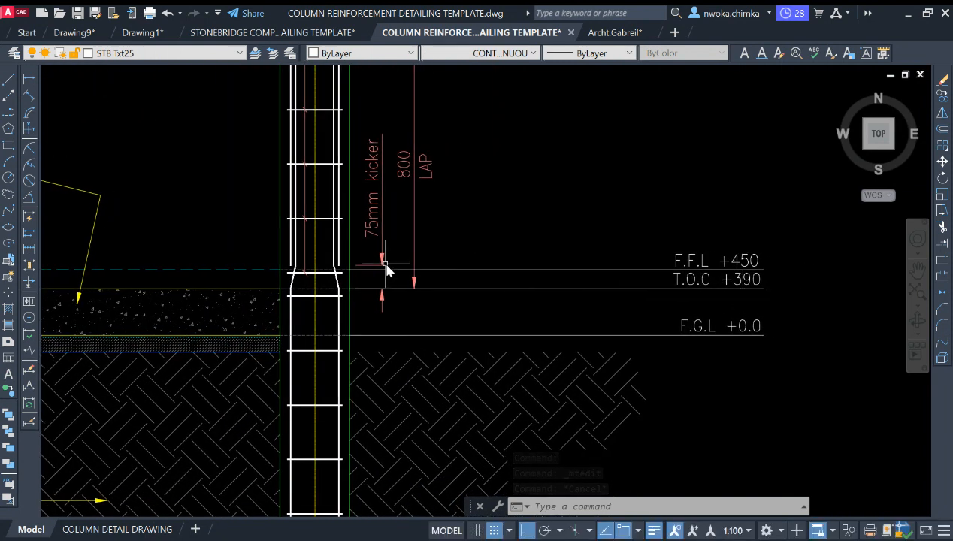
{"action": "scroll", "coordinate": [646, 295], "scroll_direction": "up", "scroll_amount": 4}
{"action": "scroll", "coordinate": [585, 294], "scroll_direction": "down", "scroll_amount": 1}
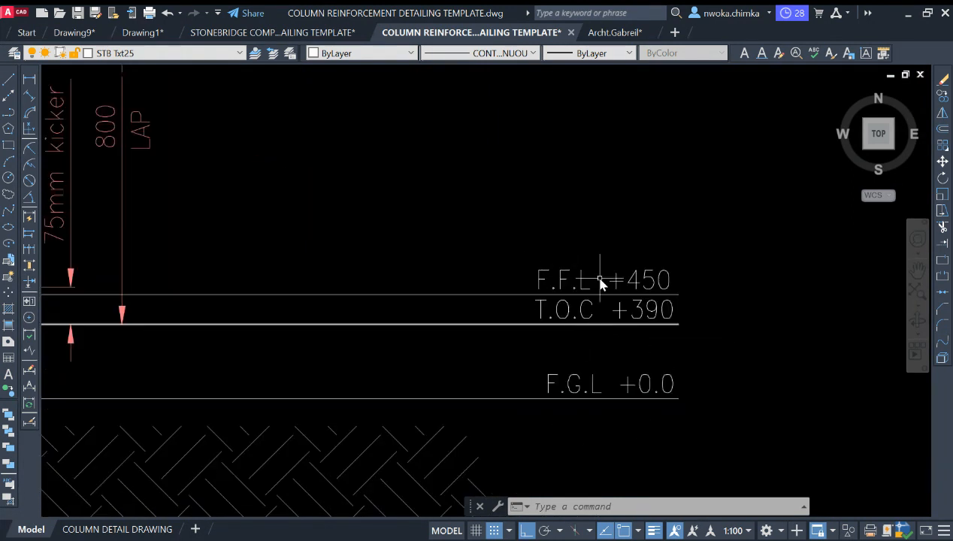
{"action": "scroll", "coordinate": [571, 310], "scroll_direction": "up", "scroll_amount": 1}
{"action": "scroll", "coordinate": [558, 331], "scroll_direction": "down", "scroll_amount": 1}
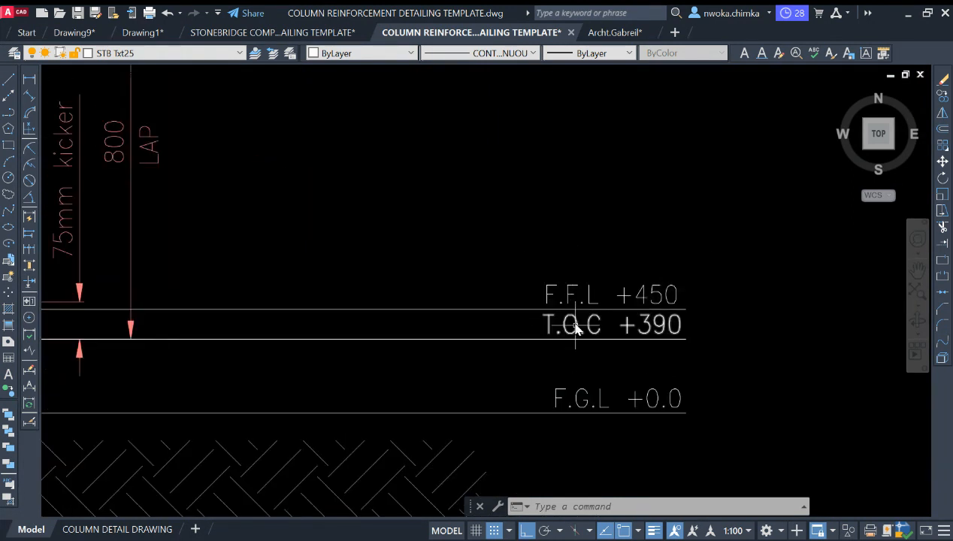
Draw a jog from the T.O.C level line: a diagonal down, then a horizontal line to the level lines' outer end
{"action": "scroll", "coordinate": [632, 308], "scroll_direction": "up", "scroll_amount": 2}
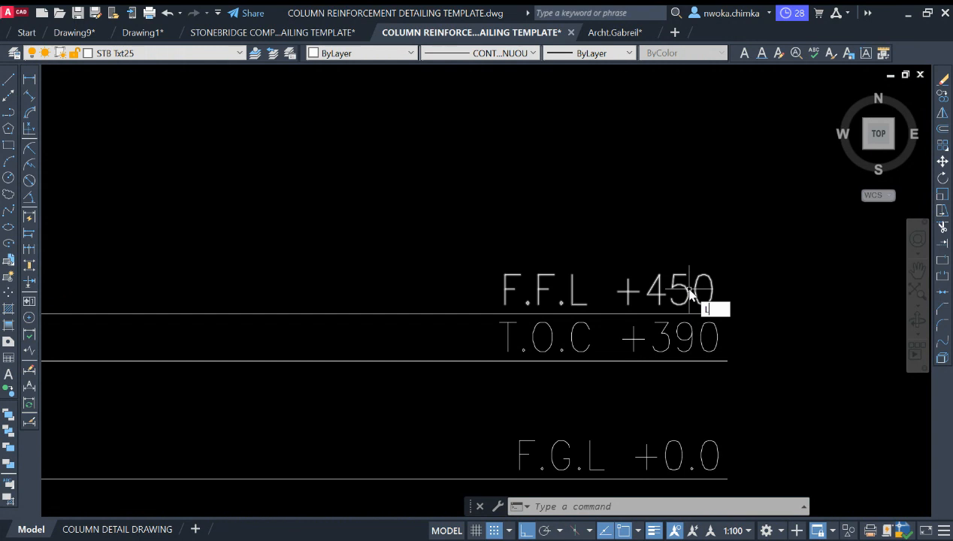
{"action": "key", "text": "Return"}
{"action": "middle_click_drag", "start_coordinate": [513, 357], "coordinate": [532, 341]}
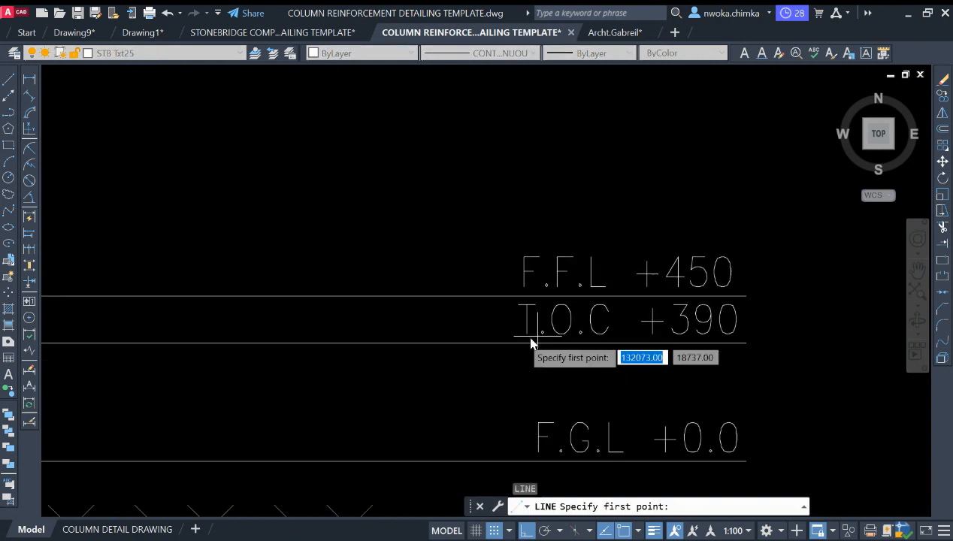
{"action": "left_click", "coordinate": [477, 347]}
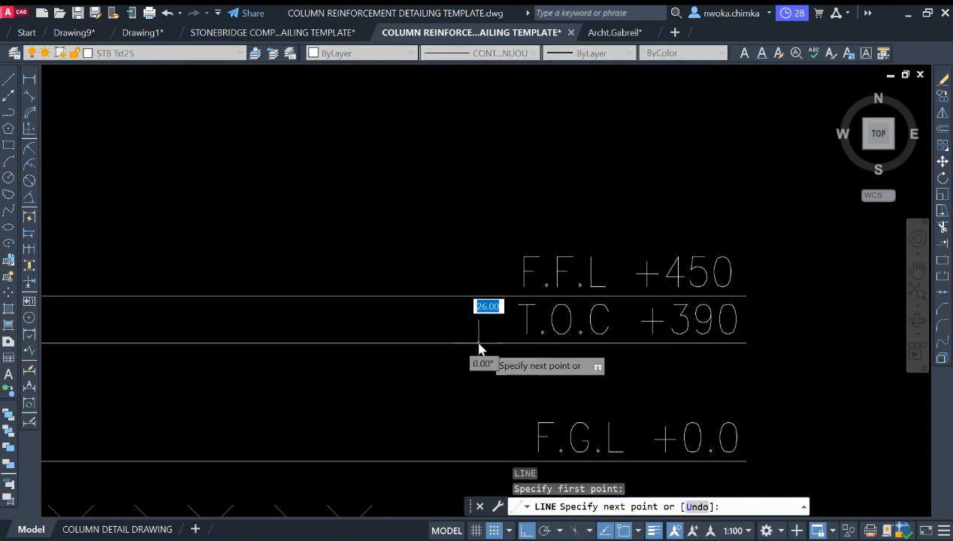
{"action": "left_click", "coordinate": [530, 376]}
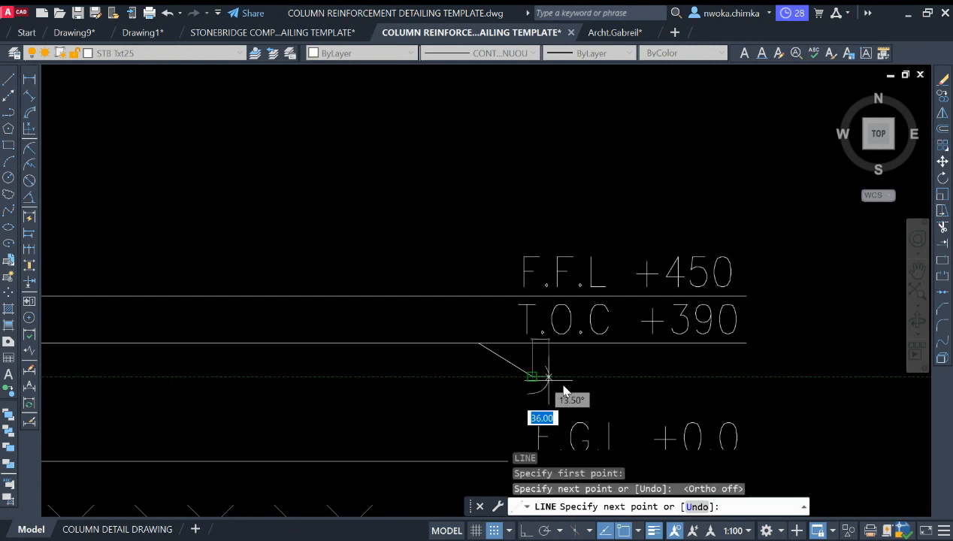
{"action": "left_click", "coordinate": [530, 413]}
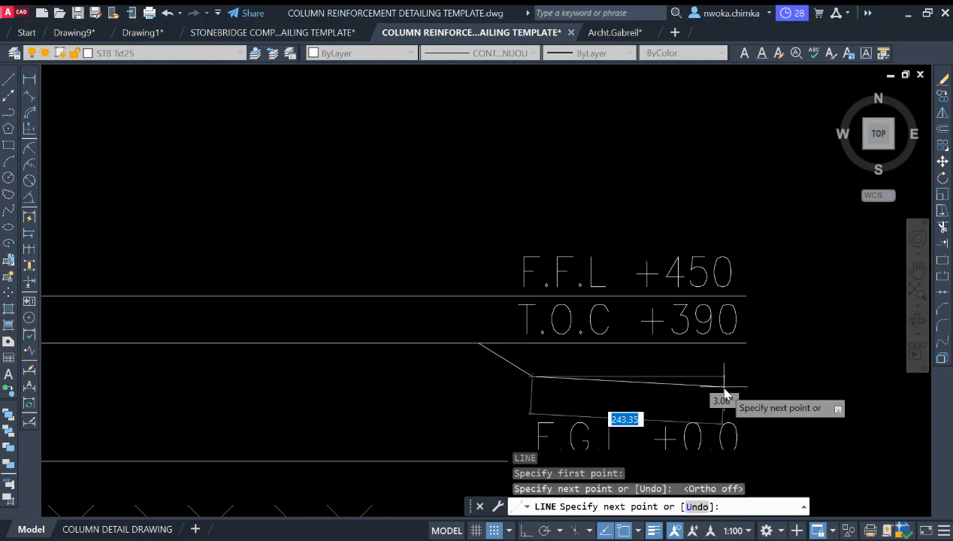
{"action": "left_click", "coordinate": [746, 376]}
{"action": "key", "text": "Escape"}
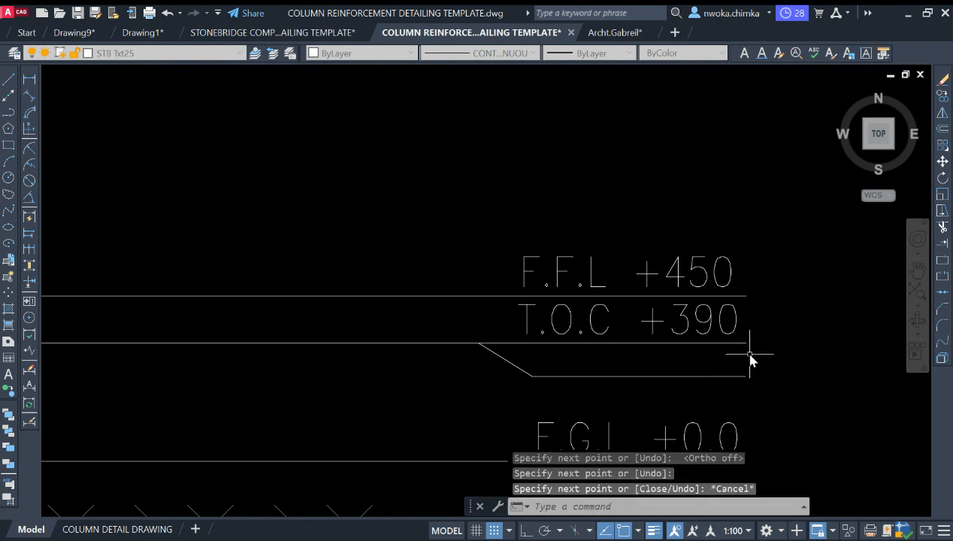
Try to trim the part of the T.O.C level line above the jog
{"action": "type", "text": "tr"}
{"action": "key", "text": "space"}
{"action": "left_click", "coordinate": [659, 345]}
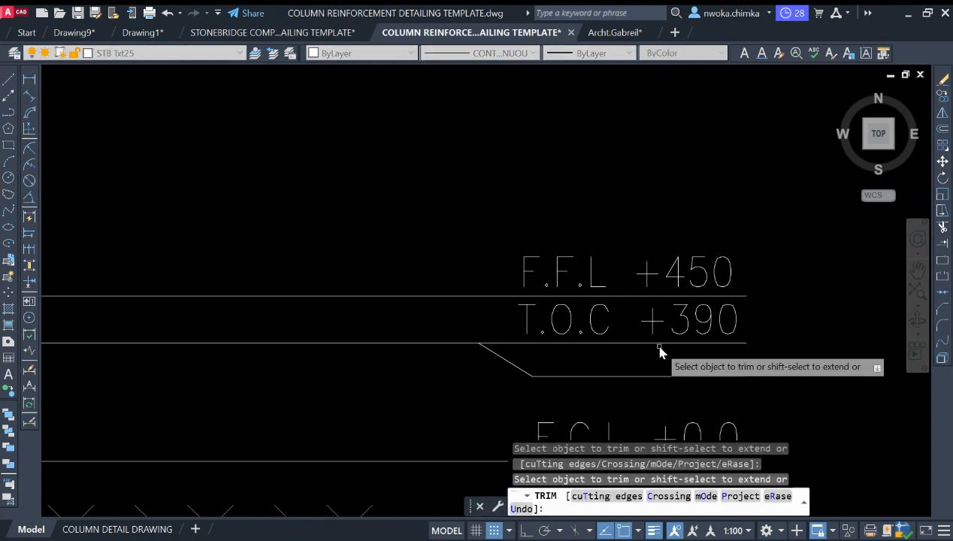
{"action": "key", "text": "Escape"}
Move the T.O.C +390 label down so it sits on the jog's horizontal line
{"action": "left_click", "coordinate": [712, 332]}
{"action": "left_click", "coordinate": [697, 323]}
{"action": "type", "text": "m"}
{"action": "key", "text": "Return"}
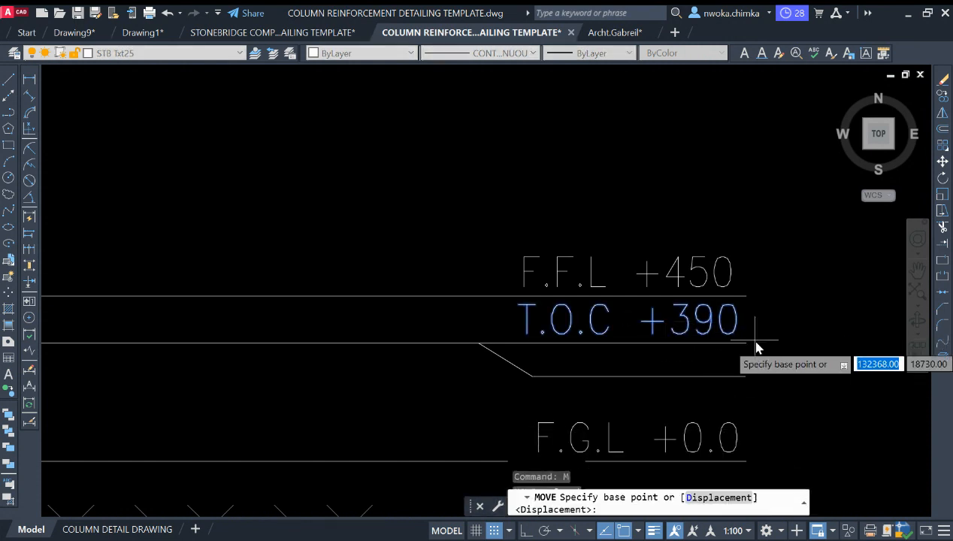
{"action": "left_click", "coordinate": [747, 345]}
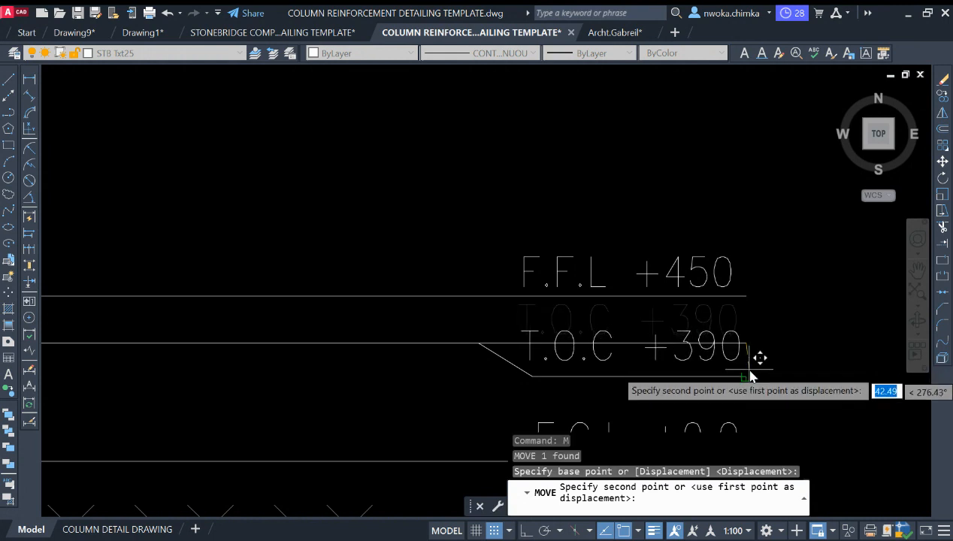
{"action": "left_click", "coordinate": [740, 368]}
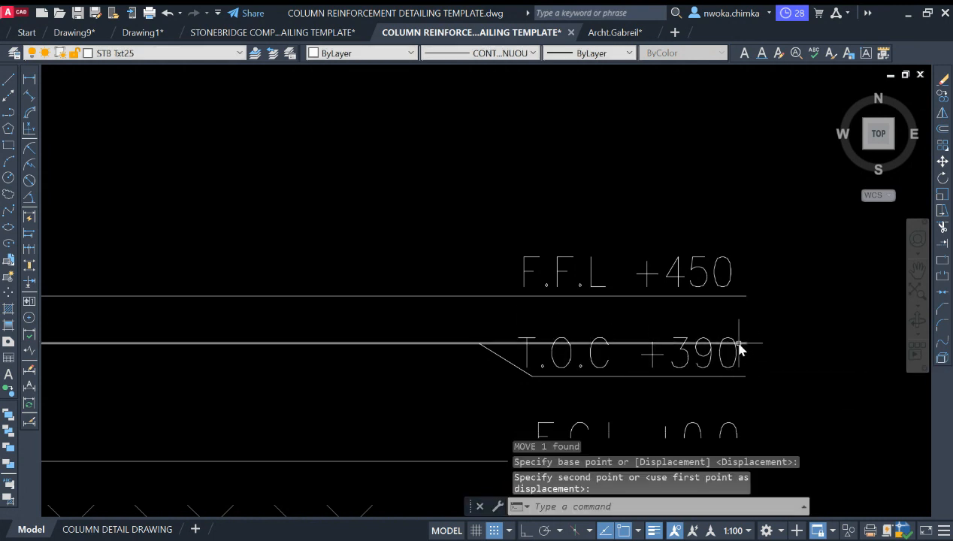
Trim the T.O.C level line beyond the jog, using the diagonal as the cutting edge
{"action": "left_click", "coordinate": [505, 347]}
{"action": "left_click", "coordinate": [484, 373]}
{"action": "type", "text": "TR"}
{"action": "key", "text": "Return"}
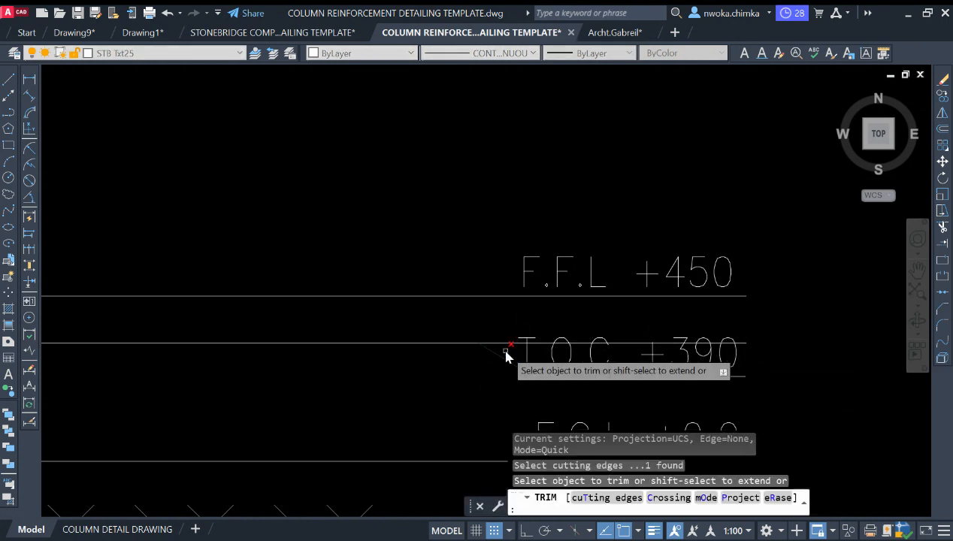
{"action": "key", "text": "Escape"}
{"action": "scroll", "coordinate": [530, 320], "scroll_direction": "down", "scroll_amount": 3}
{"action": "scroll", "coordinate": [581, 292], "scroll_direction": "down", "scroll_amount": 4}
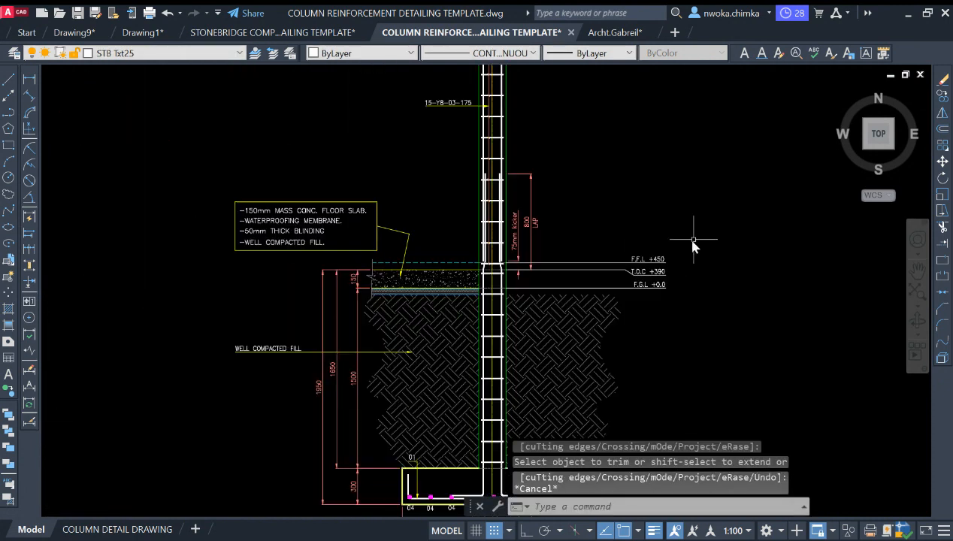
{"action": "scroll", "coordinate": [639, 233], "scroll_direction": "up", "scroll_amount": 5}
{"action": "scroll", "coordinate": [639, 237], "scroll_direction": "down", "scroll_amount": 3}
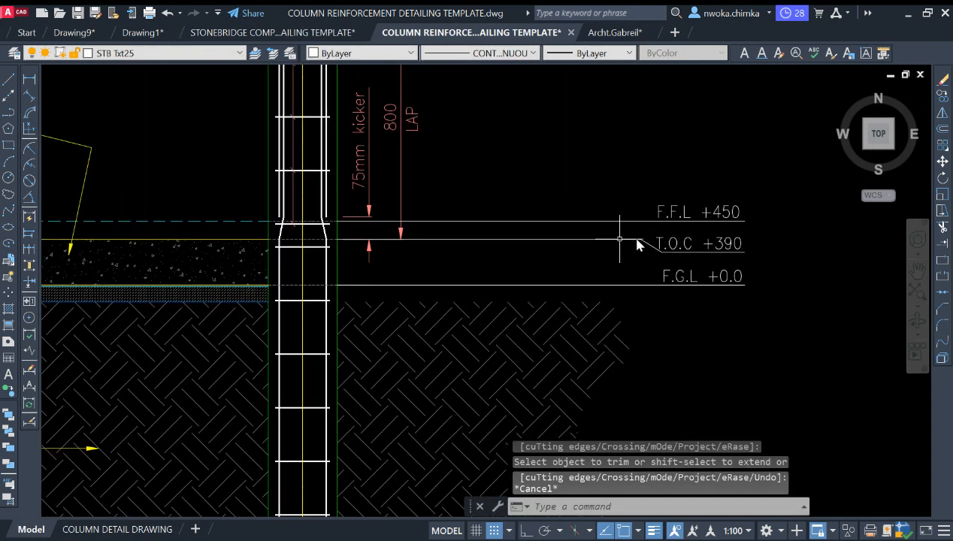
{"action": "scroll", "coordinate": [649, 238], "scroll_direction": "up", "scroll_amount": 5}
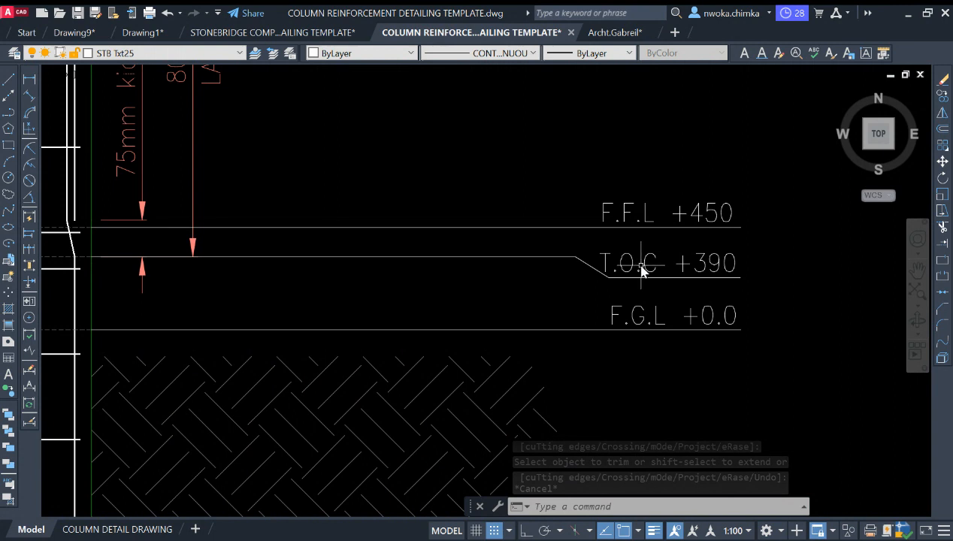
Stretch the upper edge of the earth hatch beside the F.G.L label up to the F.G.L +0.0 line
{"action": "scroll", "coordinate": [728, 260], "scroll_direction": "down", "scroll_amount": 2}
{"action": "scroll", "coordinate": [677, 276], "scroll_direction": "up", "scroll_amount": 2}
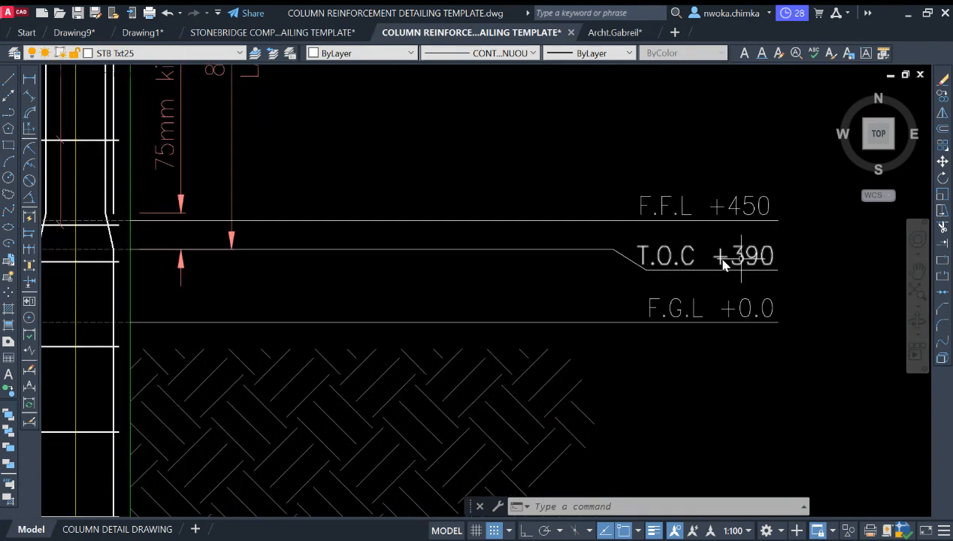
{"action": "middle_click_drag", "start_coordinate": [730, 261], "coordinate": [623, 272]}
{"action": "scroll", "coordinate": [738, 299], "scroll_direction": "down", "scroll_amount": 2}
{"action": "scroll", "coordinate": [607, 302], "scroll_direction": "down", "scroll_amount": 4}
{"action": "scroll", "coordinate": [608, 303], "scroll_direction": "up", "scroll_amount": 4}
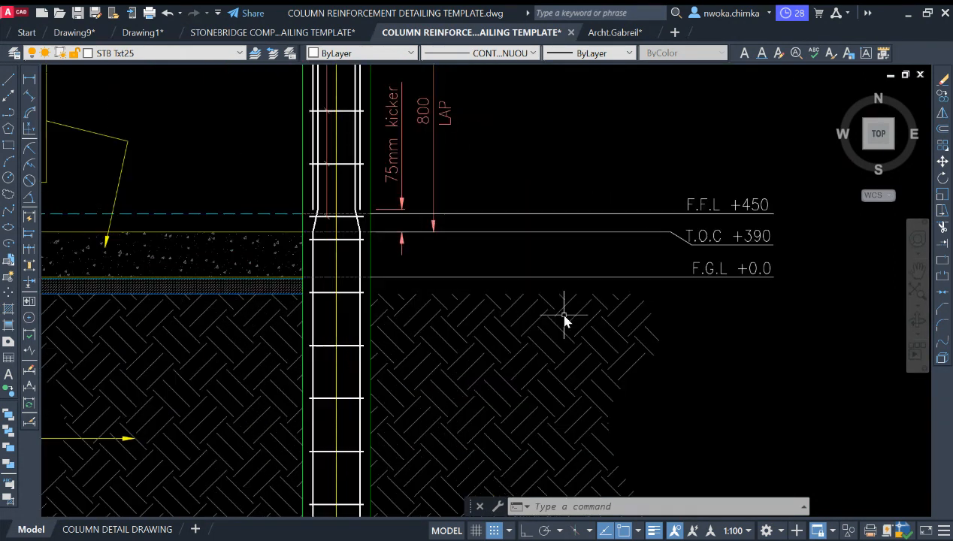
{"action": "left_click", "coordinate": [478, 330]}
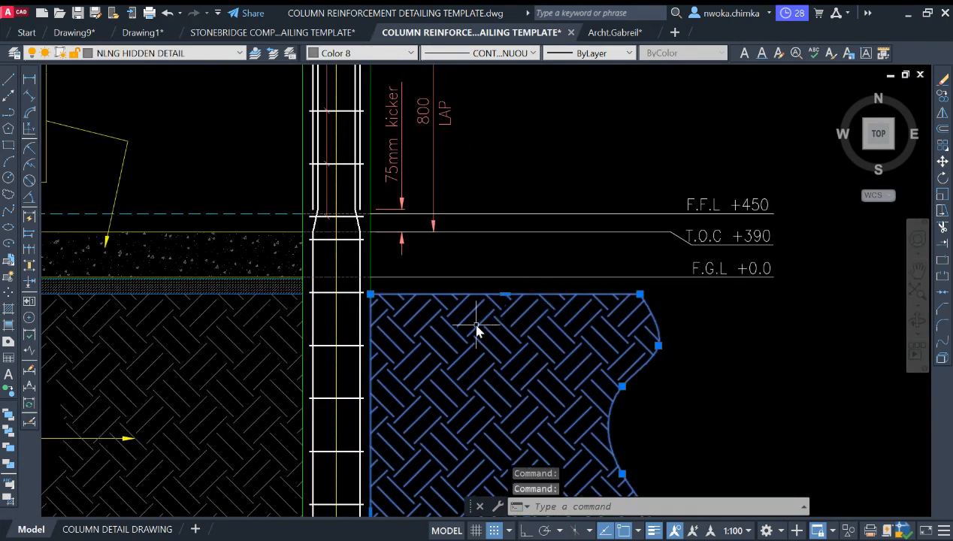
{"action": "left_click", "coordinate": [511, 294]}
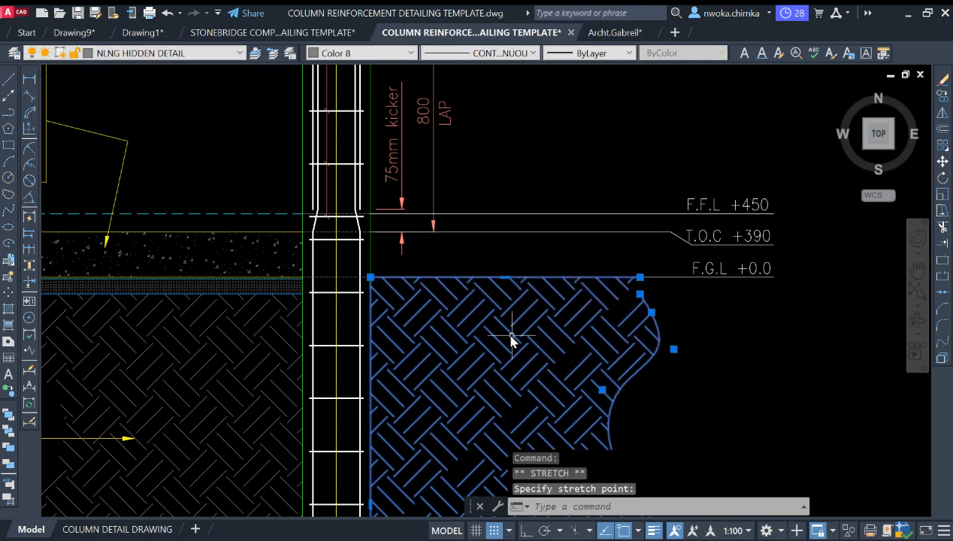
{"action": "key", "text": "Escape"}
Examine the F.F.L, T.O.C and F.G.L level lines beside the column against the floor slab build-up
{"action": "scroll", "coordinate": [556, 292], "scroll_direction": "down", "scroll_amount": 4}
{"action": "scroll", "coordinate": [547, 283], "scroll_direction": "up", "scroll_amount": 2}
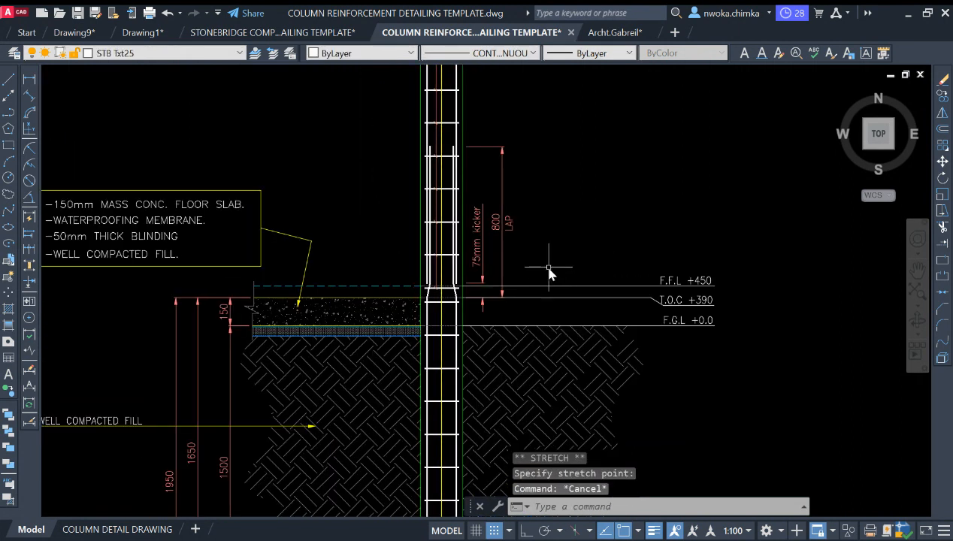
{"action": "scroll", "coordinate": [549, 267], "scroll_direction": "down", "scroll_amount": 2}
{"action": "middle_click_drag", "start_coordinate": [607, 320], "coordinate": [608, 289]}
{"action": "scroll", "coordinate": [527, 263], "scroll_direction": "up", "scroll_amount": 2}
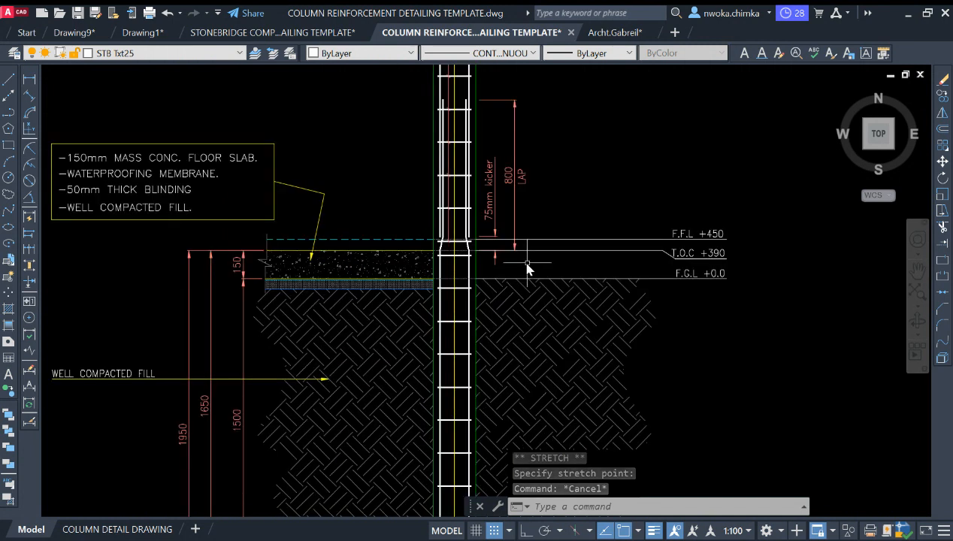
{"action": "scroll", "coordinate": [559, 285], "scroll_direction": "up", "scroll_amount": 4}
{"action": "scroll", "coordinate": [564, 287], "scroll_direction": "down", "scroll_amount": 2}
{"action": "scroll", "coordinate": [585, 282], "scroll_direction": "up", "scroll_amount": 2}
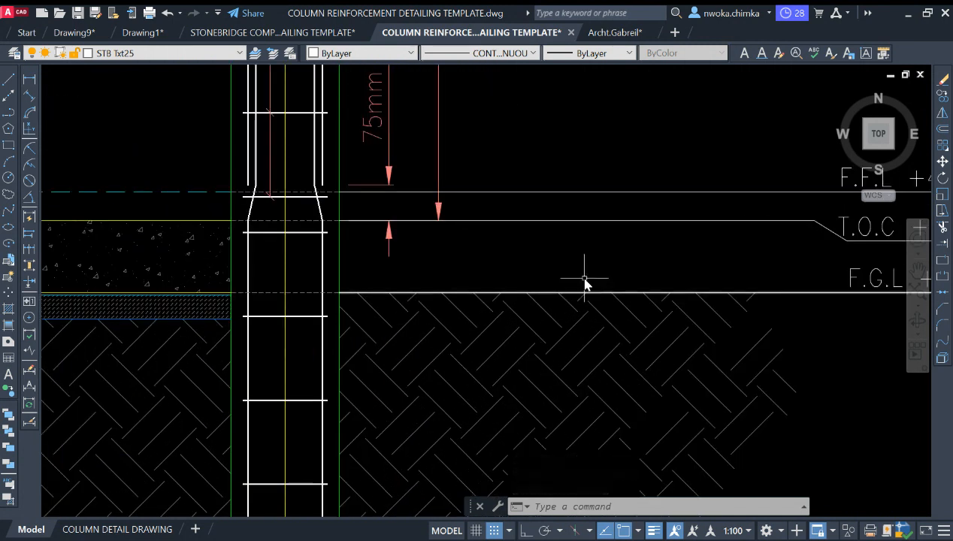
{"action": "scroll", "coordinate": [542, 263], "scroll_direction": "down", "scroll_amount": 2}
{"action": "scroll", "coordinate": [453, 251], "scroll_direction": "up", "scroll_amount": 1}
{"action": "scroll", "coordinate": [610, 230], "scroll_direction": "up", "scroll_amount": 2}
{"action": "scroll", "coordinate": [428, 239], "scroll_direction": "down", "scroll_amount": 2}
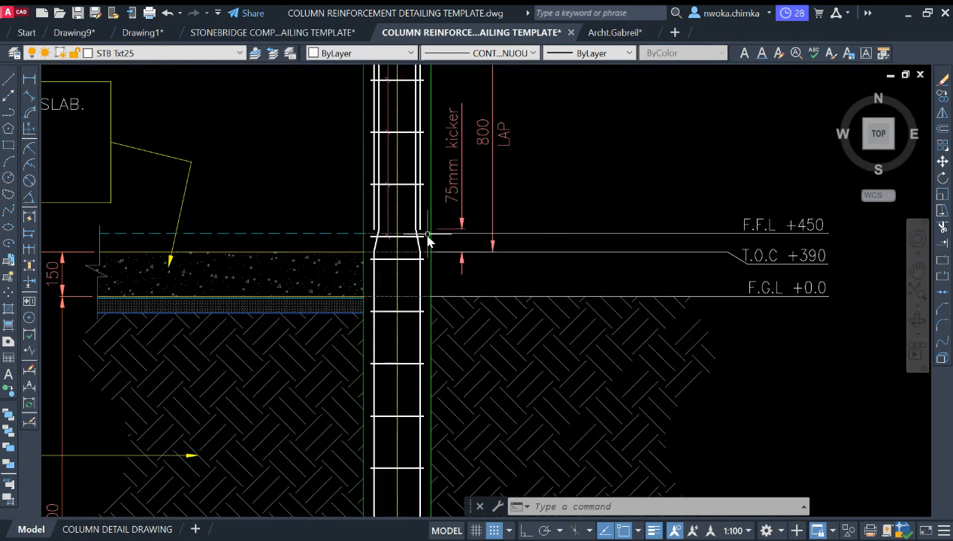
{"action": "middle_click_drag", "start_coordinate": [764, 254], "coordinate": [613, 284]}
{"action": "scroll", "coordinate": [639, 258], "scroll_direction": "up", "scroll_amount": 2}
{"action": "scroll", "coordinate": [639, 255], "scroll_direction": "down", "scroll_amount": 2}
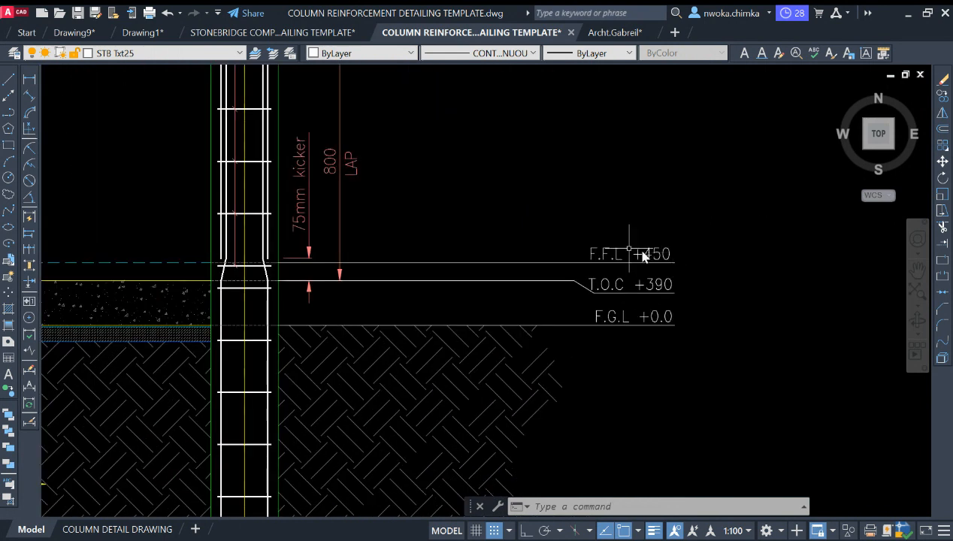
{"action": "middle_click_drag", "start_coordinate": [628, 251], "coordinate": [734, 251]}
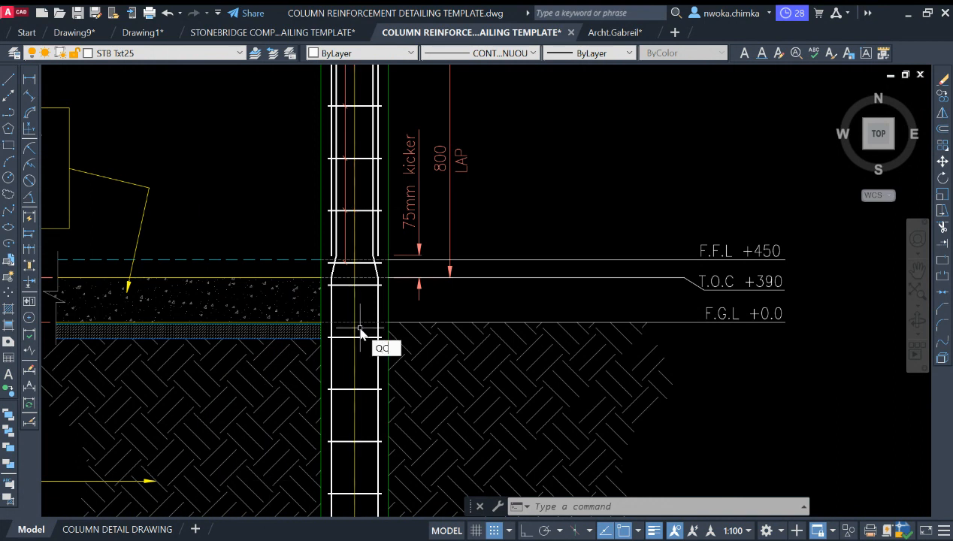
Calculate 450/150 with QuickCalc and close the calculator
{"action": "key", "text": "Return"}
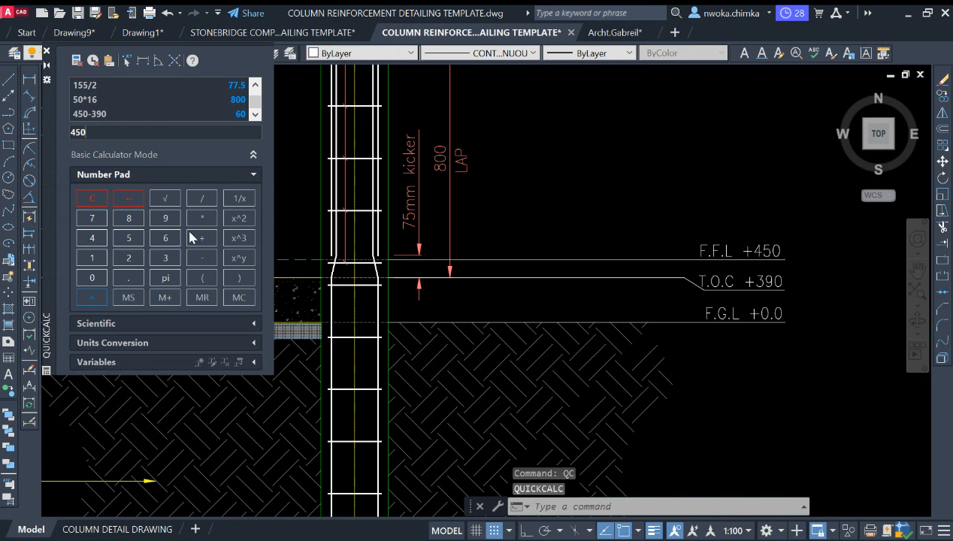
{"action": "left_click", "coordinate": [89, 259]}
{"action": "left_click", "coordinate": [126, 239]}
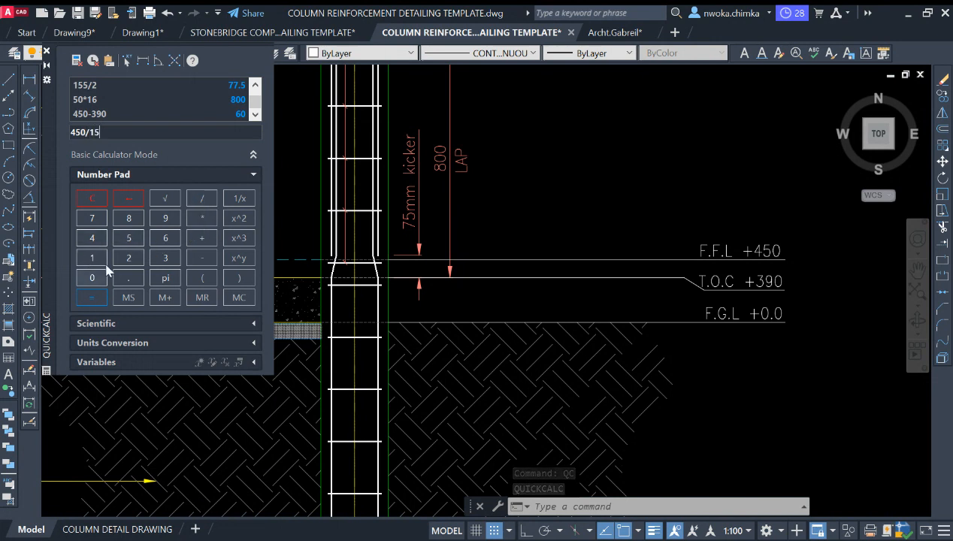
{"action": "left_click", "coordinate": [92, 297]}
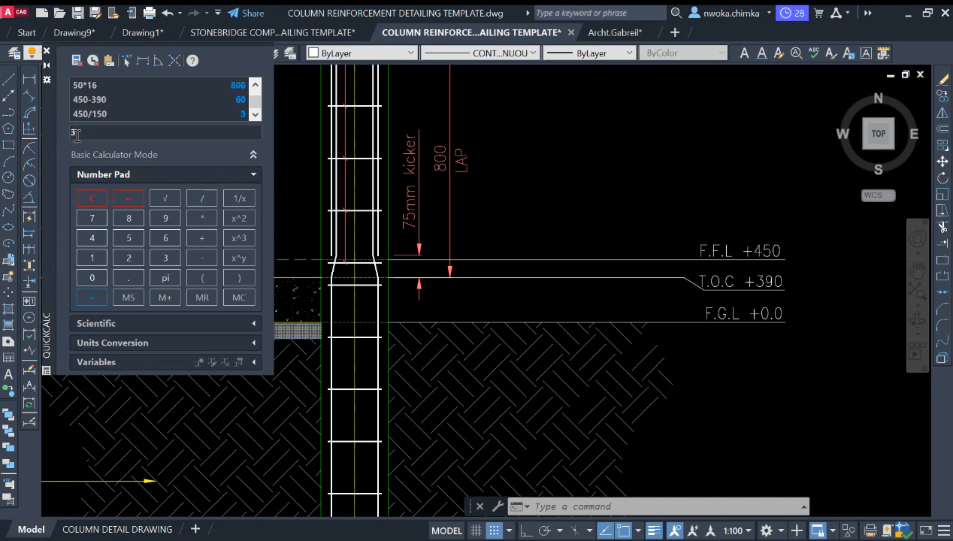
{"action": "left_click", "coordinate": [46, 52]}
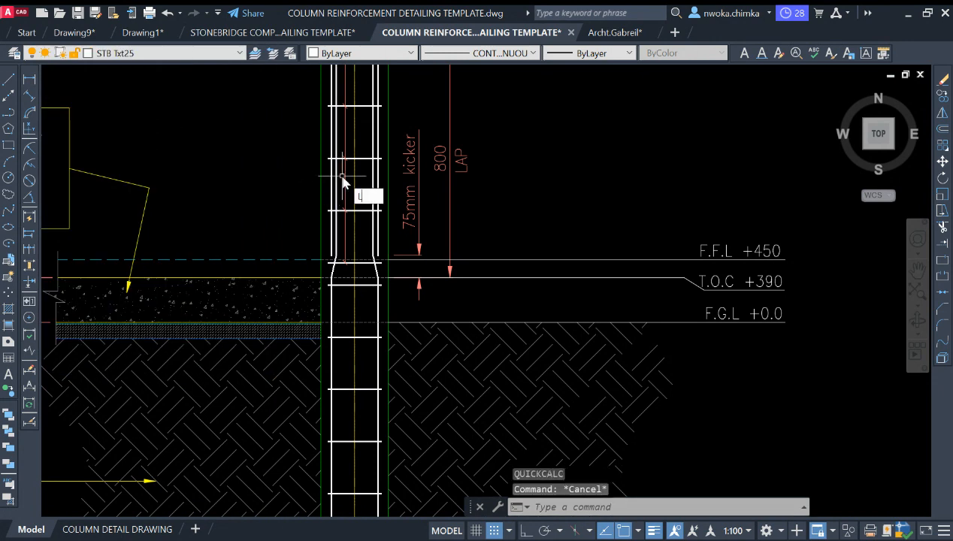
Turn on Ortho mode during a trial line from the column face at the F.F.L level, and abandon the line
{"action": "key", "text": "Return"}
{"action": "scroll", "coordinate": [396, 279], "scroll_direction": "up", "scroll_amount": 3}
{"action": "left_click", "coordinate": [378, 242]}
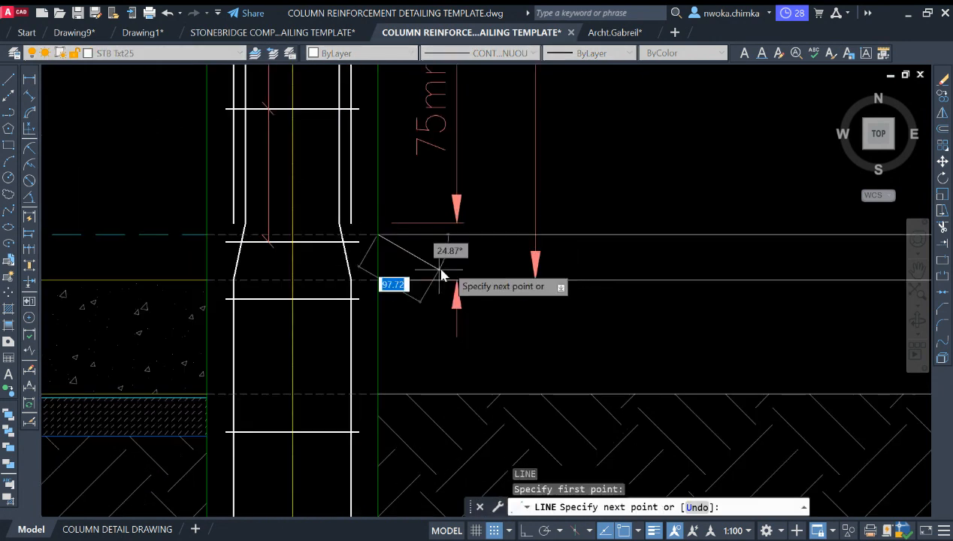
{"action": "key", "text": "F8"}
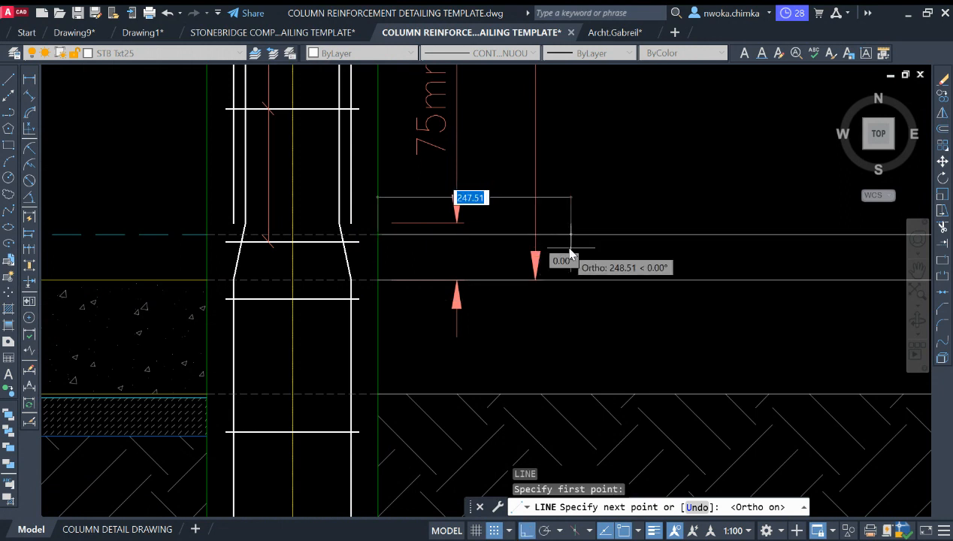
{"action": "key", "text": "Escape"}
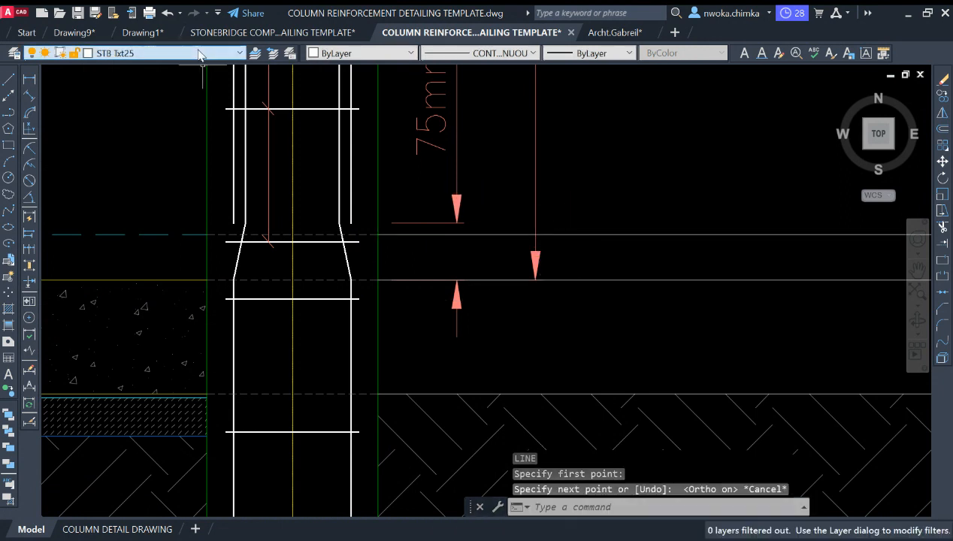
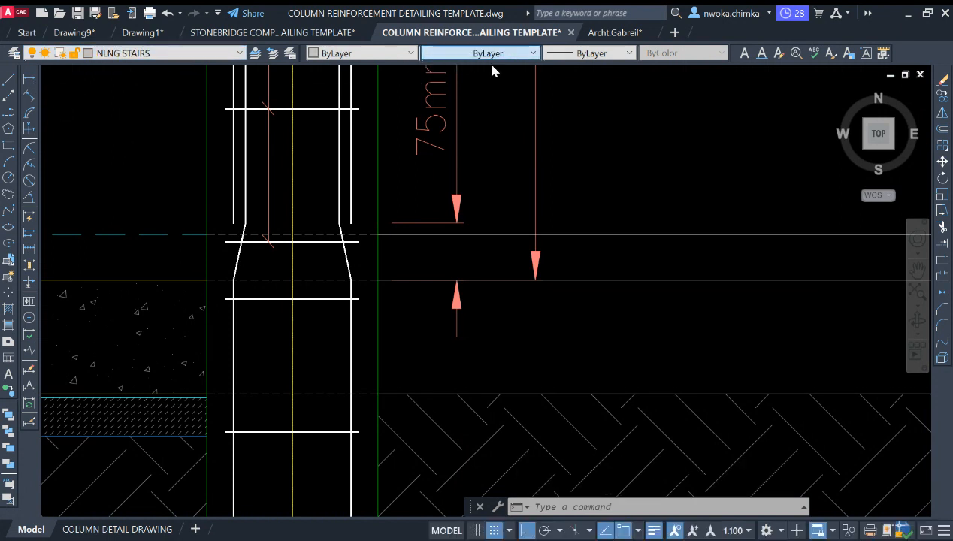
Try to draw a horizontal line from the column face along the F.F.L line on the NLNG STAIRS layer
{"action": "left_click", "coordinate": [10, 85]}
{"action": "scroll", "coordinate": [410, 205], "scroll_direction": "up", "scroll_amount": 2}
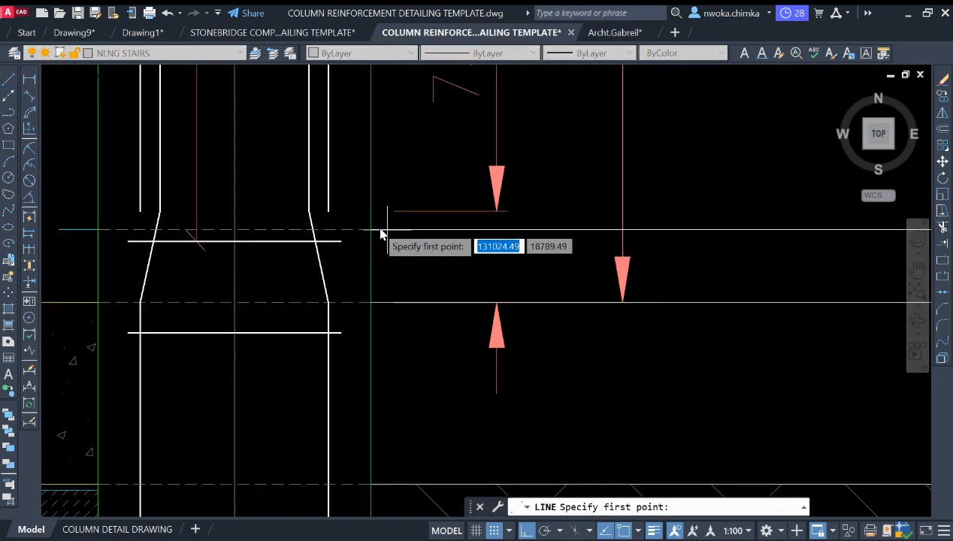
{"action": "left_click", "coordinate": [369, 229]}
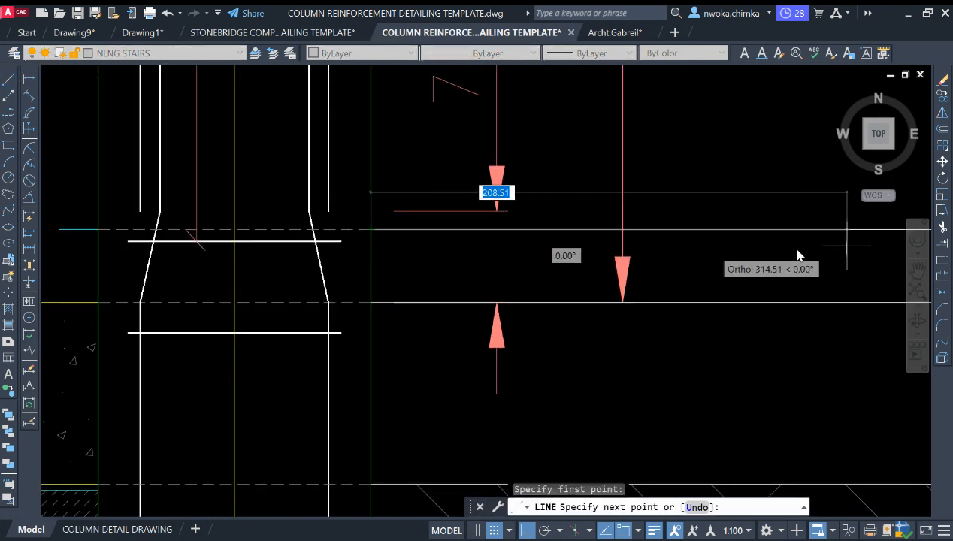
{"action": "type", "text": "30"}
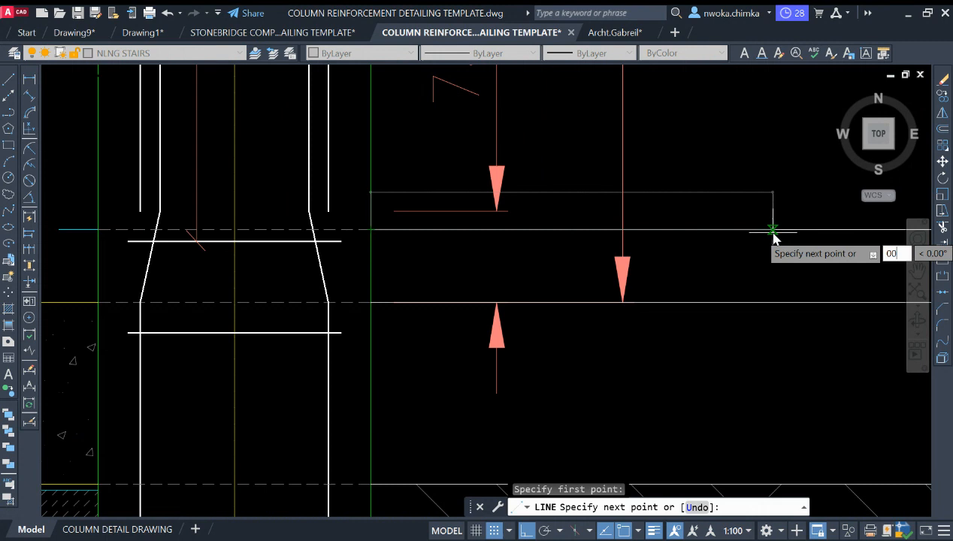
{"action": "type", "text": "0"}
{"action": "key", "text": "Return"}
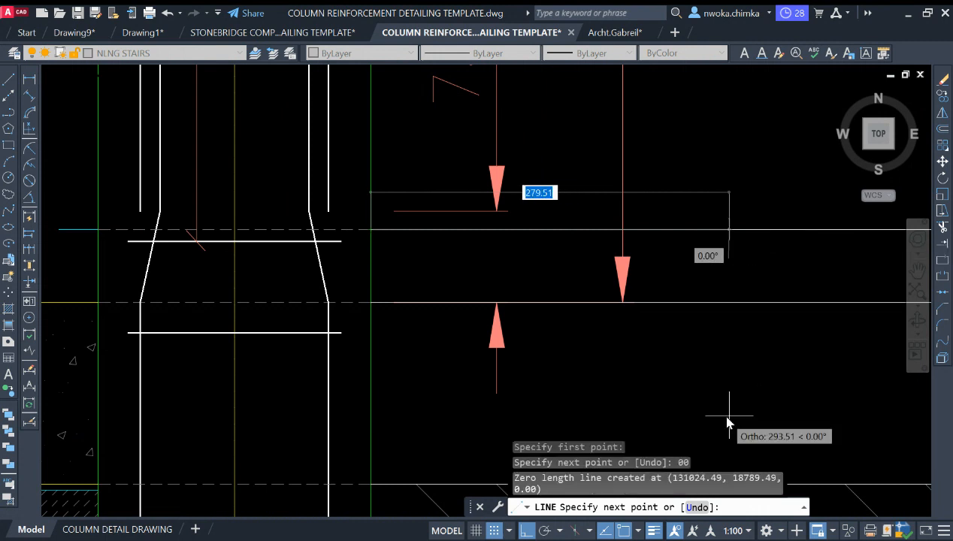
{"action": "key", "text": "Escape"}
Erase the zero-length line at the column face on the F.F.L line
{"action": "left_click", "coordinate": [361, 229]}
{"action": "left_click", "coordinate": [439, 264]}
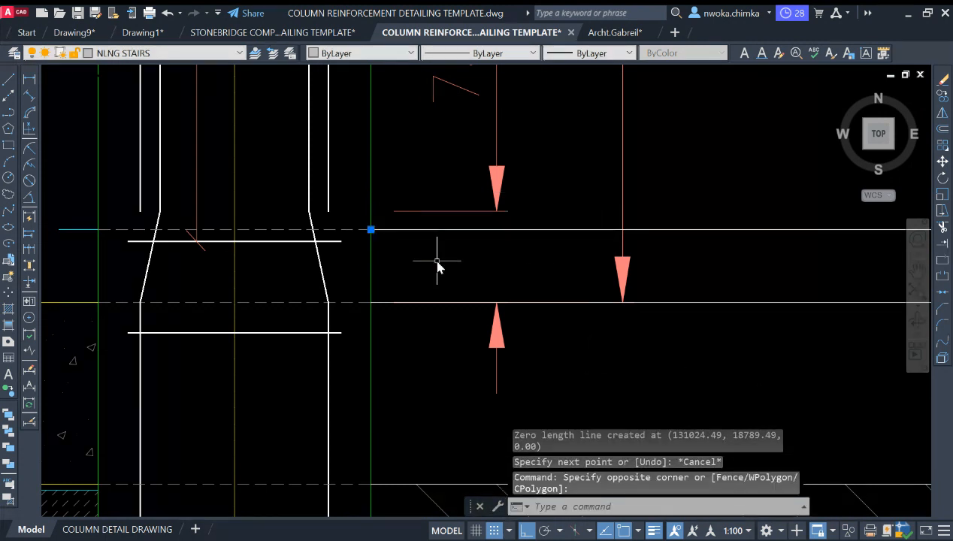
{"action": "type", "text": "e"}
{"action": "key", "text": "Return"}
{"action": "type", "text": "l"}
{"action": "key", "text": "Return"}
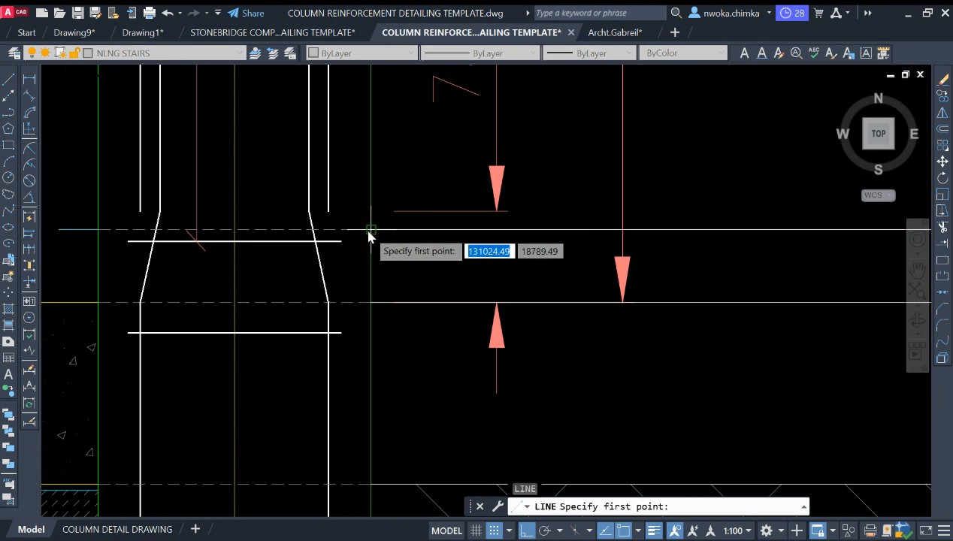
{"action": "left_click", "coordinate": [370, 193]}
{"action": "type", "text": "3"}
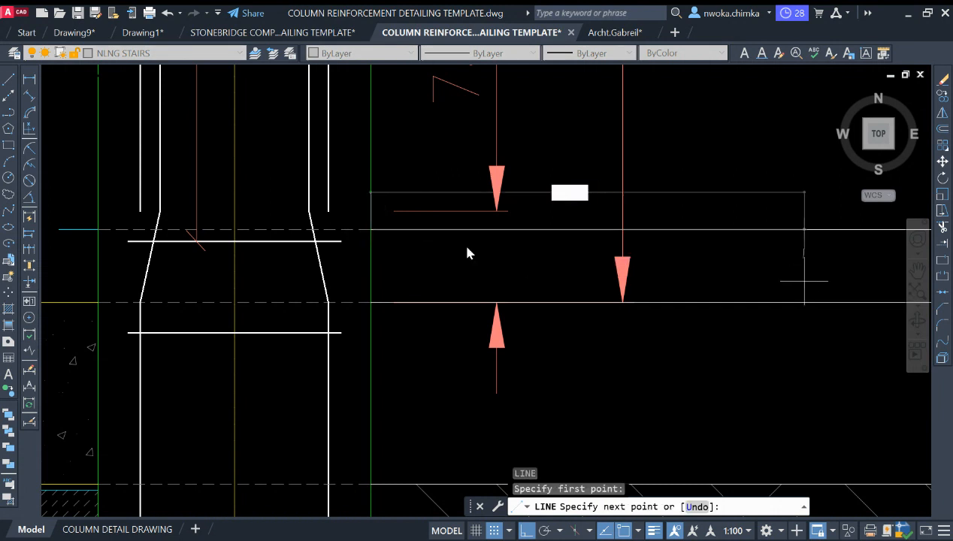
{"action": "key", "text": "Escape"}
{"action": "key", "text": "Escape"}
{"action": "key", "text": "Escape"}
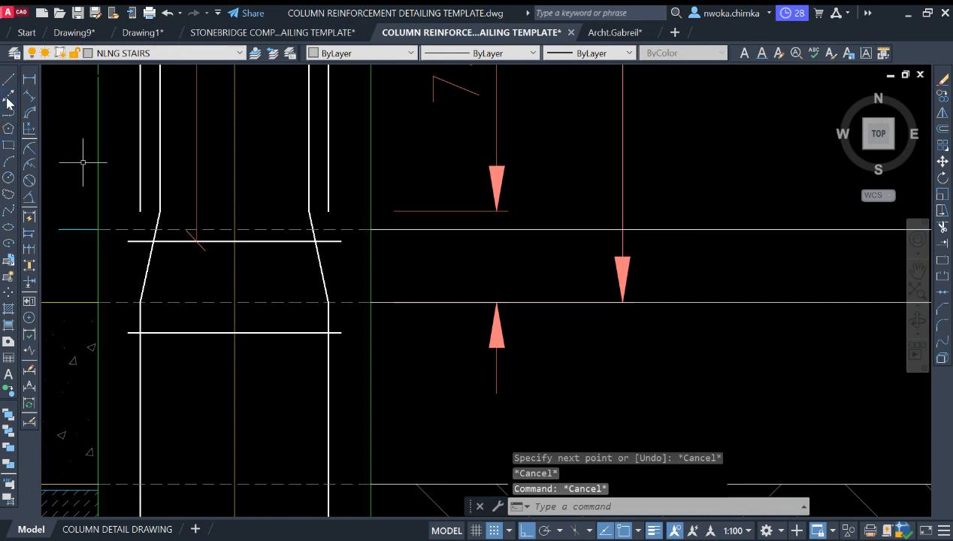
Draw a polyline from the column face at F.F.L, running 300 outward along the level line and 150 down
{"action": "left_click", "coordinate": [10, 113]}
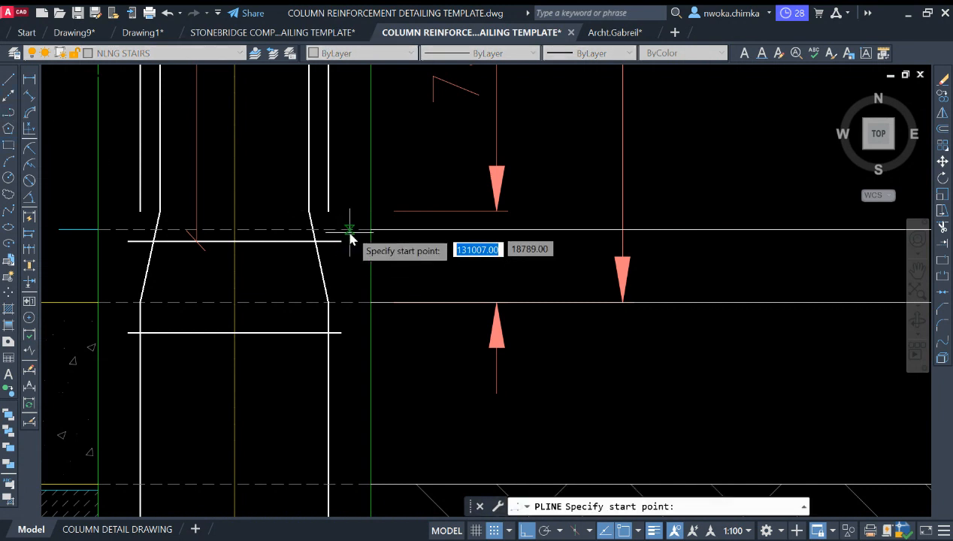
{"action": "left_click", "coordinate": [370, 194]}
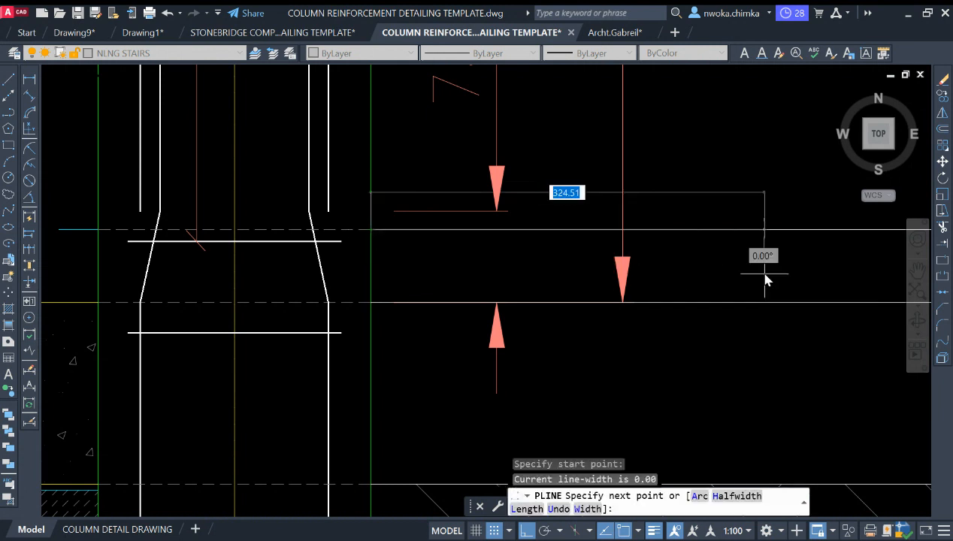
{"action": "key", "text": "Return"}
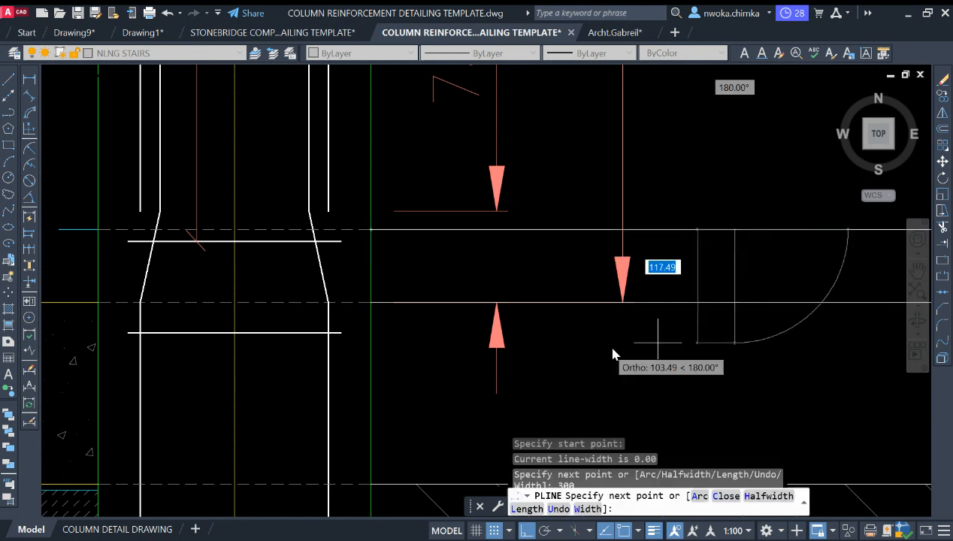
{"action": "scroll", "coordinate": [639, 263], "scroll_direction": "down", "scroll_amount": 2}
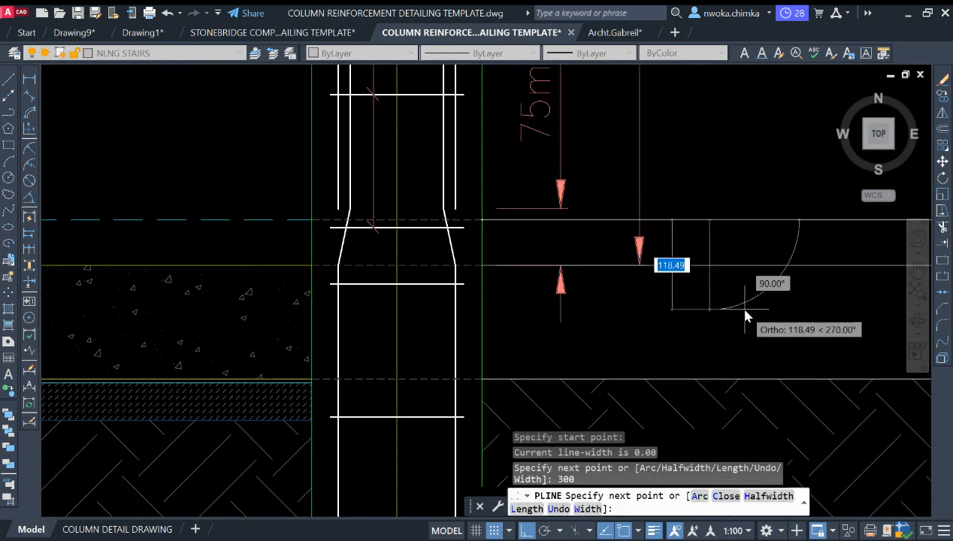
{"action": "type", "text": "150"}
{"action": "key", "text": "Return"}
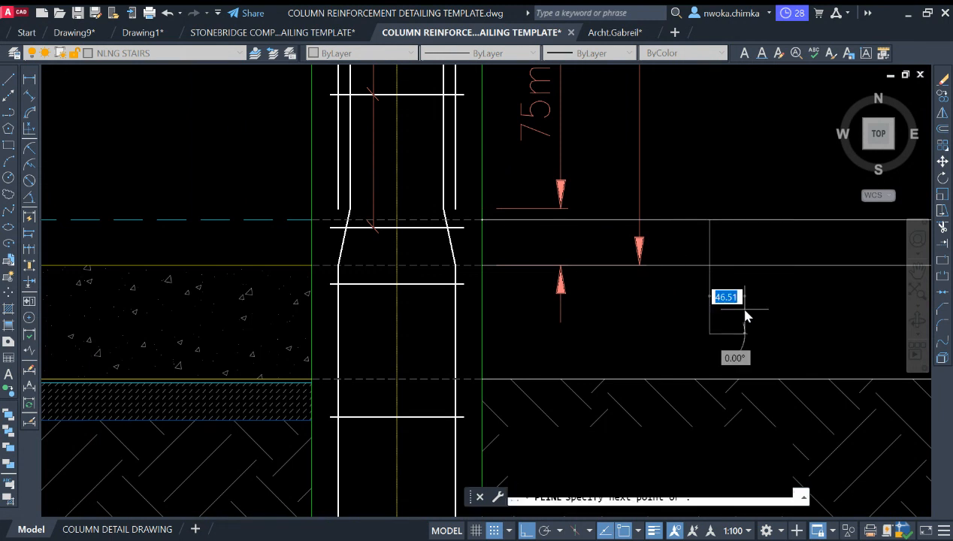
{"action": "scroll", "coordinate": [634, 301], "scroll_direction": "down", "scroll_amount": 2}
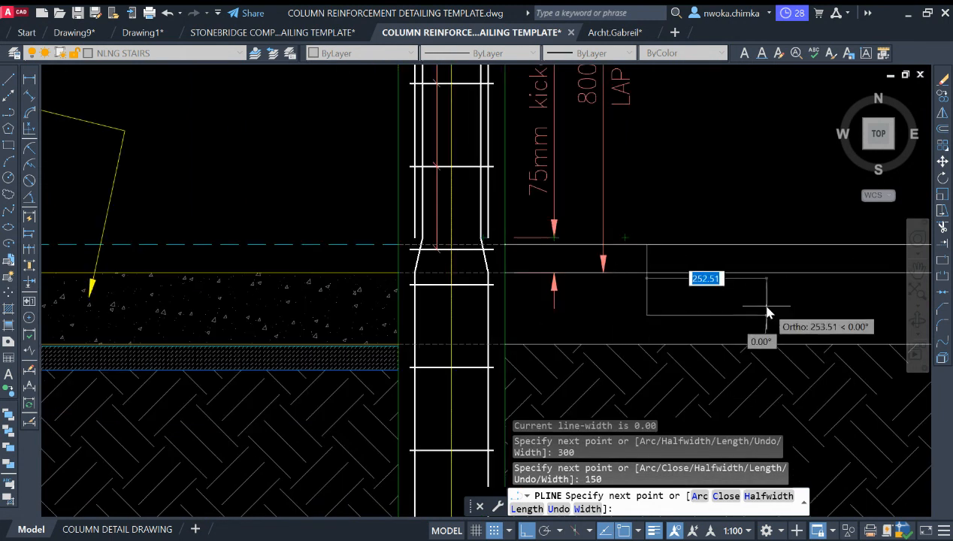
{"action": "key", "text": "Escape"}
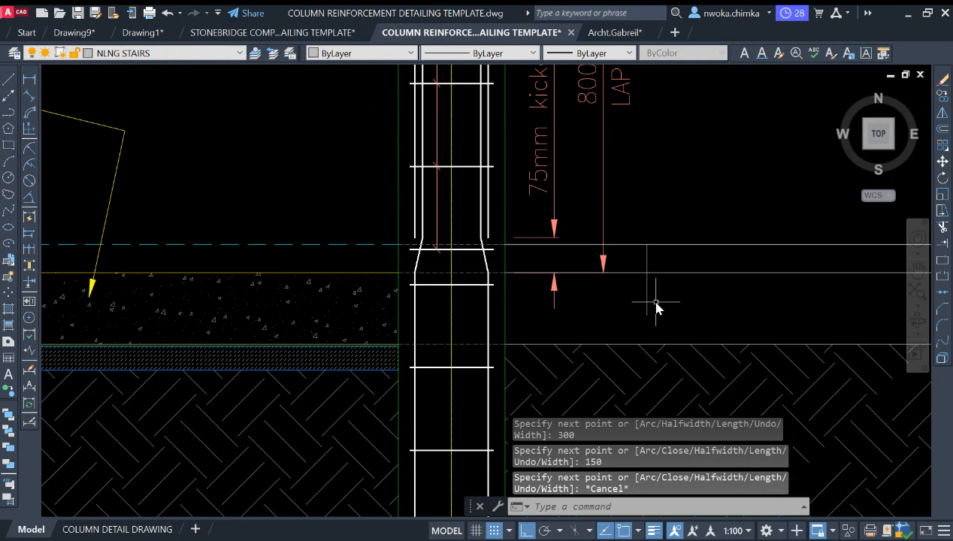
Erase the step-shaped polyline beside the column
{"action": "left_click", "coordinate": [656, 302]}
{"action": "left_click", "coordinate": [632, 305]}
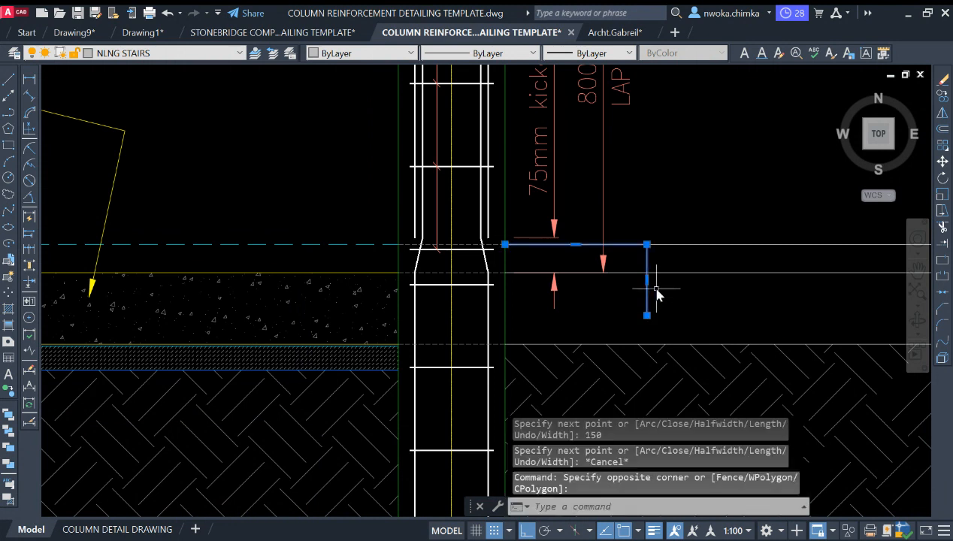
{"action": "key", "text": "Return"}
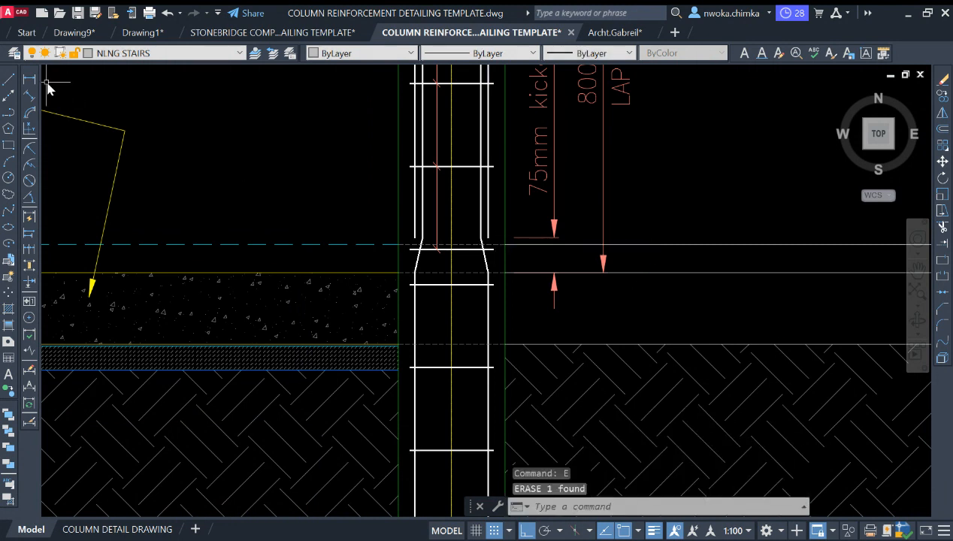
Draw a polyline from the column face at F.F.L, running 300 outward along the level line and 150 down
{"action": "left_click", "coordinate": [9, 113]}
{"action": "scroll", "coordinate": [494, 241], "scroll_direction": "up", "scroll_amount": 2}
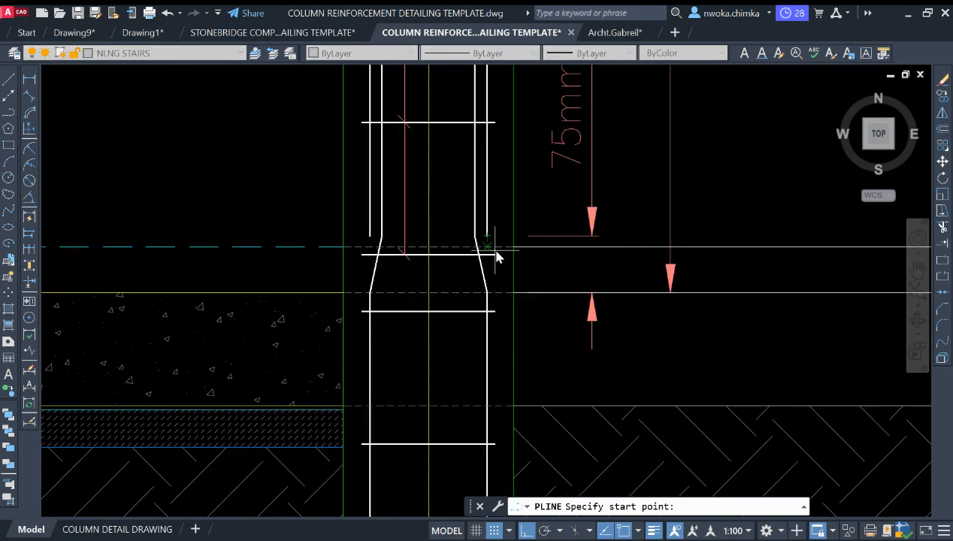
{"action": "left_click", "coordinate": [514, 248]}
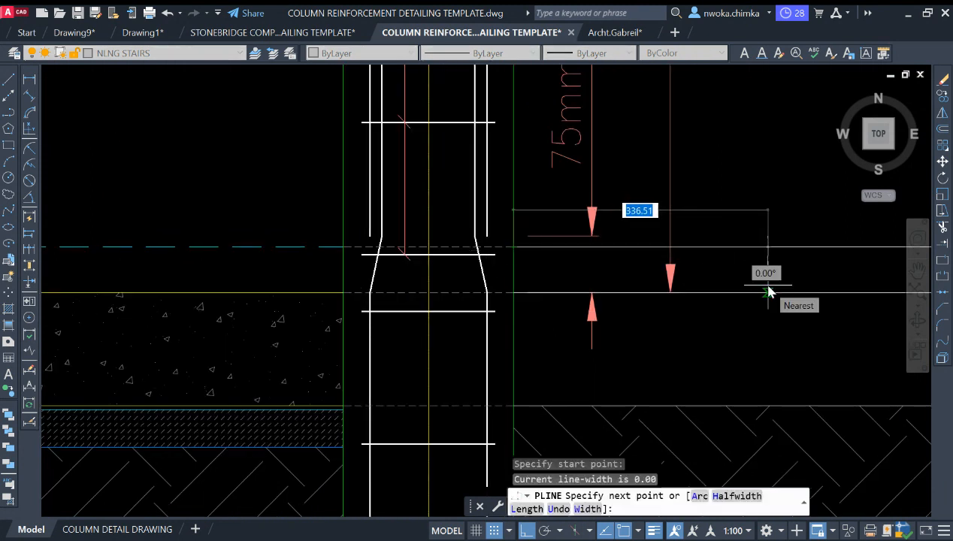
{"action": "type", "text": "30"}
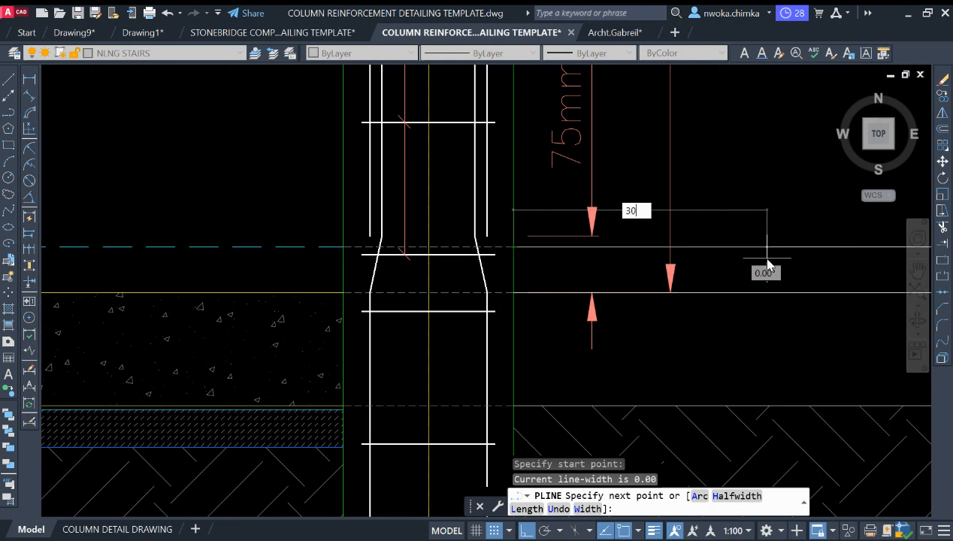
{"action": "type", "text": "0"}
{"action": "key", "text": "Return"}
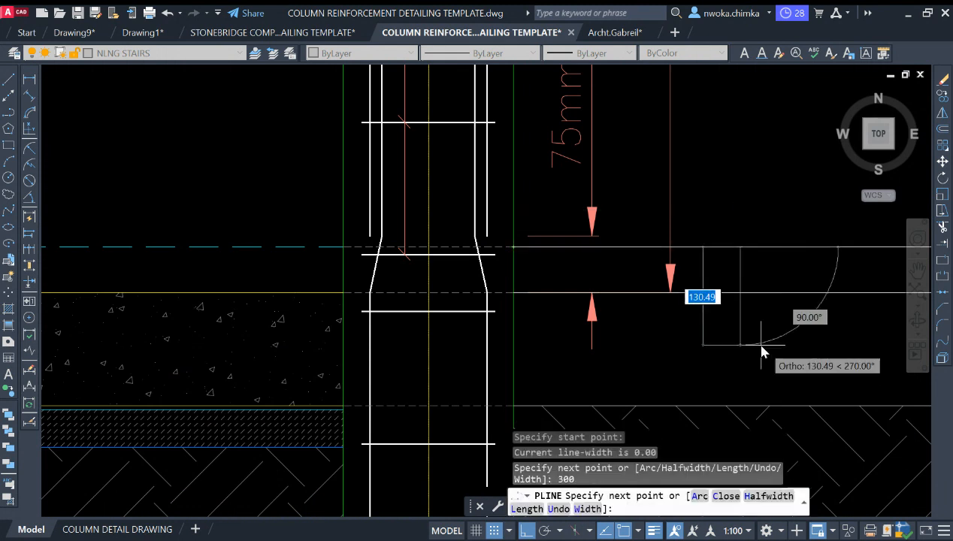
{"action": "scroll", "coordinate": [761, 309], "scroll_direction": "up", "scroll_amount": 2}
{"action": "type", "text": "1"}
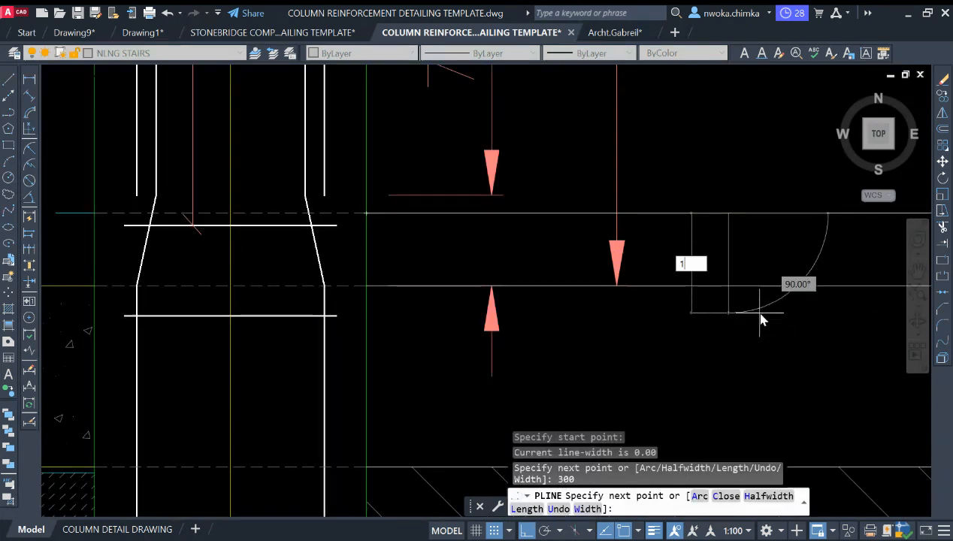
{"action": "type", "text": "50"}
{"action": "key", "text": "Return"}
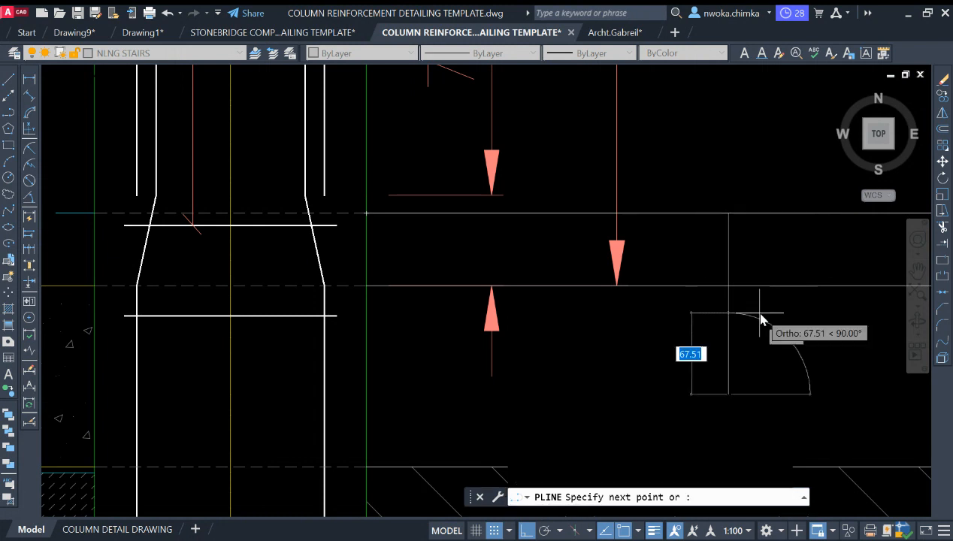
Continue the polyline with a second step, 300 outward and 150 down, and end it there
{"action": "scroll", "coordinate": [571, 276], "scroll_direction": "down", "scroll_amount": 3}
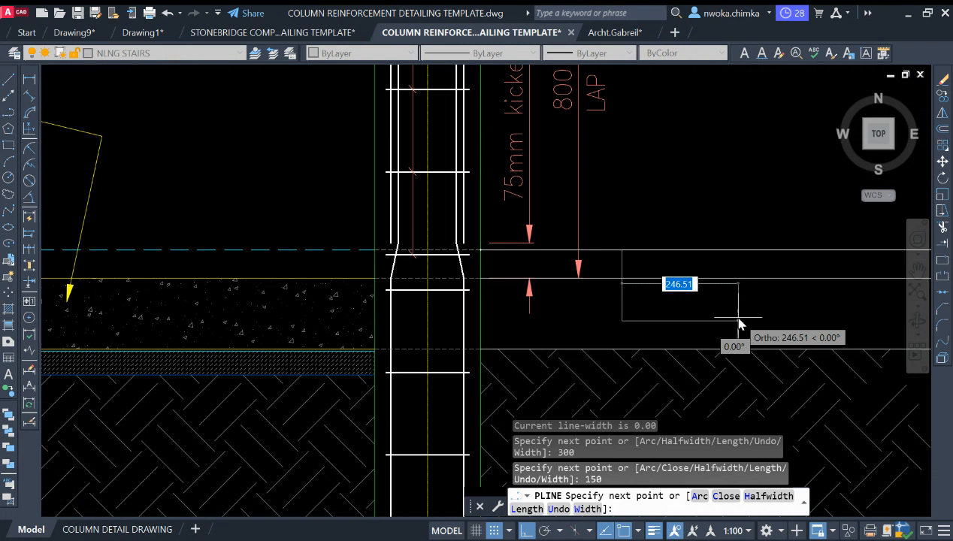
{"action": "type", "text": "300"}
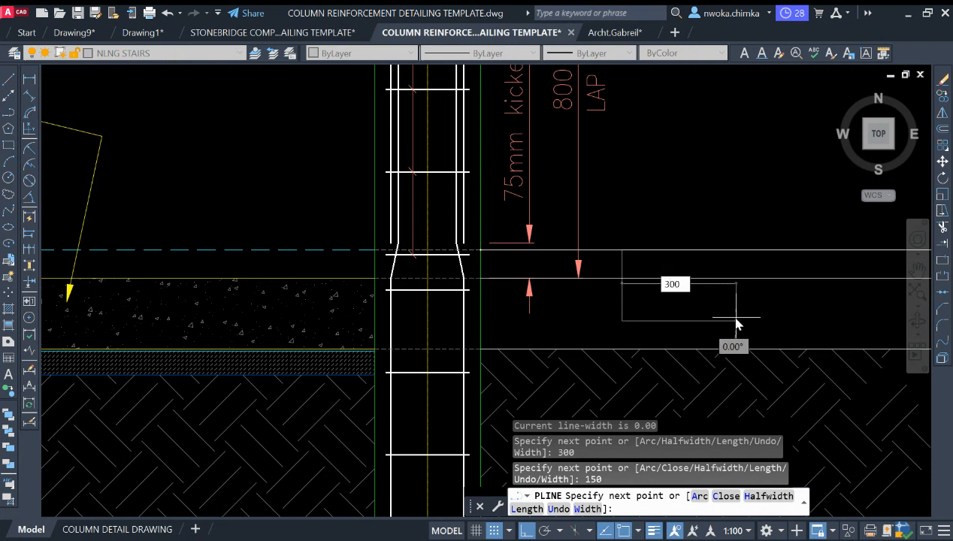
{"action": "key", "text": "Return"}
{"action": "scroll", "coordinate": [662, 323], "scroll_direction": "down", "scroll_amount": 2}
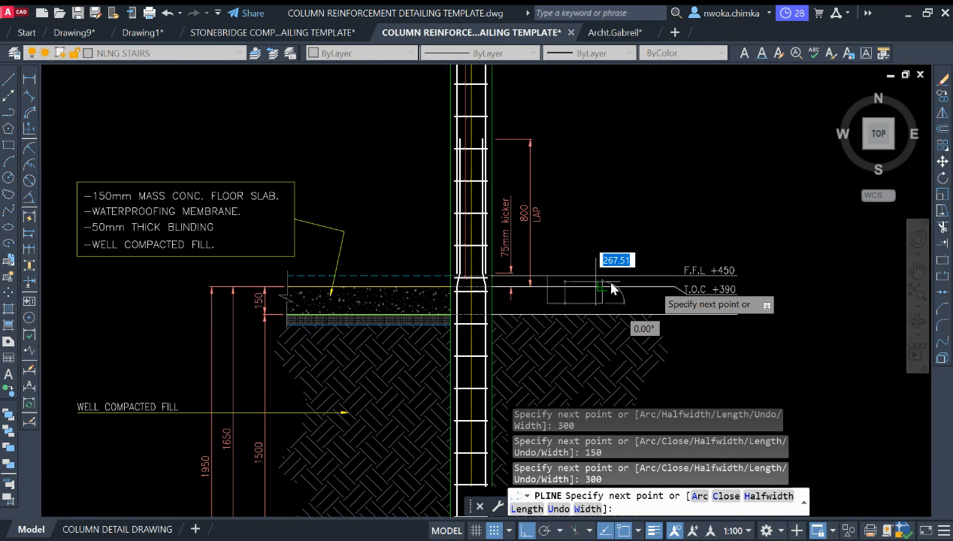
{"action": "scroll", "coordinate": [643, 310], "scroll_direction": "up", "scroll_amount": 2}
{"action": "scroll", "coordinate": [560, 322], "scroll_direction": "up", "scroll_amount": 2}
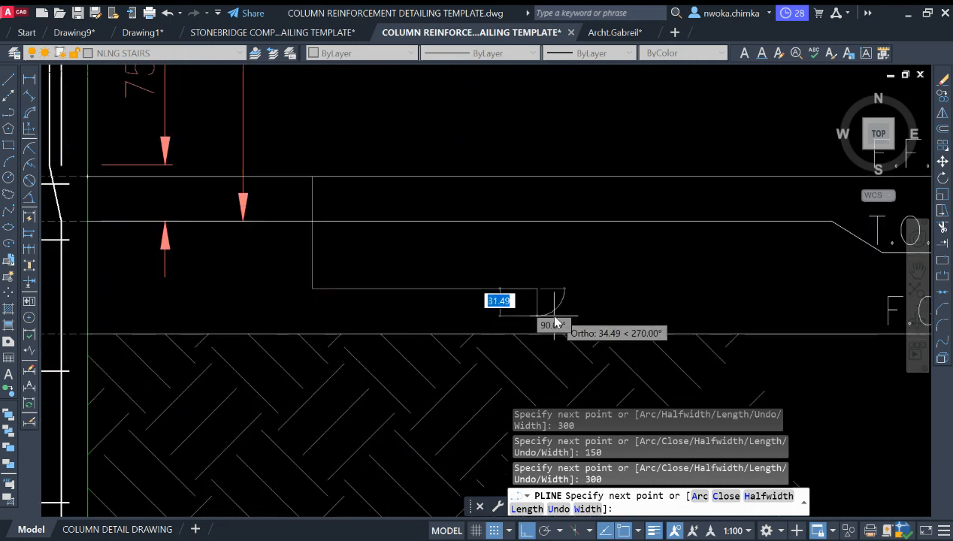
{"action": "type", "text": "150"}
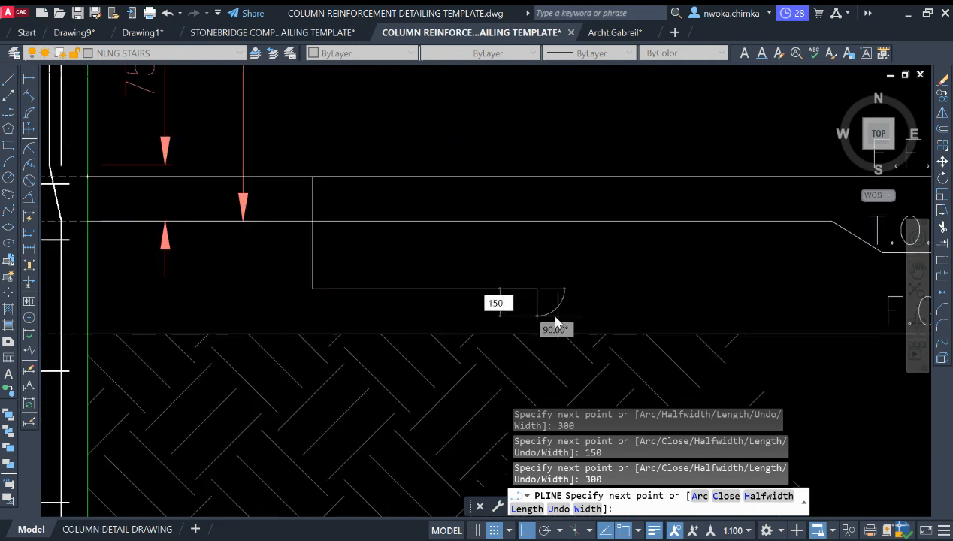
{"action": "key", "text": "Return"}
{"action": "scroll", "coordinate": [560, 301], "scroll_direction": "down", "scroll_amount": 2}
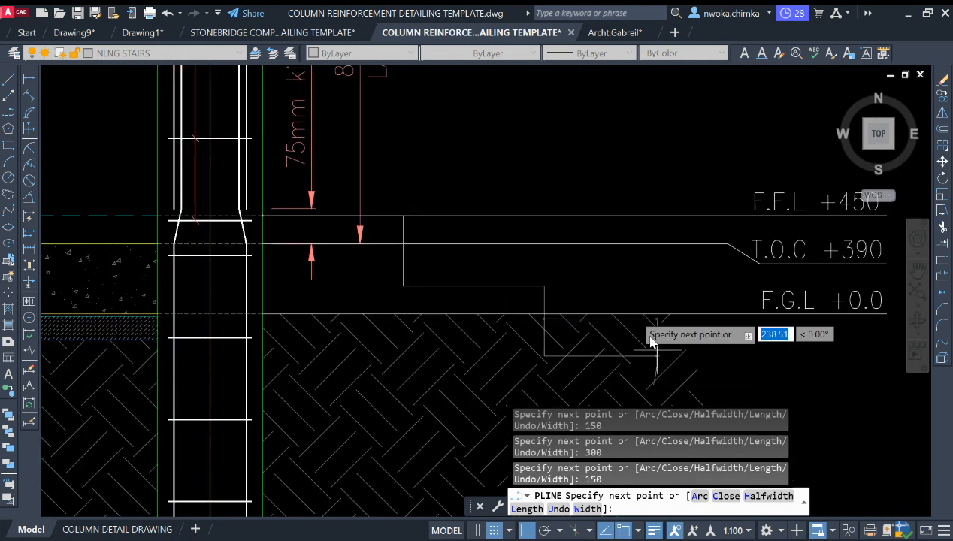
{"action": "middle_click_drag", "start_coordinate": [656, 352], "coordinate": [610, 290]}
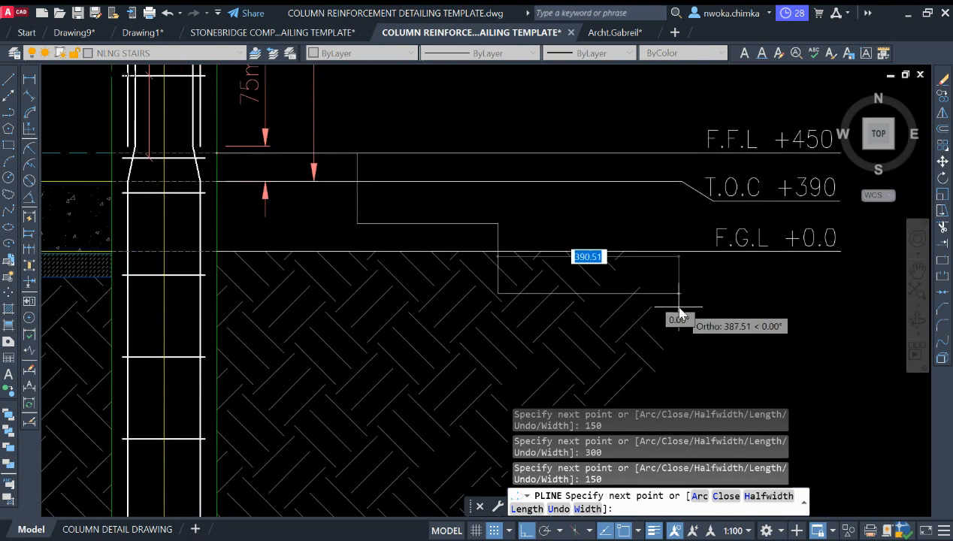
{"action": "key", "text": "Escape"}
{"action": "left_click", "coordinate": [29, 78]}
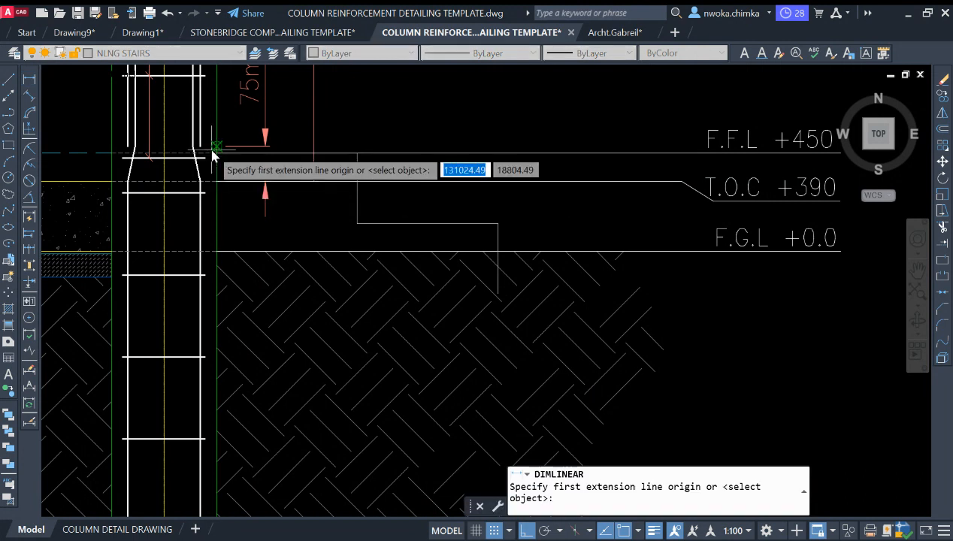
{"action": "key", "text": "Escape"}
Offset the F.F.L +450 line 450 downward to mark the finished ground level
{"action": "scroll", "coordinate": [617, 213], "scroll_direction": "down", "scroll_amount": 2}
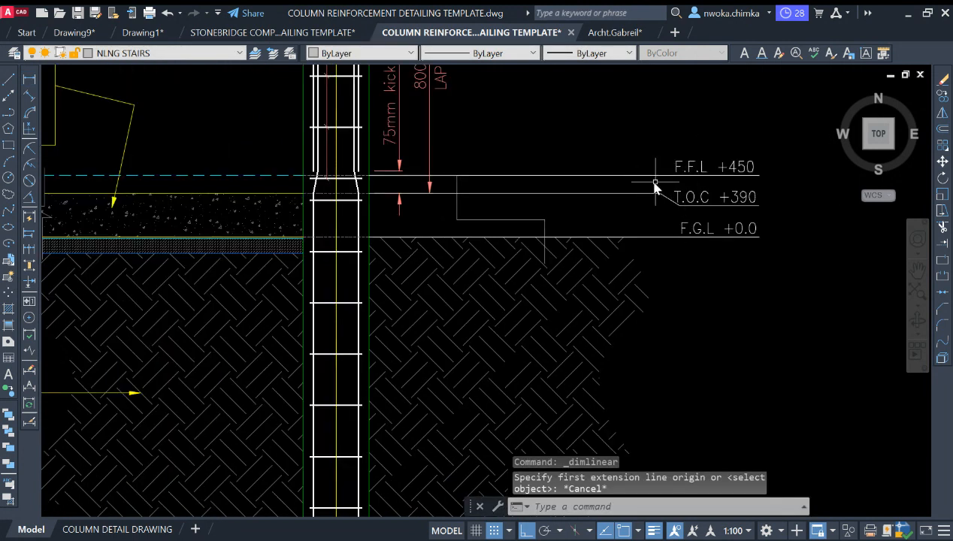
{"action": "type", "text": "o"}
{"action": "key", "text": "Return"}
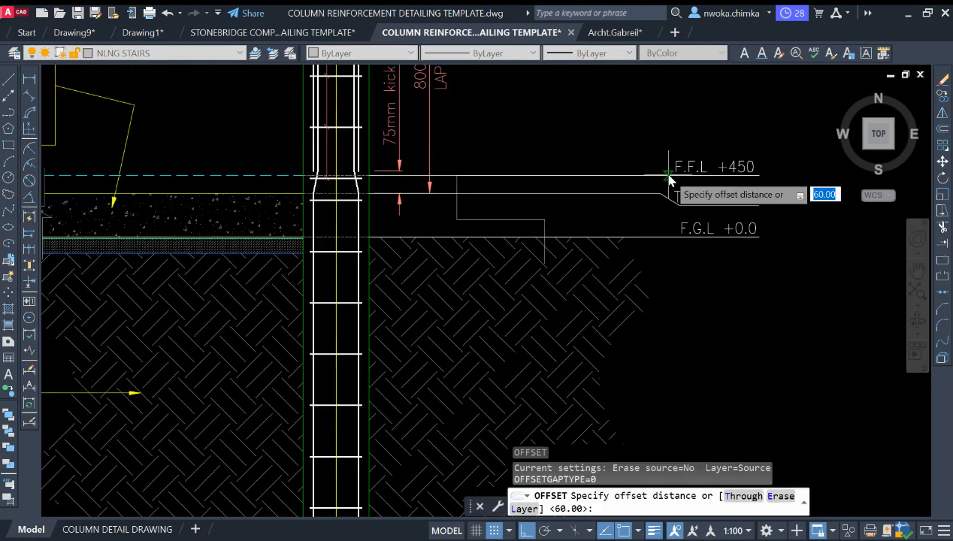
{"action": "type", "text": "1"}
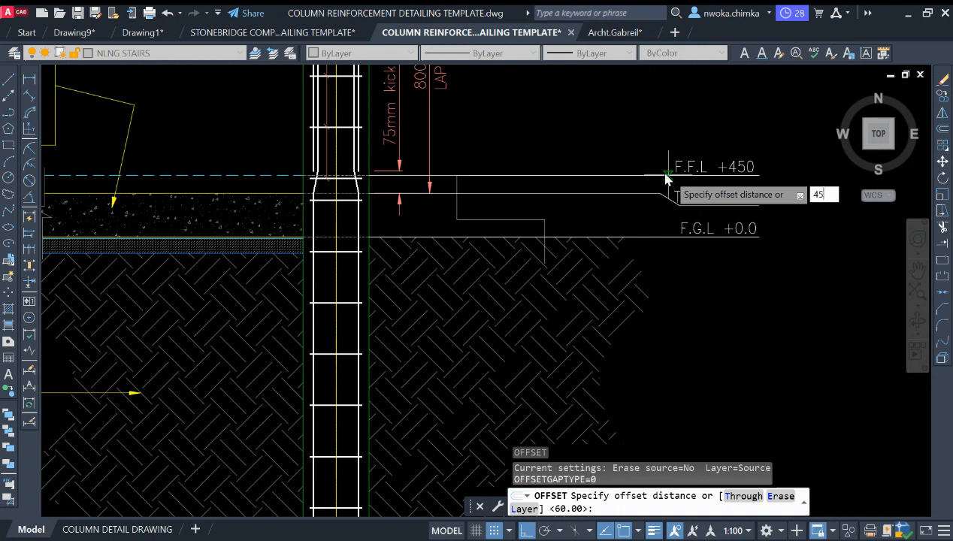
{"action": "key", "text": "Return"}
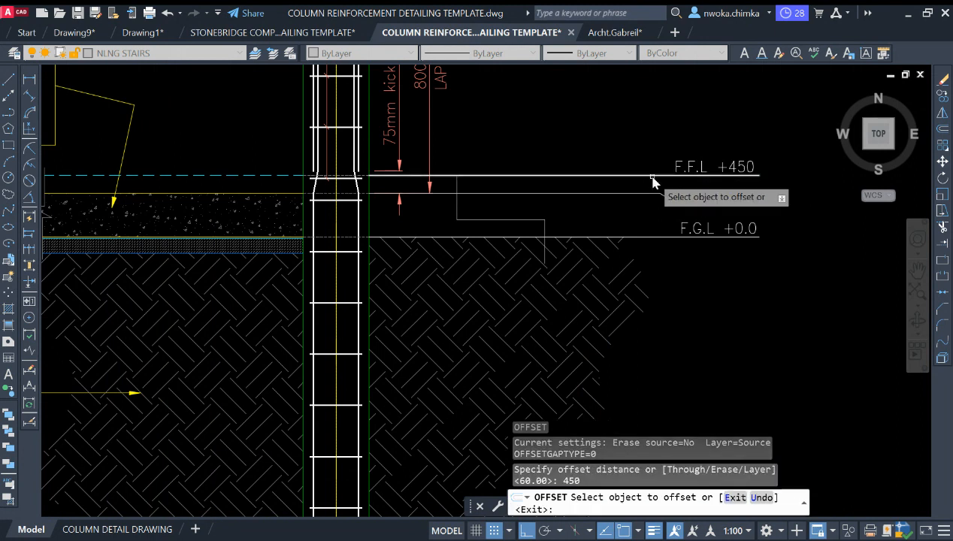
{"action": "left_click", "coordinate": [651, 175]}
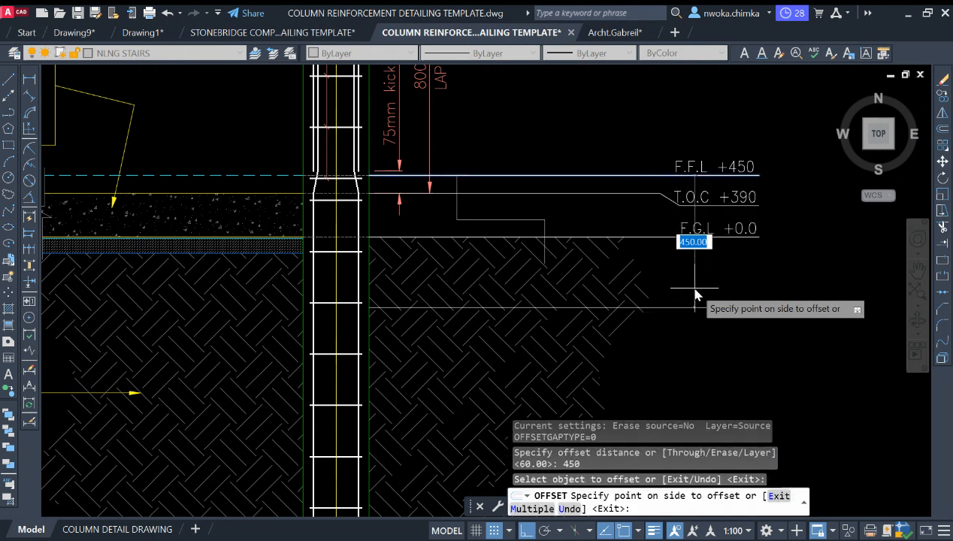
{"action": "left_click", "coordinate": [681, 312]}
{"action": "key", "text": "Escape"}
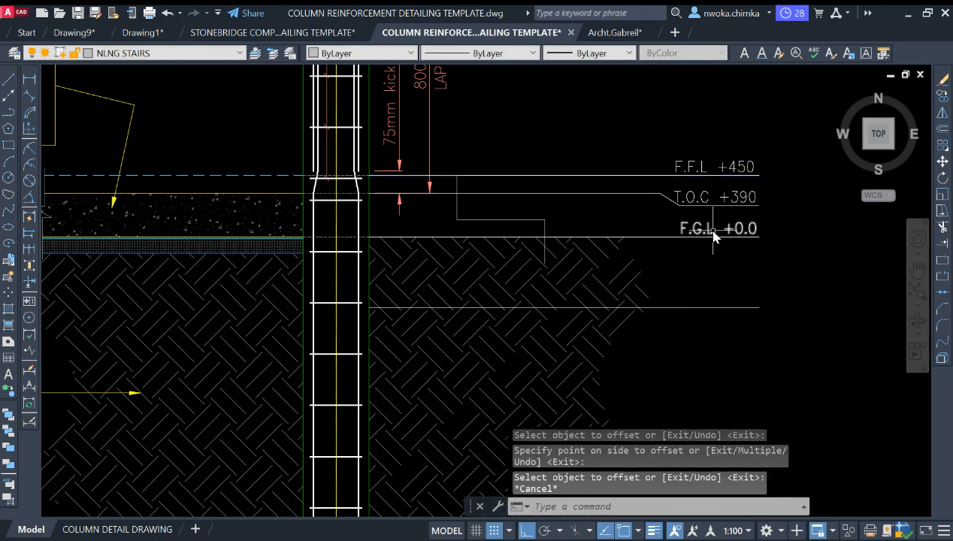
Move the F.G.L +0.0 line and its label straight down onto the offset line
{"action": "left_click", "coordinate": [778, 218]}
{"action": "left_click", "coordinate": [670, 252]}
{"action": "type", "text": "M"}
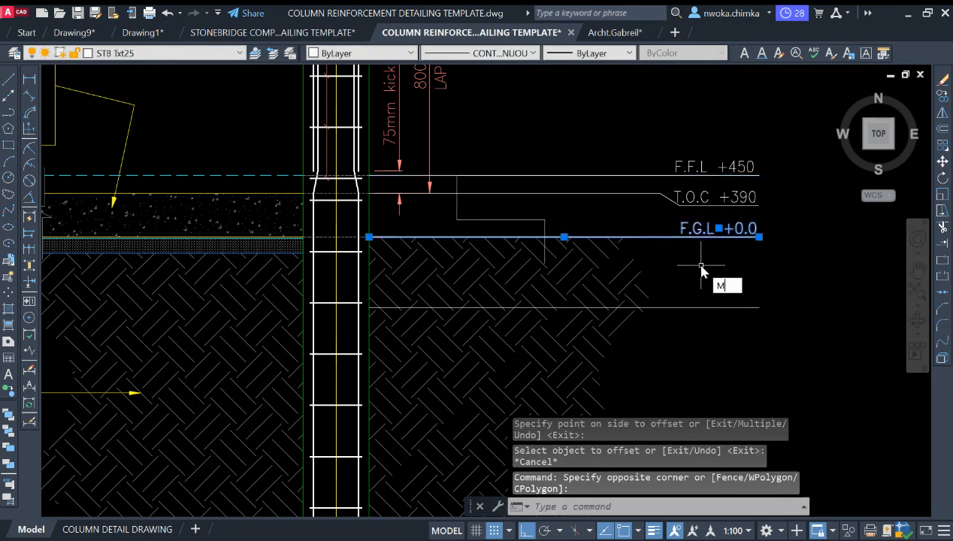
{"action": "key", "text": "Return"}
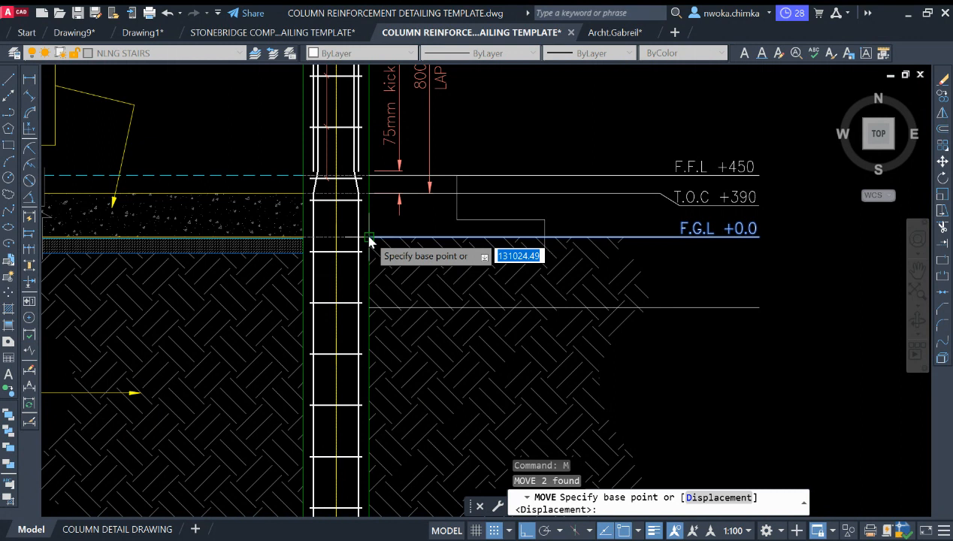
{"action": "left_click", "coordinate": [370, 237]}
{"action": "left_click", "coordinate": [377, 306]}
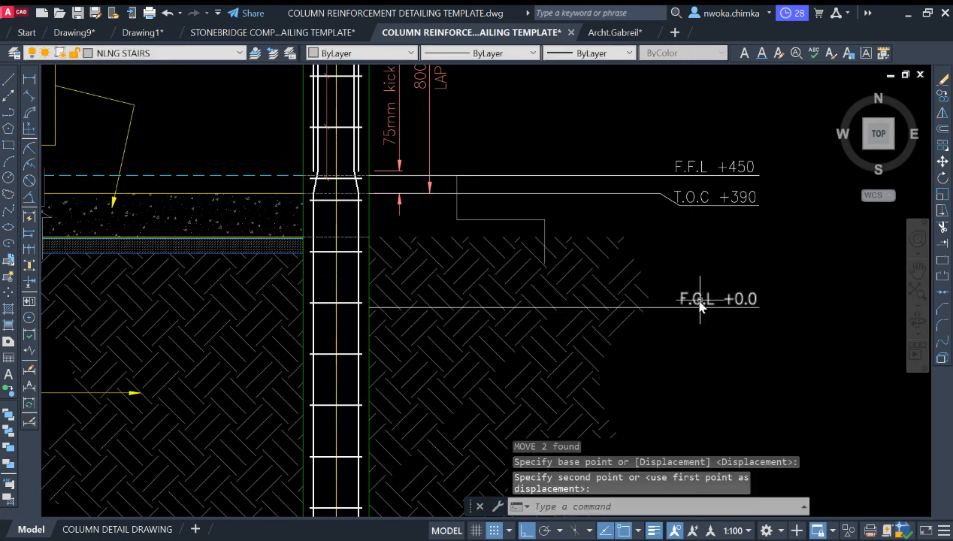
Erase one of the two overlapping lines at the F.G.L level
{"action": "left_click", "coordinate": [667, 313]}
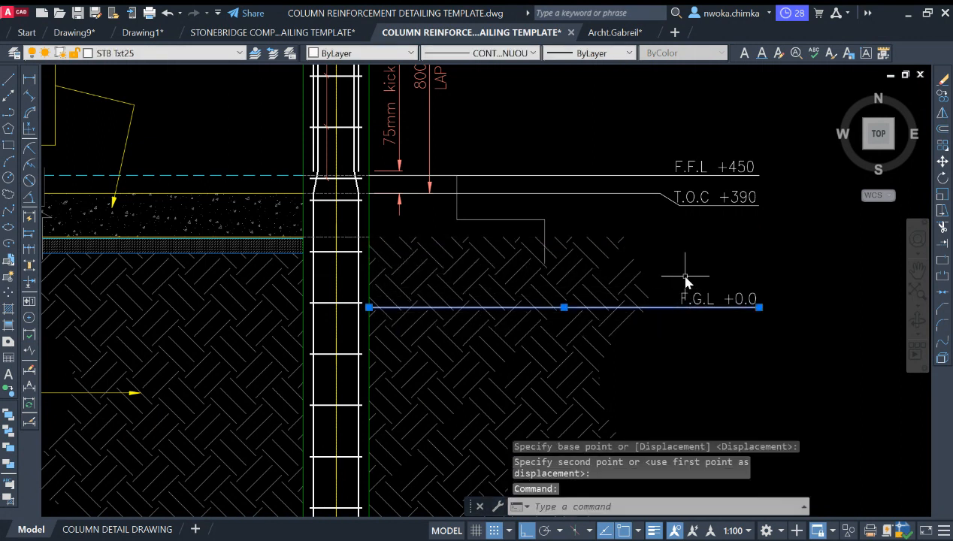
{"action": "type", "text": "e"}
{"action": "key", "text": "Return"}
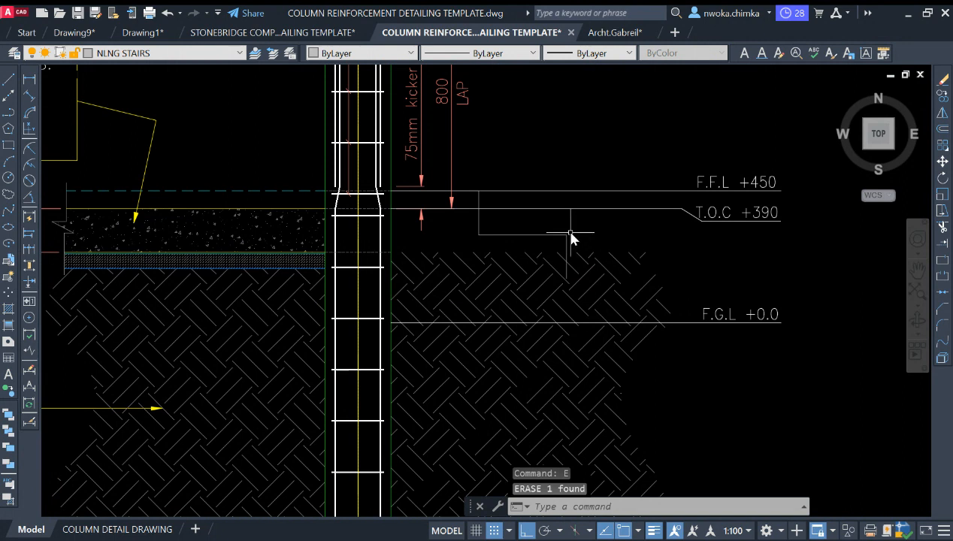
Erase the two-step polyline beside the column
{"action": "left_click", "coordinate": [518, 225]}
{"action": "left_click", "coordinate": [501, 242]}
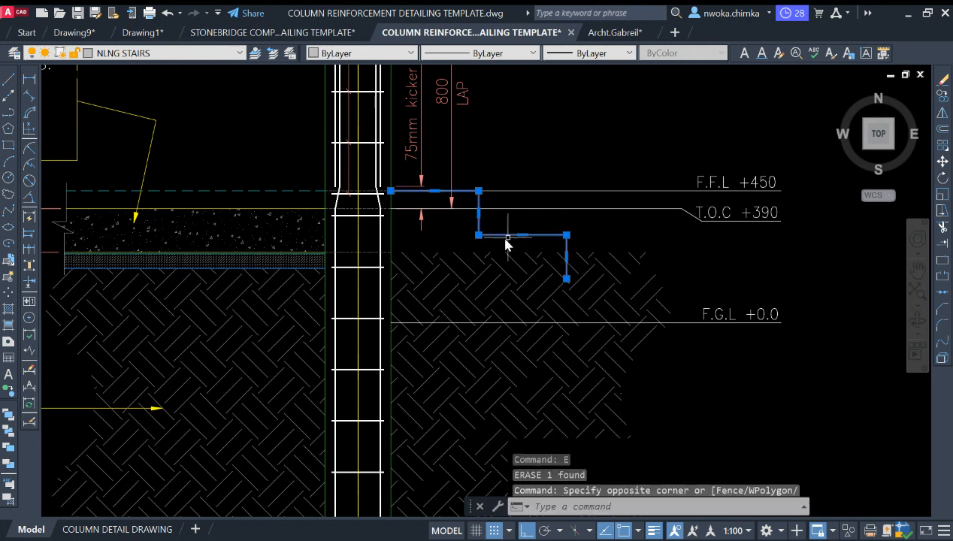
{"action": "type", "text": "e"}
{"action": "key", "text": "Return"}
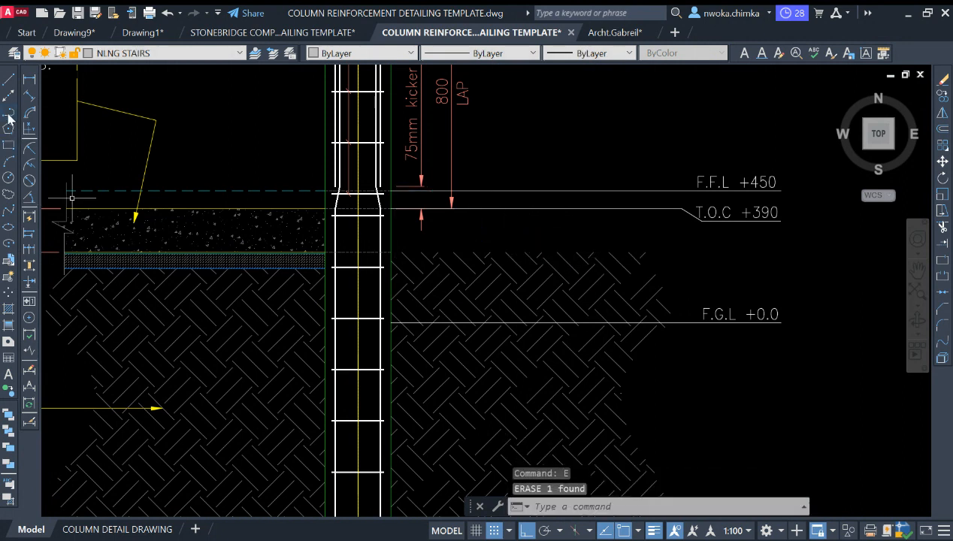
Start a new stair polyline at the column face on the F.F.L line, running 300 outward and 150 down
{"action": "left_click", "coordinate": [9, 117]}
{"action": "scroll", "coordinate": [396, 207], "scroll_direction": "up", "scroll_amount": 2}
{"action": "left_click", "coordinate": [385, 185]}
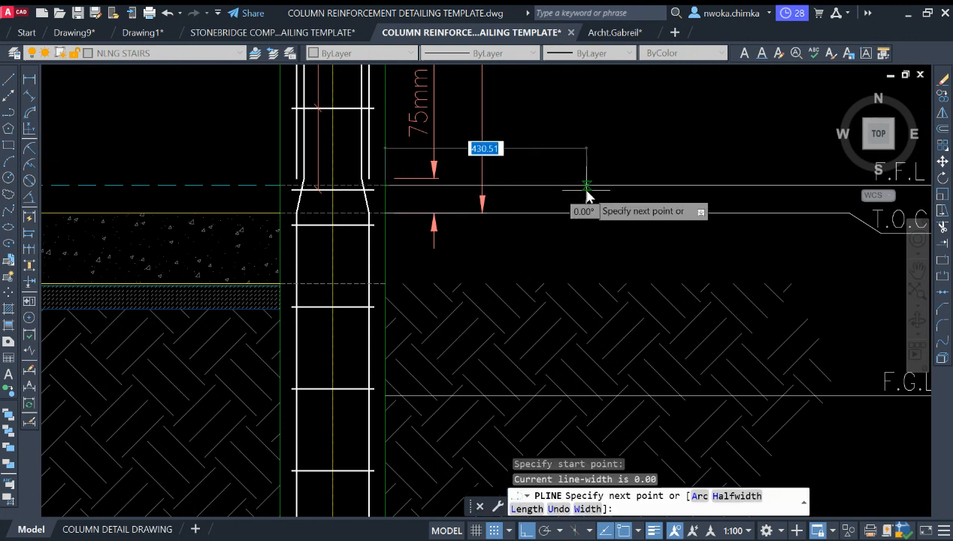
{"action": "key", "text": "Return"}
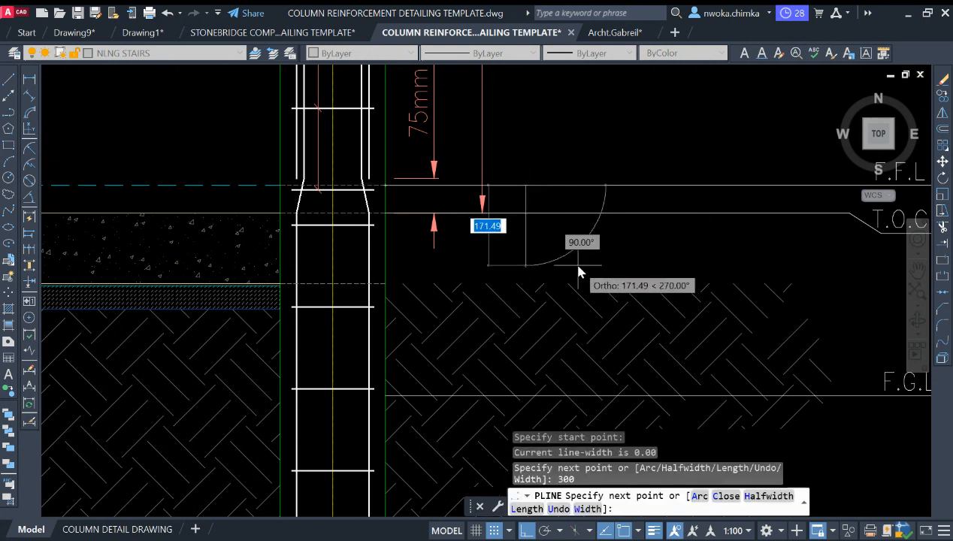
{"action": "type", "text": "75"}
{"action": "key", "text": "Return"}
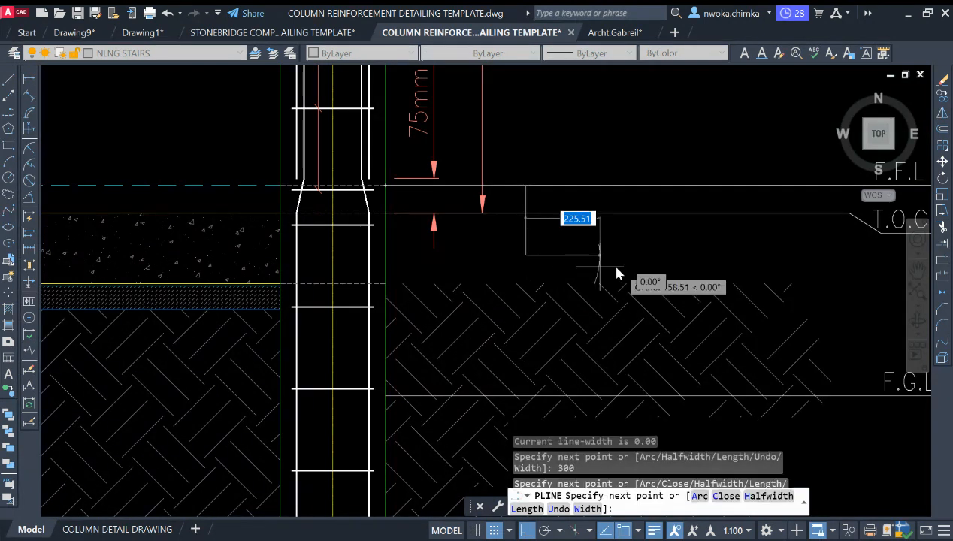
Continue the stair polyline with a 300 tread, 150 riser, 300 tread and 150 riser down to the F.G.L line, and end it
{"action": "type", "text": "300"}
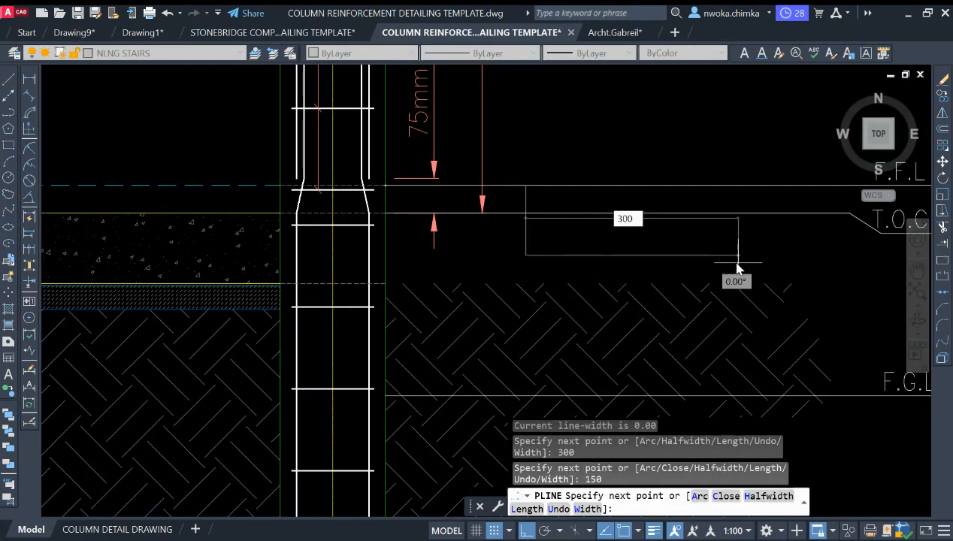
{"action": "key", "text": "Return"}
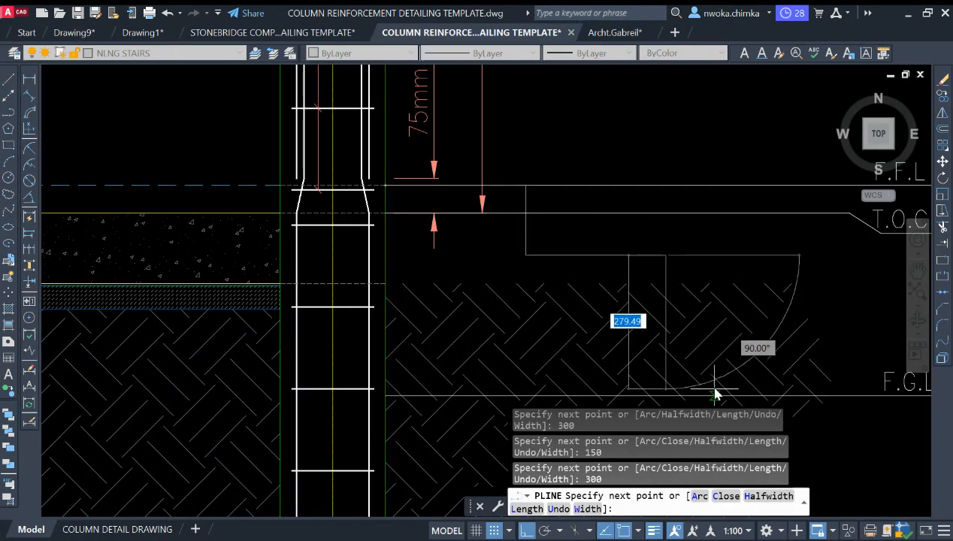
{"action": "middle_click_drag", "start_coordinate": [781, 374], "coordinate": [711, 295]}
{"action": "type", "text": "1"}
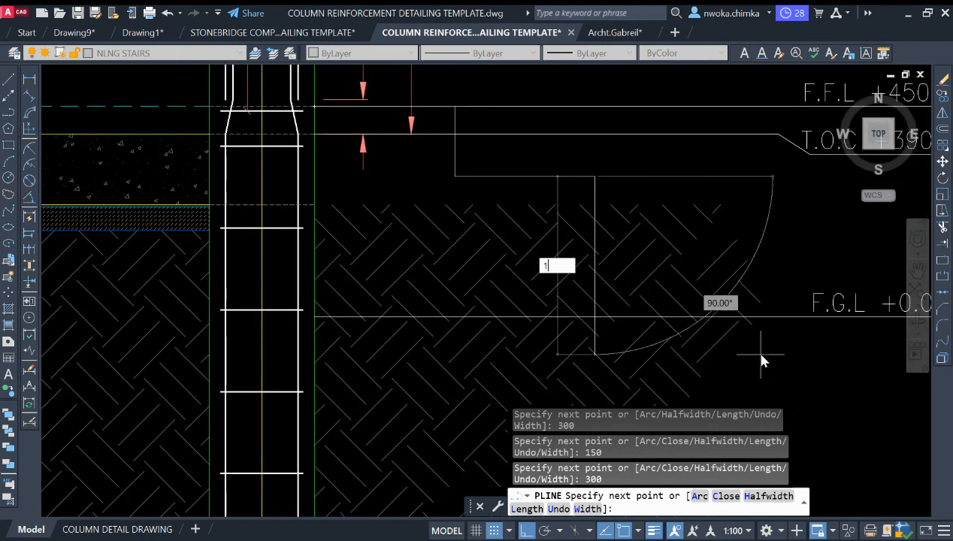
{"action": "type", "text": "50"}
{"action": "key", "text": "Return"}
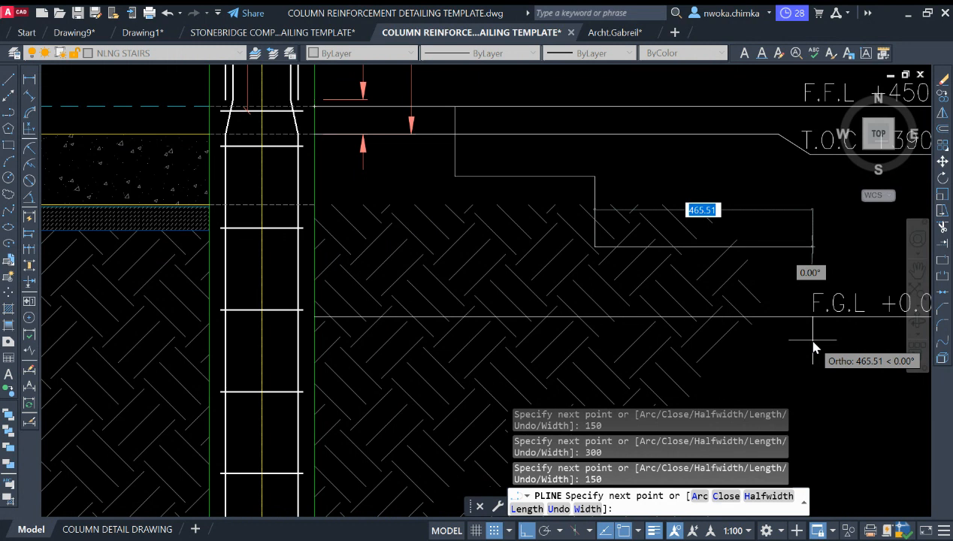
{"action": "type", "text": "300"}
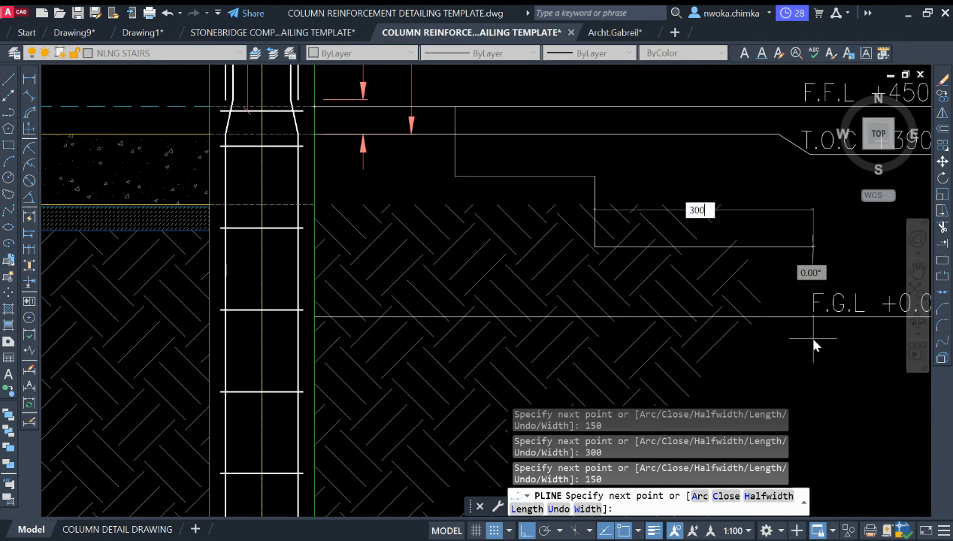
{"action": "key", "text": "Return"}
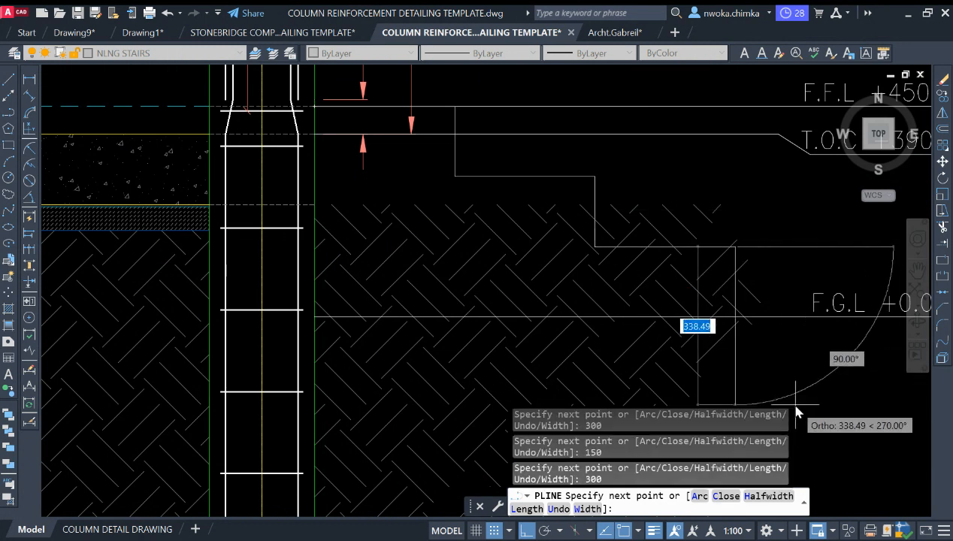
{"action": "type", "text": "150"}
{"action": "key", "text": "Return"}
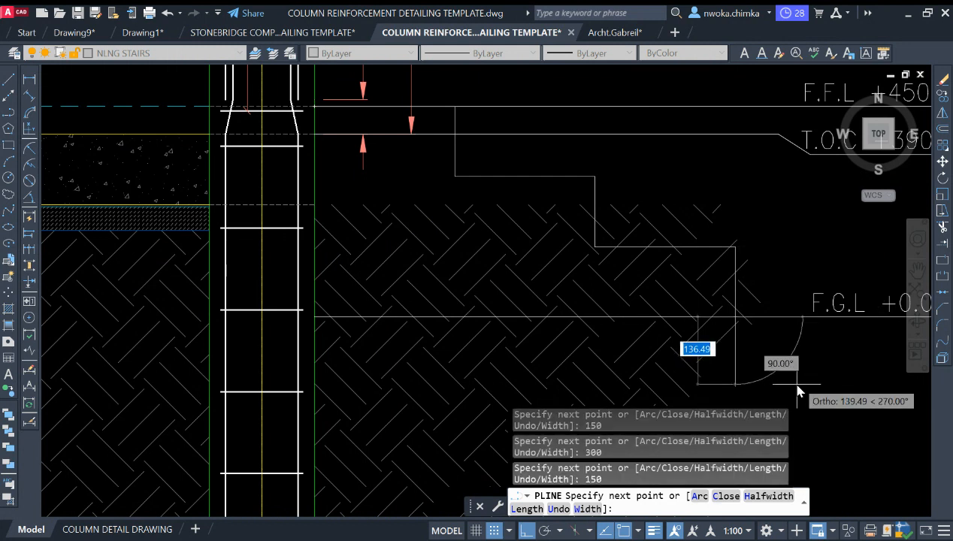
{"action": "scroll", "coordinate": [783, 318], "scroll_direction": "up", "scroll_amount": 2}
{"action": "key", "text": "Escape"}
{"action": "scroll", "coordinate": [579, 263], "scroll_direction": "down", "scroll_amount": 5}
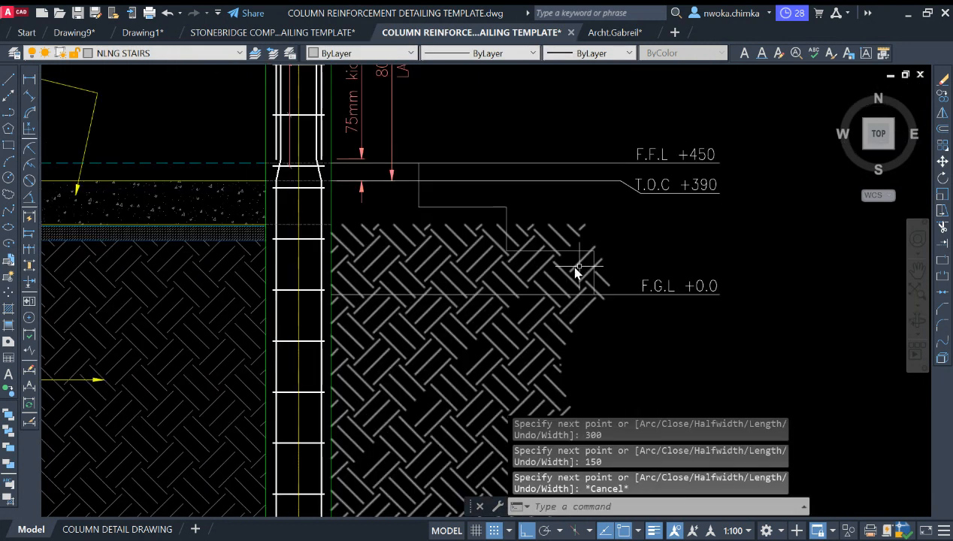
Stretch the top edge of the earth hatch under the steps straight down to the F.G.L line
{"action": "scroll", "coordinate": [594, 245], "scroll_direction": "up", "scroll_amount": 2}
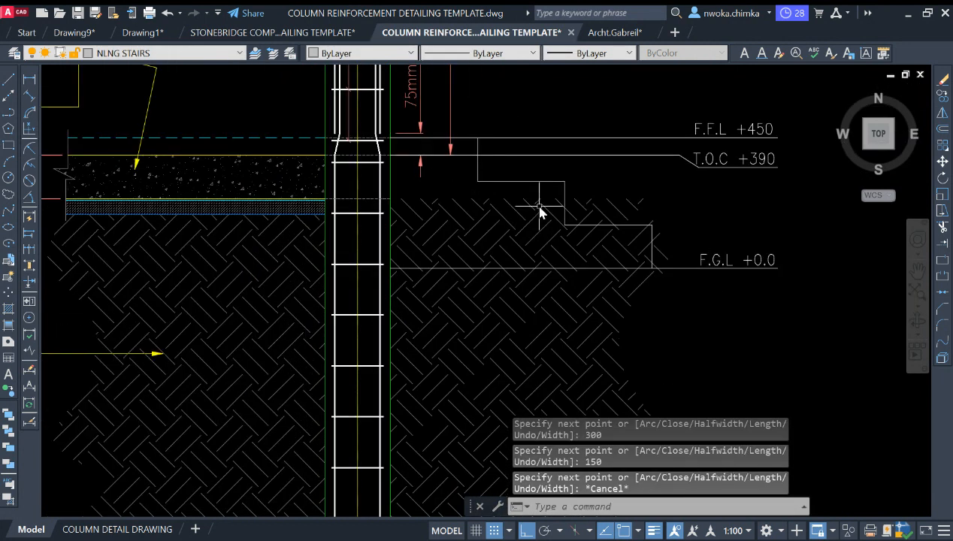
{"action": "left_click", "coordinate": [535, 213]}
{"action": "left_click", "coordinate": [528, 209]}
{"action": "left_click", "coordinate": [519, 200]}
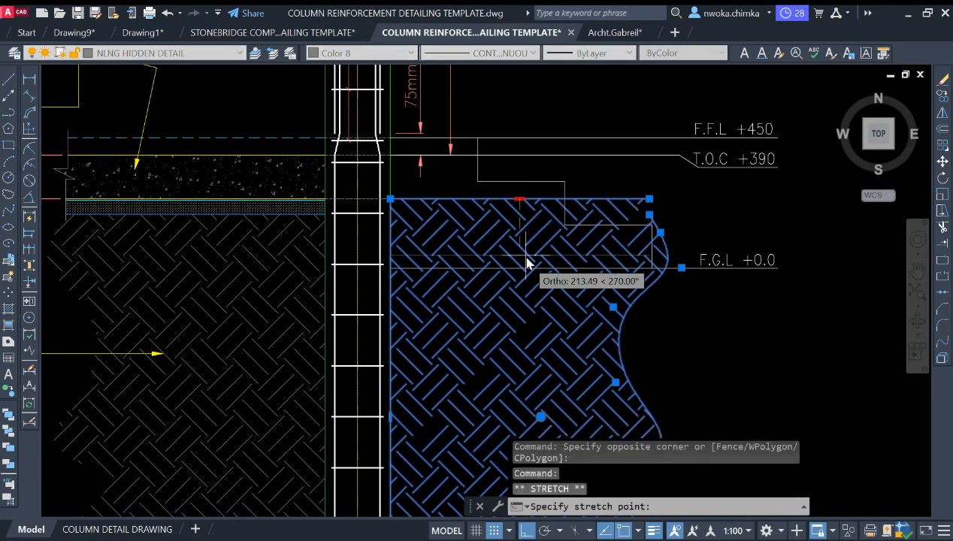
{"action": "left_click", "coordinate": [524, 269]}
{"action": "key", "text": "Escape"}
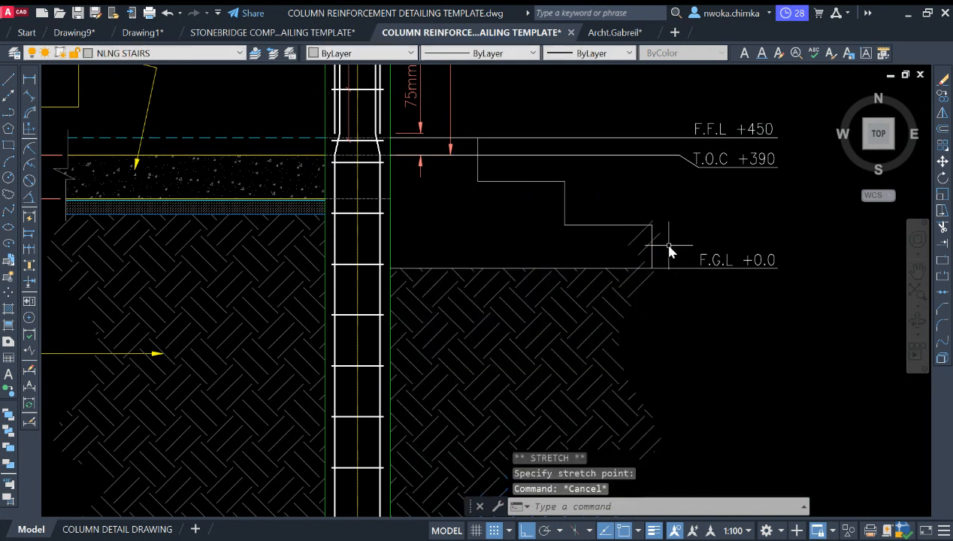
Stretch the hatch's remaining outer vertices above ground down onto the F.G.L line beside the lowest step
{"action": "scroll", "coordinate": [668, 249], "scroll_direction": "up", "scroll_amount": 2}
{"action": "left_click", "coordinate": [648, 242]}
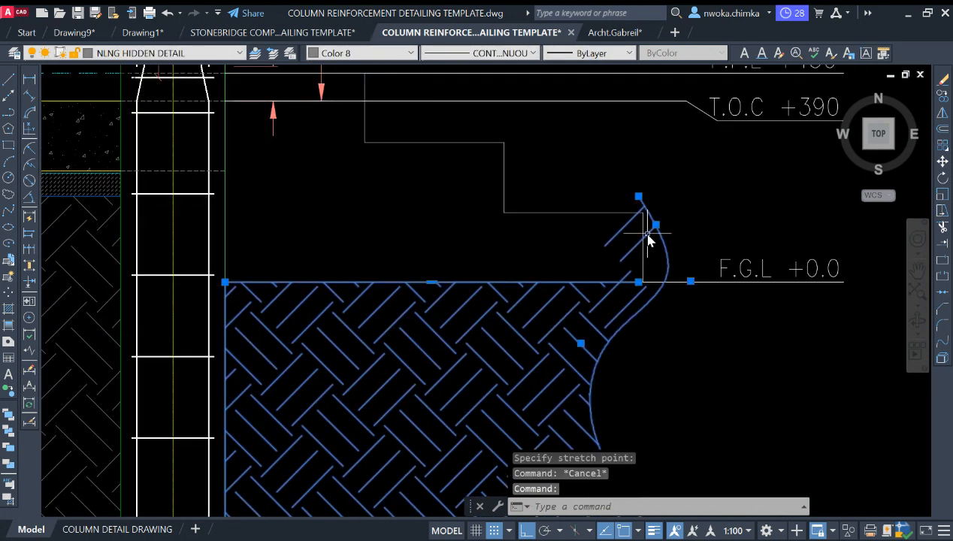
{"action": "left_click", "coordinate": [639, 197]}
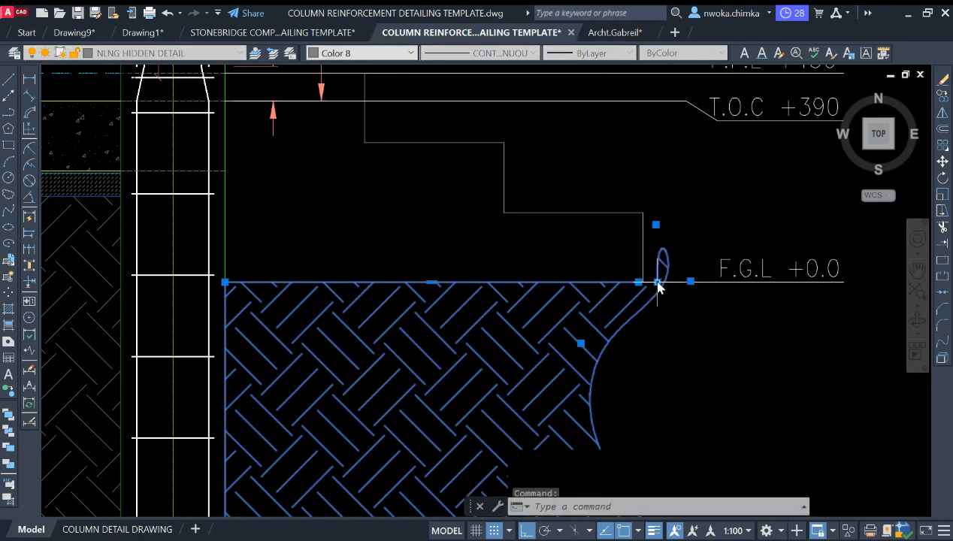
{"action": "scroll", "coordinate": [655, 276], "scroll_direction": "up", "scroll_amount": 3}
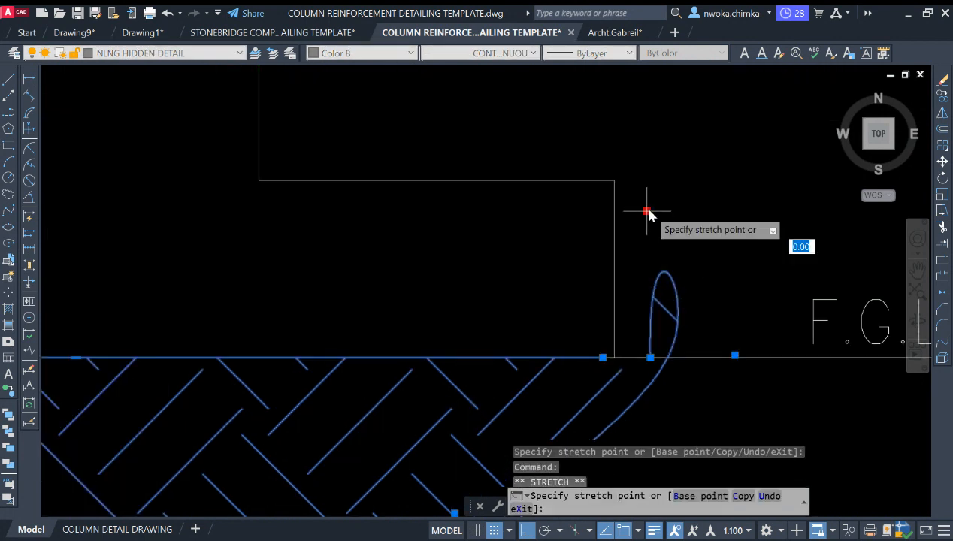
{"action": "left_click", "coordinate": [654, 358]}
{"action": "key", "text": "Escape"}
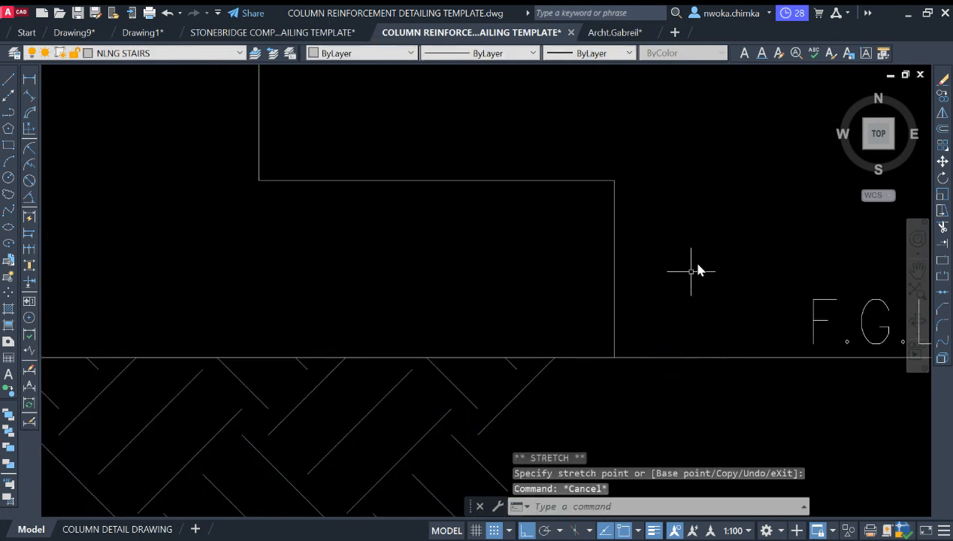
Trim the T.O.C line between the column face and the first stair riser
{"action": "scroll", "coordinate": [676, 263], "scroll_direction": "down", "scroll_amount": 5}
{"action": "scroll", "coordinate": [493, 276], "scroll_direction": "up", "scroll_amount": 2}
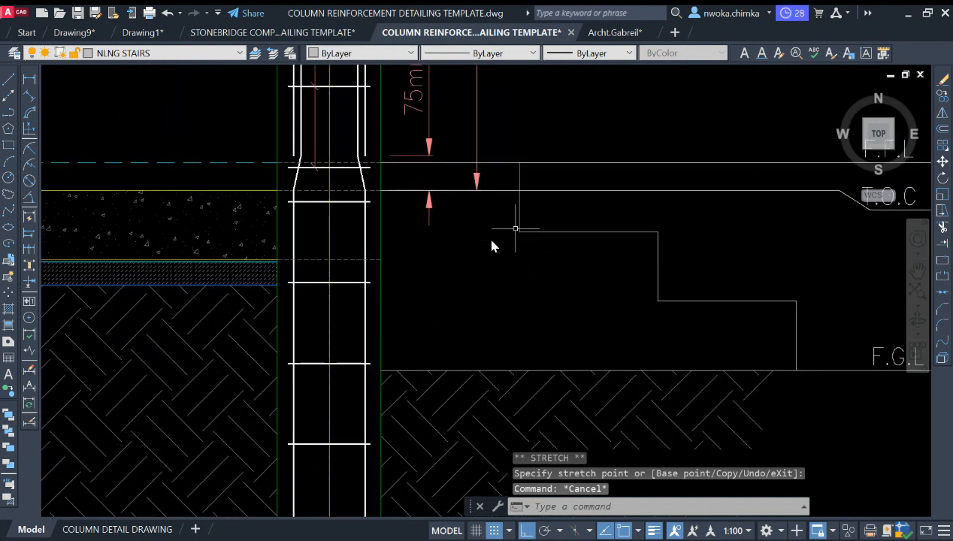
{"action": "type", "text": "tr"}
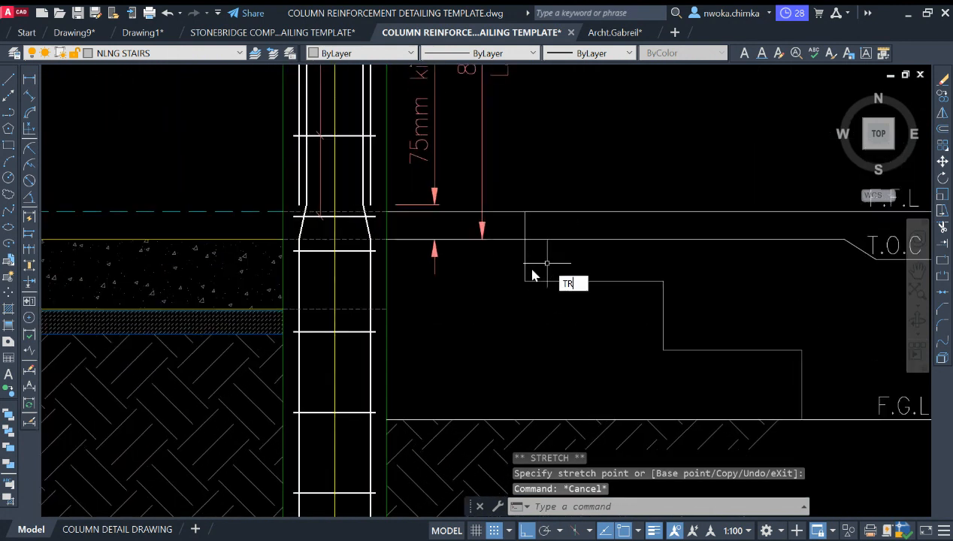
{"action": "key", "text": "Return"}
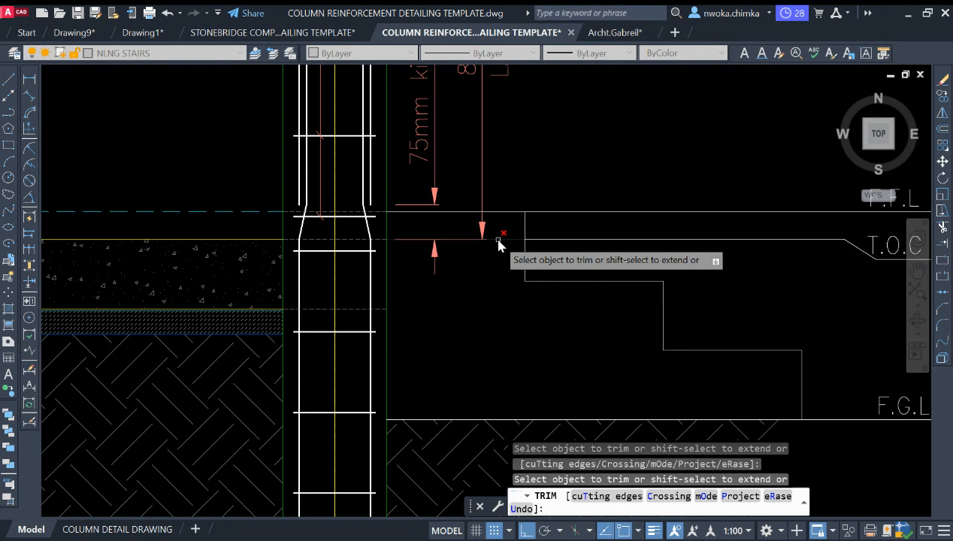
{"action": "key", "text": "Escape"}
Stretch the dashed hidden line at T.O.C level 300 from the column face to the first stair riser
{"action": "left_click", "coordinate": [383, 241]}
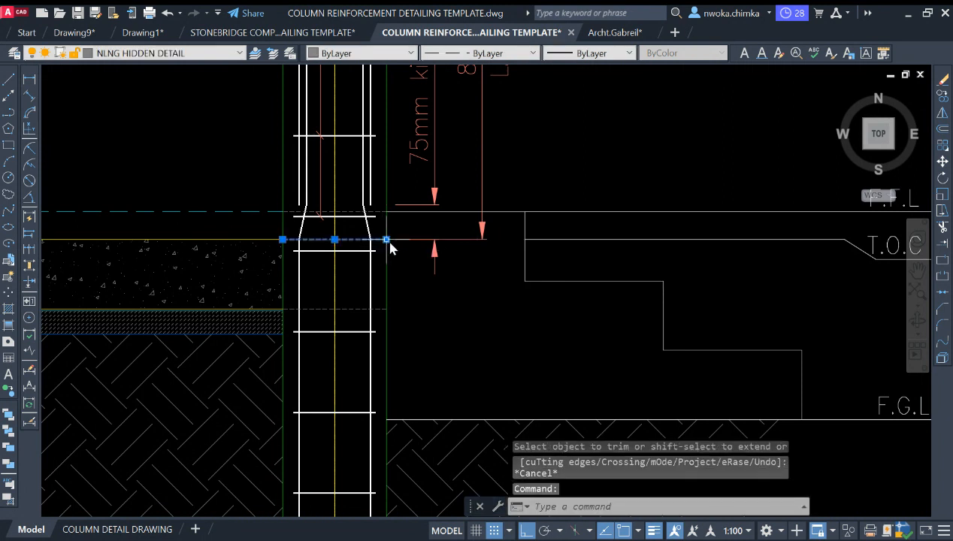
{"action": "left_click", "coordinate": [386, 240]}
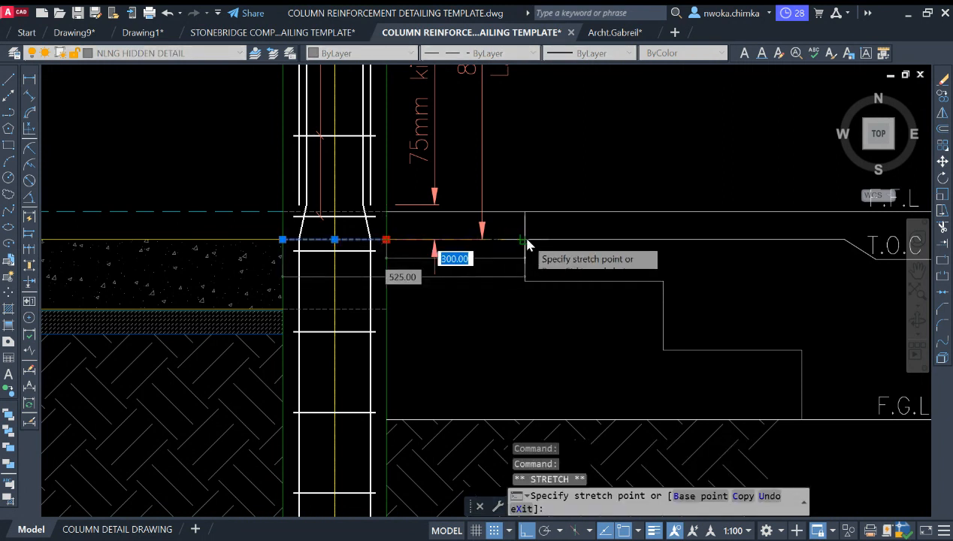
{"action": "scroll", "coordinate": [526, 250], "scroll_direction": "up", "scroll_amount": 2}
{"action": "key", "text": "Escape"}
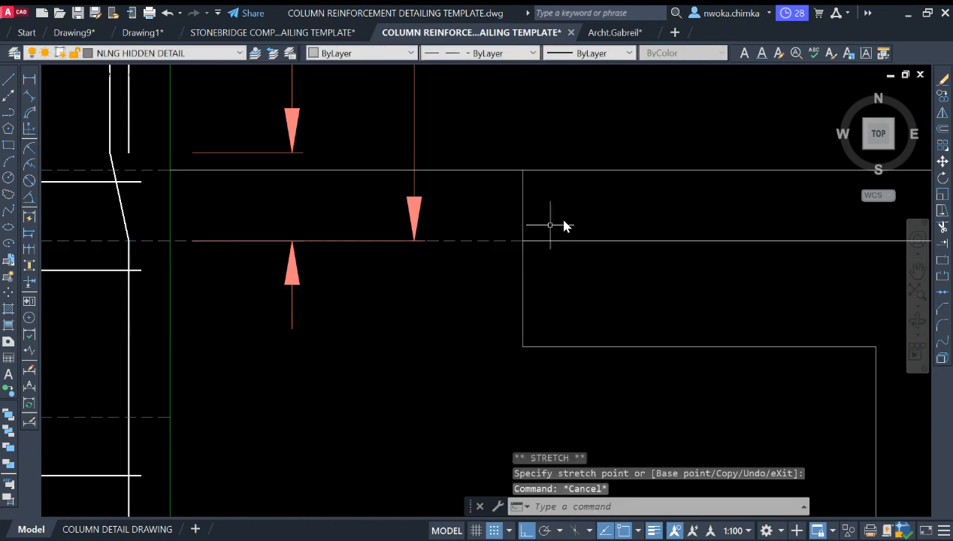
{"action": "scroll", "coordinate": [572, 216], "scroll_direction": "down", "scroll_amount": 3}
{"action": "scroll", "coordinate": [541, 218], "scroll_direction": "down", "scroll_amount": 2}
{"action": "scroll", "coordinate": [500, 251], "scroll_direction": "down", "scroll_amount": 3}
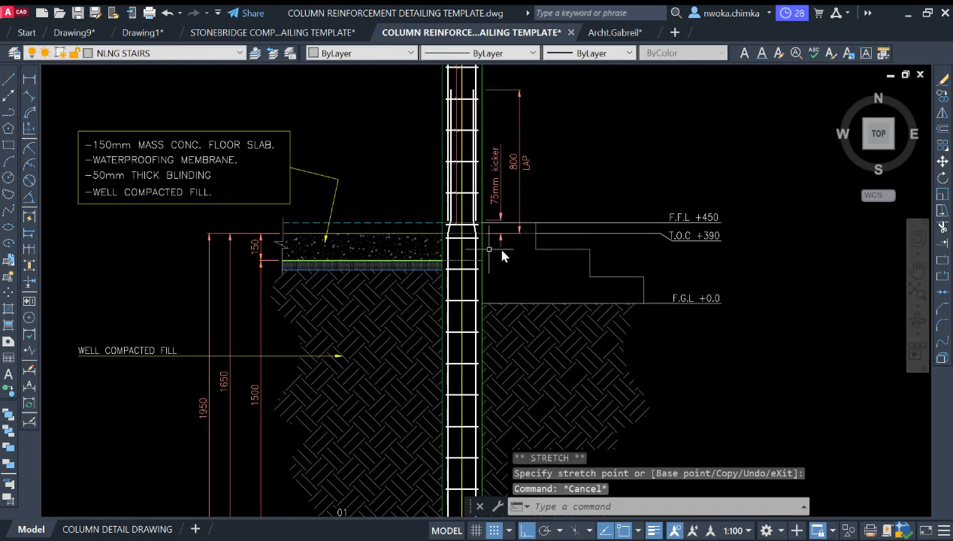
Hatch the two stair areas below and above the T.O.C line with the EARTH pattern at angle 45 and scale 500
{"action": "scroll", "coordinate": [405, 251], "scroll_direction": "up", "scroll_amount": 3}
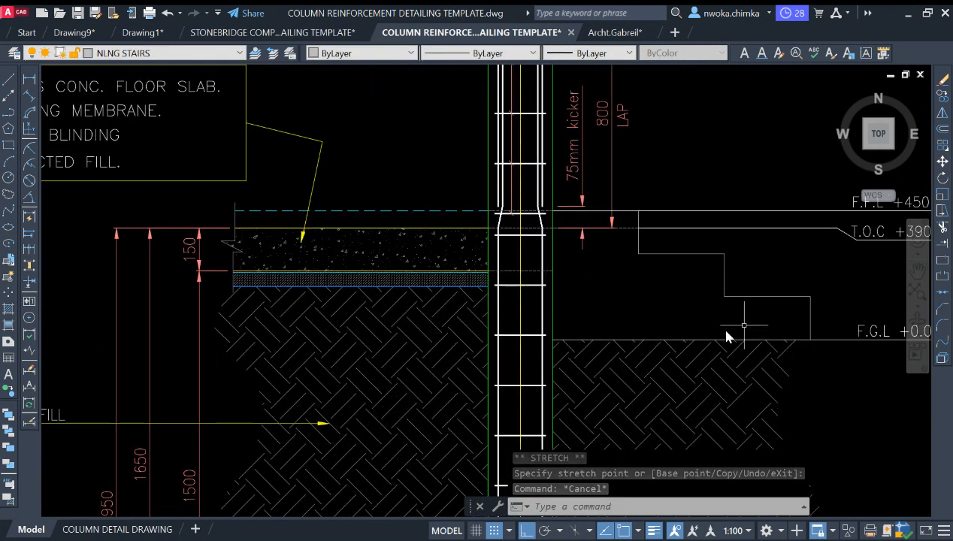
{"action": "middle_click_drag", "start_coordinate": [679, 292], "coordinate": [578, 282]}
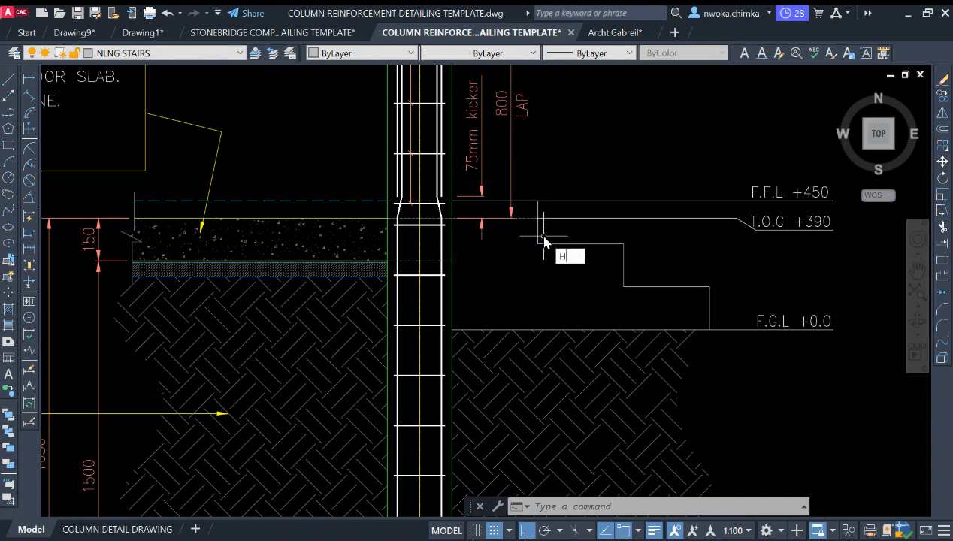
{"action": "type", "text": "h"}
{"action": "key", "text": "Return"}
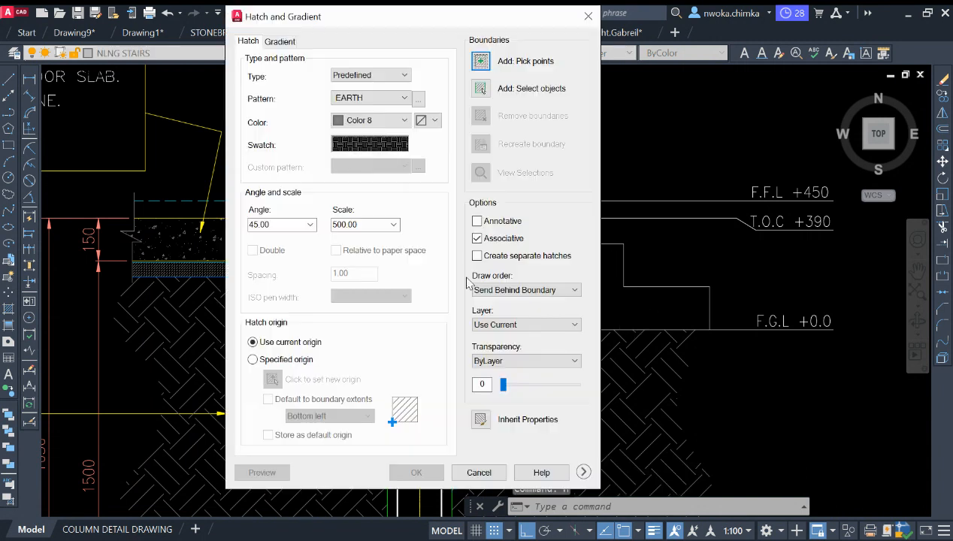
{"action": "left_click", "coordinate": [481, 61]}
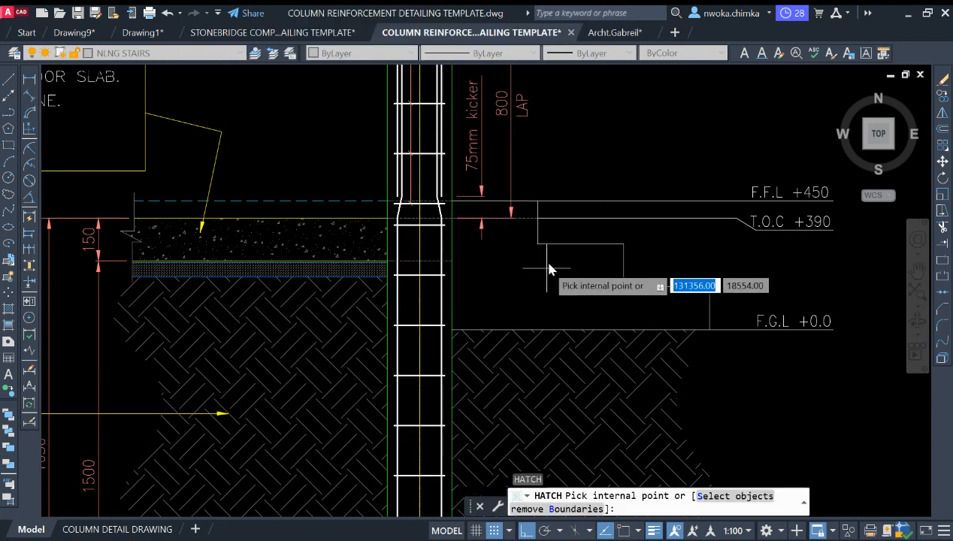
{"action": "left_click", "coordinate": [511, 225]}
{"action": "scroll", "coordinate": [479, 209], "scroll_direction": "up", "scroll_amount": 2}
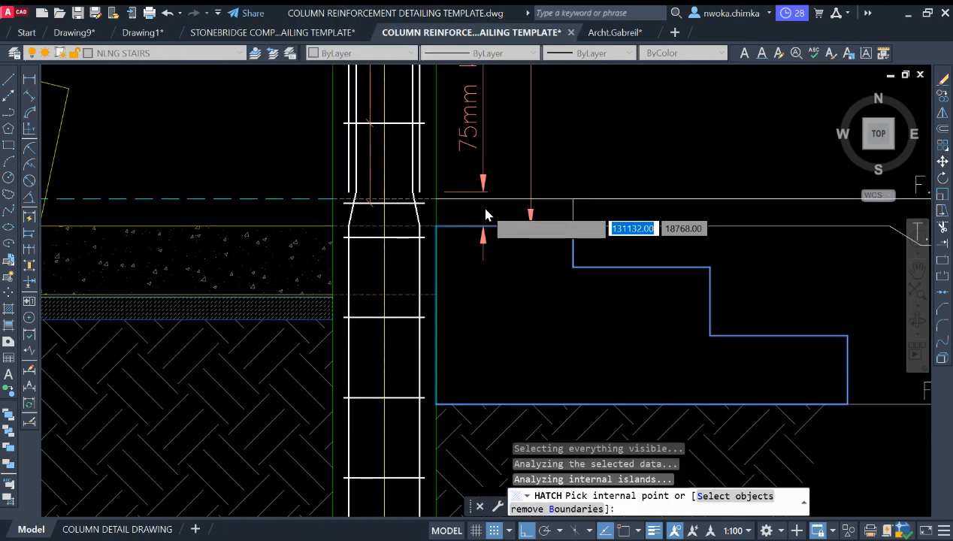
{"action": "left_click", "coordinate": [480, 203]}
{"action": "scroll", "coordinate": [564, 177], "scroll_direction": "down", "scroll_amount": 4}
{"action": "key", "text": "Return"}
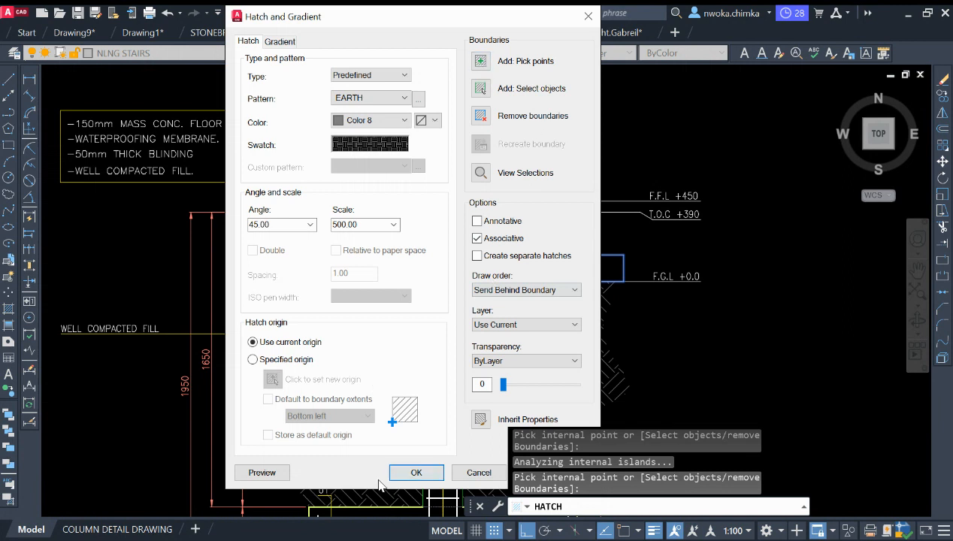
{"action": "left_click", "coordinate": [412, 471]}
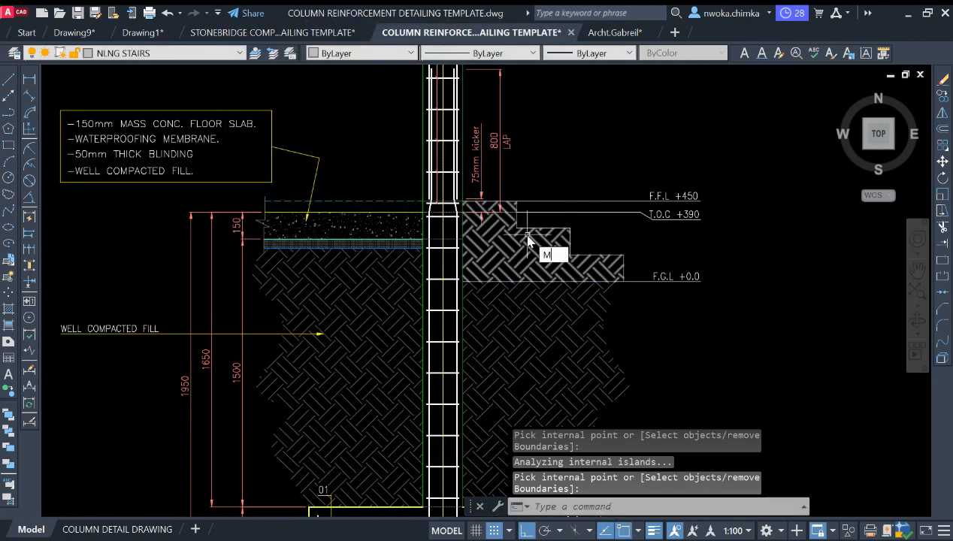
Match the stair hatch's properties to the concrete hatch of the floor slab
{"action": "type", "text": "MA"}
{"action": "key", "text": "Return"}
{"action": "left_click", "coordinate": [383, 230]}
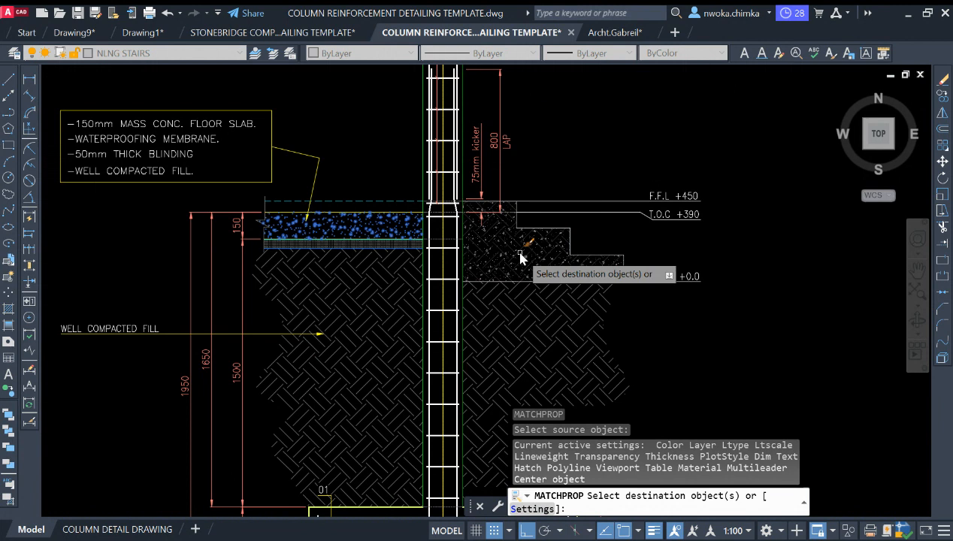
{"action": "left_click", "coordinate": [557, 240]}
{"action": "key", "text": "Escape"}
{"action": "scroll", "coordinate": [579, 248], "scroll_direction": "up", "scroll_amount": 4}
{"action": "scroll", "coordinate": [594, 266], "scroll_direction": "down", "scroll_amount": 5}
{"action": "scroll", "coordinate": [493, 226], "scroll_direction": "up", "scroll_amount": 3}
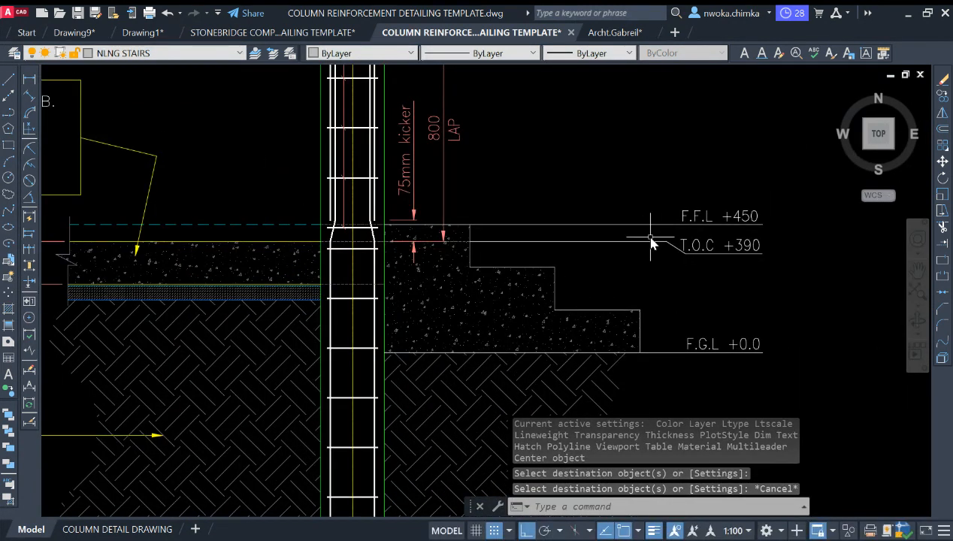
Draw a leader on the NLNG Leader Lines layer from the middle of the stair hatch up to a horizontal landing above the F.F.L line
{"action": "scroll", "coordinate": [602, 241], "scroll_direction": "down", "scroll_amount": 5}
{"action": "scroll", "coordinate": [599, 229], "scroll_direction": "up", "scroll_amount": 4}
{"action": "middle_click_drag", "start_coordinate": [599, 229], "coordinate": [592, 250]}
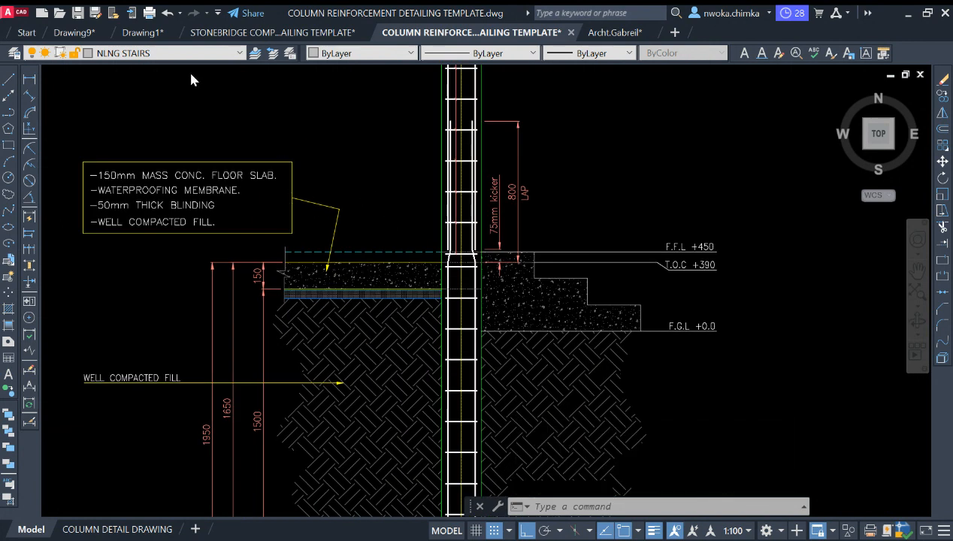
{"action": "key", "text": "Escape"}
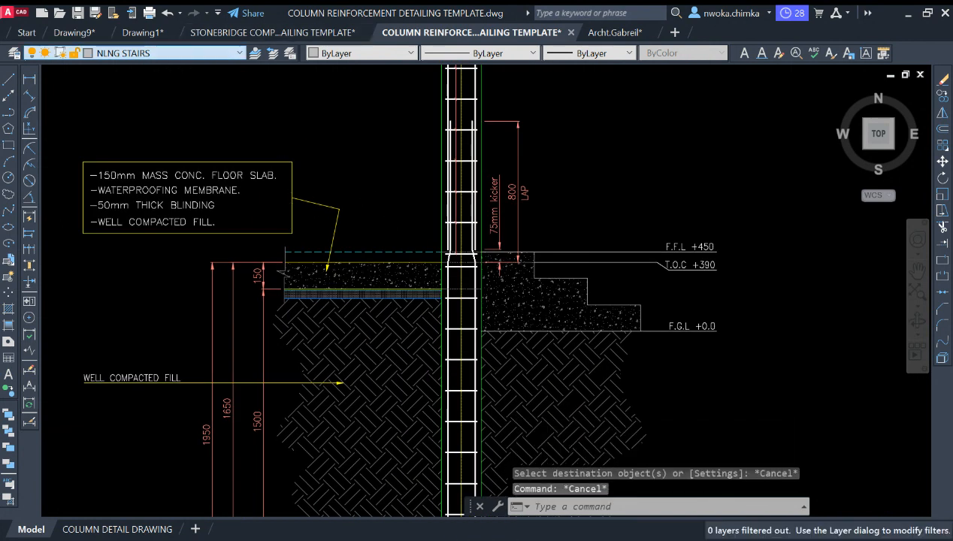
{"action": "type", "text": "O"}
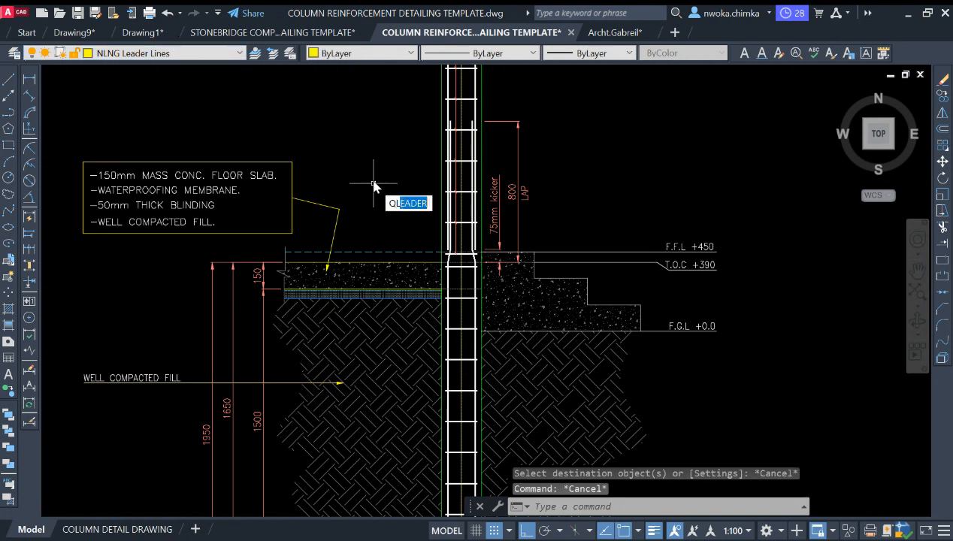
{"action": "key", "text": "Return"}
{"action": "middle_click_drag", "start_coordinate": [554, 280], "coordinate": [445, 298]}
{"action": "scroll", "coordinate": [429, 312], "scroll_direction": "up", "scroll_amount": 2}
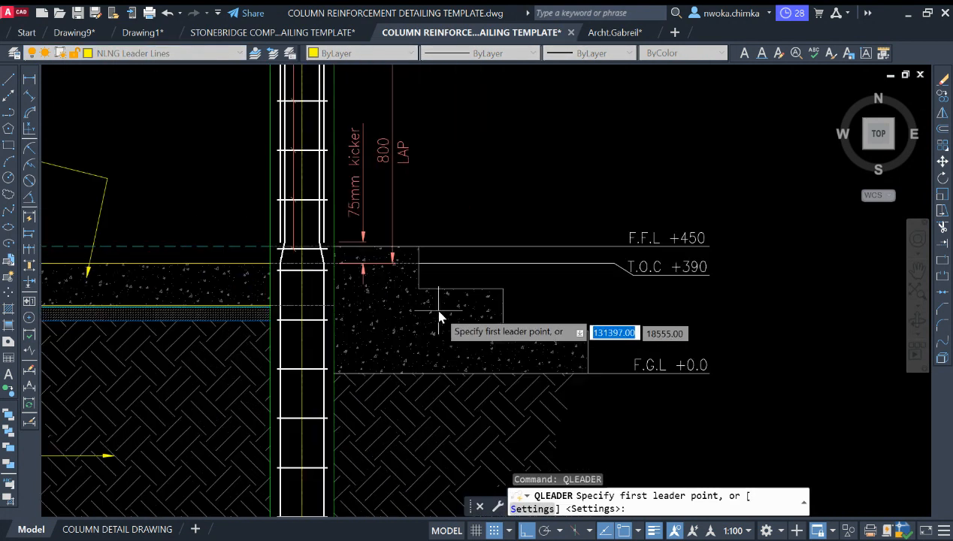
{"action": "left_click", "coordinate": [438, 314]}
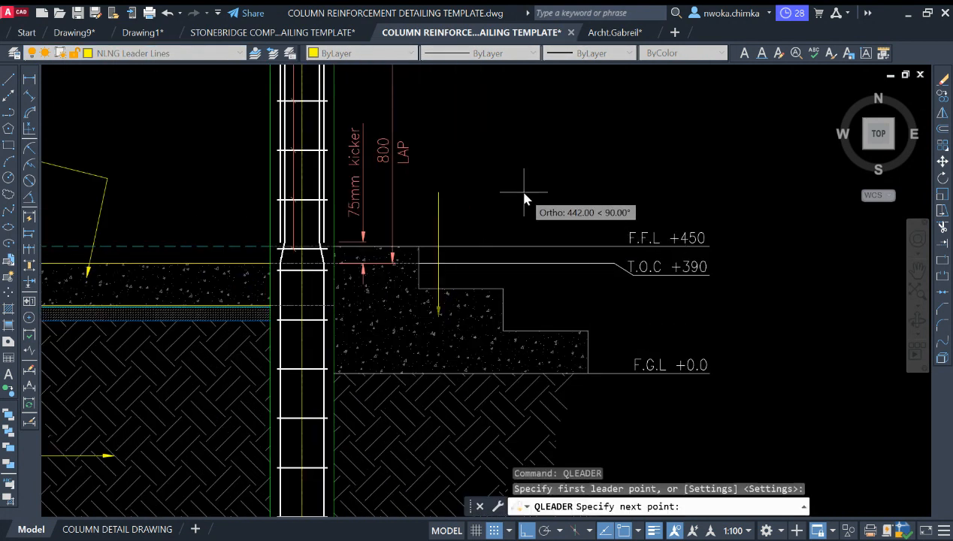
{"action": "key", "text": "F8"}
{"action": "middle_click_drag", "start_coordinate": [523, 198], "coordinate": [468, 249]}
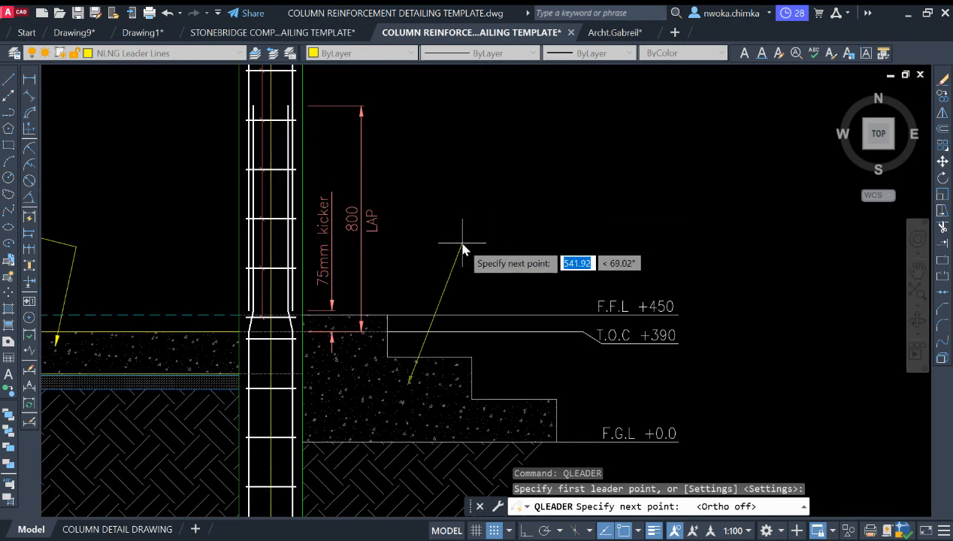
{"action": "left_click", "coordinate": [456, 231]}
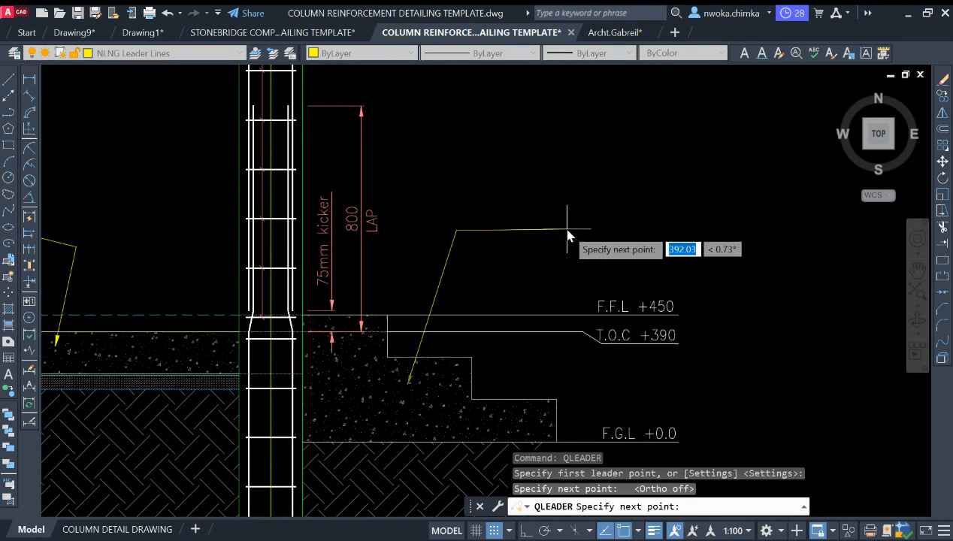
{"action": "key", "text": "F8"}
{"action": "left_click", "coordinate": [624, 250]}
{"action": "key", "text": "Escape"}
{"action": "scroll", "coordinate": [546, 248], "scroll_direction": "down", "scroll_amount": 4}
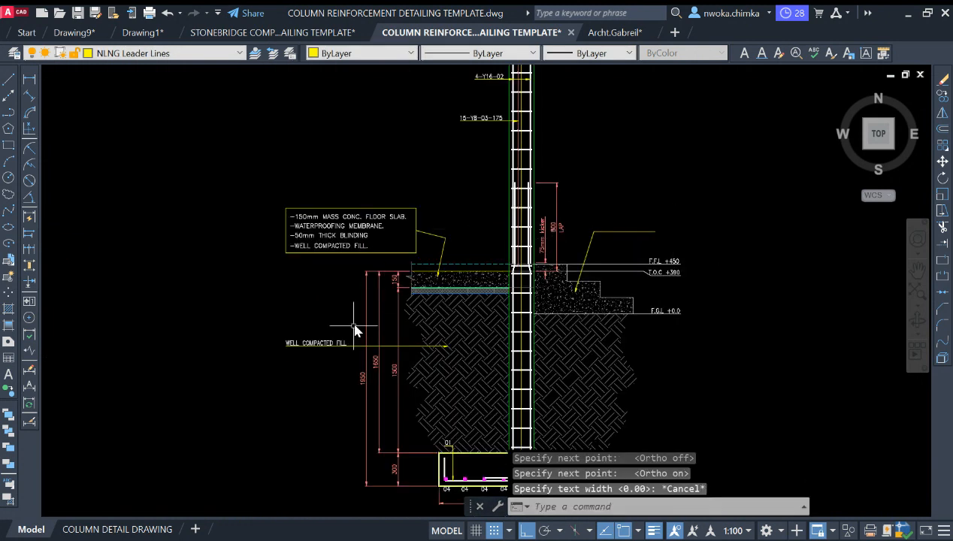
Copy the WELL COMPACTED FILL text onto the new stair leader's landing
{"action": "left_click", "coordinate": [327, 344]}
{"action": "key", "text": "Return"}
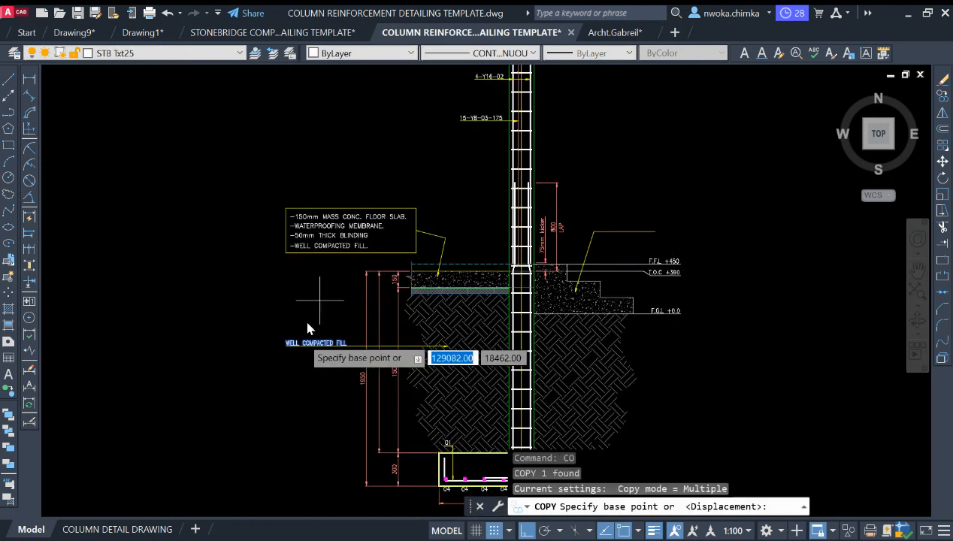
{"action": "left_click", "coordinate": [310, 339]}
{"action": "scroll", "coordinate": [620, 232], "scroll_direction": "up", "scroll_amount": 2}
{"action": "left_click", "coordinate": [621, 232]}
{"action": "key", "text": "Escape"}
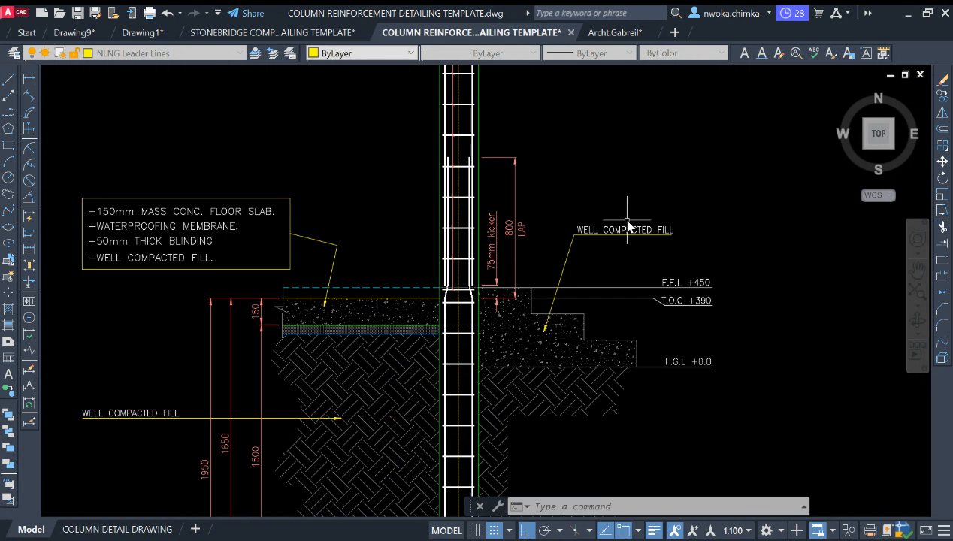
Change the copied text above the stair leader to CONCRETE STAIRCASE
{"action": "scroll", "coordinate": [605, 239], "scroll_direction": "up", "scroll_amount": 3}
{"action": "double_click", "coordinate": [602, 245]}
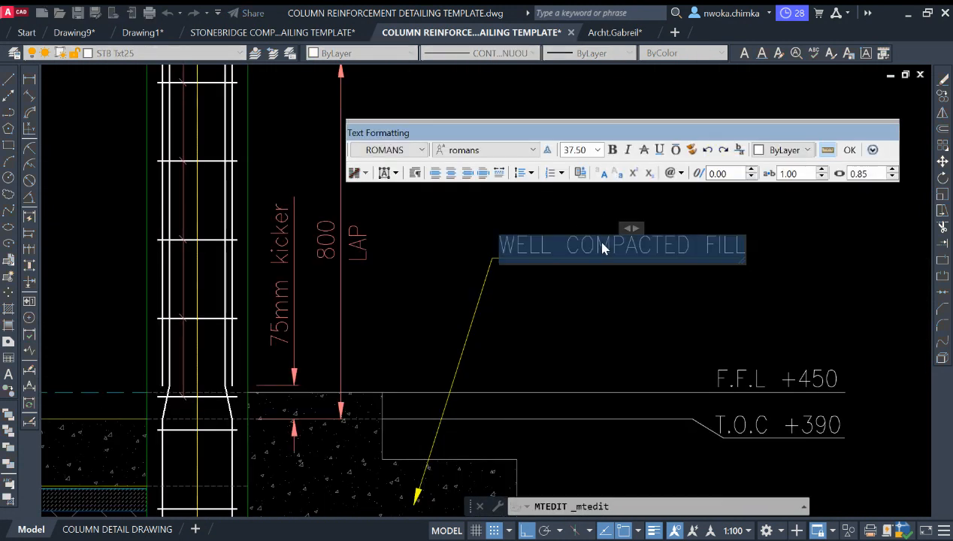
{"action": "type", "text": "CONCRETE STAIRCASE"}
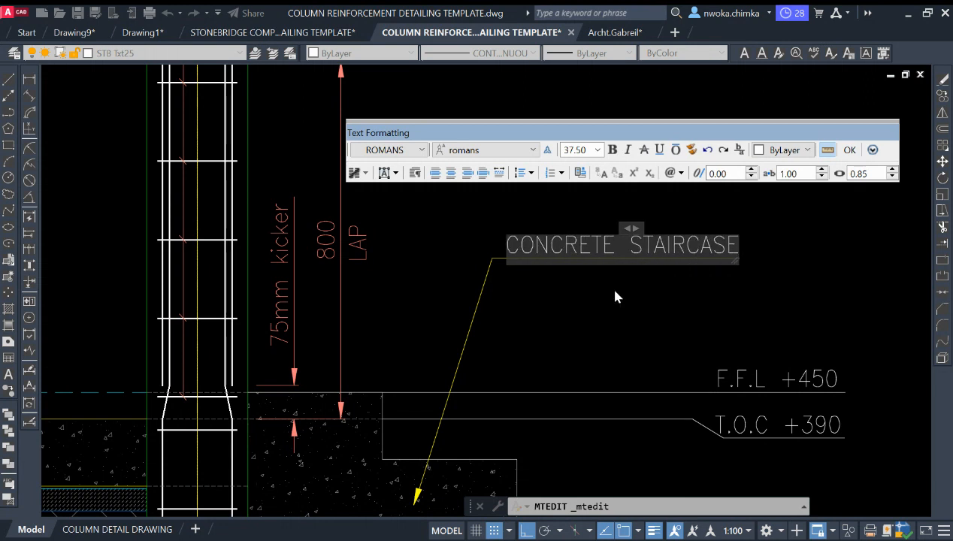
{"action": "left_click", "coordinate": [615, 297]}
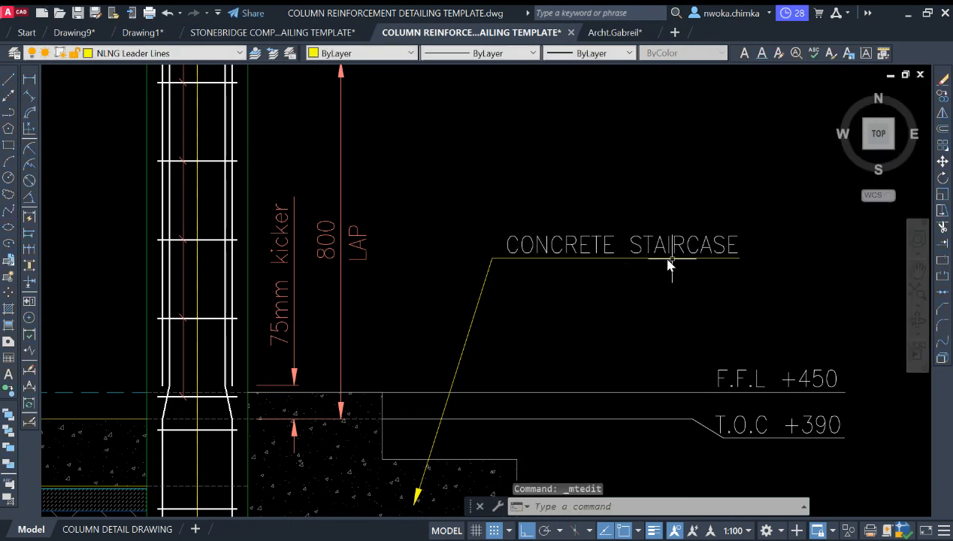
Move the CONCRETE STAIRCASE text slightly left so it starts near the bend of the leader
{"action": "left_click", "coordinate": [721, 242]}
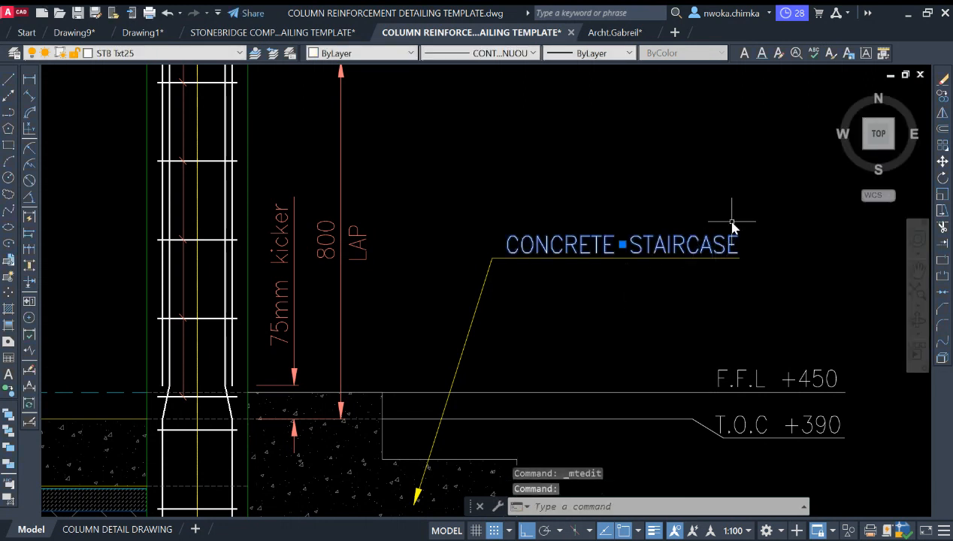
{"action": "type", "text": "M"}
{"action": "key", "text": "Return"}
{"action": "left_click", "coordinate": [745, 199]}
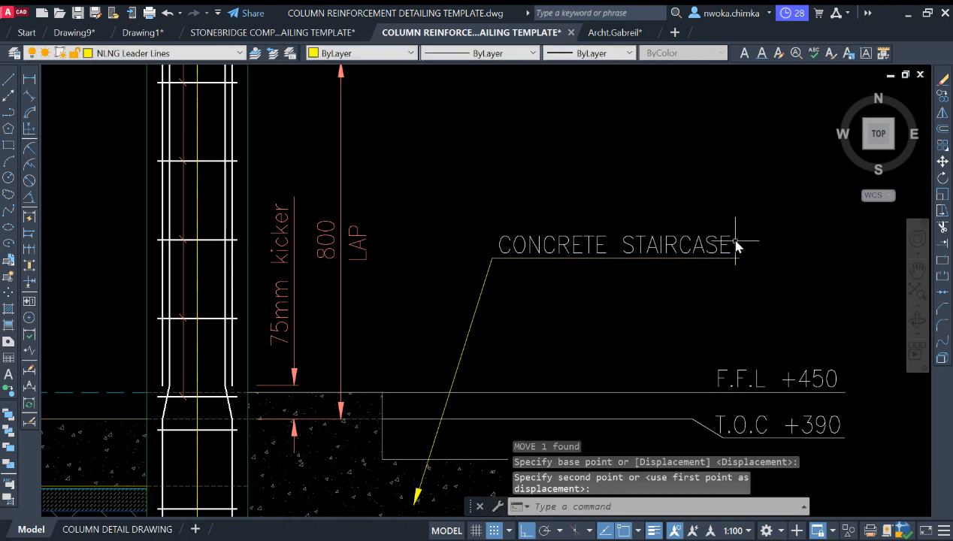
Shorten the stair leader's landing to the end of the CONCRETE STAIRCASE text
{"action": "left_click", "coordinate": [735, 252]}
{"action": "left_click", "coordinate": [734, 262]}
{"action": "left_click", "coordinate": [739, 259]}
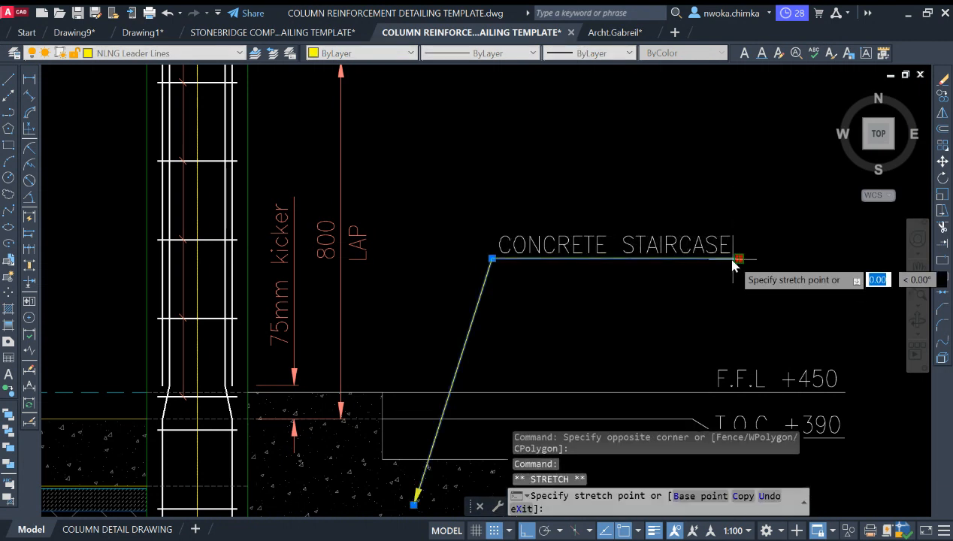
{"action": "scroll", "coordinate": [731, 258], "scroll_direction": "up", "scroll_amount": 2}
{"action": "key", "text": "Escape"}
{"action": "scroll", "coordinate": [731, 248], "scroll_direction": "down", "scroll_amount": 3}
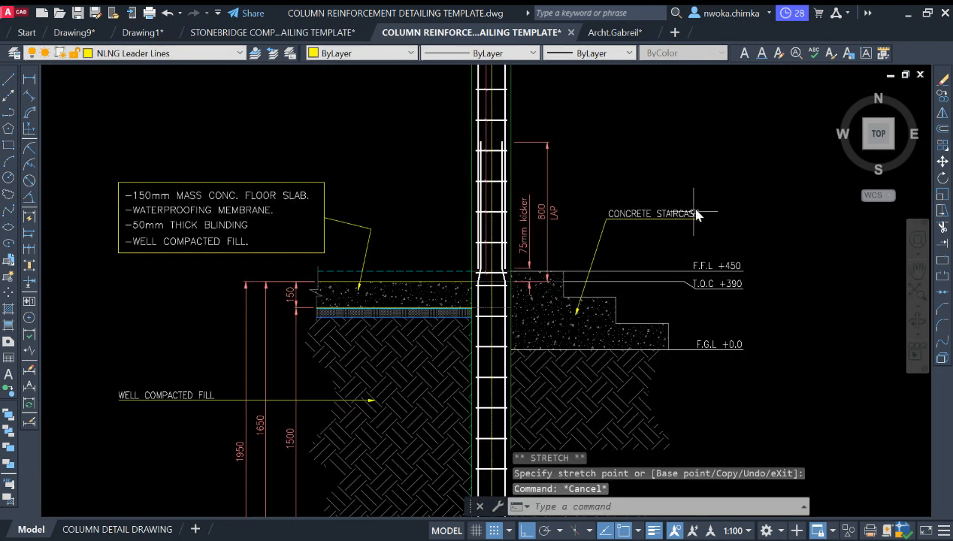
Stretch the CONCRETE STAIRCASE text and its leader landing about 187 mm diagonally down and left, closer to the stairs
{"action": "left_click", "coordinate": [730, 184]}
{"action": "left_click", "coordinate": [609, 230]}
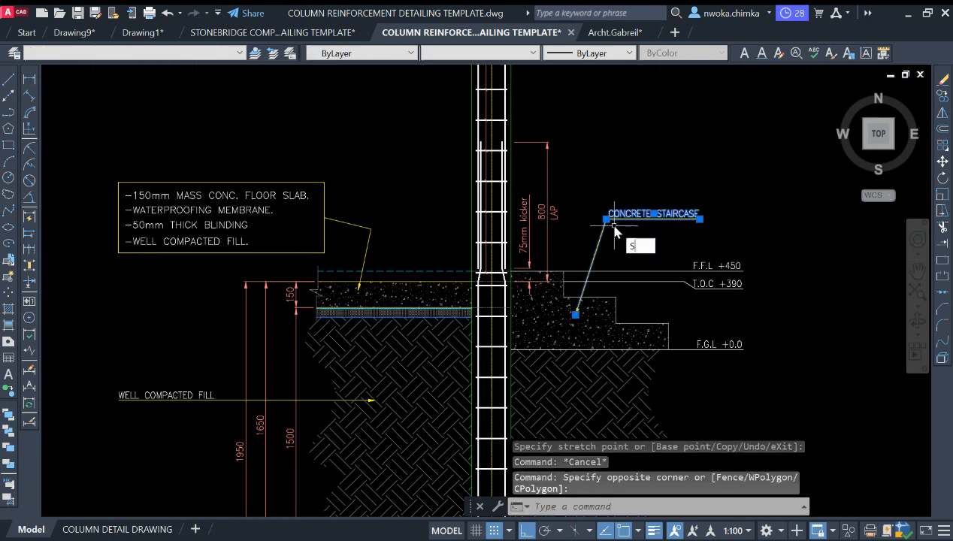
{"action": "type", "text": "s"}
{"action": "key", "text": "Return"}
{"action": "scroll", "coordinate": [695, 151], "scroll_direction": "up", "scroll_amount": 2}
{"action": "left_click", "coordinate": [699, 128]}
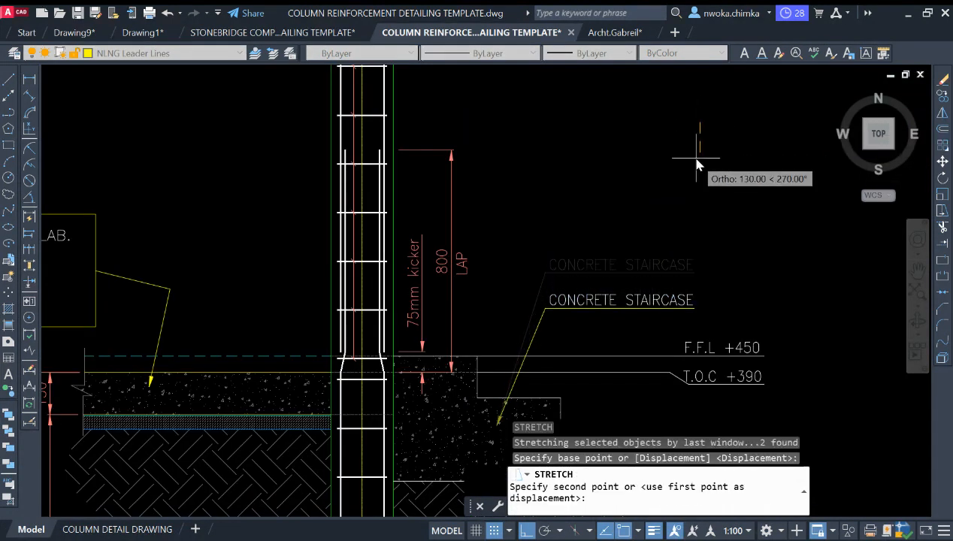
{"action": "key", "text": "F8"}
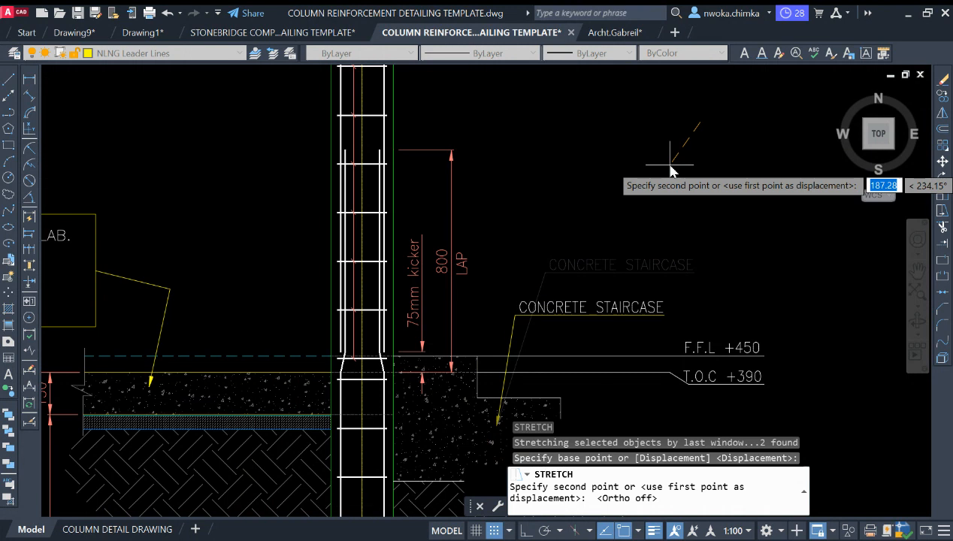
{"action": "left_click", "coordinate": [671, 166]}
{"action": "scroll", "coordinate": [683, 117], "scroll_direction": "down", "scroll_amount": 2}
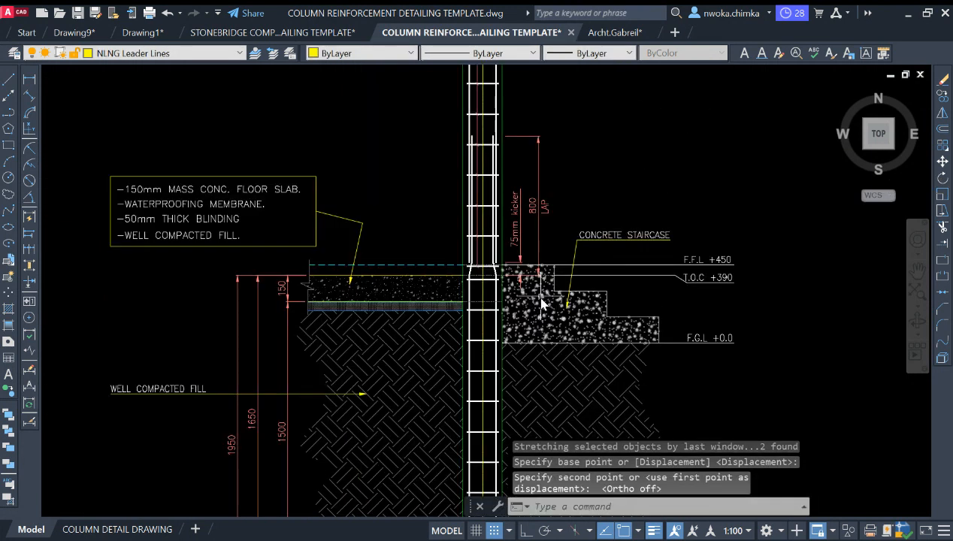
Add a vertical linear dimension to the middle stair riser on the NLNG Dimensions layer, placed just right of the riser
{"action": "scroll", "coordinate": [539, 286], "scroll_direction": "up", "scroll_amount": 4}
{"action": "scroll", "coordinate": [553, 278], "scroll_direction": "down", "scroll_amount": 2}
{"action": "mouse_move", "coordinate": [551, 264]}
{"action": "middle_mouse_down"}
{"action": "mouse_move", "coordinate": [552, 284]}
{"action": "mouse_move", "coordinate": [549, 221]}
{"action": "middle_mouse_up"}
{"action": "scroll", "coordinate": [657, 327], "scroll_direction": "up", "scroll_amount": 2}
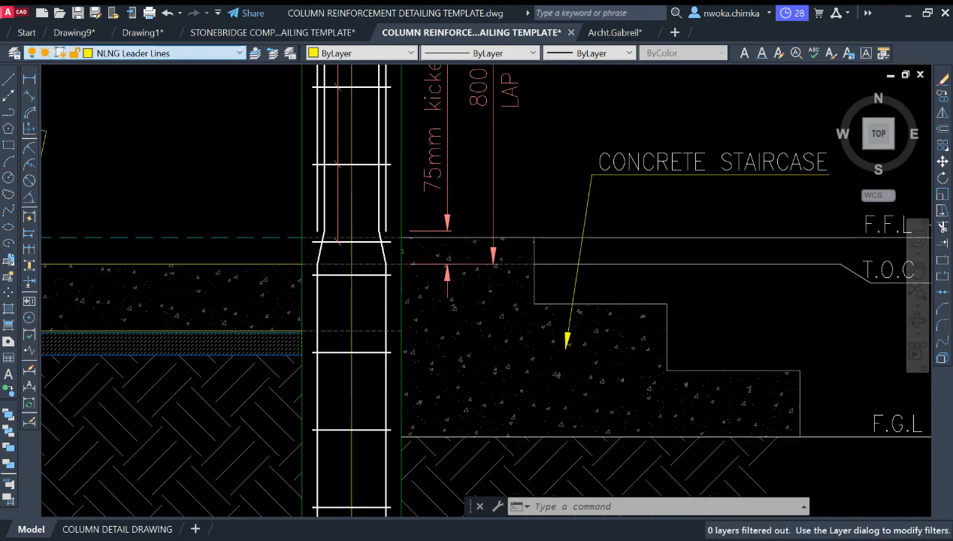
{"action": "left_click", "coordinate": [28, 95]}
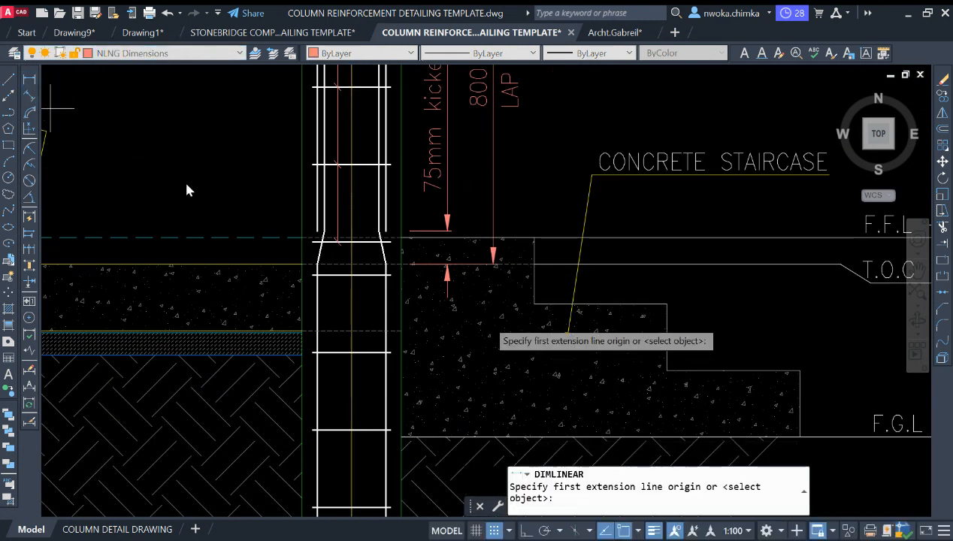
{"action": "middle_click_drag", "start_coordinate": [667, 380], "coordinate": [523, 320]}
{"action": "scroll", "coordinate": [526, 271], "scroll_direction": "up", "scroll_amount": 4}
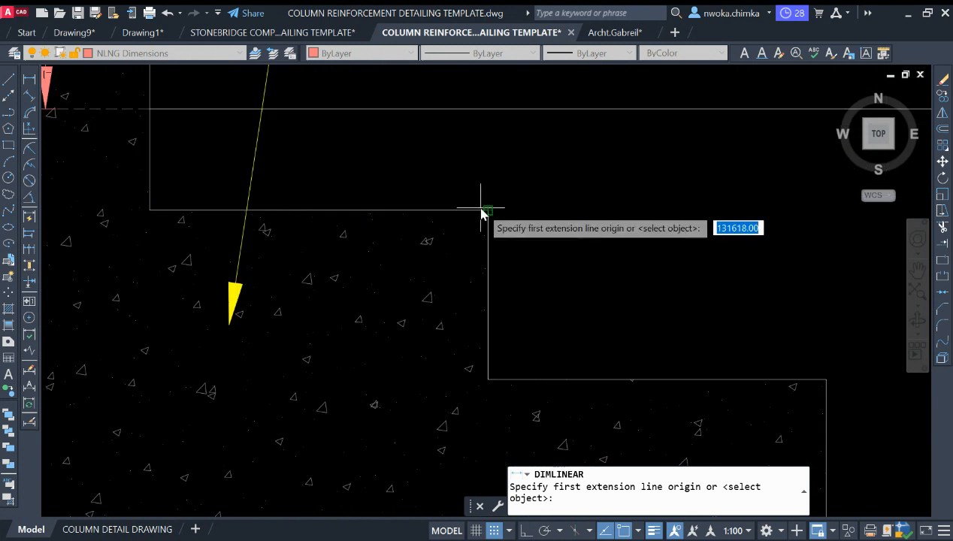
{"action": "scroll", "coordinate": [485, 208], "scroll_direction": "down", "scroll_amount": 4}
{"action": "mouse_move", "coordinate": [625, 294]}
{"action": "middle_mouse_down"}
{"action": "mouse_move", "coordinate": [625, 200]}
{"action": "mouse_move", "coordinate": [617, 225]}
{"action": "middle_mouse_up"}
{"action": "scroll", "coordinate": [632, 199], "scroll_direction": "down", "scroll_amount": 2}
{"action": "scroll", "coordinate": [637, 199], "scroll_direction": "up", "scroll_amount": 2}
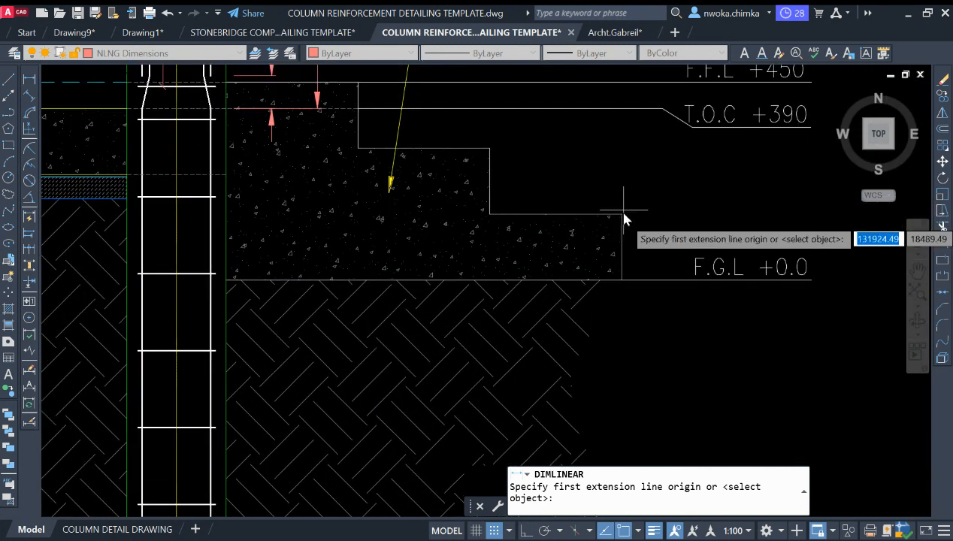
{"action": "left_click", "coordinate": [490, 148]}
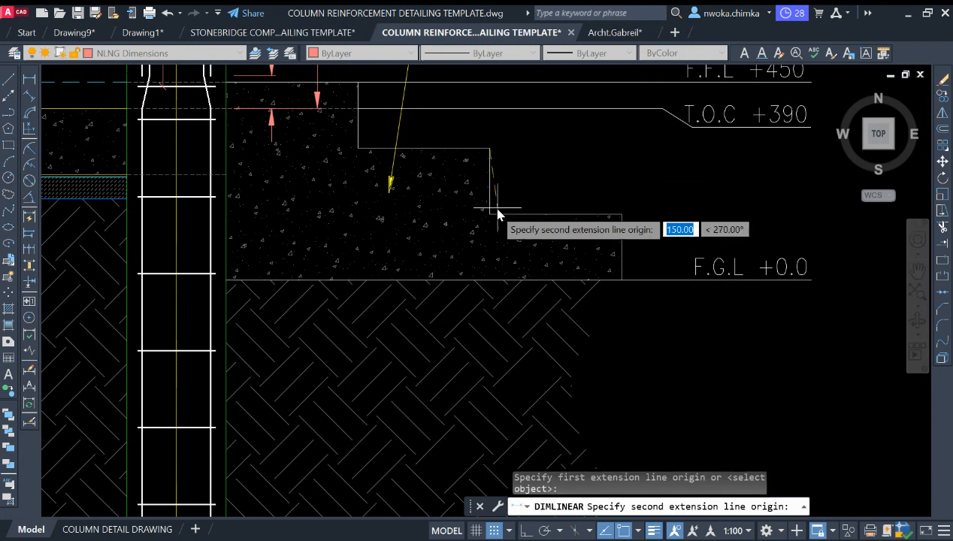
{"action": "left_click", "coordinate": [491, 214]}
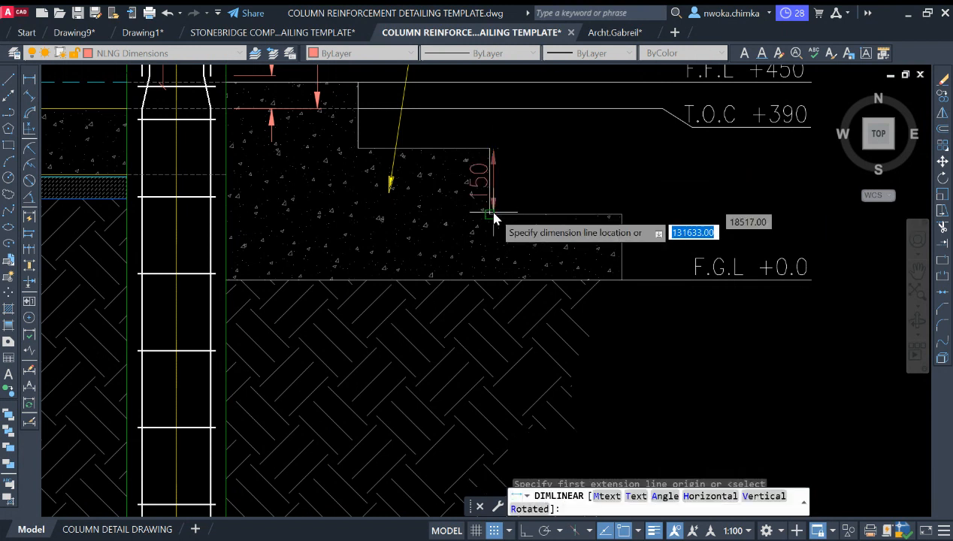
{"action": "left_click", "coordinate": [524, 172]}
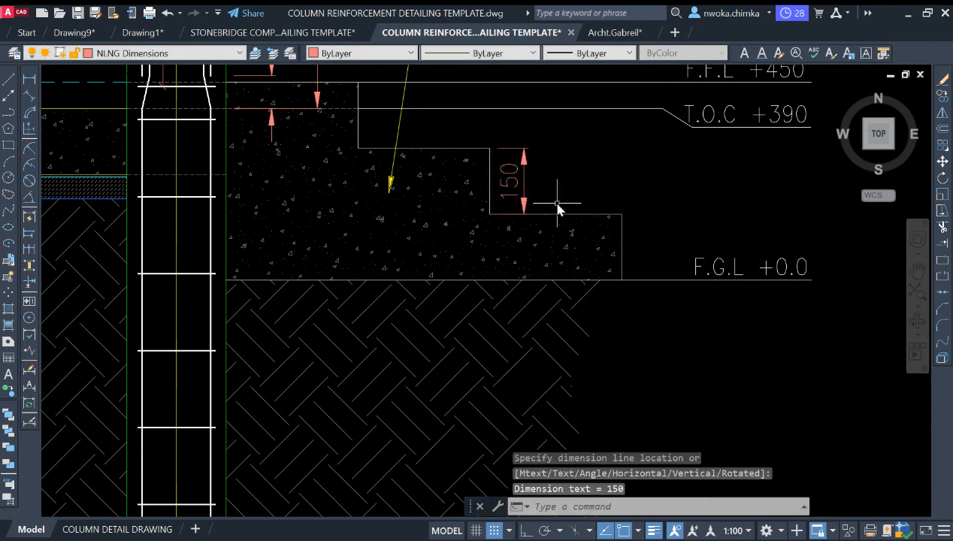
Add a horizontal linear dimension above the top tread, from the first riser's edge to the column face
{"action": "middle_click_drag", "start_coordinate": [558, 207], "coordinate": [571, 259]}
{"action": "key", "text": "space"}
{"action": "scroll", "coordinate": [345, 195], "scroll_direction": "up", "scroll_amount": 2}
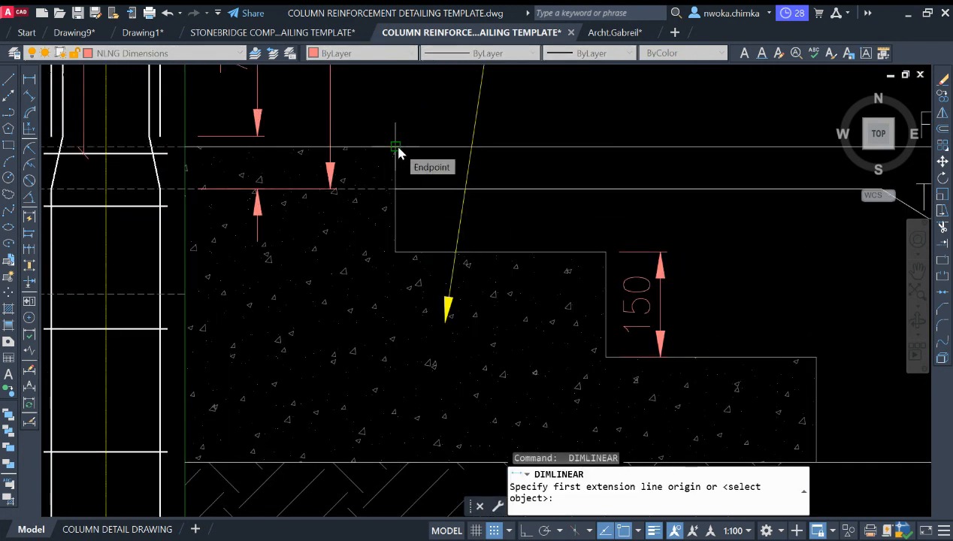
{"action": "middle_click_drag", "start_coordinate": [398, 151], "coordinate": [466, 239]}
{"action": "left_click", "coordinate": [461, 226]}
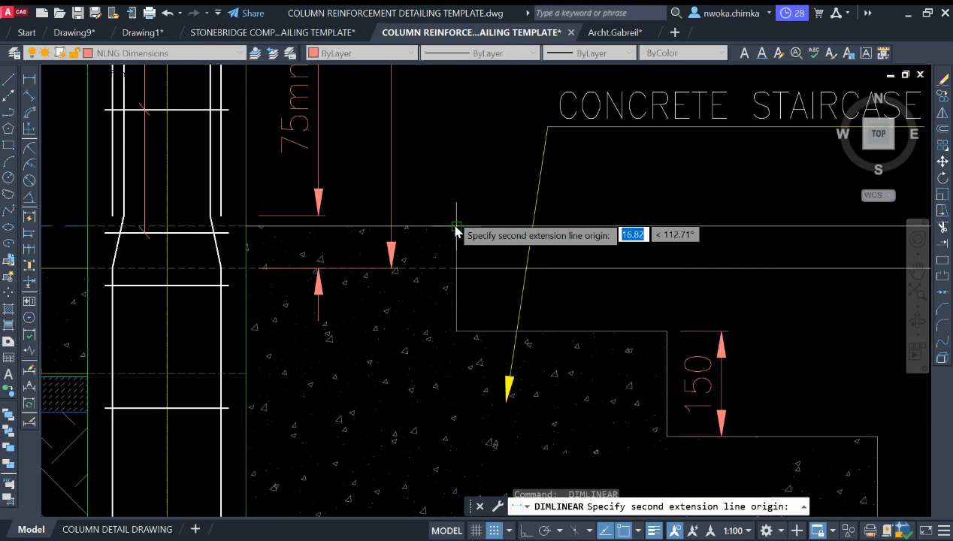
{"action": "scroll", "coordinate": [453, 219], "scroll_direction": "down", "scroll_amount": 2}
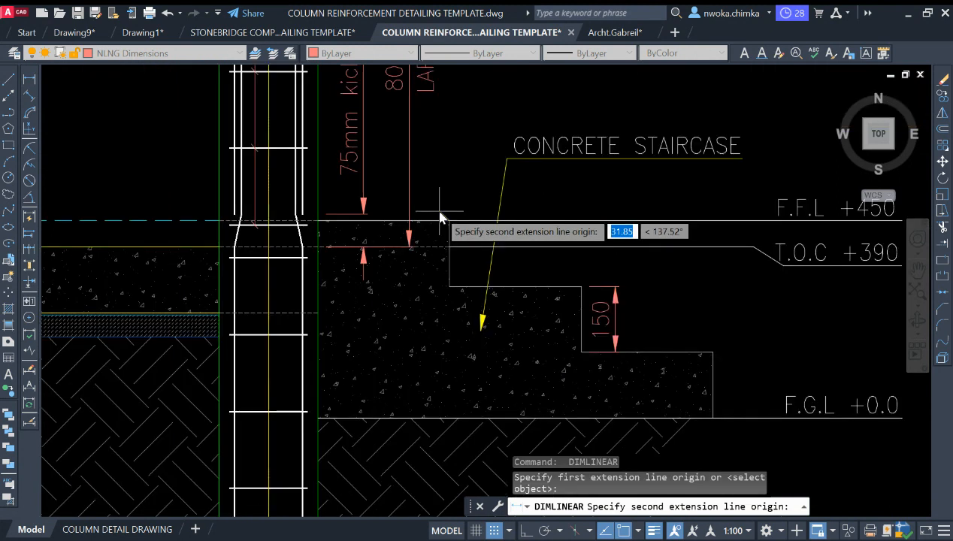
{"action": "left_click", "coordinate": [324, 223]}
{"action": "middle_click_drag", "start_coordinate": [440, 188], "coordinate": [459, 221]}
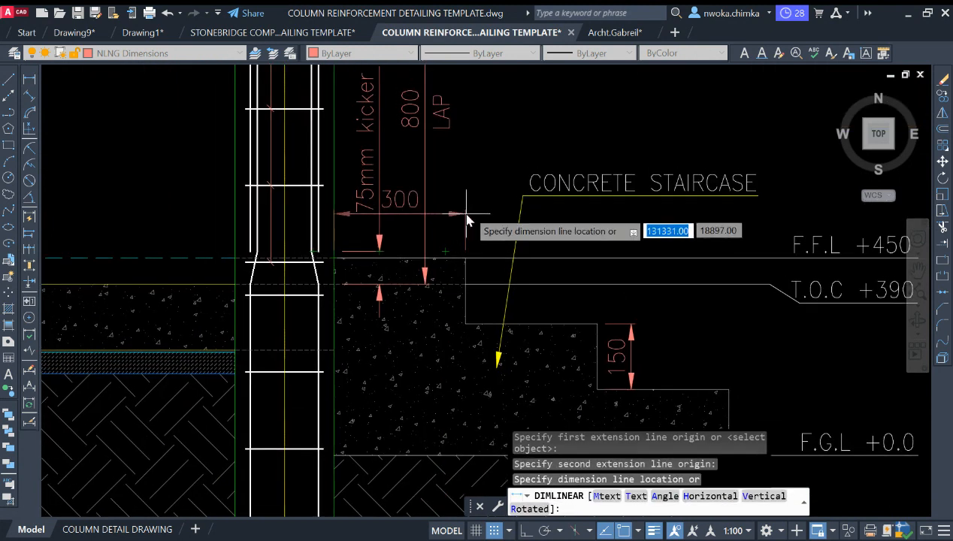
{"action": "left_click", "coordinate": [467, 219]}
Mirror the 75mm kicker dimension about the column's vertical centreline with ortho on, erasing the original
{"action": "scroll", "coordinate": [467, 219], "scroll_direction": "down", "scroll_amount": 5}
{"action": "scroll", "coordinate": [460, 207], "scroll_direction": "up", "scroll_amount": 3}
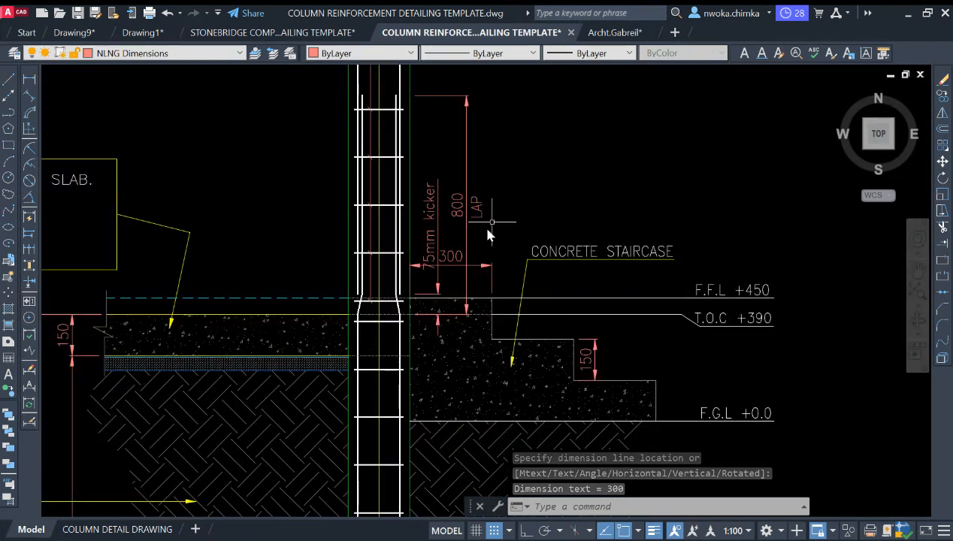
{"action": "scroll", "coordinate": [444, 263], "scroll_direction": "up", "scroll_amount": 2}
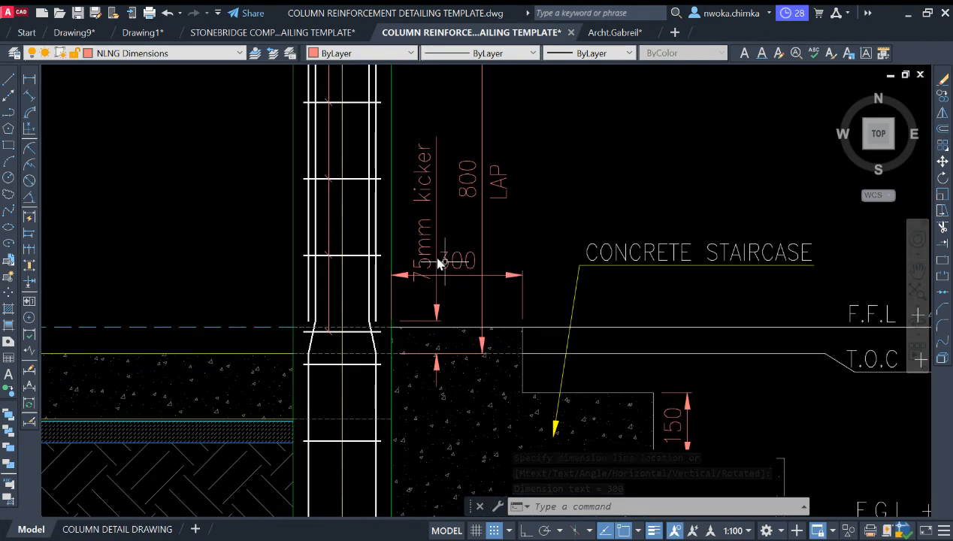
{"action": "middle_click_drag", "start_coordinate": [460, 234], "coordinate": [525, 242]}
{"action": "left_click", "coordinate": [510, 231]}
{"action": "left_click", "coordinate": [498, 236]}
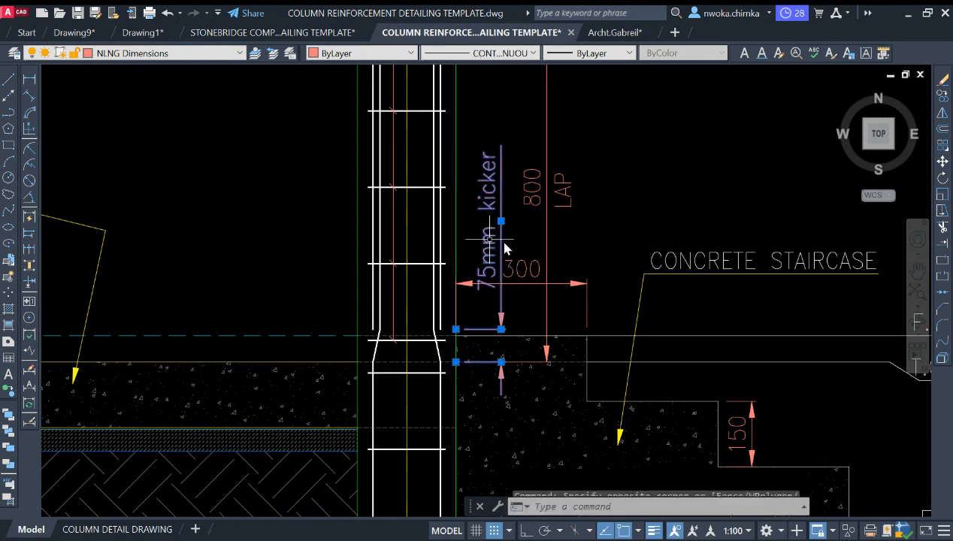
{"action": "type", "text": "mi"}
{"action": "key", "text": "space"}
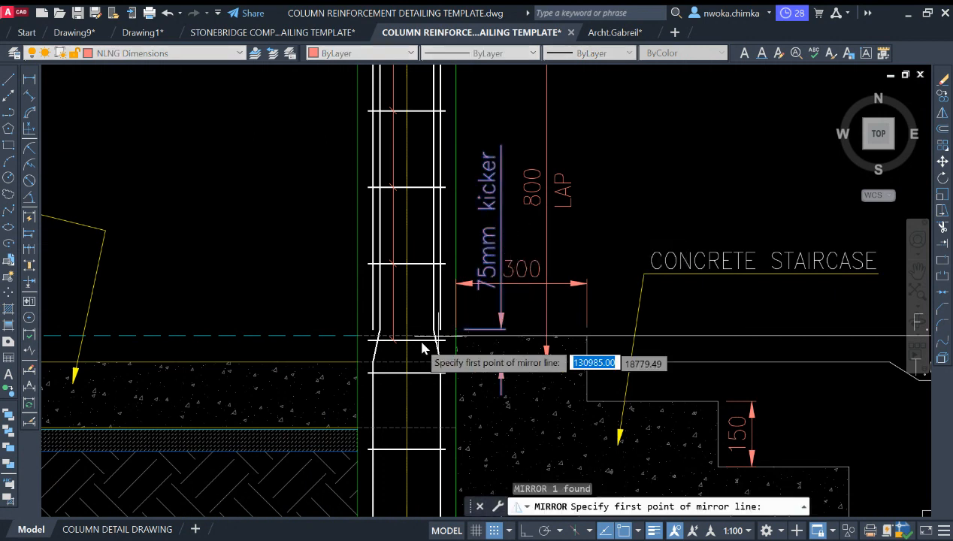
{"action": "left_click", "coordinate": [406, 341]}
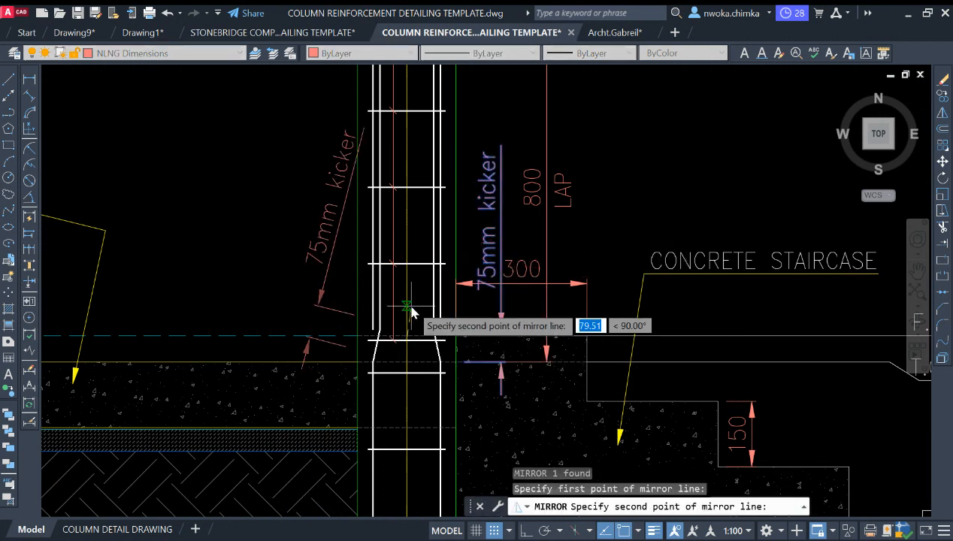
{"action": "key", "text": "F8"}
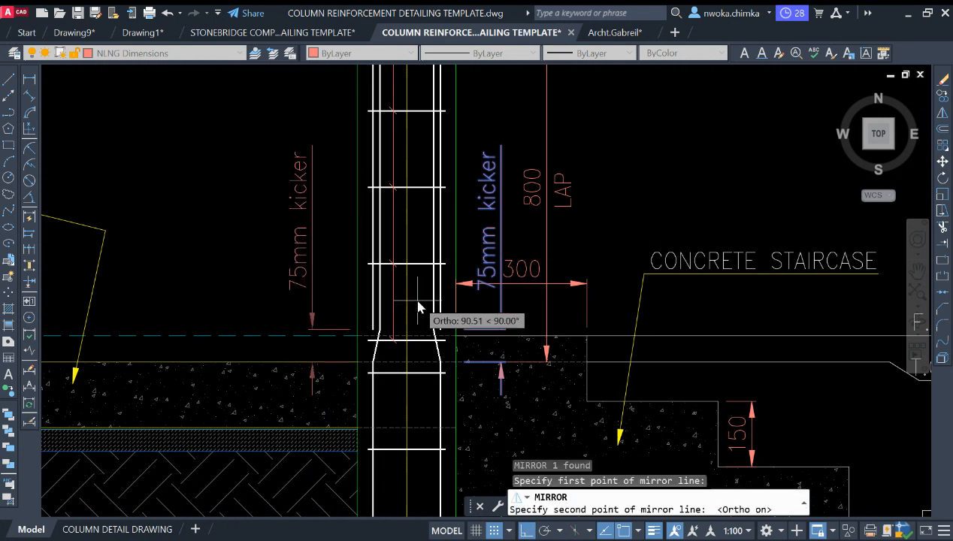
{"action": "left_click", "coordinate": [419, 308]}
{"action": "left_click", "coordinate": [452, 343]}
{"action": "middle_click_drag", "start_coordinate": [544, 237], "coordinate": [554, 259]}
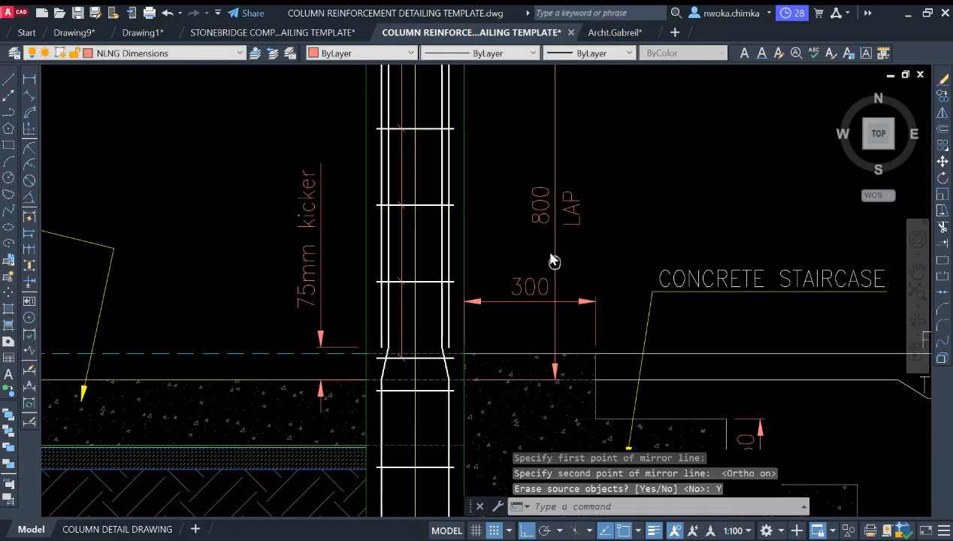
{"action": "left_click", "coordinate": [615, 196]}
{"action": "left_click", "coordinate": [543, 234]}
{"action": "scroll", "coordinate": [593, 228], "scroll_direction": "down", "scroll_amount": 2}
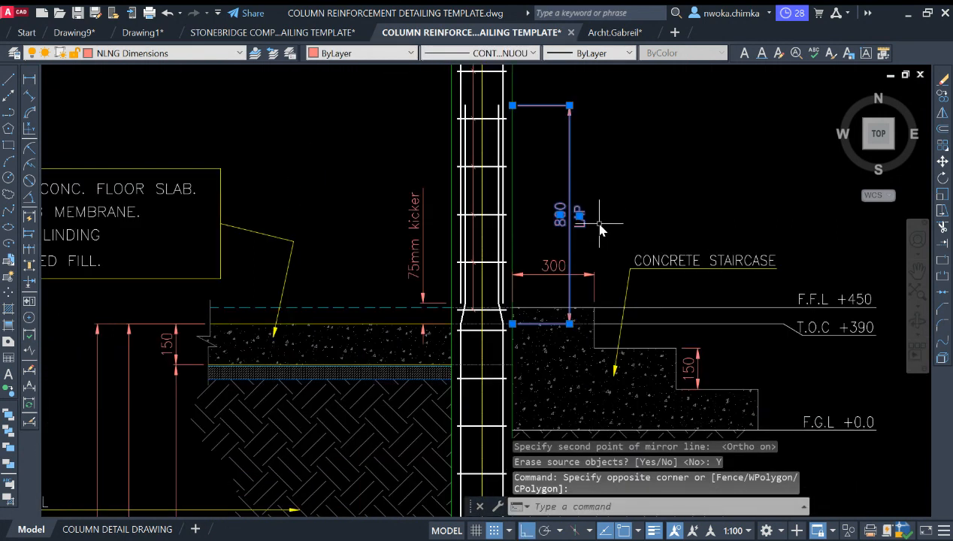
{"action": "middle_click_drag", "start_coordinate": [599, 217], "coordinate": [601, 222]}
{"action": "type", "text": "m"}
{"action": "key", "text": "Return"}
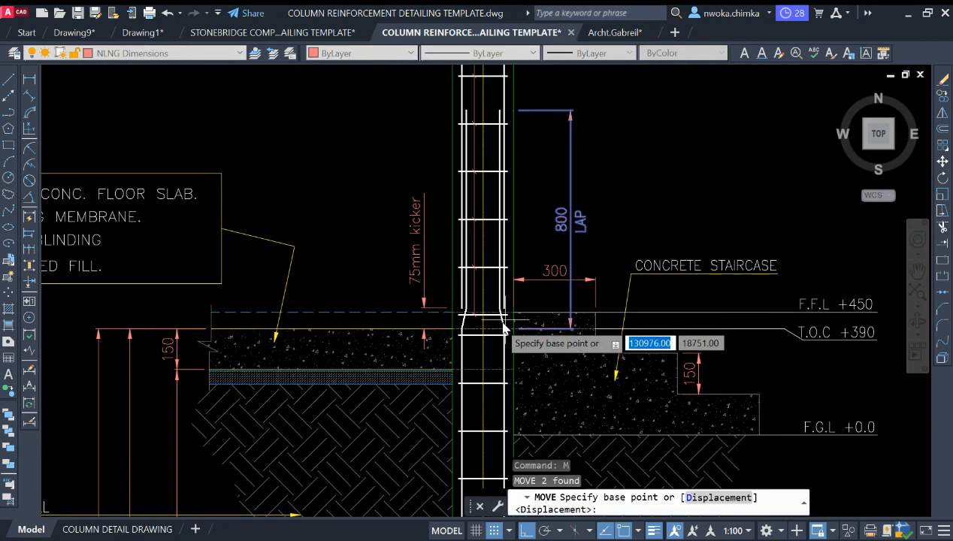
{"action": "scroll", "coordinate": [494, 317], "scroll_direction": "up", "scroll_amount": 4}
{"action": "left_click", "coordinate": [477, 317]}
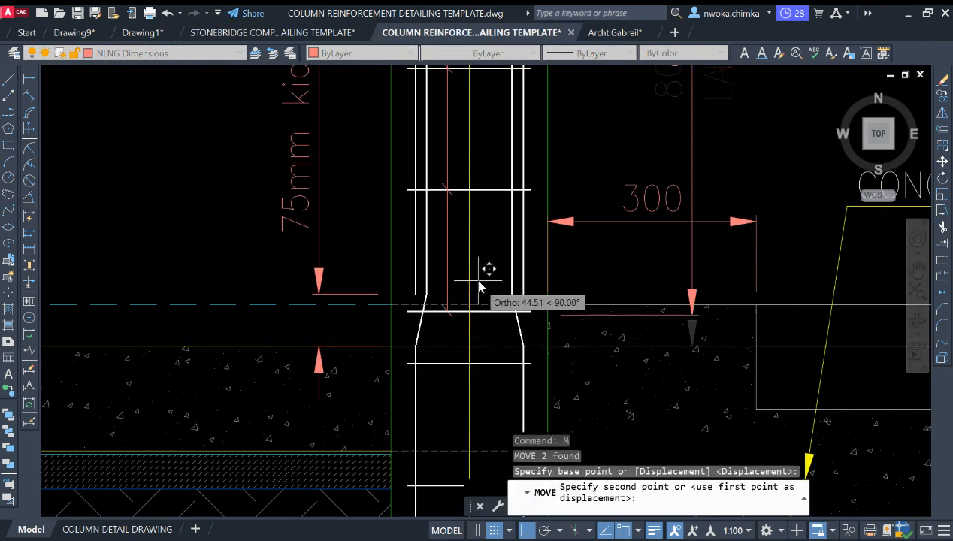
{"action": "key", "text": "Escape"}
Mirror the 800 dimension and its LAP text about the column's vertical centreline, erasing the originals
{"action": "left_click", "coordinate": [734, 118]}
{"action": "left_click", "coordinate": [686, 89]}
{"action": "left_click", "coordinate": [644, 147]}
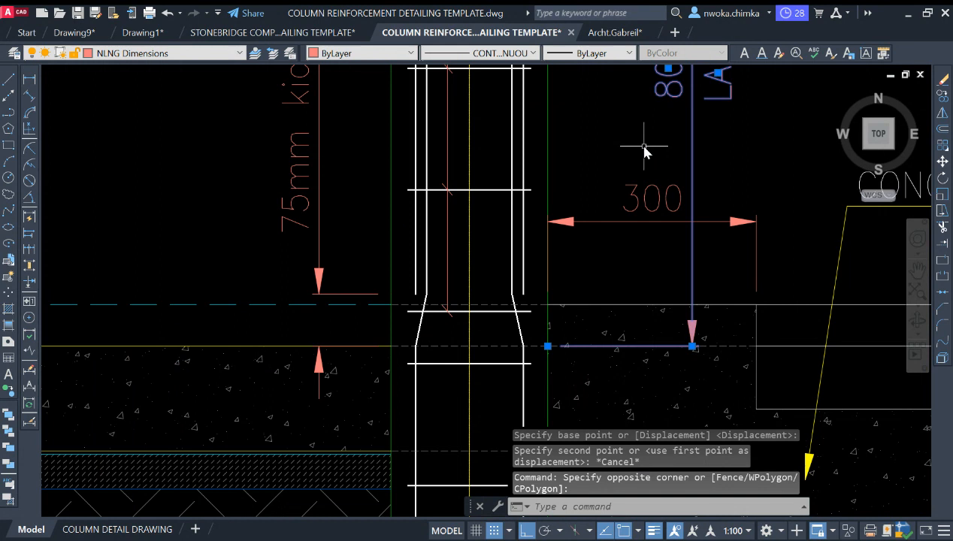
{"action": "type", "text": "mi"}
{"action": "key", "text": "Return"}
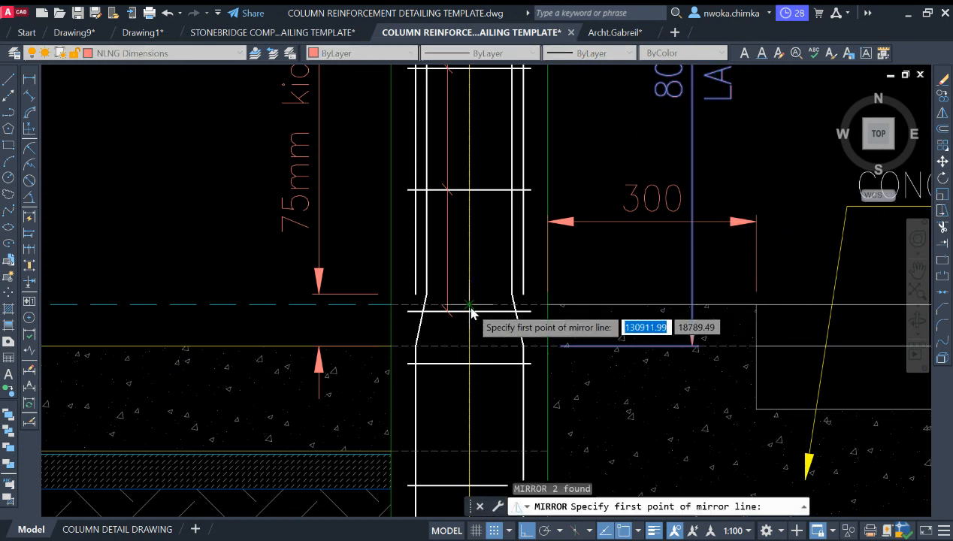
{"action": "left_click", "coordinate": [470, 309]}
{"action": "left_click", "coordinate": [477, 252]}
{"action": "left_click", "coordinate": [518, 299]}
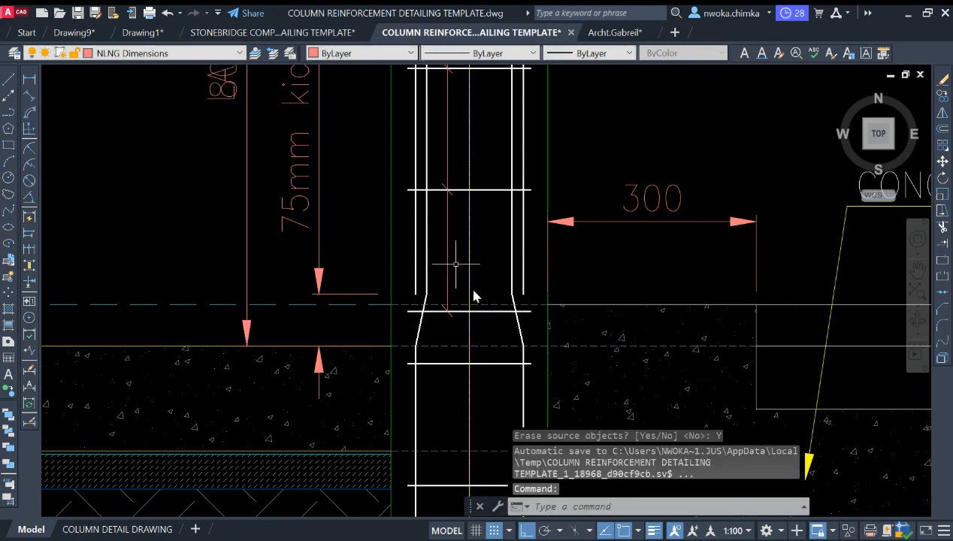
{"action": "scroll", "coordinate": [473, 297], "scroll_direction": "down", "scroll_amount": 3}
{"action": "scroll", "coordinate": [379, 213], "scroll_direction": "up", "scroll_amount": 4}
{"action": "scroll", "coordinate": [428, 182], "scroll_direction": "up", "scroll_amount": 2}
{"action": "scroll", "coordinate": [494, 268], "scroll_direction": "up", "scroll_amount": 2}
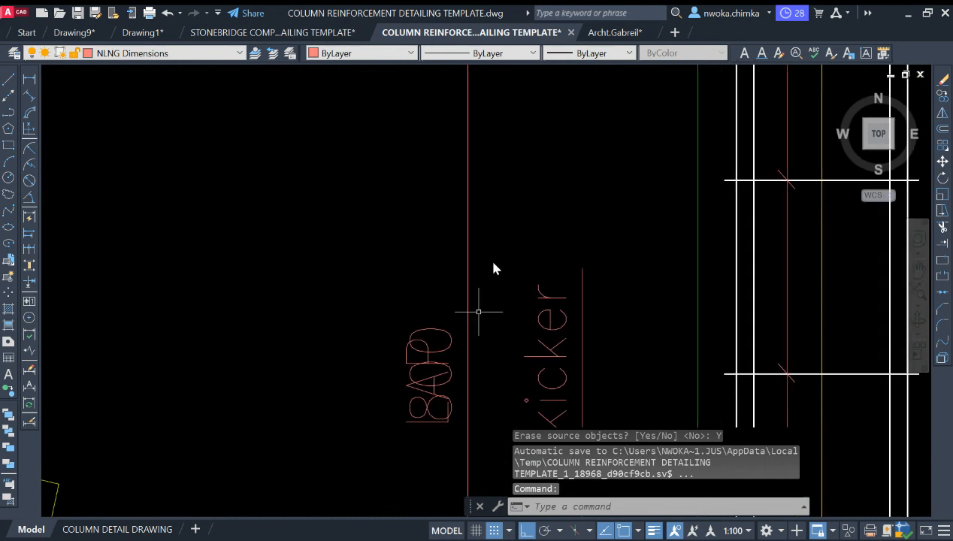
{"action": "scroll", "coordinate": [481, 255], "scroll_direction": "down", "scroll_amount": 3}
{"action": "left_click", "coordinate": [465, 129]}
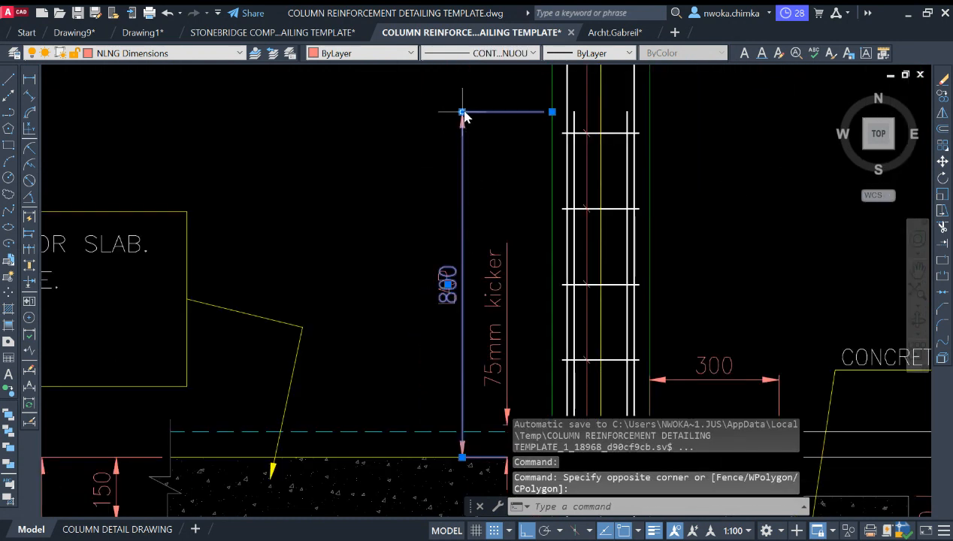
{"action": "left_click", "coordinate": [463, 112]}
{"action": "key", "text": "Escape"}
{"action": "key", "text": "Escape"}
Stretch the 75mm kicker dimension line about 38 mm horizontally toward the column
{"action": "left_click", "coordinate": [526, 257]}
{"action": "left_click", "coordinate": [505, 273]}
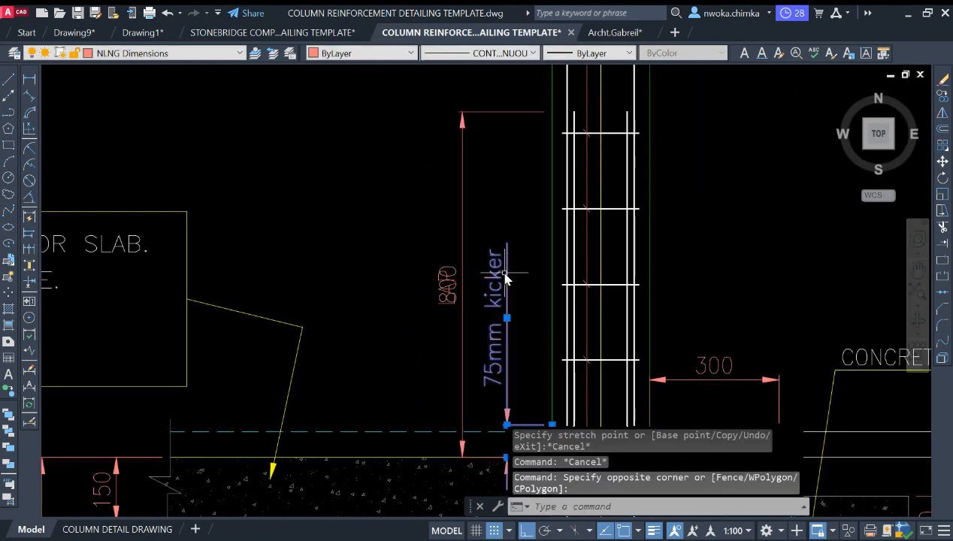
{"action": "scroll", "coordinate": [504, 277], "scroll_direction": "up", "scroll_amount": 2}
{"action": "left_click", "coordinate": [442, 326]}
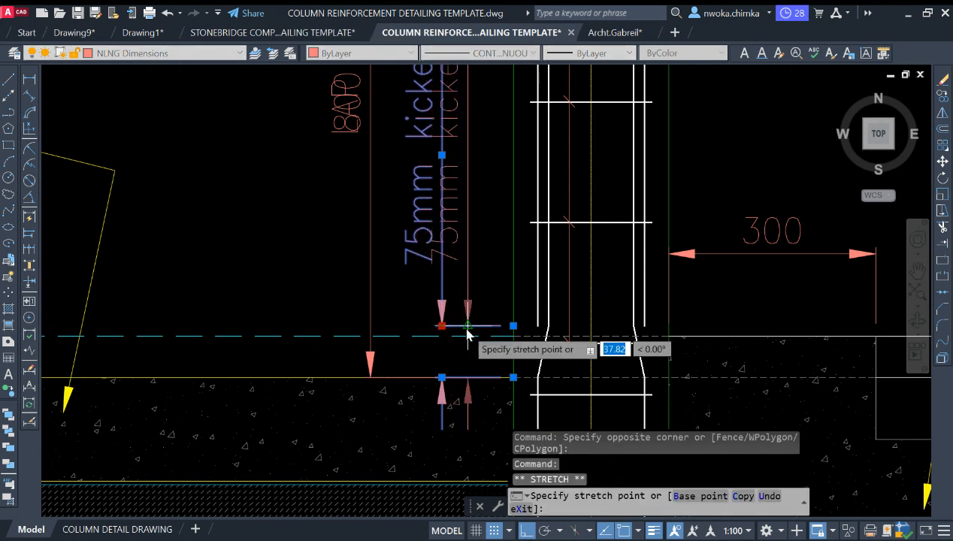
{"action": "left_click", "coordinate": [469, 330]}
{"action": "scroll", "coordinate": [492, 310], "scroll_direction": "down", "scroll_amount": 2}
{"action": "key", "text": "Escape"}
Move the LAP text horizontally off the 800 text to the column side of its dimension line
{"action": "scroll", "coordinate": [444, 218], "scroll_direction": "up", "scroll_amount": 2}
{"action": "scroll", "coordinate": [444, 220], "scroll_direction": "up", "scroll_amount": 1}
{"action": "left_click", "coordinate": [372, 202]}
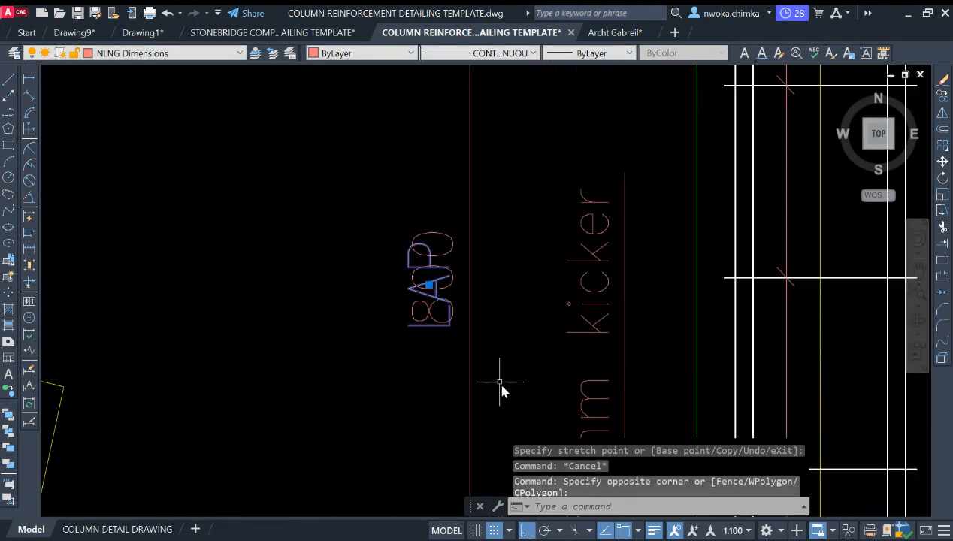
{"action": "left_click", "coordinate": [494, 362]}
{"action": "type", "text": "m"}
{"action": "key", "text": "Return"}
{"action": "left_click", "coordinate": [314, 146]}
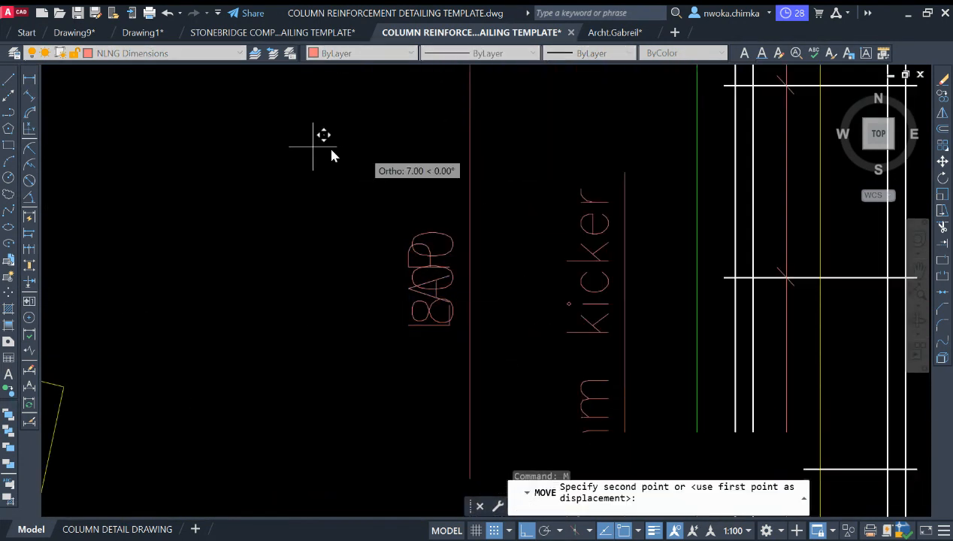
{"action": "left_click", "coordinate": [388, 143]}
{"action": "scroll", "coordinate": [385, 149], "scroll_direction": "down", "scroll_amount": 2}
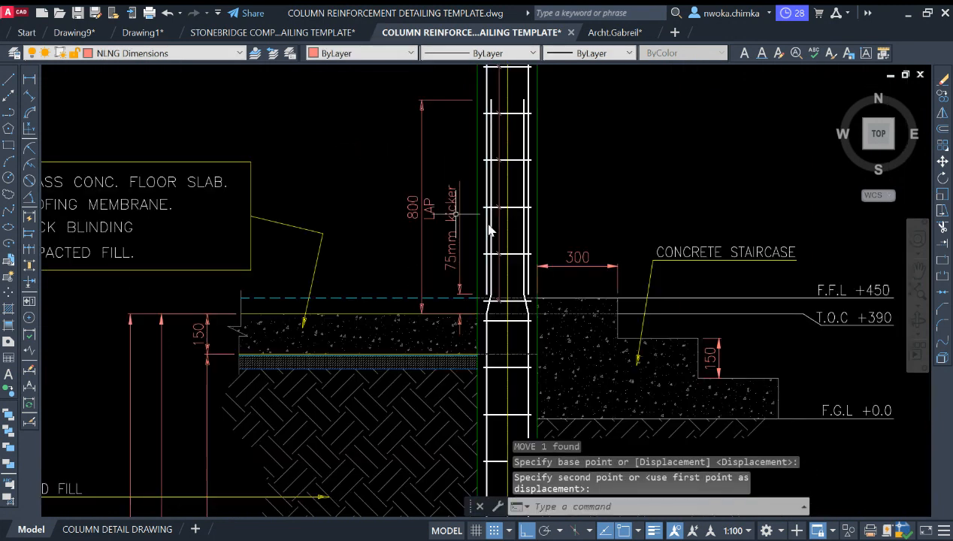
Stretch the upper extension line origin of the 75mm kicker dimension to the bend of the nearest inner column bar
{"action": "scroll", "coordinate": [485, 296], "scroll_direction": "up", "scroll_amount": 3}
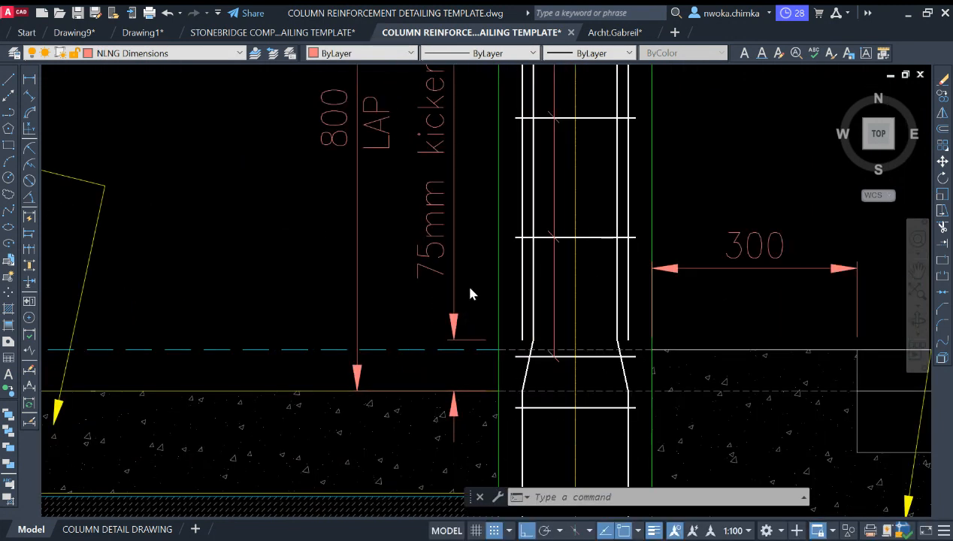
{"action": "left_click", "coordinate": [461, 333]}
{"action": "scroll", "coordinate": [451, 340], "scroll_direction": "up", "scroll_amount": 2}
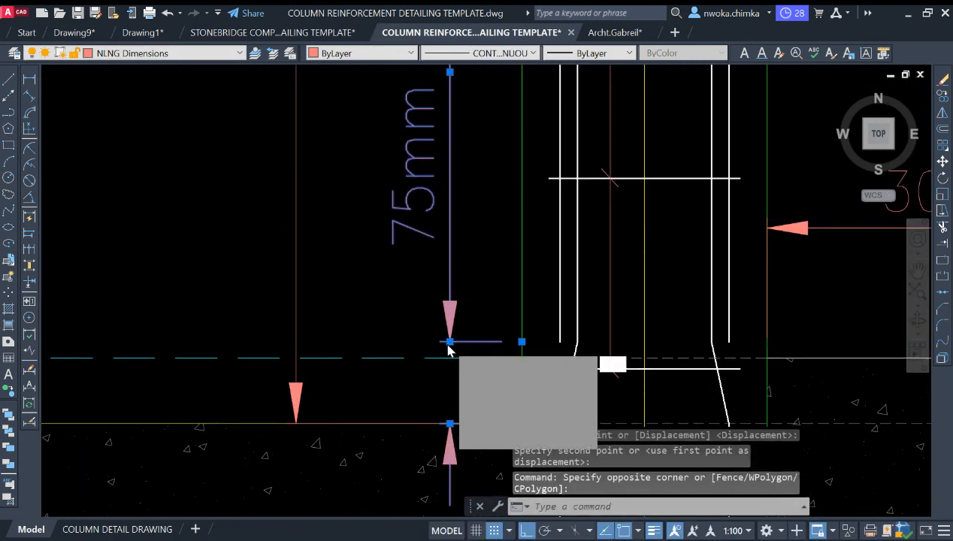
{"action": "left_click", "coordinate": [449, 342]}
{"action": "key", "text": "Escape"}
{"action": "left_click", "coordinate": [524, 359]}
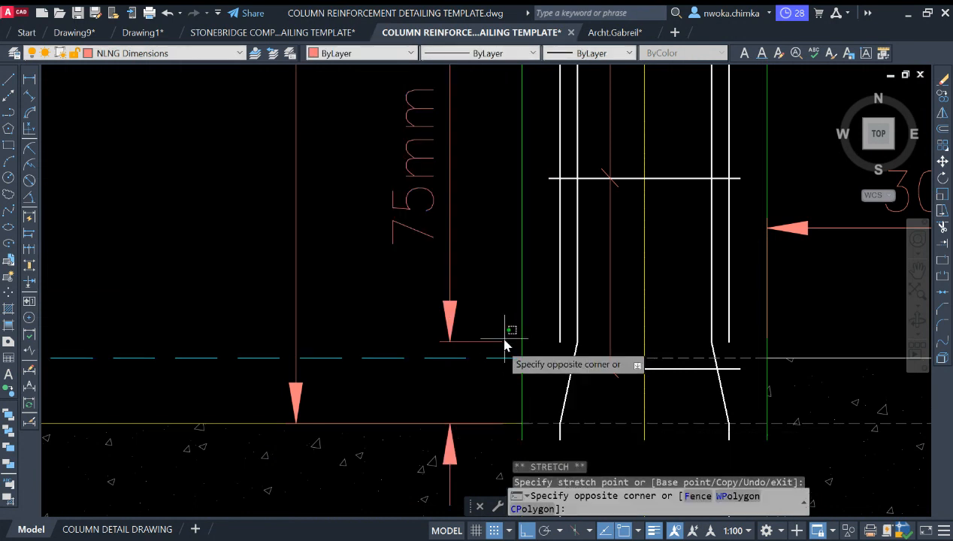
{"action": "left_click", "coordinate": [515, 332]}
{"action": "left_click", "coordinate": [521, 342]}
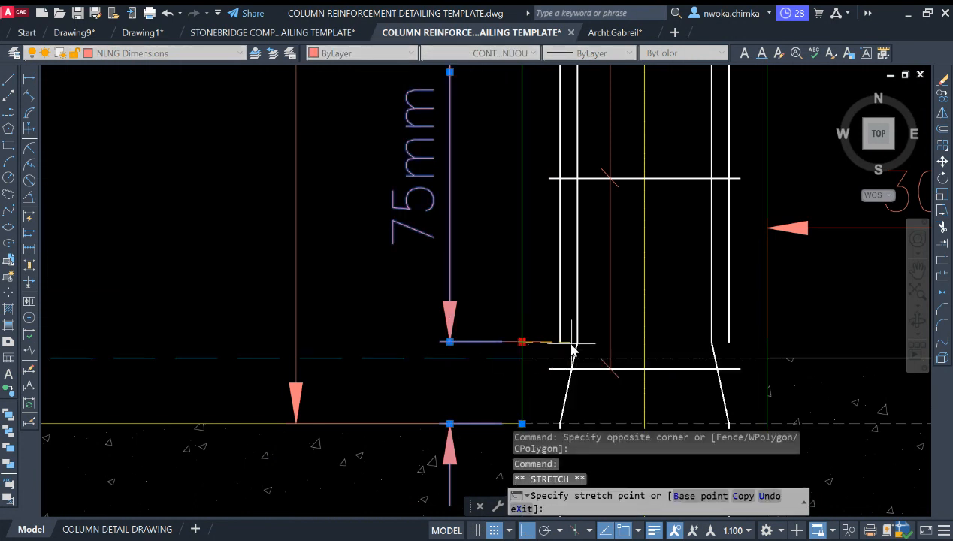
{"action": "left_click", "coordinate": [576, 343]}
{"action": "key", "text": "Escape"}
{"action": "scroll", "coordinate": [545, 290], "scroll_direction": "down", "scroll_amount": 3}
{"action": "scroll", "coordinate": [542, 368], "scroll_direction": "up", "scroll_amount": 3}
{"action": "scroll", "coordinate": [534, 323], "scroll_direction": "down", "scroll_amount": 5}
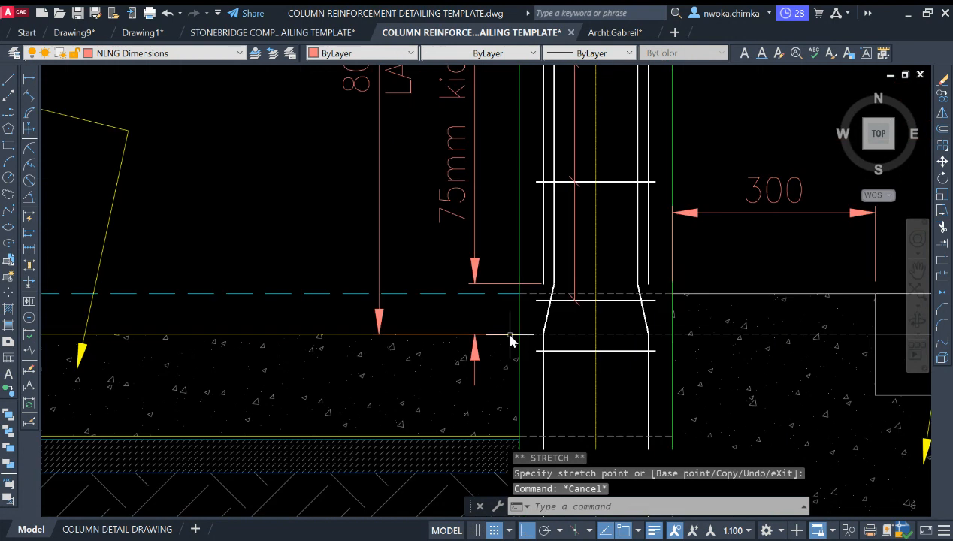
Raise the 300 dimension line above the top tread level with the CONCRETE STAIRCASE leader landing
{"action": "scroll", "coordinate": [637, 284], "scroll_direction": "up", "scroll_amount": 4}
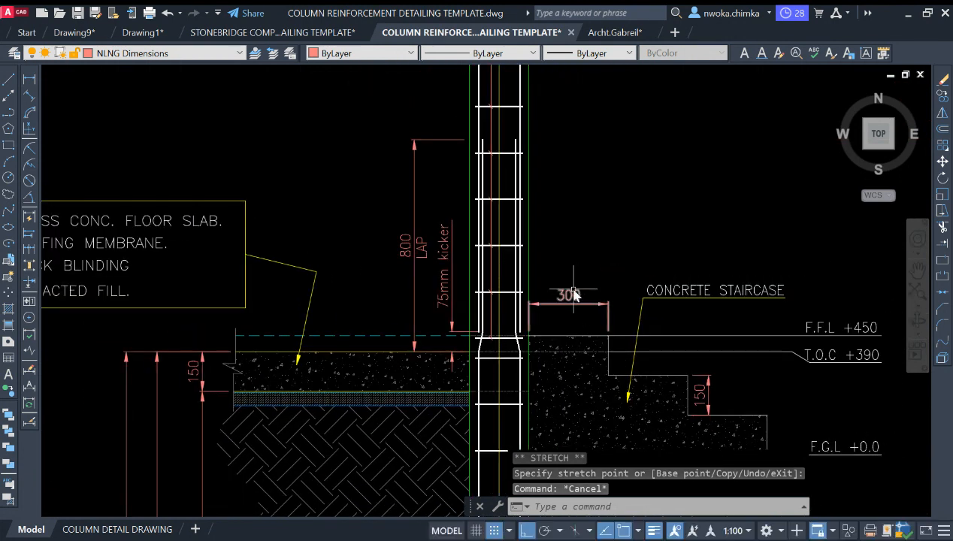
{"action": "left_click", "coordinate": [578, 290]}
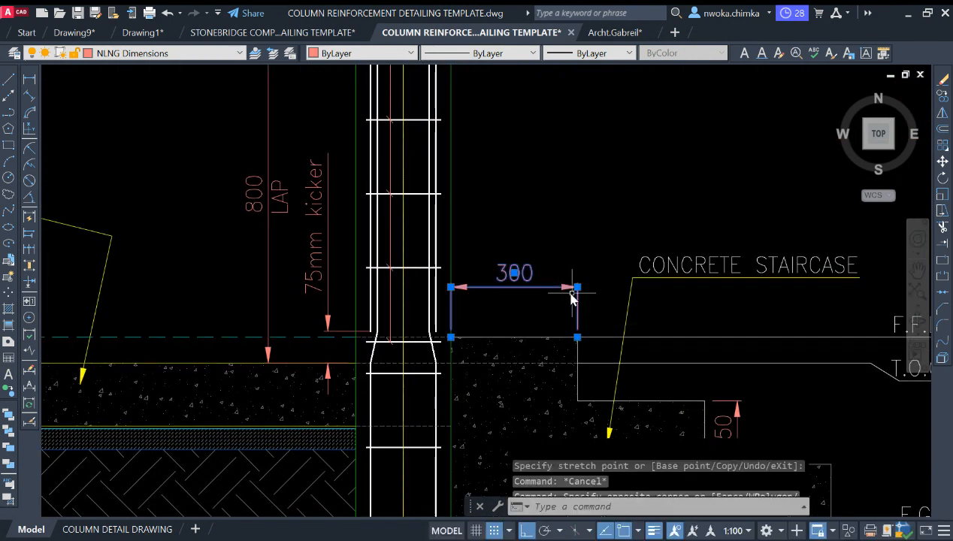
{"action": "left_click", "coordinate": [577, 287]}
{"action": "scroll", "coordinate": [578, 284], "scroll_direction": "up", "scroll_amount": 2}
{"action": "key", "text": "Escape"}
{"action": "scroll", "coordinate": [578, 279], "scroll_direction": "down", "scroll_amount": 4}
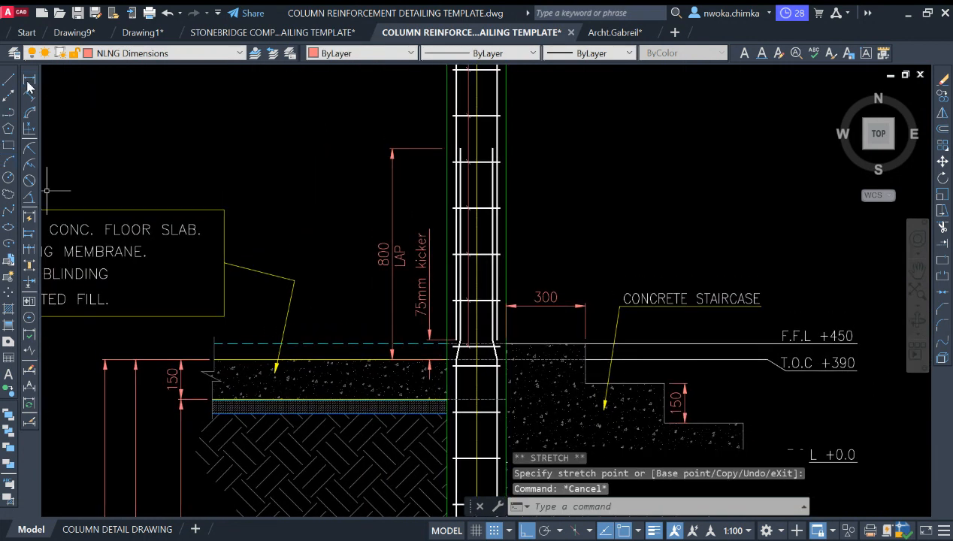
Place a horizontal linear dimension about 315 mm long in the empty space above the staircase and explode it
{"action": "left_click", "coordinate": [29, 79]}
{"action": "middle_click_drag", "start_coordinate": [489, 201], "coordinate": [383, 219]}
{"action": "left_click", "coordinate": [411, 204]}
{"action": "left_click", "coordinate": [489, 204]}
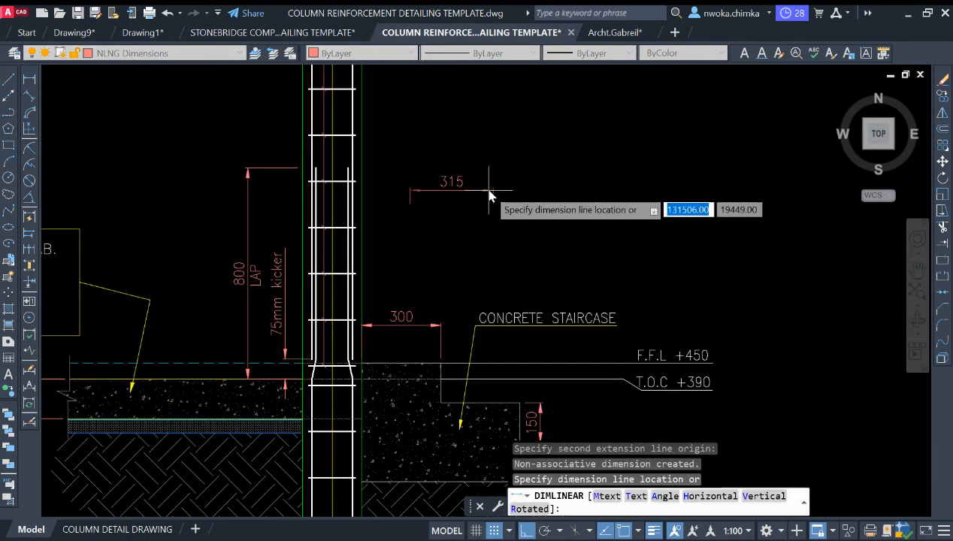
{"action": "left_click", "coordinate": [489, 190]}
{"action": "left_click", "coordinate": [501, 173]}
{"action": "left_click", "coordinate": [473, 214]}
{"action": "left_click", "coordinate": [942, 361]}
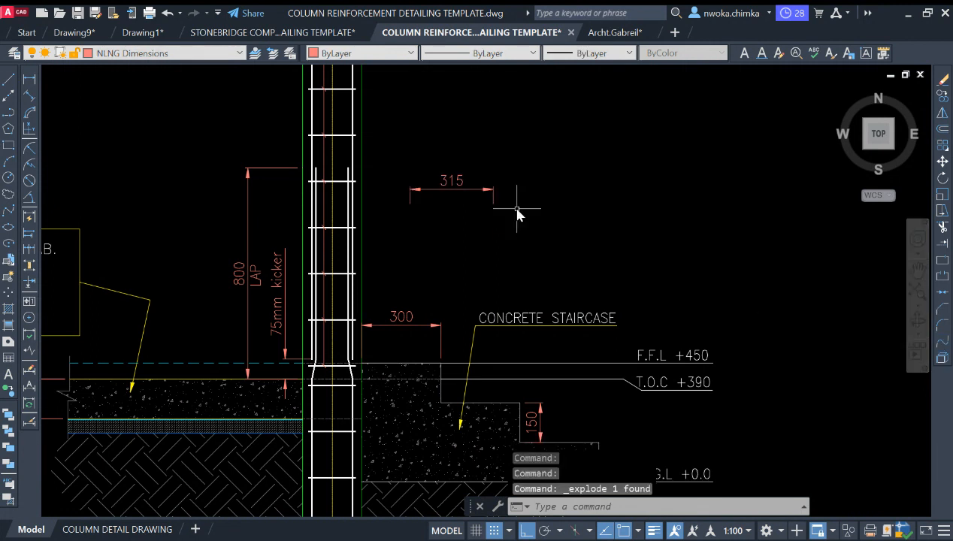
Erase the exploded dimension's line, extension lines and arrowheads, leaving only its text
{"action": "scroll", "coordinate": [519, 191], "scroll_direction": "up", "scroll_amount": 2}
{"action": "left_click", "coordinate": [527, 178]}
{"action": "left_click", "coordinate": [496, 227]}
{"action": "left_click", "coordinate": [409, 197]}
{"action": "left_click", "coordinate": [374, 231]}
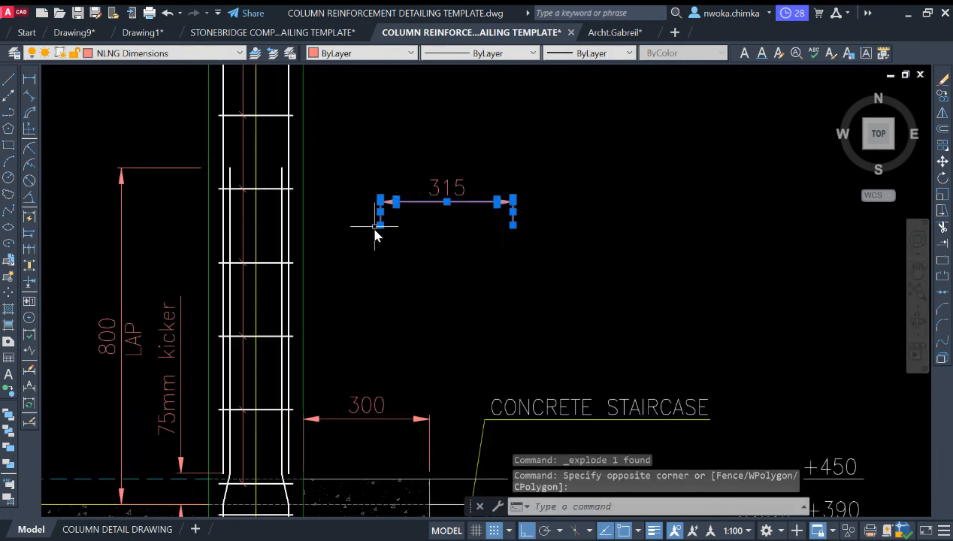
{"action": "type", "text": "e"}
{"action": "key", "text": "Return"}
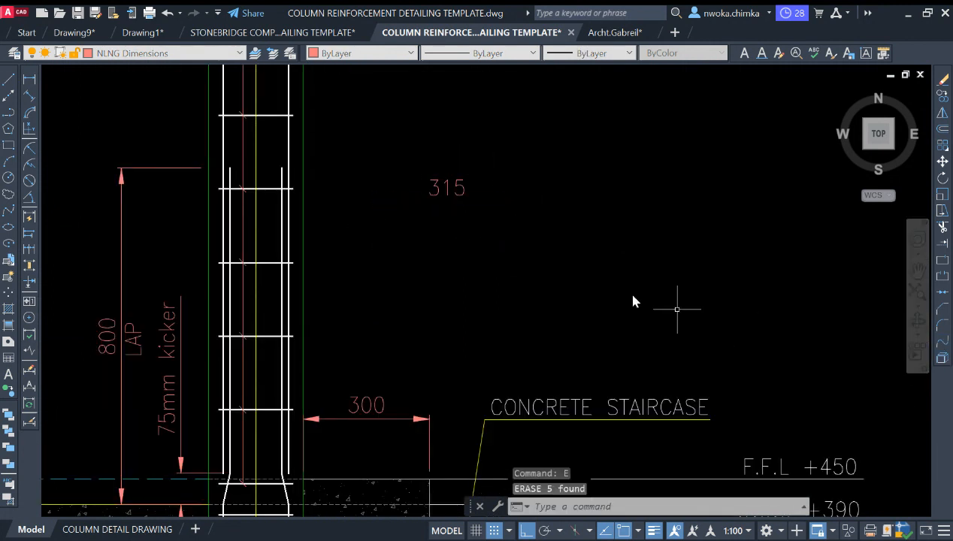
Replace the leftover 315 dimension text with TREAD
{"action": "double_click", "coordinate": [460, 189]}
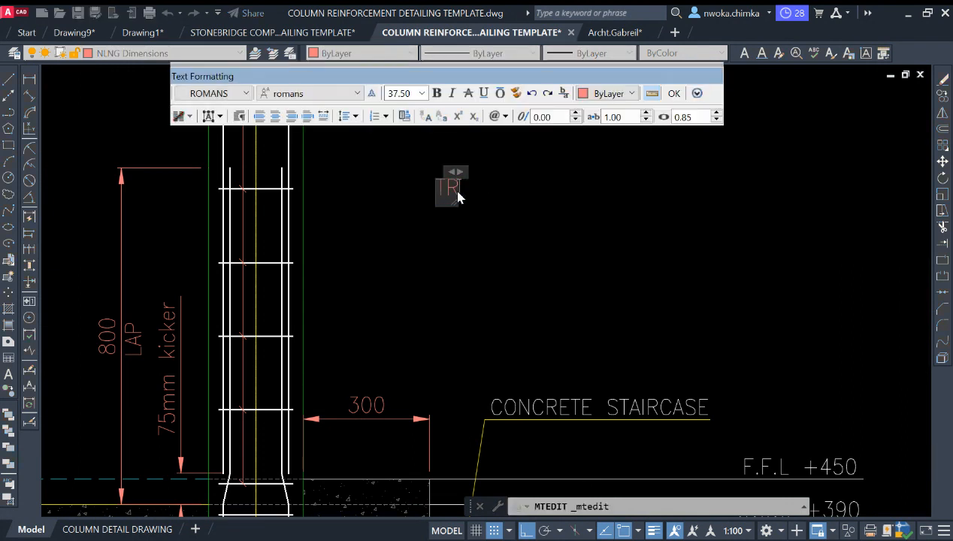
{"action": "key", "text": "BackSpace"}
{"action": "key", "text": "BackSpace"}
{"action": "key", "text": "BackSpace"}
{"action": "type", "text": "TH"}
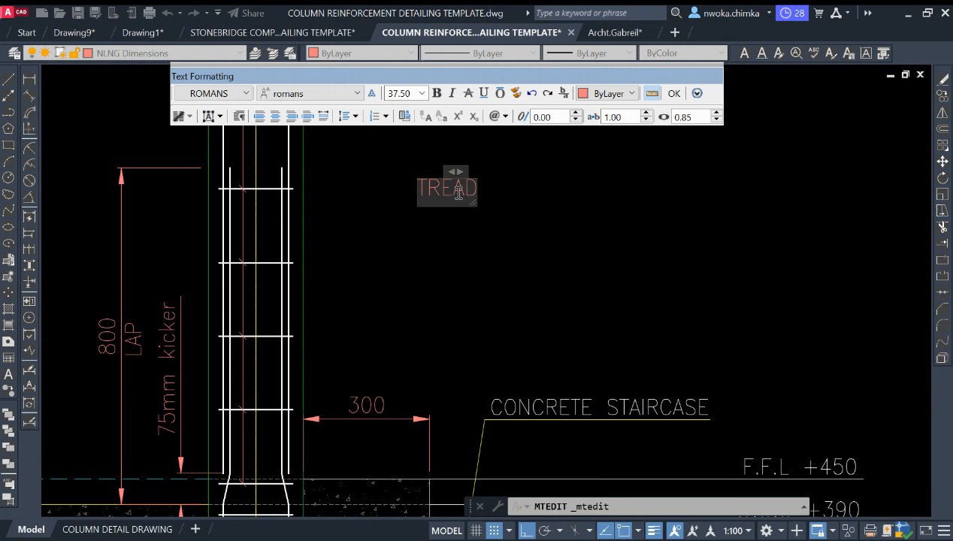
{"action": "left_click", "coordinate": [532, 223]}
Copy the TREAD text to just below the 300 dimension line over the staircase's top tread
{"action": "left_click", "coordinate": [523, 164]}
{"action": "left_click", "coordinate": [464, 218]}
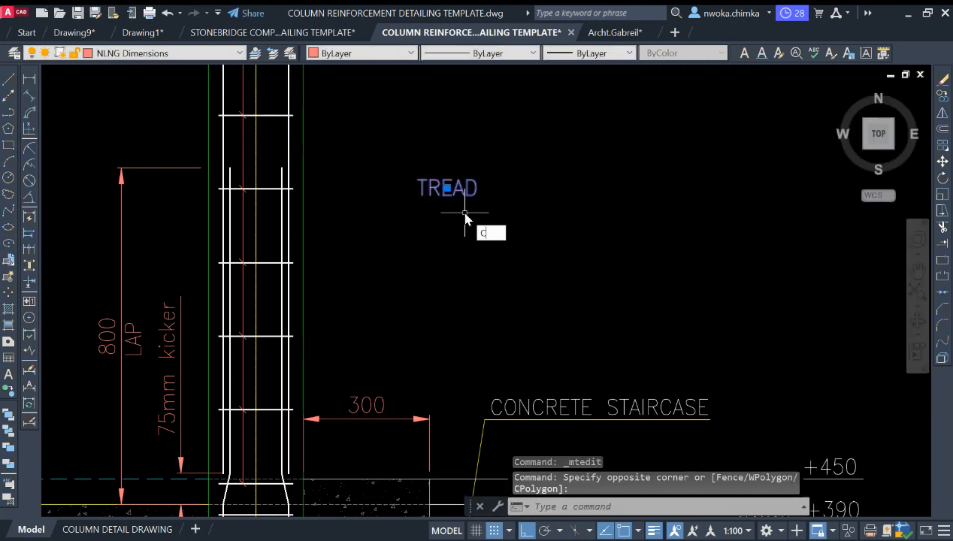
{"action": "type", "text": "CO"}
{"action": "key", "text": "Return"}
{"action": "left_click", "coordinate": [473, 208]}
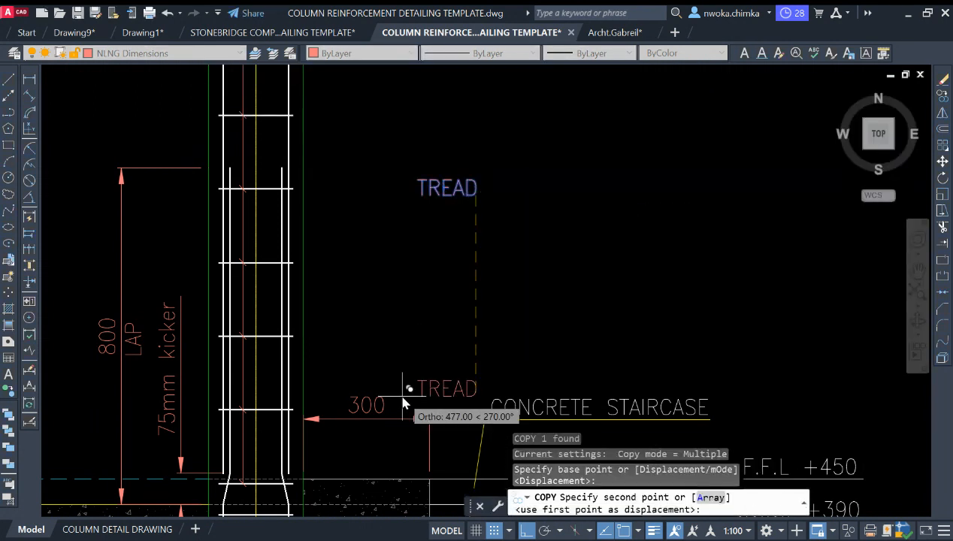
{"action": "scroll", "coordinate": [447, 285], "scroll_direction": "up", "scroll_amount": 3}
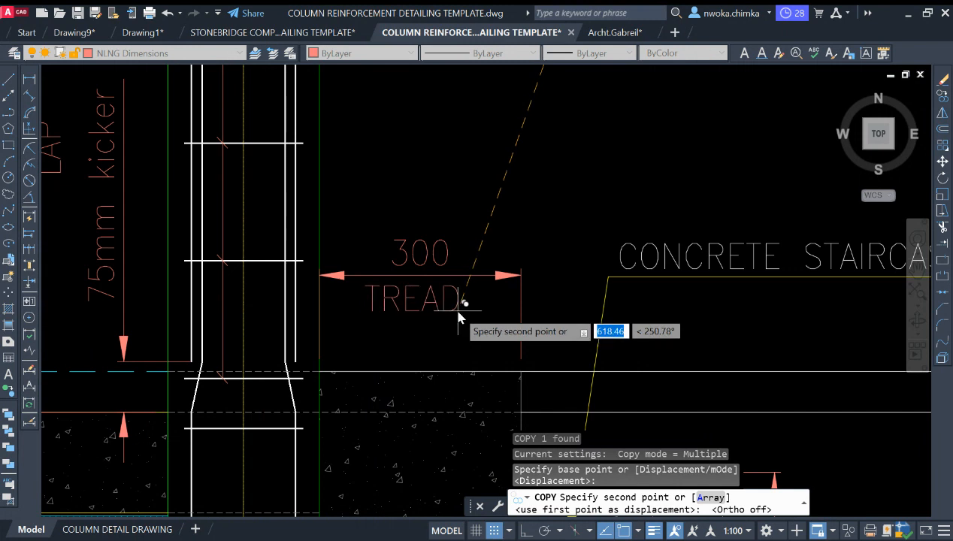
{"action": "left_click", "coordinate": [459, 314]}
{"action": "scroll", "coordinate": [458, 315], "scroll_direction": "down", "scroll_amount": 3}
{"action": "key", "text": "Escape"}
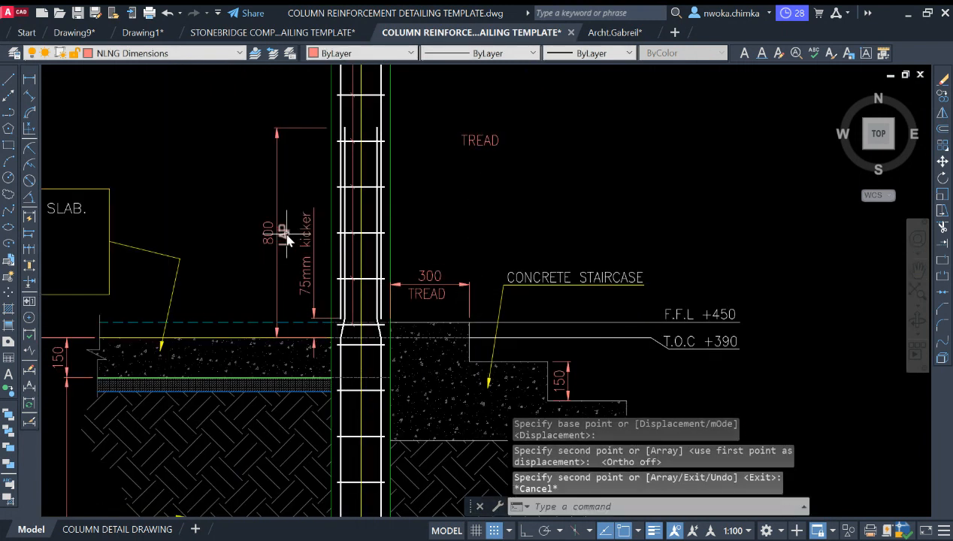
Copy the vertical LAP text to beside the staircase's 150 riser dimension
{"action": "left_click", "coordinate": [288, 239]}
{"action": "left_click", "coordinate": [347, 216]}
{"action": "key", "text": "Return"}
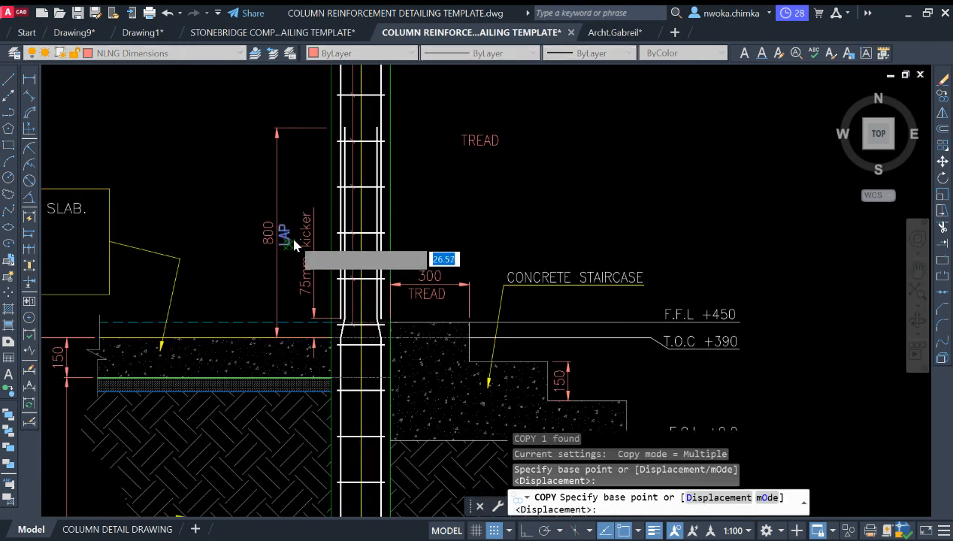
{"action": "left_click", "coordinate": [294, 240]}
{"action": "scroll", "coordinate": [564, 390], "scroll_direction": "up", "scroll_amount": 3}
{"action": "left_click", "coordinate": [606, 391]}
{"action": "scroll", "coordinate": [609, 392], "scroll_direction": "down", "scroll_amount": 3}
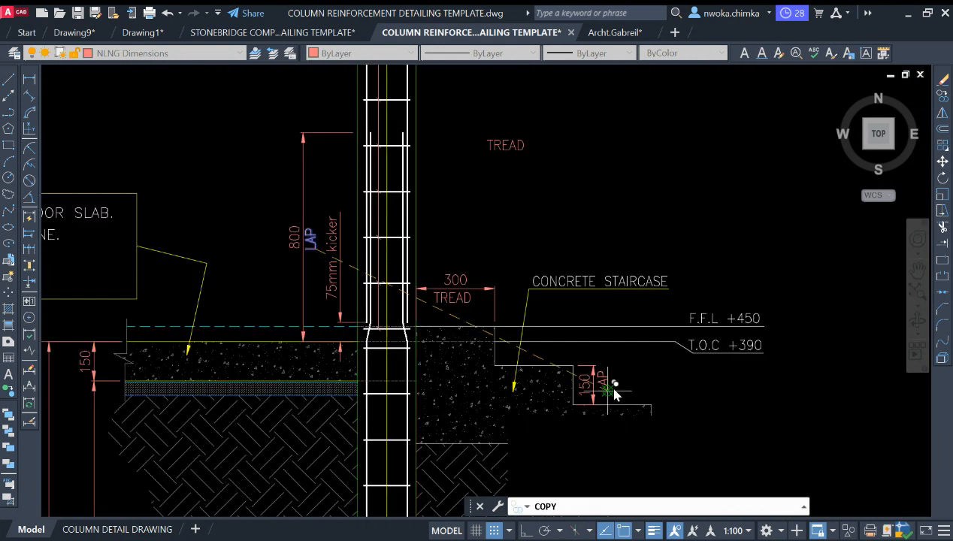
{"action": "key", "text": "Escape"}
Erase the spare TREAD text left in the empty space above the staircase
{"action": "left_click", "coordinate": [553, 116]}
{"action": "left_click", "coordinate": [500, 189]}
{"action": "key", "text": "Return"}
Replace the LAP text copied beside the 150 dimension with RISER
{"action": "scroll", "coordinate": [542, 248], "scroll_direction": "up", "scroll_amount": 5}
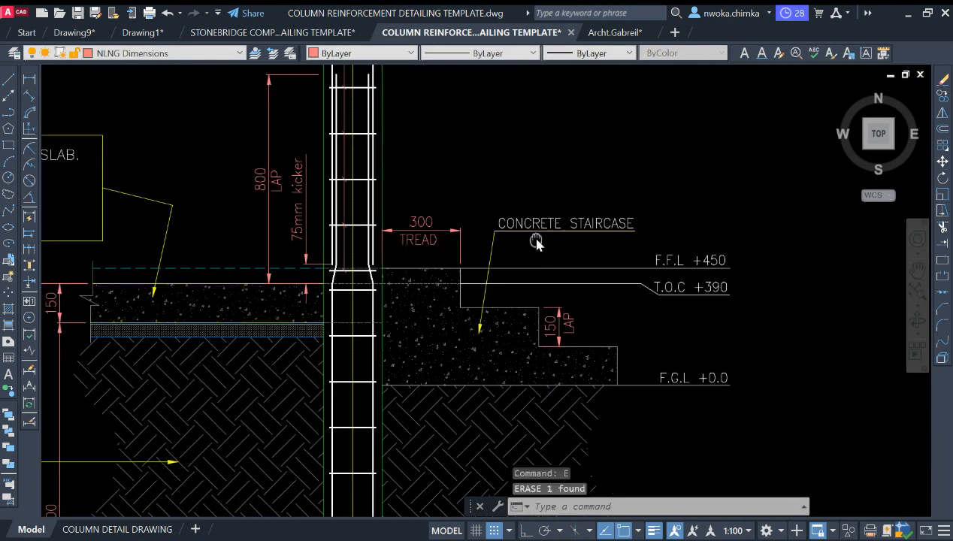
{"action": "double_click", "coordinate": [580, 340]}
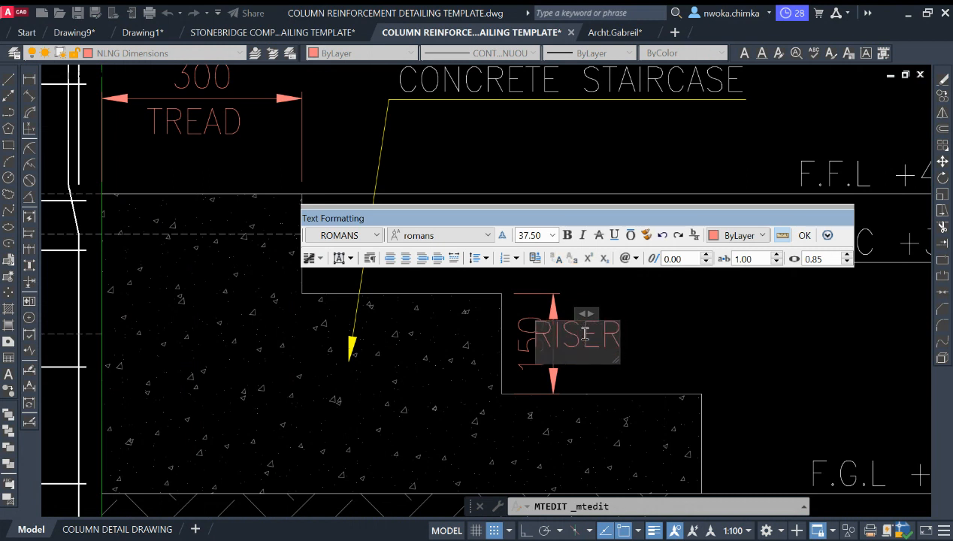
{"action": "left_click", "coordinate": [657, 362]}
{"action": "scroll", "coordinate": [605, 322], "scroll_direction": "down", "scroll_amount": 3}
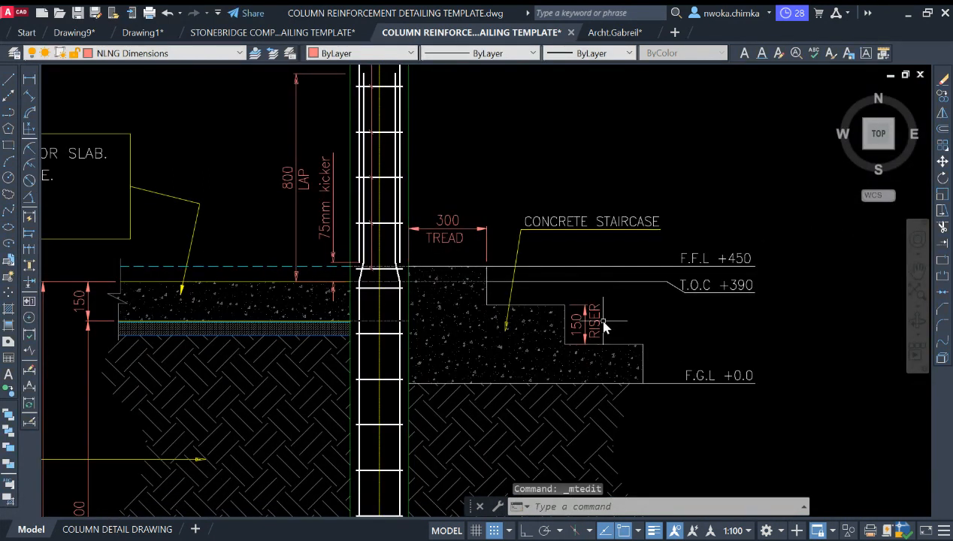
Review the dimensions and labels from the staircase down to the column footing
{"action": "scroll", "coordinate": [594, 308], "scroll_direction": "up", "scroll_amount": 1}
{"action": "scroll", "coordinate": [582, 263], "scroll_direction": "down", "scroll_amount": 4}
{"action": "scroll", "coordinate": [623, 195], "scroll_direction": "down", "scroll_amount": 2}
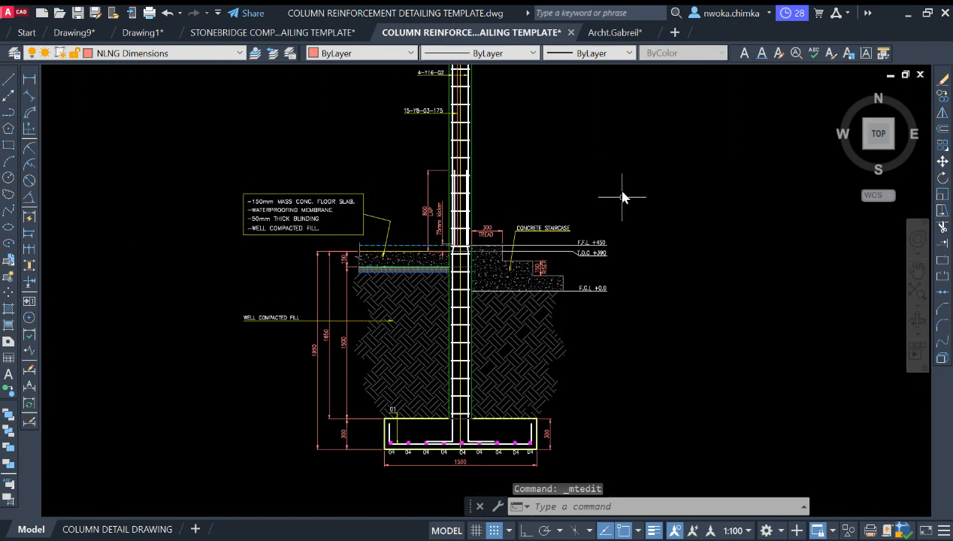
{"action": "scroll", "coordinate": [579, 357], "scroll_direction": "up", "scroll_amount": 4}
{"action": "middle_click_drag", "start_coordinate": [615, 341], "coordinate": [606, 360]}
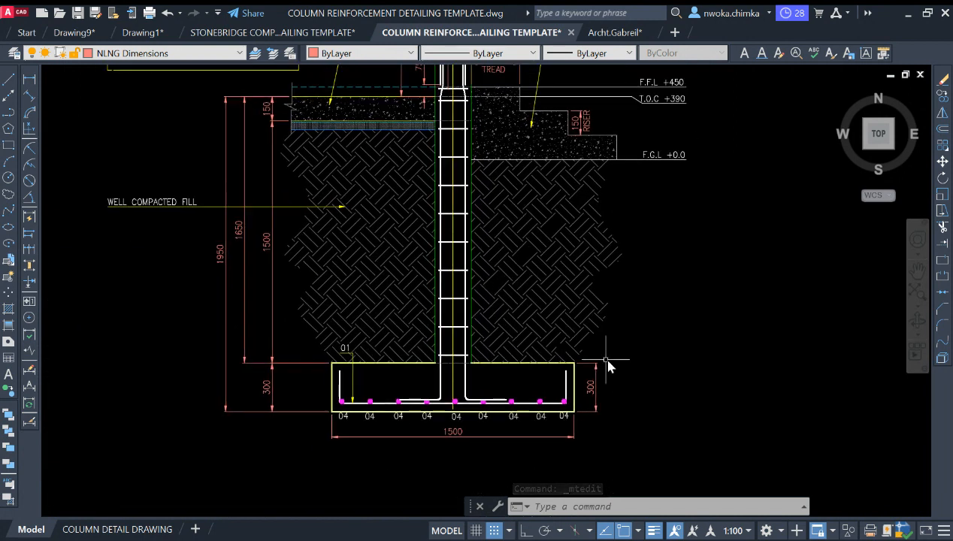
{"action": "scroll", "coordinate": [598, 301], "scroll_direction": "down", "scroll_amount": 3}
{"action": "scroll", "coordinate": [631, 195], "scroll_direction": "up", "scroll_amount": 3}
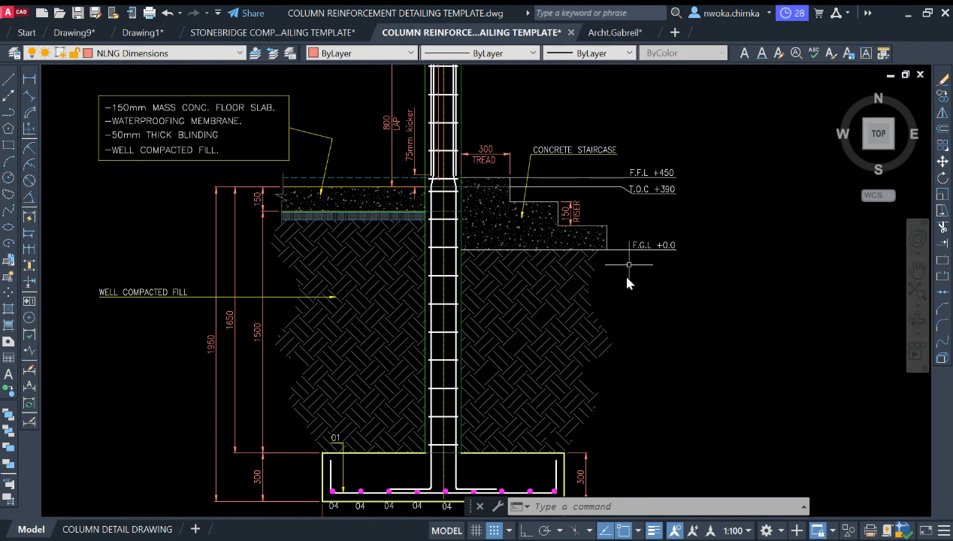
{"action": "scroll", "coordinate": [636, 197], "scroll_direction": "down", "scroll_amount": 2}
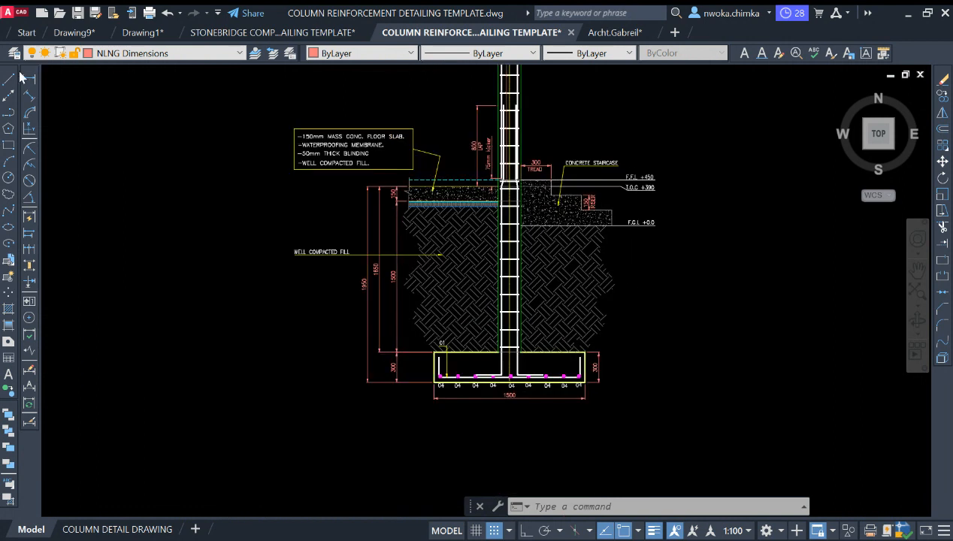
{"action": "scroll", "coordinate": [533, 206], "scroll_direction": "down", "scroll_amount": 2}
{"action": "scroll", "coordinate": [507, 211], "scroll_direction": "up", "scroll_amount": 2}
{"action": "middle_click_drag", "start_coordinate": [508, 211], "coordinate": [521, 252]}
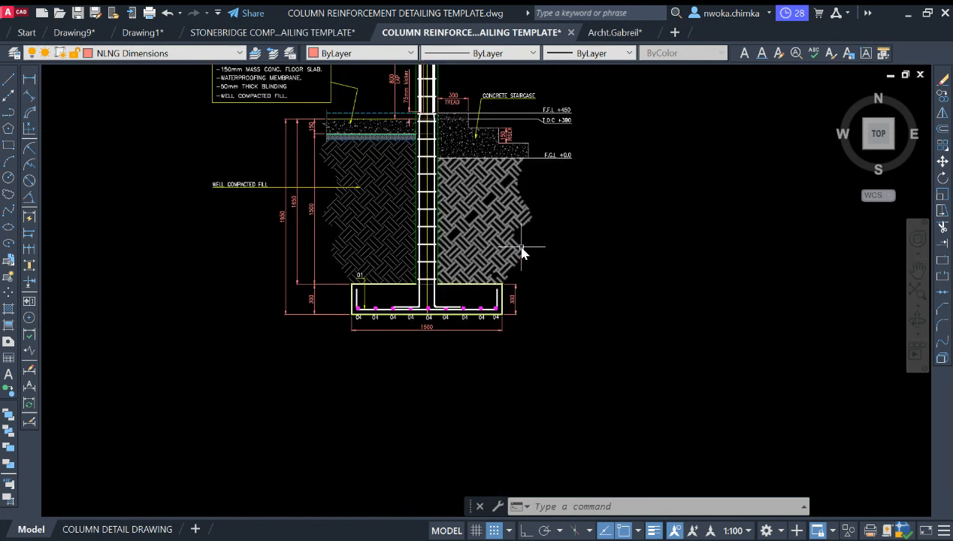
Move the line of the footing's right-hand 300 dimension farther out from the footing edge
{"action": "left_click", "coordinate": [515, 287]}
{"action": "scroll", "coordinate": [516, 290], "scroll_direction": "up", "scroll_amount": 4}
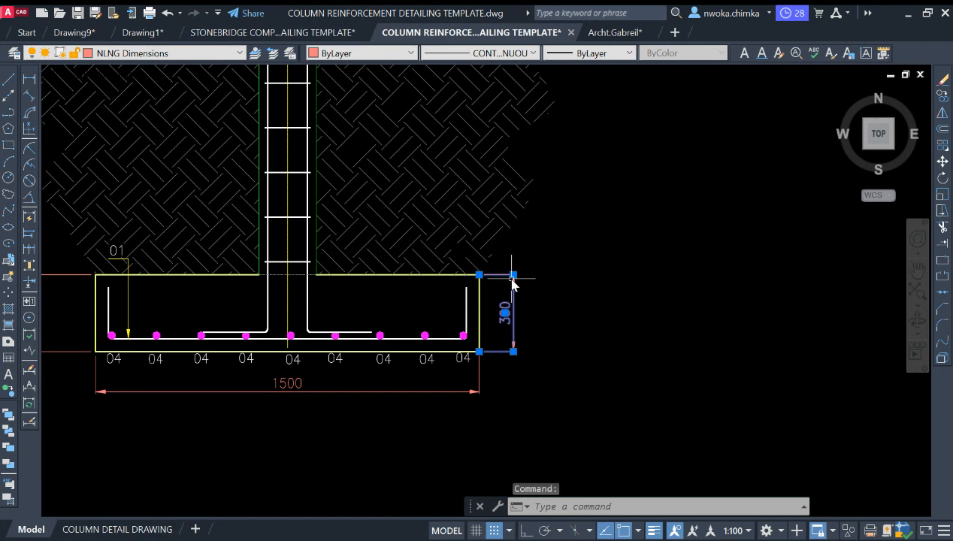
{"action": "left_click", "coordinate": [513, 276]}
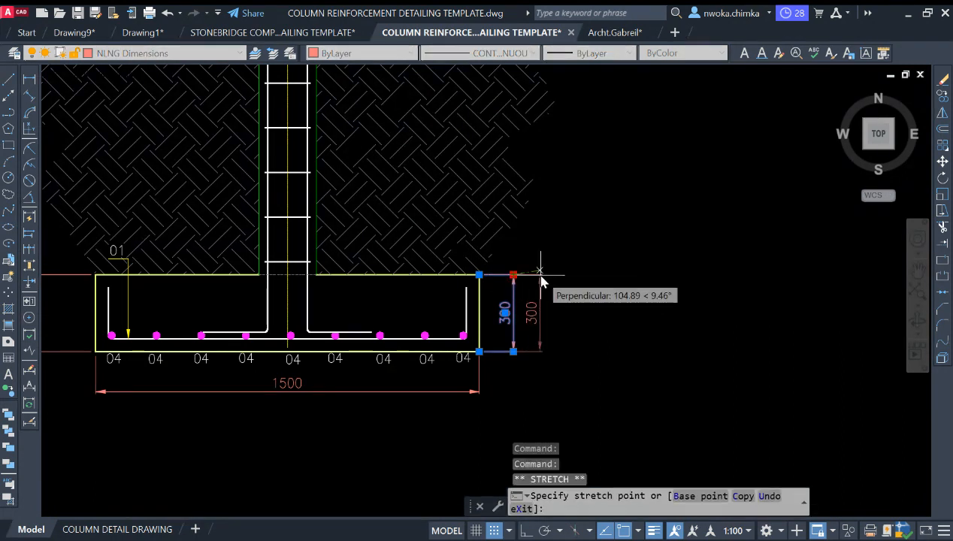
{"action": "scroll", "coordinate": [541, 282], "scroll_direction": "down", "scroll_amount": 3}
{"action": "middle_click_drag", "start_coordinate": [600, 266], "coordinate": [605, 305]}
{"action": "key", "text": "Escape"}
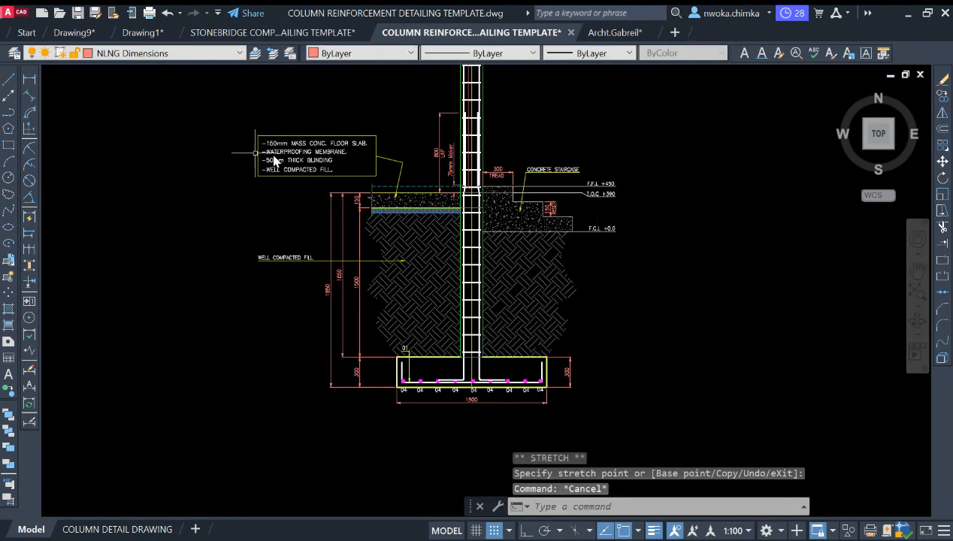
Continue the footing's right-hand 300 dimension upward to the F.G.L +0.0 line with a continued dimension
{"action": "left_click", "coordinate": [29, 79]}
{"action": "scroll", "coordinate": [556, 375], "scroll_direction": "up", "scroll_amount": 6}
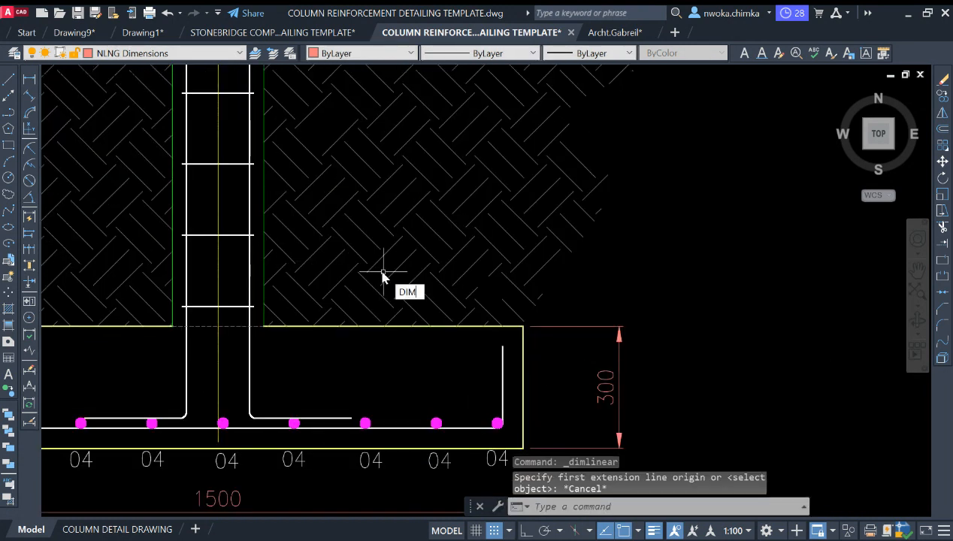
{"action": "type", "text": "dimcont"}
{"action": "key", "text": "Return"}
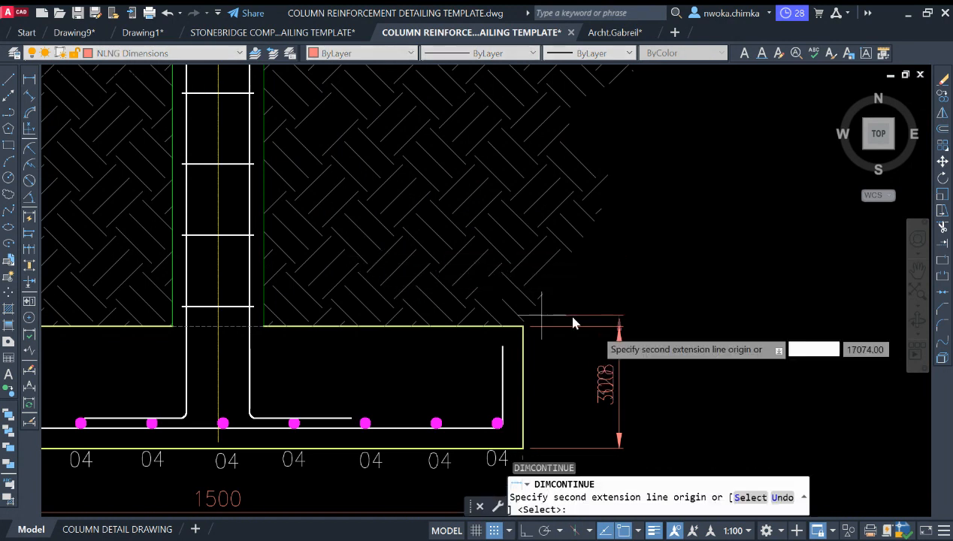
{"action": "key", "text": "Escape"}
{"action": "key", "text": "space"}
{"action": "key", "text": "Return"}
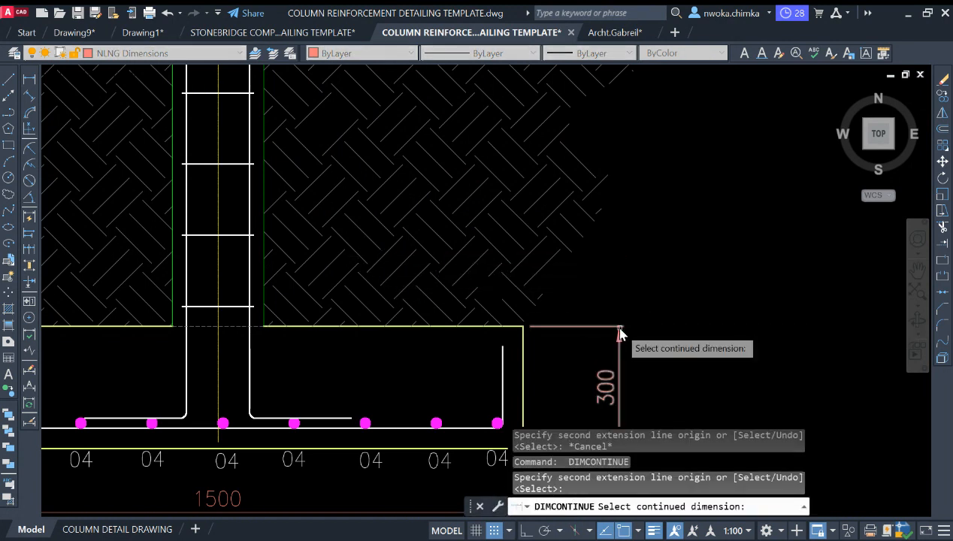
{"action": "left_click", "coordinate": [620, 325]}
{"action": "scroll", "coordinate": [635, 380], "scroll_direction": "down", "scroll_amount": 4}
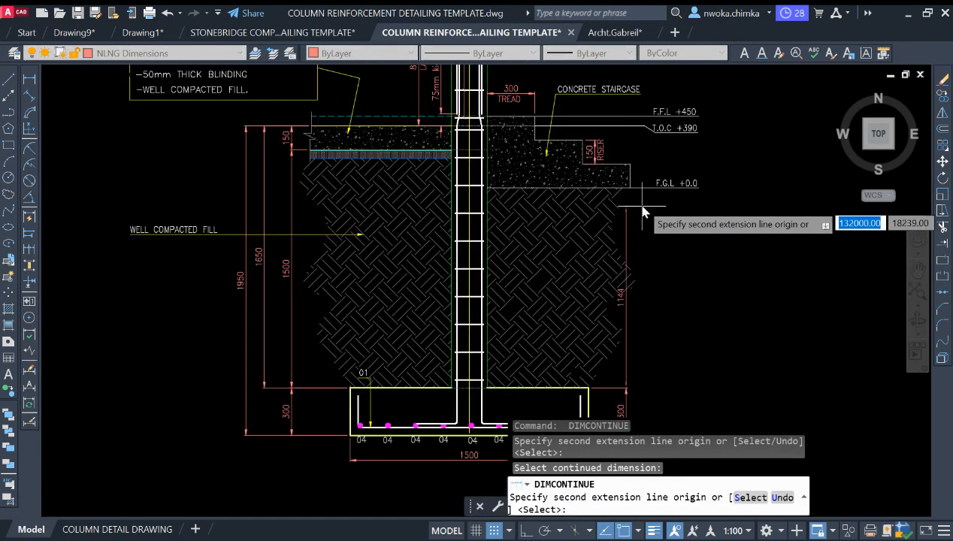
{"action": "scroll", "coordinate": [630, 194], "scroll_direction": "up", "scroll_amount": 5}
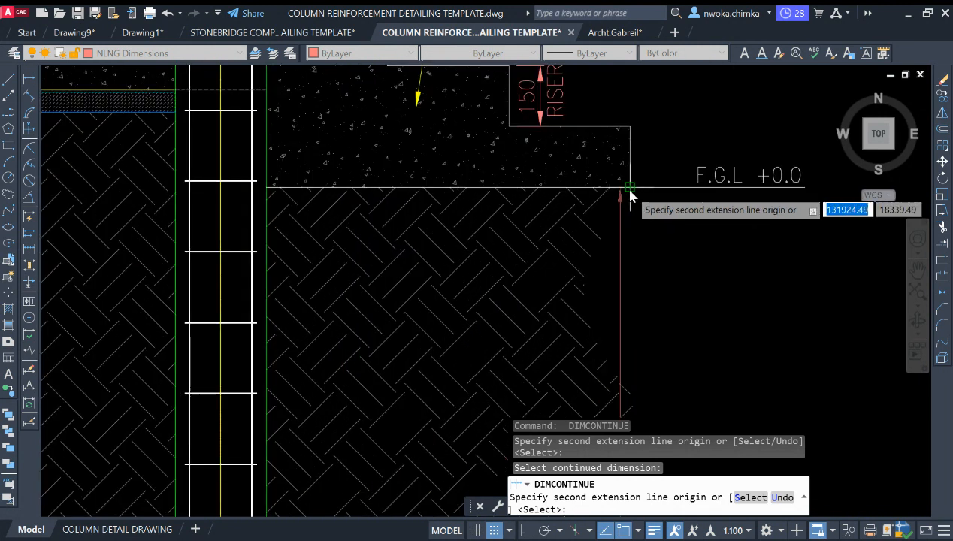
{"action": "left_click", "coordinate": [630, 194]}
Continue the vertical dimension chain from F.G.L to the T.O.C +390 line and on to the F.F.L +450 line
{"action": "scroll", "coordinate": [654, 204], "scroll_direction": "down", "scroll_amount": 5}
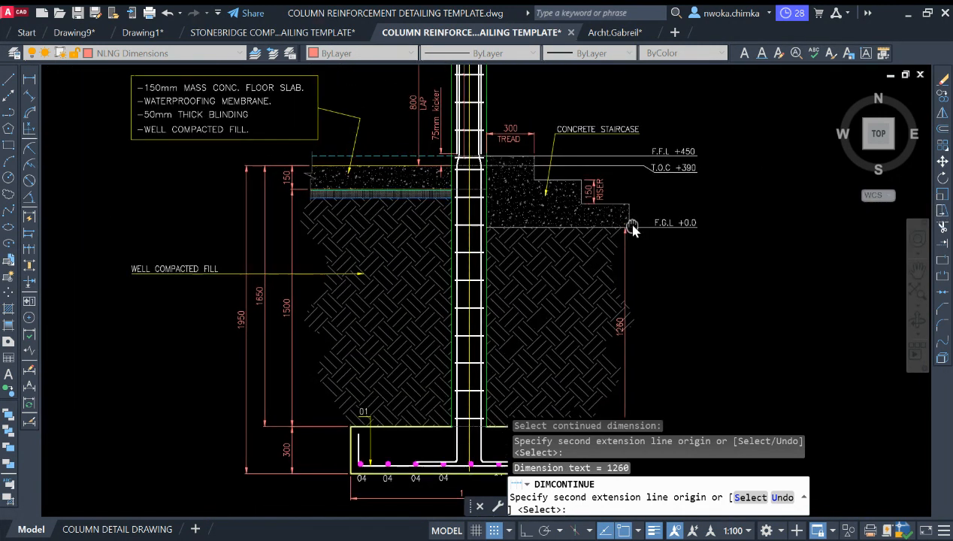
{"action": "scroll", "coordinate": [635, 214], "scroll_direction": "up", "scroll_amount": 5}
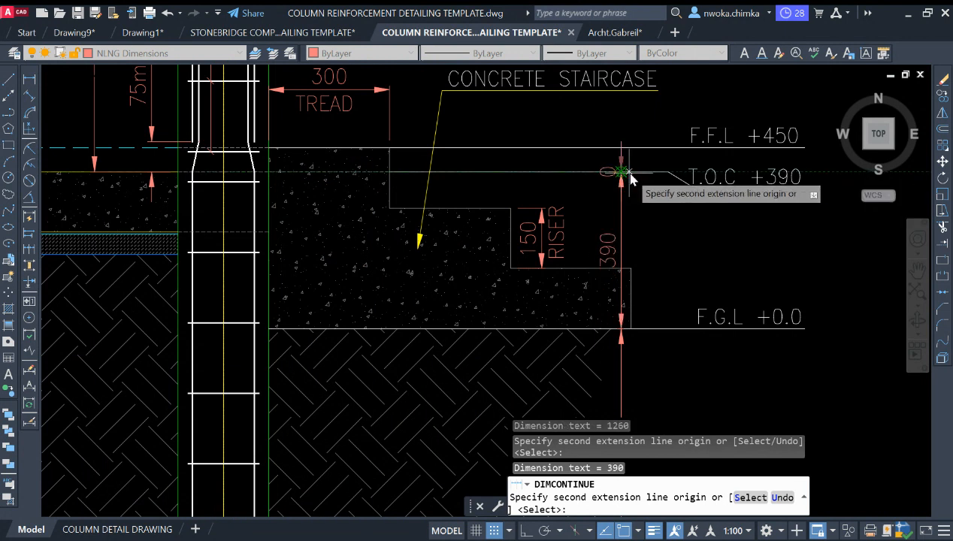
{"action": "scroll", "coordinate": [628, 179], "scroll_direction": "up", "scroll_amount": 2}
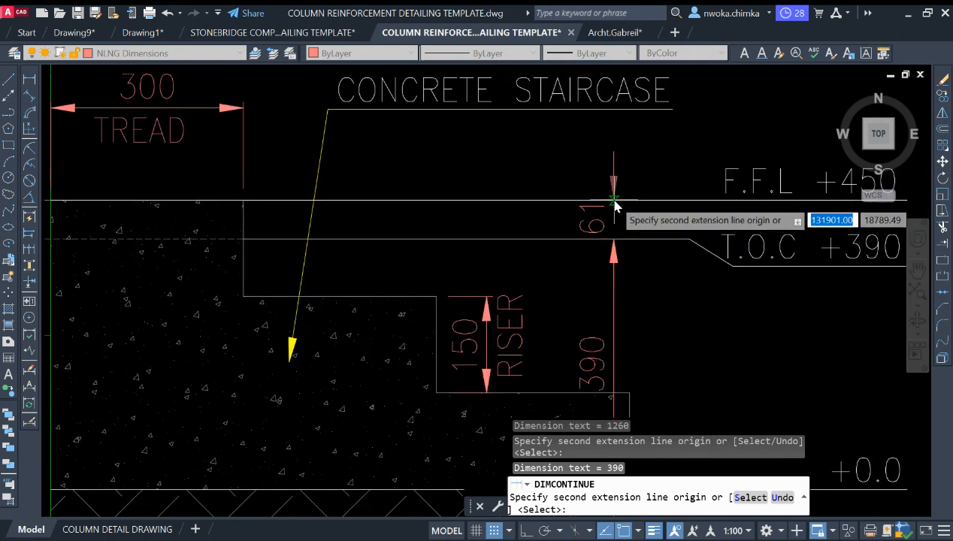
{"action": "scroll", "coordinate": [615, 204], "scroll_direction": "up", "scroll_amount": 2}
{"action": "left_click", "coordinate": [615, 199]}
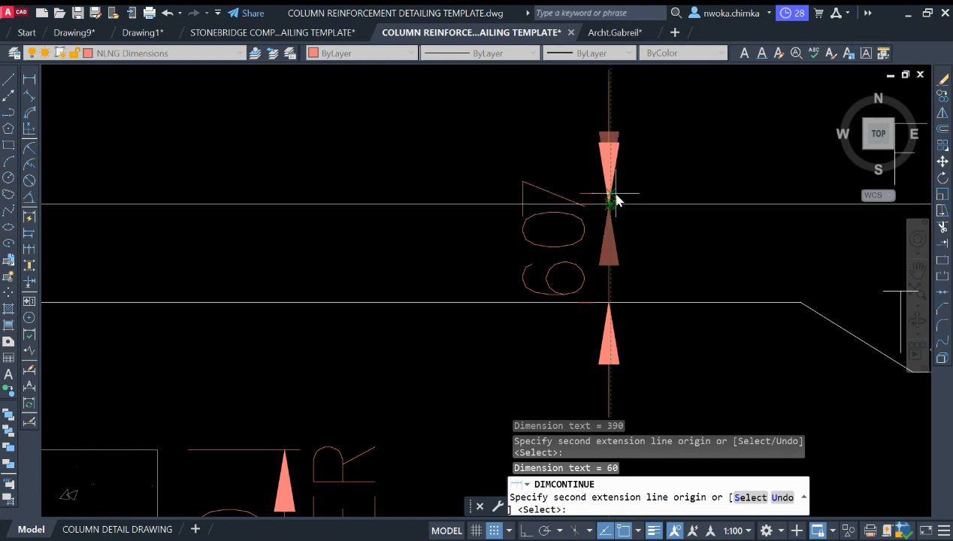
{"action": "key", "text": "Escape"}
Erase the continued dimension between the T.O.C +390 and F.F.L +450 lines
{"action": "scroll", "coordinate": [617, 194], "scroll_direction": "down", "scroll_amount": 2}
{"action": "left_click", "coordinate": [622, 173]}
{"action": "left_click", "coordinate": [587, 179]}
{"action": "key", "text": "Return"}
{"action": "scroll", "coordinate": [601, 202], "scroll_direction": "down", "scroll_amount": 2}
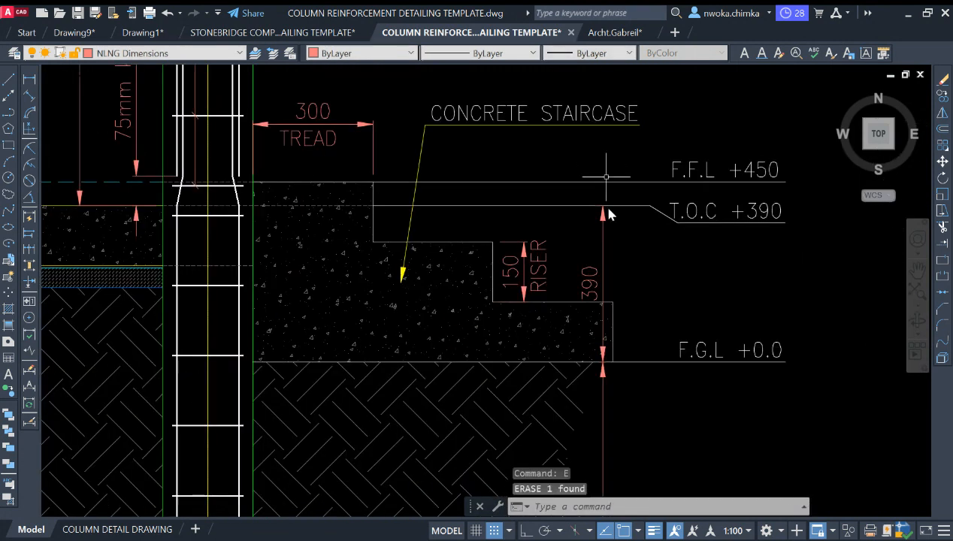
Try to move the chain of 390, 1260 and 300 dimensions outward past the staircase's lowest step, and undo the move
{"action": "scroll", "coordinate": [604, 170], "scroll_direction": "up", "scroll_amount": 1}
{"action": "left_click", "coordinate": [575, 174]}
{"action": "left_click", "coordinate": [615, 302]}
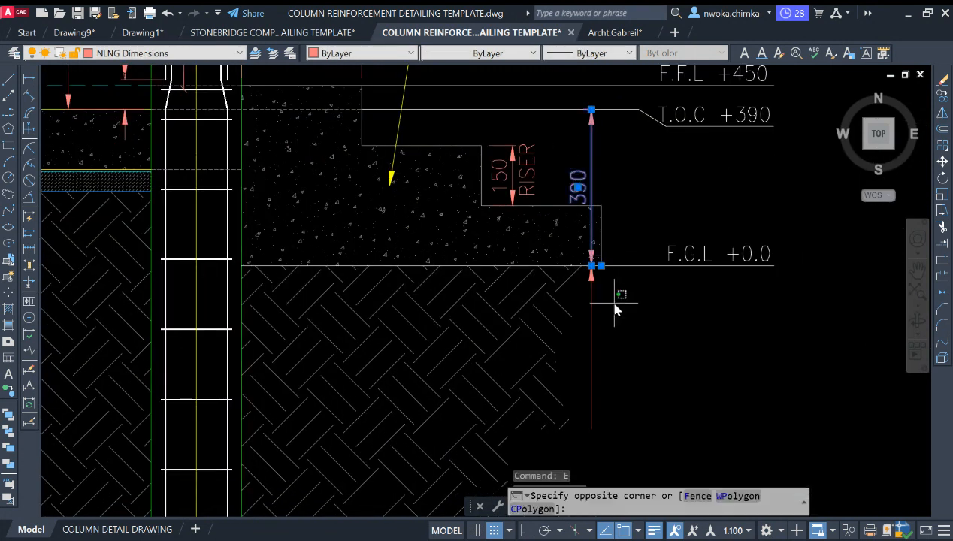
{"action": "left_click", "coordinate": [586, 309]}
{"action": "middle_click_drag", "start_coordinate": [623, 299], "coordinate": [597, 121]}
{"action": "scroll", "coordinate": [596, 121], "scroll_direction": "down", "scroll_amount": 2}
{"action": "scroll", "coordinate": [595, 324], "scroll_direction": "up", "scroll_amount": 1}
{"action": "scroll", "coordinate": [594, 323], "scroll_direction": "up", "scroll_amount": 1}
{"action": "left_click", "coordinate": [594, 323]}
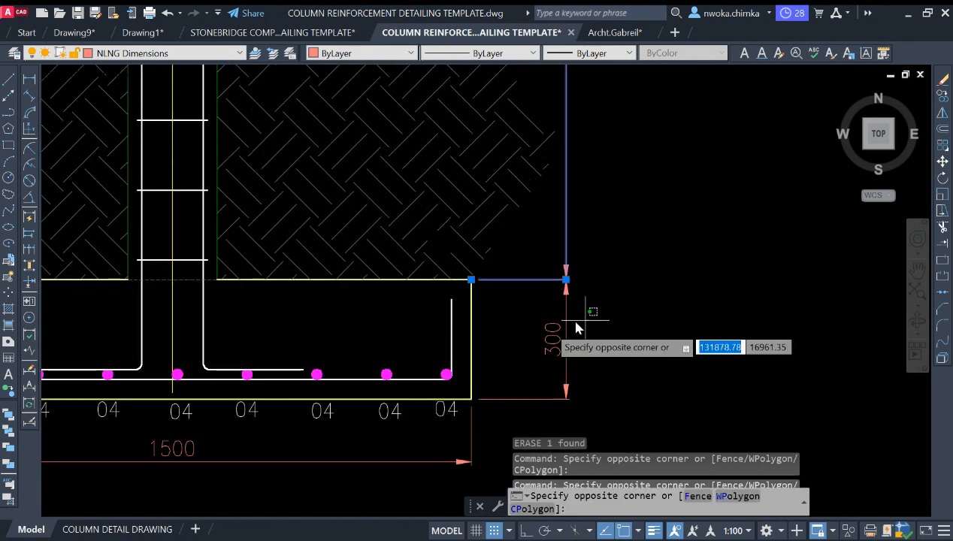
{"action": "left_click", "coordinate": [548, 327]}
{"action": "type", "text": "m"}
{"action": "key", "text": "Return"}
{"action": "middle_click_drag", "start_coordinate": [608, 254], "coordinate": [575, 430]}
{"action": "scroll", "coordinate": [575, 406], "scroll_direction": "down", "scroll_amount": 2}
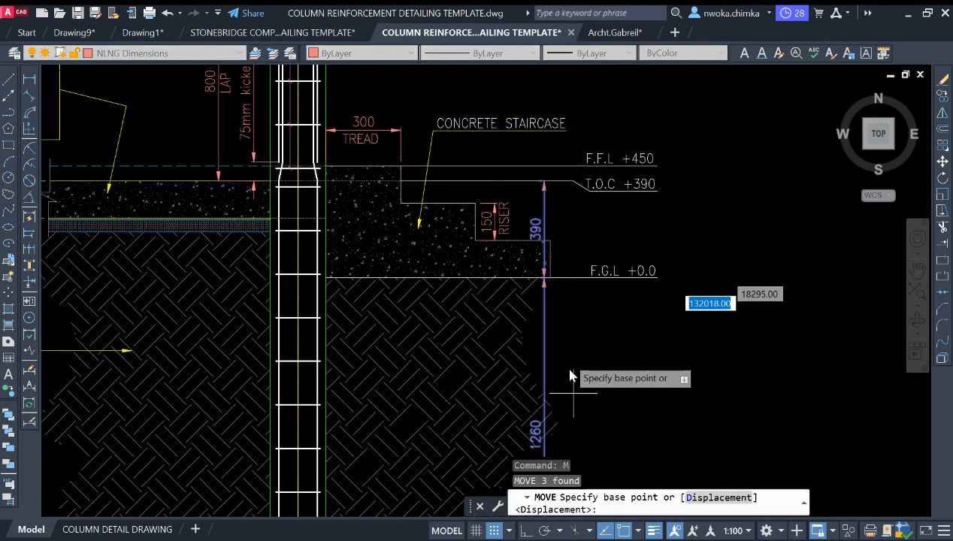
{"action": "scroll", "coordinate": [557, 249], "scroll_direction": "up", "scroll_amount": 2}
{"action": "left_click", "coordinate": [569, 185]}
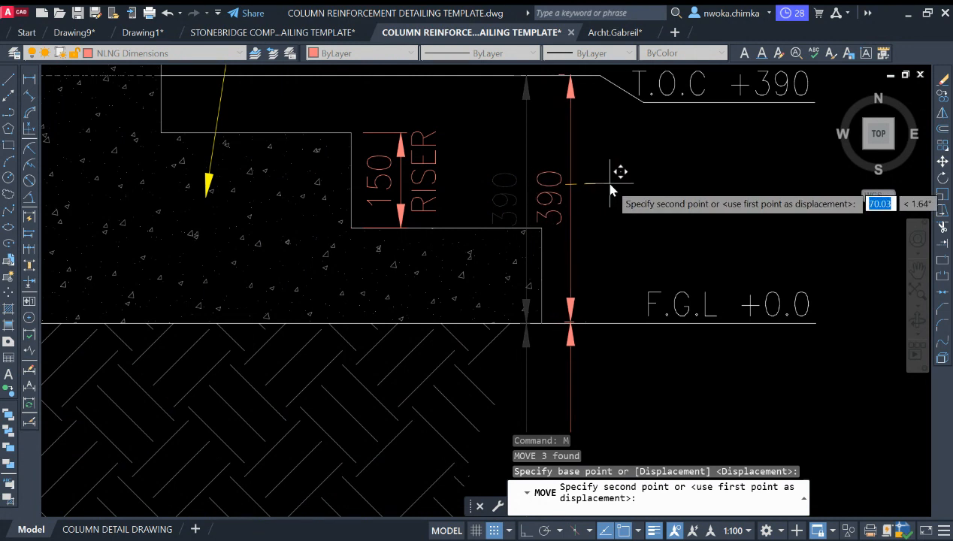
{"action": "left_click", "coordinate": [623, 183]}
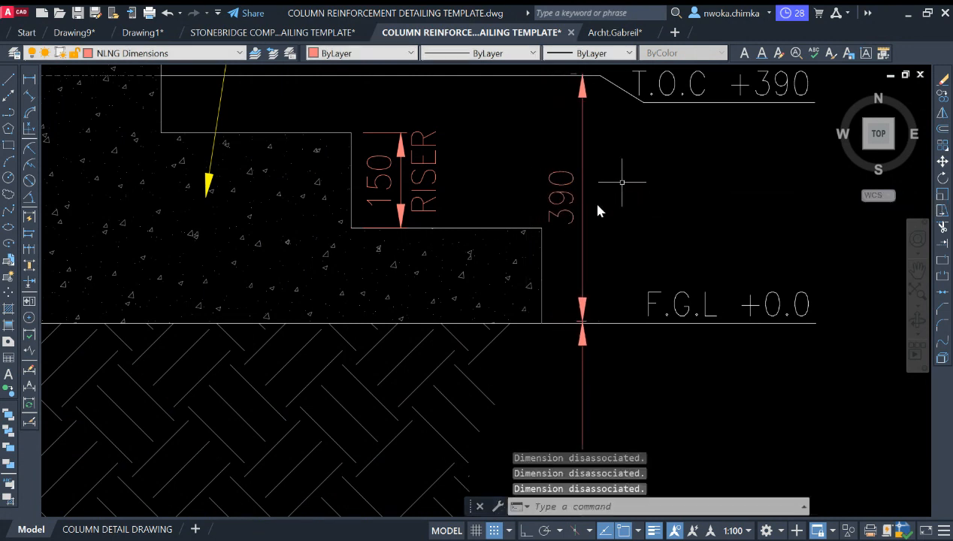
{"action": "key", "text": "ctrl+z"}
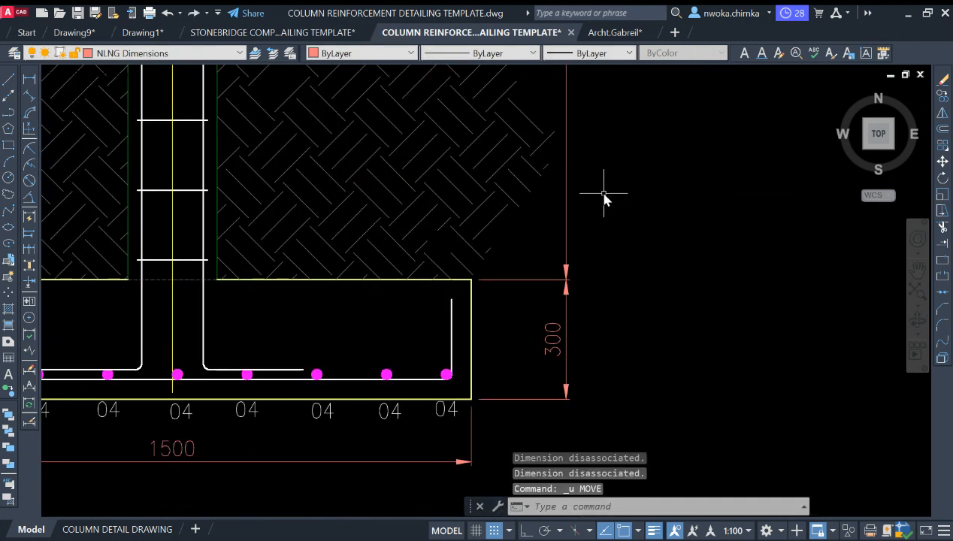
{"action": "key", "text": "ctrl+z"}
Stretch the F.F.L, T.O.C and F.G.L level lines and their labels horizontally outward from the staircase
{"action": "scroll", "coordinate": [596, 268], "scroll_direction": "down", "scroll_amount": 4}
{"action": "middle_click_drag", "start_coordinate": [612, 311], "coordinate": [519, 213]}
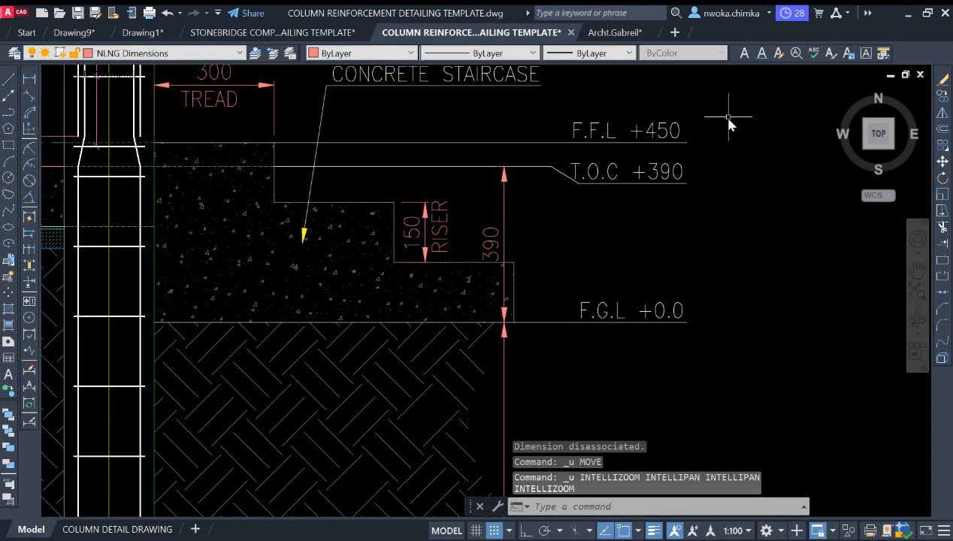
{"action": "left_click", "coordinate": [804, 104]}
{"action": "left_click", "coordinate": [559, 345]}
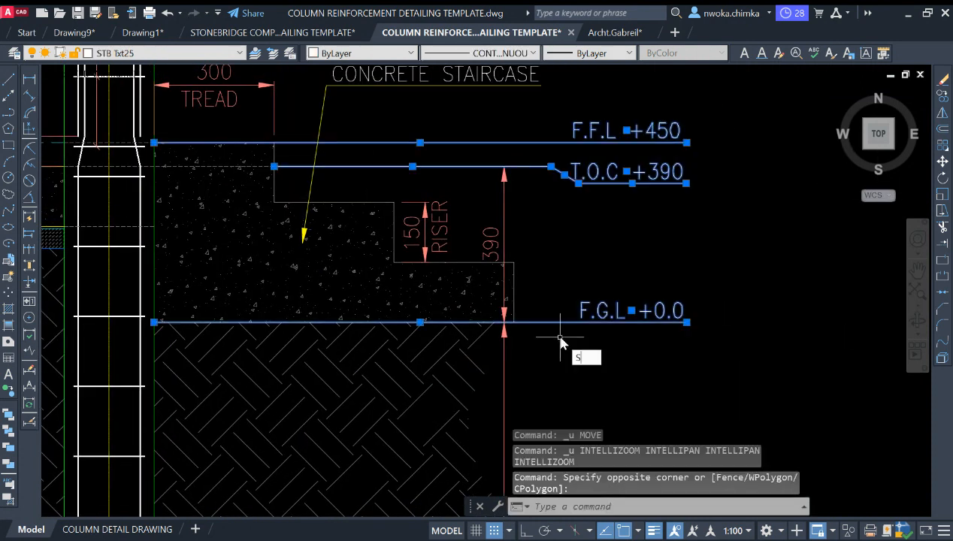
{"action": "key", "text": "Return"}
{"action": "left_click", "coordinate": [565, 358]}
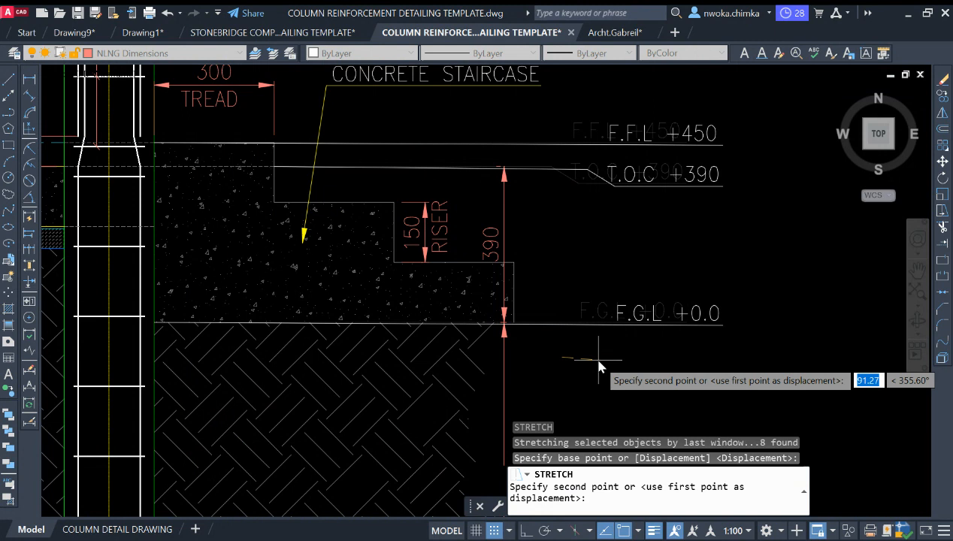
{"action": "key", "text": "F8"}
{"action": "left_click", "coordinate": [610, 356]}
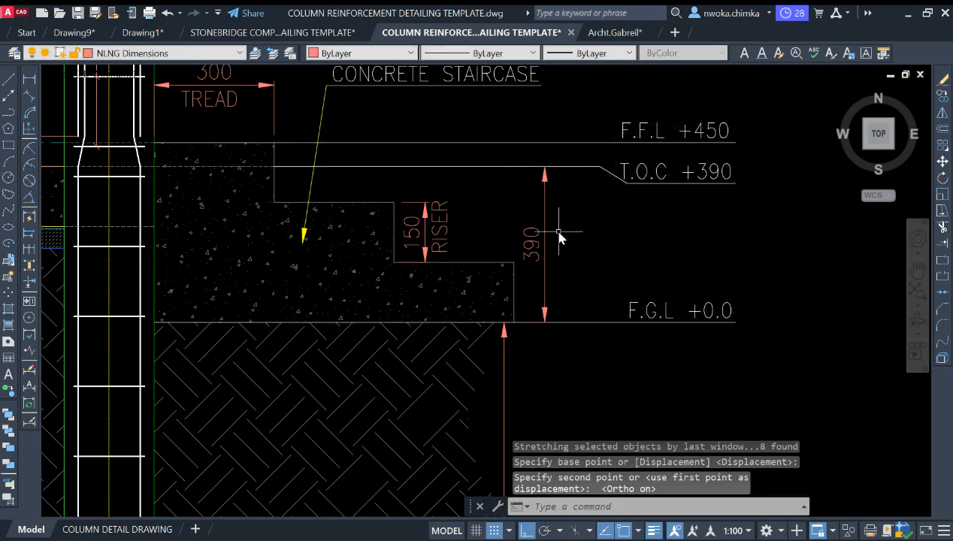
Shift the 390, 1260 and footing 300 dimension lines outward past the lowest step, aligned with one another
{"action": "middle_click_drag", "start_coordinate": [559, 275], "coordinate": [587, 183]}
{"action": "left_click", "coordinate": [532, 269]}
{"action": "scroll", "coordinate": [533, 241], "scroll_direction": "up", "scroll_amount": 2}
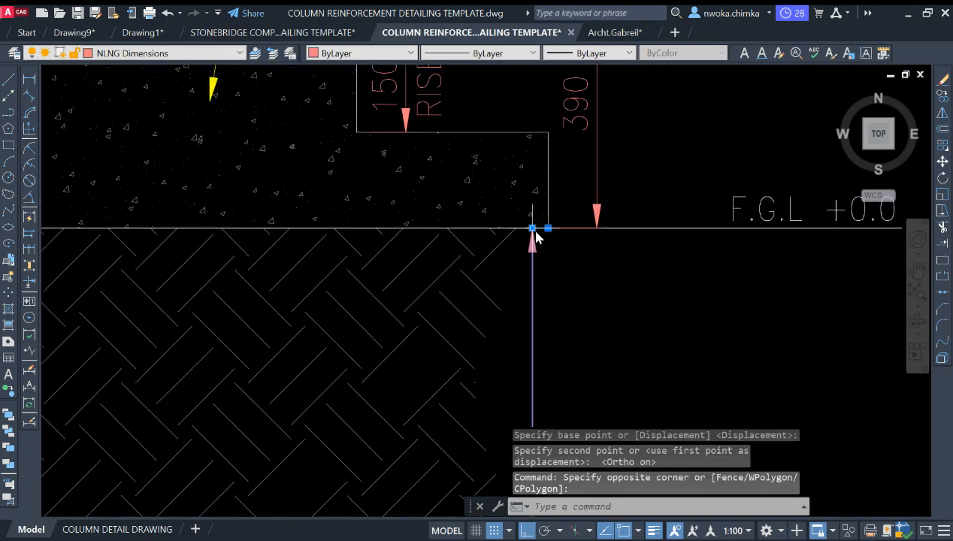
{"action": "left_click", "coordinate": [533, 229]}
{"action": "scroll", "coordinate": [599, 233], "scroll_direction": "up", "scroll_amount": 2}
{"action": "left_click", "coordinate": [595, 225]}
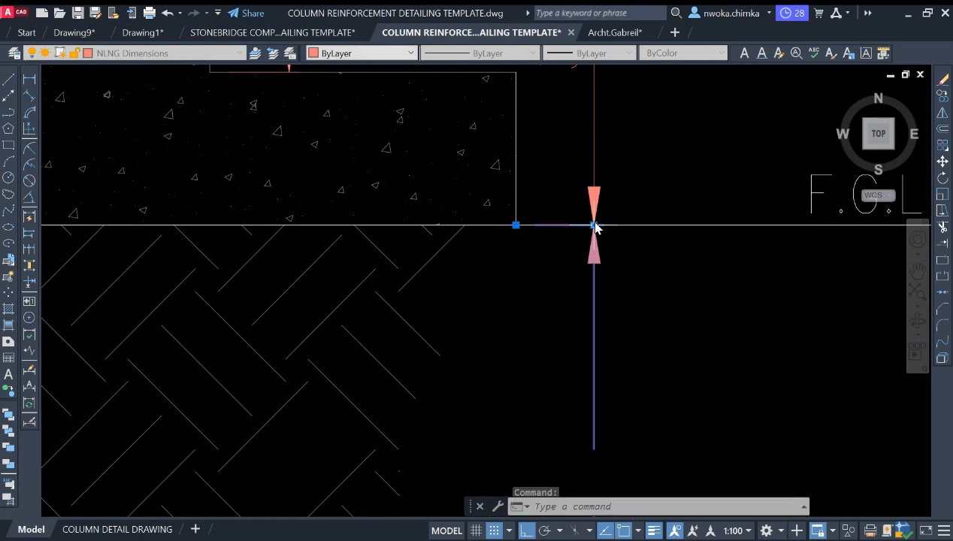
{"action": "scroll", "coordinate": [597, 224], "scroll_direction": "down", "scroll_amount": 4}
{"action": "scroll", "coordinate": [596, 224], "scroll_direction": "up", "scroll_amount": 4}
{"action": "left_click", "coordinate": [548, 280]}
{"action": "left_click", "coordinate": [528, 269]}
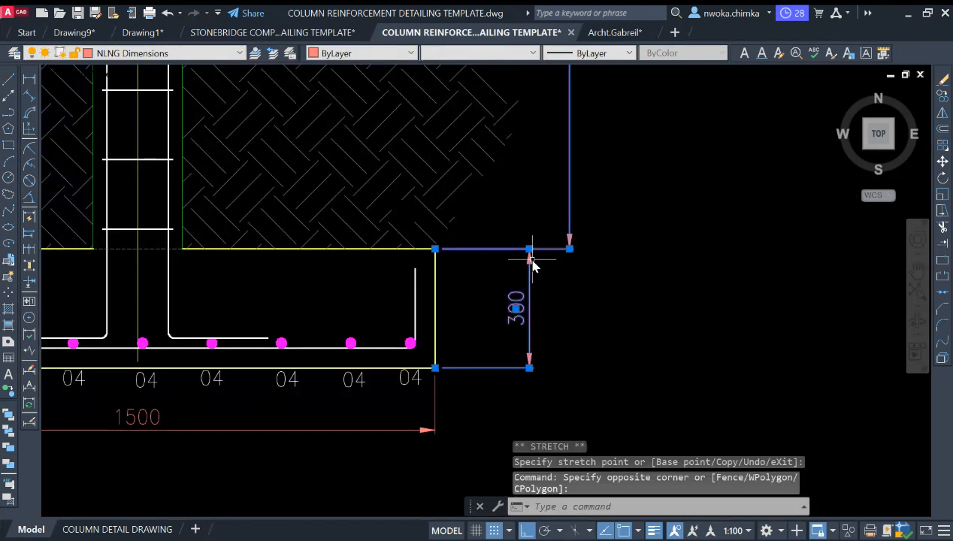
{"action": "left_click", "coordinate": [569, 249]}
{"action": "scroll", "coordinate": [591, 330], "scroll_direction": "down", "scroll_amount": 4}
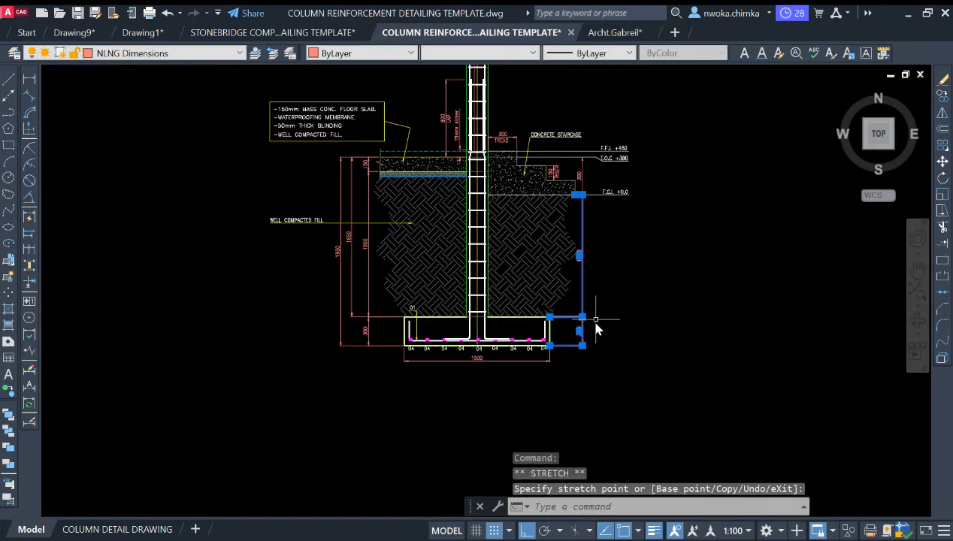
{"action": "key", "text": "Escape"}
Add a vertical linear dimension from the F.F.L +450 line to the F.G.L +0.0 line, outside the 390 dimension
{"action": "middle_click_drag", "start_coordinate": [593, 329], "coordinate": [583, 355]}
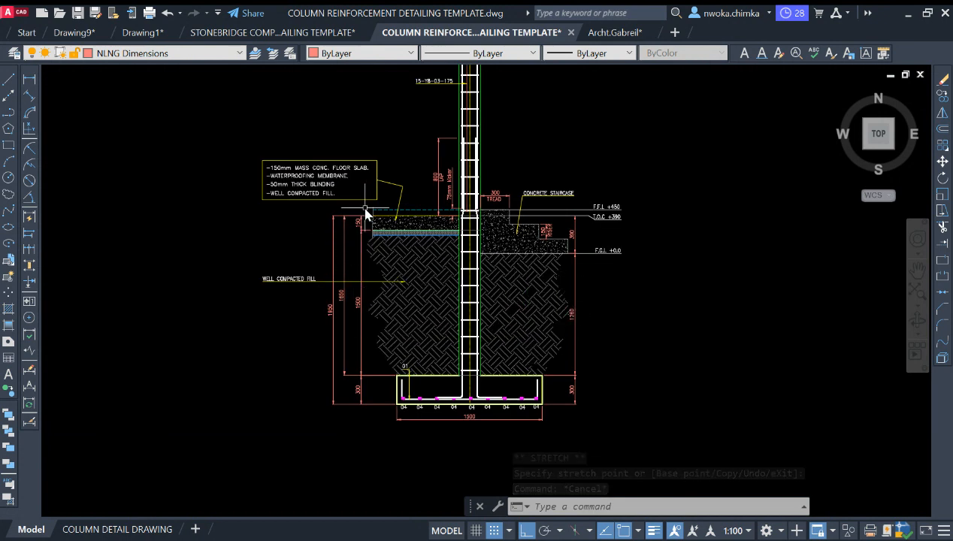
{"action": "left_click", "coordinate": [30, 81]}
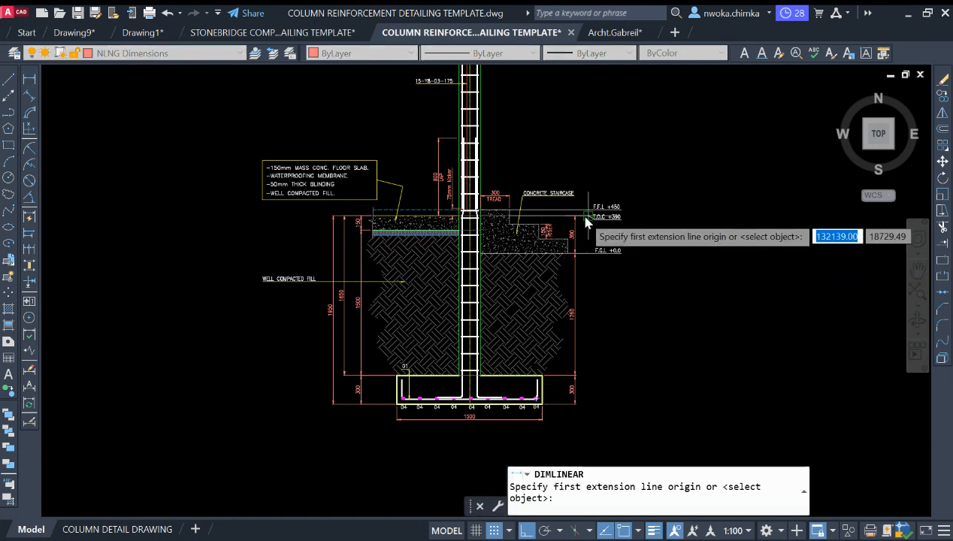
{"action": "scroll", "coordinate": [574, 218], "scroll_direction": "up", "scroll_amount": 5}
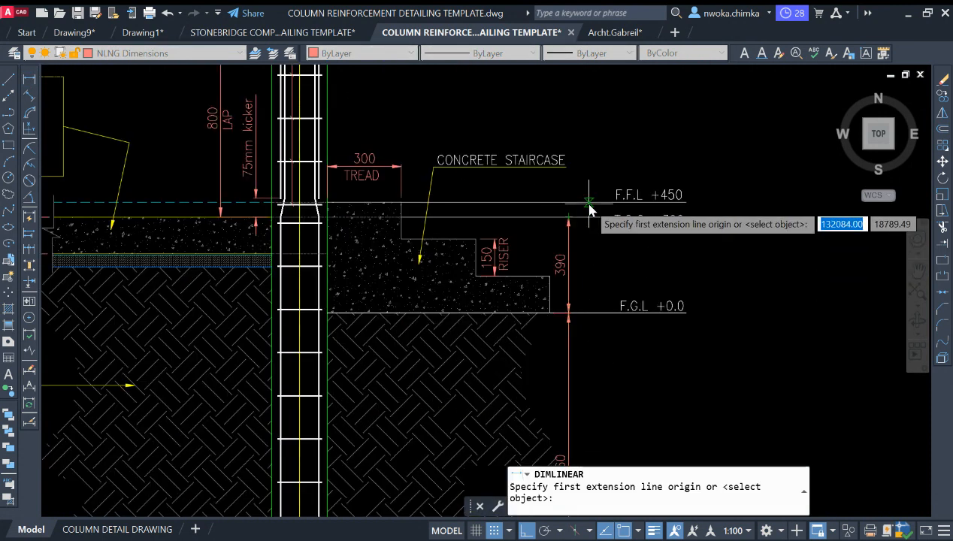
{"action": "left_click", "coordinate": [590, 207]}
{"action": "left_click", "coordinate": [592, 304]}
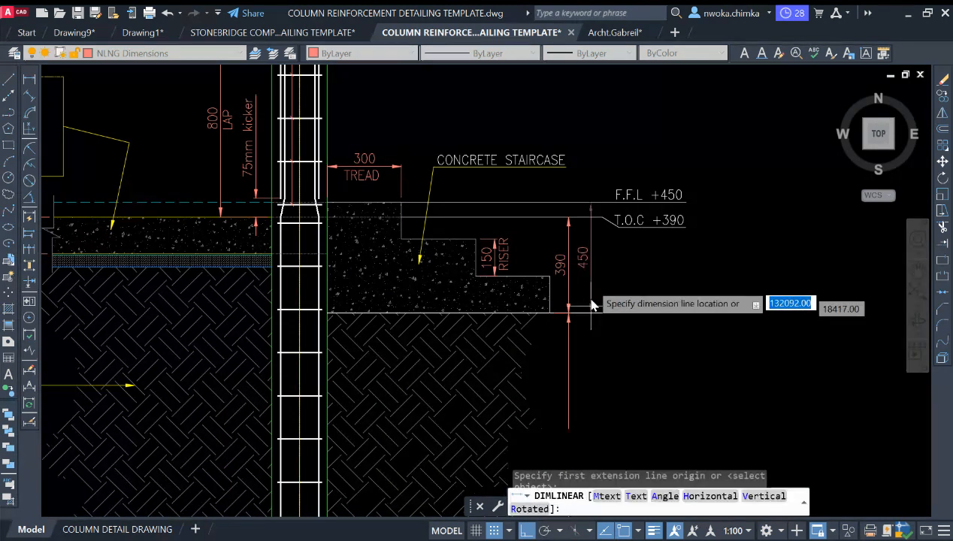
{"action": "scroll", "coordinate": [593, 259], "scroll_direction": "up", "scroll_amount": 2}
{"action": "left_click", "coordinate": [590, 263]}
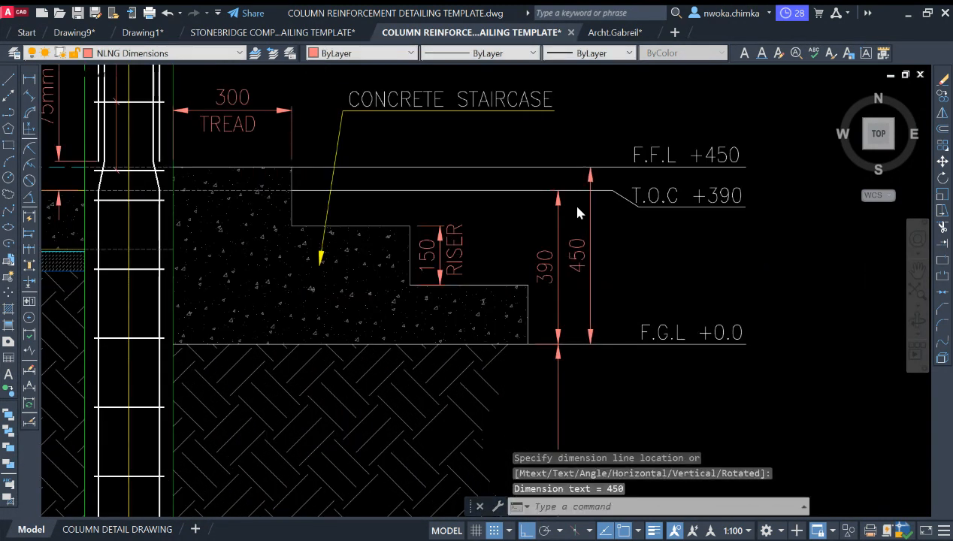
Continue the F.F.L to F.G.L dimension down to the top corner of the footing with a continued dimension
{"action": "scroll", "coordinate": [578, 213], "scroll_direction": "down", "scroll_amount": 2}
{"action": "scroll", "coordinate": [382, 264], "scroll_direction": "down", "scroll_amount": 2}
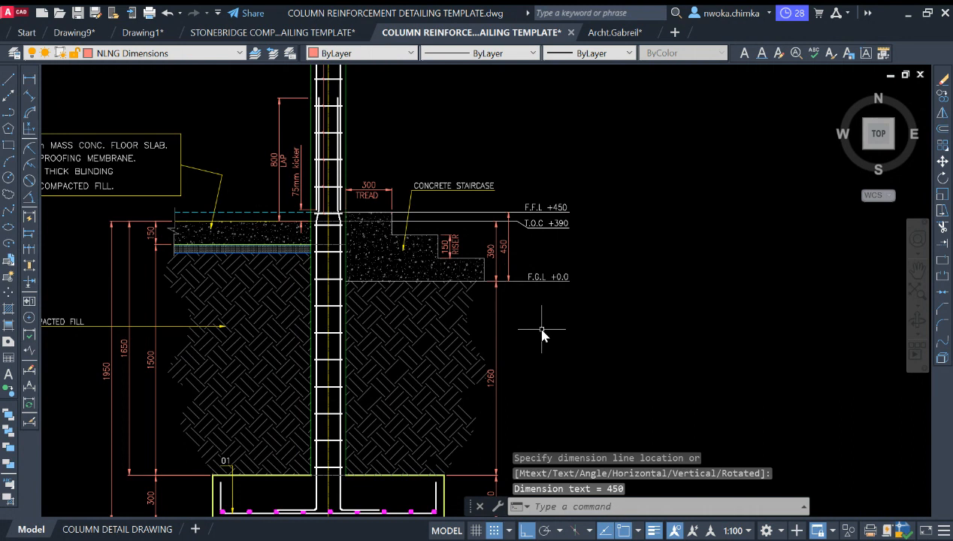
{"action": "middle_click_drag", "start_coordinate": [542, 328], "coordinate": [530, 265]}
{"action": "left_click", "coordinate": [28, 250]}
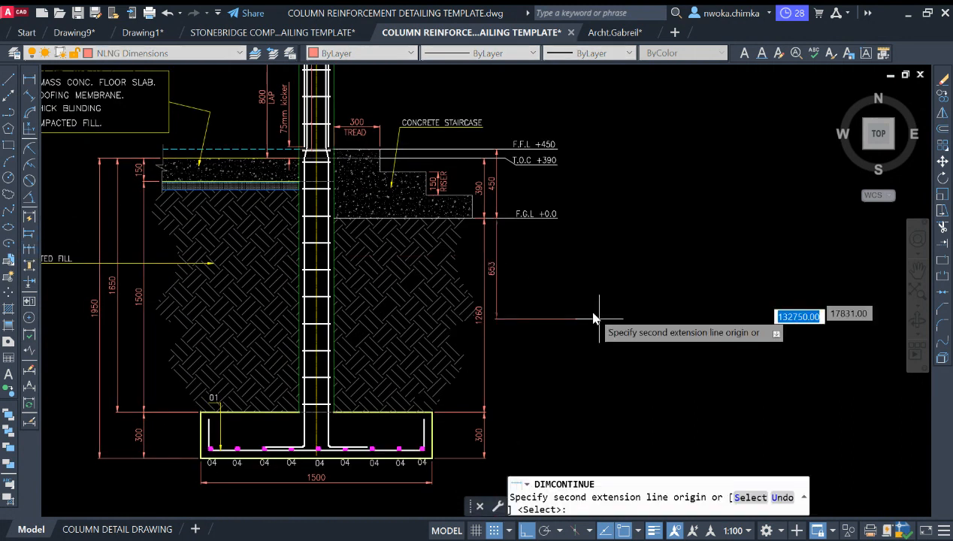
{"action": "scroll", "coordinate": [502, 411], "scroll_direction": "up", "scroll_amount": 2}
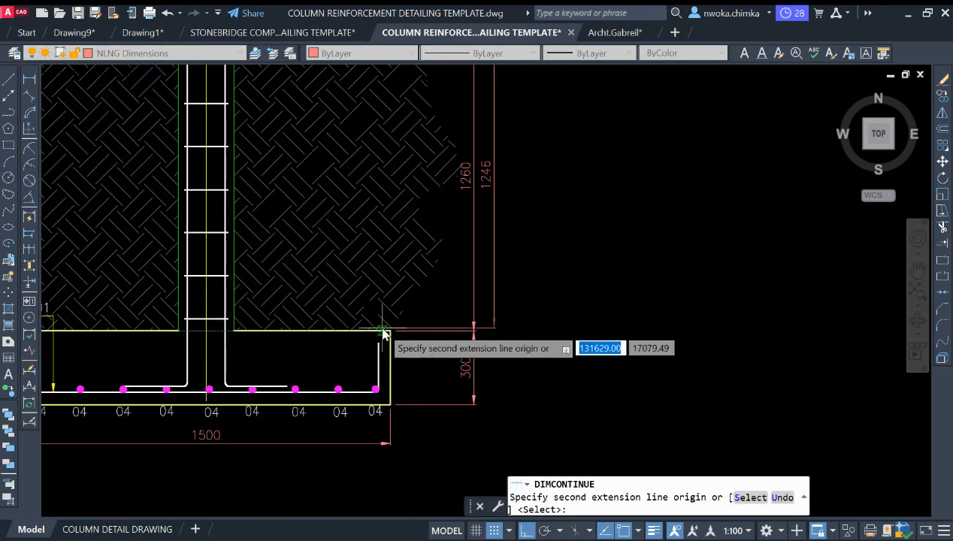
{"action": "scroll", "coordinate": [389, 331], "scroll_direction": "down", "scroll_amount": 1}
{"action": "left_click", "coordinate": [393, 334]}
{"action": "key", "text": "Escape"}
{"action": "scroll", "coordinate": [554, 256], "scroll_direction": "down", "scroll_amount": 2}
{"action": "key", "text": "Escape"}
{"action": "scroll", "coordinate": [553, 278], "scroll_direction": "up", "scroll_amount": 3}
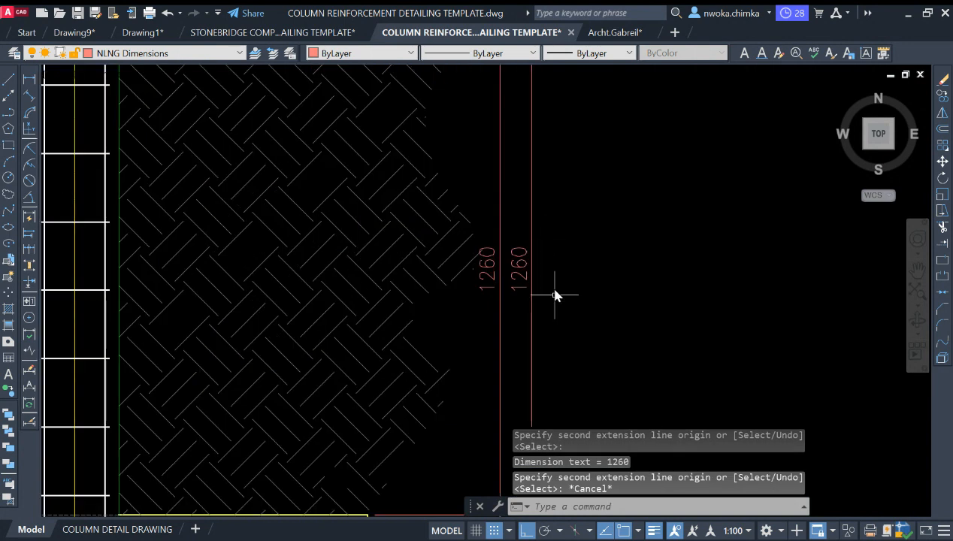
{"action": "scroll", "coordinate": [546, 310], "scroll_direction": "down", "scroll_amount": 3}
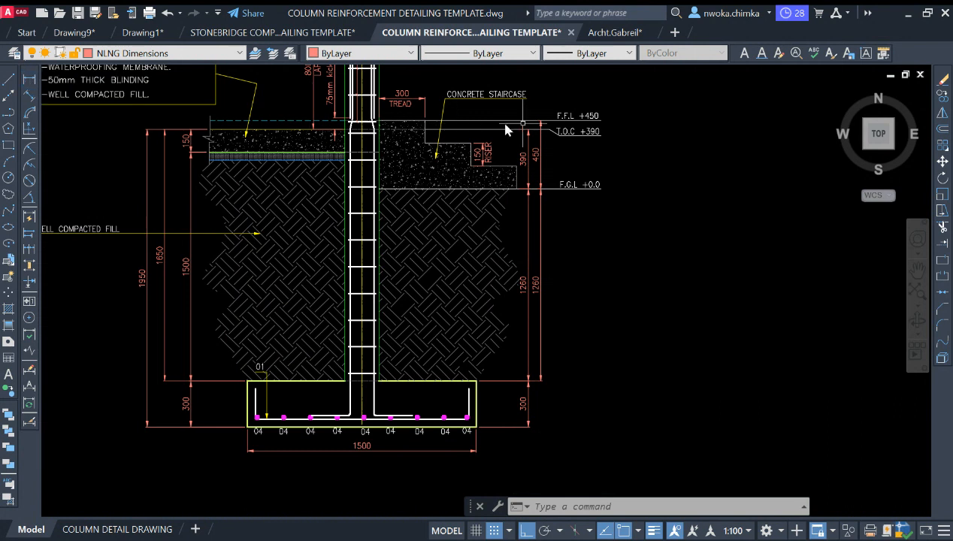
Add an overall vertical linear dimension from the F.F.L +450 line to the footing's bottom corner, outside the other dimensions
{"action": "left_click", "coordinate": [31, 80]}
{"action": "scroll", "coordinate": [610, 188], "scroll_direction": "up", "scroll_amount": 3}
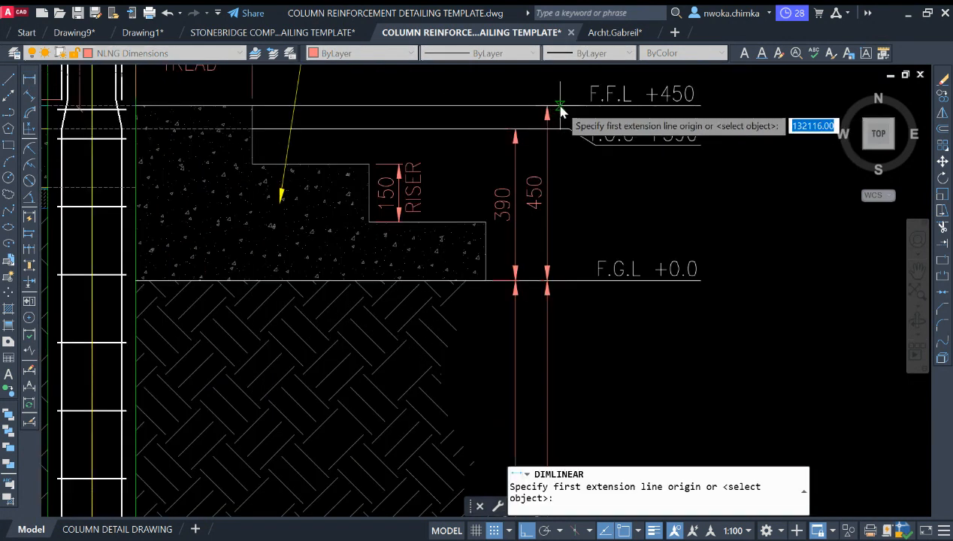
{"action": "left_click", "coordinate": [561, 106]}
{"action": "scroll", "coordinate": [562, 107], "scroll_direction": "down", "scroll_amount": 2}
{"action": "middle_click_drag", "start_coordinate": [590, 342], "coordinate": [569, 150]}
{"action": "scroll", "coordinate": [527, 359], "scroll_direction": "up", "scroll_amount": 2}
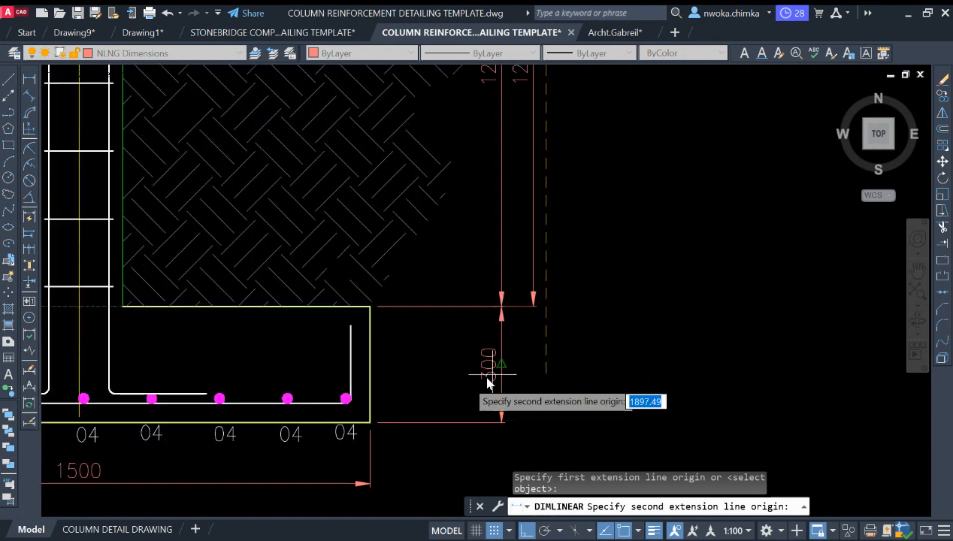
{"action": "left_click", "coordinate": [370, 426]}
{"action": "scroll", "coordinate": [530, 368], "scroll_direction": "down", "scroll_amount": 3}
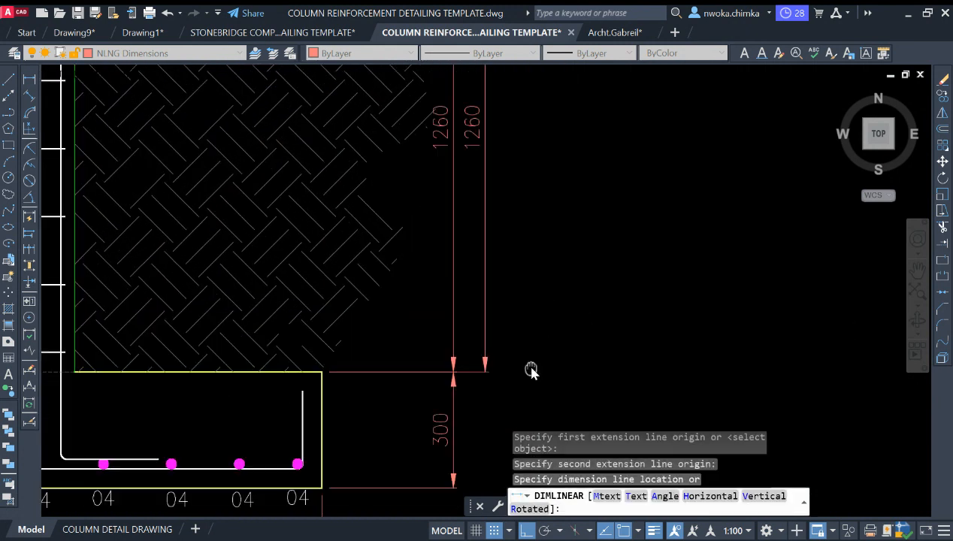
{"action": "scroll", "coordinate": [525, 326], "scroll_direction": "up", "scroll_amount": 2}
{"action": "middle_click_drag", "start_coordinate": [534, 258], "coordinate": [526, 340]}
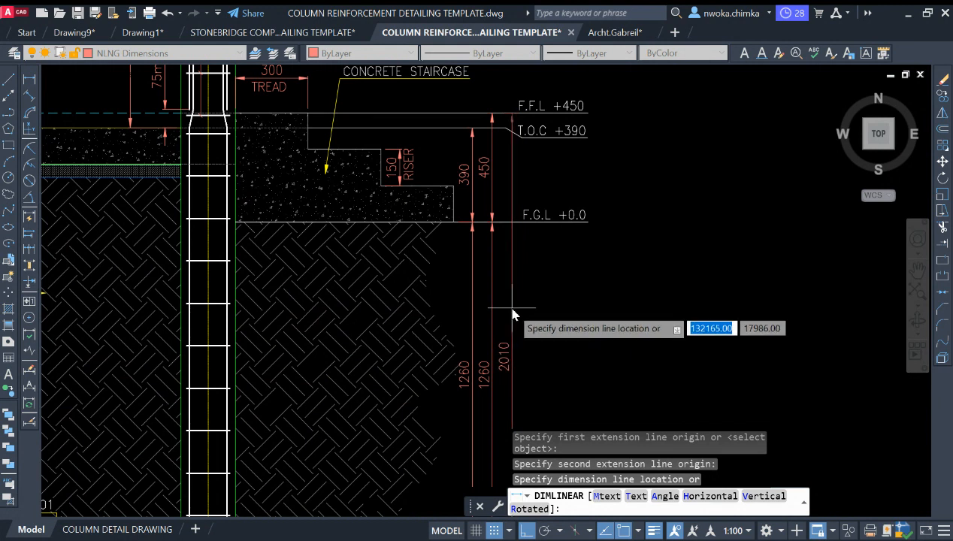
{"action": "left_click", "coordinate": [513, 310]}
Examine the vertical dimensions between the footing, F.G.L, T.O.C and F.F.L levels beside the staircase
{"action": "scroll", "coordinate": [519, 323], "scroll_direction": "down", "scroll_amount": 2}
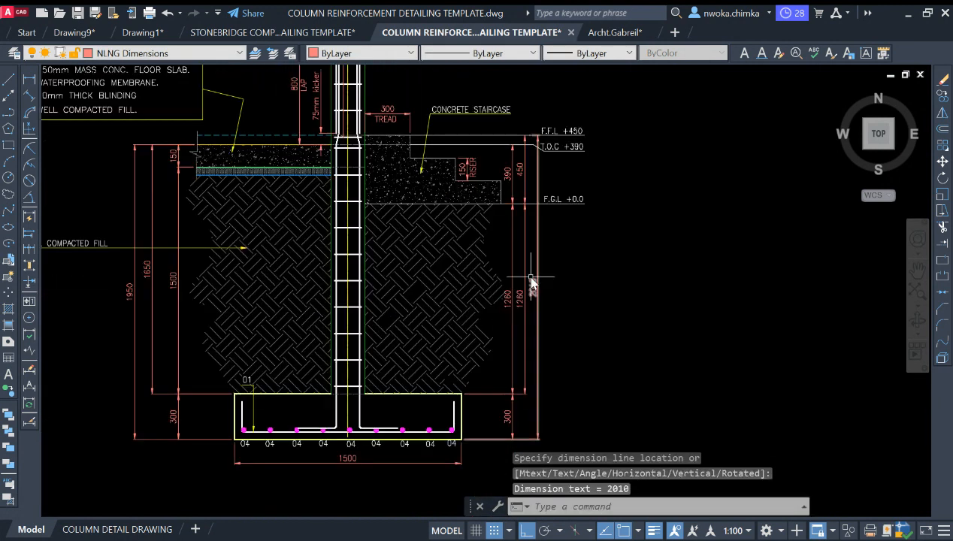
{"action": "scroll", "coordinate": [532, 301], "scroll_direction": "down", "scroll_amount": 2}
{"action": "scroll", "coordinate": [430, 404], "scroll_direction": "up", "scroll_amount": 4}
{"action": "scroll", "coordinate": [481, 323], "scroll_direction": "down", "scroll_amount": 3}
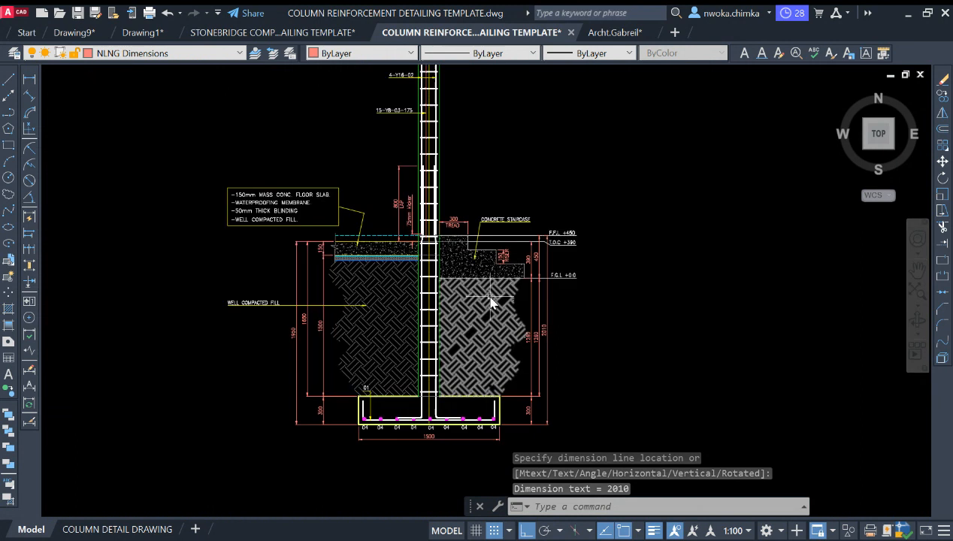
{"action": "scroll", "coordinate": [496, 298], "scroll_direction": "up", "scroll_amount": 4}
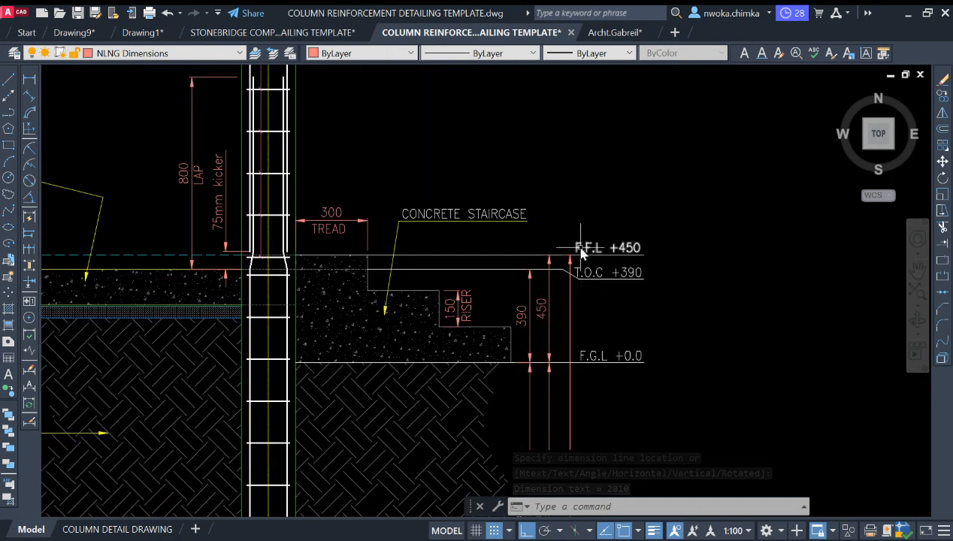
{"action": "scroll", "coordinate": [605, 260], "scroll_direction": "down", "scroll_amount": 2}
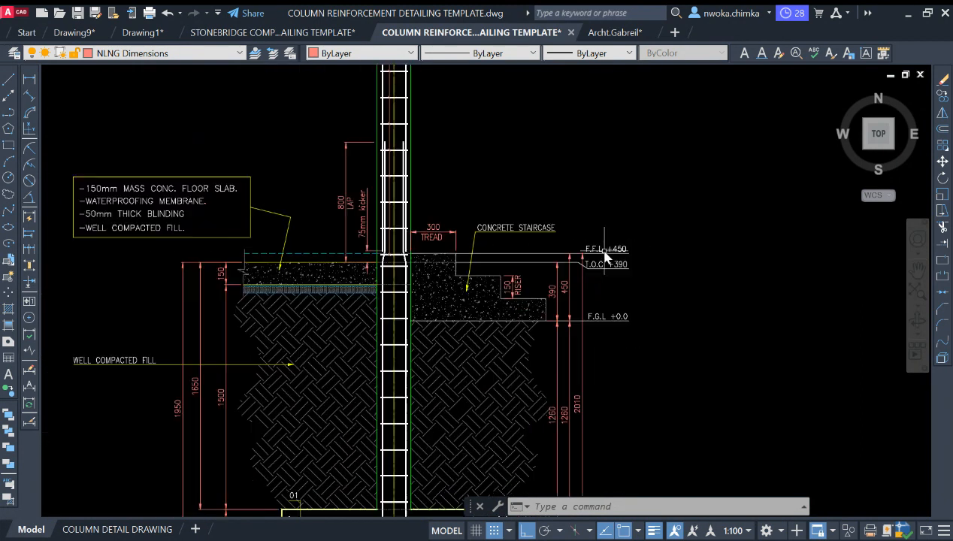
{"action": "scroll", "coordinate": [472, 251], "scroll_direction": "down", "scroll_amount": 2}
{"action": "scroll", "coordinate": [492, 319], "scroll_direction": "up", "scroll_amount": 4}
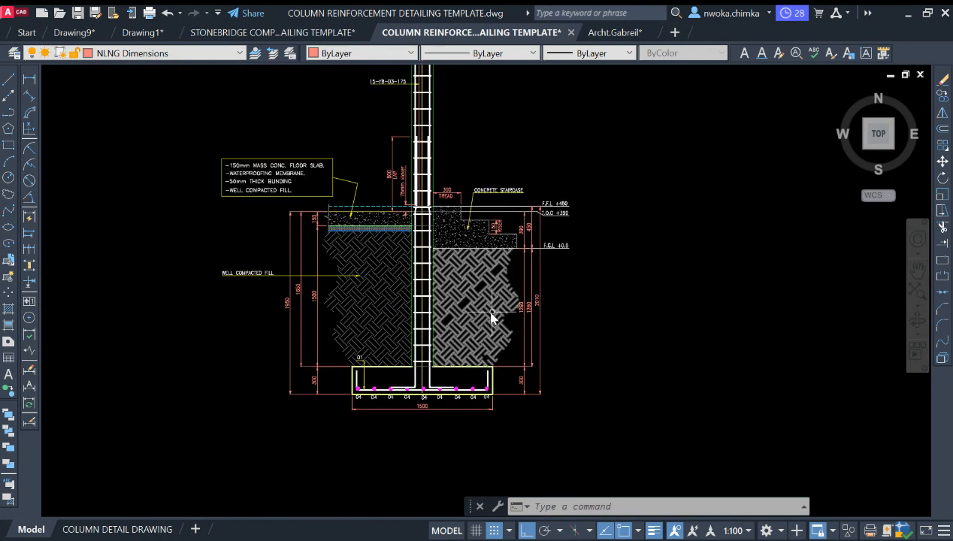
{"action": "scroll", "coordinate": [566, 280], "scroll_direction": "down", "scroll_amount": 2}
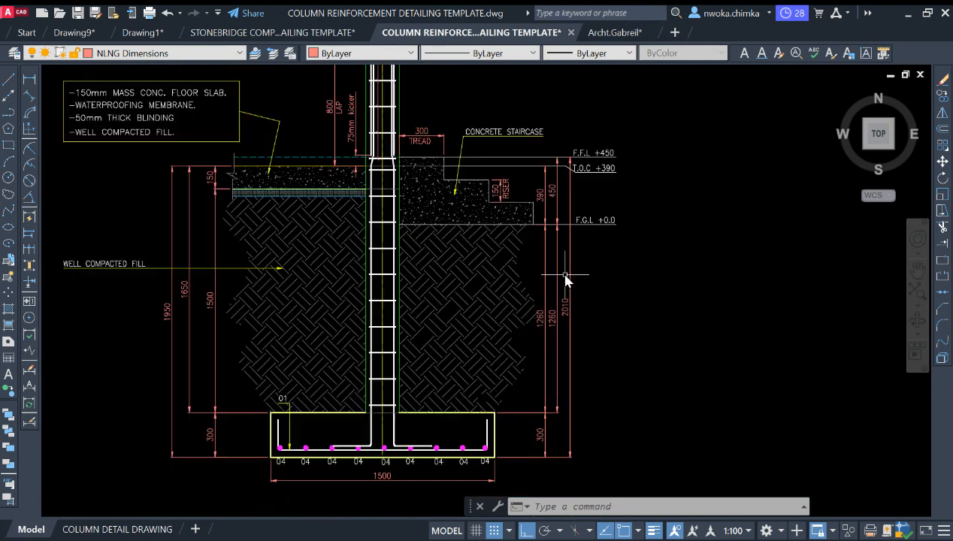
{"action": "scroll", "coordinate": [572, 317], "scroll_direction": "up", "scroll_amount": 2}
{"action": "scroll", "coordinate": [579, 288], "scroll_direction": "down", "scroll_amount": 2}
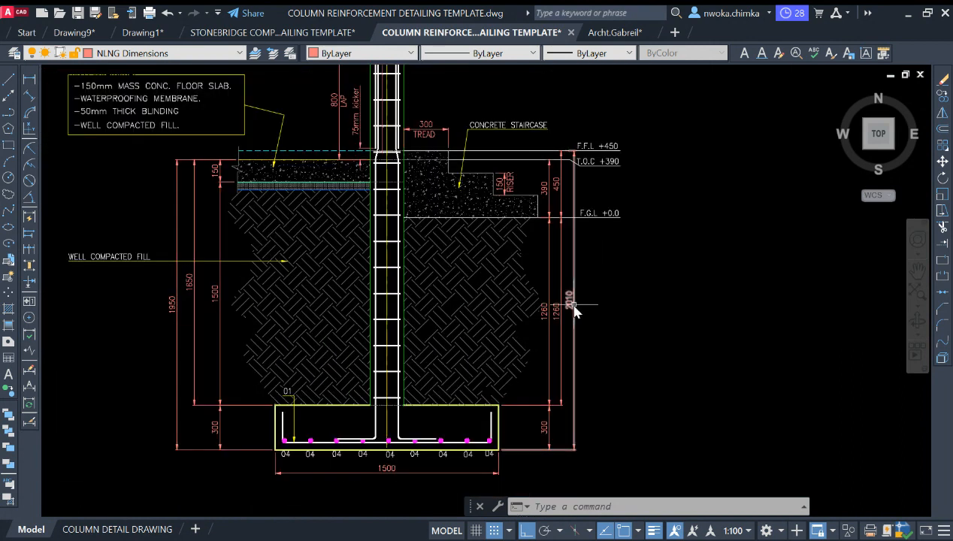
{"action": "scroll", "coordinate": [578, 304], "scroll_direction": "up", "scroll_amount": 2}
{"action": "scroll", "coordinate": [572, 301], "scroll_direction": "down", "scroll_amount": 2}
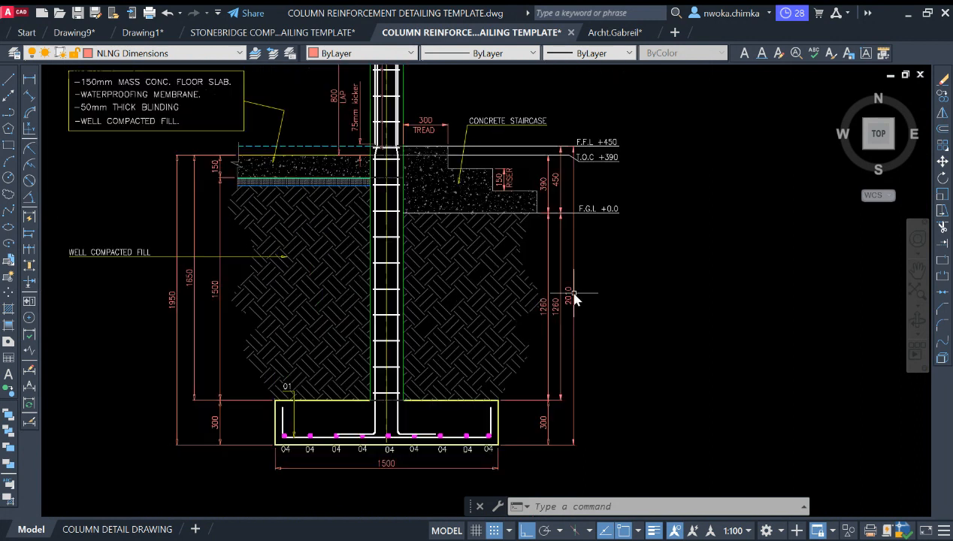
{"action": "middle_click_drag", "start_coordinate": [523, 305], "coordinate": [535, 322]}
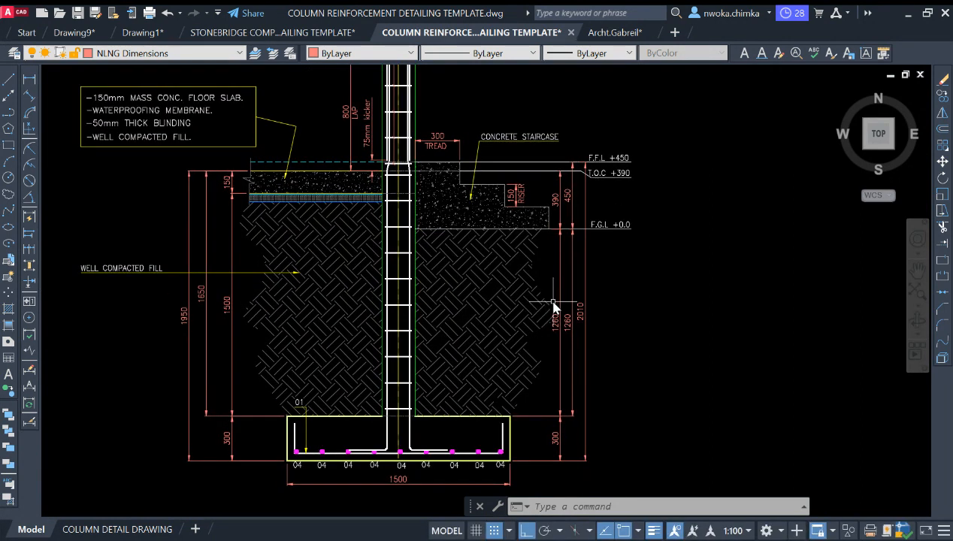
{"action": "scroll", "coordinate": [591, 319], "scroll_direction": "up", "scroll_amount": 2}
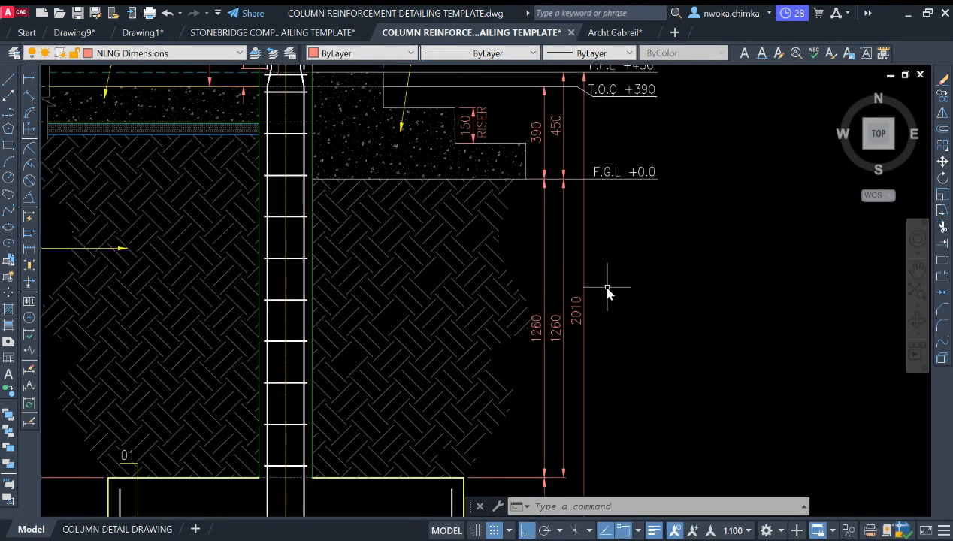
{"action": "scroll", "coordinate": [594, 305], "scroll_direction": "down", "scroll_amount": 2}
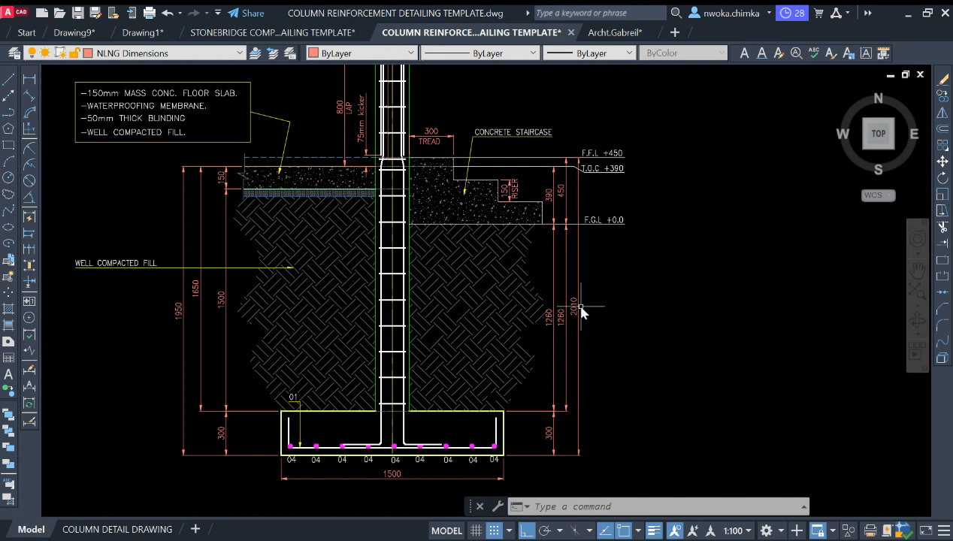
{"action": "scroll", "coordinate": [582, 312], "scroll_direction": "up", "scroll_amount": 2}
{"action": "scroll", "coordinate": [575, 301], "scroll_direction": "down", "scroll_amount": 4}
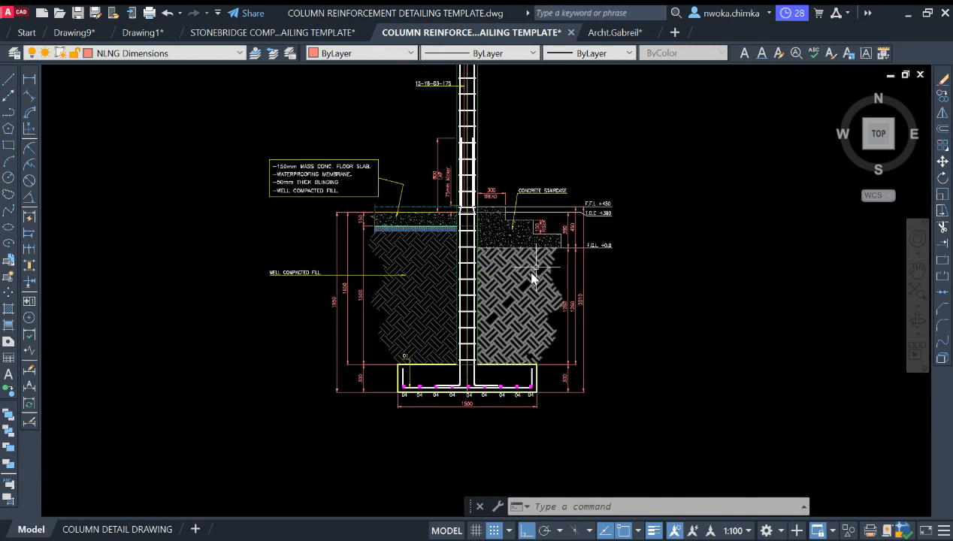
{"action": "scroll", "coordinate": [571, 284], "scroll_direction": "up", "scroll_amount": 2}
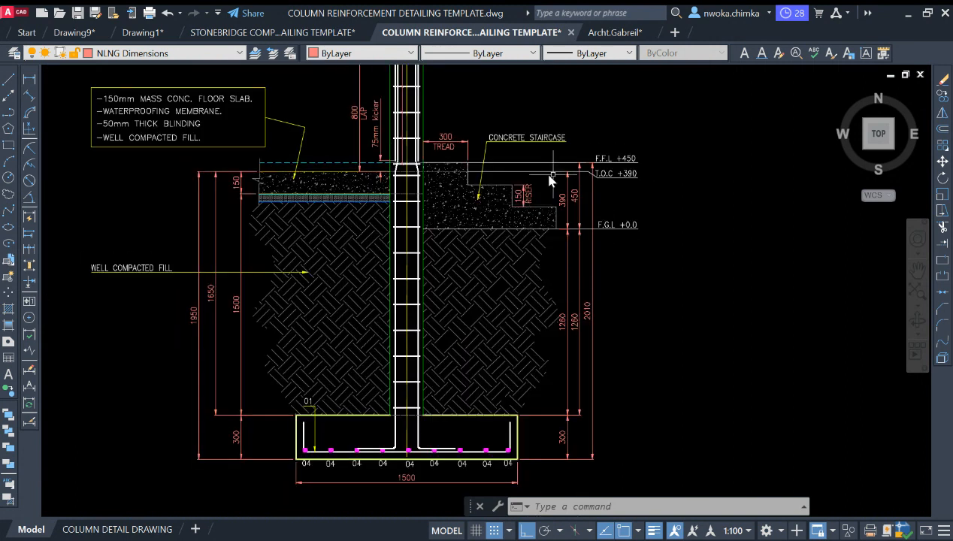
Erase the 1950, 1650, 1500 and 300 vertical dimensions on the mass concrete slab side of the column
{"action": "scroll", "coordinate": [515, 241], "scroll_direction": "down", "scroll_amount": 2}
{"action": "scroll", "coordinate": [351, 308], "scroll_direction": "up", "scroll_amount": 2}
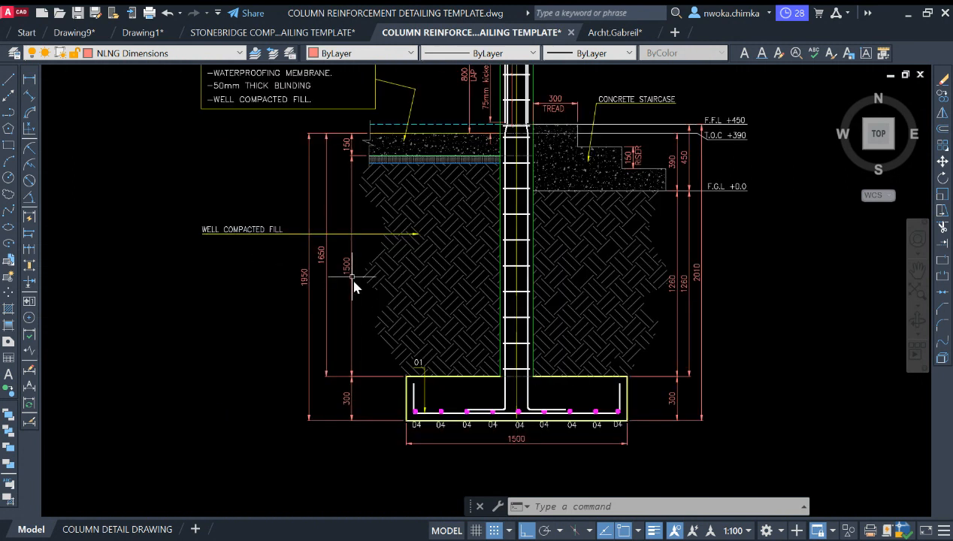
{"action": "left_click", "coordinate": [347, 259]}
{"action": "left_click", "coordinate": [298, 275]}
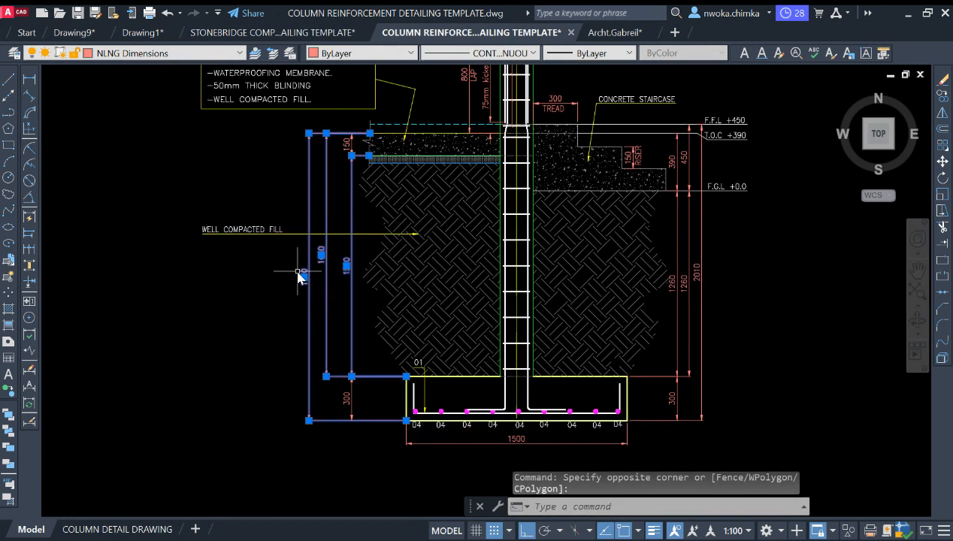
{"action": "type", "text": "e"}
{"action": "key", "text": "space"}
{"action": "left_click", "coordinate": [372, 366]}
{"action": "left_click", "coordinate": [342, 394]}
{"action": "key", "text": "space"}
{"action": "scroll", "coordinate": [343, 137], "scroll_direction": "up", "scroll_amount": 4}
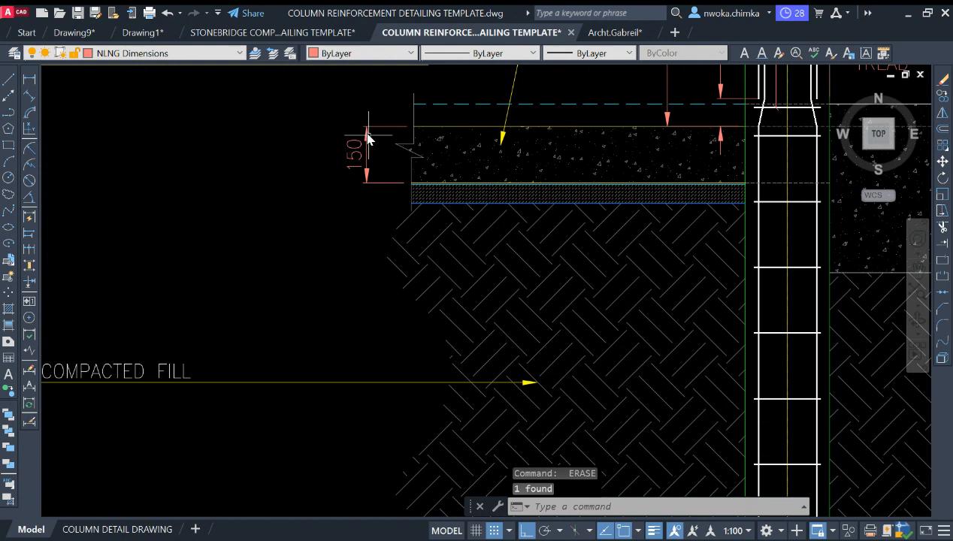
{"action": "middle_click_drag", "start_coordinate": [375, 131], "coordinate": [389, 175]}
{"action": "scroll", "coordinate": [391, 169], "scroll_direction": "up", "scroll_amount": 2}
{"action": "left_click", "coordinate": [397, 159]}
{"action": "left_click", "coordinate": [368, 179]}
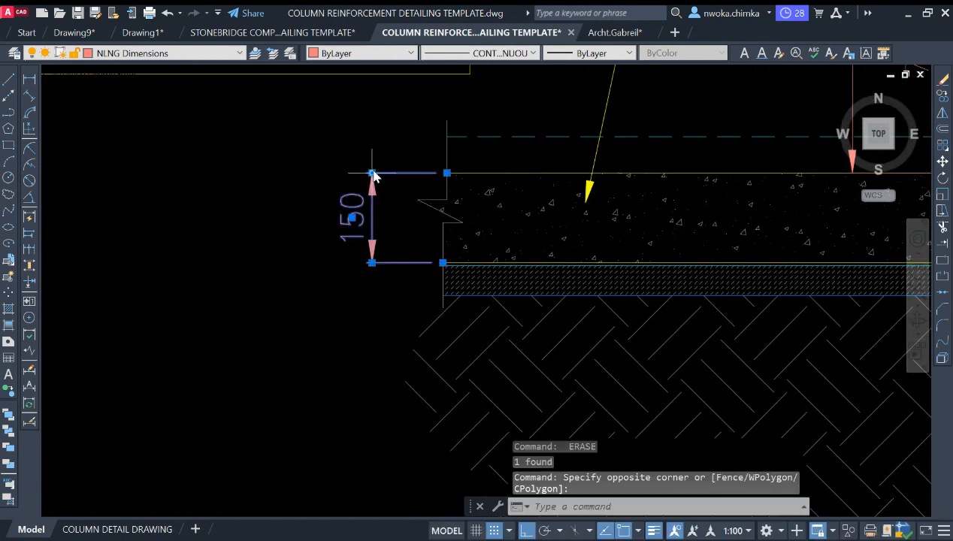
{"action": "left_click", "coordinate": [371, 173]}
{"action": "key", "text": "Escape"}
Copy the SLAB label from the upper slab's 150 dimension to the 150 dimension of the ground floor slab
{"action": "scroll", "coordinate": [404, 233], "scroll_direction": "down", "scroll_amount": 5}
{"action": "middle_click_drag", "start_coordinate": [584, 151], "coordinate": [543, 225]}
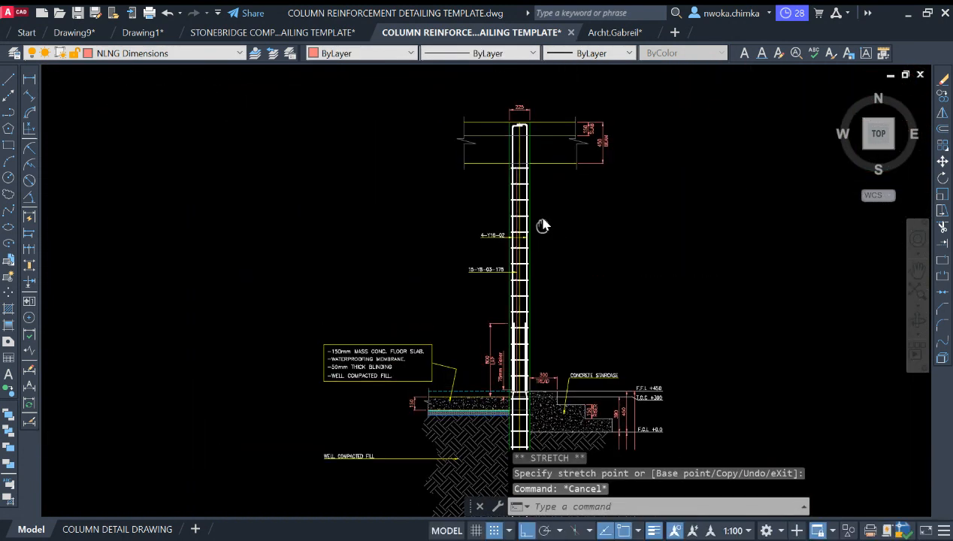
{"action": "scroll", "coordinate": [602, 154], "scroll_direction": "up", "scroll_amount": 7}
{"action": "left_click", "coordinate": [607, 179]}
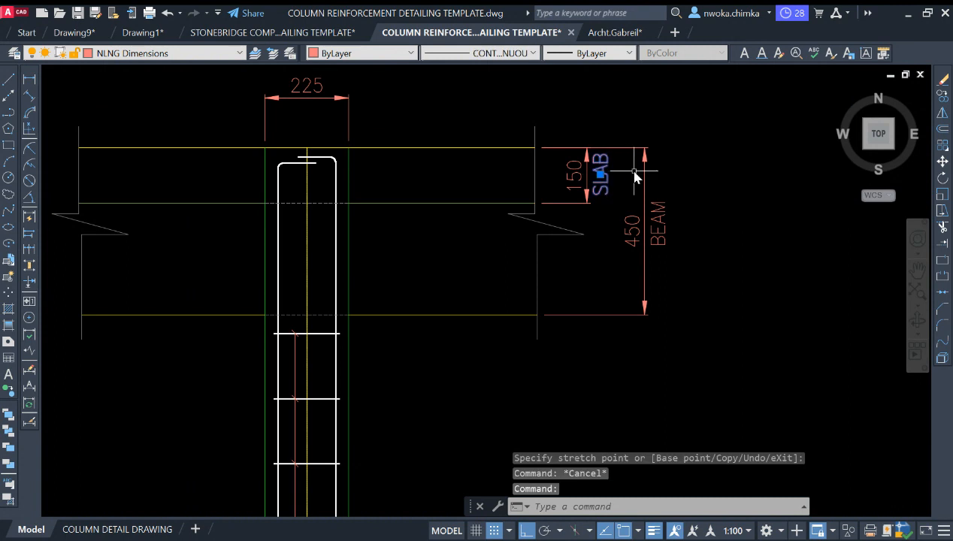
{"action": "type", "text": "co"}
{"action": "key", "text": "Return"}
{"action": "left_click", "coordinate": [575, 177]}
{"action": "scroll", "coordinate": [634, 118], "scroll_direction": "down", "scroll_amount": 5}
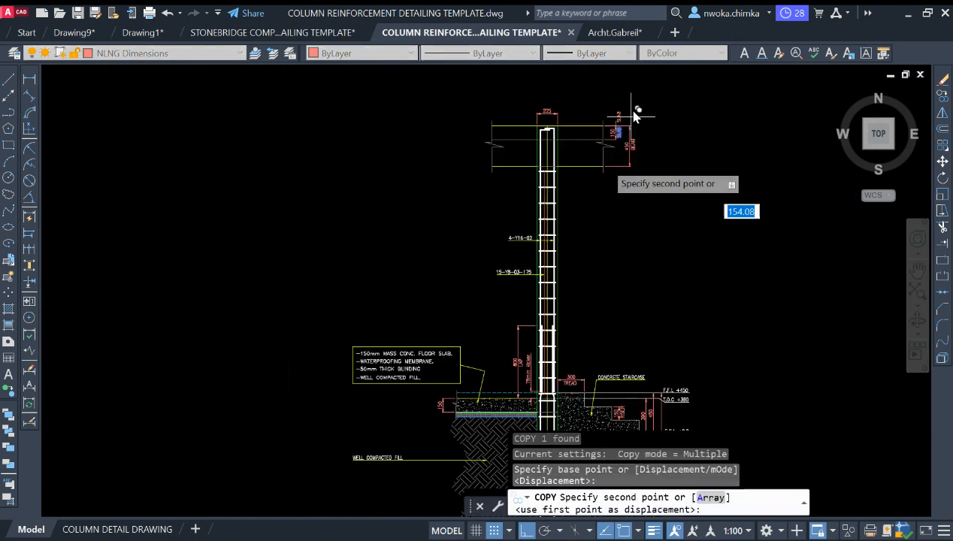
{"action": "scroll", "coordinate": [453, 316], "scroll_direction": "up", "scroll_amount": 4}
{"action": "scroll", "coordinate": [449, 308], "scroll_direction": "up", "scroll_amount": 4}
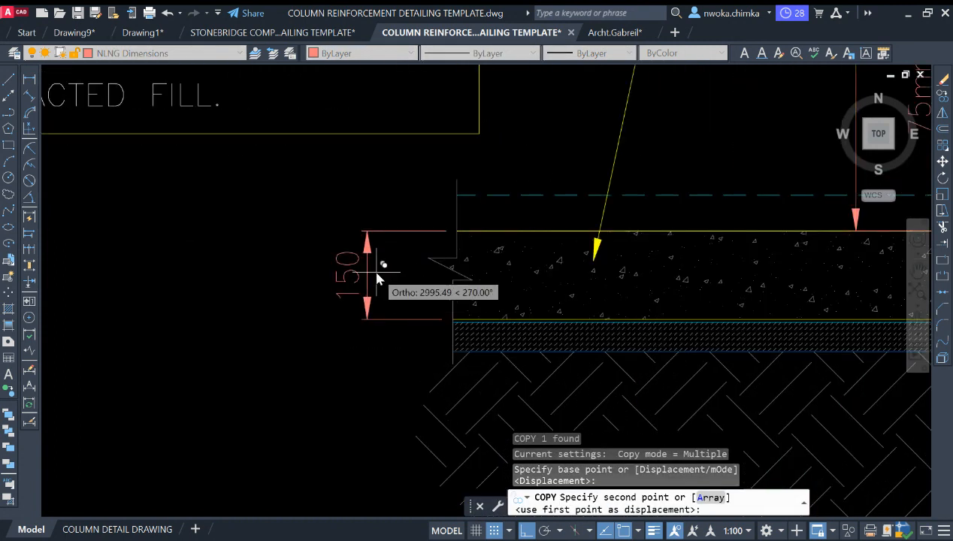
{"action": "left_click", "coordinate": [381, 271]}
{"action": "key", "text": "Escape"}
{"action": "scroll", "coordinate": [466, 271], "scroll_direction": "down", "scroll_amount": 9}
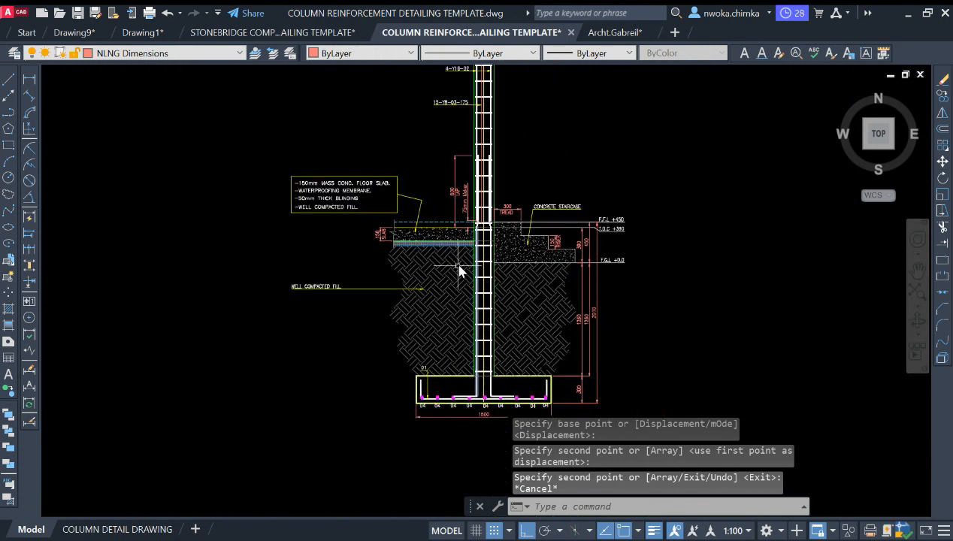
{"action": "scroll", "coordinate": [370, 279], "scroll_direction": "up", "scroll_amount": 4}
{"action": "scroll", "coordinate": [376, 277], "scroll_direction": "down", "scroll_amount": 2}
{"action": "left_click", "coordinate": [311, 288]}
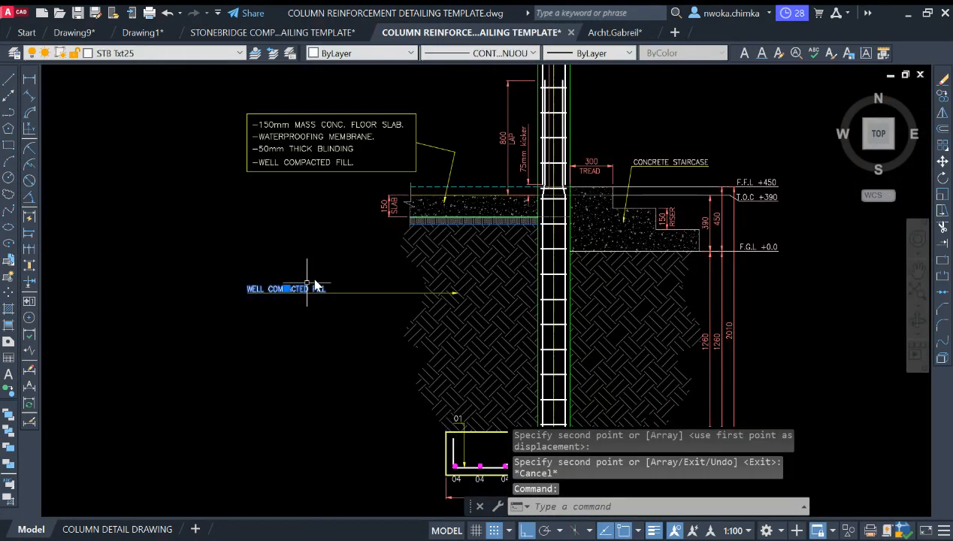
{"action": "key", "text": "Return"}
{"action": "left_click", "coordinate": [259, 348]}
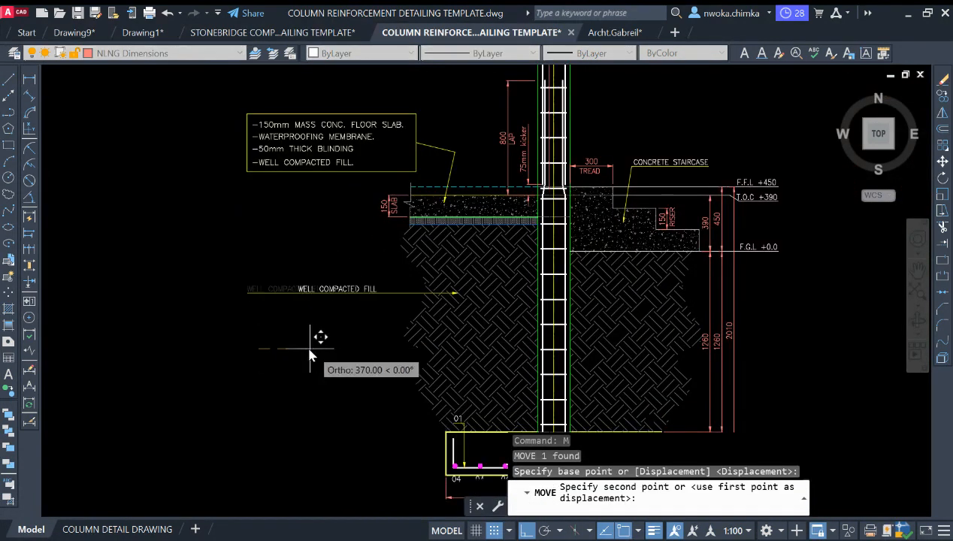
{"action": "key", "text": "Escape"}
Stretch the WELL COMPACTED FILL label and its leader tail horizontally closer to the fill, keeping the arrowhead in place
{"action": "left_click", "coordinate": [345, 266]}
{"action": "left_click", "coordinate": [188, 382]}
{"action": "type", "text": "s"}
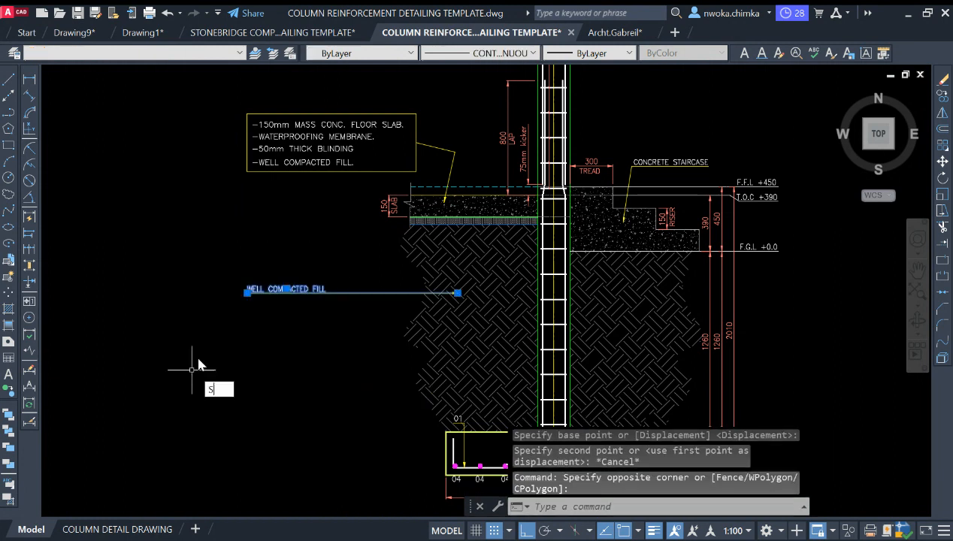
{"action": "key", "text": "Return"}
{"action": "left_click", "coordinate": [203, 382]}
{"action": "left_click", "coordinate": [289, 380]}
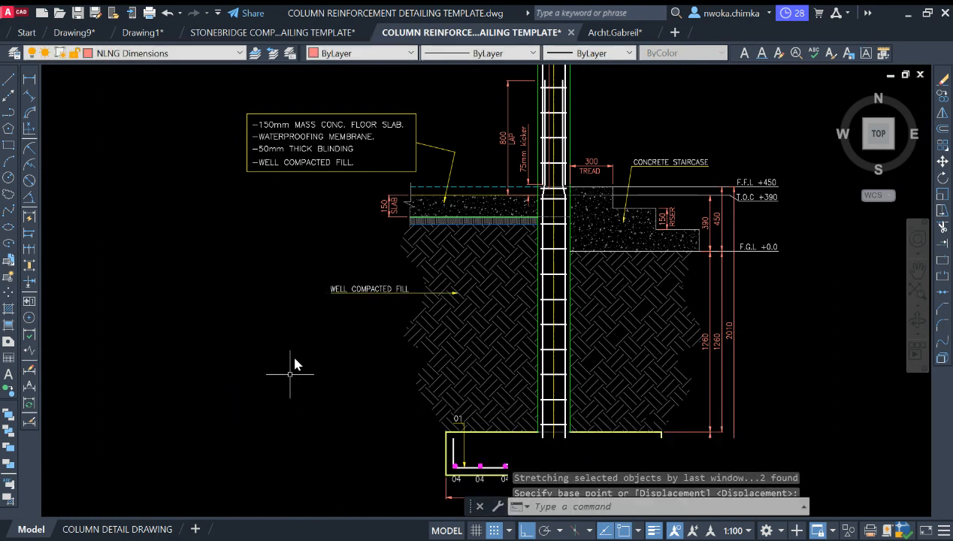
Copy the WELL COMPACTED FILL text straight down about 65 units, to just below its leader line
{"action": "scroll", "coordinate": [350, 282], "scroll_direction": "up", "scroll_amount": 2}
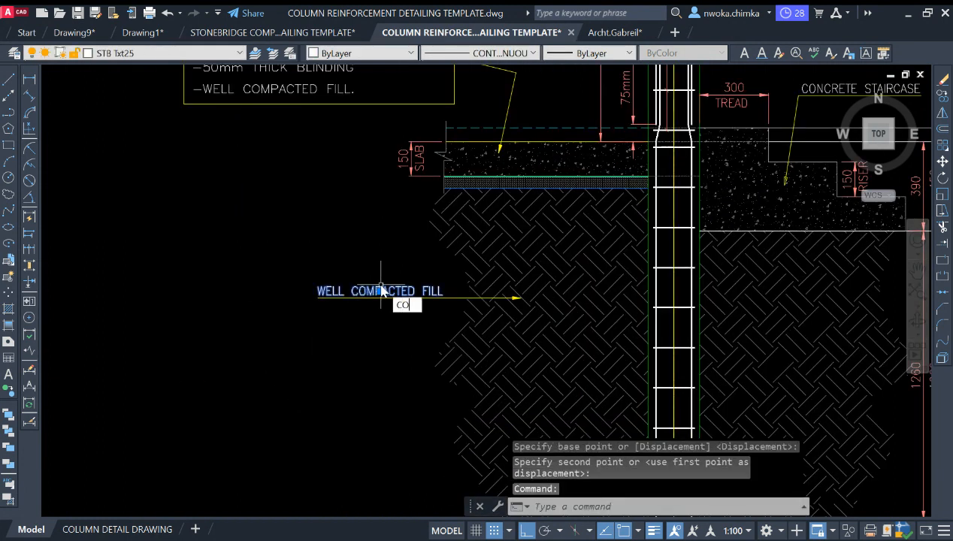
{"action": "type", "text": "co"}
{"action": "key", "text": "Return"}
{"action": "left_click", "coordinate": [335, 352]}
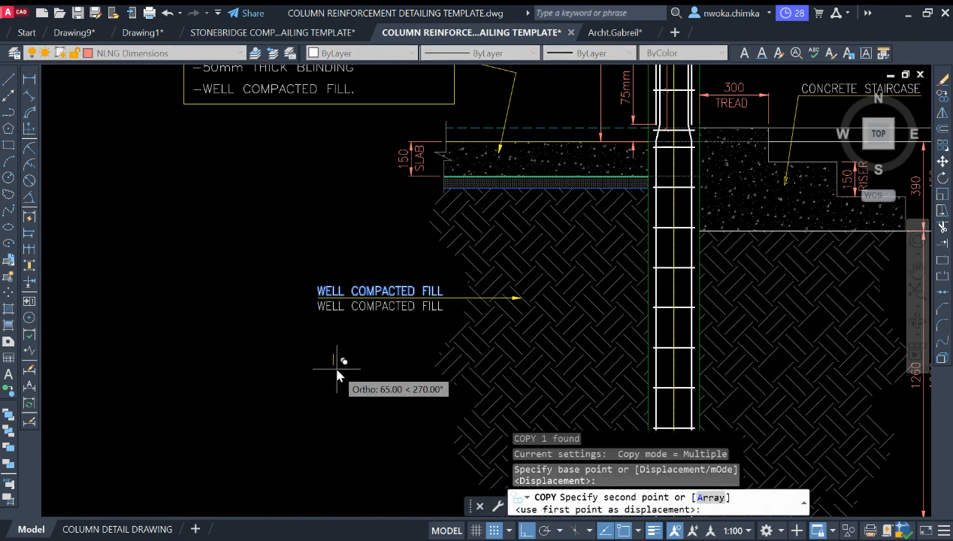
{"action": "left_click", "coordinate": [337, 376]}
{"action": "key", "text": "Escape"}
Replace the copied text below the leader line with "(TYPICAL)"
{"action": "double_click", "coordinate": [385, 315]}
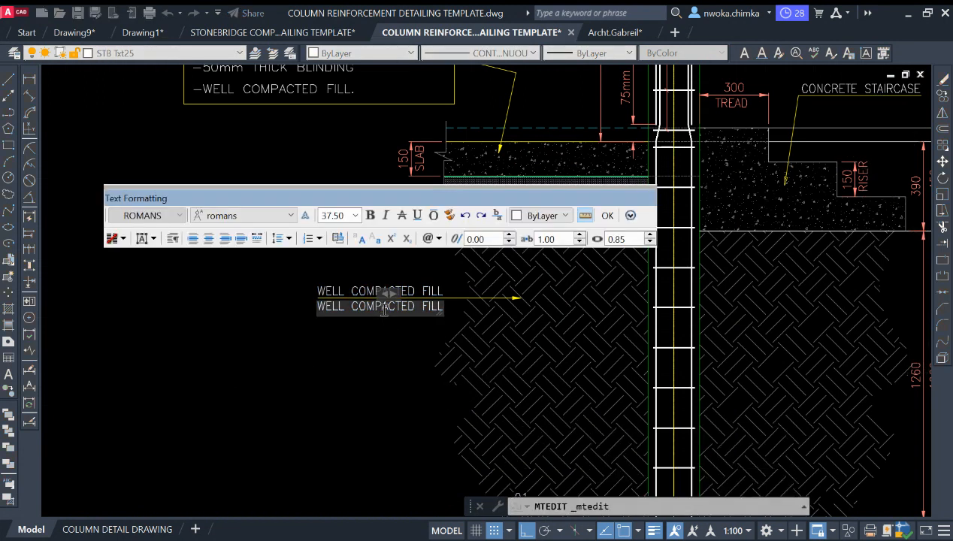
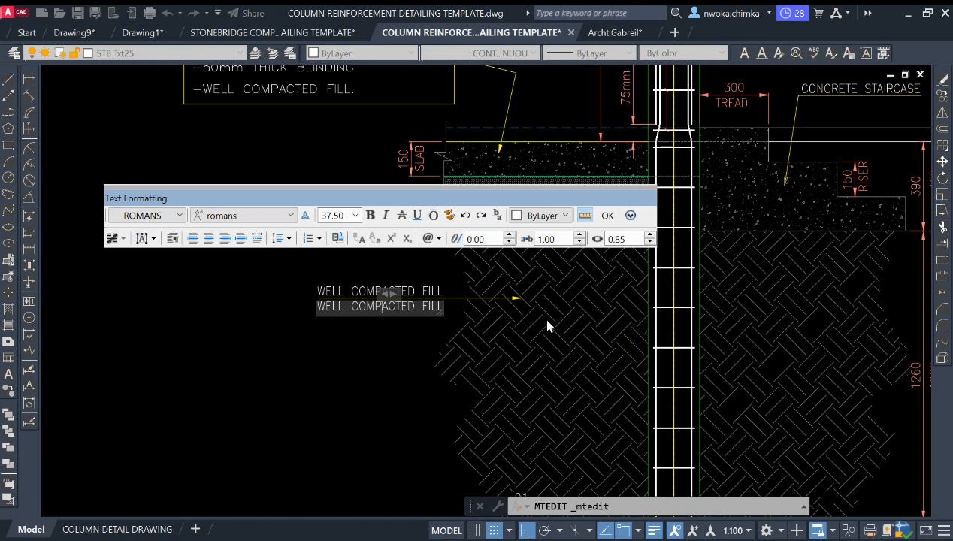
{"action": "key", "text": "ctrl+a"}
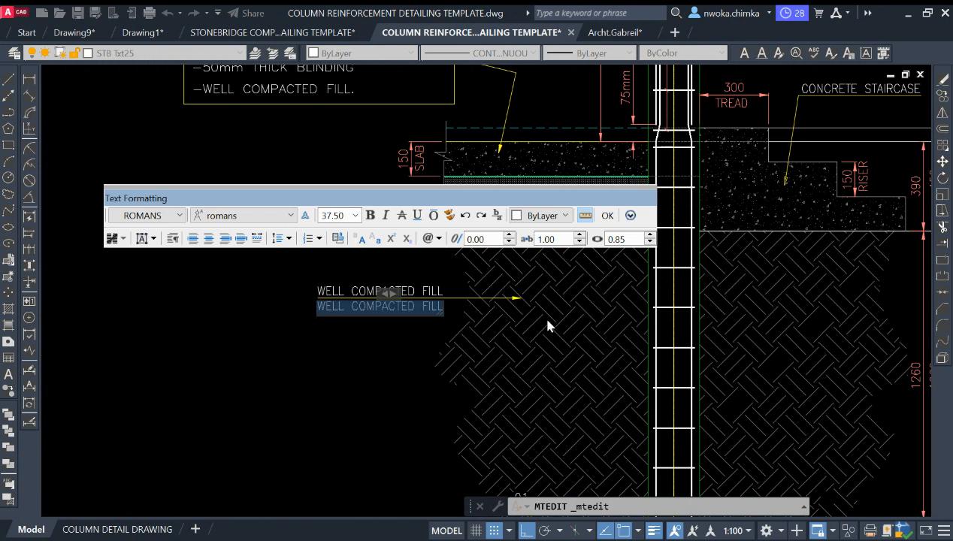
{"action": "type", "text": "(TY"}
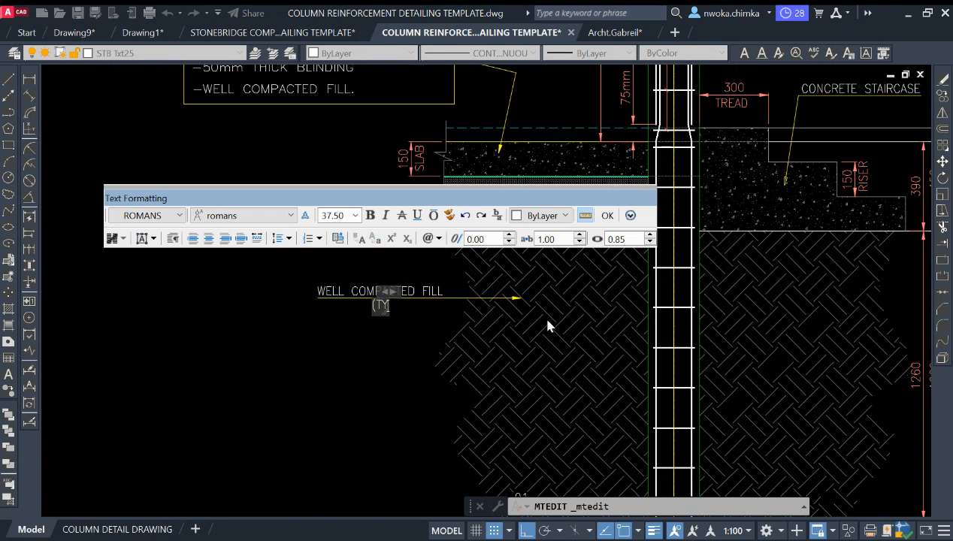
{"action": "type", "text": "PICAL"}
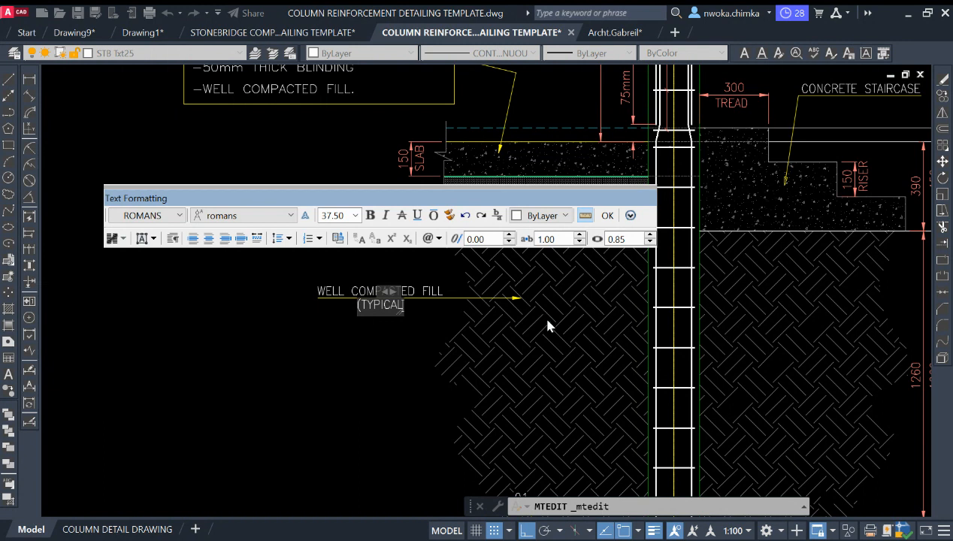
{"action": "type", "text": ")"}
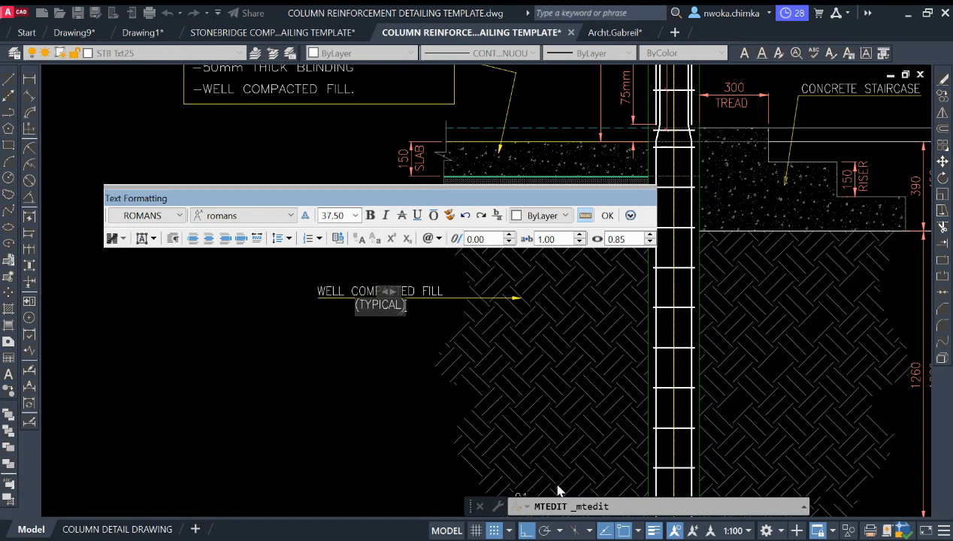
{"action": "left_click", "coordinate": [407, 343]}
Move the (TYPICAL) text horizontally toward the start of the WELL COMPACTED FILL leader line
{"action": "scroll", "coordinate": [416, 310], "scroll_direction": "up", "scroll_amount": 3}
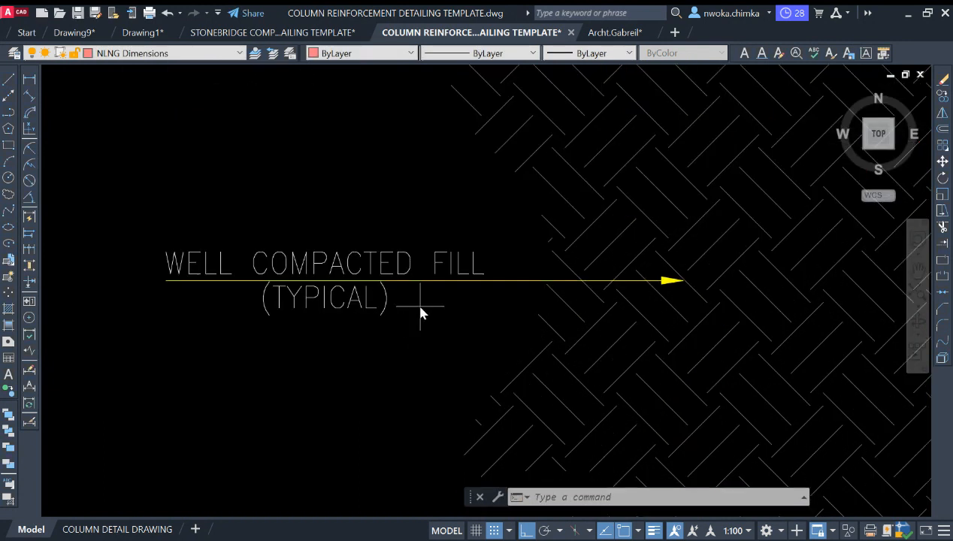
{"action": "left_click", "coordinate": [323, 302]}
{"action": "type", "text": "m"}
{"action": "key", "text": "Return"}
{"action": "left_click", "coordinate": [408, 355]}
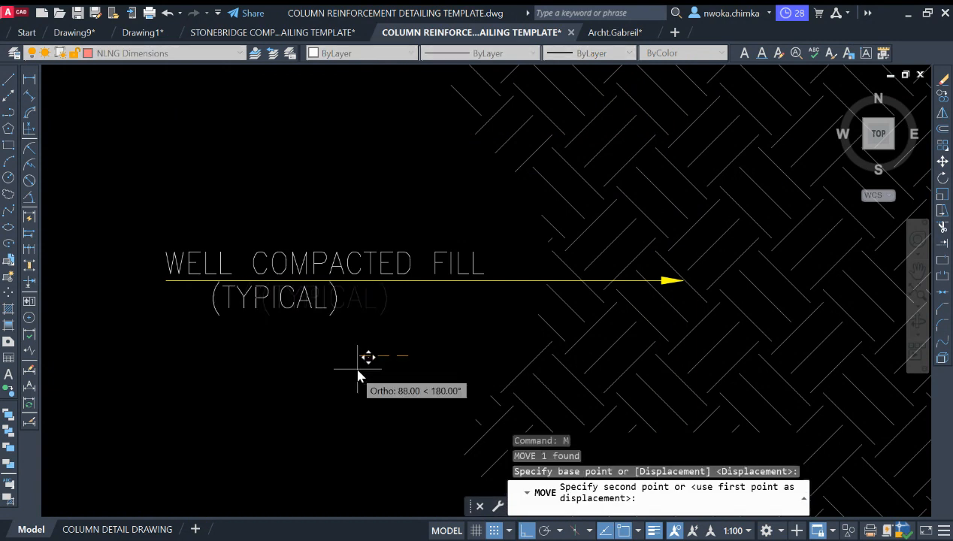
{"action": "left_click", "coordinate": [341, 387]}
Move the T.O.C +390 label with its underline and slanted leader horizontally outward, clear of the overall vertical dimension
{"action": "scroll", "coordinate": [451, 285], "scroll_direction": "down", "scroll_amount": 5}
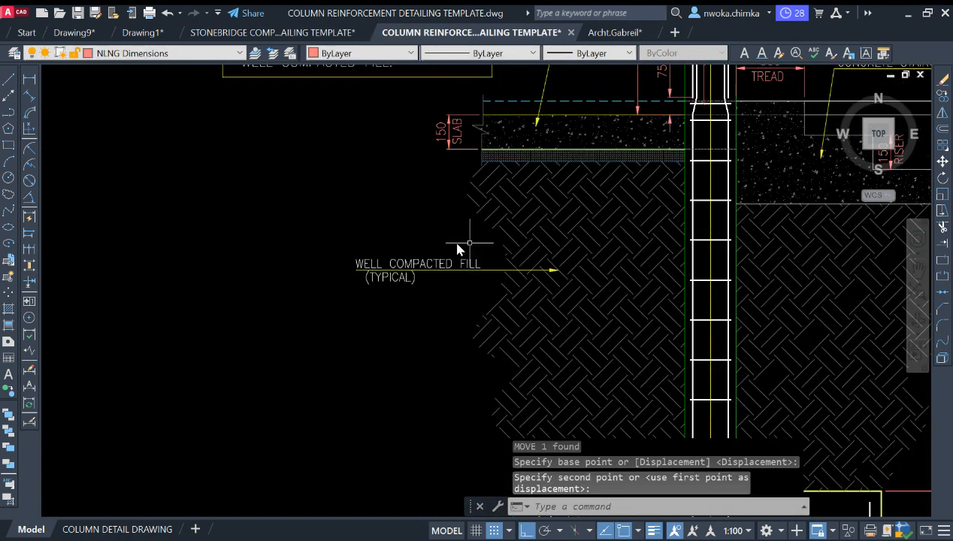
{"action": "middle_click_drag", "start_coordinate": [473, 263], "coordinate": [460, 281]}
{"action": "scroll", "coordinate": [413, 245], "scroll_direction": "down", "scroll_amount": 2}
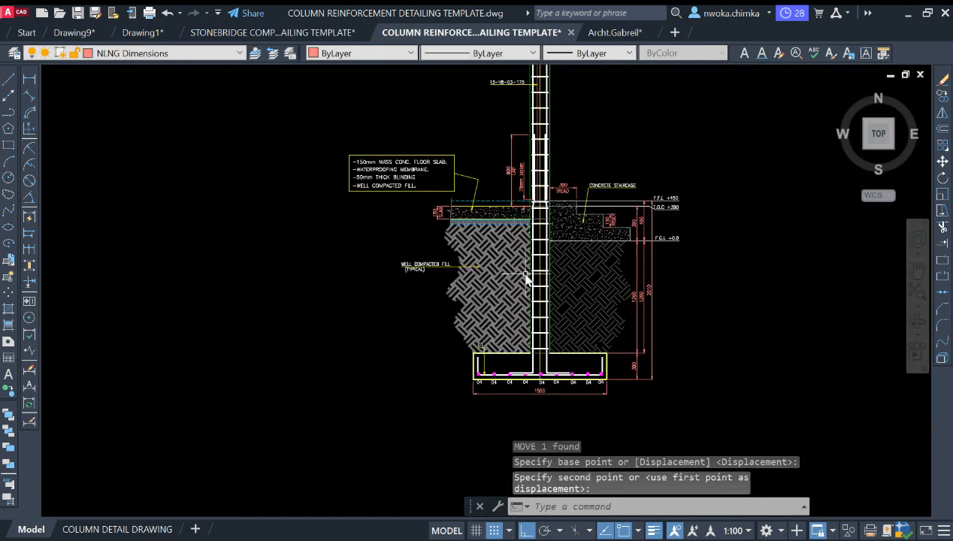
{"action": "middle_click_drag", "start_coordinate": [612, 354], "coordinate": [534, 371]}
{"action": "scroll", "coordinate": [550, 271], "scroll_direction": "up", "scroll_amount": 2}
{"action": "scroll", "coordinate": [579, 250], "scroll_direction": "up", "scroll_amount": 2}
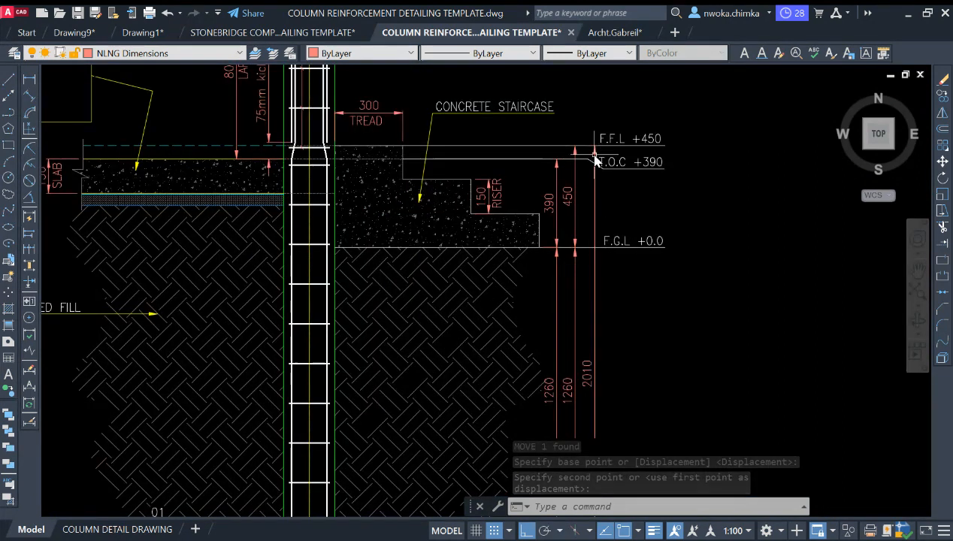
{"action": "mouse_move", "coordinate": [601, 153]}
{"action": "middle_mouse_down"}
{"action": "mouse_move", "coordinate": [579, 159]}
{"action": "mouse_move", "coordinate": [610, 170]}
{"action": "middle_mouse_up"}
{"action": "scroll", "coordinate": [612, 173], "scroll_direction": "up", "scroll_amount": 3}
{"action": "left_click", "coordinate": [624, 172]}
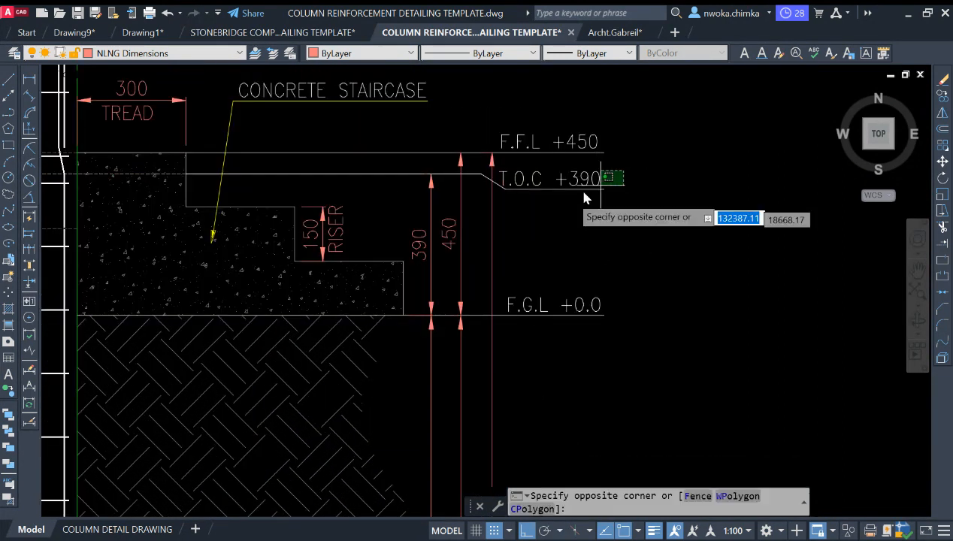
{"action": "left_click", "coordinate": [505, 221]}
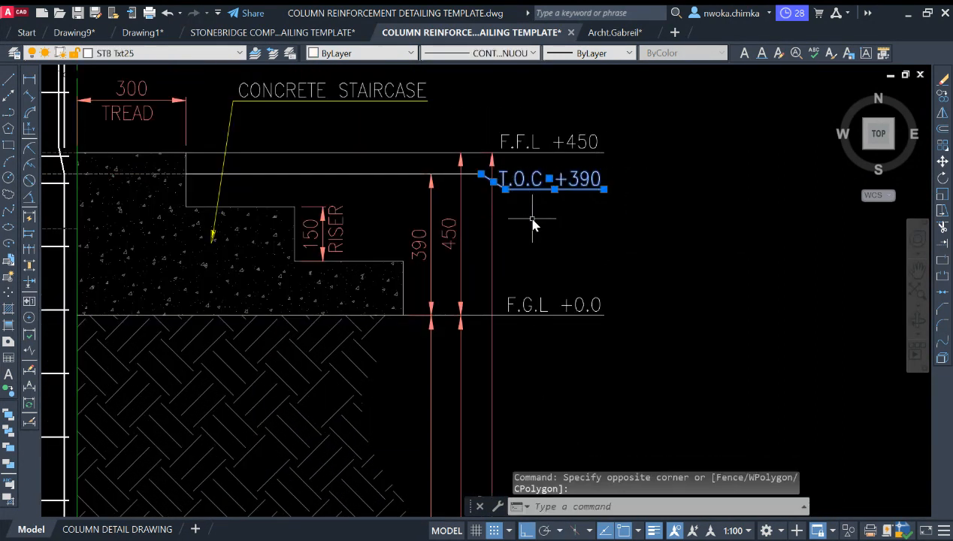
{"action": "type", "text": "M"}
{"action": "key", "text": "Return"}
{"action": "left_click", "coordinate": [550, 240]}
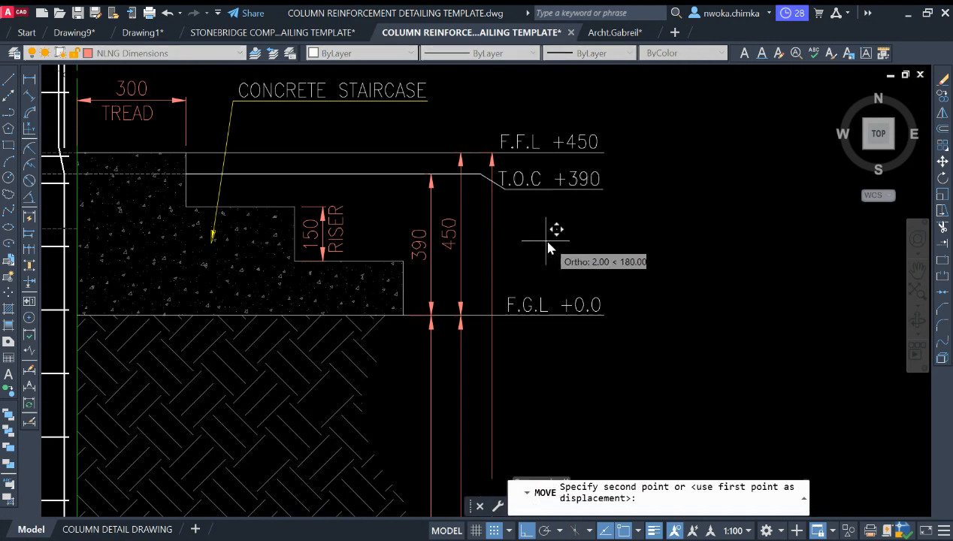
{"action": "left_click", "coordinate": [584, 255]}
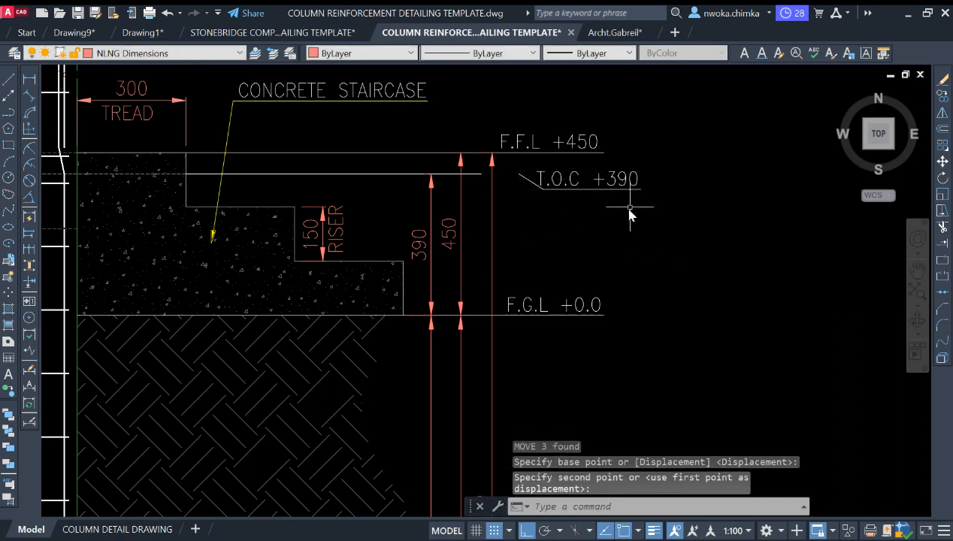
Draw a vertical construction line through the outer end of the T.O.C +390 underline
{"action": "middle_click_drag", "start_coordinate": [656, 185], "coordinate": [624, 219]}
{"action": "type", "text": "XL"}
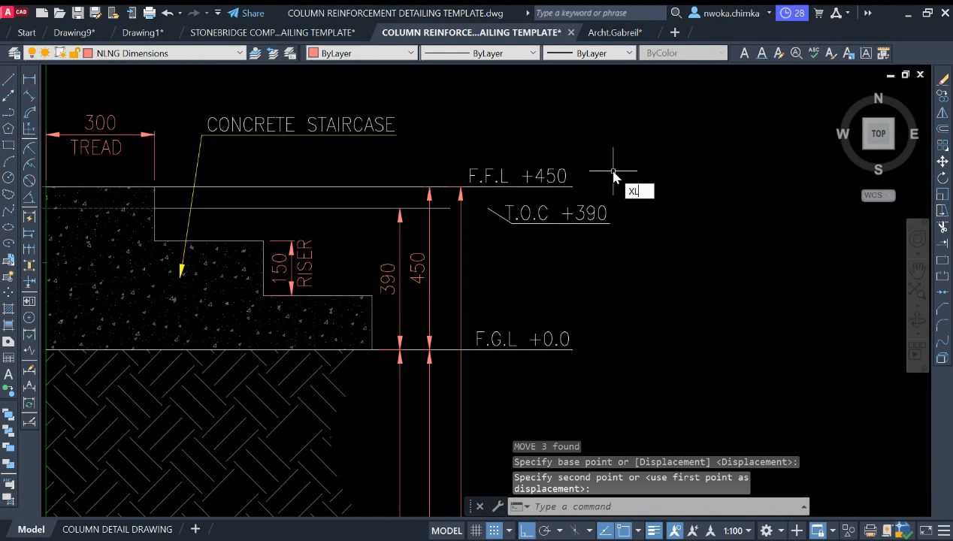
{"action": "key", "text": "Return"}
{"action": "type", "text": "V"}
{"action": "key", "text": "Return"}
{"action": "left_click", "coordinate": [609, 219]}
{"action": "key", "text": "Escape"}
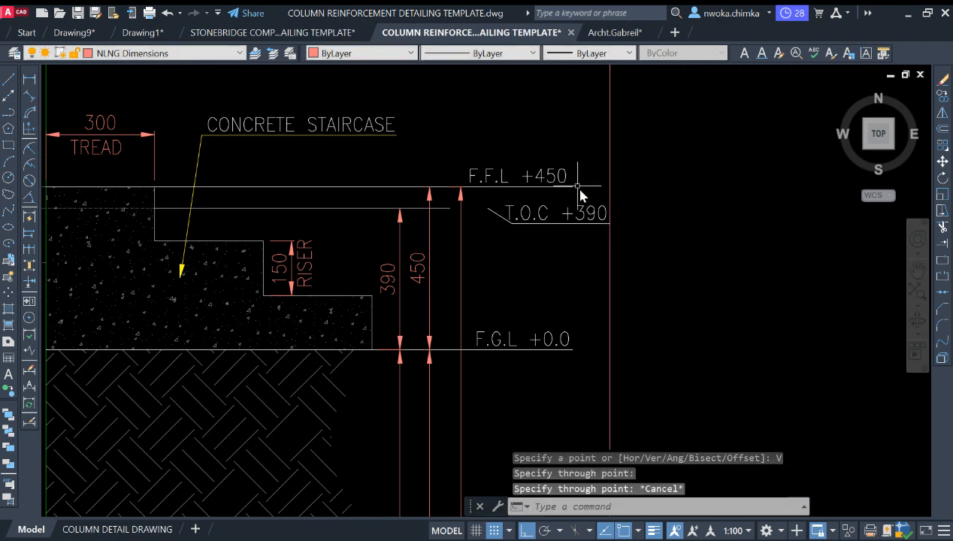
{"action": "scroll", "coordinate": [580, 192], "scroll_direction": "up", "scroll_amount": 2}
{"action": "left_click", "coordinate": [555, 169]}
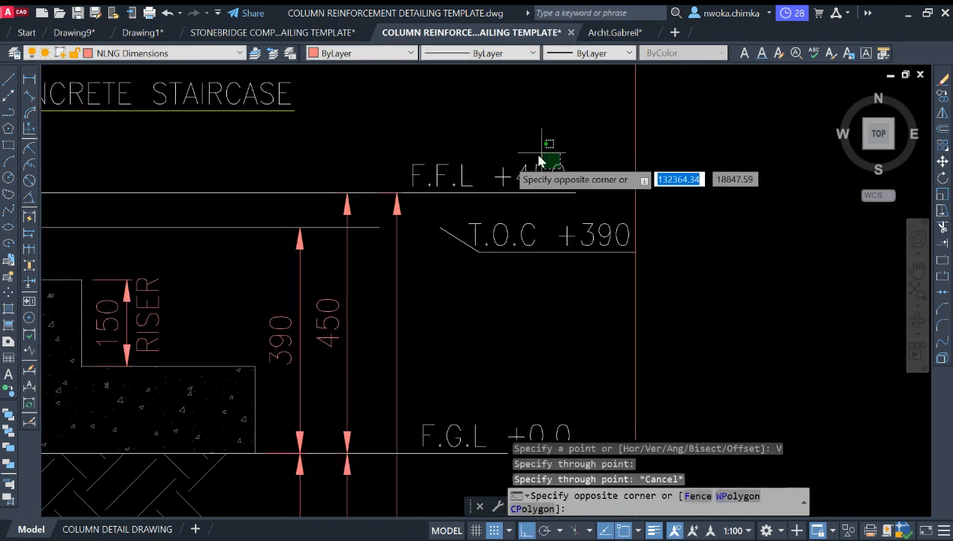
{"action": "left_click", "coordinate": [554, 153]}
{"action": "type", "text": "M"}
{"action": "key", "text": "Return"}
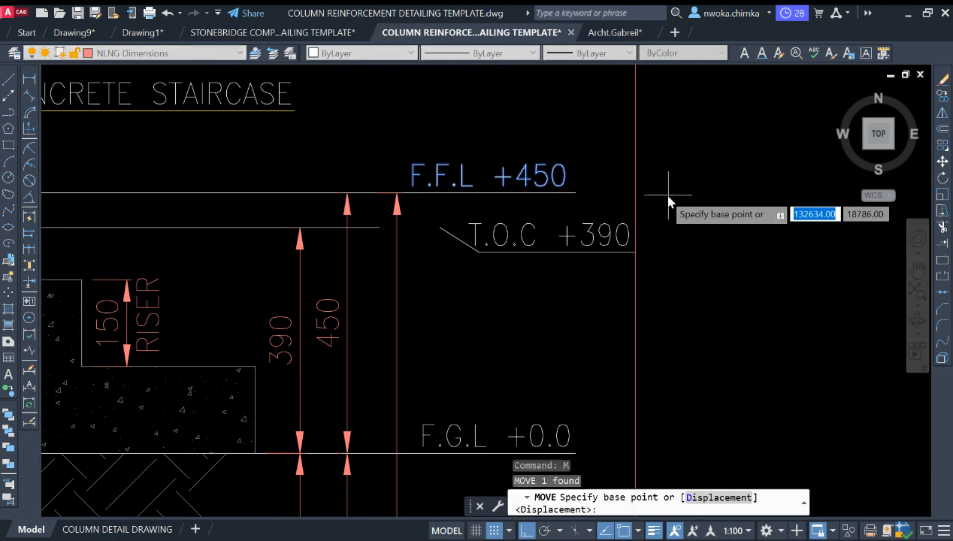
{"action": "key", "text": "Escape"}
Extend the F.F.L +450 and F.G.L +0.0 level lines to the vertical construction line
{"action": "key", "text": "Return"}
{"action": "left_click", "coordinate": [571, 188]}
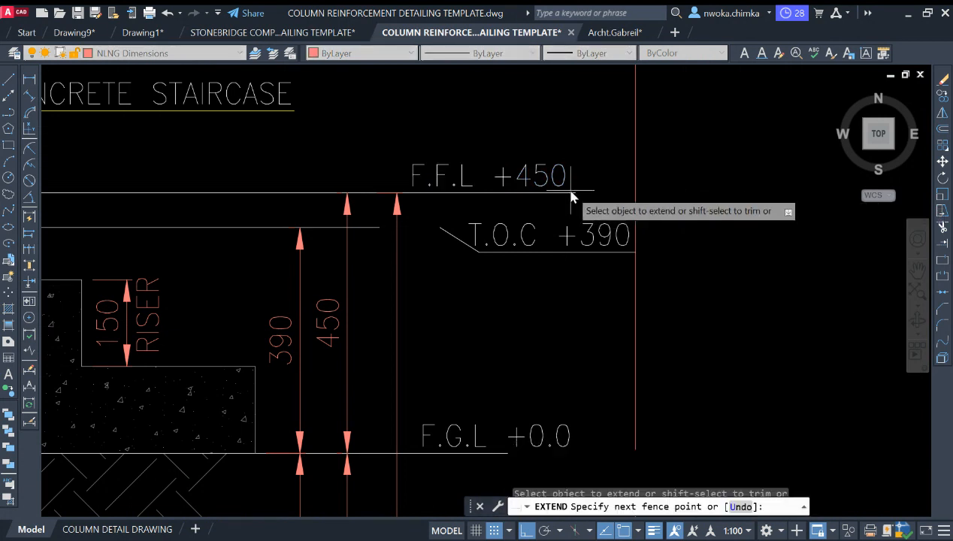
{"action": "left_click", "coordinate": [562, 201]}
{"action": "scroll", "coordinate": [567, 216], "scroll_direction": "down", "scroll_amount": 2}
{"action": "middle_click_drag", "start_coordinate": [582, 267], "coordinate": [601, 233]}
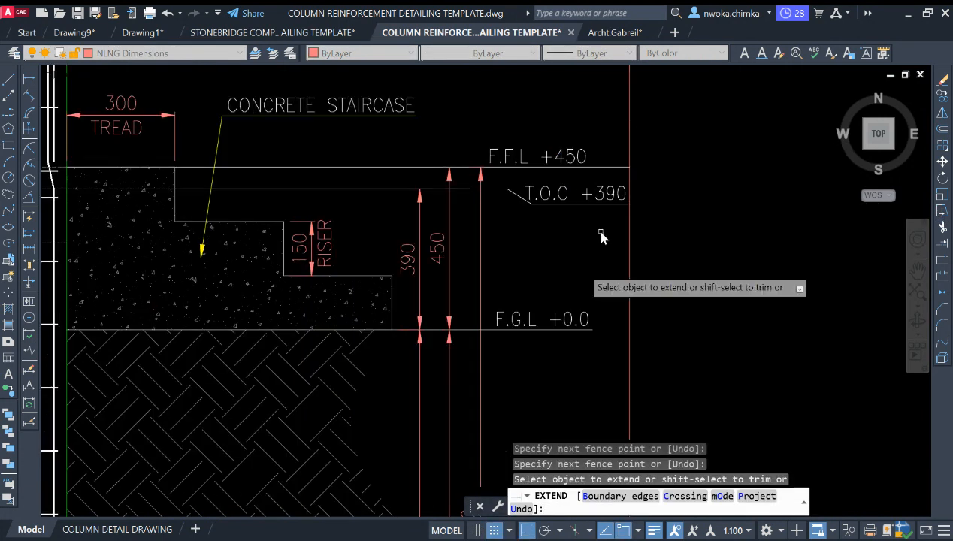
{"action": "left_click", "coordinate": [588, 331]}
{"action": "key", "text": "Escape"}
Move the F.F.L +450 and F.G.L +0.0 texts horizontally about 85 units toward the vertical construction line
{"action": "left_click", "coordinate": [590, 310]}
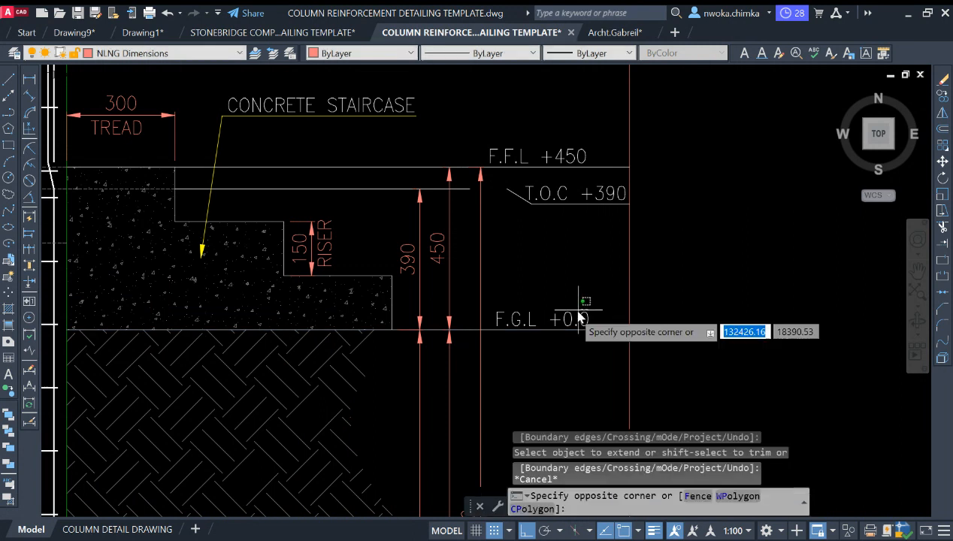
{"action": "left_click", "coordinate": [570, 317]}
{"action": "left_click", "coordinate": [574, 159]}
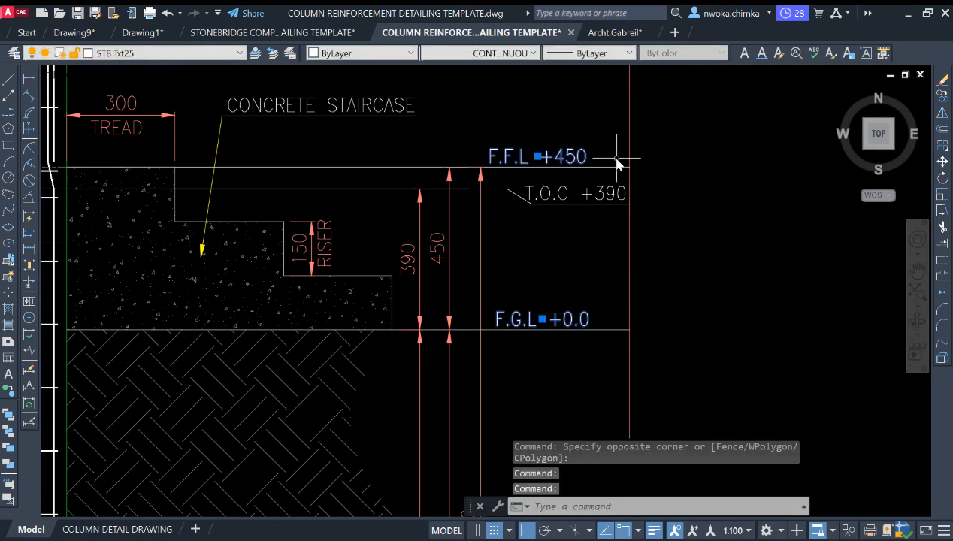
{"action": "key", "text": "Return"}
{"action": "left_click", "coordinate": [707, 174]}
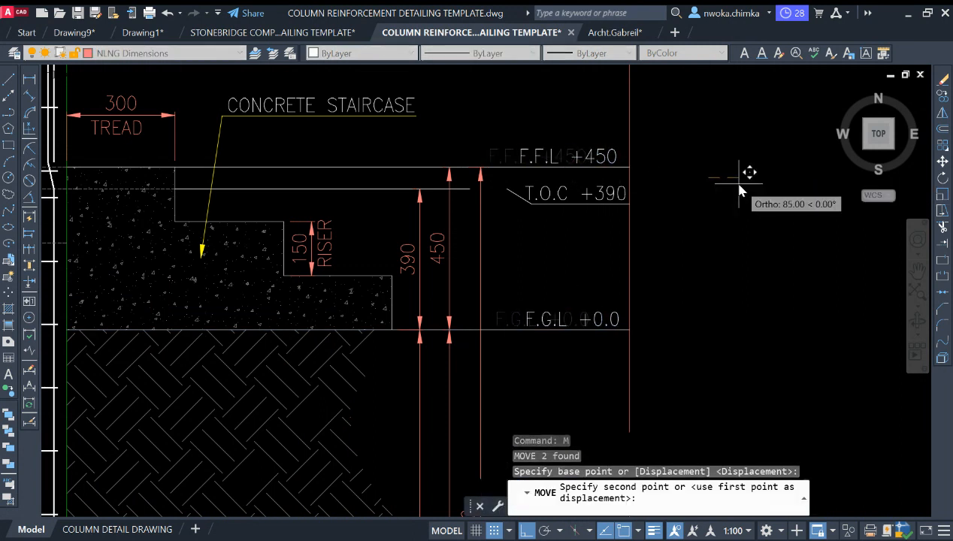
{"action": "left_click", "coordinate": [741, 188]}
Stretch the outer end of the T.O.C level line about 104 units to the start of the slanted leader
{"action": "scroll", "coordinate": [478, 188], "scroll_direction": "up", "scroll_amount": 2}
{"action": "left_click", "coordinate": [466, 191]}
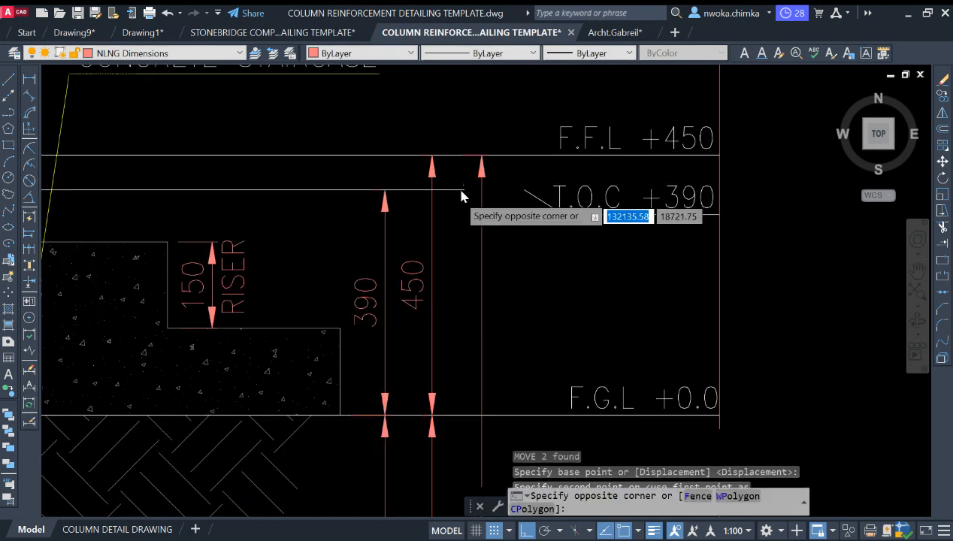
{"action": "left_click", "coordinate": [463, 188]}
{"action": "left_click", "coordinate": [464, 190]}
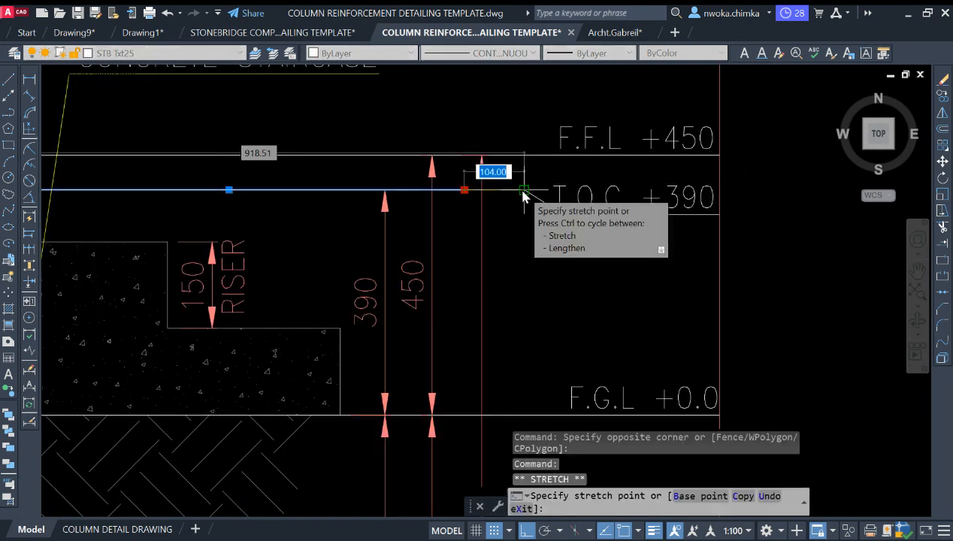
{"action": "key", "text": "Escape"}
Shift the 390 dimension line back into alignment with the inner 1260 dimension below it
{"action": "scroll", "coordinate": [530, 199], "scroll_direction": "up", "scroll_amount": 2}
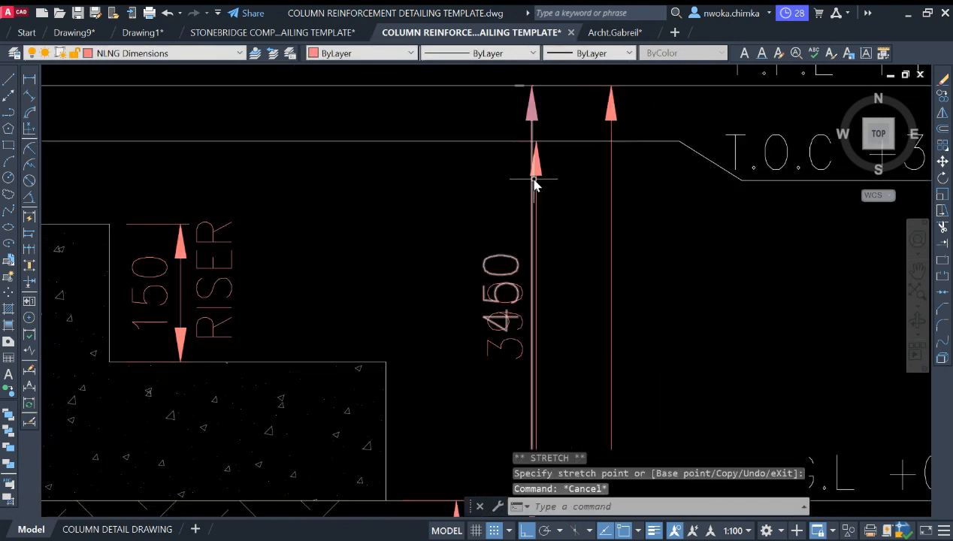
{"action": "left_click", "coordinate": [527, 160]}
{"action": "scroll", "coordinate": [535, 154], "scroll_direction": "down", "scroll_amount": 4}
{"action": "scroll", "coordinate": [548, 280], "scroll_direction": "up", "scroll_amount": 5}
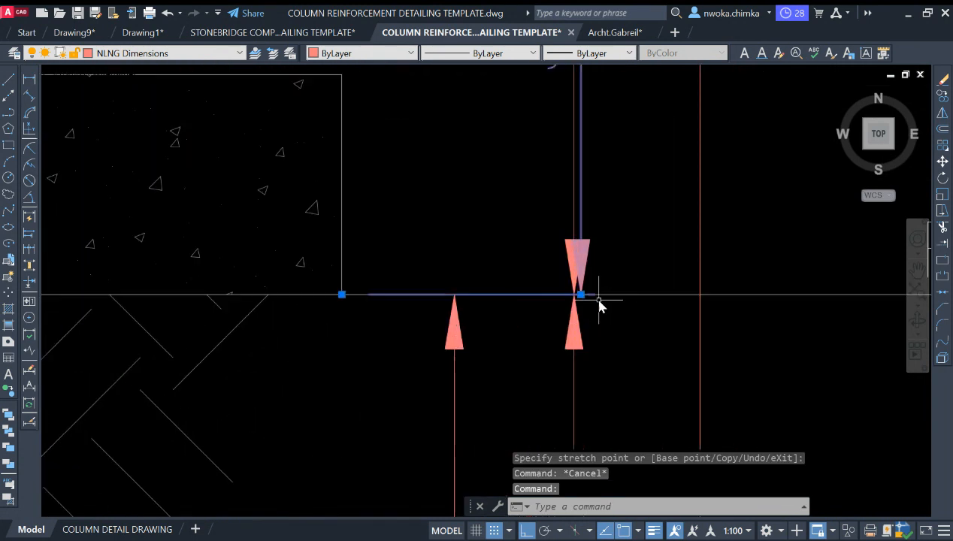
{"action": "left_click", "coordinate": [580, 294]}
{"action": "scroll", "coordinate": [464, 292], "scroll_direction": "down", "scroll_amount": 8}
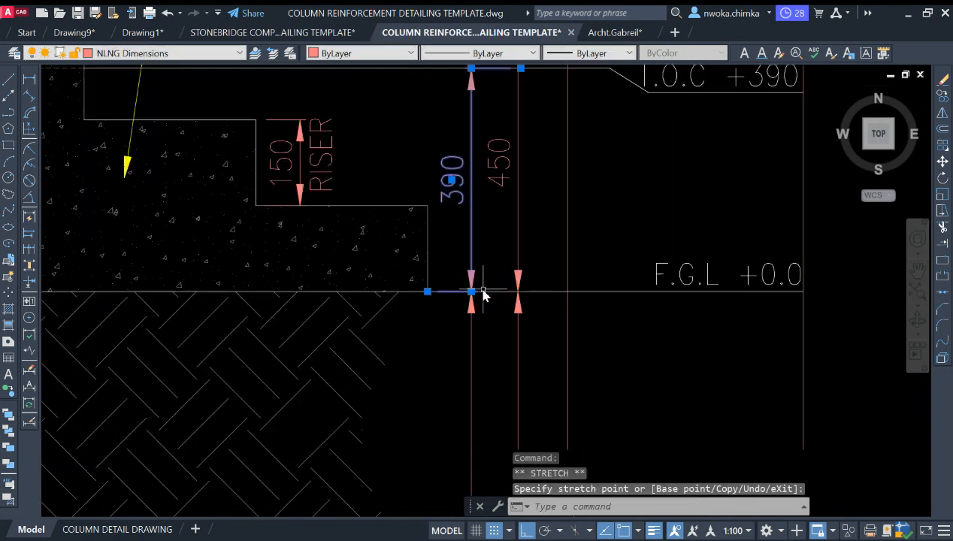
{"action": "key", "text": "Escape"}
Move the upper extension-line origin of the 390 dimension along the T.O.C line to above the bottom step's outer edge
{"action": "scroll", "coordinate": [505, 185], "scroll_direction": "up", "scroll_amount": 2}
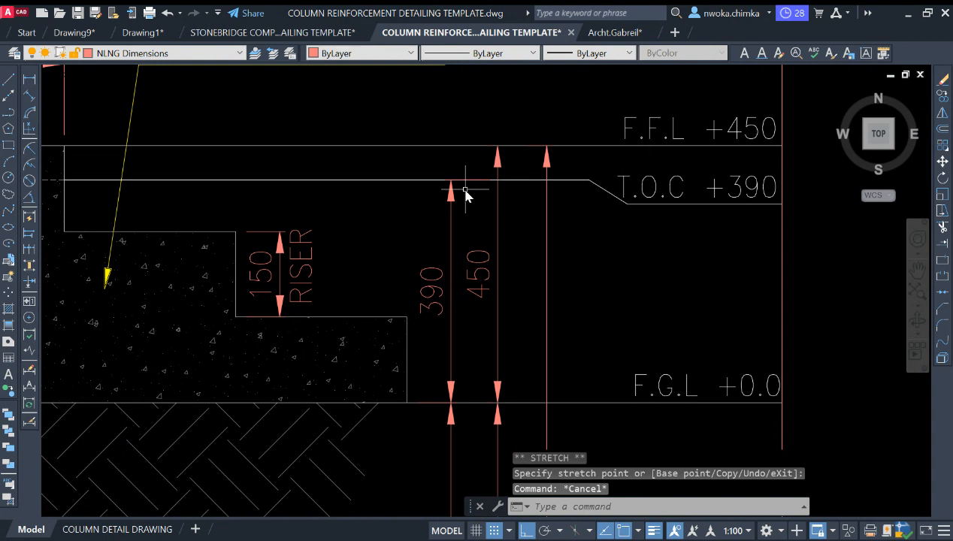
{"action": "left_click", "coordinate": [471, 184]}
{"action": "left_click", "coordinate": [500, 180]}
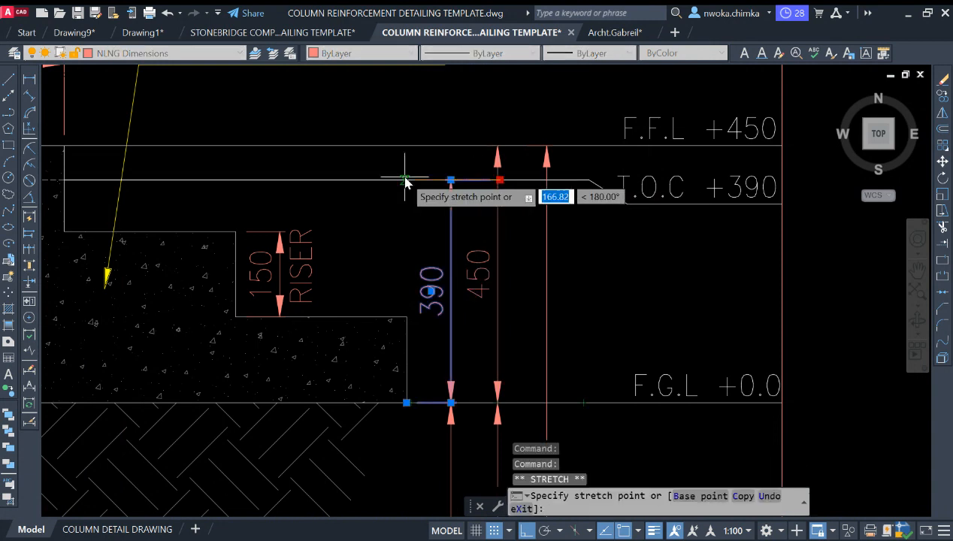
{"action": "key", "text": "Escape"}
{"action": "scroll", "coordinate": [511, 203], "scroll_direction": "down", "scroll_amount": 4}
{"action": "scroll", "coordinate": [494, 204], "scroll_direction": "up", "scroll_amount": 1}
{"action": "scroll", "coordinate": [538, 196], "scroll_direction": "down", "scroll_amount": 1}
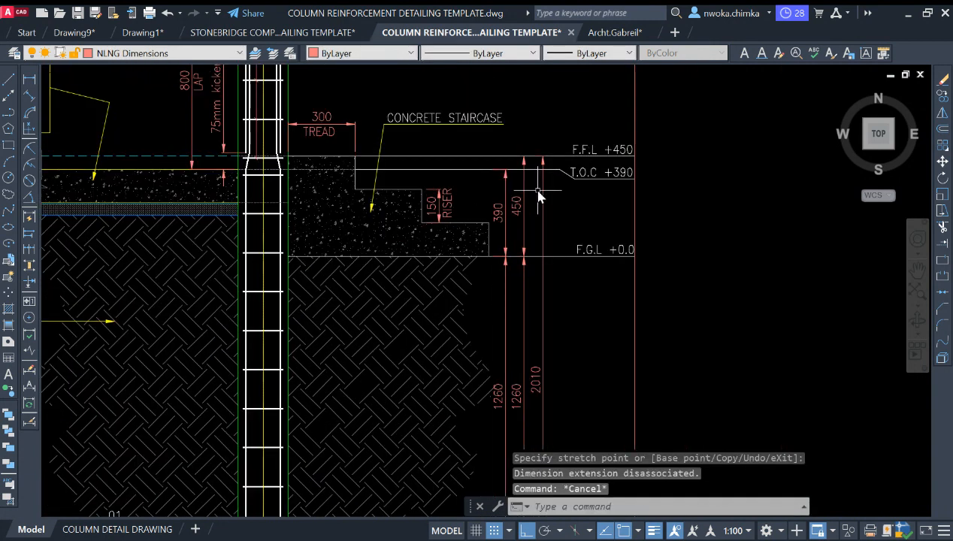
Add a manual dimension break to the overall 2010 vertical dimension where it crosses the T.O.C line
{"action": "scroll", "coordinate": [538, 196], "scroll_direction": "up", "scroll_amount": 7}
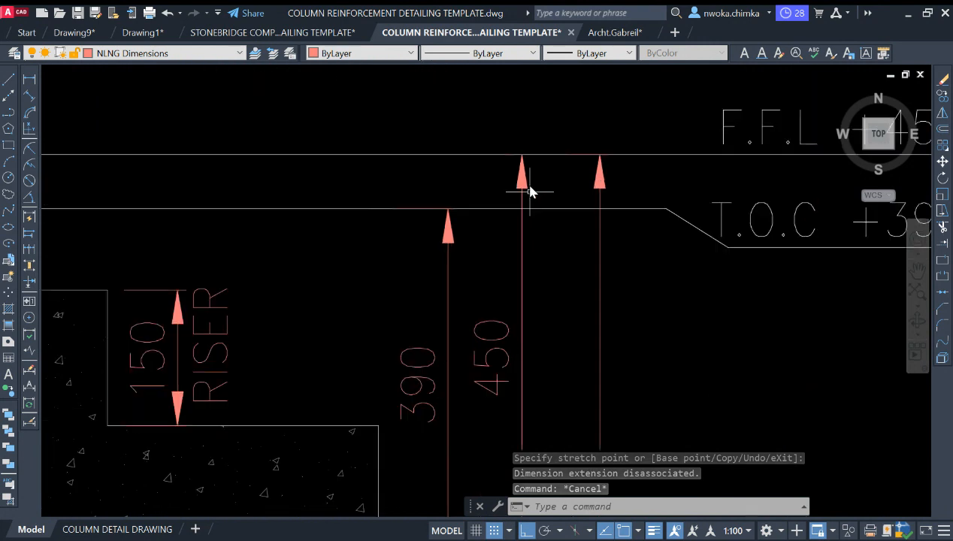
{"action": "scroll", "coordinate": [530, 192], "scroll_direction": "up", "scroll_amount": 2}
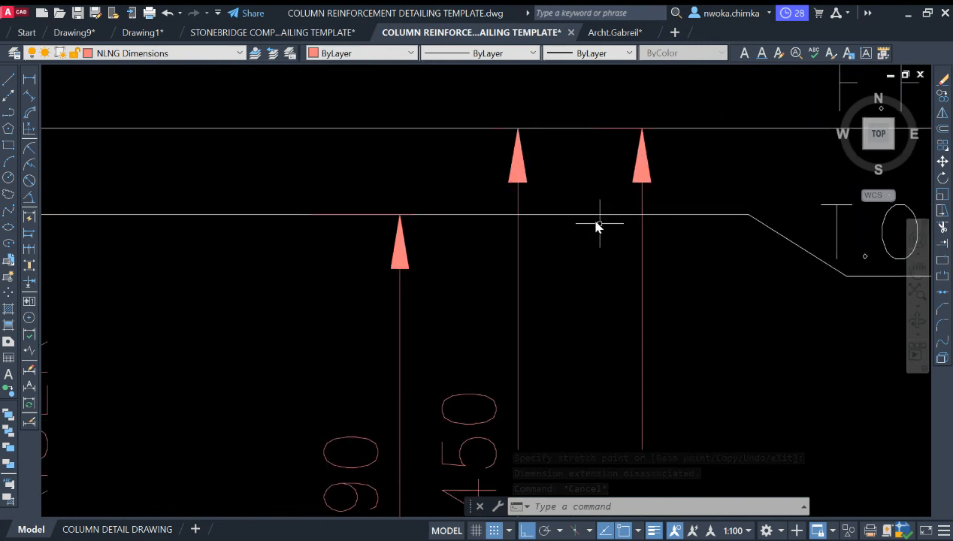
{"action": "scroll", "coordinate": [641, 203], "scroll_direction": "up", "scroll_amount": 2}
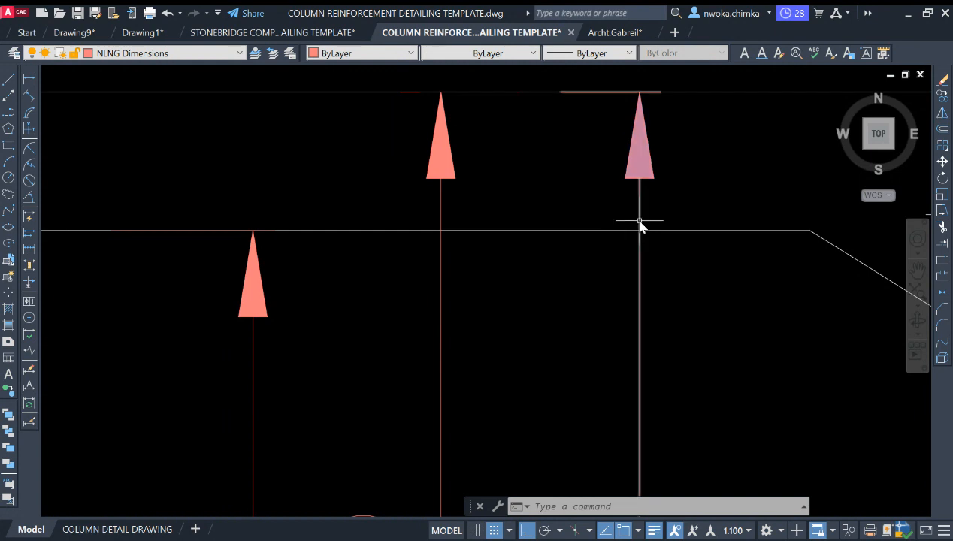
{"action": "type", "text": "DIM"}
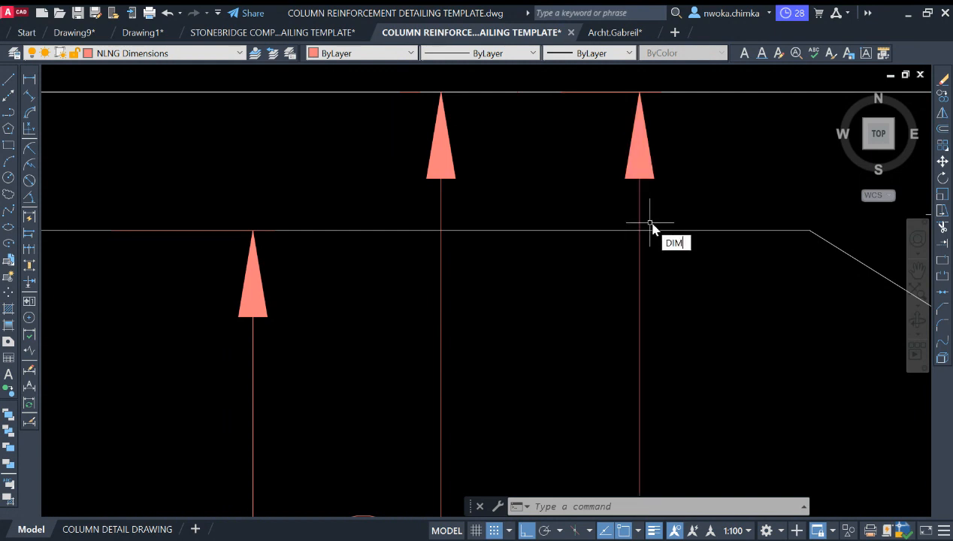
{"action": "type", "text": "BREAK"}
{"action": "key", "text": "Return"}
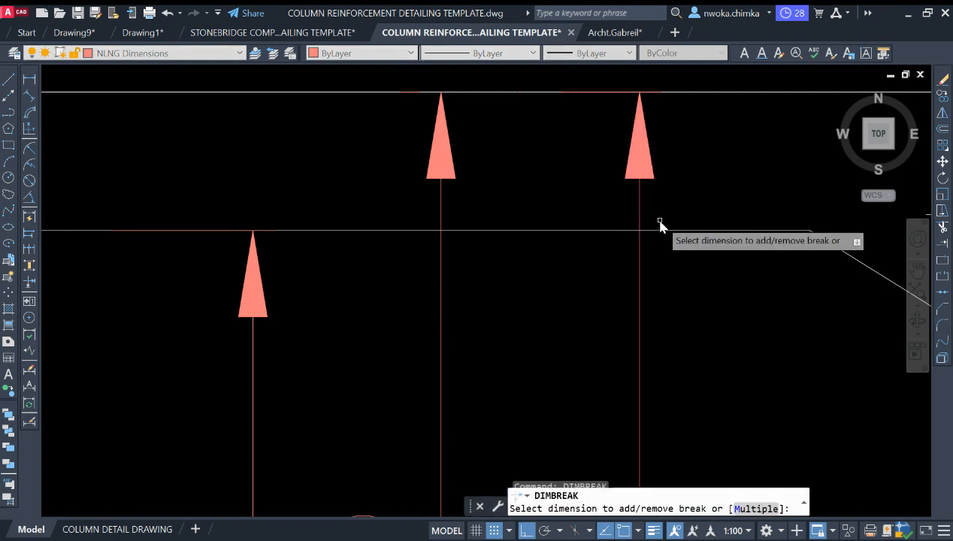
{"action": "left_click", "coordinate": [639, 207]}
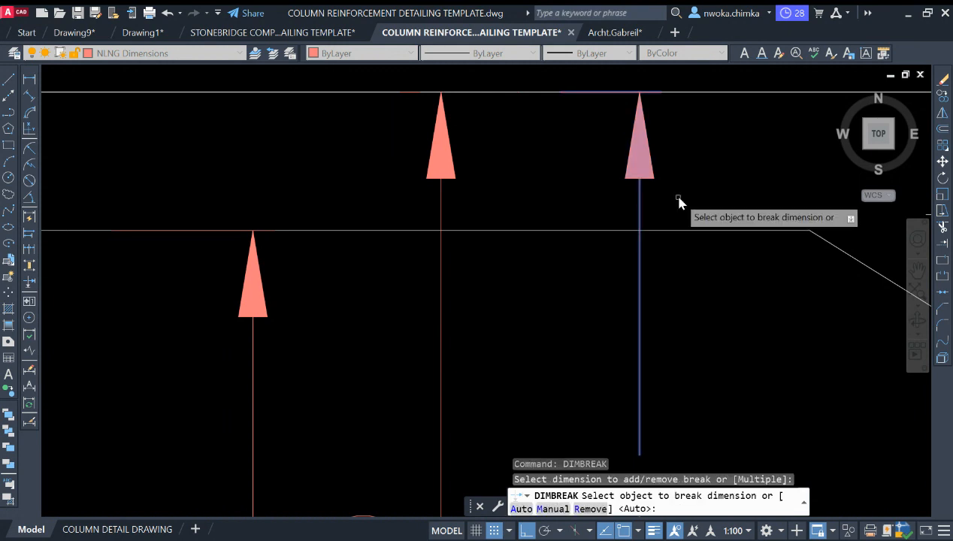
{"action": "type", "text": "M"}
{"action": "key", "text": "Return"}
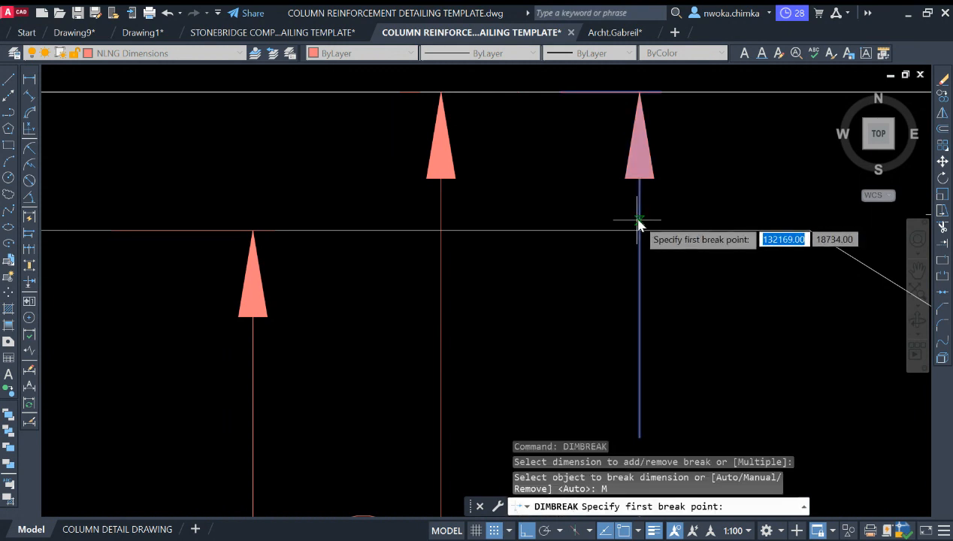
{"action": "left_click", "coordinate": [639, 214]}
{"action": "left_click", "coordinate": [638, 279]}
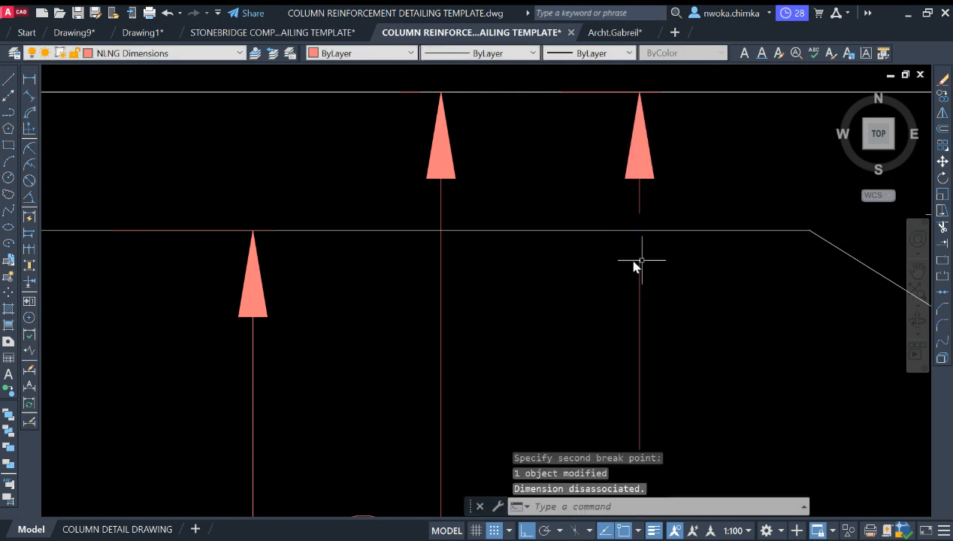
Add a manual dimension break to the 450 dimension where it crosses the T.O.C line
{"action": "scroll", "coordinate": [578, 237], "scroll_direction": "down", "scroll_amount": 2}
{"action": "key", "text": "Return"}
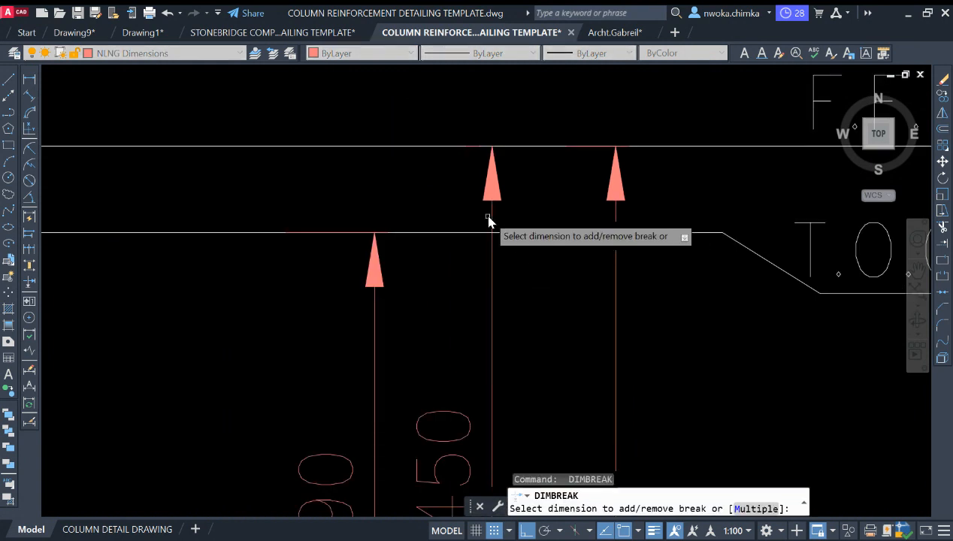
{"action": "left_click", "coordinate": [492, 216]}
{"action": "type", "text": "M"}
{"action": "key", "text": "Return"}
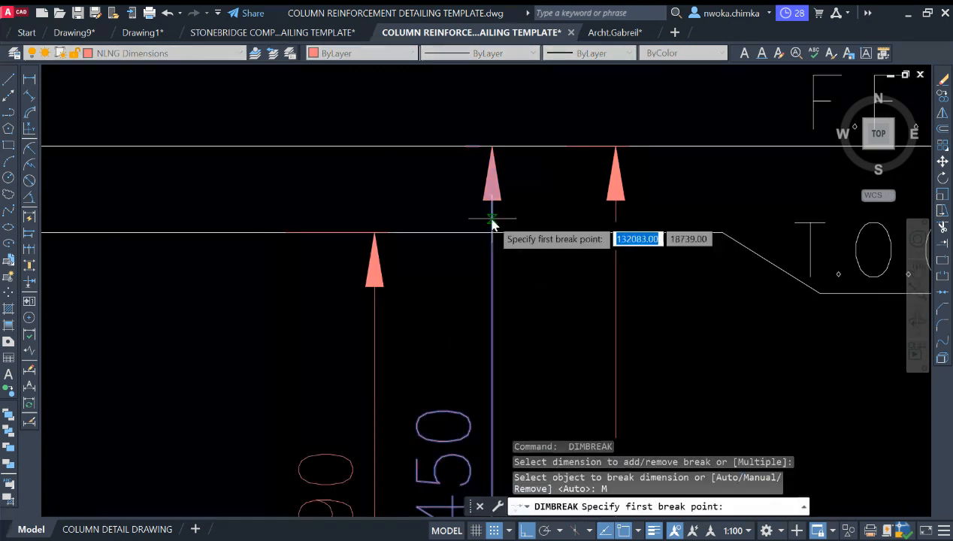
{"action": "left_click", "coordinate": [493, 219]}
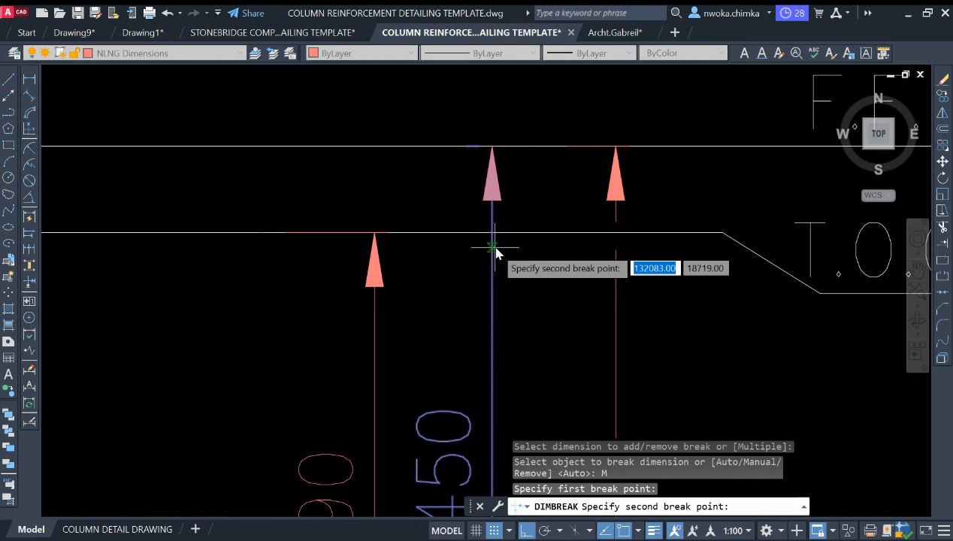
{"action": "left_click", "coordinate": [496, 250]}
Add a manual dimension break to the overall 2010 vertical dimension at the F.G.L line
{"action": "scroll", "coordinate": [640, 207], "scroll_direction": "down", "scroll_amount": 4}
{"action": "scroll", "coordinate": [618, 358], "scroll_direction": "up", "scroll_amount": 4}
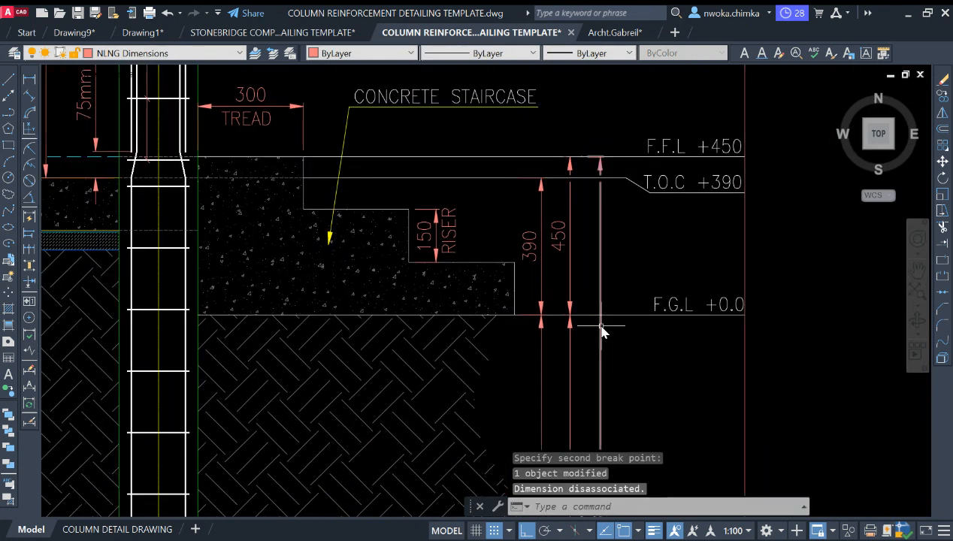
{"action": "key", "text": "Return"}
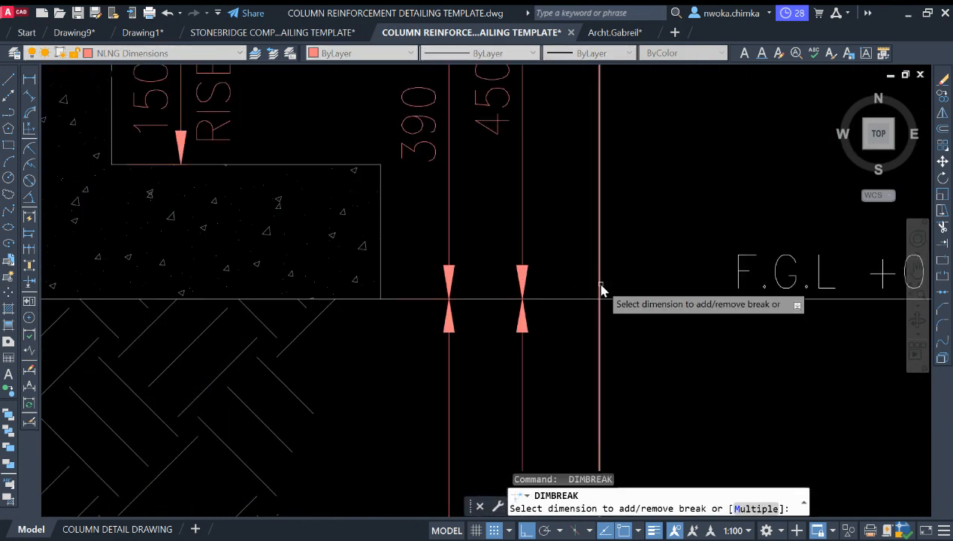
{"action": "type", "text": "m"}
{"action": "key", "text": "Return"}
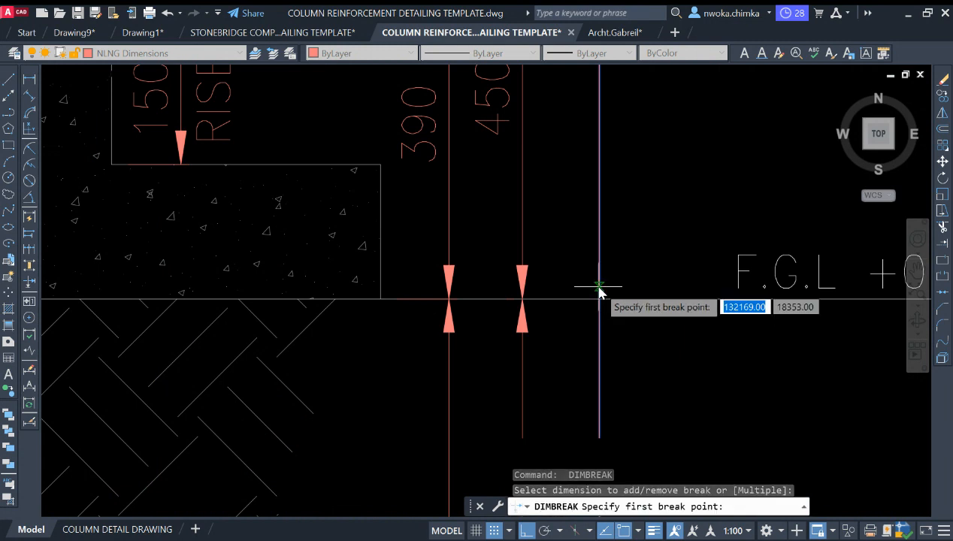
{"action": "left_click", "coordinate": [605, 299]}
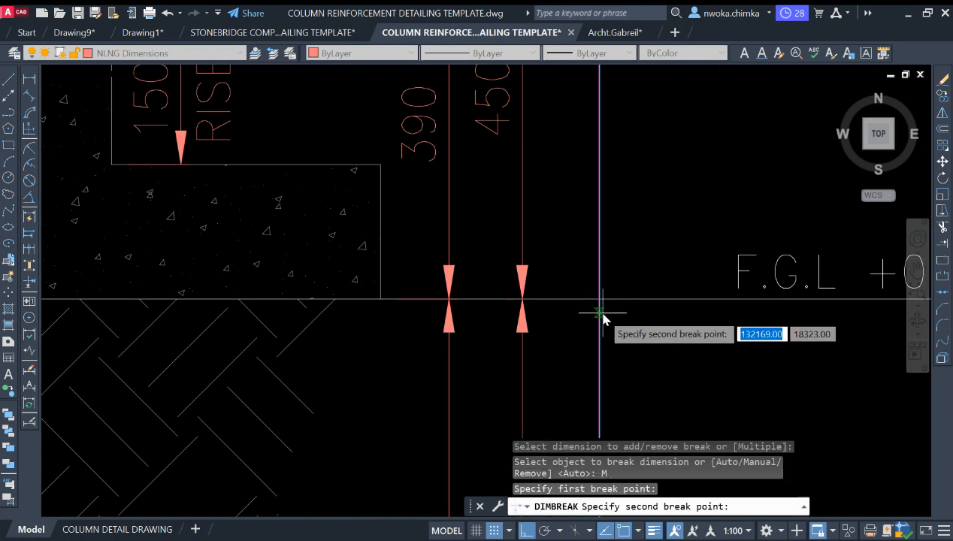
{"action": "left_click", "coordinate": [598, 260]}
Erase the vertical construction line at the outer end of the level lines
{"action": "scroll", "coordinate": [624, 230], "scroll_direction": "down", "scroll_amount": 5}
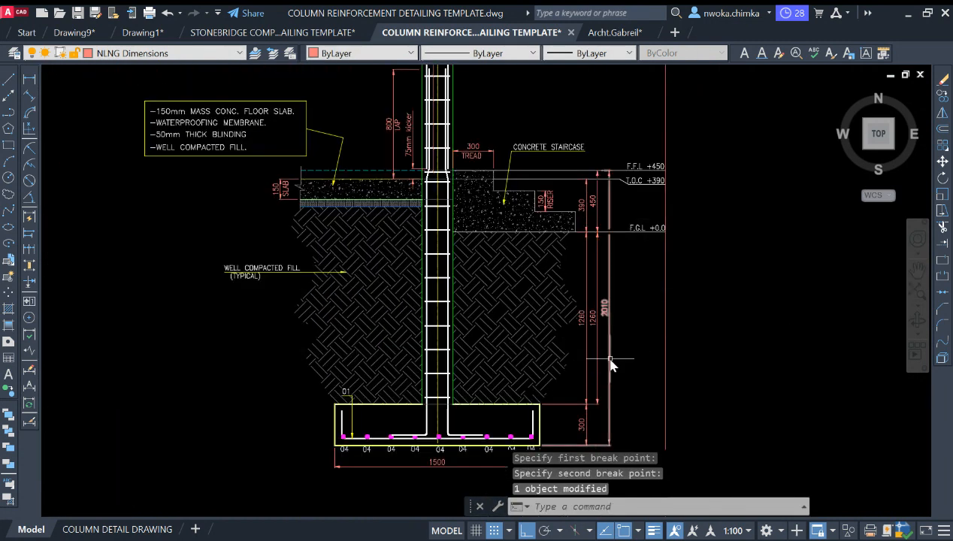
{"action": "scroll", "coordinate": [605, 240], "scroll_direction": "down", "scroll_amount": 5}
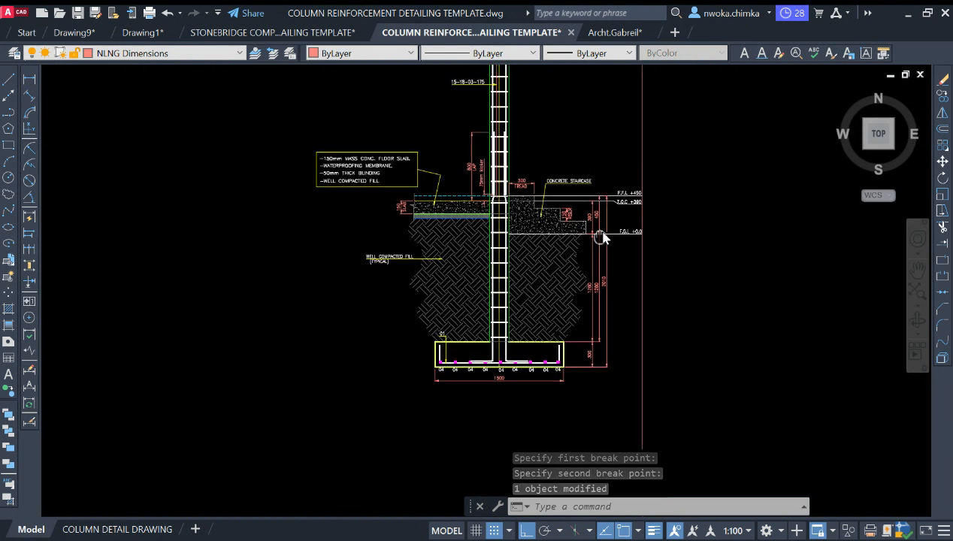
{"action": "left_click", "coordinate": [619, 185]}
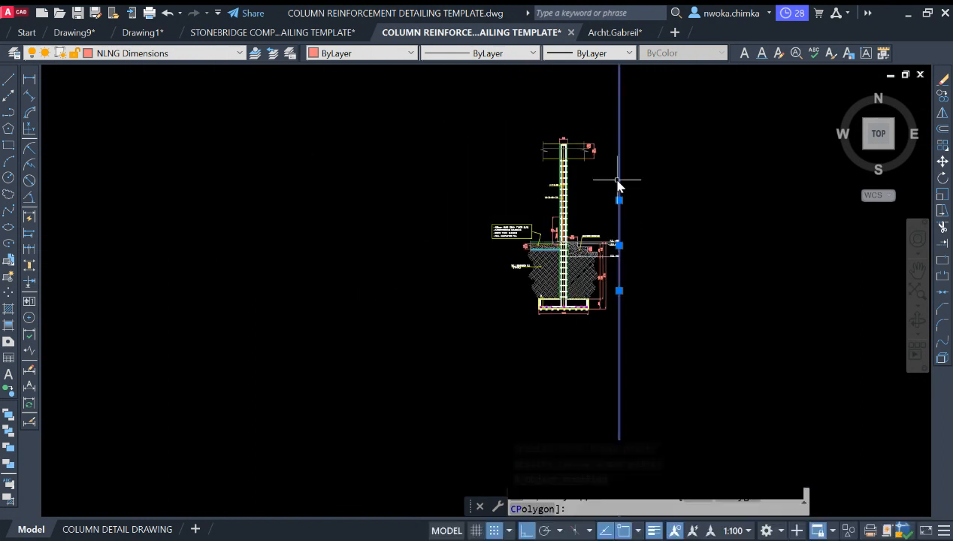
{"action": "type", "text": "e"}
{"action": "key", "text": "Return"}
{"action": "scroll", "coordinate": [634, 188], "scroll_direction": "up", "scroll_amount": 7}
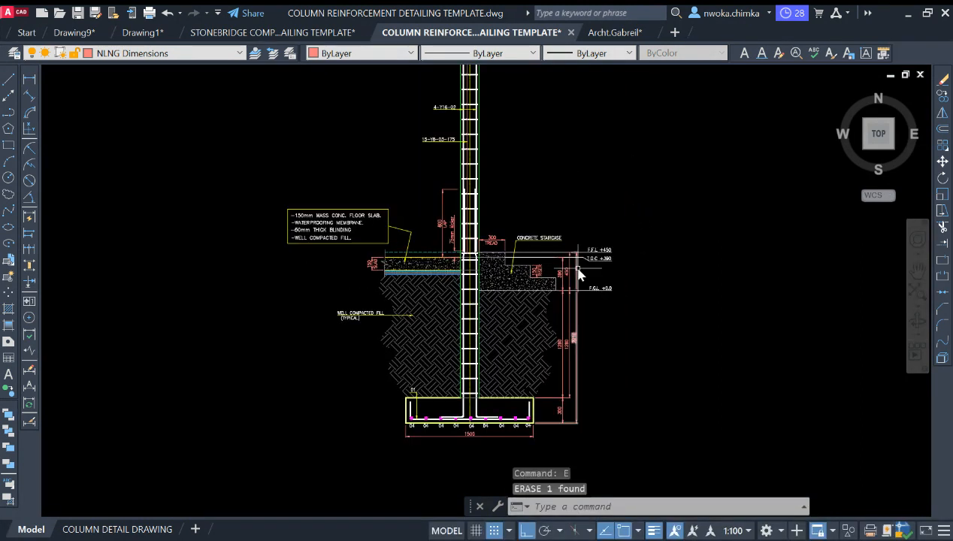
Continue the overall vertical dimension from the F.F.L line up to the top of the beam
{"action": "left_click", "coordinate": [28, 251]}
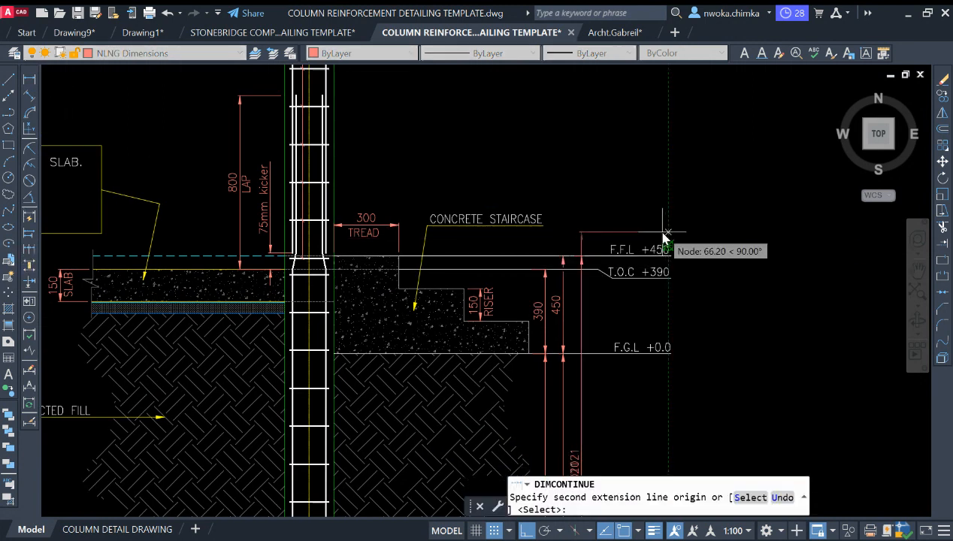
{"action": "key", "text": "Return"}
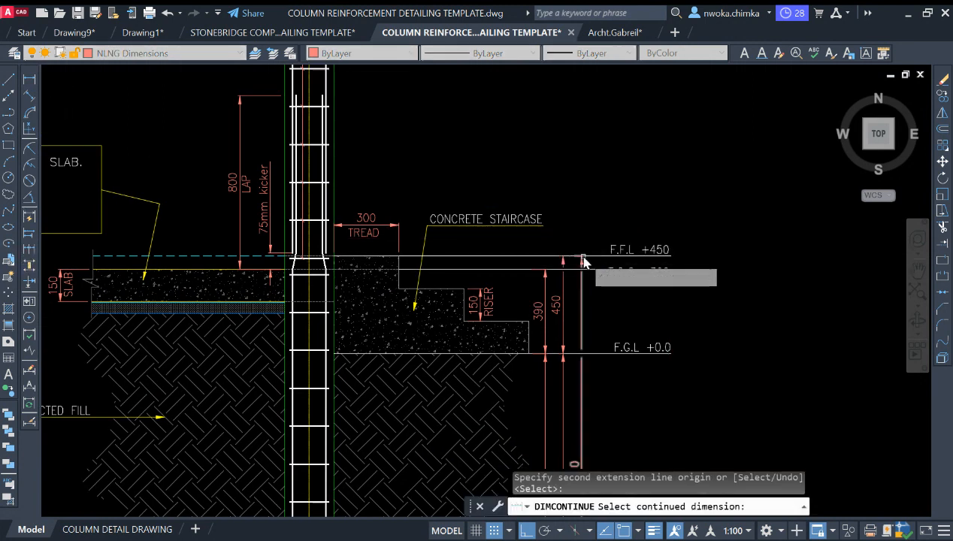
{"action": "left_click", "coordinate": [582, 261]}
{"action": "scroll", "coordinate": [625, 284], "scroll_direction": "down", "scroll_amount": 5}
{"action": "scroll", "coordinate": [612, 188], "scroll_direction": "up", "scroll_amount": 5}
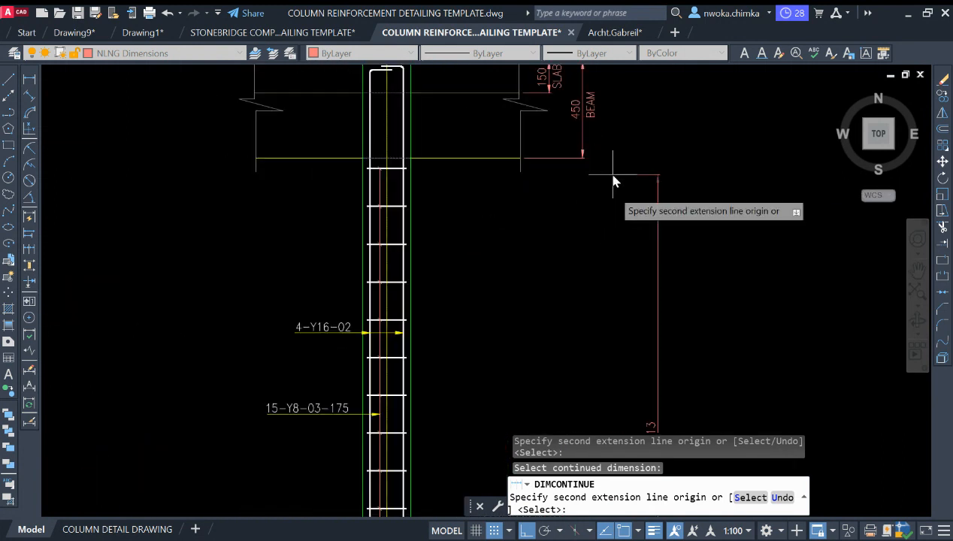
{"action": "scroll", "coordinate": [607, 181], "scroll_direction": "down", "scroll_amount": 2}
{"action": "scroll", "coordinate": [564, 182], "scroll_direction": "up", "scroll_amount": 4}
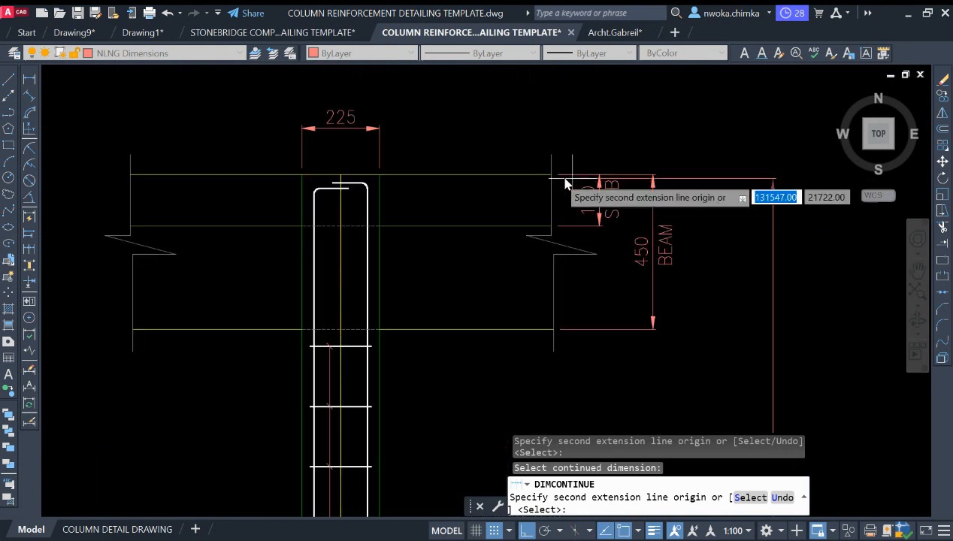
{"action": "left_click", "coordinate": [549, 179]}
{"action": "key", "text": "Escape"}
{"action": "scroll", "coordinate": [707, 162], "scroll_direction": "down", "scroll_amount": 5}
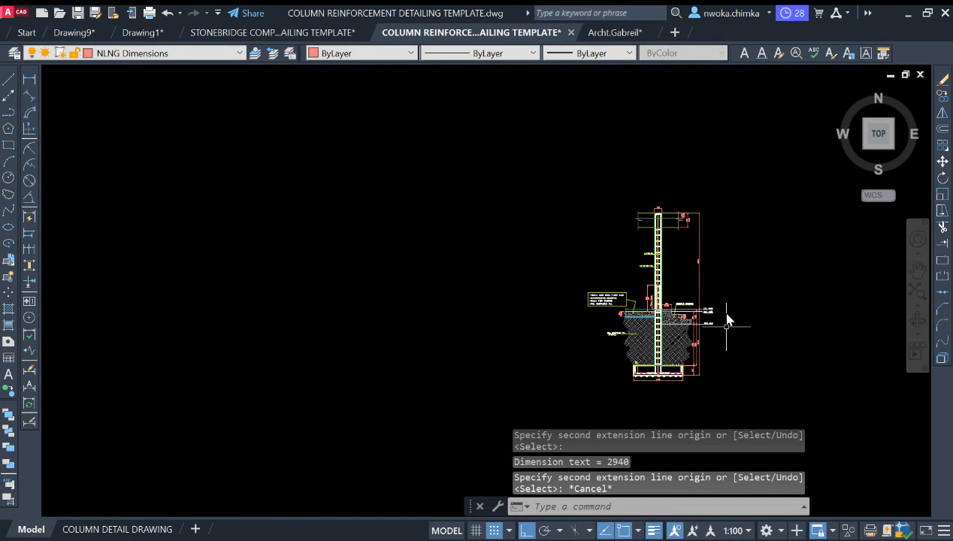
Examine the vertical dimensions and bar labels along the full column detail
{"action": "scroll", "coordinate": [698, 265], "scroll_direction": "up", "scroll_amount": 4}
{"action": "scroll", "coordinate": [632, 233], "scroll_direction": "down", "scroll_amount": 4}
{"action": "scroll", "coordinate": [626, 218], "scroll_direction": "up", "scroll_amount": 1}
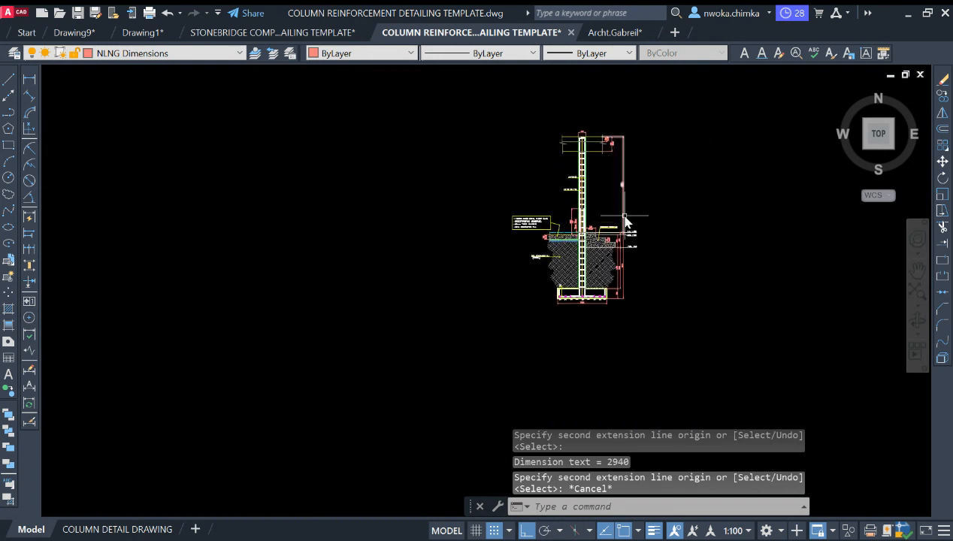
{"action": "scroll", "coordinate": [613, 221], "scroll_direction": "up", "scroll_amount": 6}
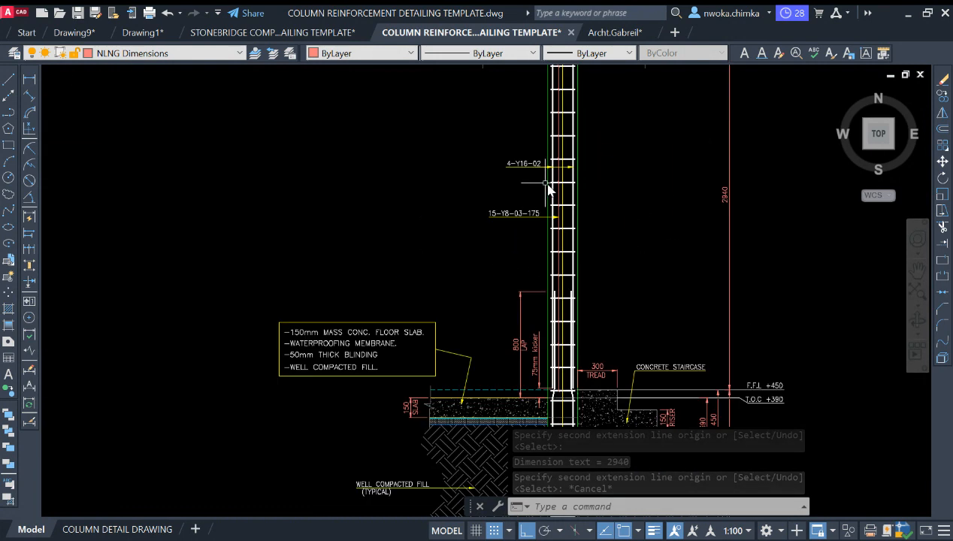
{"action": "scroll", "coordinate": [548, 191], "scroll_direction": "down", "scroll_amount": 3}
{"action": "scroll", "coordinate": [549, 187], "scroll_direction": "up", "scroll_amount": 2}
{"action": "scroll", "coordinate": [493, 207], "scroll_direction": "down", "scroll_amount": 5}
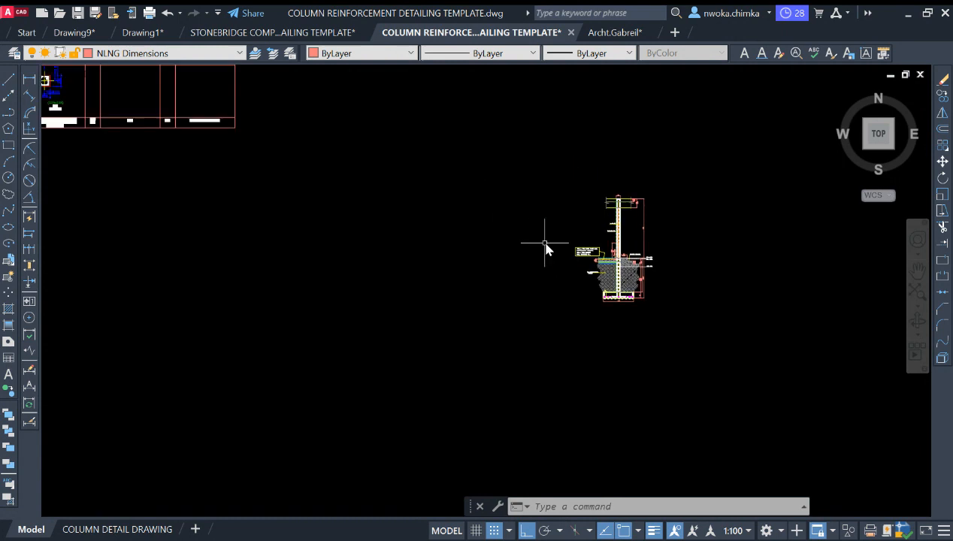
{"action": "scroll", "coordinate": [579, 277], "scroll_direction": "up", "scroll_amount": 5}
{"action": "scroll", "coordinate": [719, 294], "scroll_direction": "down", "scroll_amount": 4}
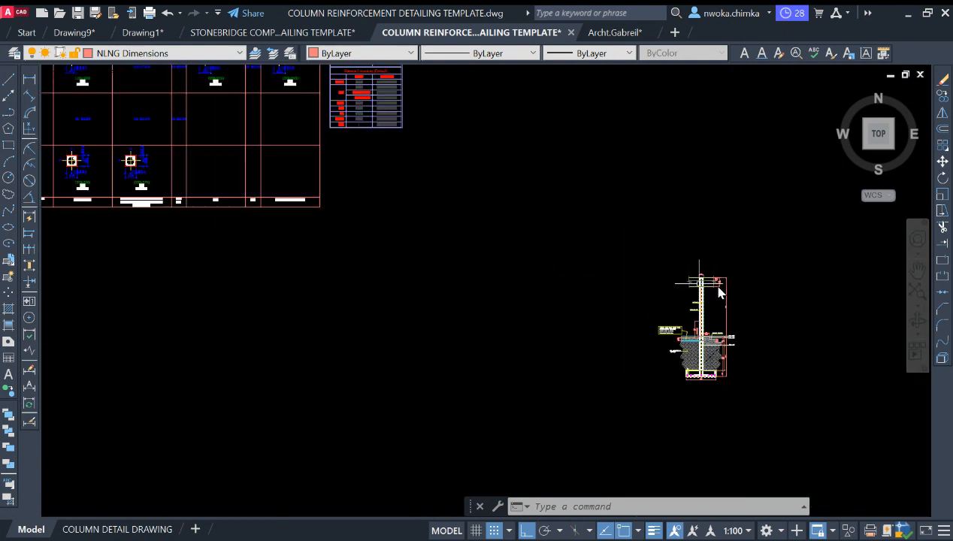
Copy the section A marks from the existing column elevation in the reference sheet to the empty space beside the new column detail
{"action": "scroll", "coordinate": [677, 300], "scroll_direction": "down", "scroll_amount": 3}
{"action": "scroll", "coordinate": [547, 270], "scroll_direction": "up", "scroll_amount": 4}
{"action": "scroll", "coordinate": [575, 240], "scroll_direction": "down", "scroll_amount": 5}
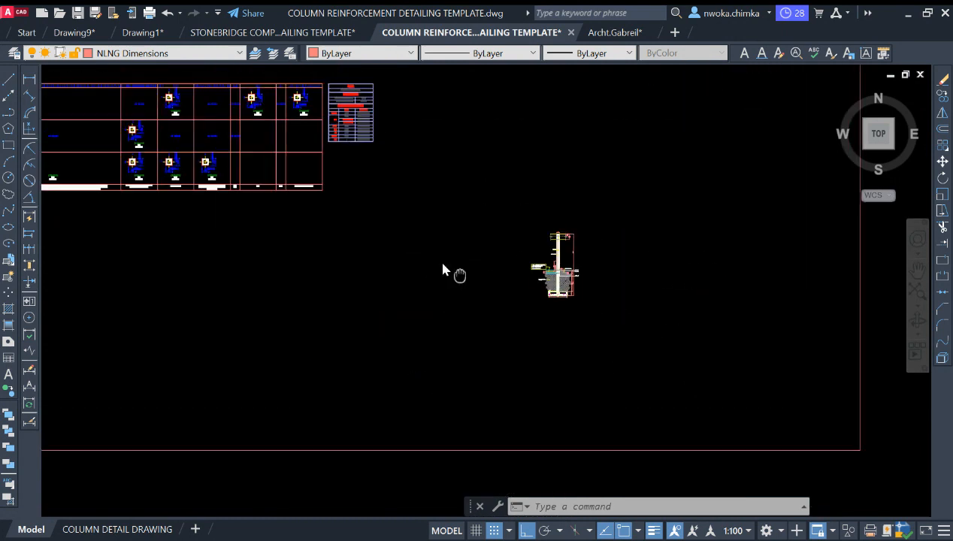
{"action": "scroll", "coordinate": [573, 275], "scroll_direction": "down", "scroll_amount": 4}
{"action": "middle_click_drag", "start_coordinate": [443, 264], "coordinate": [647, 294]}
{"action": "middle_click_drag", "start_coordinate": [472, 282], "coordinate": [680, 277]}
{"action": "scroll", "coordinate": [396, 249], "scroll_direction": "up", "scroll_amount": 6}
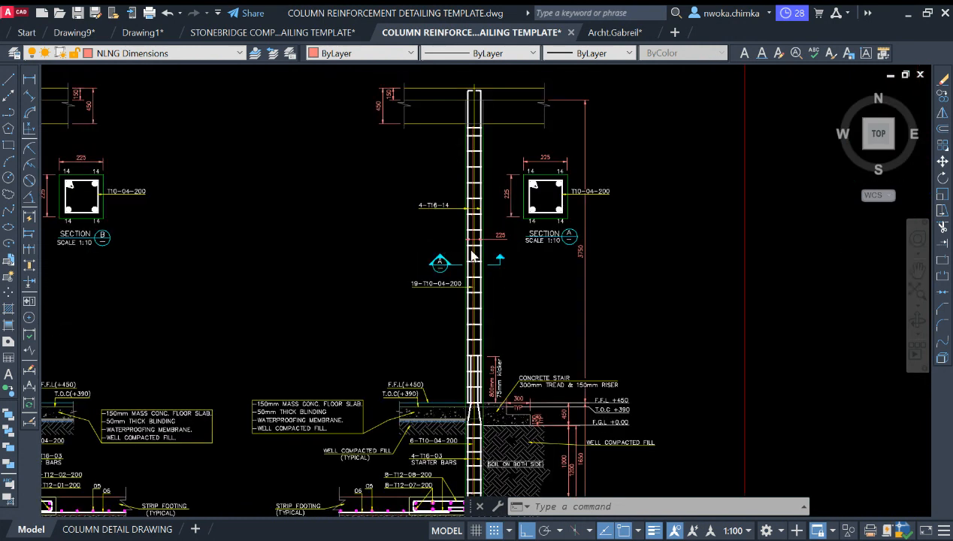
{"action": "scroll", "coordinate": [472, 256], "scroll_direction": "up", "scroll_amount": 3}
{"action": "left_click", "coordinate": [432, 251]}
{"action": "left_click", "coordinate": [382, 307]}
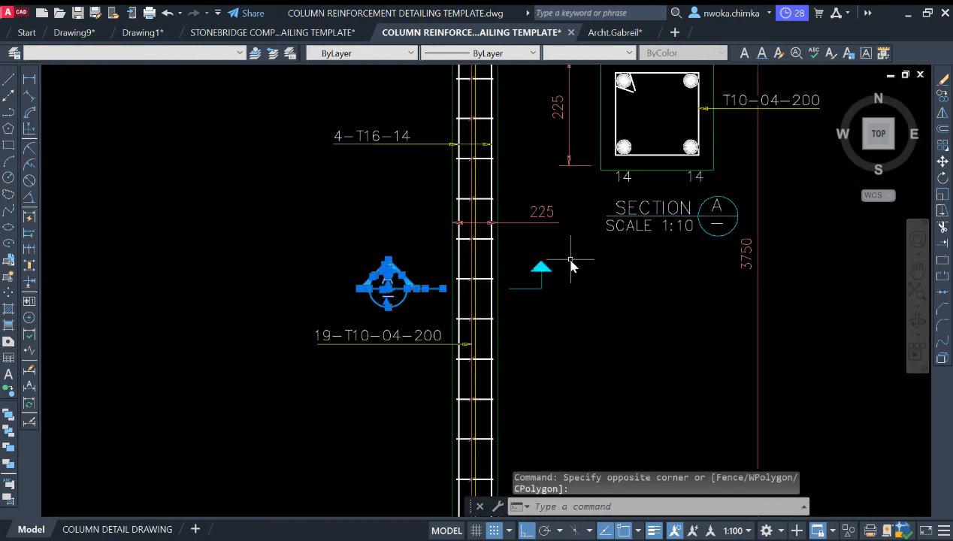
{"action": "left_click", "coordinate": [564, 255]}
{"action": "left_click", "coordinate": [530, 313]}
{"action": "type", "text": "c"}
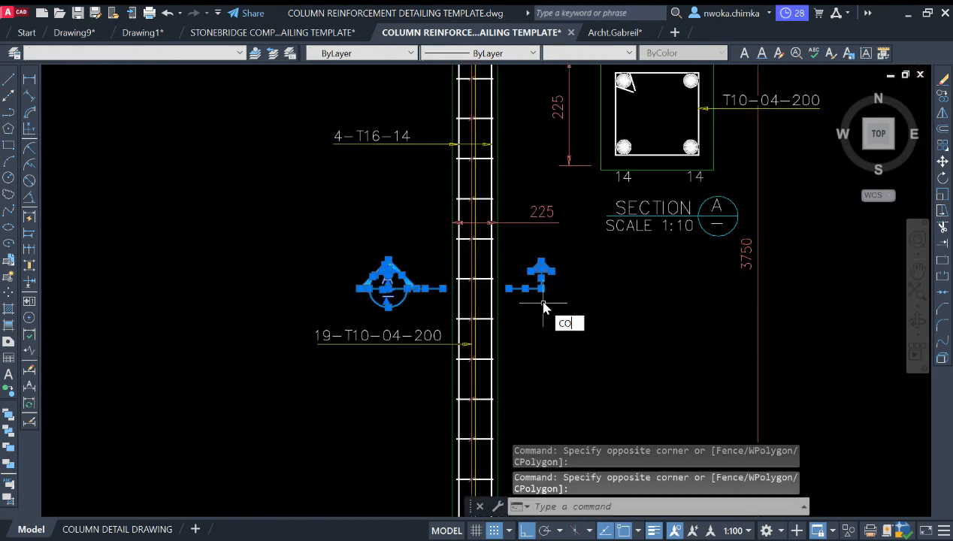
{"action": "type", "text": "o"}
{"action": "key", "text": "space"}
{"action": "left_click", "coordinate": [450, 290]}
{"action": "scroll", "coordinate": [483, 242], "scroll_direction": "down", "scroll_amount": 4}
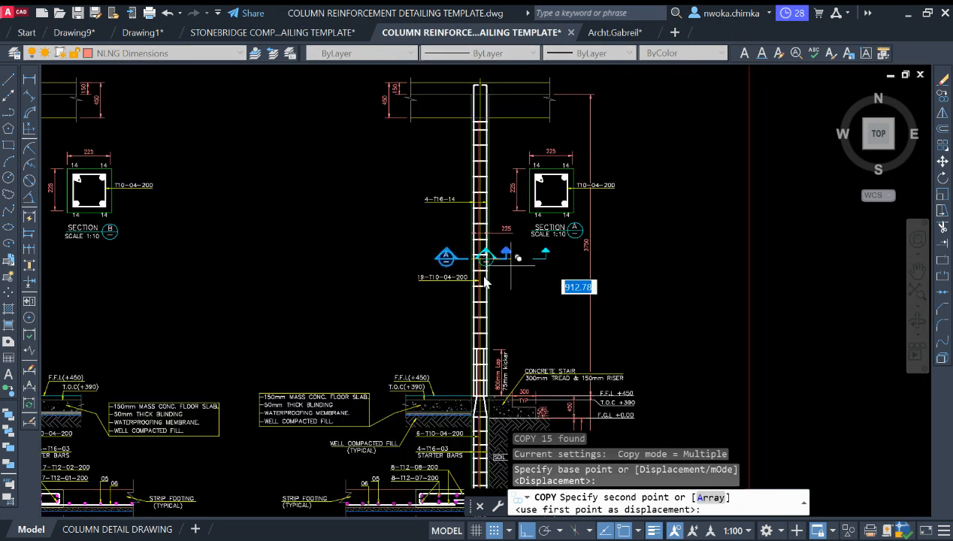
{"action": "scroll", "coordinate": [153, 185], "scroll_direction": "down", "scroll_amount": 3}
{"action": "scroll", "coordinate": [261, 225], "scroll_direction": "up", "scroll_amount": 2}
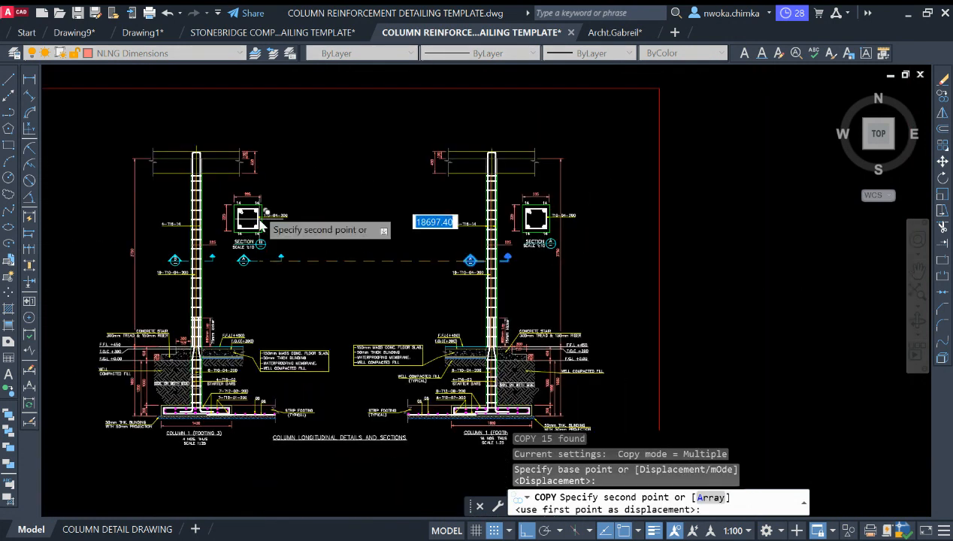
{"action": "scroll", "coordinate": [538, 177], "scroll_direction": "down", "scroll_amount": 2}
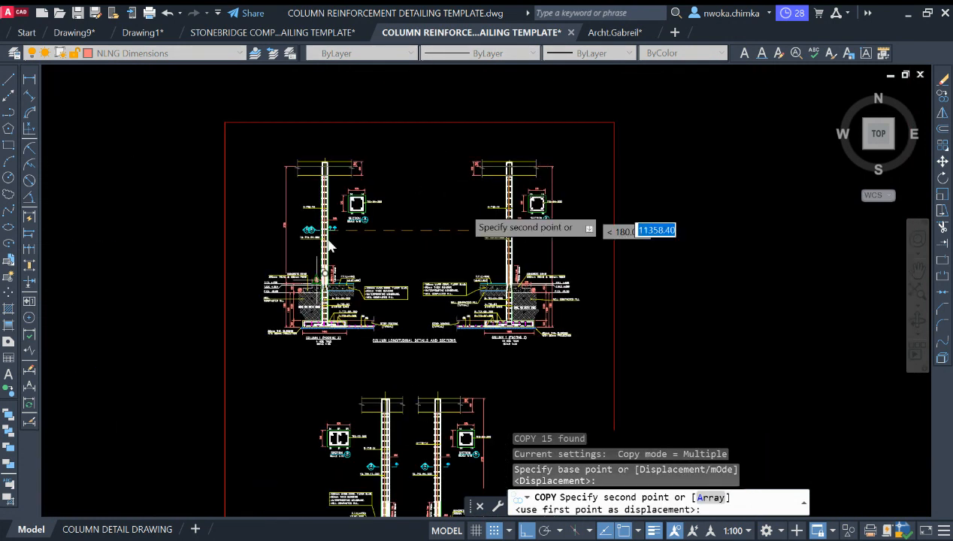
{"action": "scroll", "coordinate": [405, 256], "scroll_direction": "down", "scroll_amount": 2}
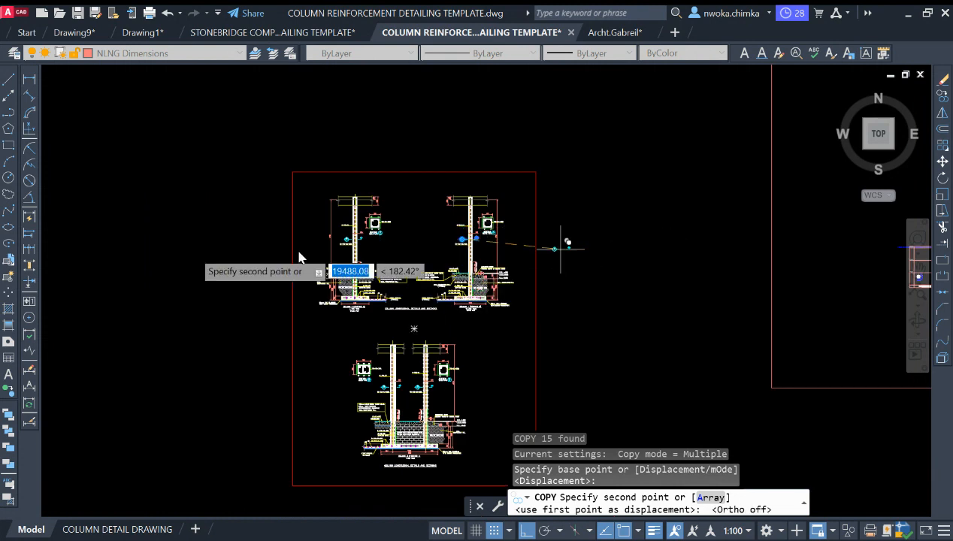
{"action": "scroll", "coordinate": [404, 251], "scroll_direction": "down", "scroll_amount": 4}
{"action": "scroll", "coordinate": [527, 266], "scroll_direction": "up", "scroll_amount": 4}
{"action": "scroll", "coordinate": [530, 353], "scroll_direction": "up", "scroll_amount": 2}
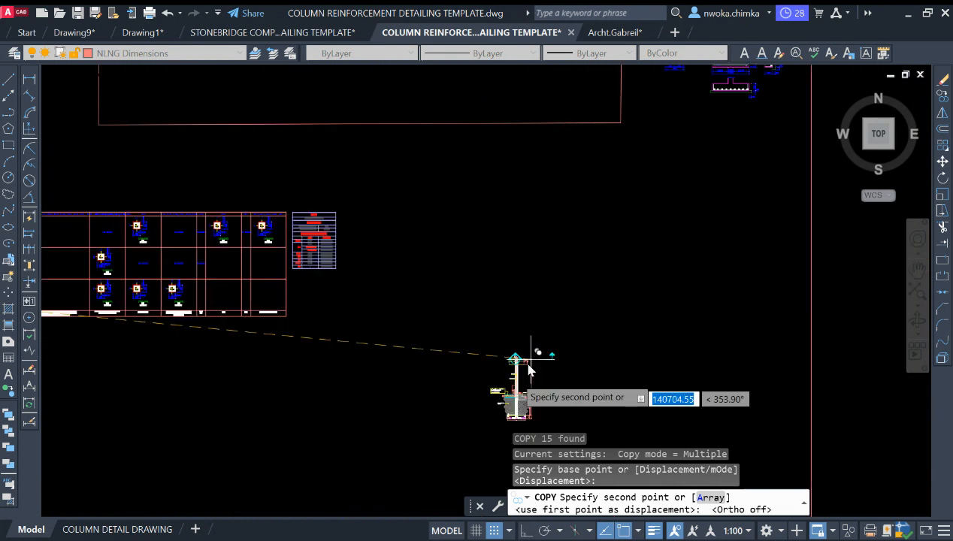
{"action": "scroll", "coordinate": [530, 368], "scroll_direction": "up", "scroll_amount": 3}
{"action": "left_click", "coordinate": [651, 322]}
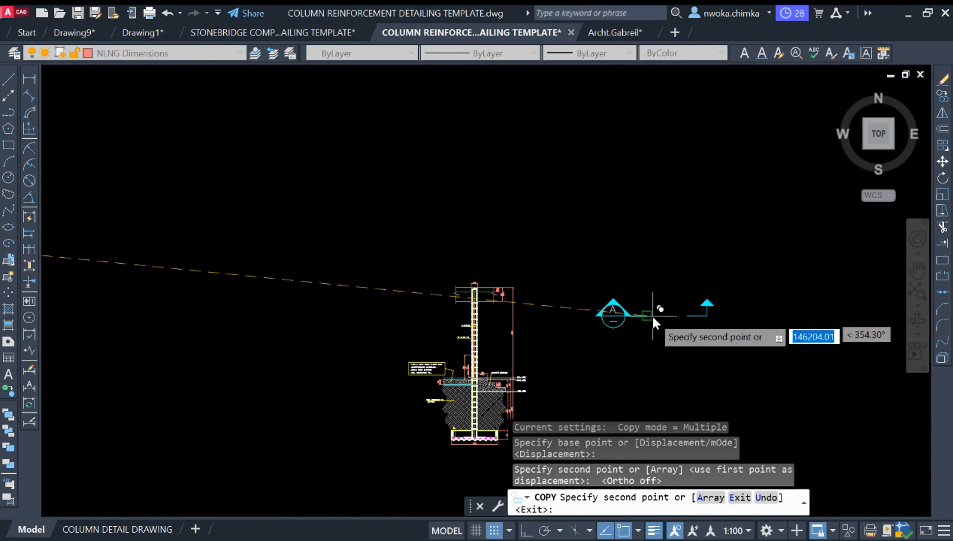
{"action": "key", "text": "Escape"}
{"action": "scroll", "coordinate": [722, 272], "scroll_direction": "up", "scroll_amount": 2}
{"action": "left_click", "coordinate": [736, 270]}
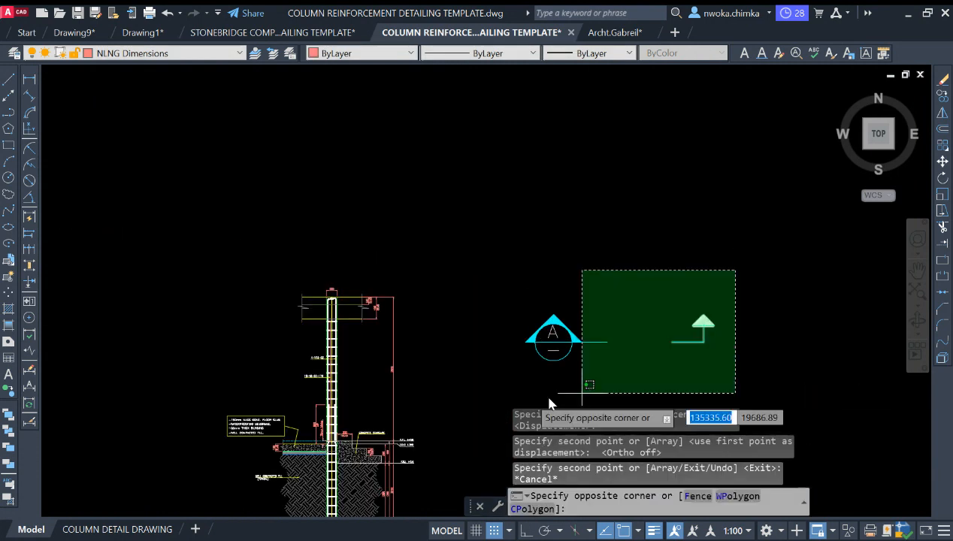
{"action": "left_click", "coordinate": [485, 384]}
{"action": "middle_click_drag", "start_coordinate": [575, 355], "coordinate": [553, 302]}
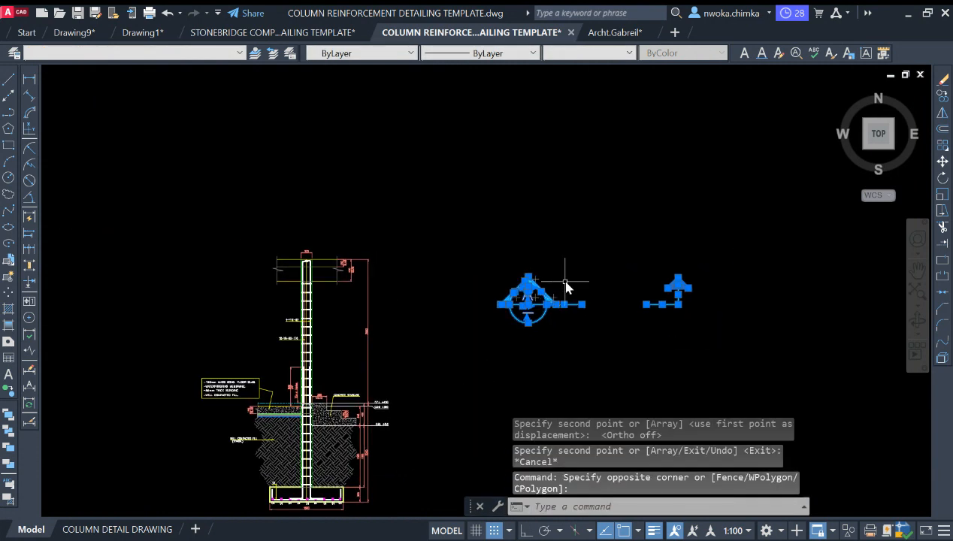
{"action": "key", "text": "Escape"}
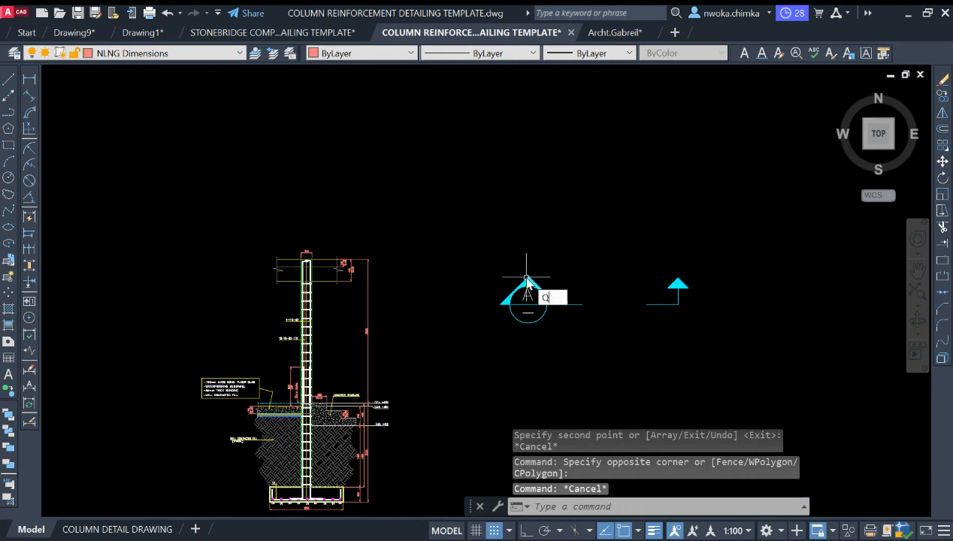
Calculate 25/100 in QuickCalc
{"action": "key", "text": "Return"}
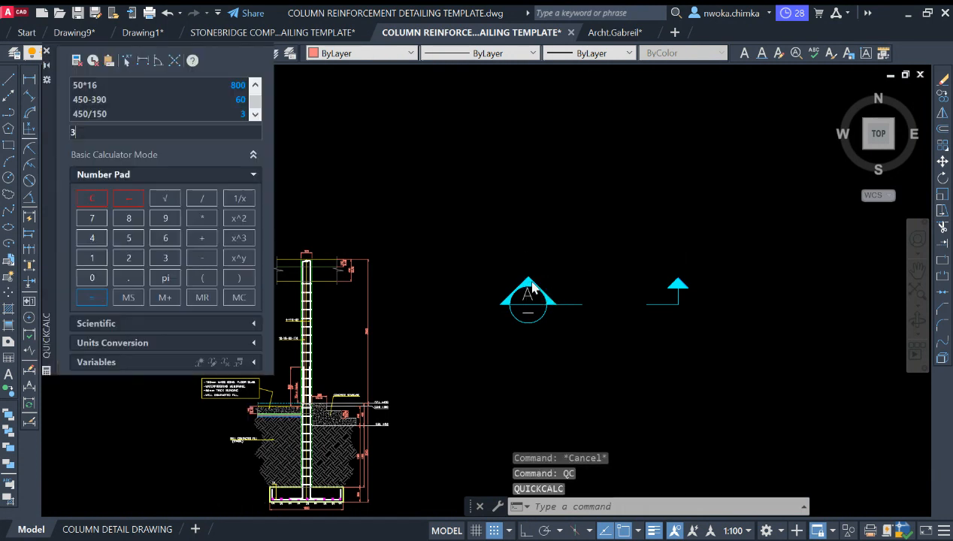
{"action": "left_click", "coordinate": [127, 241]}
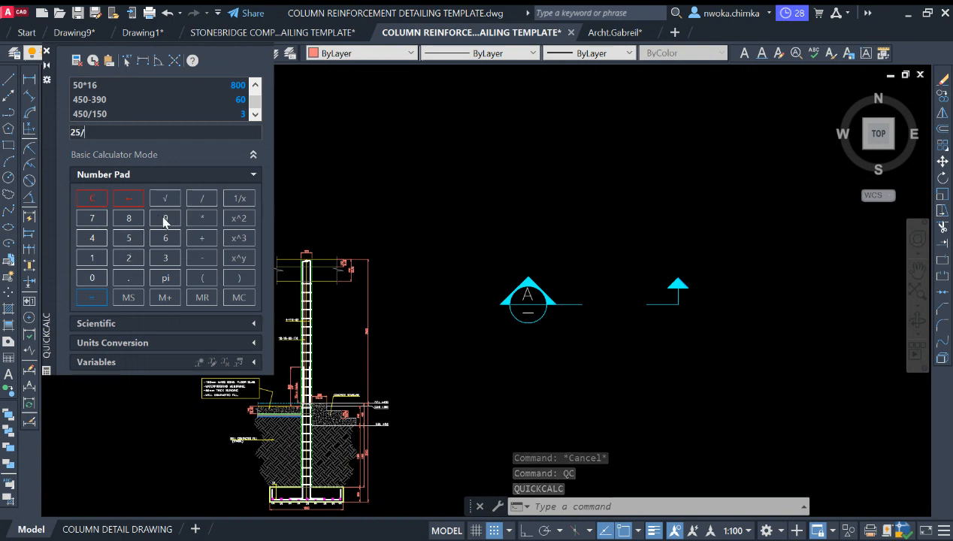
{"action": "left_click", "coordinate": [92, 258]}
{"action": "left_click", "coordinate": [92, 297]}
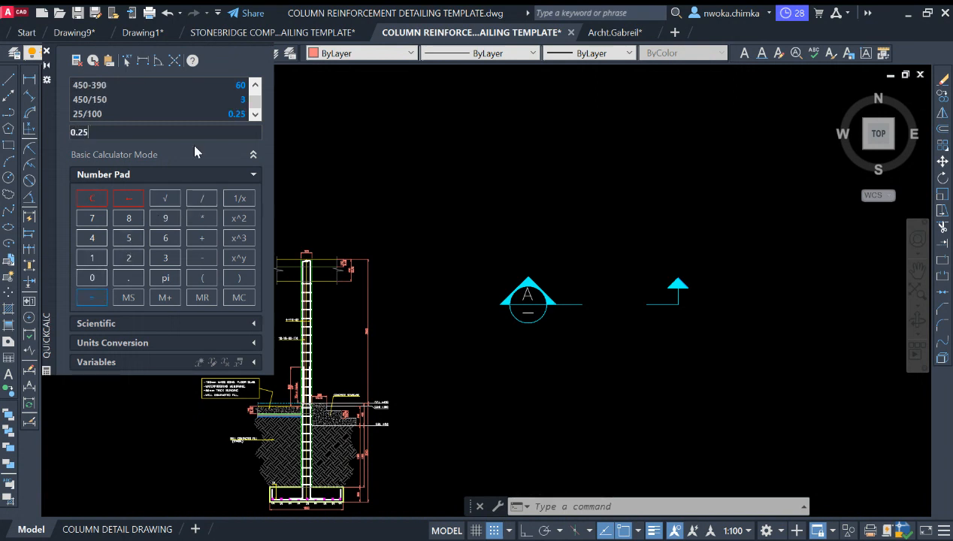
{"action": "key", "text": "Escape"}
Scale both copied section A marks by a factor of 0.25 and close the calculator
{"action": "left_click", "coordinate": [755, 232]}
{"action": "left_click", "coordinate": [442, 360]}
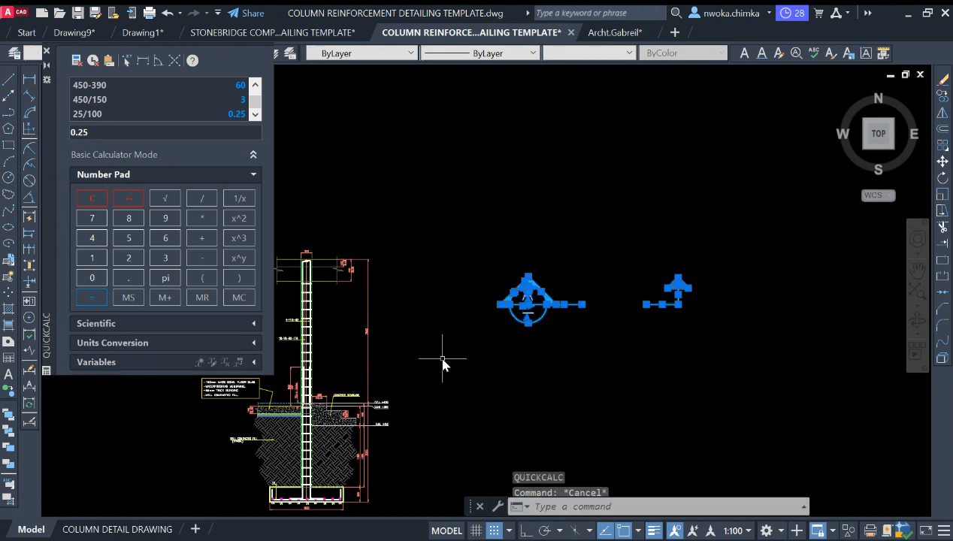
{"action": "type", "text": "sc"}
{"action": "key", "text": "Return"}
{"action": "left_click", "coordinate": [619, 305]}
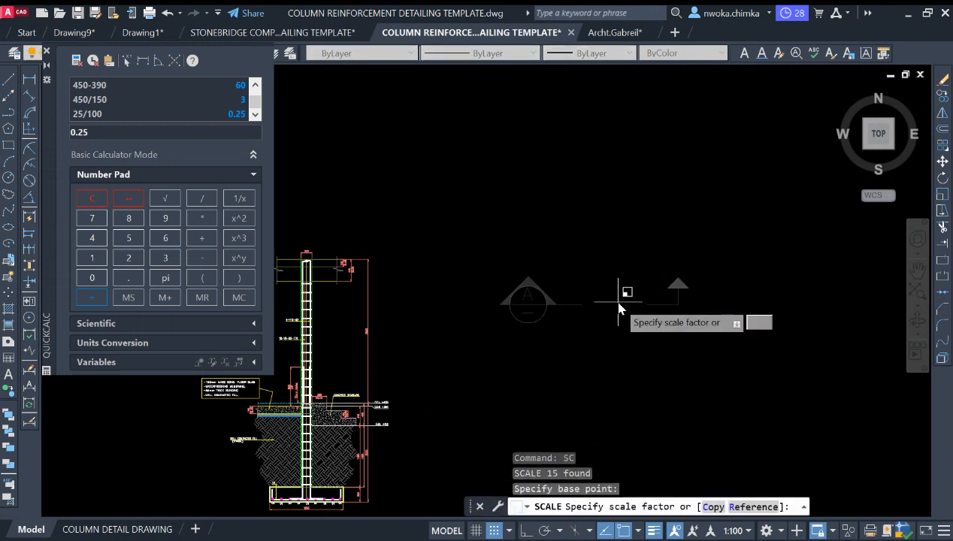
{"action": "key", "text": "Return"}
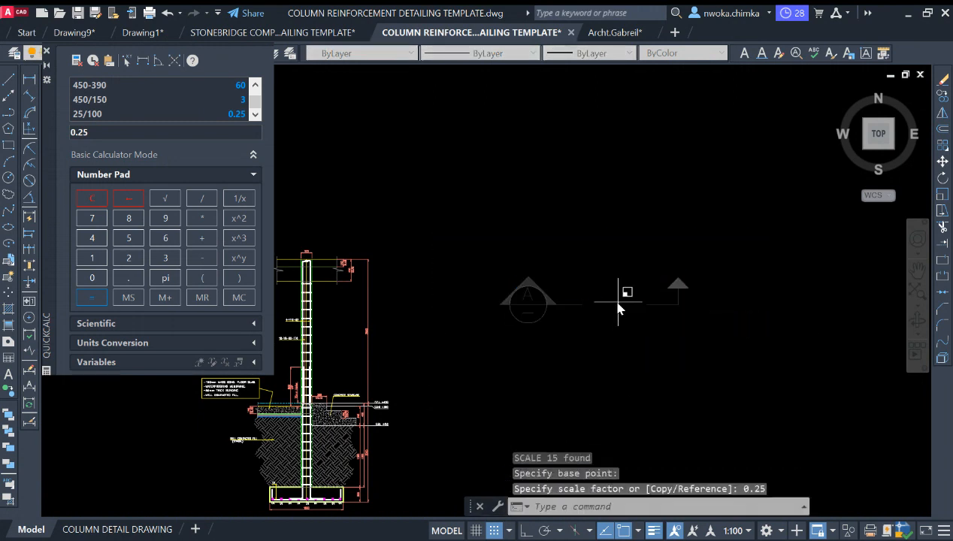
{"action": "left_click", "coordinate": [46, 51]}
Move the scaled section A marks onto the upper column, one on each side, between the beam and the 4-Y16-02 label
{"action": "left_click", "coordinate": [671, 265]}
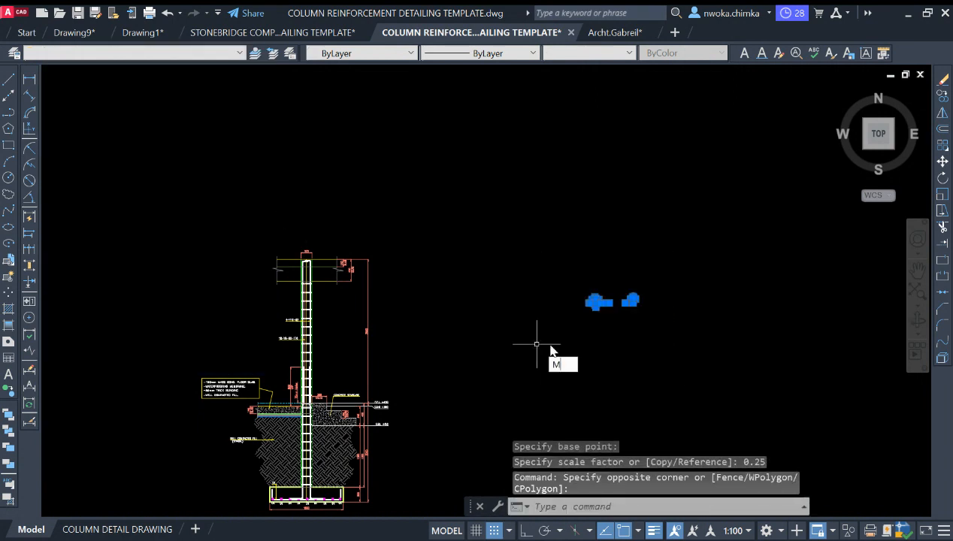
{"action": "key", "text": "Return"}
{"action": "left_click", "coordinate": [602, 307]}
{"action": "scroll", "coordinate": [302, 307], "scroll_direction": "up", "scroll_amount": 5}
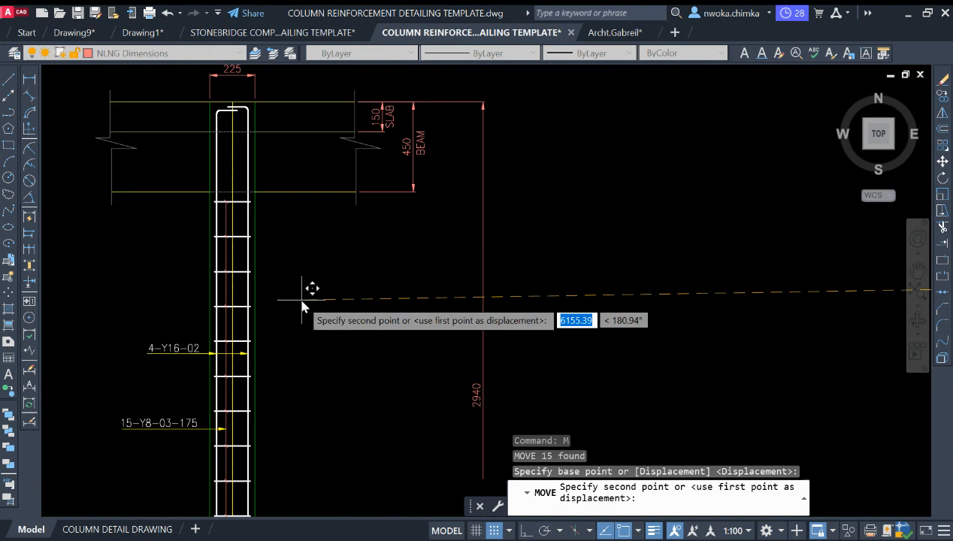
{"action": "left_click", "coordinate": [276, 303]}
{"action": "scroll", "coordinate": [554, 286], "scroll_direction": "down", "scroll_amount": 2}
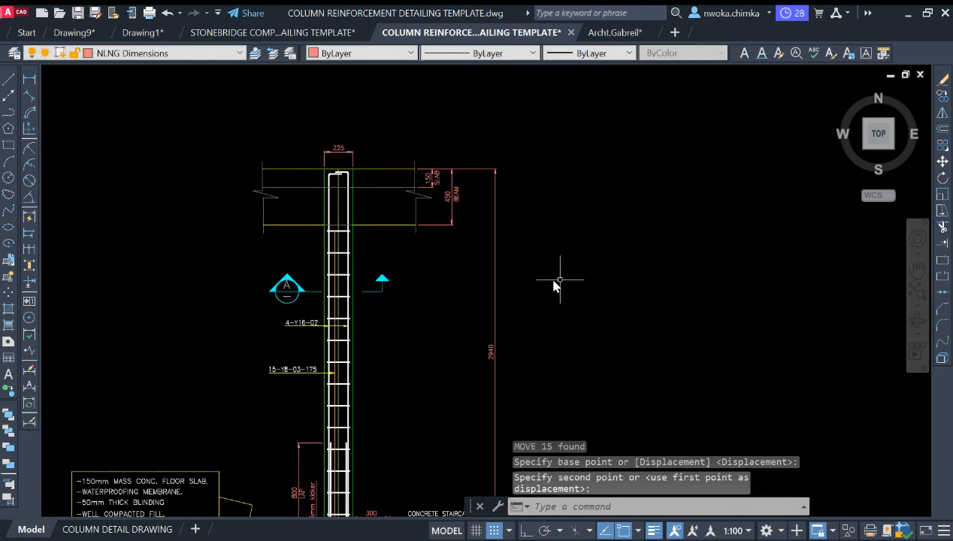
{"action": "scroll", "coordinate": [411, 293], "scroll_direction": "up", "scroll_amount": 3}
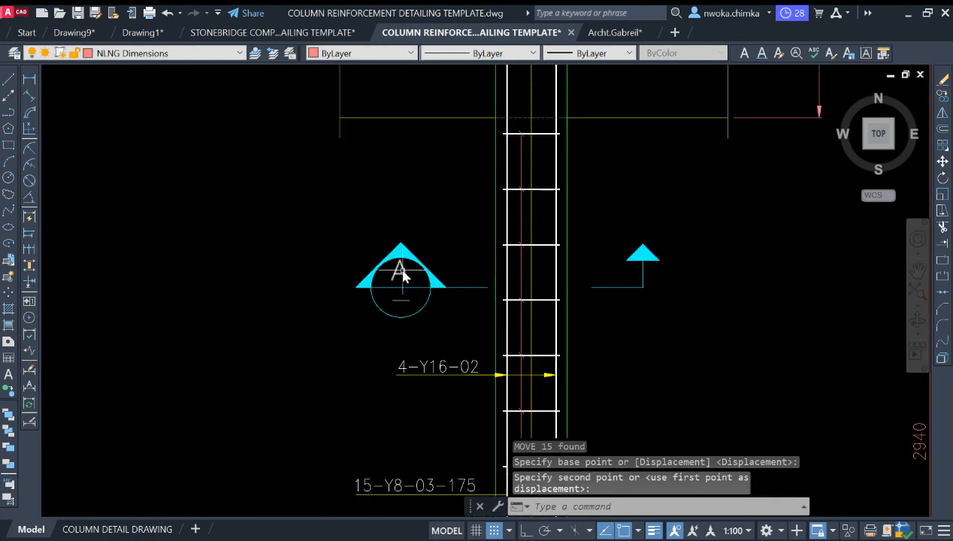
Copy the column cross-section with its dimensions from the lower-level row of the column schedule to the empty space beside the new column detail
{"action": "scroll", "coordinate": [403, 275], "scroll_direction": "down", "scroll_amount": 8}
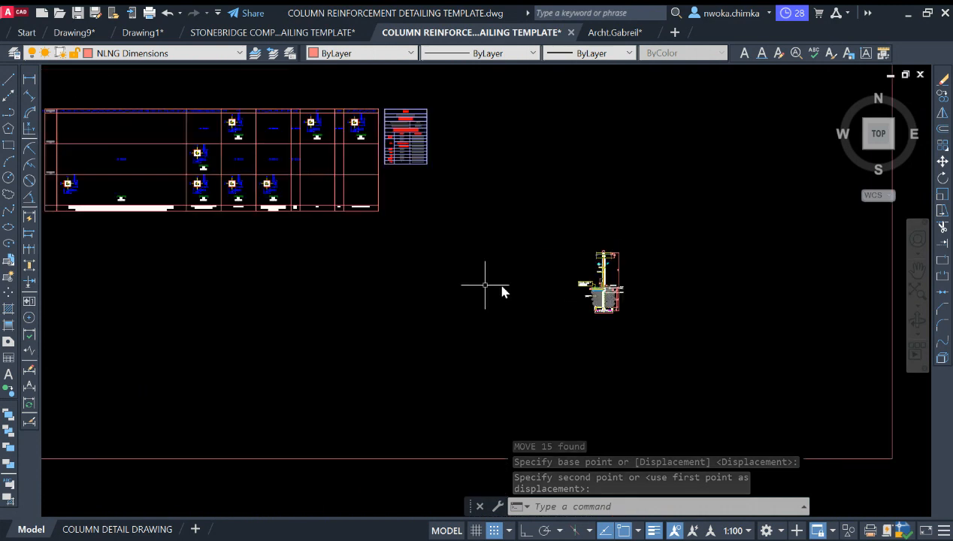
{"action": "scroll", "coordinate": [240, 213], "scroll_direction": "up", "scroll_amount": 10}
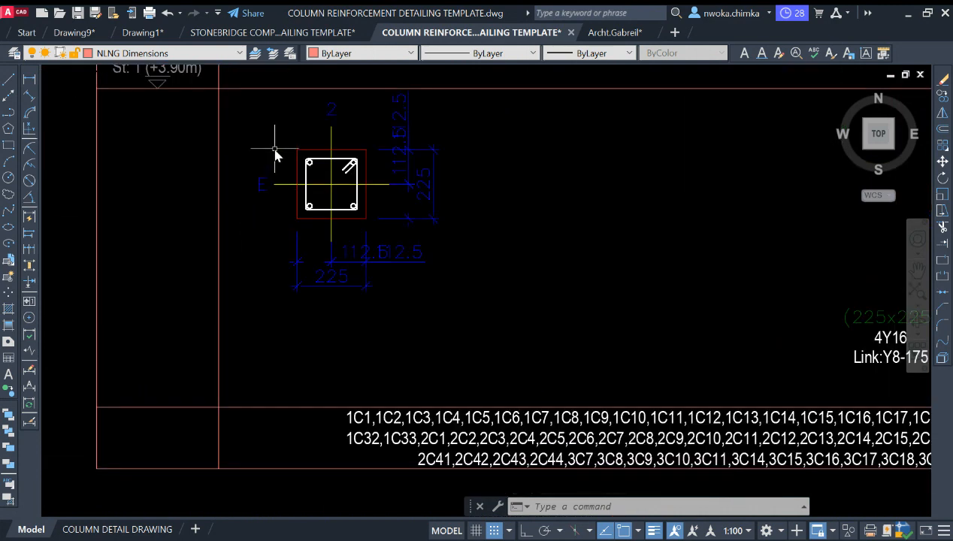
{"action": "left_click", "coordinate": [376, 130]}
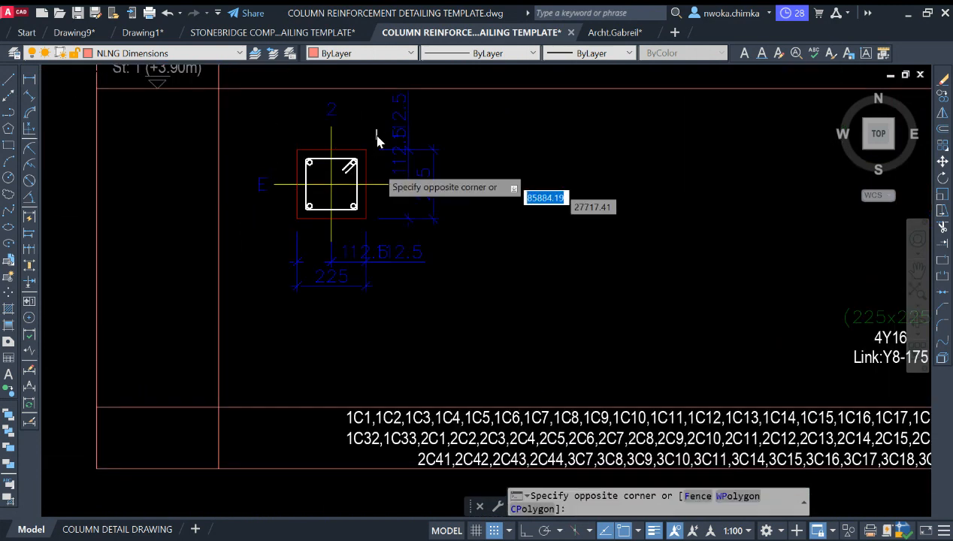
{"action": "left_click", "coordinate": [290, 229]}
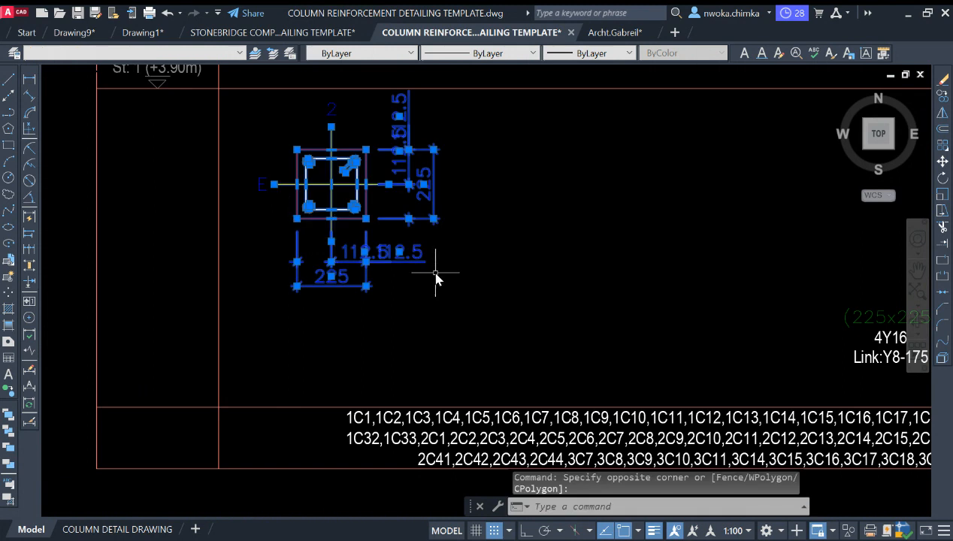
{"action": "type", "text": "co"}
{"action": "key", "text": "Return"}
{"action": "left_click", "coordinate": [308, 208]}
{"action": "scroll", "coordinate": [173, 295], "scroll_direction": "down", "scroll_amount": 3}
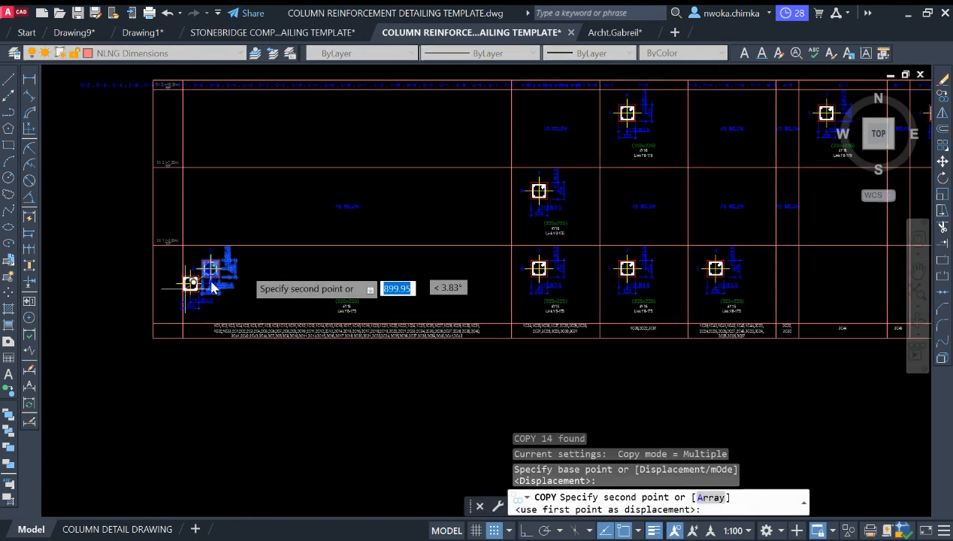
{"action": "scroll", "coordinate": [243, 294], "scroll_direction": "down", "scroll_amount": 2}
{"action": "scroll", "coordinate": [567, 308], "scroll_direction": "up", "scroll_amount": 5}
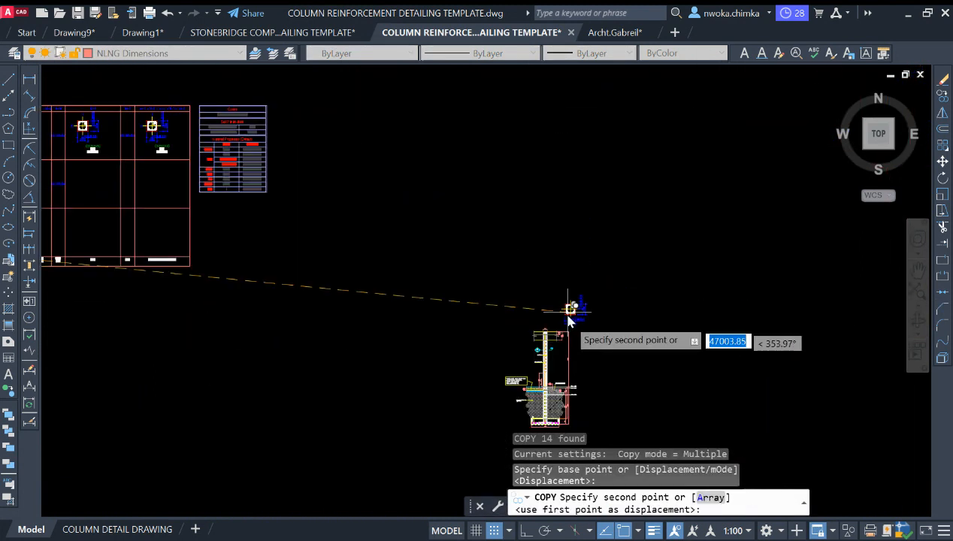
{"action": "left_click", "coordinate": [554, 303]}
{"action": "key", "text": "Escape"}
{"action": "scroll", "coordinate": [594, 331], "scroll_direction": "up", "scroll_amount": 4}
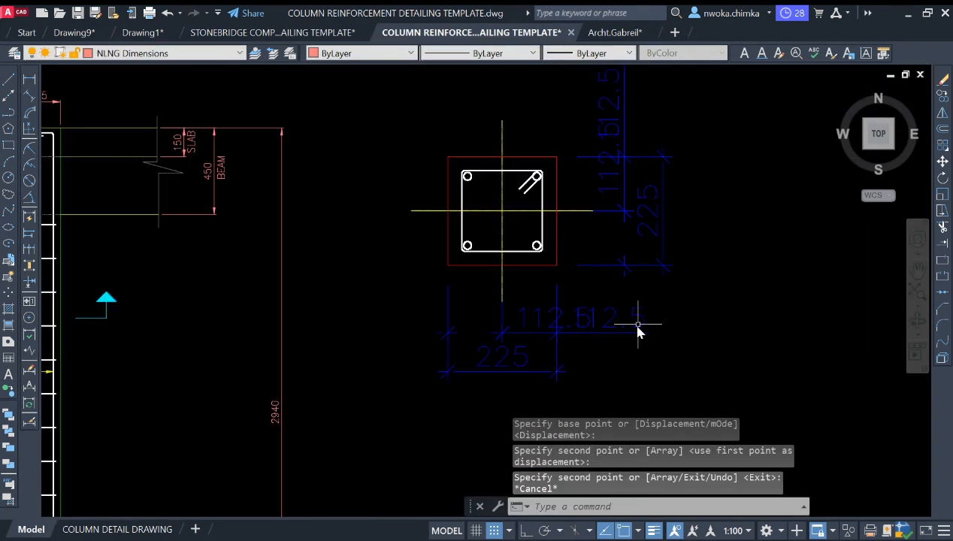
{"action": "left_click", "coordinate": [648, 319]}
{"action": "left_click", "coordinate": [580, 351]}
{"action": "left_click", "coordinate": [703, 154]}
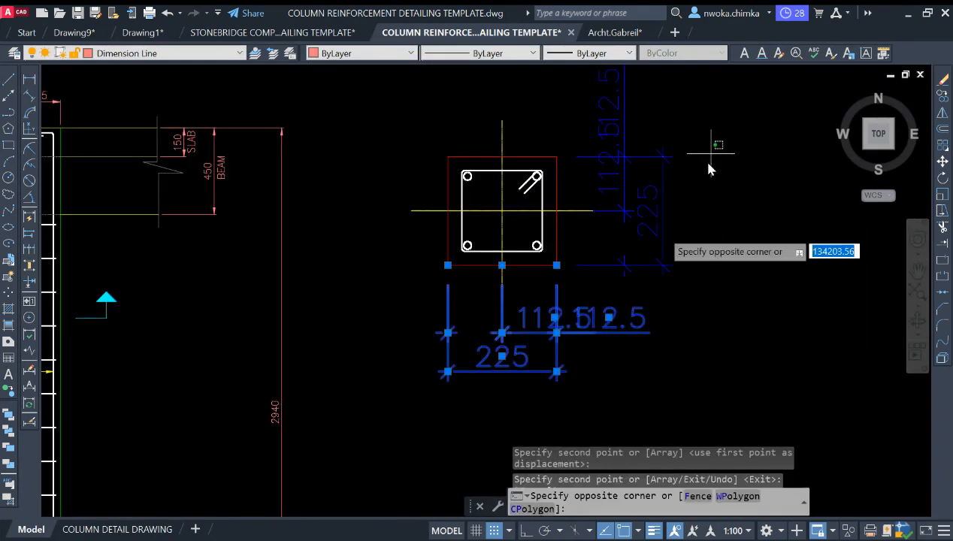
{"action": "left_click", "coordinate": [612, 312]}
{"action": "key", "text": "Escape"}
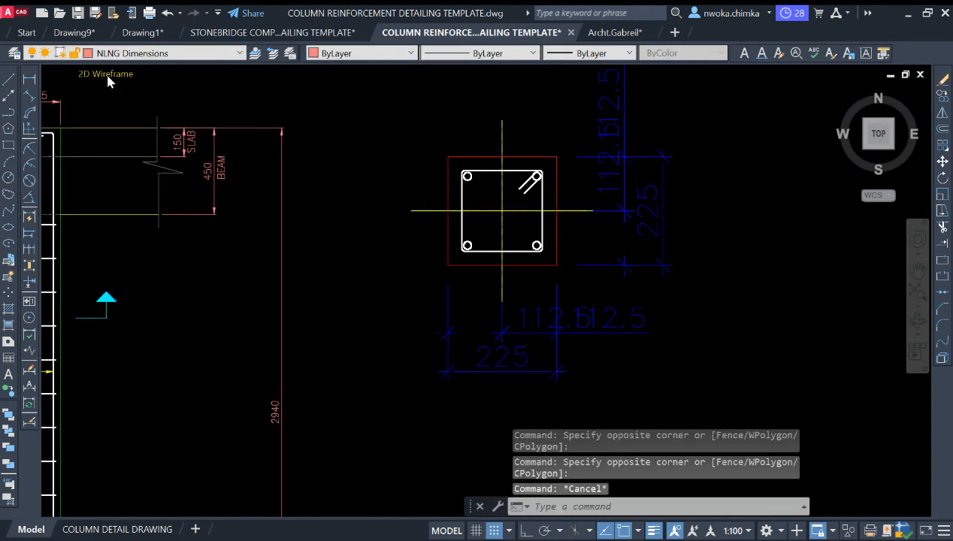
Add a horizontal linear dimension above the copied cross-section, spanning the full width of its outer column outline
{"action": "scroll", "coordinate": [430, 149], "scroll_direction": "up", "scroll_amount": 2}
{"action": "left_click", "coordinate": [30, 80]}
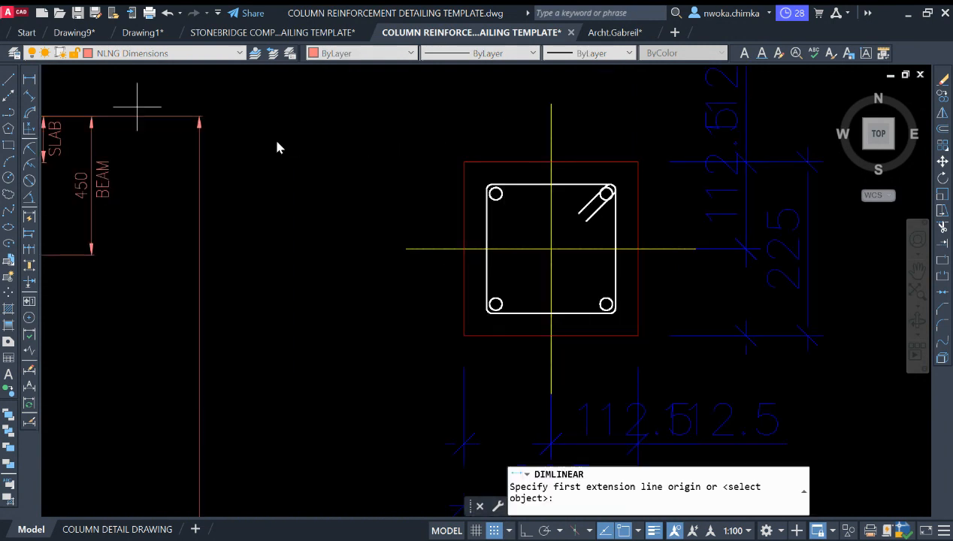
{"action": "left_click", "coordinate": [465, 162]}
{"action": "left_click", "coordinate": [641, 173]}
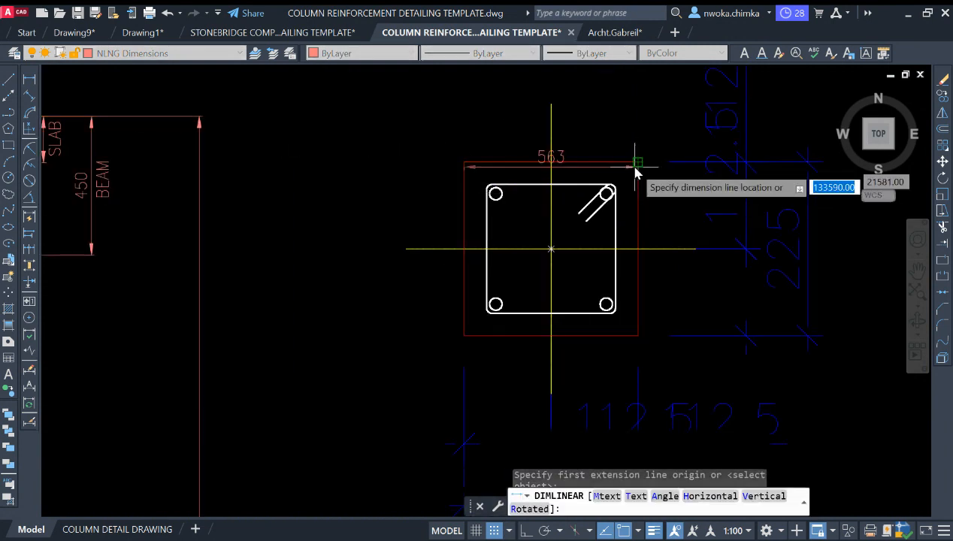
{"action": "middle_click_drag", "start_coordinate": [634, 156], "coordinate": [595, 208]}
{"action": "left_click", "coordinate": [581, 143]}
{"action": "scroll", "coordinate": [701, 267], "scroll_direction": "down", "scroll_amount": 2}
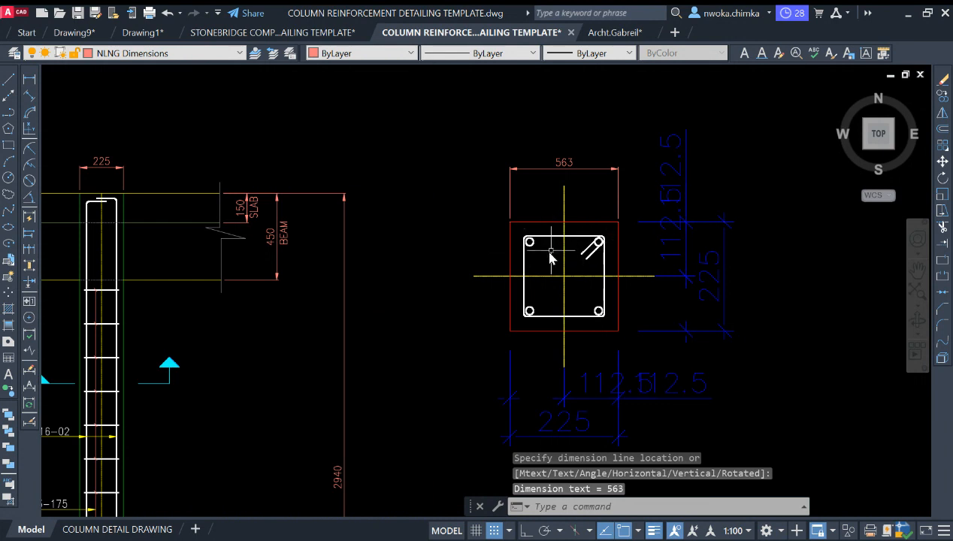
Calculate 563/225 in QuickCalc, copy the result and close the calculator
{"action": "middle_click_drag", "start_coordinate": [573, 427], "coordinate": [545, 358]}
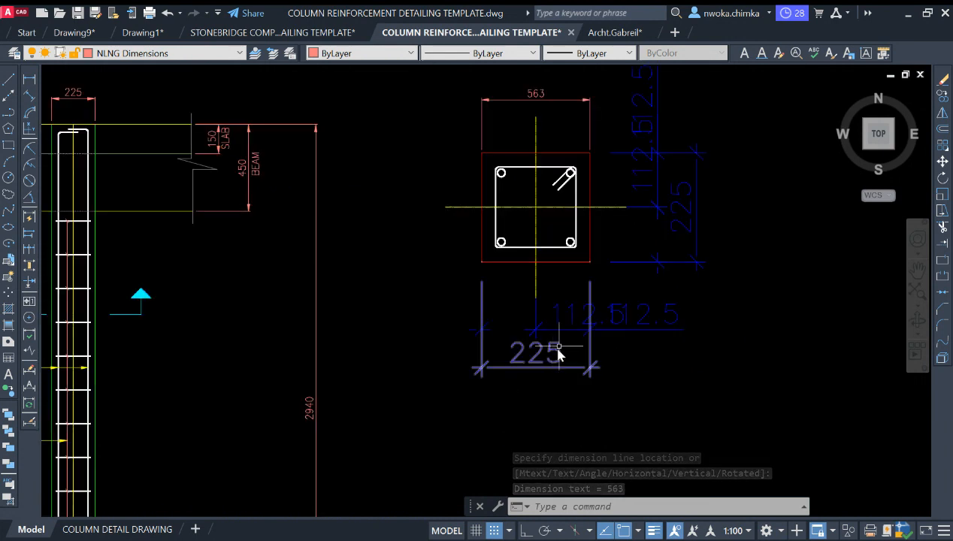
{"action": "middle_click_drag", "start_coordinate": [582, 216], "coordinate": [656, 240]}
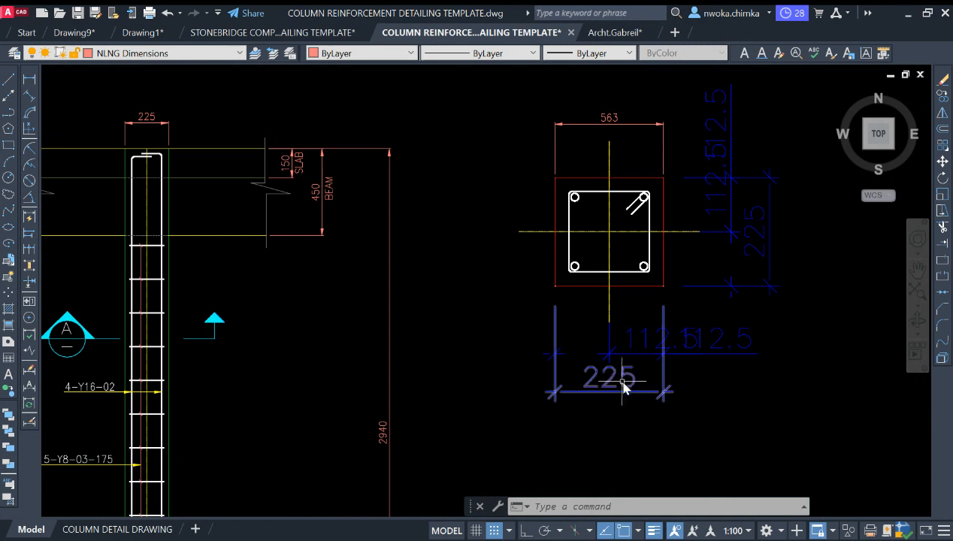
{"action": "middle_click_drag", "start_coordinate": [523, 170], "coordinate": [476, 207]}
{"action": "scroll", "coordinate": [533, 171], "scroll_direction": "up", "scroll_amount": 2}
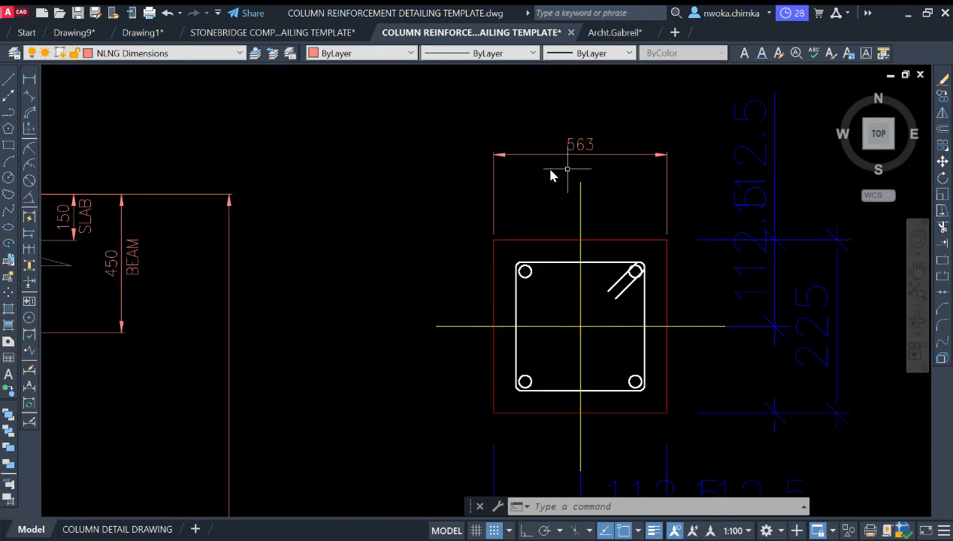
{"action": "scroll", "coordinate": [545, 126], "scroll_direction": "down", "scroll_amount": 2}
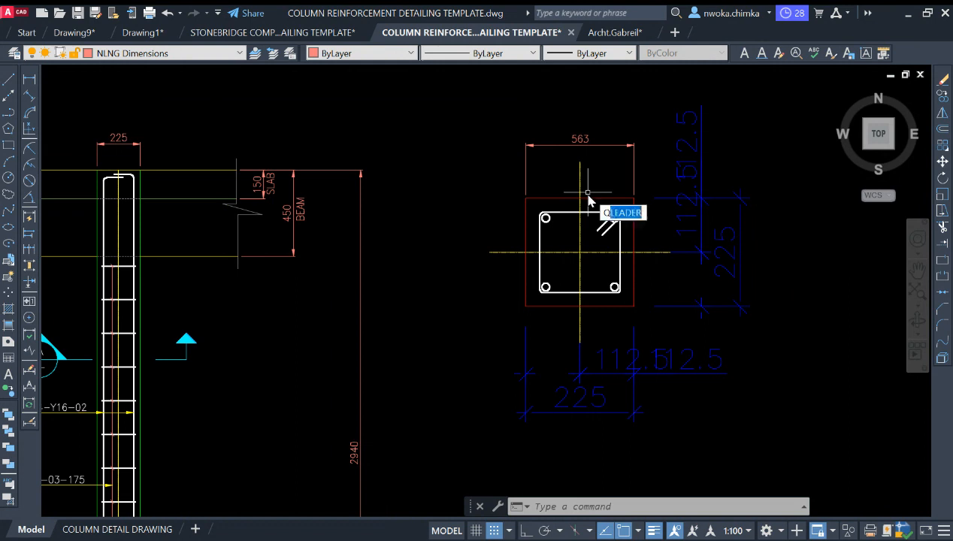
{"action": "type", "text": "qc"}
{"action": "key", "text": "Return"}
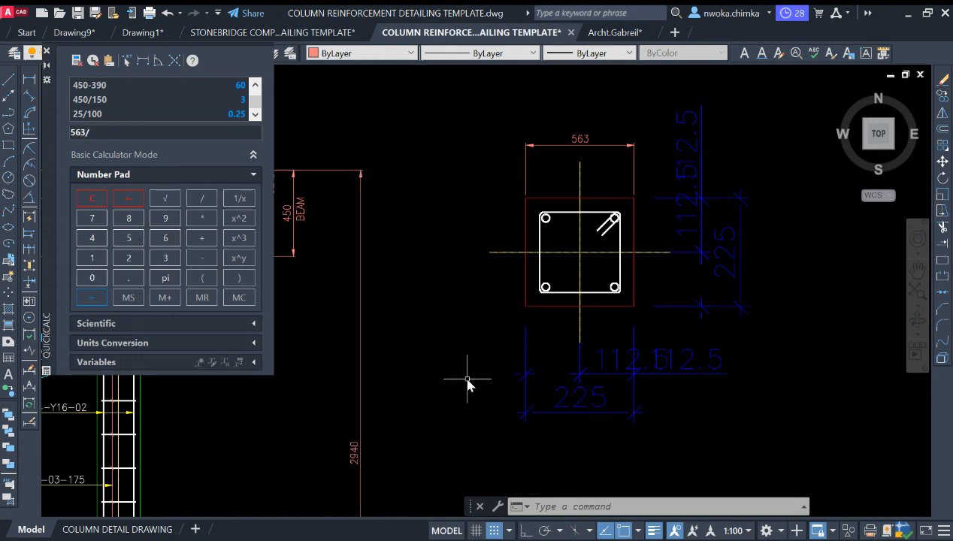
{"action": "left_click", "coordinate": [129, 237]}
{"action": "left_click", "coordinate": [92, 298]}
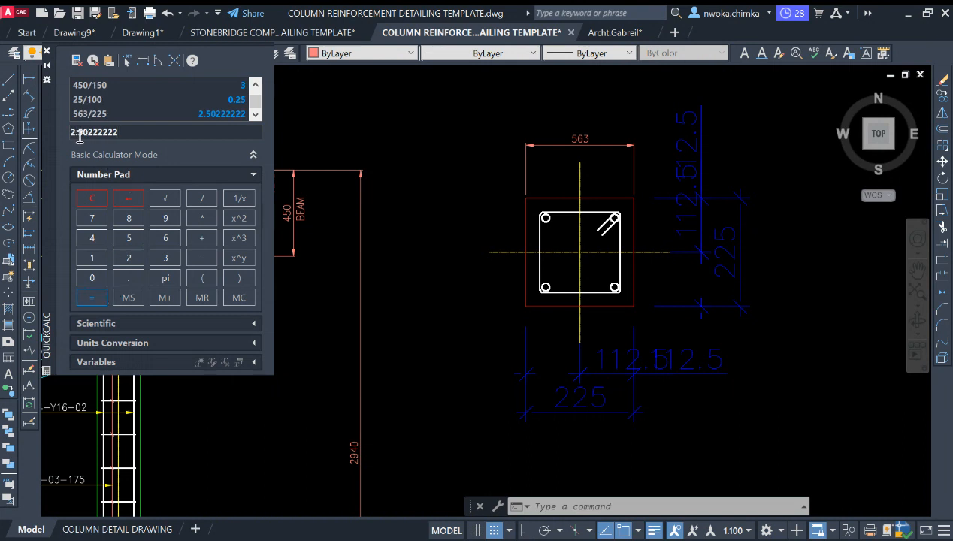
{"action": "left_click", "coordinate": [46, 52]}
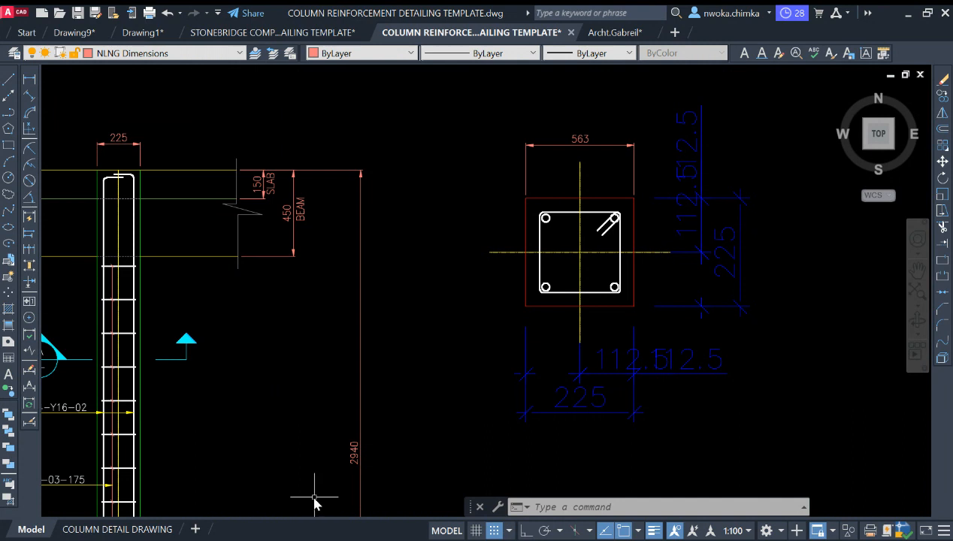
{"action": "type", "text": "qc"}
{"action": "key", "text": "Return"}
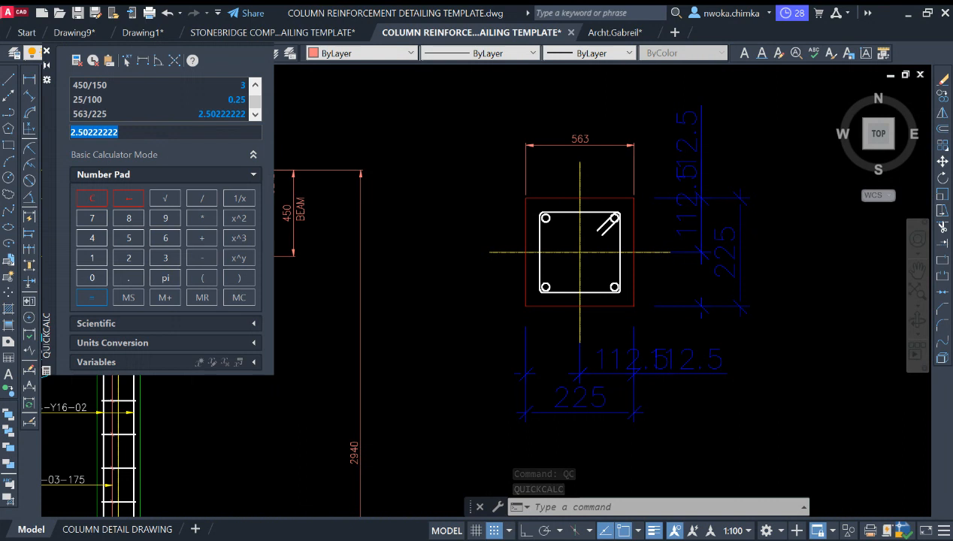
{"action": "left_click", "coordinate": [47, 51]}
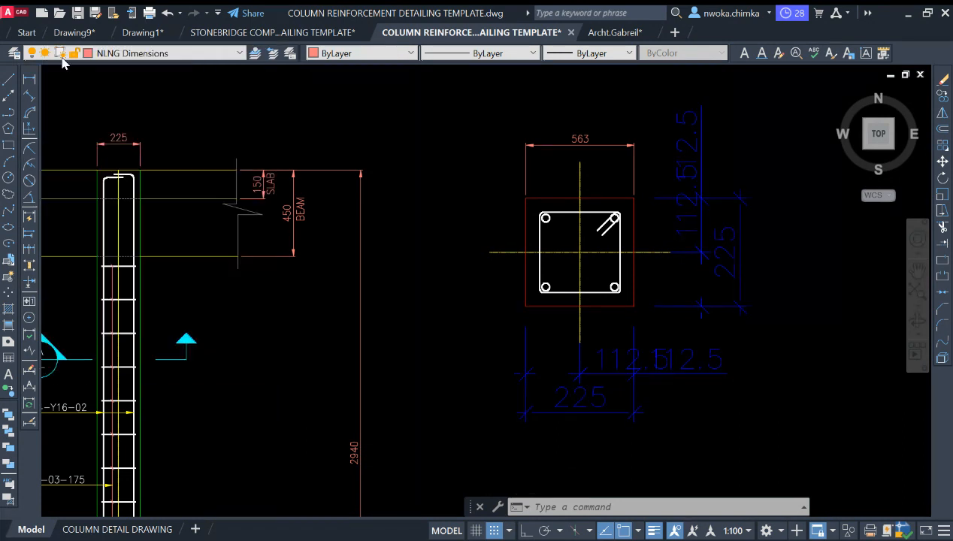
{"action": "scroll", "coordinate": [411, 214], "scroll_direction": "down", "scroll_amount": 2}
{"action": "left_click", "coordinate": [676, 139]}
{"action": "left_click", "coordinate": [457, 407]}
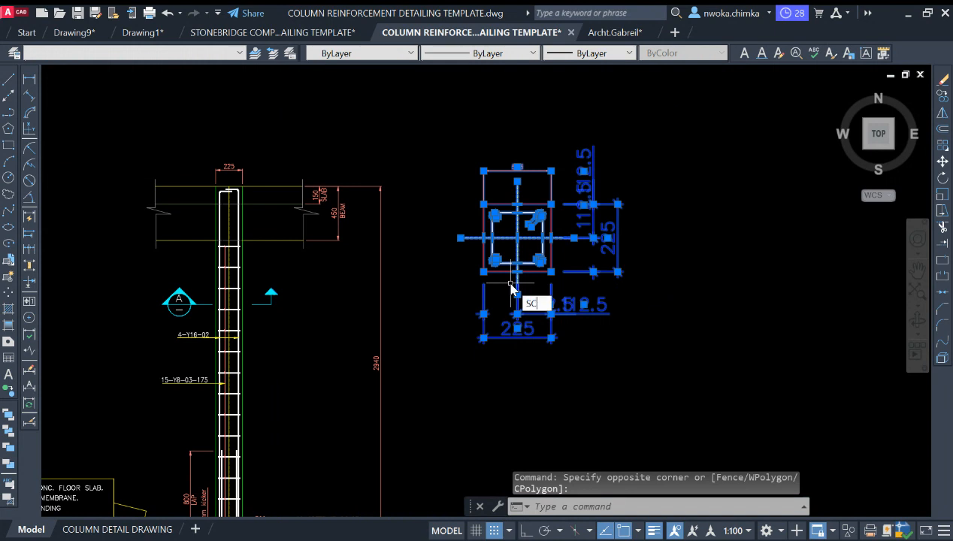
{"action": "key", "text": "Return"}
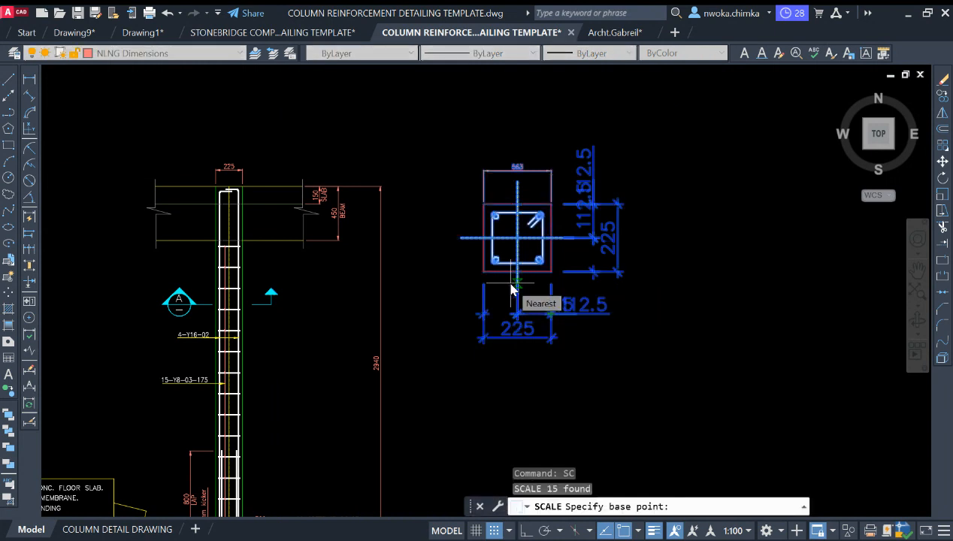
{"action": "key", "text": "BackSpace"}
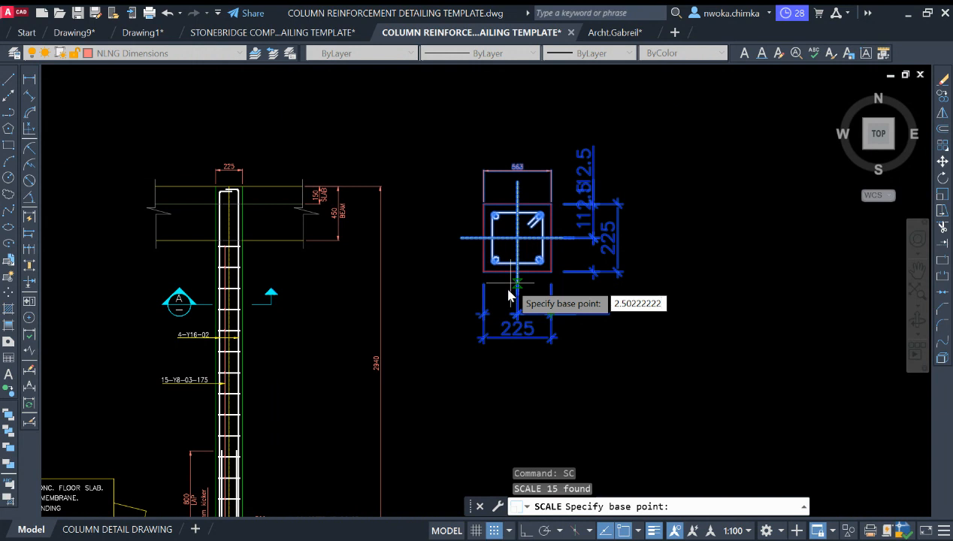
{"action": "key", "text": "Return"}
{"action": "key", "text": "Escape"}
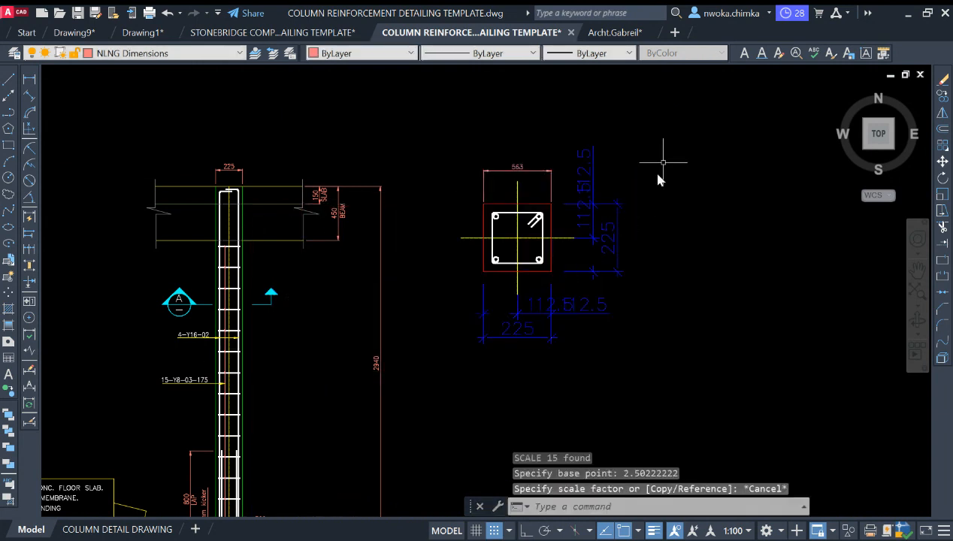
Try scaling the copied cross-section and its dimensions about the section's centre by a factor of 2.50222222, and undo the scaling
{"action": "left_click", "coordinate": [663, 161]}
{"action": "left_click", "coordinate": [461, 378]}
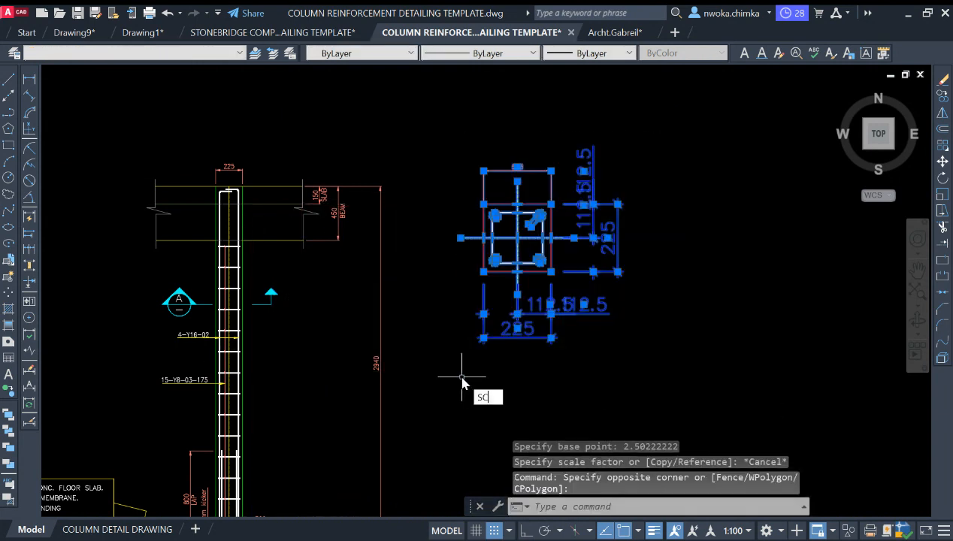
{"action": "key", "text": "Return"}
{"action": "left_click", "coordinate": [518, 239]}
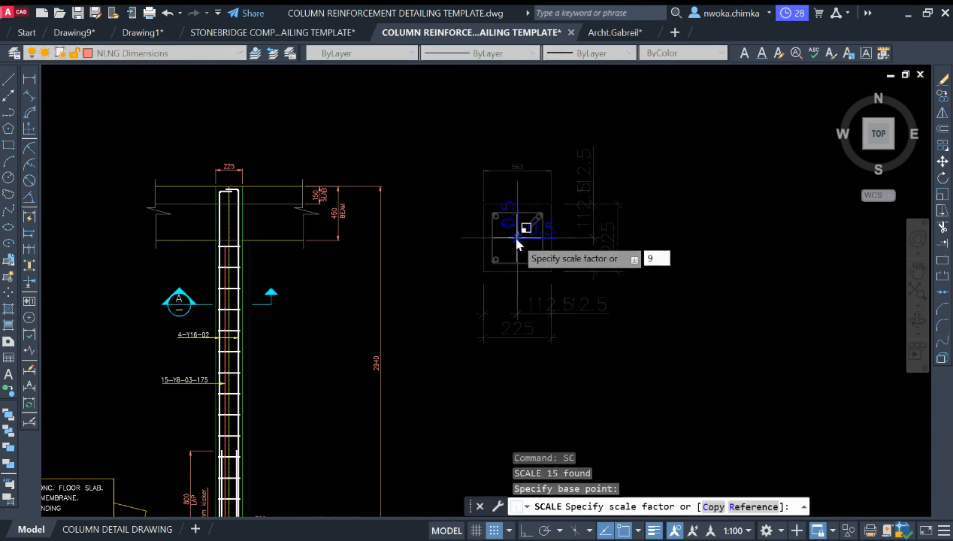
{"action": "key", "text": "BackSpace"}
{"action": "type", "text": "2.50222222"}
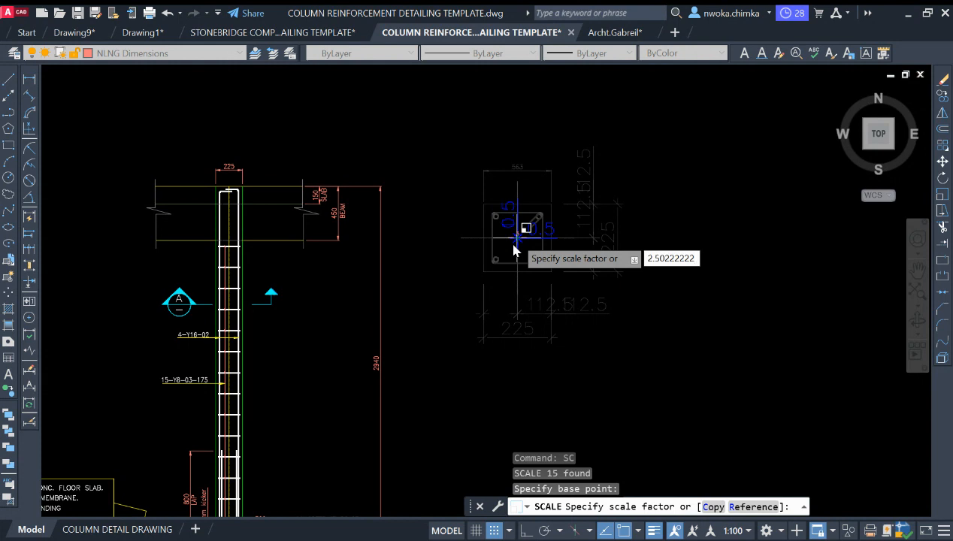
{"action": "key", "text": "Return"}
{"action": "scroll", "coordinate": [517, 241], "scroll_direction": "down", "scroll_amount": 3}
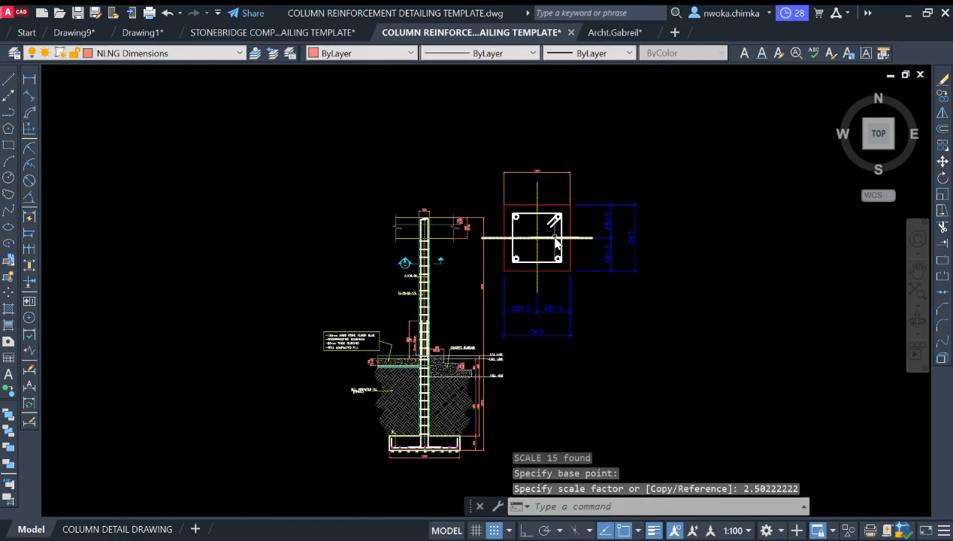
{"action": "key", "text": "ctrl+z"}
{"action": "key", "text": "ctrl+z"}
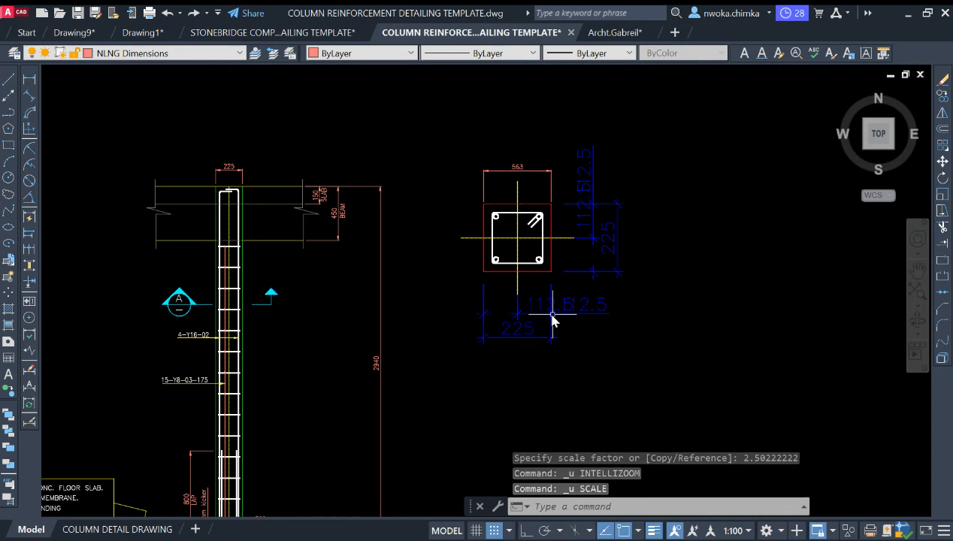
Reopen QuickCalc and clear the previous result from the input line
{"action": "type", "text": "QC"}
{"action": "key", "text": "Return"}
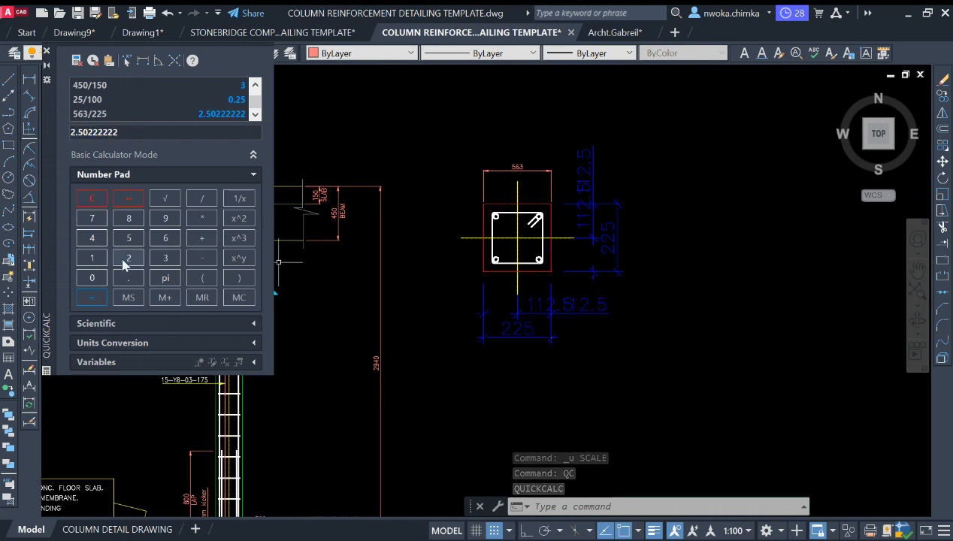
{"action": "left_click_drag", "start_coordinate": [125, 130], "coordinate": [27, 139]}
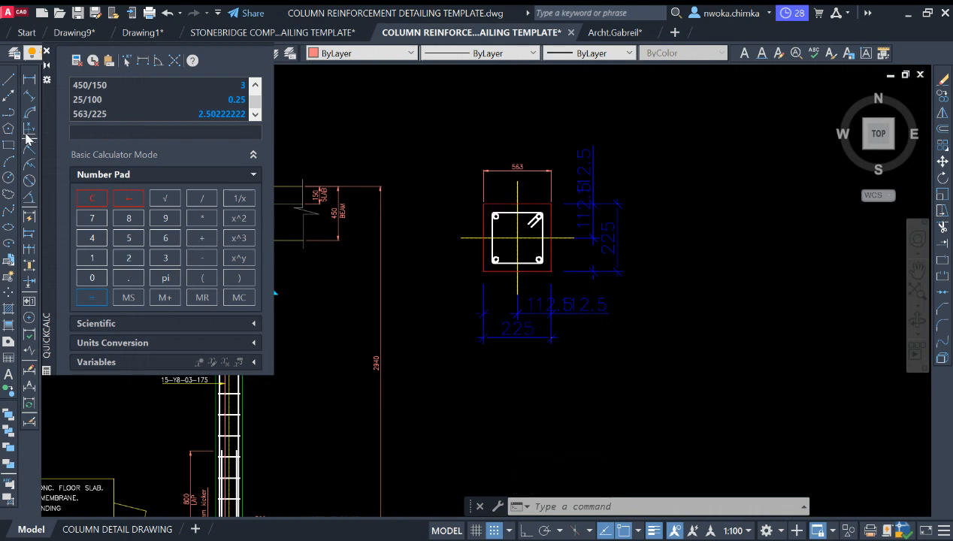
Calculate the scale factor 225/563 in the quick calculator and close the calculator
{"action": "left_click", "coordinate": [136, 256]}
{"action": "left_click", "coordinate": [135, 254]}
{"action": "left_click", "coordinate": [129, 238]}
{"action": "left_click", "coordinate": [172, 240]}
{"action": "left_click", "coordinate": [166, 255]}
{"action": "left_click", "coordinate": [103, 302]}
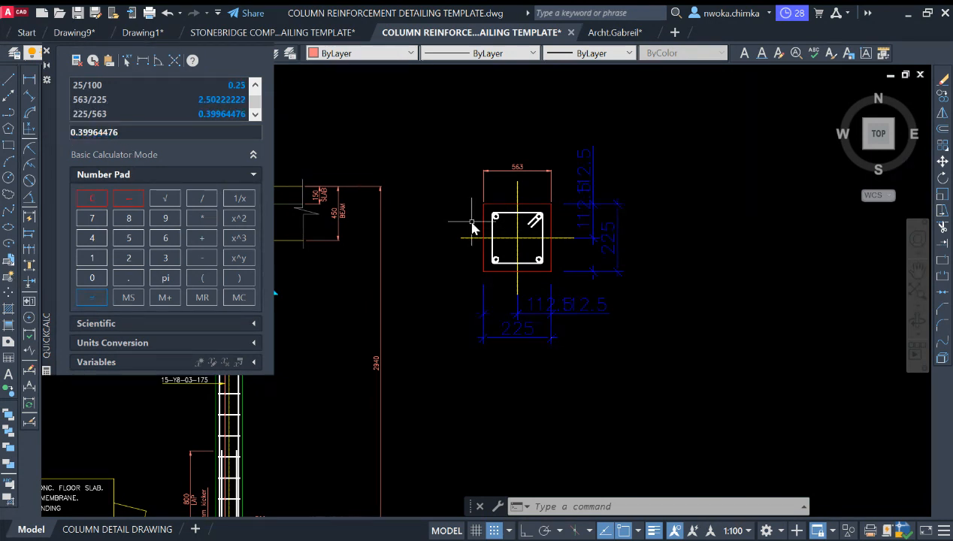
{"action": "left_click", "coordinate": [47, 53]}
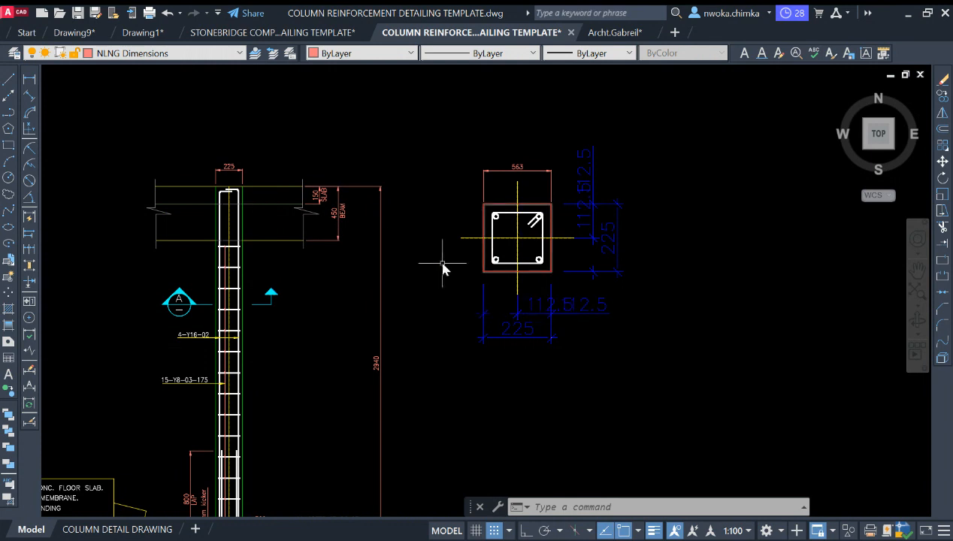
Scale the whole column section with its dimensions by 0.39964476 about the centre of the section
{"action": "left_click", "coordinate": [707, 114]}
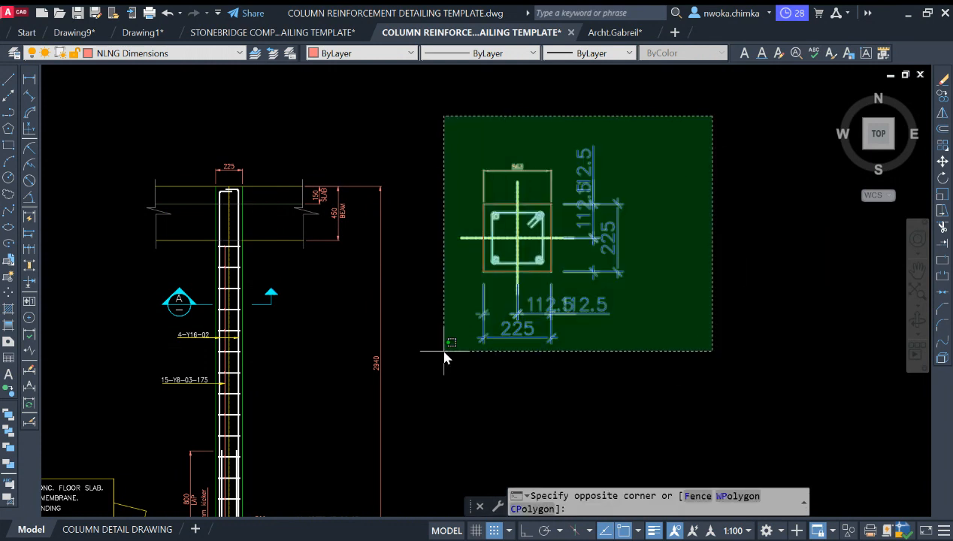
{"action": "left_click", "coordinate": [450, 367]}
{"action": "key", "text": "Return"}
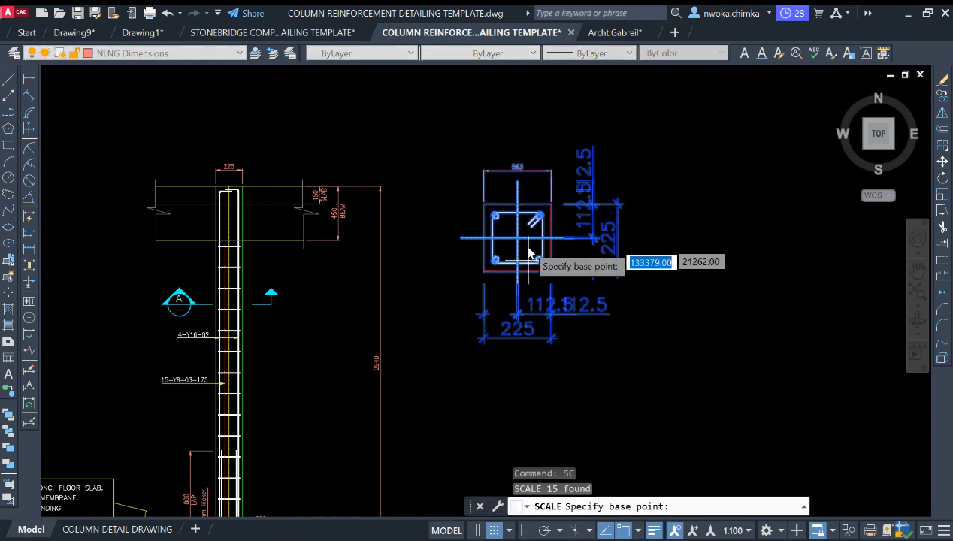
{"action": "left_click", "coordinate": [518, 239]}
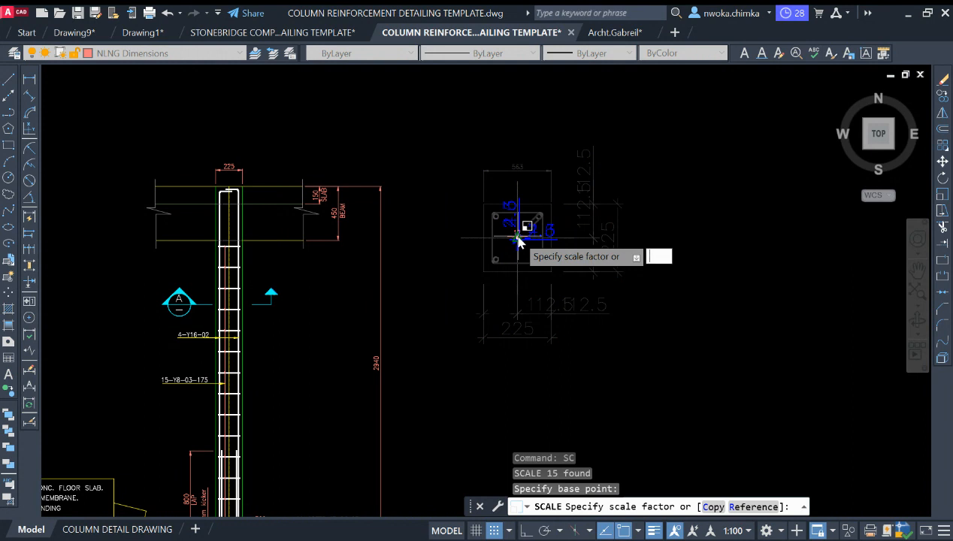
{"action": "key", "text": "Return"}
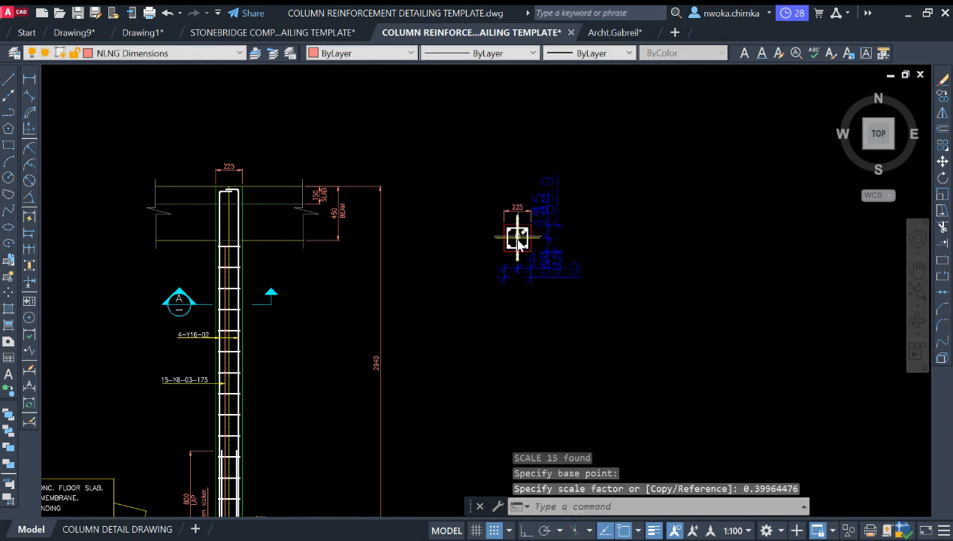
Erase all the blue dimensions beside and below the column section, keeping the red width dimension
{"action": "scroll", "coordinate": [515, 217], "scroll_direction": "up", "scroll_amount": 5}
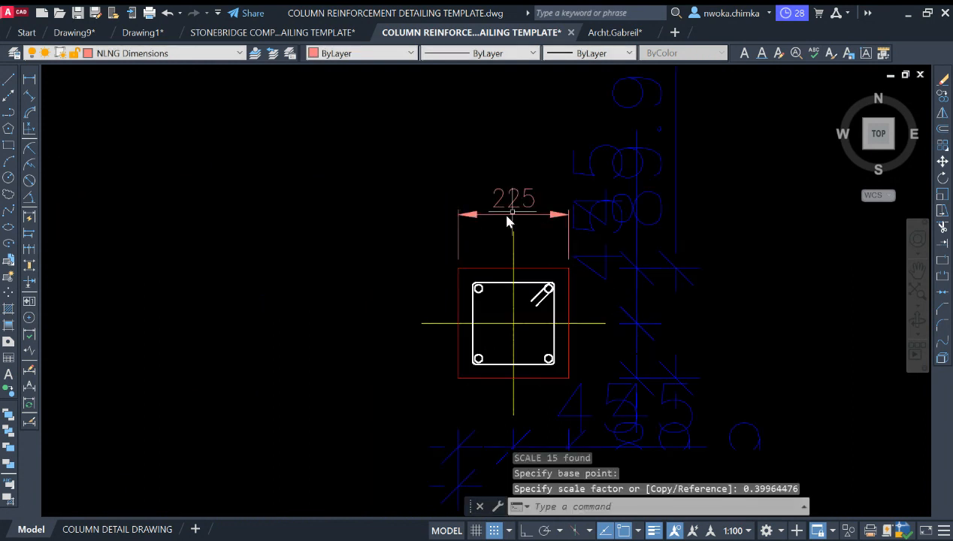
{"action": "scroll", "coordinate": [527, 202], "scroll_direction": "down", "scroll_amount": 2}
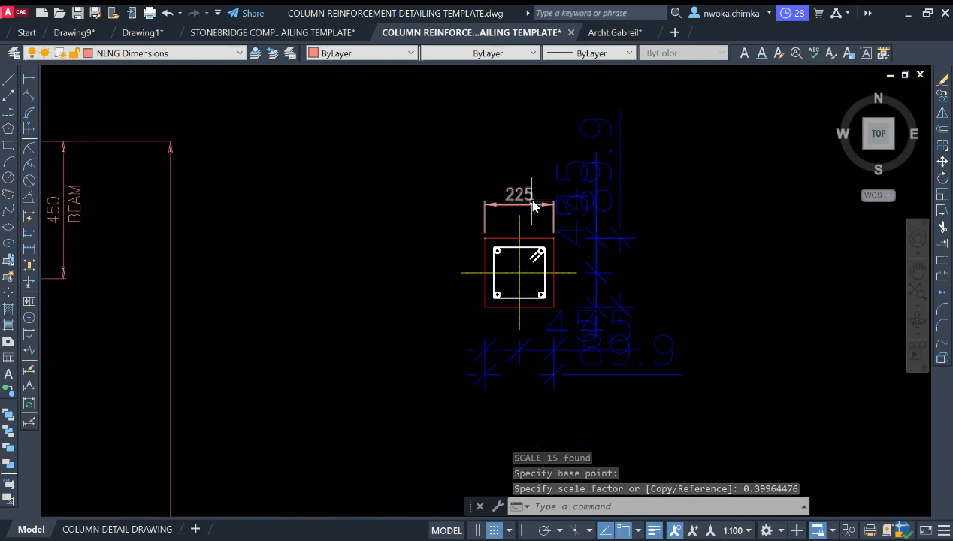
{"action": "left_click", "coordinate": [634, 194]}
{"action": "left_click", "coordinate": [577, 226]}
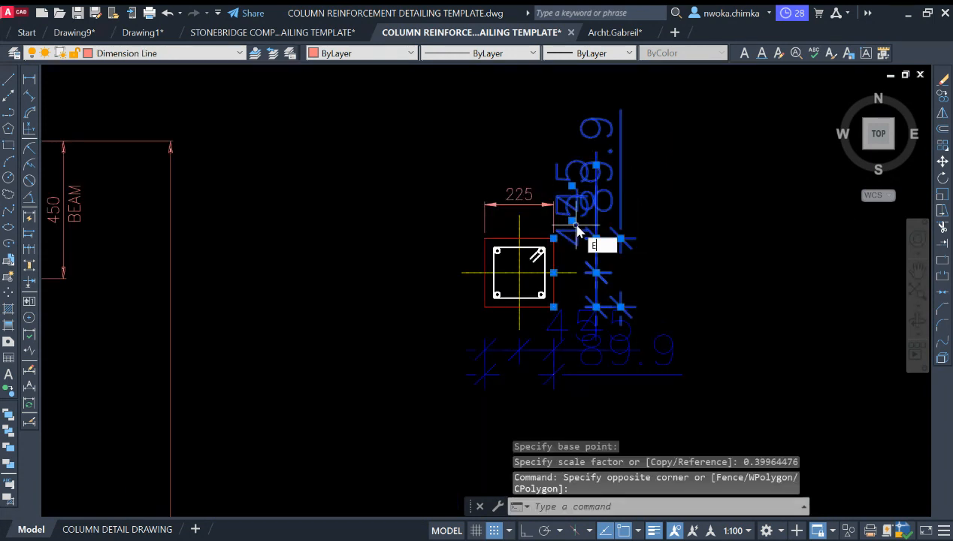
{"action": "key", "text": "space"}
{"action": "left_click", "coordinate": [632, 356]}
{"action": "key", "text": "space"}
{"action": "left_click", "coordinate": [594, 332]}
{"action": "left_click", "coordinate": [578, 344]}
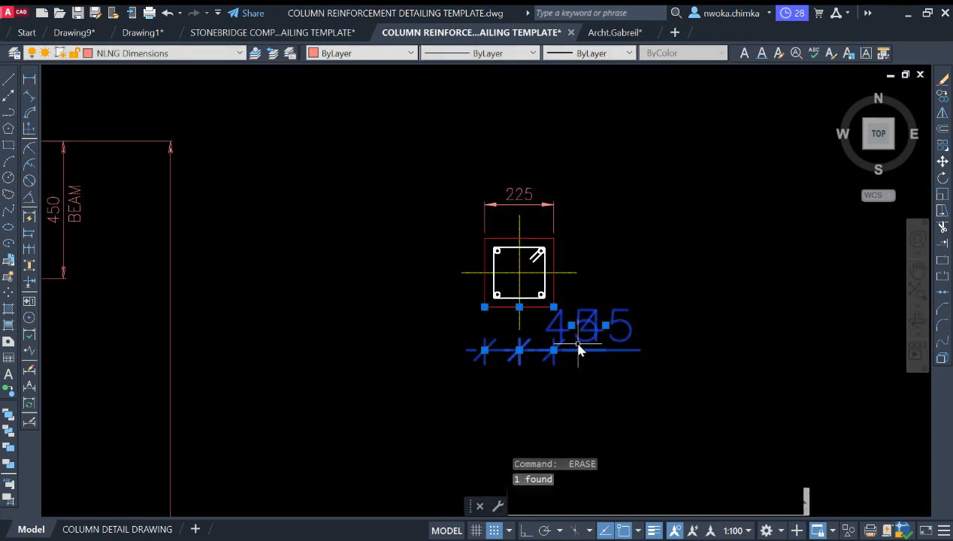
{"action": "key", "text": "space"}
Match the properties of the elevation column's centreline onto the two centrelines of the column section
{"action": "scroll", "coordinate": [658, 279], "scroll_direction": "down", "scroll_amount": 1}
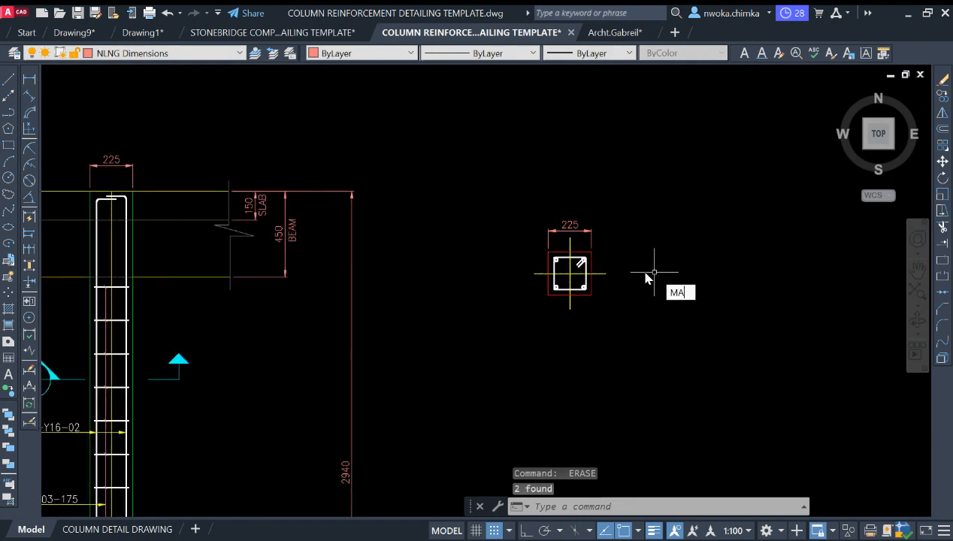
{"action": "key", "text": "space"}
{"action": "left_click", "coordinate": [110, 246]}
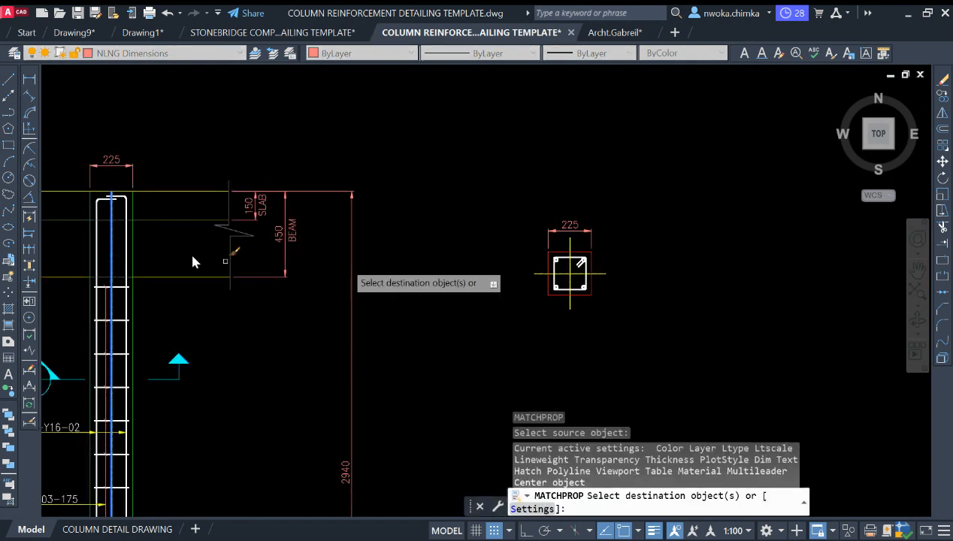
{"action": "scroll", "coordinate": [578, 274], "scroll_direction": "up", "scroll_amount": 4}
{"action": "left_click", "coordinate": [576, 265]}
{"action": "left_click", "coordinate": [545, 281]}
{"action": "key", "text": "space"}
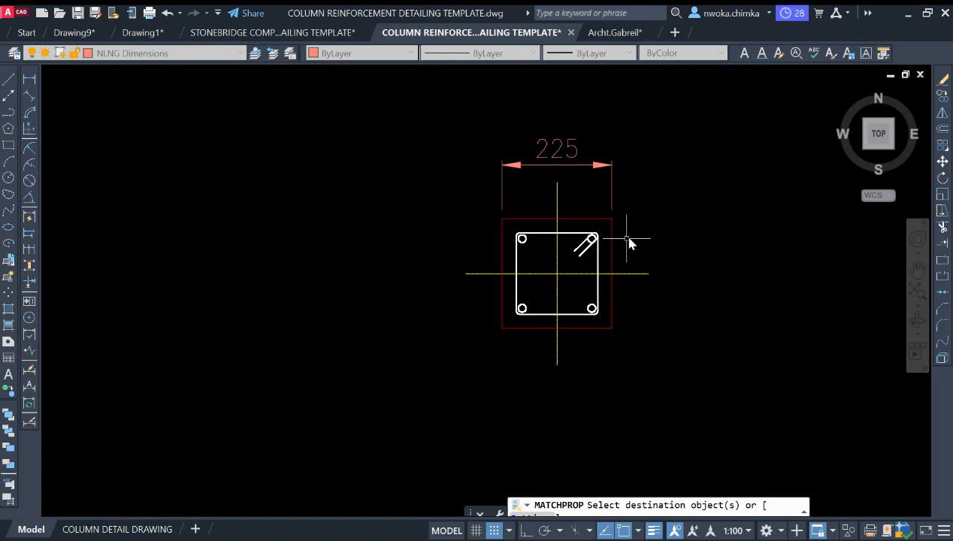
{"action": "key", "text": "Escape"}
{"action": "scroll", "coordinate": [630, 242], "scroll_direction": "down", "scroll_amount": 3}
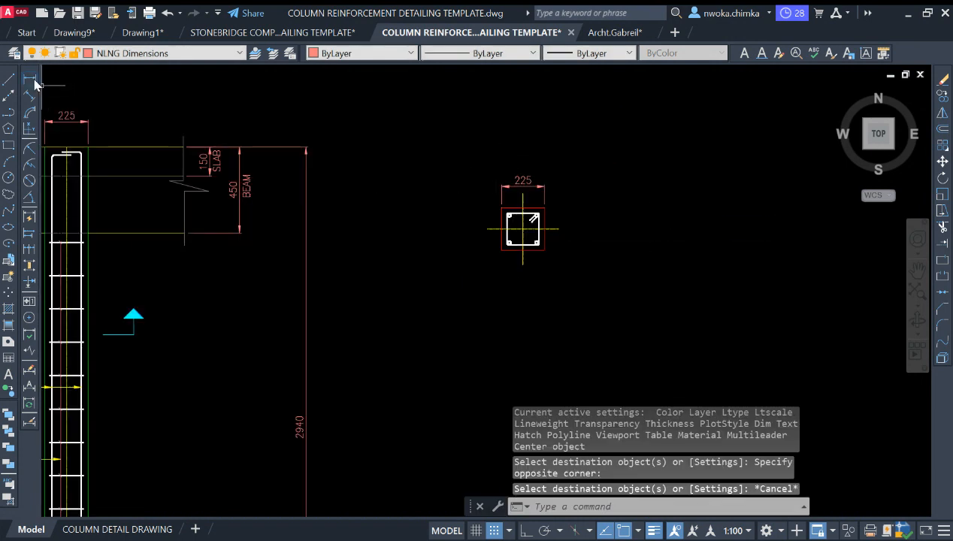
{"action": "left_click", "coordinate": [34, 84]}
{"action": "scroll", "coordinate": [548, 212], "scroll_direction": "up", "scroll_amount": 4}
{"action": "left_click", "coordinate": [525, 202]}
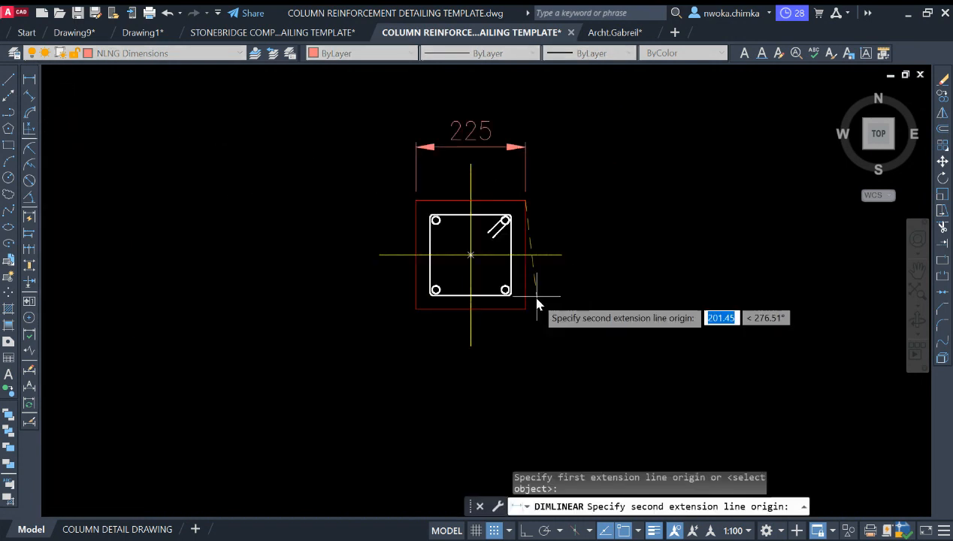
{"action": "key", "text": "Escape"}
{"action": "key", "text": "space"}
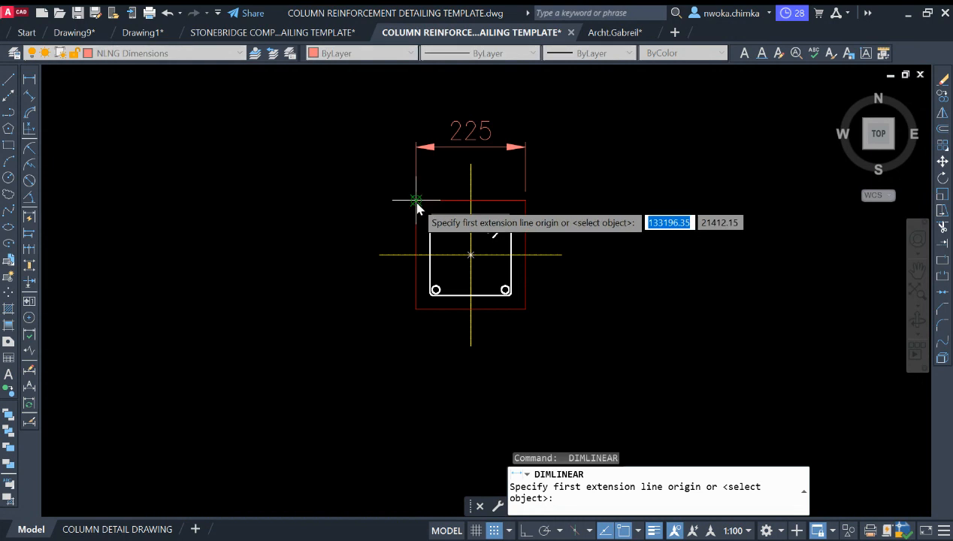
{"action": "left_click", "coordinate": [413, 304]}
{"action": "key", "text": "Escape"}
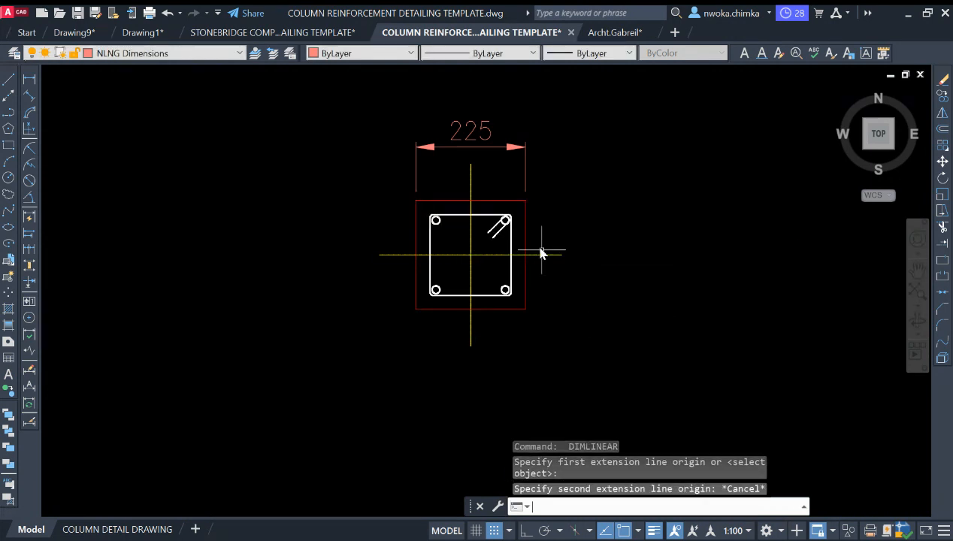
Add a vertical linear dimension for the column section's height along its right side
{"action": "key", "text": "space"}
{"action": "left_click", "coordinate": [526, 201]}
{"action": "left_click", "coordinate": [526, 309]}
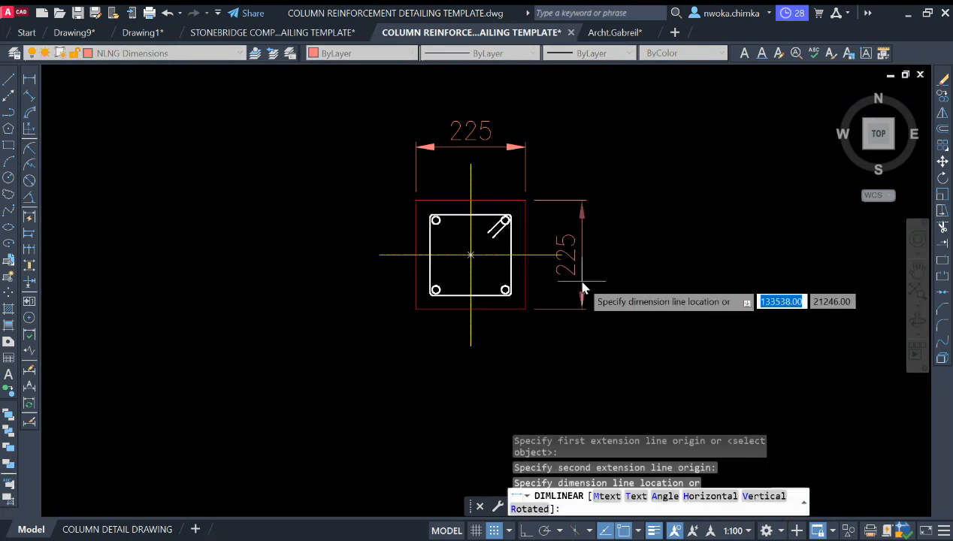
{"action": "left_click", "coordinate": [602, 283]}
Match the properties of the elevation column's green outline onto the red outline of the column section
{"action": "scroll", "coordinate": [682, 239], "scroll_direction": "down", "scroll_amount": 4}
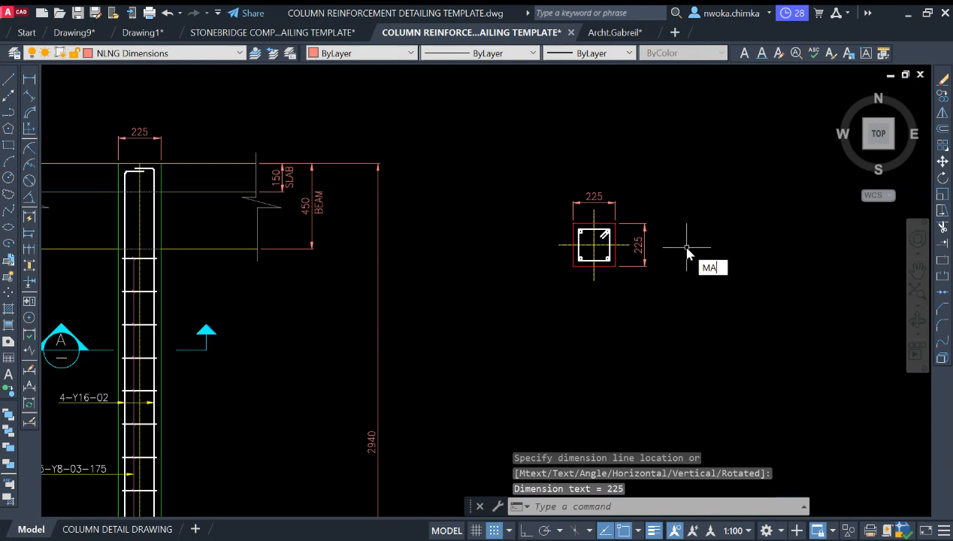
{"action": "type", "text": "MA"}
{"action": "key", "text": "space"}
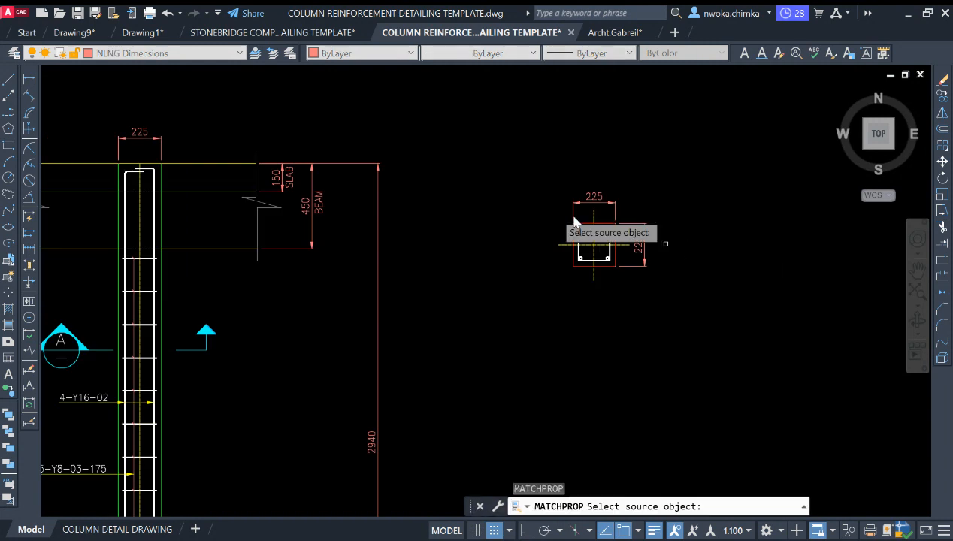
{"action": "left_click", "coordinate": [164, 221]}
{"action": "scroll", "coordinate": [572, 255], "scroll_direction": "up", "scroll_amount": 3}
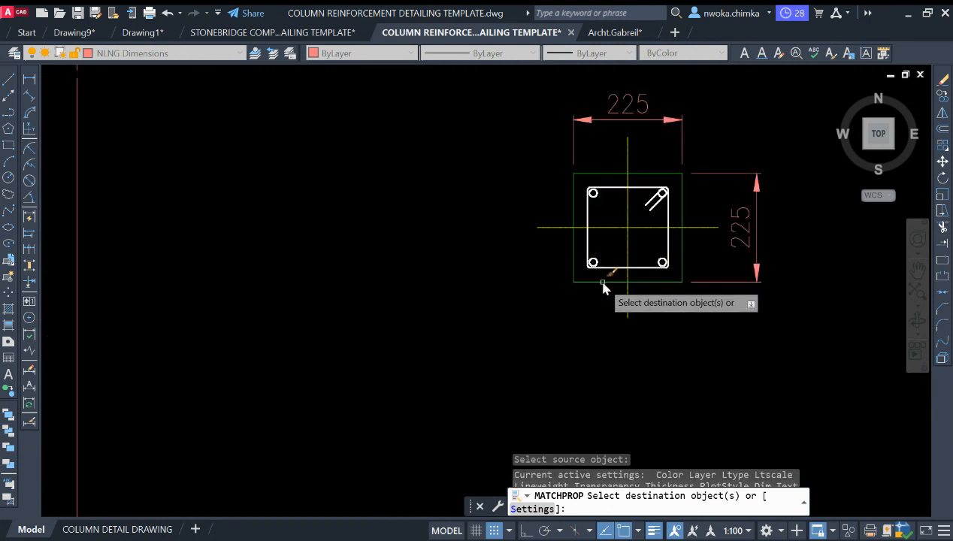
{"action": "scroll", "coordinate": [604, 288], "scroll_direction": "down", "scroll_amount": 3}
{"action": "key", "text": "Escape"}
Match the properties of the elevation's white main bar onto the corner bars and link of the column section
{"action": "key", "text": "space"}
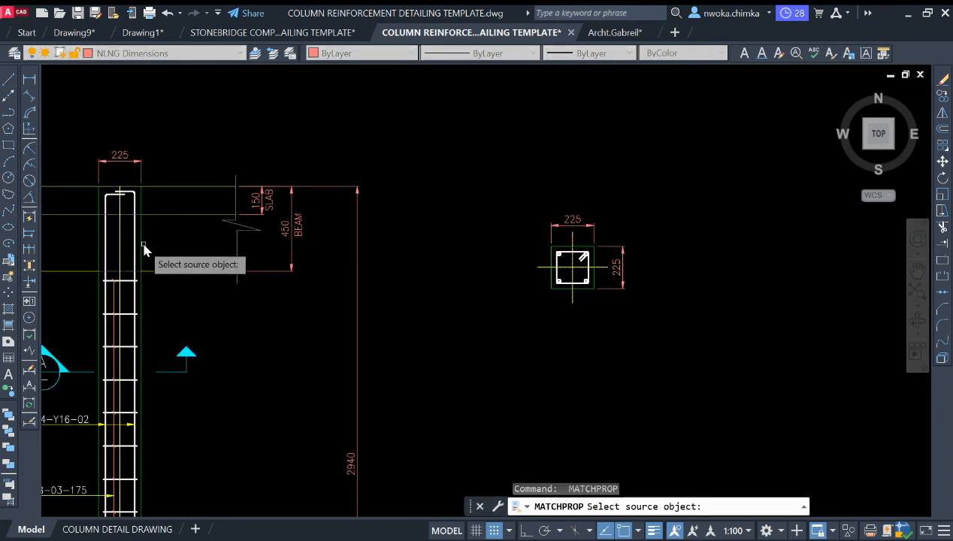
{"action": "left_click", "coordinate": [136, 260]}
{"action": "scroll", "coordinate": [573, 283], "scroll_direction": "up", "scroll_amount": 3}
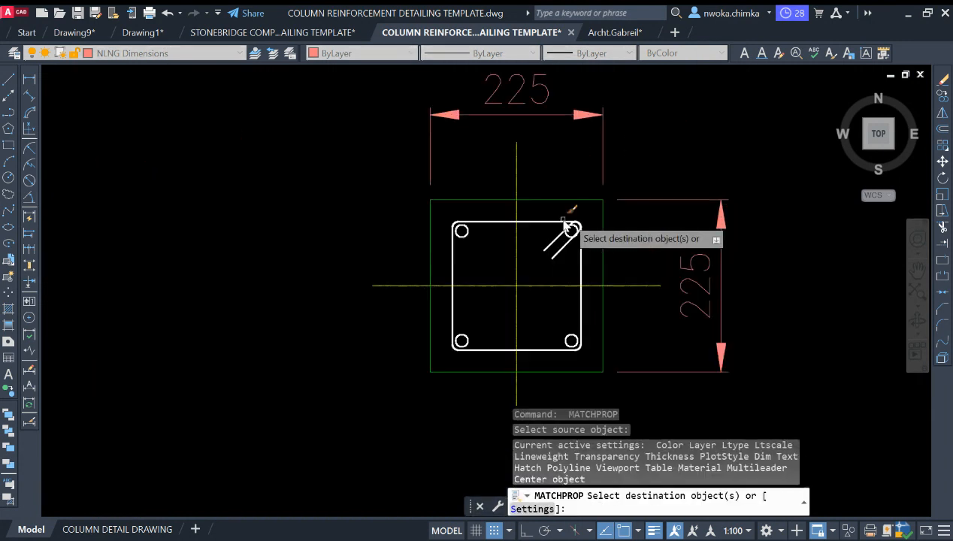
{"action": "scroll", "coordinate": [564, 220], "scroll_direction": "up", "scroll_amount": 2}
{"action": "left_click", "coordinate": [590, 218]}
{"action": "left_click", "coordinate": [555, 278]}
{"action": "left_click", "coordinate": [420, 211]}
{"action": "left_click", "coordinate": [382, 258]}
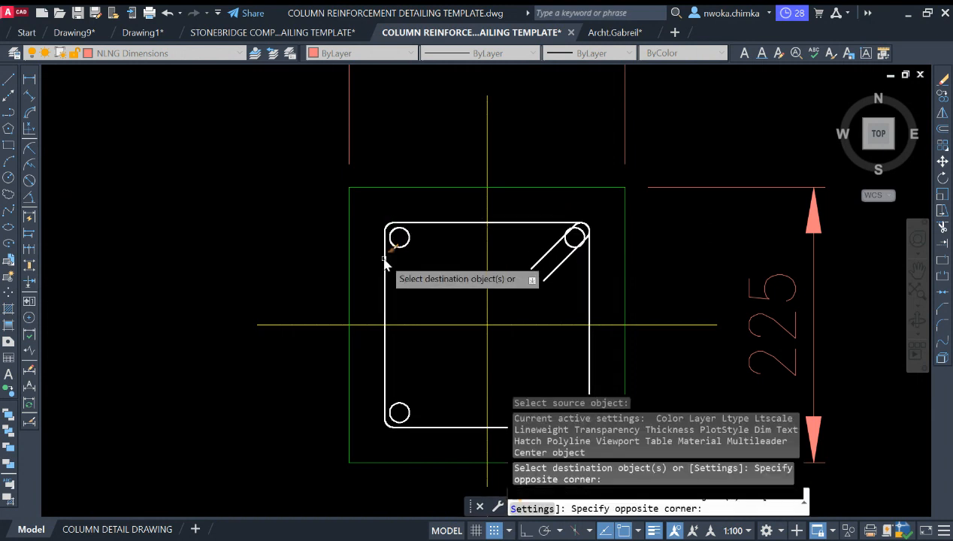
{"action": "scroll", "coordinate": [452, 154], "scroll_direction": "down", "scroll_amount": 3}
{"action": "scroll", "coordinate": [431, 270], "scroll_direction": "up", "scroll_amount": 3}
{"action": "left_click", "coordinate": [451, 235]}
{"action": "left_click", "coordinate": [414, 277]}
{"action": "left_click", "coordinate": [615, 233]}
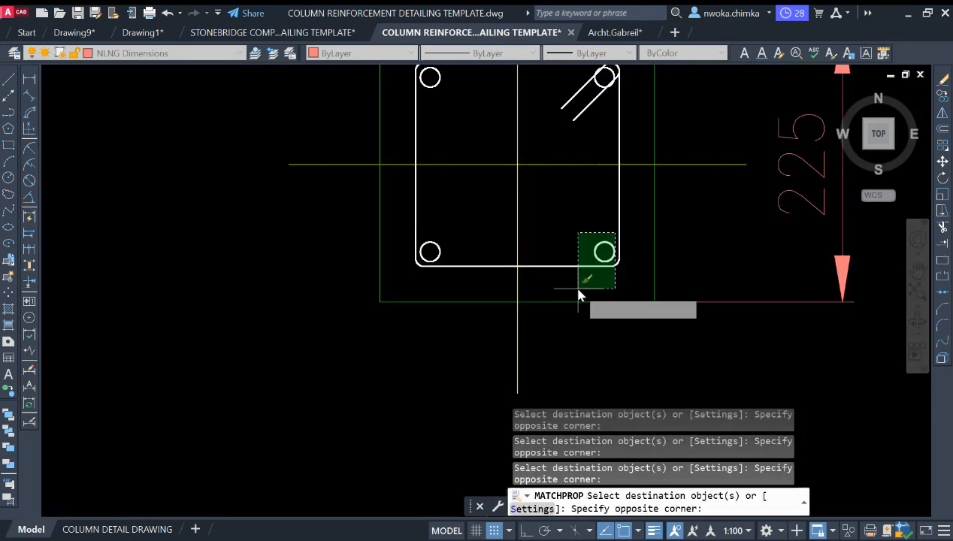
{"action": "left_click", "coordinate": [578, 289]}
{"action": "key", "text": "Escape"}
Start a hatch and set its pattern to SOLID
{"action": "middle_click_drag", "start_coordinate": [491, 123], "coordinate": [431, 178]}
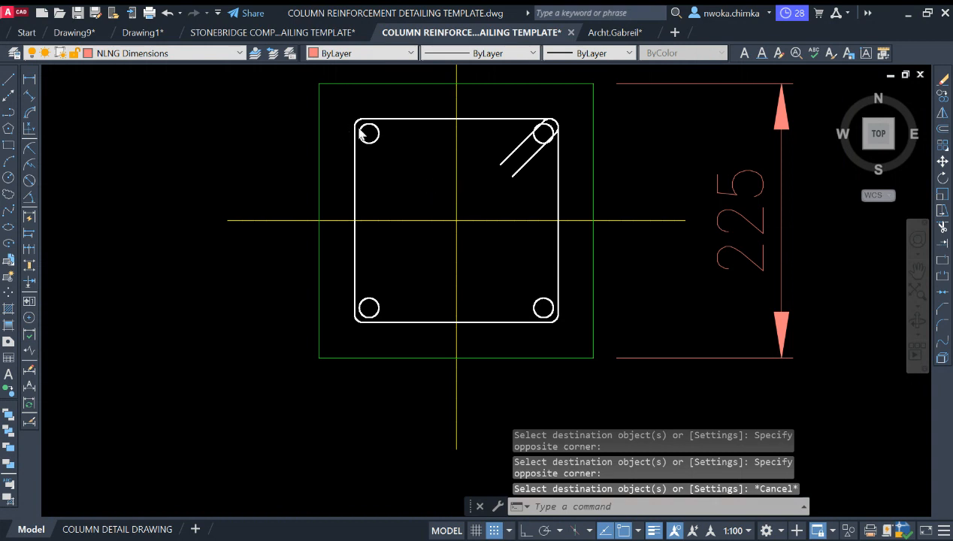
{"action": "type", "text": "h"}
{"action": "key", "text": "Return"}
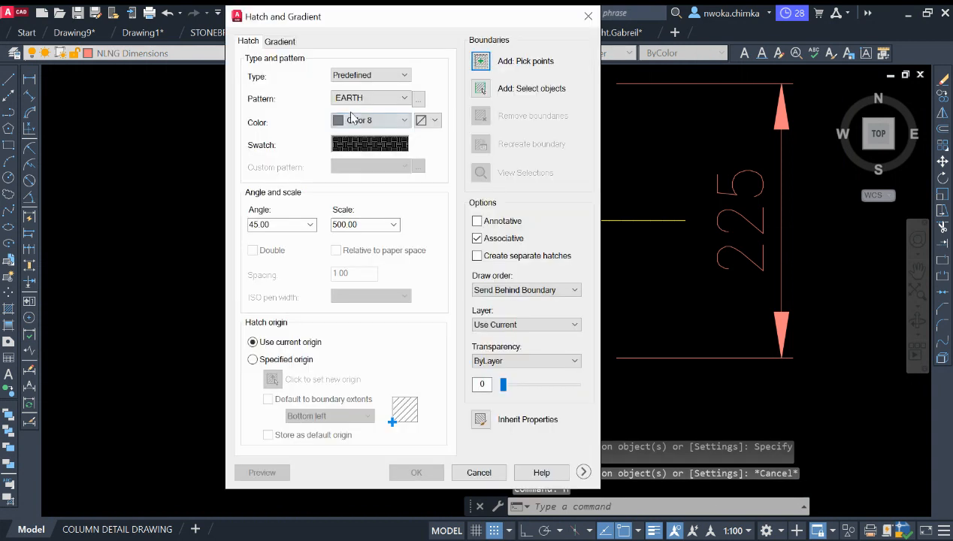
{"action": "left_click", "coordinate": [482, 62]}
{"action": "key", "text": "Escape"}
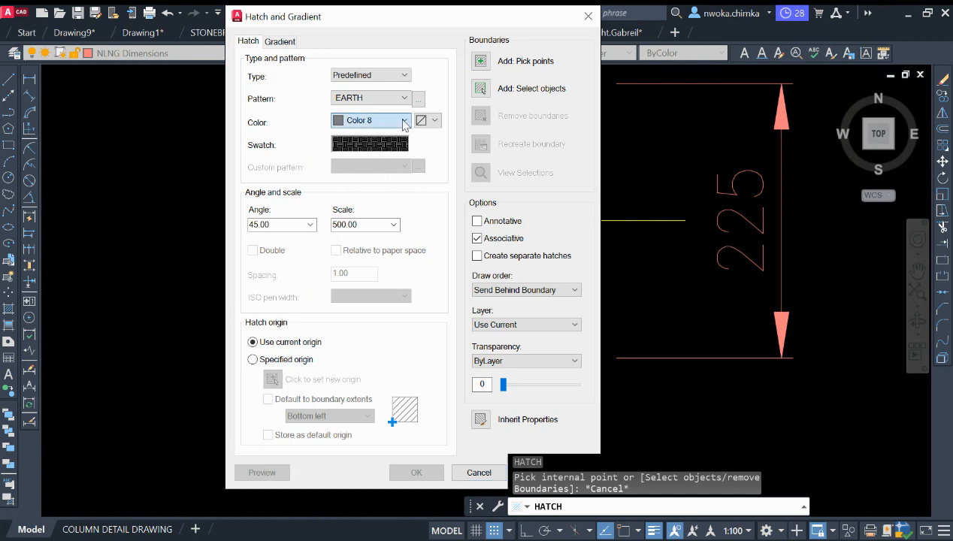
{"action": "left_click", "coordinate": [417, 100]}
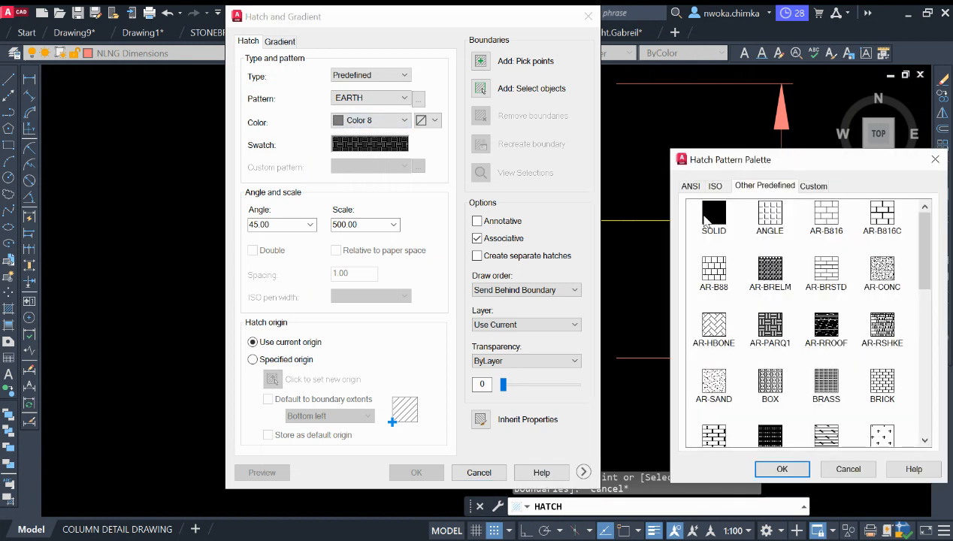
{"action": "left_click", "coordinate": [782, 470]}
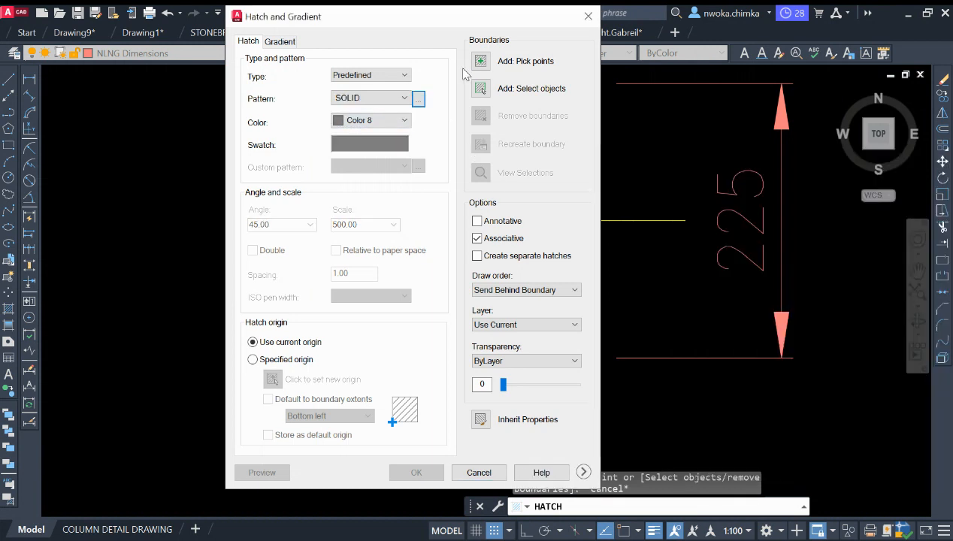
Pick the interiors of the four corner bars in the section as the hatch boundaries, including the slivers cut by the link hook
{"action": "left_click", "coordinate": [481, 62]}
{"action": "scroll", "coordinate": [382, 128], "scroll_direction": "up", "scroll_amount": 2}
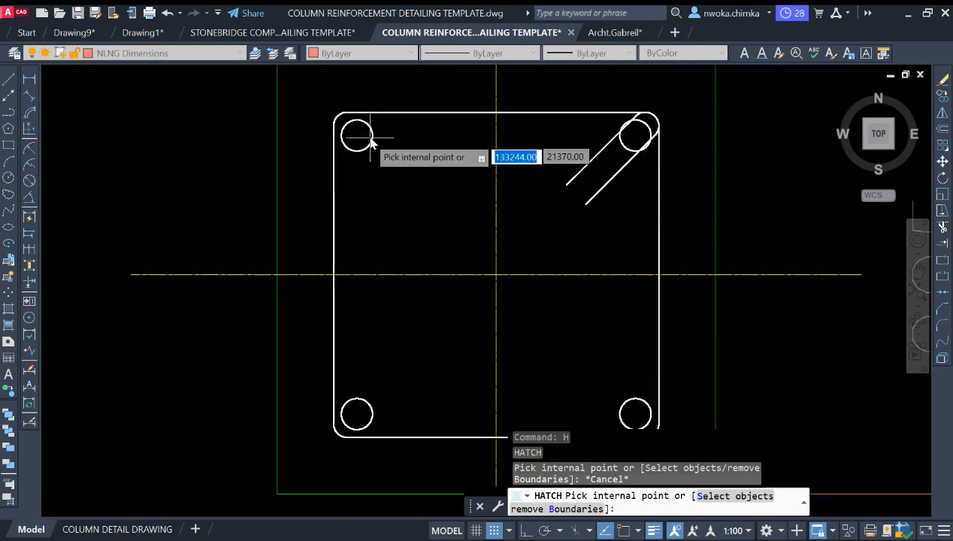
{"action": "scroll", "coordinate": [639, 137], "scroll_direction": "up", "scroll_amount": 2}
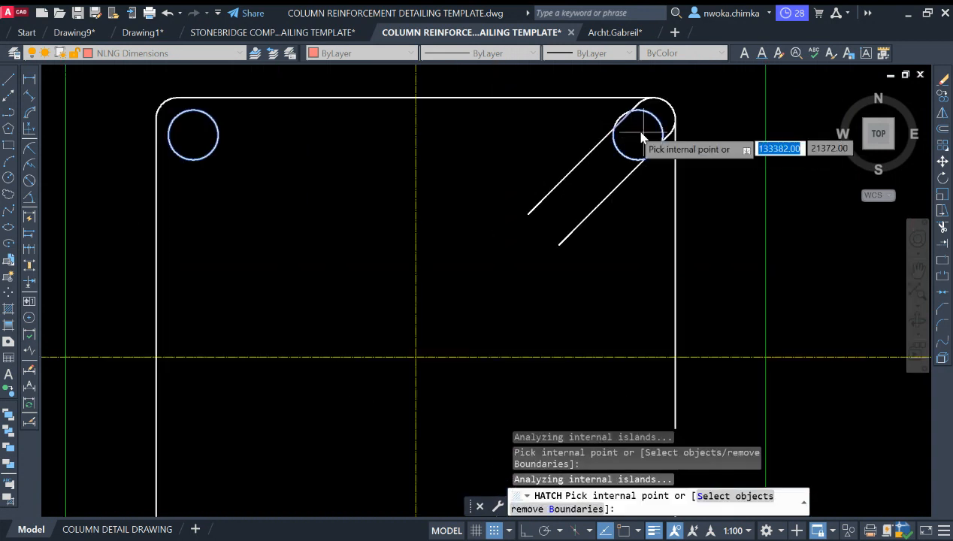
{"action": "scroll", "coordinate": [631, 130], "scroll_direction": "up", "scroll_amount": 2}
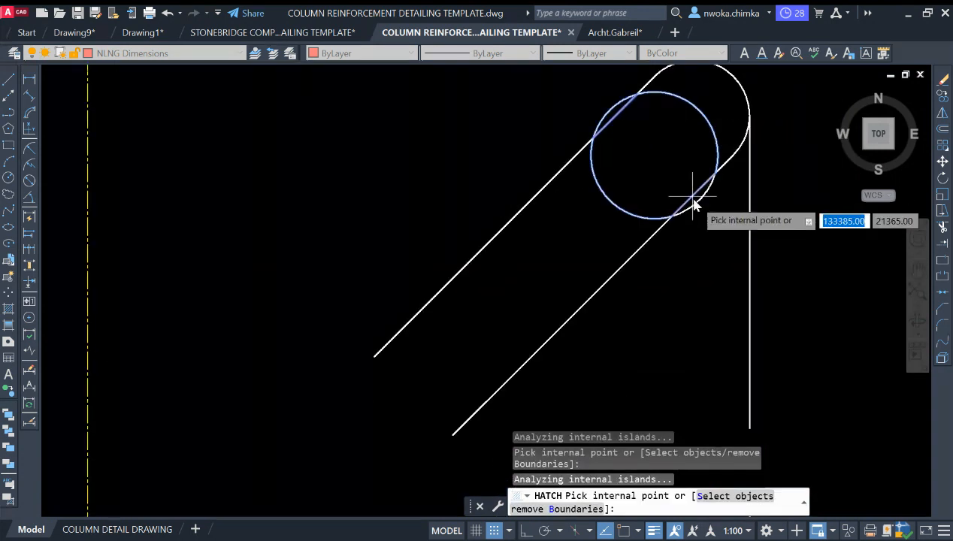
{"action": "scroll", "coordinate": [680, 169], "scroll_direction": "down", "scroll_amount": 5}
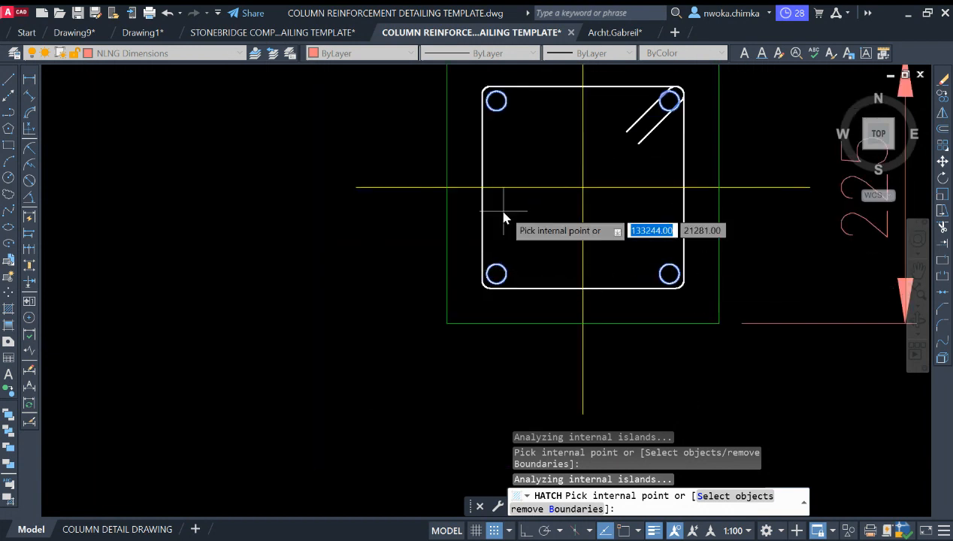
{"action": "key", "text": "Return"}
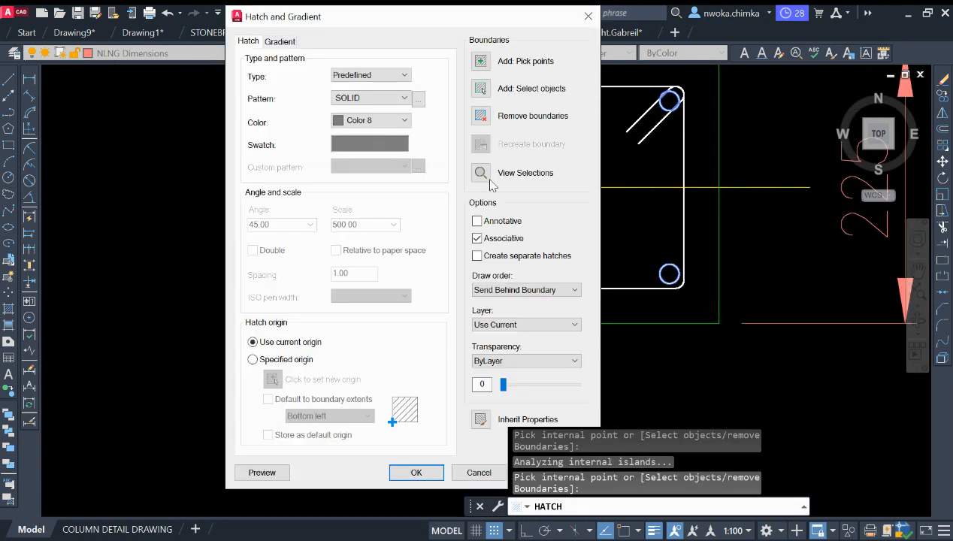
Create the solid hatch in the four corner bars and assign it to the NLNG Rebars layer with ByLayer colour
{"action": "left_click", "coordinate": [416, 473]}
{"action": "scroll", "coordinate": [500, 106], "scroll_direction": "up", "scroll_amount": 4}
{"action": "left_click", "coordinate": [482, 111]}
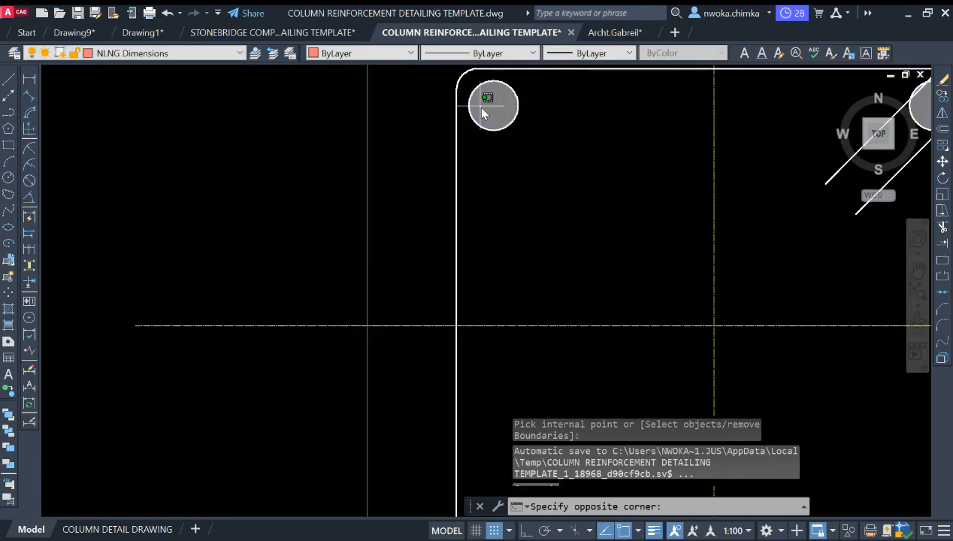
{"action": "left_click", "coordinate": [434, 87]}
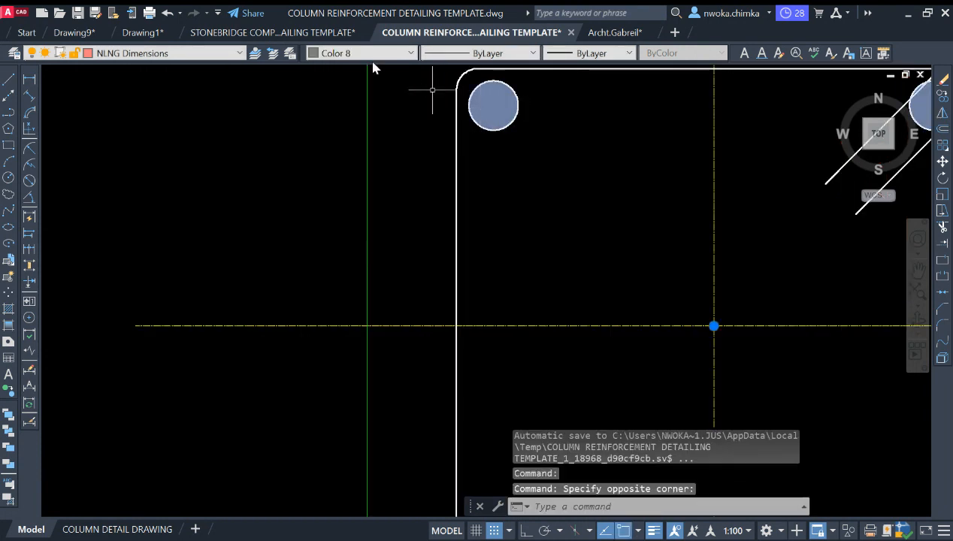
{"action": "left_click", "coordinate": [226, 55]}
{"action": "key", "text": "r"}
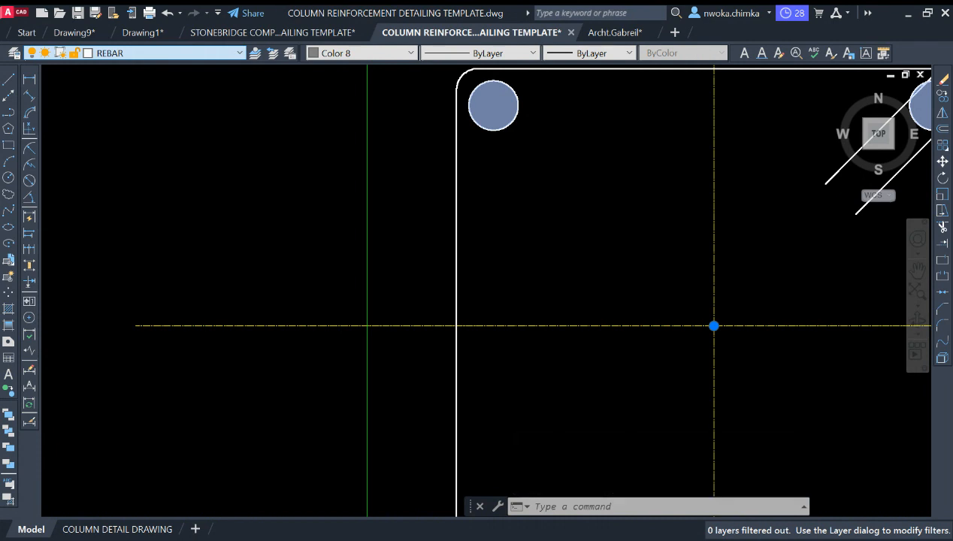
{"action": "left_click", "coordinate": [156, 67]}
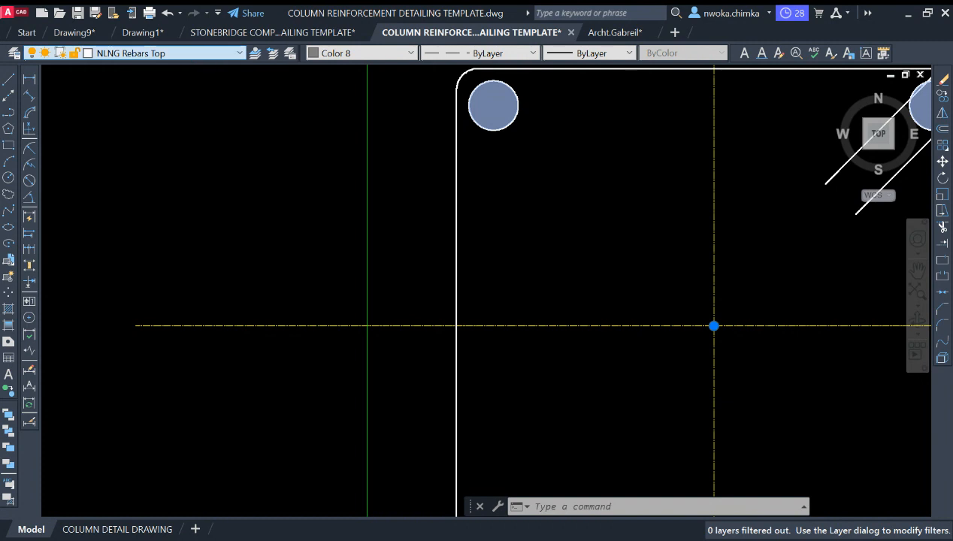
{"action": "left_click", "coordinate": [171, 79]}
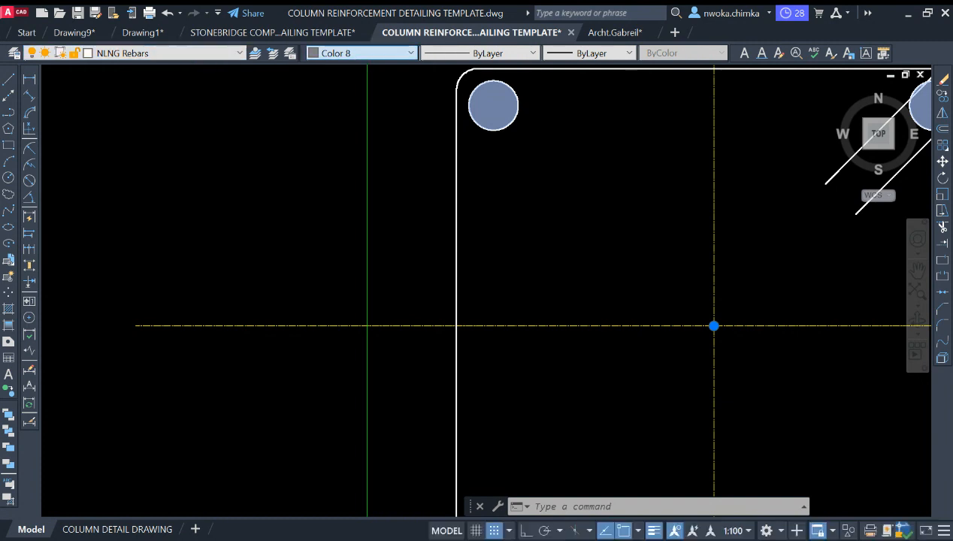
{"action": "left_click", "coordinate": [337, 66]}
{"action": "scroll", "coordinate": [534, 174], "scroll_direction": "down", "scroll_amount": 4}
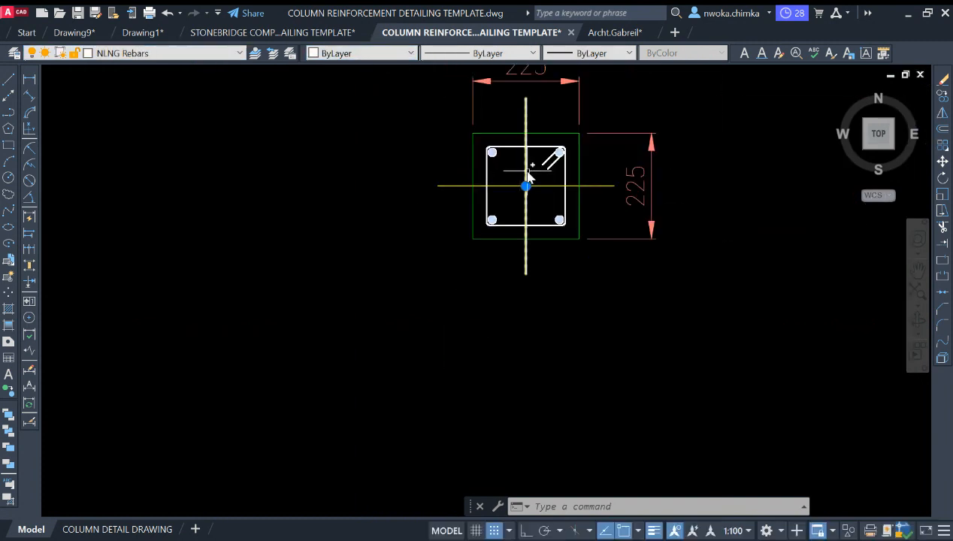
{"action": "scroll", "coordinate": [527, 173], "scroll_direction": "up", "scroll_amount": 2}
{"action": "key", "text": "Escape"}
Move the whole column section with its dimensions and centrelines closer to the column elevation
{"action": "scroll", "coordinate": [575, 226], "scroll_direction": "down", "scroll_amount": 1}
{"action": "scroll", "coordinate": [583, 229], "scroll_direction": "down", "scroll_amount": 4}
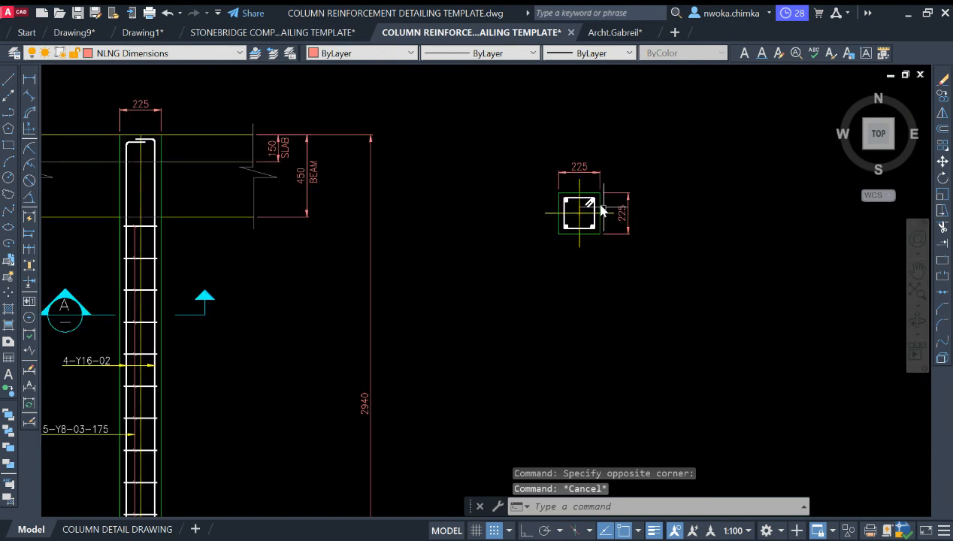
{"action": "left_click", "coordinate": [650, 164]}
{"action": "left_click", "coordinate": [515, 261]}
{"action": "type", "text": "m"}
{"action": "key", "text": "Return"}
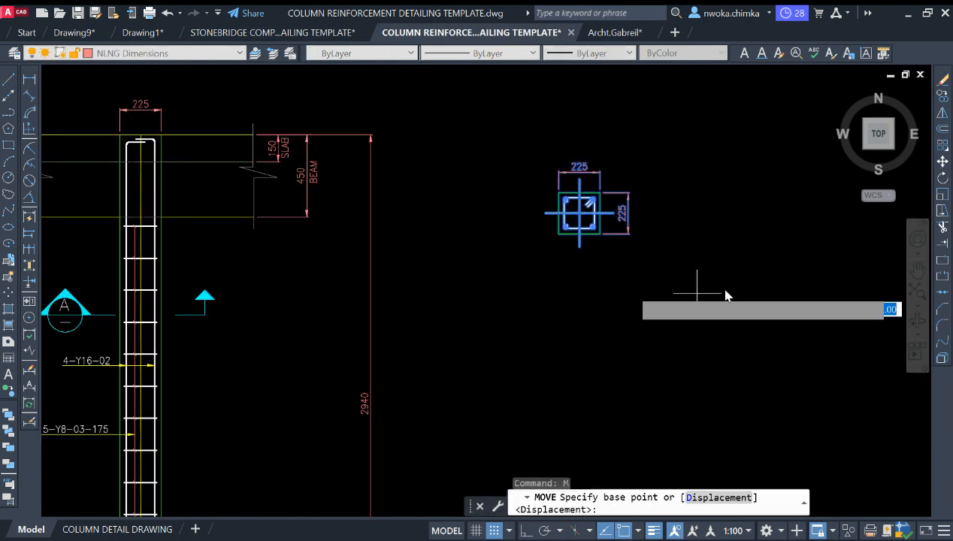
{"action": "left_click", "coordinate": [725, 289]}
{"action": "left_click", "coordinate": [601, 314]}
Copy the SECTION A title with its scale text and circle from the reference column details to beside the new column section
{"action": "scroll", "coordinate": [627, 232], "scroll_direction": "down", "scroll_amount": 4}
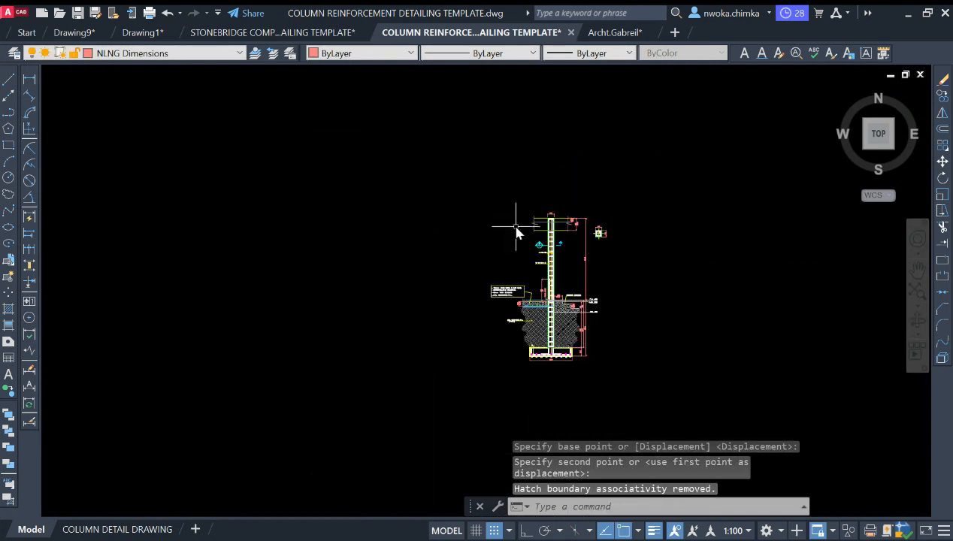
{"action": "middle_click_drag", "start_coordinate": [515, 226], "coordinate": [775, 228]}
{"action": "scroll", "coordinate": [760, 227], "scroll_direction": "down", "scroll_amount": 1}
{"action": "scroll", "coordinate": [293, 215], "scroll_direction": "down", "scroll_amount": 1}
{"action": "middle_click_drag", "start_coordinate": [293, 215], "coordinate": [722, 241]}
{"action": "middle_click_drag", "start_coordinate": [248, 260], "coordinate": [541, 274]}
{"action": "scroll", "coordinate": [537, 272], "scroll_direction": "down", "scroll_amount": 6}
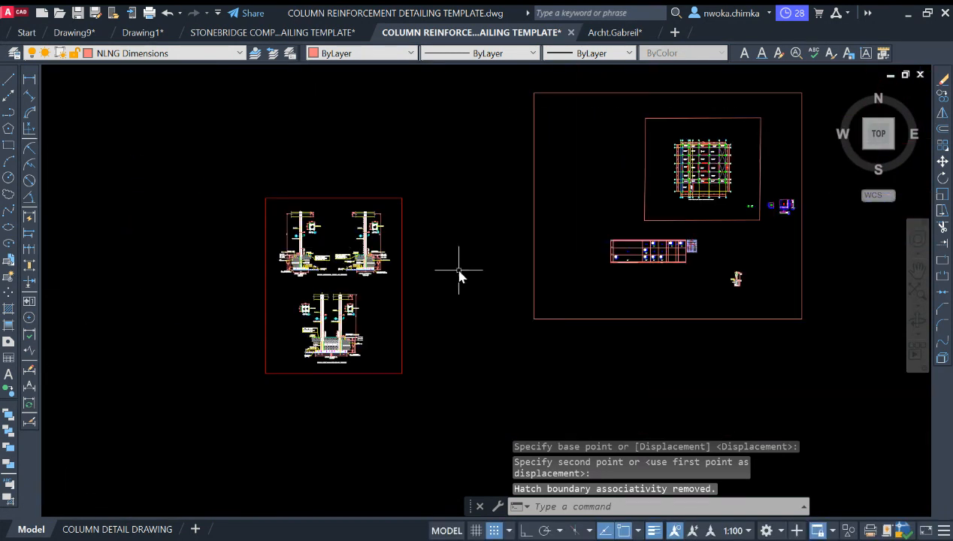
{"action": "scroll", "coordinate": [332, 219], "scroll_direction": "up", "scroll_amount": 6}
{"action": "scroll", "coordinate": [556, 259], "scroll_direction": "up", "scroll_amount": 8}
{"action": "left_click", "coordinate": [406, 332]}
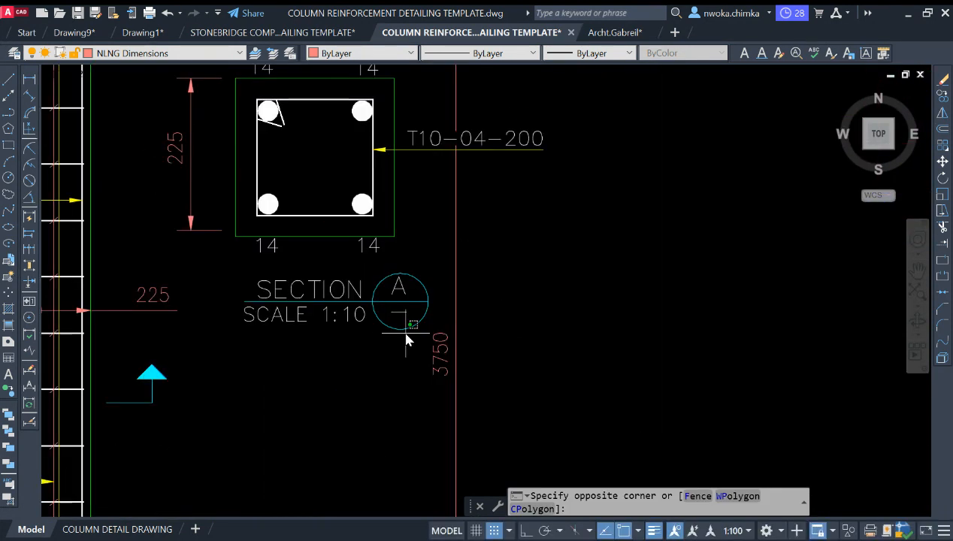
{"action": "left_click", "coordinate": [264, 282]}
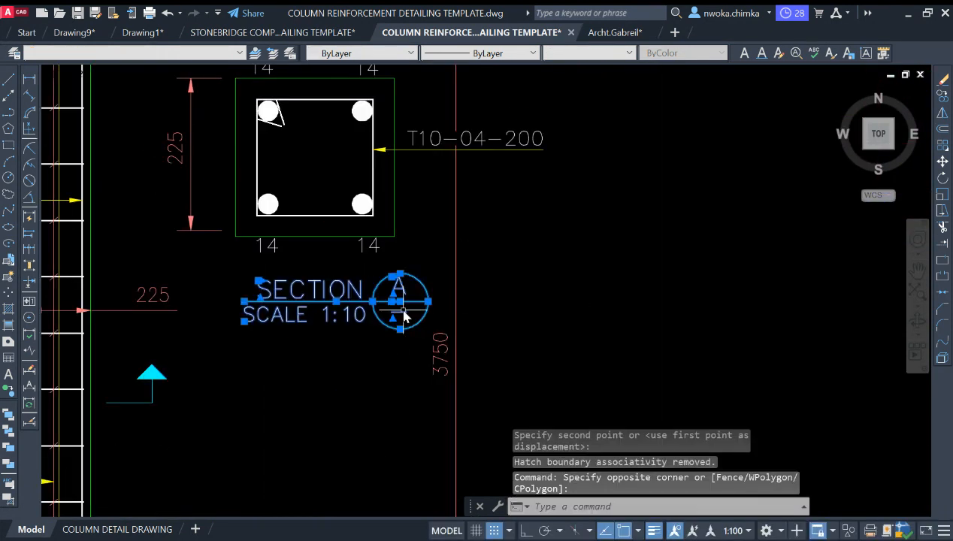
{"action": "scroll", "coordinate": [440, 290], "scroll_direction": "up", "scroll_amount": 3}
{"action": "left_click", "coordinate": [438, 288]}
{"action": "left_click", "coordinate": [312, 343]}
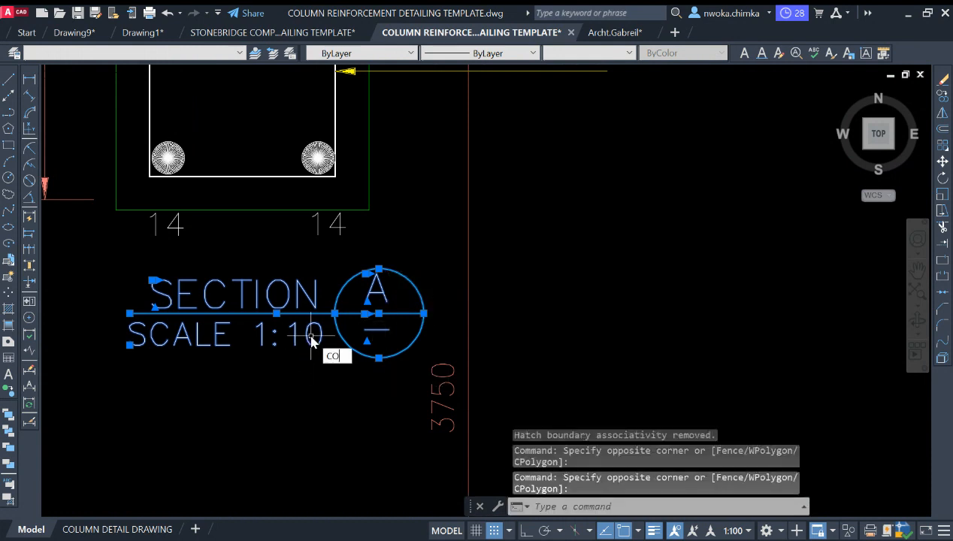
{"action": "type", "text": "co"}
{"action": "key", "text": "Return"}
{"action": "left_click", "coordinate": [279, 315]}
{"action": "scroll", "coordinate": [276, 218], "scroll_direction": "down", "scroll_amount": 8}
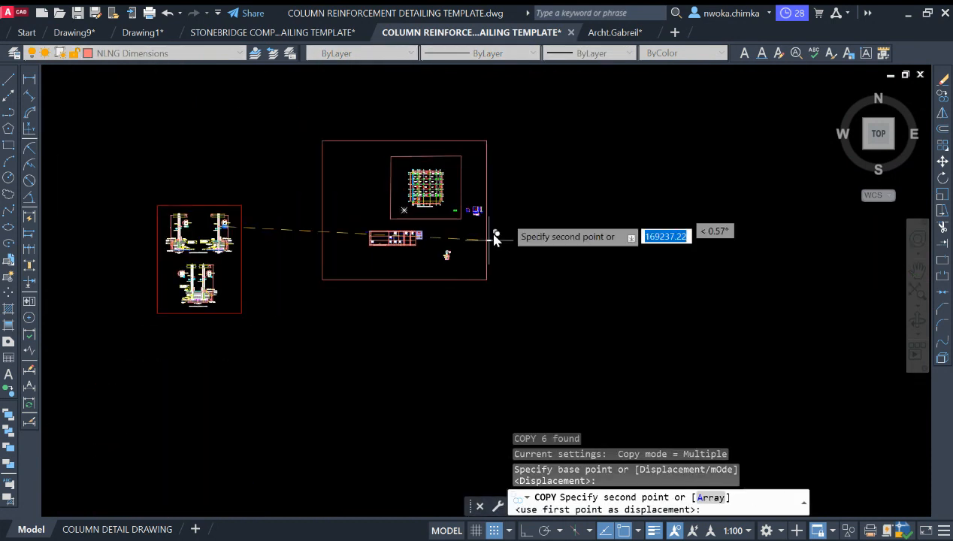
{"action": "scroll", "coordinate": [492, 226], "scroll_direction": "up", "scroll_amount": 3}
{"action": "scroll", "coordinate": [373, 327], "scroll_direction": "up", "scroll_amount": 6}
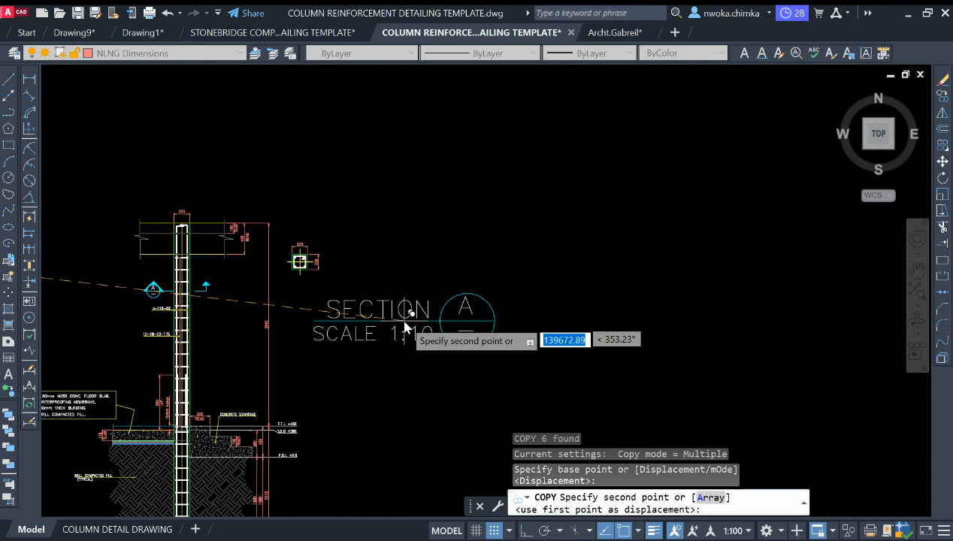
{"action": "left_click", "coordinate": [504, 303]}
{"action": "key", "text": "Escape"}
Scale the copied SECTION A title by a factor of 0.25
{"action": "left_click", "coordinate": [687, 249]}
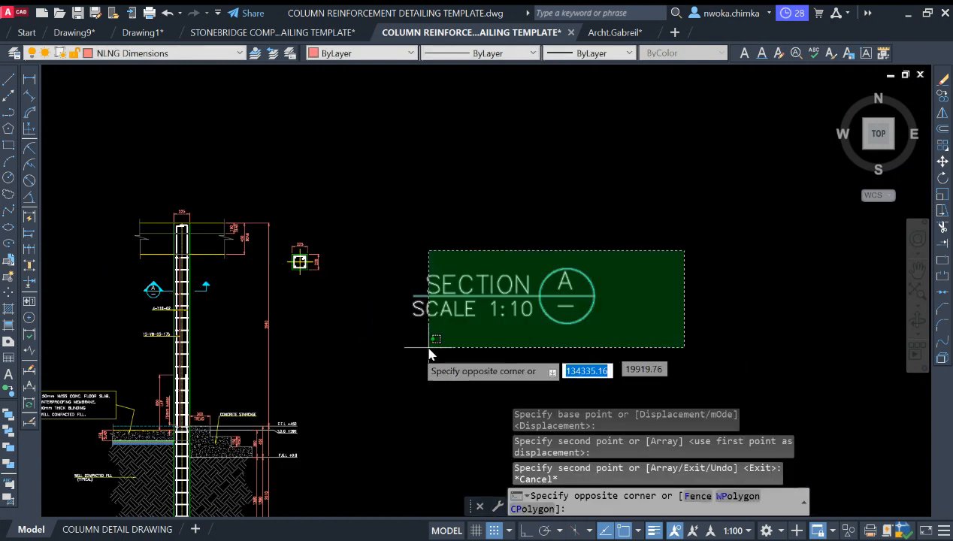
{"action": "left_click", "coordinate": [388, 351]}
{"action": "type", "text": "SC"}
{"action": "key", "text": "Return"}
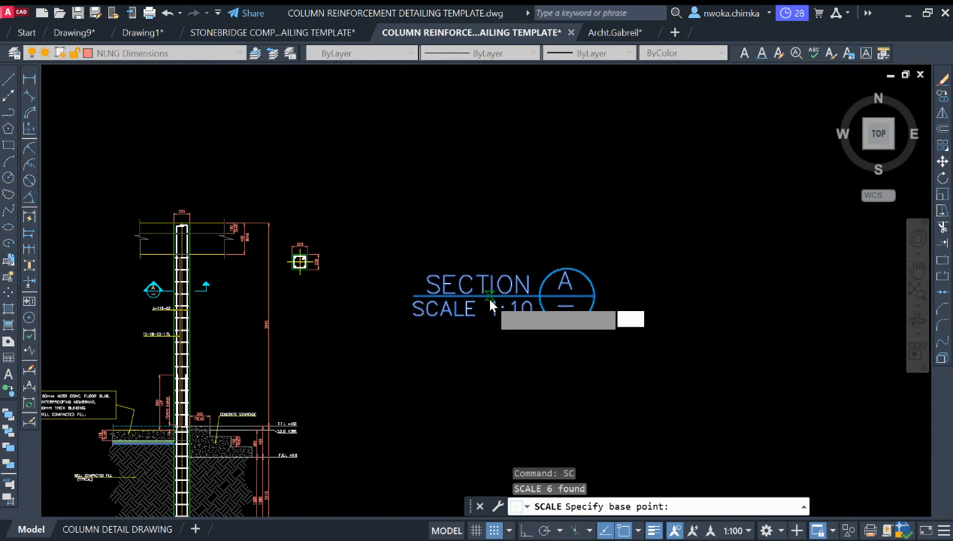
{"action": "left_click", "coordinate": [490, 301]}
{"action": "type", "text": "0."}
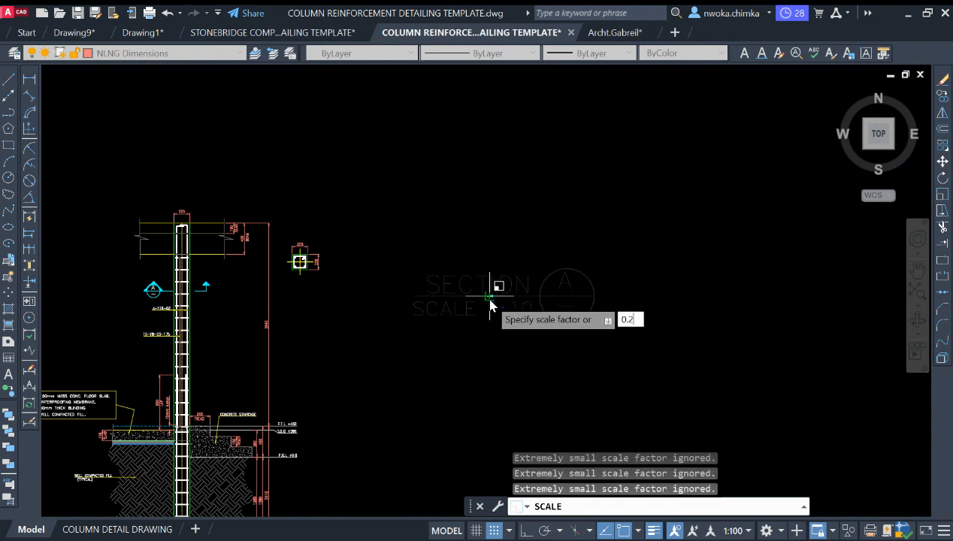
{"action": "type", "text": "25"}
{"action": "key", "text": "Return"}
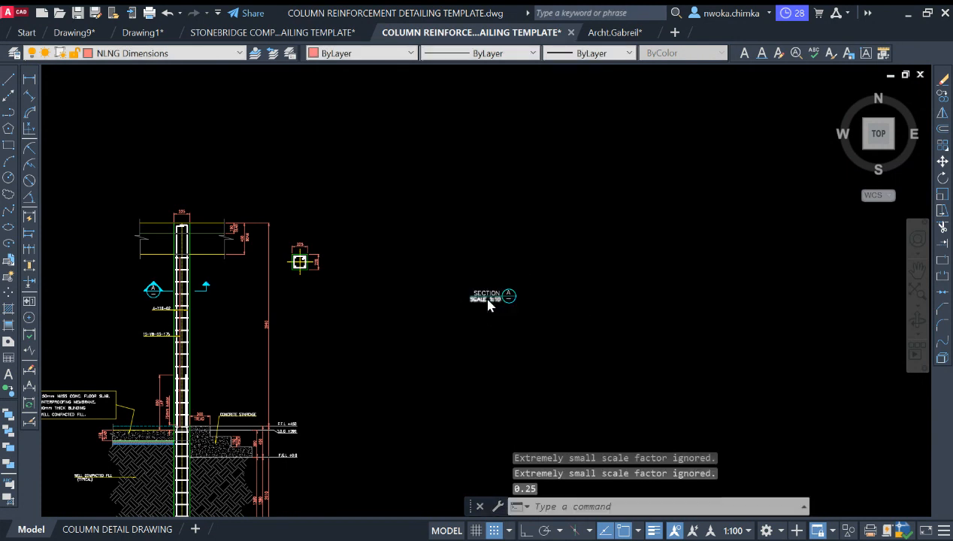
Move the scaled SECTION A title to just below the 225 mm column section
{"action": "scroll", "coordinate": [489, 302], "scroll_direction": "up", "scroll_amount": 4}
{"action": "left_click", "coordinate": [607, 256]}
{"action": "left_click", "coordinate": [386, 374]}
{"action": "type", "text": "m"}
{"action": "key", "text": "Return"}
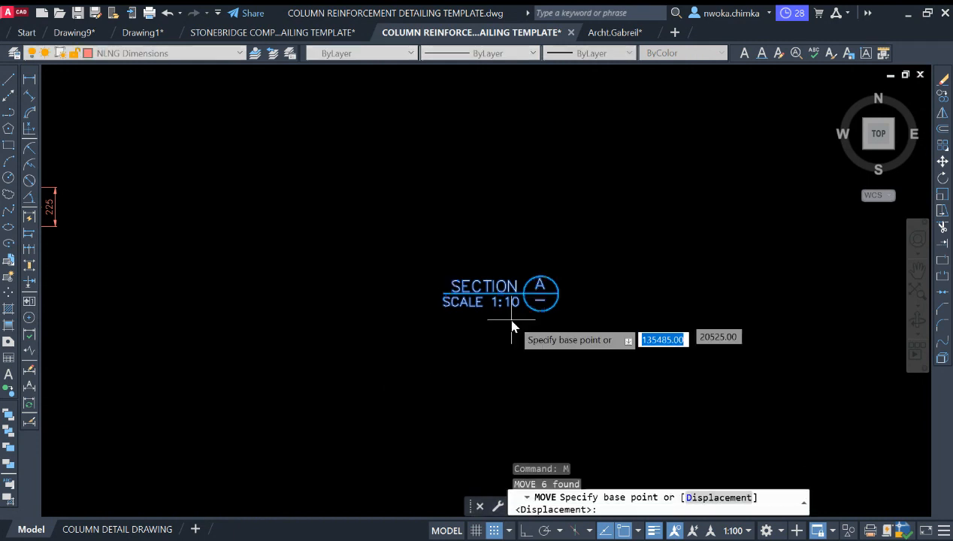
{"action": "left_click", "coordinate": [514, 318]}
{"action": "scroll", "coordinate": [573, 295], "scroll_direction": "down", "scroll_amount": 4}
{"action": "scroll", "coordinate": [428, 292], "scroll_direction": "up", "scroll_amount": 4}
{"action": "left_click", "coordinate": [384, 292]}
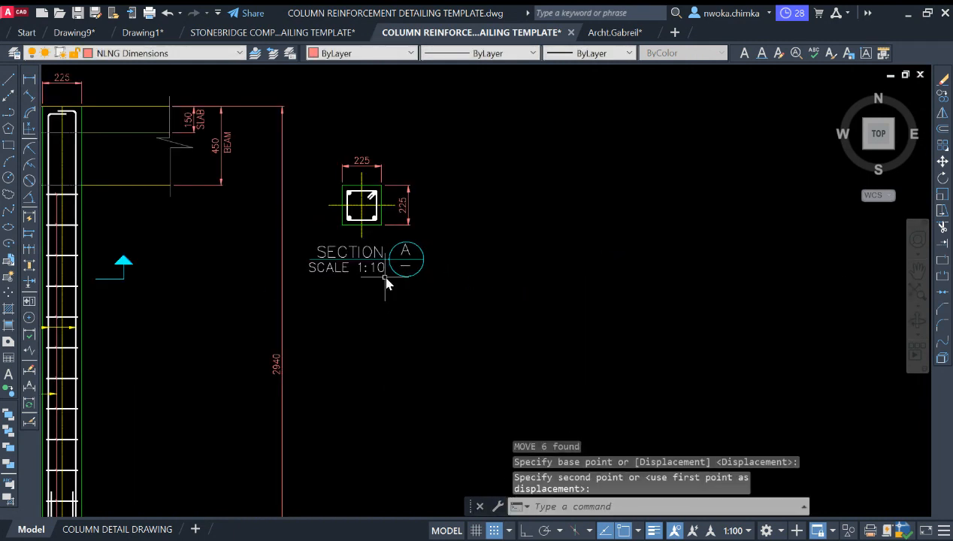
Edit the scale text of the section title to read SCALE 1:1
{"action": "scroll", "coordinate": [393, 274], "scroll_direction": "up", "scroll_amount": 2}
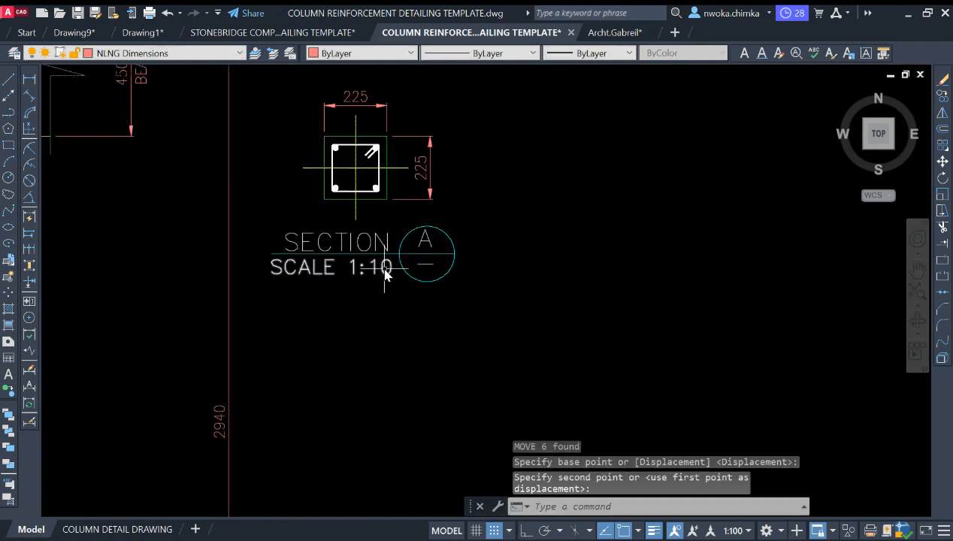
{"action": "double_click", "coordinate": [379, 272]}
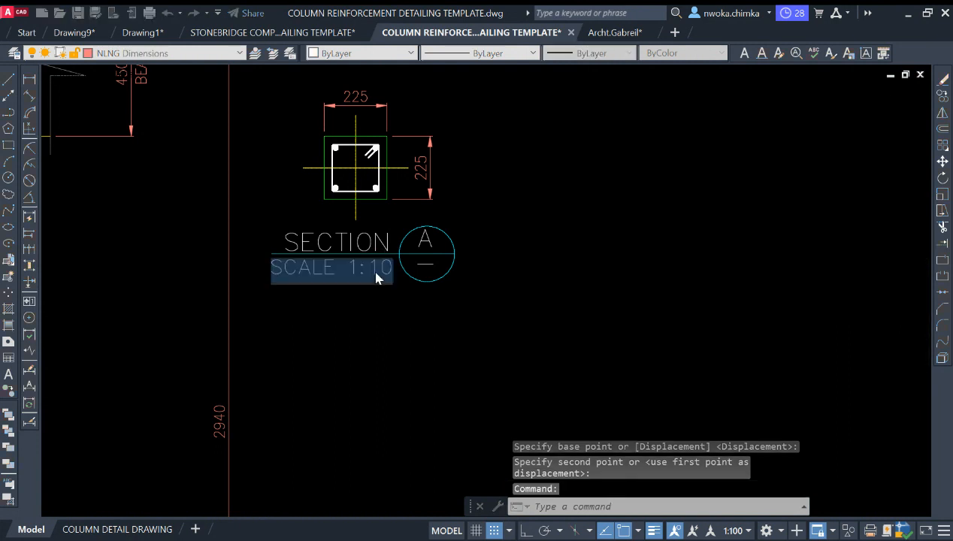
{"action": "key", "text": "BackSpace"}
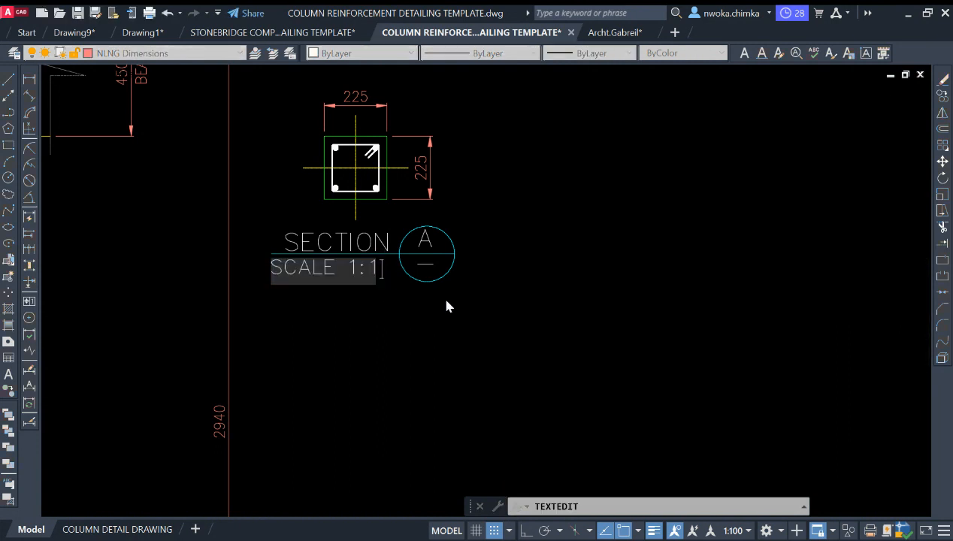
{"action": "left_click", "coordinate": [446, 300]}
{"action": "key", "text": "Escape"}
{"action": "scroll", "coordinate": [525, 244], "scroll_direction": "down", "scroll_amount": 4}
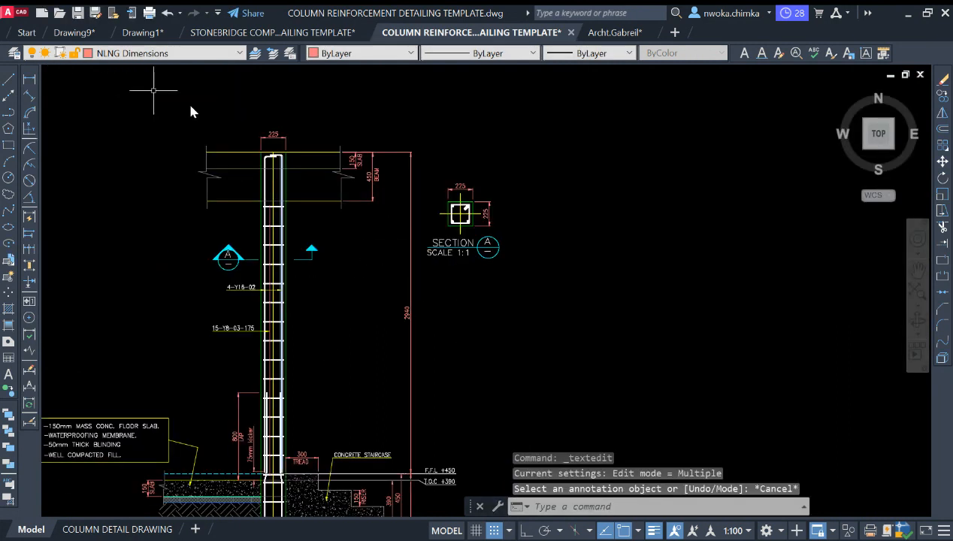
{"action": "left_click", "coordinate": [30, 79]}
{"action": "scroll", "coordinate": [460, 226], "scroll_direction": "up", "scroll_amount": 5}
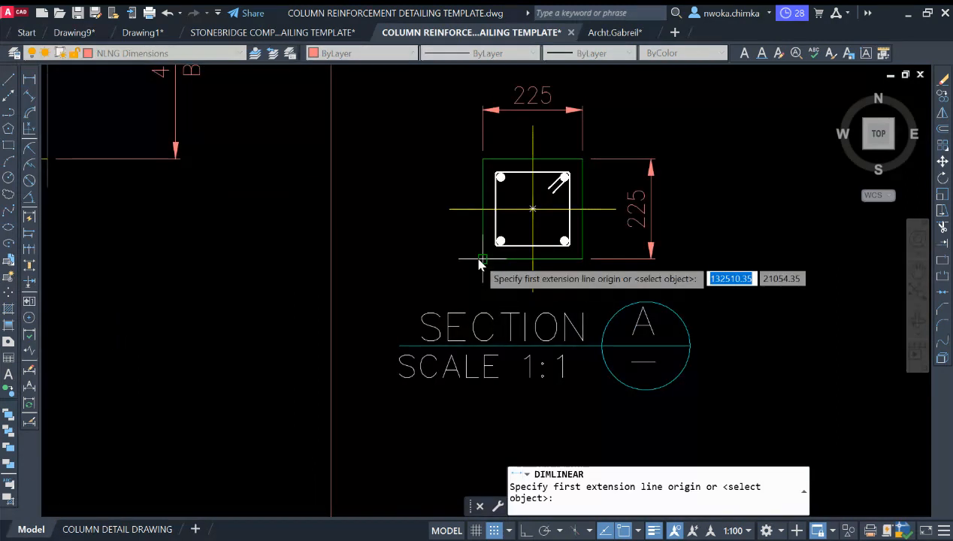
{"action": "left_click", "coordinate": [482, 265]}
{"action": "left_click", "coordinate": [580, 262]}
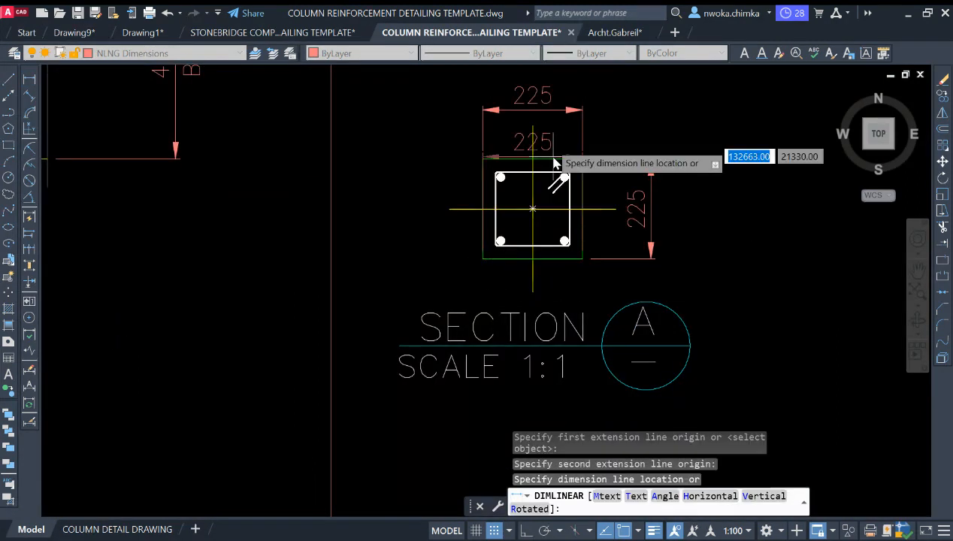
{"action": "key", "text": "Escape"}
{"action": "scroll", "coordinate": [638, 215], "scroll_direction": "down", "scroll_amount": 4}
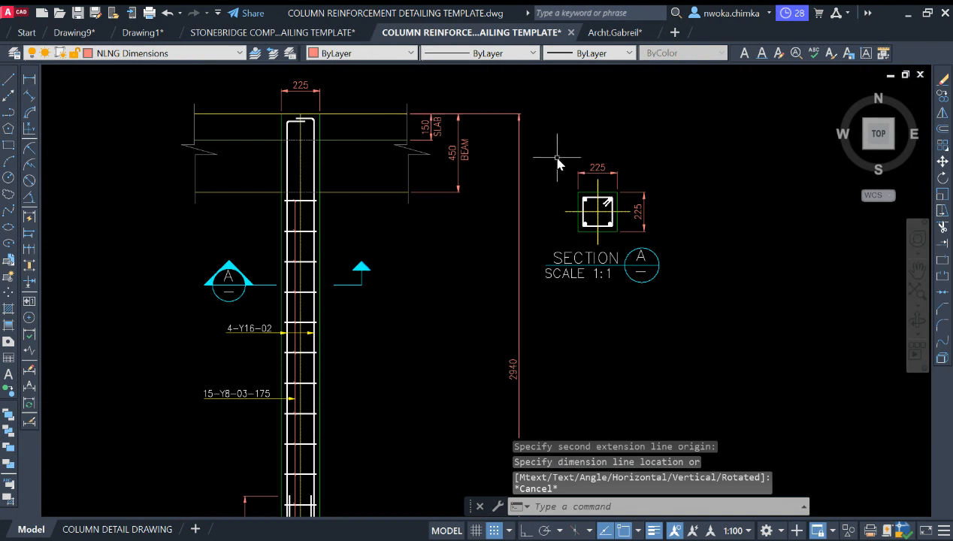
Move the SECTION A title slightly further down from the column section
{"action": "scroll", "coordinate": [623, 251], "scroll_direction": "up", "scroll_amount": 4}
{"action": "scroll", "coordinate": [656, 264], "scroll_direction": "down", "scroll_amount": 4}
{"action": "scroll", "coordinate": [713, 251], "scroll_direction": "up", "scroll_amount": 4}
{"action": "left_click", "coordinate": [713, 252]}
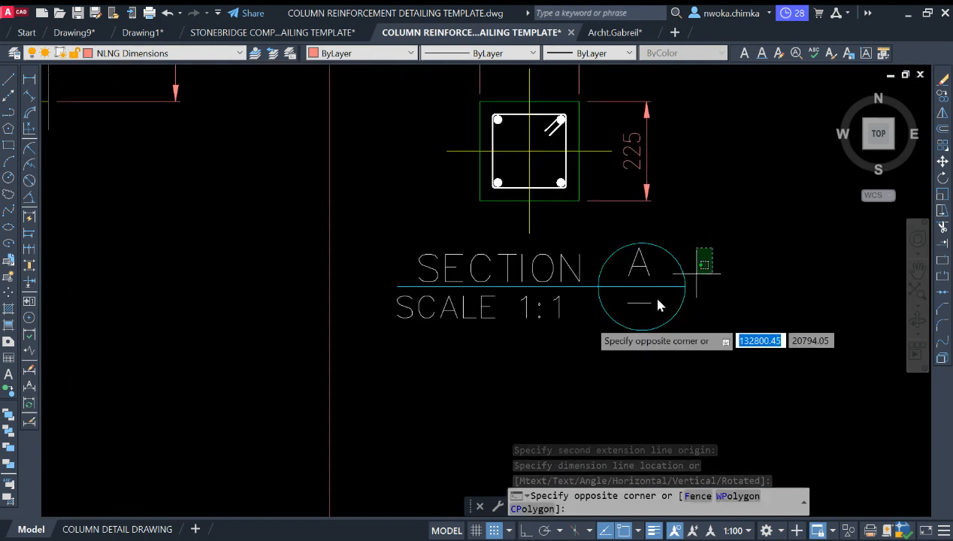
{"action": "left_click", "coordinate": [446, 394]}
{"action": "type", "text": "M"}
{"action": "key", "text": "Return"}
{"action": "left_click", "coordinate": [798, 255]}
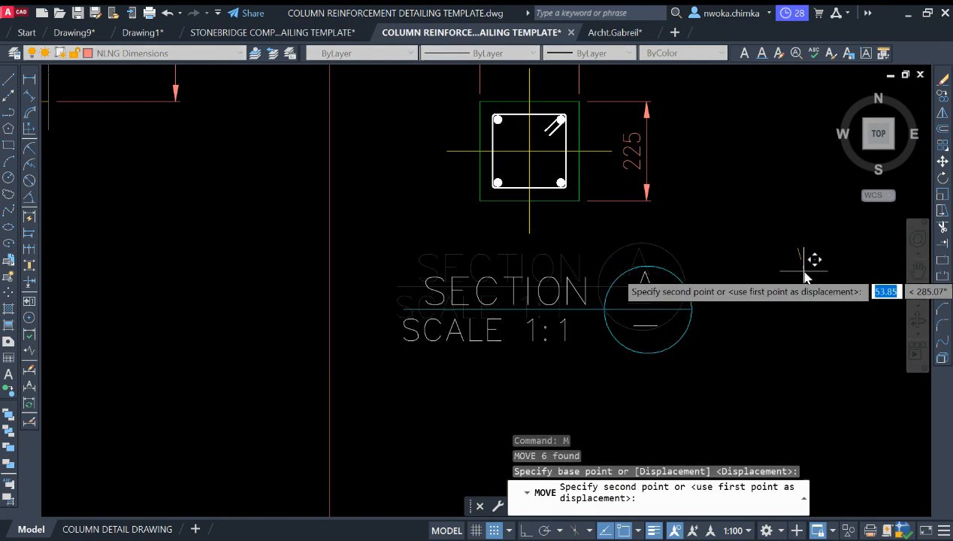
{"action": "left_click", "coordinate": [797, 259]}
Examine the dash text in the section title's circle and the column elevation around its section A mark
{"action": "scroll", "coordinate": [760, 252], "scroll_direction": "down", "scroll_amount": 3}
{"action": "scroll", "coordinate": [716, 282], "scroll_direction": "up", "scroll_amount": 1}
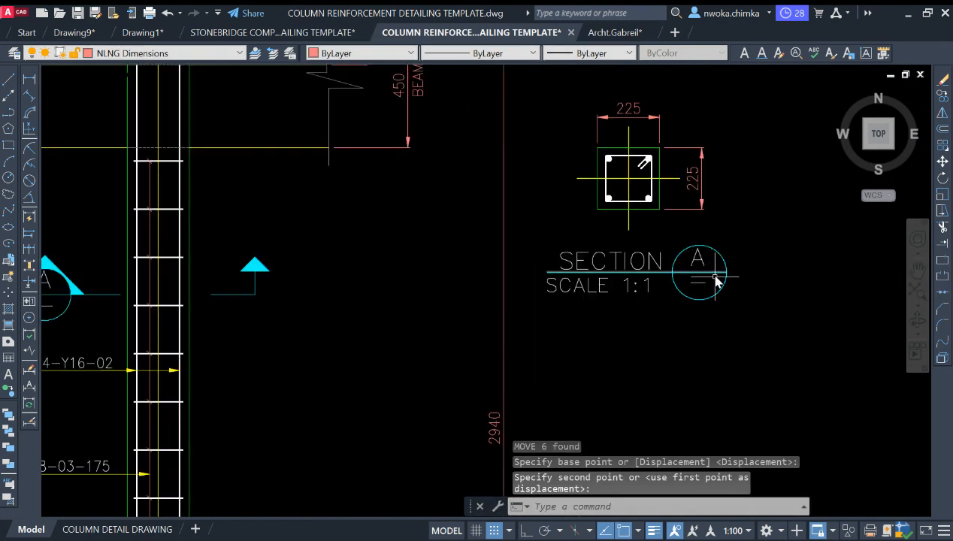
{"action": "scroll", "coordinate": [716, 281], "scroll_direction": "up", "scroll_amount": 2}
{"action": "left_click", "coordinate": [688, 291]}
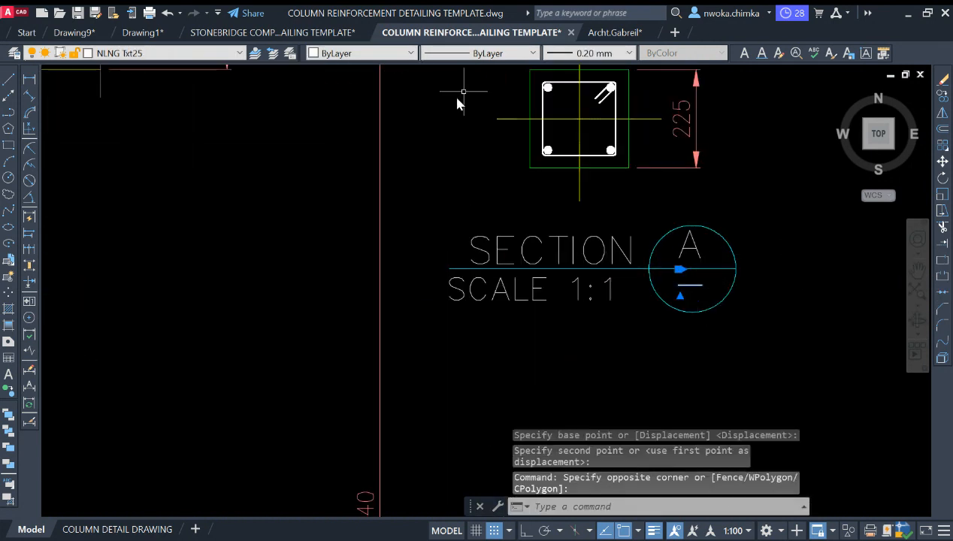
{"action": "scroll", "coordinate": [659, 271], "scroll_direction": "down", "scroll_amount": 6}
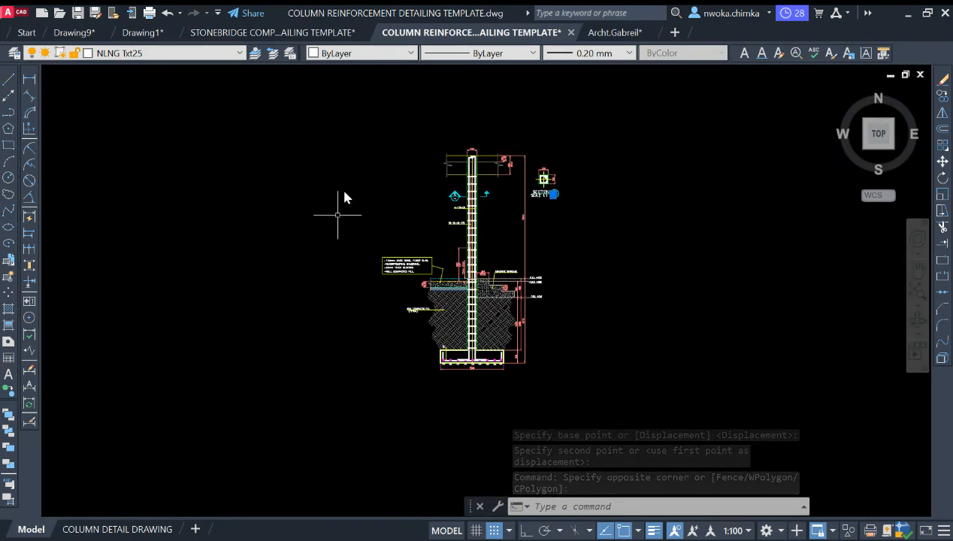
{"action": "scroll", "coordinate": [455, 196], "scroll_direction": "up", "scroll_amount": 4}
{"action": "left_click", "coordinate": [496, 197]}
{"action": "key", "text": "Escape"}
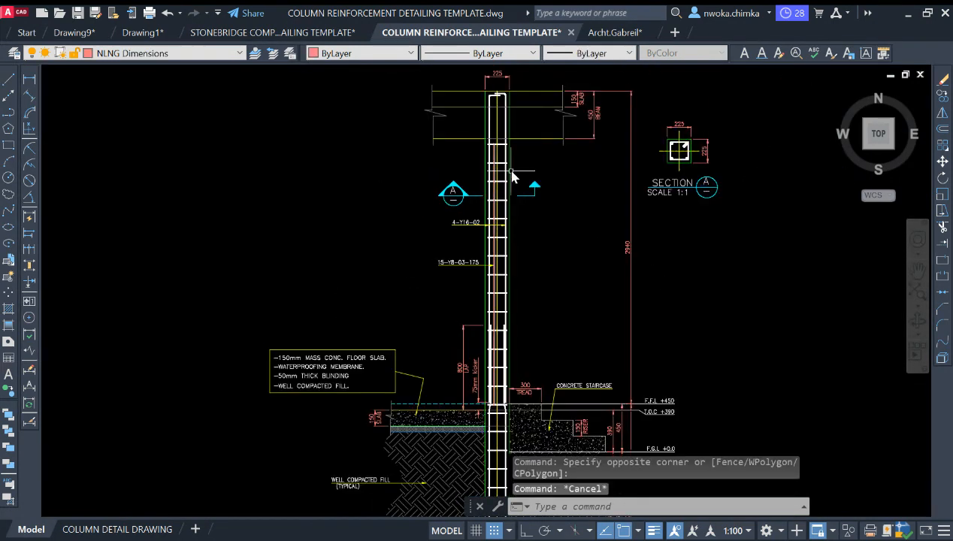
{"action": "scroll", "coordinate": [493, 203], "scroll_direction": "up", "scroll_amount": 3}
{"action": "mouse_move", "coordinate": [484, 168]}
{"action": "middle_mouse_down"}
{"action": "mouse_move", "coordinate": [433, 234]}
{"action": "mouse_move", "coordinate": [365, 252]}
{"action": "middle_mouse_up"}
{"action": "scroll", "coordinate": [326, 229], "scroll_direction": "up", "scroll_amount": 2}
{"action": "scroll", "coordinate": [361, 230], "scroll_direction": "down", "scroll_amount": 5}
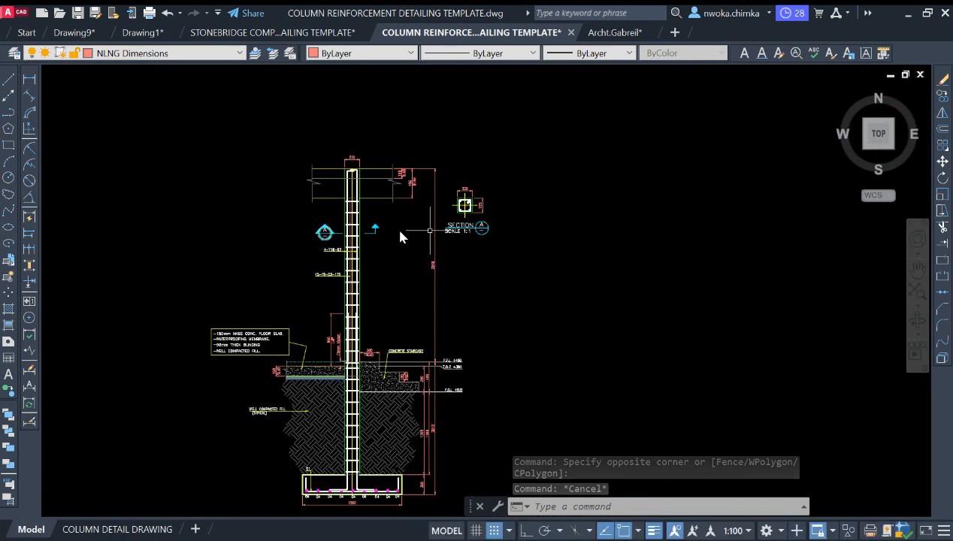
Examine the column section with its title, and the section A mark and bar labels on the column elevation
{"action": "scroll", "coordinate": [432, 207], "scroll_direction": "up", "scroll_amount": 8}
{"action": "middle_click_drag", "start_coordinate": [433, 206], "coordinate": [493, 207]}
{"action": "scroll", "coordinate": [508, 207], "scroll_direction": "down", "scroll_amount": 1}
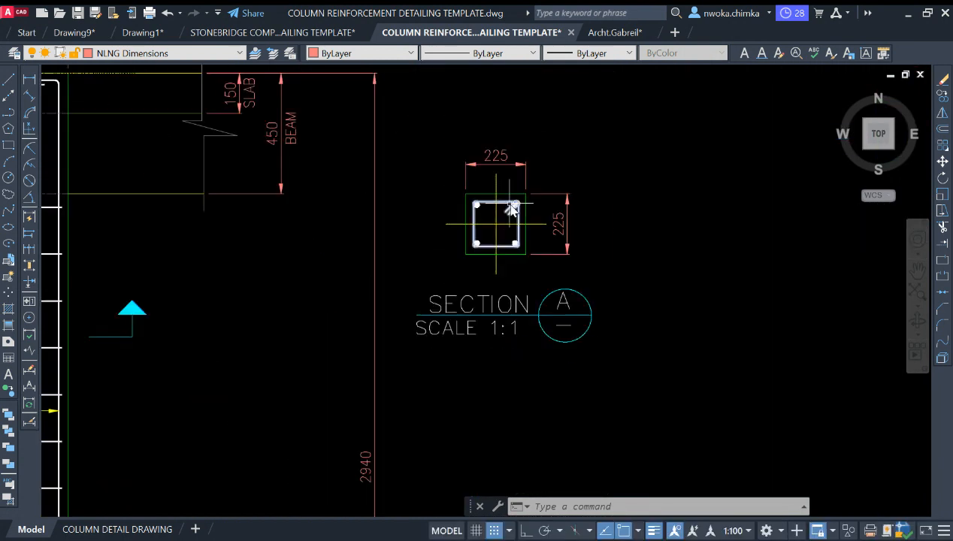
{"action": "scroll", "coordinate": [483, 205], "scroll_direction": "up", "scroll_amount": 2}
{"action": "scroll", "coordinate": [475, 204], "scroll_direction": "down", "scroll_amount": 2}
{"action": "middle_click_drag", "start_coordinate": [296, 261], "coordinate": [613, 235]}
{"action": "scroll", "coordinate": [623, 238], "scroll_direction": "down", "scroll_amount": 1}
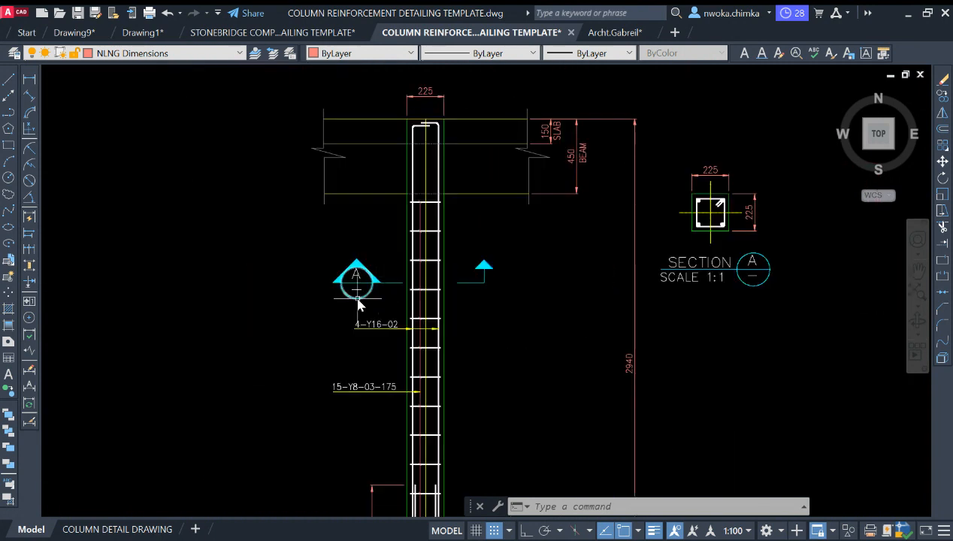
{"action": "scroll", "coordinate": [358, 309], "scroll_direction": "up", "scroll_amount": 4}
{"action": "middle_click_drag", "start_coordinate": [477, 276], "coordinate": [332, 296]}
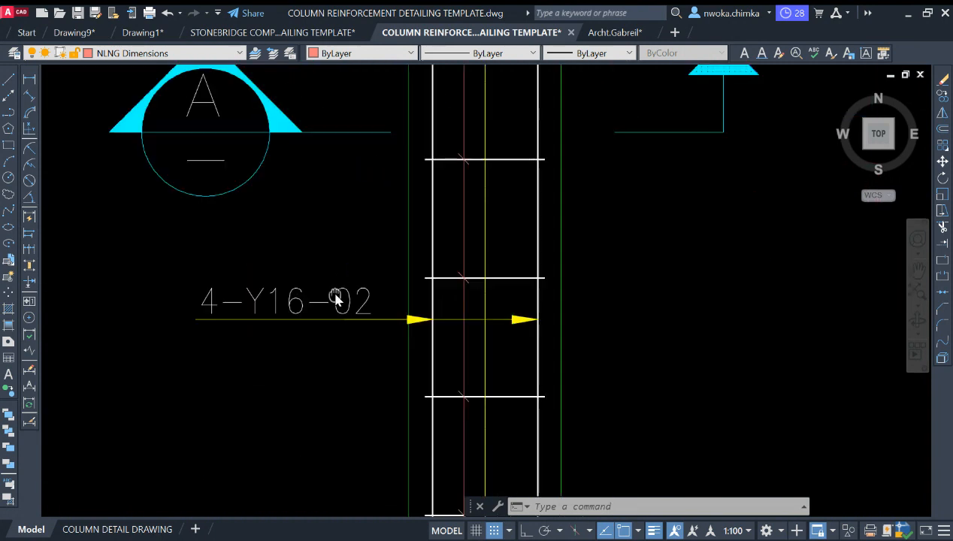
{"action": "scroll", "coordinate": [330, 296], "scroll_direction": "down", "scroll_amount": 2}
{"action": "middle_click_drag", "start_coordinate": [726, 241], "coordinate": [311, 310]}
{"action": "middle_click_drag", "start_coordinate": [603, 255], "coordinate": [358, 353]}
{"action": "mouse_move", "coordinate": [536, 179]}
{"action": "middle_mouse_down"}
{"action": "mouse_move", "coordinate": [549, 207]}
{"action": "mouse_move", "coordinate": [533, 222]}
{"action": "middle_mouse_up"}
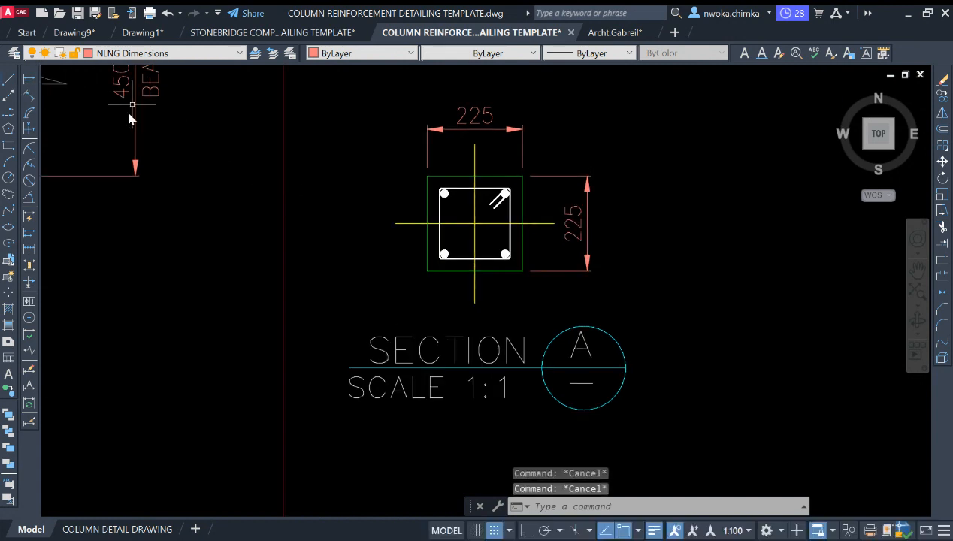
Make NLNG Leader Lines the current layer and draw a horizontal quick leader about 219 mm long outward from the stirrup's right side
{"action": "left_click", "coordinate": [173, 54]}
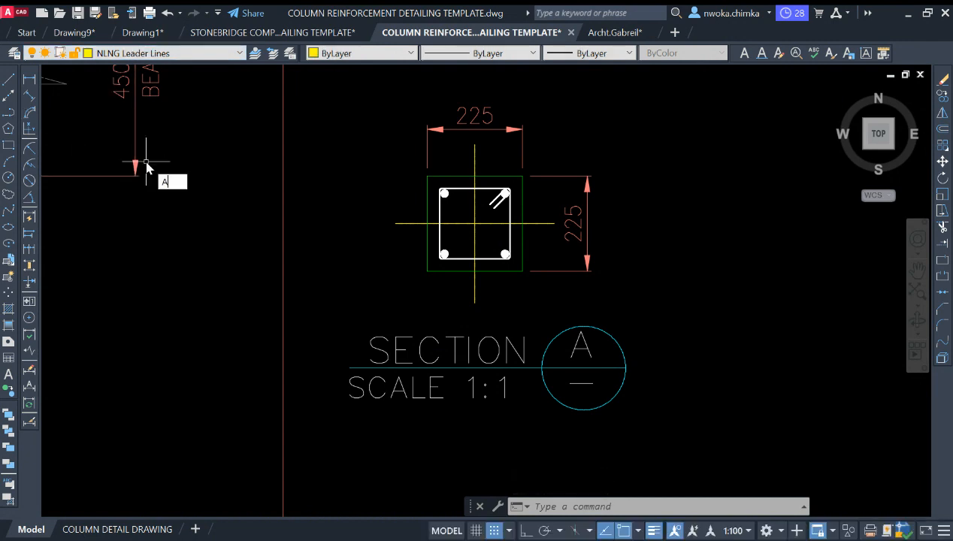
{"action": "key", "text": "space"}
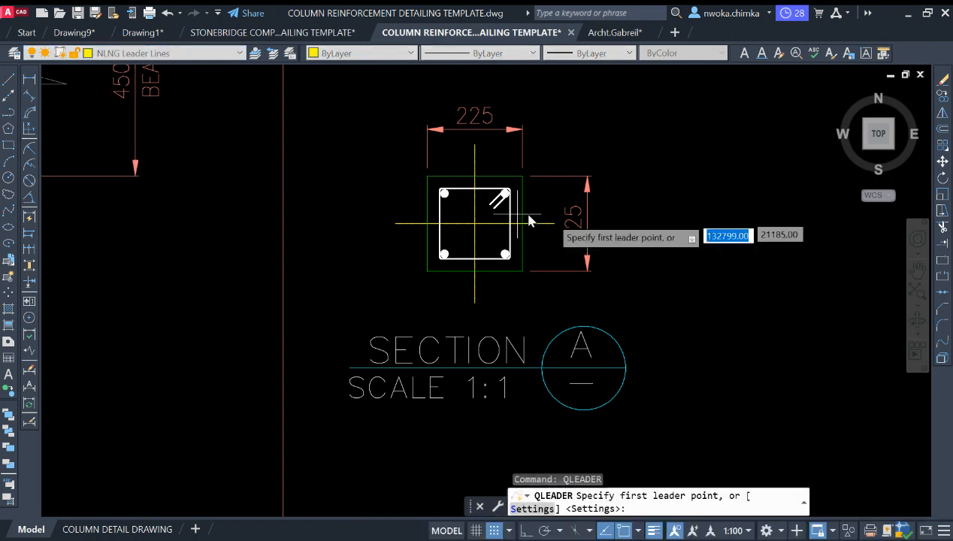
{"action": "scroll", "coordinate": [556, 210], "scroll_direction": "up", "scroll_amount": 4}
{"action": "left_click", "coordinate": [438, 215]}
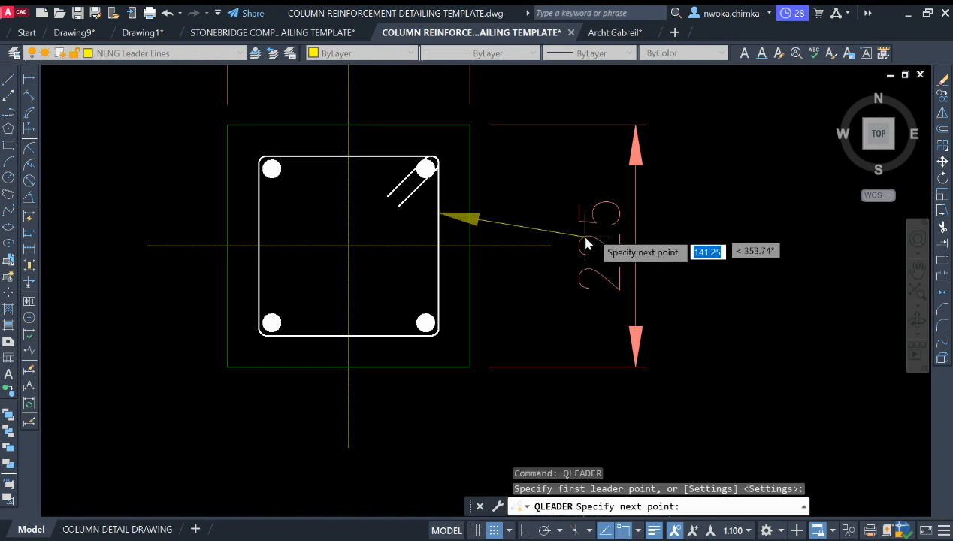
{"action": "key", "text": "F8"}
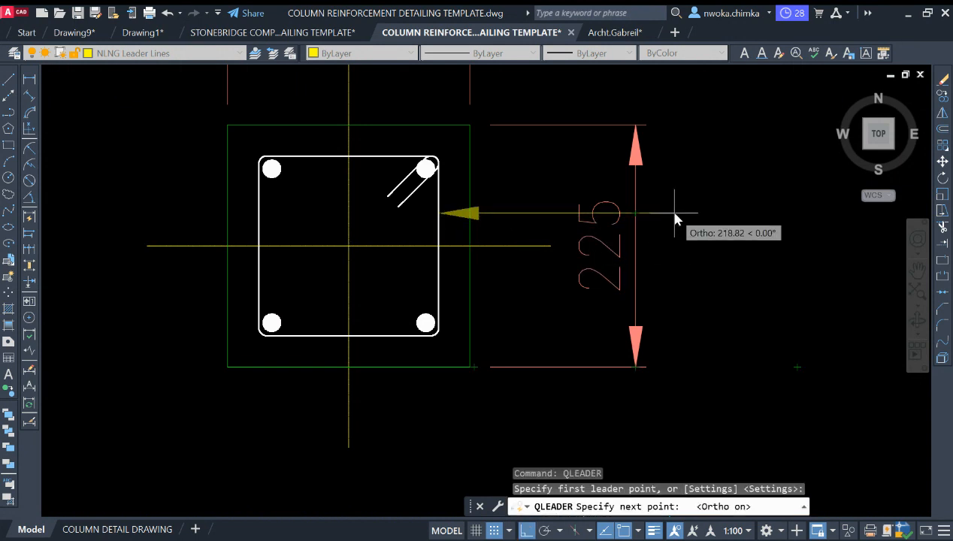
{"action": "key", "text": "Escape"}
Delete the vertical 225 dimension that the new leader crosses beside the column section
{"action": "scroll", "coordinate": [677, 209], "scroll_direction": "down", "scroll_amount": 3}
{"action": "left_click", "coordinate": [677, 156]}
{"action": "left_click", "coordinate": [665, 168]}
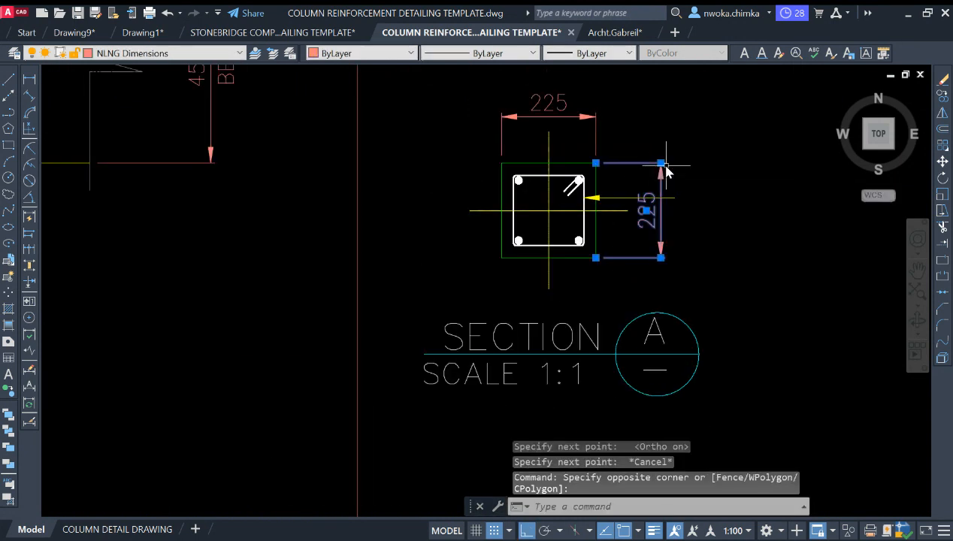
{"action": "key", "text": "Return"}
Add a vertical linear dimension along the left edge of the column section outline
{"action": "left_click", "coordinate": [32, 83]}
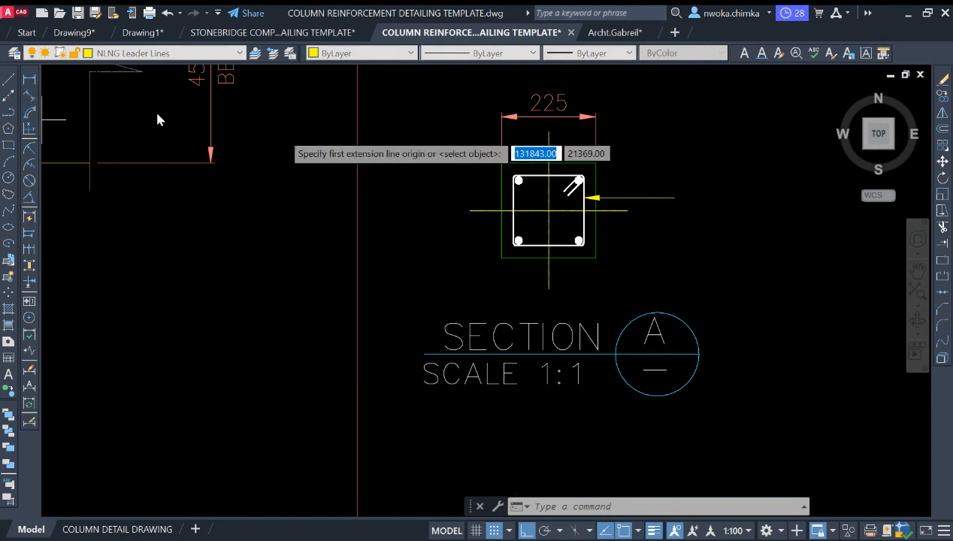
{"action": "left_click", "coordinate": [502, 163]}
{"action": "left_click", "coordinate": [501, 259]}
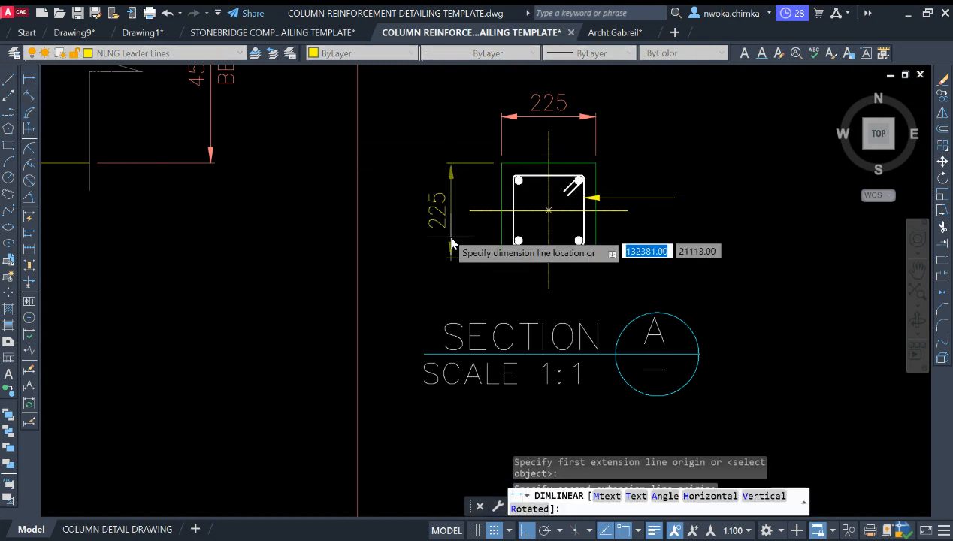
{"action": "left_click", "coordinate": [435, 213]}
{"action": "key", "text": "Escape"}
Match the properties of the section's new vertical dimension to those of the horizontal dimension above the section
{"action": "key", "text": "Return"}
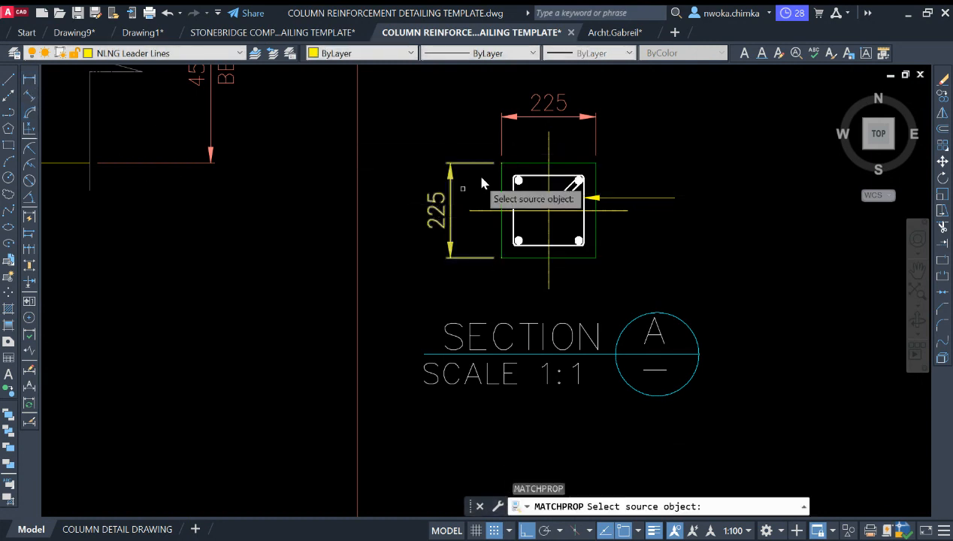
{"action": "left_click", "coordinate": [540, 109]}
{"action": "left_click", "coordinate": [472, 140]}
{"action": "left_click", "coordinate": [447, 185]}
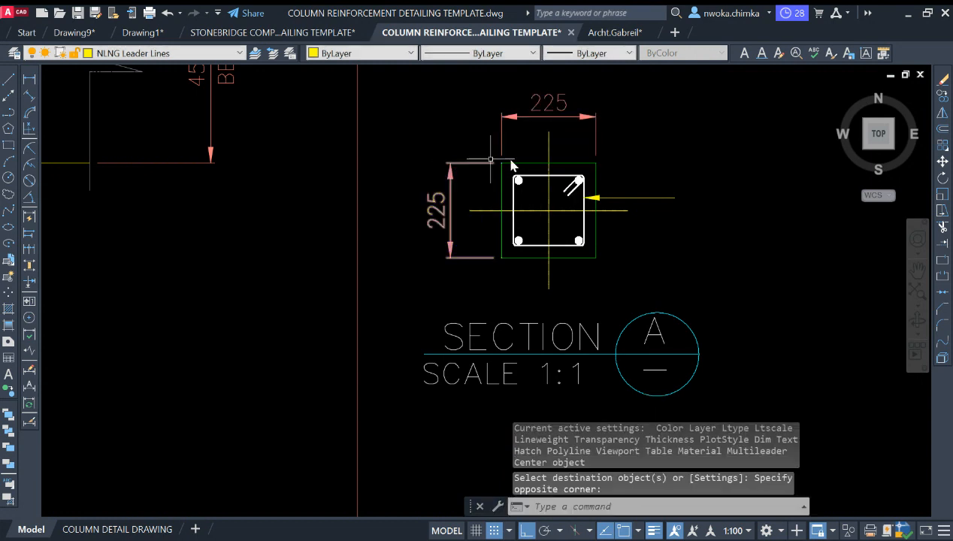
{"action": "key", "text": "Escape"}
Copy the 15-Y8-03-175 label from the column elevation to just above the stirrup's leader in the section
{"action": "scroll", "coordinate": [590, 225], "scroll_direction": "up", "scroll_amount": 4}
{"action": "scroll", "coordinate": [558, 219], "scroll_direction": "down", "scroll_amount": 9}
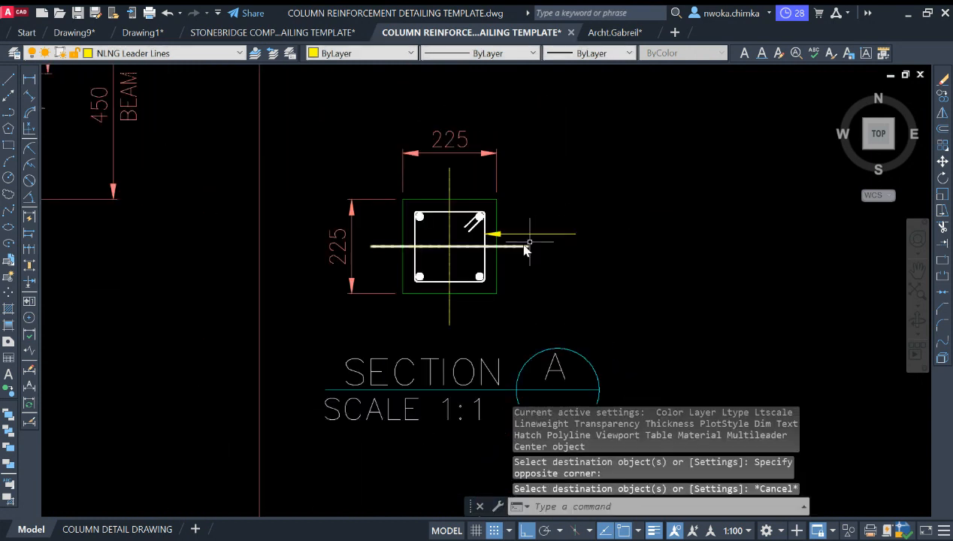
{"action": "scroll", "coordinate": [466, 263], "scroll_direction": "up", "scroll_amount": 4}
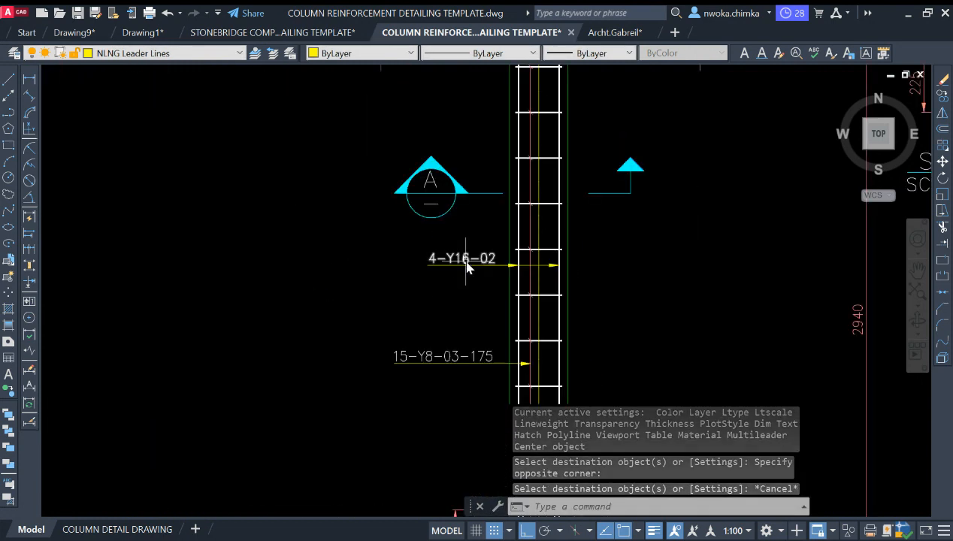
{"action": "left_click", "coordinate": [448, 355]}
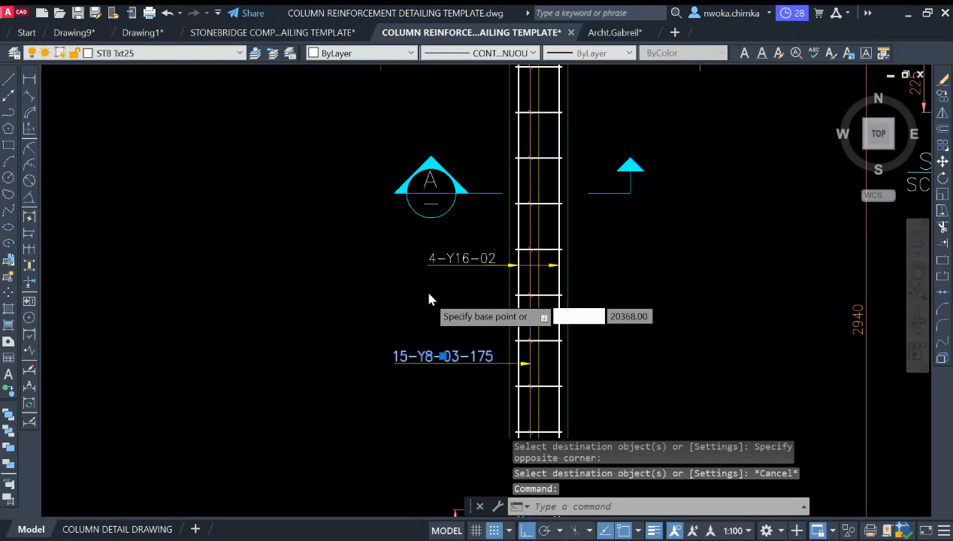
{"action": "left_click", "coordinate": [397, 369]}
{"action": "scroll", "coordinate": [398, 368], "scroll_direction": "down", "scroll_amount": 5}
{"action": "scroll", "coordinate": [421, 233], "scroll_direction": "up", "scroll_amount": 5}
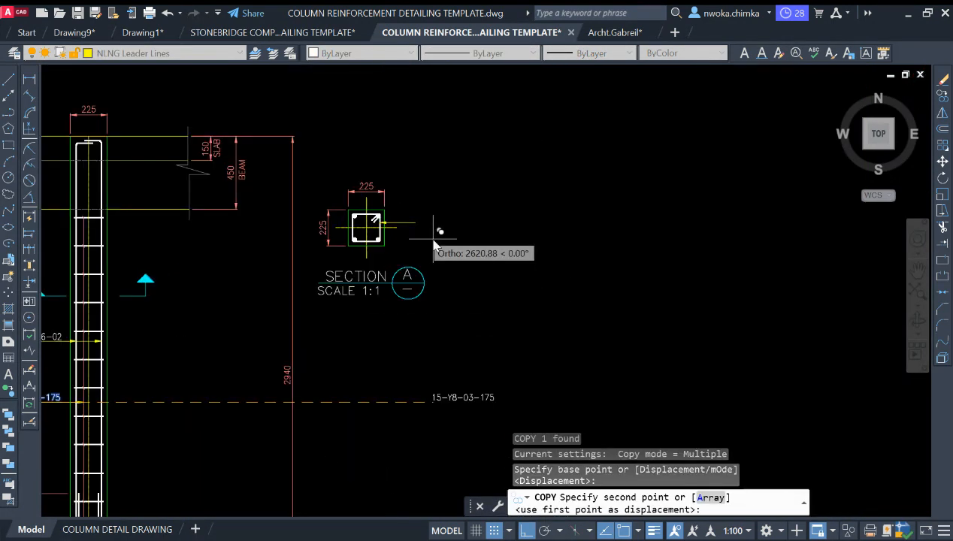
{"action": "left_click", "coordinate": [398, 227]}
{"action": "scroll", "coordinate": [398, 227], "scroll_direction": "up", "scroll_amount": 2}
{"action": "key", "text": "Escape"}
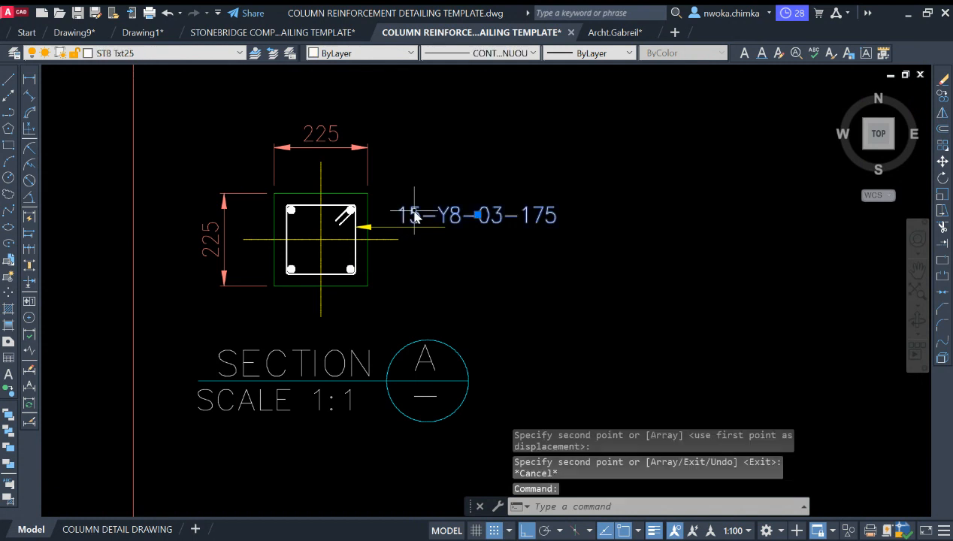
Edit the copied stirrup label in the section to read Y8-03-175
{"action": "double_click", "coordinate": [420, 217]}
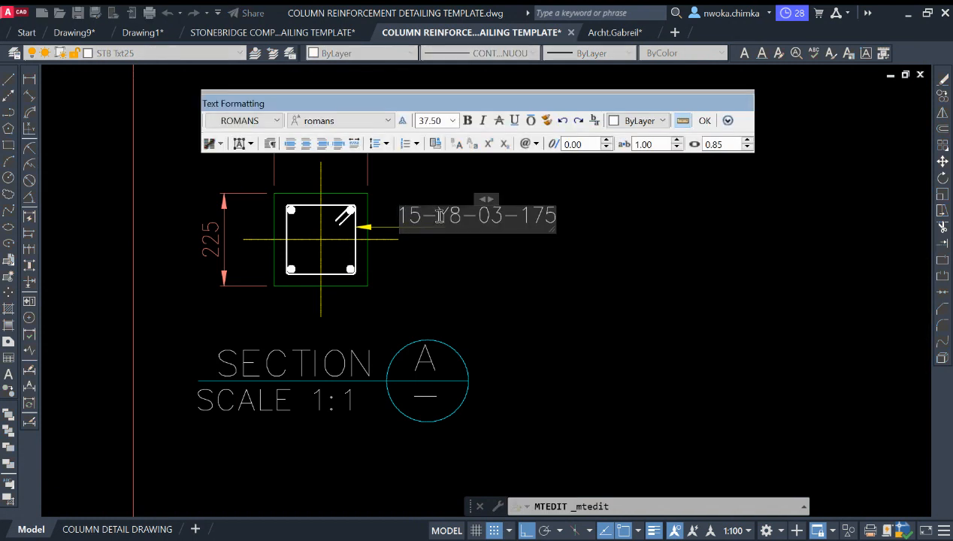
{"action": "key", "text": "Delete"}
{"action": "left_click", "coordinate": [521, 268]}
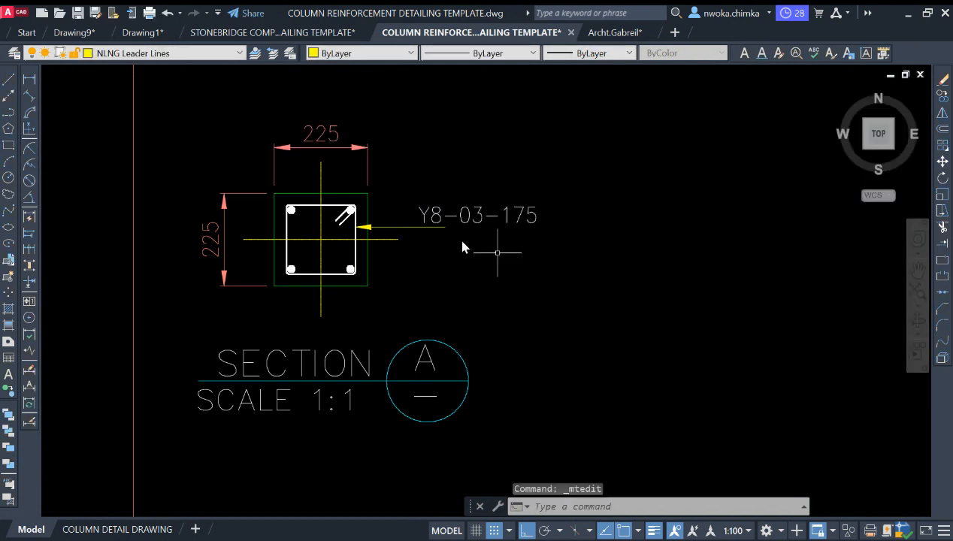
Stretch the free end of the stirrup's leader horizontally so the line runs beneath the whole Y8-03-175 label
{"action": "left_click", "coordinate": [446, 228]}
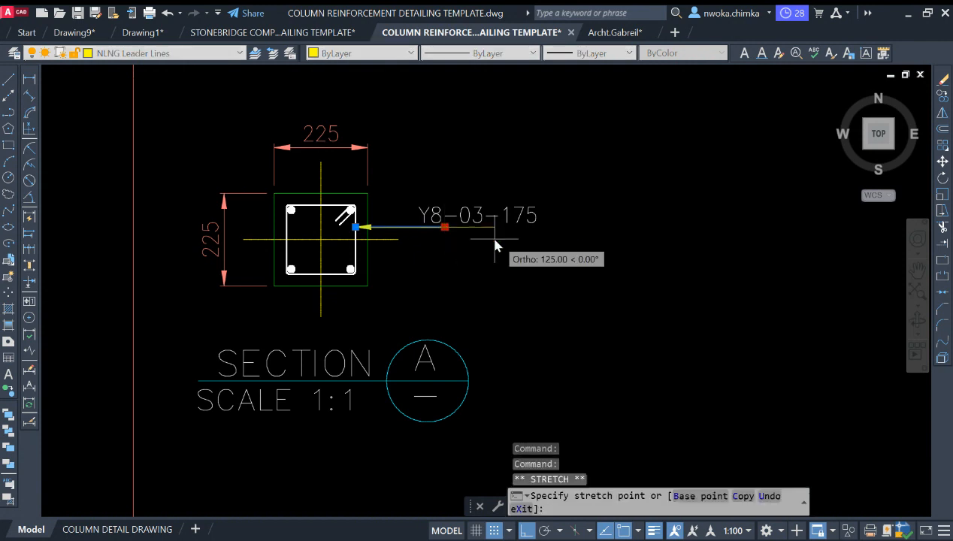
{"action": "left_click", "coordinate": [536, 237]}
{"action": "key", "text": "Escape"}
Move the Y8-03-175 label slightly closer to the column section, keeping it above its leader
{"action": "scroll", "coordinate": [550, 222], "scroll_direction": "up", "scroll_amount": 2}
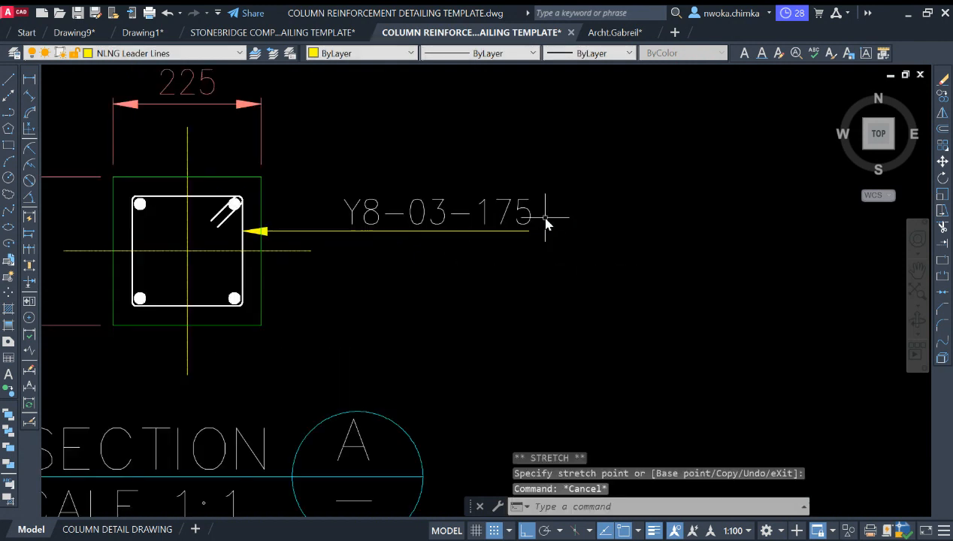
{"action": "left_click", "coordinate": [550, 202]}
{"action": "left_click", "coordinate": [528, 211]}
{"action": "type", "text": "M"}
{"action": "key", "text": "Return"}
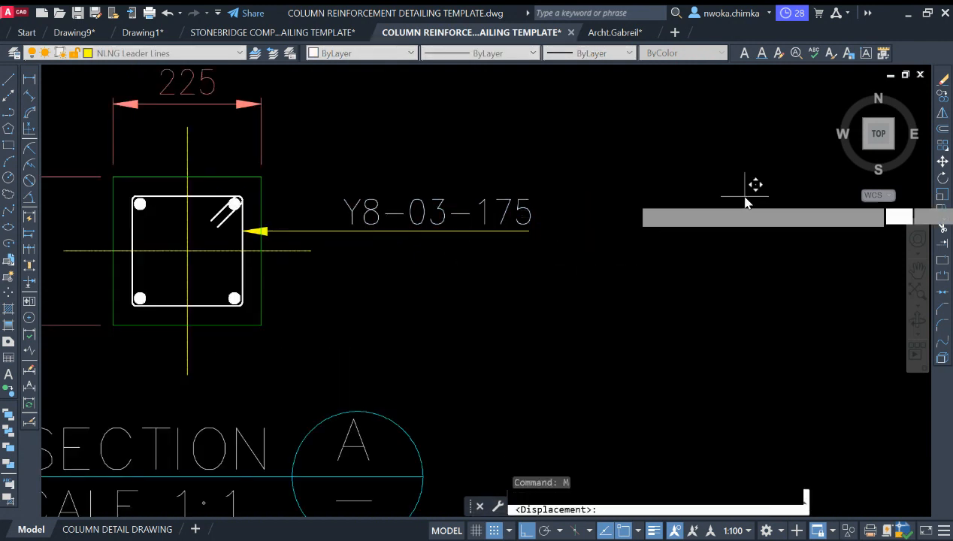
{"action": "left_click", "coordinate": [571, 194]}
{"action": "left_click", "coordinate": [545, 197]}
Shorten the stirrup's leader so its free end lines up with the end of the Y8-03-175 label
{"action": "left_click", "coordinate": [549, 195]}
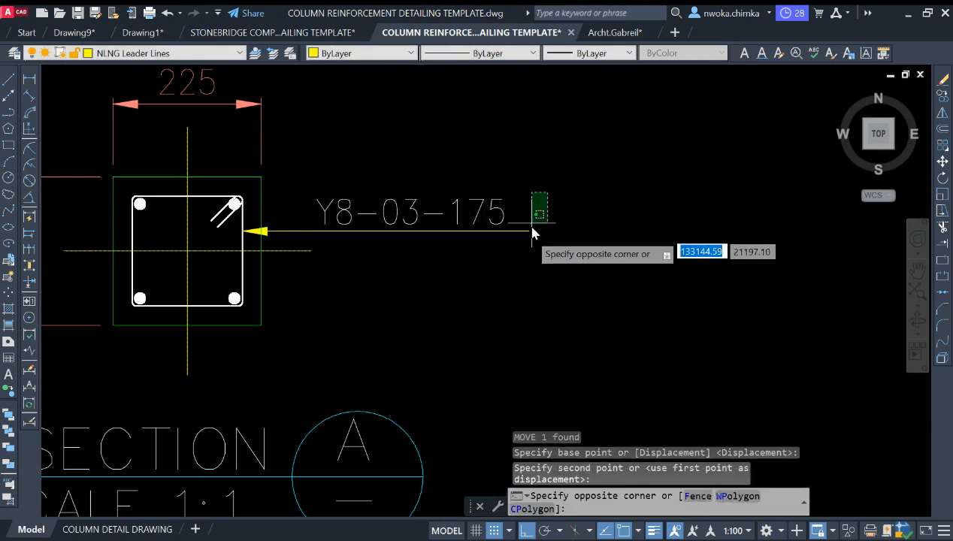
{"action": "left_click", "coordinate": [525, 236]}
{"action": "left_click", "coordinate": [529, 231]}
{"action": "key", "text": "Escape"}
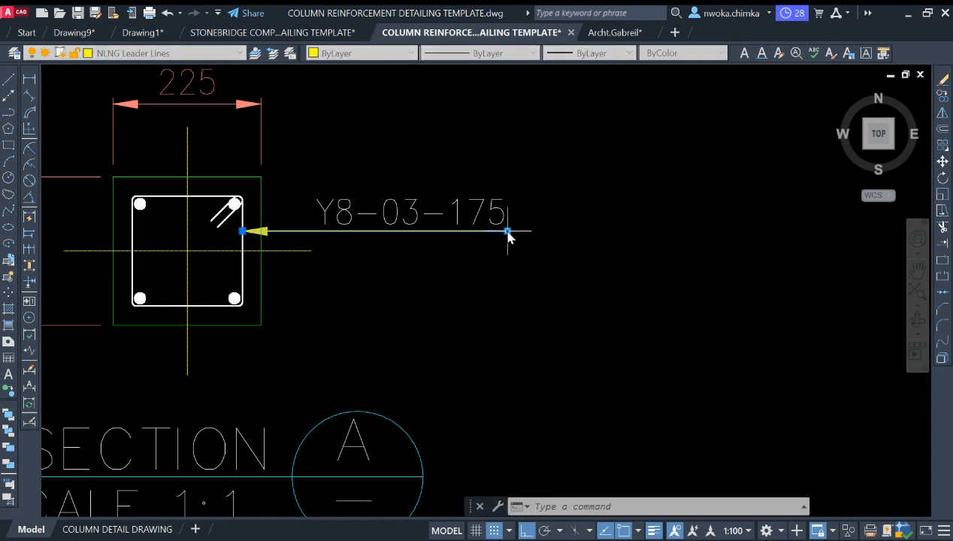
Examine the 4-Y16-02 label with its two main bars in the elevation and the corresponding corner bars in the section
{"action": "scroll", "coordinate": [592, 215], "scroll_direction": "down", "scroll_amount": 7}
{"action": "scroll", "coordinate": [449, 252], "scroll_direction": "up", "scroll_amount": 8}
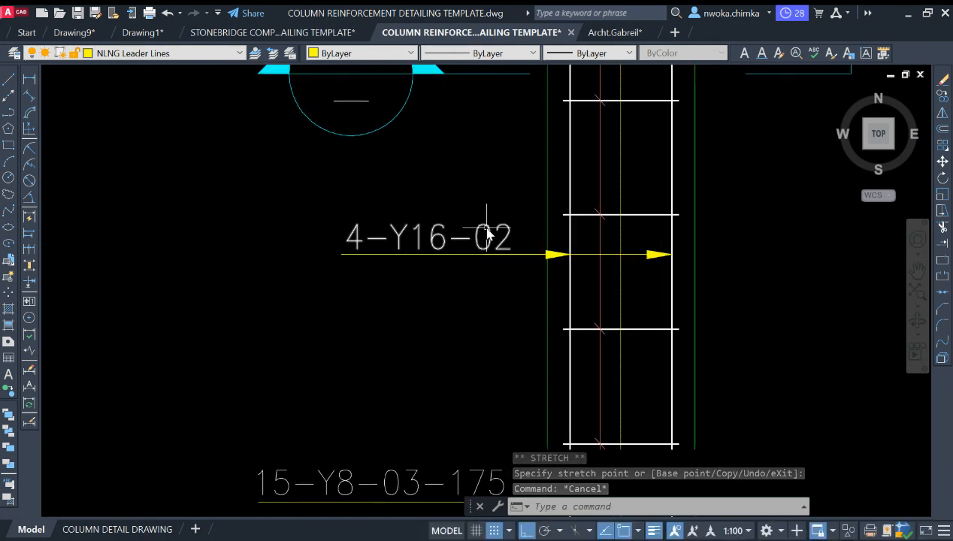
{"action": "left_click", "coordinate": [488, 234]}
{"action": "scroll", "coordinate": [581, 255], "scroll_direction": "down", "scroll_amount": 4}
{"action": "scroll", "coordinate": [613, 255], "scroll_direction": "up", "scroll_amount": 2}
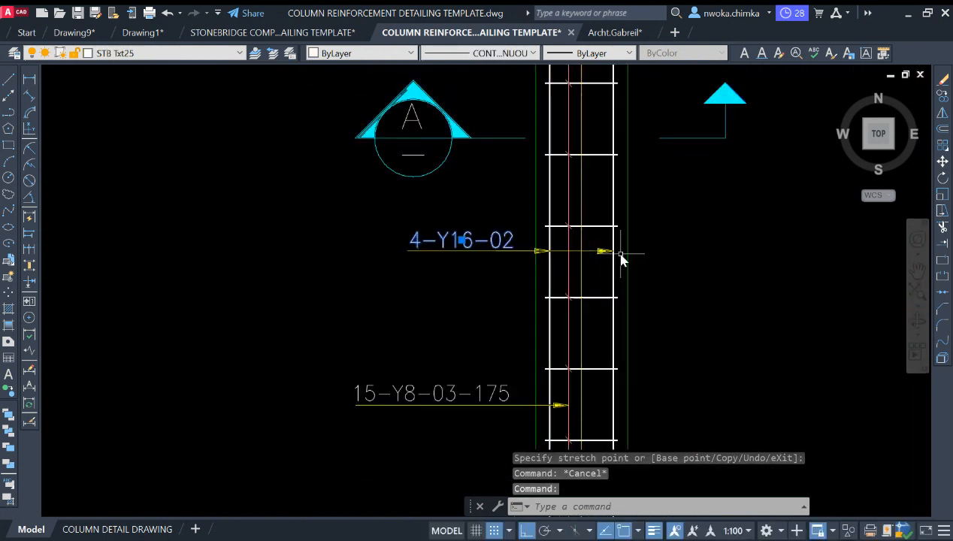
{"action": "left_click", "coordinate": [614, 260]}
{"action": "left_click", "coordinate": [558, 266]}
{"action": "left_click", "coordinate": [549, 269]}
{"action": "scroll", "coordinate": [548, 274], "scroll_direction": "down", "scroll_amount": 5}
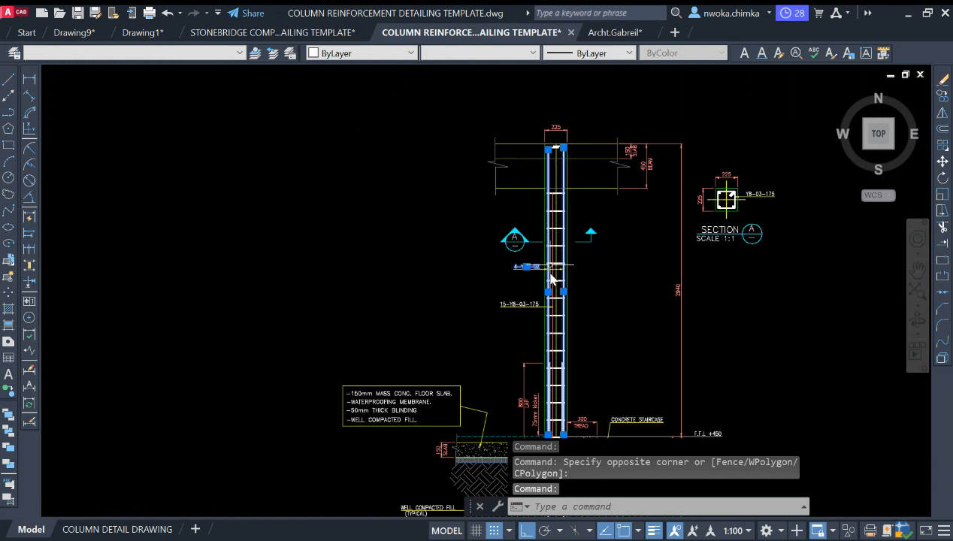
{"action": "scroll", "coordinate": [549, 162], "scroll_direction": "up", "scroll_amount": 3}
{"action": "scroll", "coordinate": [593, 150], "scroll_direction": "down", "scroll_amount": 3}
{"action": "scroll", "coordinate": [694, 181], "scroll_direction": "up", "scroll_amount": 3}
{"action": "scroll", "coordinate": [745, 192], "scroll_direction": "up", "scroll_amount": 3}
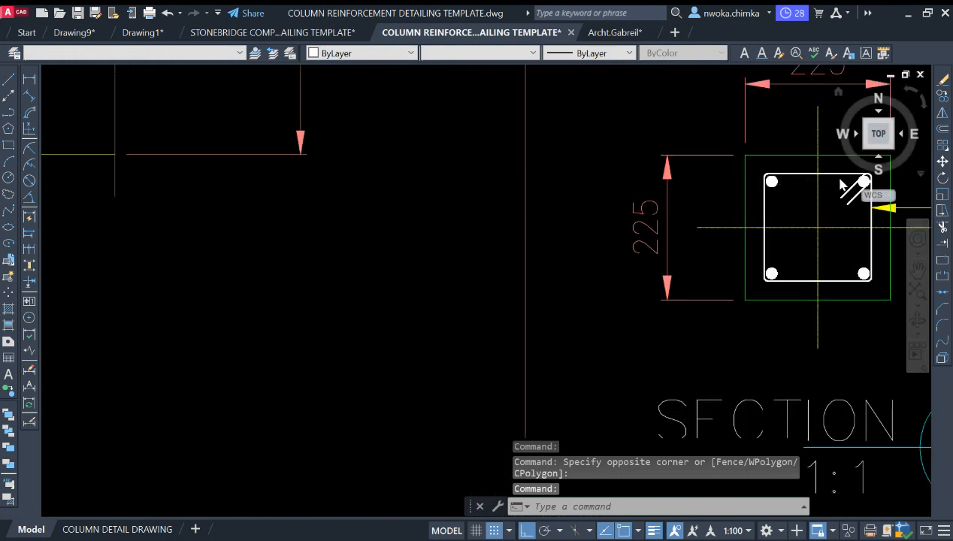
{"action": "scroll", "coordinate": [840, 181], "scroll_direction": "down", "scroll_amount": 1}
{"action": "scroll", "coordinate": [797, 183], "scroll_direction": "up", "scroll_amount": 2}
{"action": "left_click", "coordinate": [798, 183]}
{"action": "key", "text": "Escape"}
{"action": "scroll", "coordinate": [752, 202], "scroll_direction": "down", "scroll_amount": 2}
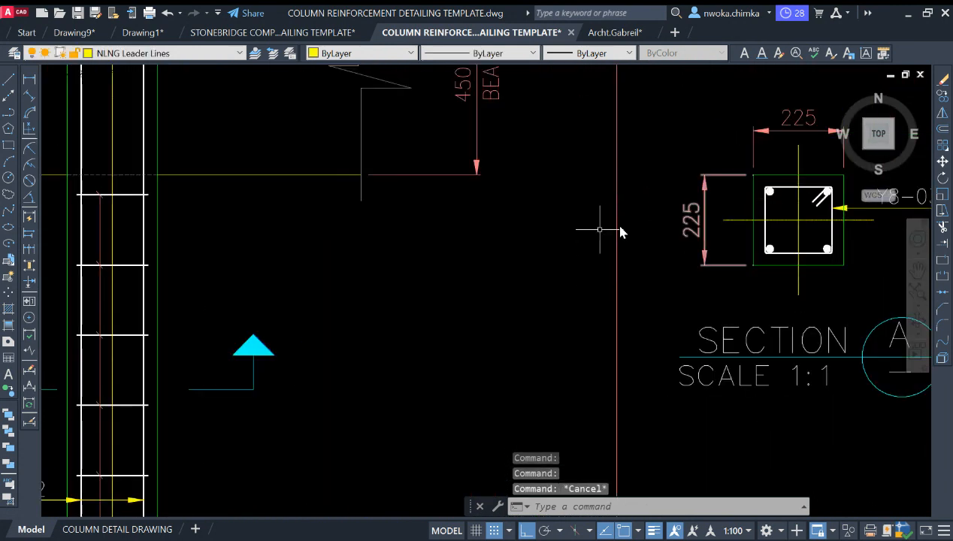
Copy the 4-Y16-02 label from the column elevation to the space above and right of the column section, with Ortho off
{"action": "scroll", "coordinate": [418, 295], "scroll_direction": "down", "scroll_amount": 3}
{"action": "scroll", "coordinate": [376, 316], "scroll_direction": "up", "scroll_amount": 4}
{"action": "left_click", "coordinate": [356, 379]}
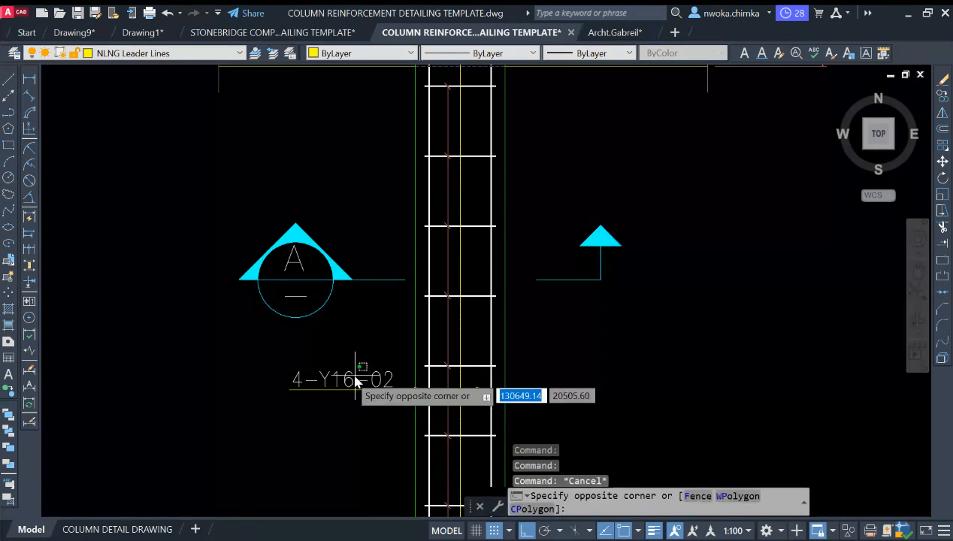
{"action": "left_click", "coordinate": [343, 370]}
{"action": "type", "text": "co"}
{"action": "key", "text": "Return"}
{"action": "left_click", "coordinate": [341, 376]}
{"action": "scroll", "coordinate": [303, 344], "scroll_direction": "down", "scroll_amount": 3}
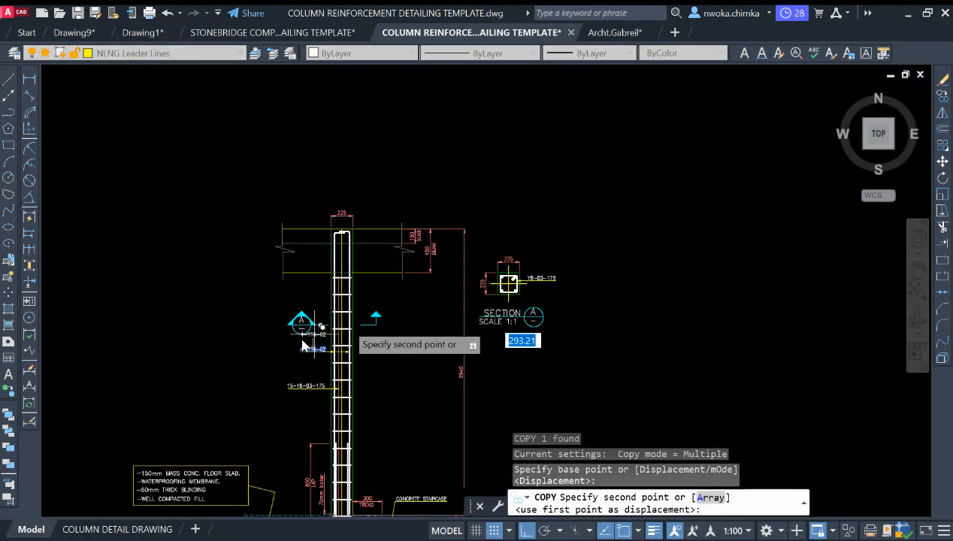
{"action": "key", "text": "F8"}
{"action": "scroll", "coordinate": [502, 278], "scroll_direction": "up", "scroll_amount": 6}
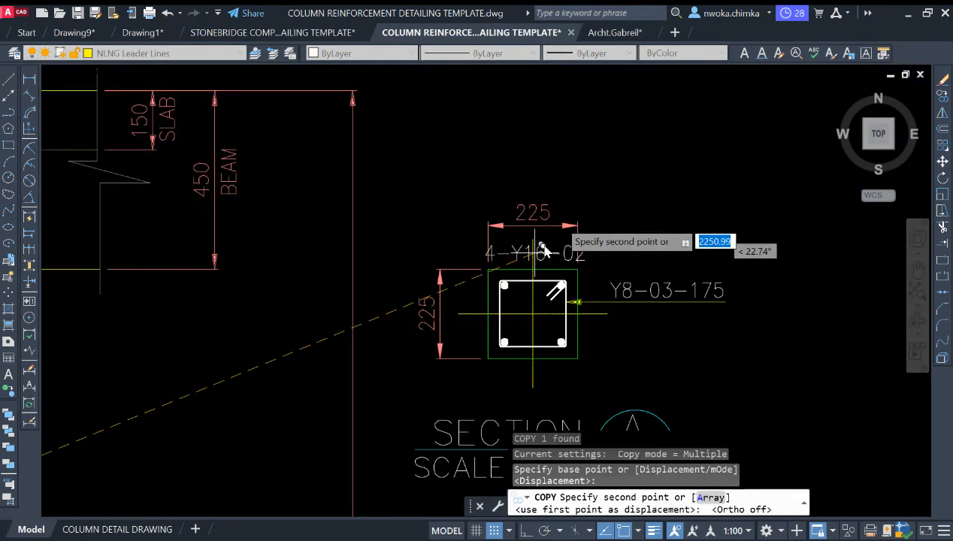
{"action": "left_click", "coordinate": [647, 193]}
{"action": "key", "text": "Escape"}
Edit the copied main bar label near the section to read only 02
{"action": "double_click", "coordinate": [646, 191]}
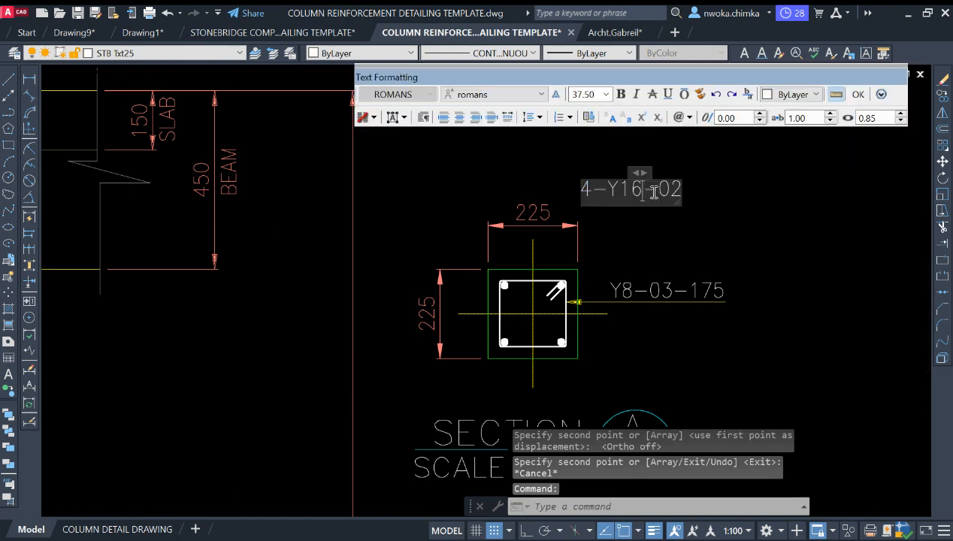
{"action": "key", "text": "BackSpace"}
{"action": "left_click", "coordinate": [629, 228]}
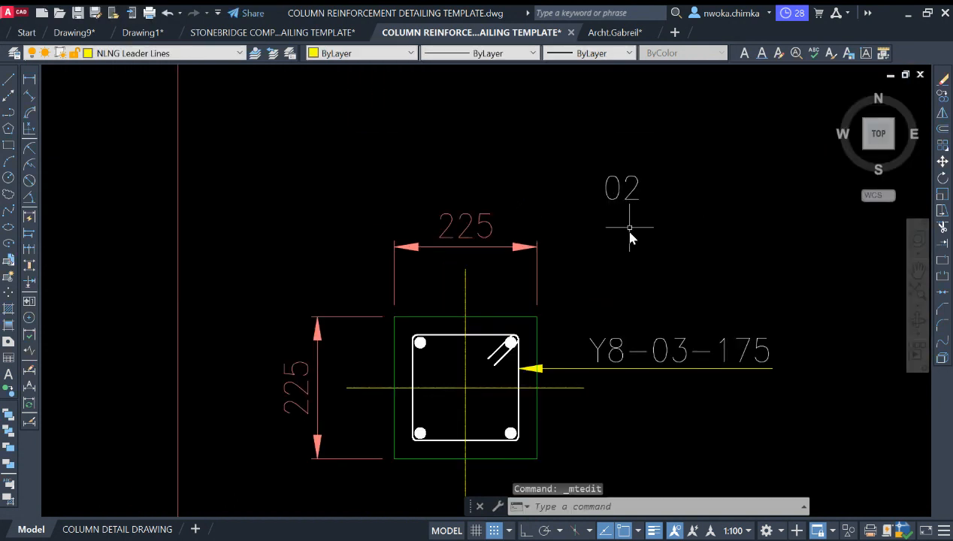
Move the 02 label to just above the column section, over its upper-left main bar
{"action": "left_click", "coordinate": [649, 188]}
{"action": "left_click", "coordinate": [609, 209]}
{"action": "type", "text": "m"}
{"action": "key", "text": "Return"}
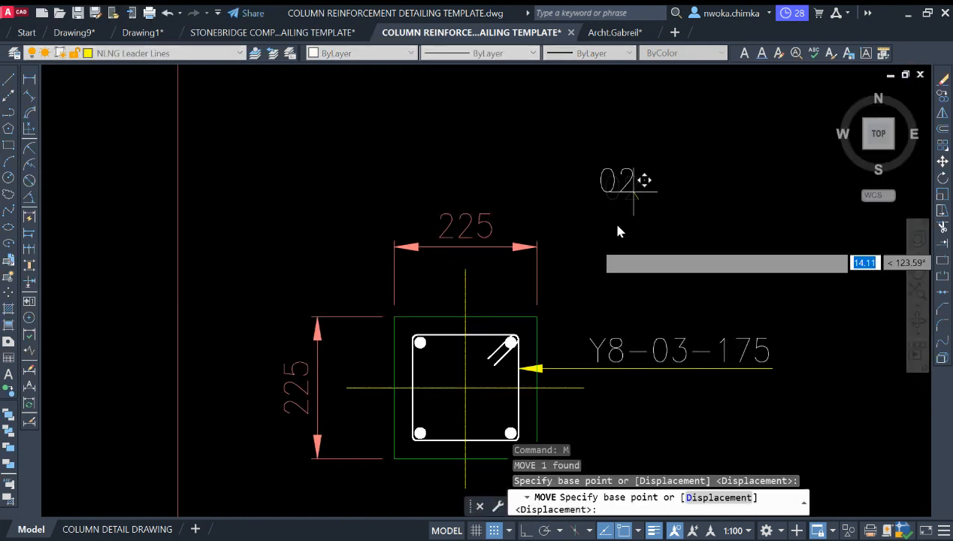
{"action": "left_click", "coordinate": [623, 197]}
{"action": "scroll", "coordinate": [443, 301], "scroll_direction": "up", "scroll_amount": 3}
{"action": "left_click", "coordinate": [444, 317]}
Copy the 02 label across to the space above the section's upper-right main bar
{"action": "left_click", "coordinate": [444, 317]}
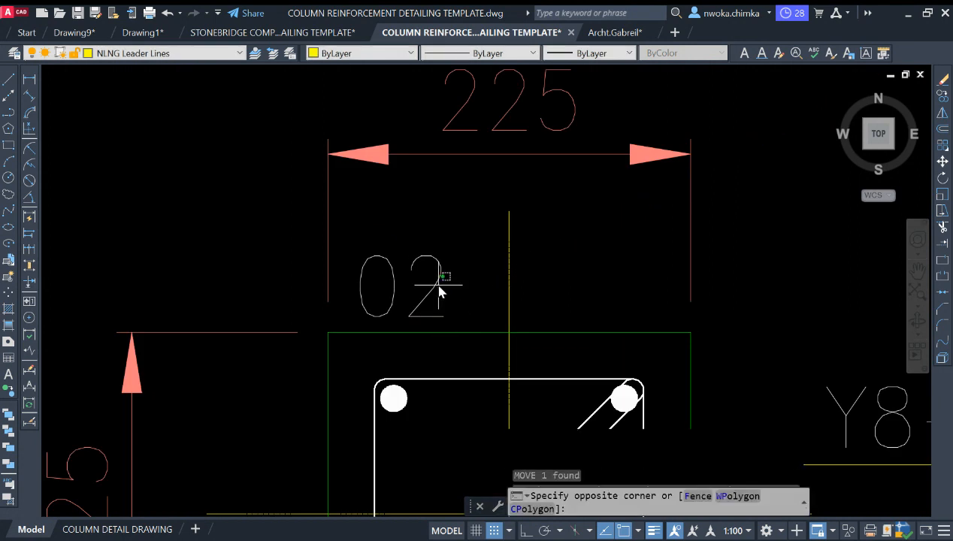
{"action": "left_click", "coordinate": [418, 284]}
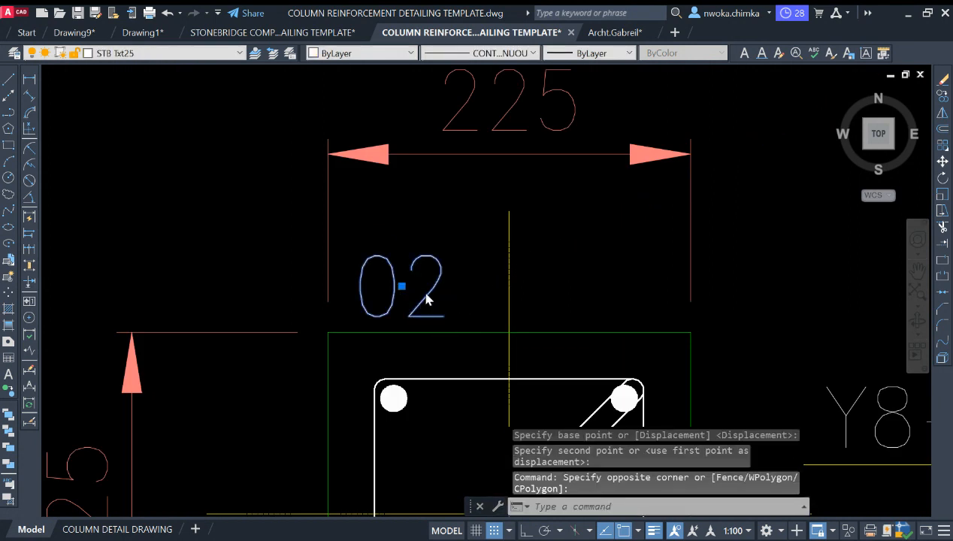
{"action": "type", "text": "c0"}
{"action": "key", "text": "Return"}
{"action": "left_click", "coordinate": [400, 293]}
{"action": "key", "text": "Escape"}
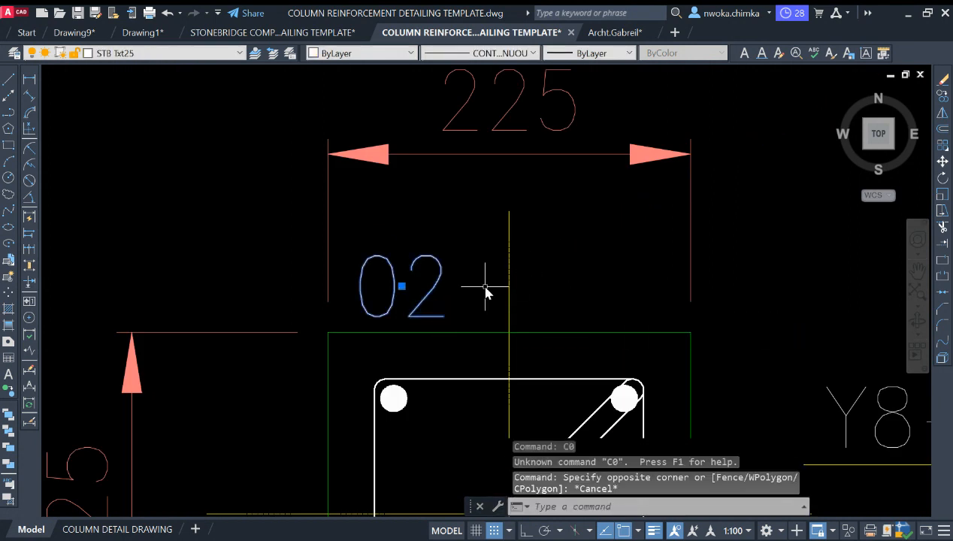
{"action": "key", "text": "Return"}
{"action": "left_click", "coordinate": [445, 299]}
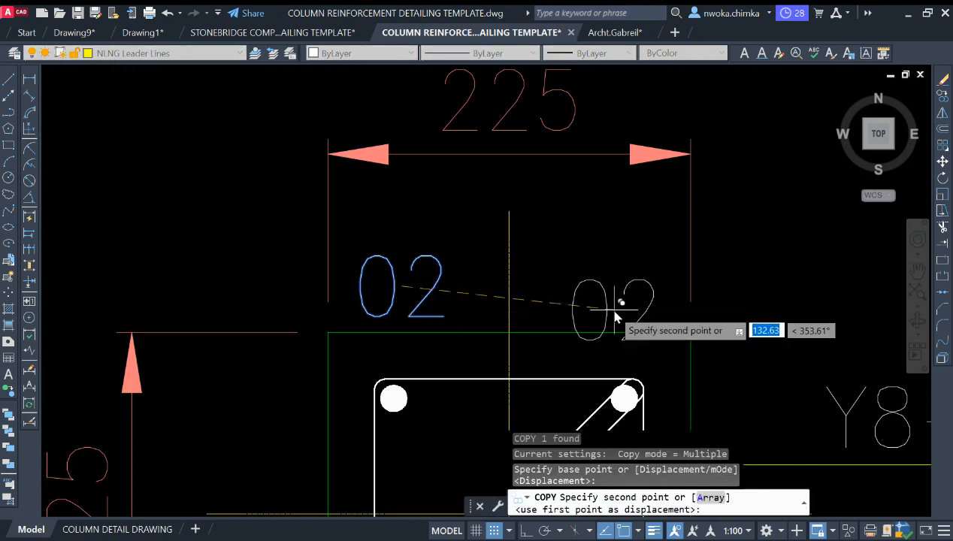
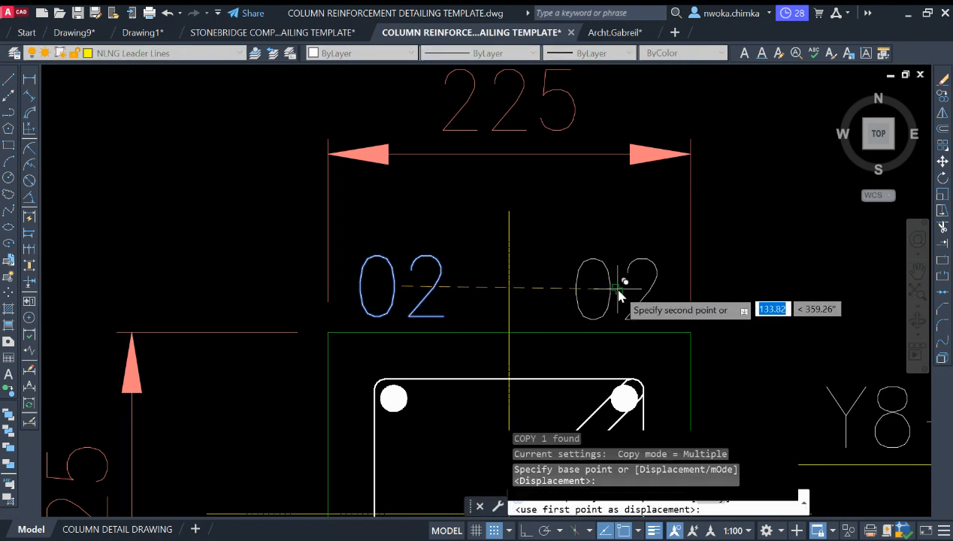
{"action": "left_click", "coordinate": [617, 292]}
Copy the 02 label below the section's two lower main bars, one under each bar
{"action": "scroll", "coordinate": [571, 203], "scroll_direction": "down", "scroll_amount": 4}
{"action": "scroll", "coordinate": [501, 387], "scroll_direction": "up", "scroll_amount": 3}
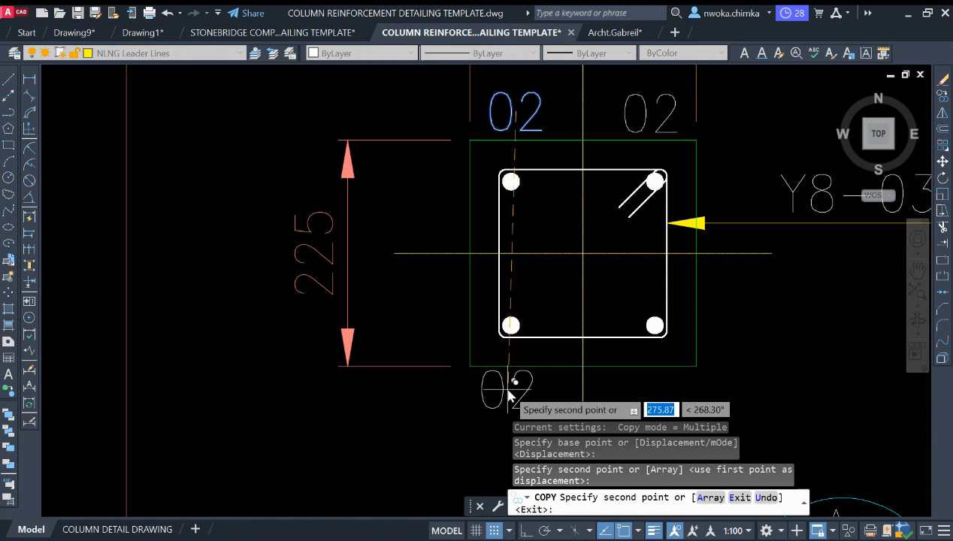
{"action": "left_click", "coordinate": [509, 391]}
{"action": "middle_click_drag", "start_coordinate": [508, 390], "coordinate": [437, 317]}
{"action": "left_click", "coordinate": [589, 325]}
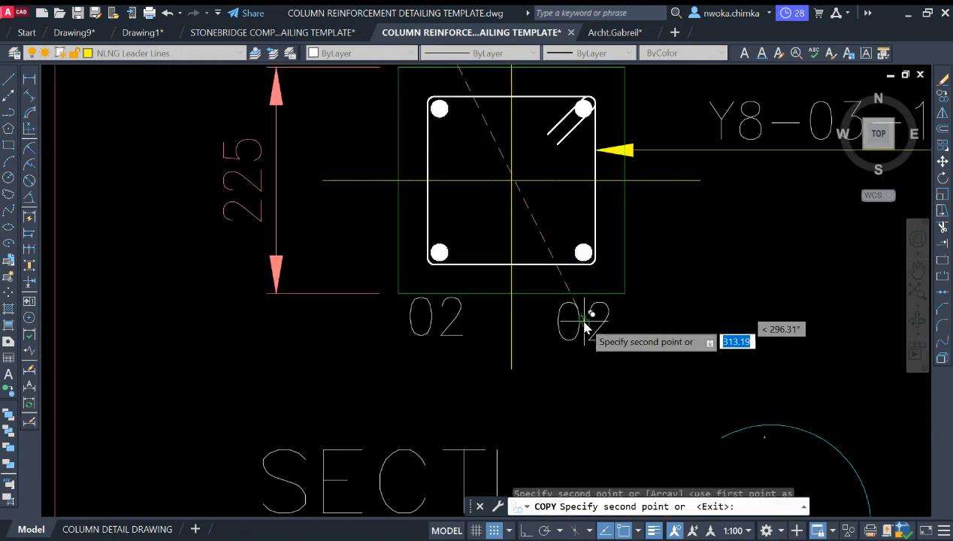
{"action": "scroll", "coordinate": [585, 322], "scroll_direction": "down", "scroll_amount": 4}
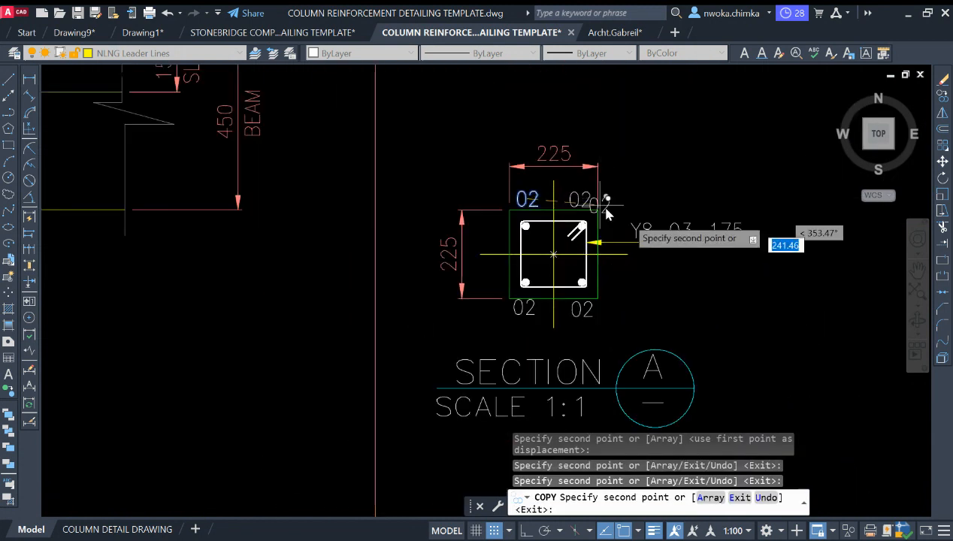
{"action": "key", "text": "Escape"}
Examine the two main bars labelled 4-Y16-02 in the elevation against the four 02 corner bars in SECTION A
{"action": "scroll", "coordinate": [571, 215], "scroll_direction": "down", "scroll_amount": 7}
{"action": "scroll", "coordinate": [481, 287], "scroll_direction": "up", "scroll_amount": 10}
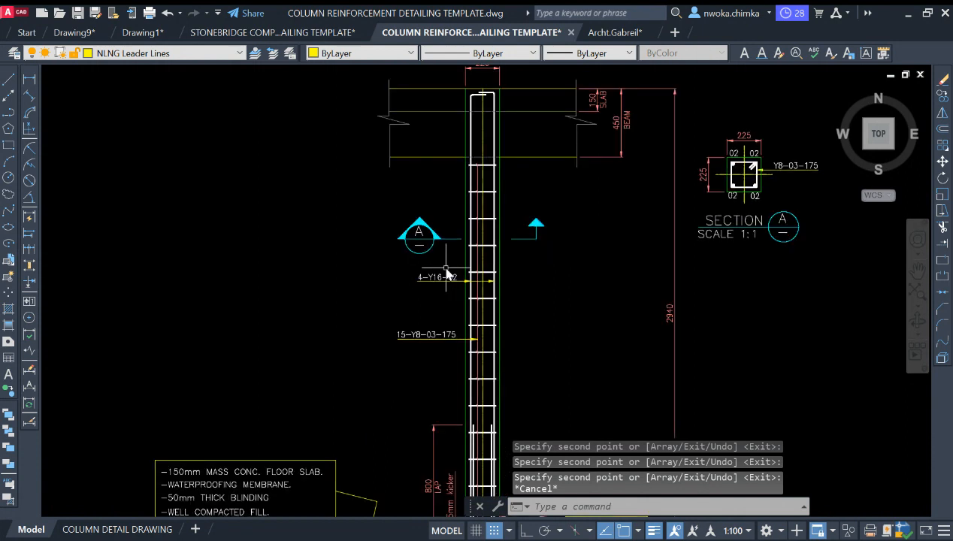
{"action": "scroll", "coordinate": [472, 291], "scroll_direction": "down", "scroll_amount": 3}
{"action": "middle_click_drag", "start_coordinate": [474, 293], "coordinate": [419, 308]}
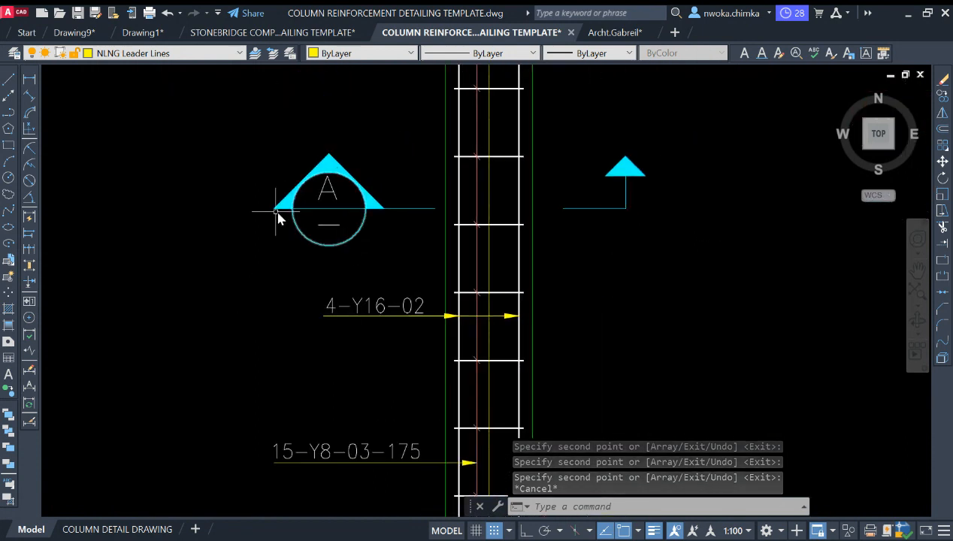
{"action": "middle_click_drag", "start_coordinate": [430, 204], "coordinate": [424, 246]}
{"action": "left_click", "coordinate": [452, 233]}
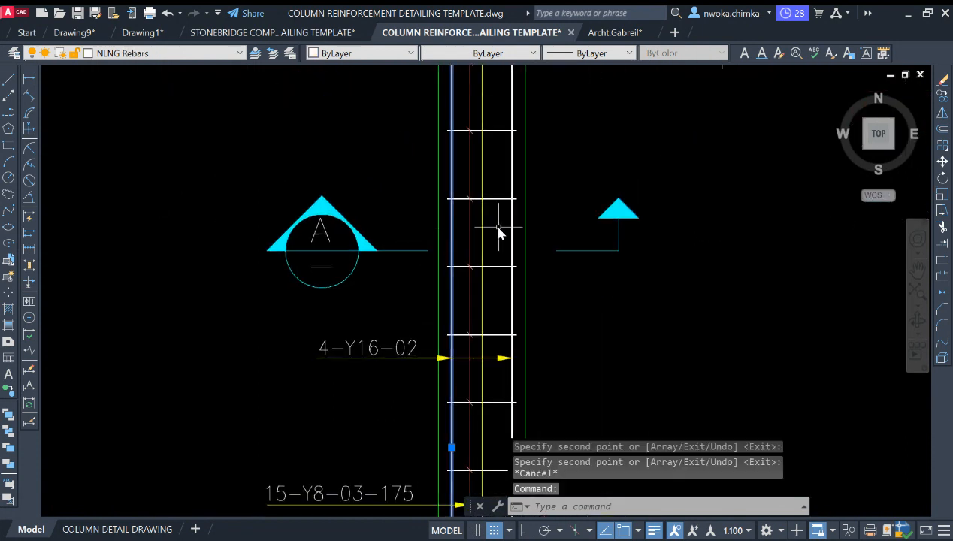
{"action": "scroll", "coordinate": [513, 248], "scroll_direction": "down", "scroll_amount": 4}
{"action": "middle_click_drag", "start_coordinate": [579, 252], "coordinate": [494, 309]}
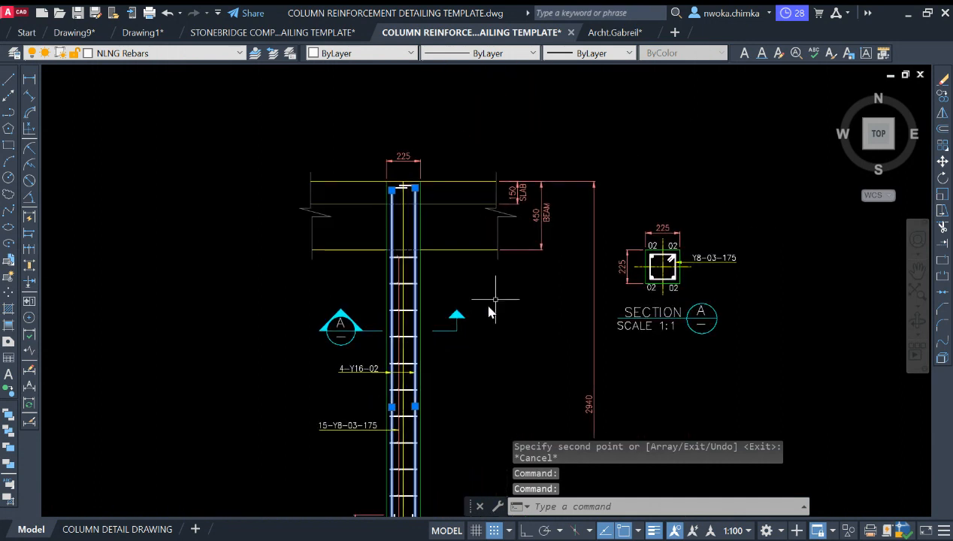
{"action": "scroll", "coordinate": [691, 259], "scroll_direction": "up", "scroll_amount": 5}
{"action": "scroll", "coordinate": [712, 288], "scroll_direction": "down", "scroll_amount": 4}
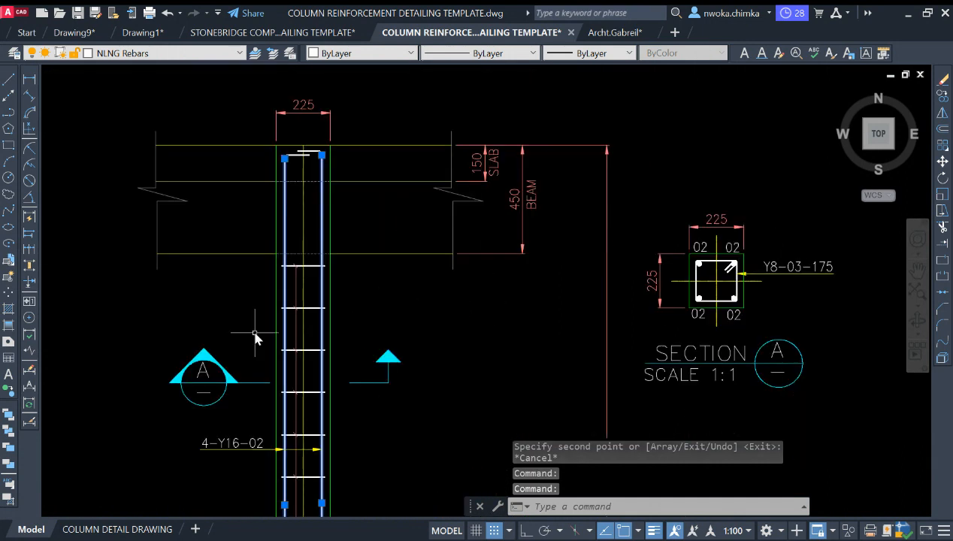
{"action": "scroll", "coordinate": [277, 373], "scroll_direction": "up", "scroll_amount": 4}
{"action": "scroll", "coordinate": [461, 284], "scroll_direction": "down", "scroll_amount": 5}
{"action": "scroll", "coordinate": [519, 269], "scroll_direction": "up", "scroll_amount": 6}
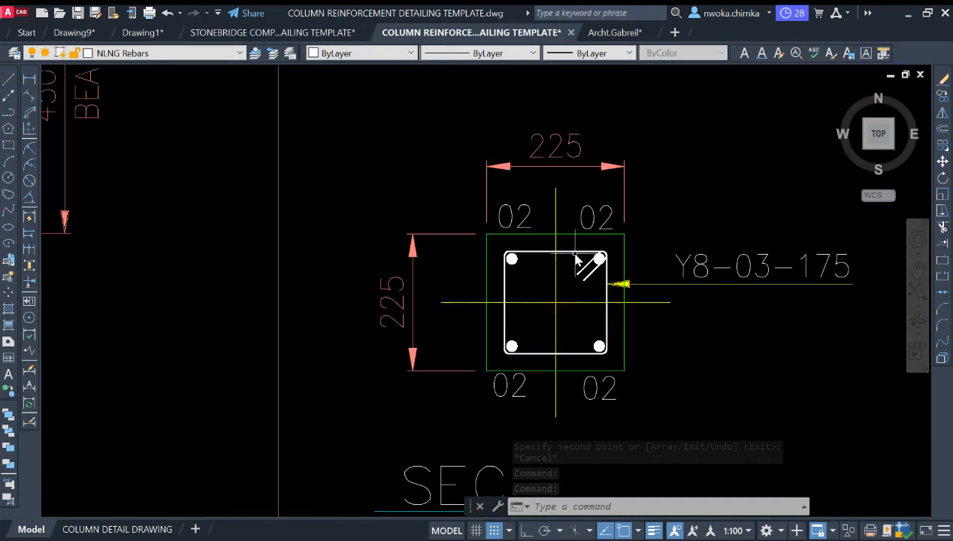
{"action": "scroll", "coordinate": [516, 267], "scroll_direction": "down", "scroll_amount": 4}
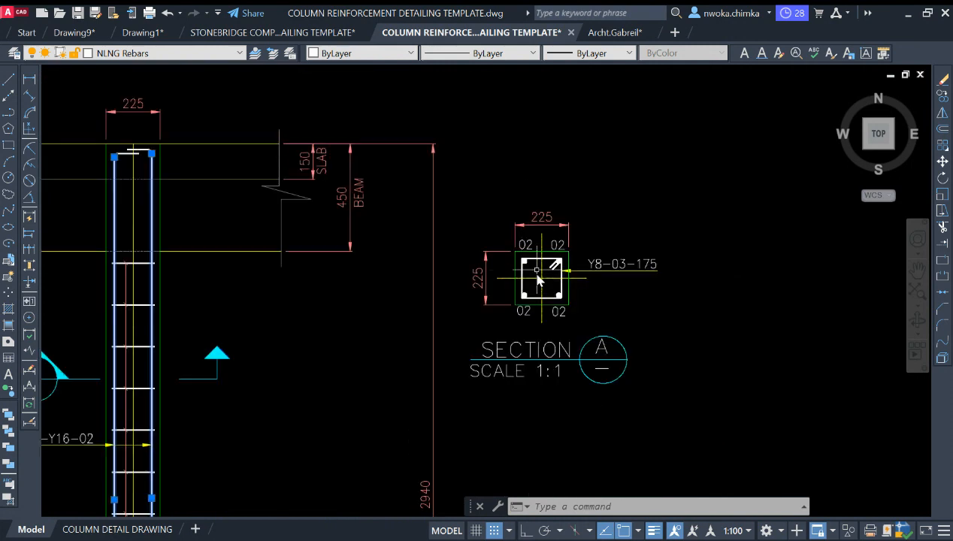
{"action": "scroll", "coordinate": [538, 280], "scroll_direction": "down", "scroll_amount": 5}
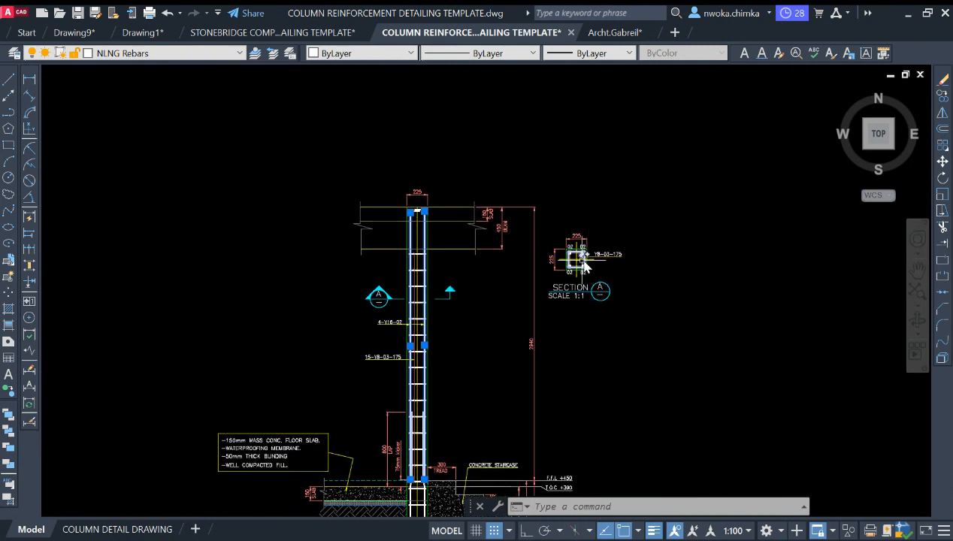
Move the complete SECTION A with its dimensions, labels and title above the column elevation
{"action": "left_click", "coordinate": [519, 224]}
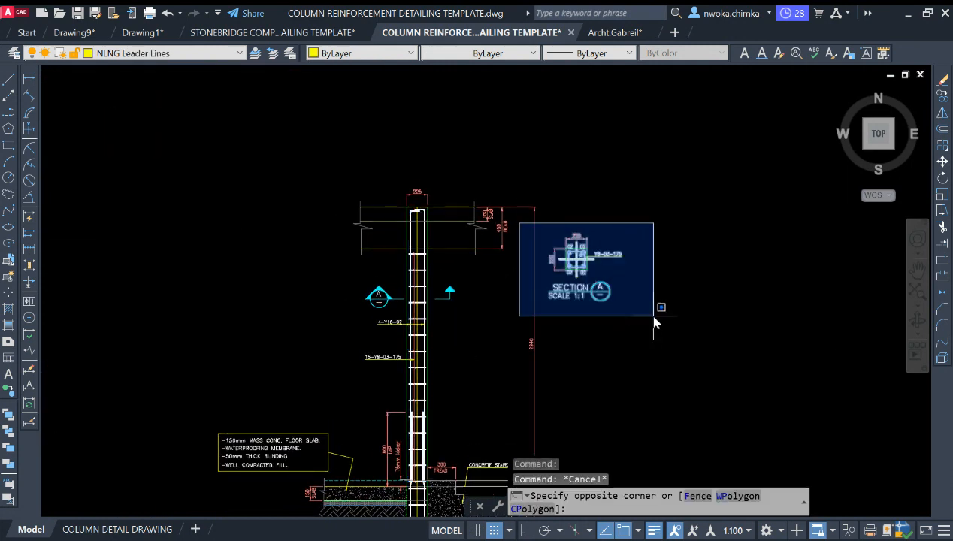
{"action": "left_click", "coordinate": [653, 319]}
{"action": "key", "text": "Return"}
{"action": "left_click", "coordinate": [758, 359]}
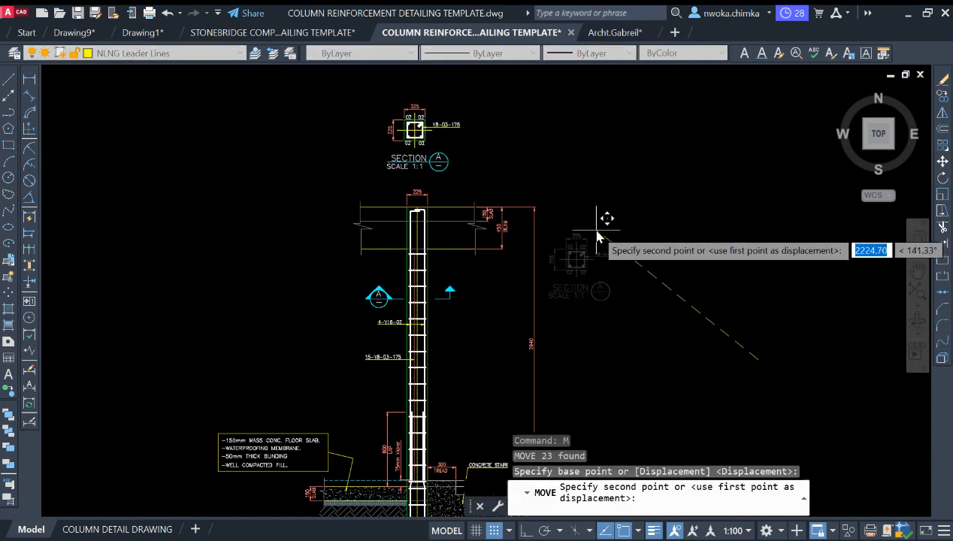
{"action": "left_click", "coordinate": [597, 238]}
Move the complete SECTION A to the right of the column elevation, level with the section marks and beyond the 2940 dimension
{"action": "scroll", "coordinate": [557, 195], "scroll_direction": "down", "scroll_amount": 3}
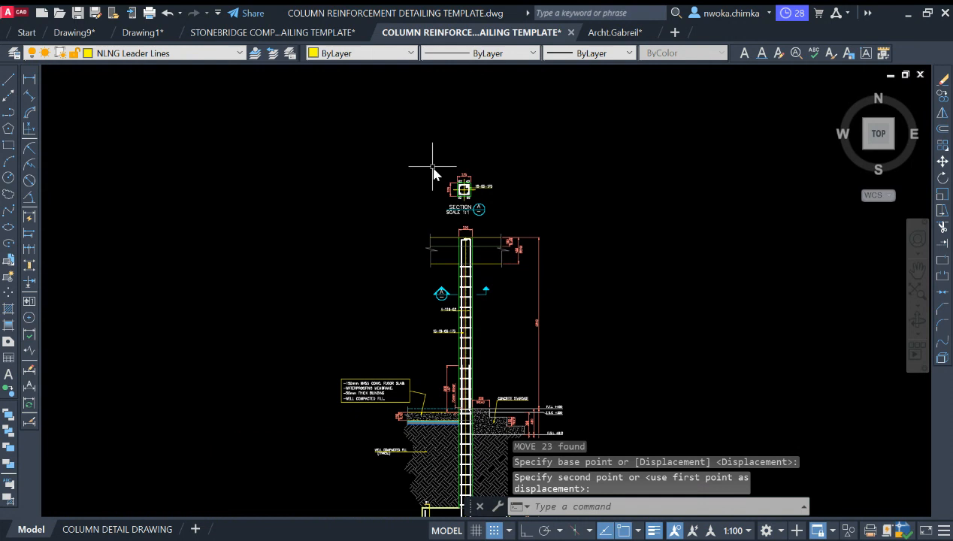
{"action": "left_click", "coordinate": [423, 159]}
{"action": "left_click", "coordinate": [546, 213]}
{"action": "type", "text": "M"}
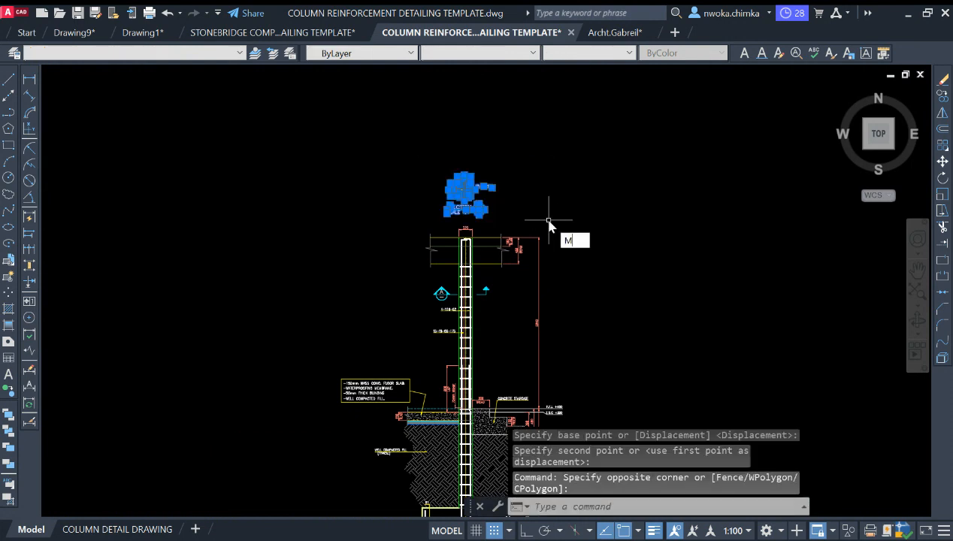
{"action": "key", "text": "Return"}
{"action": "left_click", "coordinate": [478, 214]}
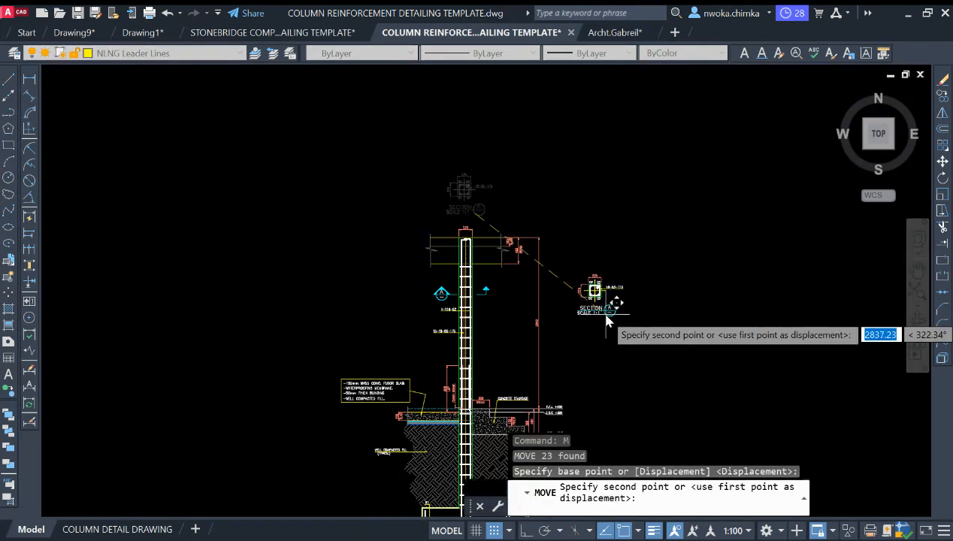
{"action": "left_click", "coordinate": [608, 319]}
{"action": "scroll", "coordinate": [626, 305], "scroll_direction": "up", "scroll_amount": 2}
Shift SECTION A with its title slightly up and left, closer to the elevation's 2940 dimension
{"action": "left_click", "coordinate": [668, 185]}
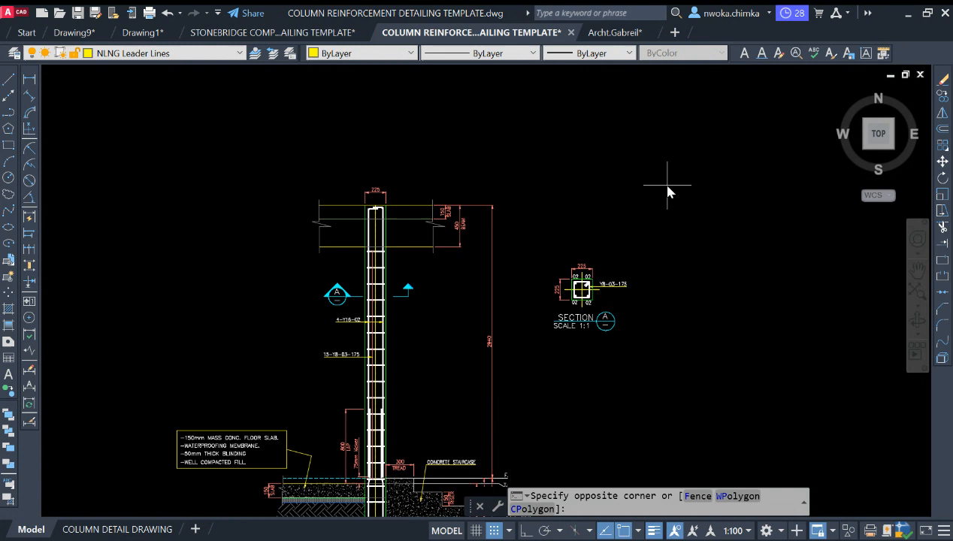
{"action": "left_click", "coordinate": [547, 351]}
{"action": "type", "text": "m"}
{"action": "key", "text": "space"}
{"action": "left_click", "coordinate": [742, 356]}
{"action": "left_click", "coordinate": [703, 347]}
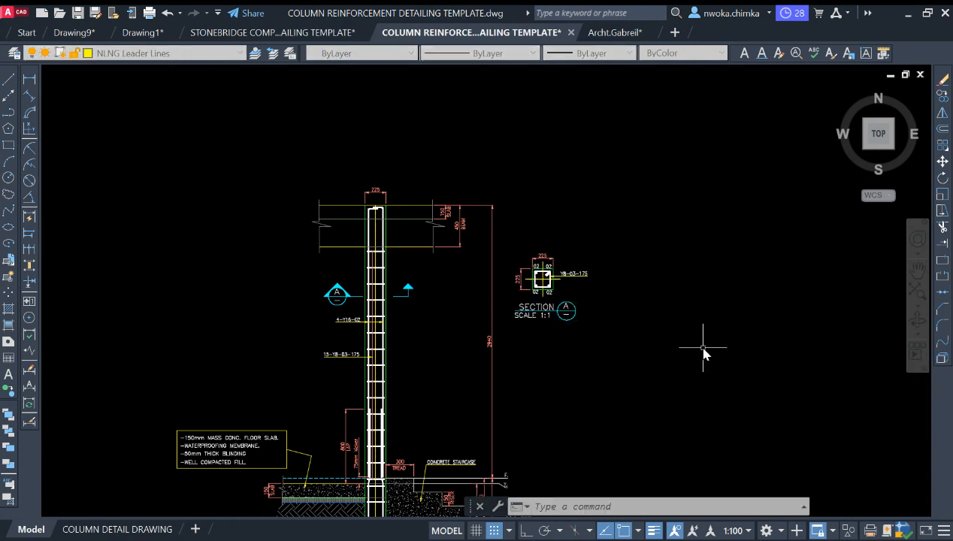
Examine the column's footing and the C1 column tag beside the first floor slab, beam and column layout
{"action": "scroll", "coordinate": [750, 227], "scroll_direction": "down", "scroll_amount": 4}
{"action": "mouse_move", "coordinate": [572, 338]}
{"action": "middle_mouse_down"}
{"action": "mouse_move", "coordinate": [564, 313]}
{"action": "mouse_move", "coordinate": [474, 302]}
{"action": "middle_mouse_up"}
{"action": "scroll", "coordinate": [479, 357], "scroll_direction": "up", "scroll_amount": 5}
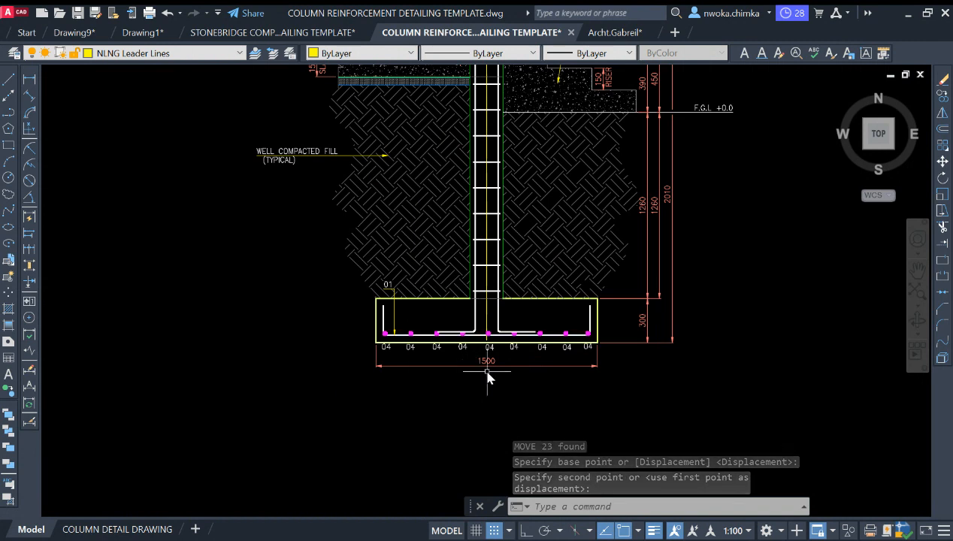
{"action": "scroll", "coordinate": [487, 377], "scroll_direction": "down", "scroll_amount": 3}
{"action": "scroll", "coordinate": [497, 285], "scroll_direction": "down", "scroll_amount": 5}
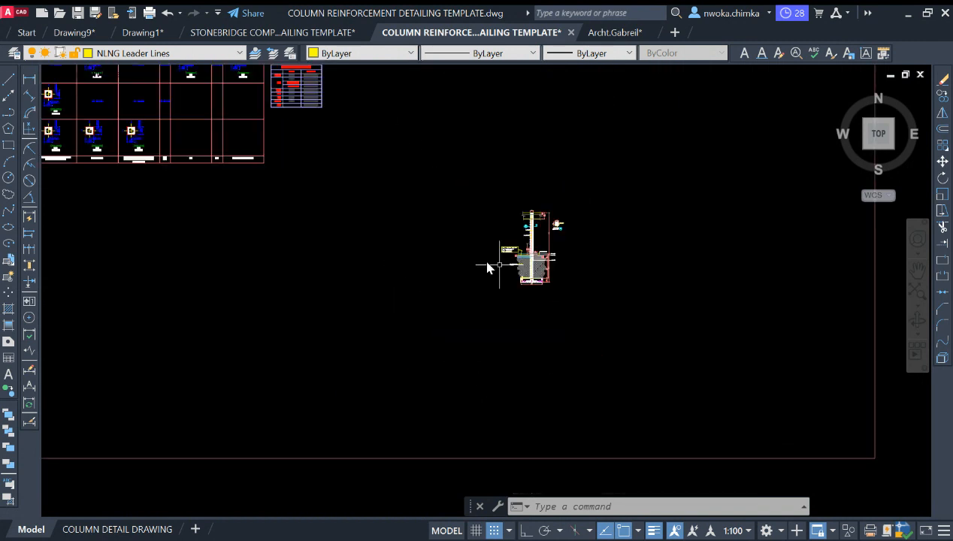
{"action": "scroll", "coordinate": [530, 252], "scroll_direction": "down", "scroll_amount": 6}
{"action": "middle_click_drag", "start_coordinate": [433, 250], "coordinate": [472, 307]}
{"action": "scroll", "coordinate": [569, 215], "scroll_direction": "up", "scroll_amount": 6}
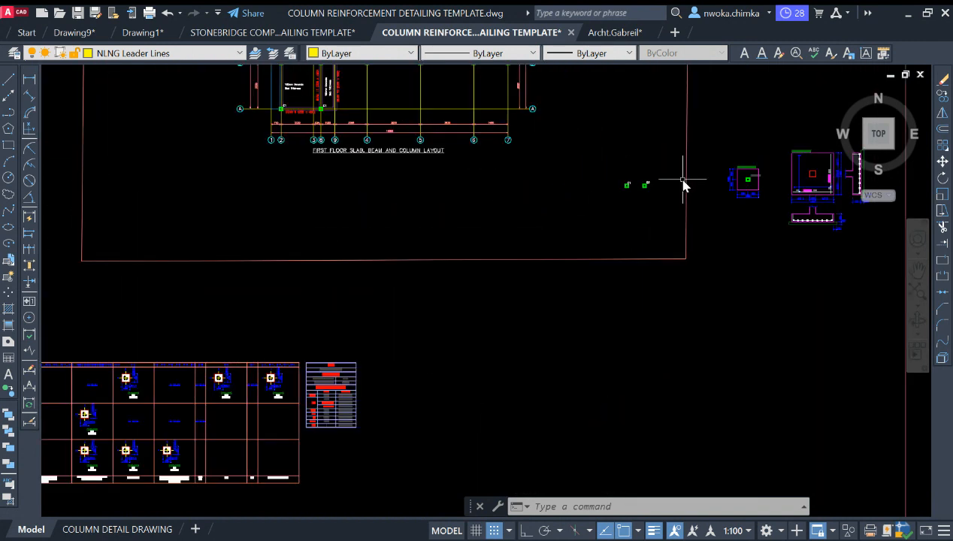
{"action": "scroll", "coordinate": [647, 182], "scroll_direction": "up", "scroll_amount": 6}
{"action": "left_click", "coordinate": [528, 176]}
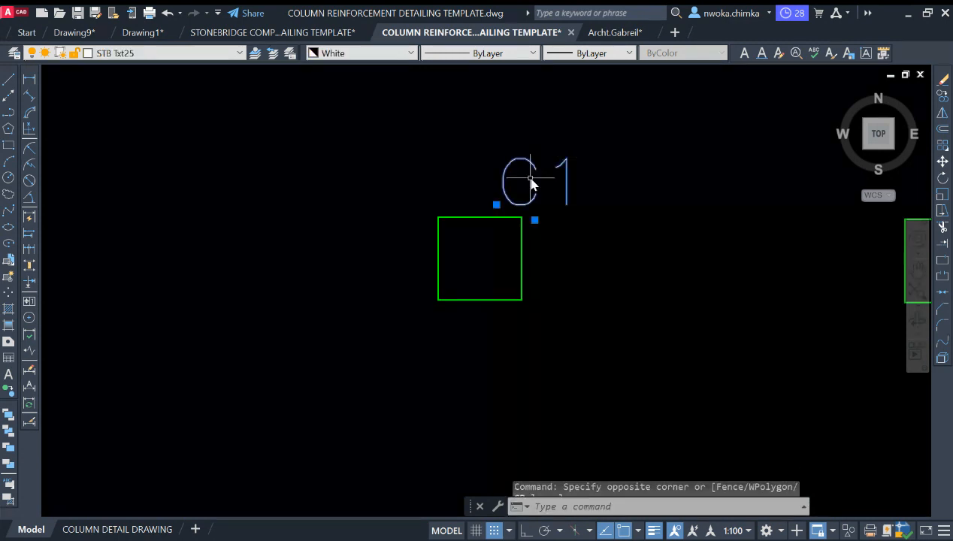
{"action": "scroll", "coordinate": [623, 171], "scroll_direction": "down", "scroll_amount": 7}
{"action": "key", "text": "Escape"}
{"action": "scroll", "coordinate": [583, 220], "scroll_direction": "down", "scroll_amount": 8}
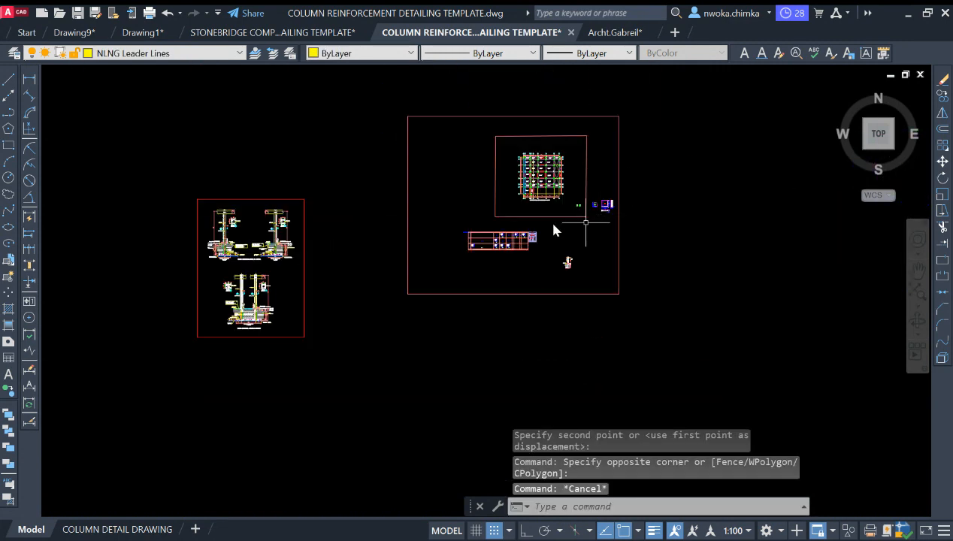
Copy the COLUMN 1 (FOOTING 2), 16 NOS. THUS and SCALE 1:25 title from the reference detail to beneath the new column's footing
{"action": "scroll", "coordinate": [453, 233], "scroll_direction": "up", "scroll_amount": 8}
{"action": "scroll", "coordinate": [580, 268], "scroll_direction": "up", "scroll_amount": 9}
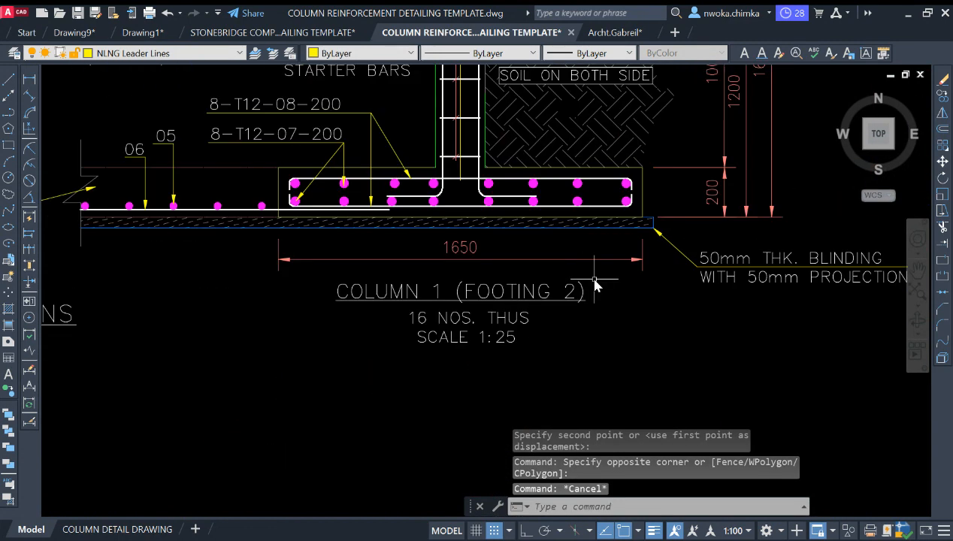
{"action": "left_click", "coordinate": [594, 279]}
{"action": "left_click", "coordinate": [464, 339]}
{"action": "key", "text": "space"}
{"action": "left_click", "coordinate": [472, 319]}
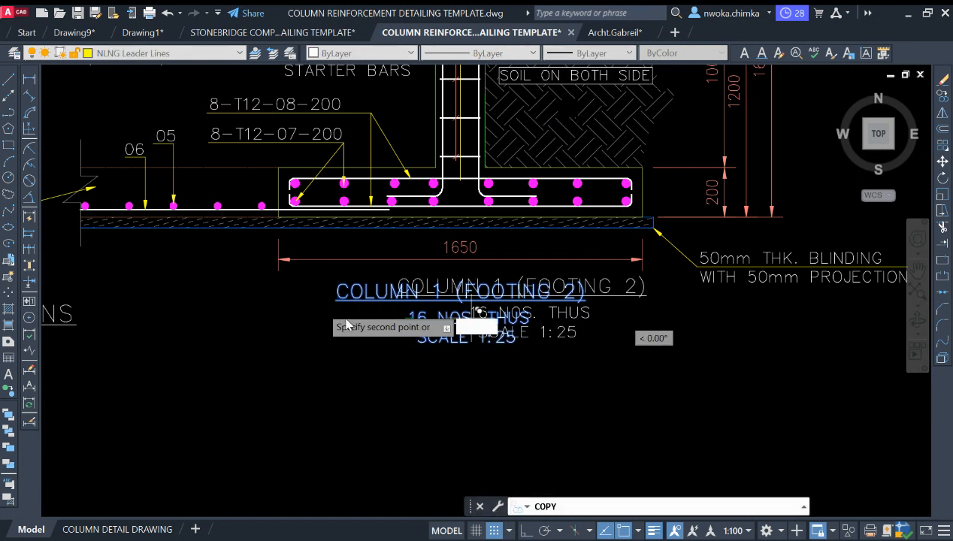
{"action": "scroll", "coordinate": [297, 249], "scroll_direction": "down", "scroll_amount": 15}
{"action": "middle_click_drag", "start_coordinate": [509, 239], "coordinate": [396, 200]}
{"action": "scroll", "coordinate": [383, 200], "scroll_direction": "up", "scroll_amount": 10}
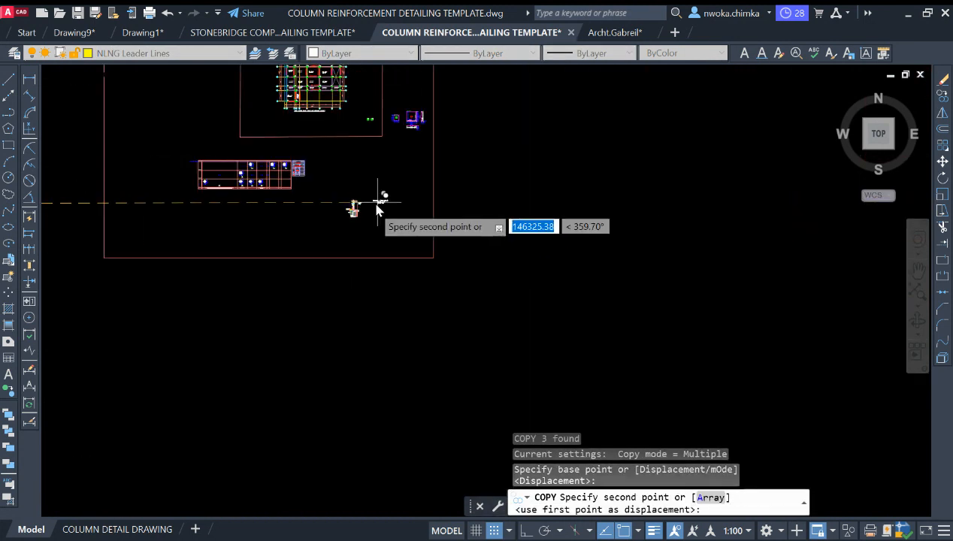
{"action": "scroll", "coordinate": [355, 284], "scroll_direction": "up", "scroll_amount": 5}
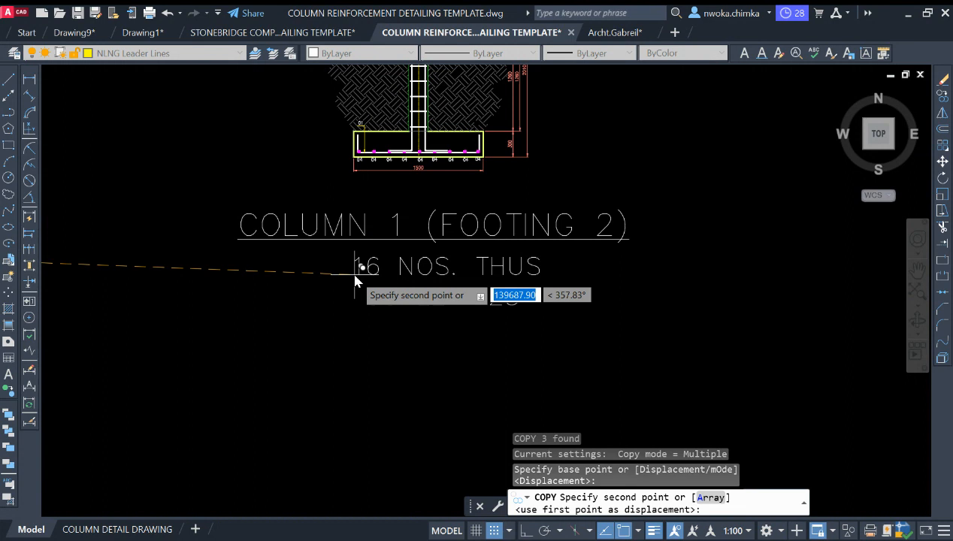
{"action": "left_click", "coordinate": [355, 278]}
{"action": "key", "text": "Escape"}
Scale the three copied title lines below the column footing by a factor of 0.25
{"action": "scroll", "coordinate": [463, 254], "scroll_direction": "down", "scroll_amount": 5}
{"action": "left_click", "coordinate": [599, 227]}
{"action": "left_click", "coordinate": [407, 294]}
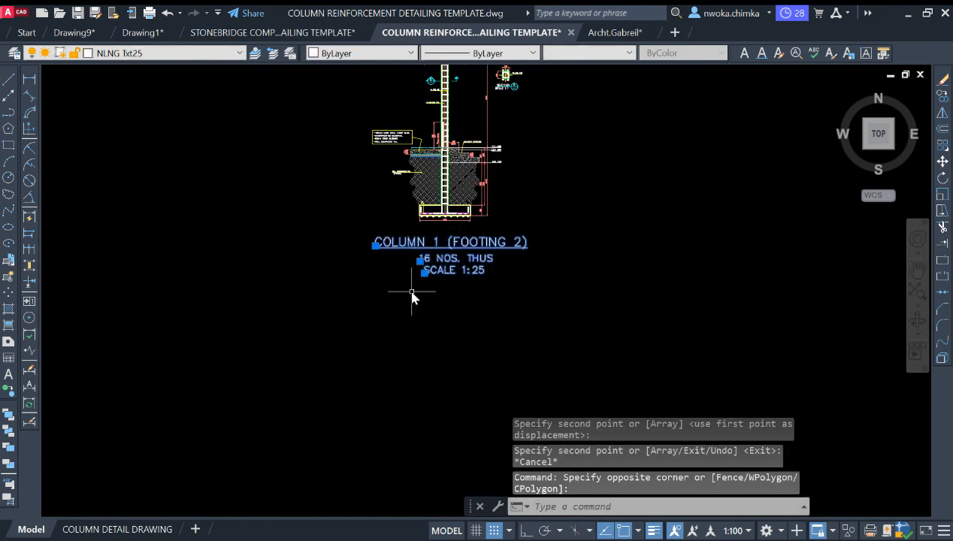
{"action": "key", "text": "Return"}
{"action": "left_click", "coordinate": [425, 273]}
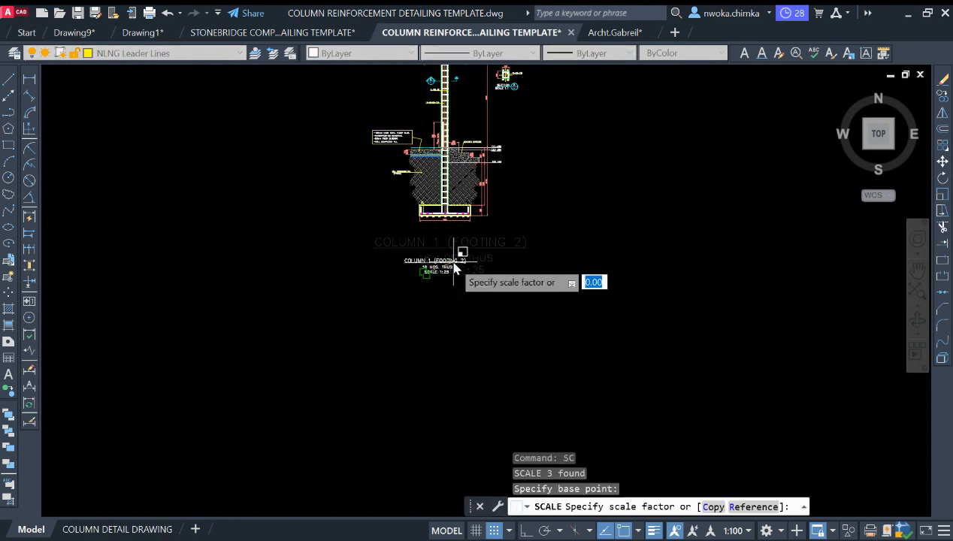
{"action": "key", "text": "Return"}
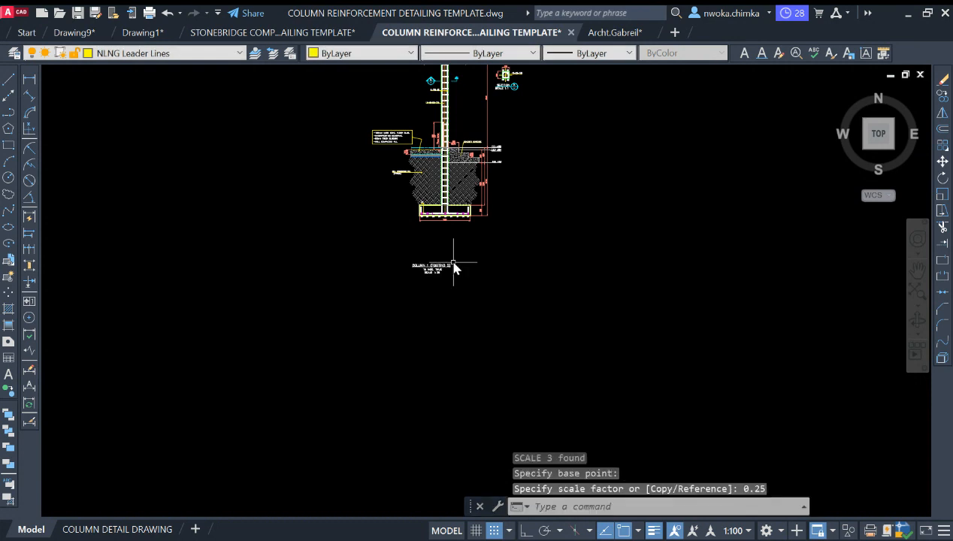
Move the reduced title up beneath the footing's 1500 dimension, placing it freely with object snap off
{"action": "scroll", "coordinate": [443, 270], "scroll_direction": "up", "scroll_amount": 3}
{"action": "left_click", "coordinate": [505, 249]}
{"action": "left_click", "coordinate": [418, 314]}
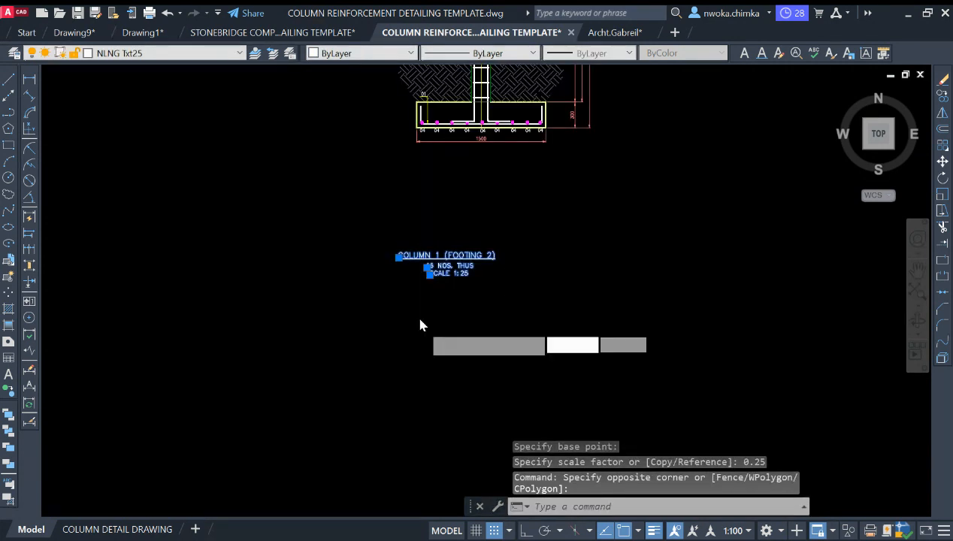
{"action": "type", "text": "M"}
{"action": "key", "text": "Return"}
{"action": "left_click", "coordinate": [438, 350]}
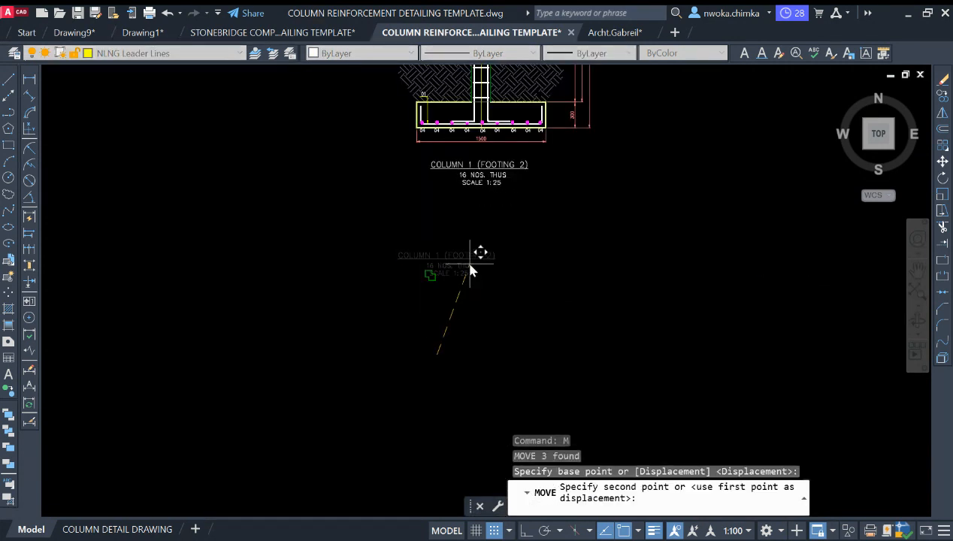
{"action": "key", "text": "F3"}
{"action": "left_click", "coordinate": [471, 267]}
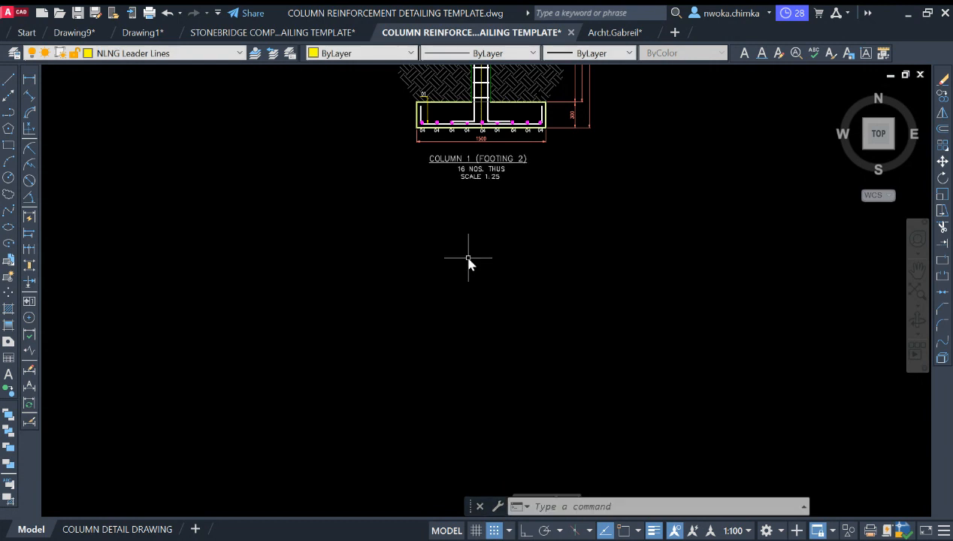
Shorten the title's heading text to COLUMN 1
{"action": "scroll", "coordinate": [479, 354], "scroll_direction": "up", "scroll_amount": 5}
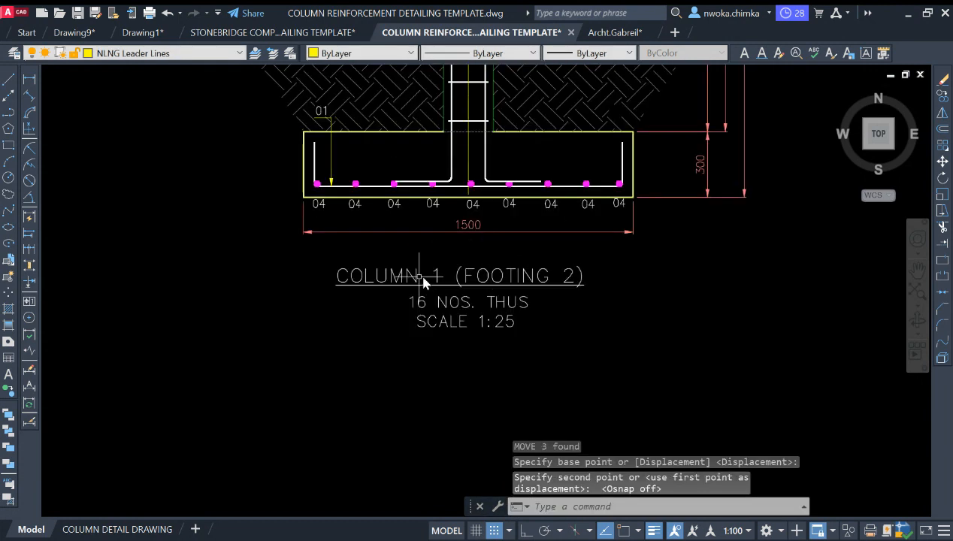
{"action": "left_click", "coordinate": [468, 277]}
{"action": "double_click", "coordinate": [447, 282]}
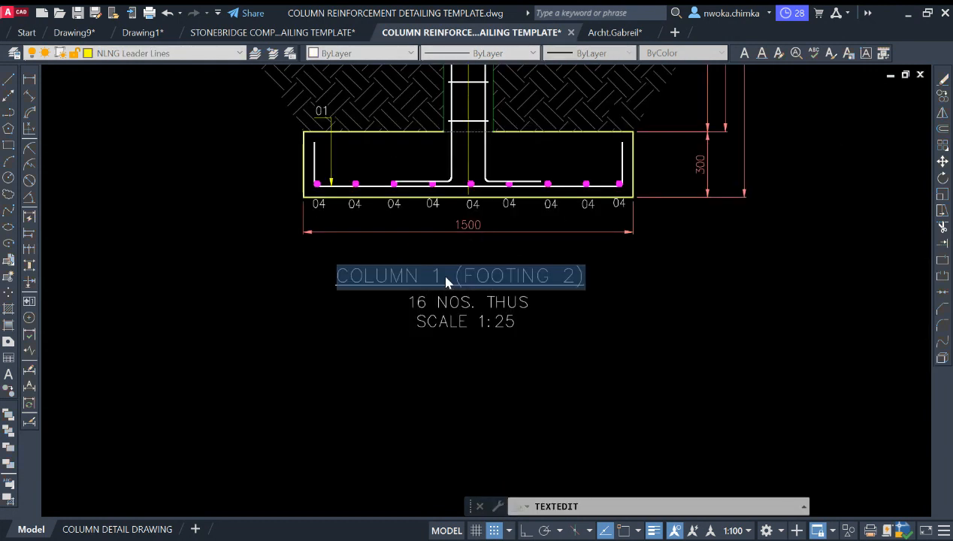
{"action": "key", "text": "BackSpace"}
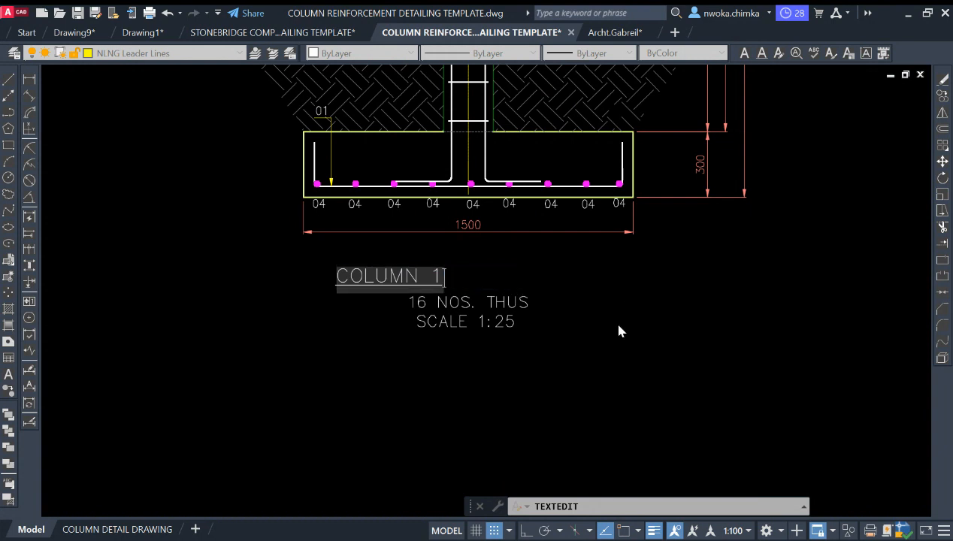
{"action": "left_click", "coordinate": [619, 325]}
{"action": "key", "text": "Escape"}
Move the COLUMN 1 heading so it sits centred above the 16 NOS. THUS line
{"action": "left_click", "coordinate": [447, 269]}
{"action": "left_click", "coordinate": [425, 276]}
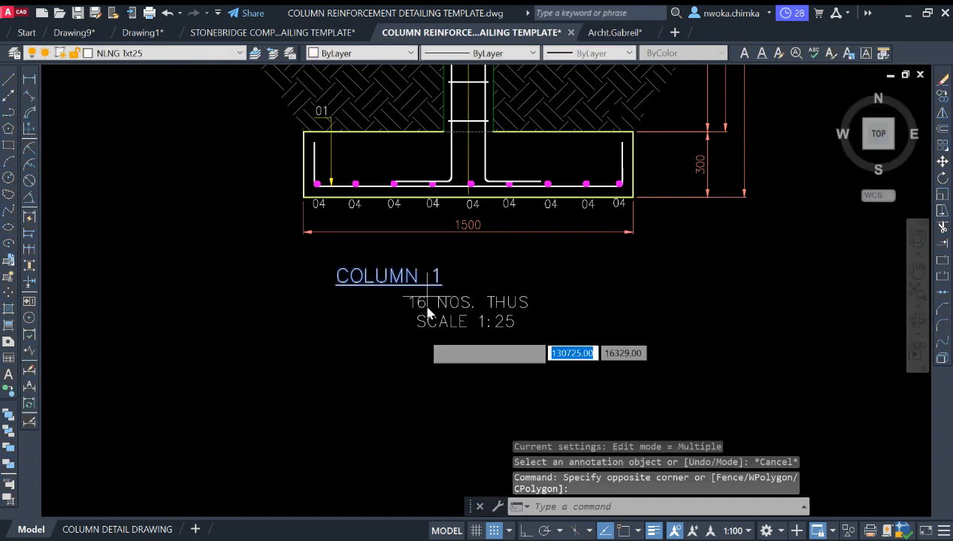
{"action": "key", "text": "m"}
{"action": "key", "text": "Return"}
{"action": "left_click", "coordinate": [404, 378]}
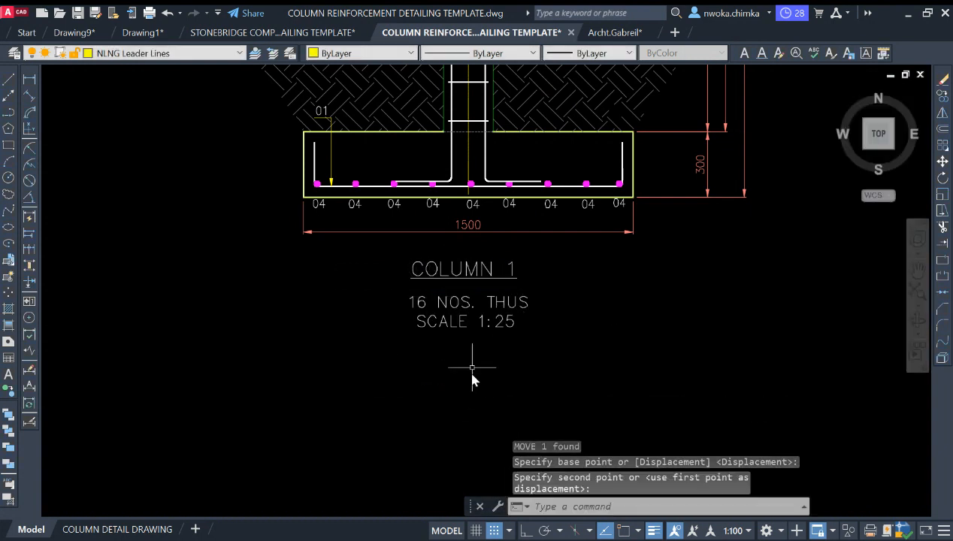
Move the 16 NOS. THUS and SCALE 1:25 lines up close beneath the COLUMN 1 heading
{"action": "left_click", "coordinate": [533, 300]}
{"action": "left_click", "coordinate": [480, 348]}
{"action": "key", "text": "m"}
{"action": "key", "text": "Return"}
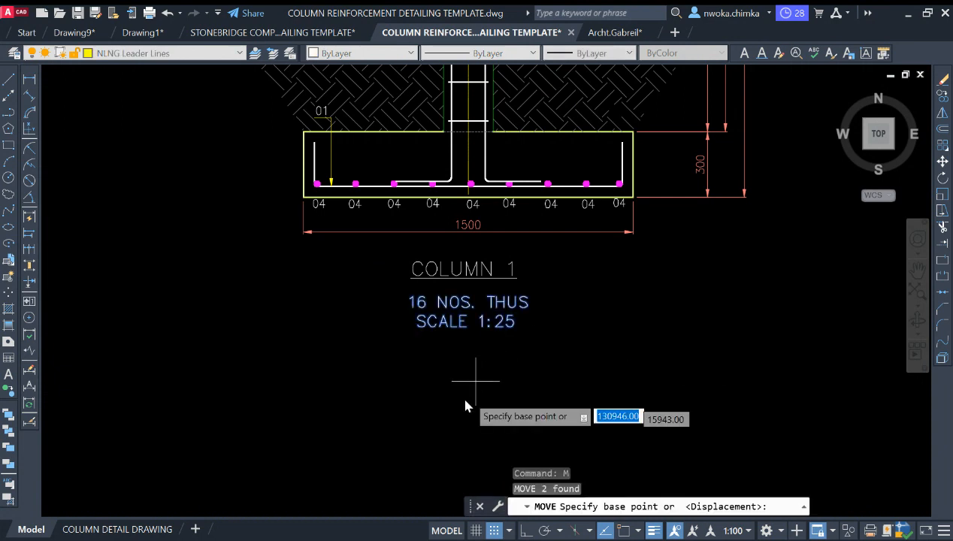
{"action": "left_click", "coordinate": [464, 399]}
{"action": "left_click", "coordinate": [468, 377]}
Change the title's scale line to SCALE 1:1
{"action": "scroll", "coordinate": [494, 319], "scroll_direction": "up", "scroll_amount": 3}
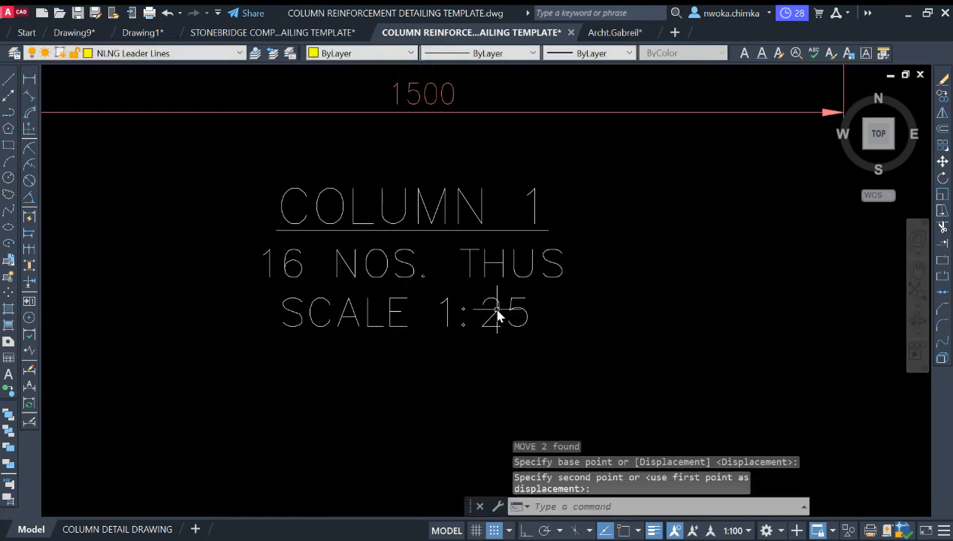
{"action": "left_click", "coordinate": [498, 315]}
{"action": "double_click", "coordinate": [485, 324]}
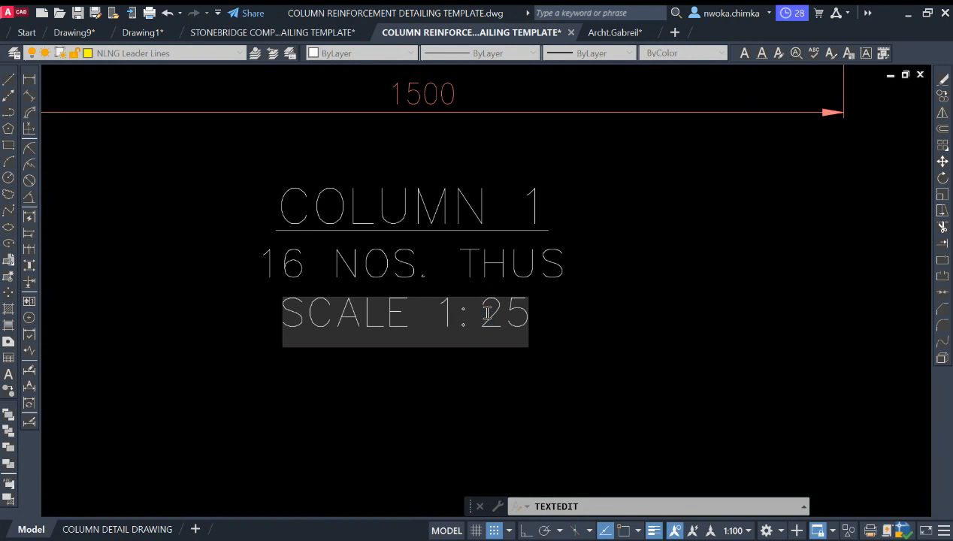
{"action": "type", "text": "1"}
{"action": "left_click", "coordinate": [532, 328]}
{"action": "key", "text": "Escape"}
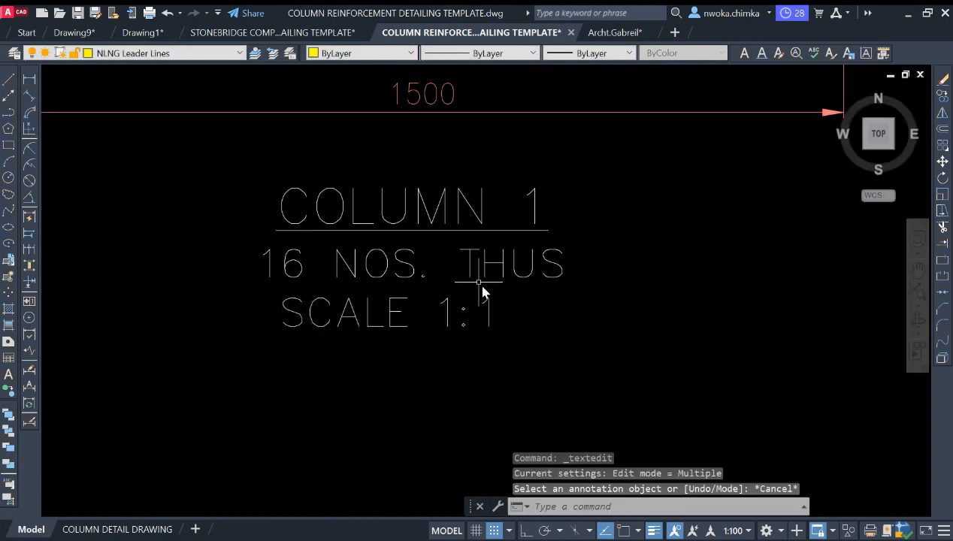
Examine the first floor slab, beam and column layout for C1 column tags, starting with the row F columns
{"action": "middle_click_drag", "start_coordinate": [417, 251], "coordinate": [444, 314]}
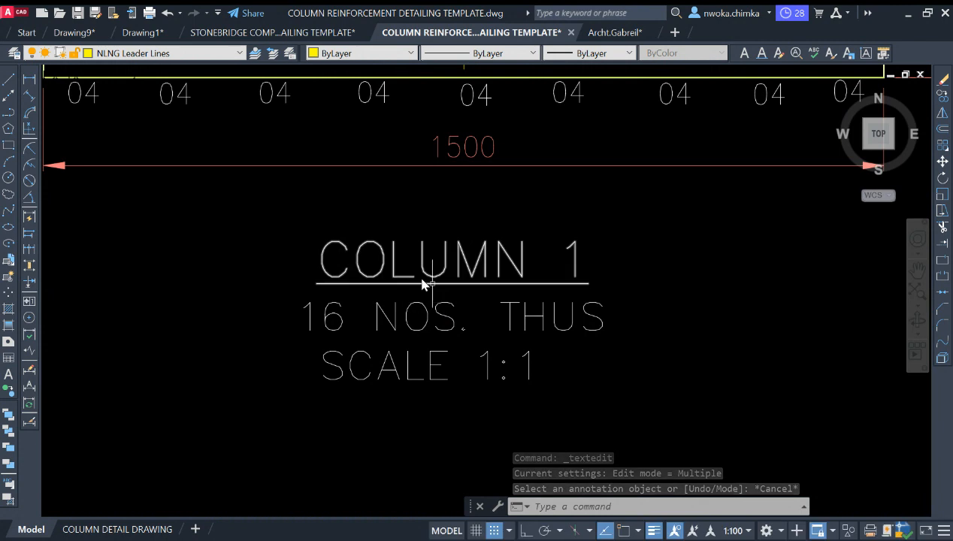
{"action": "scroll", "coordinate": [424, 286], "scroll_direction": "down", "scroll_amount": 2}
{"action": "scroll", "coordinate": [485, 283], "scroll_direction": "down", "scroll_amount": 10}
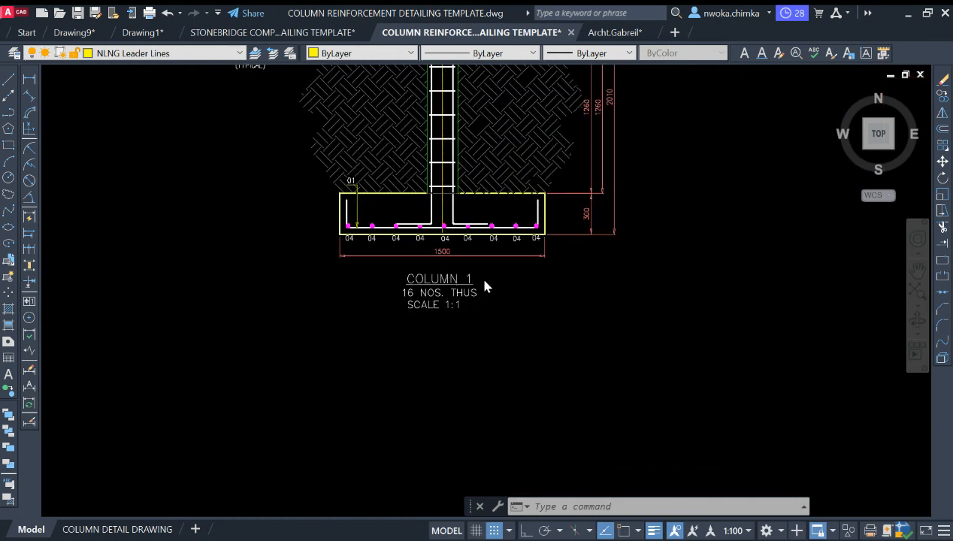
{"action": "middle_click_drag", "start_coordinate": [539, 385], "coordinate": [541, 393]}
{"action": "scroll", "coordinate": [510, 344], "scroll_direction": "down", "scroll_amount": 5}
{"action": "middle_click_drag", "start_coordinate": [412, 143], "coordinate": [442, 268]}
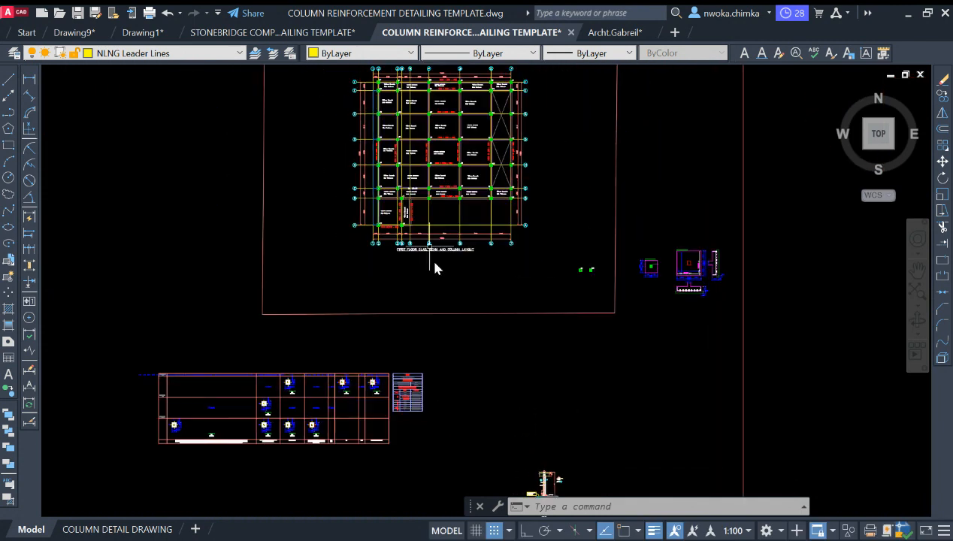
{"action": "scroll", "coordinate": [421, 194], "scroll_direction": "up", "scroll_amount": 3}
{"action": "middle_click_drag", "start_coordinate": [421, 162], "coordinate": [428, 168]}
{"action": "scroll", "coordinate": [667, 311], "scroll_direction": "up", "scroll_amount": 5}
{"action": "scroll", "coordinate": [708, 323], "scroll_direction": "up", "scroll_amount": 5}
{"action": "scroll", "coordinate": [713, 323], "scroll_direction": "down", "scroll_amount": 8}
{"action": "middle_click_drag", "start_coordinate": [549, 218], "coordinate": [637, 436]}
{"action": "middle_click_drag", "start_coordinate": [450, 239], "coordinate": [486, 353]}
{"action": "scroll", "coordinate": [370, 181], "scroll_direction": "up", "scroll_amount": 5}
{"action": "scroll", "coordinate": [316, 215], "scroll_direction": "up", "scroll_amount": 2}
{"action": "scroll", "coordinate": [233, 211], "scroll_direction": "up", "scroll_amount": 2}
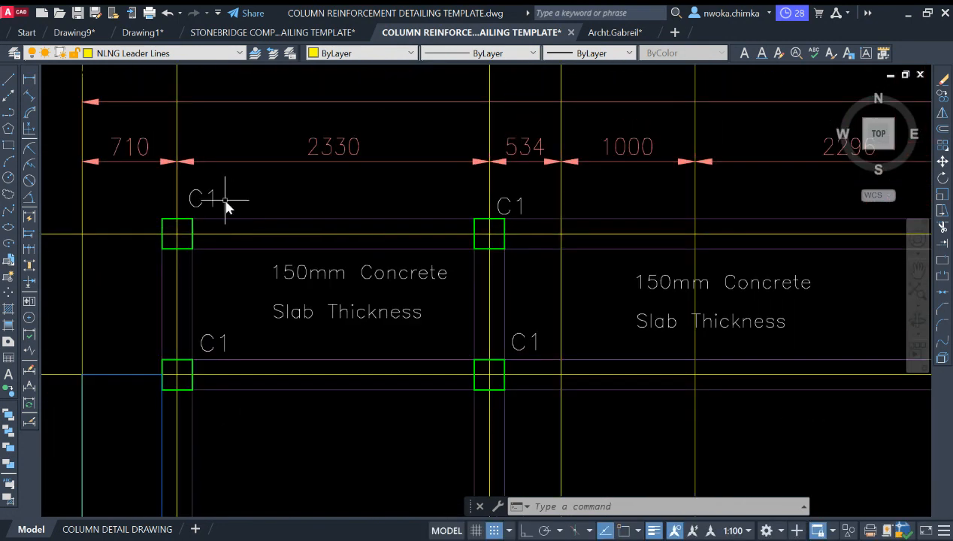
Select the four C1 tags where grid lines 2 and 3 meet rows F and E
{"action": "left_click", "coordinate": [529, 208]}
{"action": "left_click", "coordinate": [510, 201]}
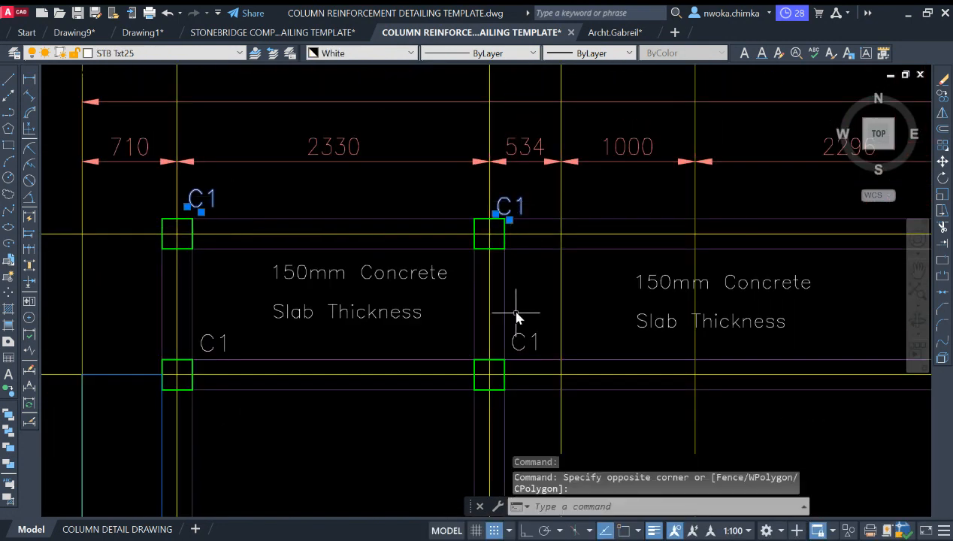
{"action": "left_click", "coordinate": [520, 327]}
{"action": "left_click", "coordinate": [510, 342]}
{"action": "left_click", "coordinate": [218, 343]}
{"action": "left_click", "coordinate": [209, 333]}
{"action": "scroll", "coordinate": [233, 283], "scroll_direction": "down", "scroll_amount": 2}
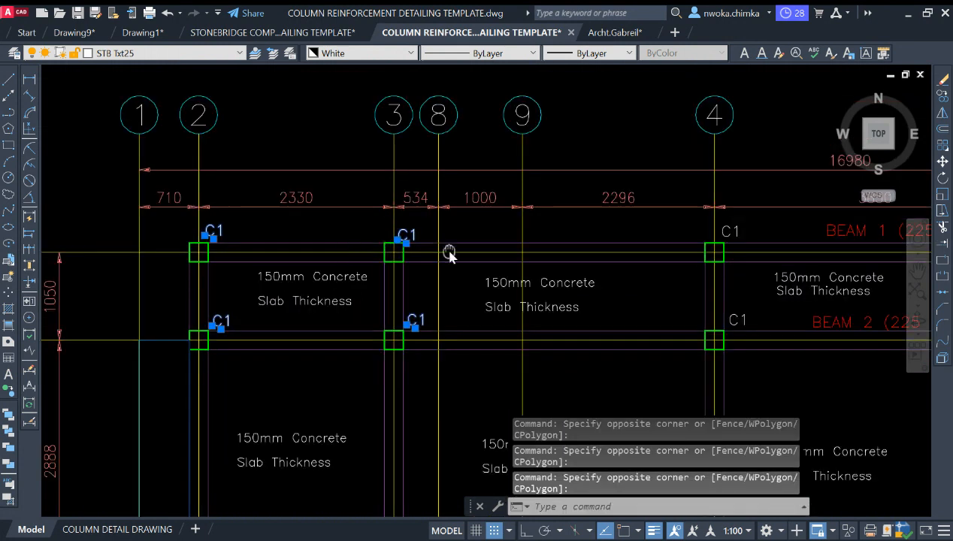
Add the two C1 tags on grid line 4 at rows F and E to the selection
{"action": "middle_click_drag", "start_coordinate": [449, 254], "coordinate": [349, 238]}
{"action": "scroll", "coordinate": [626, 226], "scroll_direction": "up", "scroll_amount": 2}
{"action": "left_click", "coordinate": [637, 209]}
{"action": "left_click", "coordinate": [651, 283]}
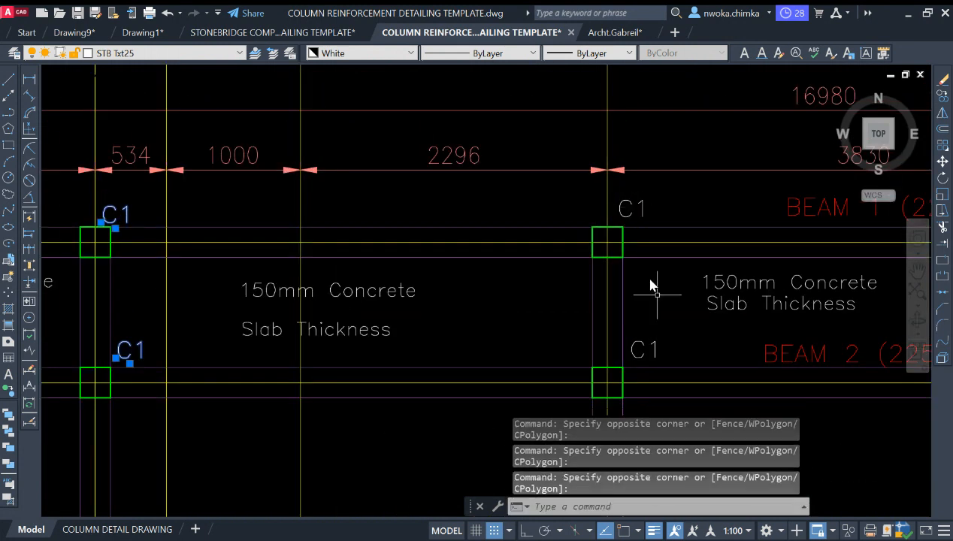
{"action": "left_click", "coordinate": [651, 209]}
{"action": "left_click", "coordinate": [639, 216]}
{"action": "left_click", "coordinate": [653, 348]}
{"action": "left_click", "coordinate": [629, 355]}
Add the two C1 tags on grid line 5 at rows F and E to the selection
{"action": "middle_click_drag", "start_coordinate": [696, 335], "coordinate": [92, 291]}
{"action": "scroll", "coordinate": [92, 291], "scroll_direction": "down", "scroll_amount": 2}
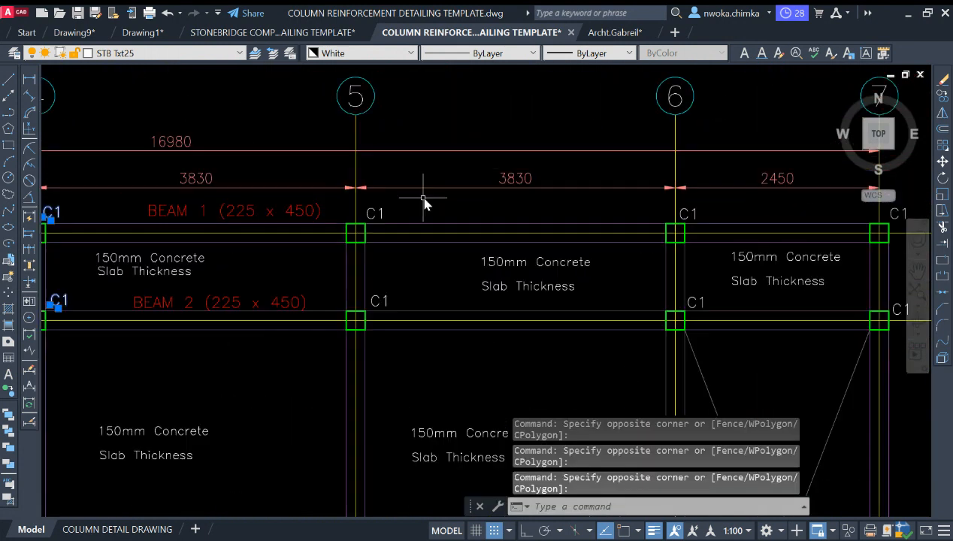
{"action": "scroll", "coordinate": [424, 201], "scroll_direction": "up", "scroll_amount": 2}
{"action": "left_click", "coordinate": [387, 206]}
{"action": "left_click", "coordinate": [361, 254]}
{"action": "left_click", "coordinate": [372, 316]}
{"action": "left_click", "coordinate": [355, 359]}
{"action": "scroll", "coordinate": [499, 318], "scroll_direction": "down", "scroll_amount": 2}
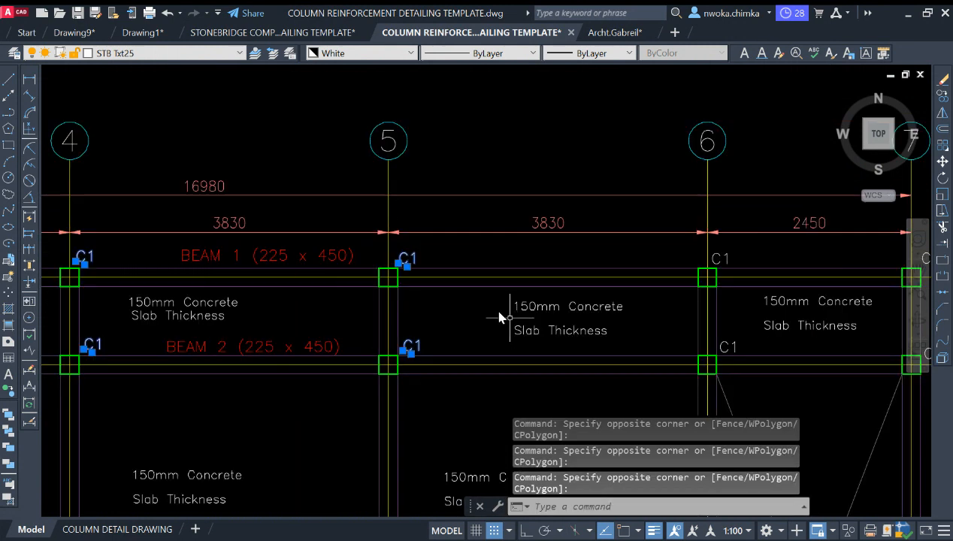
Add the two C1 tags on grid line 6 at rows F and E to the selection
{"action": "middle_click_drag", "start_coordinate": [747, 257], "coordinate": [649, 266]}
{"action": "scroll", "coordinate": [648, 267], "scroll_direction": "up", "scroll_amount": 2}
{"action": "left_click", "coordinate": [627, 254]}
{"action": "left_click", "coordinate": [604, 285]}
{"action": "left_click", "coordinate": [639, 384]}
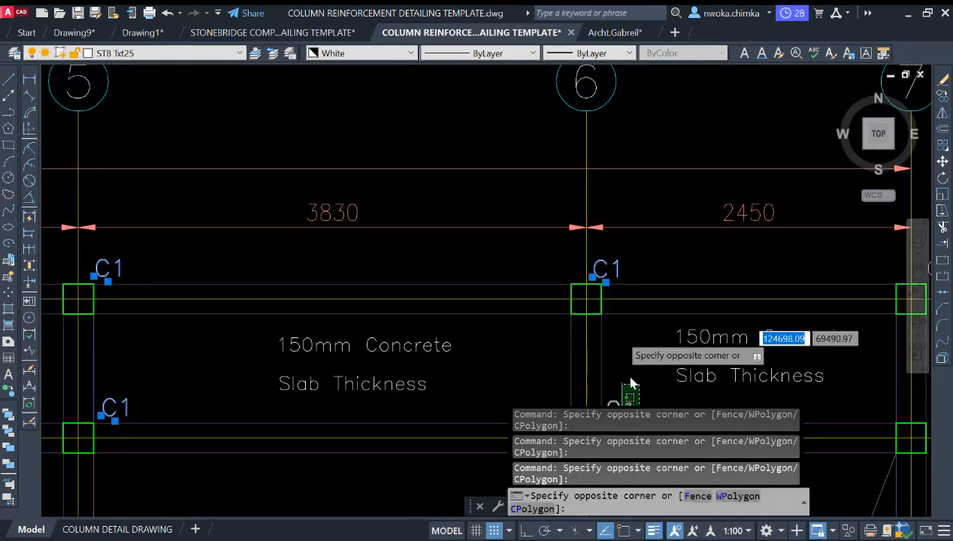
{"action": "middle_click_drag", "start_coordinate": [595, 291], "coordinate": [590, 203]}
{"action": "left_click", "coordinate": [607, 326]}
{"action": "scroll", "coordinate": [505, 241], "scroll_direction": "down", "scroll_amount": 2}
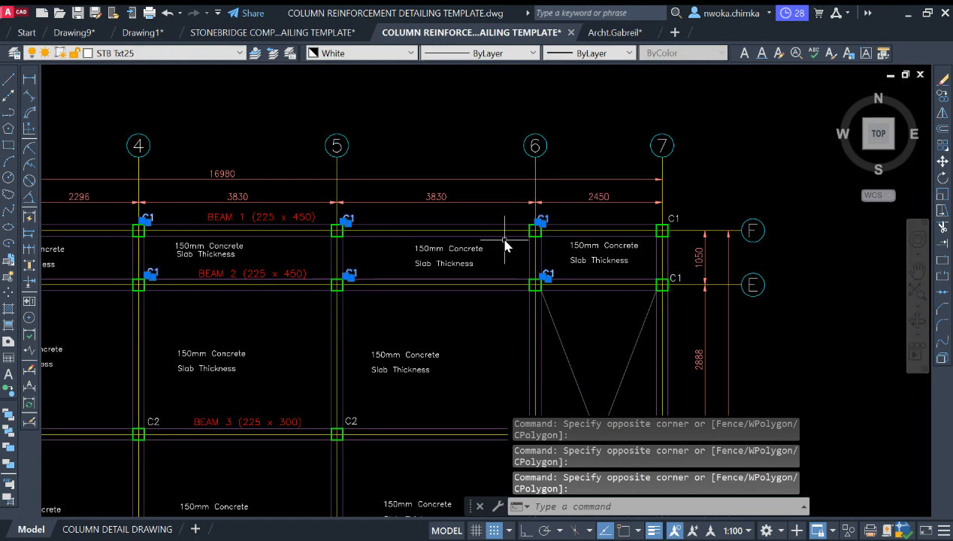
Add the two C1 tags on grid line 7 at rows F and E to the selection
{"action": "scroll", "coordinate": [670, 239], "scroll_direction": "up", "scroll_amount": 2}
{"action": "left_click", "coordinate": [705, 193]}
{"action": "left_click", "coordinate": [681, 206]}
{"action": "left_click", "coordinate": [708, 325]}
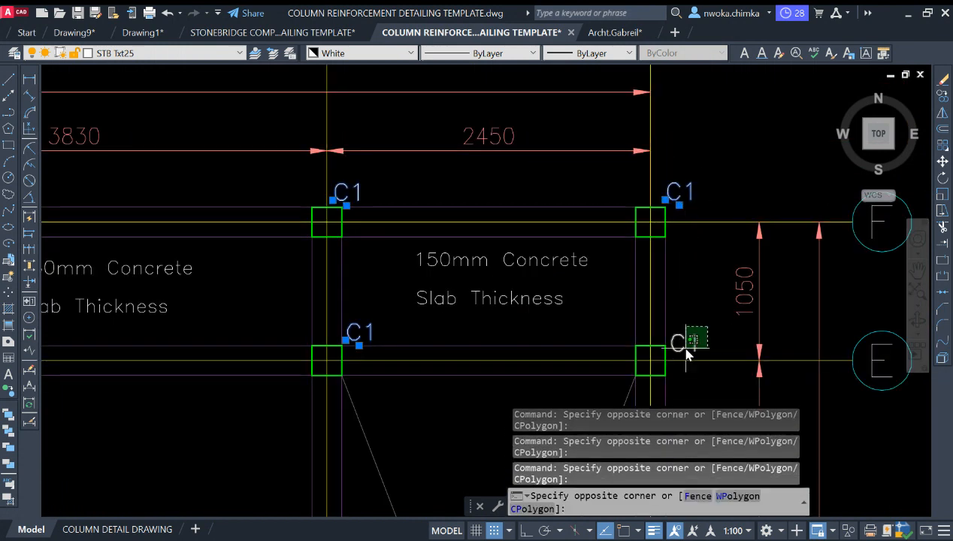
{"action": "left_click", "coordinate": [683, 350]}
{"action": "scroll", "coordinate": [700, 182], "scroll_direction": "down", "scroll_amount": 2}
Add the C1 tags on row G at grid lines 6 and 7 to the selection
{"action": "middle_click_drag", "start_coordinate": [500, 329], "coordinate": [560, 162]}
{"action": "scroll", "coordinate": [621, 258], "scroll_direction": "up", "scroll_amount": 2}
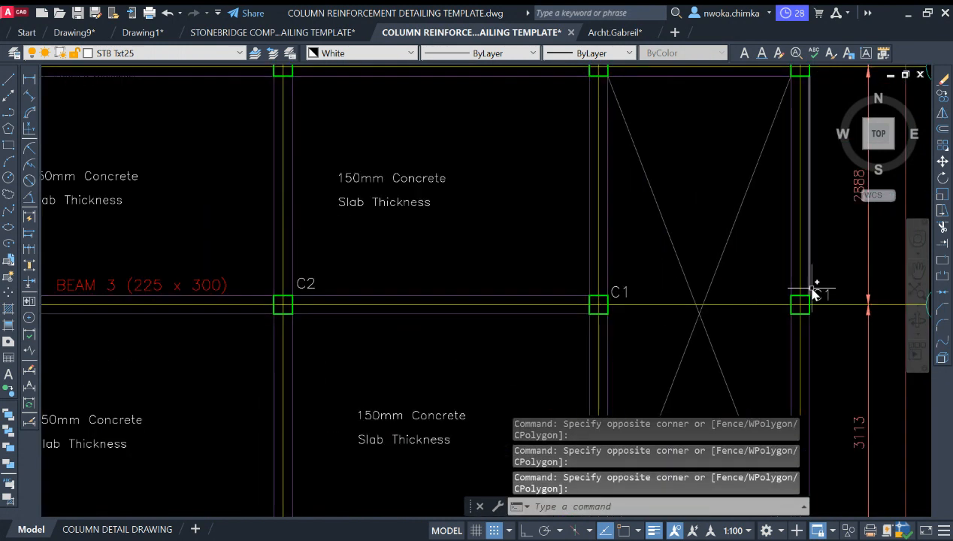
{"action": "left_click", "coordinate": [818, 297]}
{"action": "scroll", "coordinate": [616, 294], "scroll_direction": "down", "scroll_amount": 5}
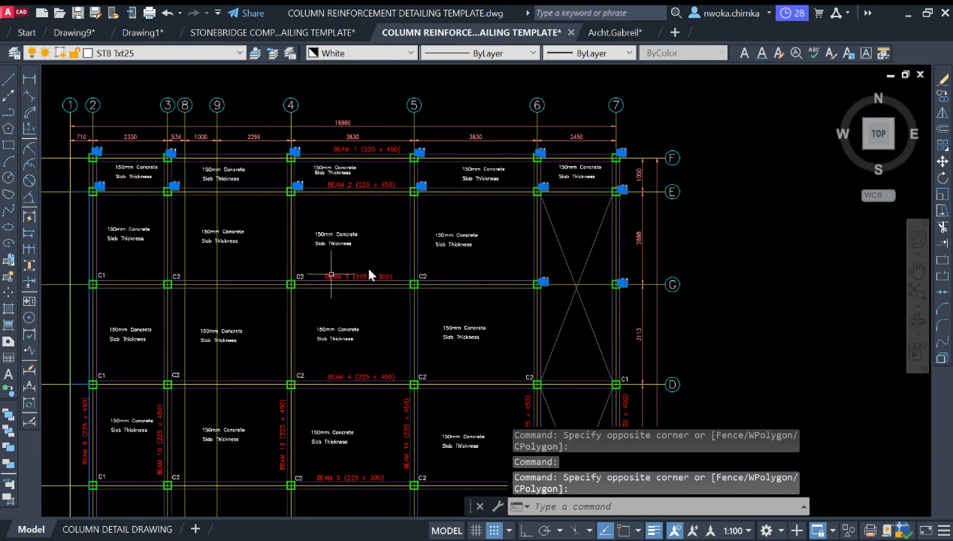
Continue down grid line 7, adding the C1 tags at rows H and C to the selection
{"action": "scroll", "coordinate": [372, 272], "scroll_direction": "up", "scroll_amount": 5}
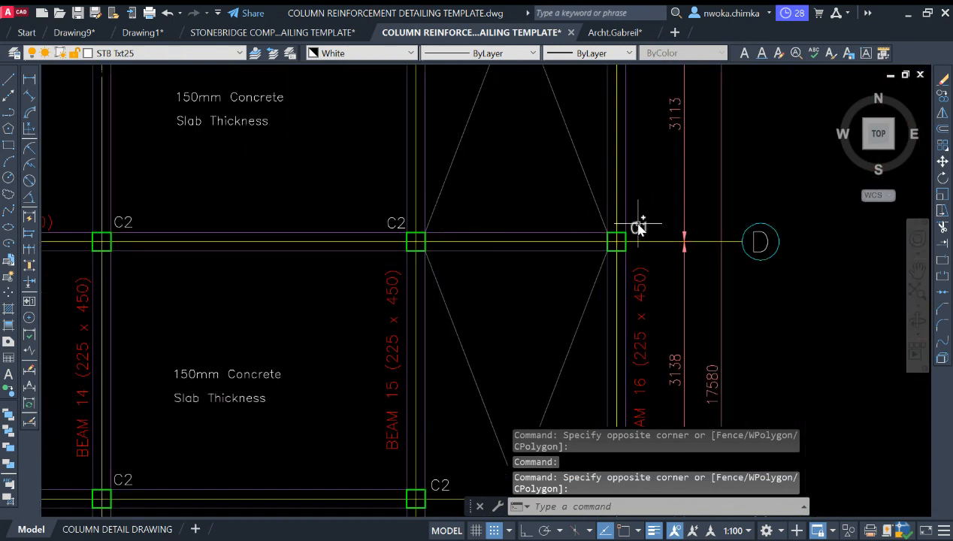
{"action": "scroll", "coordinate": [609, 163], "scroll_direction": "down", "scroll_amount": 5}
{"action": "scroll", "coordinate": [629, 306], "scroll_direction": "up", "scroll_amount": 5}
{"action": "left_click", "coordinate": [611, 266]}
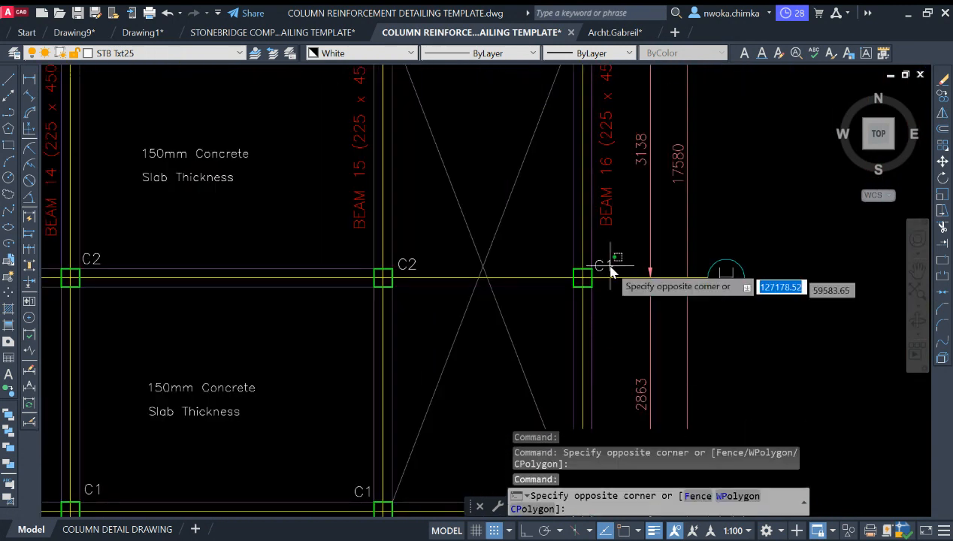
{"action": "middle_click_drag", "start_coordinate": [610, 273], "coordinate": [607, 262]}
{"action": "left_click", "coordinate": [604, 253]}
{"action": "middle_click_drag", "start_coordinate": [591, 322], "coordinate": [588, 220]}
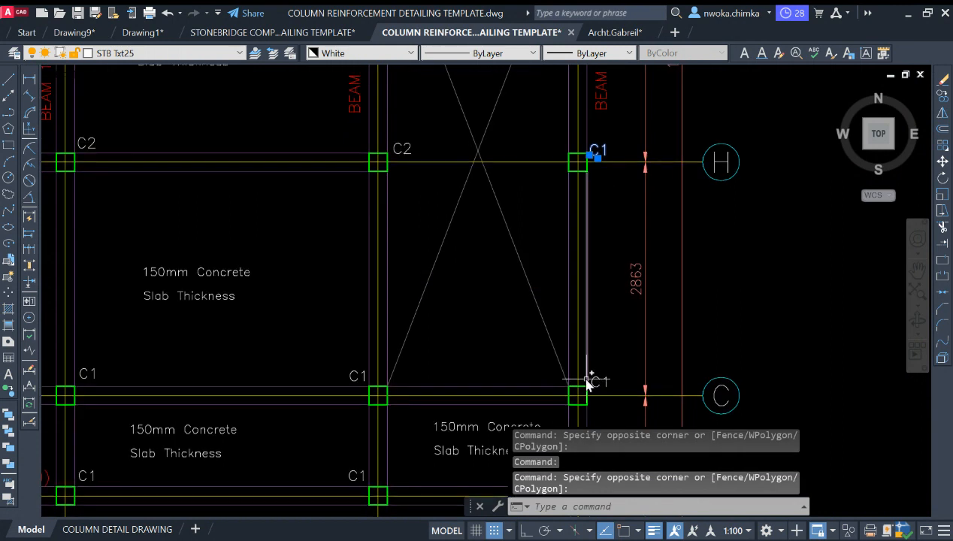
{"action": "left_click", "coordinate": [605, 382]}
Add the C1 tags on row C at grid lines 6 and 5 to the selection
{"action": "scroll", "coordinate": [472, 315], "scroll_direction": "down", "scroll_amount": 3}
{"action": "scroll", "coordinate": [423, 351], "scroll_direction": "up", "scroll_amount": 3}
{"action": "left_click", "coordinate": [424, 351]}
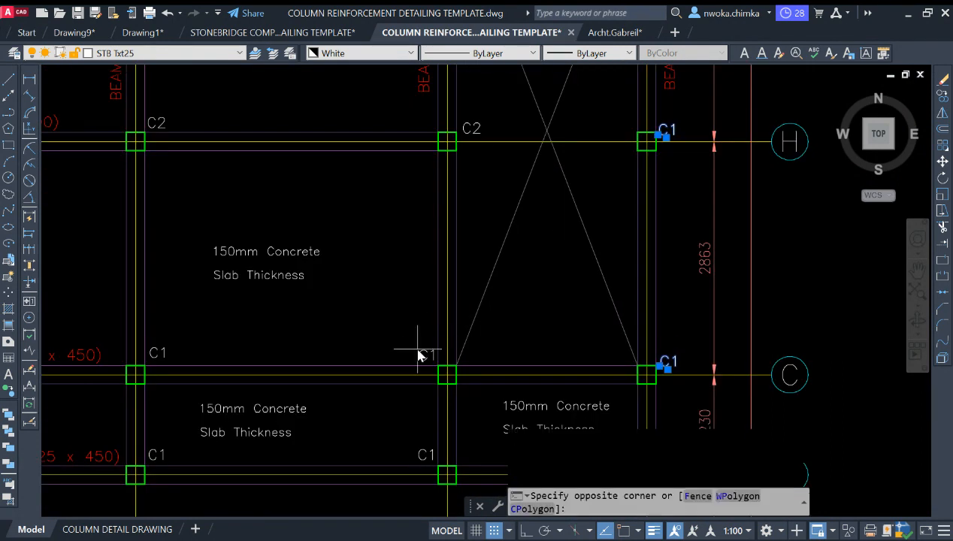
{"action": "left_click", "coordinate": [405, 360]}
{"action": "left_click", "coordinate": [429, 357]}
{"action": "left_click", "coordinate": [409, 348]}
{"action": "left_click", "coordinate": [188, 336]}
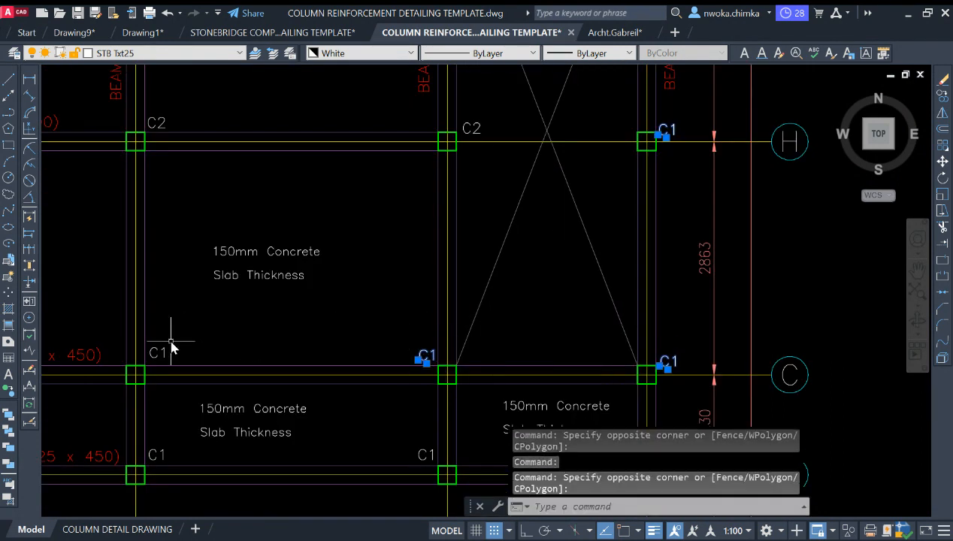
{"action": "left_click", "coordinate": [170, 344]}
{"action": "left_click", "coordinate": [157, 355]}
Add the C1 tags on row B at grid lines 5, 6 and 7 to the selection
{"action": "left_click", "coordinate": [166, 445]}
{"action": "left_click", "coordinate": [155, 455]}
{"action": "middle_click_drag", "start_coordinate": [392, 419], "coordinate": [361, 219]}
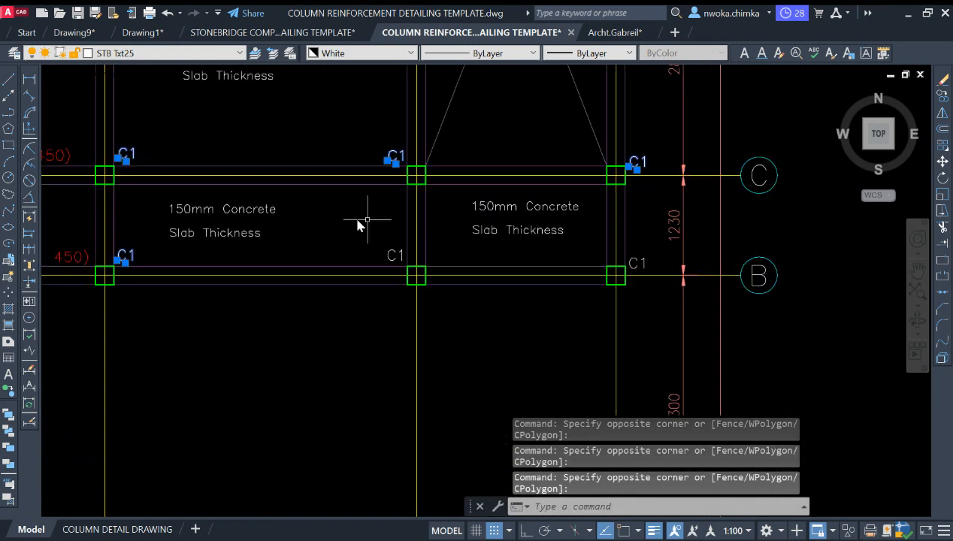
{"action": "left_click", "coordinate": [399, 242]}
{"action": "left_click", "coordinate": [388, 259]}
{"action": "left_click", "coordinate": [651, 257]}
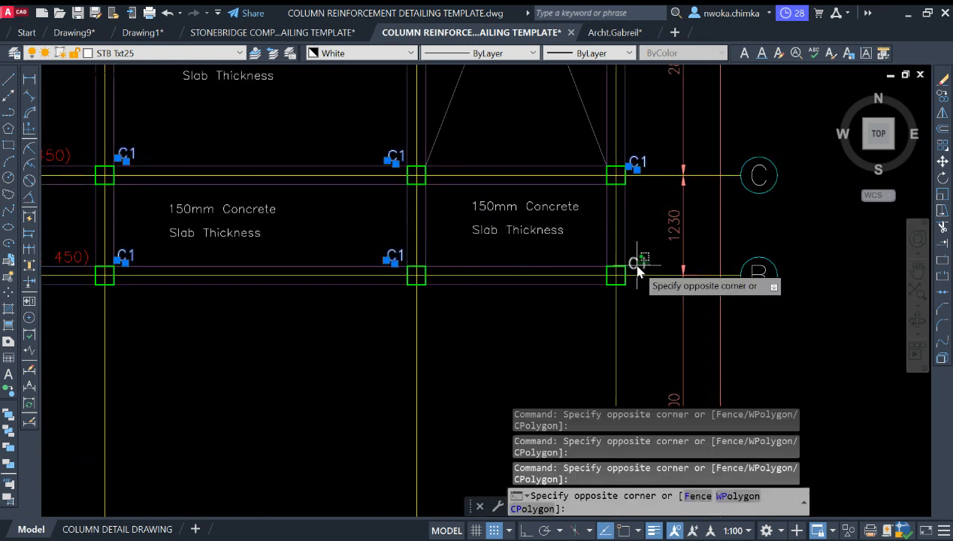
{"action": "left_click", "coordinate": [634, 266]}
Add the C1 tags on row B at grid lines 8 and 4 and on row C at grid line 4 to the selection
{"action": "scroll", "coordinate": [738, 263], "scroll_direction": "down", "scroll_amount": 5}
{"action": "scroll", "coordinate": [559, 283], "scroll_direction": "up", "scroll_amount": 5}
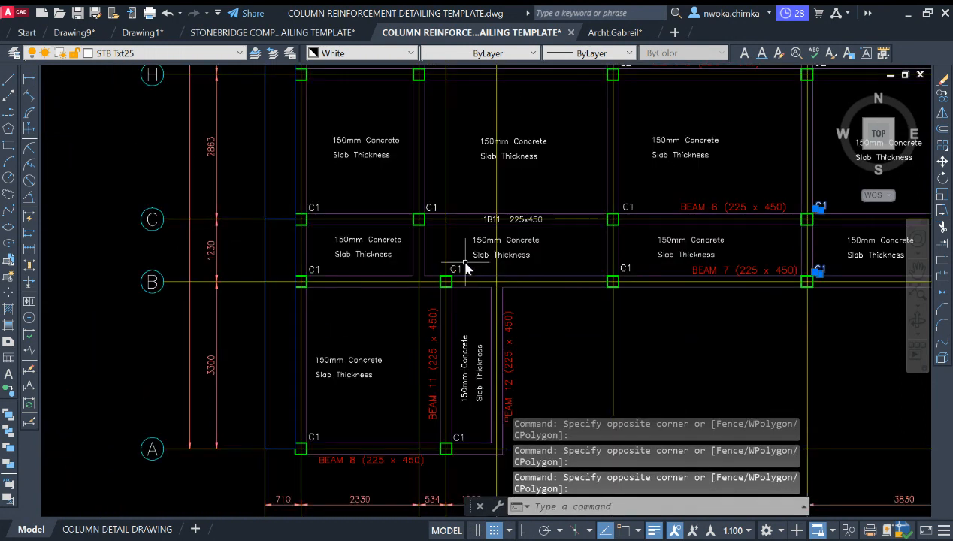
{"action": "left_click", "coordinate": [467, 268]}
{"action": "left_click", "coordinate": [455, 275]}
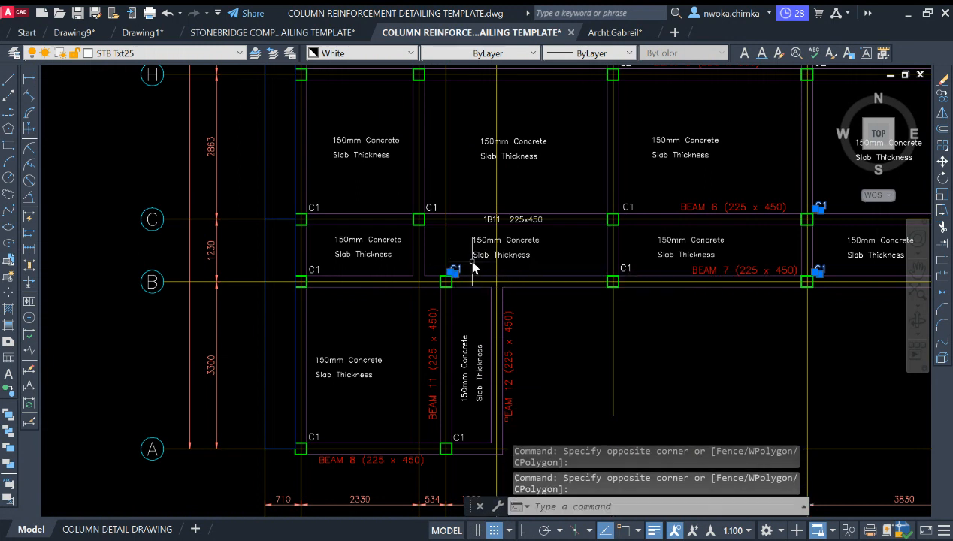
{"action": "left_click", "coordinate": [626, 208]}
{"action": "left_click", "coordinate": [624, 268]}
Add the C1 tags on row C at grid lines 3 and 2 and on row B at grid line 2 to the selection
{"action": "left_click", "coordinate": [438, 197]}
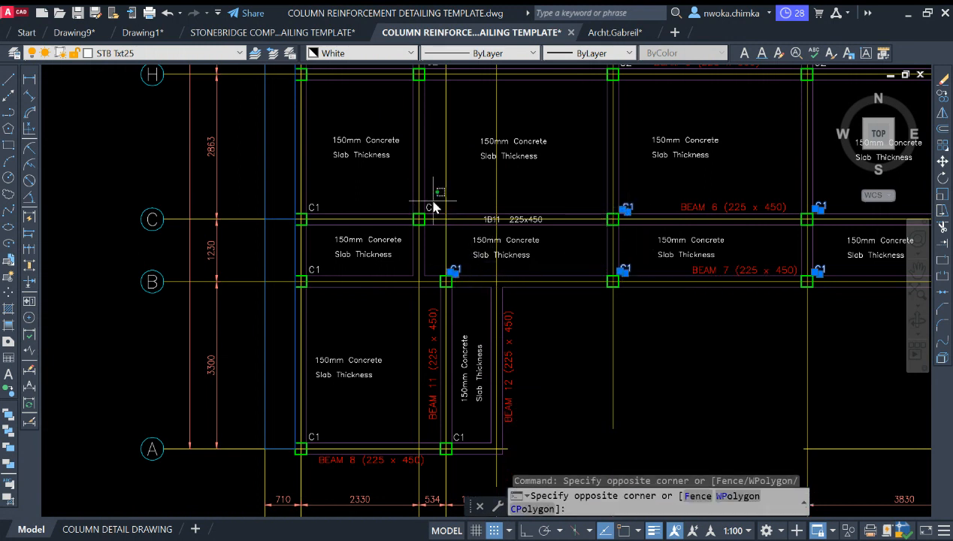
{"action": "left_click", "coordinate": [374, 213]}
{"action": "left_click", "coordinate": [321, 232]}
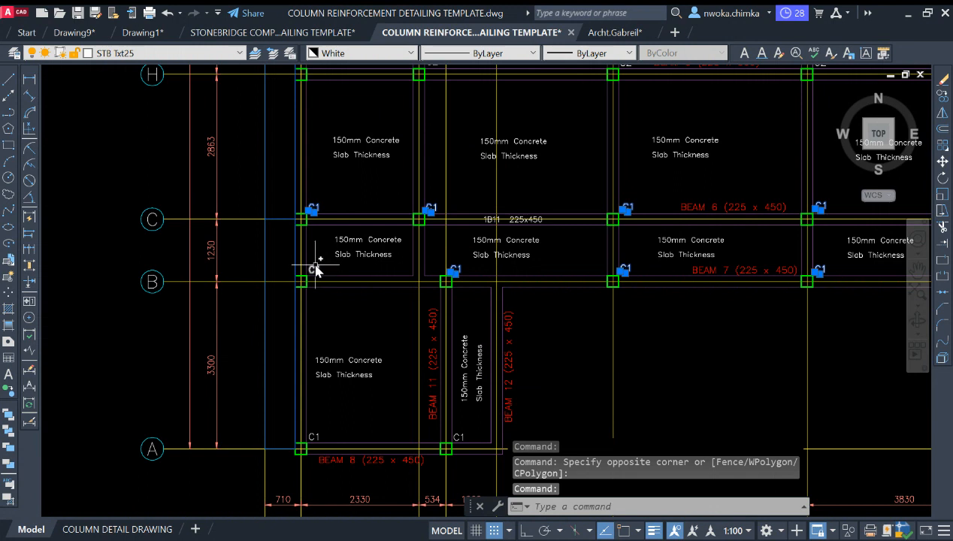
{"action": "left_click", "coordinate": [316, 266]}
Add the C1 tags on row A at grid lines 2 and 8 to the selection
{"action": "middle_click_drag", "start_coordinate": [352, 310], "coordinate": [350, 197]}
{"action": "left_click", "coordinate": [315, 321]}
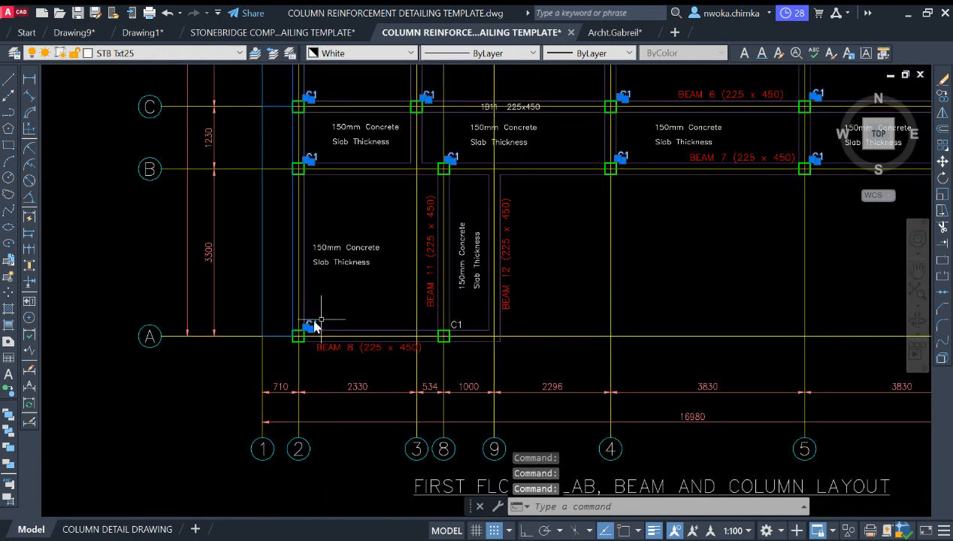
{"action": "scroll", "coordinate": [469, 325], "scroll_direction": "up", "scroll_amount": 2}
{"action": "scroll", "coordinate": [482, 293], "scroll_direction": "down", "scroll_amount": 3}
Add the remaining C1 tags on grid line 2 at rows H, D and G to the selection
{"action": "scroll", "coordinate": [464, 238], "scroll_direction": "up", "scroll_amount": 1}
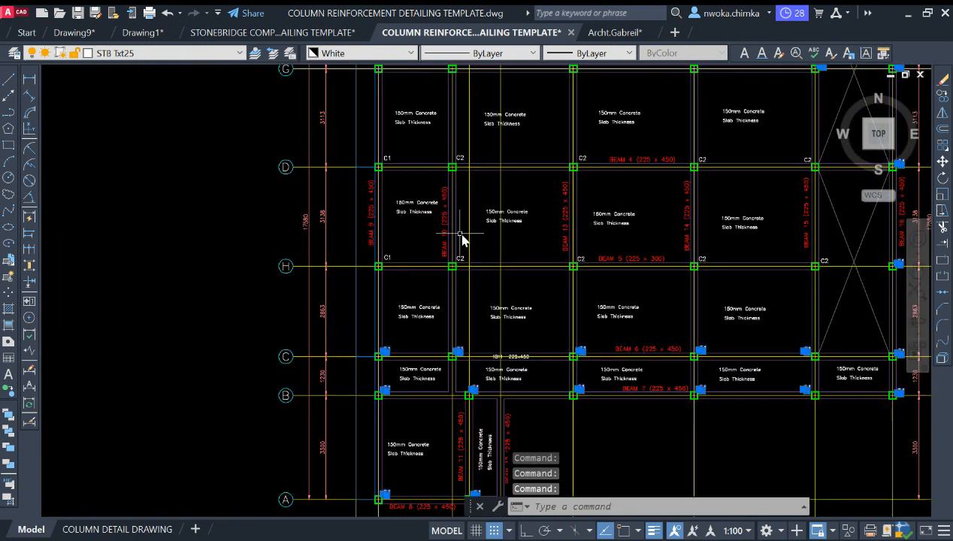
{"action": "scroll", "coordinate": [294, 296], "scroll_direction": "up", "scroll_amount": 3}
{"action": "scroll", "coordinate": [373, 222], "scroll_direction": "down", "scroll_amount": 4}
{"action": "middle_click_drag", "start_coordinate": [356, 152], "coordinate": [350, 270]}
{"action": "scroll", "coordinate": [349, 269], "scroll_direction": "up", "scroll_amount": 4}
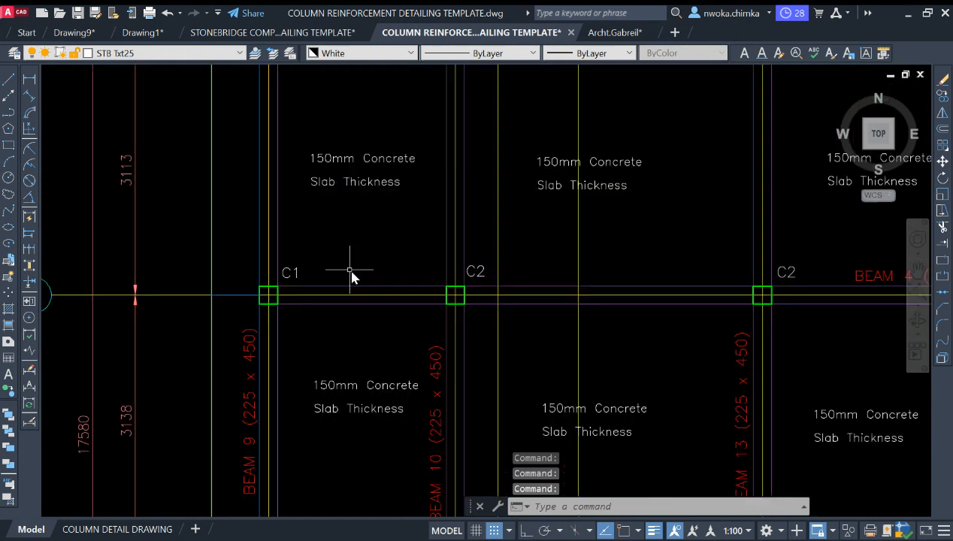
{"action": "left_click", "coordinate": [302, 267]}
{"action": "left_click", "coordinate": [297, 260]}
{"action": "left_click", "coordinate": [309, 258]}
{"action": "left_click", "coordinate": [294, 271]}
{"action": "middle_click_drag", "start_coordinate": [334, 232], "coordinate": [342, 517]}
{"action": "left_click", "coordinate": [292, 310]}
{"action": "scroll", "coordinate": [296, 278], "scroll_direction": "down", "scroll_amount": 3}
Examine the column layout row by row to check that every C1 tag is selected and count the columns
{"action": "scroll", "coordinate": [451, 252], "scroll_direction": "up", "scroll_amount": 2}
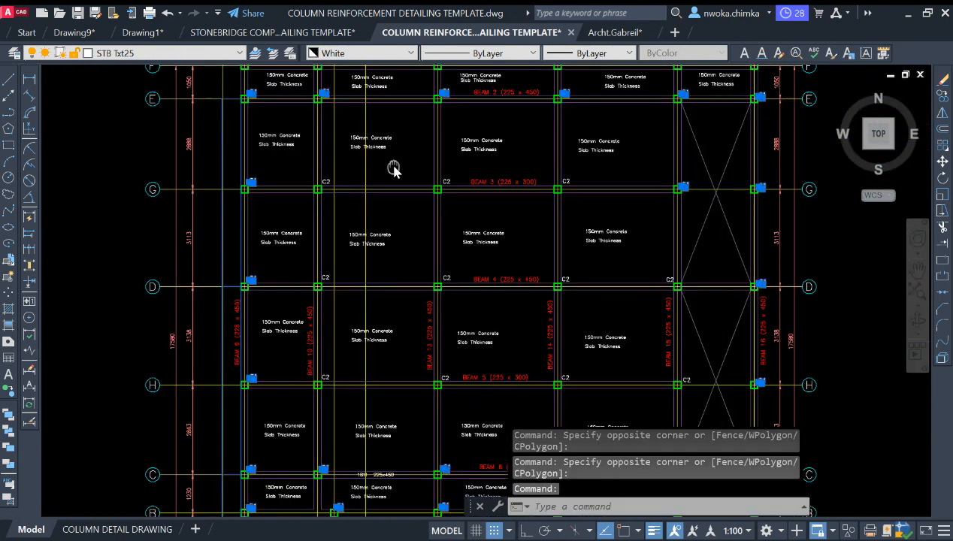
{"action": "scroll", "coordinate": [406, 188], "scroll_direction": "up", "scroll_amount": 2}
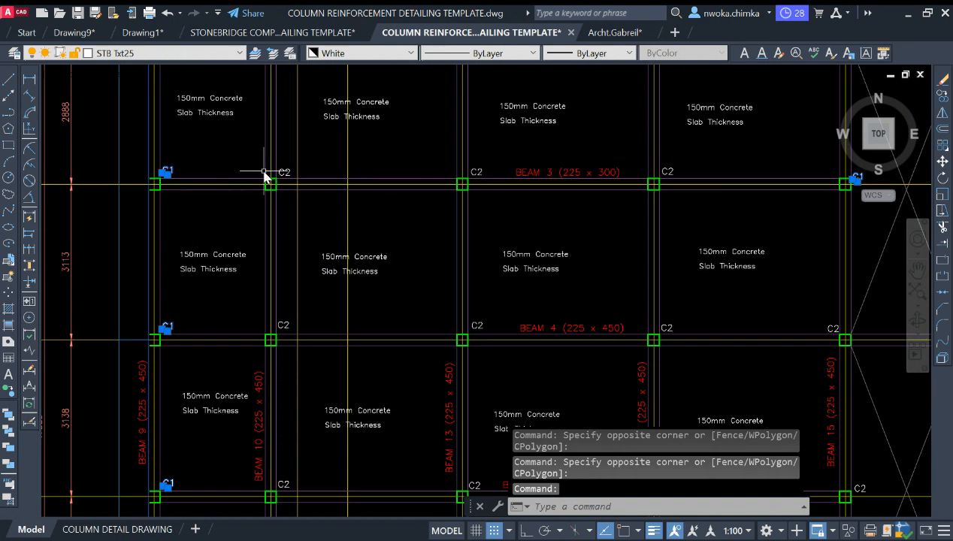
{"action": "scroll", "coordinate": [265, 175], "scroll_direction": "up", "scroll_amount": 2}
{"action": "scroll", "coordinate": [537, 156], "scroll_direction": "down", "scroll_amount": 5}
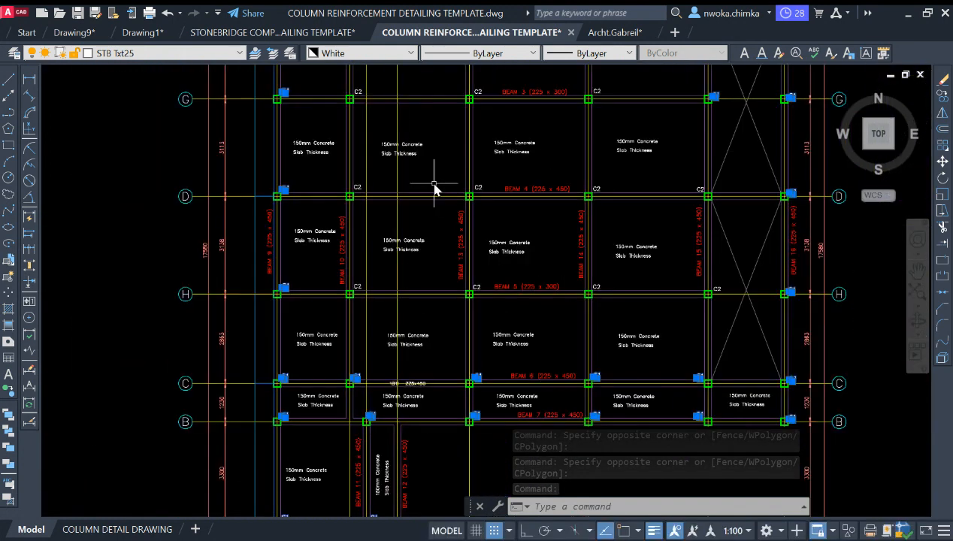
{"action": "scroll", "coordinate": [536, 248], "scroll_direction": "up", "scroll_amount": 6}
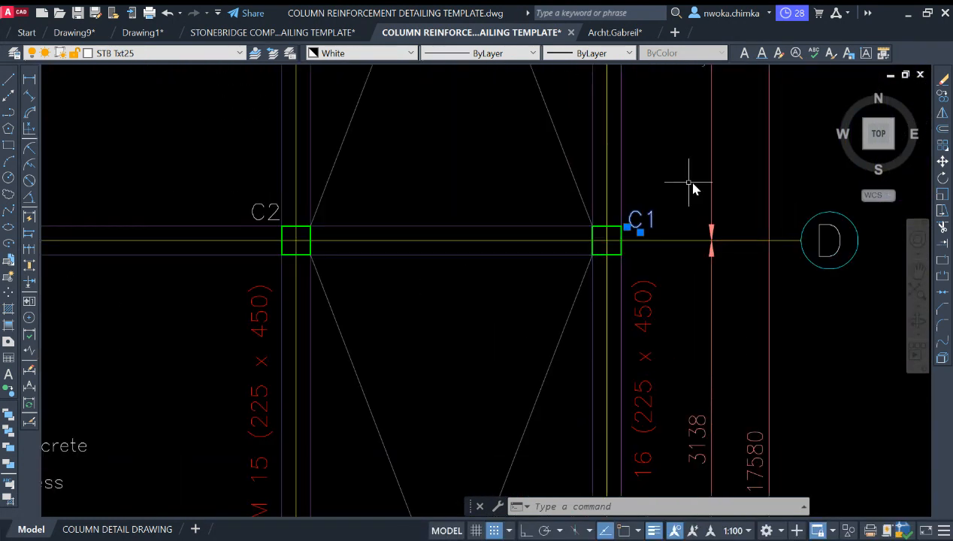
{"action": "scroll", "coordinate": [630, 200], "scroll_direction": "down", "scroll_amount": 7}
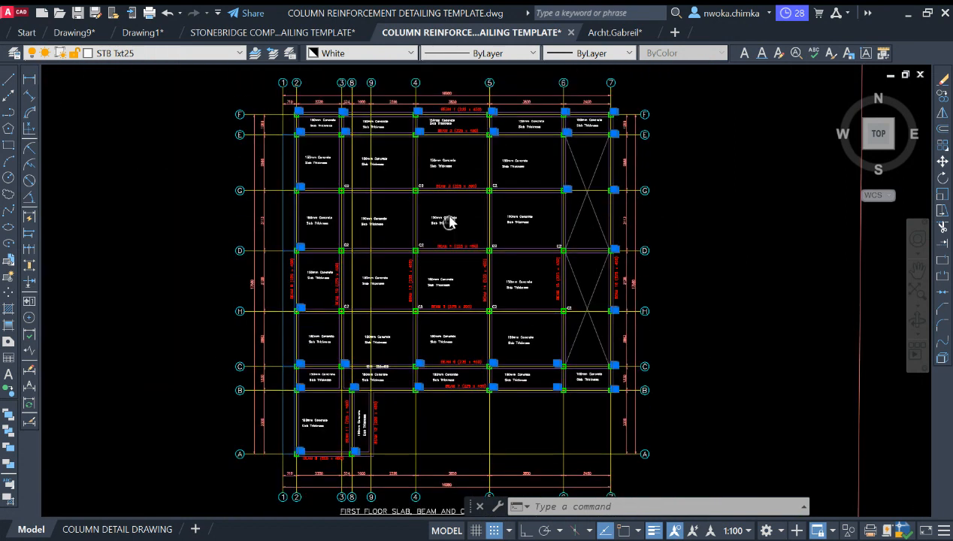
{"action": "middle_click_drag", "start_coordinate": [449, 218], "coordinate": [450, 246]}
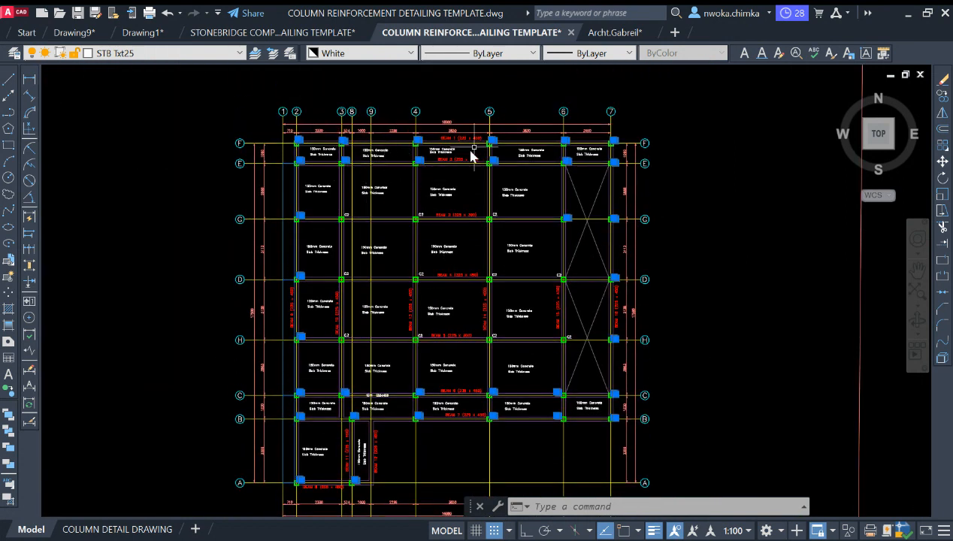
{"action": "middle_click_drag", "start_coordinate": [621, 192], "coordinate": [628, 157]}
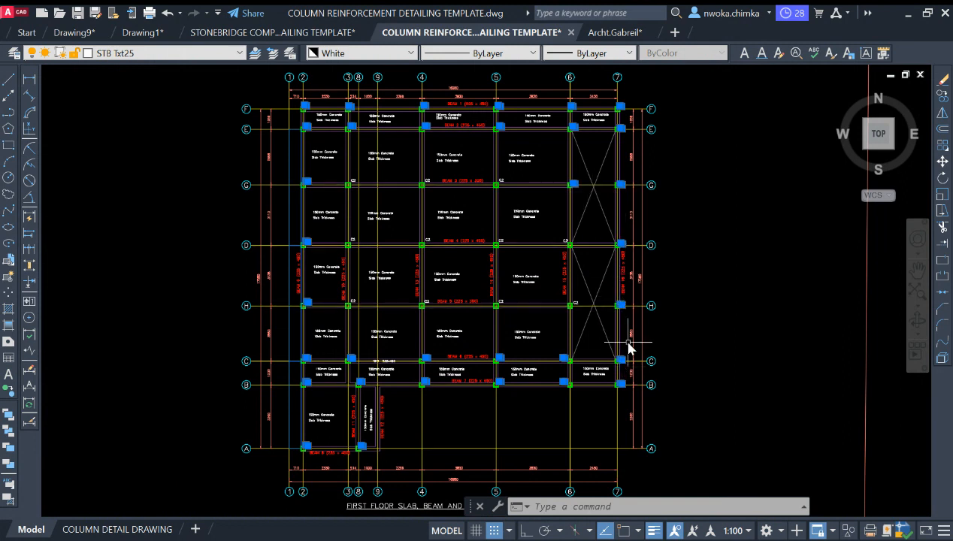
{"action": "middle_click_drag", "start_coordinate": [572, 384], "coordinate": [589, 324]}
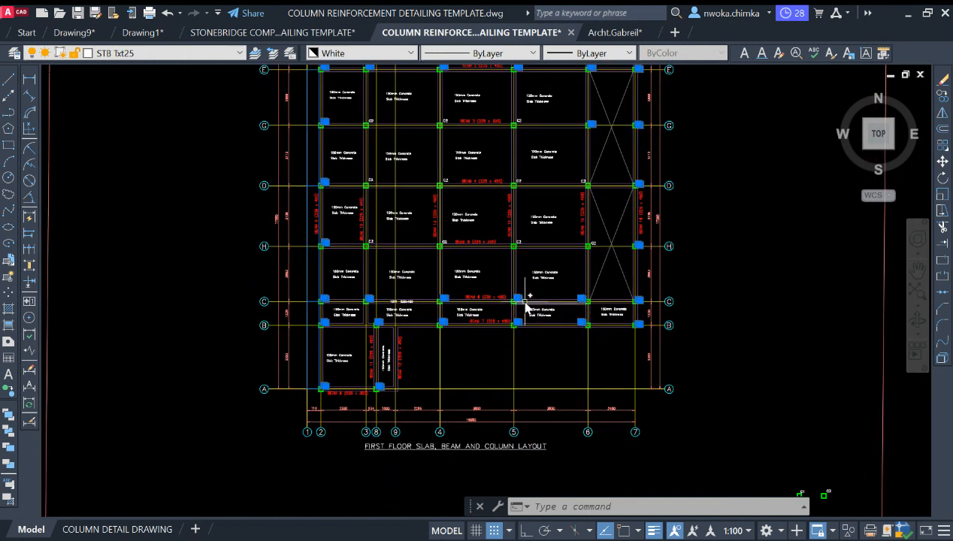
{"action": "middle_click_drag", "start_coordinate": [478, 328], "coordinate": [479, 321]}
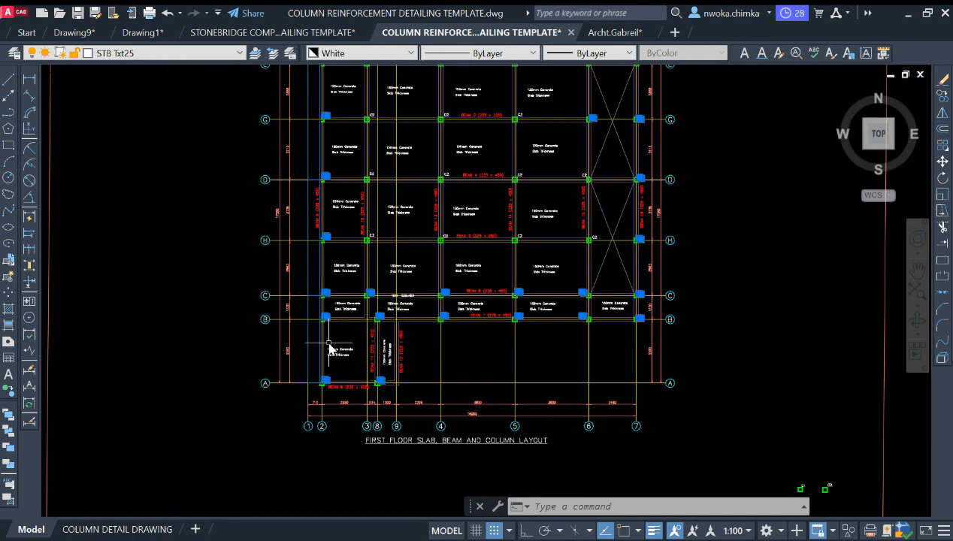
{"action": "middle_click_drag", "start_coordinate": [326, 223], "coordinate": [346, 275]}
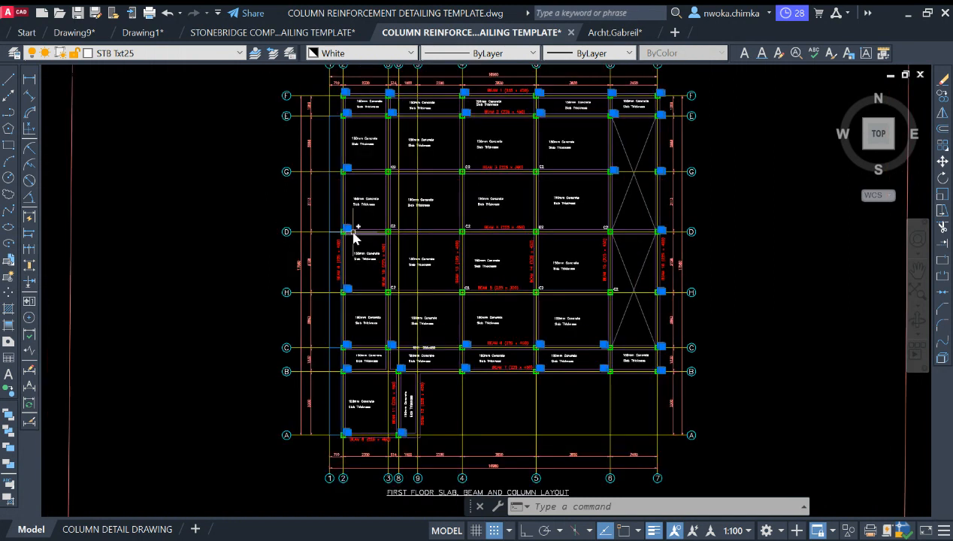
{"action": "middle_click_drag", "start_coordinate": [346, 207], "coordinate": [335, 218]}
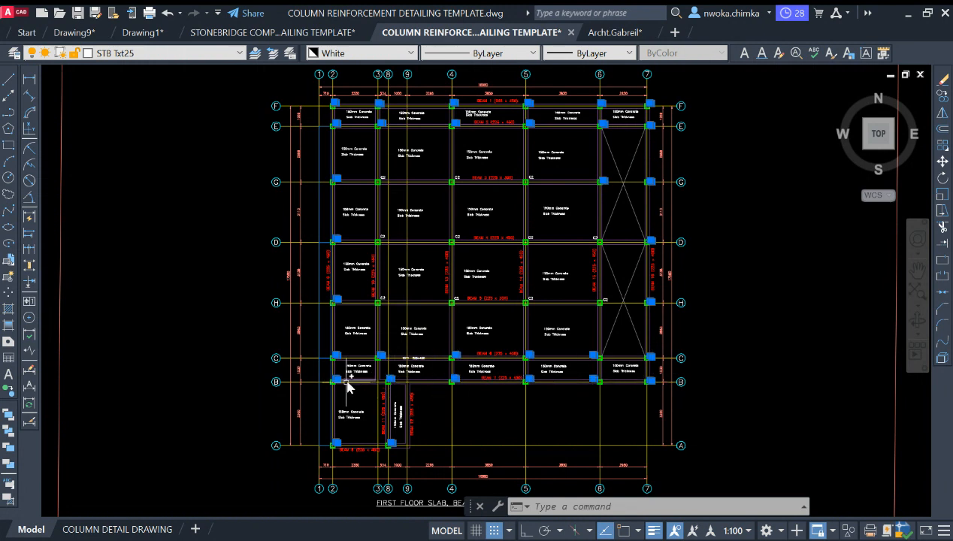
Clear the tag selection and change the quantity note under the COLUMN 1 title to 33 NOS. THUS
{"action": "scroll", "coordinate": [404, 305], "scroll_direction": "down", "scroll_amount": 2}
{"action": "middle_click_drag", "start_coordinate": [447, 336], "coordinate": [416, 181]}
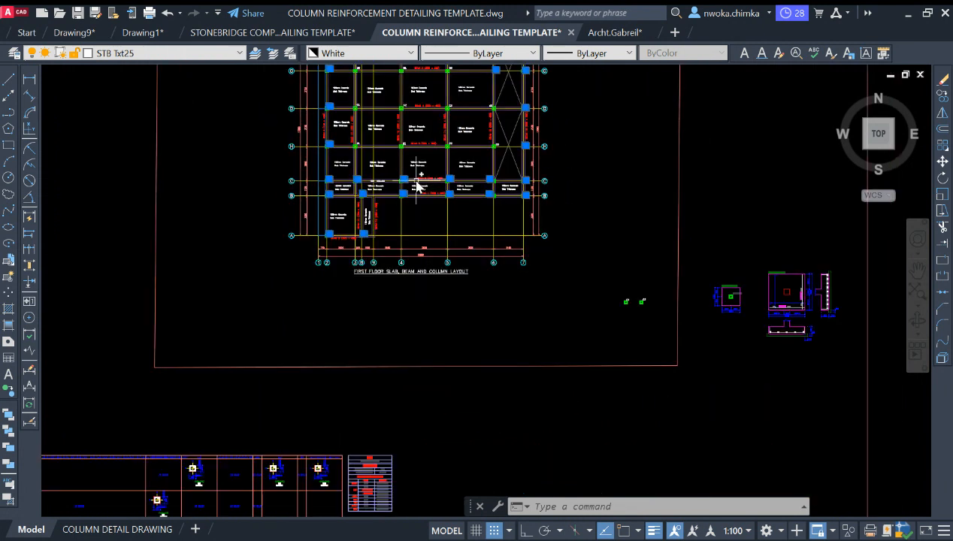
{"action": "key", "text": "Escape"}
{"action": "scroll", "coordinate": [467, 214], "scroll_direction": "down", "scroll_amount": 2}
{"action": "middle_click_drag", "start_coordinate": [609, 288], "coordinate": [552, 157]}
{"action": "scroll", "coordinate": [484, 366], "scroll_direction": "up", "scroll_amount": 15}
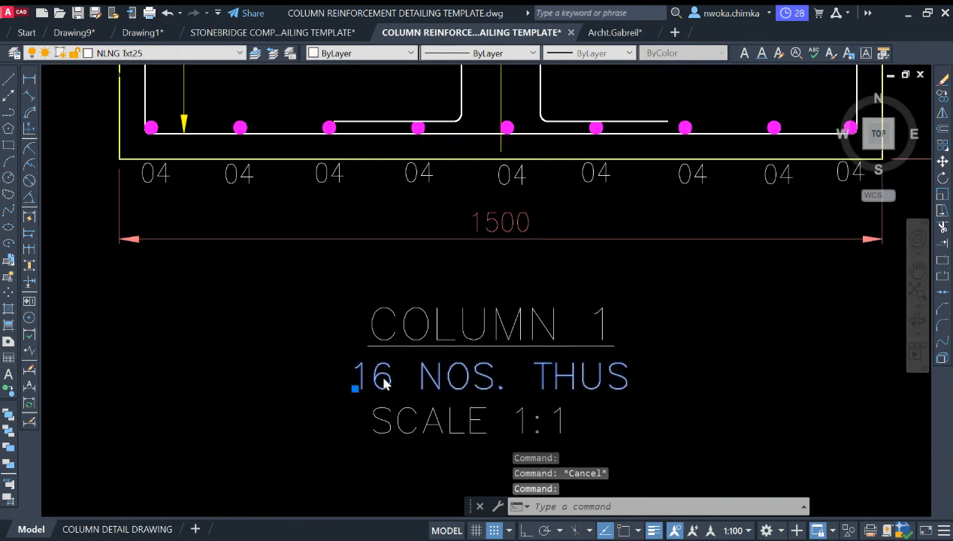
{"action": "double_click", "coordinate": [380, 378]}
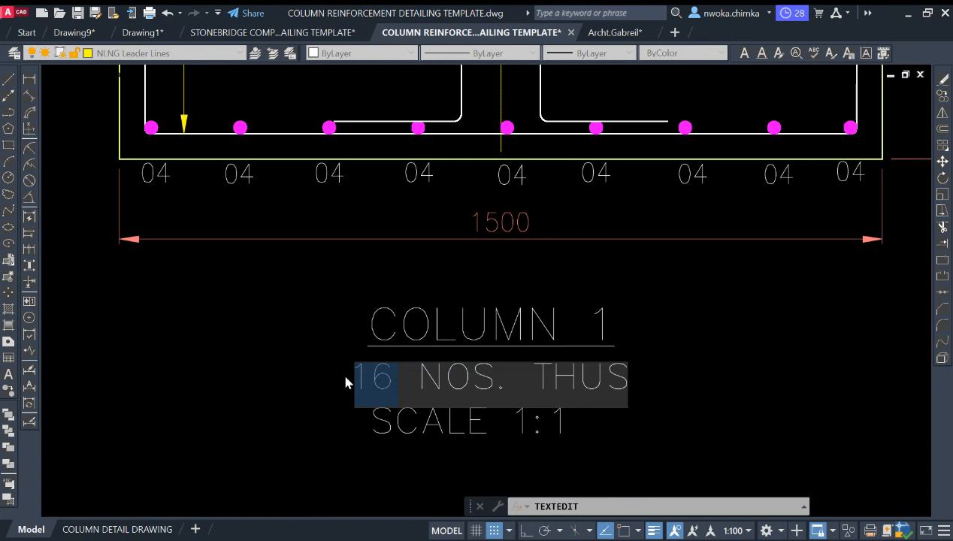
{"action": "type", "text": "33"}
{"action": "left_click", "coordinate": [702, 359]}
{"action": "key", "text": "Escape"}
Move the SCALE 1:1 text so it sits centred beneath the 33 NOS. THUS note
{"action": "scroll", "coordinate": [569, 349], "scroll_direction": "down", "scroll_amount": 3}
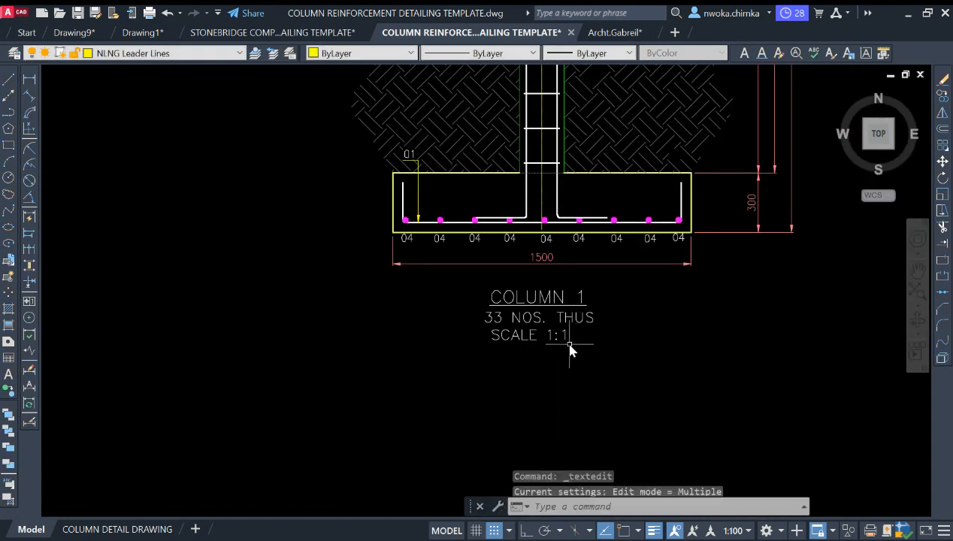
{"action": "left_click", "coordinate": [569, 347]}
{"action": "left_click", "coordinate": [517, 361]}
{"action": "type", "text": "m"}
{"action": "key", "text": "Return"}
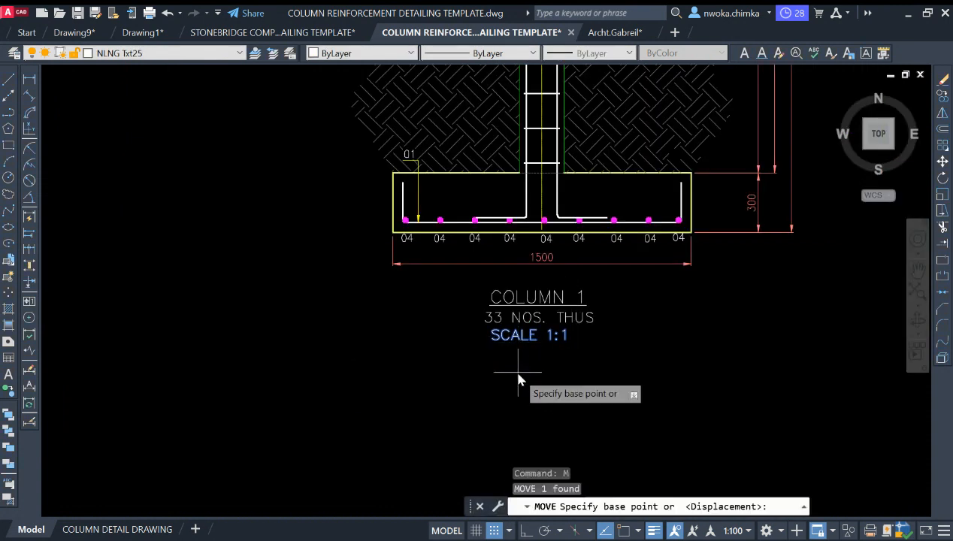
{"action": "left_click", "coordinate": [527, 364]}
Draw a rectangular frame around the whole COLUMN 1 detail, including its section and title text
{"action": "scroll", "coordinate": [526, 357], "scroll_direction": "down", "scroll_amount": 5}
{"action": "middle_click_drag", "start_coordinate": [594, 308], "coordinate": [510, 285]}
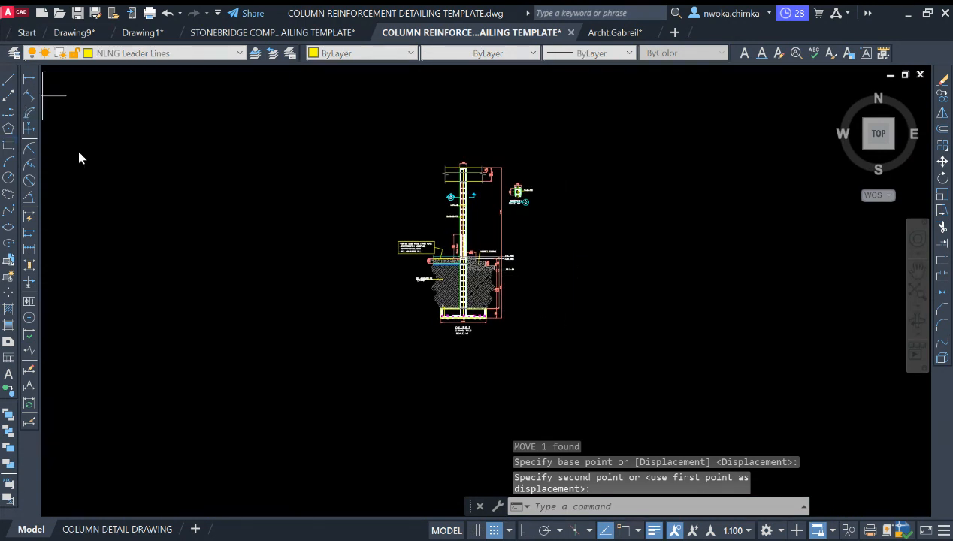
{"action": "key", "text": "Escape"}
{"action": "type", "text": "rec"}
{"action": "key", "text": "Return"}
{"action": "left_click", "coordinate": [337, 127]}
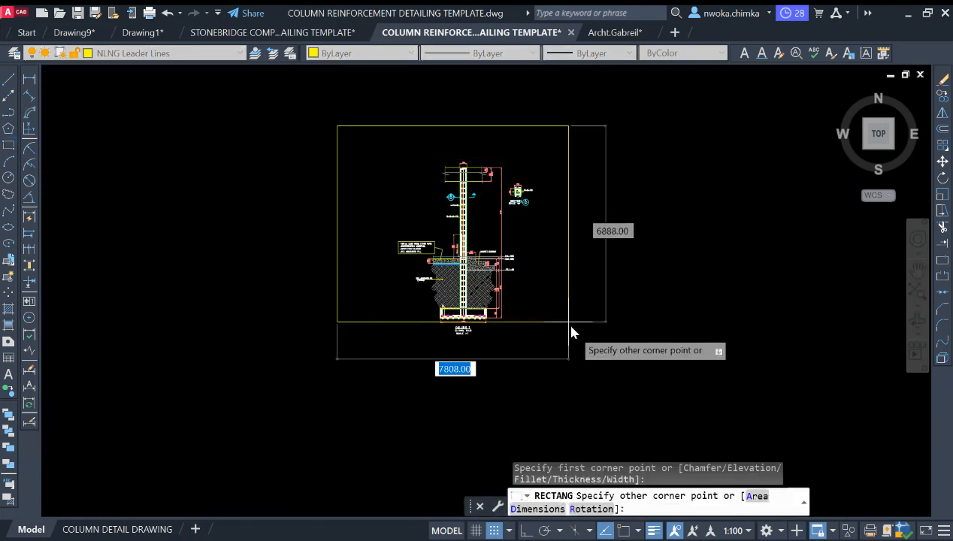
{"action": "left_click", "coordinate": [594, 353]}
Examine the framed column detail, checking the links, starter bars, ground slab, staircase and footing
{"action": "scroll", "coordinate": [466, 255], "scroll_direction": "up", "scroll_amount": 7}
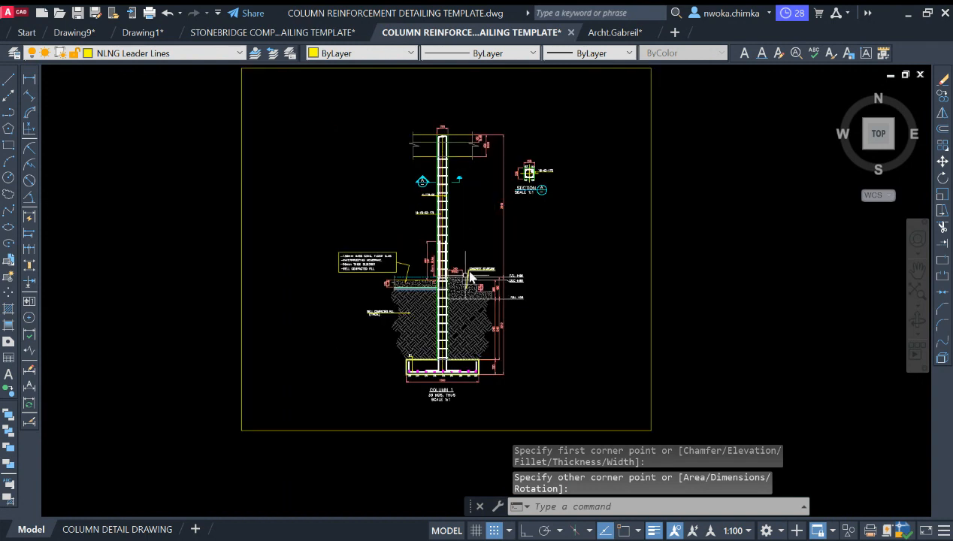
{"action": "scroll", "coordinate": [473, 261], "scroll_direction": "down", "scroll_amount": 2}
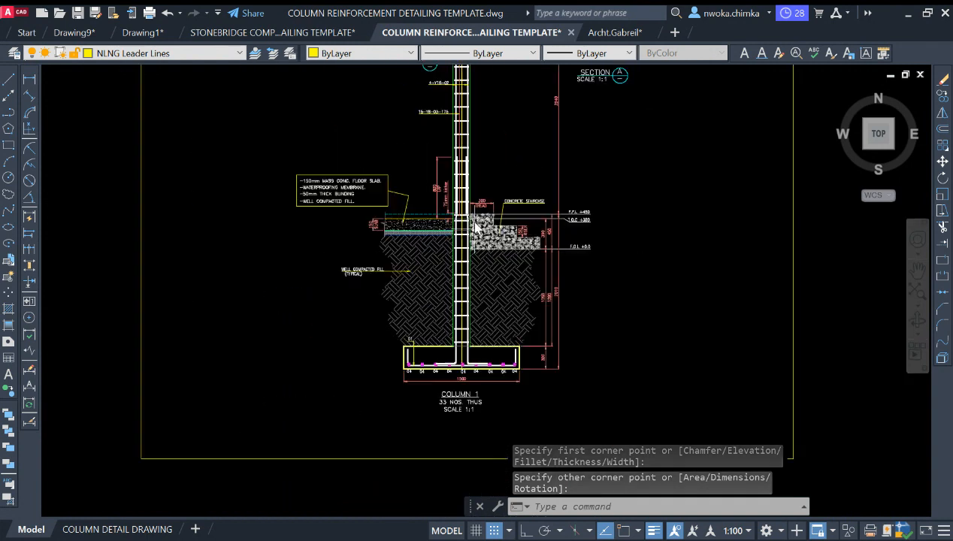
{"action": "scroll", "coordinate": [453, 229], "scroll_direction": "up", "scroll_amount": 3}
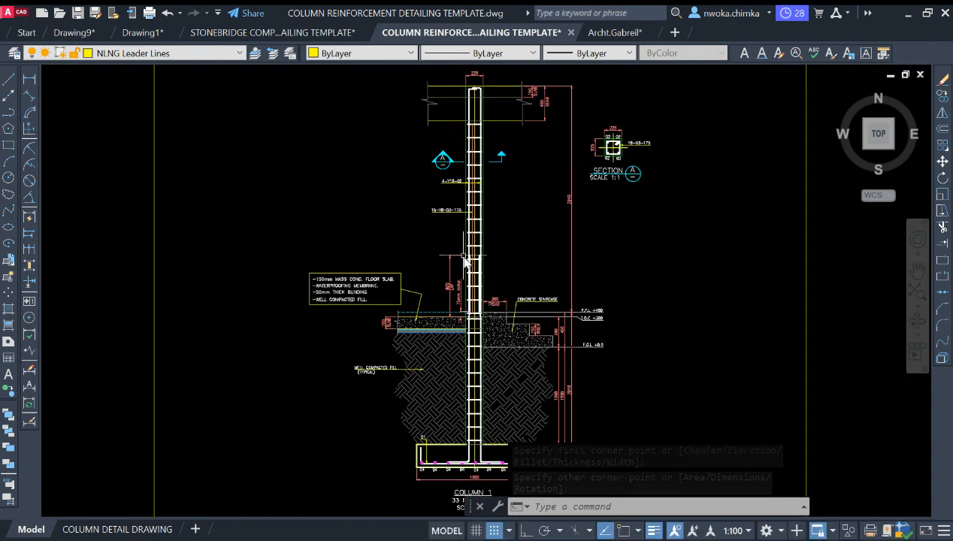
{"action": "scroll", "coordinate": [493, 301], "scroll_direction": "up", "scroll_amount": 2}
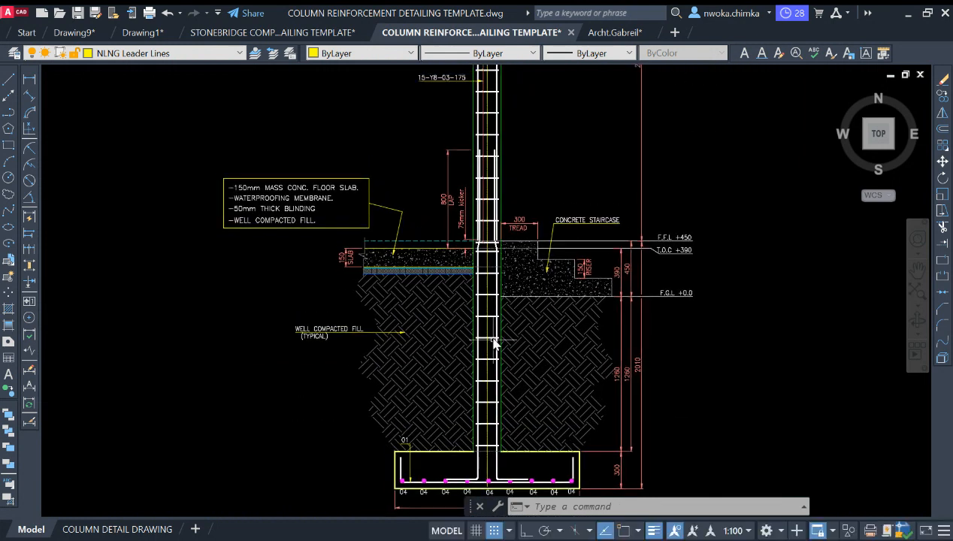
{"action": "scroll", "coordinate": [464, 315], "scroll_direction": "down", "scroll_amount": 4}
{"action": "scroll", "coordinate": [468, 303], "scroll_direction": "up", "scroll_amount": 5}
{"action": "scroll", "coordinate": [473, 308], "scroll_direction": "up", "scroll_amount": 2}
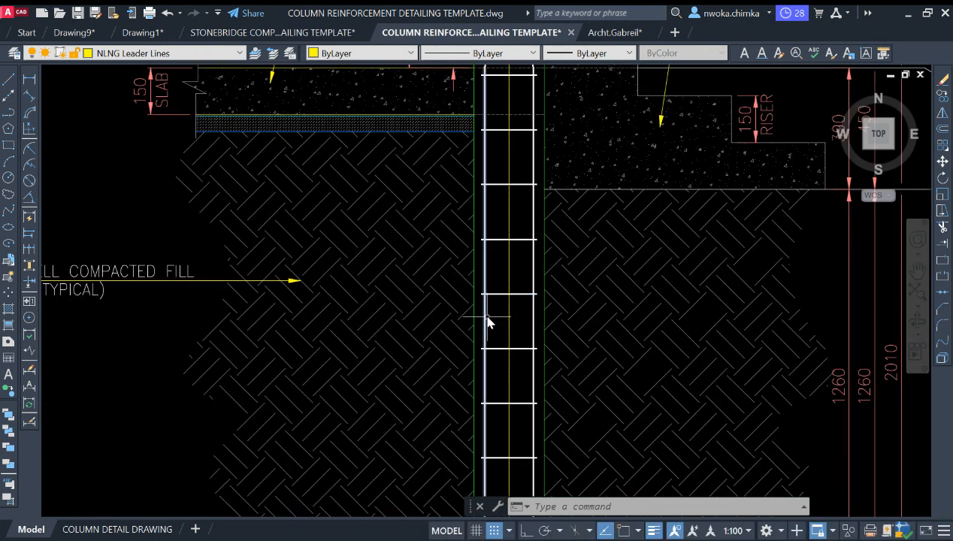
{"action": "scroll", "coordinate": [487, 319], "scroll_direction": "down", "scroll_amount": 2}
{"action": "scroll", "coordinate": [483, 301], "scroll_direction": "up", "scroll_amount": 2}
{"action": "scroll", "coordinate": [492, 286], "scroll_direction": "down", "scroll_amount": 3}
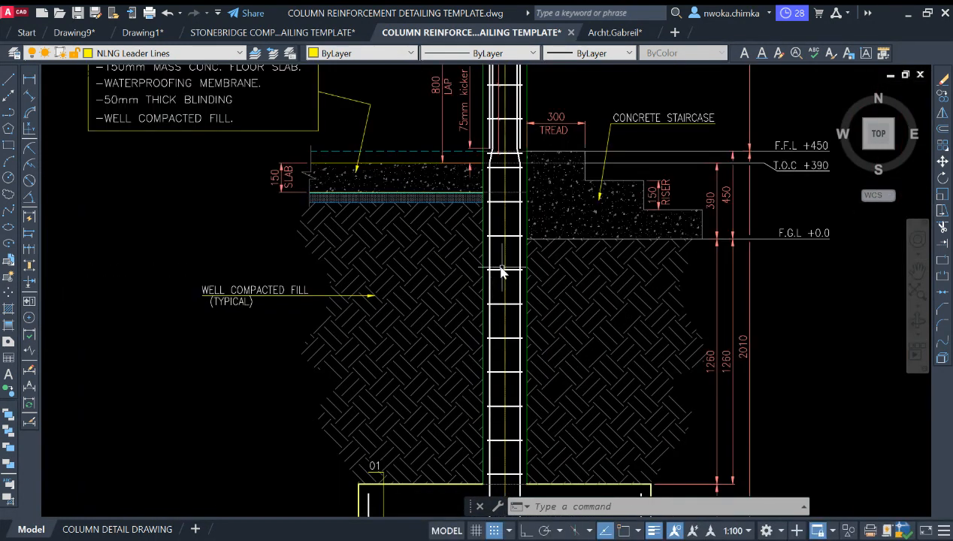
{"action": "scroll", "coordinate": [506, 188], "scroll_direction": "up", "scroll_amount": 3}
{"action": "scroll", "coordinate": [502, 320], "scroll_direction": "down", "scroll_amount": 1}
{"action": "scroll", "coordinate": [526, 270], "scroll_direction": "down", "scroll_amount": 2}
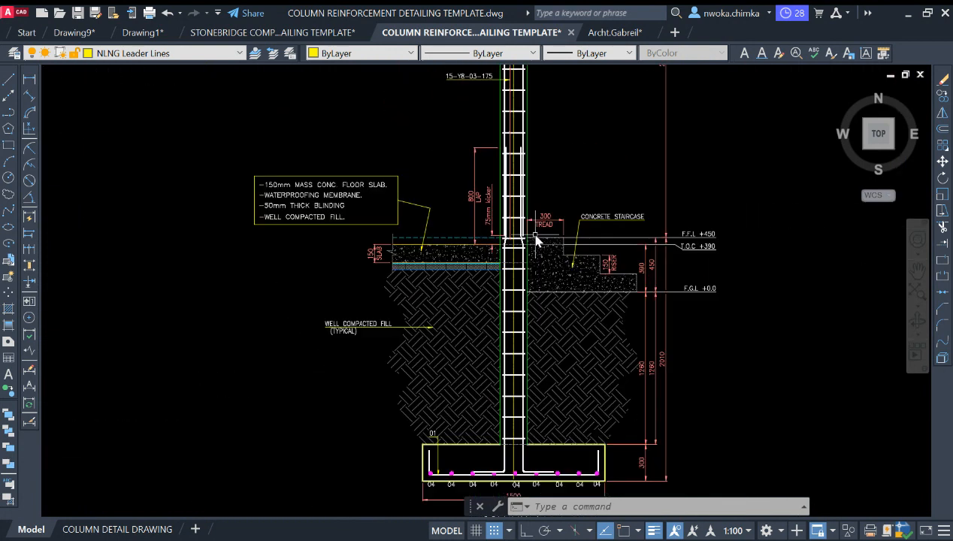
{"action": "key", "text": "Return"}
{"action": "scroll", "coordinate": [526, 346], "scroll_direction": "up", "scroll_amount": 5}
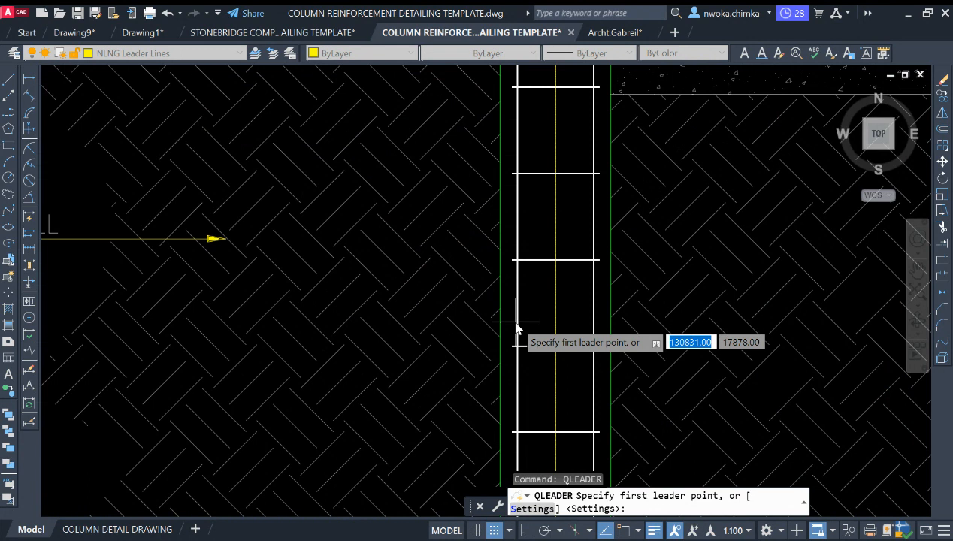
{"action": "key", "text": "F3"}
{"action": "left_click", "coordinate": [517, 330]}
{"action": "scroll", "coordinate": [620, 316], "scroll_direction": "down", "scroll_amount": 4}
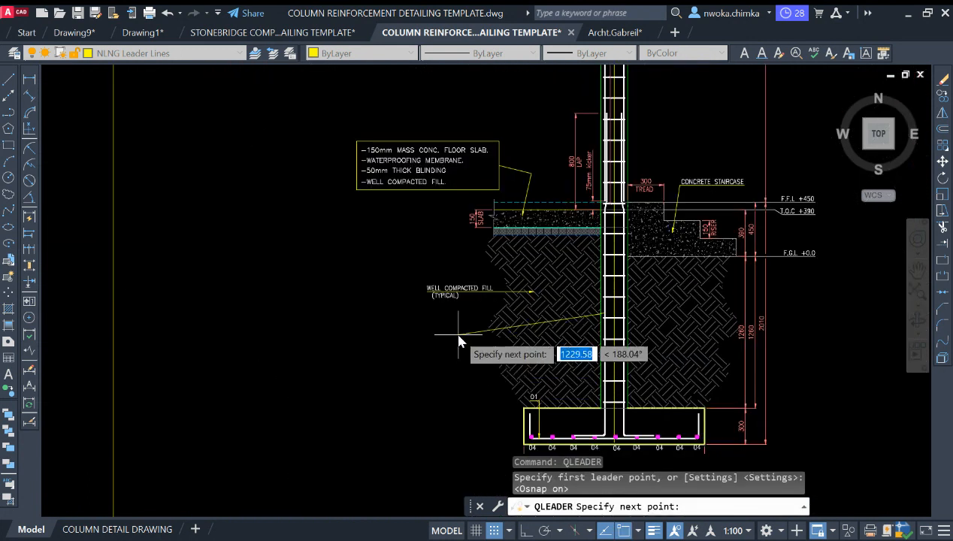
{"action": "key", "text": "F8"}
{"action": "scroll", "coordinate": [467, 335], "scroll_direction": "up", "scroll_amount": 2}
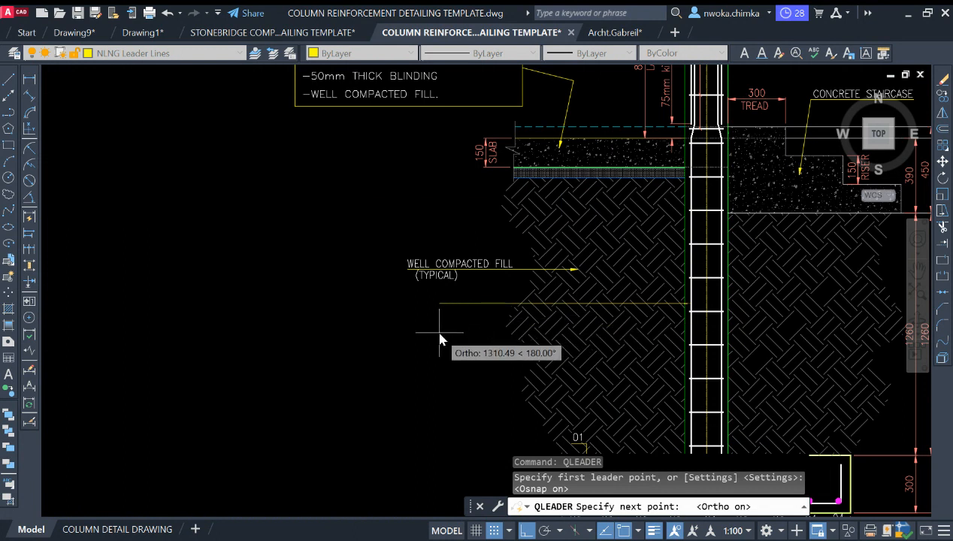
{"action": "scroll", "coordinate": [452, 338], "scroll_direction": "down", "scroll_amount": 4}
{"action": "key", "text": "Escape"}
{"action": "scroll", "coordinate": [547, 336], "scroll_direction": "up", "scroll_amount": 2}
{"action": "key", "text": "Return"}
{"action": "scroll", "coordinate": [545, 338], "scroll_direction": "up", "scroll_amount": 10}
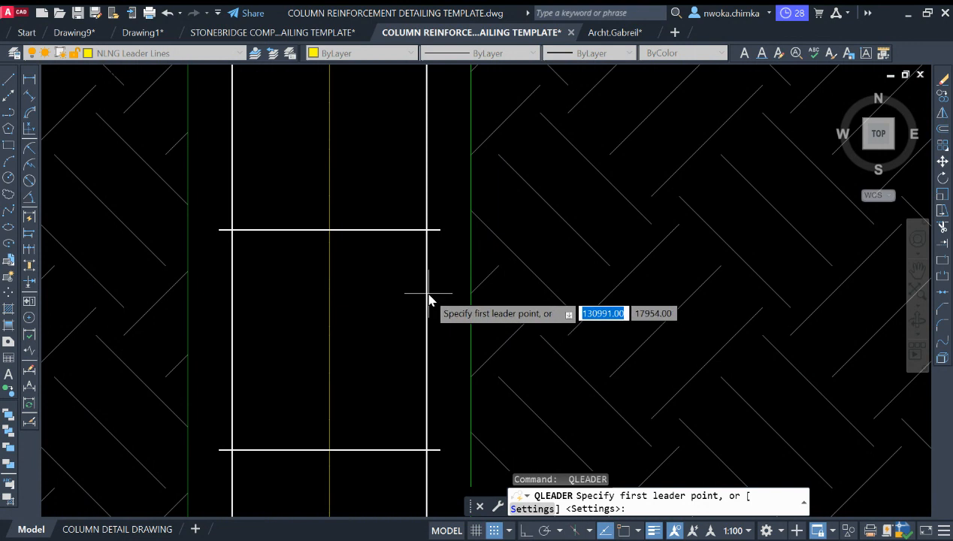
{"action": "scroll", "coordinate": [426, 298], "scroll_direction": "down", "scroll_amount": 8}
{"action": "key", "text": "Escape"}
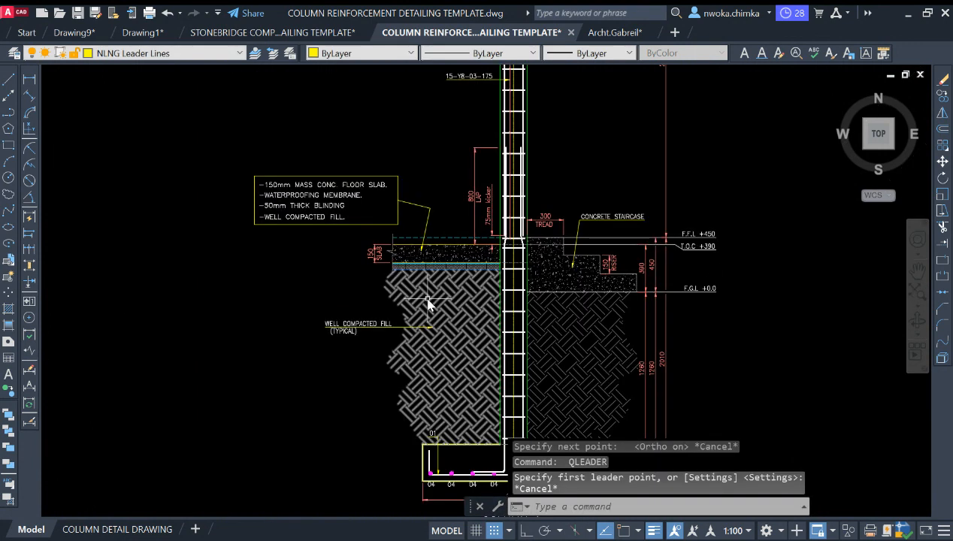
Draw a horizontal leader from the column's outer vertical bar below ground level into the fill on the staircase side
{"action": "key", "text": "F3"}
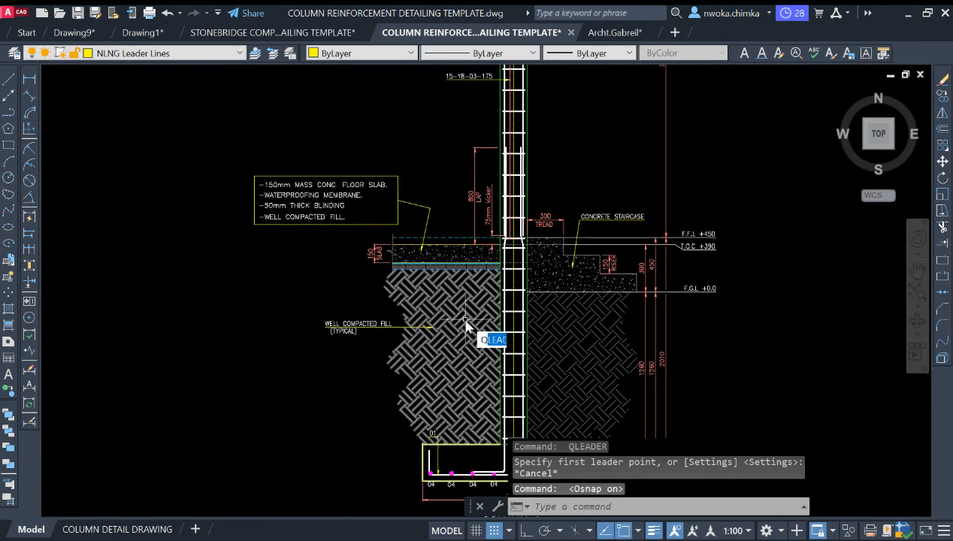
{"action": "key", "text": "Return"}
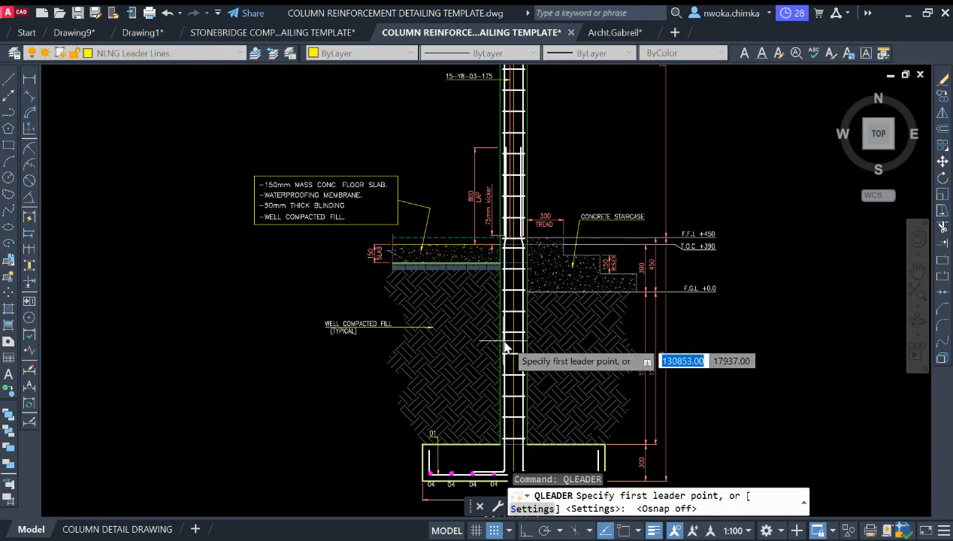
{"action": "scroll", "coordinate": [515, 342], "scroll_direction": "up", "scroll_amount": 5}
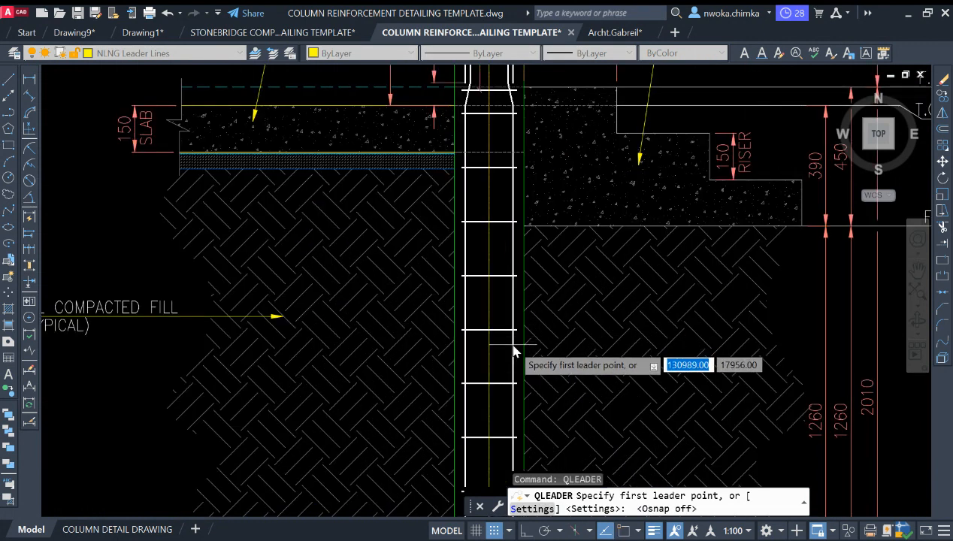
{"action": "key", "text": "F3"}
{"action": "left_click", "coordinate": [511, 350]}
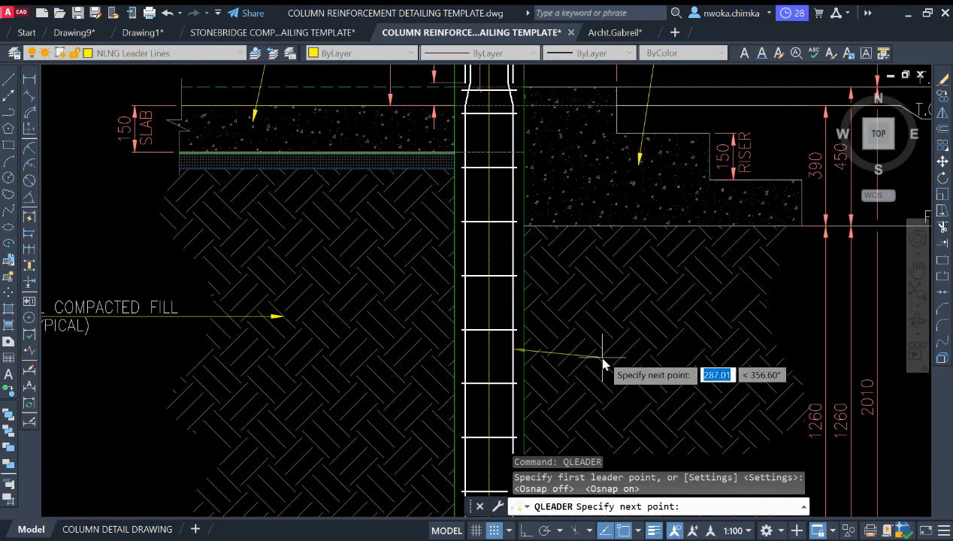
{"action": "scroll", "coordinate": [592, 355], "scroll_direction": "up", "scroll_amount": 2}
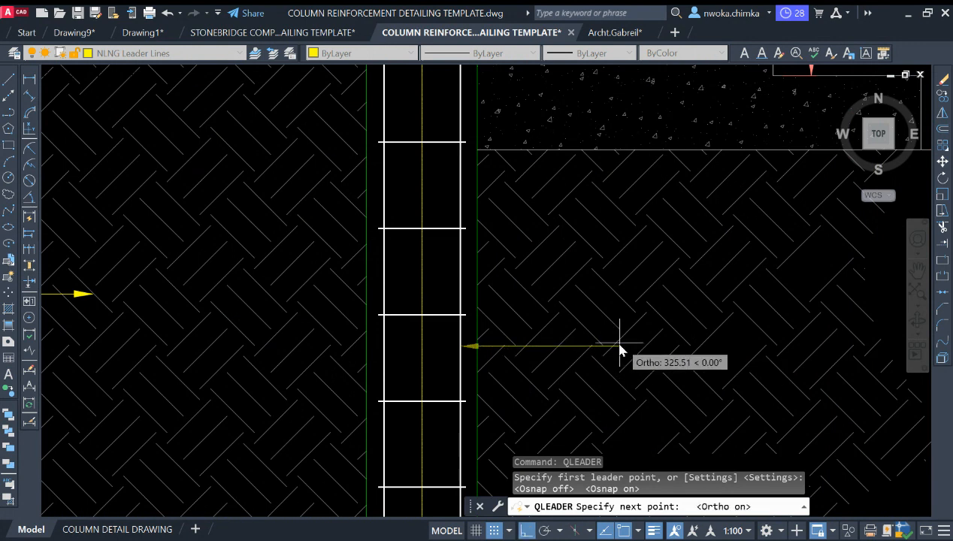
{"action": "left_click", "coordinate": [664, 350]}
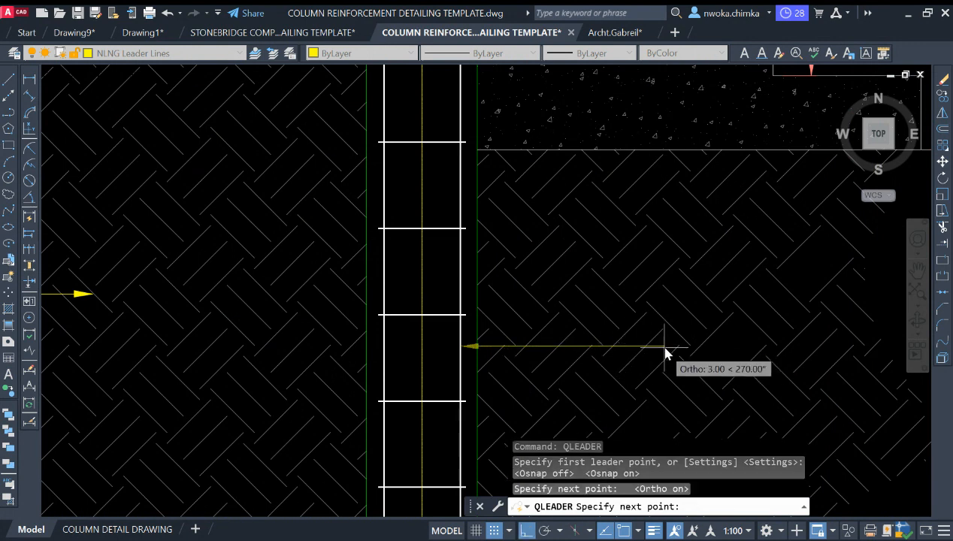
{"action": "key", "text": "Escape"}
{"action": "scroll", "coordinate": [664, 351], "scroll_direction": "down", "scroll_amount": 3}
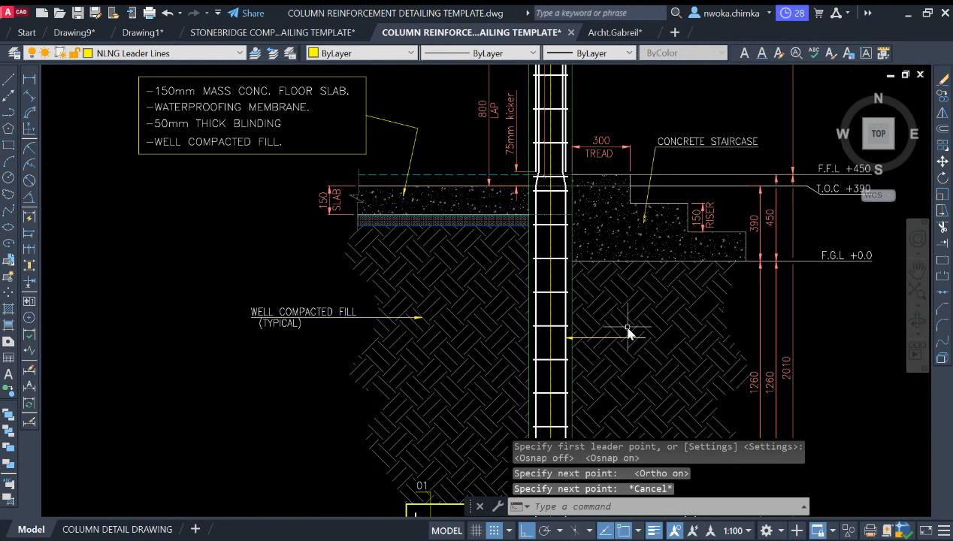
Copy the 4-Y16-02 bar label from the upper column and place it above the new leader in the fill
{"action": "scroll", "coordinate": [517, 141], "scroll_direction": "up", "scroll_amount": 4}
{"action": "left_click", "coordinate": [495, 153]}
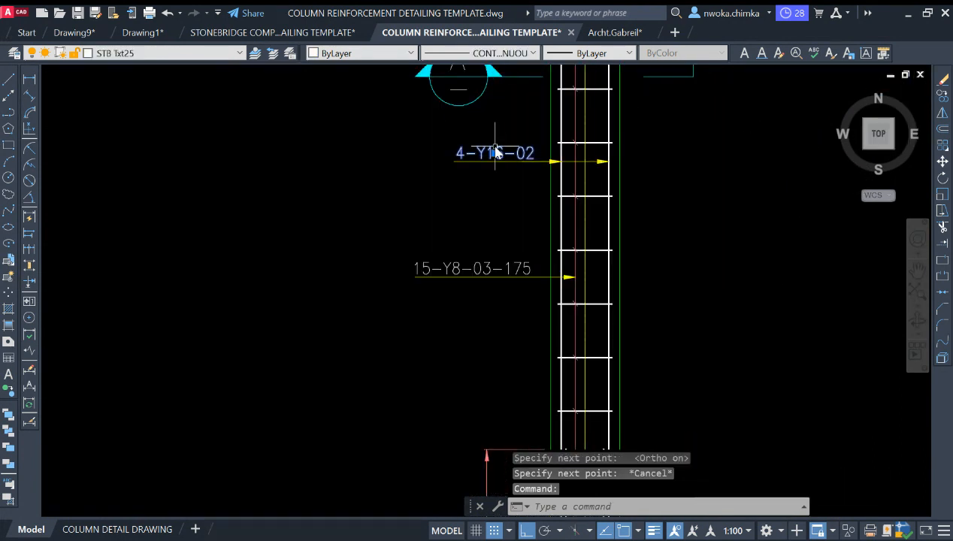
{"action": "key", "text": "Return"}
{"action": "left_click", "coordinate": [488, 153]}
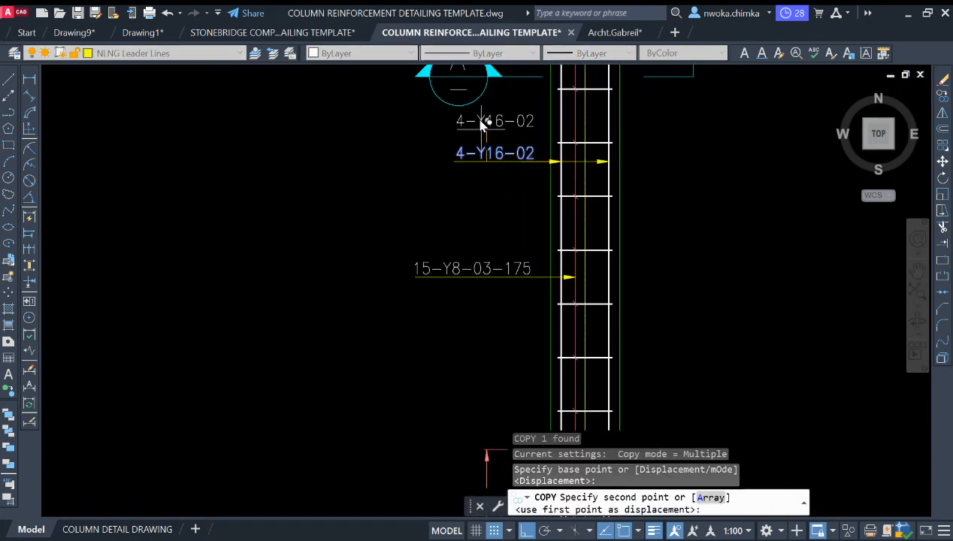
{"action": "scroll", "coordinate": [504, 225], "scroll_direction": "down", "scroll_amount": 3}
{"action": "scroll", "coordinate": [545, 340], "scroll_direction": "up", "scroll_amount": 3}
{"action": "scroll", "coordinate": [543, 341], "scroll_direction": "up", "scroll_amount": 2}
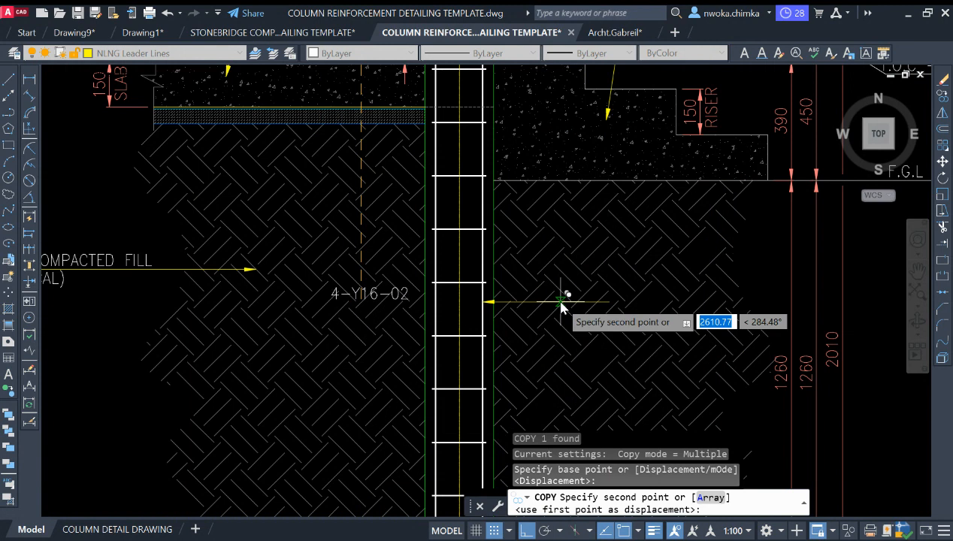
{"action": "left_click", "coordinate": [523, 305]}
{"action": "key", "text": "Escape"}
Draw a second horizontal leader from the opposite vertical bar across the column towards the copied 4-Y16-02 label
{"action": "scroll", "coordinate": [523, 307], "scroll_direction": "up", "scroll_amount": 2}
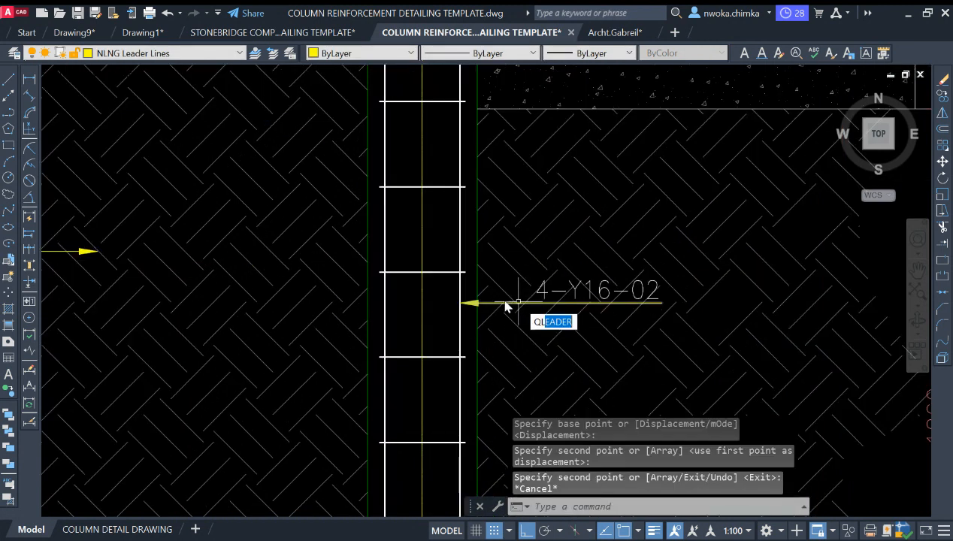
{"action": "key", "text": "Return"}
{"action": "scroll", "coordinate": [443, 305], "scroll_direction": "up", "scroll_amount": 2}
{"action": "left_click", "coordinate": [358, 305]}
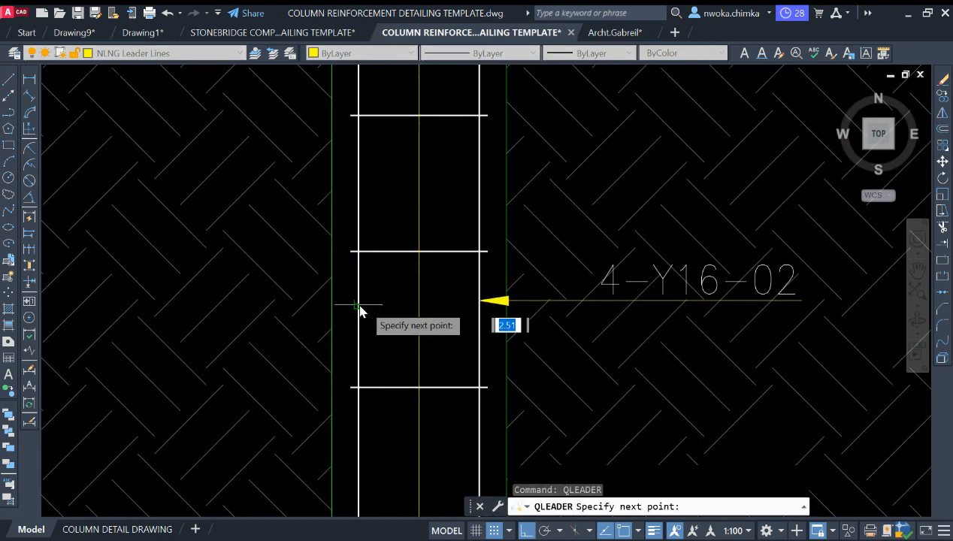
{"action": "scroll", "coordinate": [481, 303], "scroll_direction": "up", "scroll_amount": 2}
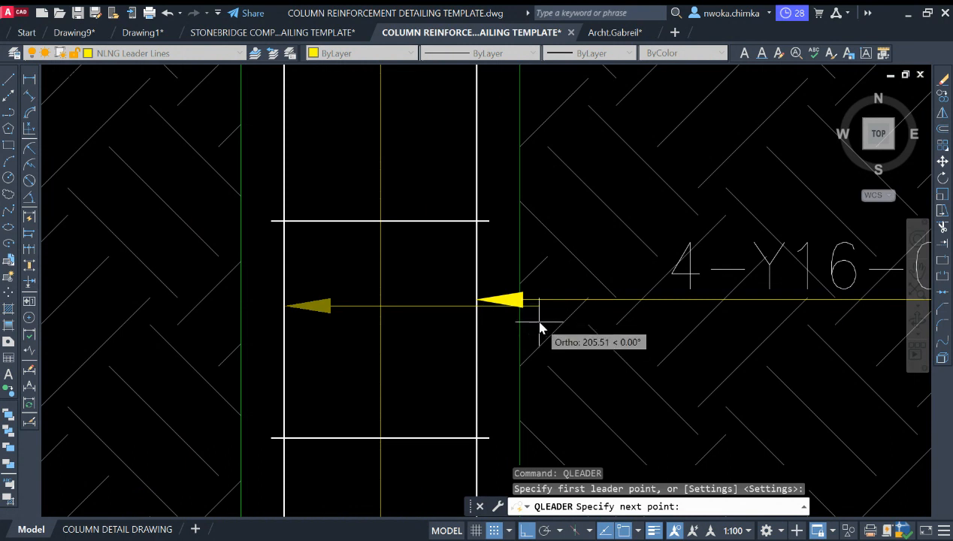
{"action": "left_click", "coordinate": [539, 322]}
{"action": "key", "text": "Escape"}
Move the second leader vertically so it lines up with the first leader under the copied label
{"action": "left_click", "coordinate": [479, 294]}
{"action": "left_click", "coordinate": [454, 311]}
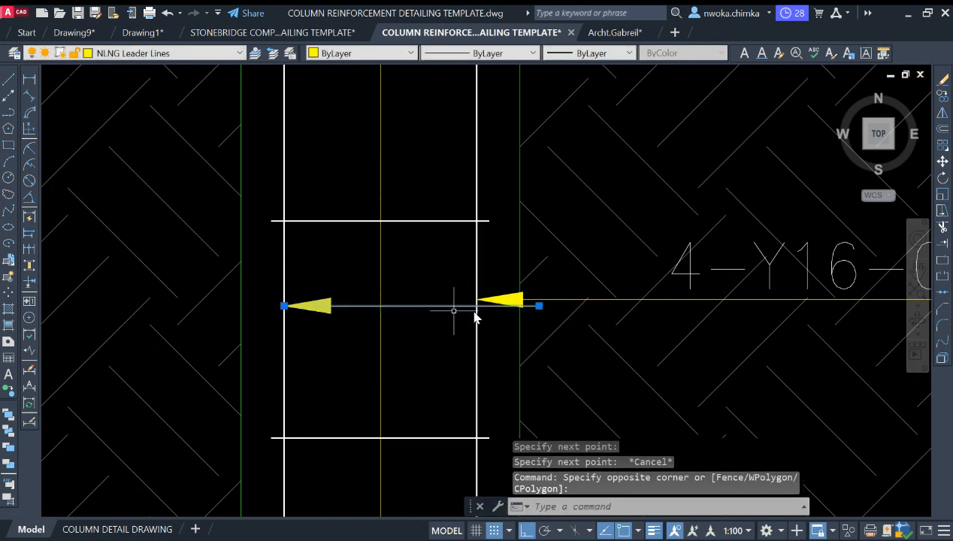
{"action": "type", "text": "m"}
{"action": "key", "text": "Return"}
{"action": "scroll", "coordinate": [554, 308], "scroll_direction": "up", "scroll_amount": 2}
{"action": "left_click", "coordinate": [526, 298]}
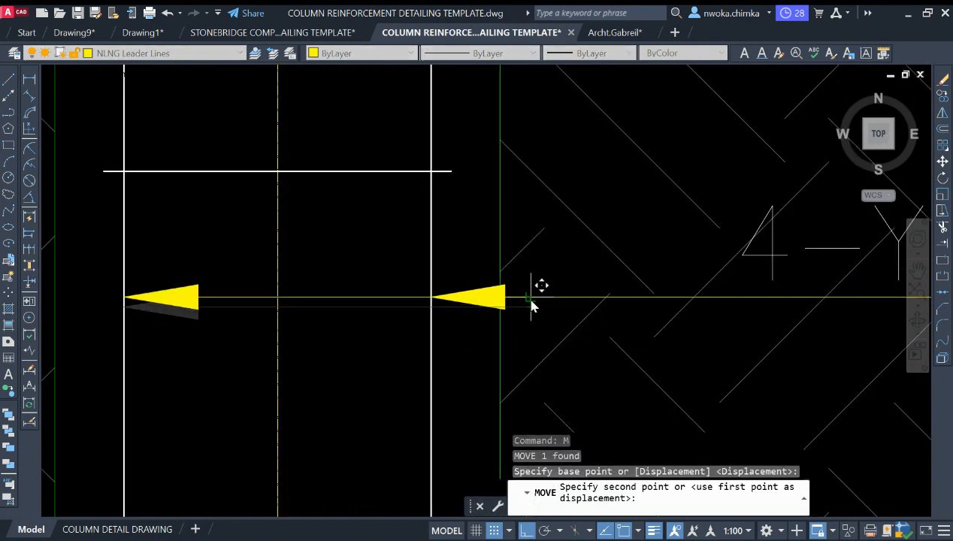
{"action": "scroll", "coordinate": [532, 313], "scroll_direction": "down", "scroll_amount": 5}
{"action": "scroll", "coordinate": [541, 293], "scroll_direction": "up", "scroll_amount": 1}
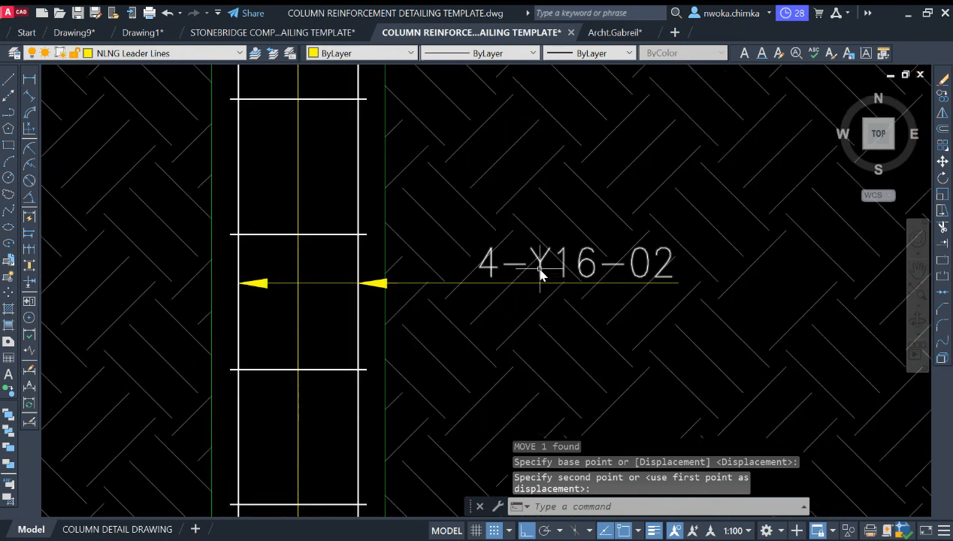
{"action": "left_click", "coordinate": [540, 275]}
{"action": "left_click", "coordinate": [541, 276]}
{"action": "double_click", "coordinate": [655, 279]}
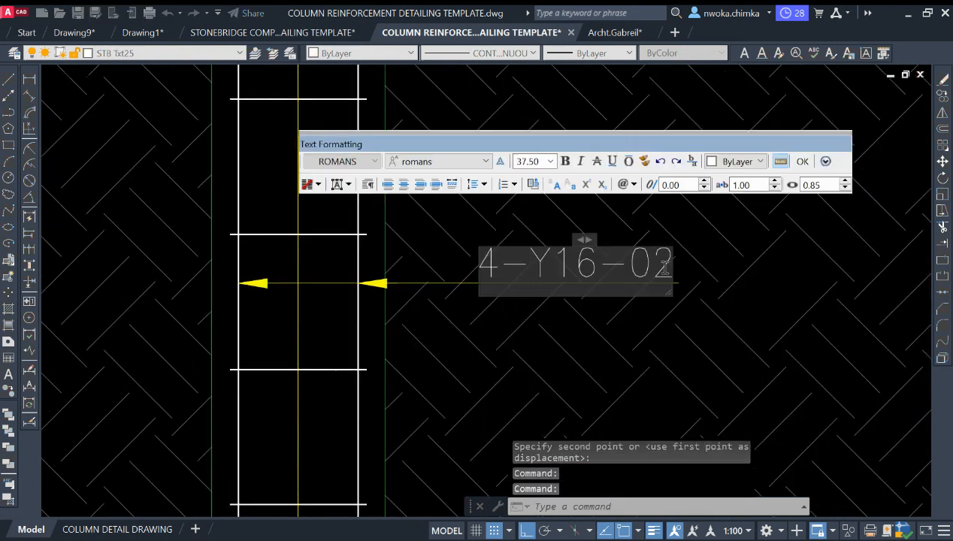
{"action": "scroll", "coordinate": [640, 297], "scroll_direction": "down", "scroll_amount": 8}
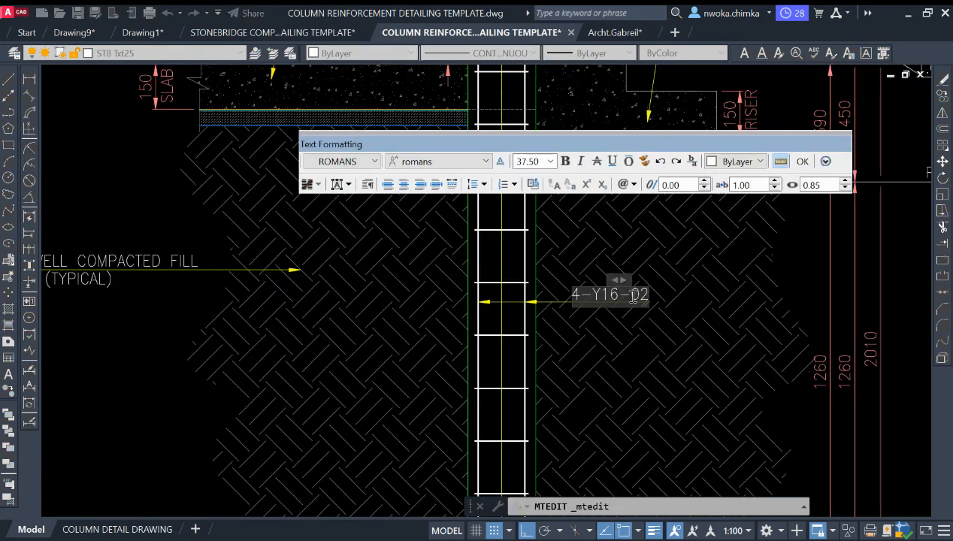
{"action": "scroll", "coordinate": [562, 285], "scroll_direction": "up", "scroll_amount": 3}
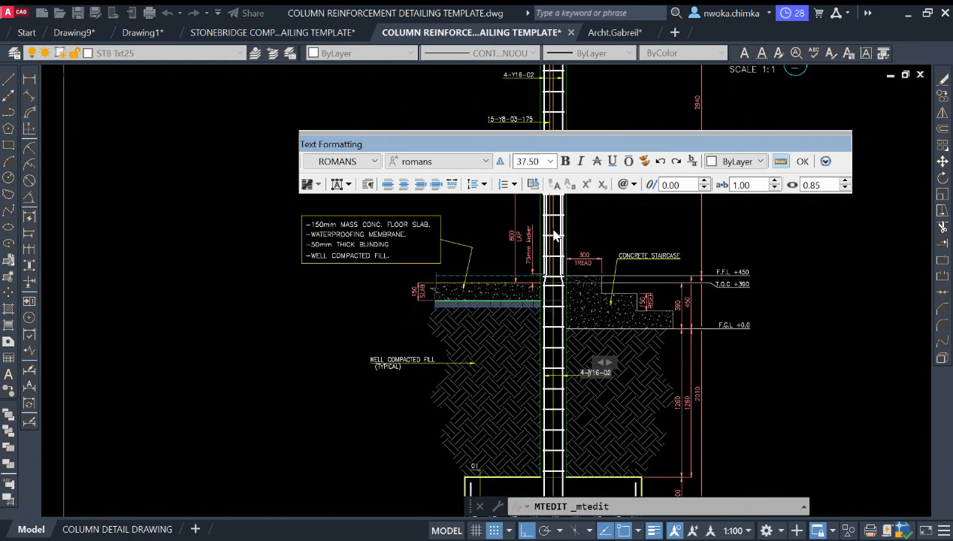
{"action": "left_click", "coordinate": [564, 226]}
Select the vertical bar within the 800 lap zone to examine its extent, and clear the selection
{"action": "left_click", "coordinate": [558, 300]}
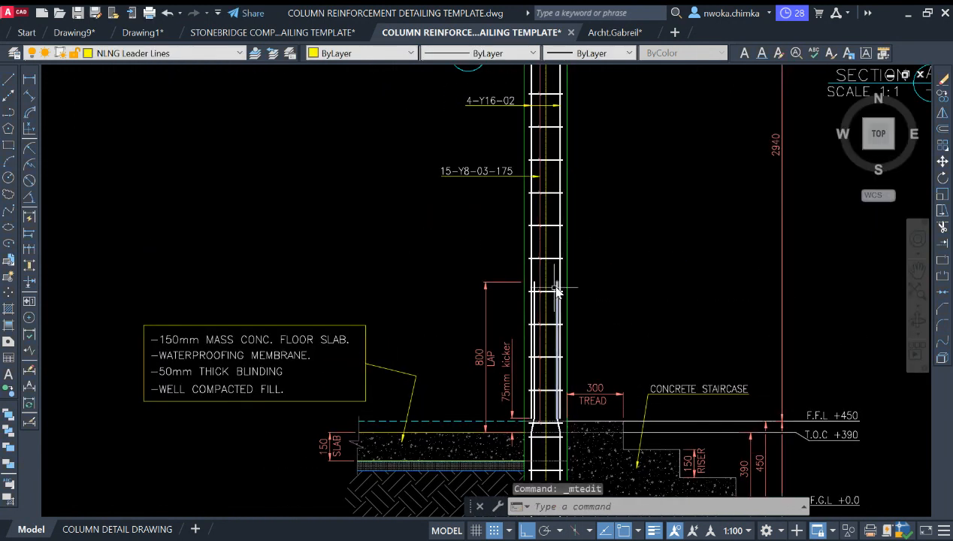
{"action": "scroll", "coordinate": [555, 303], "scroll_direction": "up", "scroll_amount": 3}
{"action": "scroll", "coordinate": [525, 167], "scroll_direction": "down", "scroll_amount": 6}
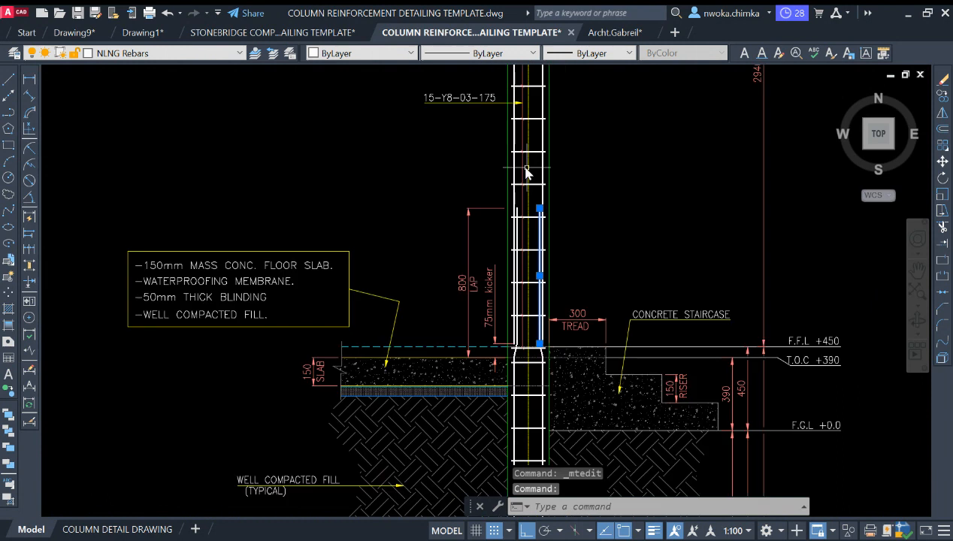
{"action": "mouse_move", "coordinate": [543, 480]}
{"action": "middle_mouse_down"}
{"action": "mouse_move", "coordinate": [536, 318]}
{"action": "mouse_move", "coordinate": [539, 465]}
{"action": "middle_mouse_up"}
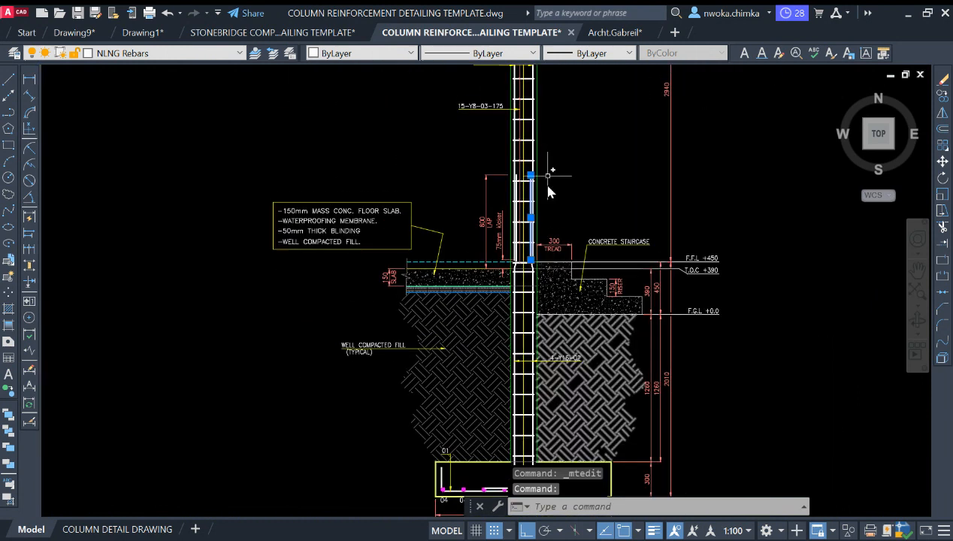
{"action": "scroll", "coordinate": [534, 130], "scroll_direction": "up", "scroll_amount": 5}
{"action": "scroll", "coordinate": [534, 164], "scroll_direction": "down", "scroll_amount": 5}
{"action": "mouse_move", "coordinate": [533, 183]}
{"action": "middle_mouse_down"}
{"action": "mouse_move", "coordinate": [527, 140]}
{"action": "mouse_move", "coordinate": [532, 343]}
{"action": "mouse_move", "coordinate": [531, 263]}
{"action": "middle_mouse_up"}
{"action": "scroll", "coordinate": [526, 151], "scroll_direction": "up", "scroll_amount": 5}
{"action": "key", "text": "Escape"}
Highlight the vertical column bars above and below the ground slab to examine their extents, and clear the selection
{"action": "left_click", "coordinate": [529, 192]}
{"action": "scroll", "coordinate": [530, 192], "scroll_direction": "down", "scroll_amount": 5}
{"action": "middle_click_drag", "start_coordinate": [494, 295], "coordinate": [494, 213]}
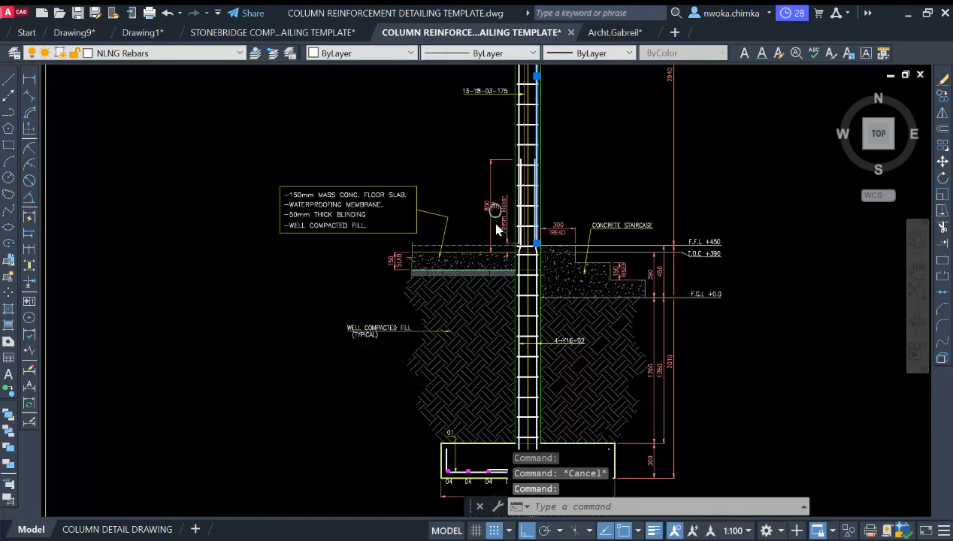
{"action": "scroll", "coordinate": [528, 255], "scroll_direction": "up", "scroll_amount": 6}
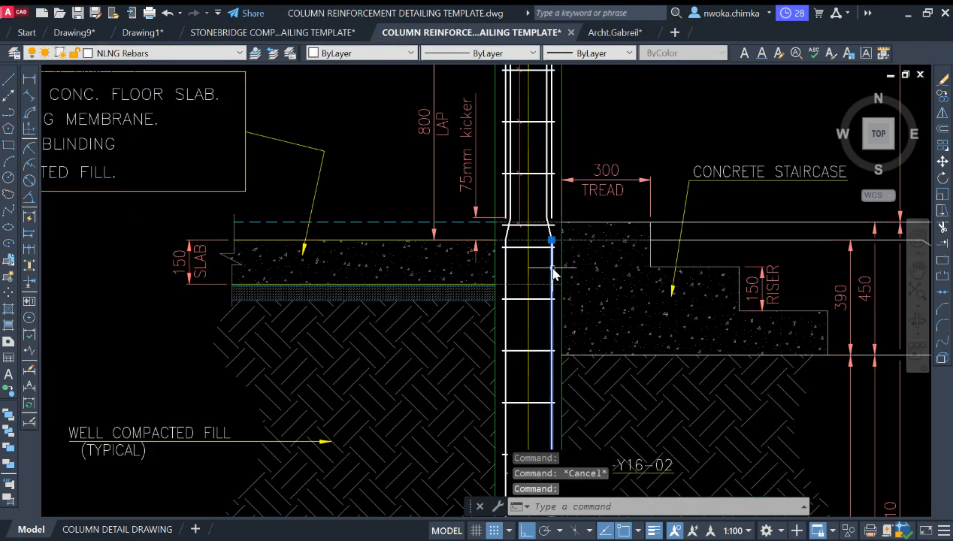
{"action": "scroll", "coordinate": [552, 275], "scroll_direction": "down", "scroll_amount": 5}
{"action": "scroll", "coordinate": [553, 362], "scroll_direction": "up", "scroll_amount": 8}
{"action": "key", "text": "Escape"}
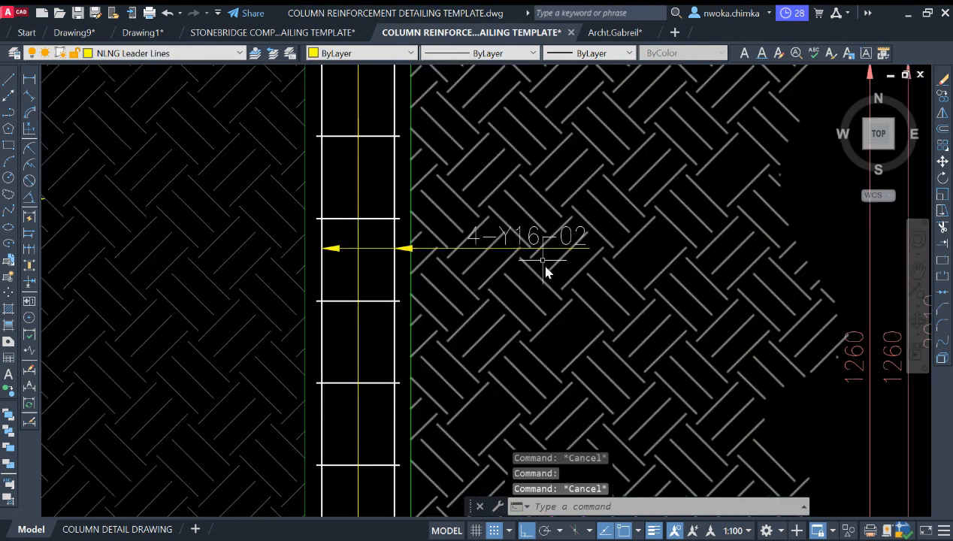
Examine the column detail from the section marks down to the footing, comparing its bar marks with the 4-Y16-02 label in the fill
{"action": "scroll", "coordinate": [601, 215], "scroll_direction": "down", "scroll_amount": 6}
{"action": "middle_click_drag", "start_coordinate": [600, 212], "coordinate": [599, 367]}
{"action": "middle_click_drag", "start_coordinate": [423, 295], "coordinate": [463, 367]}
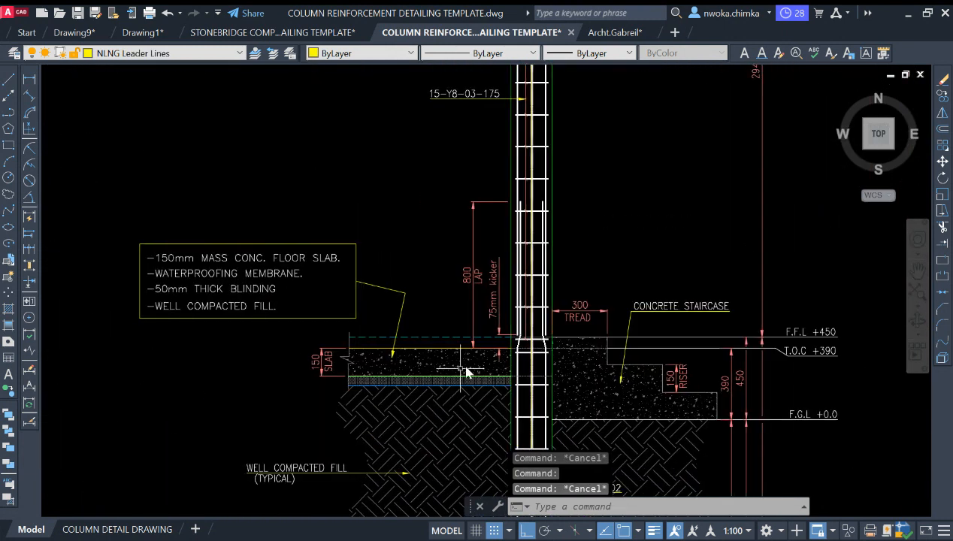
{"action": "middle_click_drag", "start_coordinate": [465, 300], "coordinate": [496, 440]}
{"action": "scroll", "coordinate": [533, 209], "scroll_direction": "up", "scroll_amount": 2}
{"action": "middle_click_drag", "start_coordinate": [533, 209], "coordinate": [524, 221]}
{"action": "scroll", "coordinate": [500, 282], "scroll_direction": "down", "scroll_amount": 4}
{"action": "scroll", "coordinate": [572, 107], "scroll_direction": "up", "scroll_amount": 1}
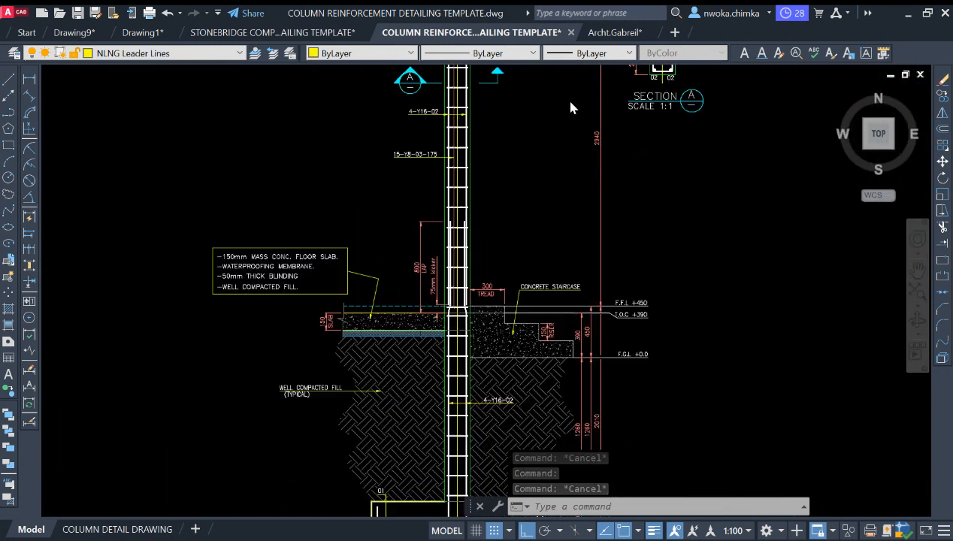
{"action": "middle_click_drag", "start_coordinate": [375, 505], "coordinate": [415, 270]}
{"action": "scroll", "coordinate": [419, 293], "scroll_direction": "up", "scroll_amount": 4}
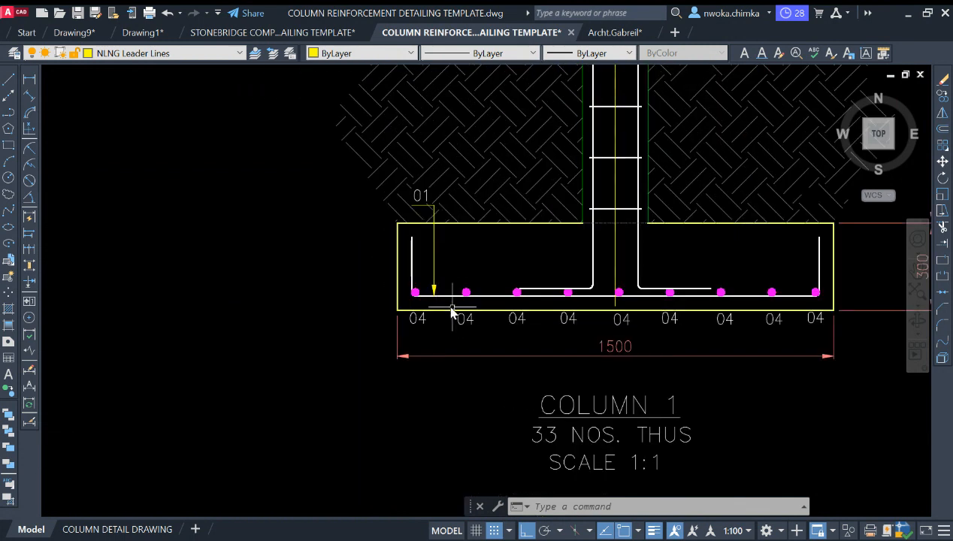
{"action": "scroll", "coordinate": [460, 313], "scroll_direction": "down", "scroll_amount": 4}
{"action": "scroll", "coordinate": [559, 186], "scroll_direction": "up", "scroll_amount": 2}
{"action": "middle_click_drag", "start_coordinate": [559, 186], "coordinate": [548, 284]}
{"action": "scroll", "coordinate": [543, 290], "scroll_direction": "up", "scroll_amount": 8}
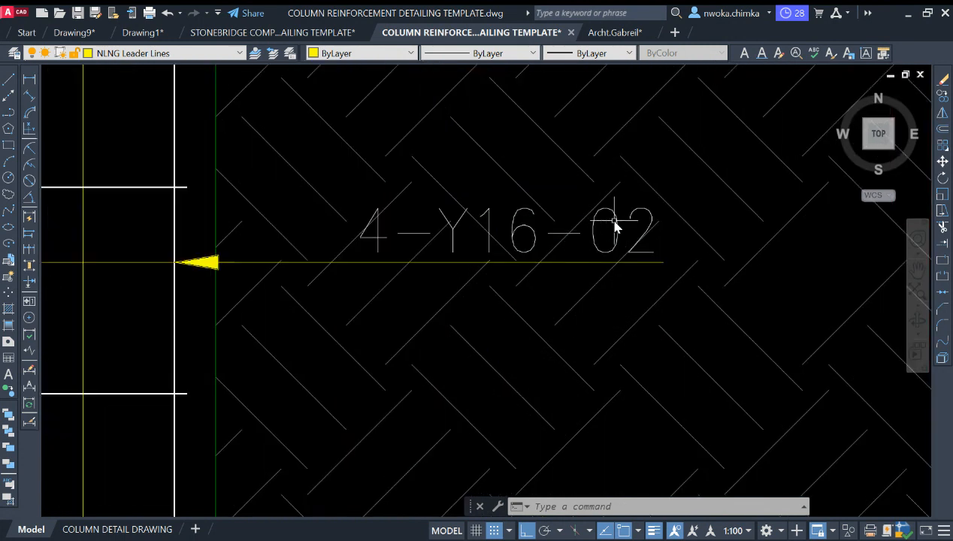
Change the label of the vertical bars below ground level to 4-Y16-05
{"action": "key", "text": "Escape"}
{"action": "left_click", "coordinate": [617, 223]}
{"action": "double_click", "coordinate": [634, 243]}
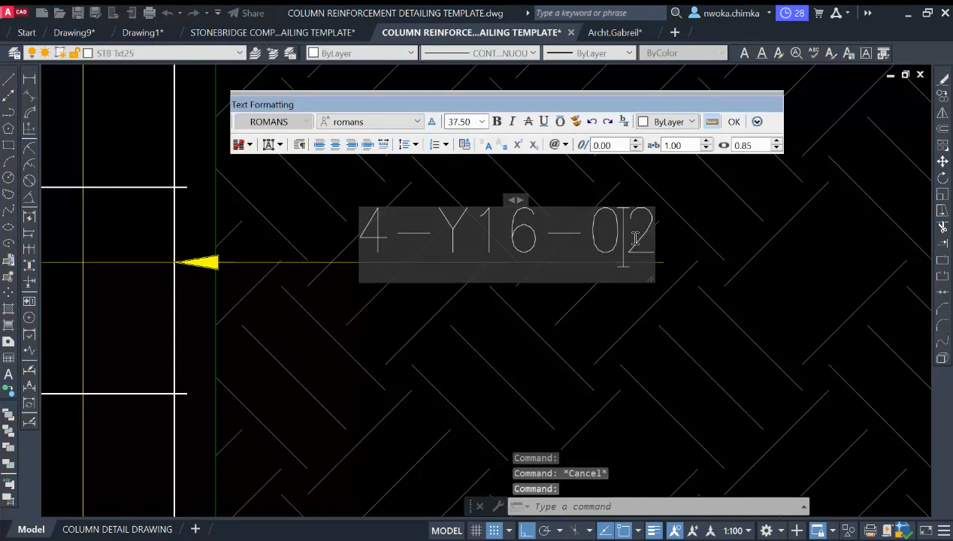
{"action": "left_click_drag", "start_coordinate": [627, 240], "coordinate": [657, 241]}
{"action": "type", "text": "5"}
{"action": "left_click", "coordinate": [660, 303]}
{"action": "scroll", "coordinate": [647, 271], "scroll_direction": "down", "scroll_amount": 3}
{"action": "key", "text": "Escape"}
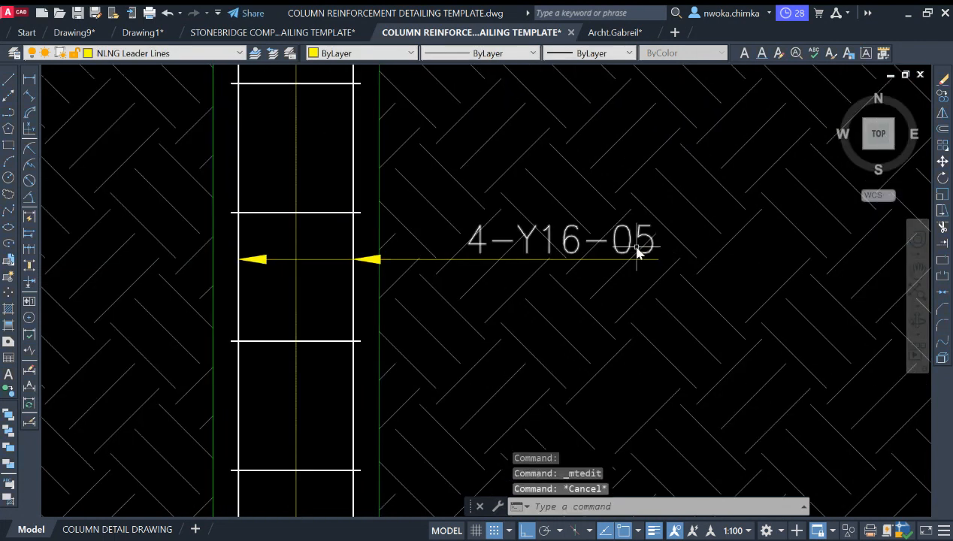
Draw a rectangle around the 4-Y16-05 label and trim away the fill hatch inside it
{"action": "left_click", "coordinate": [8, 146]}
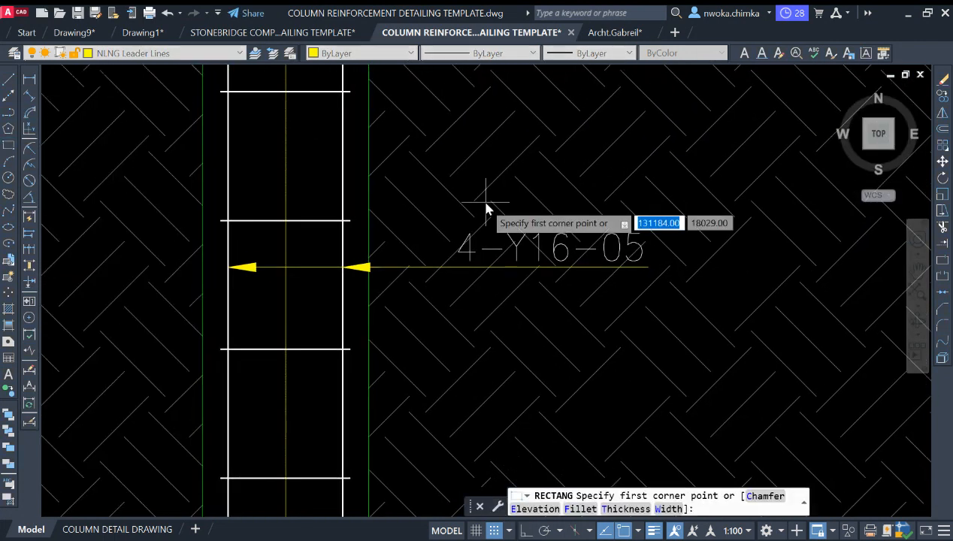
{"action": "left_click", "coordinate": [438, 219]}
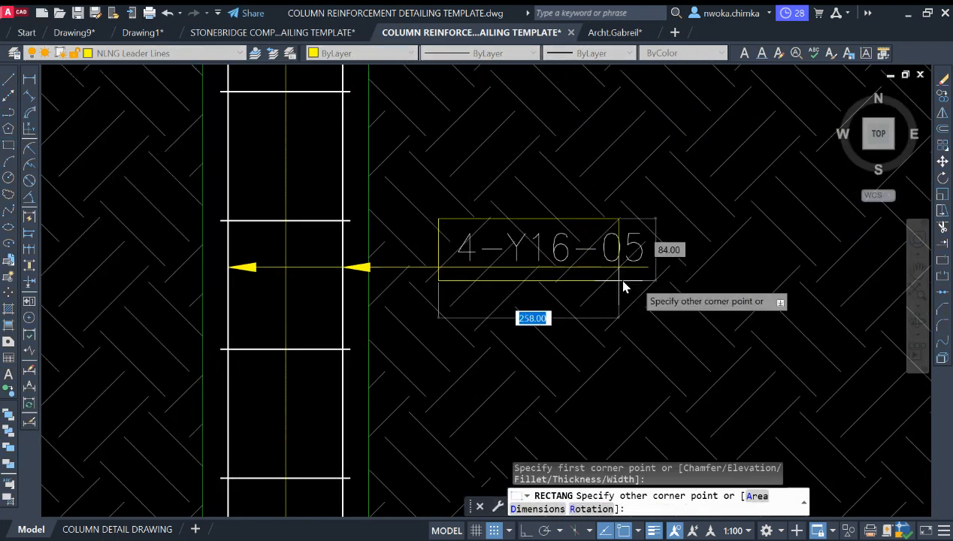
{"action": "left_click", "coordinate": [675, 290]}
{"action": "left_click", "coordinate": [674, 234]}
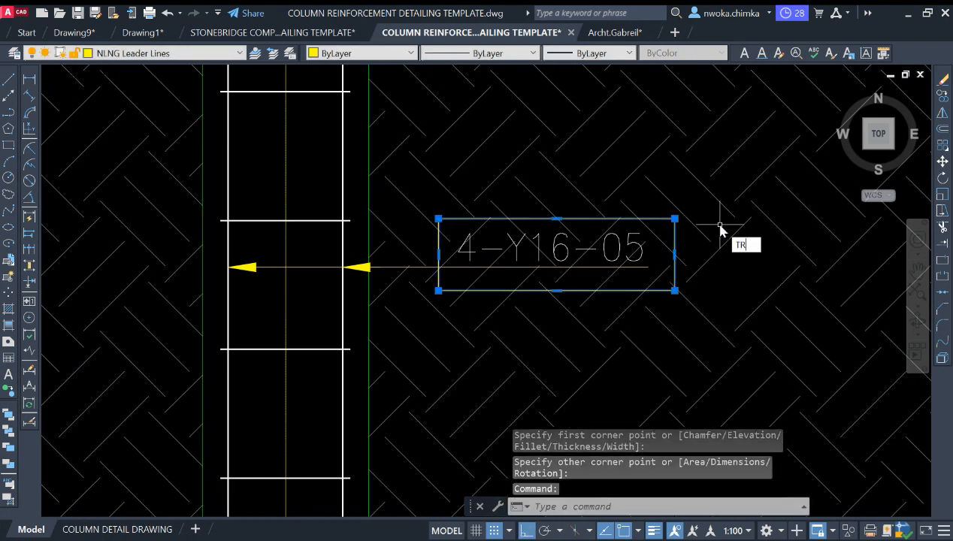
{"action": "key", "text": "Return"}
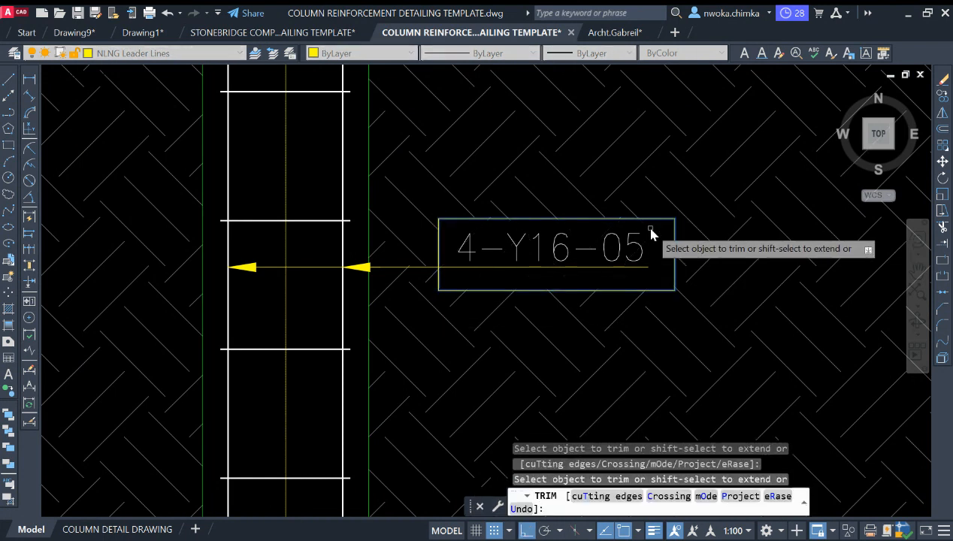
{"action": "key", "text": "Escape"}
Erase the temporary rectangle around the 4-Y16-05 label
{"action": "left_click", "coordinate": [654, 219]}
{"action": "type", "text": "E"}
{"action": "key", "text": "Return"}
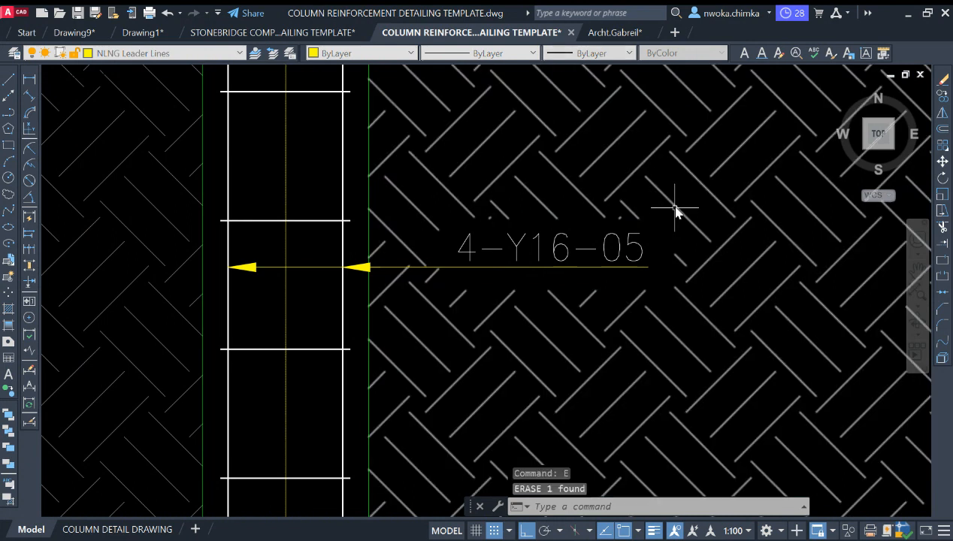
Draw a vertical line inside the column from the link just below the bar crank to the lowest link above the footing
{"action": "scroll", "coordinate": [672, 204], "scroll_direction": "down", "scroll_amount": 5}
{"action": "middle_click_drag", "start_coordinate": [622, 245], "coordinate": [558, 234]}
{"action": "scroll", "coordinate": [570, 239], "scroll_direction": "up", "scroll_amount": 4}
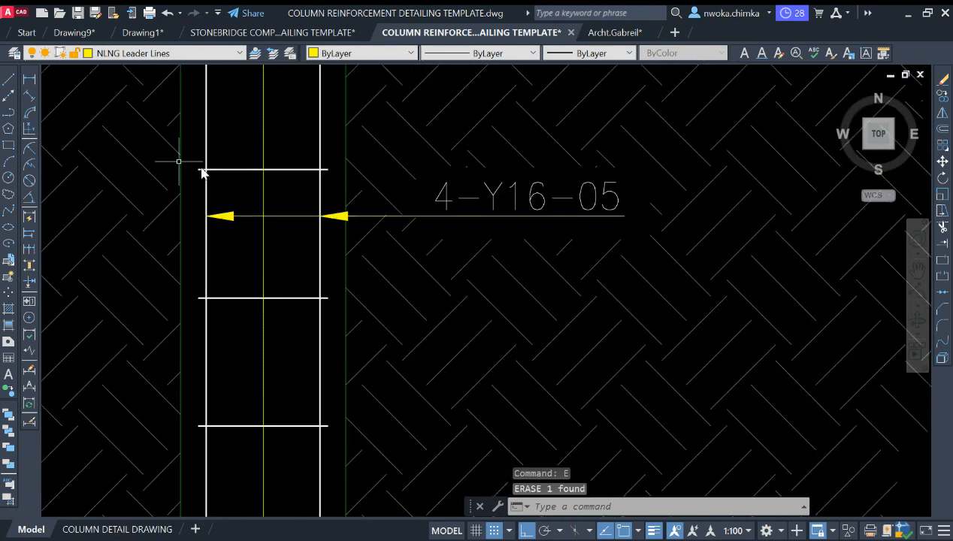
{"action": "scroll", "coordinate": [316, 248], "scroll_direction": "down", "scroll_amount": 2}
{"action": "scroll", "coordinate": [304, 277], "scroll_direction": "down", "scroll_amount": 5}
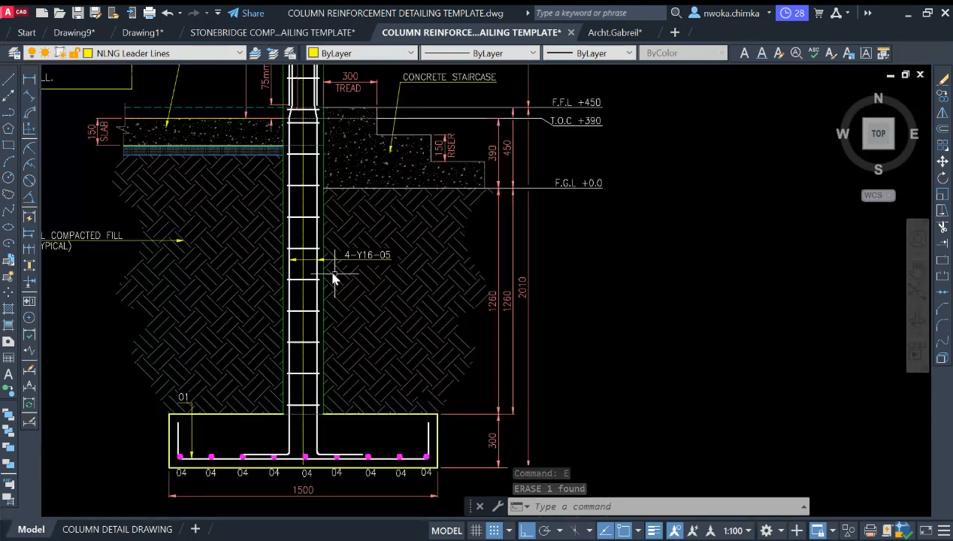
{"action": "middle_click_drag", "start_coordinate": [332, 277], "coordinate": [432, 300]}
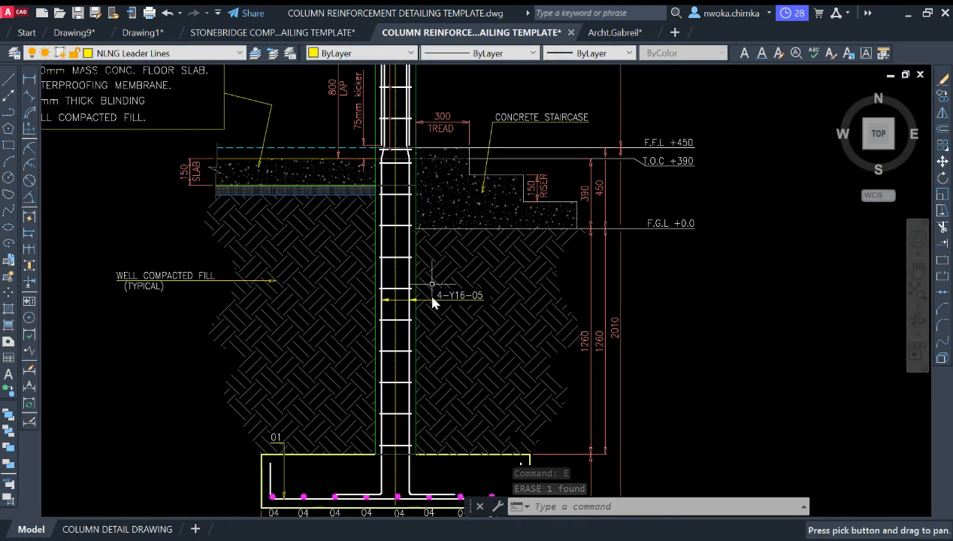
{"action": "left_click", "coordinate": [9, 80]}
{"action": "scroll", "coordinate": [398, 199], "scroll_direction": "up", "scroll_amount": 4}
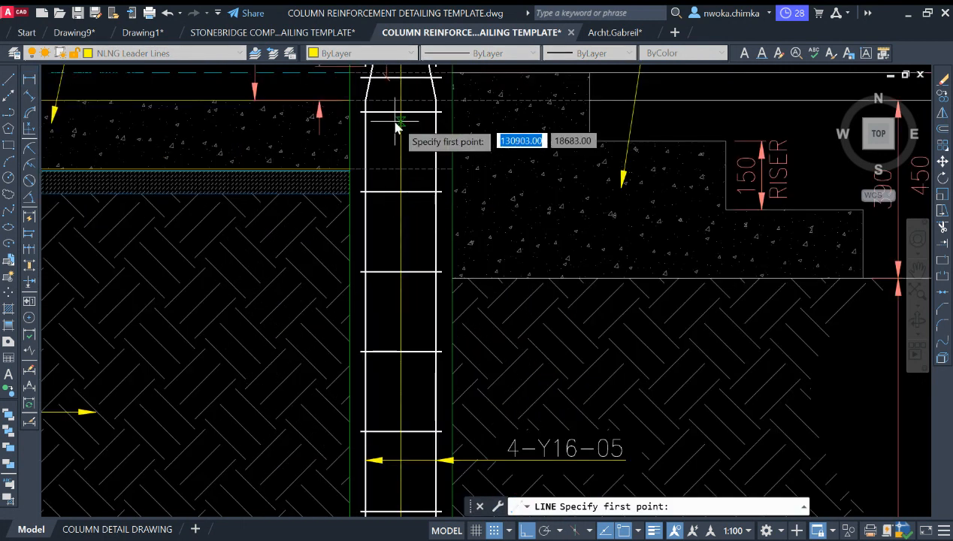
{"action": "scroll", "coordinate": [415, 115], "scroll_direction": "down", "scroll_amount": 2}
{"action": "middle_click_drag", "start_coordinate": [403, 384], "coordinate": [406, 226]}
{"action": "scroll", "coordinate": [415, 427], "scroll_direction": "up", "scroll_amount": 2}
{"action": "left_click", "coordinate": [416, 393]}
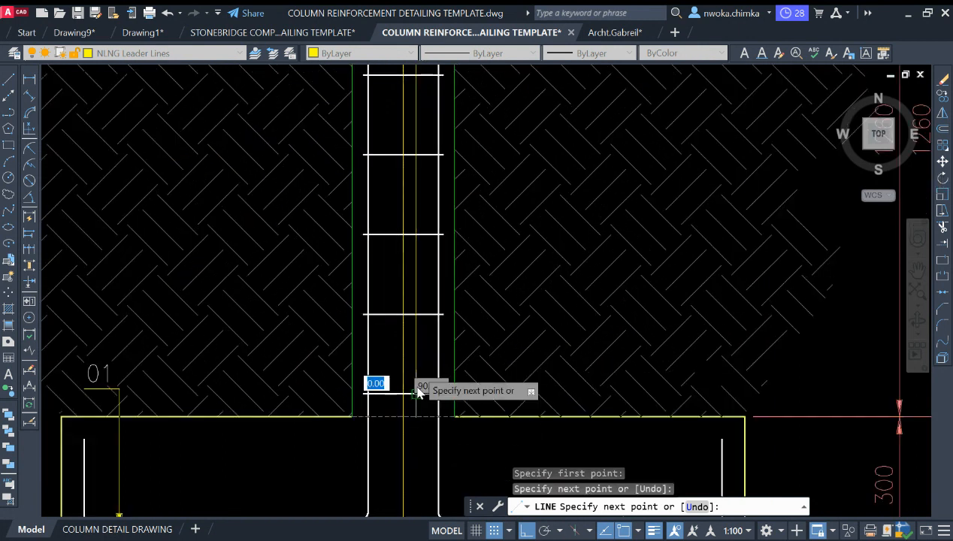
Move the new vertical line horizontally to the right, between the column centreline and the right-hand bar
{"action": "key", "text": "Escape"}
{"action": "type", "text": "m"}
{"action": "key", "text": "Return"}
{"action": "scroll", "coordinate": [417, 359], "scroll_direction": "up", "scroll_amount": 4}
{"action": "left_click", "coordinate": [427, 351]}
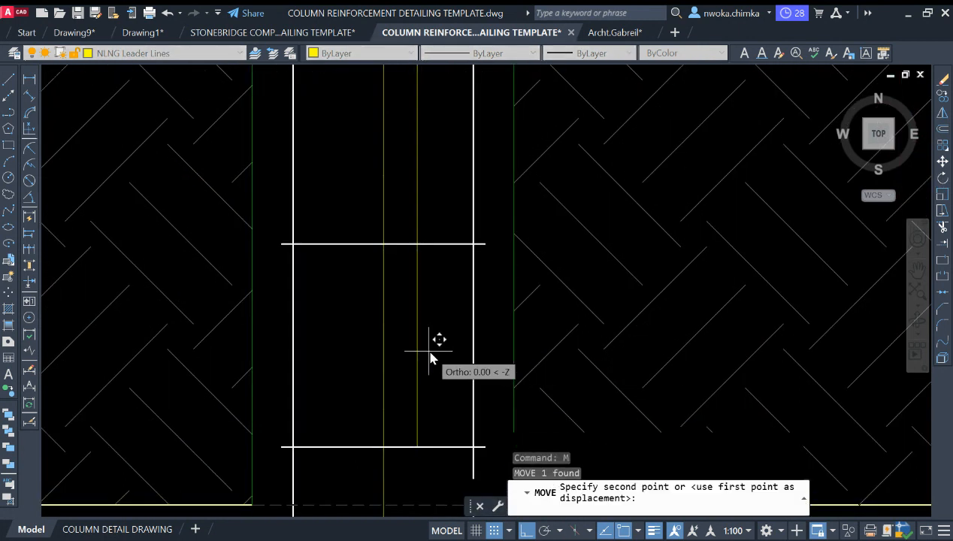
{"action": "left_click", "coordinate": [436, 355]}
{"action": "scroll", "coordinate": [439, 381], "scroll_direction": "down", "scroll_amount": 4}
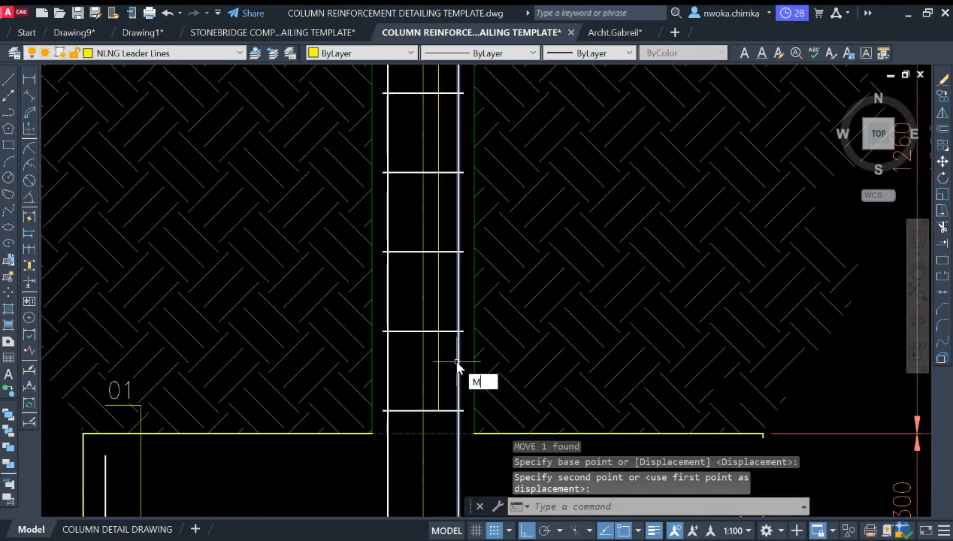
Match the new vertical line's properties to the red link-range line in the lap zone above
{"action": "type", "text": "MA"}
{"action": "key", "text": "Return"}
{"action": "scroll", "coordinate": [451, 301], "scroll_direction": "down", "scroll_amount": 3}
{"action": "scroll", "coordinate": [445, 237], "scroll_direction": "up", "scroll_amount": 4}
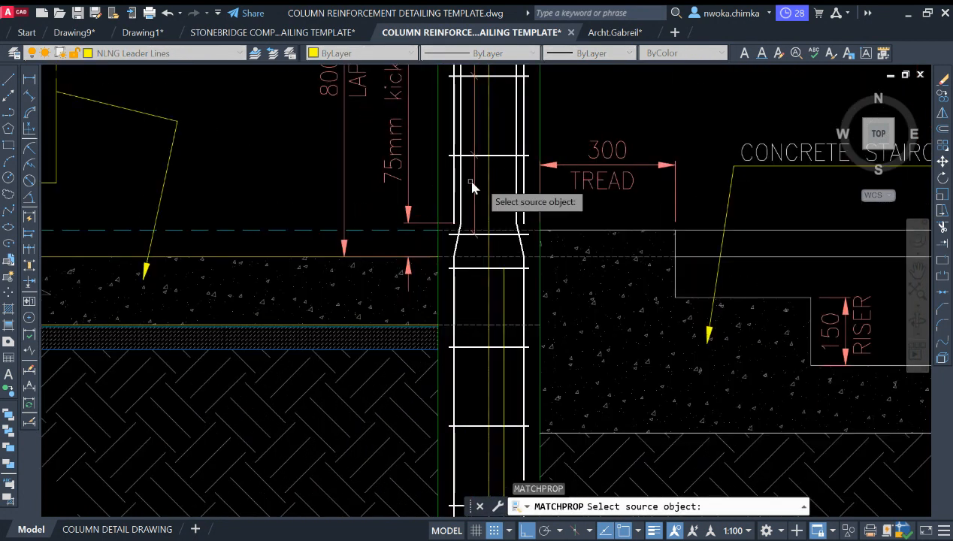
{"action": "left_click", "coordinate": [476, 187]}
{"action": "left_click", "coordinate": [473, 194]}
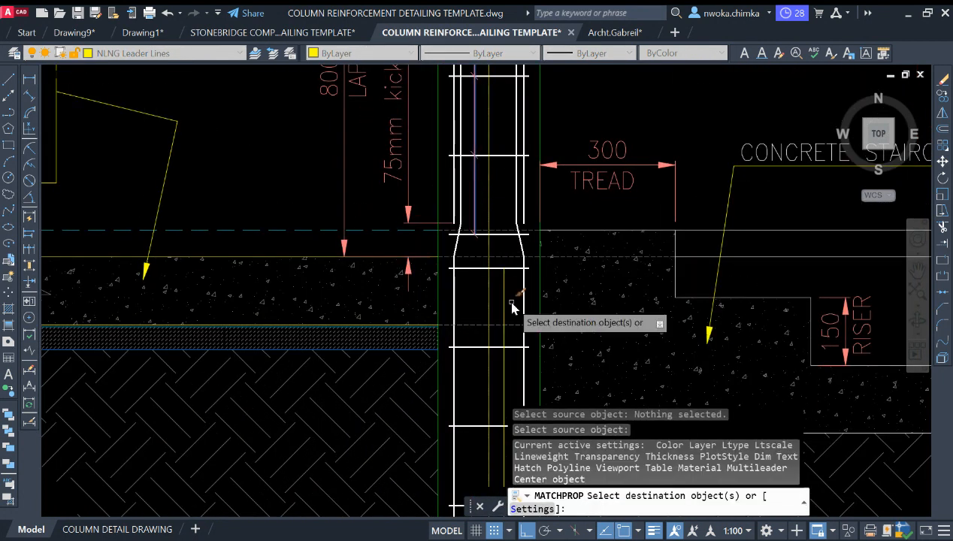
{"action": "left_click", "coordinate": [512, 303]}
{"action": "left_click", "coordinate": [500, 291]}
{"action": "key", "text": "Escape"}
Copy the tick mark from the upper range line onto the new line at its top three links
{"action": "scroll", "coordinate": [473, 228], "scroll_direction": "up", "scroll_amount": 4}
{"action": "left_click", "coordinate": [470, 224]}
{"action": "left_click", "coordinate": [461, 238]}
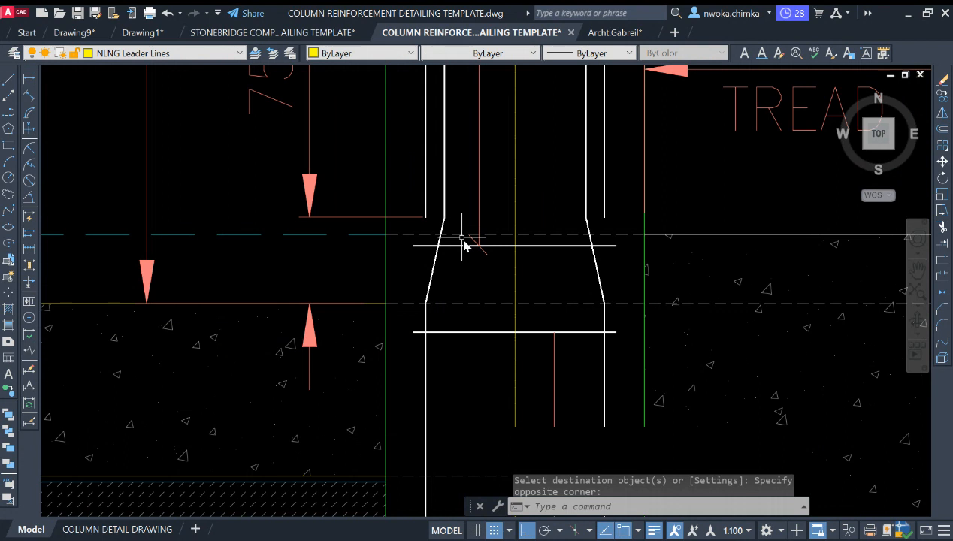
{"action": "left_click", "coordinate": [460, 226]}
{"action": "left_click", "coordinate": [514, 279]}
{"action": "type", "text": "CO"}
{"action": "key", "text": "Return"}
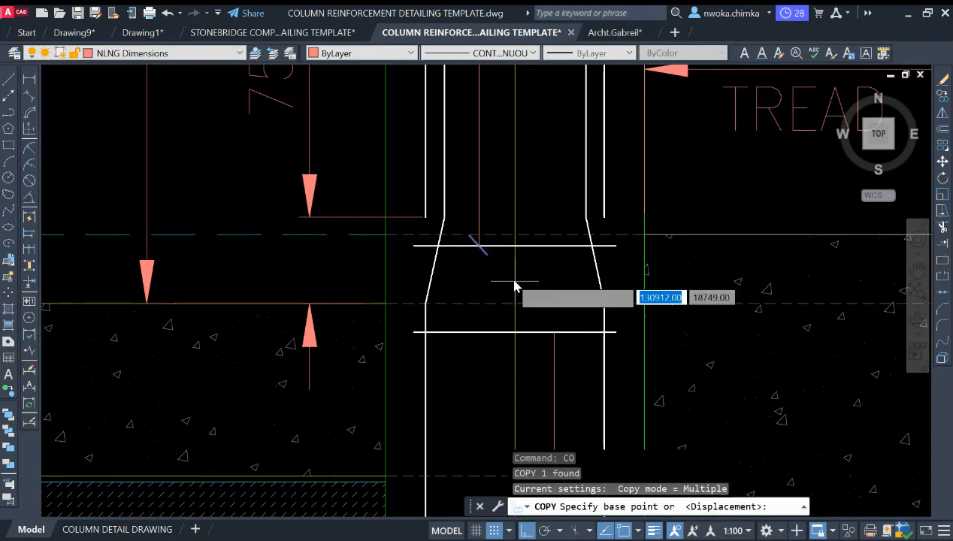
{"action": "scroll", "coordinate": [492, 260], "scroll_direction": "up", "scroll_amount": 2}
{"action": "left_click", "coordinate": [469, 238]}
{"action": "scroll", "coordinate": [496, 174], "scroll_direction": "down", "scroll_amount": 4}
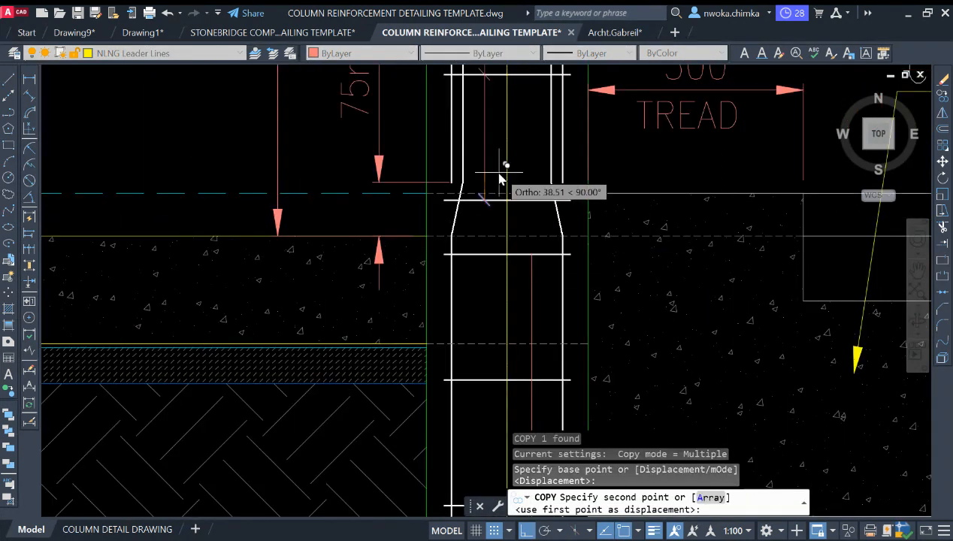
{"action": "left_click", "coordinate": [535, 256]}
{"action": "left_click", "coordinate": [533, 380]}
{"action": "middle_click_drag", "start_coordinate": [534, 380], "coordinate": [517, 185]}
{"action": "left_click", "coordinate": [516, 312]}
Continue copying the tick mark onto the new line at each remaining link down to the footing
{"action": "middle_click_drag", "start_coordinate": [527, 351], "coordinate": [524, 275]}
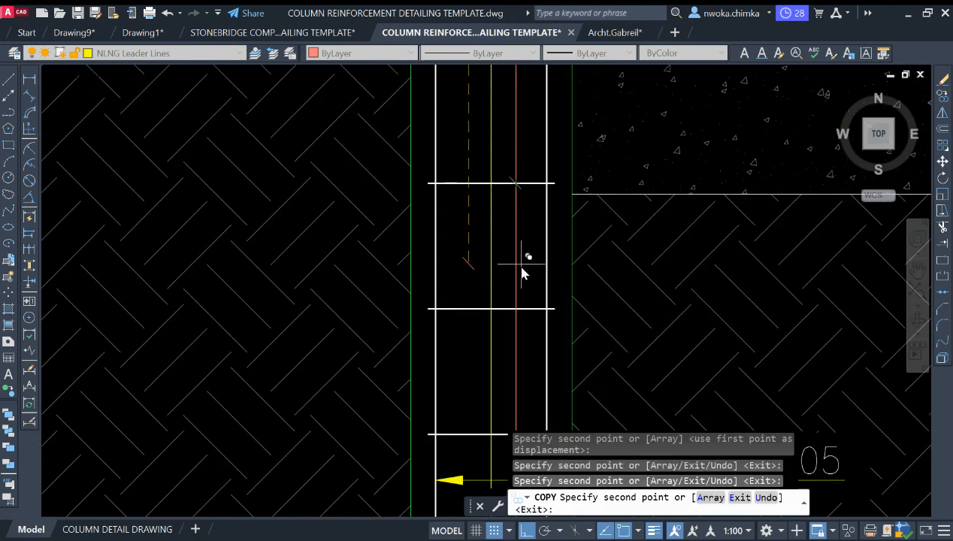
{"action": "left_click", "coordinate": [524, 313]}
{"action": "middle_click_drag", "start_coordinate": [526, 309], "coordinate": [500, 188]}
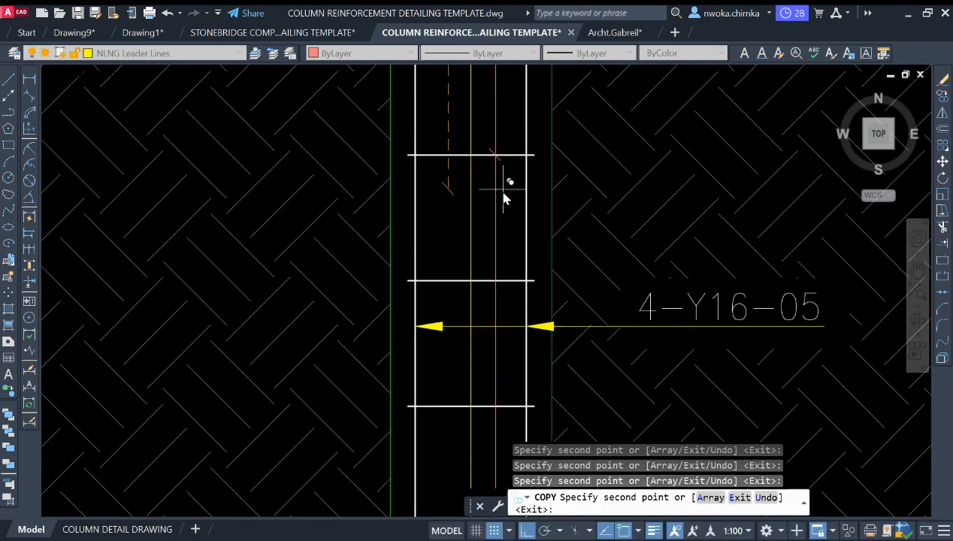
{"action": "left_click", "coordinate": [496, 281]}
{"action": "left_click", "coordinate": [497, 410]}
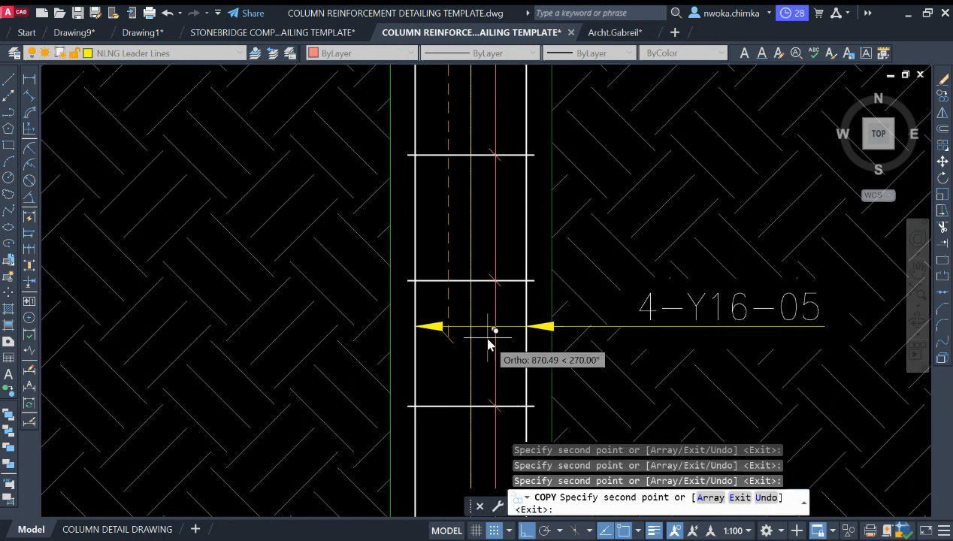
{"action": "middle_click_drag", "start_coordinate": [489, 336], "coordinate": [484, 207]}
{"action": "scroll", "coordinate": [494, 391], "scroll_direction": "down", "scroll_amount": 4}
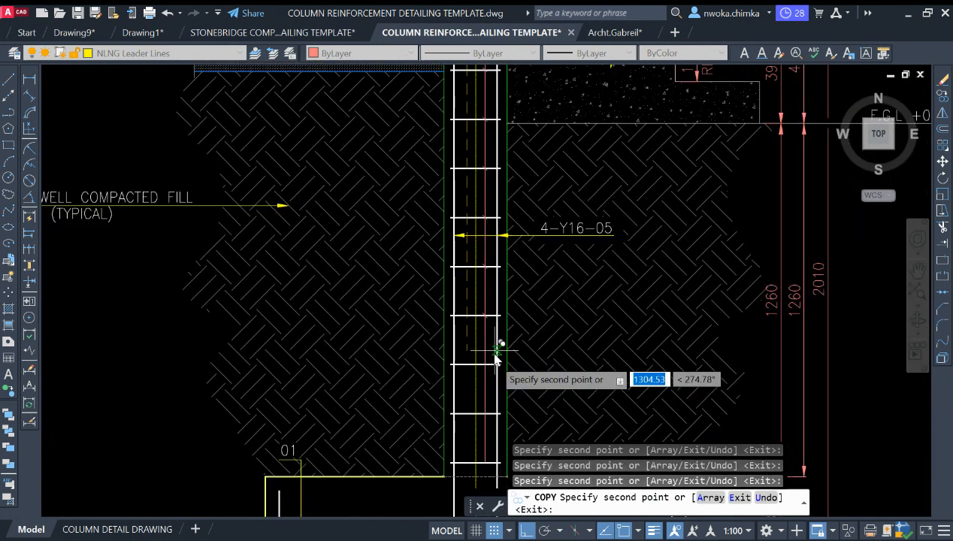
{"action": "scroll", "coordinate": [500, 345], "scroll_direction": "up", "scroll_amount": 2}
{"action": "left_click", "coordinate": [481, 361]}
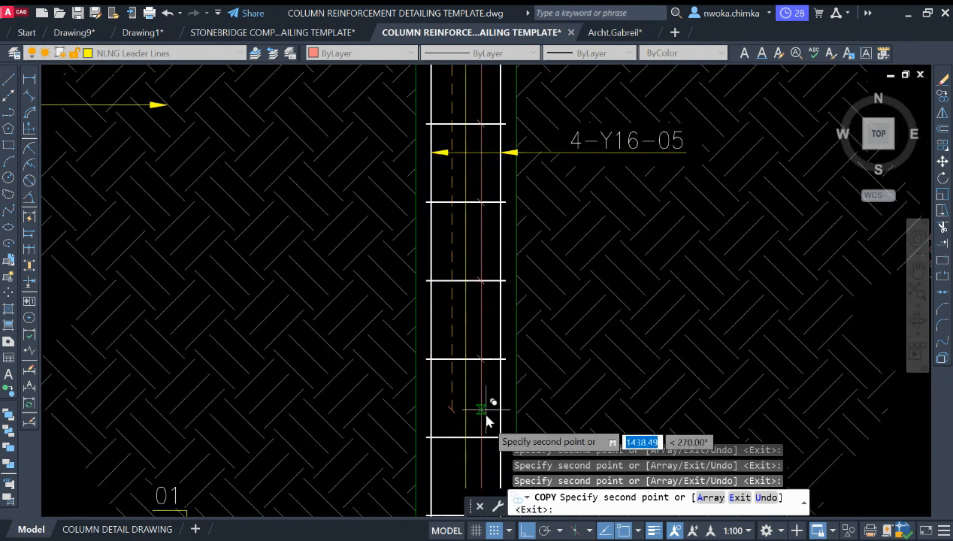
{"action": "middle_click_drag", "start_coordinate": [486, 434], "coordinate": [484, 261]}
{"action": "scroll", "coordinate": [475, 293], "scroll_direction": "up", "scroll_amount": 2}
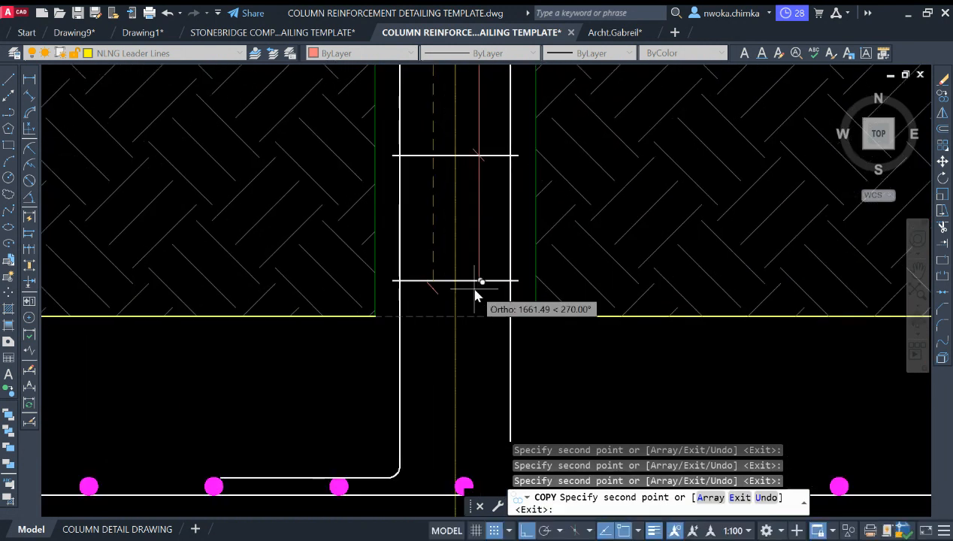
{"action": "key", "text": "Escape"}
Count the column links from the footing up to the bar crank by selecting them in turn, and clear the selection
{"action": "scroll", "coordinate": [481, 289], "scroll_direction": "down", "scroll_amount": 5}
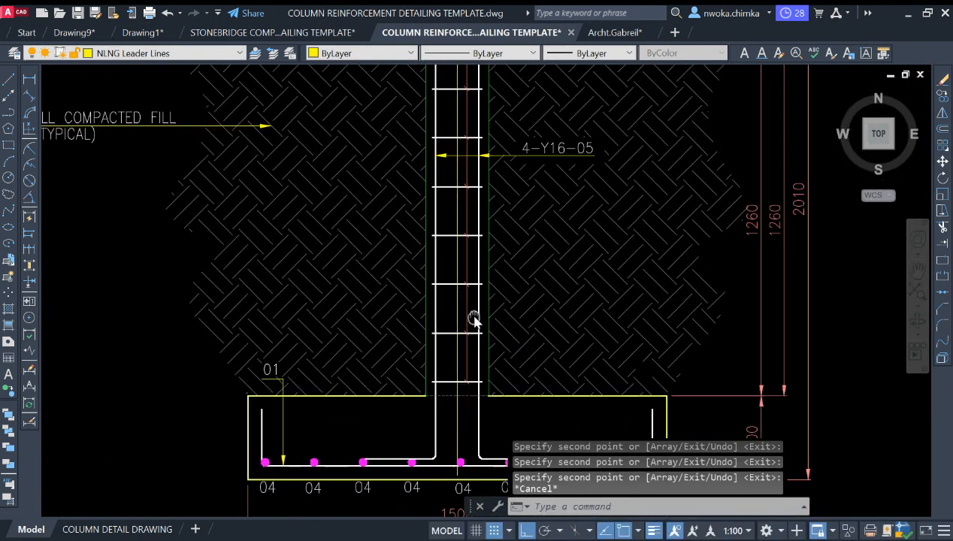
{"action": "middle_click_drag", "start_coordinate": [471, 302], "coordinate": [474, 365]}
{"action": "left_click", "coordinate": [459, 379]}
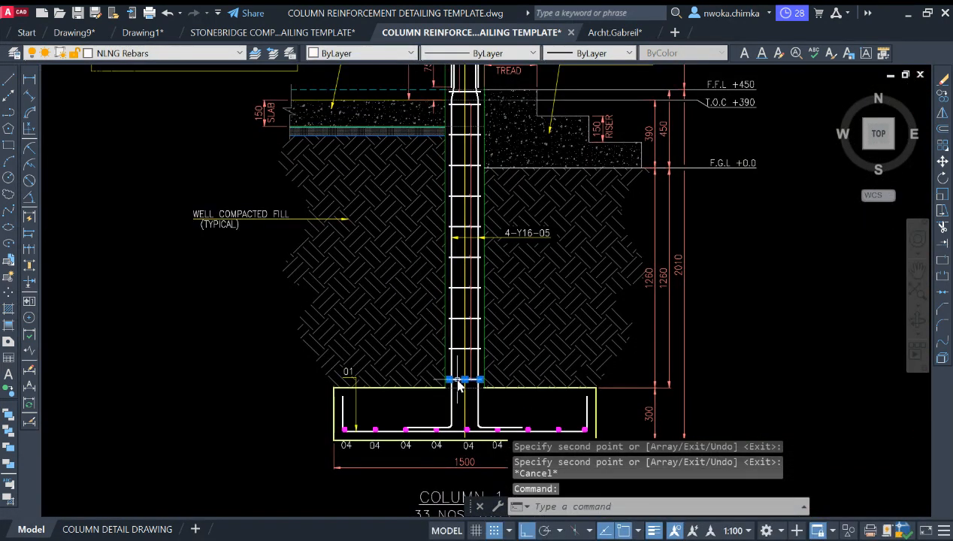
{"action": "left_click", "coordinate": [456, 349]}
{"action": "left_click", "coordinate": [456, 319]}
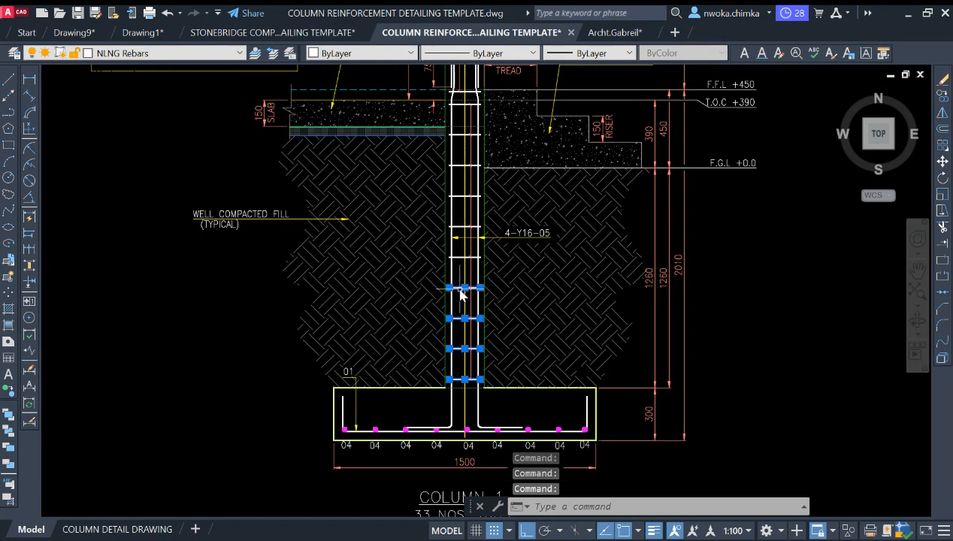
{"action": "left_click", "coordinate": [461, 231]}
{"action": "left_click", "coordinate": [458, 197]}
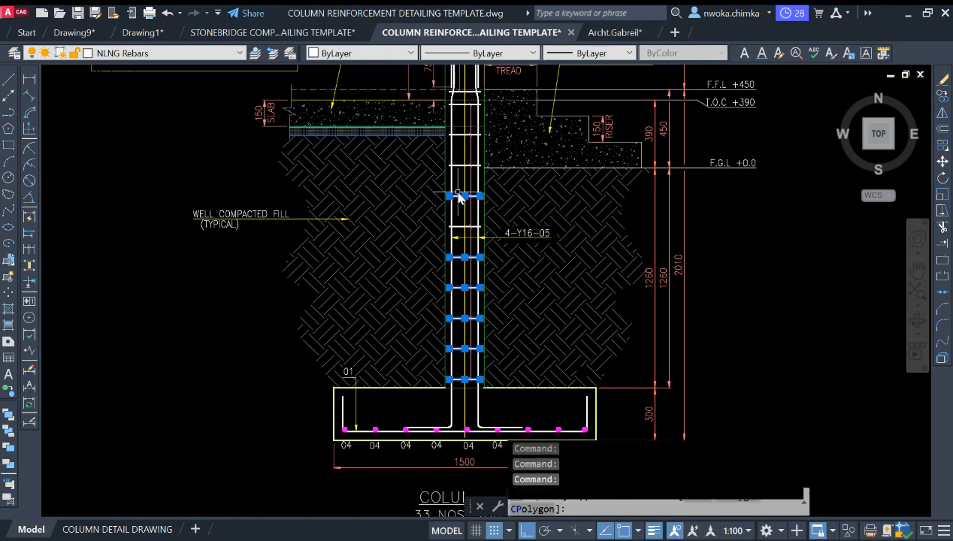
{"action": "middle_click_drag", "start_coordinate": [458, 197], "coordinate": [446, 274]}
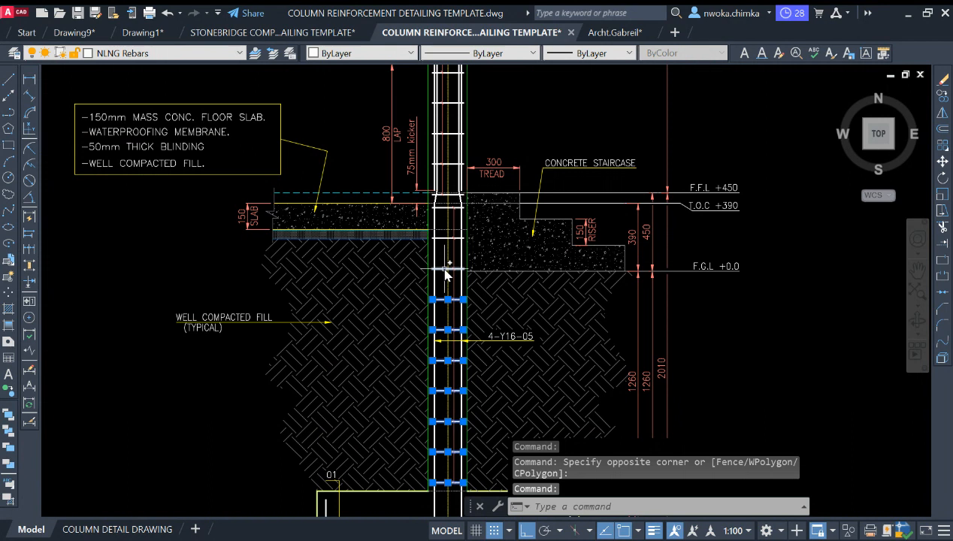
{"action": "left_click", "coordinate": [446, 268]}
{"action": "left_click", "coordinate": [447, 238]}
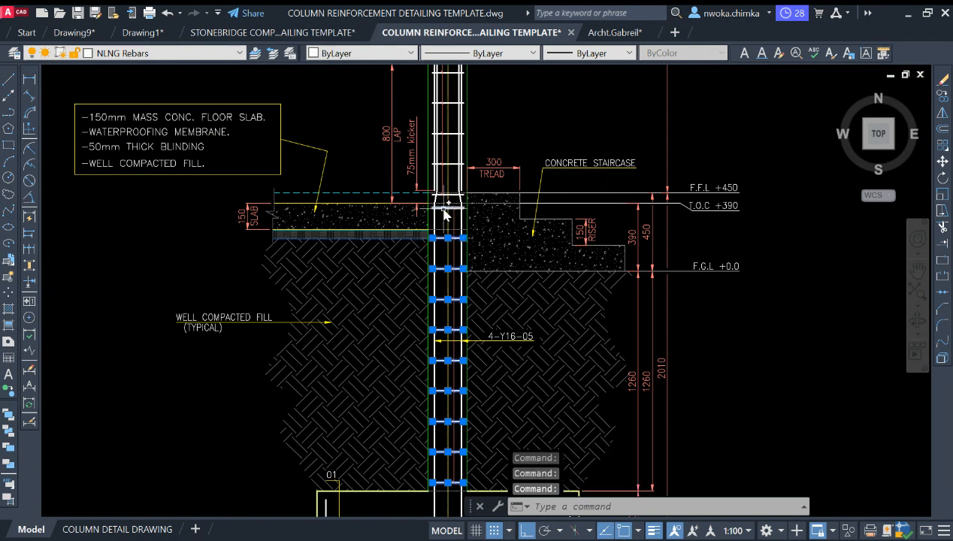
{"action": "scroll", "coordinate": [443, 218], "scroll_direction": "up", "scroll_amount": 4}
{"action": "scroll", "coordinate": [512, 230], "scroll_direction": "down", "scroll_amount": 4}
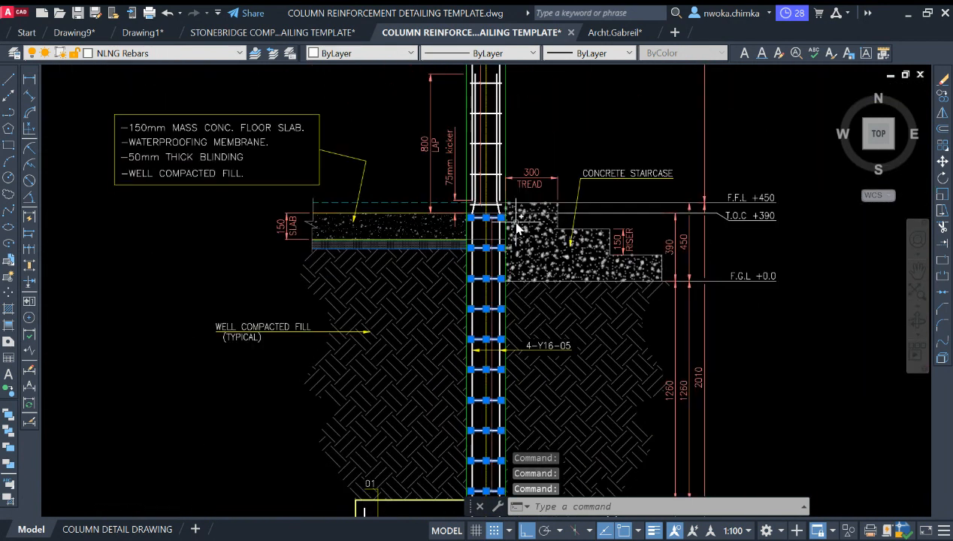
{"action": "scroll", "coordinate": [485, 210], "scroll_direction": "up", "scroll_amount": 3}
{"action": "key", "text": "Escape"}
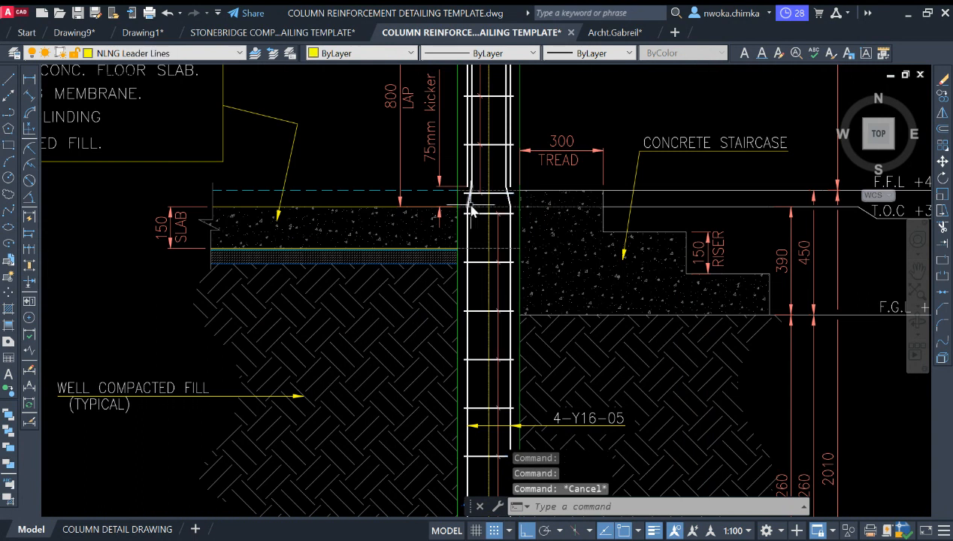
Count the column links by selecting them in turn from just below the bar crank down to the 4-Y16-05 label
{"action": "scroll", "coordinate": [481, 219], "scroll_direction": "up", "scroll_amount": 2}
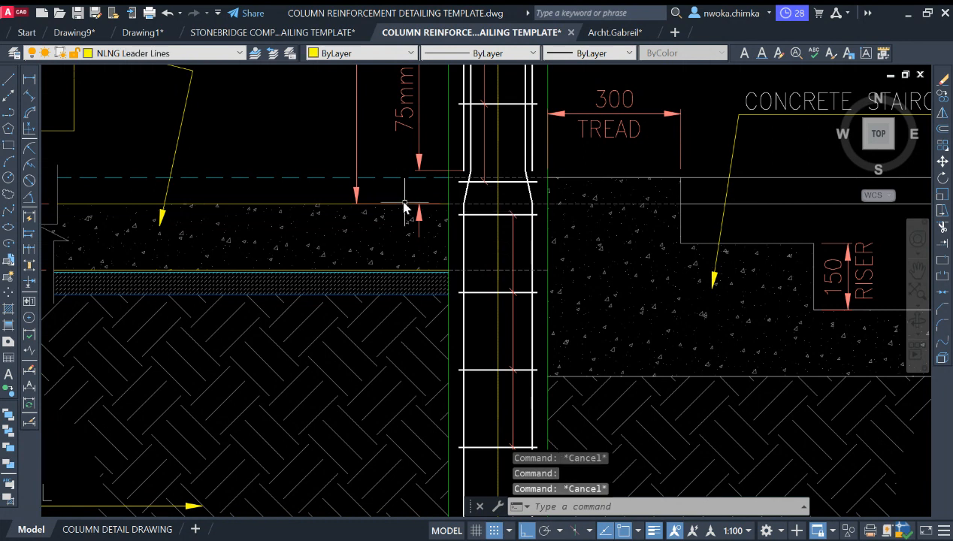
{"action": "scroll", "coordinate": [405, 206], "scroll_direction": "down", "scroll_amount": 2}
{"action": "scroll", "coordinate": [448, 213], "scroll_direction": "up", "scroll_amount": 2}
{"action": "left_click", "coordinate": [456, 213]}
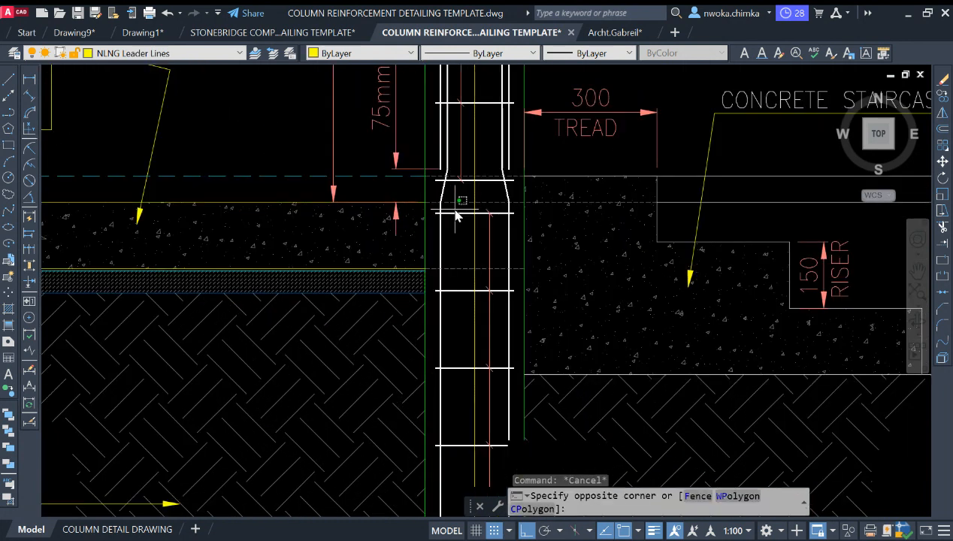
{"action": "key", "text": "Escape"}
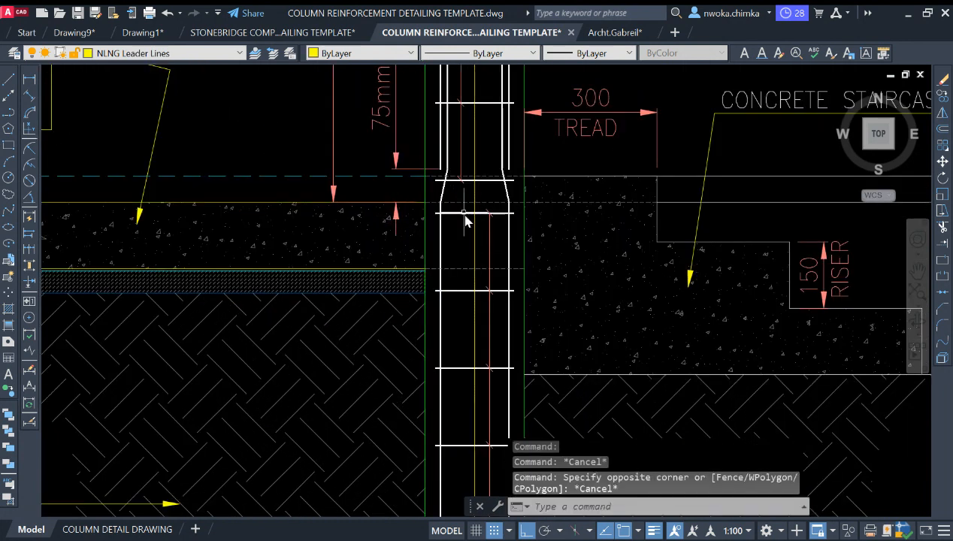
{"action": "left_click", "coordinate": [467, 206]}
{"action": "left_click", "coordinate": [456, 221]}
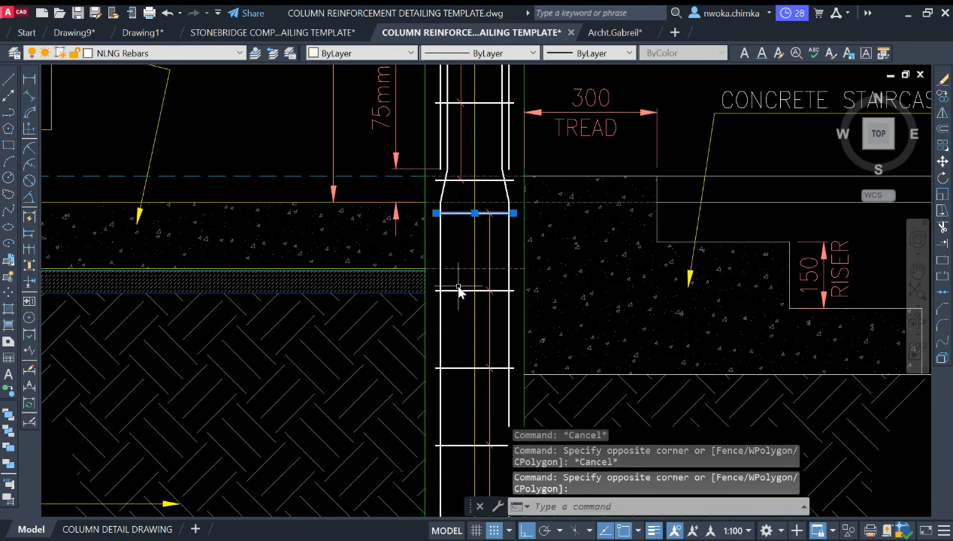
{"action": "left_click", "coordinate": [459, 286]}
{"action": "left_click", "coordinate": [460, 321]}
{"action": "left_click", "coordinate": [461, 295]}
{"action": "left_click", "coordinate": [455, 287]}
{"action": "left_click", "coordinate": [463, 345]}
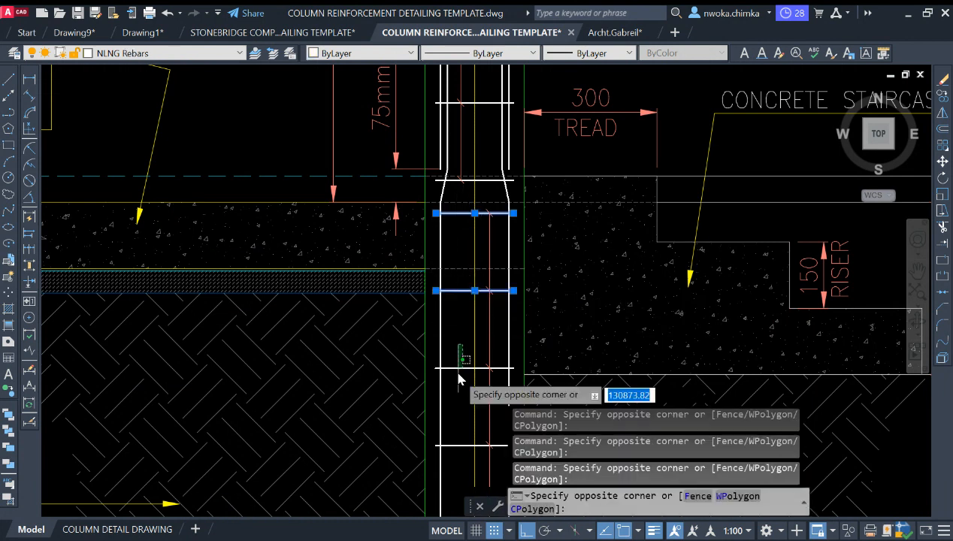
{"action": "left_click", "coordinate": [458, 372]}
{"action": "middle_click_drag", "start_coordinate": [470, 354], "coordinate": [479, 143]}
{"action": "left_click", "coordinate": [477, 211]}
{"action": "left_click", "coordinate": [464, 254]}
{"action": "left_click", "coordinate": [469, 299]}
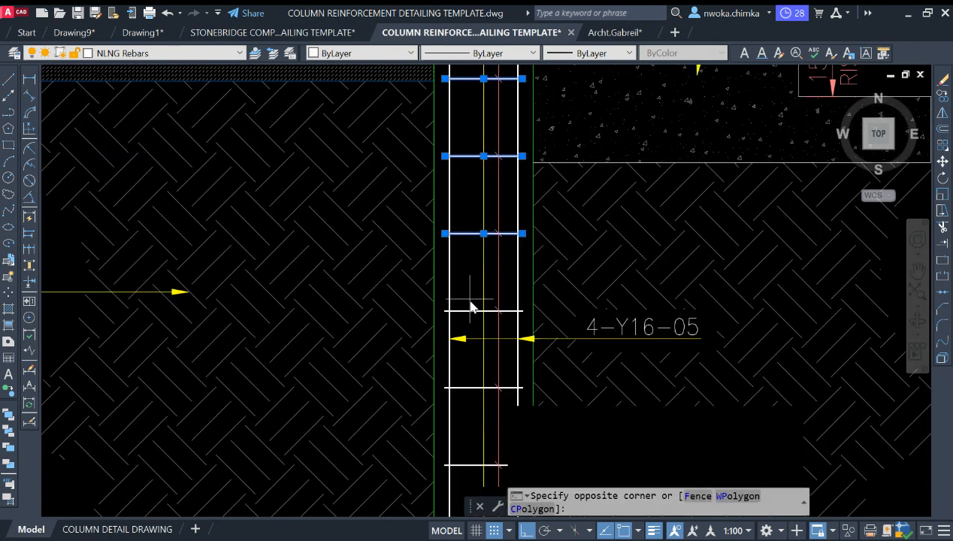
{"action": "left_click", "coordinate": [472, 316]}
Continue counting the links by selecting each one from the 4-Y16-05 label down to the footing, and clear the selection
{"action": "middle_click_drag", "start_coordinate": [470, 359], "coordinate": [459, 242]}
{"action": "left_click", "coordinate": [466, 267]}
{"action": "left_click", "coordinate": [461, 280]}
{"action": "scroll", "coordinate": [458, 263], "scroll_direction": "down", "scroll_amount": 2}
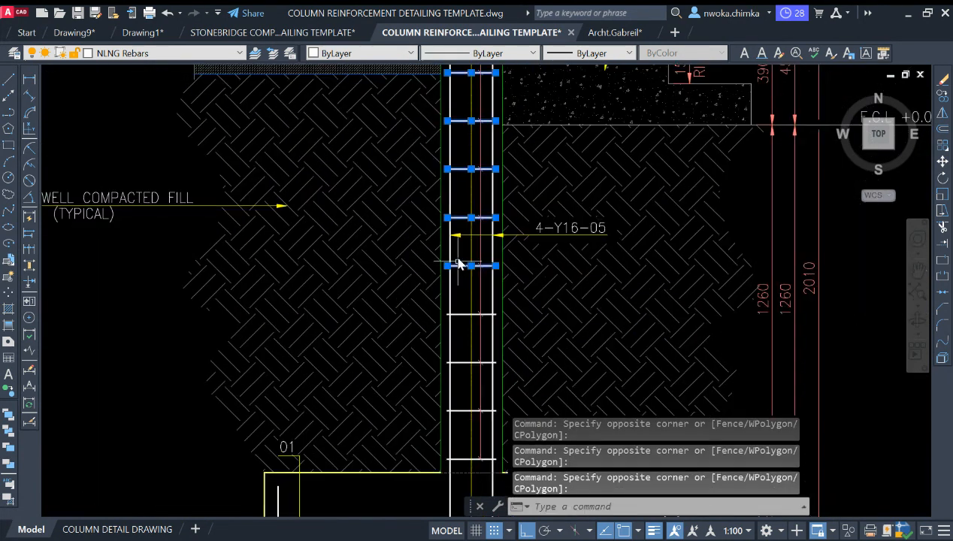
{"action": "left_click", "coordinate": [465, 313]}
{"action": "left_click", "coordinate": [459, 354]}
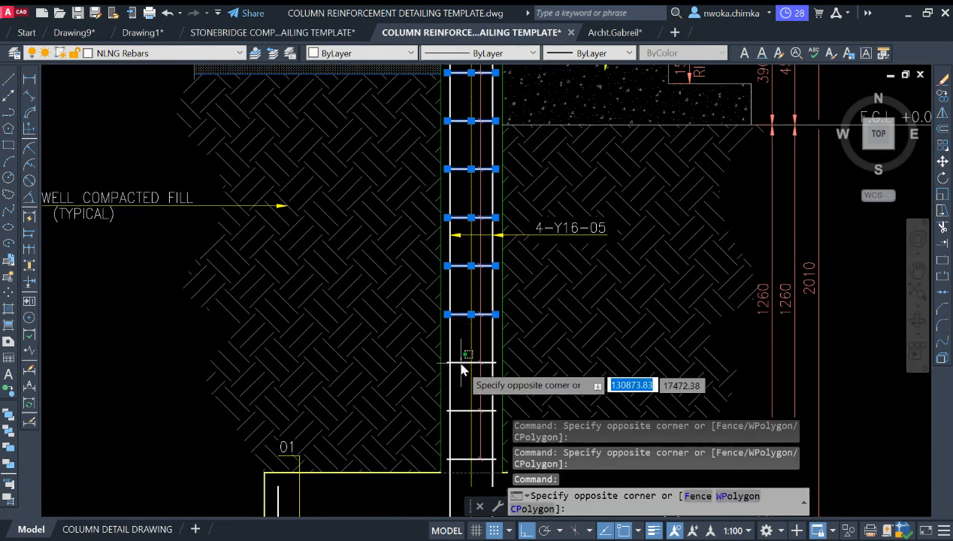
{"action": "left_click", "coordinate": [462, 367]}
{"action": "middle_click_drag", "start_coordinate": [471, 313], "coordinate": [475, 189]}
{"action": "left_click", "coordinate": [473, 276]}
{"action": "left_click", "coordinate": [464, 320]}
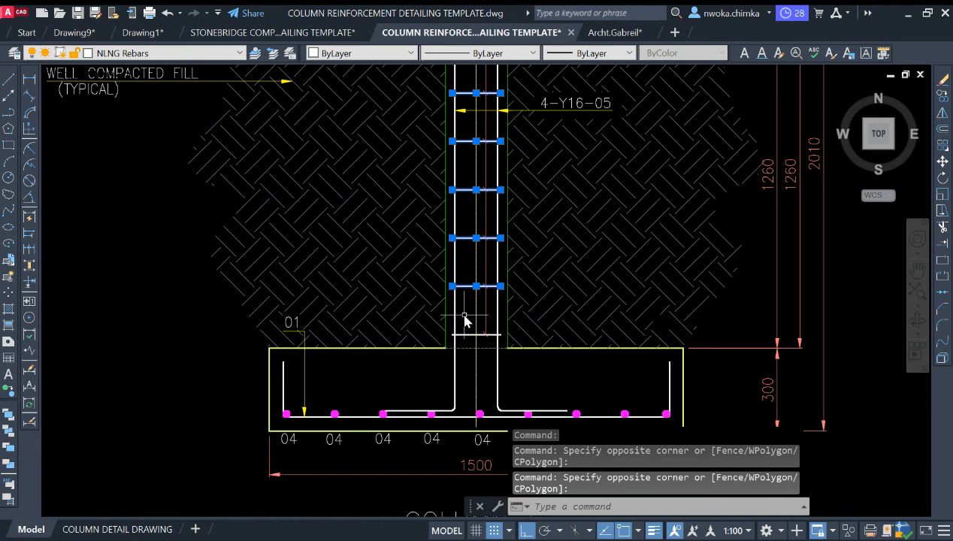
{"action": "left_click", "coordinate": [467, 330]}
{"action": "left_click", "coordinate": [464, 343]}
{"action": "scroll", "coordinate": [474, 312], "scroll_direction": "down", "scroll_amount": 3}
{"action": "middle_click_drag", "start_coordinate": [537, 211], "coordinate": [532, 254]}
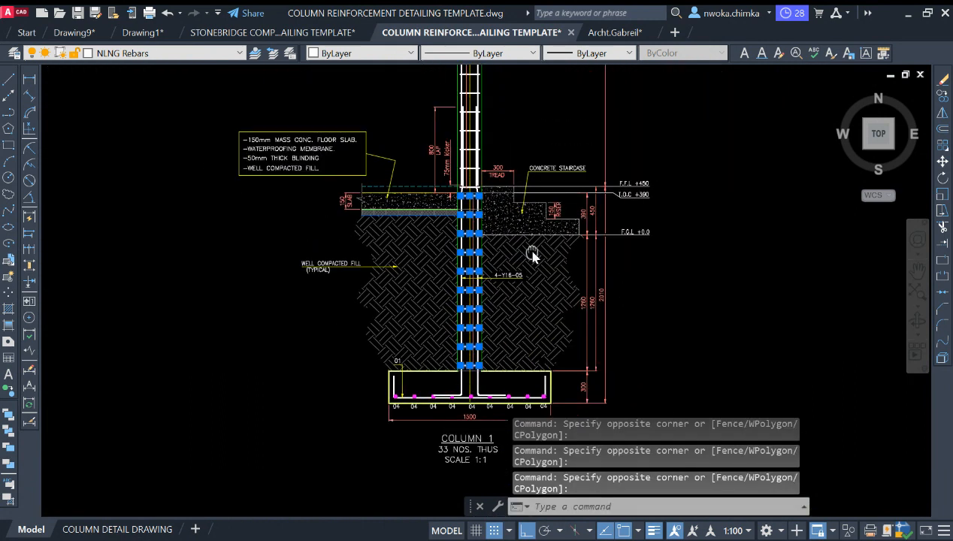
{"action": "scroll", "coordinate": [475, 232], "scroll_direction": "up", "scroll_amount": 2}
{"action": "scroll", "coordinate": [464, 176], "scroll_direction": "down", "scroll_amount": 2}
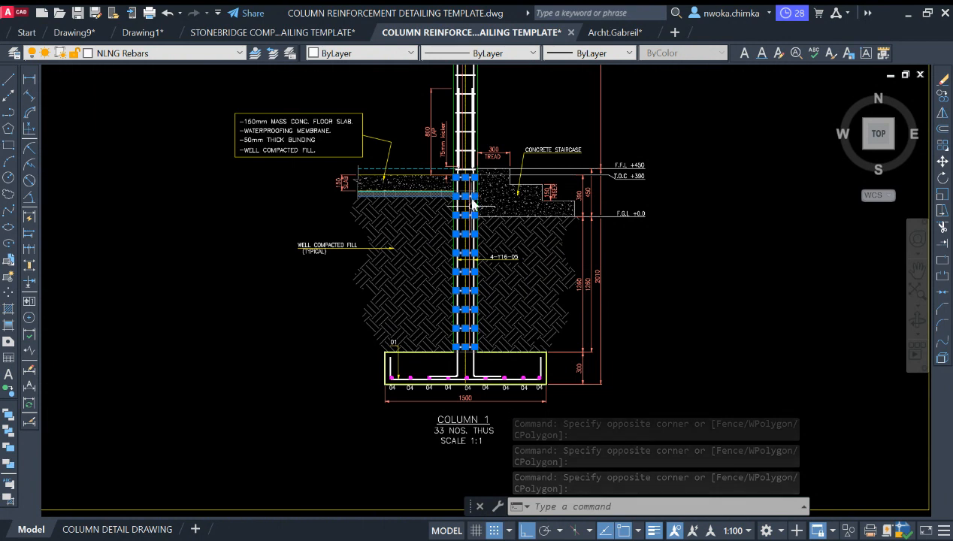
{"action": "scroll", "coordinate": [472, 215], "scroll_direction": "down", "scroll_amount": 3}
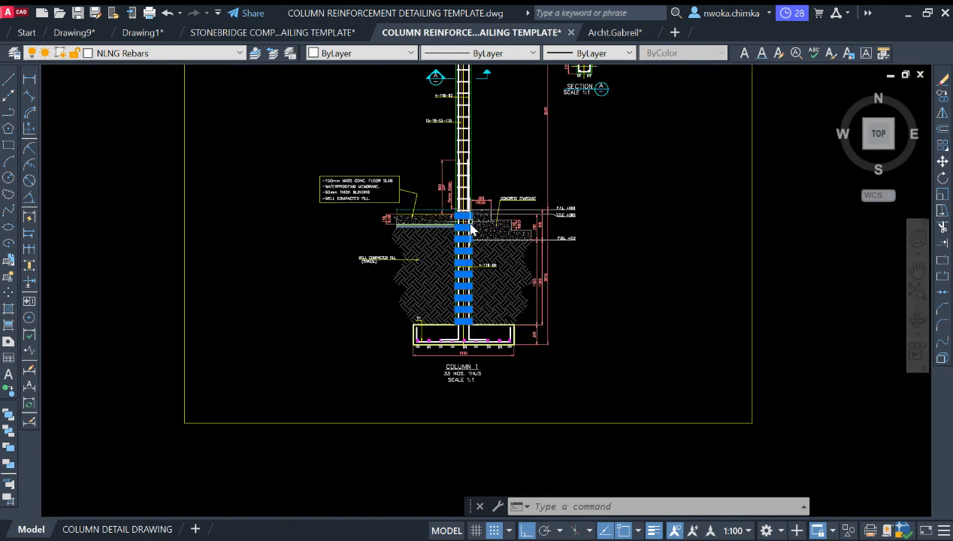
{"action": "scroll", "coordinate": [471, 229], "scroll_direction": "up", "scroll_amount": 3}
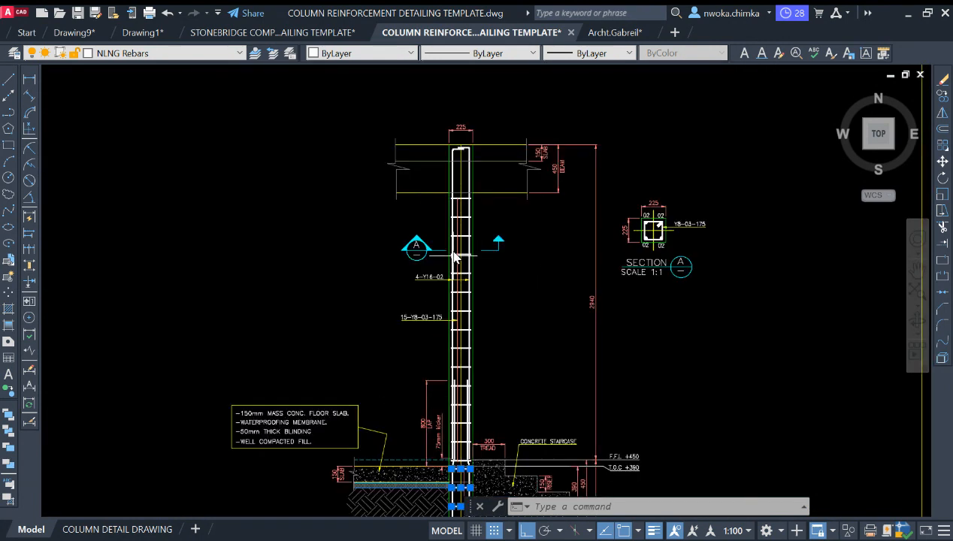
{"action": "middle_click_drag", "start_coordinate": [434, 309], "coordinate": [434, 234]}
{"action": "scroll", "coordinate": [425, 248], "scroll_direction": "up", "scroll_amount": 2}
{"action": "key", "text": "Escape"}
Copy the 15-Y8-03-175 link label from the upper column to just below the 4-Y16-05 label in the fill zone
{"action": "left_click", "coordinate": [415, 235]}
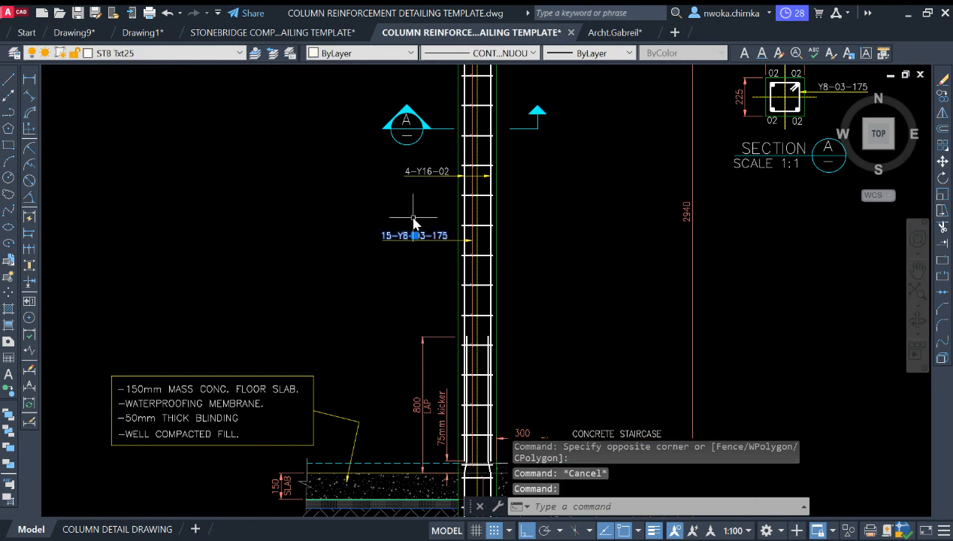
{"action": "type", "text": "CO"}
{"action": "key", "text": "Return"}
{"action": "scroll", "coordinate": [412, 221], "scroll_direction": "up", "scroll_amount": 5}
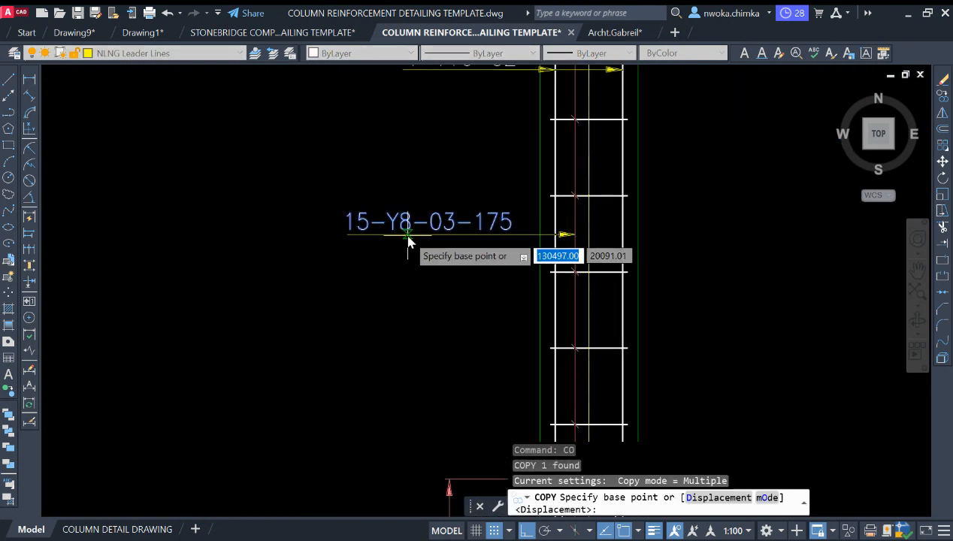
{"action": "left_click", "coordinate": [409, 239]}
{"action": "scroll", "coordinate": [410, 239], "scroll_direction": "down", "scroll_amount": 5}
{"action": "middle_click_drag", "start_coordinate": [480, 432], "coordinate": [469, 223]}
{"action": "scroll", "coordinate": [480, 306], "scroll_direction": "up", "scroll_amount": 2}
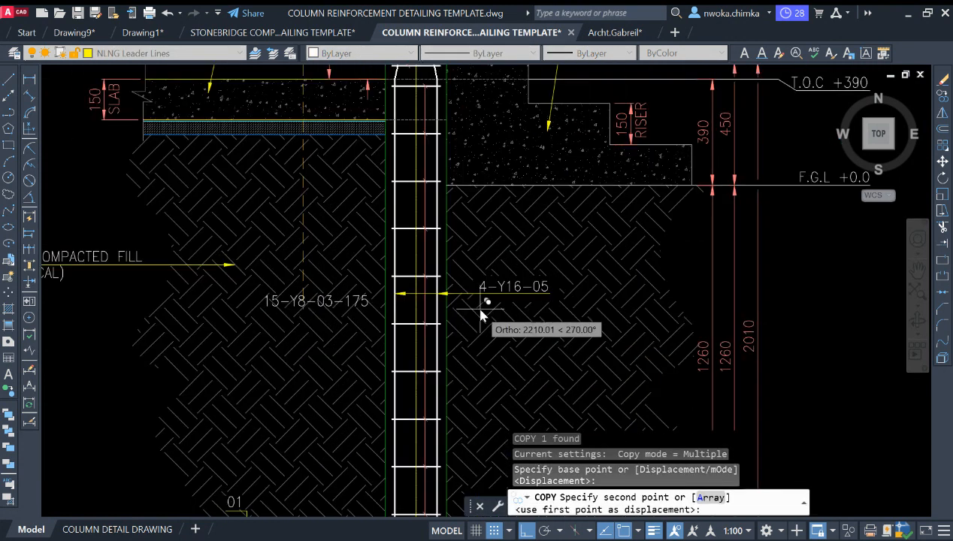
{"action": "key", "text": "F8"}
{"action": "middle_click_drag", "start_coordinate": [487, 315], "coordinate": [475, 262]}
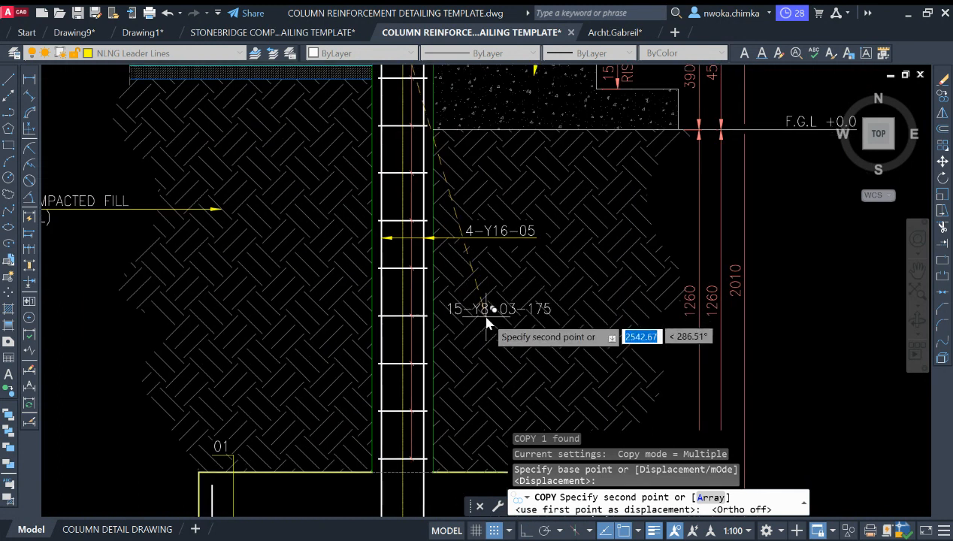
{"action": "left_click", "coordinate": [487, 324]}
{"action": "key", "text": "Escape"}
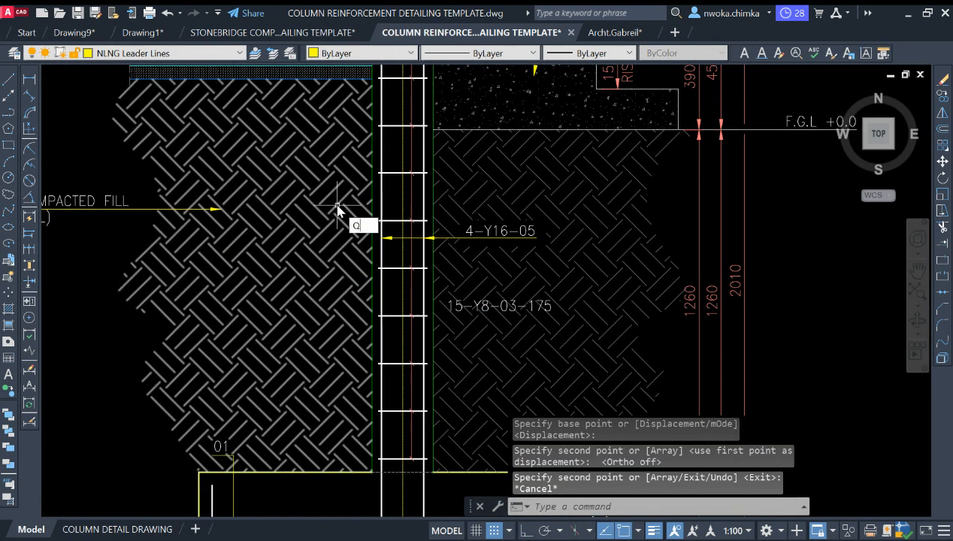
Draw a horizontal quick leader from the red link-range line across the length of the copied link label
{"action": "key", "text": "Return"}
{"action": "scroll", "coordinate": [447, 301], "scroll_direction": "up", "scroll_amount": 4}
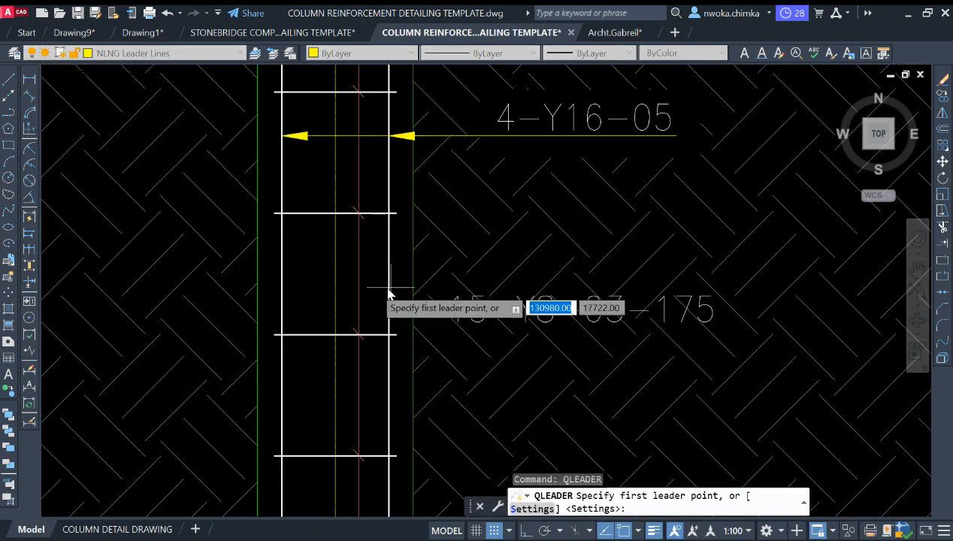
{"action": "left_click", "coordinate": [361, 286]}
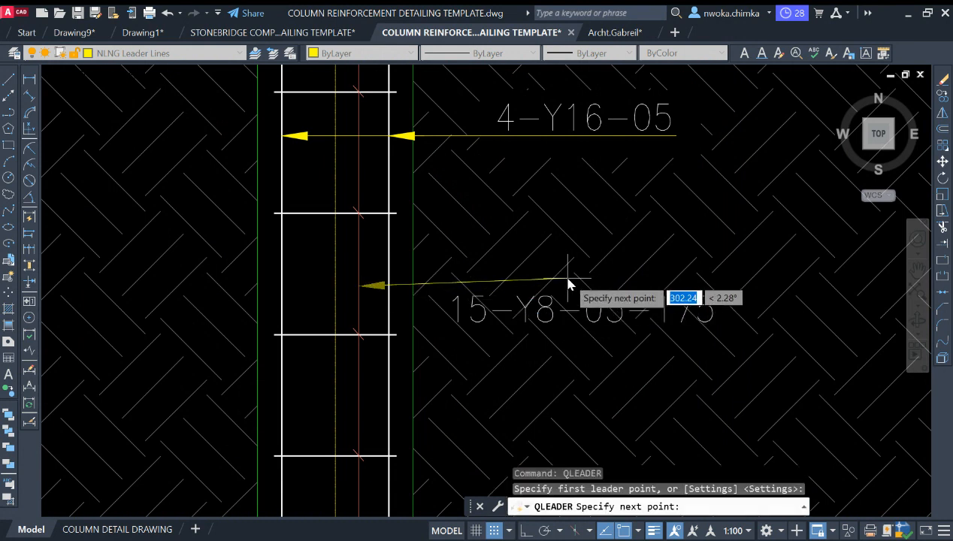
{"action": "key", "text": "F8"}
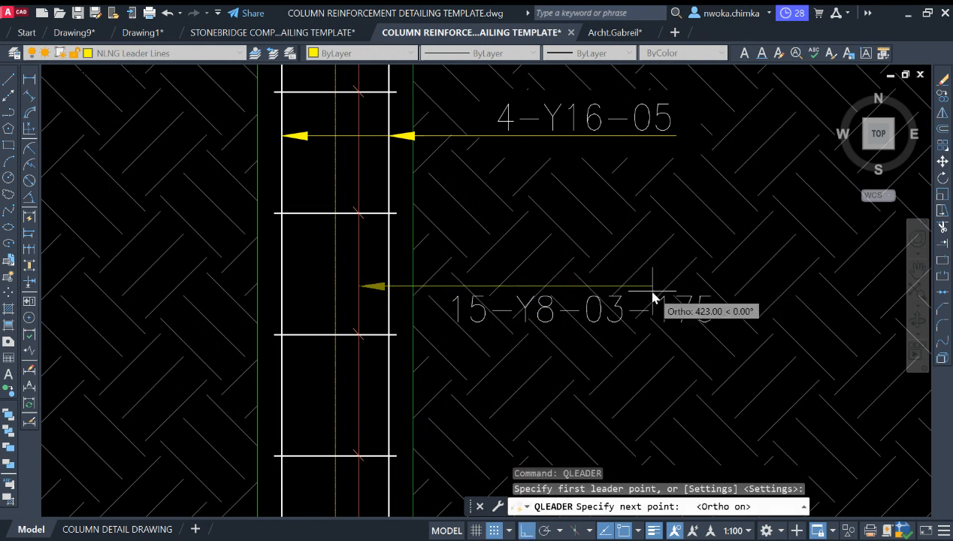
{"action": "scroll", "coordinate": [717, 295], "scroll_direction": "up", "scroll_amount": 2}
{"action": "left_click", "coordinate": [716, 285]}
{"action": "key", "text": "Escape"}
Move the copied link label up above the new leader line, and adjust its gap from the line
{"action": "left_click", "coordinate": [702, 290]}
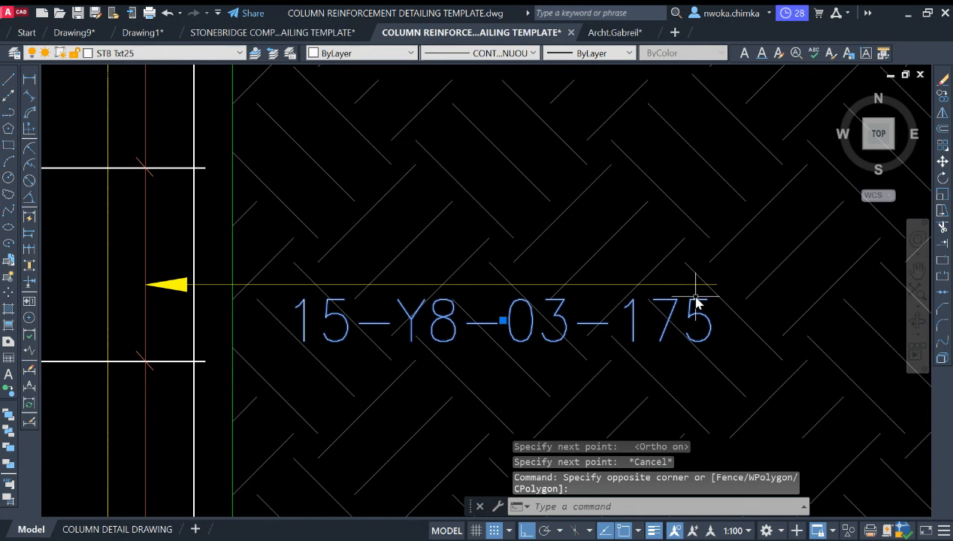
{"action": "key", "text": "Return"}
{"action": "left_click", "coordinate": [651, 340]}
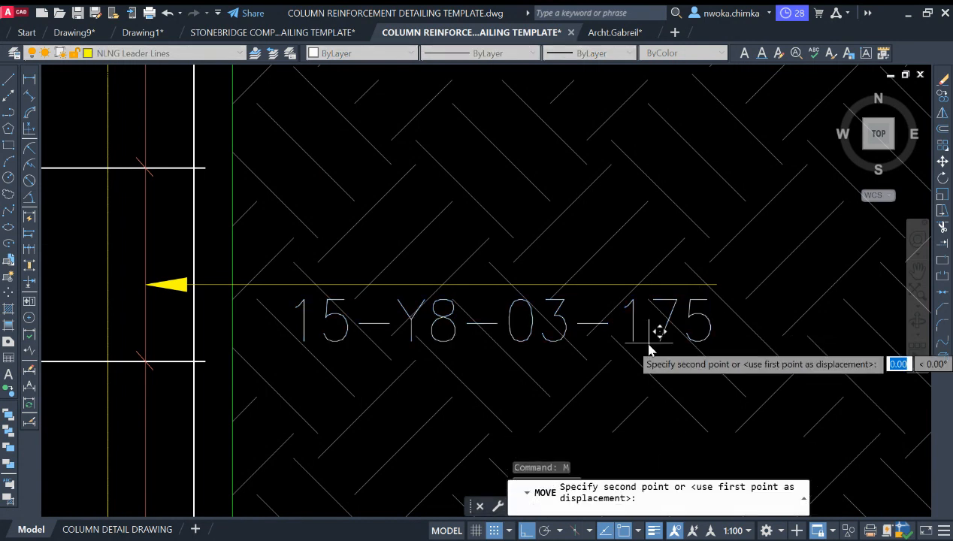
{"action": "left_click", "coordinate": [649, 290]}
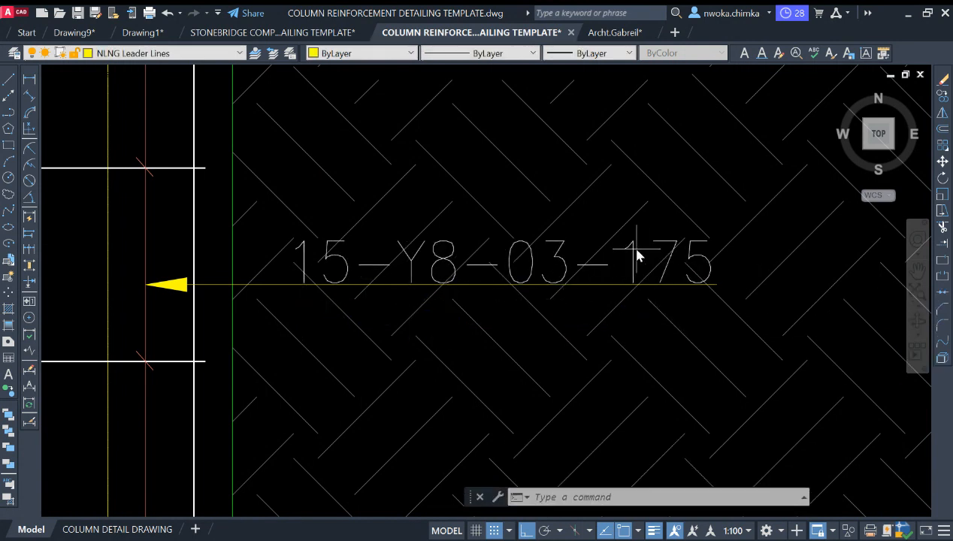
{"action": "left_click", "coordinate": [631, 254]}
{"action": "type", "text": "m"}
{"action": "key", "text": "Return"}
{"action": "scroll", "coordinate": [635, 260], "scroll_direction": "up", "scroll_amount": 3}
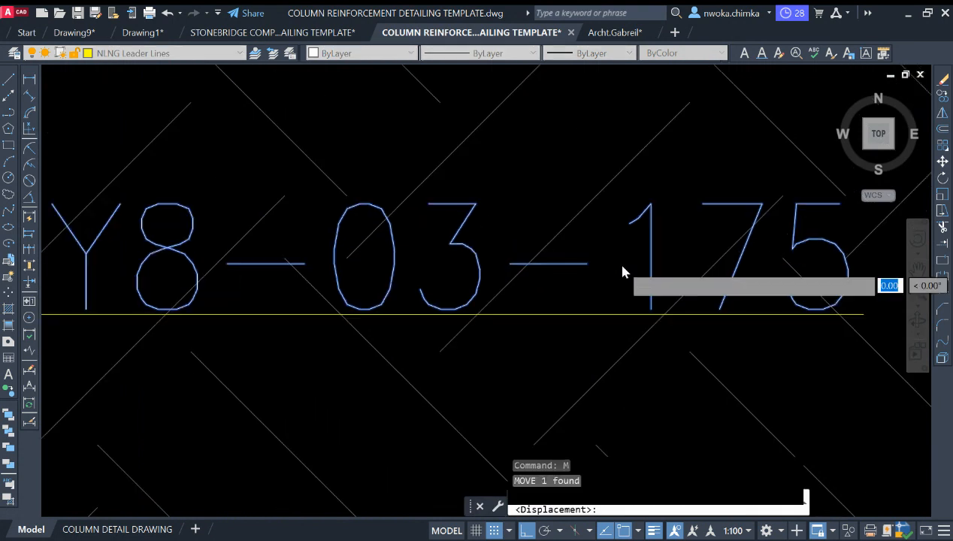
{"action": "left_click", "coordinate": [617, 261]}
{"action": "left_click", "coordinate": [624, 256]}
{"action": "scroll", "coordinate": [634, 241], "scroll_direction": "down", "scroll_amount": 3}
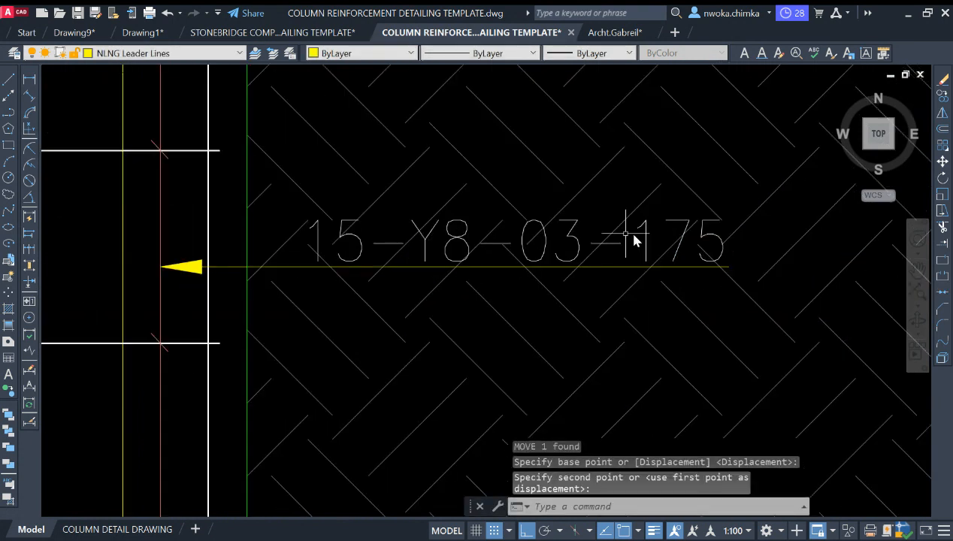
Change the copied link label's text to 10-Y8-06-175
{"action": "double_click", "coordinate": [389, 250]}
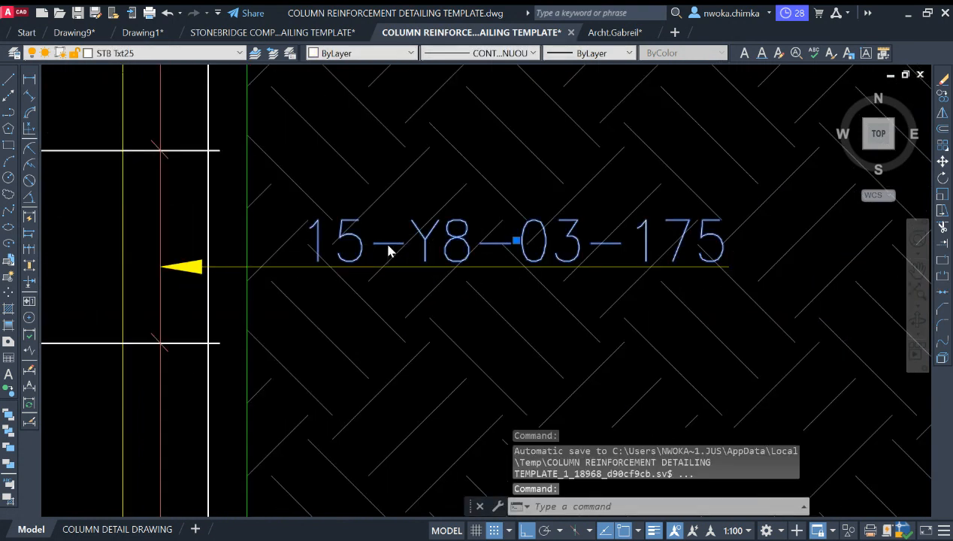
{"action": "left_click_drag", "start_coordinate": [367, 251], "coordinate": [349, 243]}
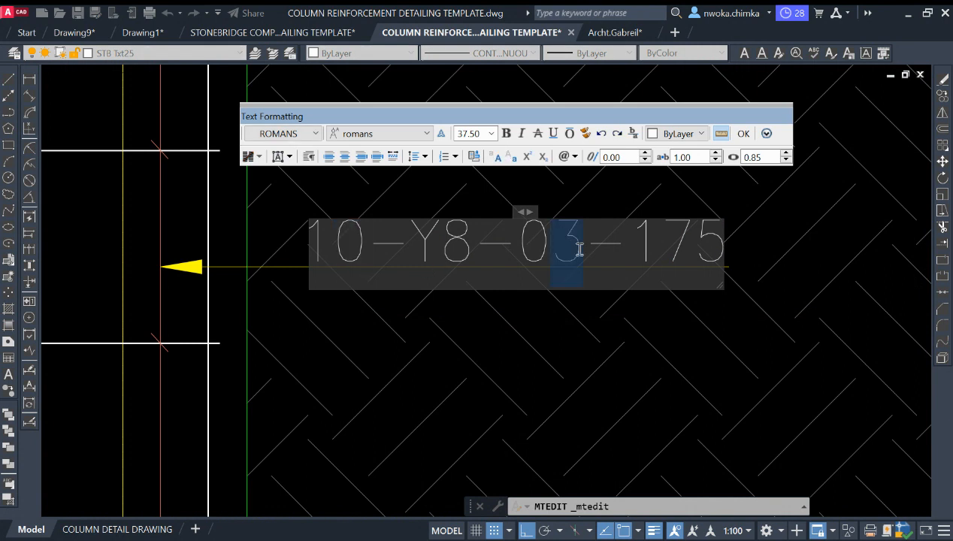
{"action": "scroll", "coordinate": [533, 334], "scroll_direction": "down", "scroll_amount": 2}
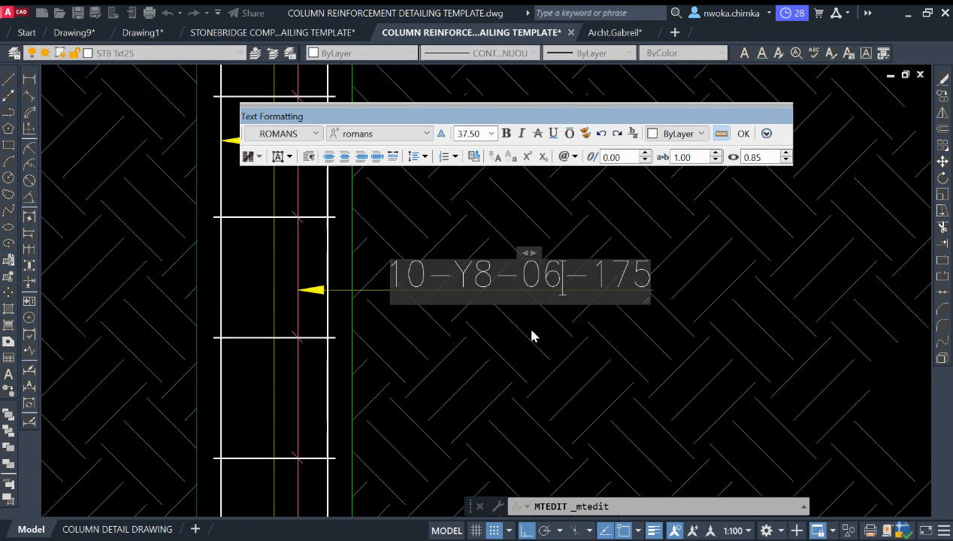
{"action": "key", "text": "Escape"}
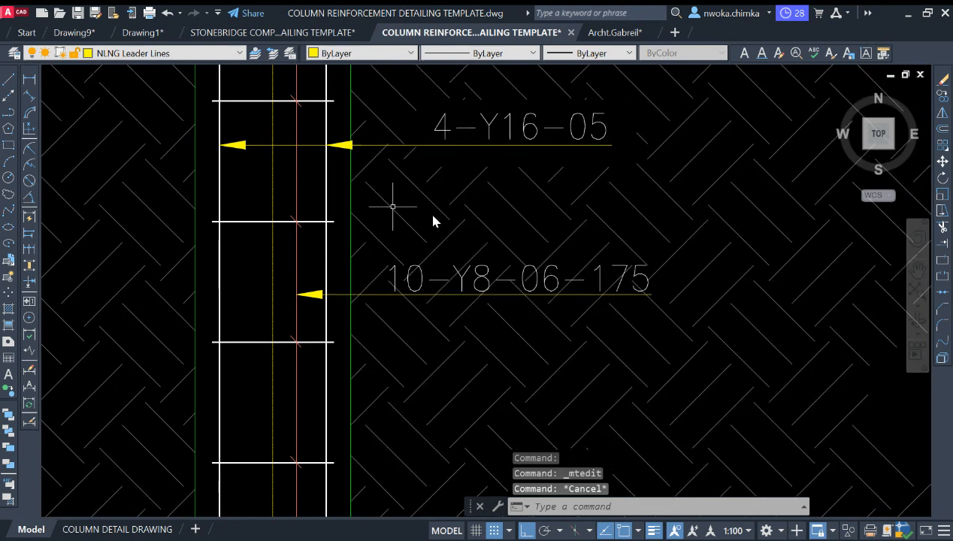
Draw a rectangle around the 10-Y8-06-175 label as a trimming boundary
{"action": "left_click", "coordinate": [7, 145]}
{"action": "scroll", "coordinate": [507, 313], "scroll_direction": "up", "scroll_amount": 2}
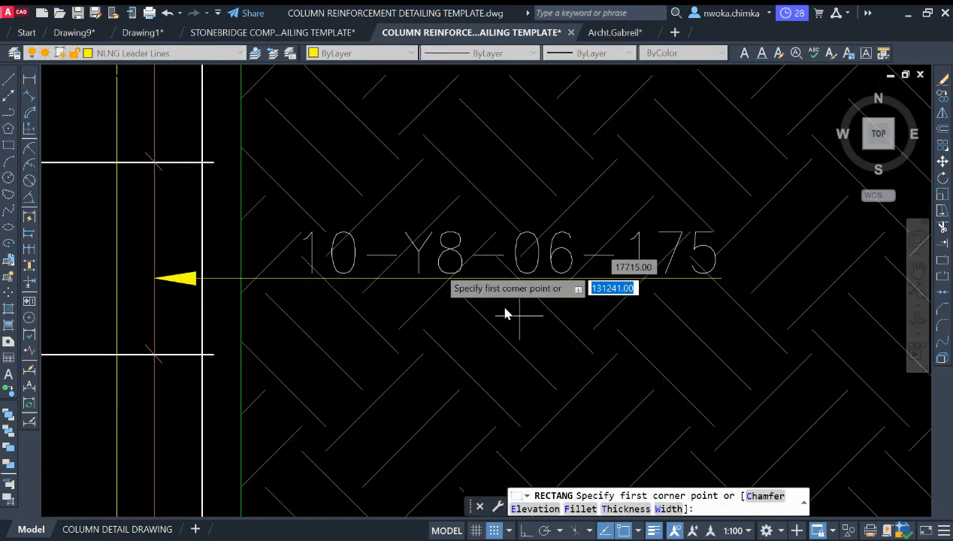
{"action": "left_click", "coordinate": [288, 210]}
{"action": "left_click", "coordinate": [750, 300]}
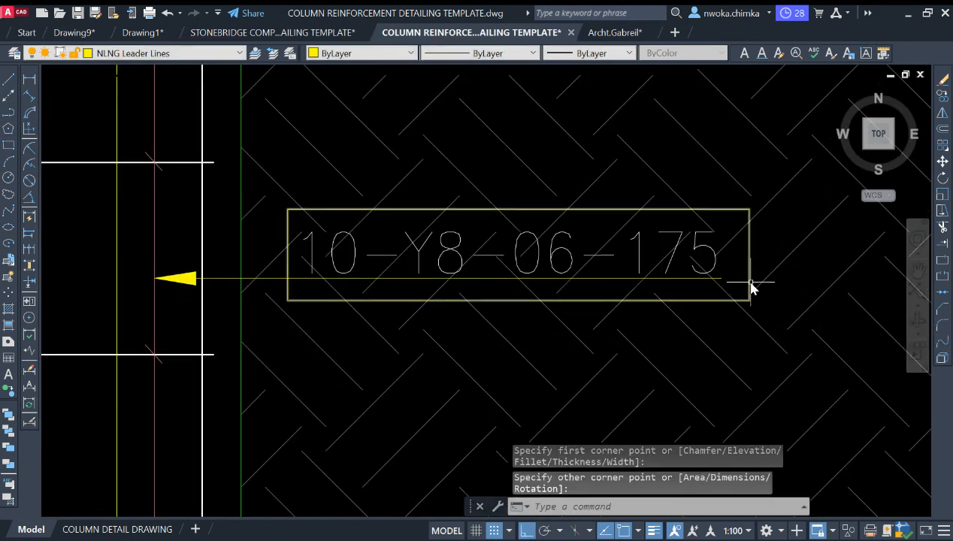
Trim the fill hatch inside the rectangle around the 10-Y8-06-175 label, and erase the rectangle
{"action": "left_click", "coordinate": [749, 281]}
{"action": "type", "text": "tr"}
{"action": "key", "text": "Return"}
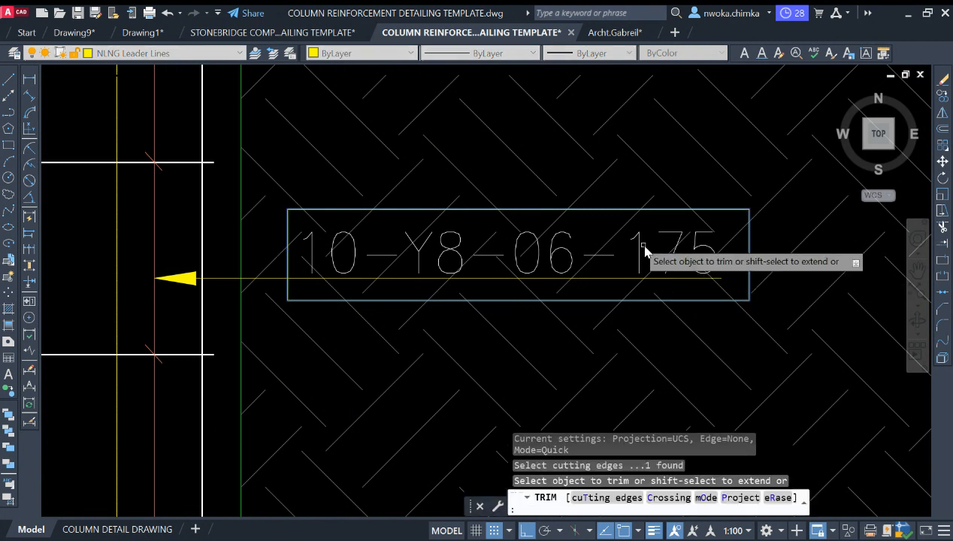
{"action": "key", "text": "Escape"}
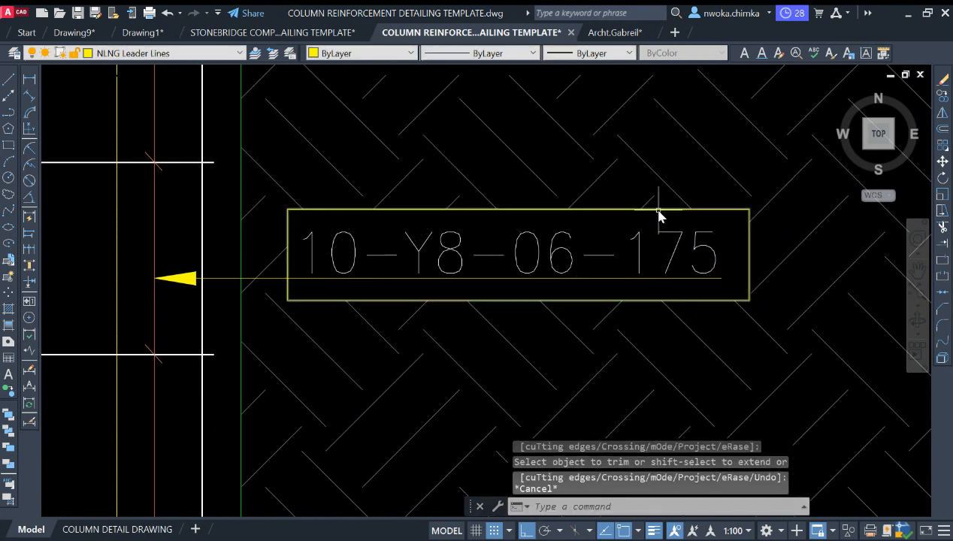
{"action": "left_click", "coordinate": [659, 211]}
{"action": "type", "text": "e"}
{"action": "key", "text": "Return"}
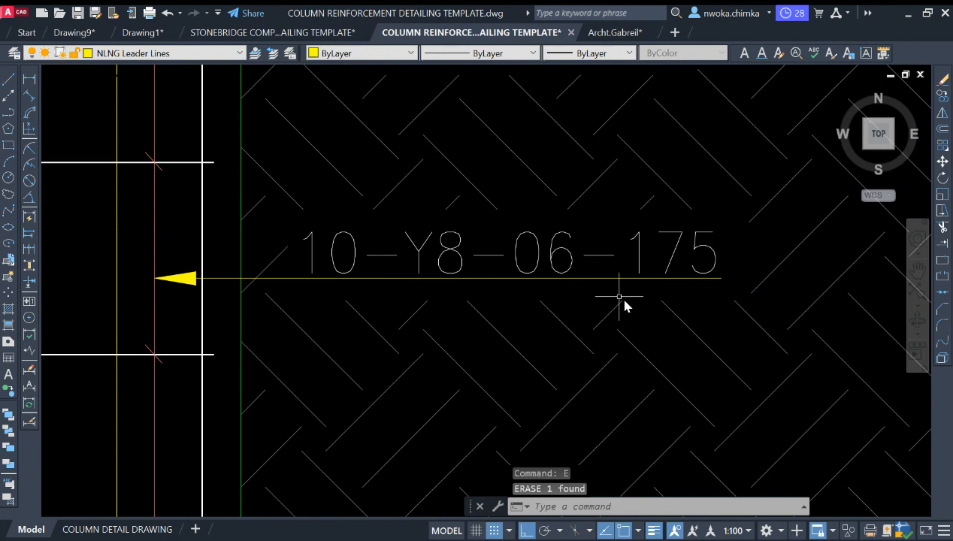
Review the labelled COLUMN 1 detail from the footing up to the beam, including section A
{"action": "scroll", "coordinate": [624, 304], "scroll_direction": "down", "scroll_amount": 6}
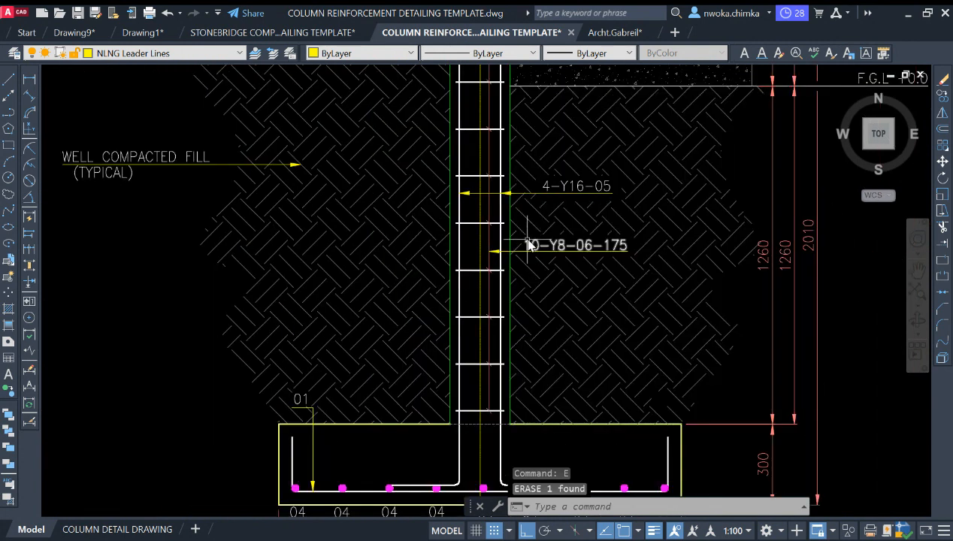
{"action": "scroll", "coordinate": [477, 266], "scroll_direction": "up", "scroll_amount": 2}
{"action": "scroll", "coordinate": [512, 243], "scroll_direction": "down", "scroll_amount": 6}
{"action": "scroll", "coordinate": [513, 262], "scroll_direction": "down", "scroll_amount": 5}
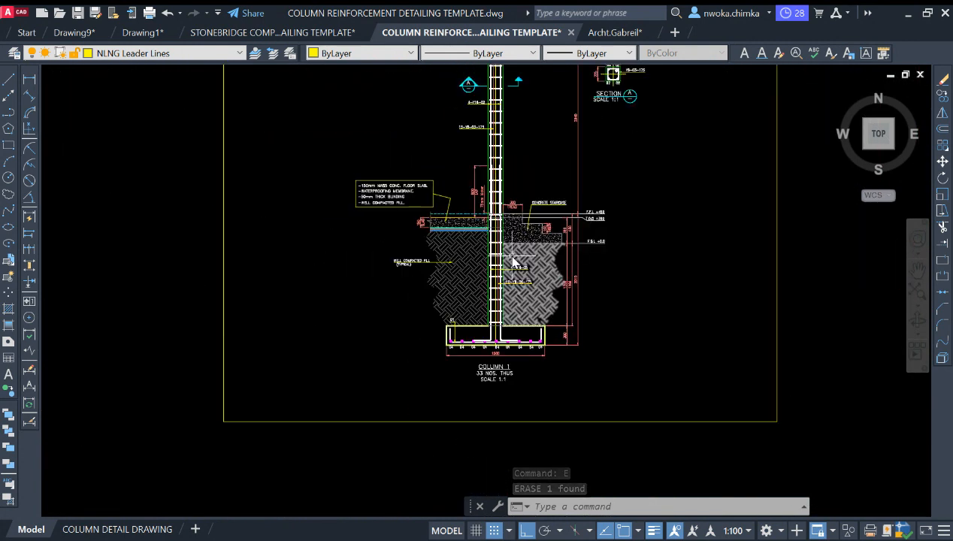
{"action": "scroll", "coordinate": [512, 166], "scroll_direction": "up", "scroll_amount": 2}
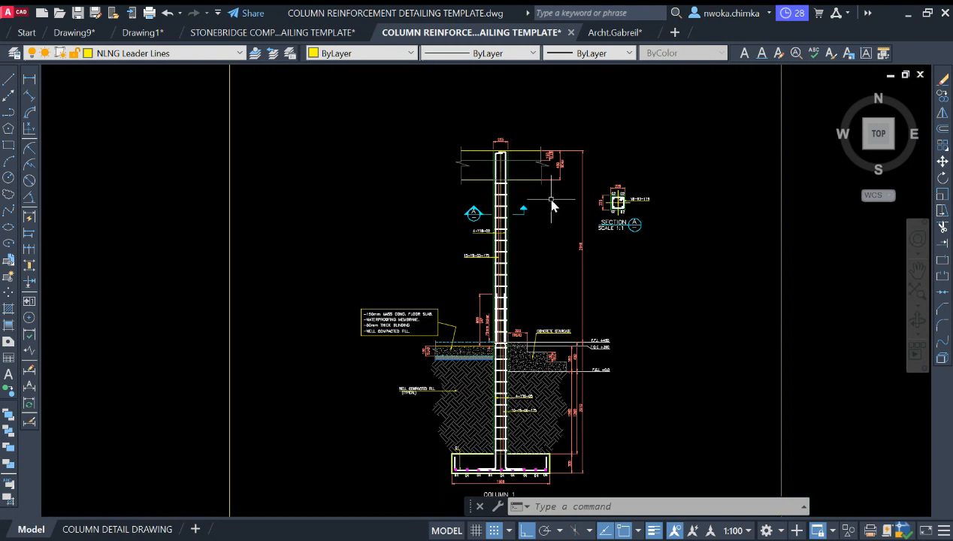
{"action": "scroll", "coordinate": [531, 181], "scroll_direction": "up", "scroll_amount": 2}
{"action": "scroll", "coordinate": [557, 179], "scroll_direction": "down", "scroll_amount": 4}
{"action": "scroll", "coordinate": [543, 198], "scroll_direction": "up", "scroll_amount": 3}
{"action": "scroll", "coordinate": [588, 179], "scroll_direction": "down", "scroll_amount": 2}
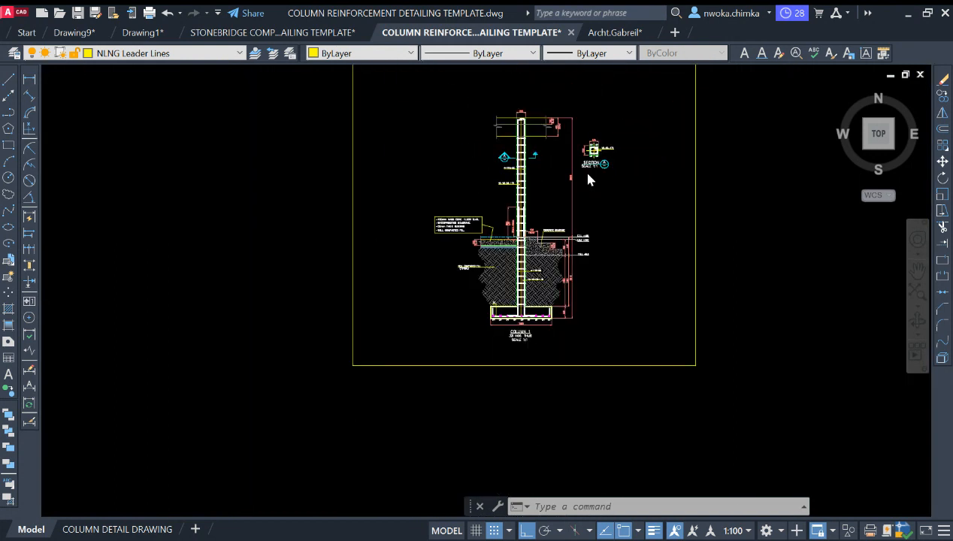
Look over the reference sheet of column longitudinal details and sections, and return to the COLUMN 1 detail
{"action": "scroll", "coordinate": [521, 193], "scroll_direction": "down", "scroll_amount": 7}
{"action": "middle_click_drag", "start_coordinate": [344, 202], "coordinate": [705, 200]}
{"action": "middle_click_drag", "start_coordinate": [219, 188], "coordinate": [379, 210]}
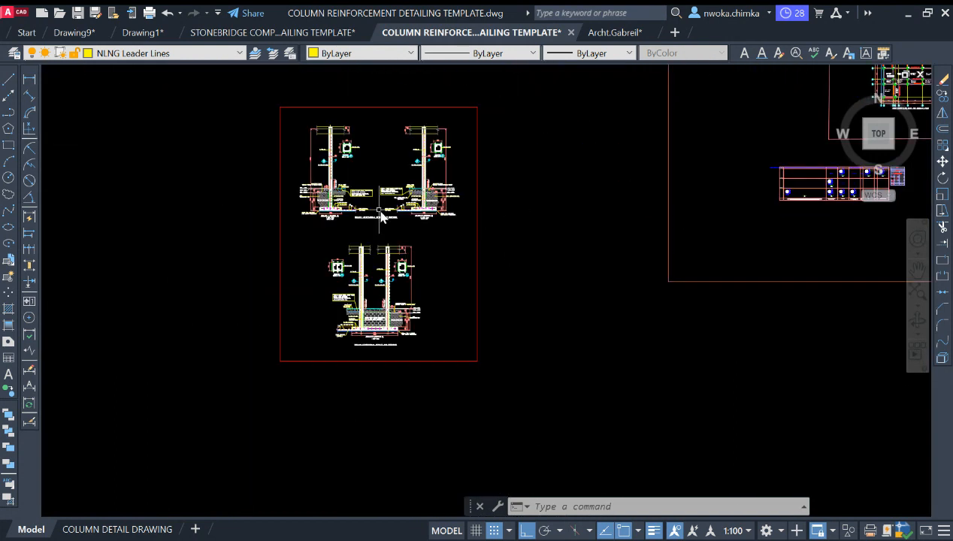
{"action": "scroll", "coordinate": [378, 187], "scroll_direction": "up", "scroll_amount": 6}
{"action": "scroll", "coordinate": [271, 139], "scroll_direction": "down", "scroll_amount": 3}
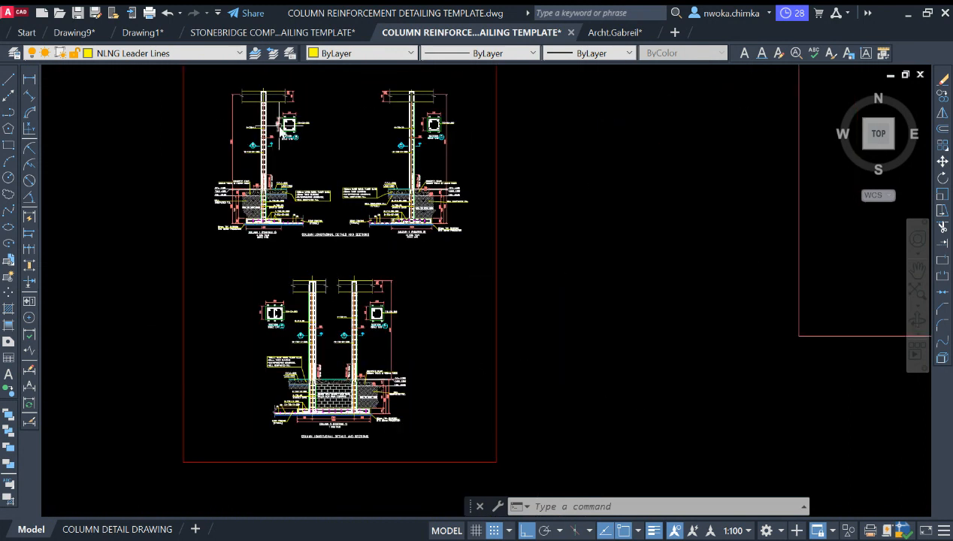
{"action": "scroll", "coordinate": [290, 140], "scroll_direction": "down", "scroll_amount": 4}
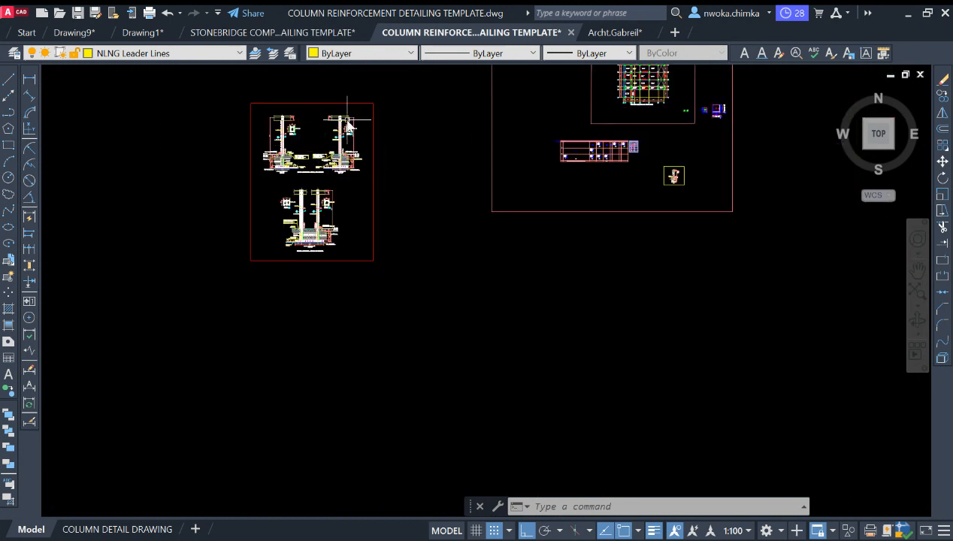
{"action": "scroll", "coordinate": [615, 213], "scroll_direction": "up", "scroll_amount": 5}
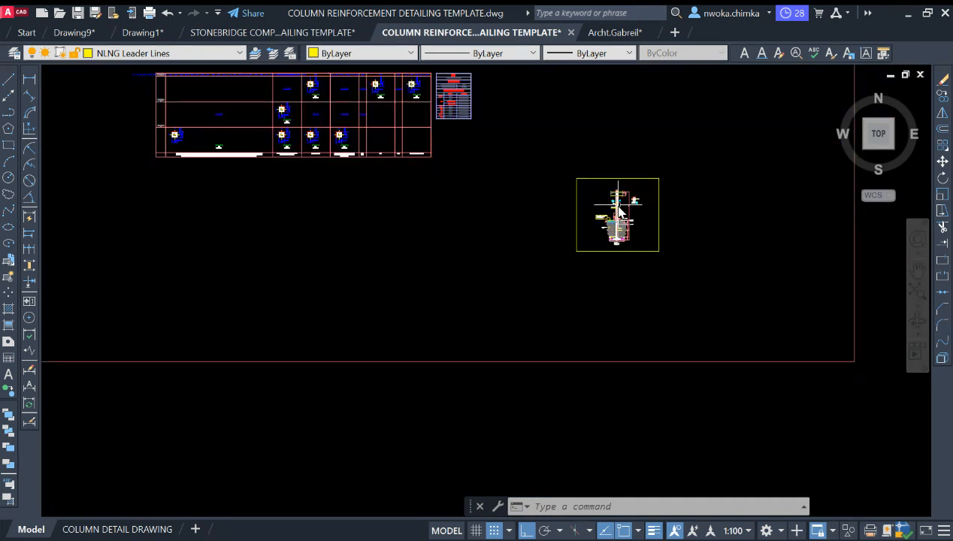
{"action": "scroll", "coordinate": [617, 213], "scroll_direction": "up", "scroll_amount": 2}
{"action": "scroll", "coordinate": [600, 207], "scroll_direction": "up", "scroll_amount": 4}
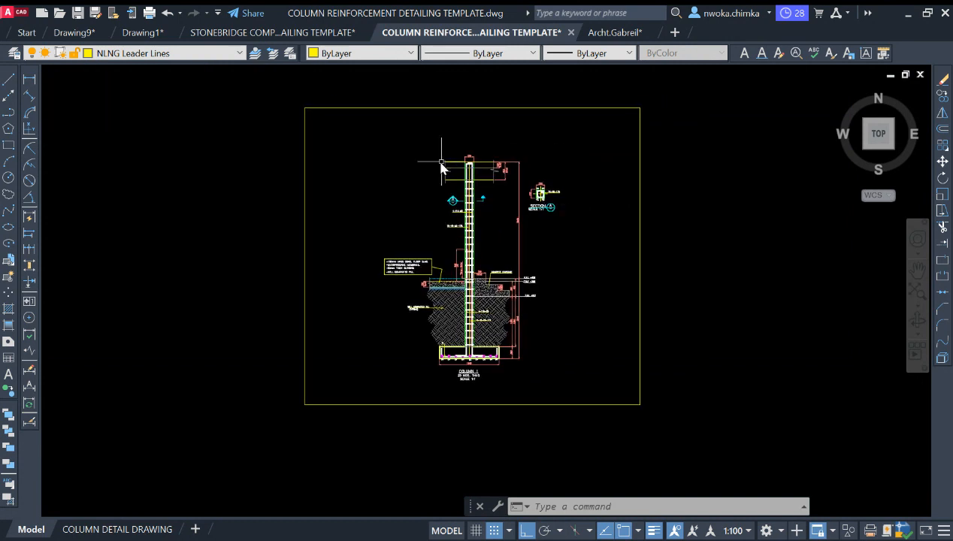
Examine the concrete stair's tread and riser dimensions in the reference COLUMN 1 (FOOTING 2) detail
{"action": "scroll", "coordinate": [551, 211], "scroll_direction": "down", "scroll_amount": 6}
{"action": "middle_click_drag", "start_coordinate": [406, 186], "coordinate": [650, 189]}
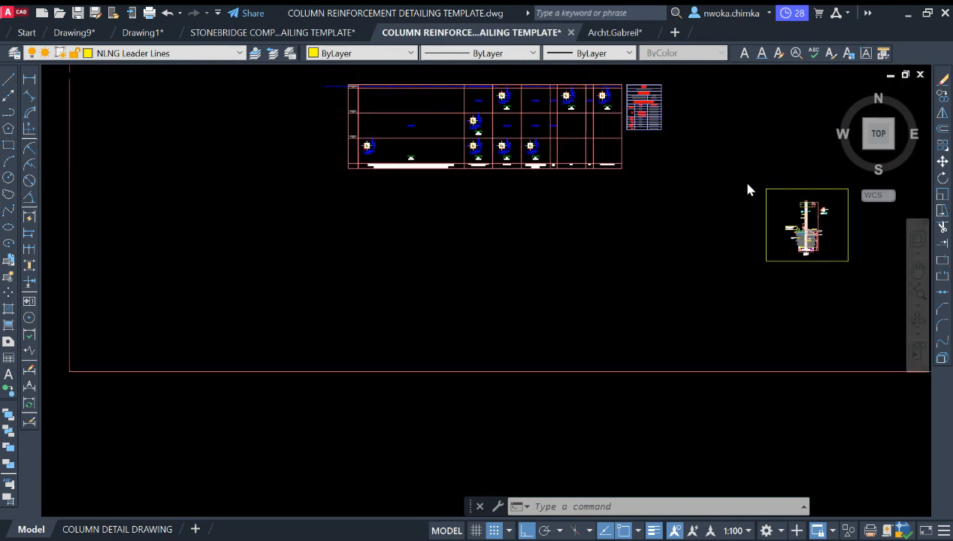
{"action": "scroll", "coordinate": [590, 194], "scroll_direction": "down", "scroll_amount": 5}
{"action": "middle_click_drag", "start_coordinate": [441, 211], "coordinate": [545, 230]}
{"action": "scroll", "coordinate": [150, 183], "scroll_direction": "up", "scroll_amount": 2}
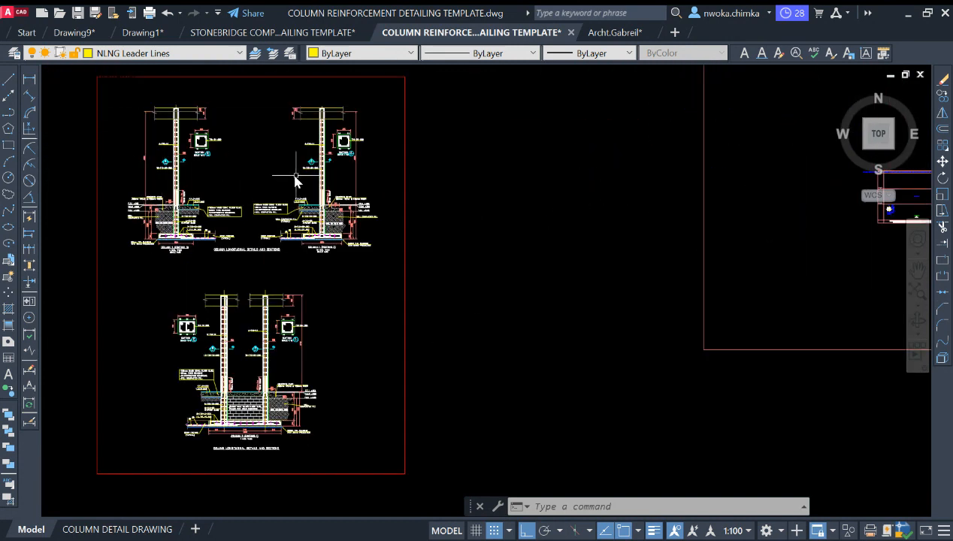
{"action": "scroll", "coordinate": [303, 188], "scroll_direction": "up", "scroll_amount": 8}
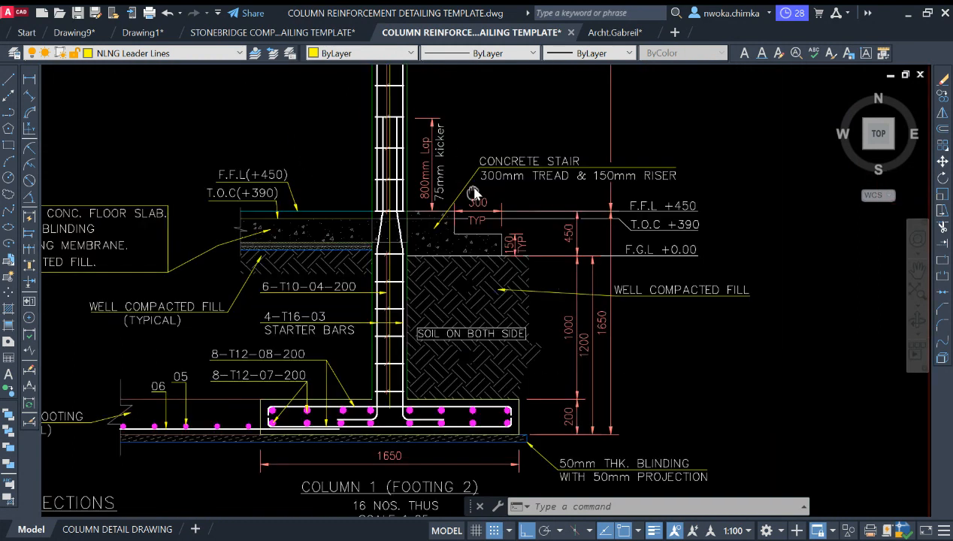
{"action": "scroll", "coordinate": [444, 202], "scroll_direction": "down", "scroll_amount": 6}
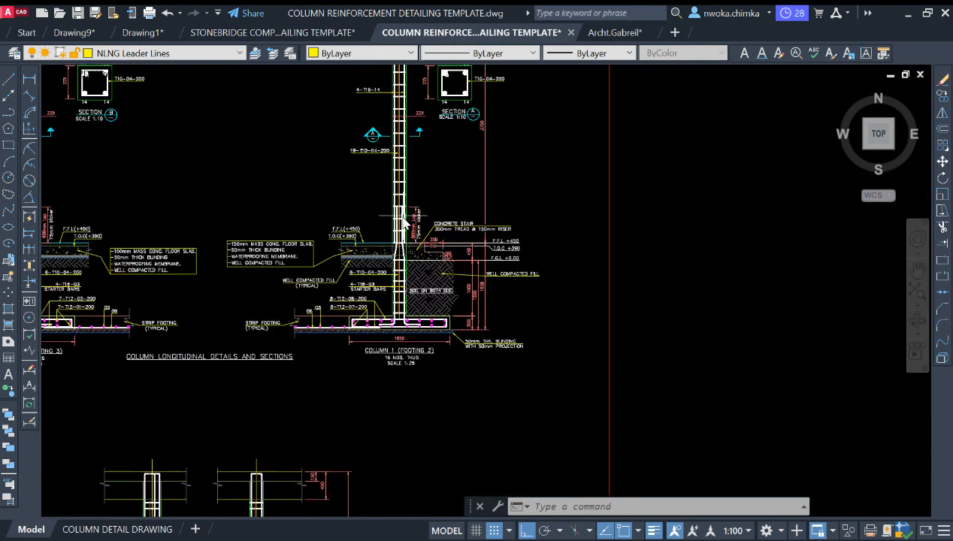
{"action": "scroll", "coordinate": [367, 231], "scroll_direction": "down", "scroll_amount": 4}
{"action": "scroll", "coordinate": [406, 205], "scroll_direction": "up", "scroll_amount": 10}
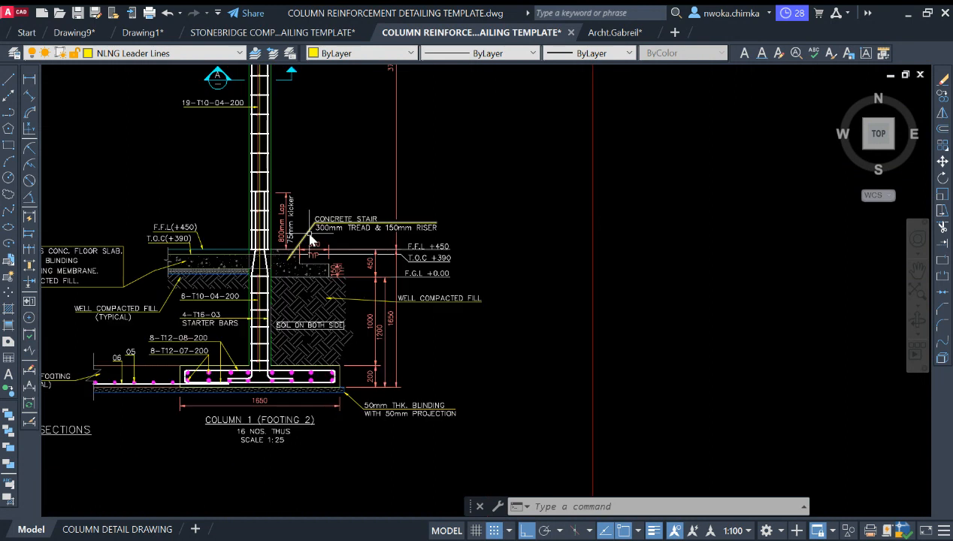
{"action": "scroll", "coordinate": [293, 255], "scroll_direction": "up", "scroll_amount": 4}
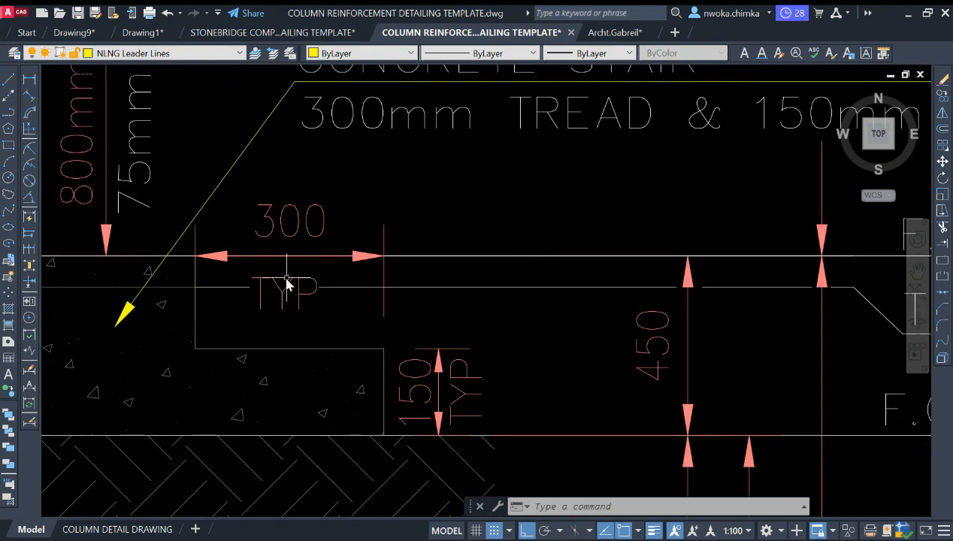
{"action": "scroll", "coordinate": [278, 283], "scroll_direction": "down", "scroll_amount": 8}
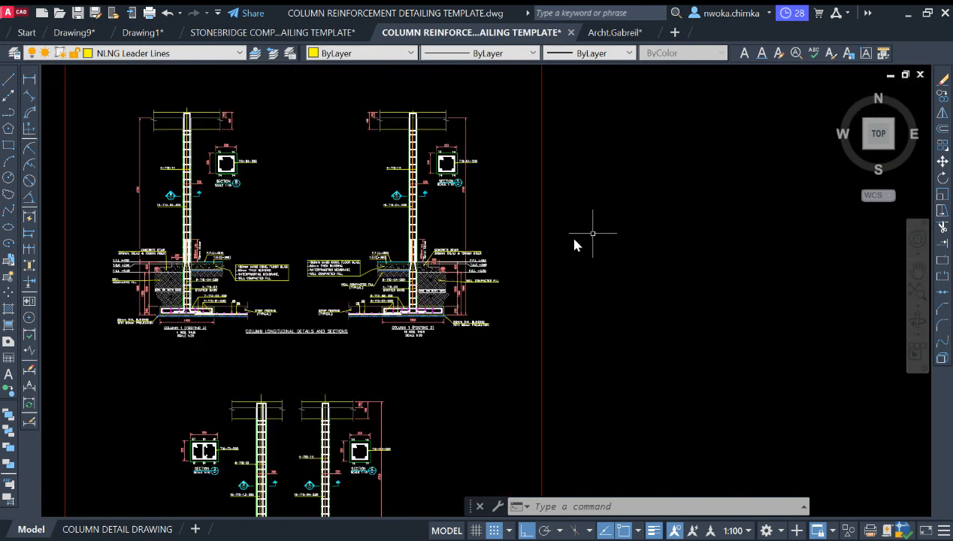
Check the tread and riser dimensions at the concrete staircase in the new COLUMN 1 detail against the reference
{"action": "scroll", "coordinate": [300, 243], "scroll_direction": "down", "scroll_amount": 5}
{"action": "scroll", "coordinate": [485, 238], "scroll_direction": "up", "scroll_amount": 1}
{"action": "scroll", "coordinate": [474, 219], "scroll_direction": "down", "scroll_amount": 3}
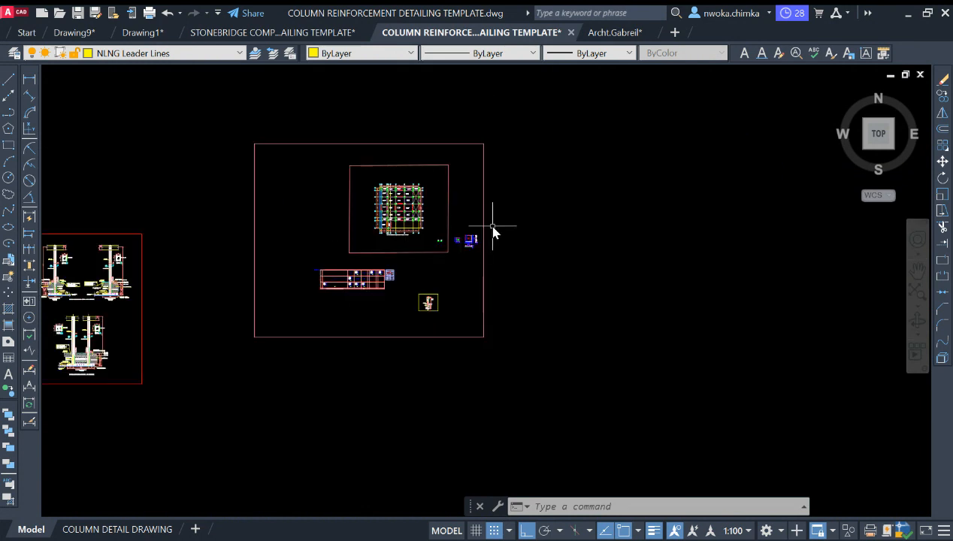
{"action": "scroll", "coordinate": [492, 223], "scroll_direction": "up", "scroll_amount": 5}
{"action": "scroll", "coordinate": [428, 301], "scroll_direction": "up", "scroll_amount": 8}
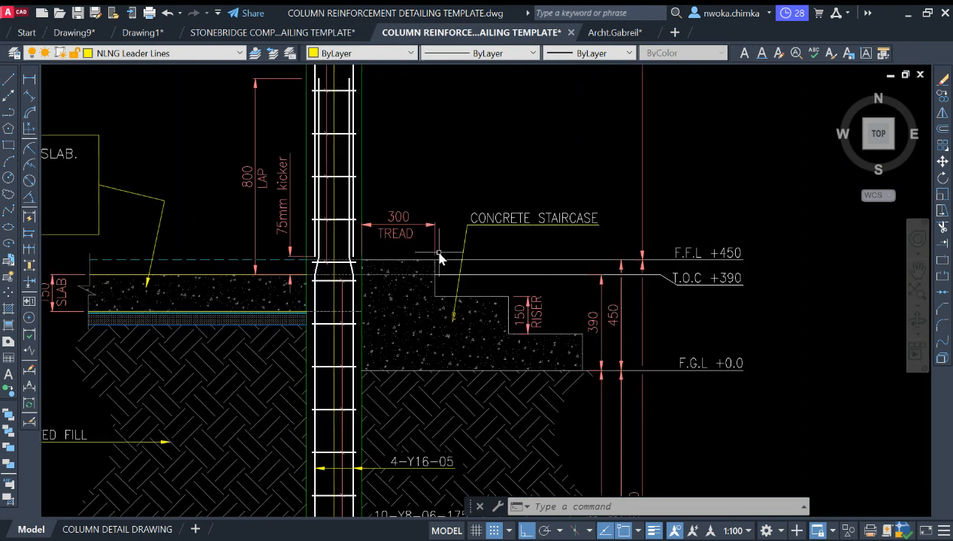
{"action": "scroll", "coordinate": [406, 237], "scroll_direction": "up", "scroll_amount": 2}
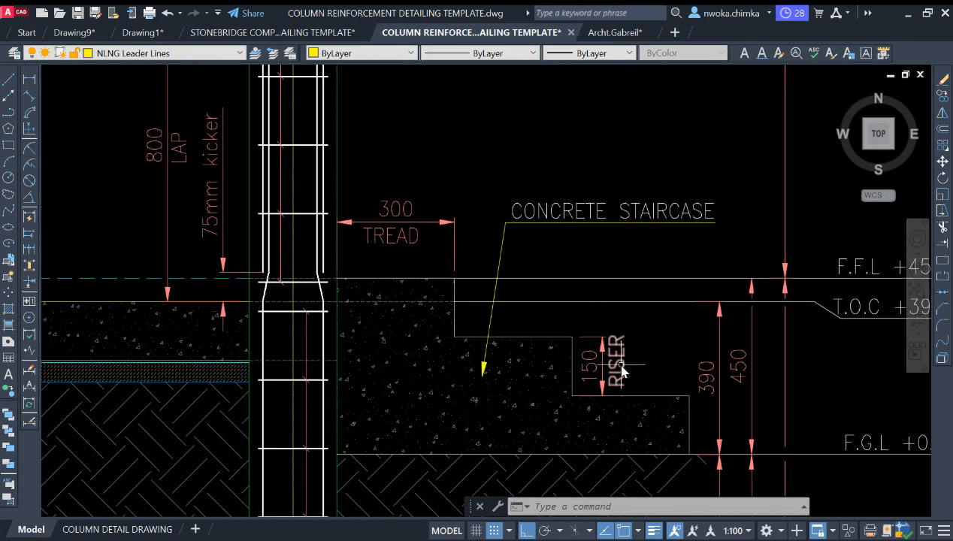
Examine the reference COLUMN 2 (FOOTING 1) detail, including its starter bars, block wall, stair and footing
{"action": "scroll", "coordinate": [628, 301], "scroll_direction": "down", "scroll_amount": 15}
{"action": "middle_click_drag", "start_coordinate": [376, 225], "coordinate": [618, 260]}
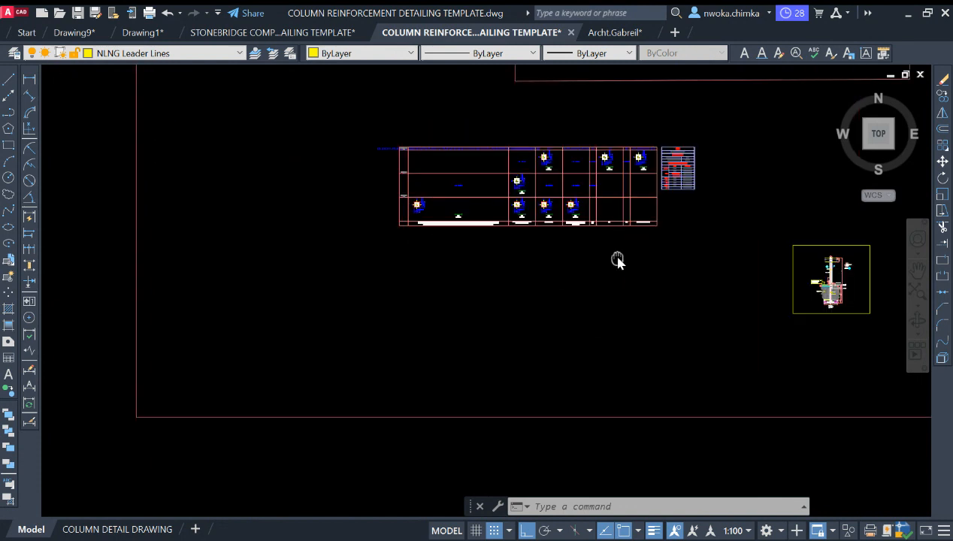
{"action": "scroll", "coordinate": [617, 260], "scroll_direction": "down", "scroll_amount": 4}
{"action": "mouse_move", "coordinate": [267, 243]}
{"action": "middle_mouse_down"}
{"action": "mouse_move", "coordinate": [455, 234]}
{"action": "mouse_move", "coordinate": [377, 224]}
{"action": "middle_mouse_up"}
{"action": "scroll", "coordinate": [436, 242], "scroll_direction": "up", "scroll_amount": 2}
{"action": "scroll", "coordinate": [286, 203], "scroll_direction": "down", "scroll_amount": 2}
{"action": "scroll", "coordinate": [258, 326], "scroll_direction": "up", "scroll_amount": 6}
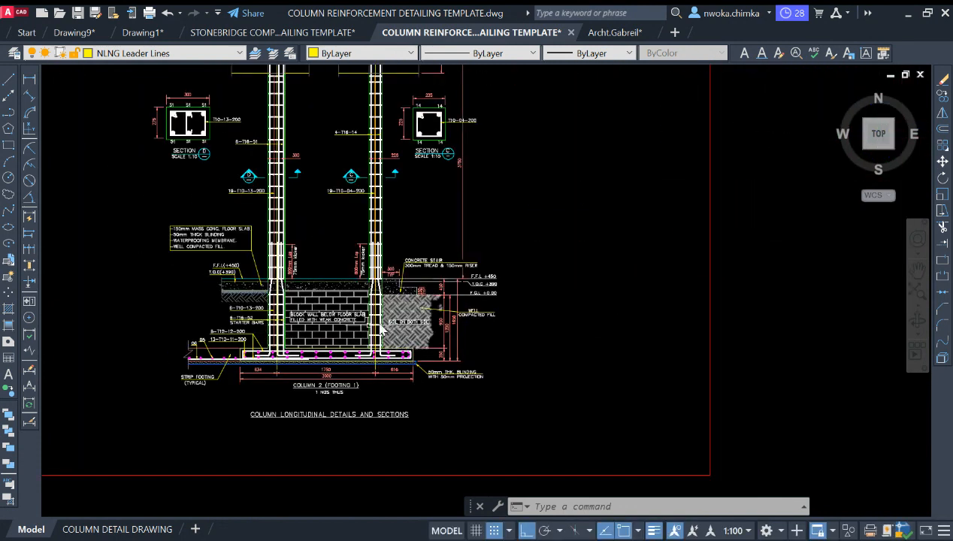
{"action": "scroll", "coordinate": [297, 270], "scroll_direction": "up", "scroll_amount": 2}
{"action": "scroll", "coordinate": [321, 264], "scroll_direction": "down", "scroll_amount": 2}
{"action": "scroll", "coordinate": [362, 264], "scroll_direction": "up", "scroll_amount": 4}
{"action": "scroll", "coordinate": [371, 262], "scroll_direction": "down", "scroll_amount": 2}
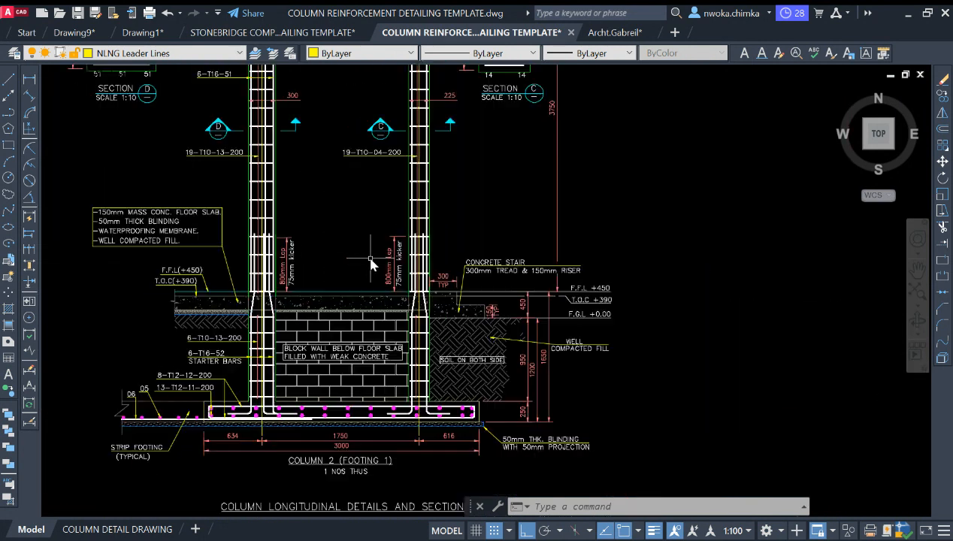
{"action": "scroll", "coordinate": [411, 235], "scroll_direction": "down", "scroll_amount": 4}
{"action": "scroll", "coordinate": [421, 226], "scroll_direction": "up", "scroll_amount": 1}
{"action": "scroll", "coordinate": [467, 203], "scroll_direction": "down", "scroll_amount": 3}
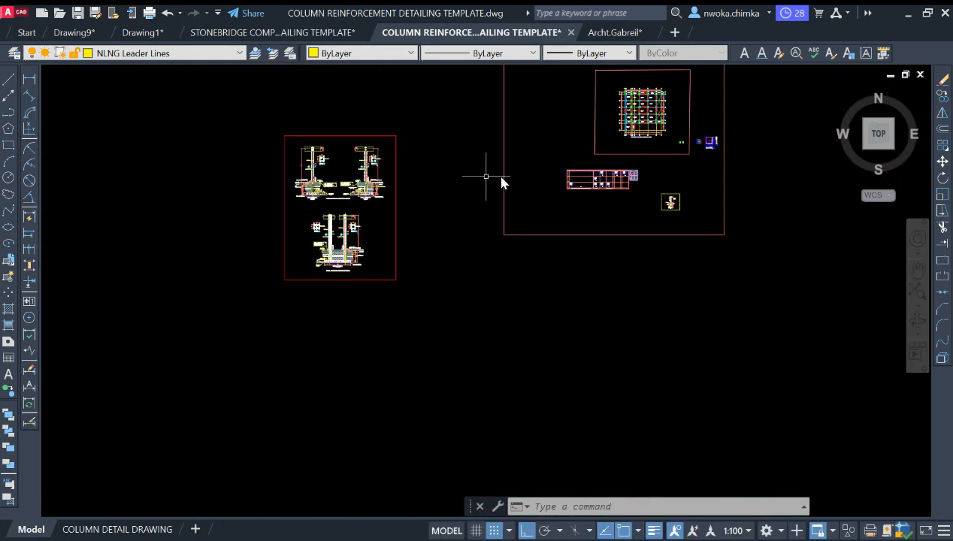
Review the whole new COLUMN 1 elevation and its section A within the drawing frame
{"action": "middle_click_drag", "start_coordinate": [731, 200], "coordinate": [569, 228]}
{"action": "scroll", "coordinate": [483, 224], "scroll_direction": "up", "scroll_amount": 10}
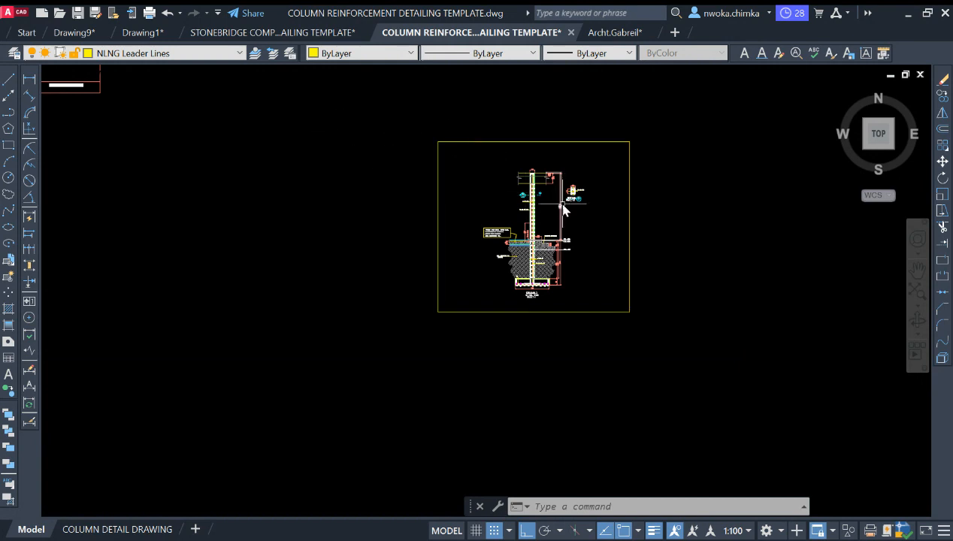
{"action": "scroll", "coordinate": [564, 211], "scroll_direction": "up", "scroll_amount": 5}
{"action": "scroll", "coordinate": [526, 214], "scroll_direction": "down", "scroll_amount": 4}
{"action": "scroll", "coordinate": [521, 214], "scroll_direction": "up", "scroll_amount": 5}
{"action": "scroll", "coordinate": [521, 203], "scroll_direction": "down", "scroll_amount": 2}
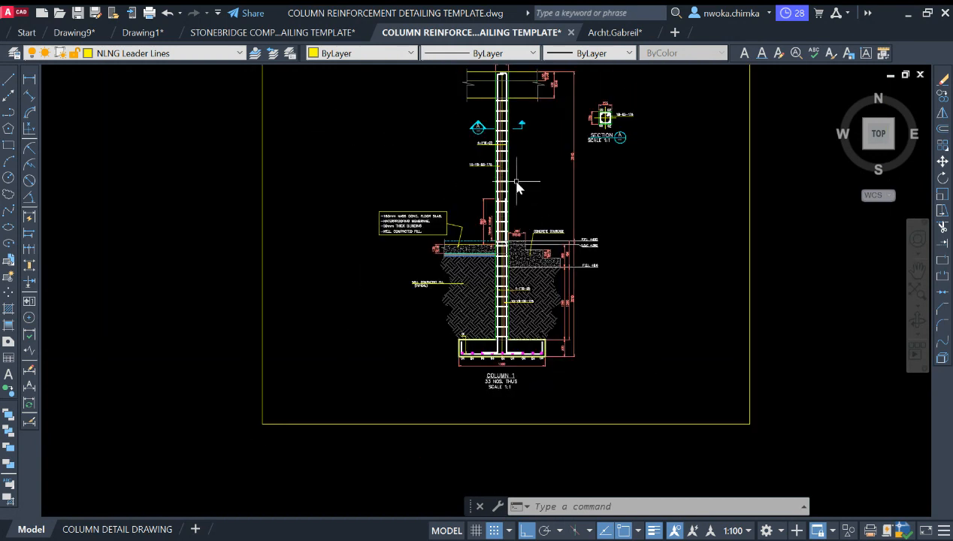
{"action": "middle_click_drag", "start_coordinate": [517, 188], "coordinate": [472, 208]}
{"action": "scroll", "coordinate": [460, 126], "scroll_direction": "up", "scroll_amount": 2}
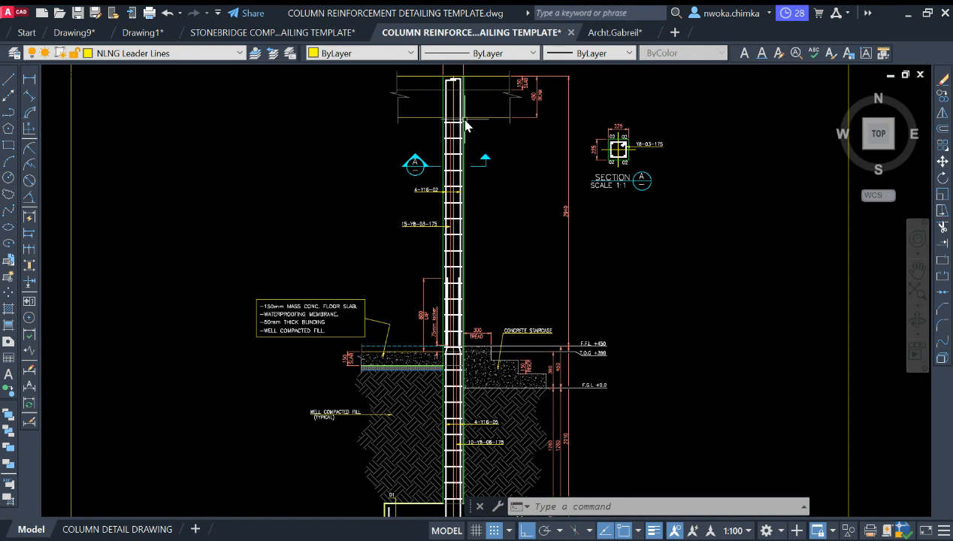
{"action": "scroll", "coordinate": [464, 127], "scroll_direction": "down", "scroll_amount": 2}
{"action": "scroll", "coordinate": [493, 233], "scroll_direction": "down", "scroll_amount": 2}
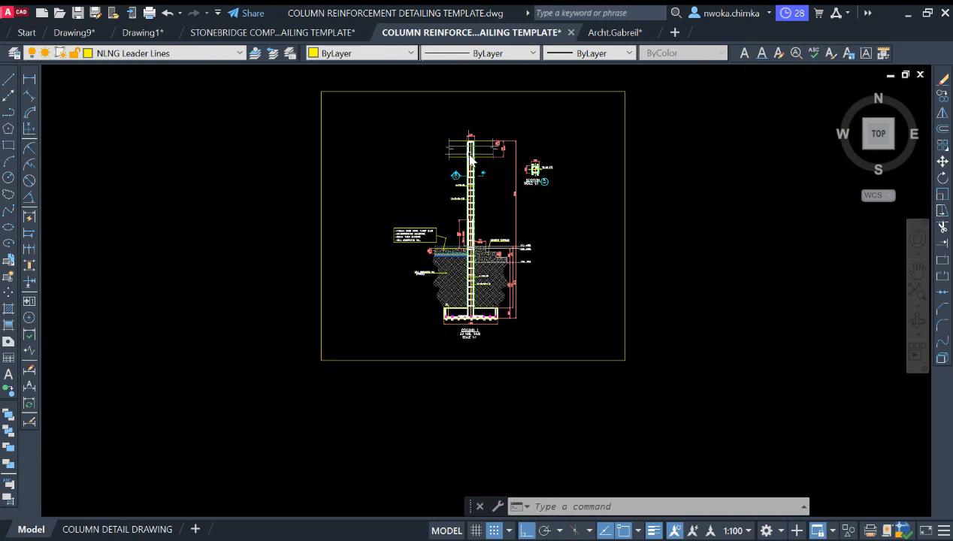
{"action": "scroll", "coordinate": [459, 167], "scroll_direction": "up", "scroll_amount": 2}
{"action": "scroll", "coordinate": [459, 167], "scroll_direction": "down", "scroll_amount": 2}
{"action": "scroll", "coordinate": [462, 255], "scroll_direction": "up", "scroll_amount": 2}
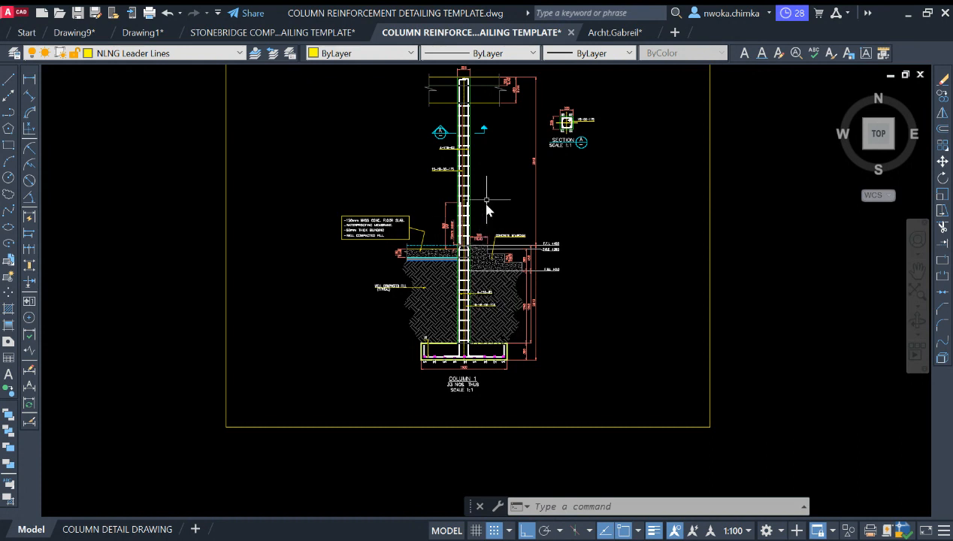
Inspect the lower part of COLUMN 1, covering the staircase, compacted fill, bar labels and footing
{"action": "middle_click_drag", "start_coordinate": [487, 202], "coordinate": [470, 219]}
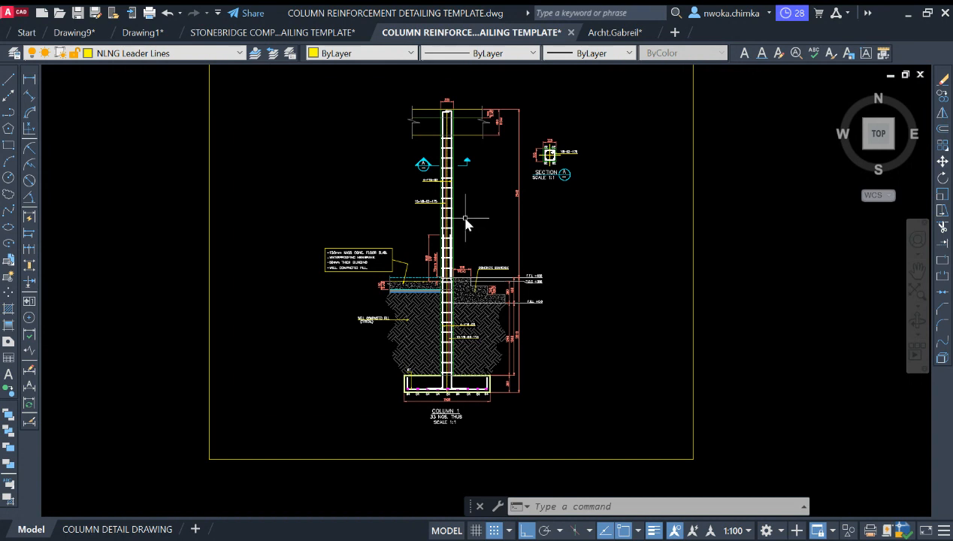
{"action": "scroll", "coordinate": [449, 255], "scroll_direction": "down", "scroll_amount": 2}
{"action": "scroll", "coordinate": [476, 285], "scroll_direction": "up", "scroll_amount": 3}
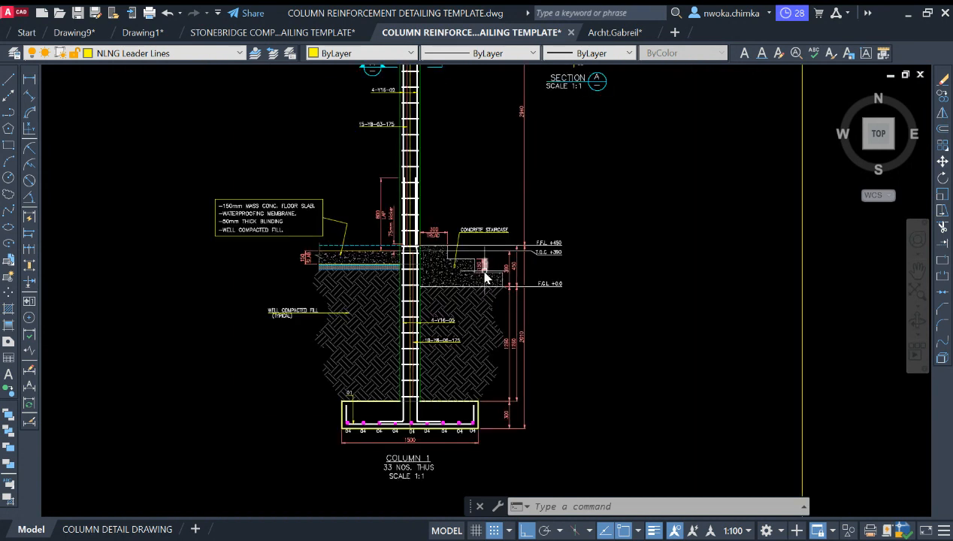
{"action": "scroll", "coordinate": [485, 270], "scroll_direction": "down", "scroll_amount": 3}
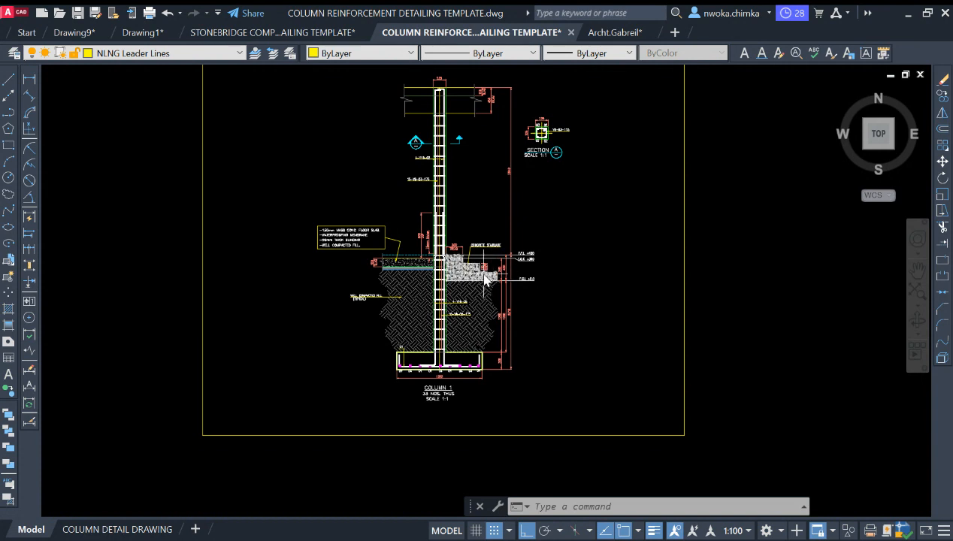
{"action": "scroll", "coordinate": [478, 279], "scroll_direction": "down", "scroll_amount": 2}
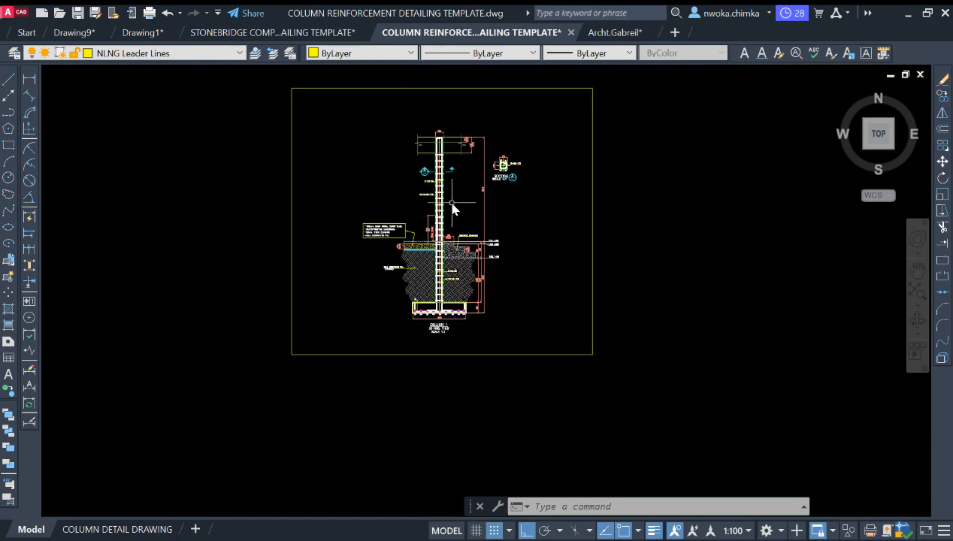
{"action": "middle_click_drag", "start_coordinate": [457, 224], "coordinate": [446, 258]}
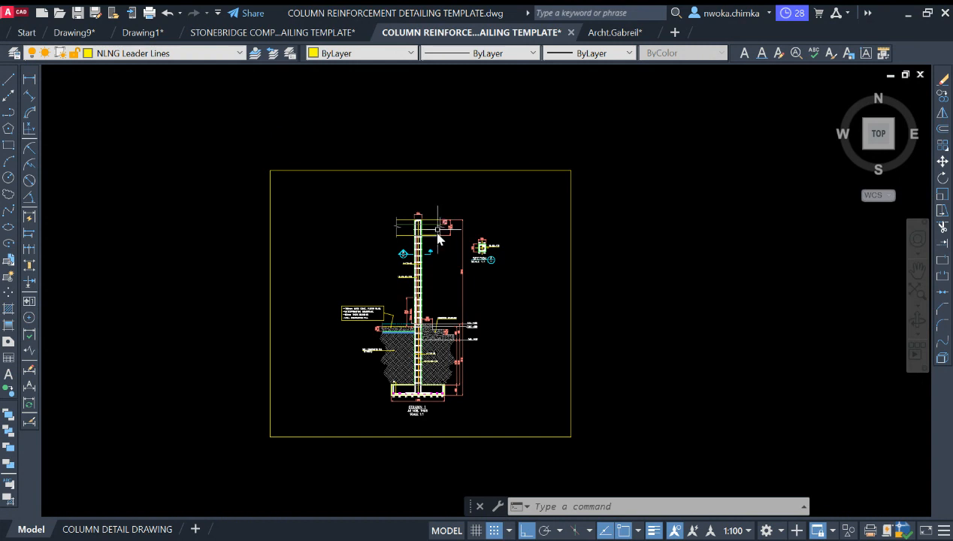
{"action": "scroll", "coordinate": [434, 319], "scroll_direction": "up", "scroll_amount": 6}
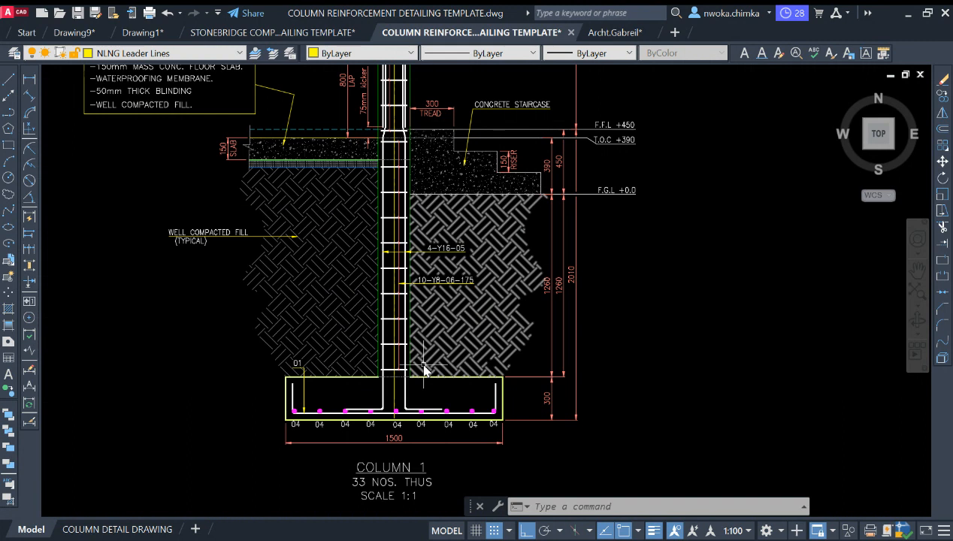
{"action": "scroll", "coordinate": [425, 368], "scroll_direction": "down", "scroll_amount": 7}
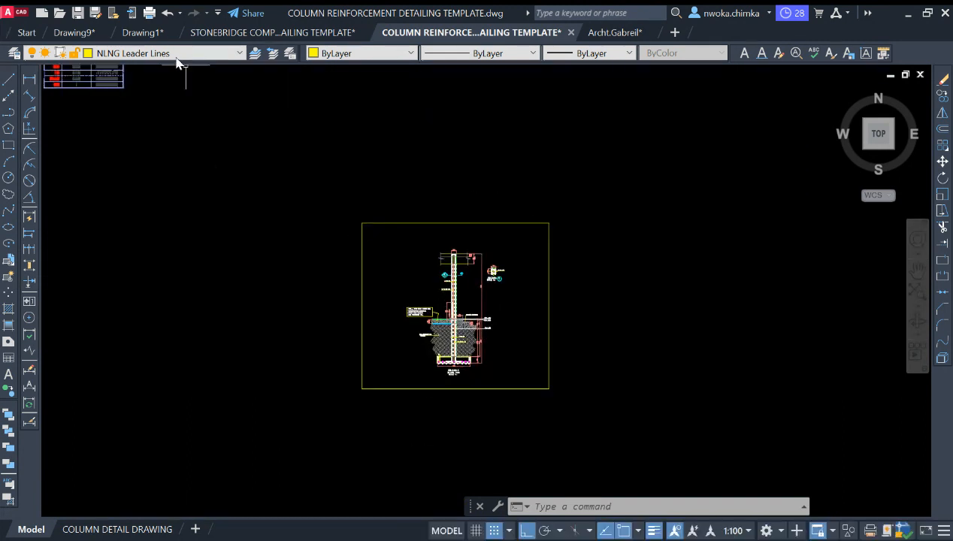
Examine the footing details, foundation layout and beam details in Drawing1
{"action": "left_click", "coordinate": [143, 32]}
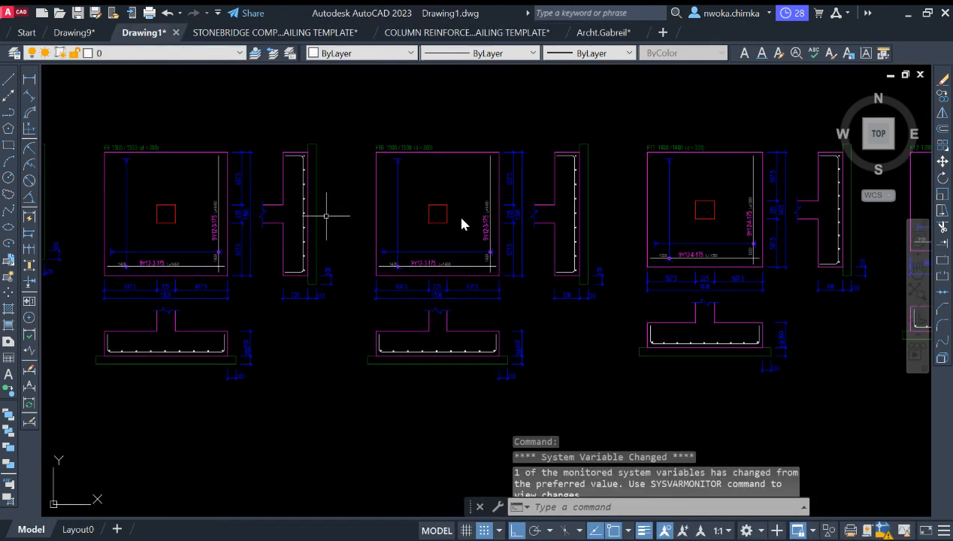
{"action": "scroll", "coordinate": [458, 216], "scroll_direction": "down", "scroll_amount": 2}
{"action": "middle_click_drag", "start_coordinate": [322, 203], "coordinate": [895, 429]}
{"action": "scroll", "coordinate": [589, 290], "scroll_direction": "down", "scroll_amount": 10}
{"action": "middle_click_drag", "start_coordinate": [553, 155], "coordinate": [627, 367]}
{"action": "scroll", "coordinate": [553, 105], "scroll_direction": "up", "scroll_amount": 8}
{"action": "scroll", "coordinate": [413, 192], "scroll_direction": "down", "scroll_amount": 5}
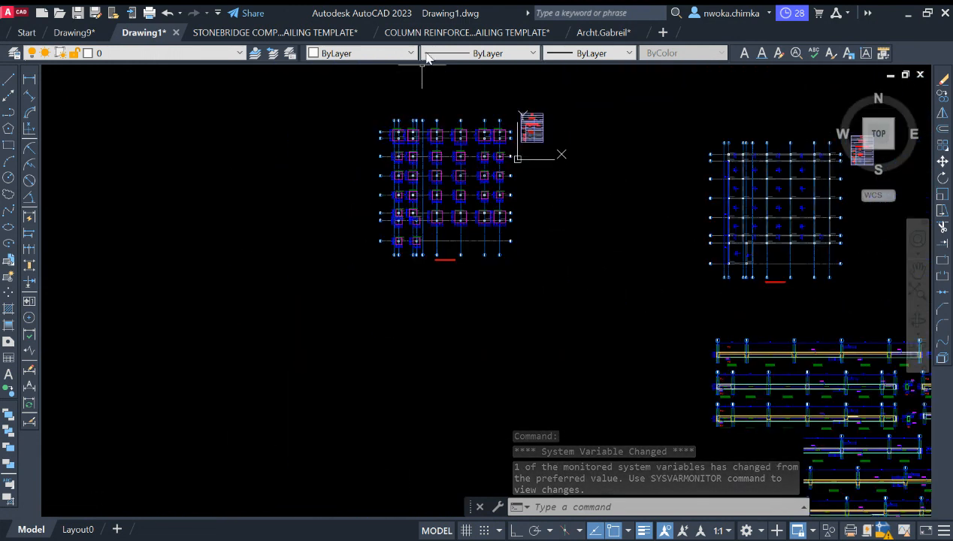
Return to the column reinforcement template and examine the reference columns, sections and concrete stairs in the COLUMN DETAIL DRAWING layout
{"action": "left_click", "coordinate": [432, 33]}
{"action": "scroll", "coordinate": [460, 312], "scroll_direction": "up", "scroll_amount": 2}
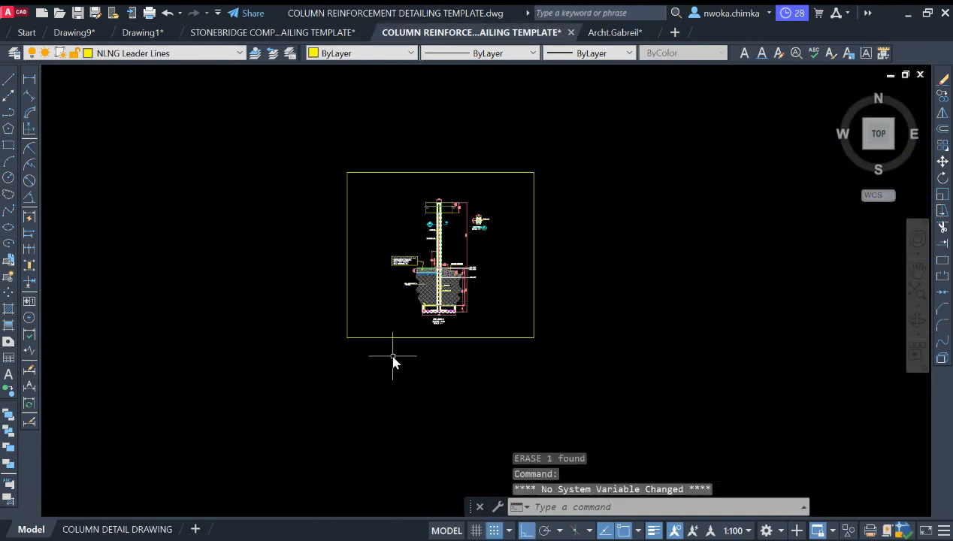
{"action": "scroll", "coordinate": [394, 357], "scroll_direction": "up", "scroll_amount": 3}
{"action": "middle_click_drag", "start_coordinate": [424, 260], "coordinate": [314, 277]}
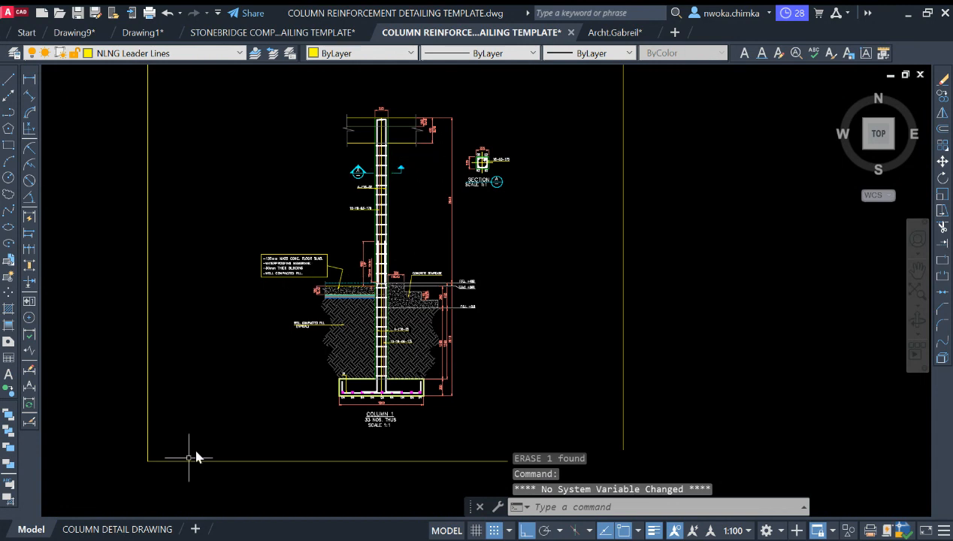
{"action": "left_click", "coordinate": [134, 528]}
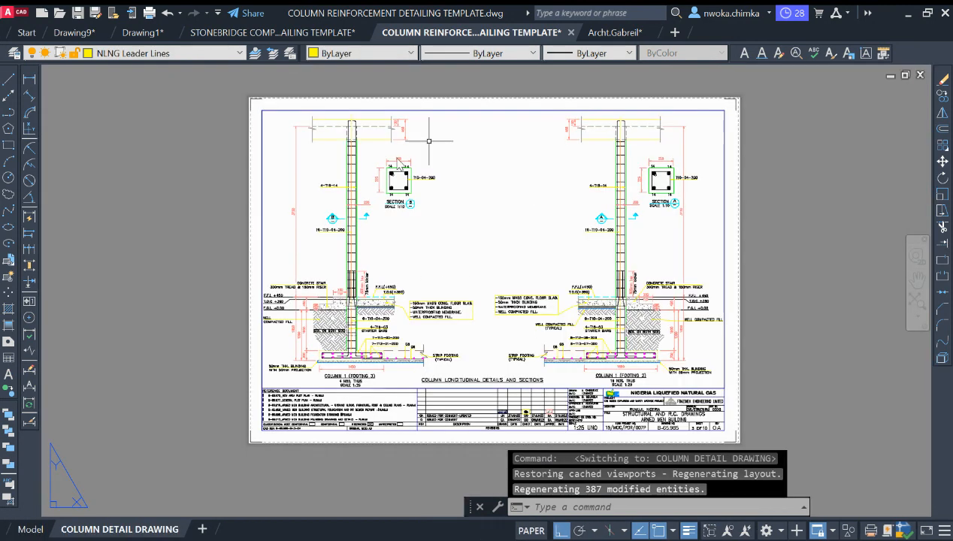
{"action": "scroll", "coordinate": [611, 349], "scroll_direction": "up", "scroll_amount": 4}
{"action": "scroll", "coordinate": [600, 262], "scroll_direction": "down", "scroll_amount": 4}
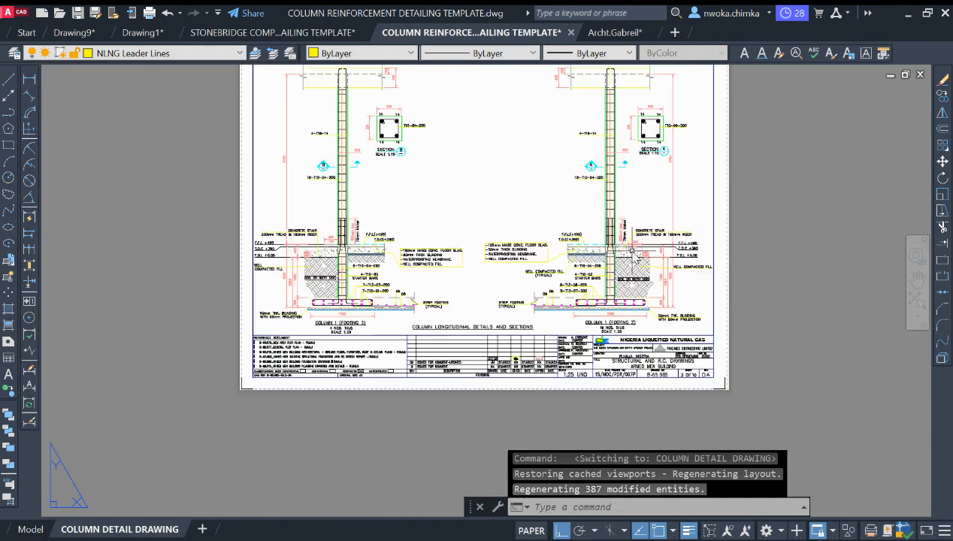
{"action": "scroll", "coordinate": [360, 259], "scroll_direction": "up", "scroll_amount": 5}
{"action": "scroll", "coordinate": [188, 269], "scroll_direction": "up", "scroll_amount": 3}
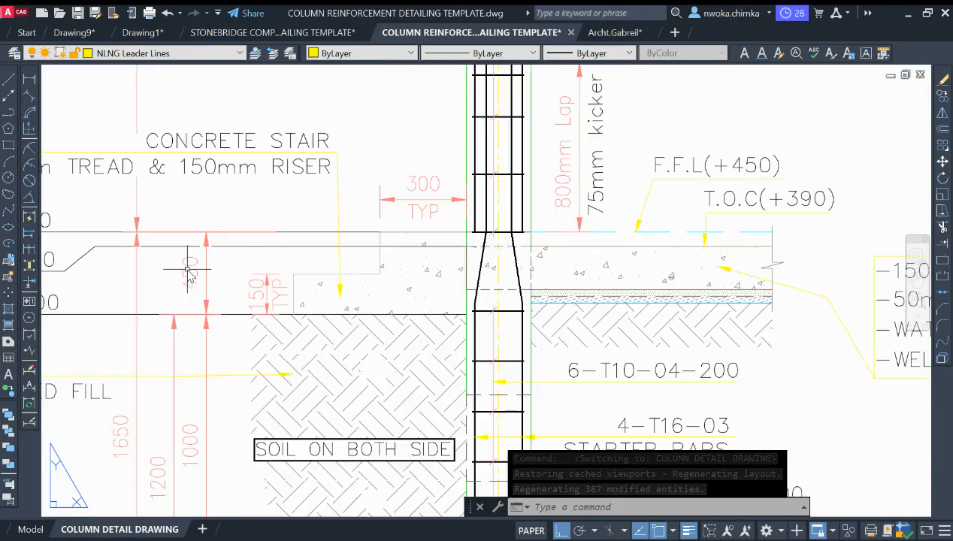
{"action": "scroll", "coordinate": [187, 269], "scroll_direction": "down", "scroll_amount": 9}
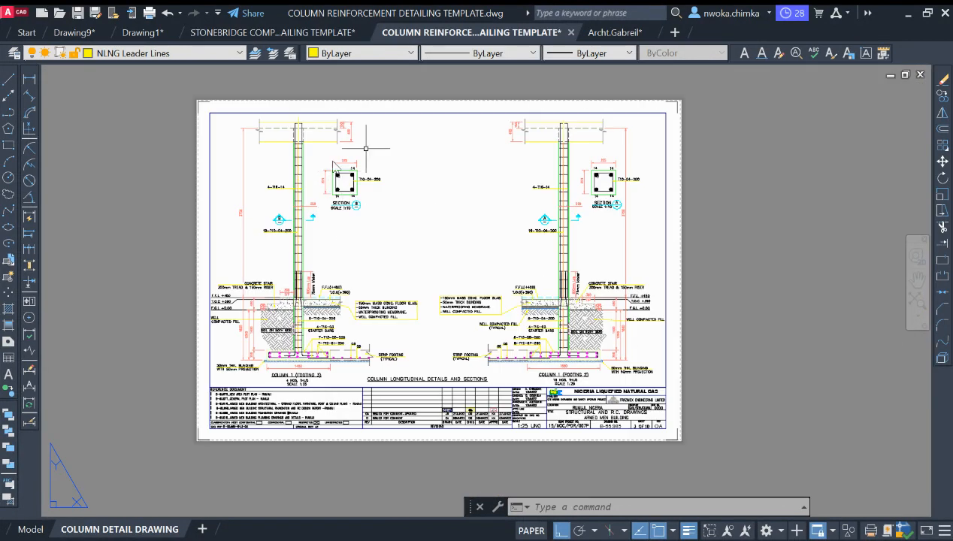
{"action": "scroll", "coordinate": [511, 398], "scroll_direction": "up", "scroll_amount": 3}
{"action": "scroll", "coordinate": [571, 306], "scroll_direction": "down", "scroll_amount": 5}
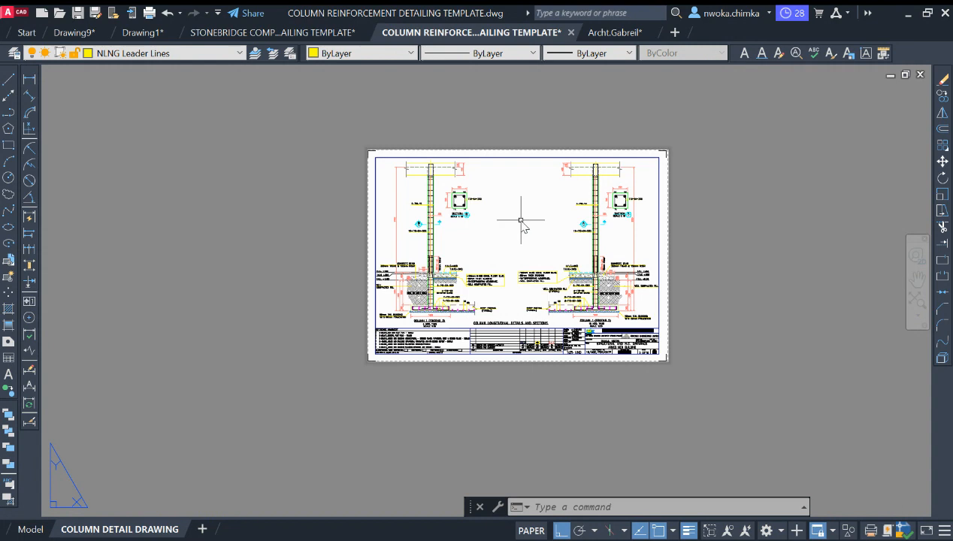
{"action": "scroll", "coordinate": [586, 212], "scroll_direction": "up", "scroll_amount": 4}
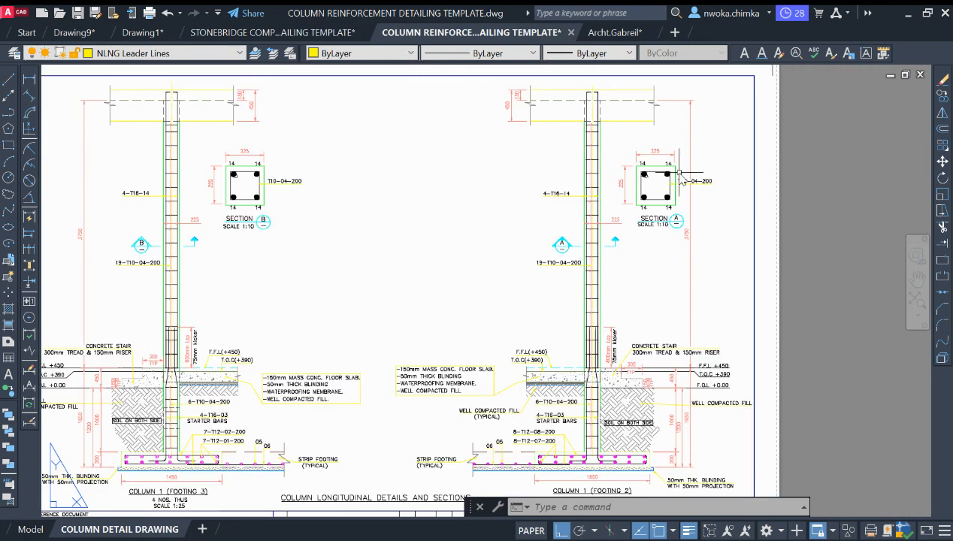
{"action": "scroll", "coordinate": [526, 203], "scroll_direction": "down", "scroll_amount": 6}
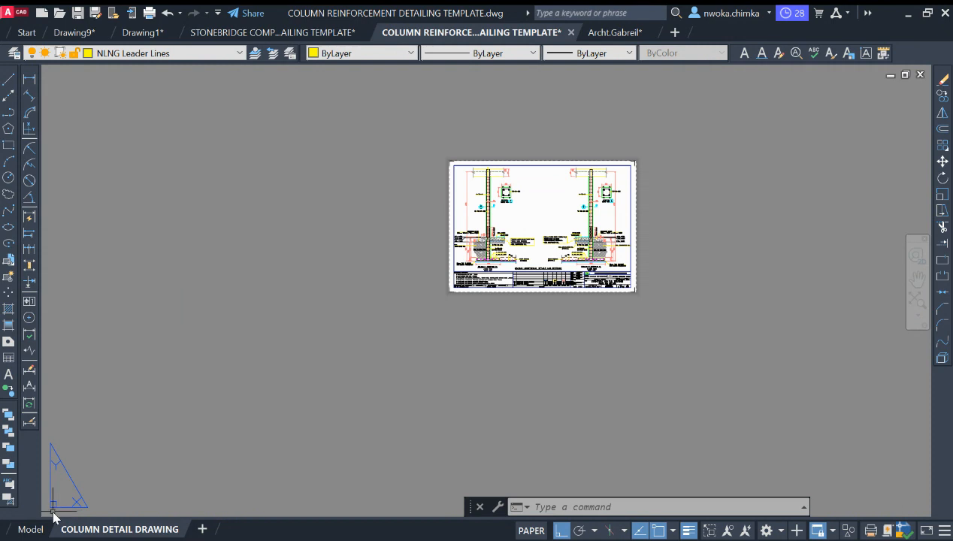
Return to model space and check the new COLUMN 1 elevation, covering its section, staircase, compacted fill and footing
{"action": "left_click", "coordinate": [31, 530]}
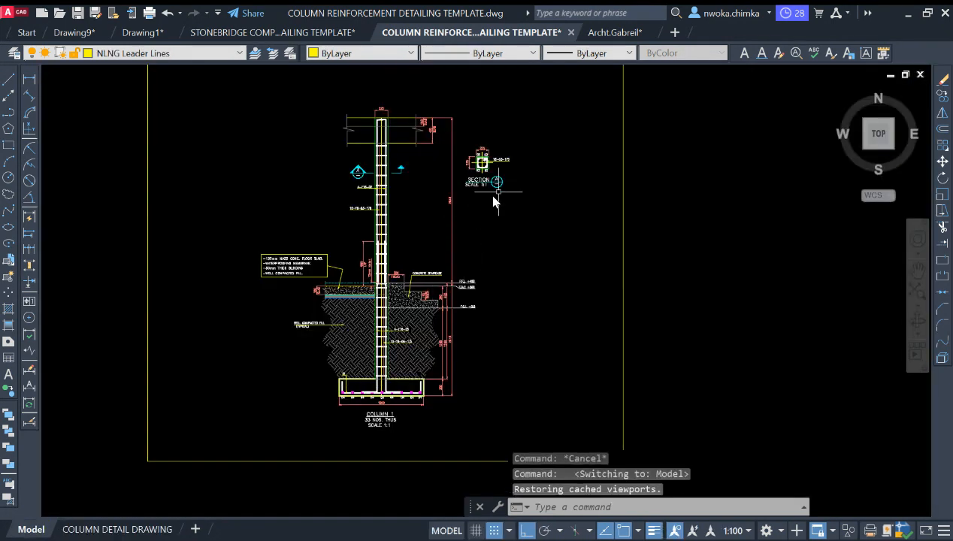
{"action": "scroll", "coordinate": [482, 191], "scroll_direction": "up", "scroll_amount": 3}
{"action": "scroll", "coordinate": [526, 248], "scroll_direction": "down", "scroll_amount": 3}
{"action": "scroll", "coordinate": [538, 323], "scroll_direction": "up", "scroll_amount": 2}
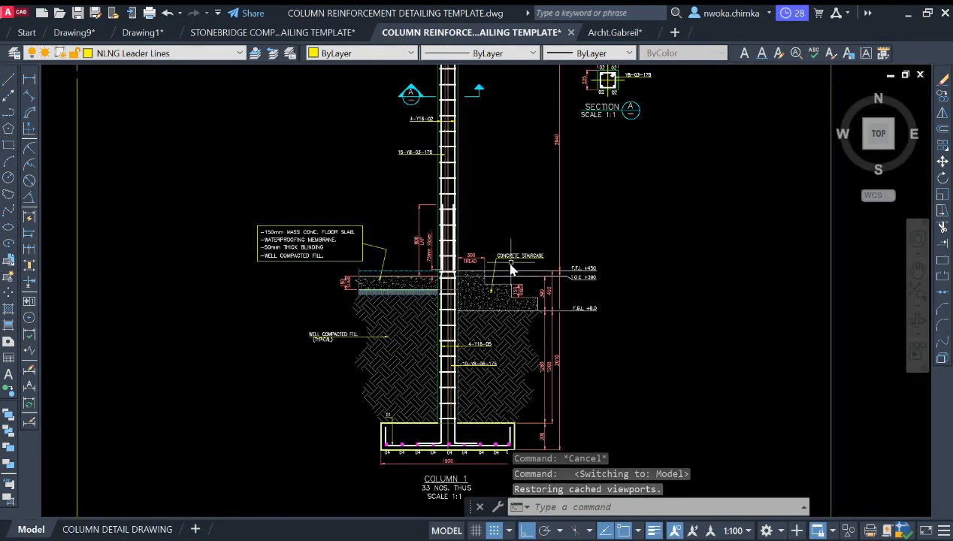
{"action": "scroll", "coordinate": [510, 268], "scroll_direction": "down", "scroll_amount": 2}
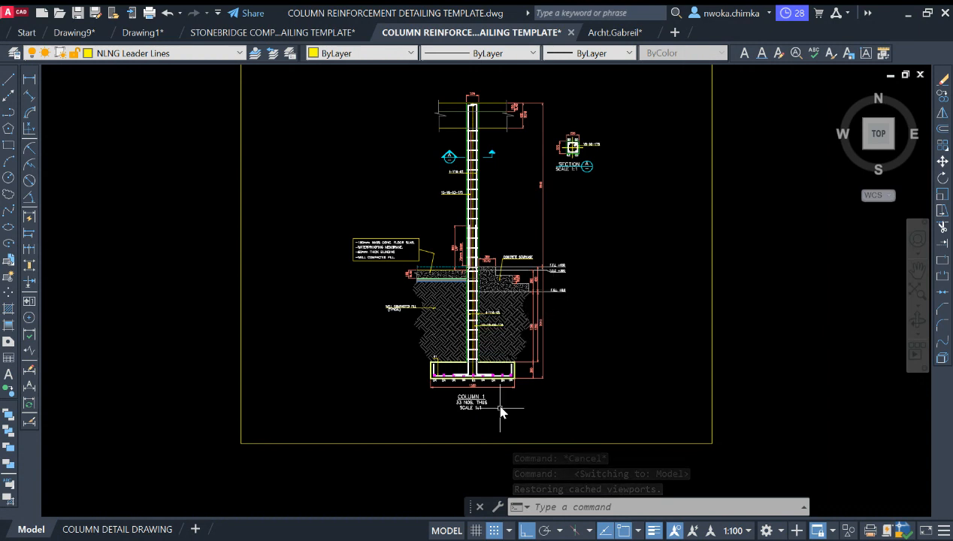
{"action": "scroll", "coordinate": [498, 406], "scroll_direction": "up", "scroll_amount": 2}
{"action": "scroll", "coordinate": [504, 353], "scroll_direction": "down", "scroll_amount": 3}
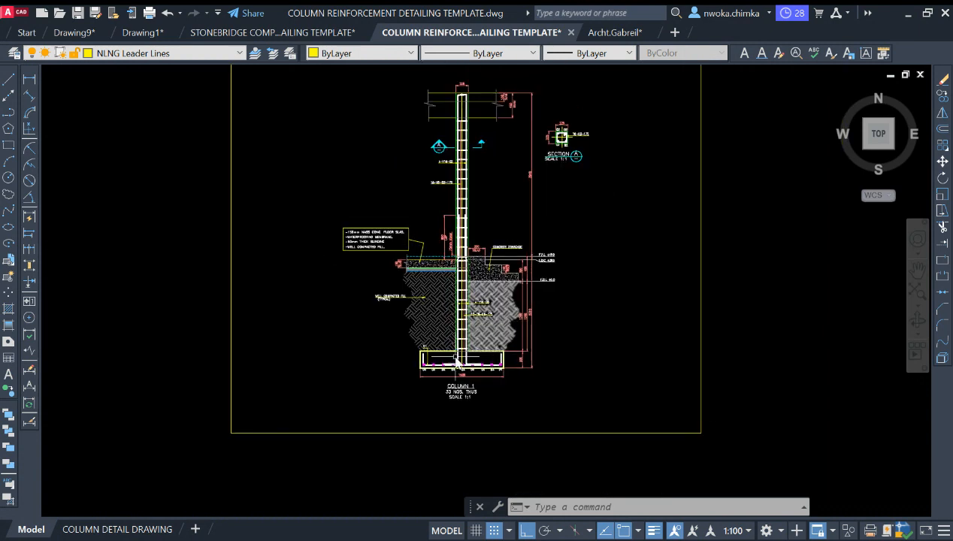
{"action": "scroll", "coordinate": [456, 364], "scroll_direction": "up", "scroll_amount": 5}
{"action": "scroll", "coordinate": [492, 351], "scroll_direction": "down", "scroll_amount": 3}
{"action": "middle_click_drag", "start_coordinate": [488, 264], "coordinate": [482, 289]}
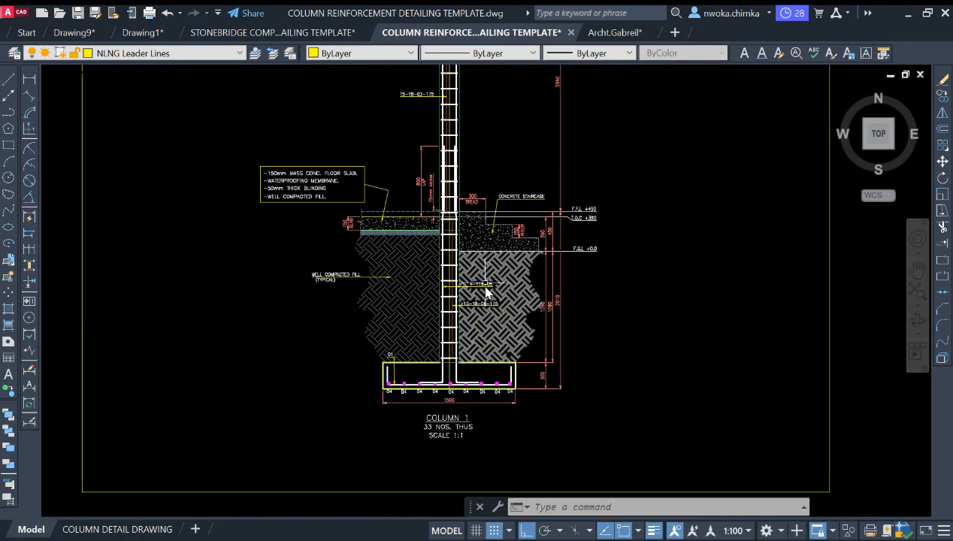